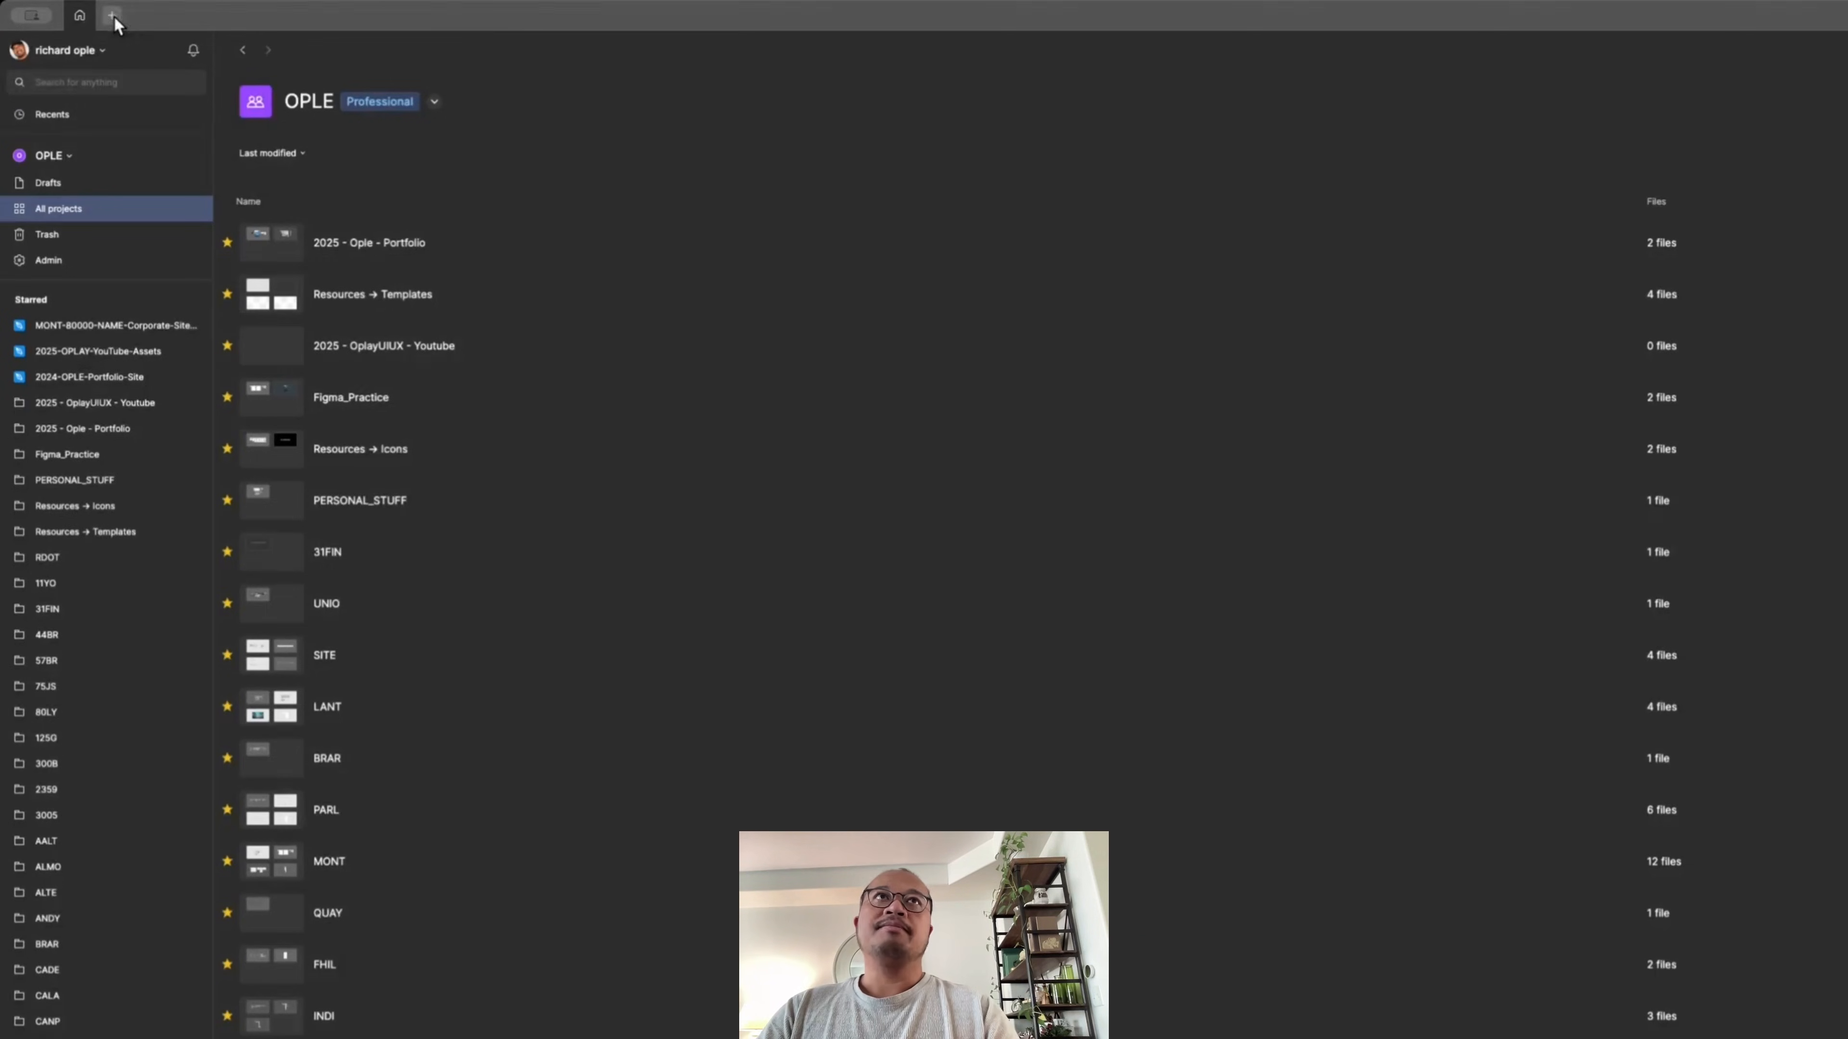
- Create a new design file and rename it "Youtube - Wireframe - Tutorial"
click(125, 19)
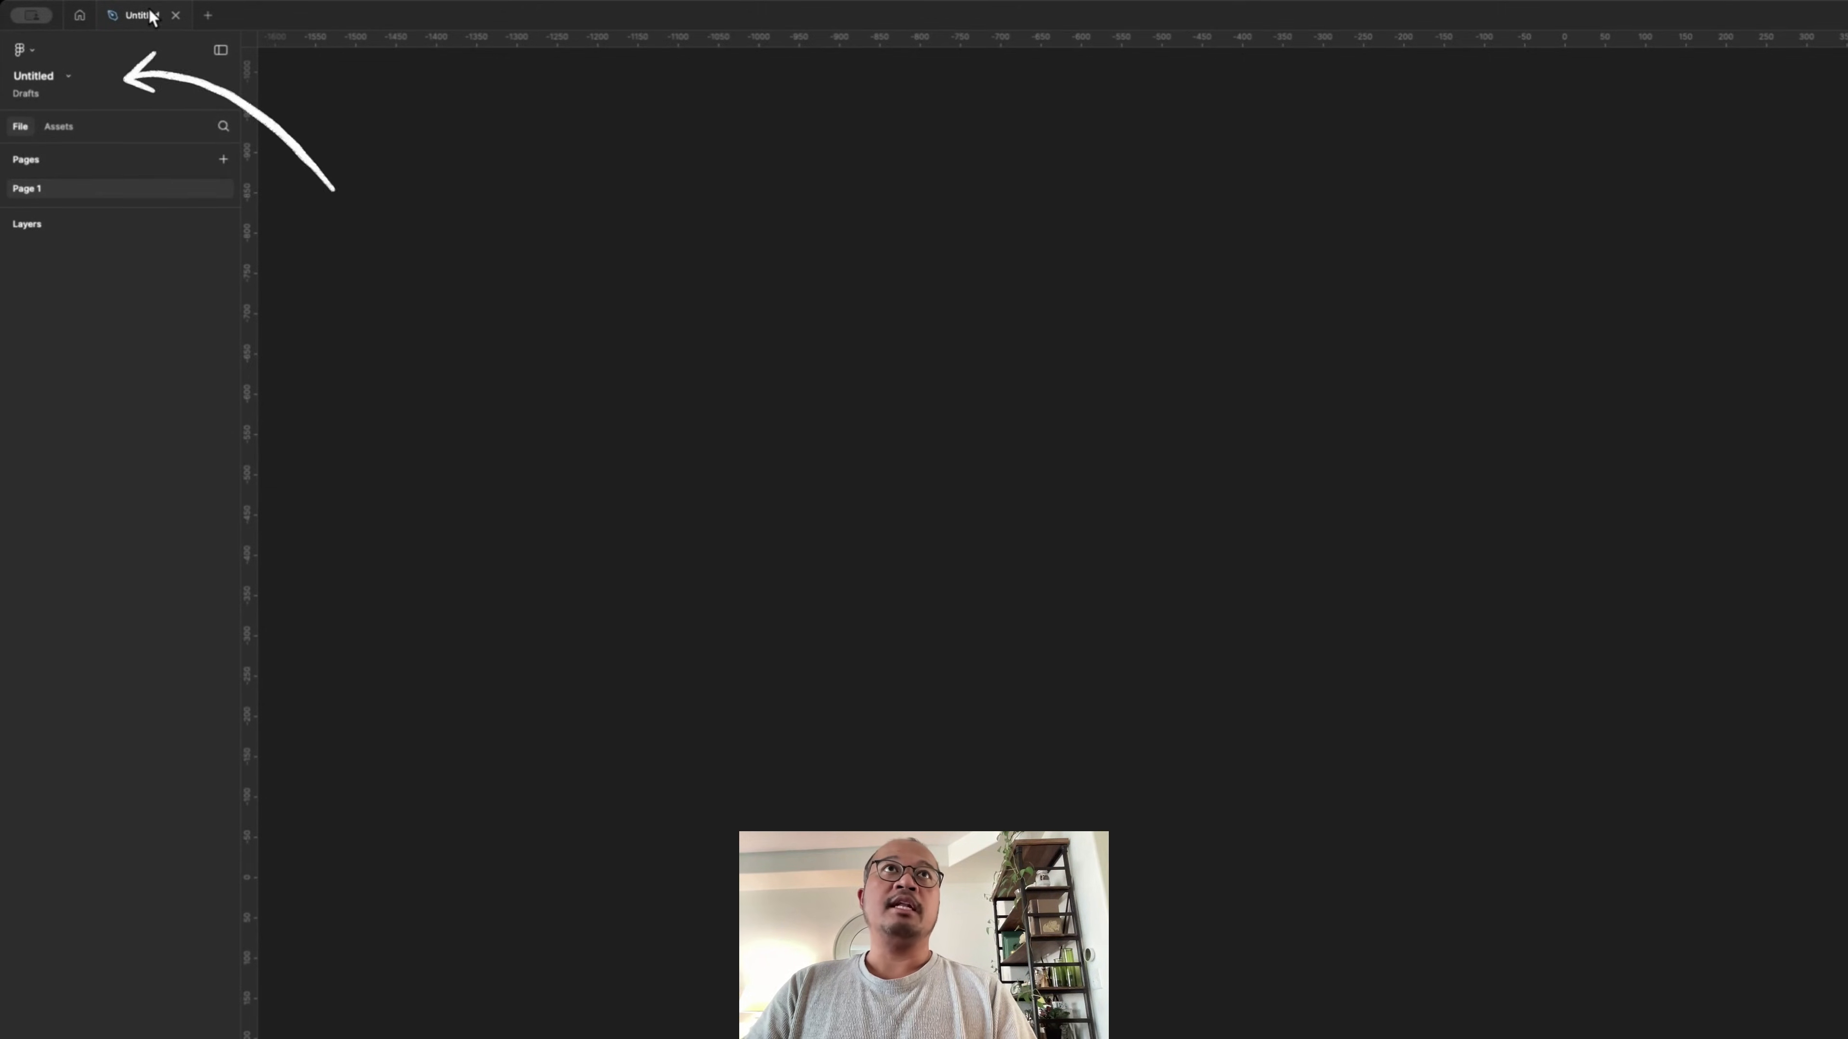
click(68, 75)
mouse_move(85, 213)
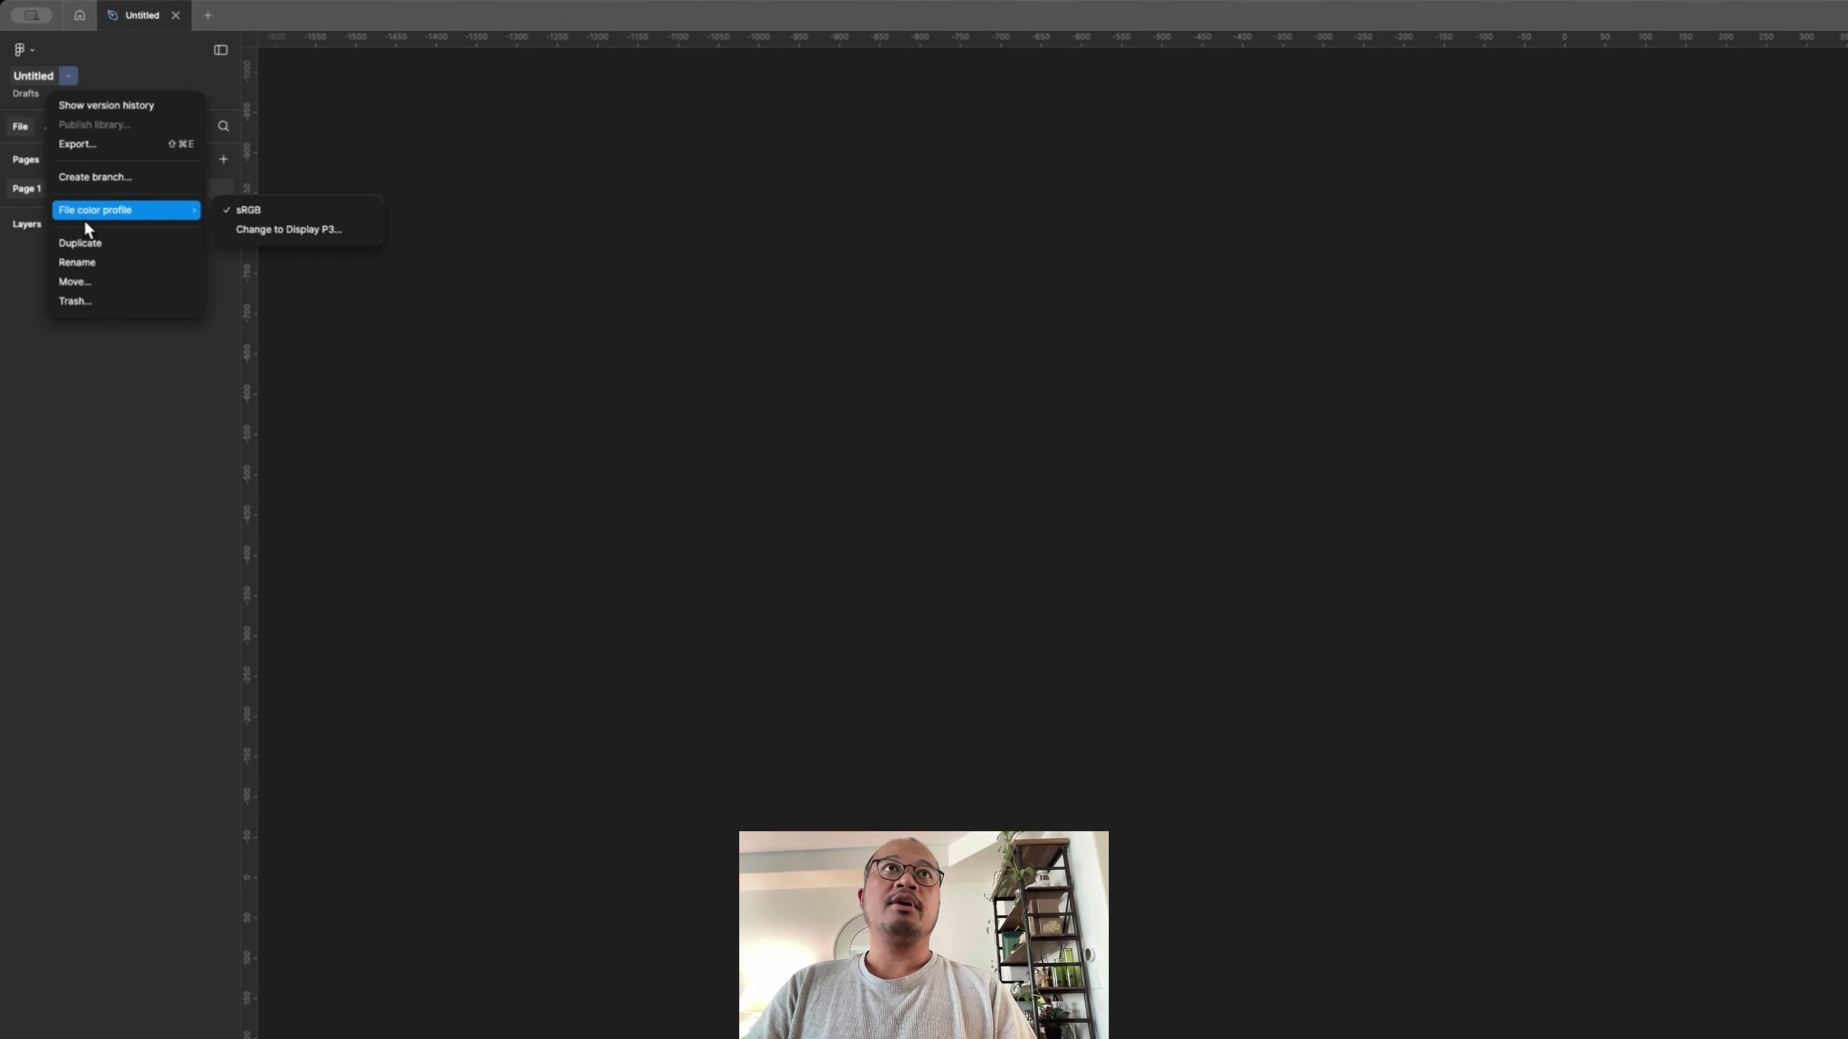
click(33, 98)
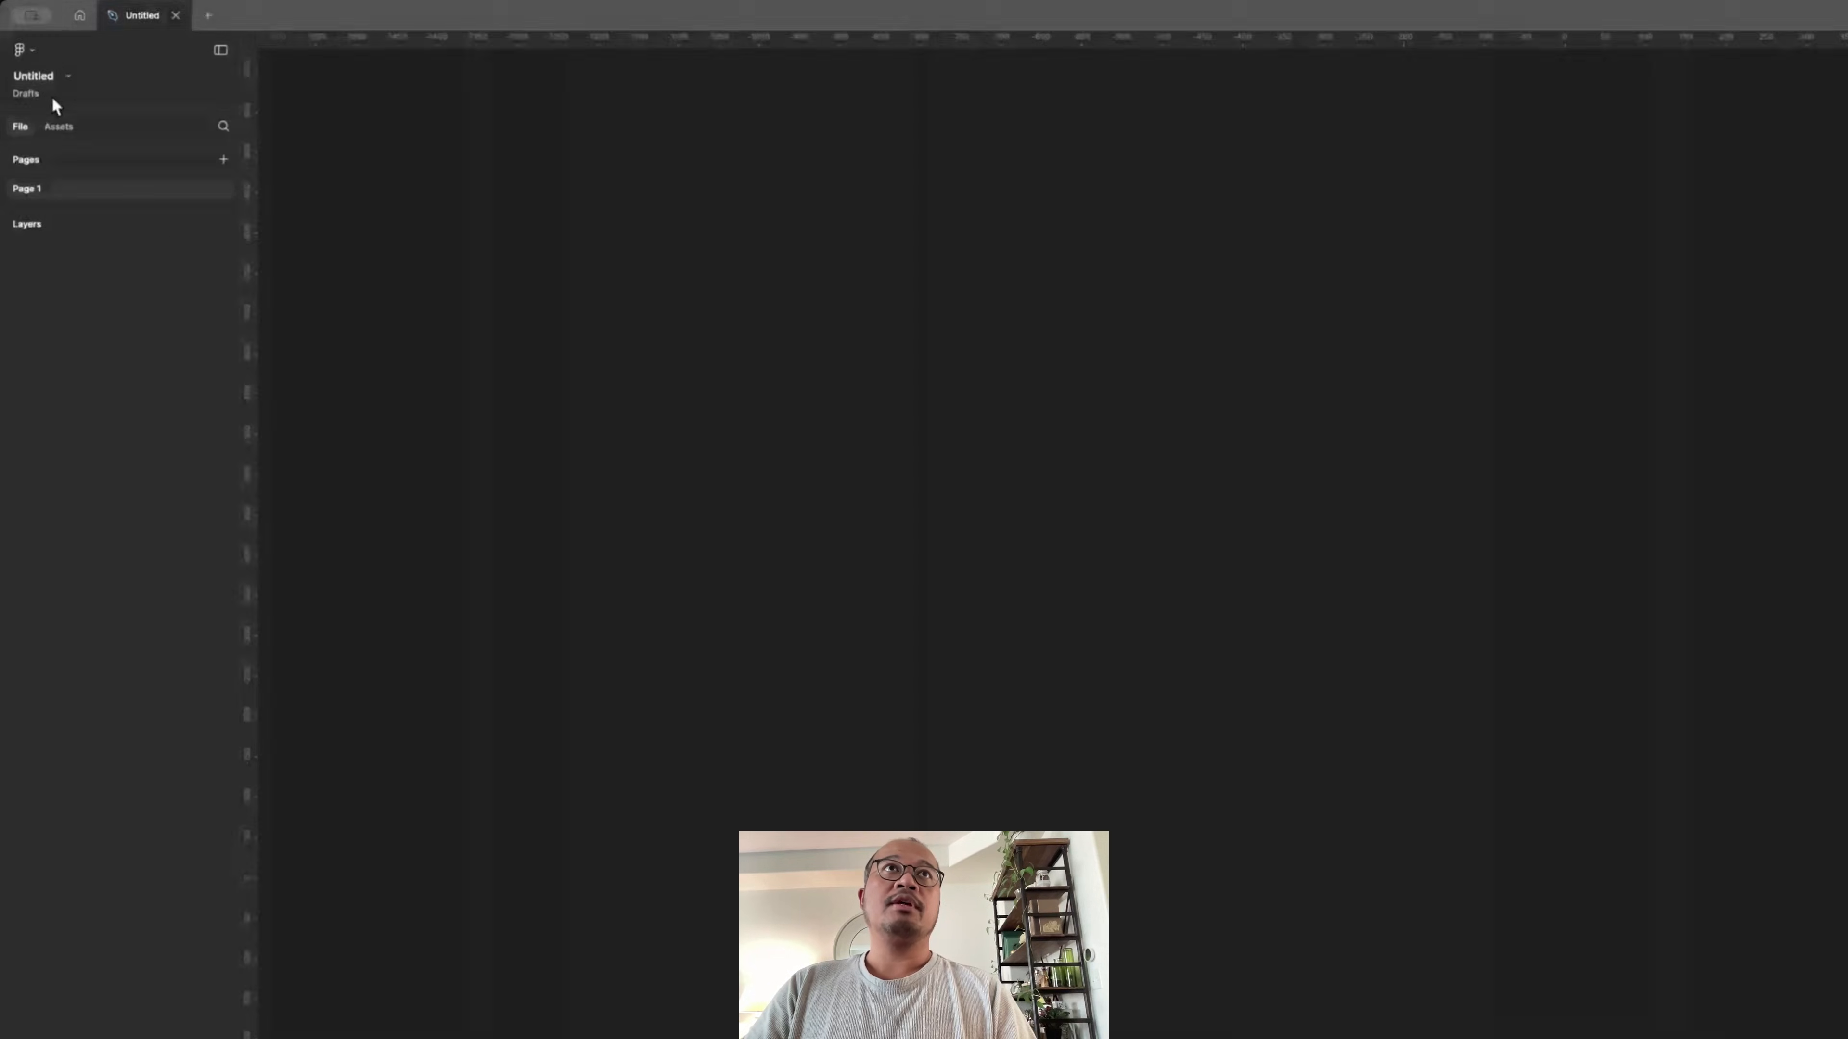
click(42, 74)
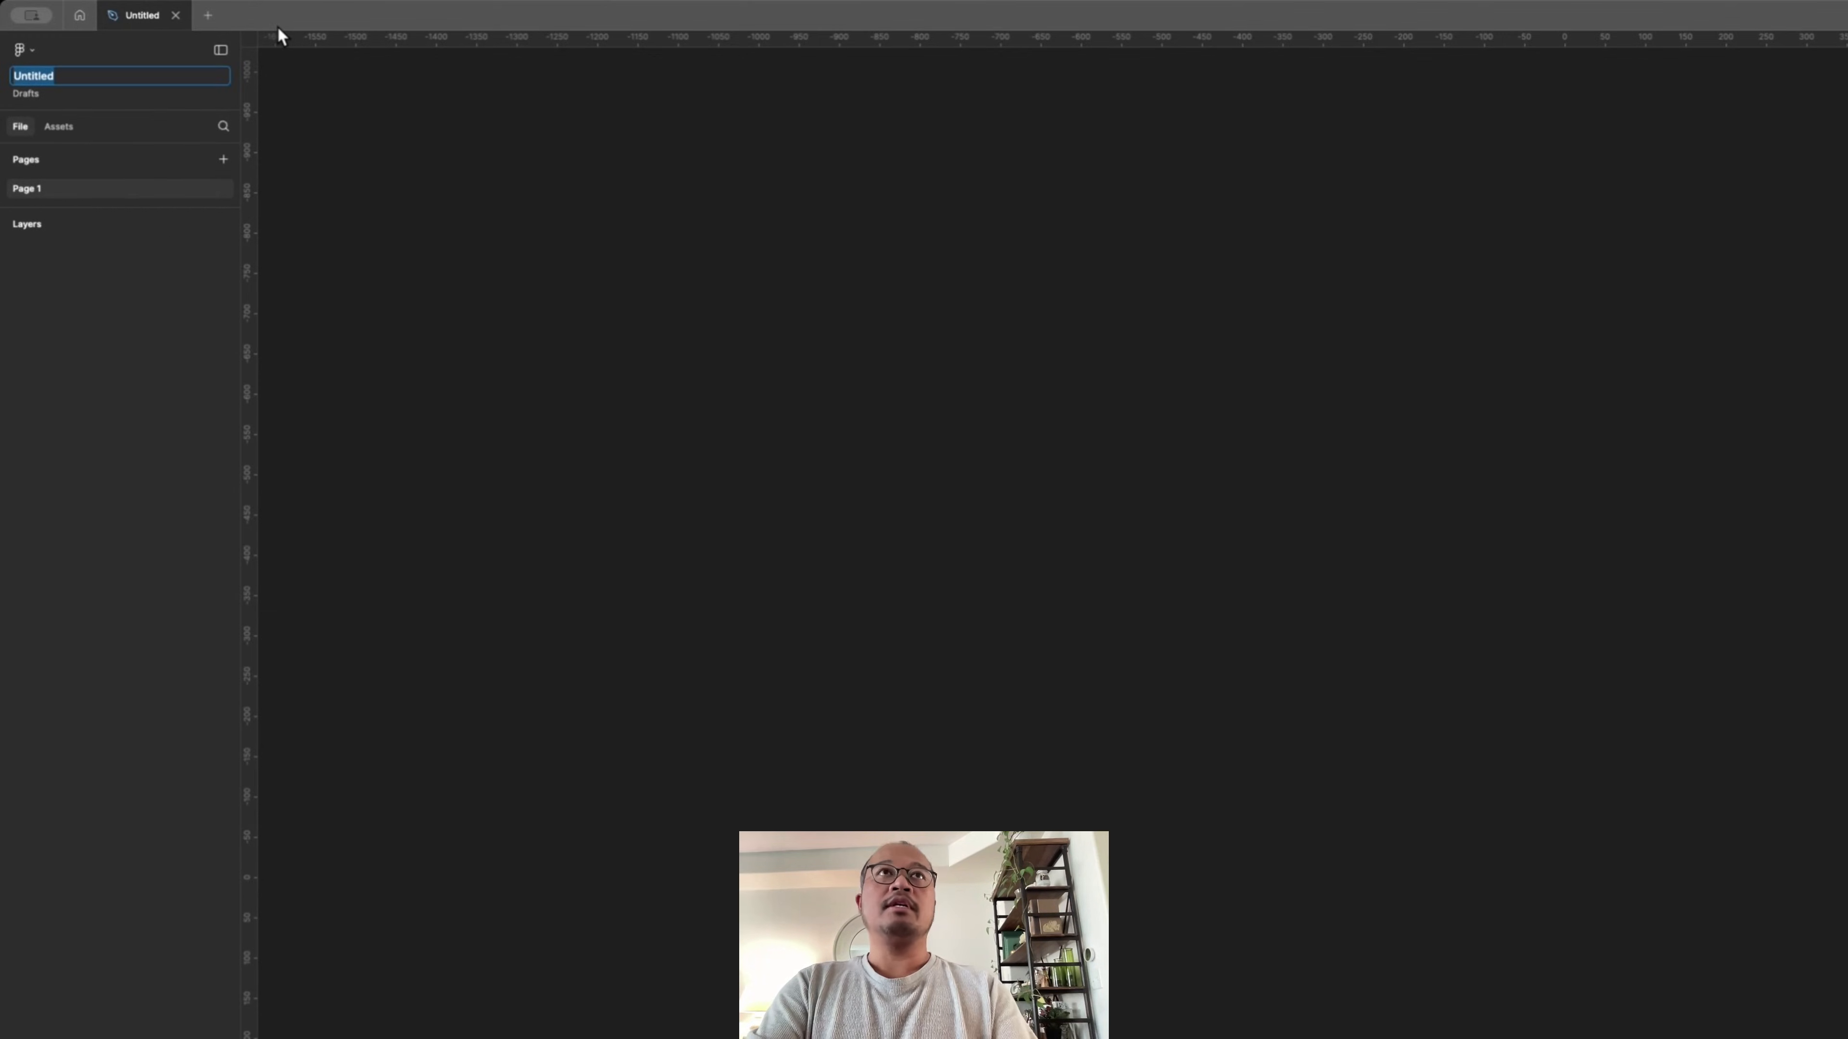
text(Youtube - Wireframe - Tutorial)
key(Return)
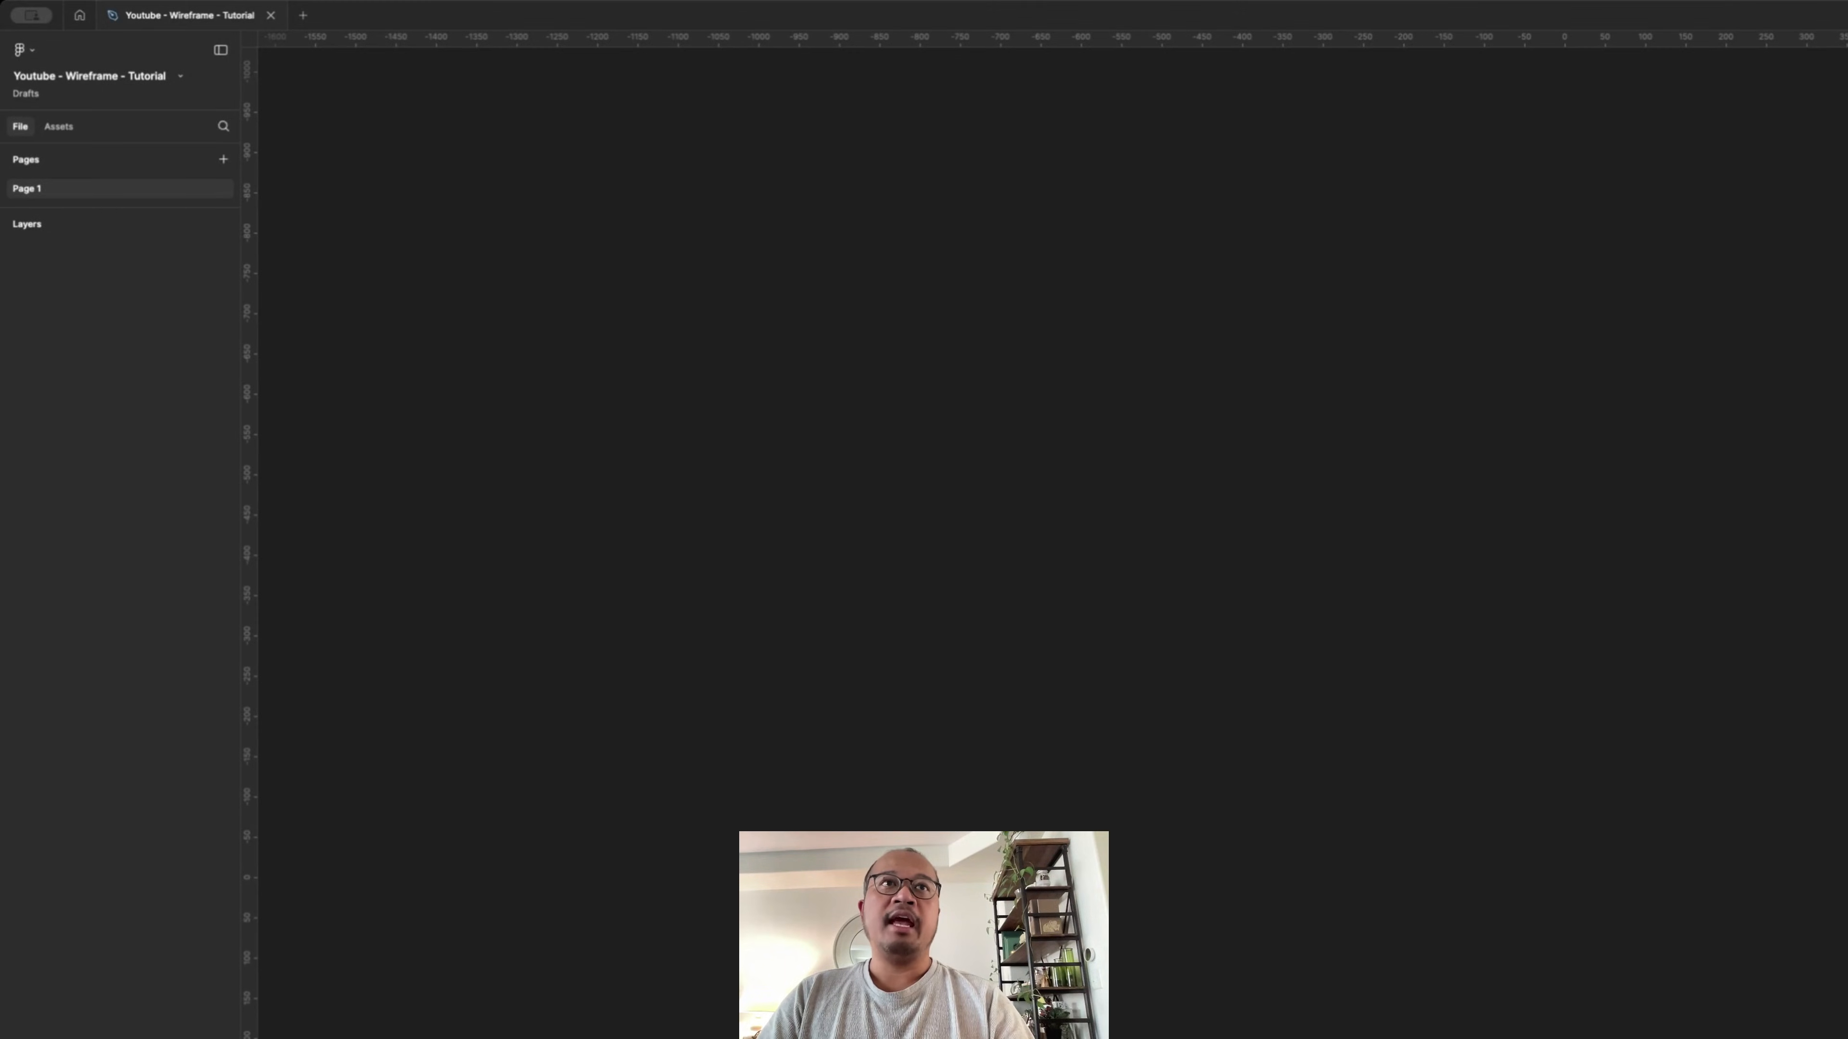
click(59, 128)
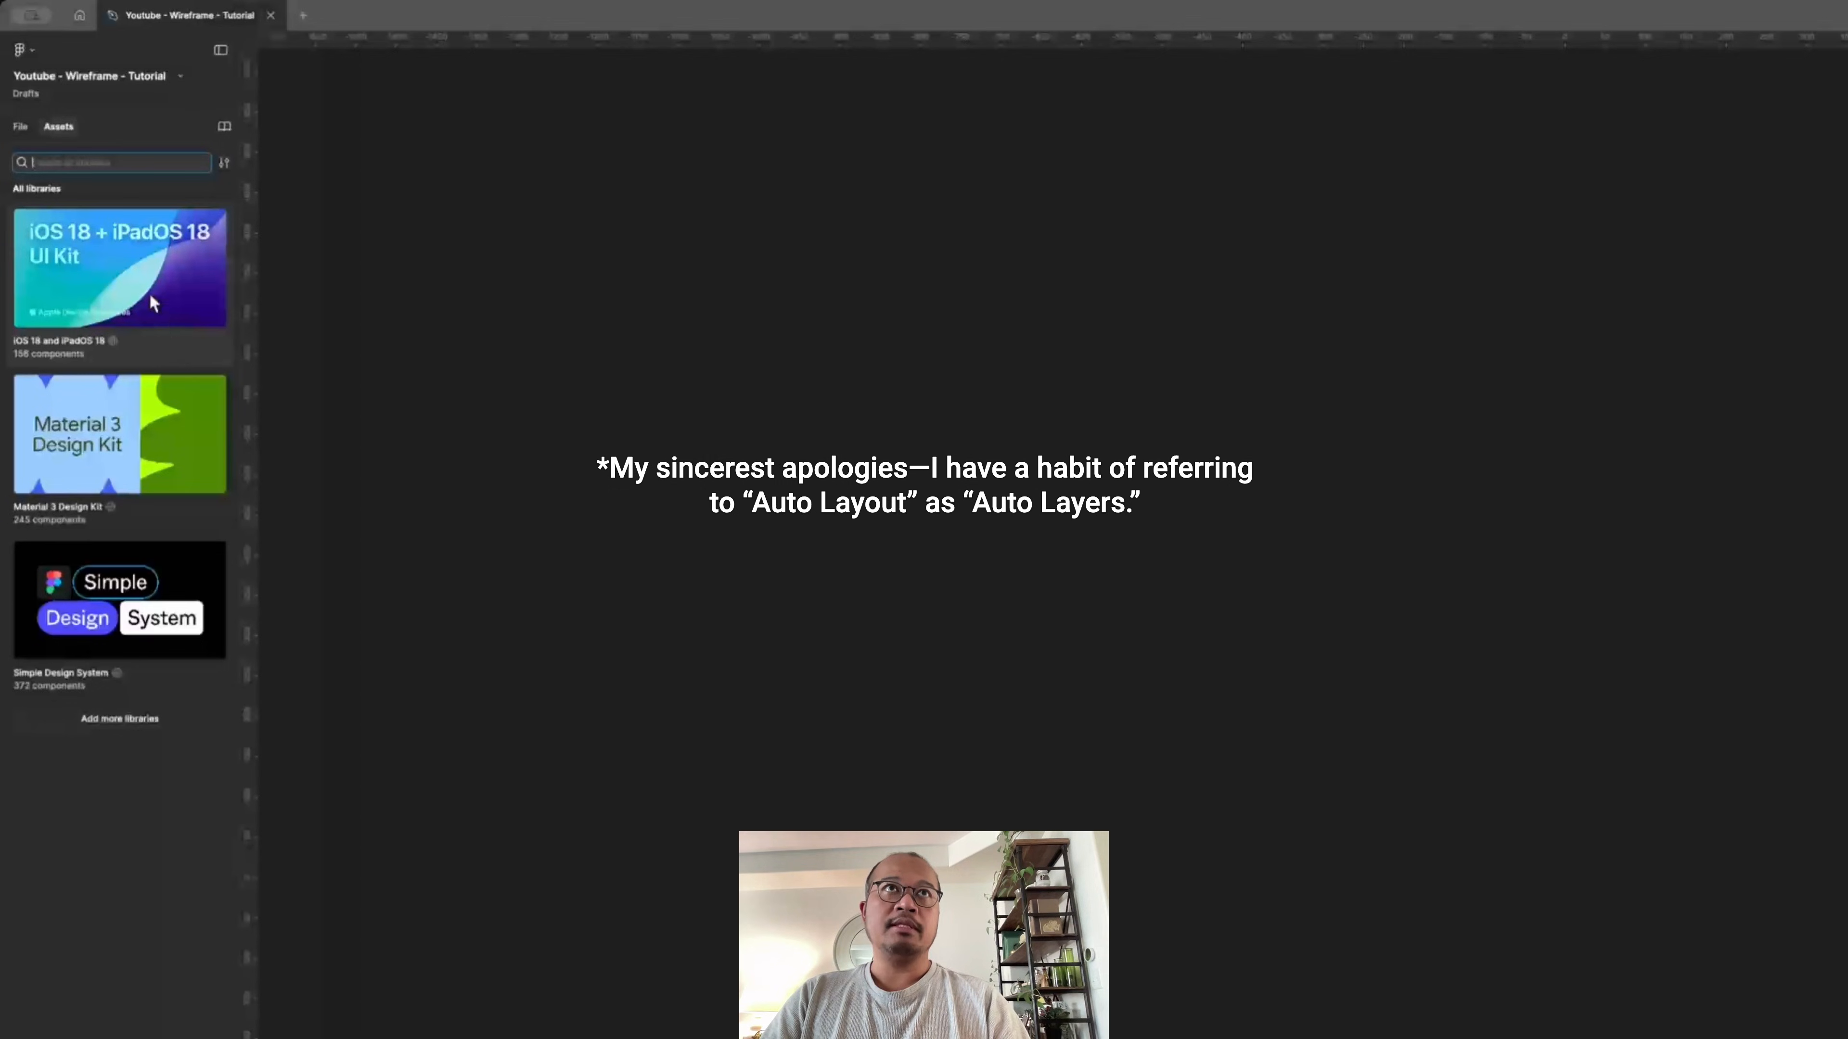
click(21, 126)
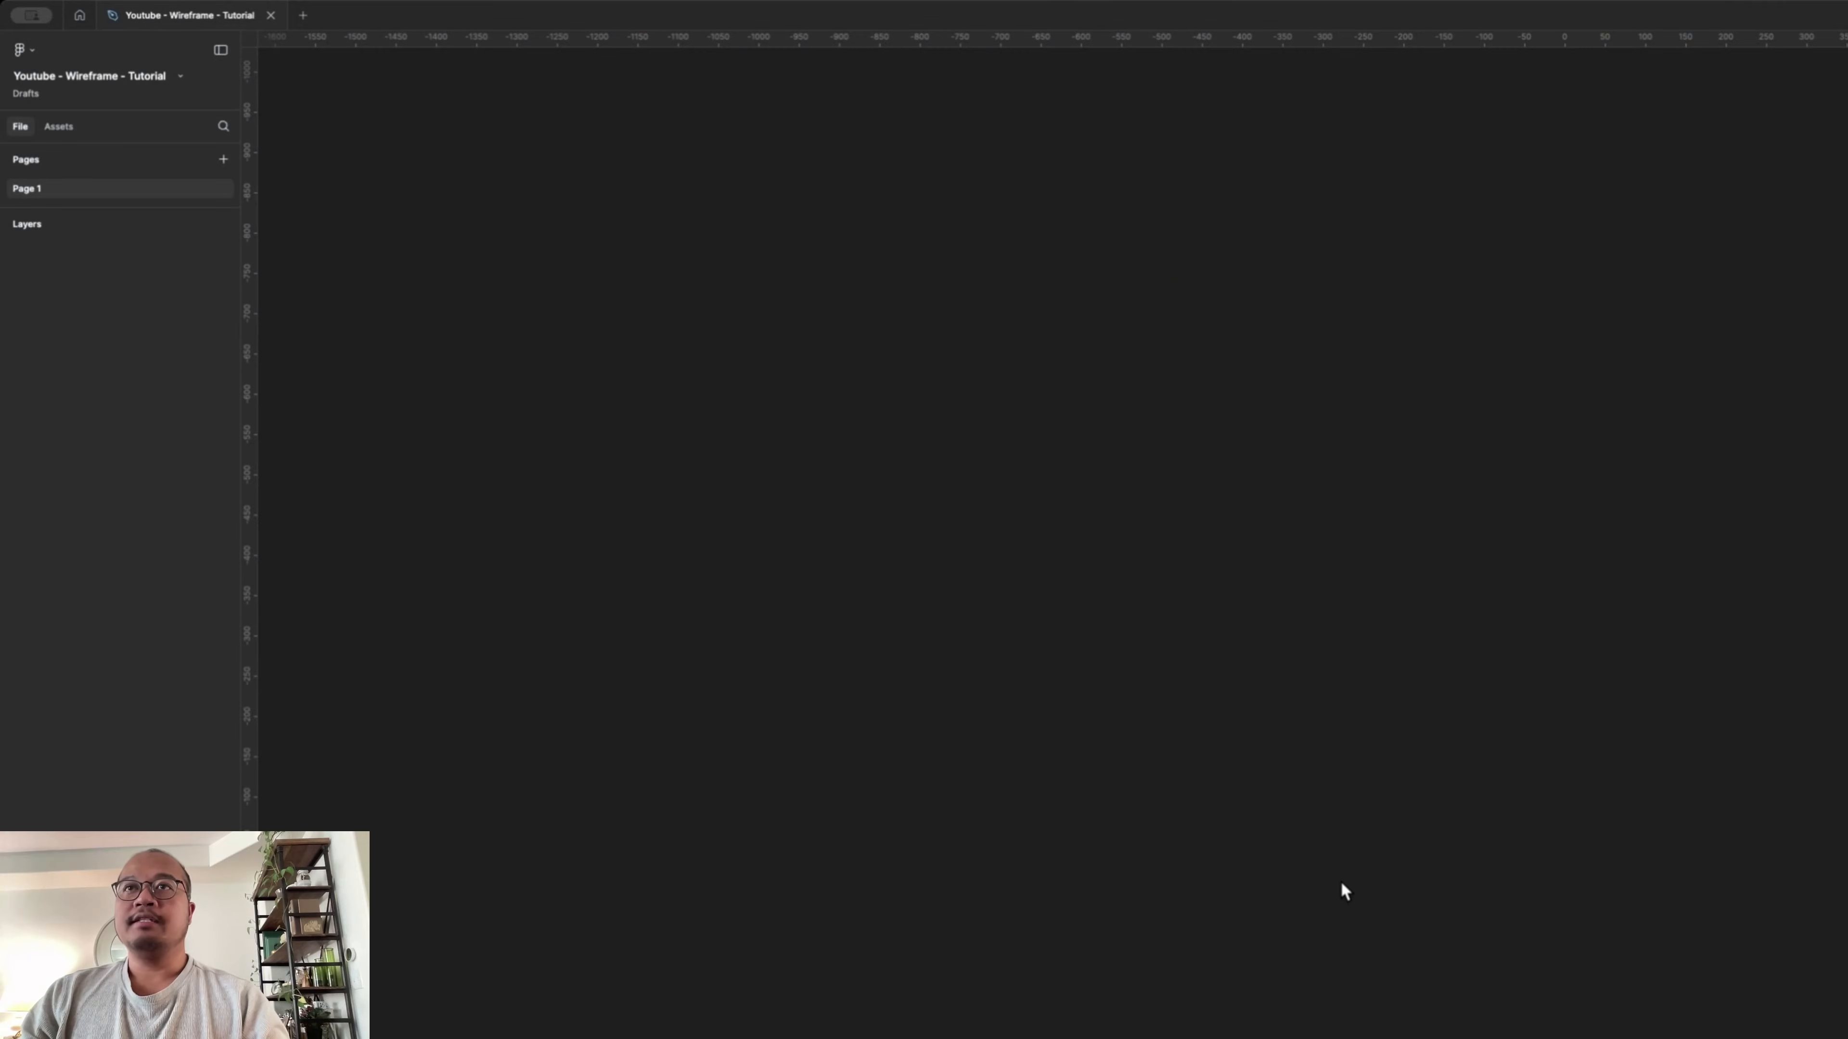
- Review the small and big nudge amounts in the nudge settings and close them
click(1346, 858)
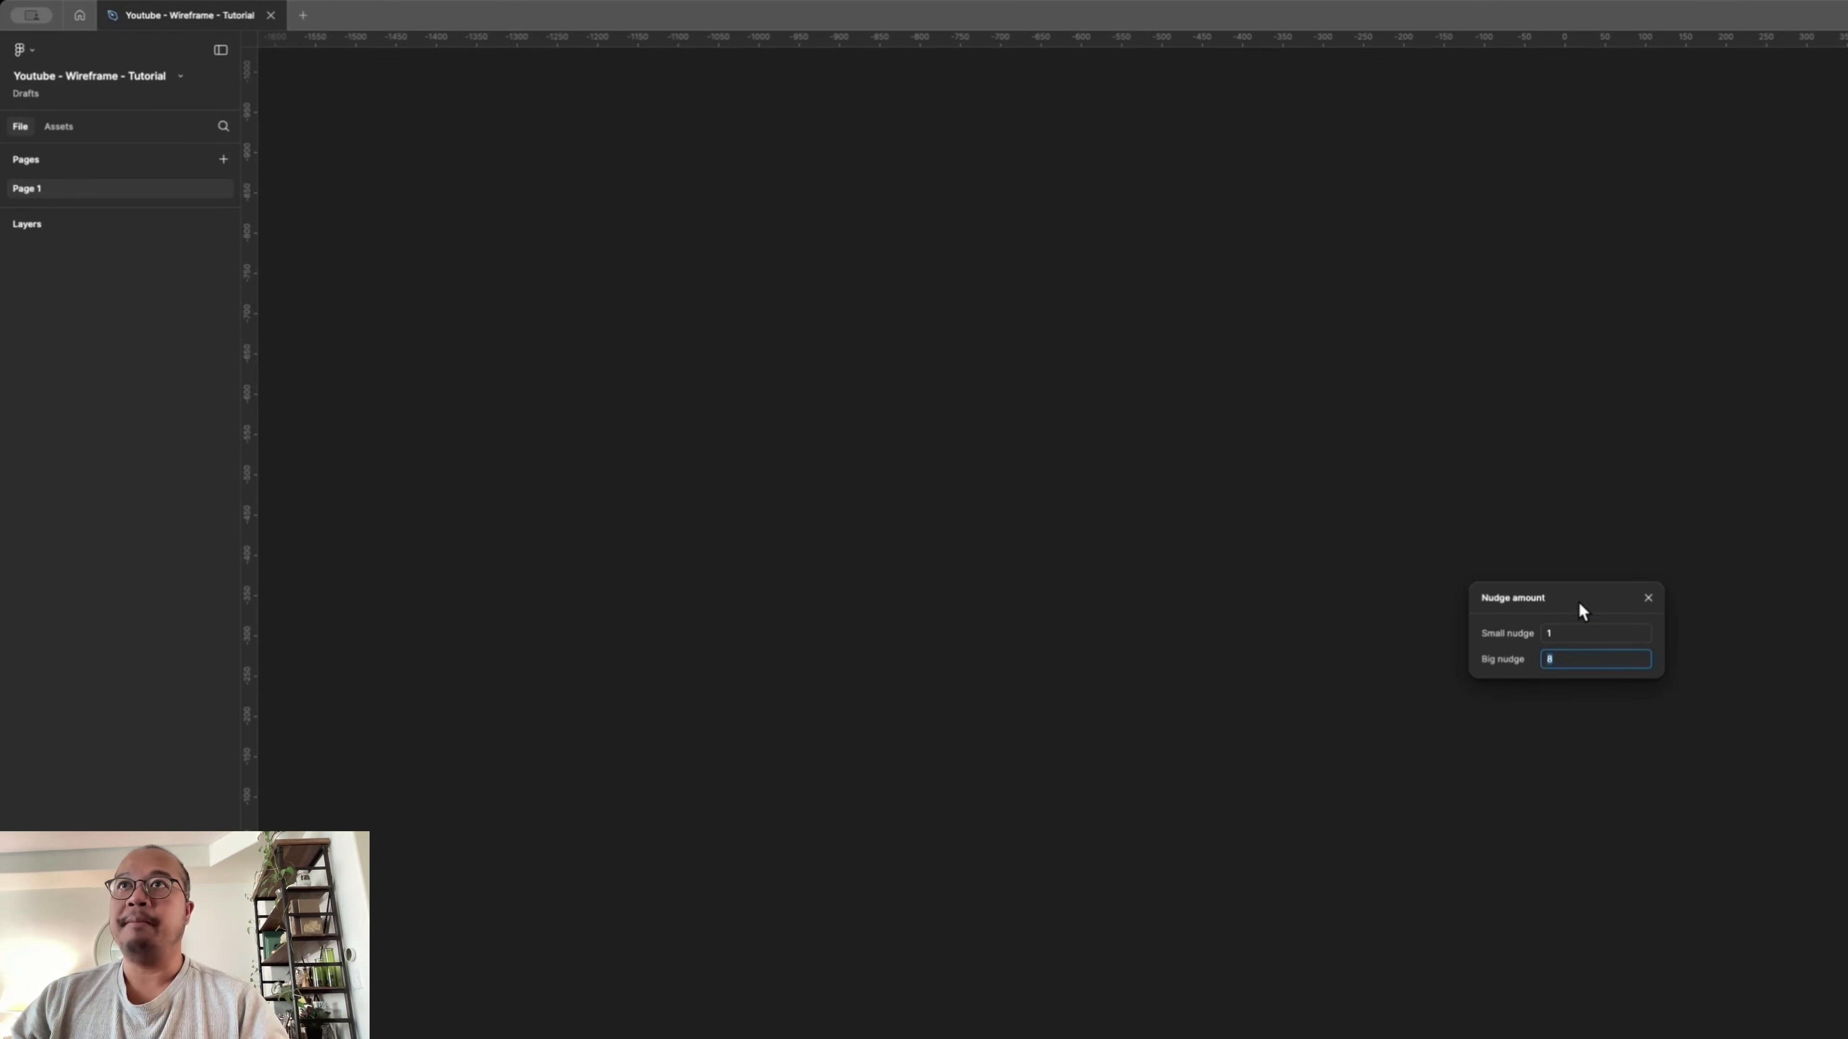
drag(1577, 601, 1484, 676)
key(shift+Tab)
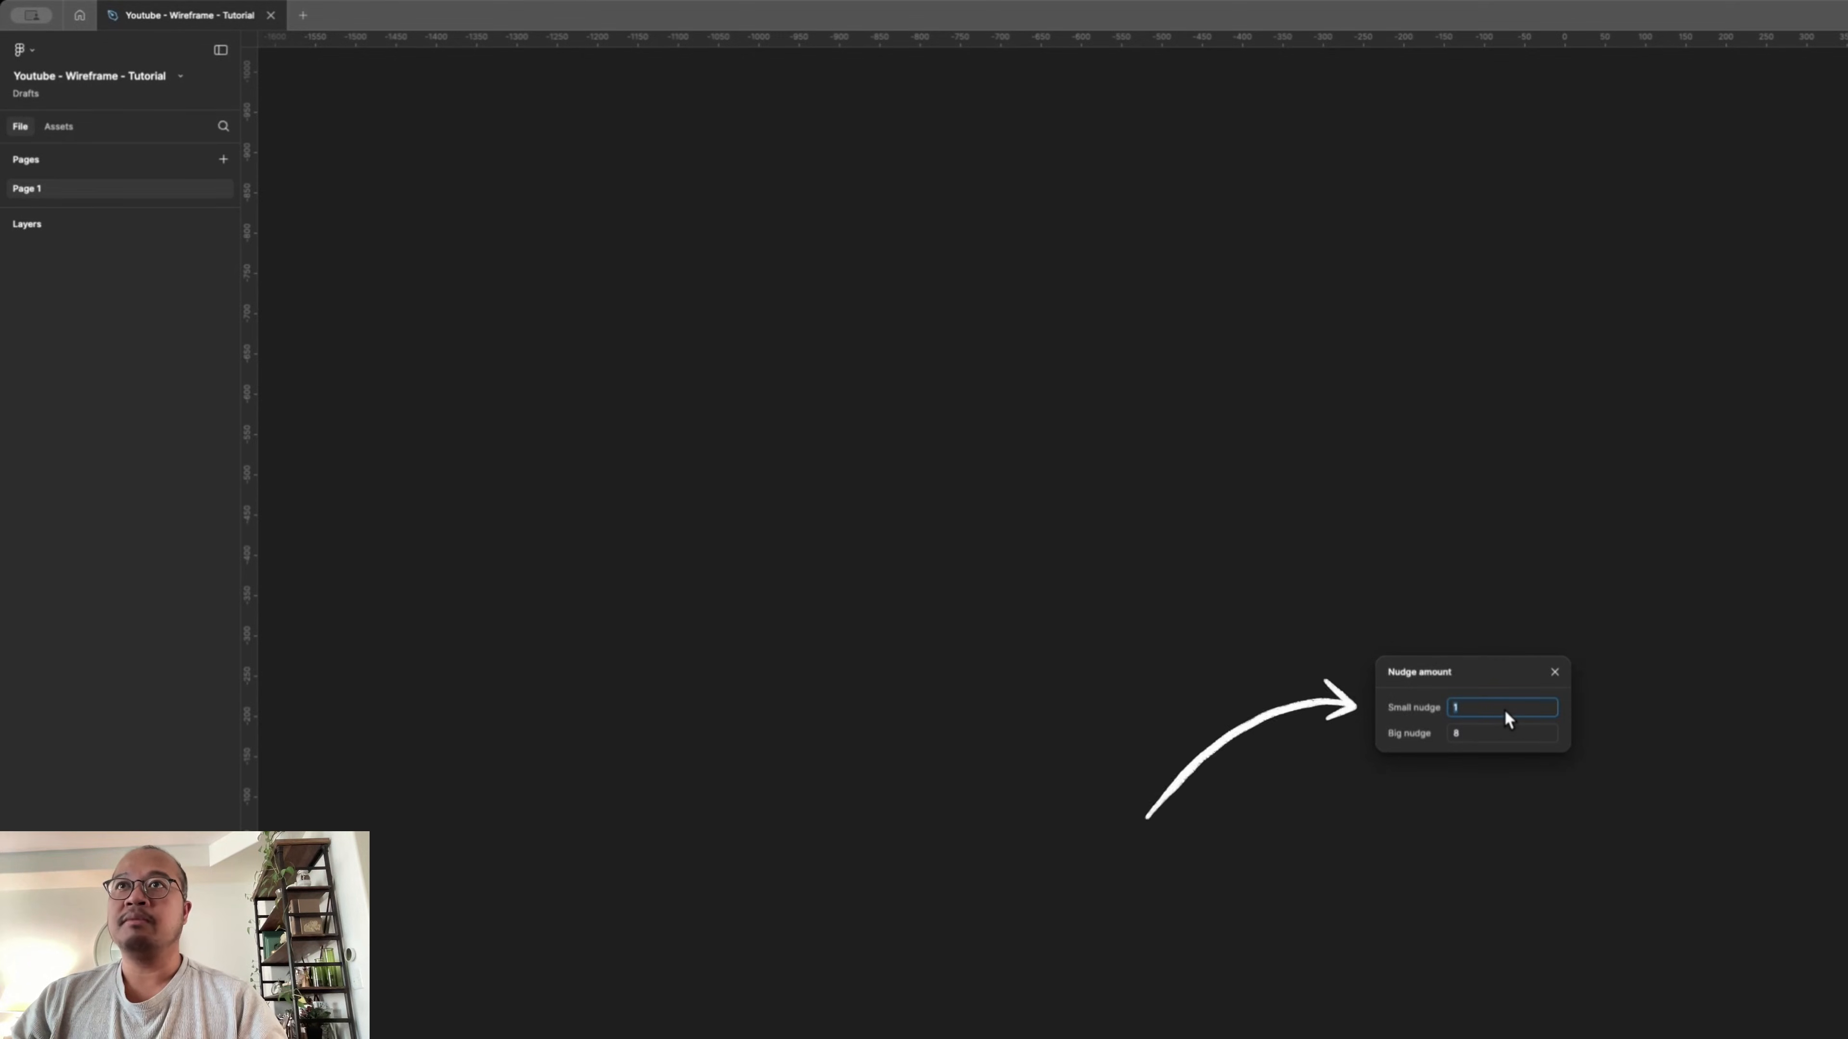
click(1485, 734)
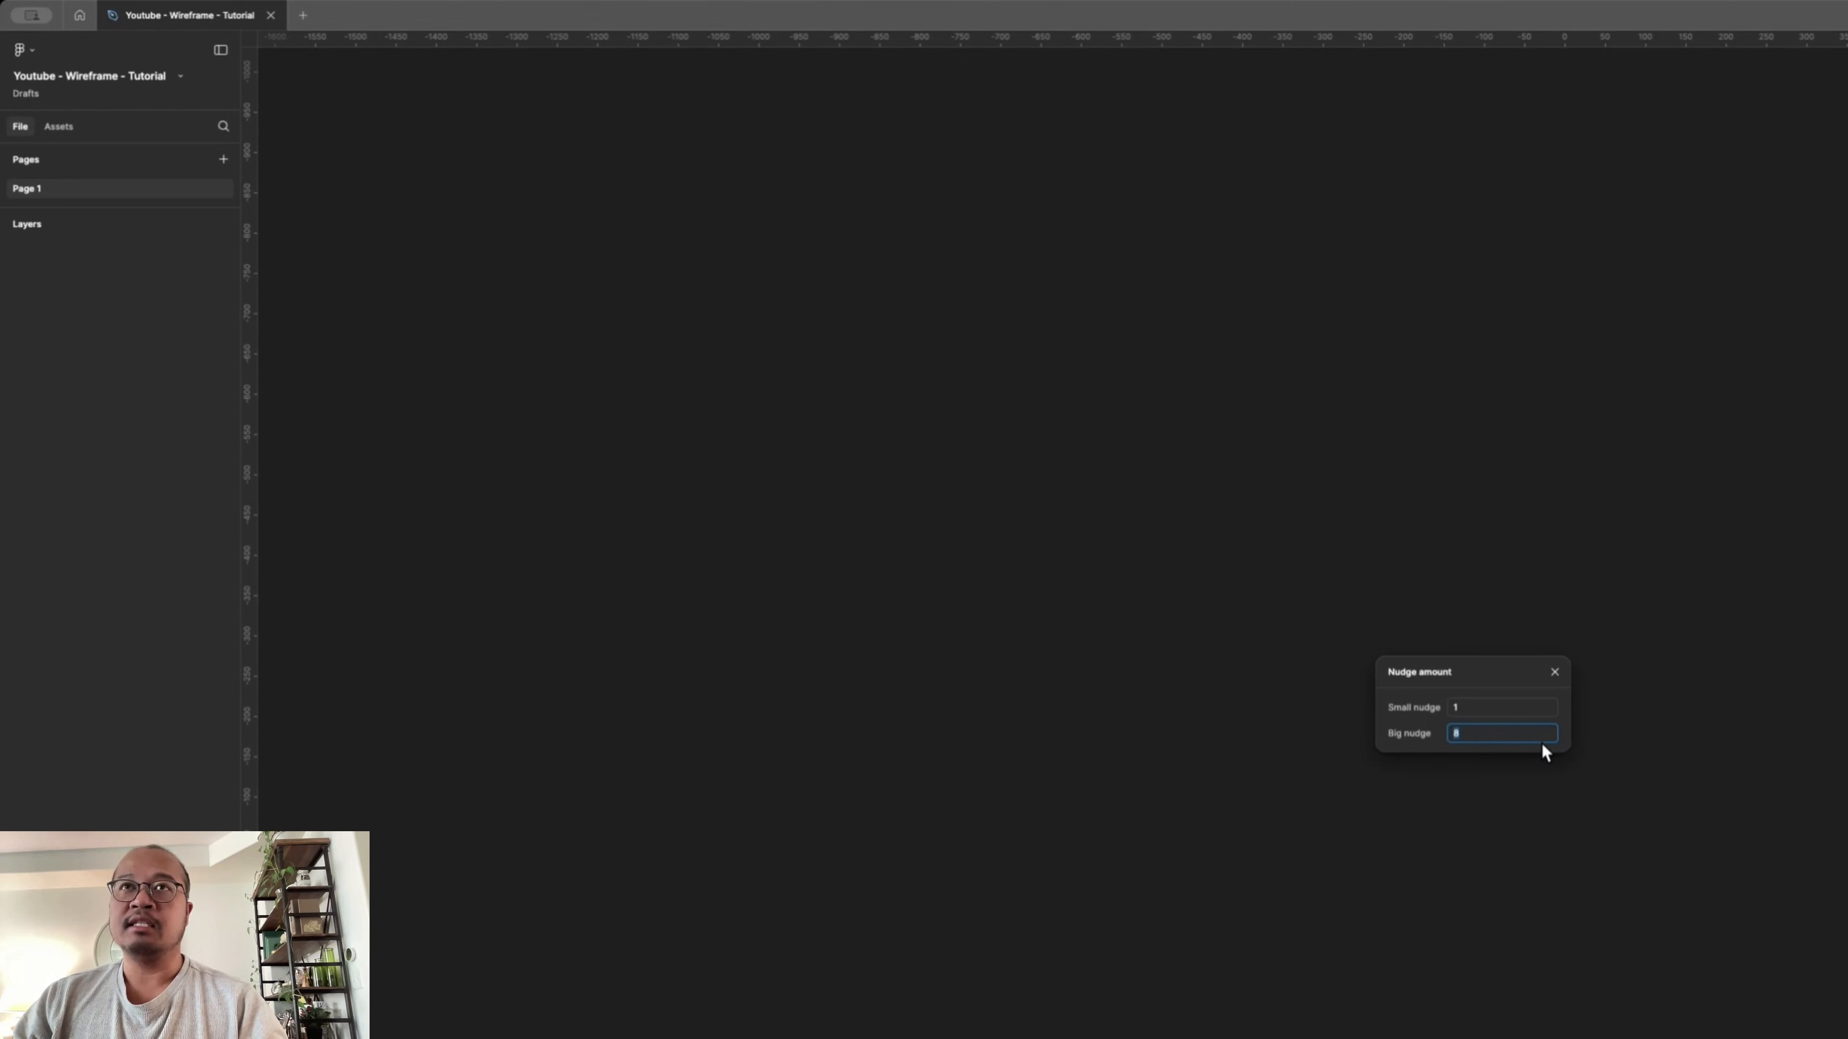
double_click(1471, 731)
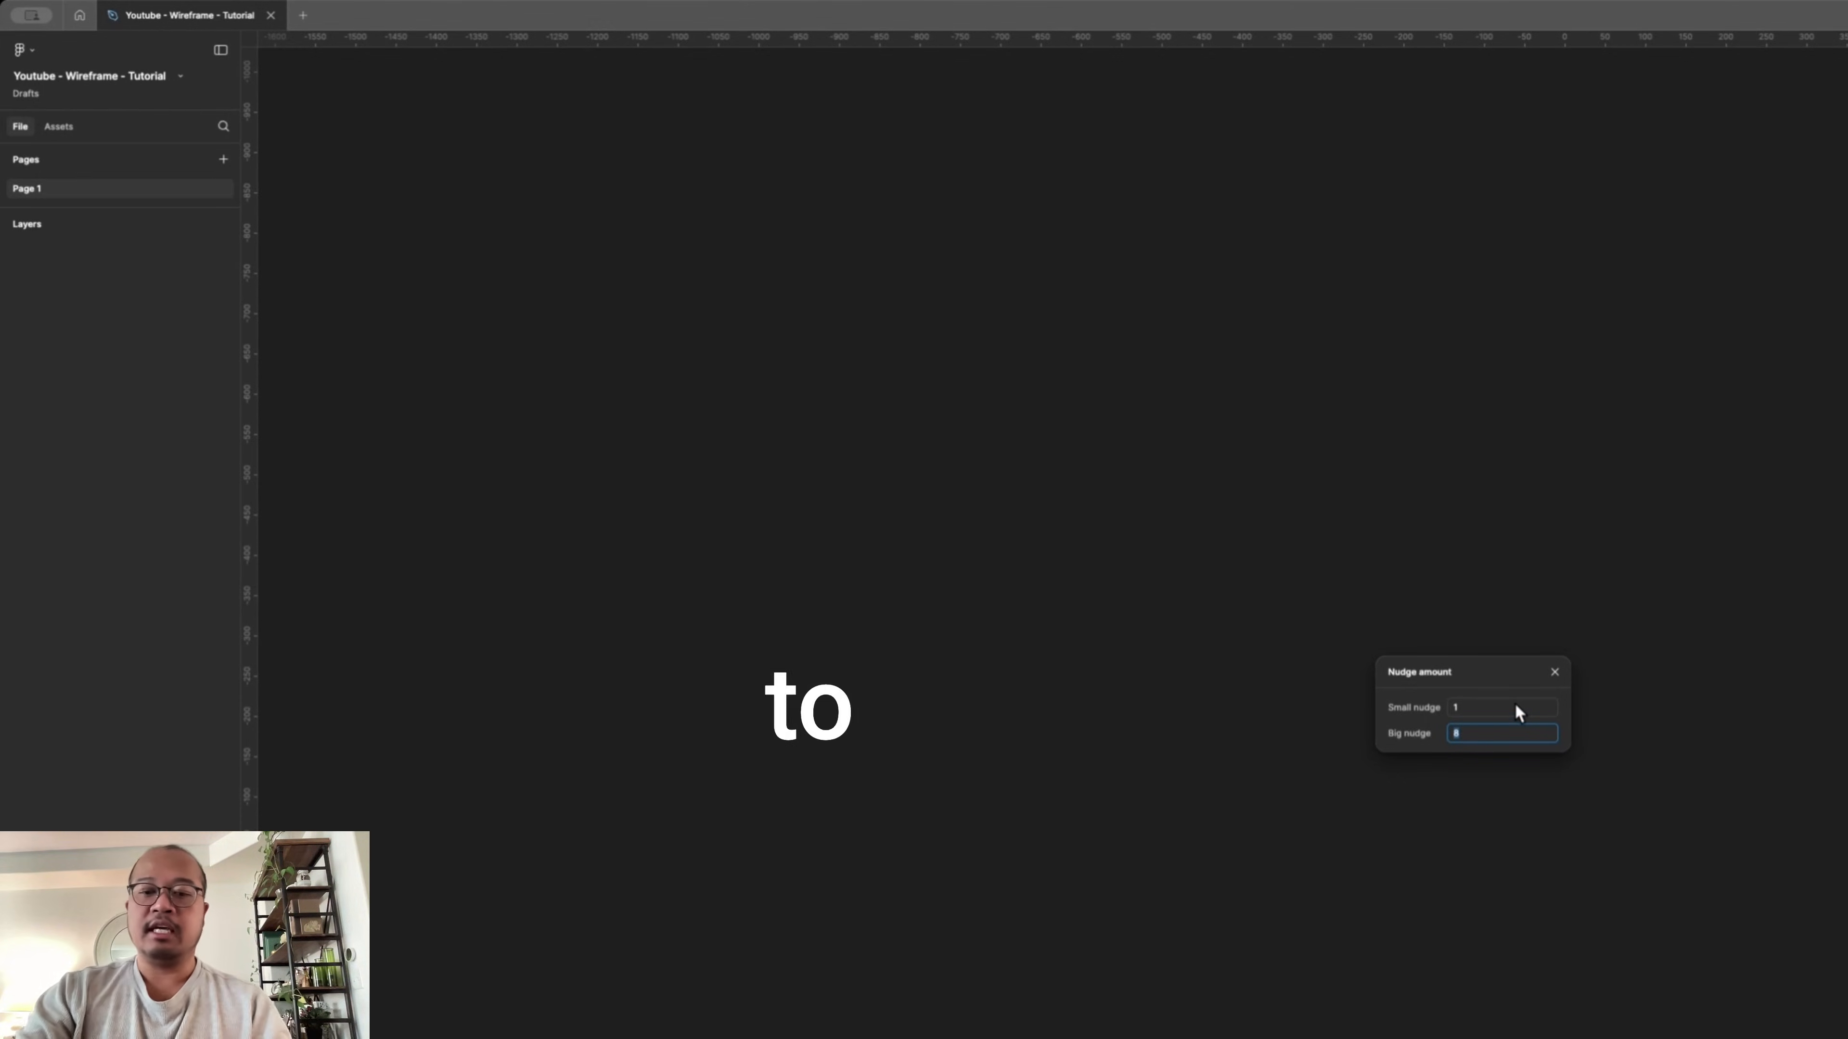
drag(1490, 679, 1500, 706)
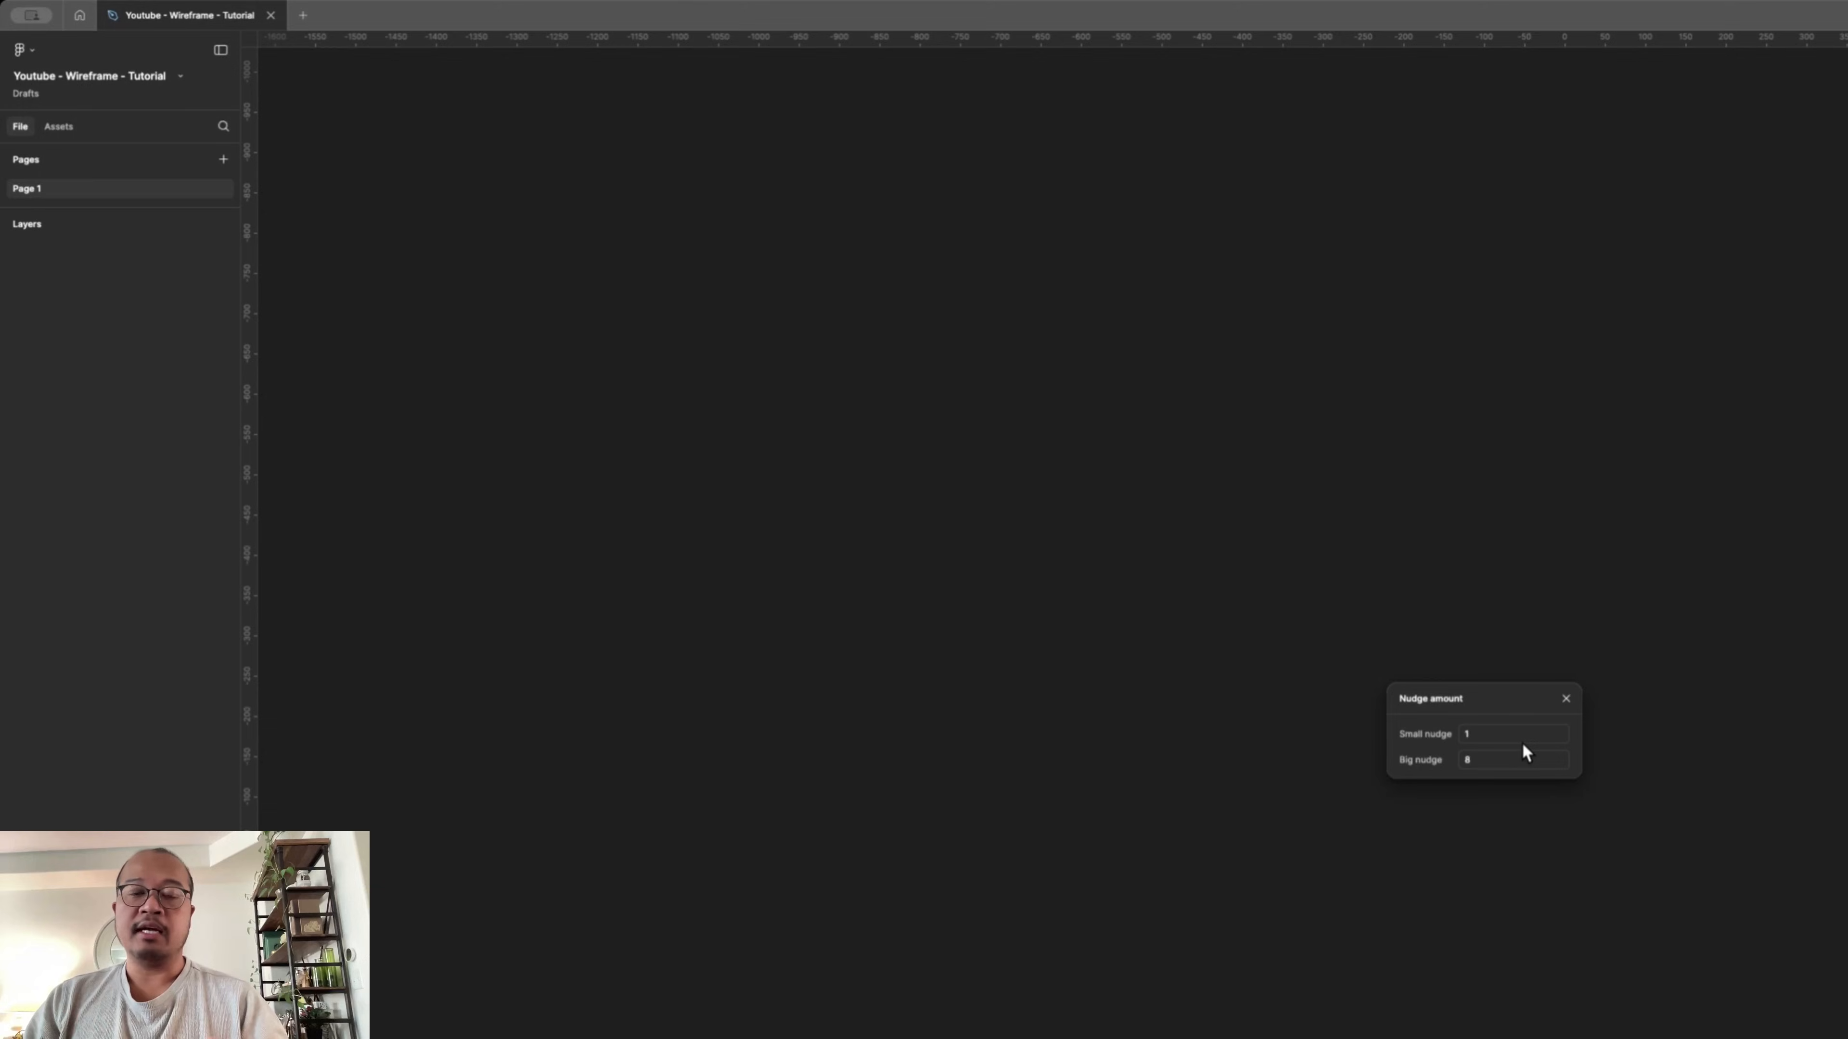
drag(1514, 701, 1468, 706)
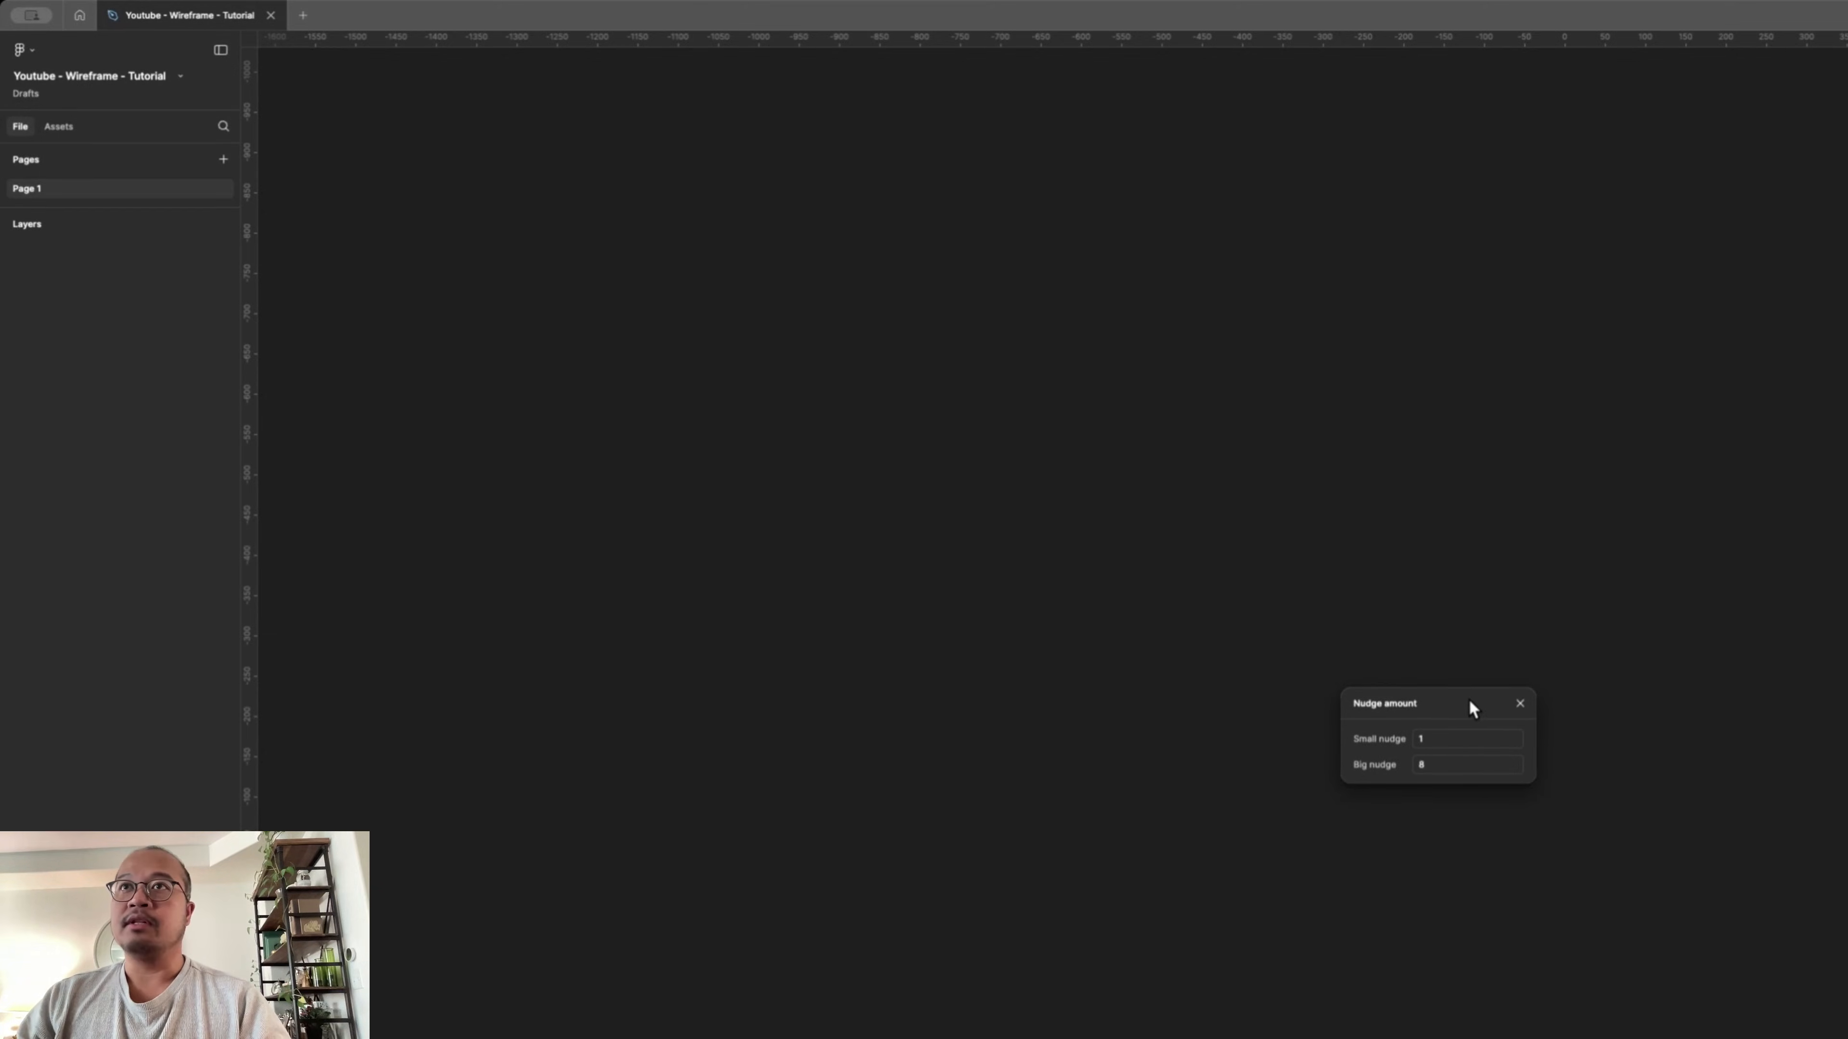
click(1521, 703)
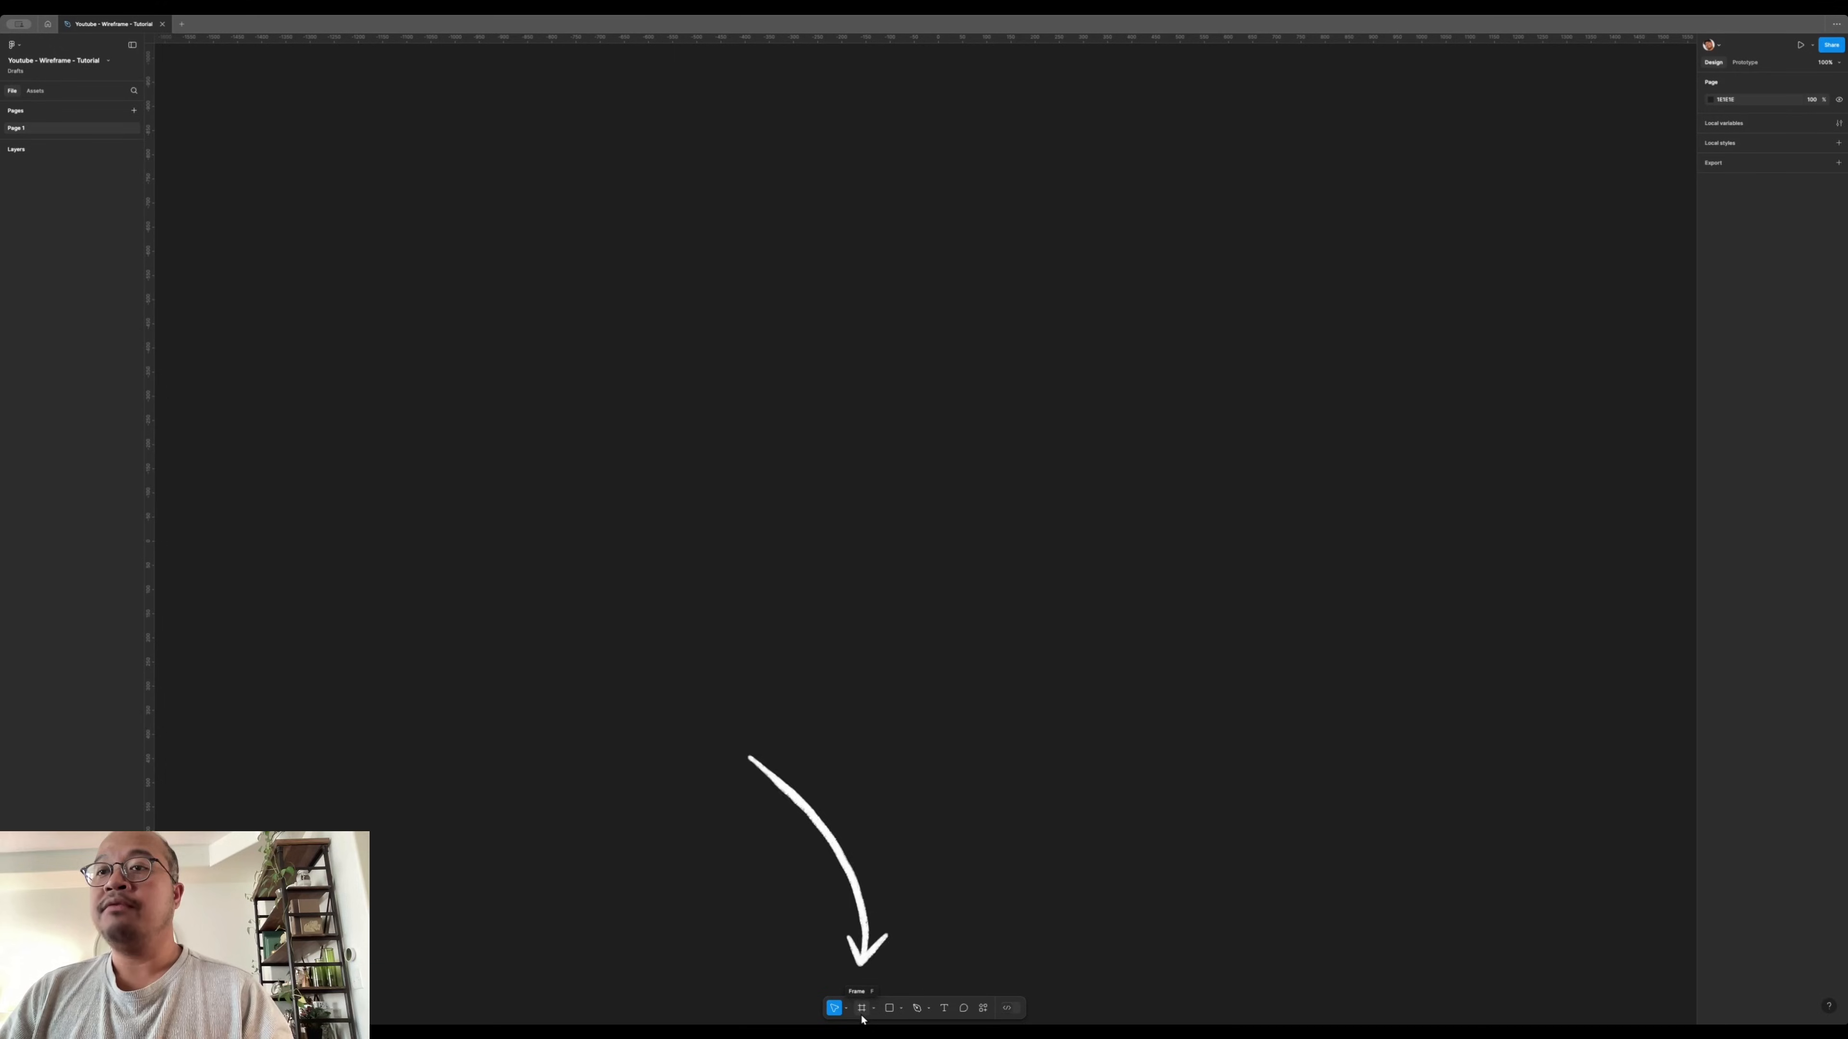
- Create a frame from the Desktop preset, 1440 × 1024
key(f)
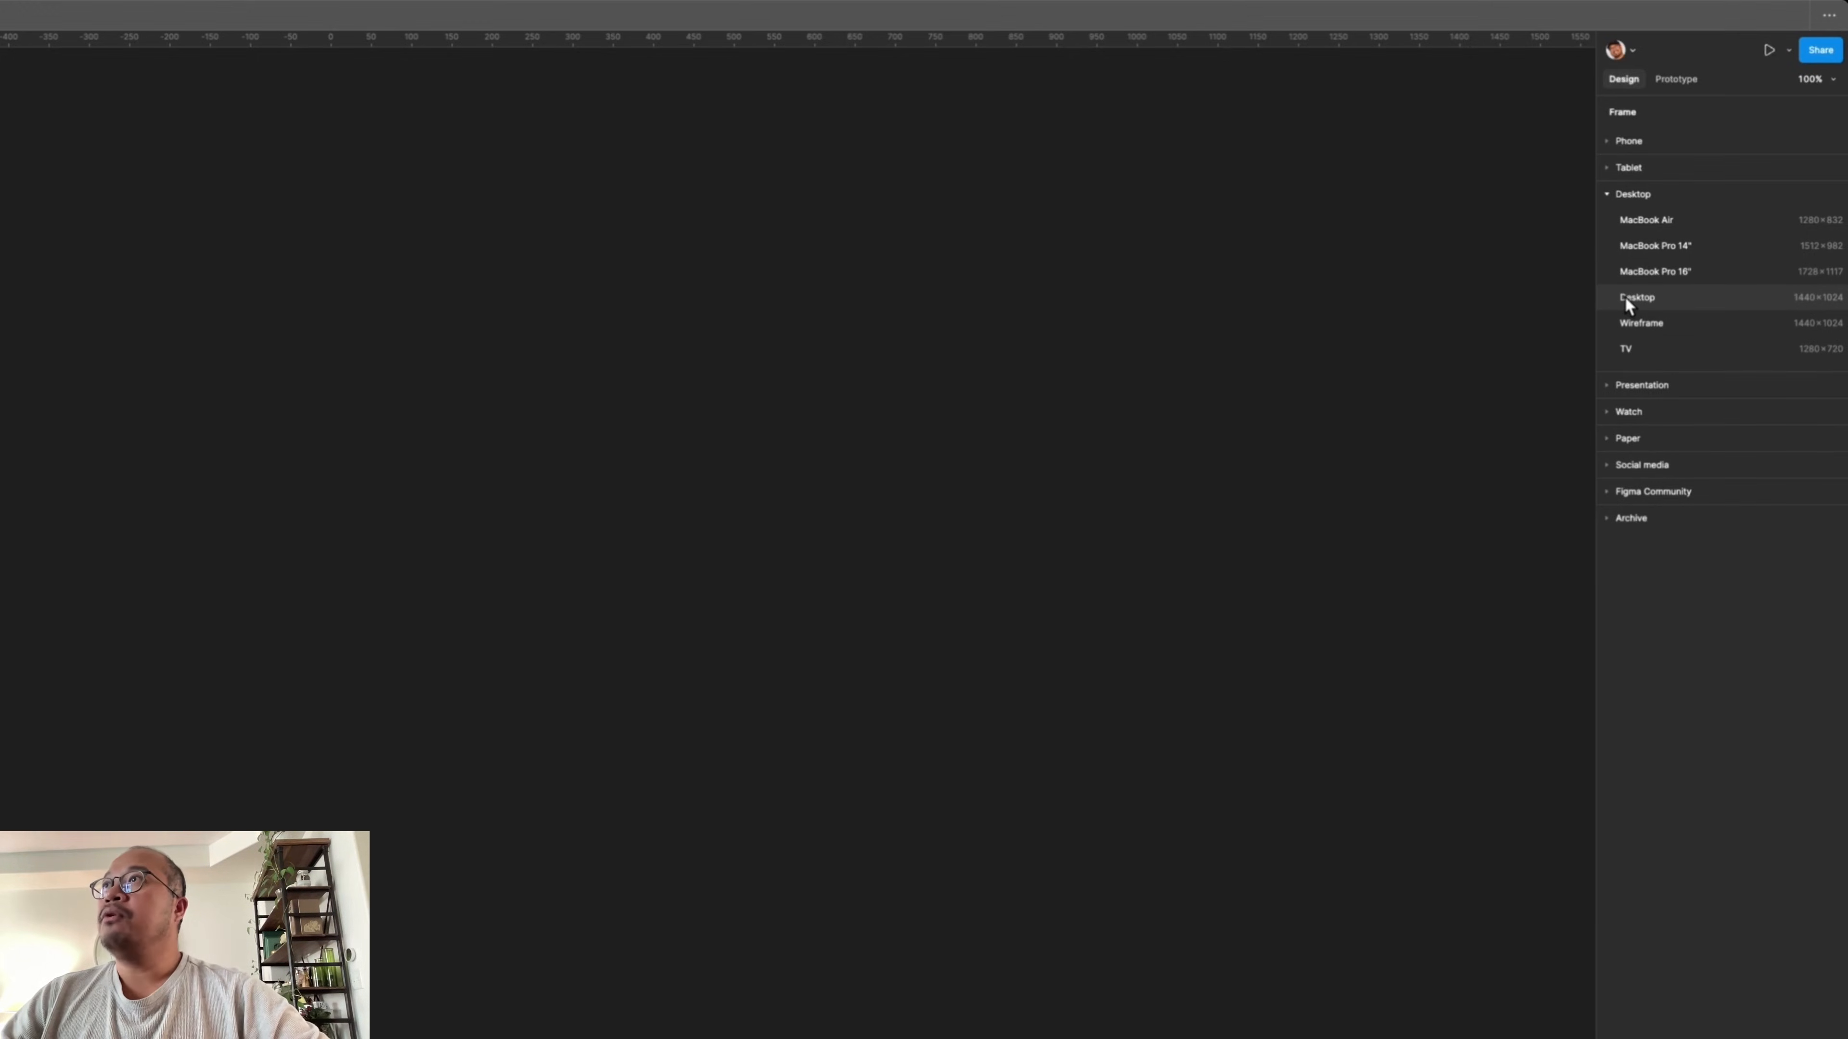
click(1656, 300)
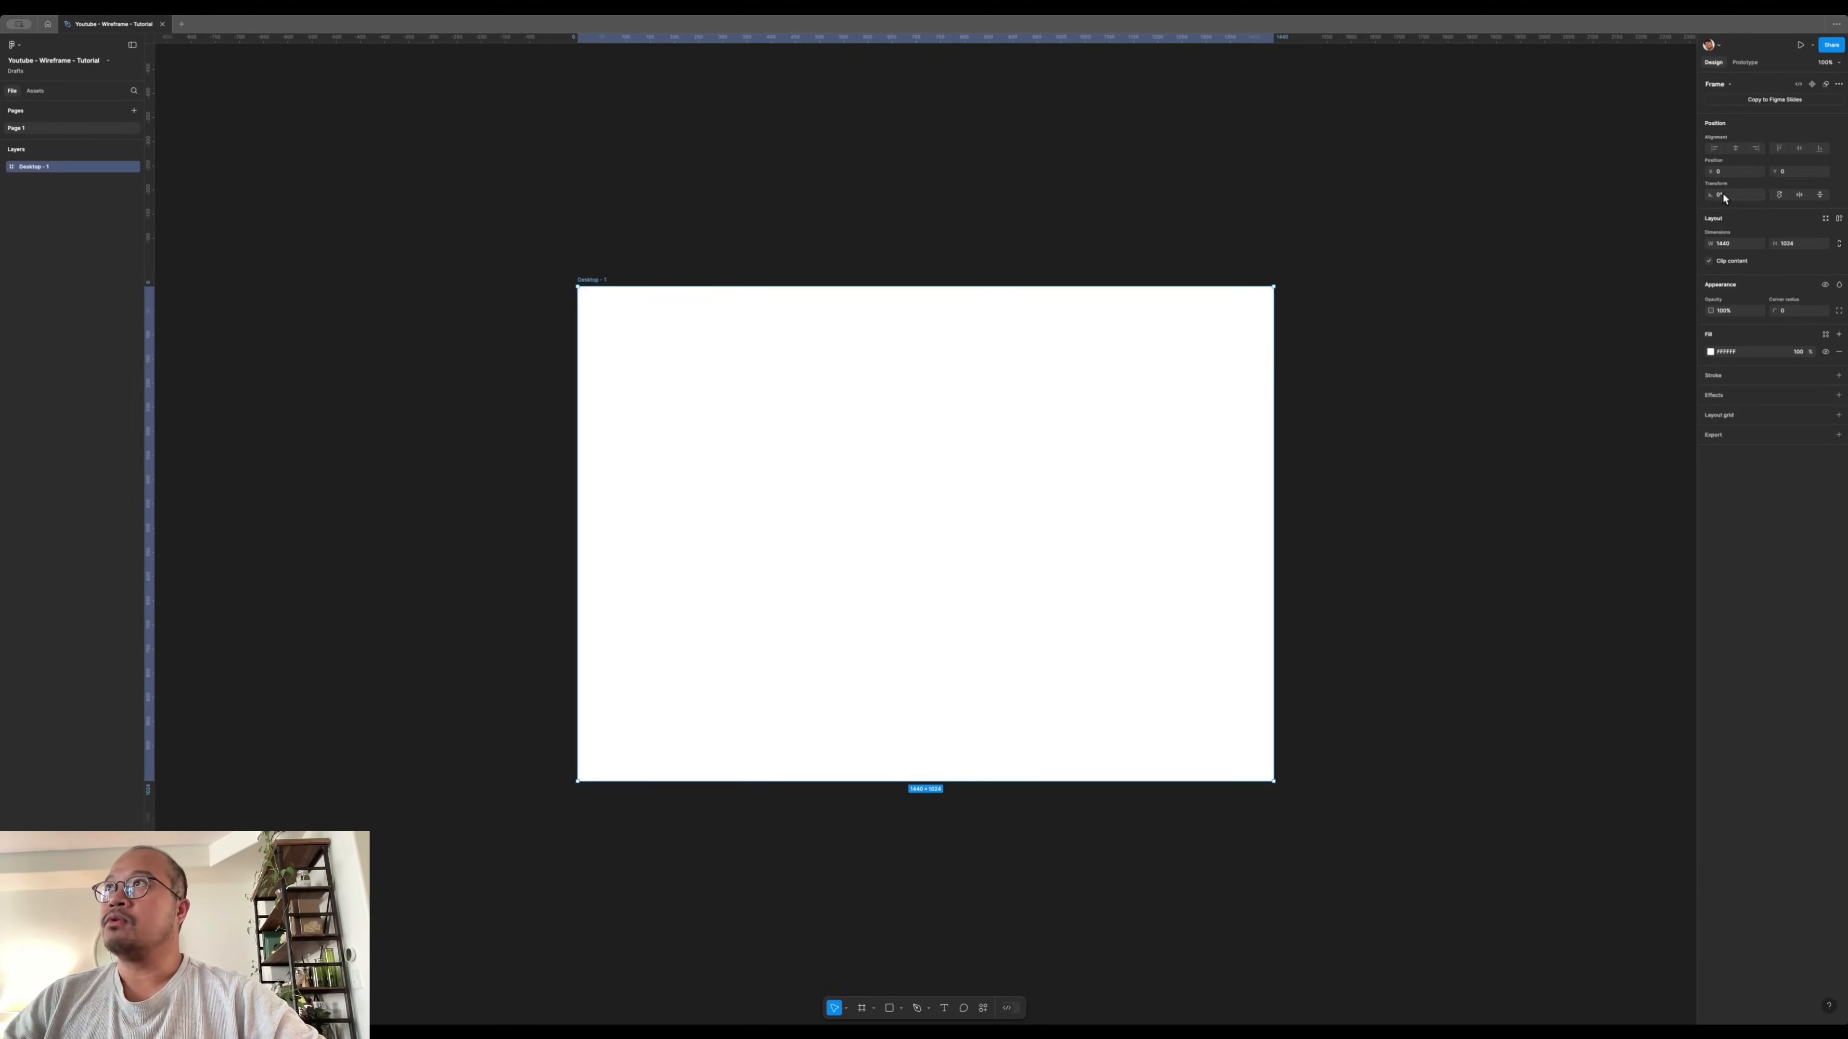
click(812, 182)
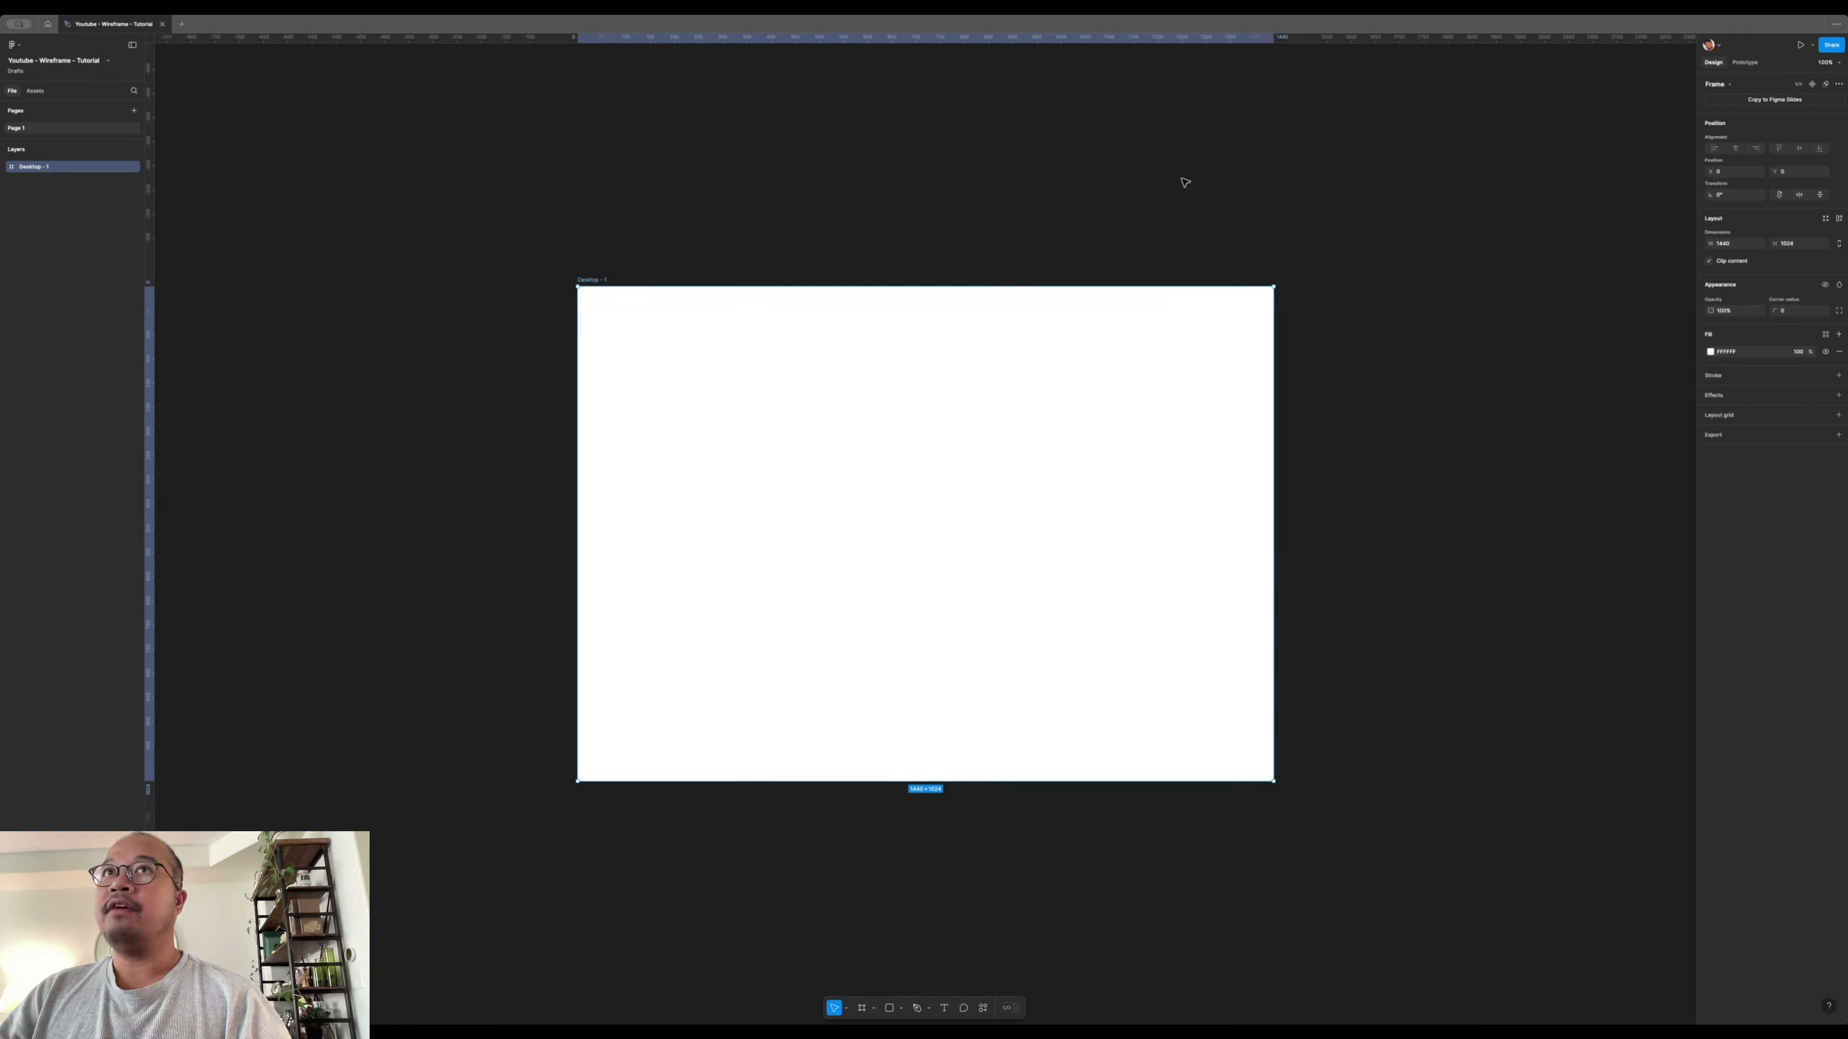
- Change the page background color to a lighter neutral dark grey
click(1182, 182)
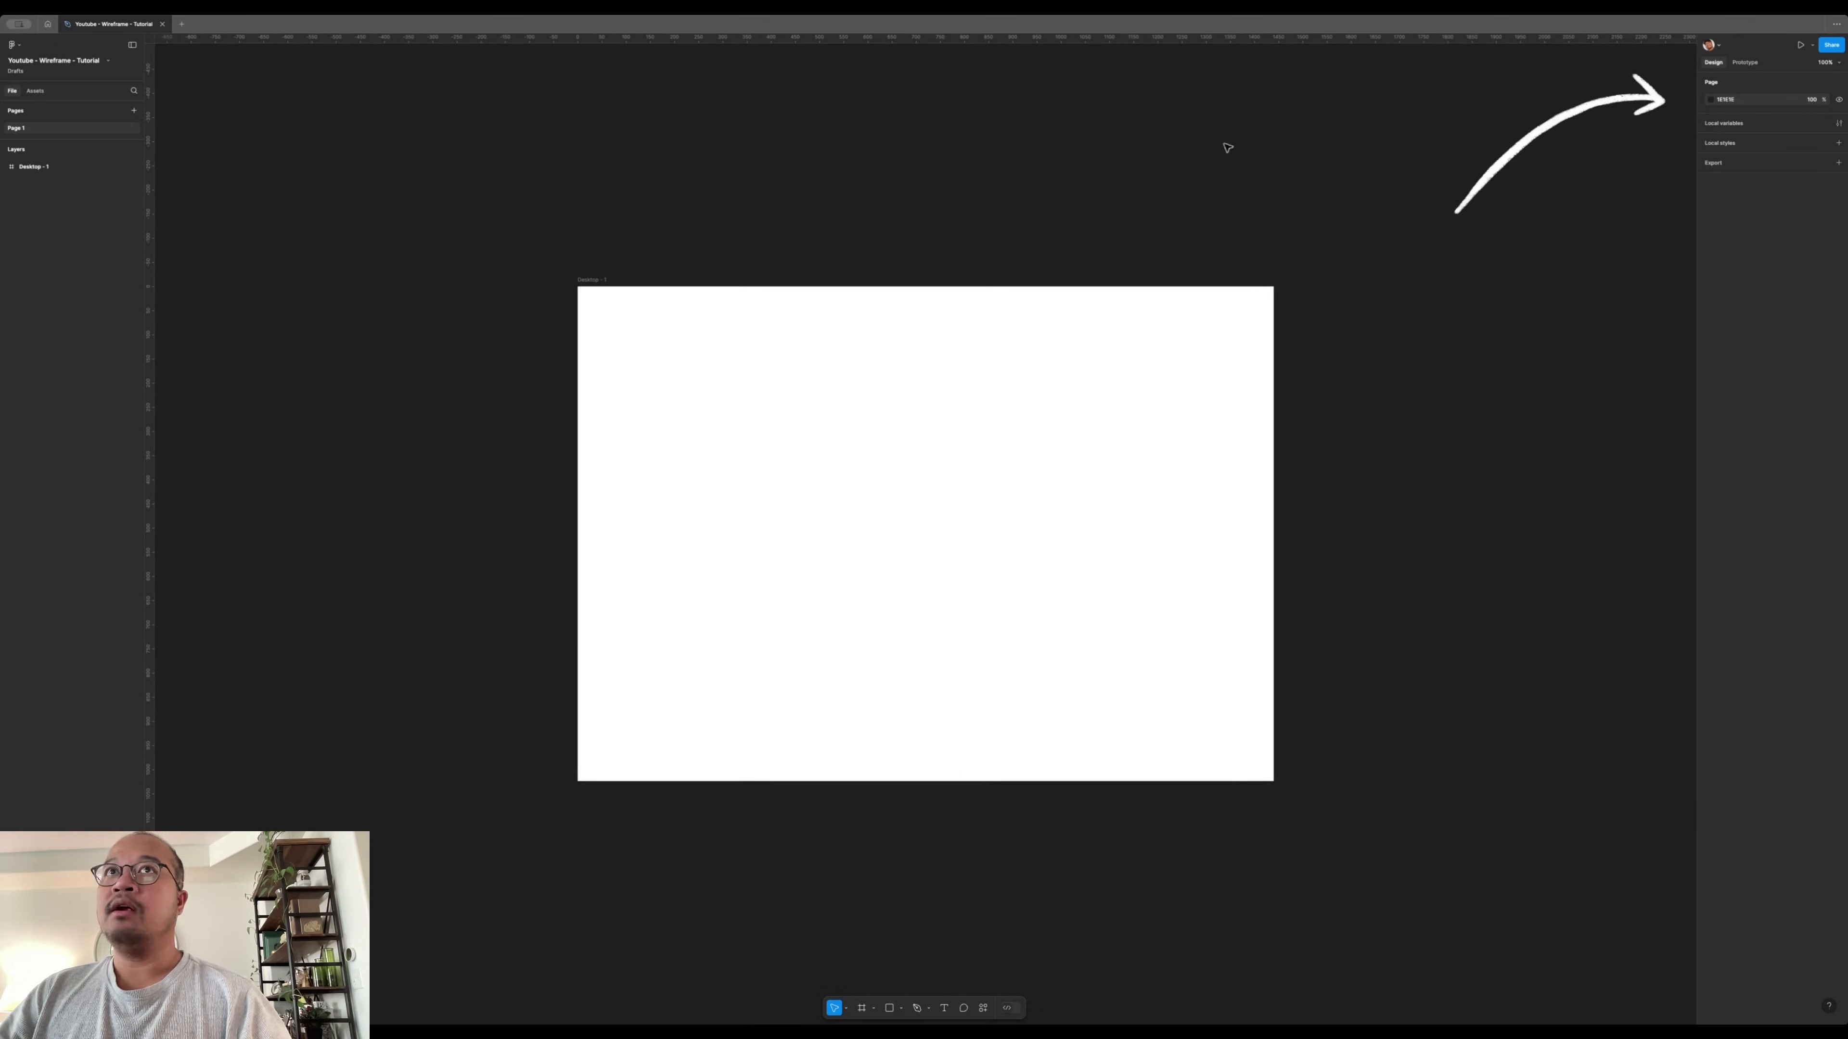
click(1710, 100)
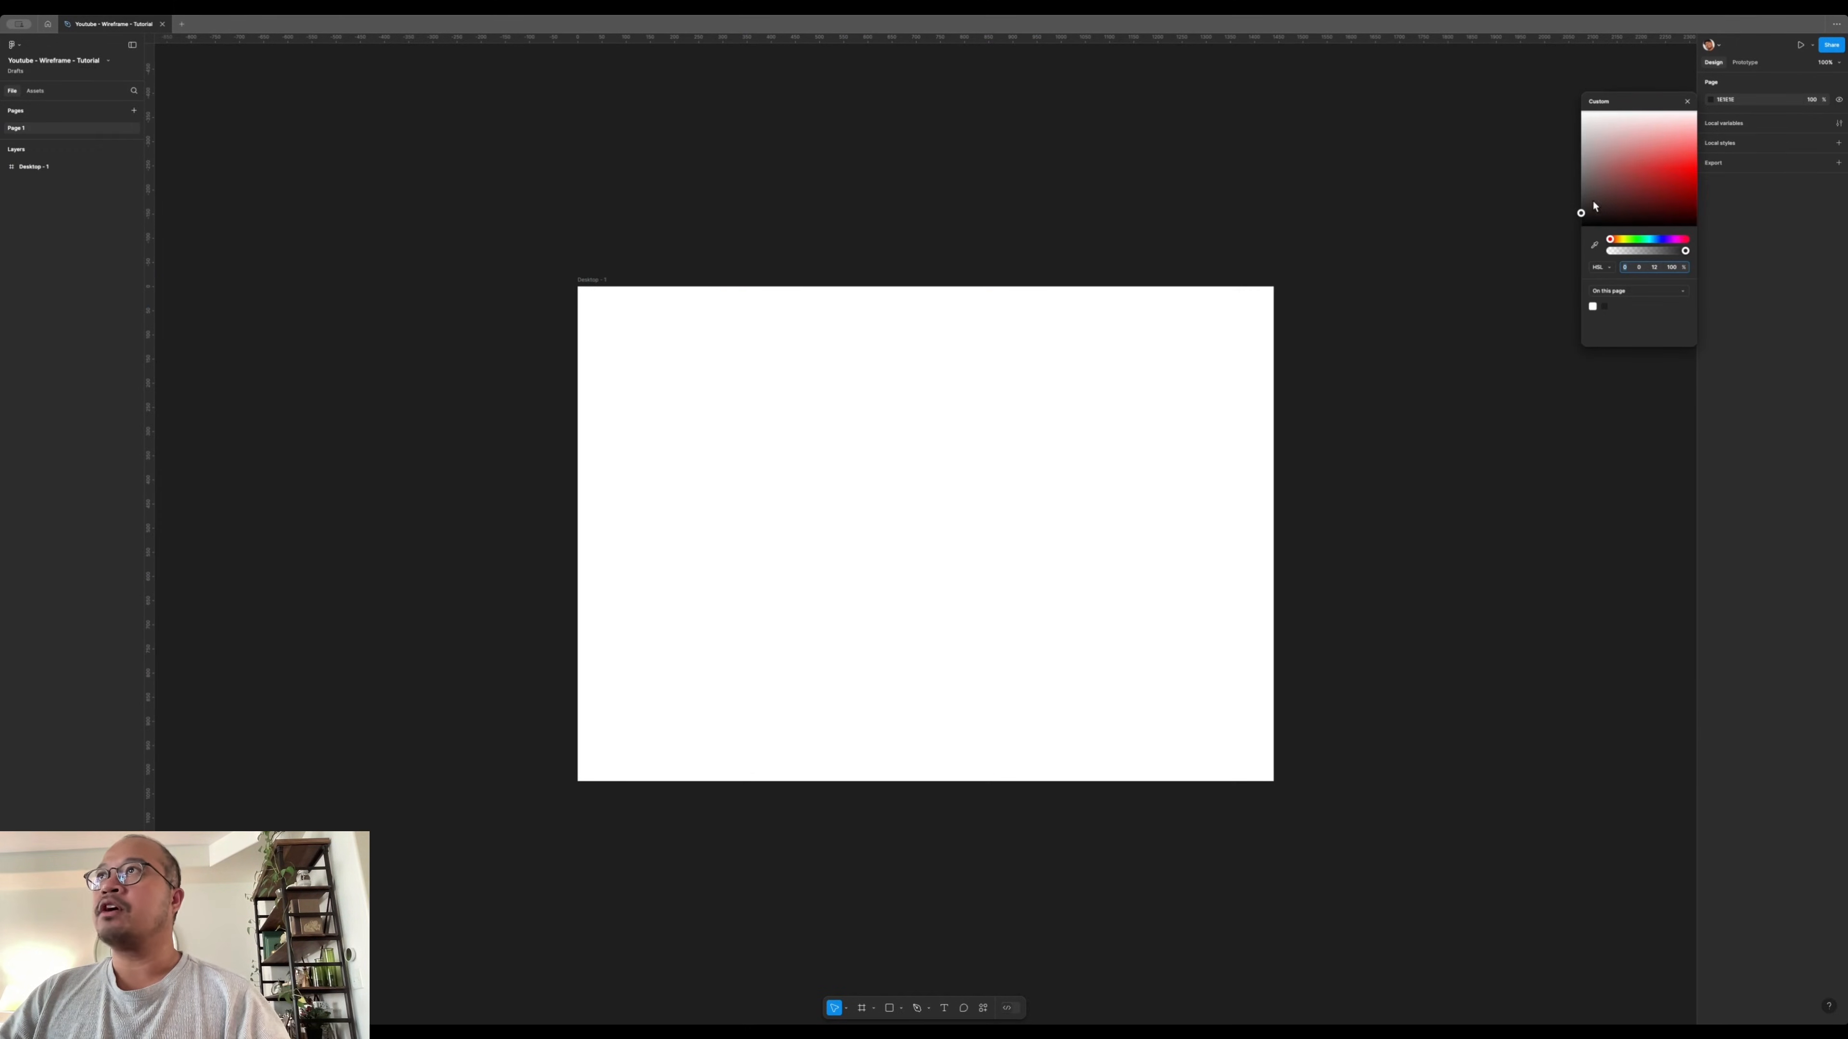
drag(1588, 189, 1545, 201)
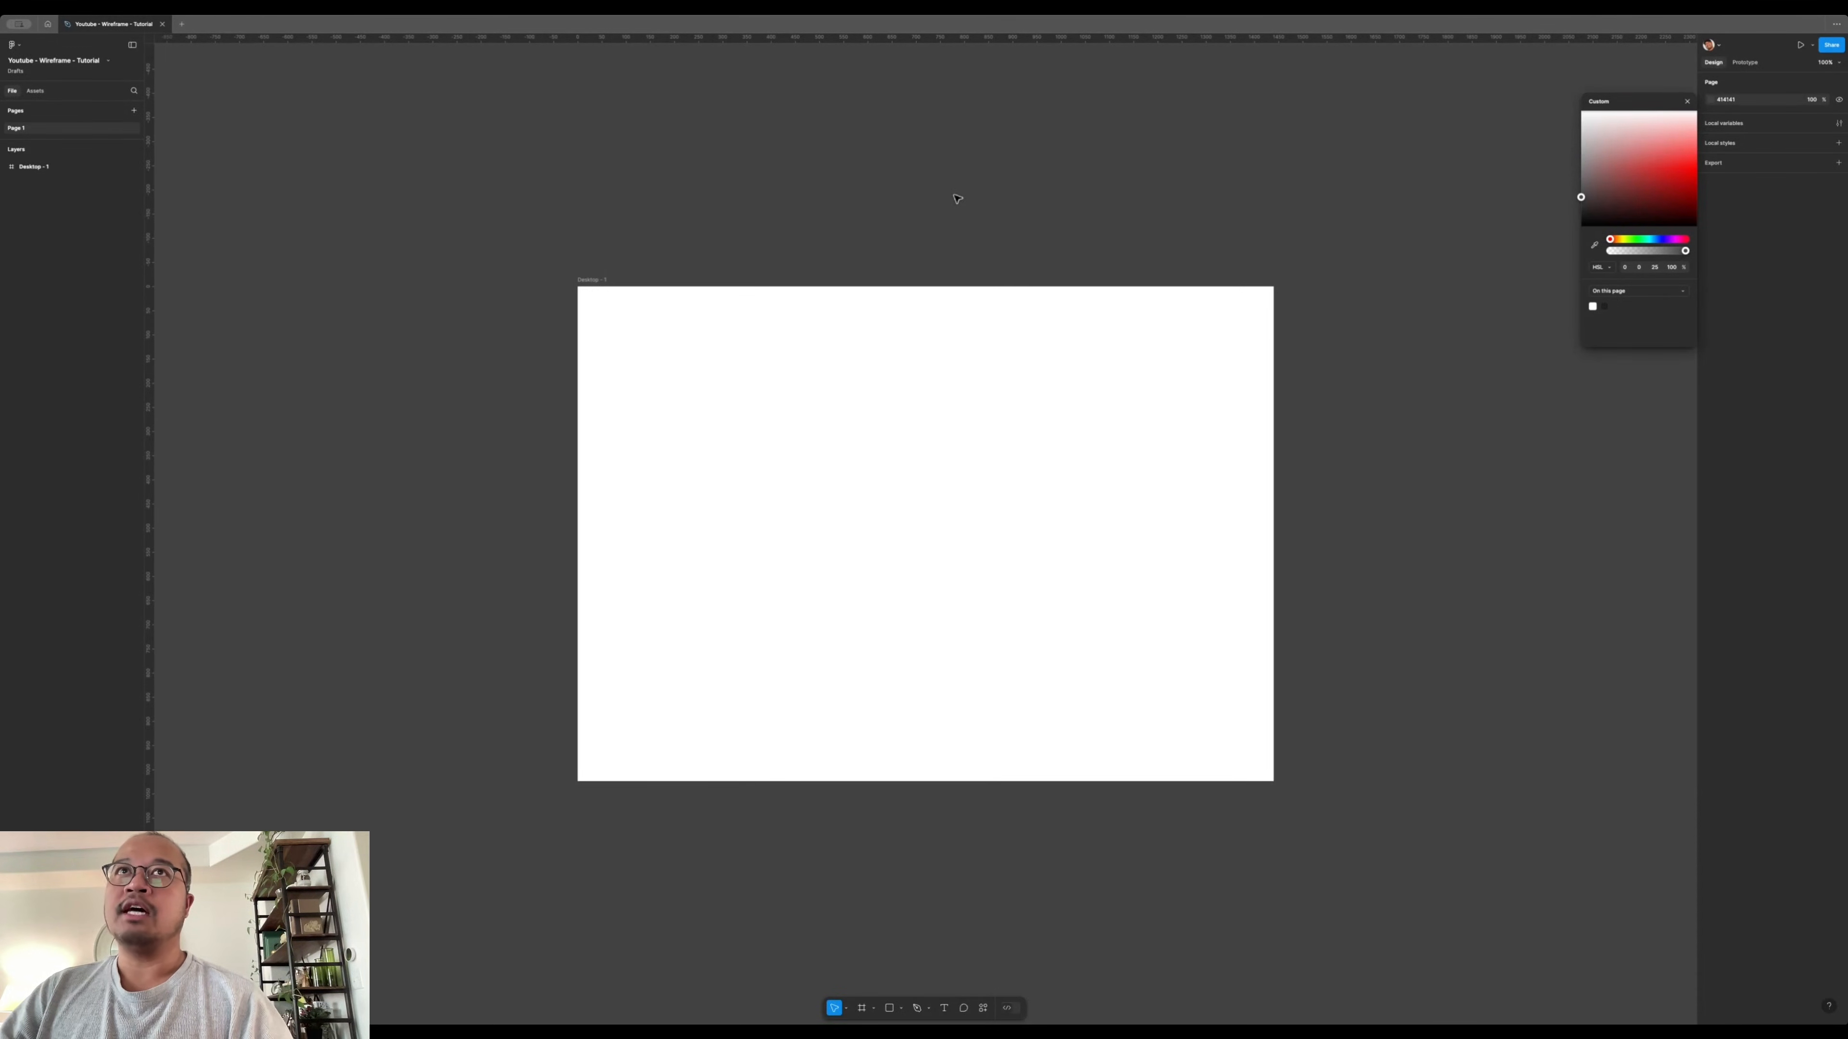
click(952, 211)
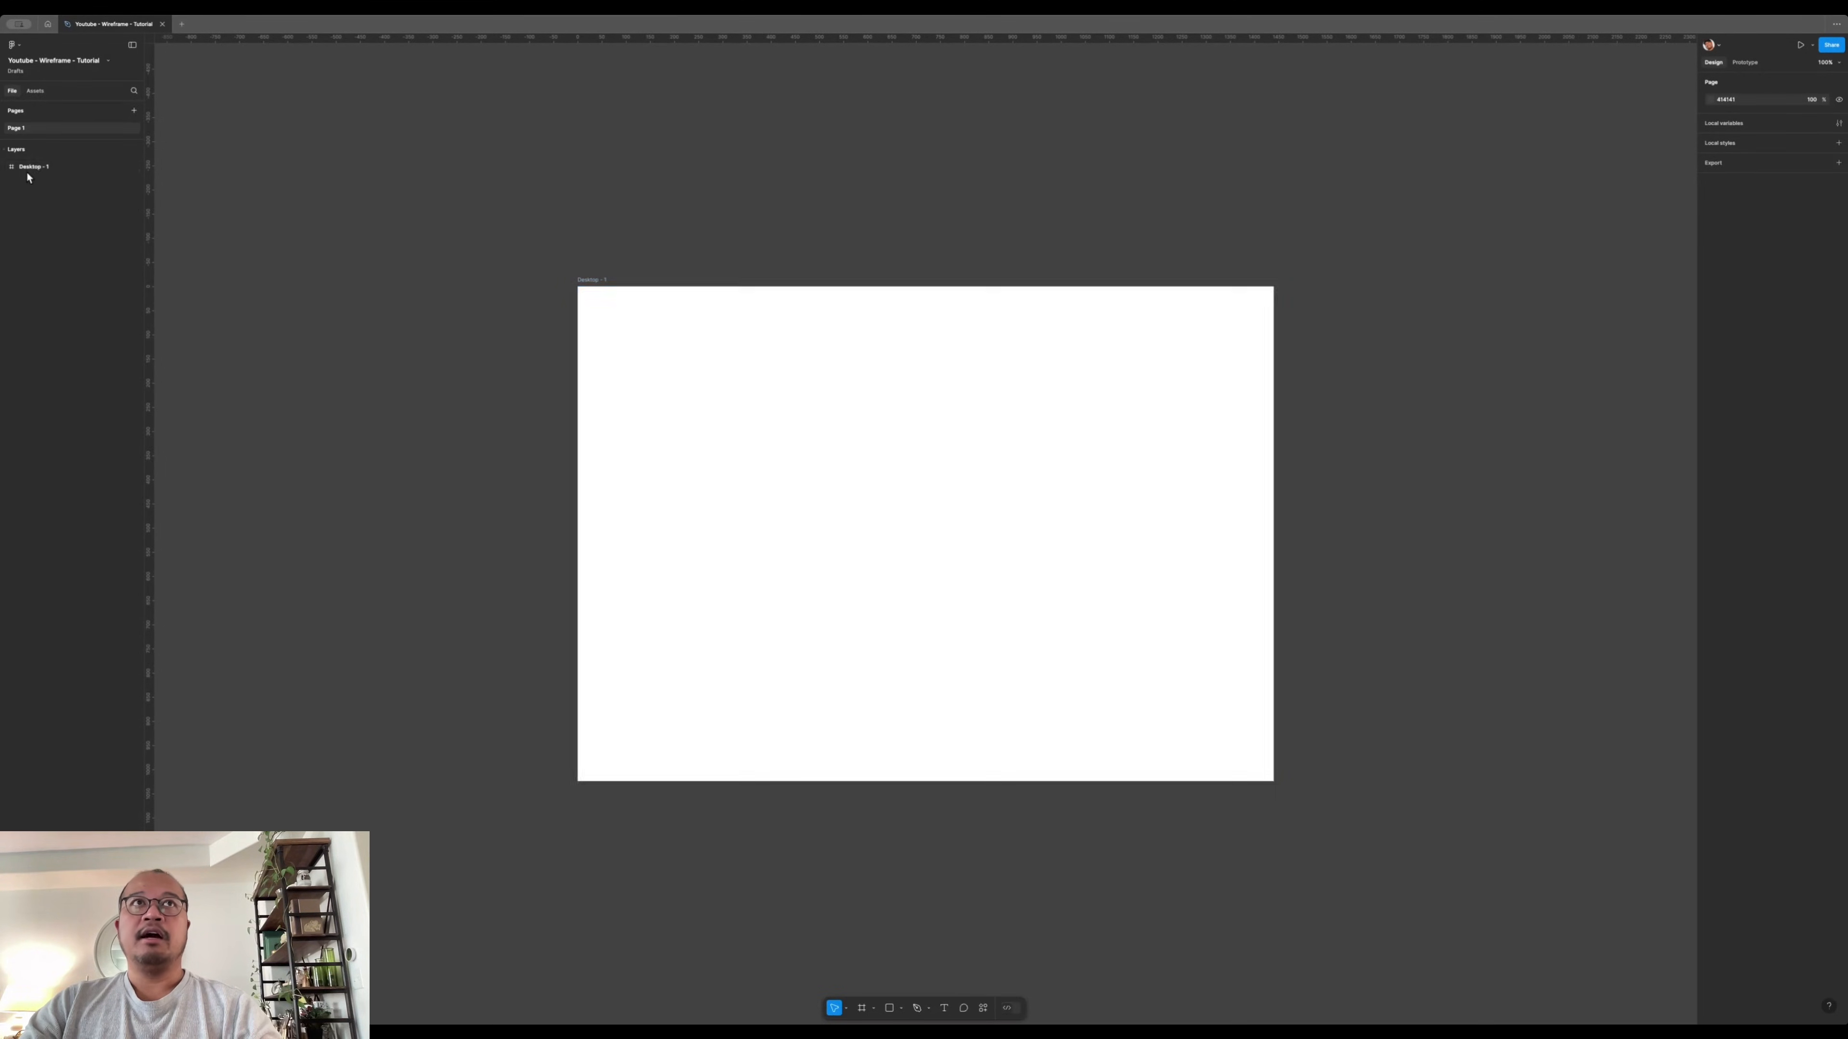
- Try out the visibility and lock toggles on the Desktop - 1 frame's layer
click(72, 169)
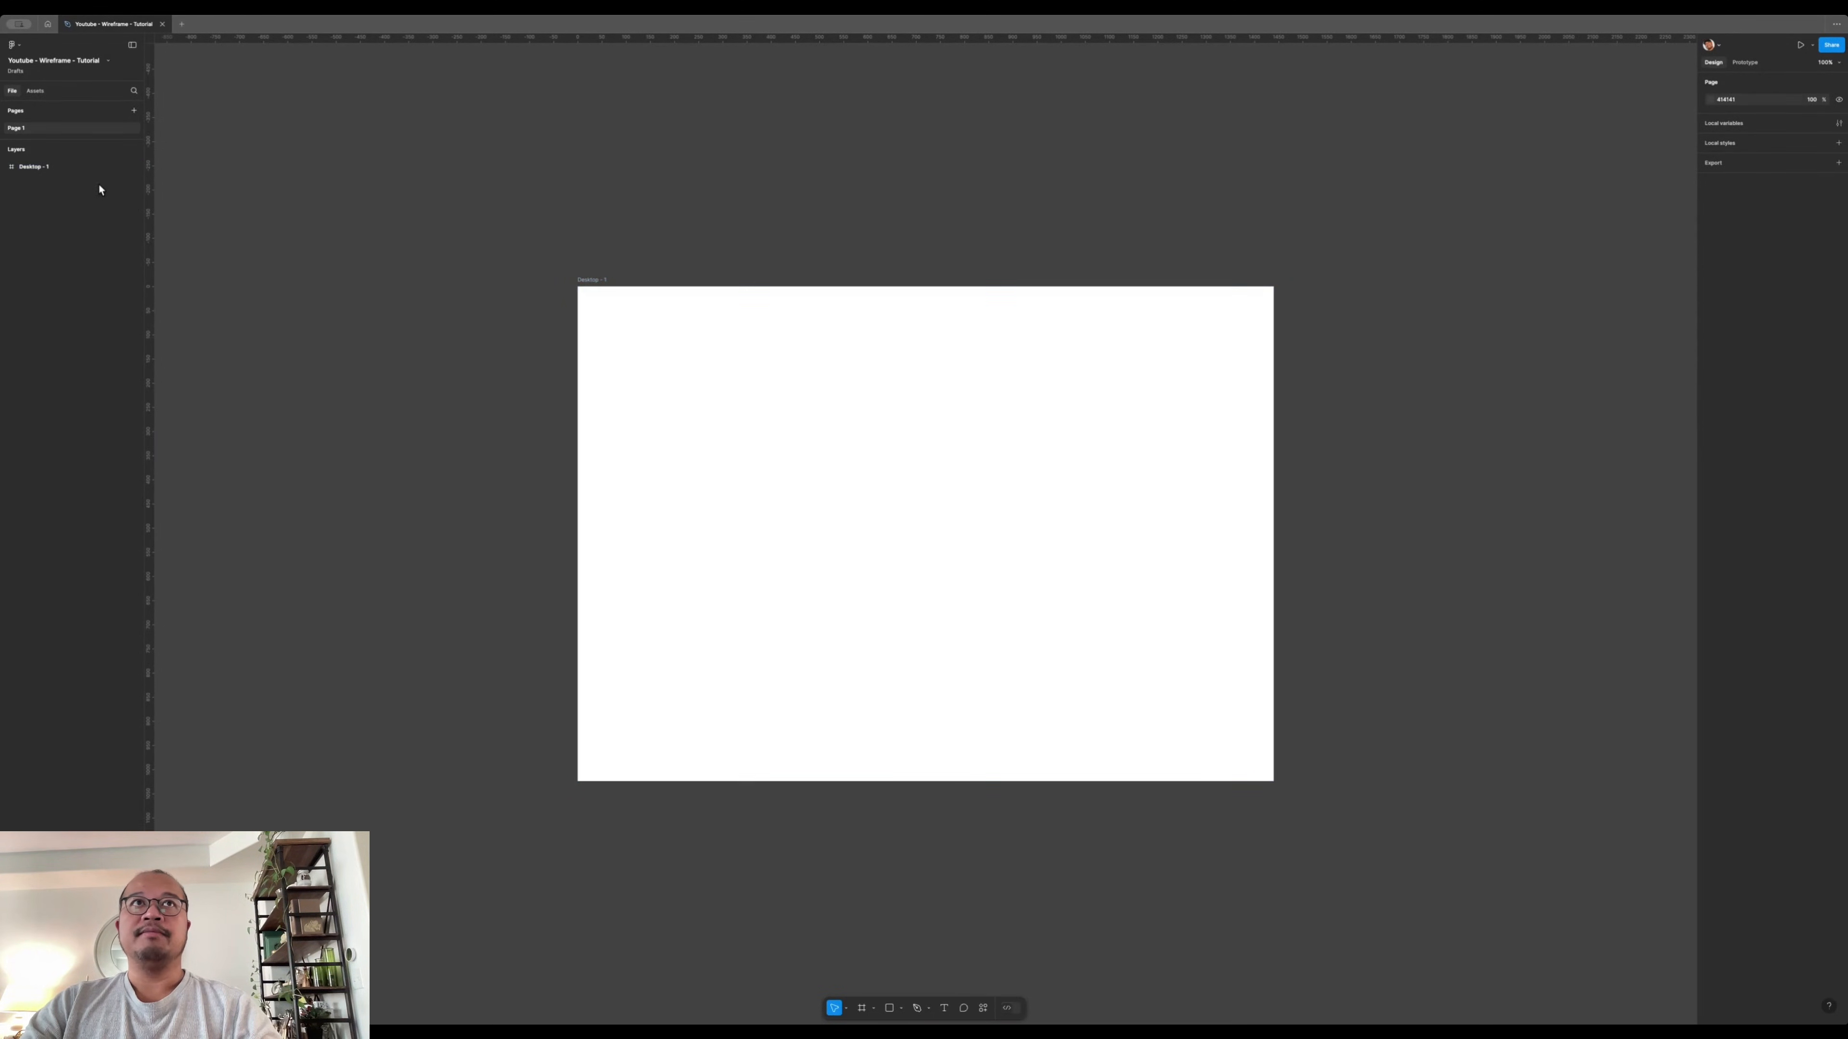
click(135, 168)
click(135, 169)
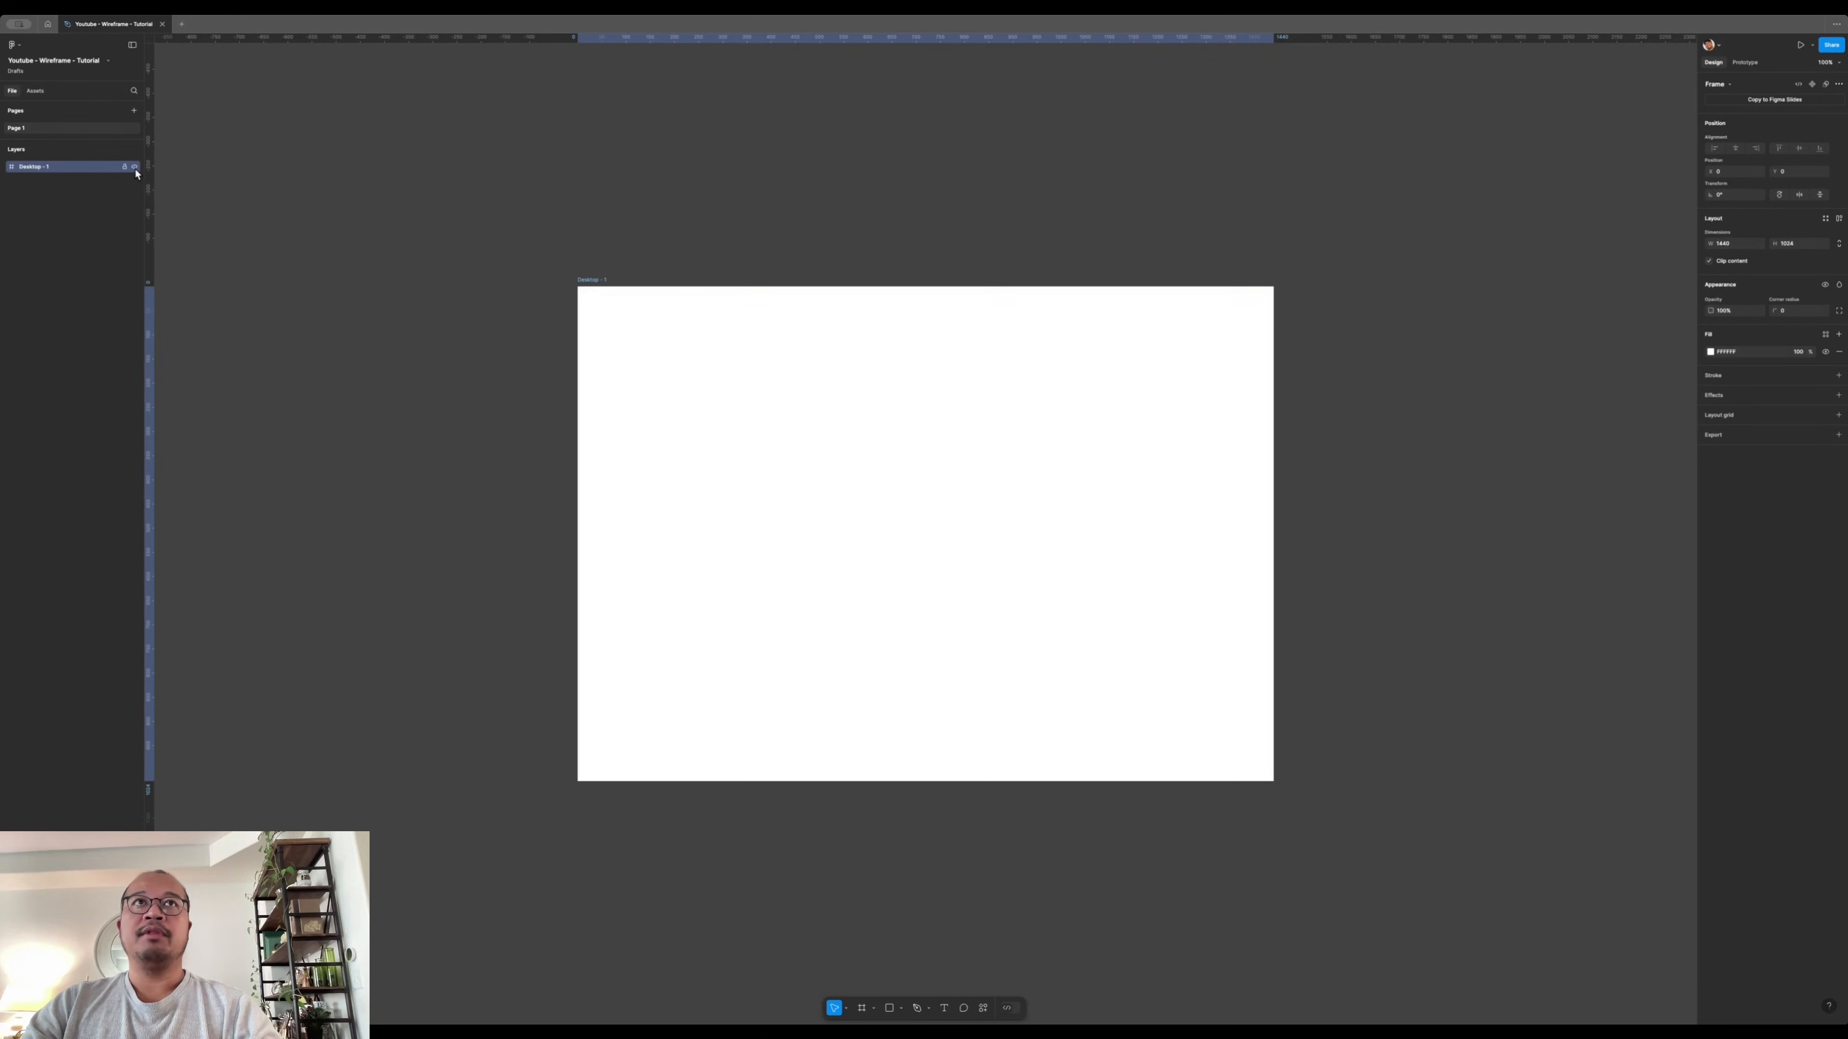
click(125, 167)
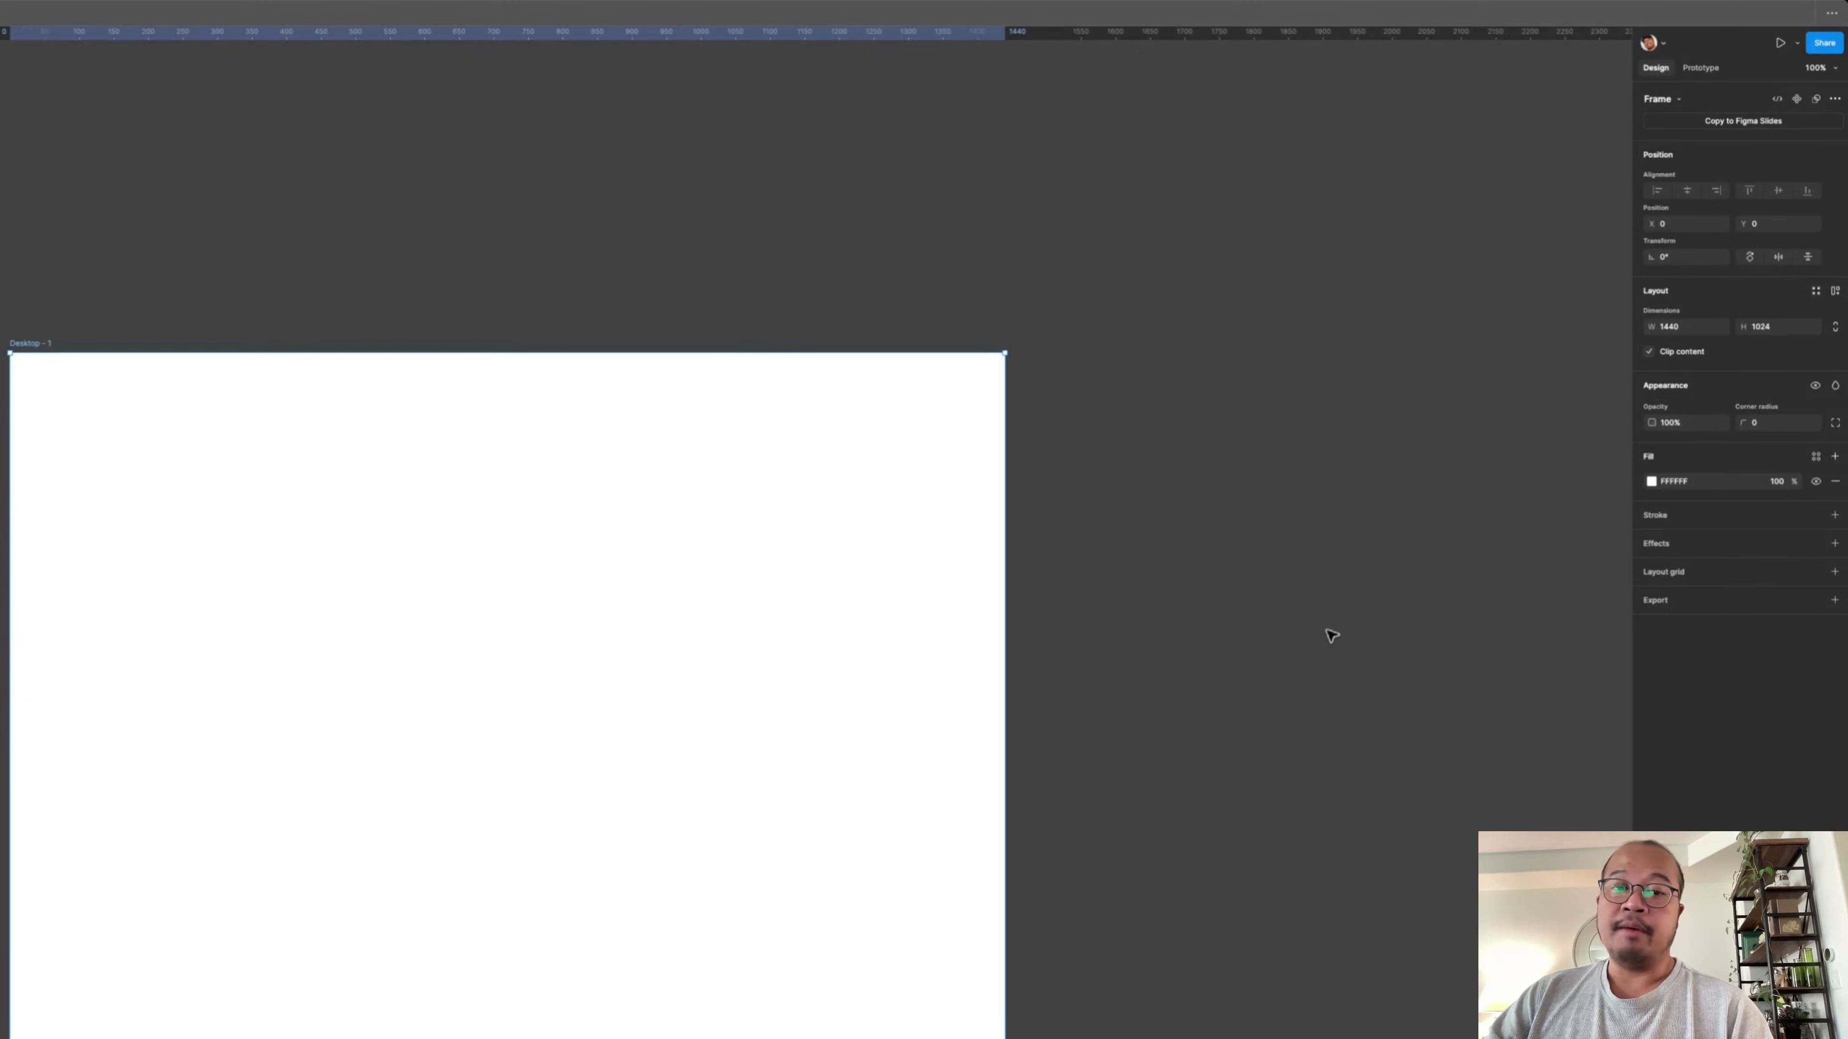
- Add a layout grid to the Desktop - 1 frame and switch its type to Columns
click(82, 224)
click(45, 344)
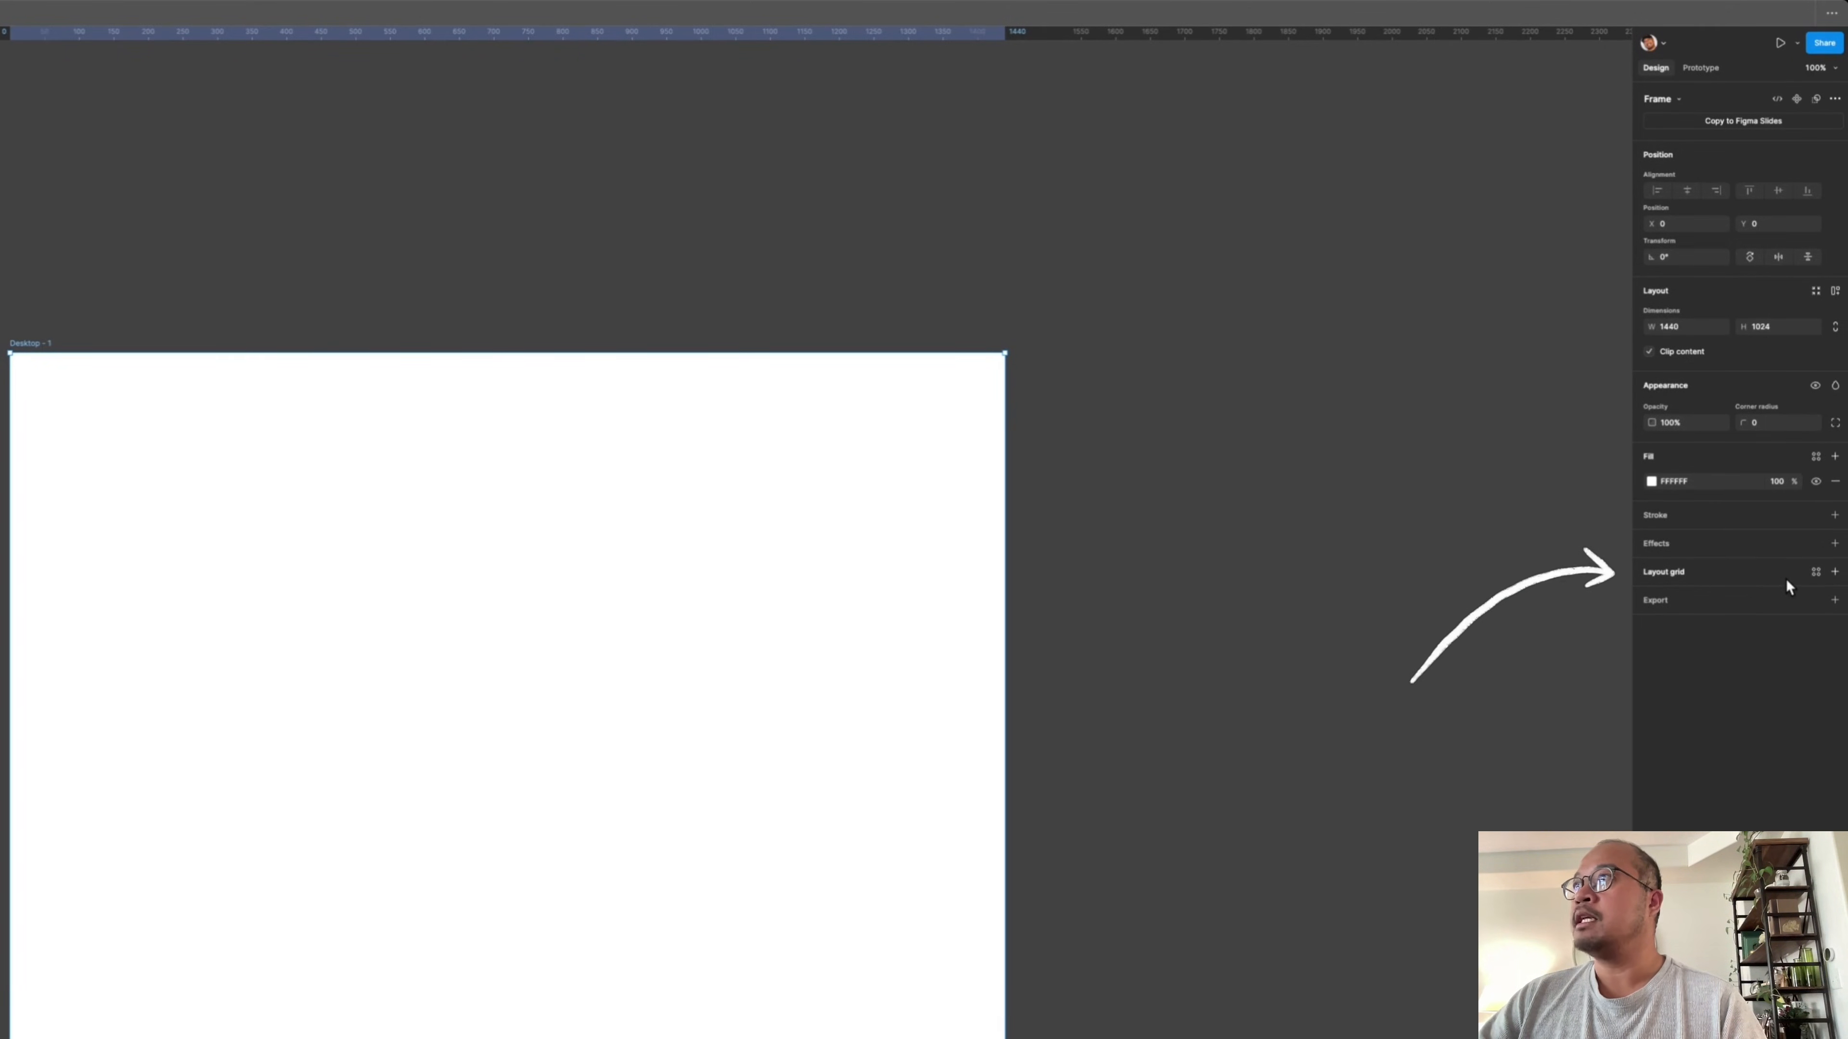
click(1833, 572)
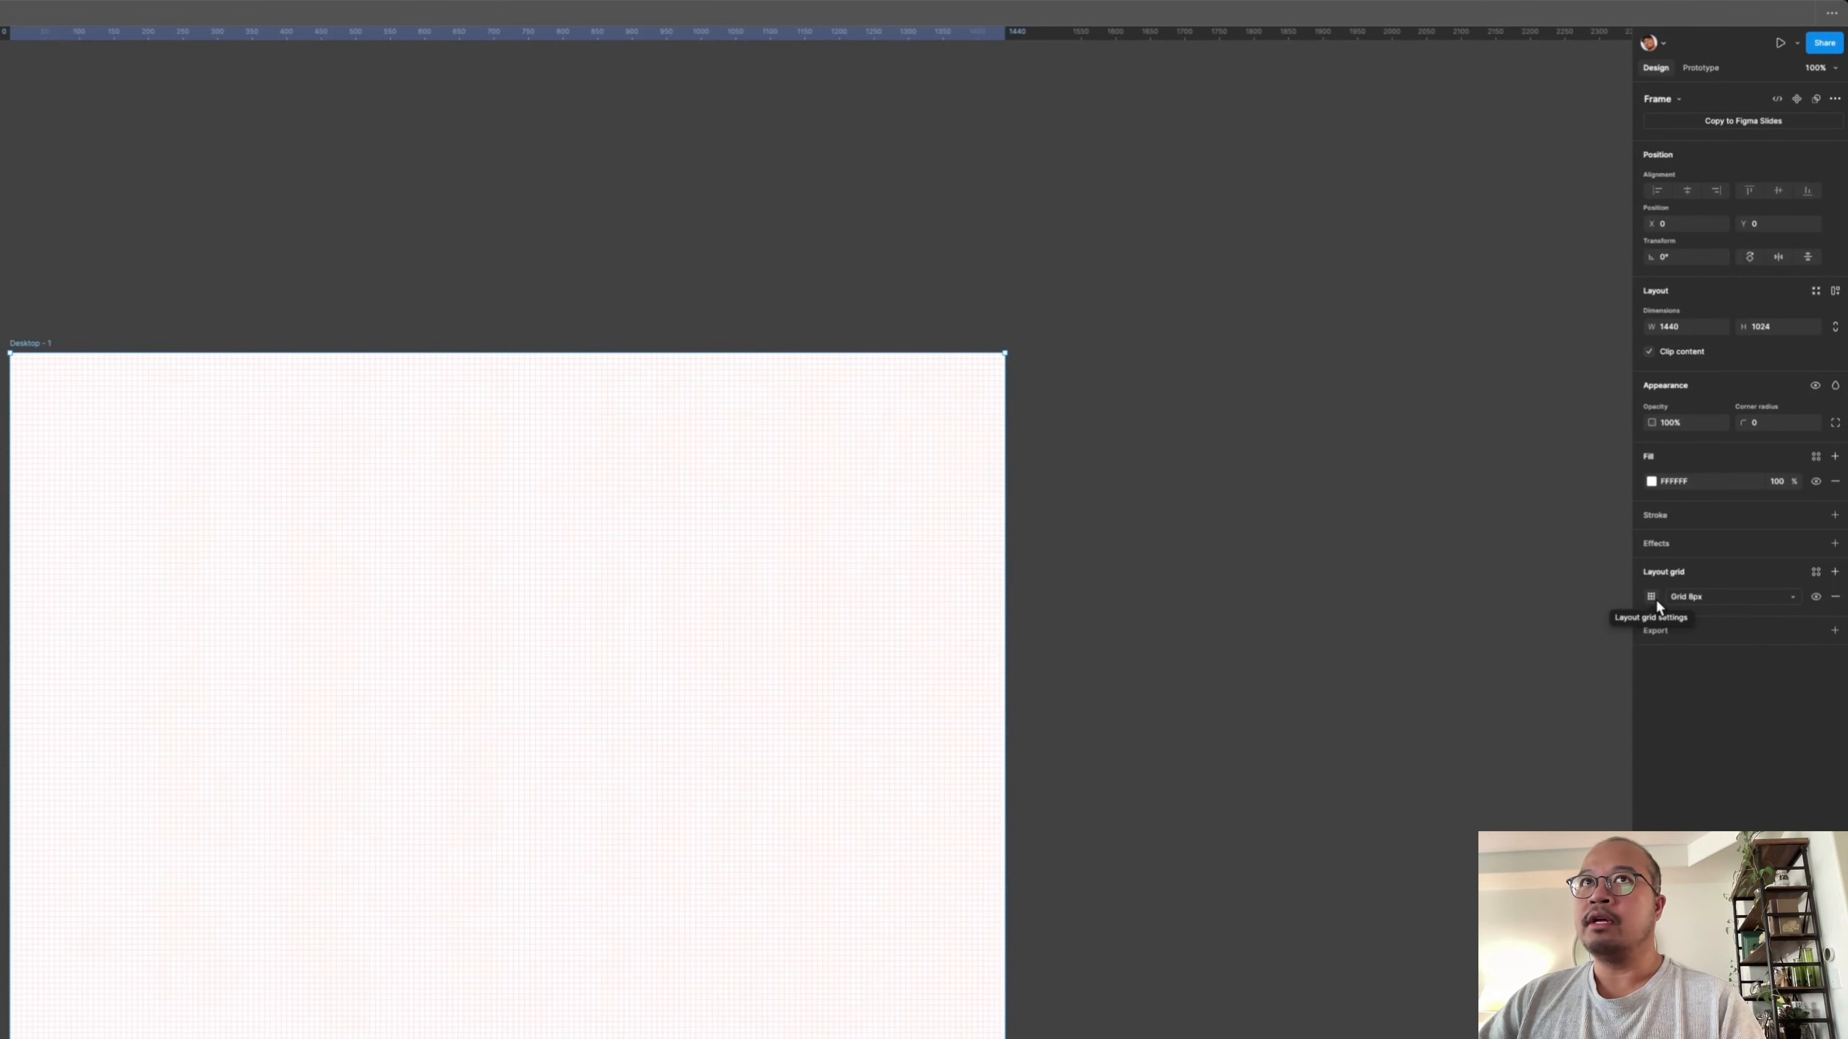
click(1715, 596)
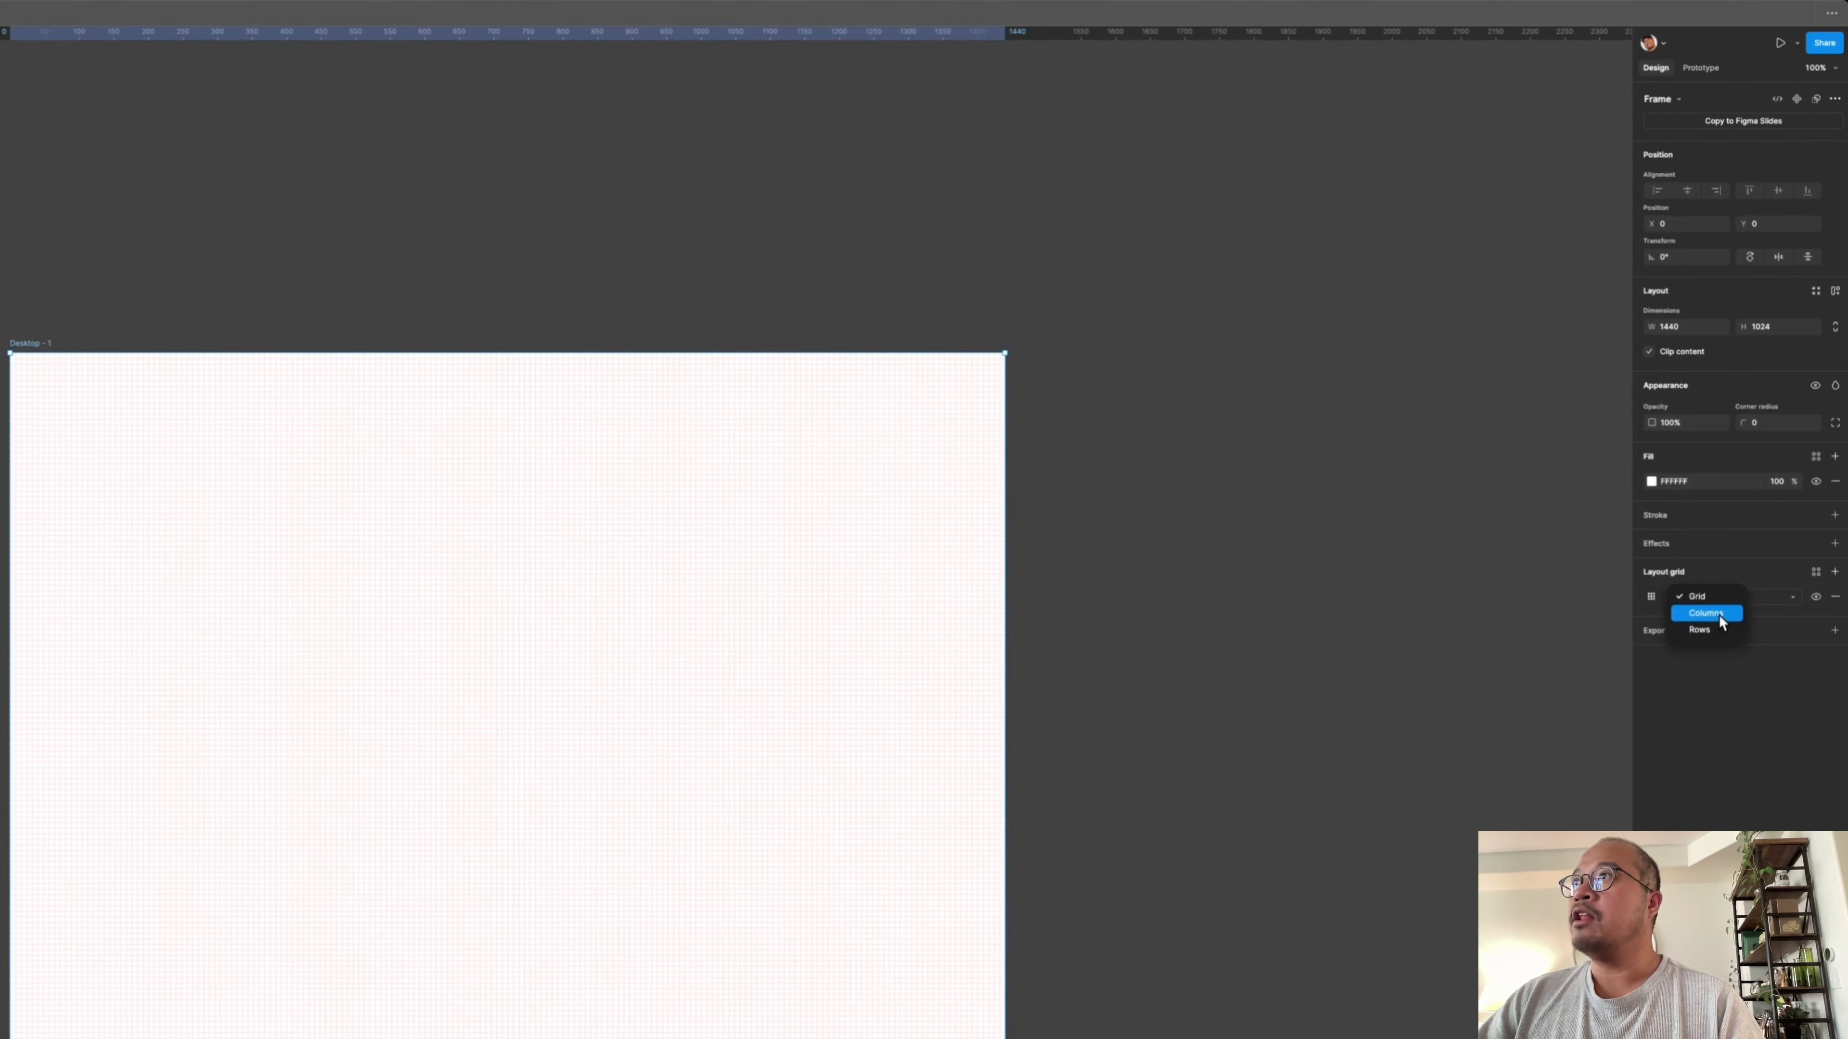
click(1709, 614)
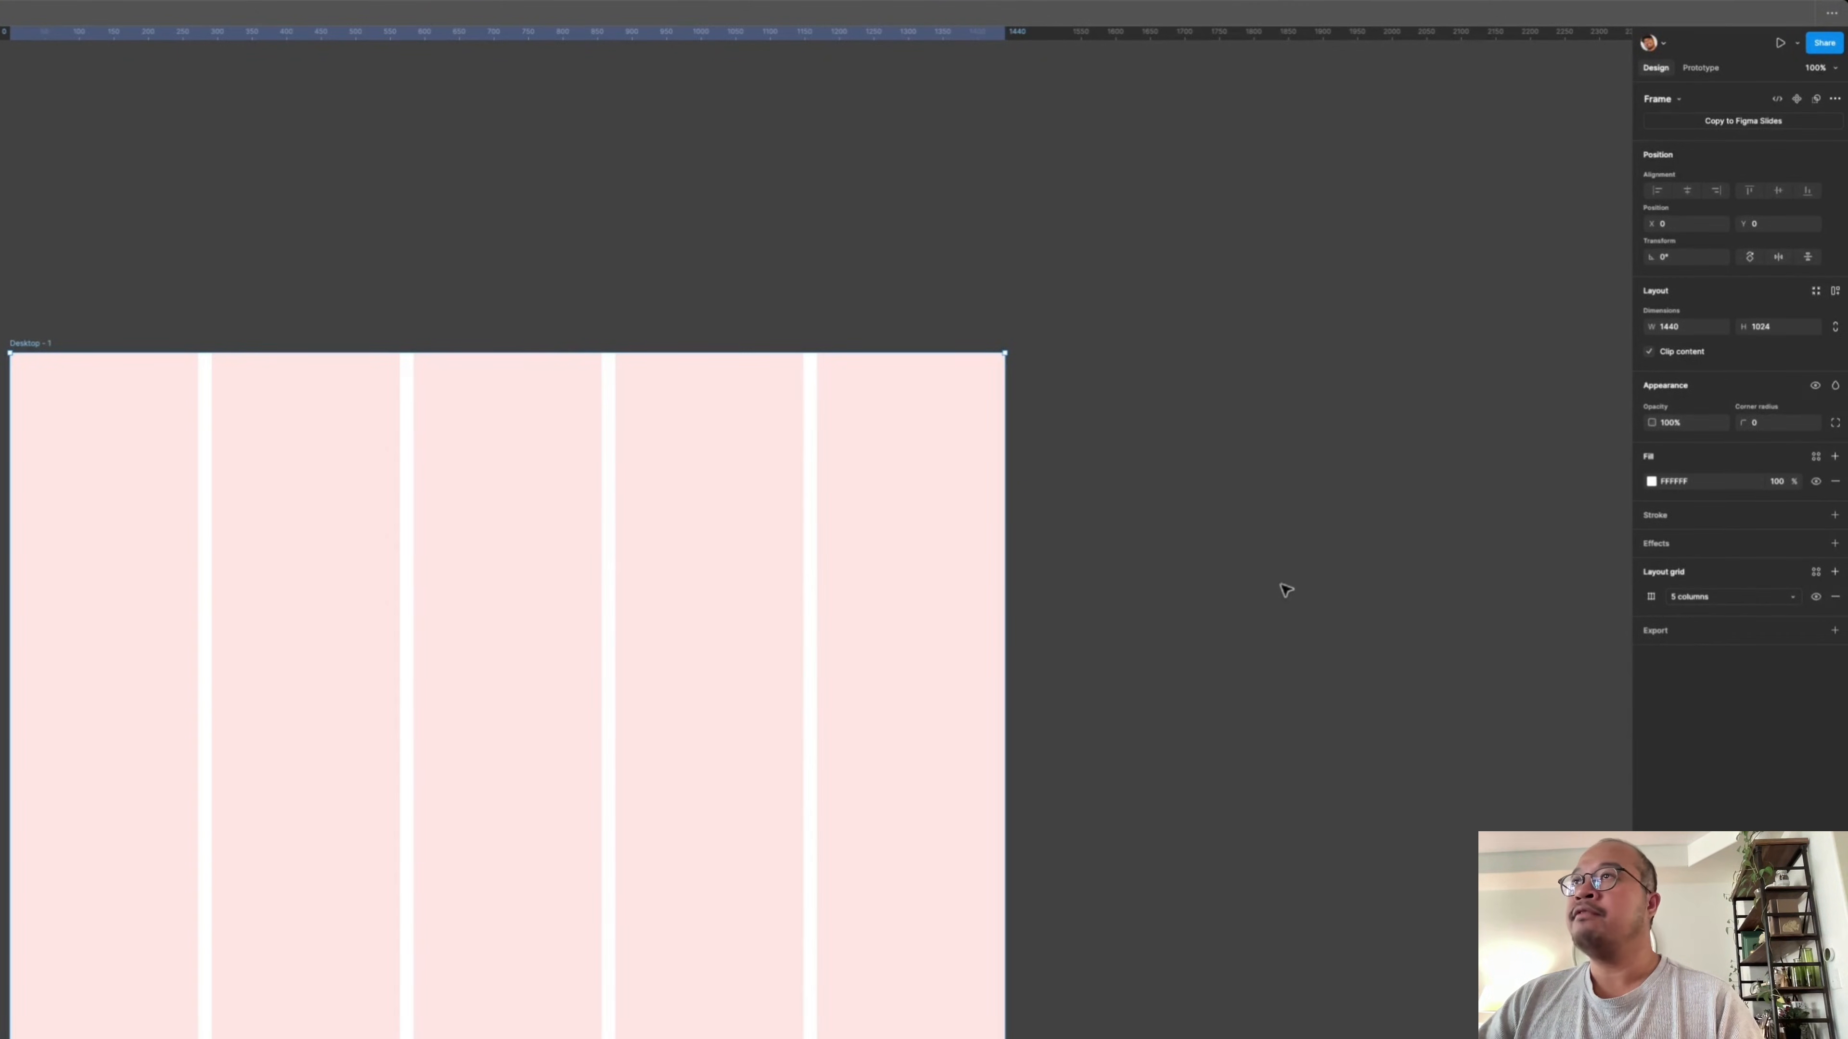
- Set the column grid's count to 12 and its gutter to 30
click(1653, 595)
click(1540, 630)
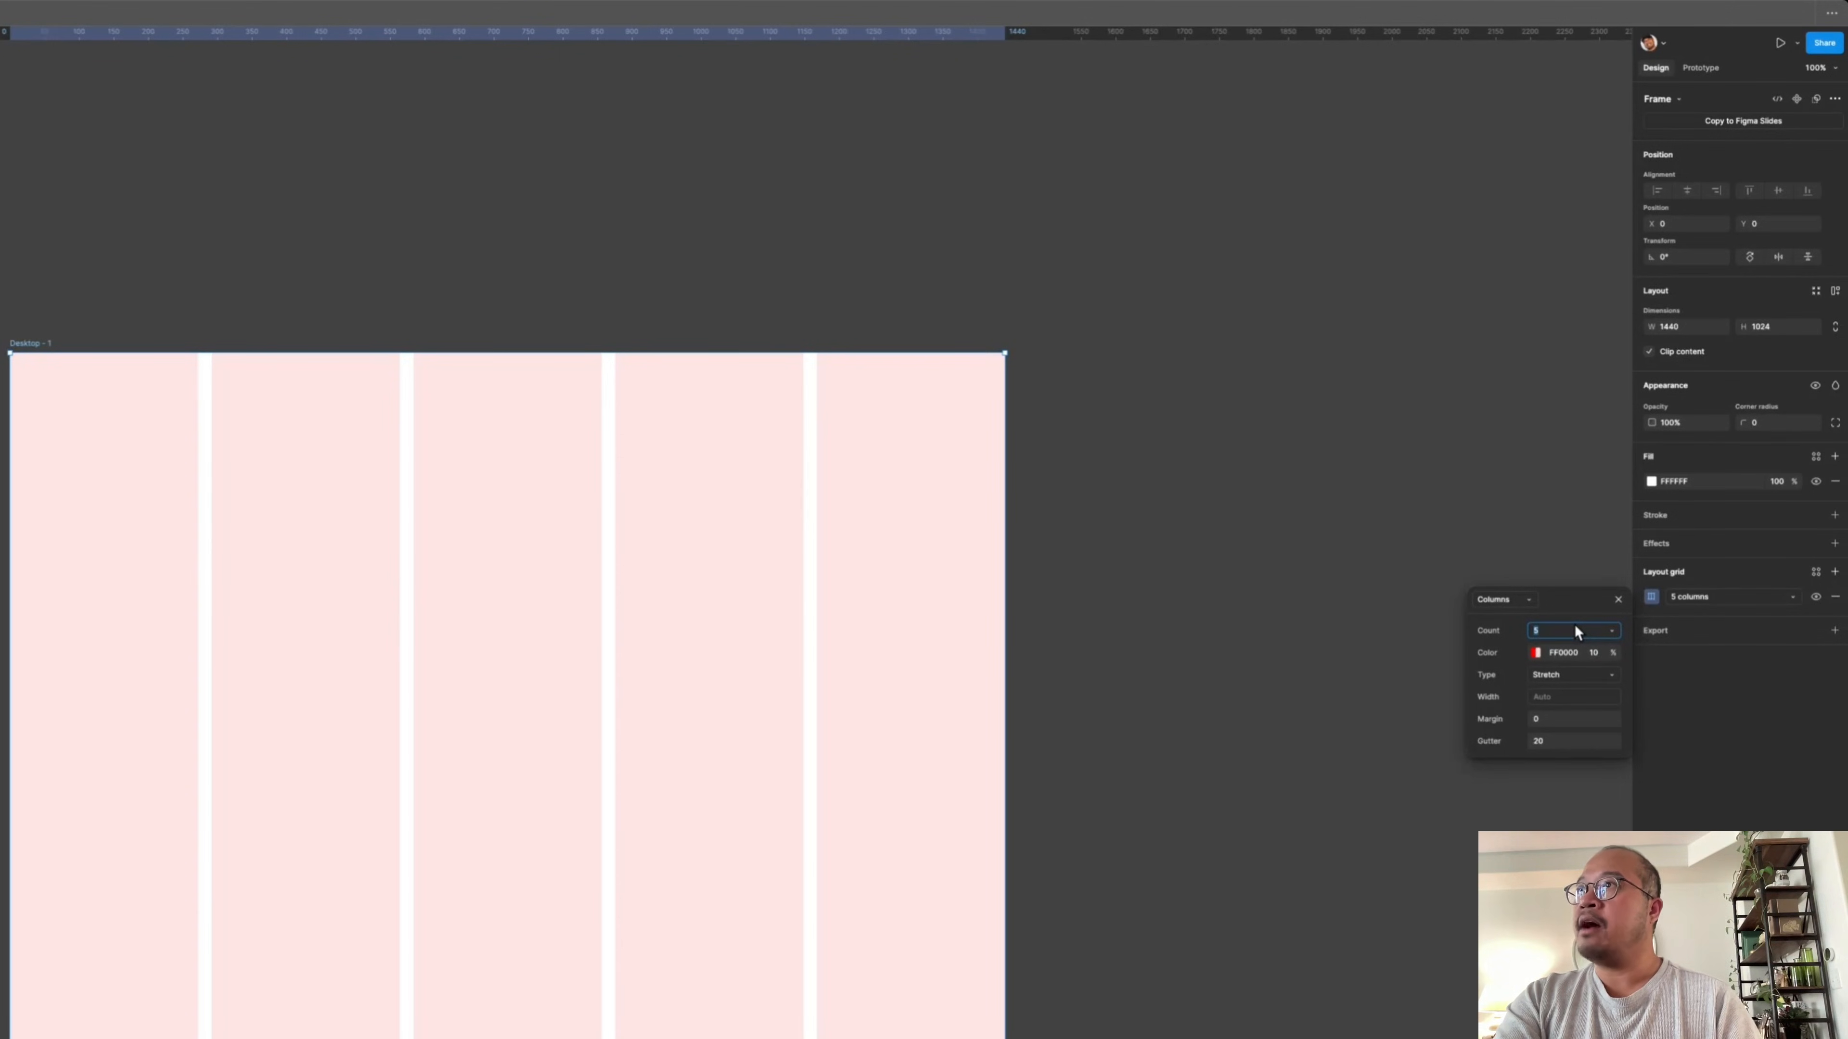
text(12)
key(Return)
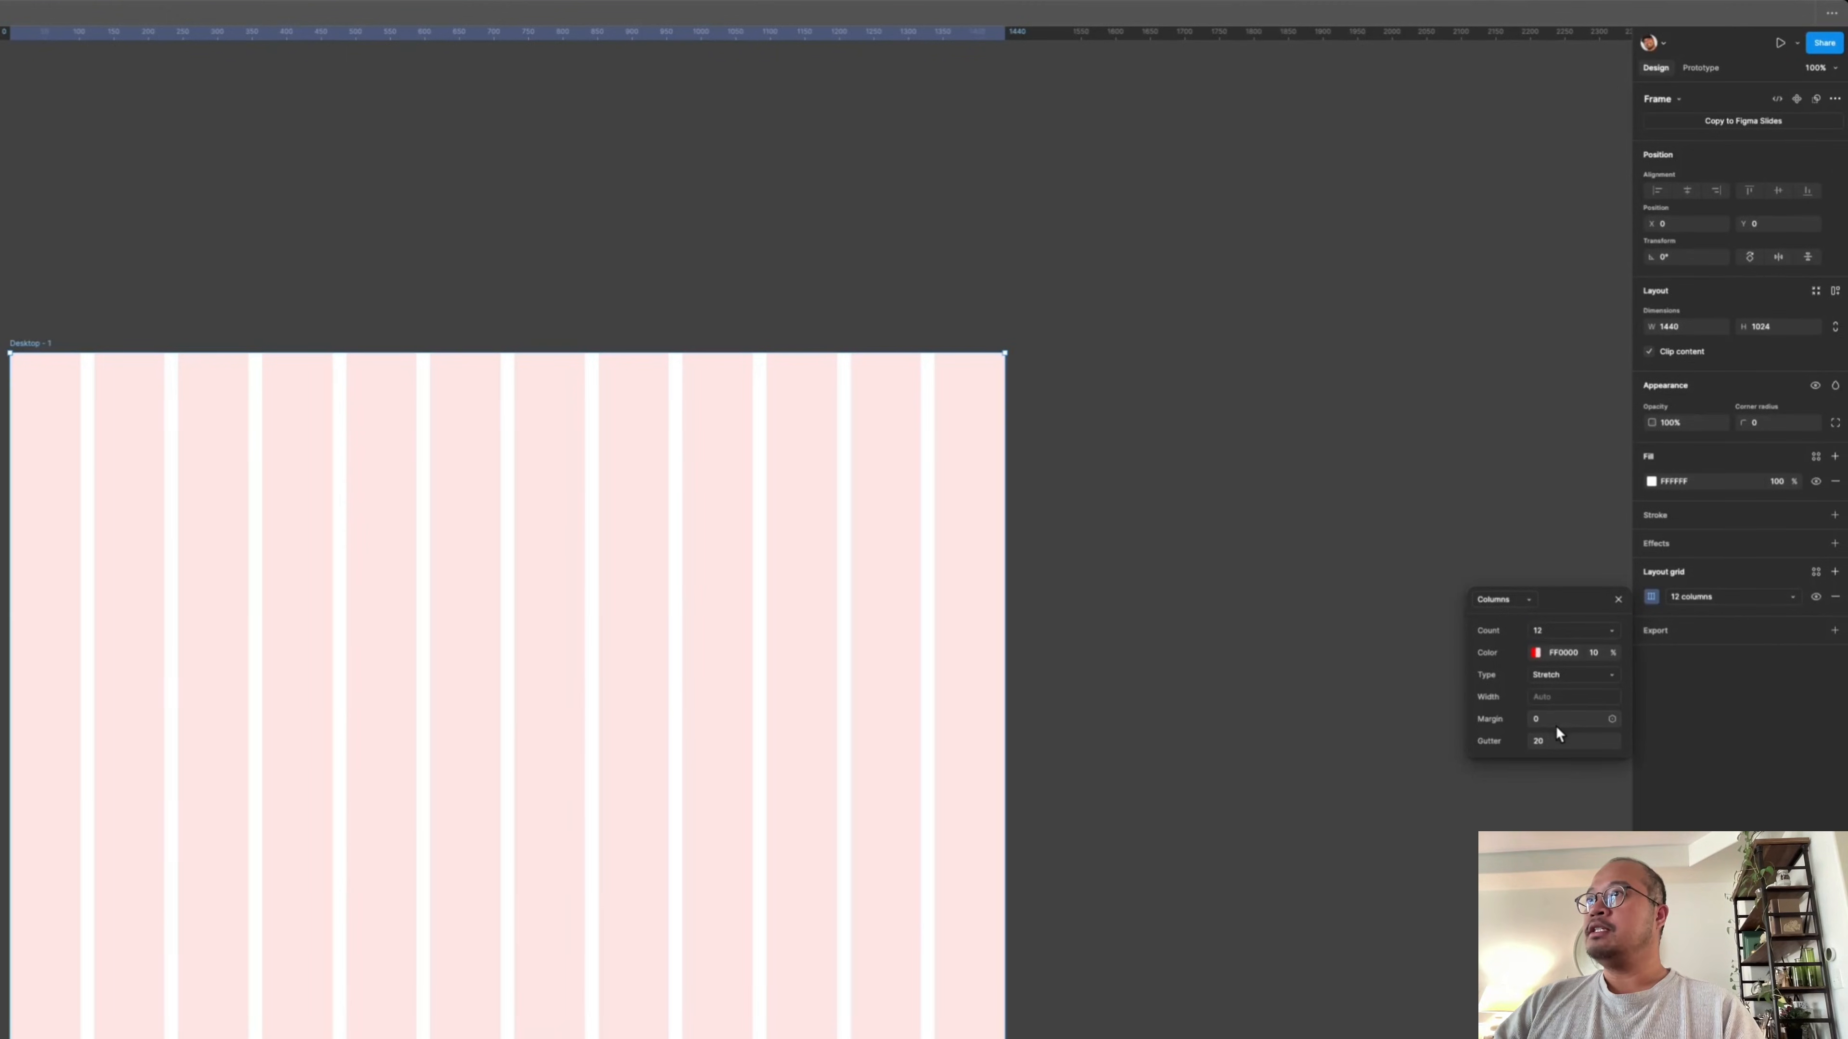
click(1552, 743)
text(30)
key(Return)
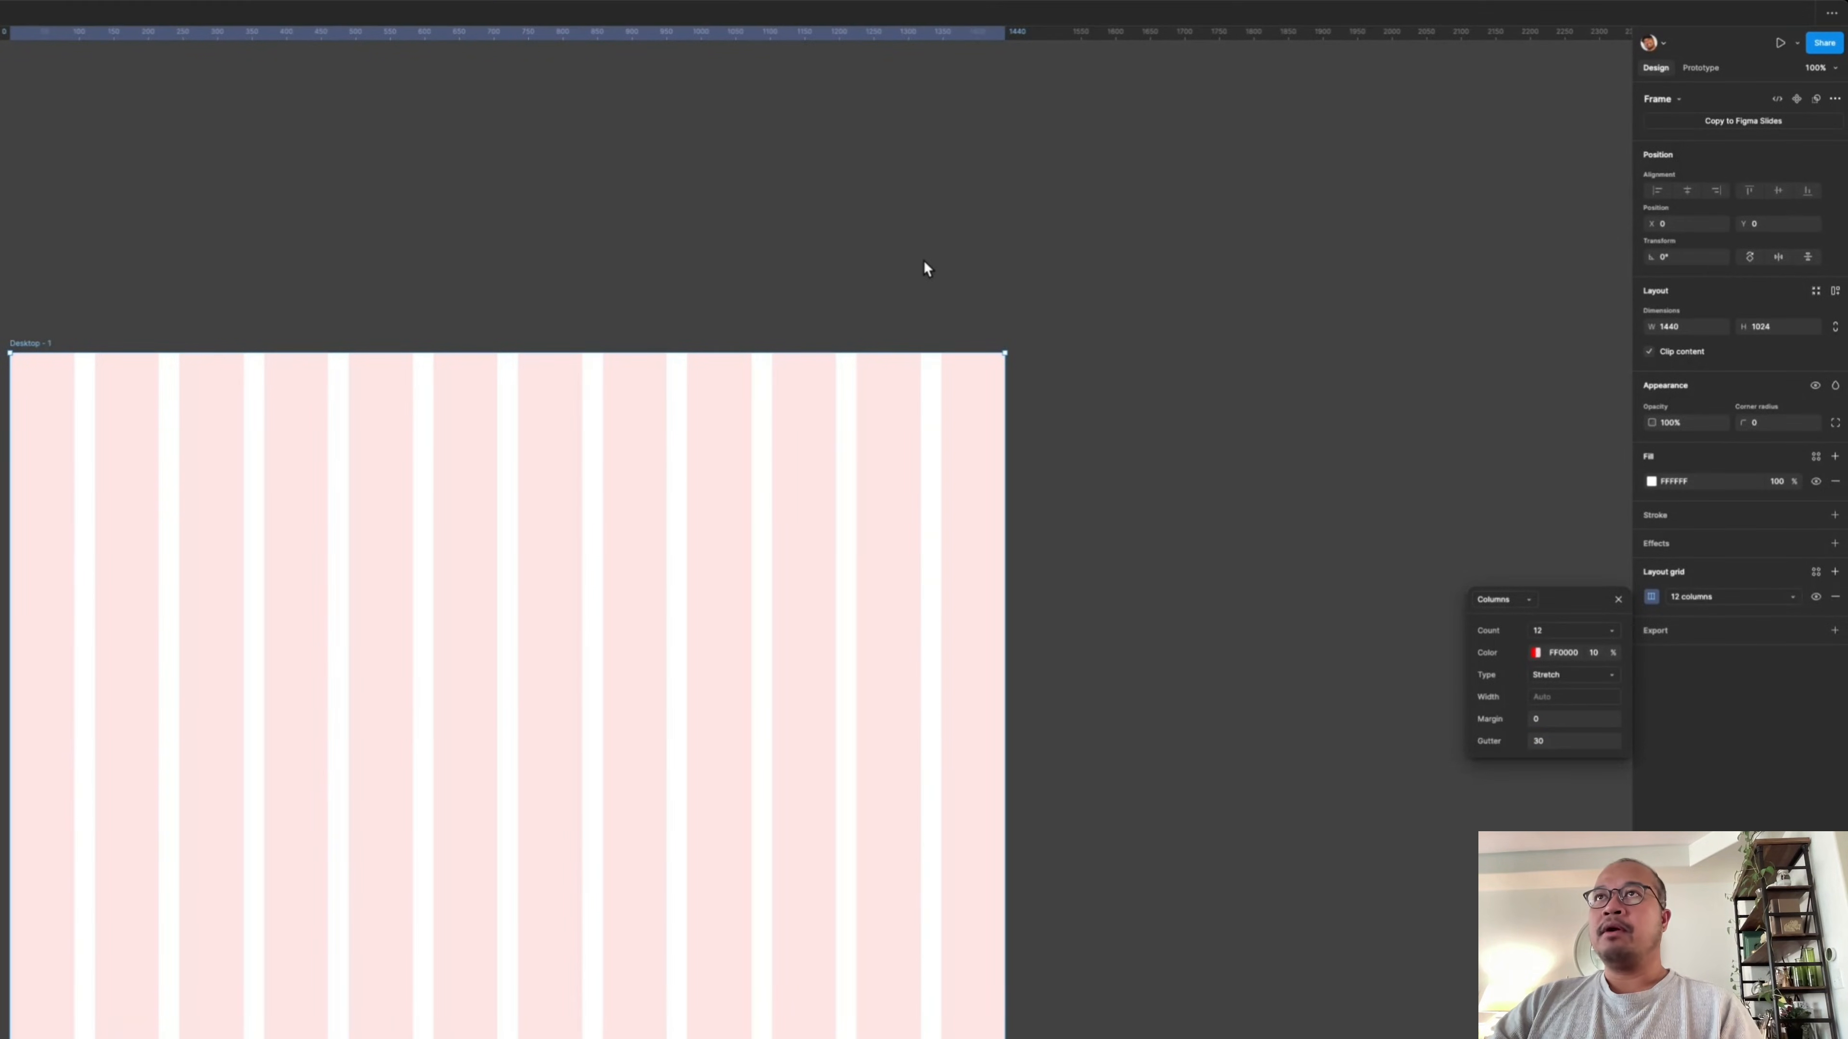
- Place vertical ruler guides along the left and right edges of the Desktop - 1 frame
click(95, 302)
click(47, 355)
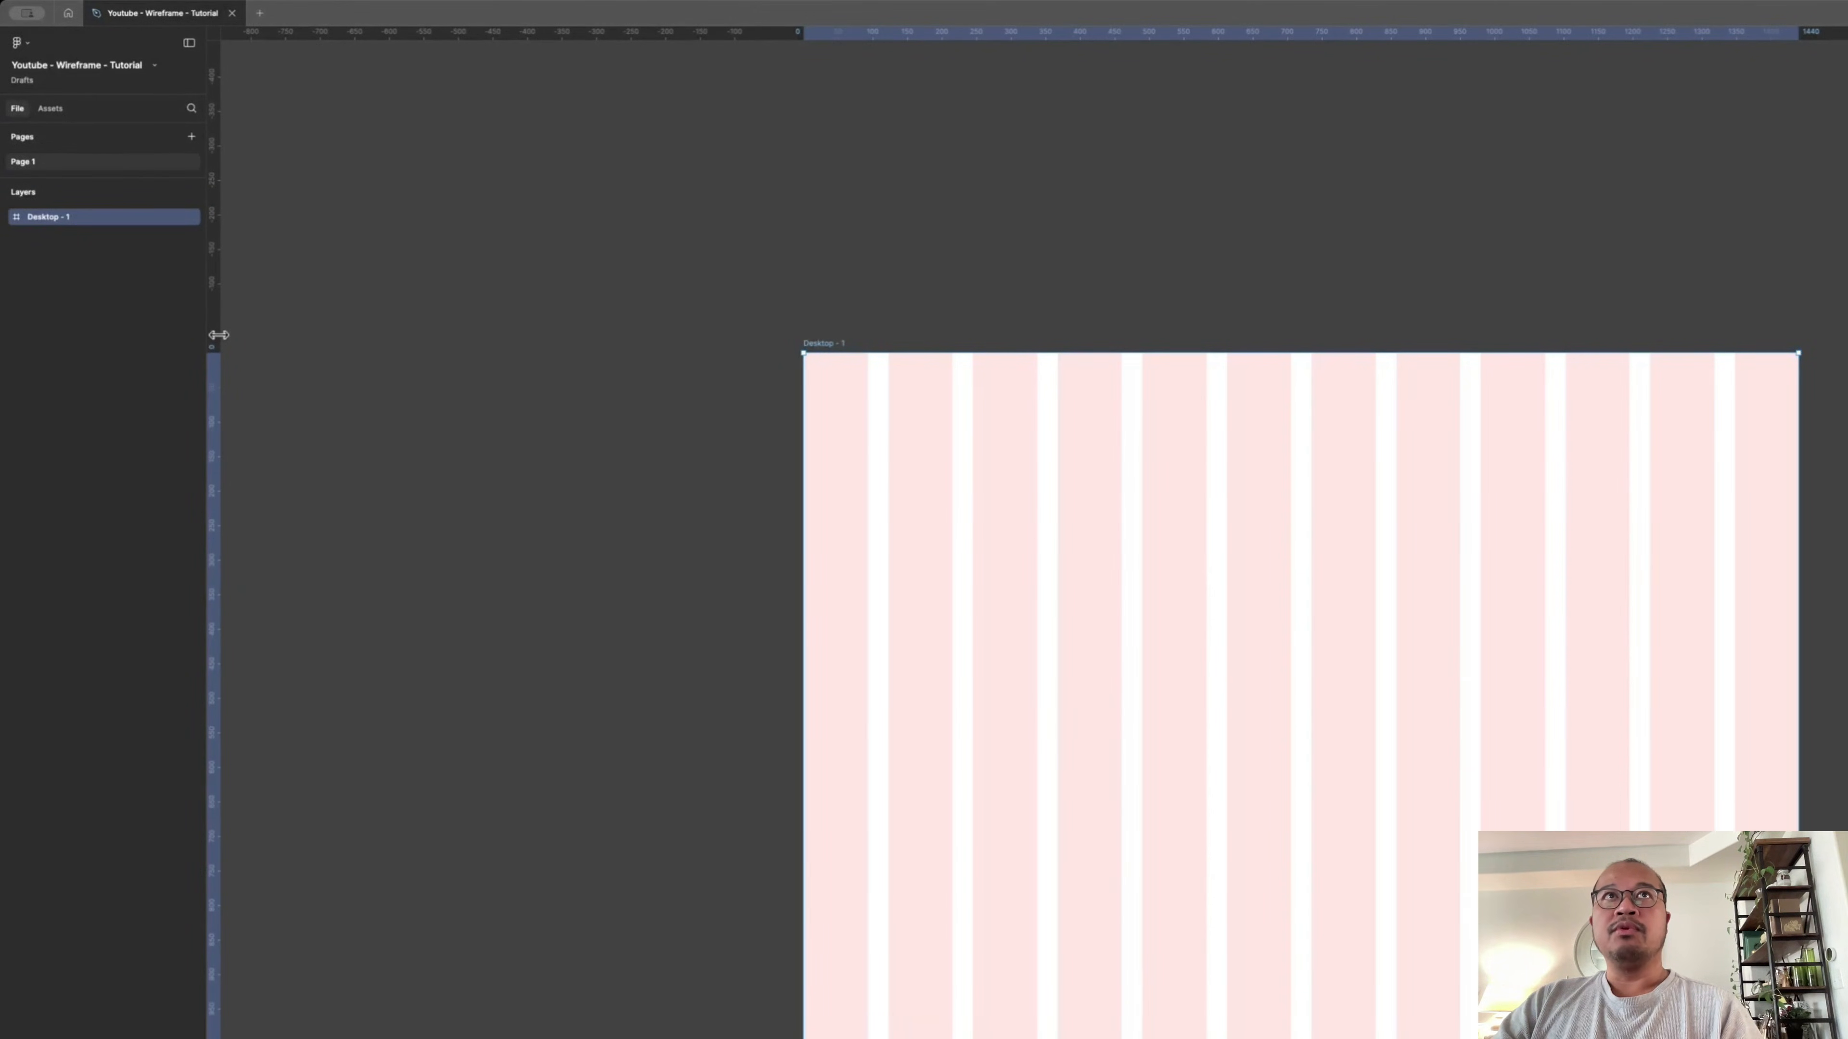
drag(219, 335, 803, 494)
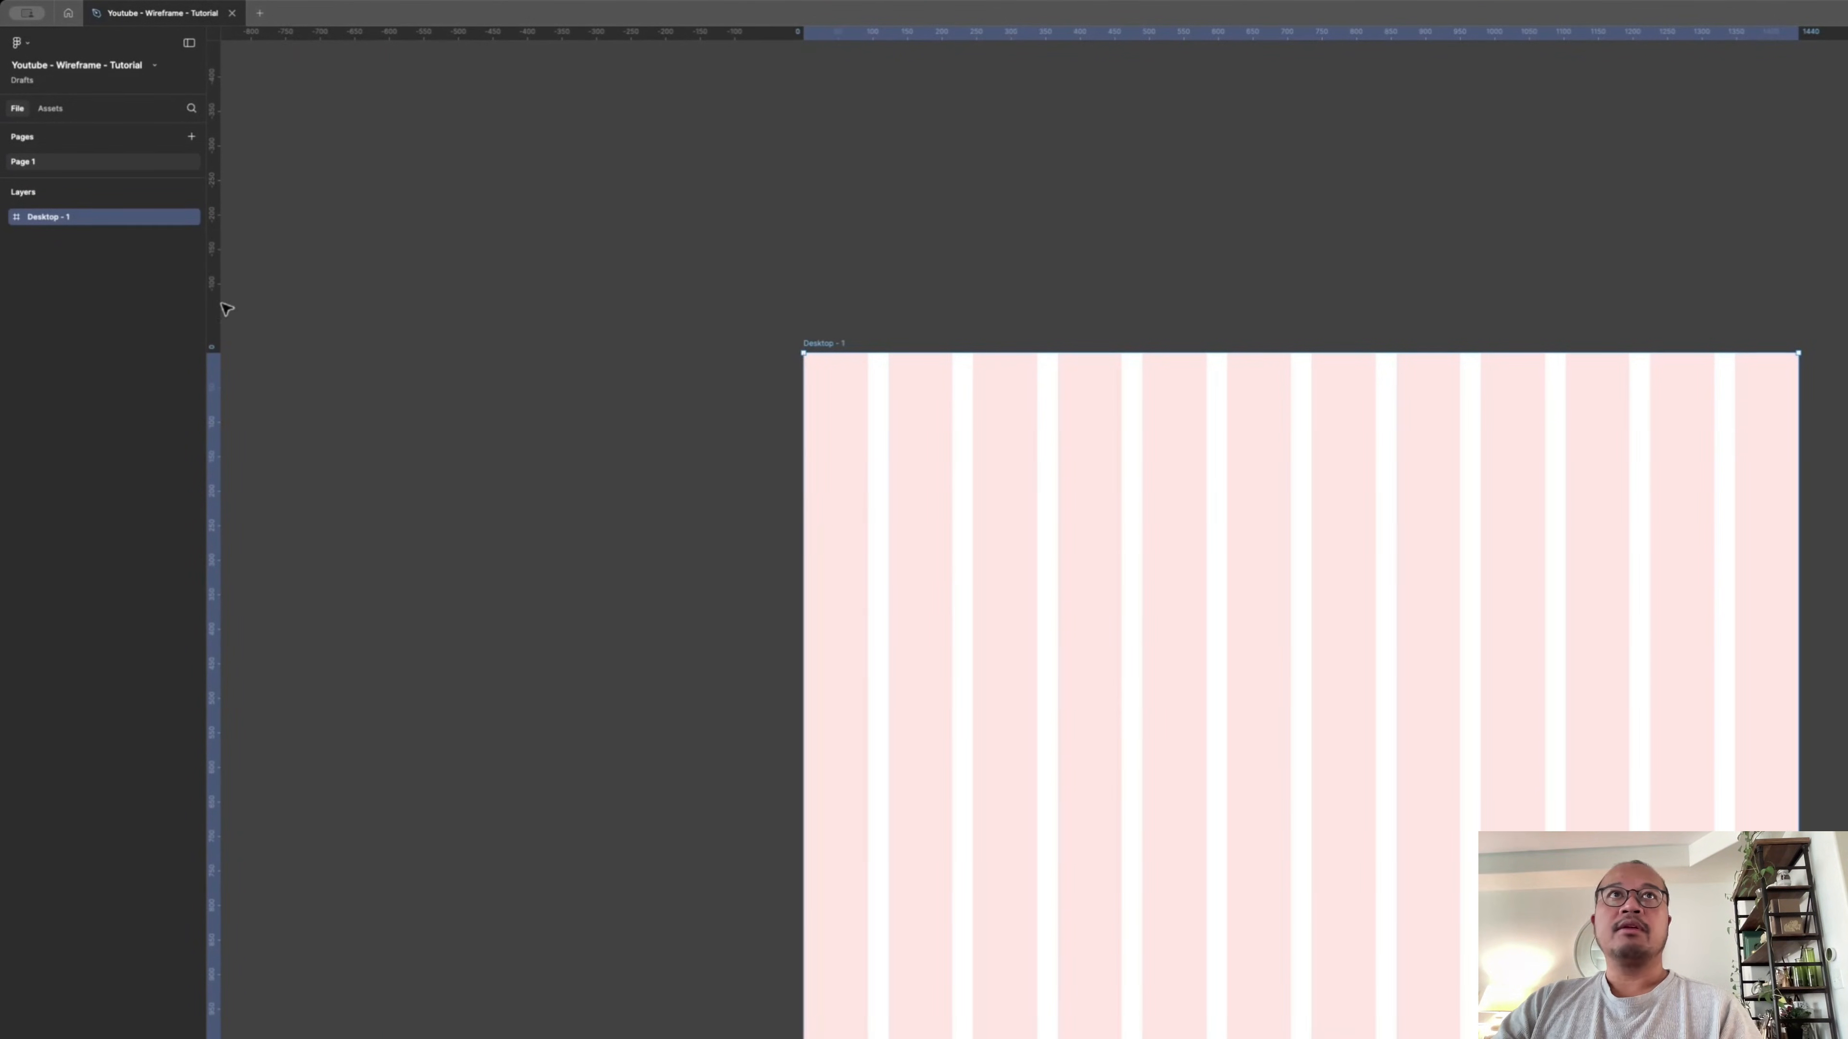
click(333, 351)
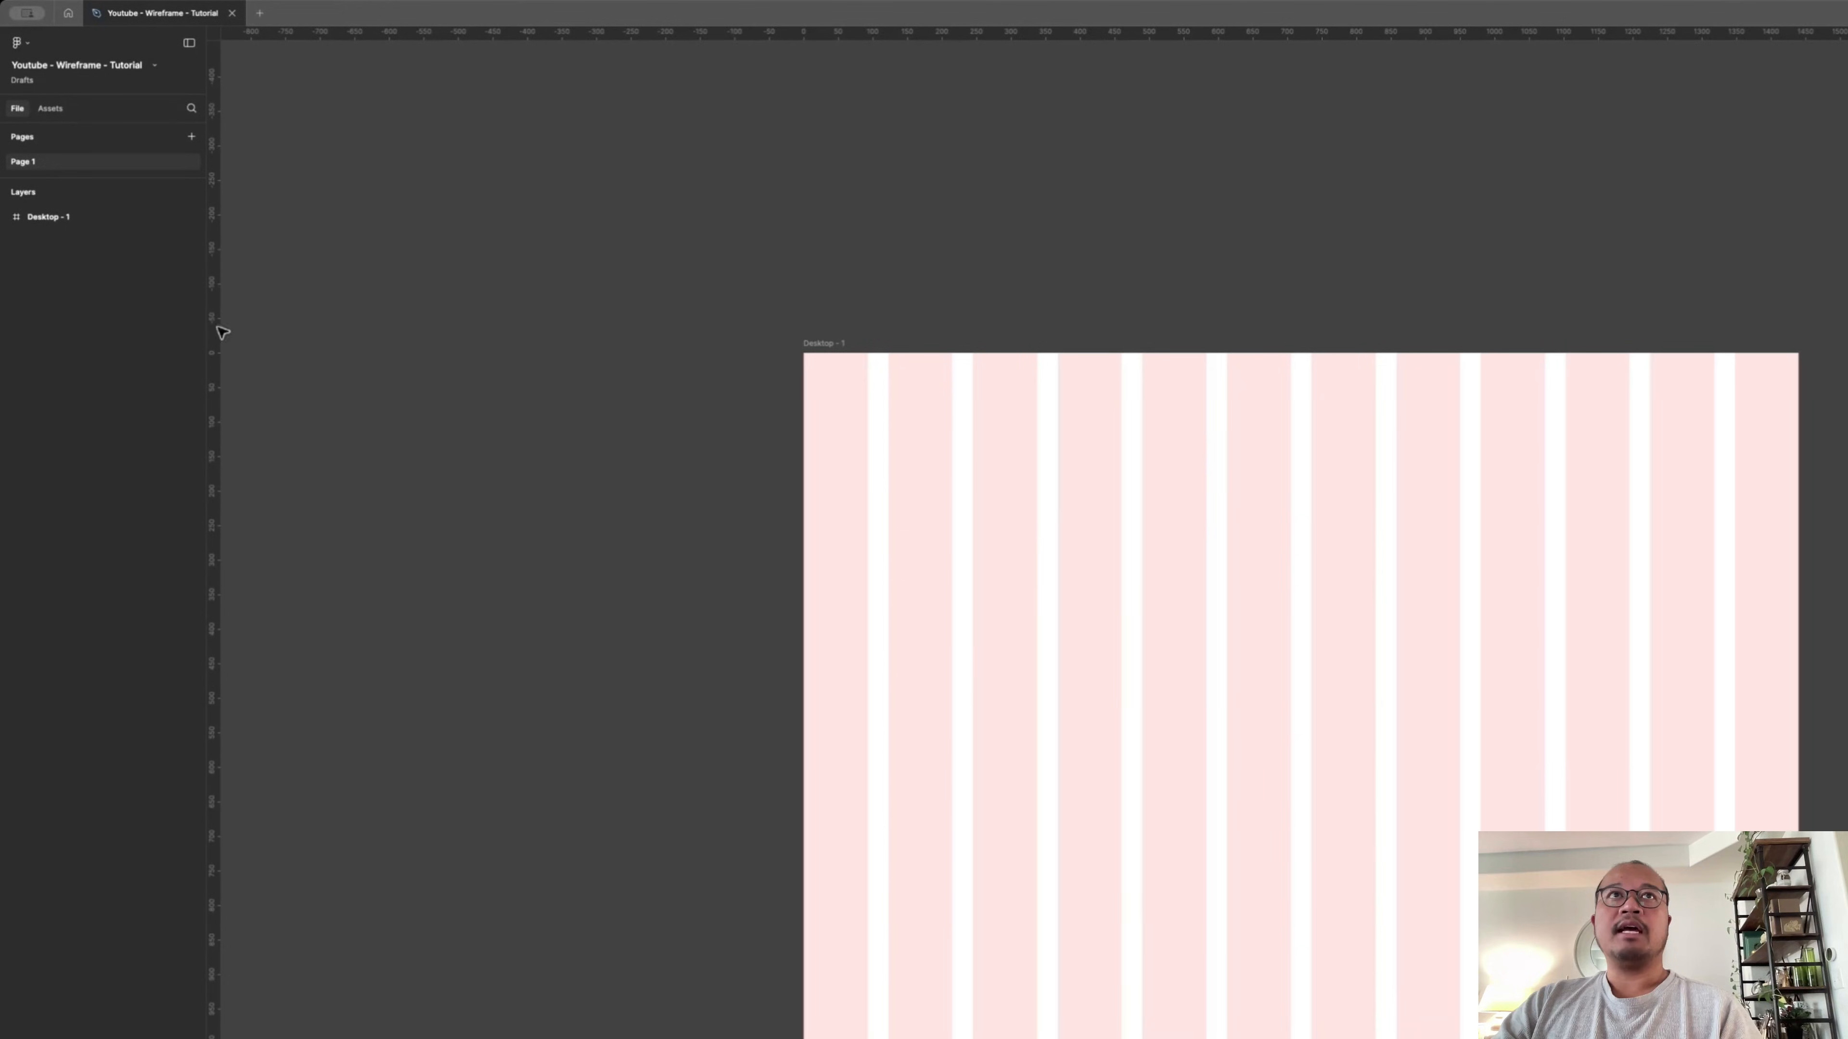
drag(218, 318, 1801, 666)
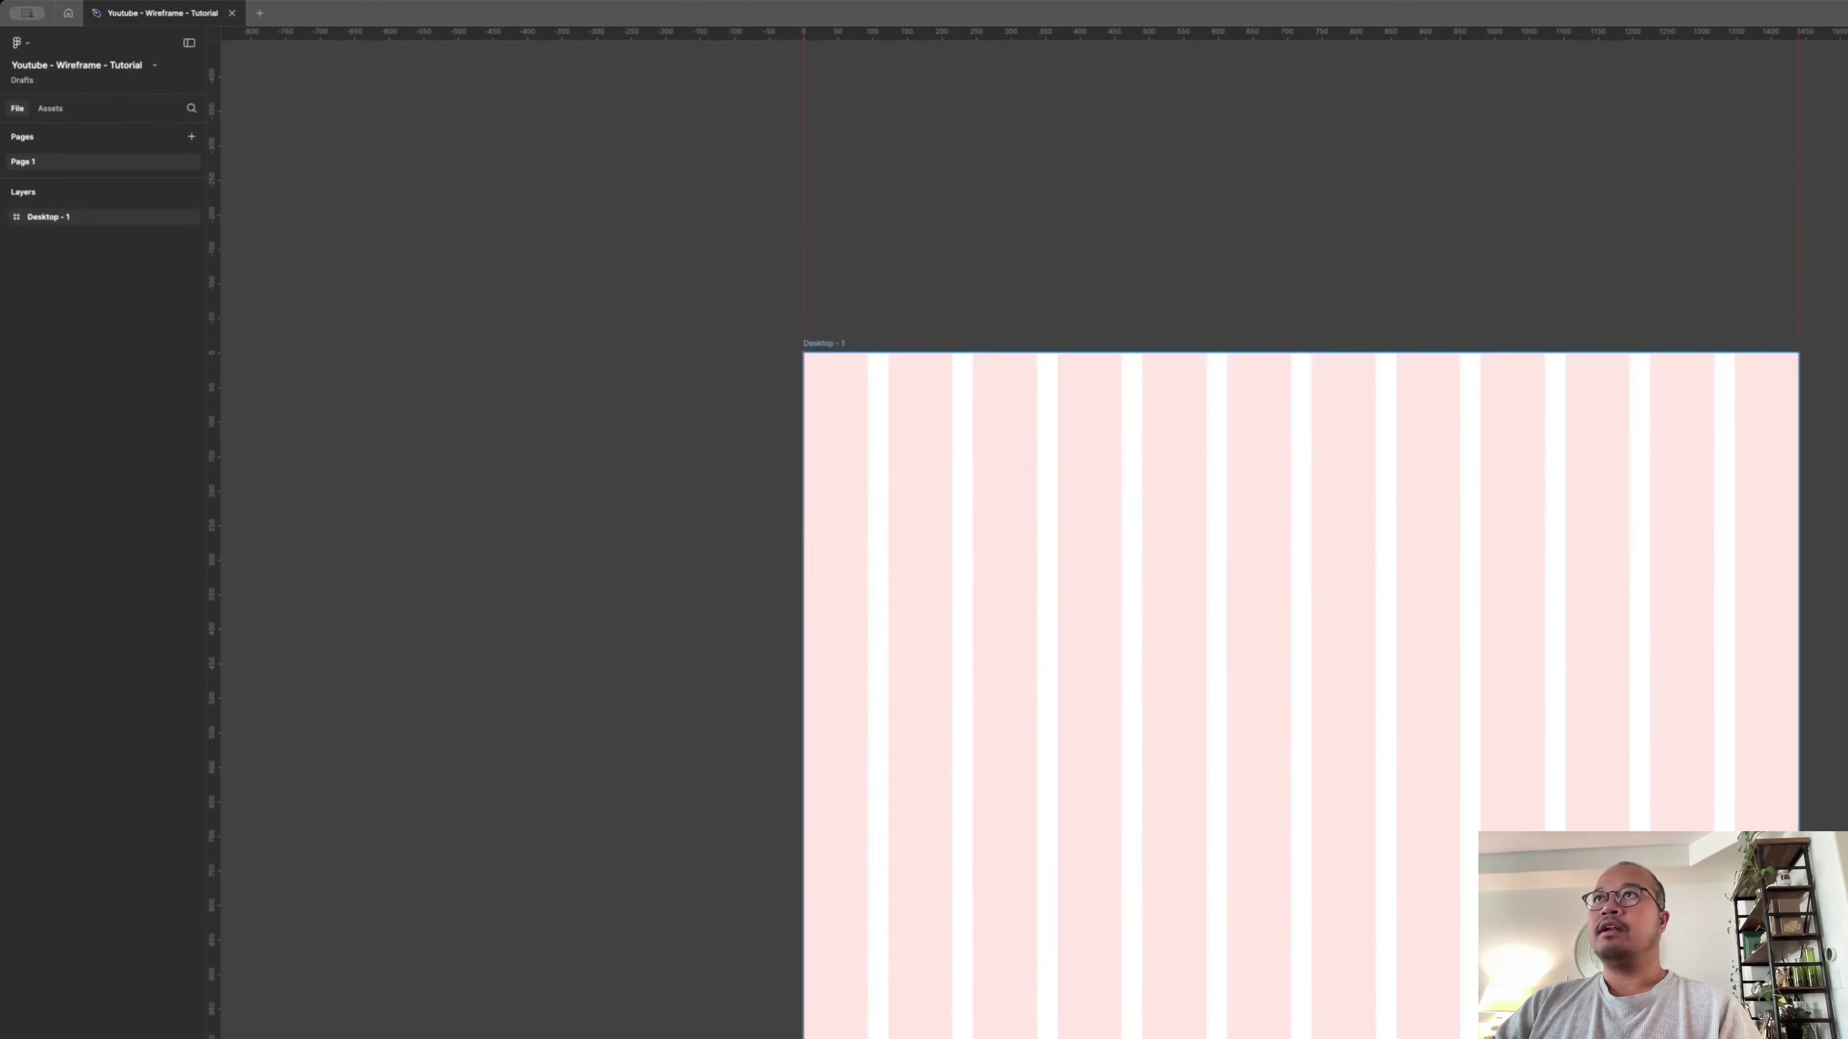
- Set the margin of the Desktop - 1 frame's 12-column grid to 120
click(1707, 719)
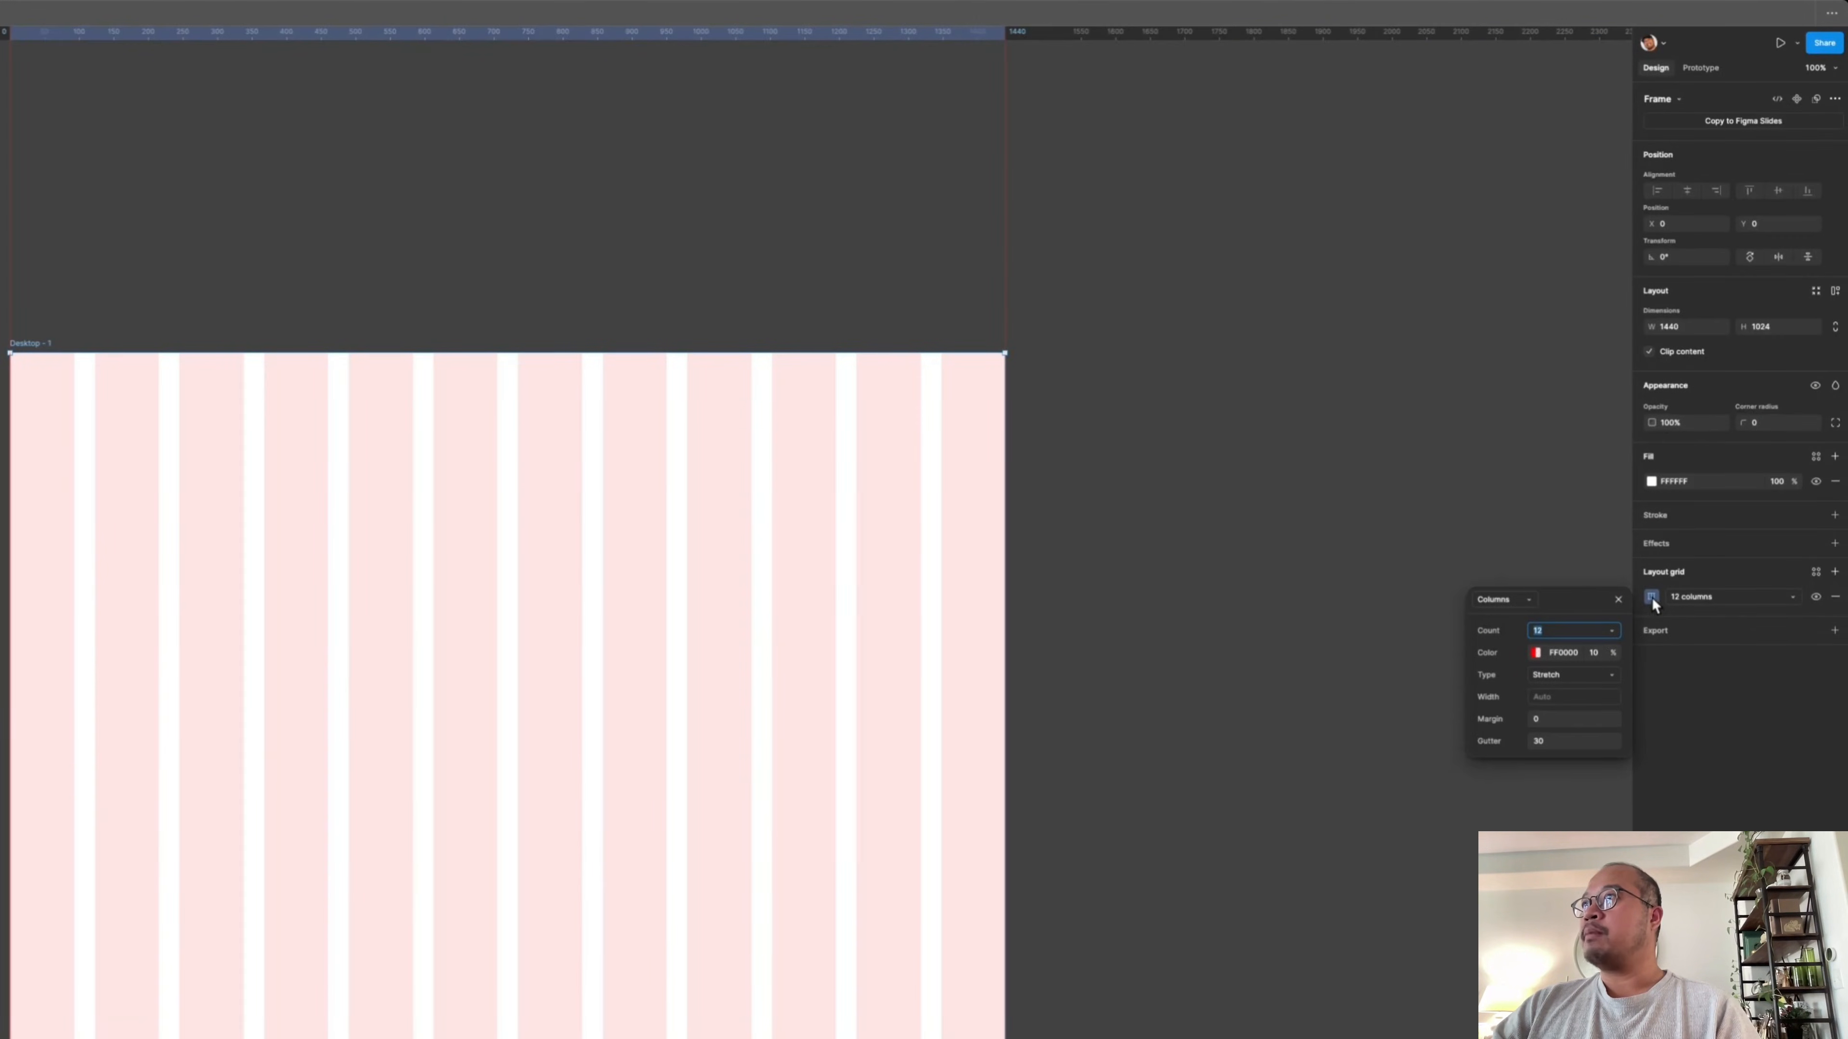
click(1549, 717)
text(120)
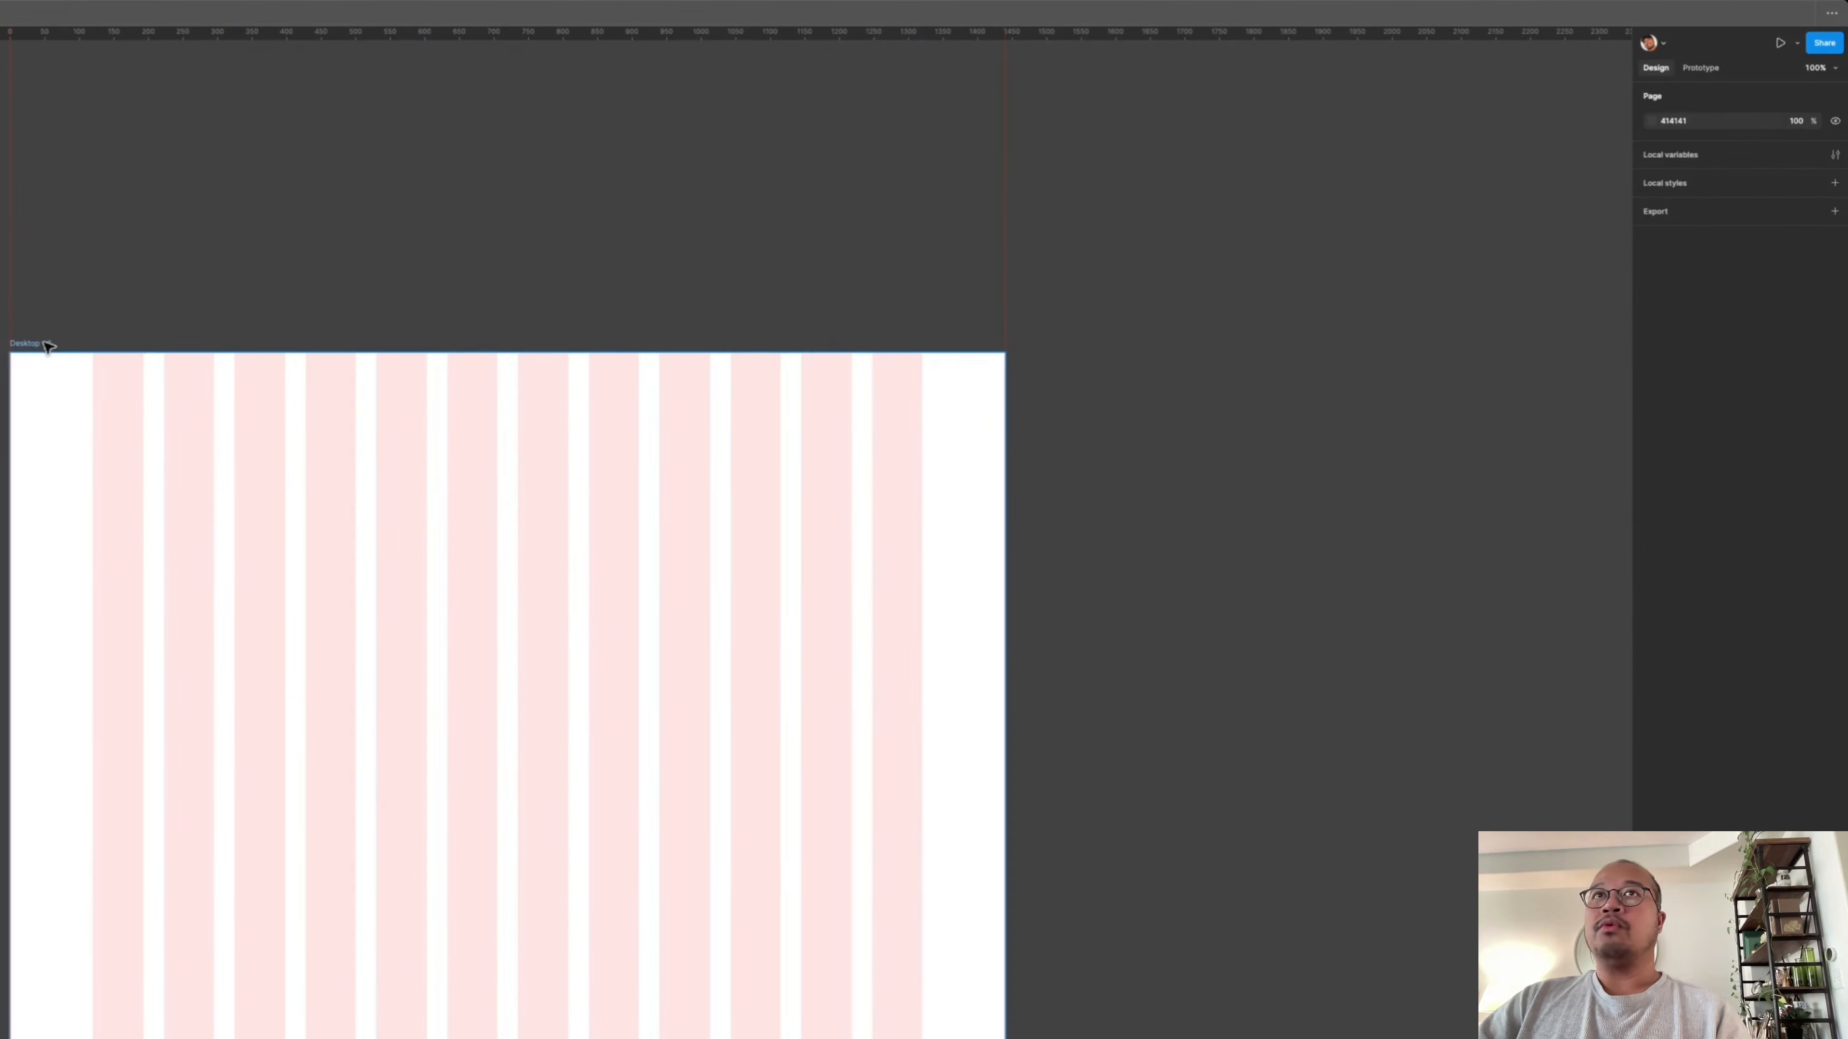
- Set the Desktop - 1 frame's width to 1680
click(45, 344)
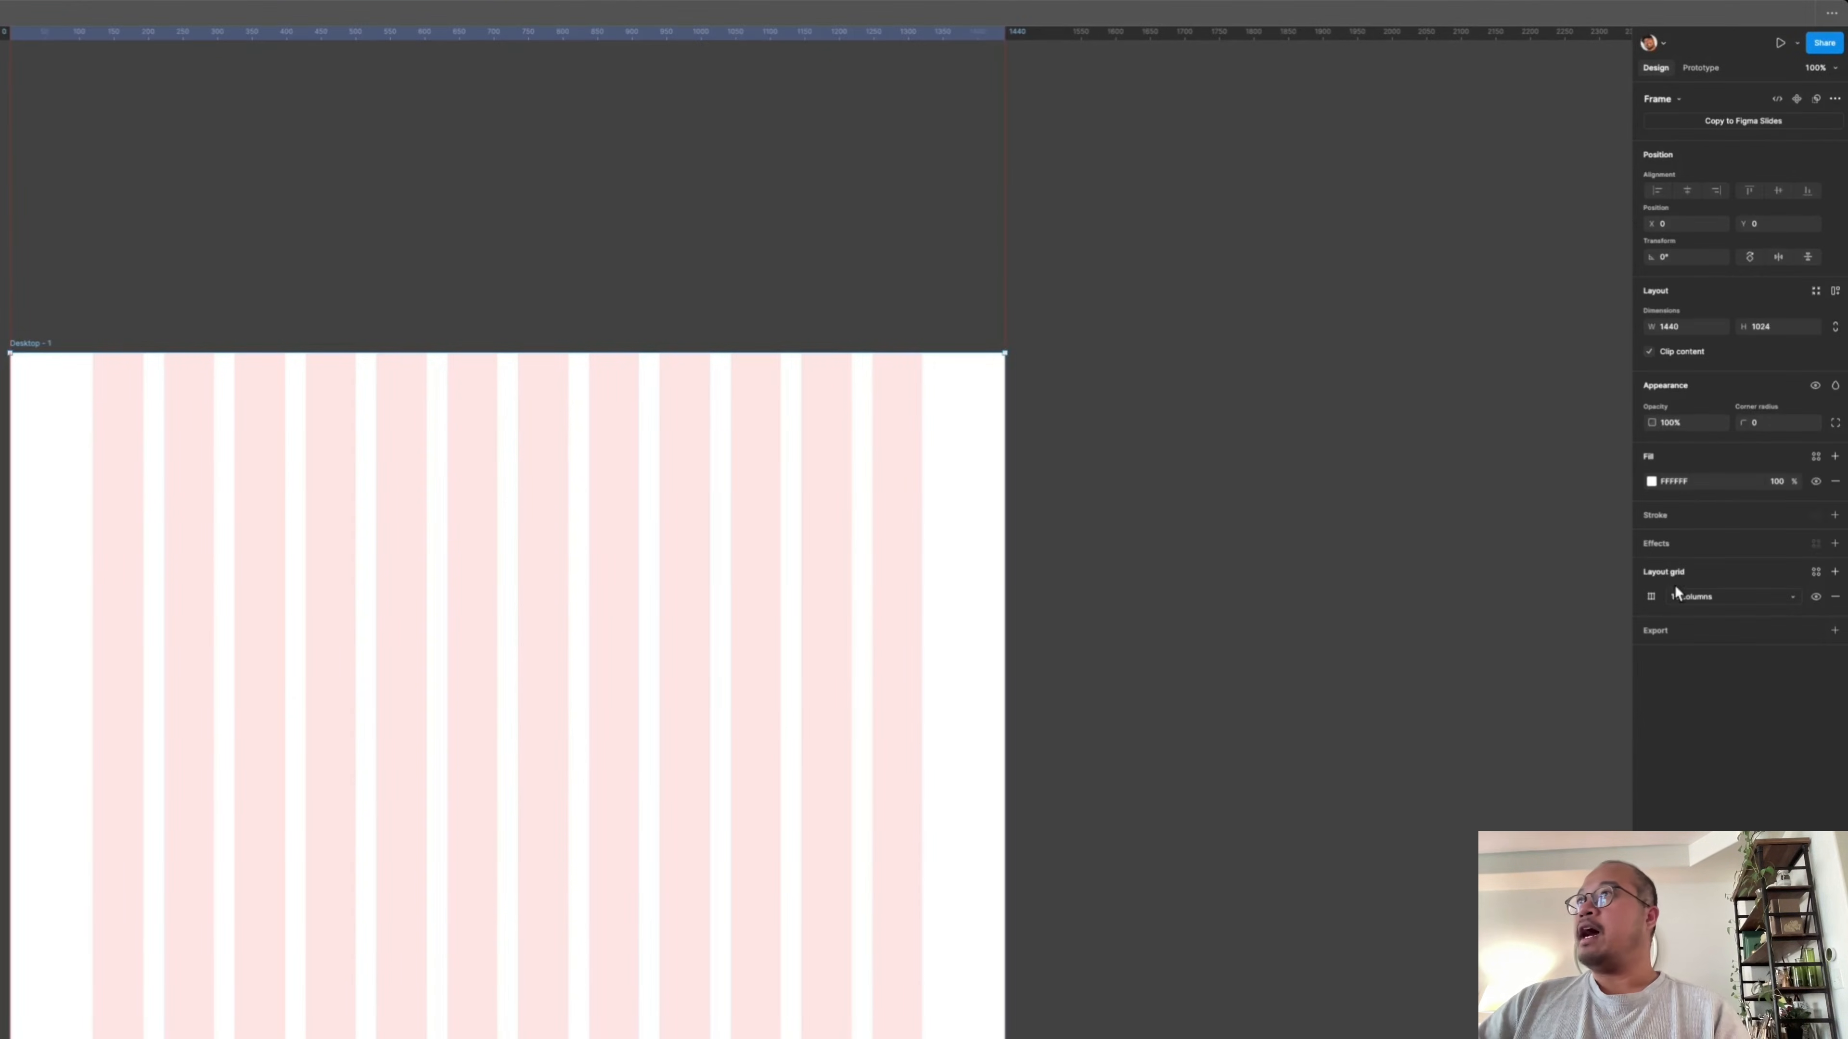
click(1043, 416)
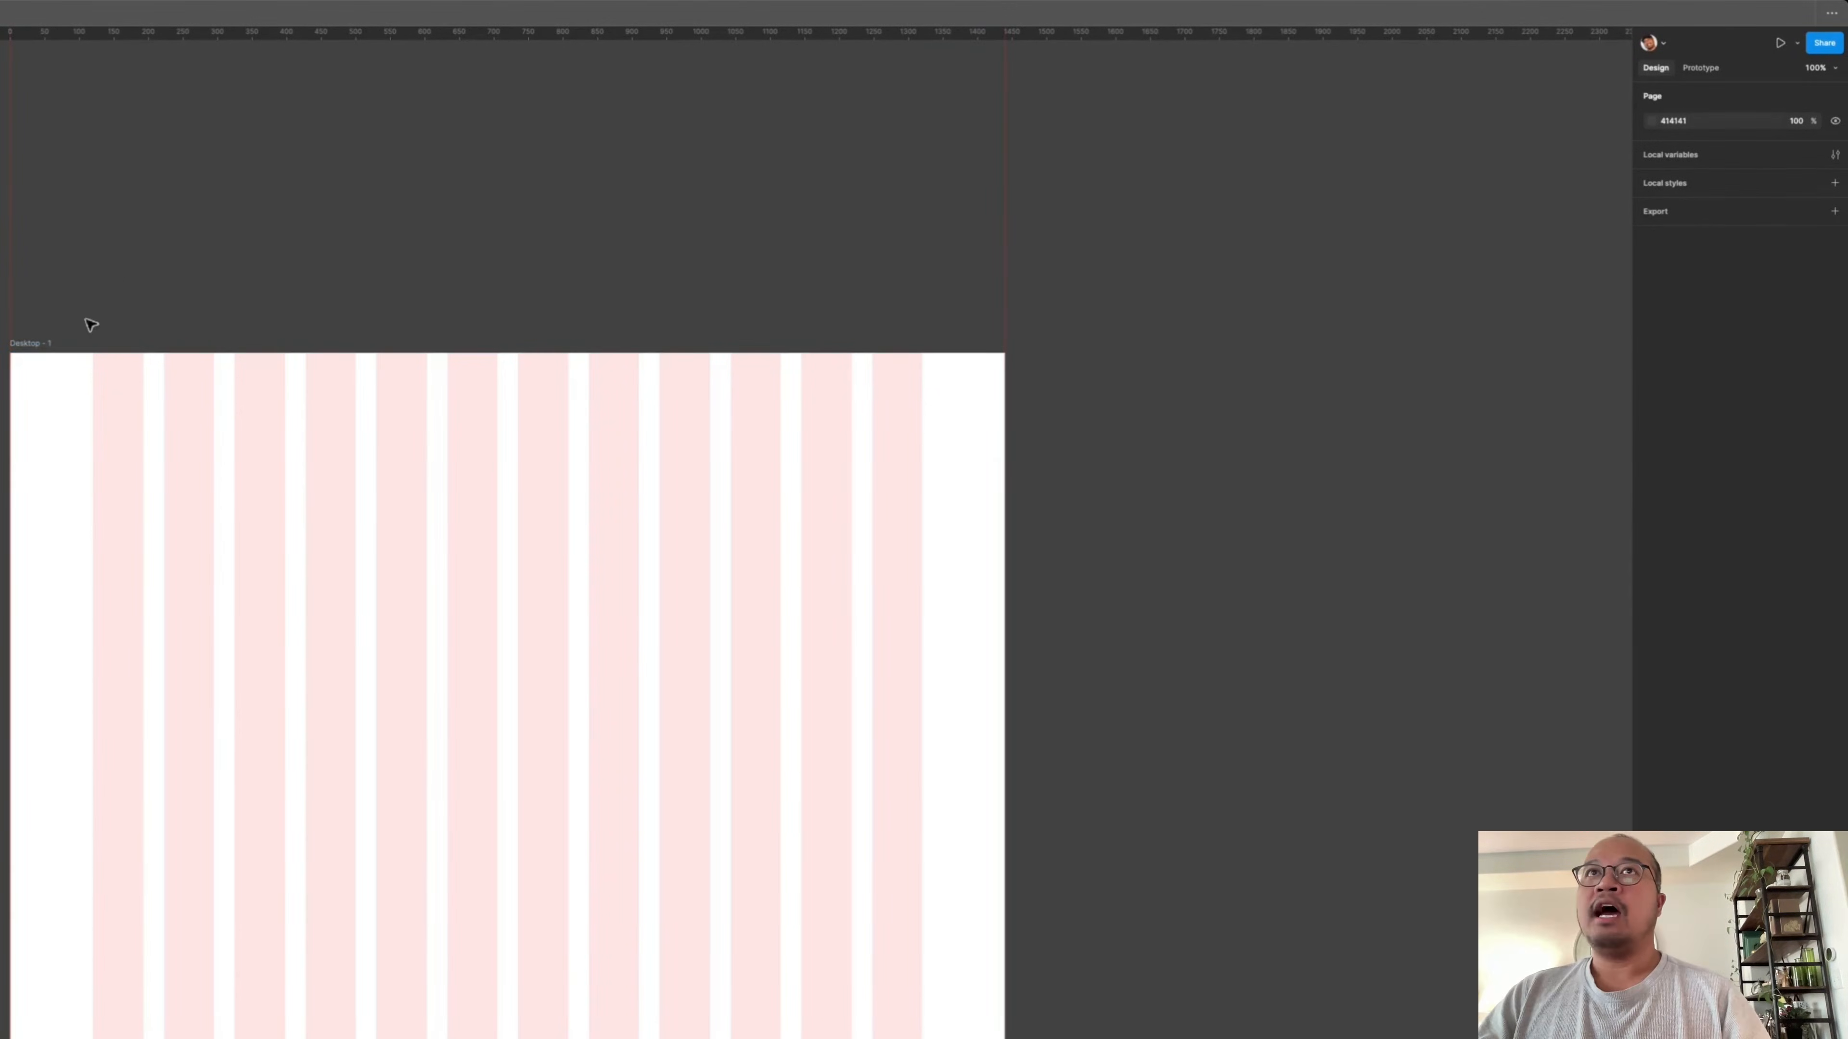
click(41, 347)
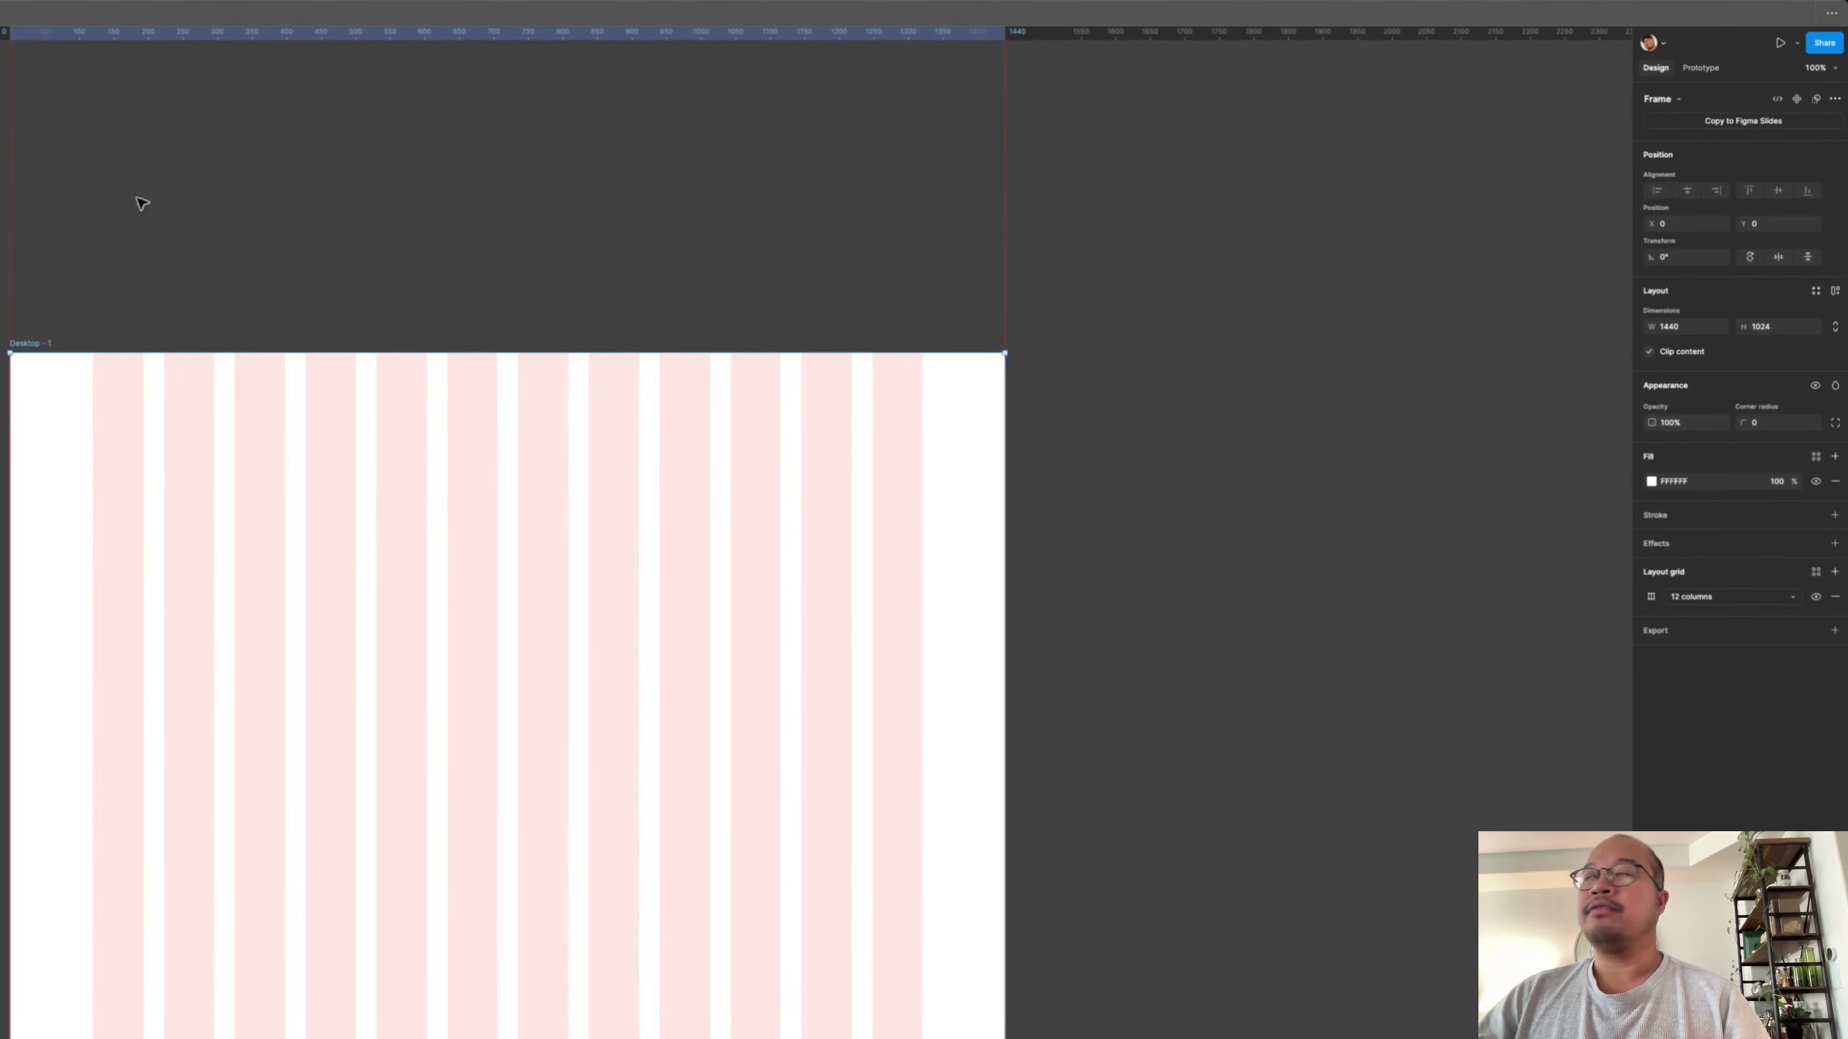
click(1651, 596)
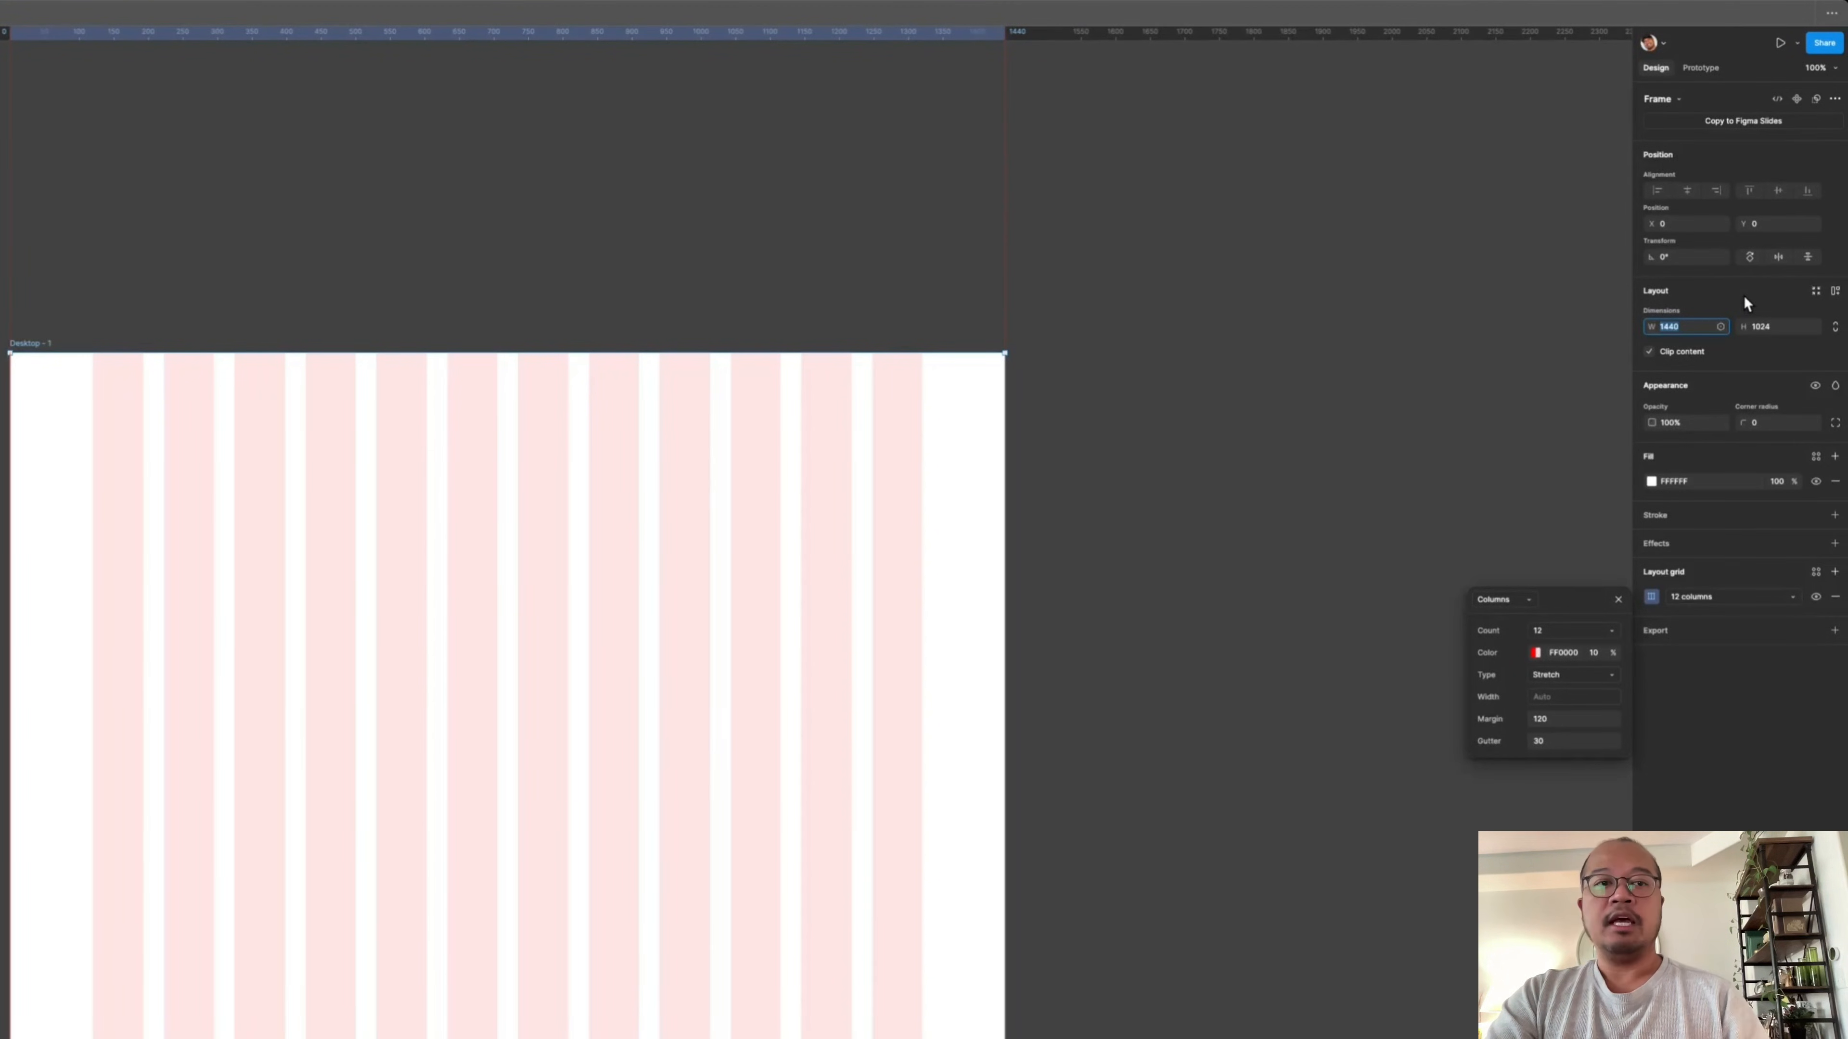
text(16)
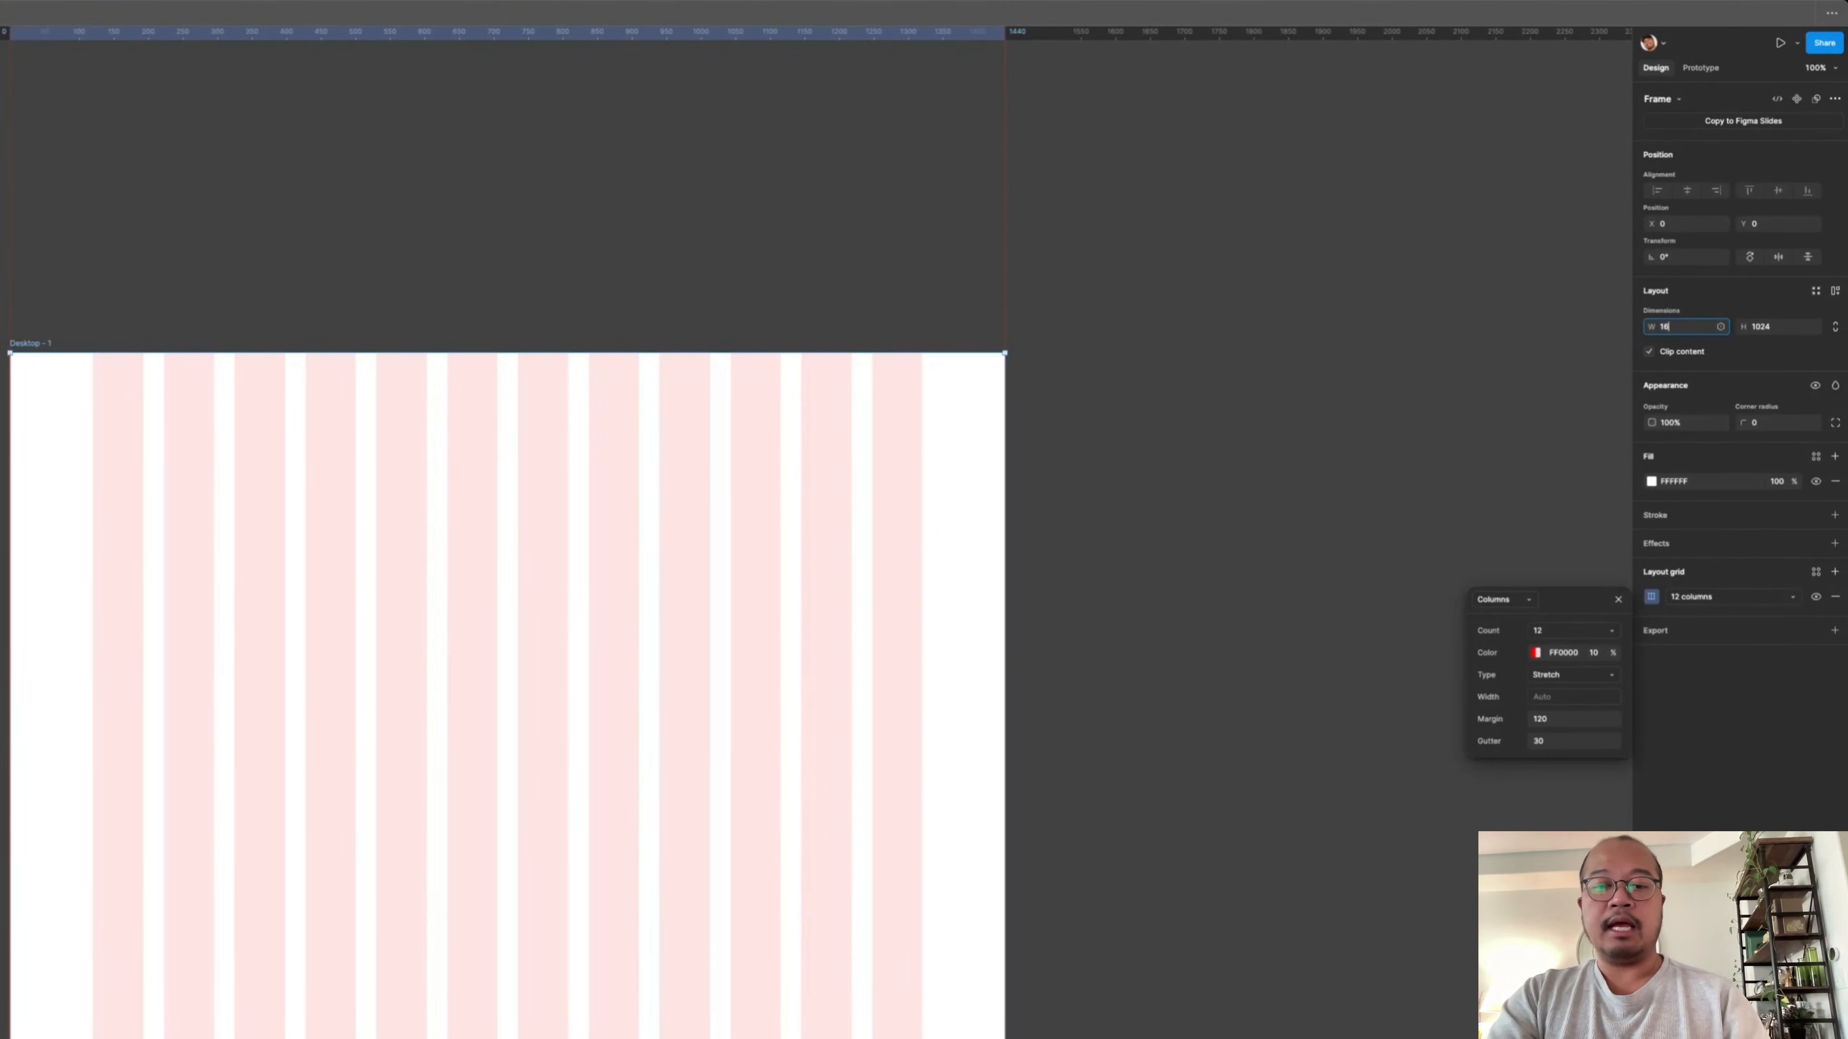
key(Return)
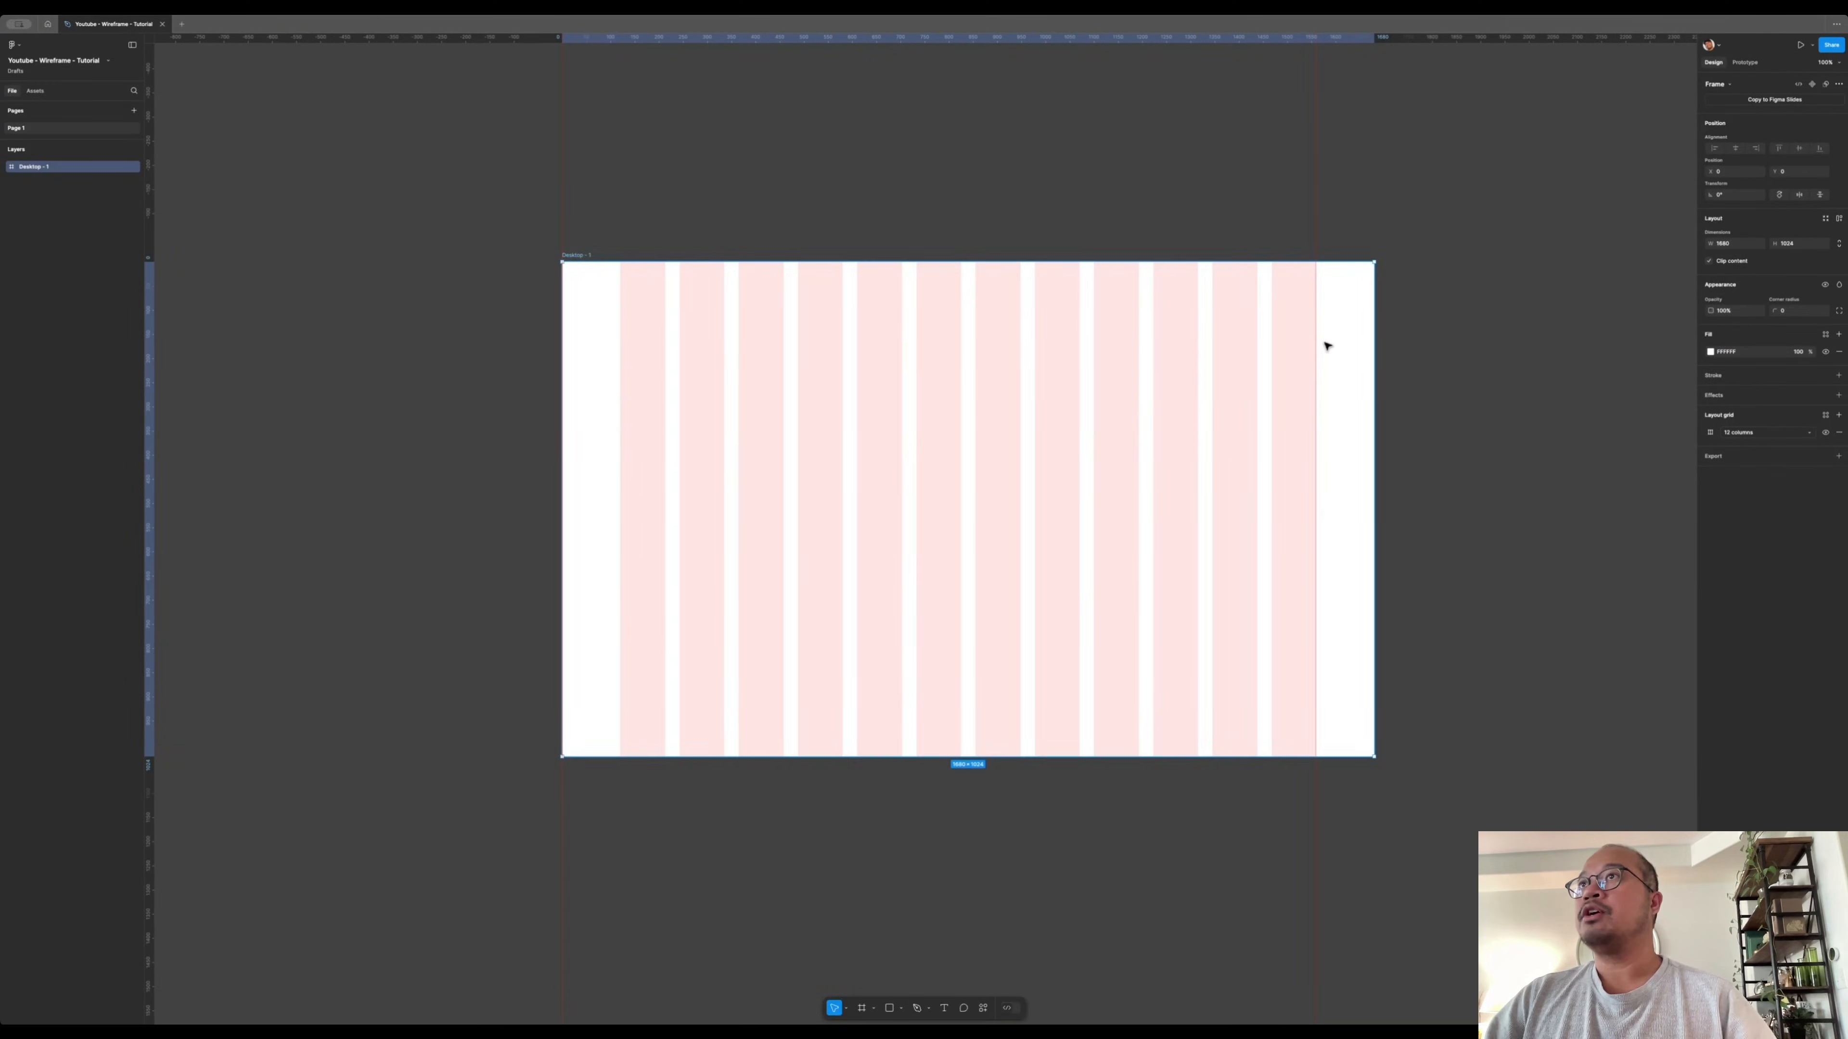
- Place vertical ruler guides at the outer edges of the first and last grid columns of the Desktop - 1 frame
scroll(1323, 342, up, 5)
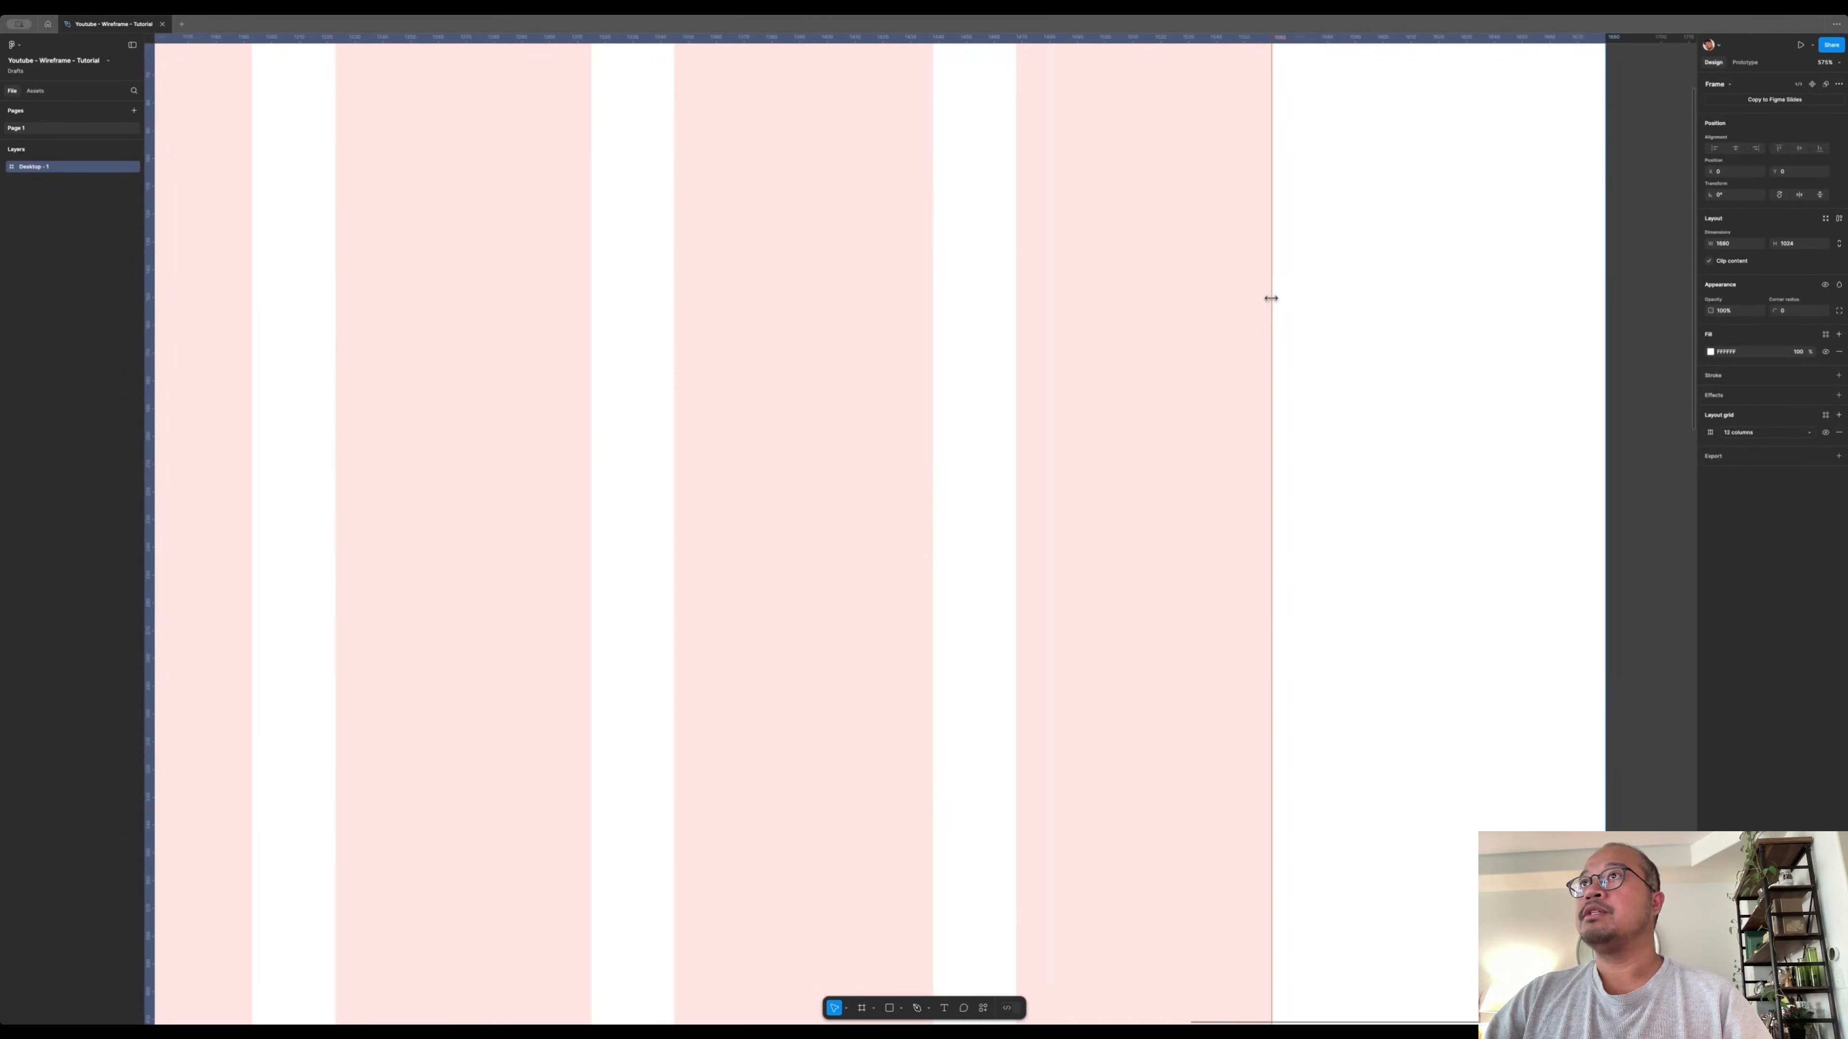
scroll(1273, 297, down, 10)
scroll(536, 428, left, 5)
drag(718, 276, 759, 322)
scroll(761, 321, up, 5)
scroll(759, 322, down, 8)
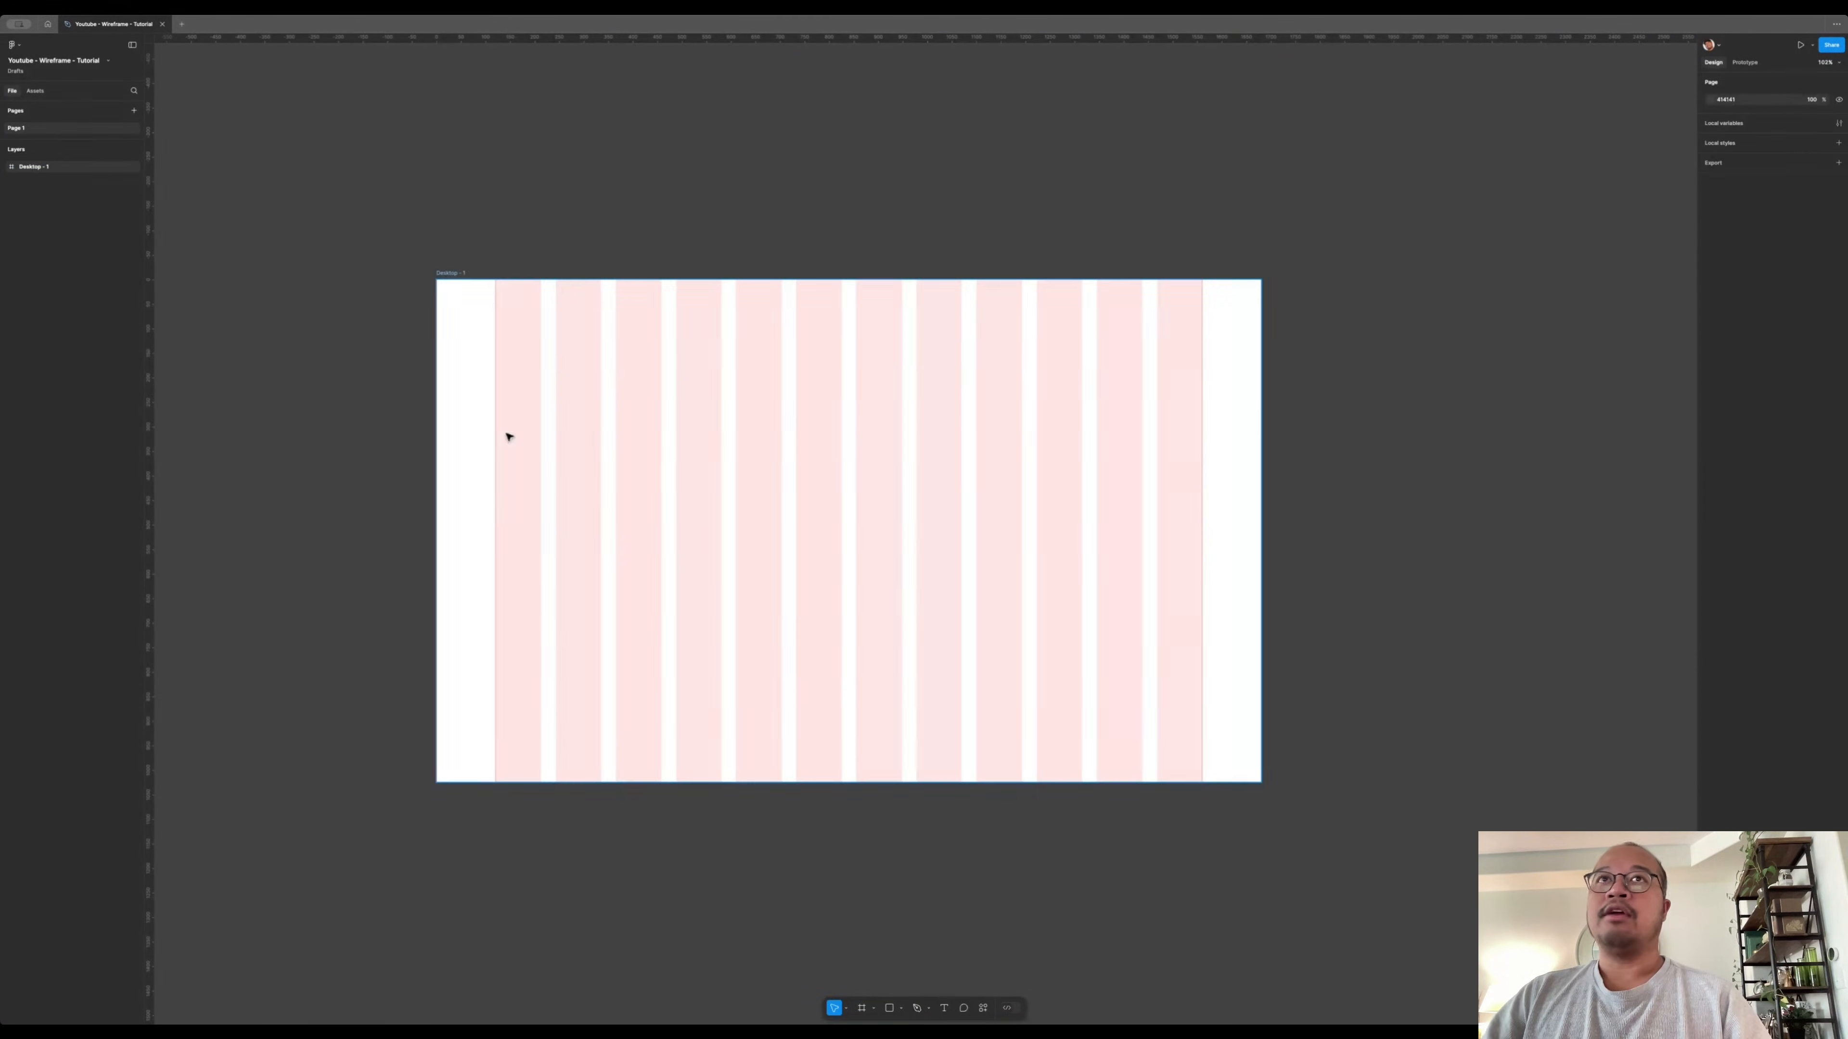
scroll(974, 280, right, 2)
click(630, 166)
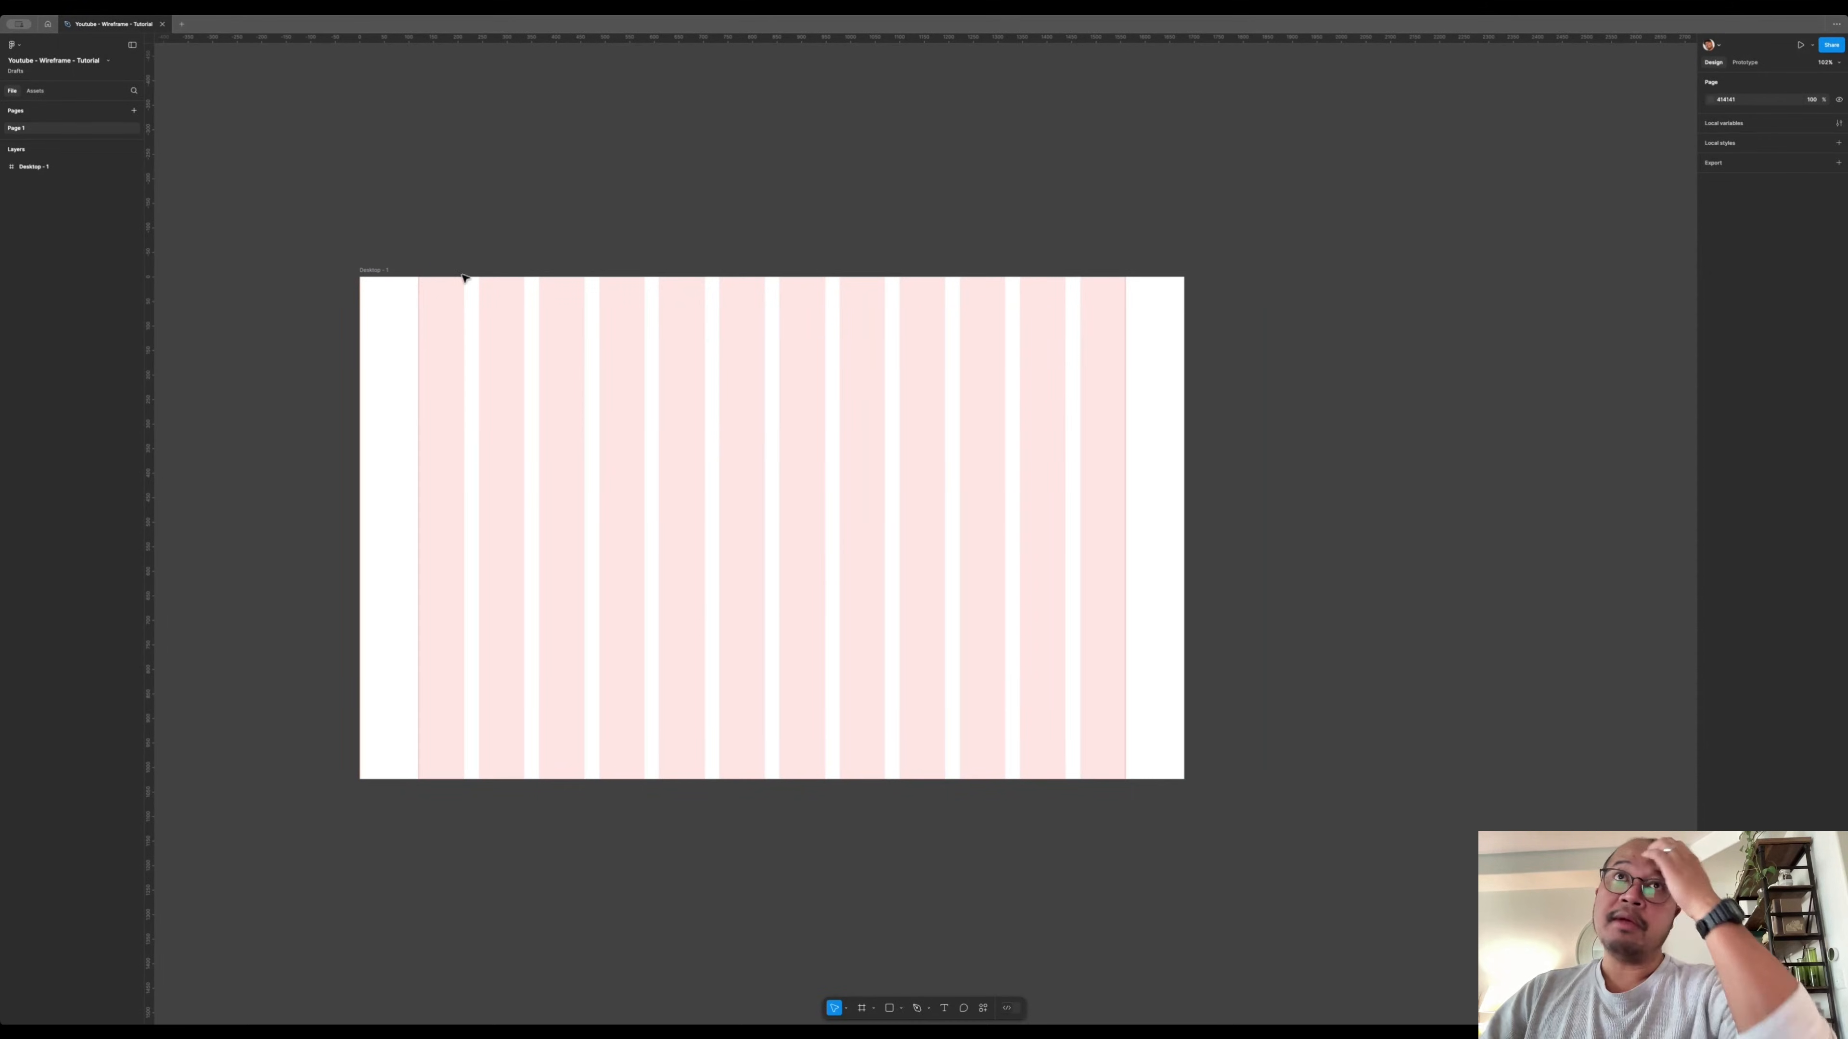
click(499, 289)
click(506, 289)
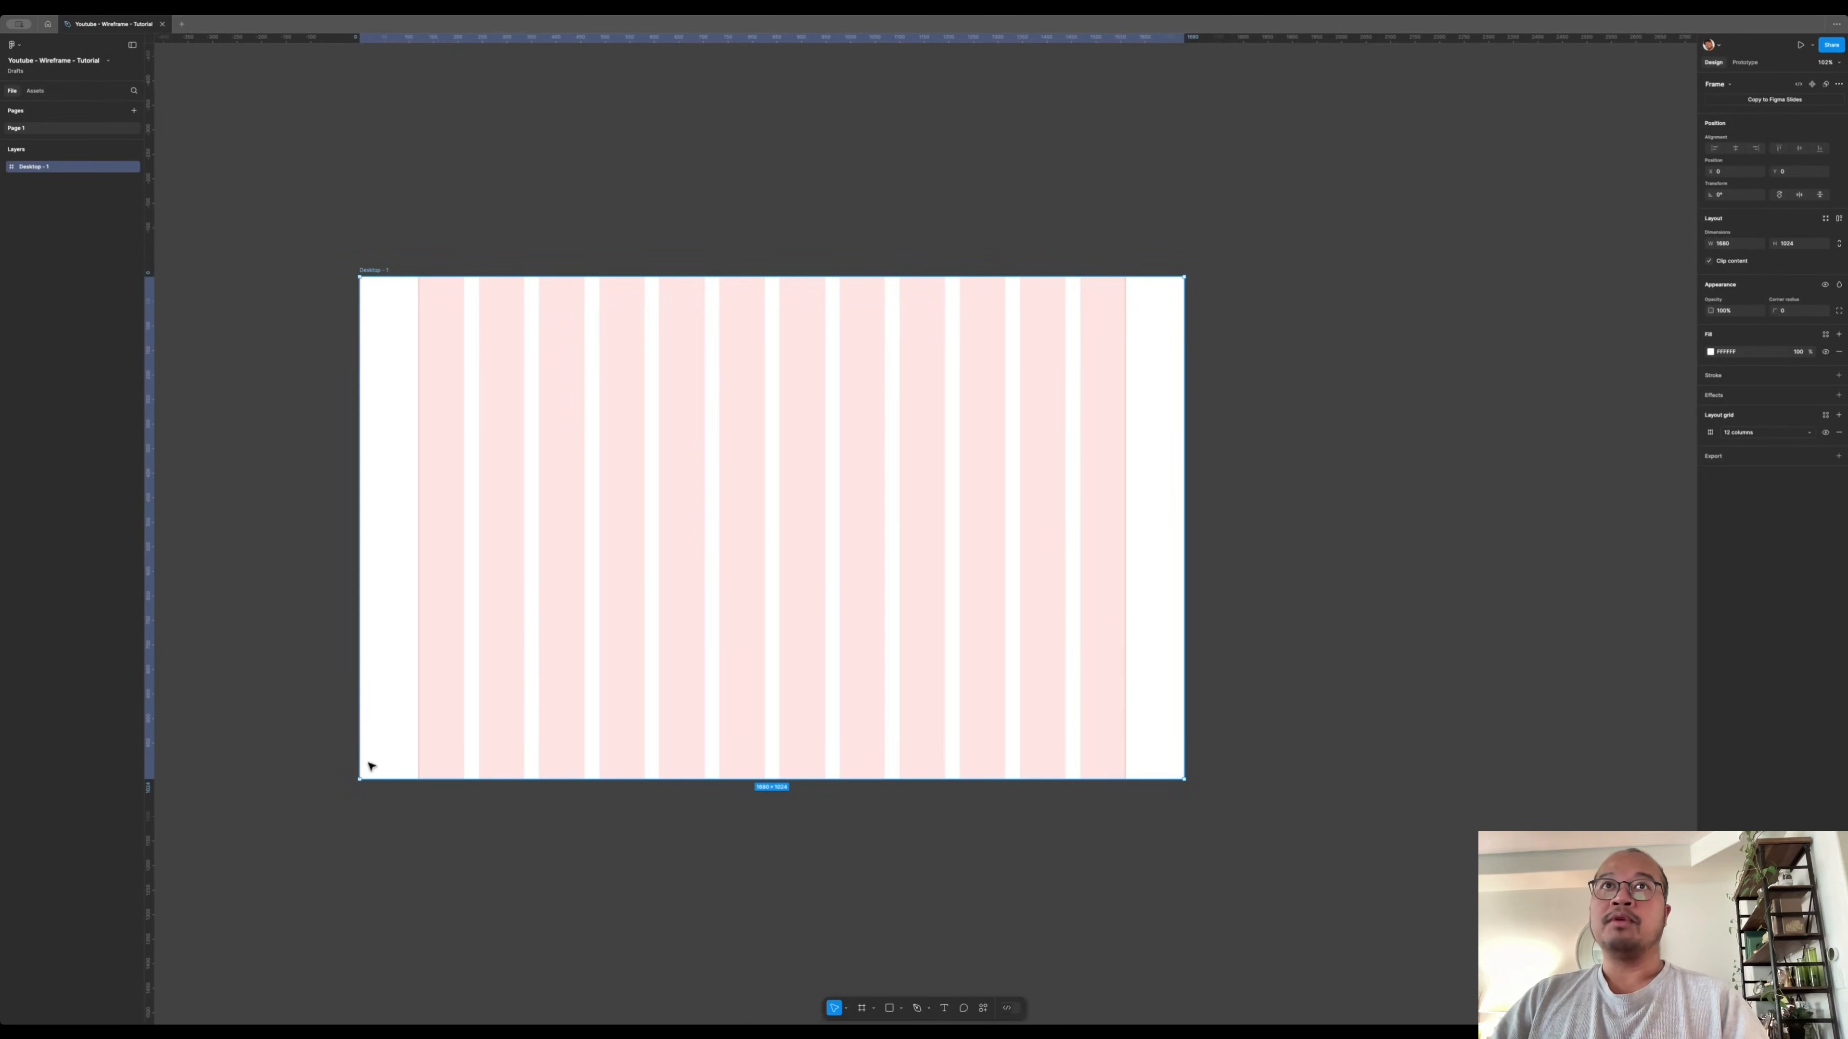
key(Escape)
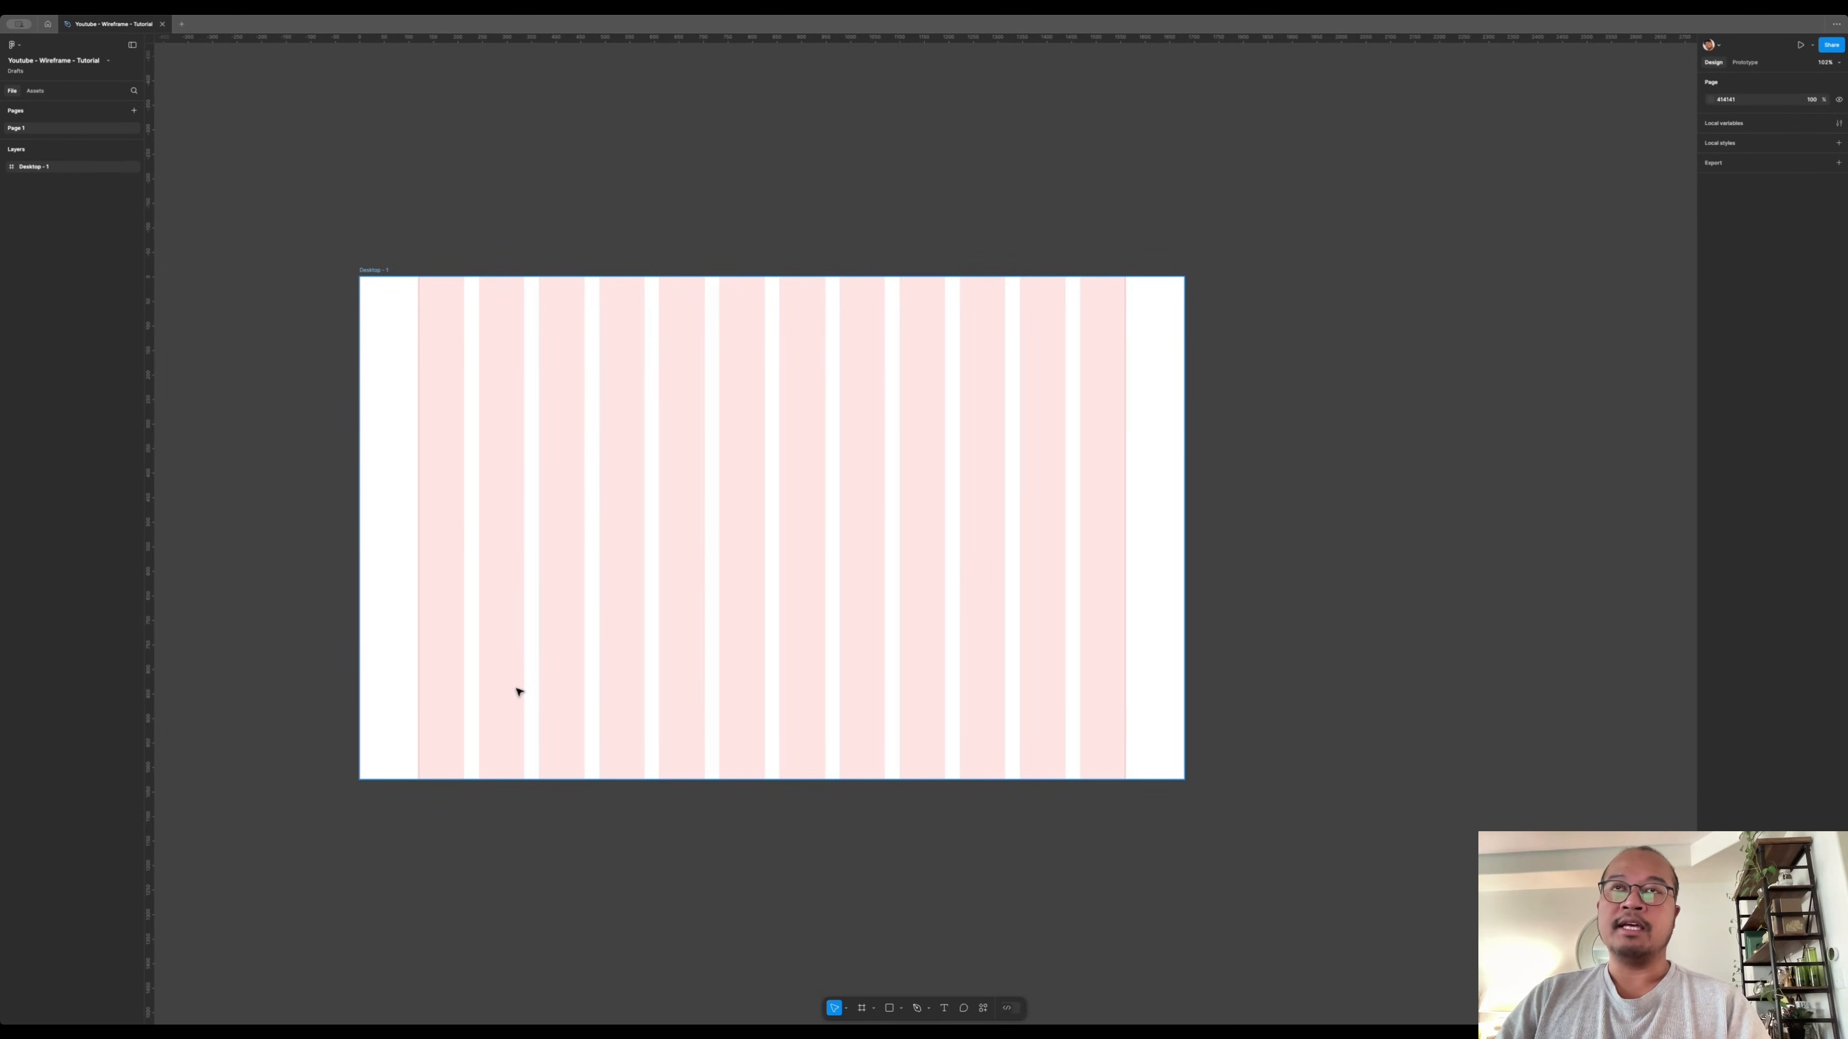
click(540, 725)
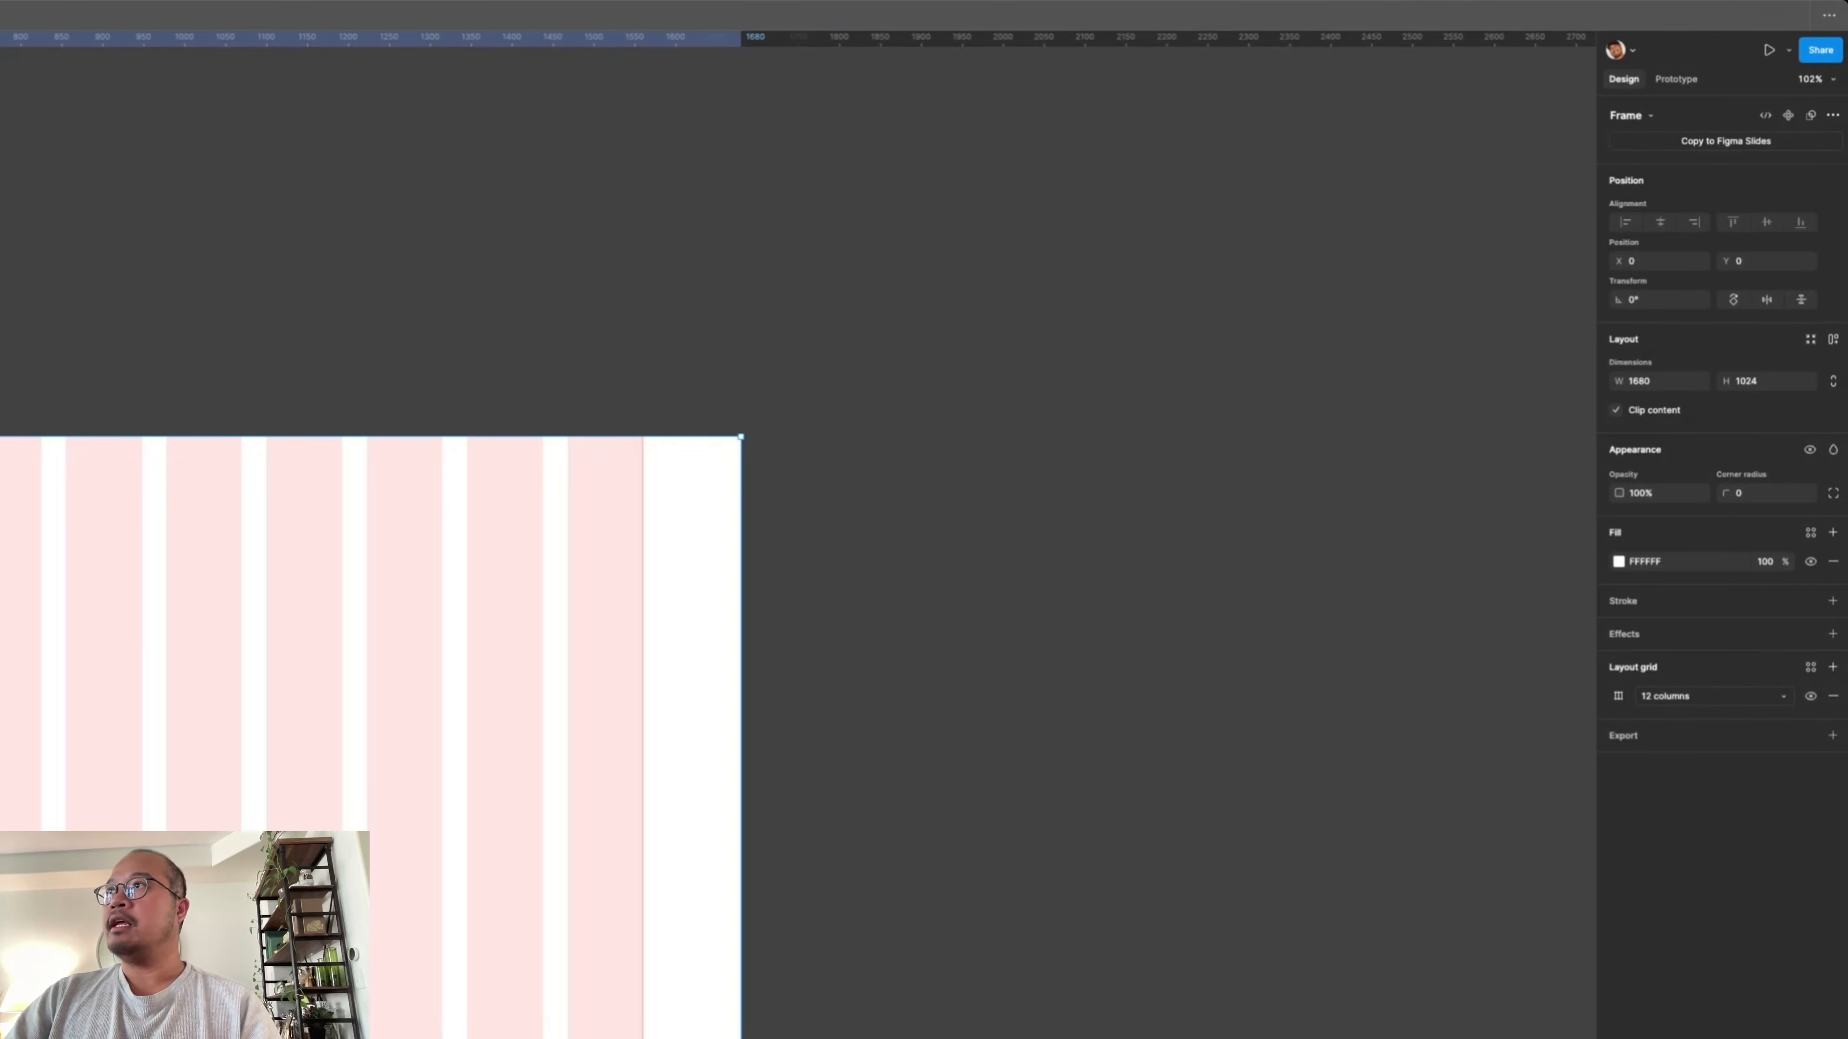
drag(181, 935, 183, 932)
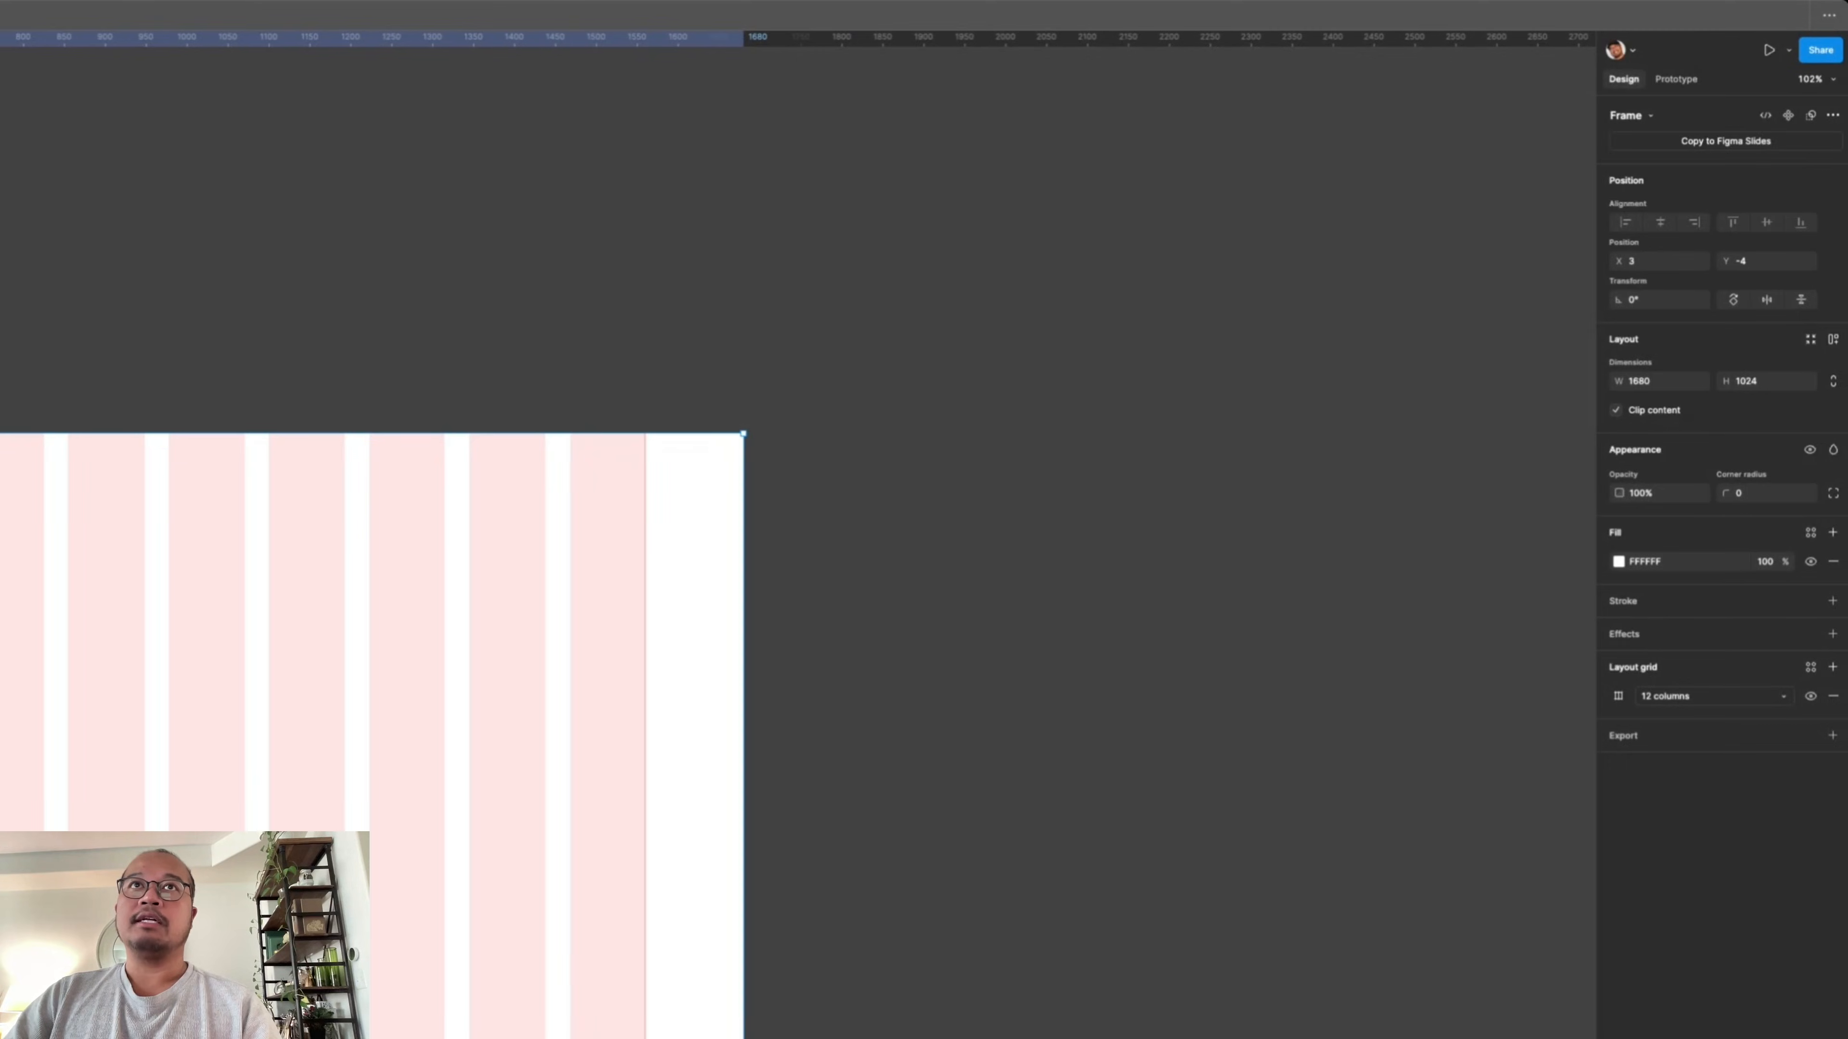
key(super+z)
key(Escape)
- Add a second layout grid to the Desktop - 1 frame and switch its type to Rows
click(182, 935)
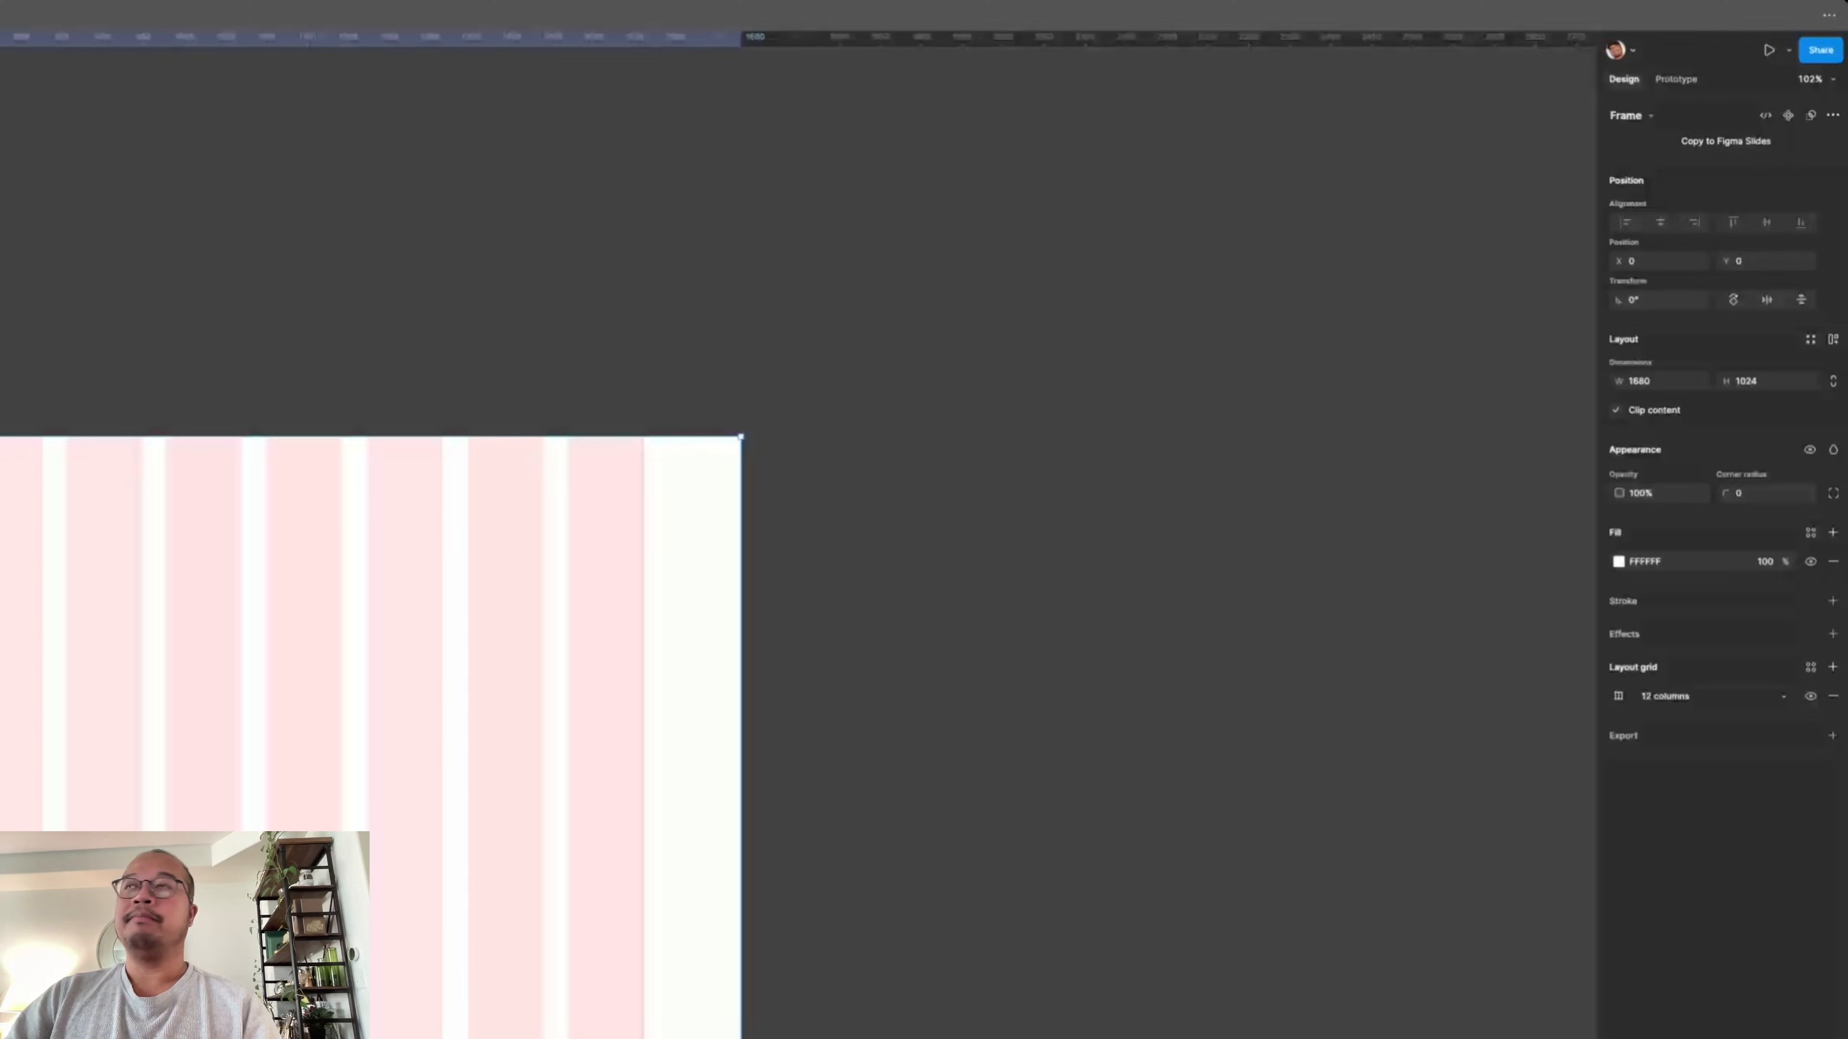
click(1831, 668)
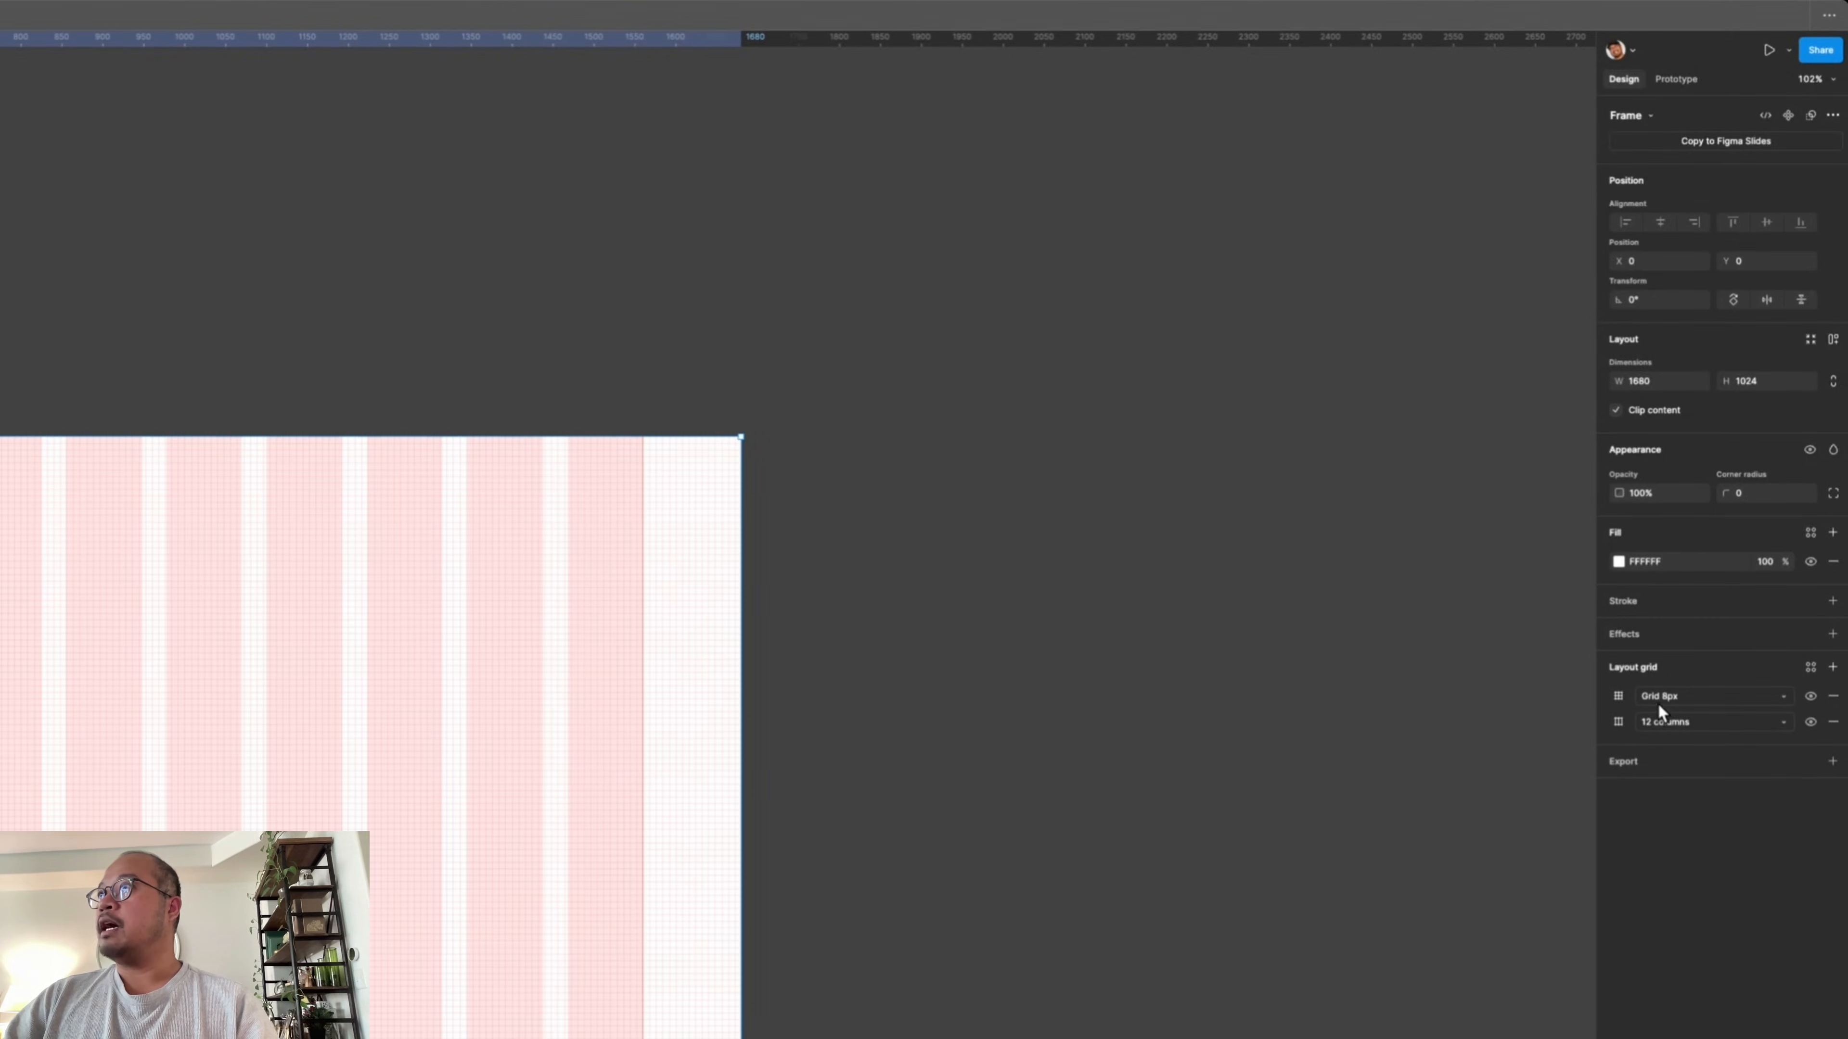
click(1681, 699)
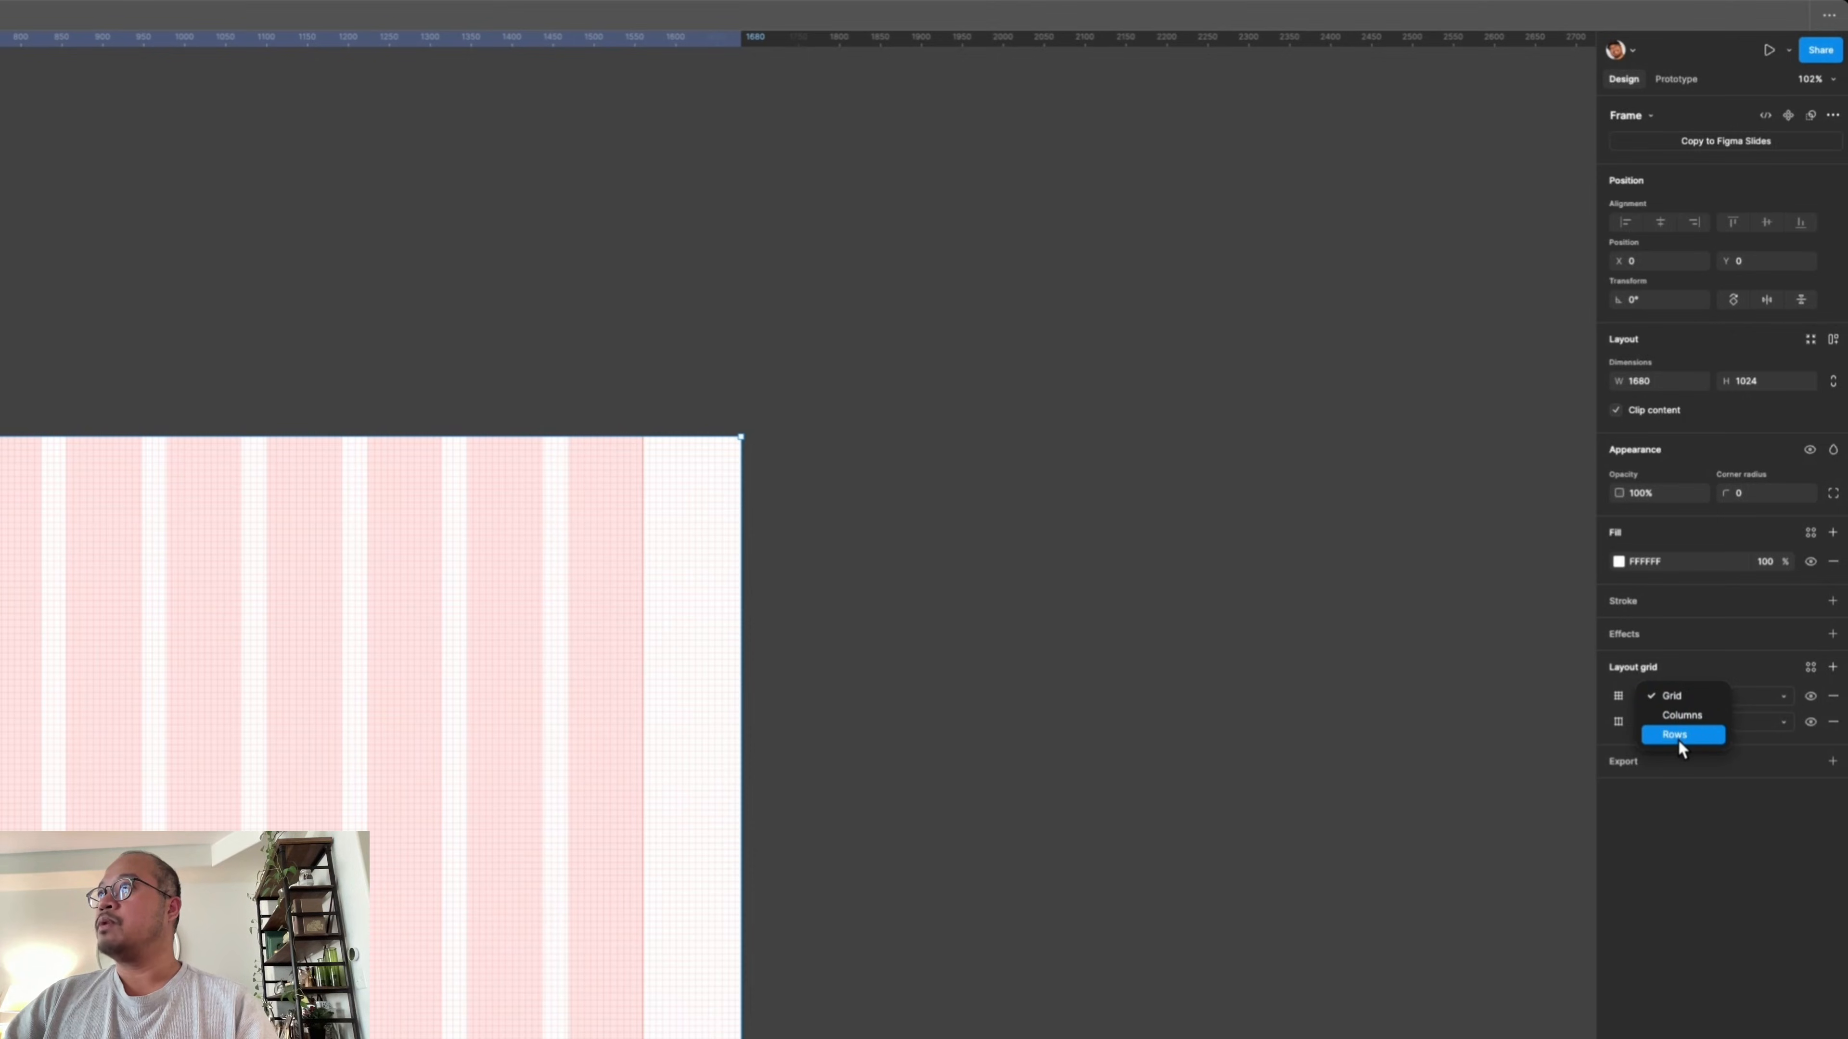
click(1679, 737)
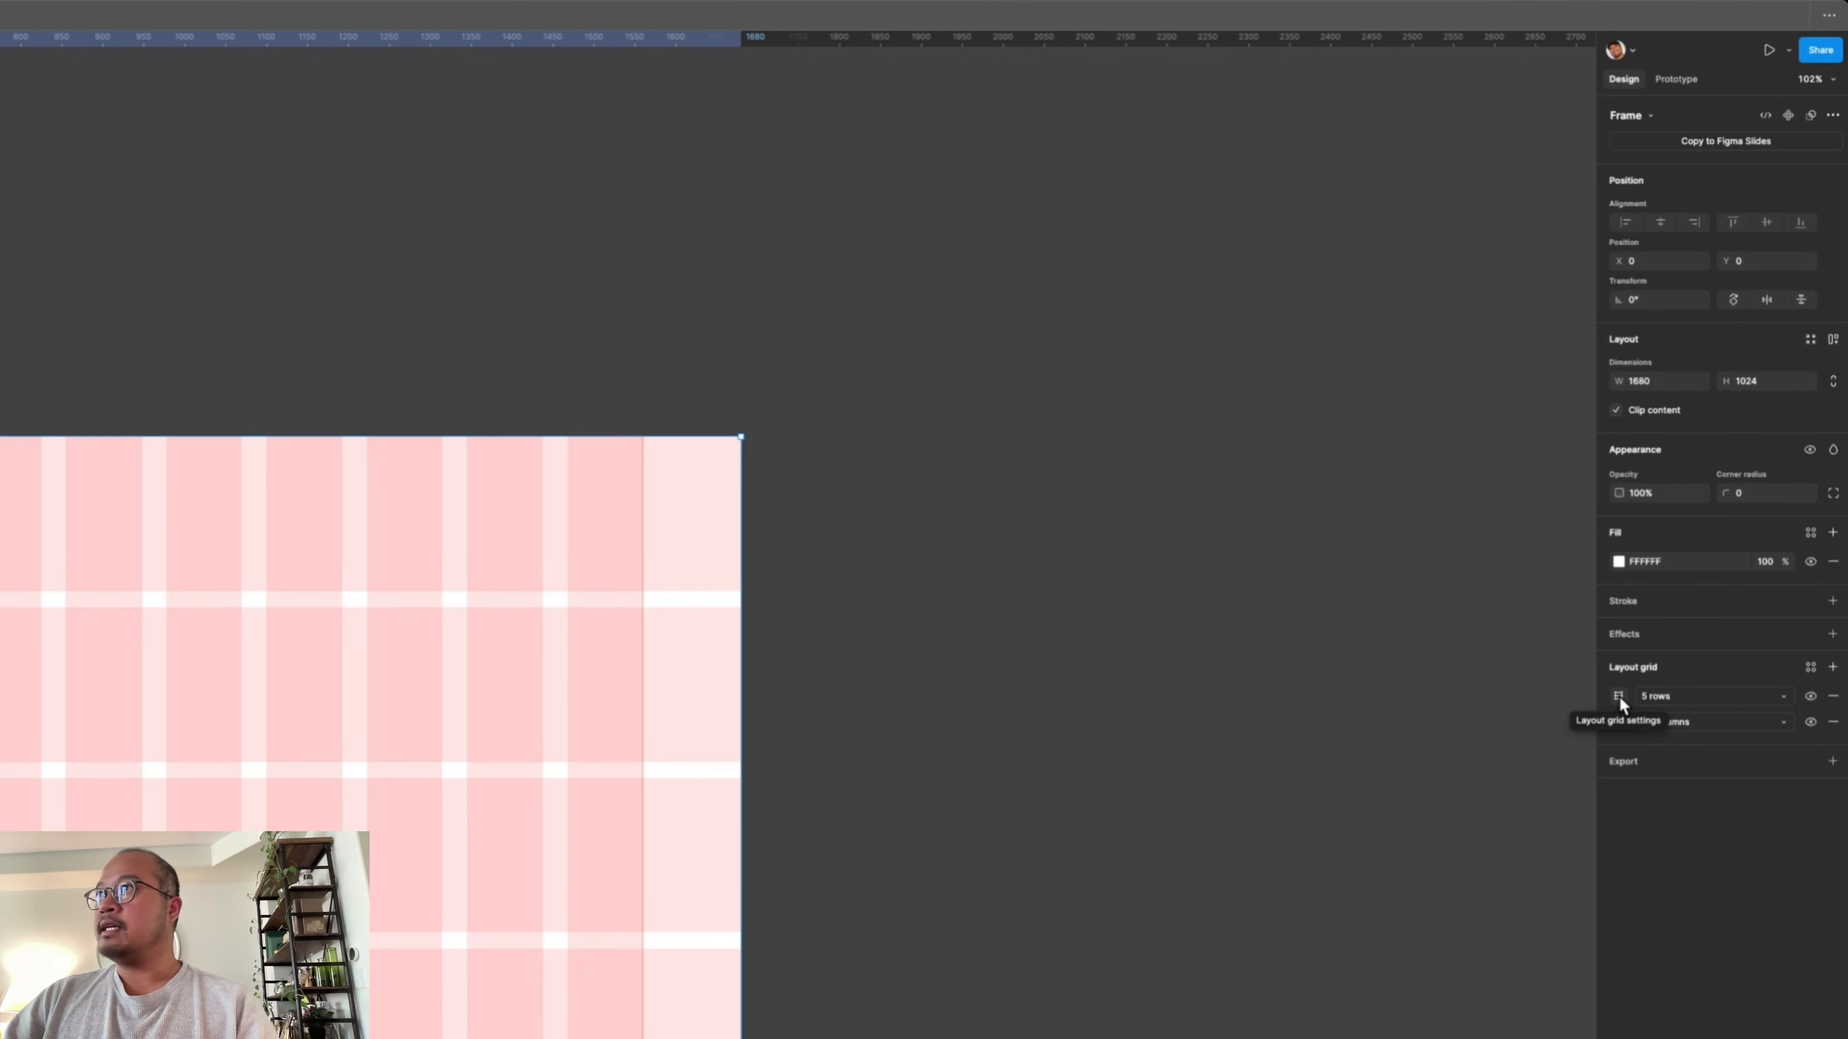
- Configure the row grid with a count of 2000, Top alignment and a gutter of 0
click(1618, 696)
text(2000)
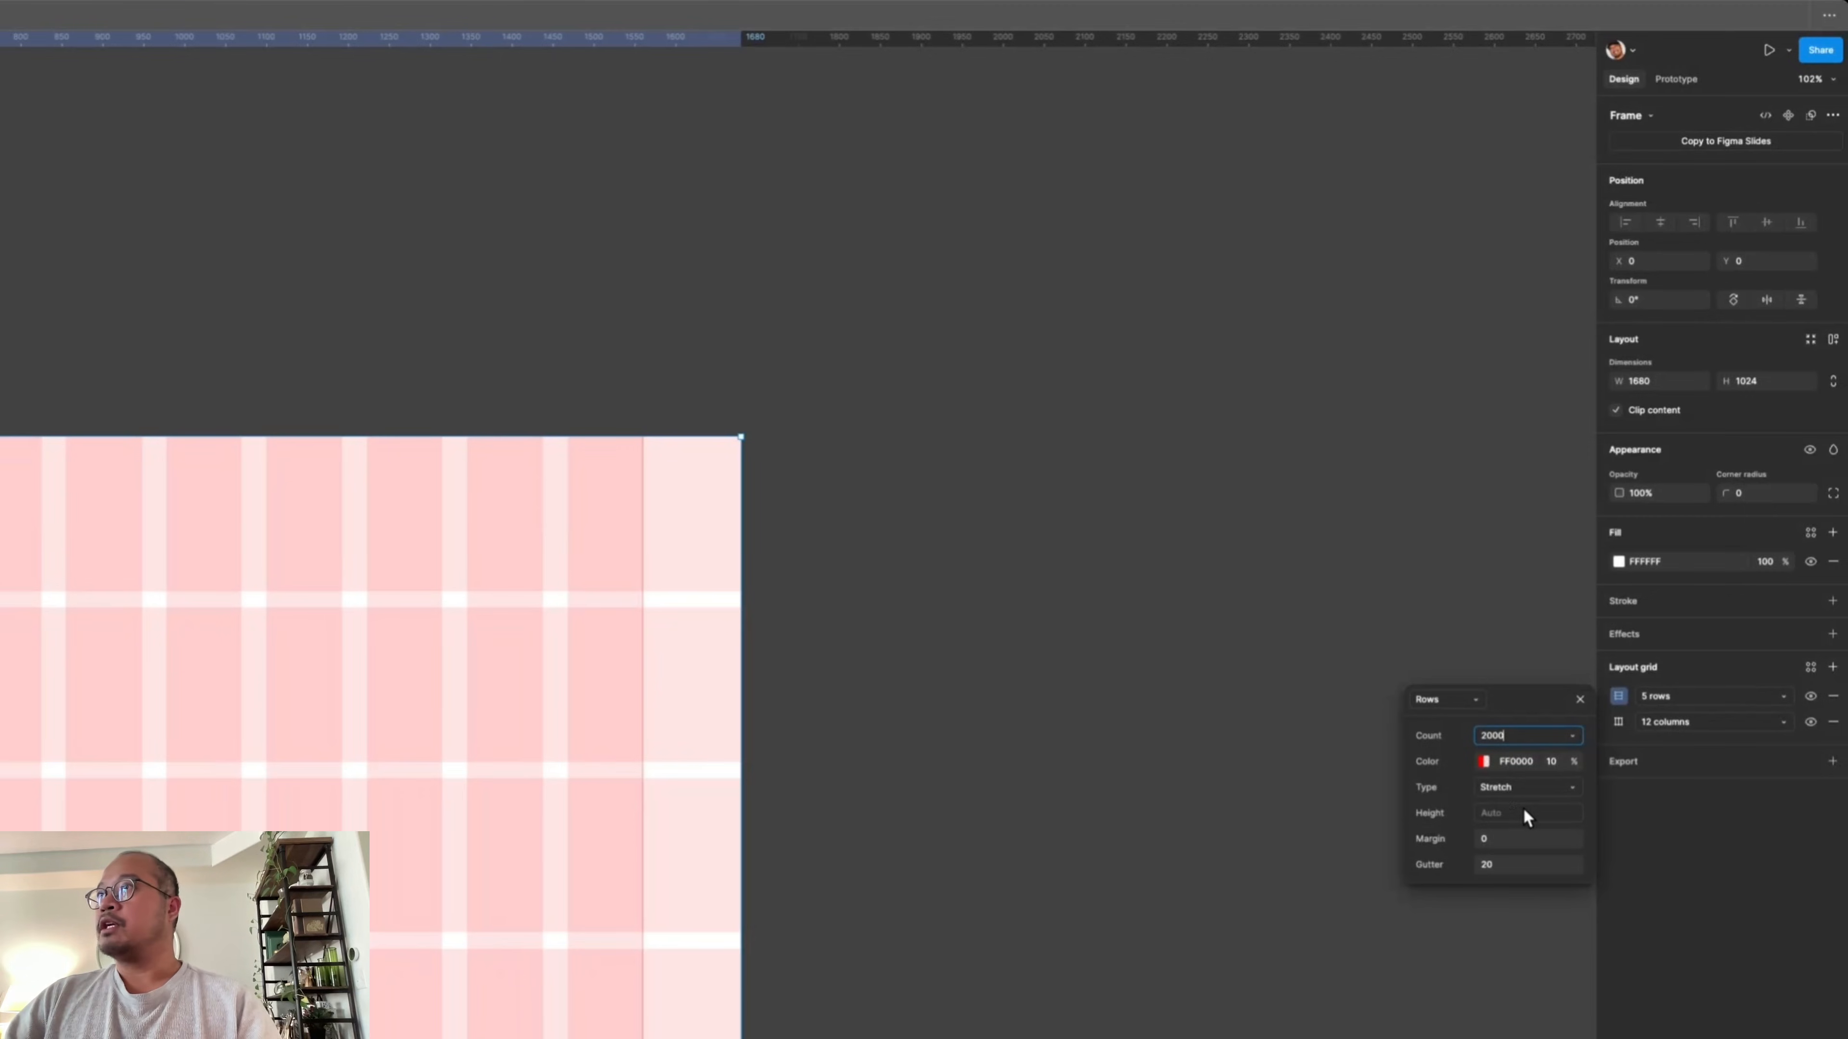
click(1510, 795)
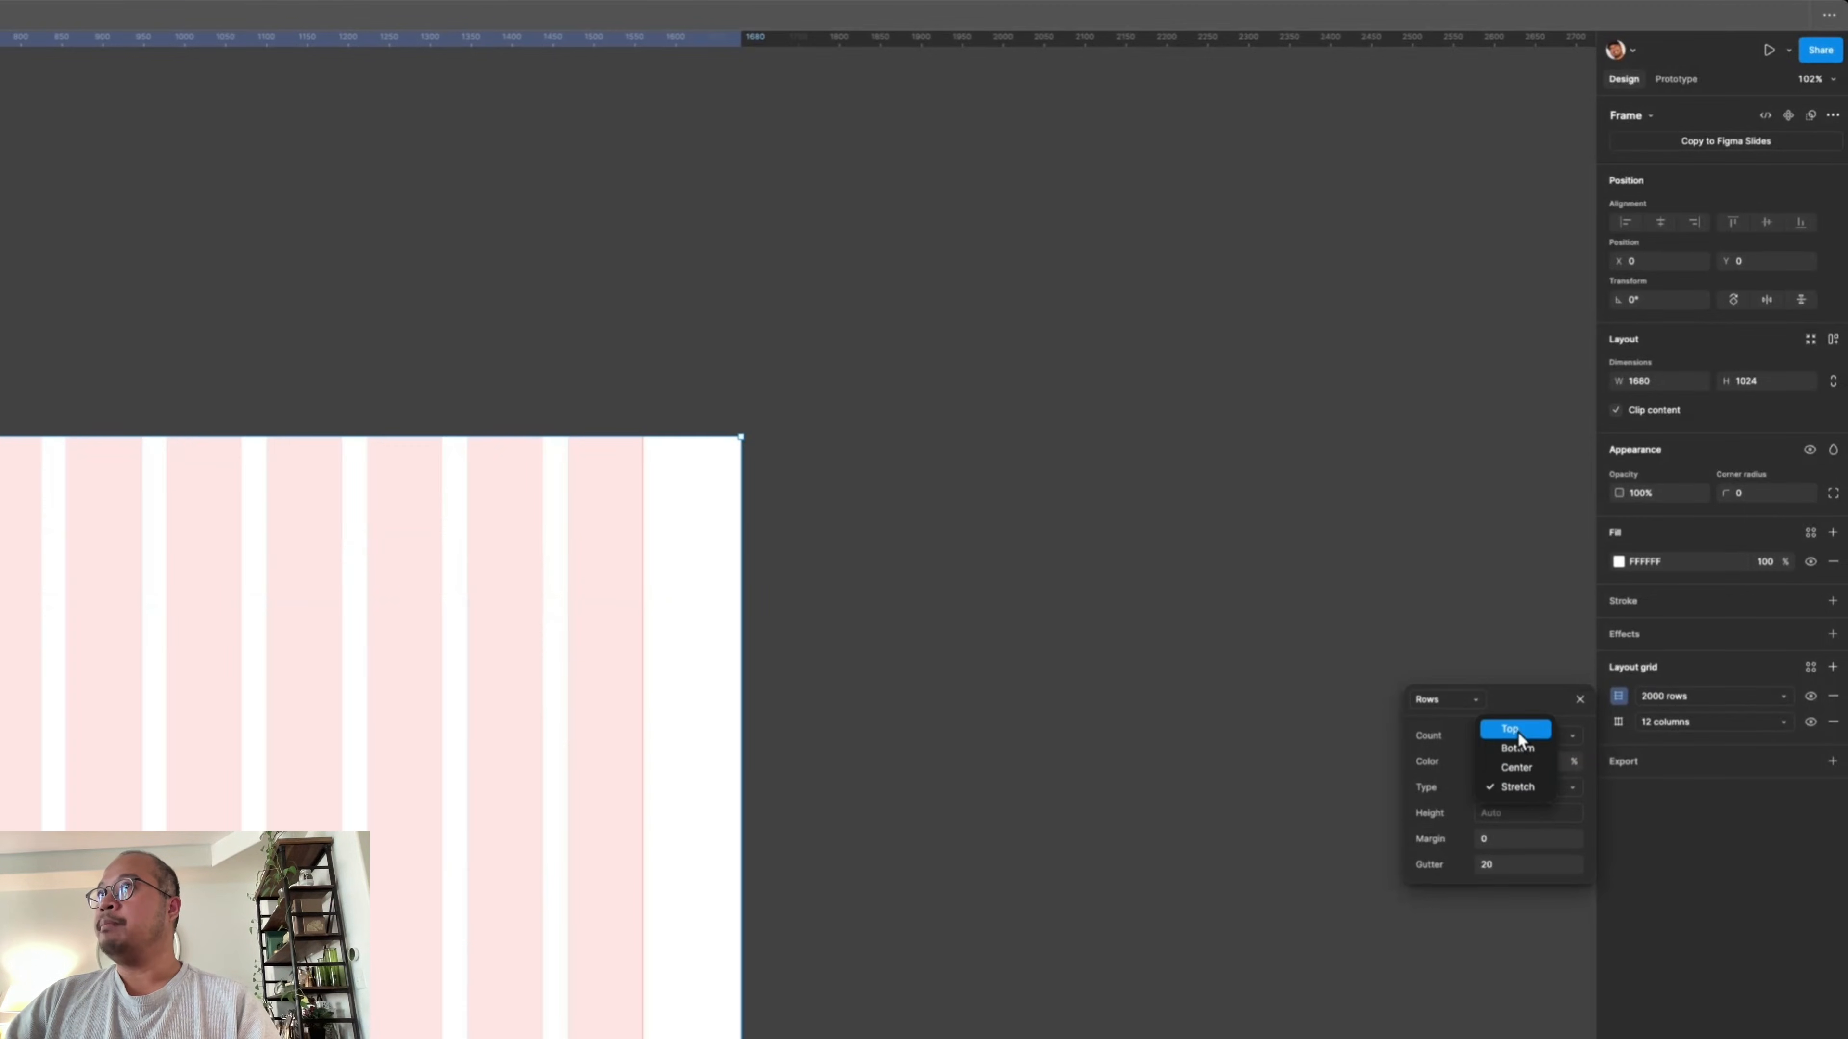
click(1512, 732)
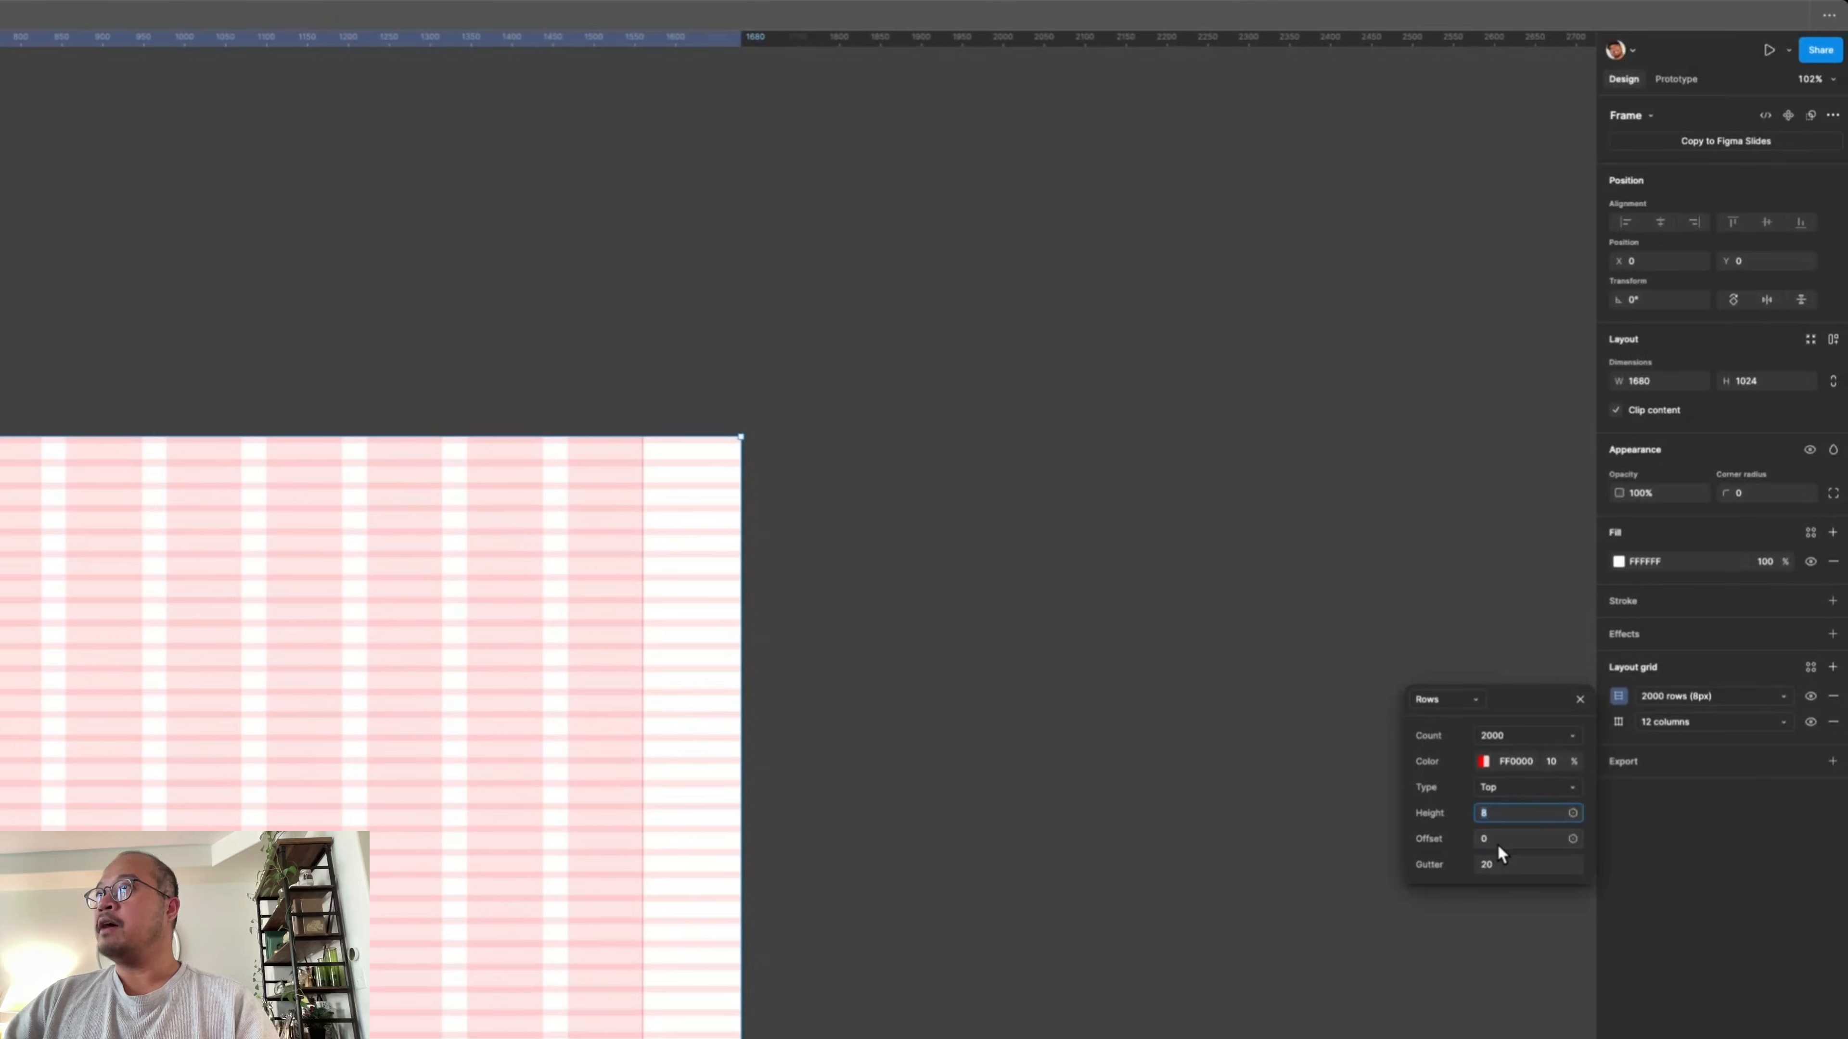
click(1517, 862)
text(0)
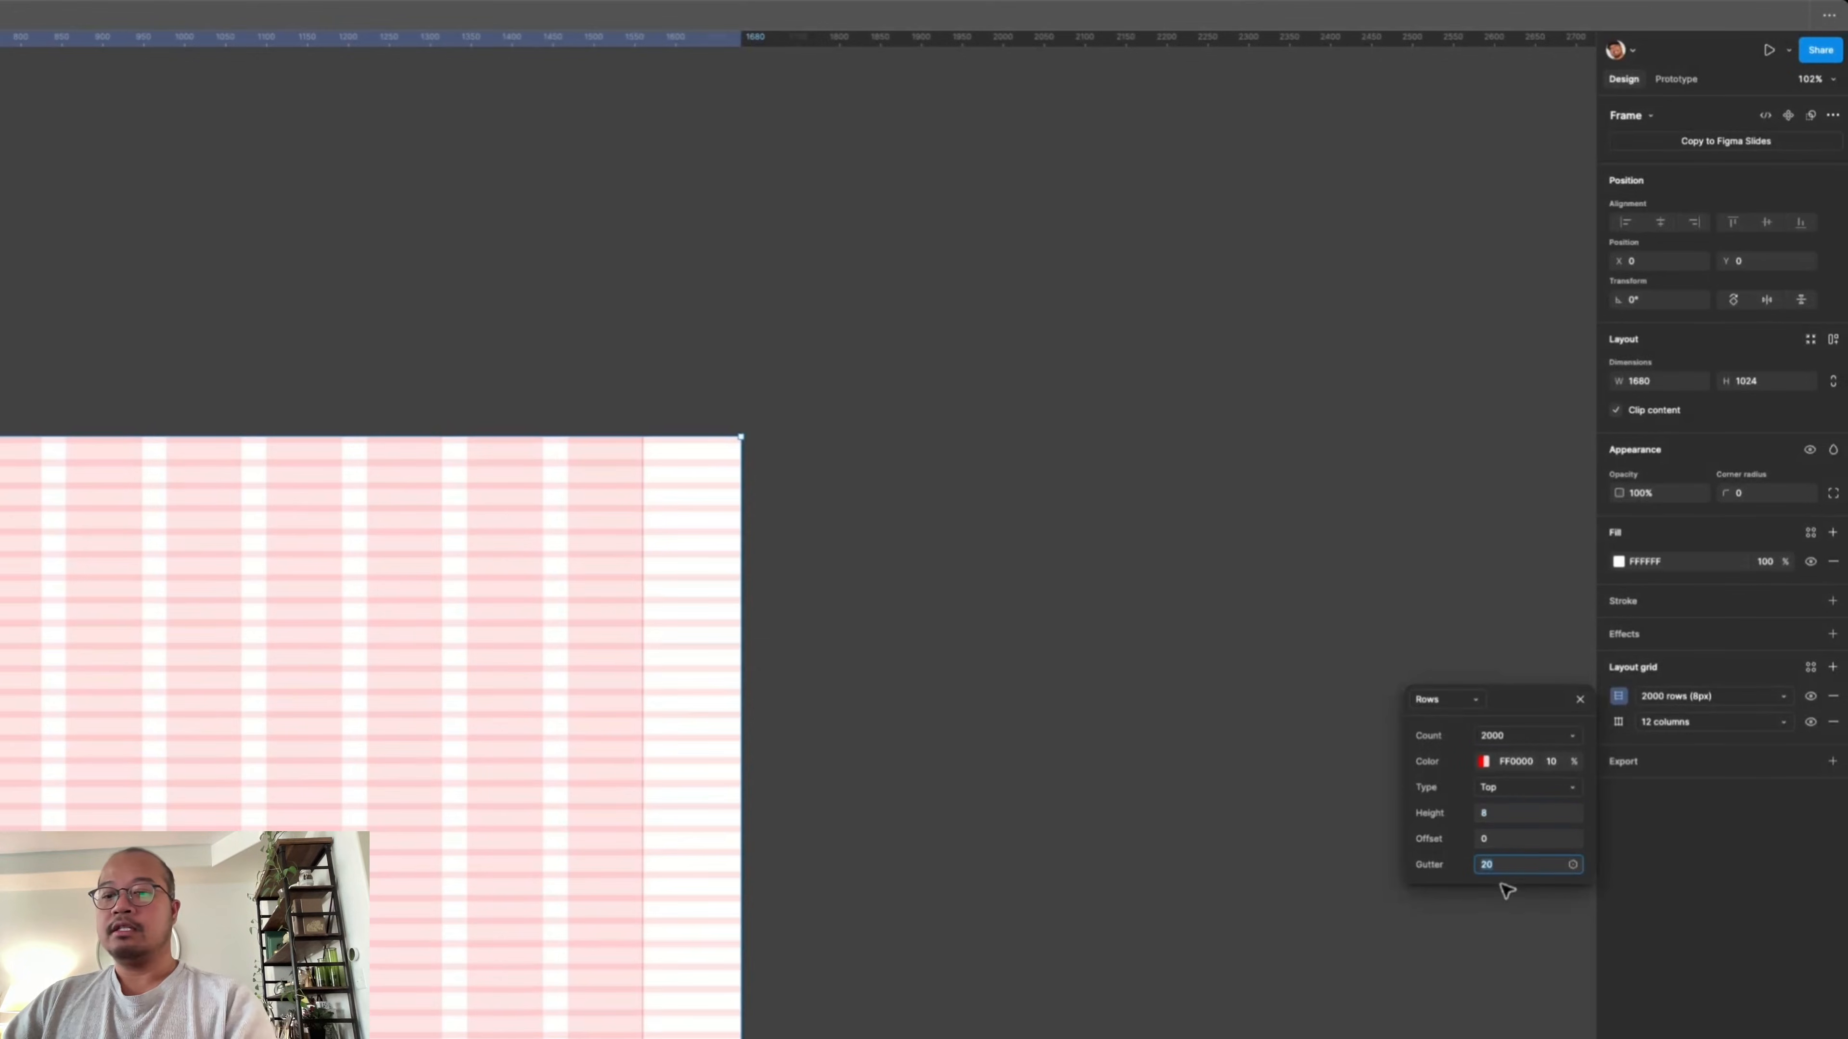
key(Return)
click(1299, 635)
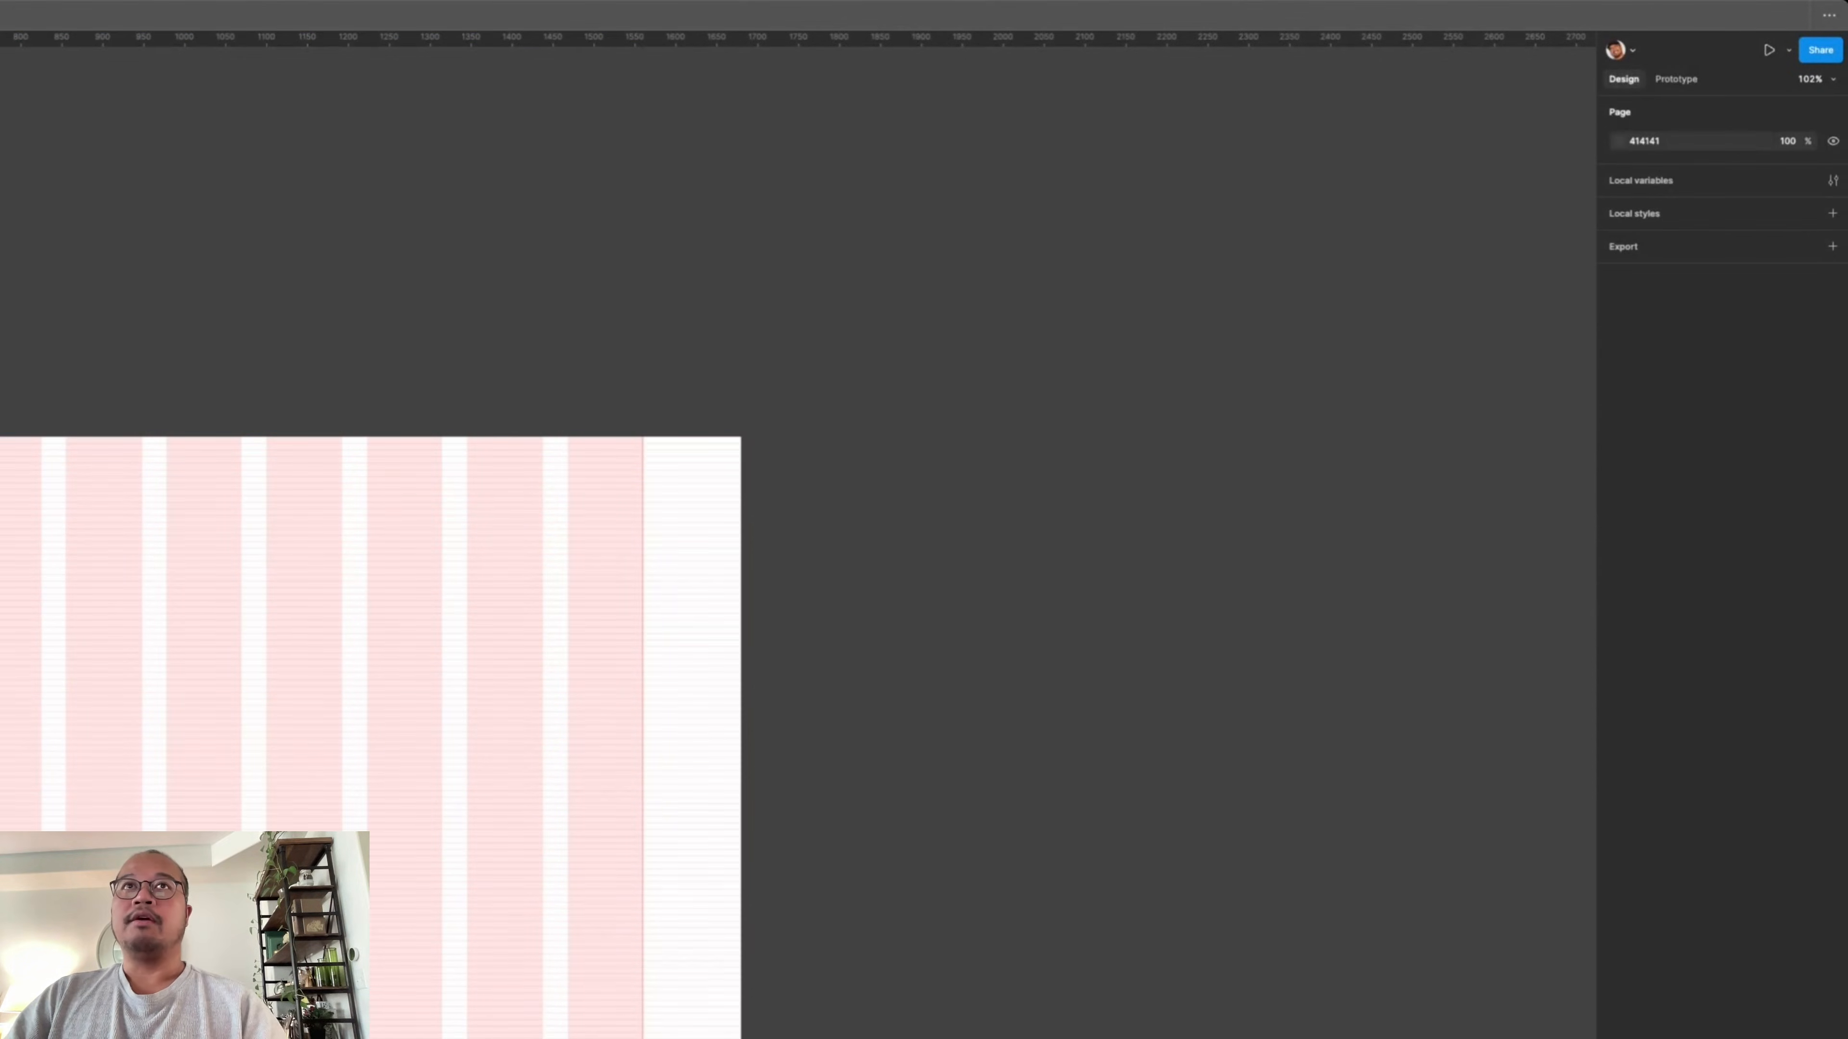
scroll(798, 542, up, 3)
scroll(798, 543, up, 3)
scroll(797, 543, down, 1)
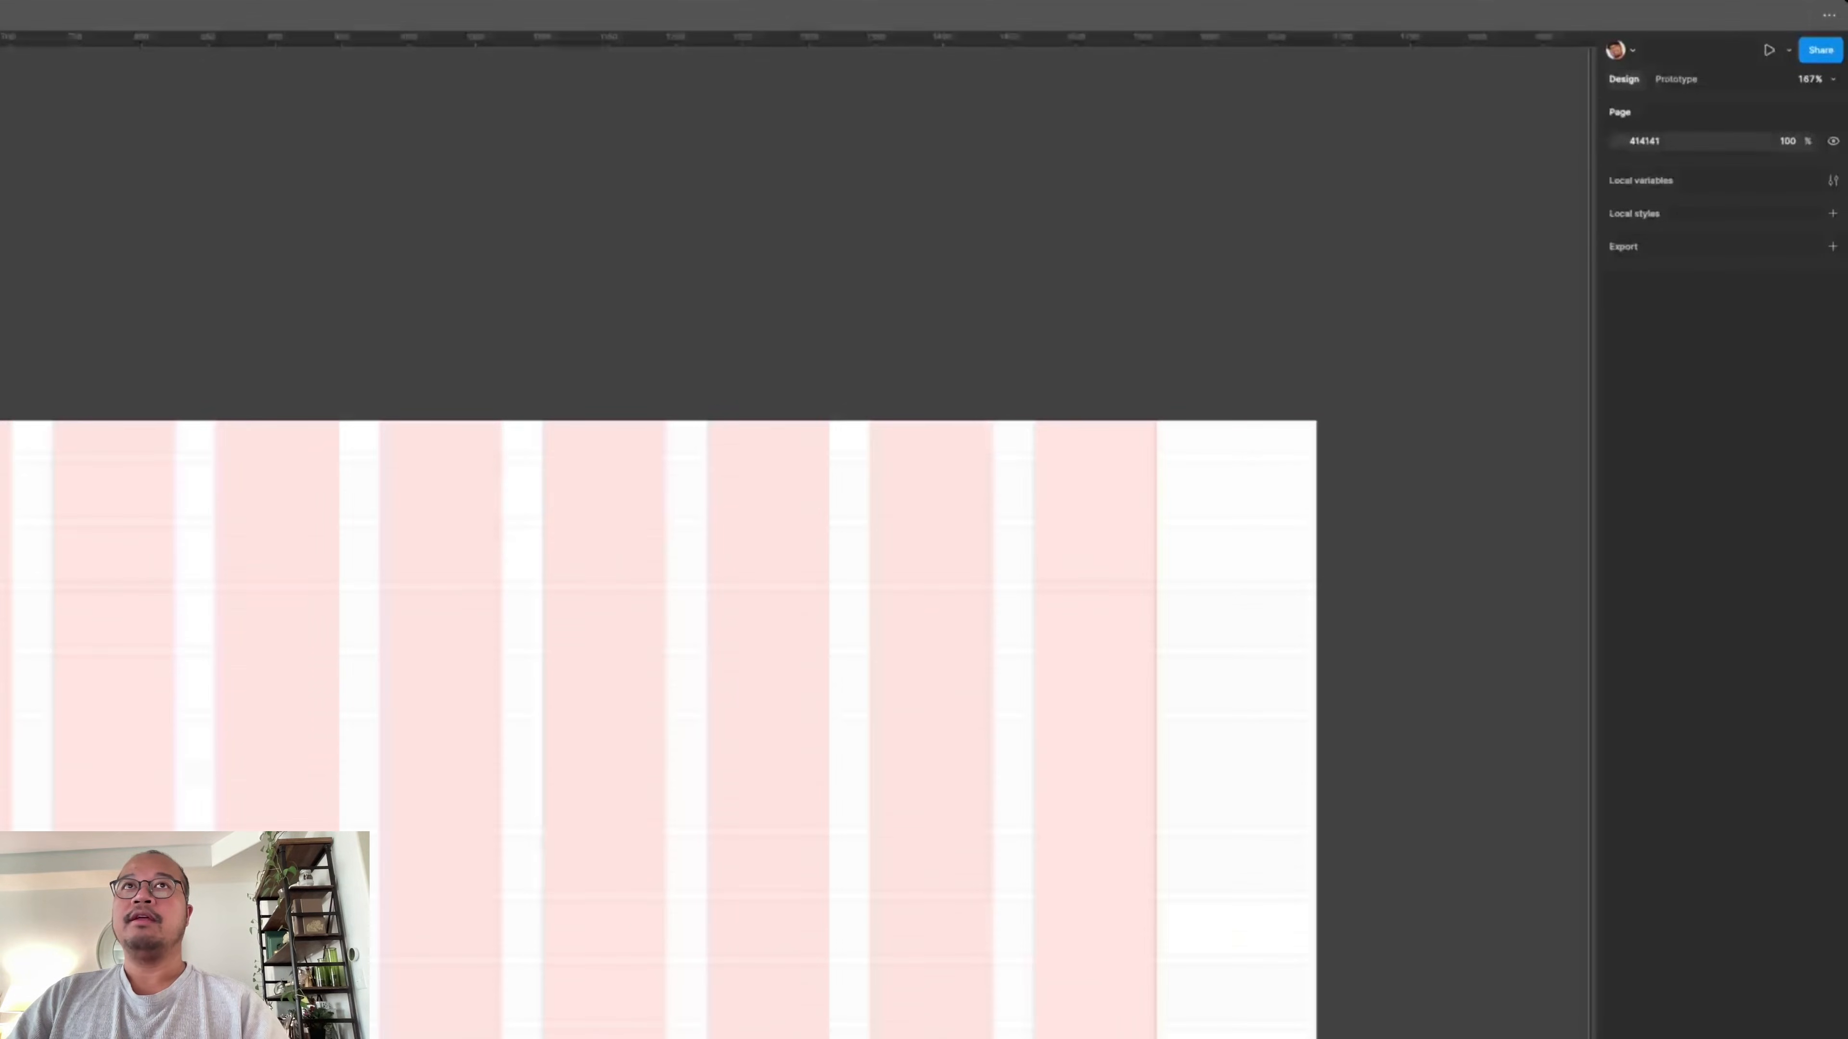
scroll(797, 543, down, 3)
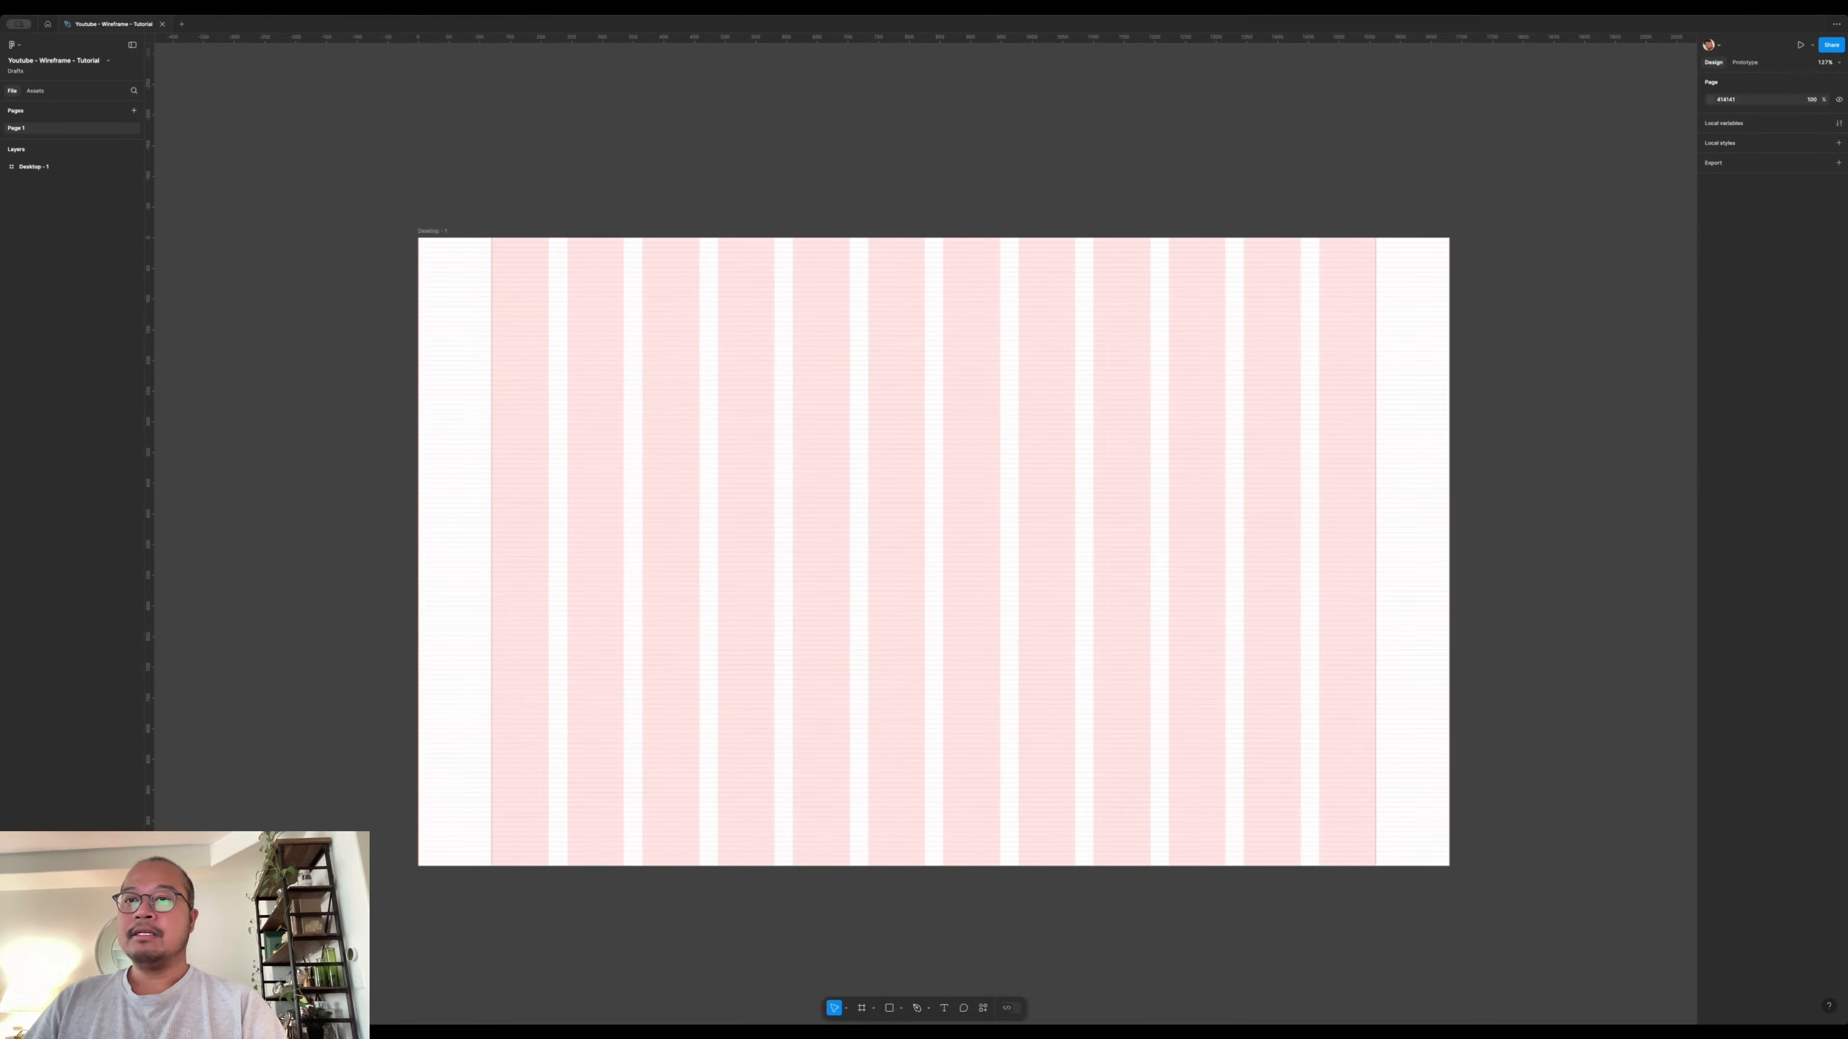
- Hide the layout grids and place the Tesla homepage screenshot on the Desktop - 1 frame, aligned with the frame's top edge
drag(433, 759, 406, 641)
key(ctrl+g)
scroll(754, 569, left, 5)
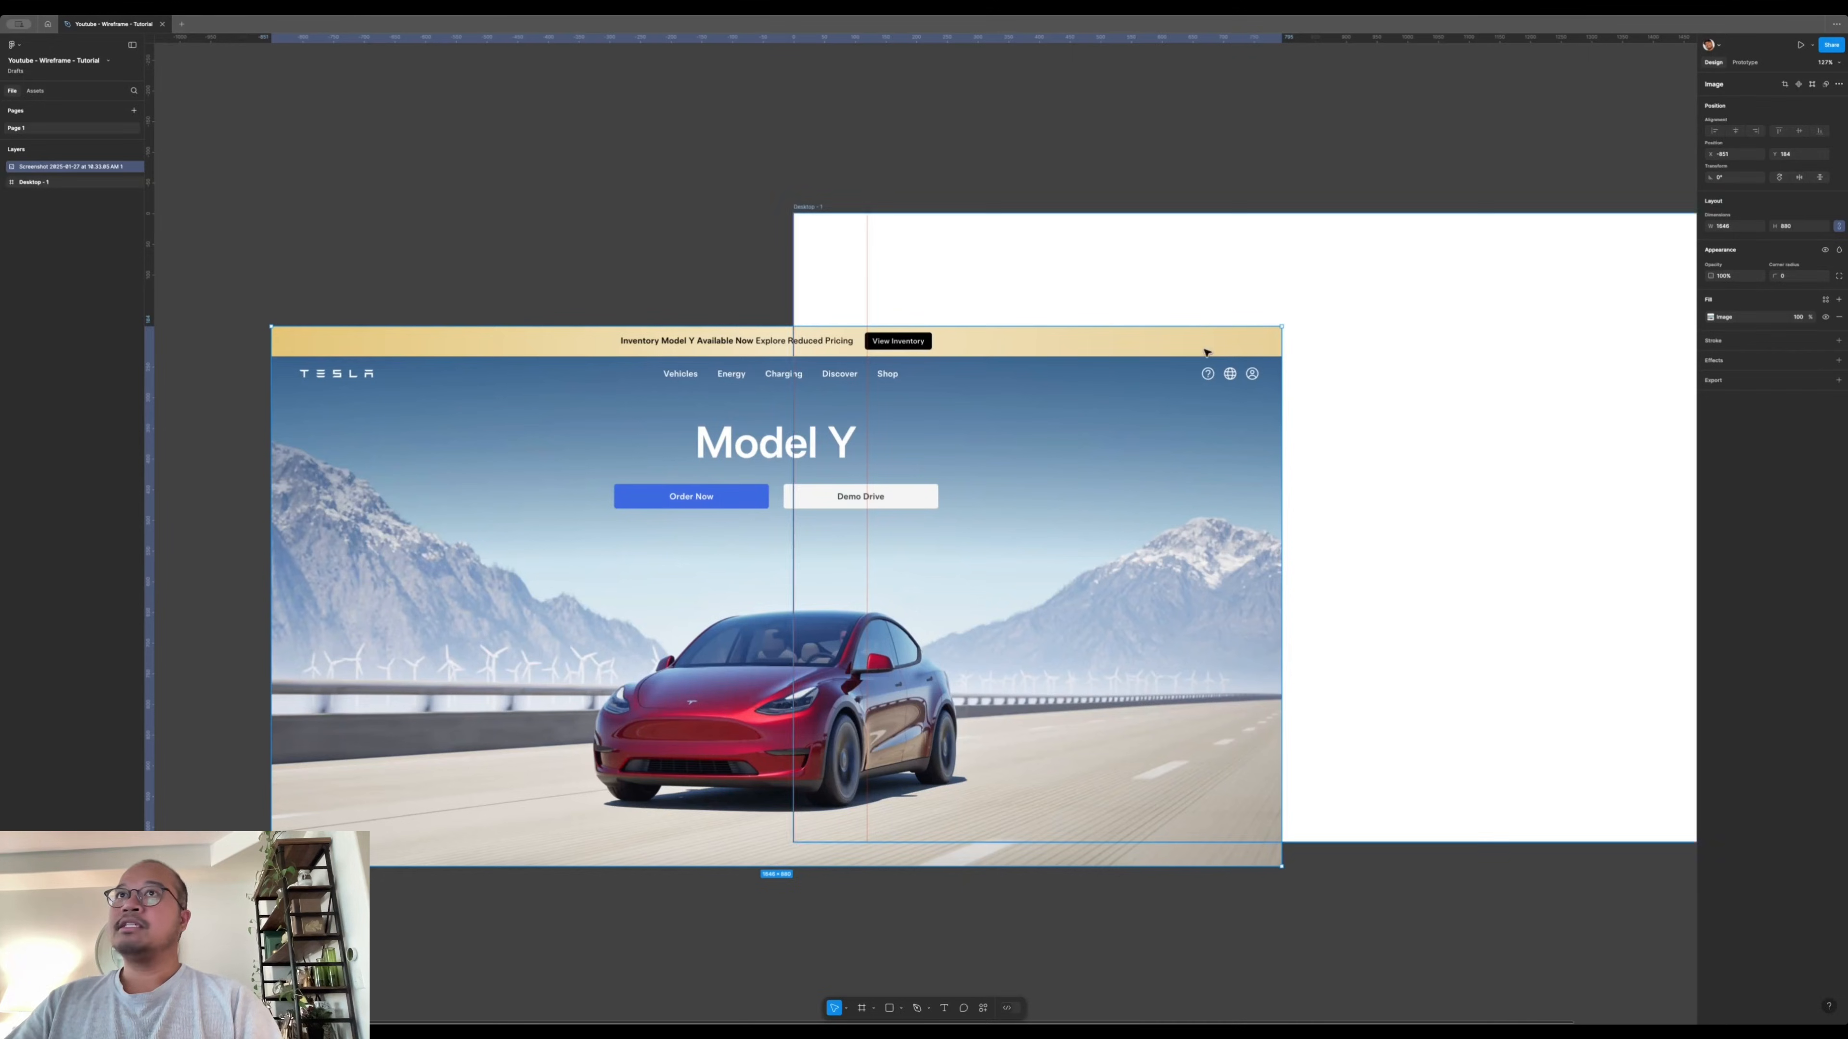
drag(944, 466, 1426, 377)
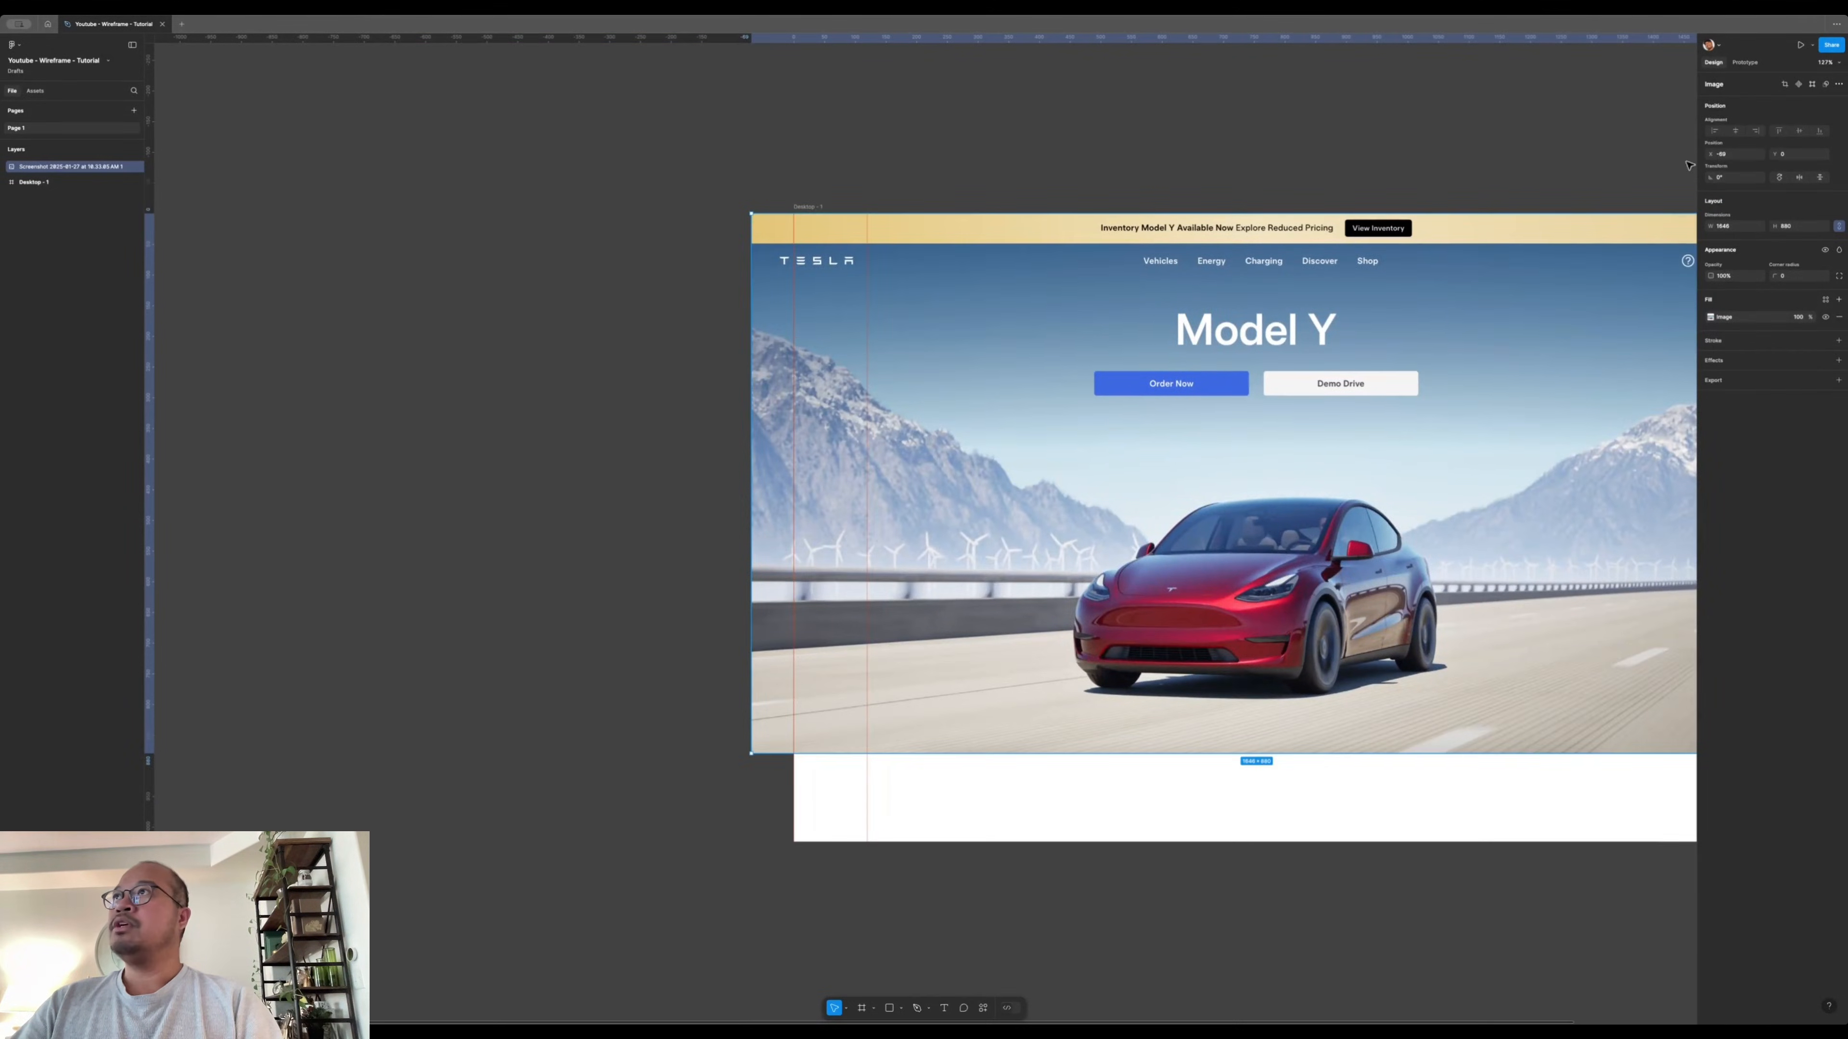
scroll(1448, 165, right, 5)
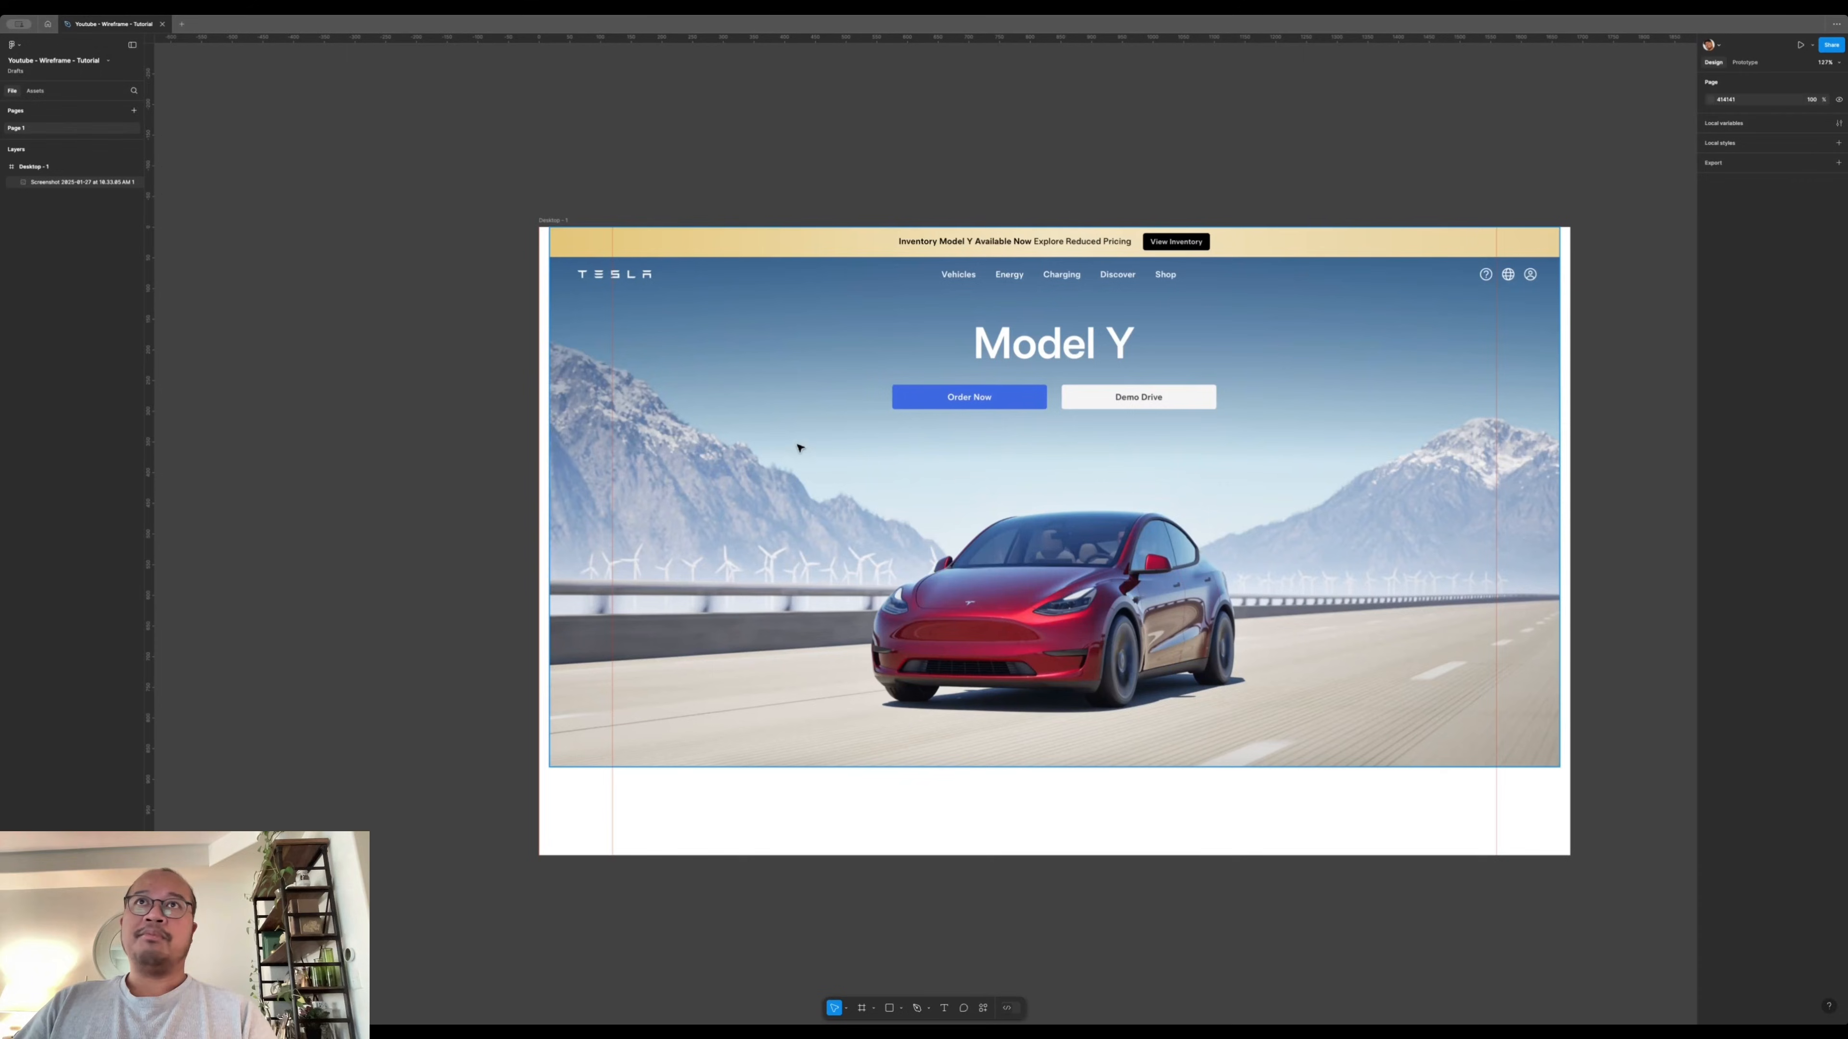
- Turn the Tesla screenshot grayscale by lowering its image fill's saturation to the minimum
click(1146, 422)
scroll(1151, 495, right, 2)
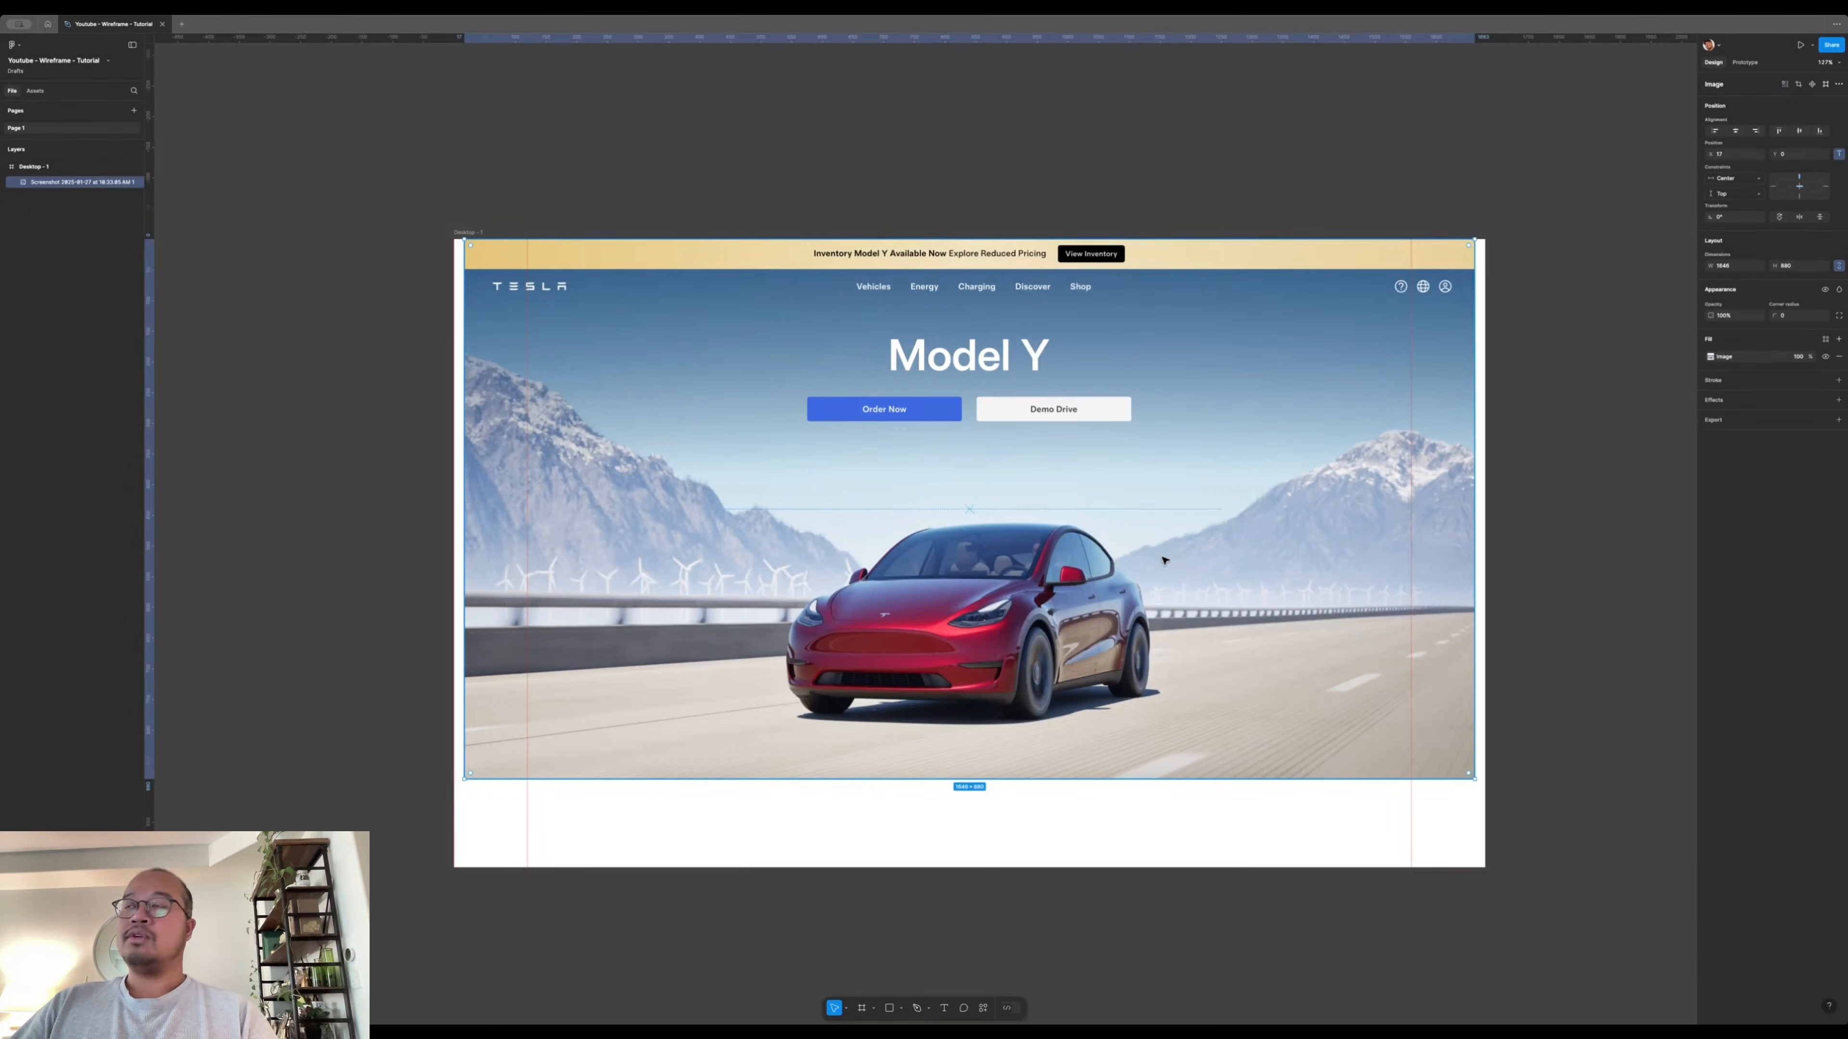
click(1711, 358)
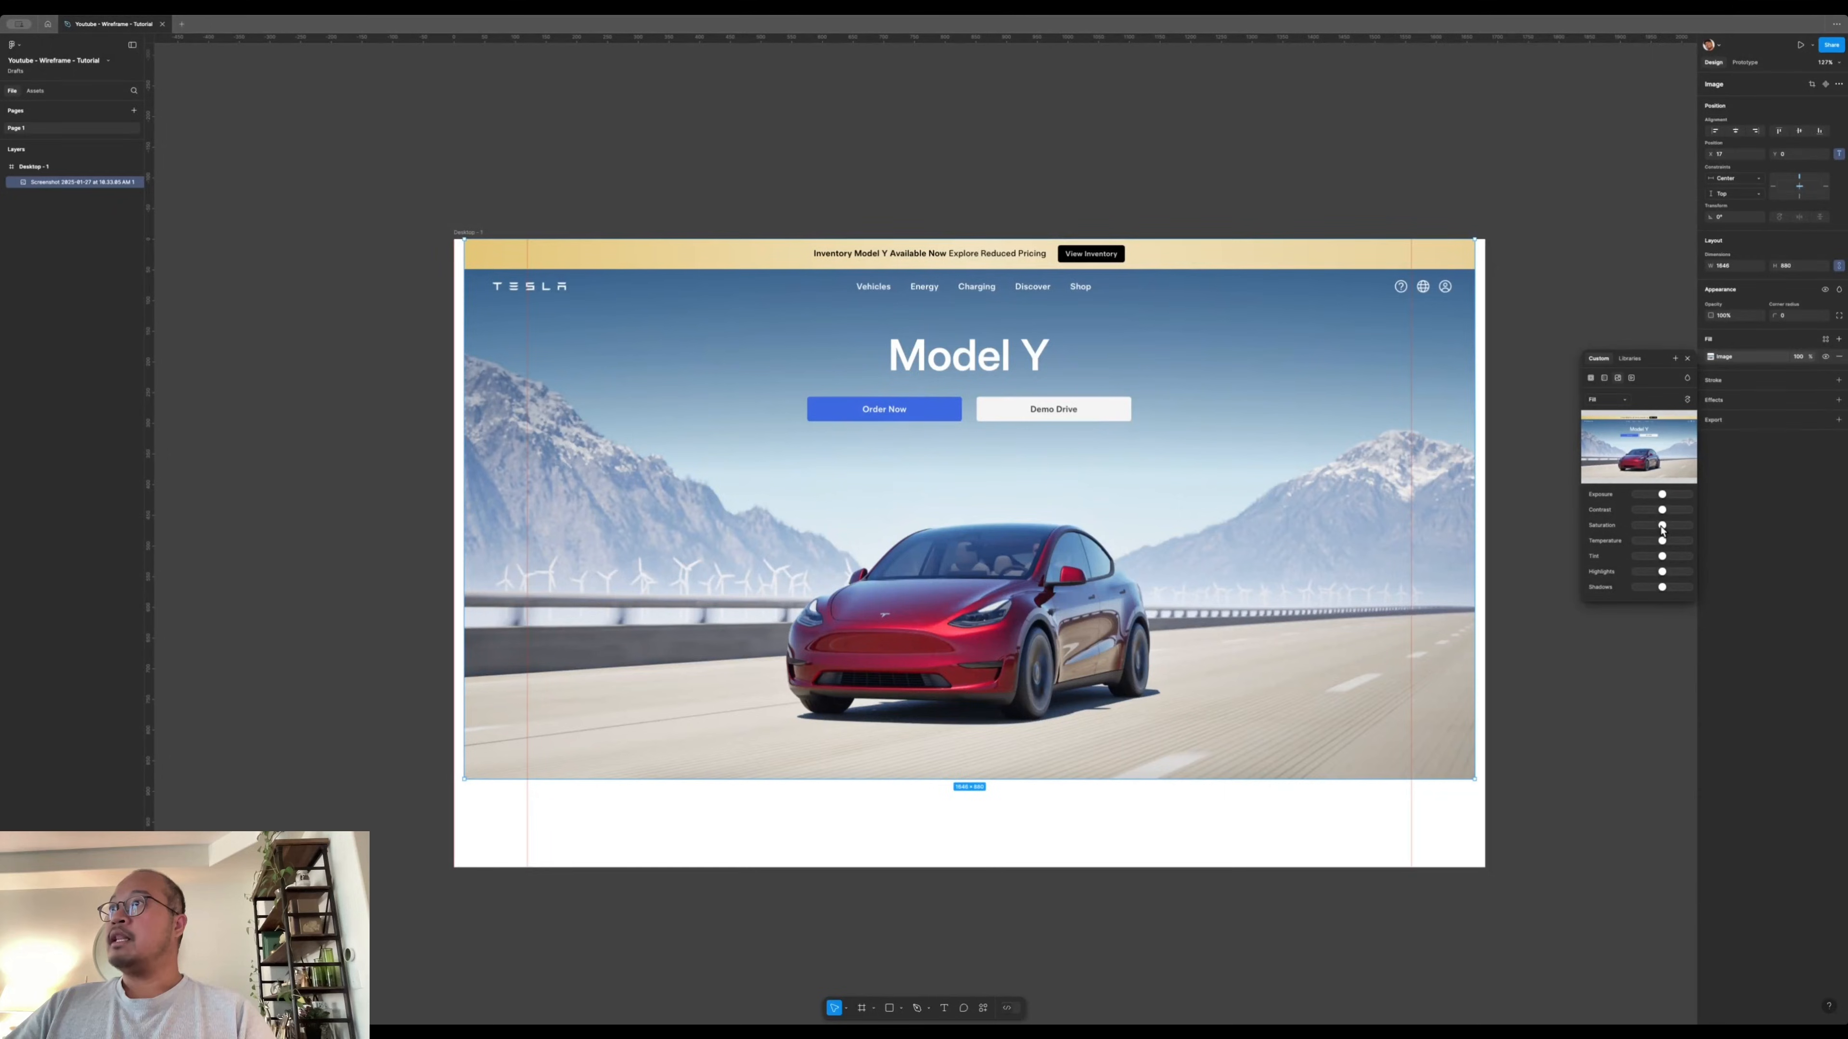
drag(1664, 529, 1623, 530)
click(1580, 544)
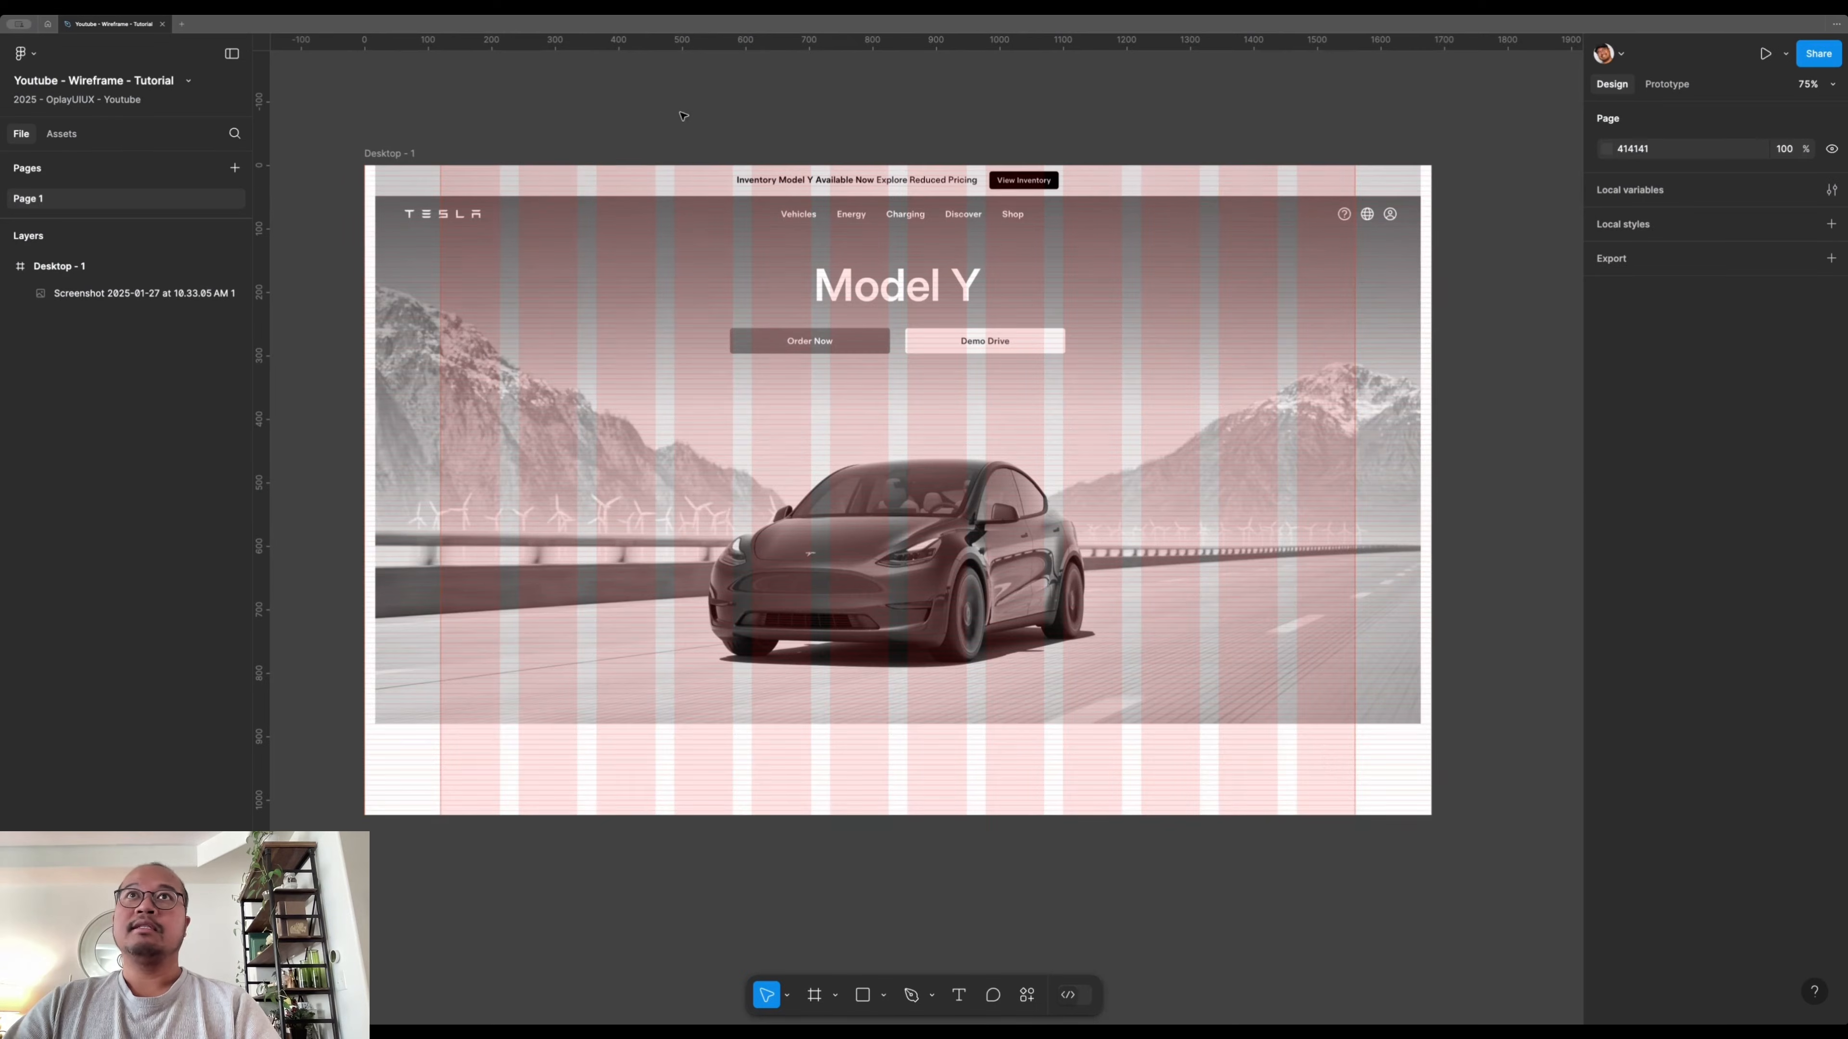
- Duplicate the Desktop - 1 frame together with its screenshot and place the copy directly below it at X 0, Y 1118
scroll(682, 116, down, 3)
scroll(685, 111, down, 2)
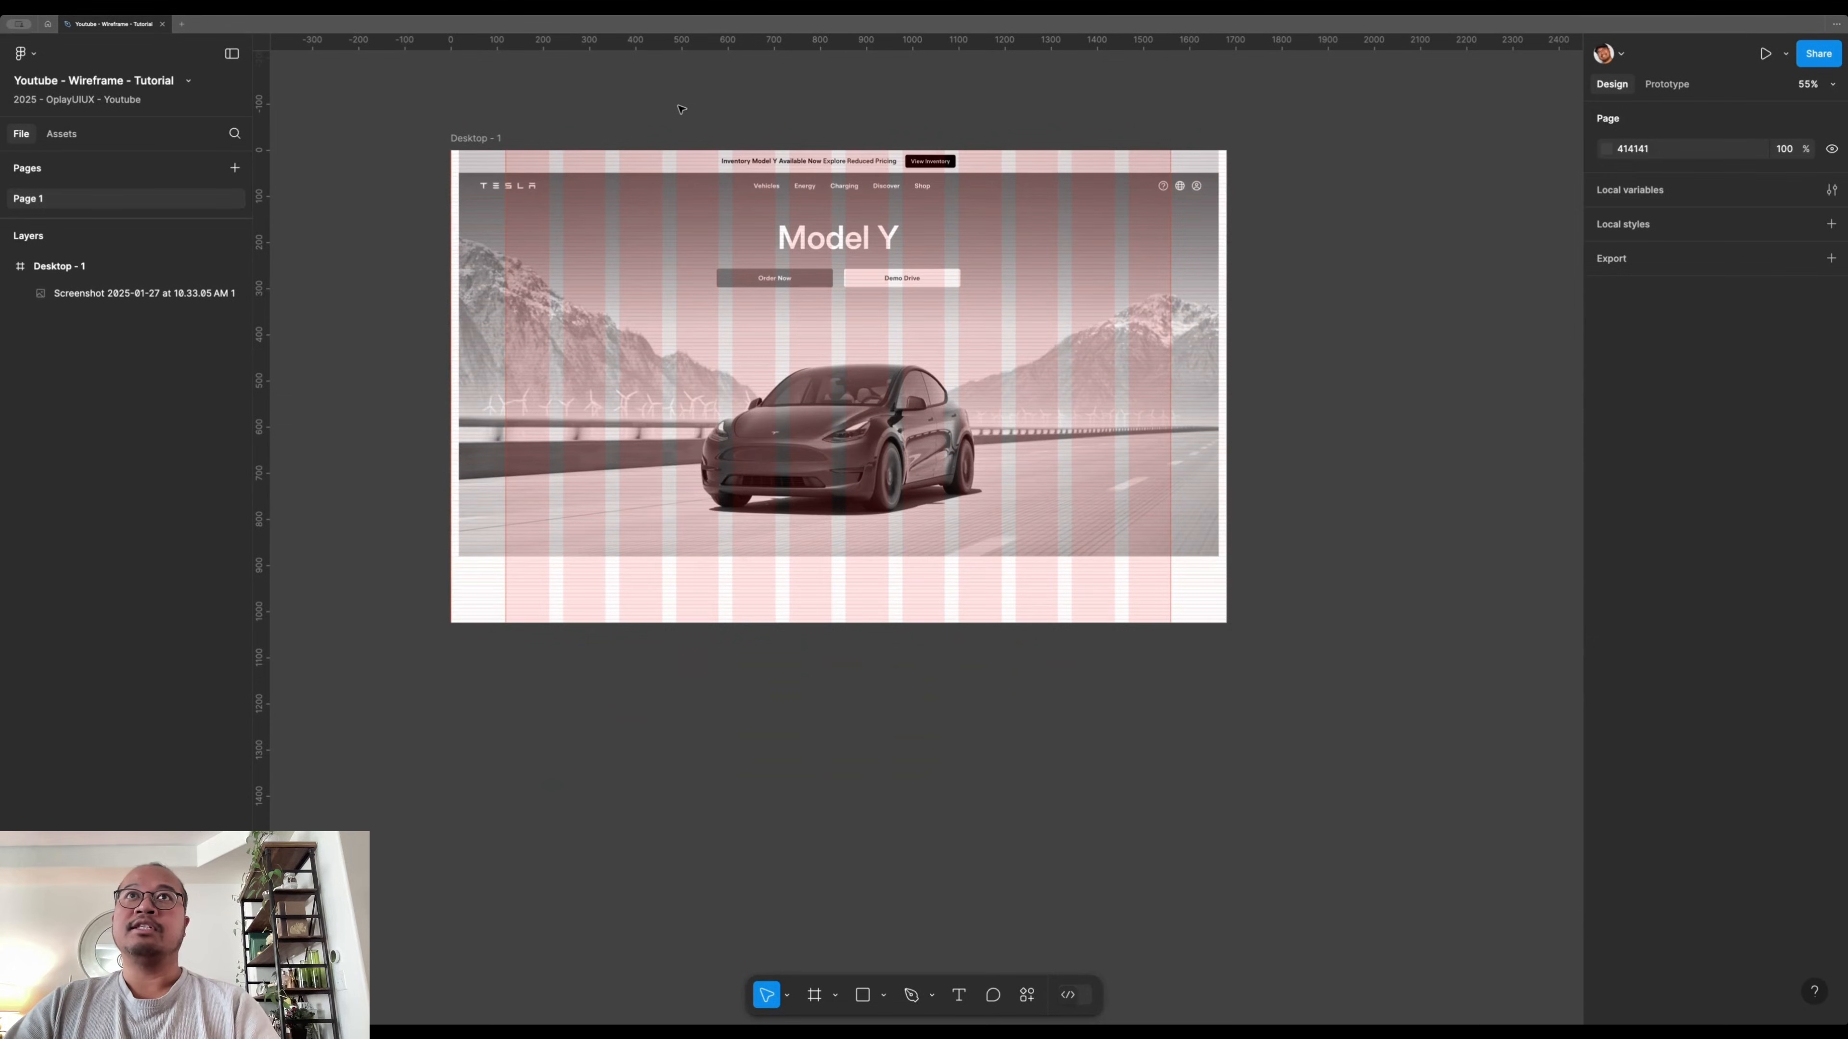
scroll(655, 109, left, 1)
click(540, 143)
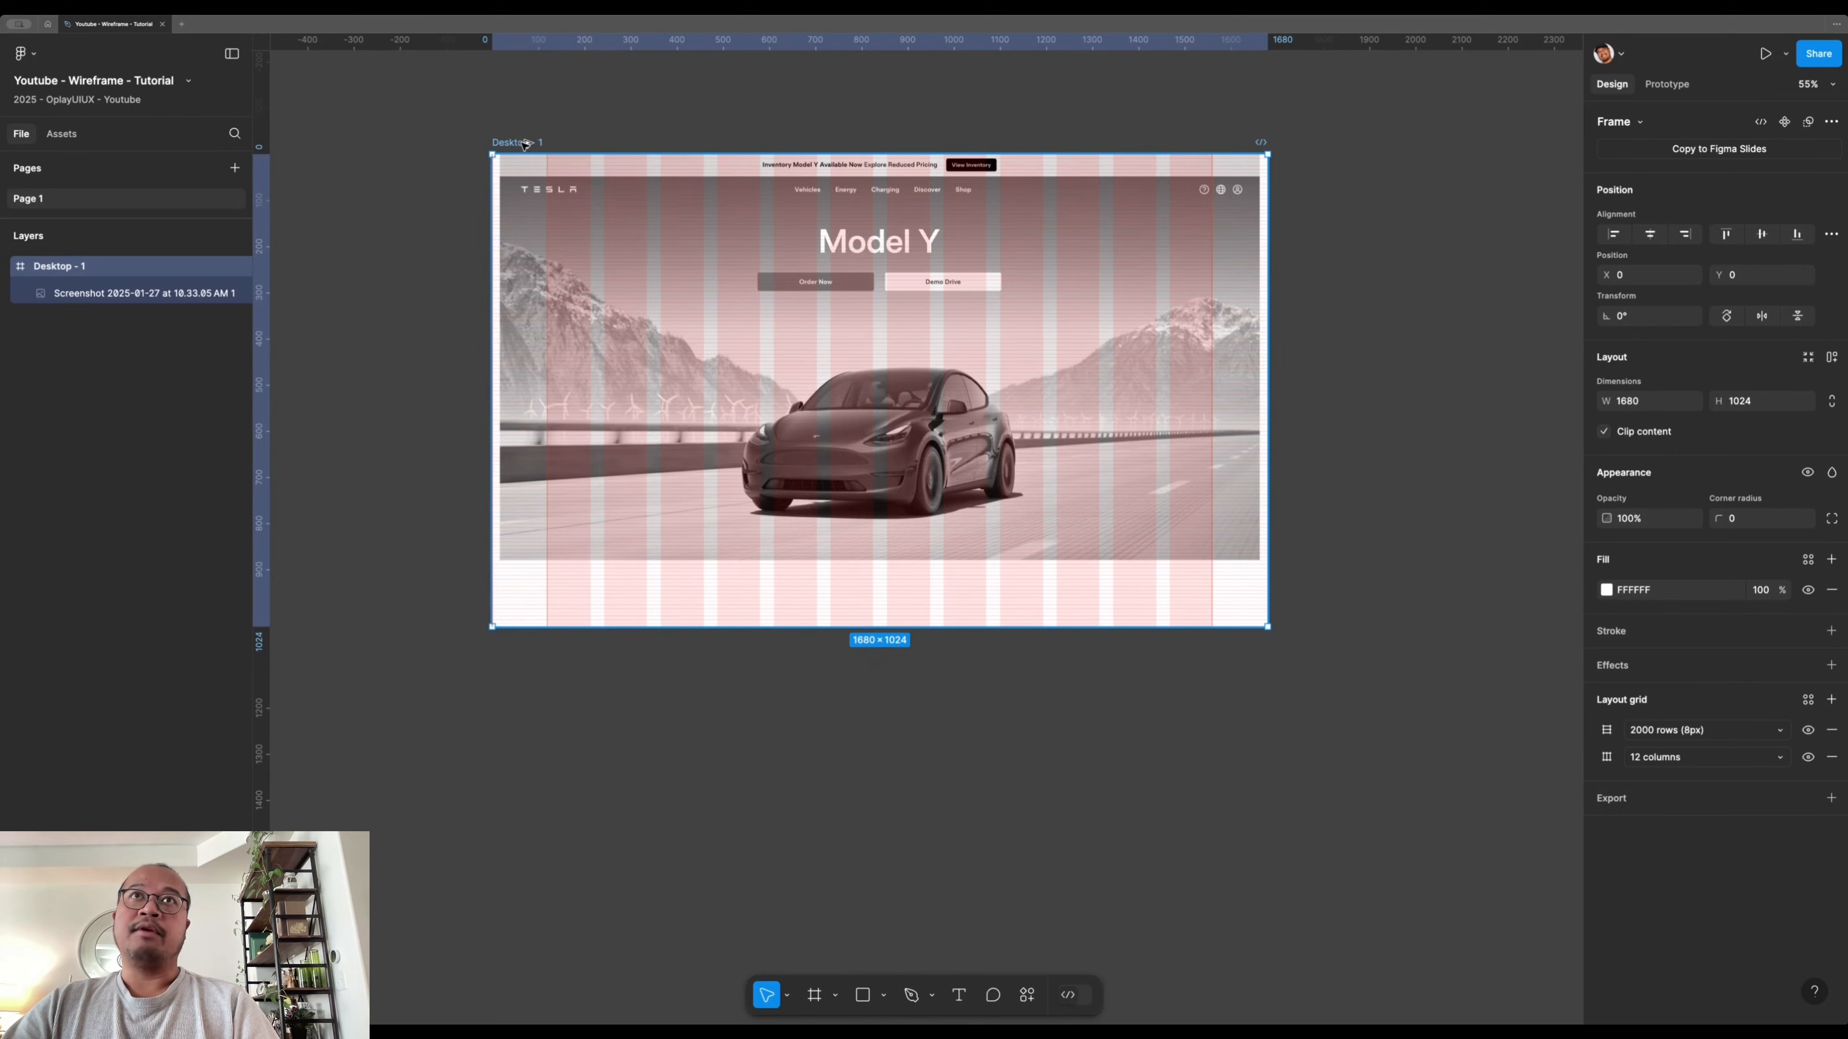
drag(524, 146, 509, 660)
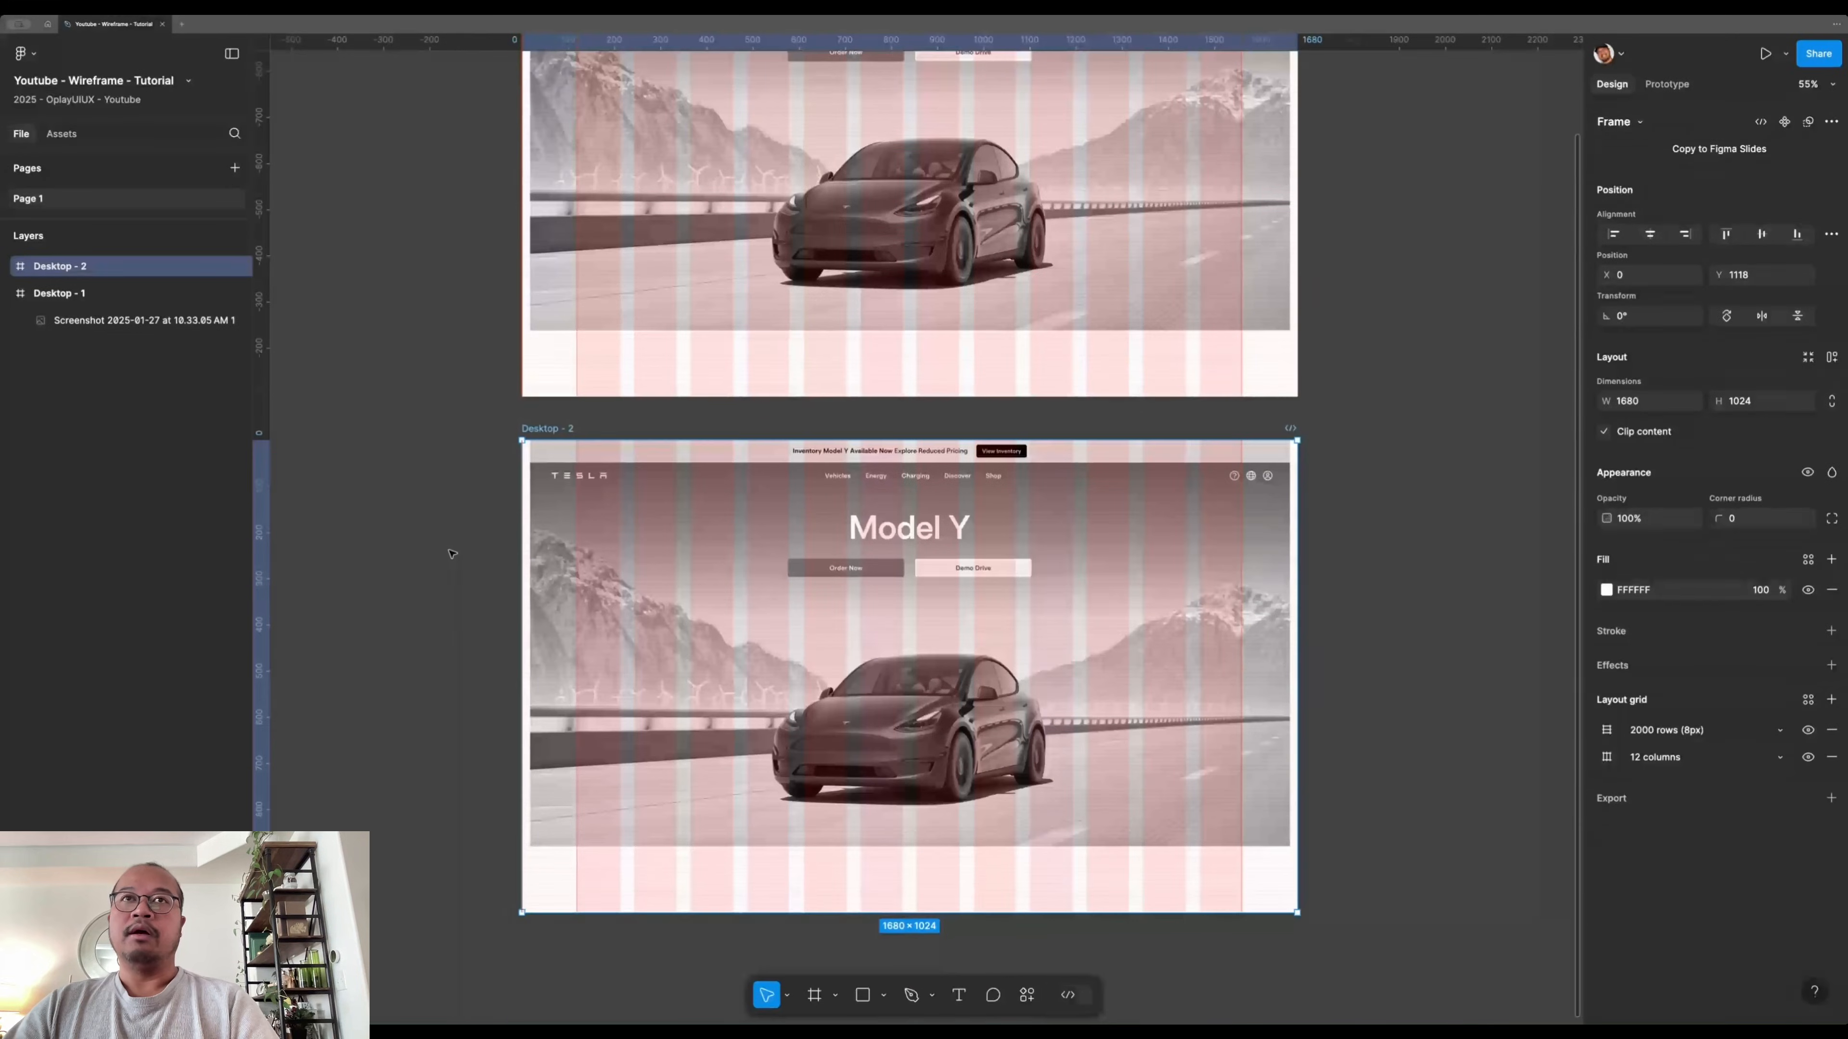
- Delete the Tesla screenshot from the Desktop - 2 frame and move the empty frame beside Desktop - 1 at X 1742, Y 0
click(465, 566)
drag(649, 582, 598, 640)
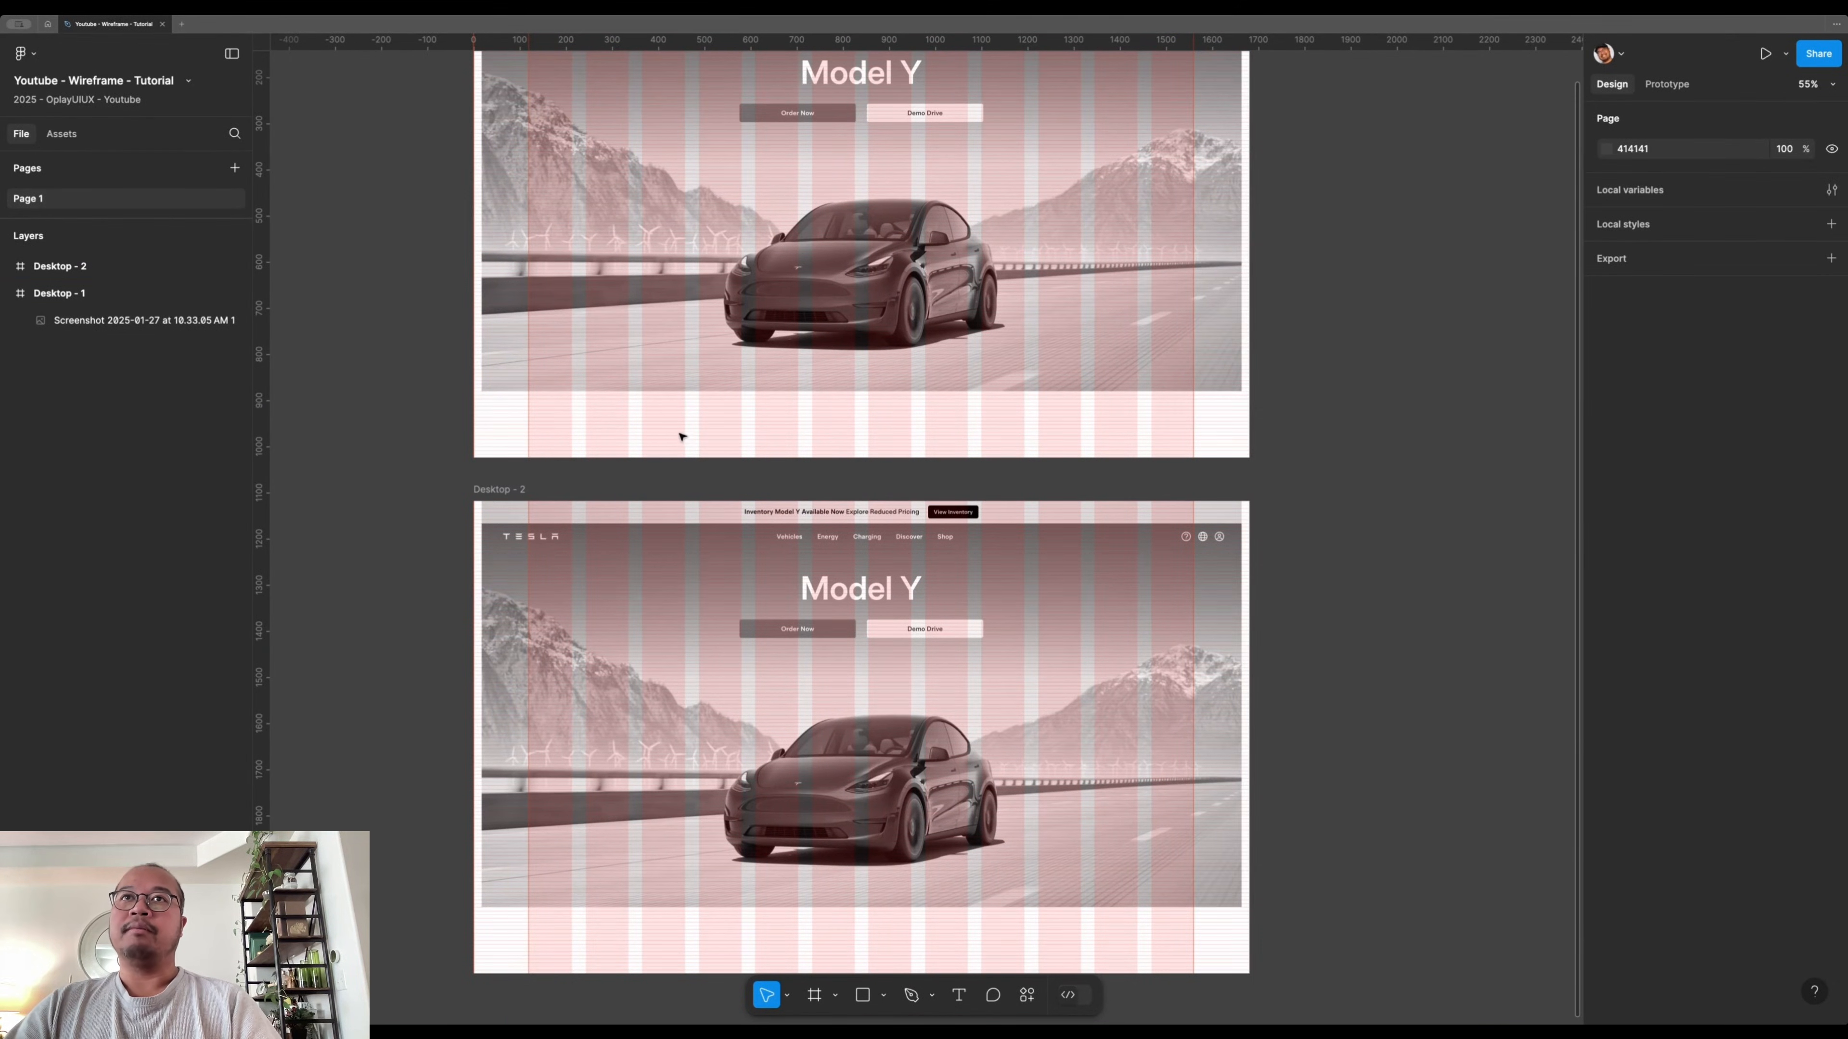
scroll(681, 437, down, 2)
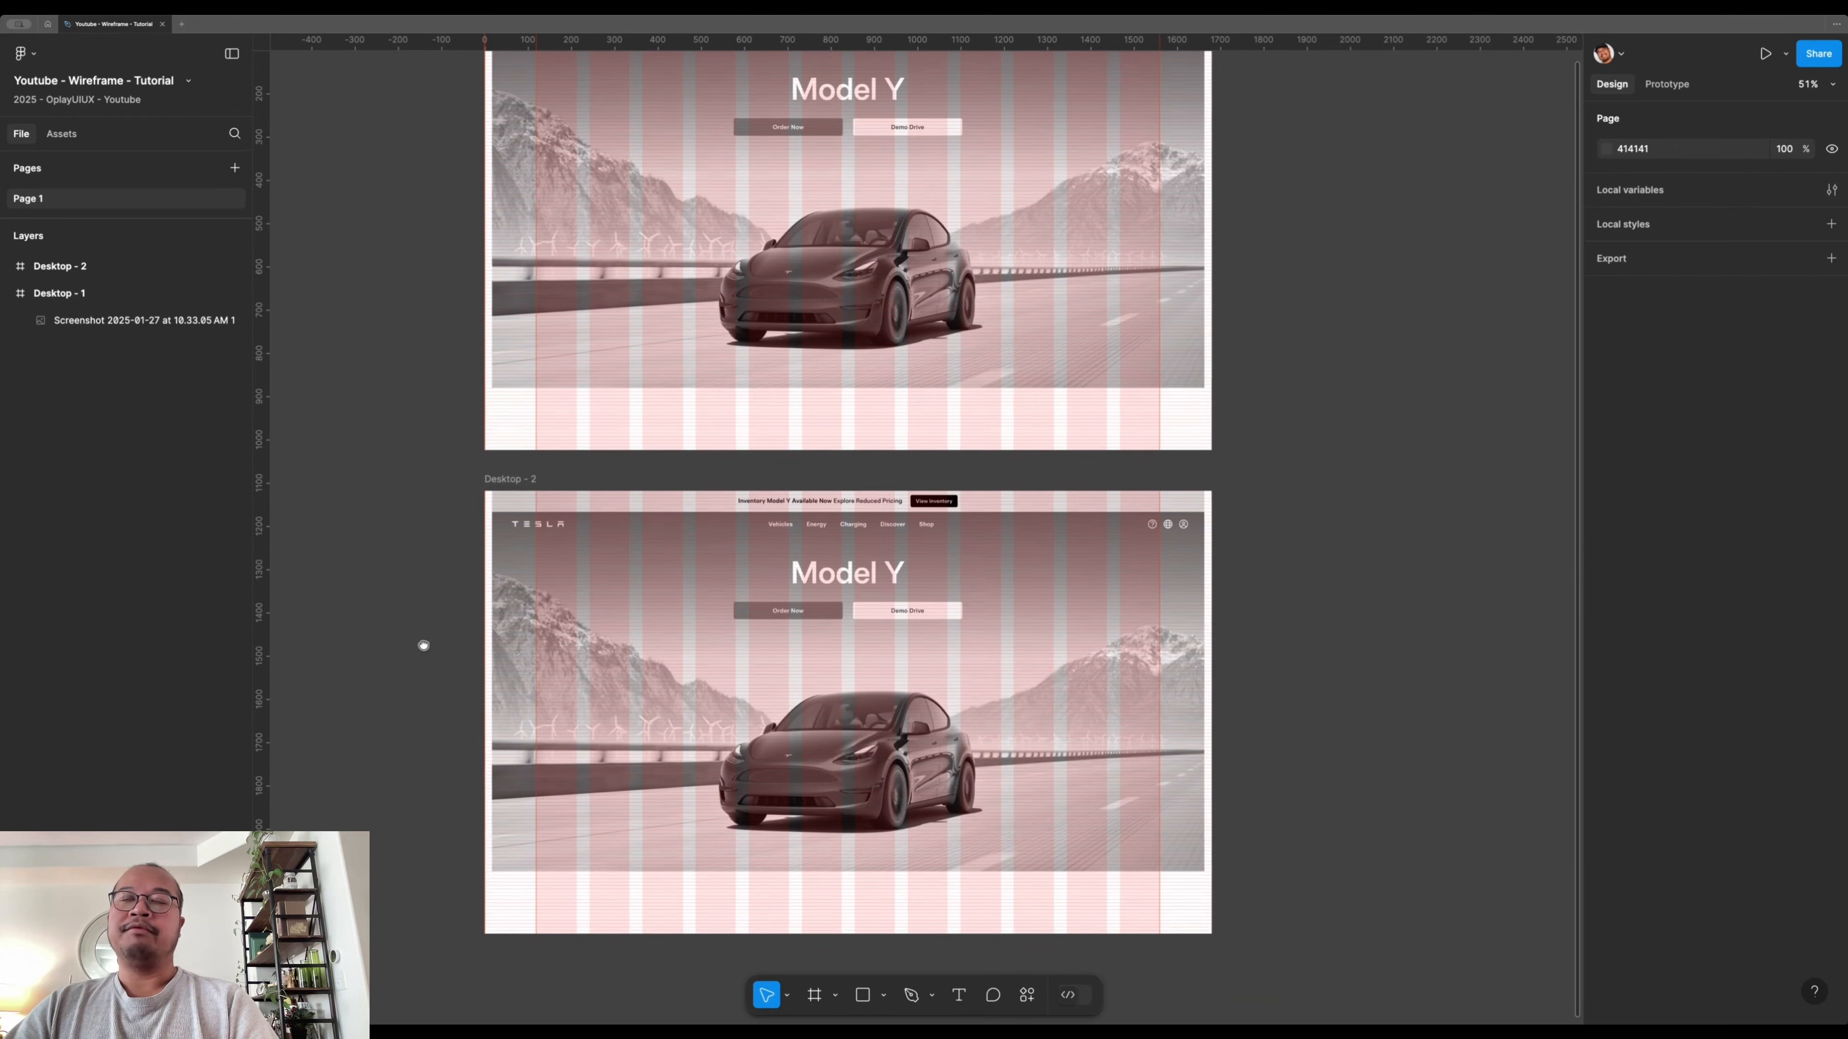
drag(425, 575, 400, 630)
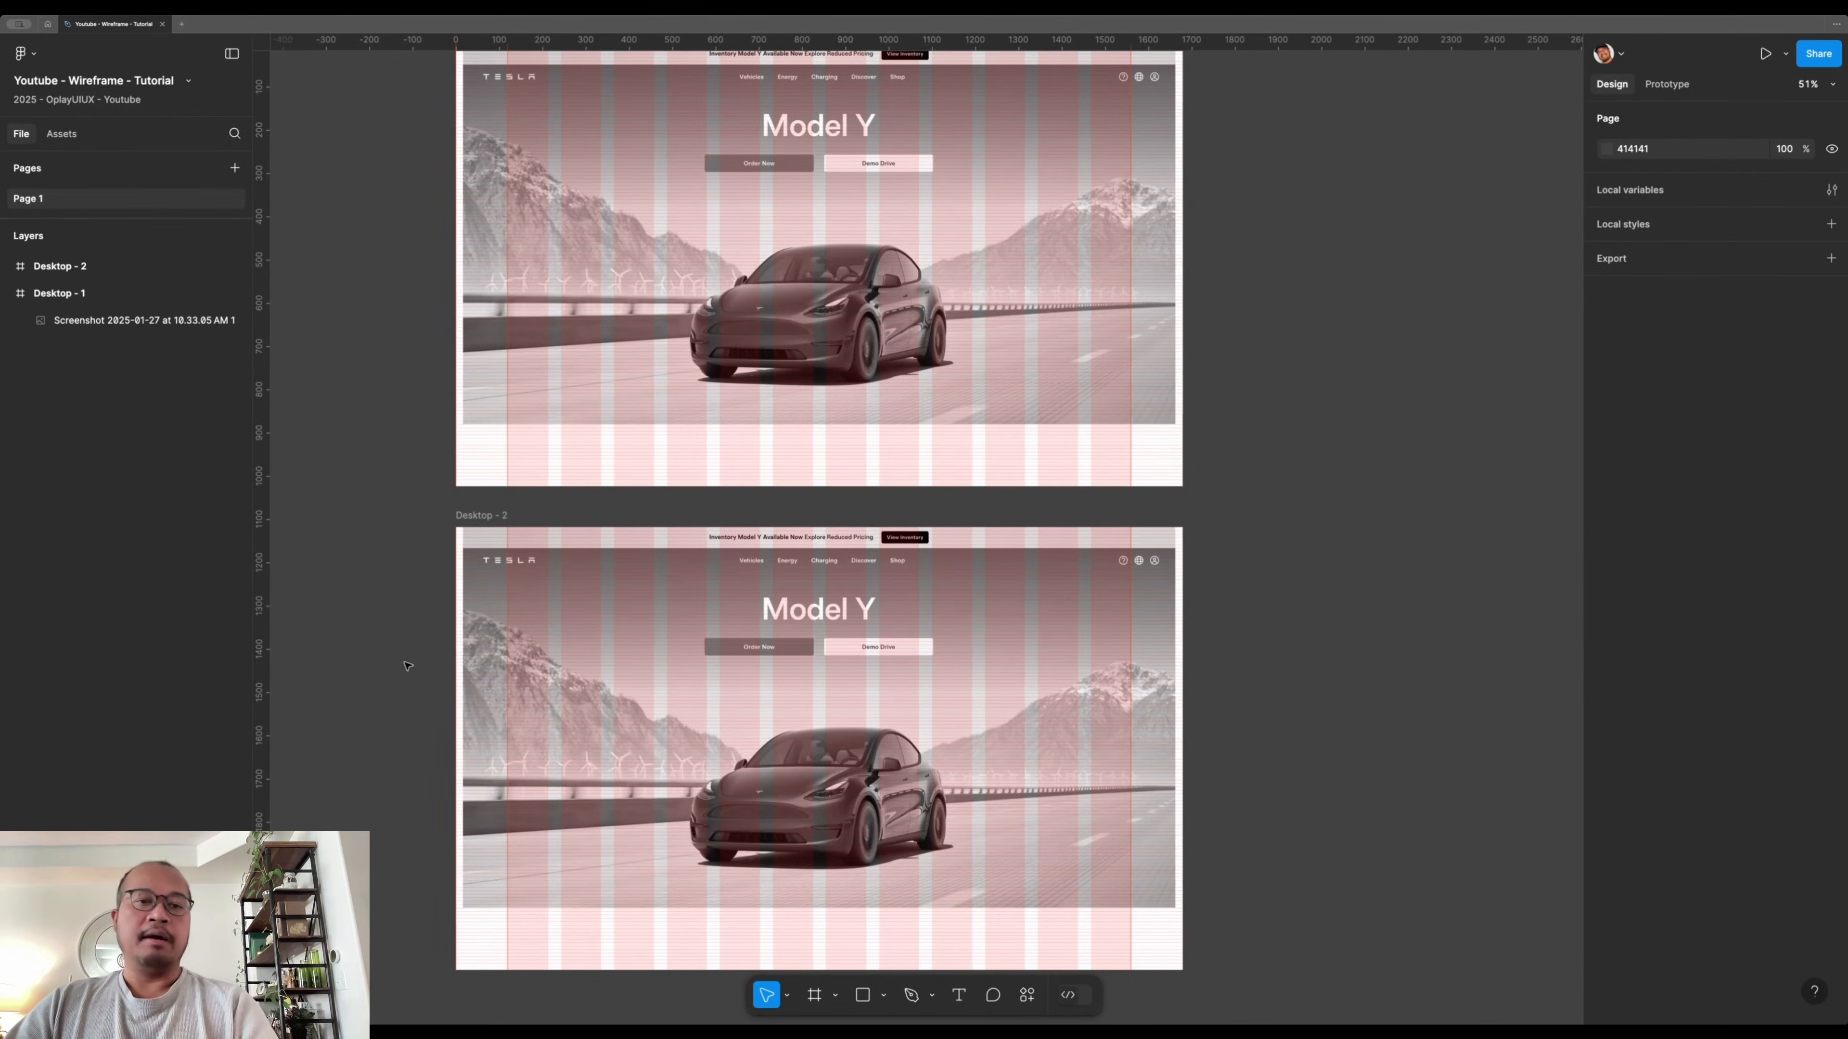
drag(397, 631, 445, 628)
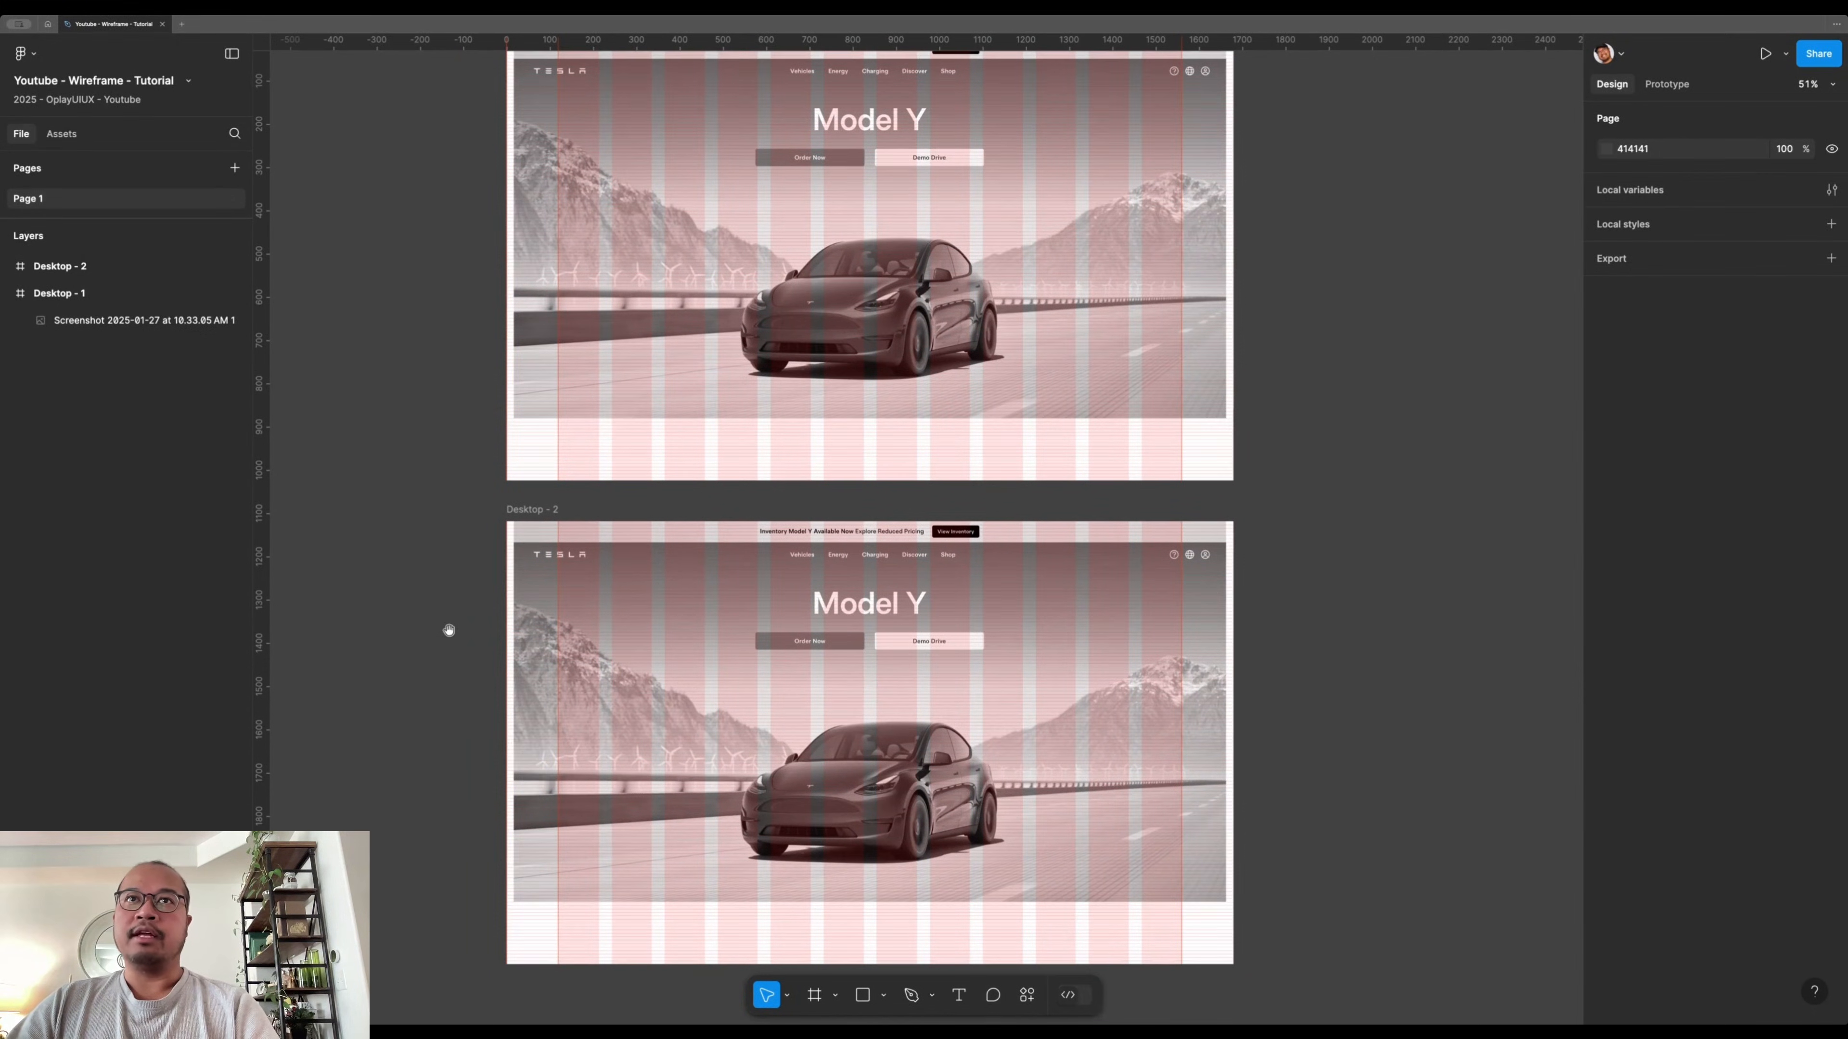
click(684, 627)
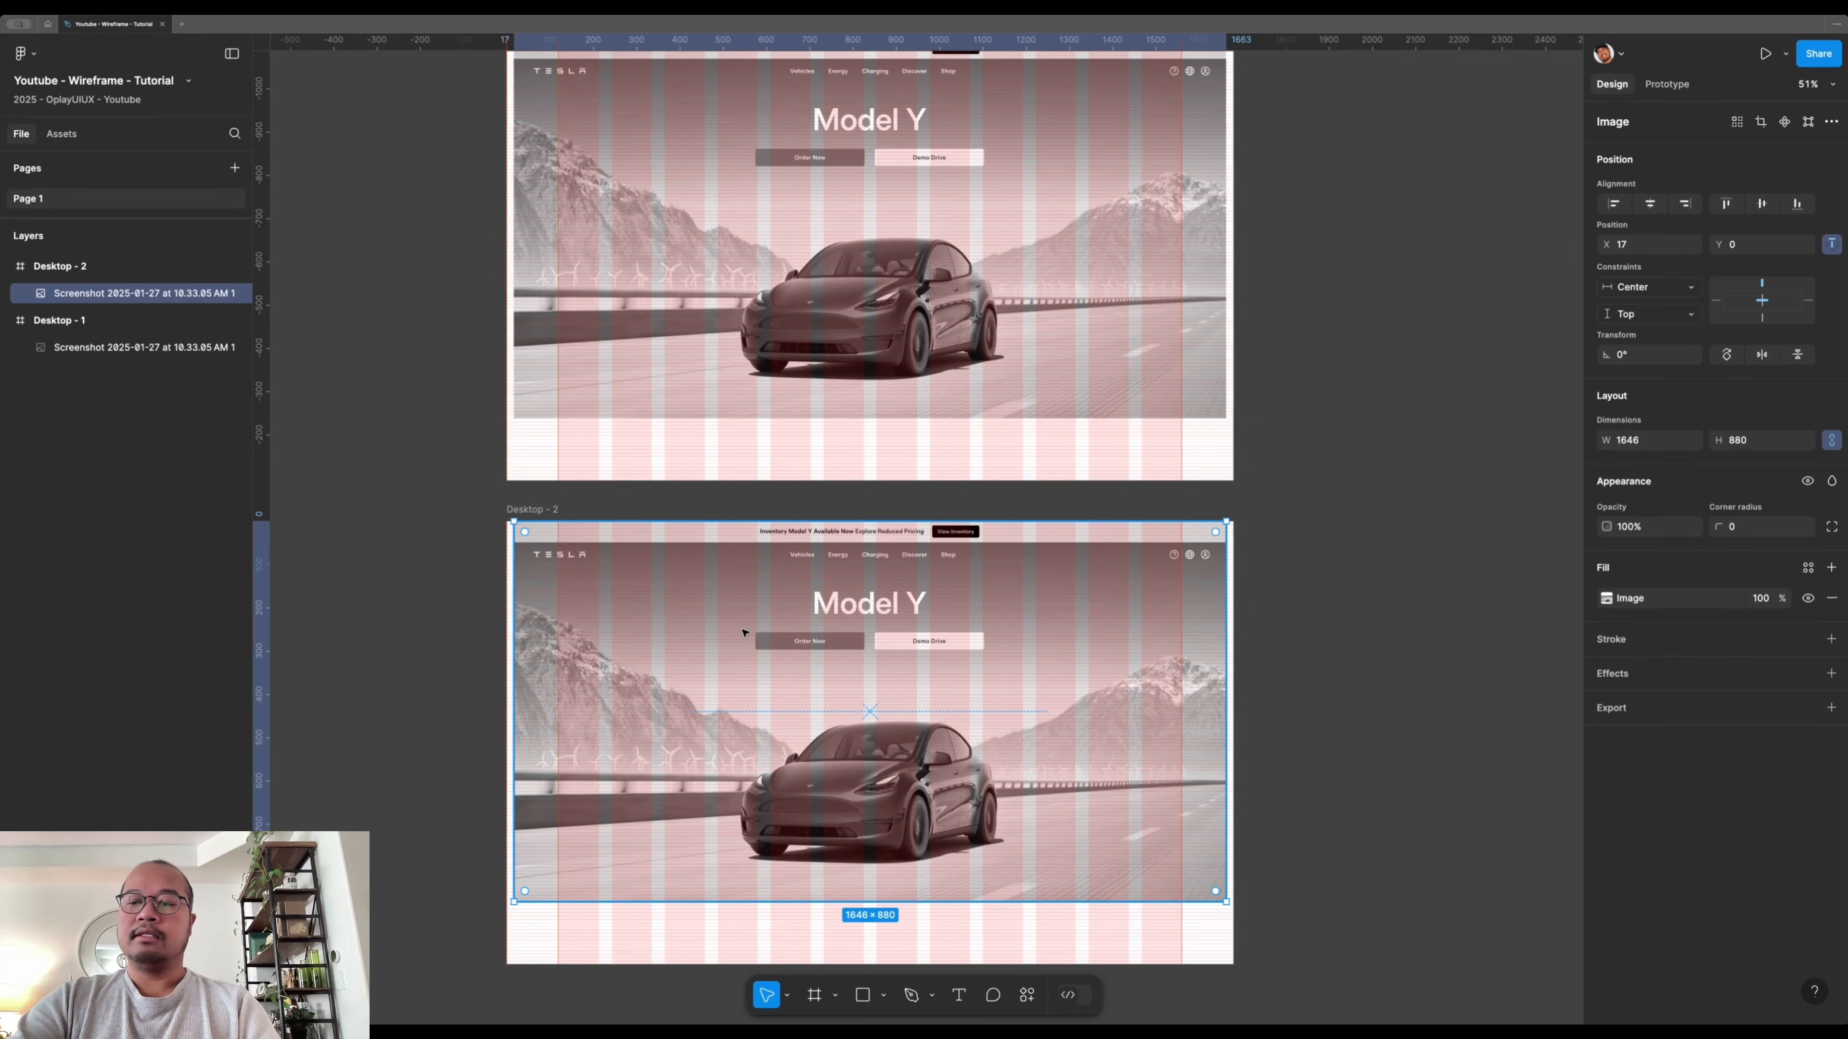
drag(381, 742, 1135, 259)
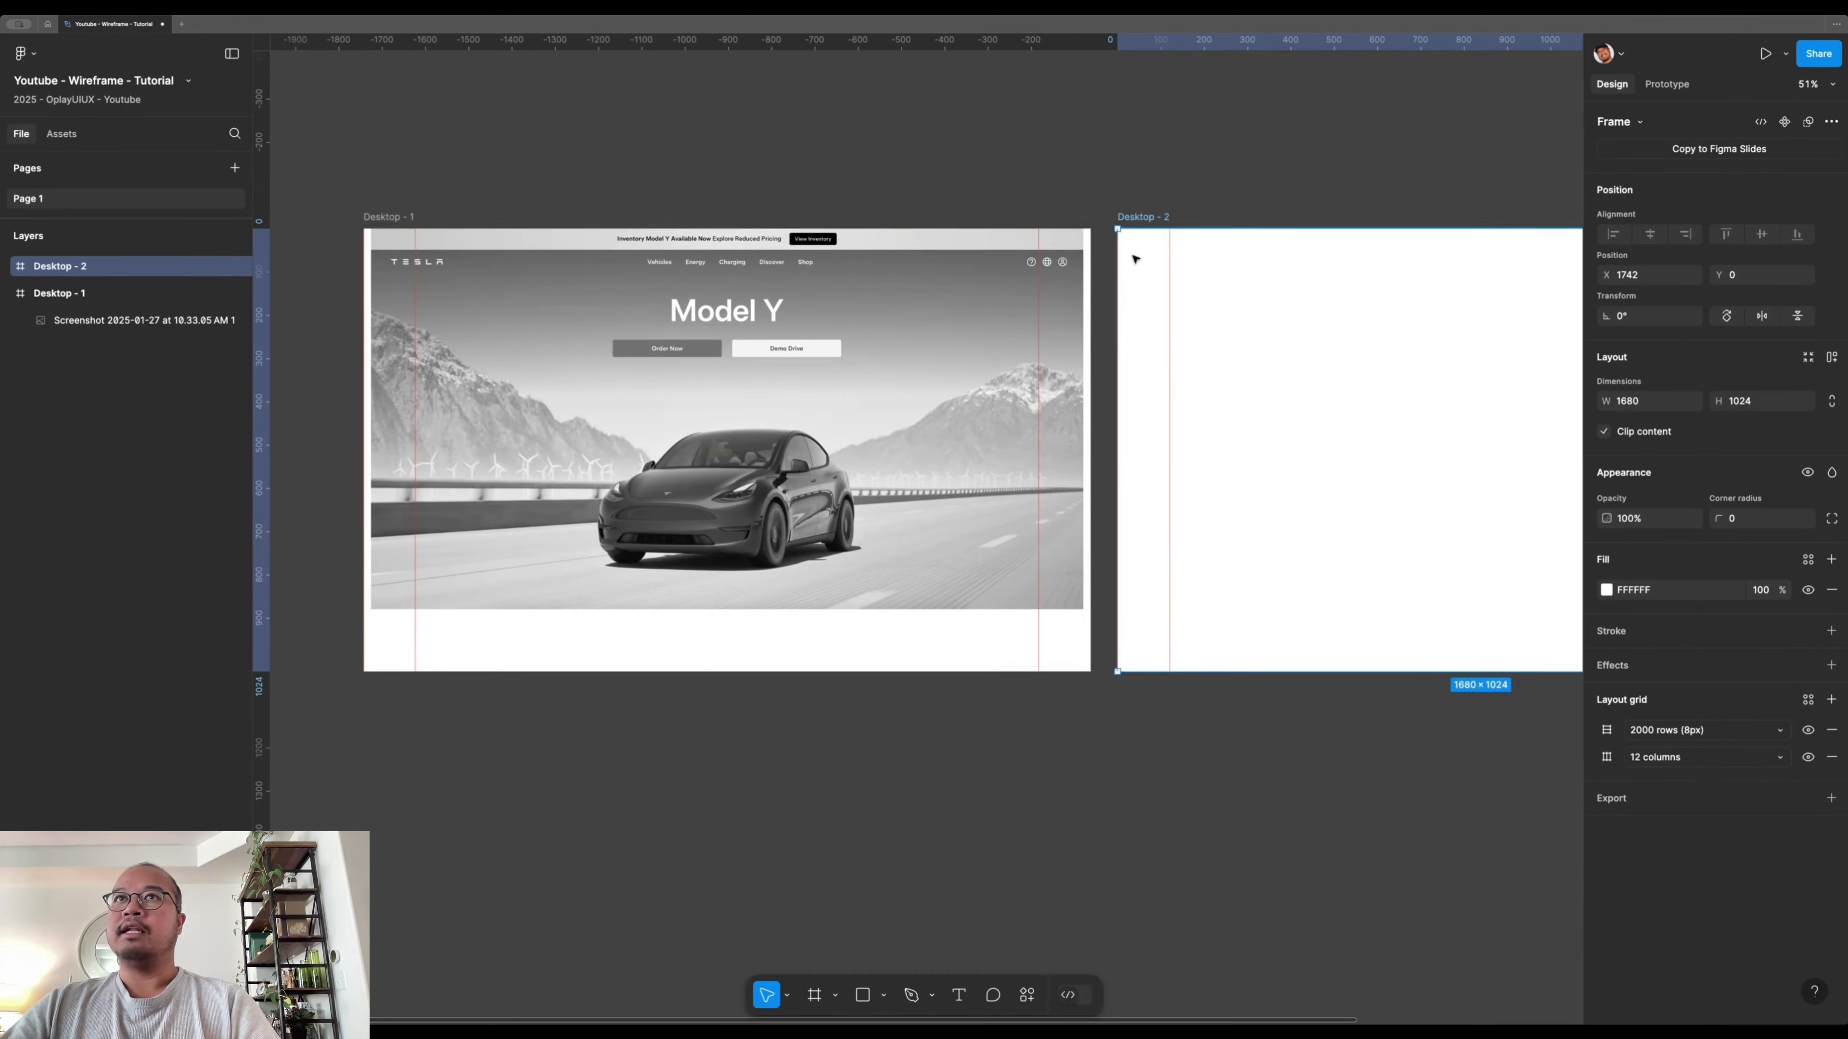
- Nudge the Desktop - 2 frame horizontally to X 1780, widening its gap from Desktop - 1
scroll(1193, 407, down, 2)
drag(1211, 429, 1026, 456)
click(954, 256)
click(956, 277)
key(alt)
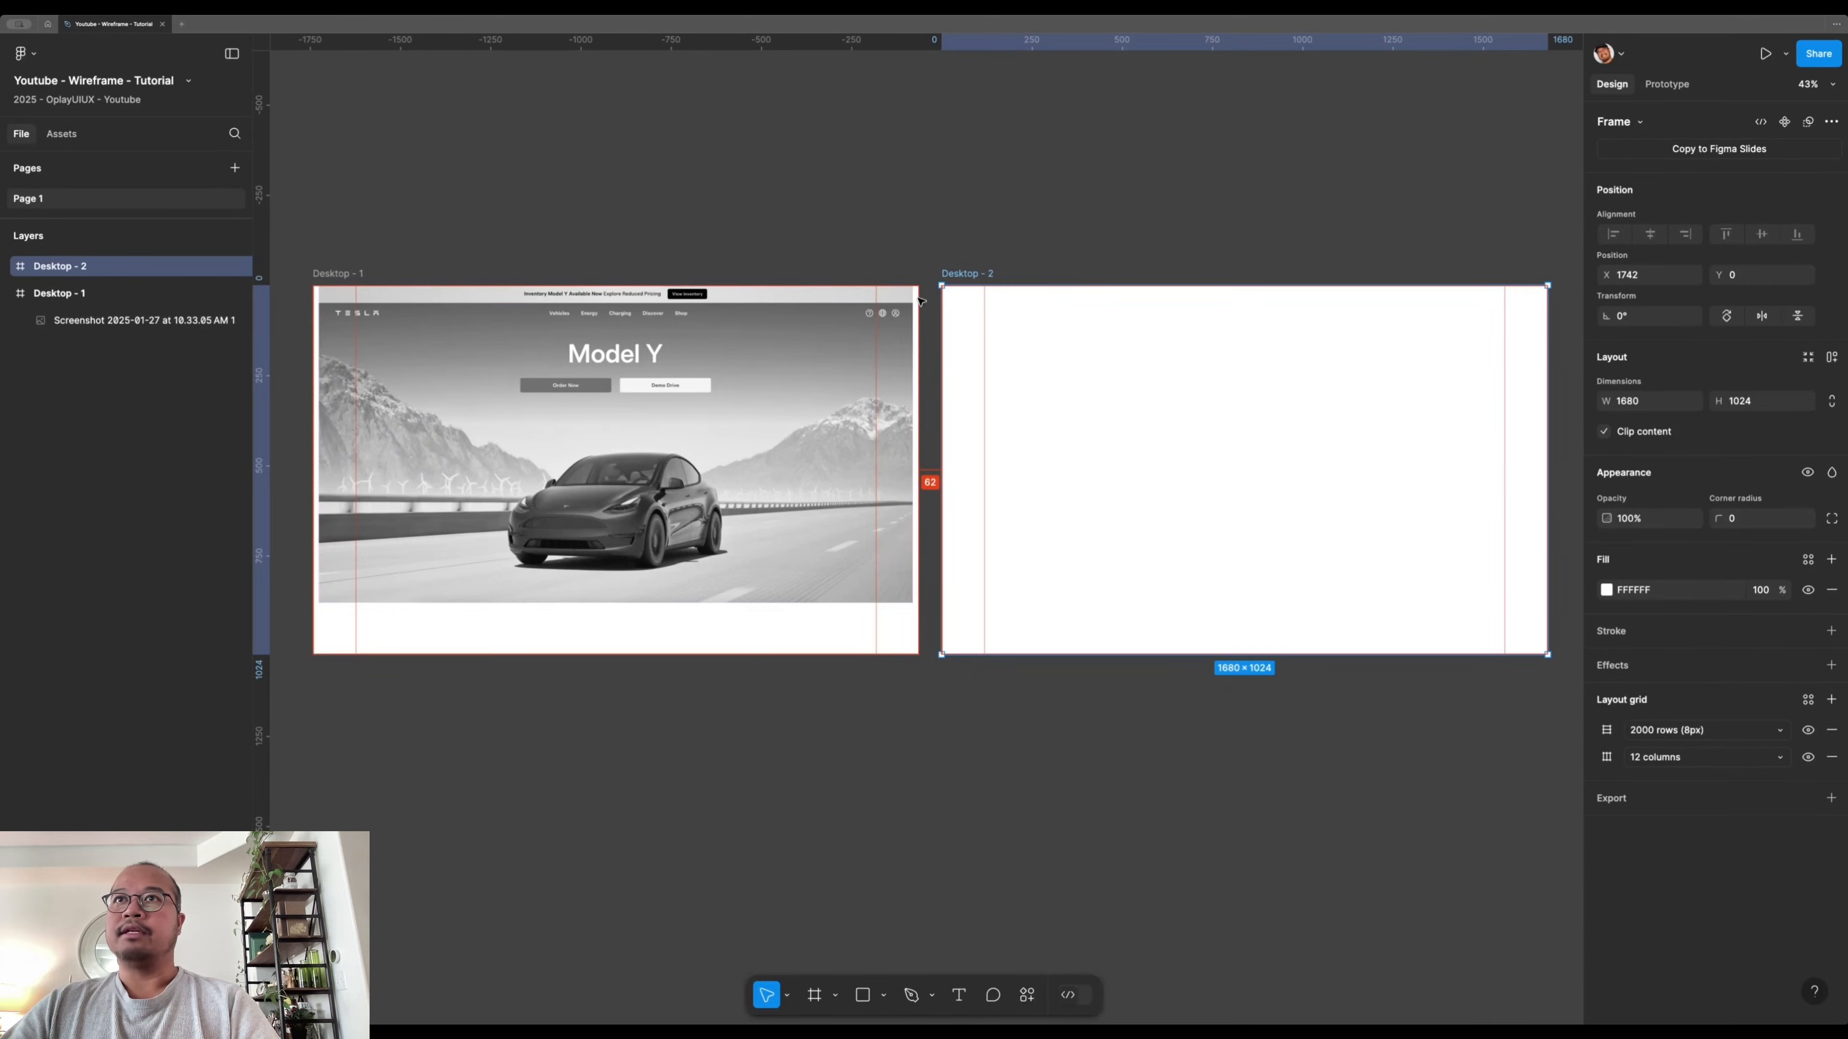
mouse_move(919, 295)
key(Left)
key(Left)
key(Left)
key(Left)
key(Left)
key(Left)
key(Left)
key(Left)
key(Left)
key(Left)
key(Left)
key(Right)
key(Right)
key(Right)
key(Right)
key(Right)
key(Right)
key(Right)
key(Right)
key(Right)
key(Right)
key(Right)
key(Right)
key(Right)
key(Right)
key(Right)
key(Right)
key(Right)
key(Right)
key(Right)
key(Right)
key(Right)
key(Right)
key(Right)
key(Right)
key(Right)
key(Right)
key(Right)
key(Right)
key(Right)
key(Right)
key(Right)
key(Right)
key(Right)
key(Right)
key(Right)
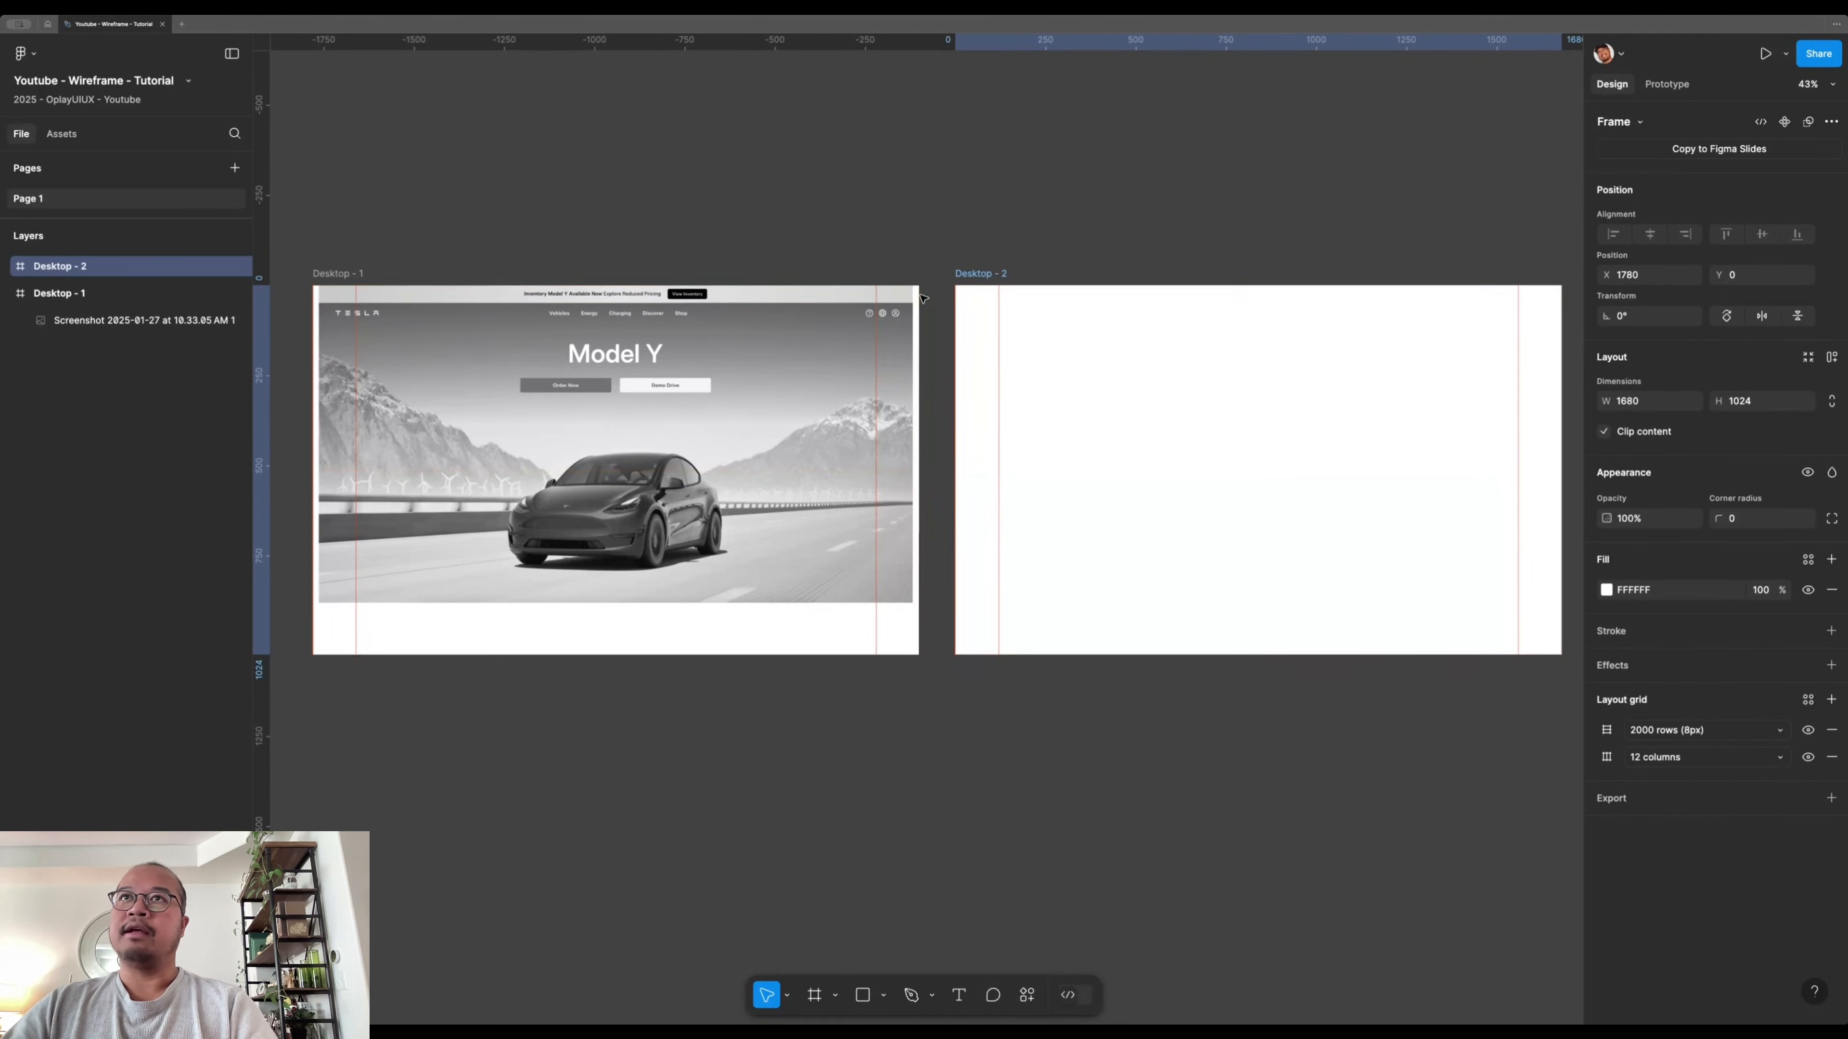
click(922, 299)
scroll(837, 276, up, 1)
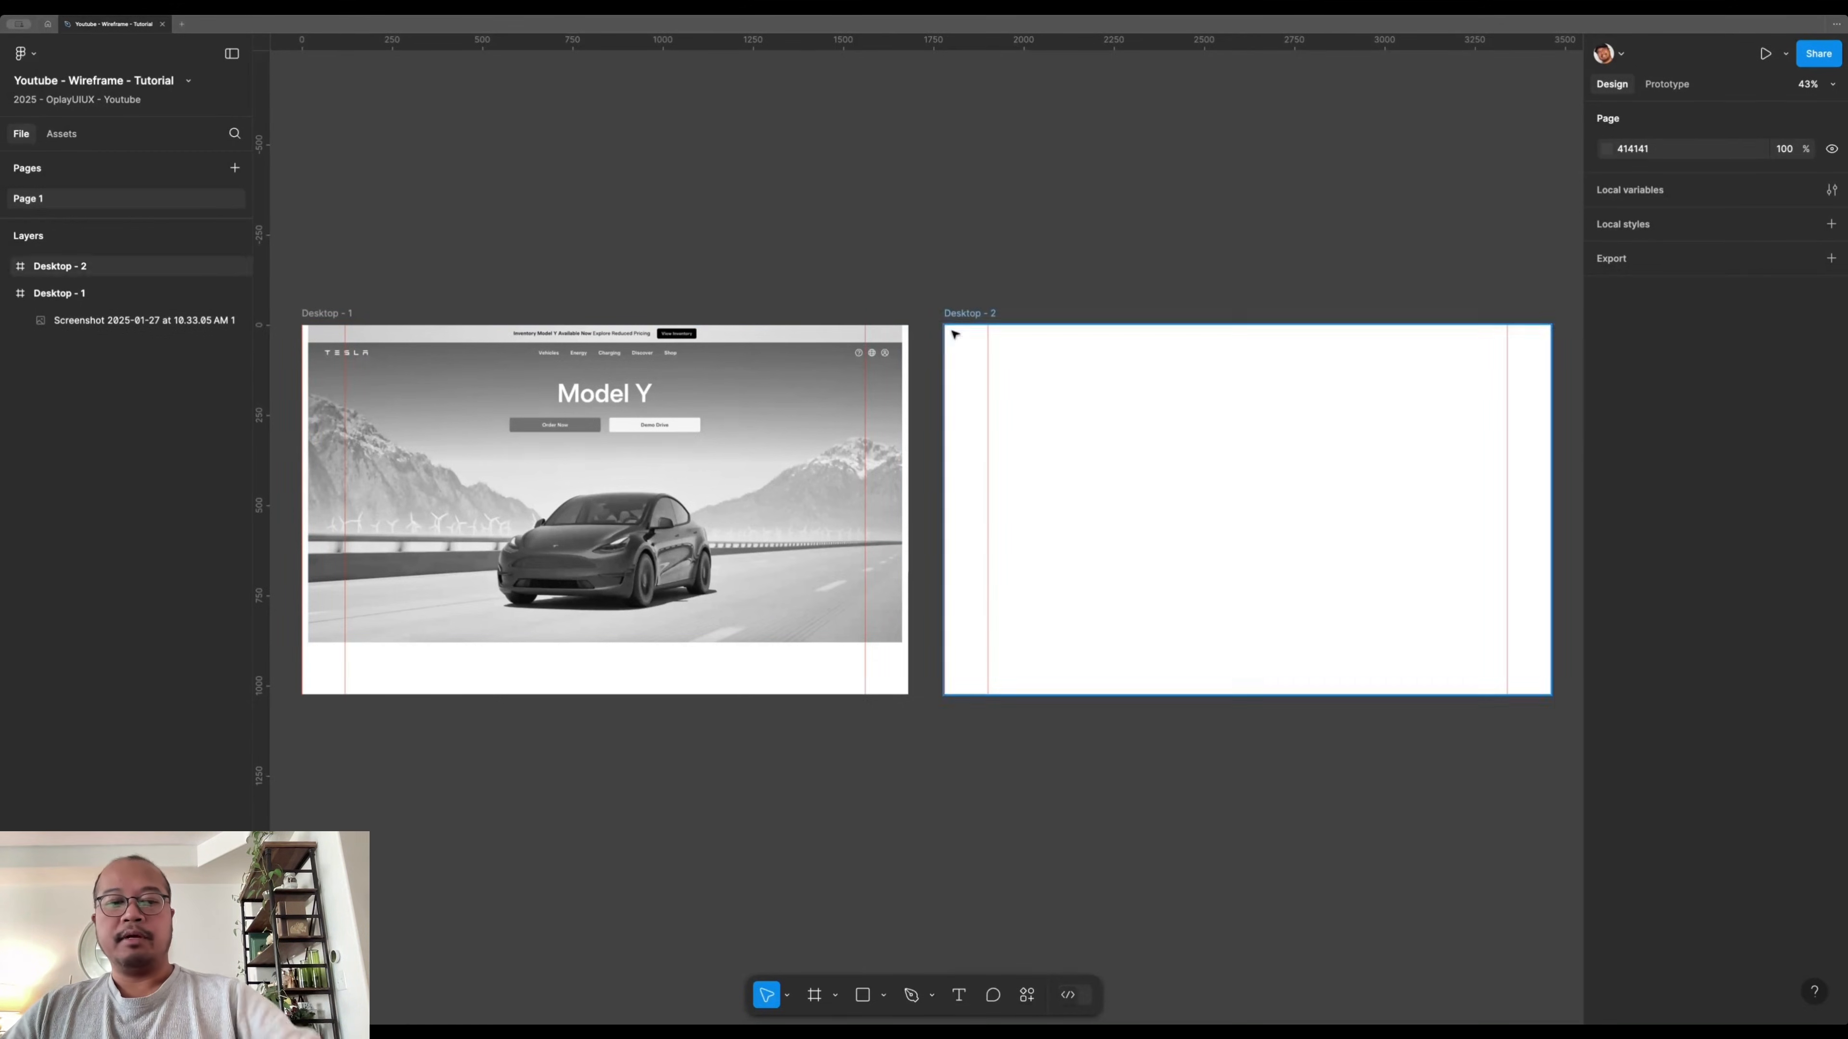
- Toggle the layout grids to compare the frames with and without them, leaving the grids shown
key(ctrl+shift+4)
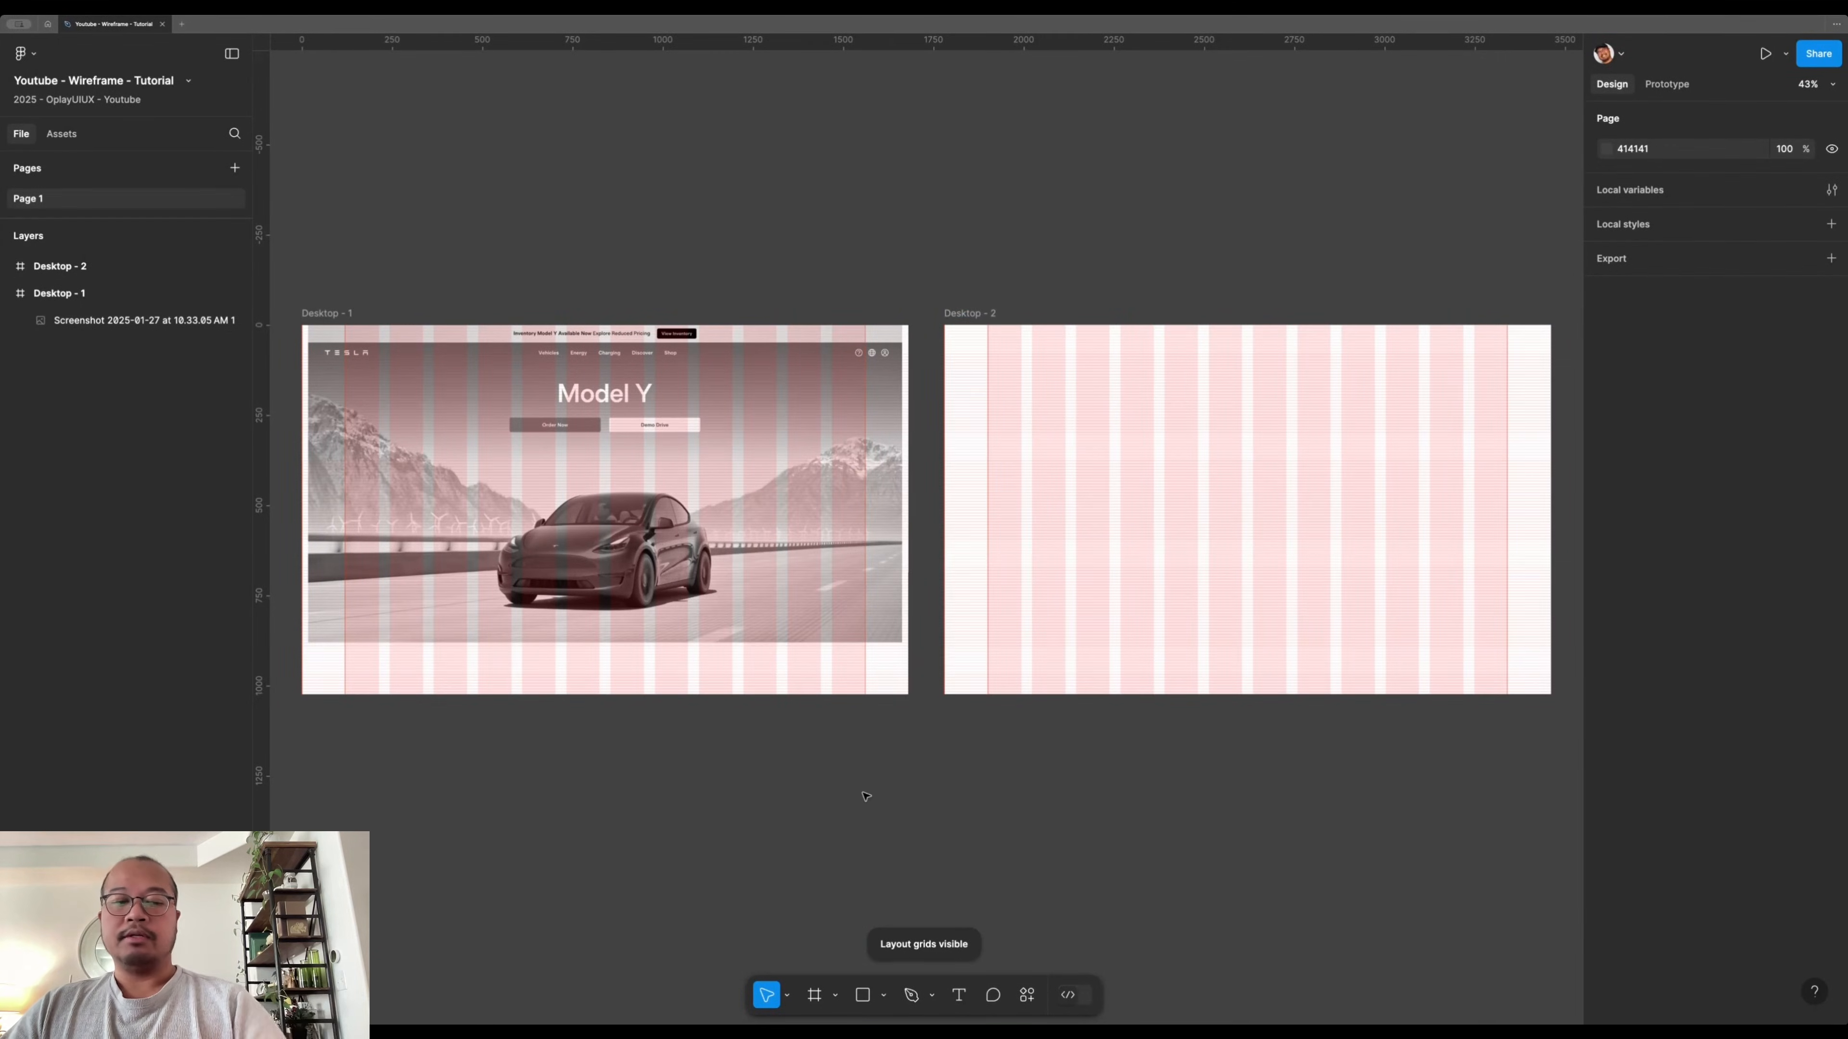
key(ctrl+shift+4)
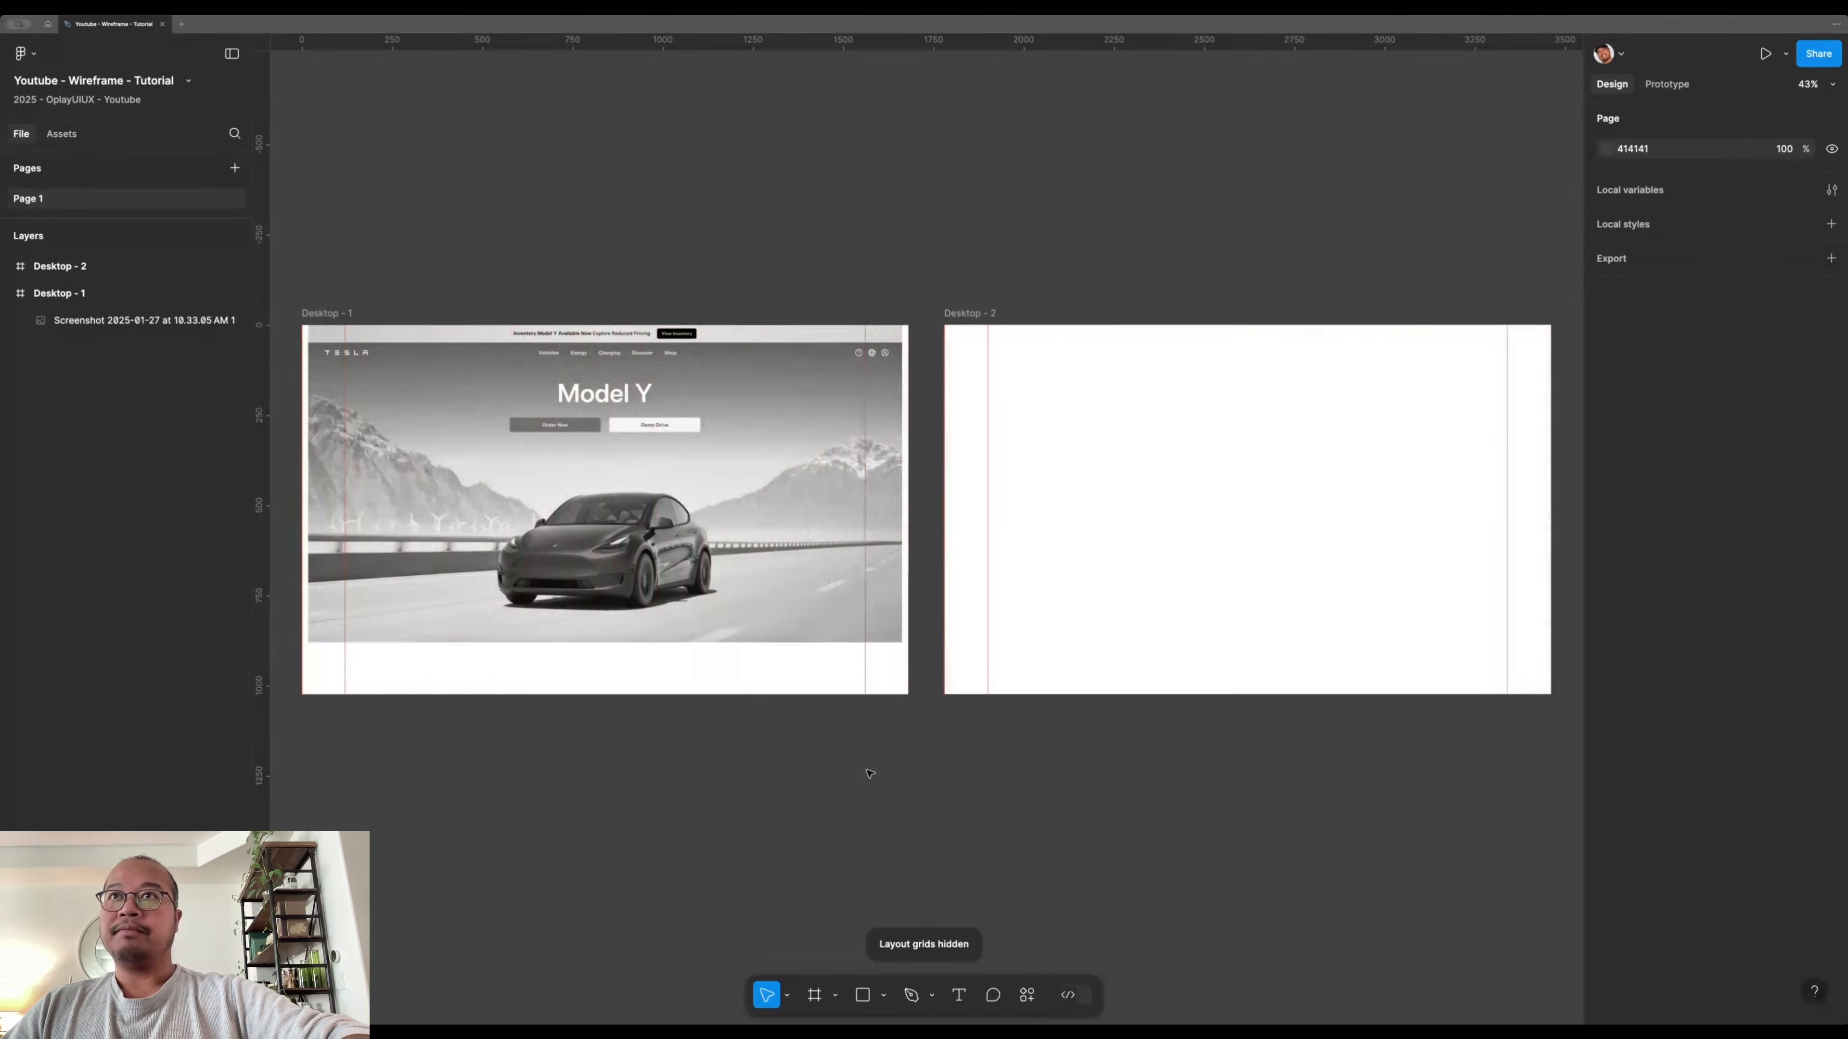
key(ctrl+shift+4)
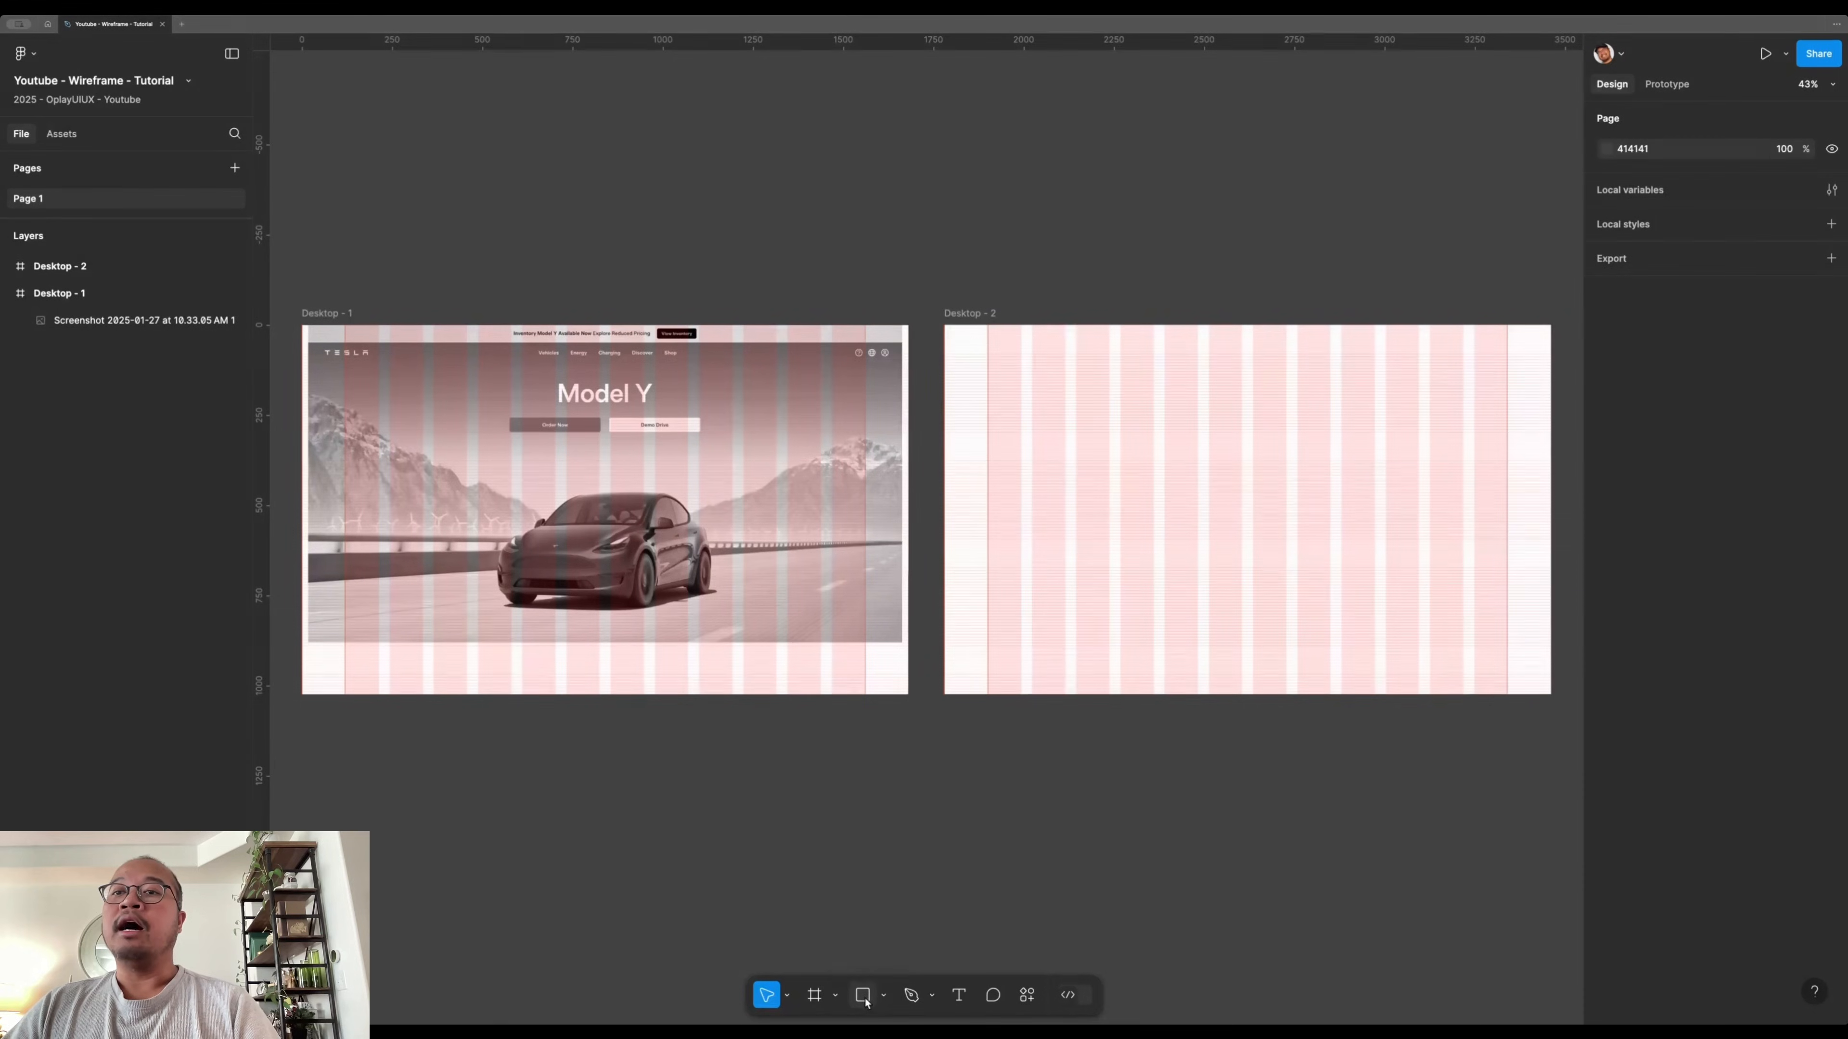
- Draw a 118 × 48 rectangle in the upper-left corner of the Desktop - 2 frame at X 0, Y 0
click(862, 995)
scroll(897, 394, up, 5)
mouse_move(987, 284)
mouse_down()
mouse_move(1060, 330)
mouse_move(1015, 304)
mouse_up()
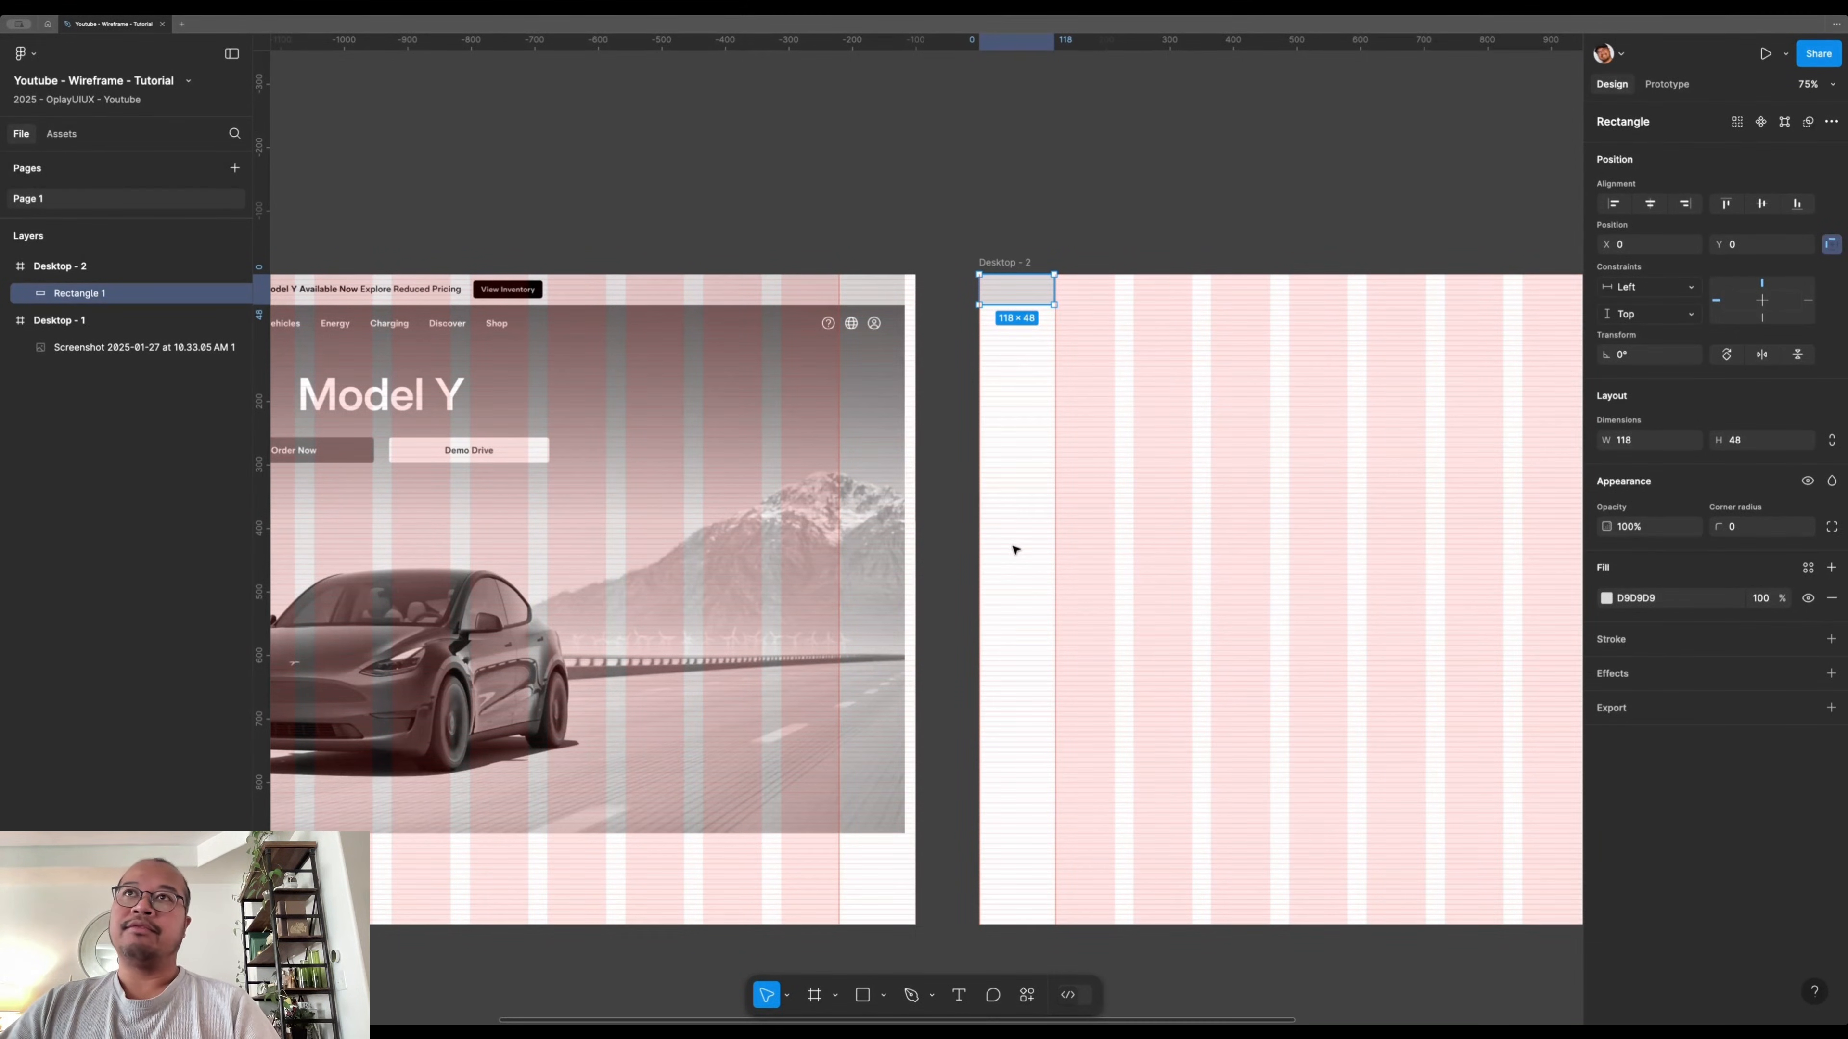
scroll(1032, 286, up, 5)
click(1006, 236)
click(1002, 319)
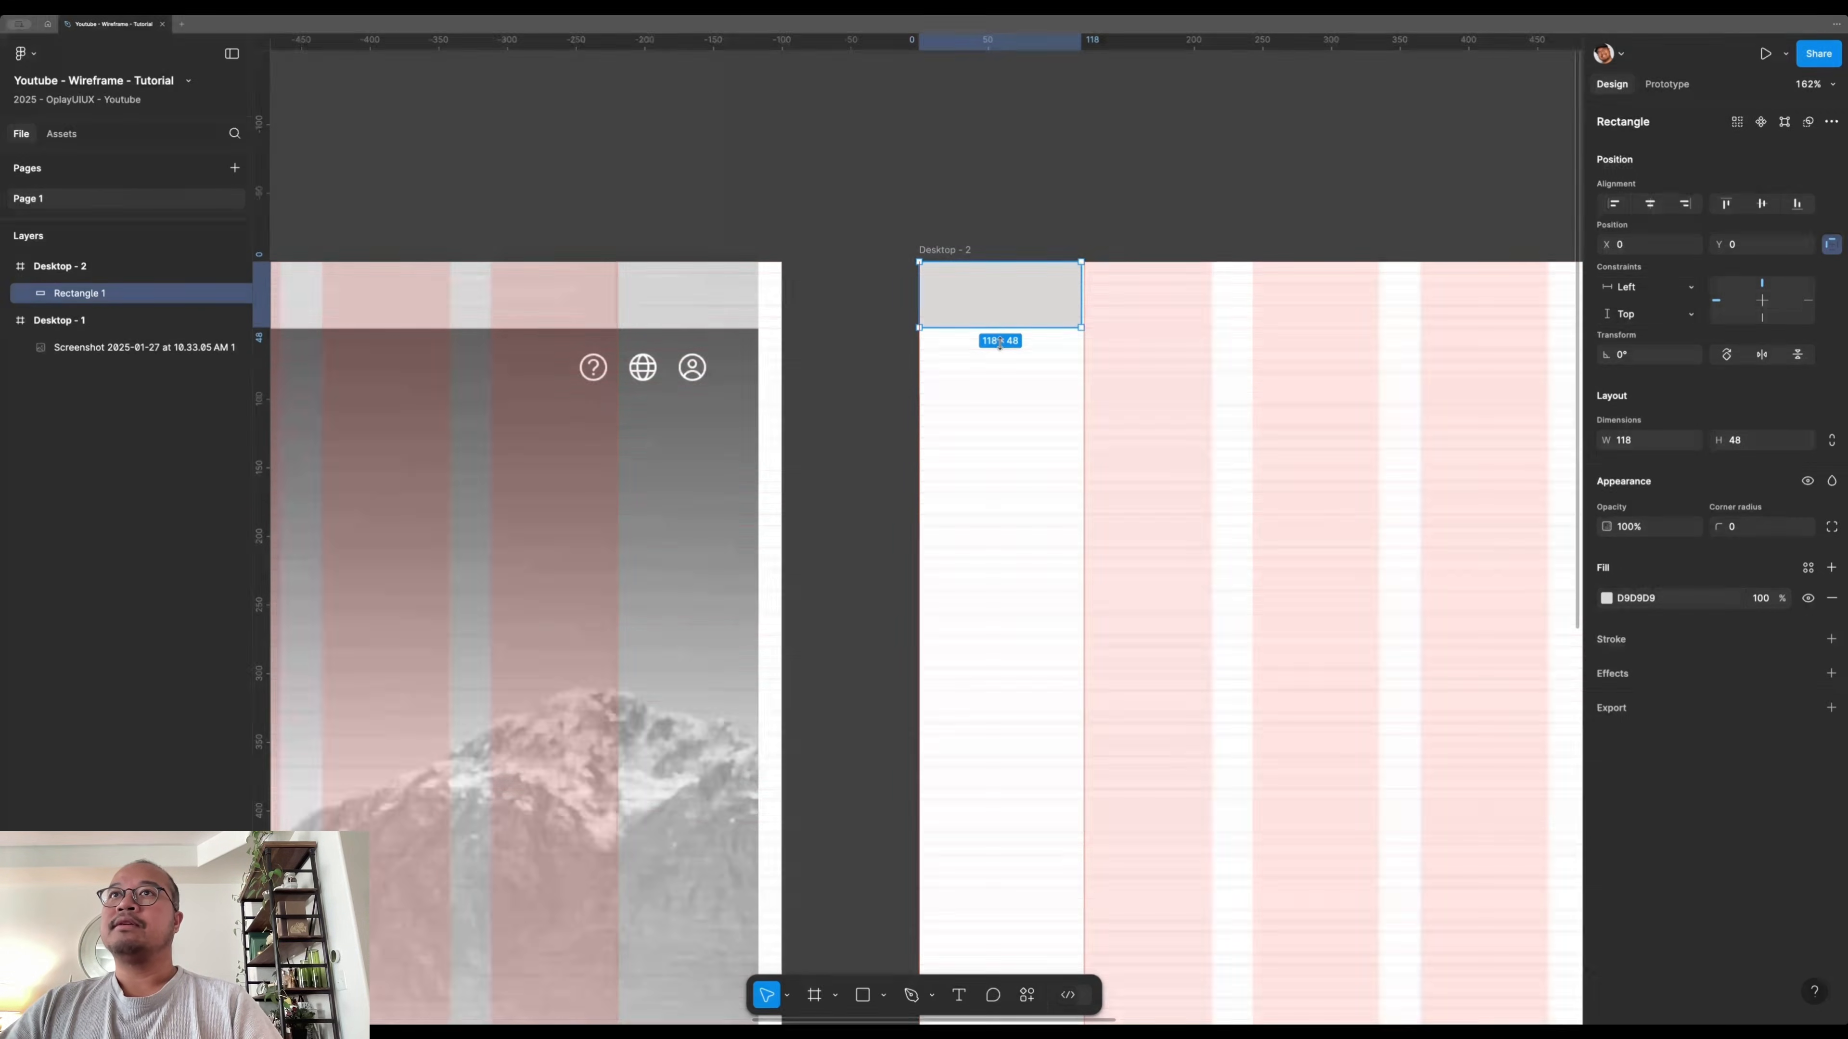
- Widen the grey rectangle to 1680 so it spans the full width of the Desktop - 2 frame
drag(1081, 291, 1220, 295)
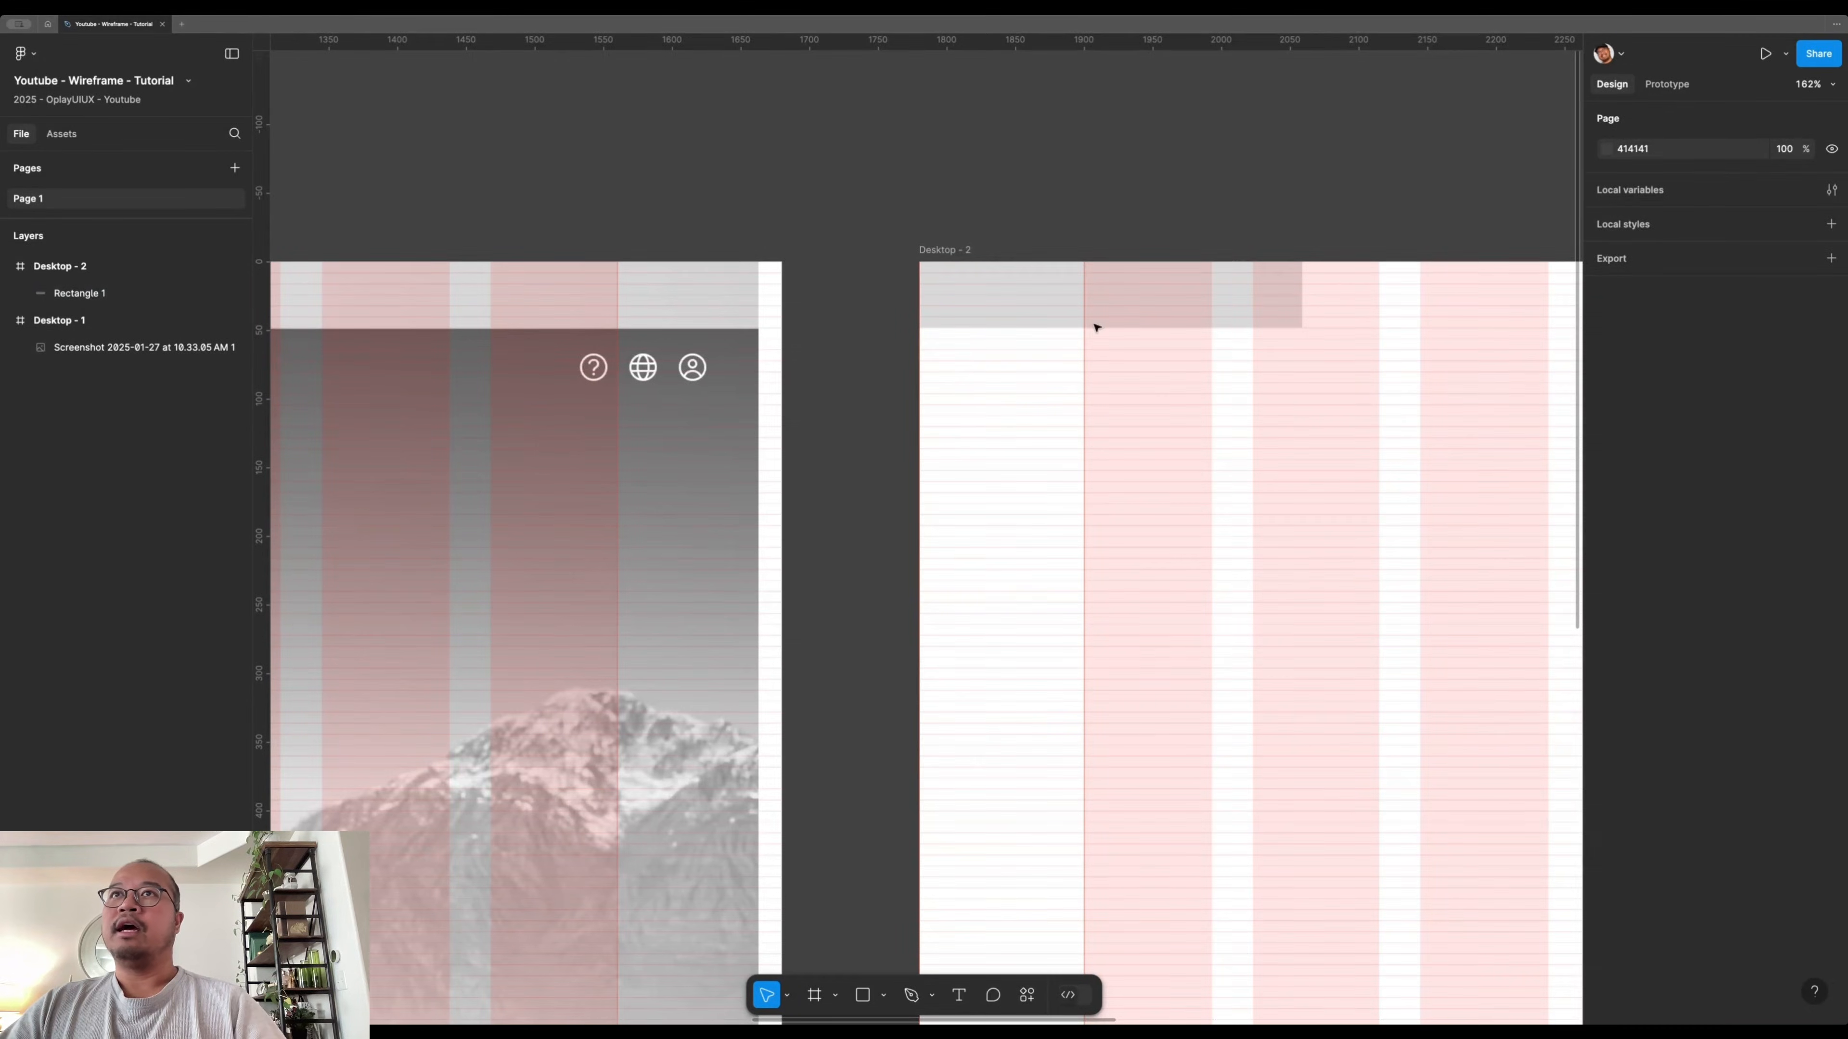
scroll(1113, 296, down, 1)
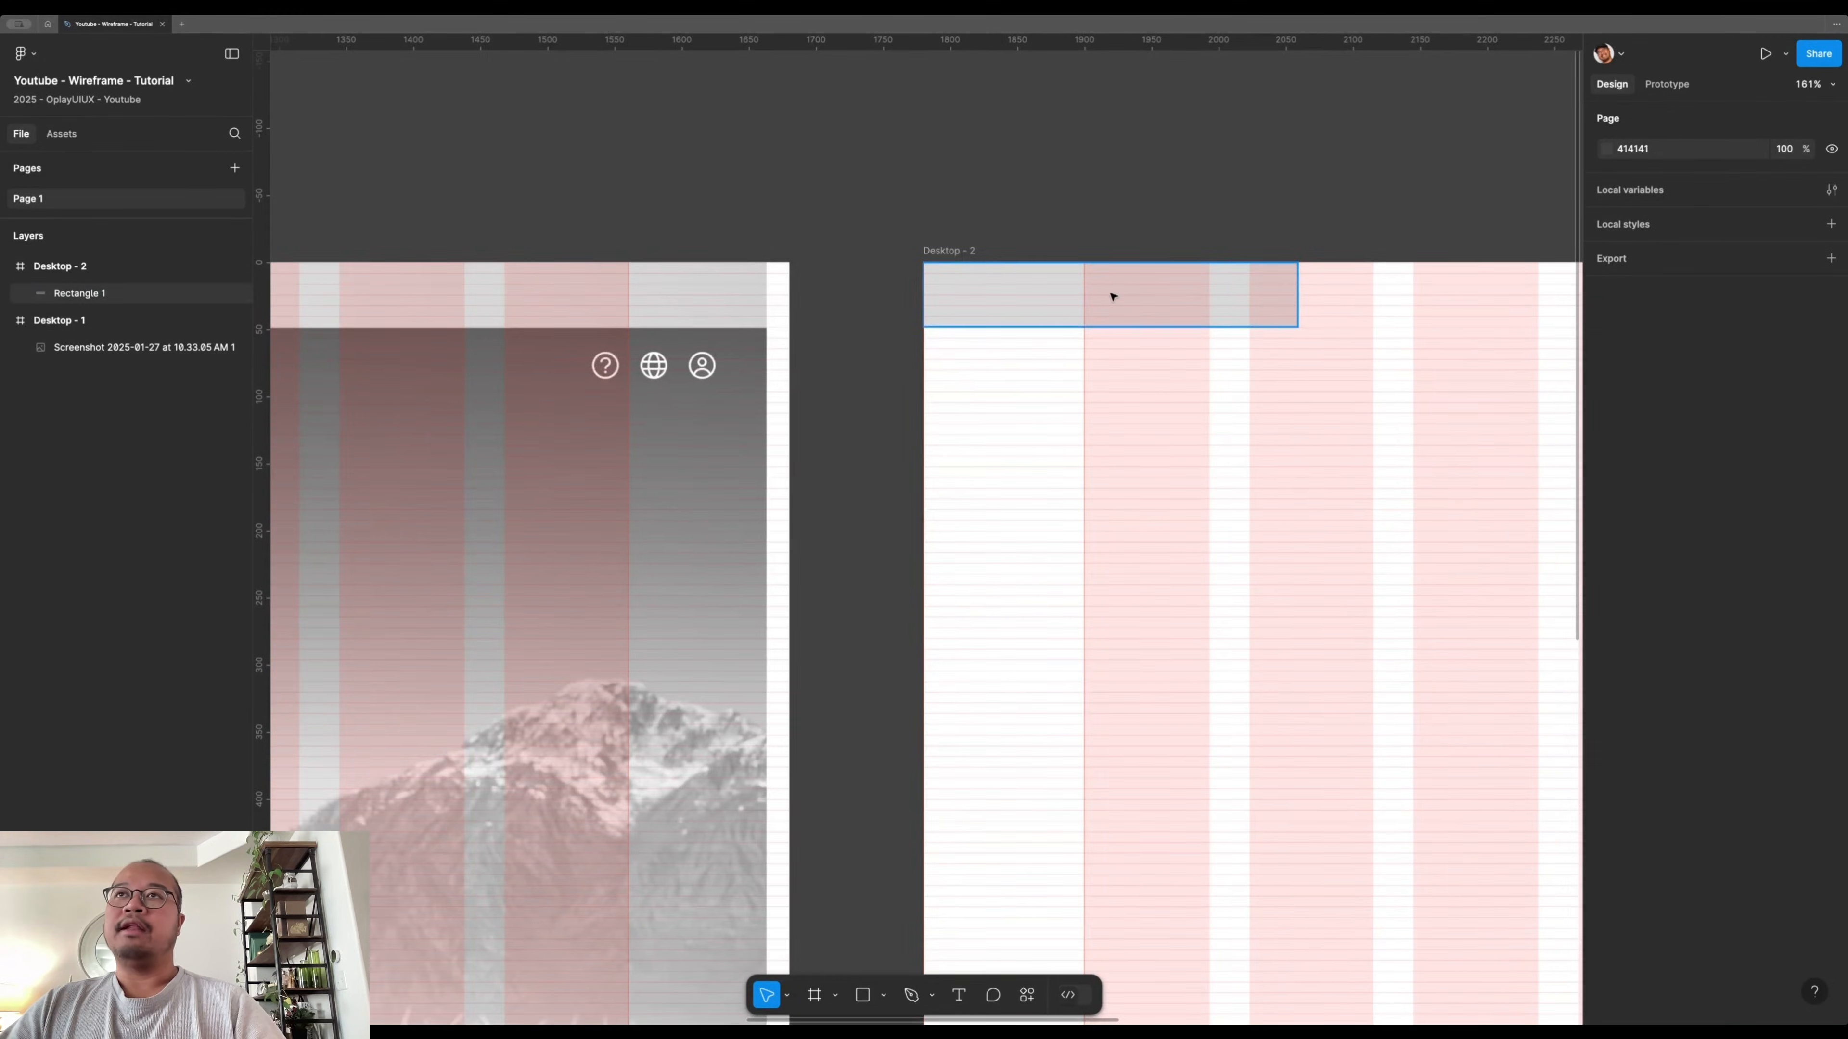
scroll(1112, 297, down, 5)
click(1098, 375)
drag(790, 384, 1540, 434)
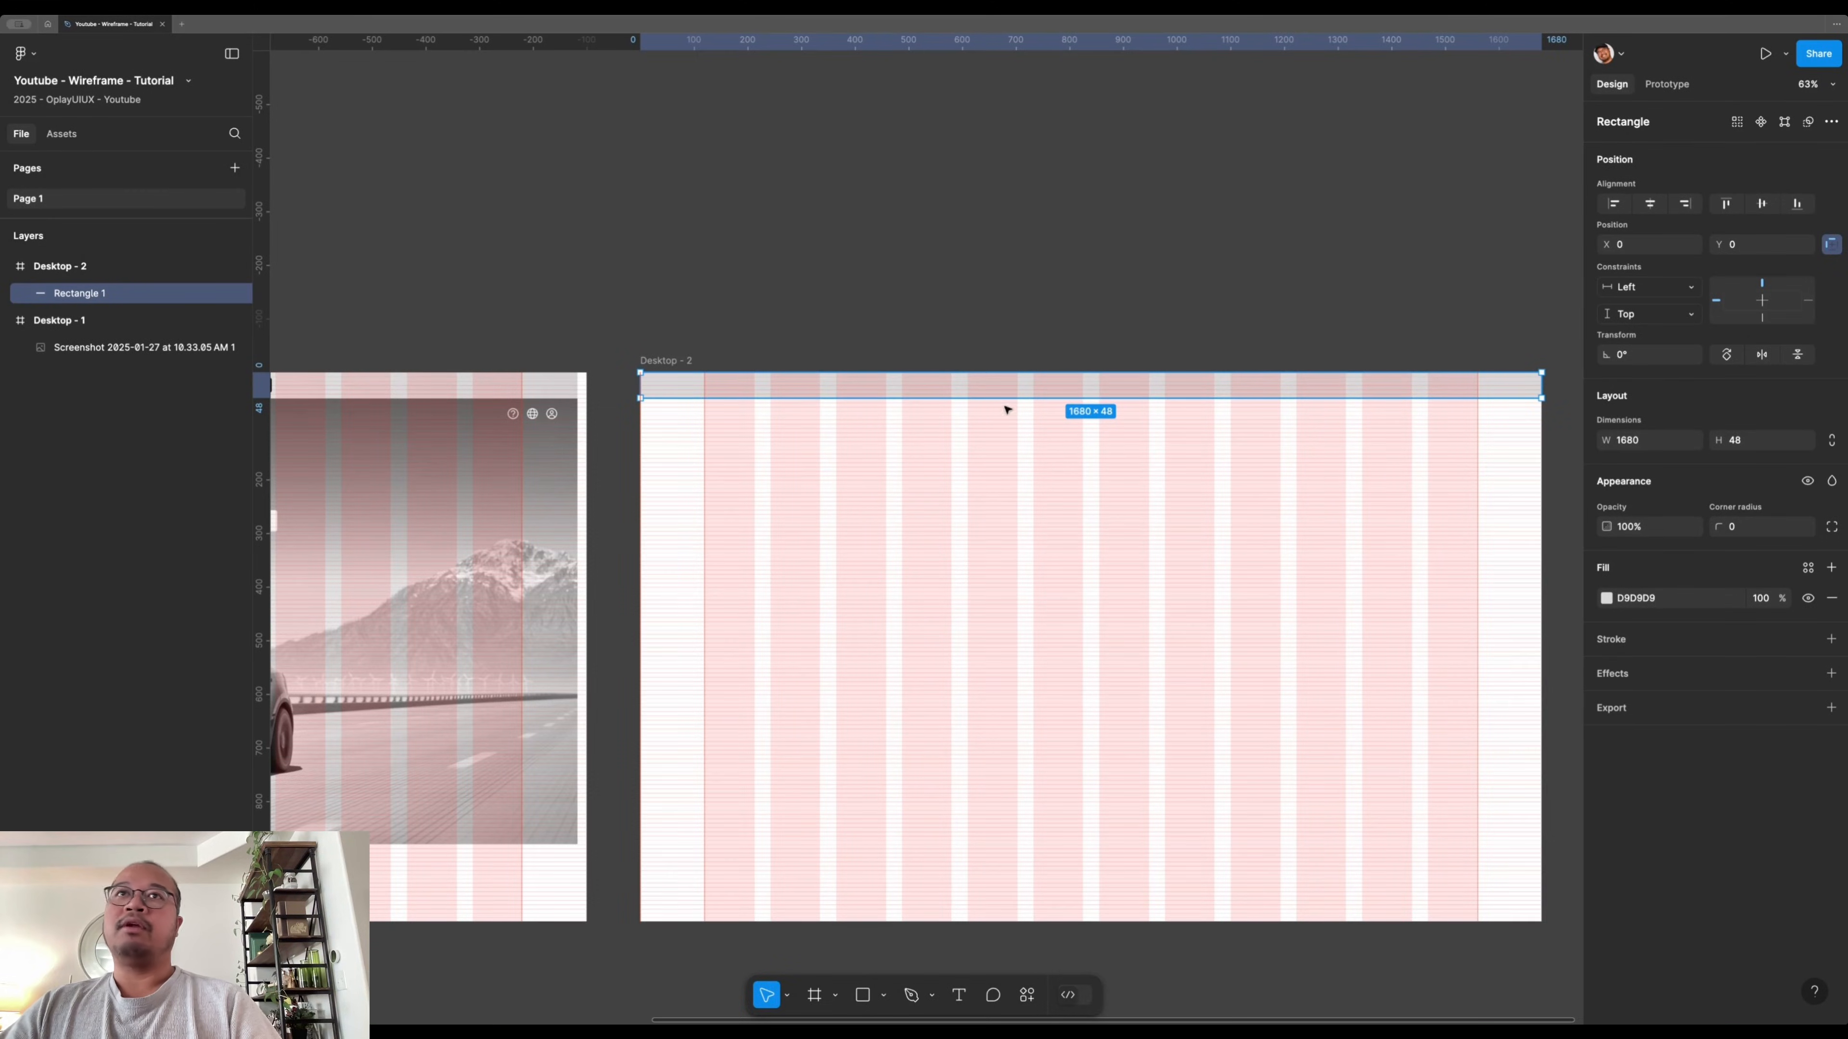
click(689, 279)
- Compare the grey banner bar with the screenshot's announcement bar, toggling the interface and layout grids and leaving the grids hidden
scroll(698, 305, left, 3)
scroll(807, 393, up, 5)
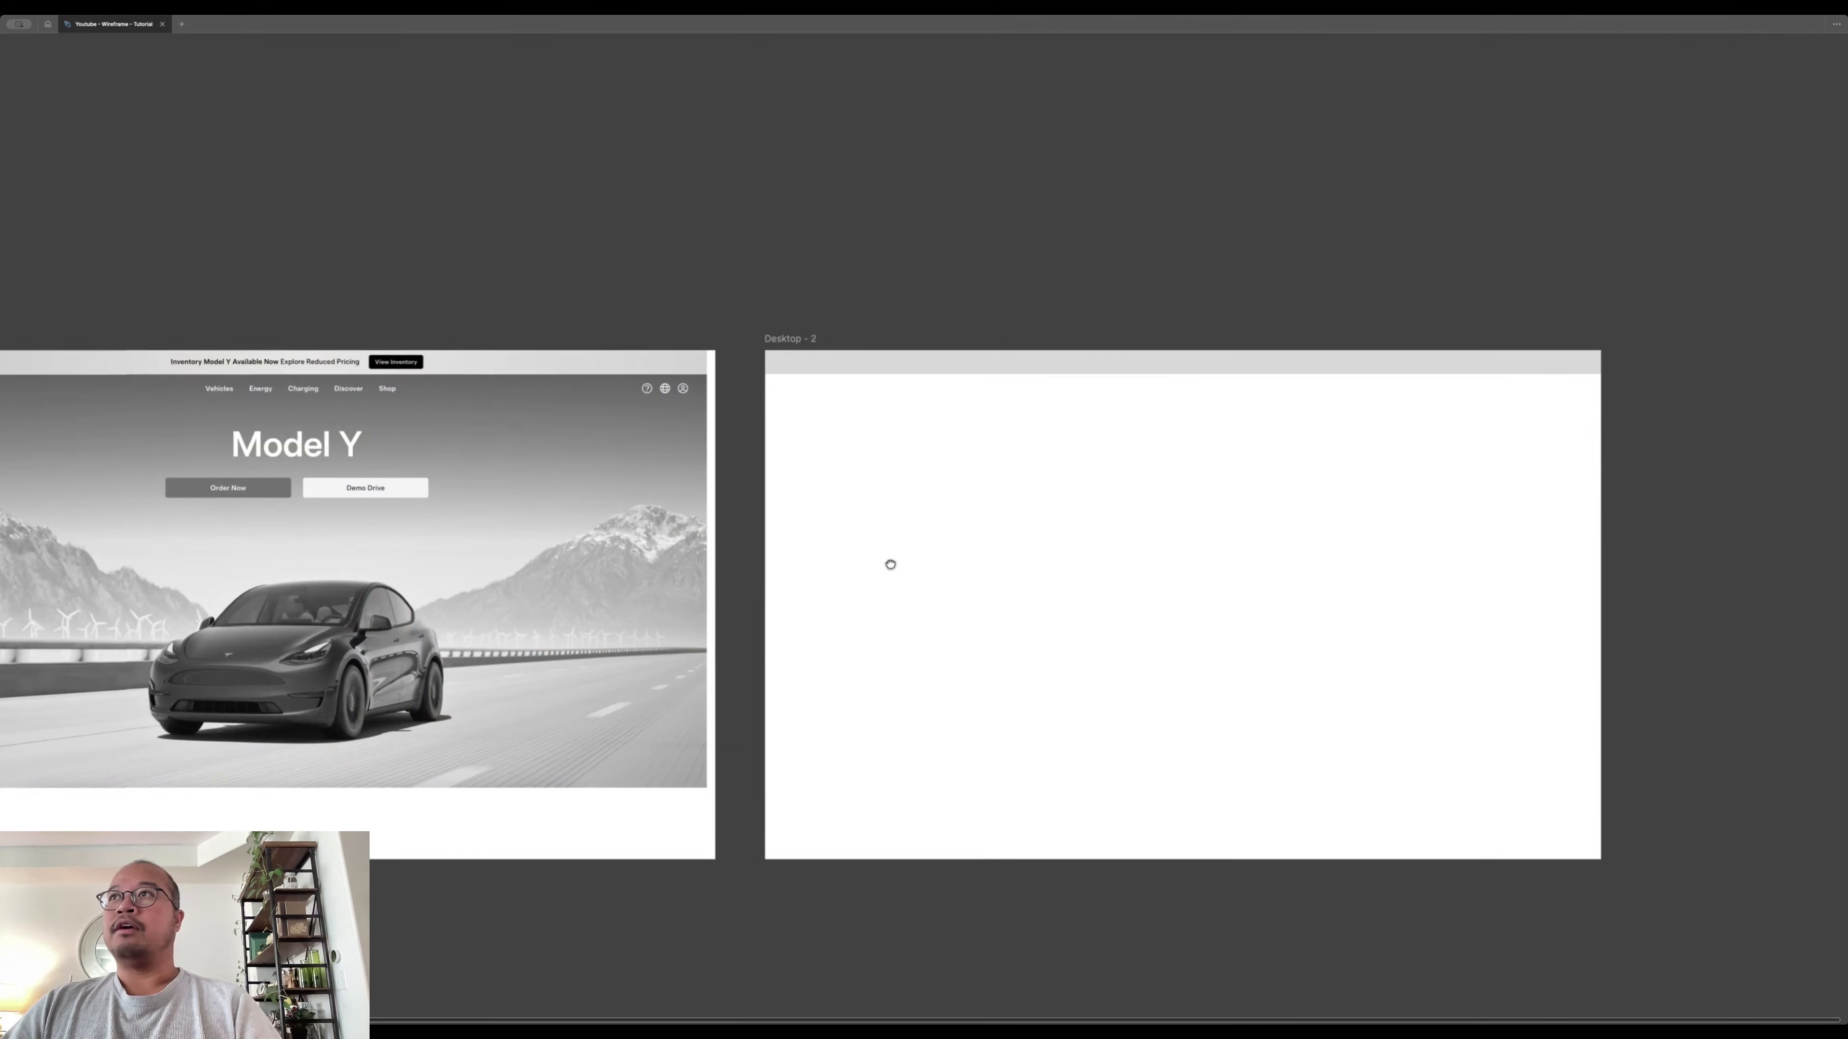
drag(887, 561, 870, 541)
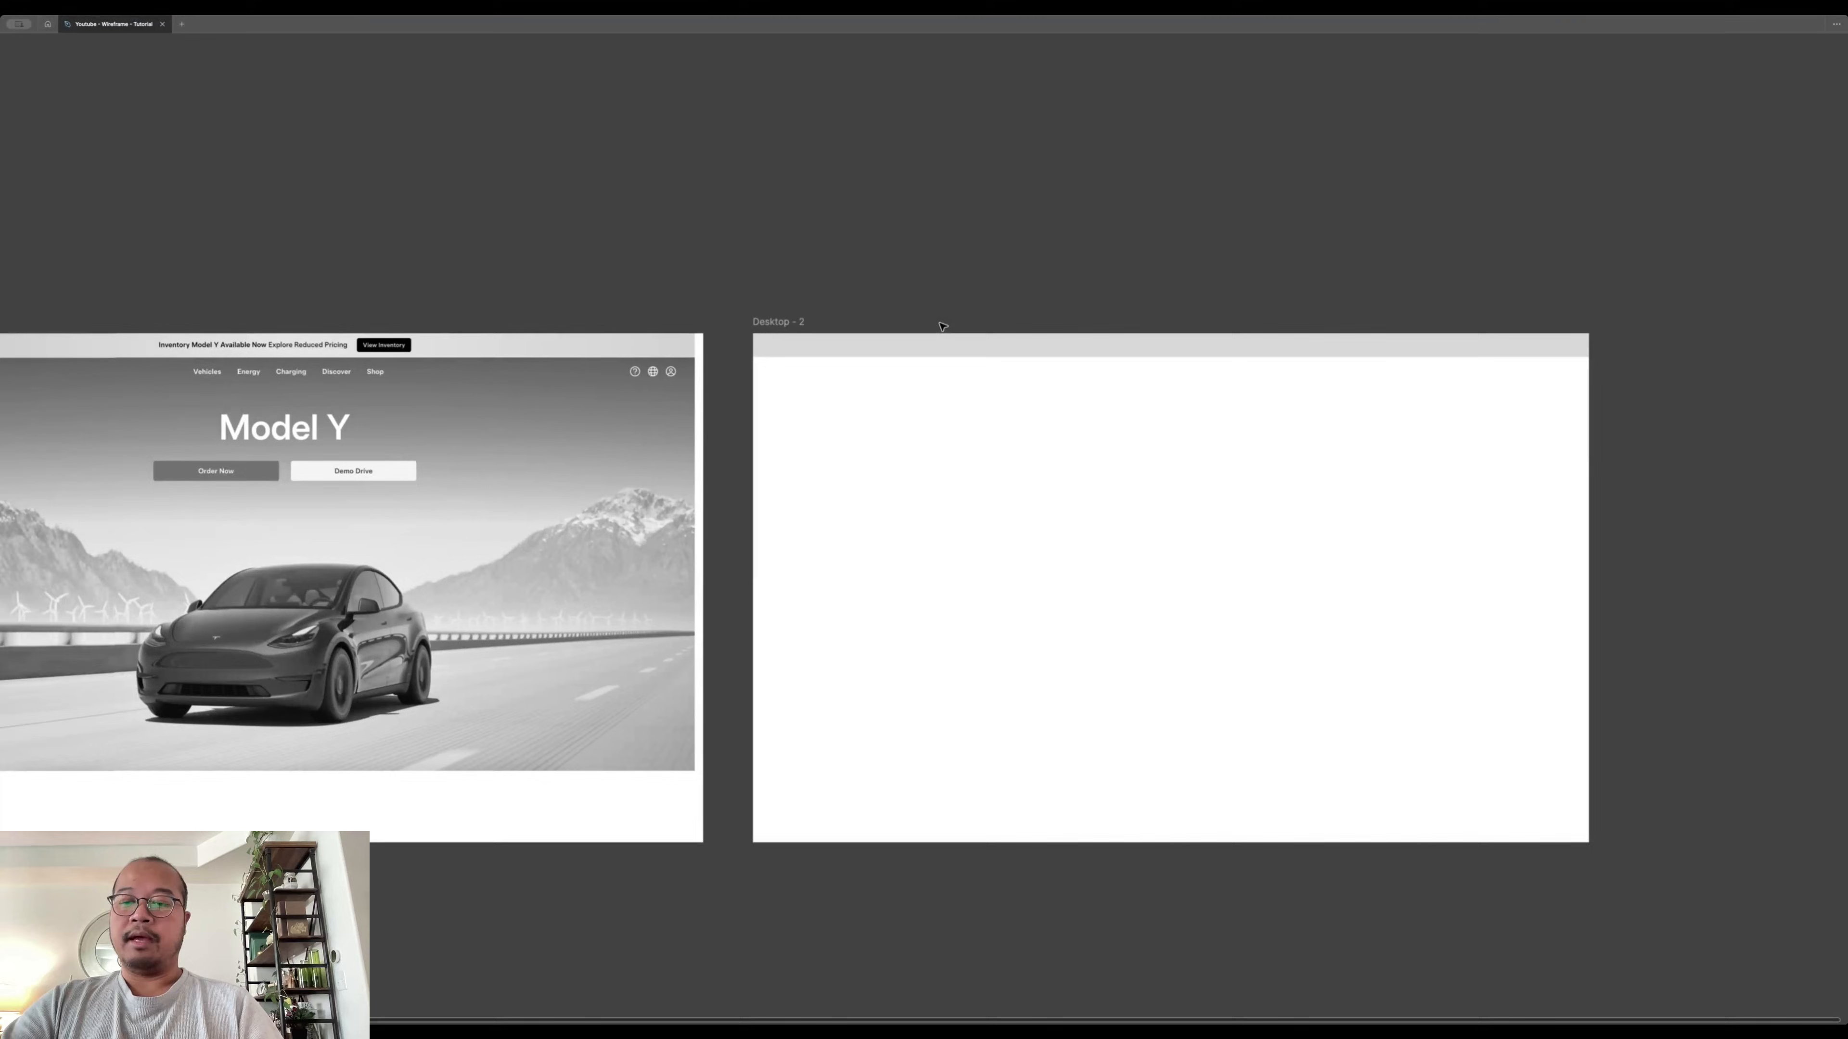
key(ctrl+backslash)
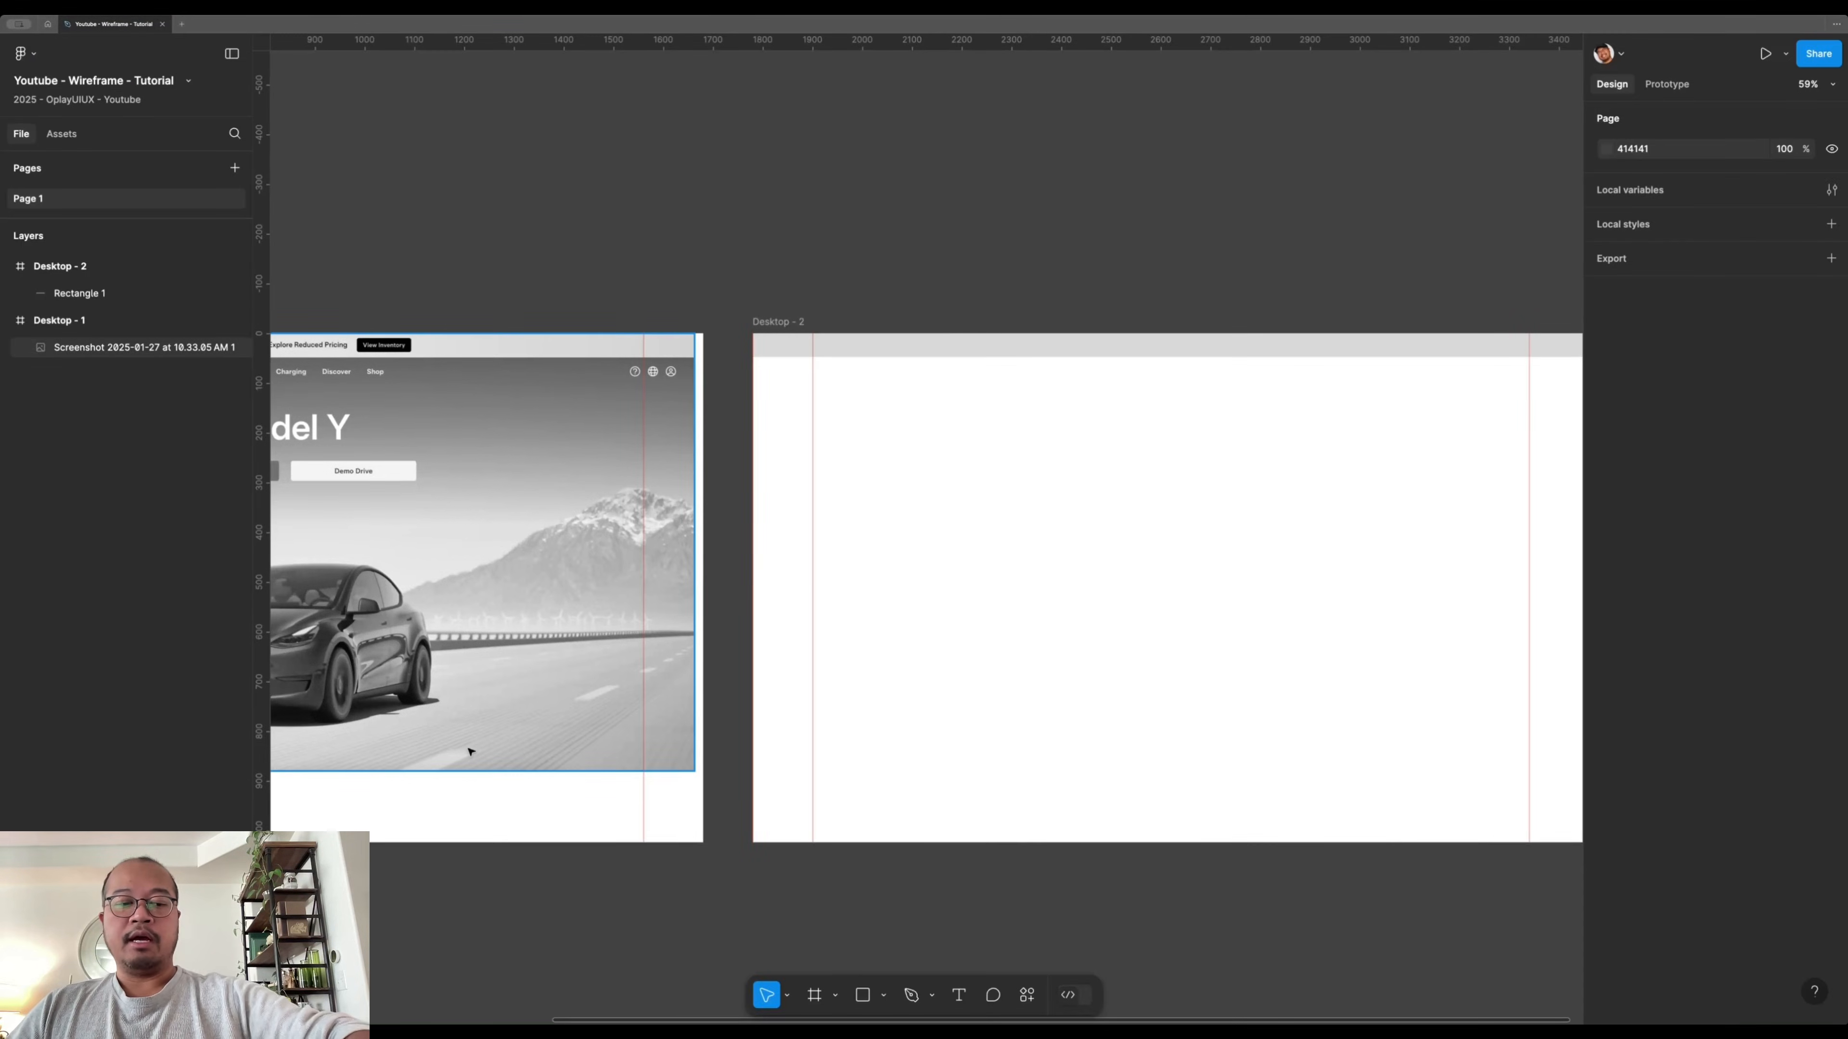
key(ctrl+g)
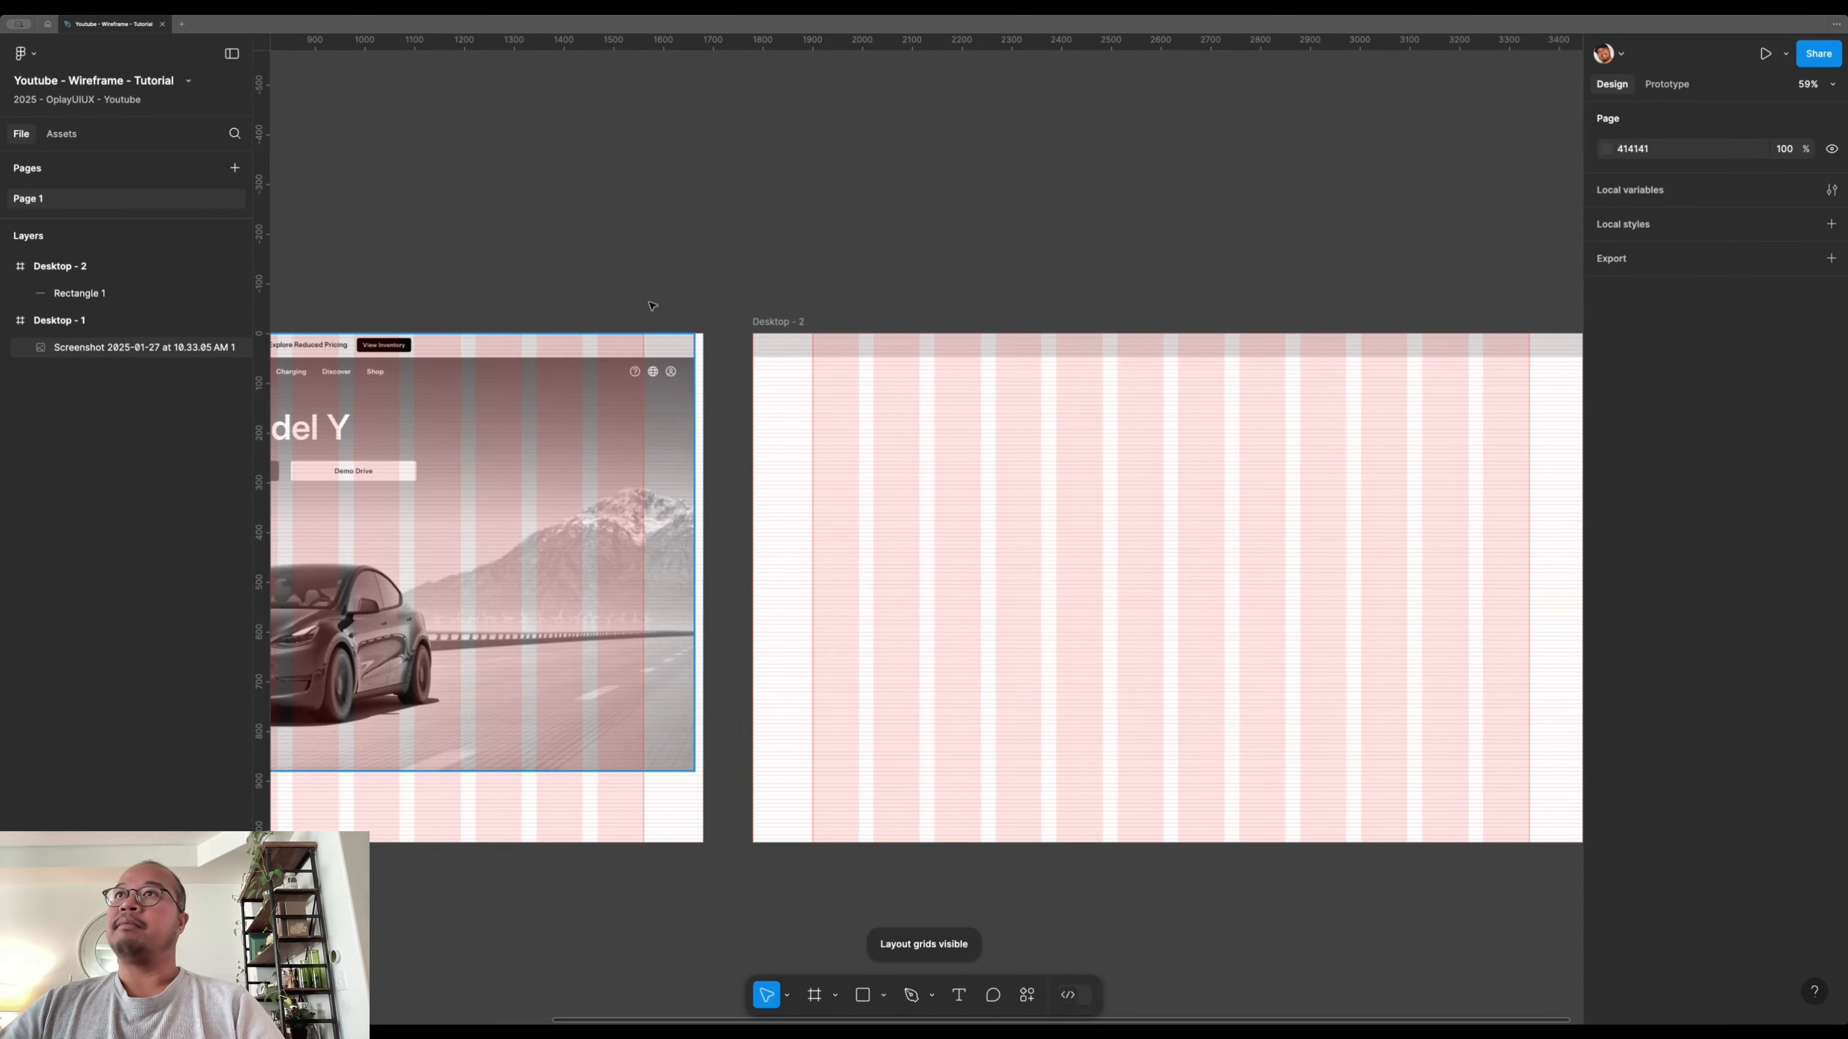
click(858, 346)
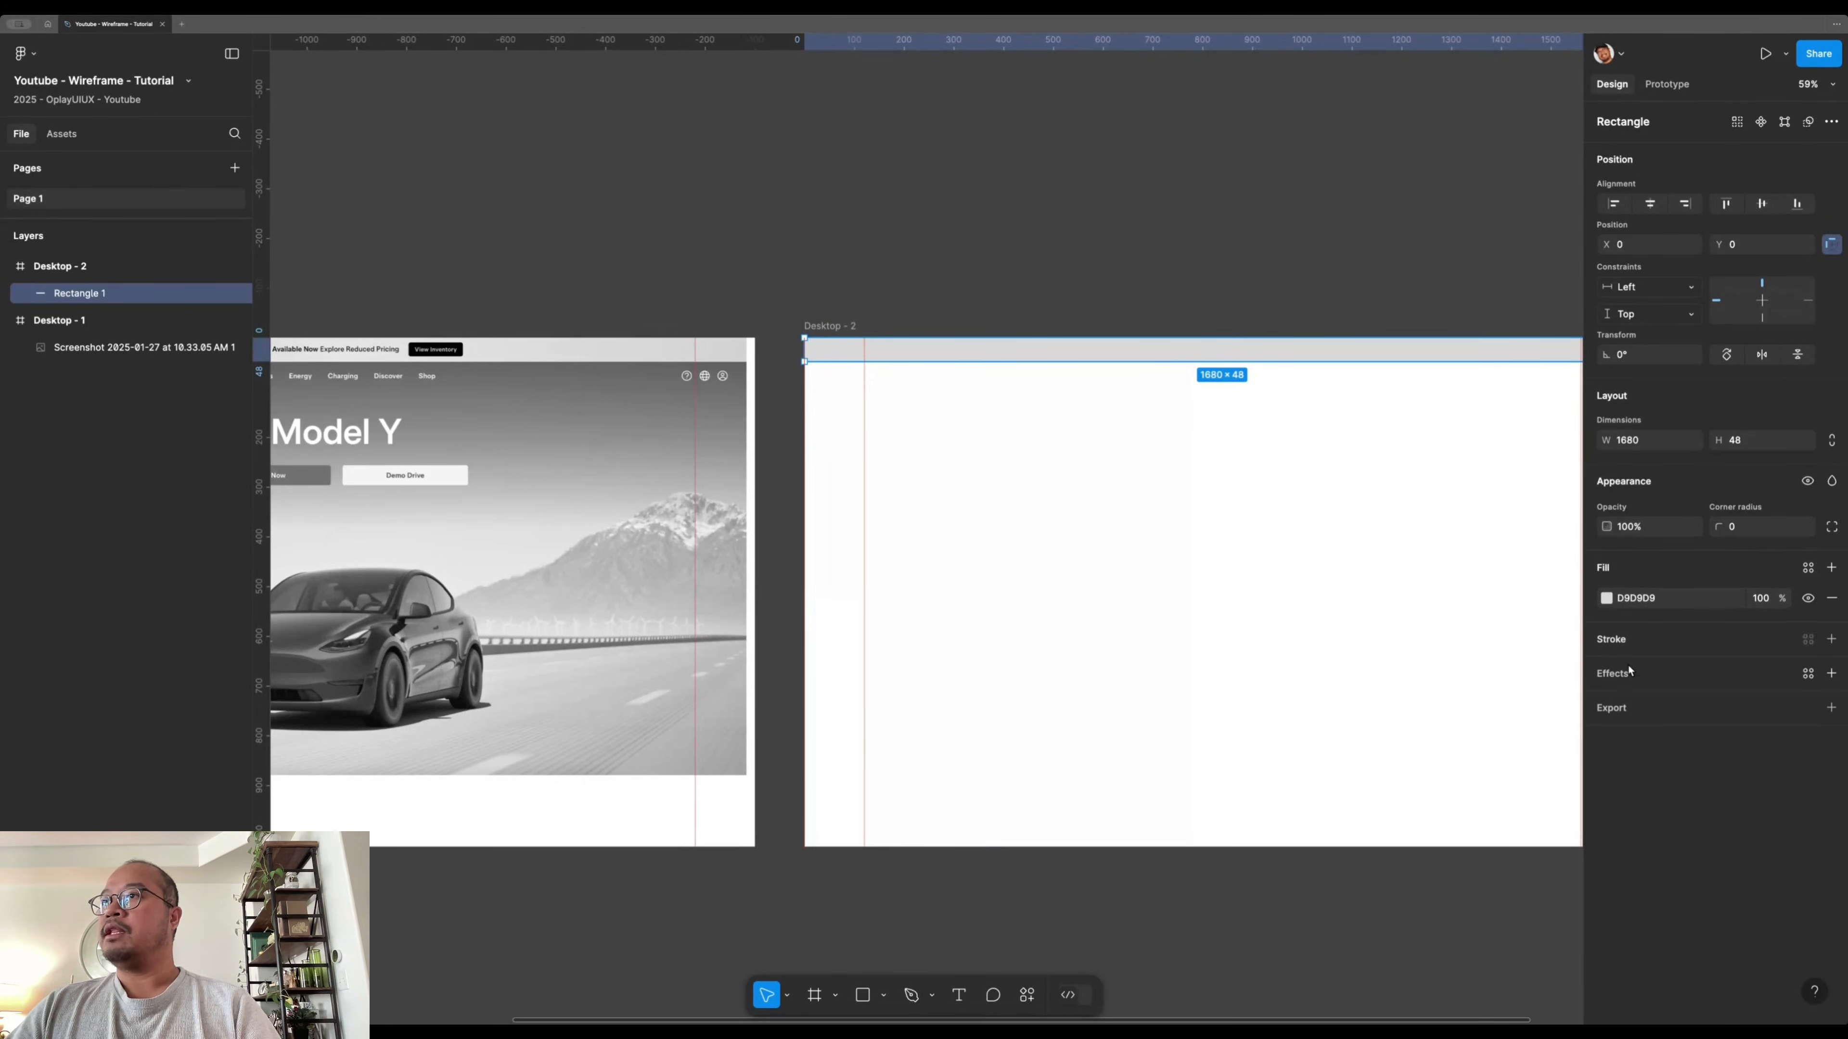
click(1019, 161)
drag(1139, 514, 1032, 570)
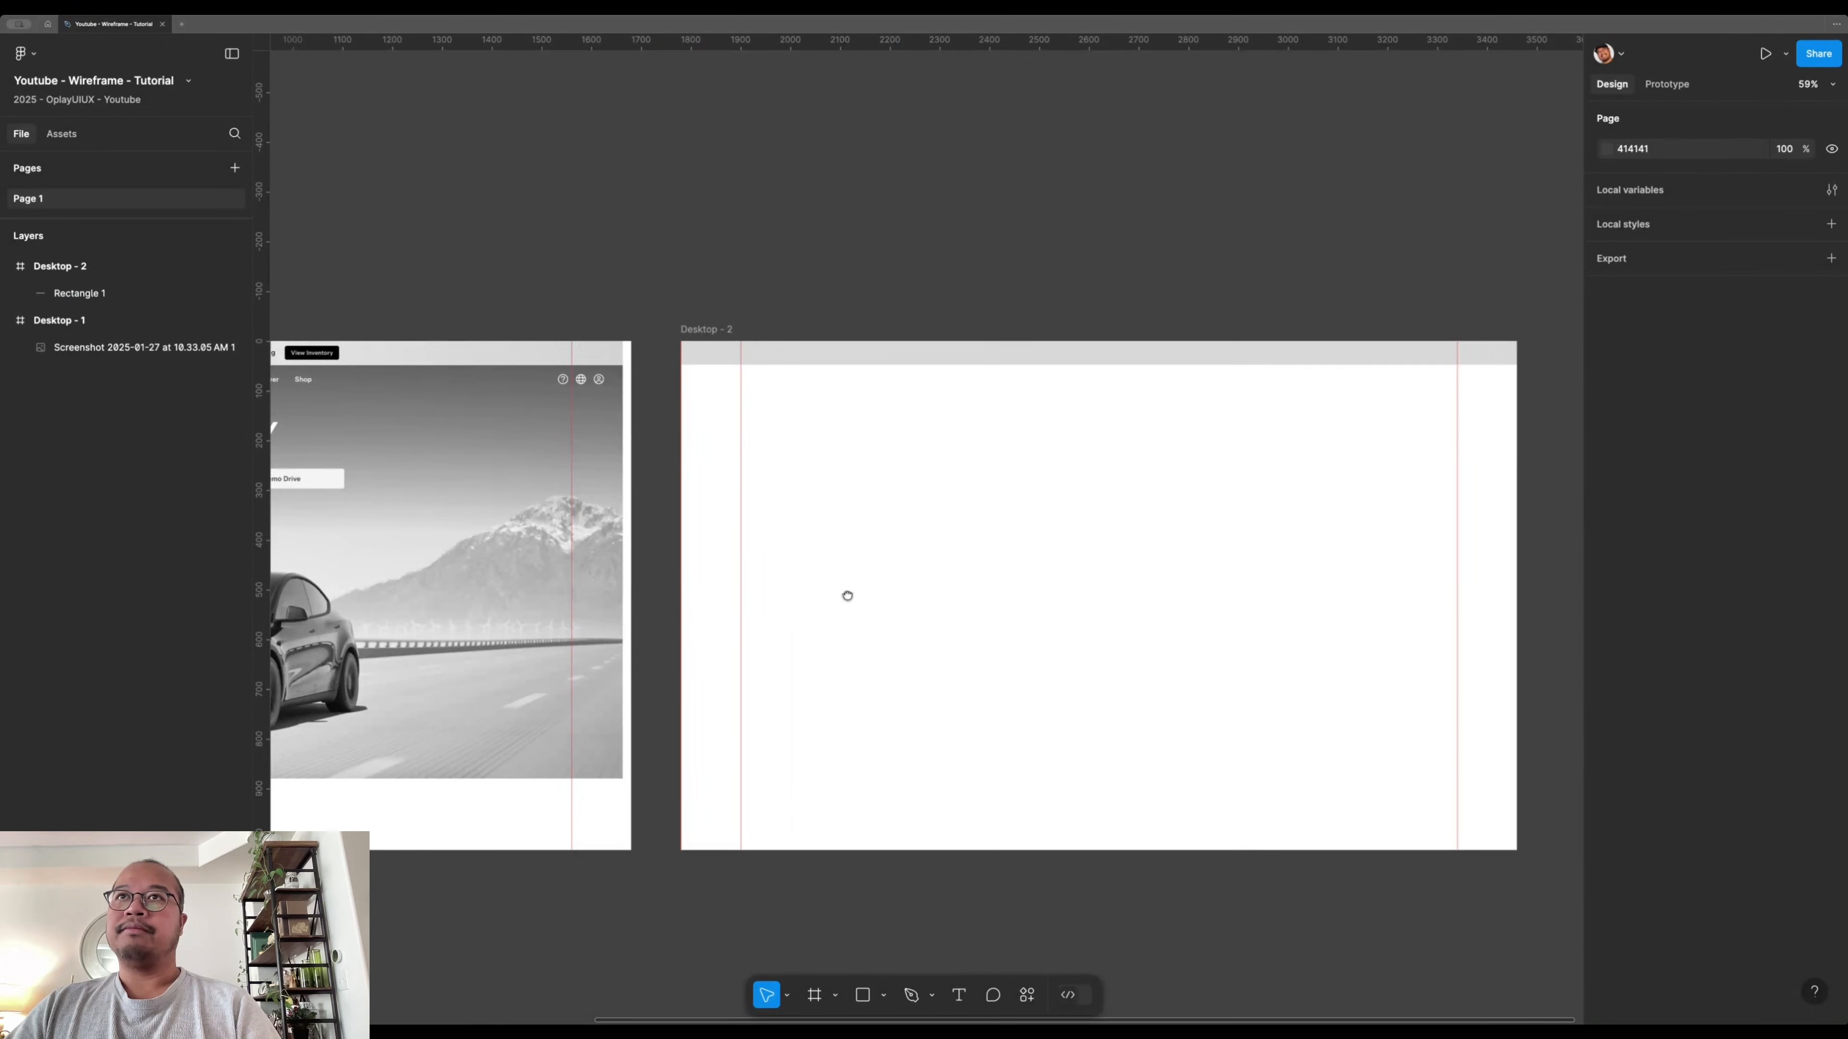
- Add the text "Inventory Model Y Available Now Explore Reduced Pricing" on the grey banner bar of Desktop - 2
drag(846, 595, 1117, 616)
scroll(941, 509, down, 2)
scroll(943, 377, down, 2)
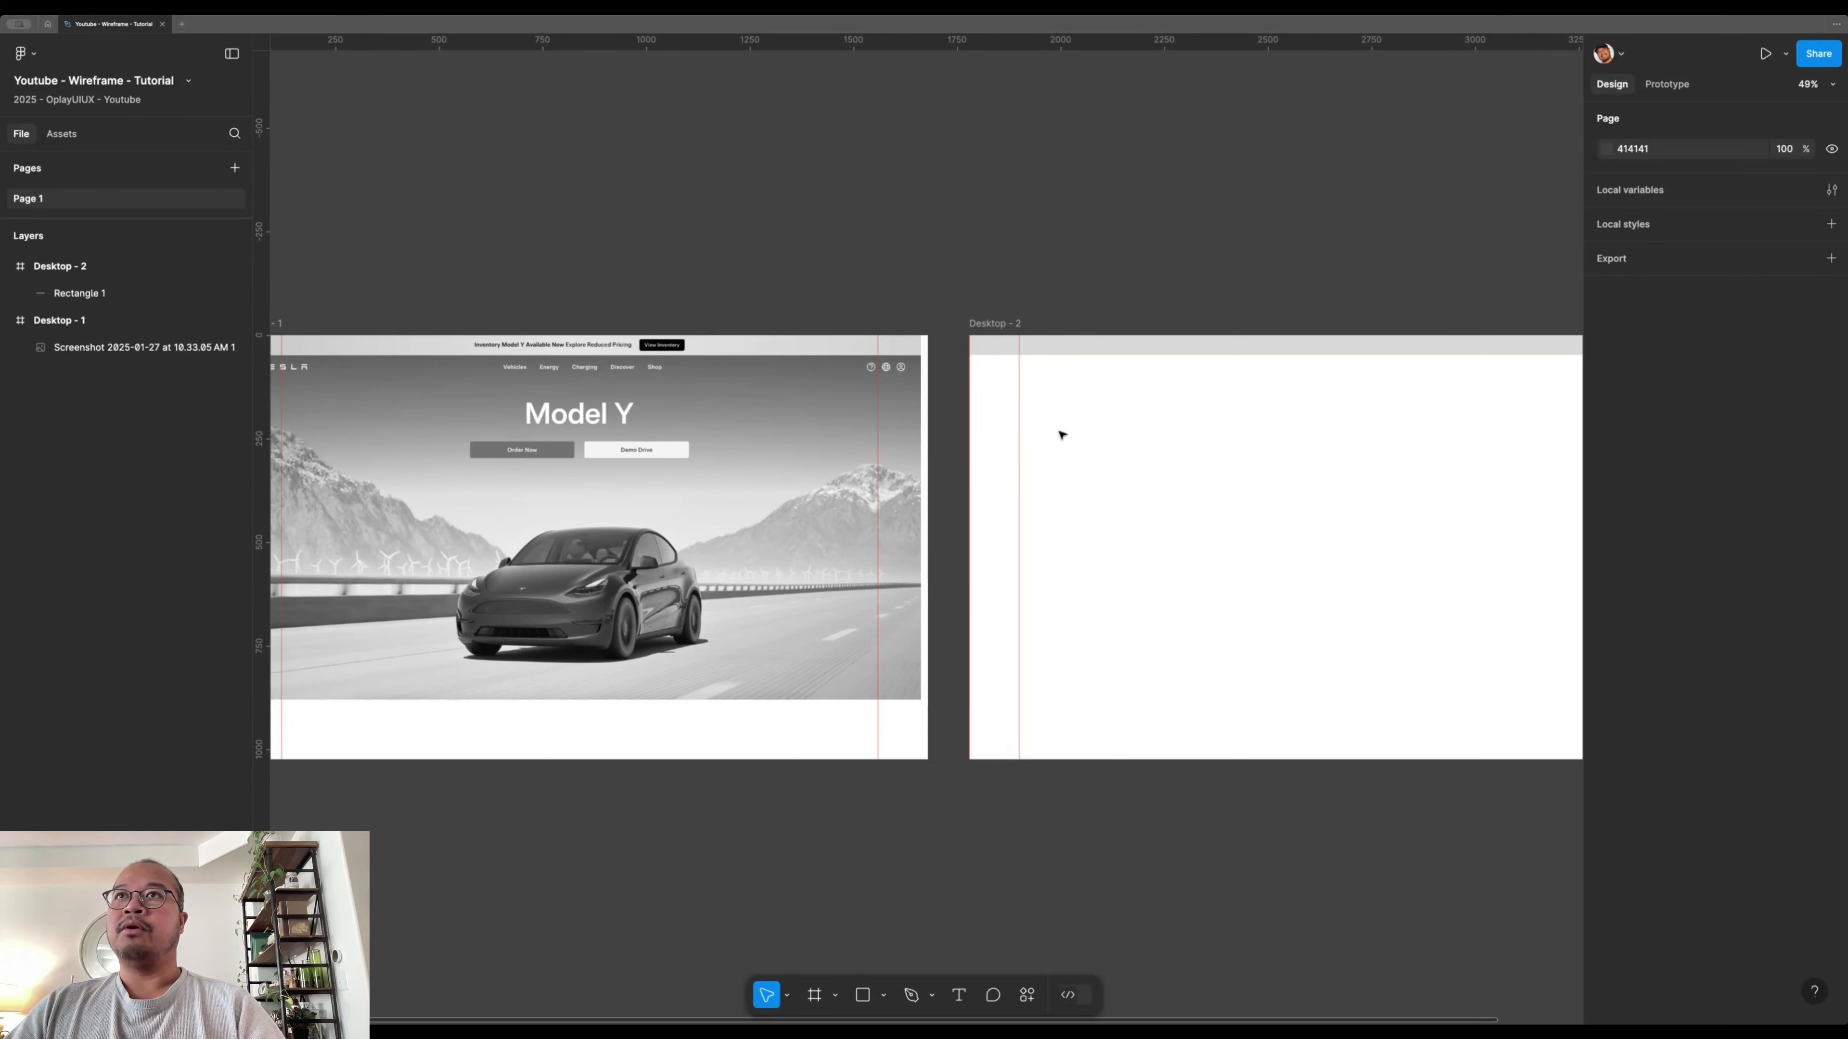
scroll(1103, 418, down, 1)
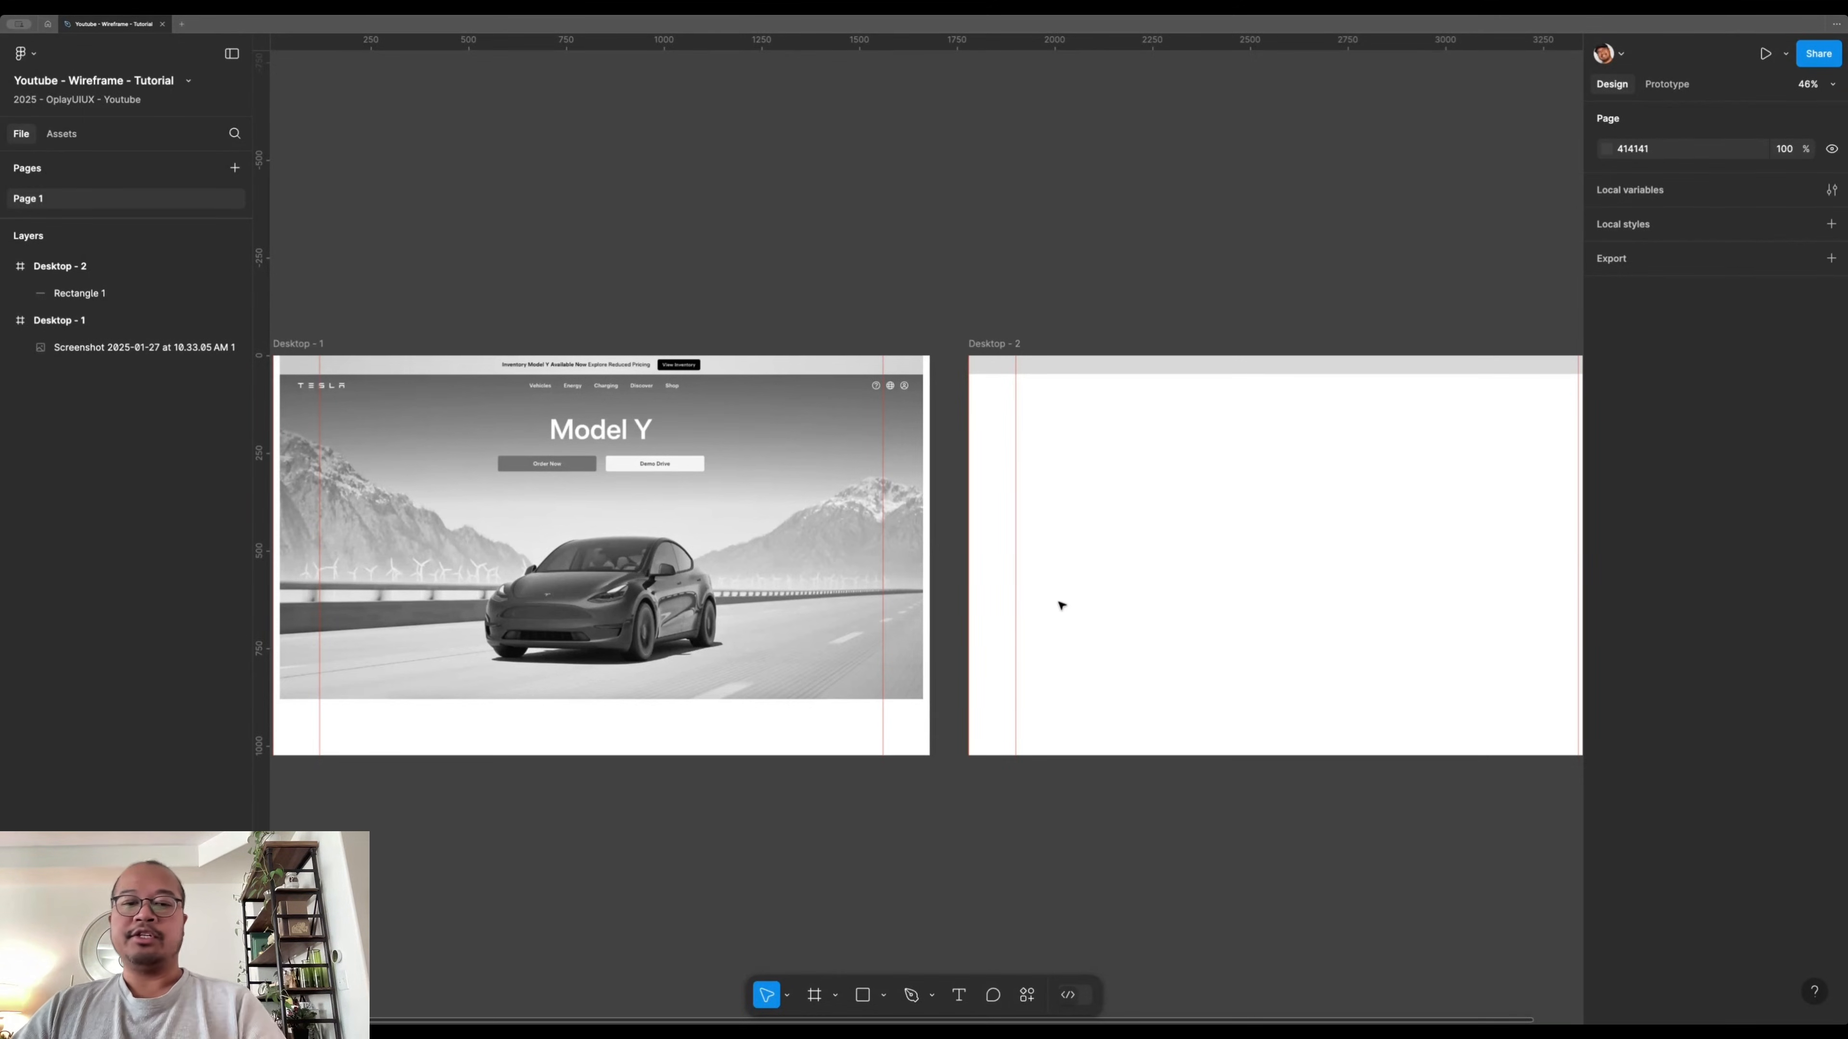
key(t)
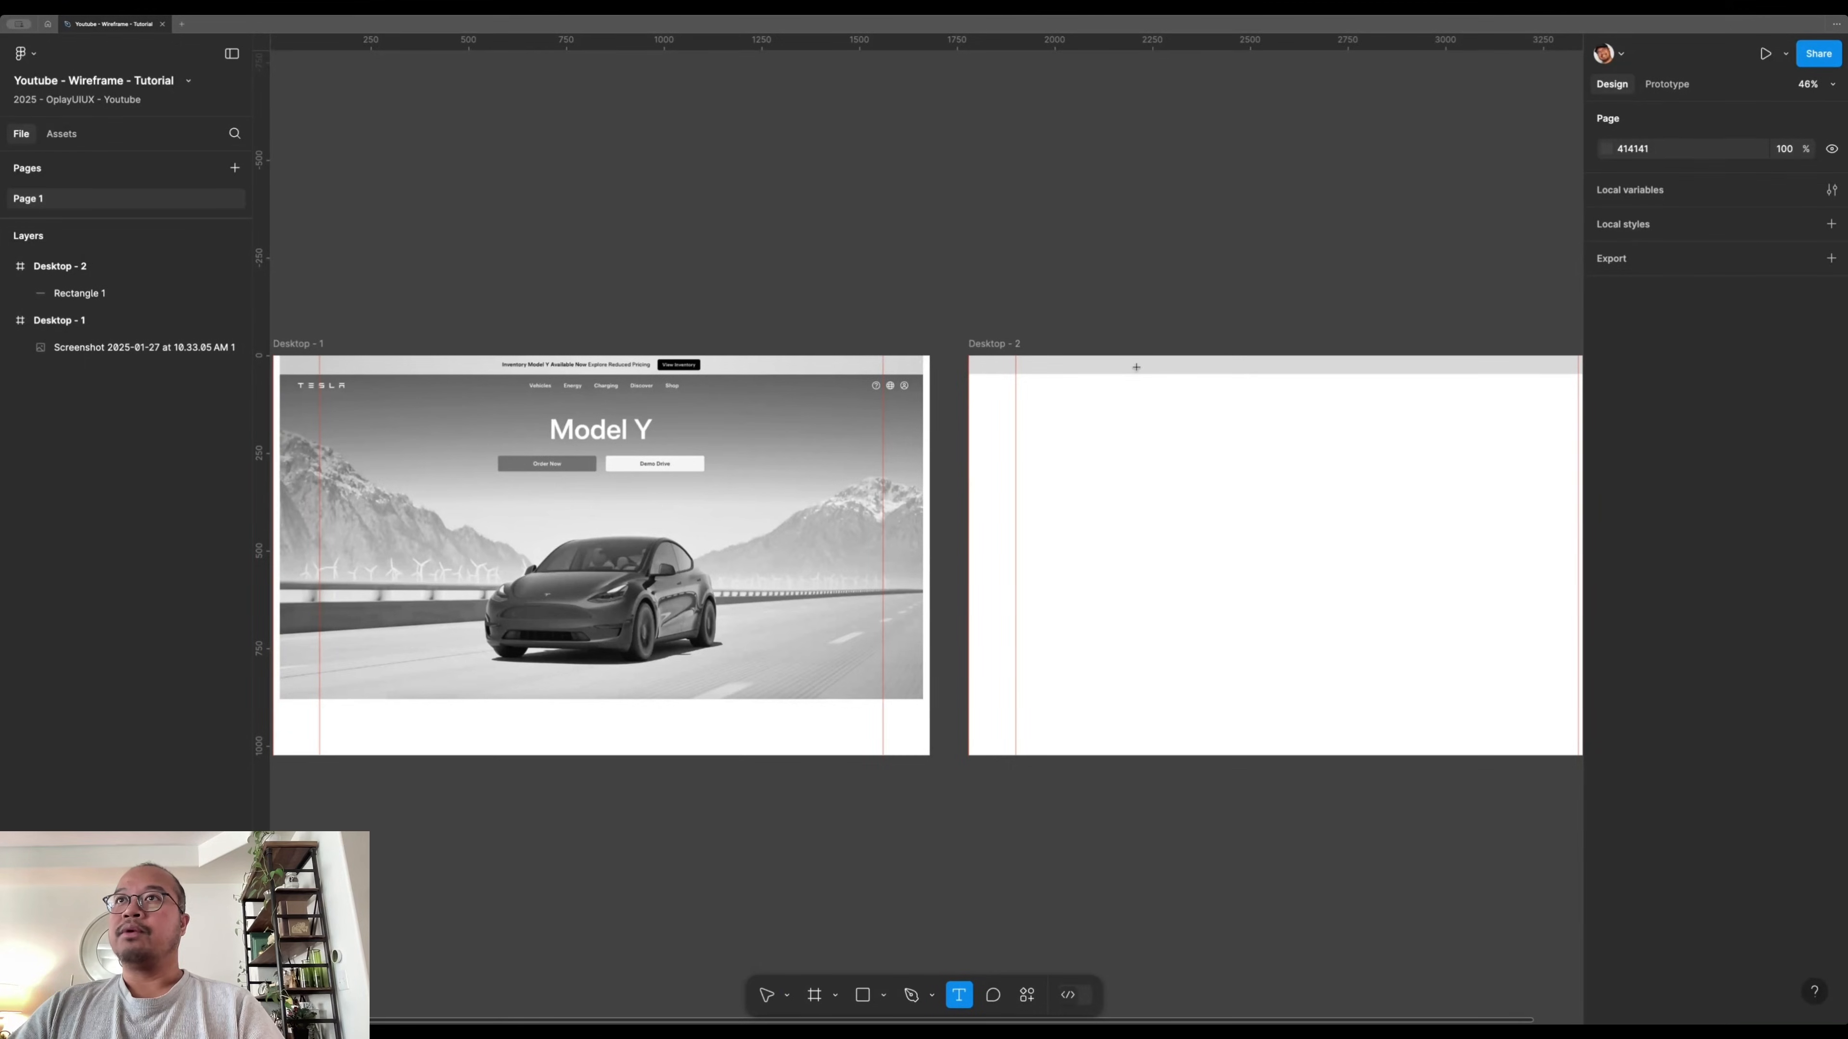
click(1138, 362)
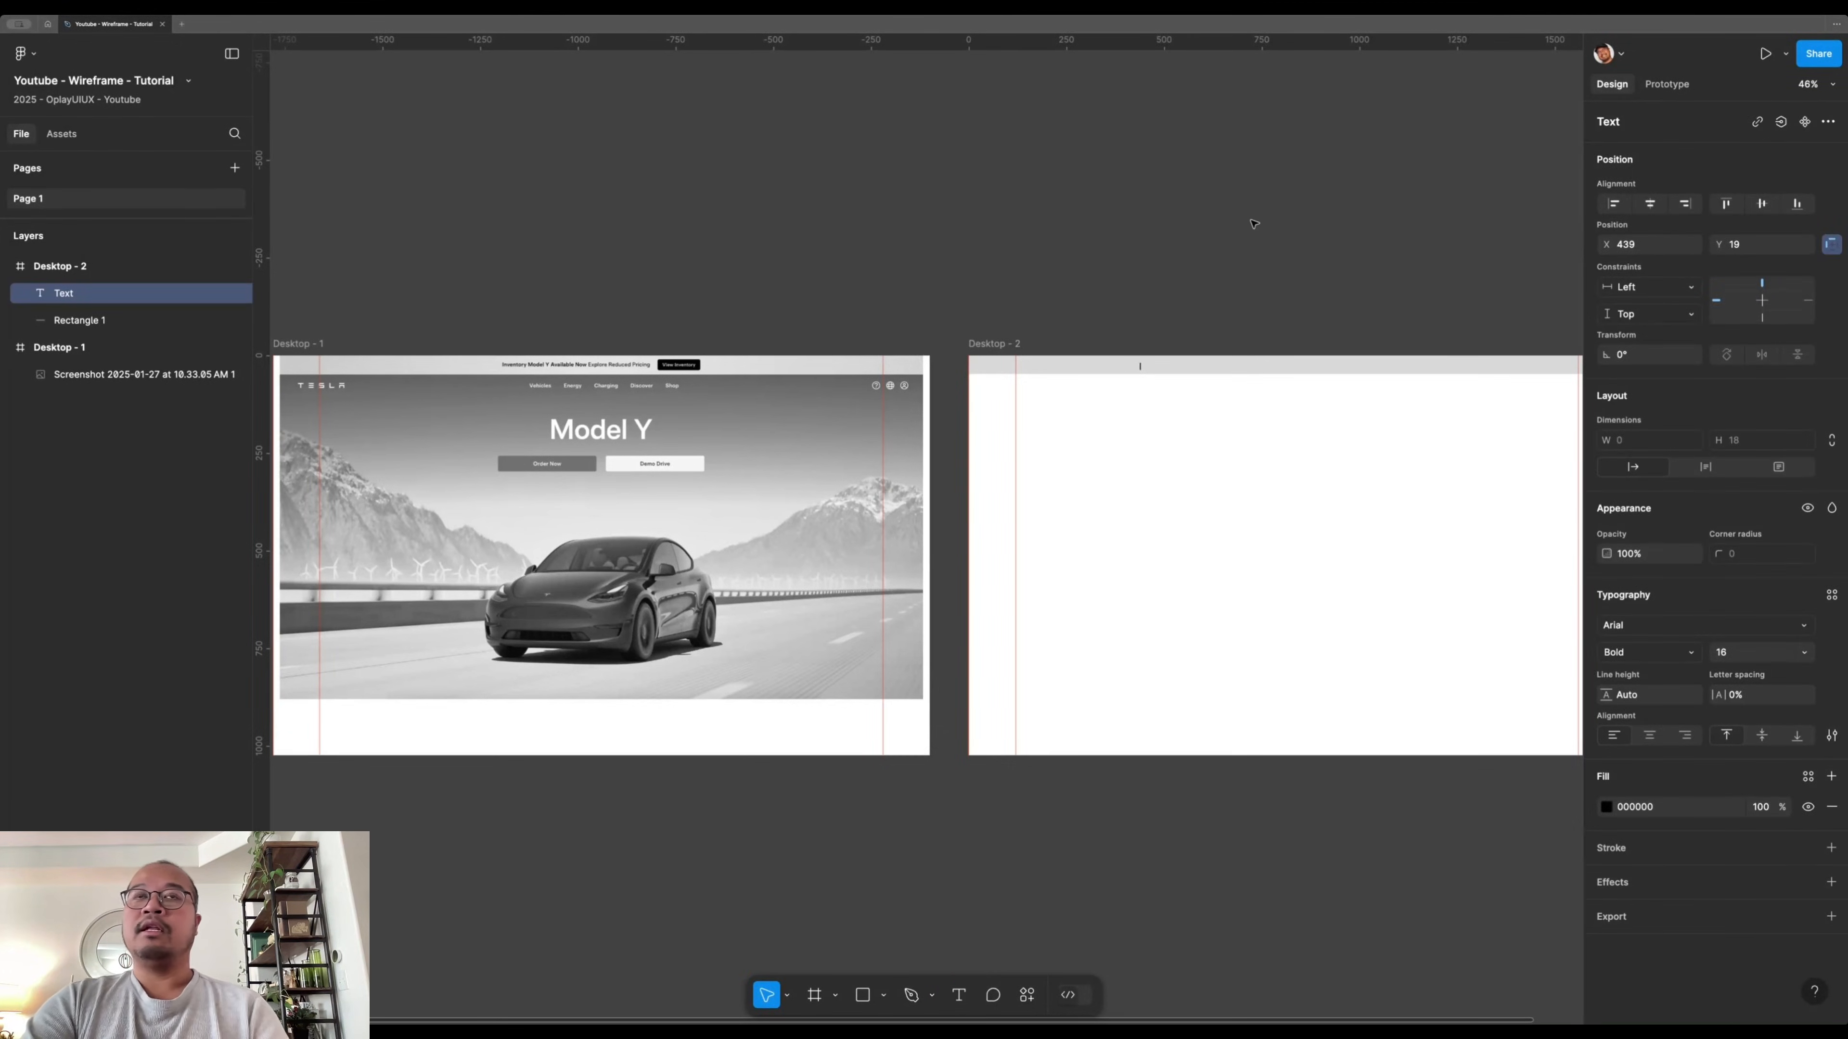
text(In)
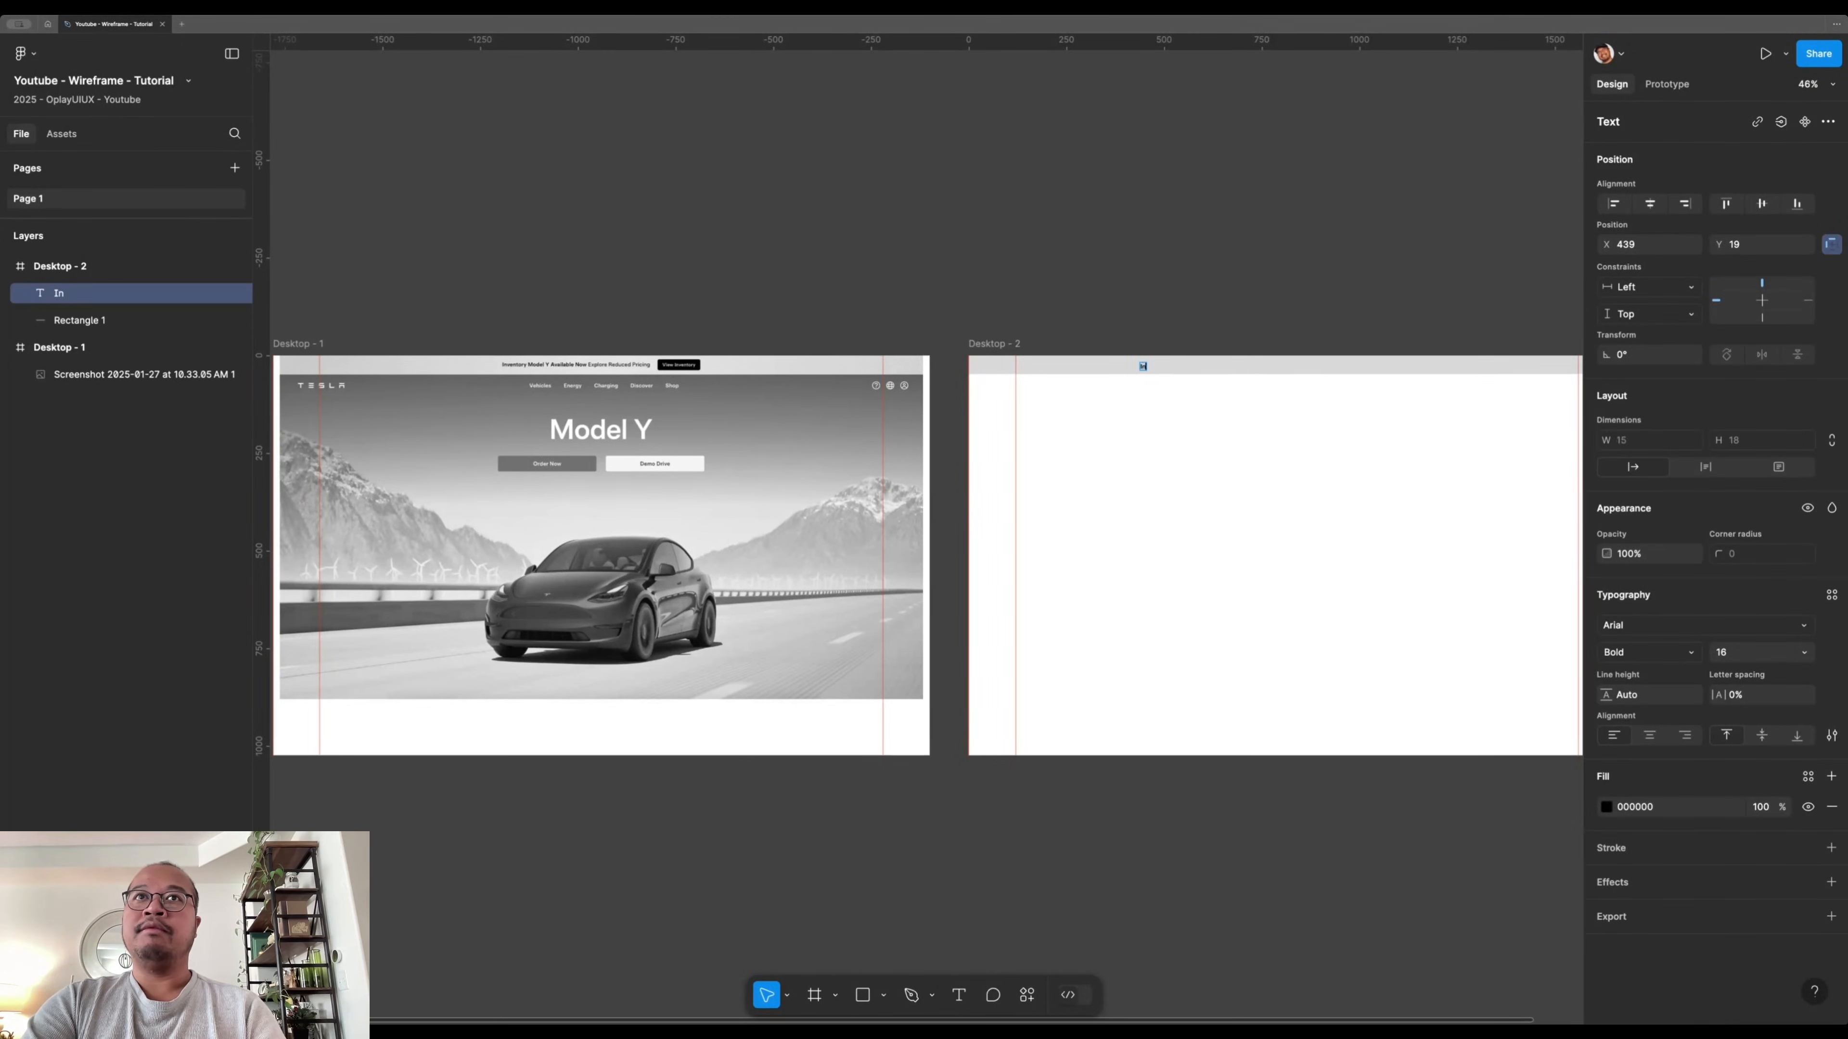
text(Mo)
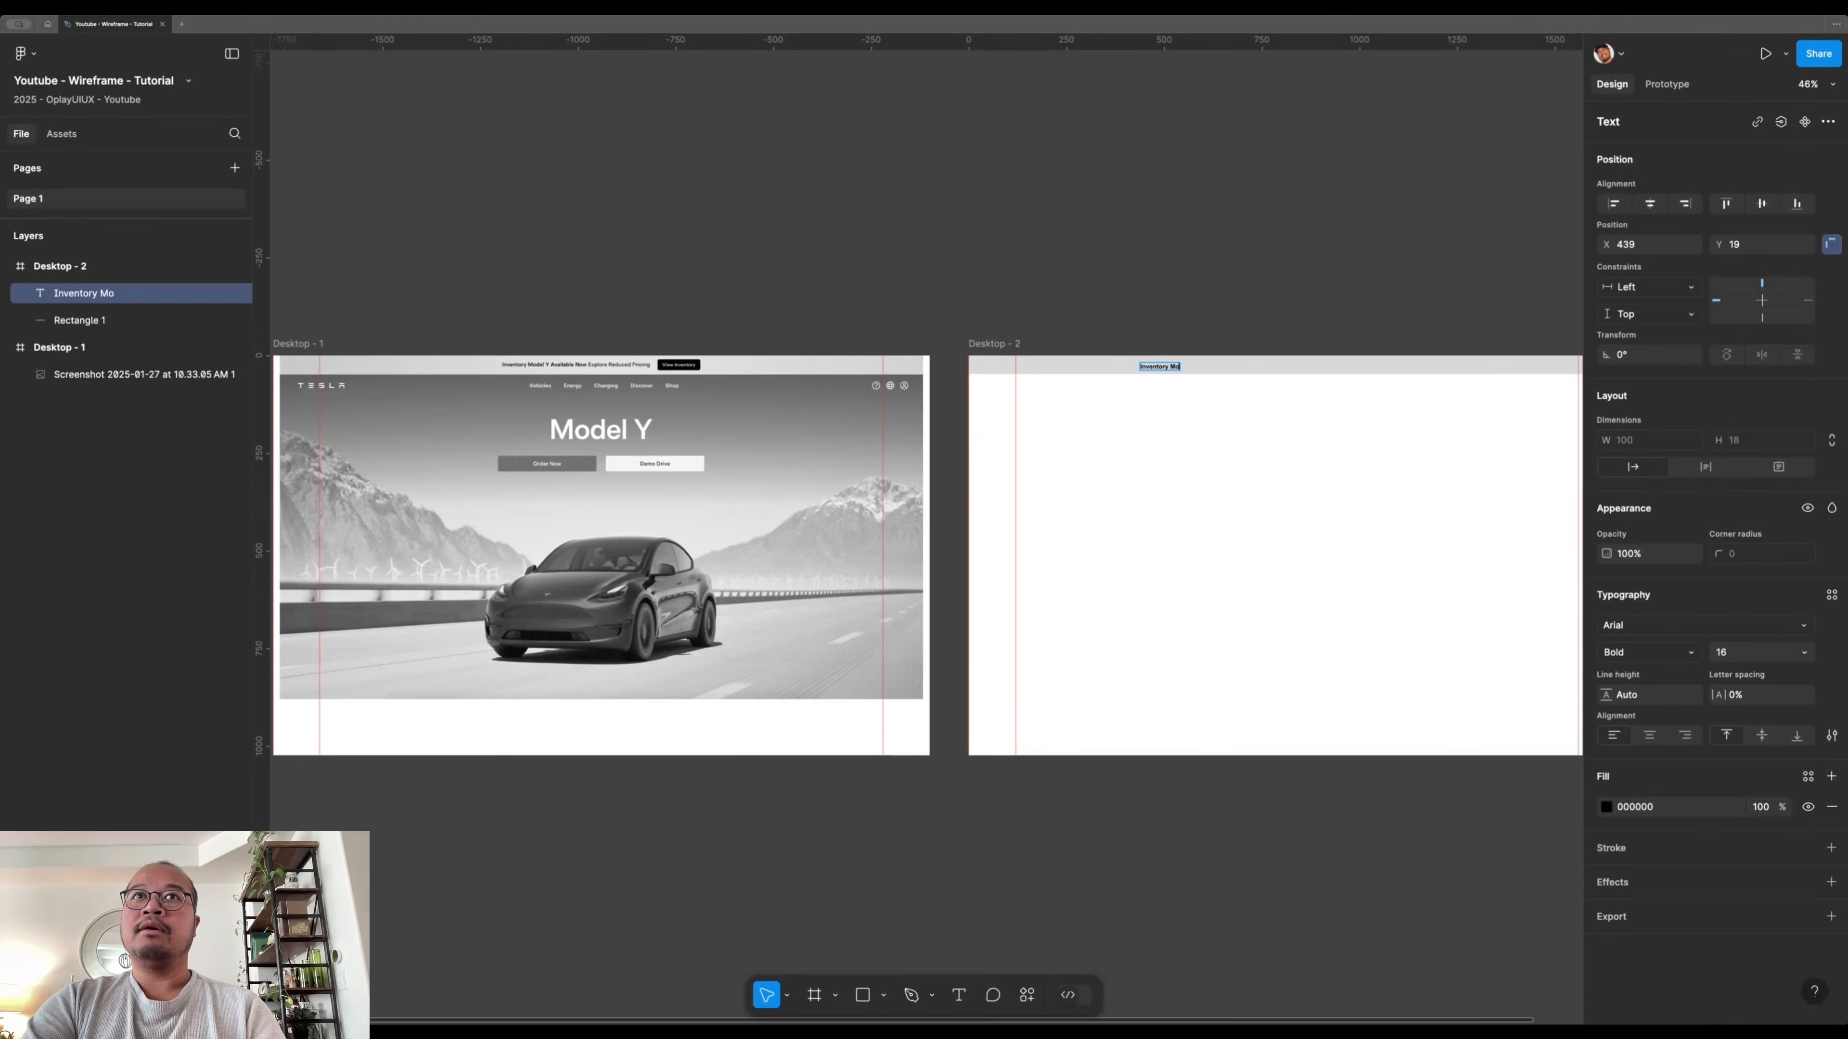
text(del Y Ava)
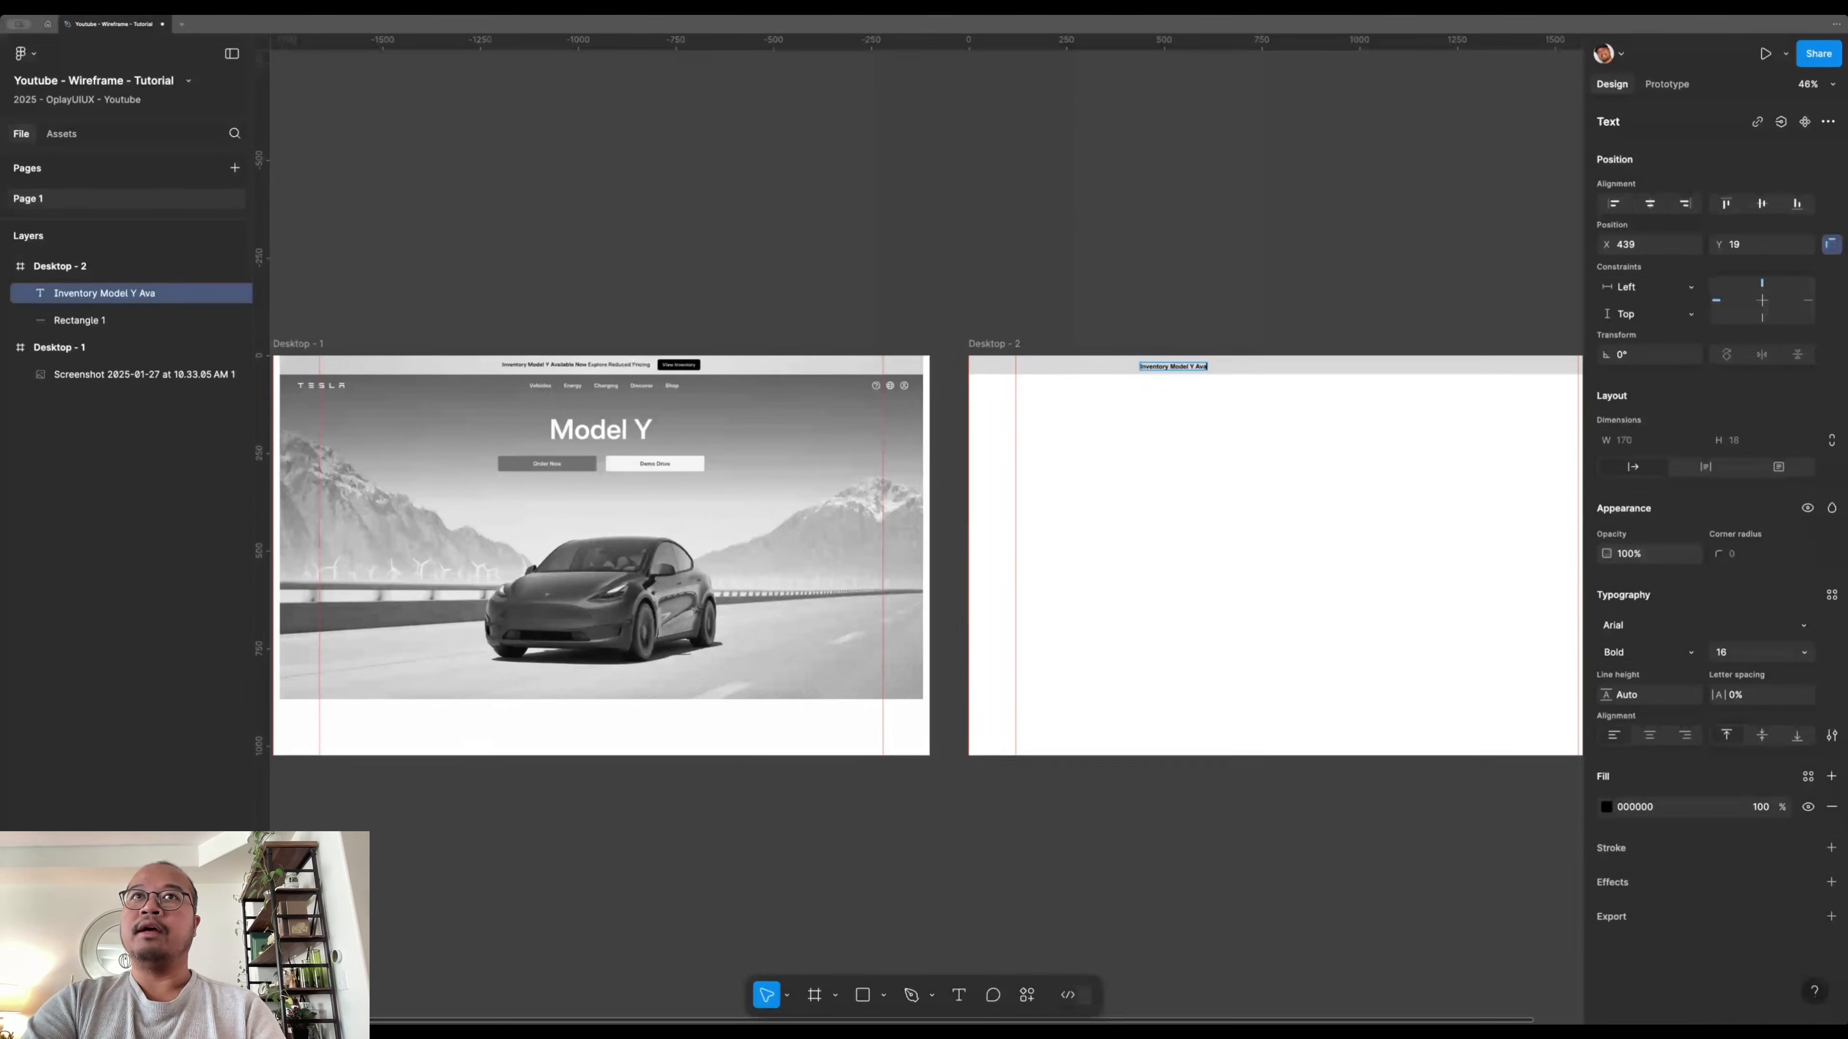
text(ilable Now Explore Red)
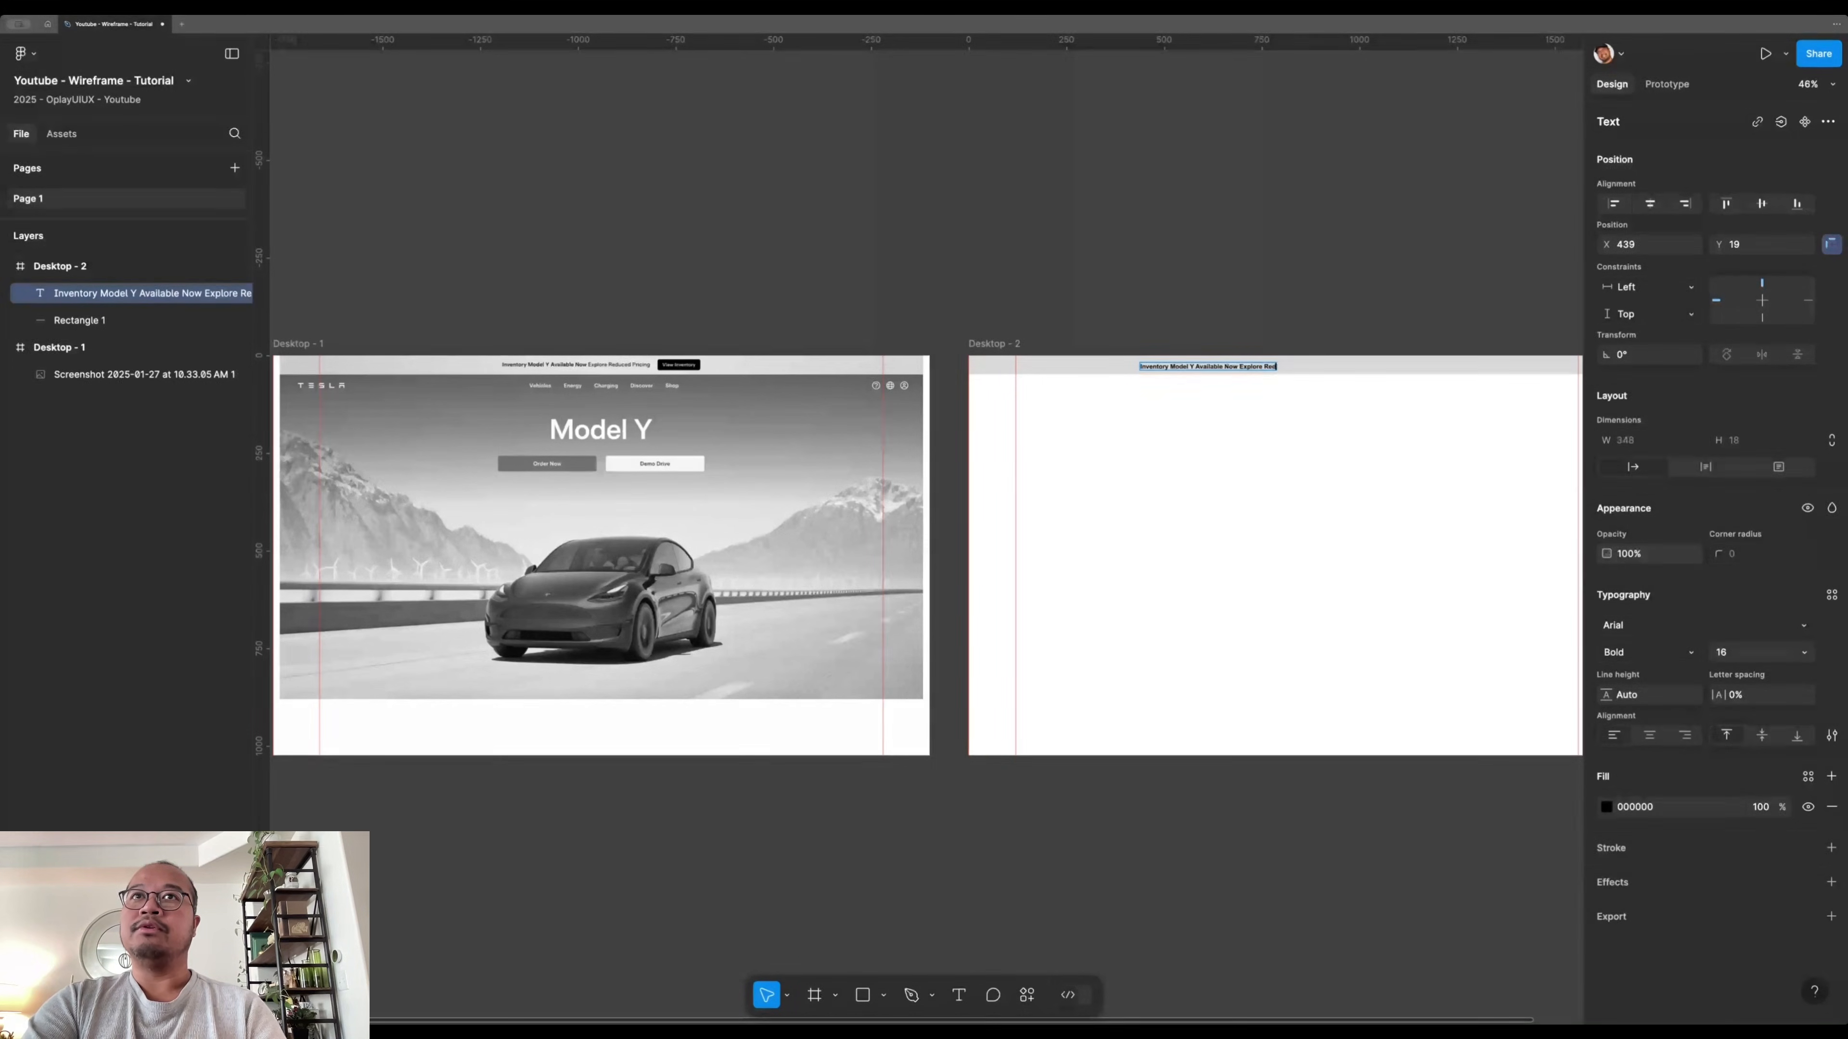
text(uced Pric)
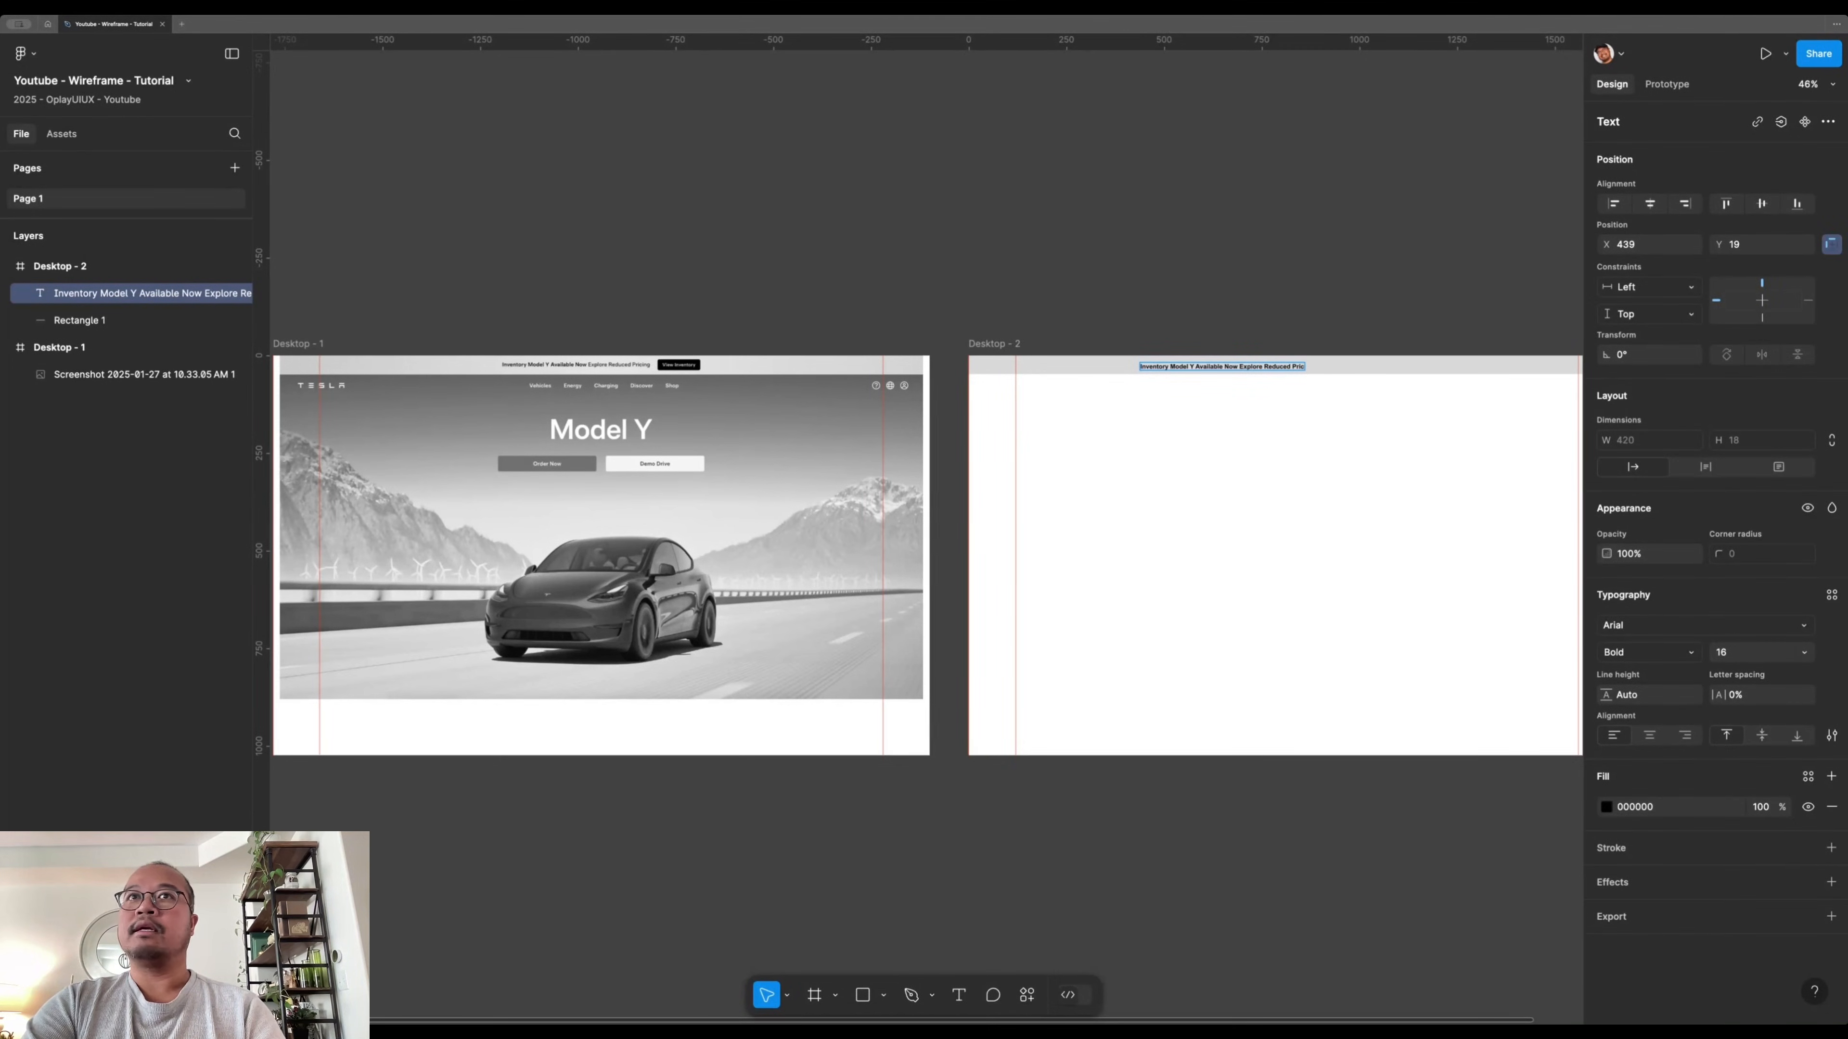
text(ing)
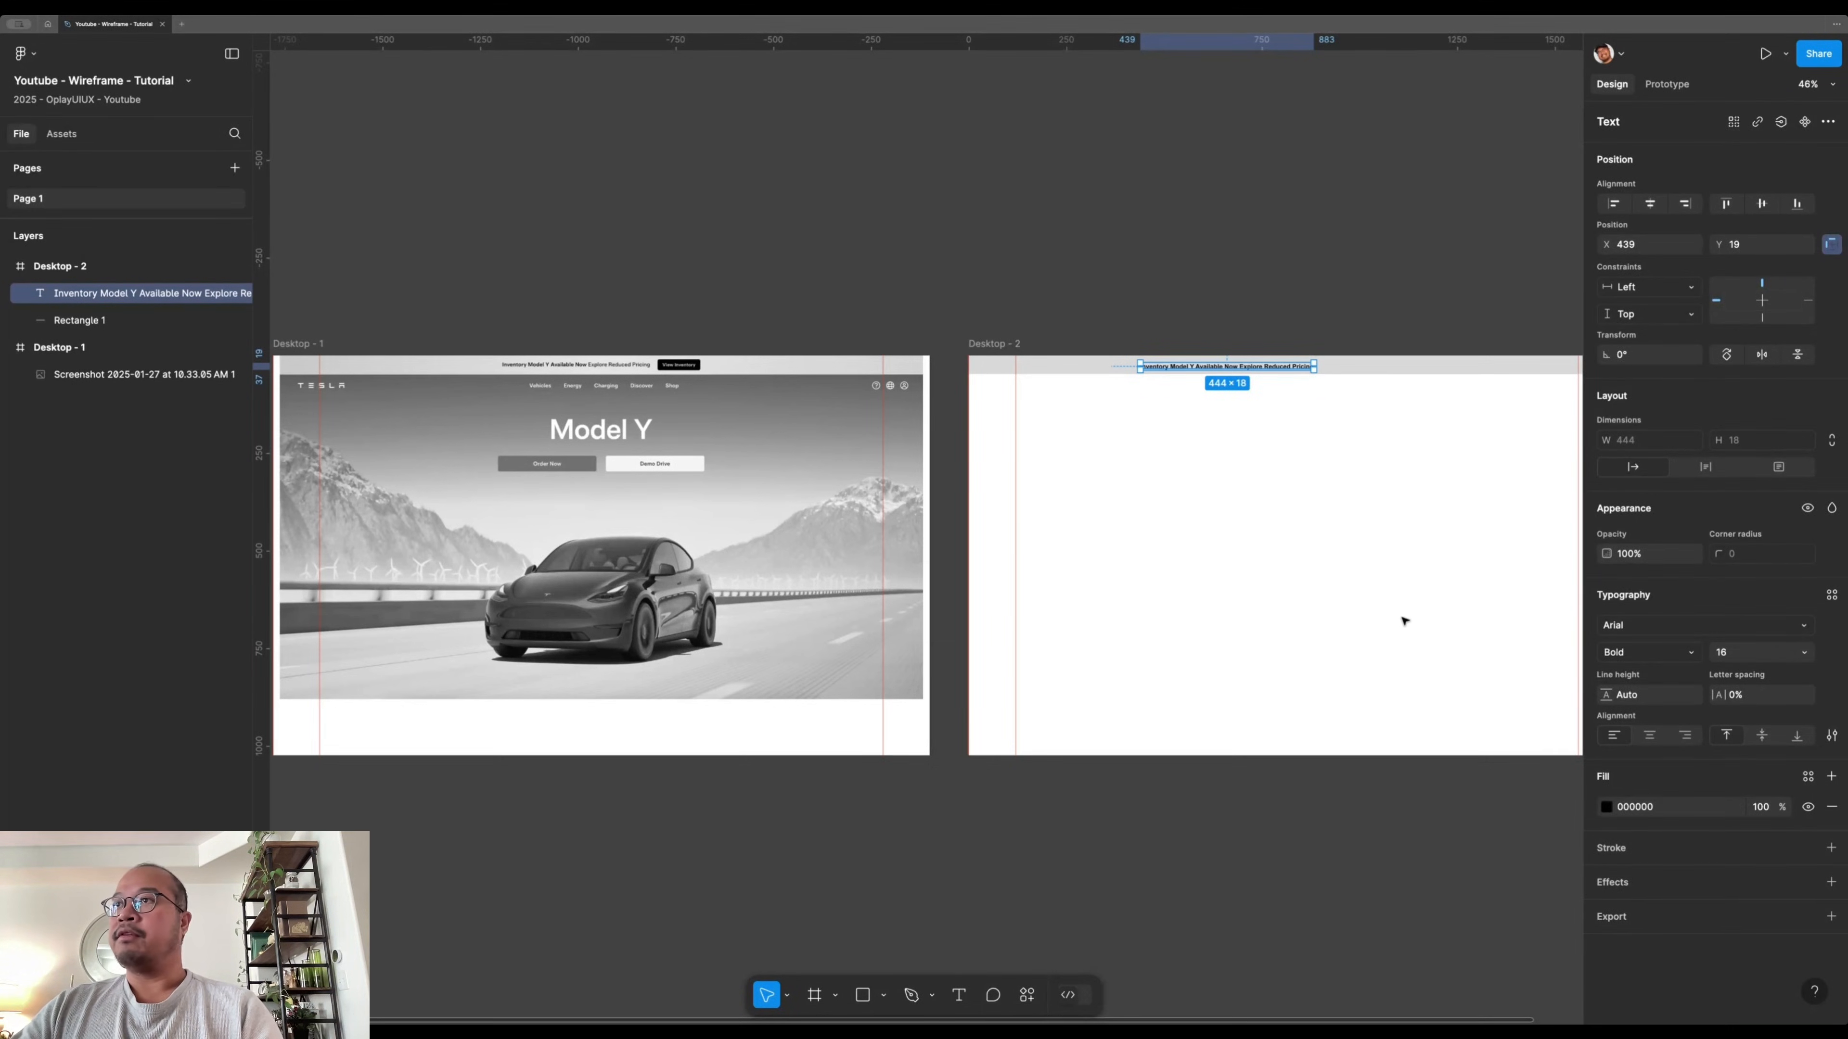
- Set the banner text in Desktop - 2 to Helvetica Regular and move it up to Y 16 on the grey bar
click(1346, 444)
click(1292, 367)
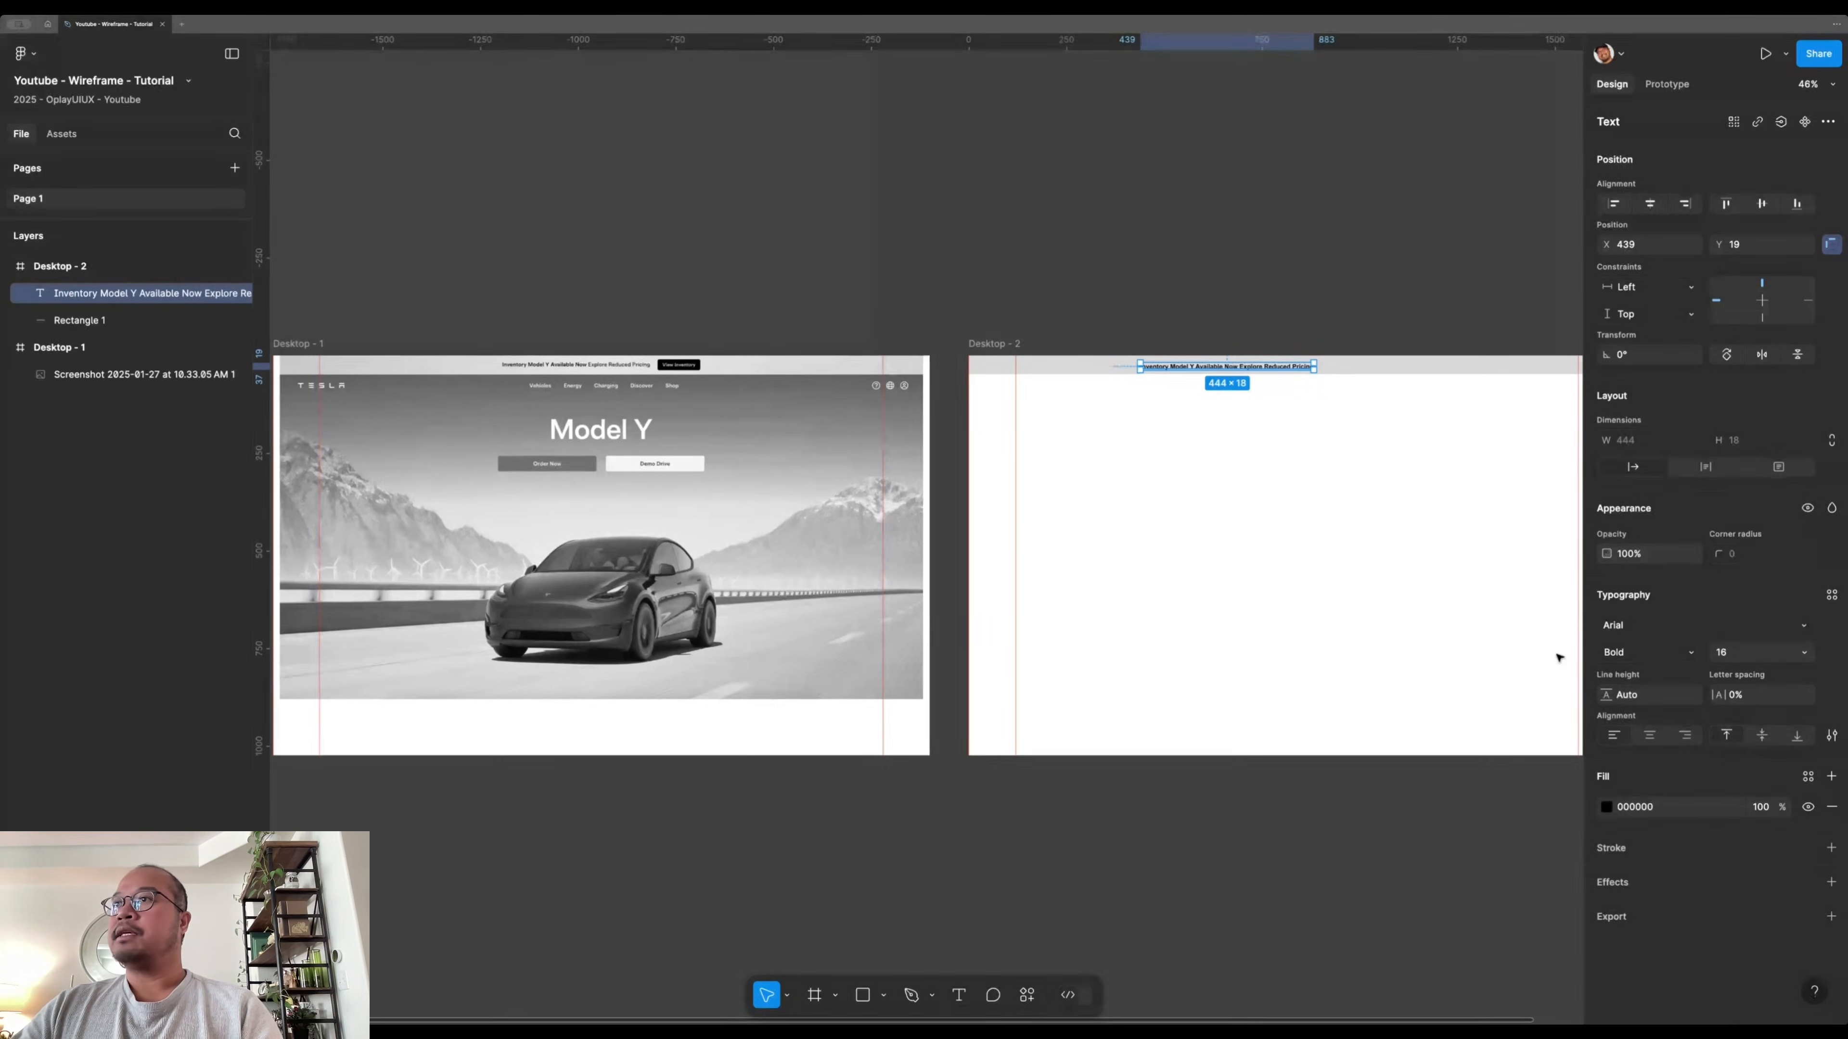
click(1637, 649)
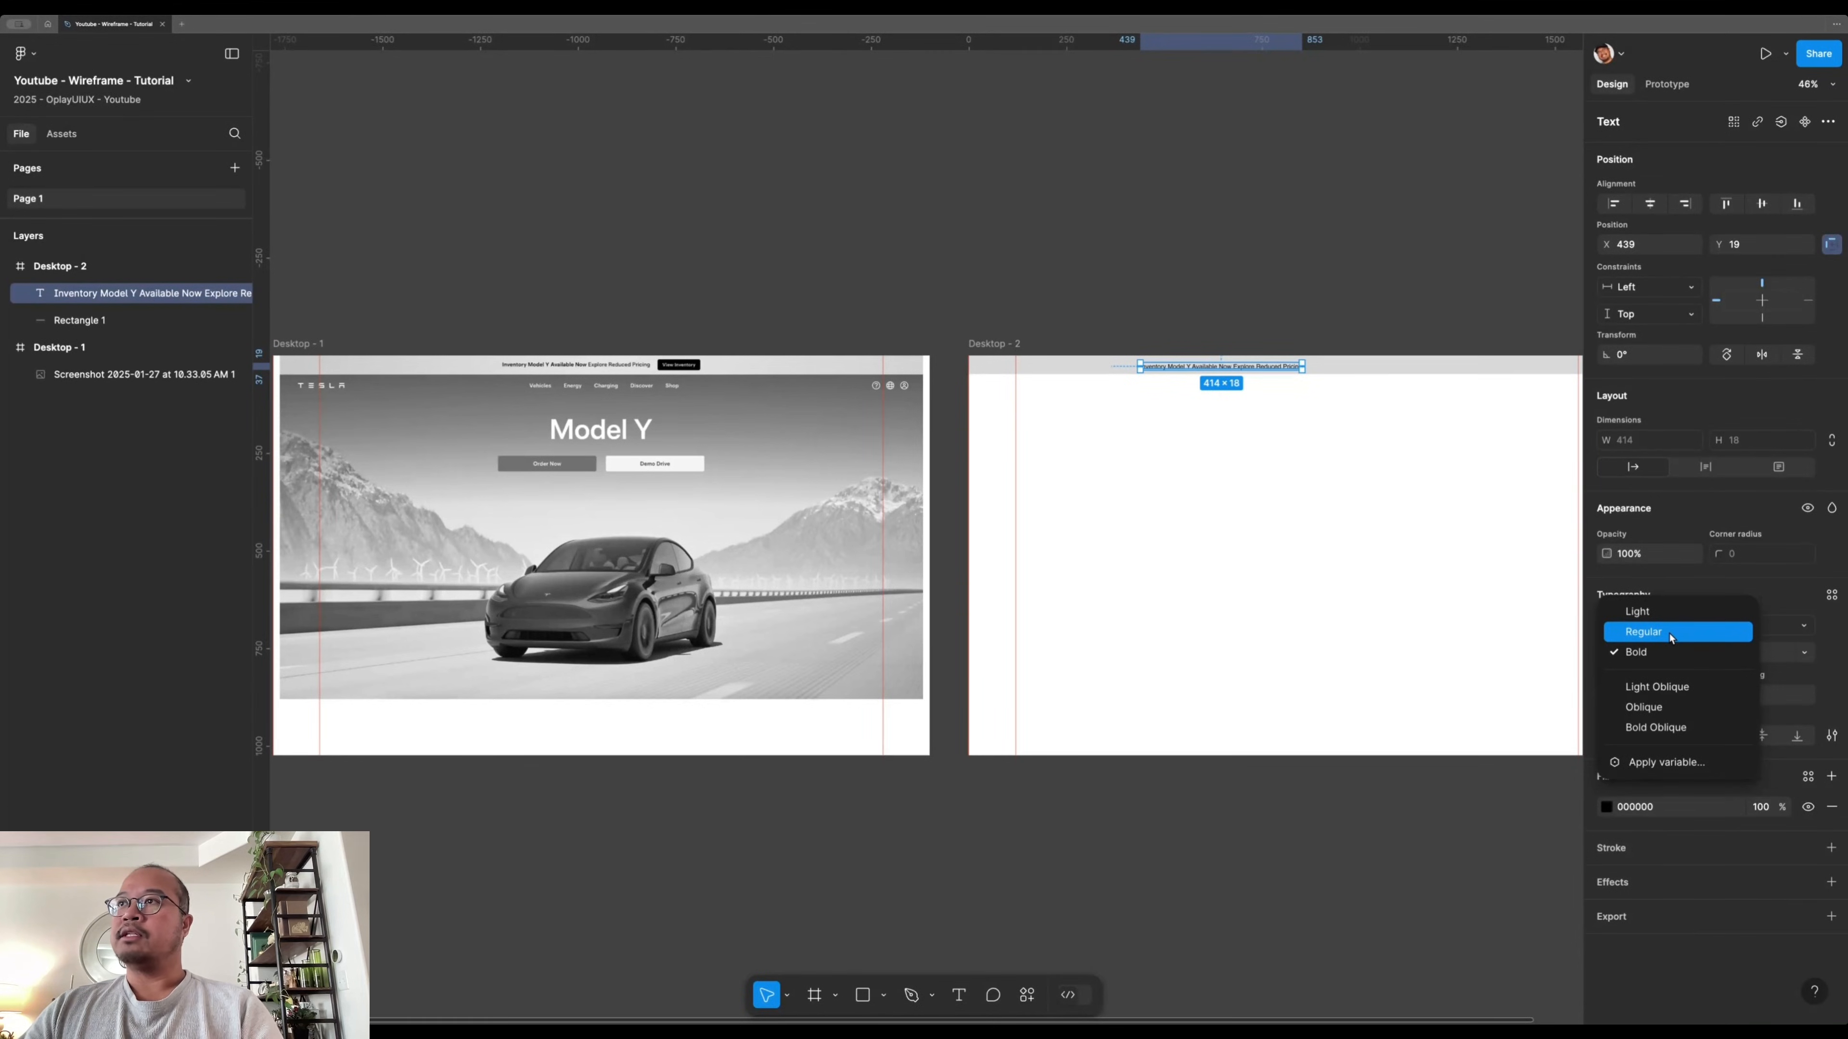
click(1658, 636)
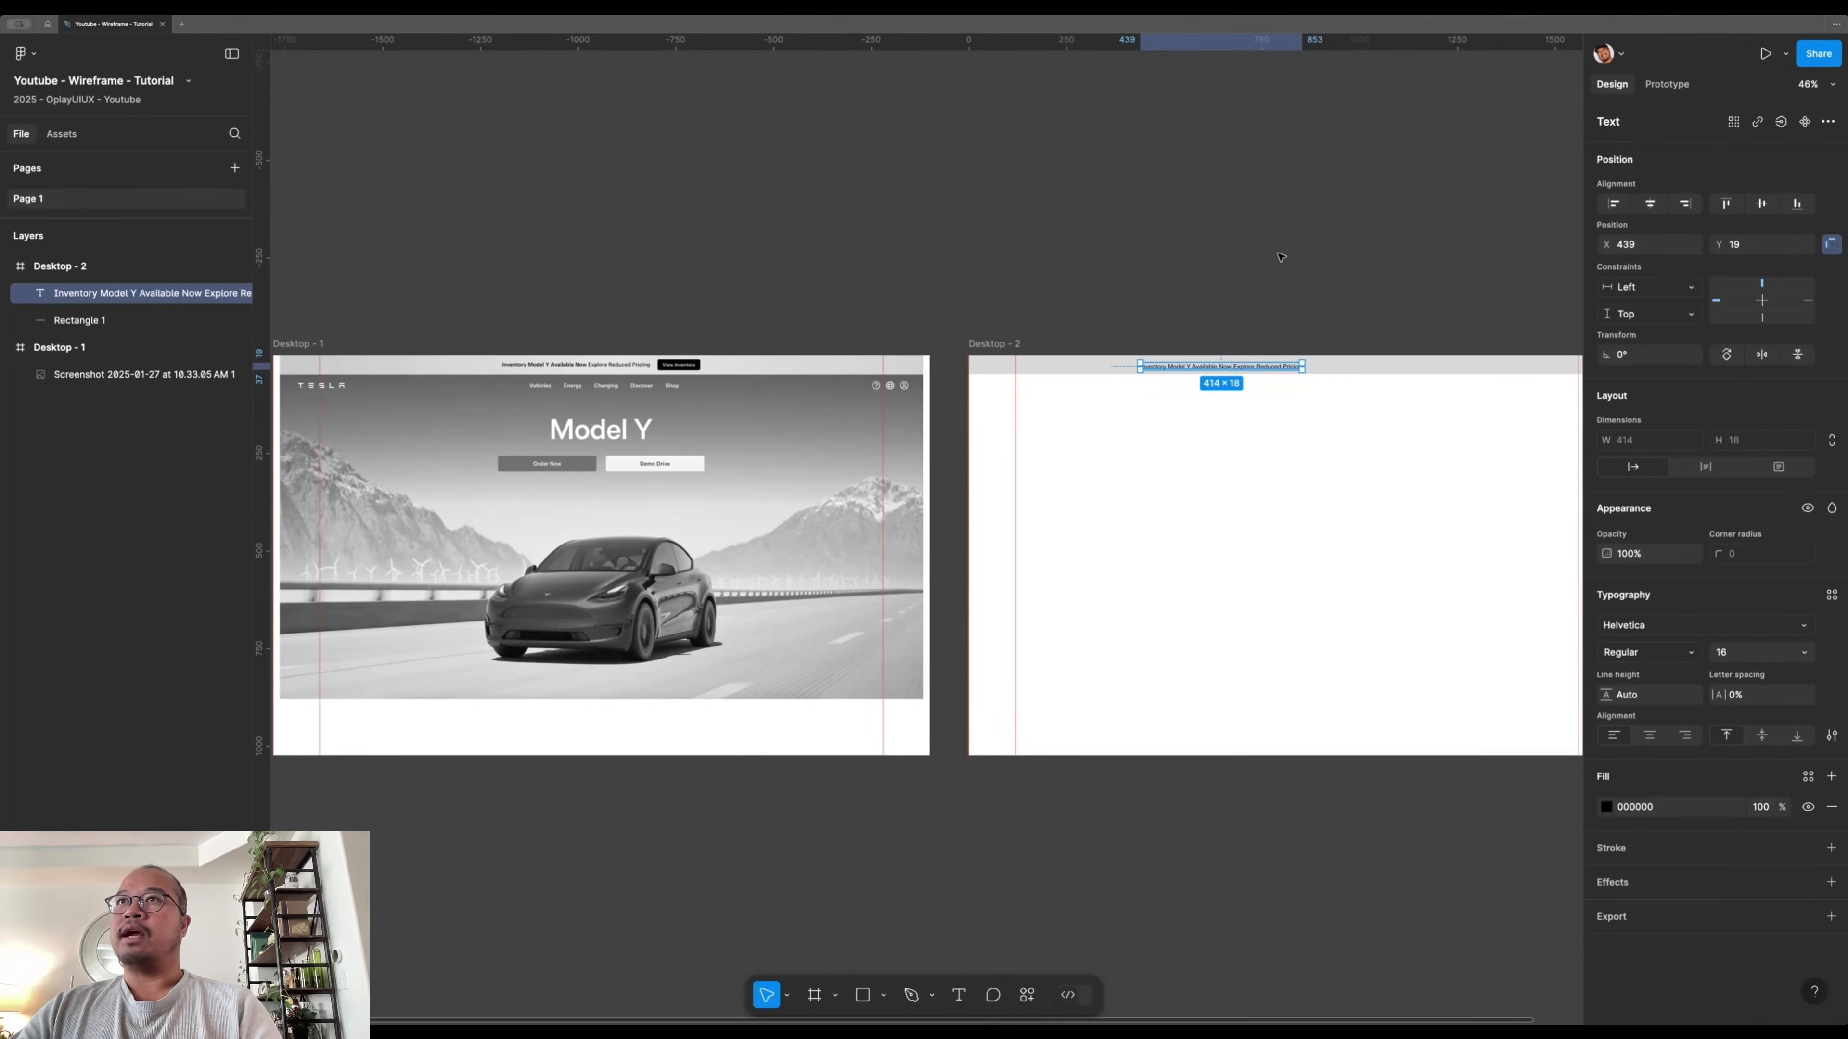
click(1315, 276)
scroll(1181, 395, up, 3)
drag(1181, 395, 1027, 384)
click(1209, 312)
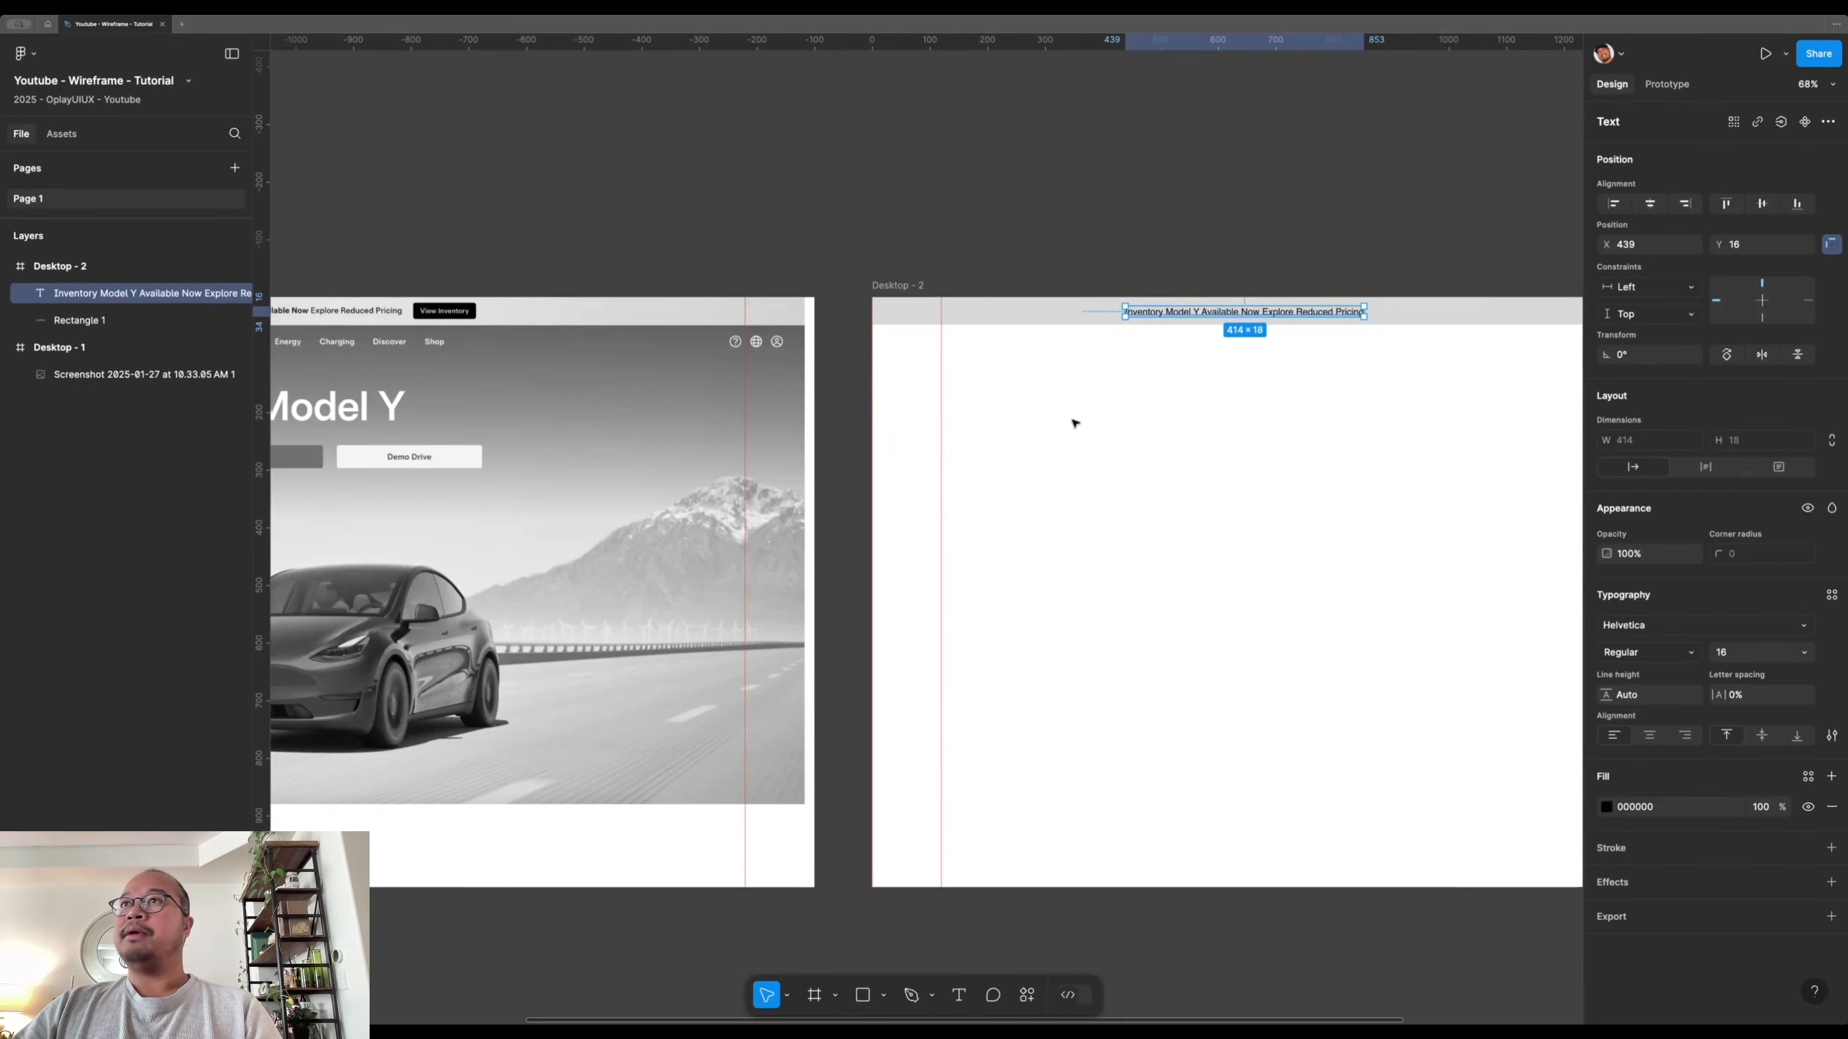
- Make the words "Inventory Model Y Available Now" bold in the banner text, matching the reference screenshot
click(695, 289)
drag(695, 293, 885, 302)
click(432, 349)
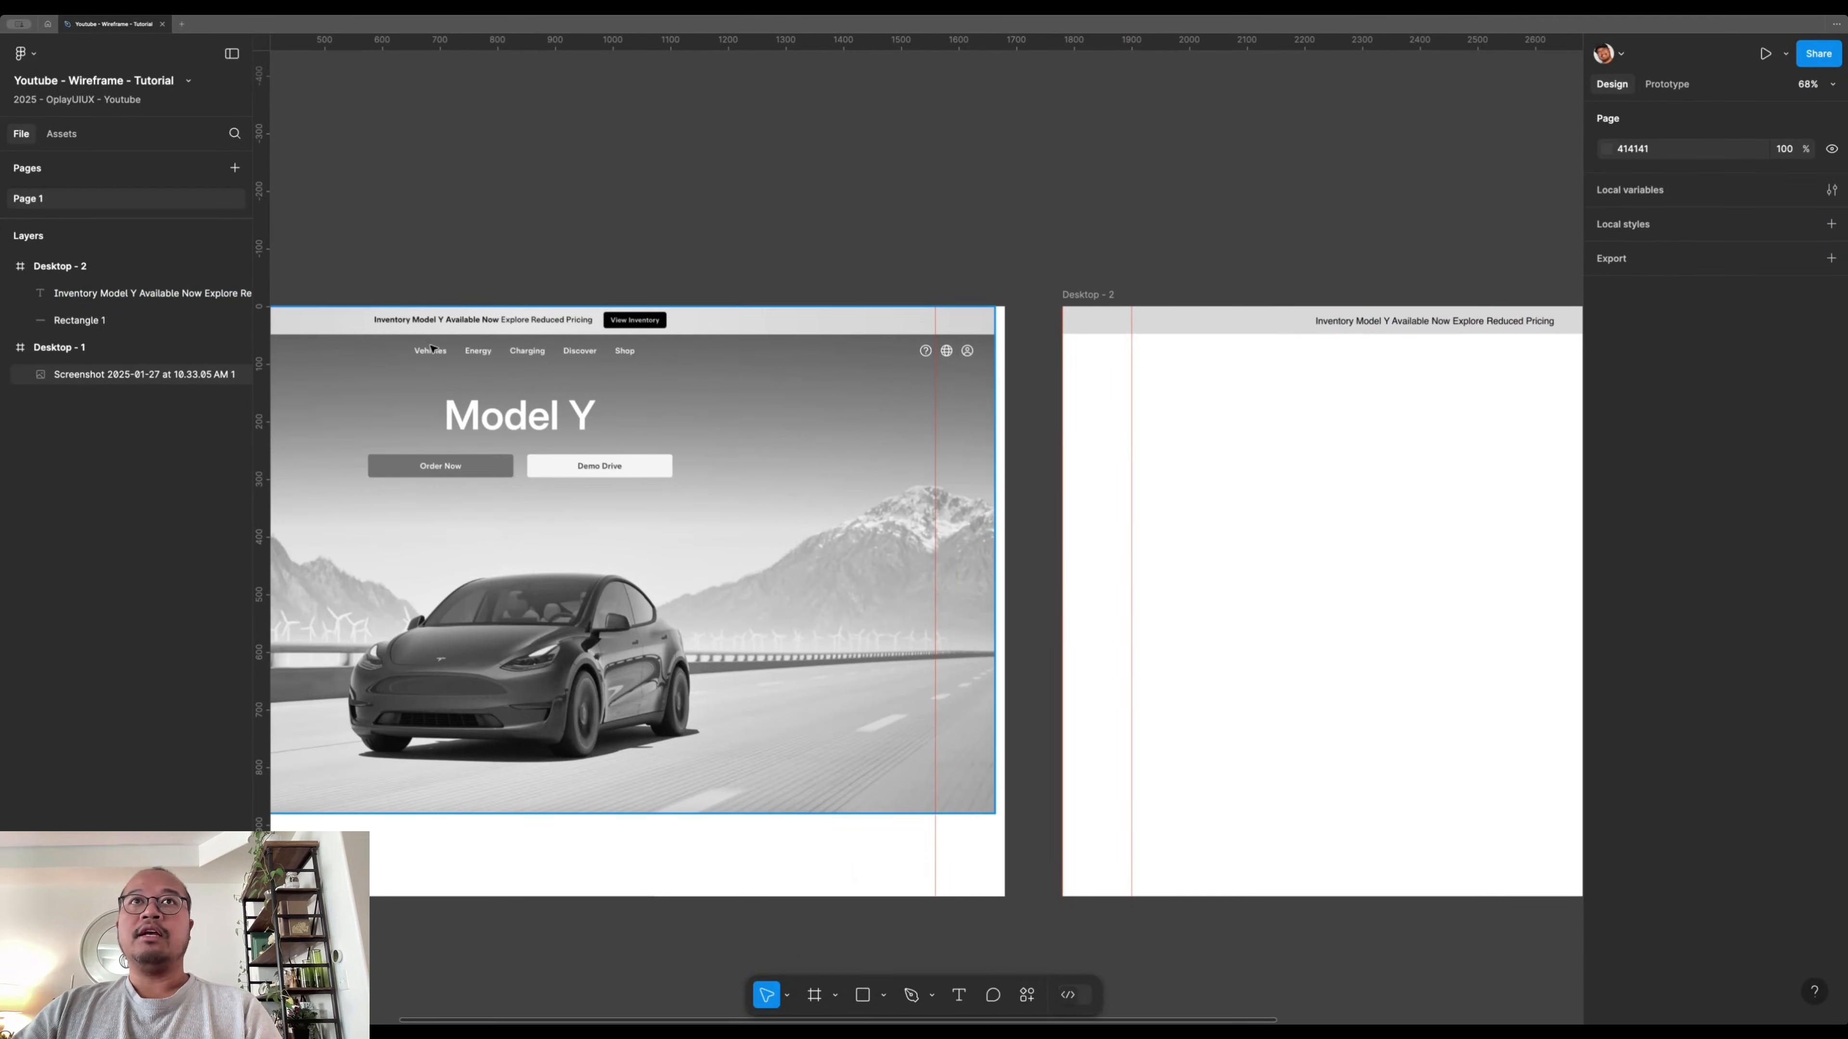
scroll(1389, 313, right, 2)
key(t)
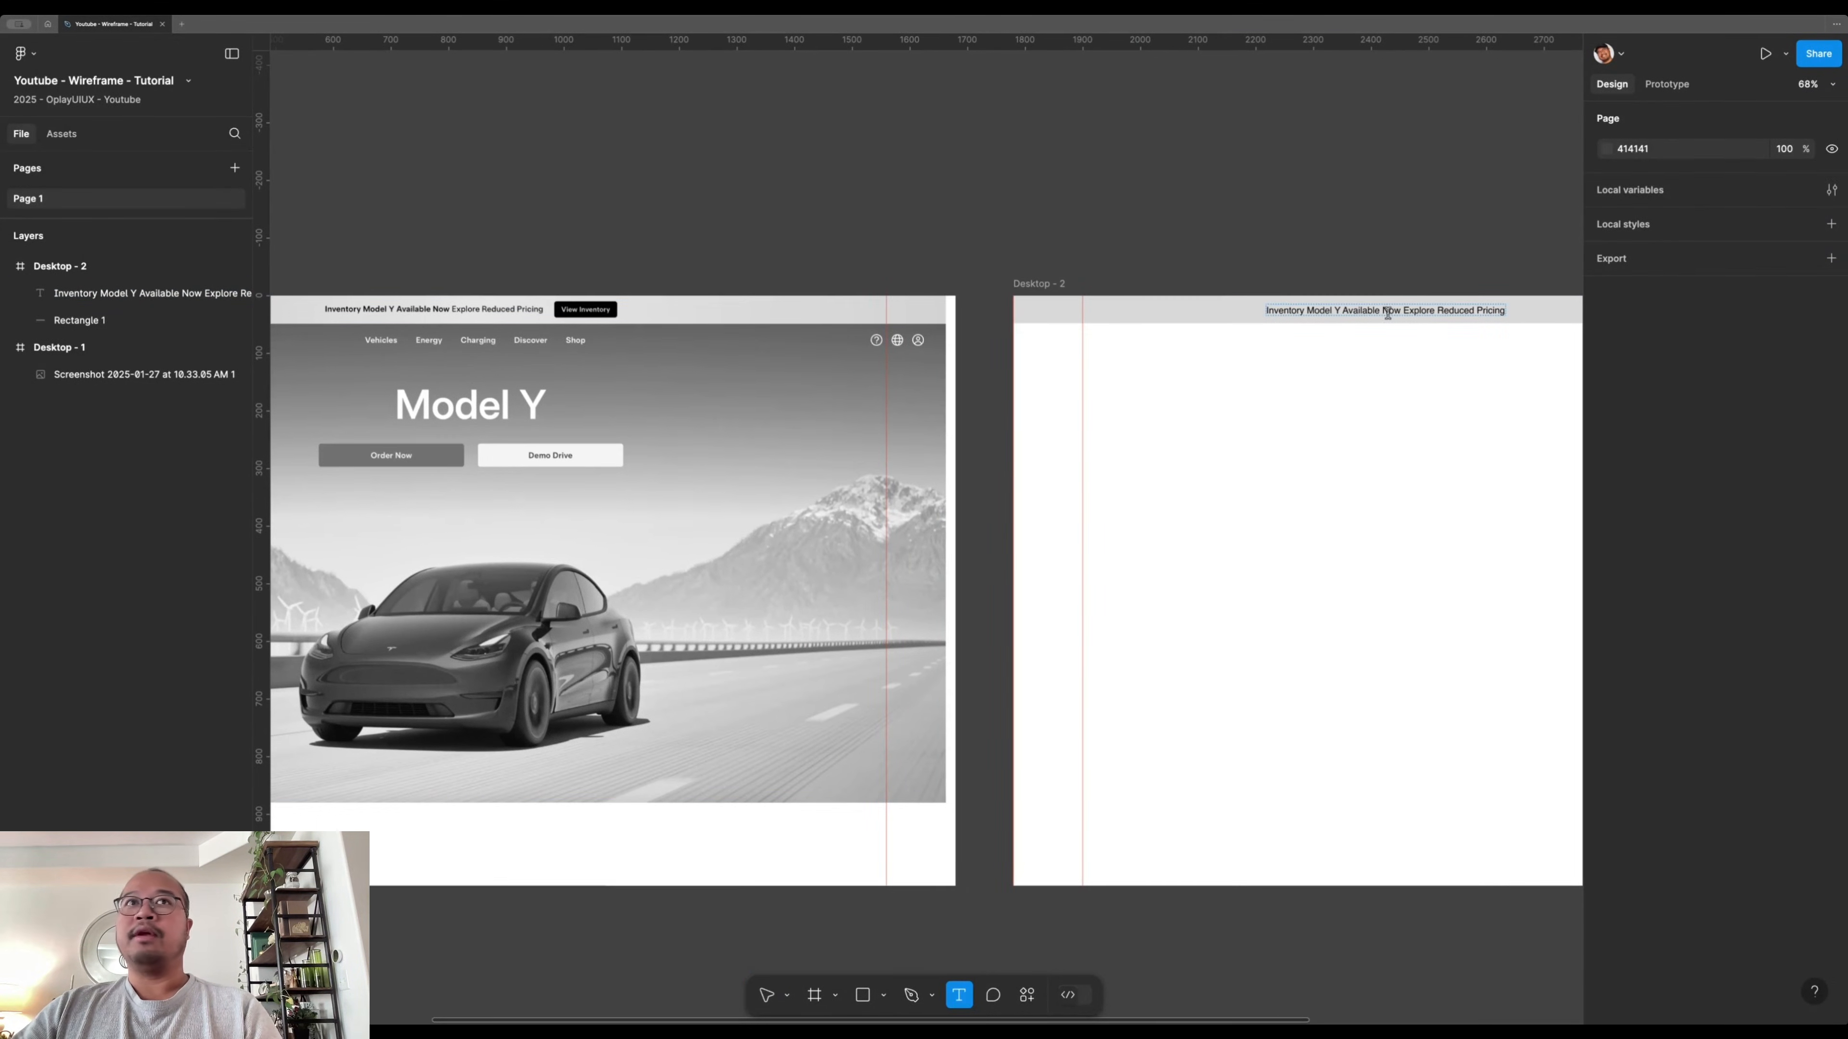
drag(1403, 313, 1266, 311)
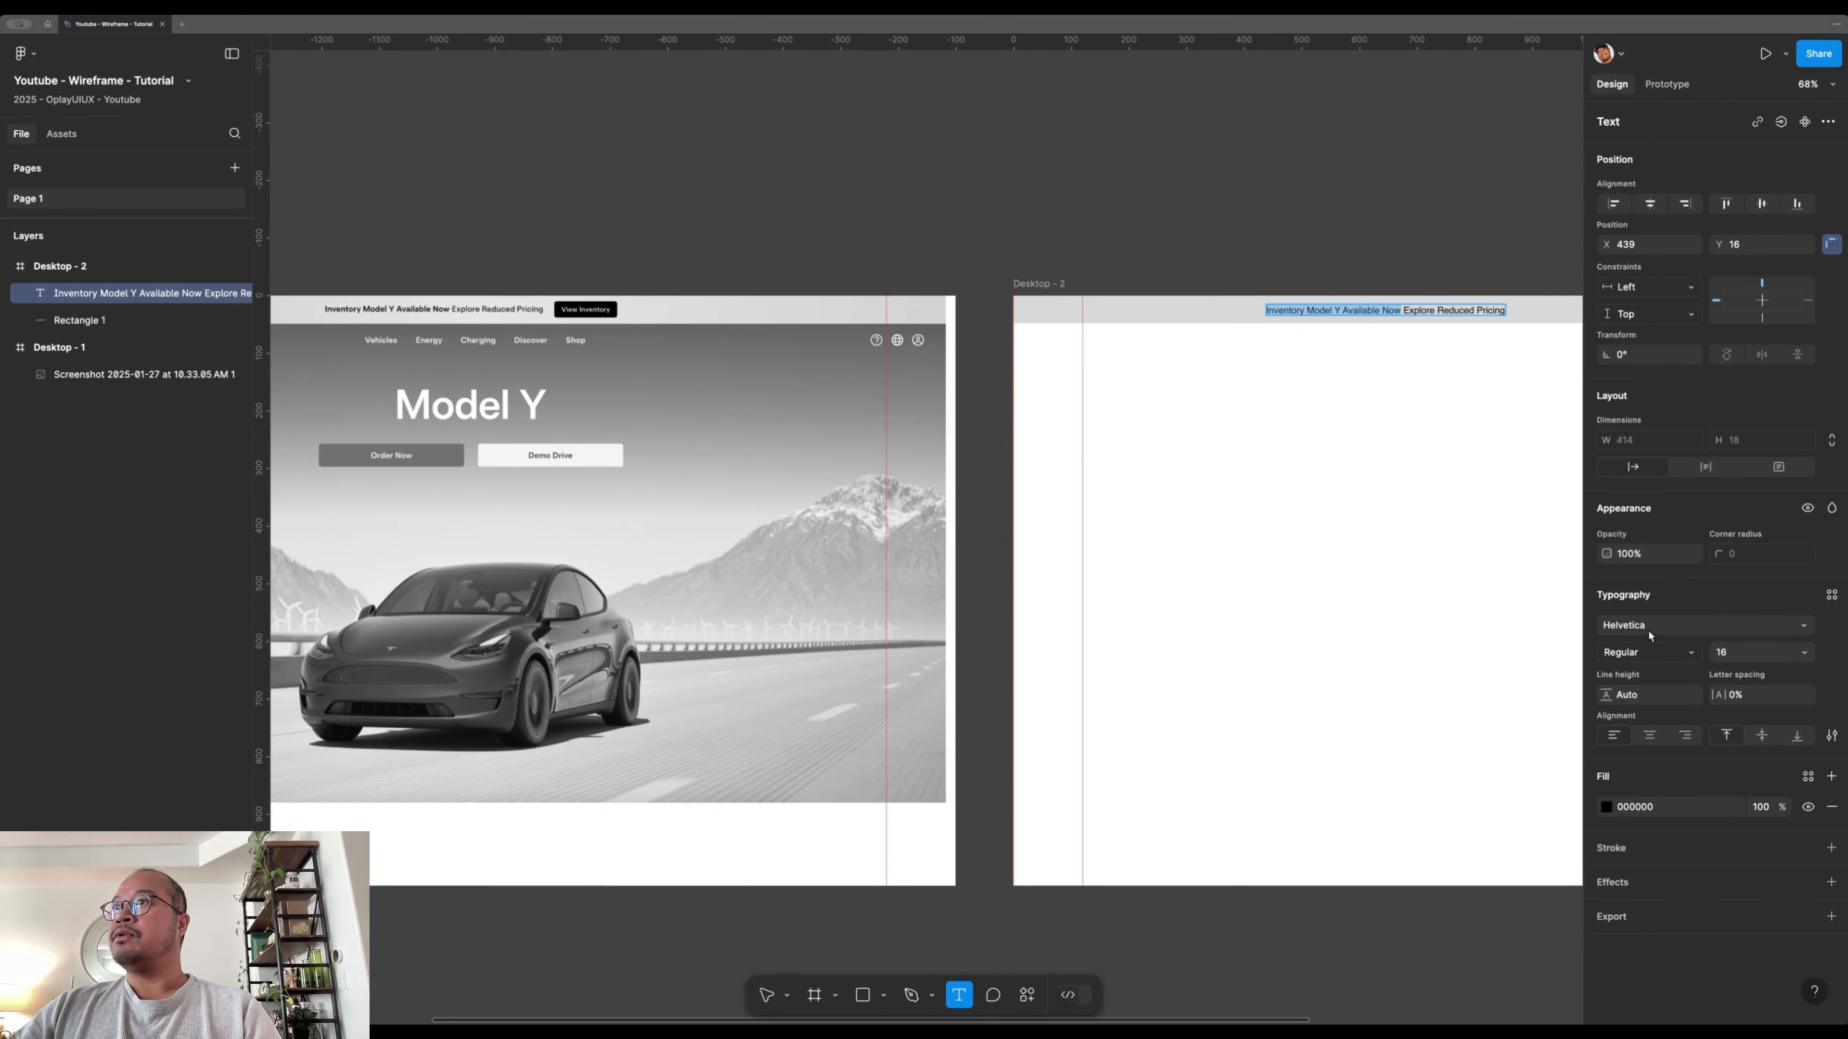
click(1640, 653)
click(1642, 653)
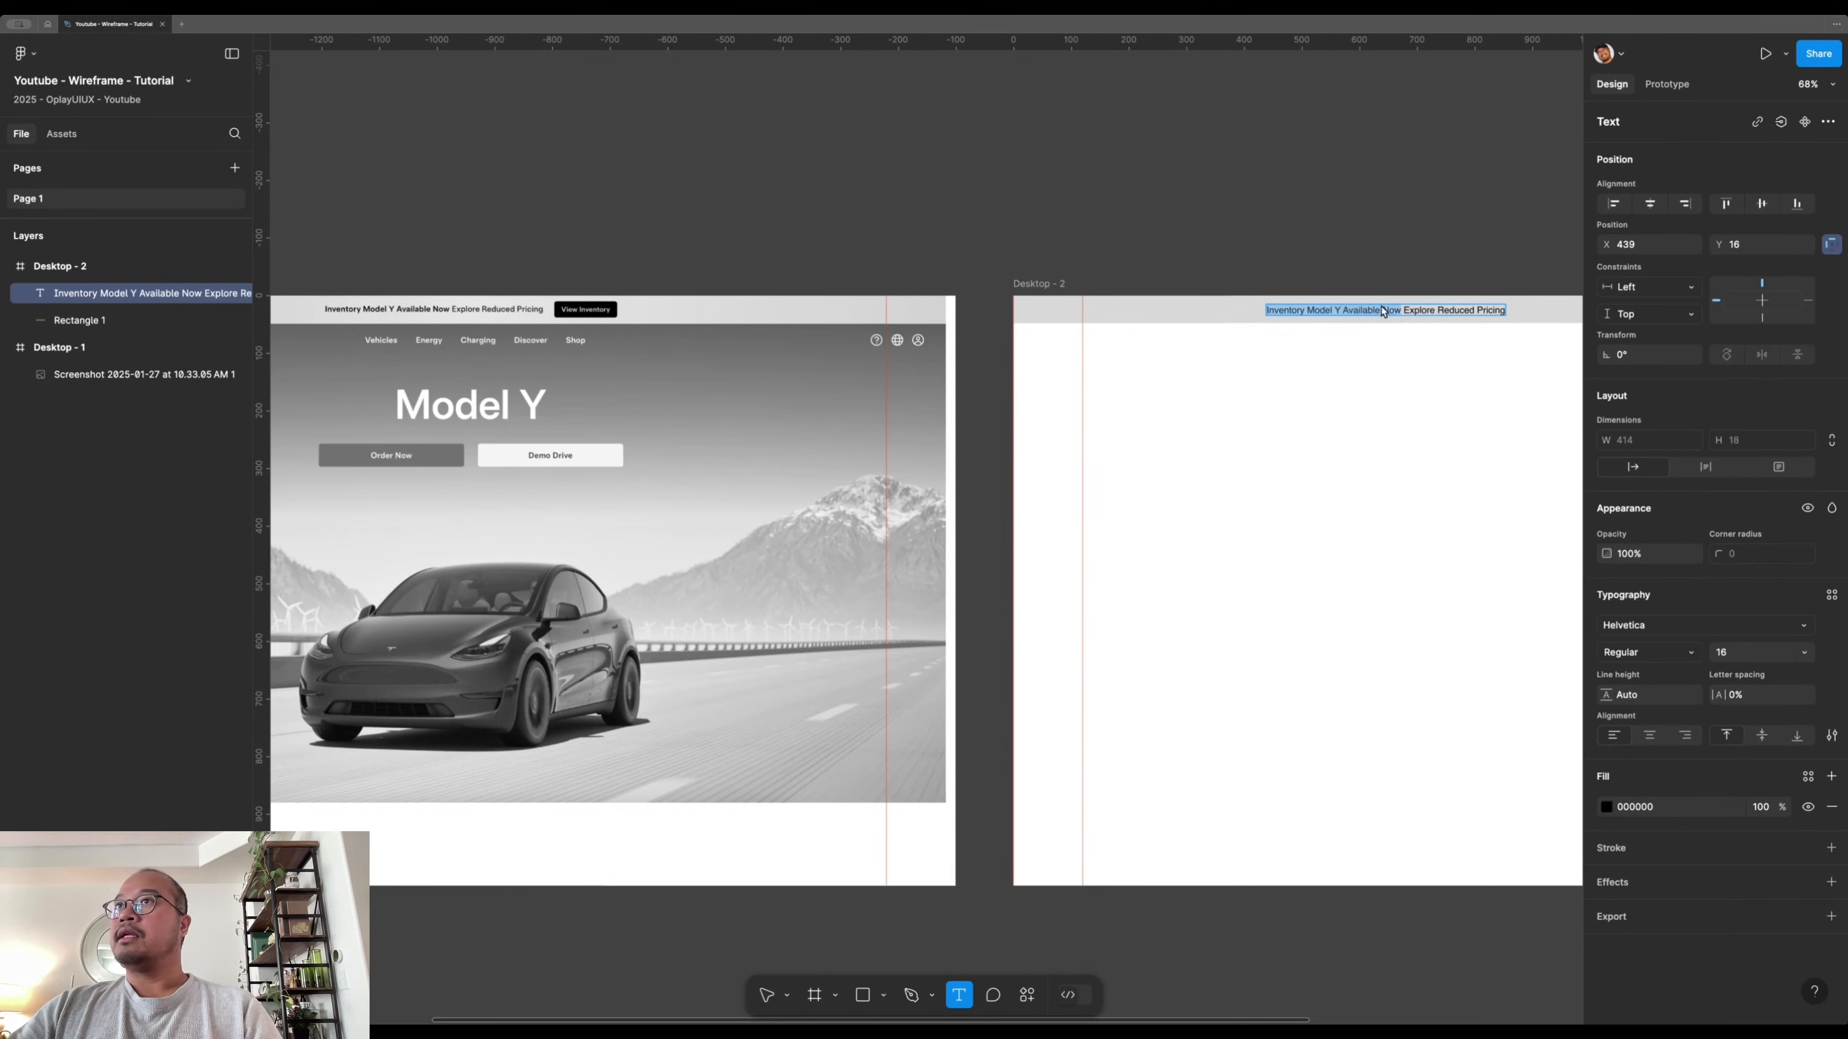
click(1668, 655)
click(1374, 263)
- Show the layout grids and resize the banner text box to 430 × 24, with the text aligned vertically to the middle
drag(1419, 264, 1241, 378)
click(1382, 310)
key(ctrl+g)
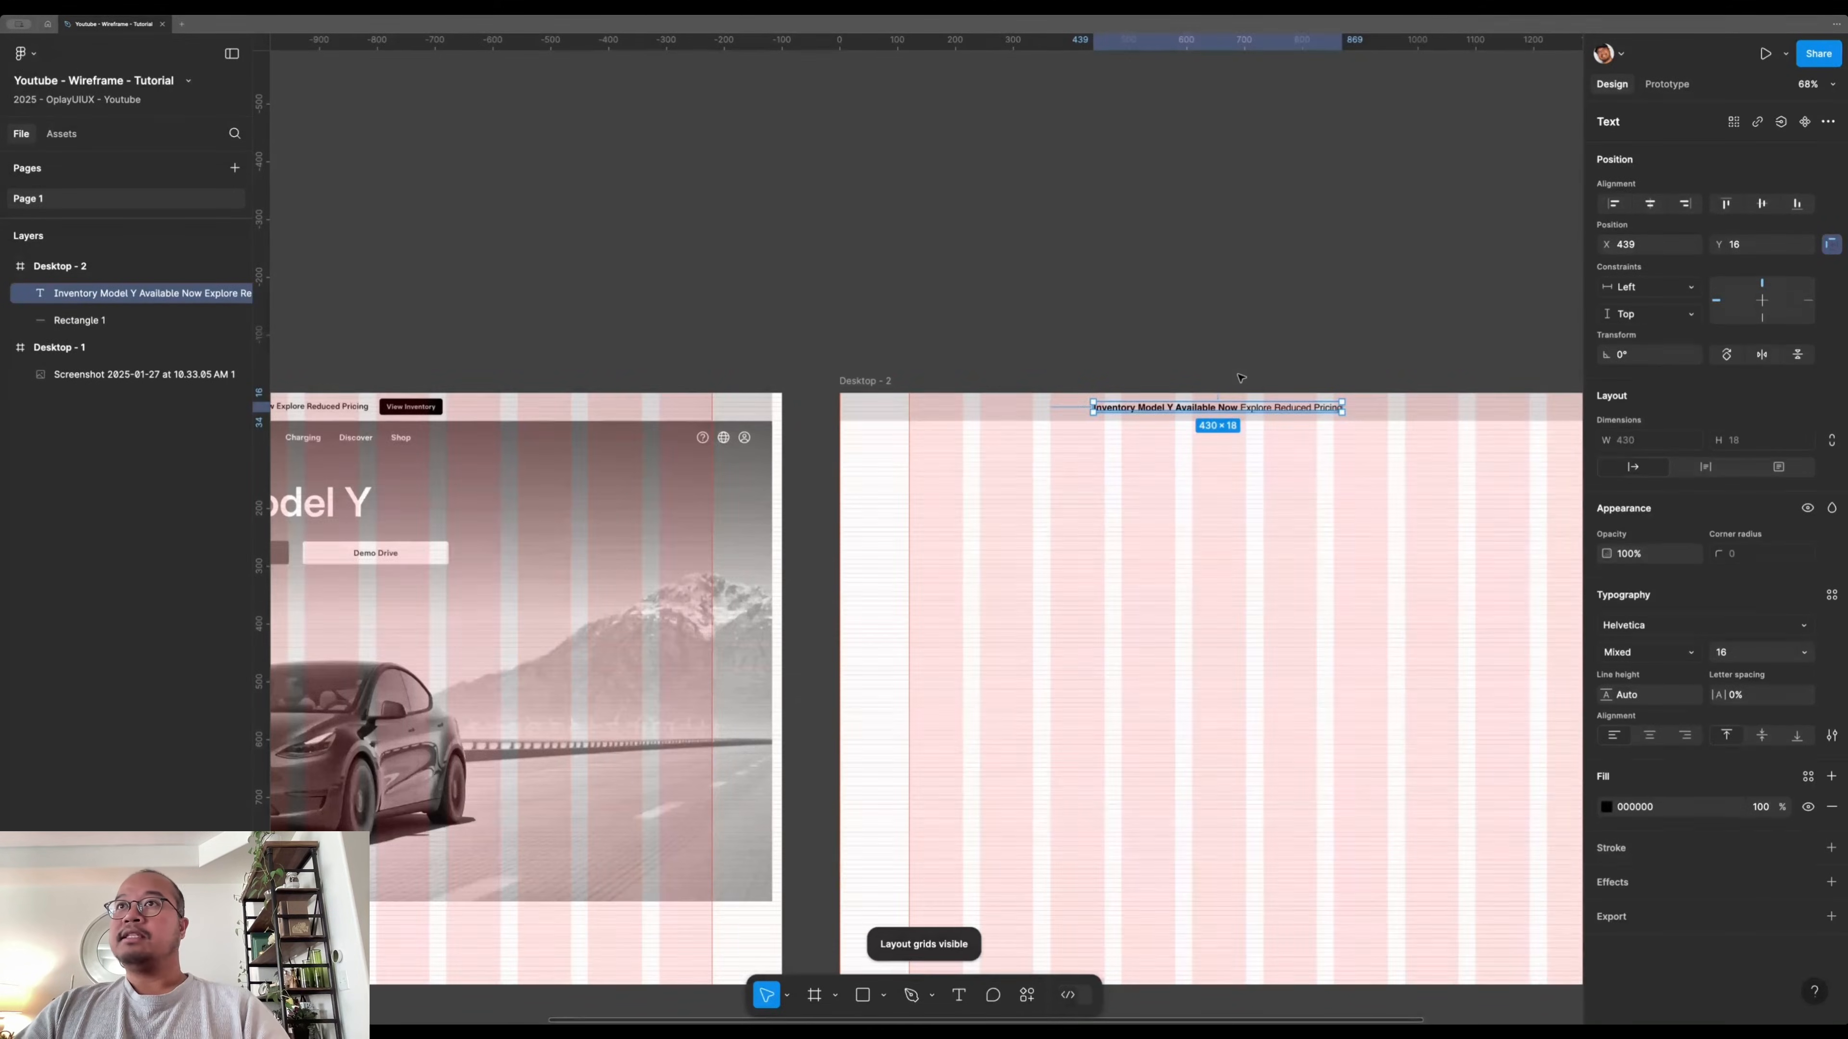
scroll(1241, 378, up, 5)
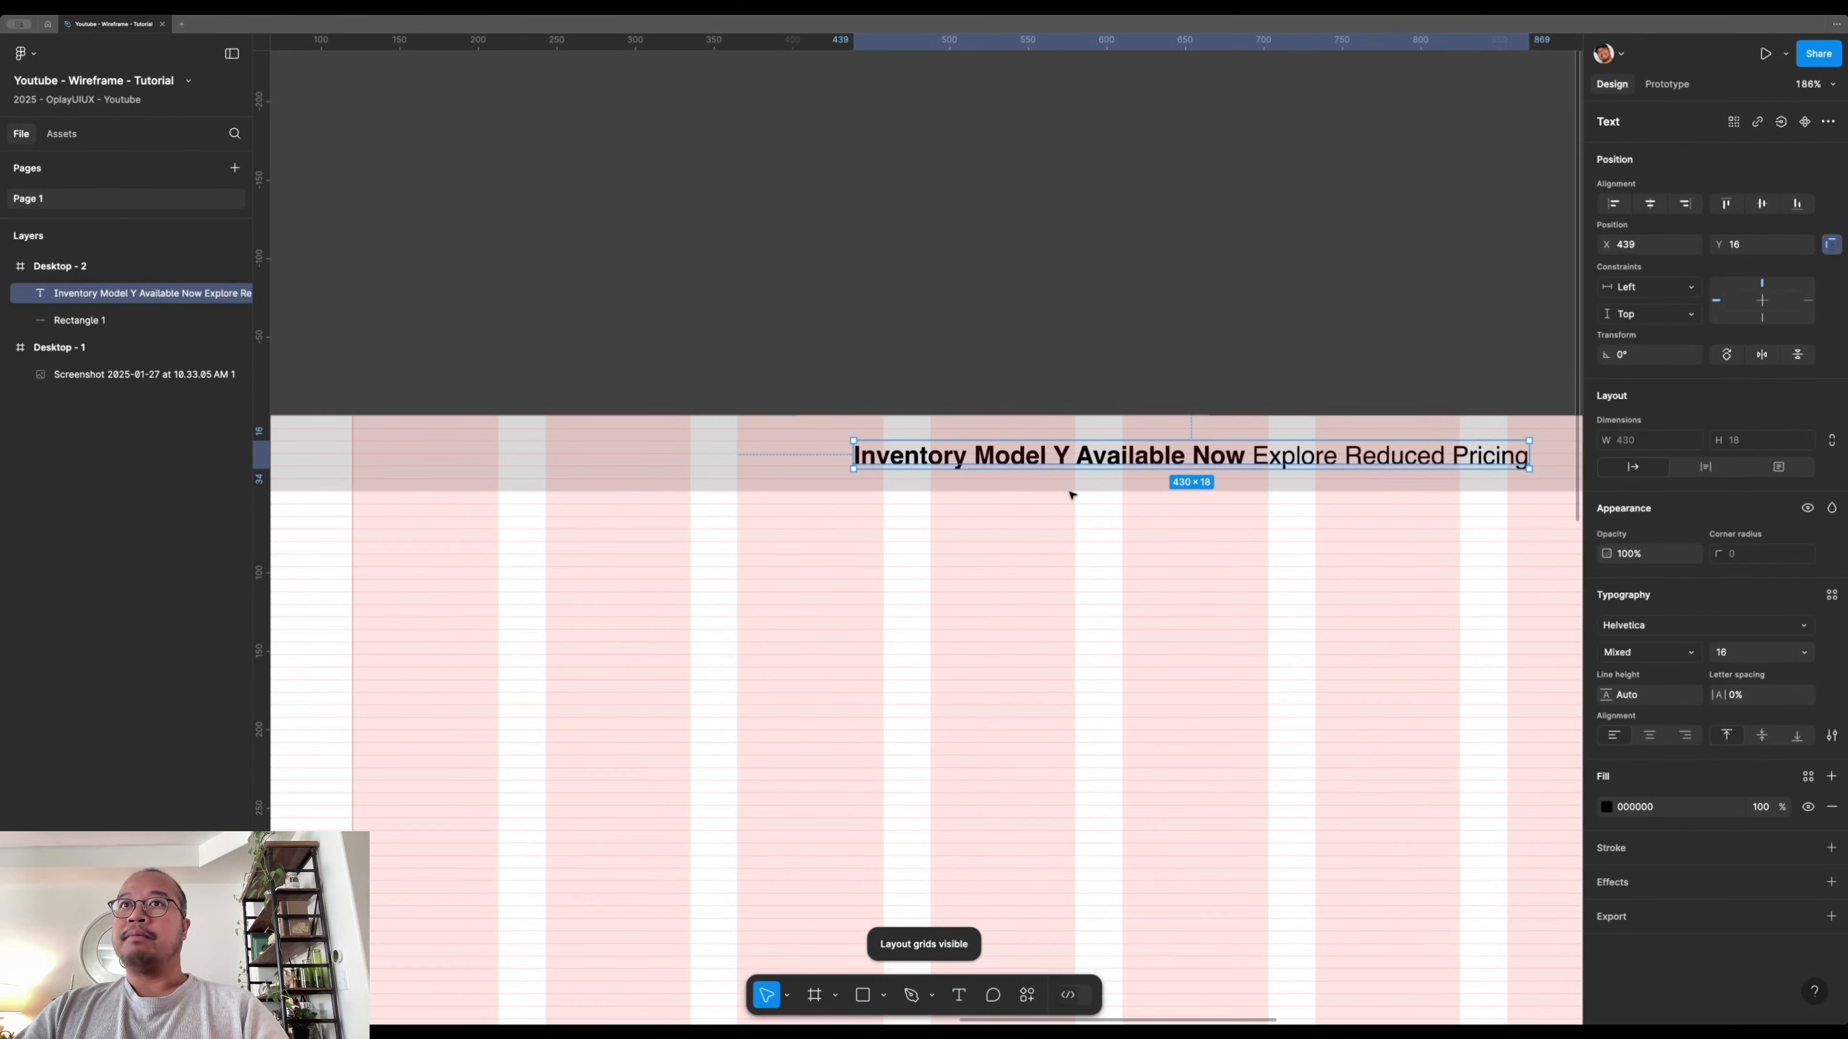
scroll(1072, 495, up, 5)
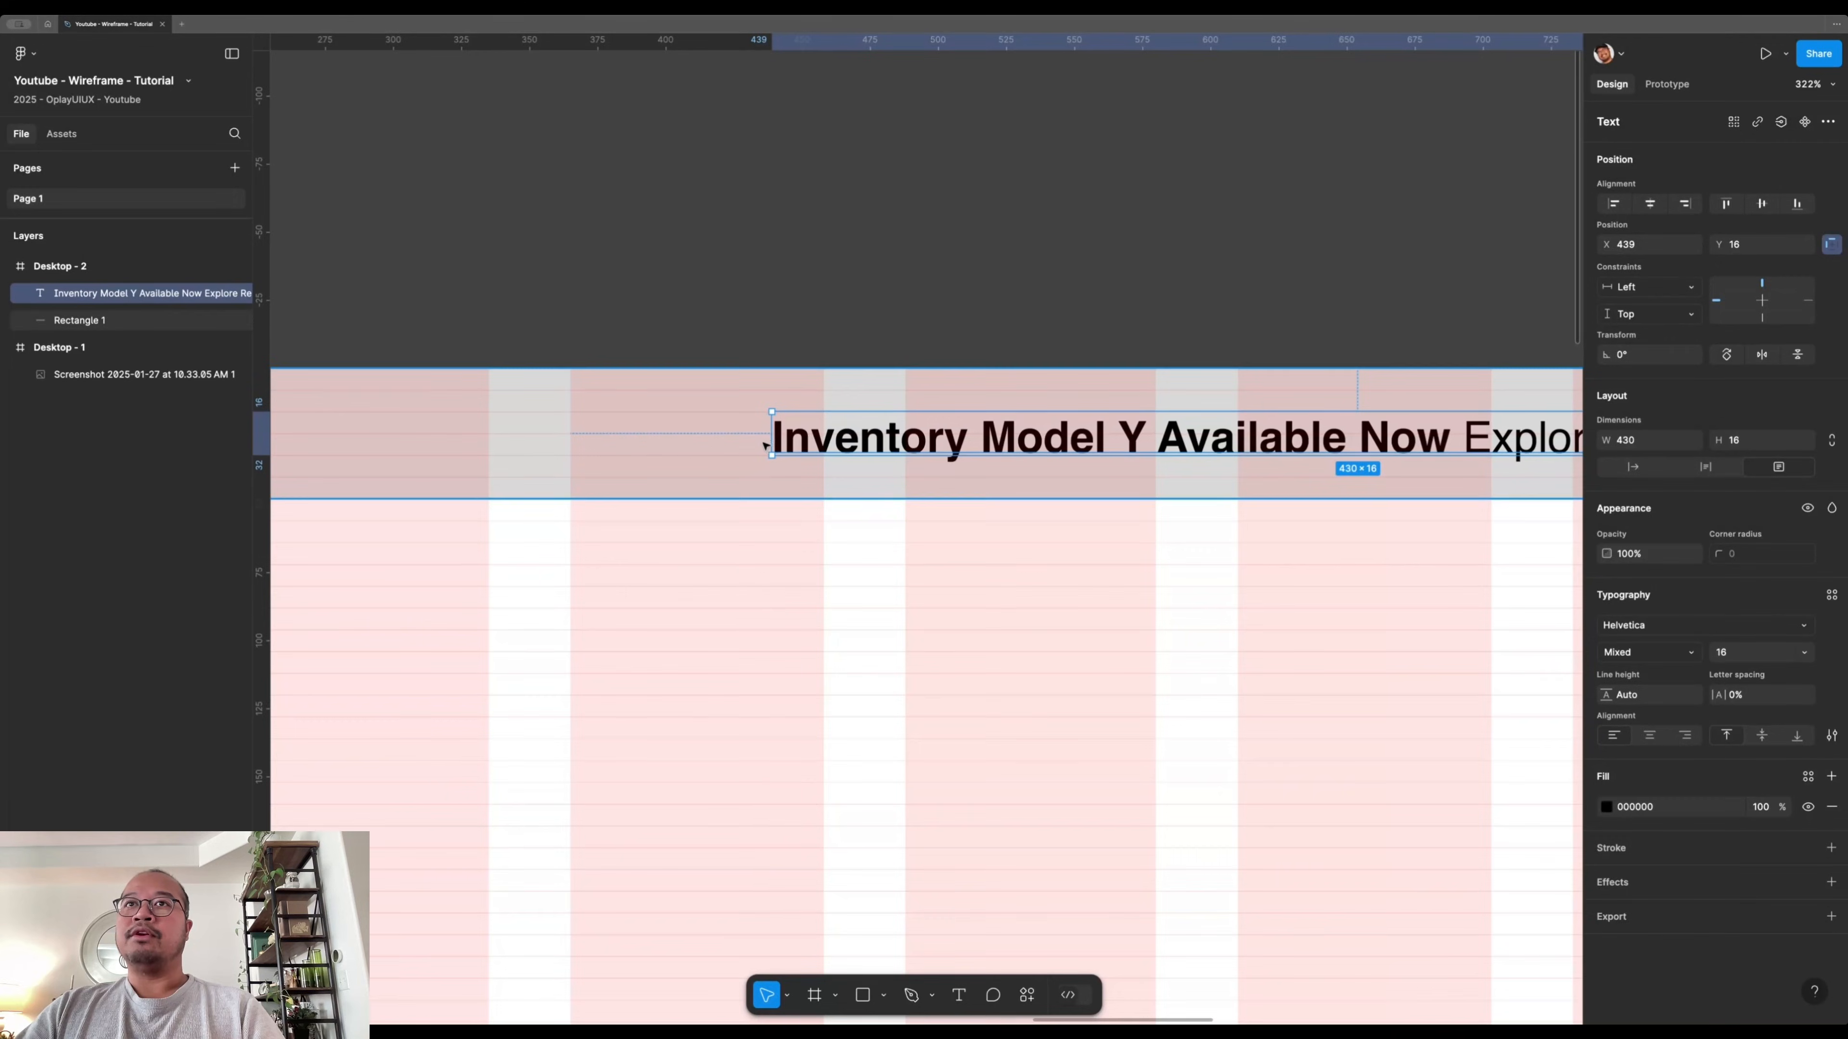
scroll(634, 421, up, 5)
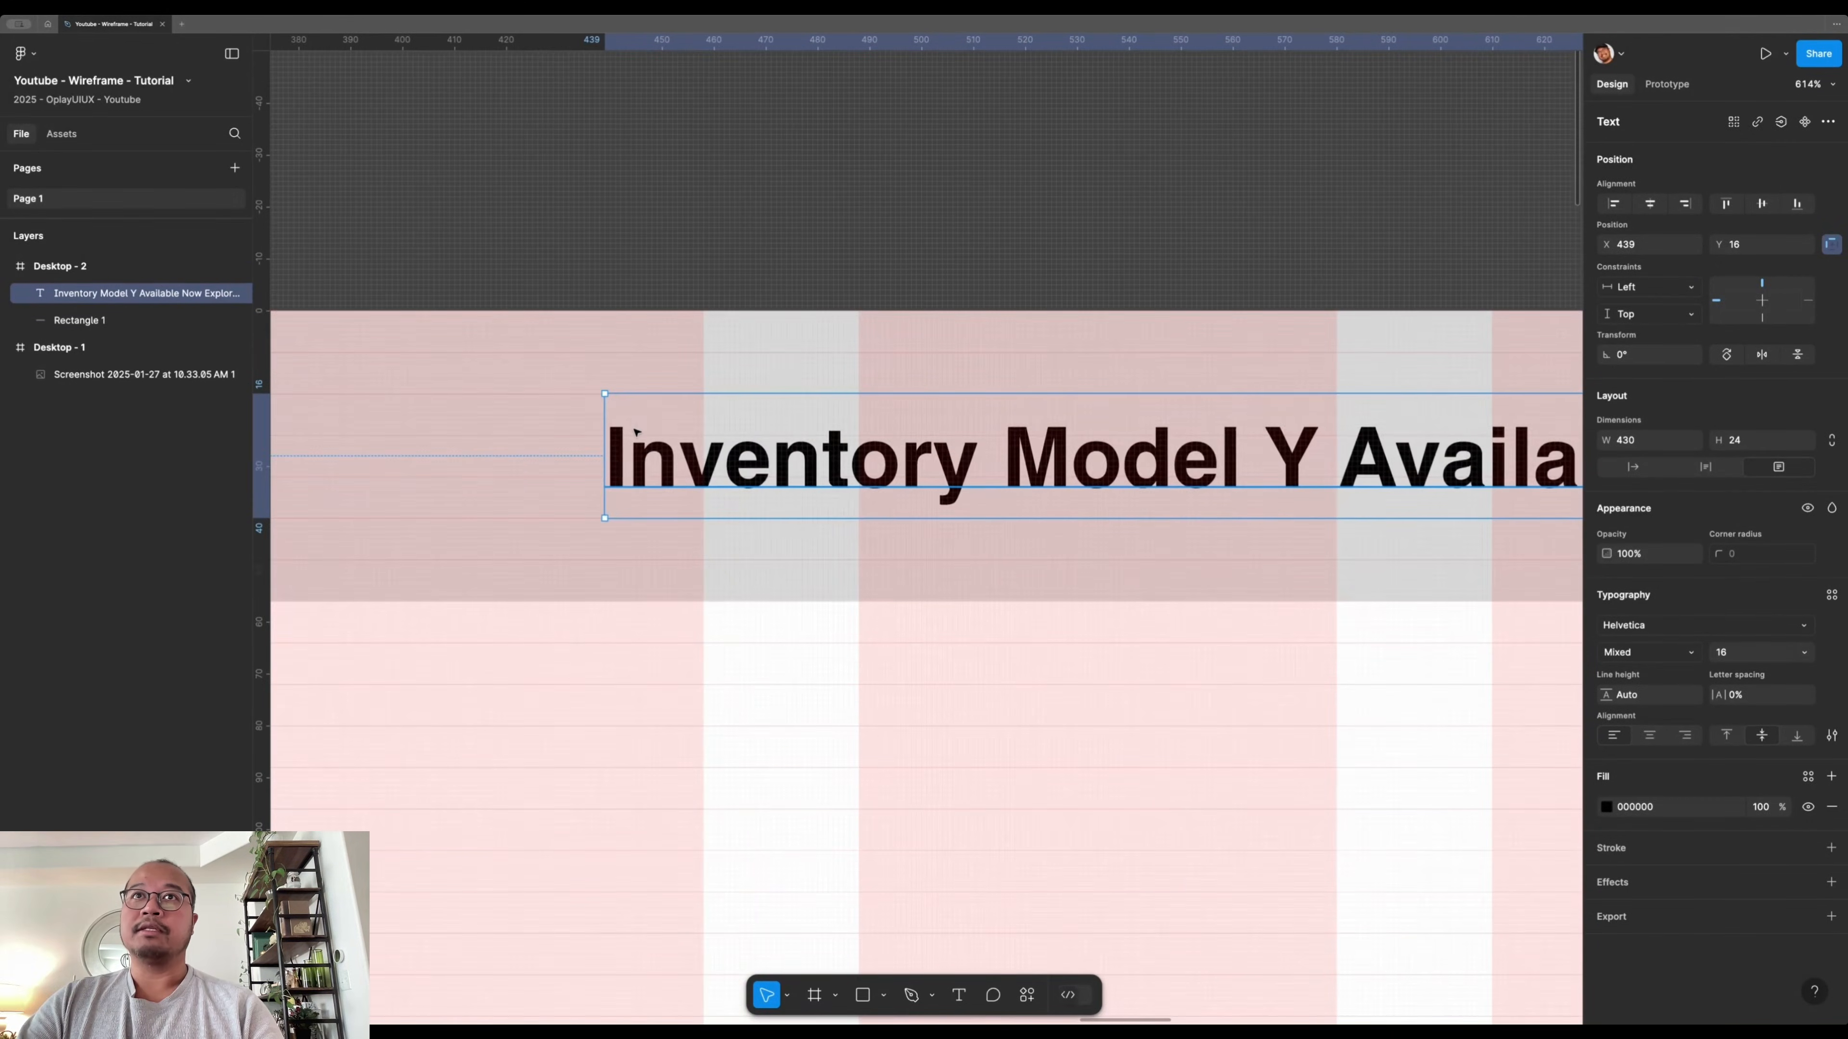
scroll(634, 423, up, 5)
scroll(635, 220, down, 1)
- Measure the spacing between the banner text box and the upper and lower edges of the grey bar
key(alt)
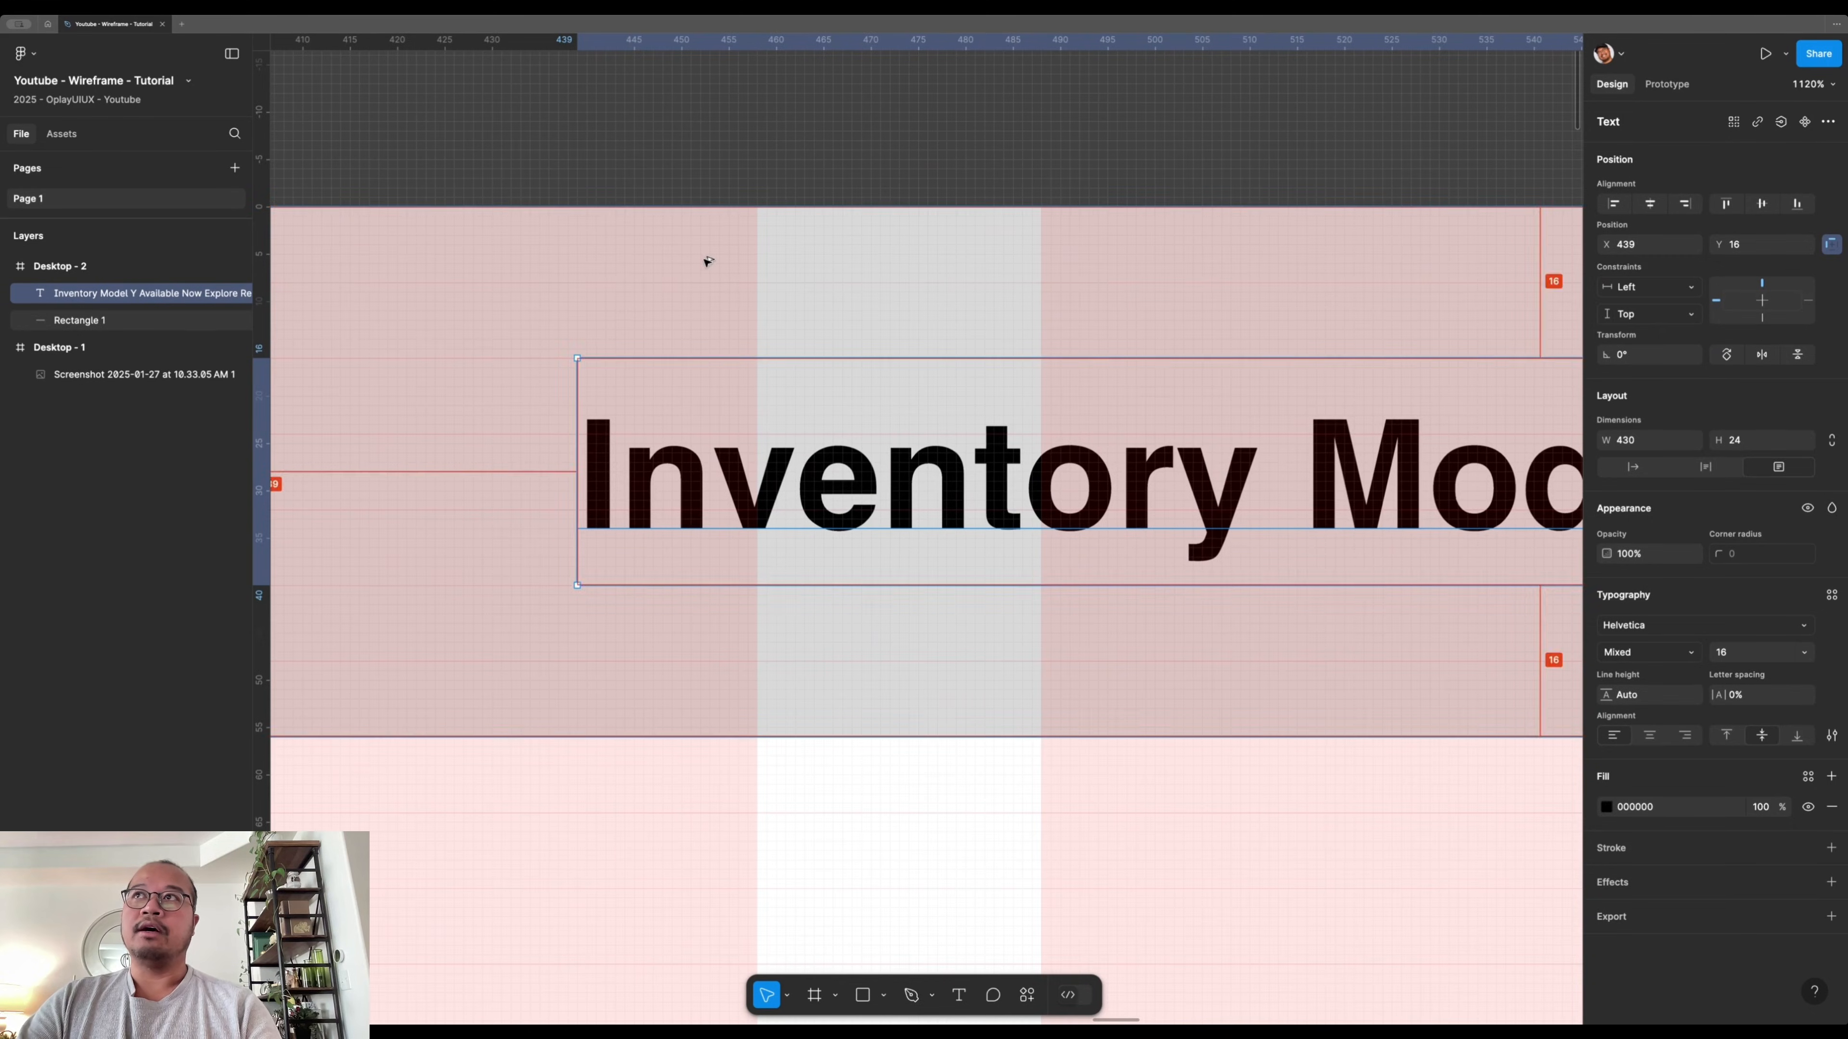
drag(753, 340, 547, 348)
key(alt)
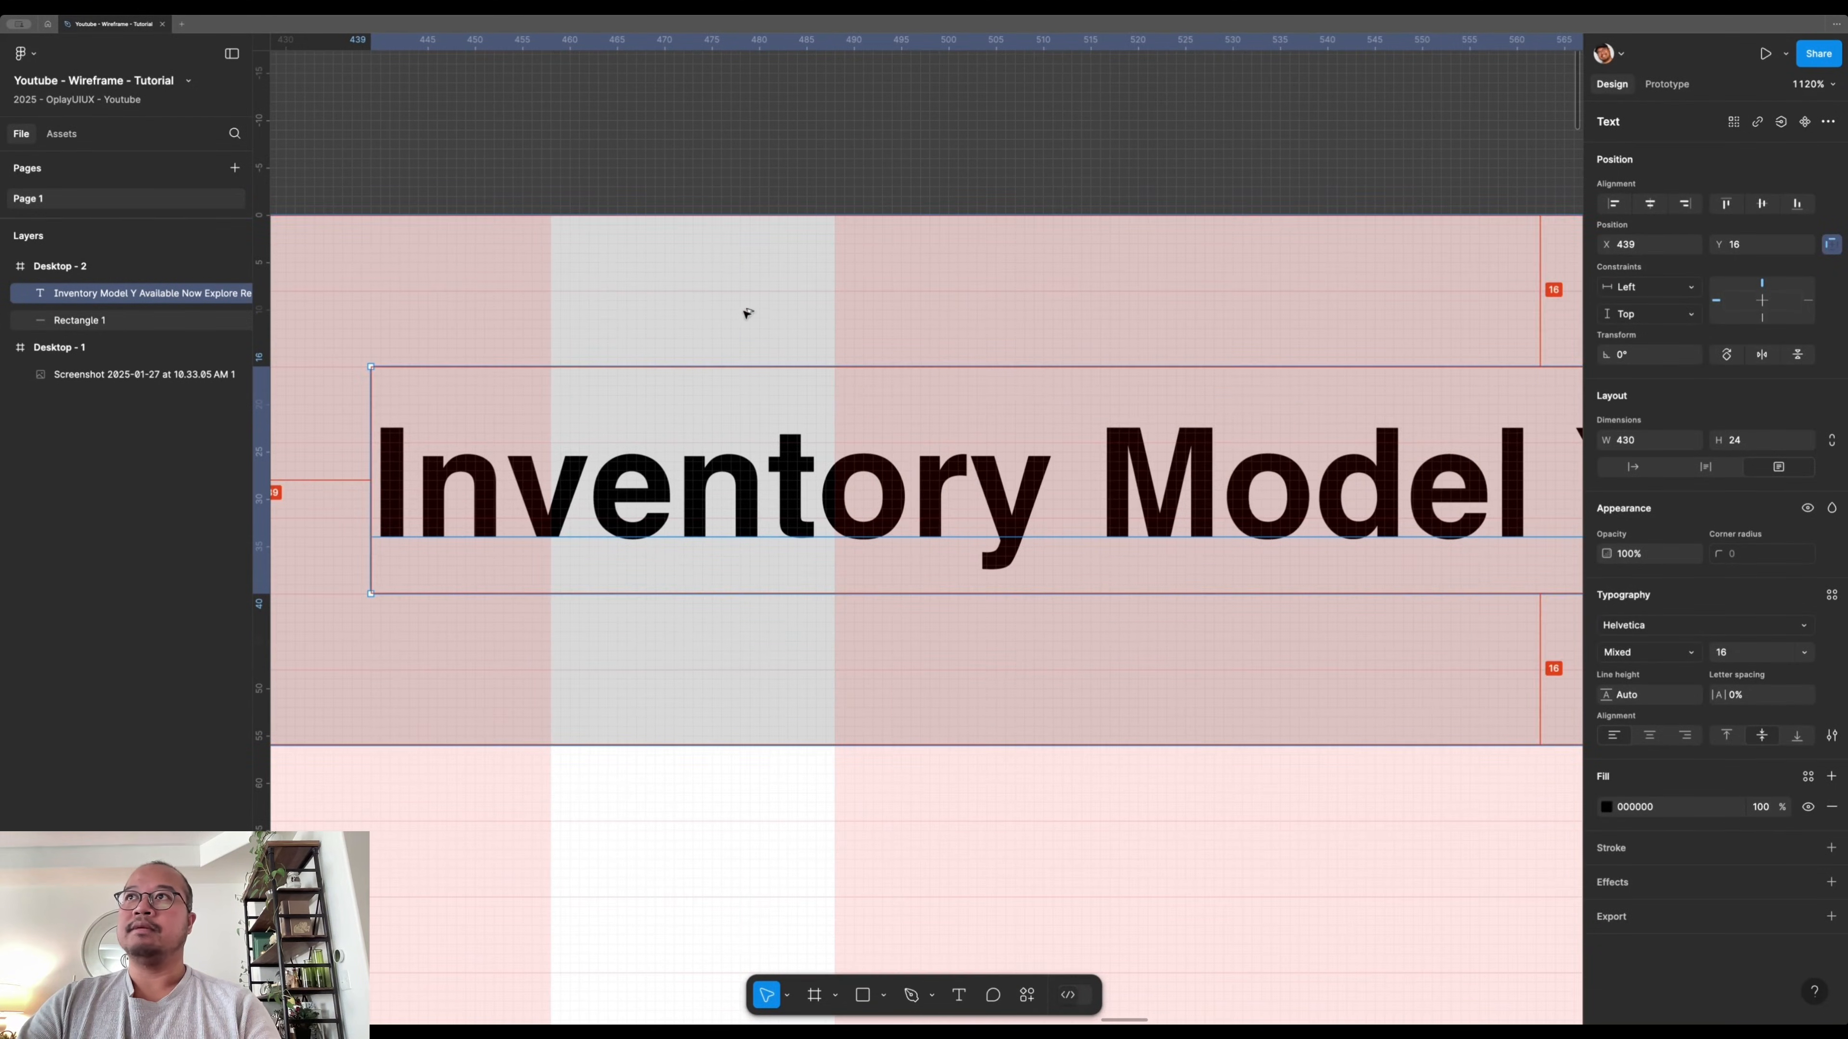
drag(845, 433, 813, 433)
scroll(816, 427, down, 2)
key(alt)
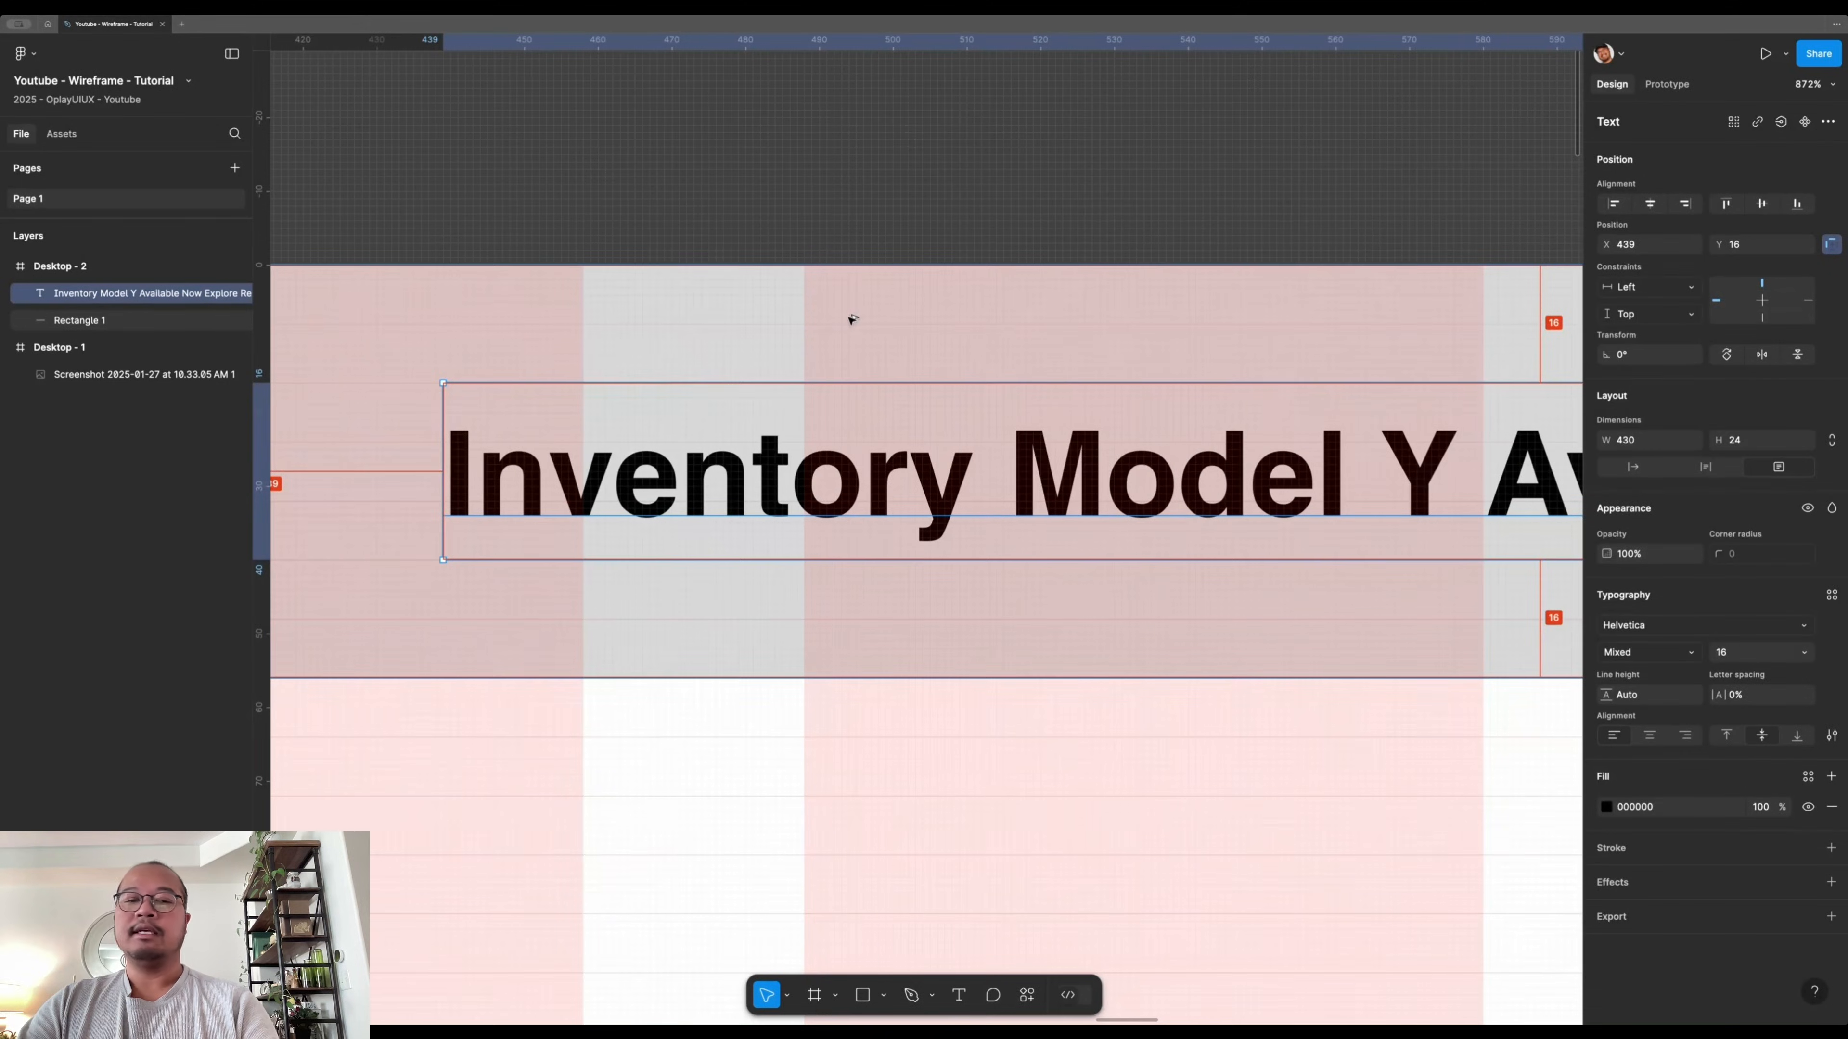
key(Escape)
click(808, 495)
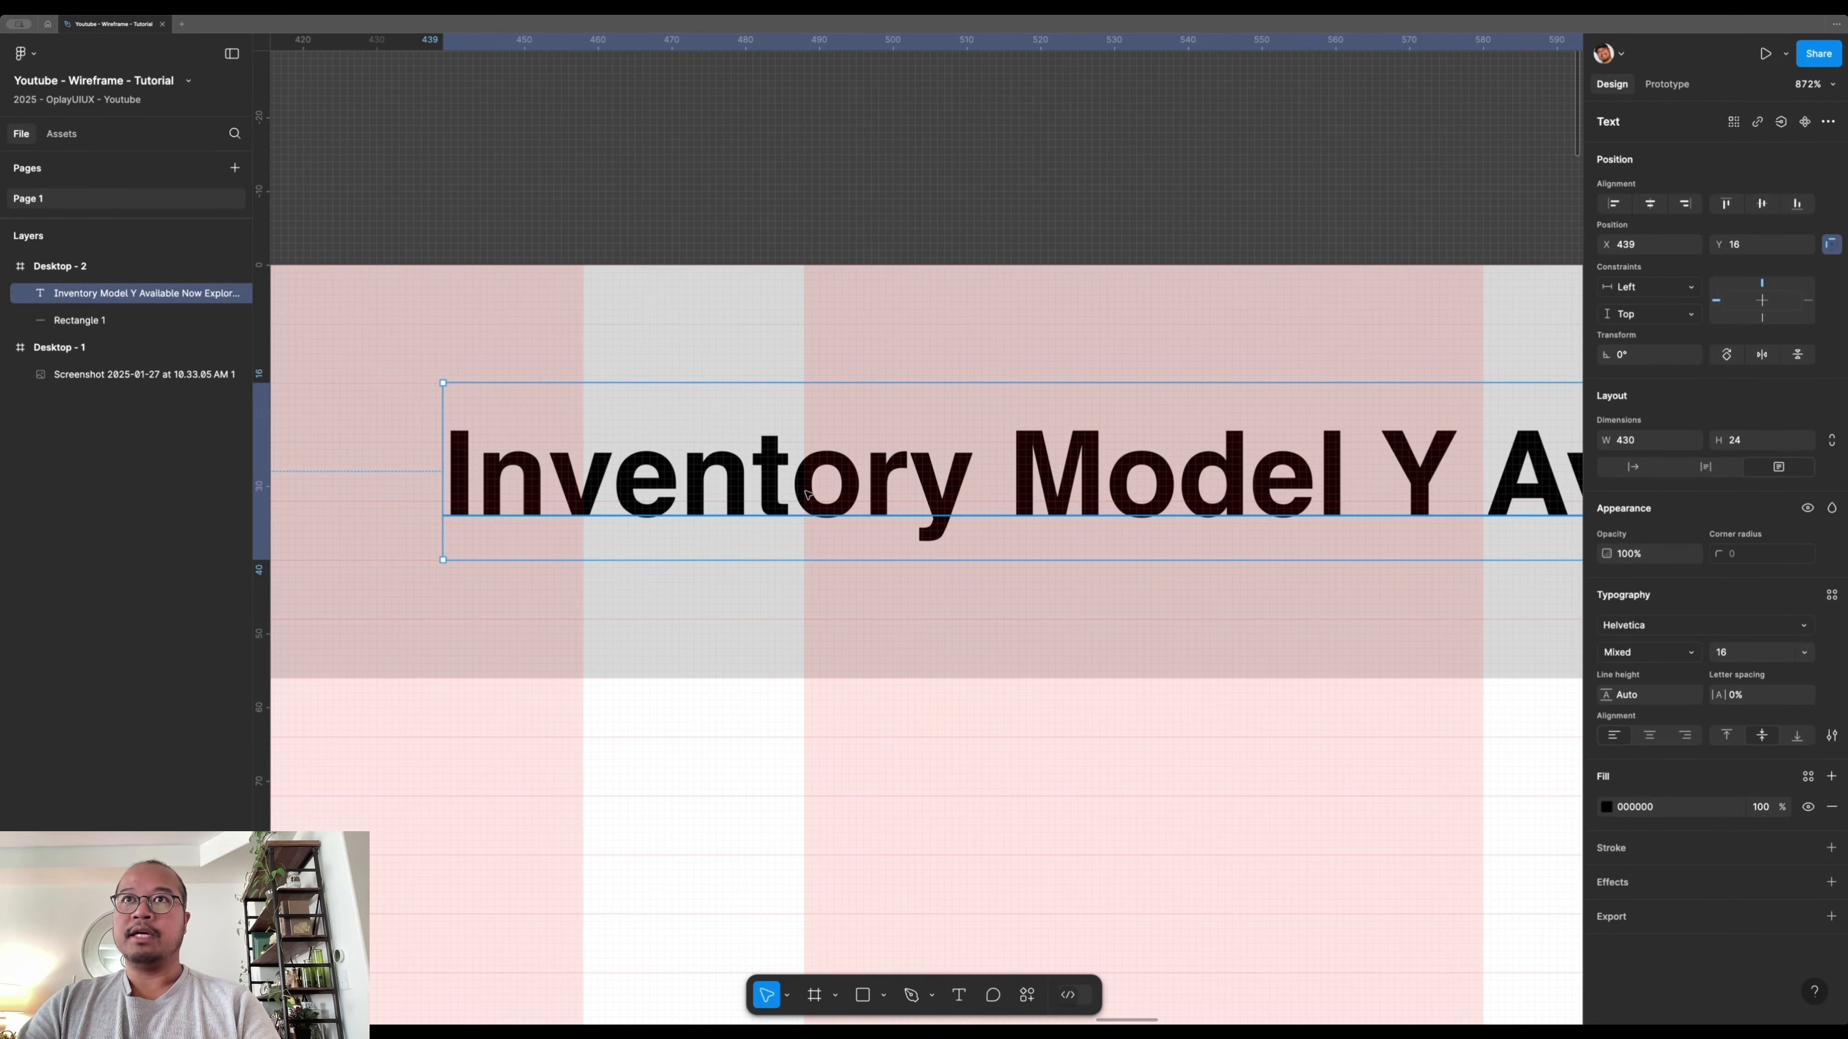
key(alt)
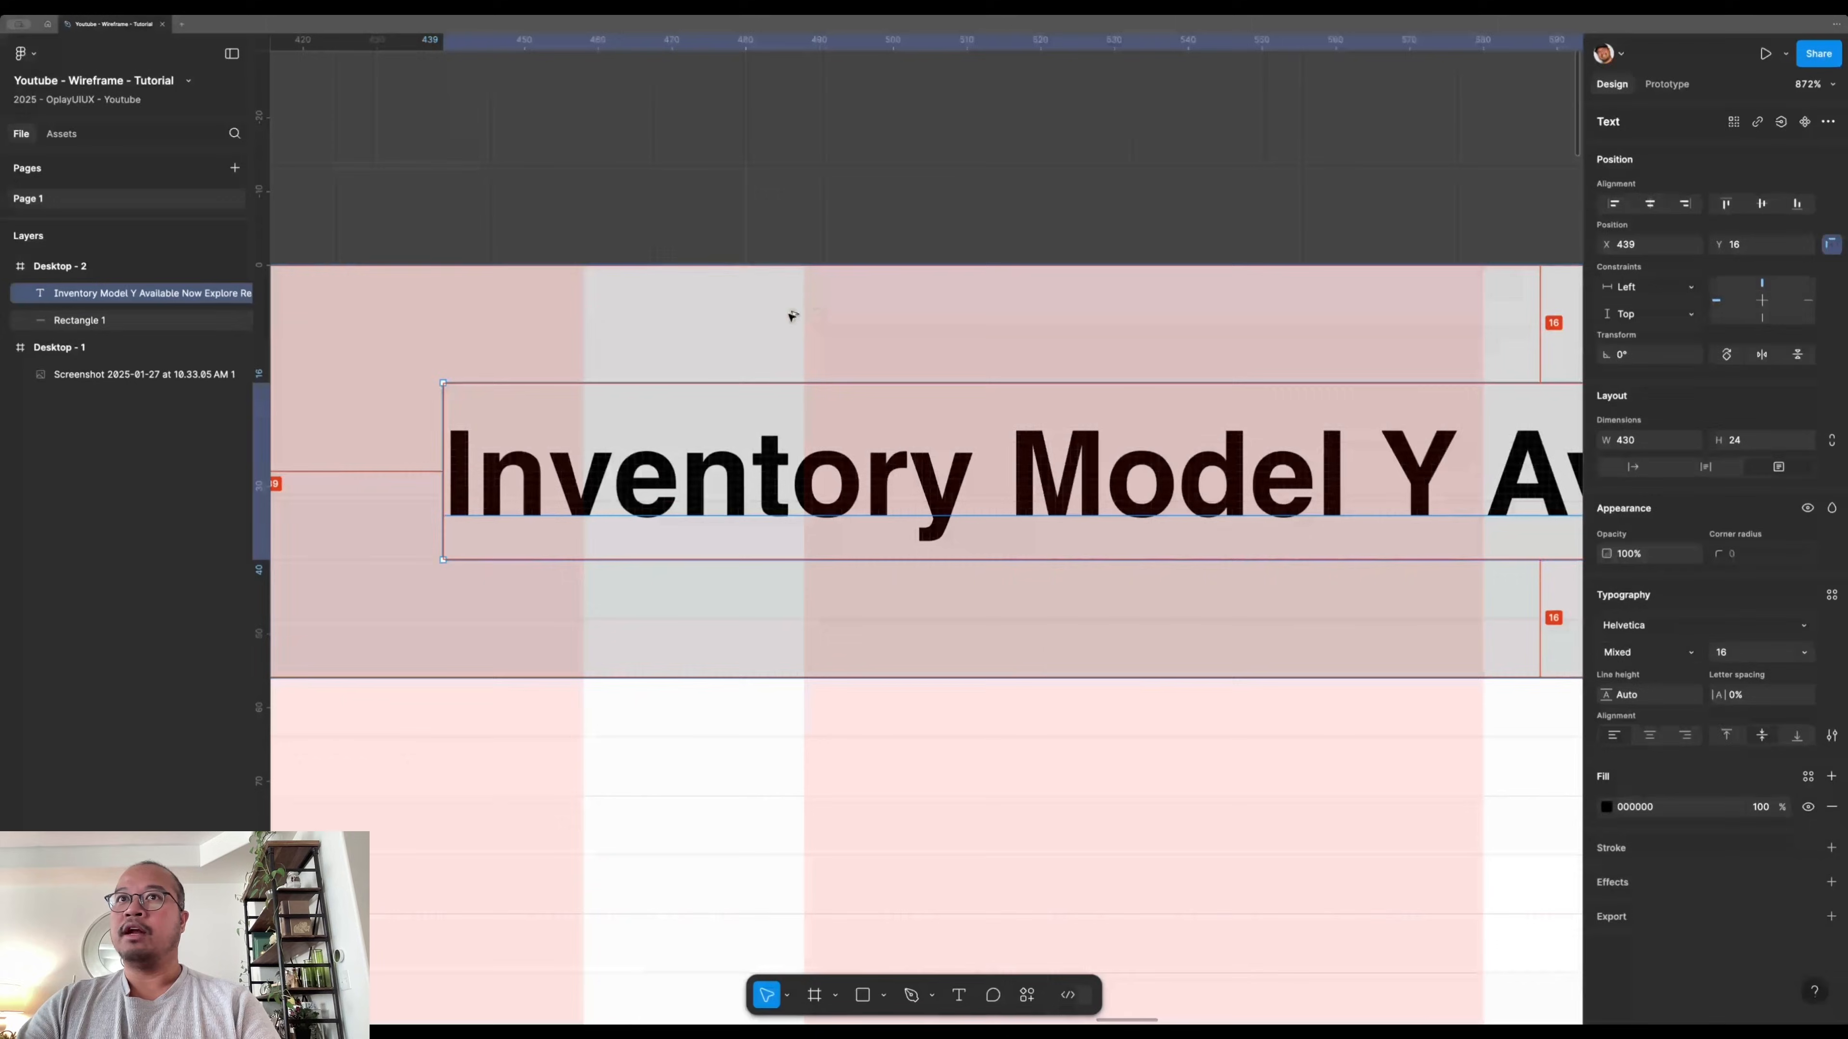
- Draw a 160 × 40 rectangle below the banner in Desktop - 2 at X 243, Y 144
scroll(800, 329, right, 5)
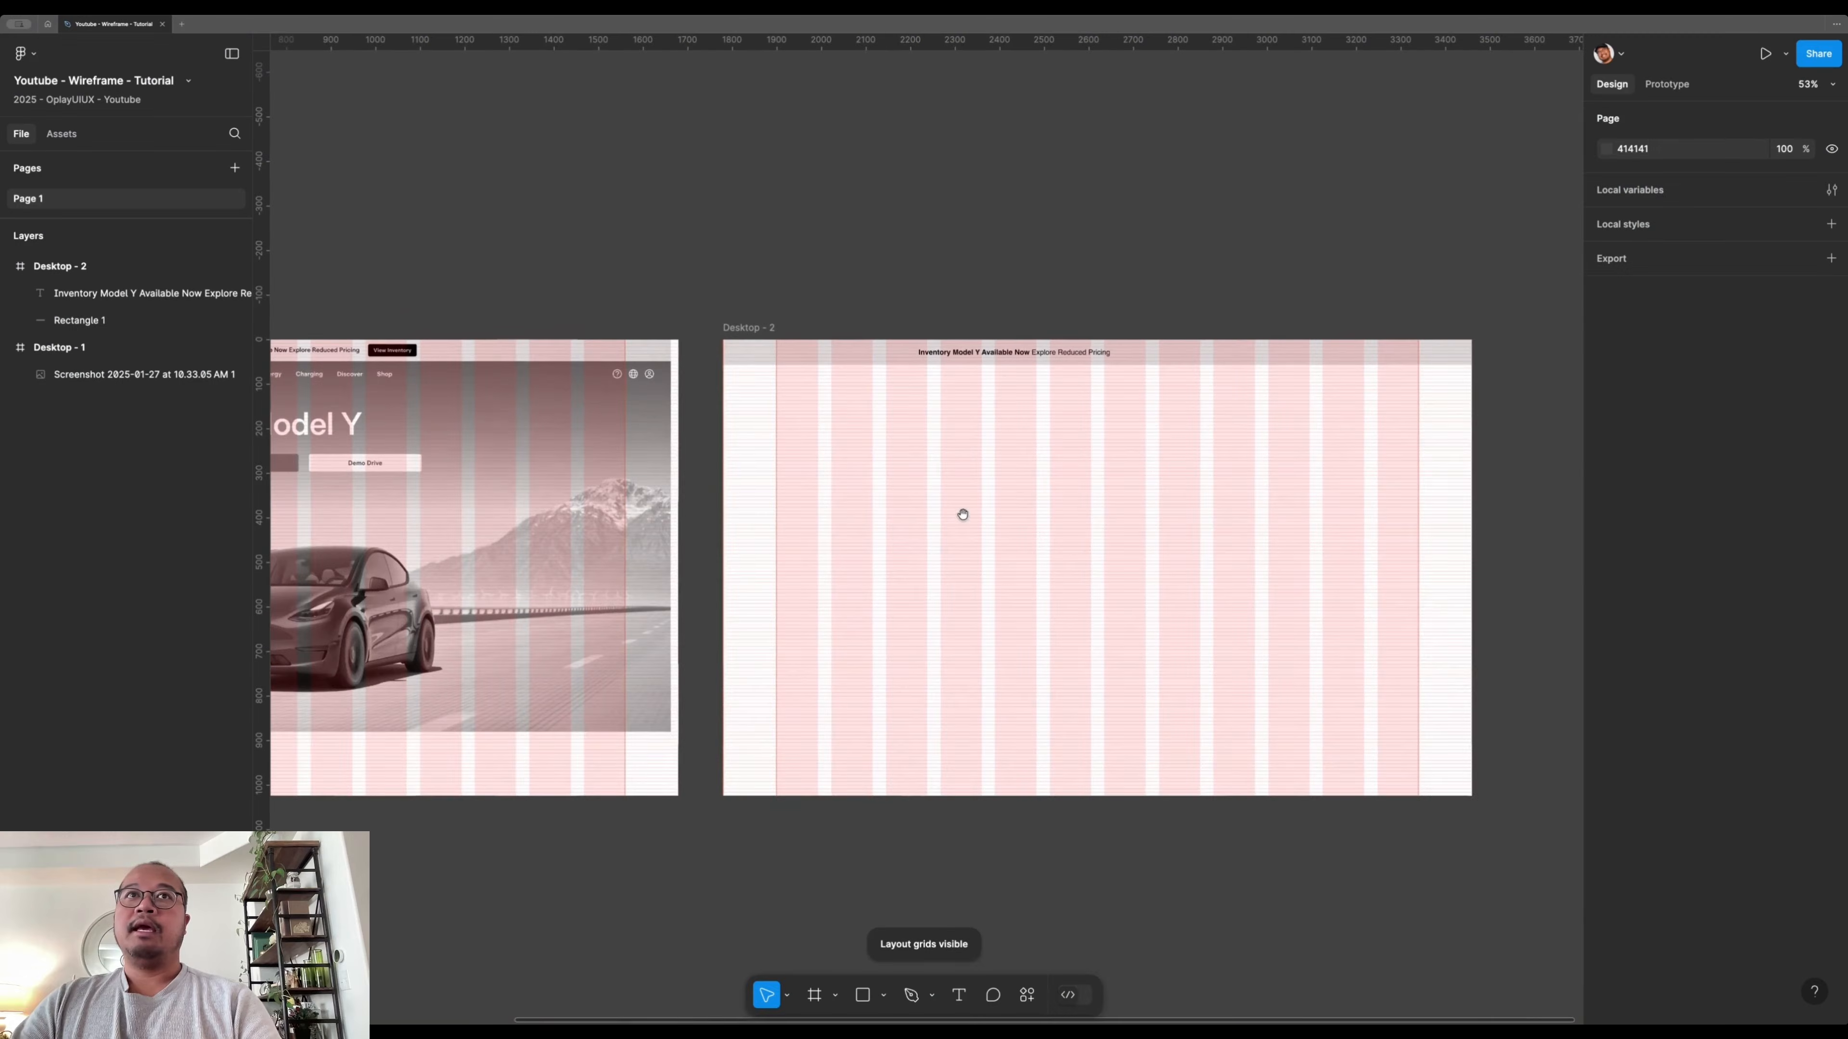
scroll(960, 516, left, 2)
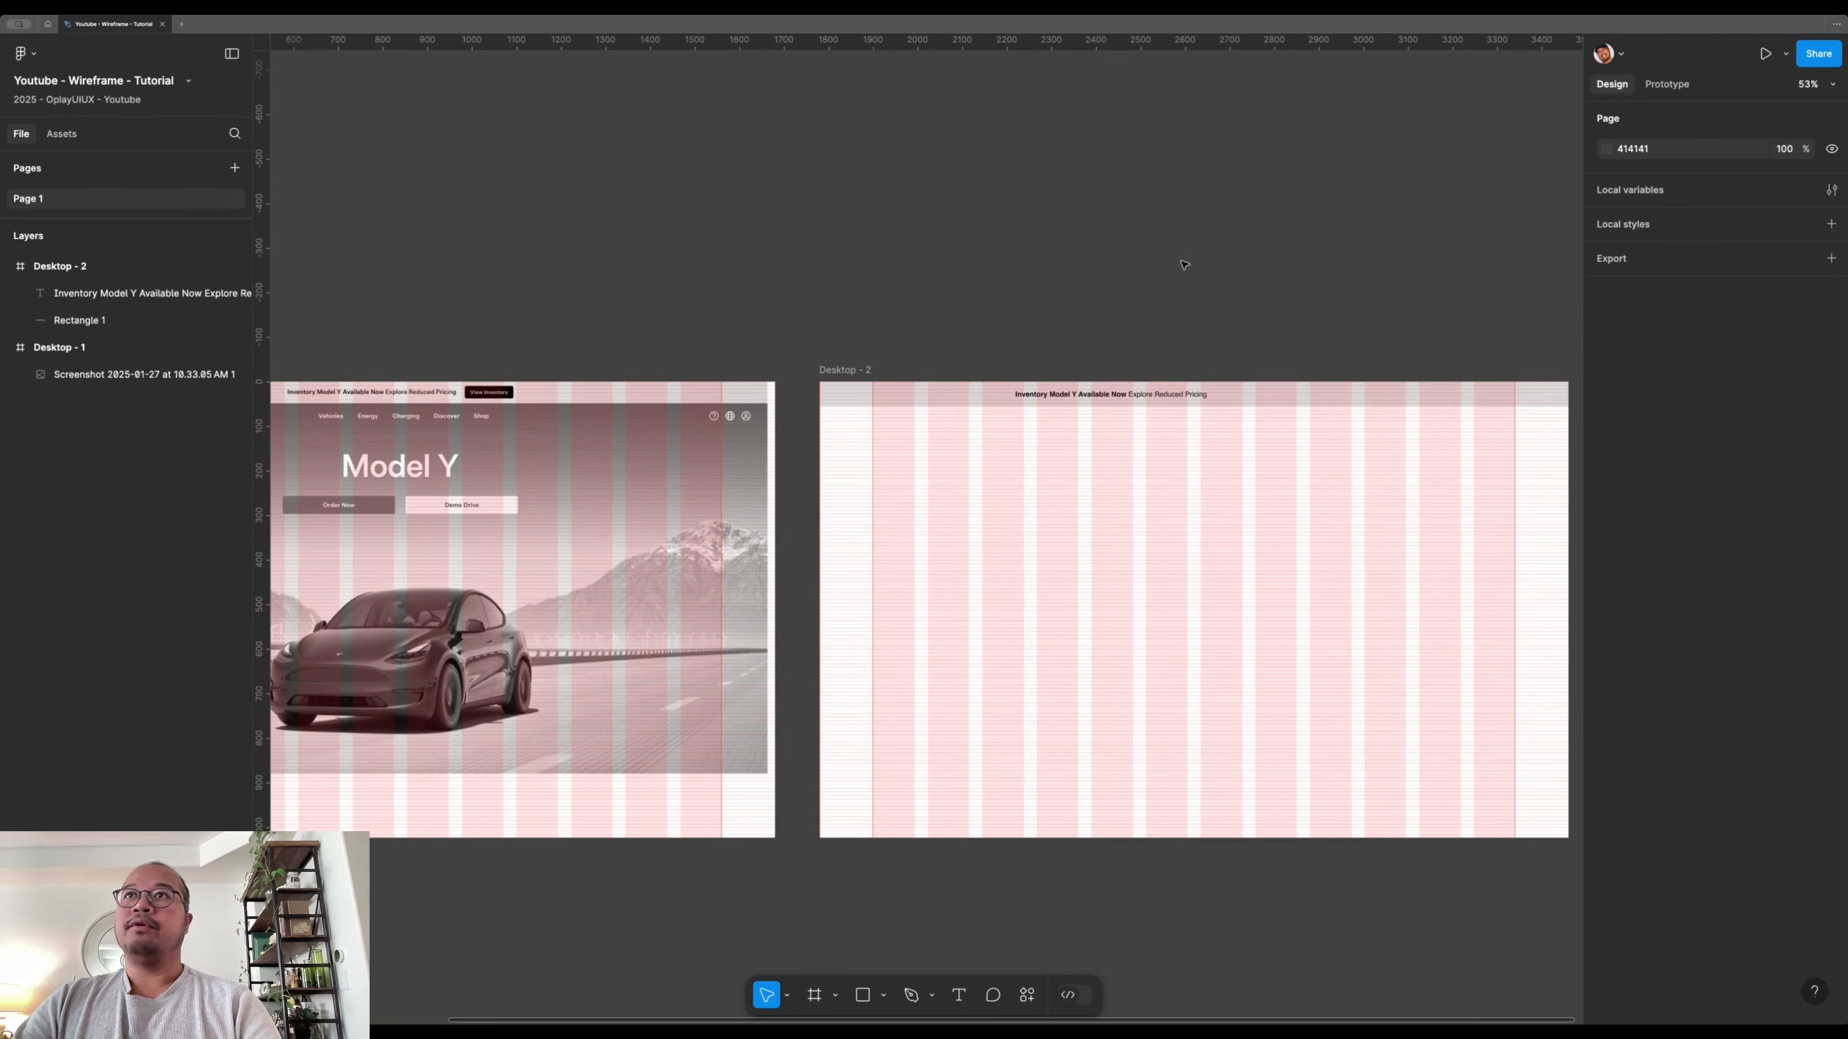
scroll(1208, 524, up, 1)
scroll(399, 371, up, 3)
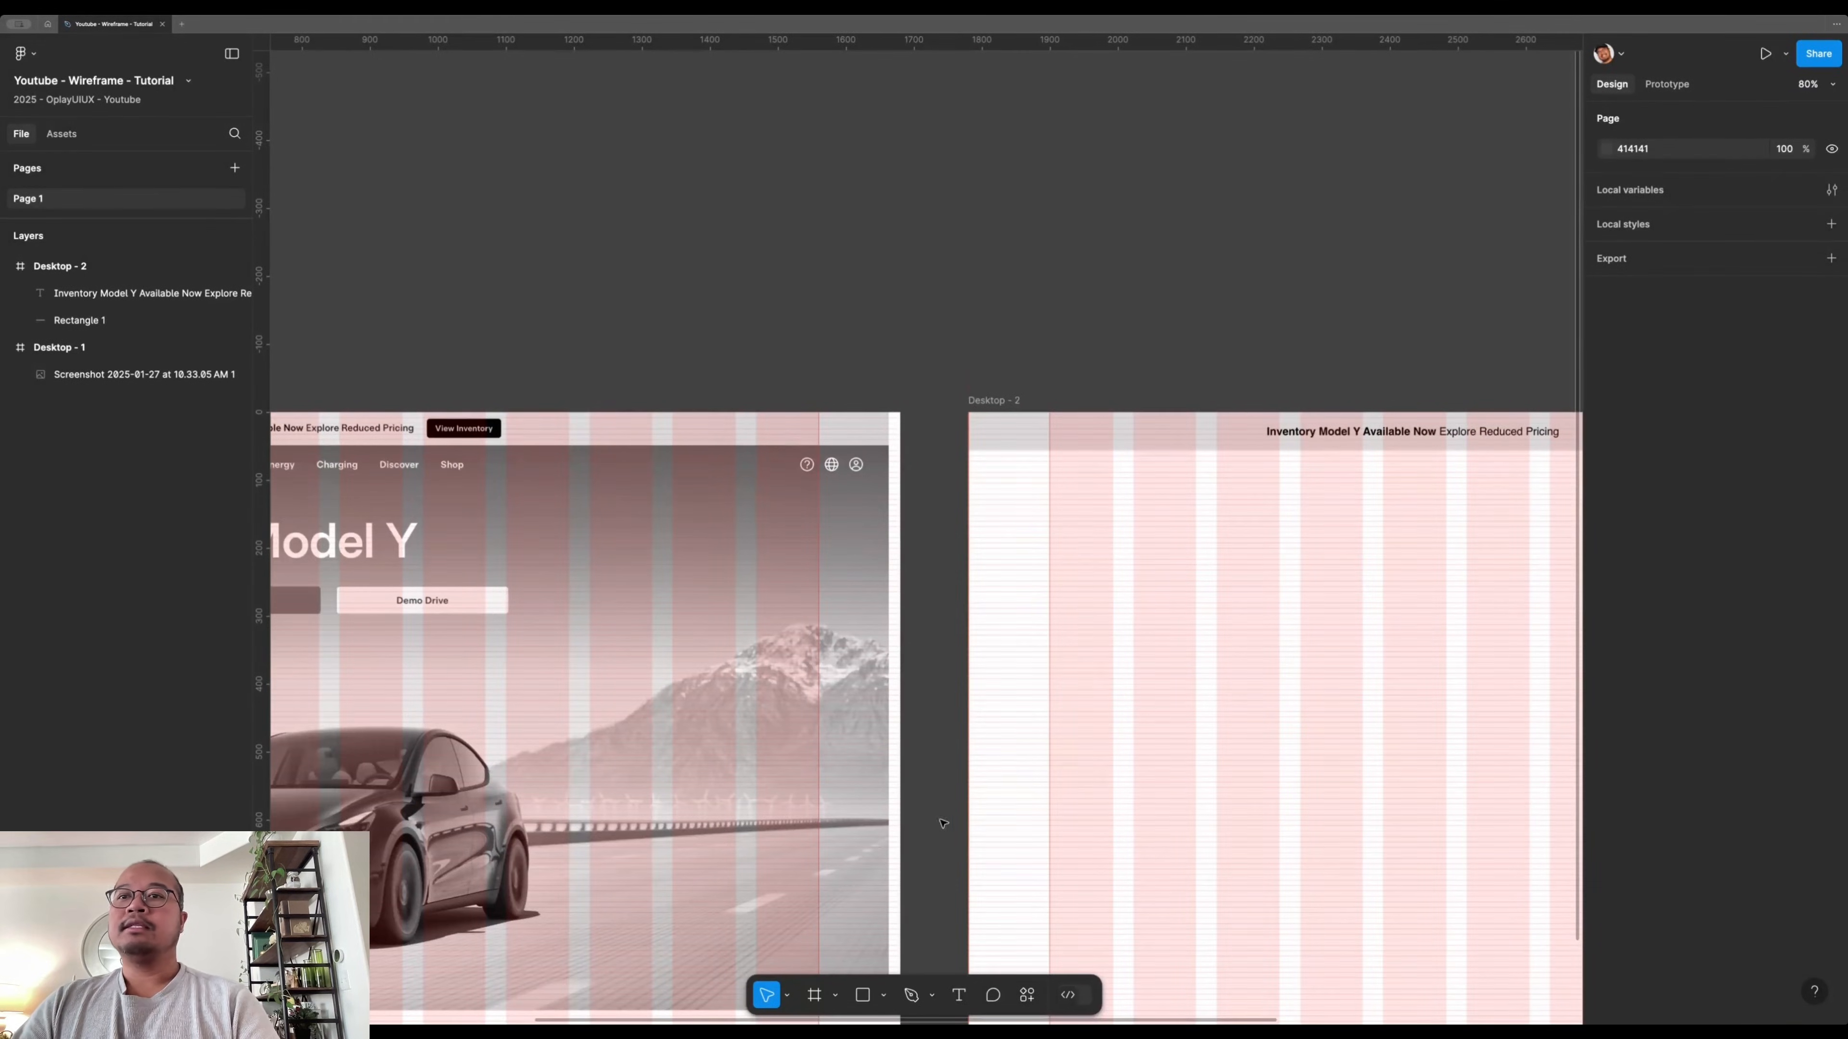
scroll(982, 632, down, 2)
scroll(1005, 576, down, 3)
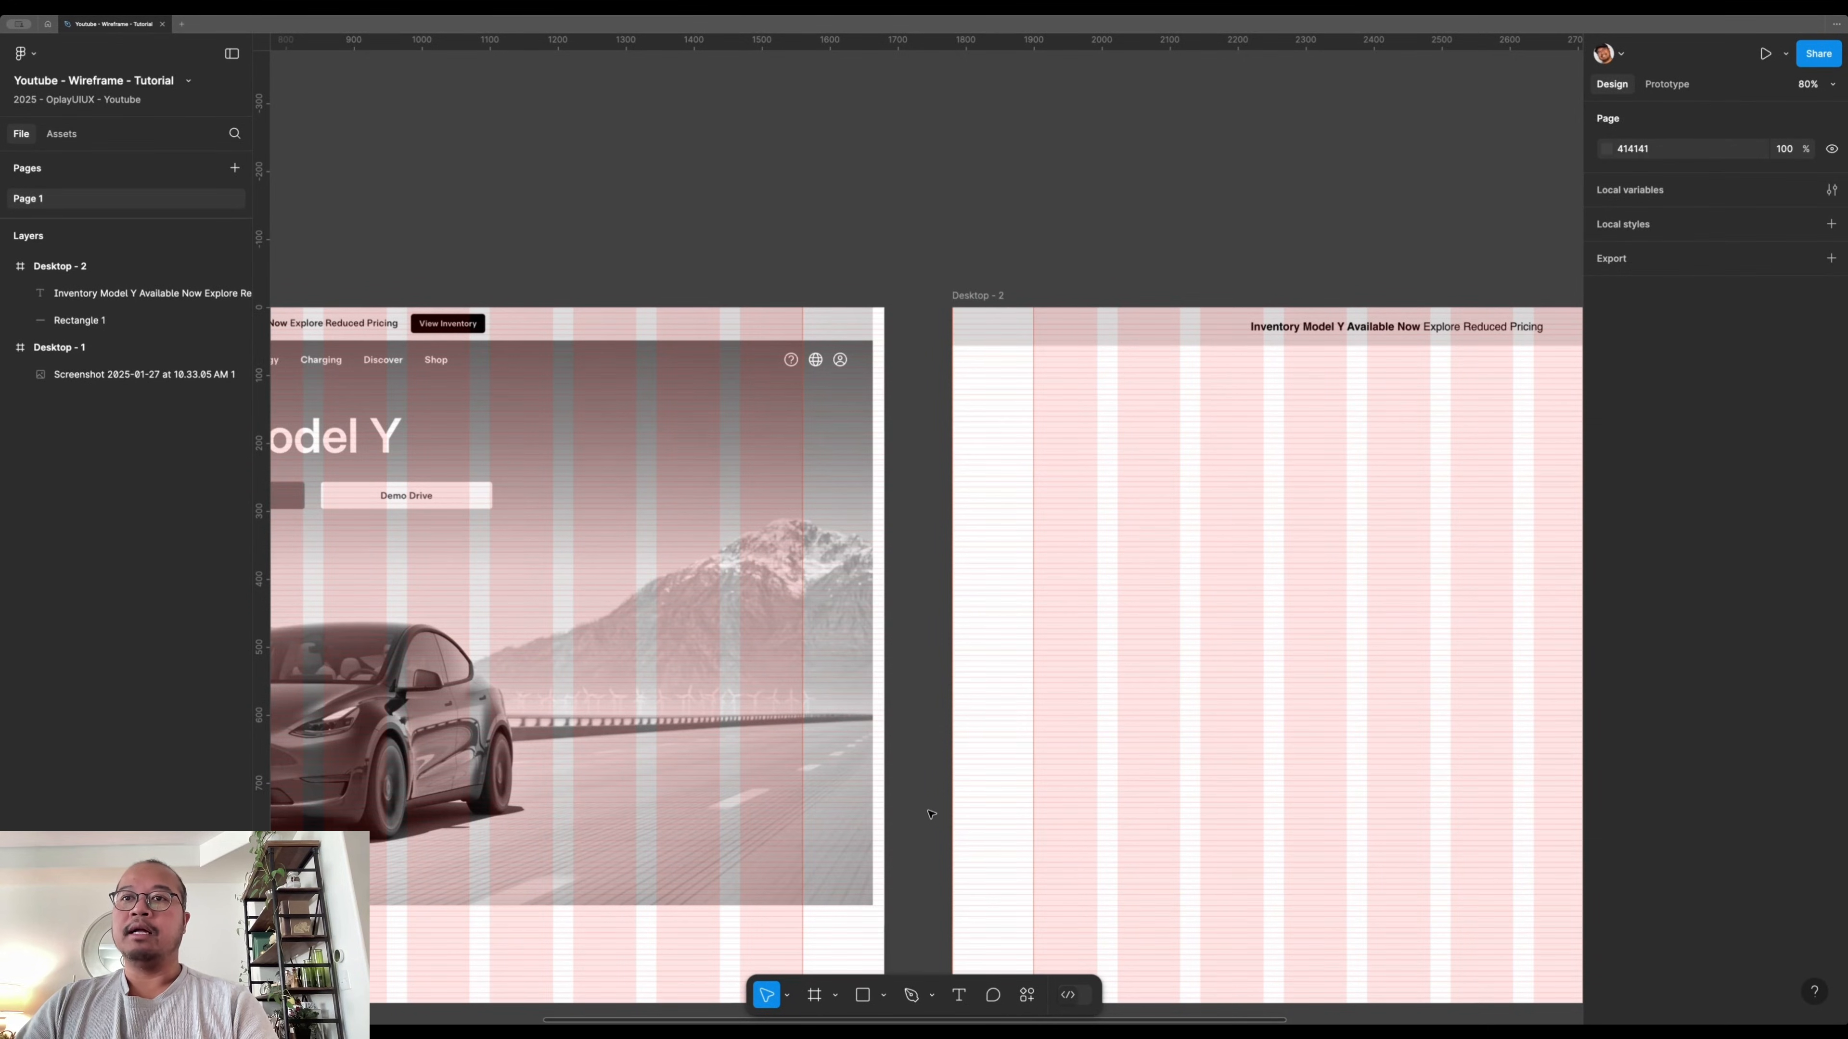
click(862, 996)
drag(1117, 405, 1226, 432)
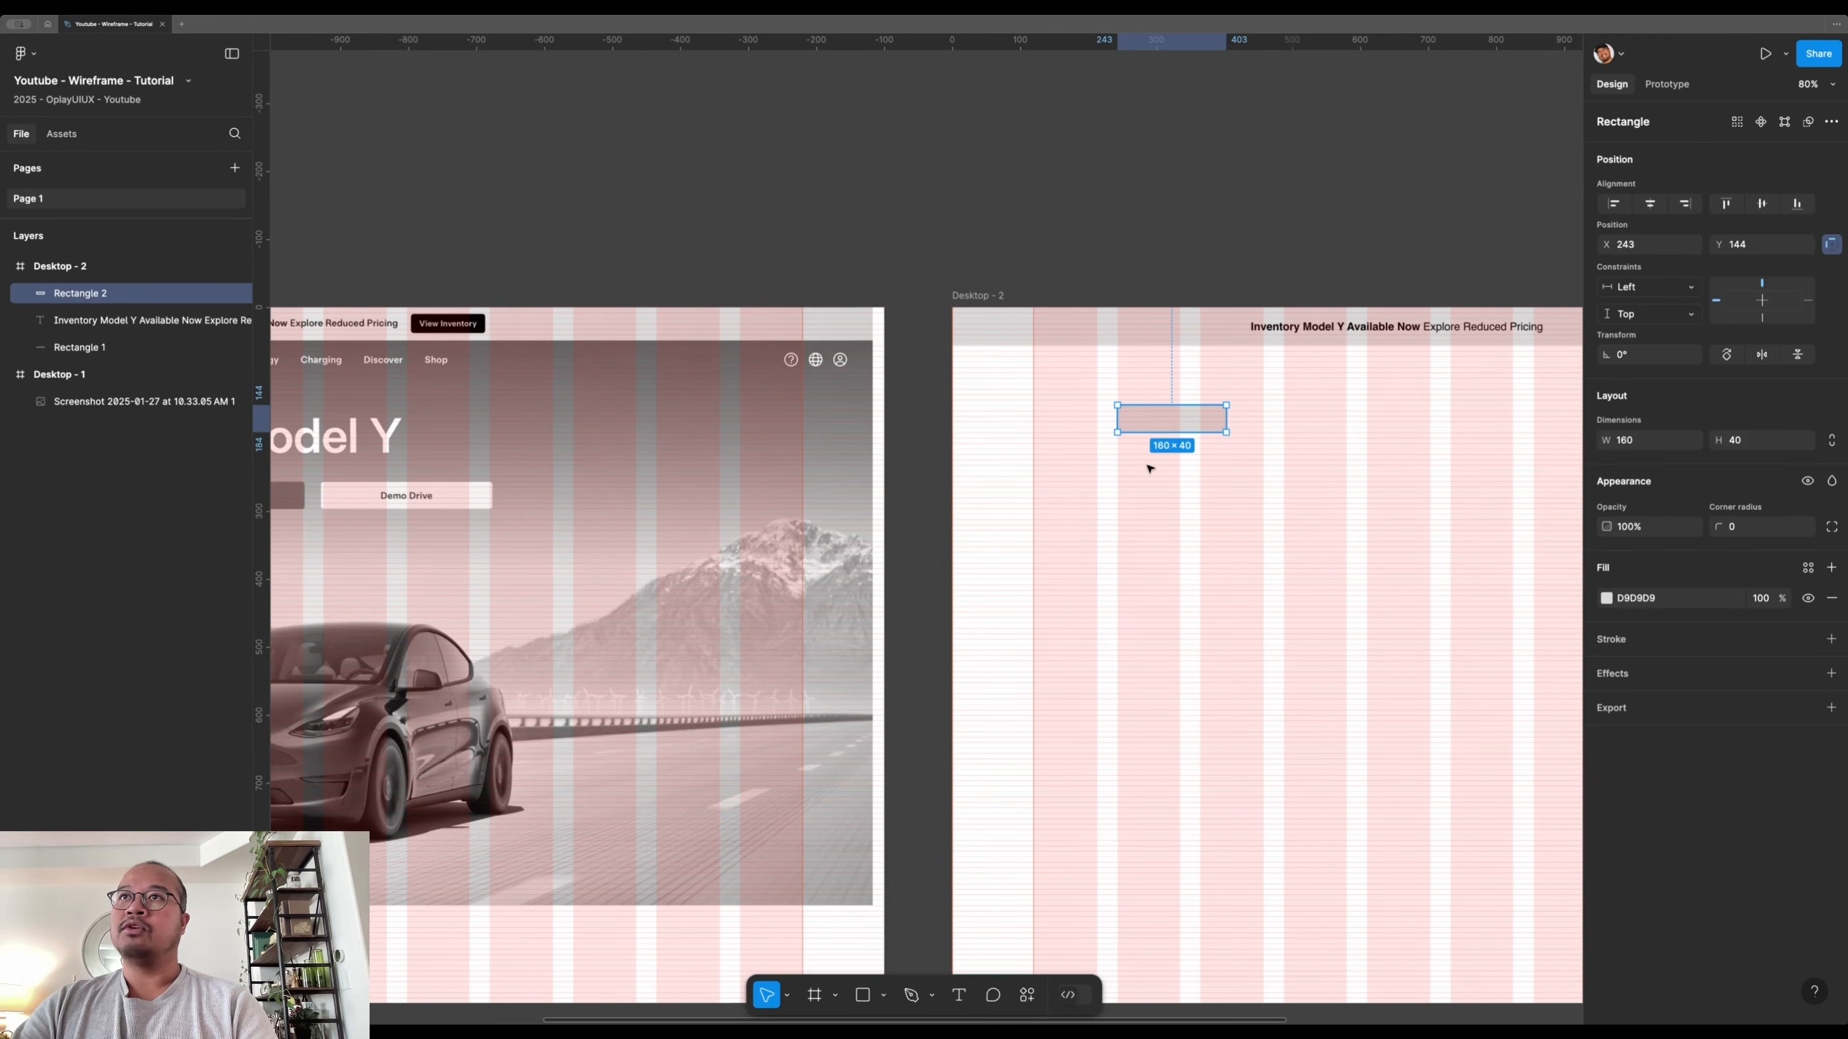
- Add the text "View Inventory" on the small grey rectangle and nudge it to X 271, Y 156
key(t)
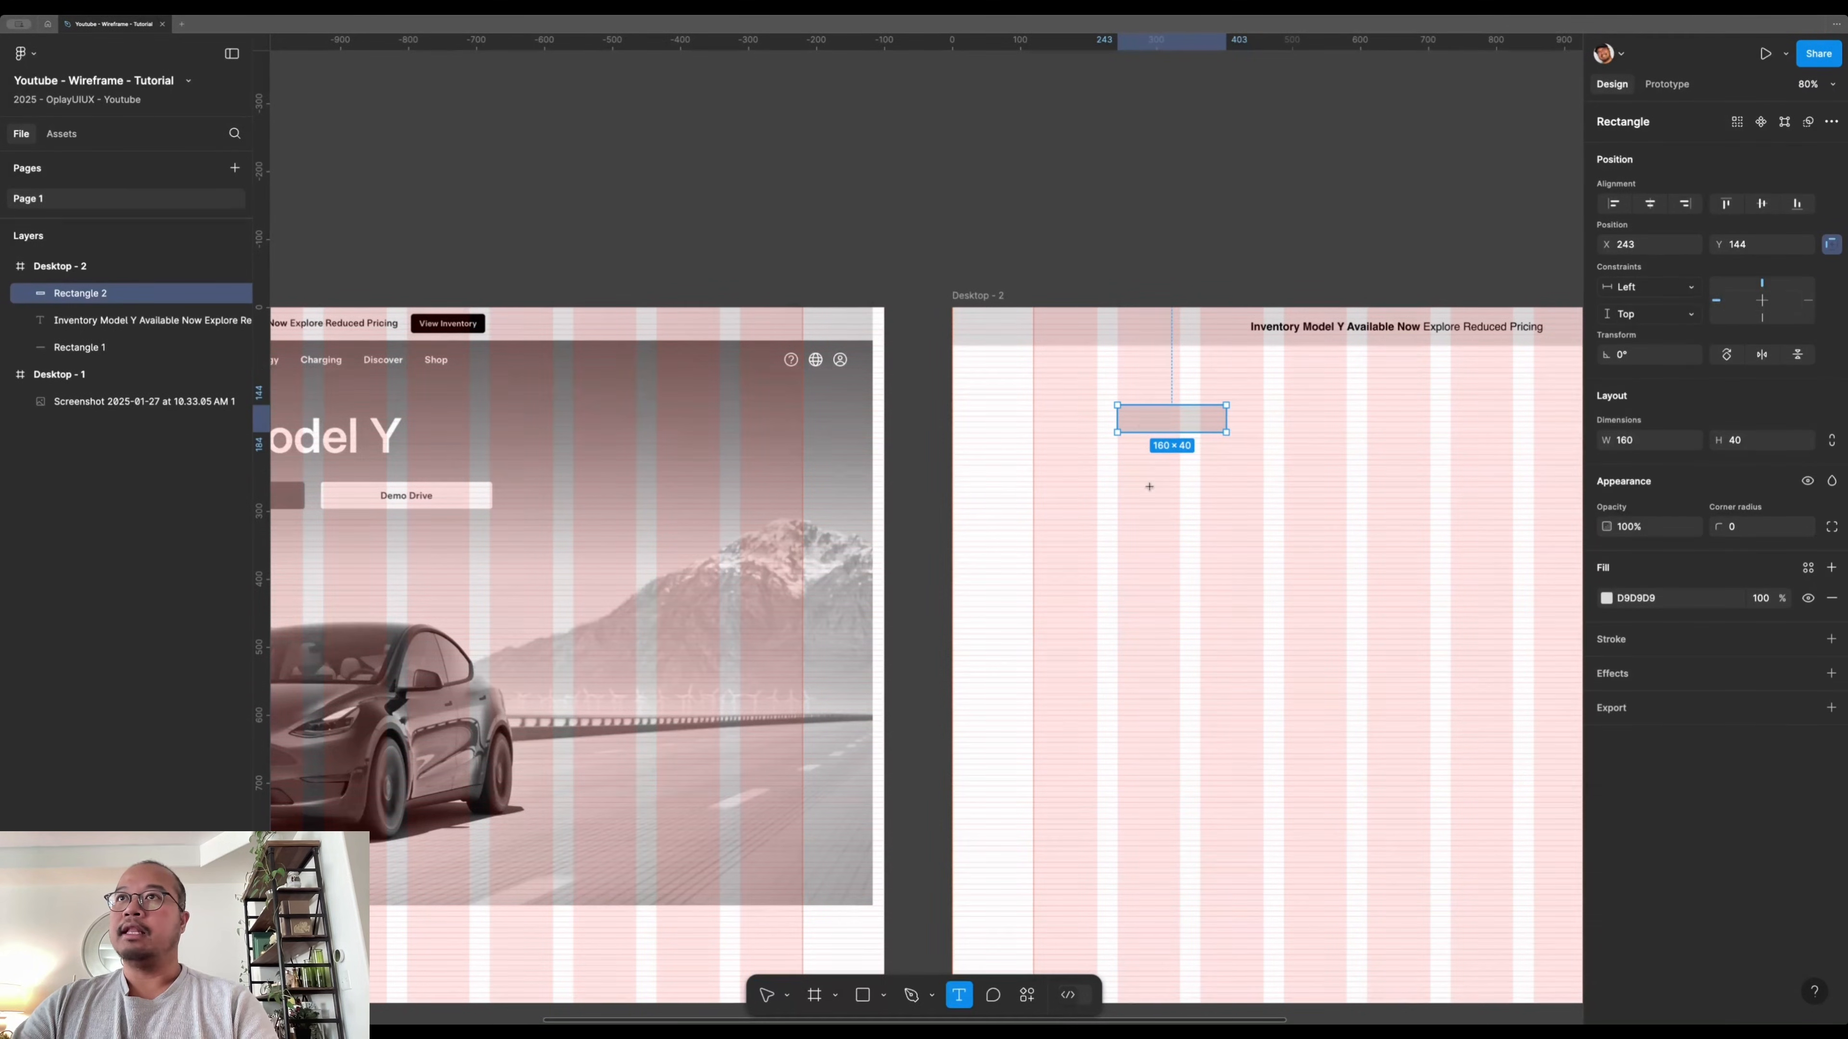
click(1135, 420)
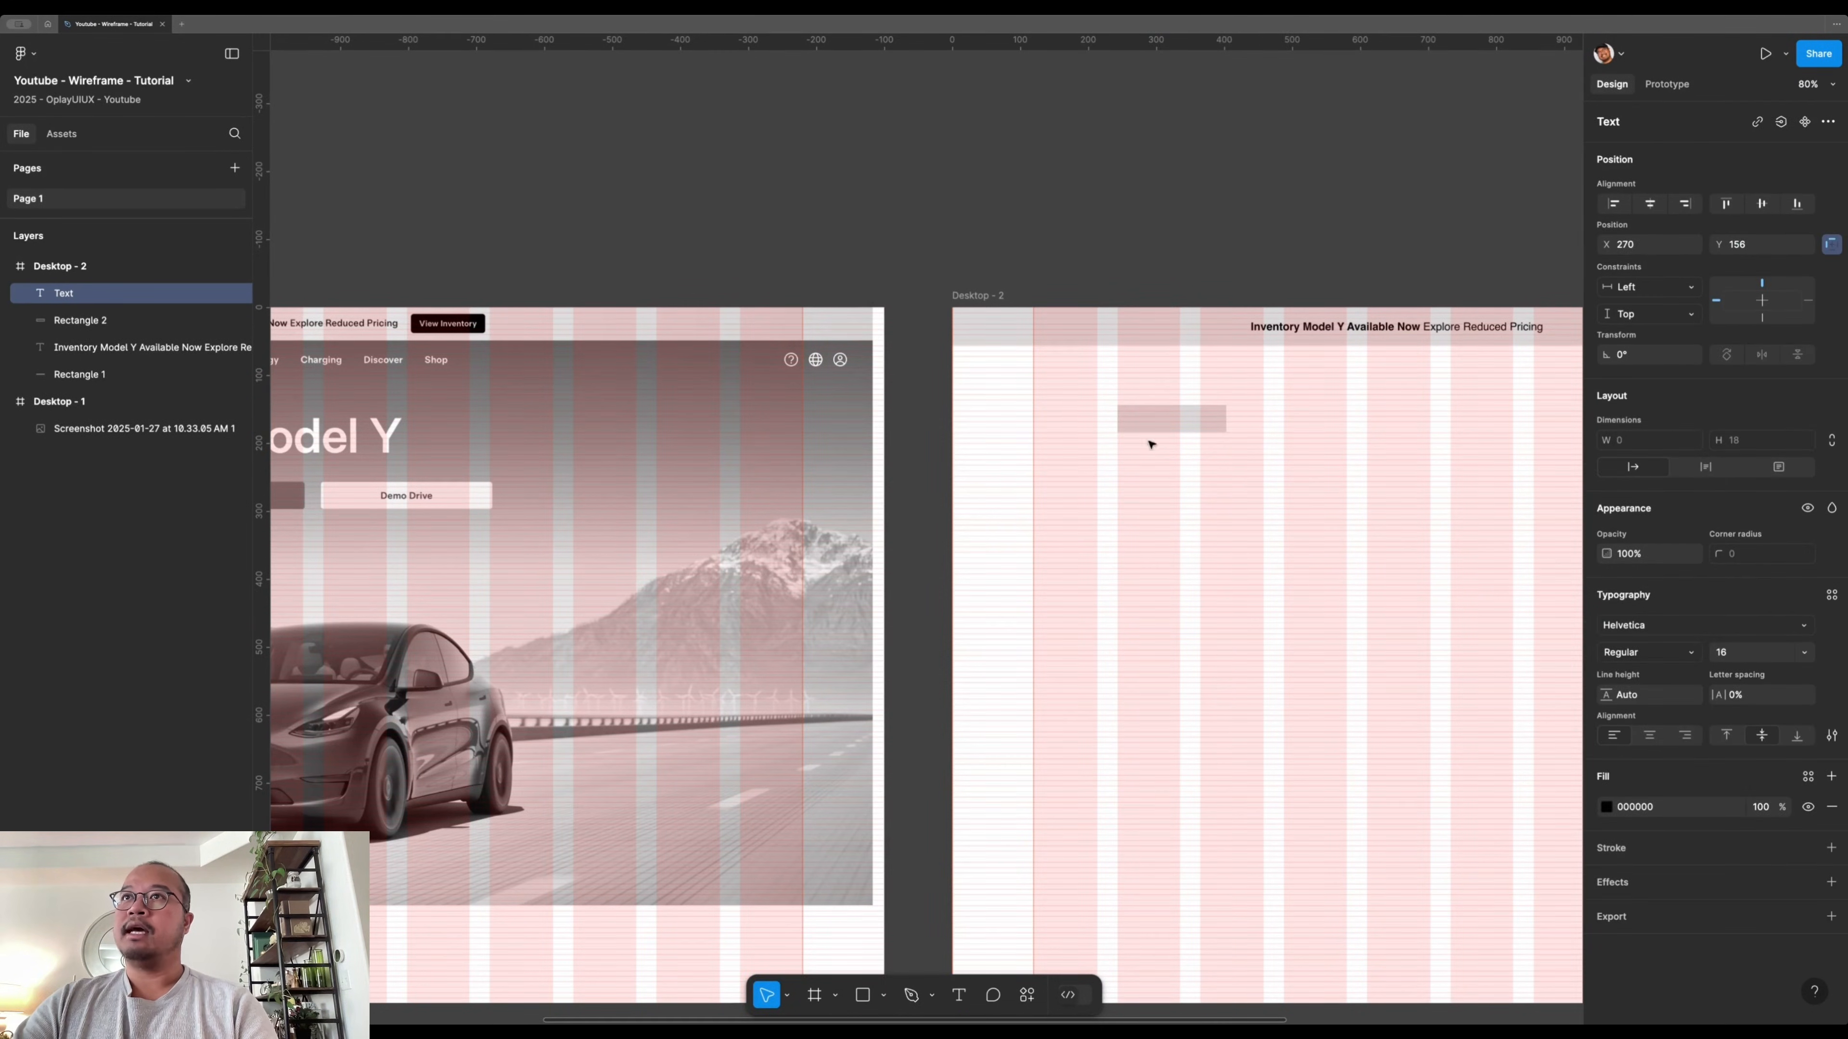
text(View Inventory)
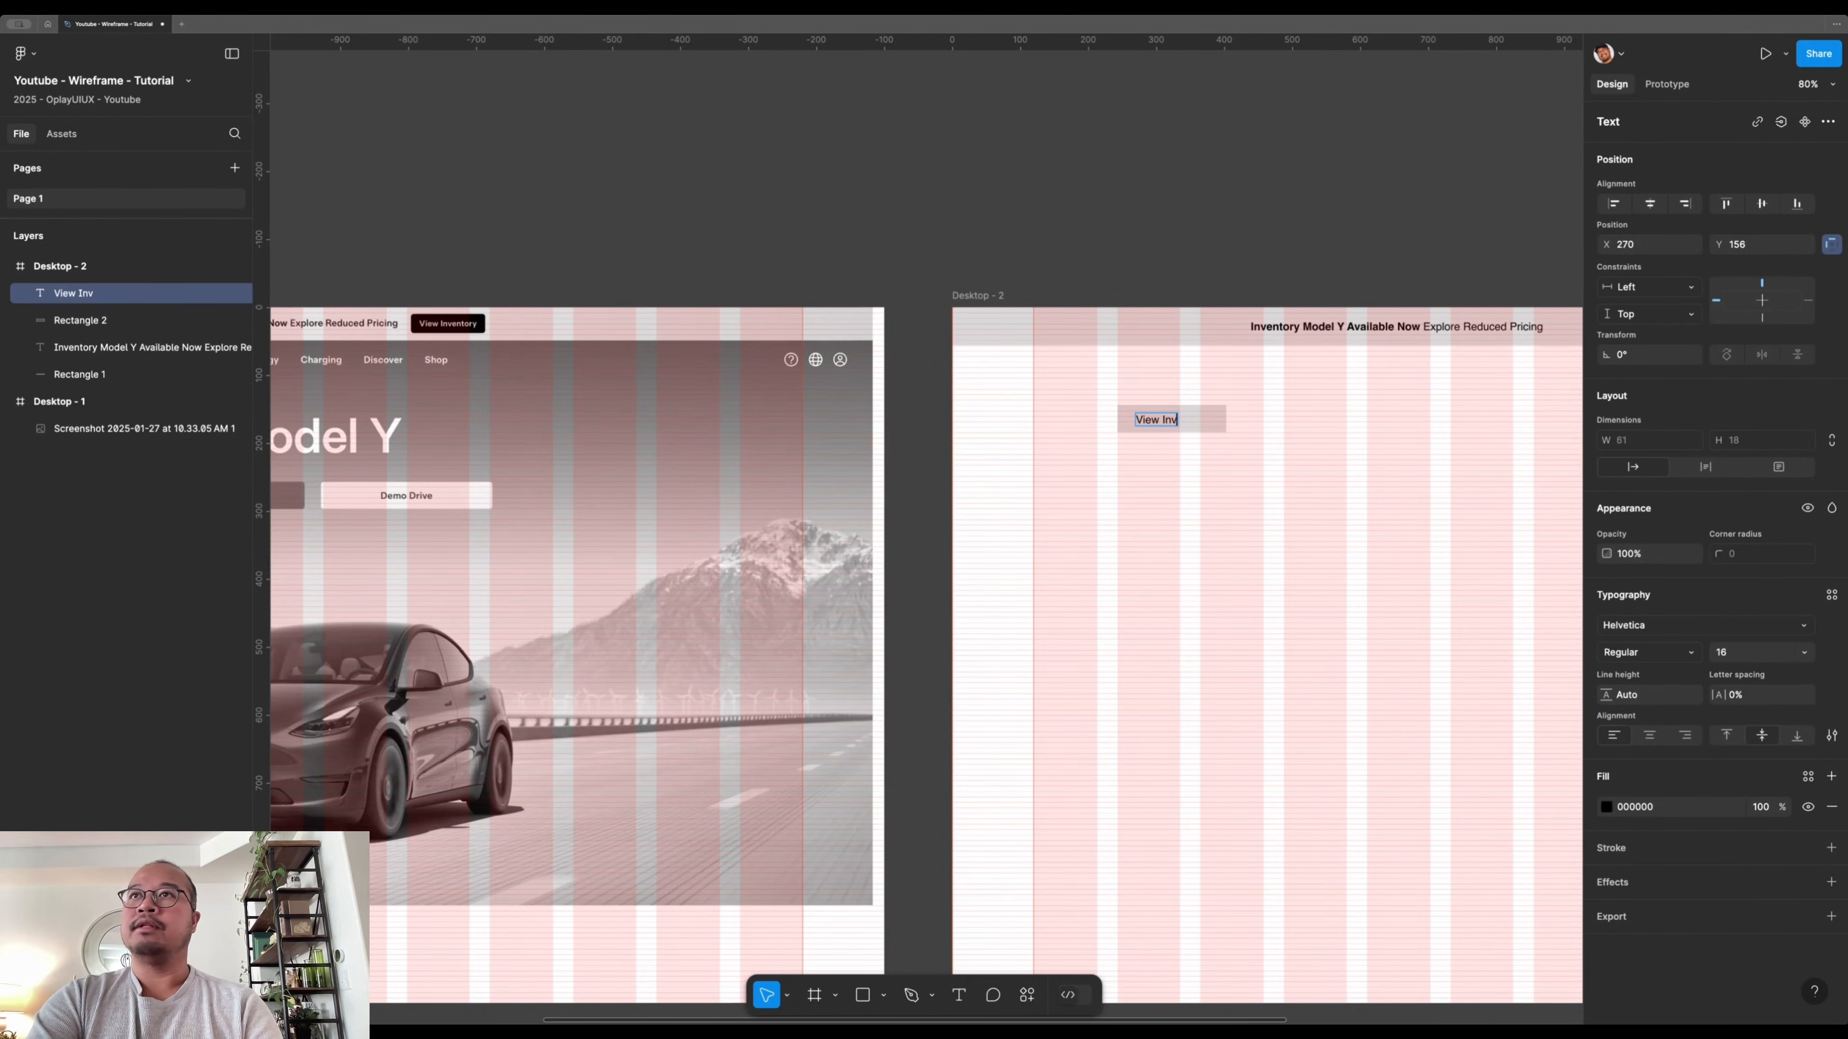
click(1219, 426)
scroll(1226, 426, up, 5)
click(1251, 415)
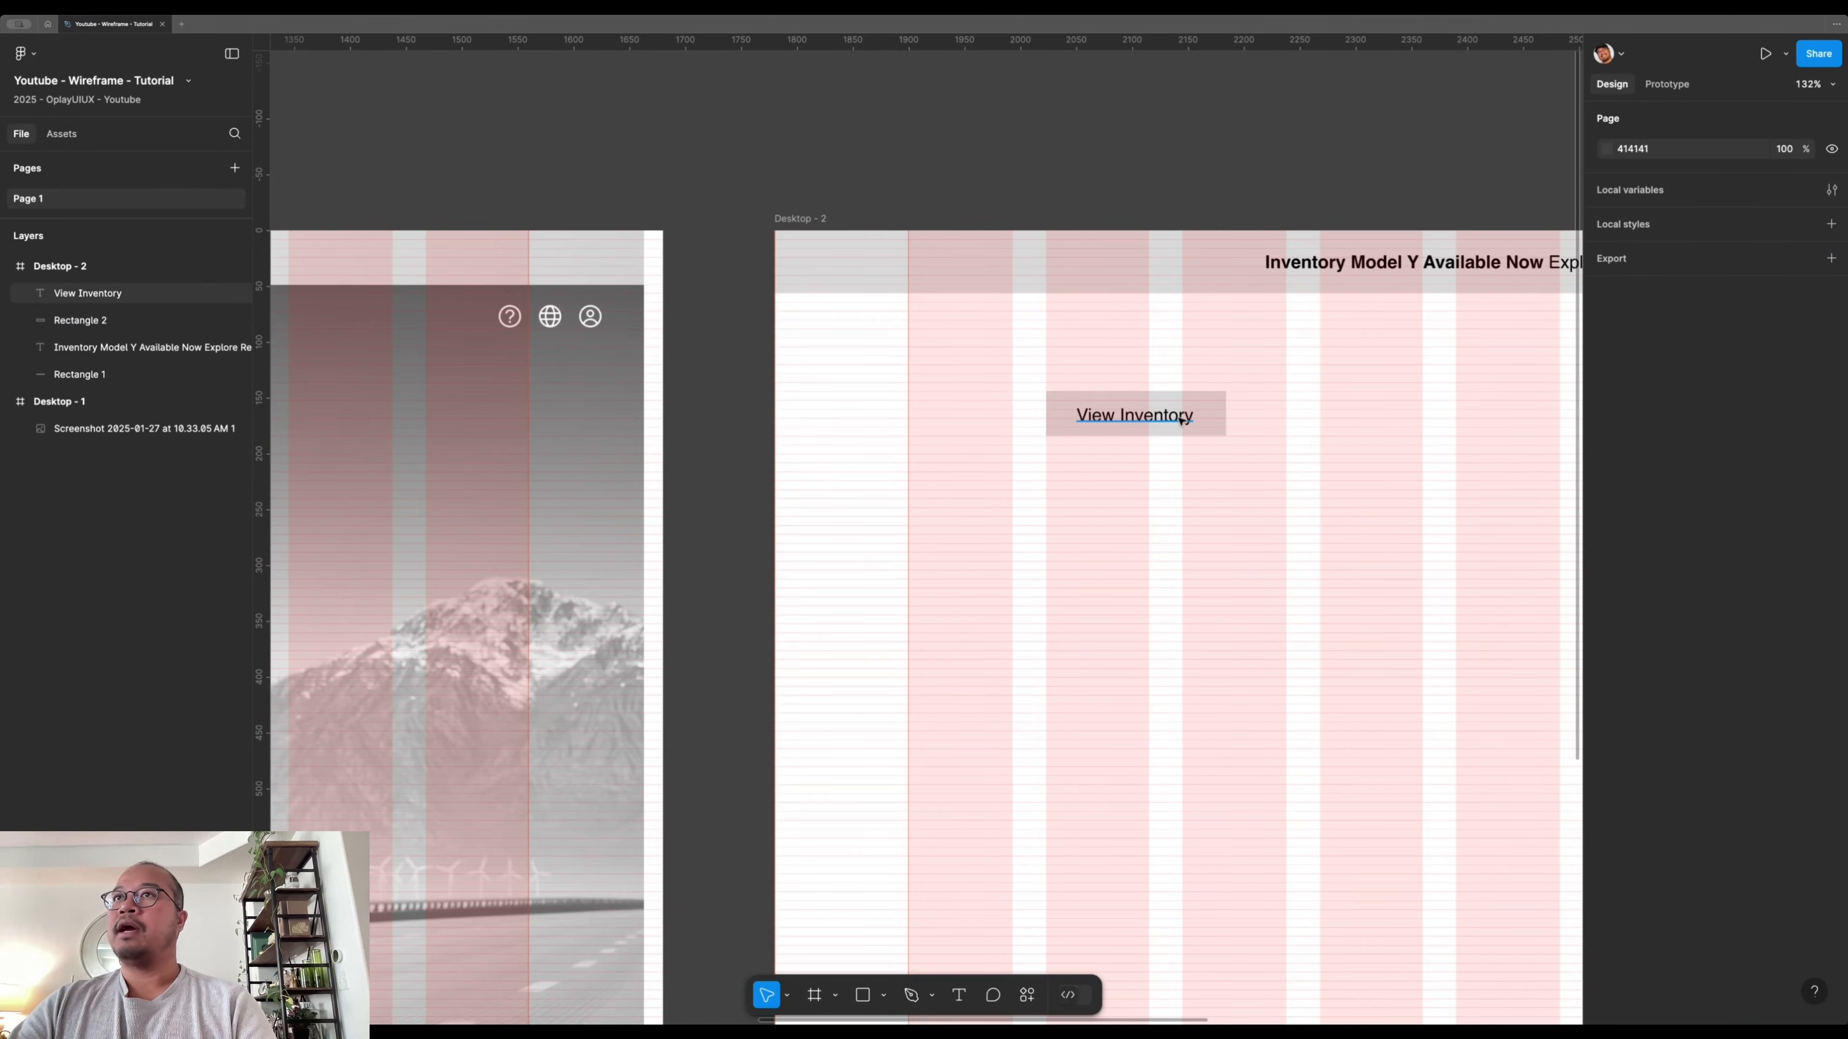
click(1221, 416)
key(Right)
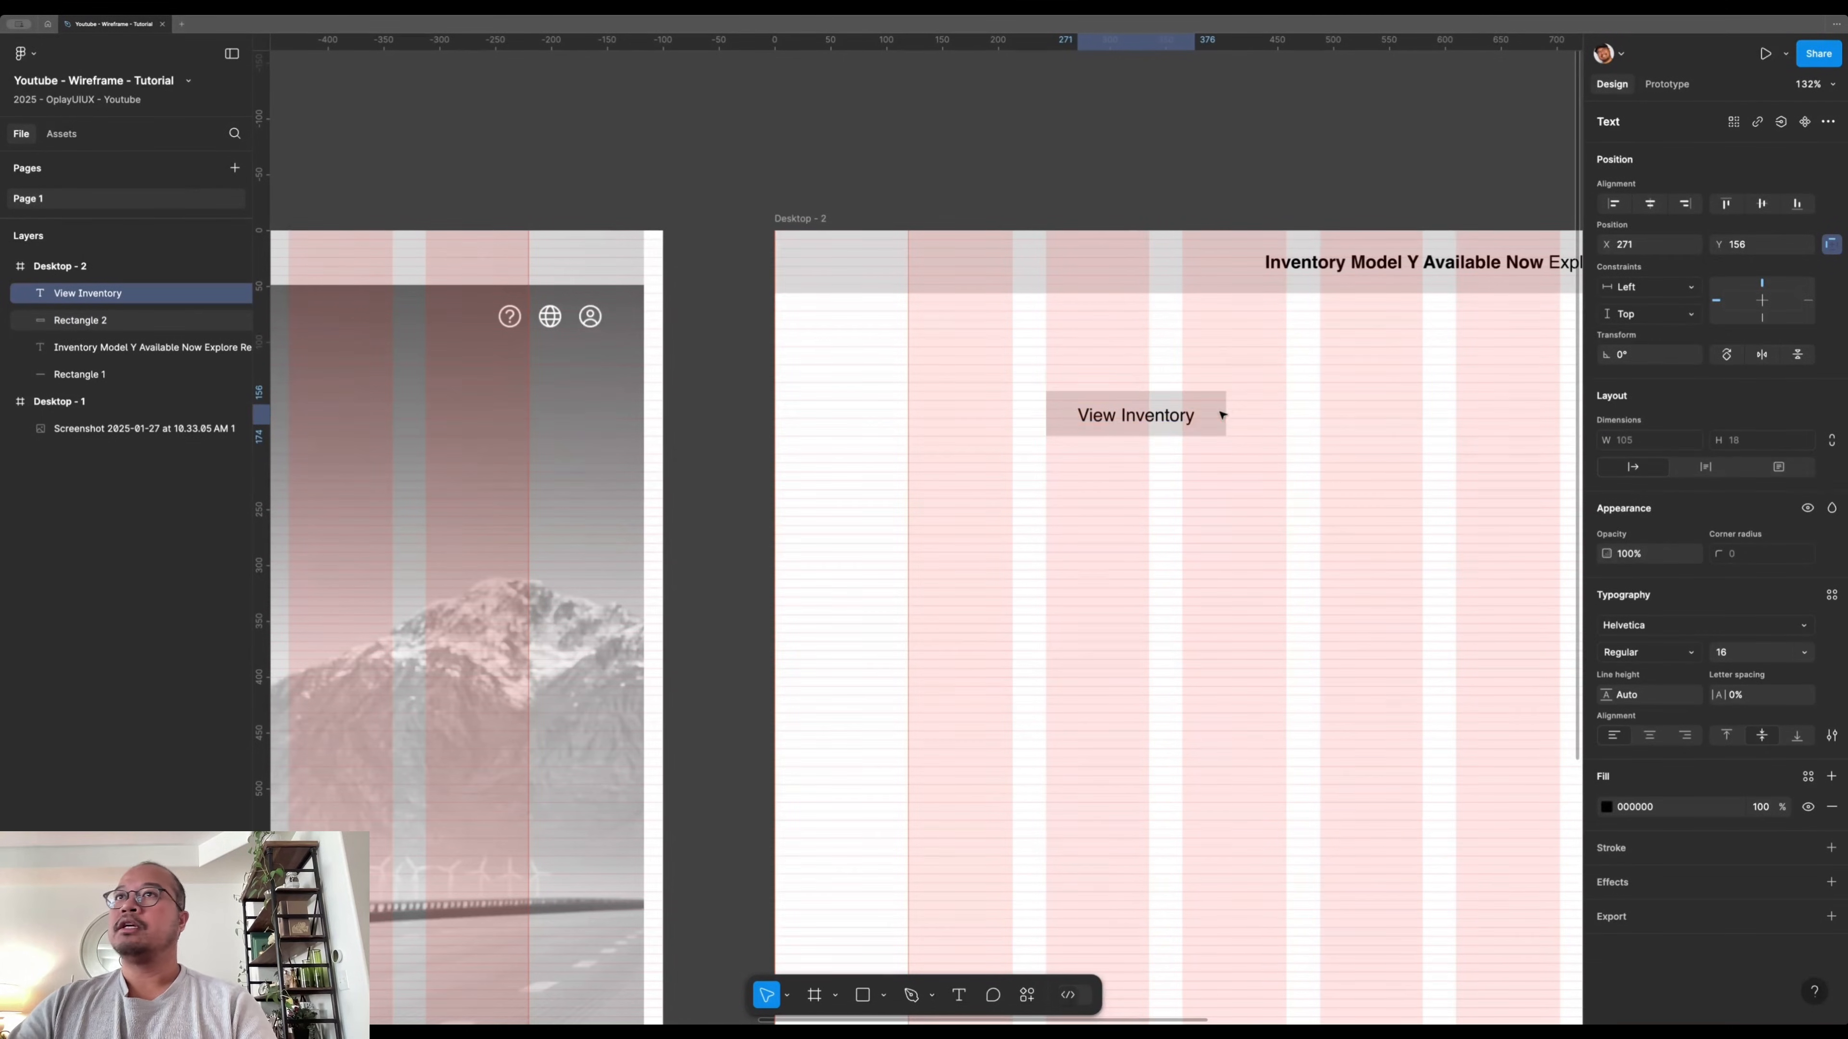
- Hide the layout grids and examine the View Inventory text and its rectangle as two separate layers
click(1197, 528)
scroll(1185, 542, down, 3)
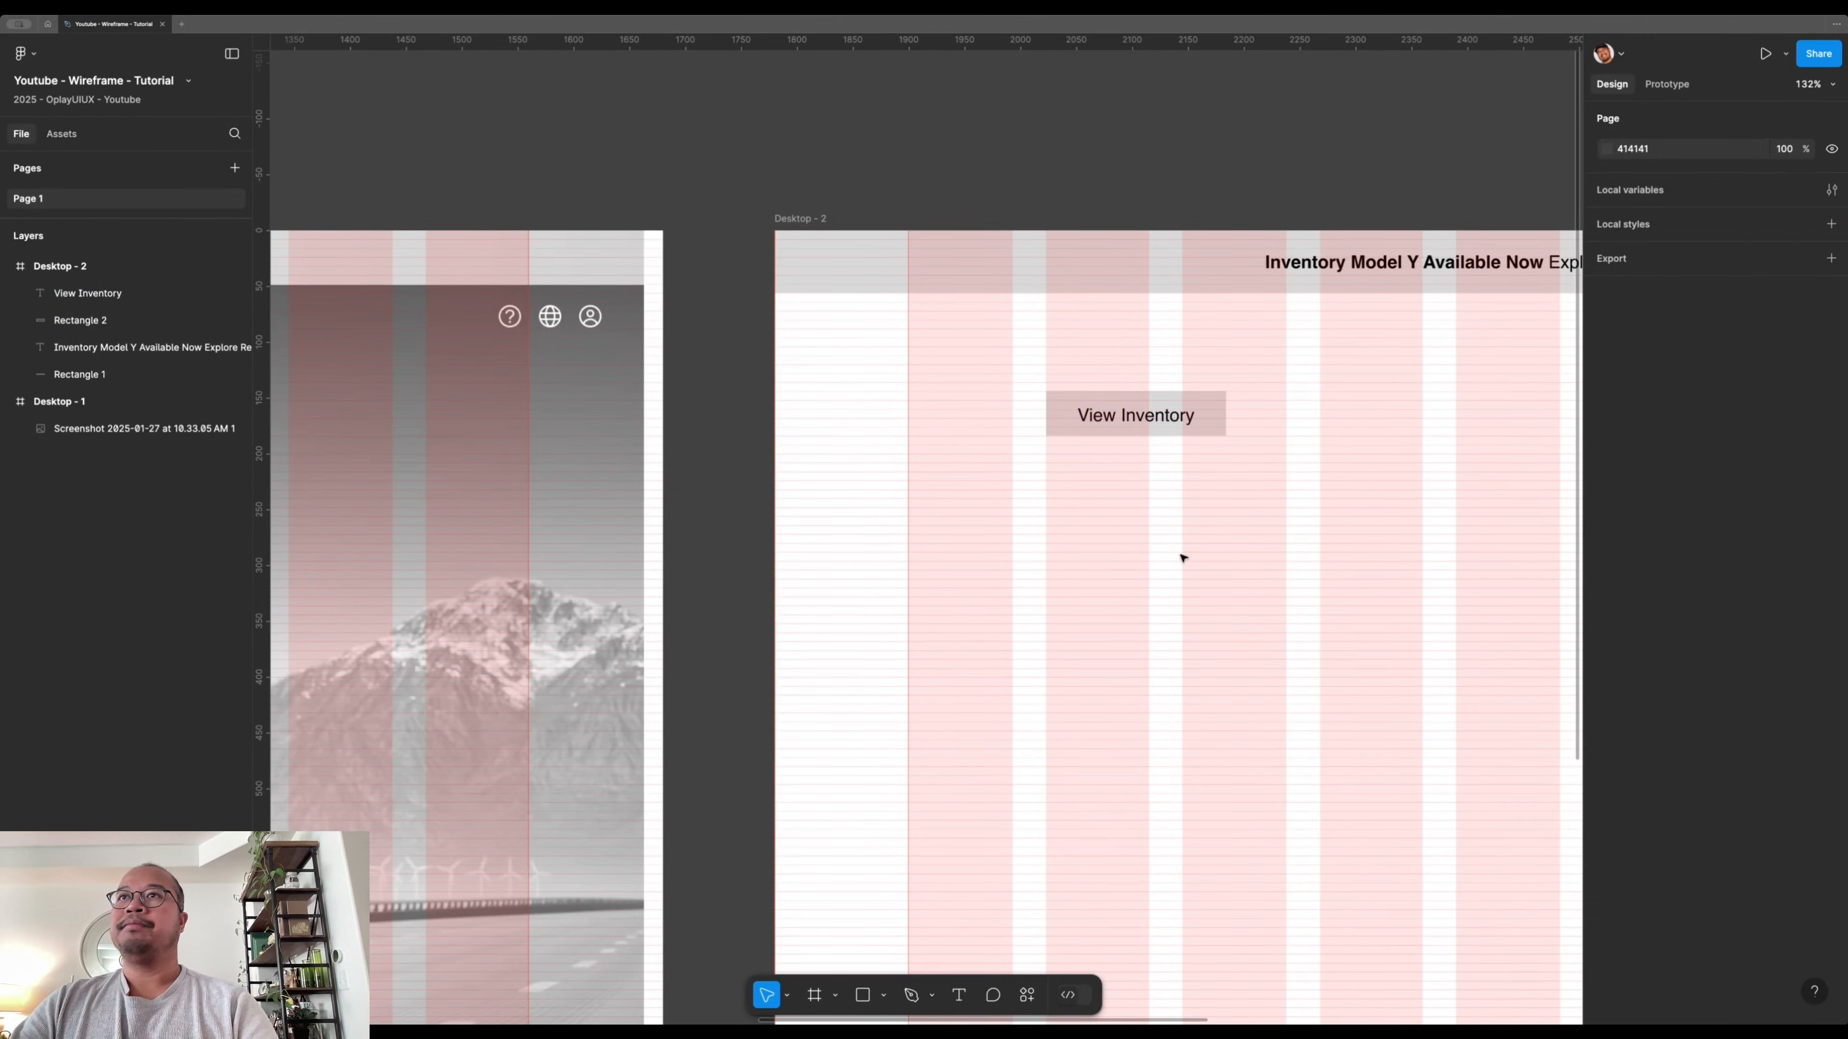
key(shift+g)
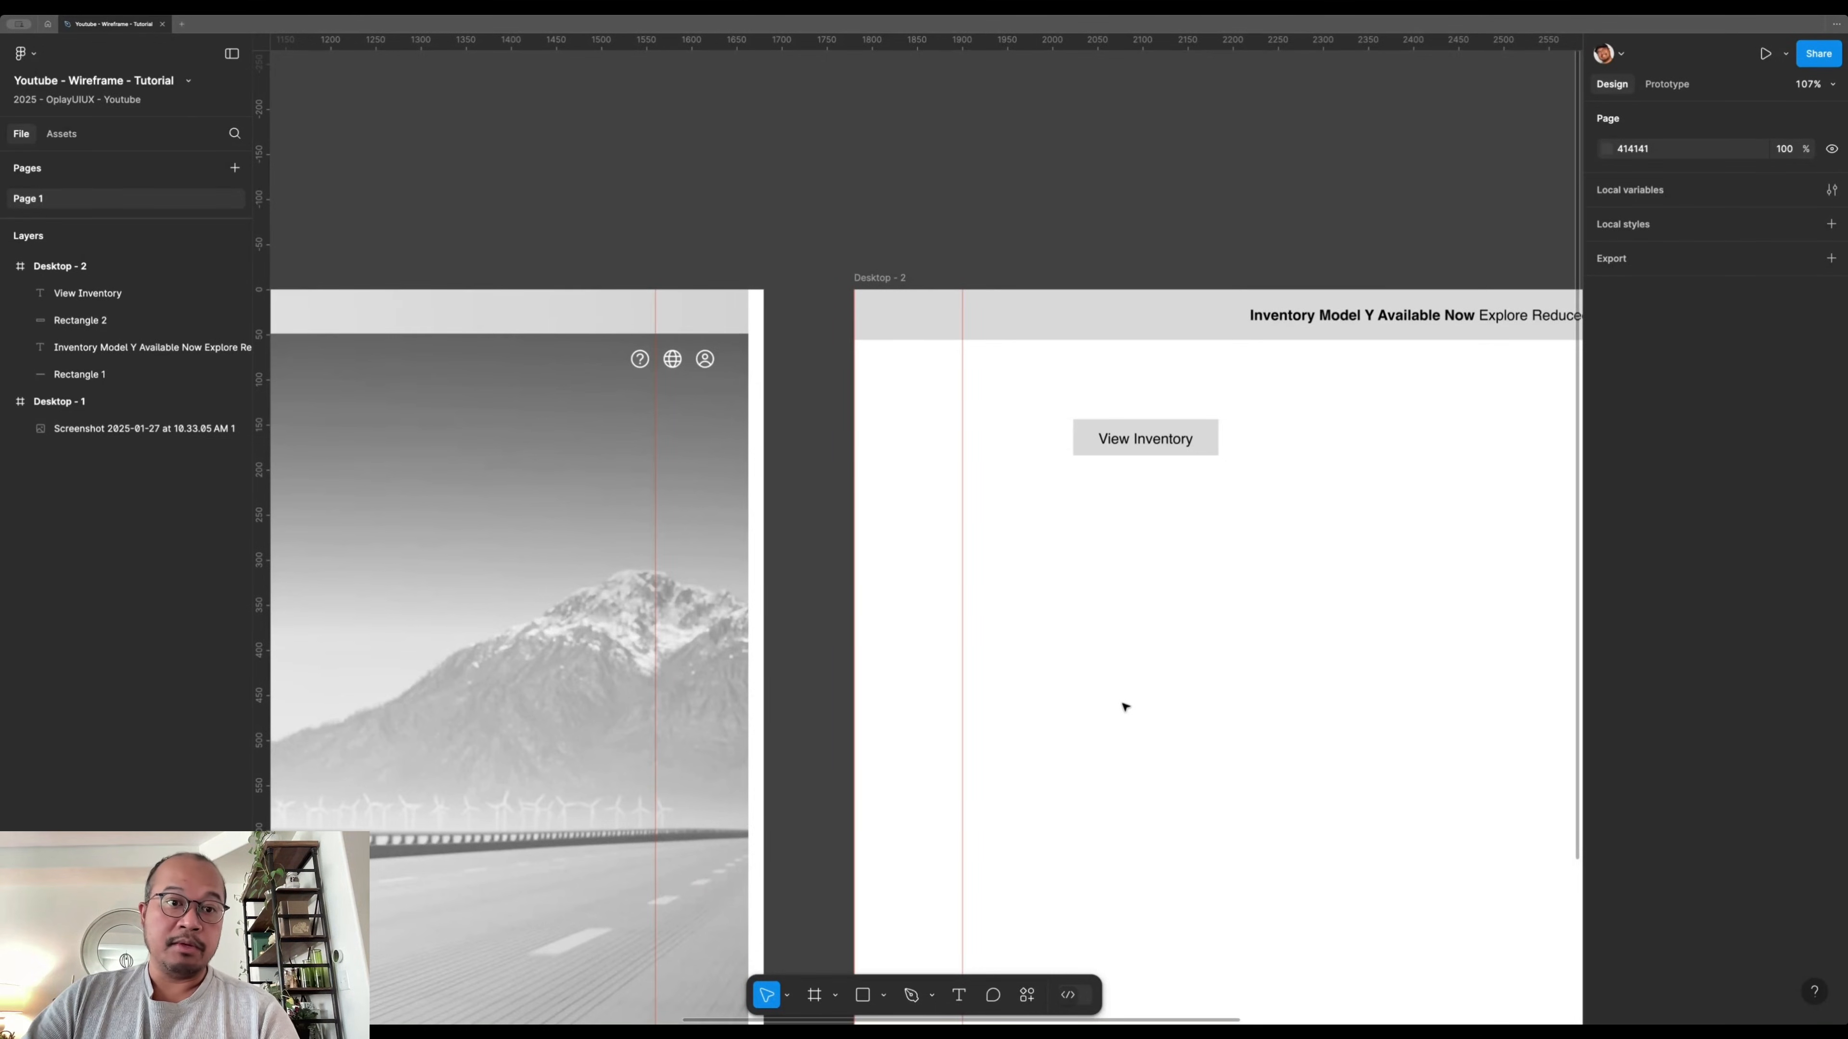
drag(1033, 497, 1283, 440)
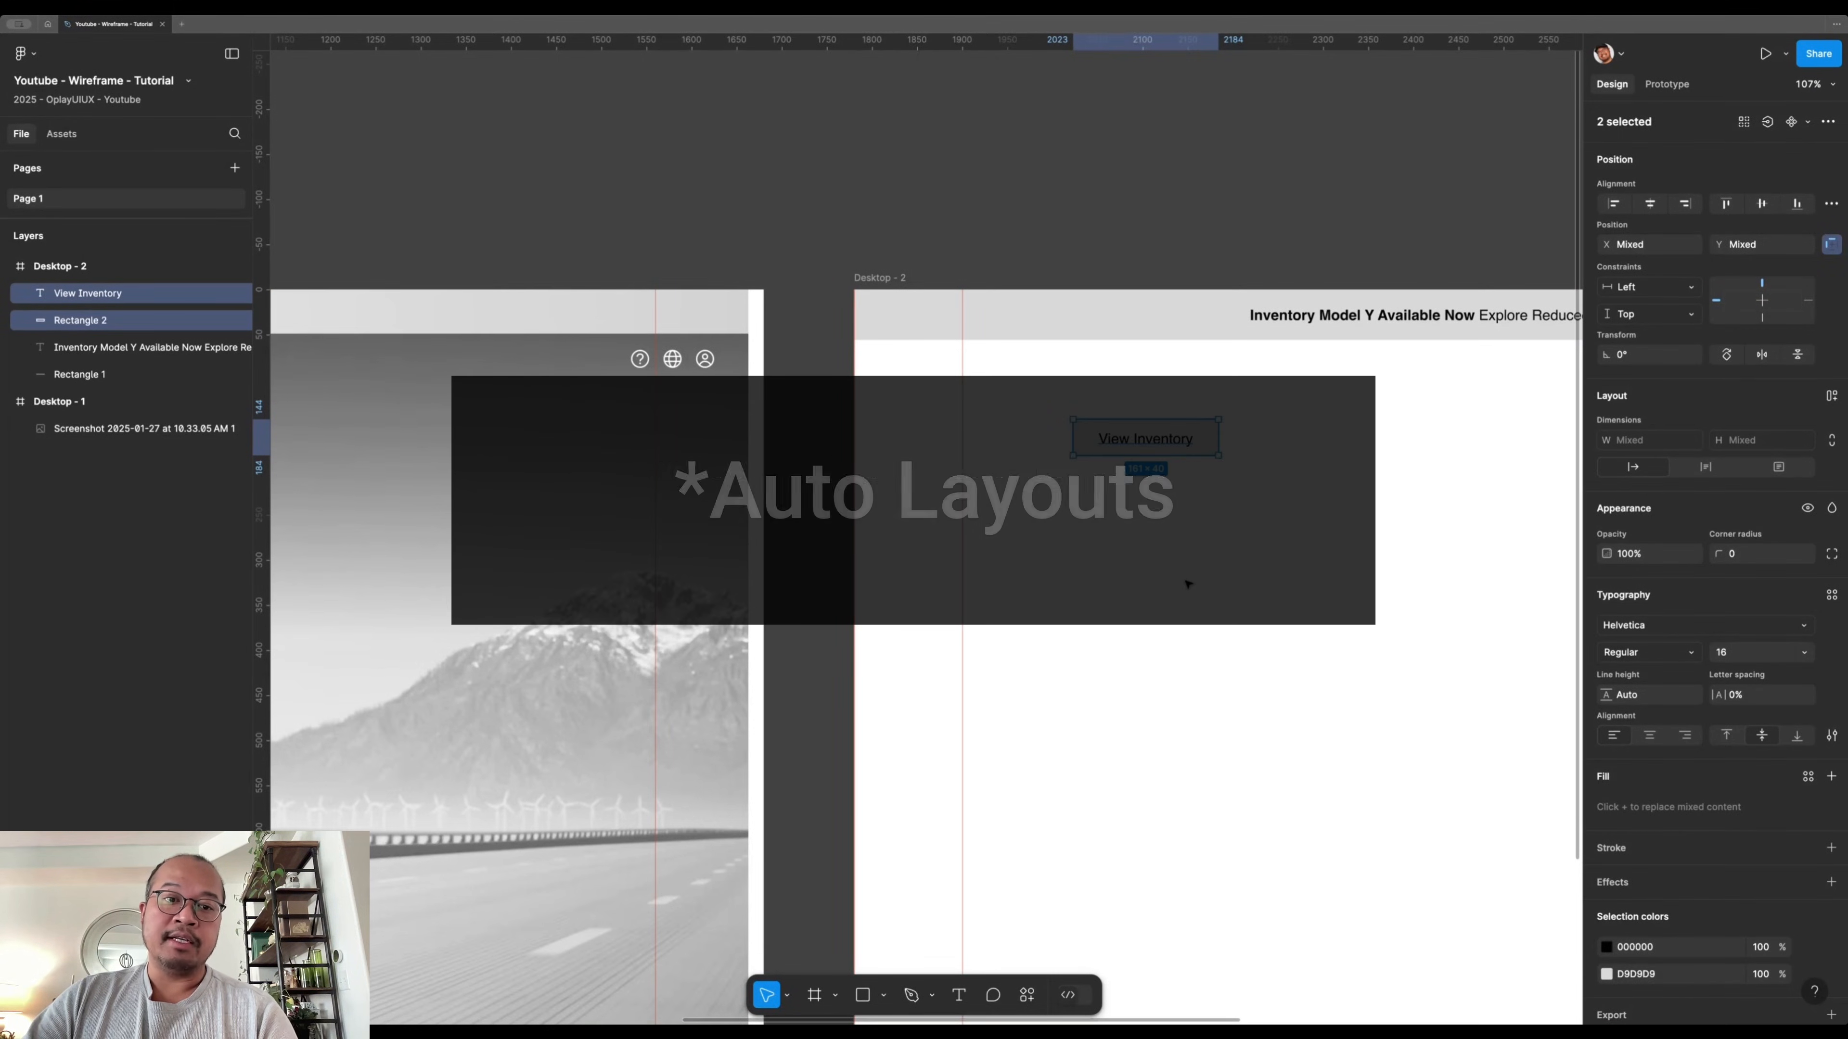
click(1049, 487)
drag(1050, 487, 1270, 399)
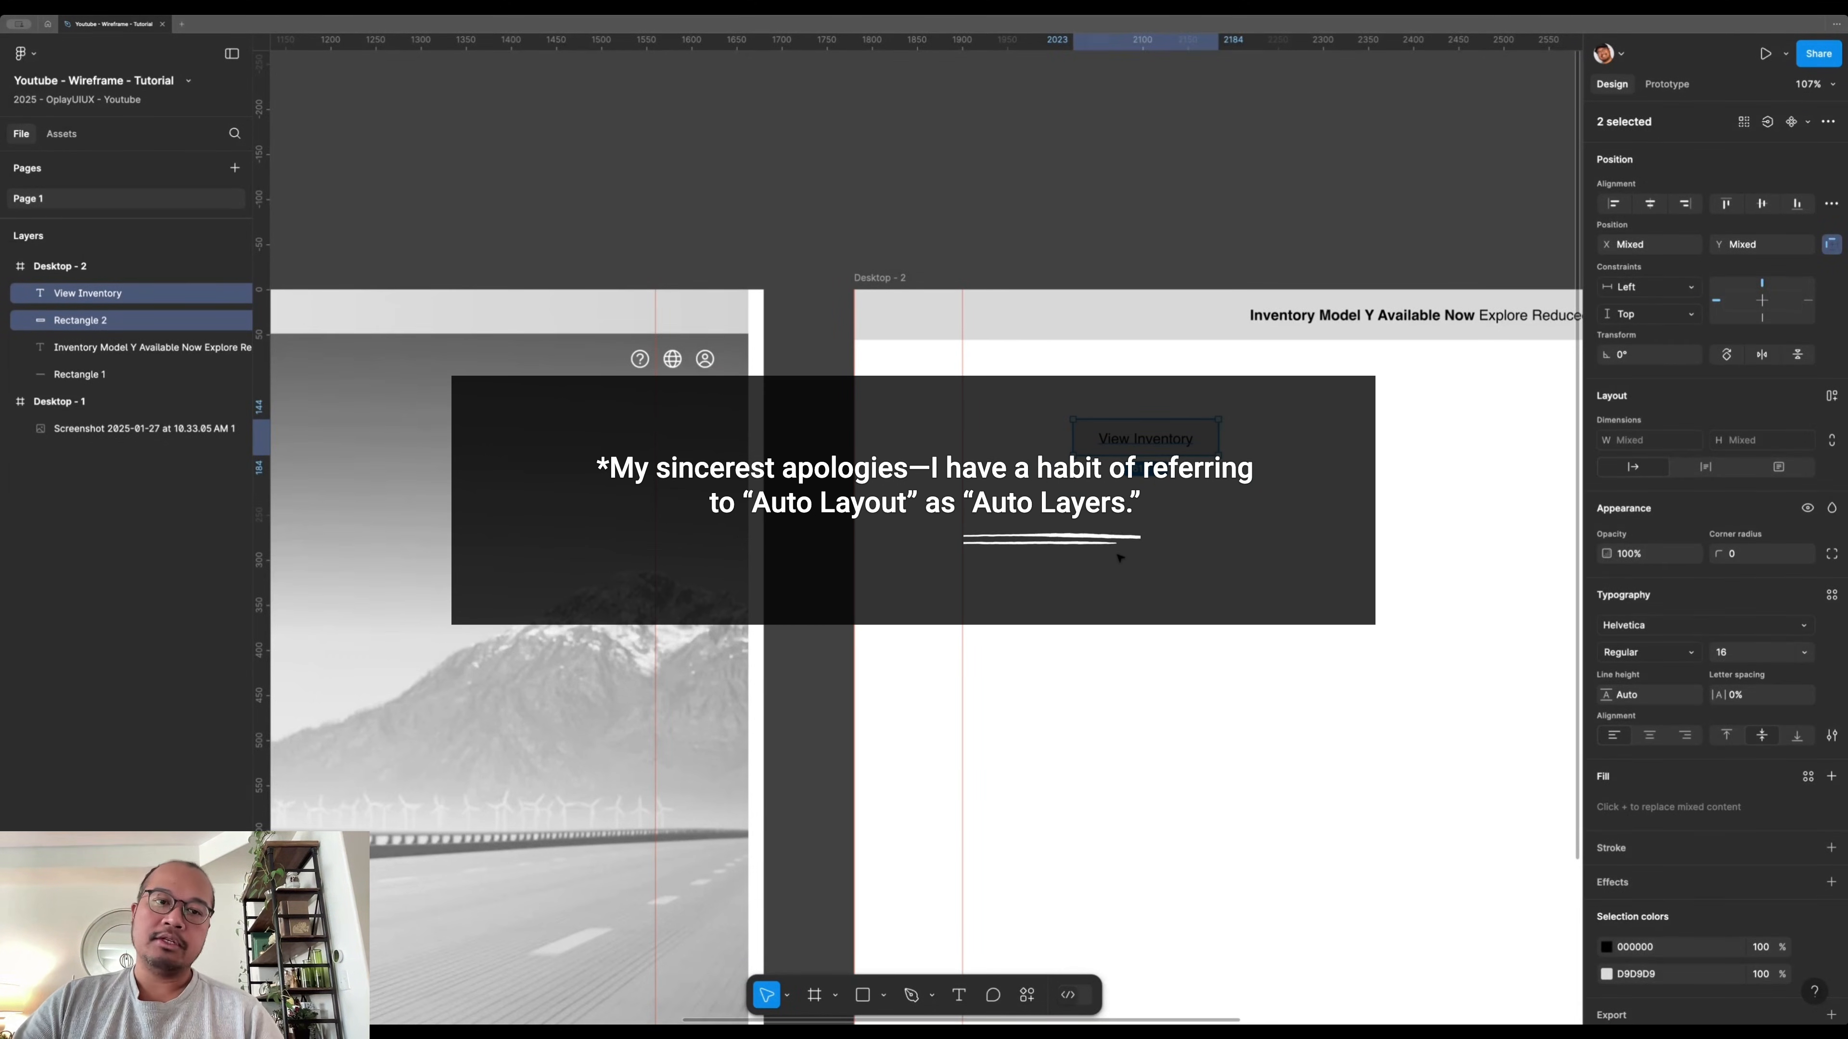
click(1176, 564)
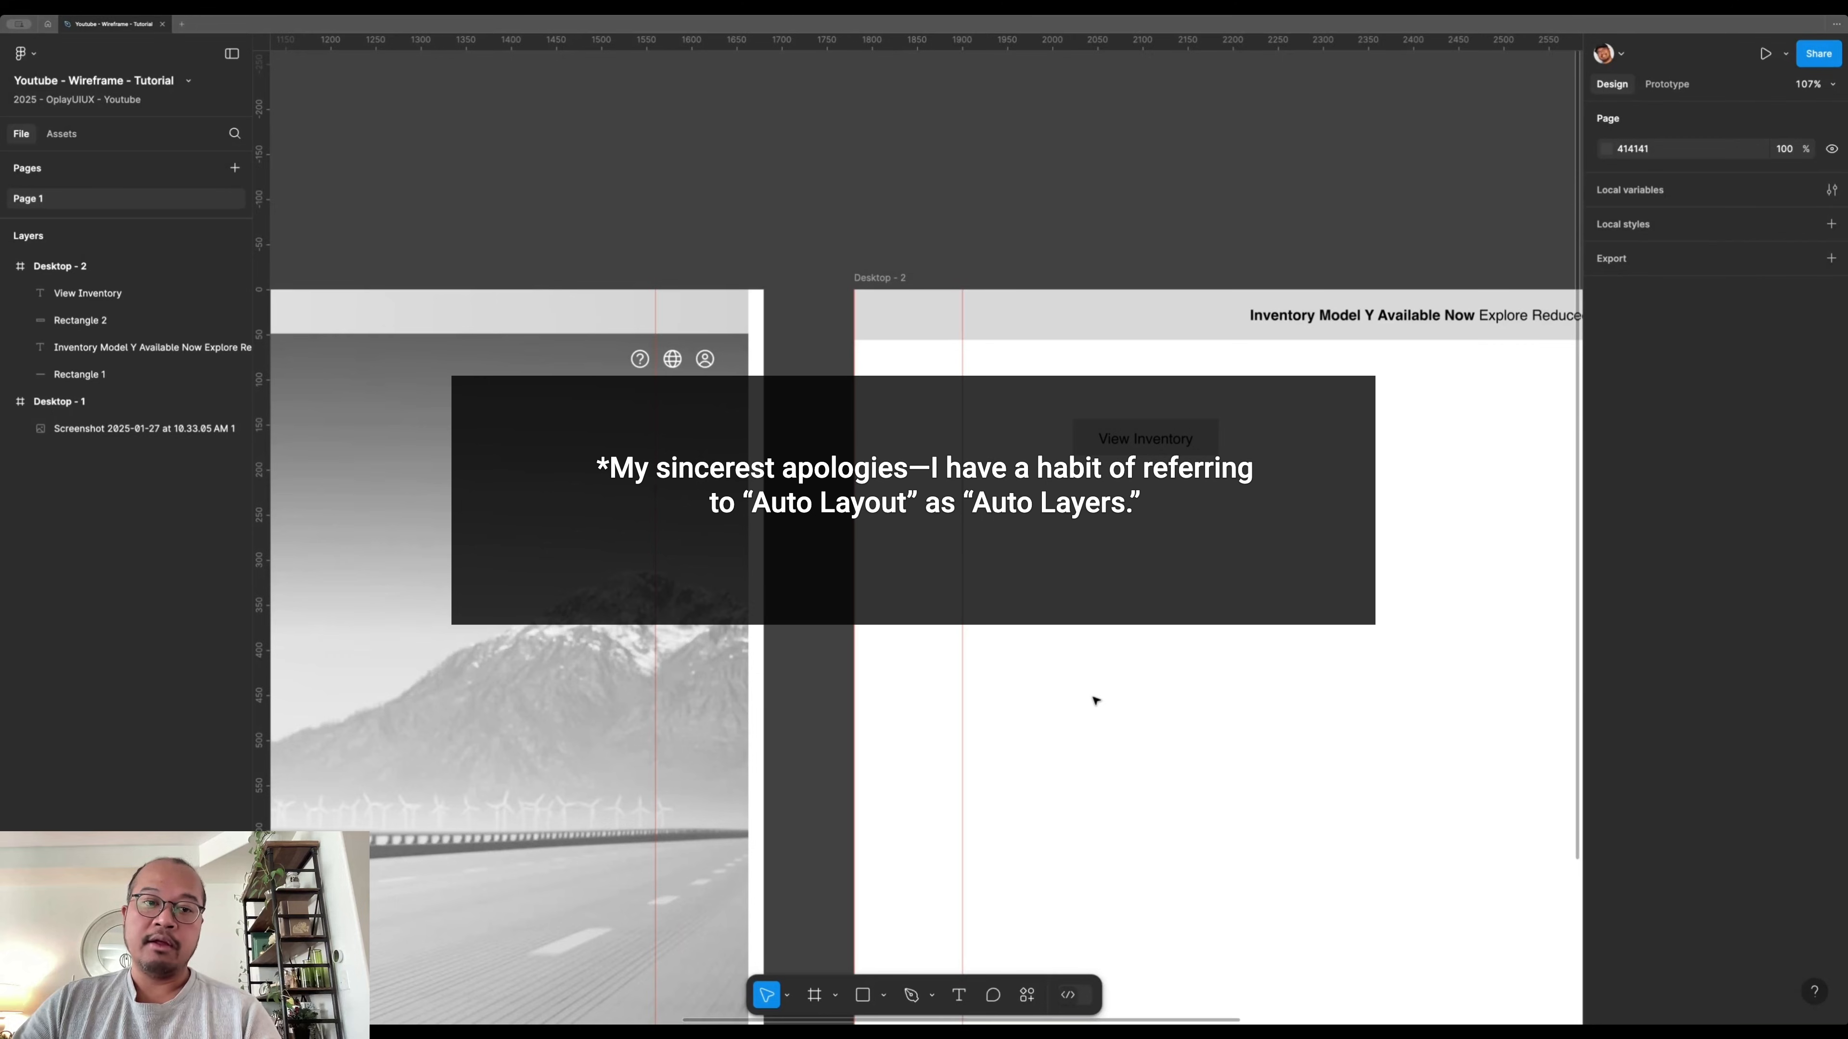
- Add a new "View Inventory" text in Desktop - 2 above the grey button, at about X 281, Y 208
scroll(1091, 684, up, 5)
drag(1169, 529, 1080, 549)
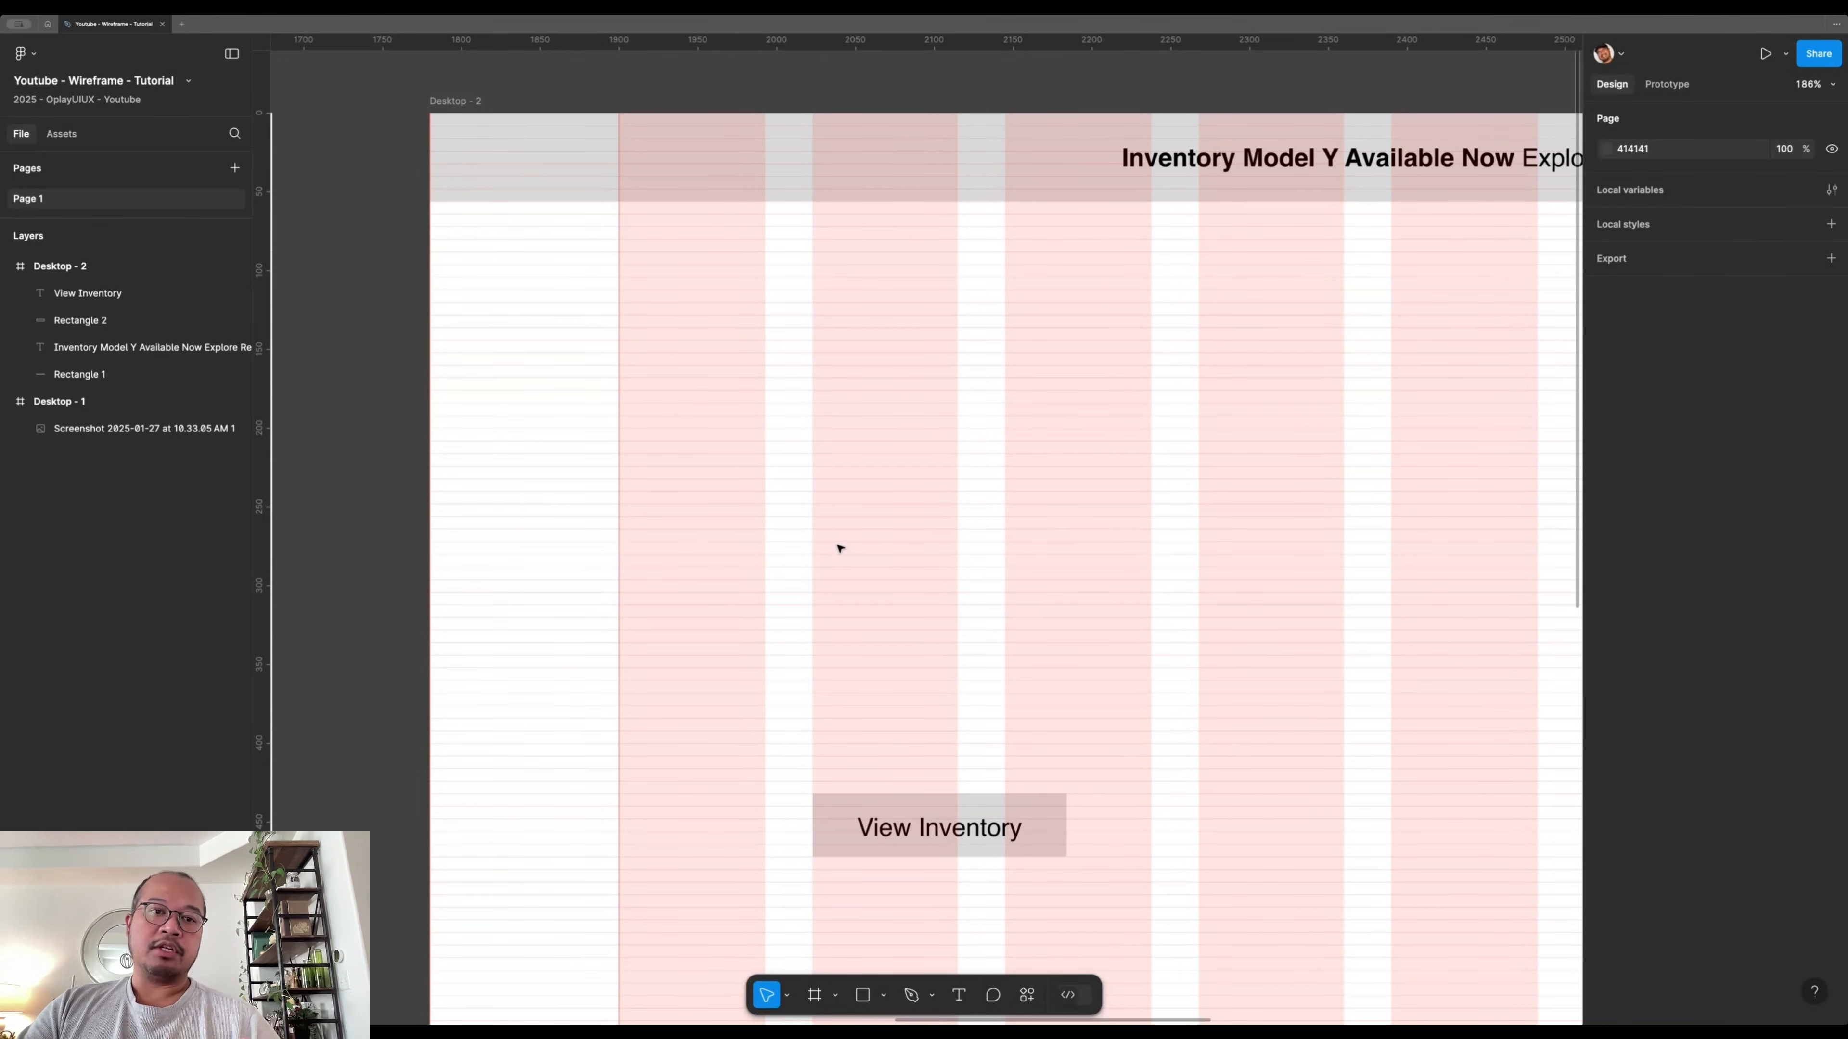
key(t)
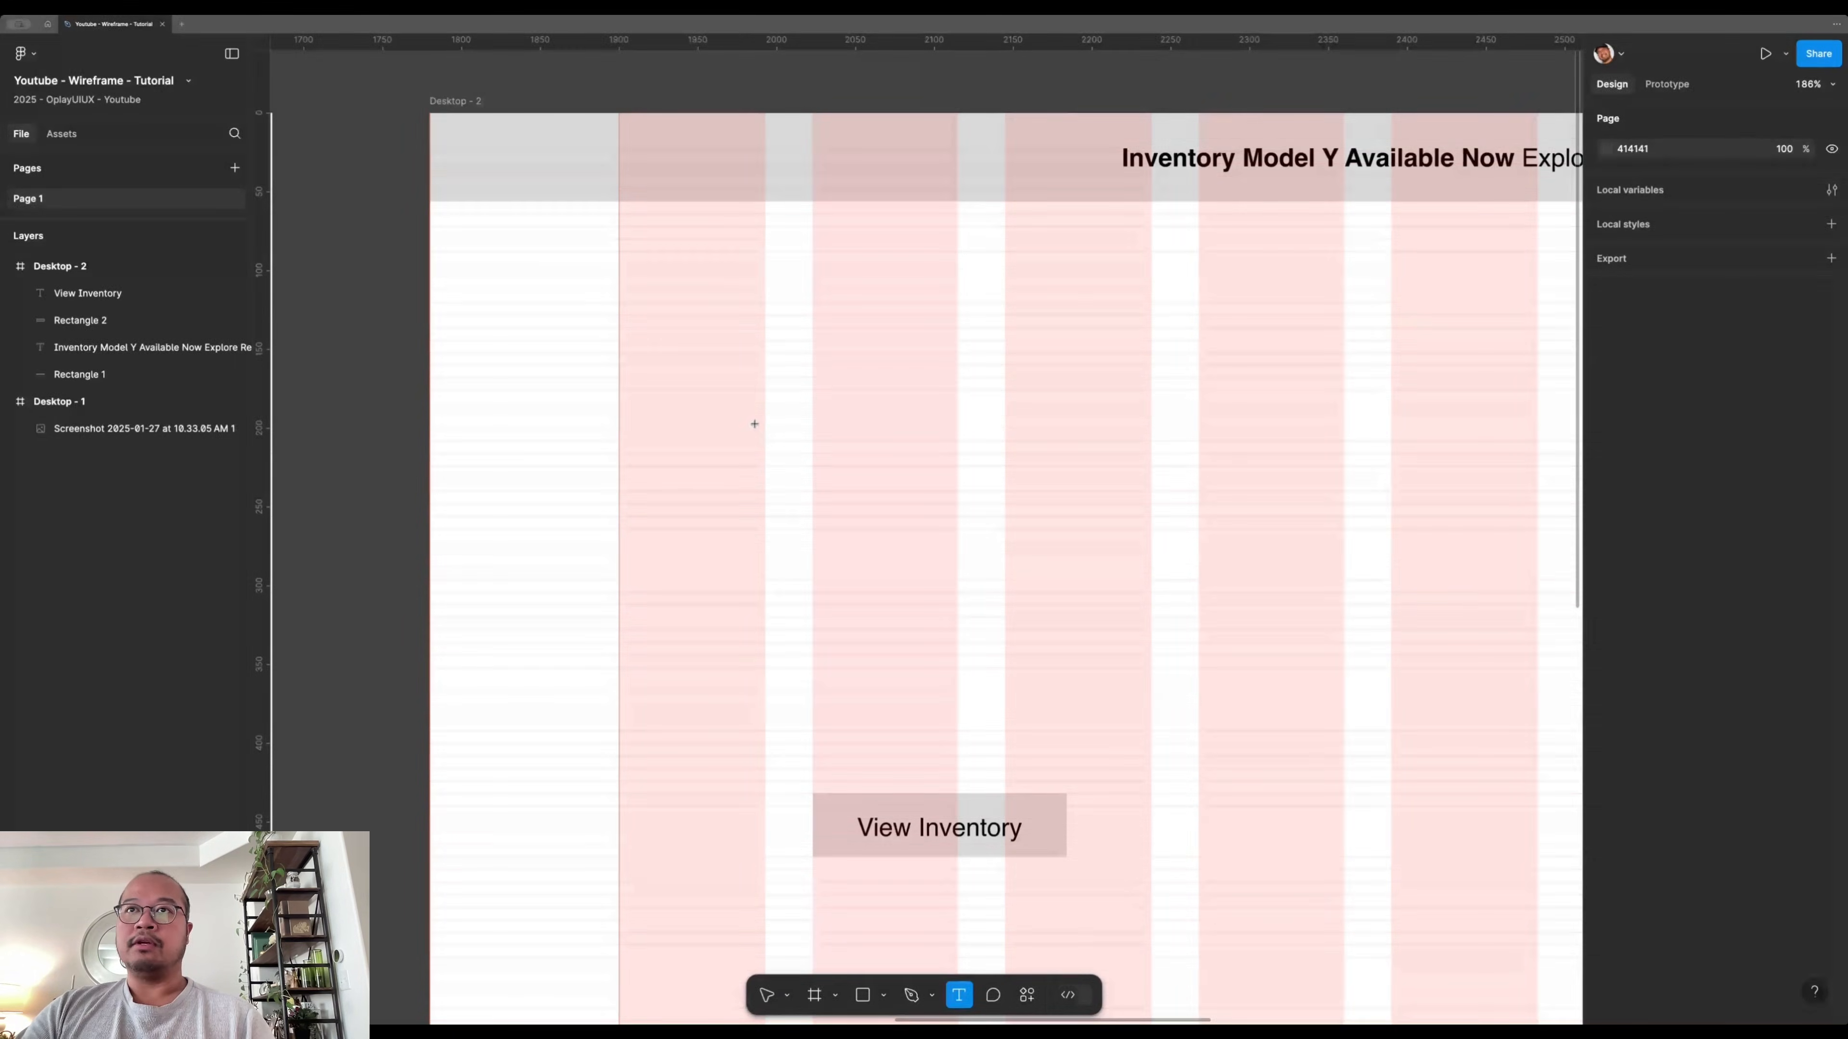
click(863, 487)
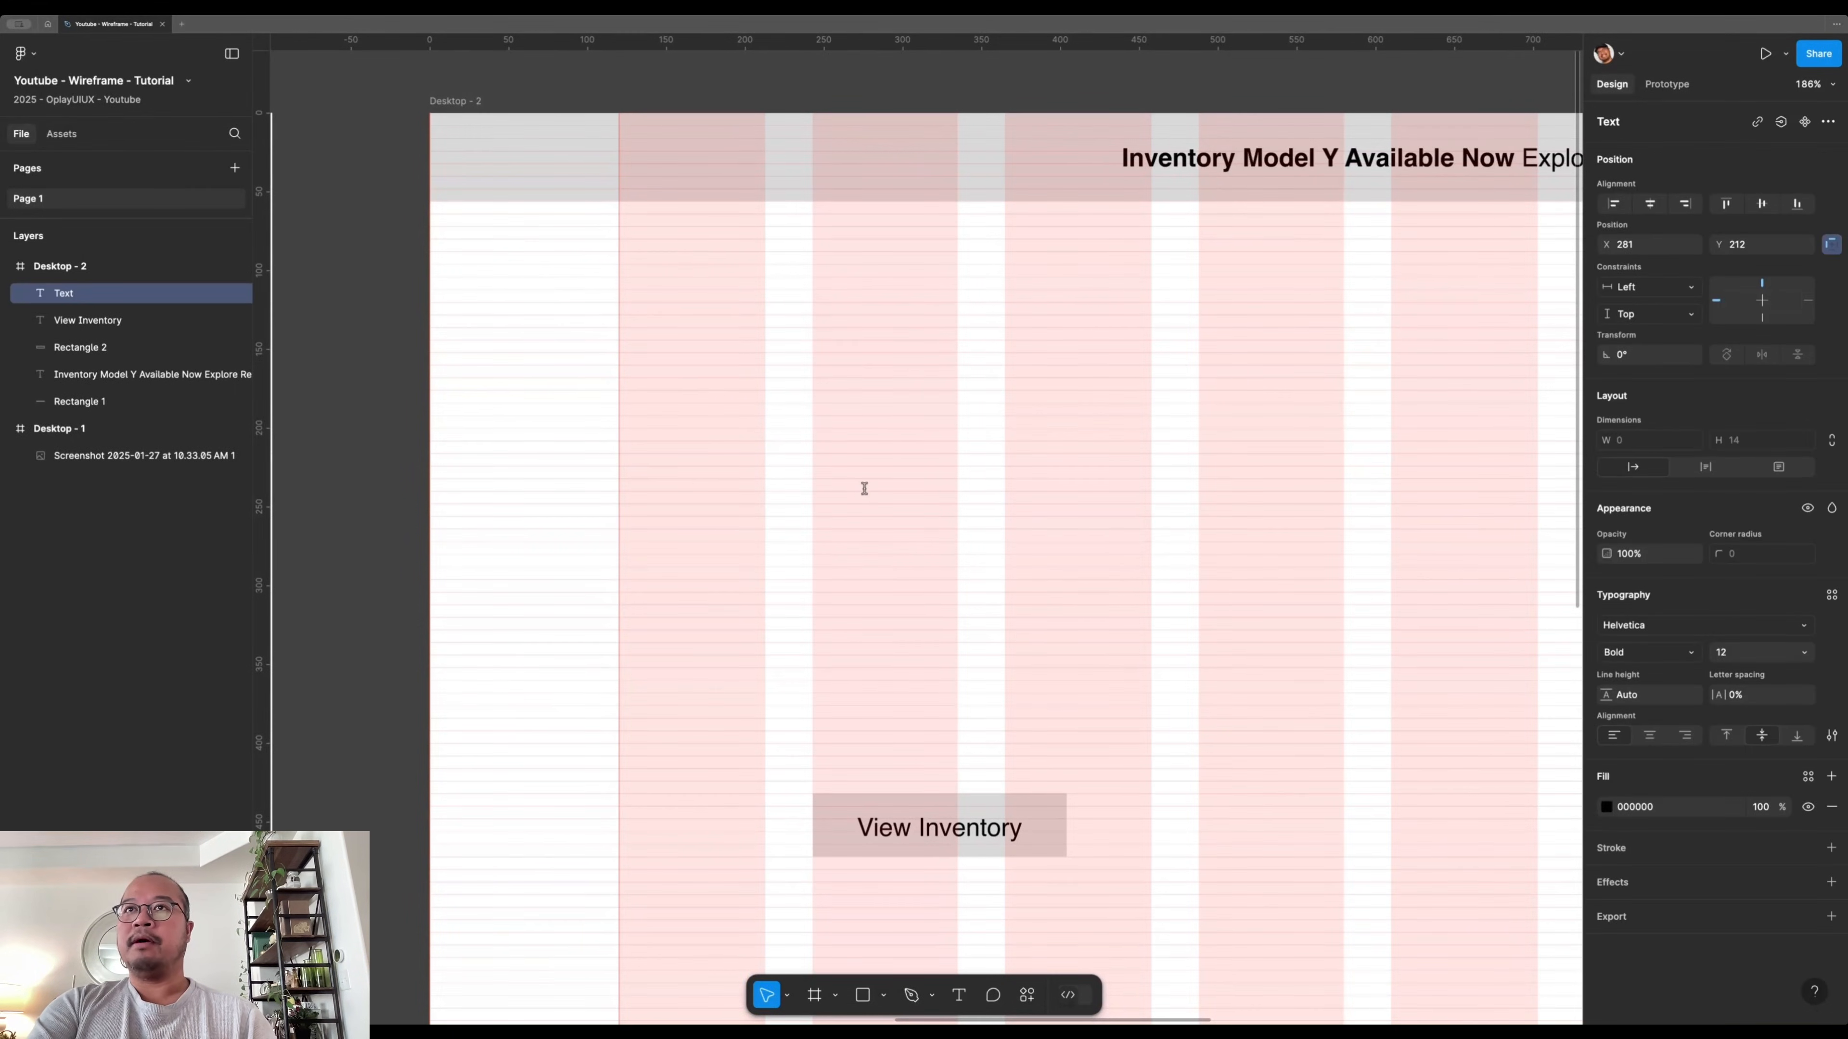
text(V)
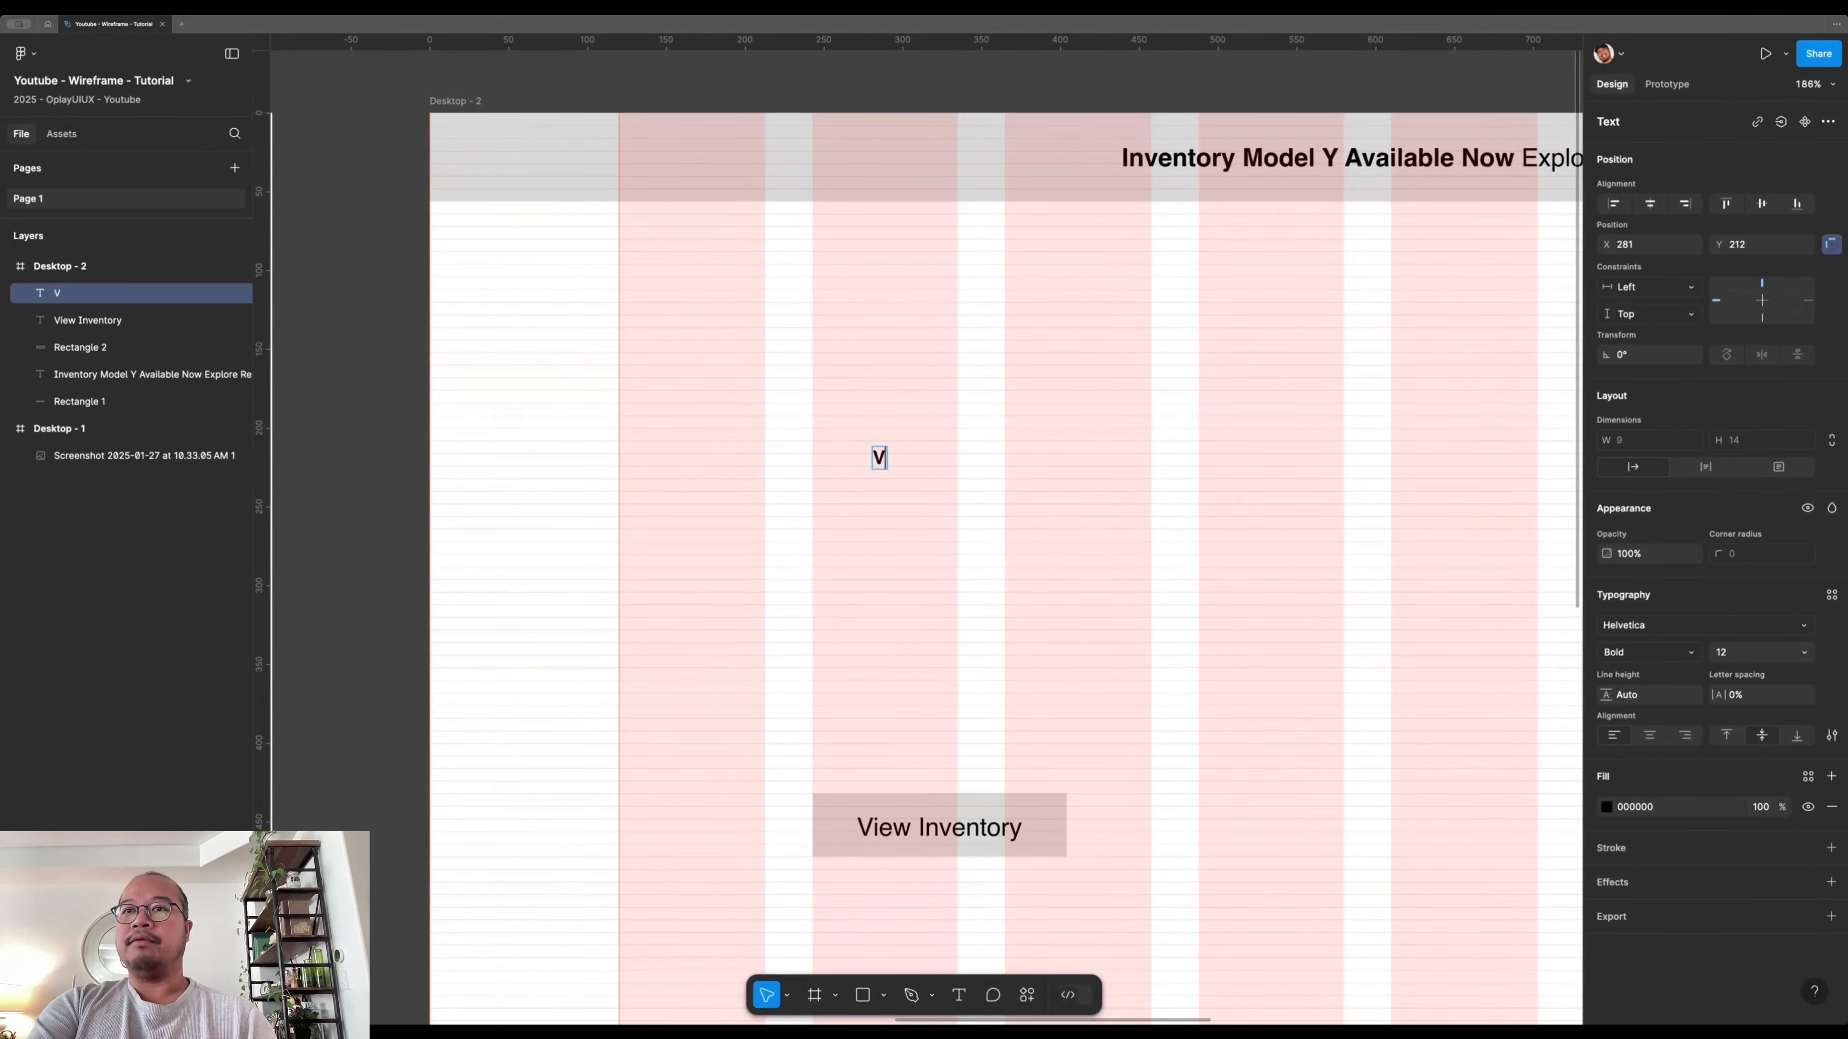
text(iew Inventory)
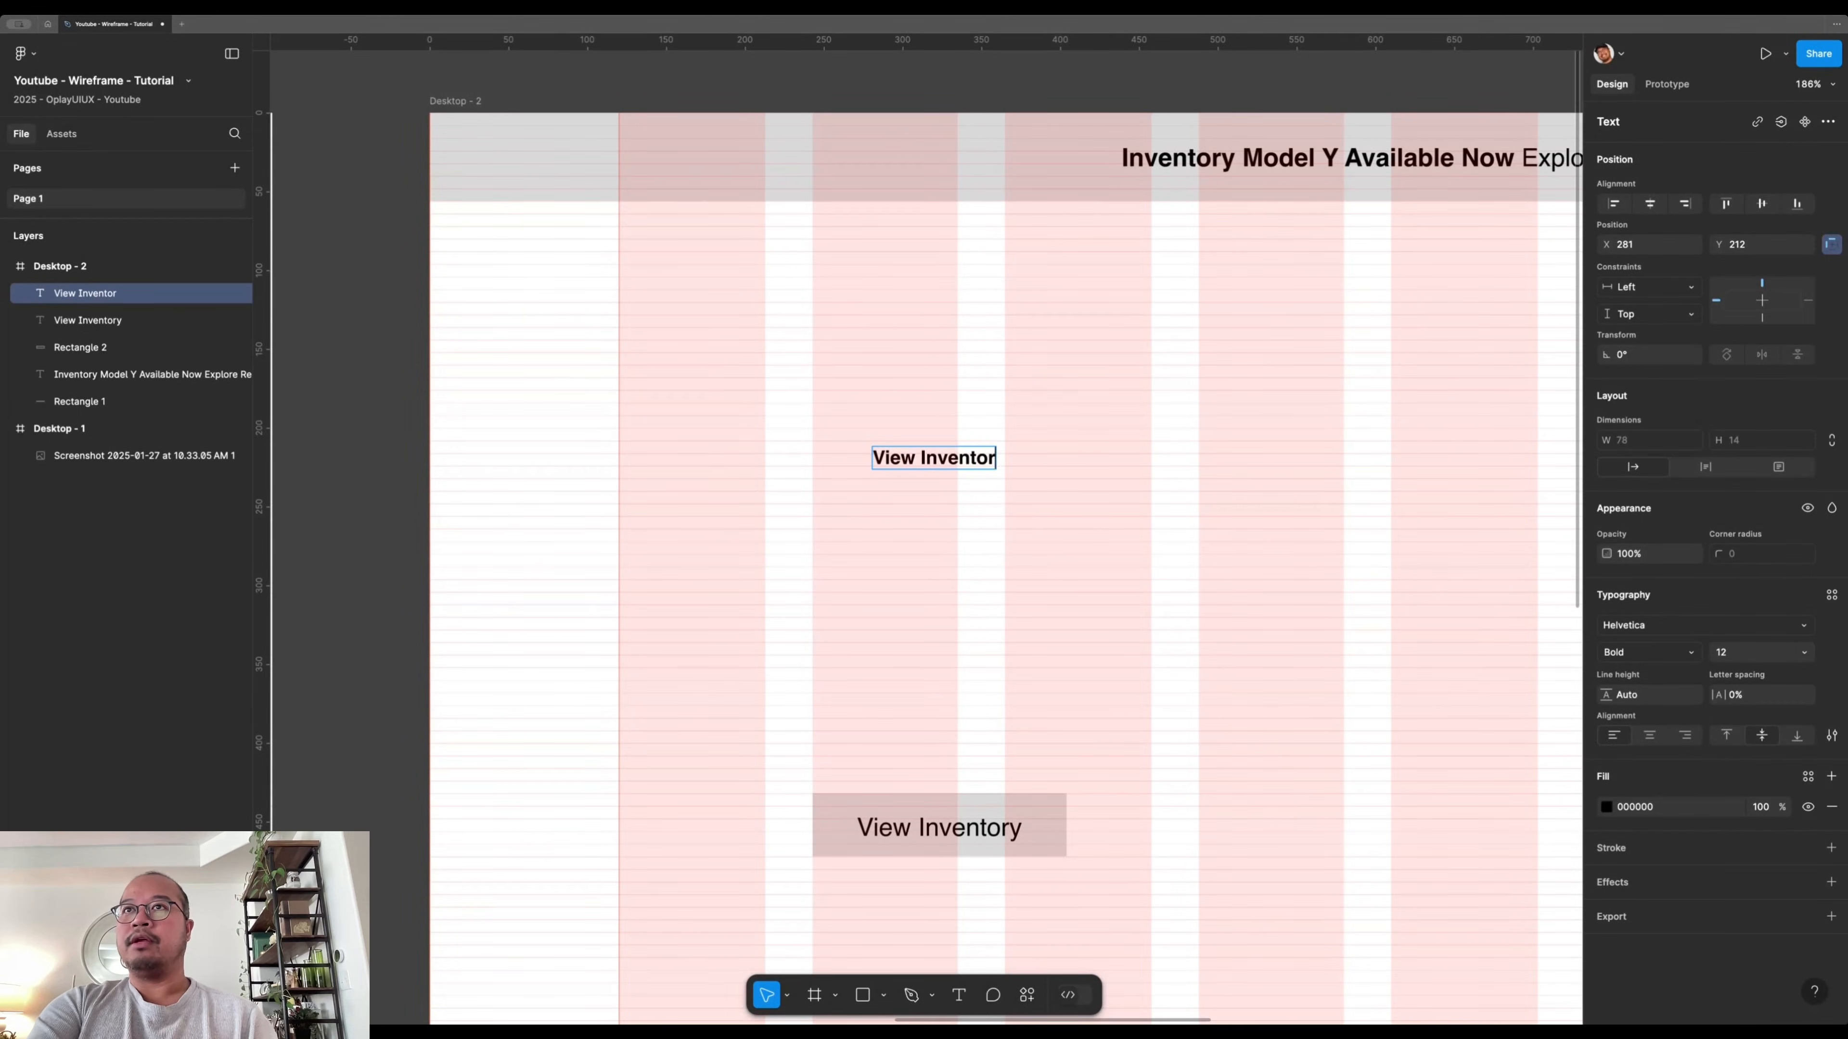
scroll(1056, 454, up, 2)
key(Escape)
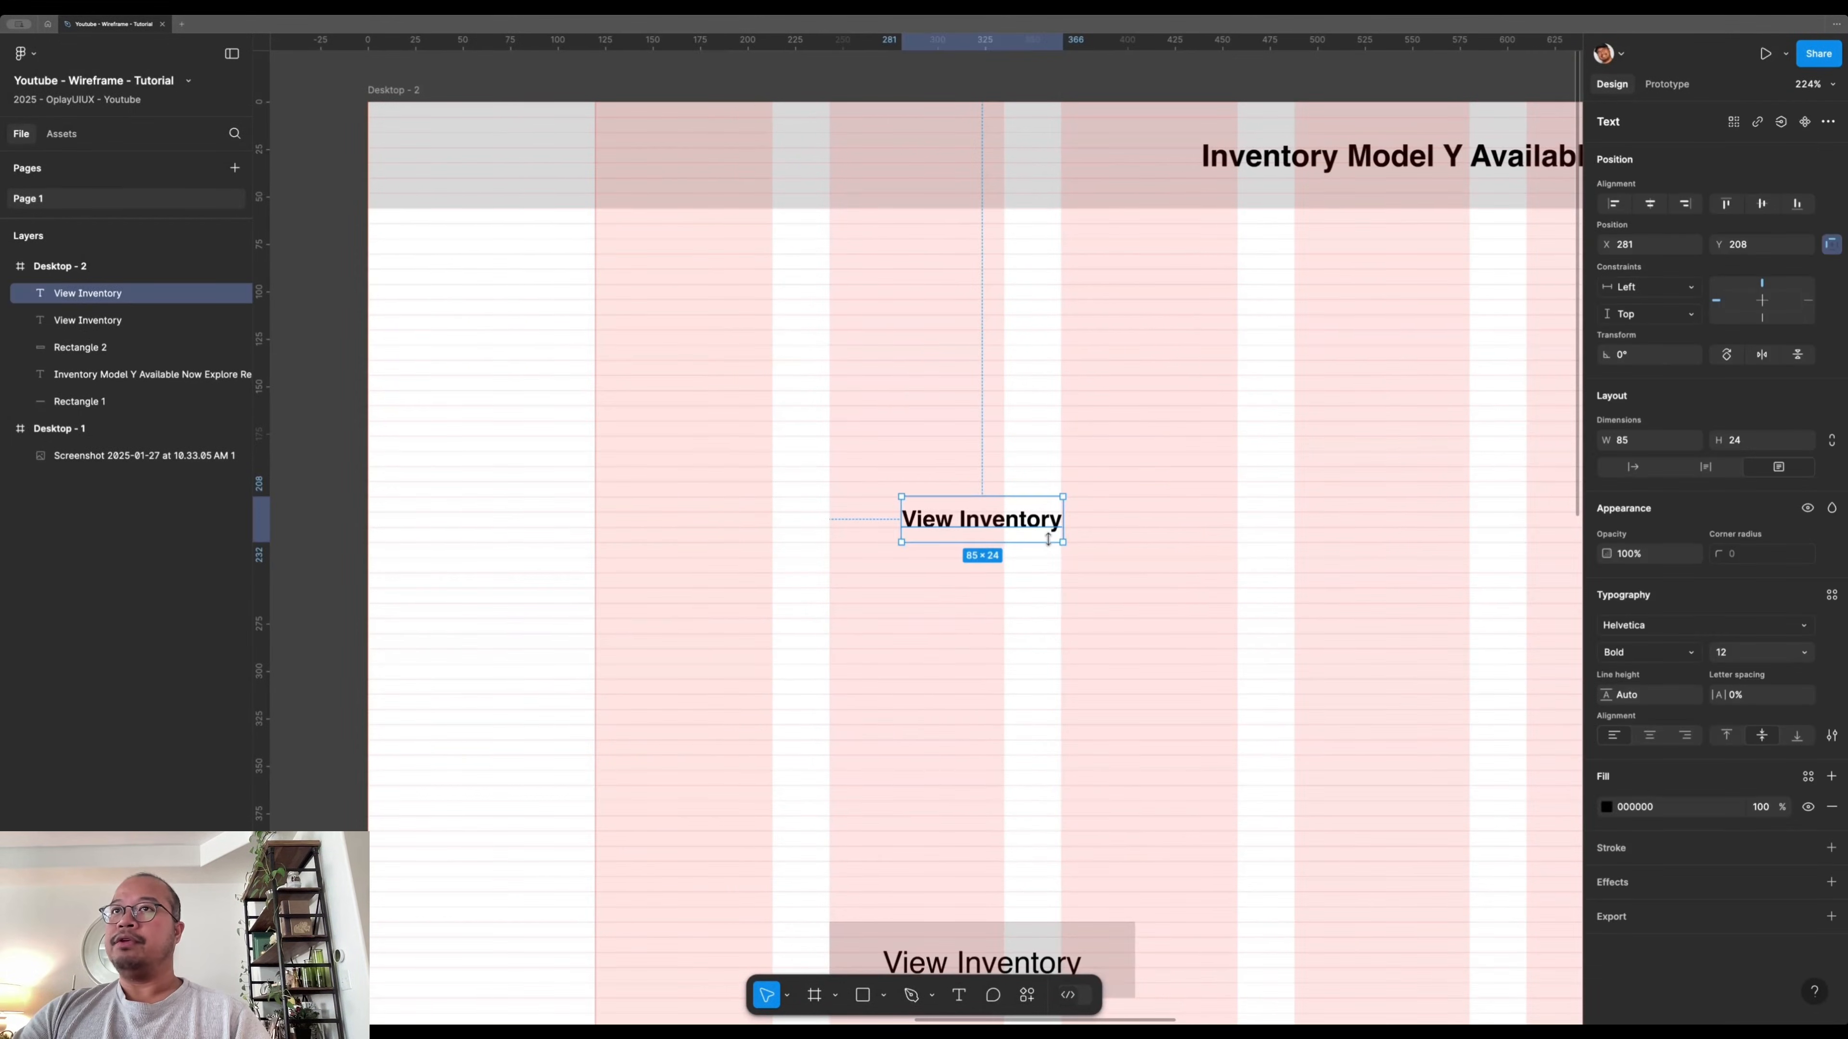
- Set the new View Inventory text's font size to 14 and fit its box to a single line
click(1738, 661)
text(14)
key(Return)
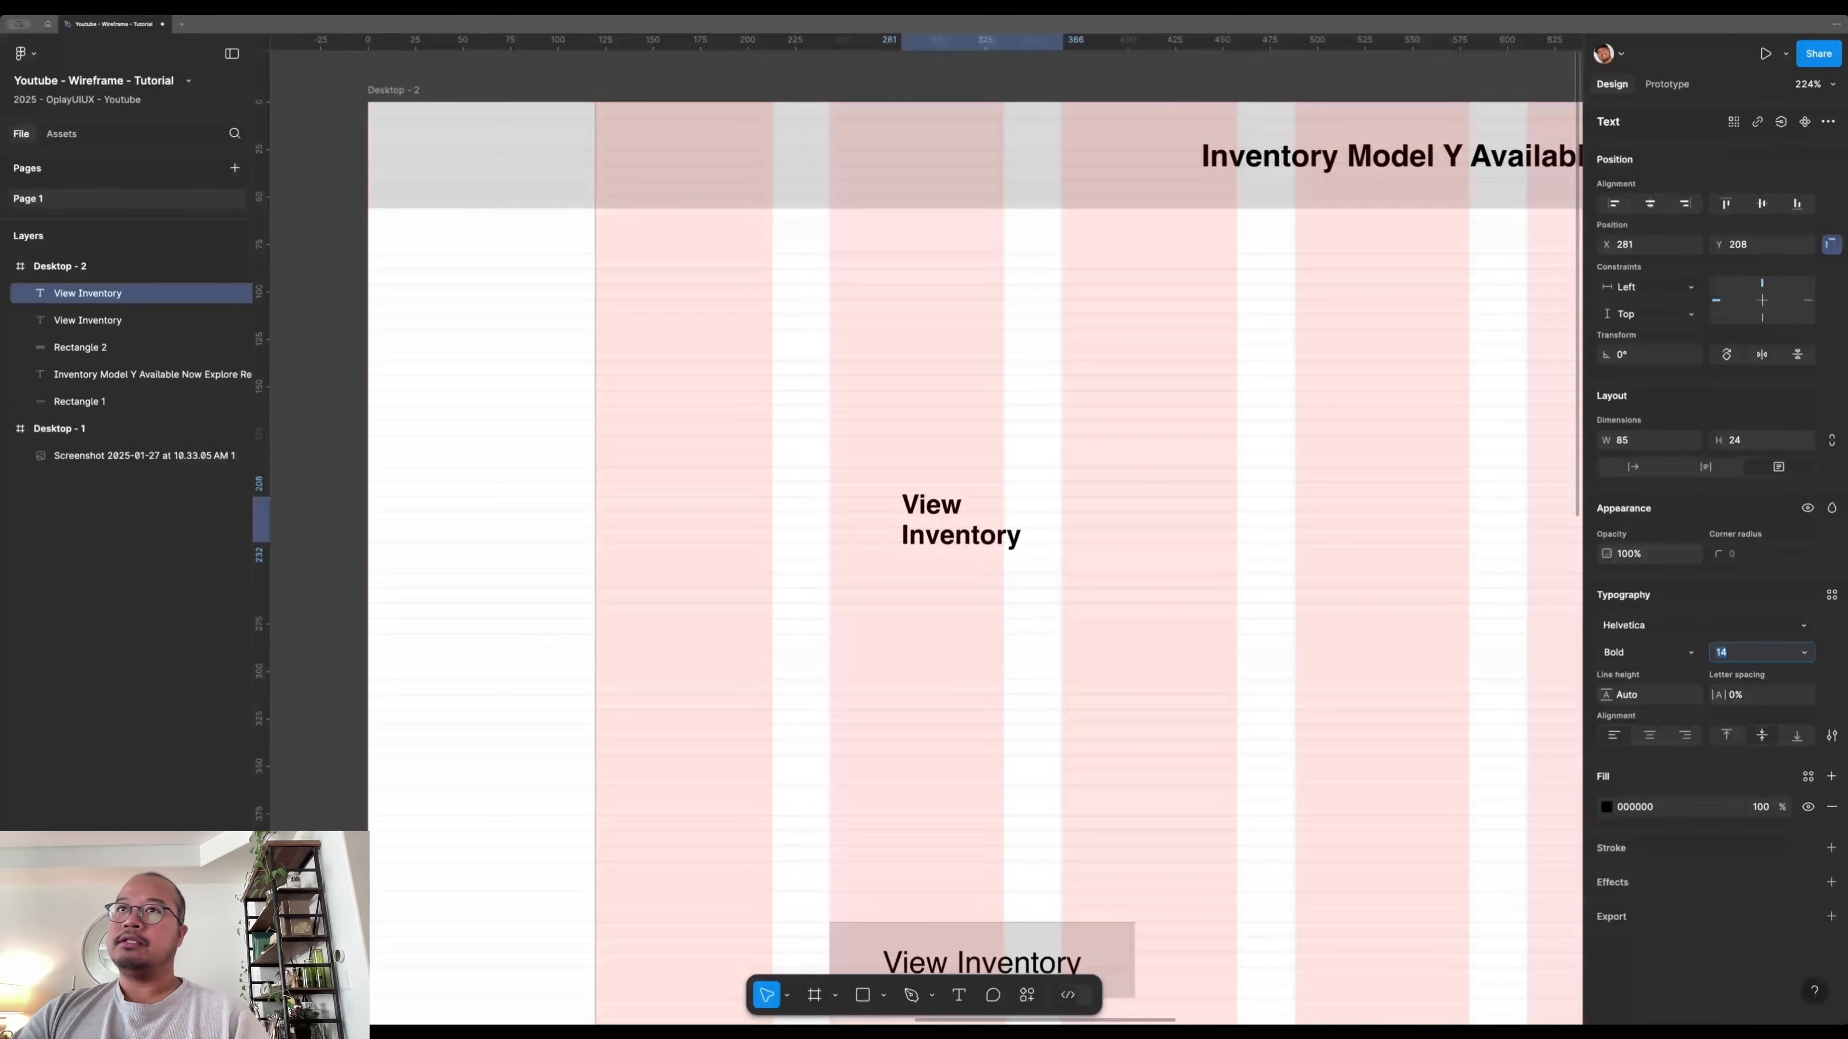
drag(1063, 522, 1104, 523)
double_click(1099, 523)
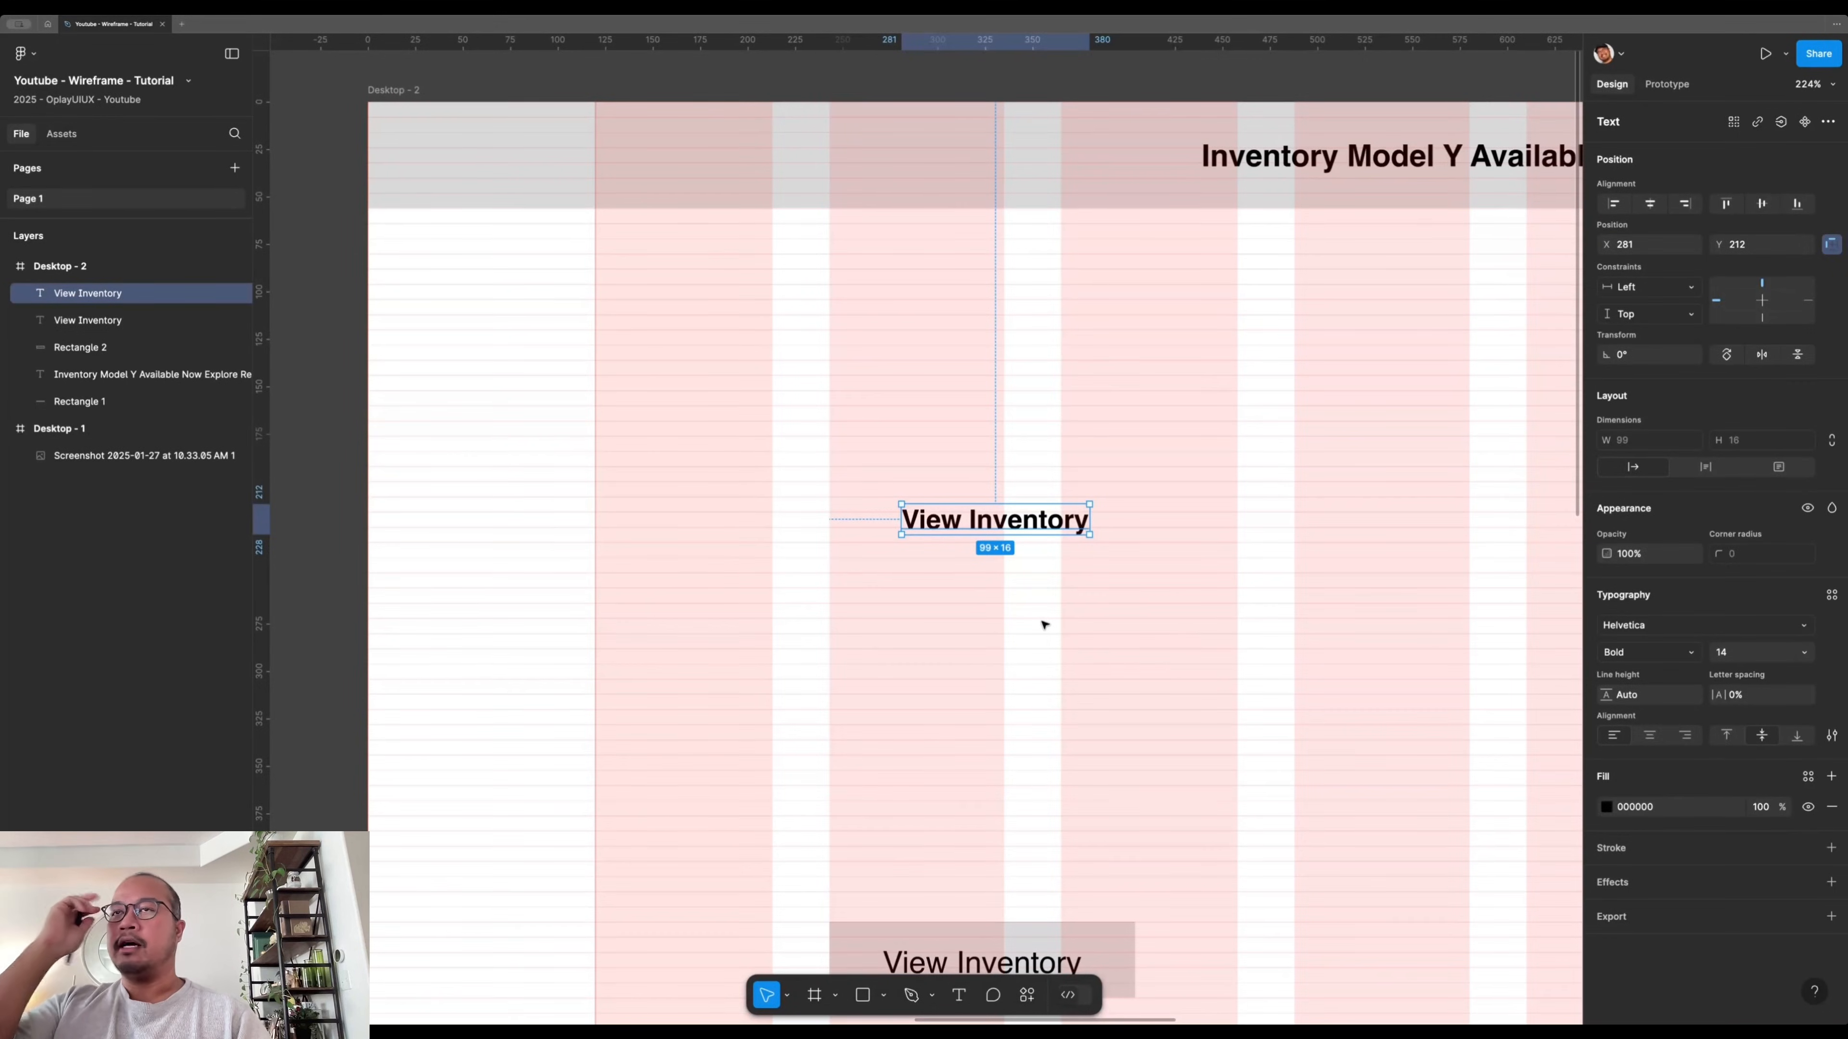
- Add auto layout to the new View Inventory text and move the resulting frame to X 274, Y 200
right_click(1033, 528)
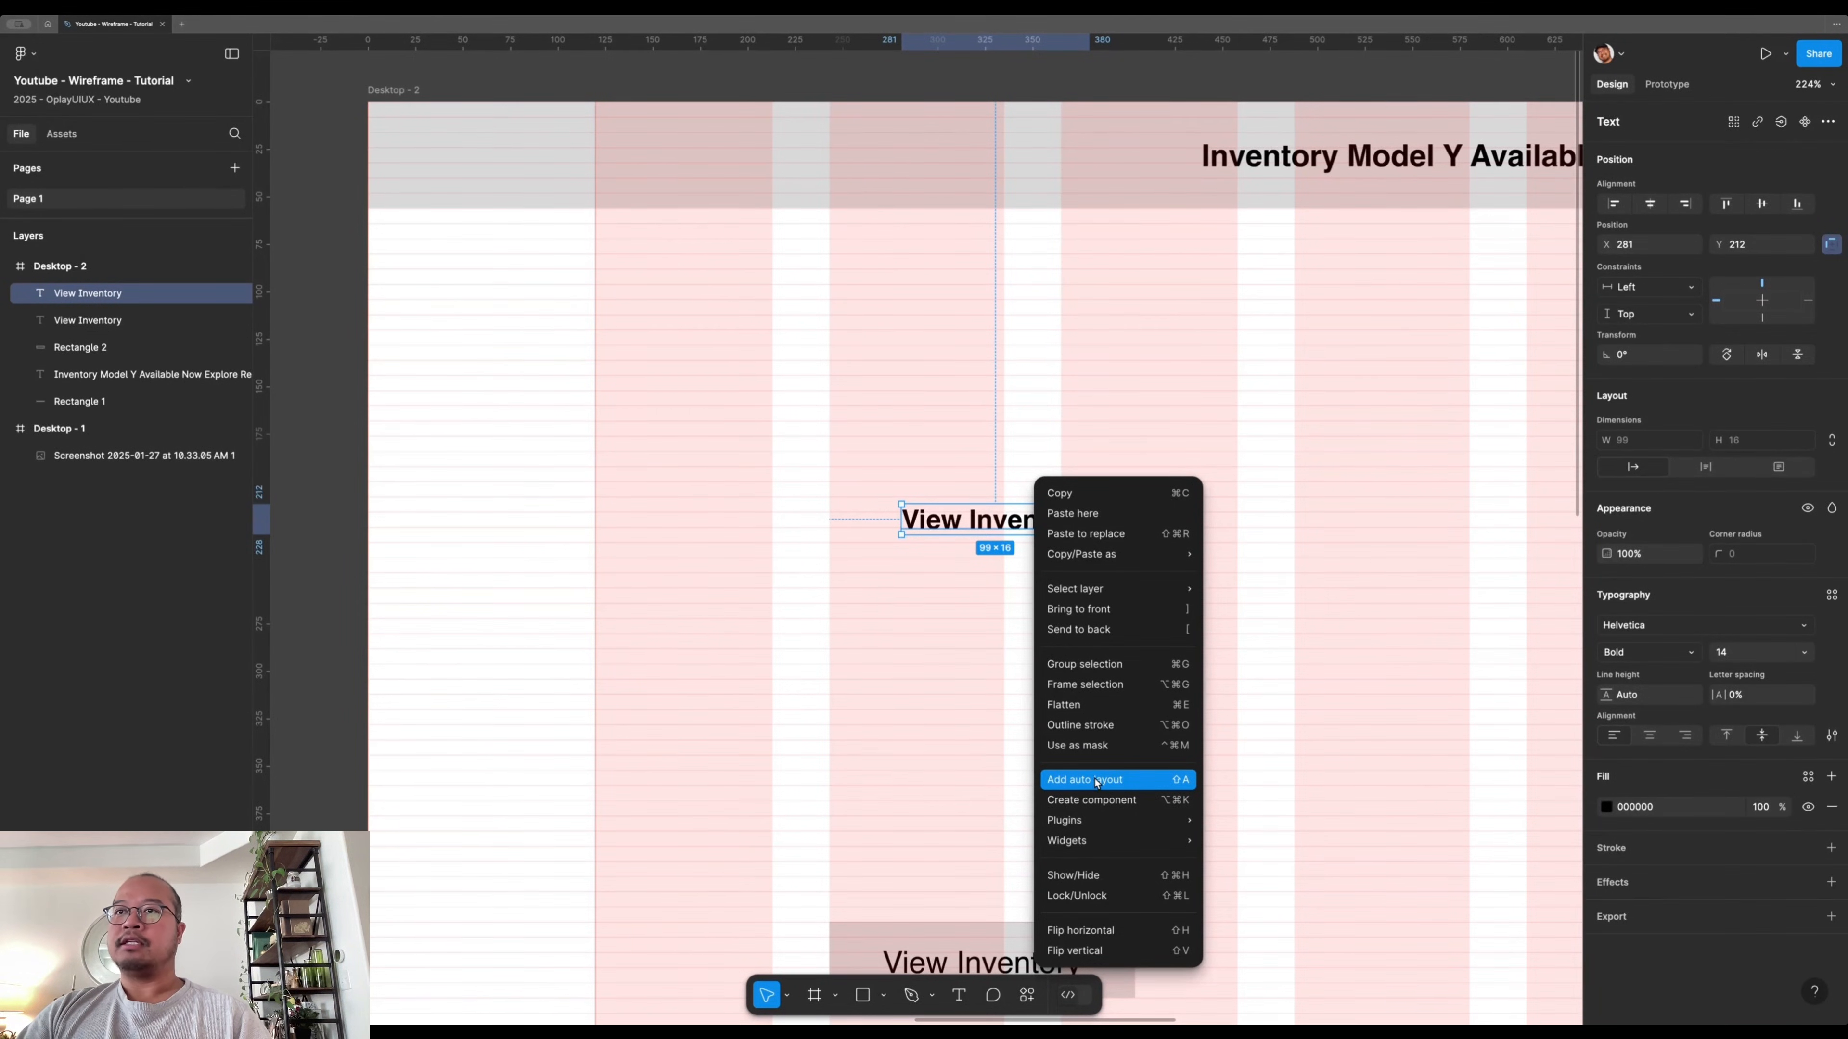
click(982, 636)
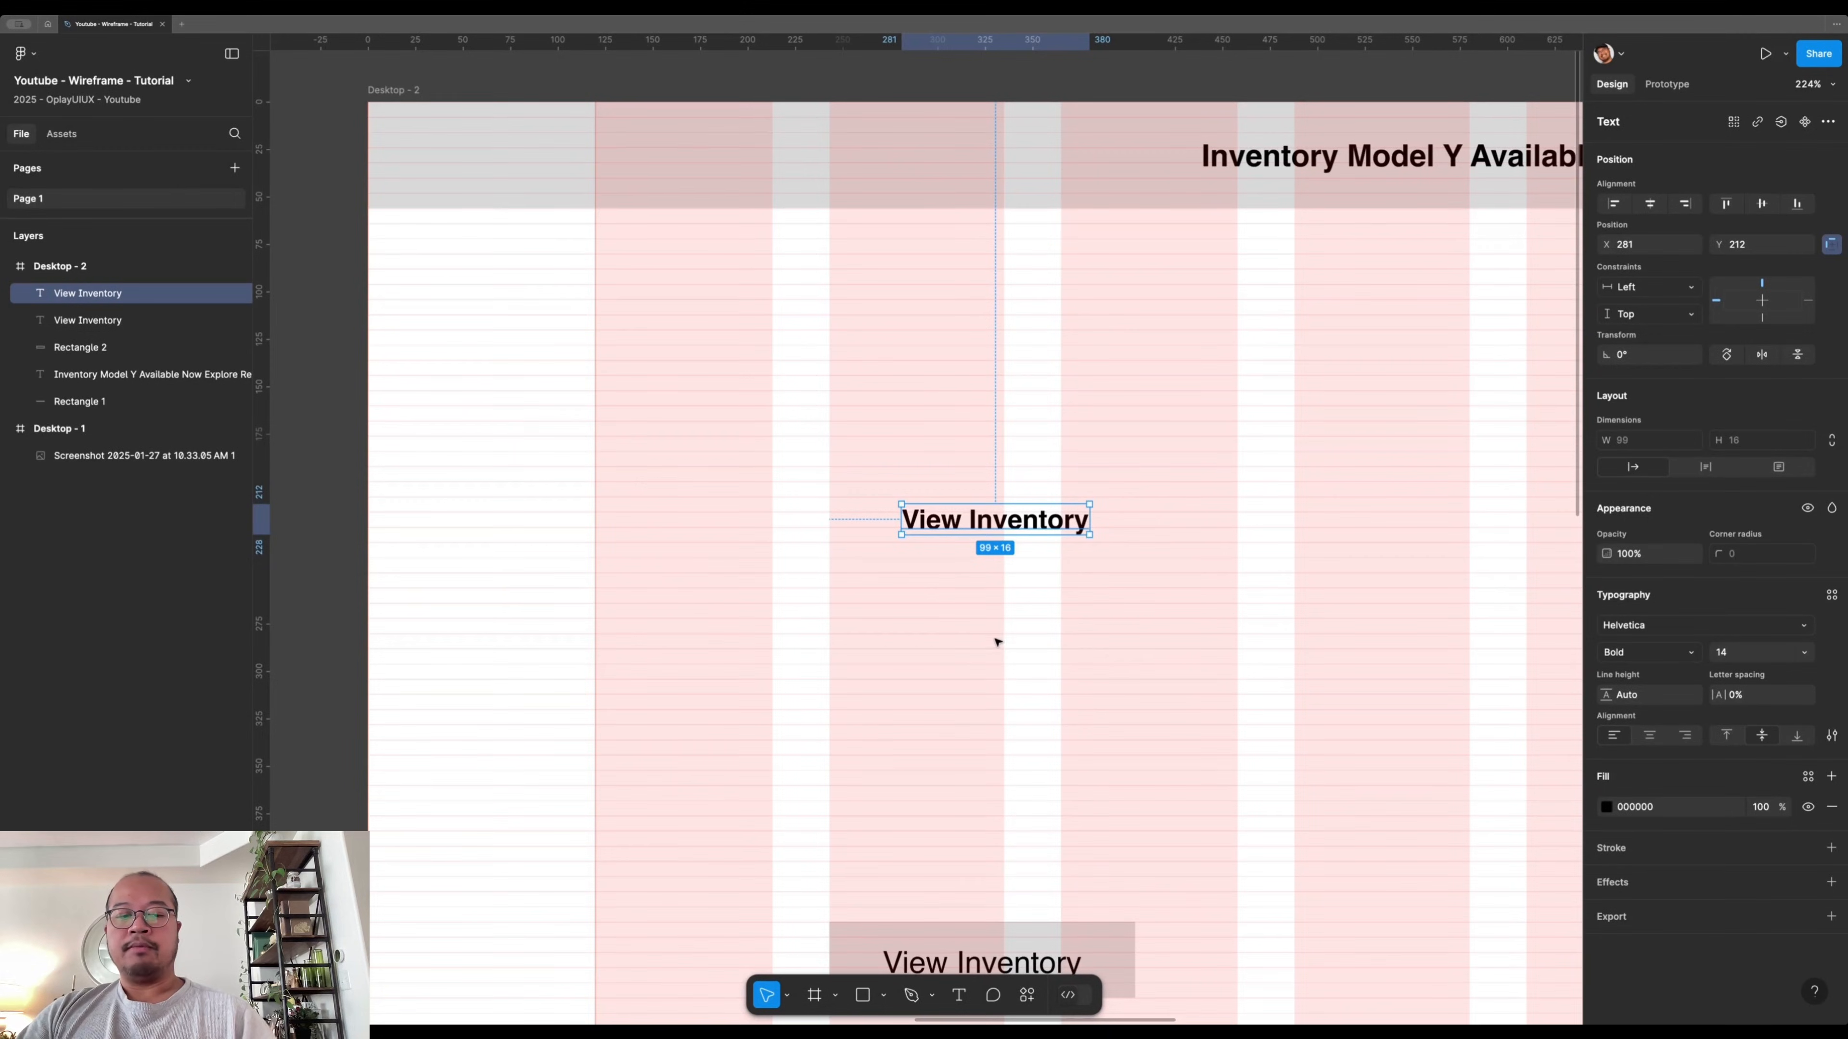
key(shift+a)
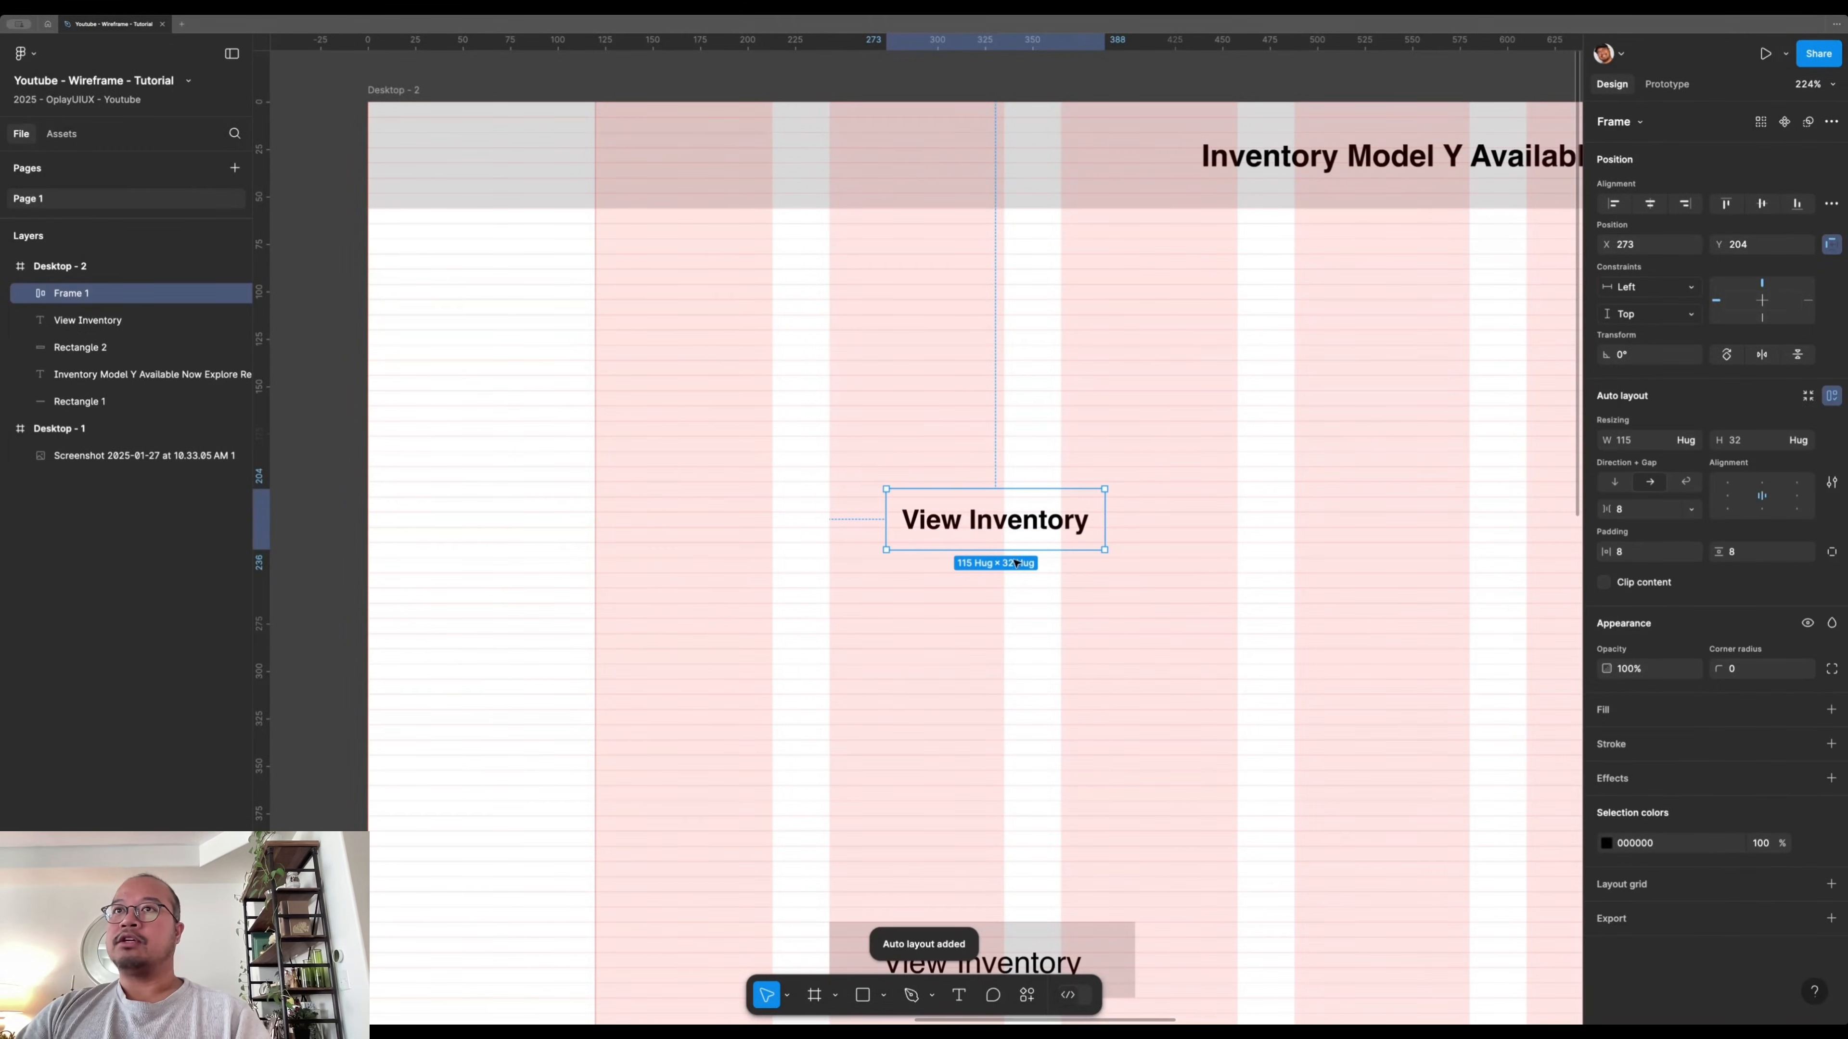
drag(1036, 521, 1038, 513)
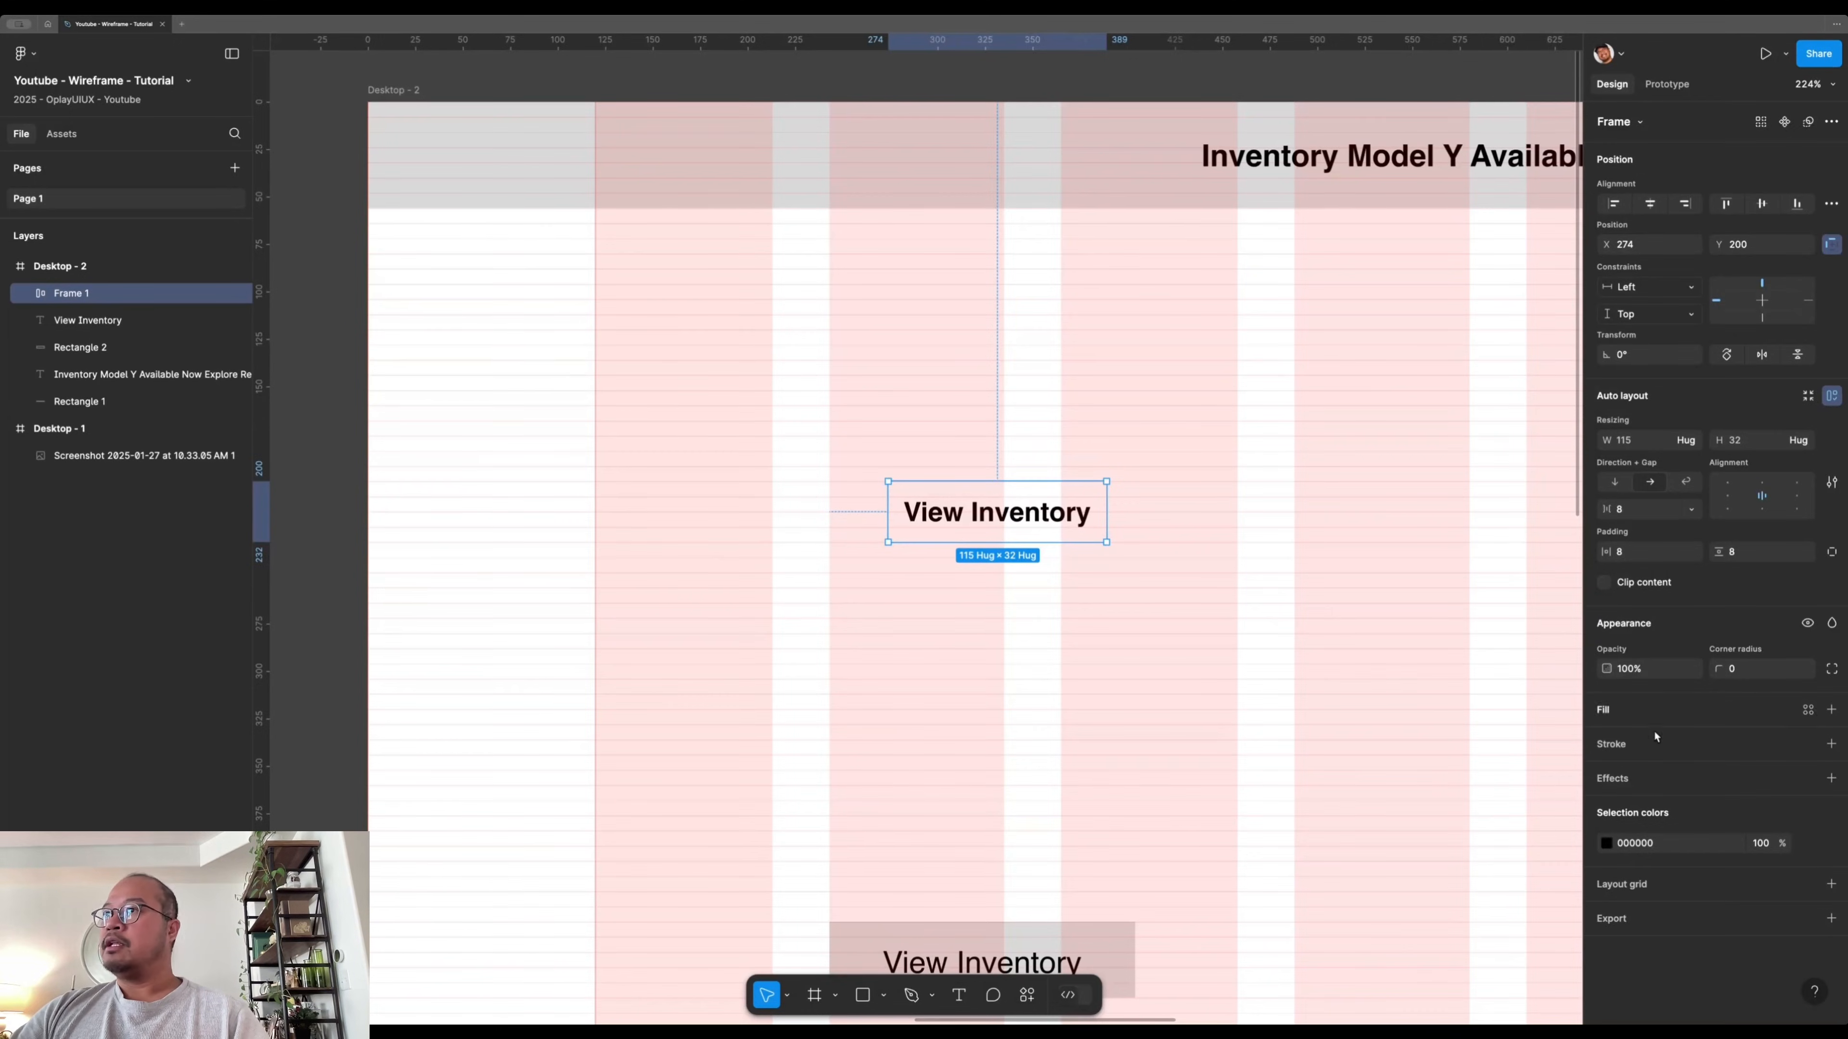
- Fill the auto layout frame with black sampled from the View Inventory button in the Tesla screenshot
click(1832, 710)
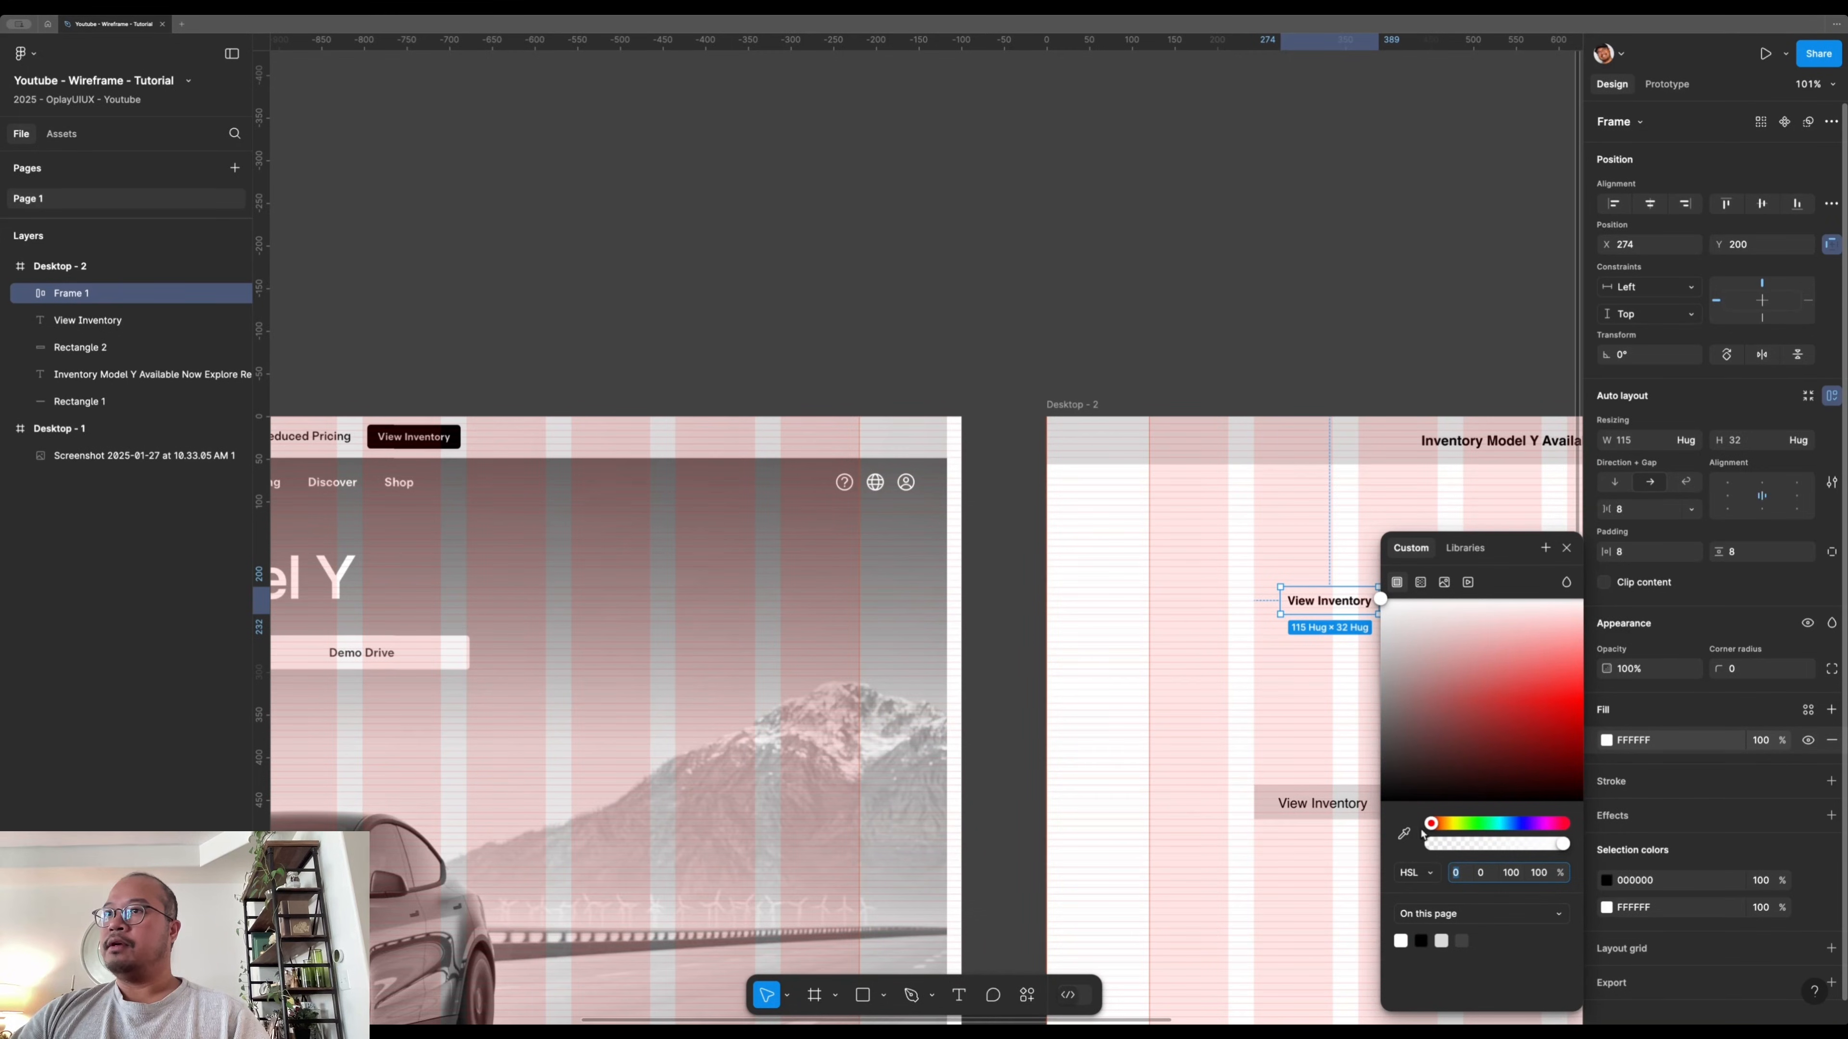
click(1403, 834)
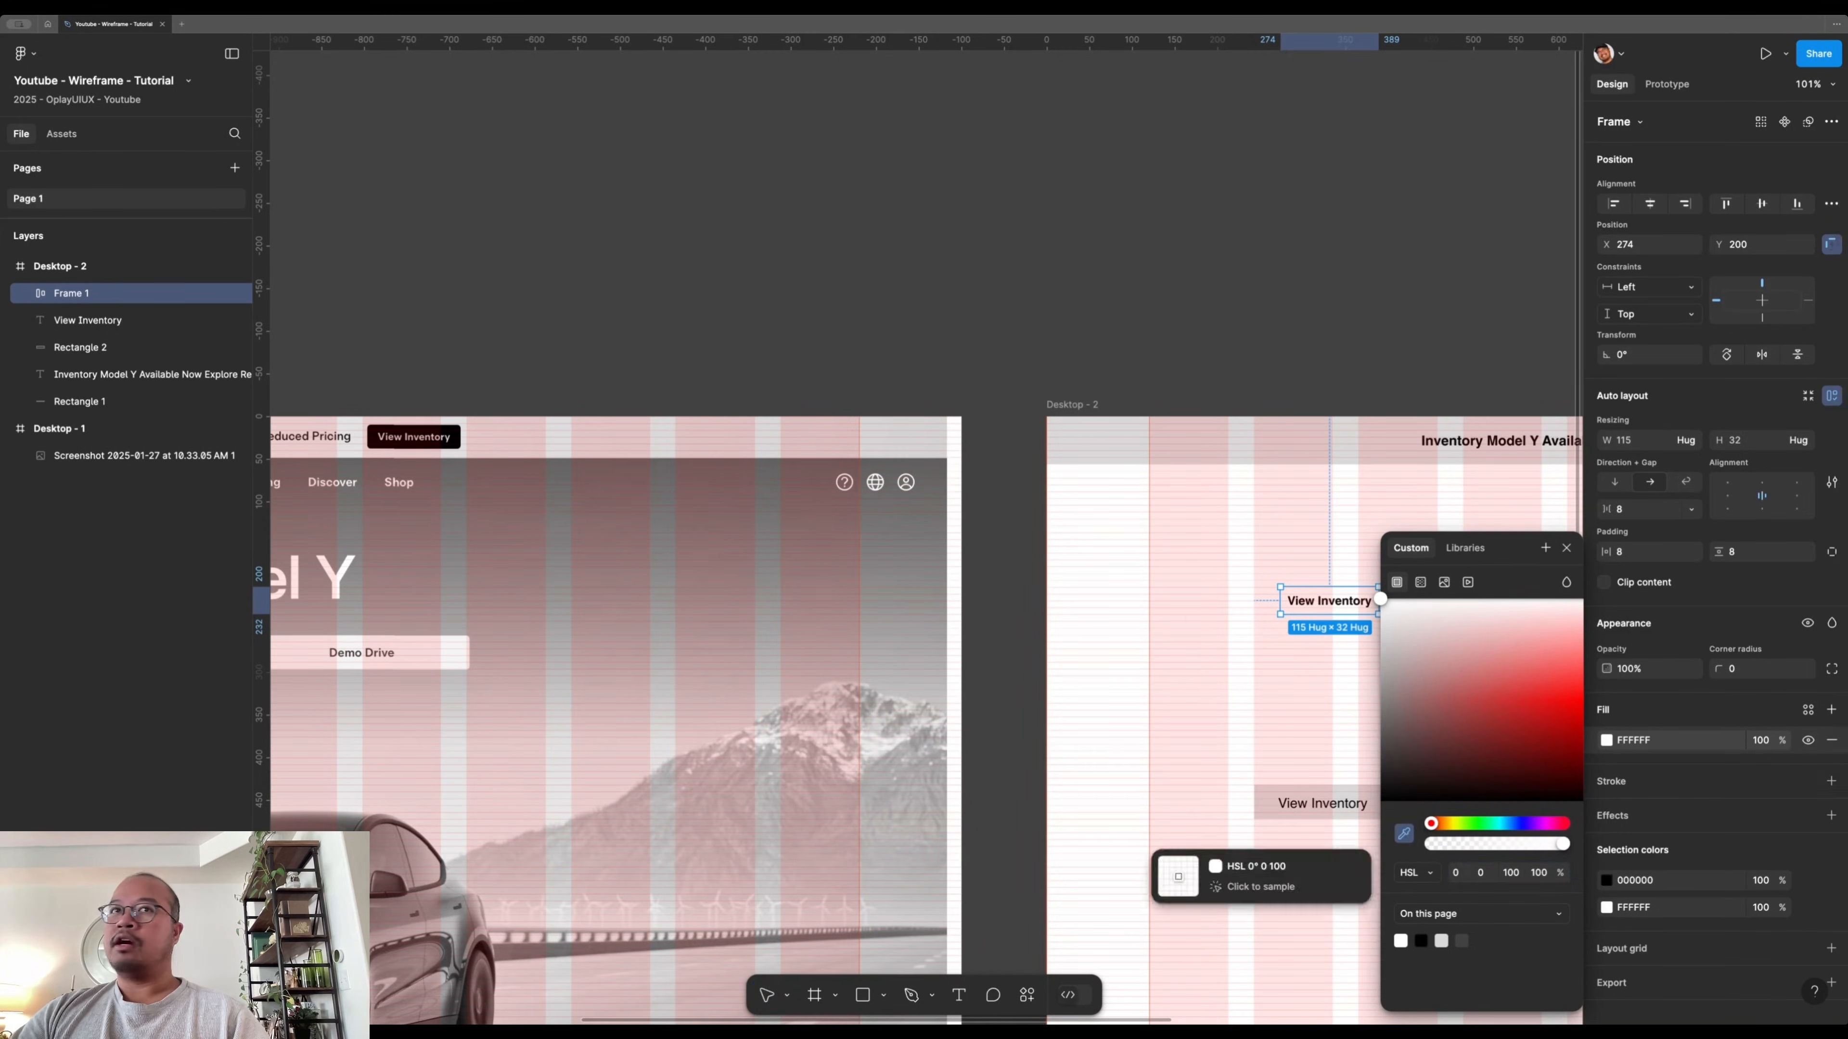
click(460, 430)
click(1367, 374)
scroll(1110, 631, right, 5)
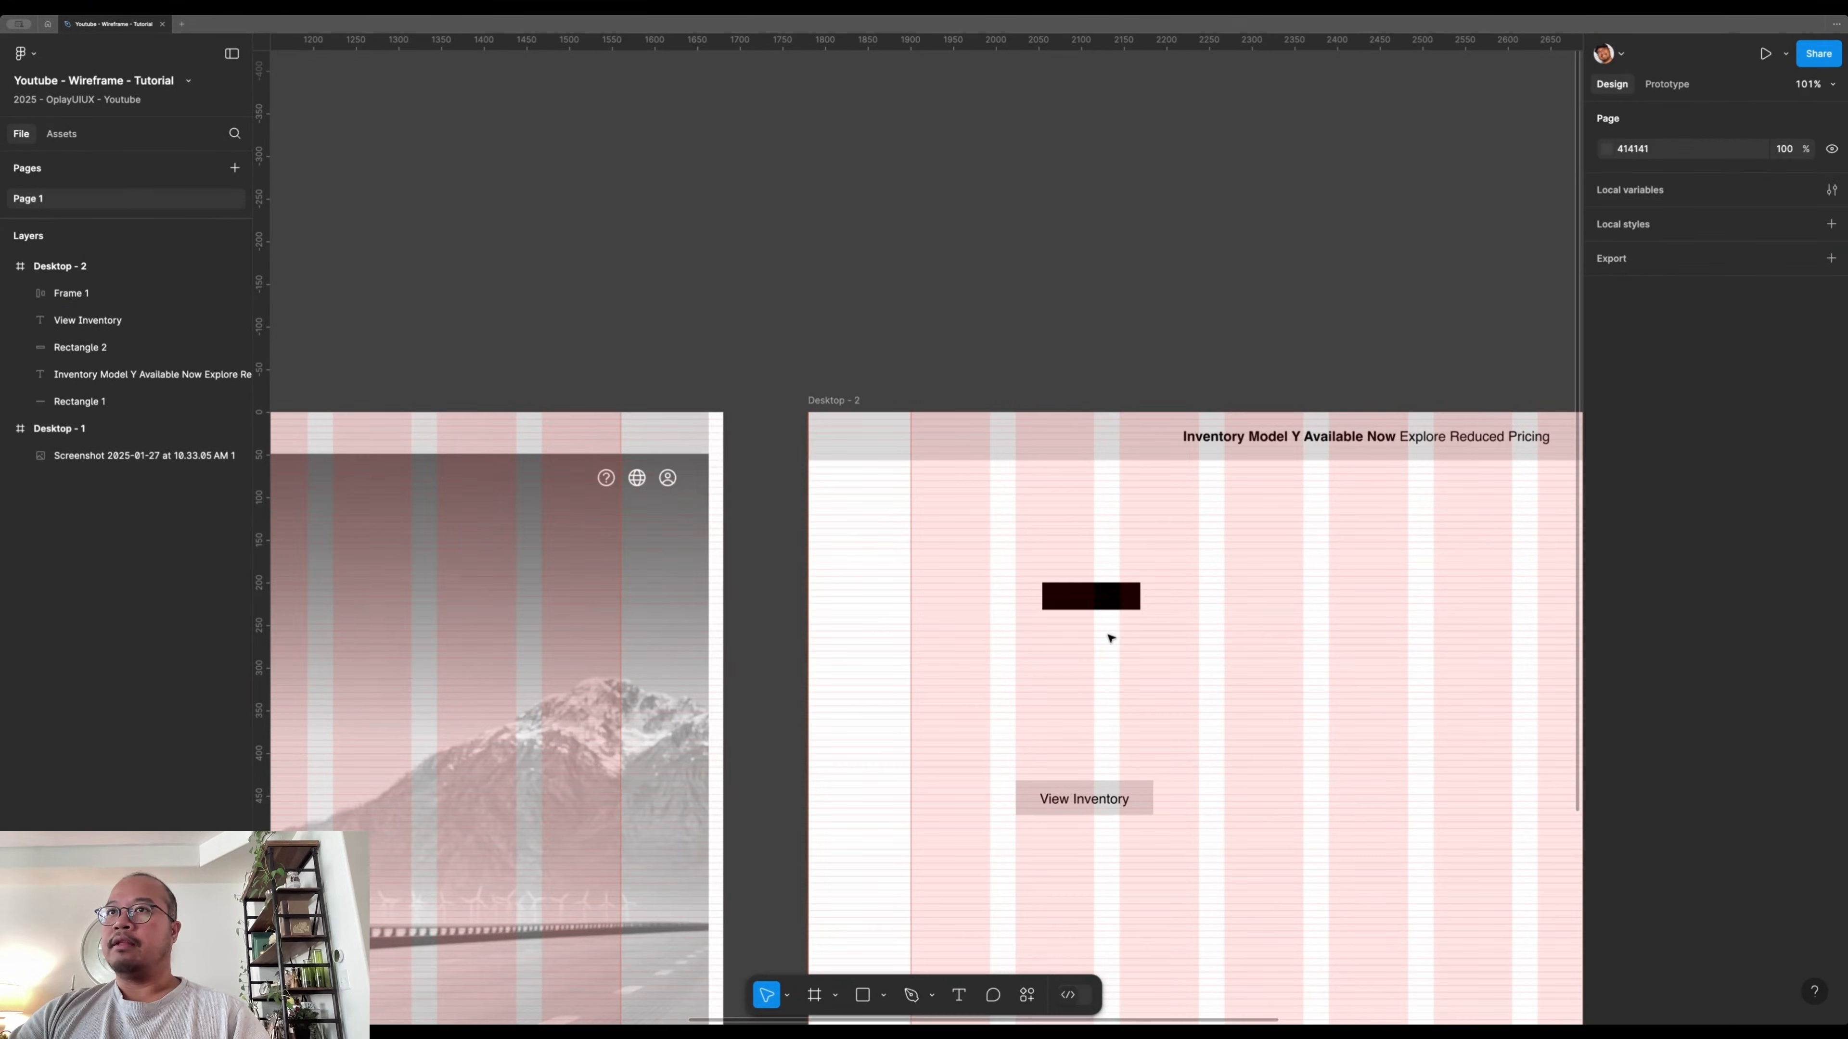
- Change the fill of the View Inventory text inside the black frame to white
click(1095, 596)
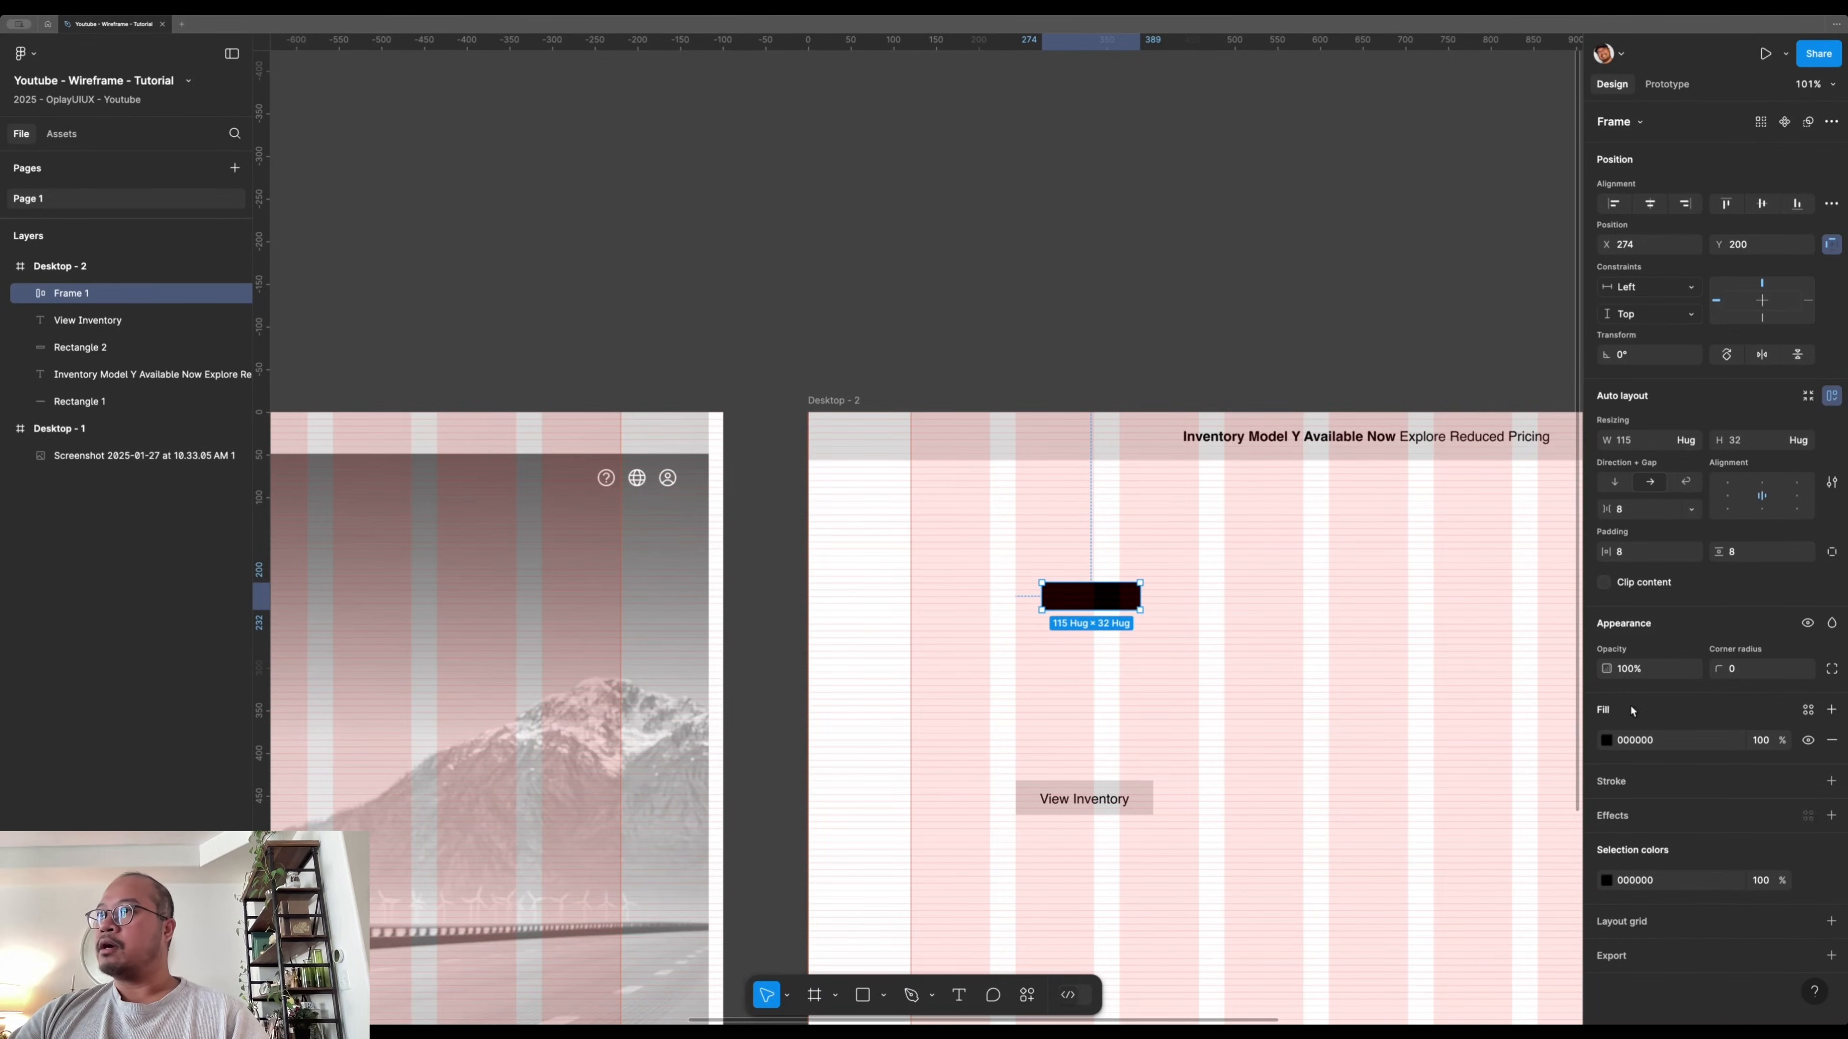
key(Return)
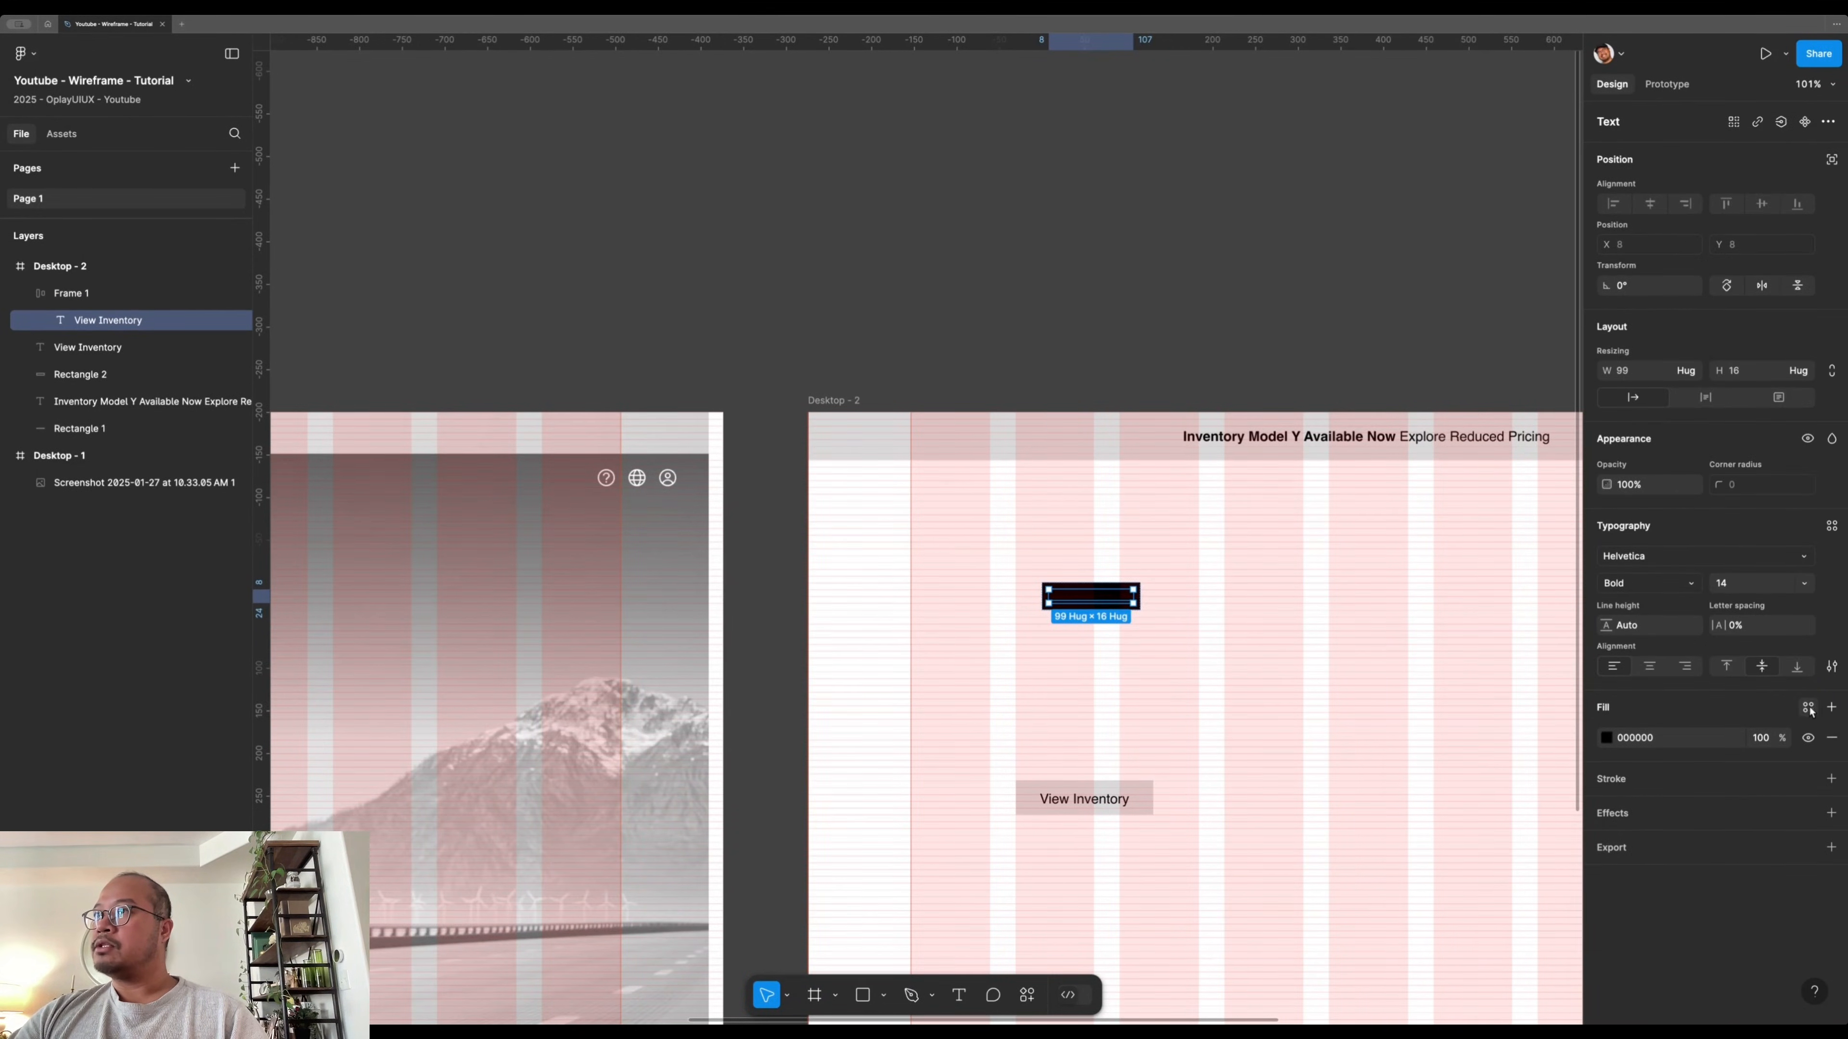
click(1808, 707)
click(1270, 586)
scroll(1164, 582, right, 5)
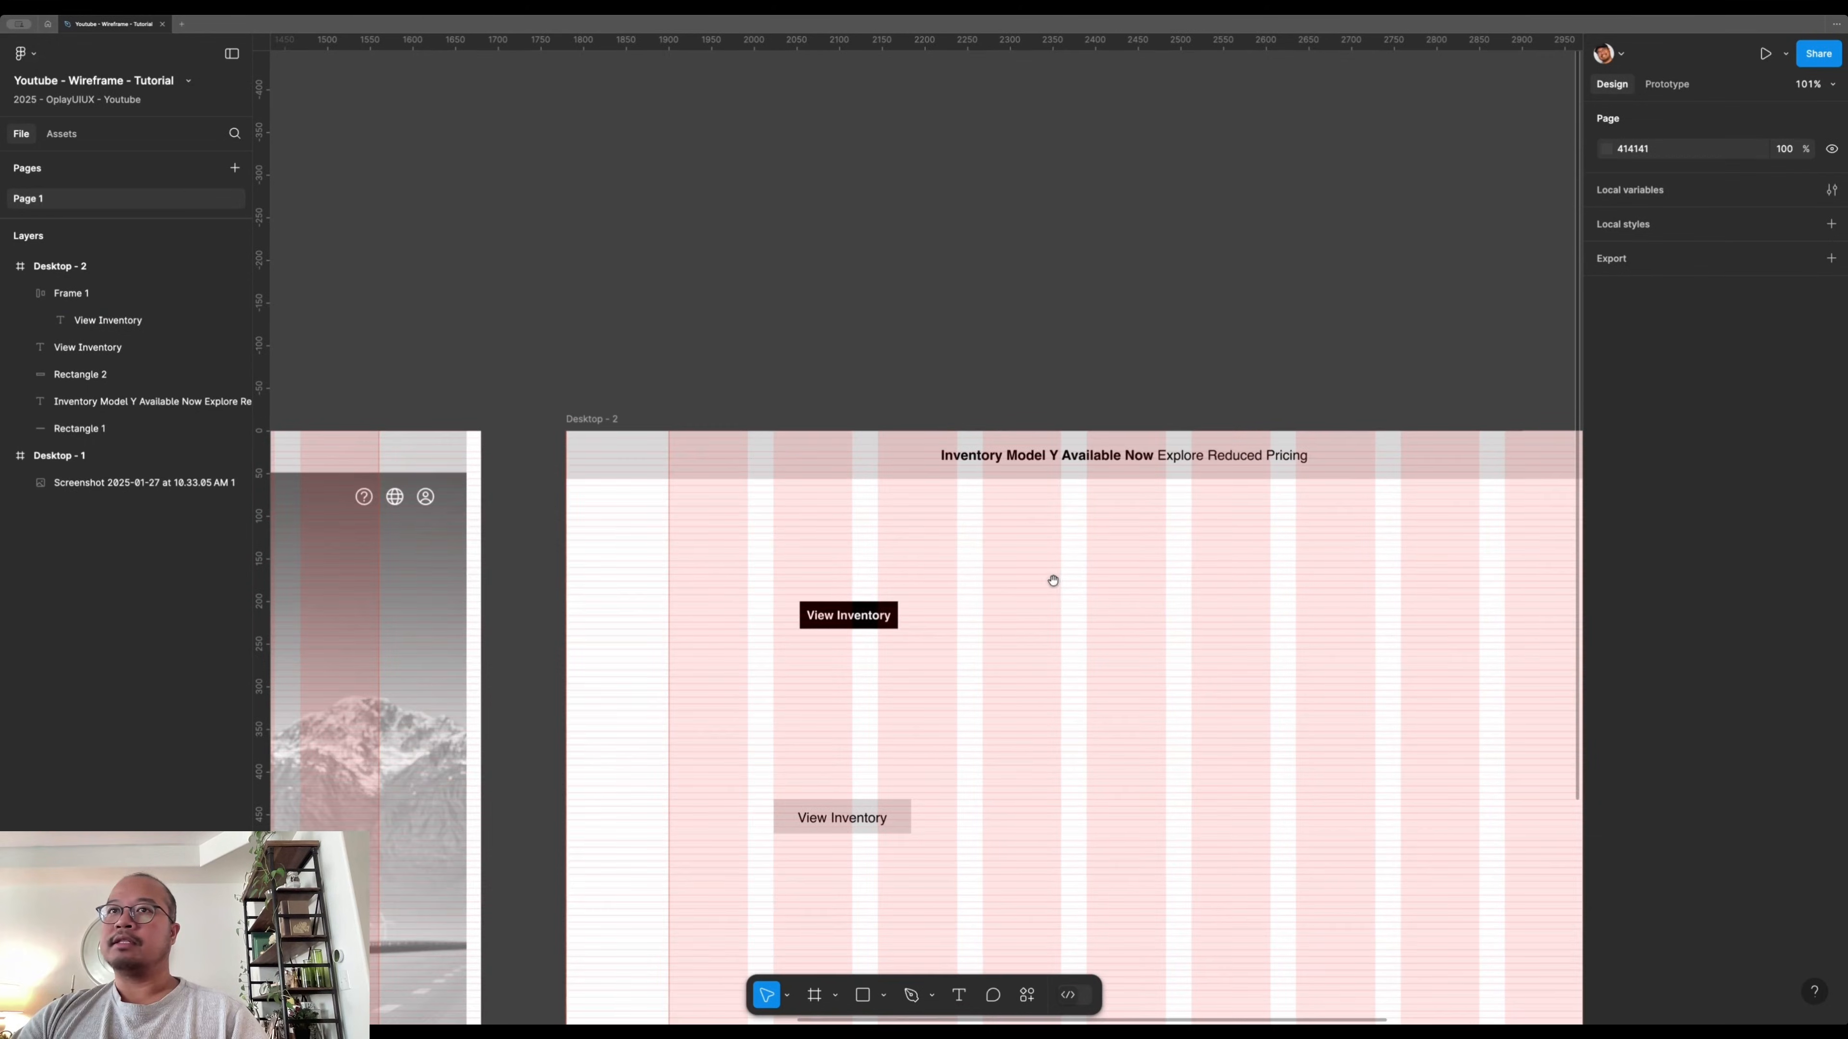
- Try wider horizontal padding on the black View Inventory button, raising it to 56 and lowering it to 40
scroll(862, 642, up, 5)
click(768, 588)
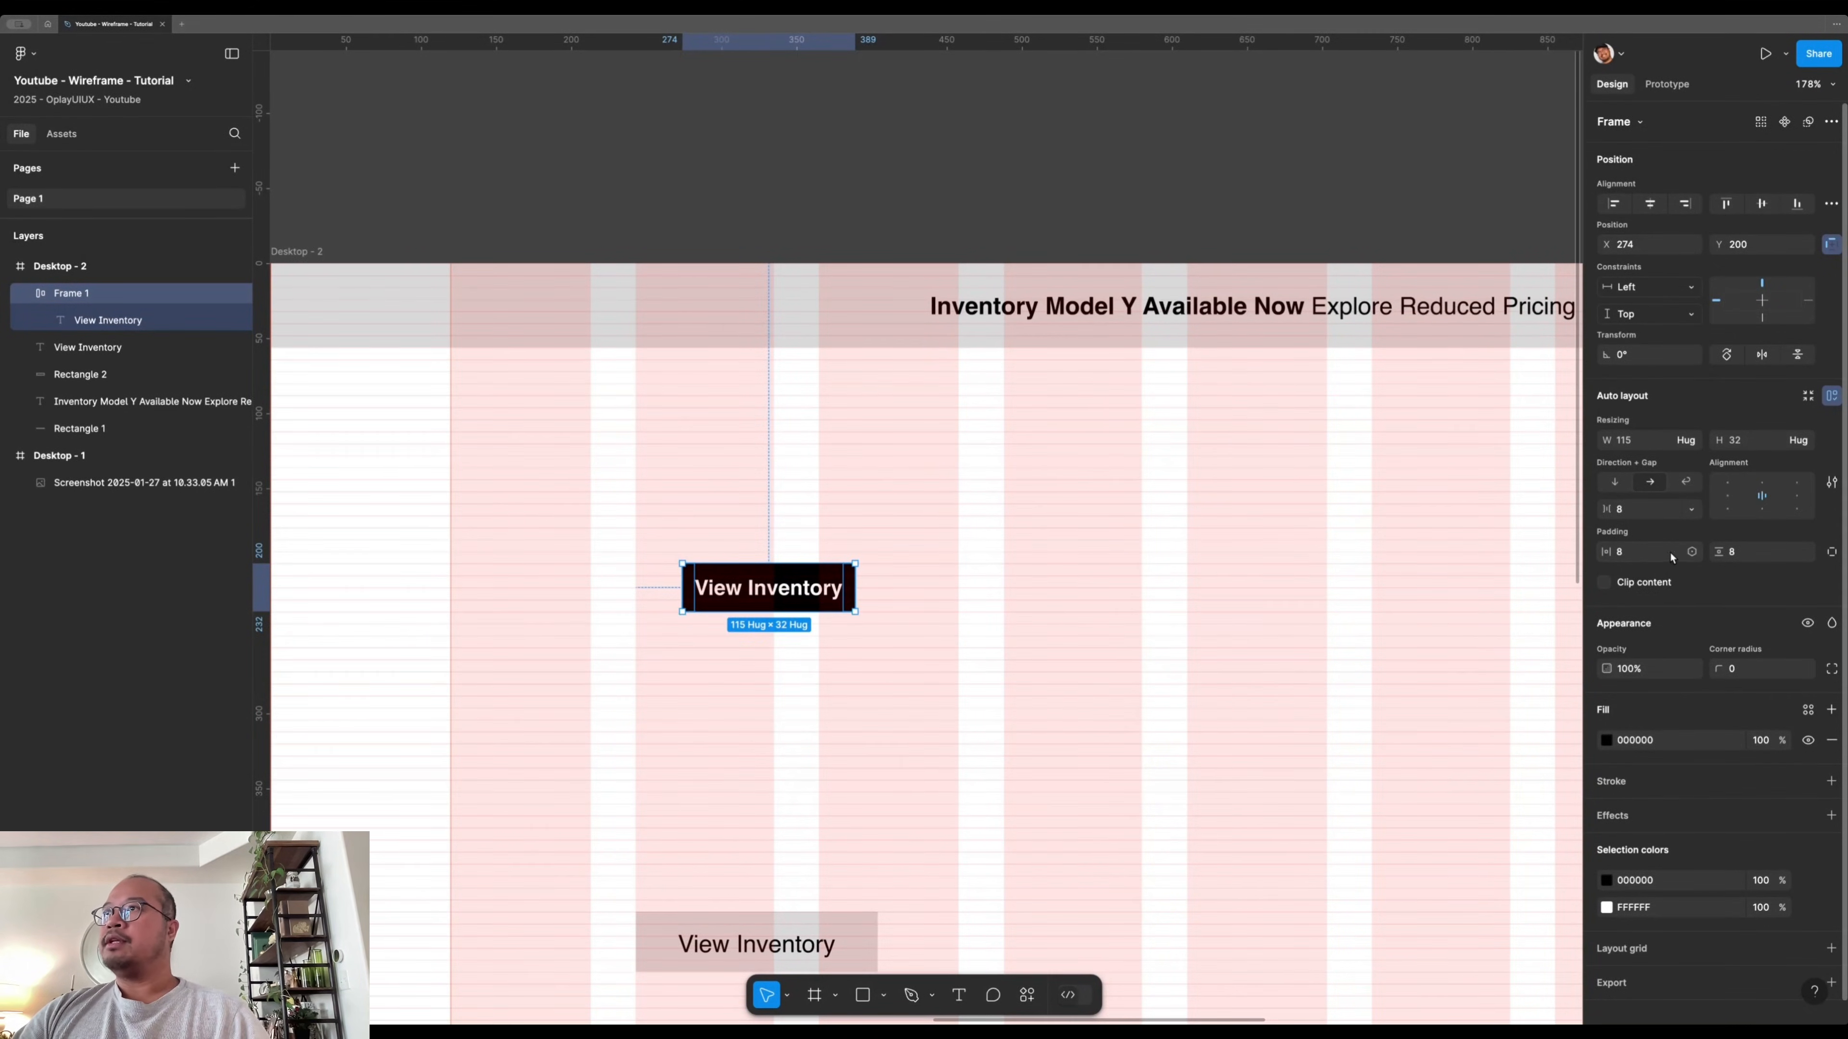
click(1645, 552)
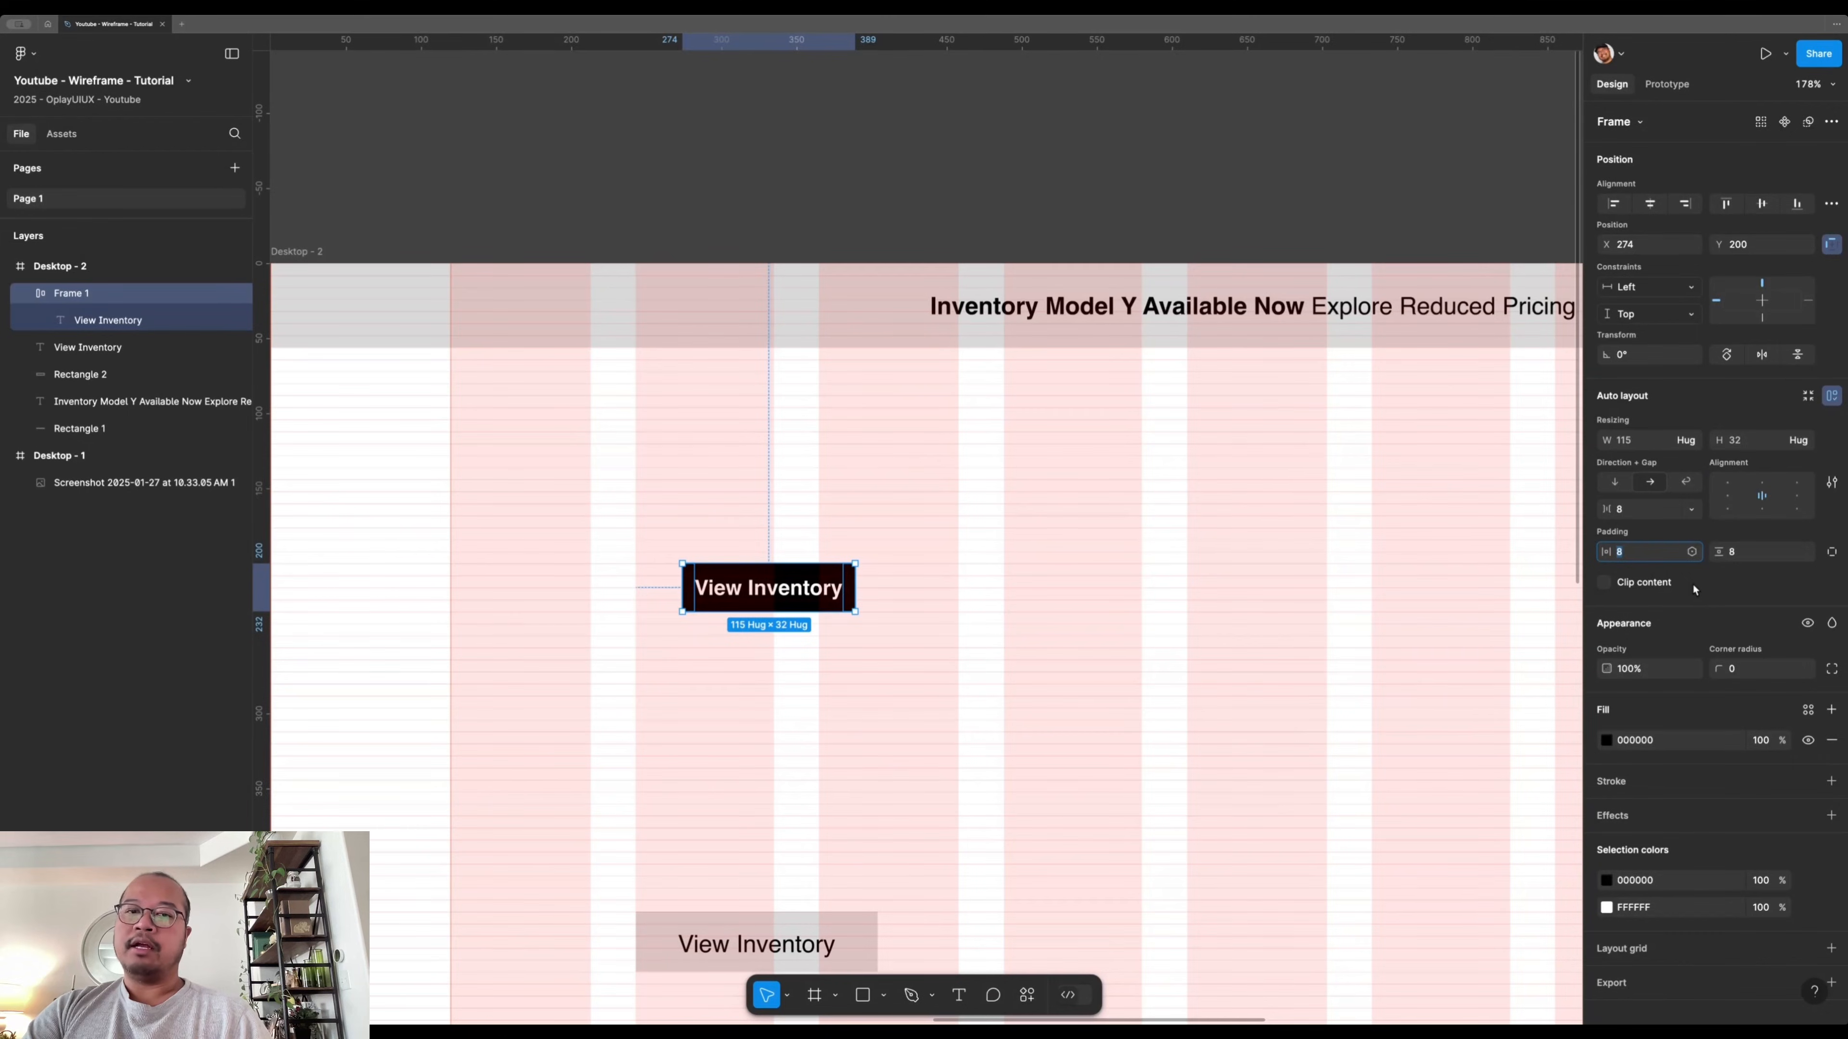
key(Up)
key(Up)
key(Up)
key(Up)
key(Up)
key(Up)
key(Up)
key(Up)
key(Up)
key(Up)
key(Up)
key(Up)
key(Up)
key(Up)
key(Up)
key(Up)
key(Up)
key(Up)
key(Up)
key(Up)
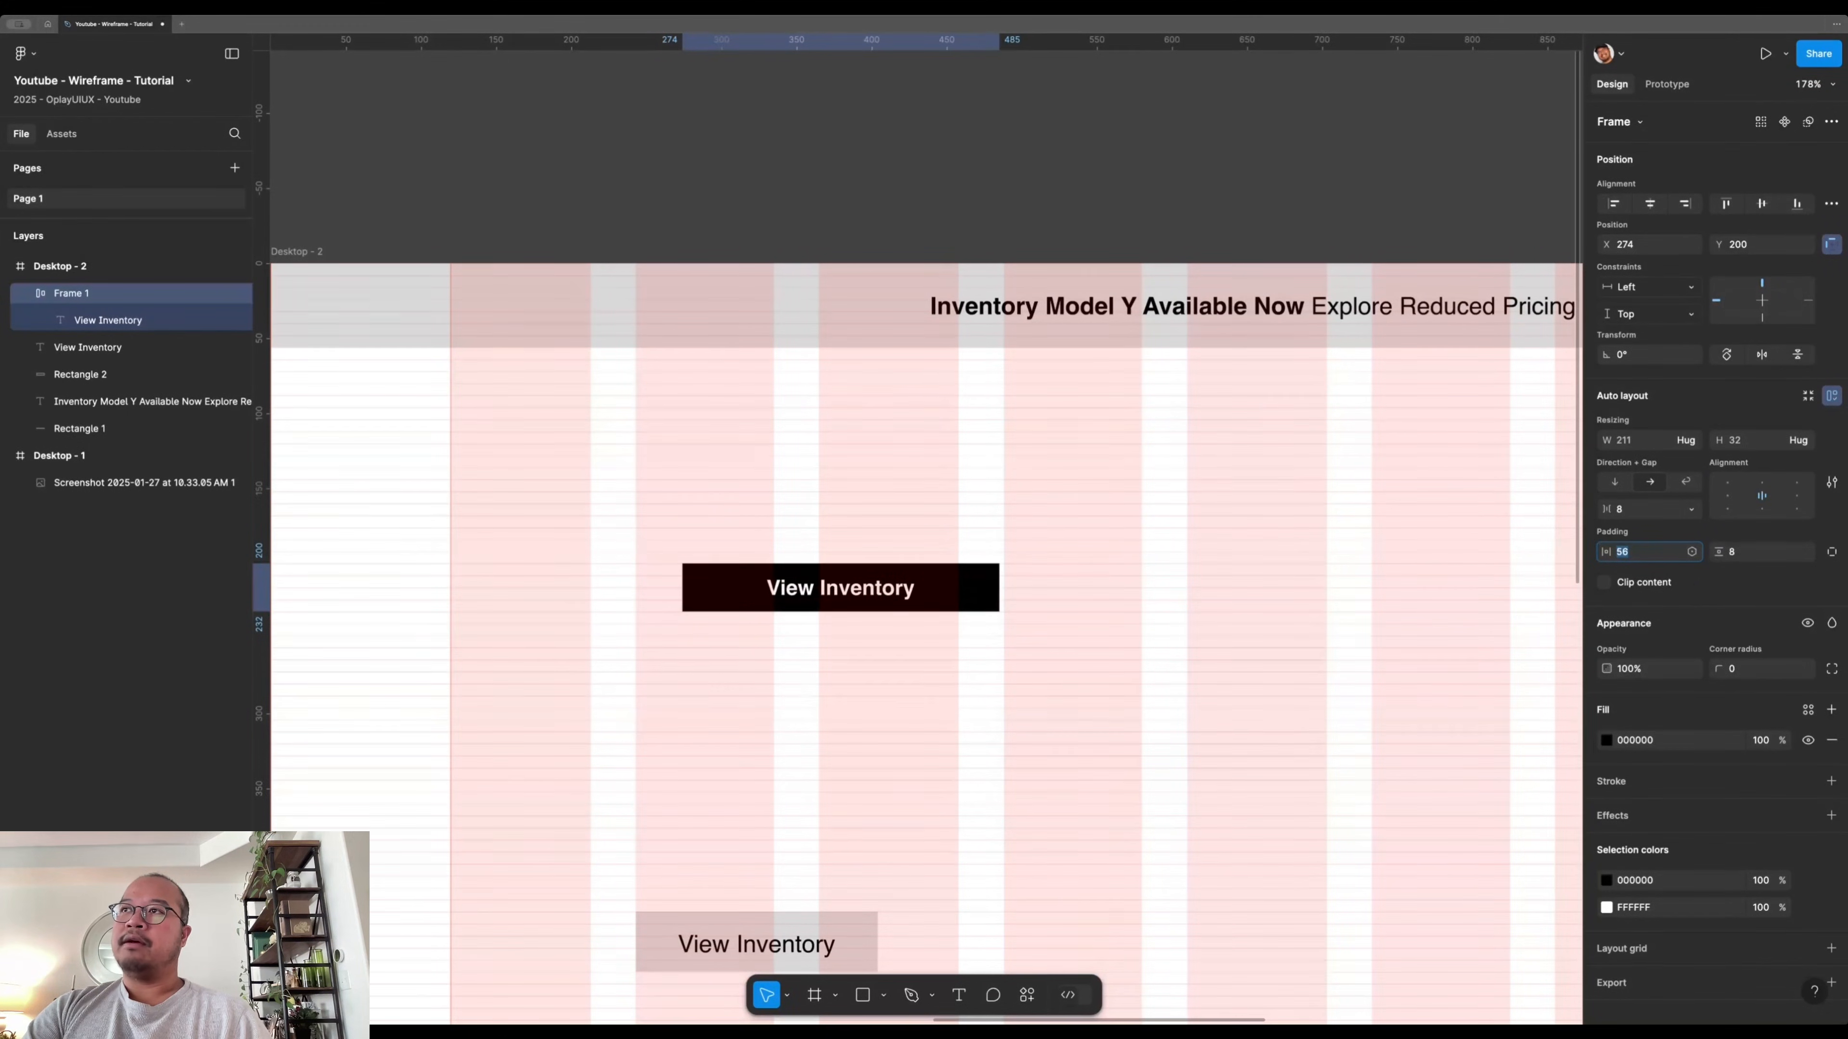
key(Down)
key(Down)
key(Down)
key(Down)
key(Down)
key(Down)
key(Down)
key(Down)
key(Down)
key(Down)
key(Down)
key(Down)
key(Down)
key(Down)
key(Down)
key(Down)
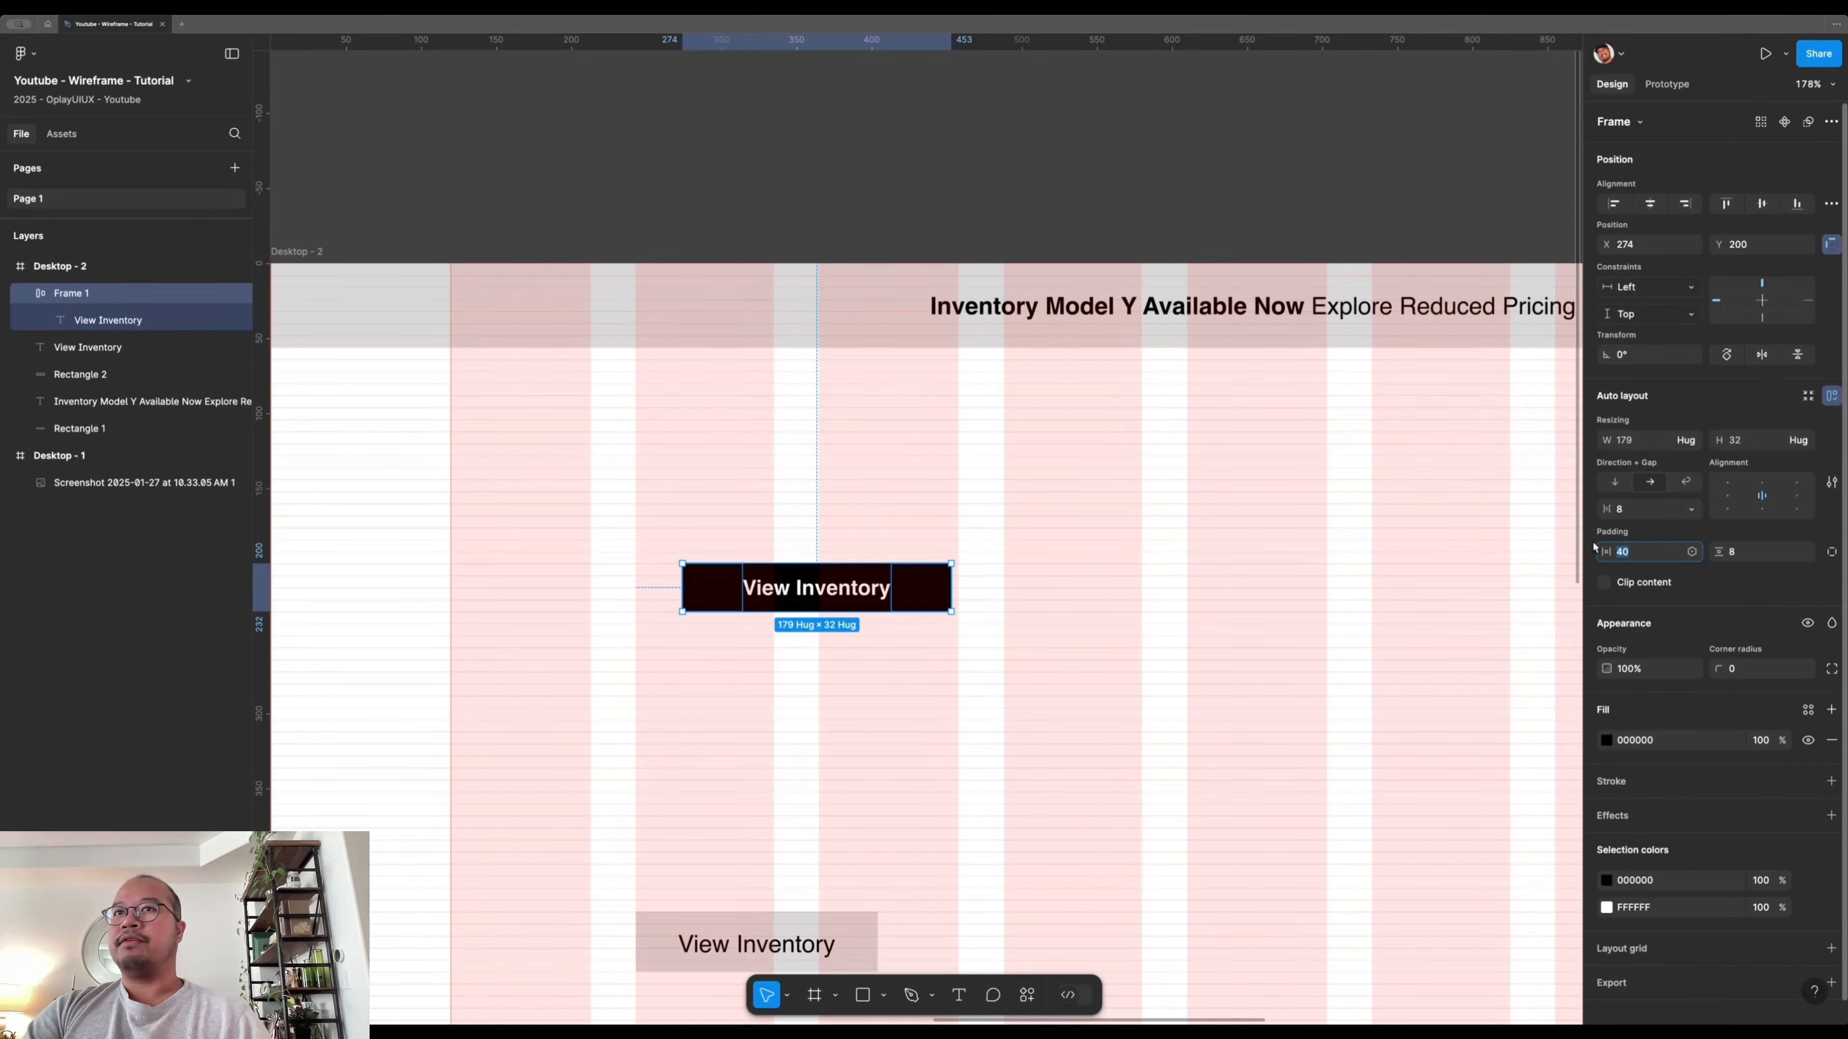
- Set the black View Inventory button's horizontal padding to 24, then reduce it to 16
text(24)
key(Return)
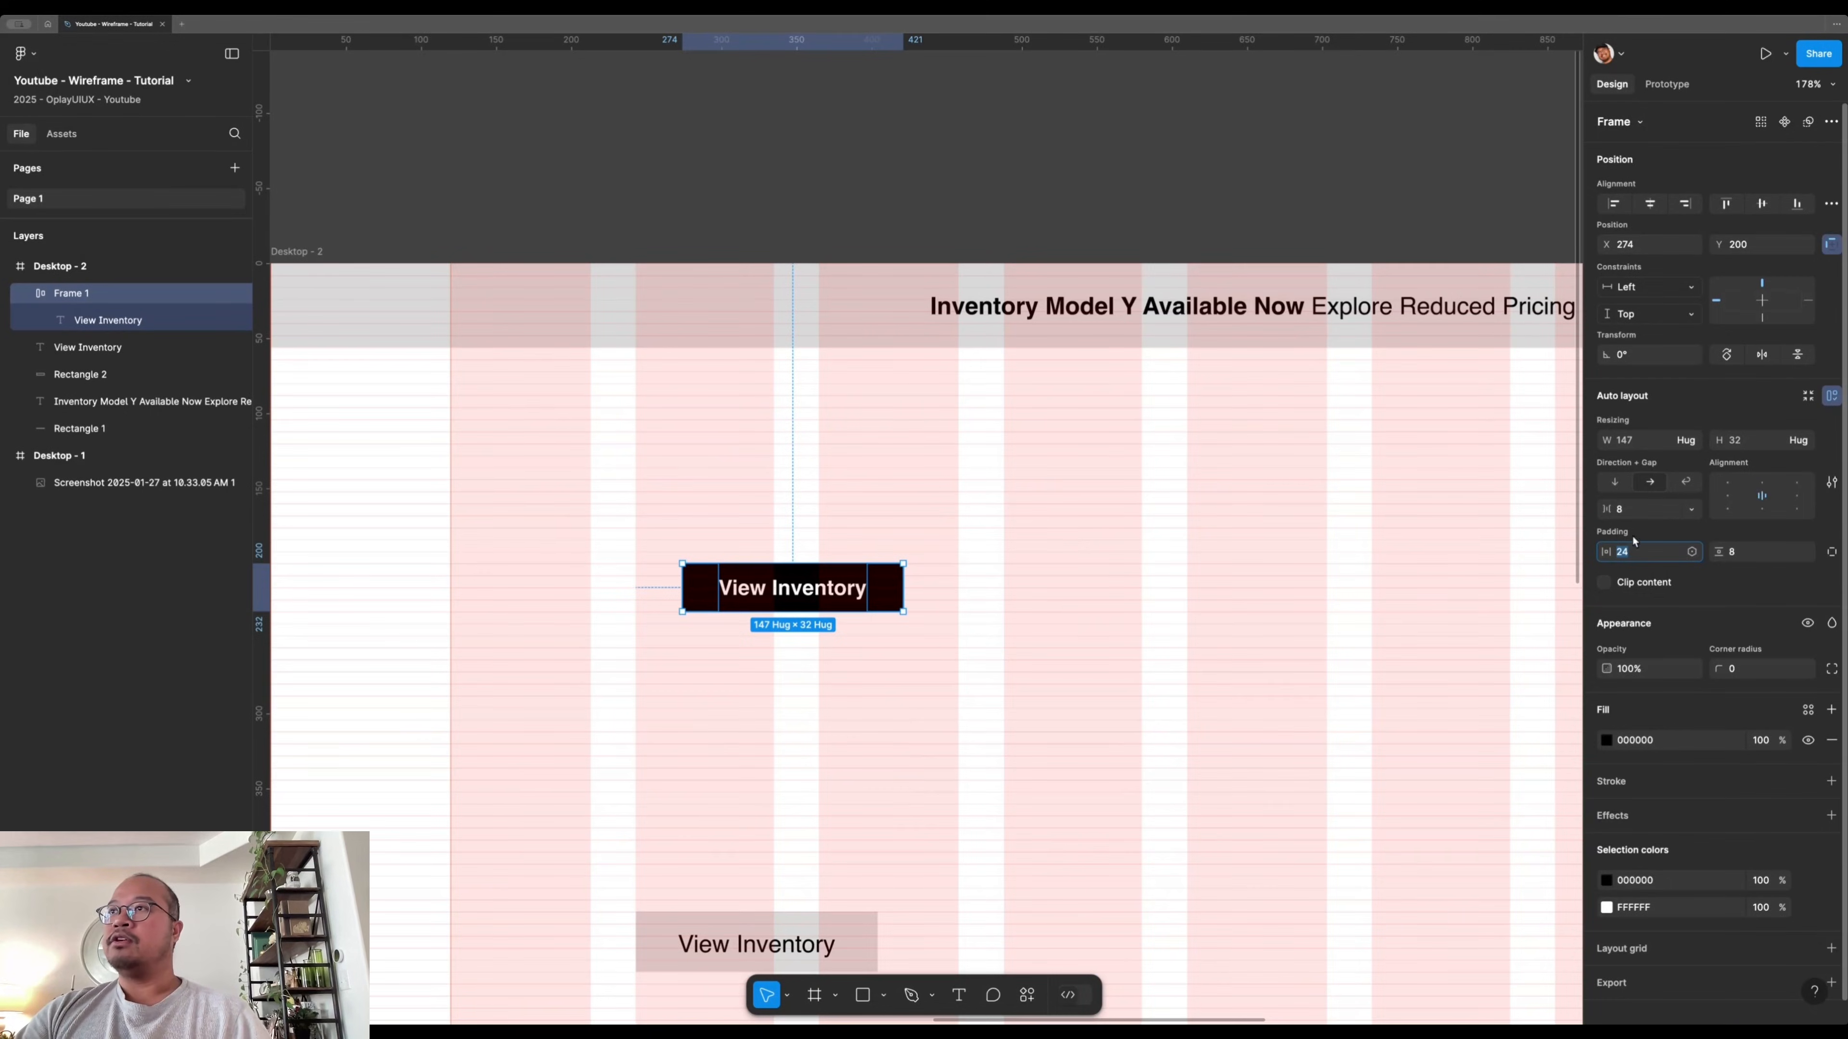
key(Tab)
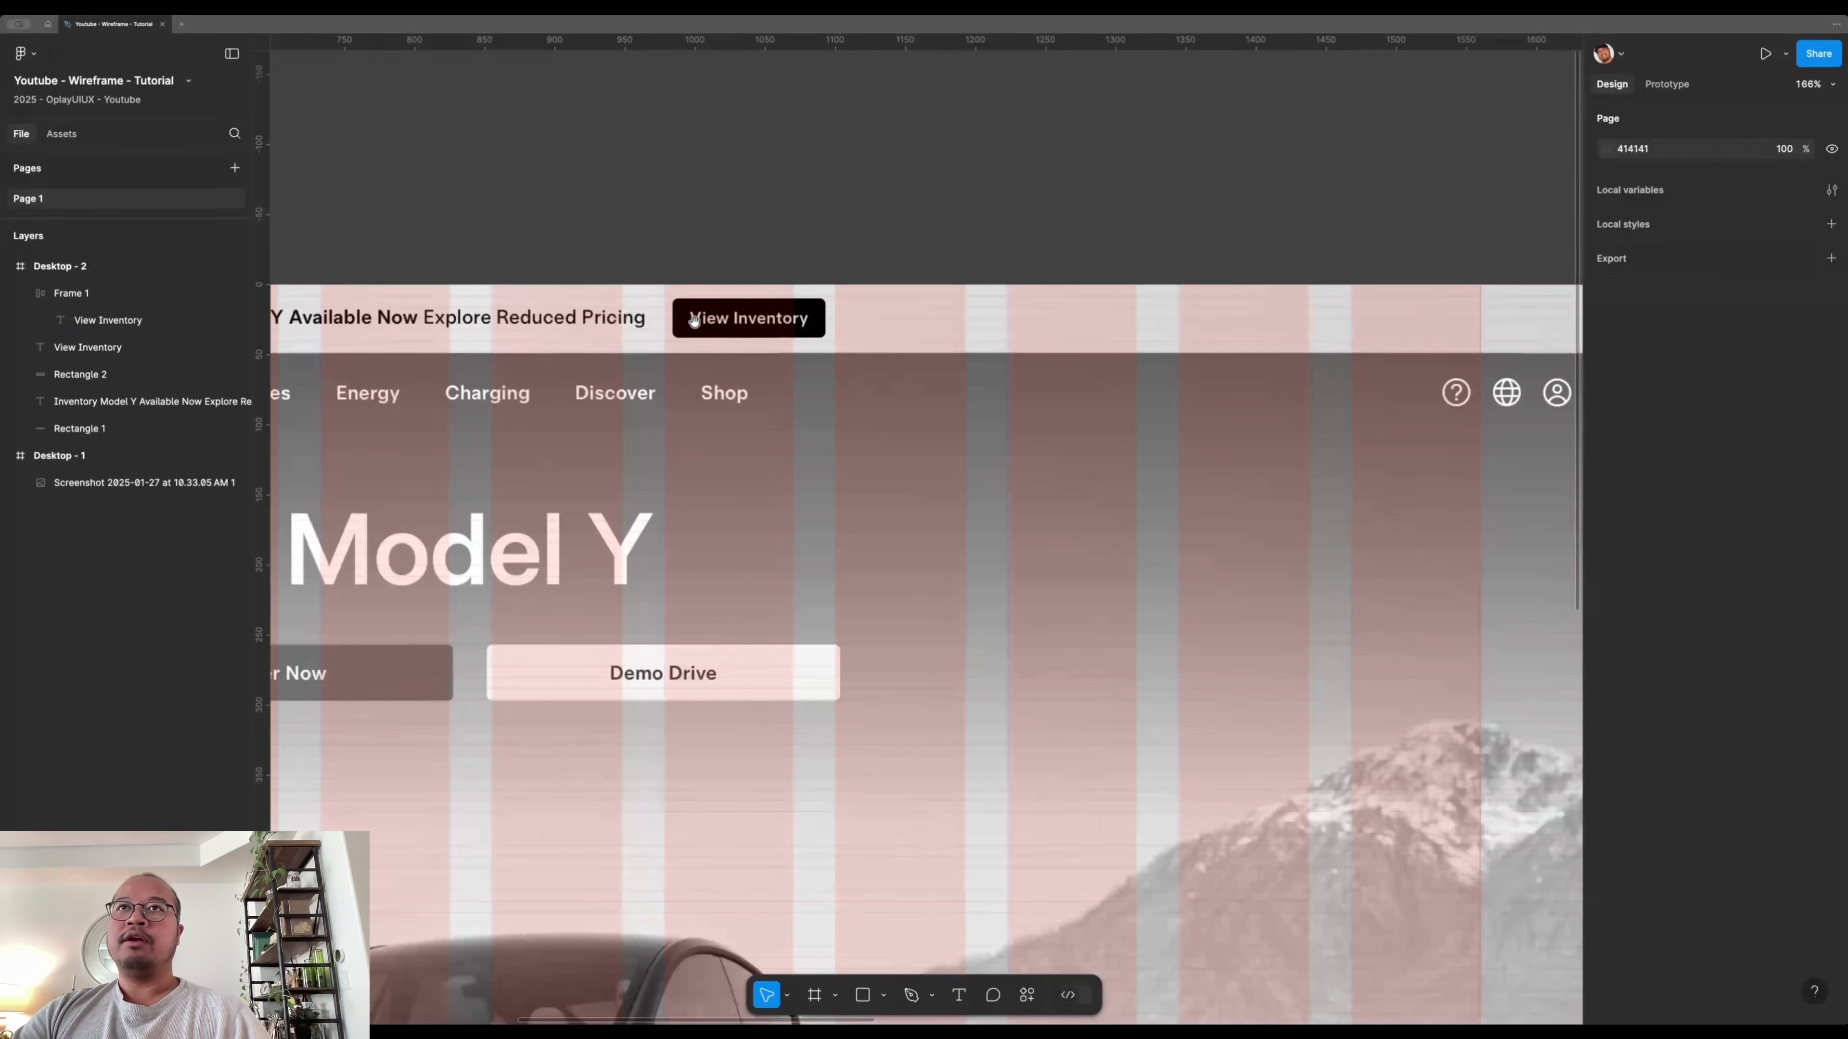
- Try a corner radius of 39 on the black View Inventory button, then set it to 5
scroll(1324, 545, right, 15)
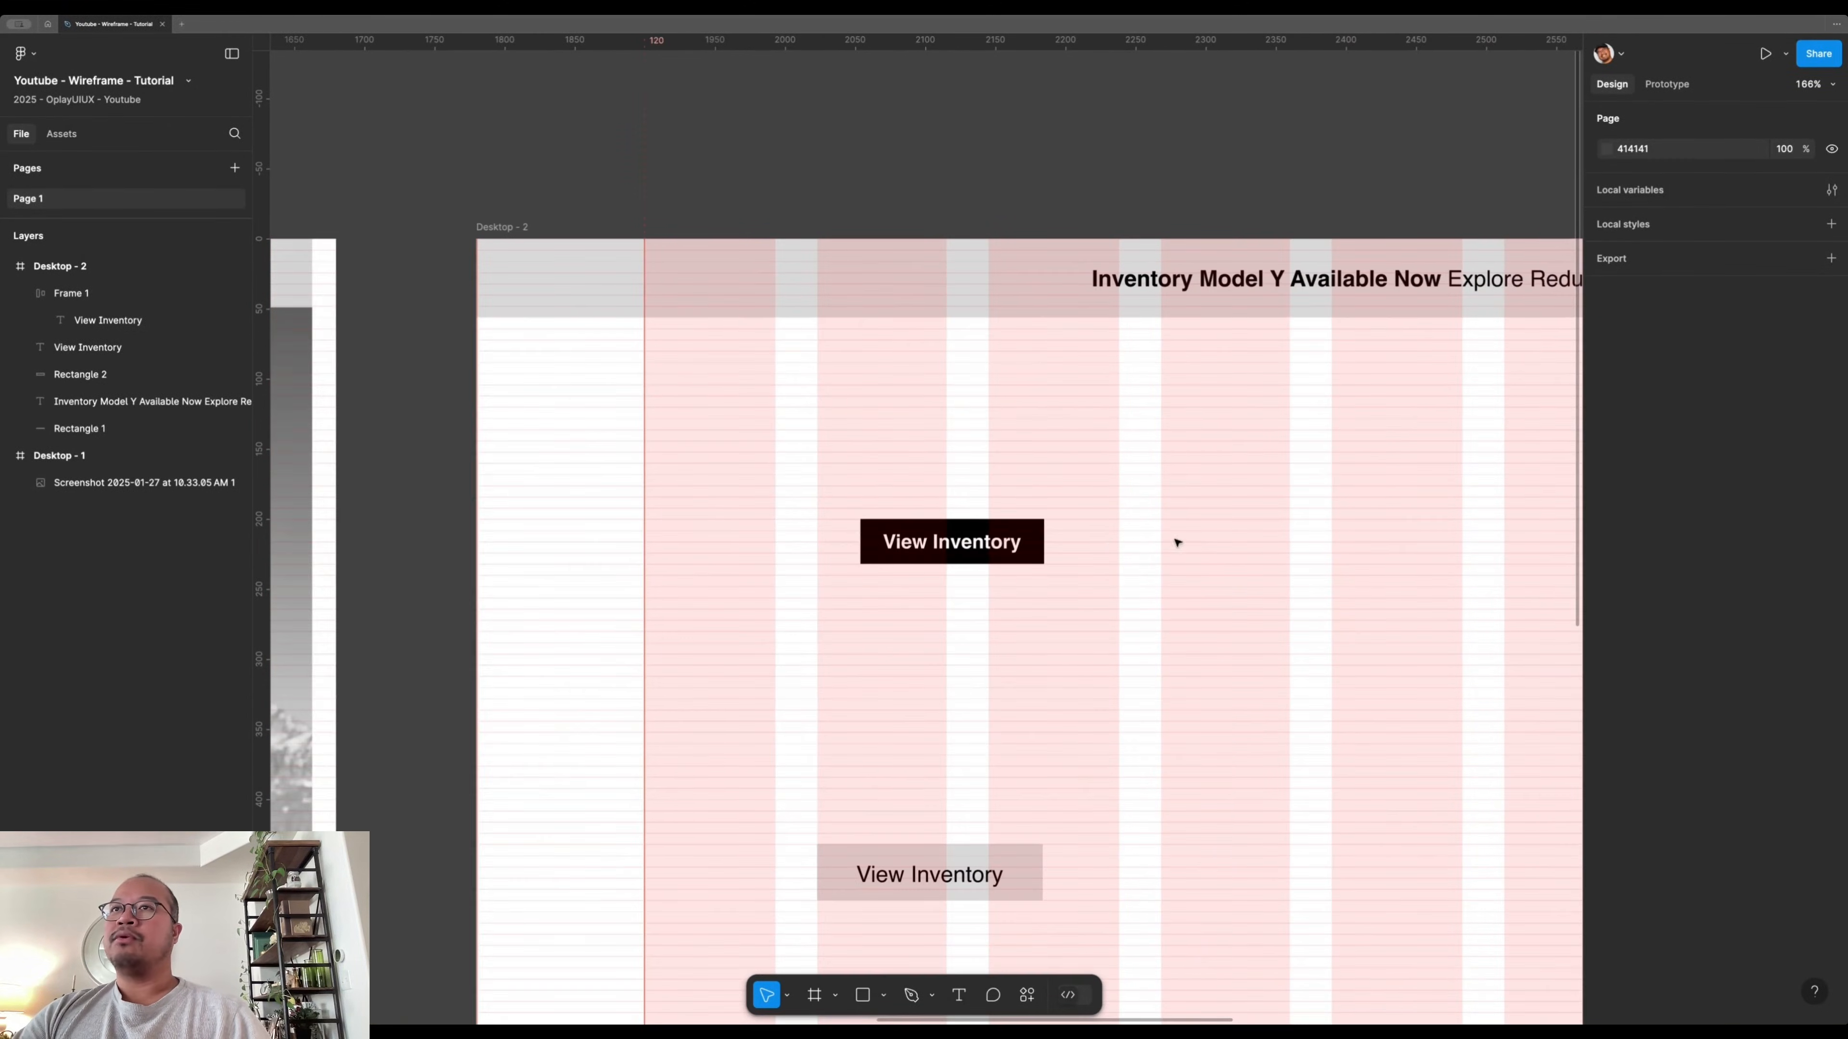
click(1040, 539)
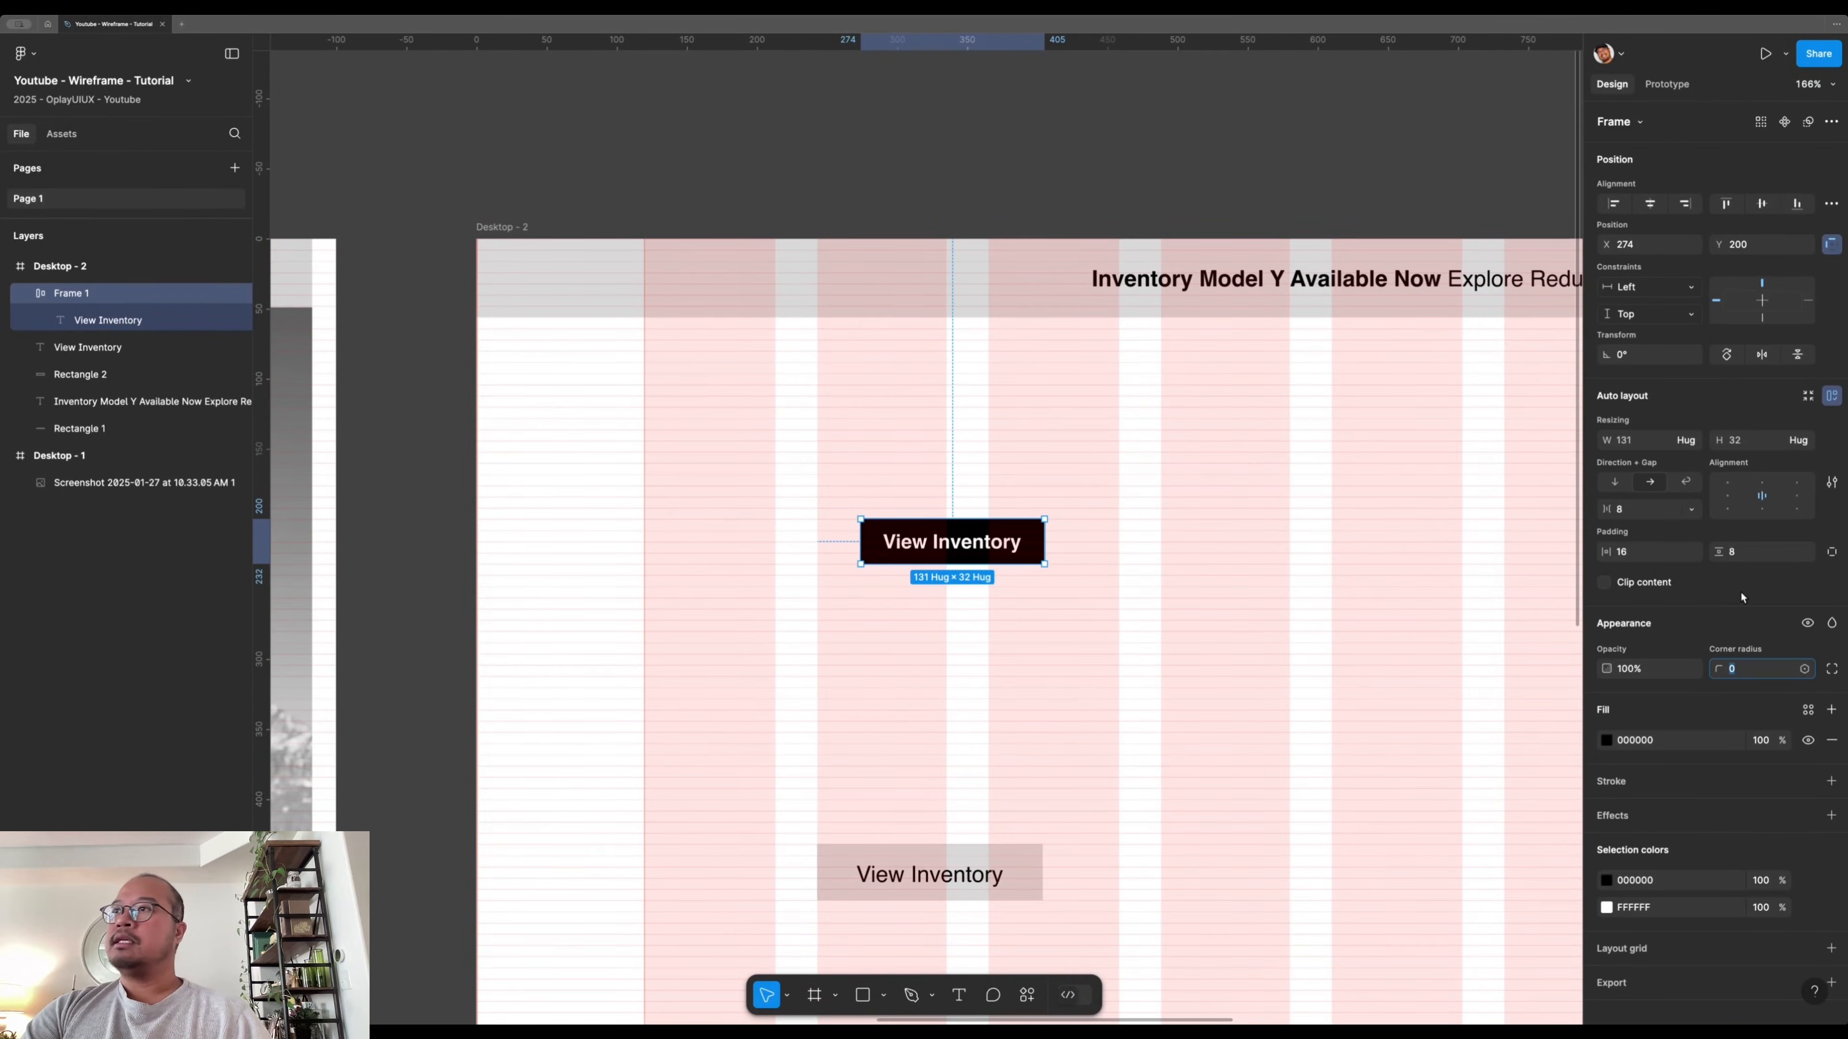
text(1)
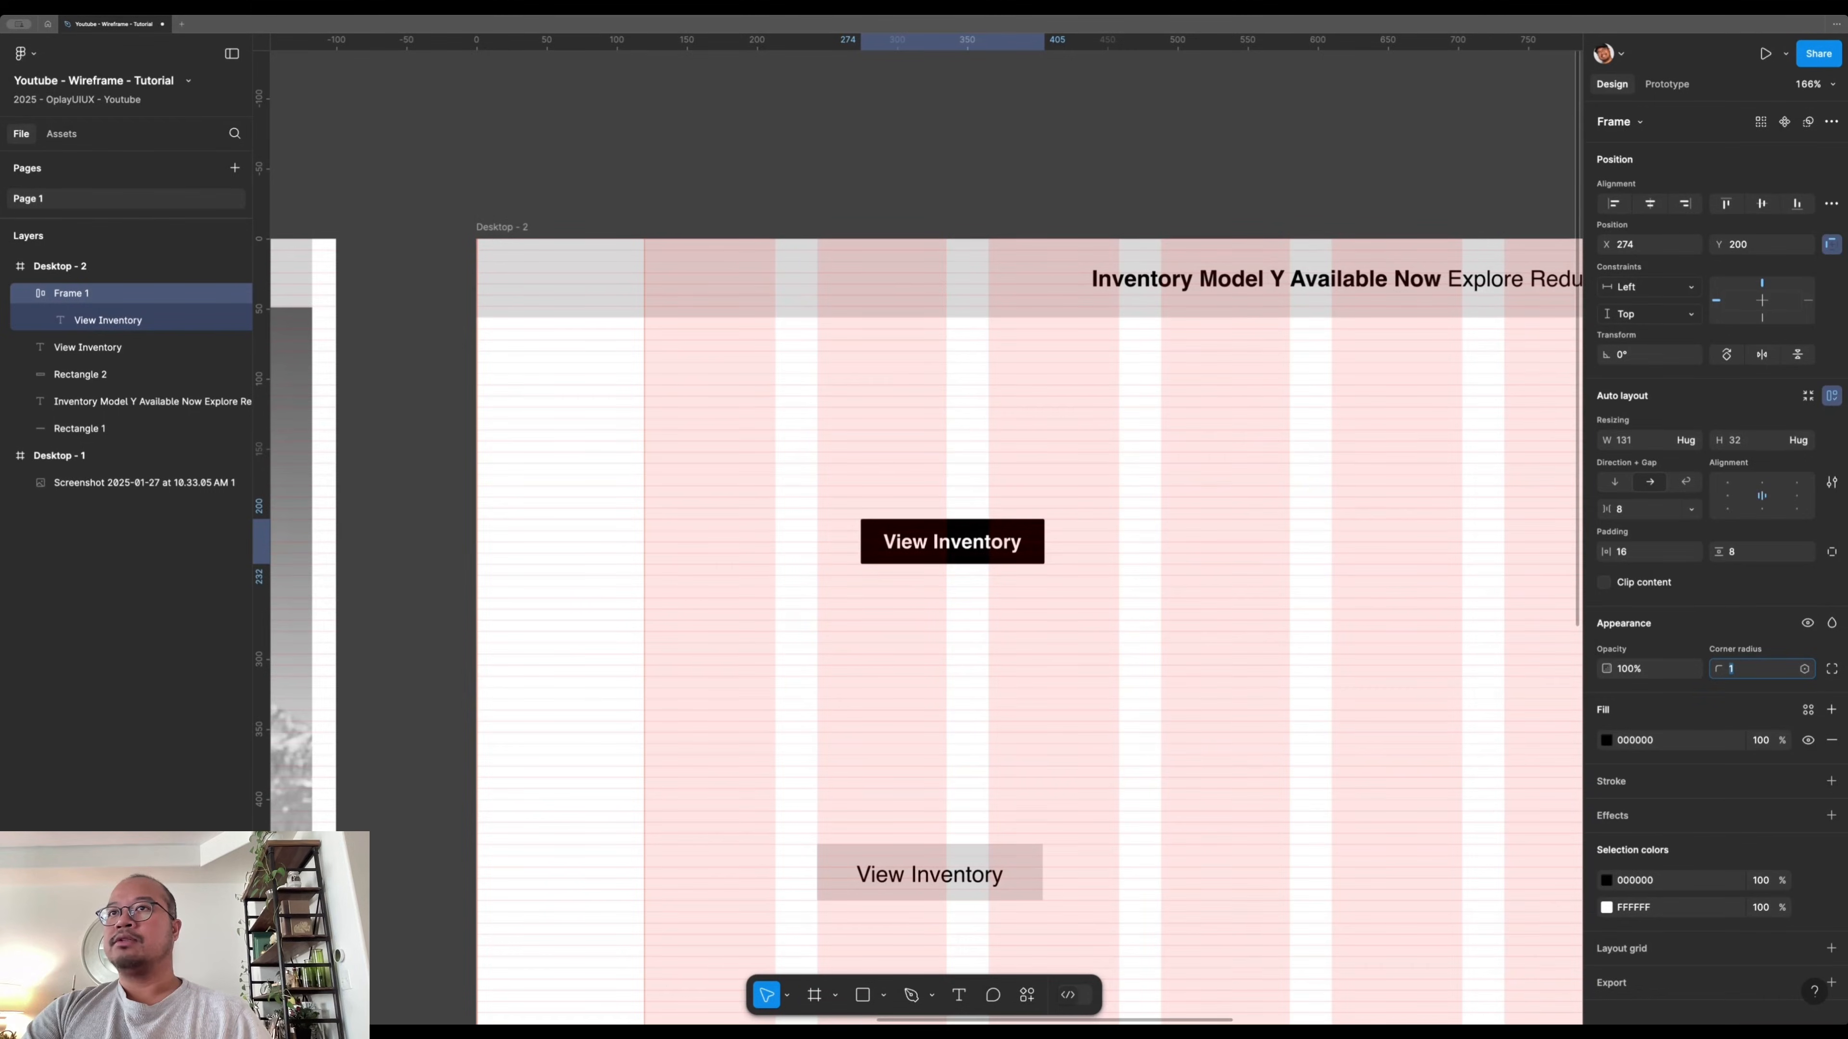
text(39)
key(Return)
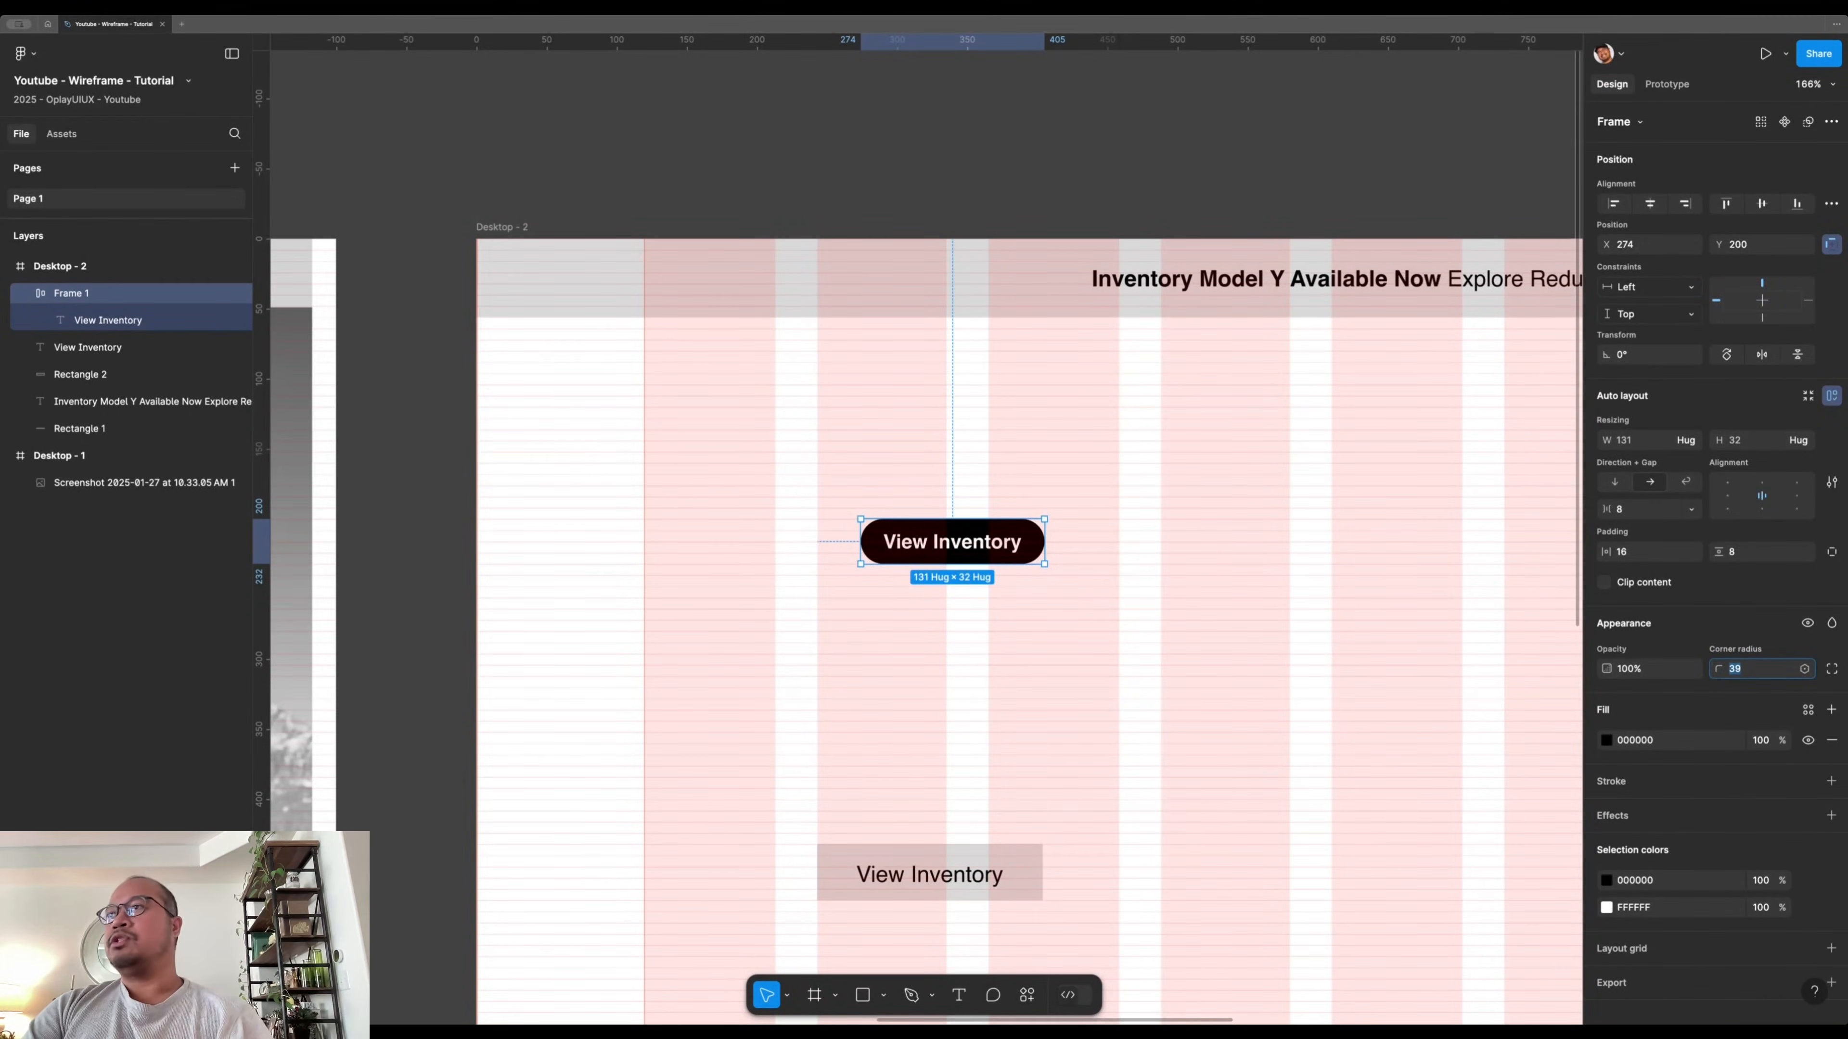
key(Up)
text(32)
key(Return)
text(0)
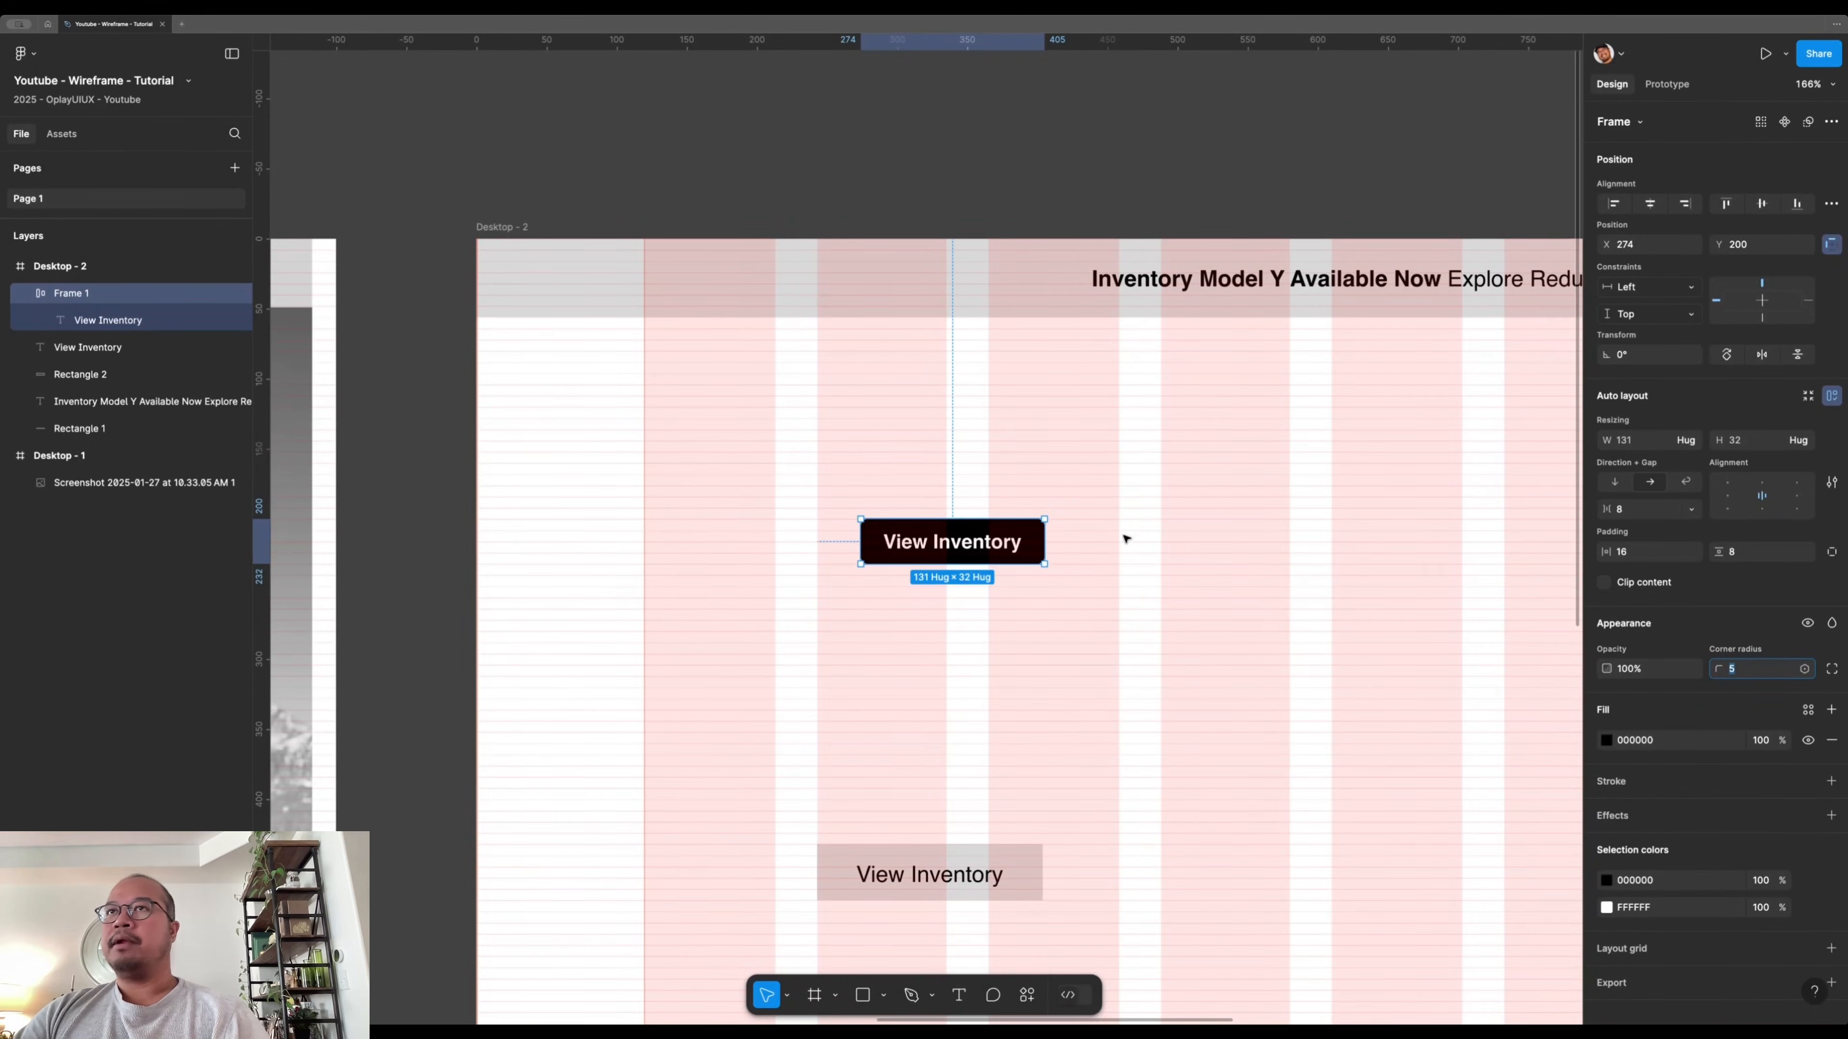
click(1171, 567)
- Try a corner radius of 6 on the black View Inventory button, then return it to 5
scroll(1170, 571, down, 4)
drag(1254, 626, 1004, 645)
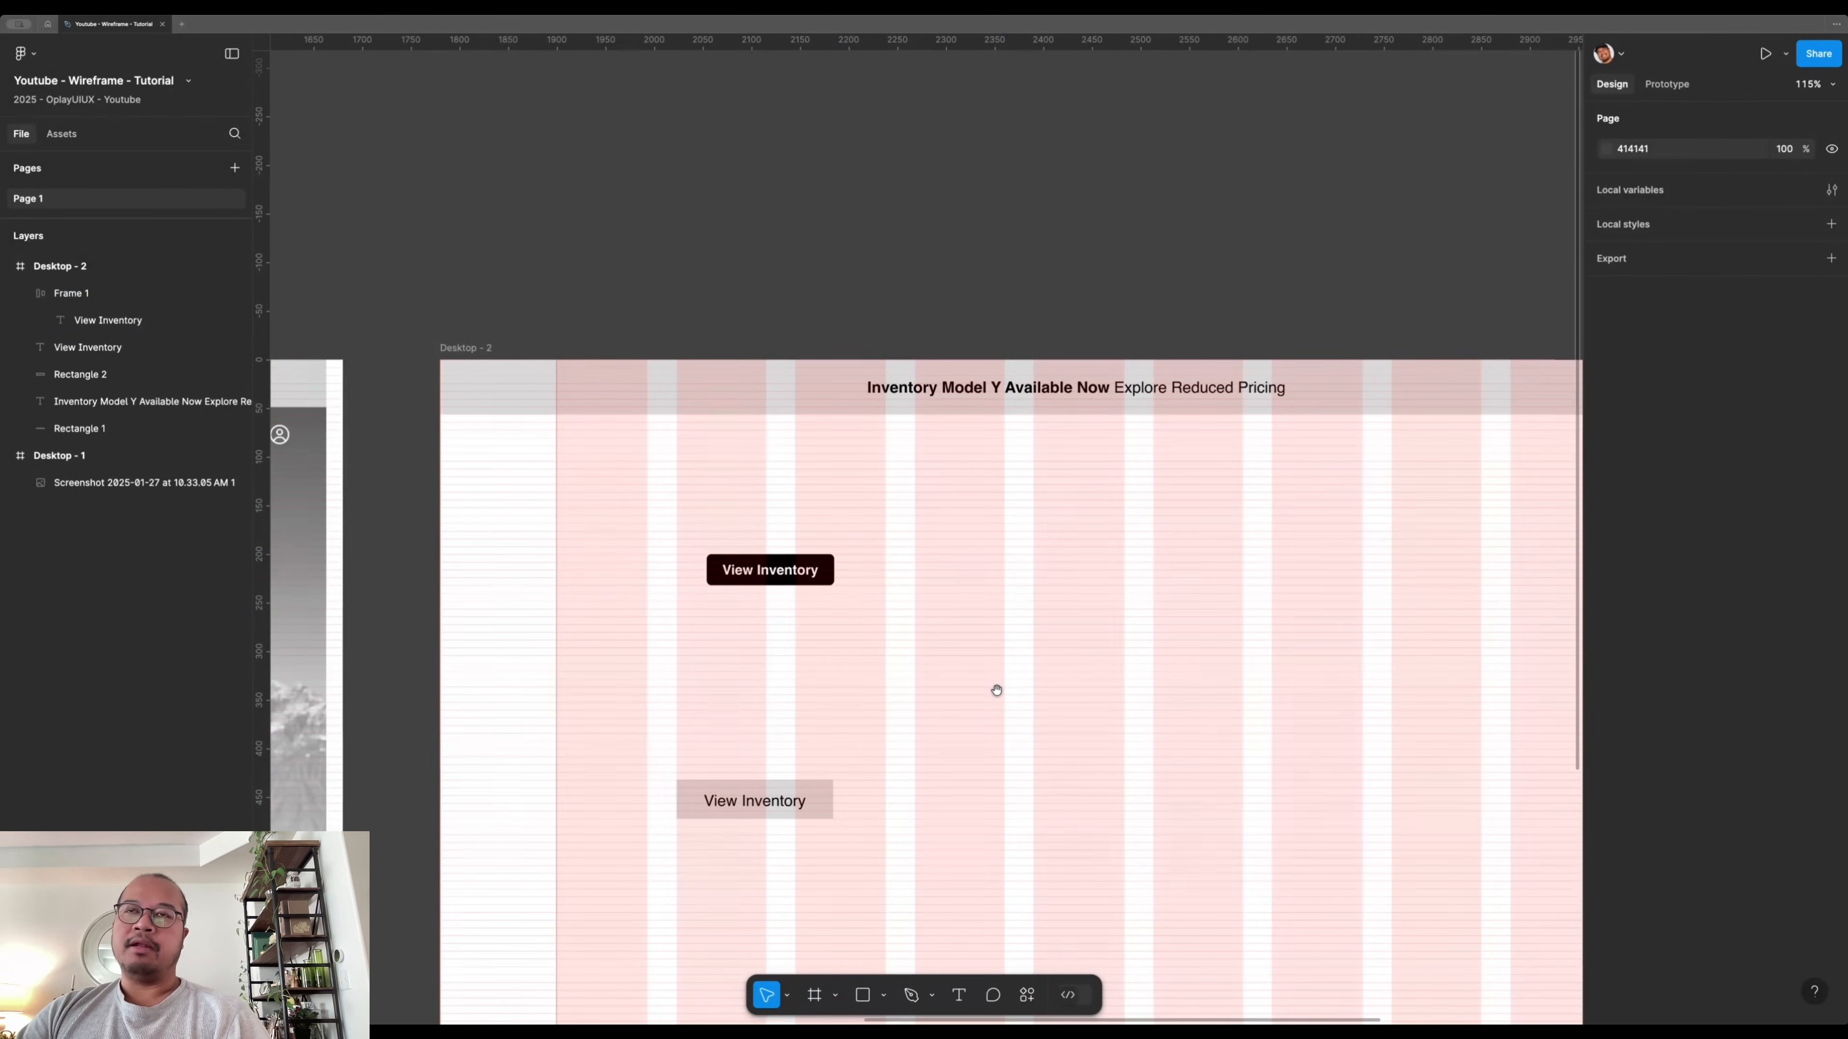
drag(1002, 680, 985, 692)
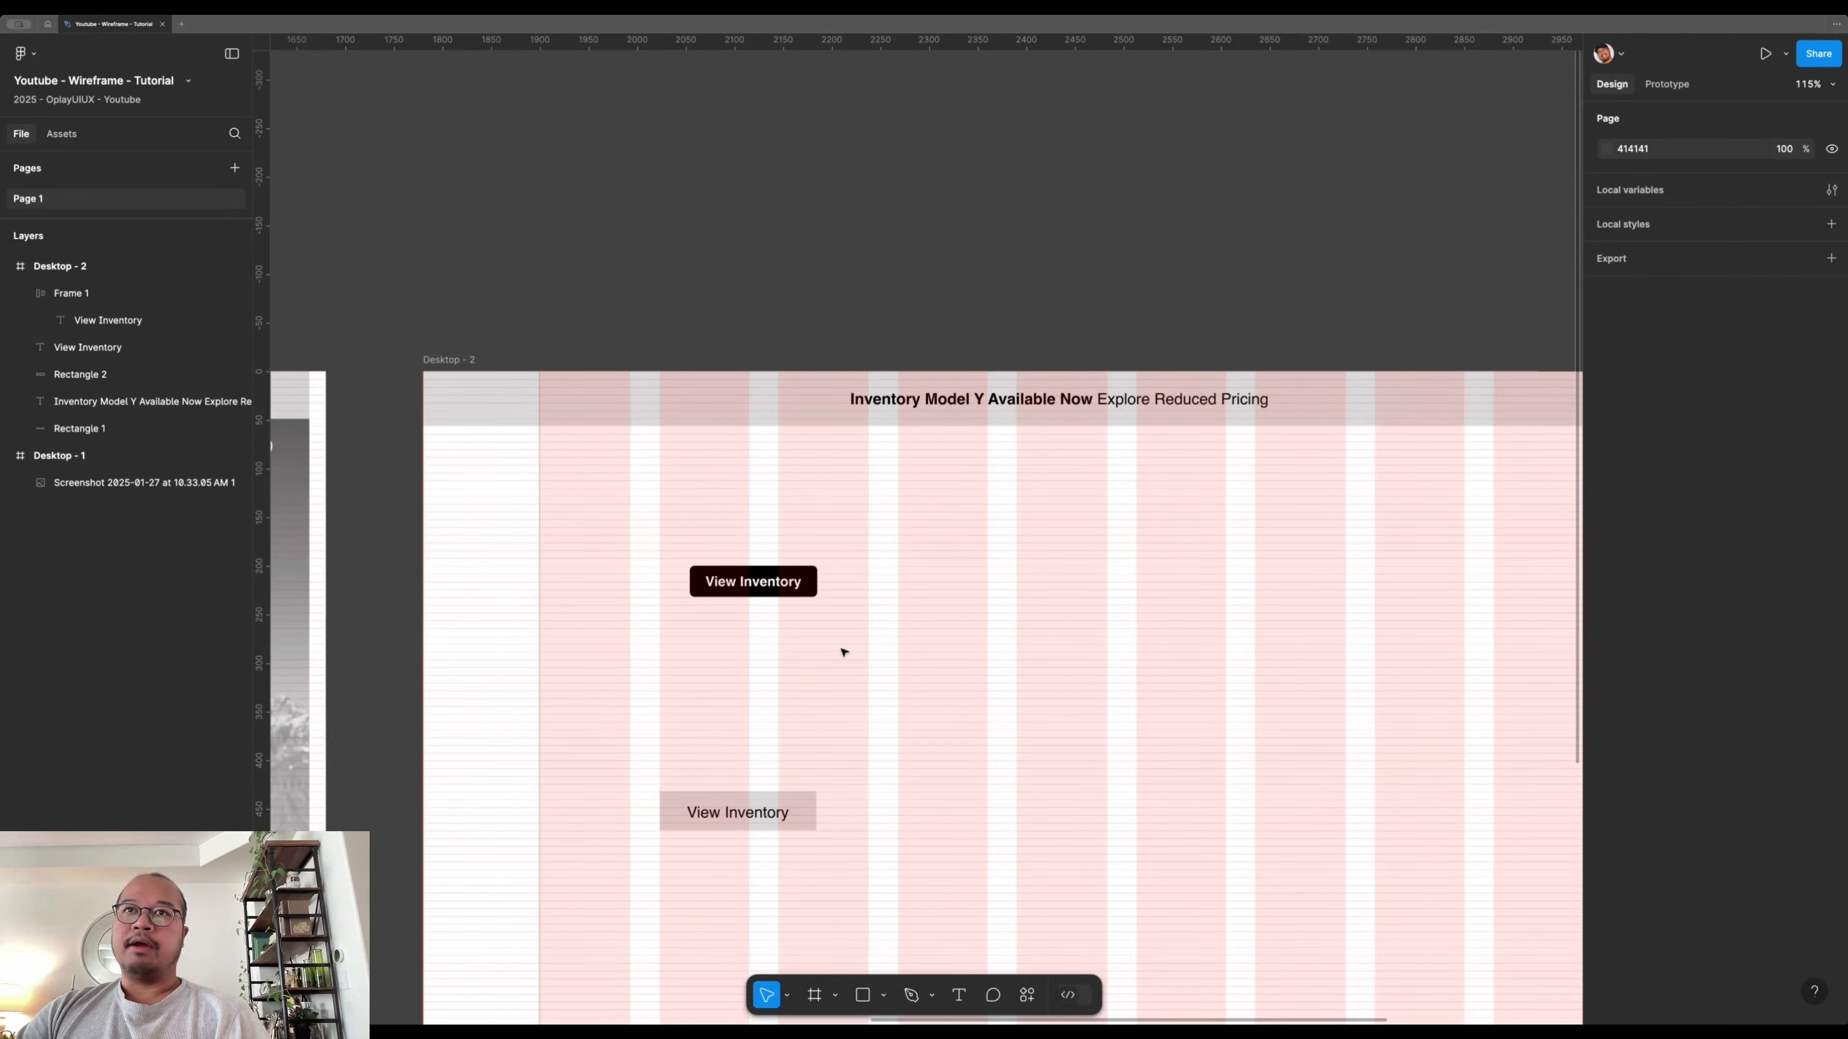
scroll(858, 670, up, 2)
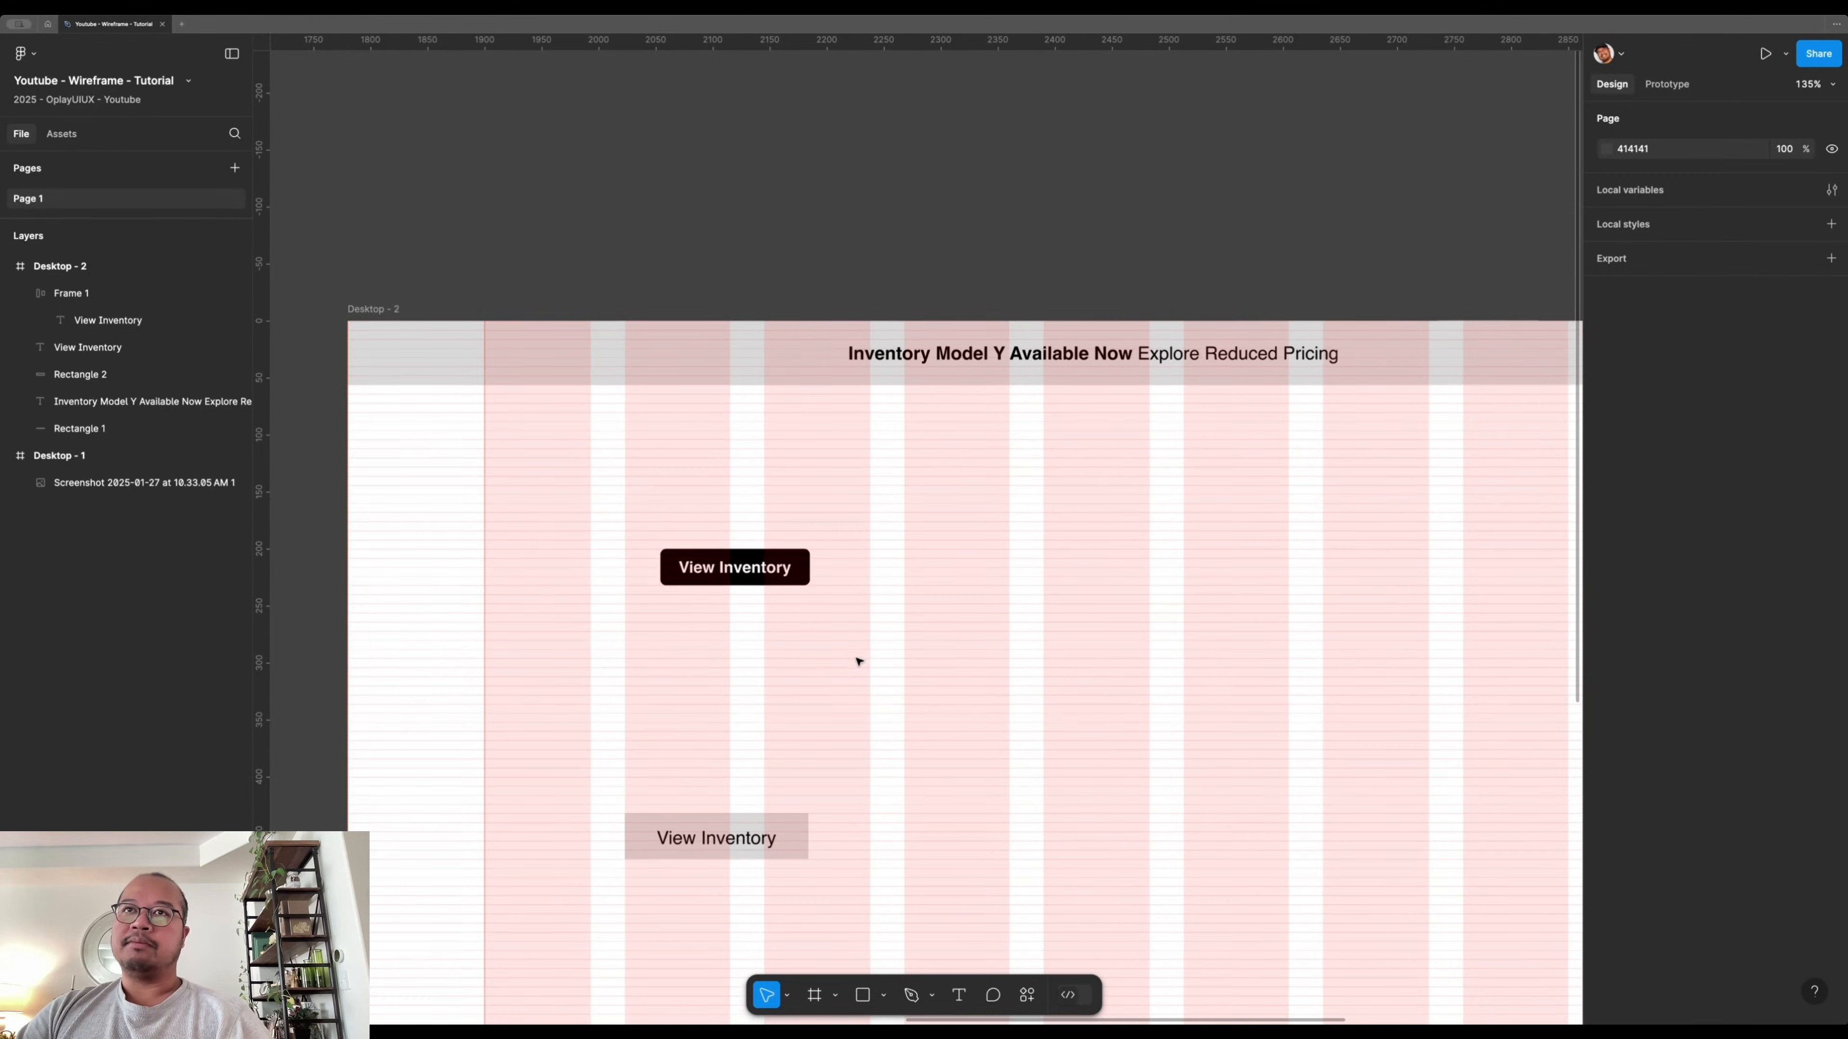
click(734, 566)
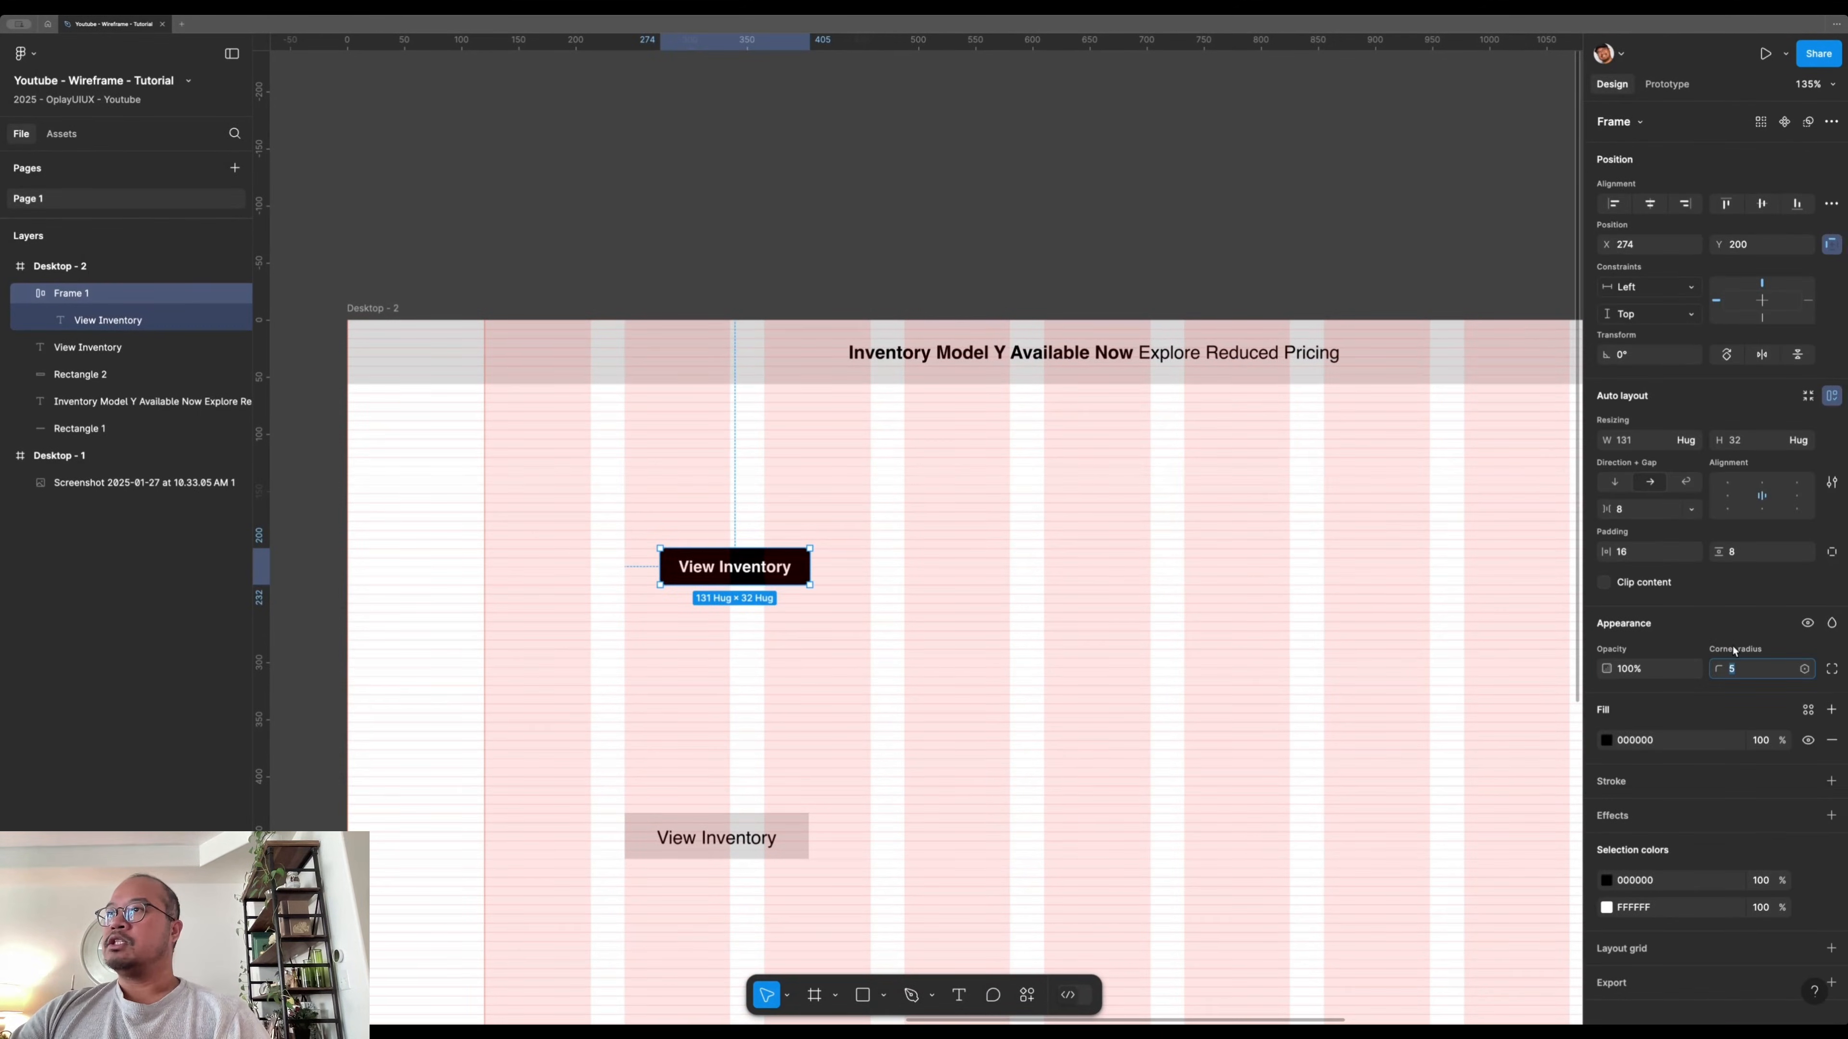
key(Up)
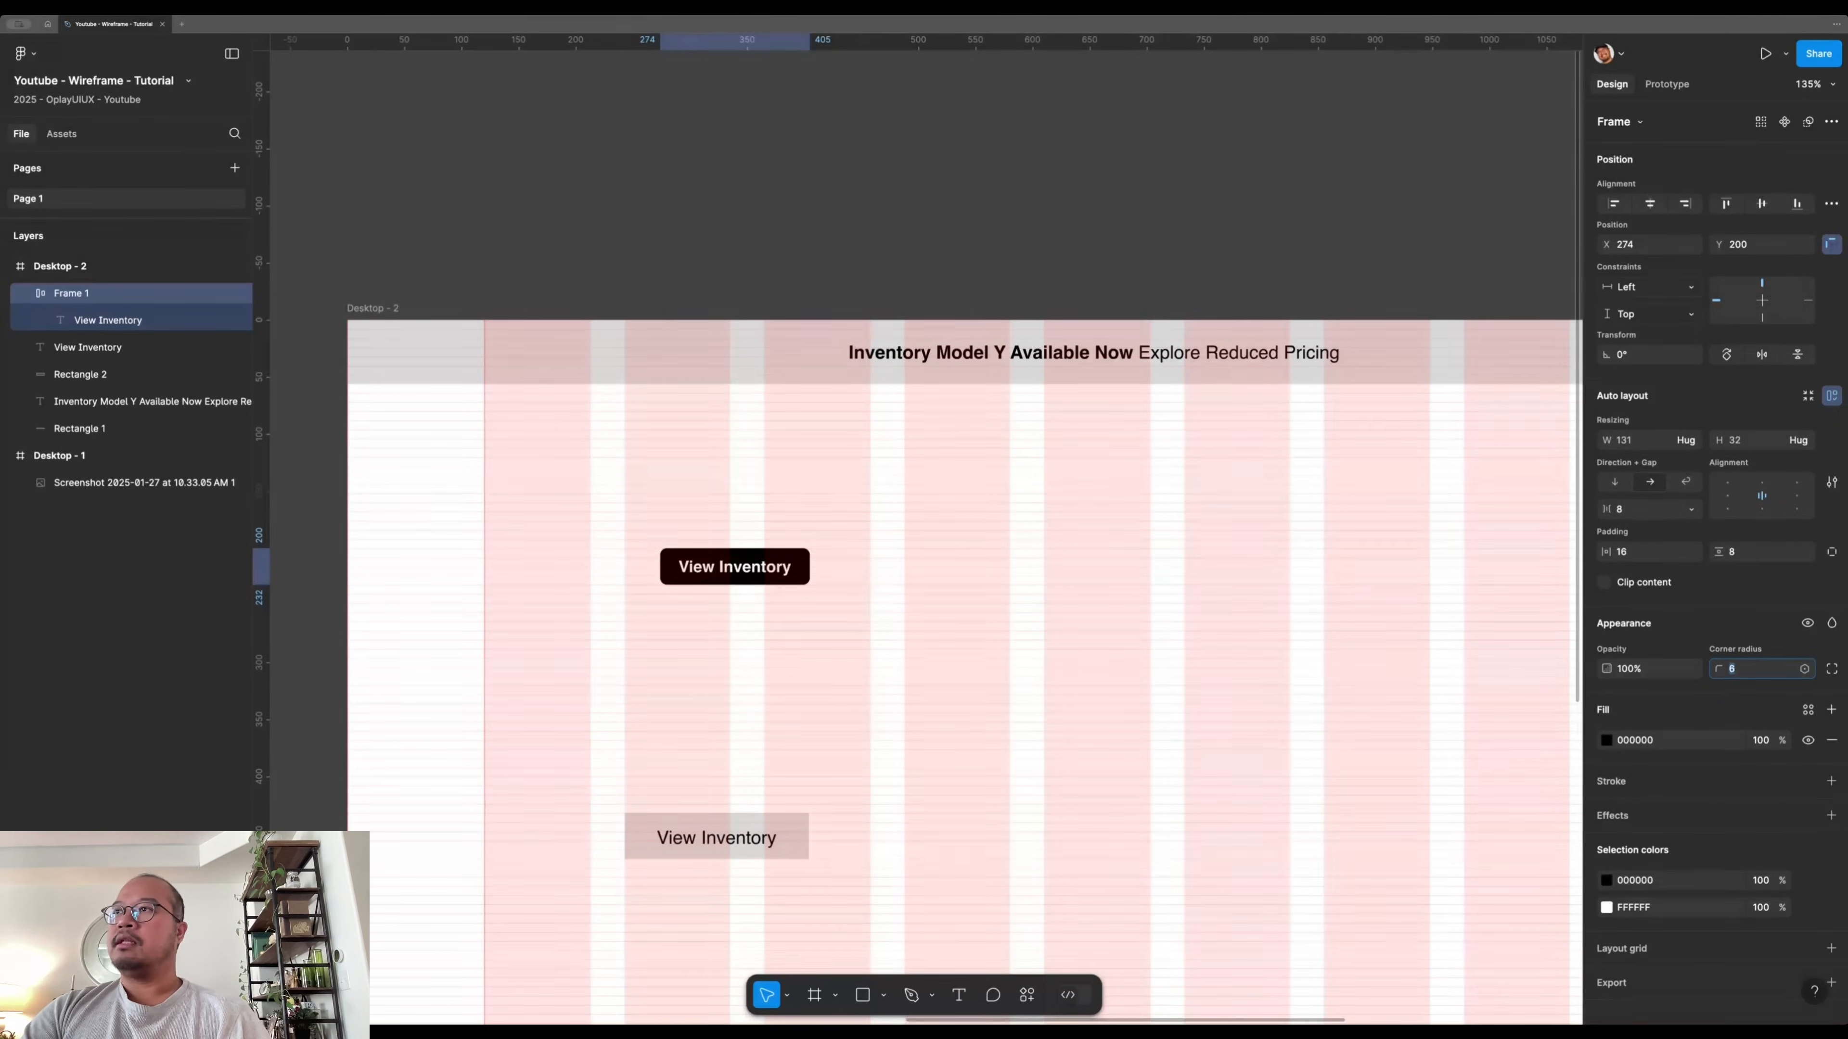
key(Down)
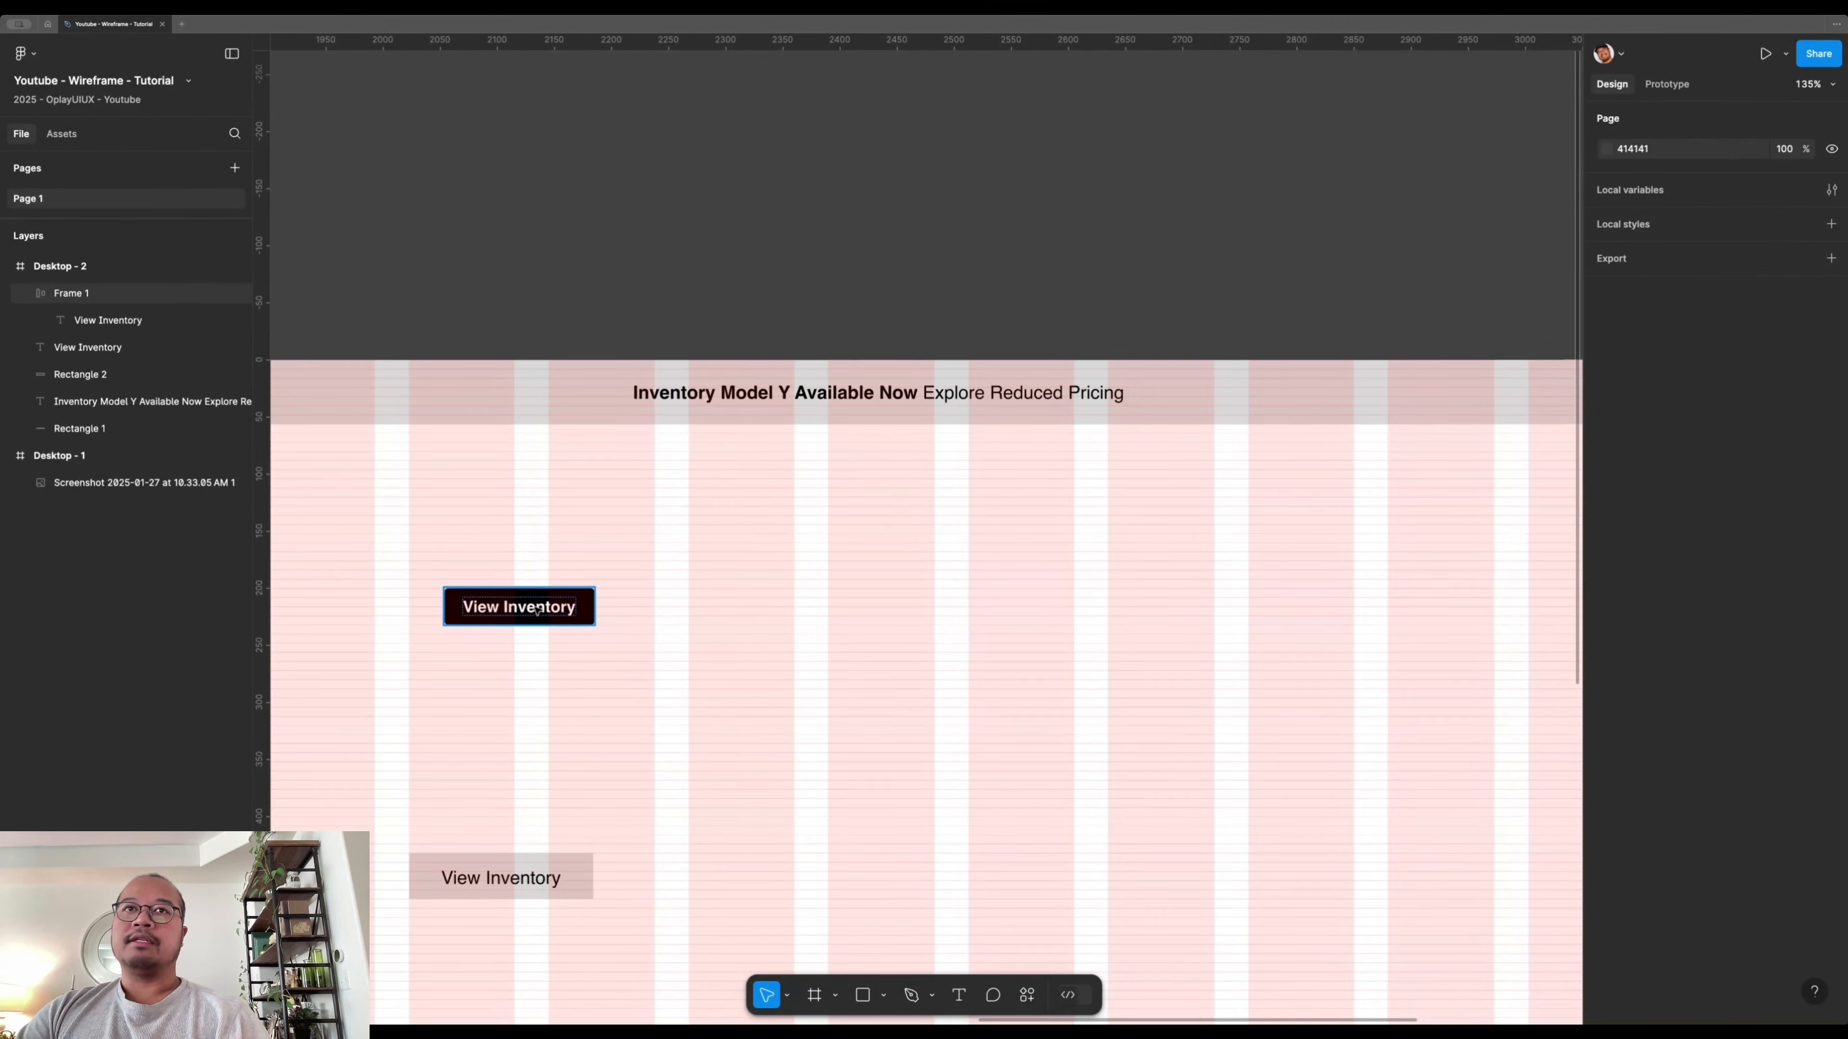
- Place the black View Inventory button in the banner beside the headline and increase the grey banner rectangle's height to 64
drag(537, 610, 1245, 449)
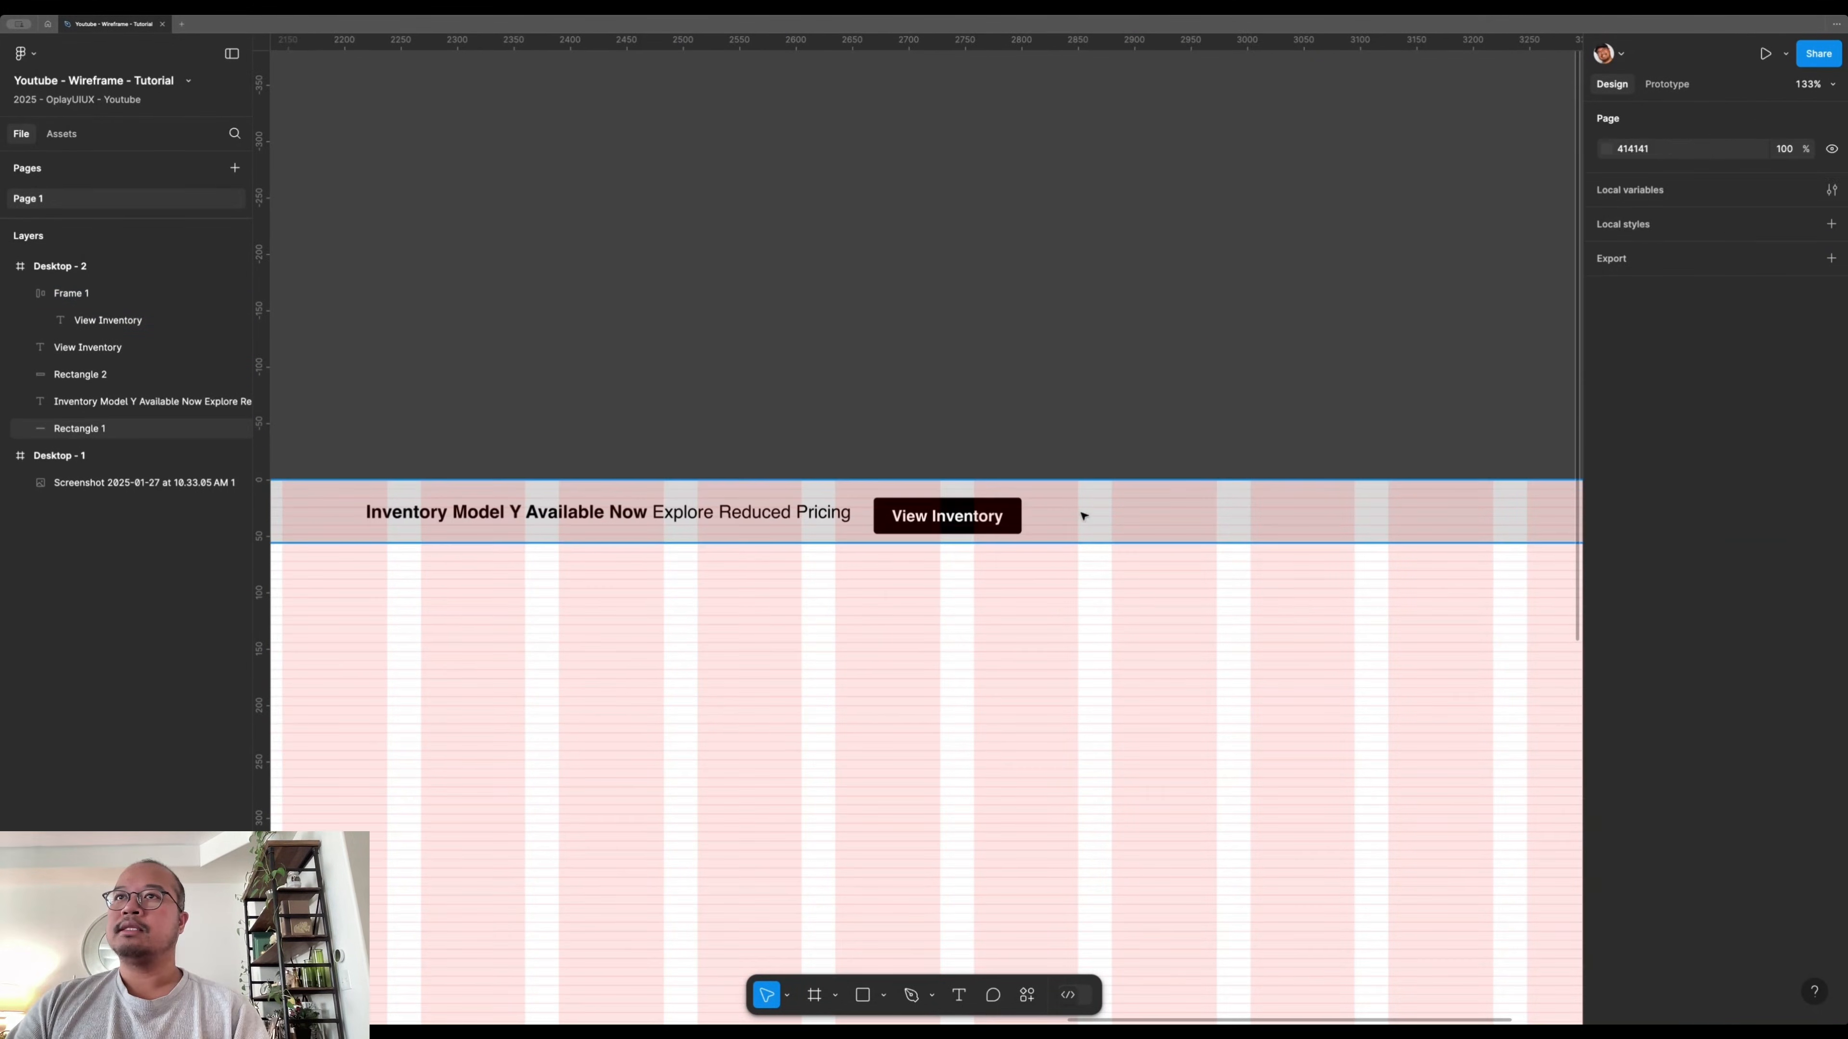
click(902, 539)
drag(900, 545, 901, 551)
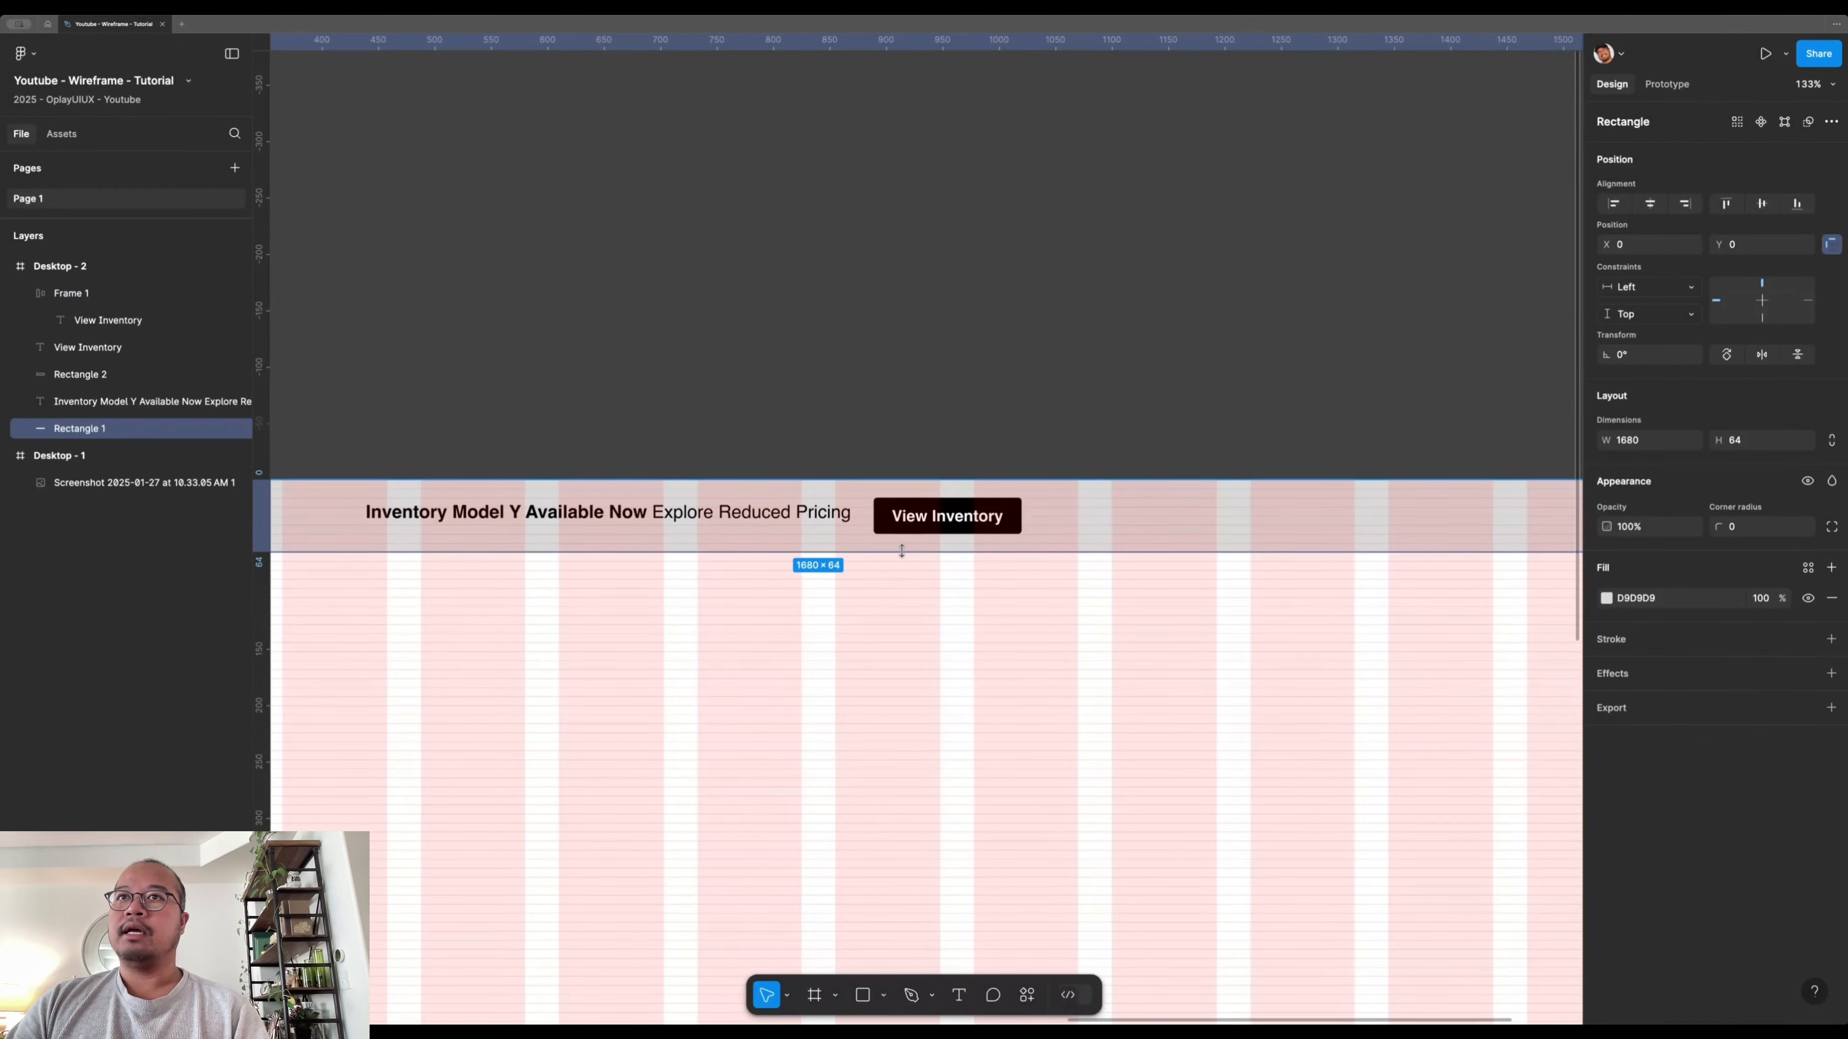
click(787, 609)
click(812, 541)
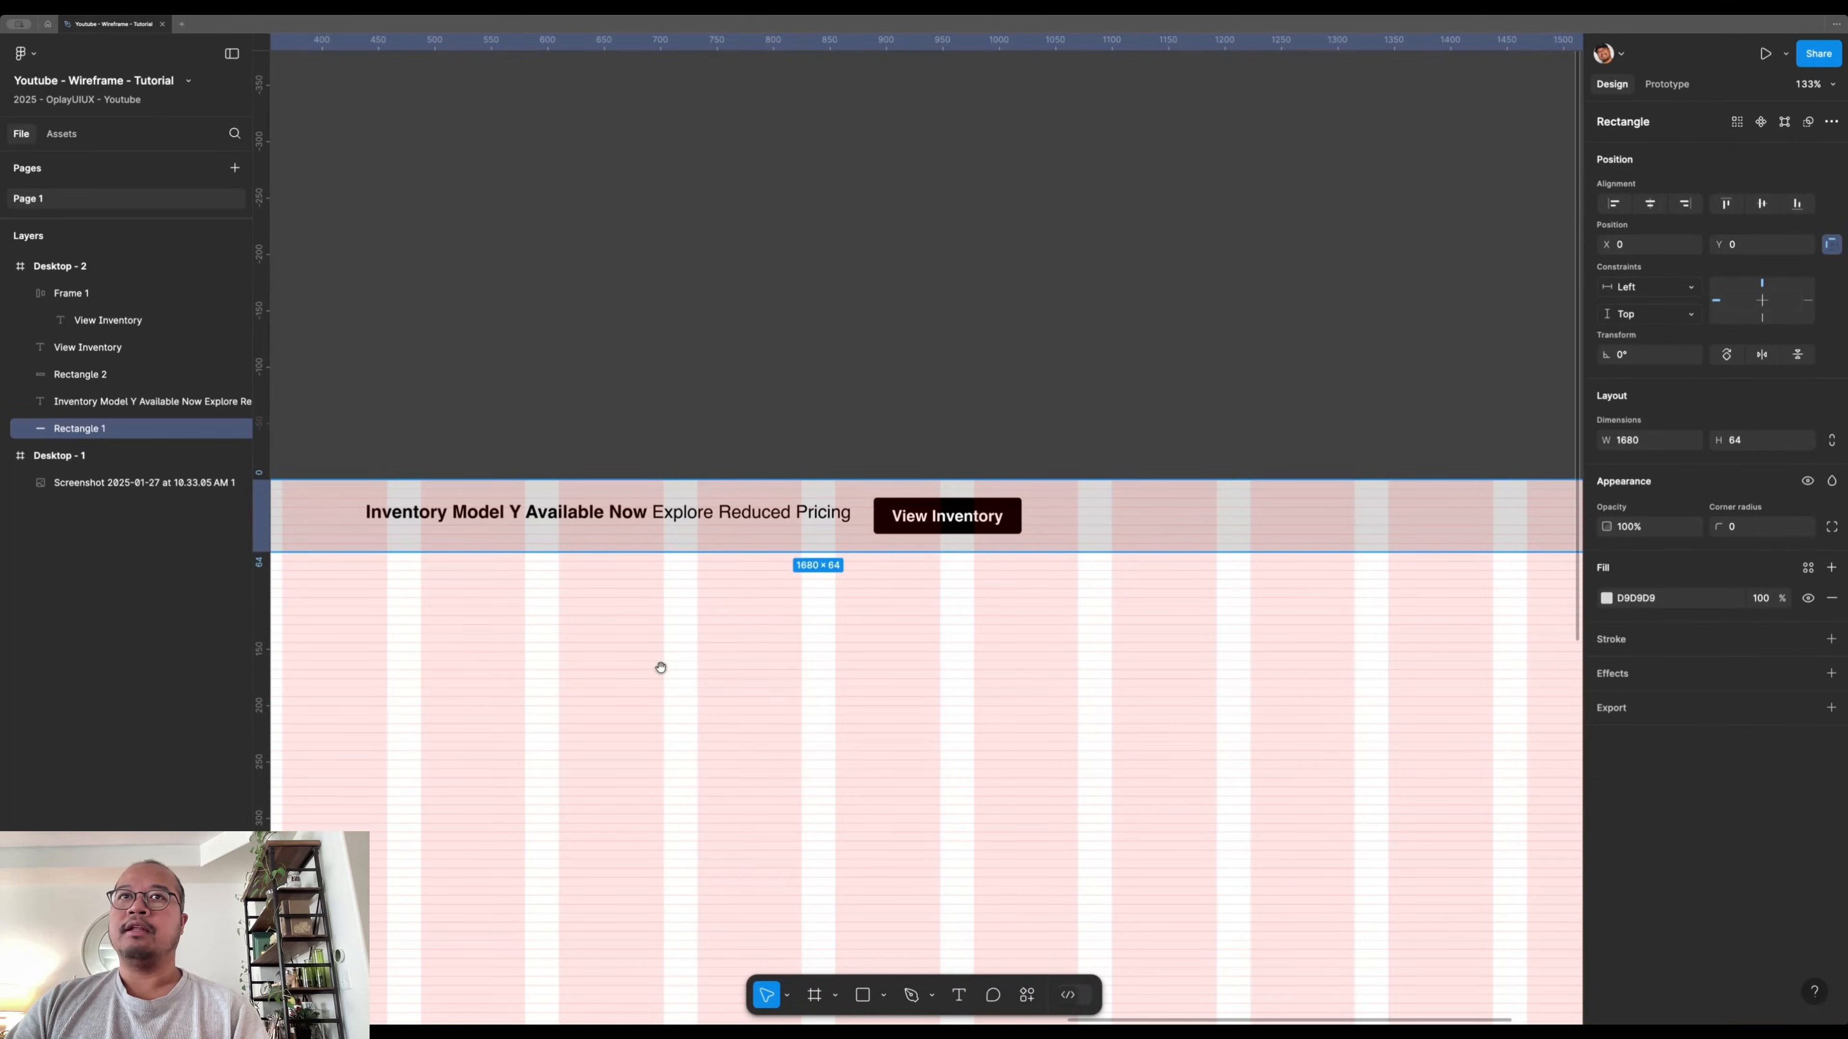
drag(632, 620, 903, 611)
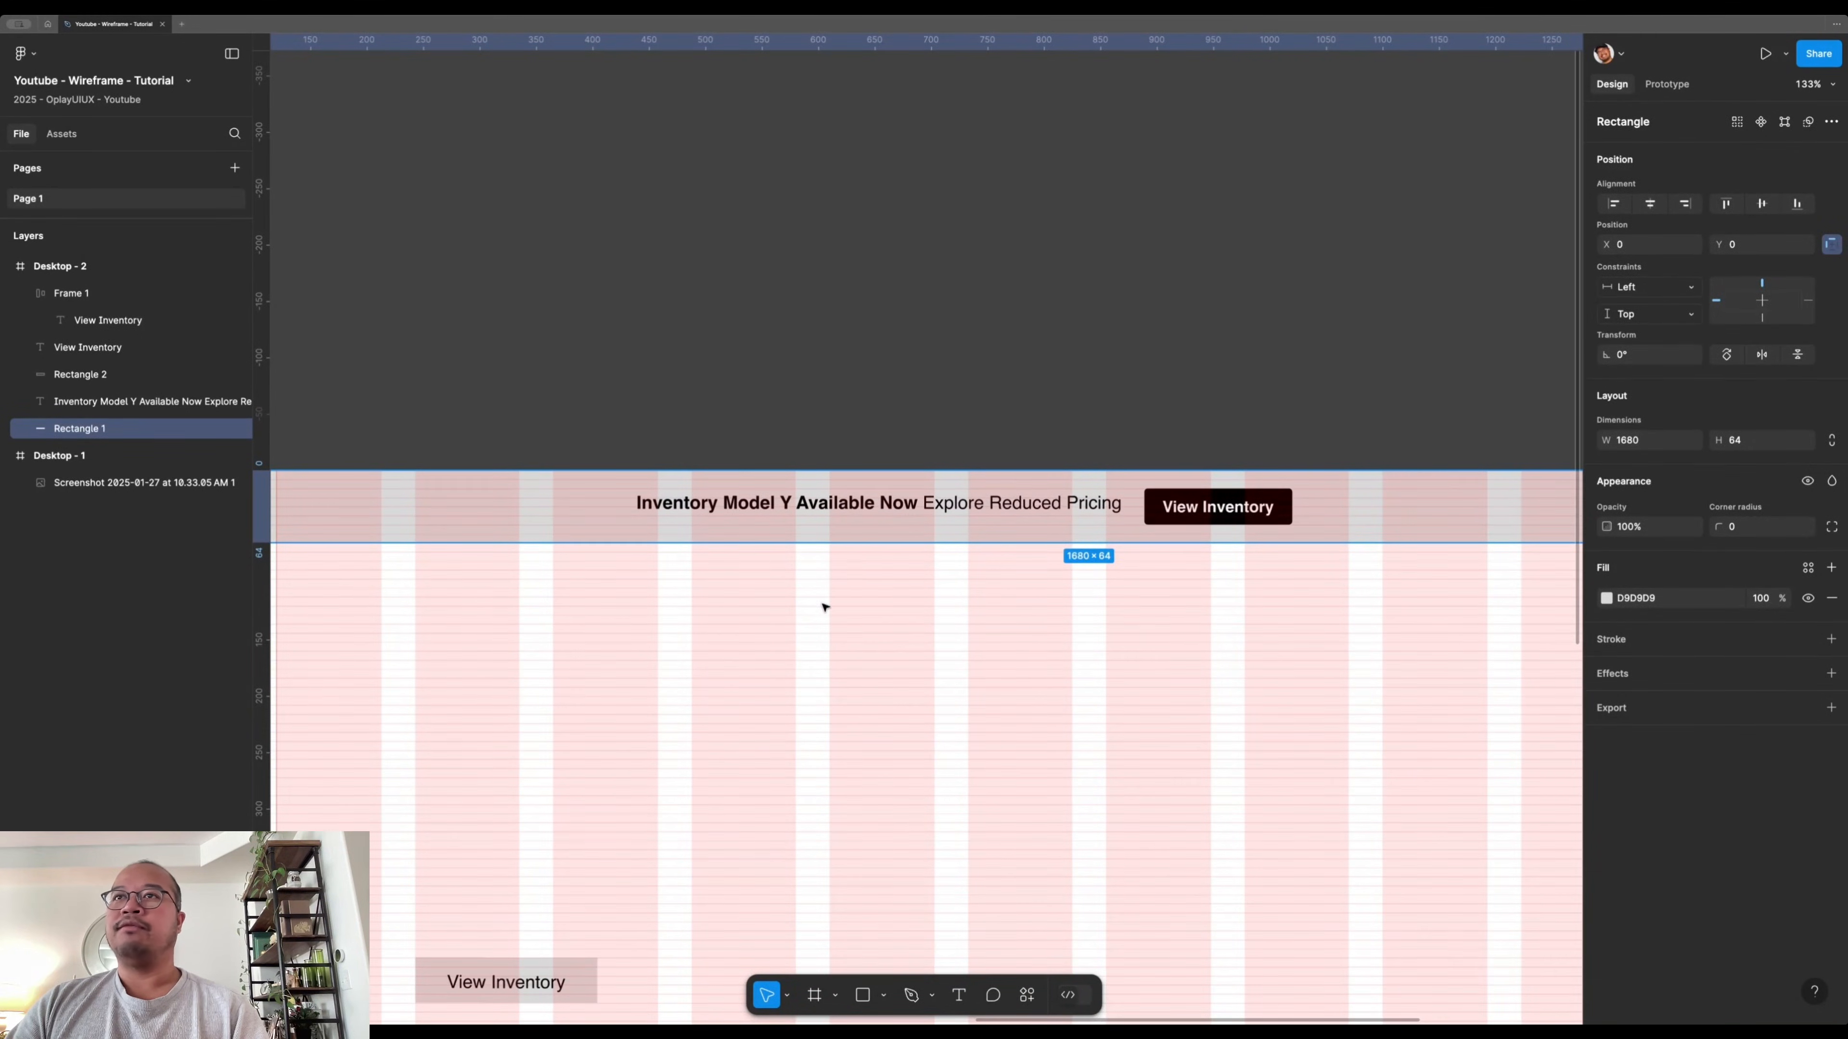
- Move the banner headline to Y 16, level with the button, and remove the leftover grey View Inventory text and rectangle
click(844, 506)
drag(844, 515, 843, 525)
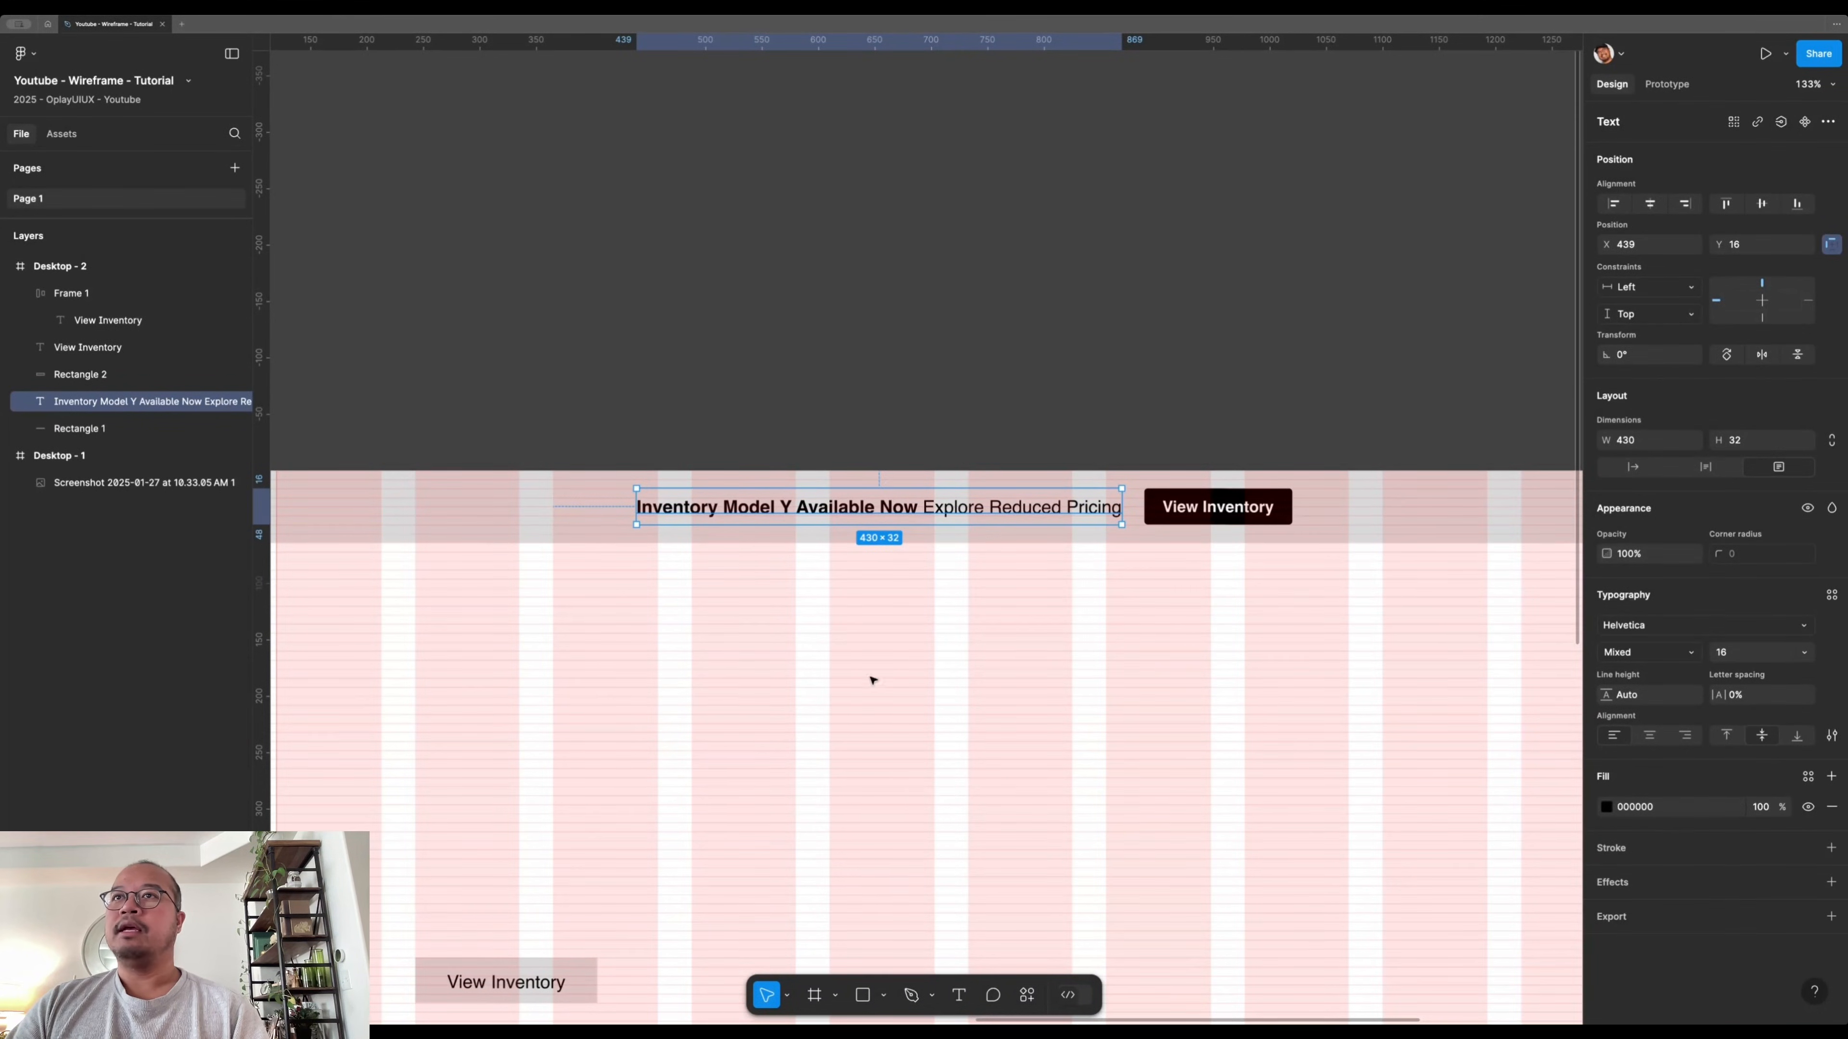
click(1238, 393)
drag(1206, 734, 1060, 722)
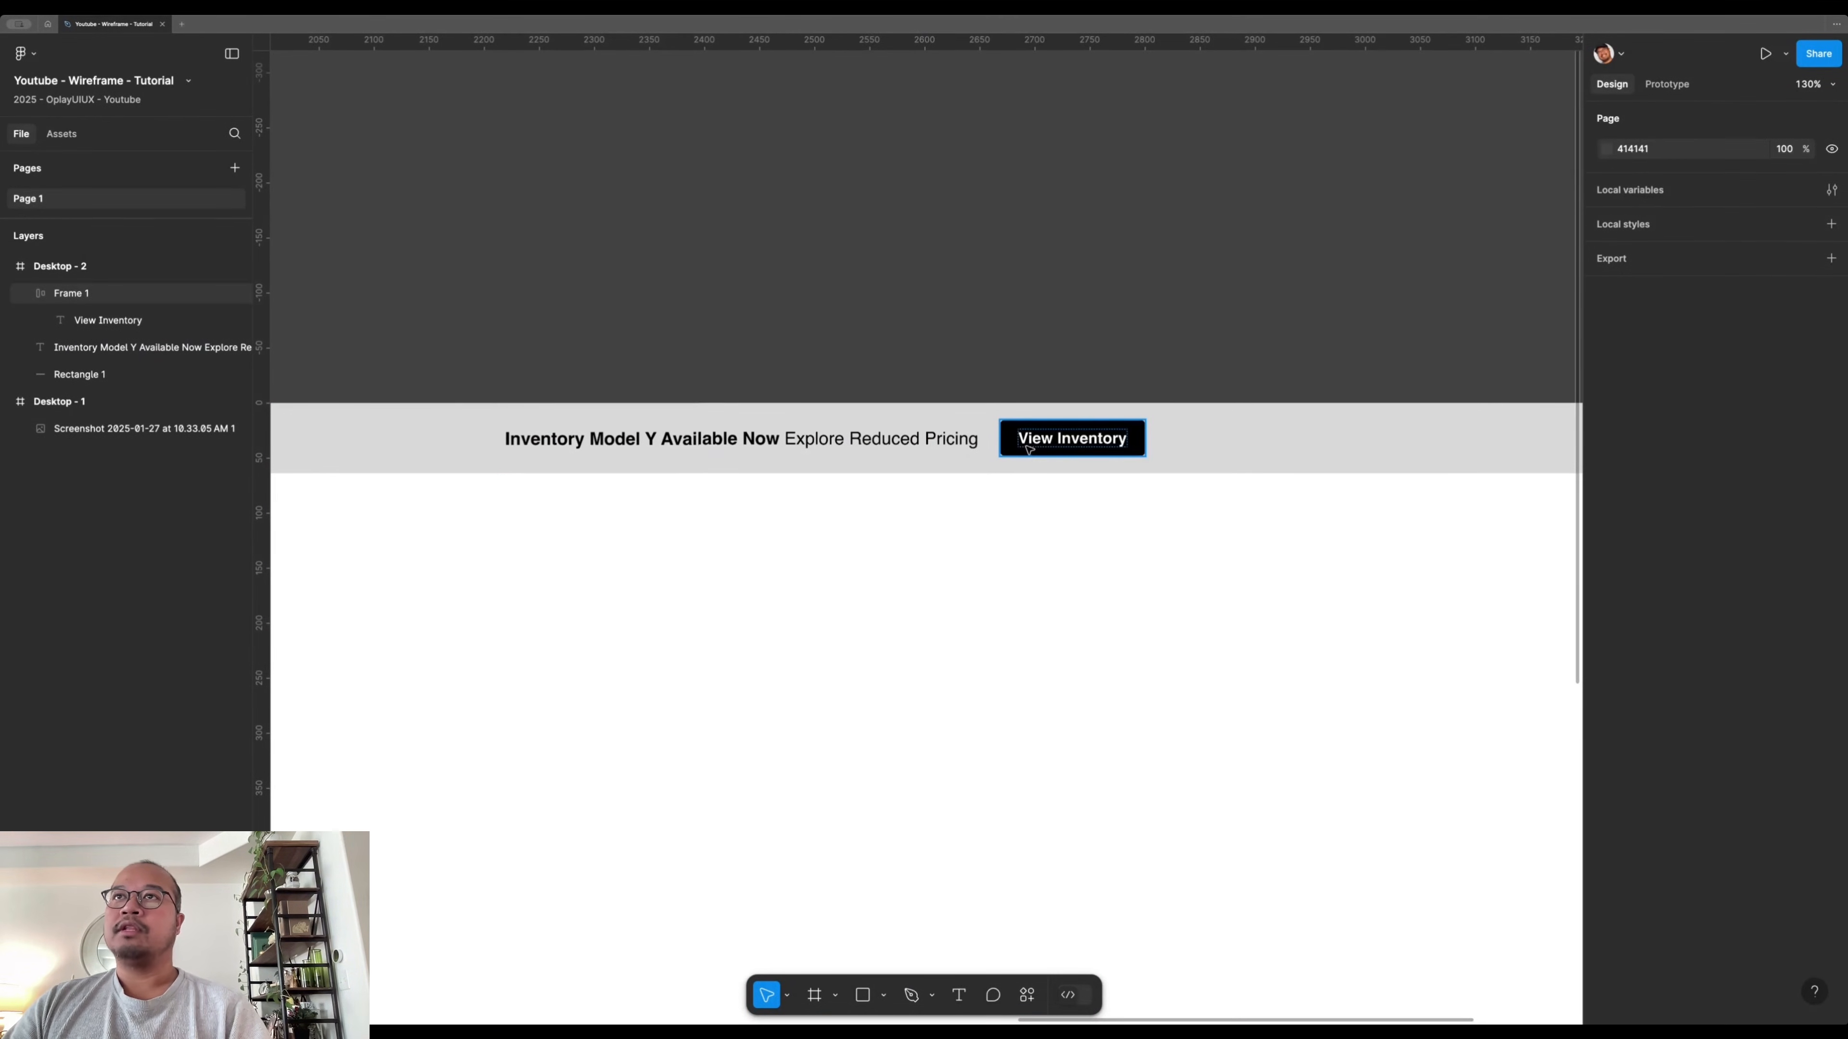
- Nudge the black View Inventory button 4 px away from the banner headline, to X 893
click(1033, 457)
key(Tab)
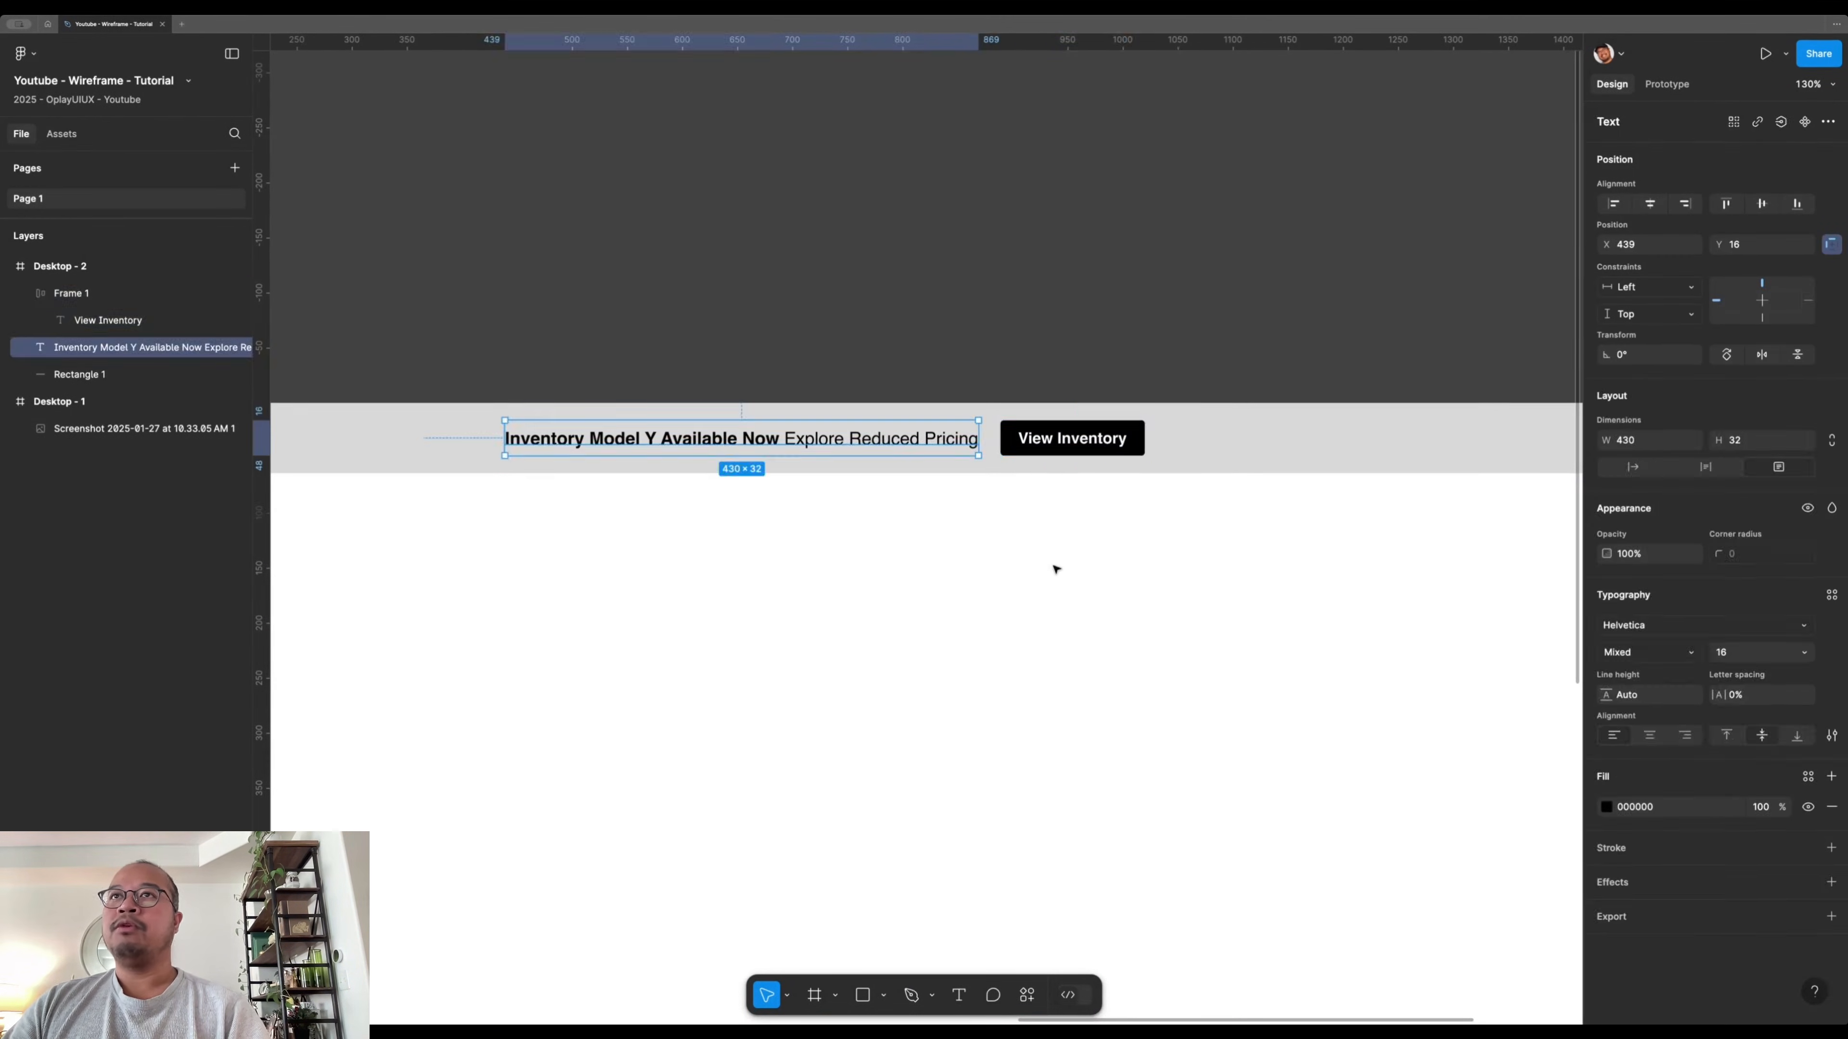
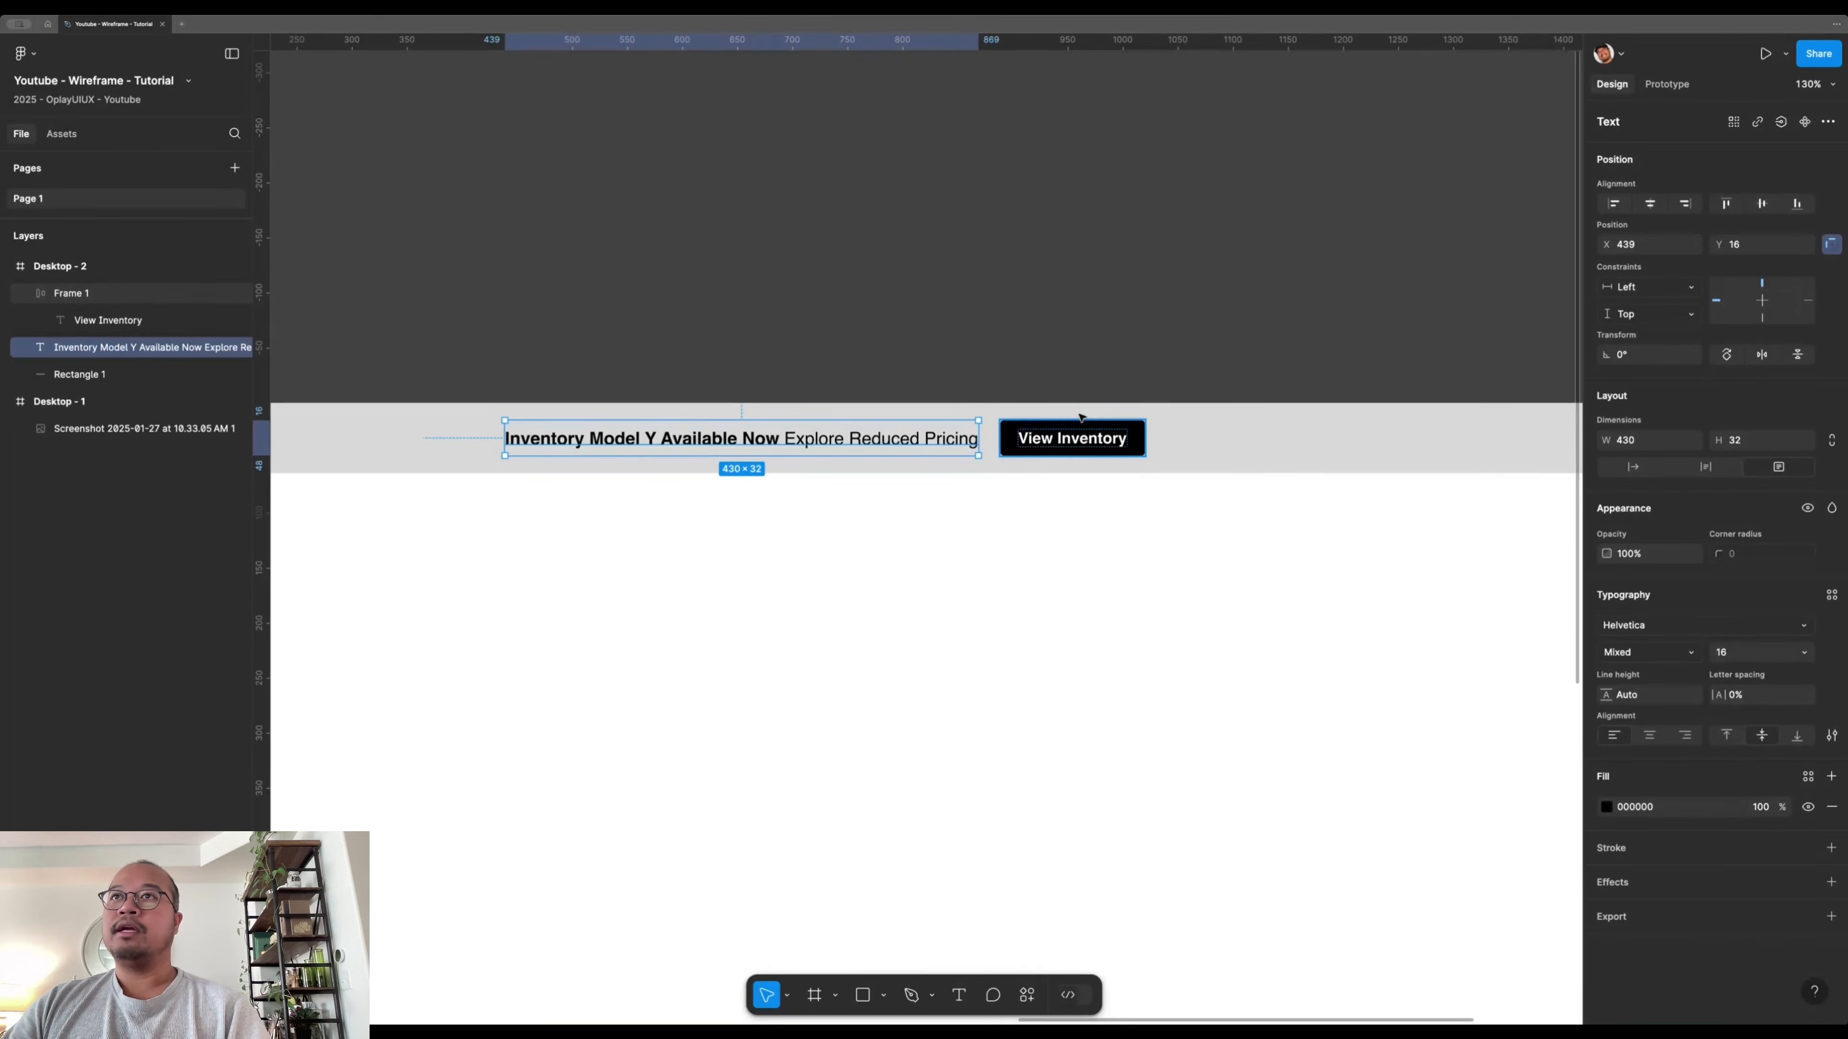
click(1067, 442)
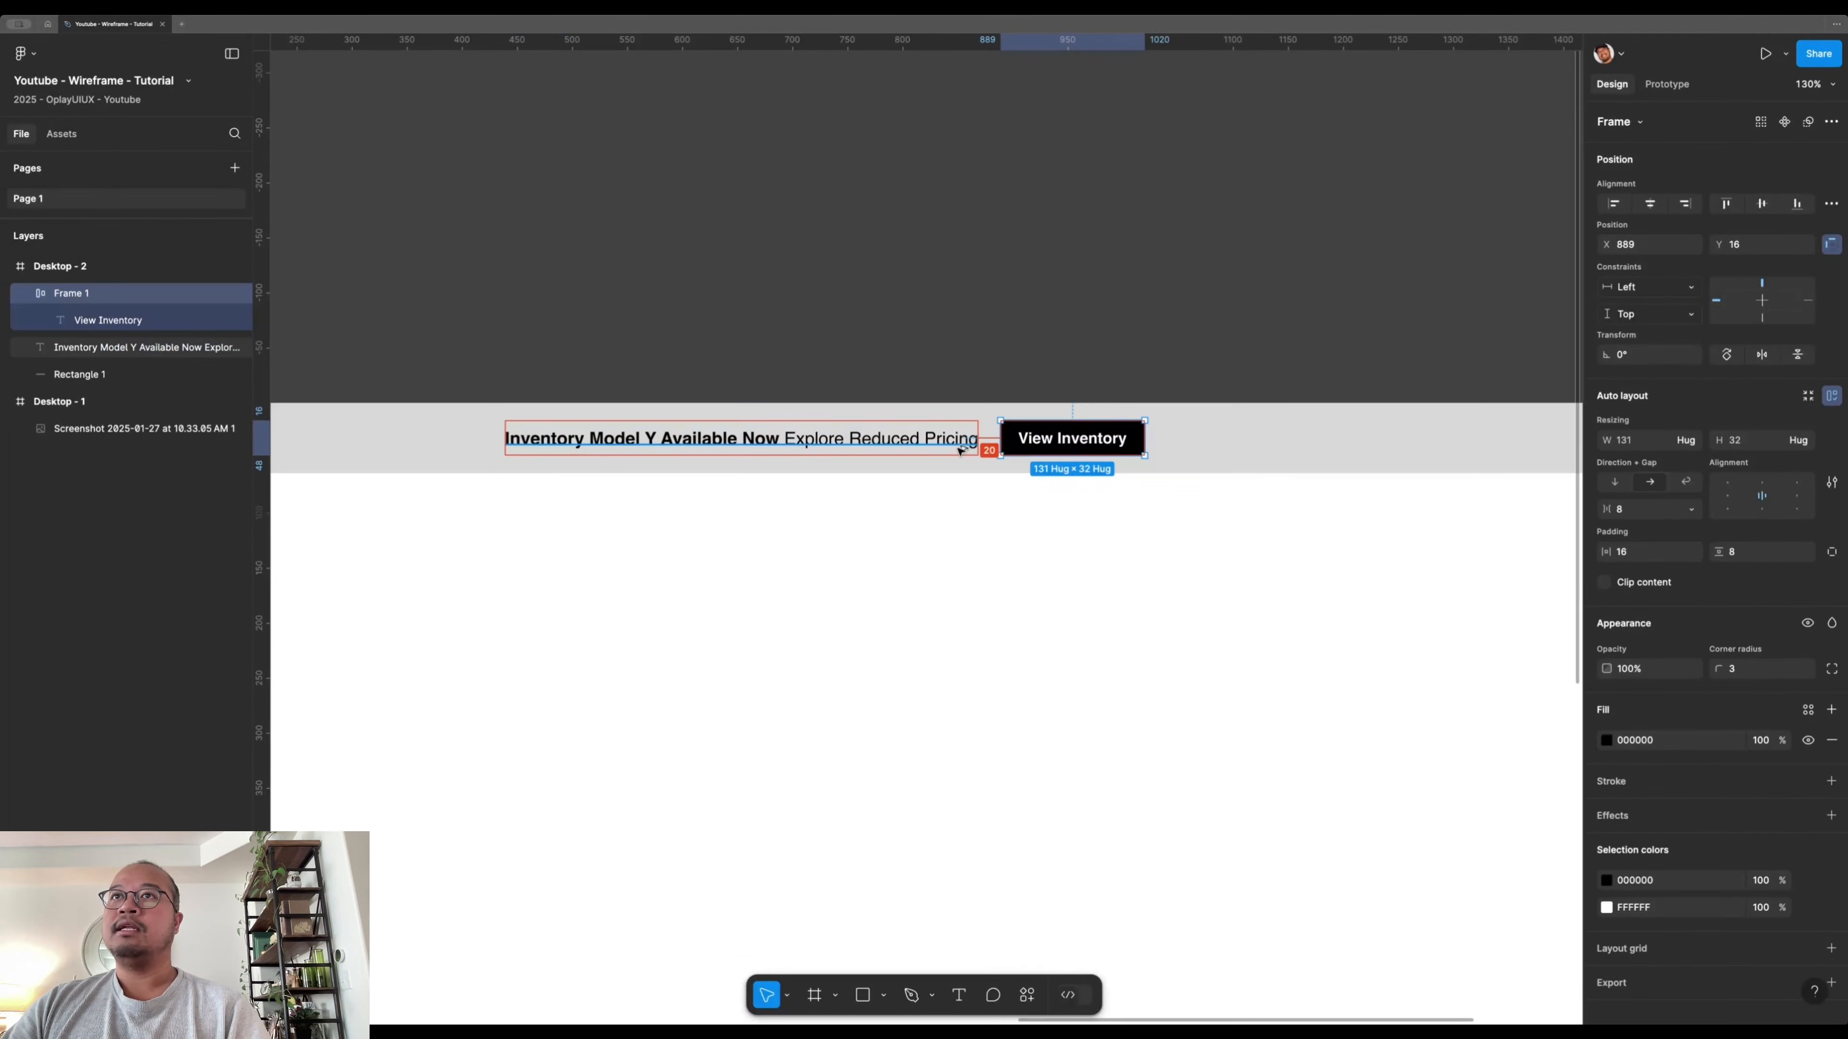
key(Right)
key(Right)
key(Right)
key(Right)
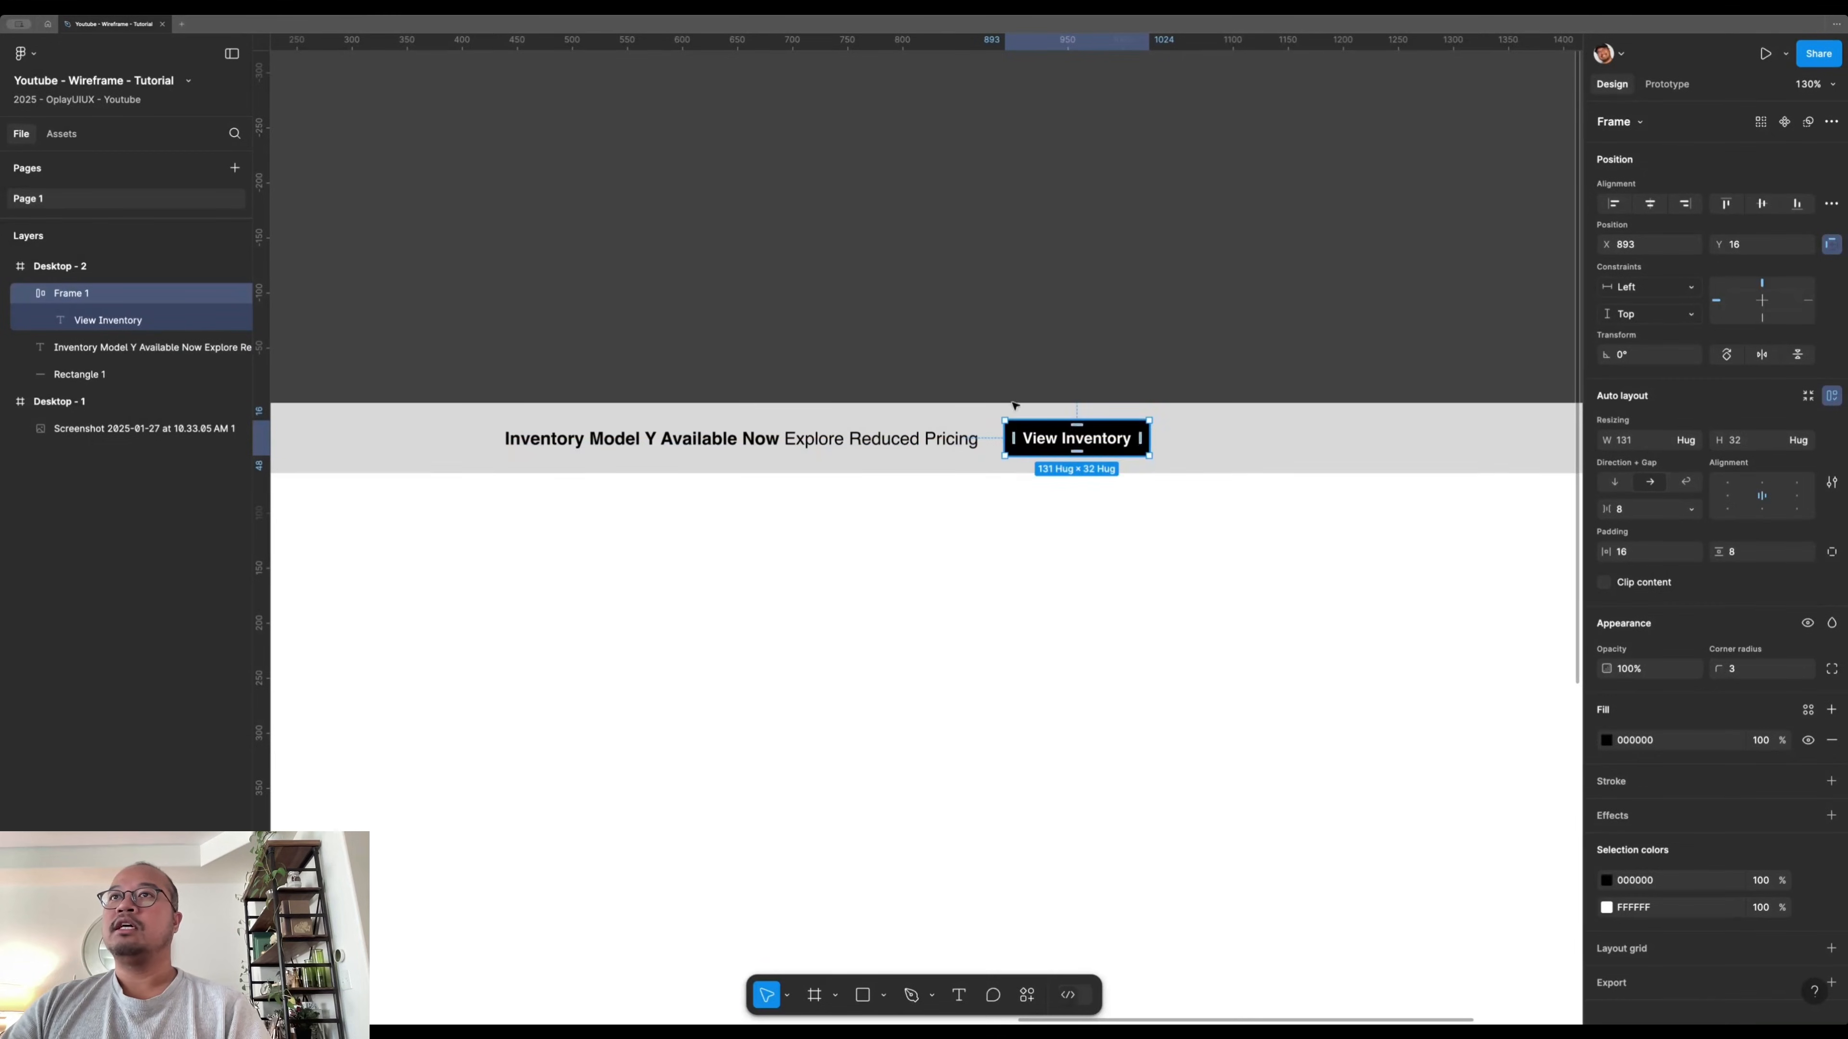
- Wrap the banner headline and the black View Inventory button together in an auto layout frame
click(961, 301)
scroll(936, 454, down, 5)
drag(756, 613, 841, 598)
scroll(1091, 461, up, 5)
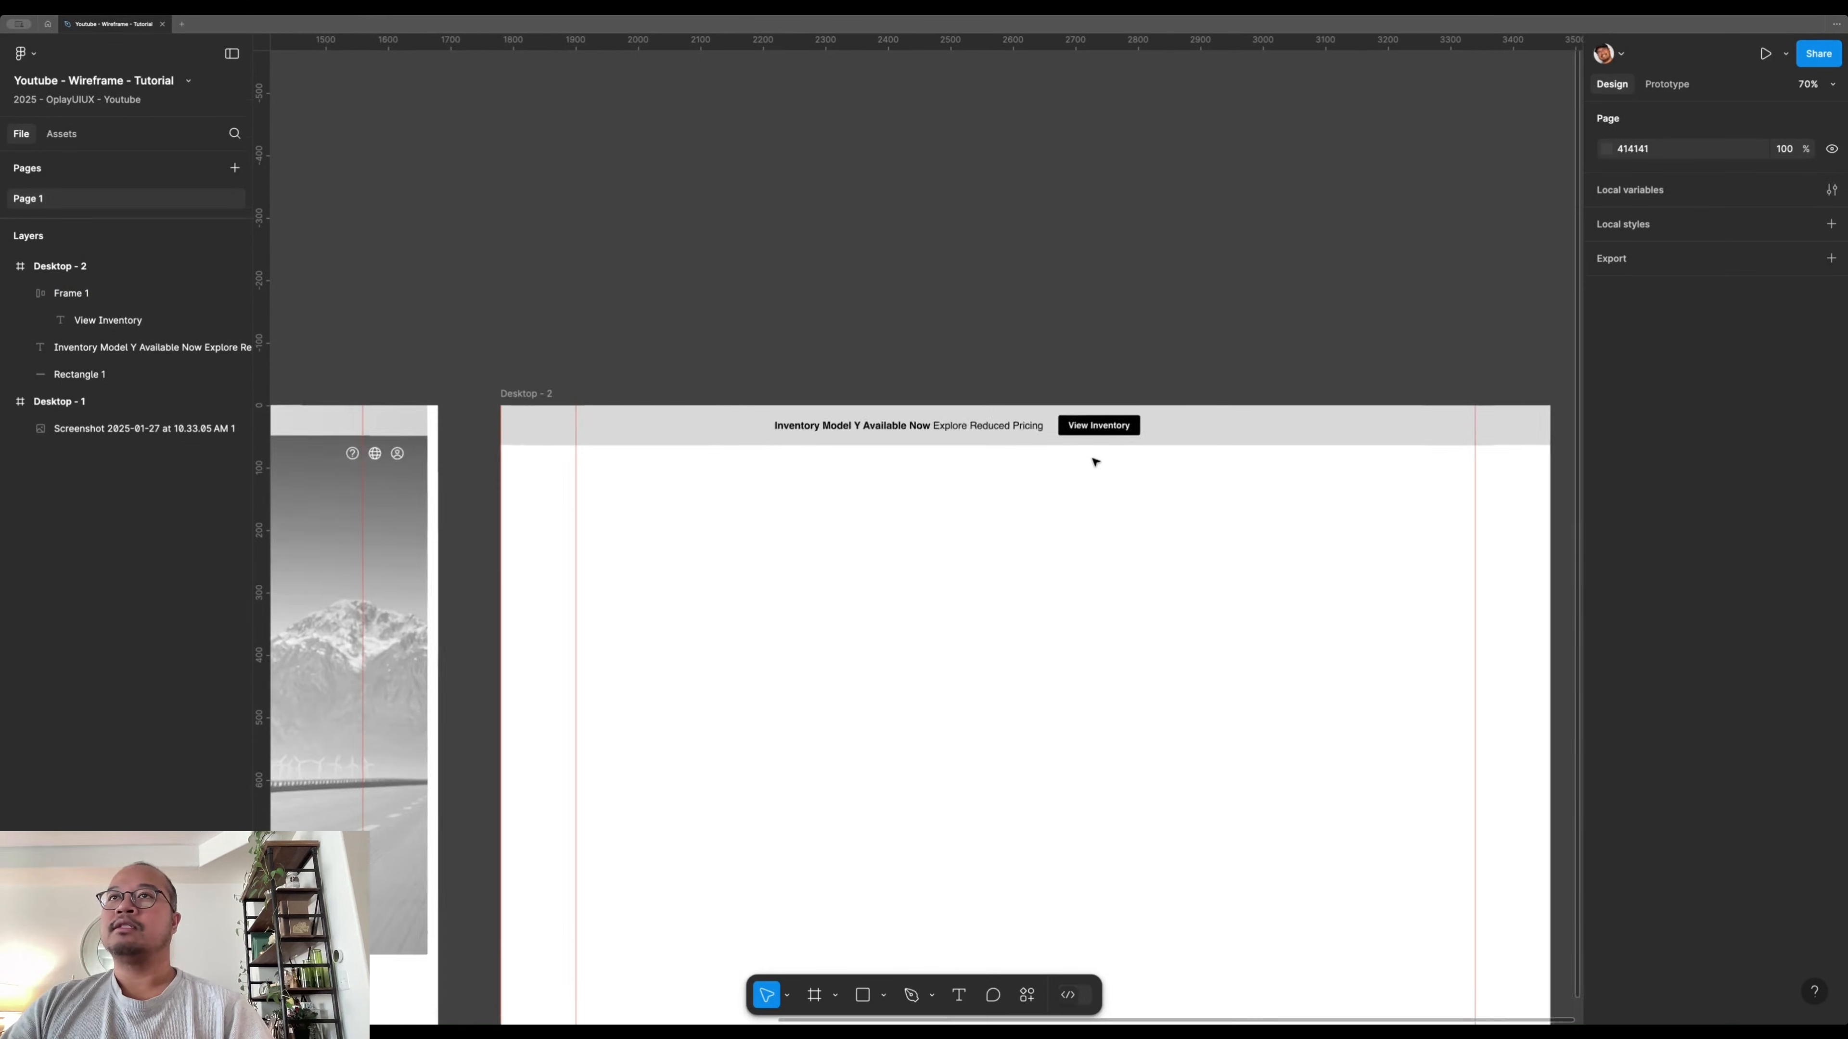
click(987, 405)
shift+click(1077, 407)
key(Escape)
click(1057, 412)
shift+click(991, 405)
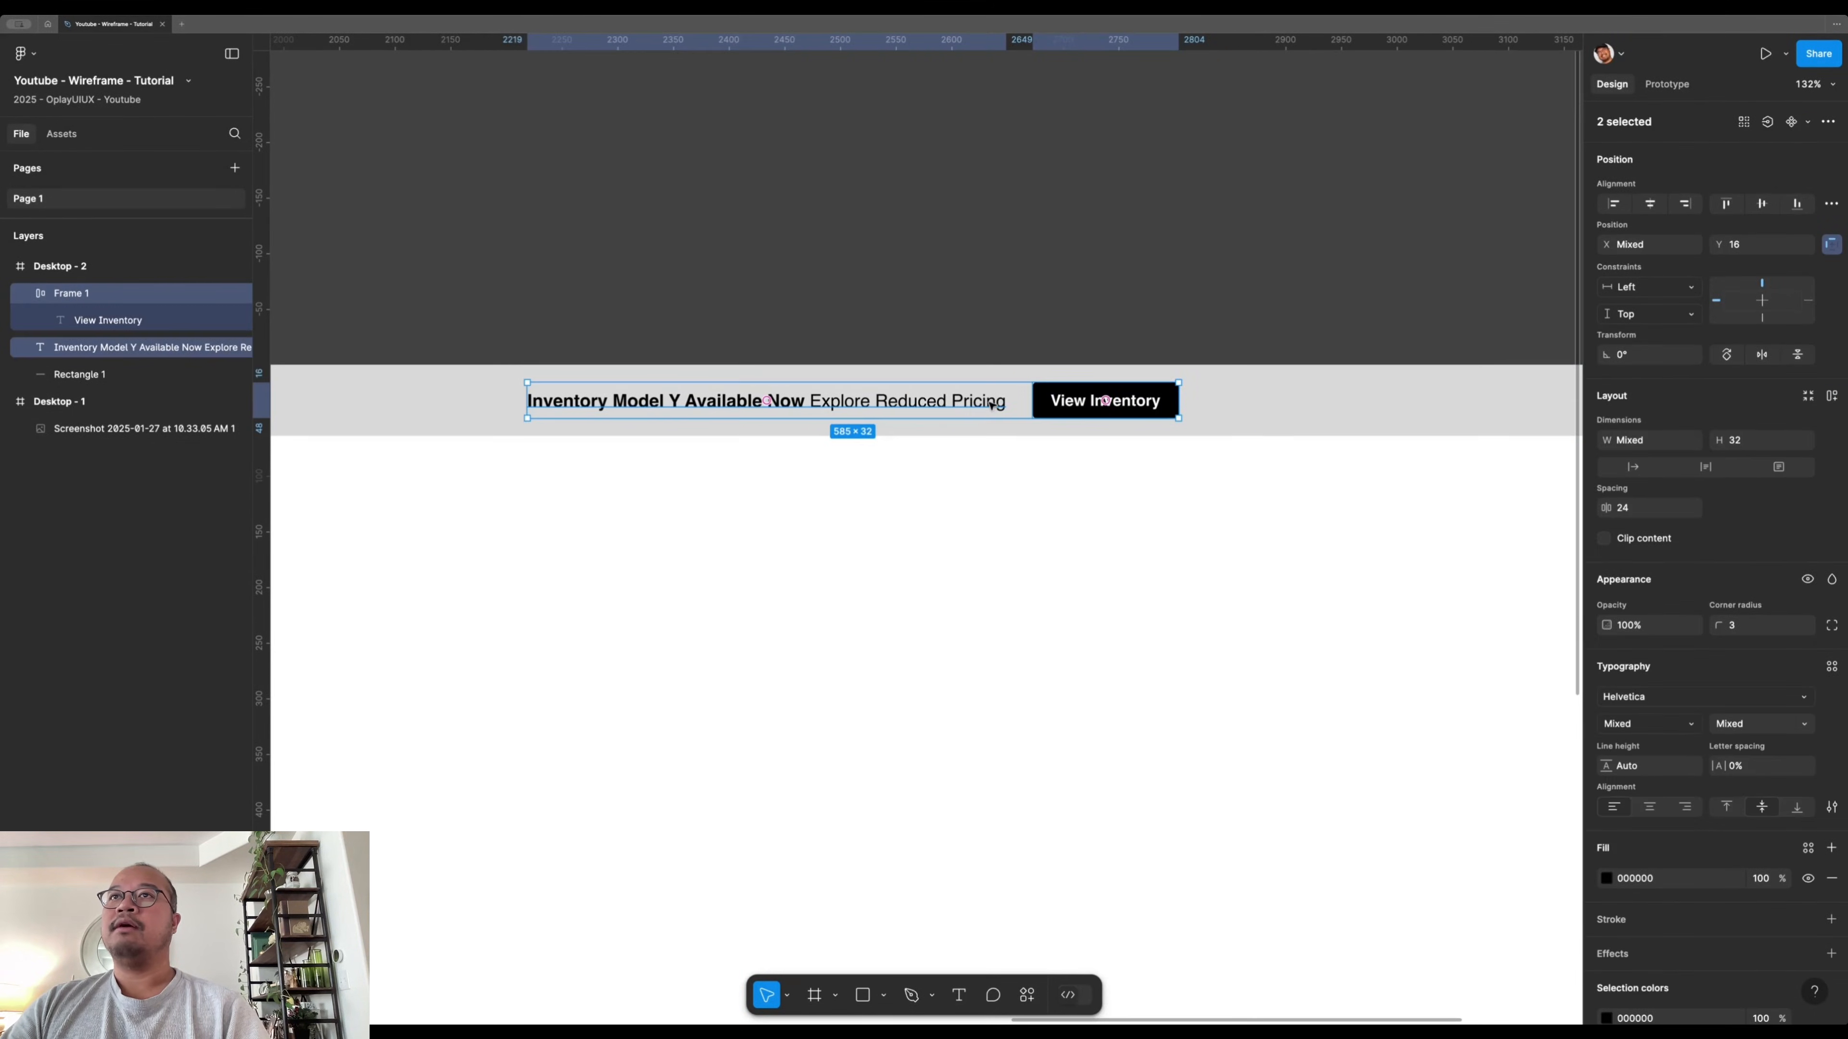
right_click(948, 404)
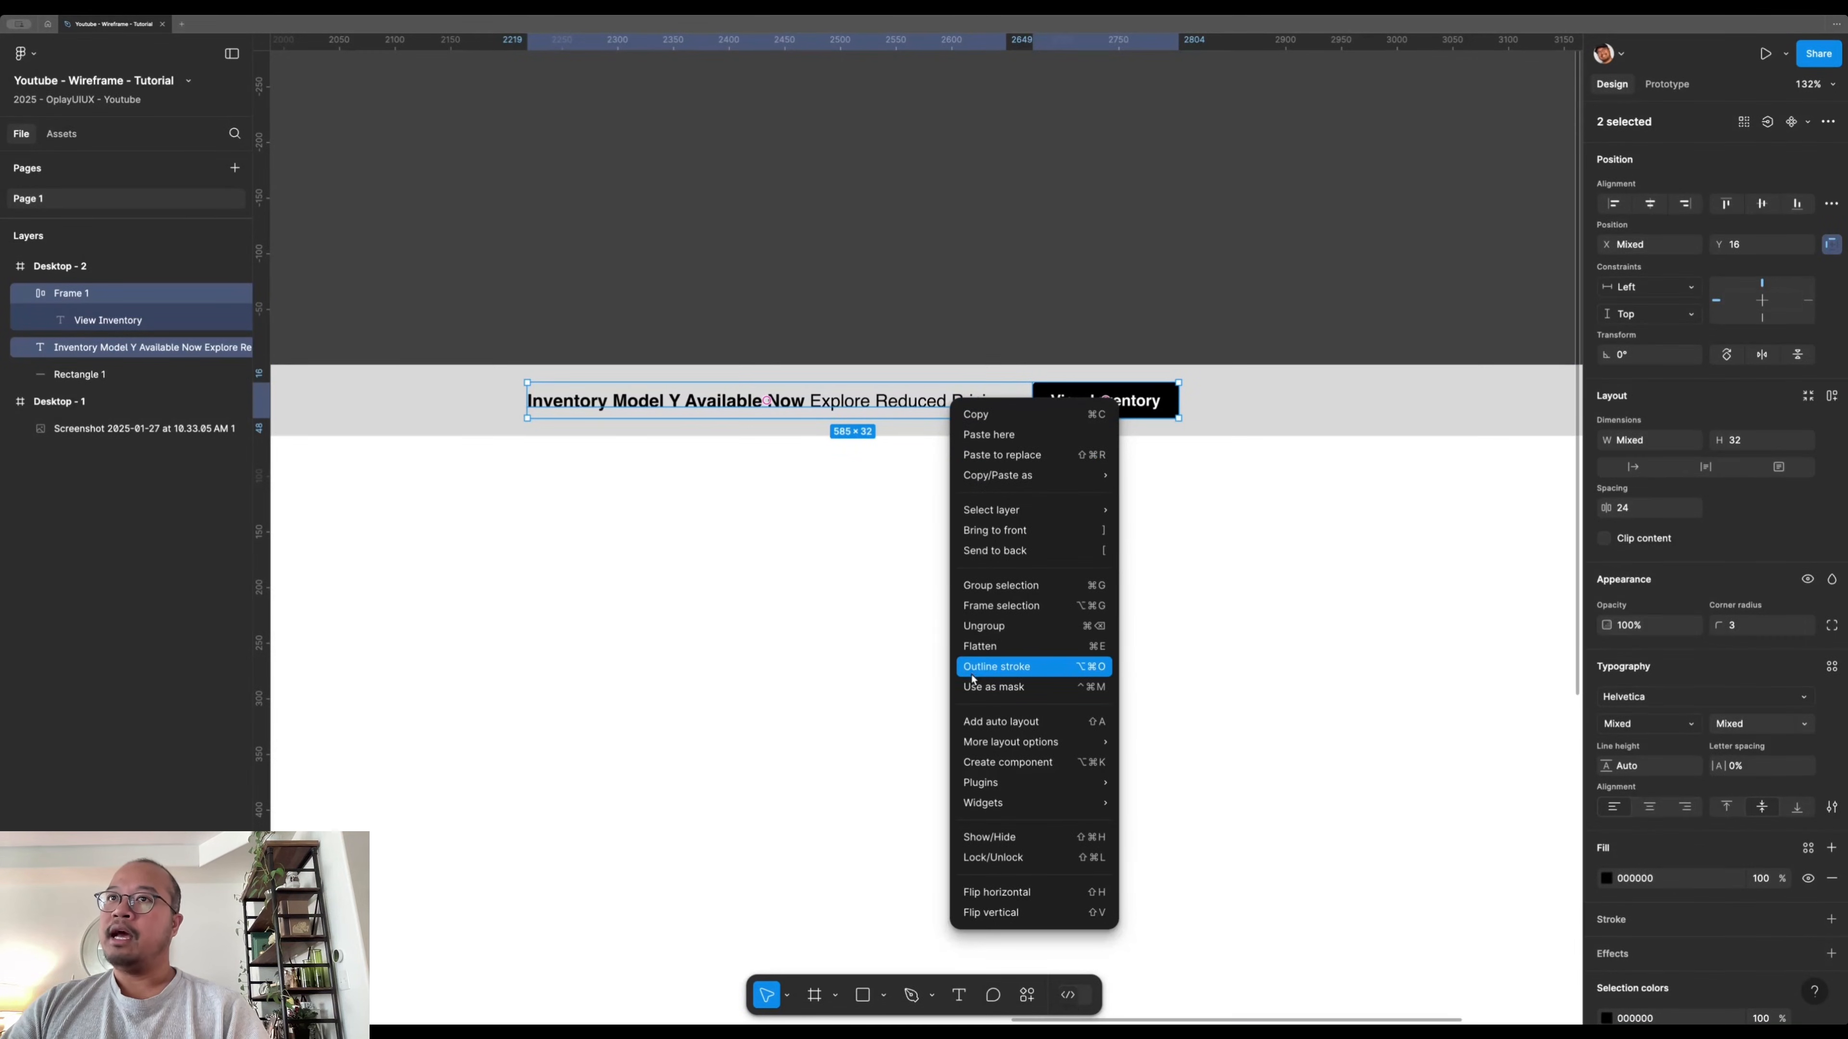
click(991, 724)
click(1050, 580)
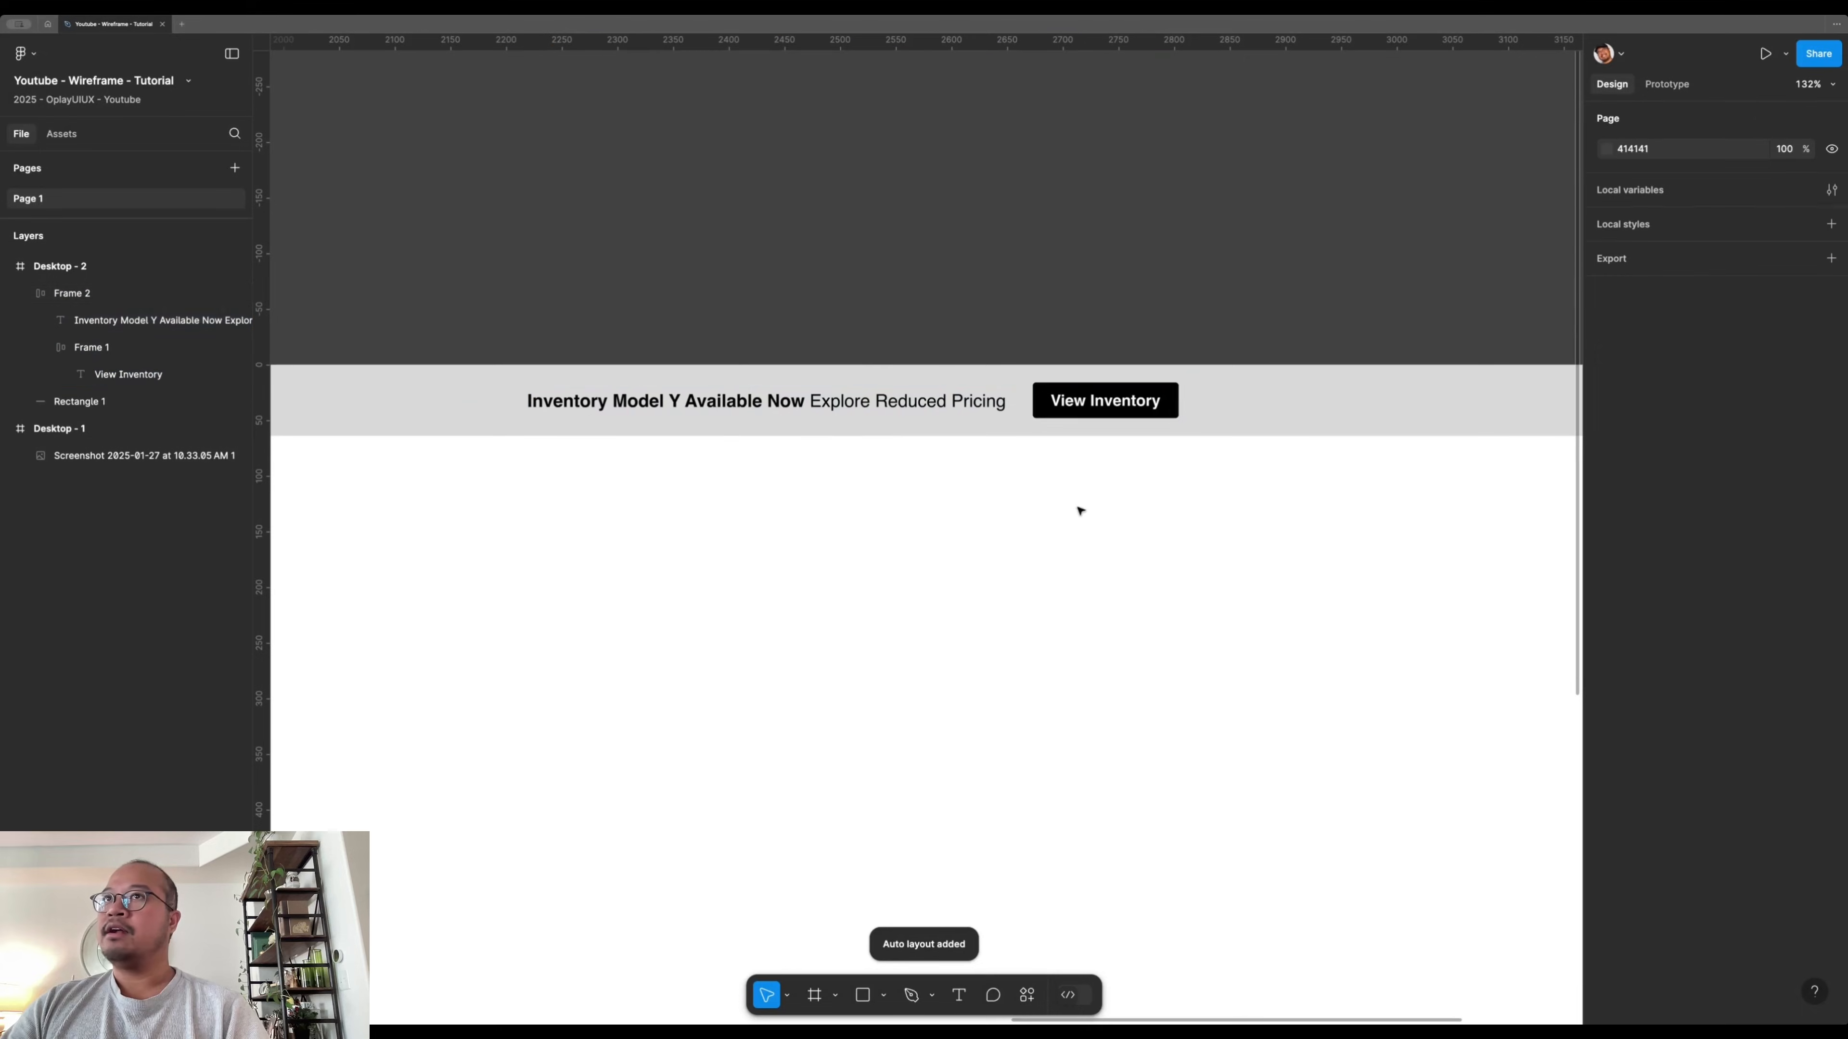
- Try placing the View Inventory button before the headline inside the auto layout frame, then move it back after the headline
click(1088, 415)
click(1040, 514)
scroll(1036, 513, down, 5)
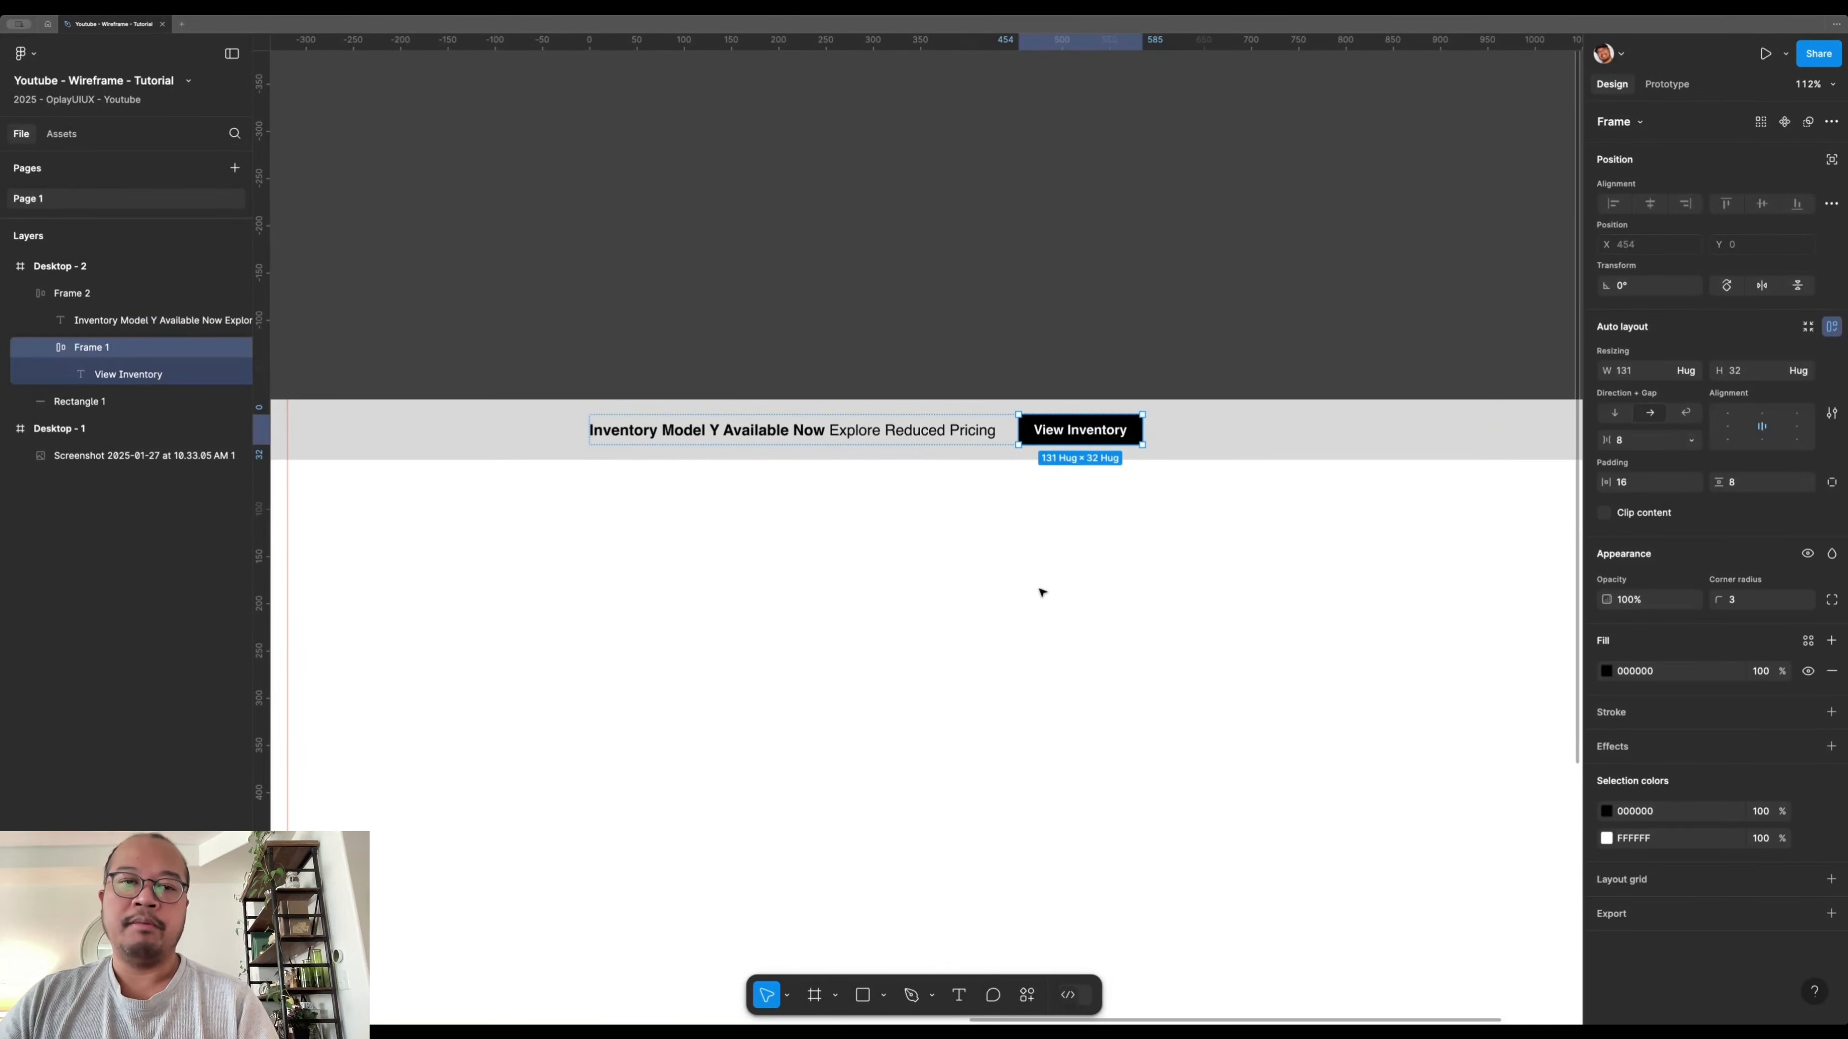
click(1021, 591)
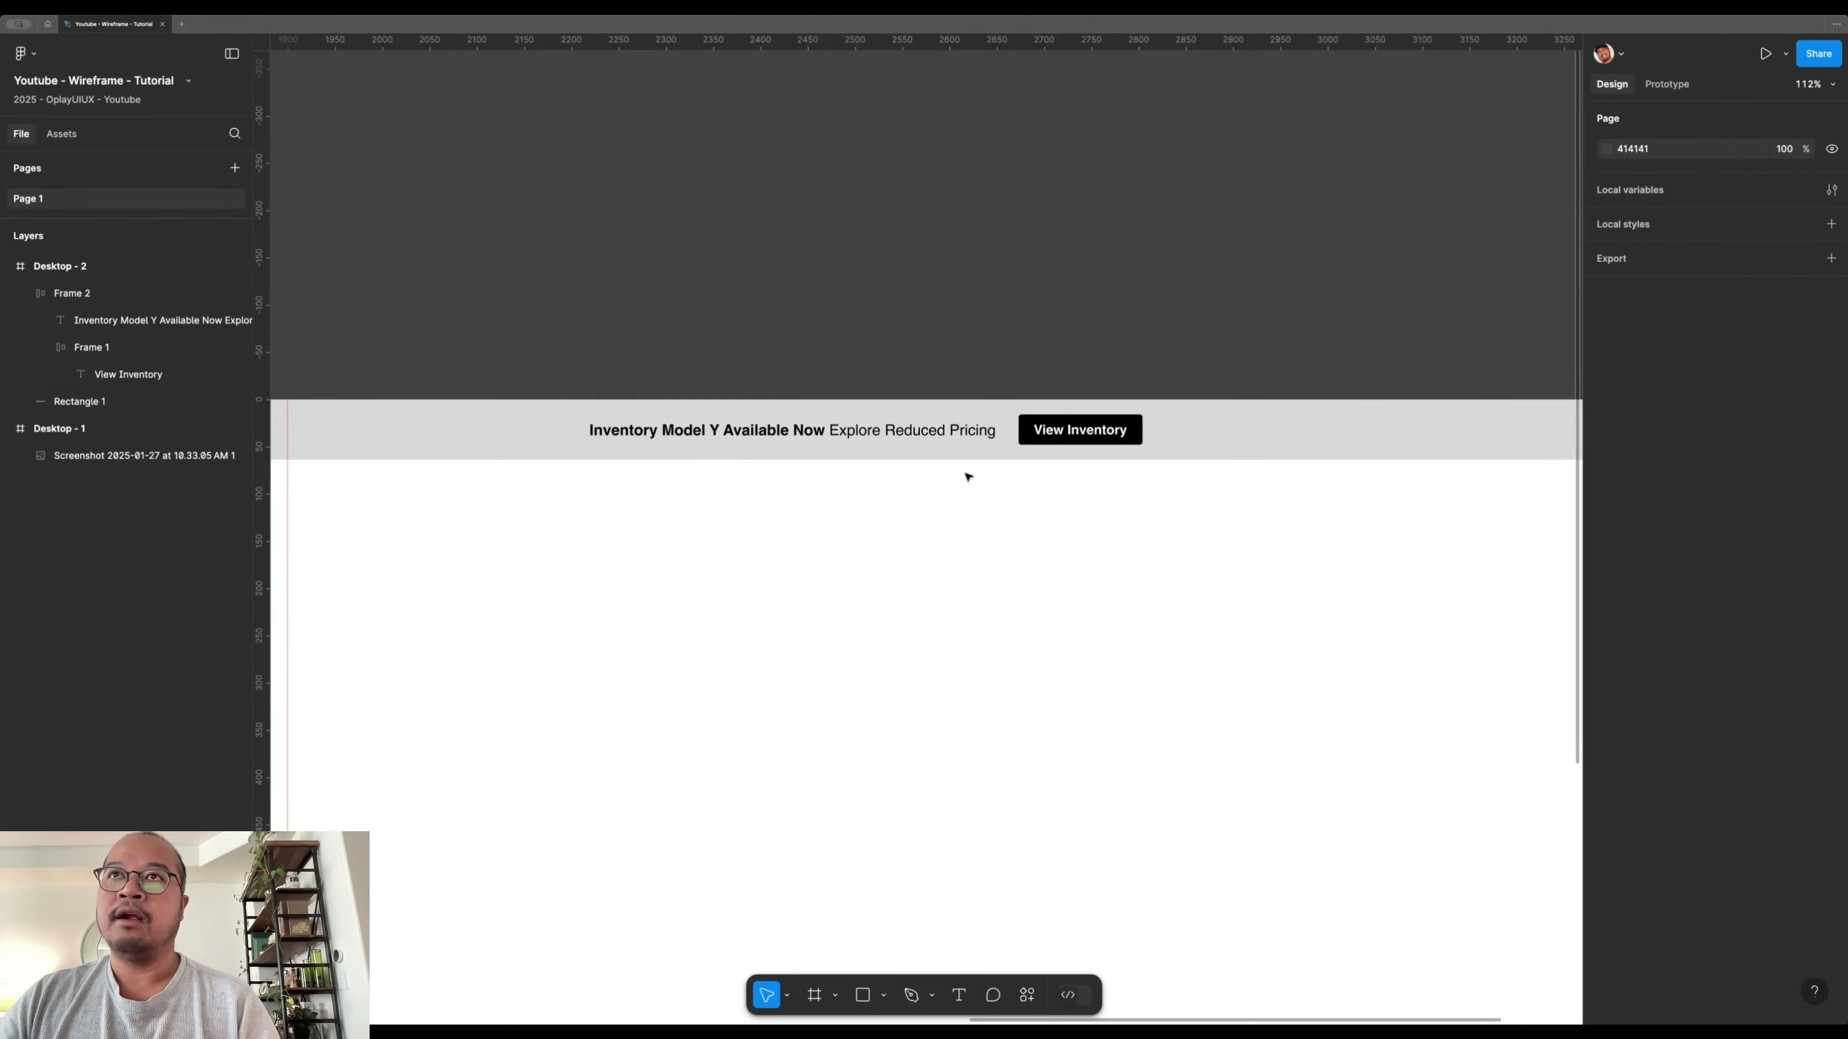
double_click(1056, 432)
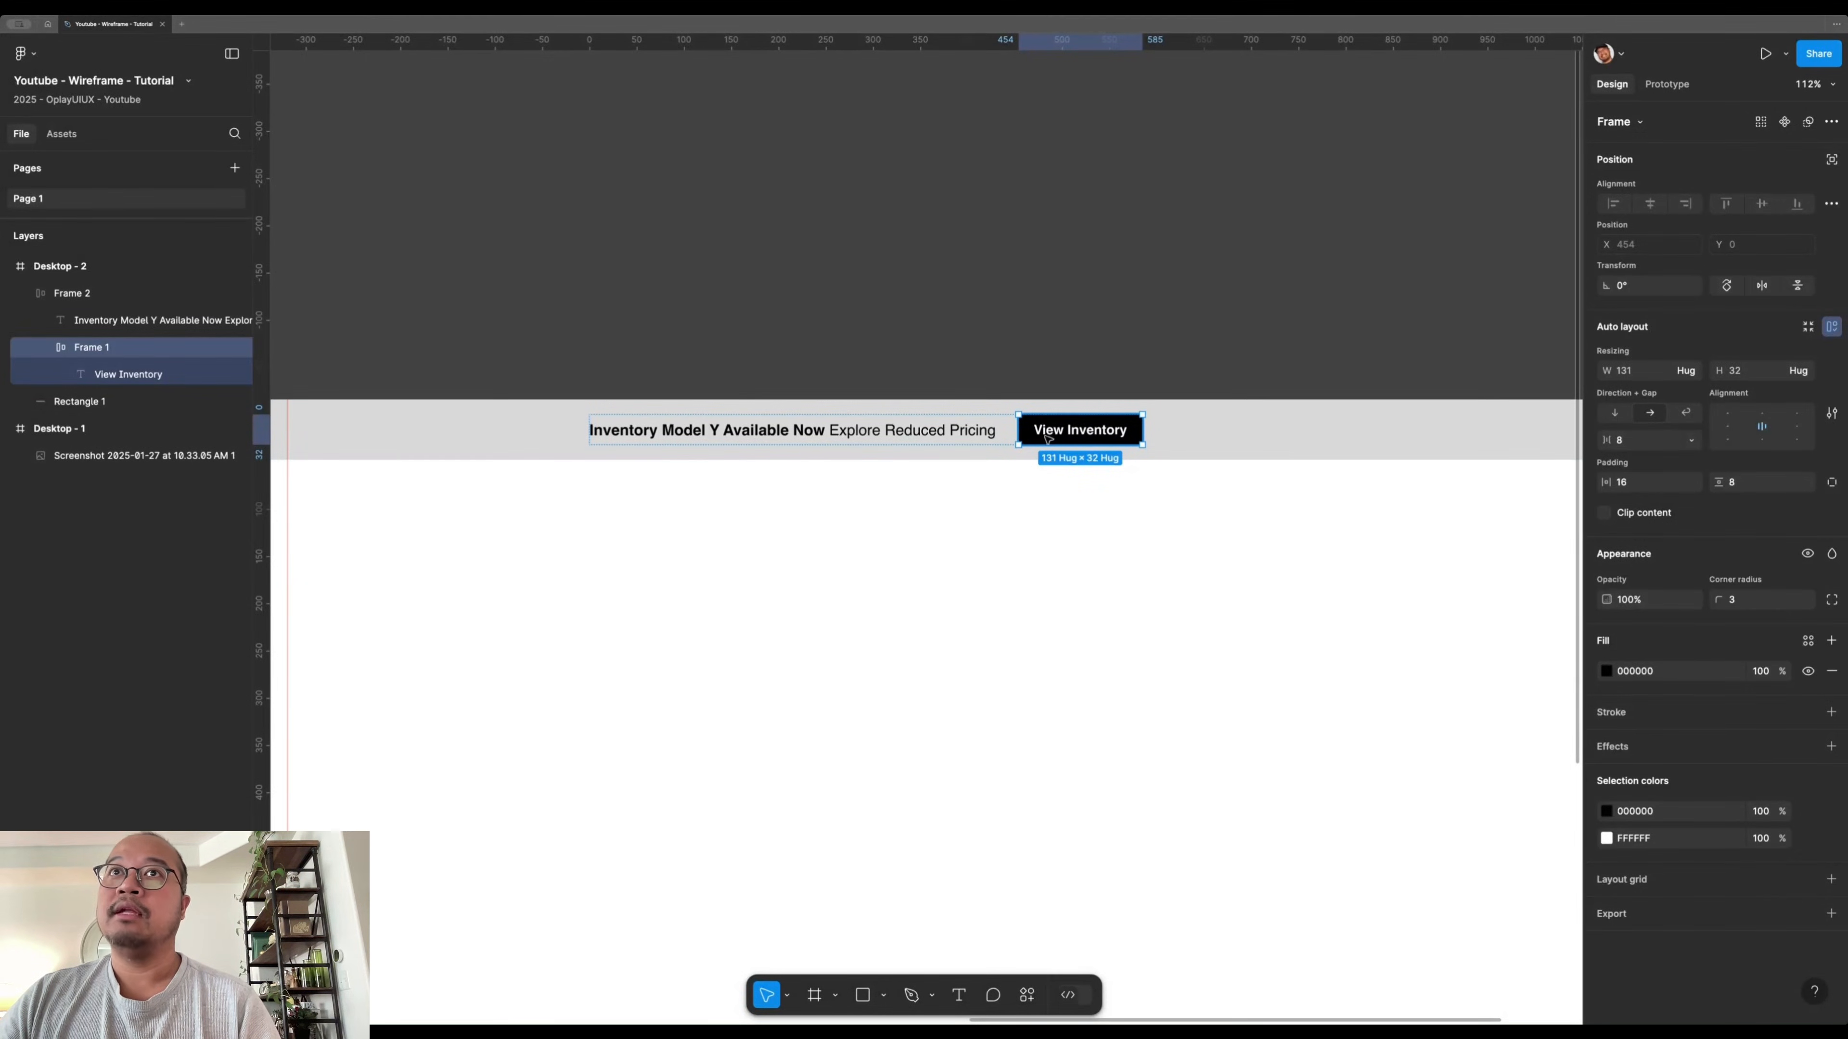
drag(1080, 430, 727, 429)
scroll(998, 627, down, 5)
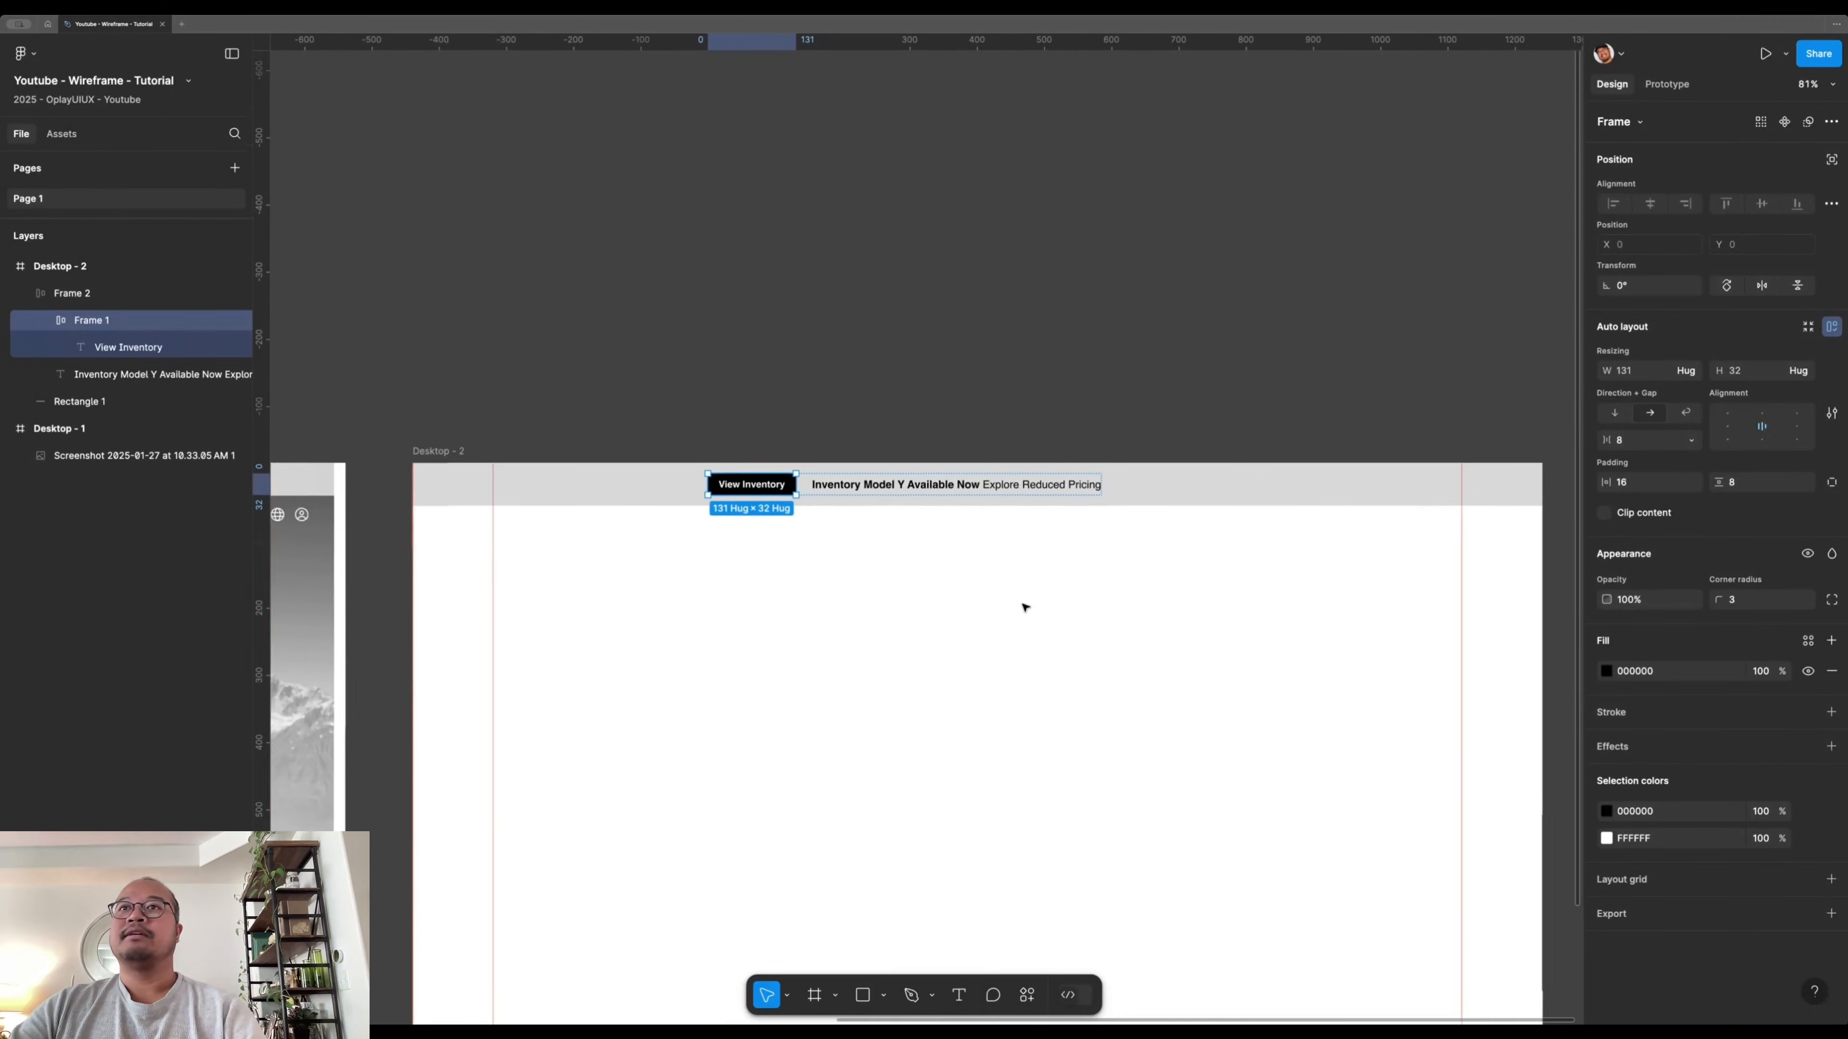
drag(766, 494, 1062, 496)
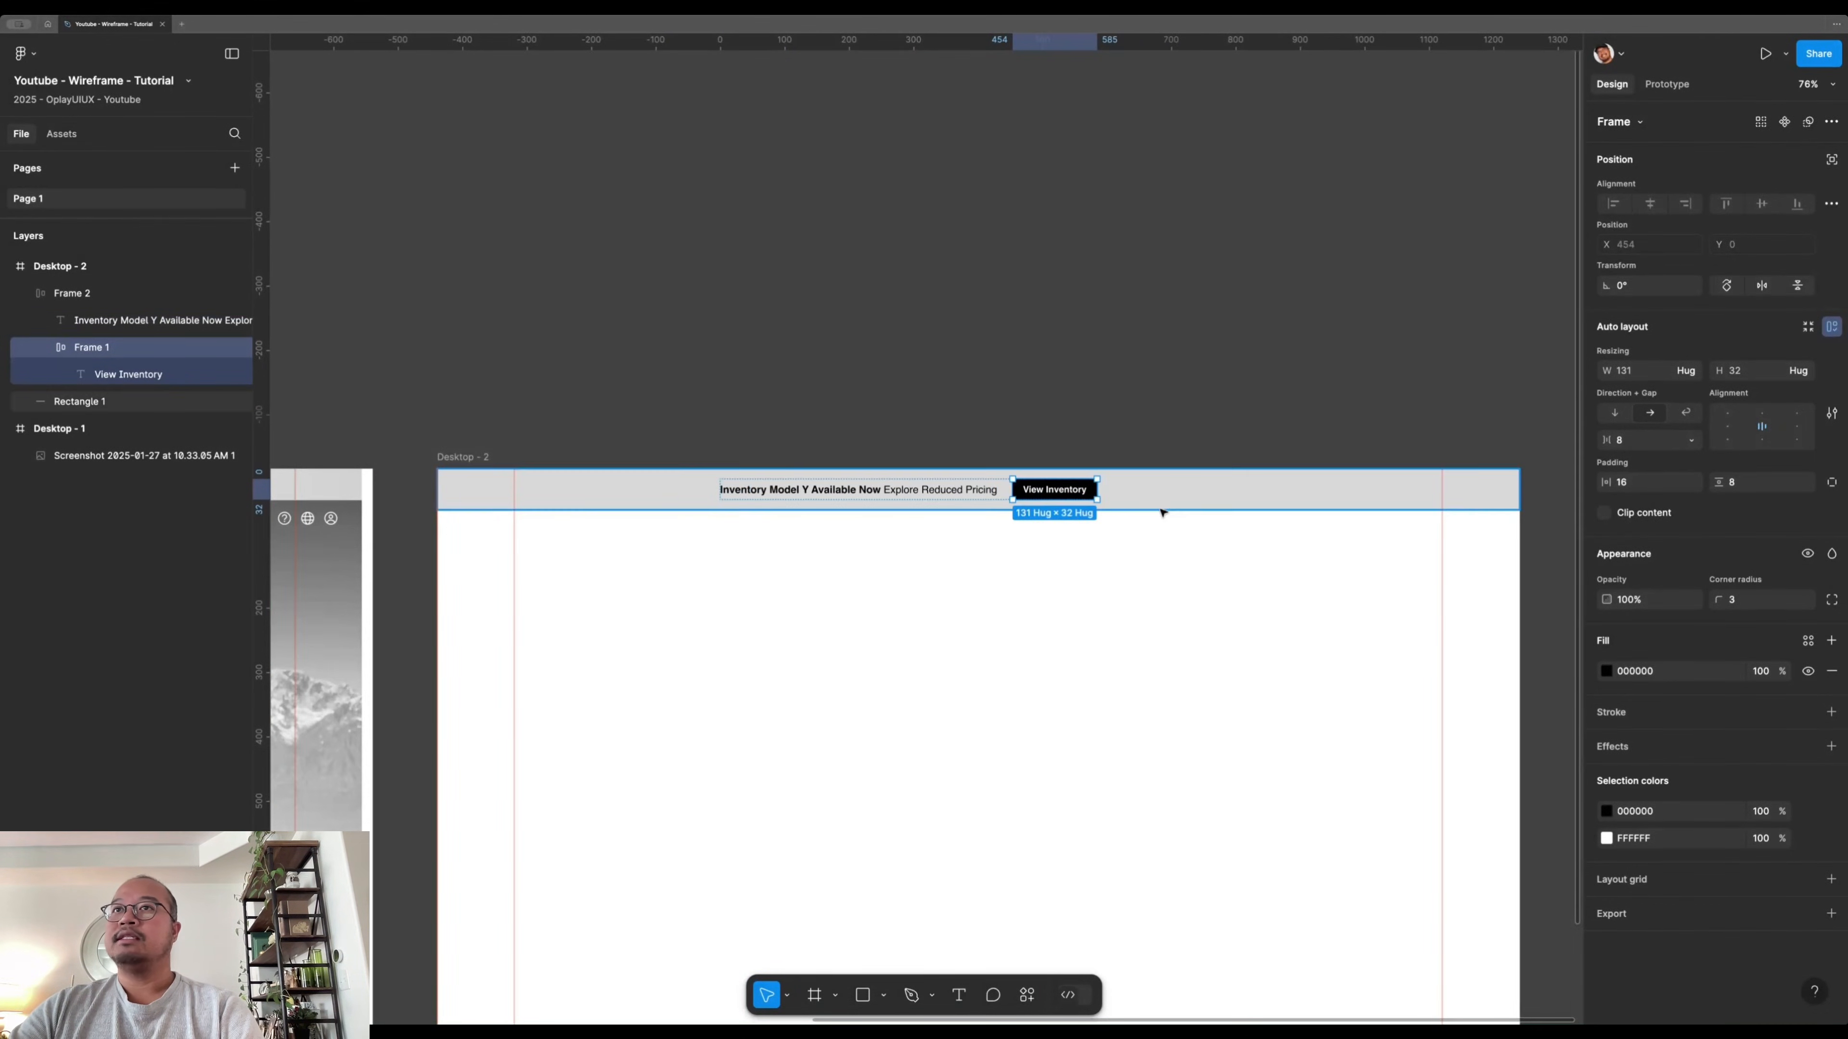
- Duplicate the View Inventory button and the headline inside the banner's auto layout frame
key(Escape)
double_click(1050, 488)
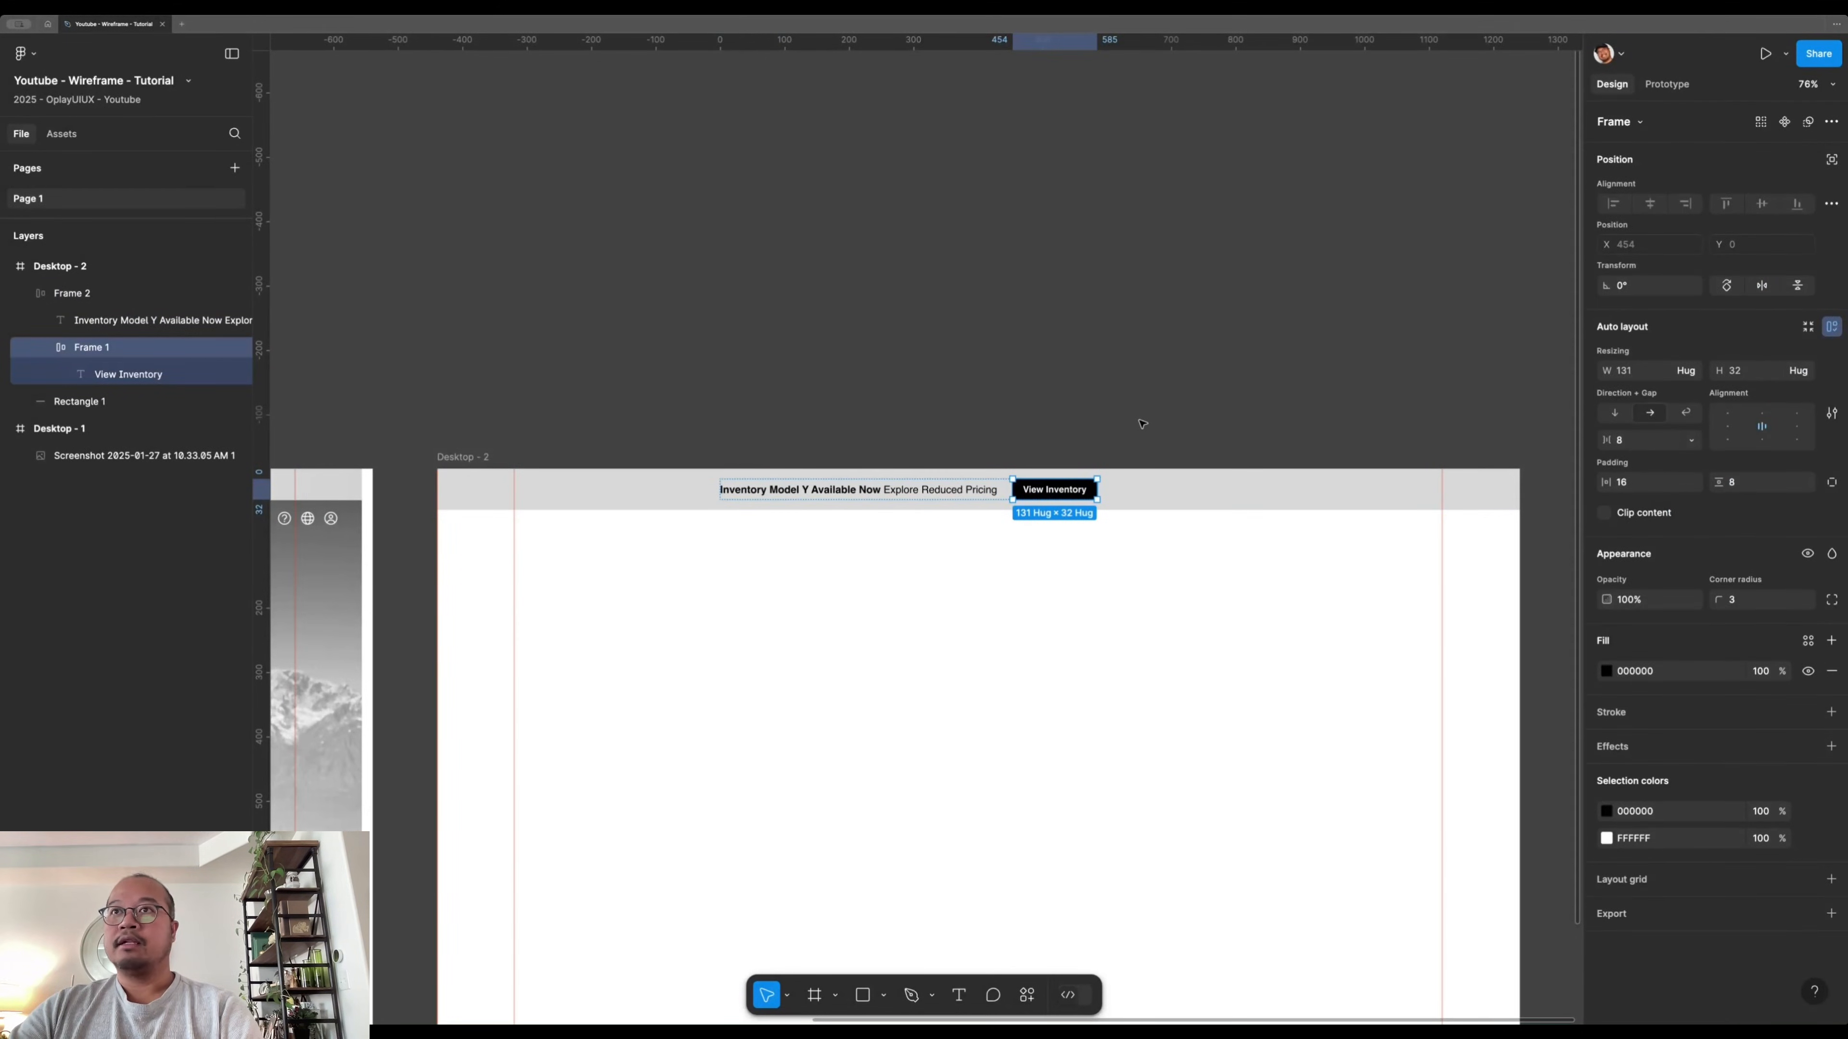
key(super+d)
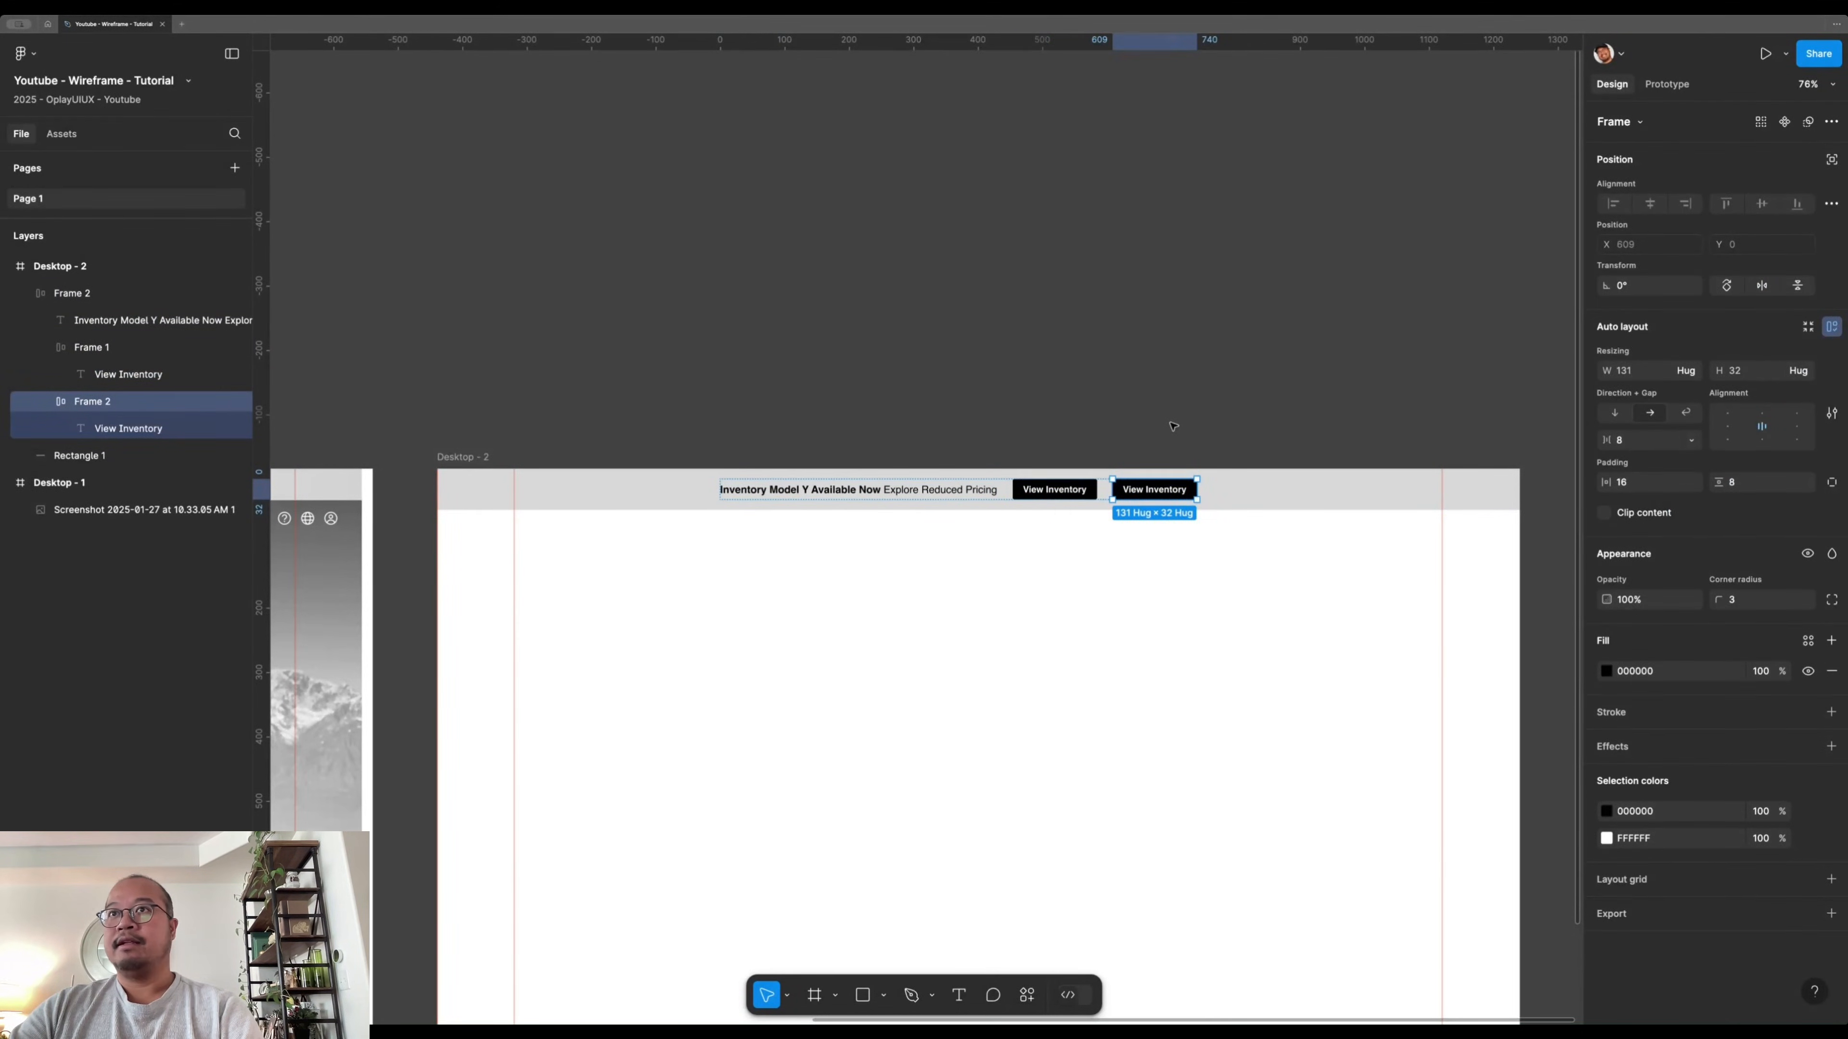
click(1174, 427)
double_click(1083, 492)
click(1168, 489)
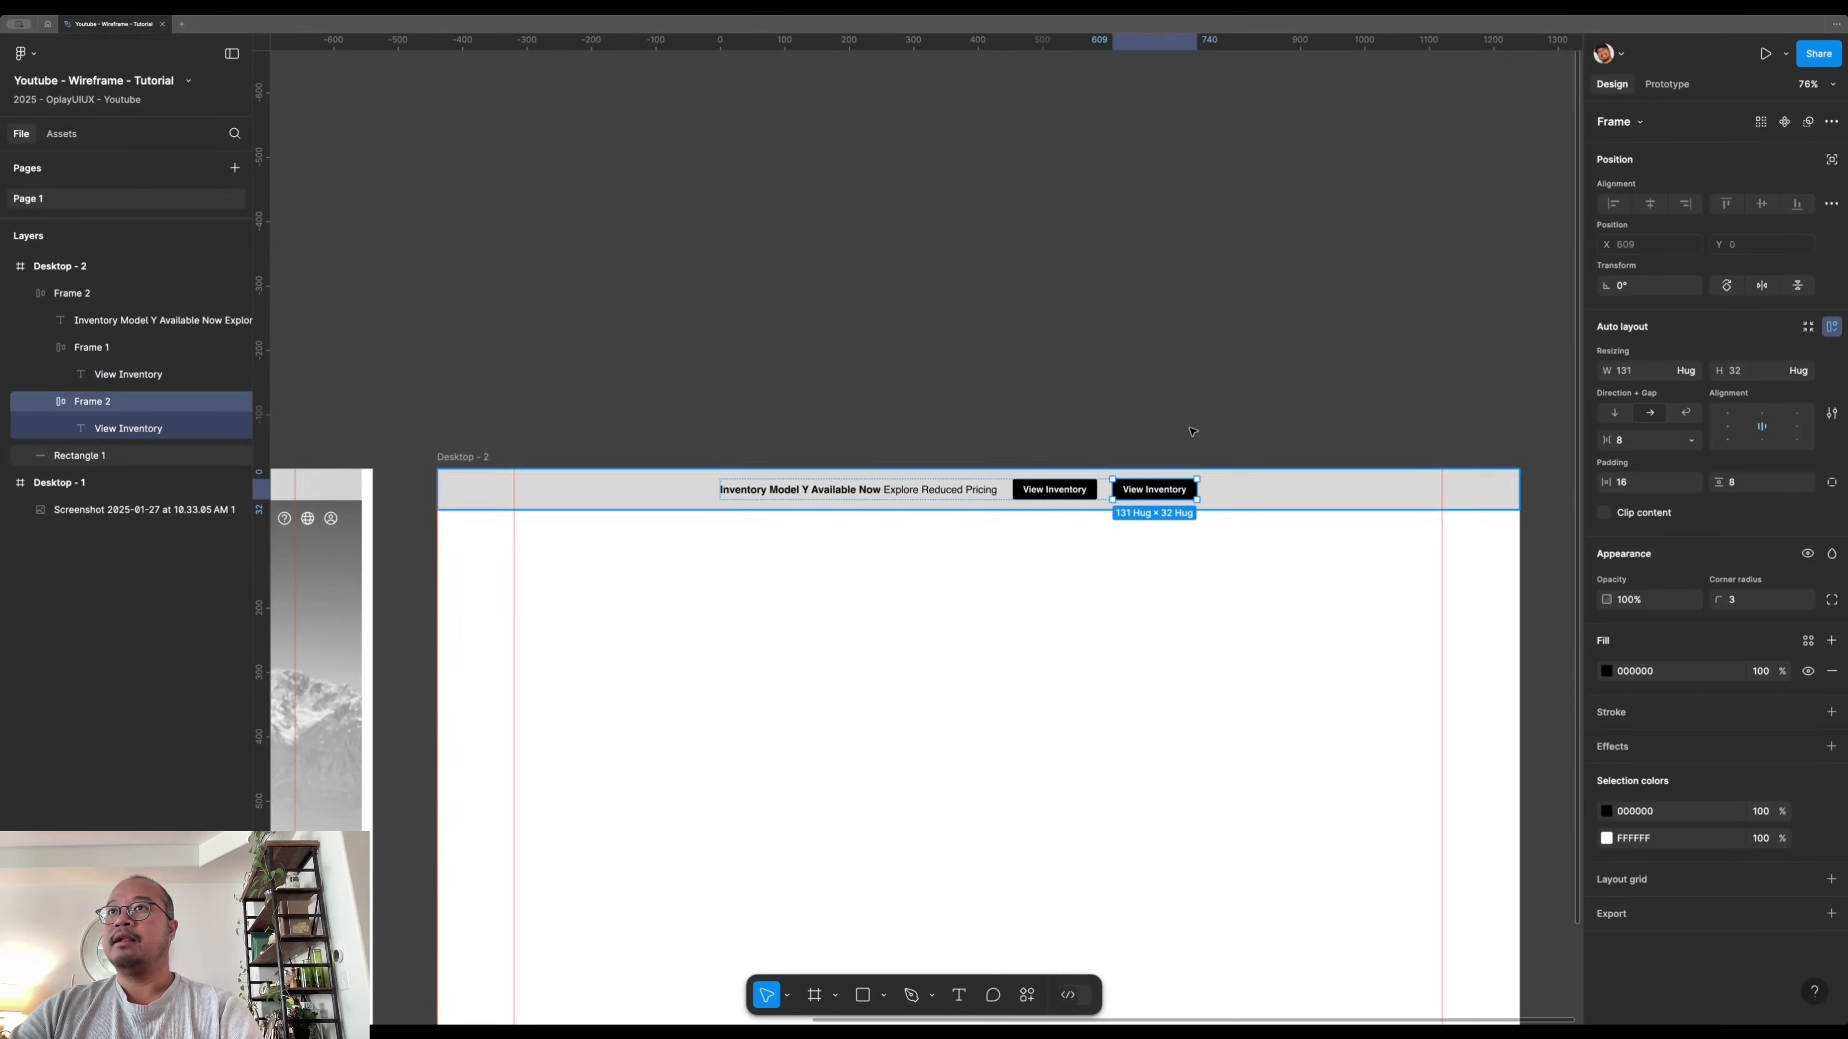
click(1191, 431)
double_click(942, 495)
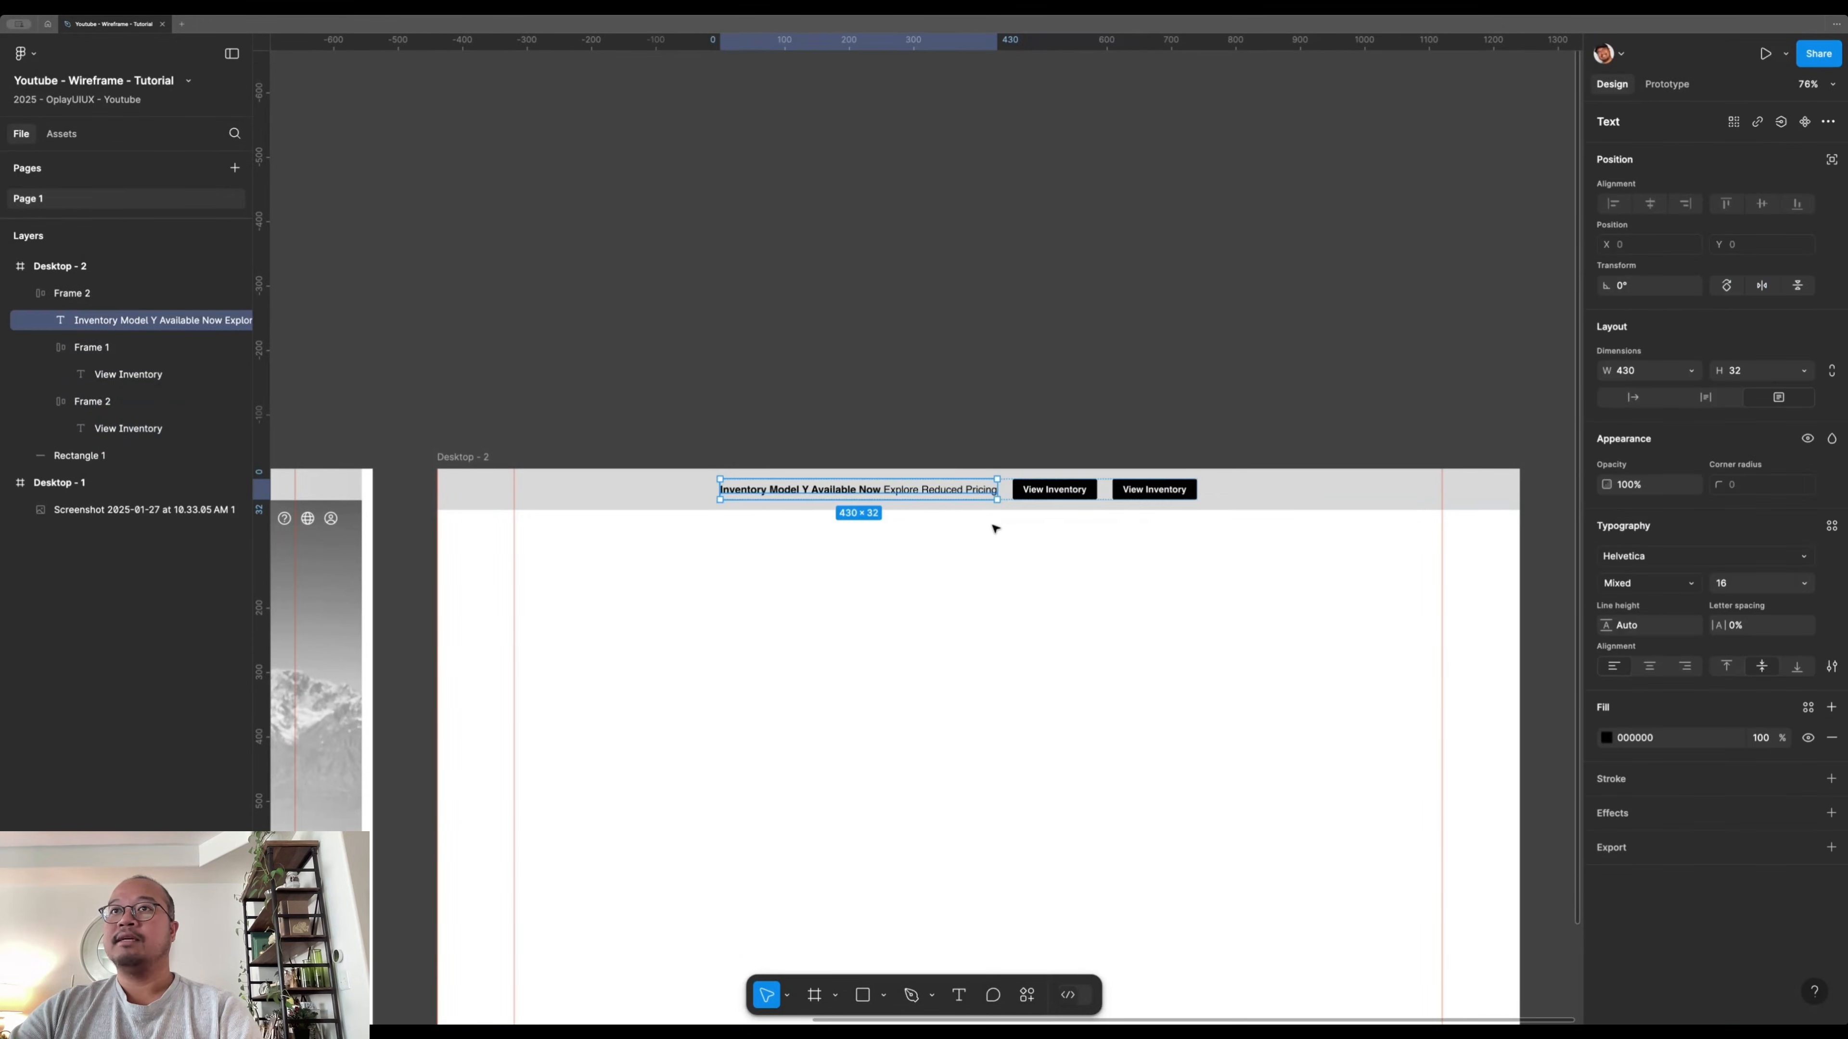
key(ctrl+d)
- Set the banner auto layout frame's item gap to 16, then raise it back to 24
click(1106, 493)
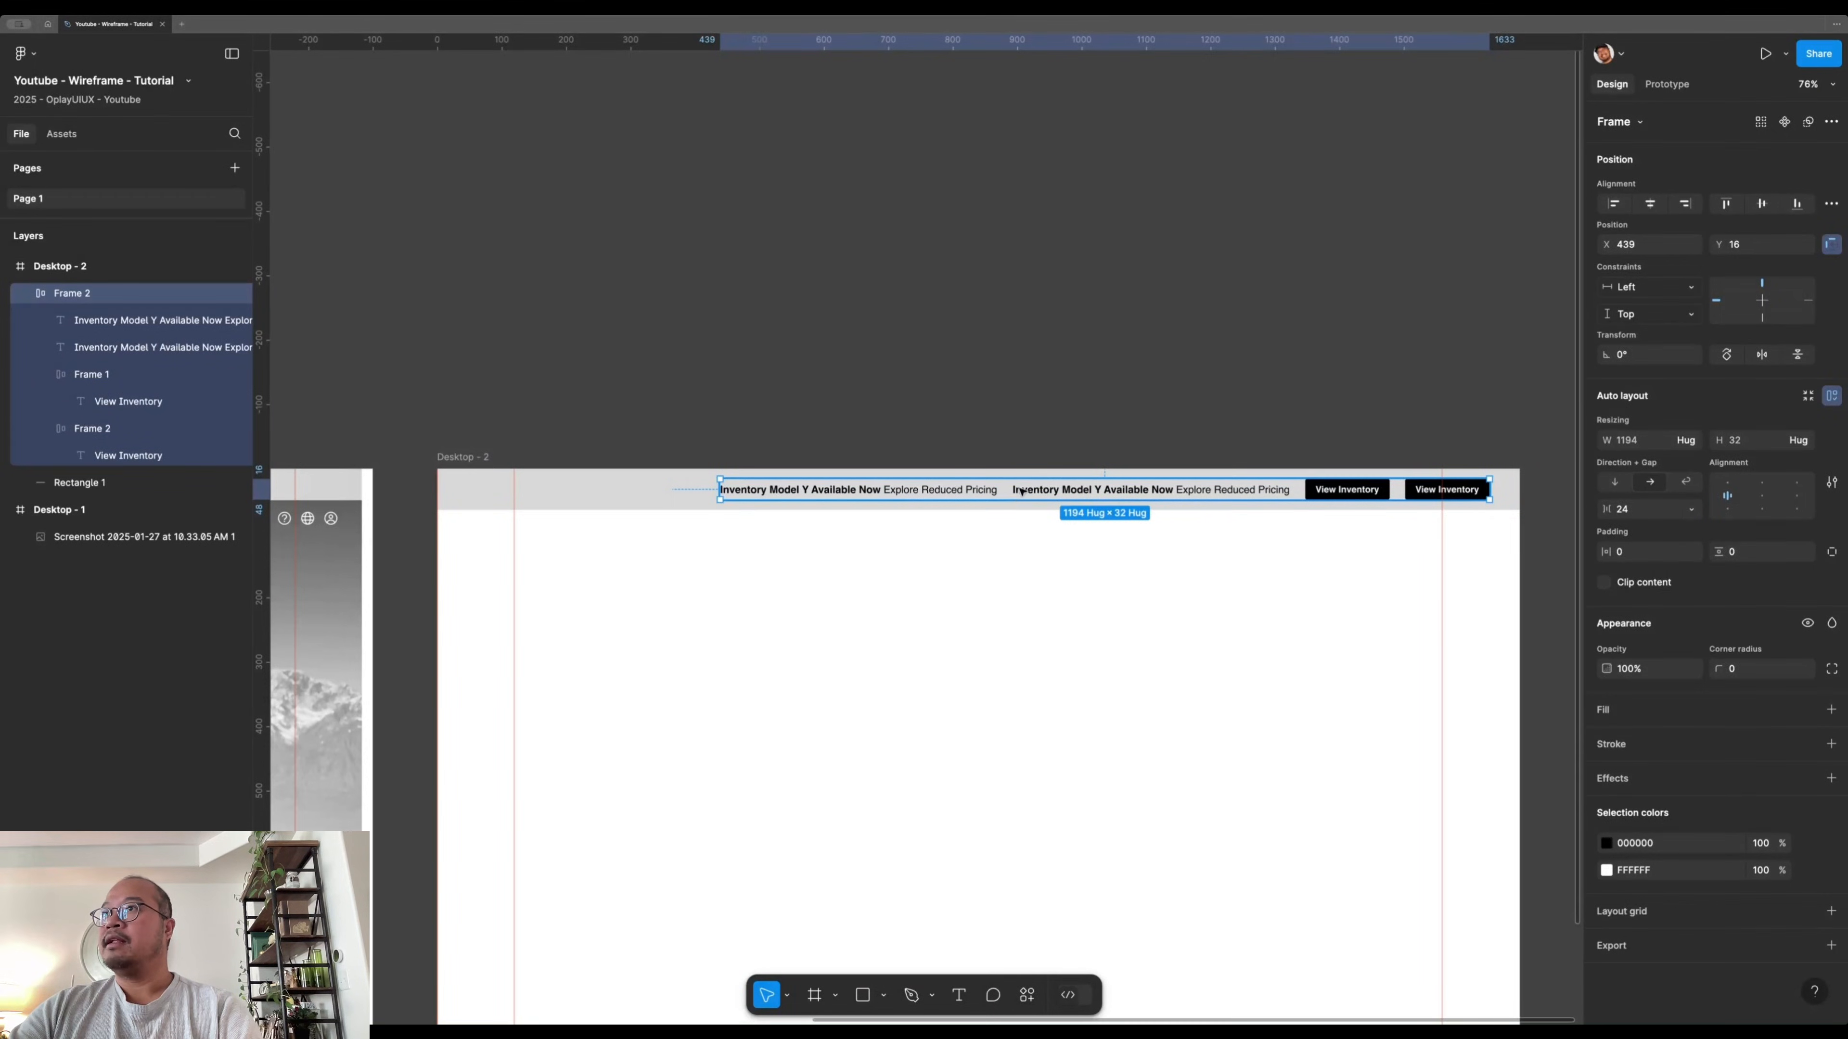
click(1633, 512)
text(16)
key(Return)
key(Up)
key(Up)
key(Up)
key(Up)
key(Up)
key(Up)
key(Up)
key(Up)
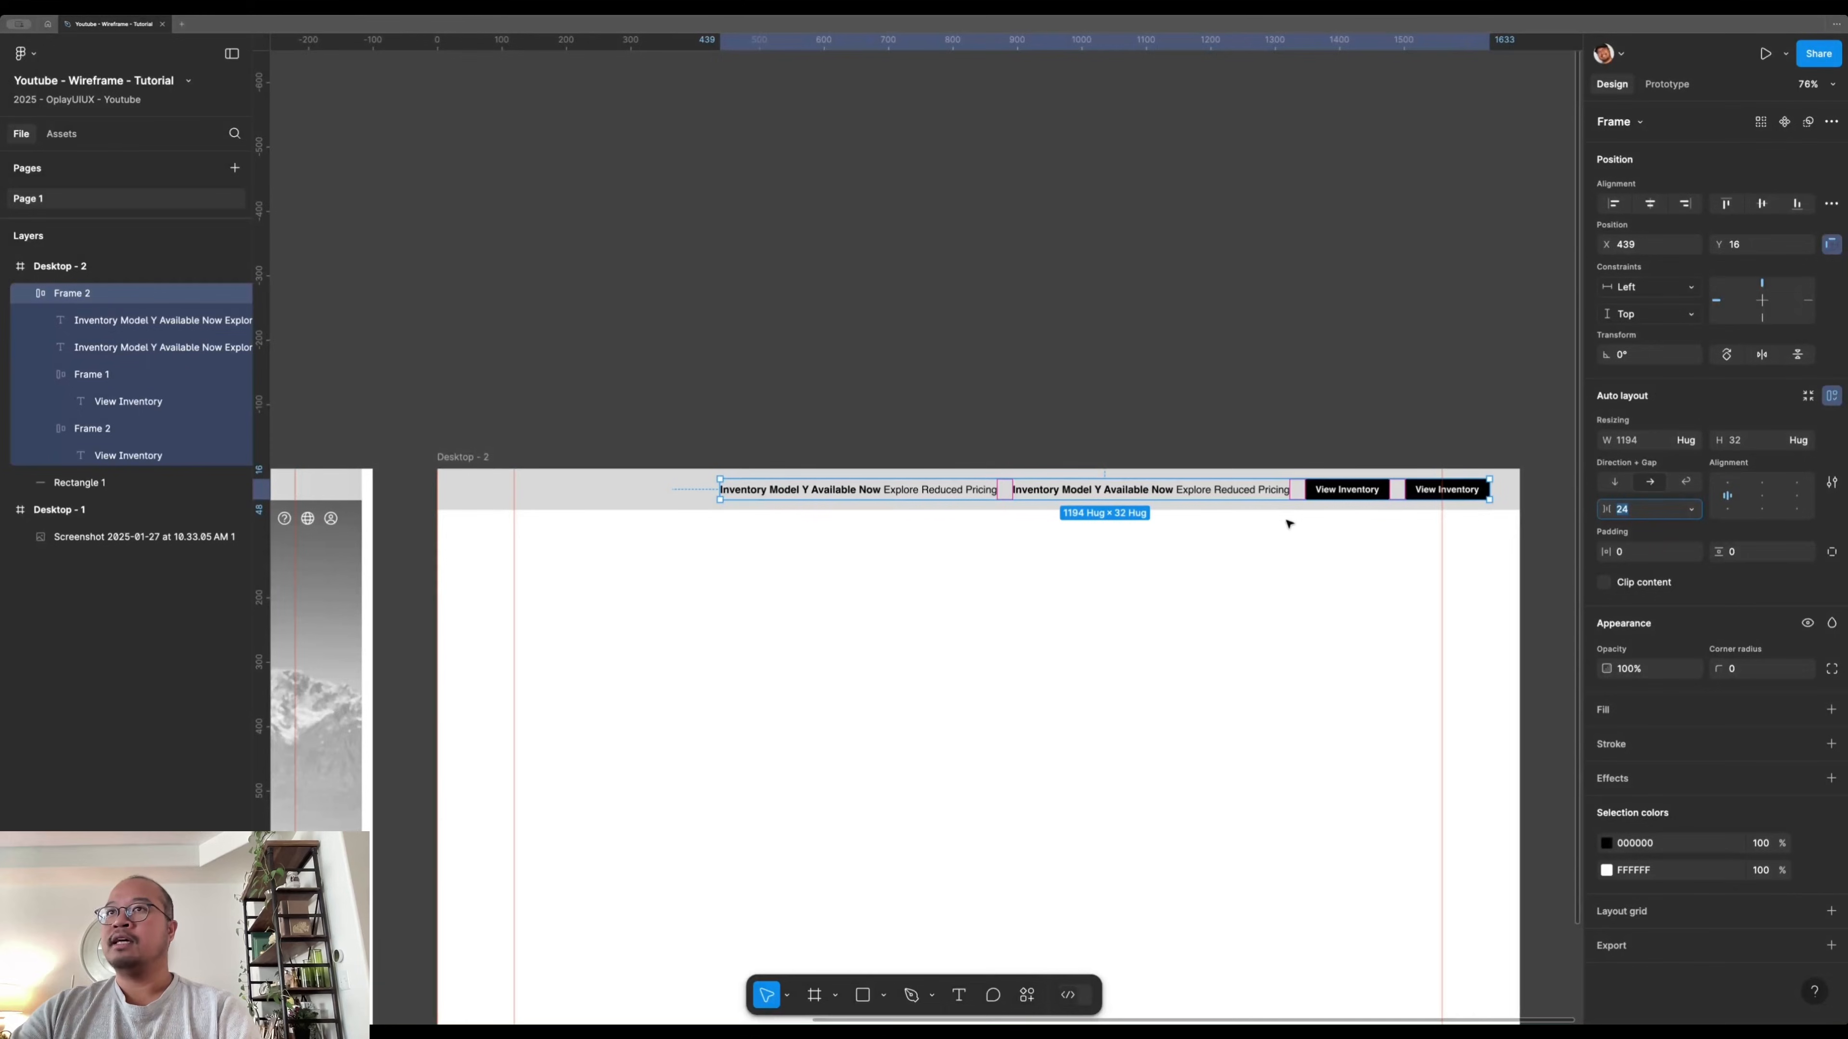
- Delete the duplicated headline and one of the two View Inventory buttons from the banner's auto layout frame
click(1182, 496)
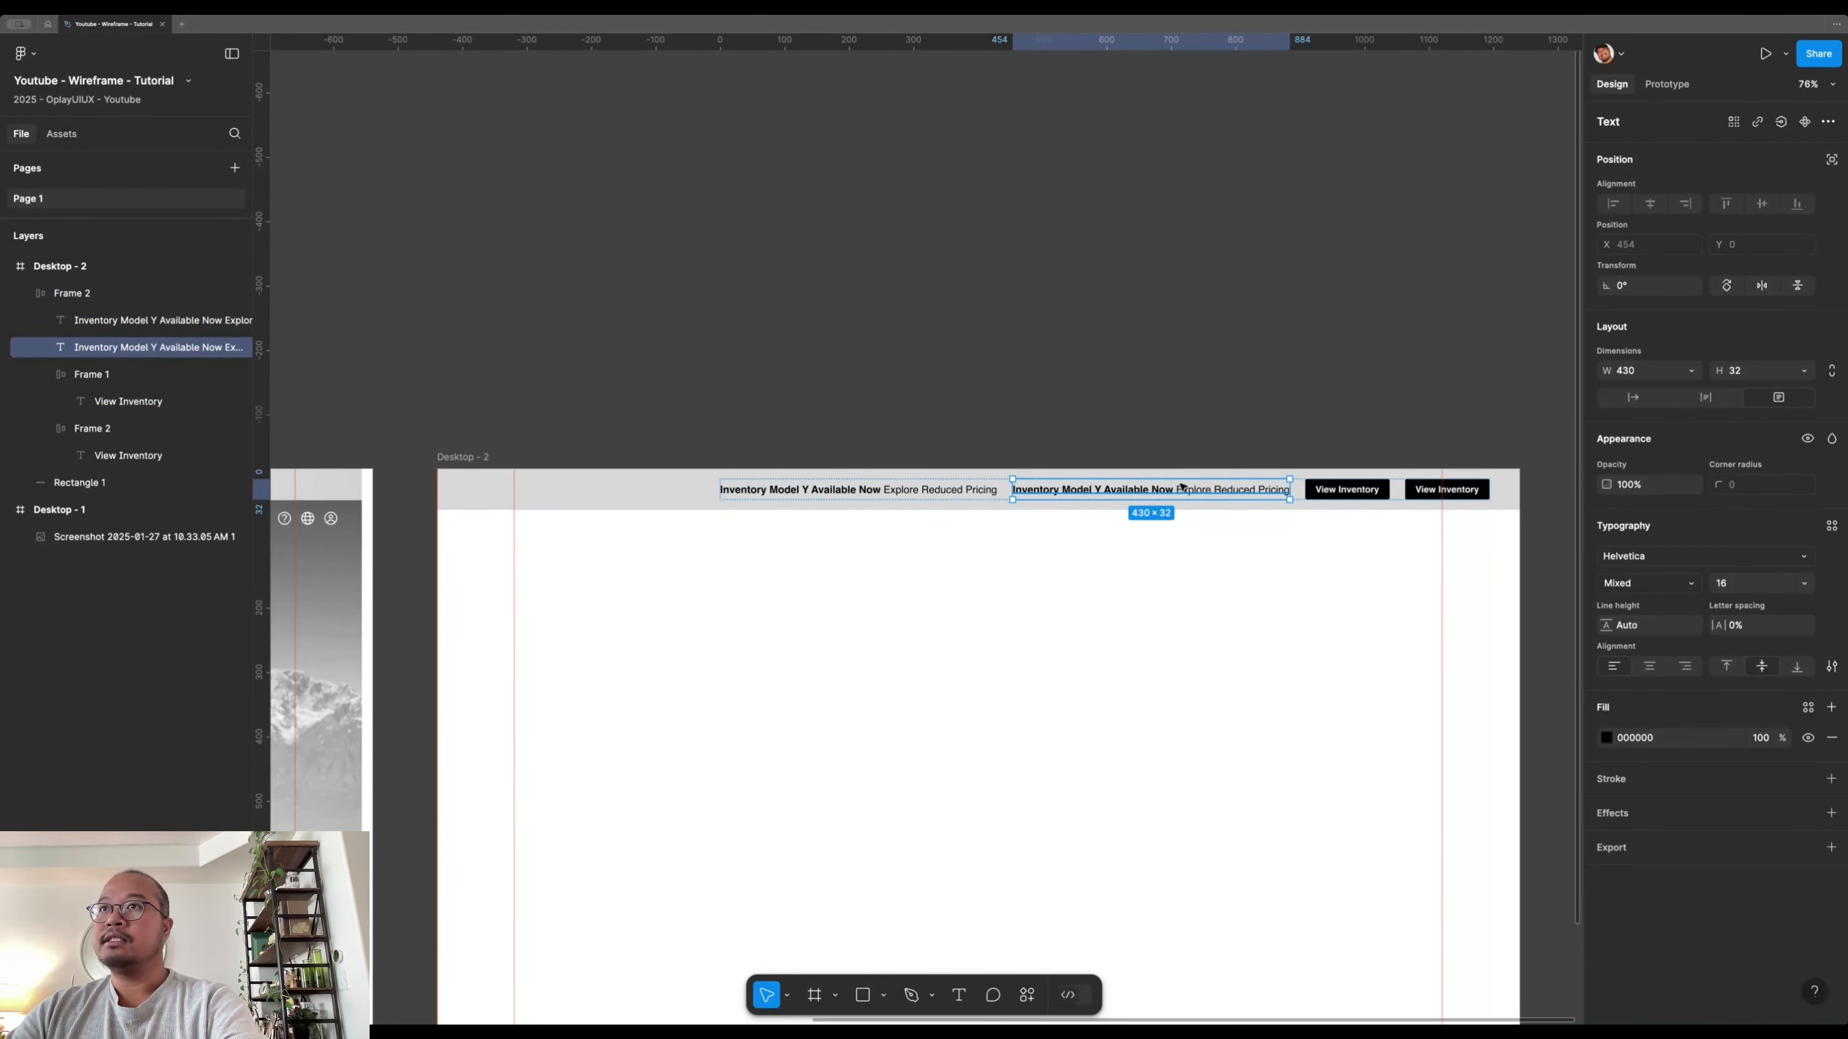
key(Delete)
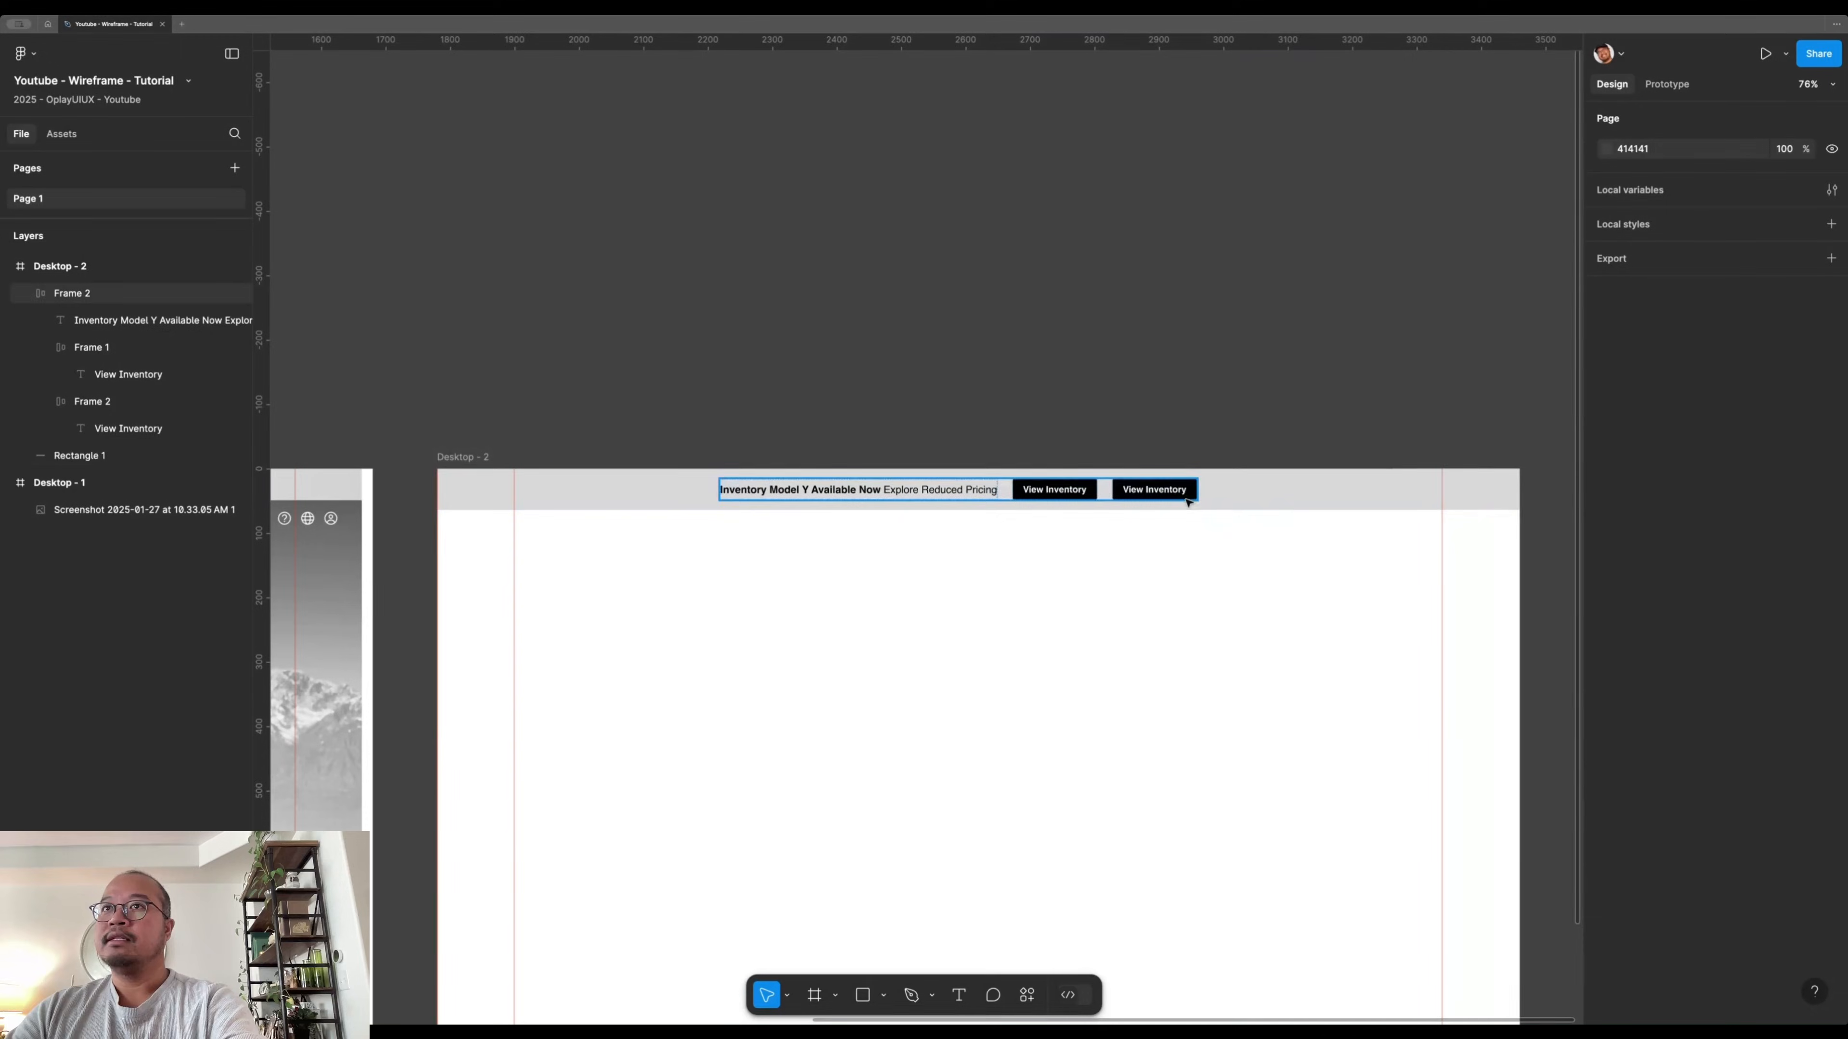
click(1074, 497)
key(Delete)
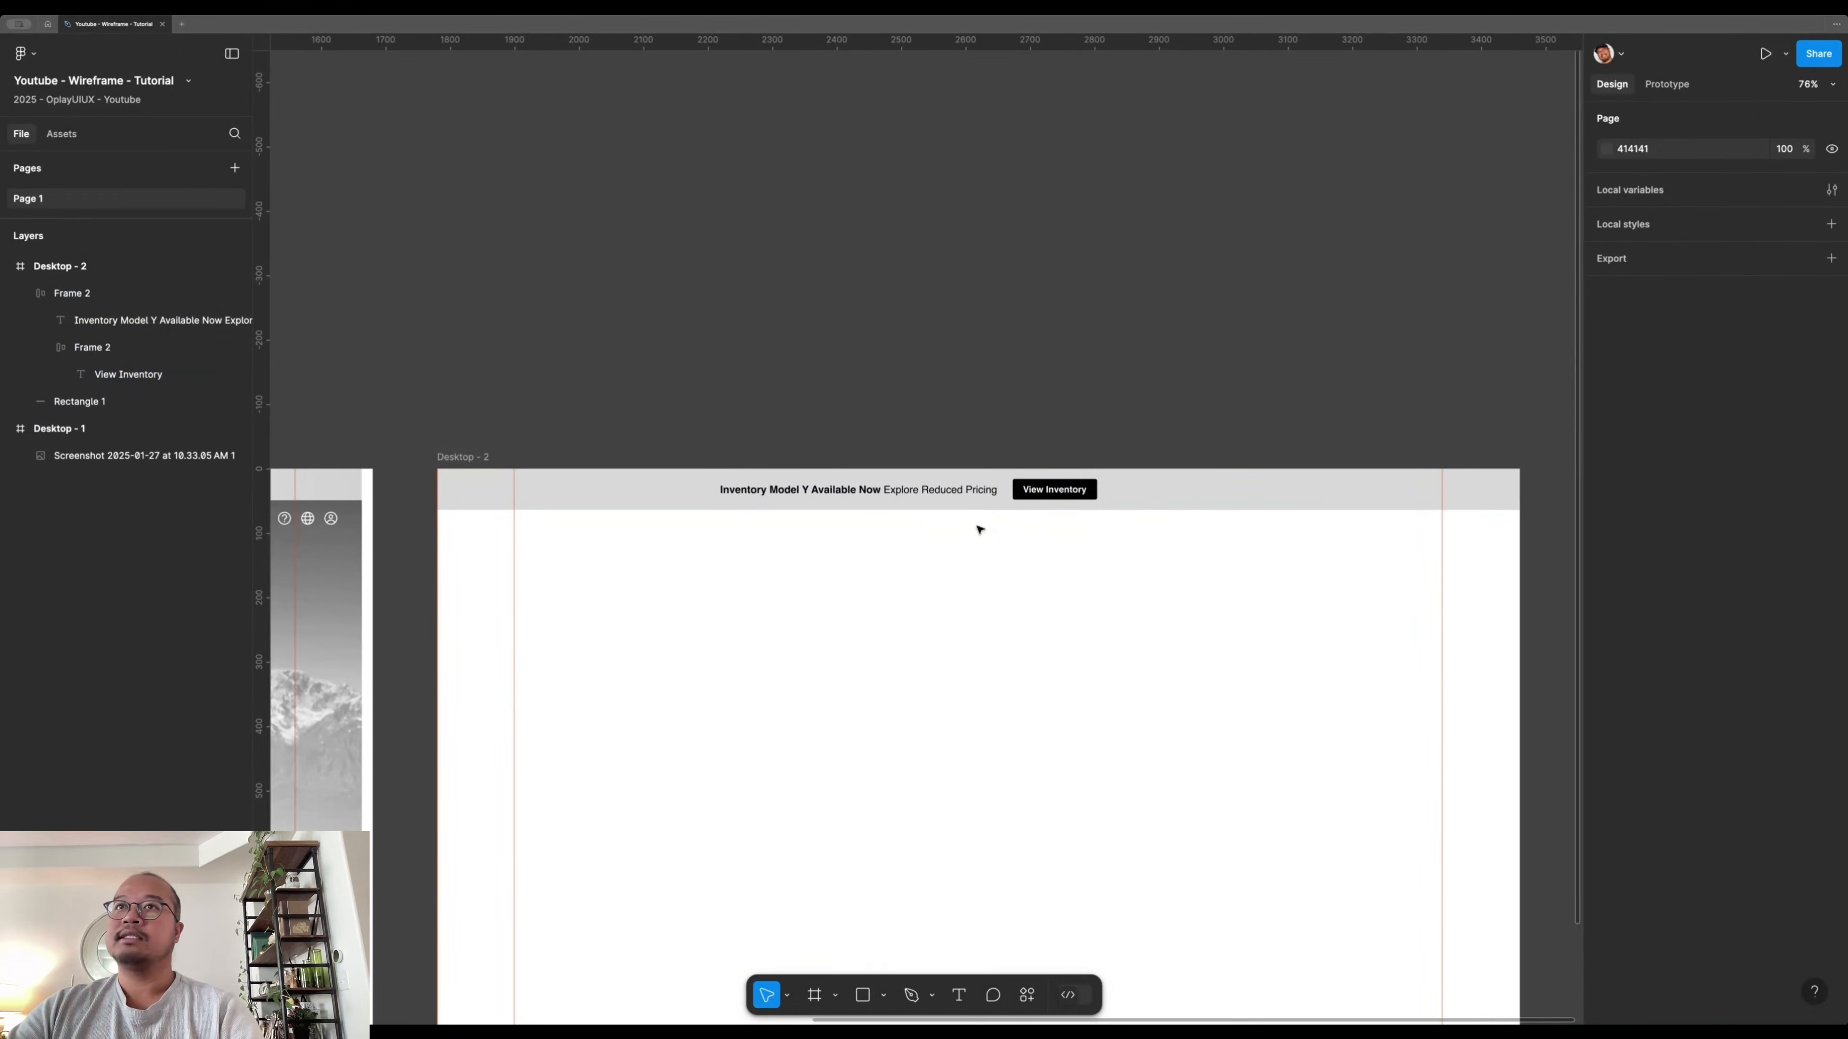
- Centre the banner's auto layout frame horizontally within the Desktop - 2 frame
click(859, 489)
click(1649, 204)
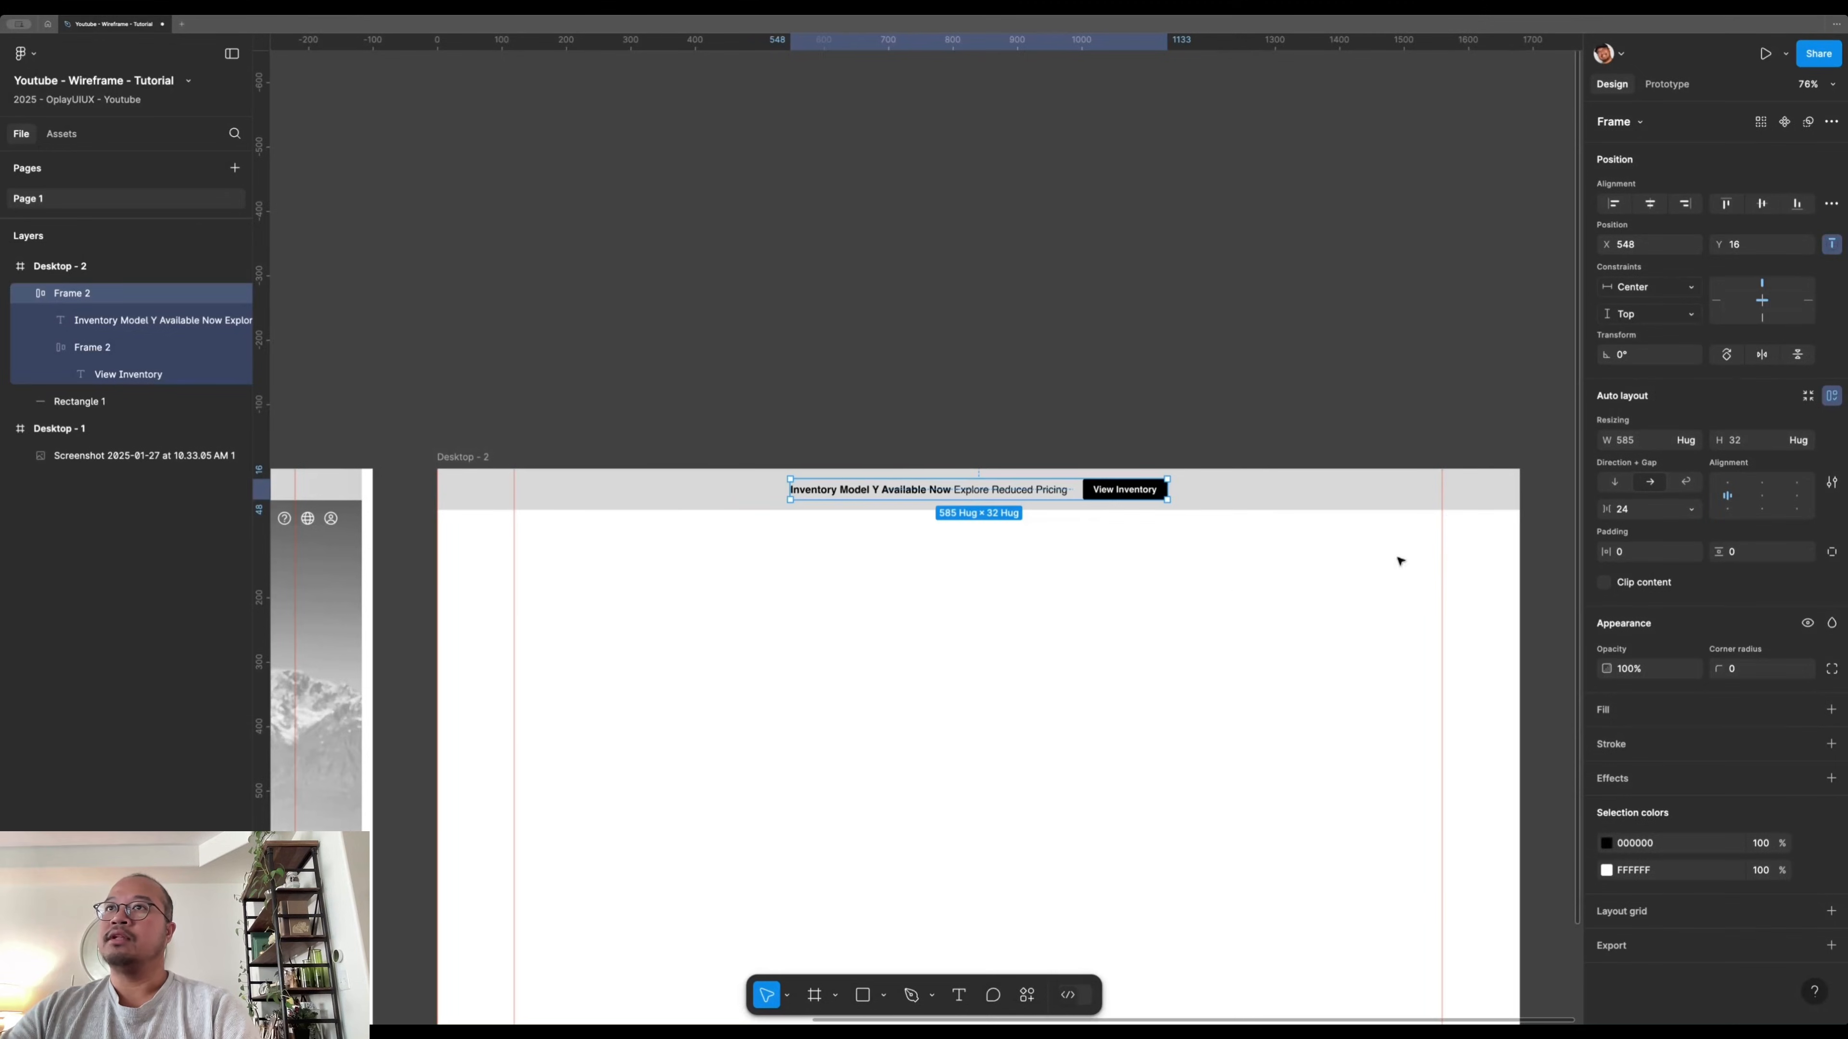
click(1148, 386)
- Increase the banner auto layout frame's horizontal padding to 547 so it spans nearly the full banner width
click(1168, 501)
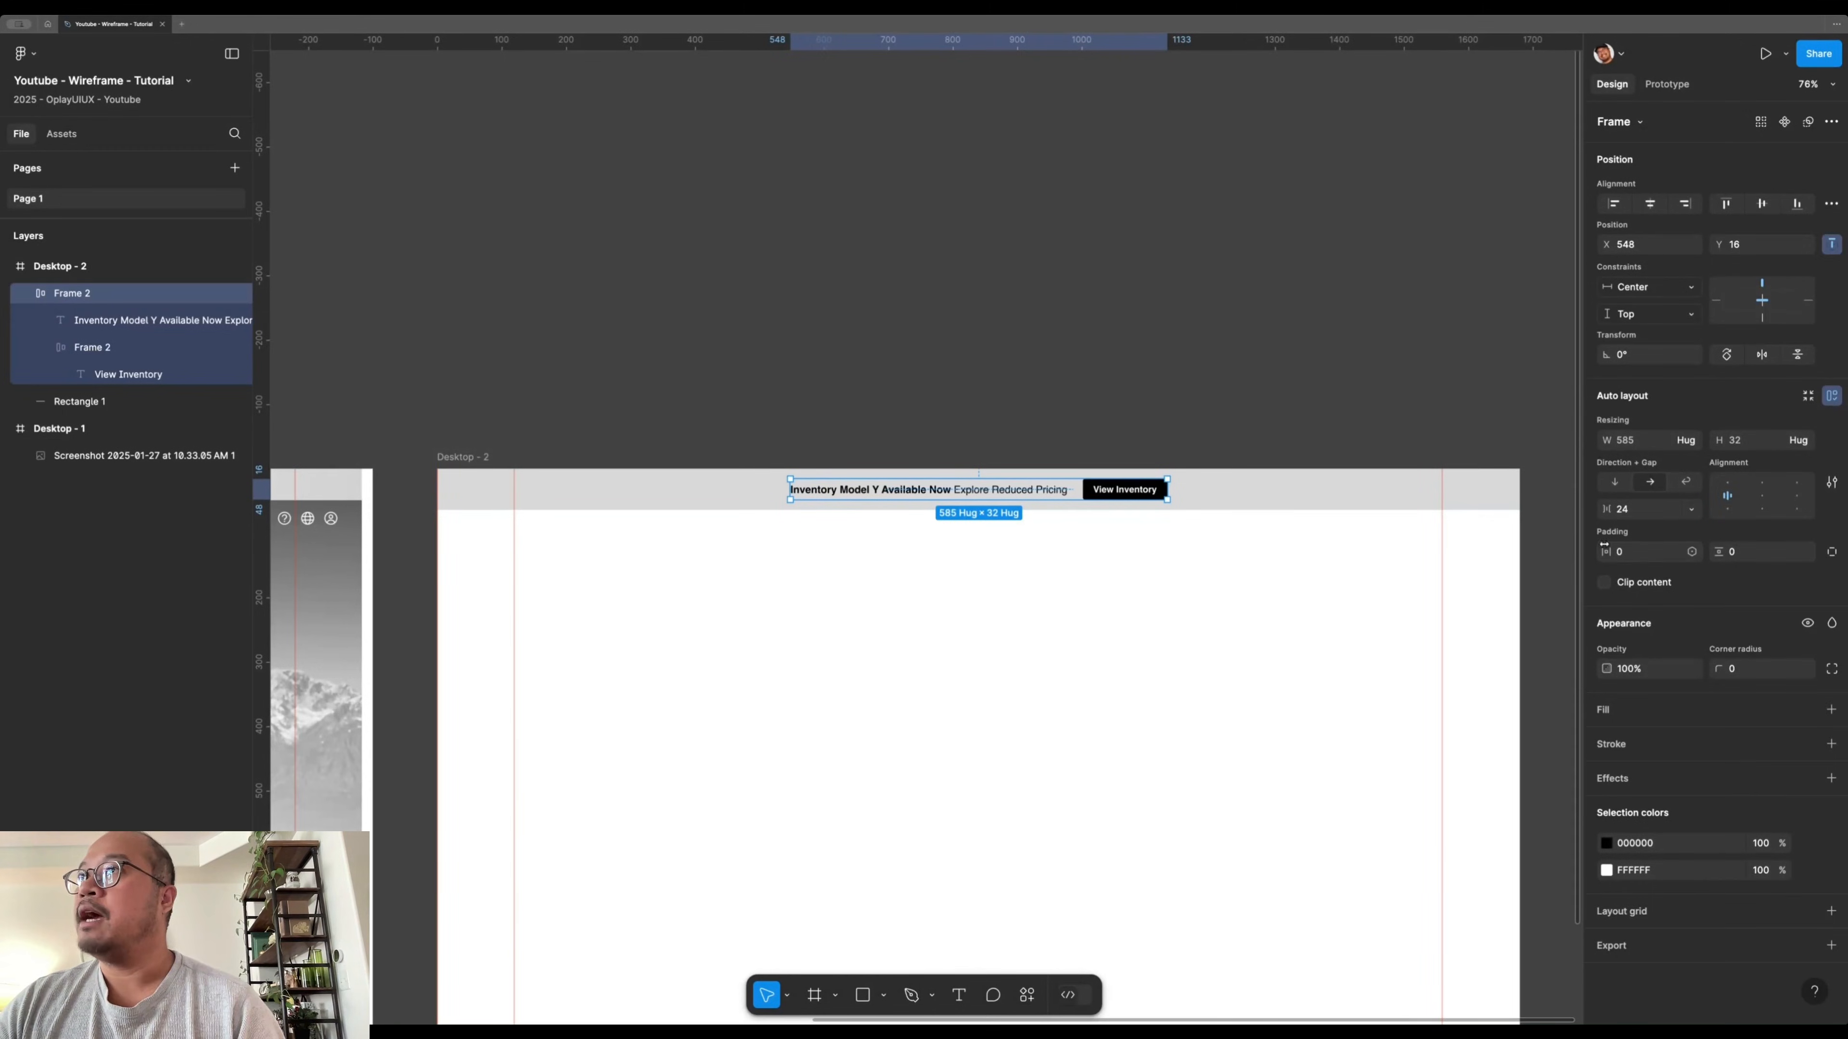
text(16)
key(Return)
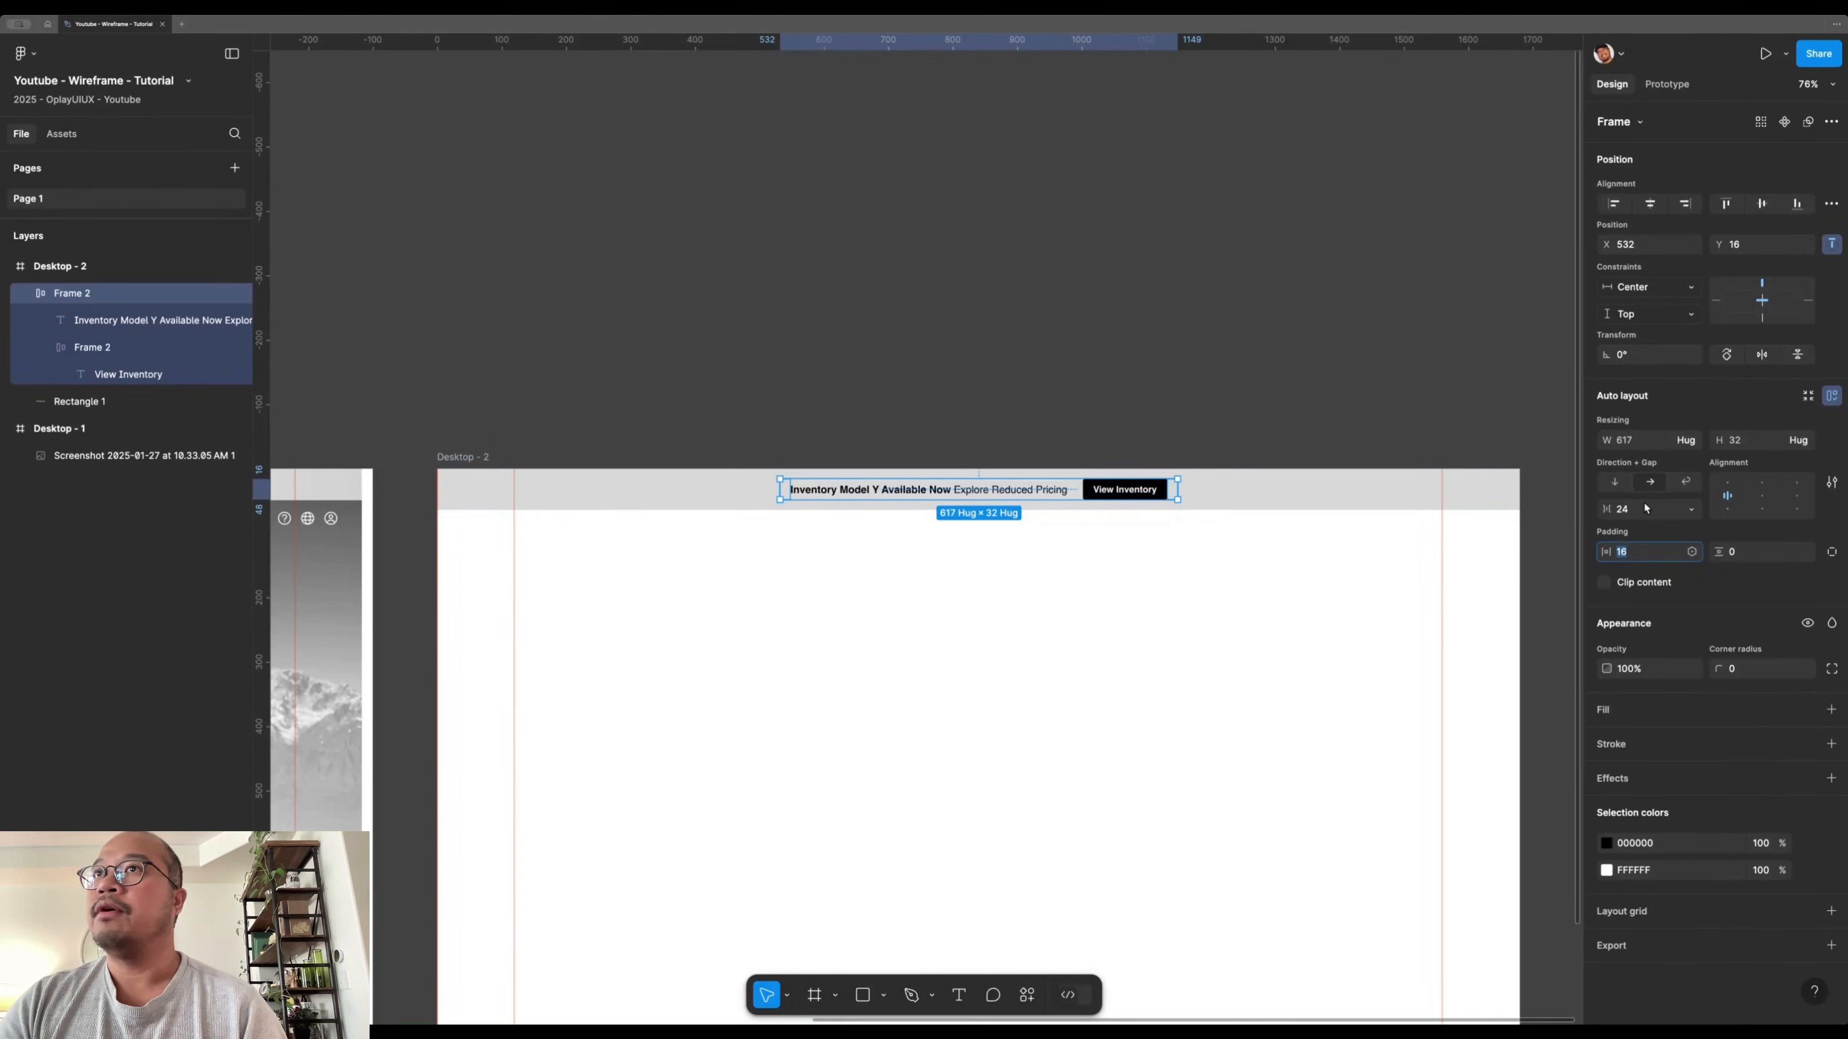
key(shift+Up)
key(shift+Up)
key(shift+Up)
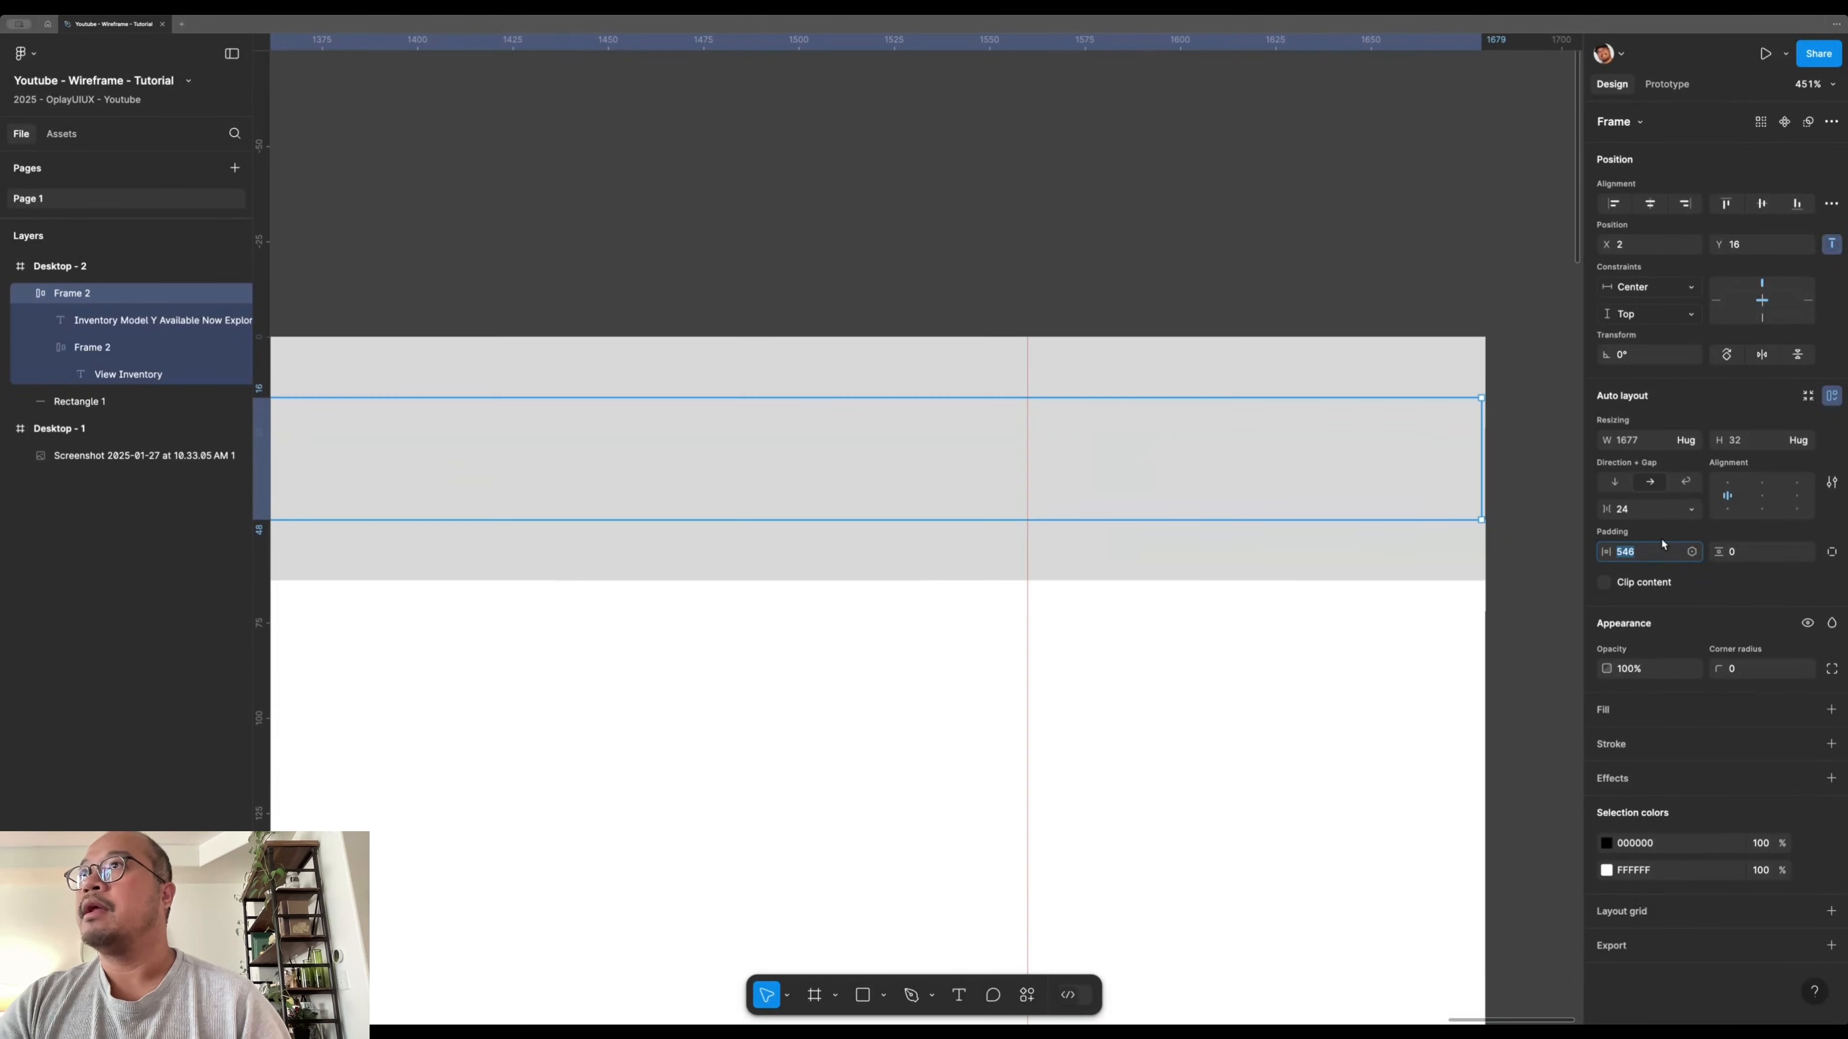
key(Up)
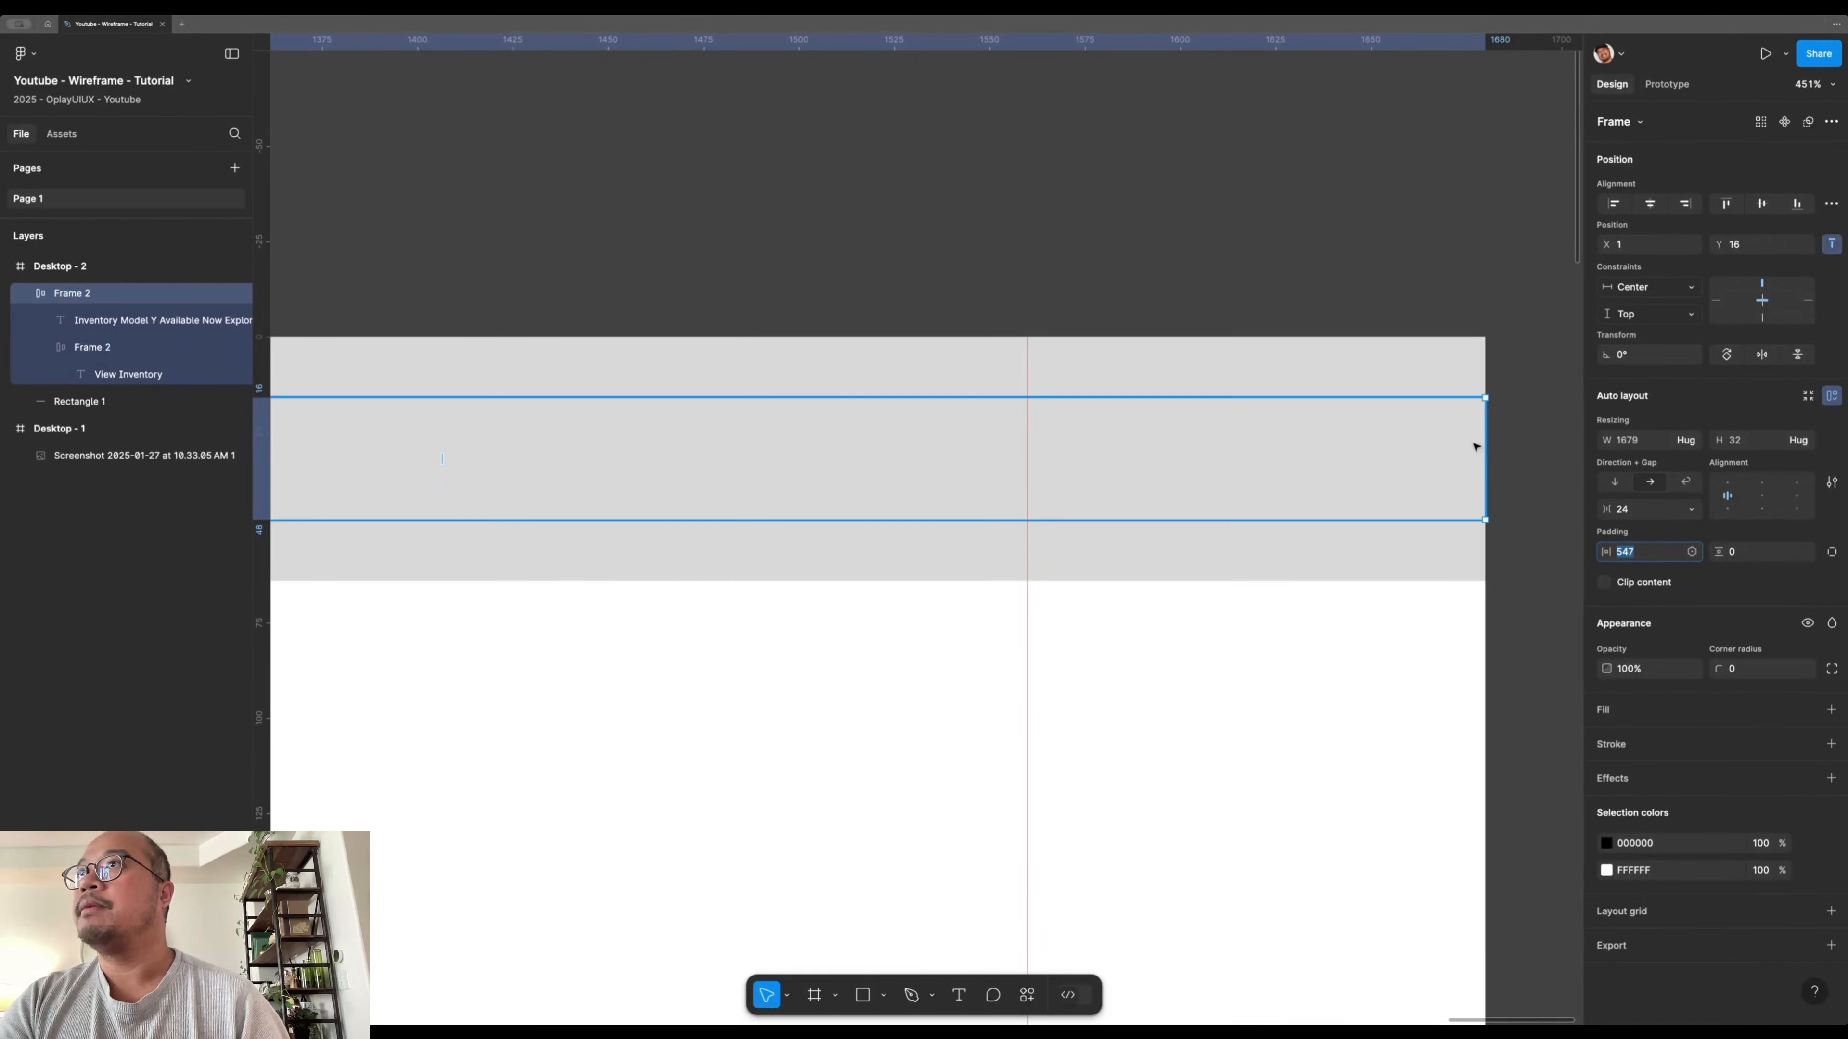
scroll(1266, 430, down, 5)
click(779, 355)
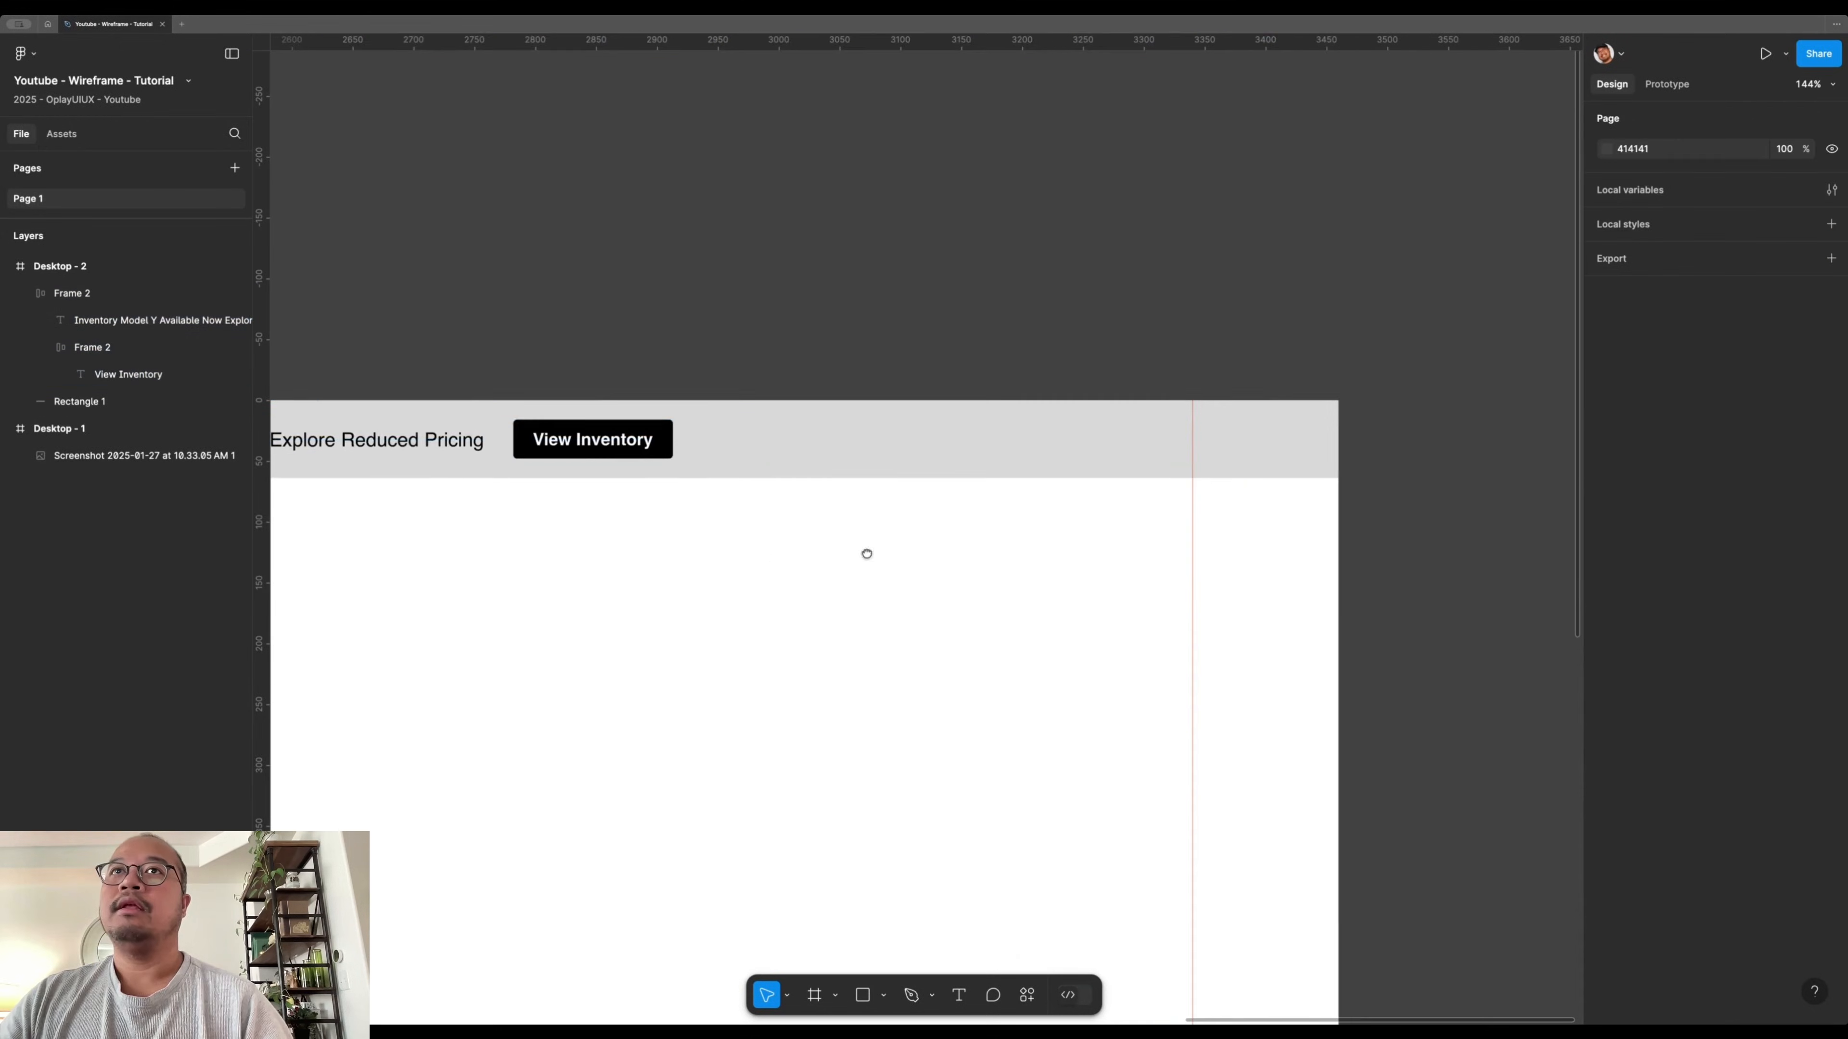
drag(866, 553, 1151, 515)
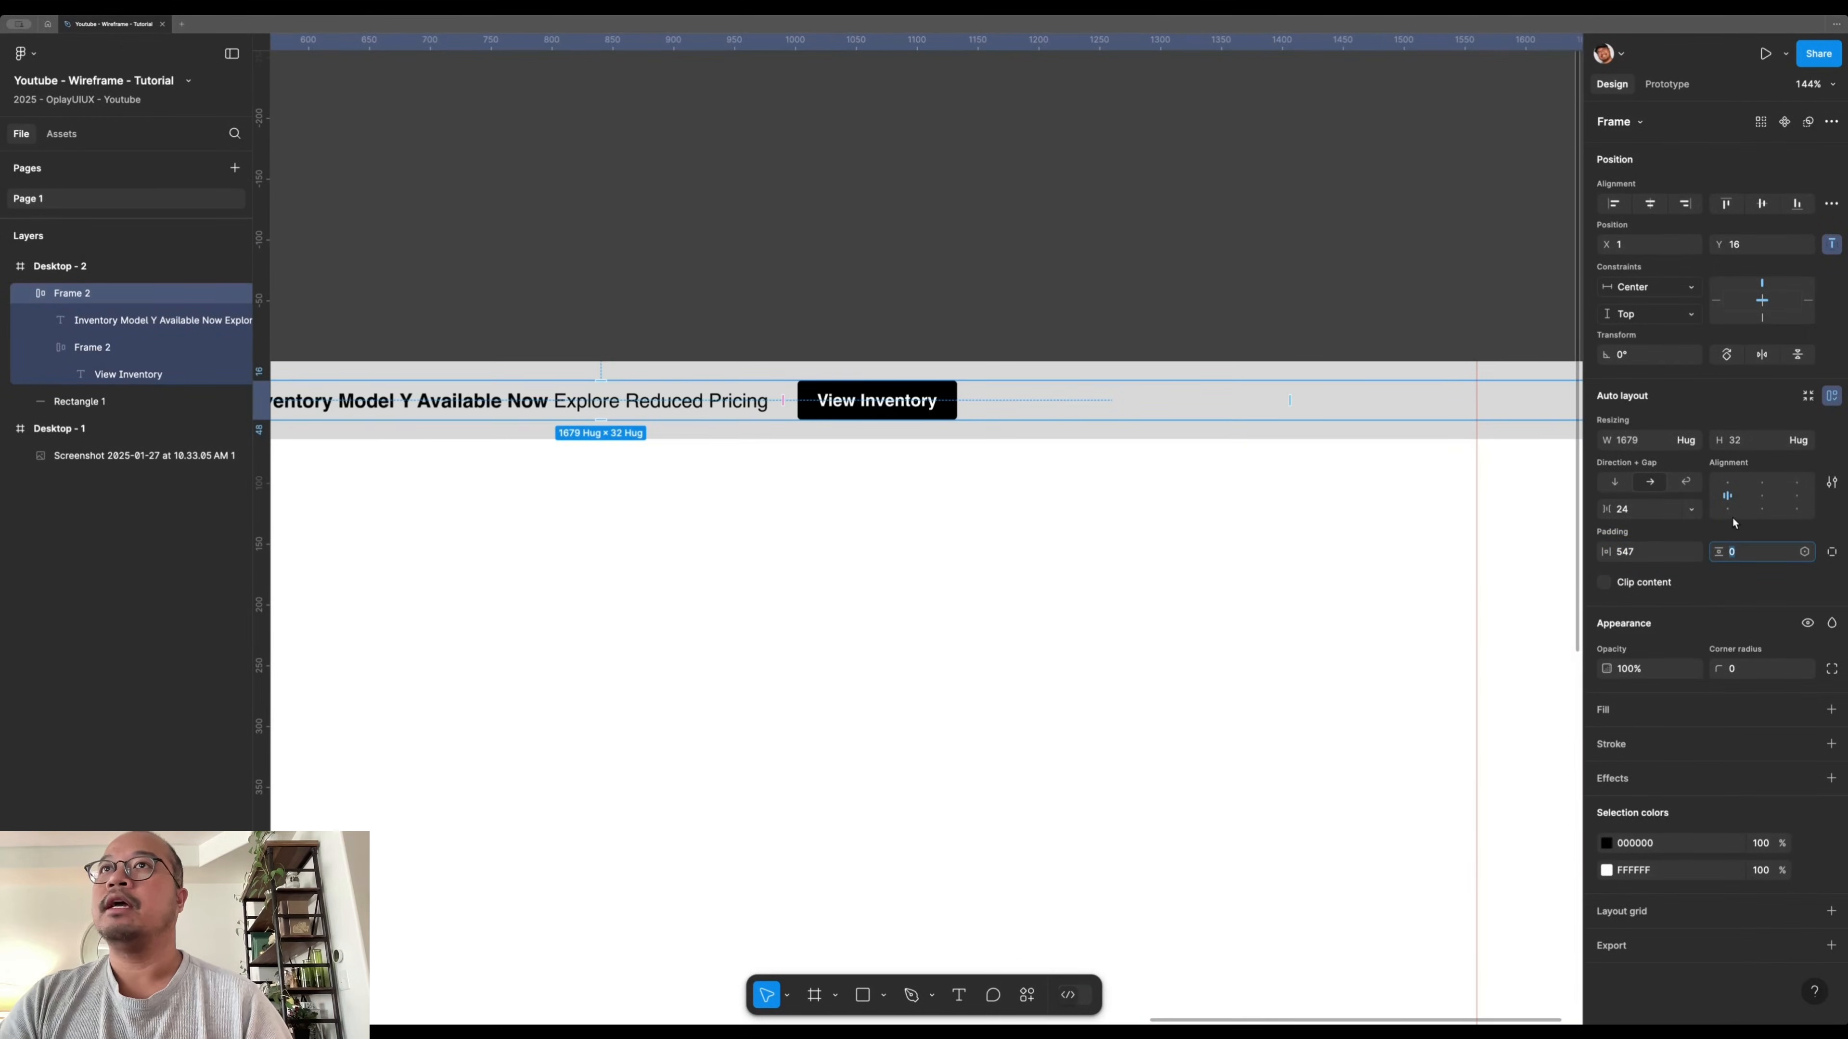
- Set the banner auto layout frame's vertical padding to 16
text(16)
key(Return)
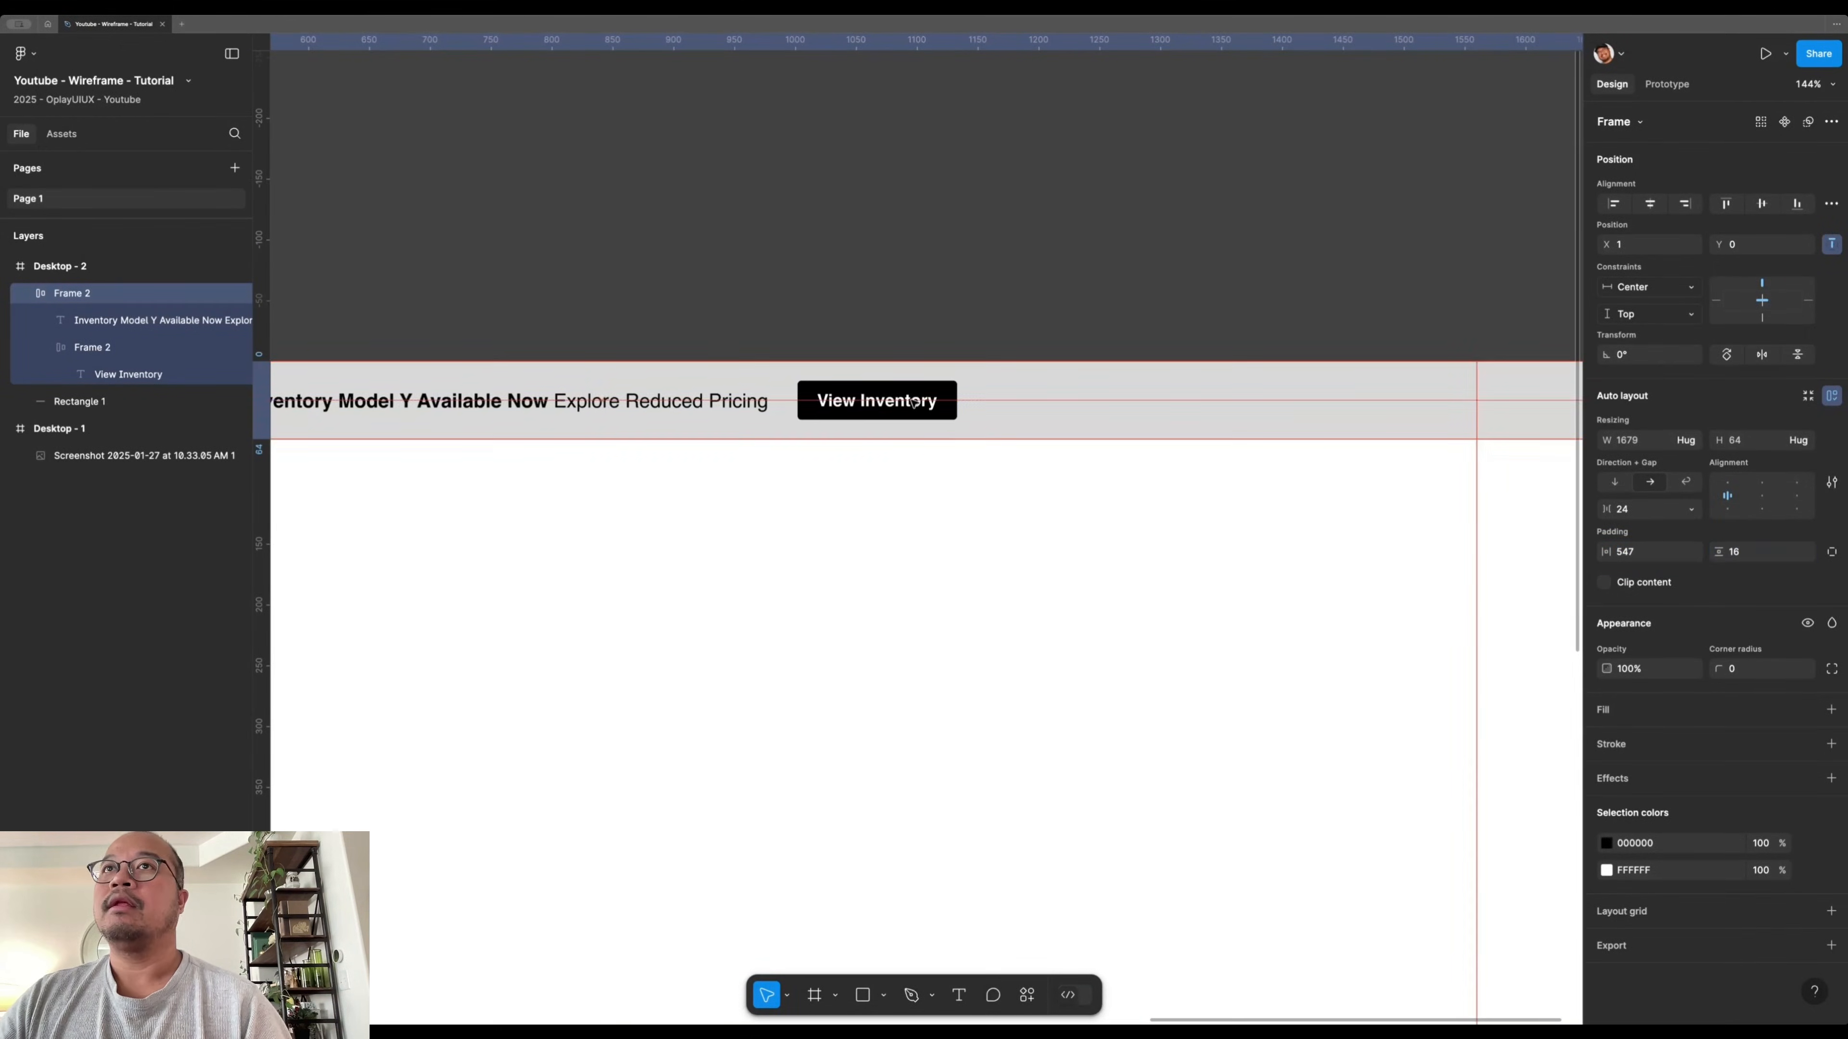
click(1064, 528)
scroll(1064, 528, down, 5)
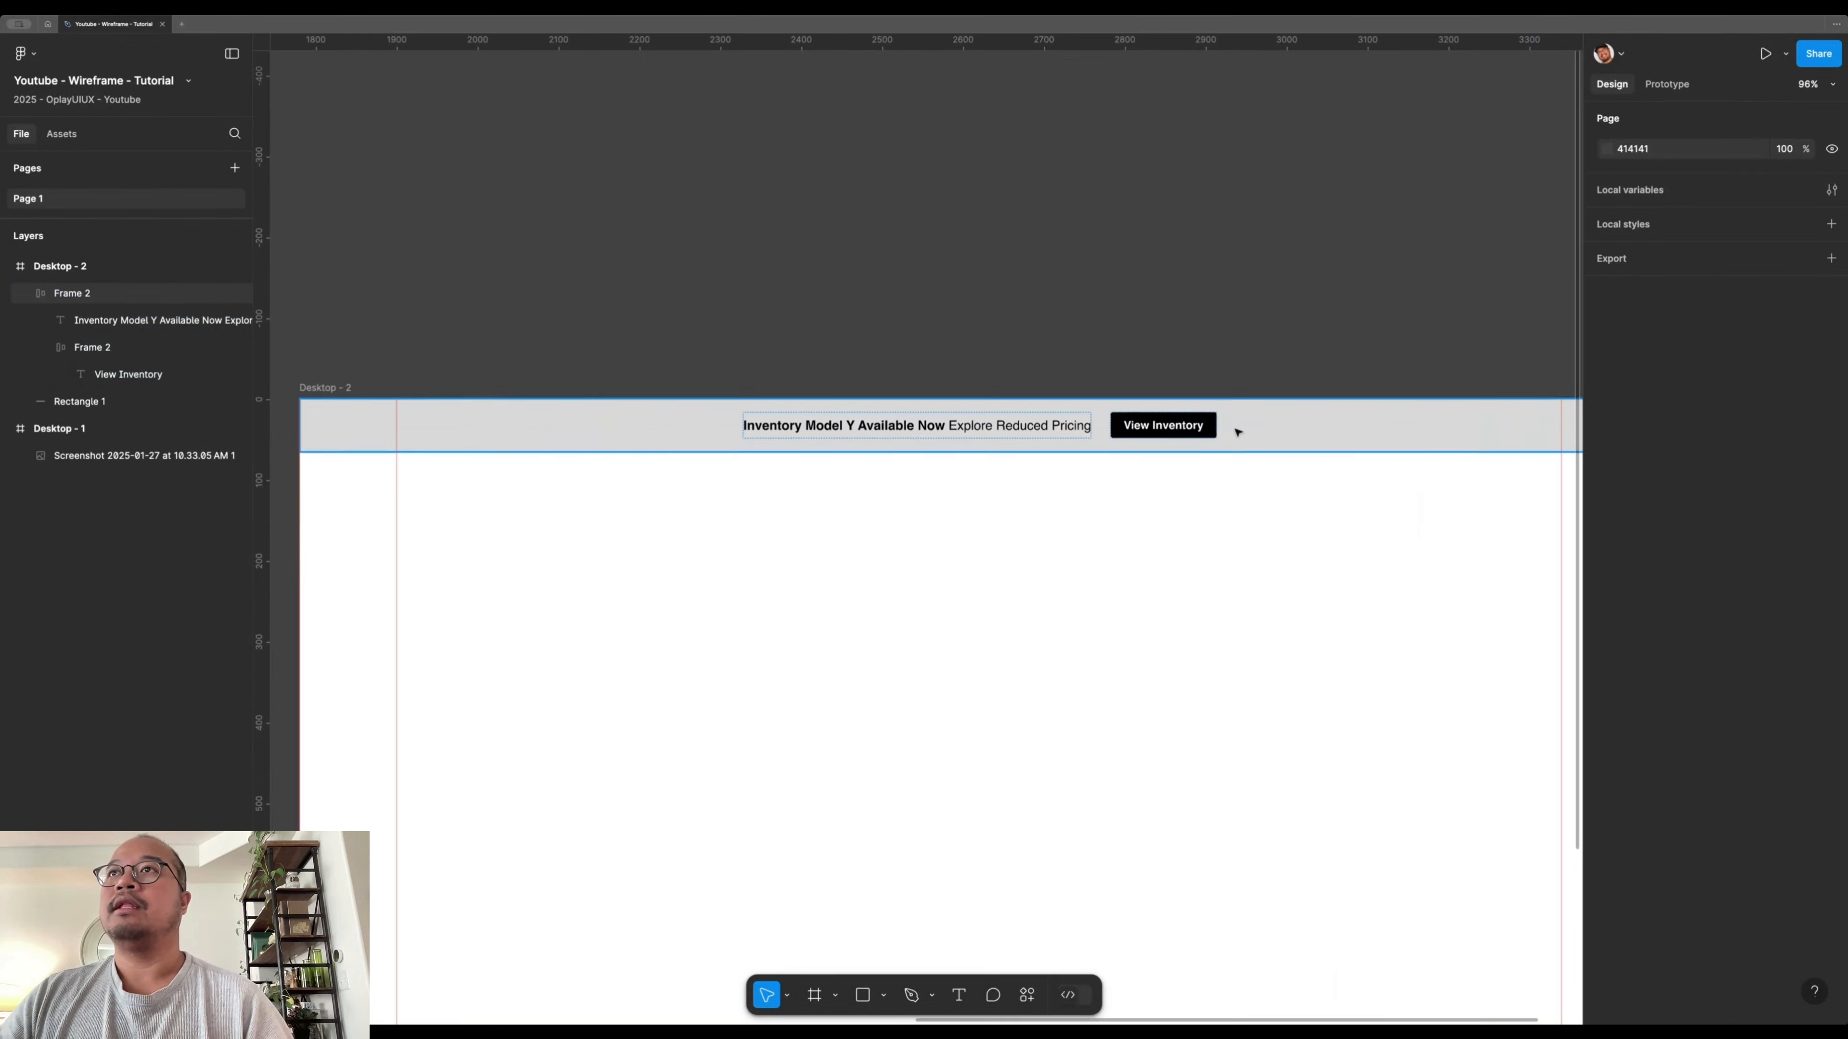
- Try moving the banner auto layout frame down as one unit, then undo the move
click(1244, 429)
scroll(1221, 494, down, 3)
drag(1176, 444, 1175, 535)
key(ctrl+z)
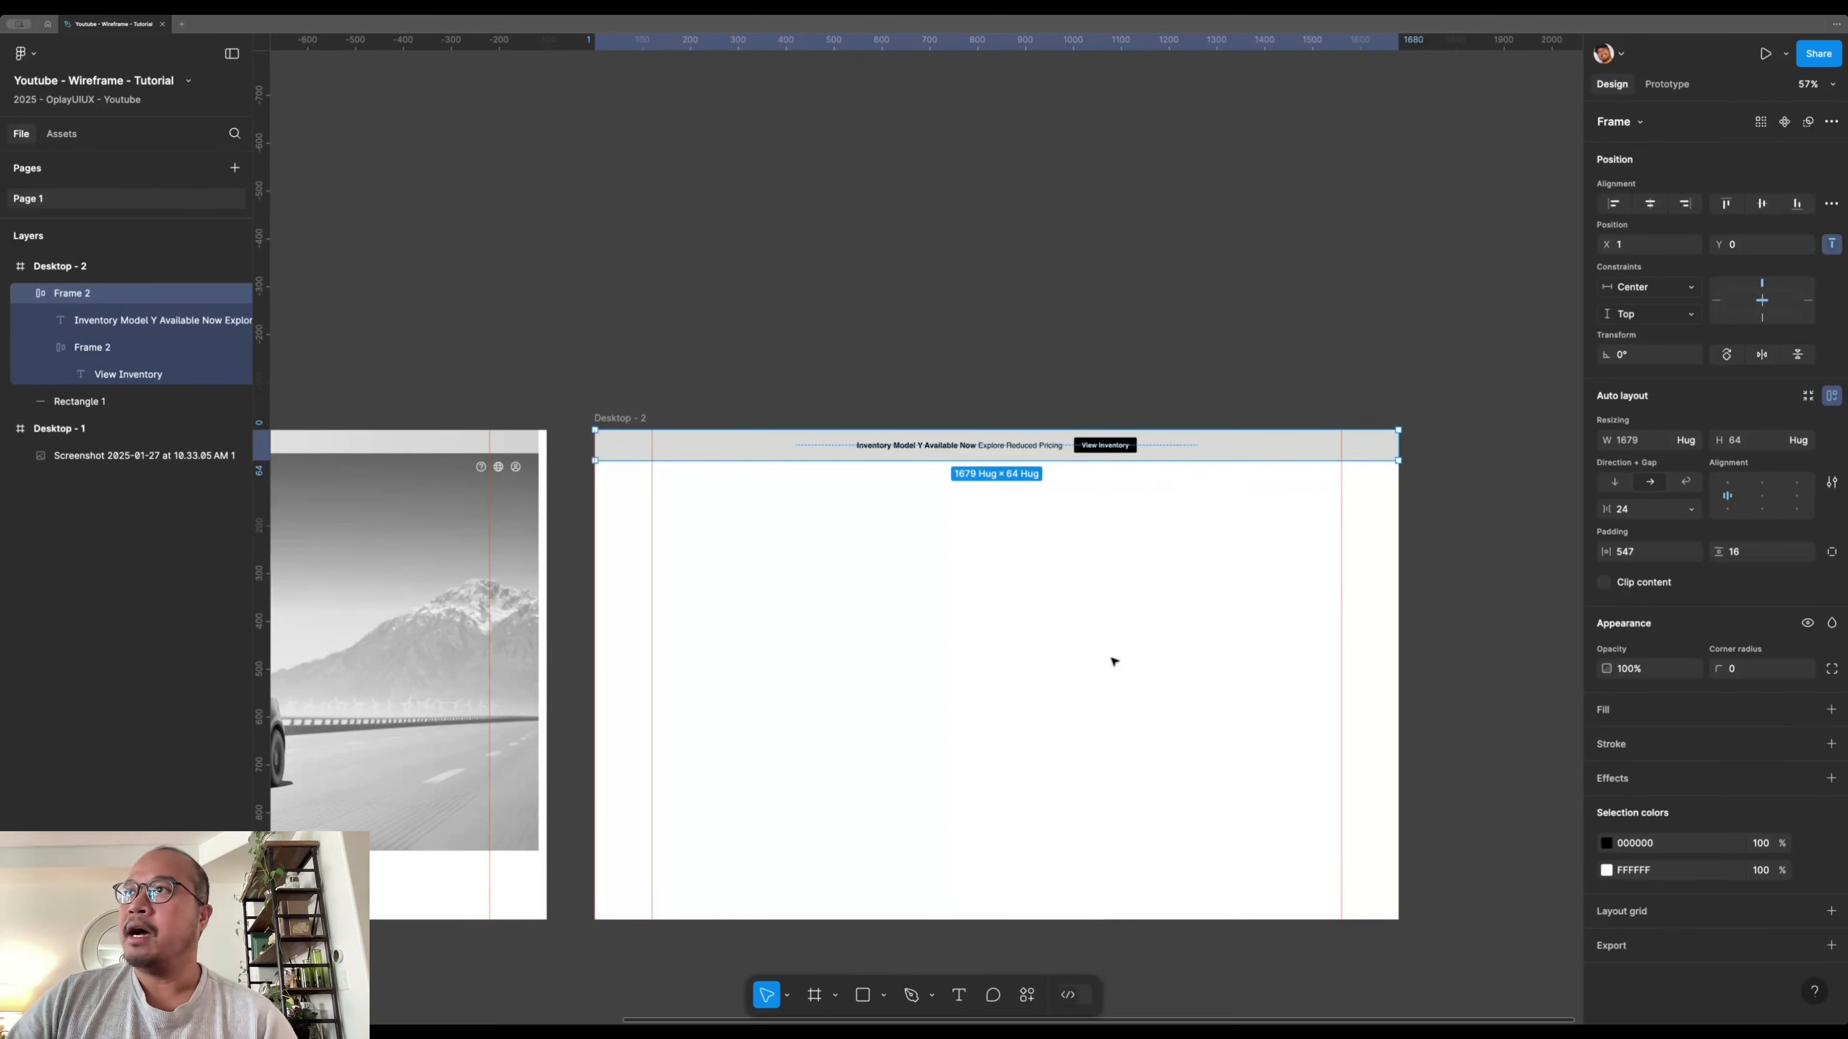
click(1138, 637)
double_click(1105, 444)
click(1019, 445)
click(1028, 649)
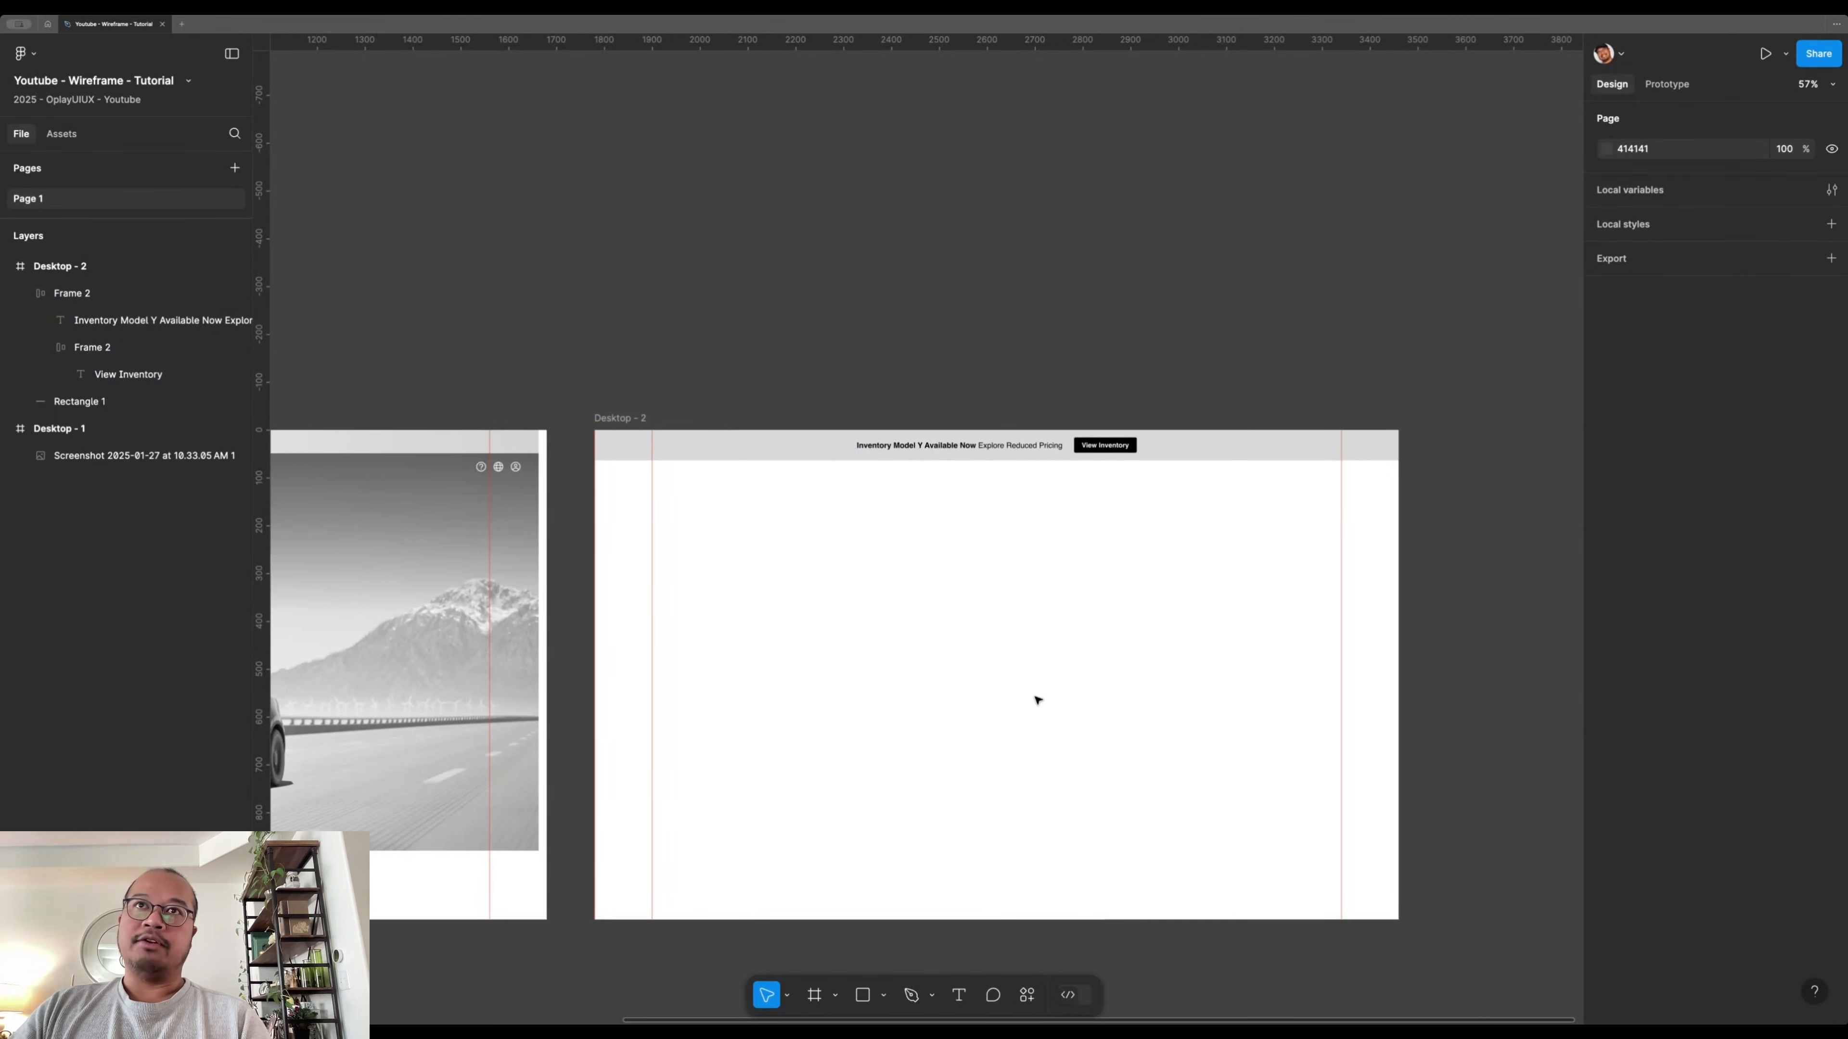
- Duplicate the banner headline text and place the copy outside the banner frame, below it at X 518, Y 128
drag(915, 647, 1283, 670)
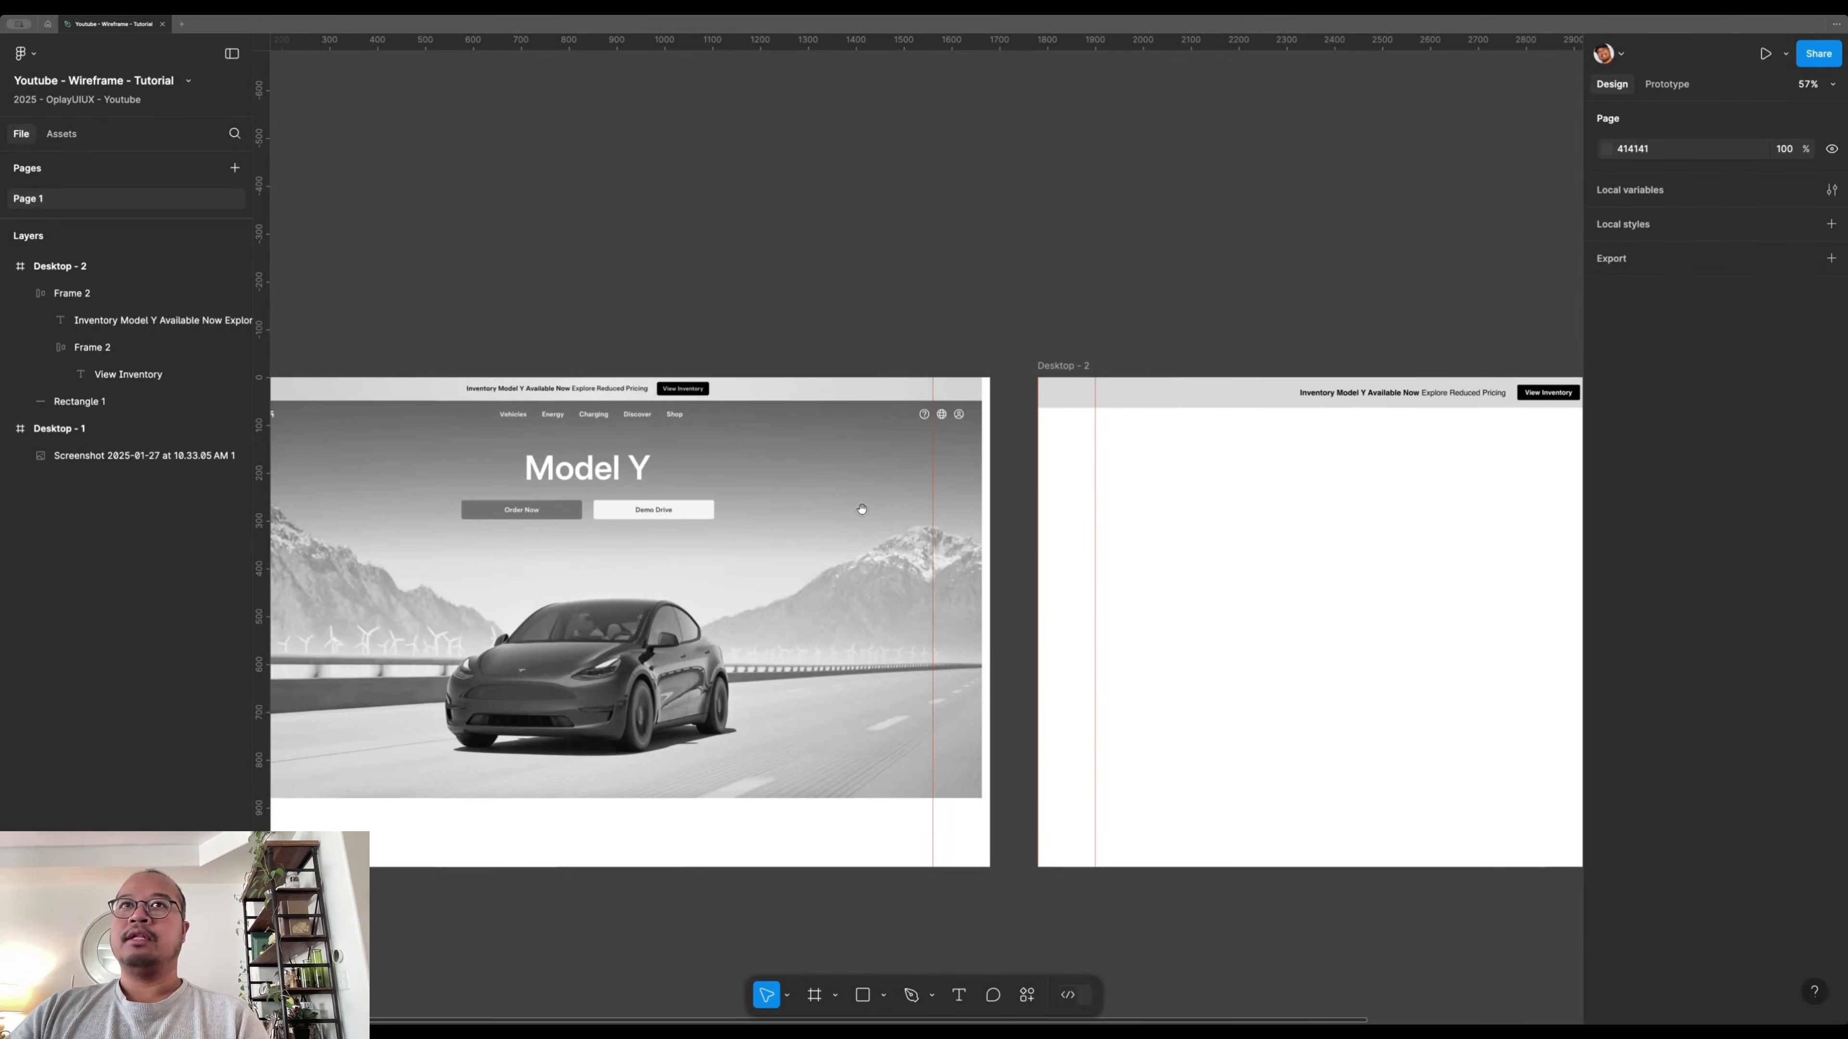
drag(1439, 615, 1065, 600)
scroll(911, 628, left, 5)
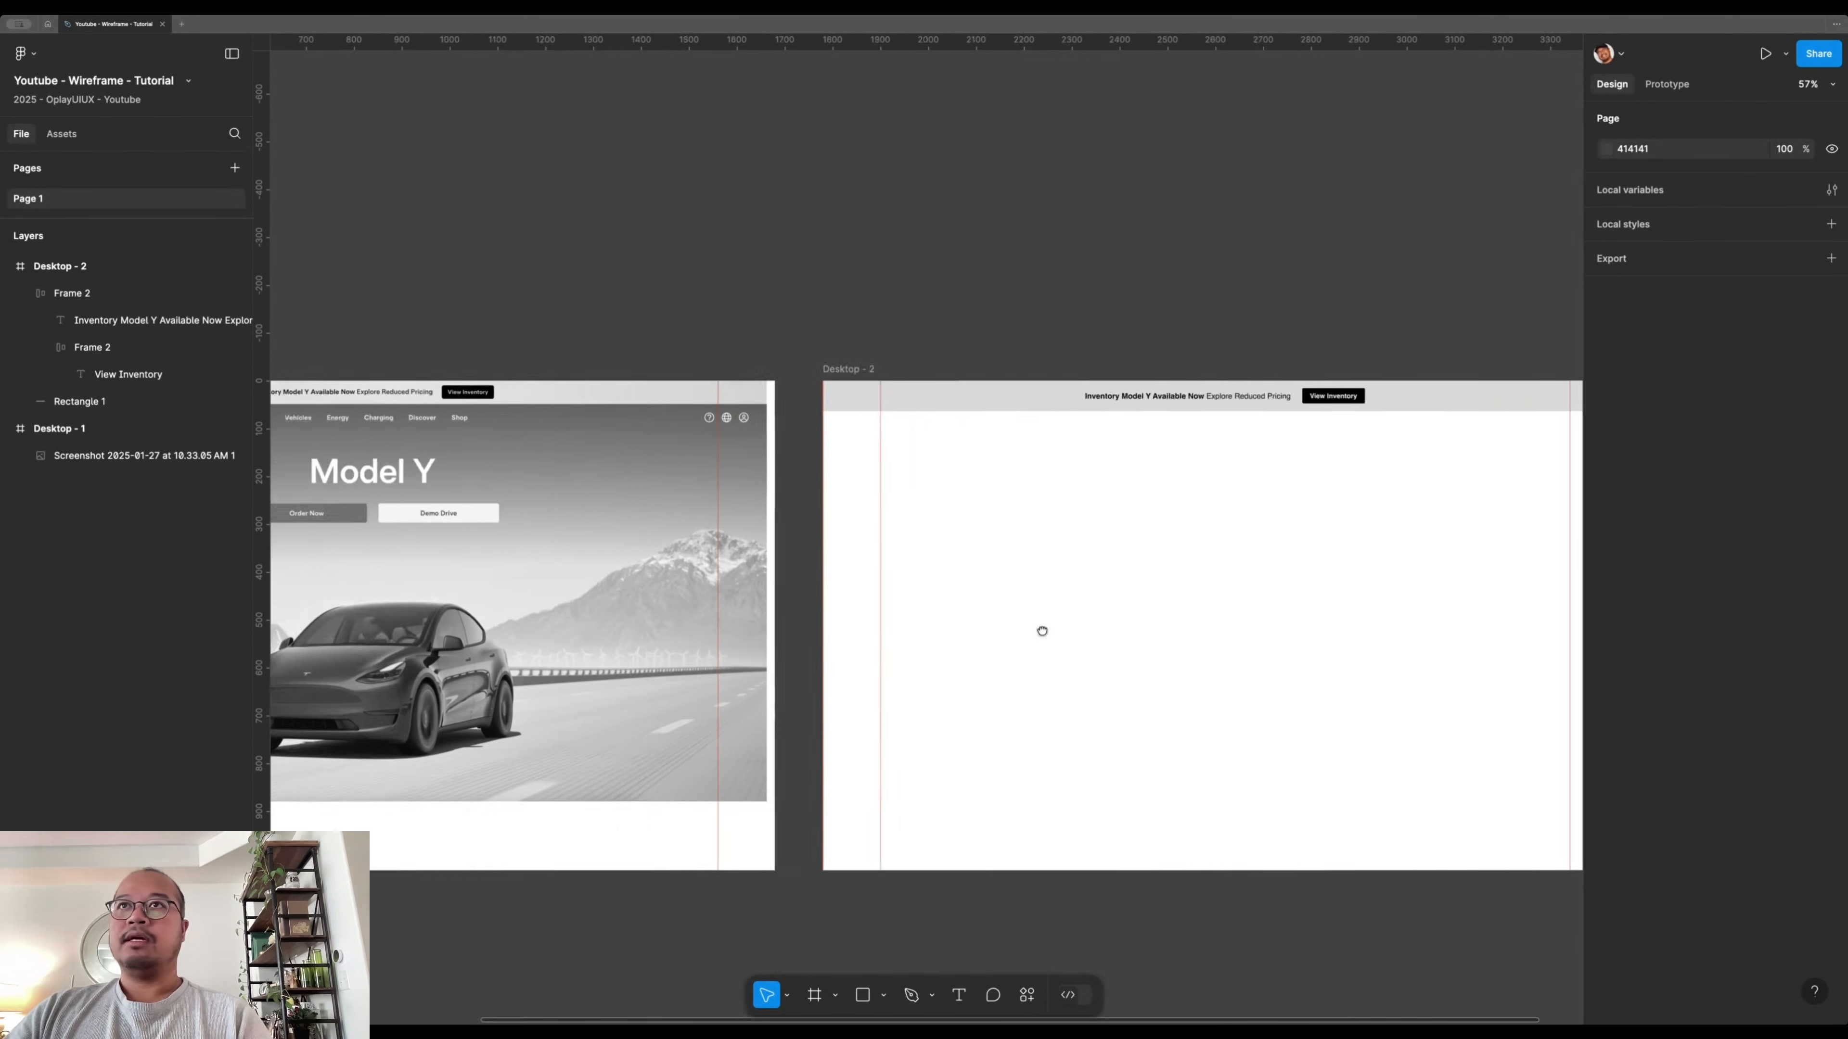
double_click(1249, 398)
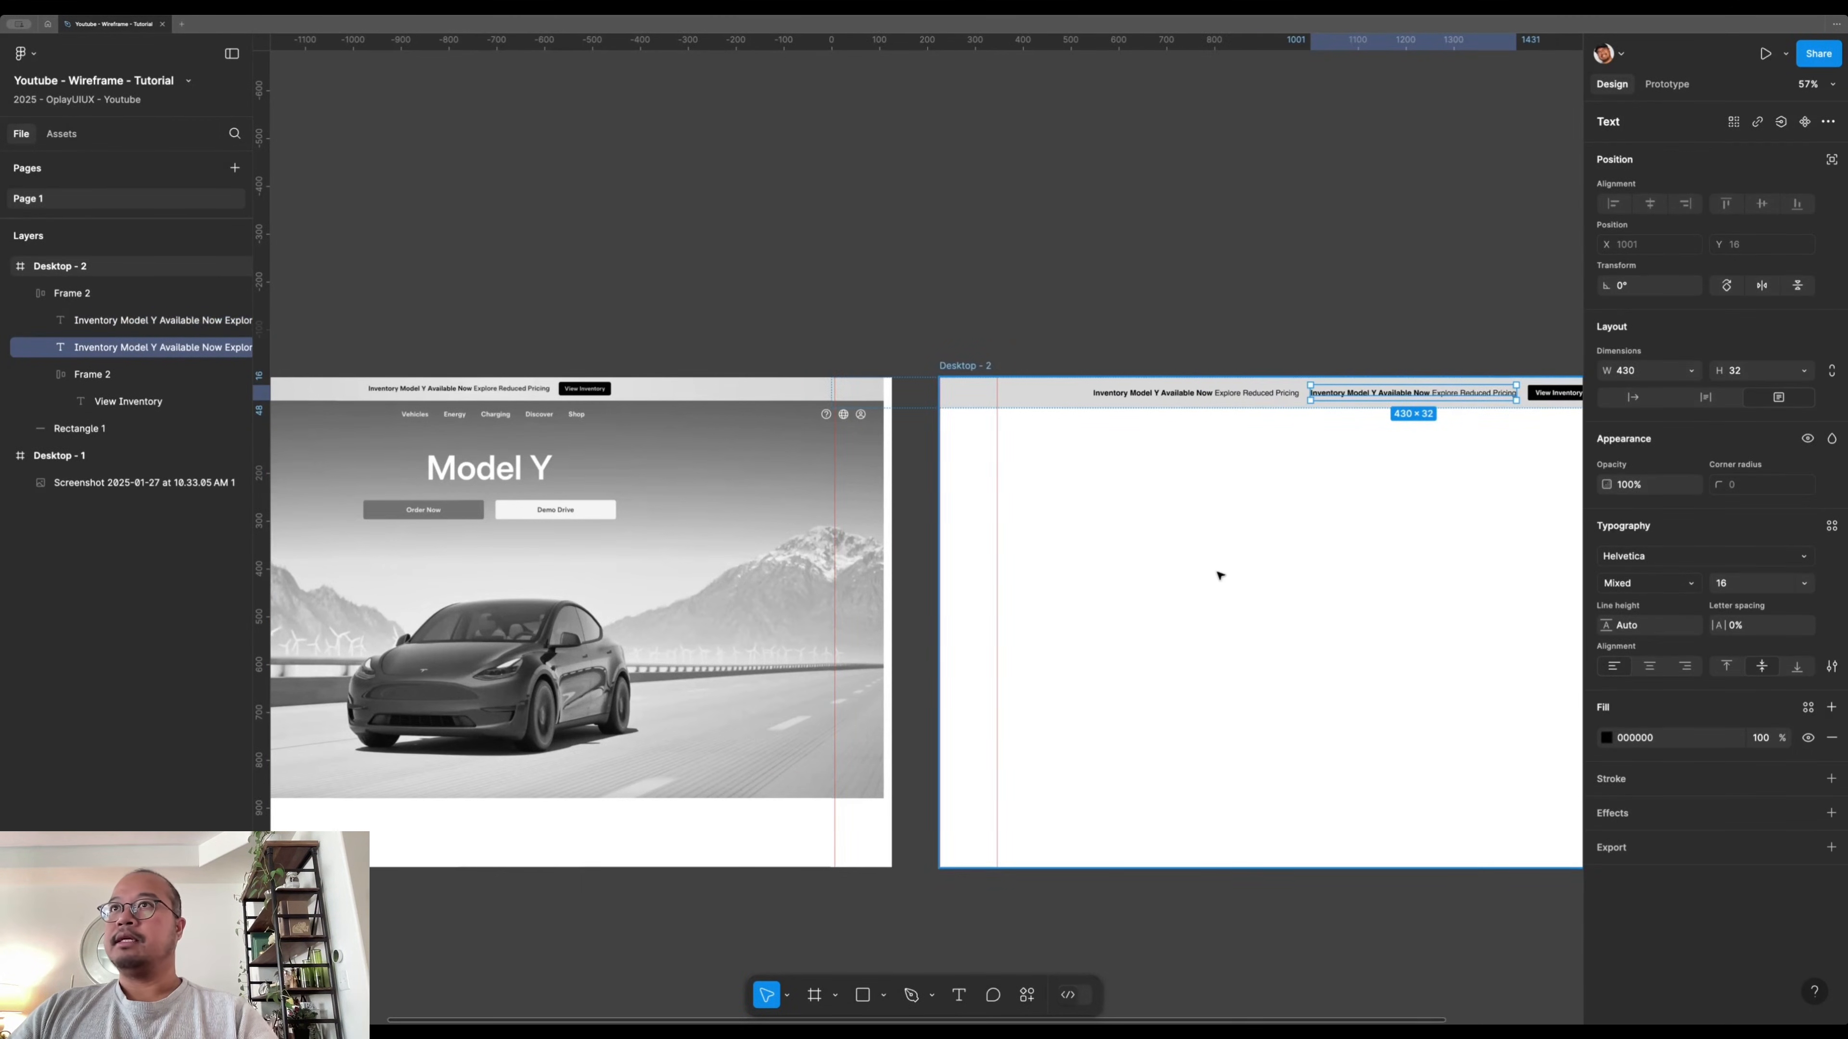
drag(1289, 394, 1312, 497)
scroll(1251, 627, up, 1)
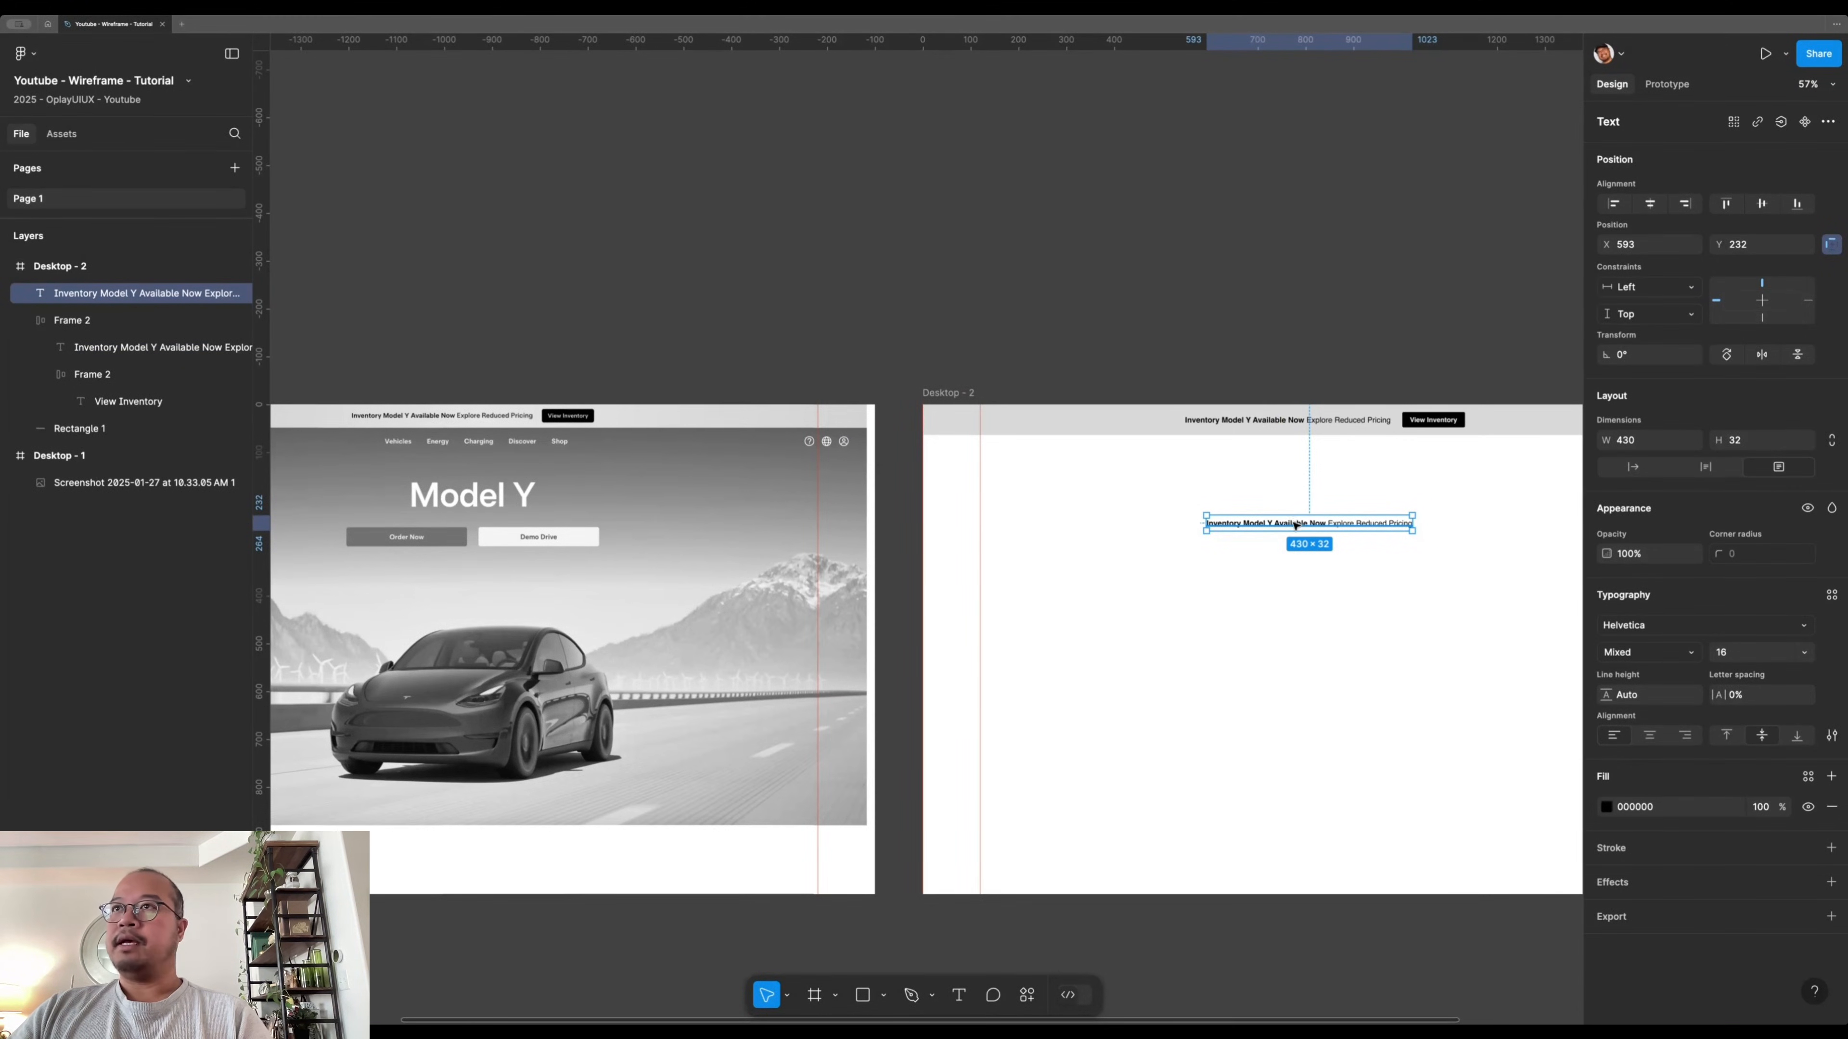
drag(1277, 530, 1242, 473)
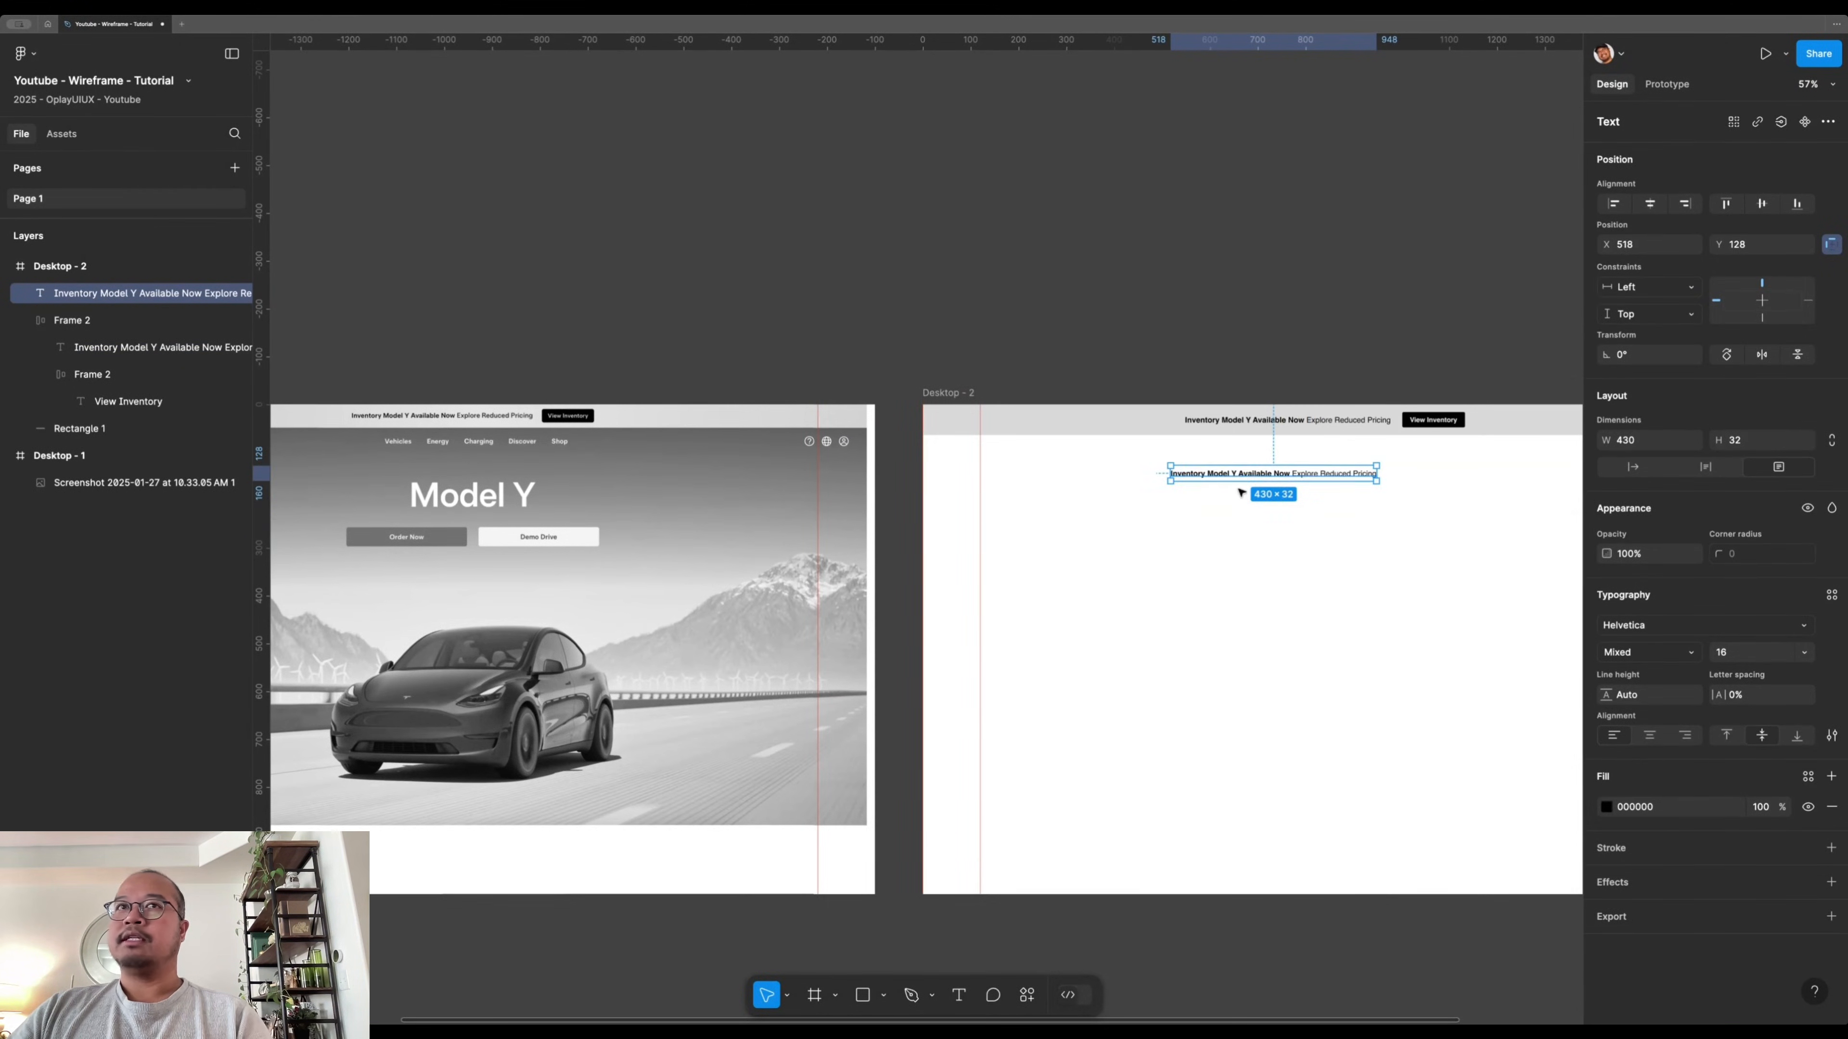
- Replace the copied headline's text with "Vehicles"
double_click(1242, 473)
key(super+a)
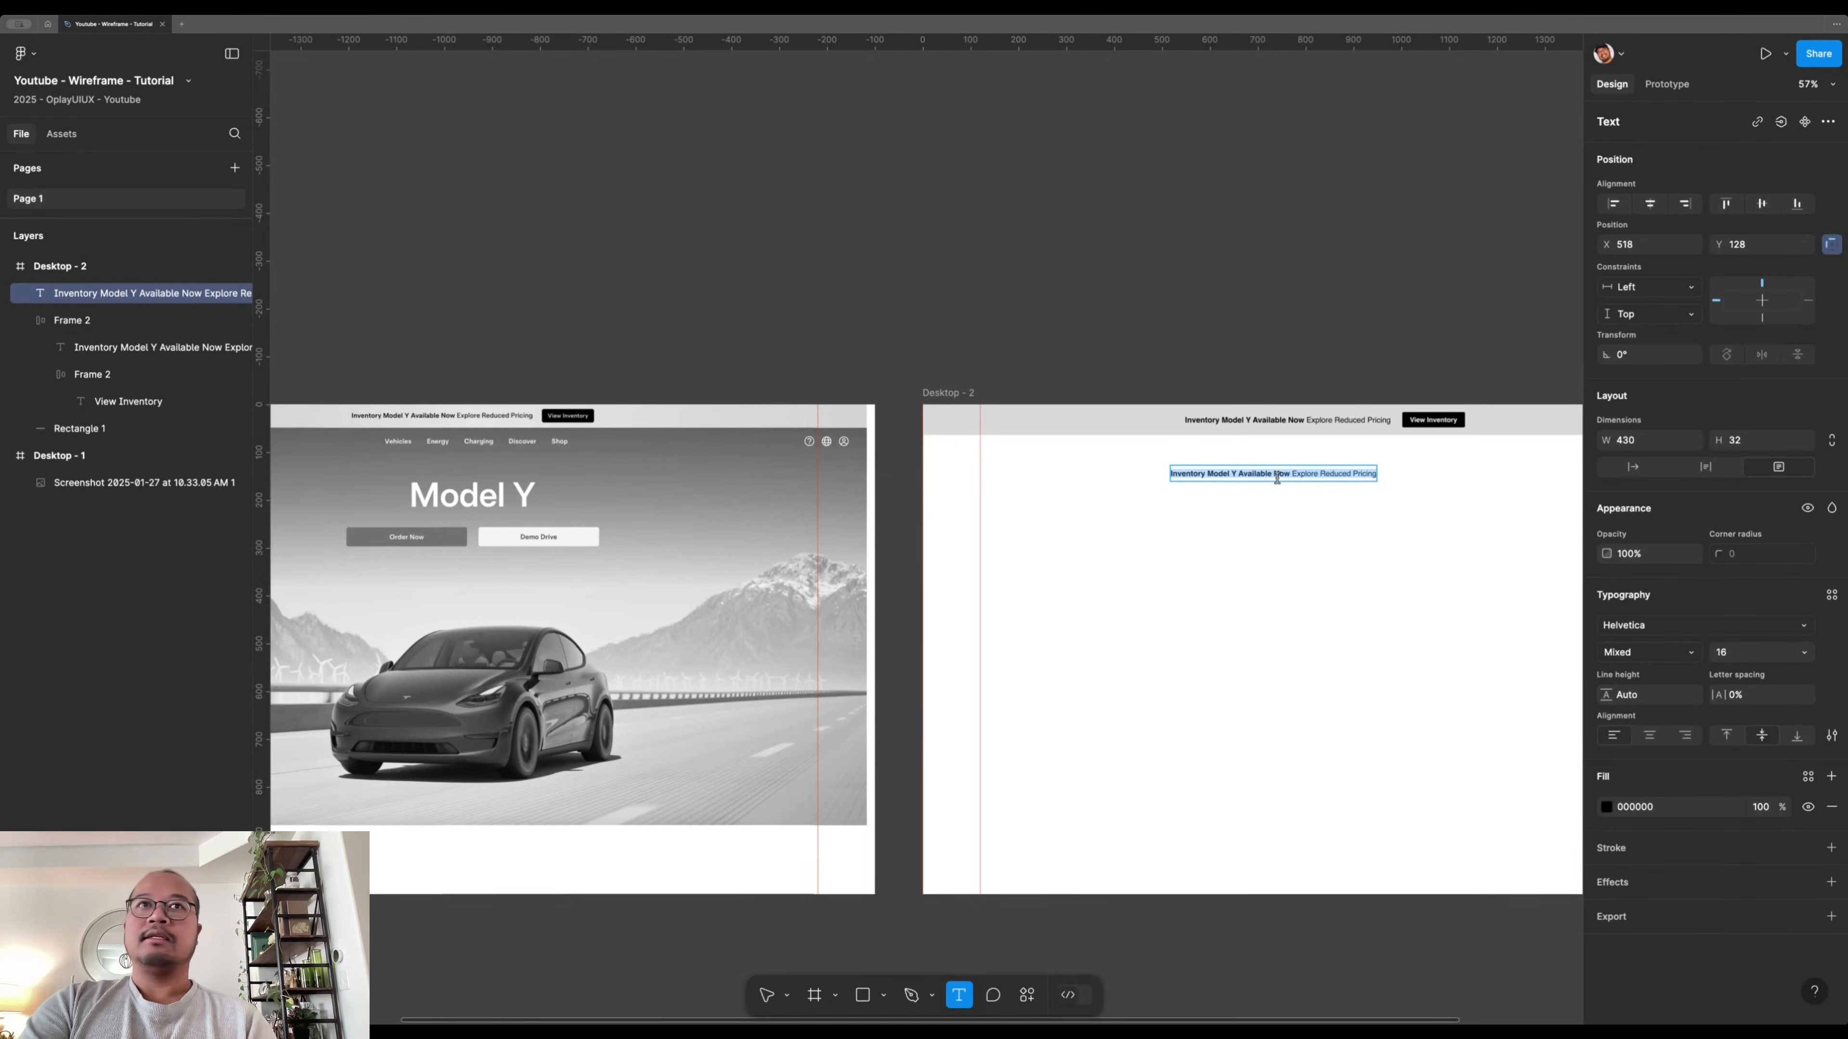
text(Vehicles)
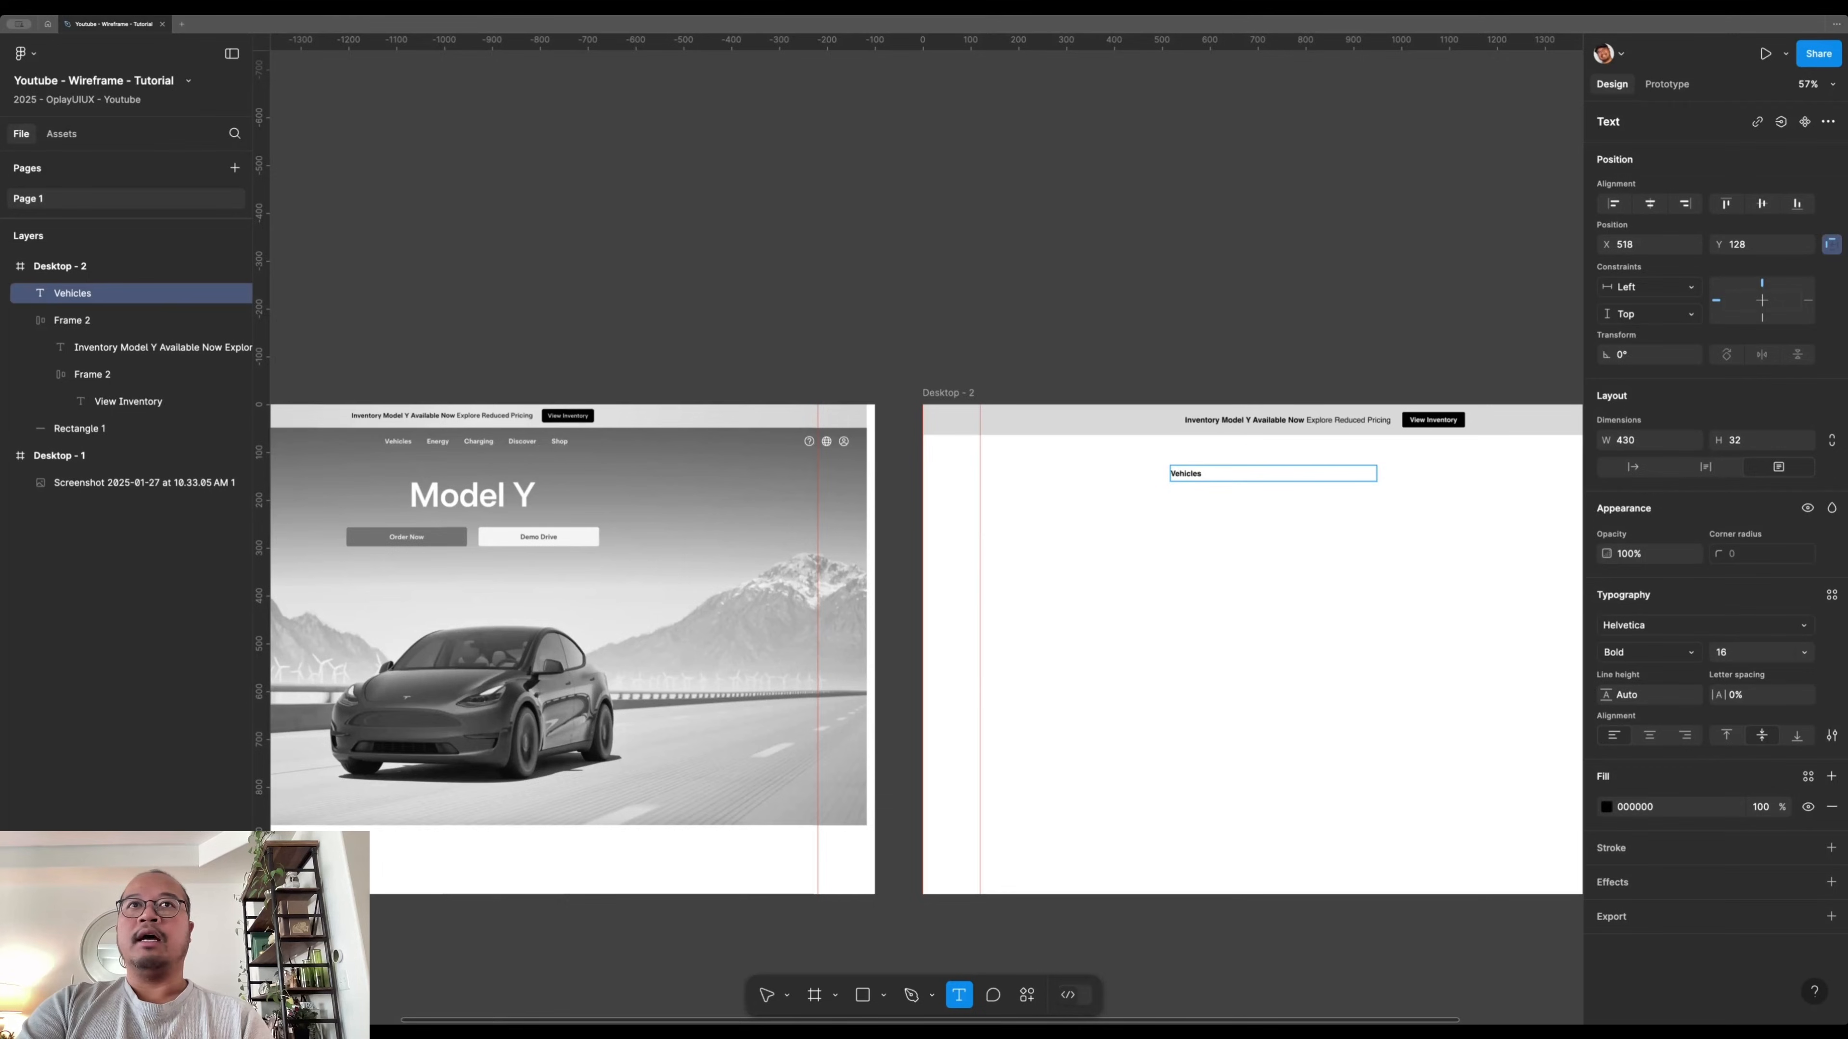
click(1236, 529)
click(1213, 521)
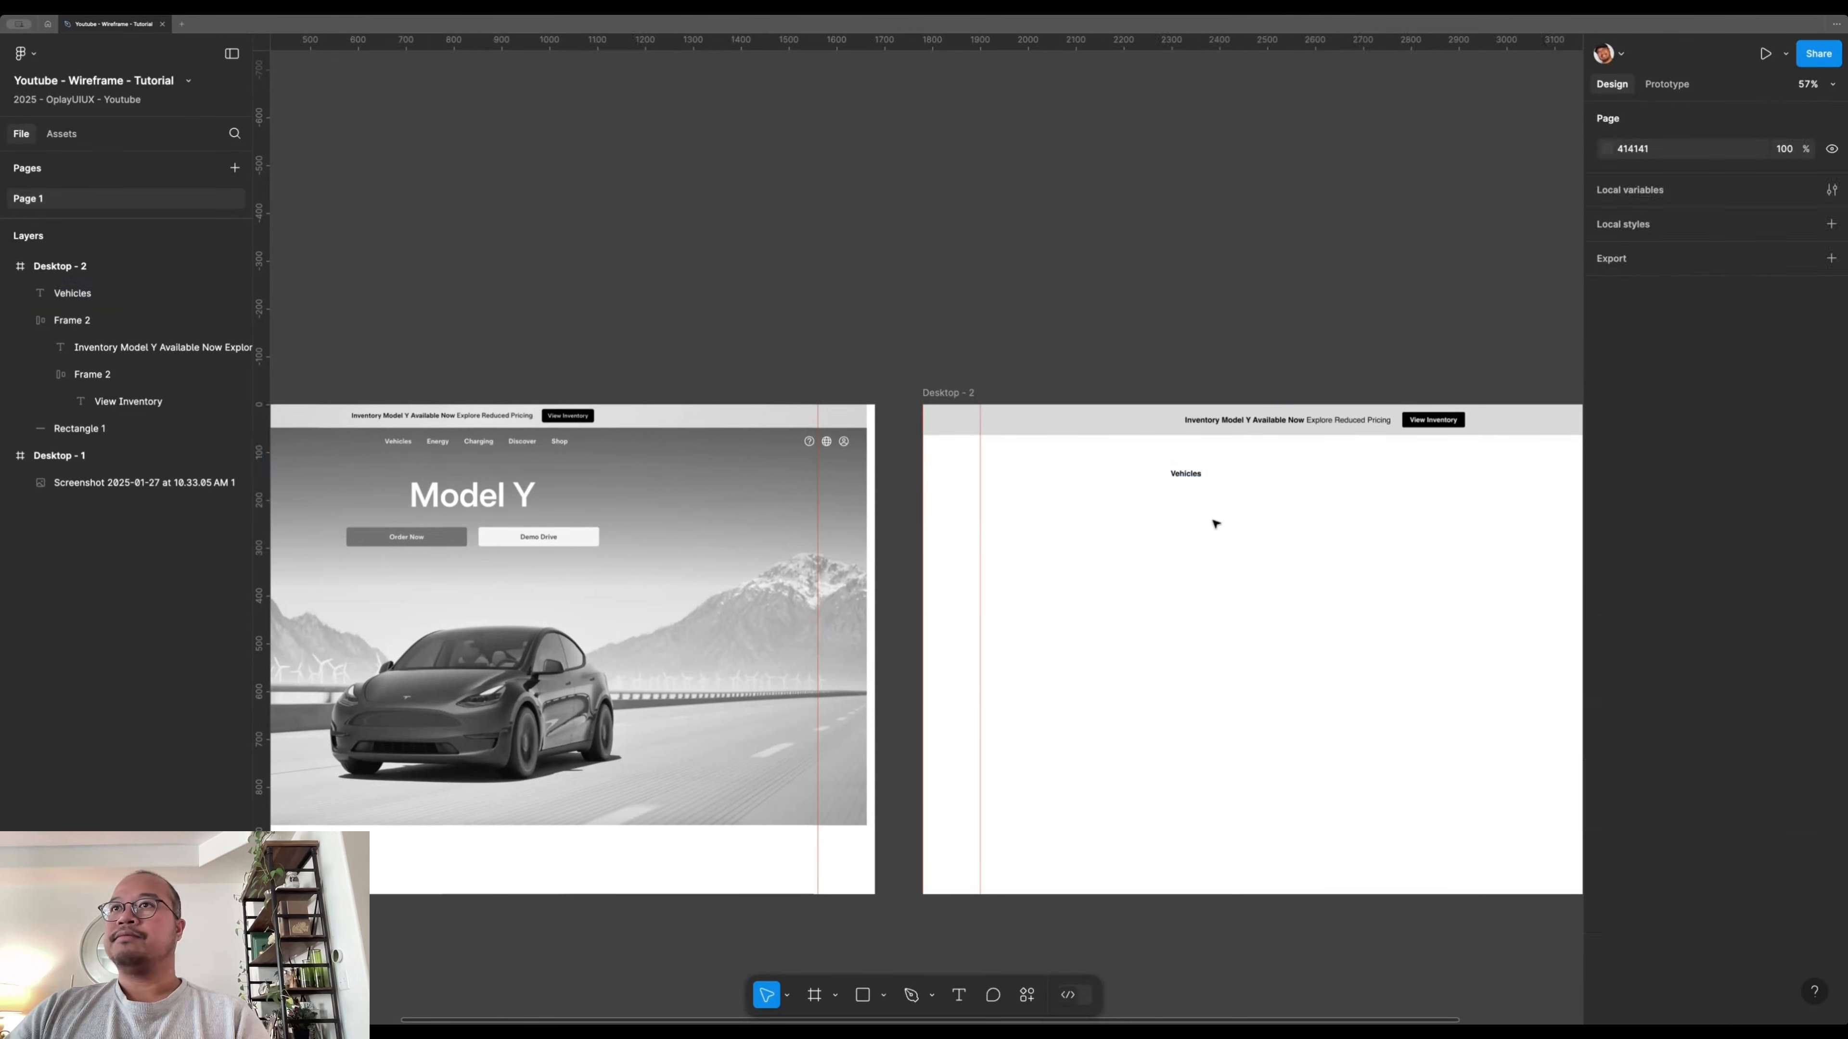
- Position the Vehicles label at X 270, Y 112 and wrap it in an auto layout frame with horizontal and vertical padding of 8
click(1187, 474)
scroll(1237, 497, up, 2)
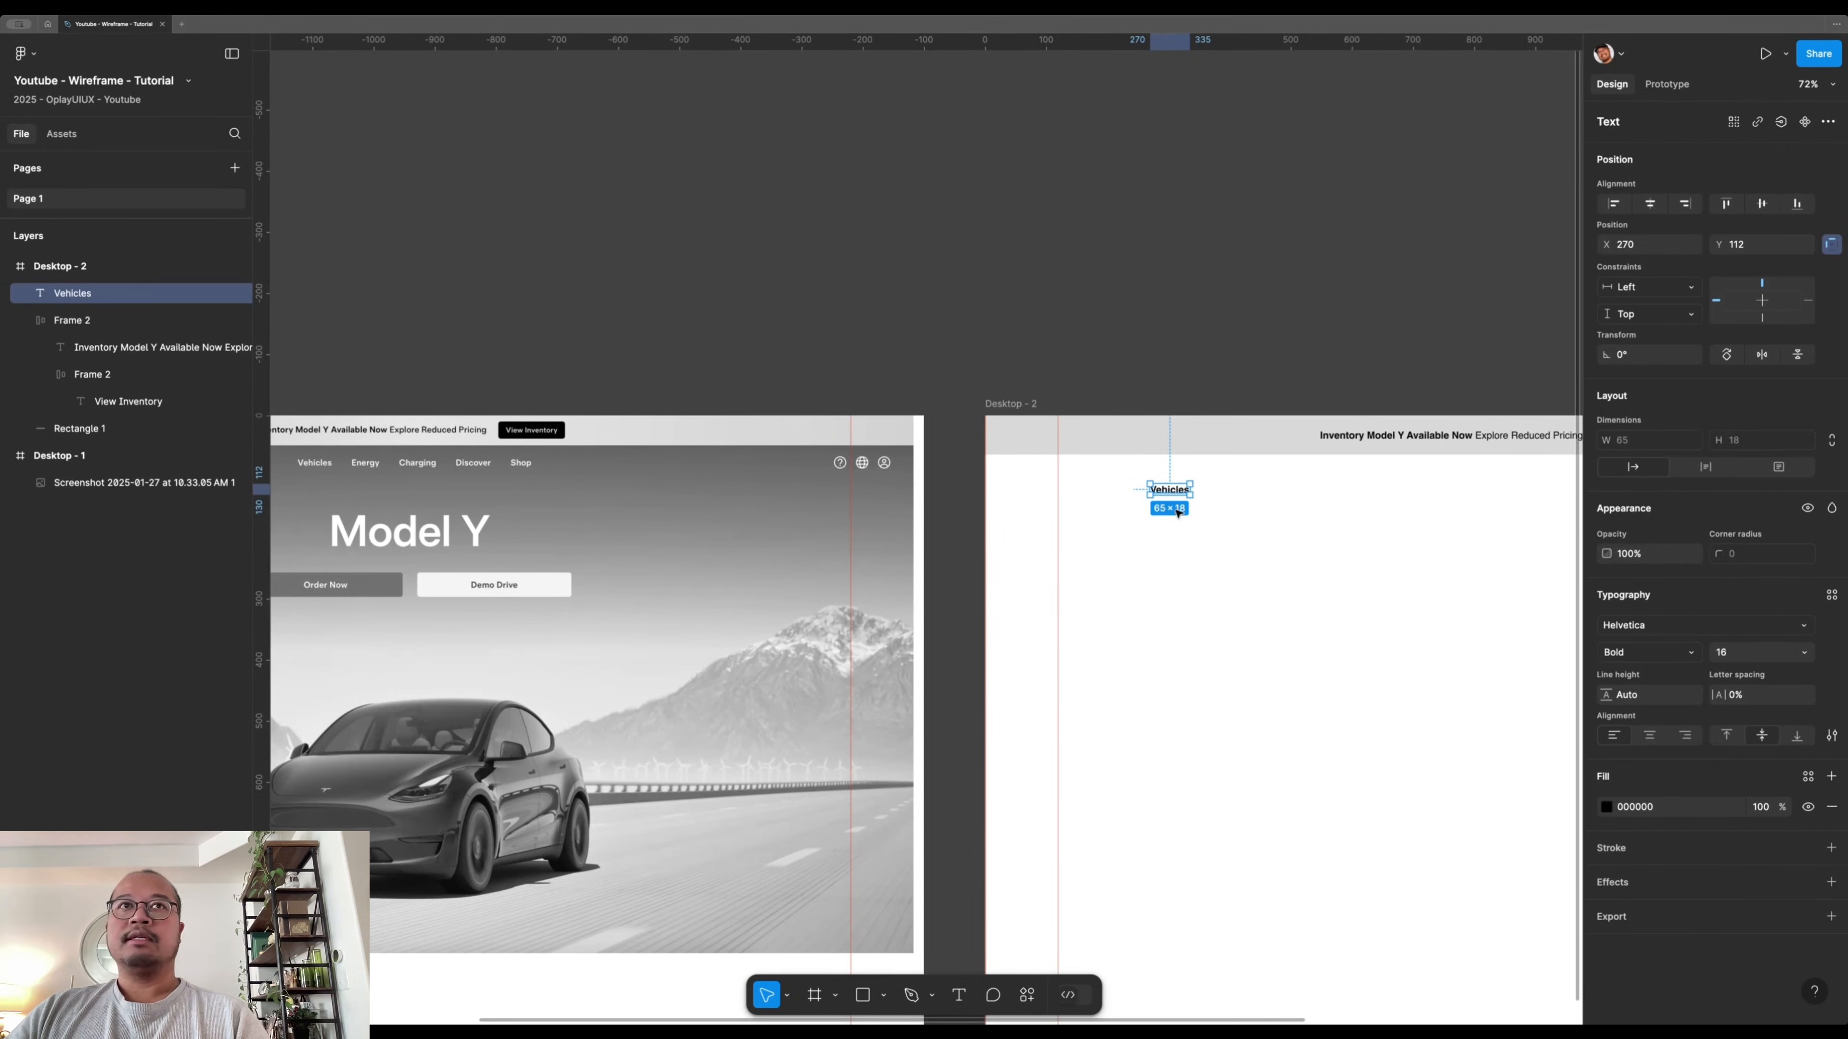
right_click(1178, 486)
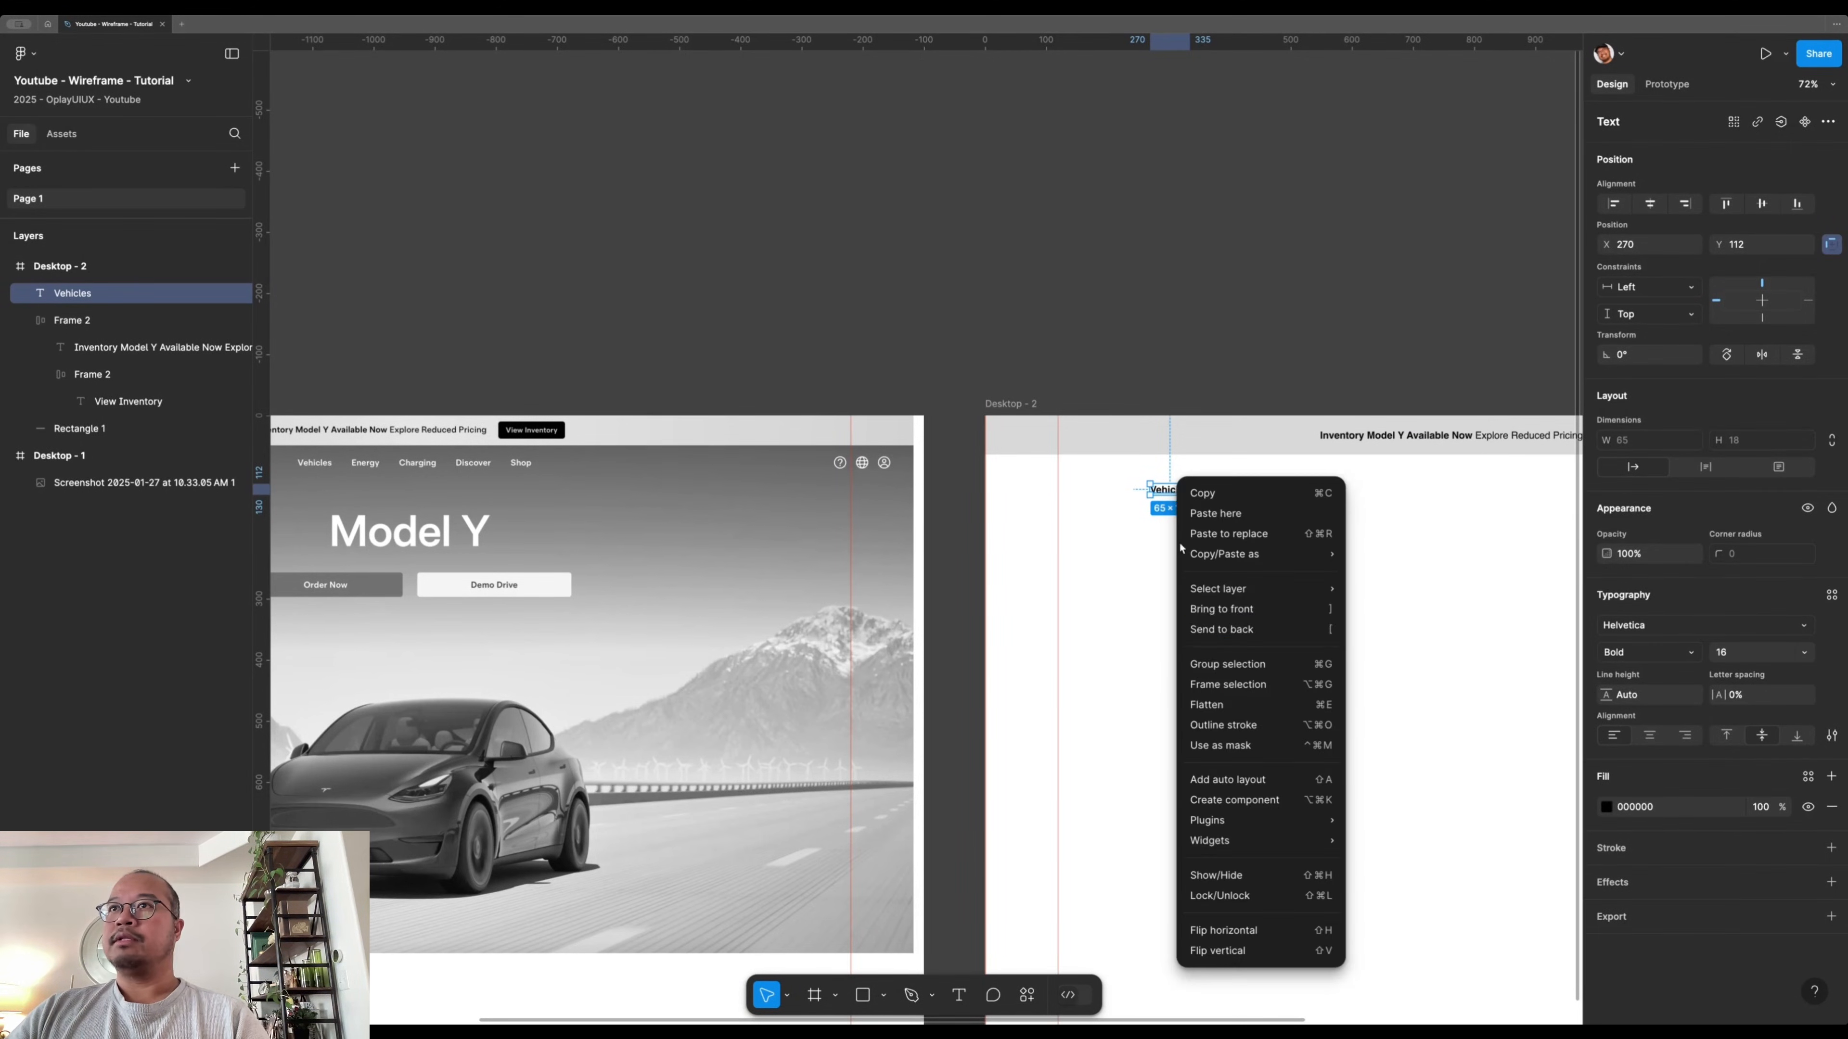
click(1239, 780)
scroll(1220, 590, up, 3)
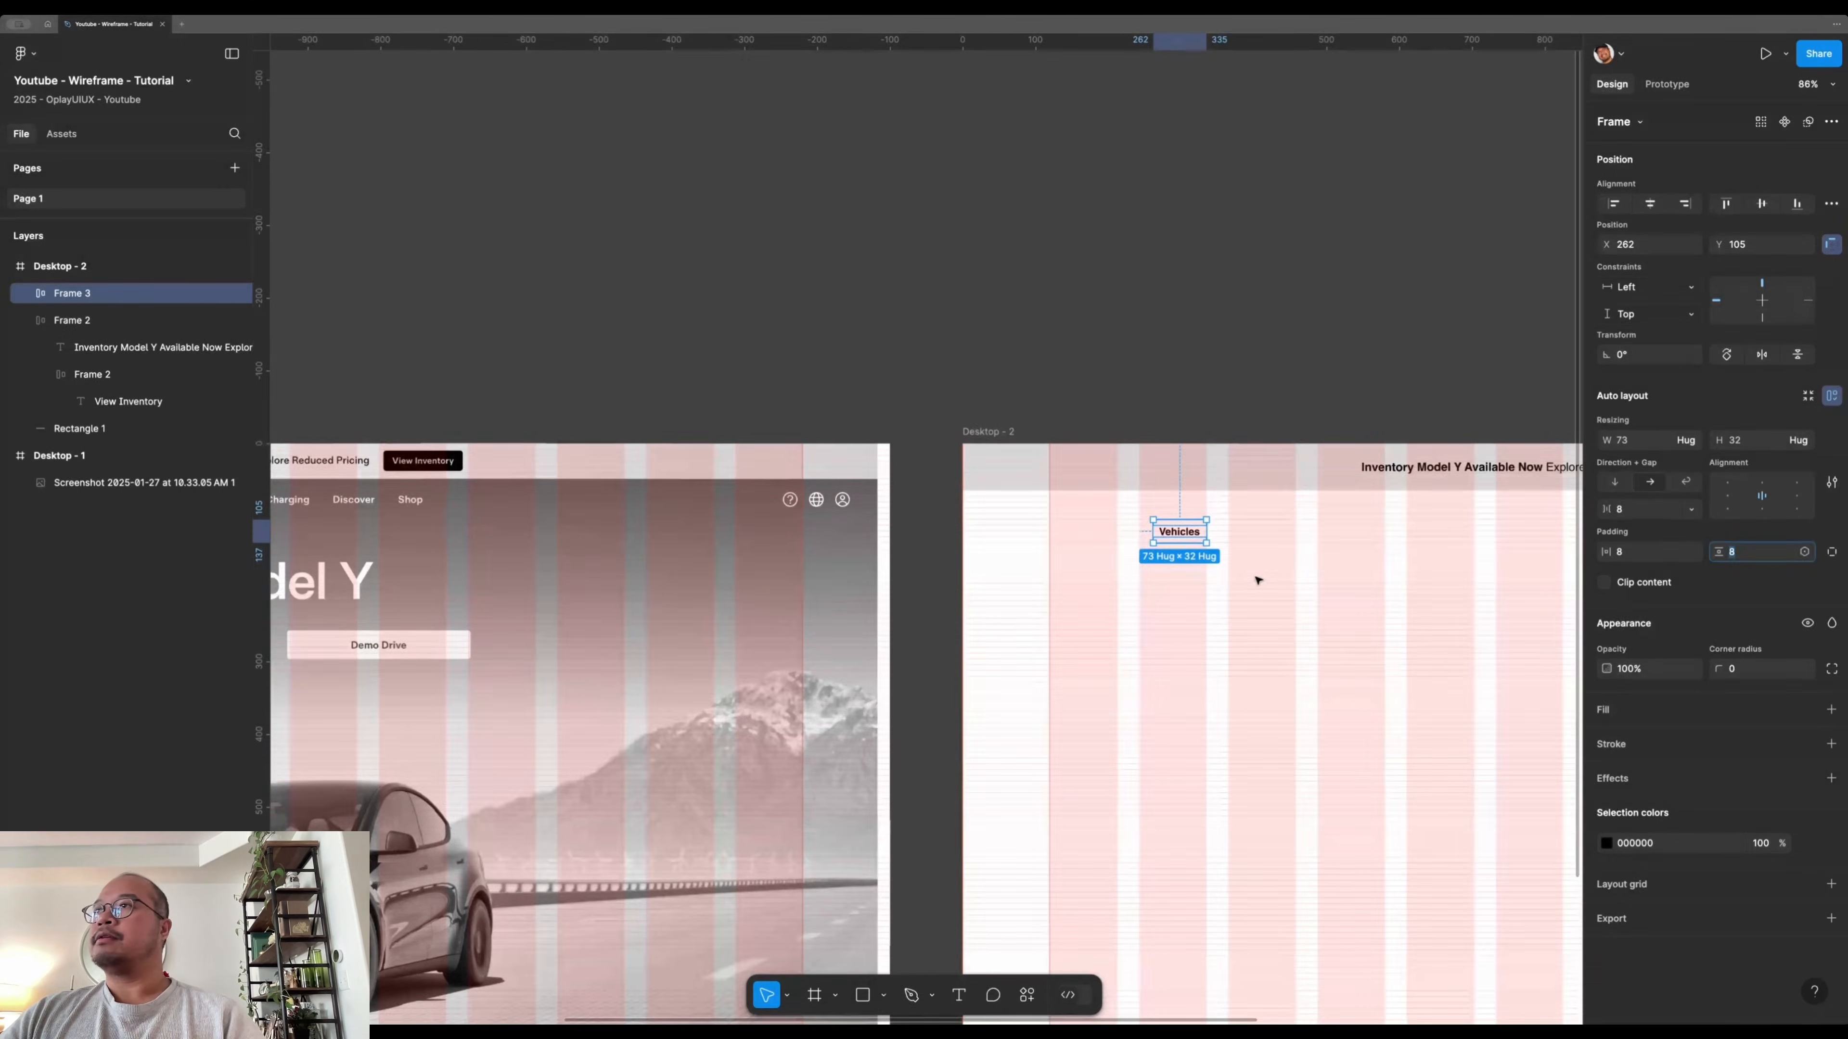
- Duplicate the Vehicles frame and place the copy directly beside the original on its right side
drag(1185, 640, 1273, 689)
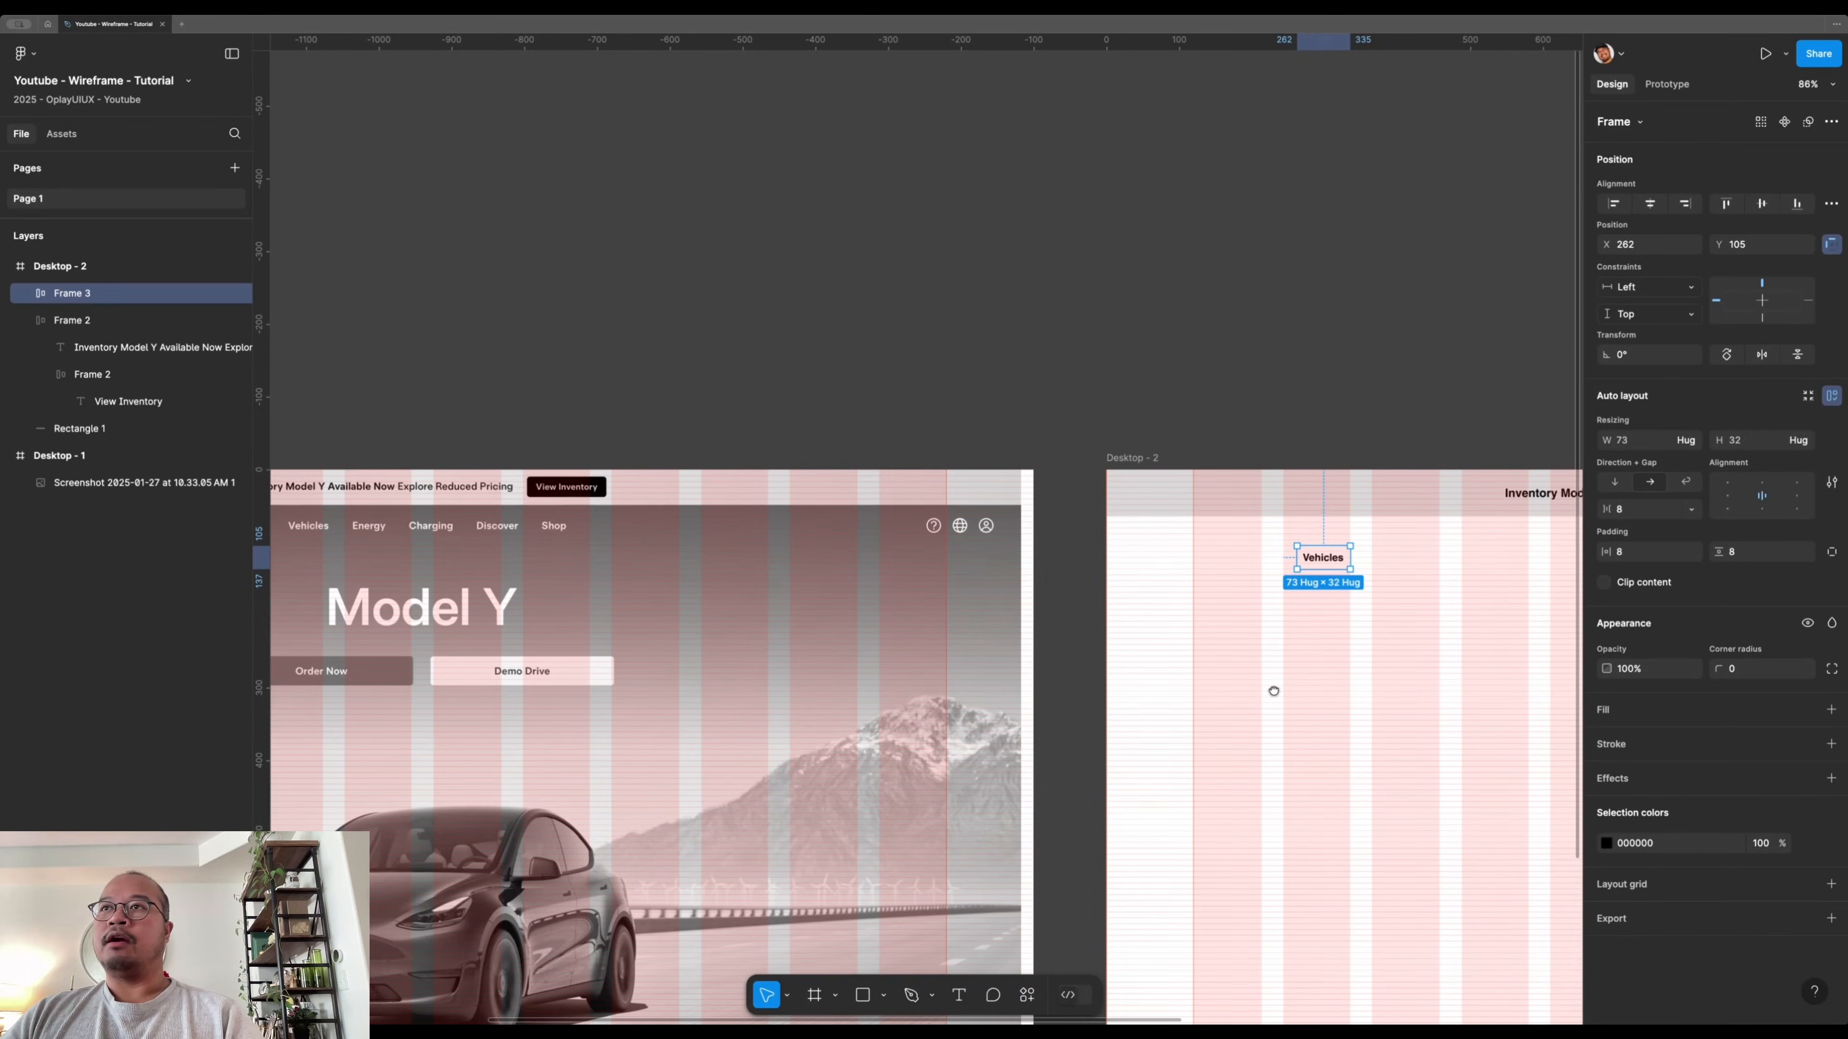
scroll(1339, 633, right, 3)
click(1235, 597)
click(1231, 557)
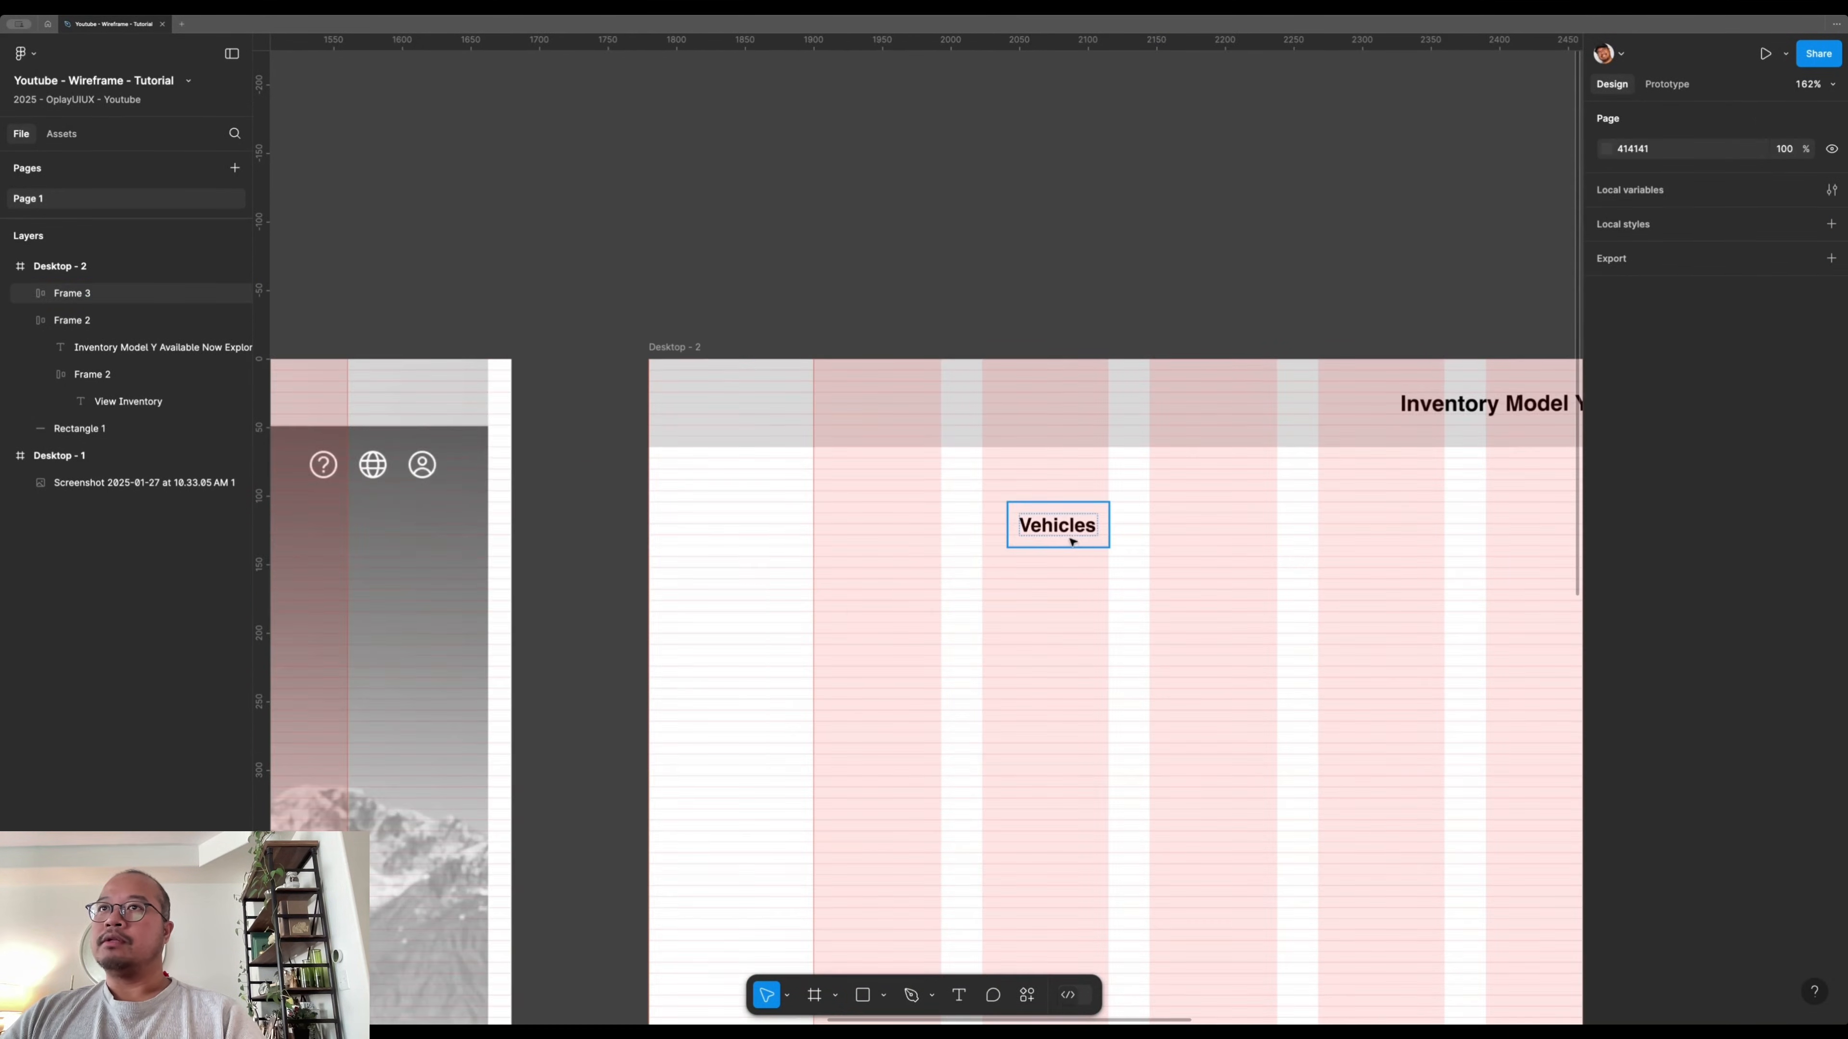
click(1048, 534)
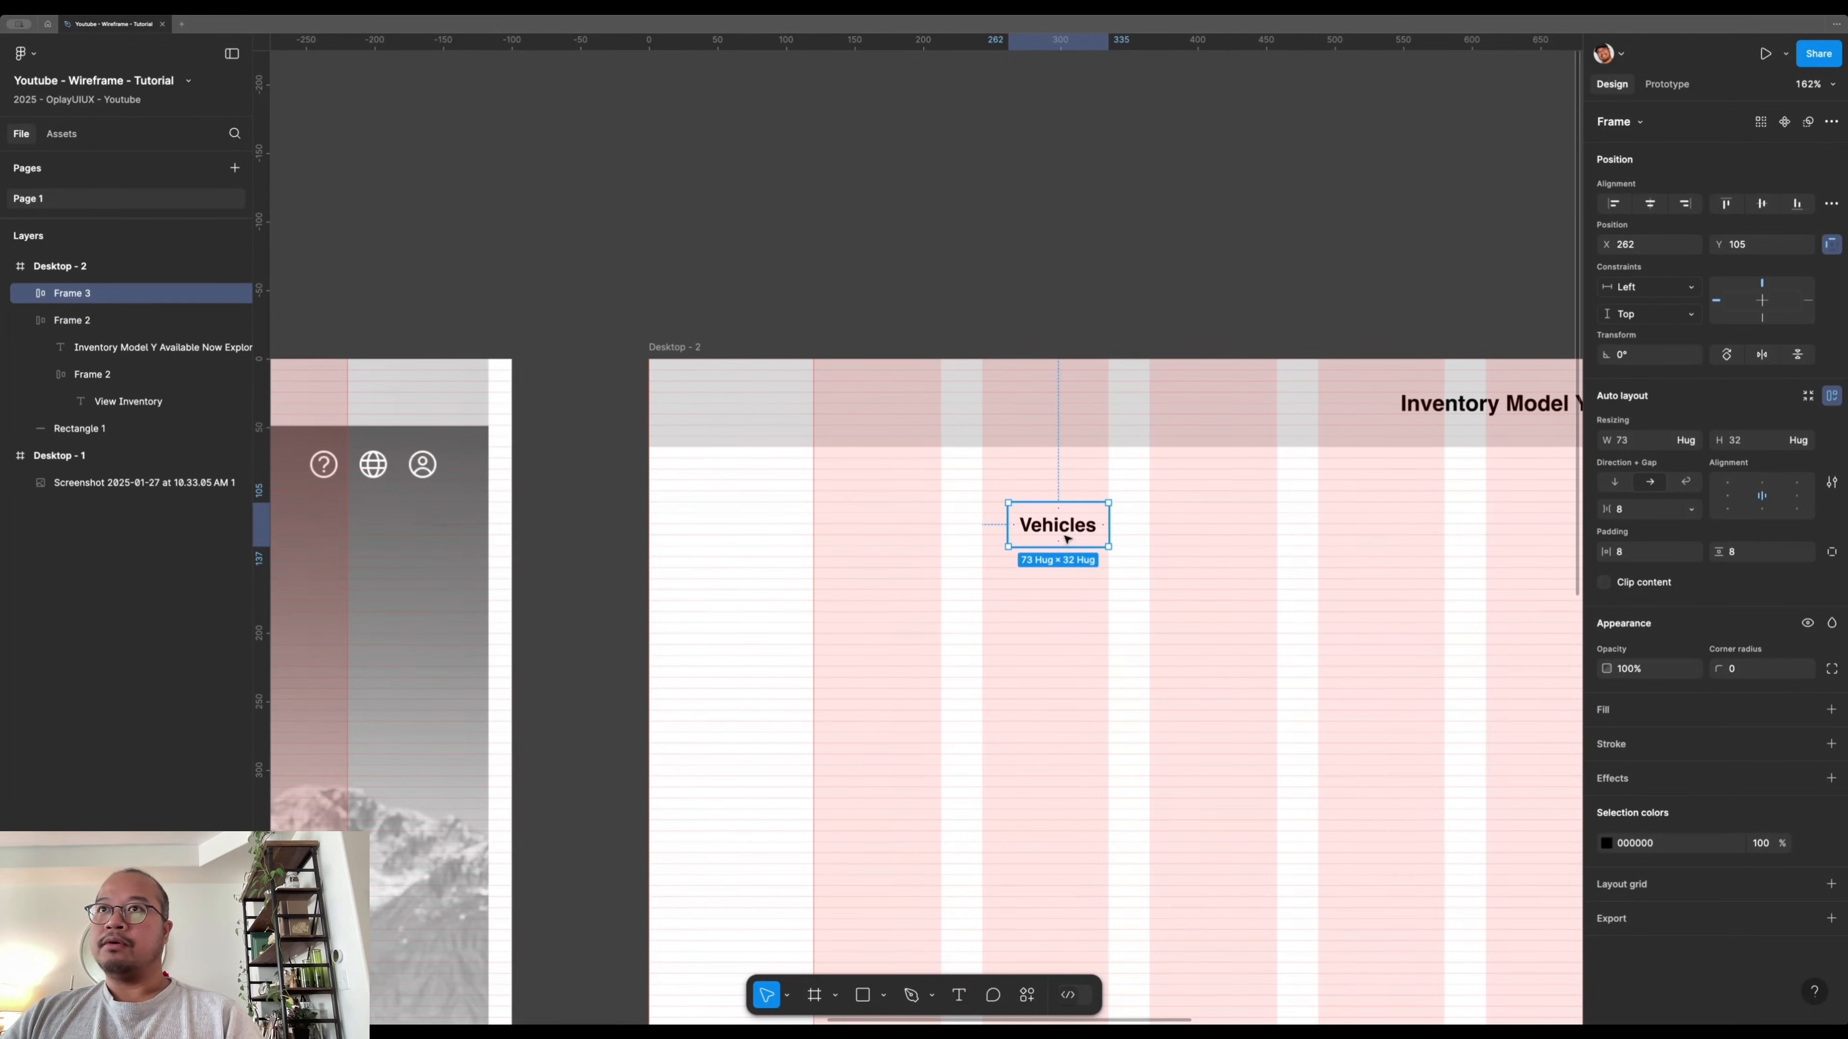
drag(1059, 533, 1161, 540)
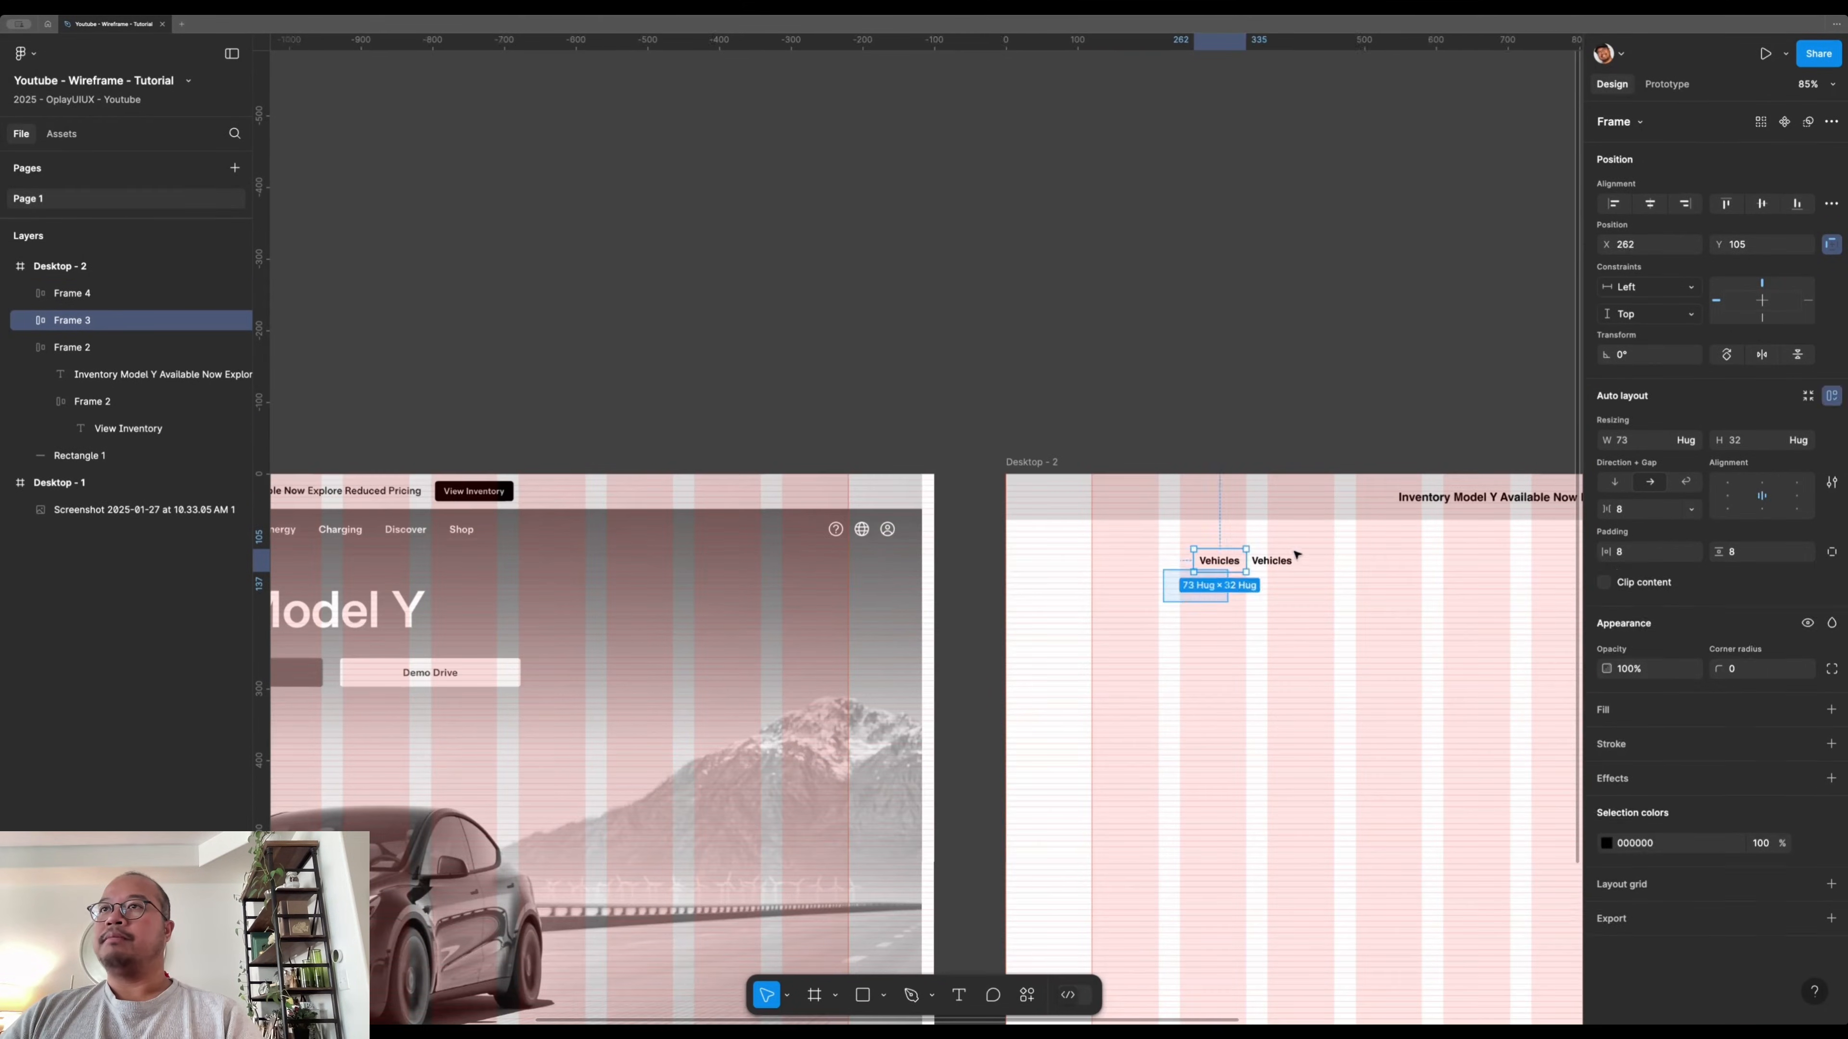
- Combine the two Vehicles frames into one horizontal auto layout frame
shift+click(1255, 555)
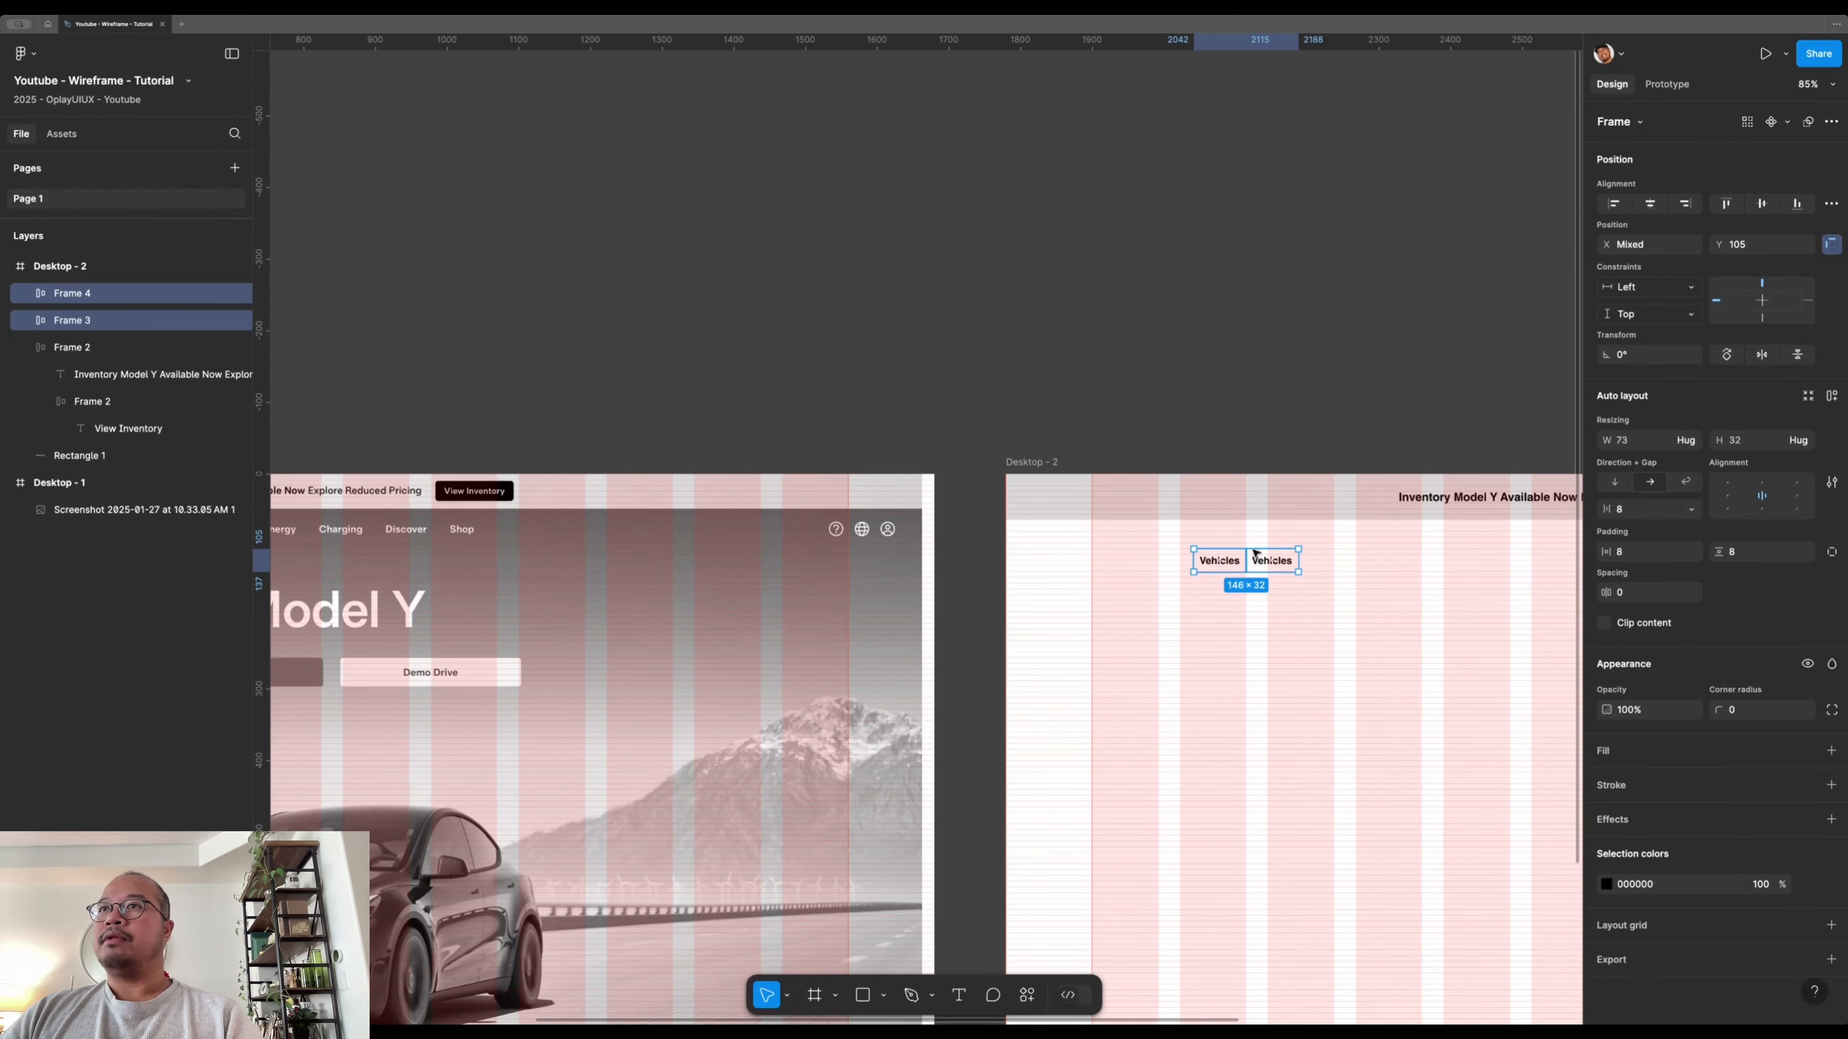
right_click(1236, 571)
mouse_move(1278, 776)
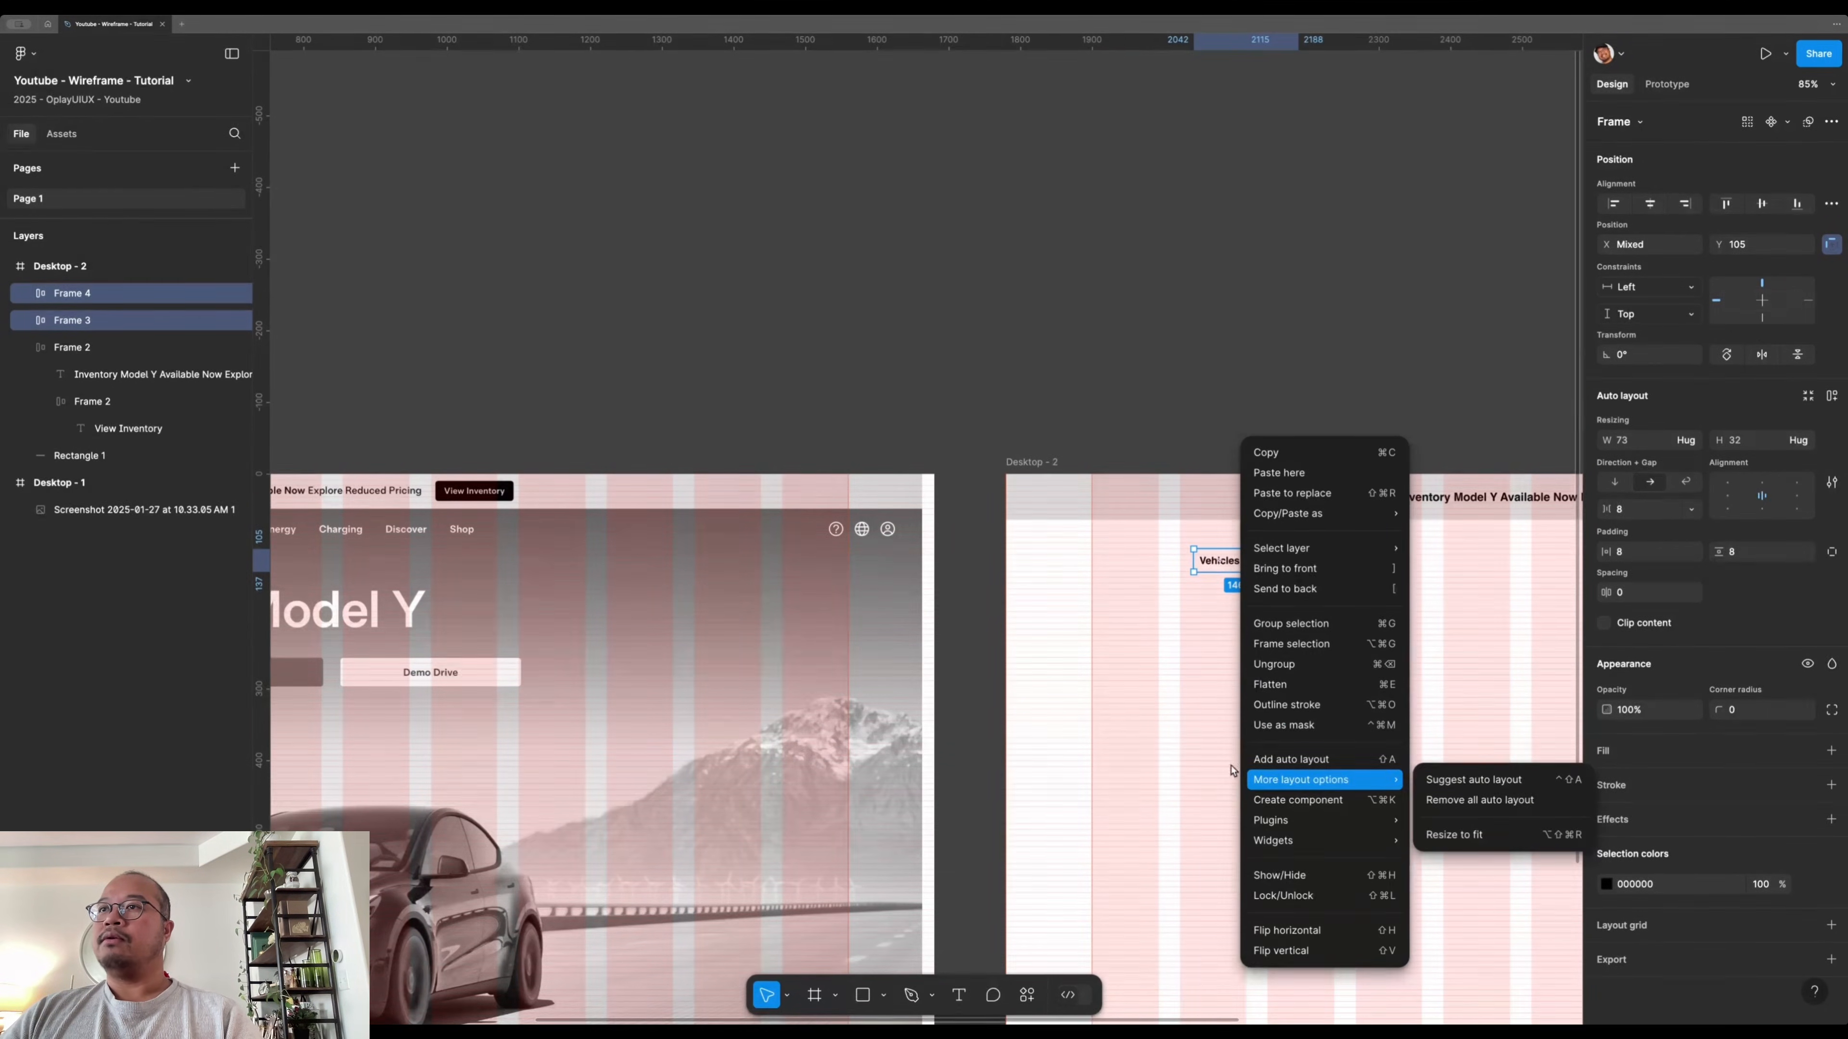
key(Escape)
key(shift+a)
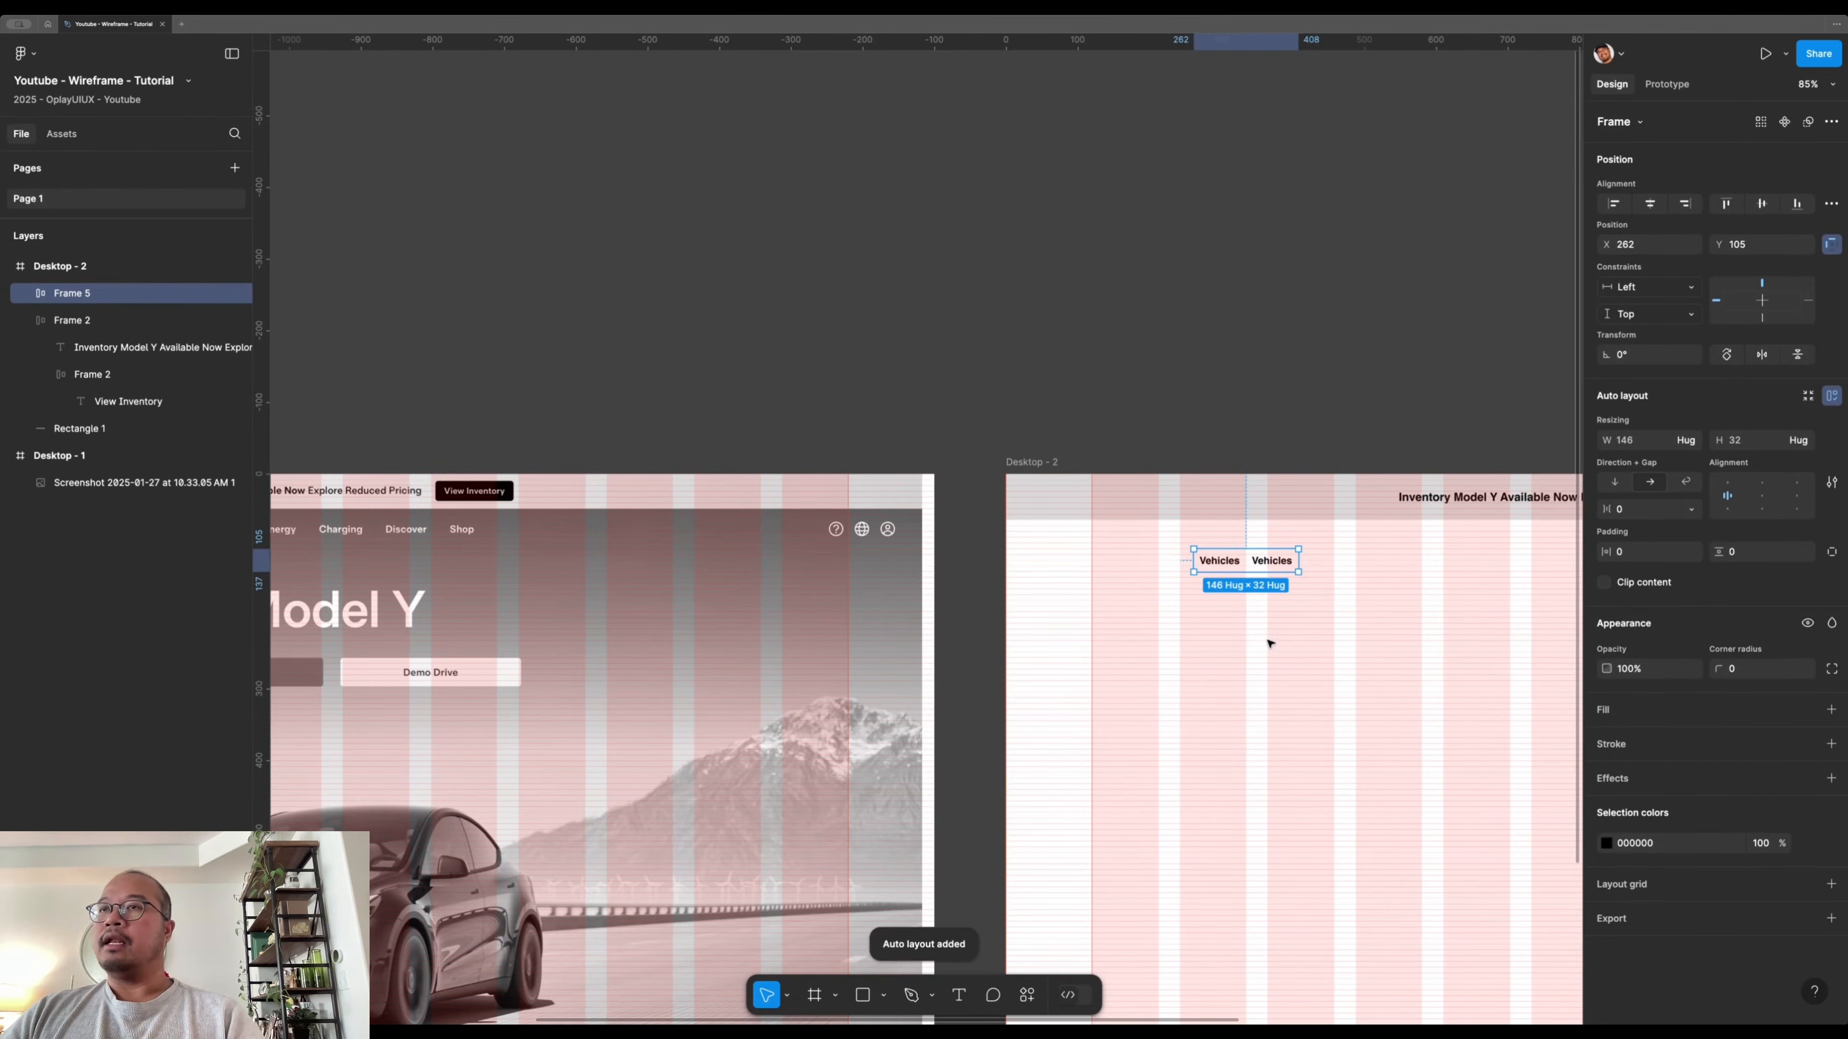
- Set the menu auto layout frame's item gap to 8, then raise it to 16
click(1272, 579)
click(1269, 570)
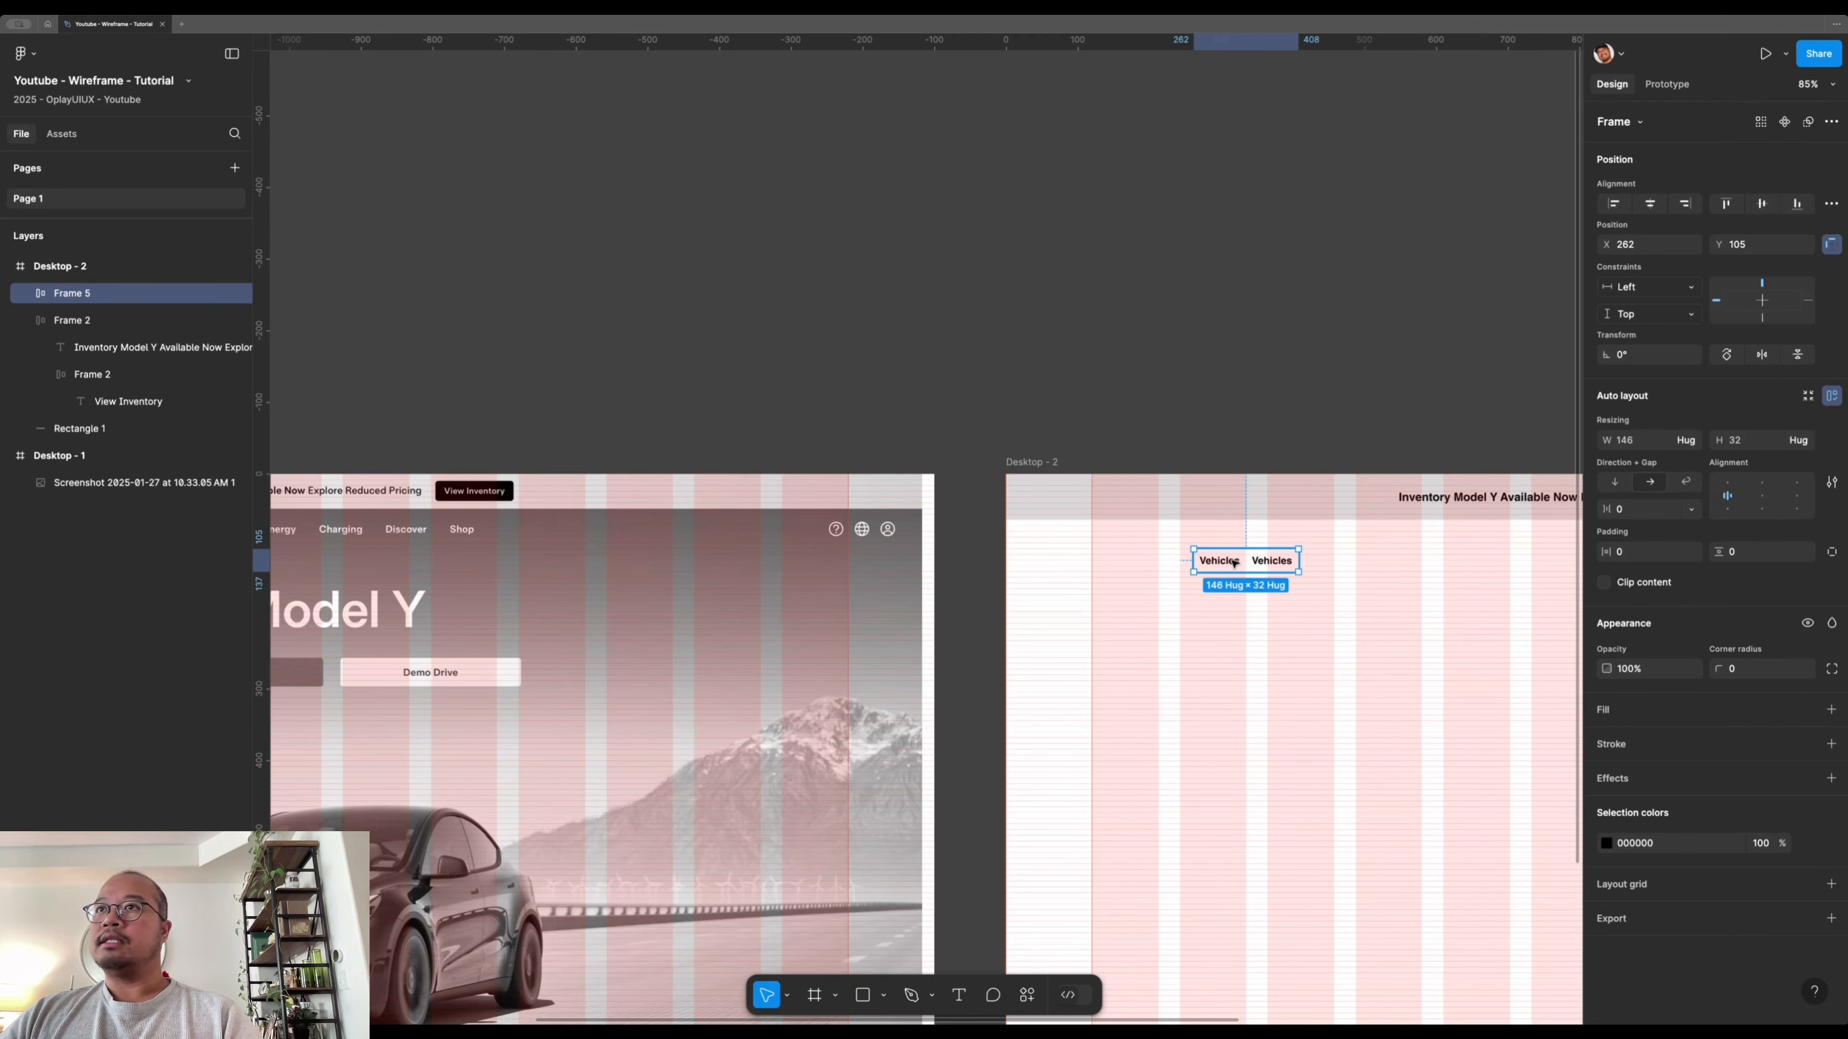
scroll(1282, 618, down, 3)
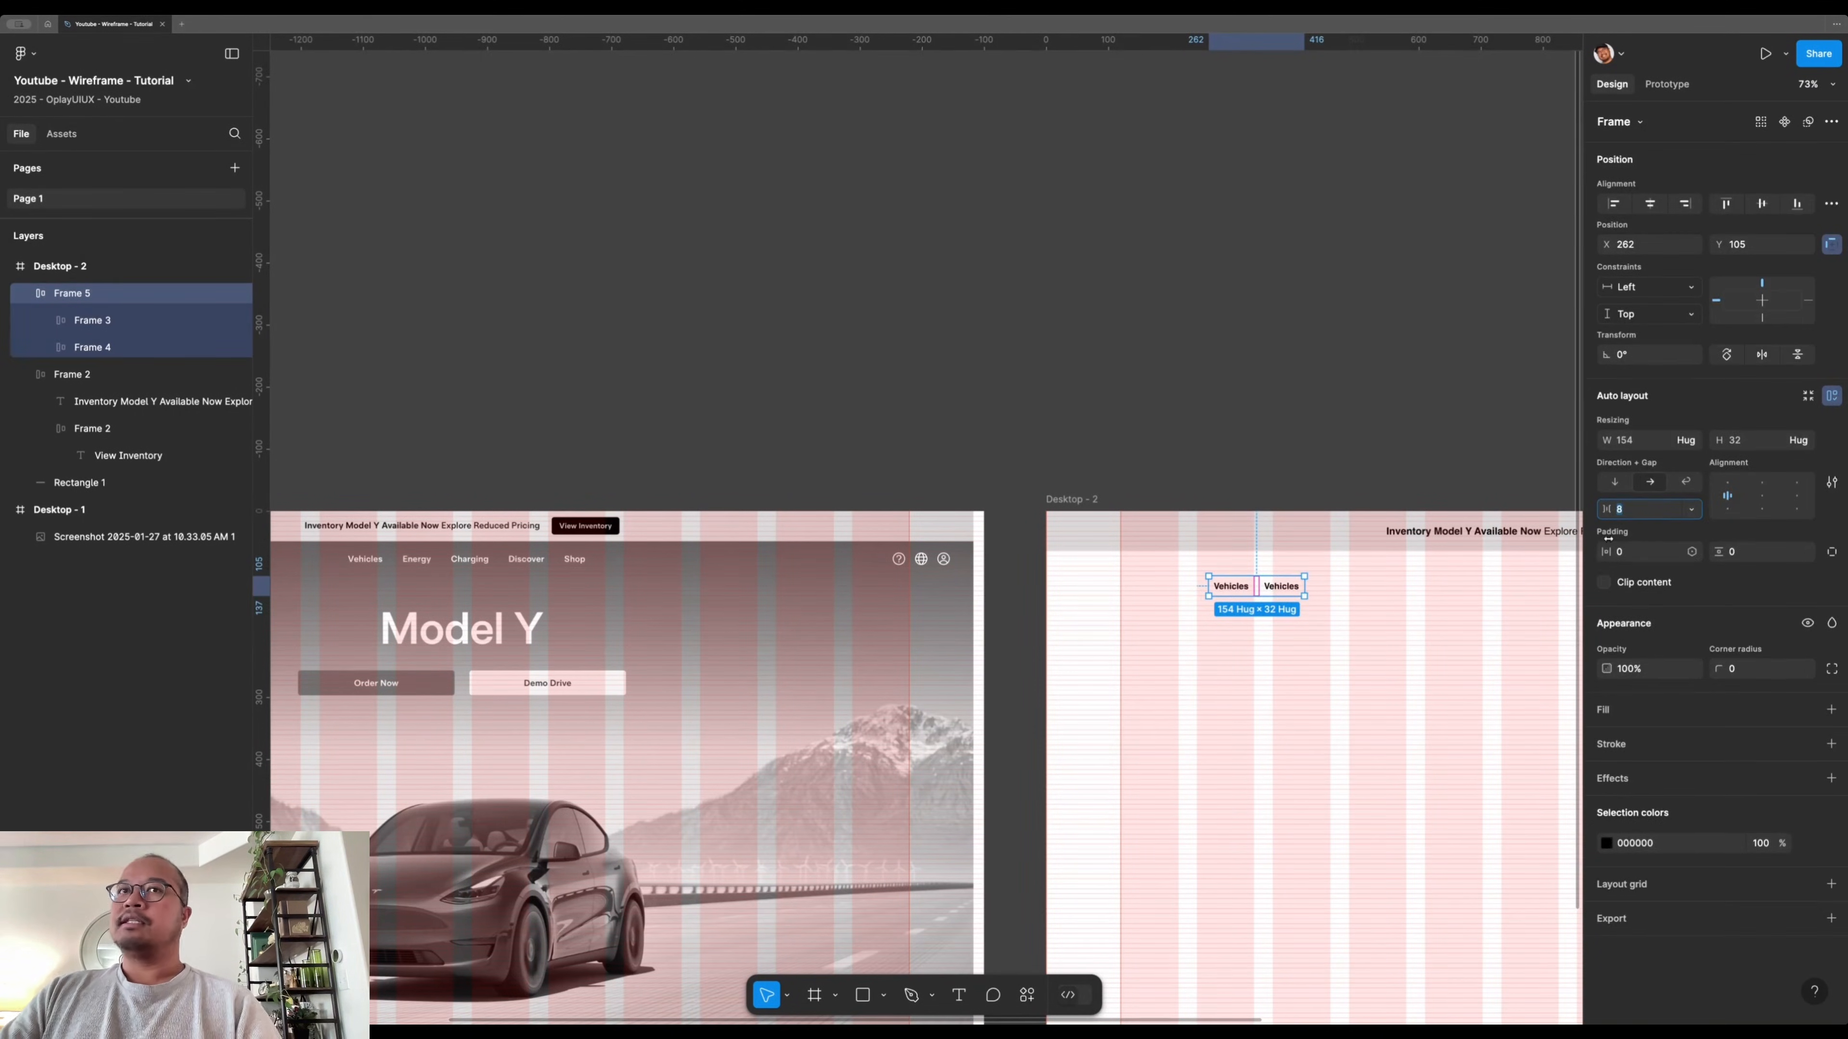
click(1382, 619)
click(1278, 591)
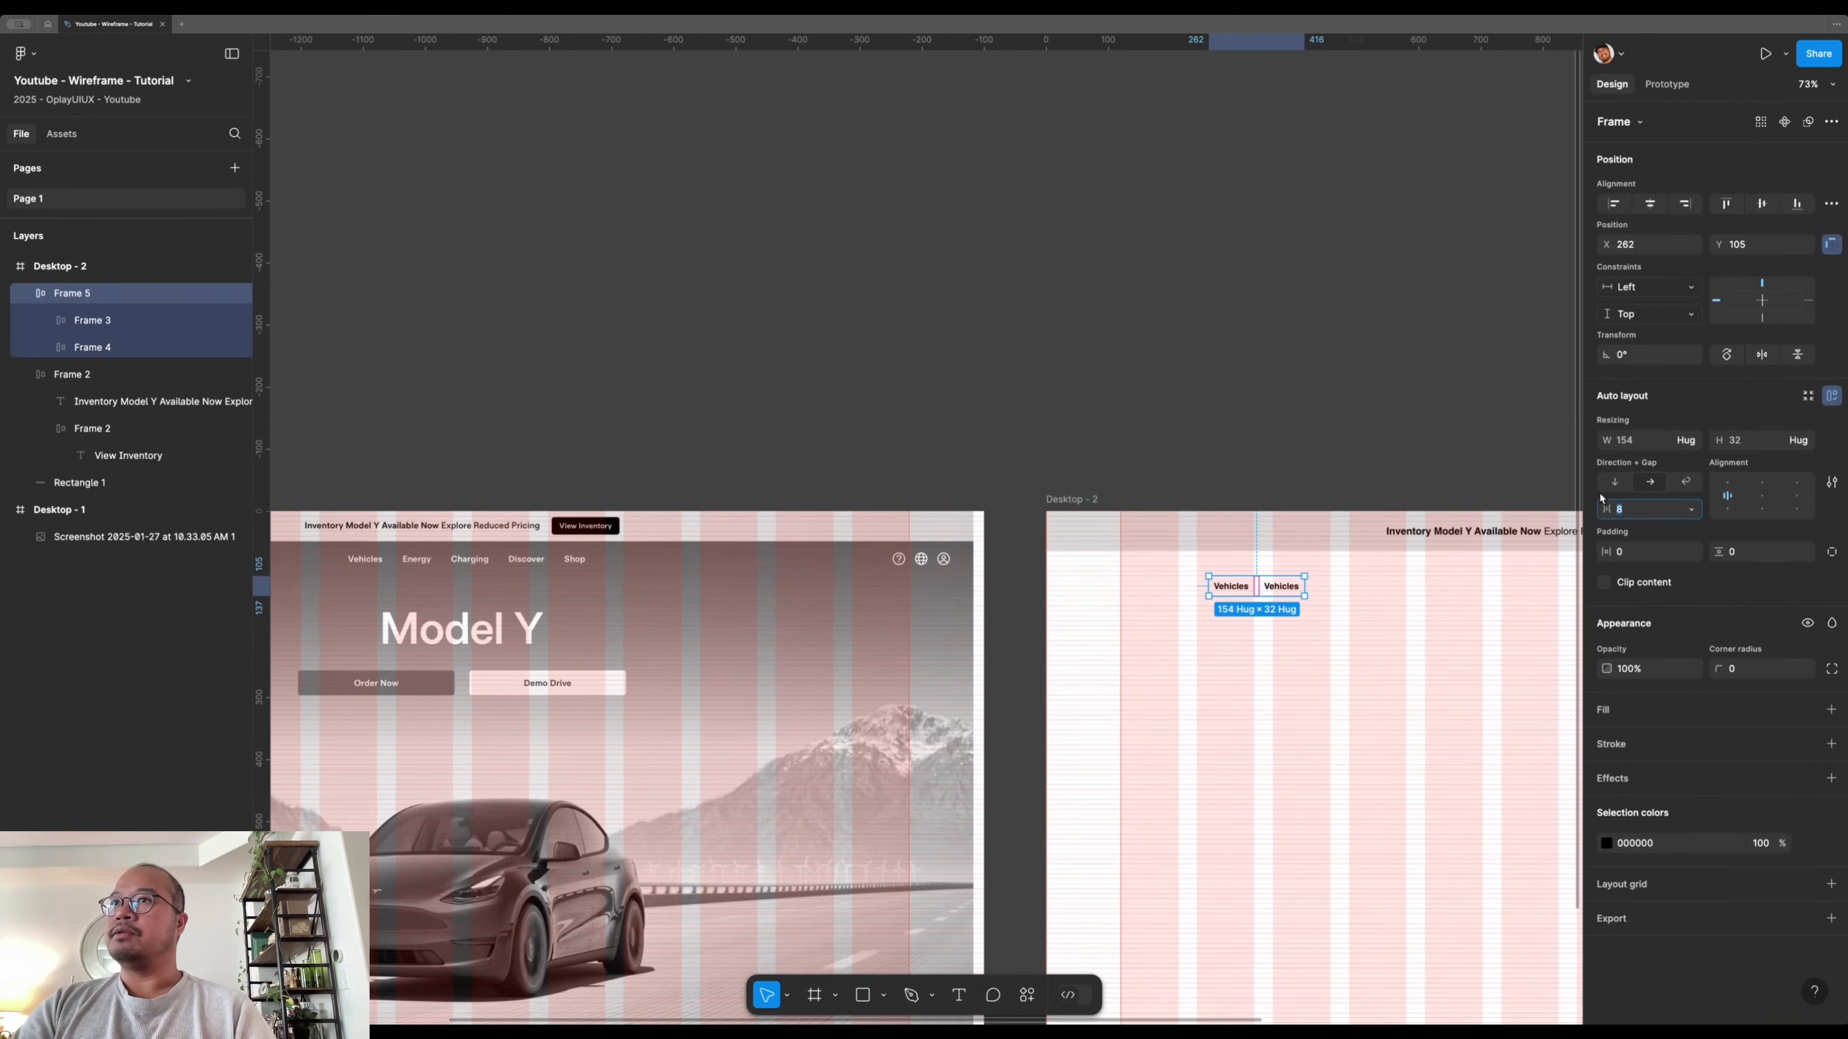
- Duplicate the second Vehicles item three times inside the menu frame to make five menu items
click(1281, 587)
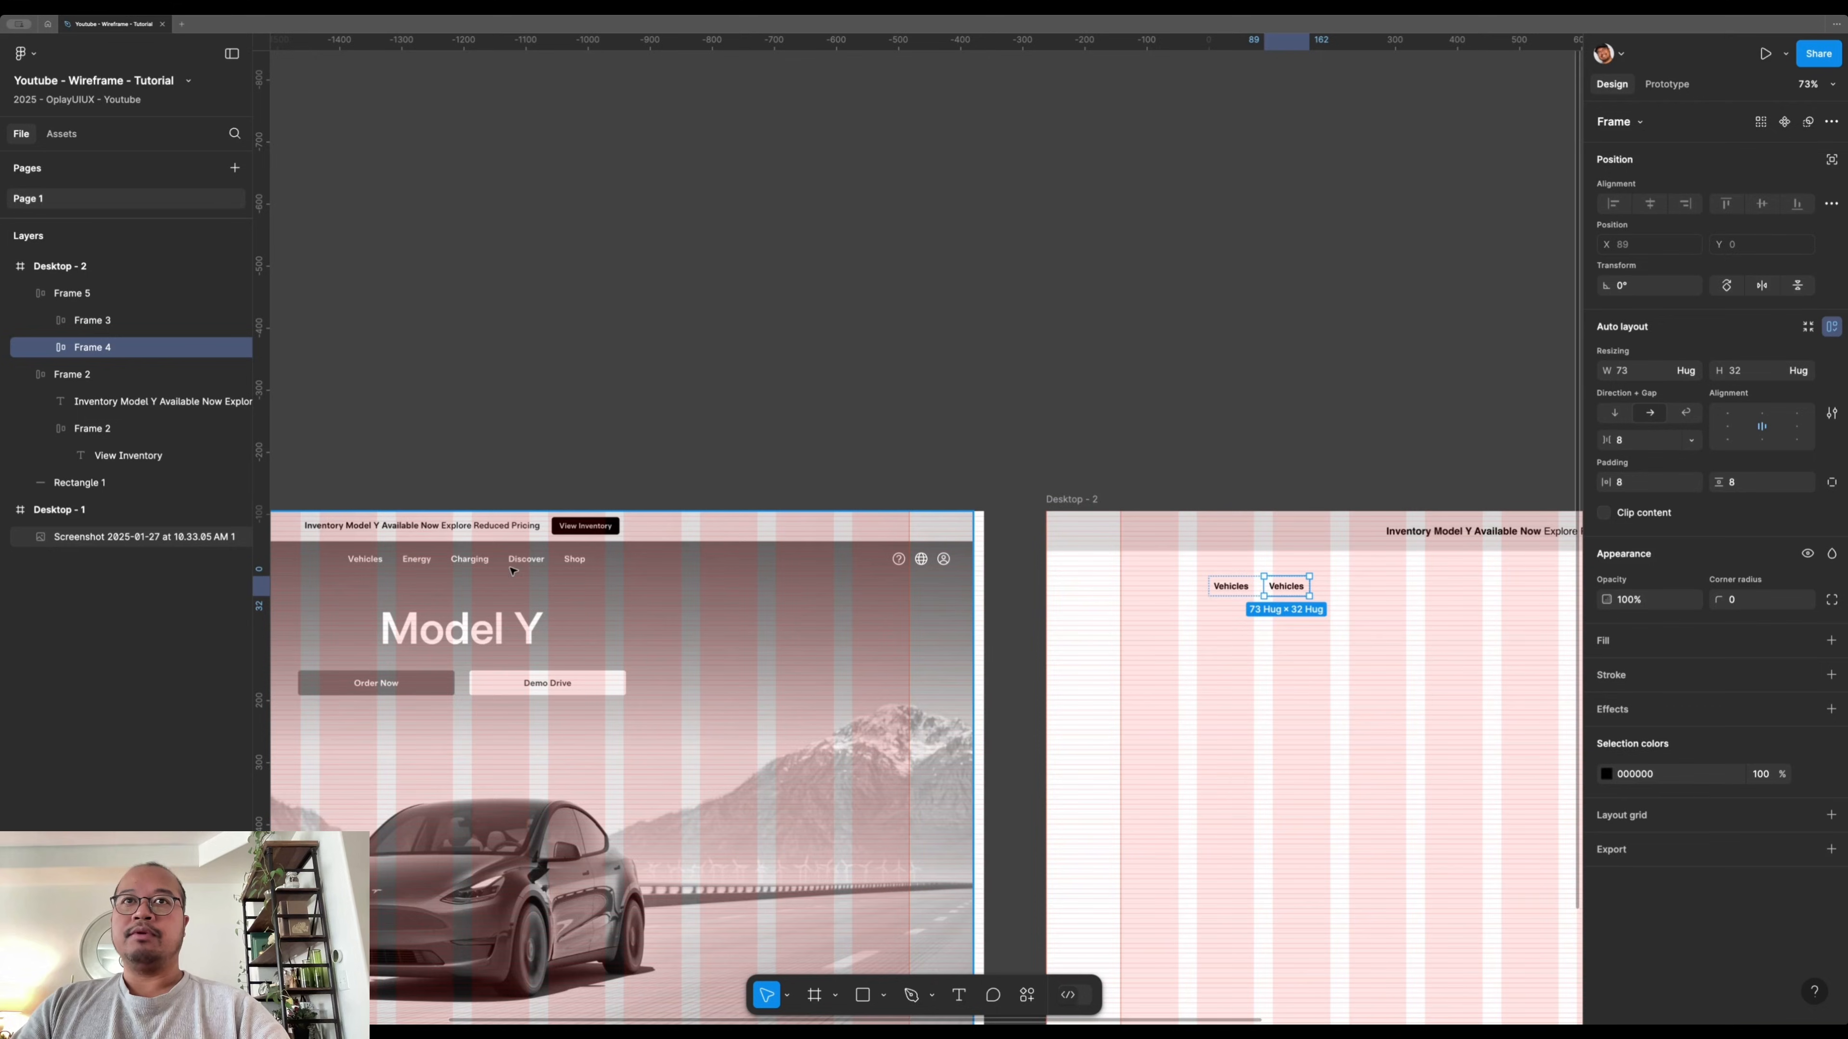
key(super+d)
key(super+d)
key(super+d)
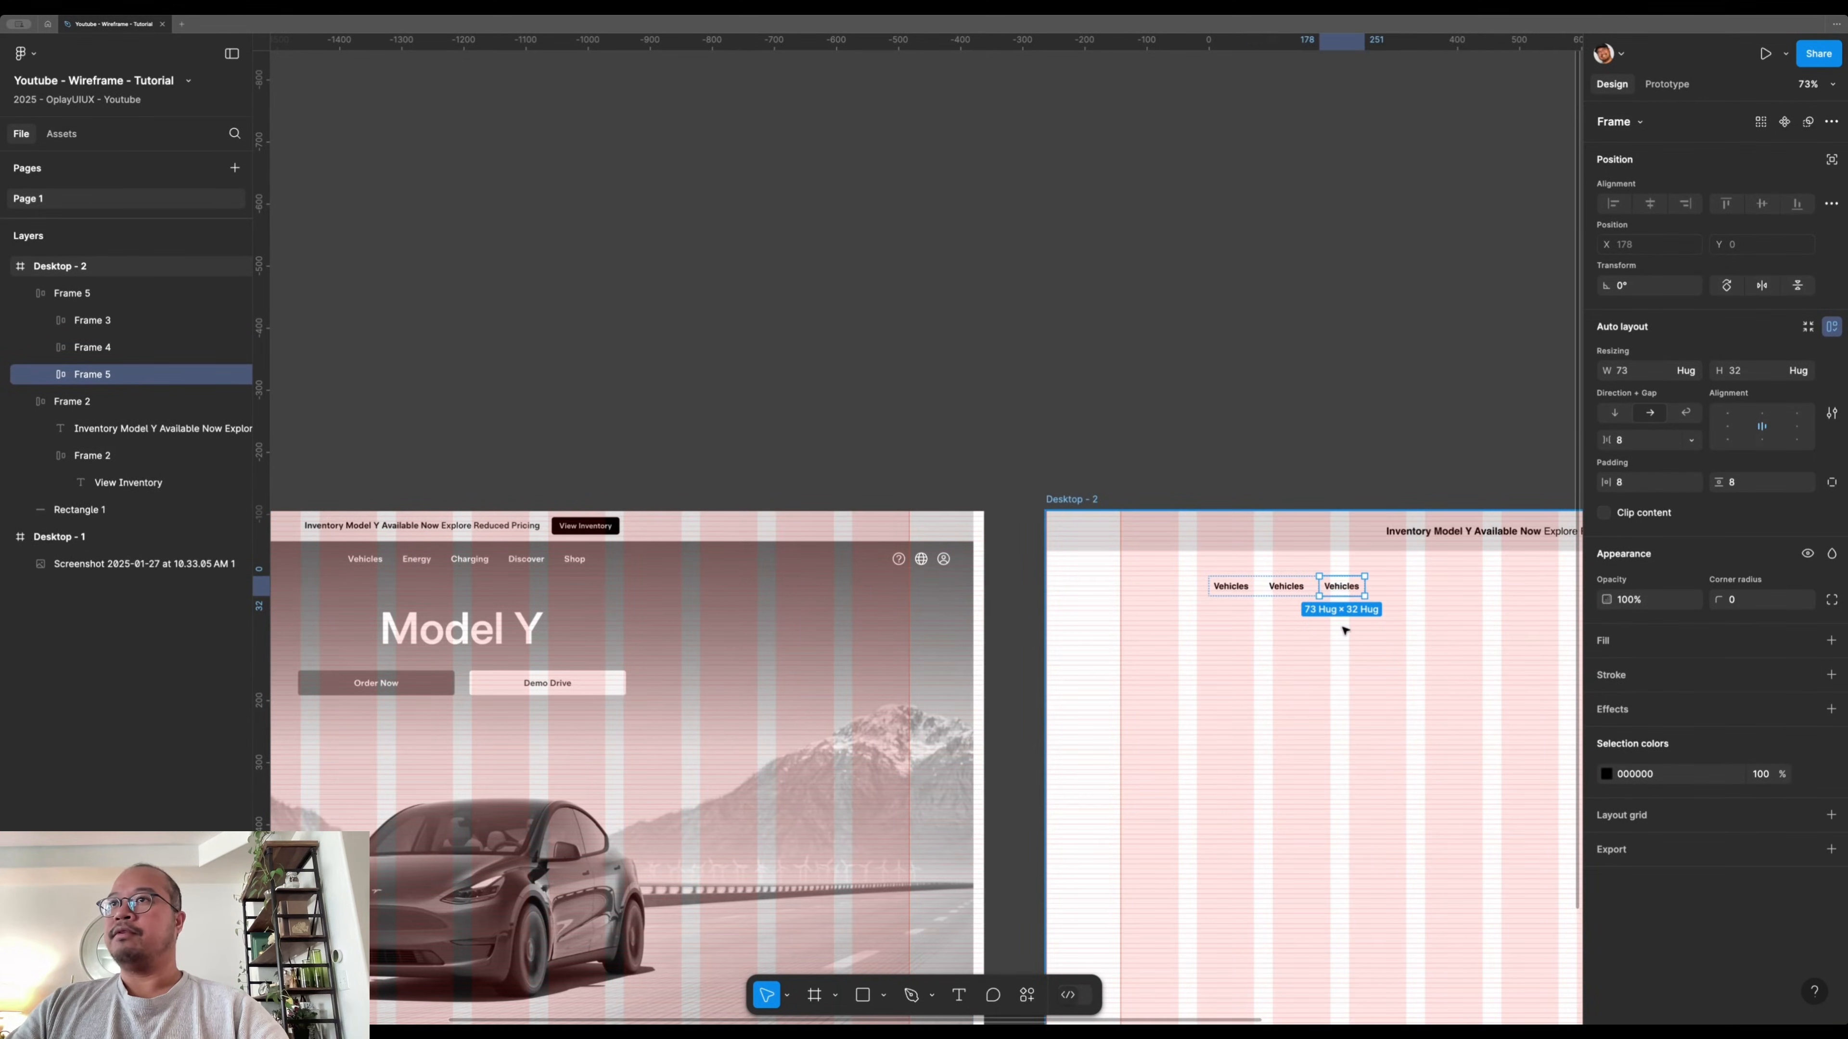
- Change the second menu item's text to "Energy" with the interface hidden for a fuller canvas
click(1401, 697)
key(t)
double_click(1284, 586)
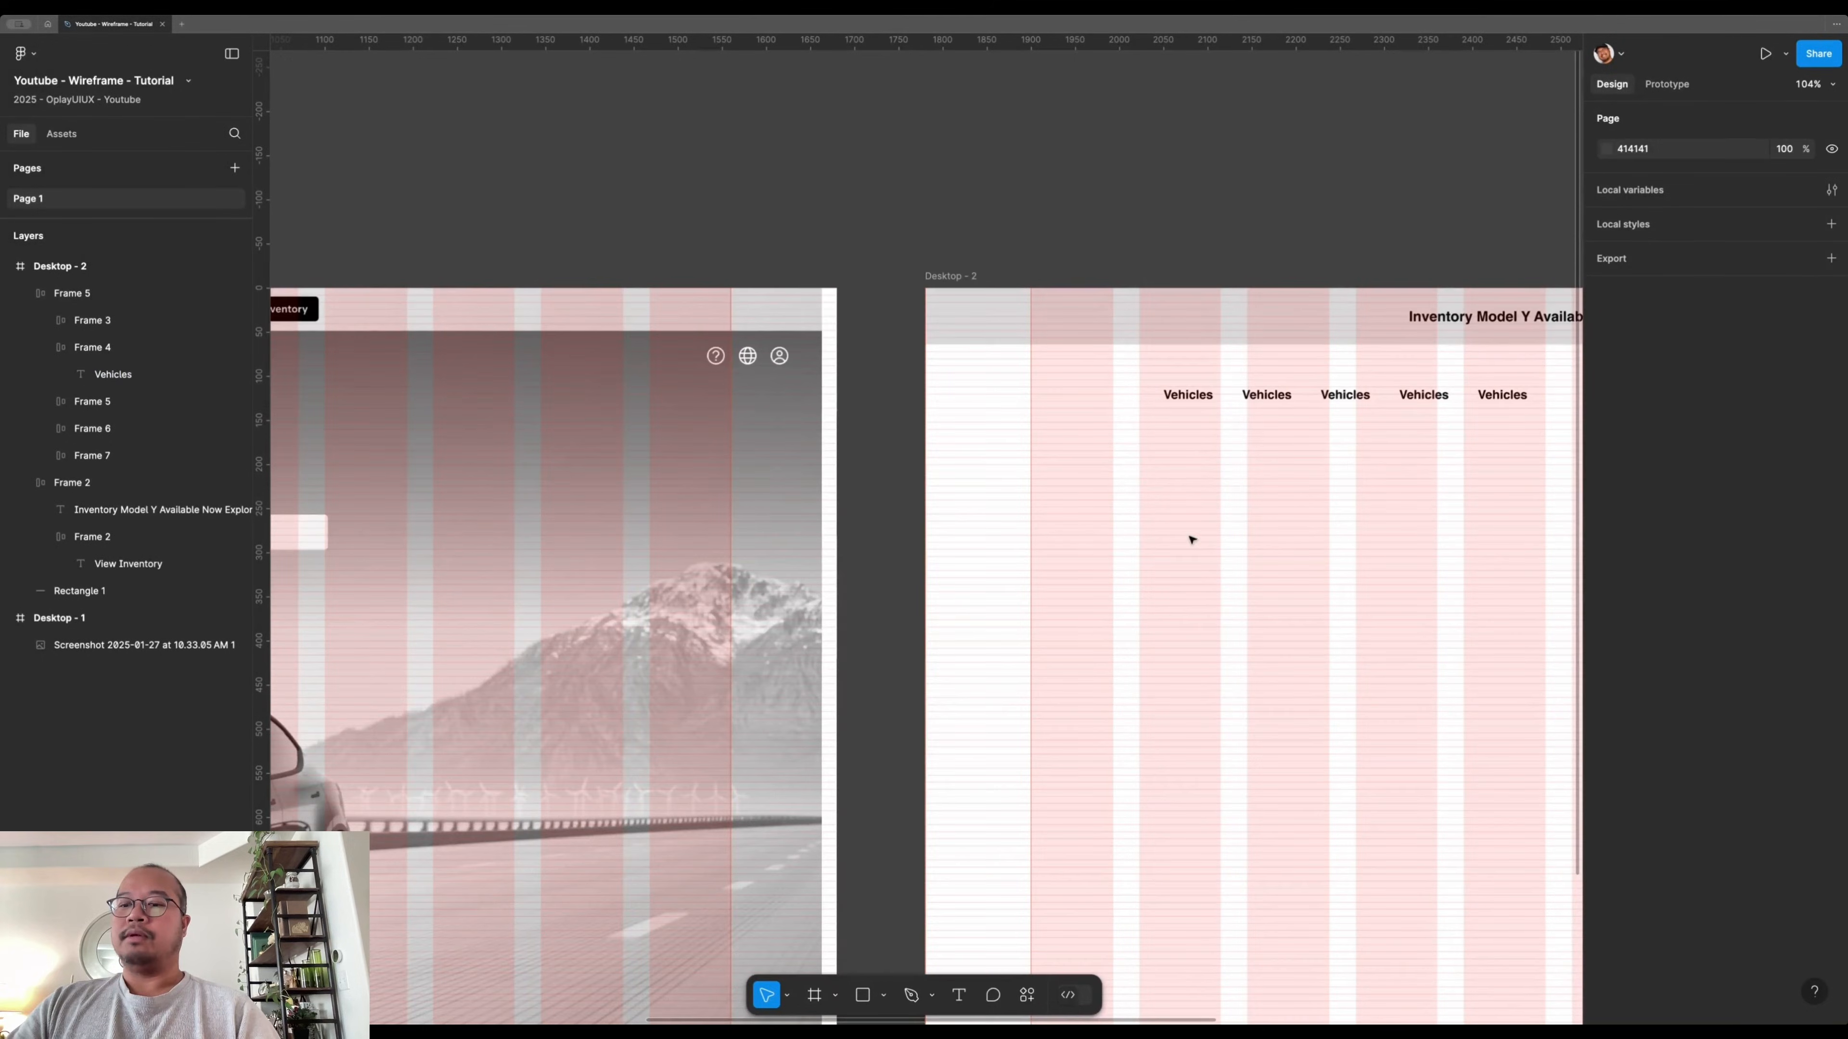
click(1172, 428)
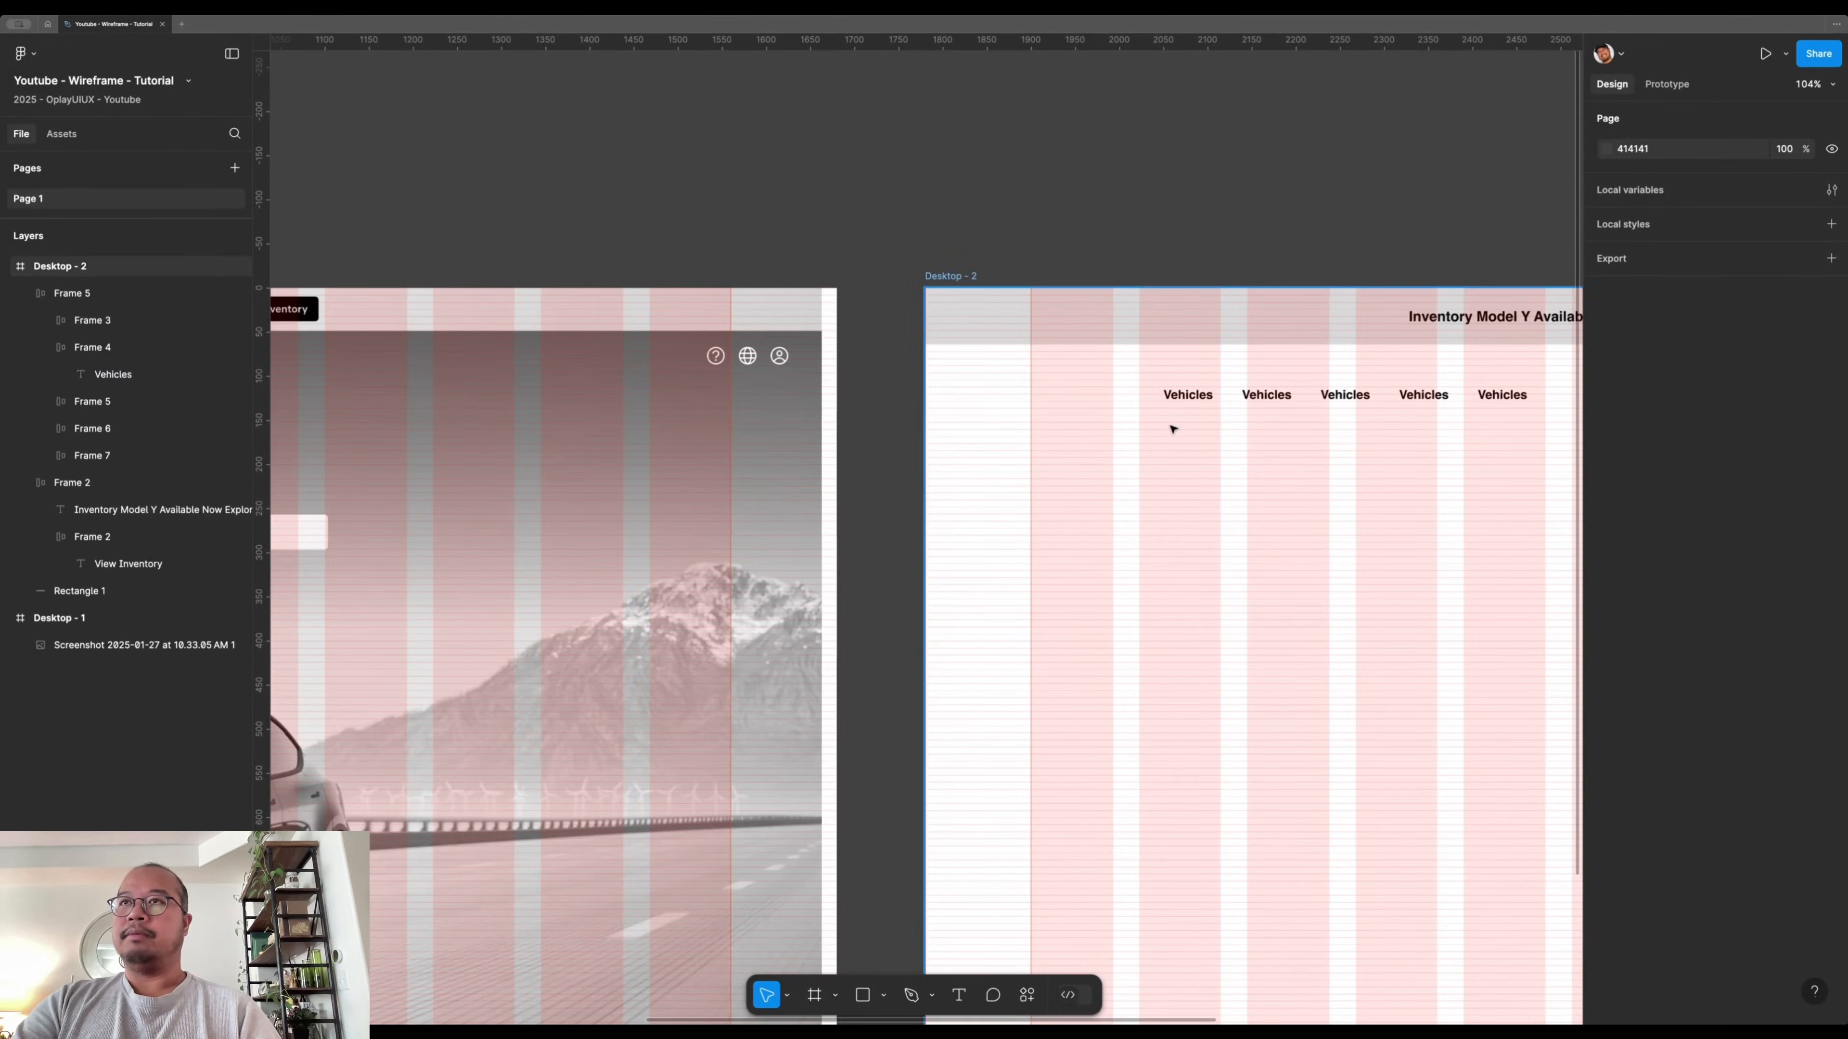
key(super+backslash)
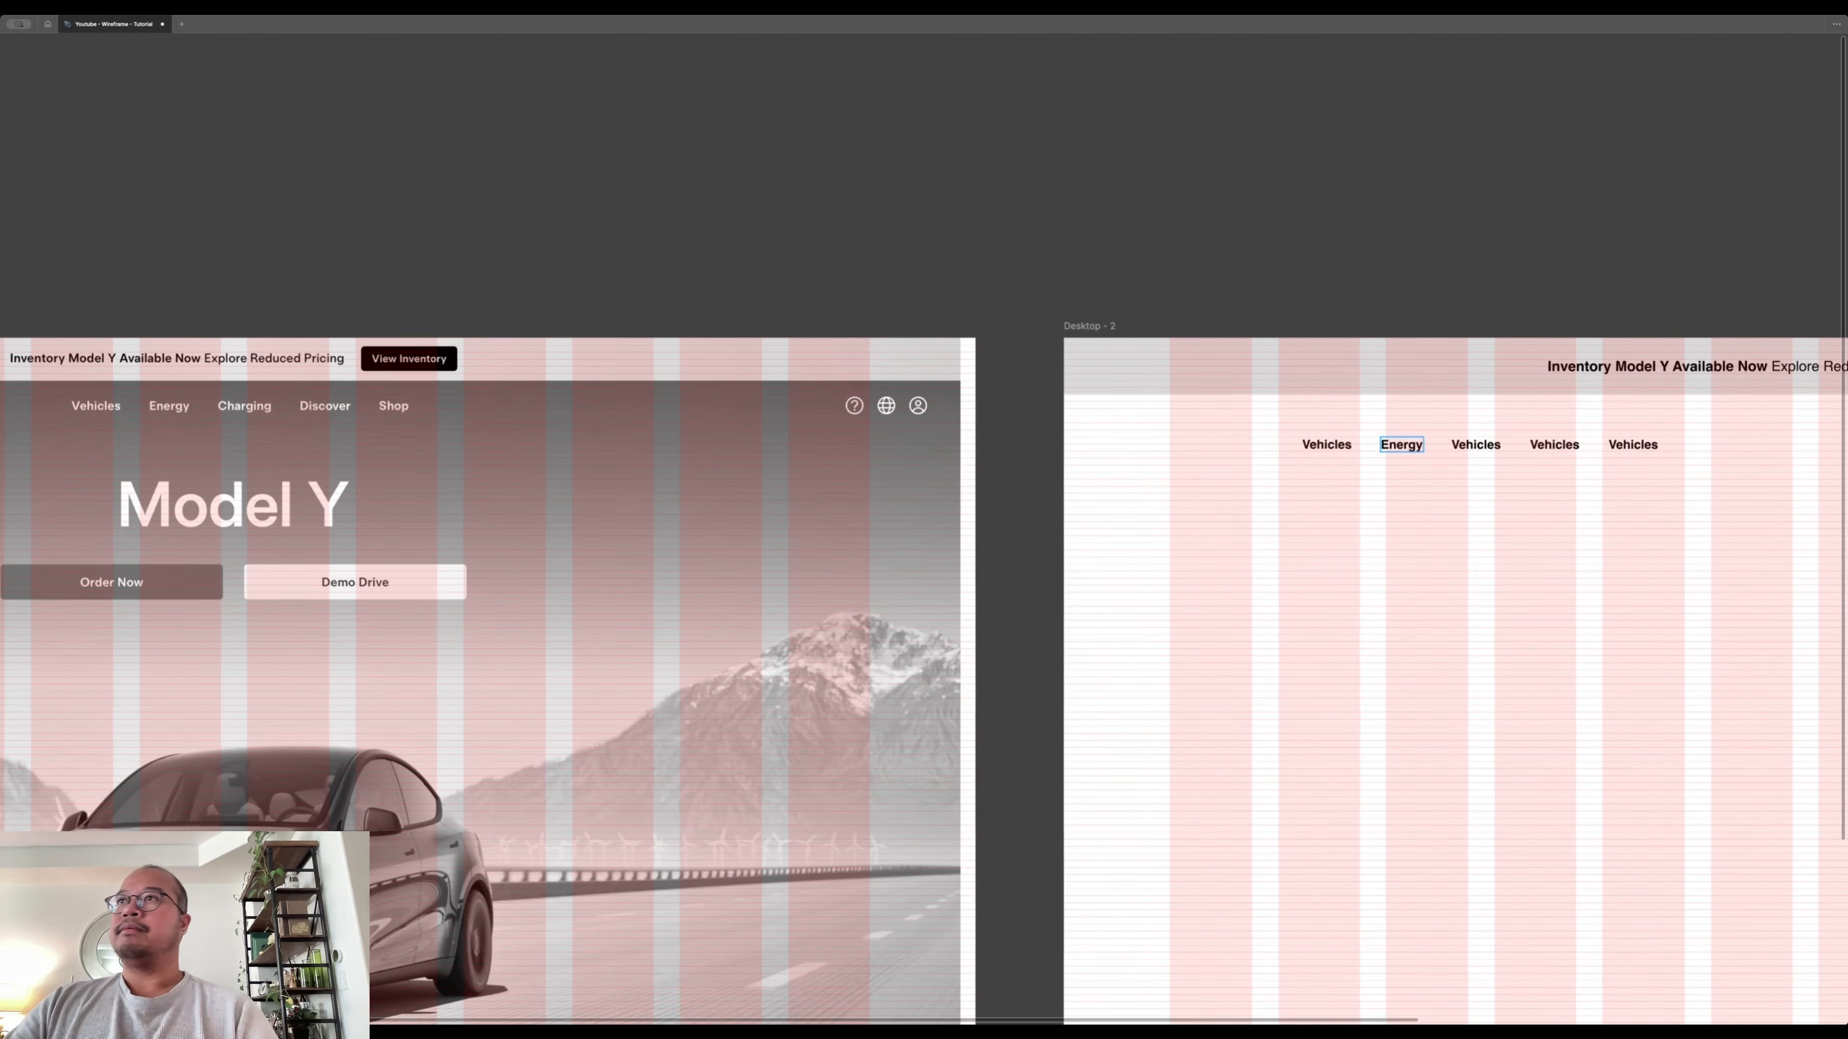
- Change the third, fourth and fifth menu items' text to "Charging", "Discover" and "Shop"
double_click(1476, 445)
text(Charging)
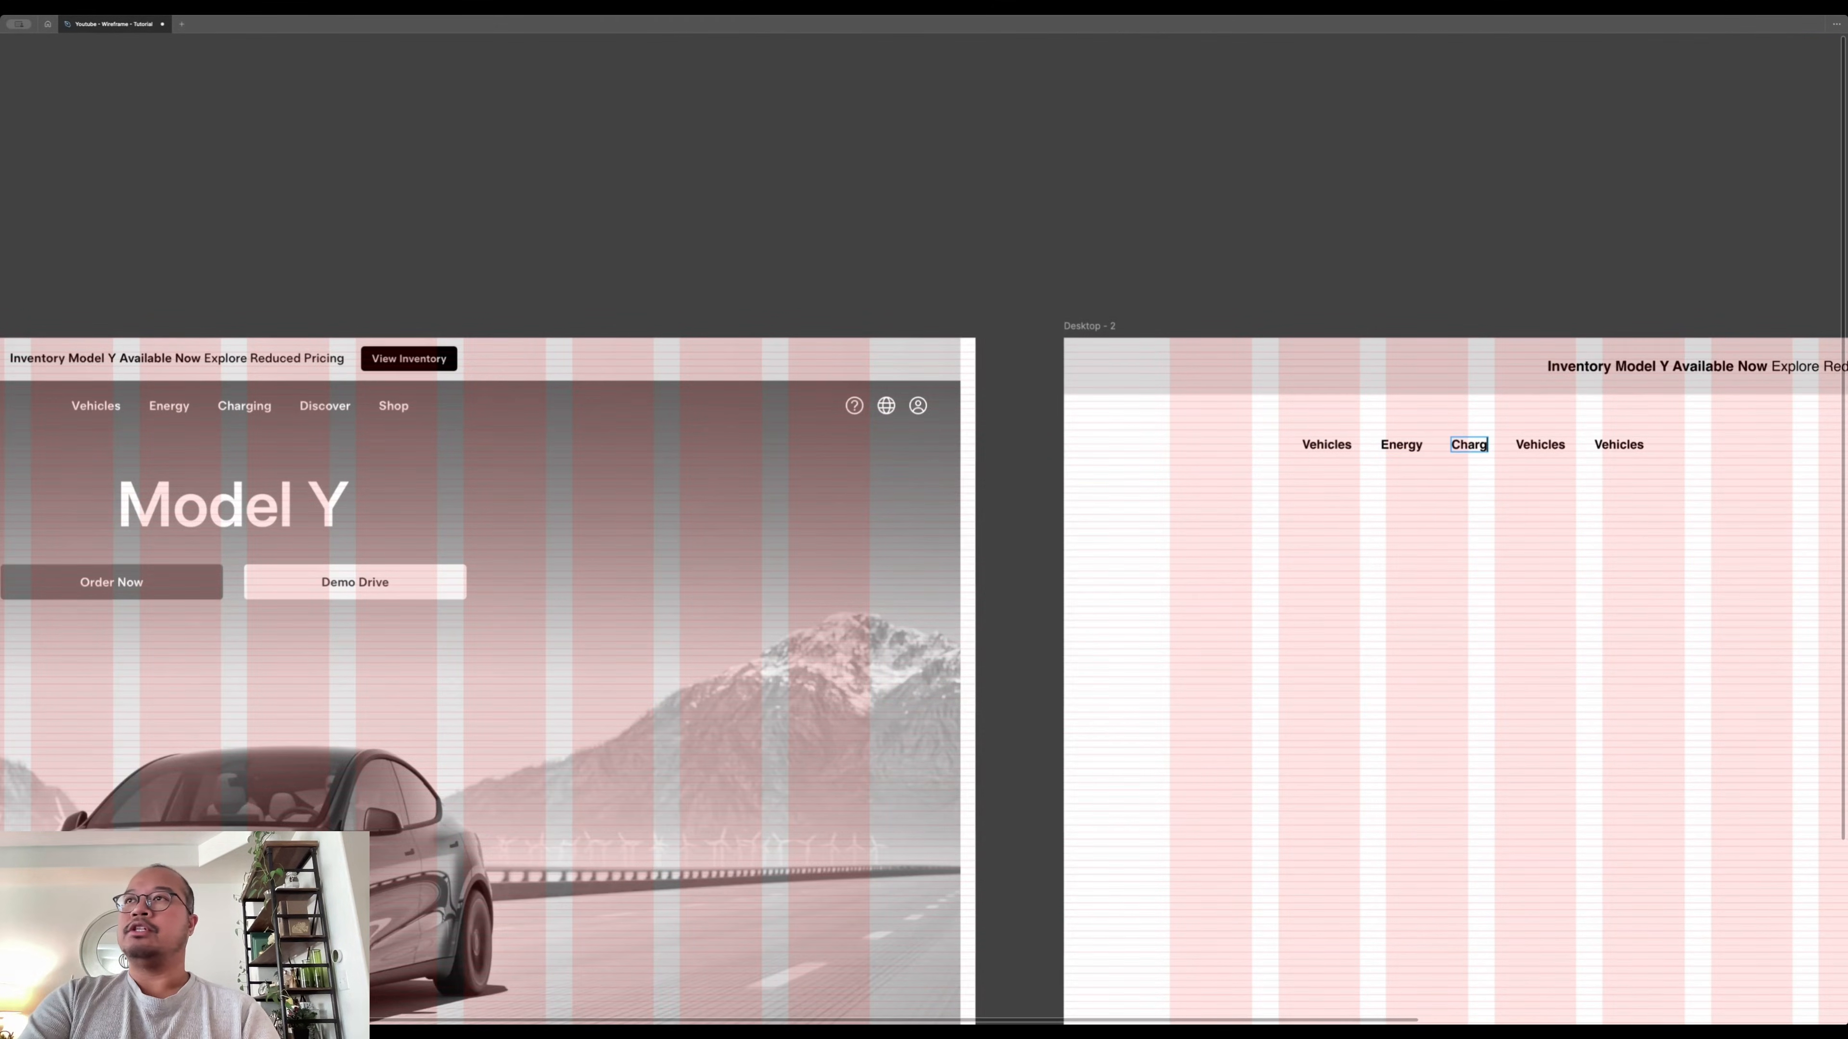
double_click(1558, 445)
text(Discover)
double_click(1628, 445)
text(Shop)
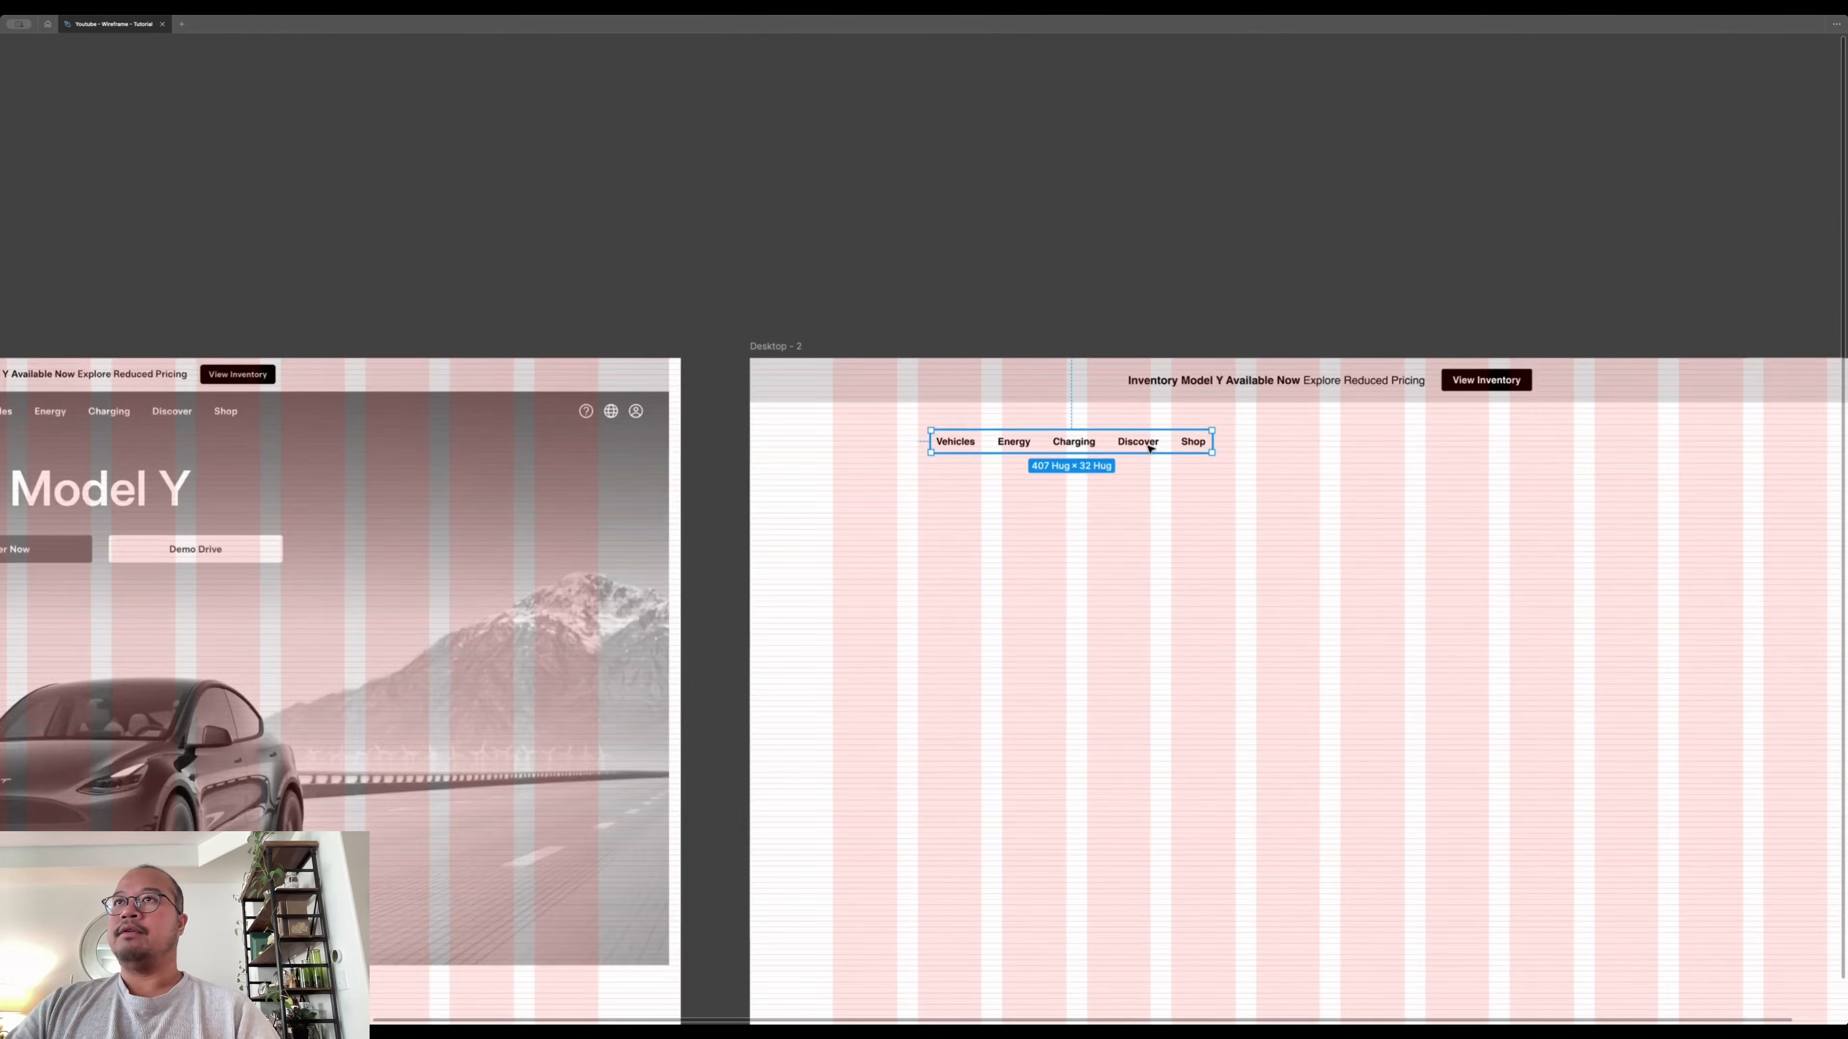
- Centre the menu frame horizontally within the Desktop - 2 frame and show the layout grids
scroll(1149, 449, up, 5)
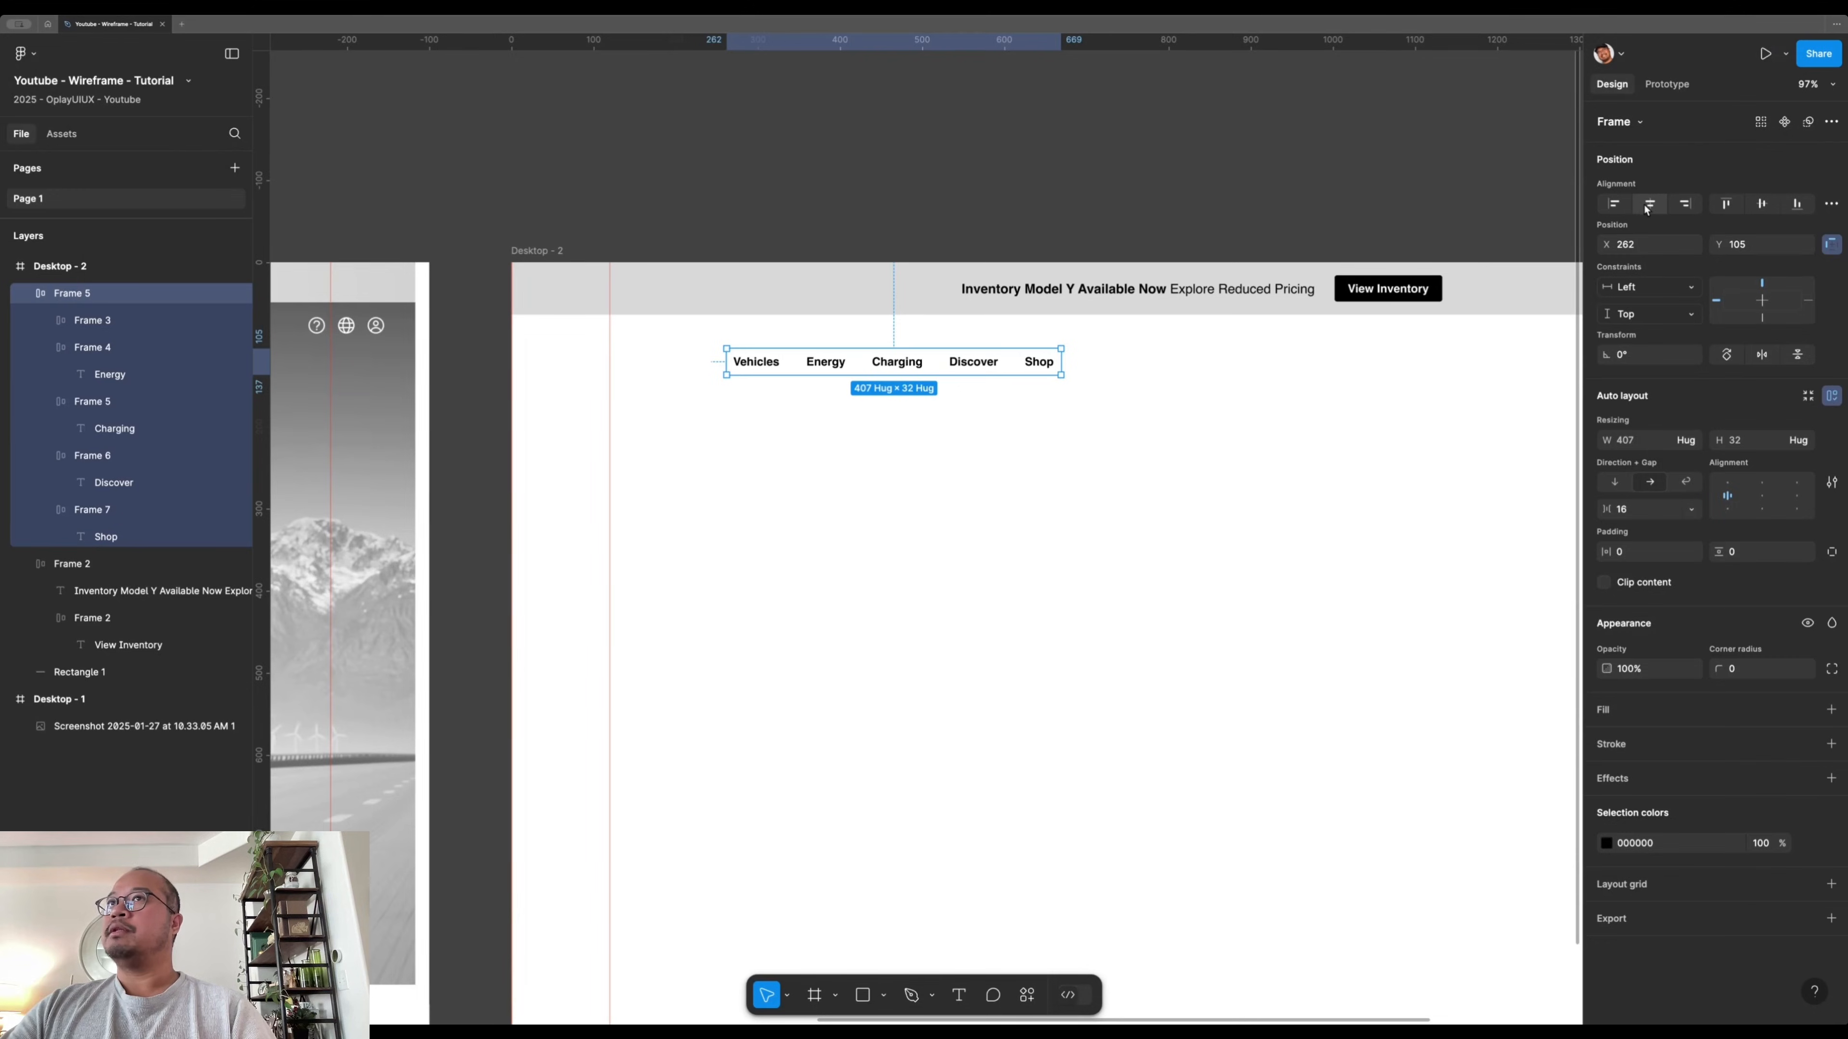
click(1649, 207)
scroll(1297, 622, down, 3)
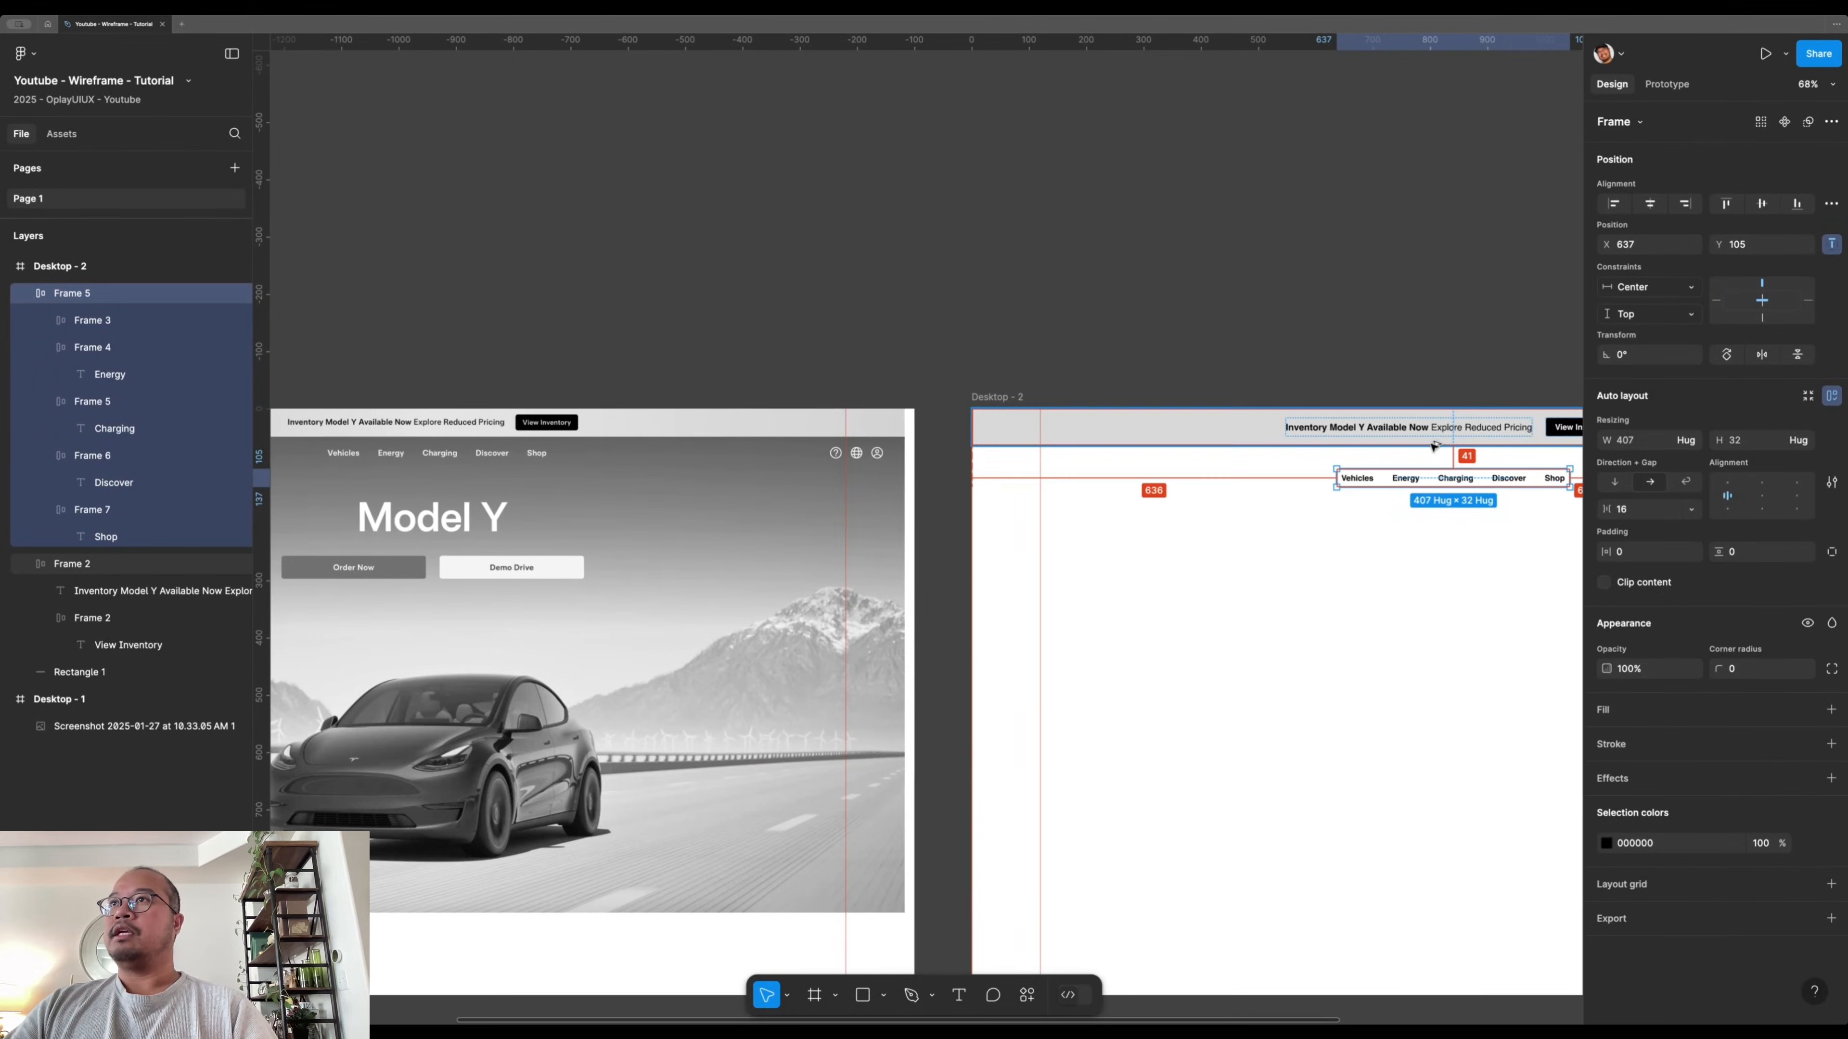
key(ctrl+g)
scroll(1393, 477, up, 10)
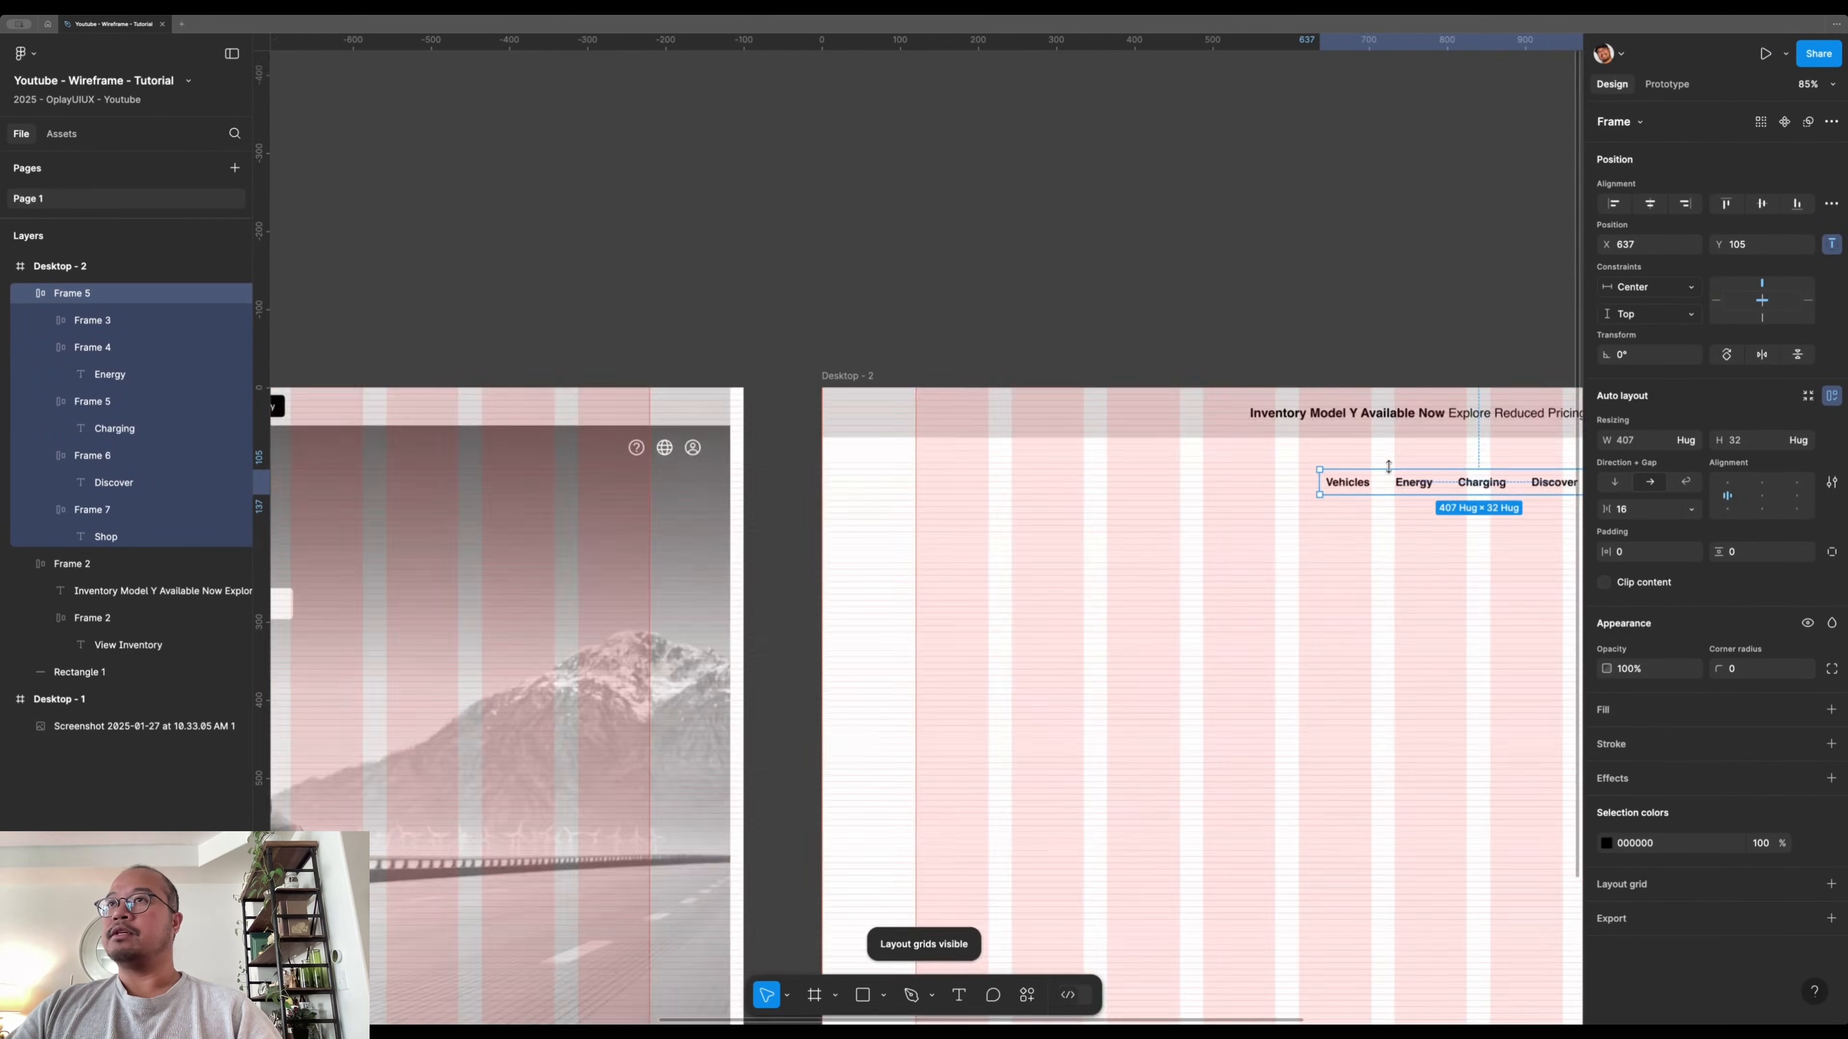
- Move the menu frame up to Y 88 beneath the inventory banner on Desktop - 2
scroll(1393, 477, down, 10)
key(Up)
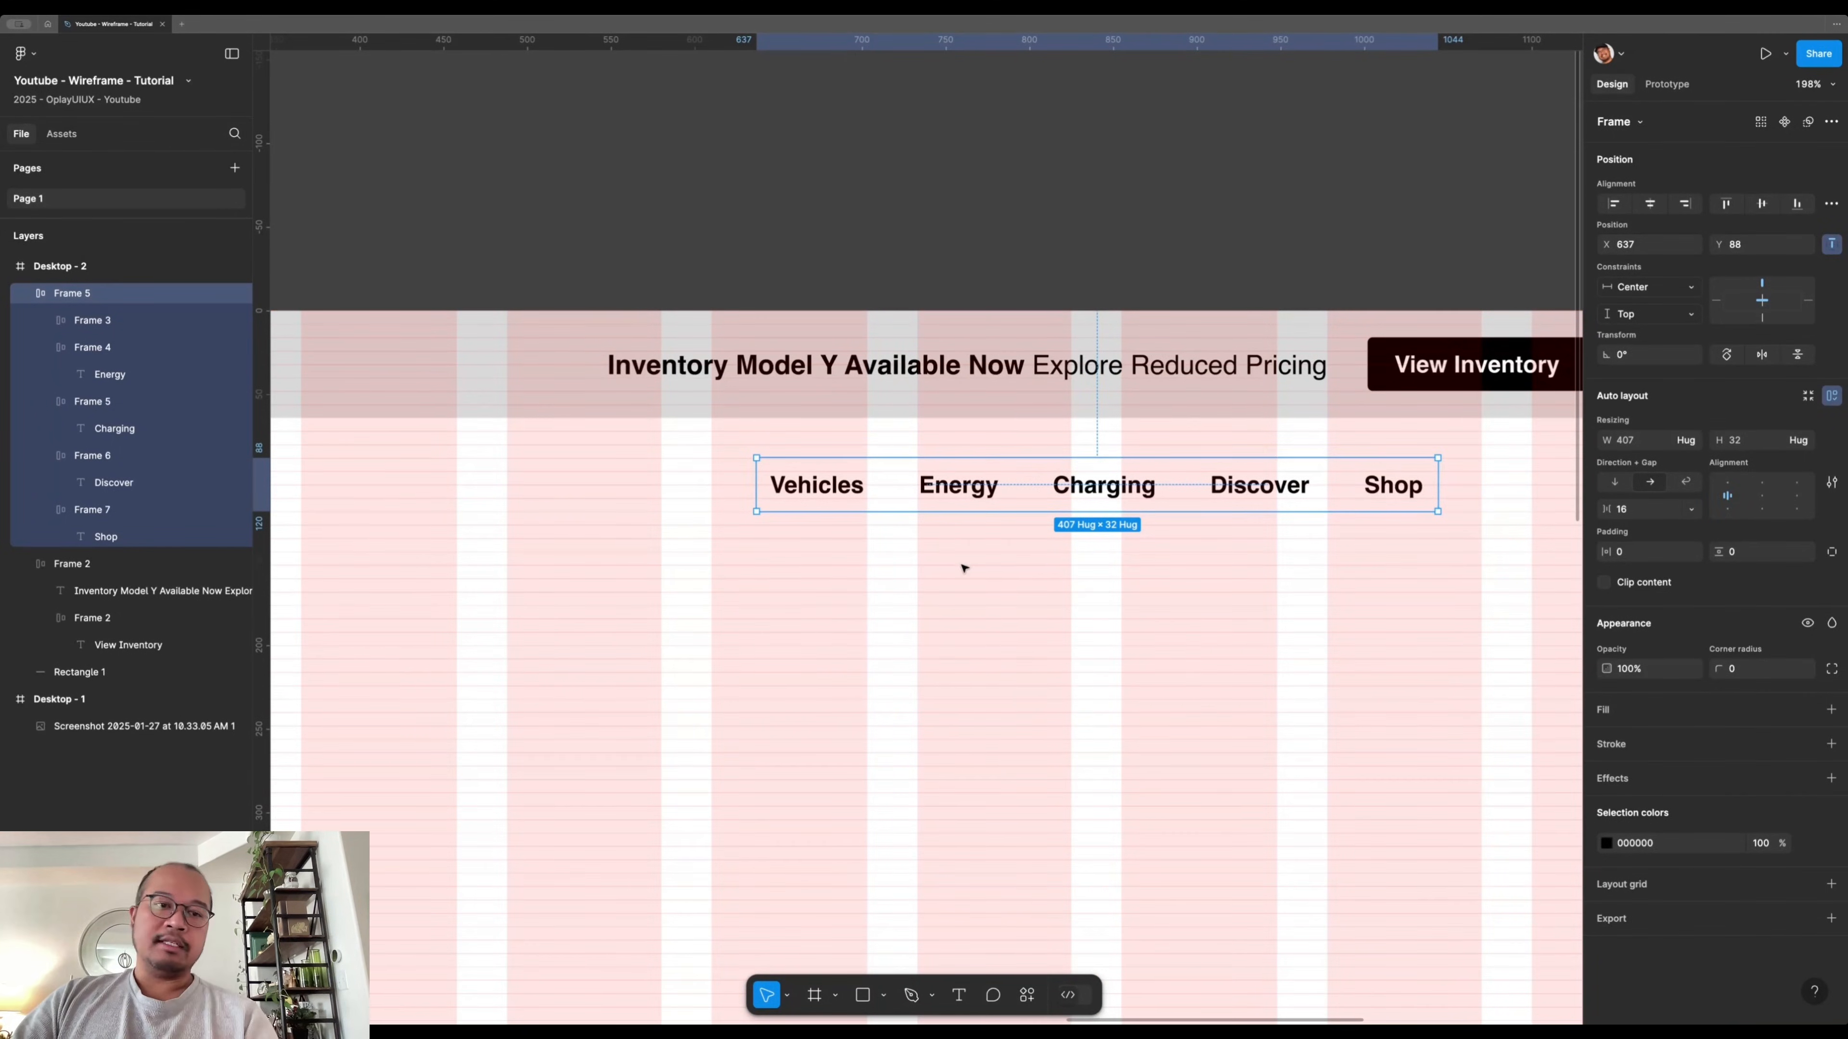
click(957, 636)
- Check the menu frame's position, item padding and spacing against the layout grid and the reference screenshot
scroll(956, 630, down, 10)
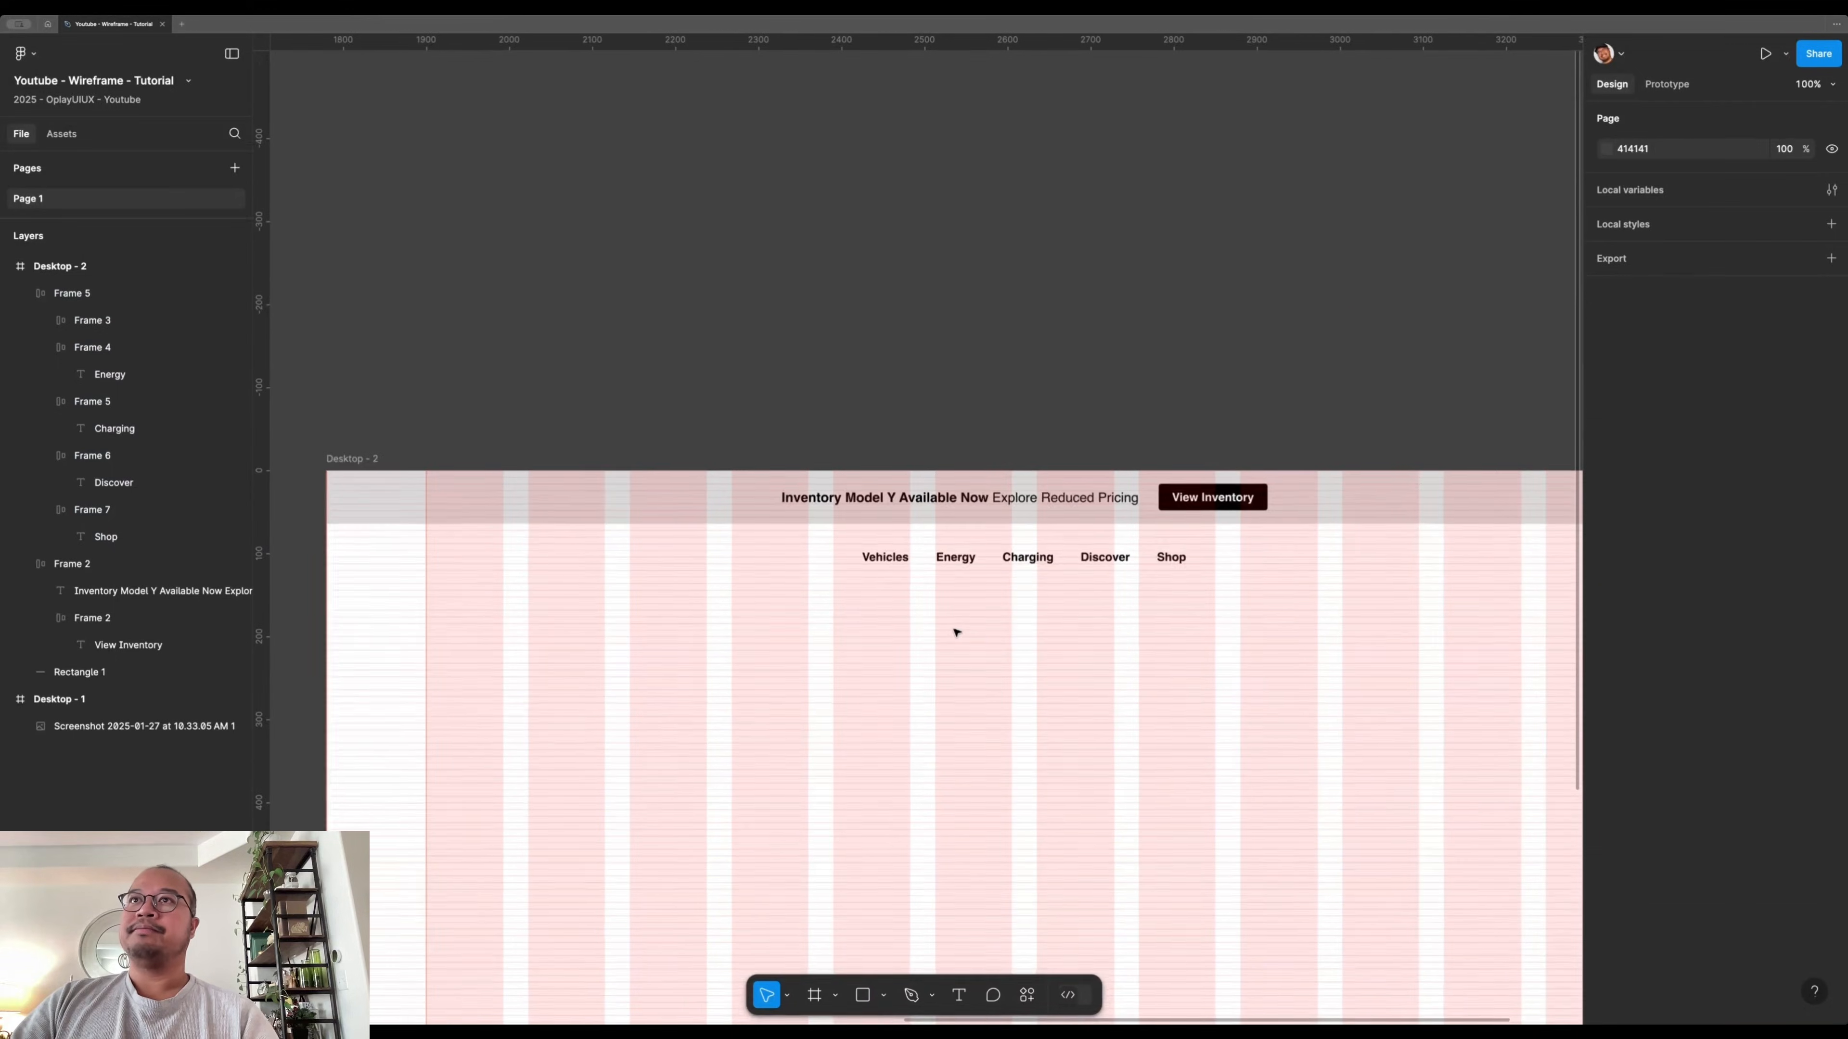
scroll(809, 706, left, 5)
scroll(977, 647, down, 2)
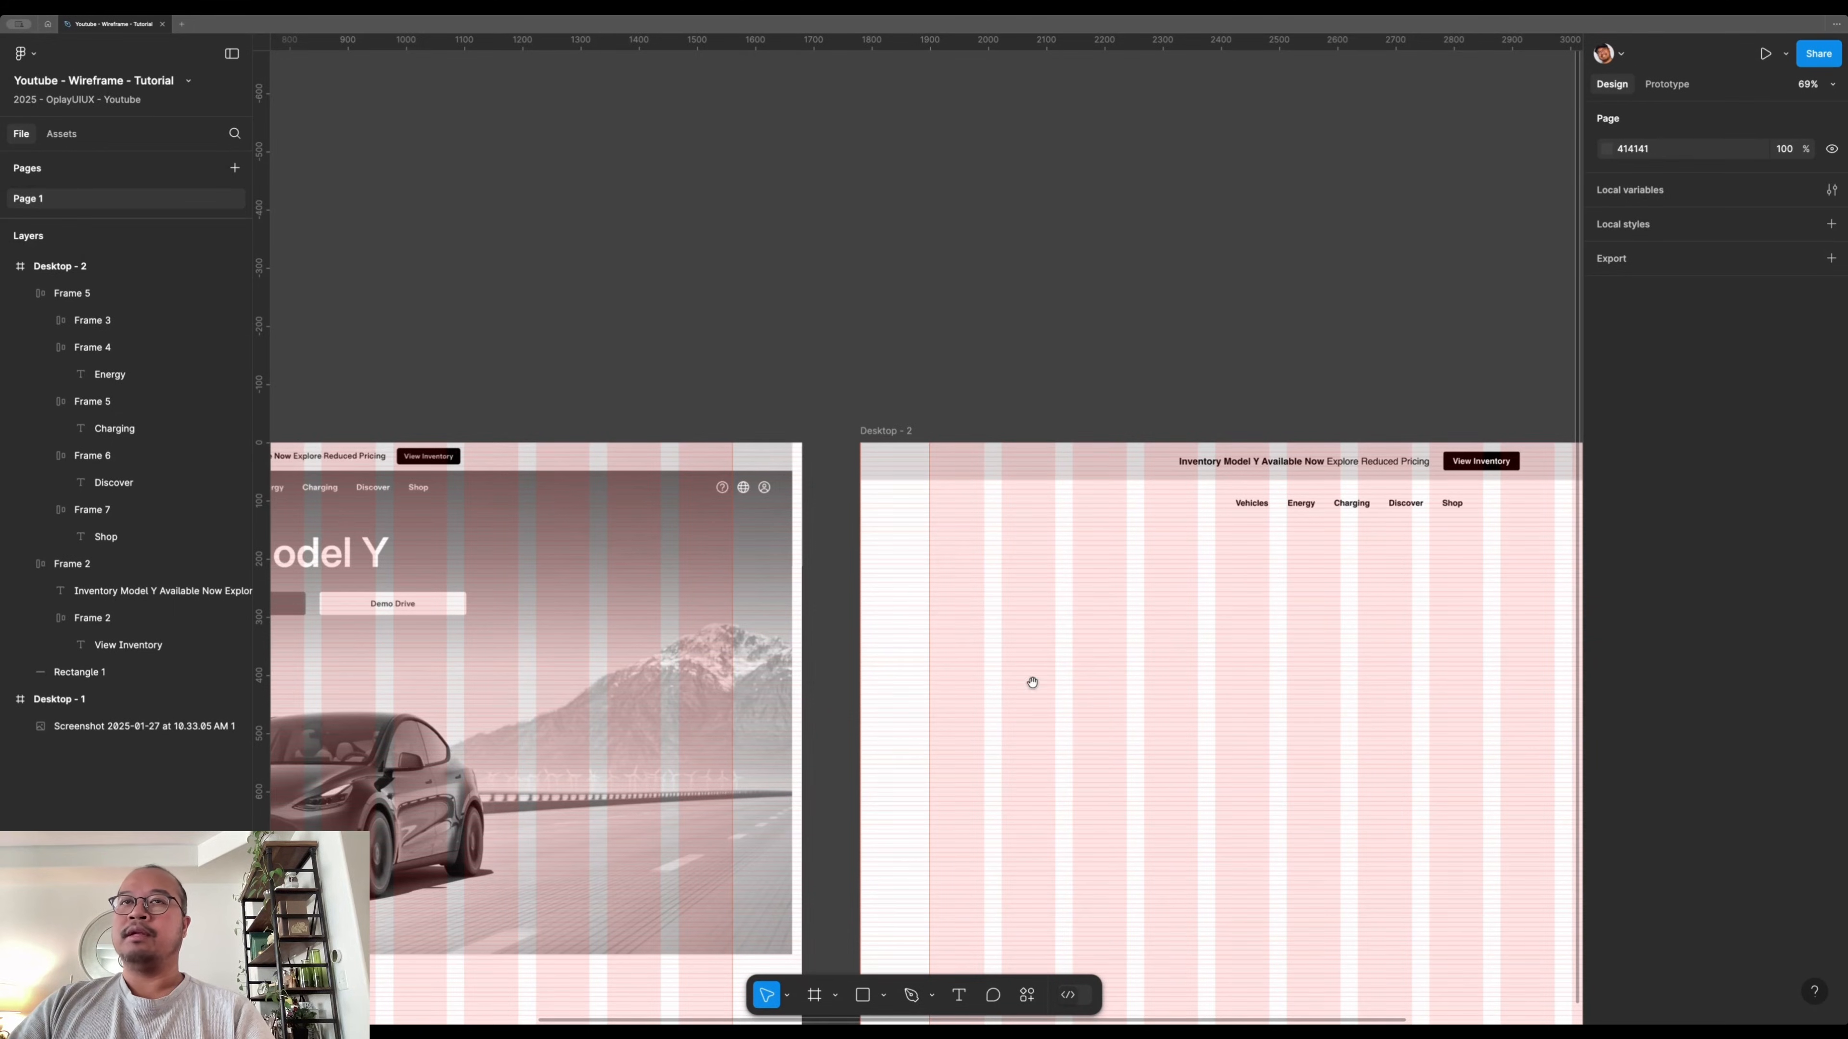
scroll(994, 660, right, 5)
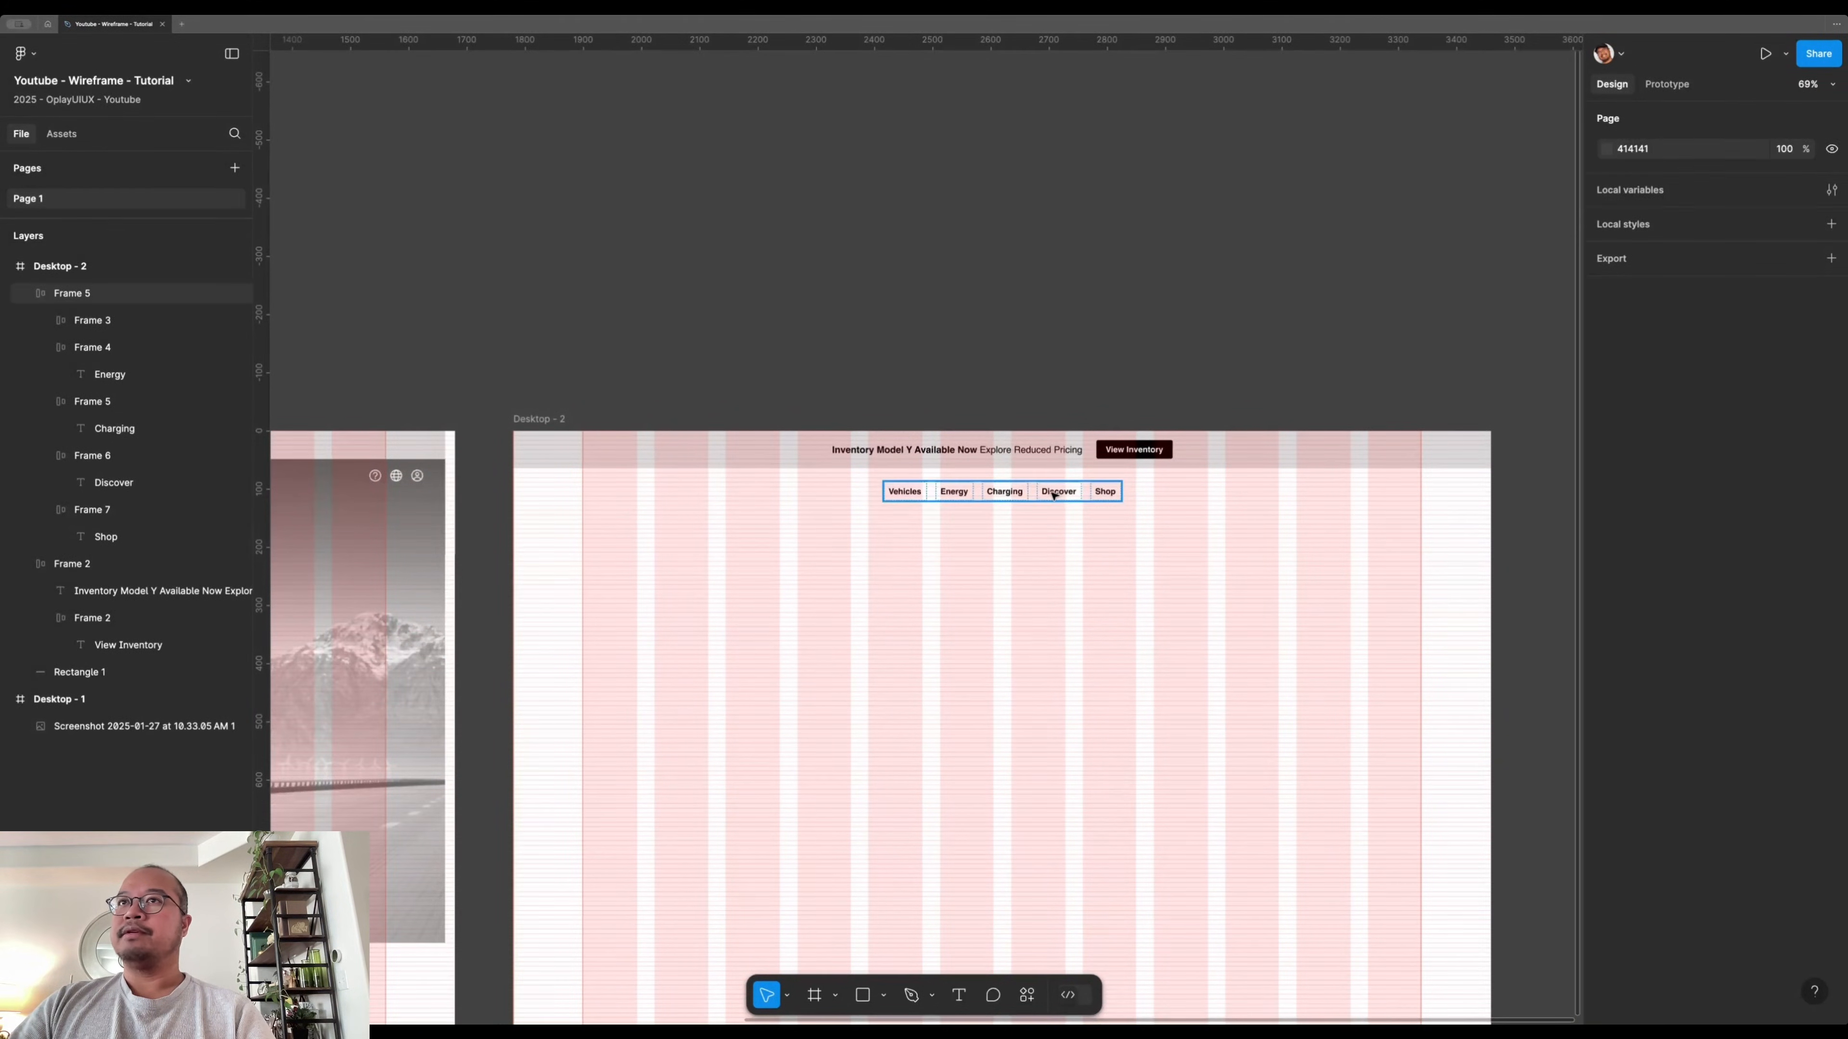
click(1055, 494)
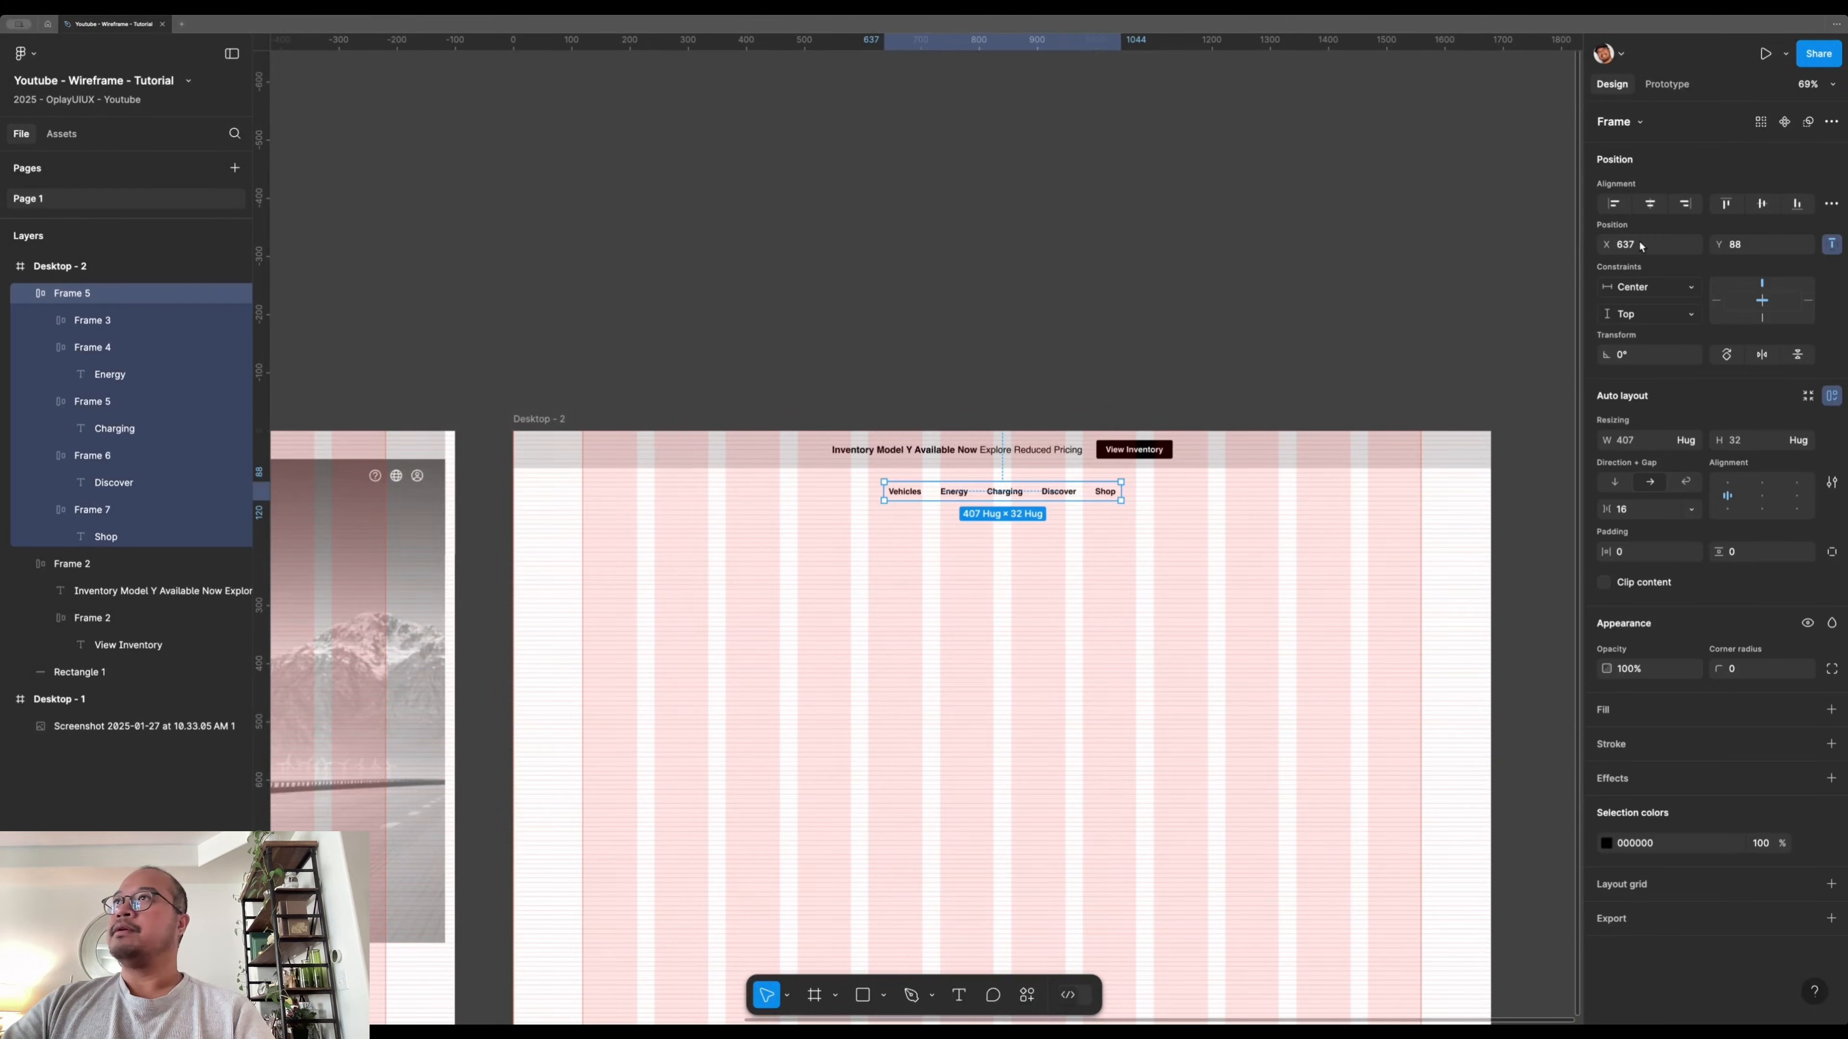
click(938, 700)
scroll(1175, 680, down, 5)
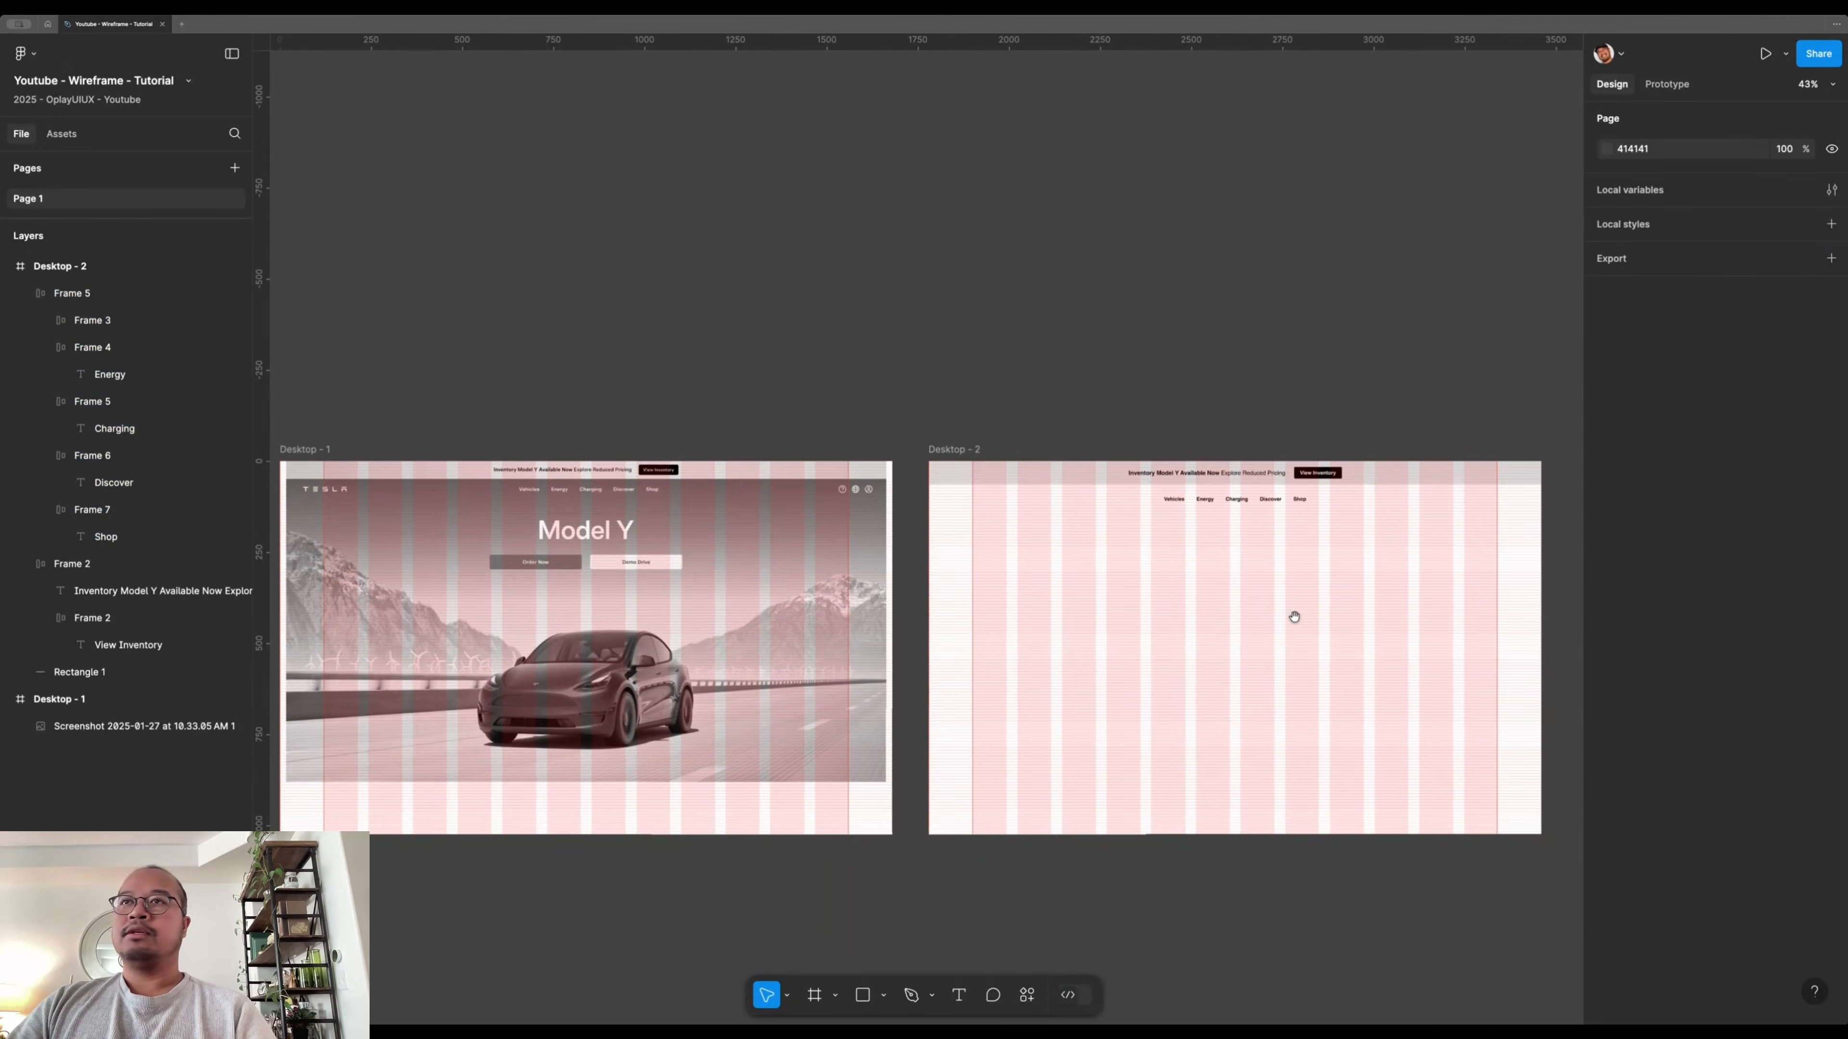
drag(1319, 565, 1314, 591)
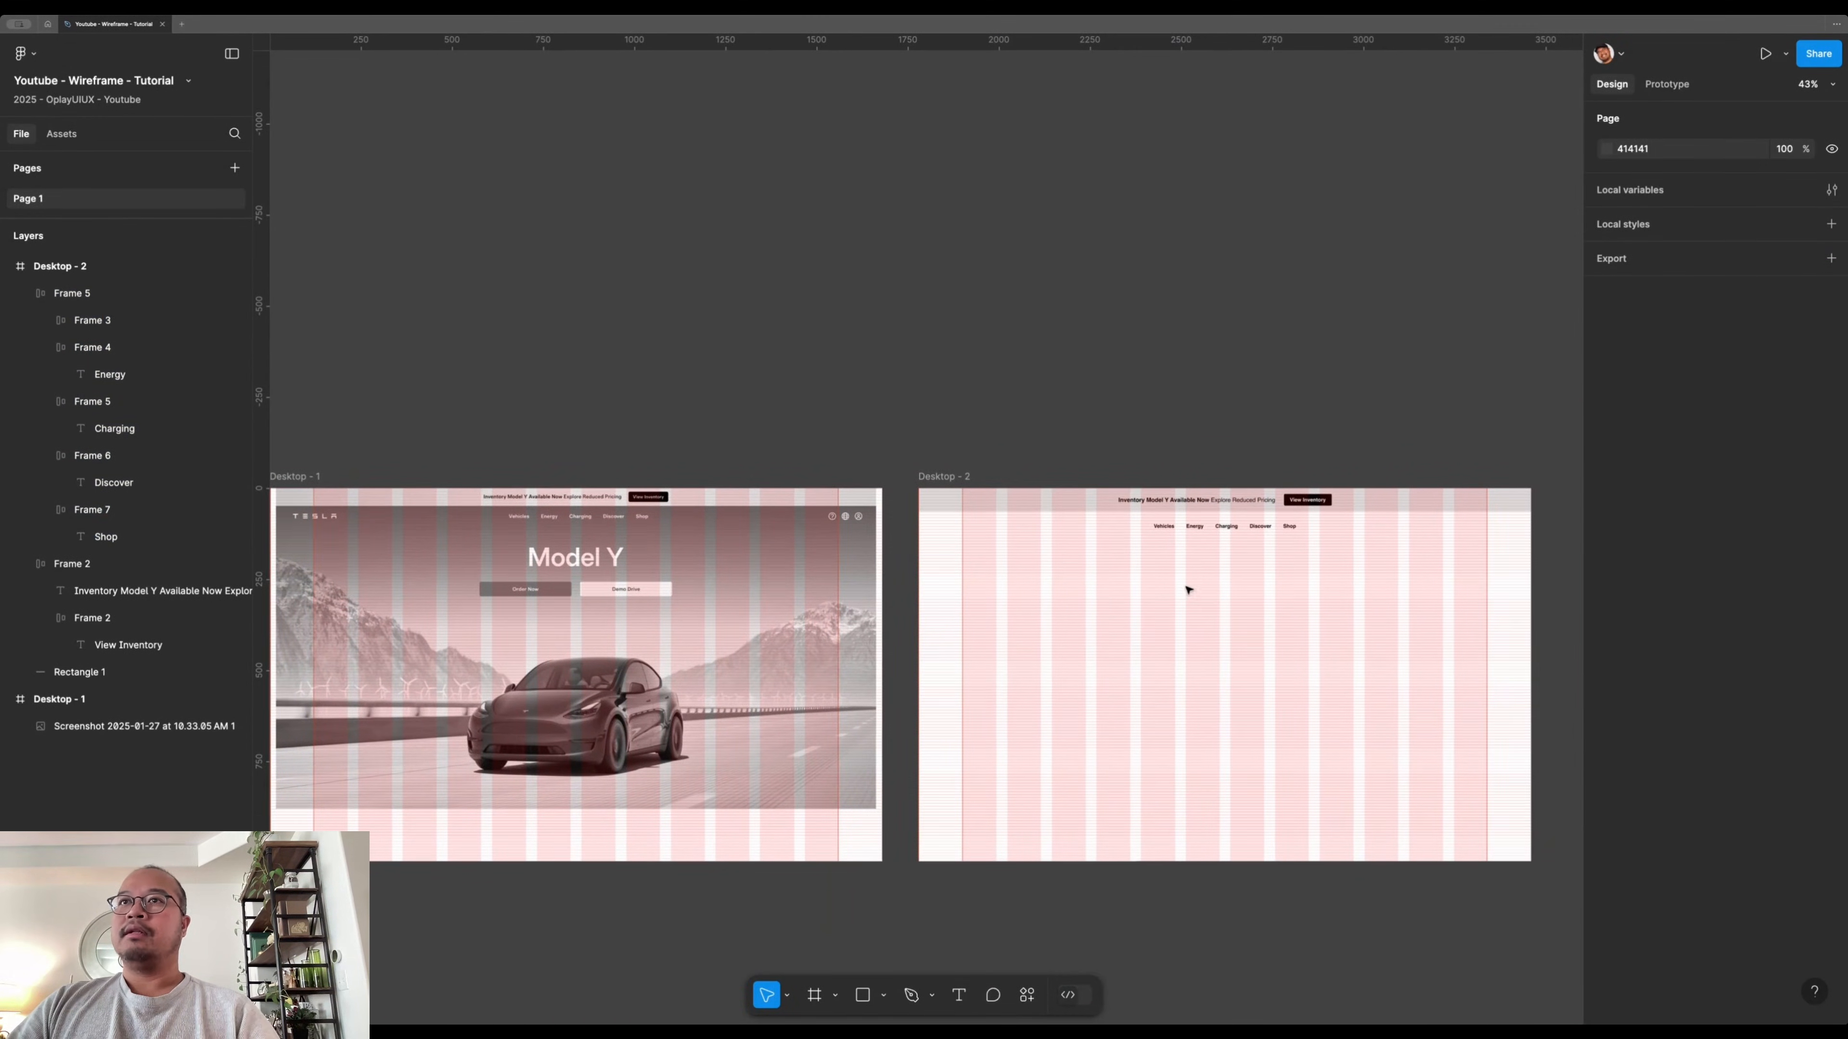
scroll(1188, 591, up, 5)
click(1178, 492)
click(1254, 520)
scroll(1270, 502, up, 4)
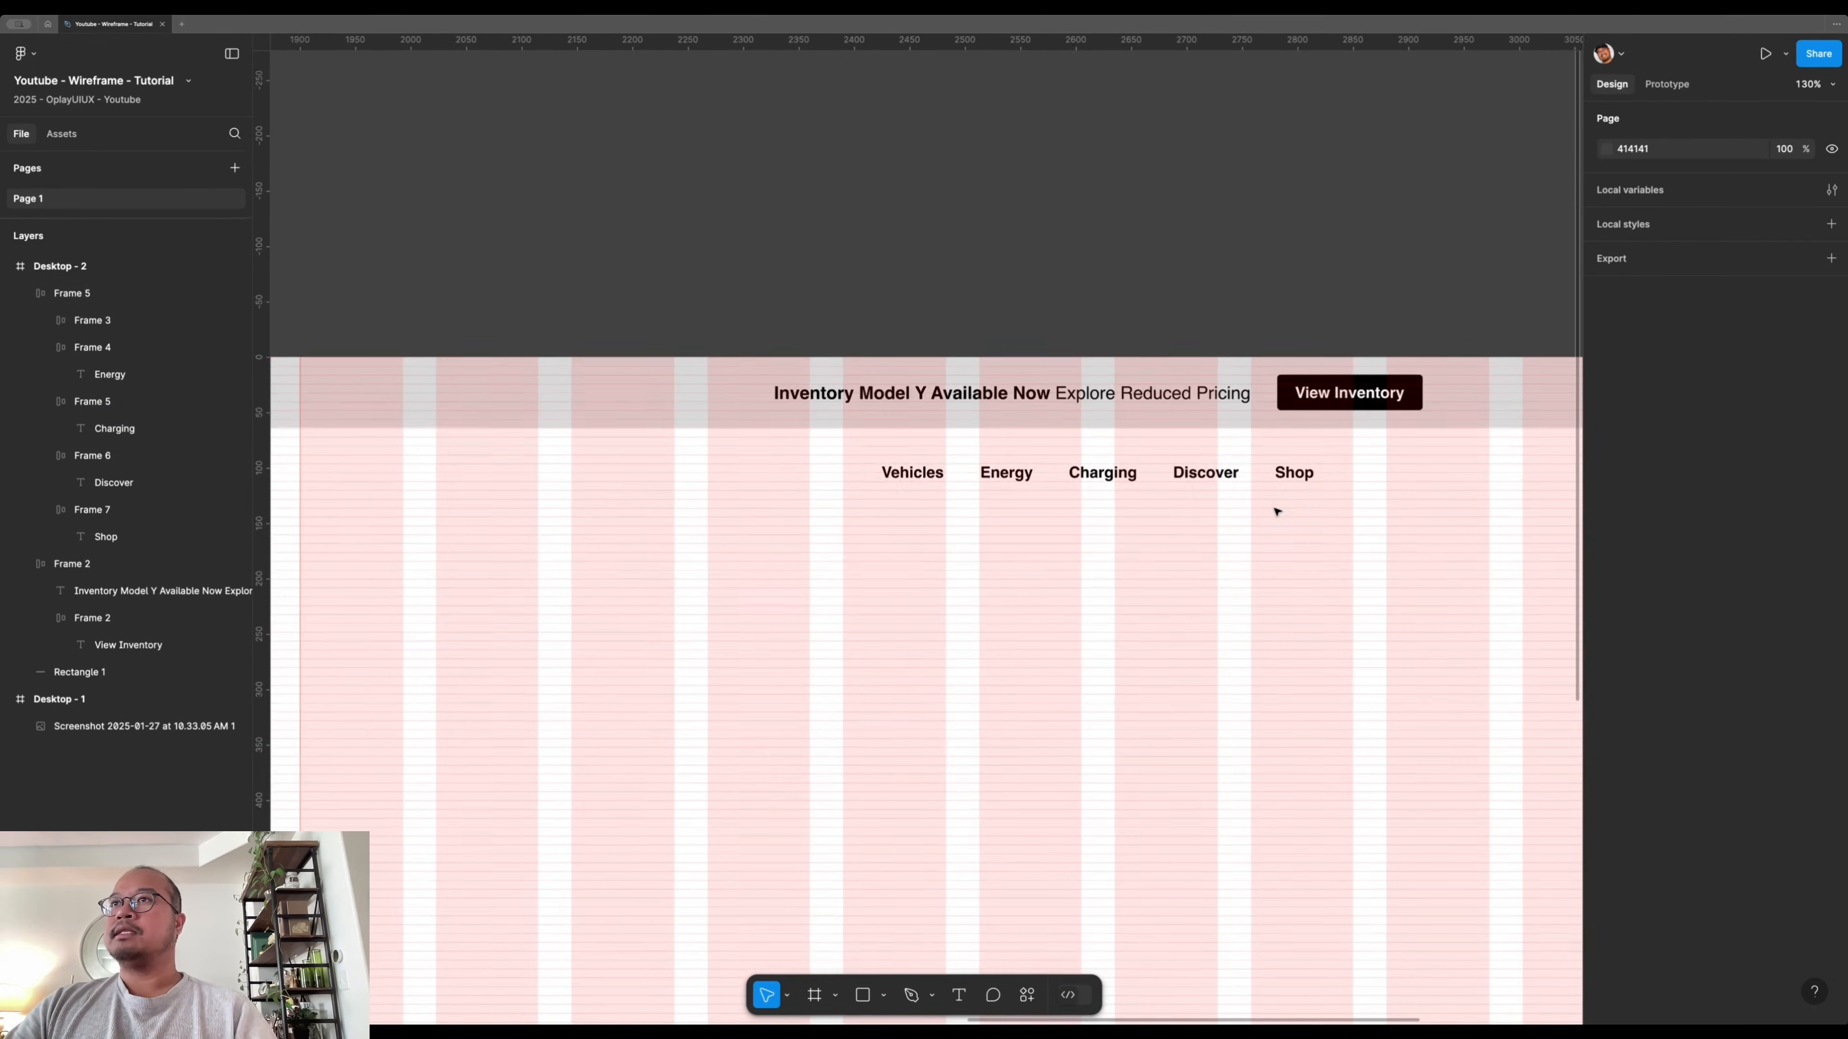
double_click(1284, 483)
drag(1266, 499, 1298, 481)
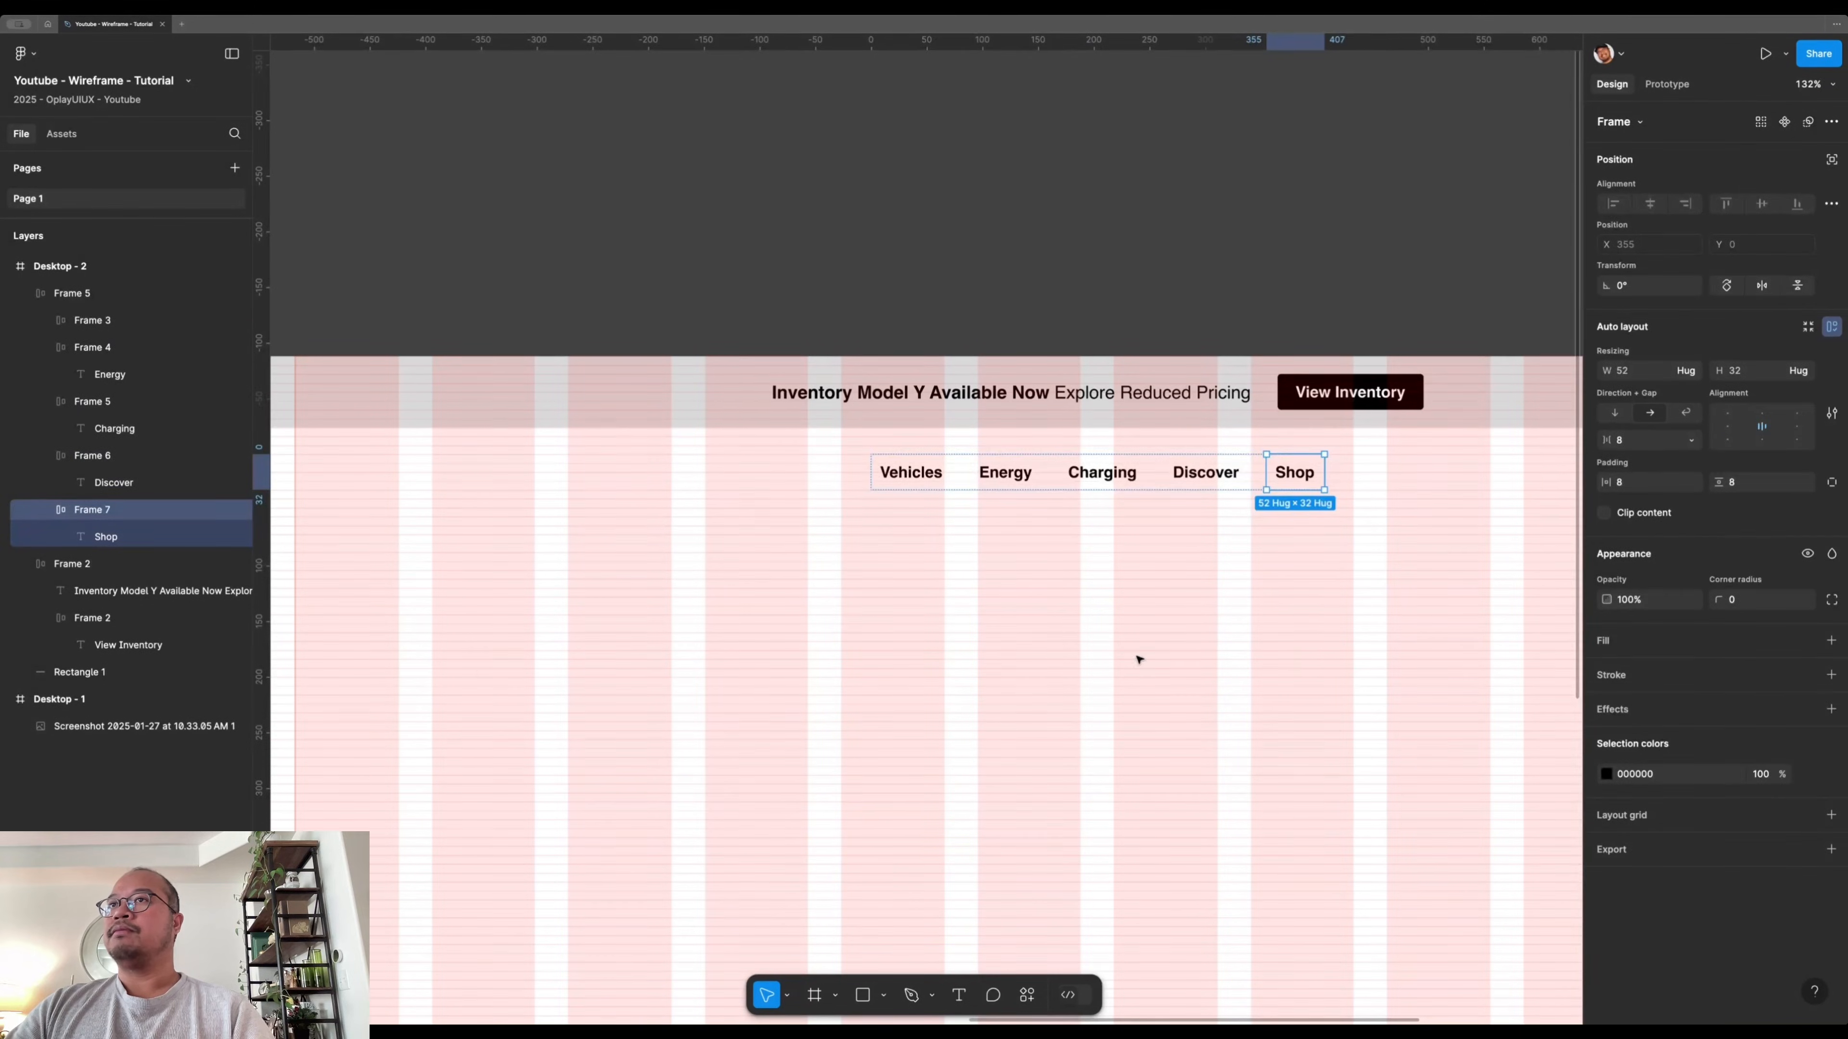
click(1257, 475)
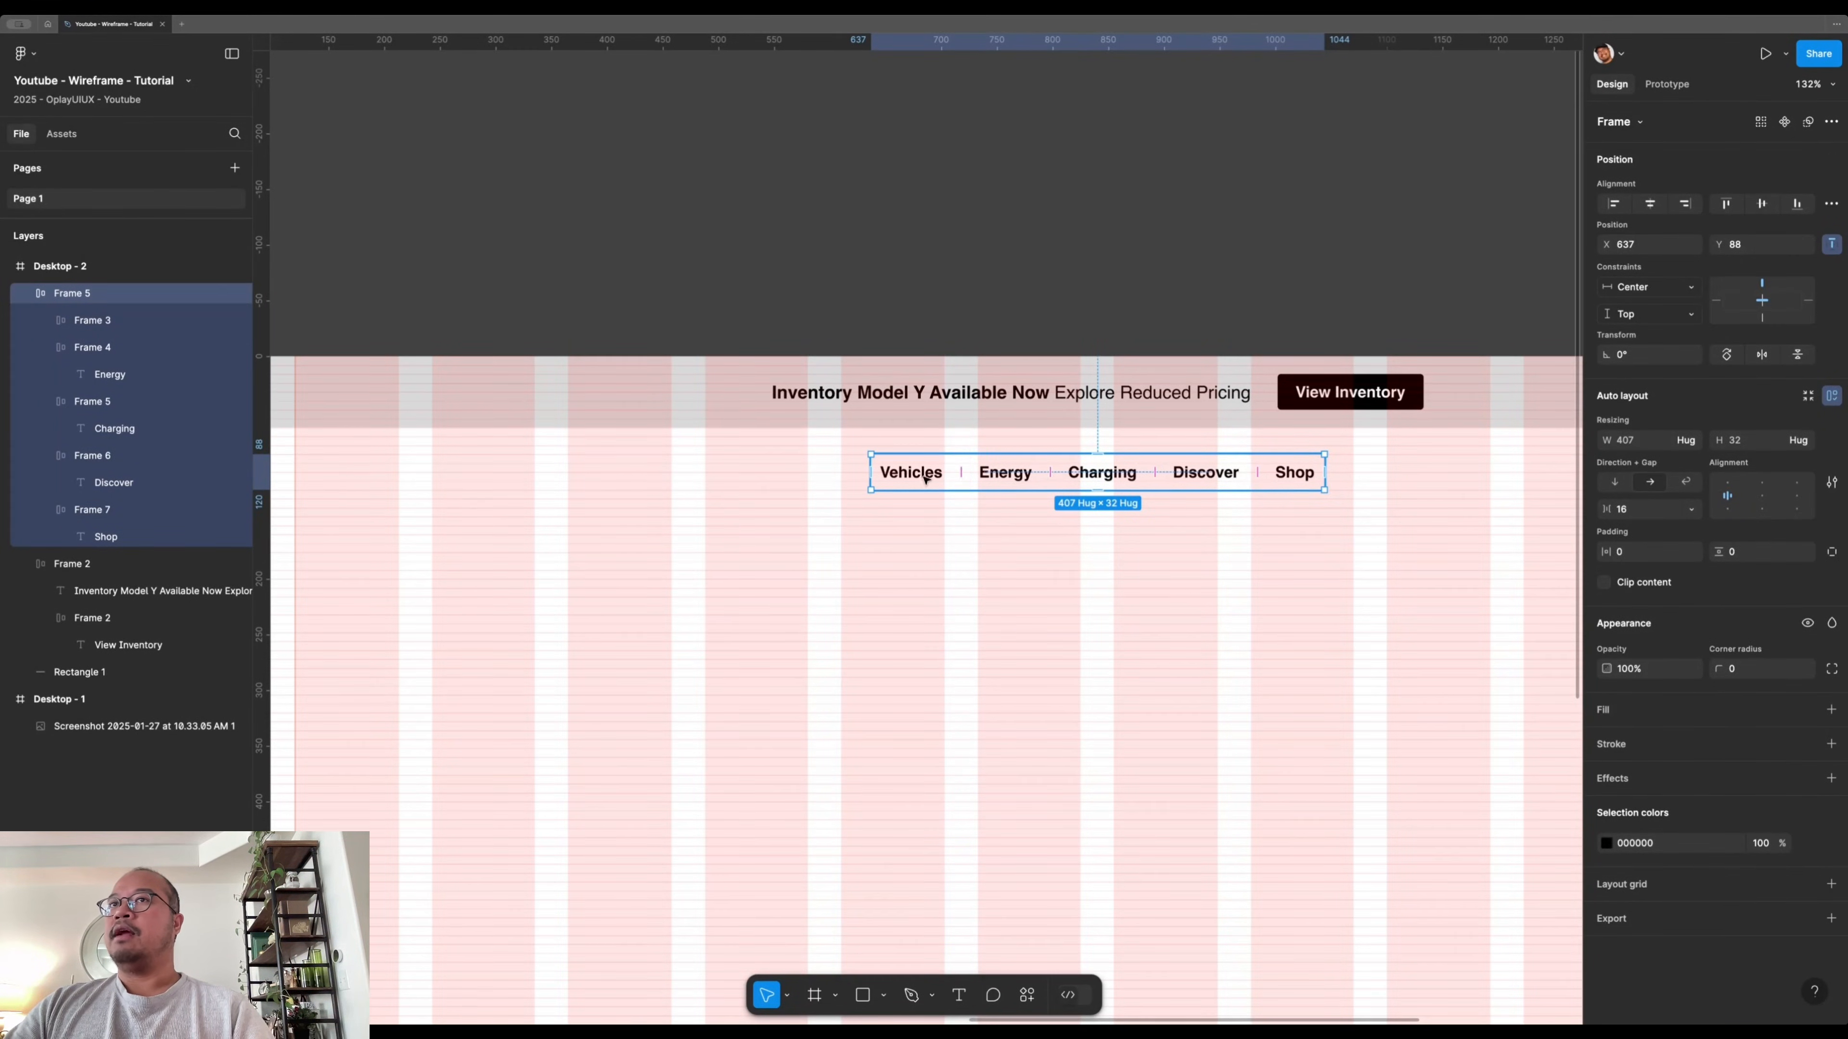
click(1299, 683)
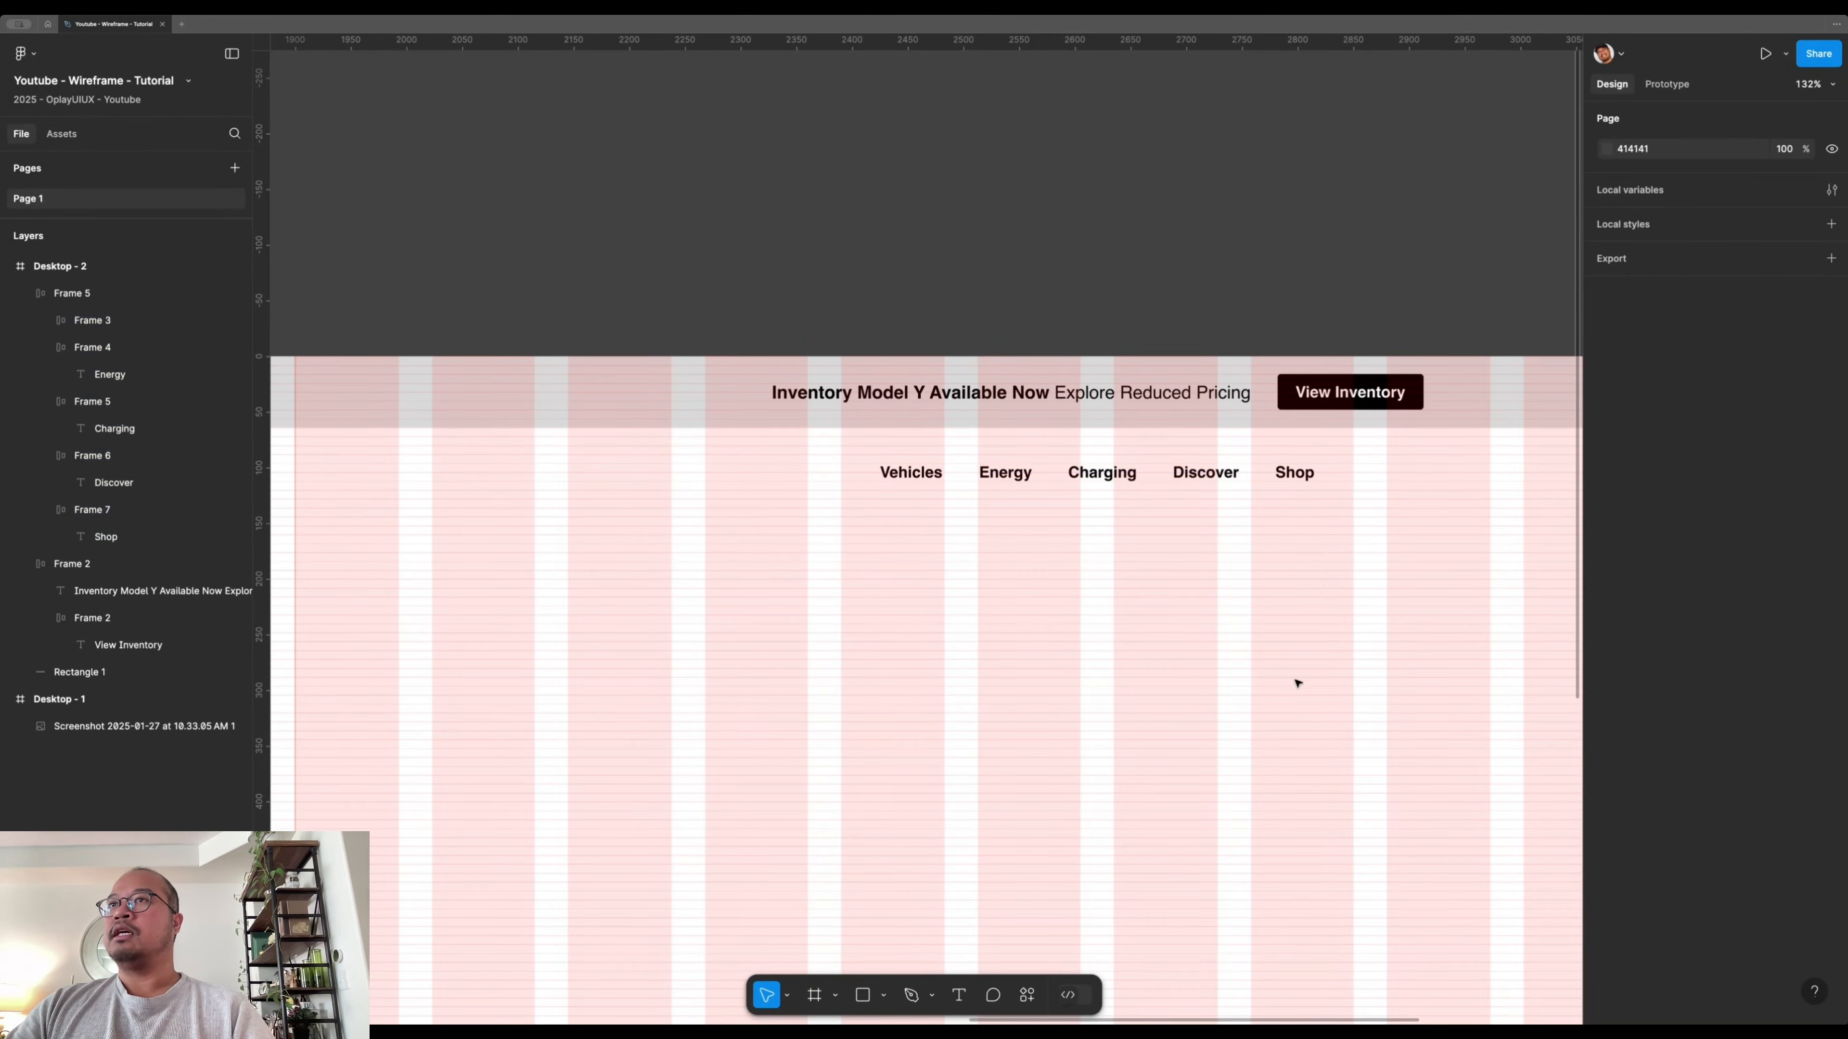
- Hide the layout grids and bring the reference and Desktop - 2 frames into view together
key(ctrl+g)
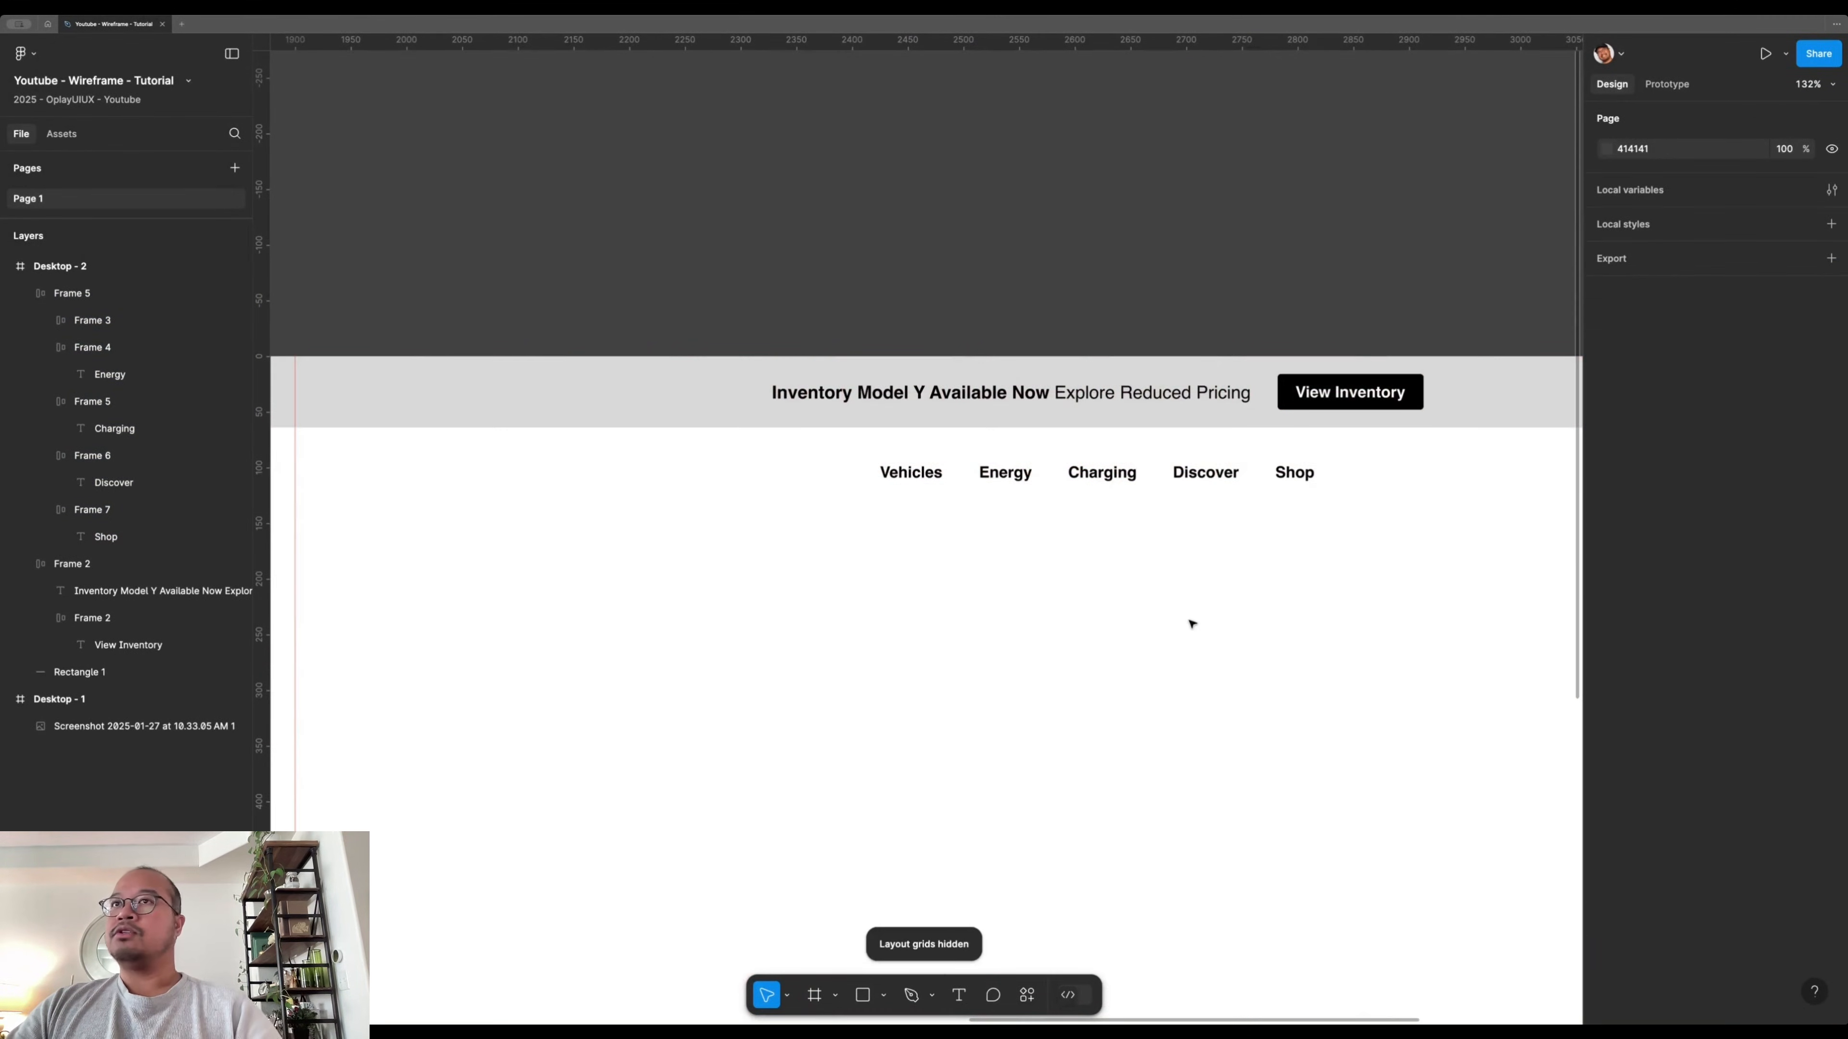
scroll(1152, 565, down, 5)
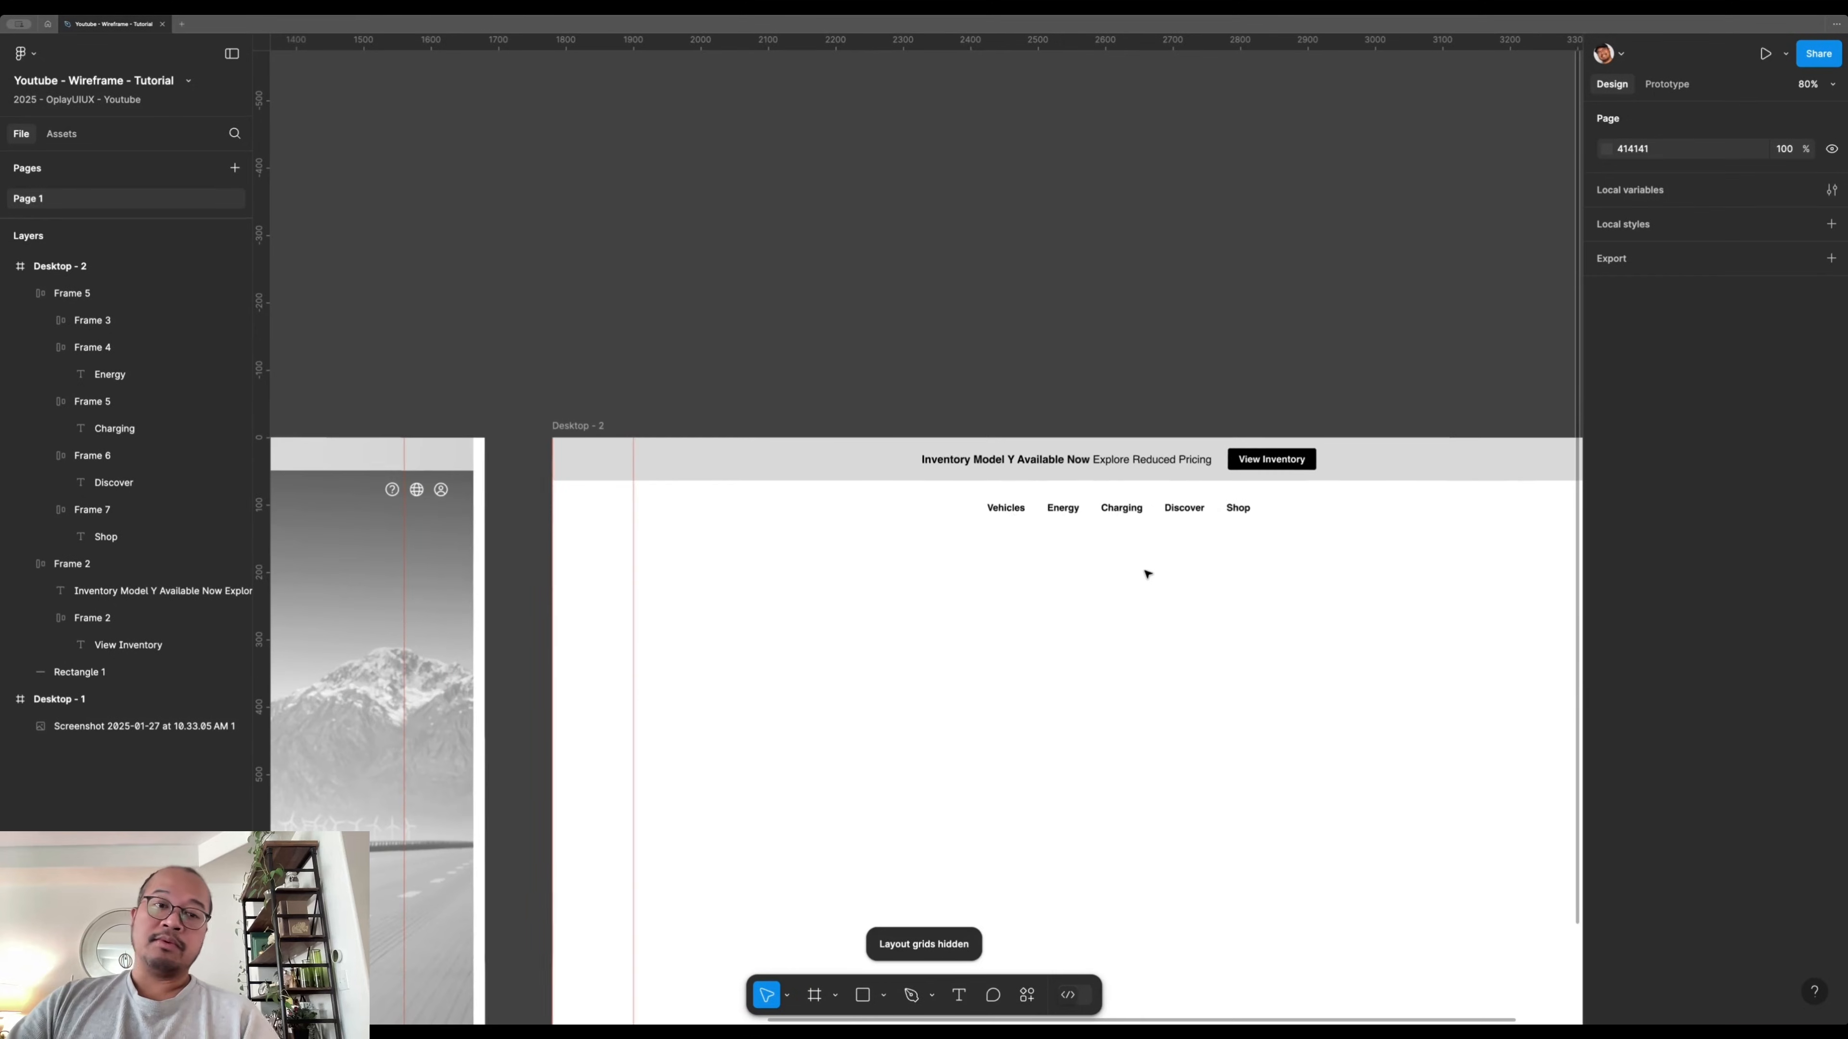
drag(1014, 706, 1136, 672)
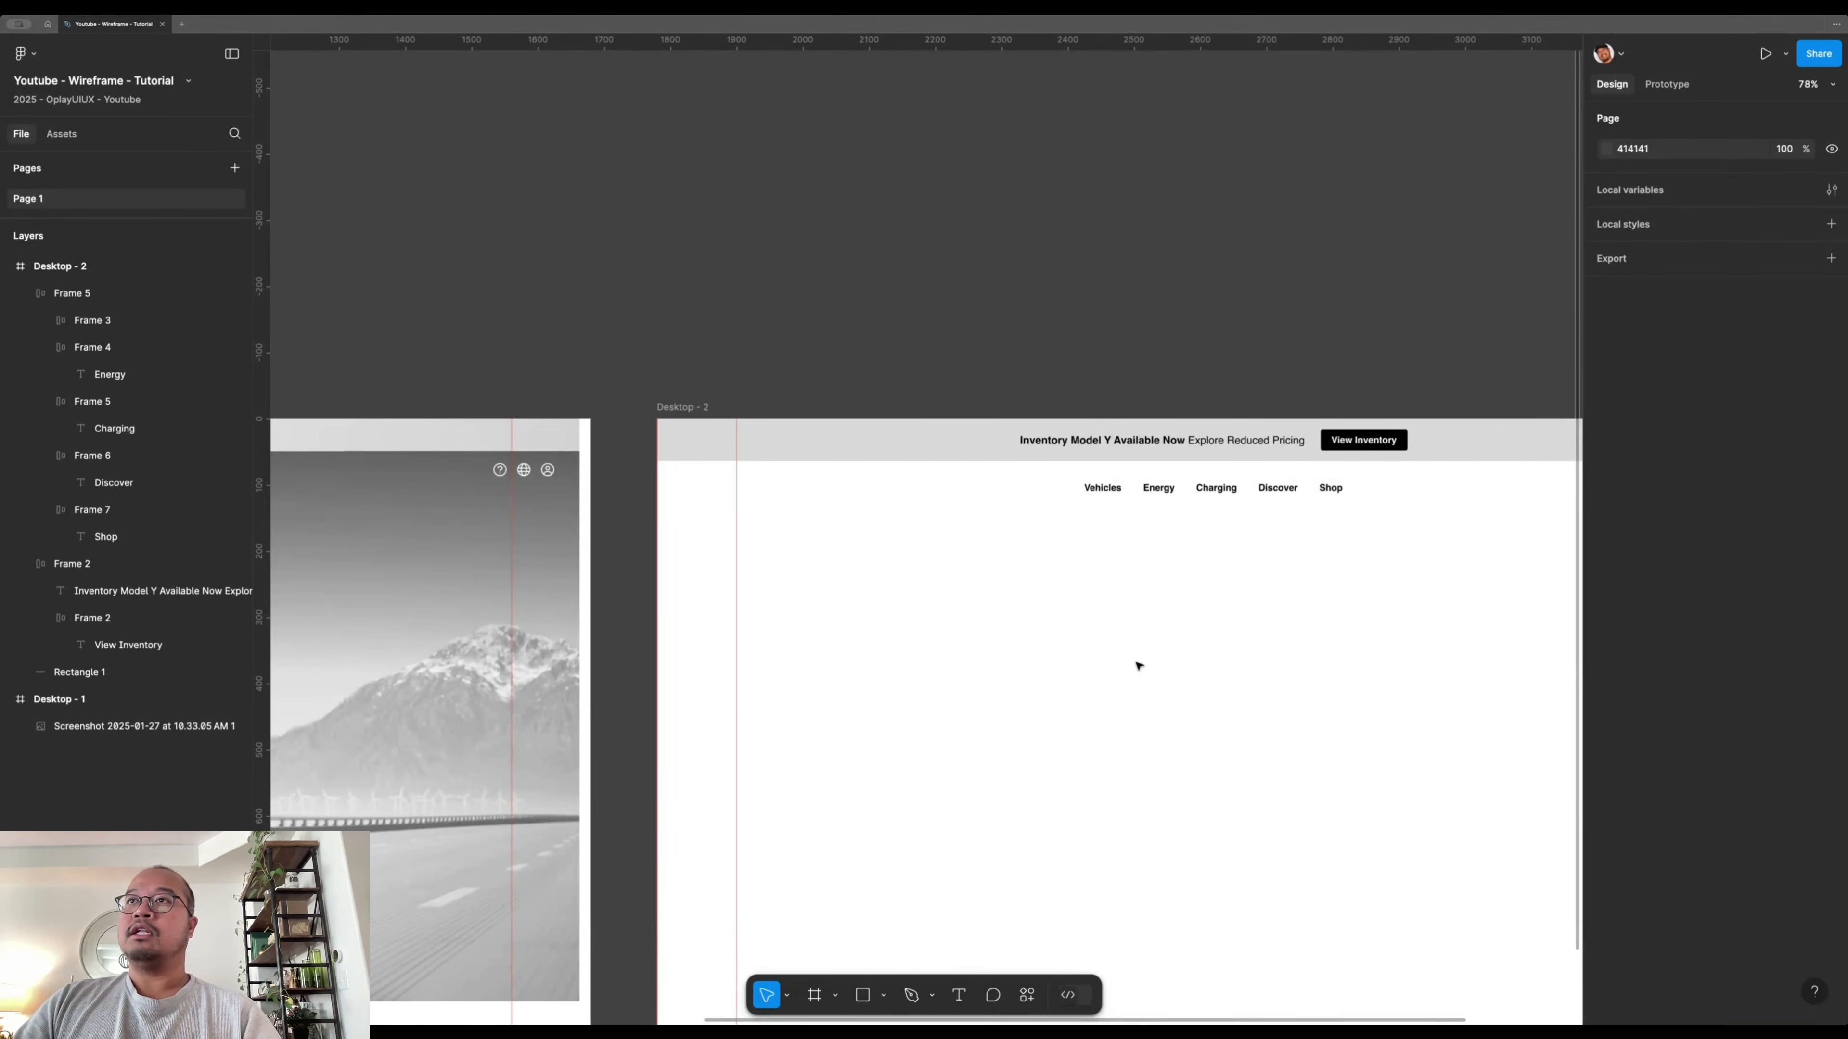
scroll(1139, 665, left, 1)
scroll(1138, 655, down, 2)
scroll(1138, 653, down, 2)
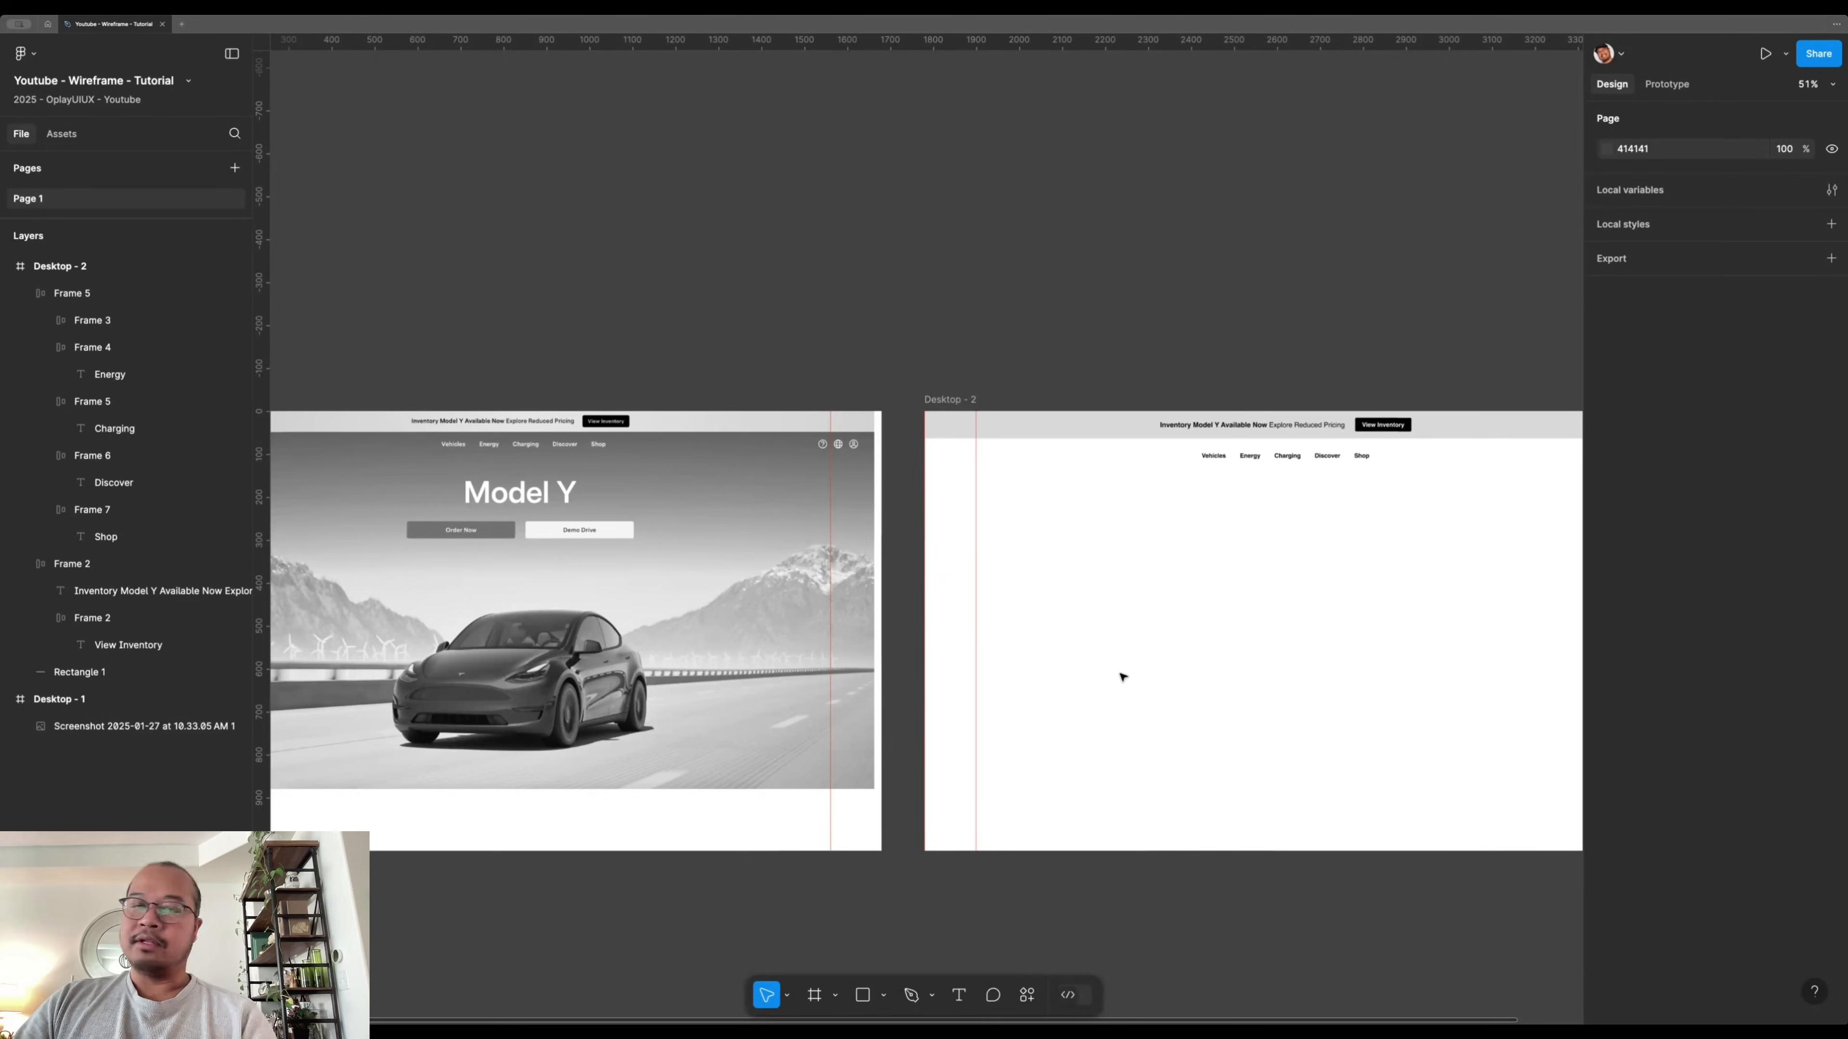
- Add a "TESLA" text layer on Desktop - 2 below the banner, near the frame's left margin beside the menu
scroll(1115, 677, up, 2)
drag(1060, 627, 1367, 651)
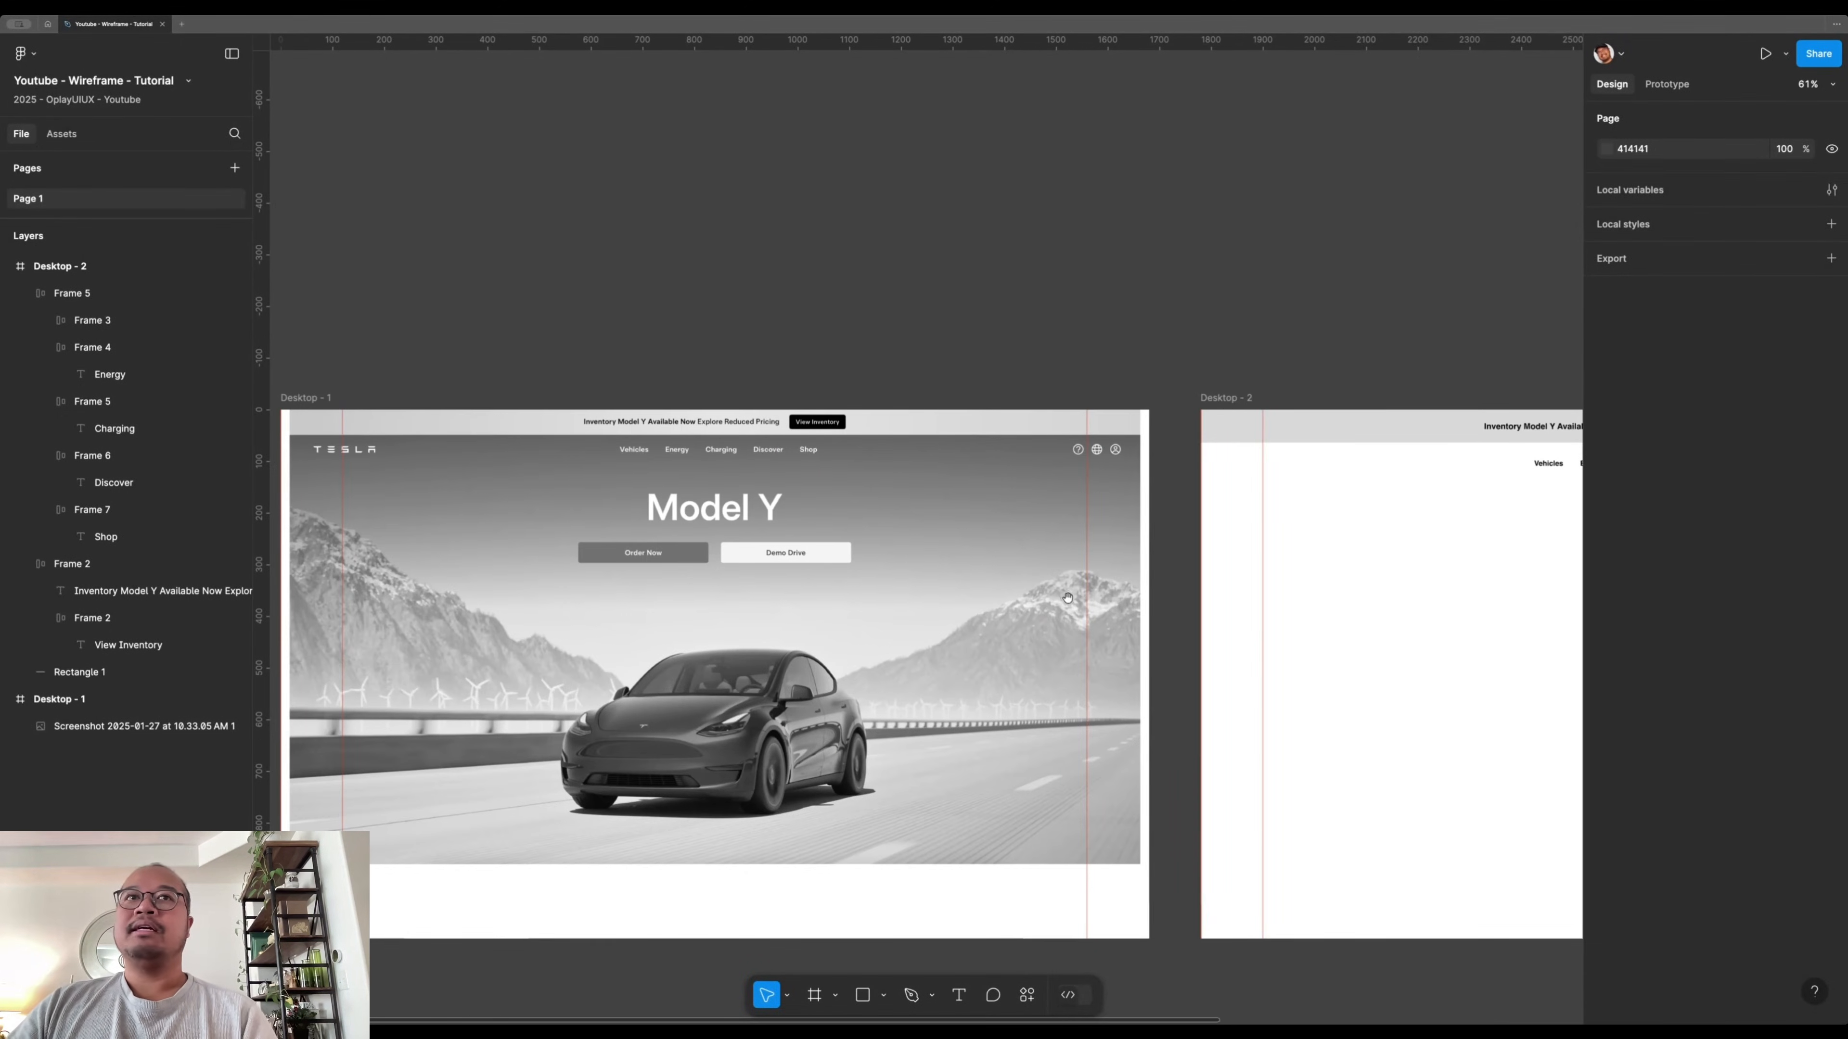
scroll(1346, 561, right, 5)
key(t)
click(1081, 440)
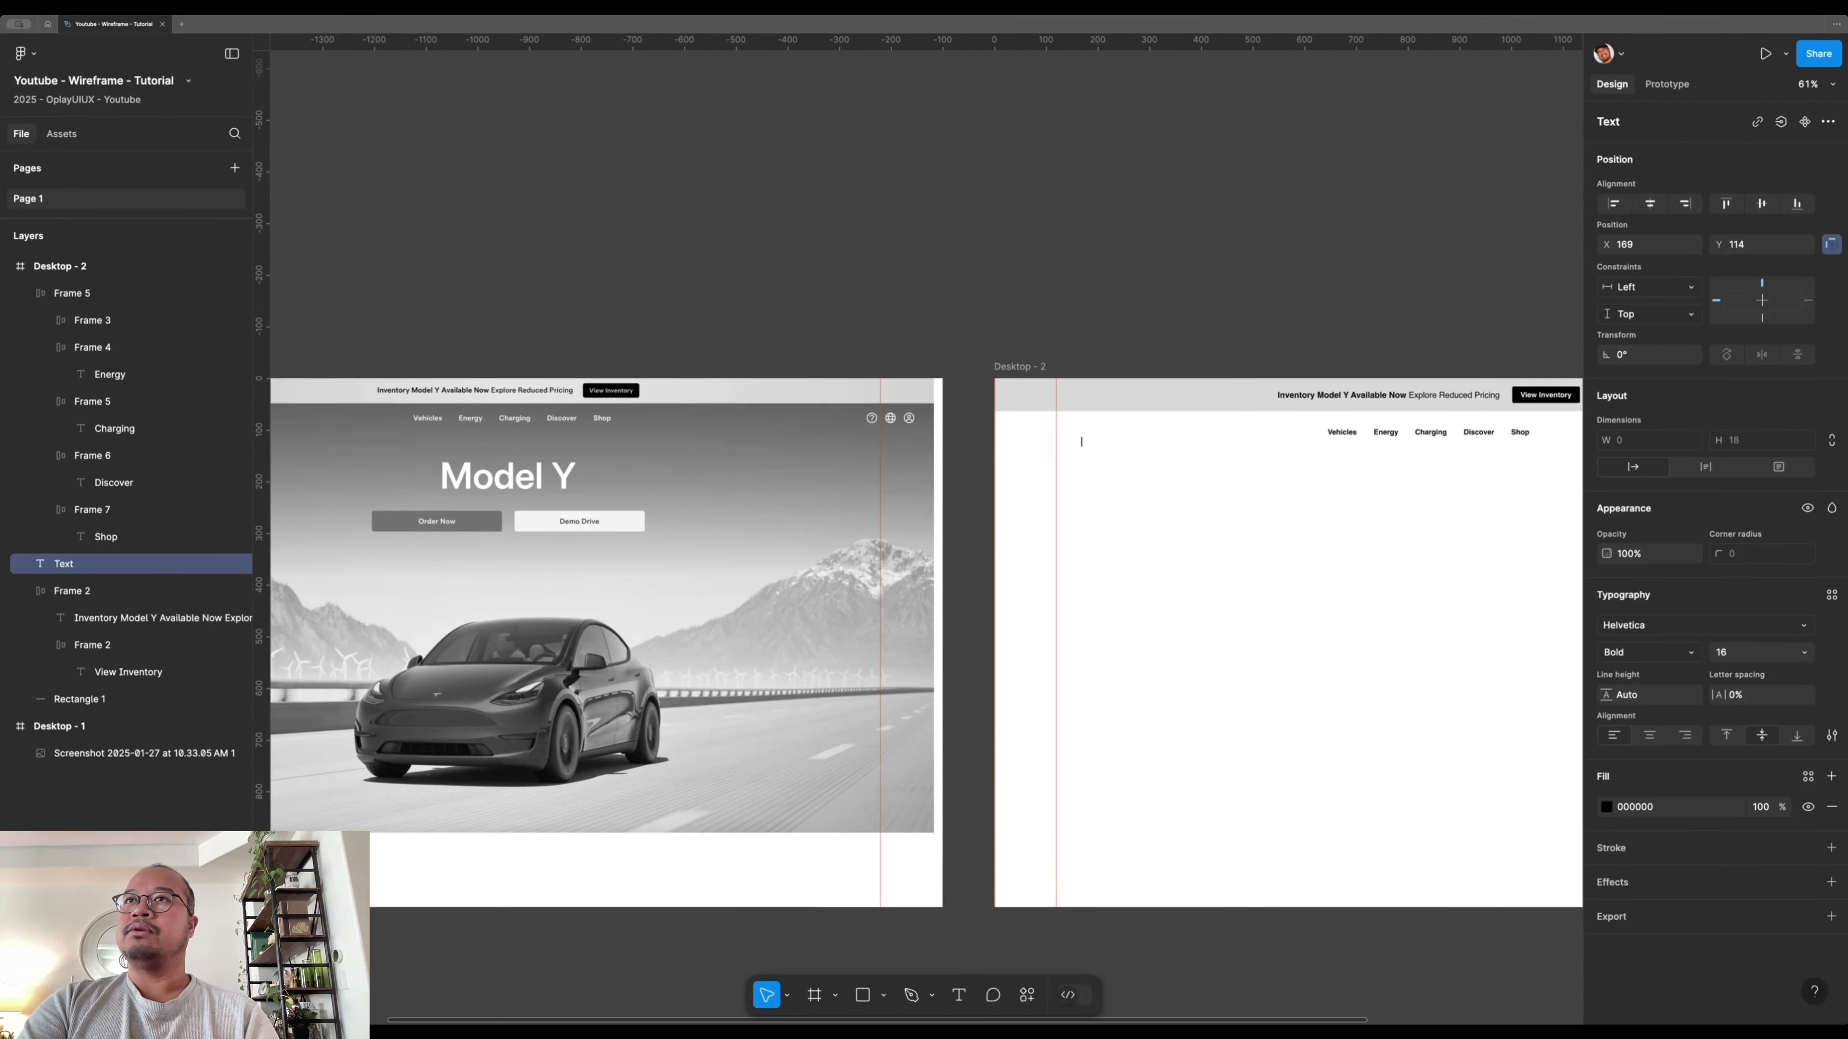
text(TES)
scroll(1510, 479, left, 5)
text(LA)
key(Escape)
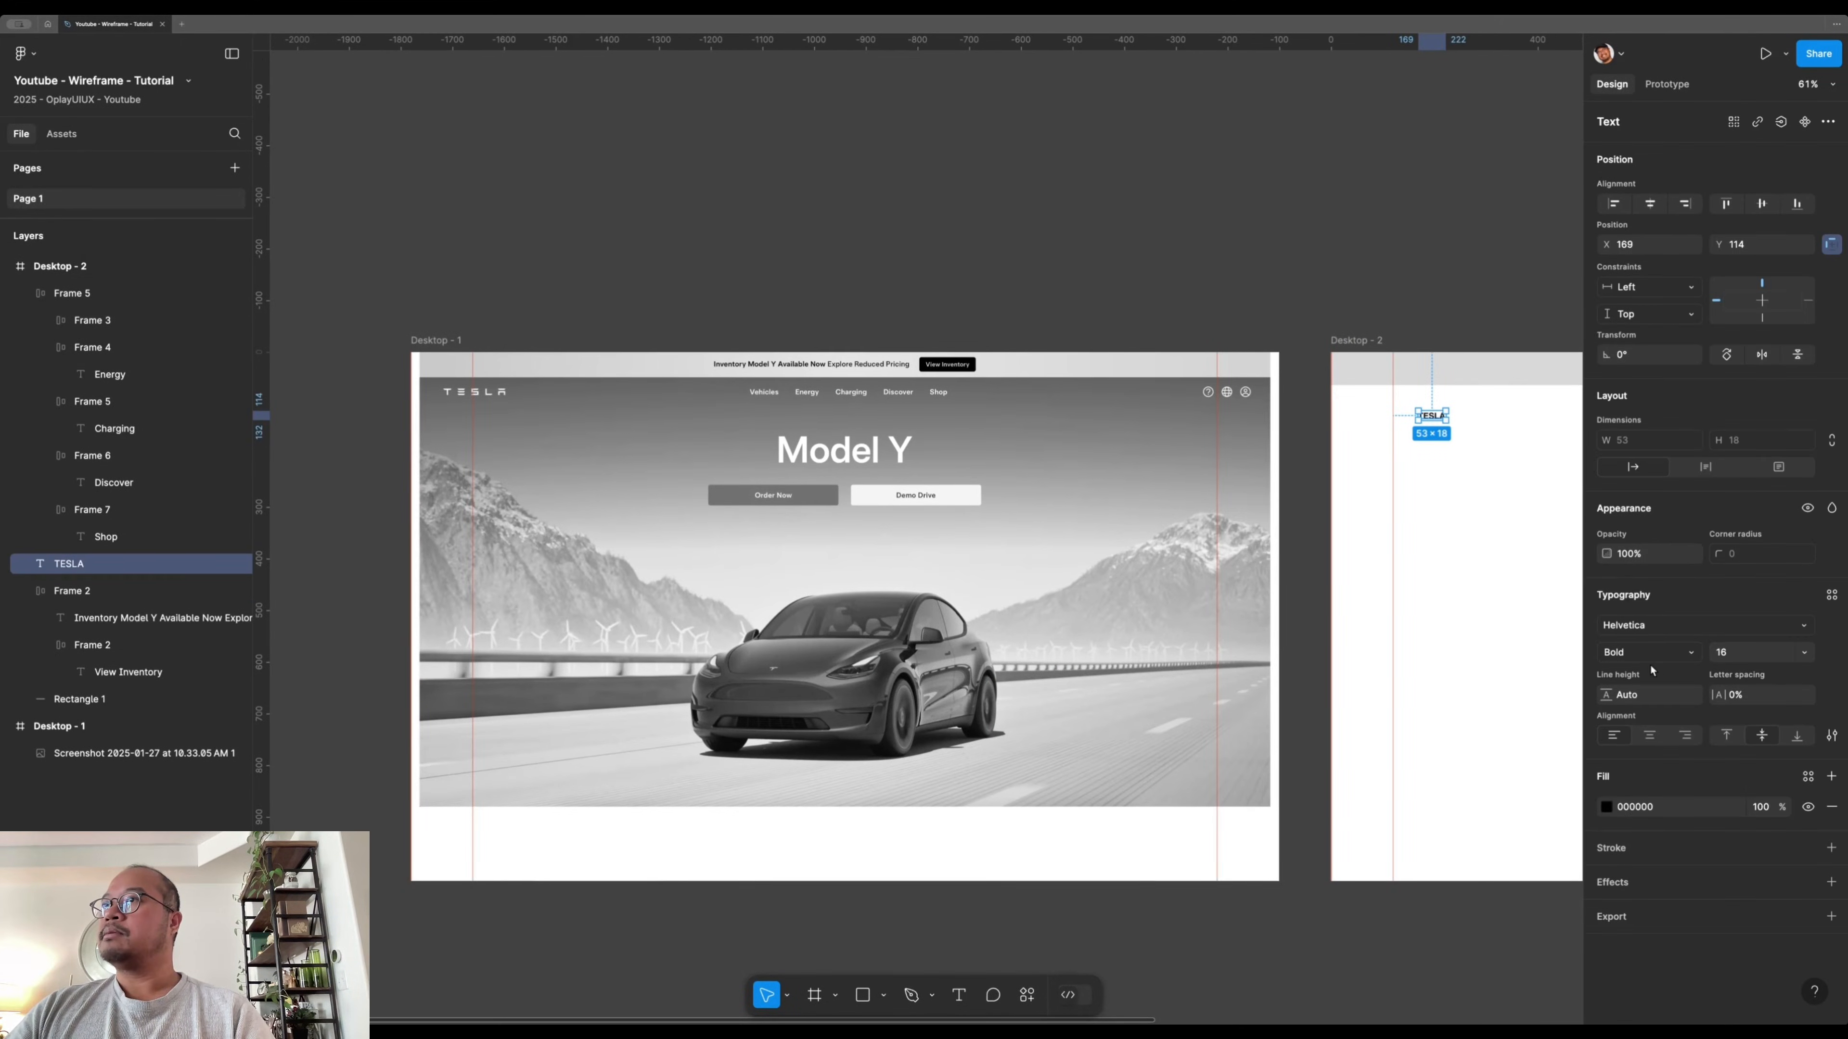
- Set the TESLA text's font size to 20 and its letter spacing to 50%
click(1688, 657)
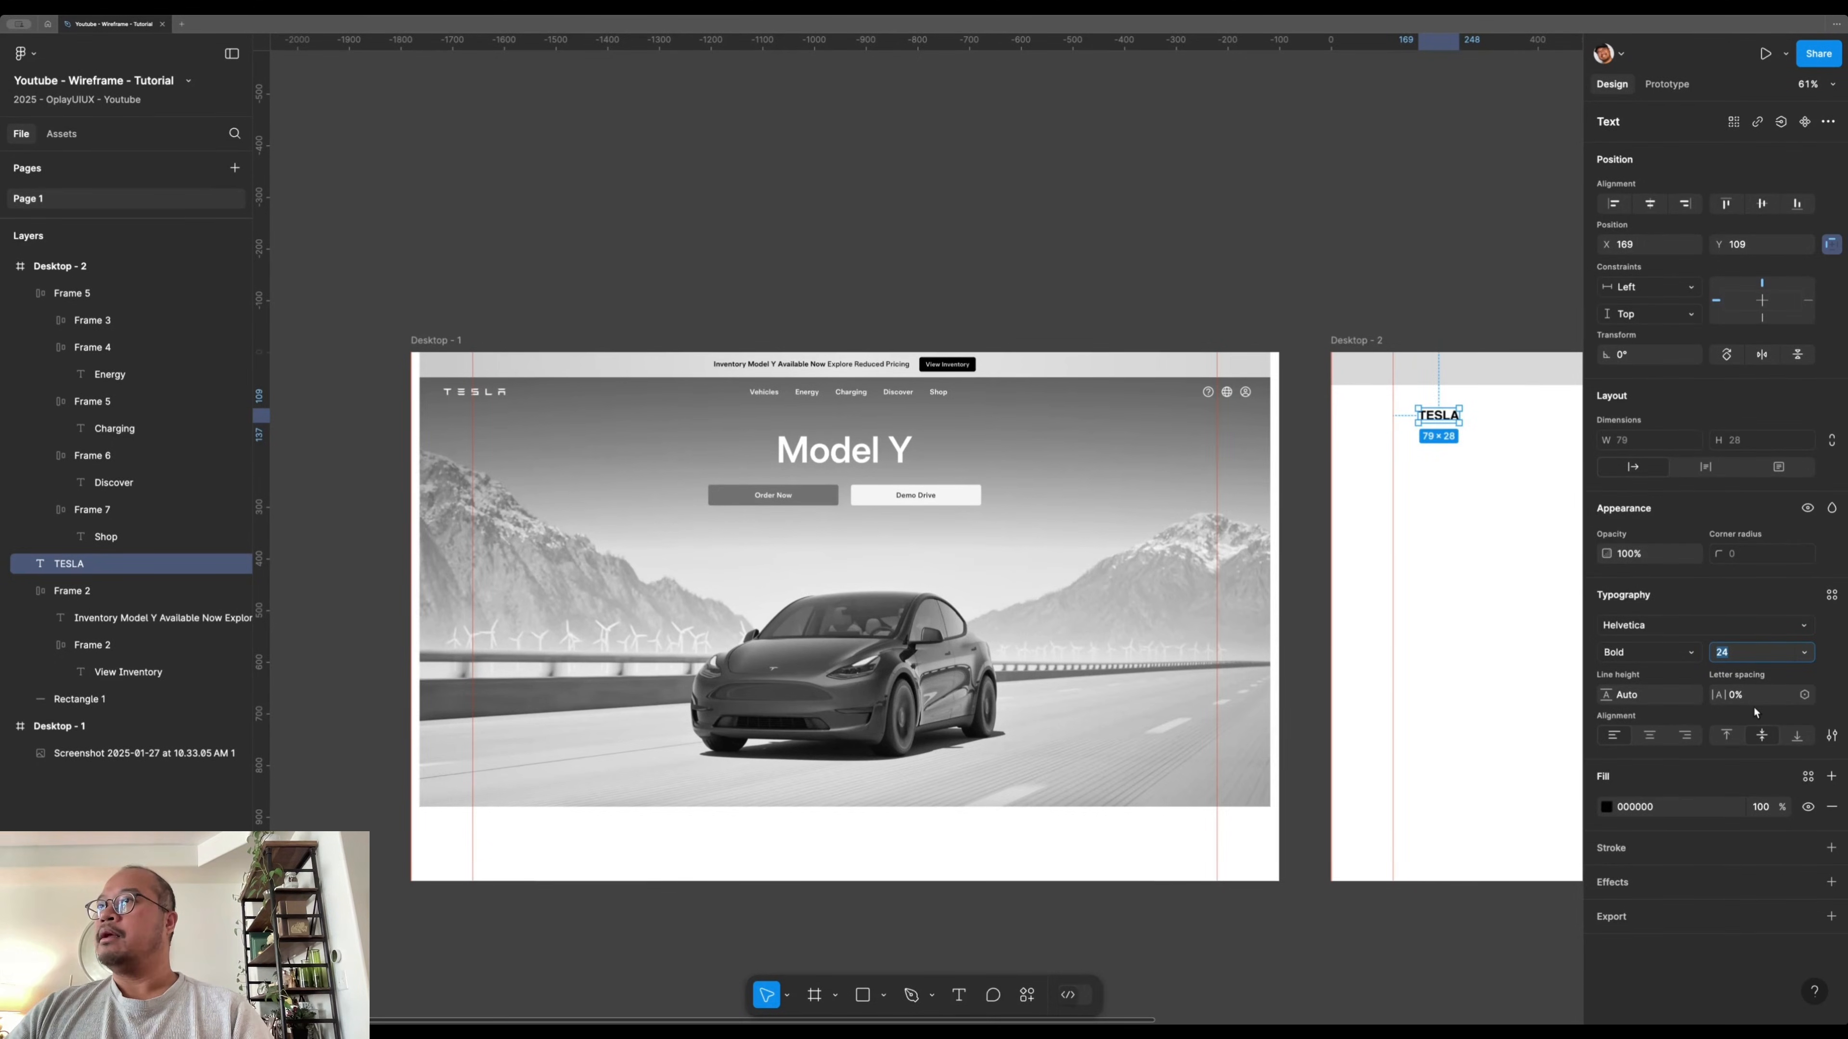
click(1734, 696)
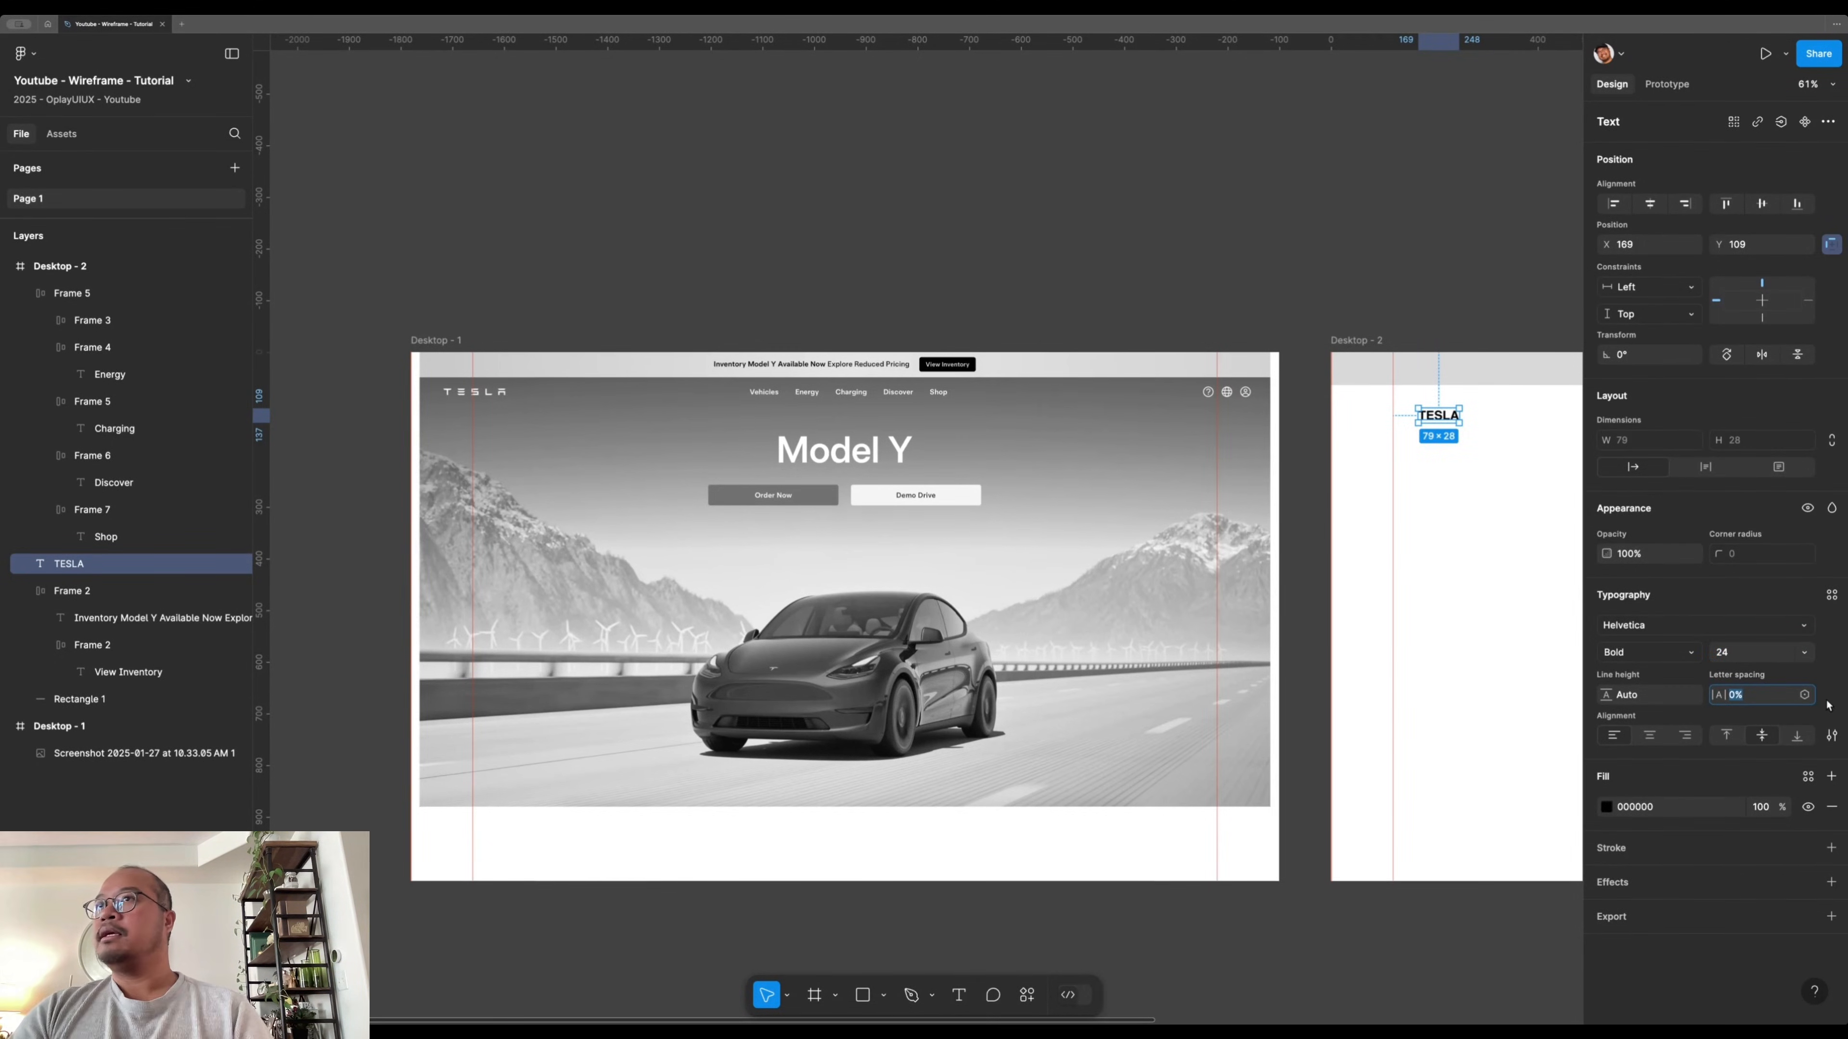
key(shift+Up)
key(shift+Up)
key(shift+Up)
key(shift+Up)
key(shift+Up)
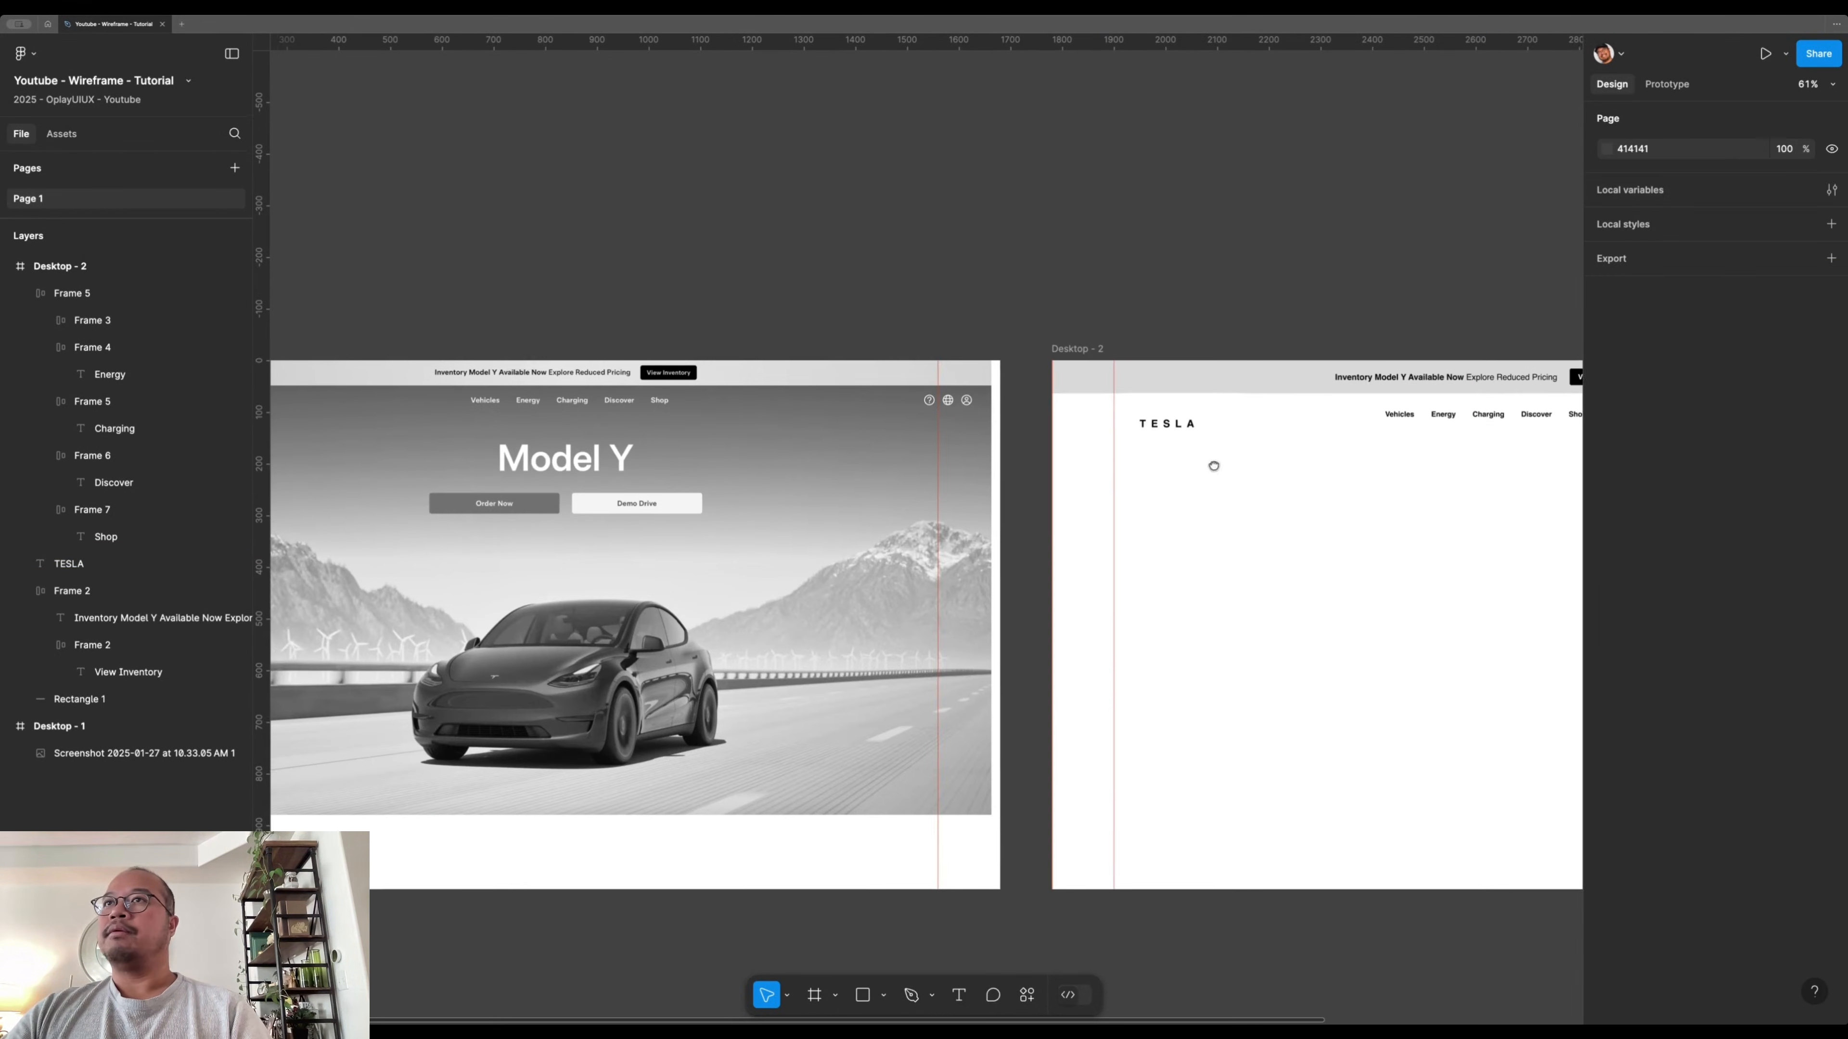
- Move the TESLA text level with the menu at Y 88 and set its text box height to 32
drag(1180, 415, 1136, 440)
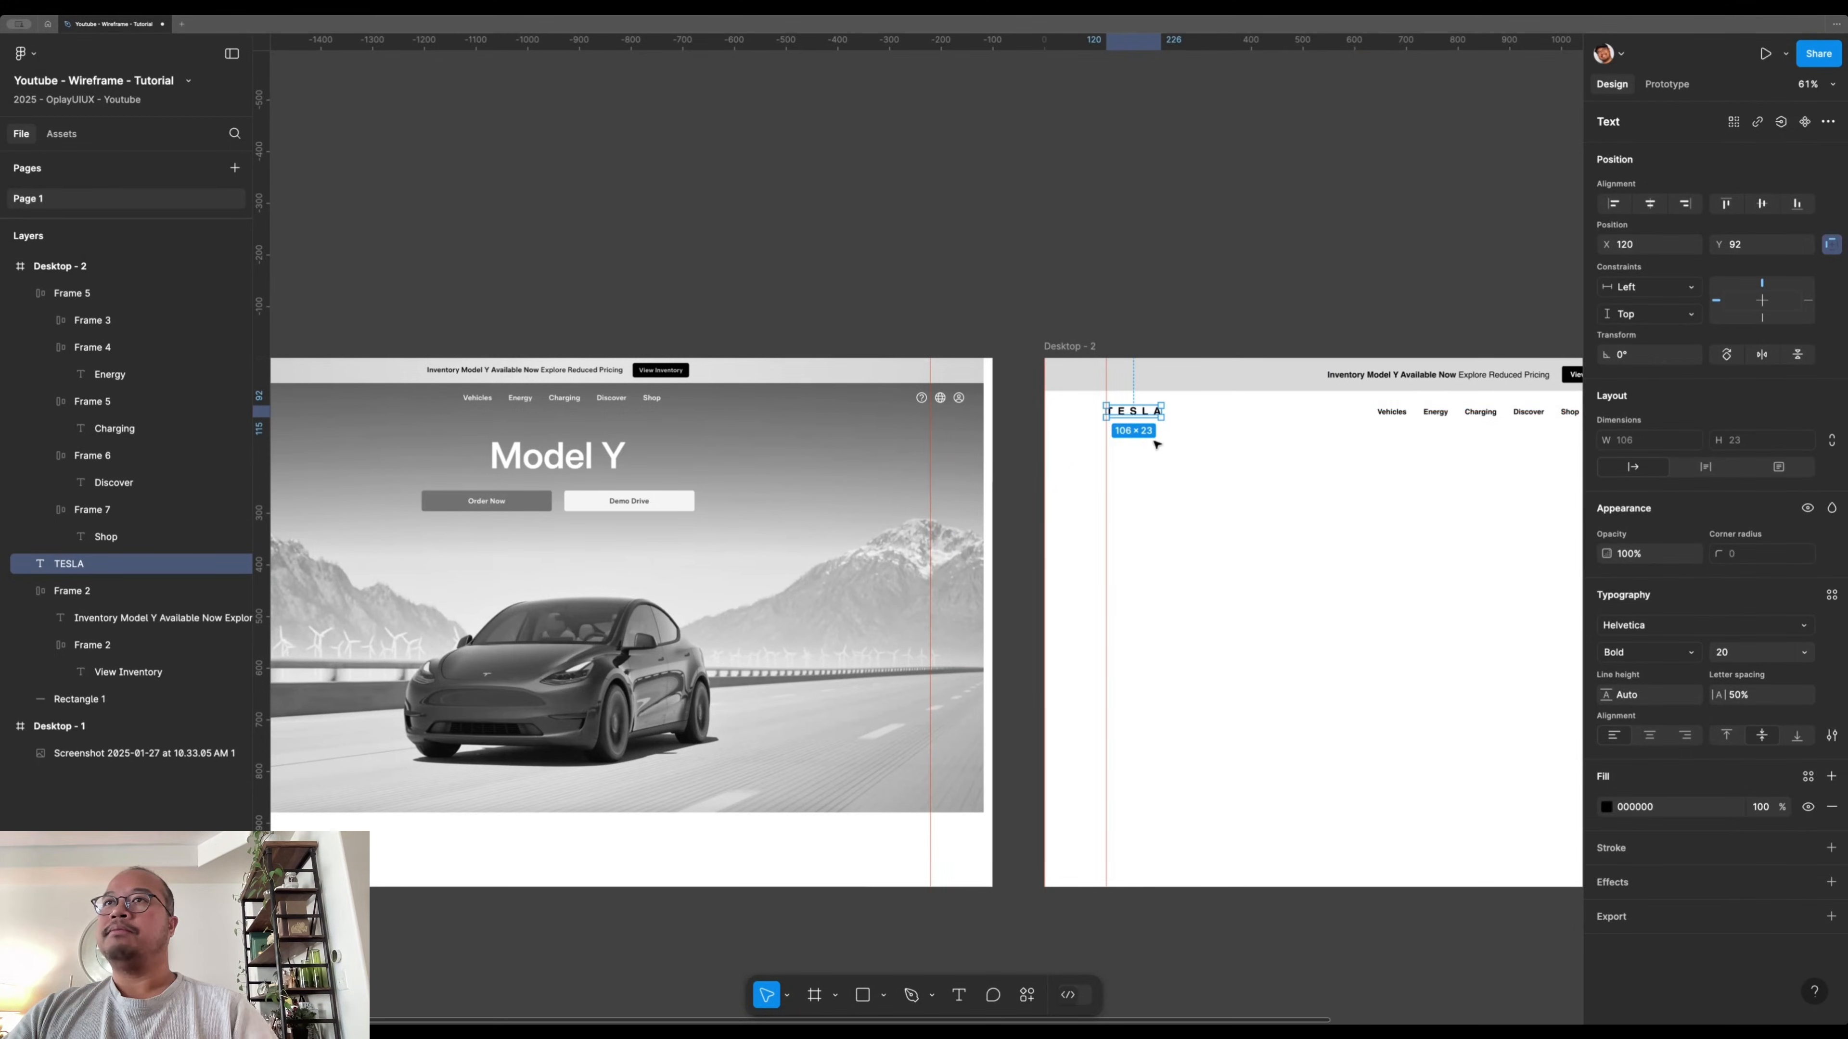
click(1257, 536)
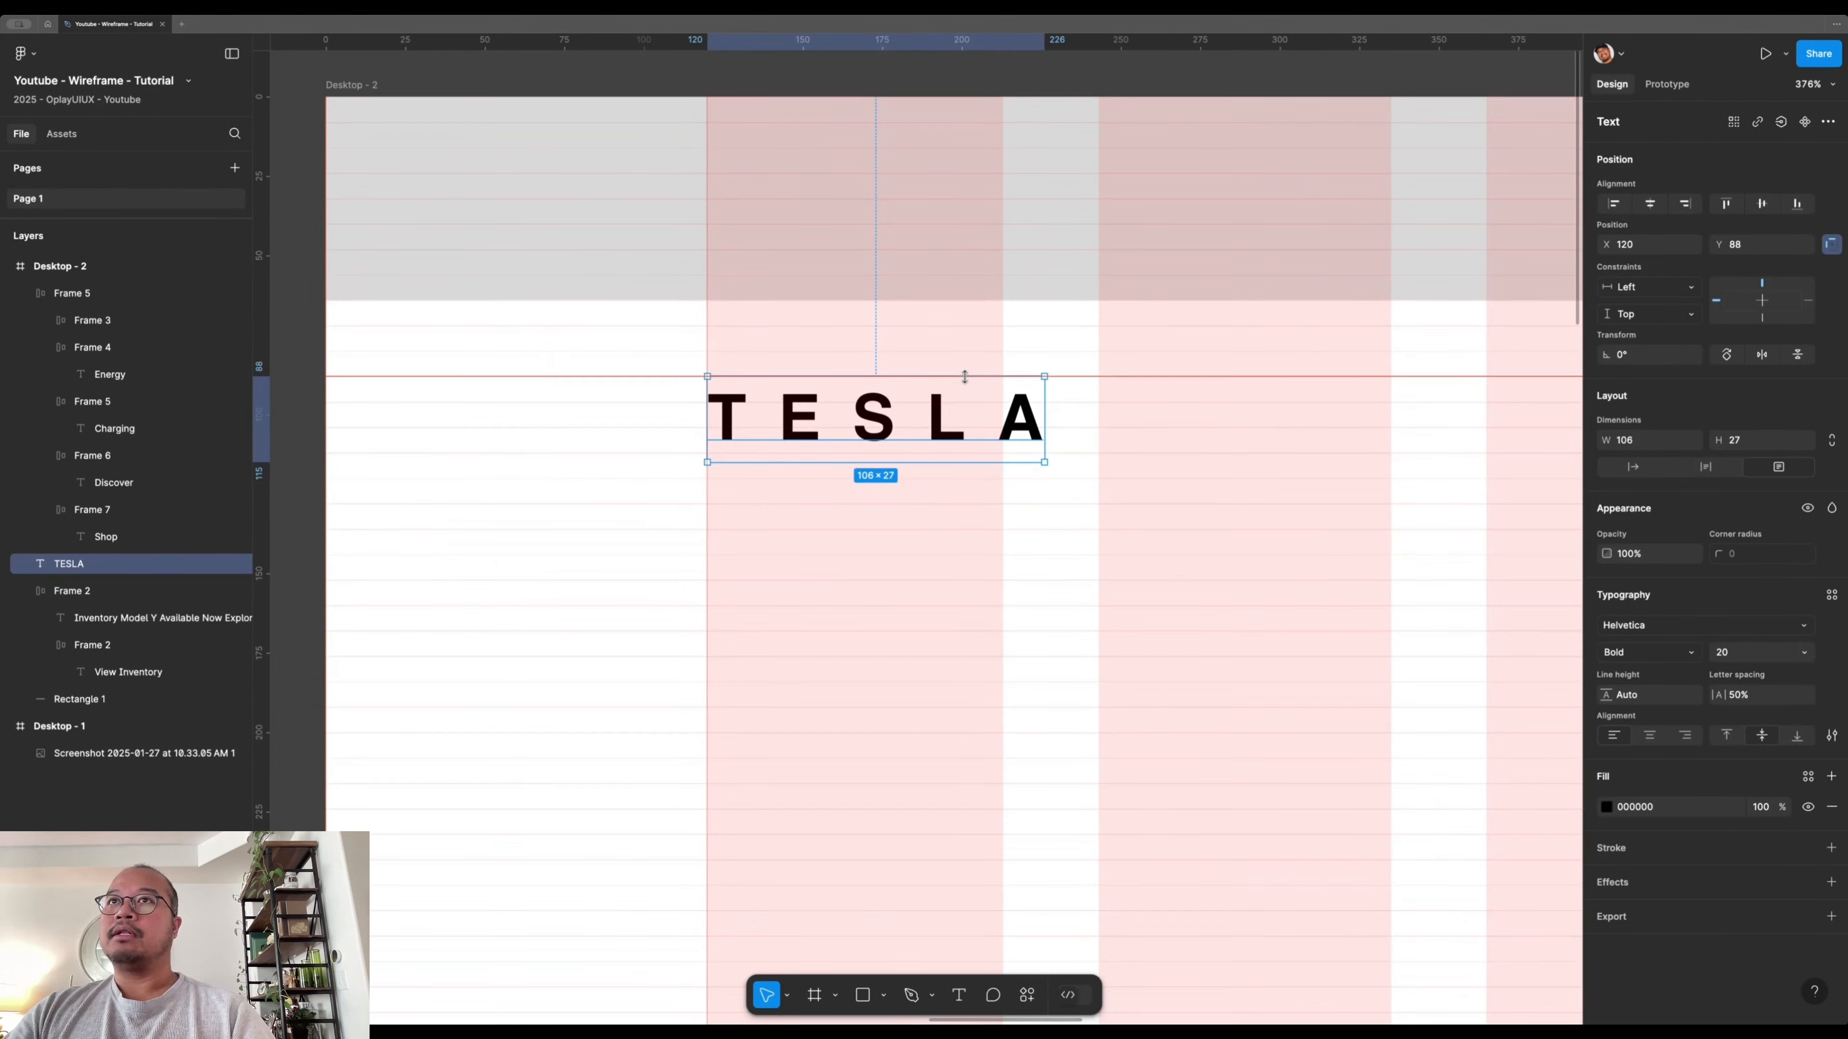
key(Up)
key(Up)
drag(980, 475, 981, 492)
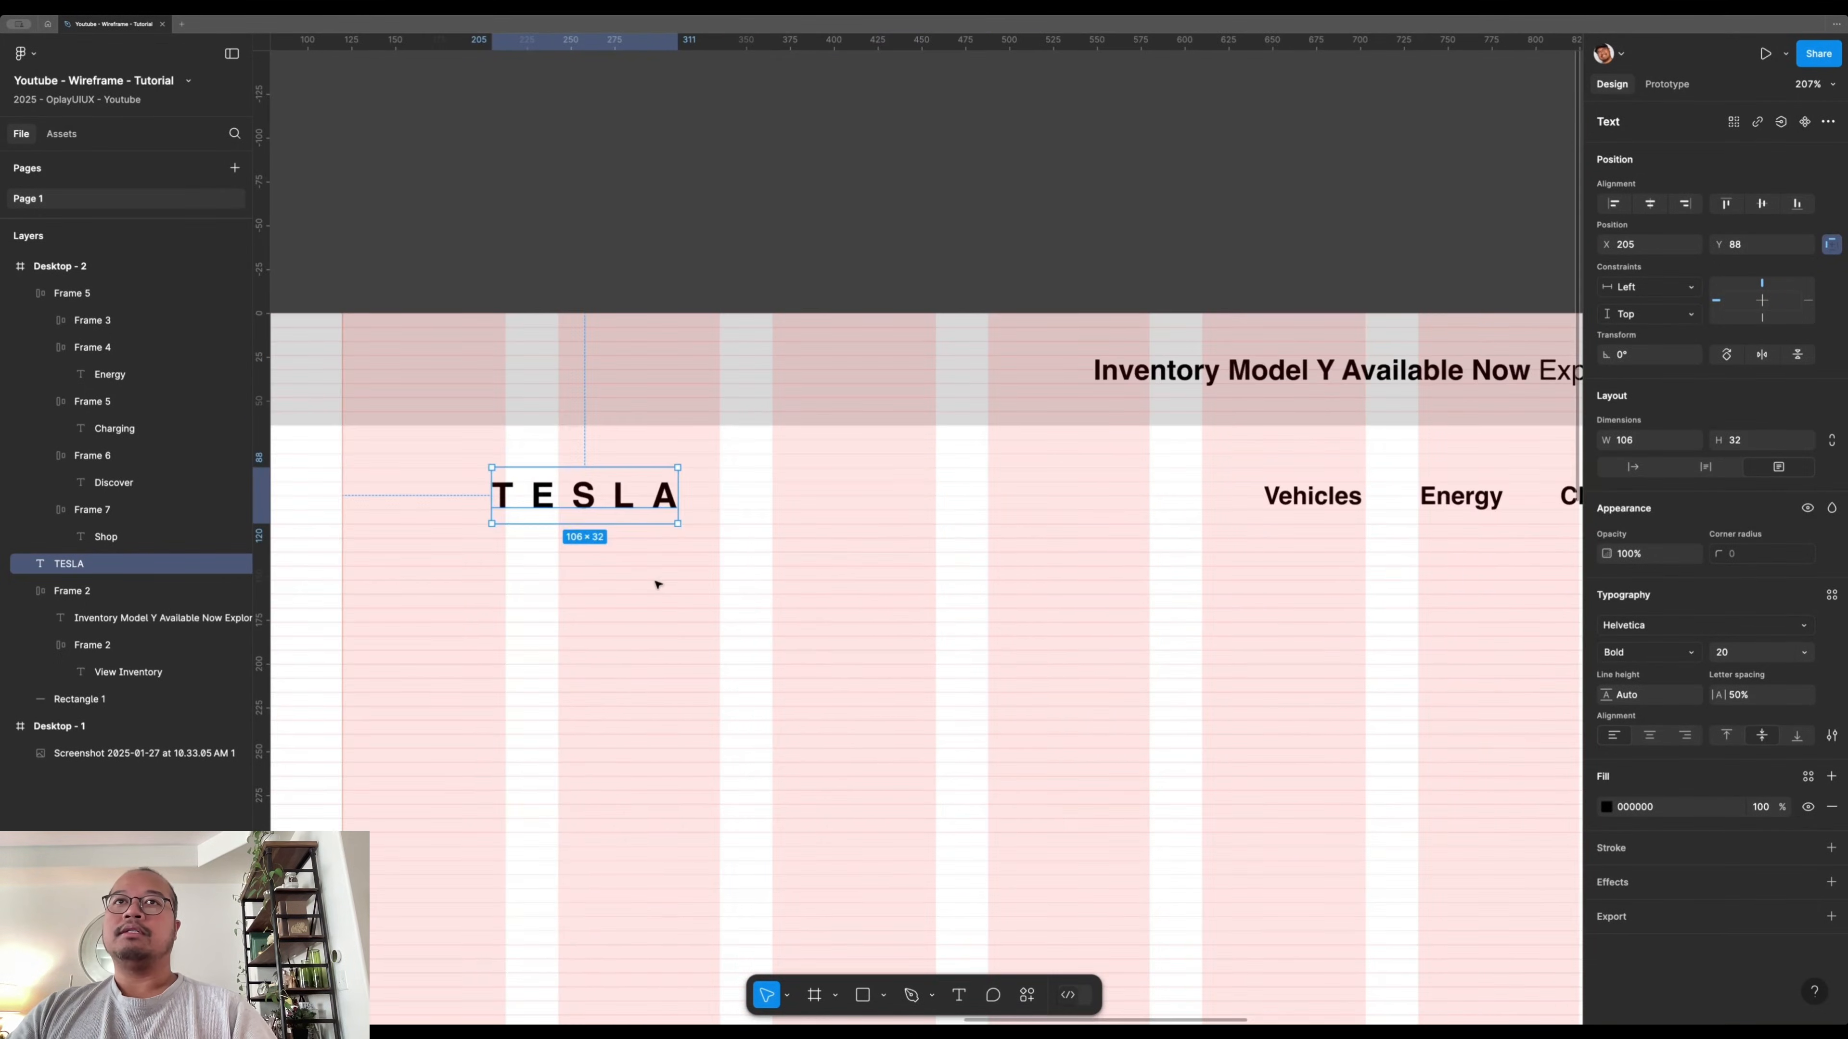
- Align the TESLA text's left edge with the start of the first layout grid column
scroll(656, 586, down, 4)
drag(819, 670, 968, 658)
scroll(968, 658, left, 5)
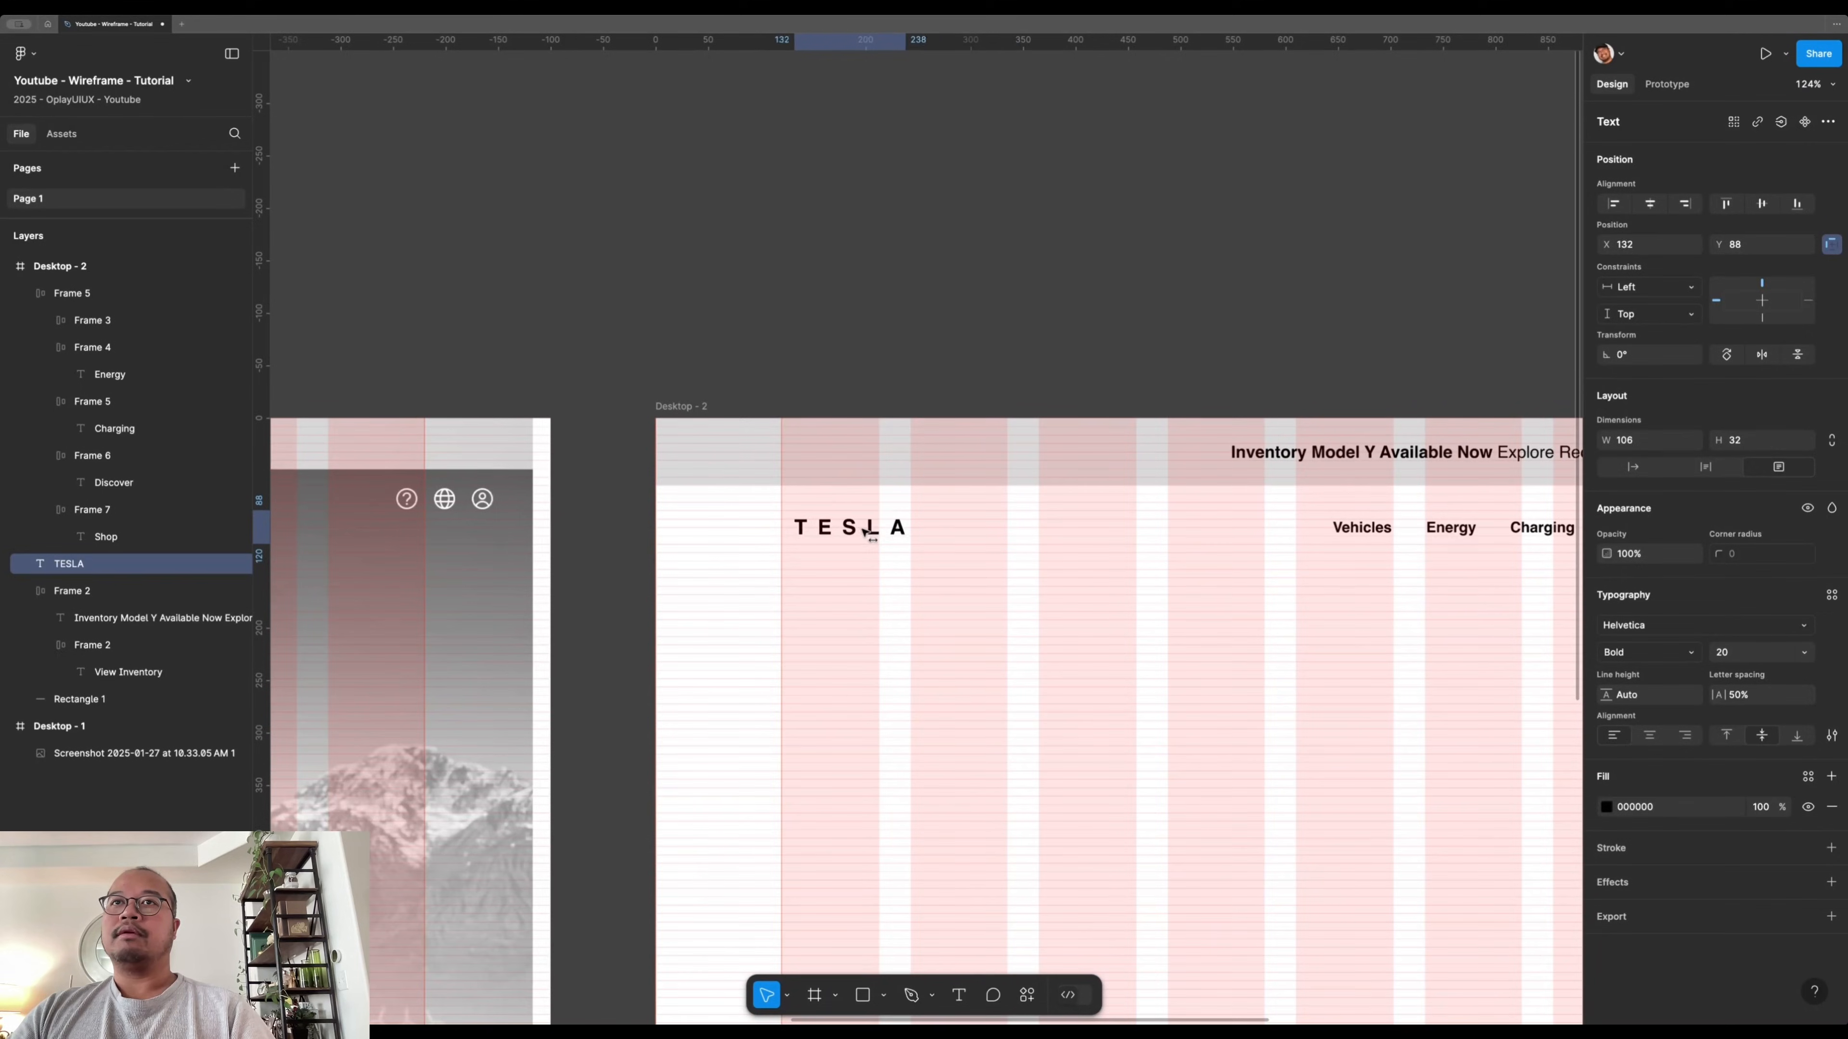
click(856, 681)
scroll(855, 680, left, 3)
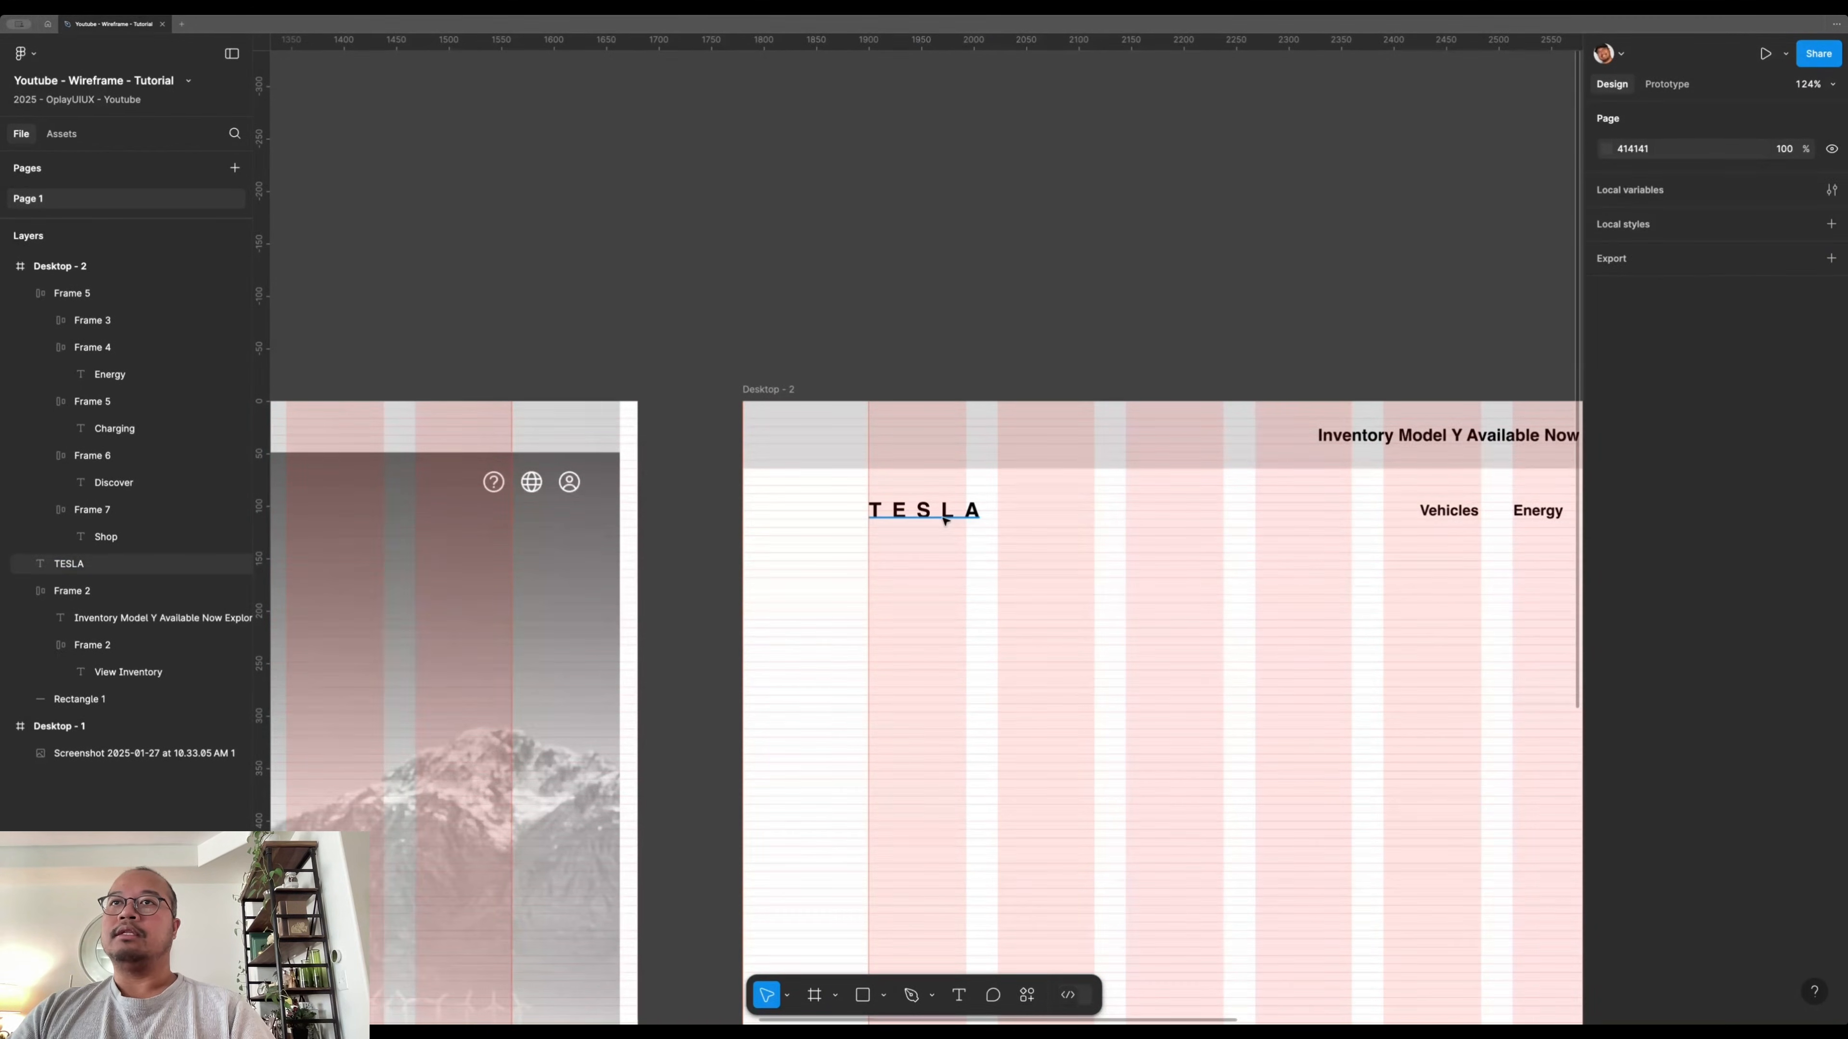
click(945, 520)
click(1023, 701)
scroll(967, 570, right, 2)
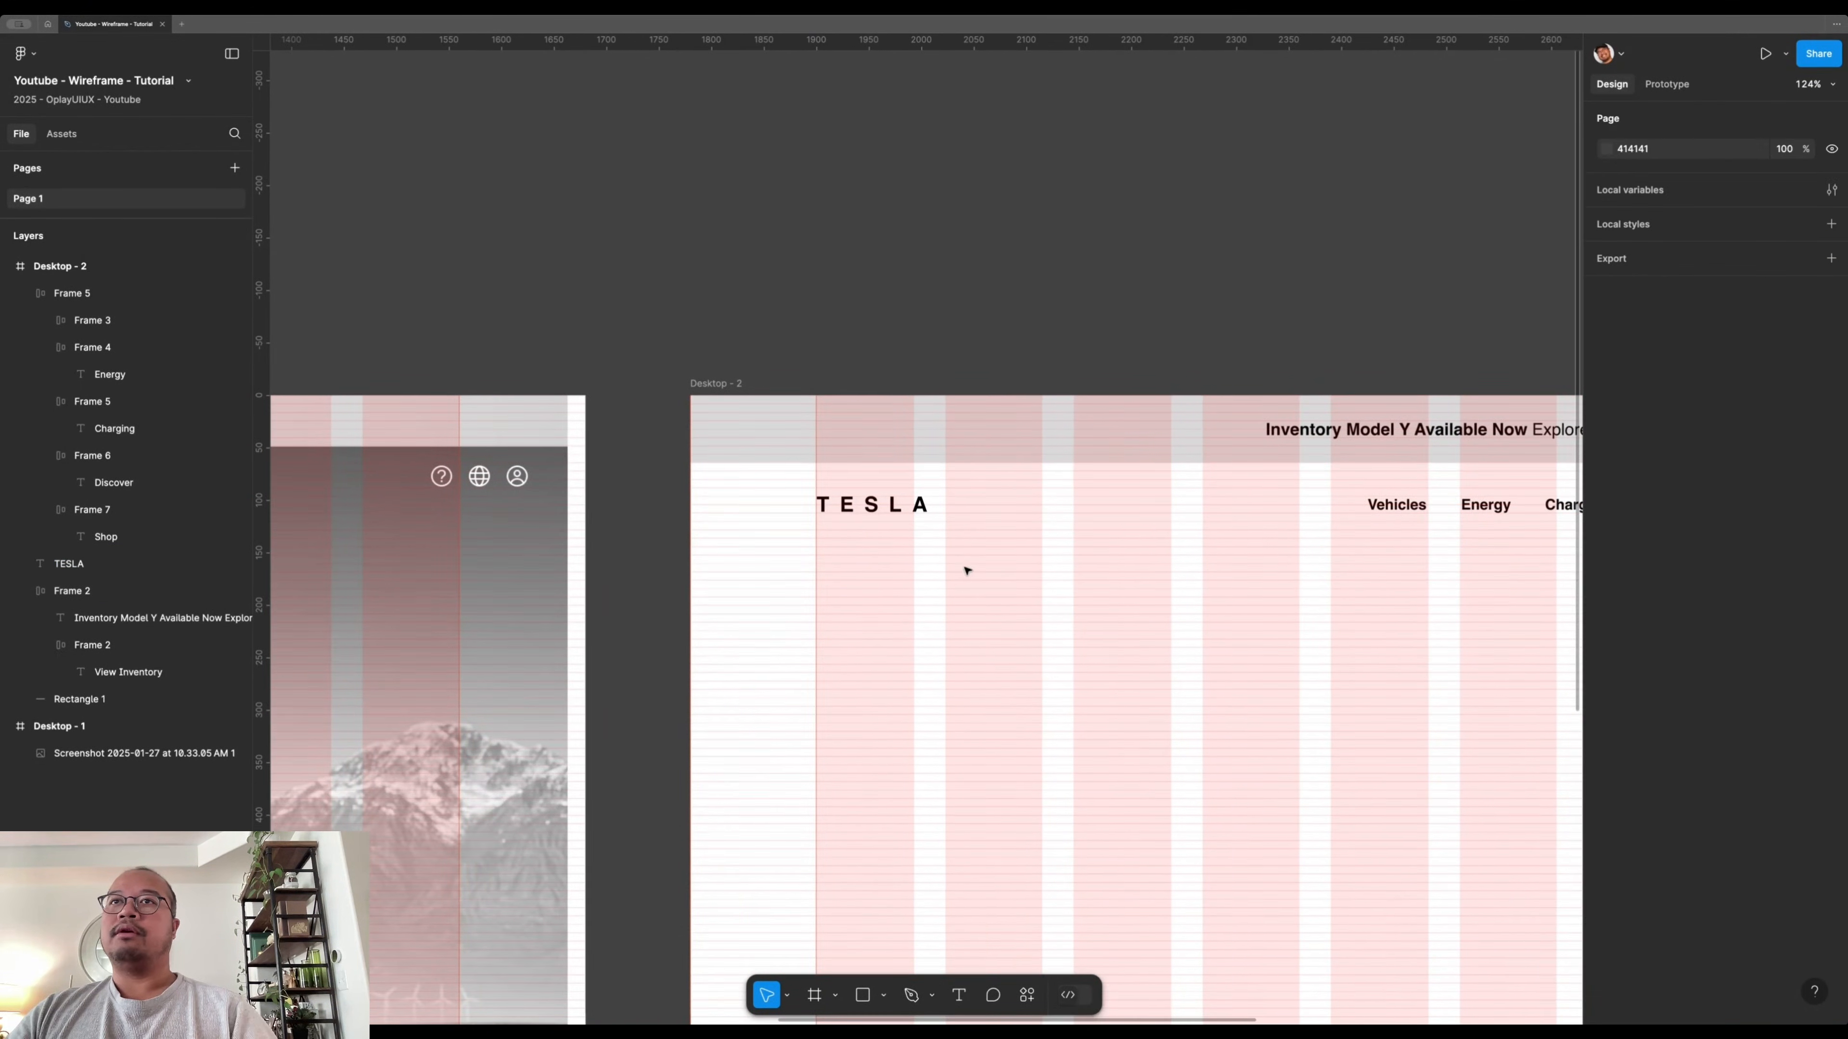
- Hide the layout grids and clear the selection to view the wireframe beside the reference
scroll(967, 570, down, 5)
drag(1048, 730, 1232, 722)
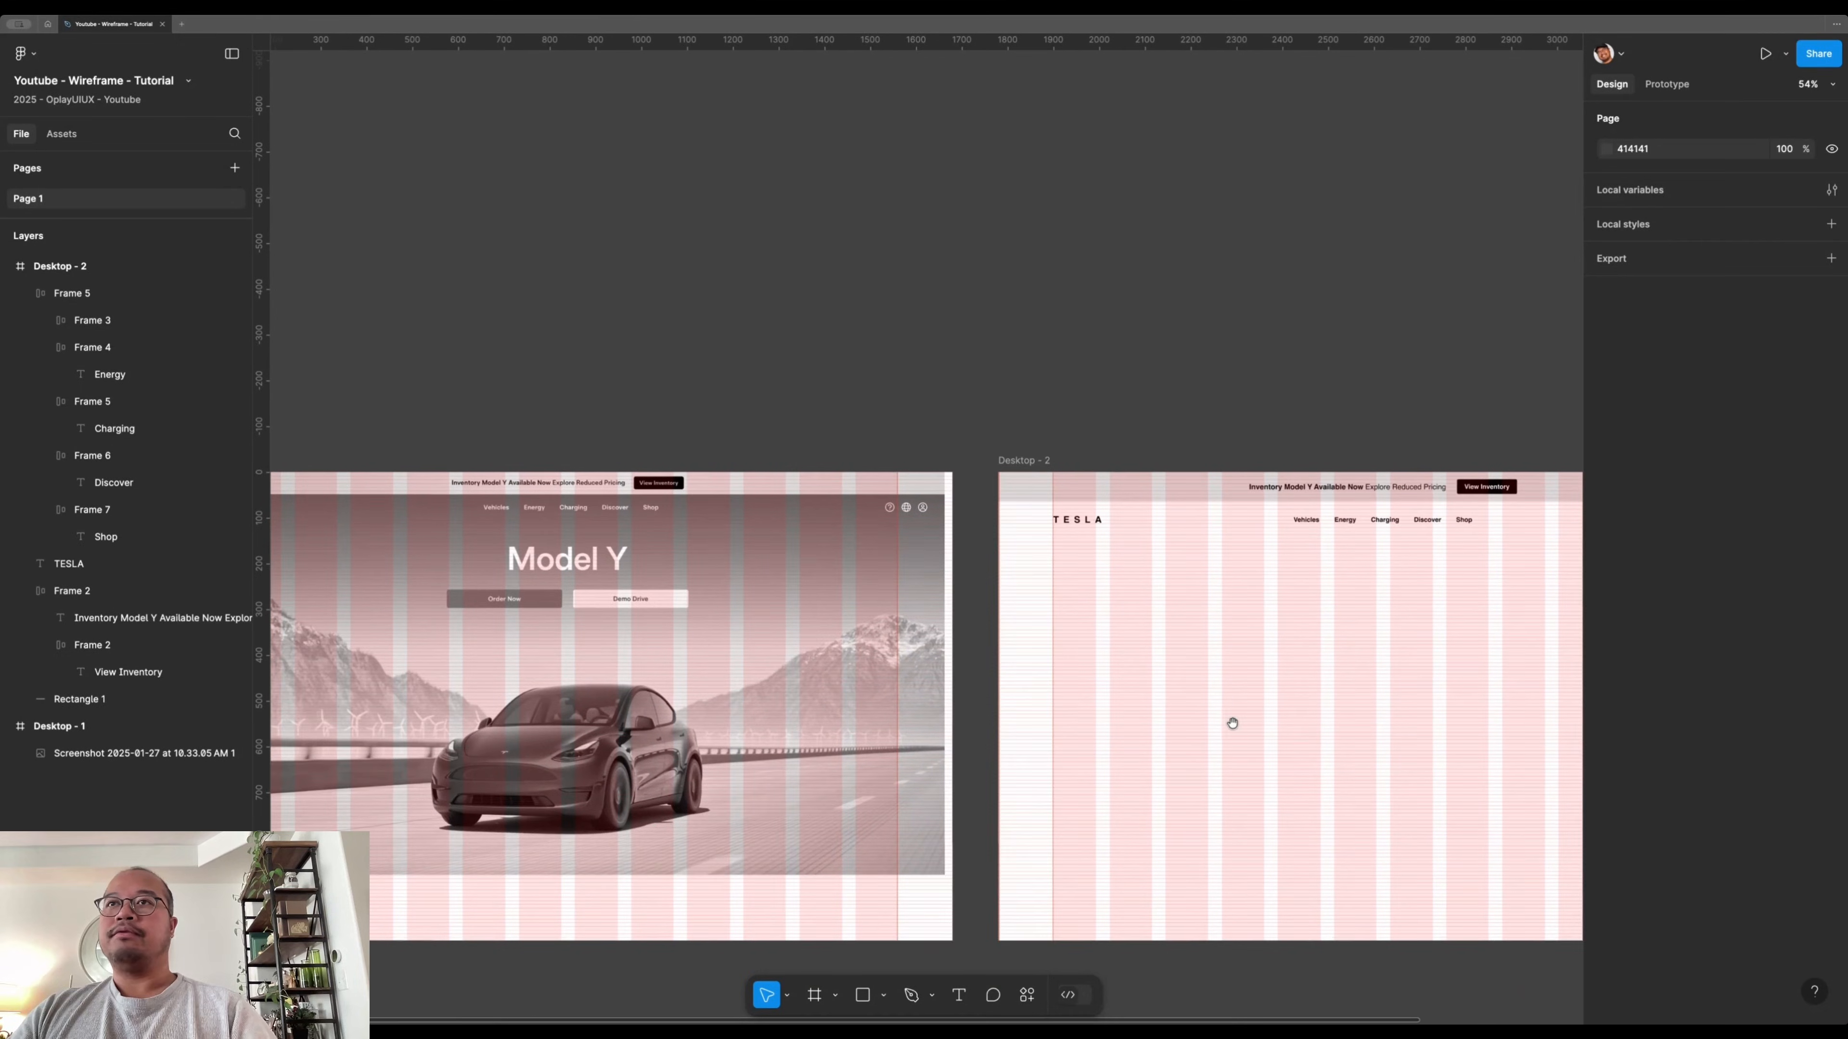
key(super+backslash)
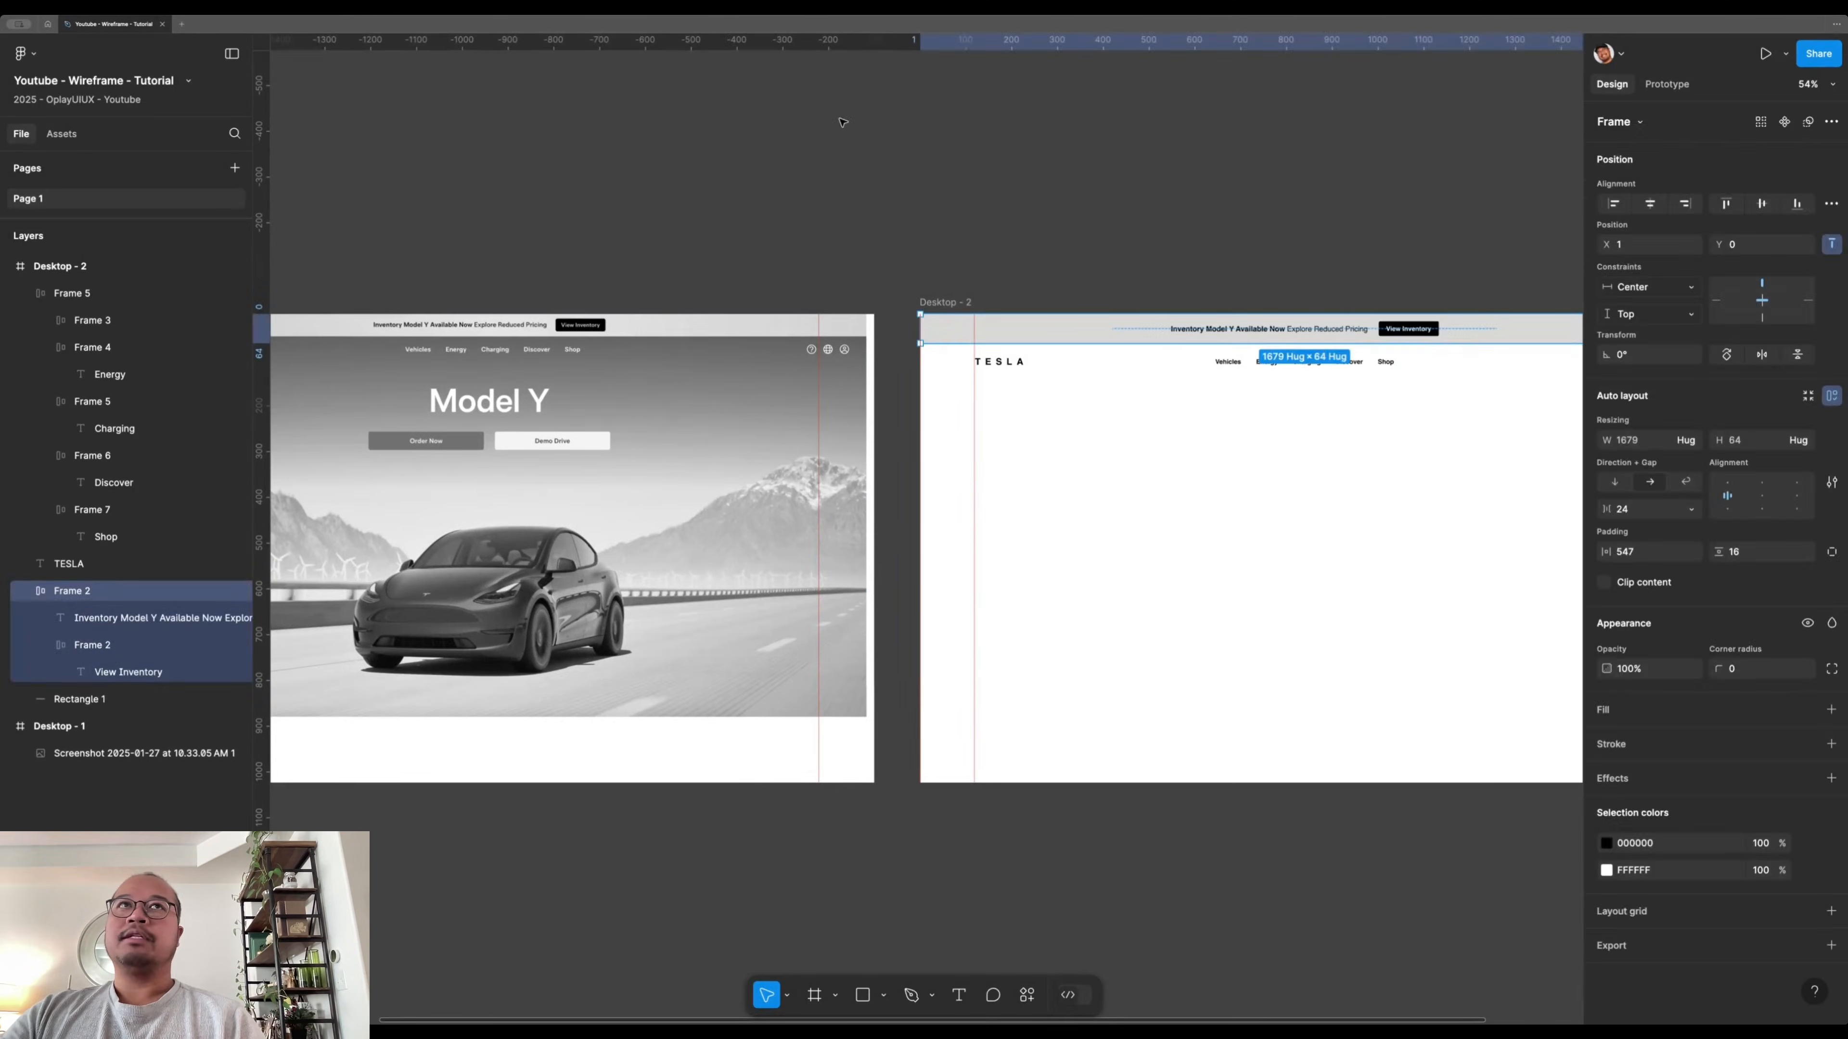
click(618, 155)
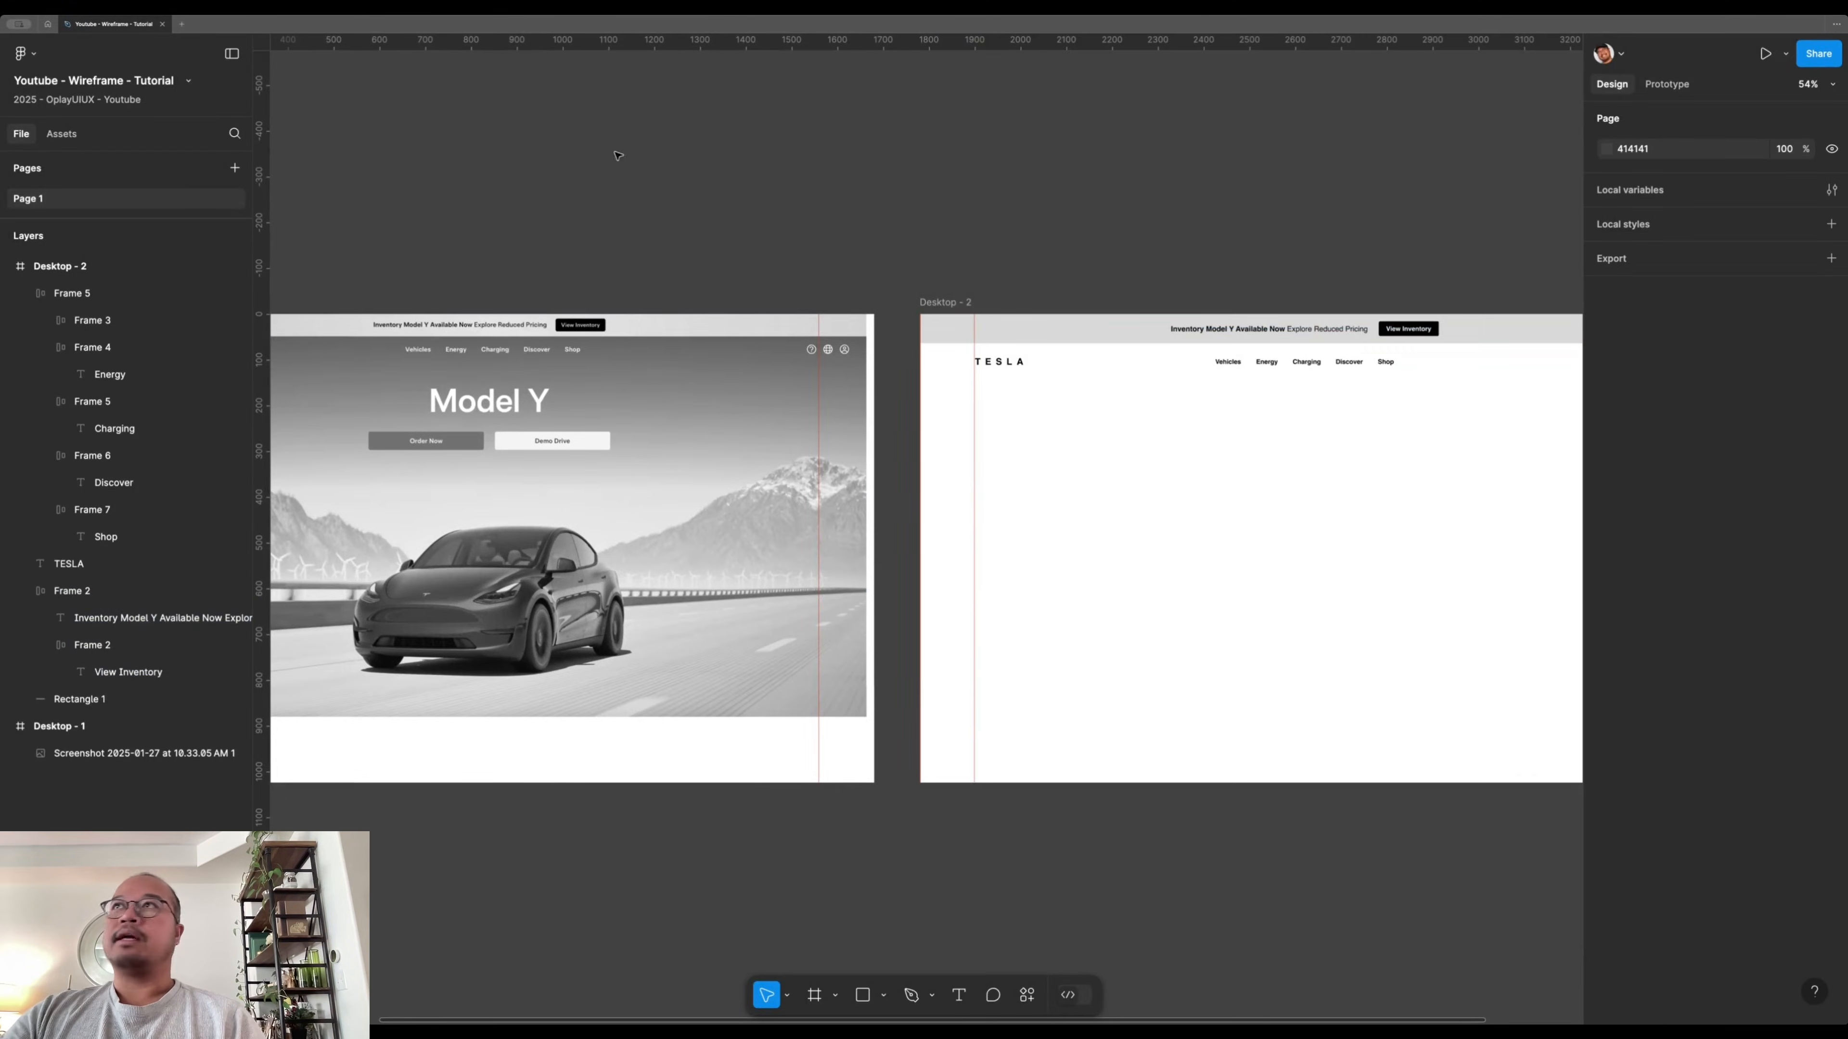
- Draw a rectangle about 491 × 368 on Desktop - 2 and fill it with gray CFCFCF
click(870, 996)
drag(1032, 481, 1258, 650)
scroll(941, 580, right, 5)
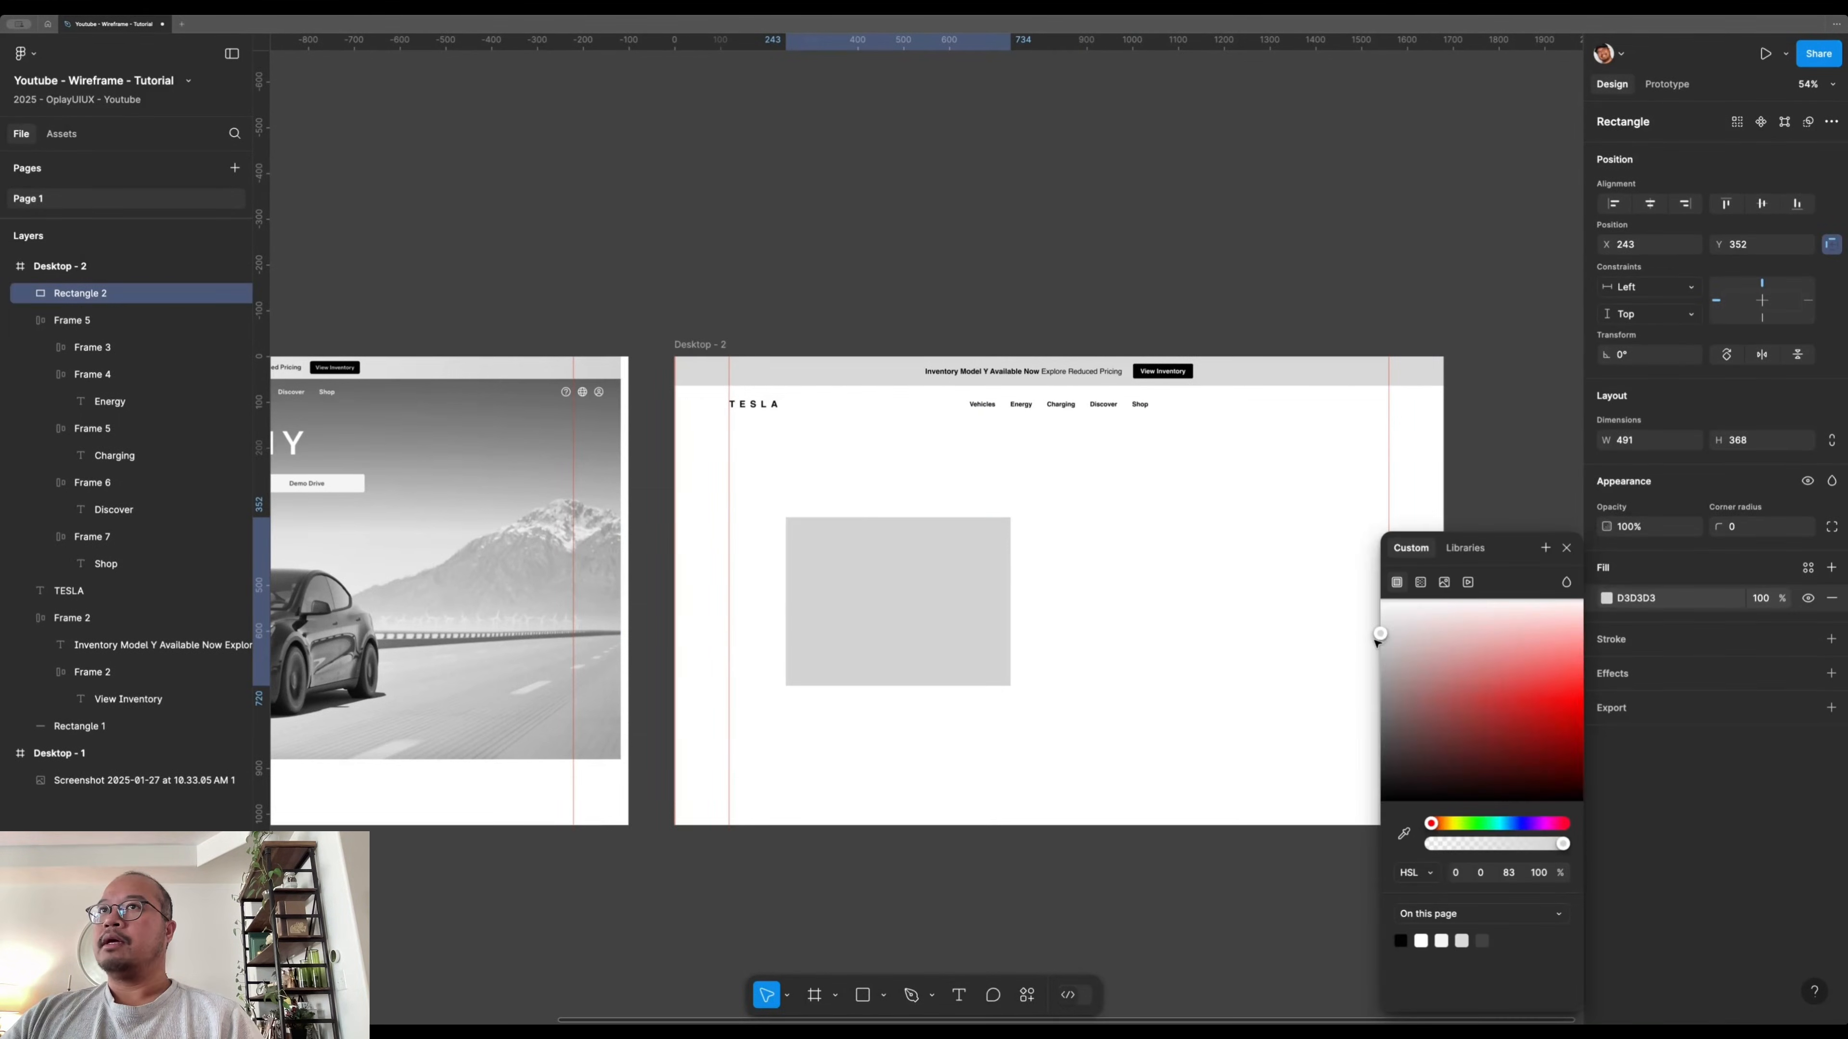
mouse_move(1377, 632)
mouse_down()
mouse_move(1374, 647)
mouse_move(1377, 633)
mouse_up()
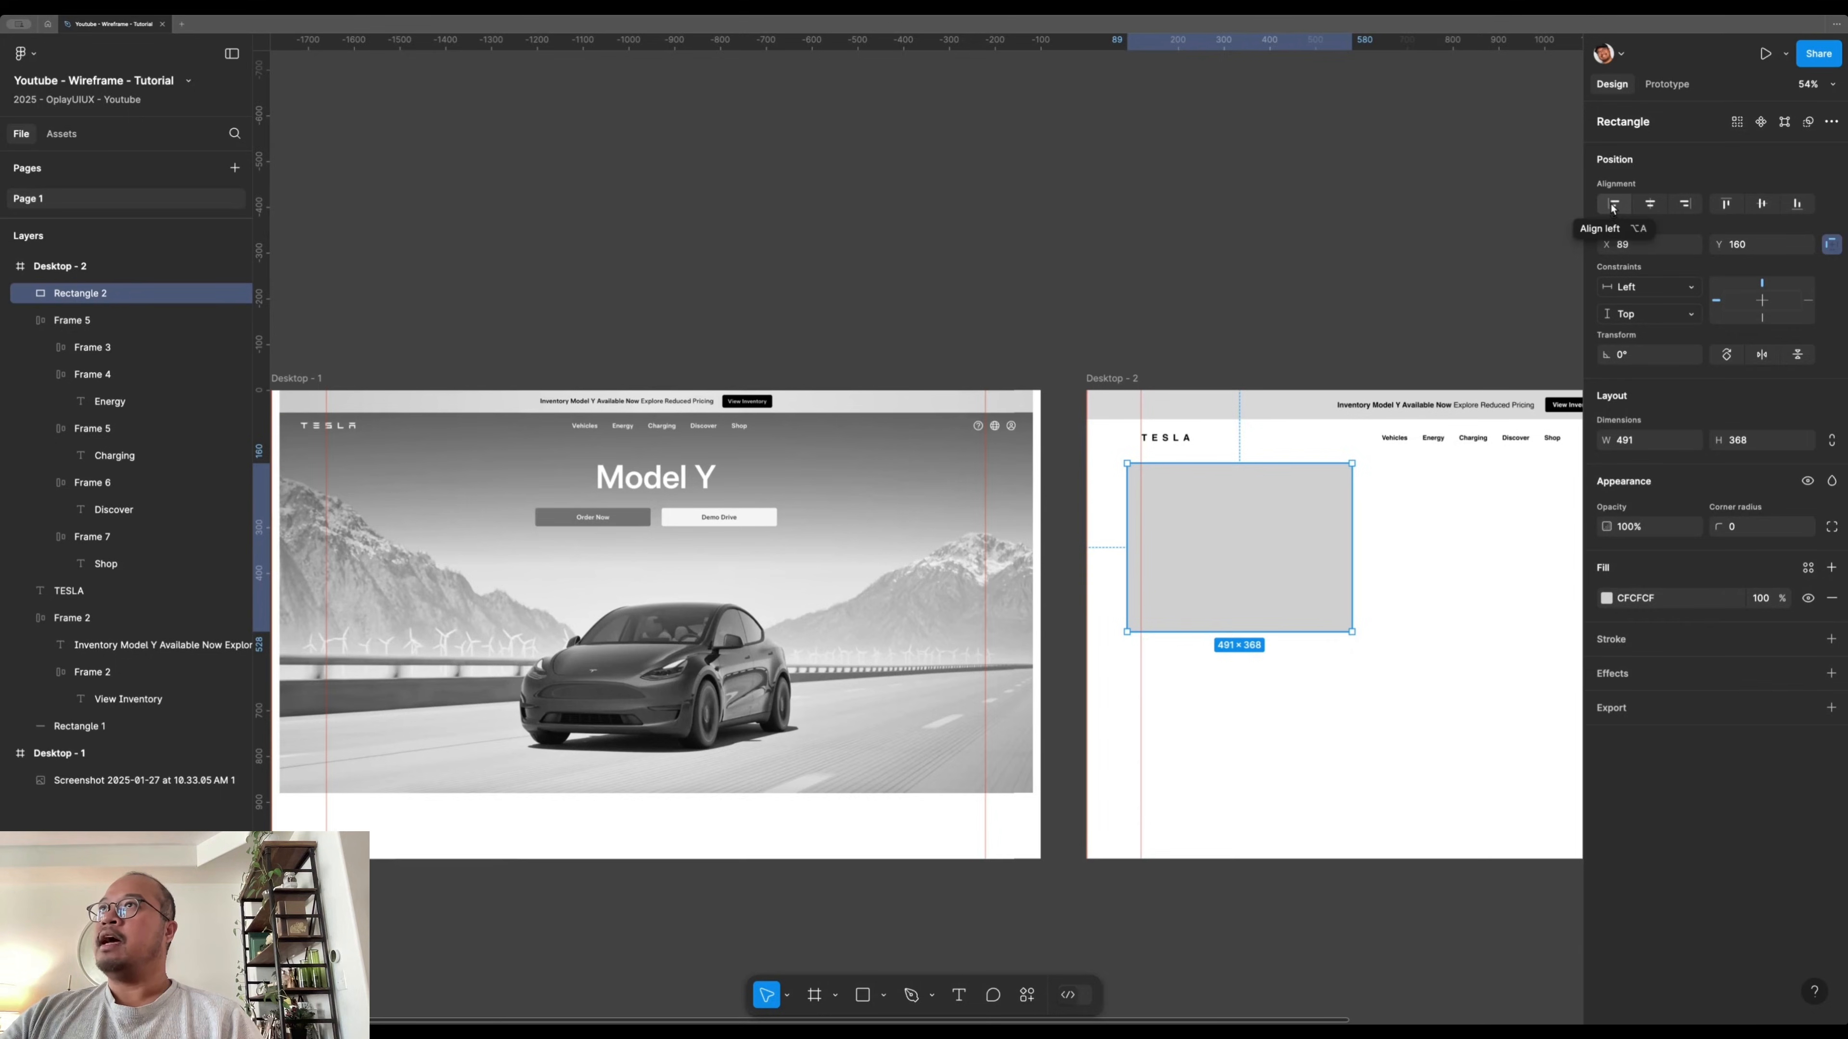
- Align the gray rectangle to the left and top edges of Desktop - 2
click(1613, 206)
click(1725, 206)
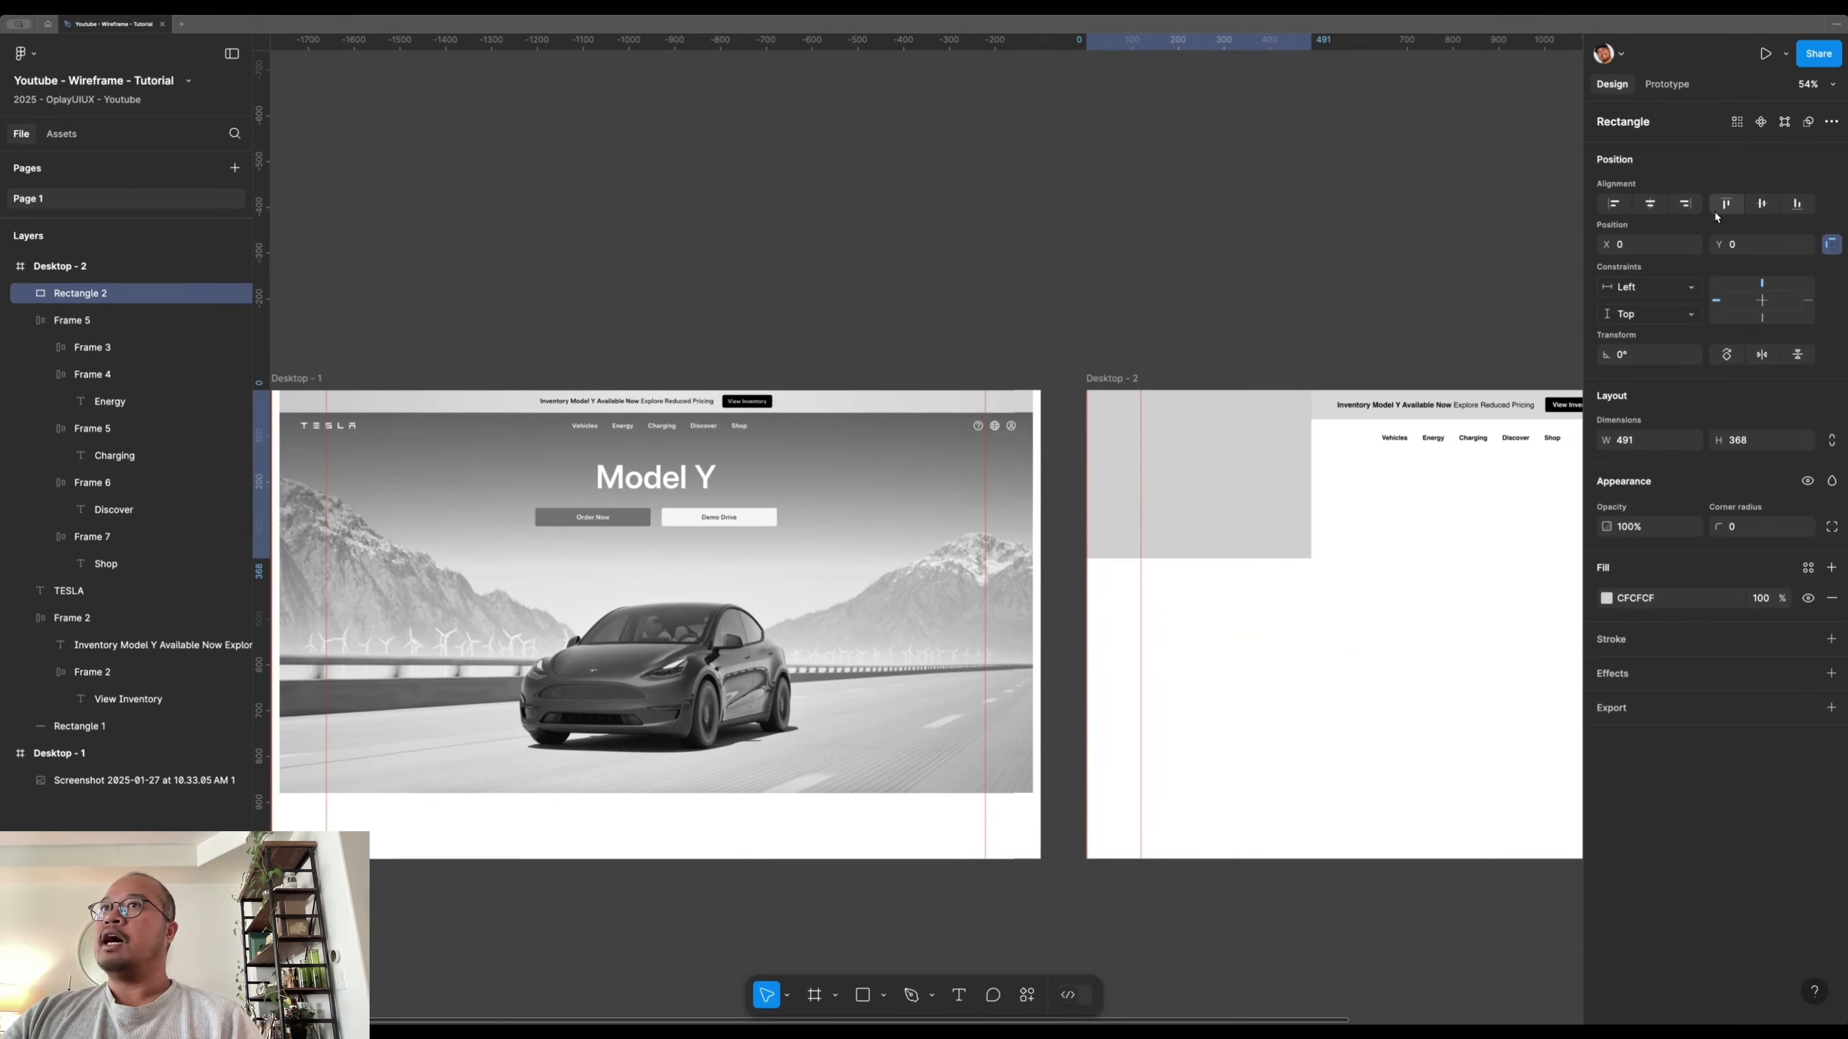
- Collapse the Frame 5, Frame 2 and Desktop - 1 groups in the layer list
click(1311, 722)
scroll(1208, 648, right, 3)
click(1076, 480)
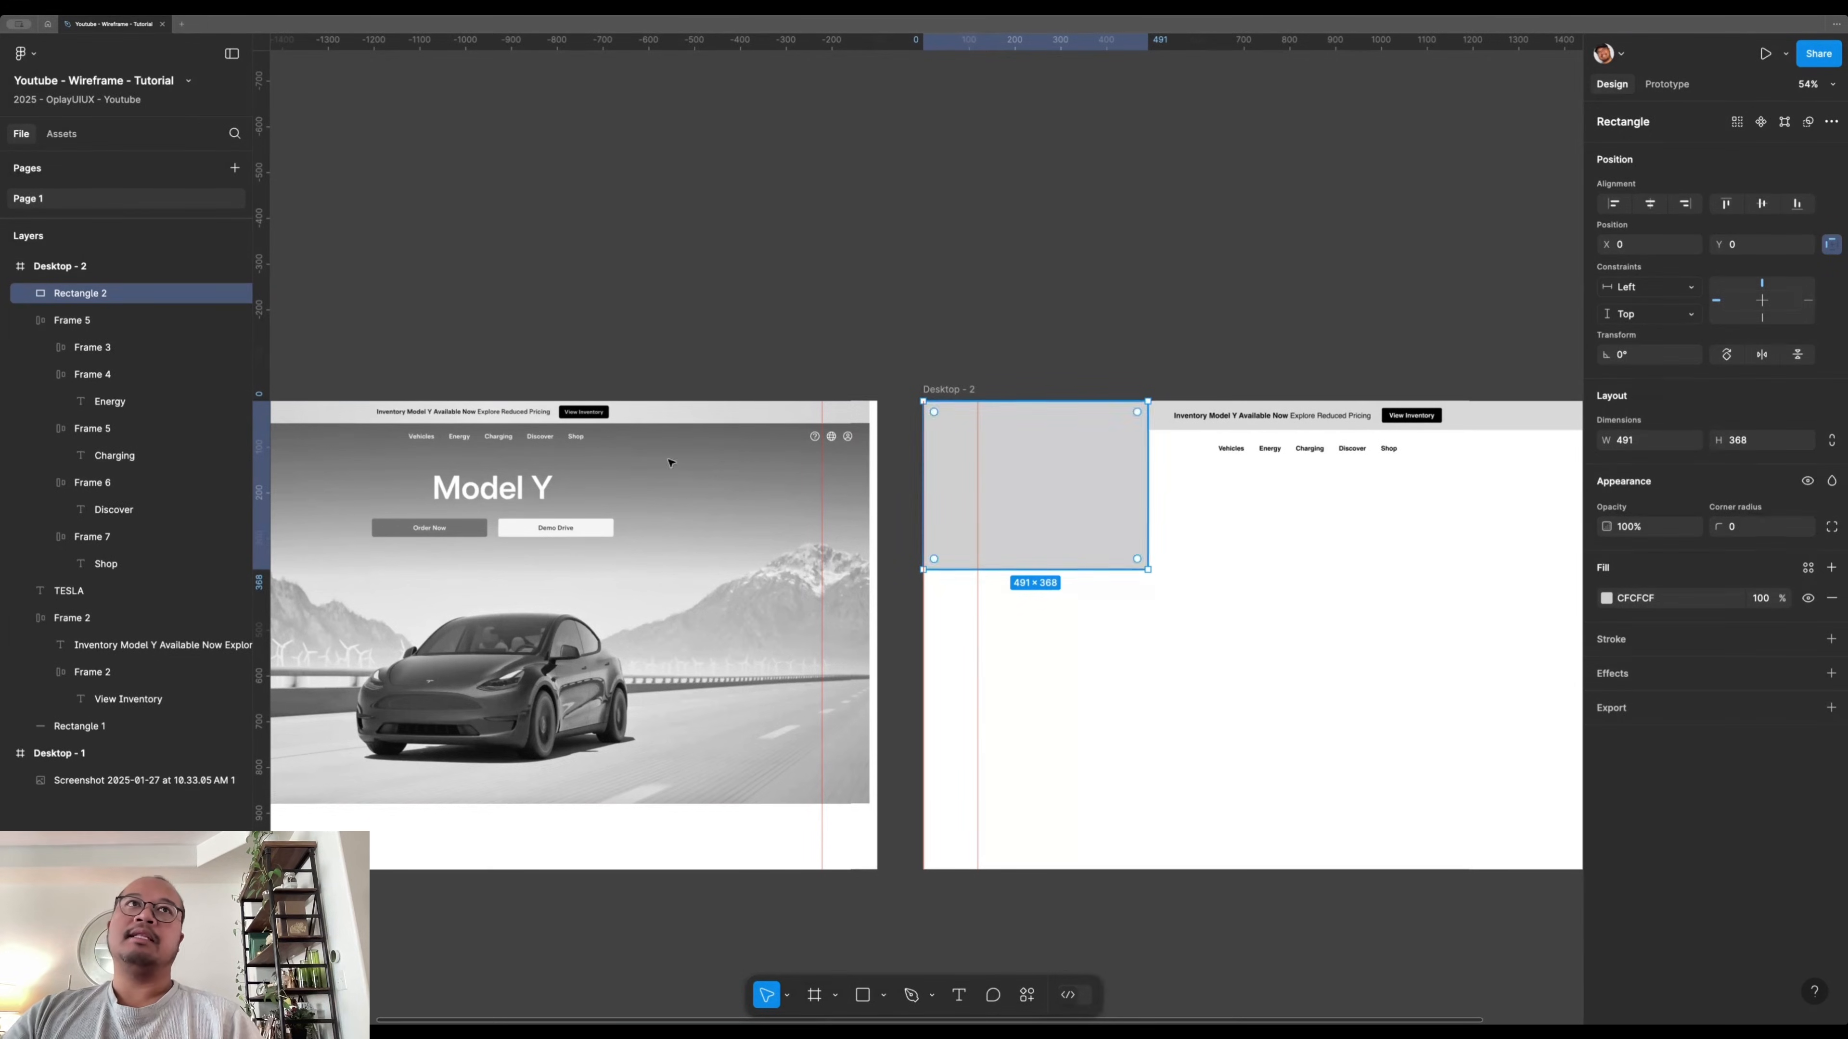
click(27, 321)
click(27, 374)
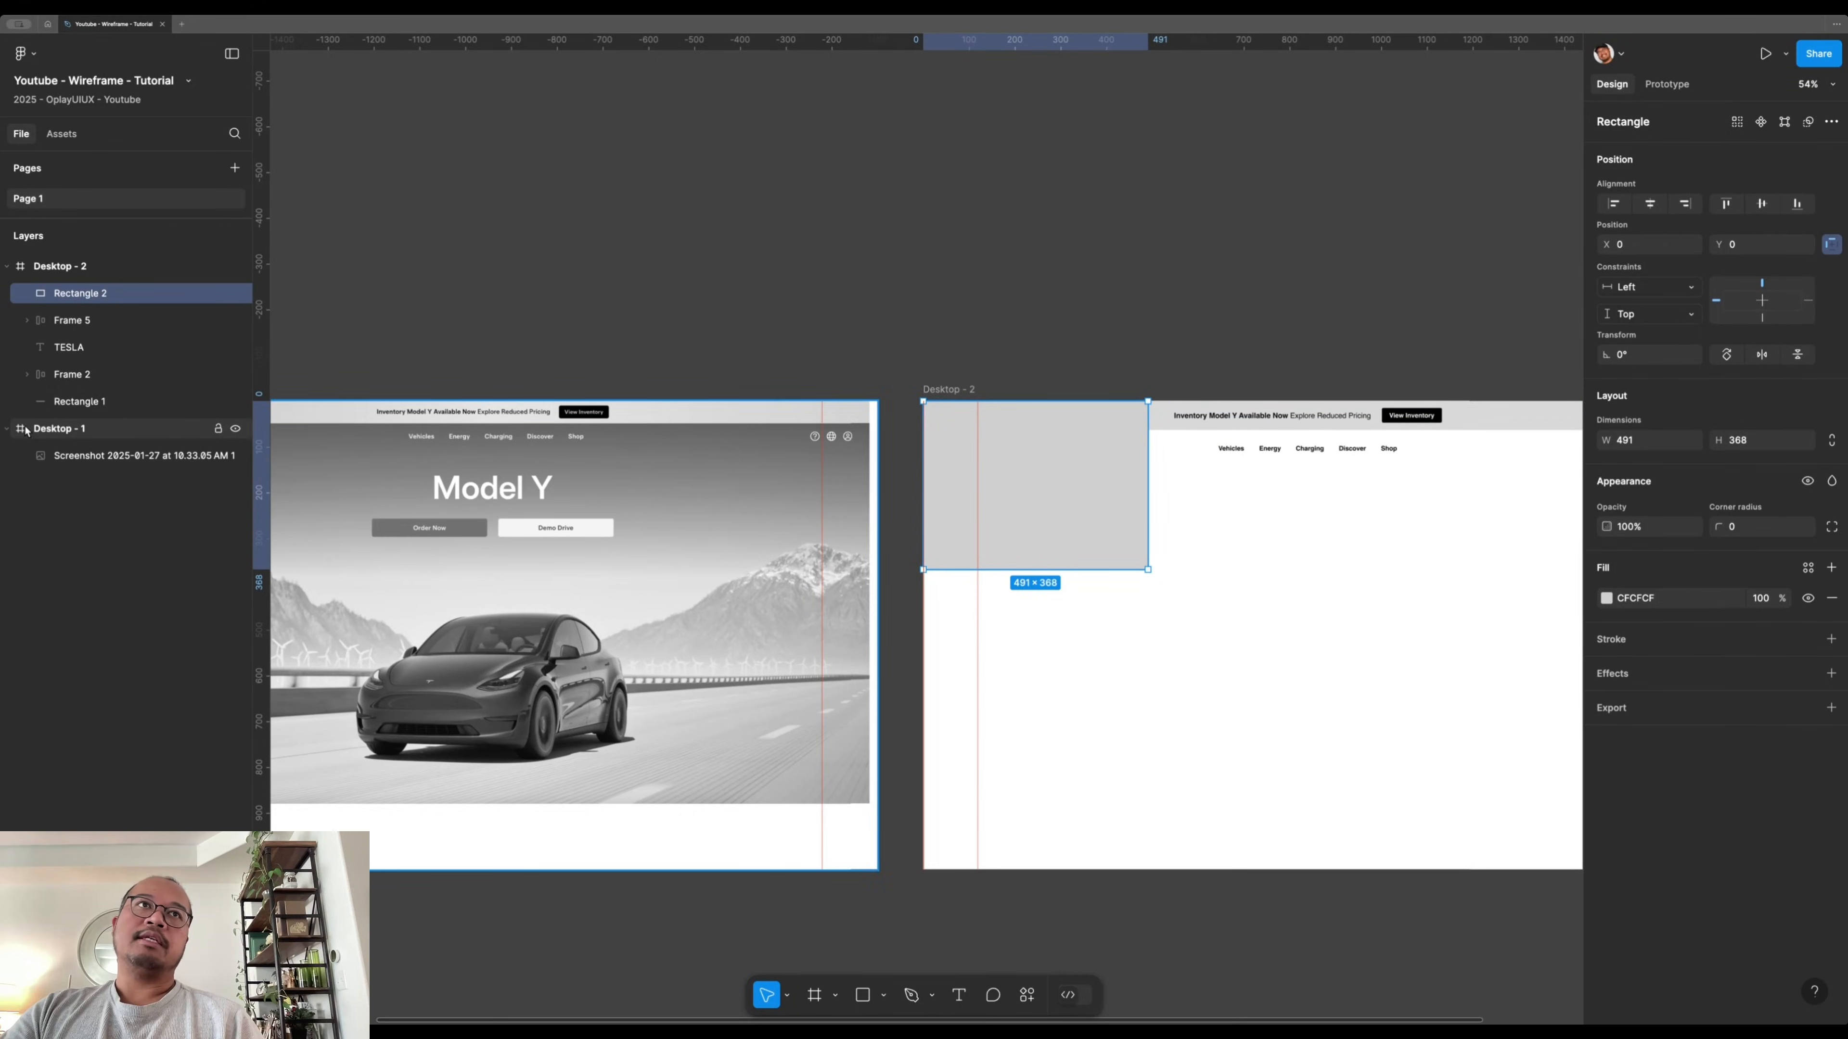
click(8, 429)
- Send the gray rectangle behind all other layers of Desktop - 2
click(573, 165)
click(1056, 478)
click(829, 306)
click(1033, 496)
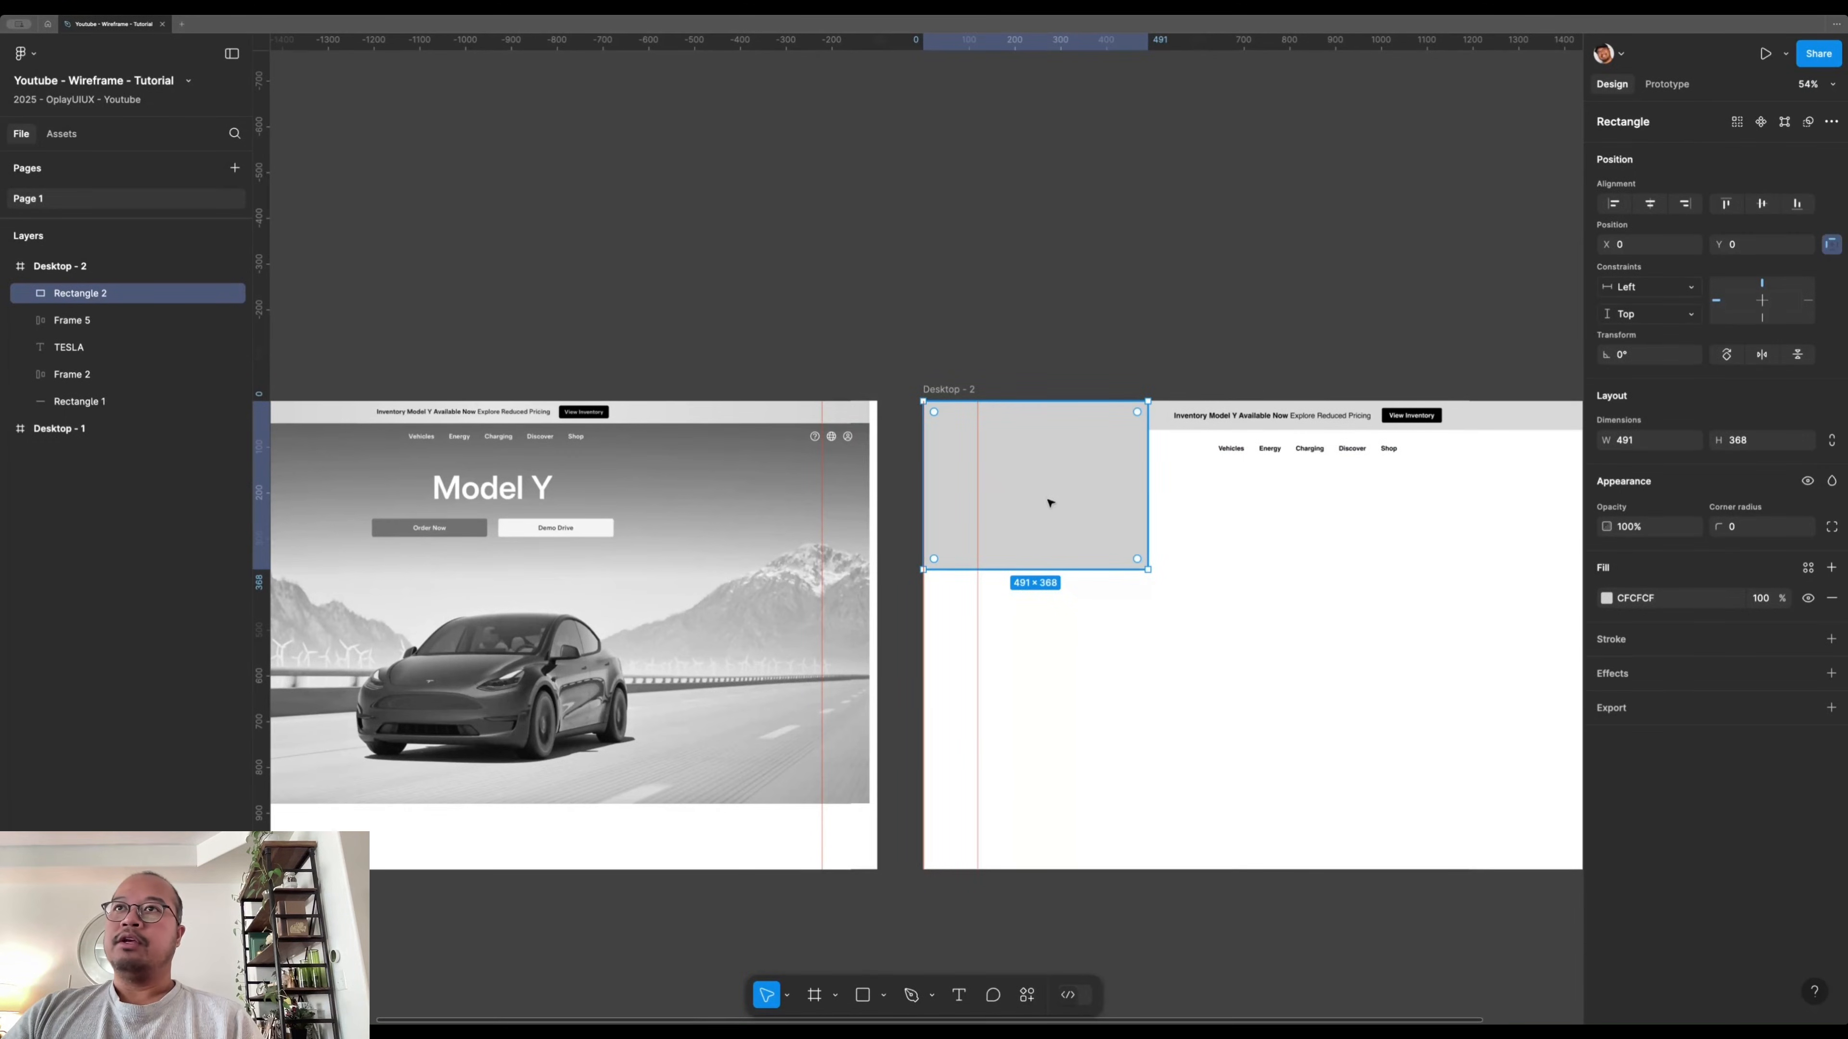
right_click(1050, 482)
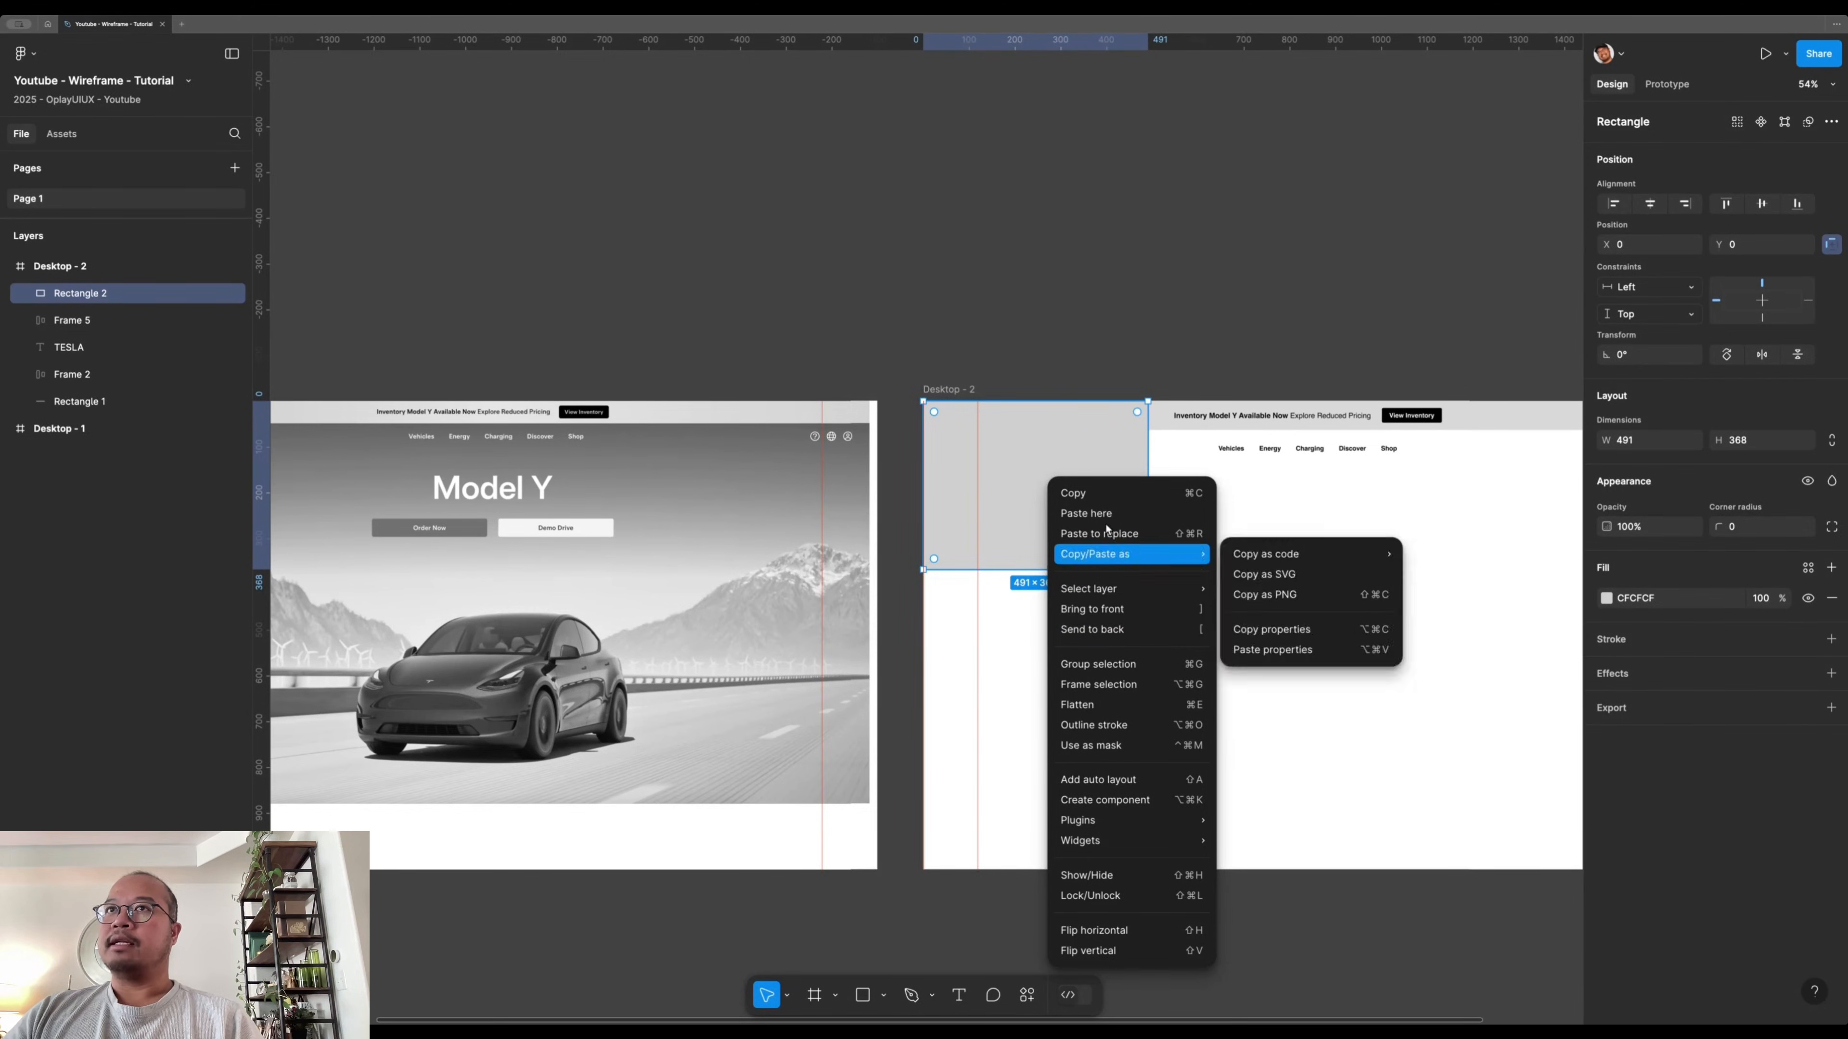
click(1092, 629)
click(1152, 466)
click(1120, 505)
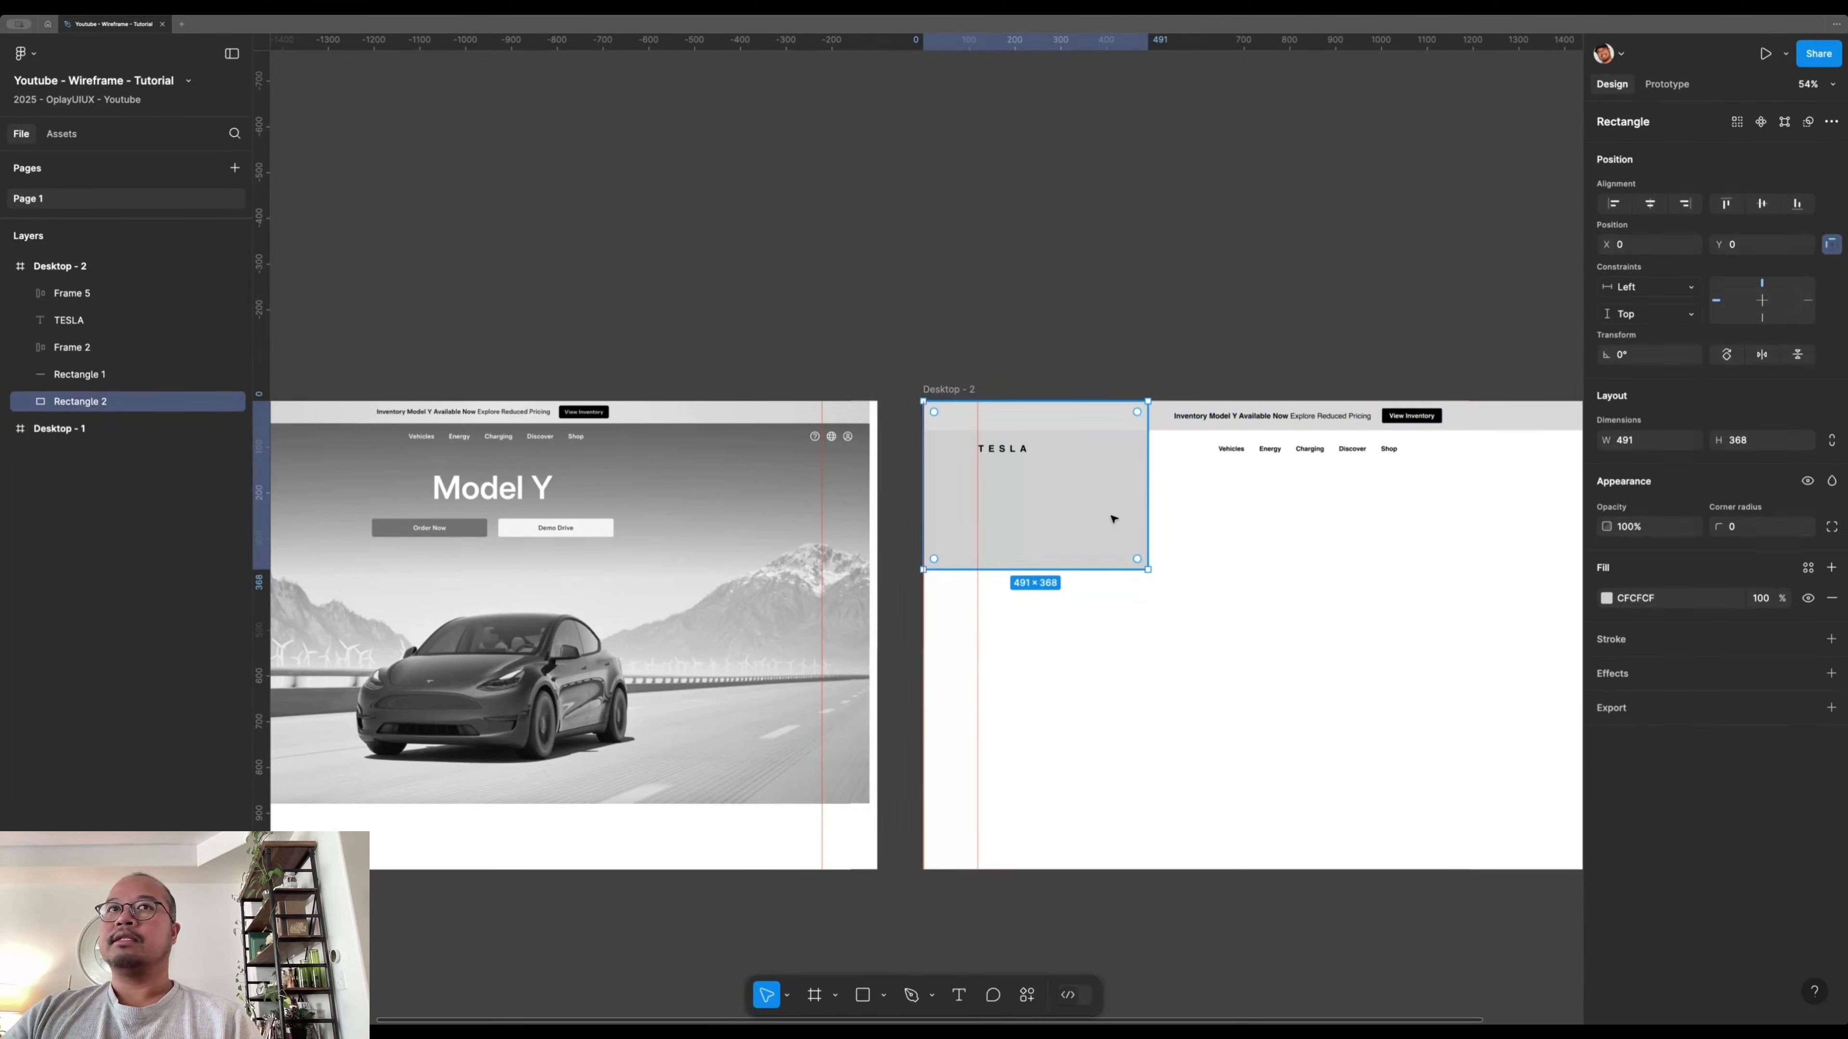
- Darken the gray rectangle's fill to BBBBBB
click(1606, 598)
drag(1379, 644, 1378, 652)
click(1154, 734)
drag(1154, 733, 1345, 747)
drag(961, 533, 883, 538)
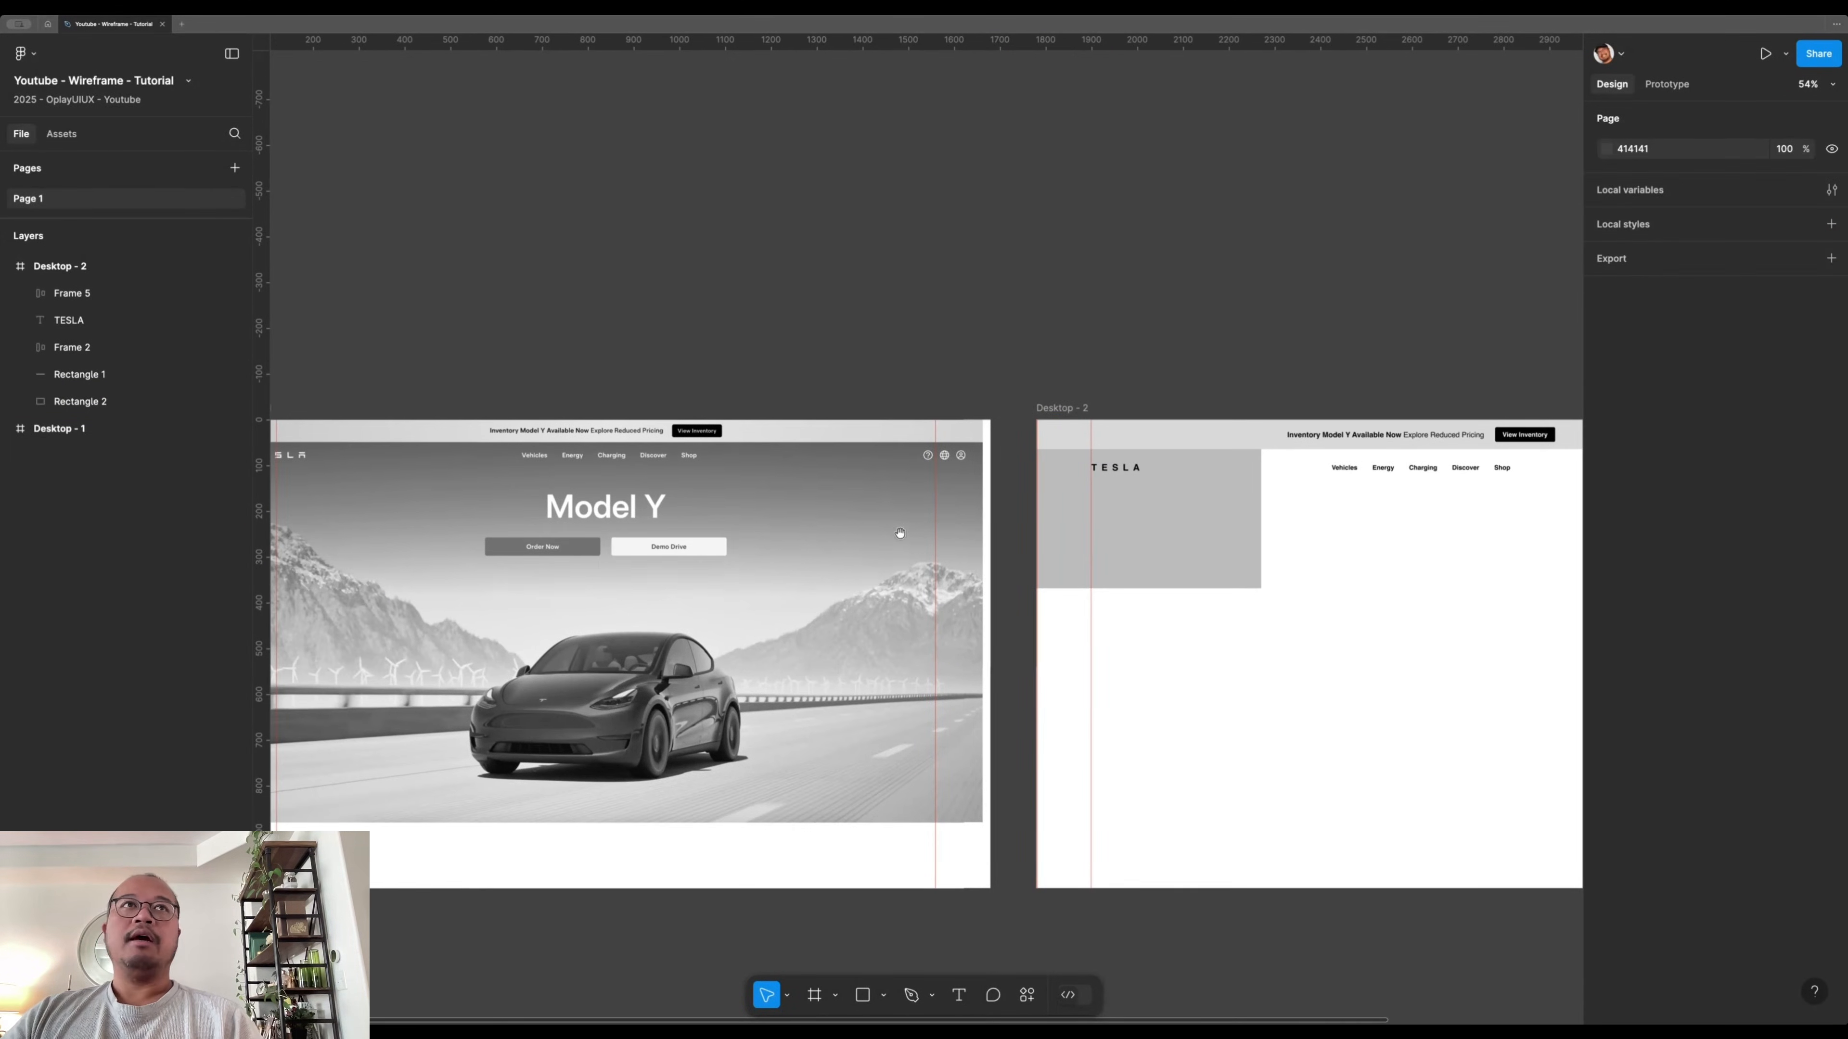
- Rename the gray rectangle's layer to Background-Hero
click(1206, 521)
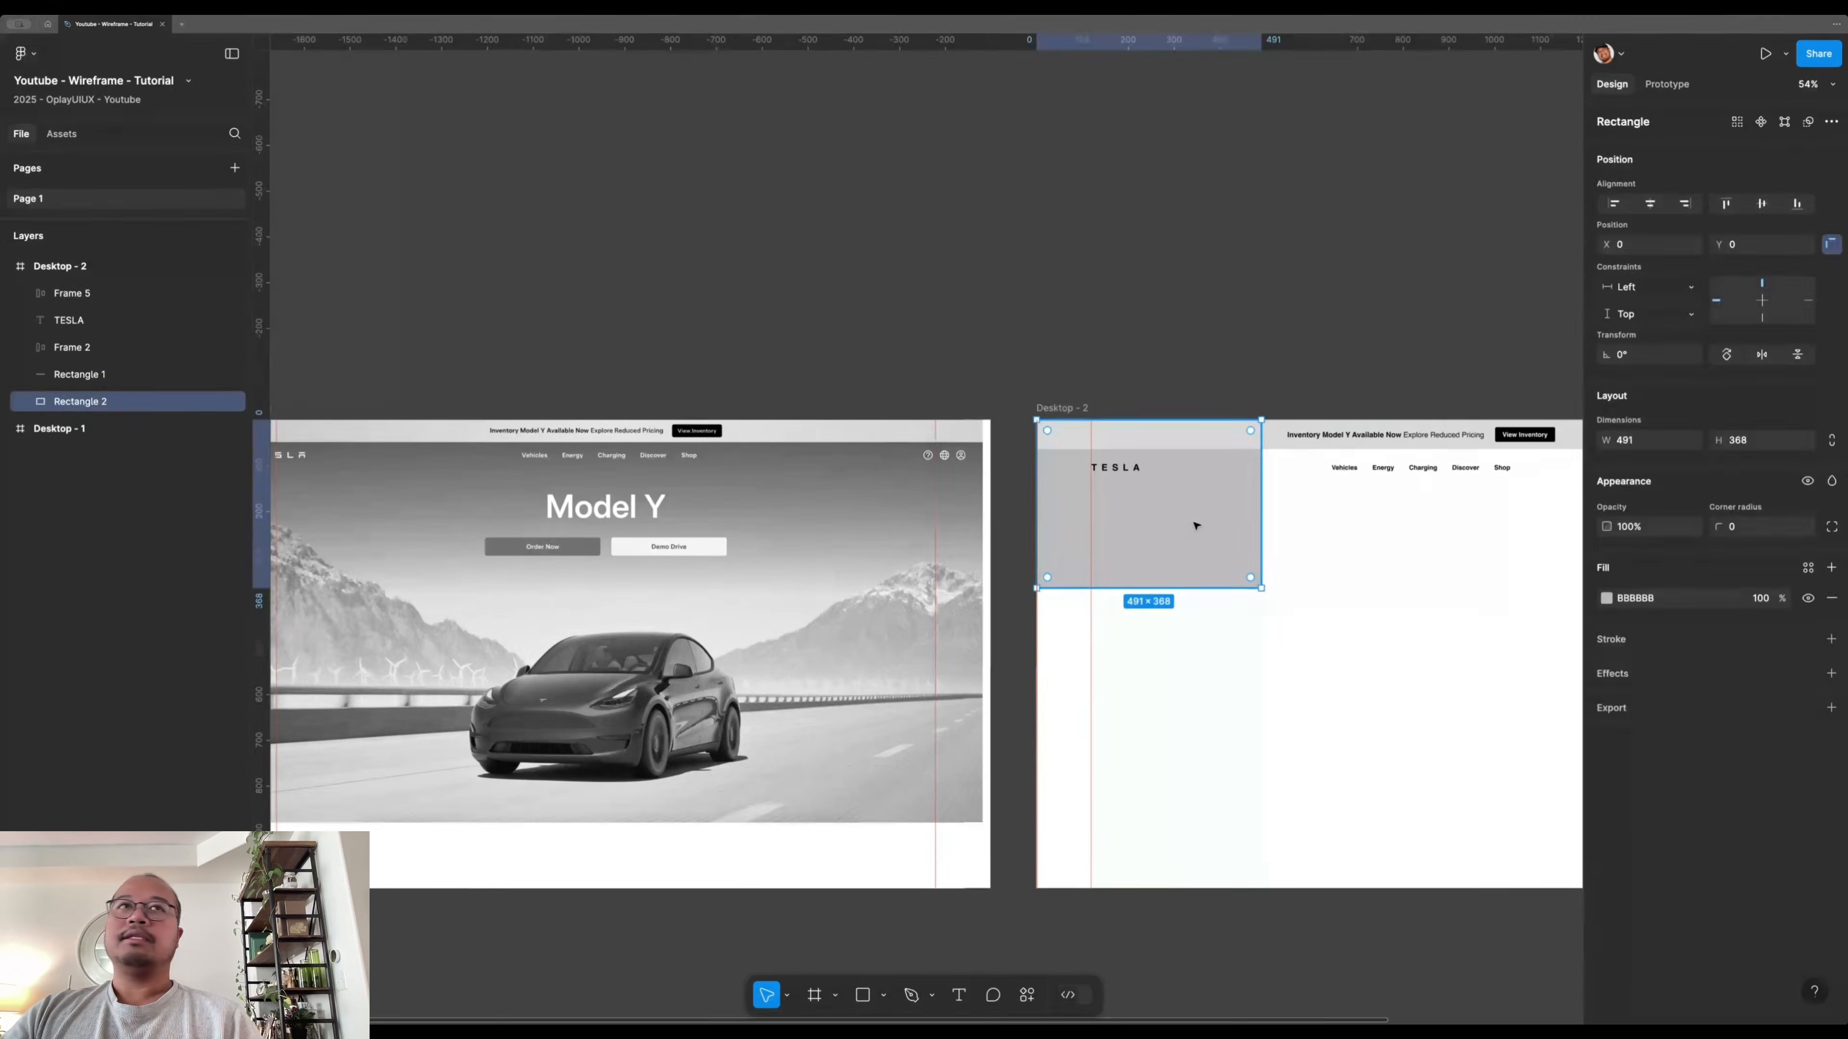
double_click(82, 401)
text(Background-)
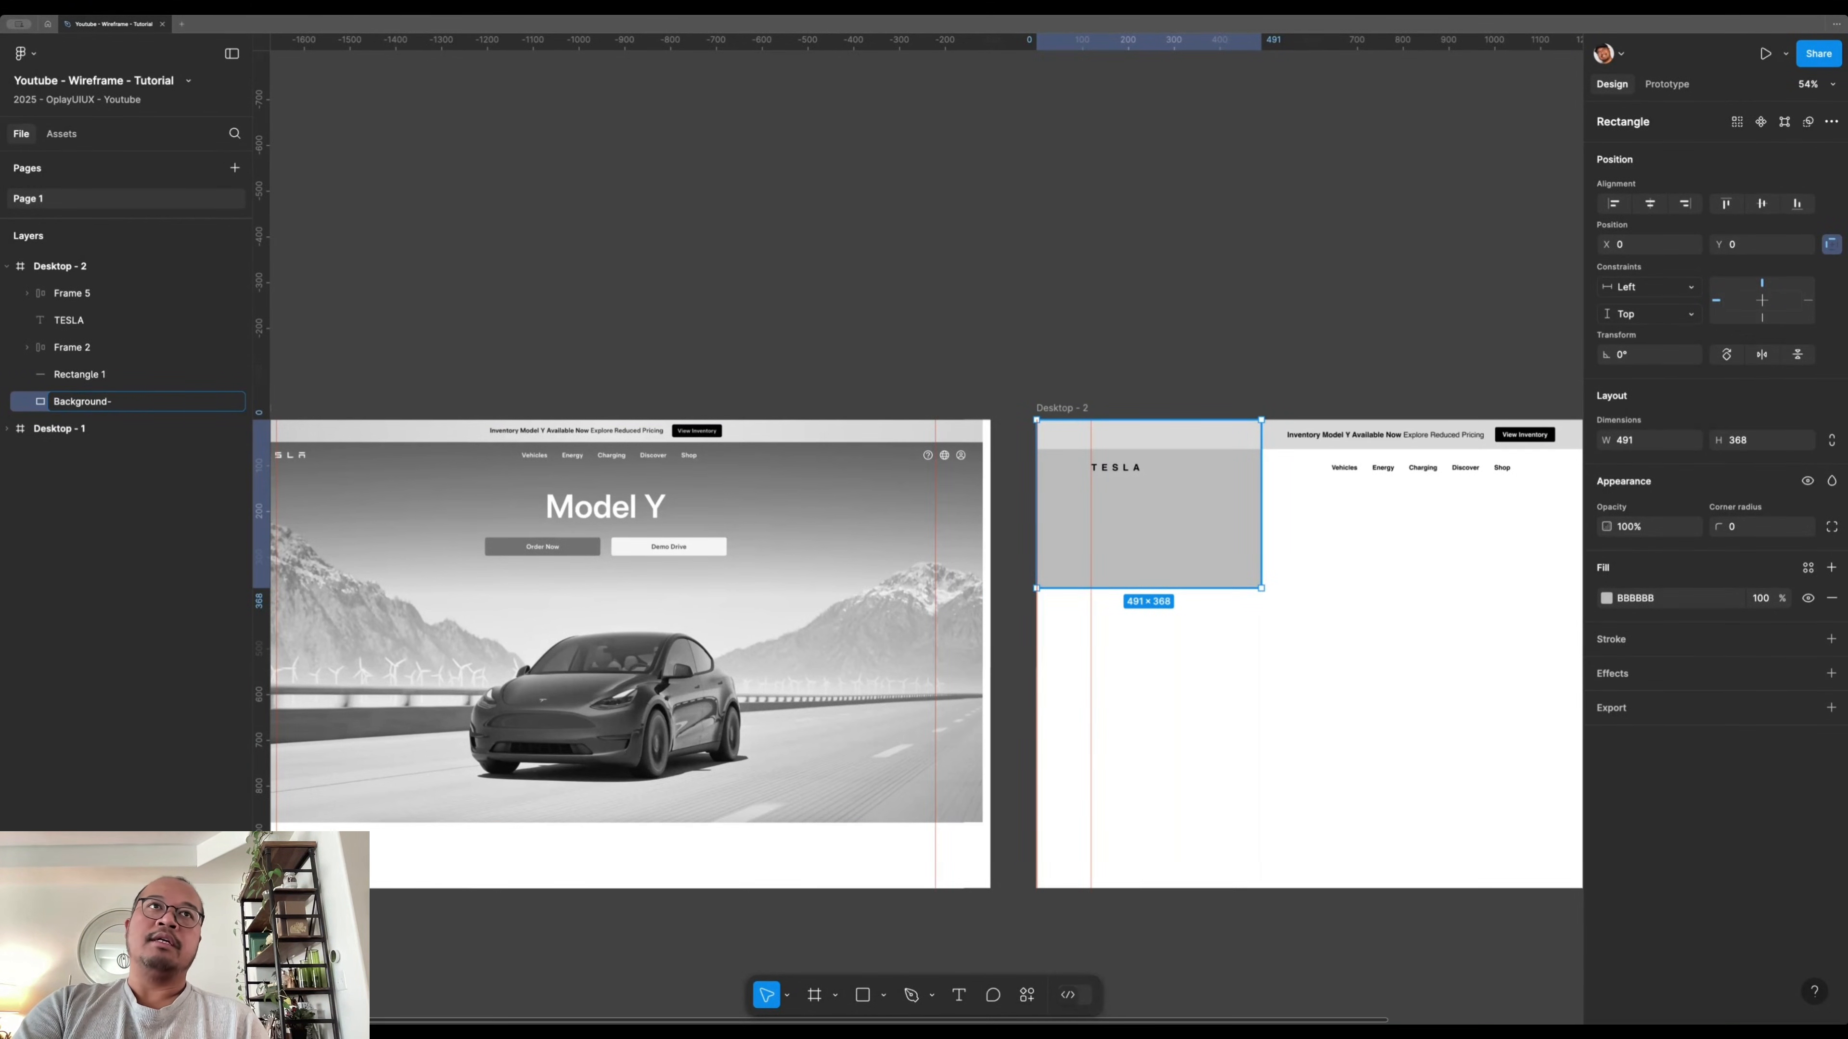
text(Hero)
key(Return)
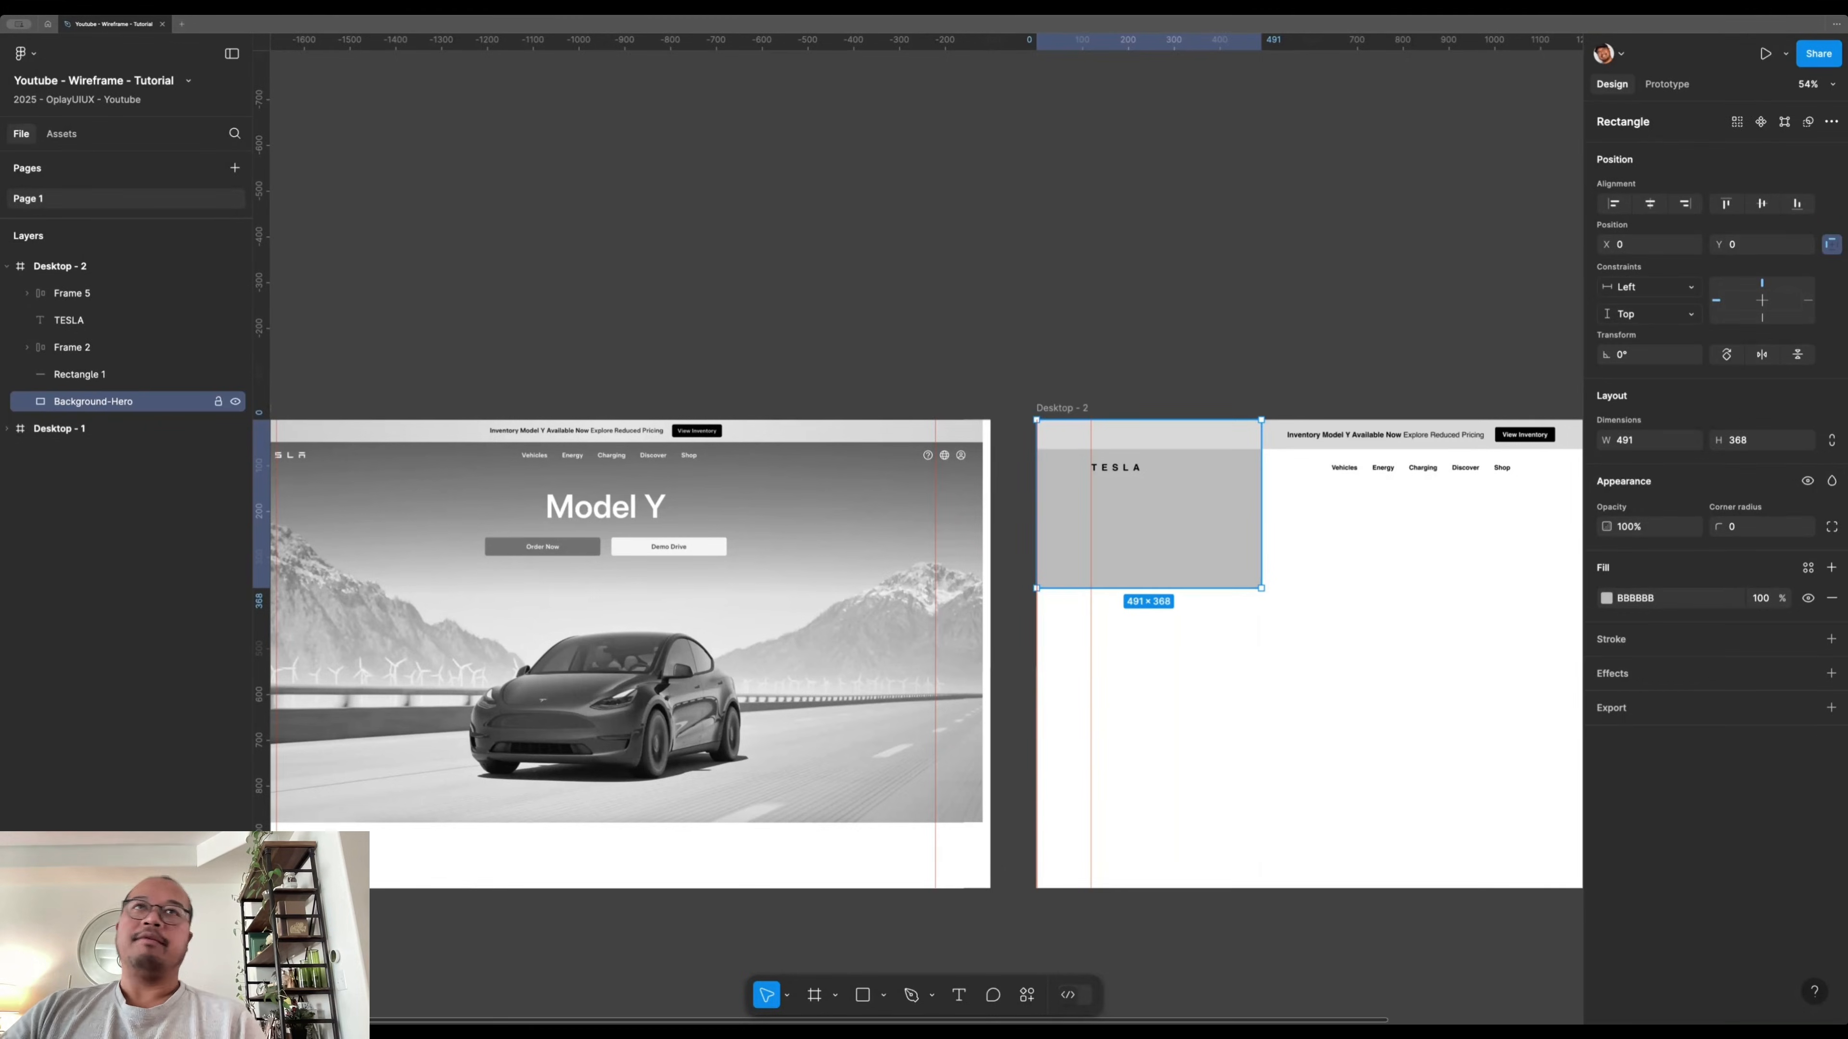
- Resize the Background-Hero rectangle to the full width and height of Desktop - 2
scroll(1348, 381, right, 5)
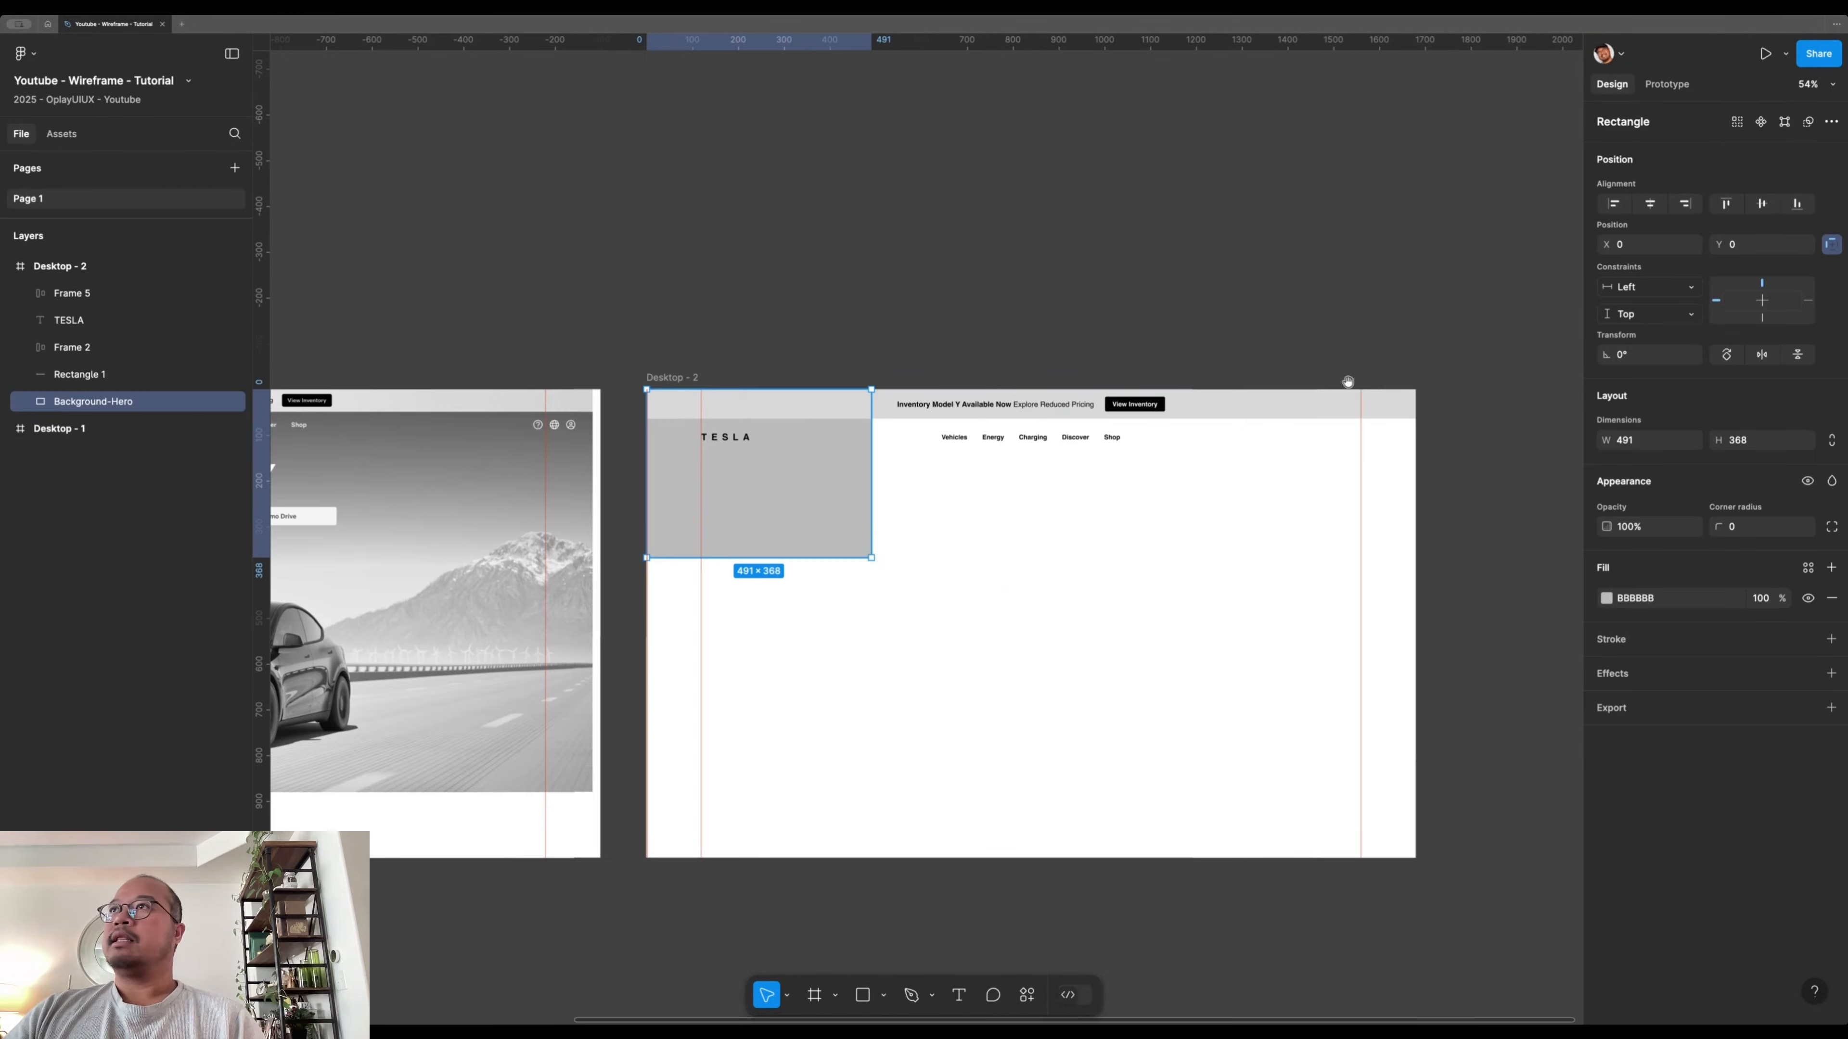
click(1151, 561)
click(659, 379)
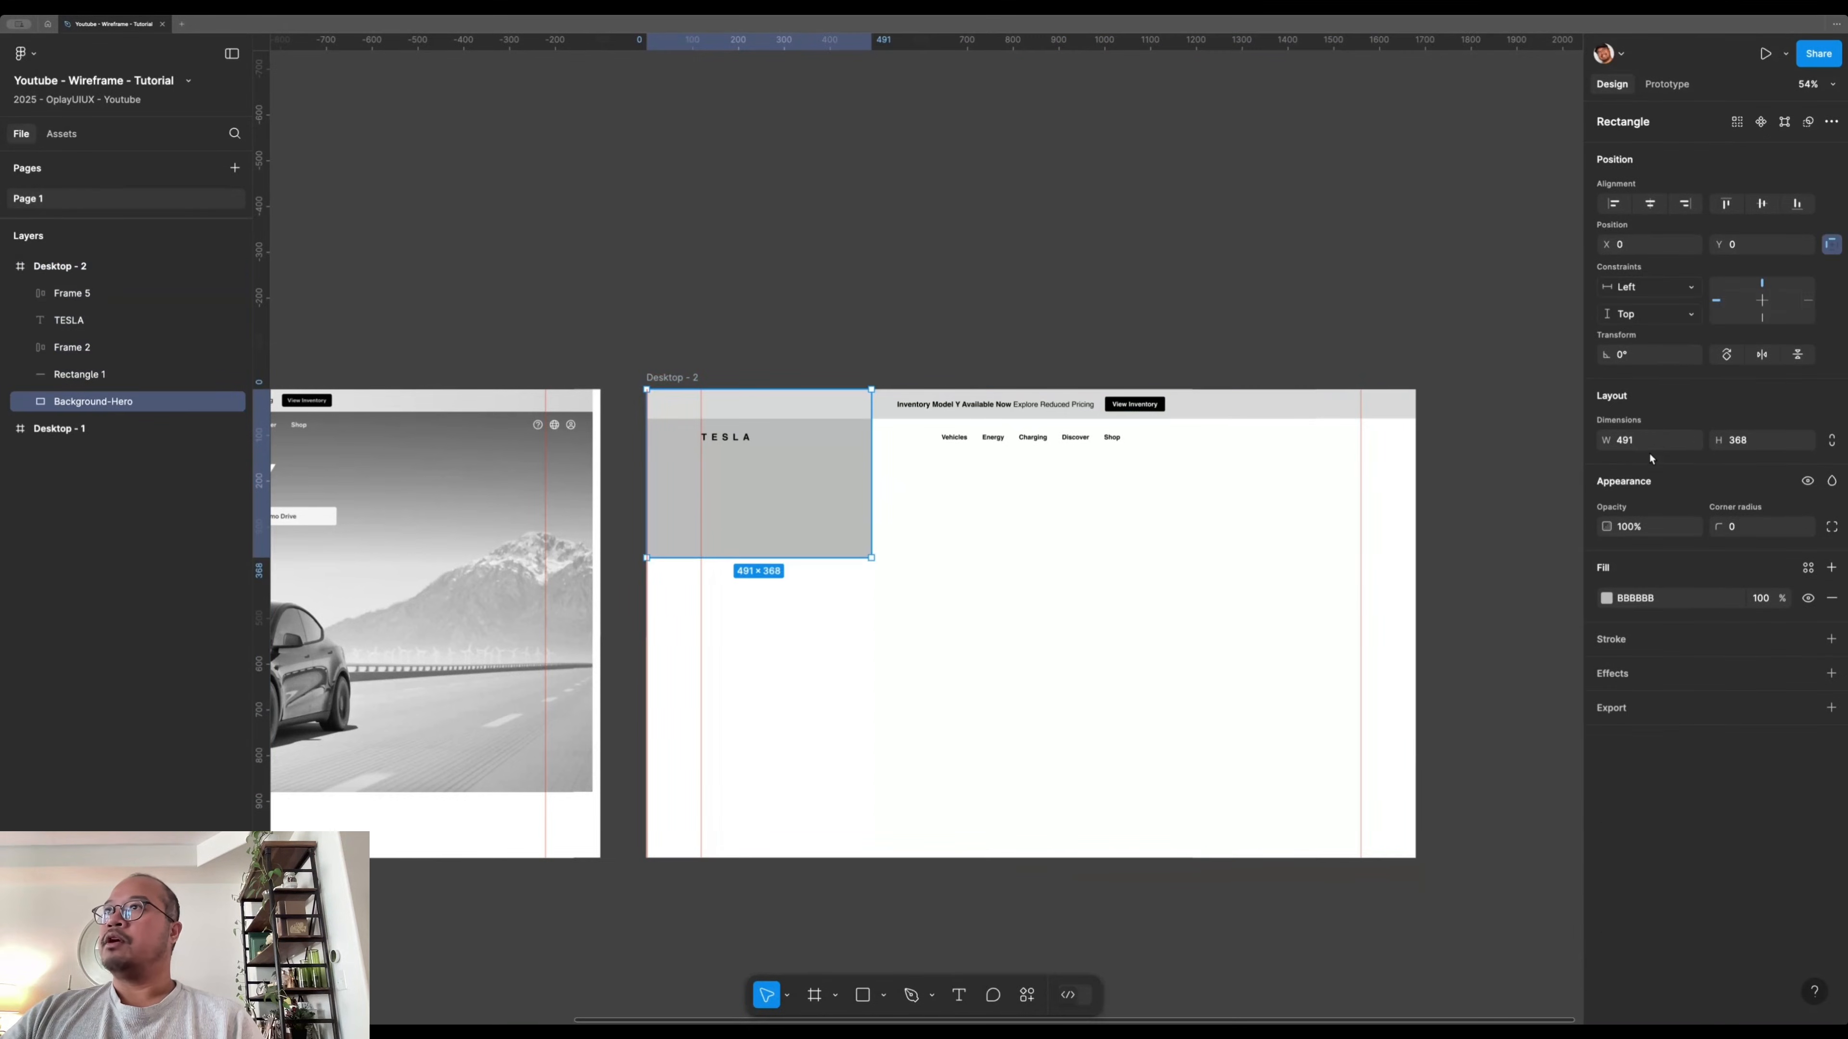
click(1644, 446)
click(969, 579)
click(846, 500)
click(1641, 446)
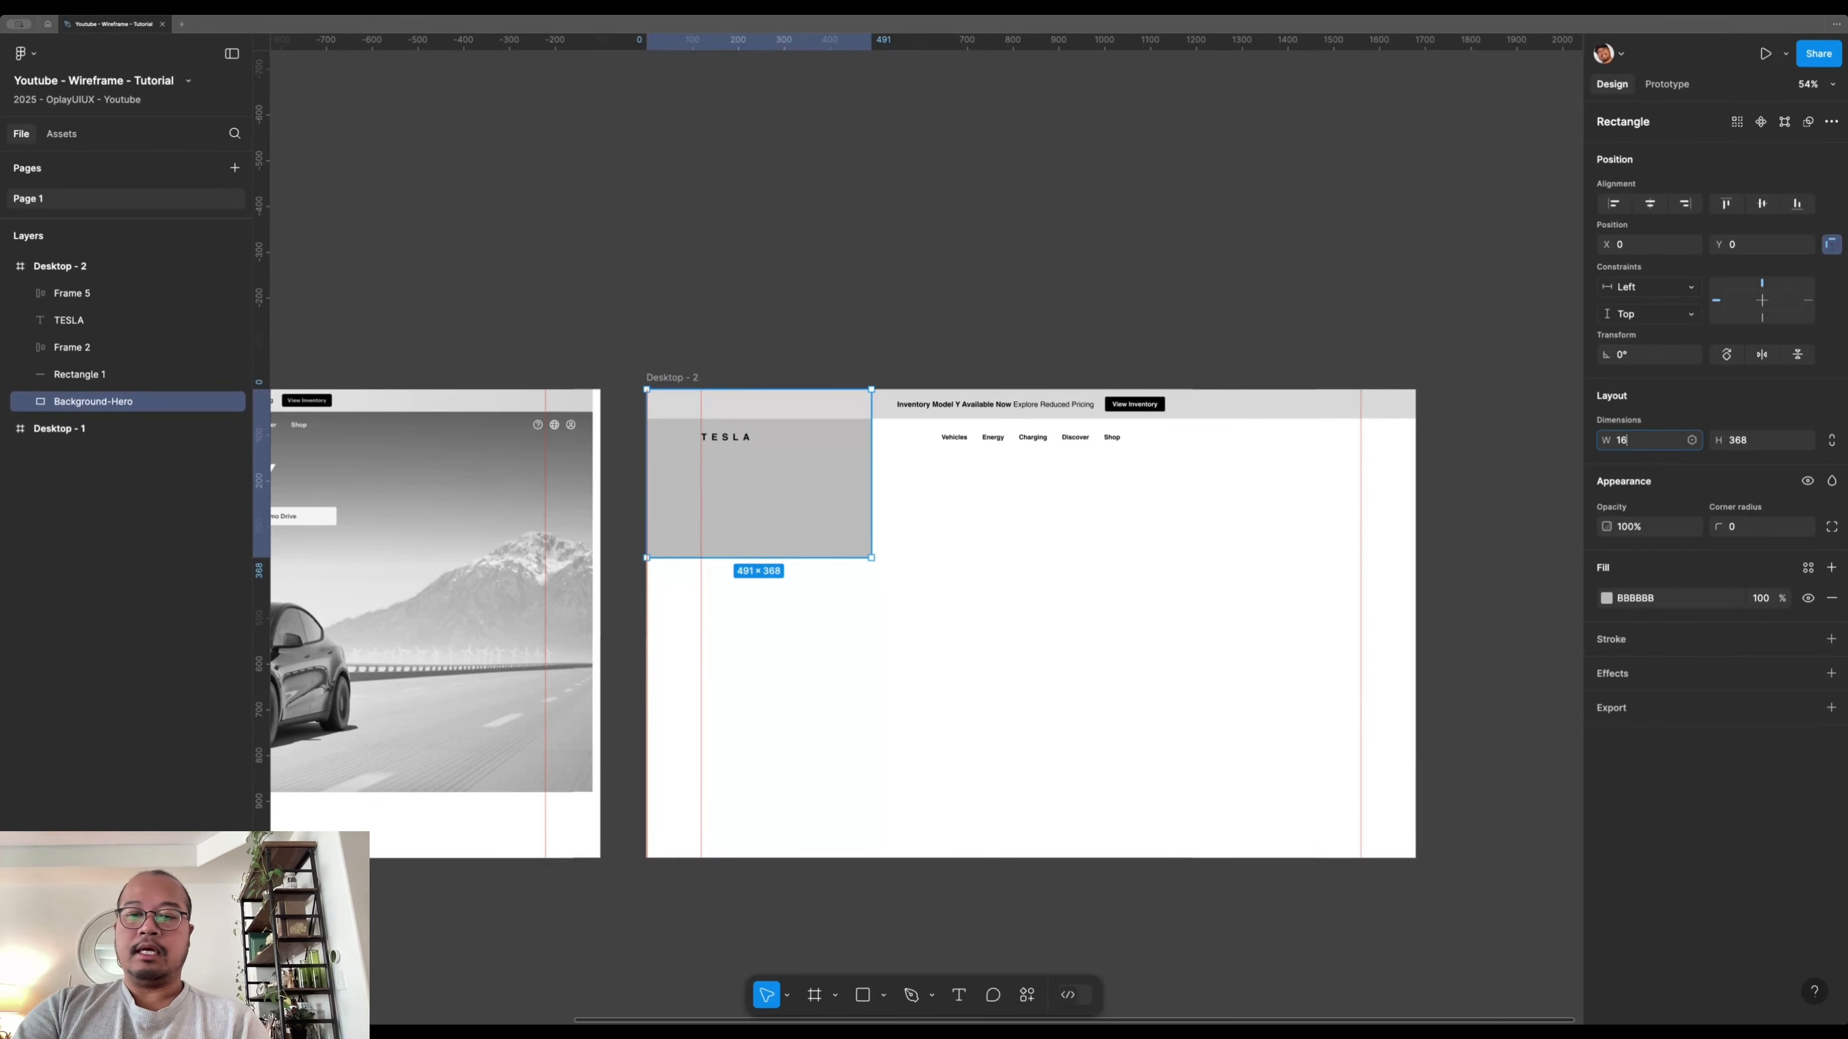
key(Tab)
text(1)
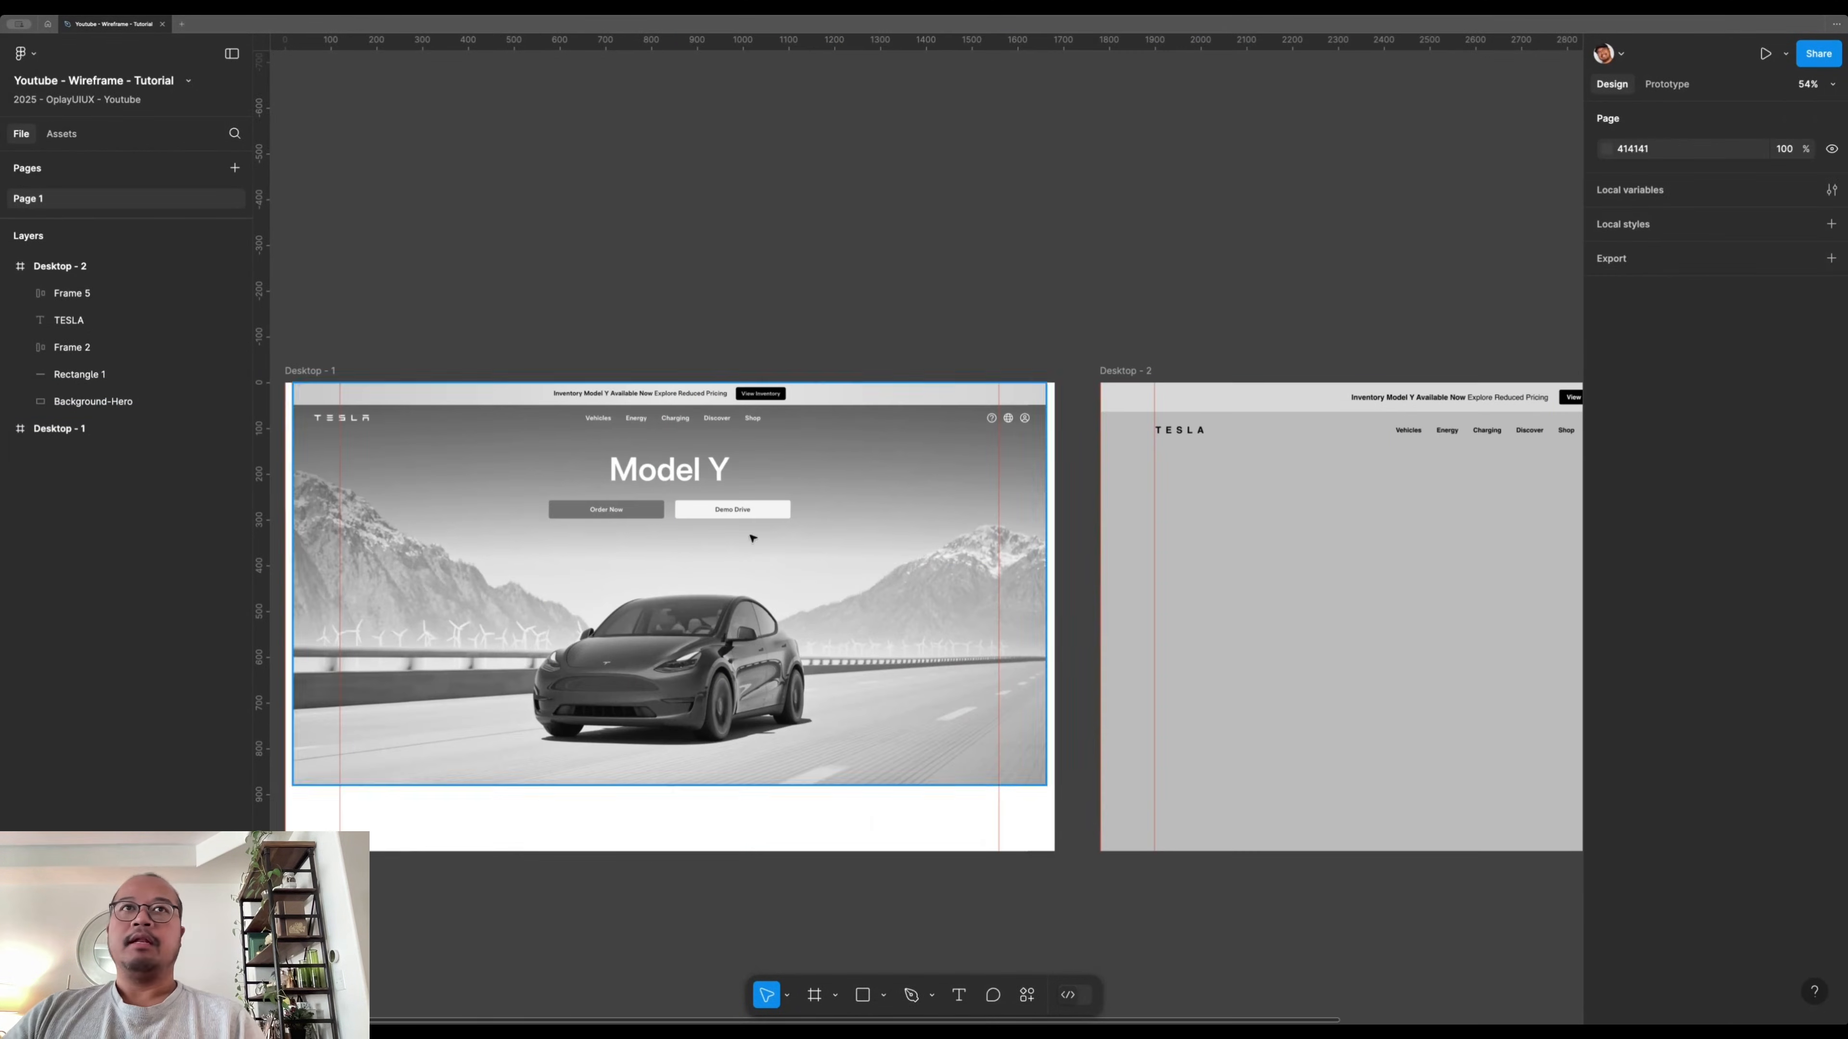
- Rename the TESLA text layer to "TESLA - Logo"
drag(932, 633, 967, 631)
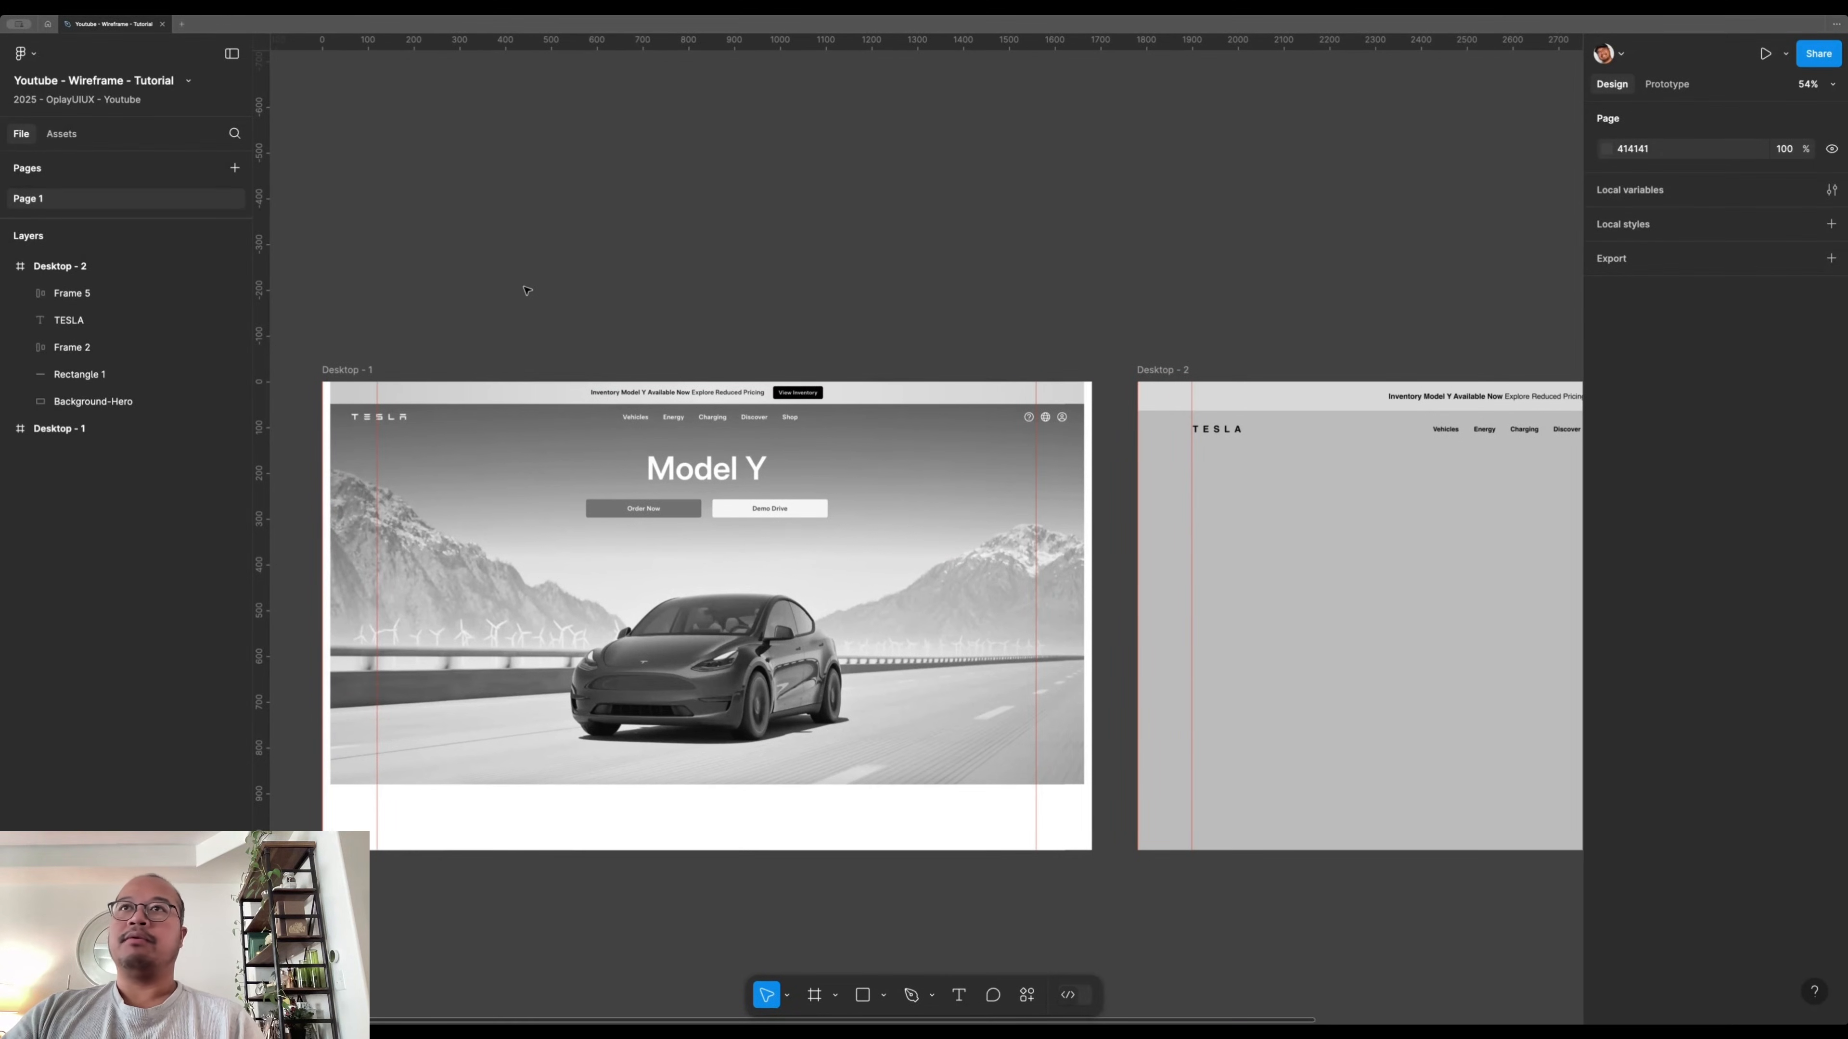
click(1231, 430)
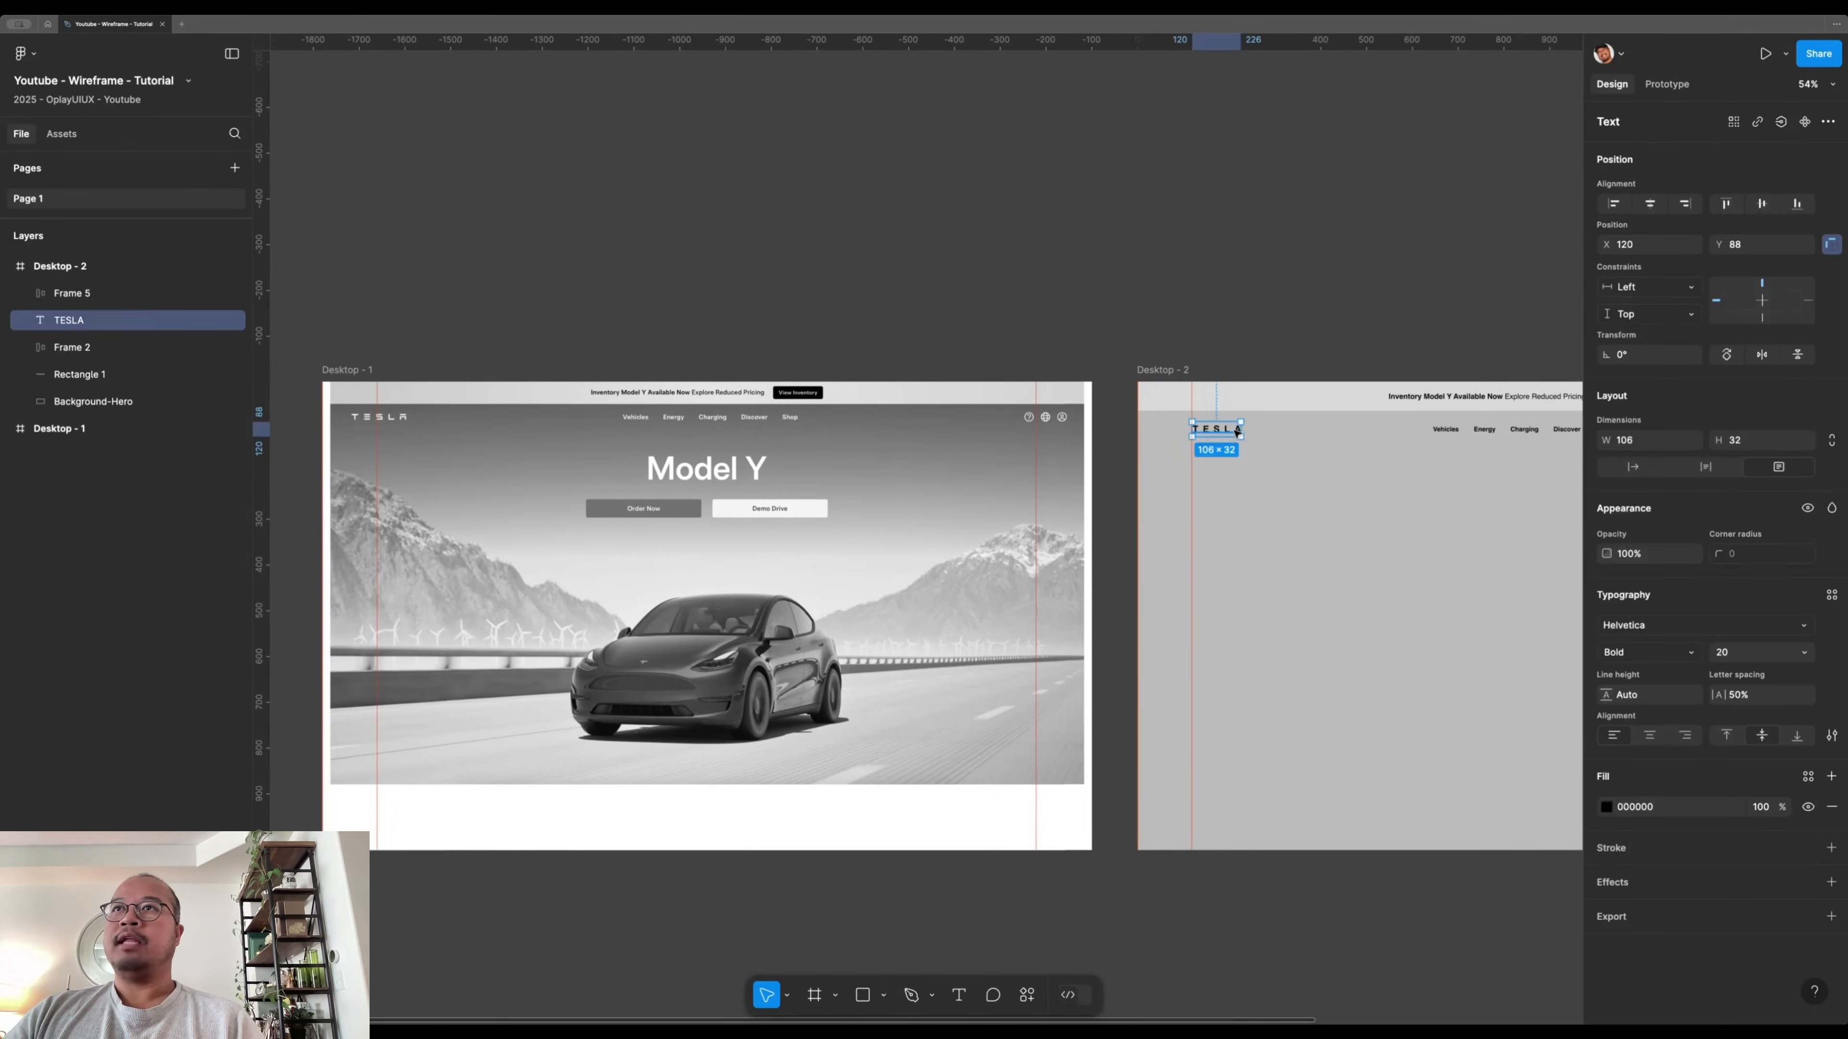
double_click(91, 323)
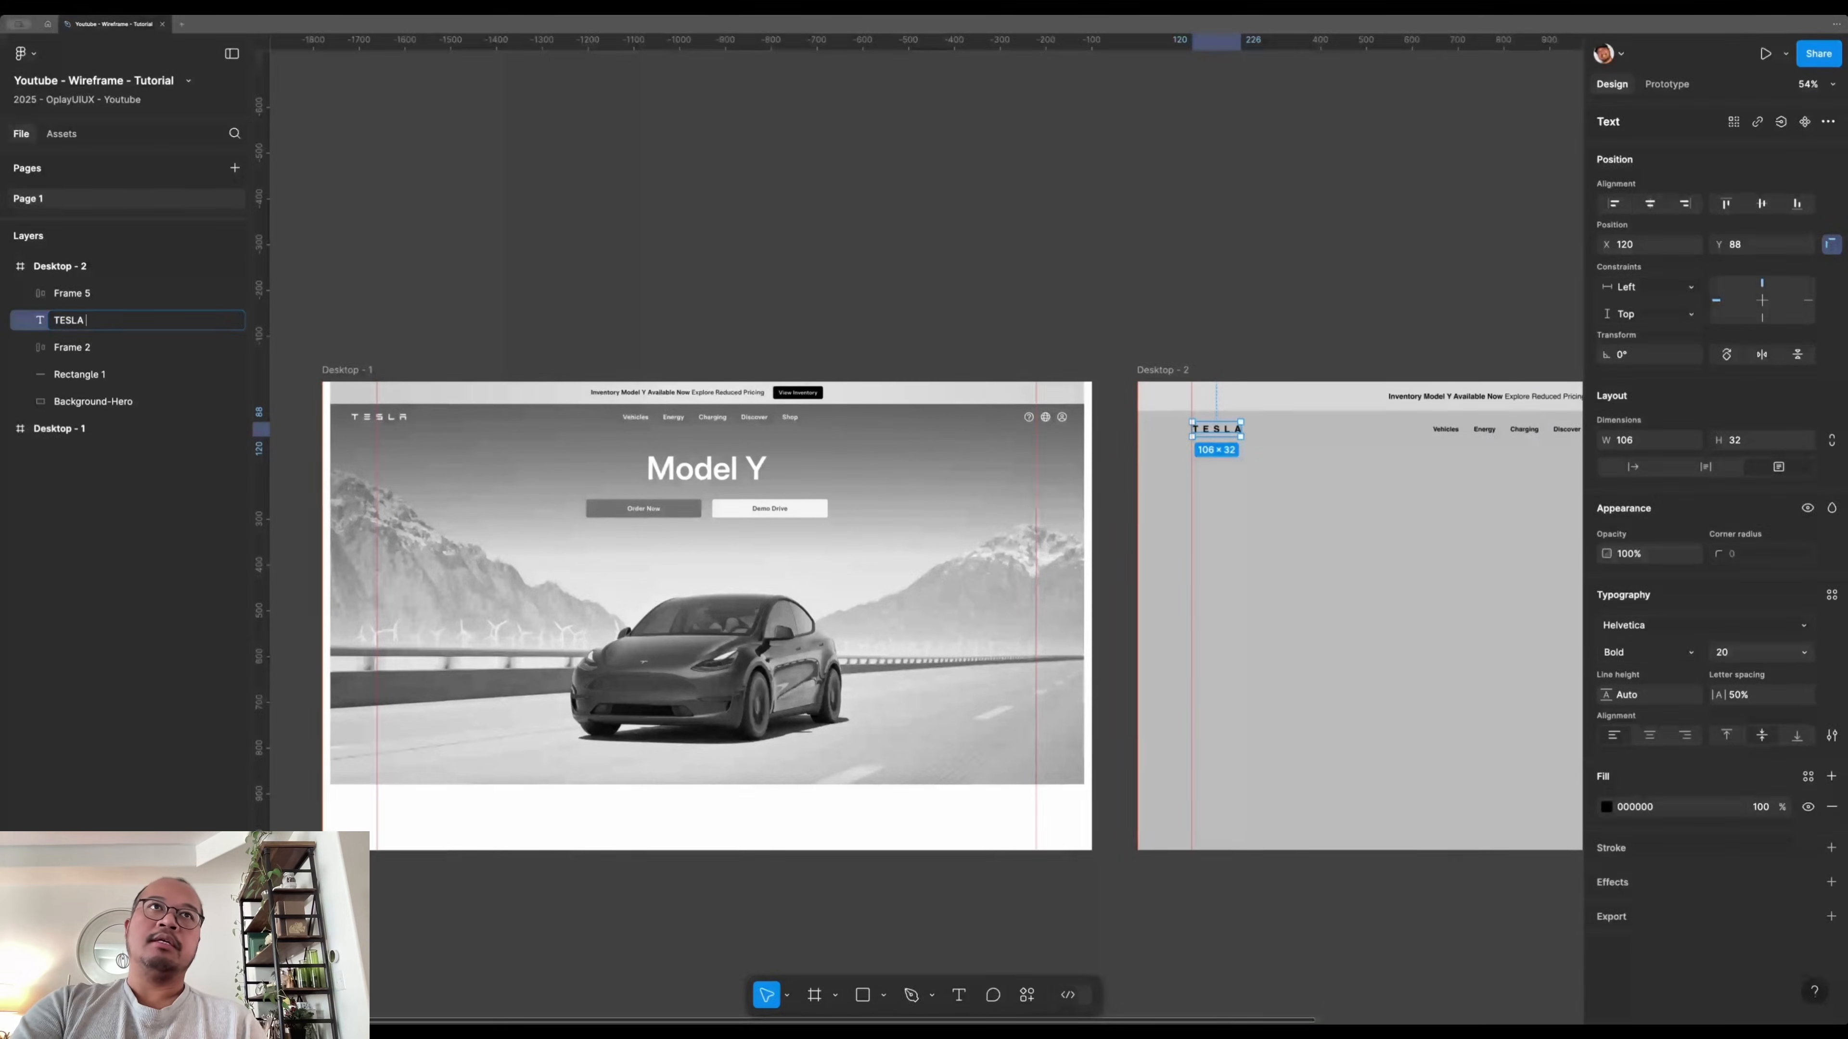
text(- Logo)
key(Return)
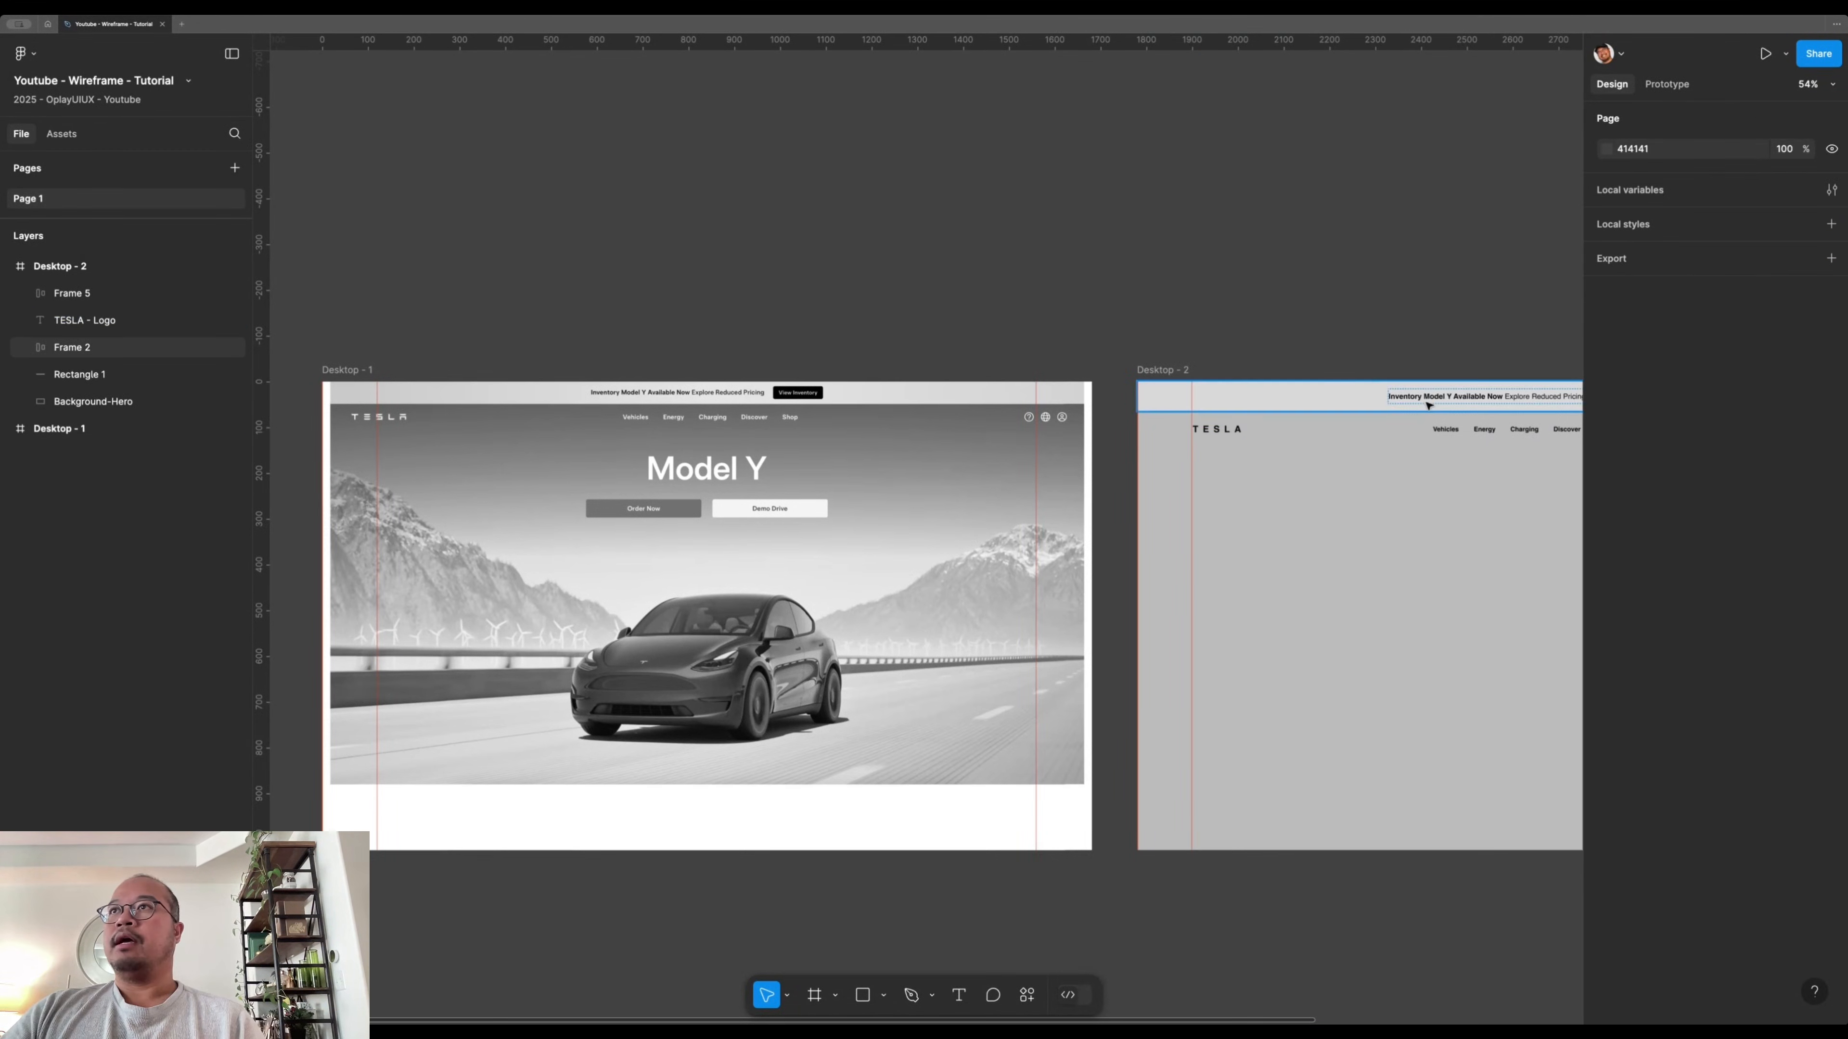
- Rename the banner frame to "Promo" and the banner rectangle beneath it to "Promo - Background"
click(95, 354)
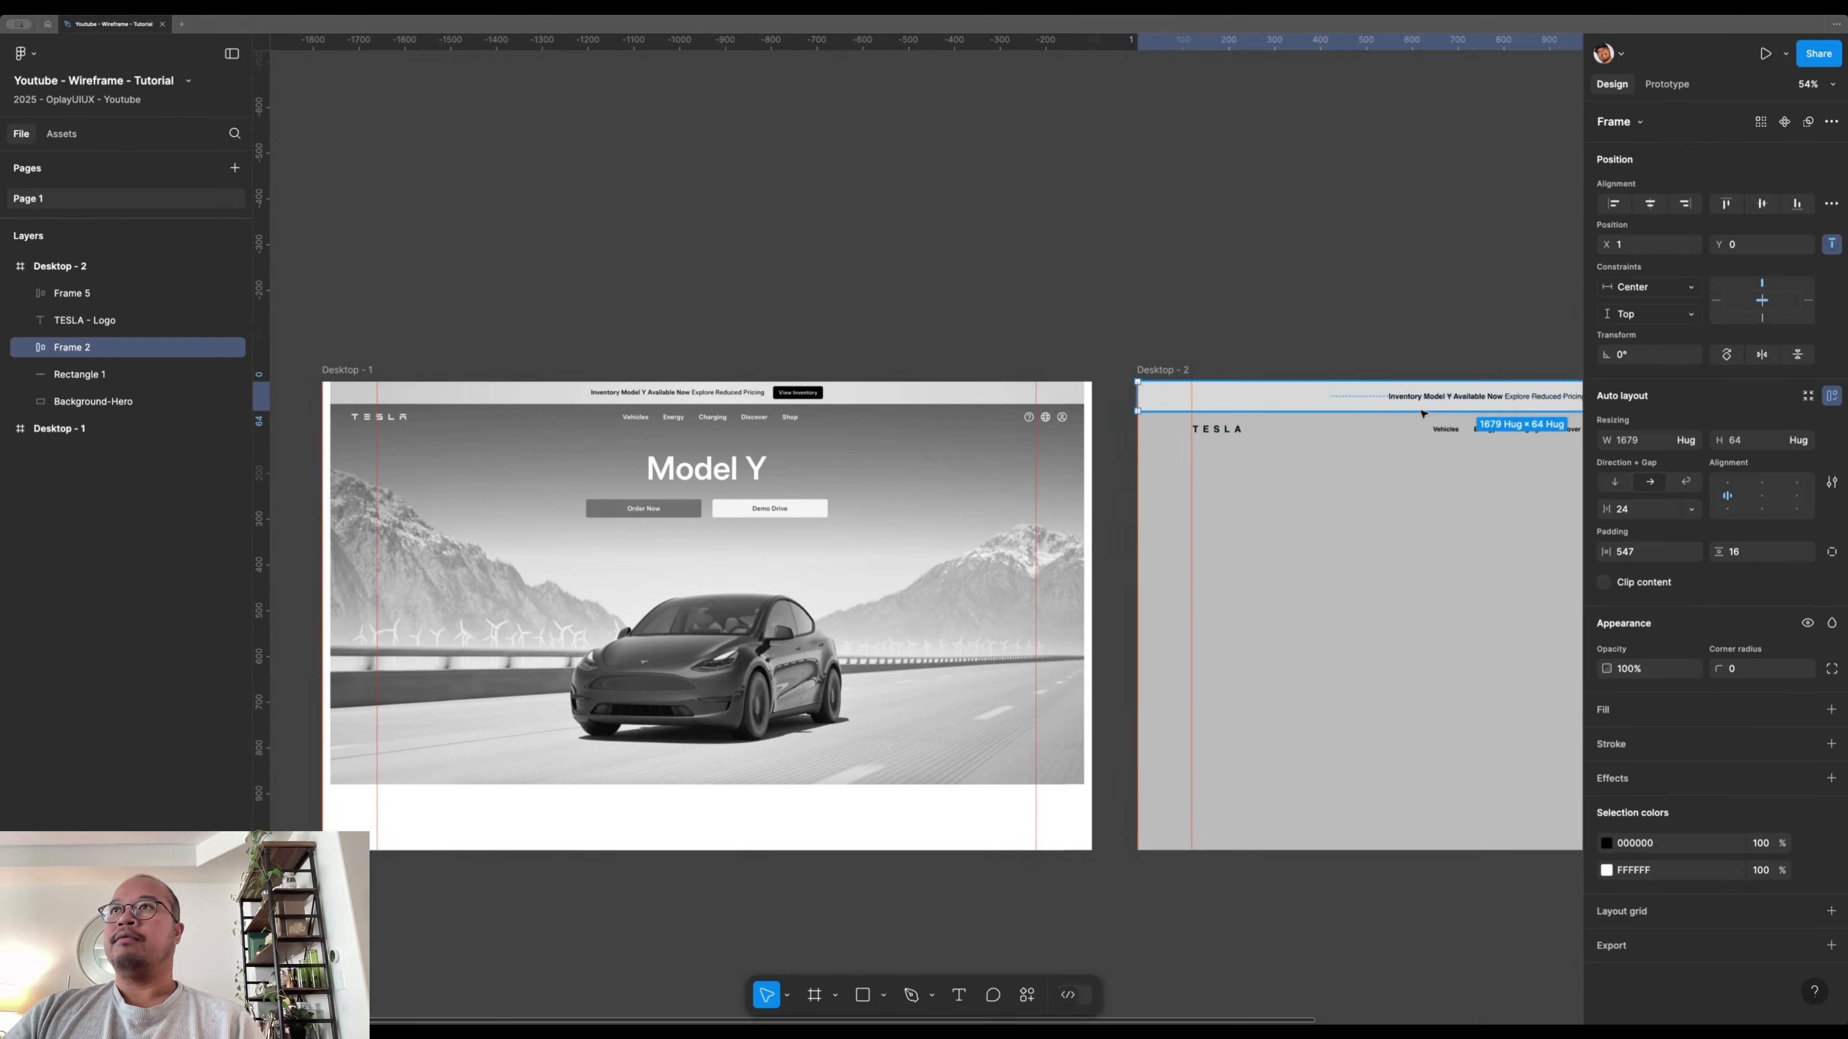
double_click(97, 348)
text(Promo)
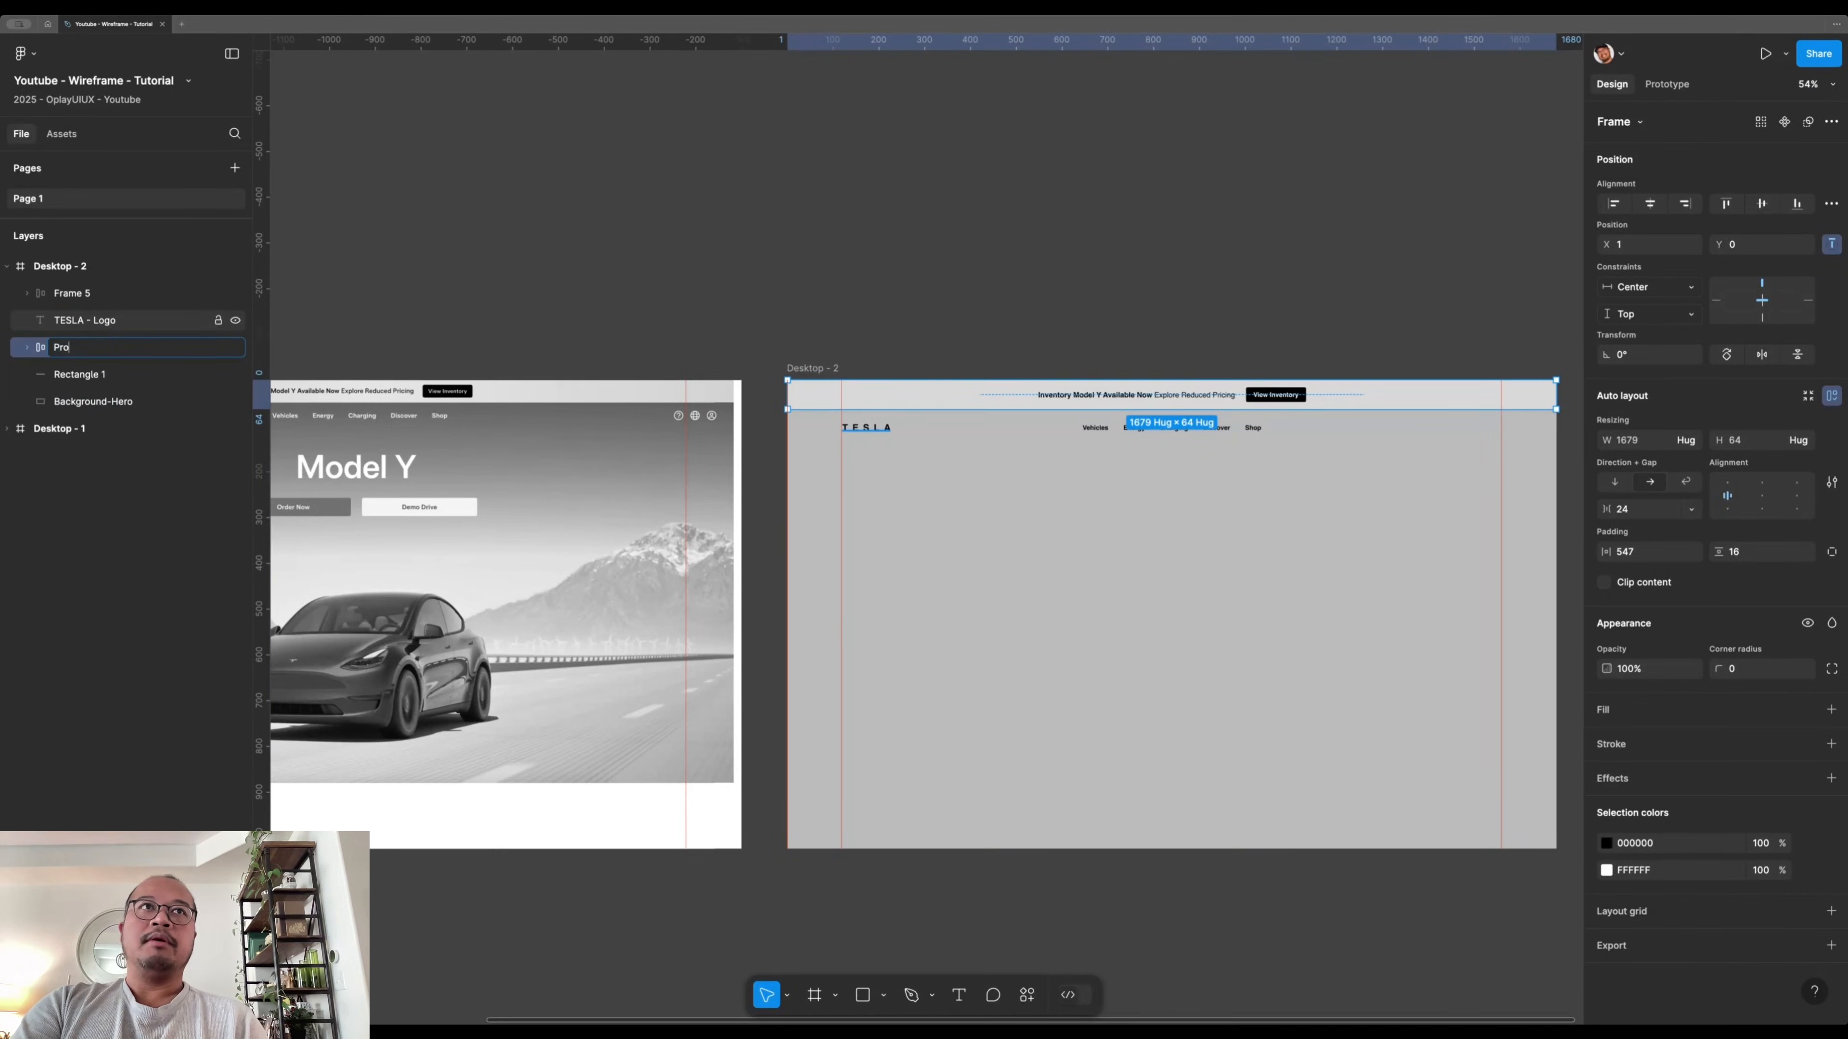
key(Tab)
text(Bac)
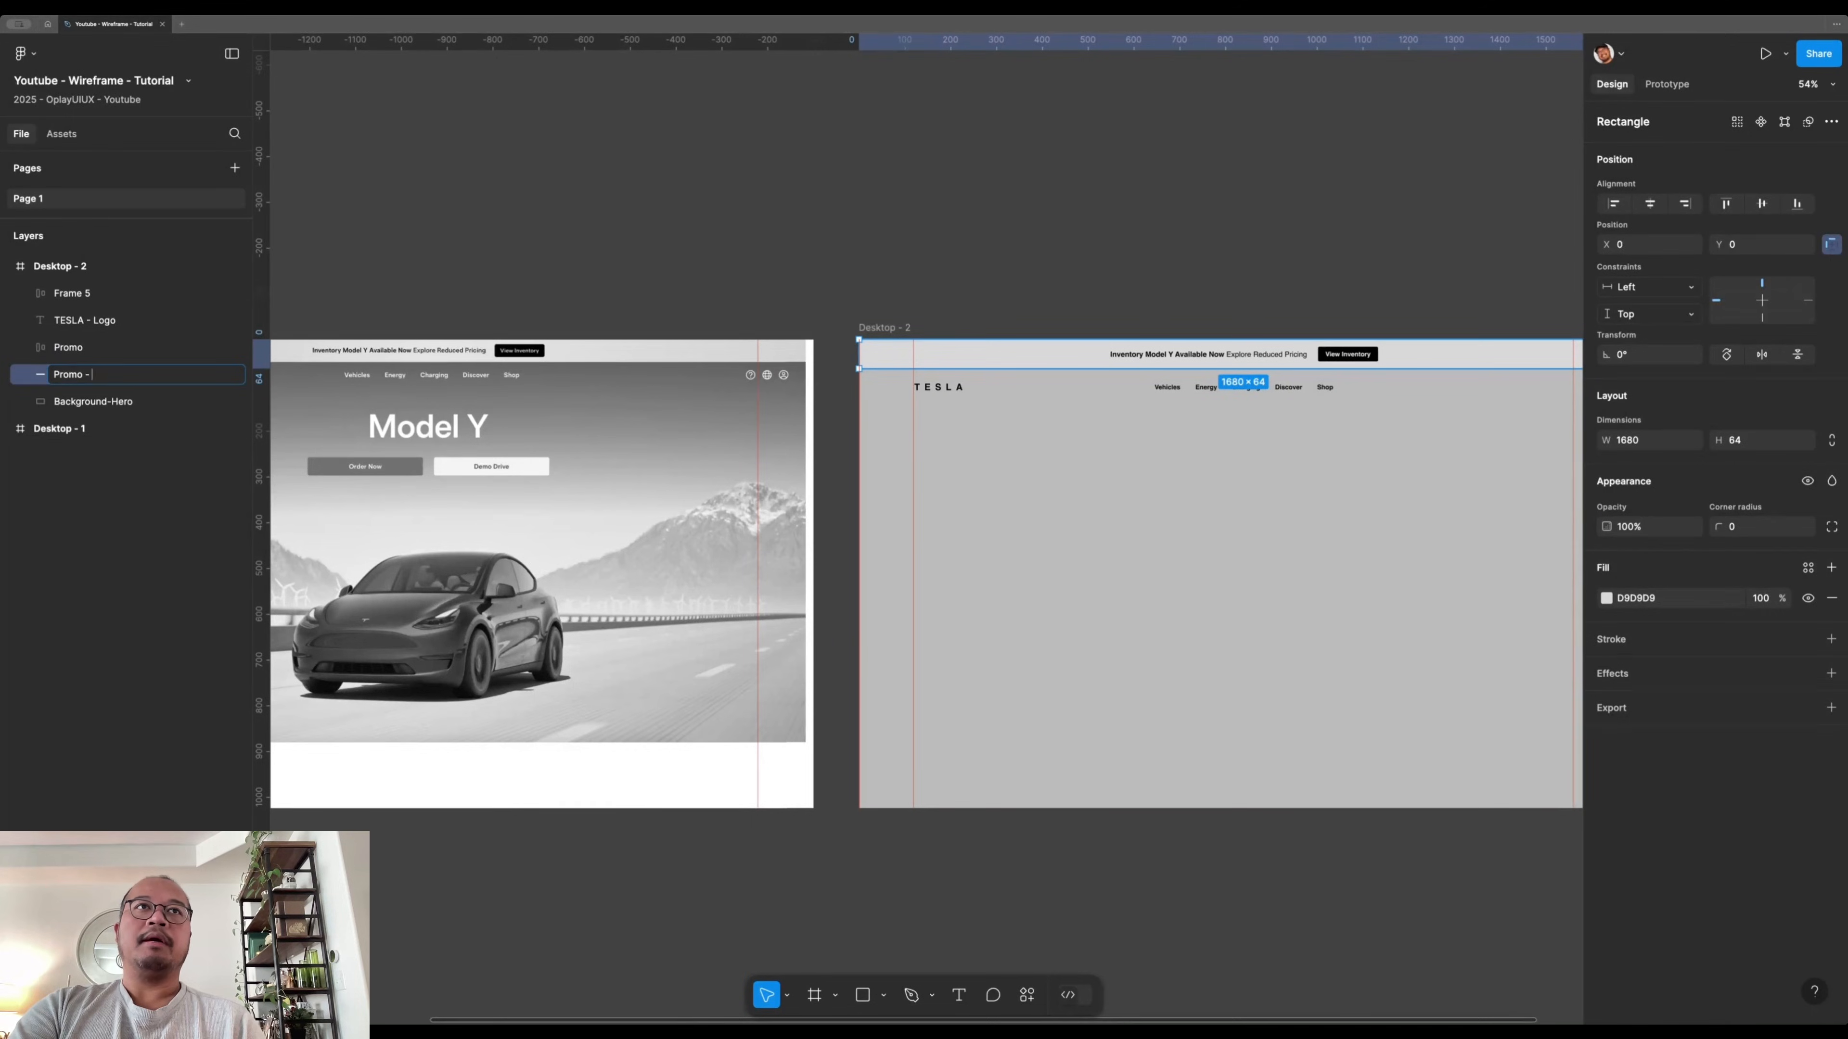
text(kground)
- Rename the frame holding the navigation items to "Main Menu"
click(94, 297)
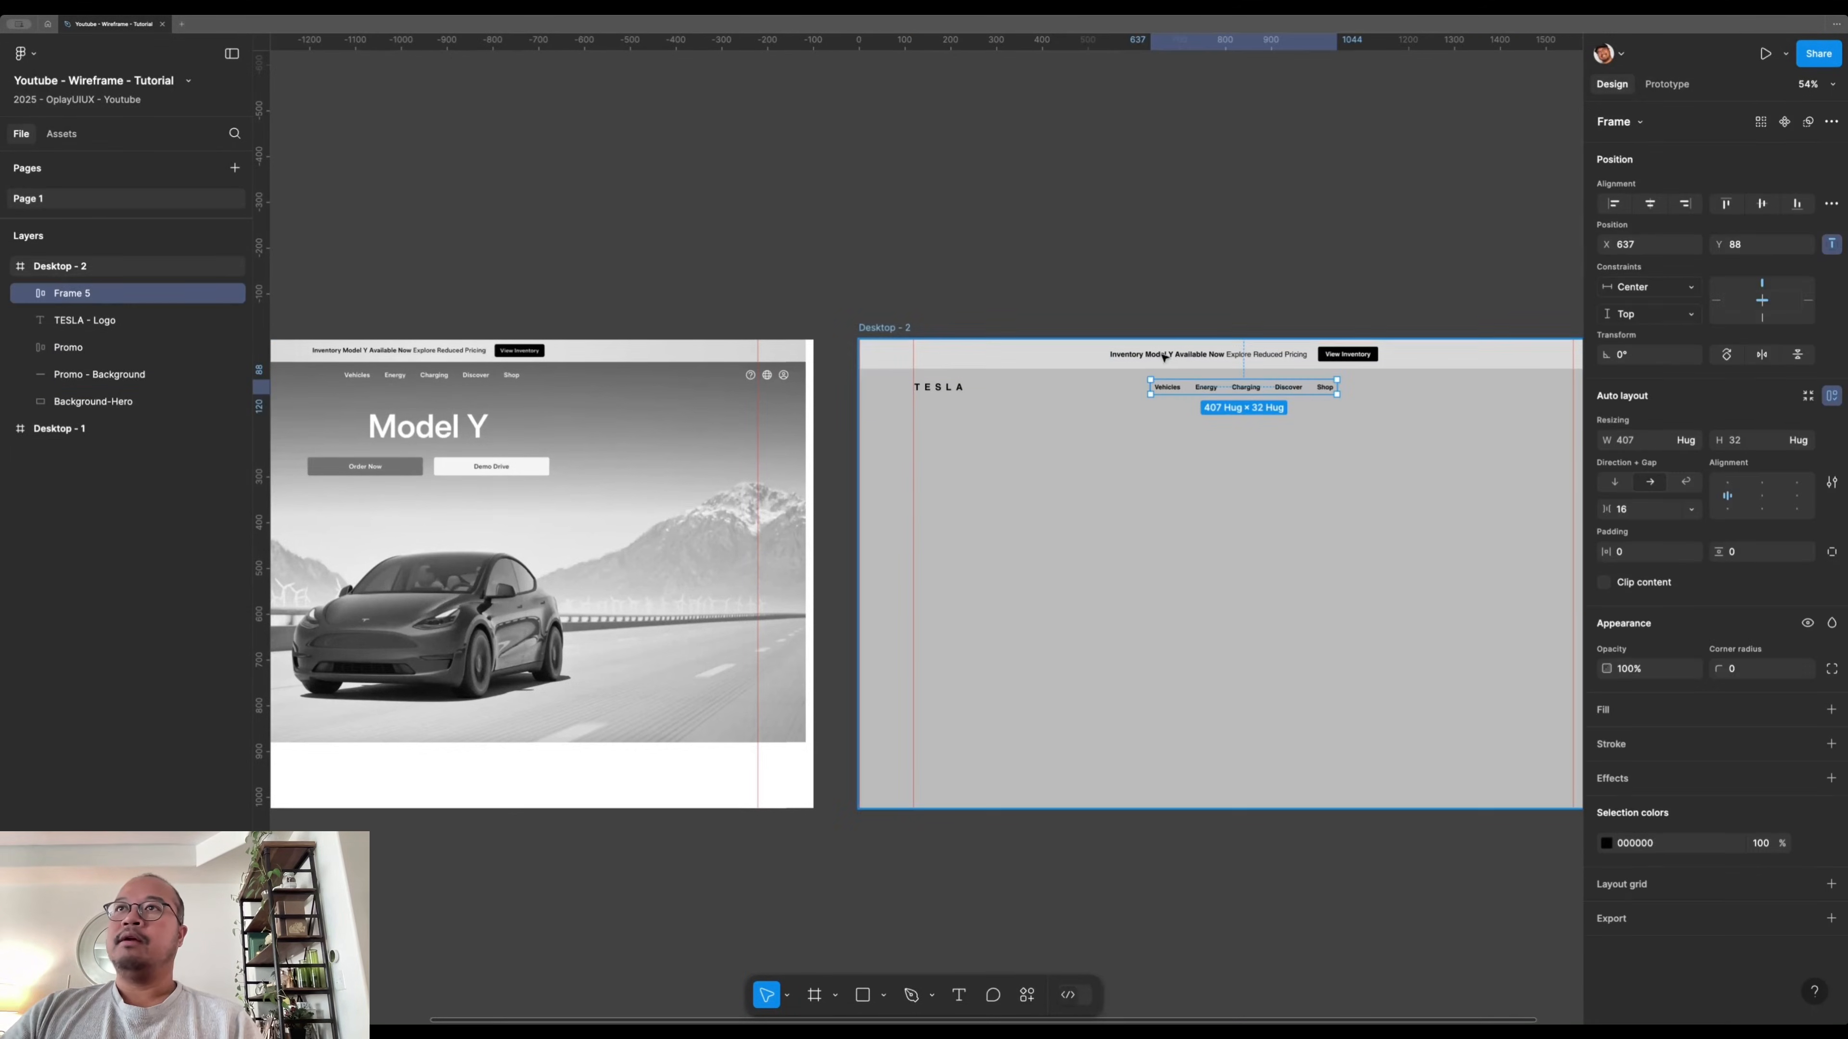
double_click(102, 298)
text(Main)
text(Menu)
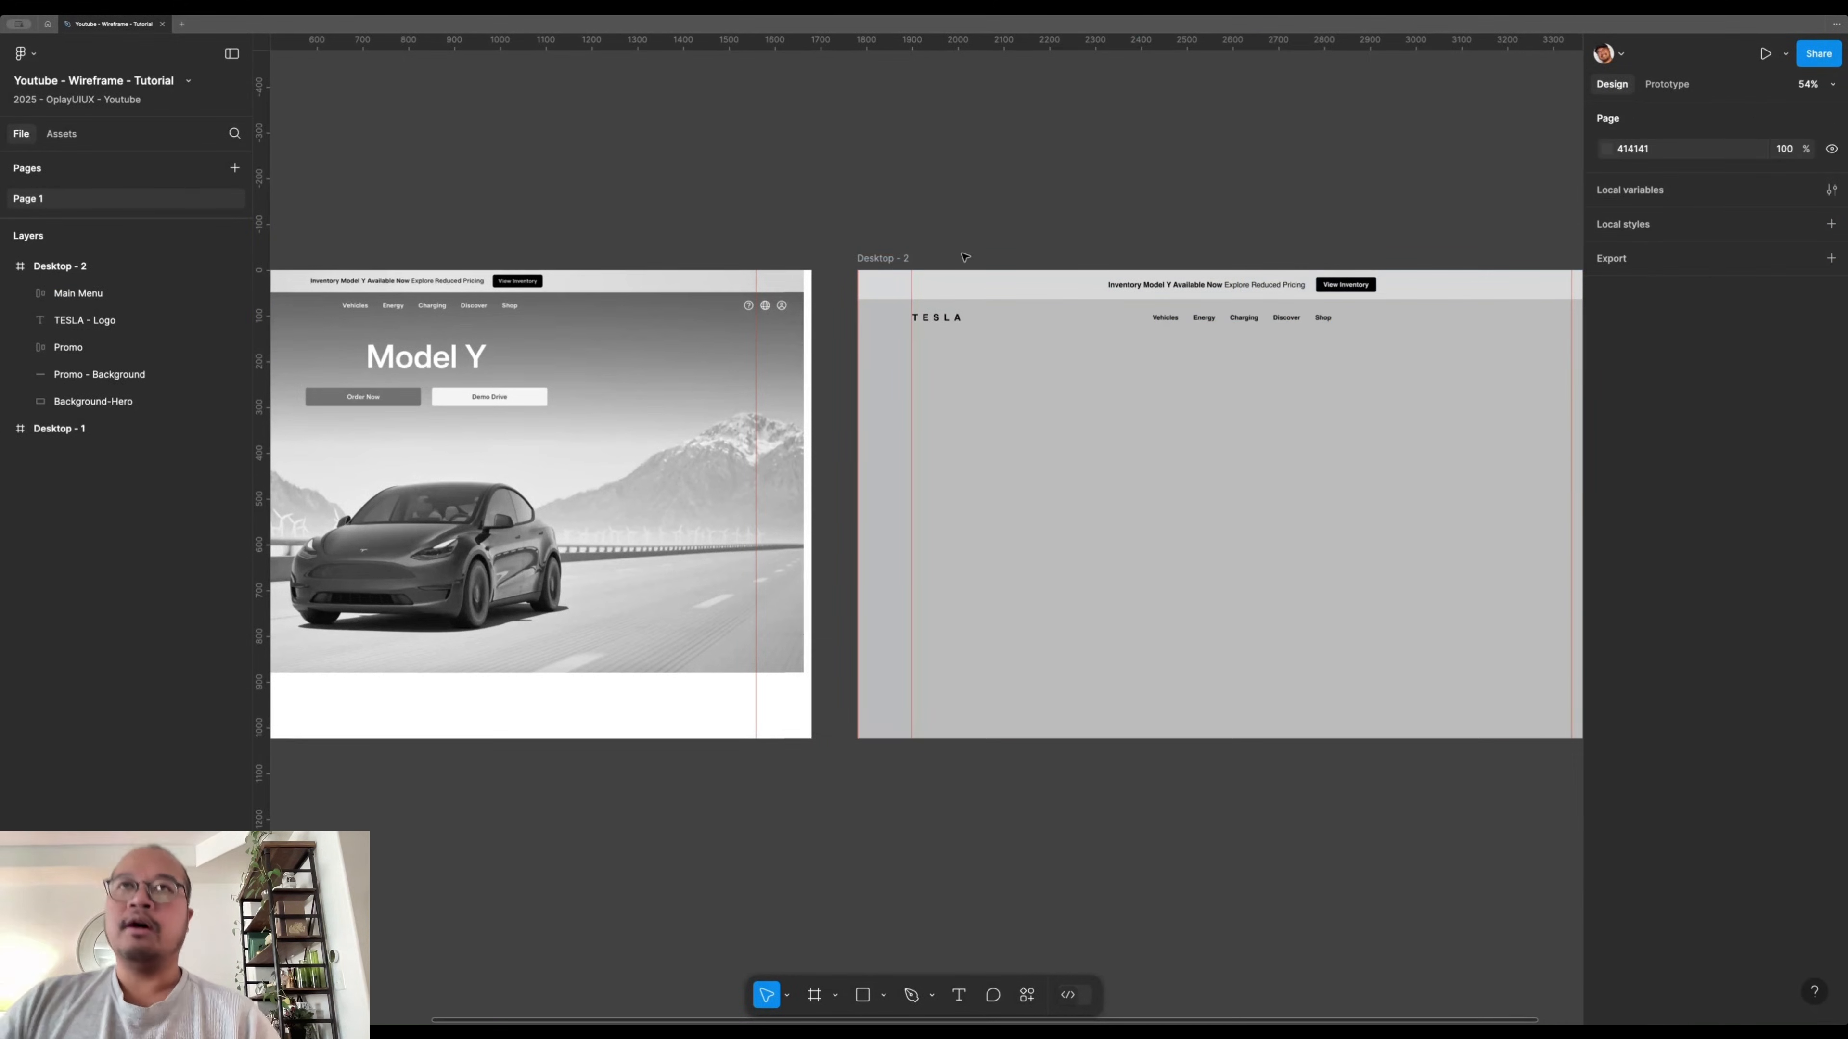
- Draw a square about 320 × 320 in the middle of the hero area and show the layout grids
scroll(1259, 637, left, 3)
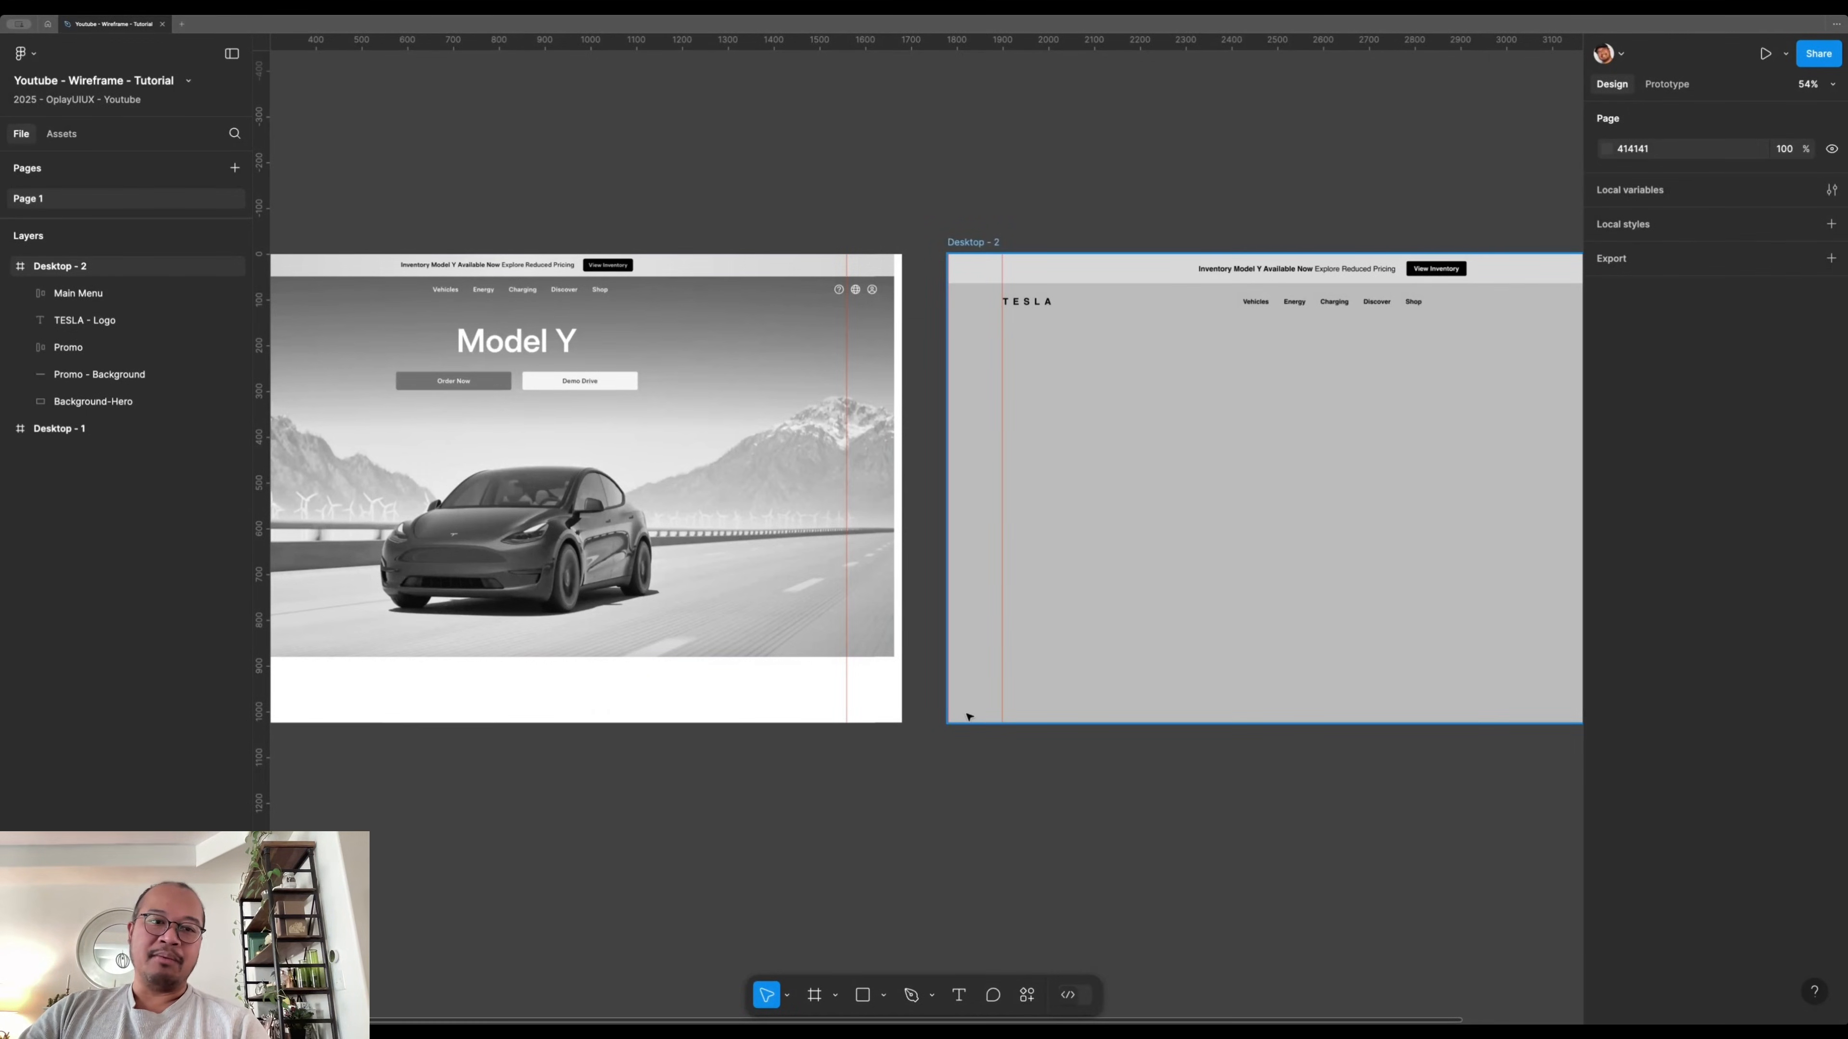
scroll(1134, 775, right, 5)
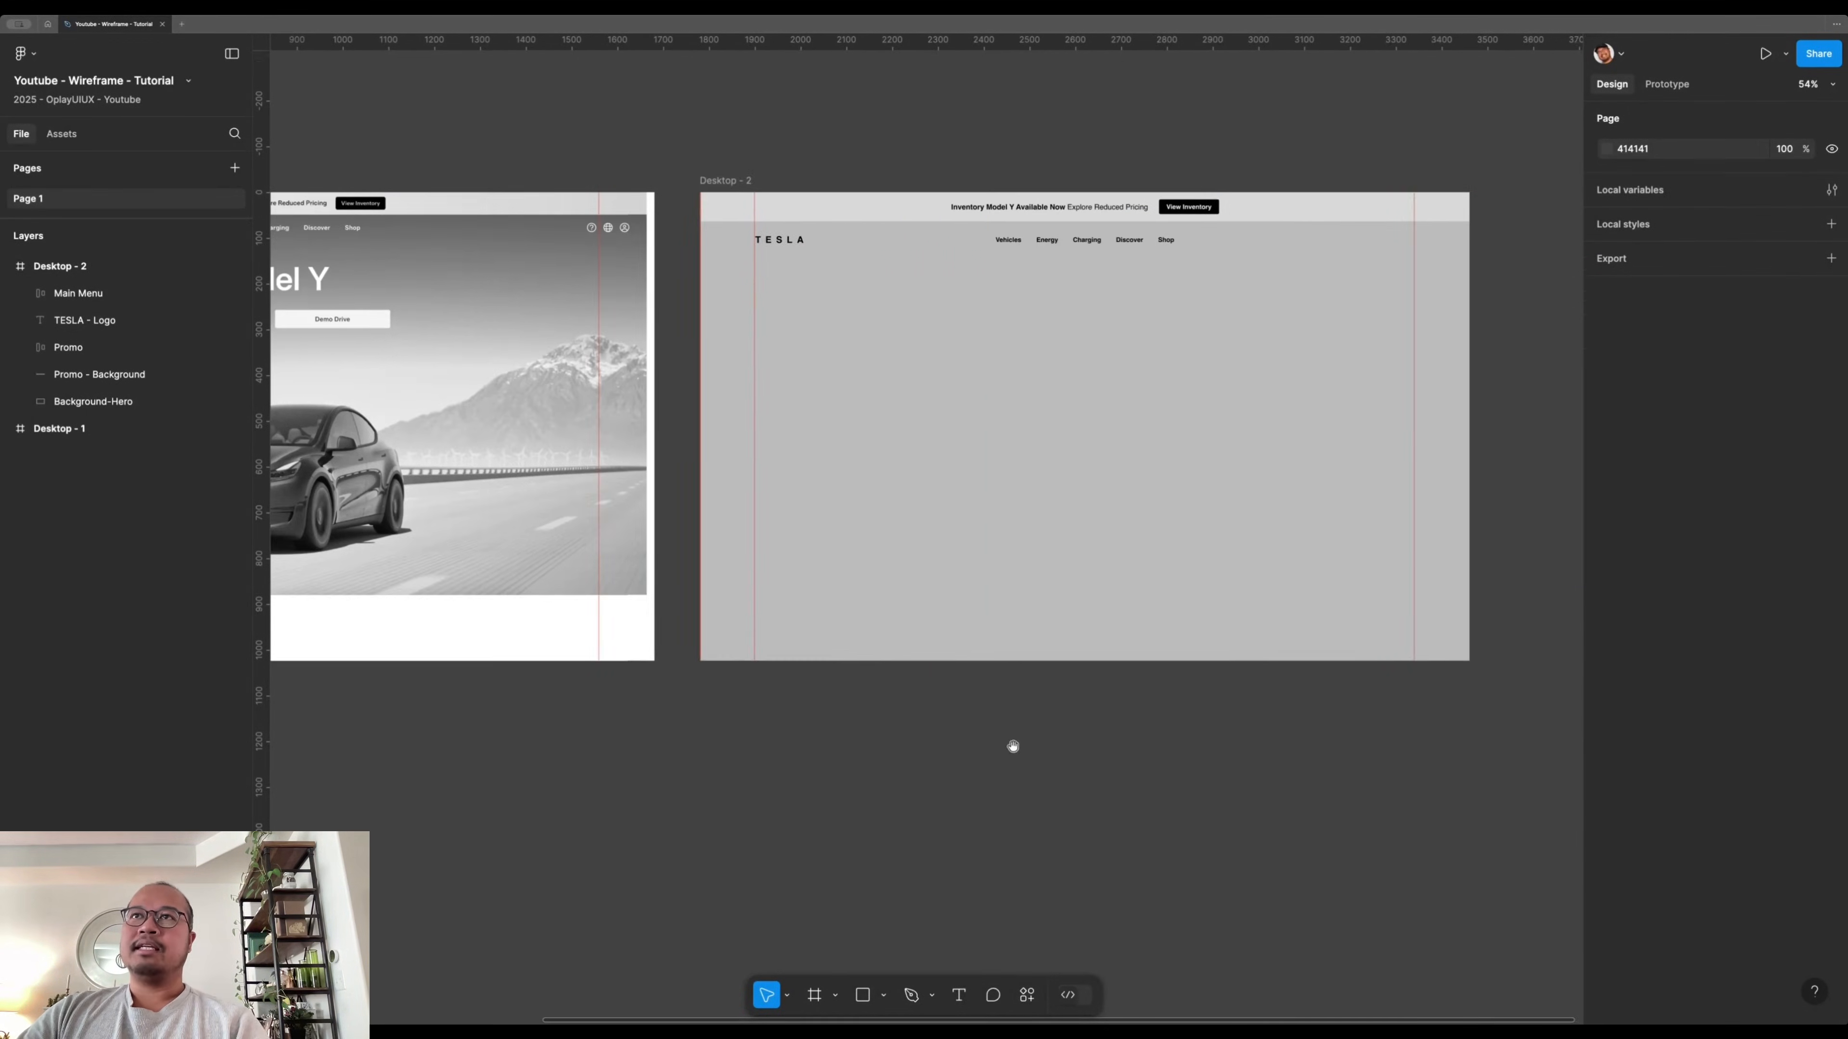
scroll(1071, 567, up, 3)
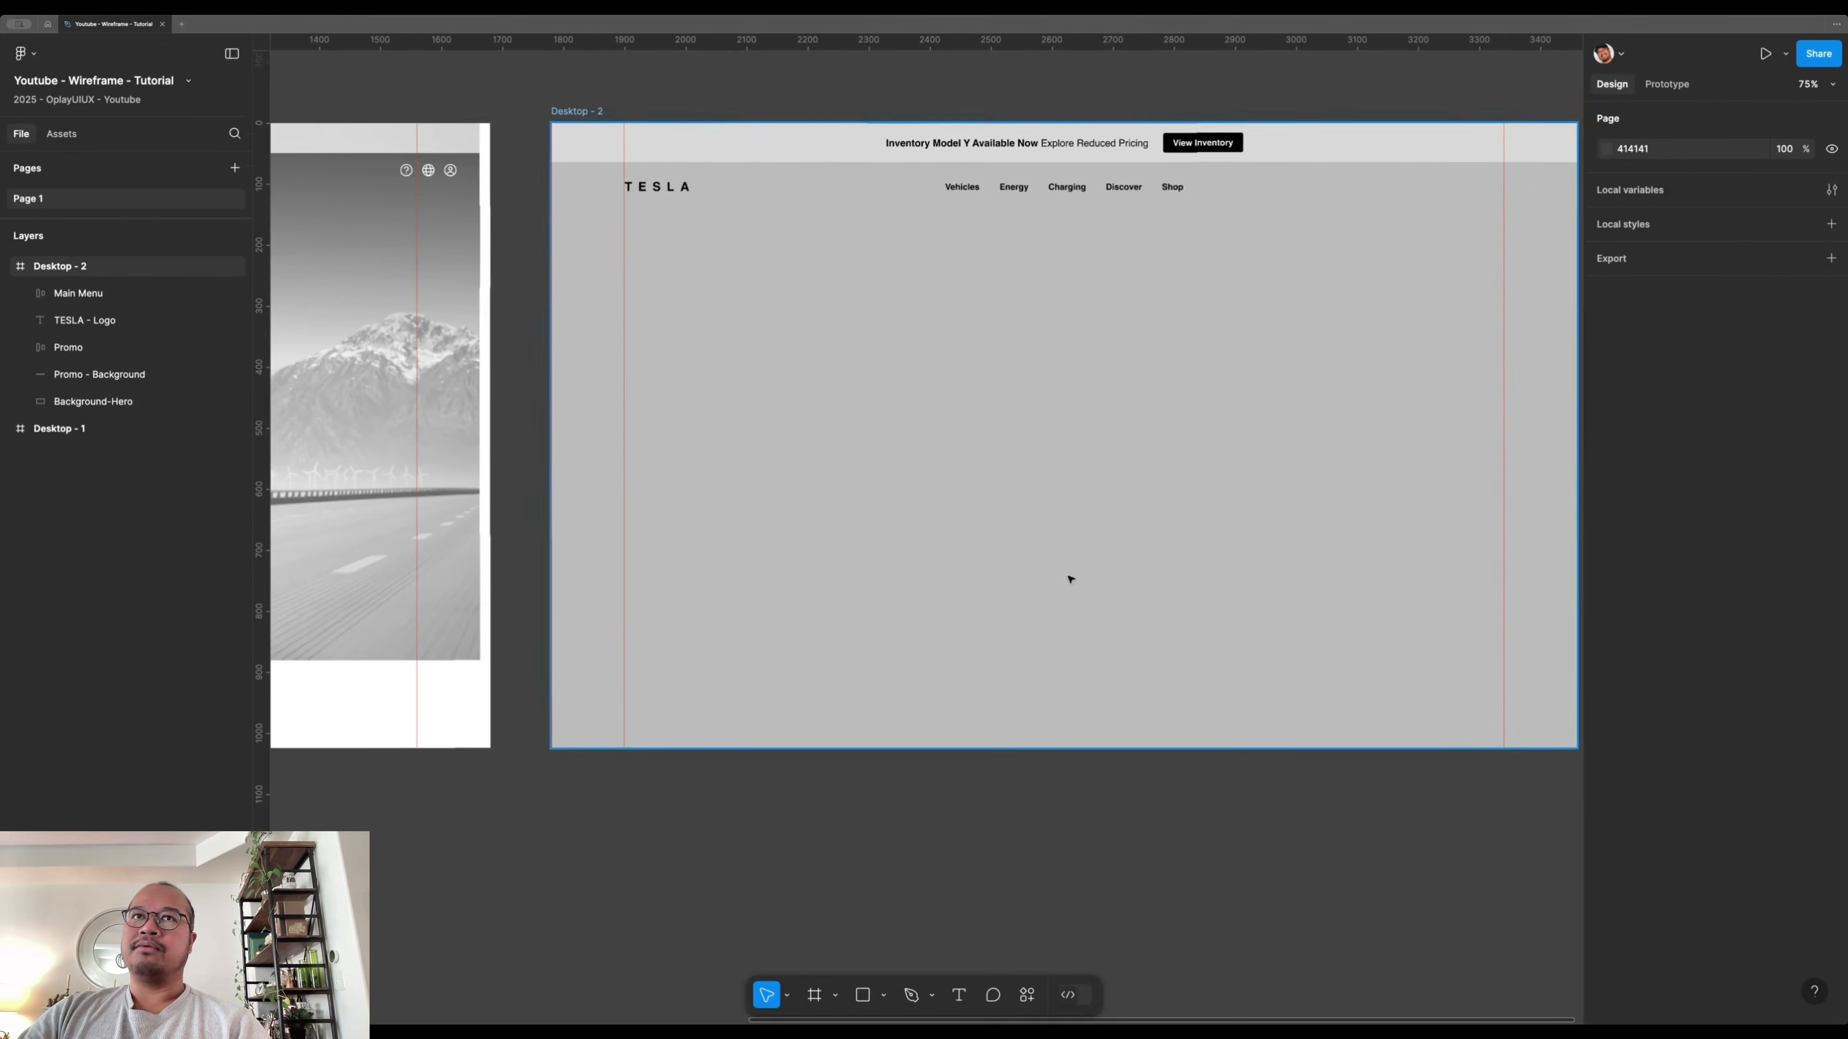
drag(969, 801, 966, 882)
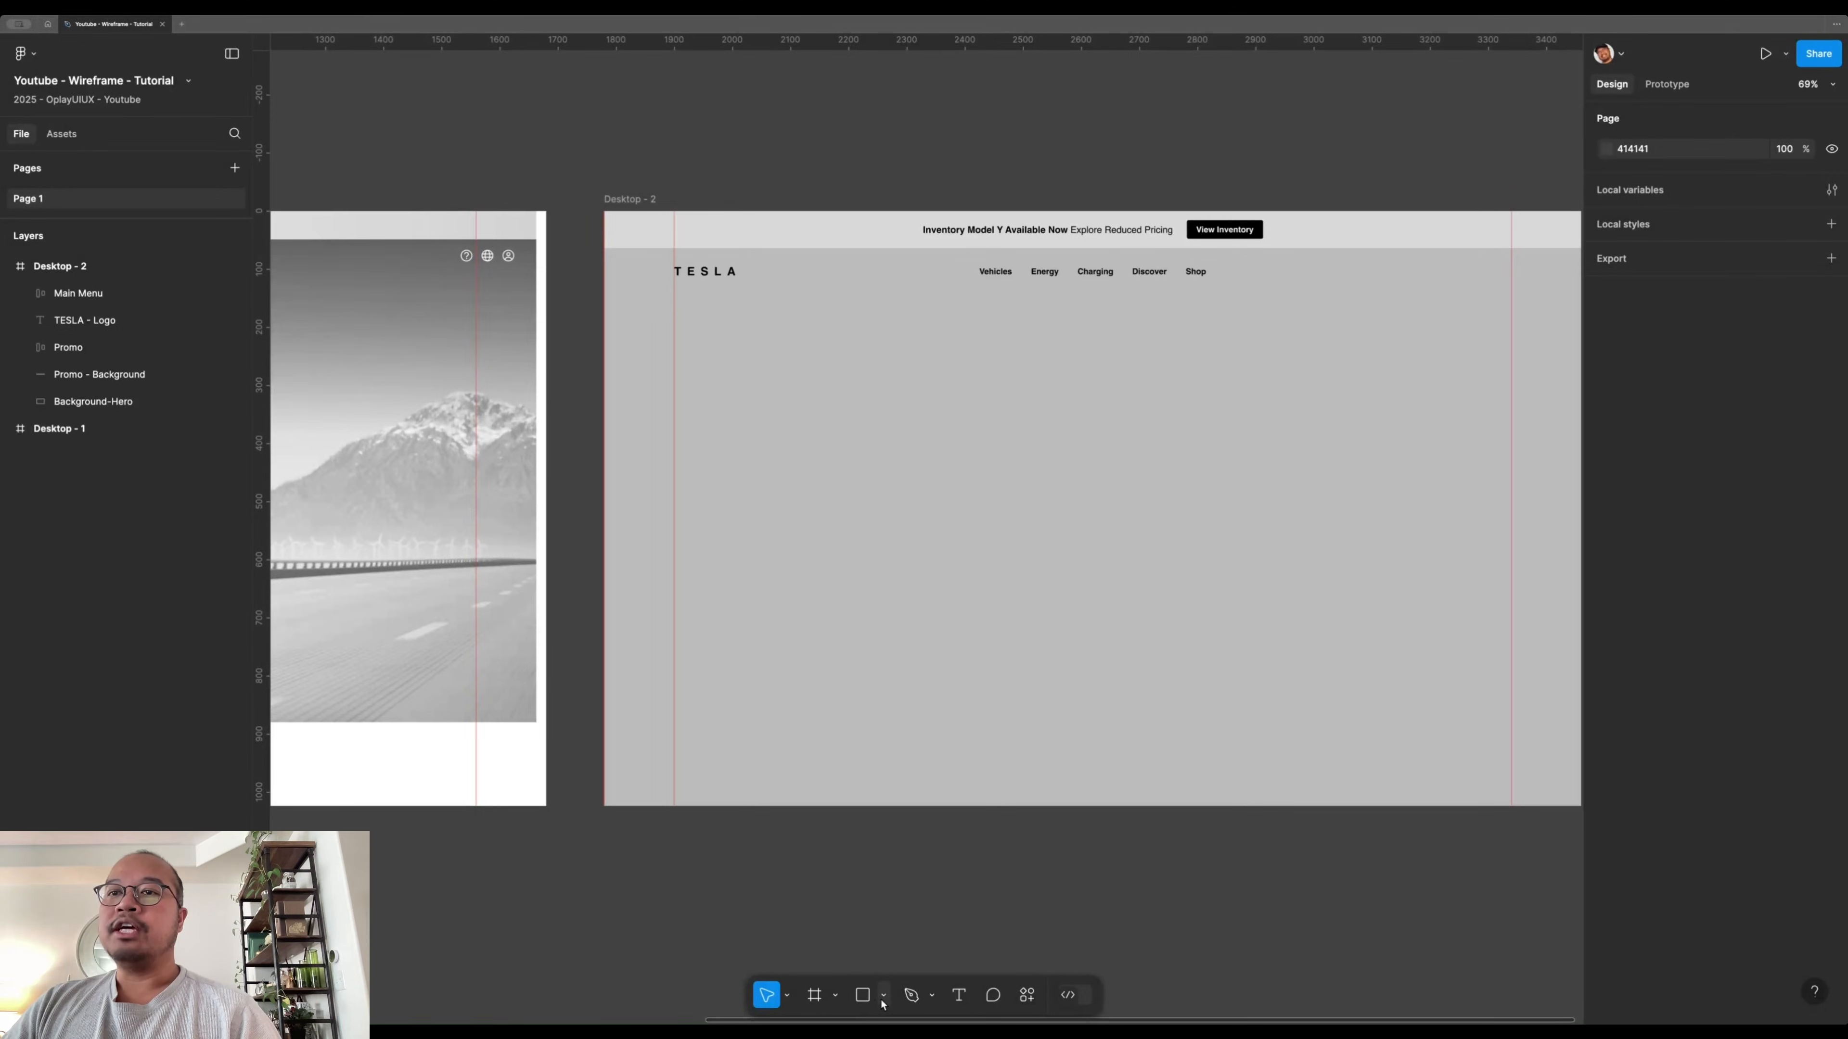
click(863, 997)
mouse_move(927, 438)
mouse_down()
mouse_move(1163, 632)
mouse_move(1159, 669)
mouse_move(1089, 572)
mouse_move(1142, 648)
mouse_move(1006, 565)
mouse_move(1146, 628)
mouse_move(1058, 526)
mouse_move(1130, 648)
mouse_move(1126, 541)
mouse_move(1097, 623)
mouse_move(1032, 551)
mouse_move(1109, 653)
mouse_move(1062, 575)
mouse_move(1085, 620)
mouse_up()
key(ctrl+g)
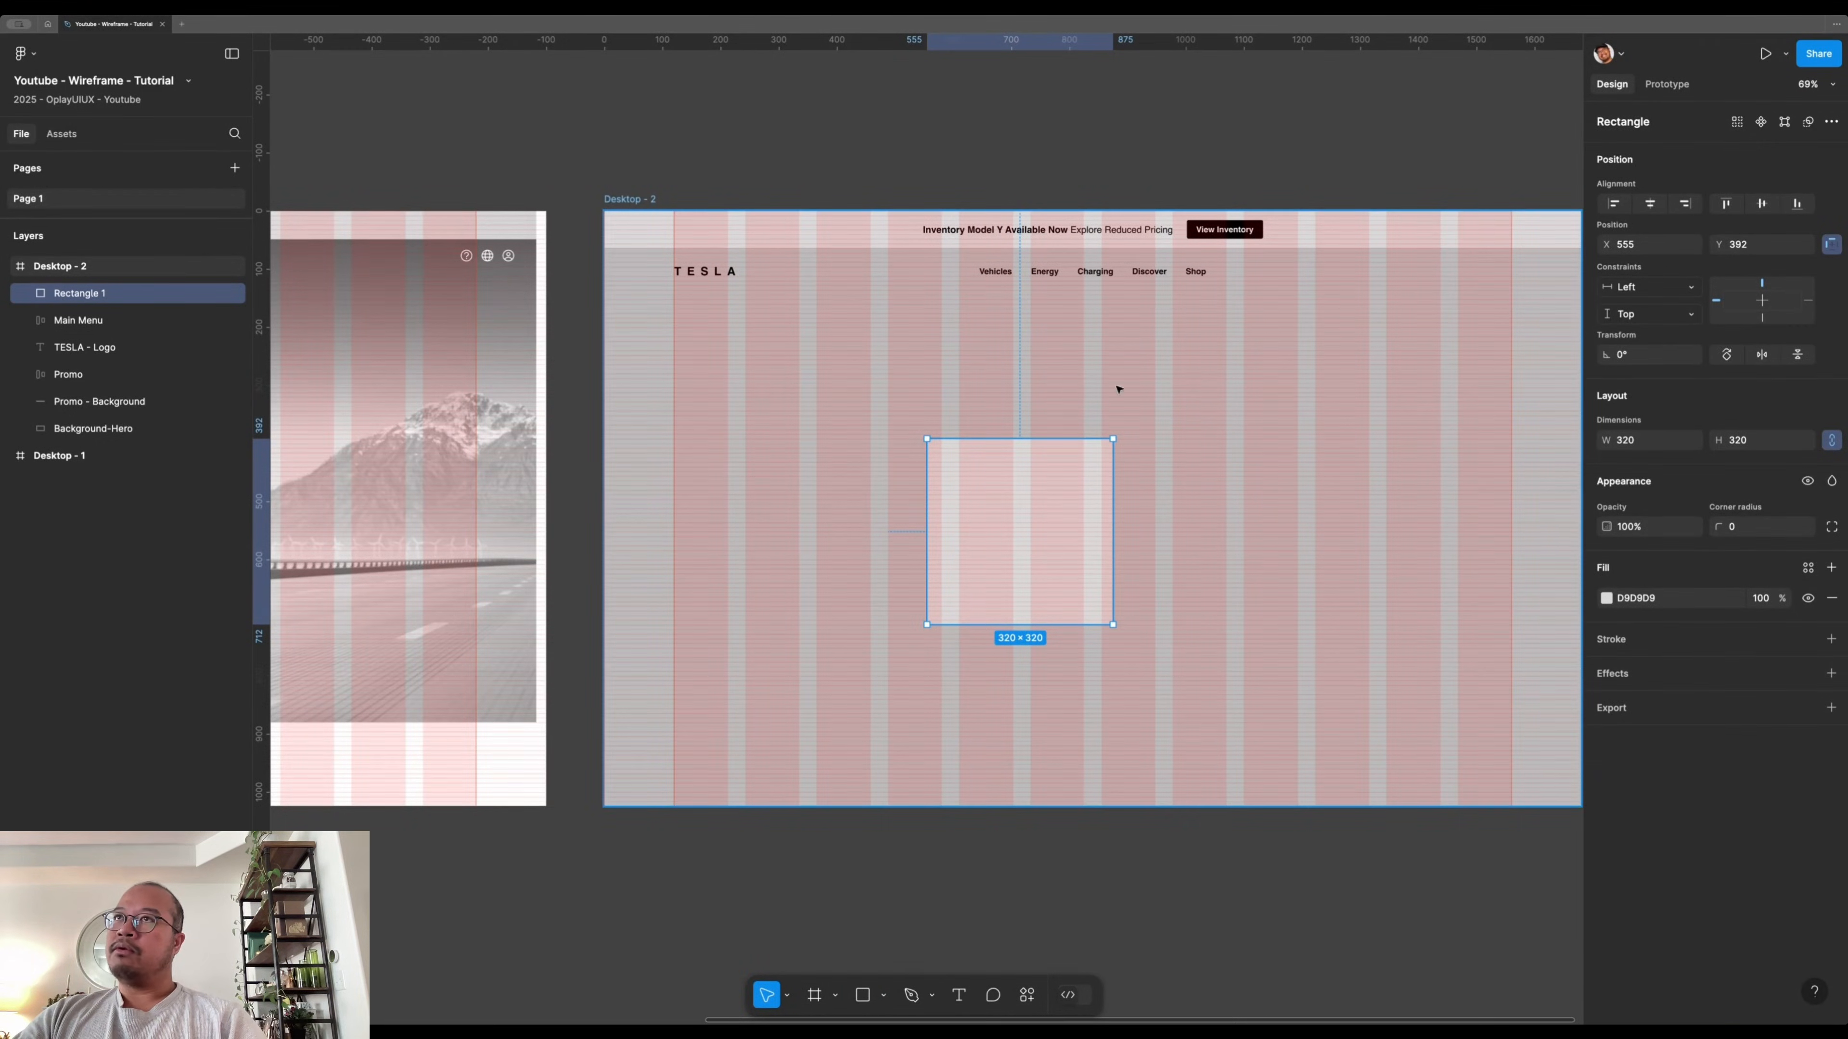
- Enlarge the square to 360 × 360, hide the layout grids and move it down to Y 456
mouse_move(1113, 624)
mouse_down()
mouse_move(1087, 612)
mouse_move(1116, 649)
mouse_up()
click(1040, 821)
click(1060, 584)
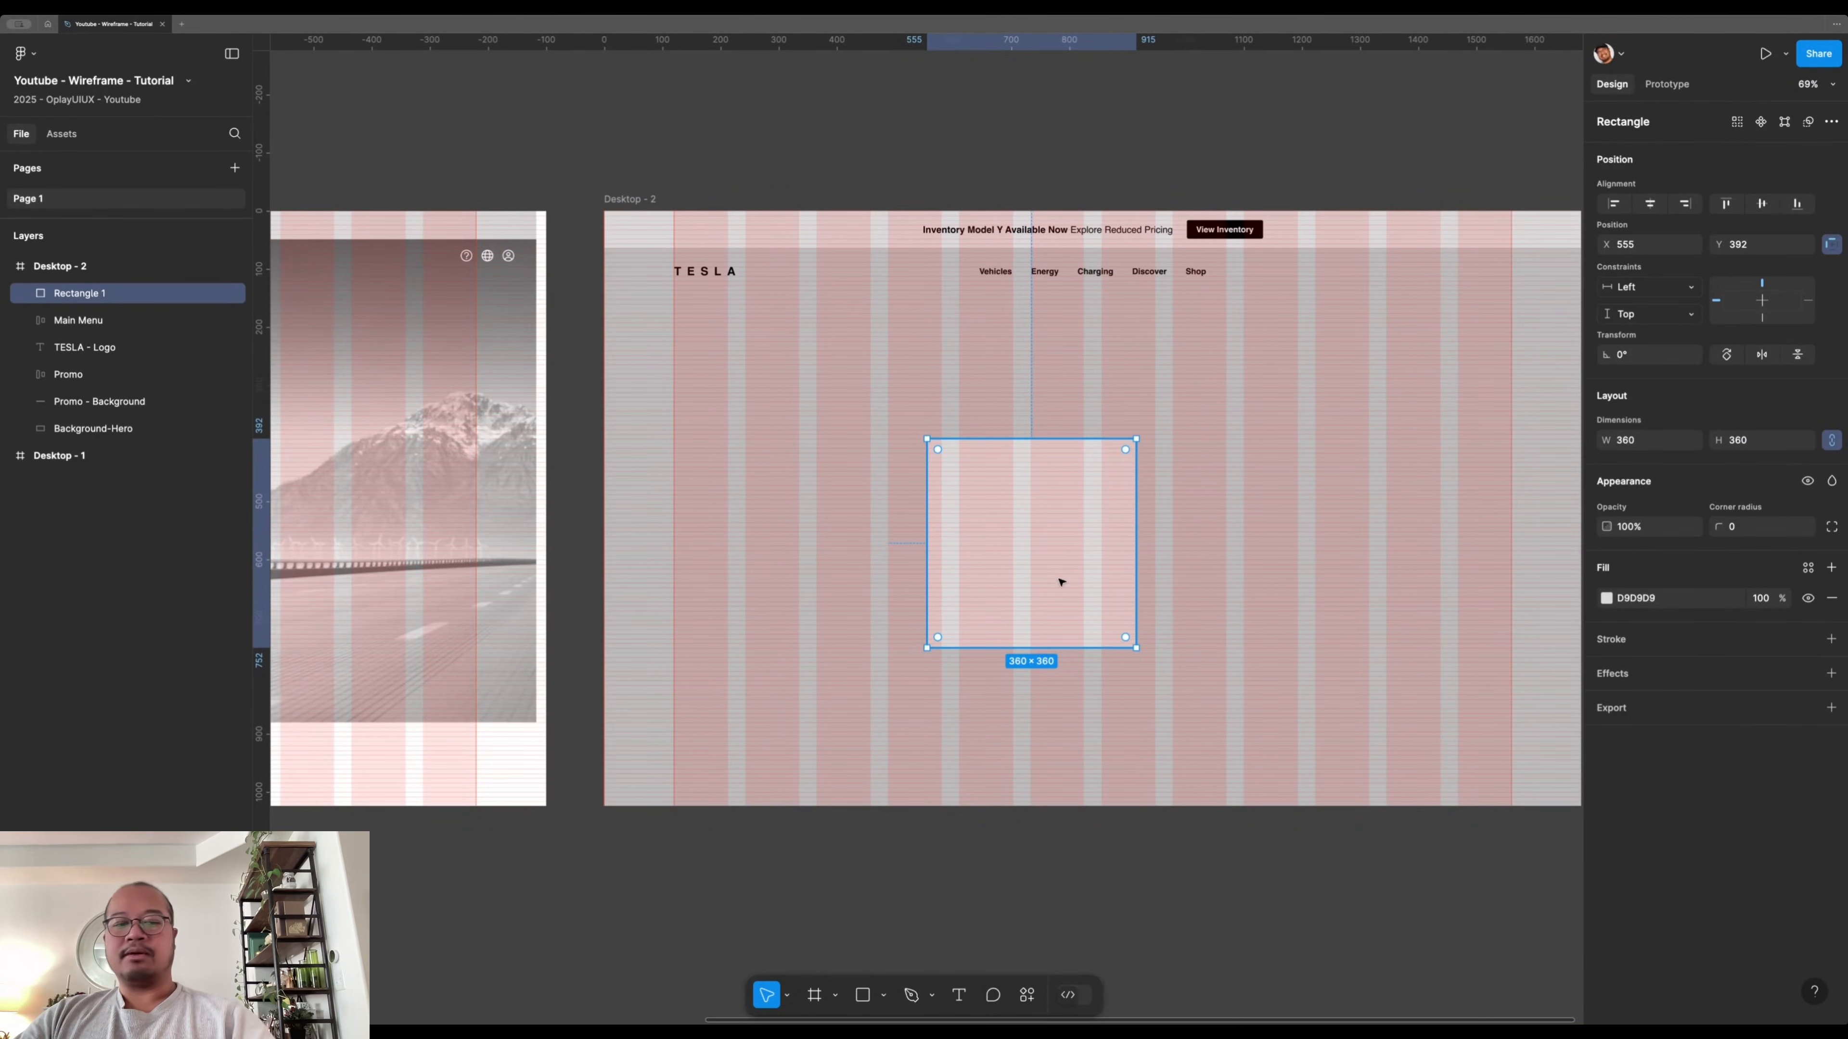
key(shift+g)
drag(1090, 521, 1093, 564)
drag(945, 814, 1062, 728)
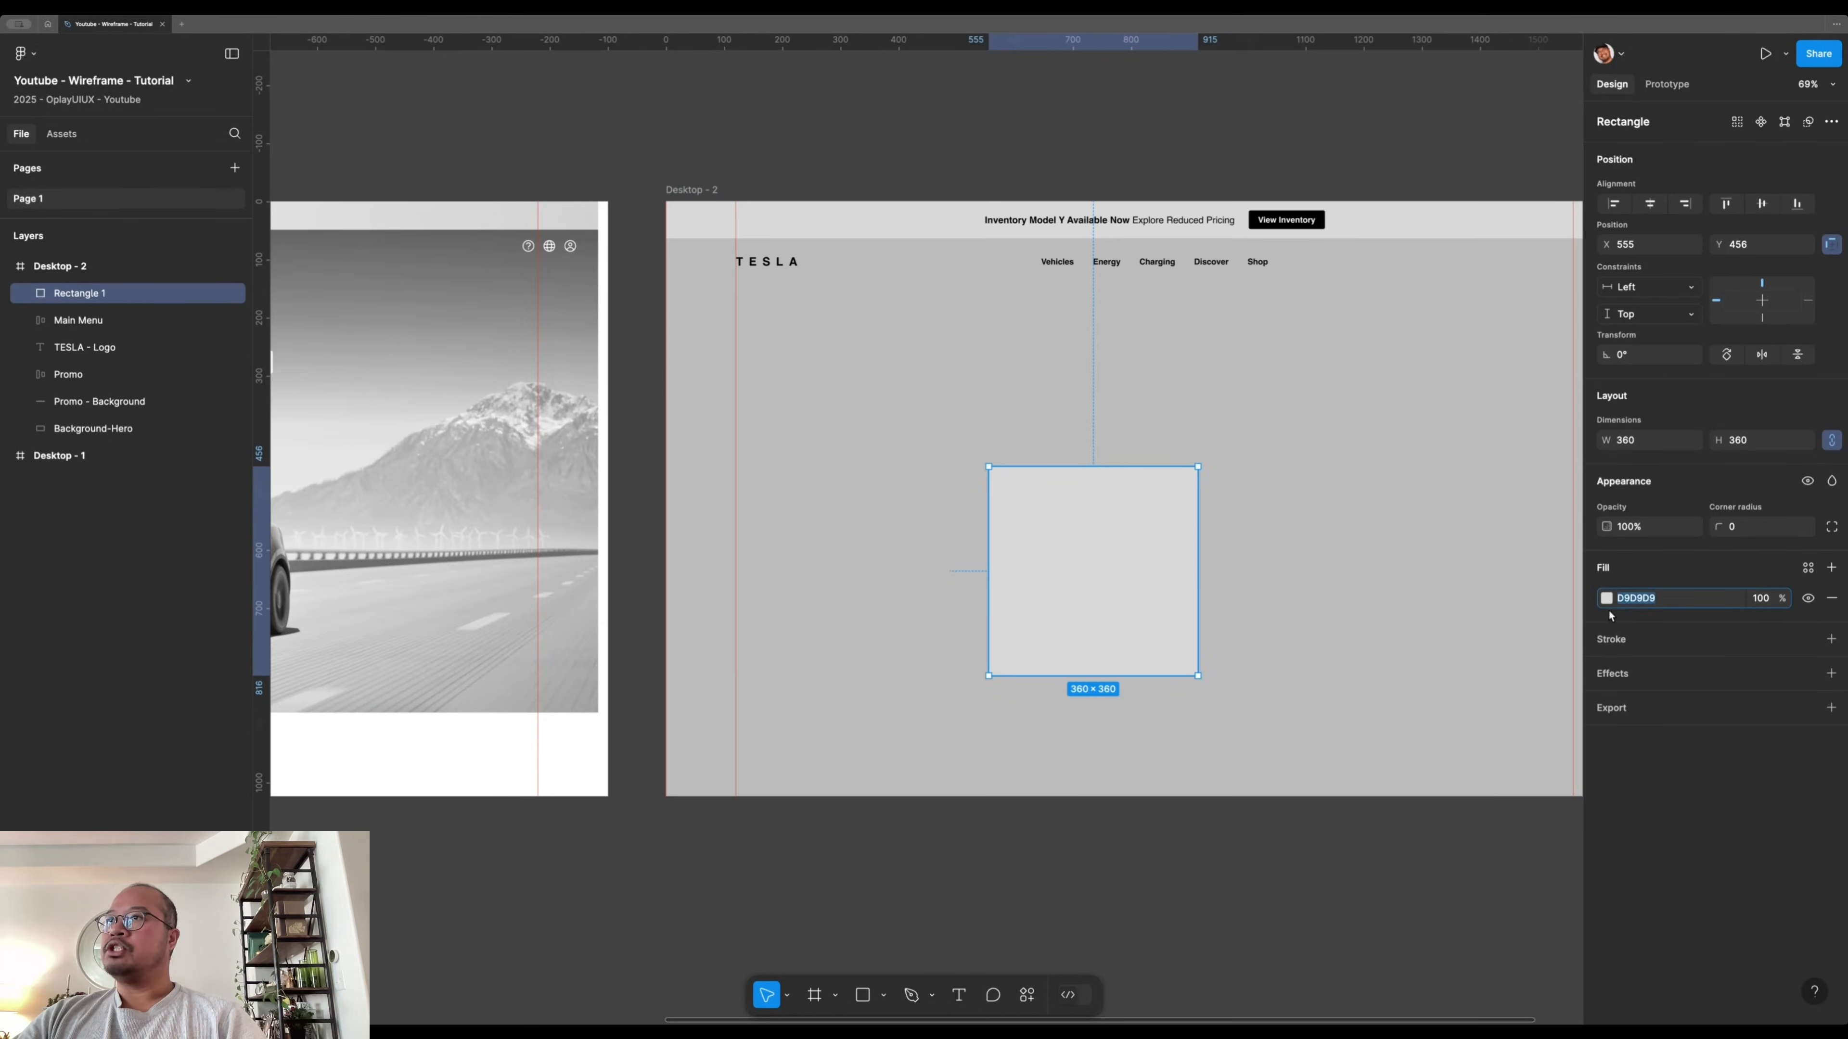
- Lighten the square's fill to ECECEC
click(1606, 598)
drag(1380, 628, 1358, 623)
click(1064, 519)
scroll(1065, 520, down, 2)
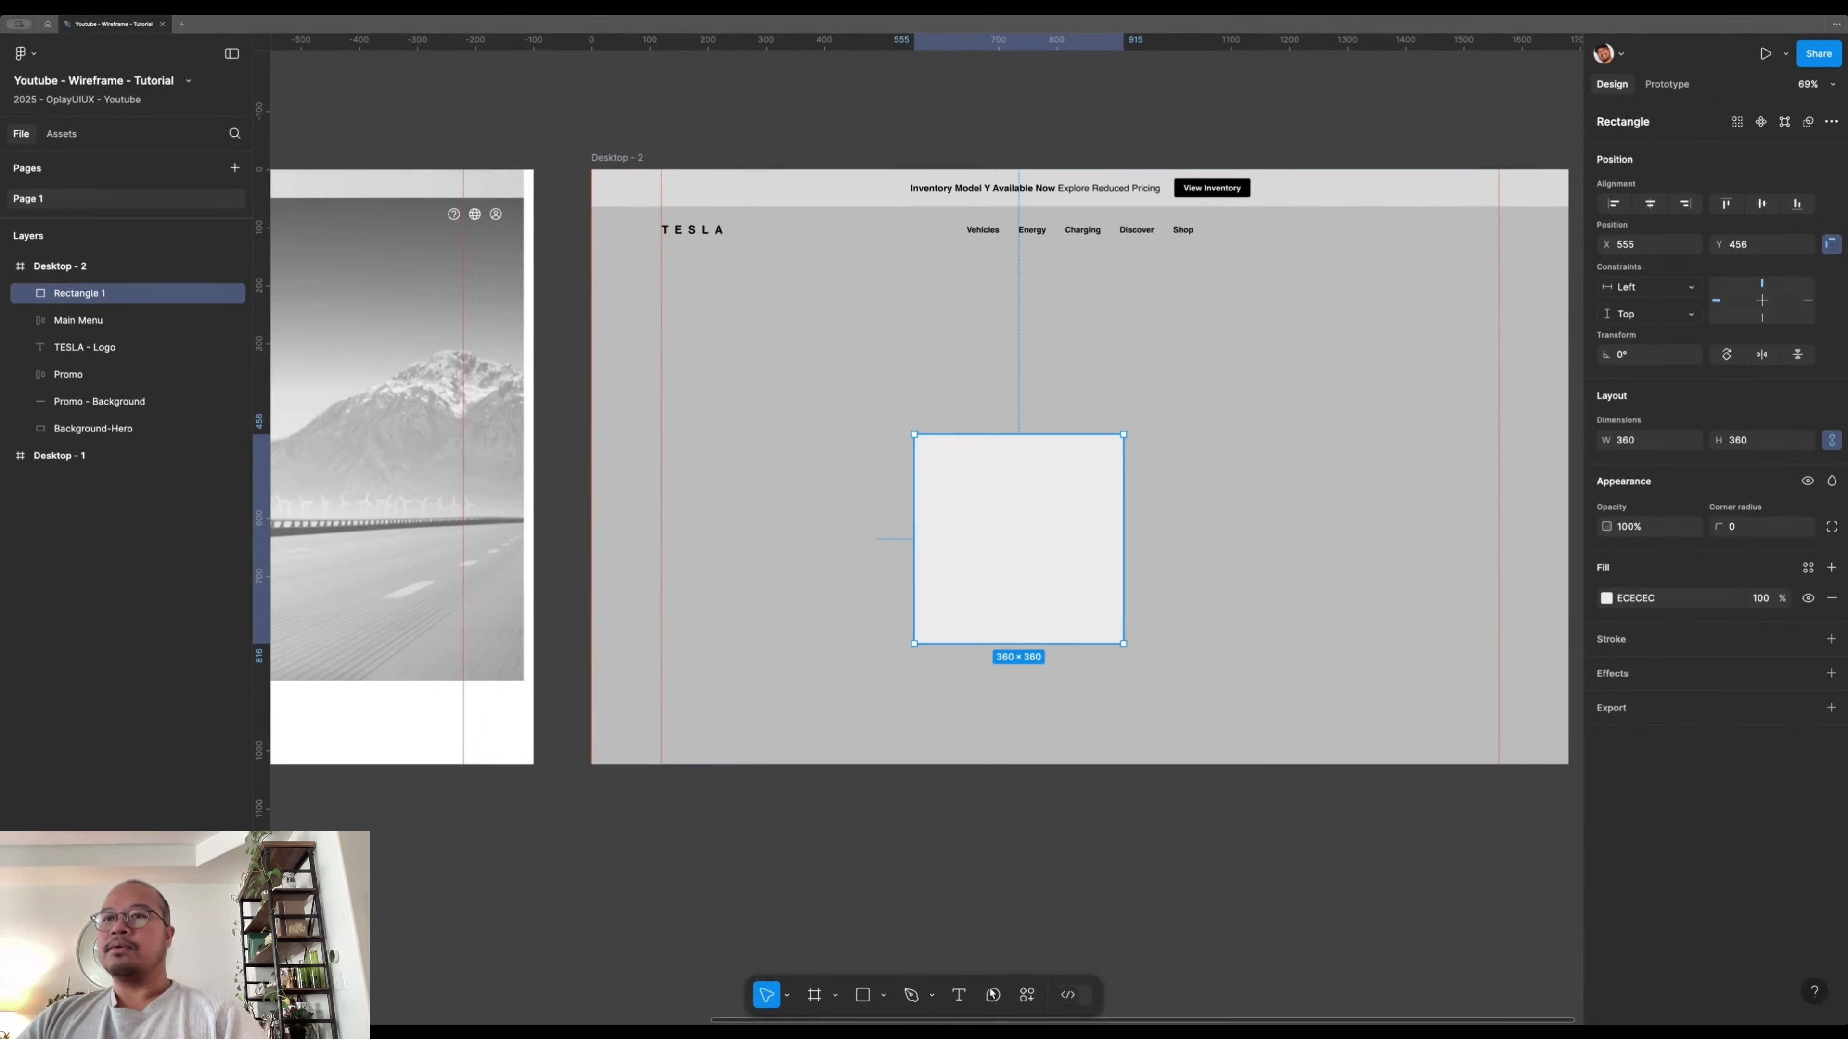
- Add a triangle about 480 × 480 and a circle about 368 × 368 overlapping the square
click(879, 997)
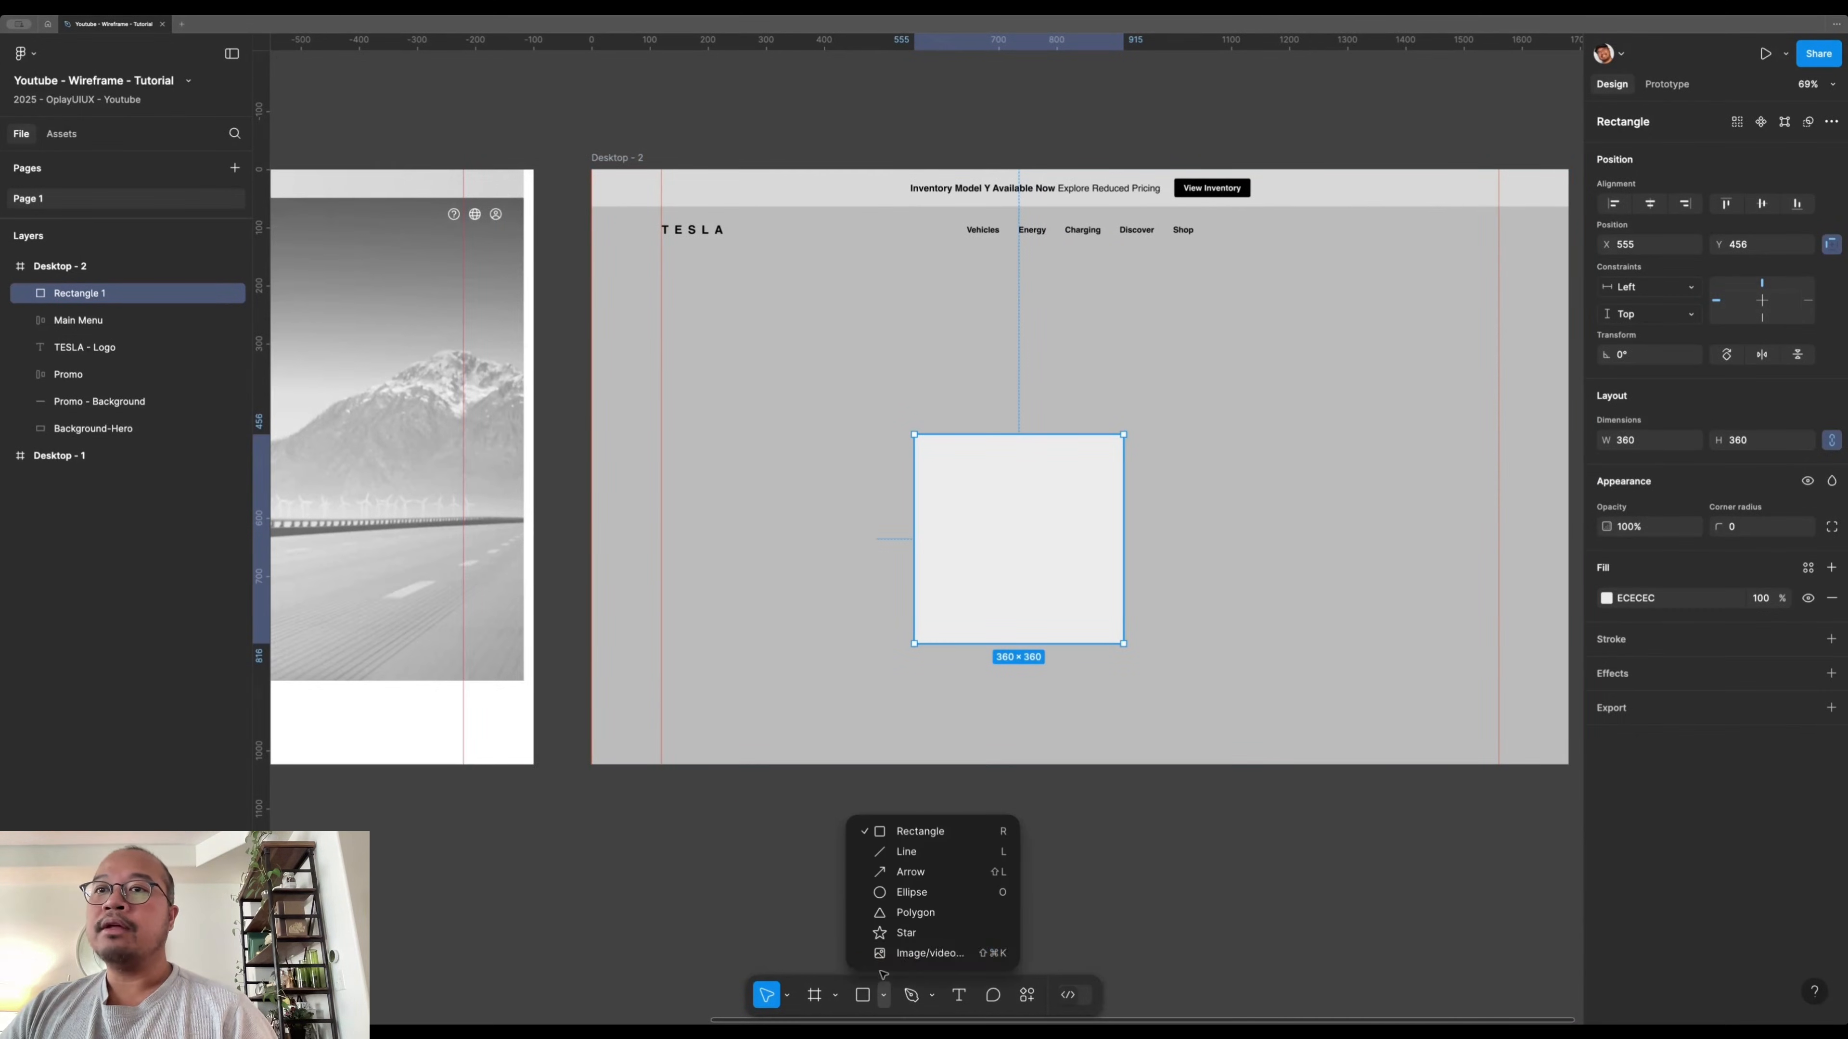
click(902, 908)
drag(1256, 462, 977, 741)
click(1138, 693)
drag(1151, 610, 1130, 613)
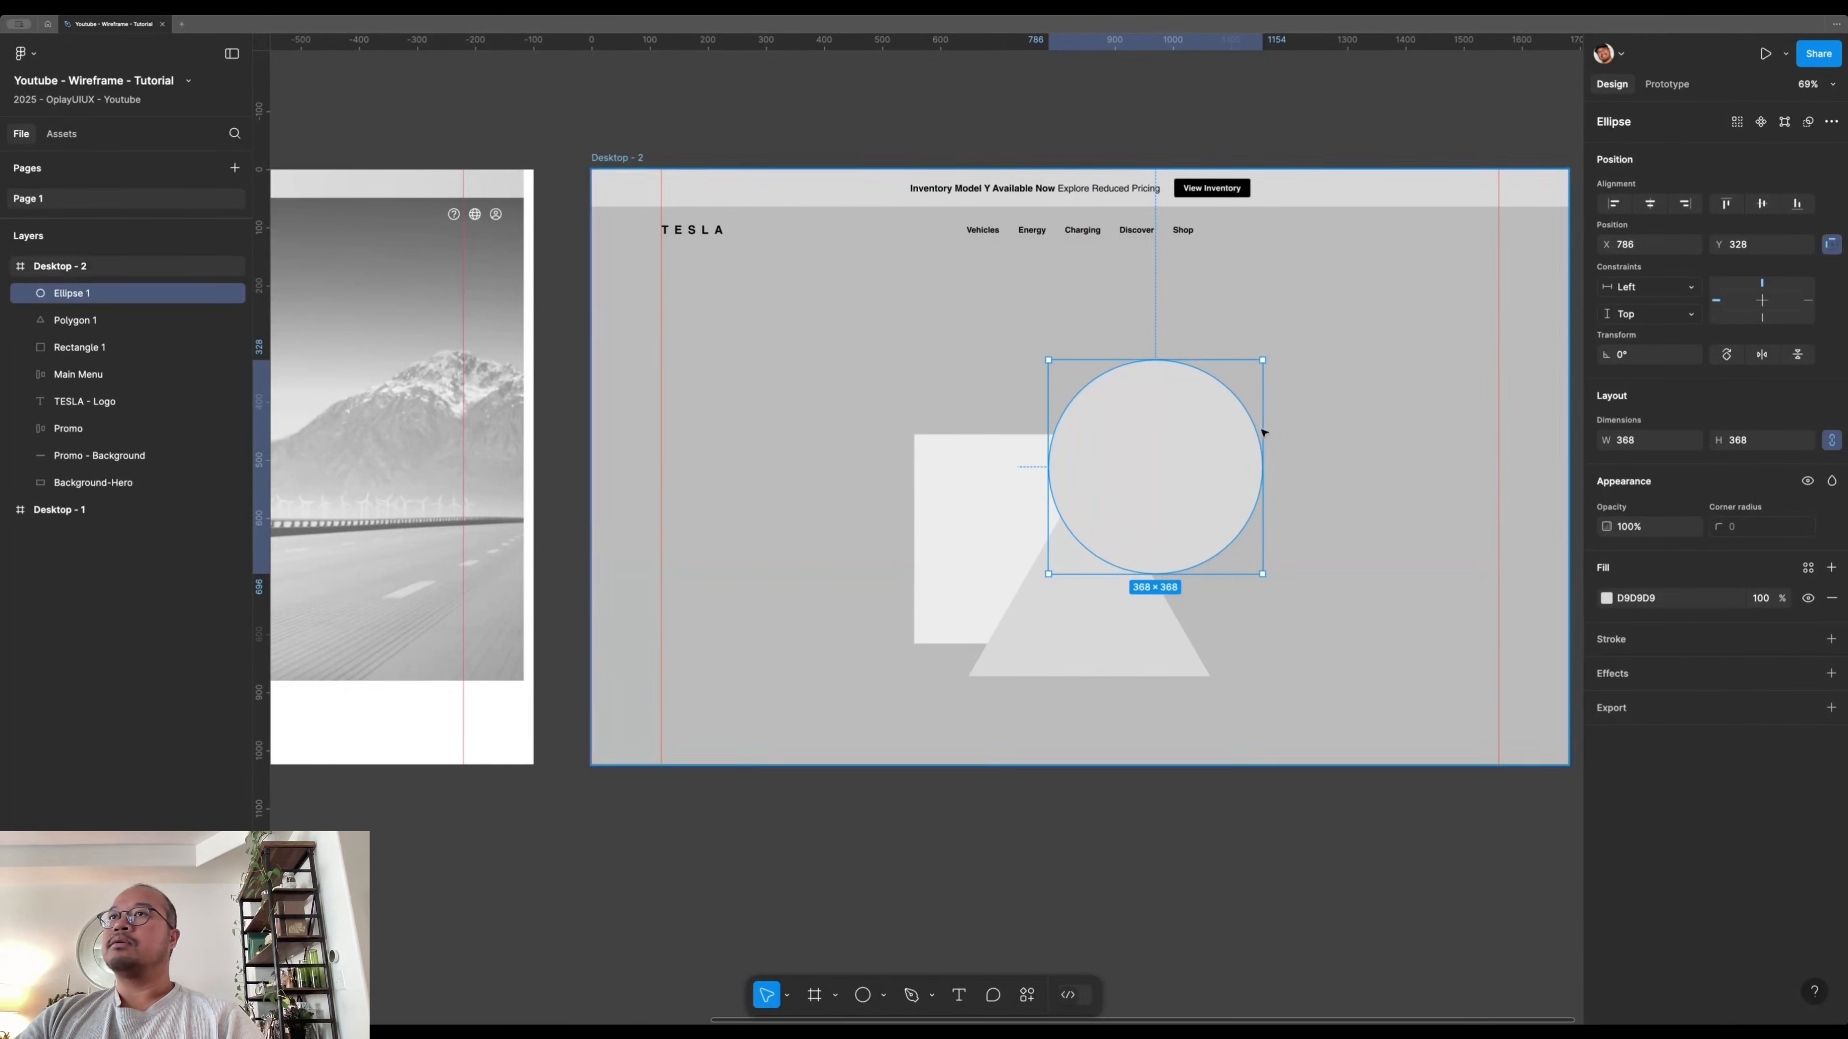
- Fill the circle white and arrange it over the square's lower-right corner, with the triangle behind it to the upper right
drag(1127, 489, 1016, 590)
drag(1171, 668, 1208, 532)
drag(1039, 586, 1105, 610)
drag(995, 527, 1040, 572)
drag(1240, 498, 1190, 480)
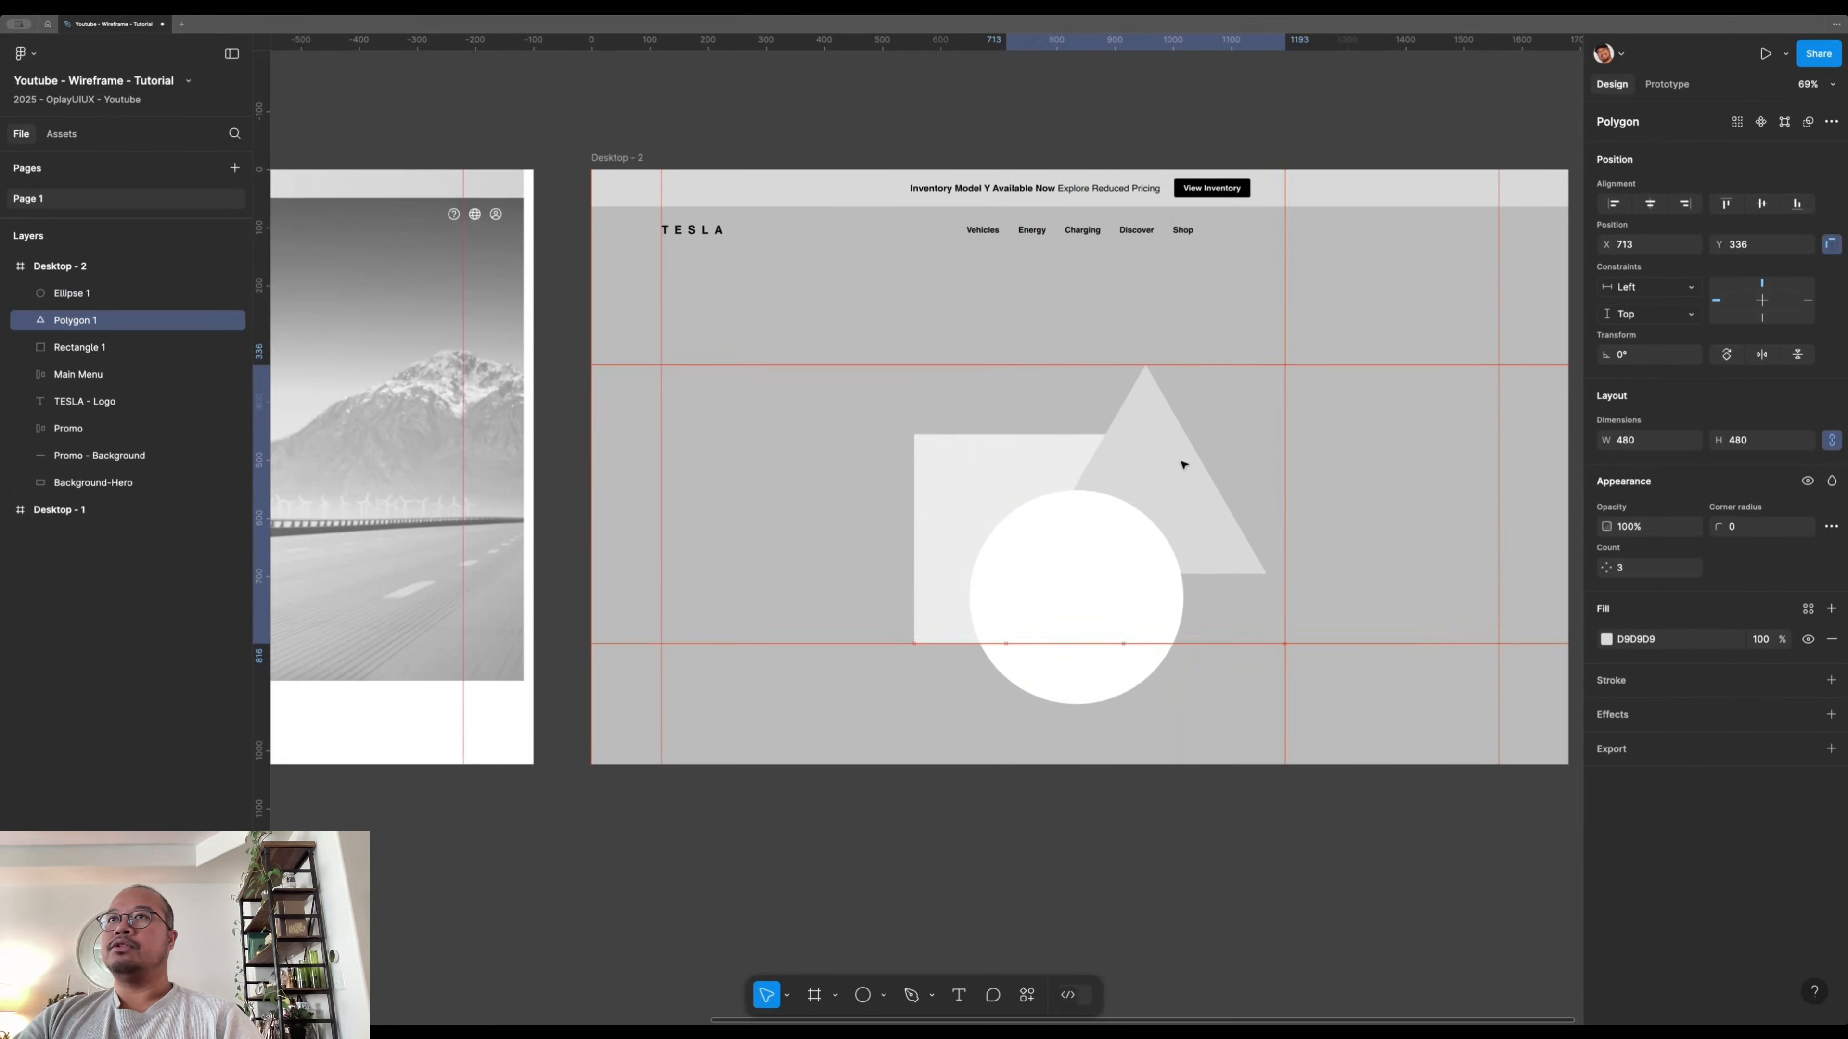
- Move the triangle in Desktop - 2 down and to the right, to X 796, Y 416
click(990, 734)
scroll(1114, 516, right, 2)
click(1152, 525)
drag(1152, 525, 1200, 573)
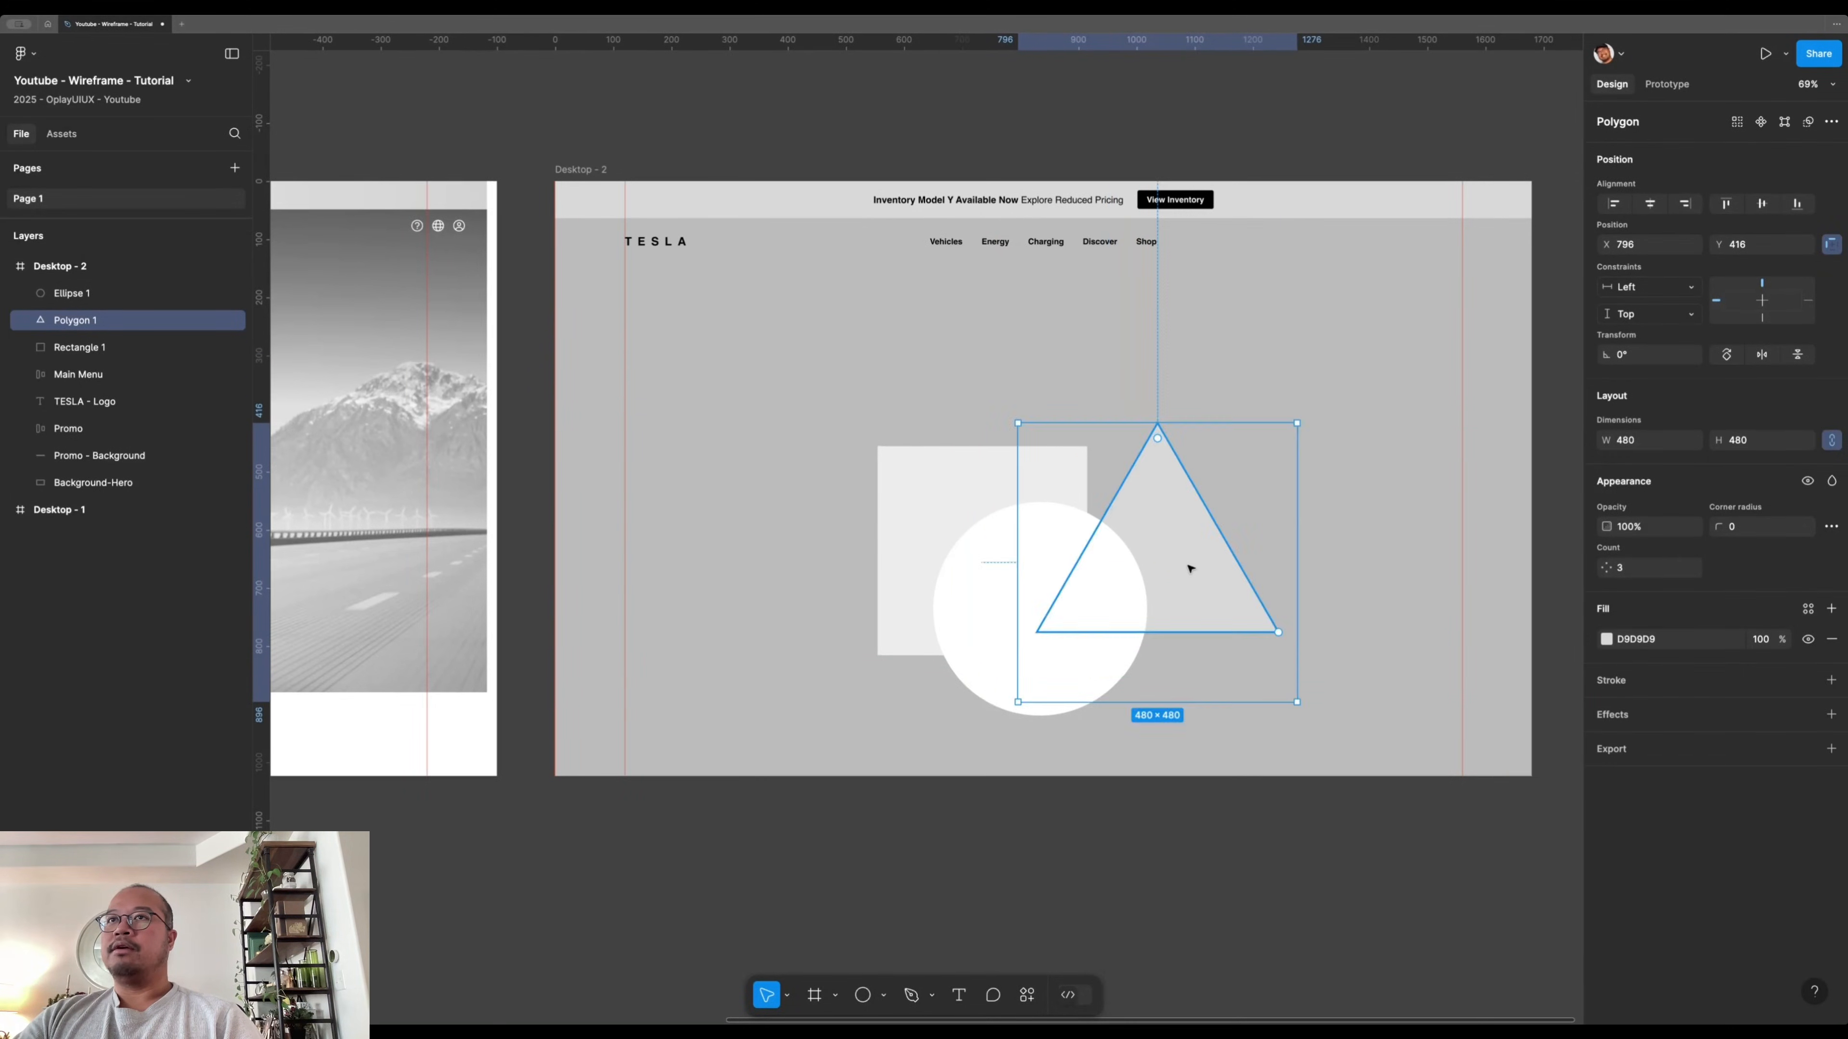
- Align the white circle to the horizontal centre of Desktop - 2
click(954, 511)
click(1097, 687)
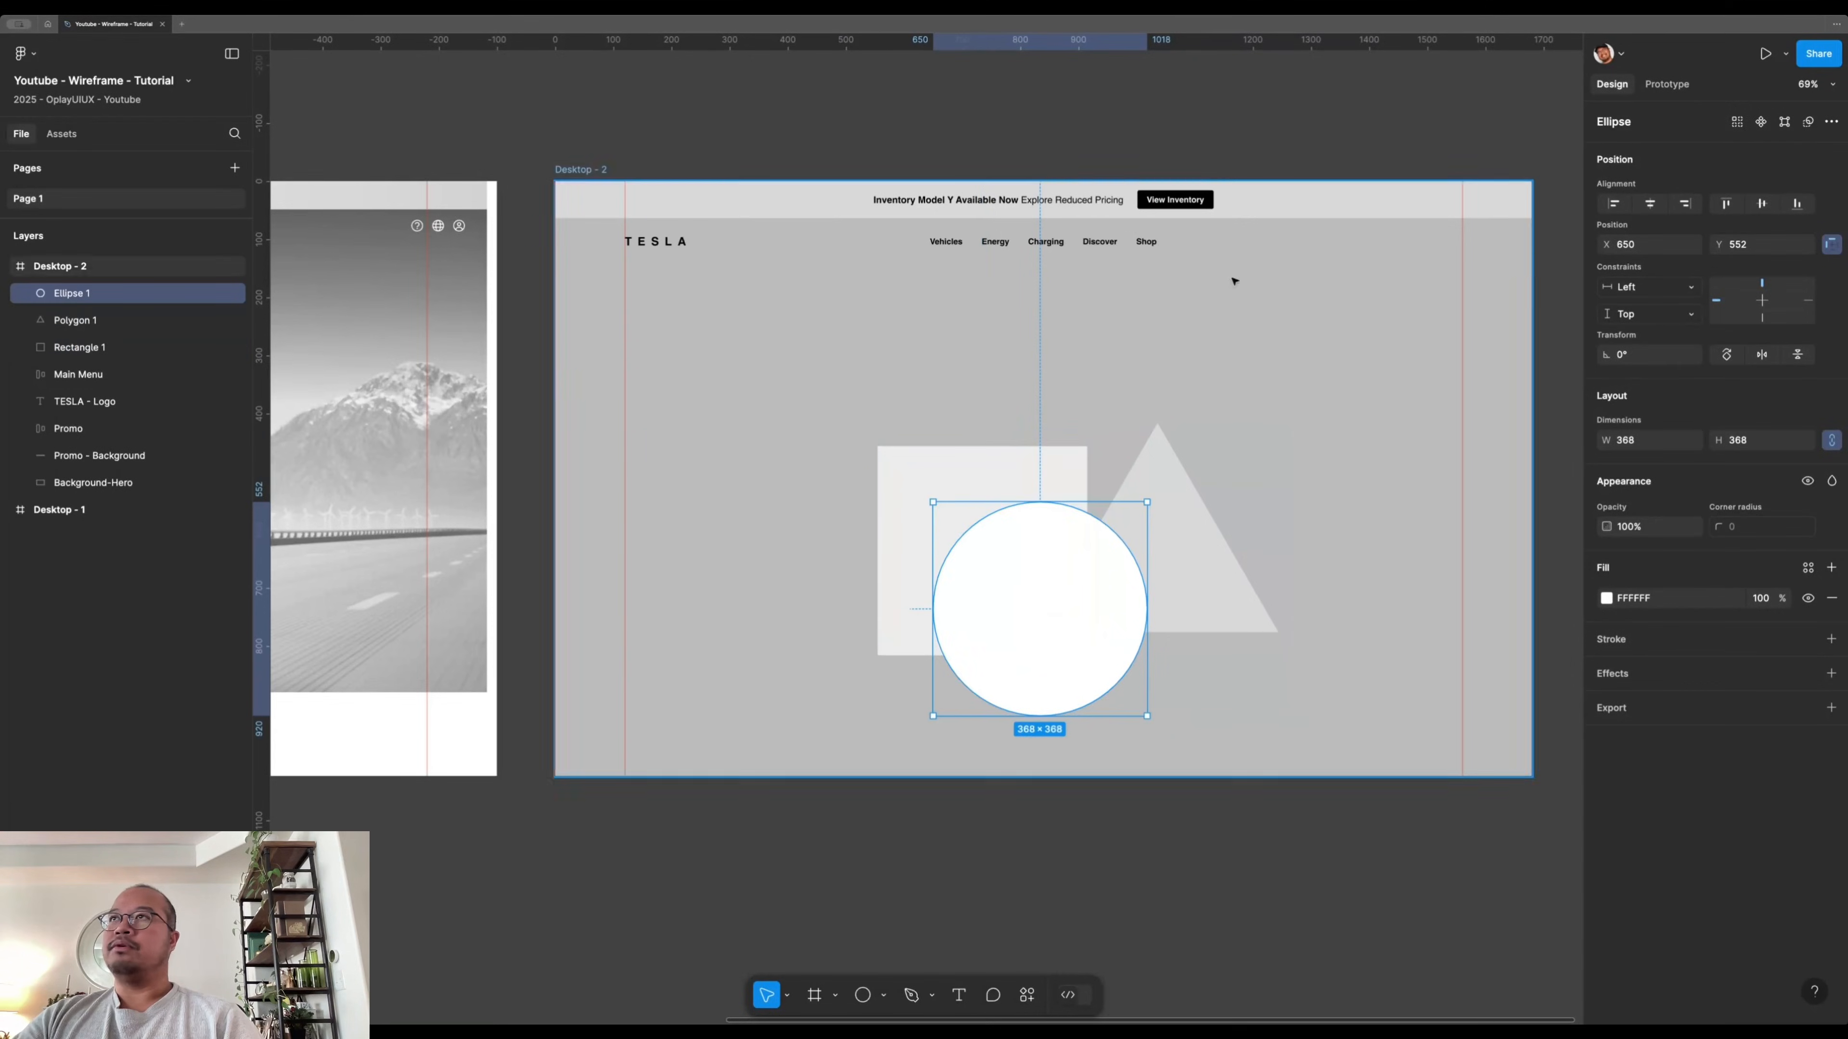
click(1650, 210)
- Select the triangle, circle and square together and wrap them in a frame
click(1163, 475)
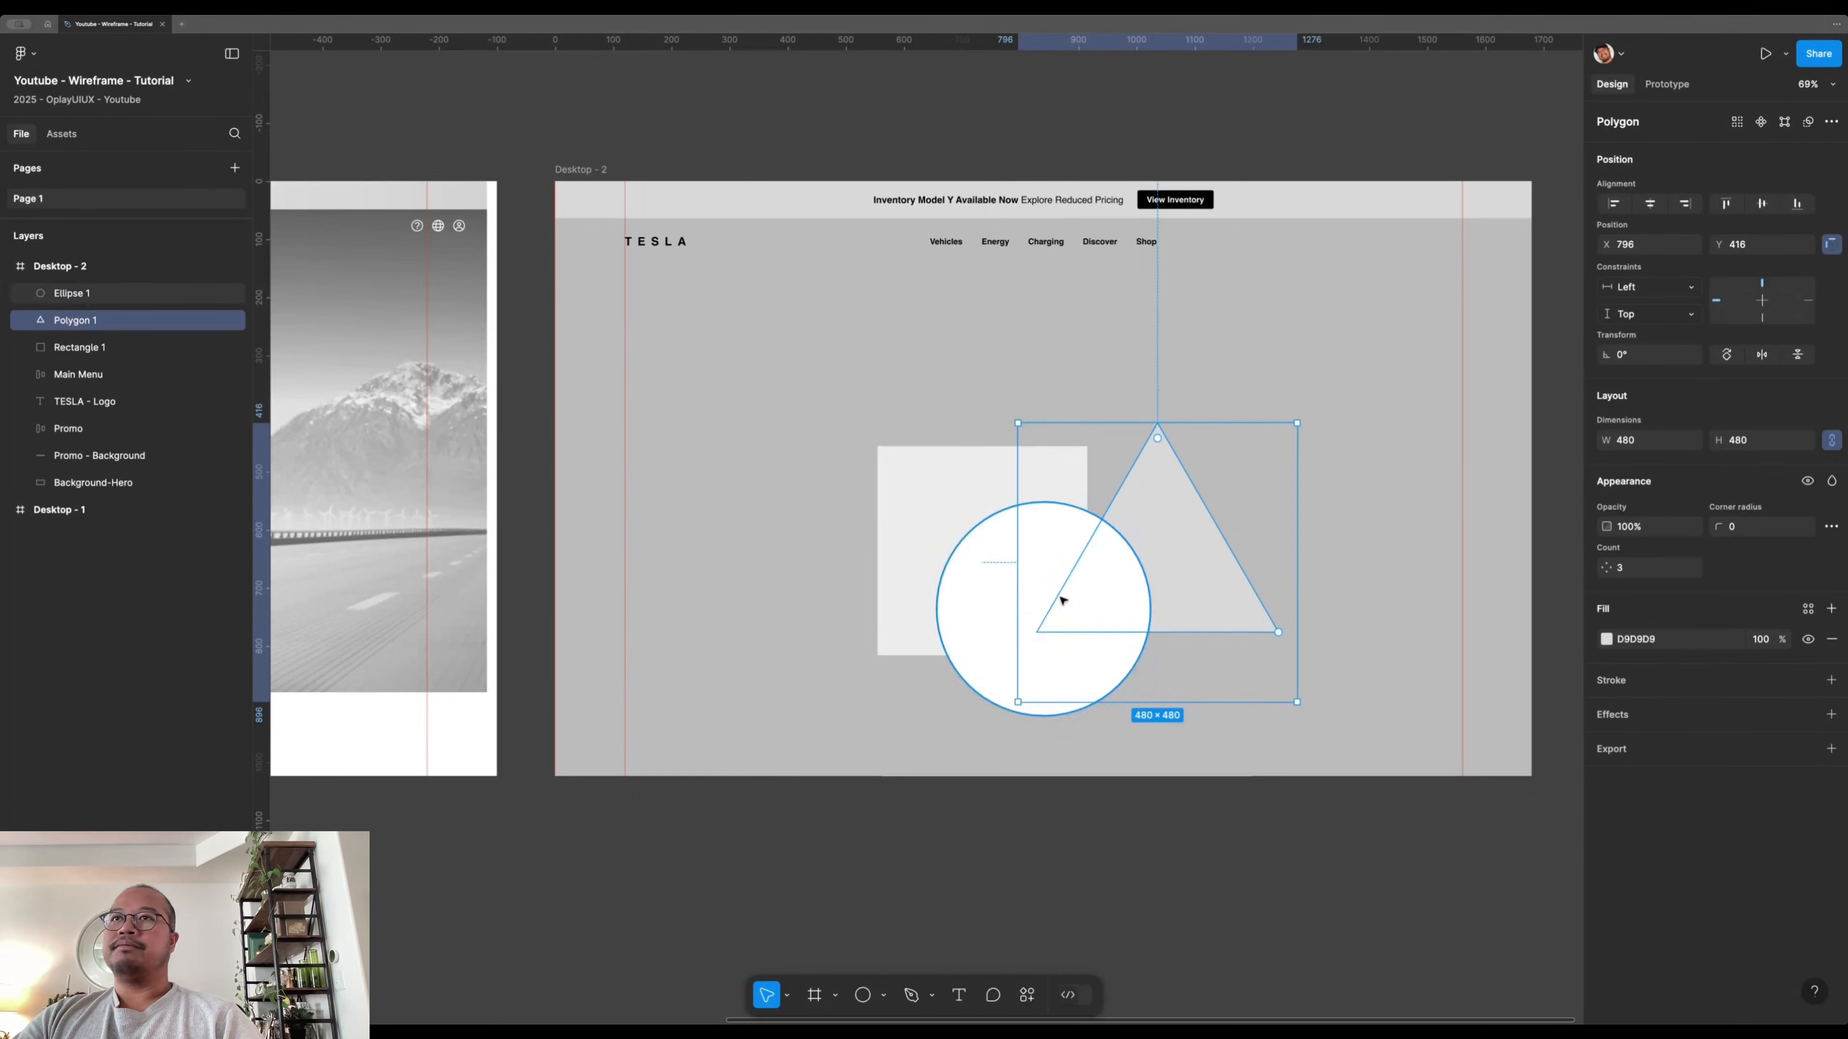
shift+click(1055, 593)
shift+click(967, 502)
right_click(1019, 566)
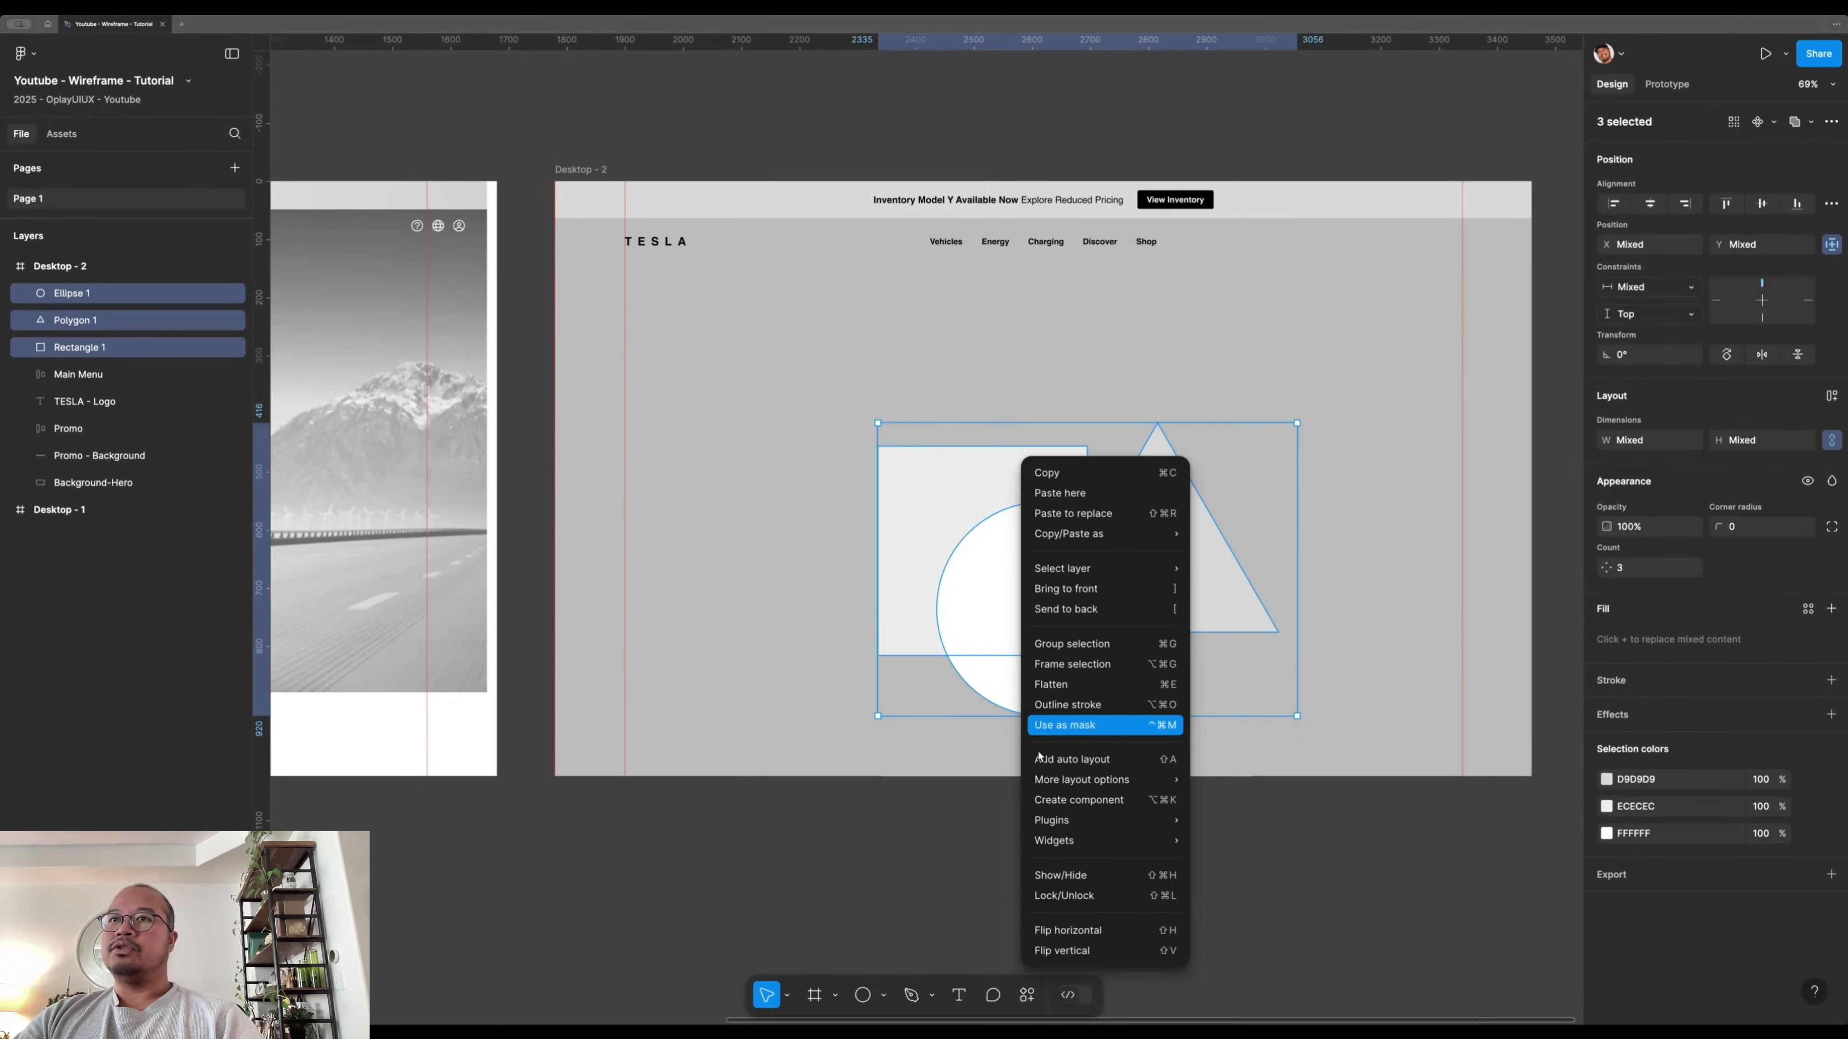
click(1082, 667)
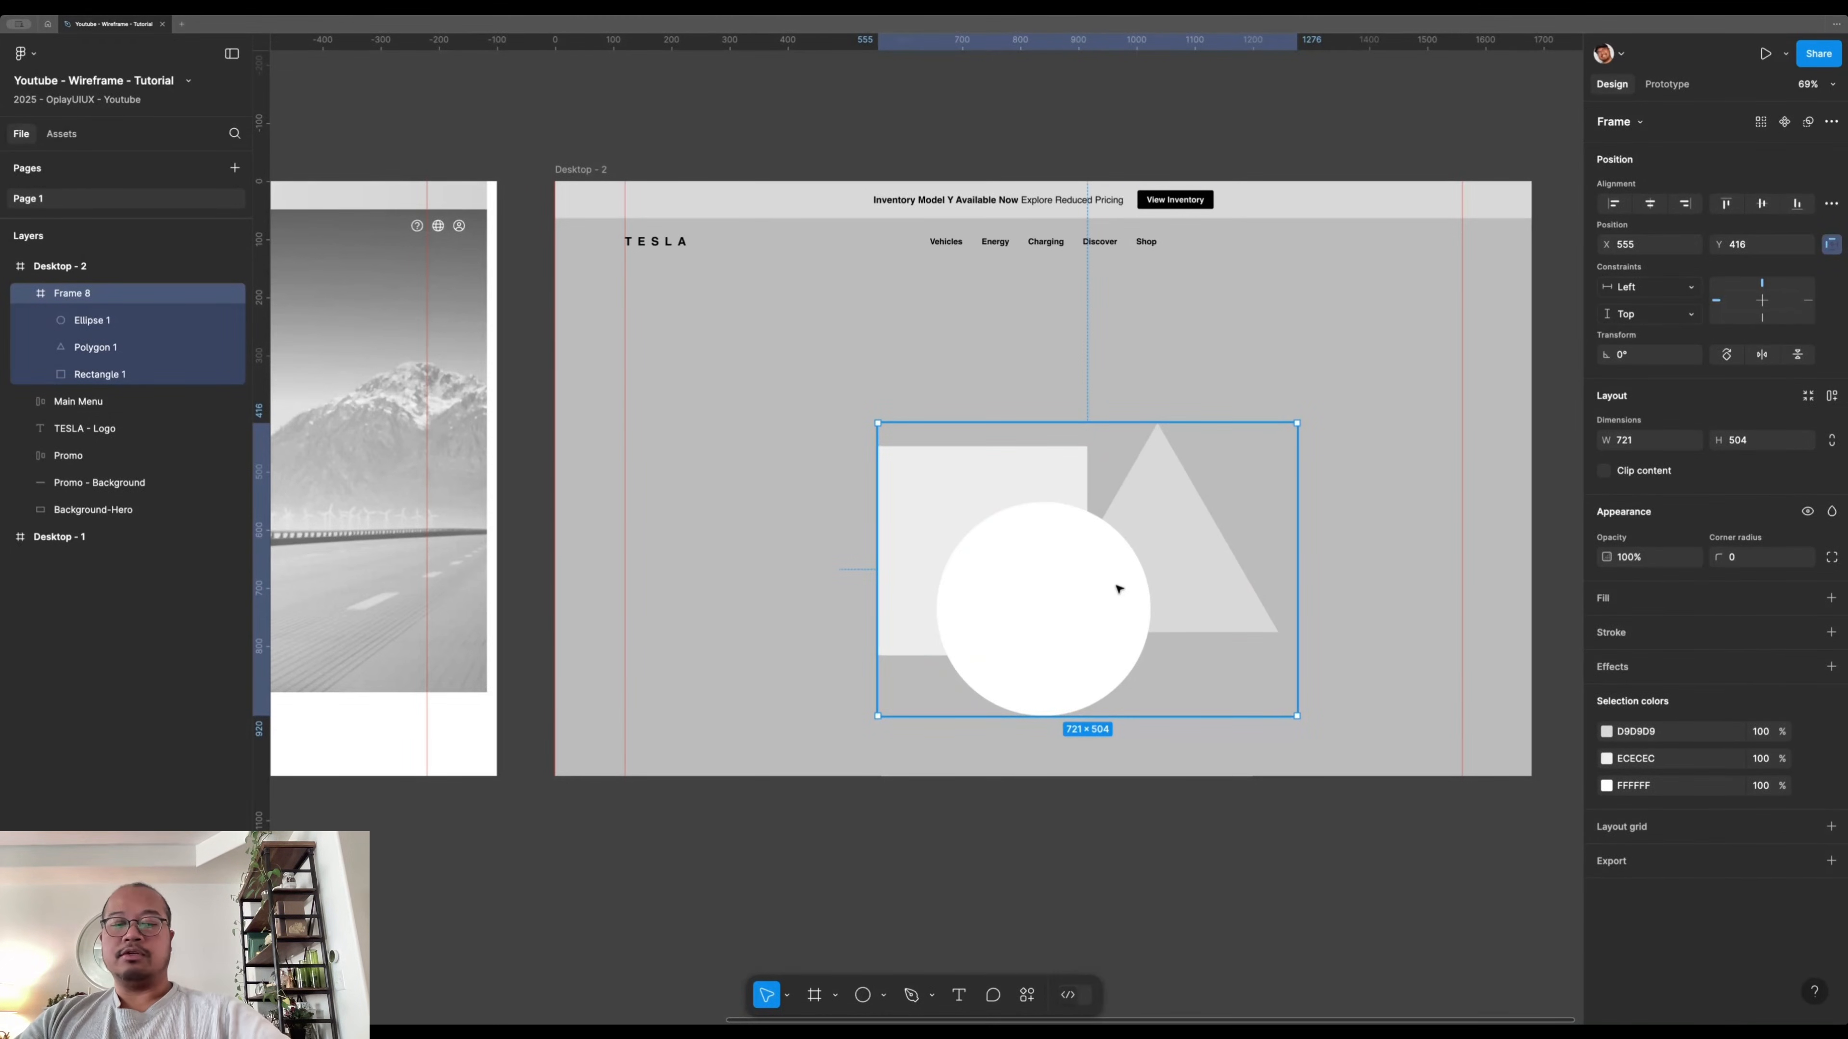
- Show the layout grids and narrow the frame around the three shapes to 691 px wide
key(ctrl+g)
click(1016, 857)
click(1106, 567)
scroll(1108, 573, up, 5)
drag(1224, 594, 1104, 620)
drag(1407, 454, 1389, 455)
scroll(1266, 436, up, 4)
drag(1245, 371, 1088, 607)
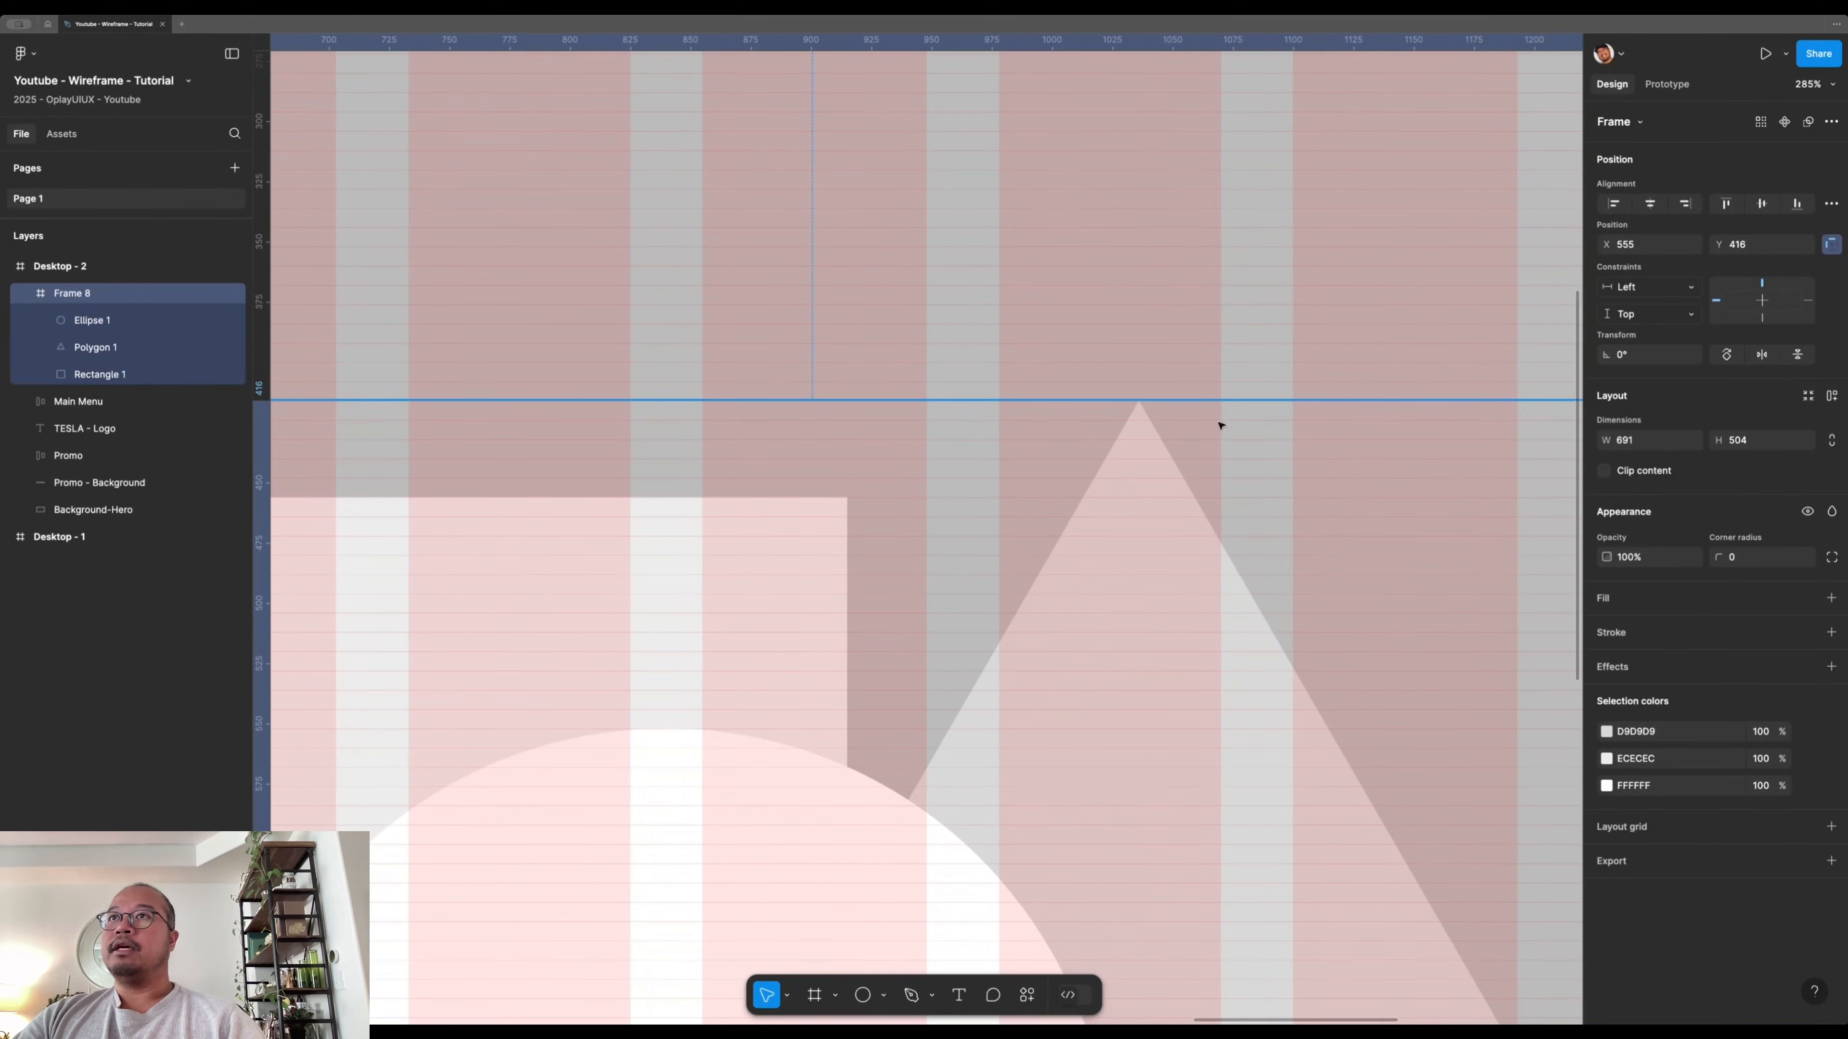
- Nudge the triangle inside the frame about 20 px to the left, closer to the circle
scroll(1148, 488, up, 5)
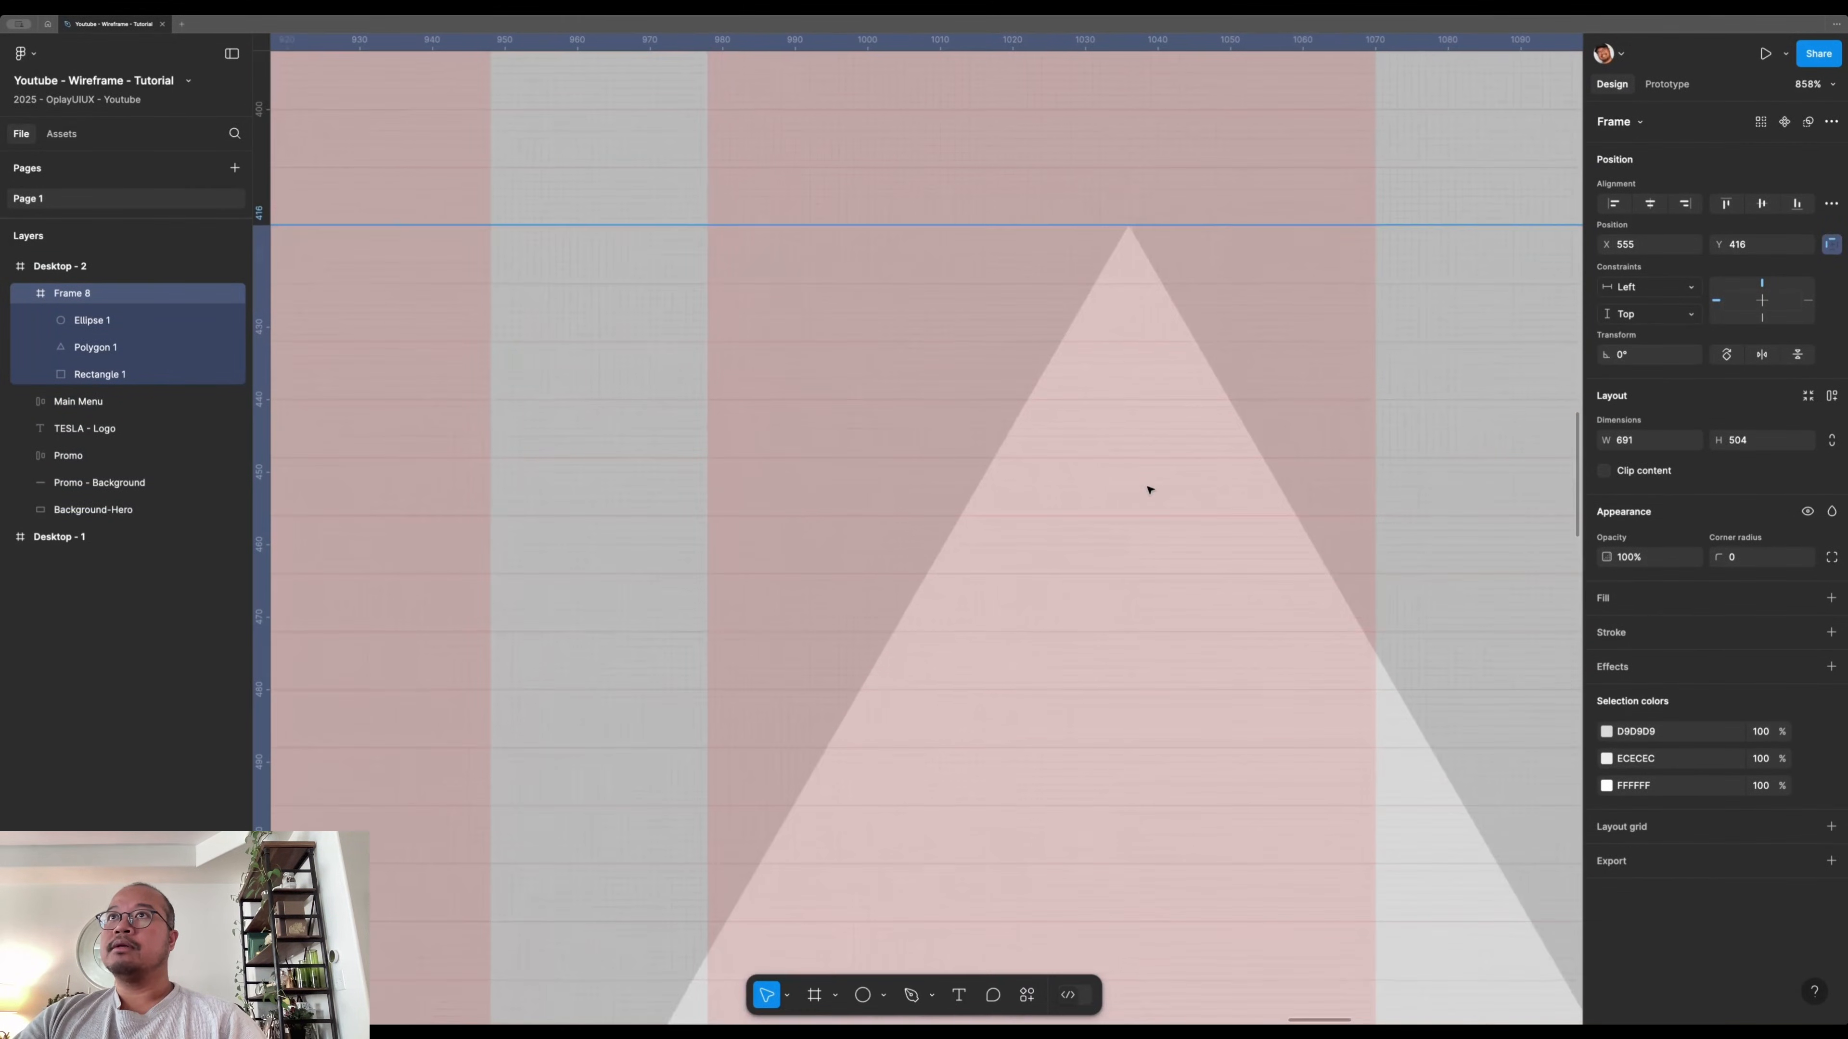
scroll(1152, 484, down, 10)
double_click(1168, 563)
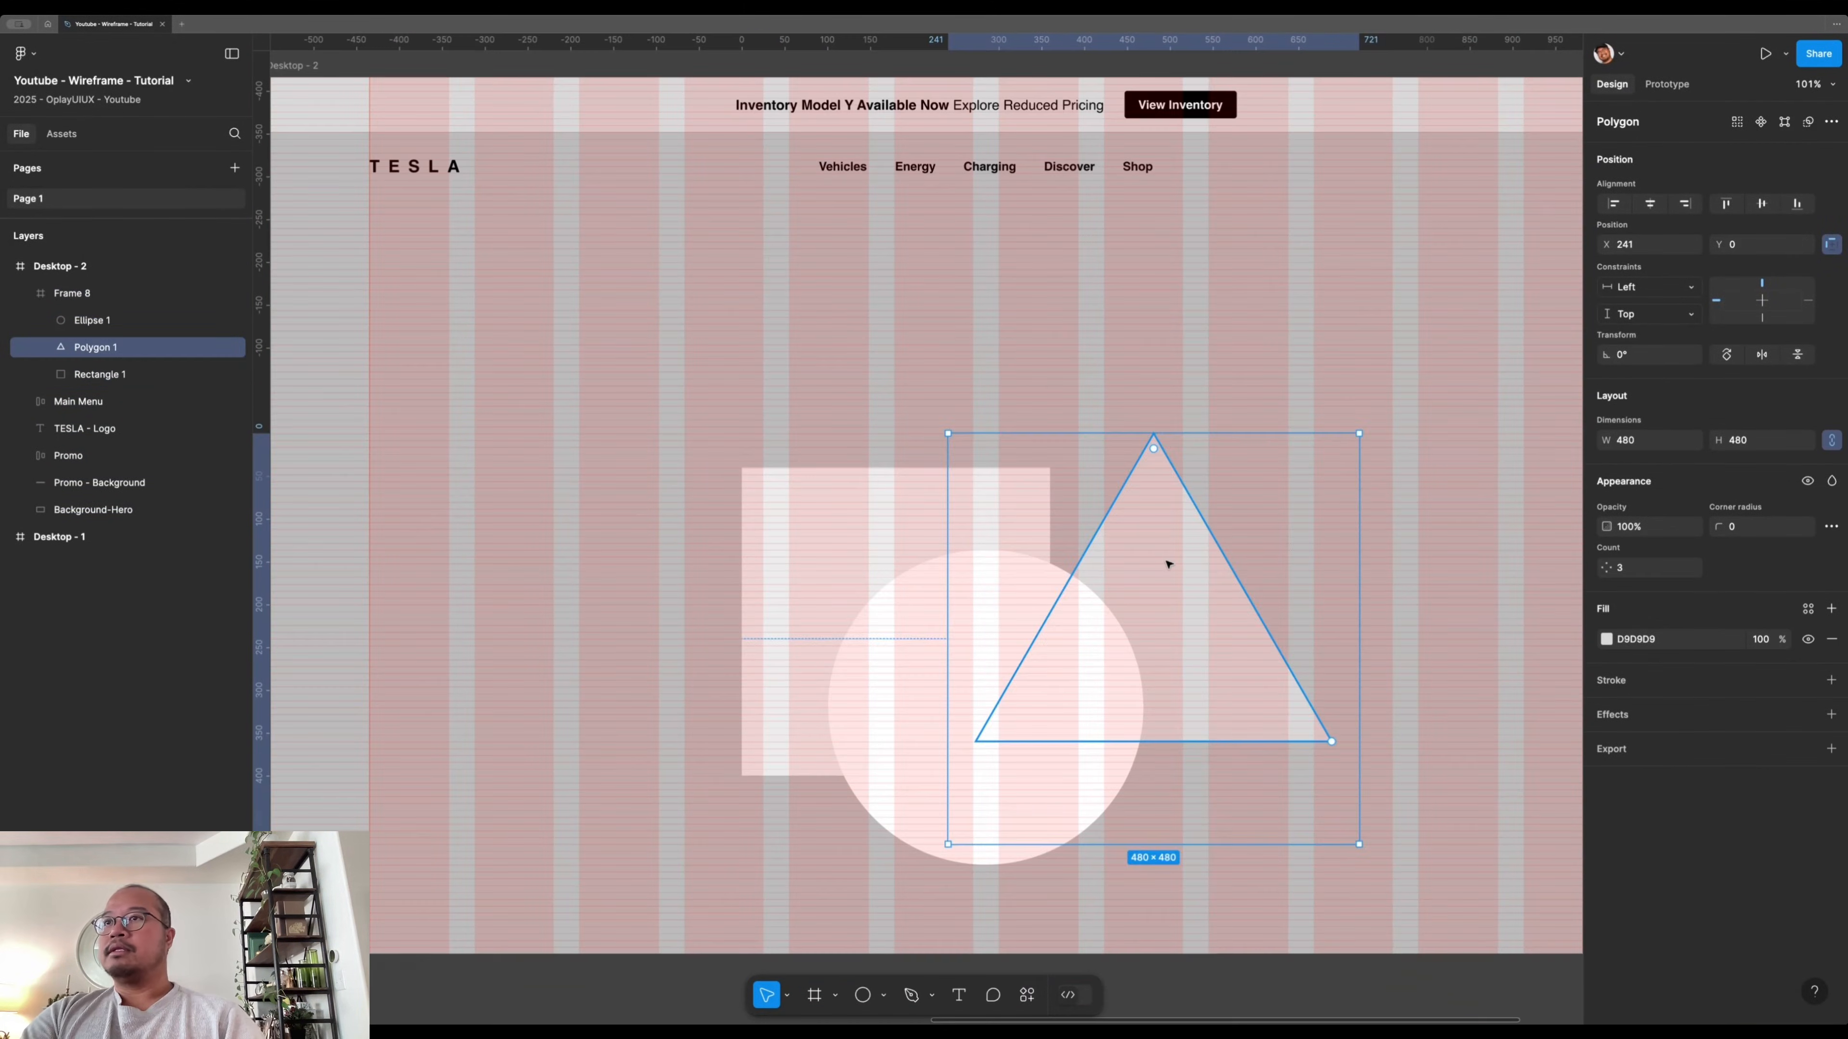
key(shift+Left)
key(shift+Left)
key(Left)
key(Left)
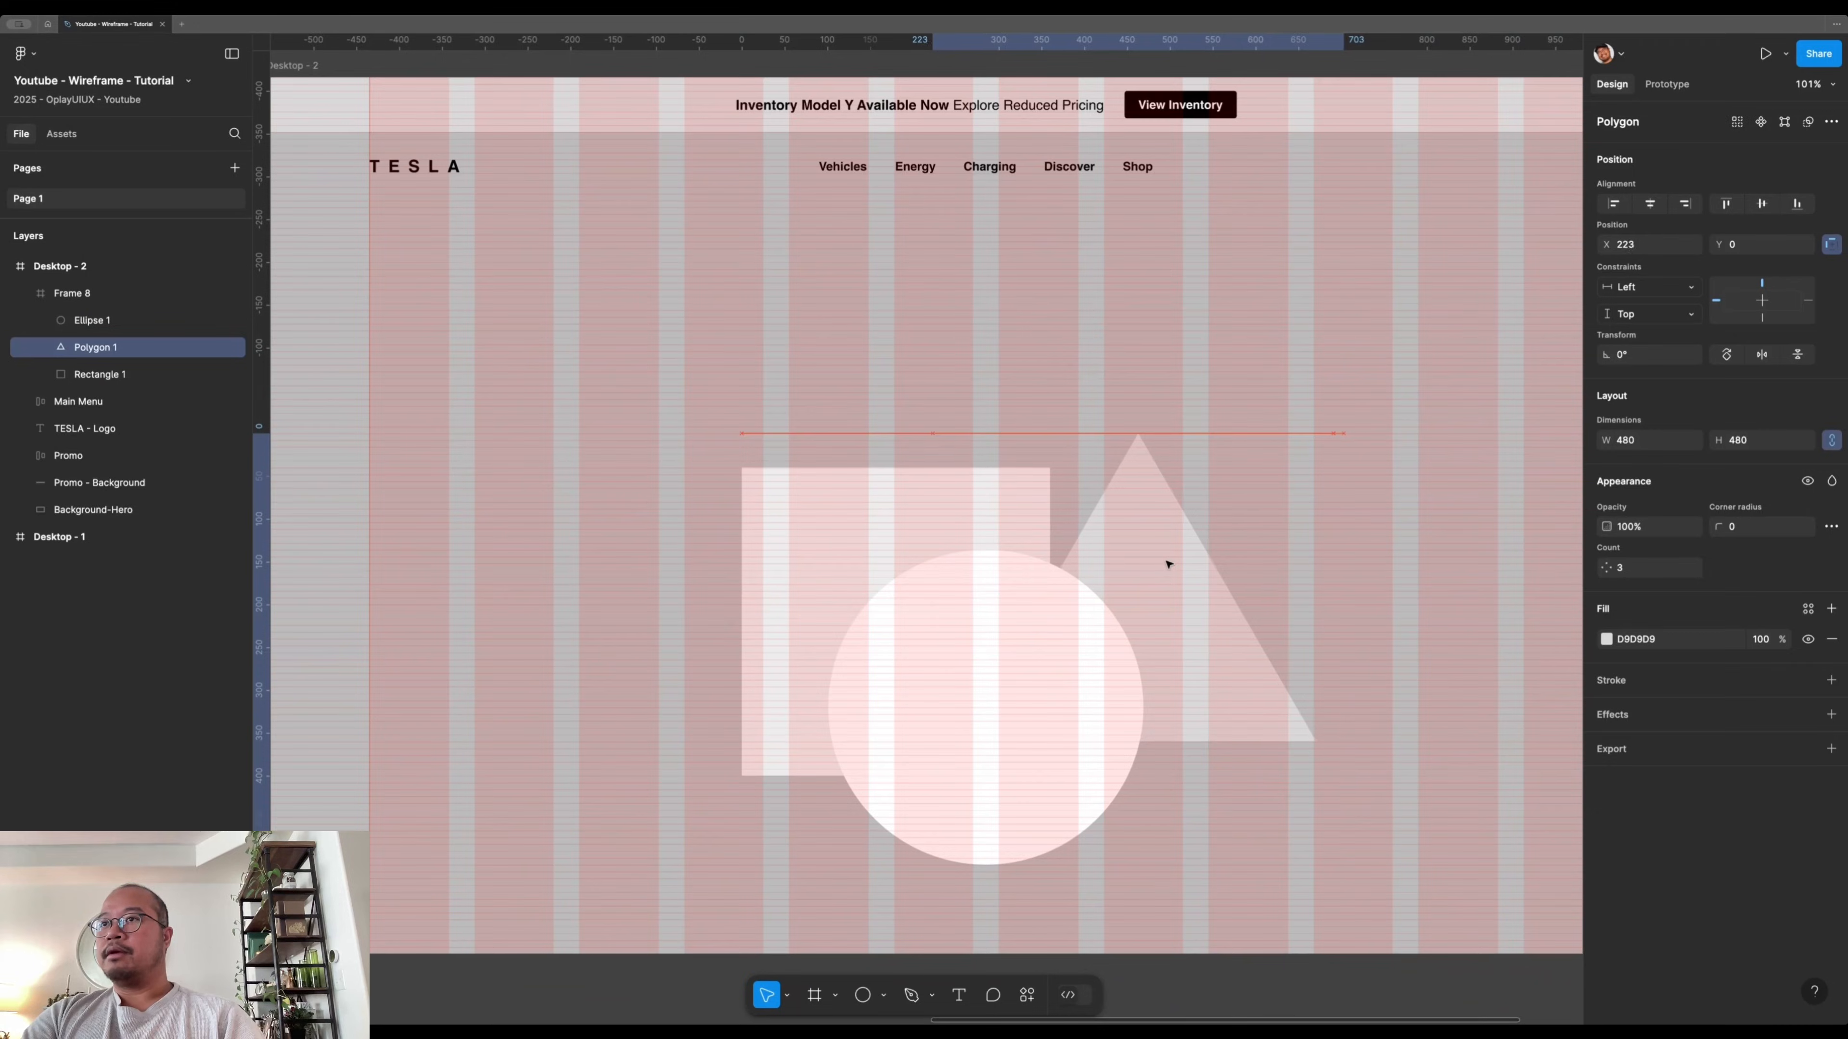
key(Left)
- Nudge the square to the right inside the frame, to X 25
click(786, 518)
key(shift+Right)
key(shift+Right)
key(shift+Right)
key(shift+Right)
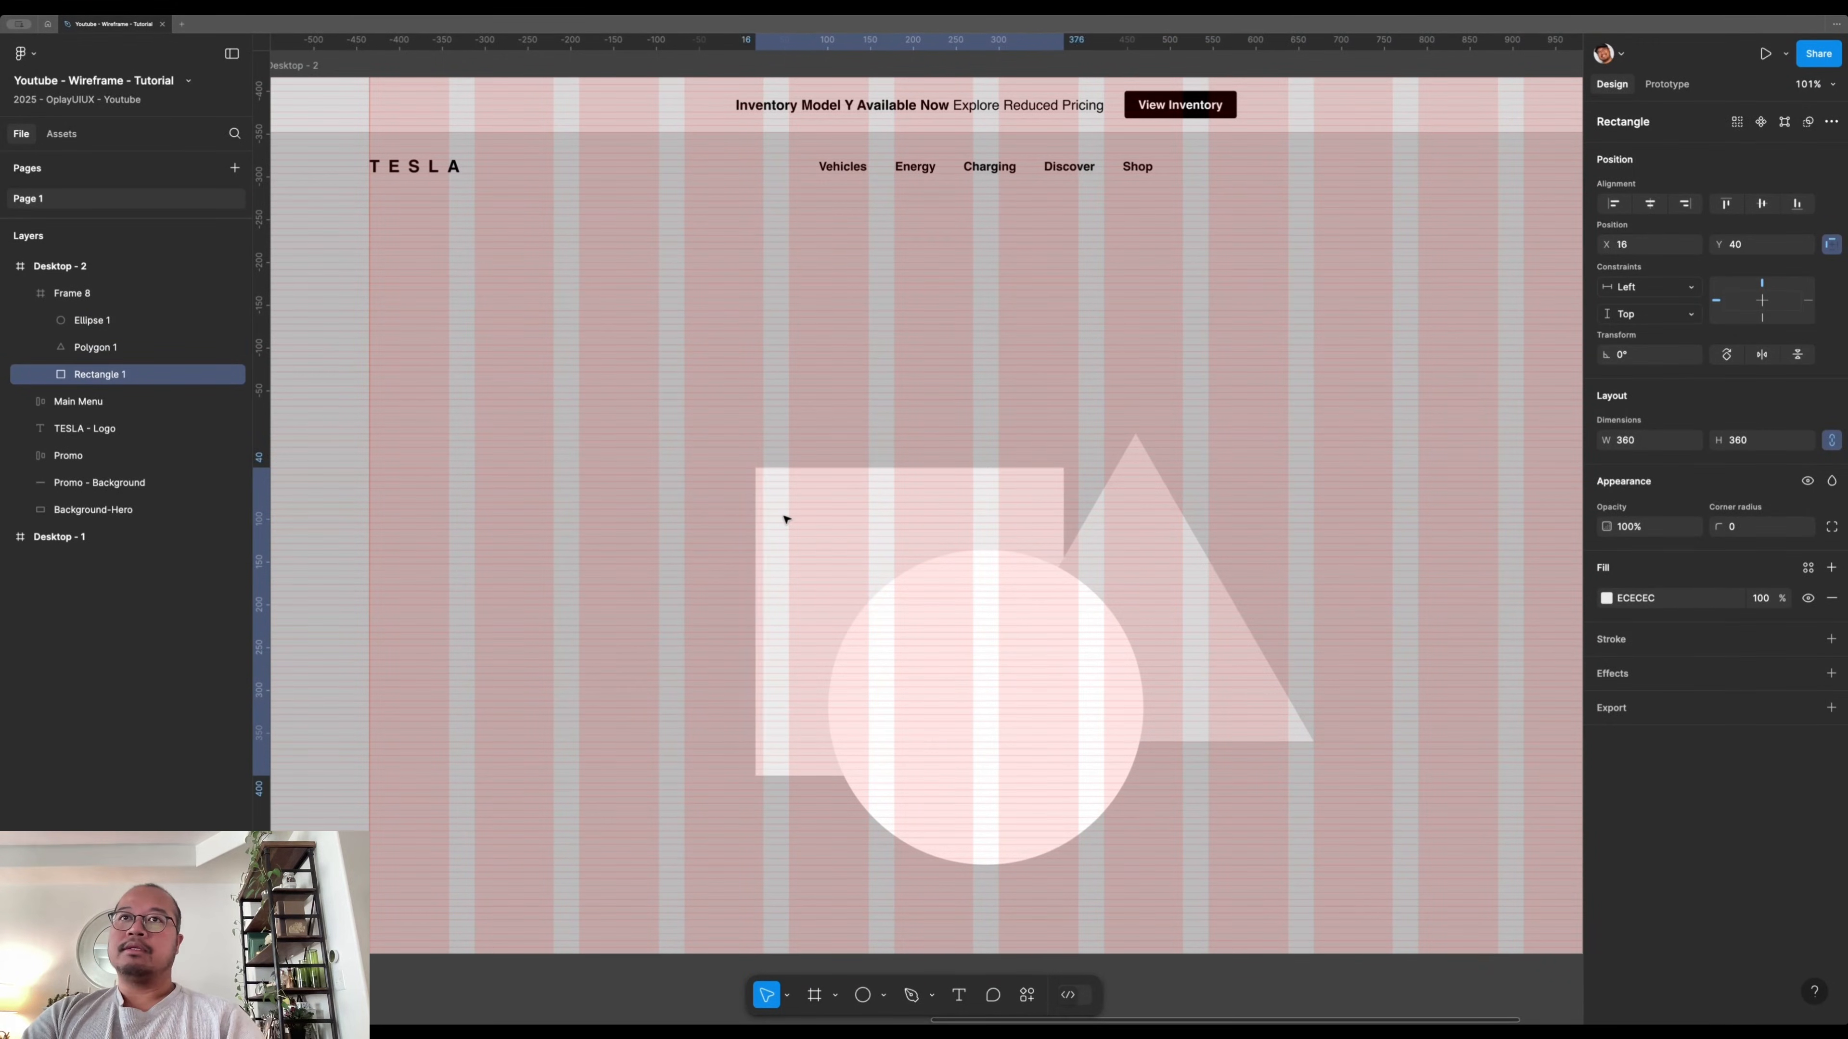
key(shift+Left)
key(Right)
- Trim the frame to fit tightly around the three shapes, 643 px wide
scroll(924, 721, down, 3)
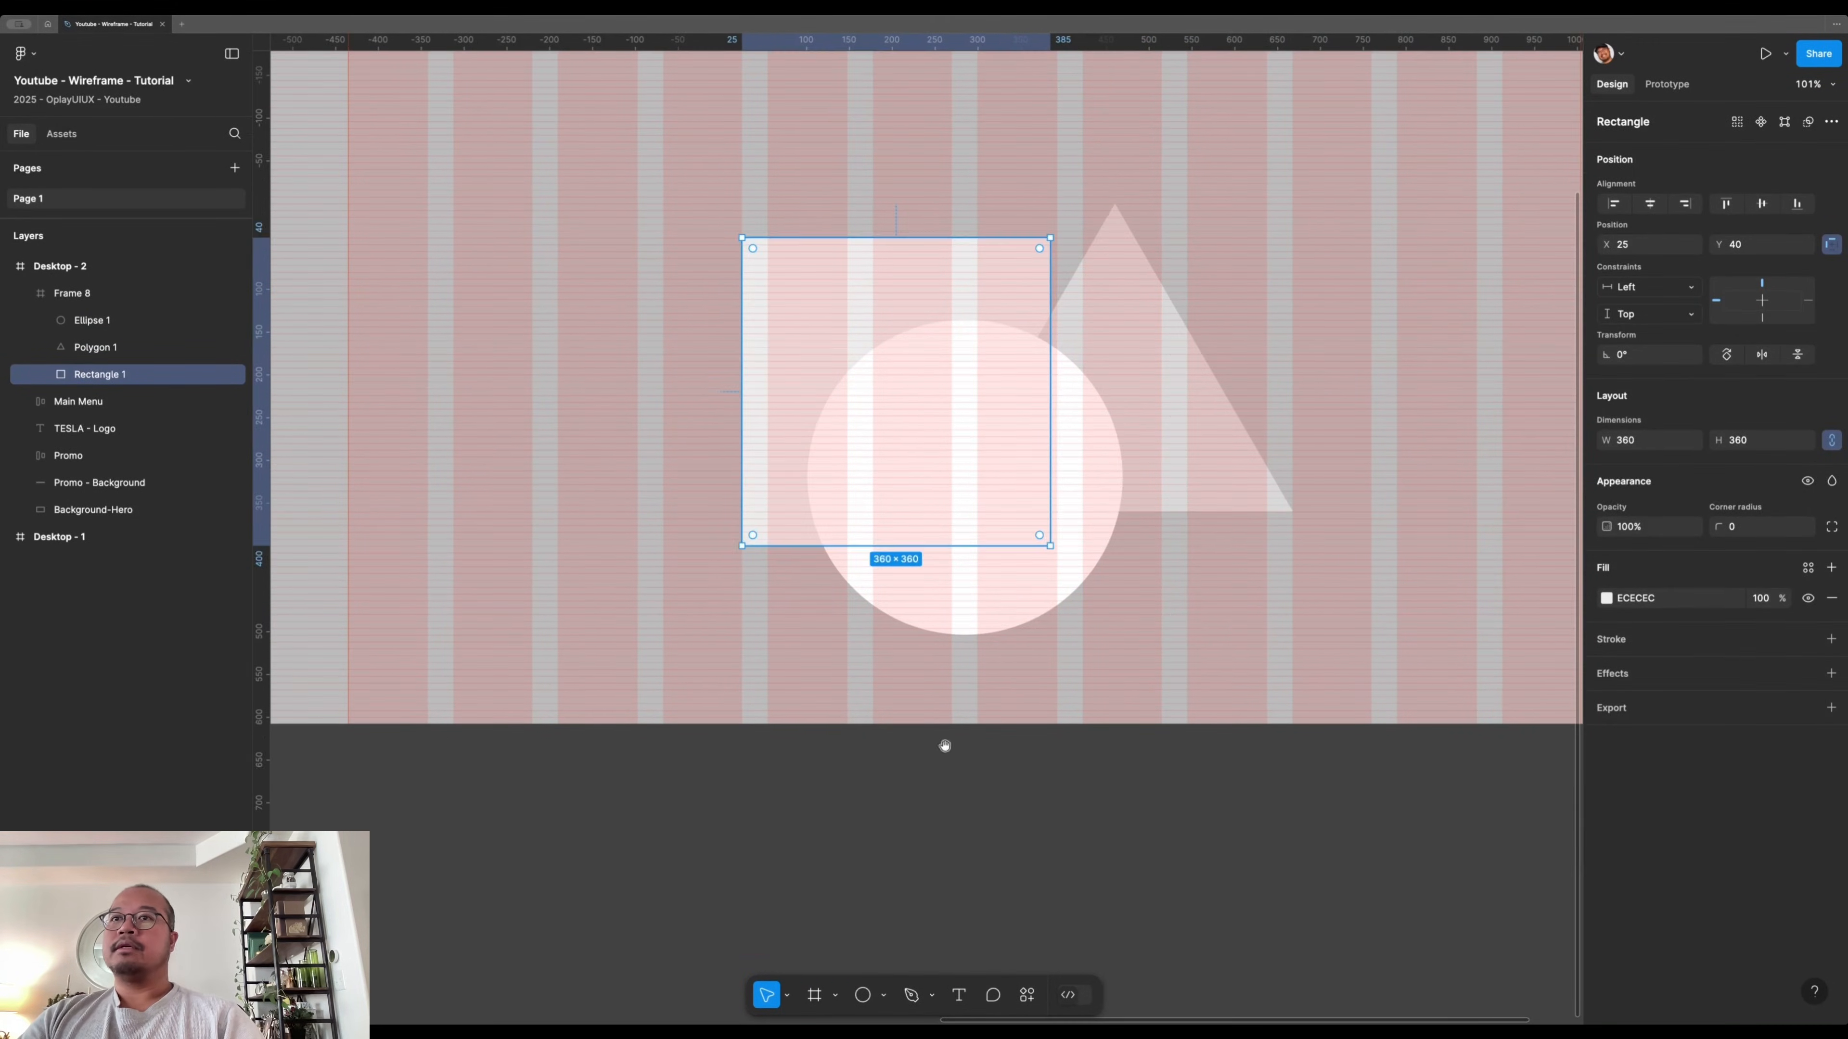
click(944, 747)
click(966, 439)
drag(720, 406, 738, 405)
click(1052, 817)
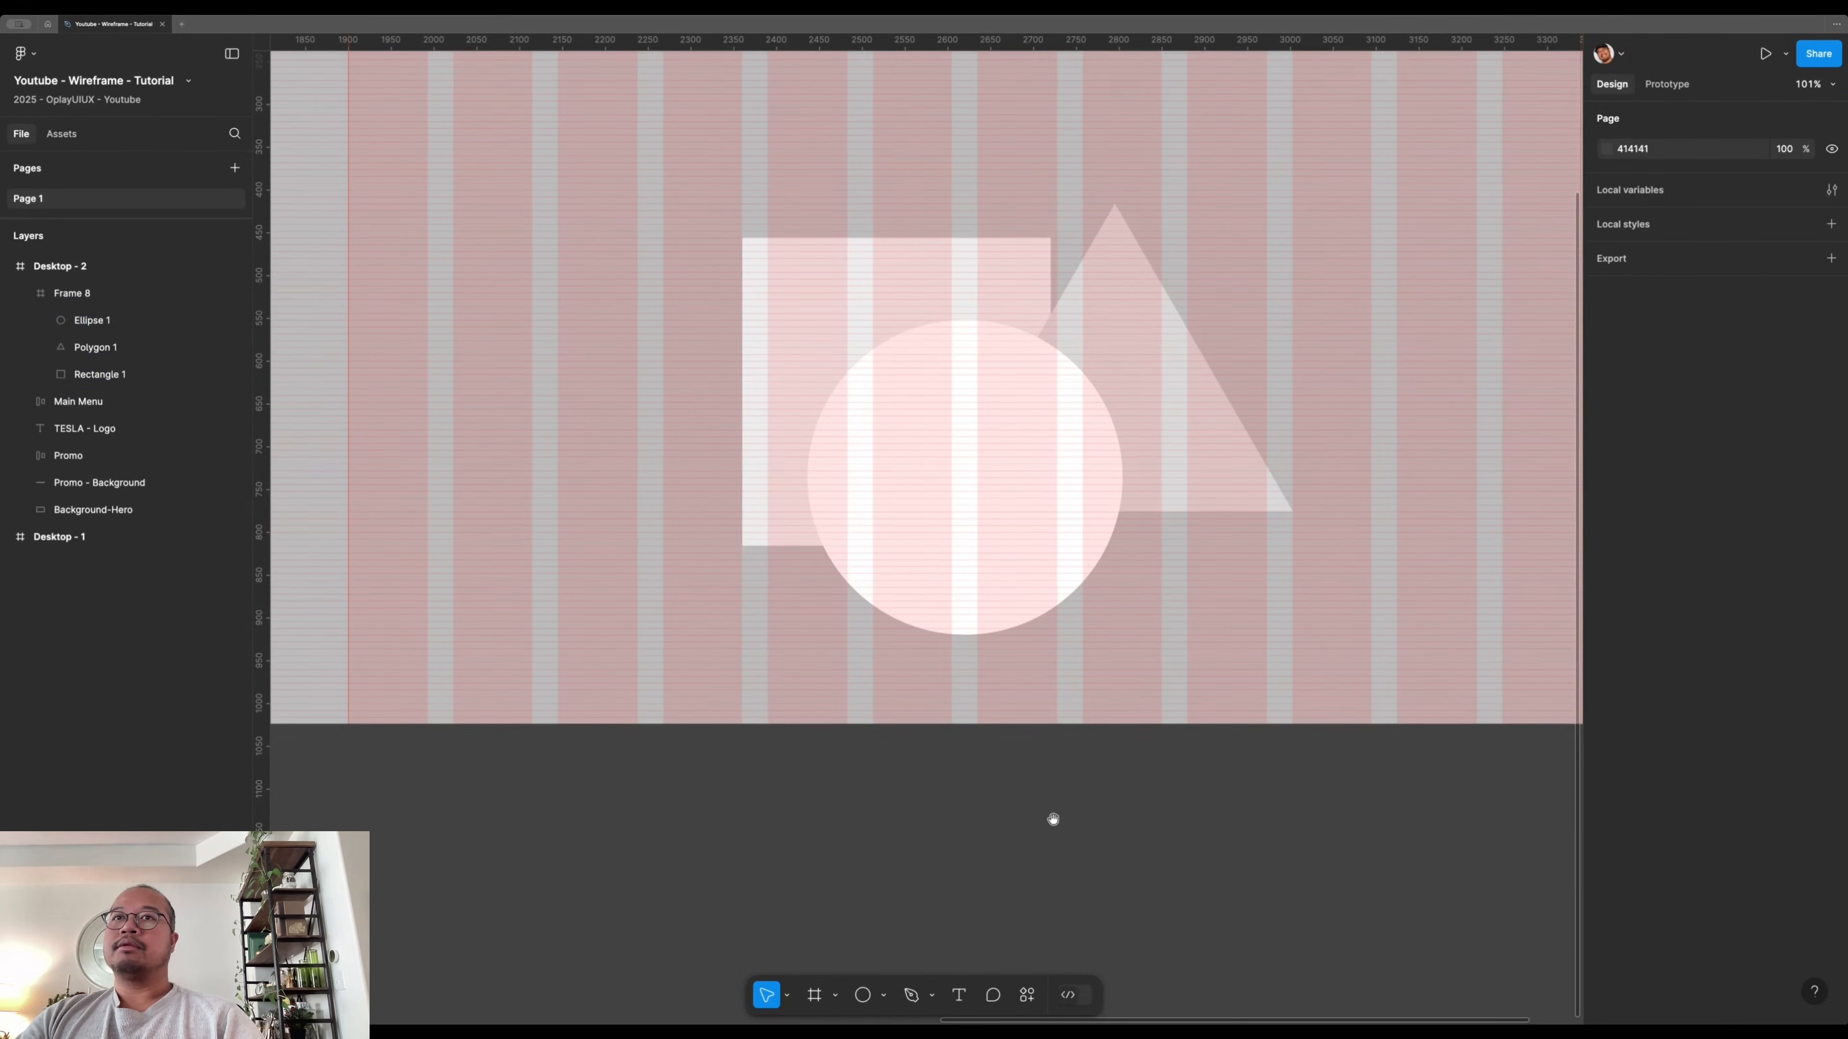
- Centre the shapes frame horizontally in Desktop - 2 and hide the layout grids
scroll(1040, 728, up, 3)
click(1036, 675)
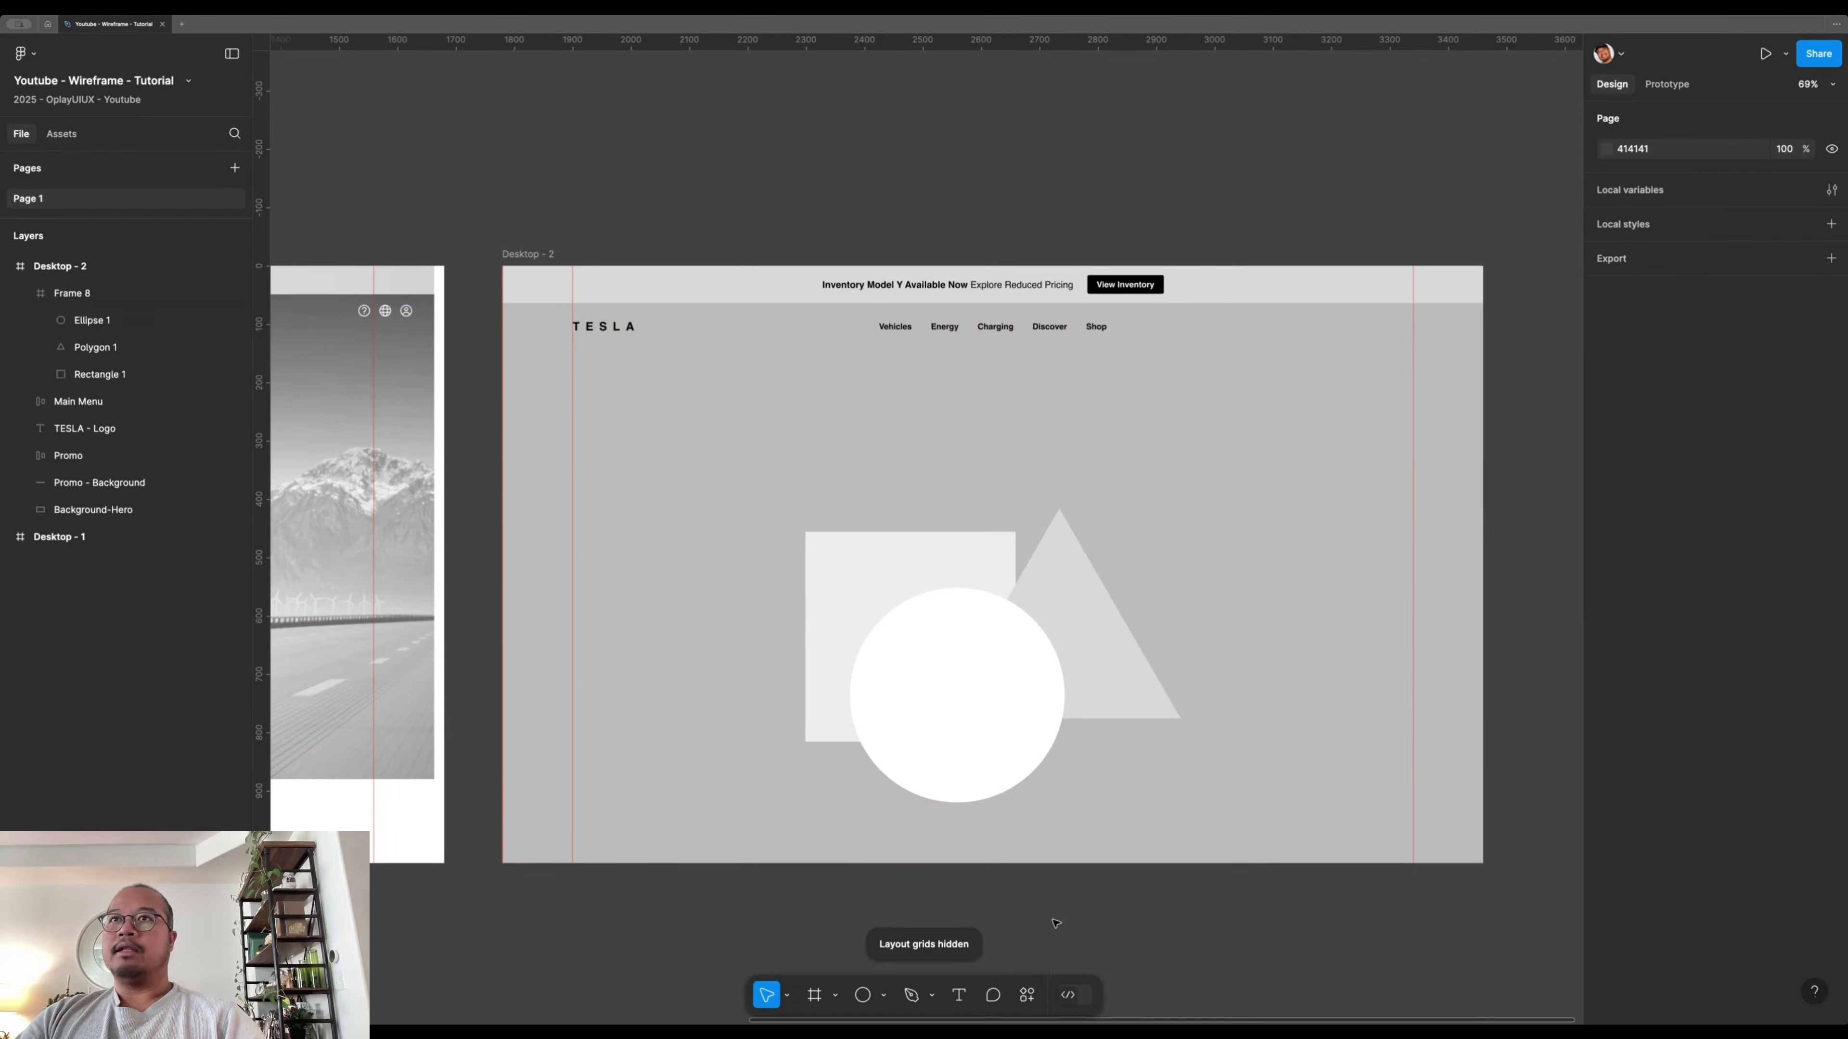
drag(1054, 916, 1299, 875)
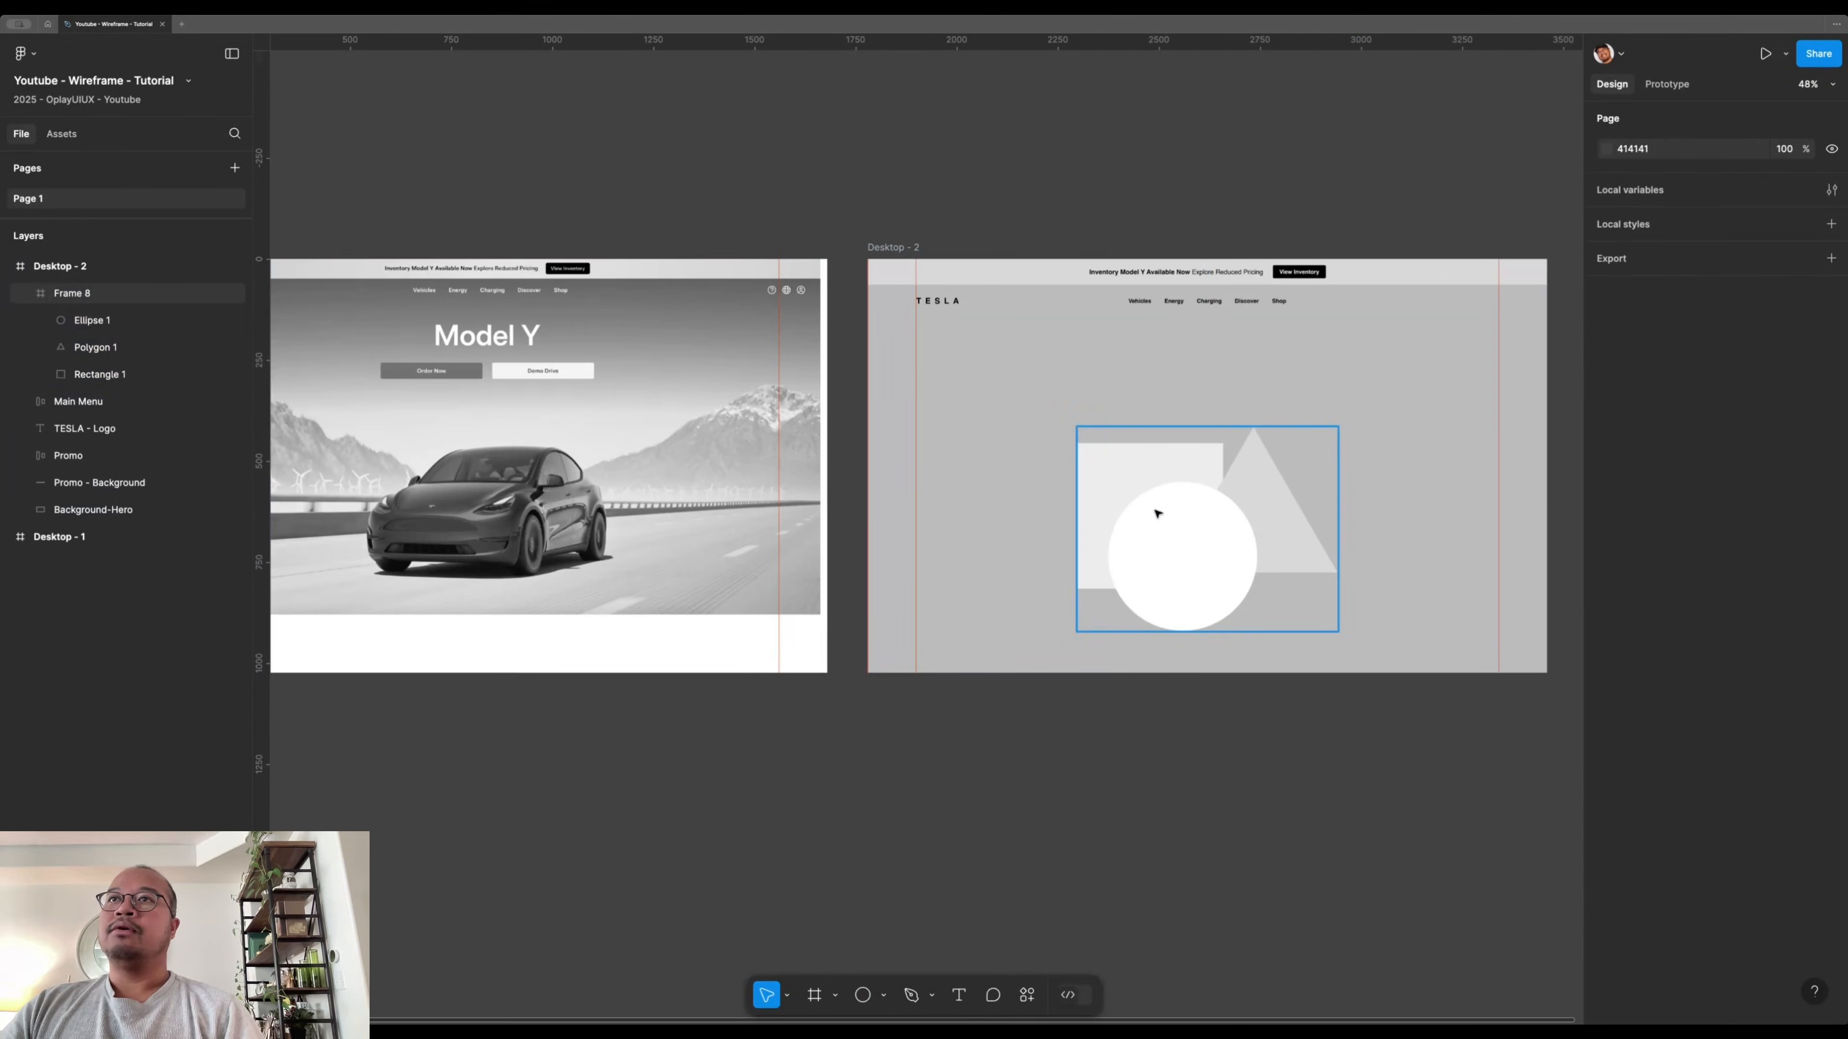
click(1157, 516)
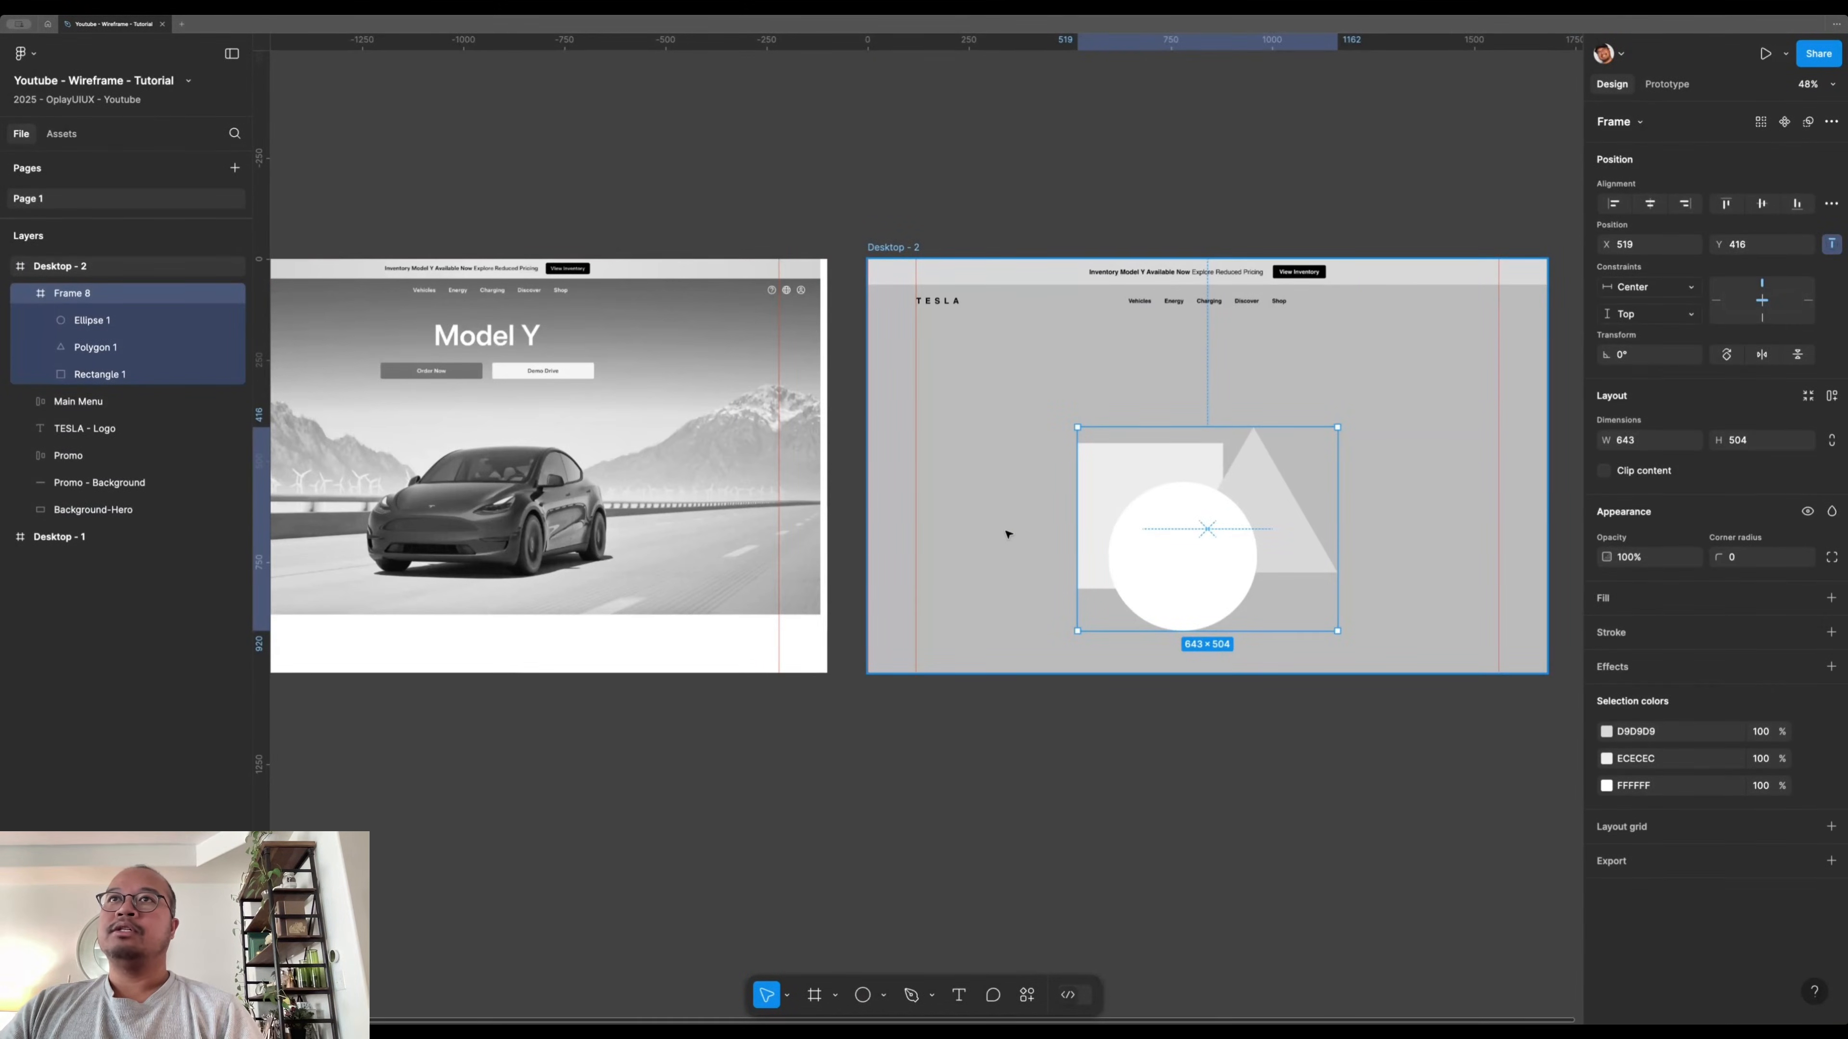
key(Escape)
right_click(1153, 518)
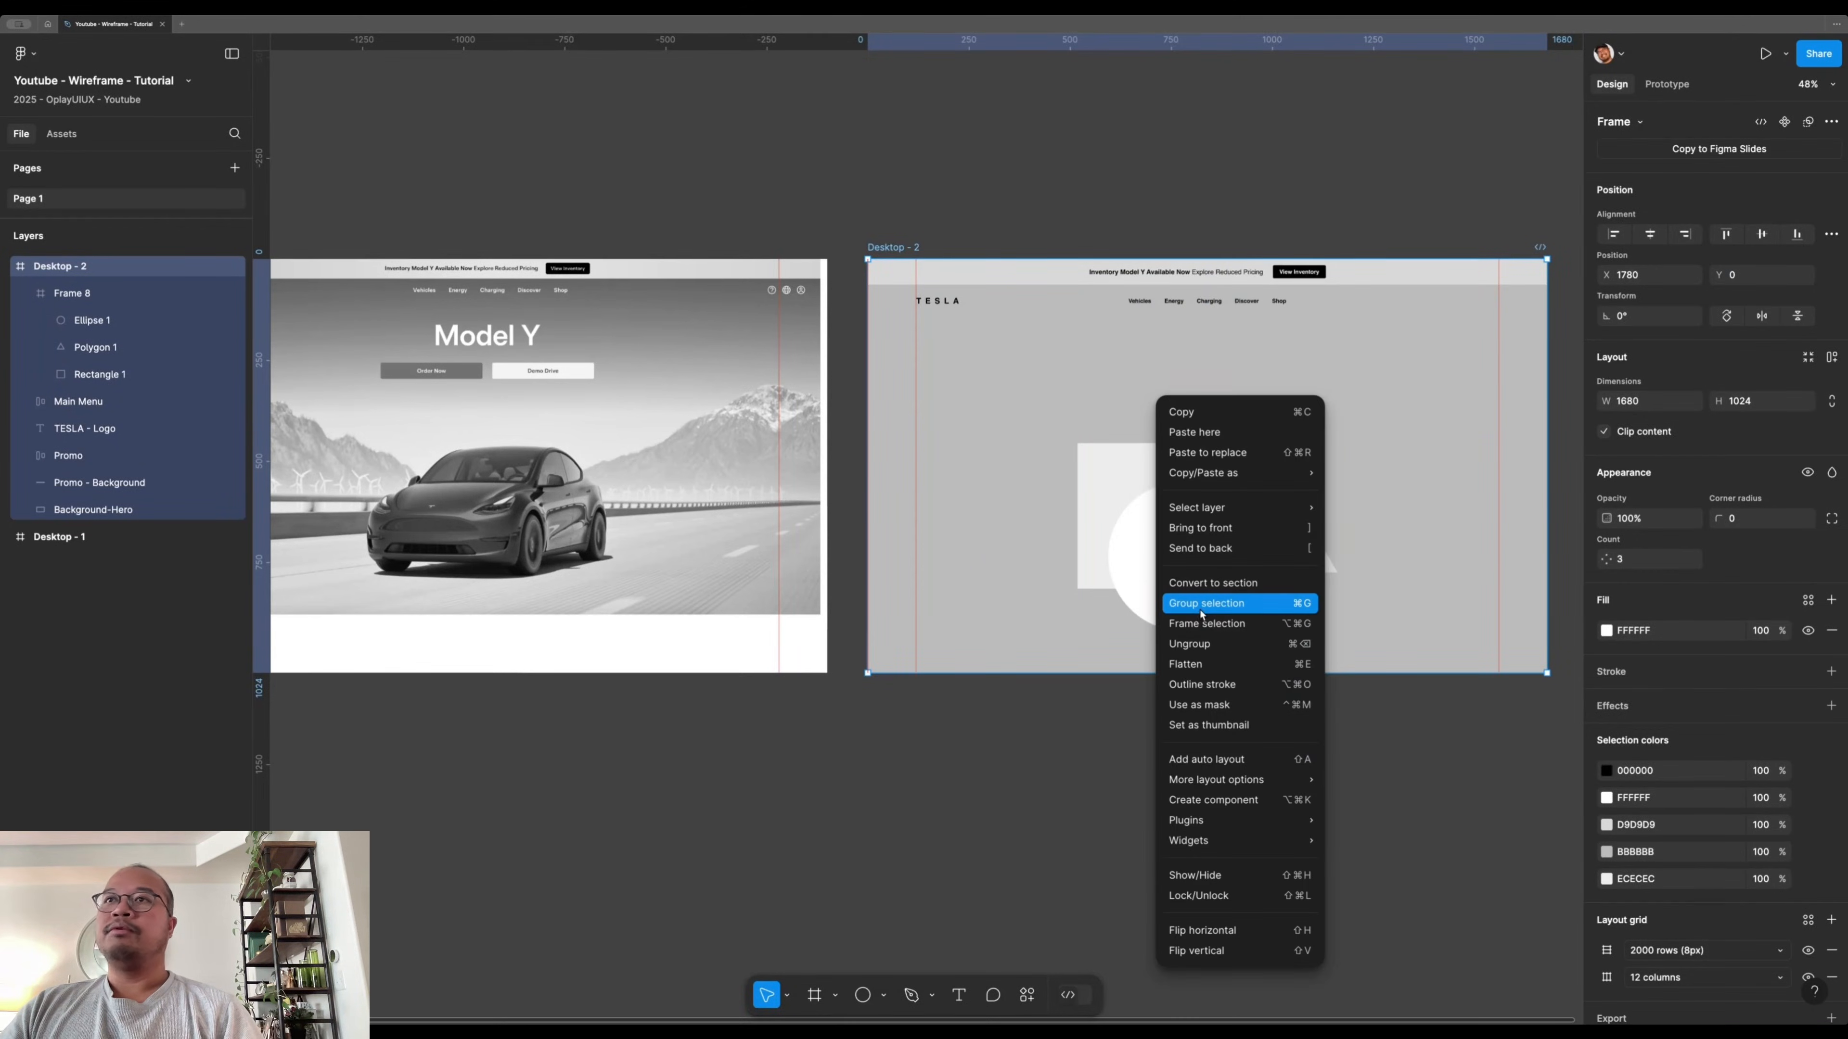
key(Escape)
- Group the shapes frame together with the Background-Hero rectangle
click(1010, 483)
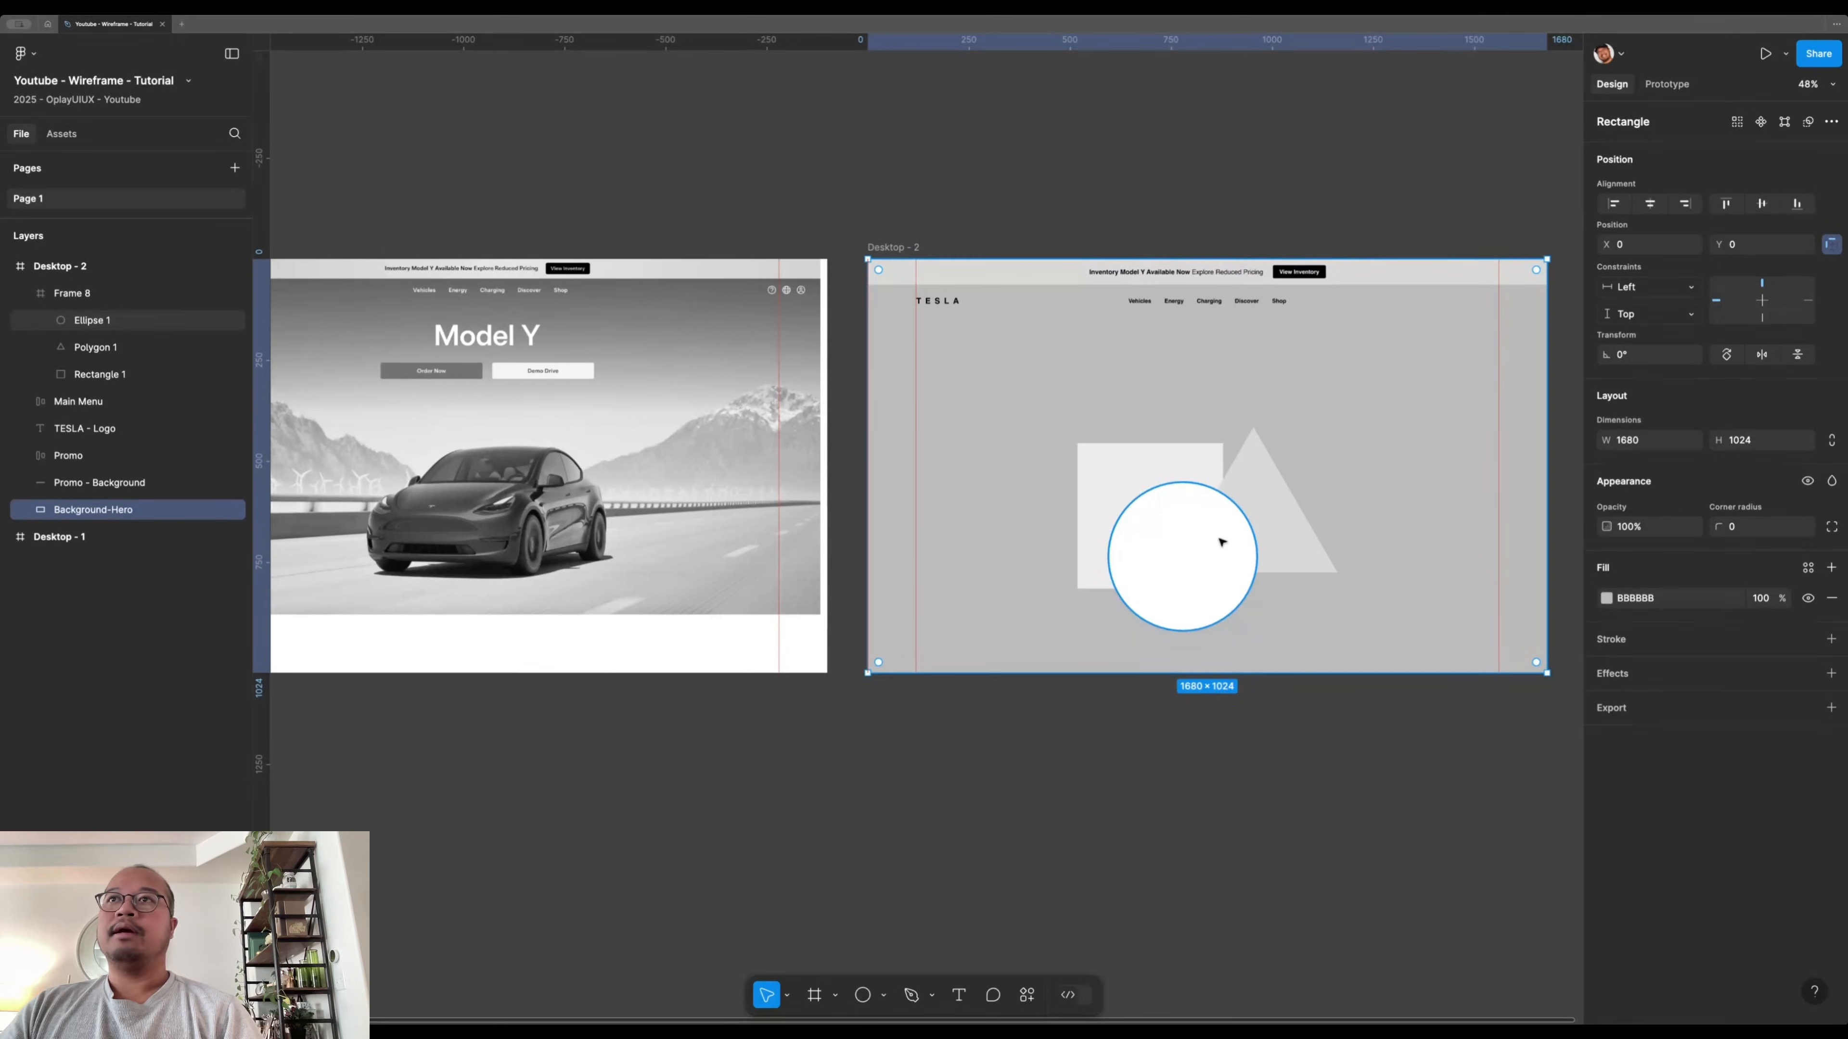
shift+click(1180, 494)
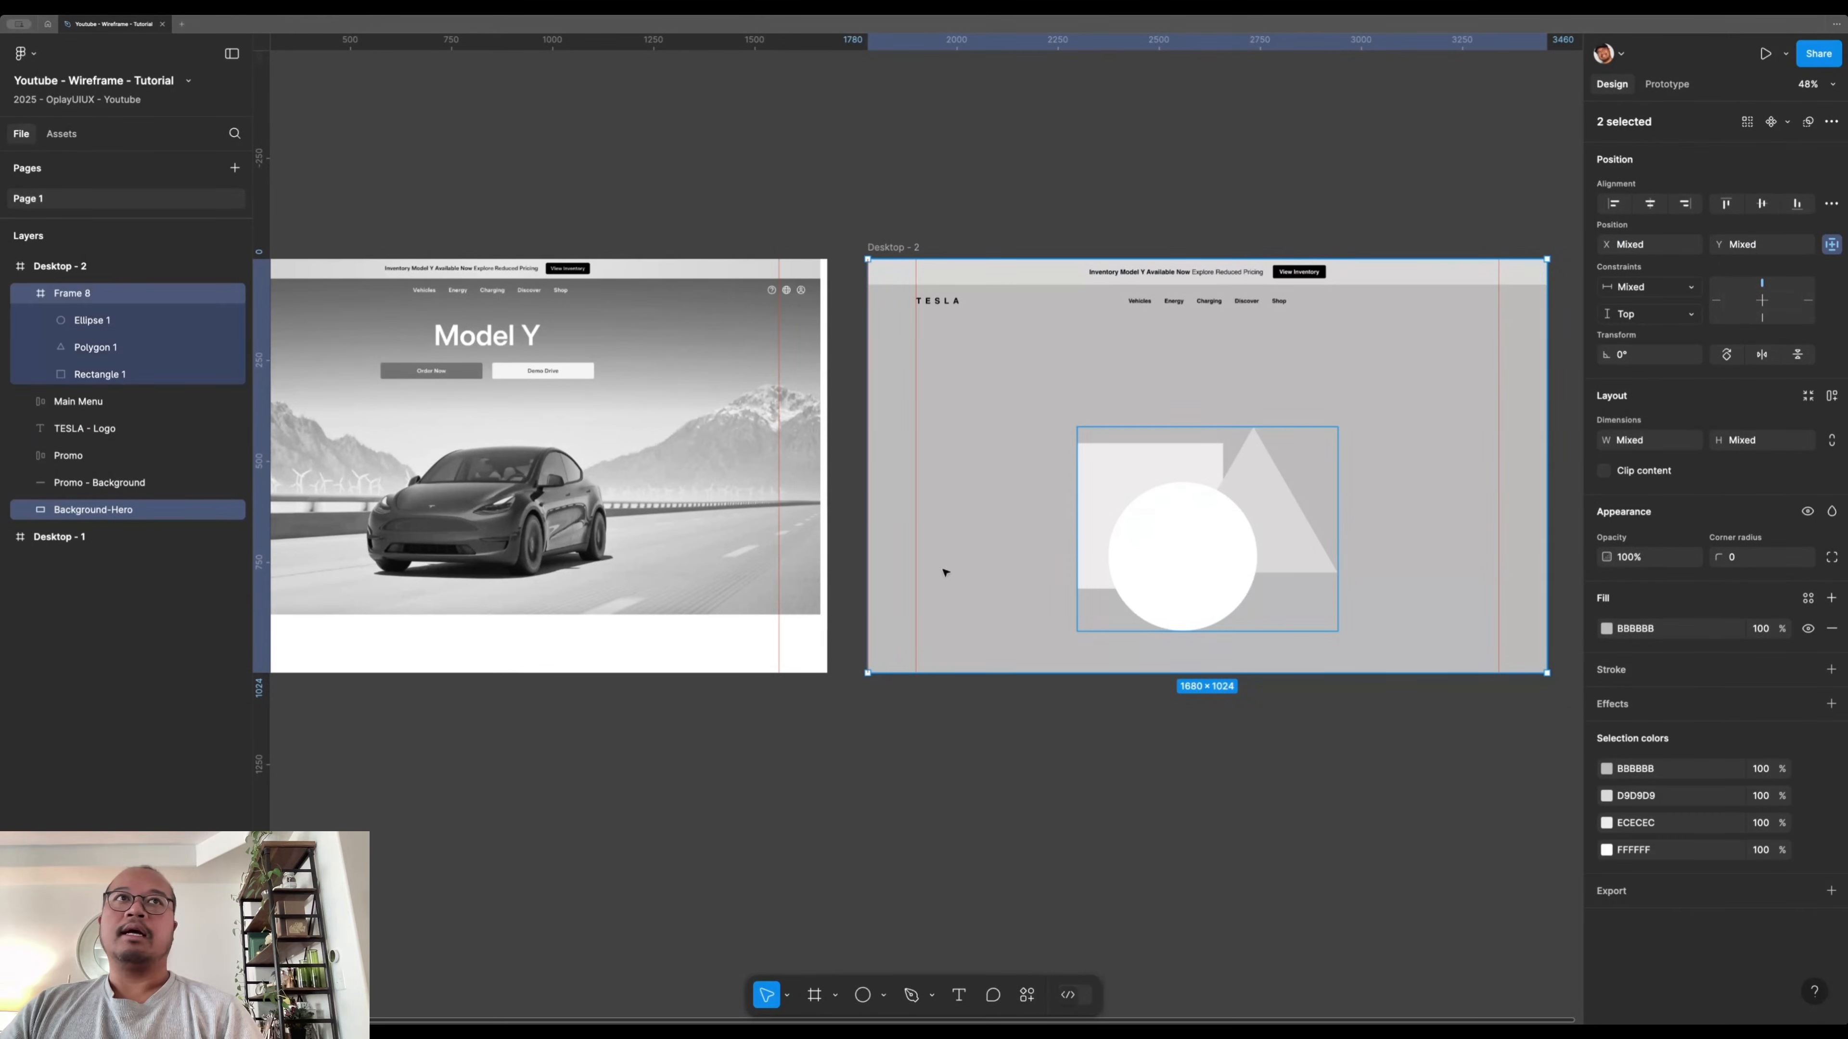
right_click(1164, 520)
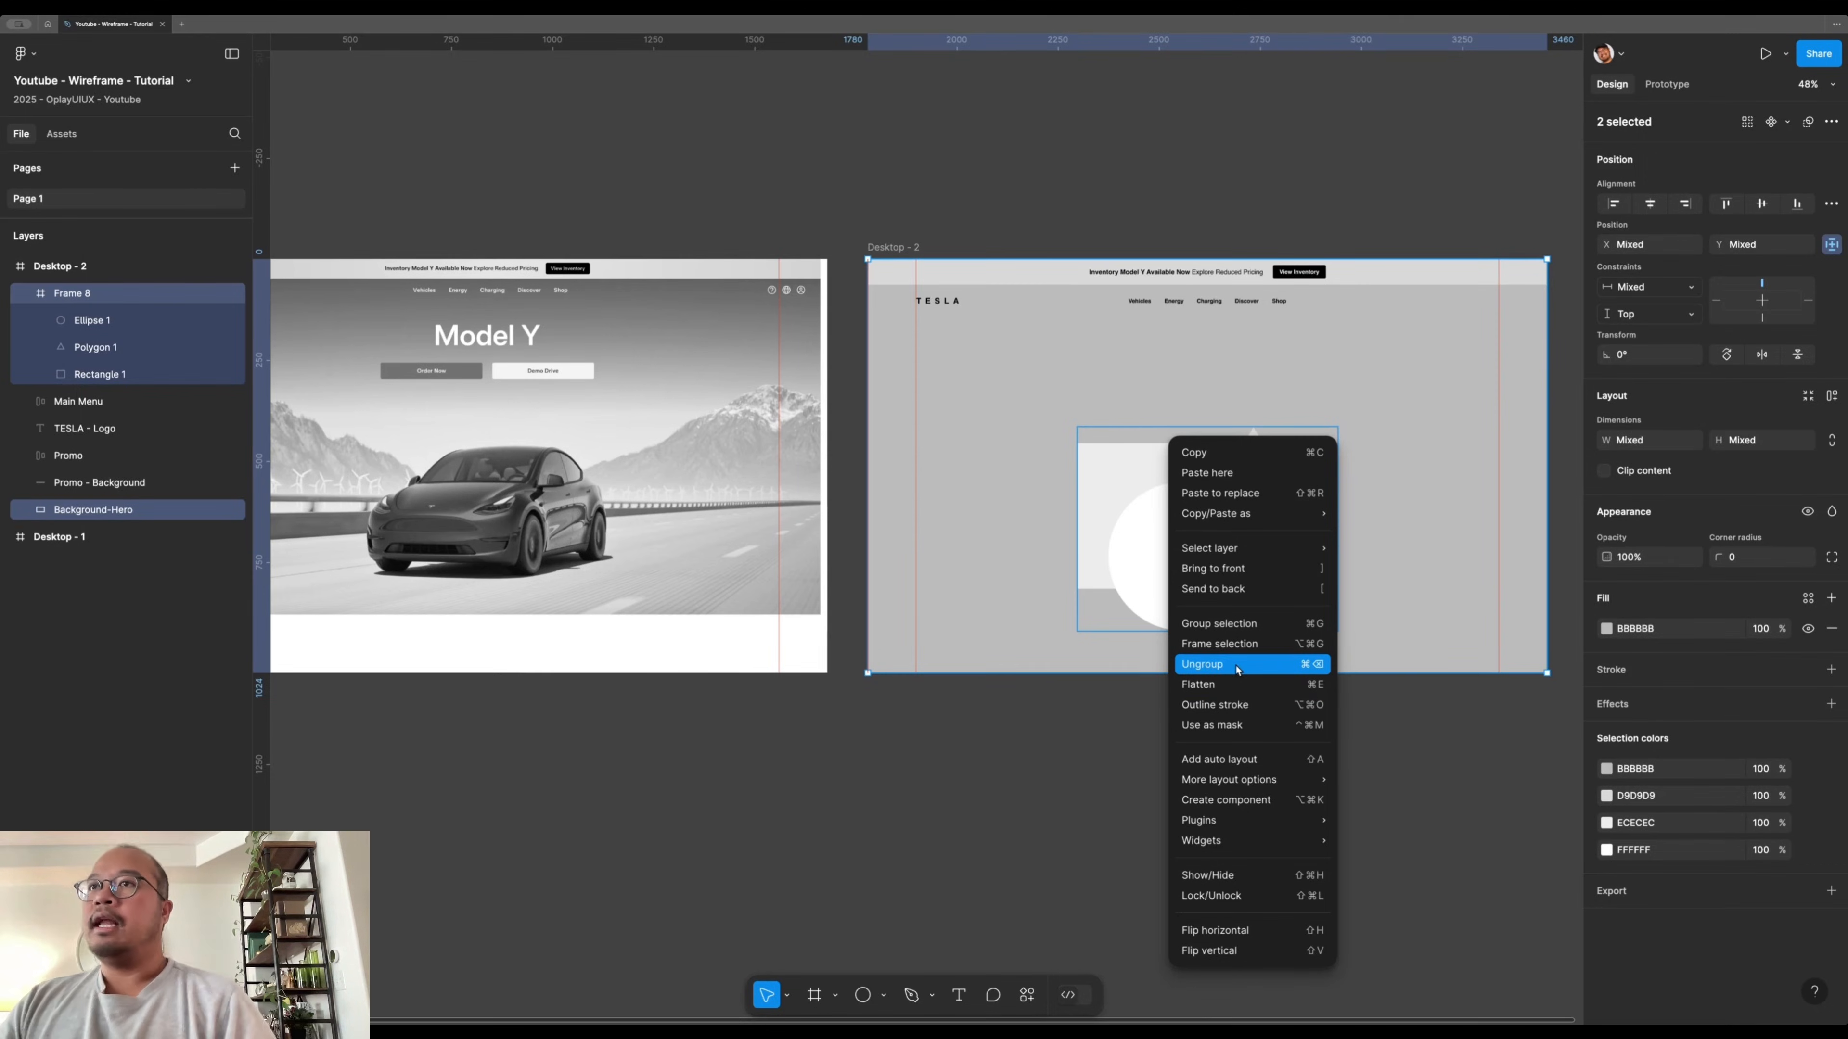
click(1239, 624)
click(1239, 624)
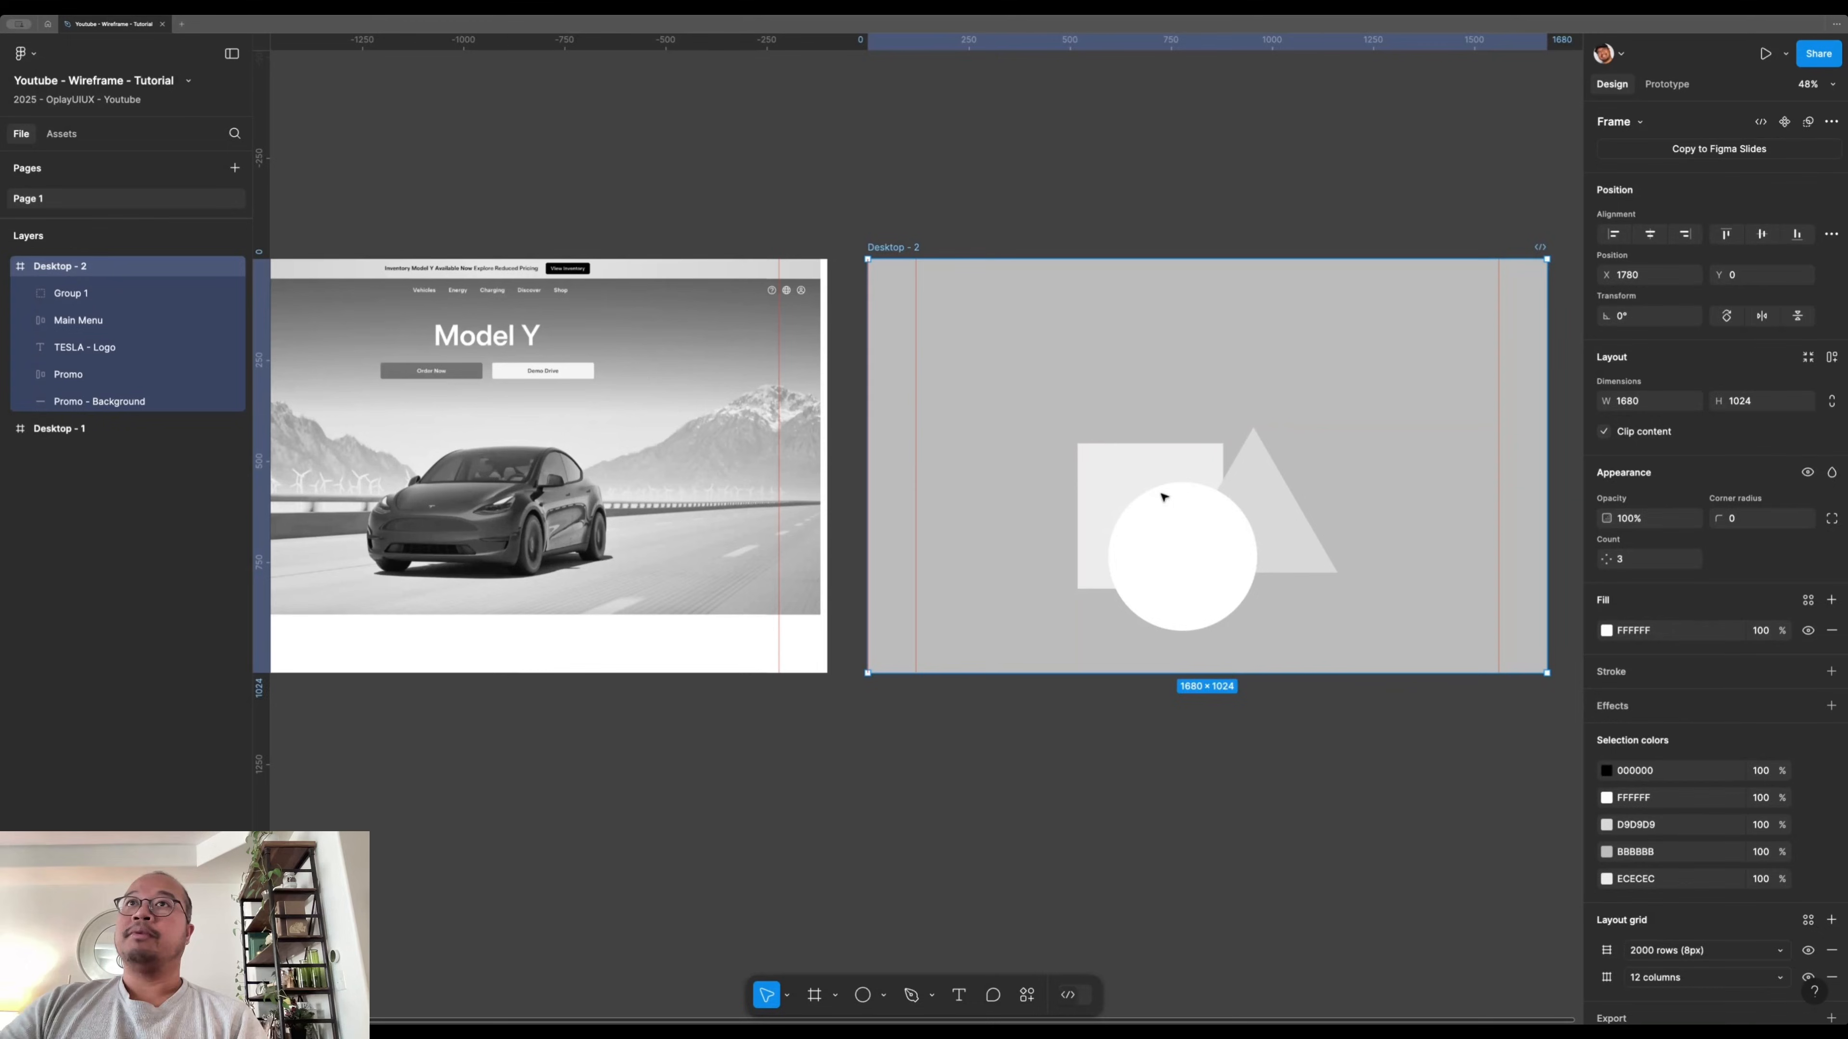
- Send the new group to the back of Desktop - 2, behind the menu, logo and promo bar
click(1049, 707)
click(1113, 491)
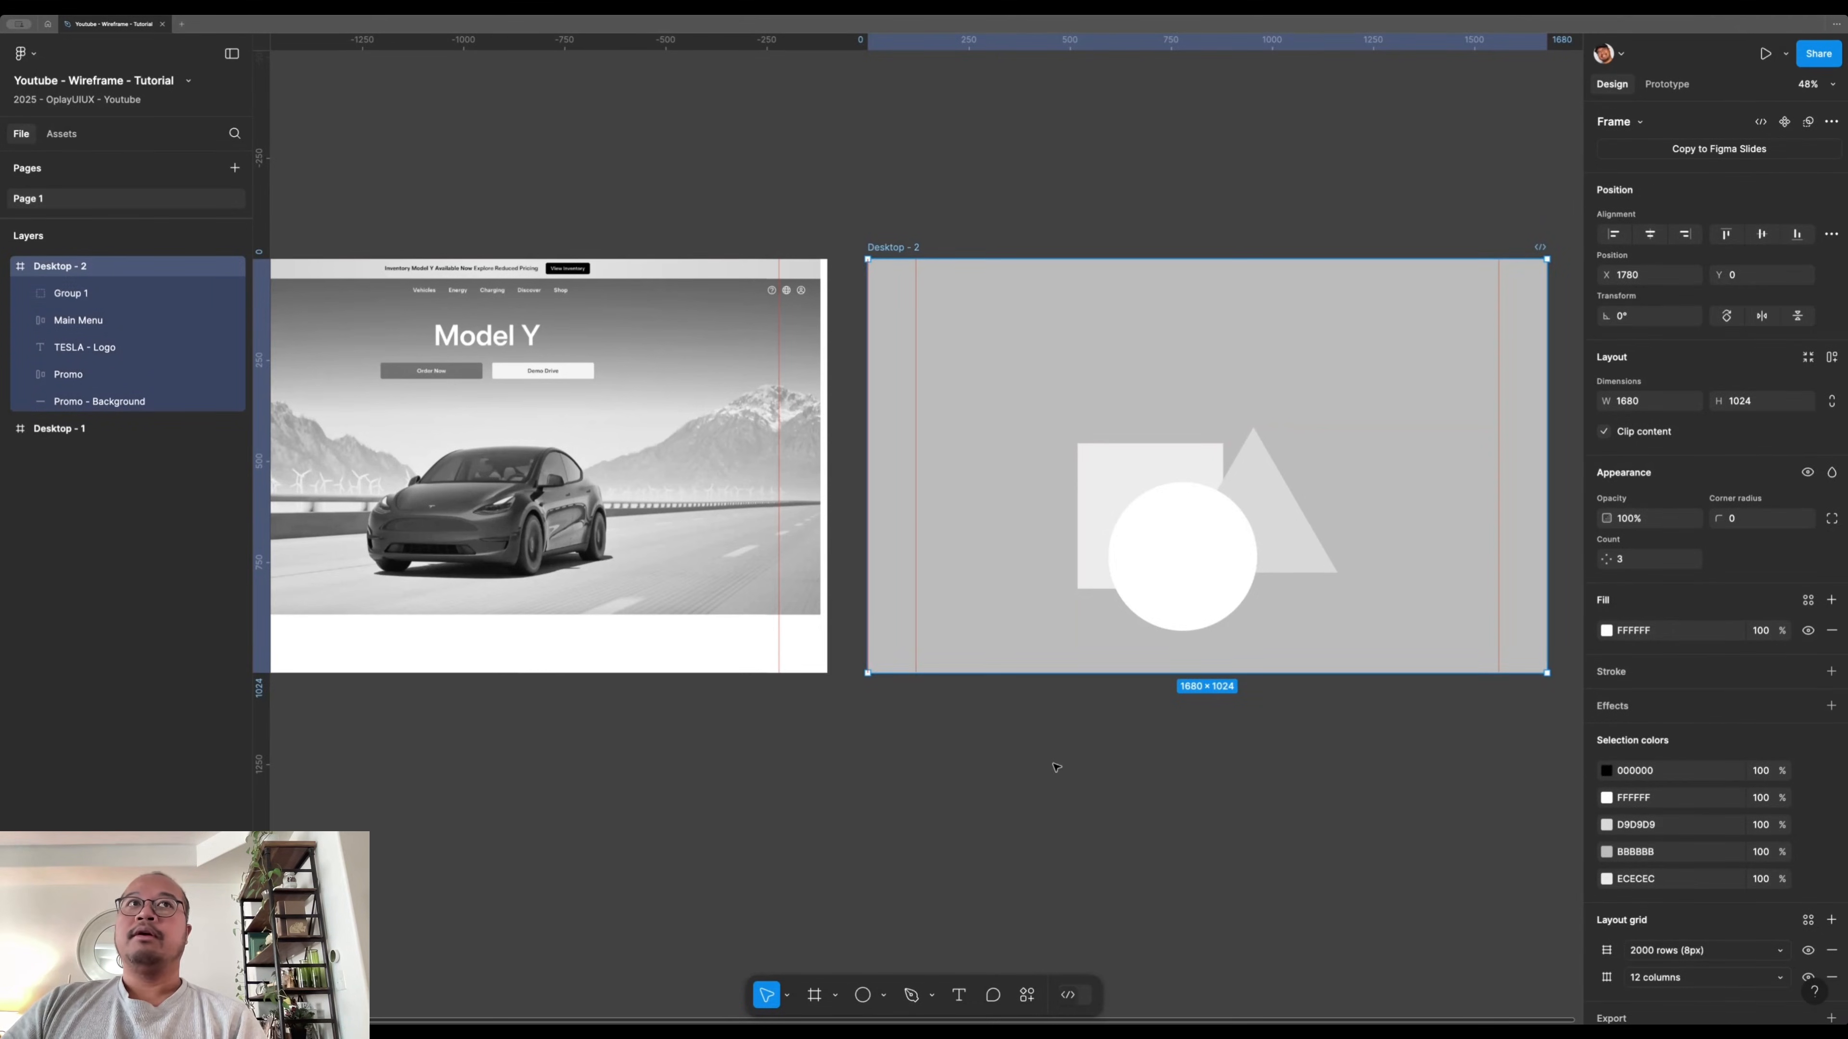
click(168, 292)
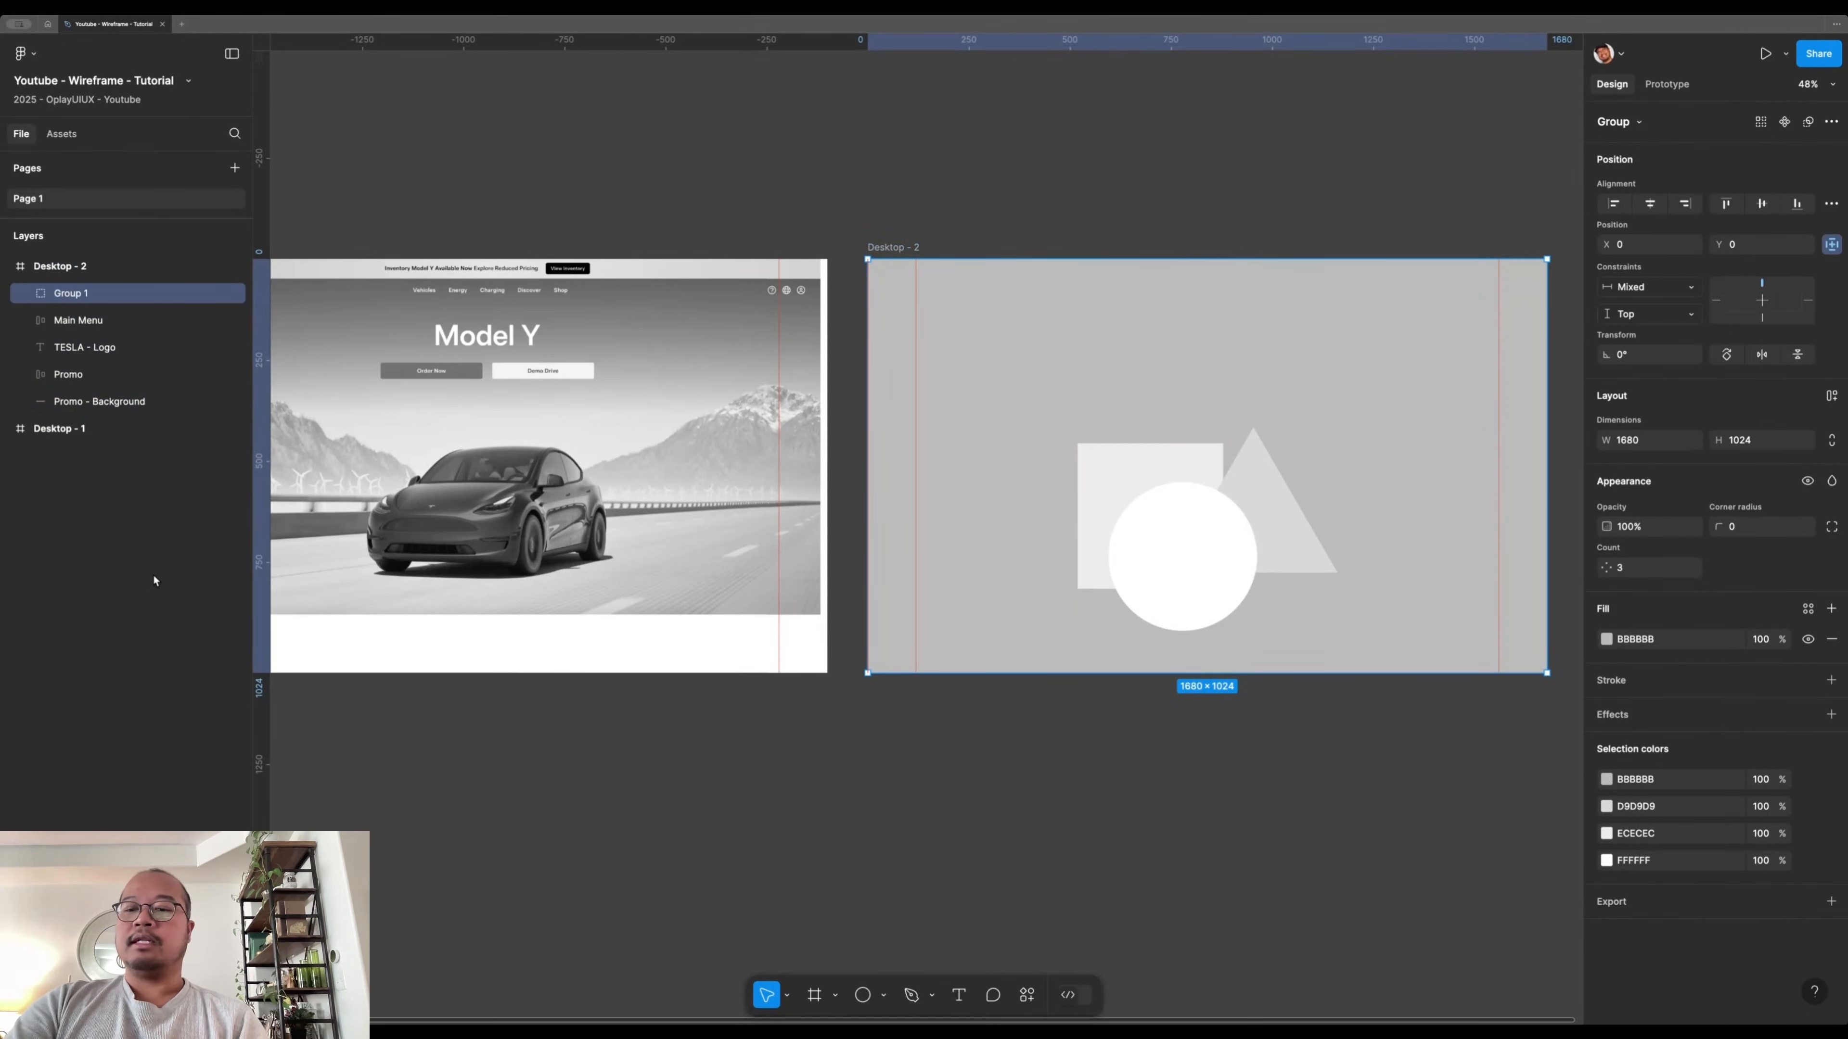
key(bracketleft)
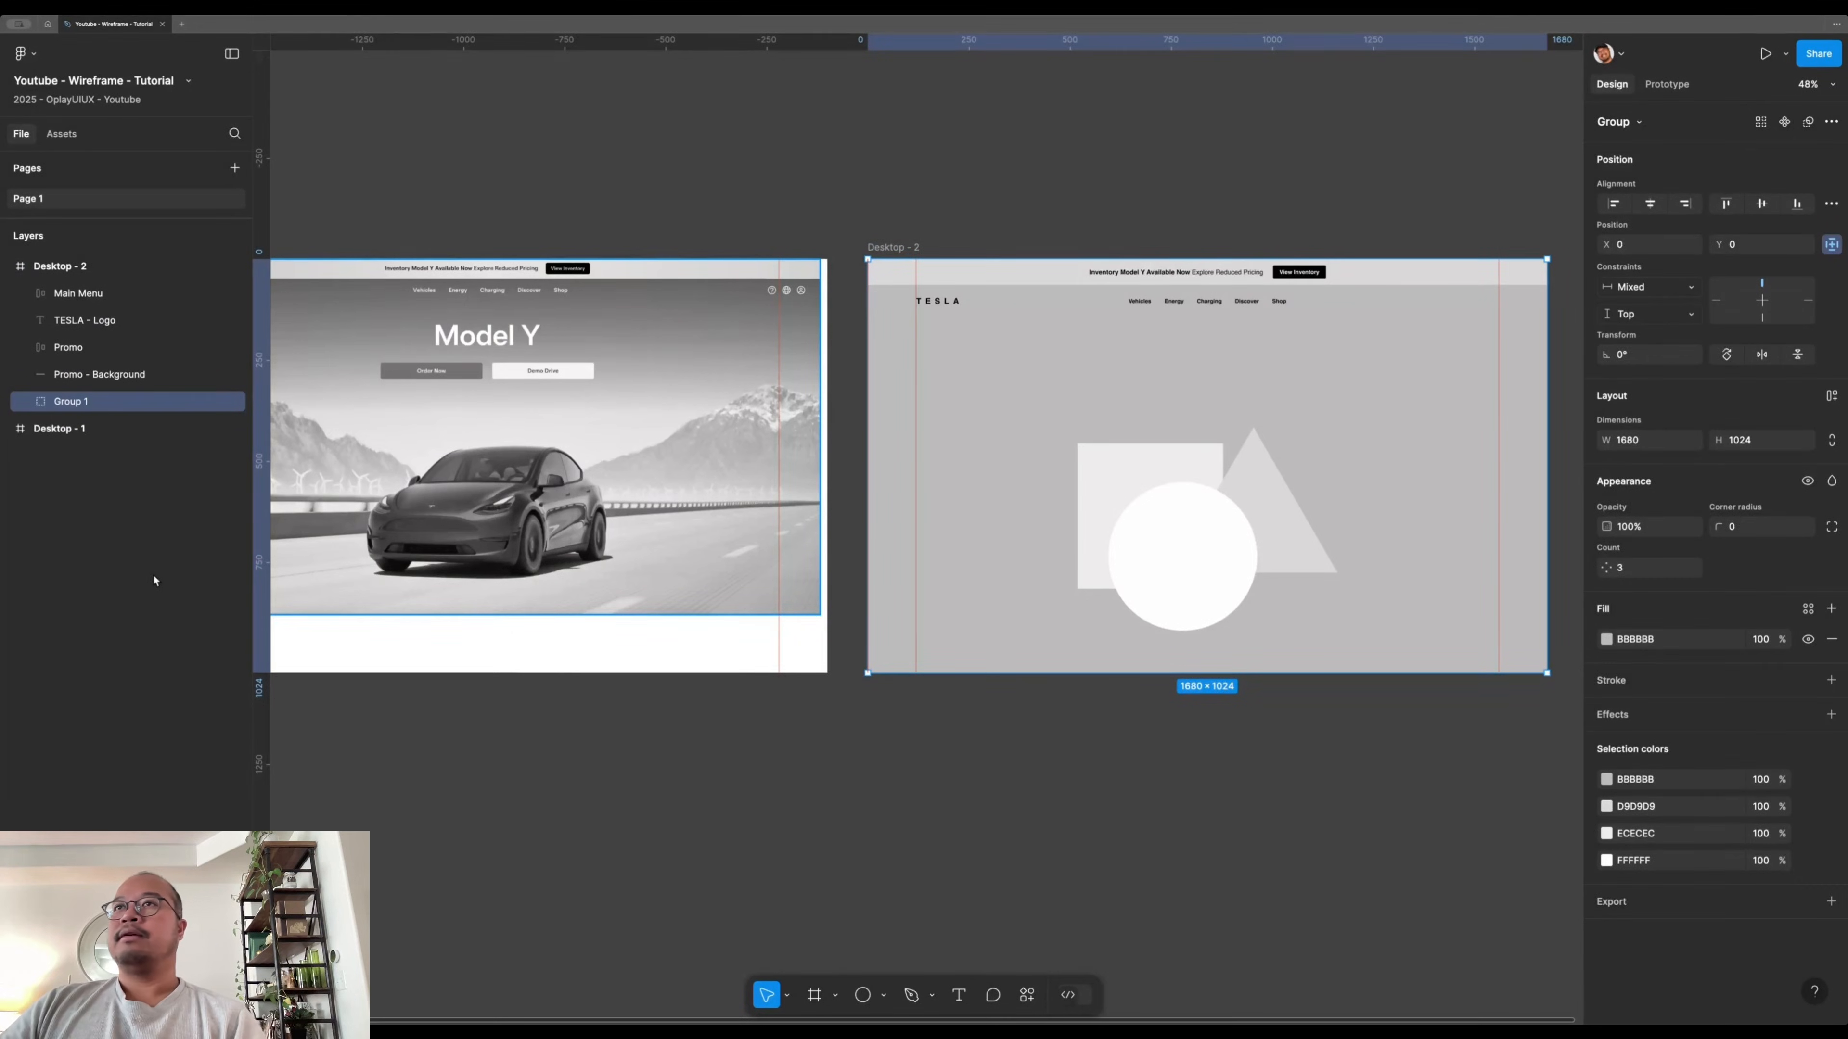
- Set the opacity of the frame holding the three shapes to 50%
click(1146, 823)
scroll(1145, 824, left, 2)
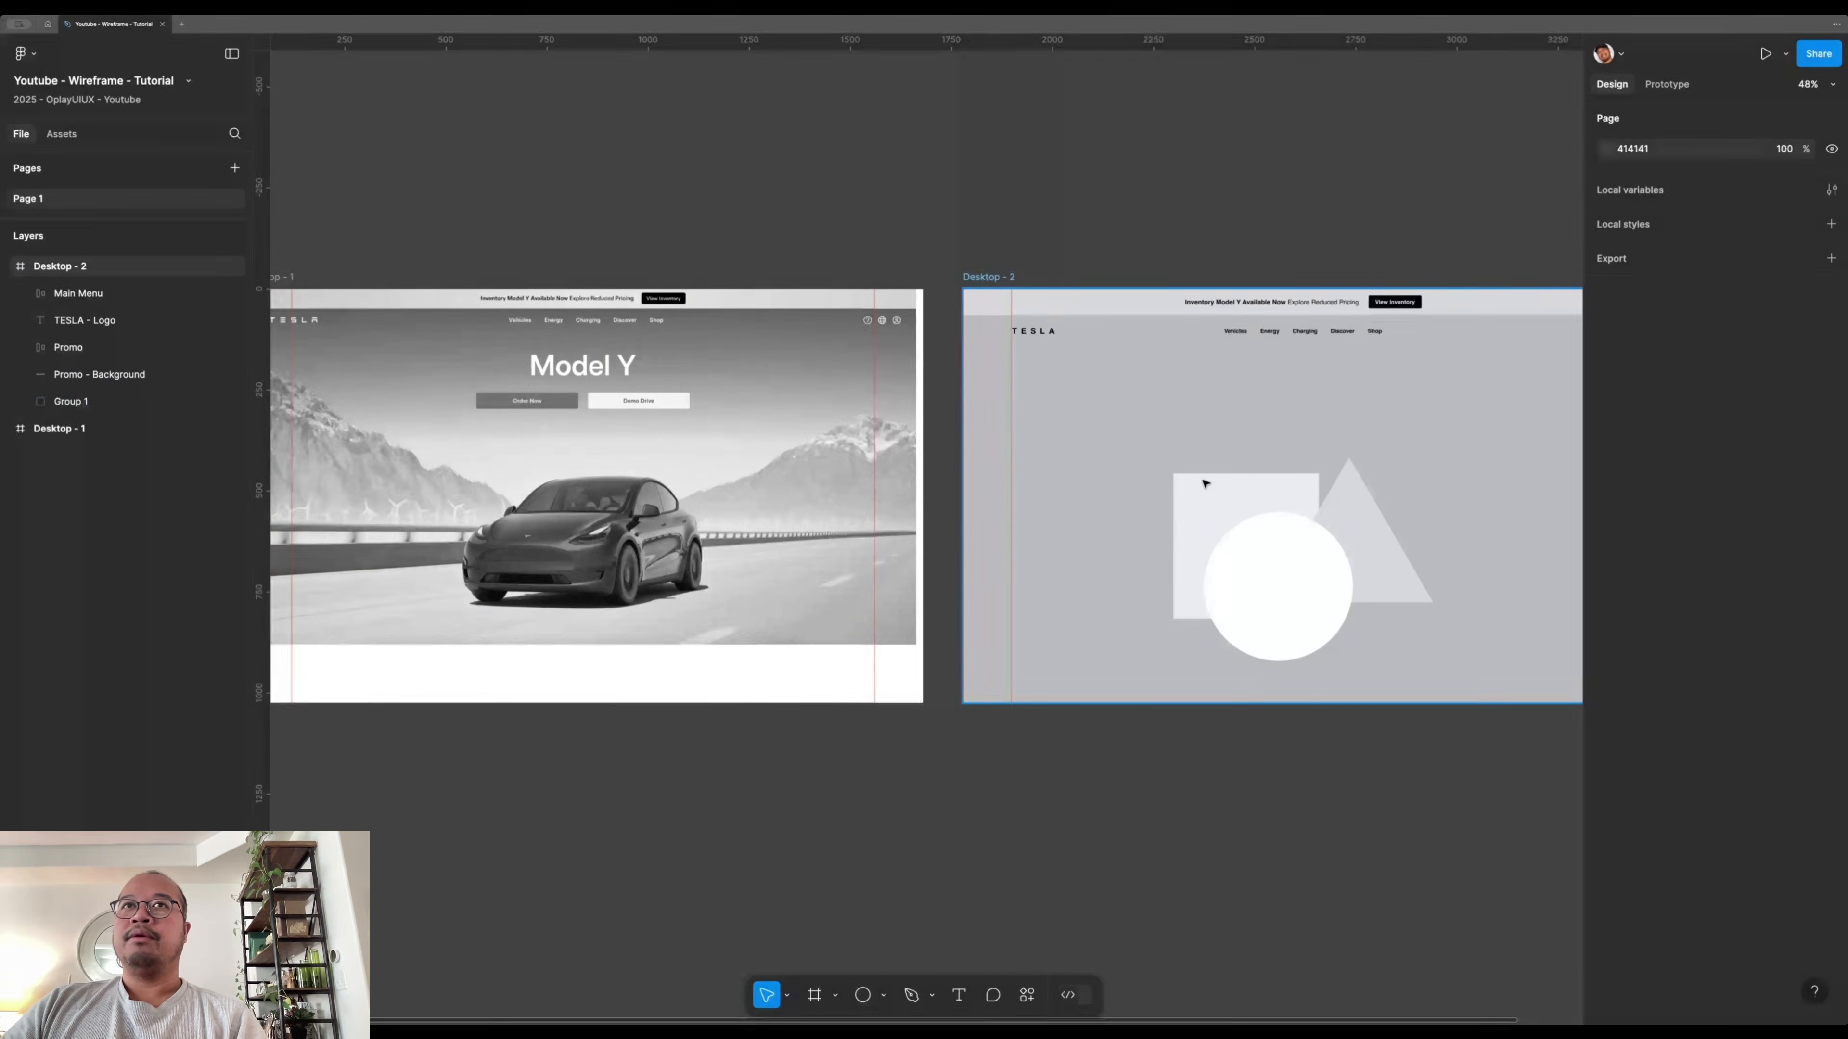
scroll(1286, 273, up, 2)
drag(1208, 165, 1040, 124)
drag(1152, 553, 1067, 535)
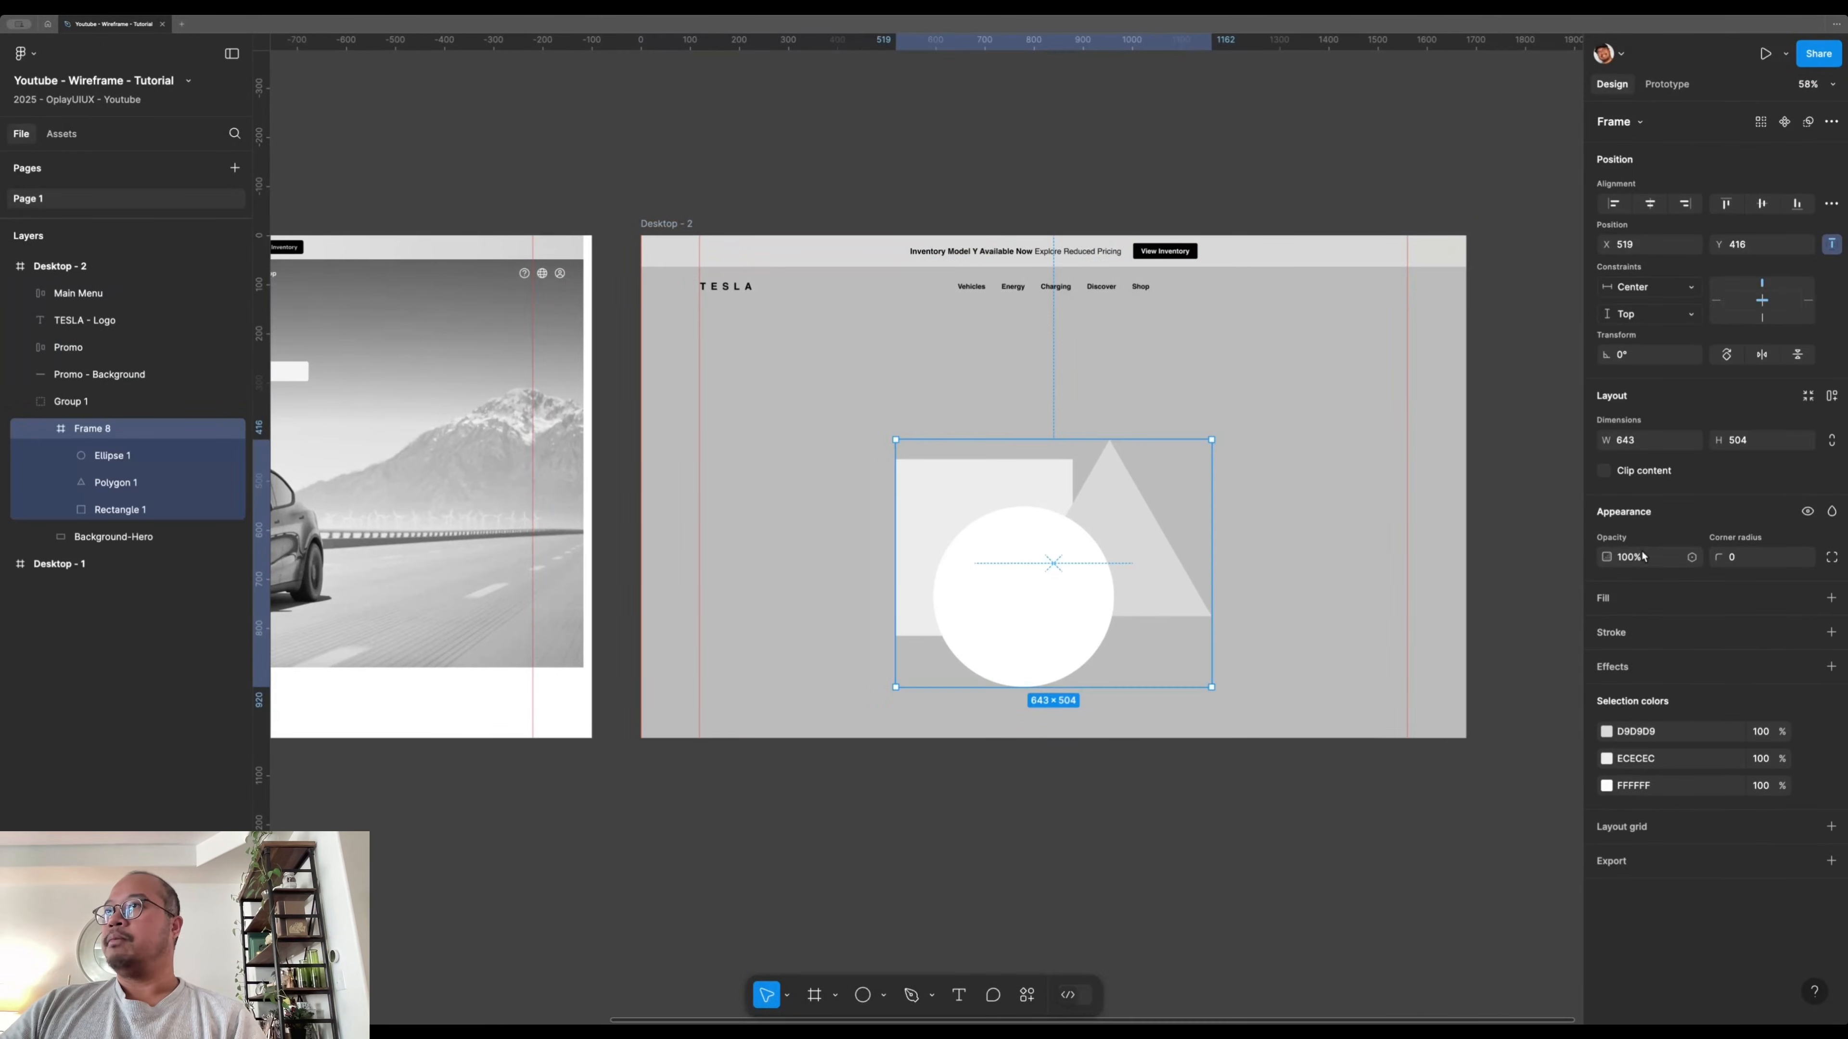
click(1643, 557)
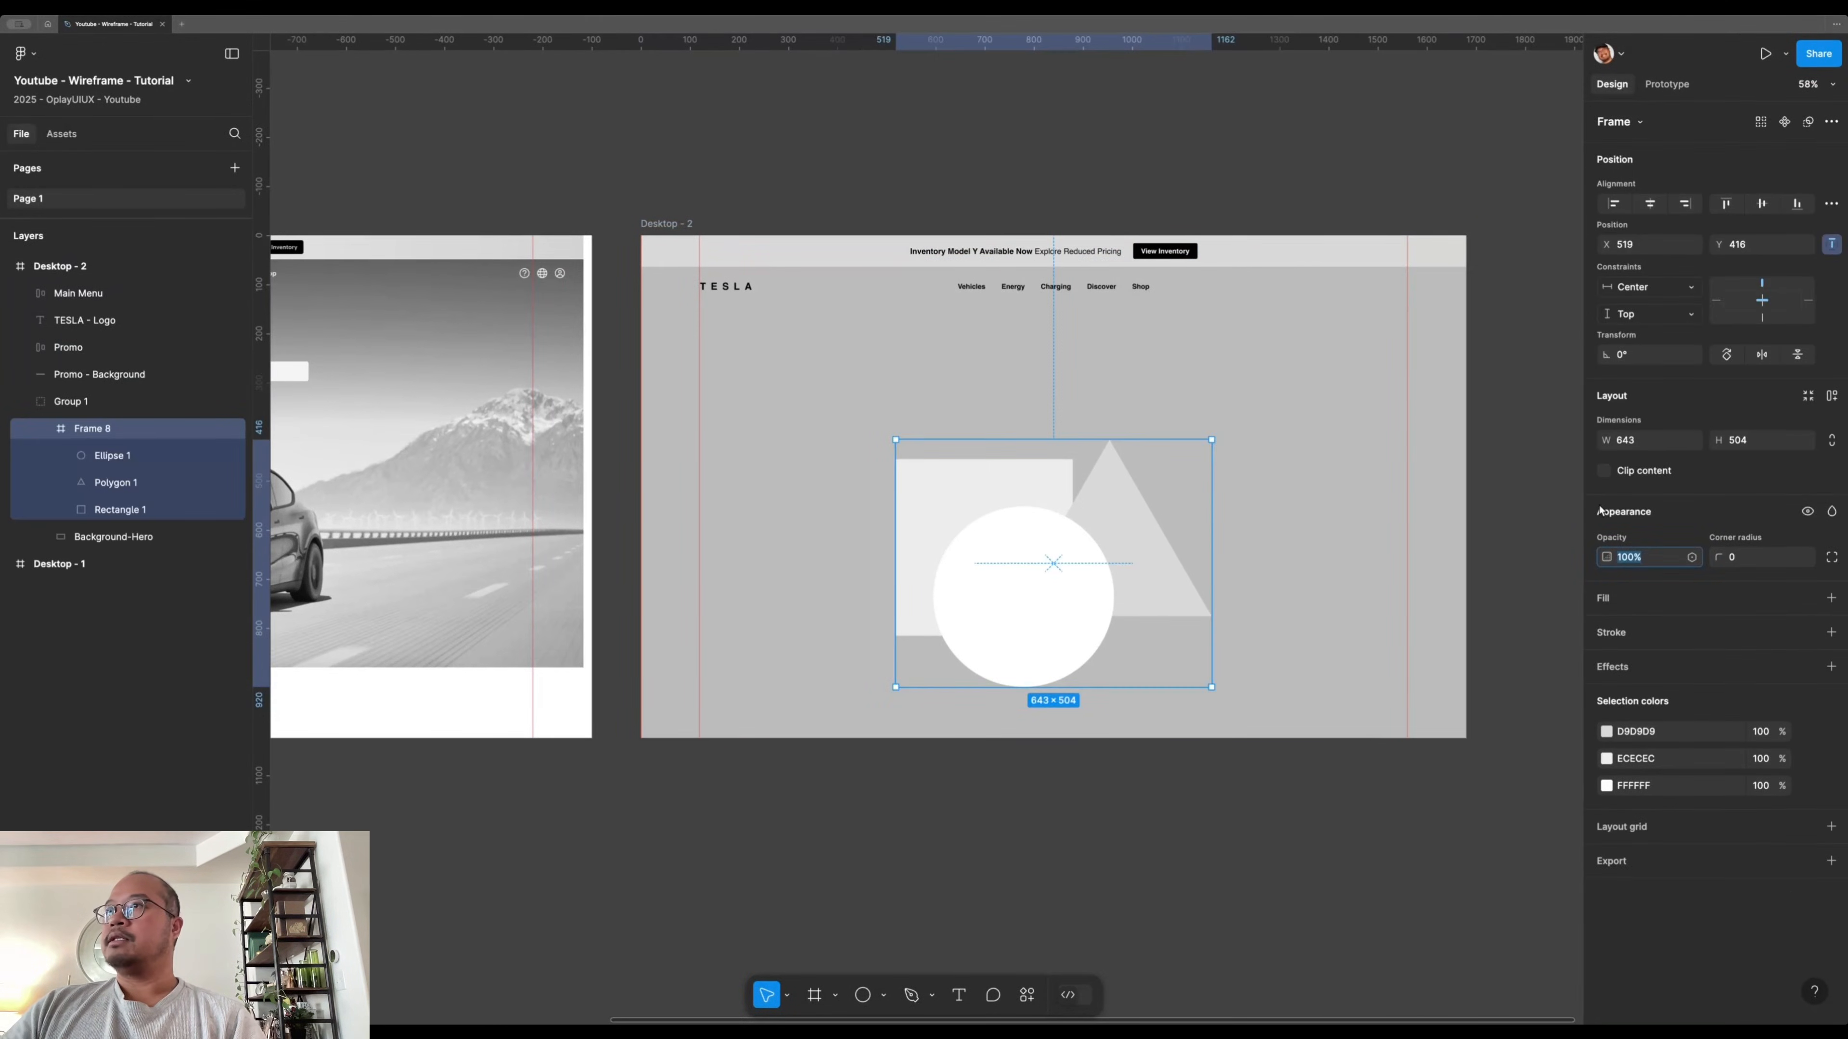
text(50)
key(Return)
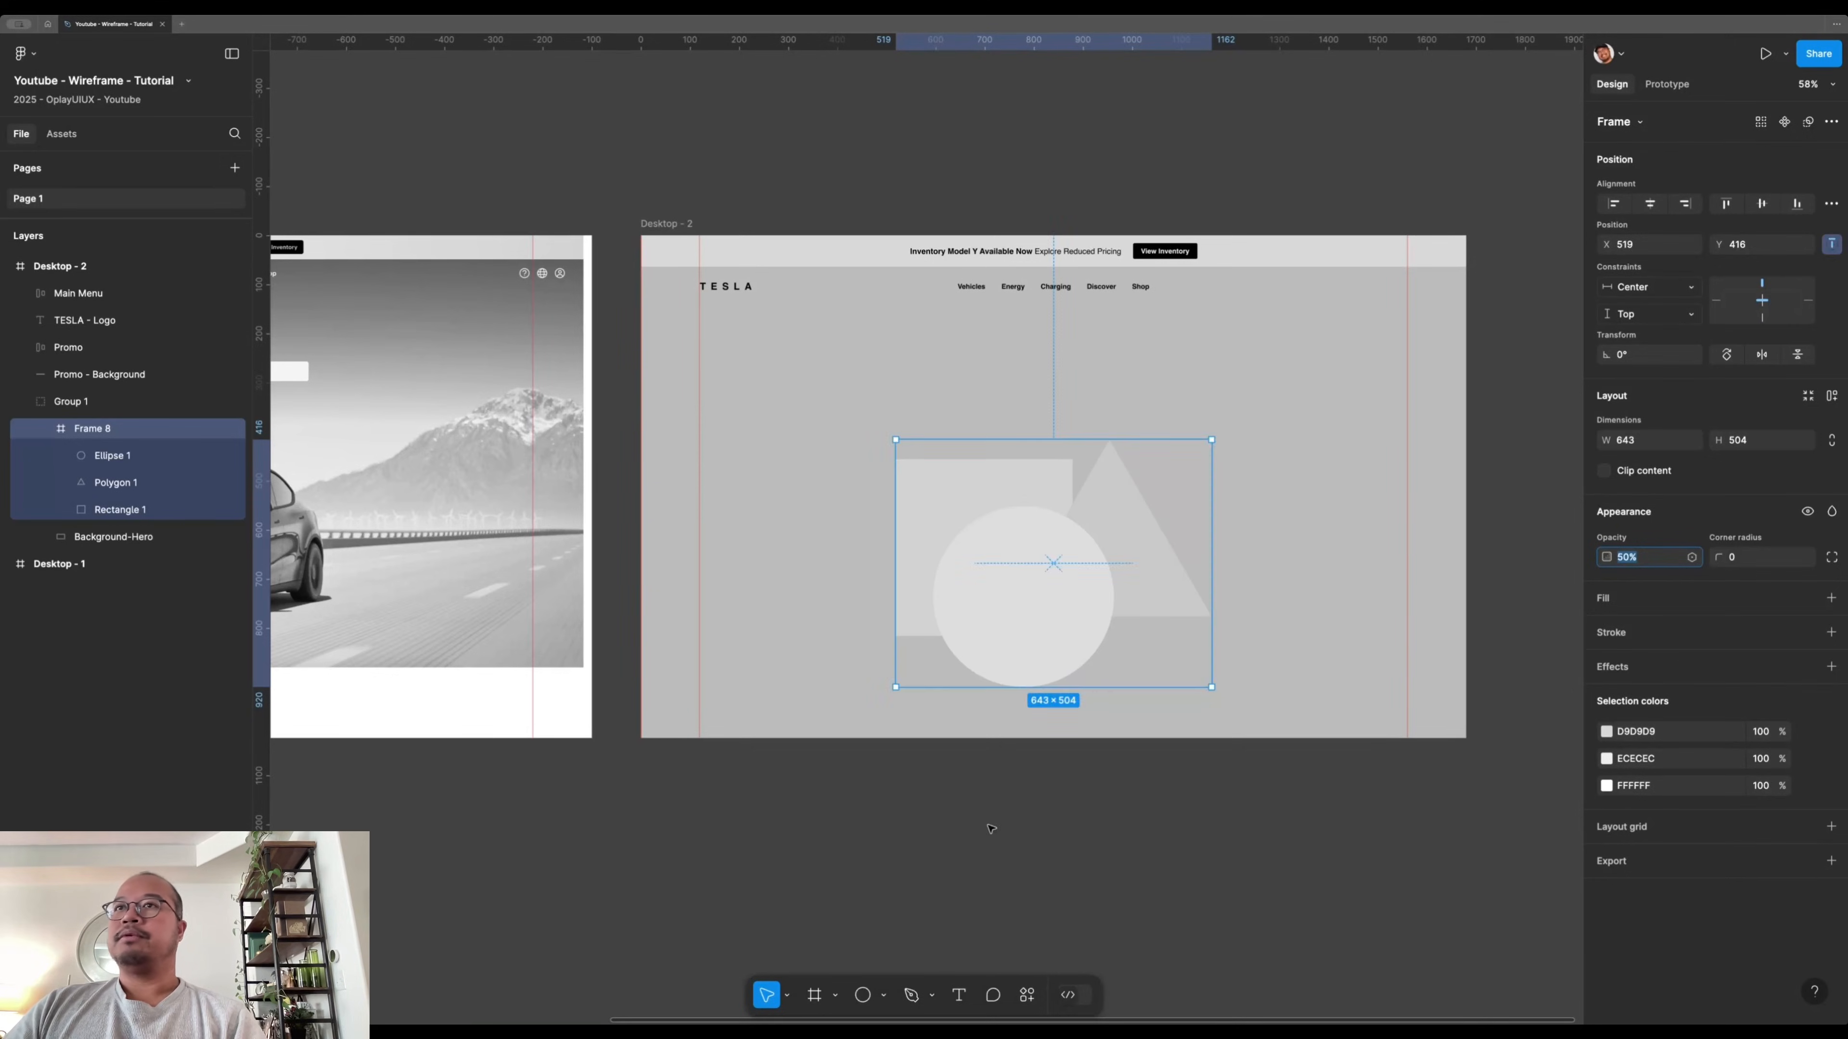
- Change the text colour of the TESLA logo and the main menu in Desktop - 2 to white
click(1027, 874)
scroll(1213, 825, left, 5)
scroll(1245, 813, right, 4)
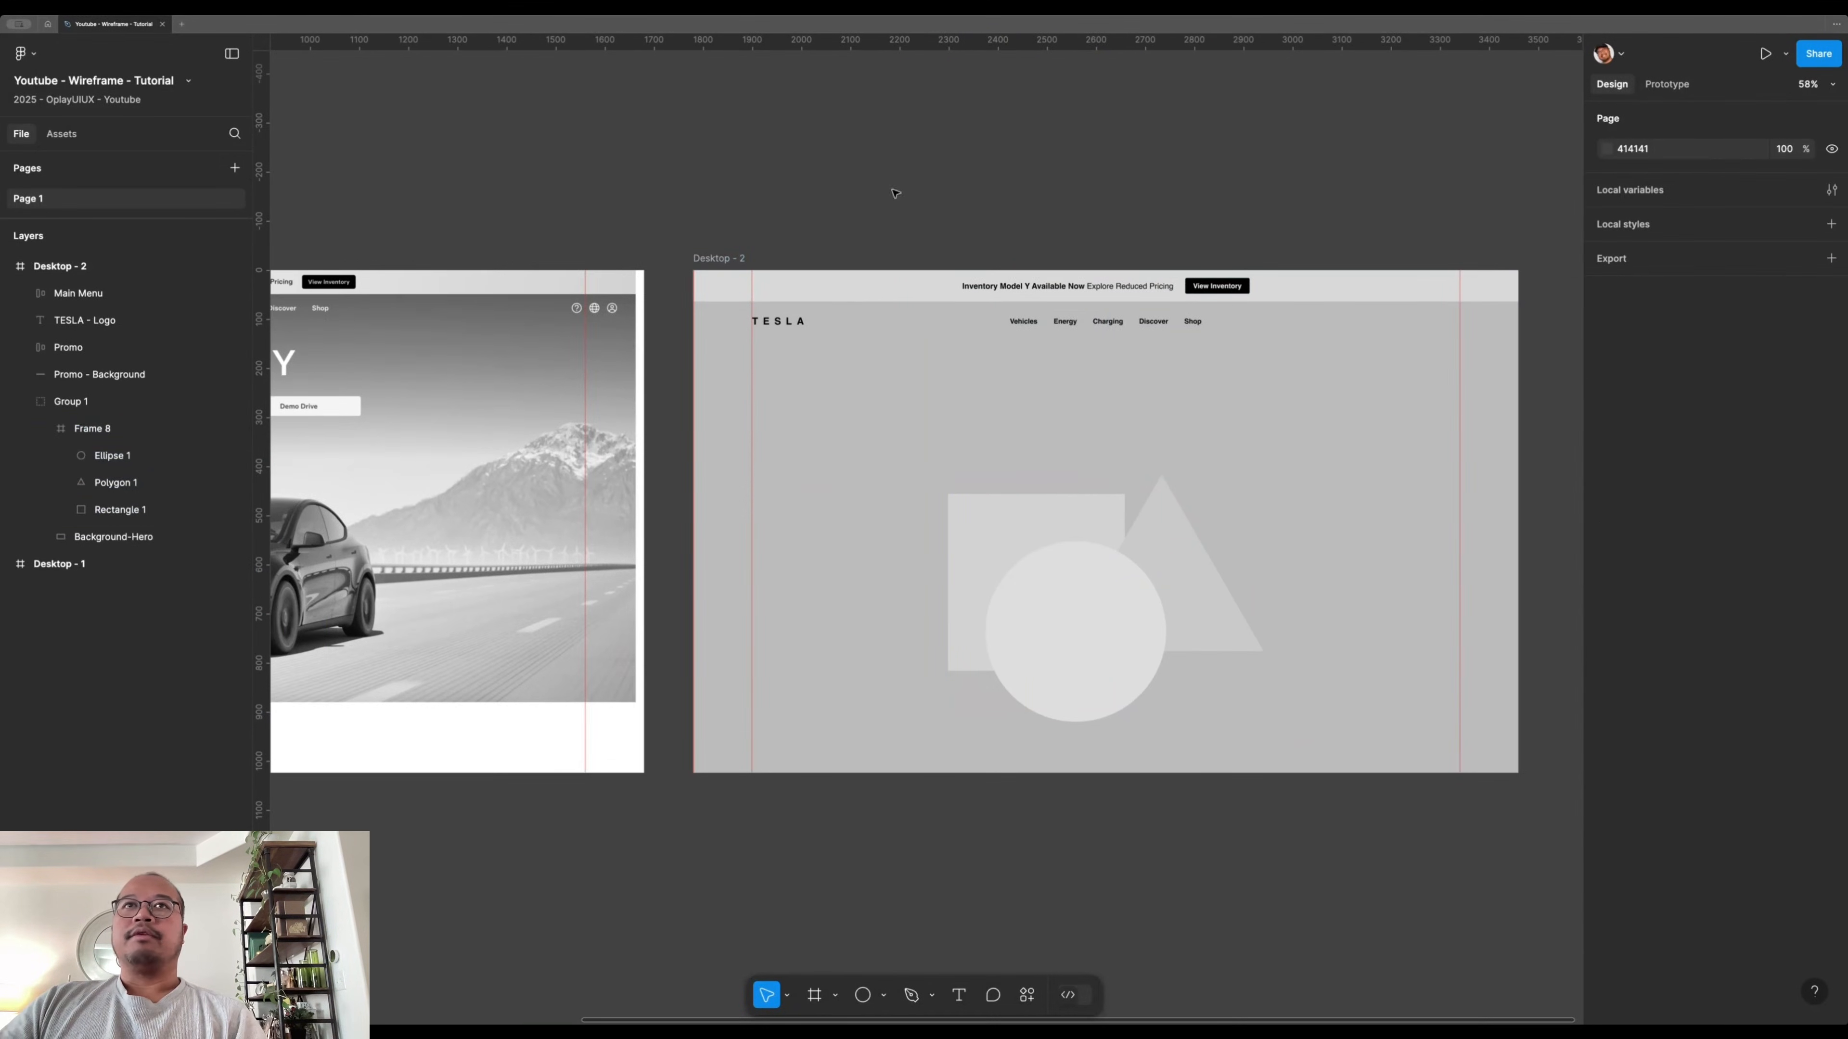
drag(877, 468, 1316, 441)
click(1213, 337)
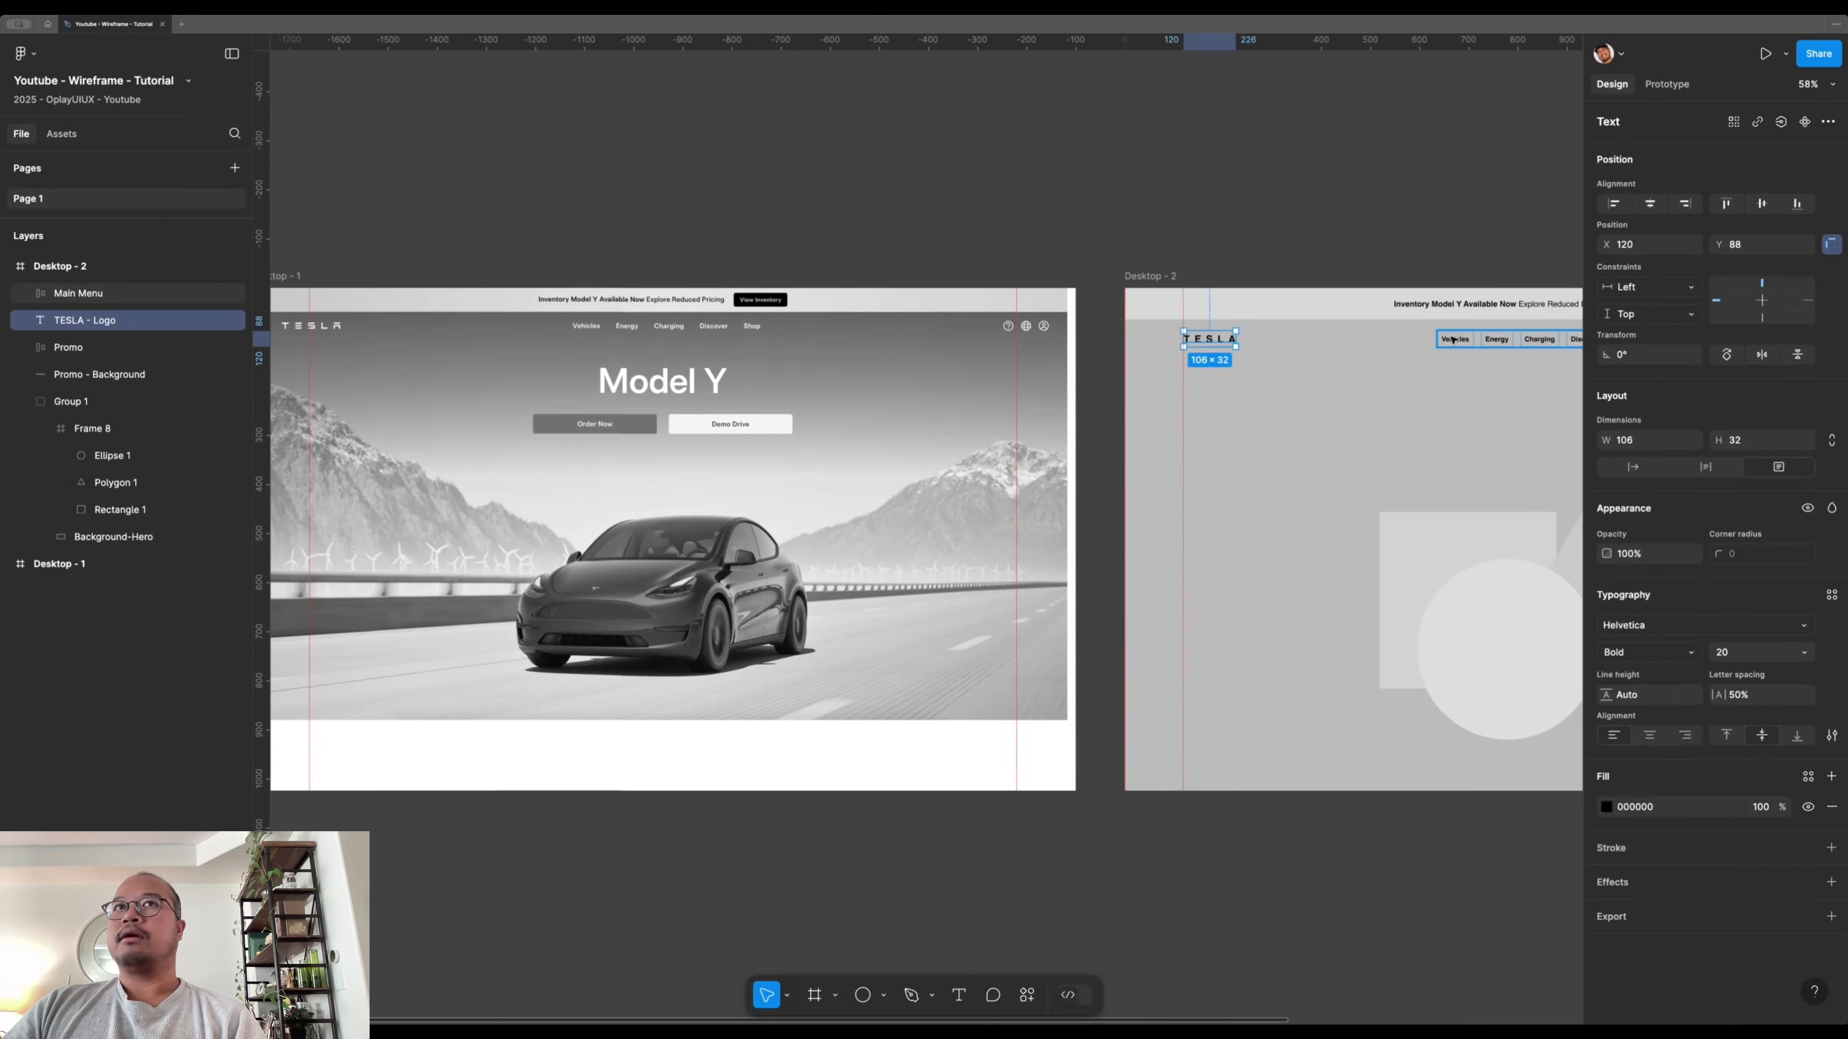
shift+click(1499, 337)
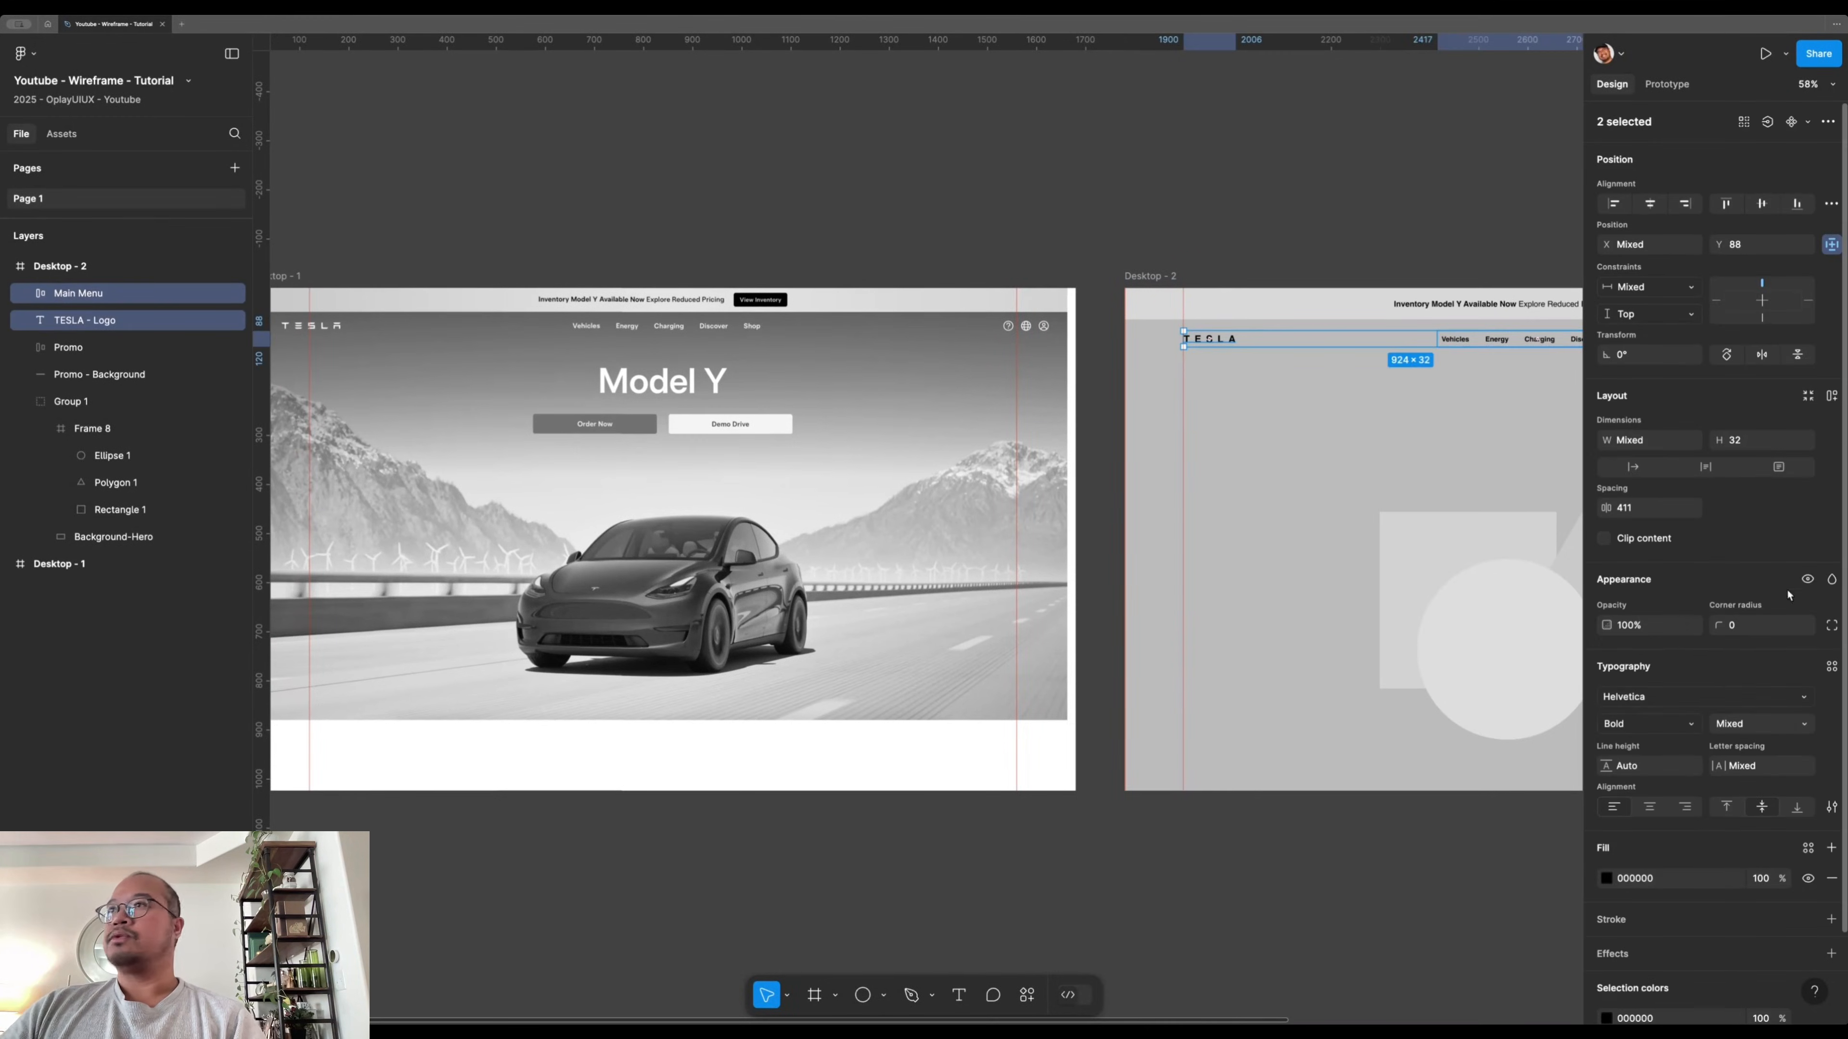
click(1607, 880)
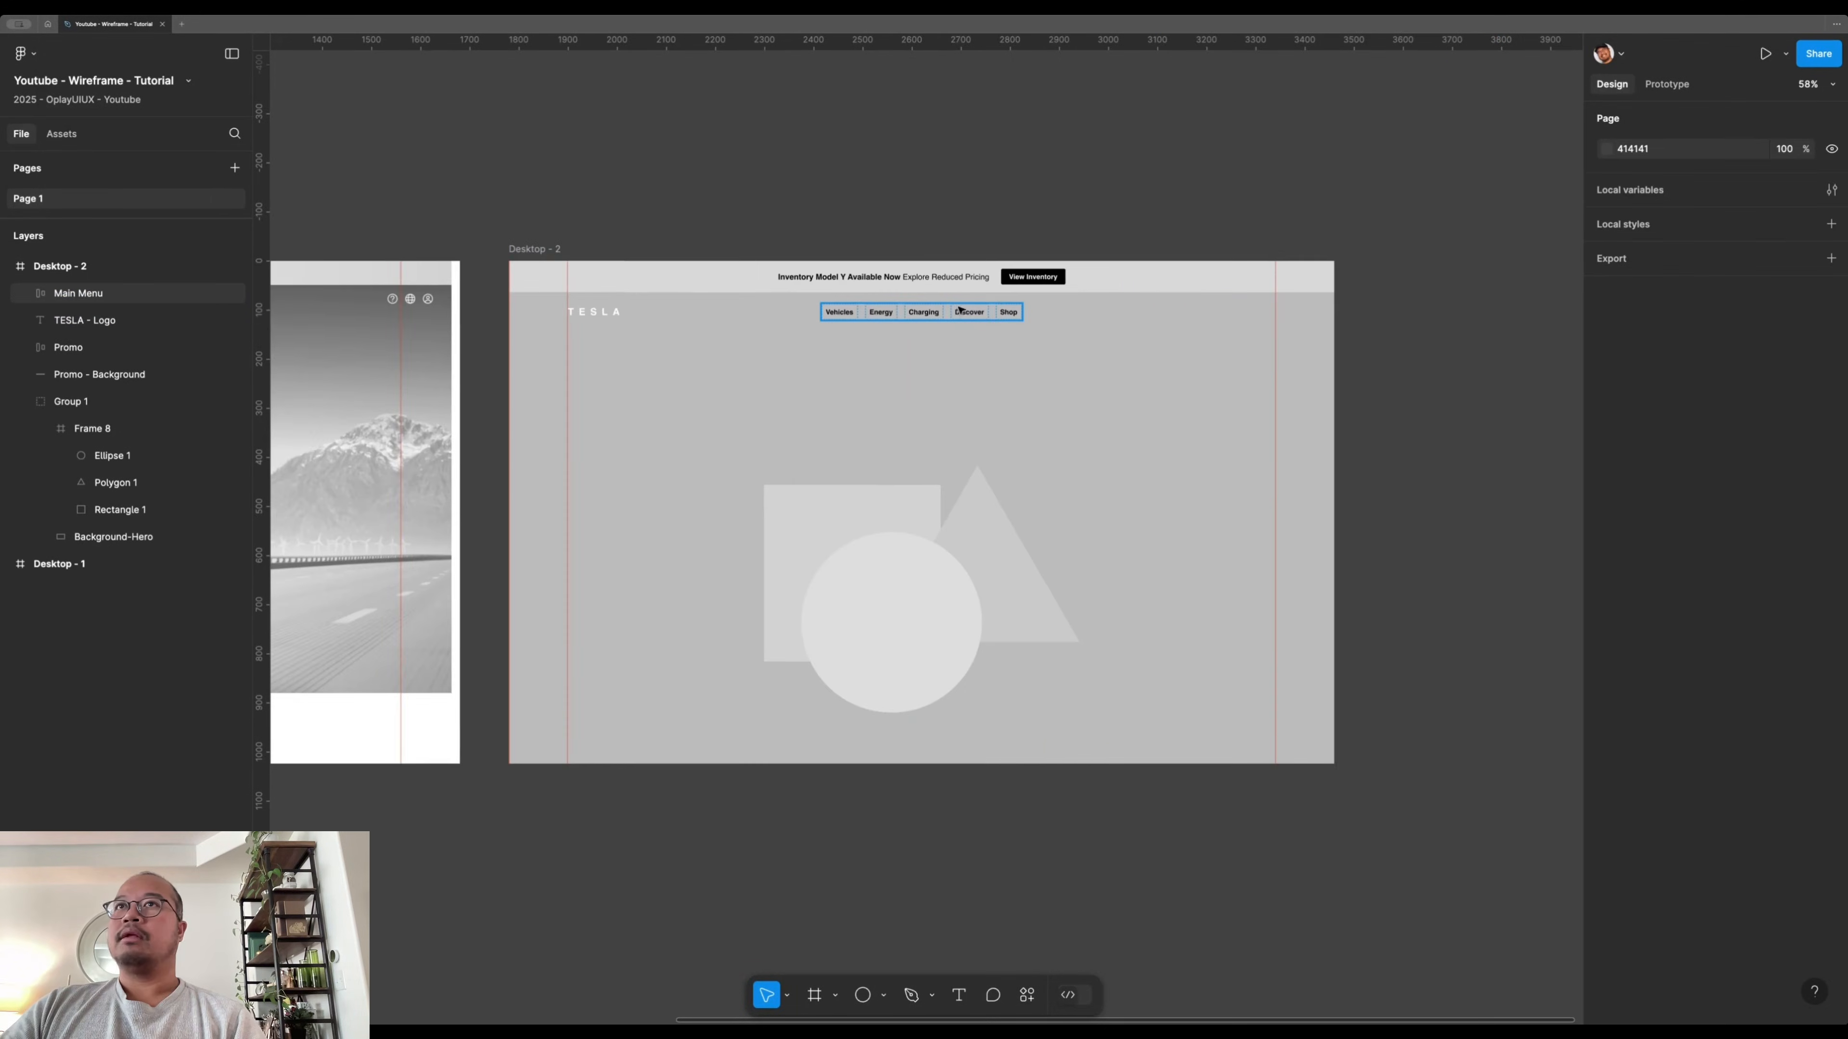
click(962, 313)
click(1606, 846)
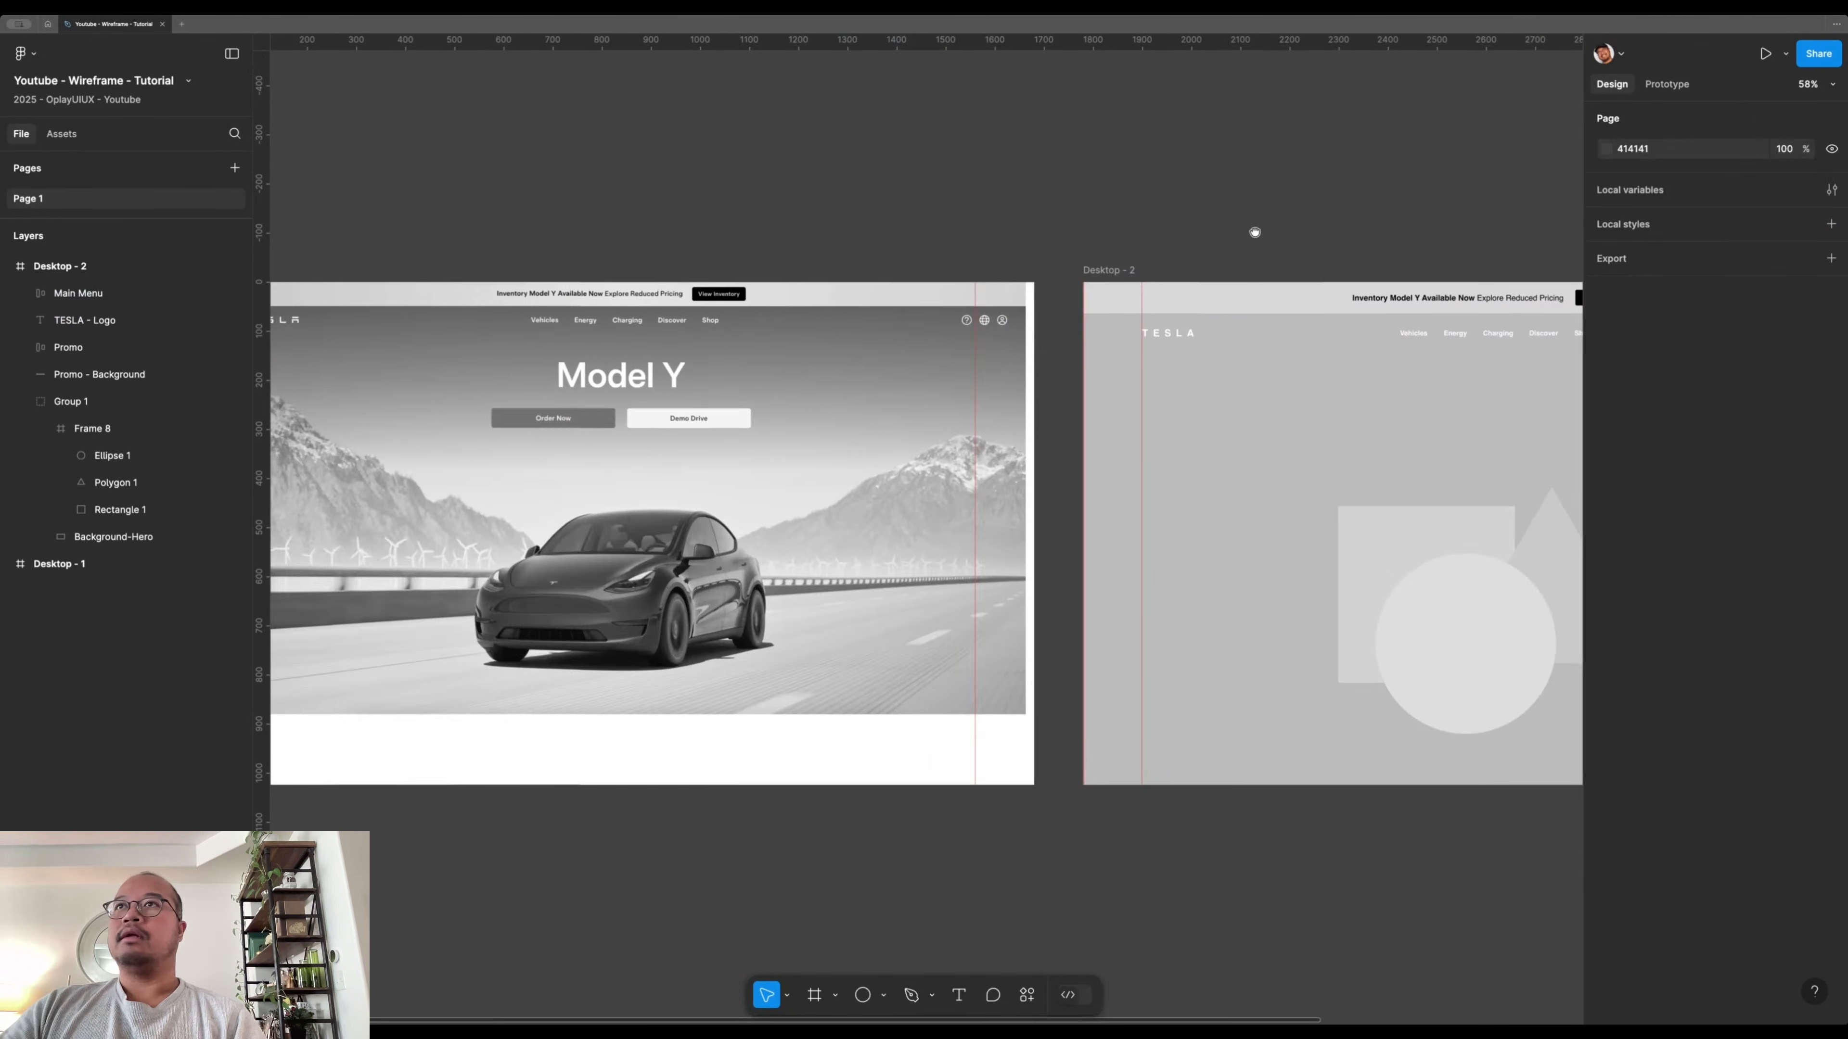
- Darken the grey fill of the hero background in Desktop - 2
drag(1254, 231, 783, 206)
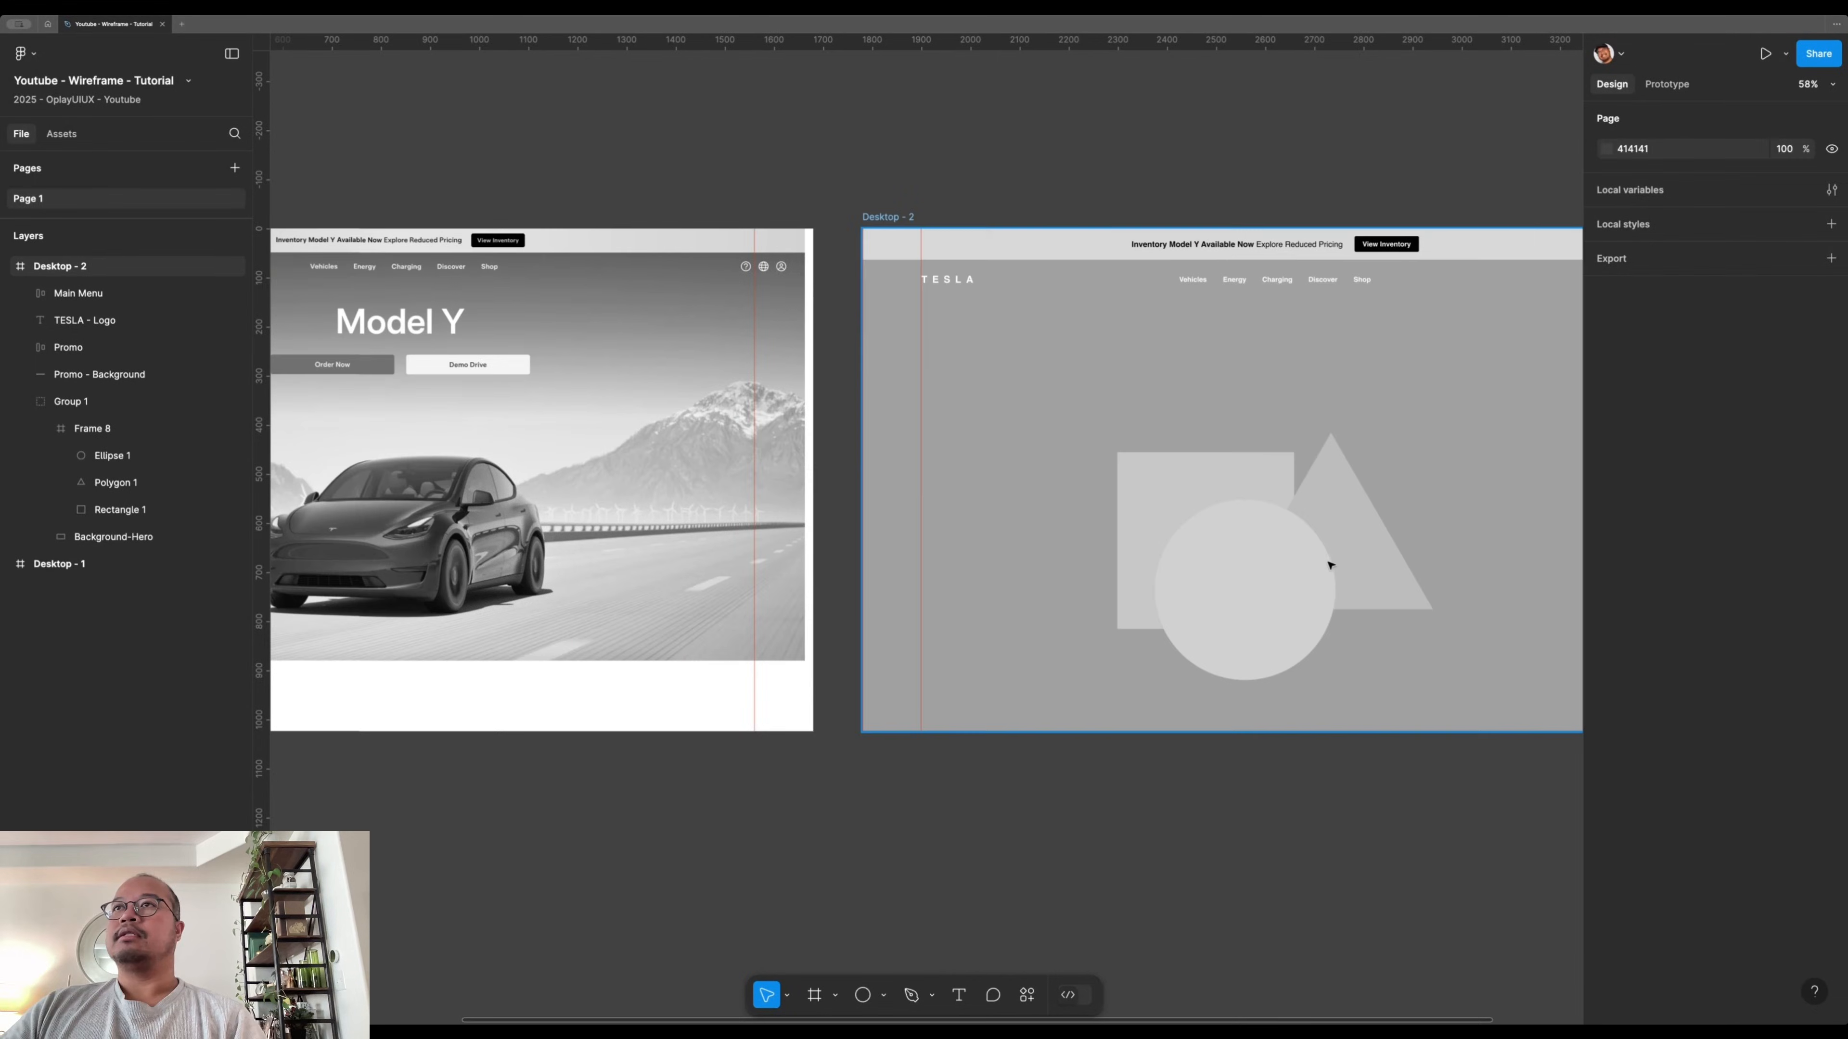
scroll(1329, 563, down, 3)
drag(1330, 249, 1241, 250)
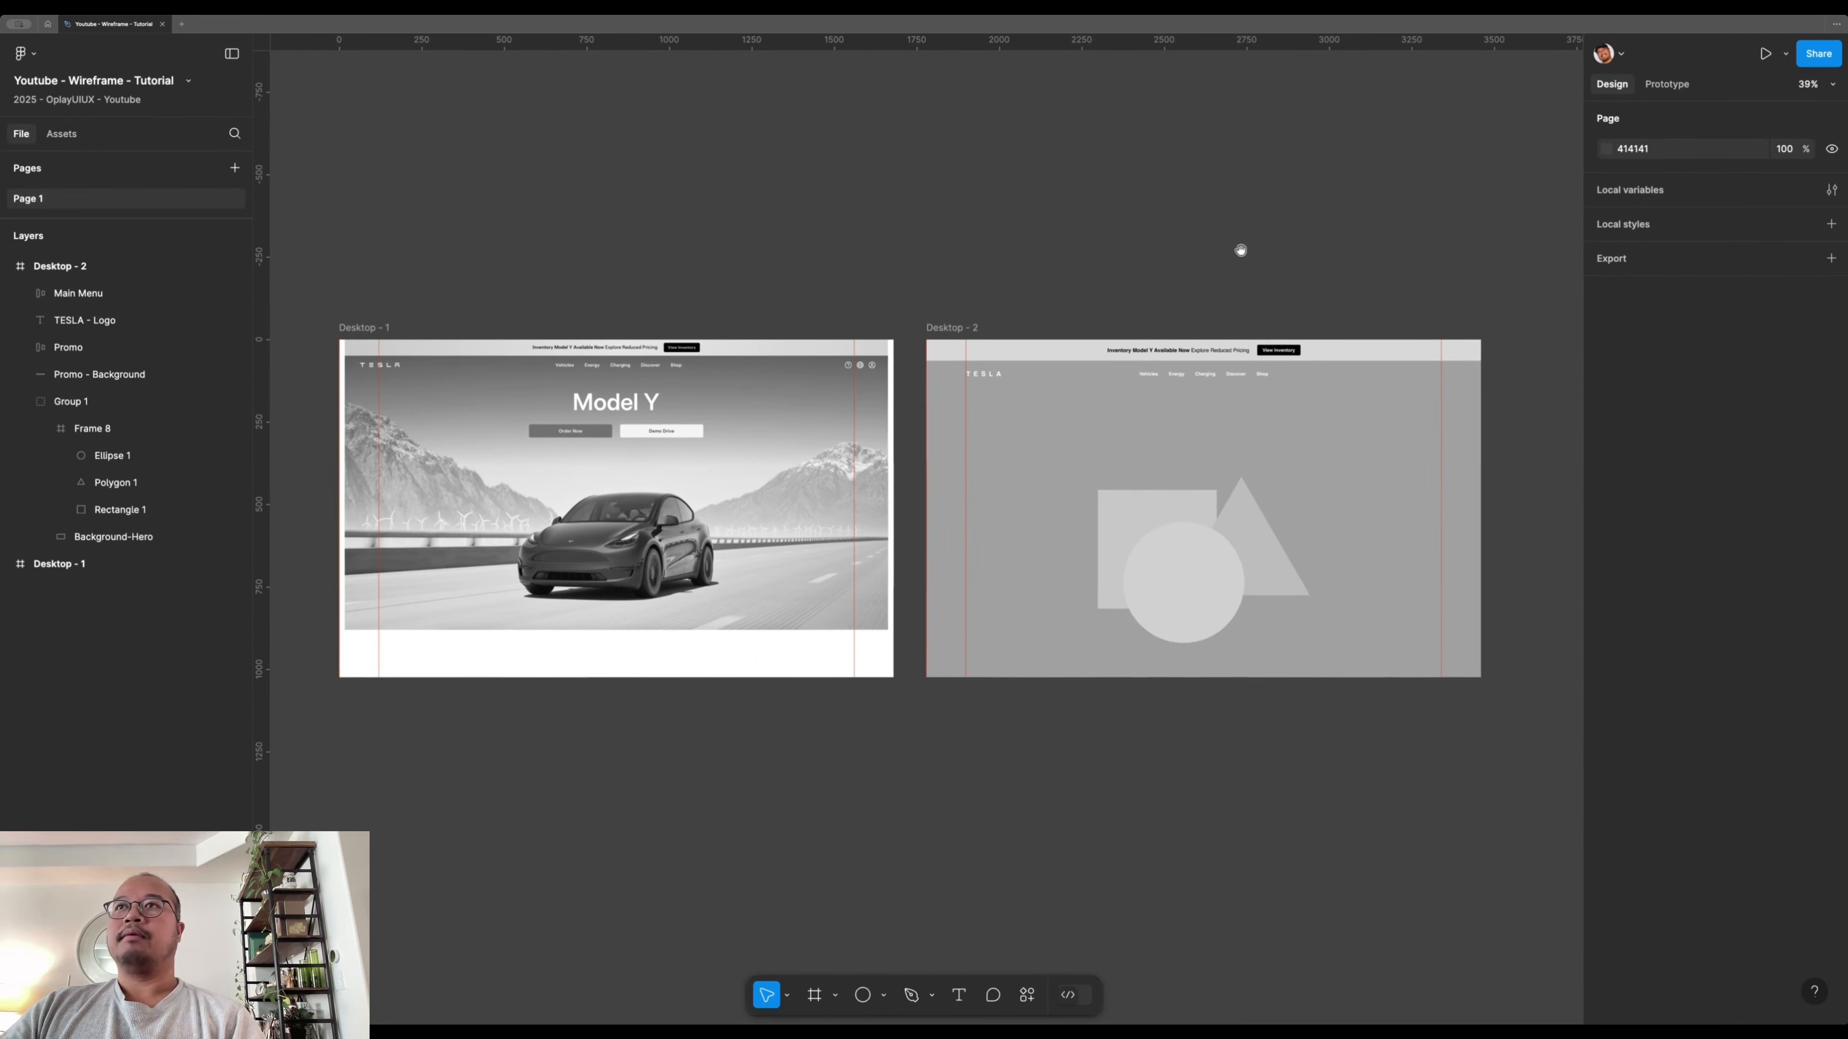
scroll(1240, 249, up, 3)
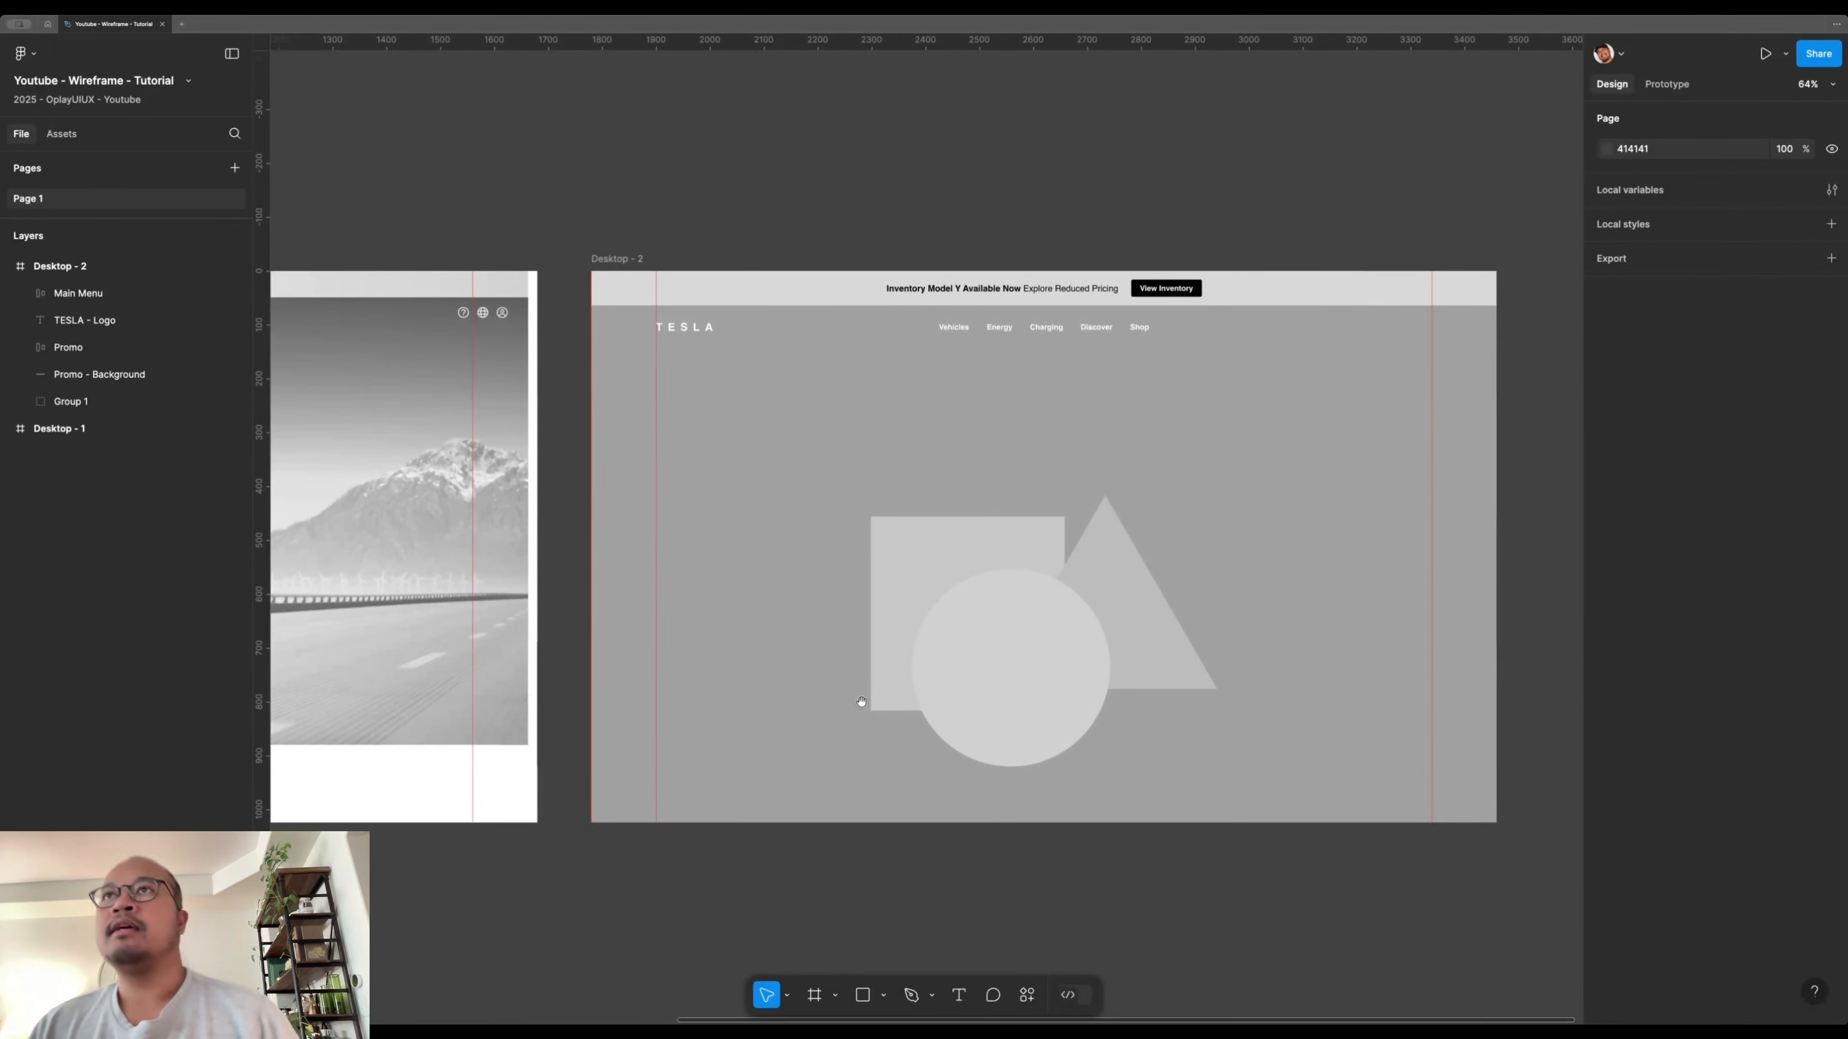
- Draw a 24 × 24 circle in the hero header of Desktop - 2, between the TESLA logo and the main menu
scroll(632, 700, left, 3)
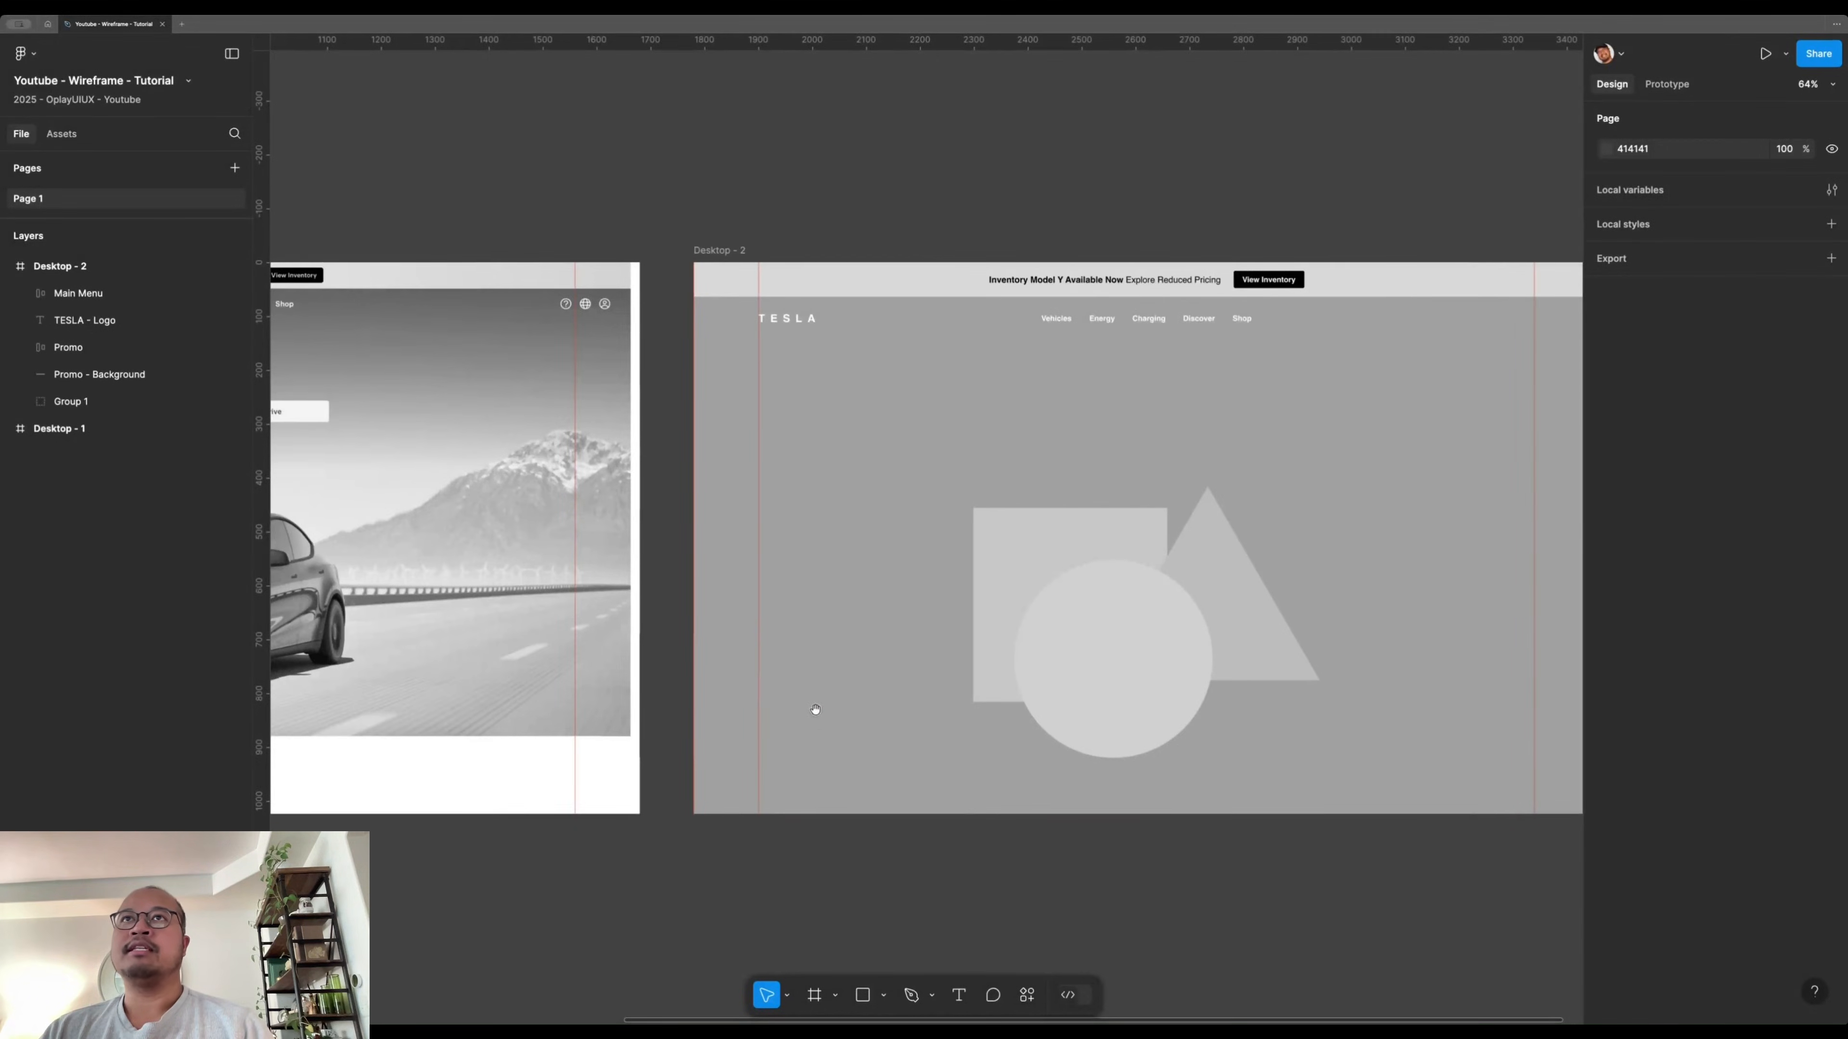
scroll(771, 751, left, 5)
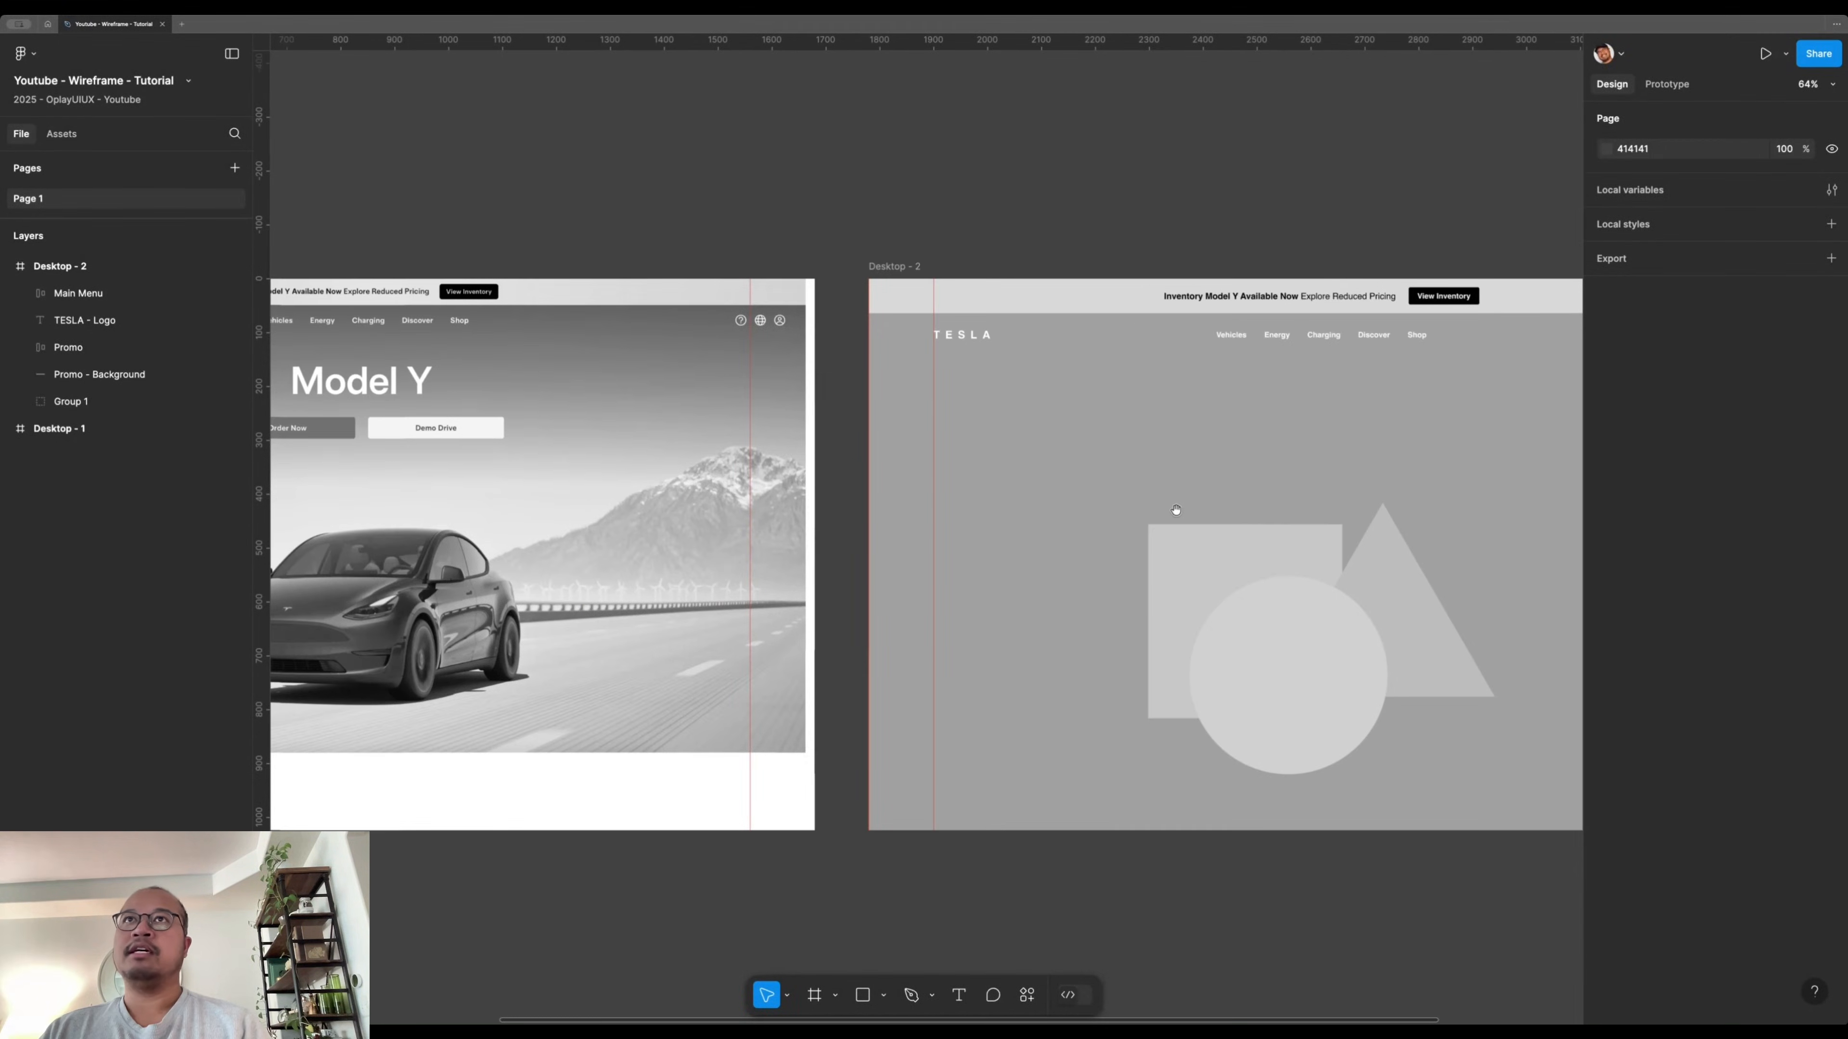
scroll(596, 355, right, 4)
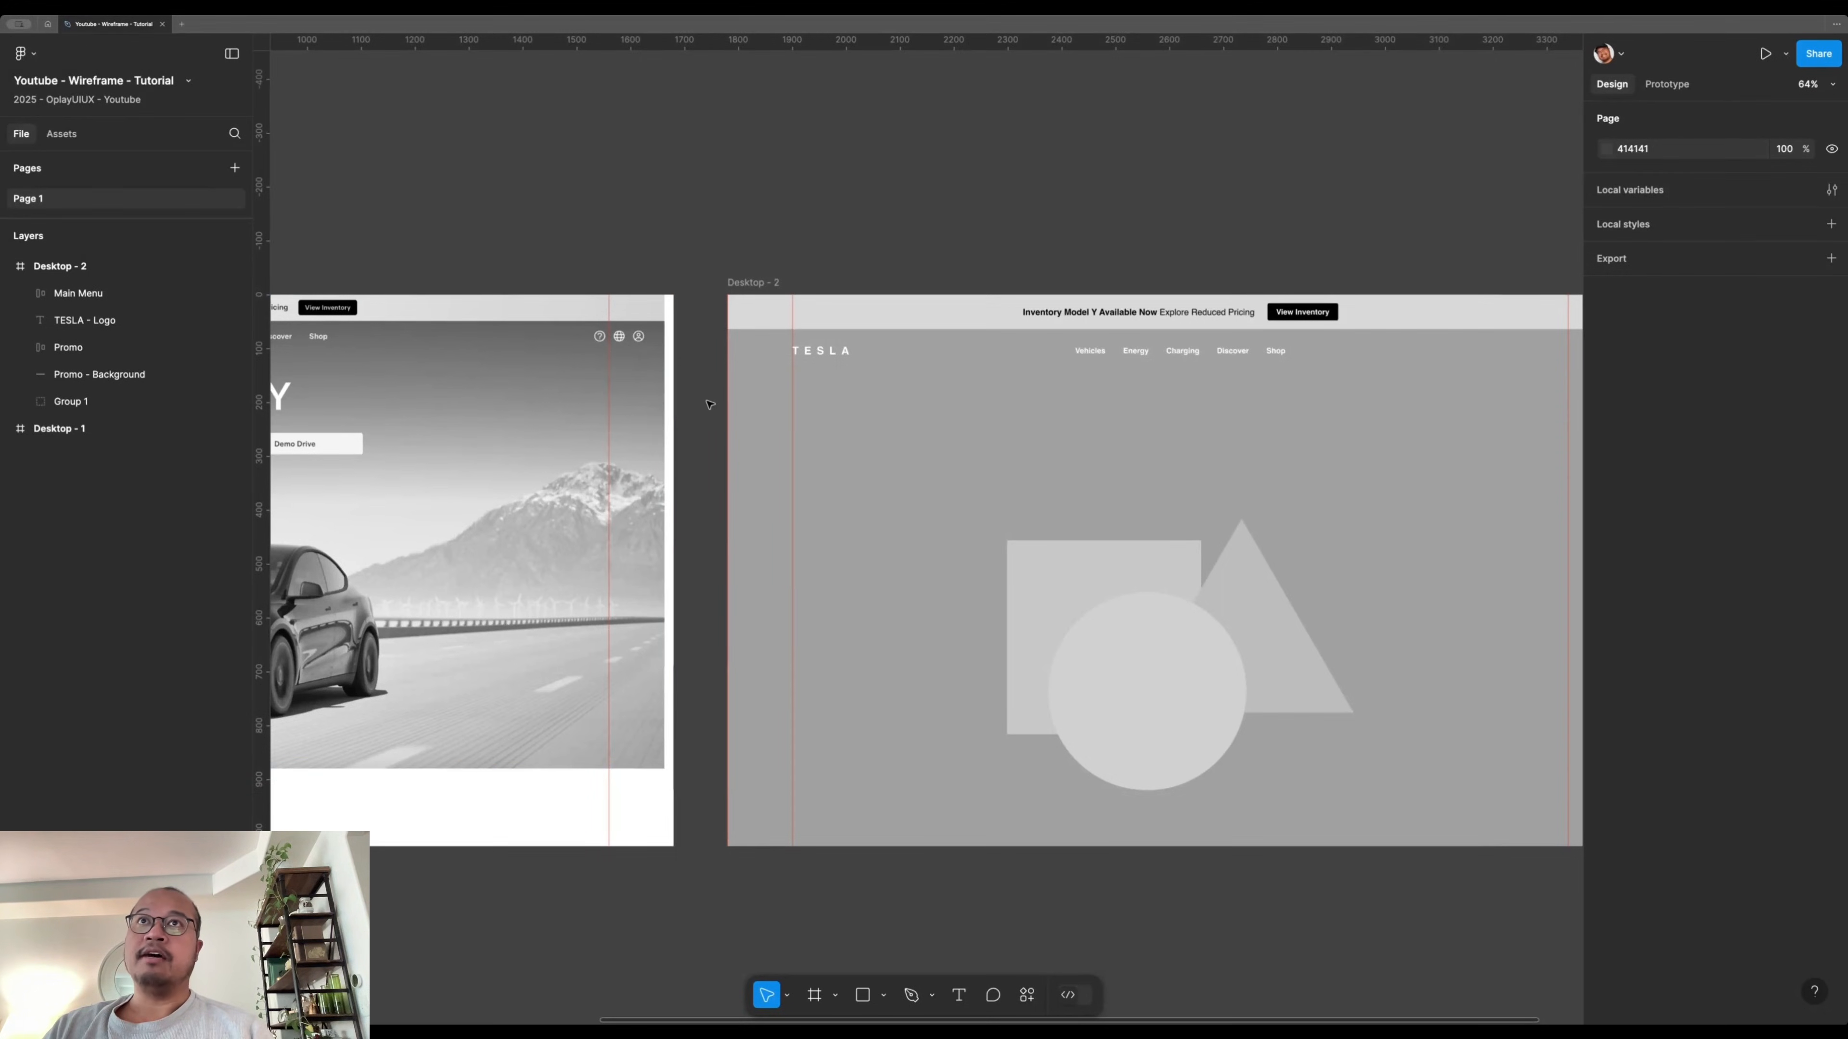
scroll(615, 324, up, 5)
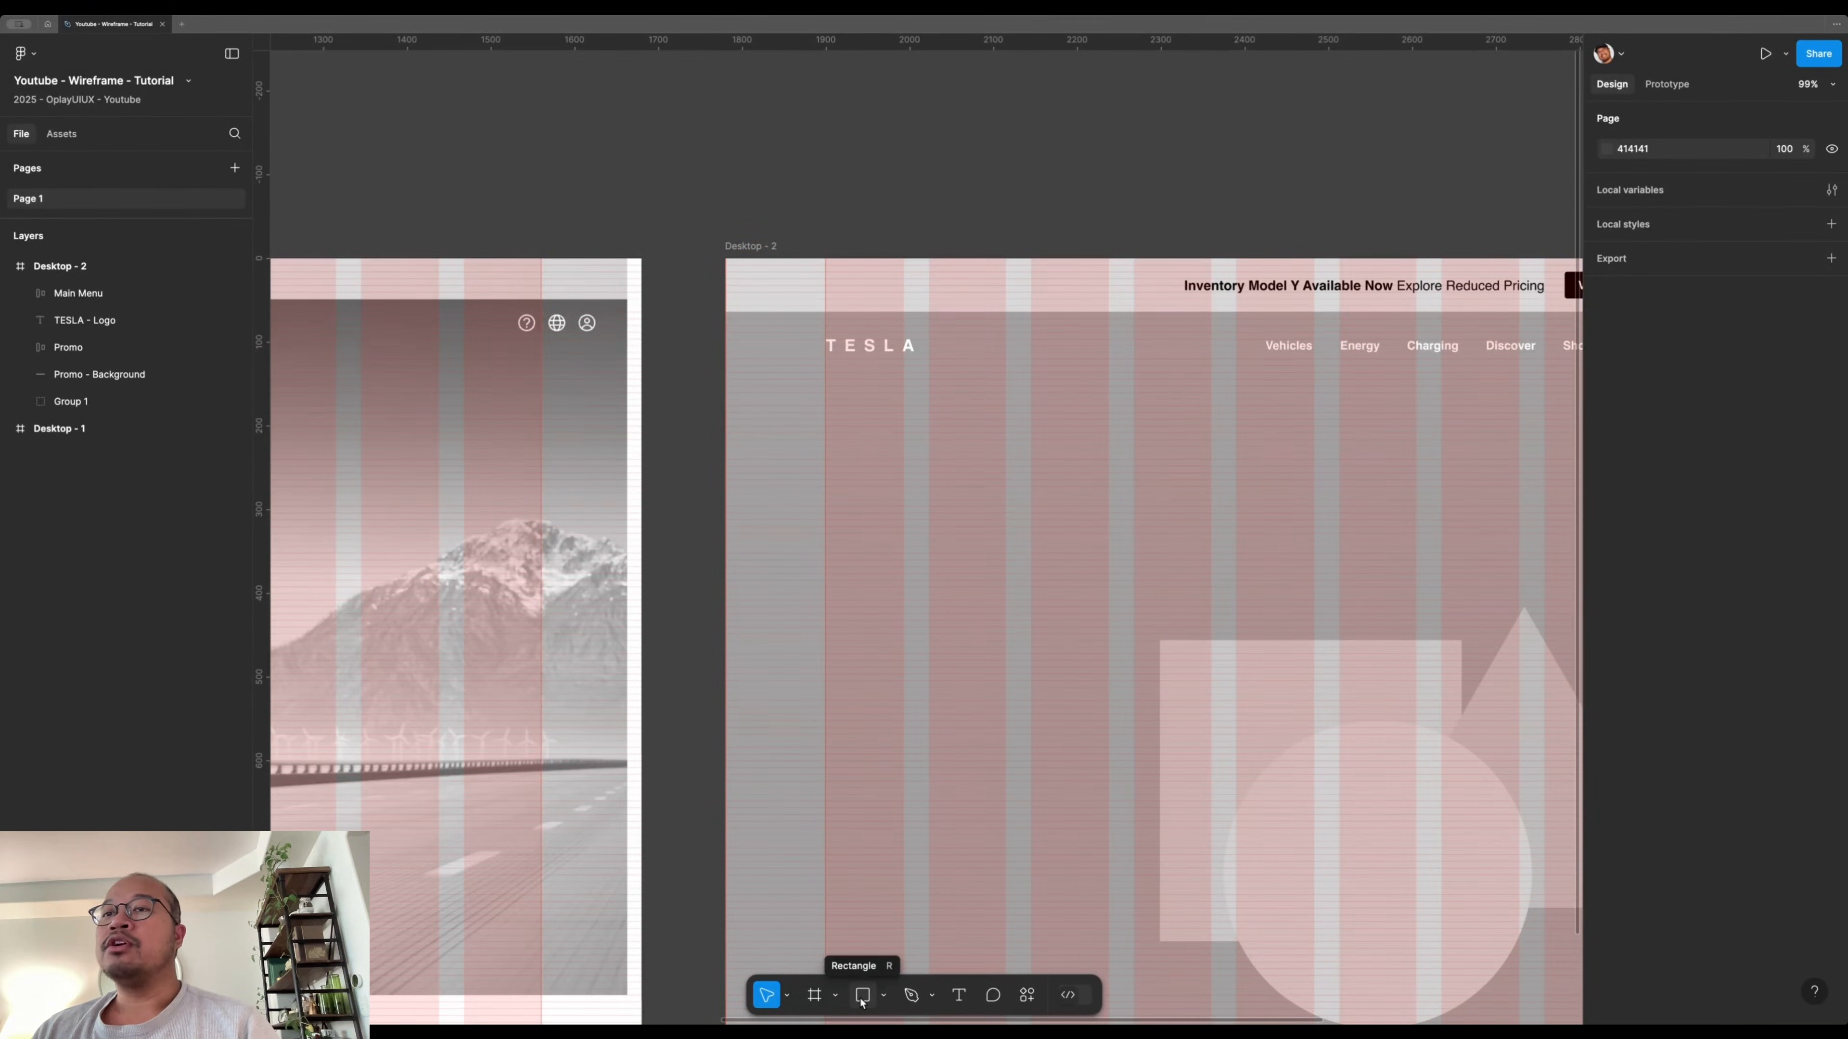
click(884, 997)
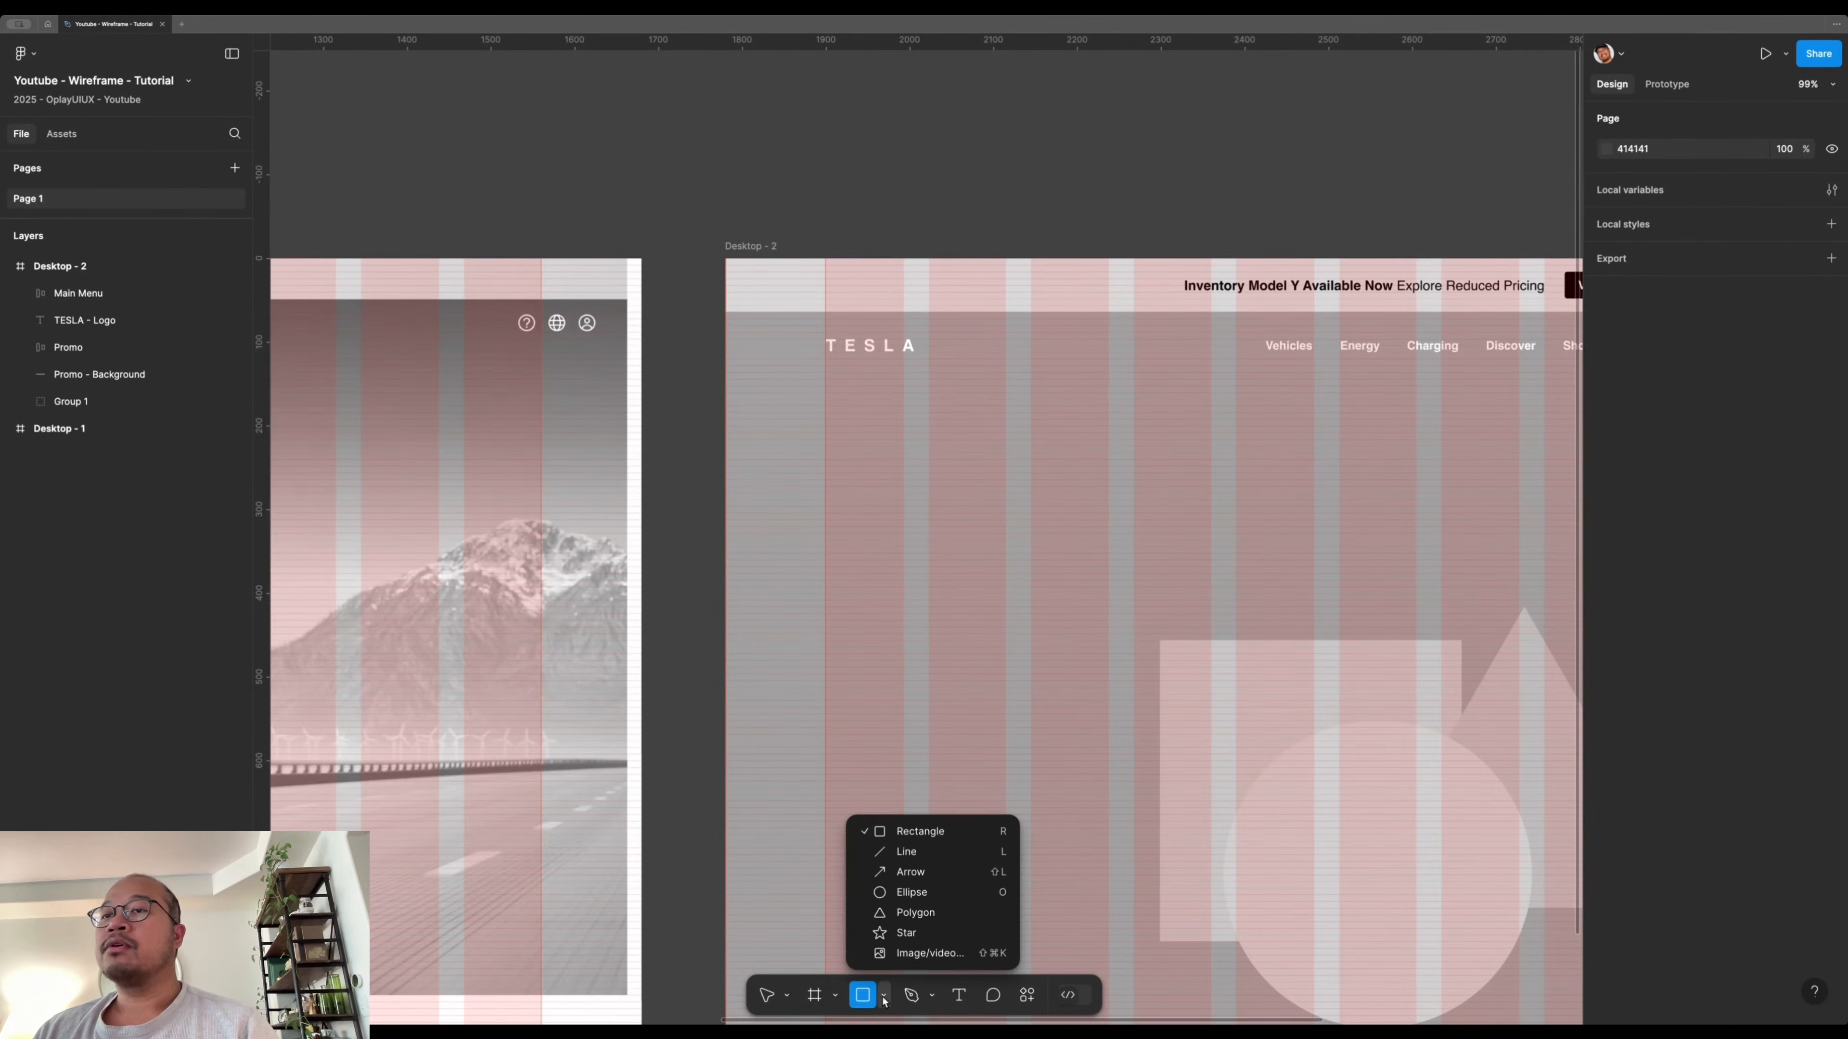
click(891, 900)
drag(1005, 332, 1026, 354)
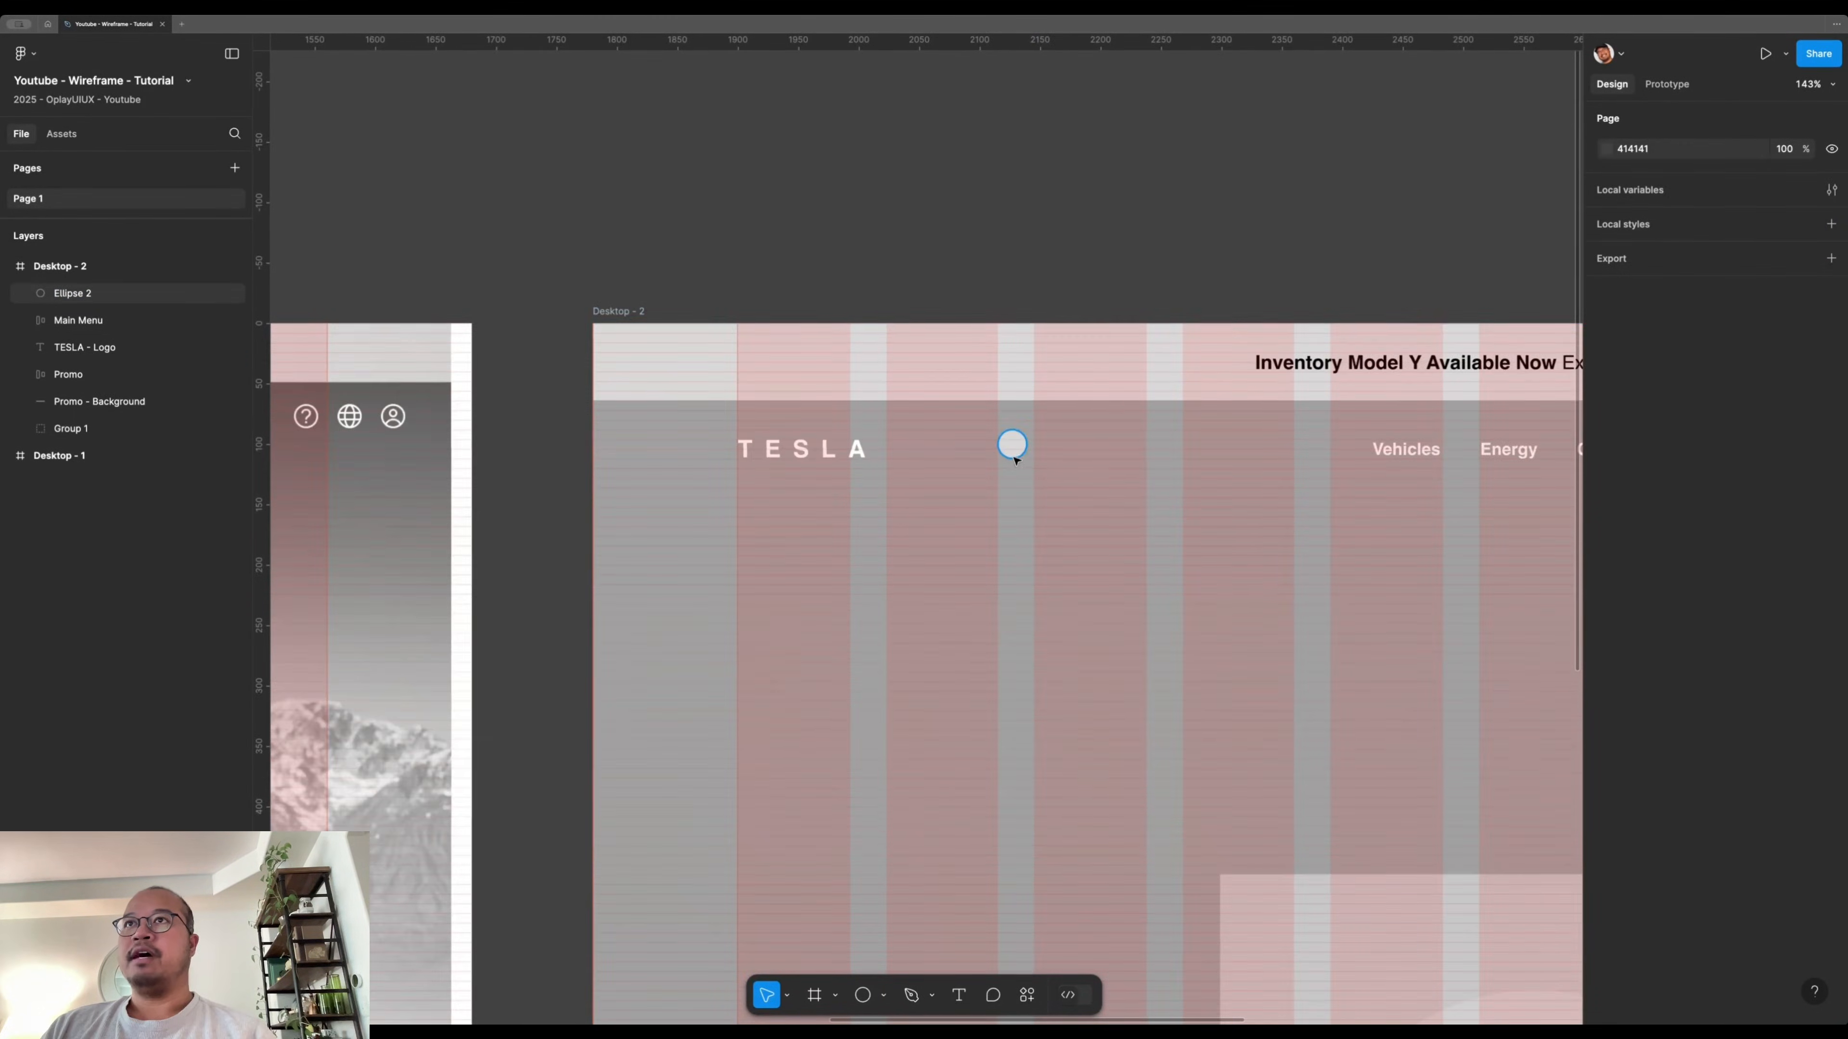
- Duplicate the TESLA logo text beside the small circle and replace the copy's text with "?"
scroll(1015, 451, up, 5)
click(622, 444)
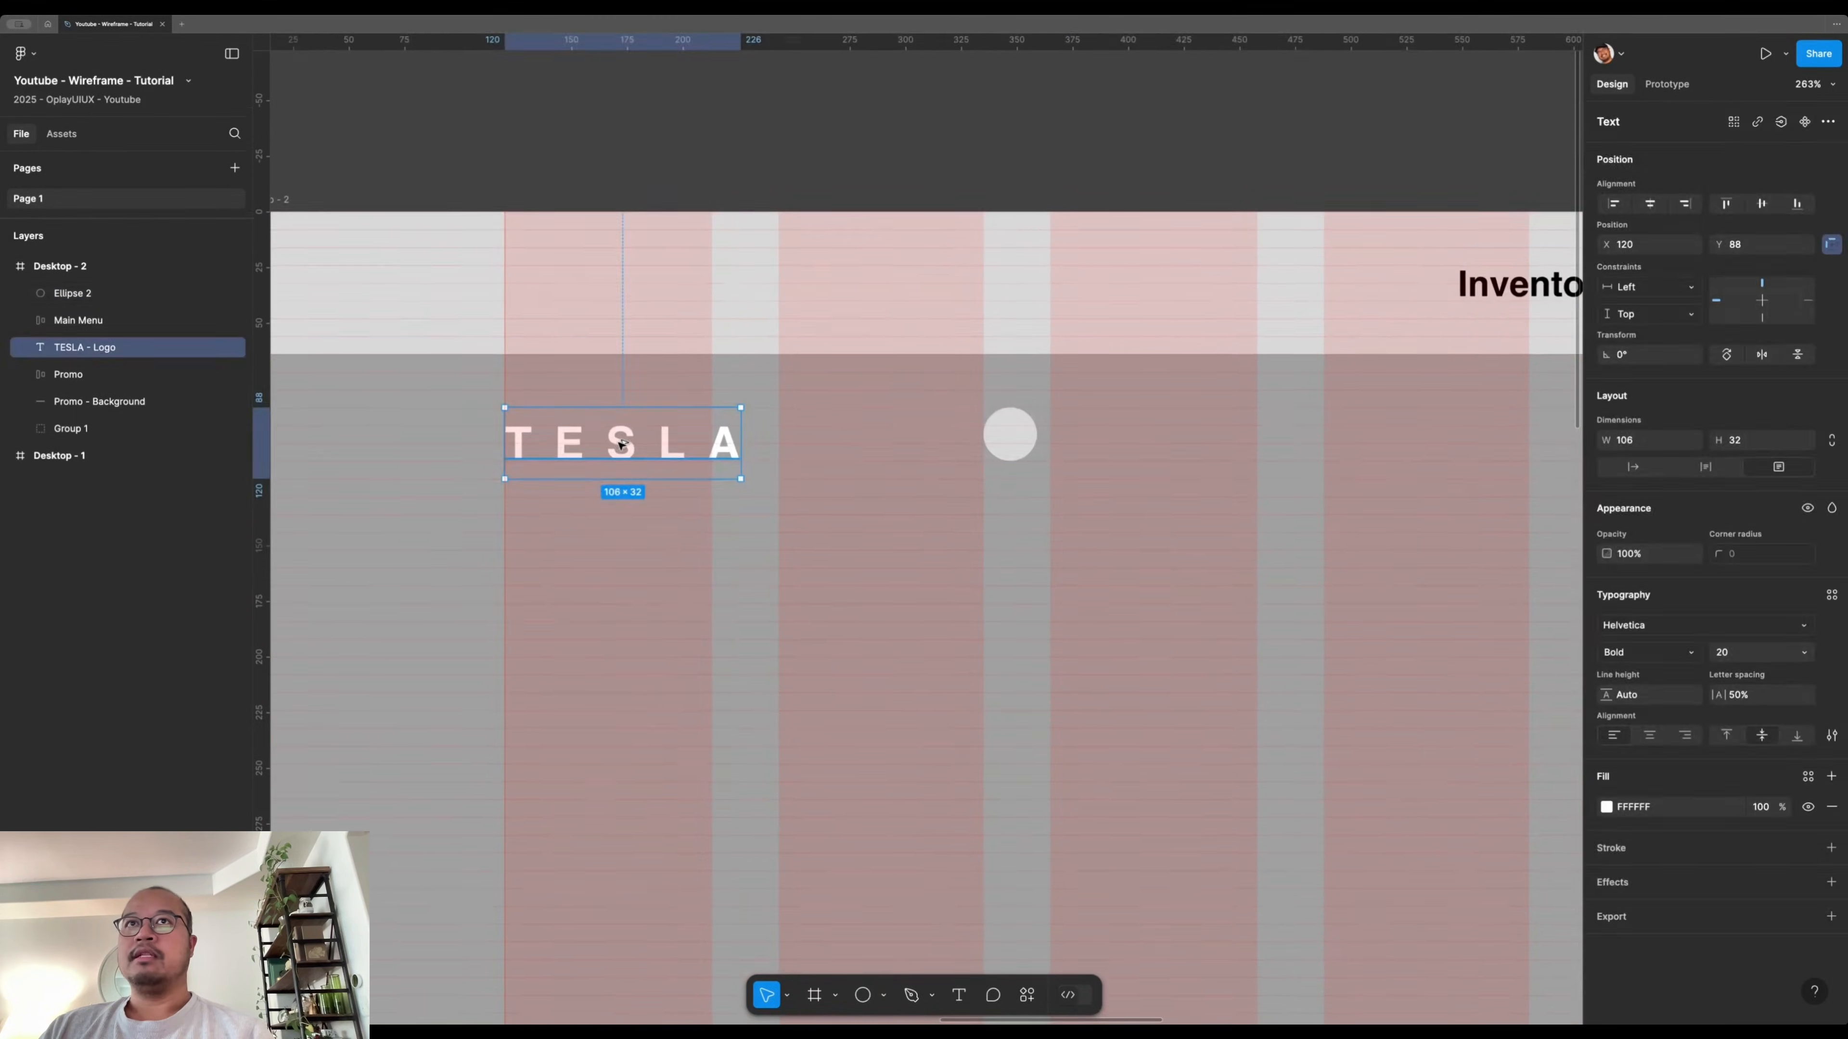
drag(623, 445, 1178, 466)
double_click(1177, 446)
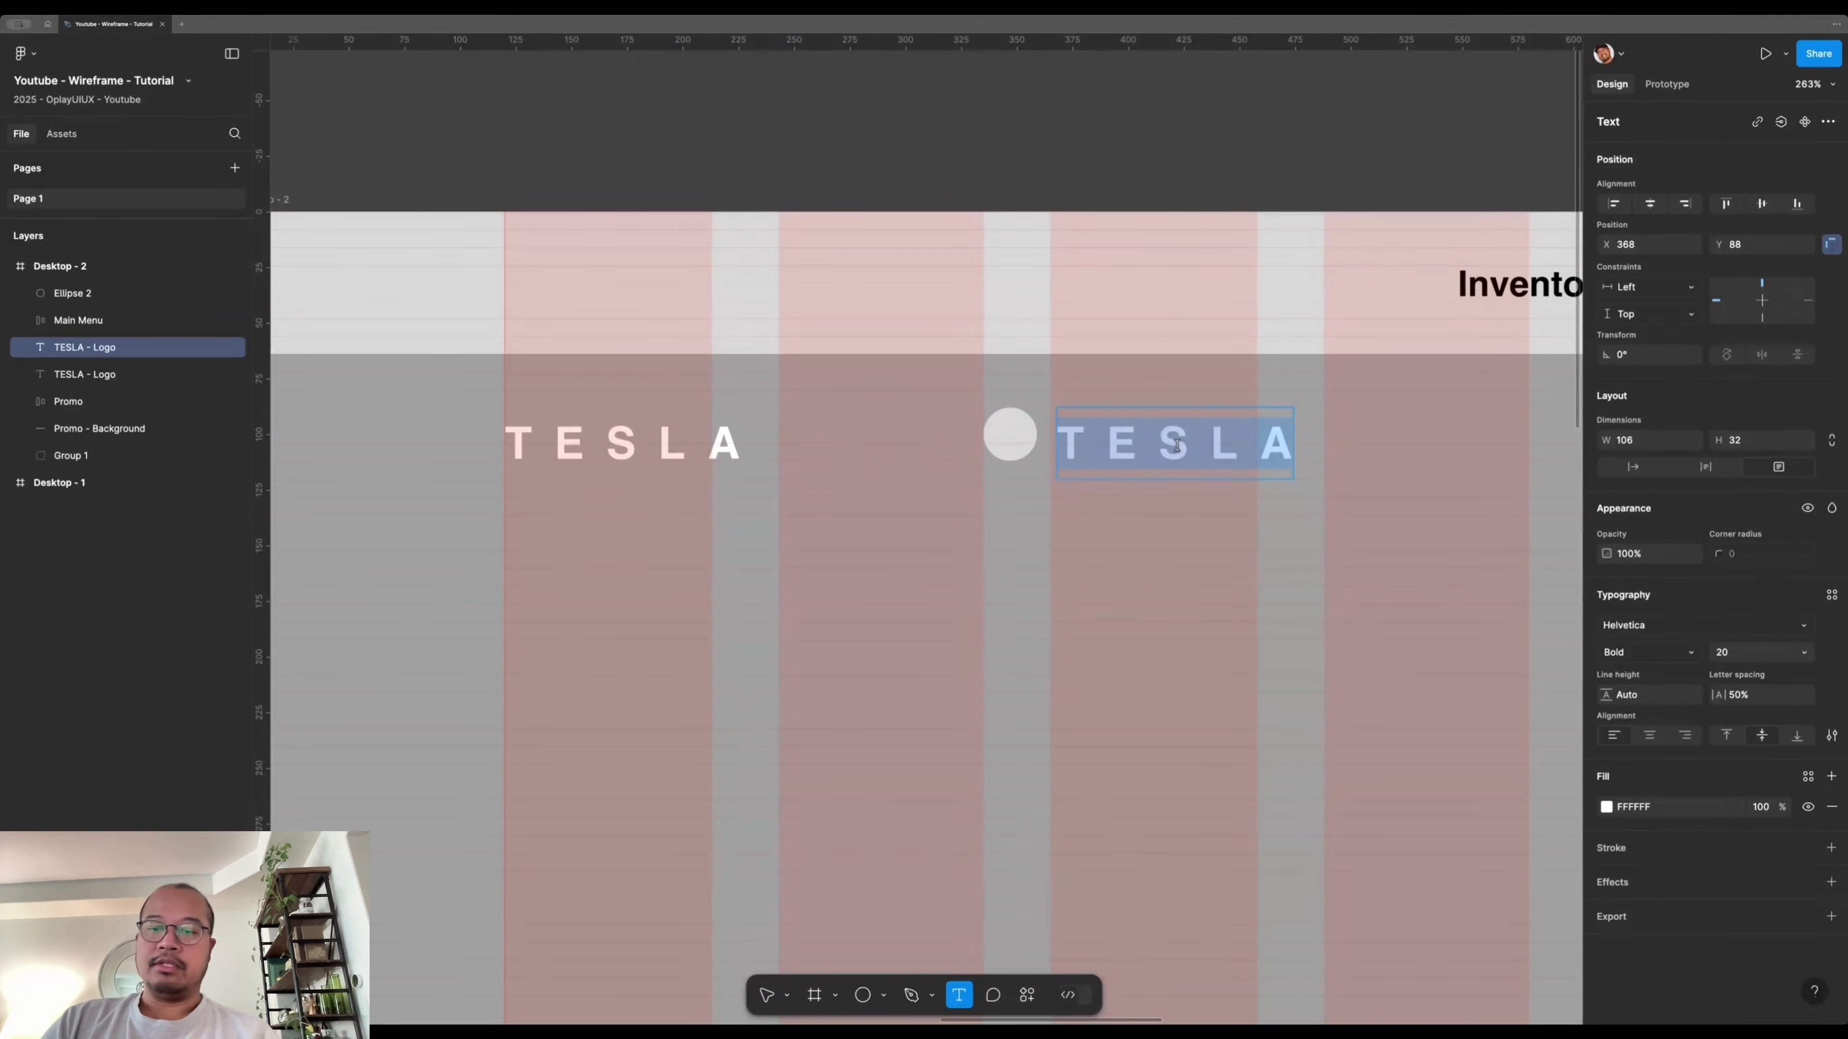
text(?)
key(Escape)
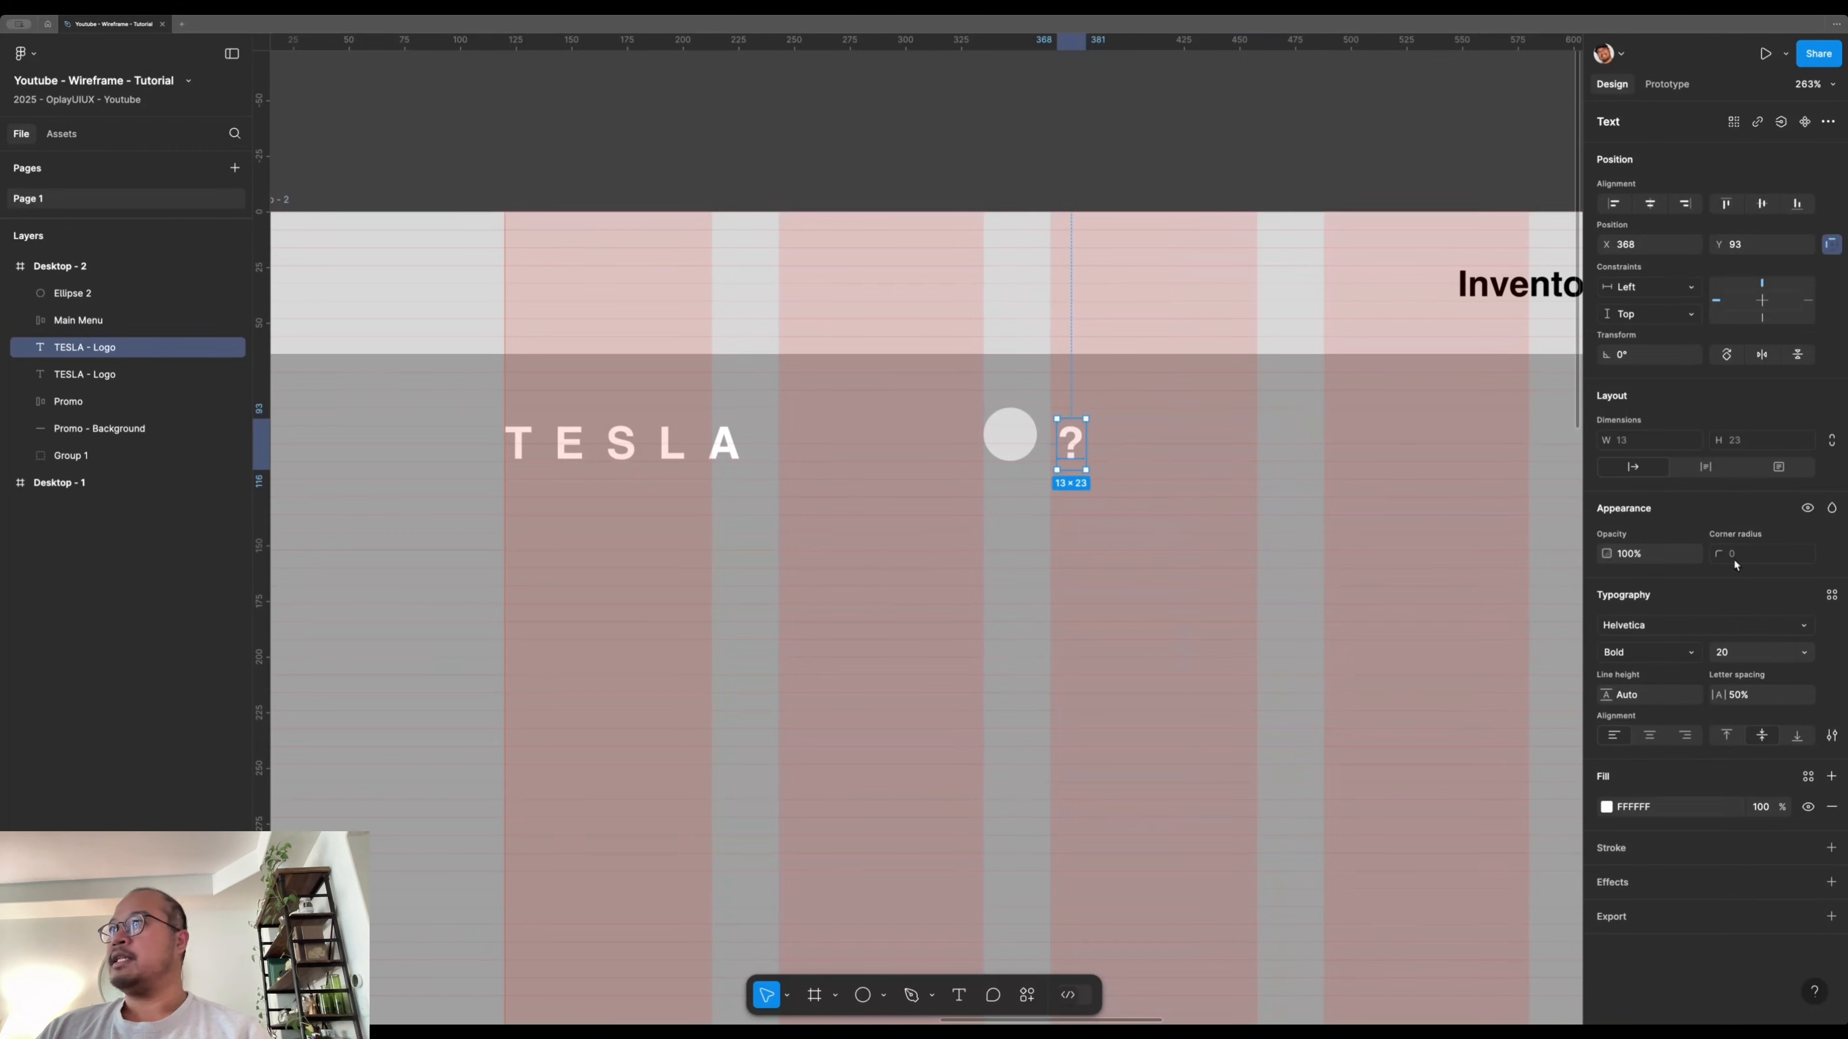
- Colour the question mark black and centre it in front of the small circle in a 16 × 24 text box
click(1607, 808)
click(1441, 941)
drag(1071, 451, 1018, 424)
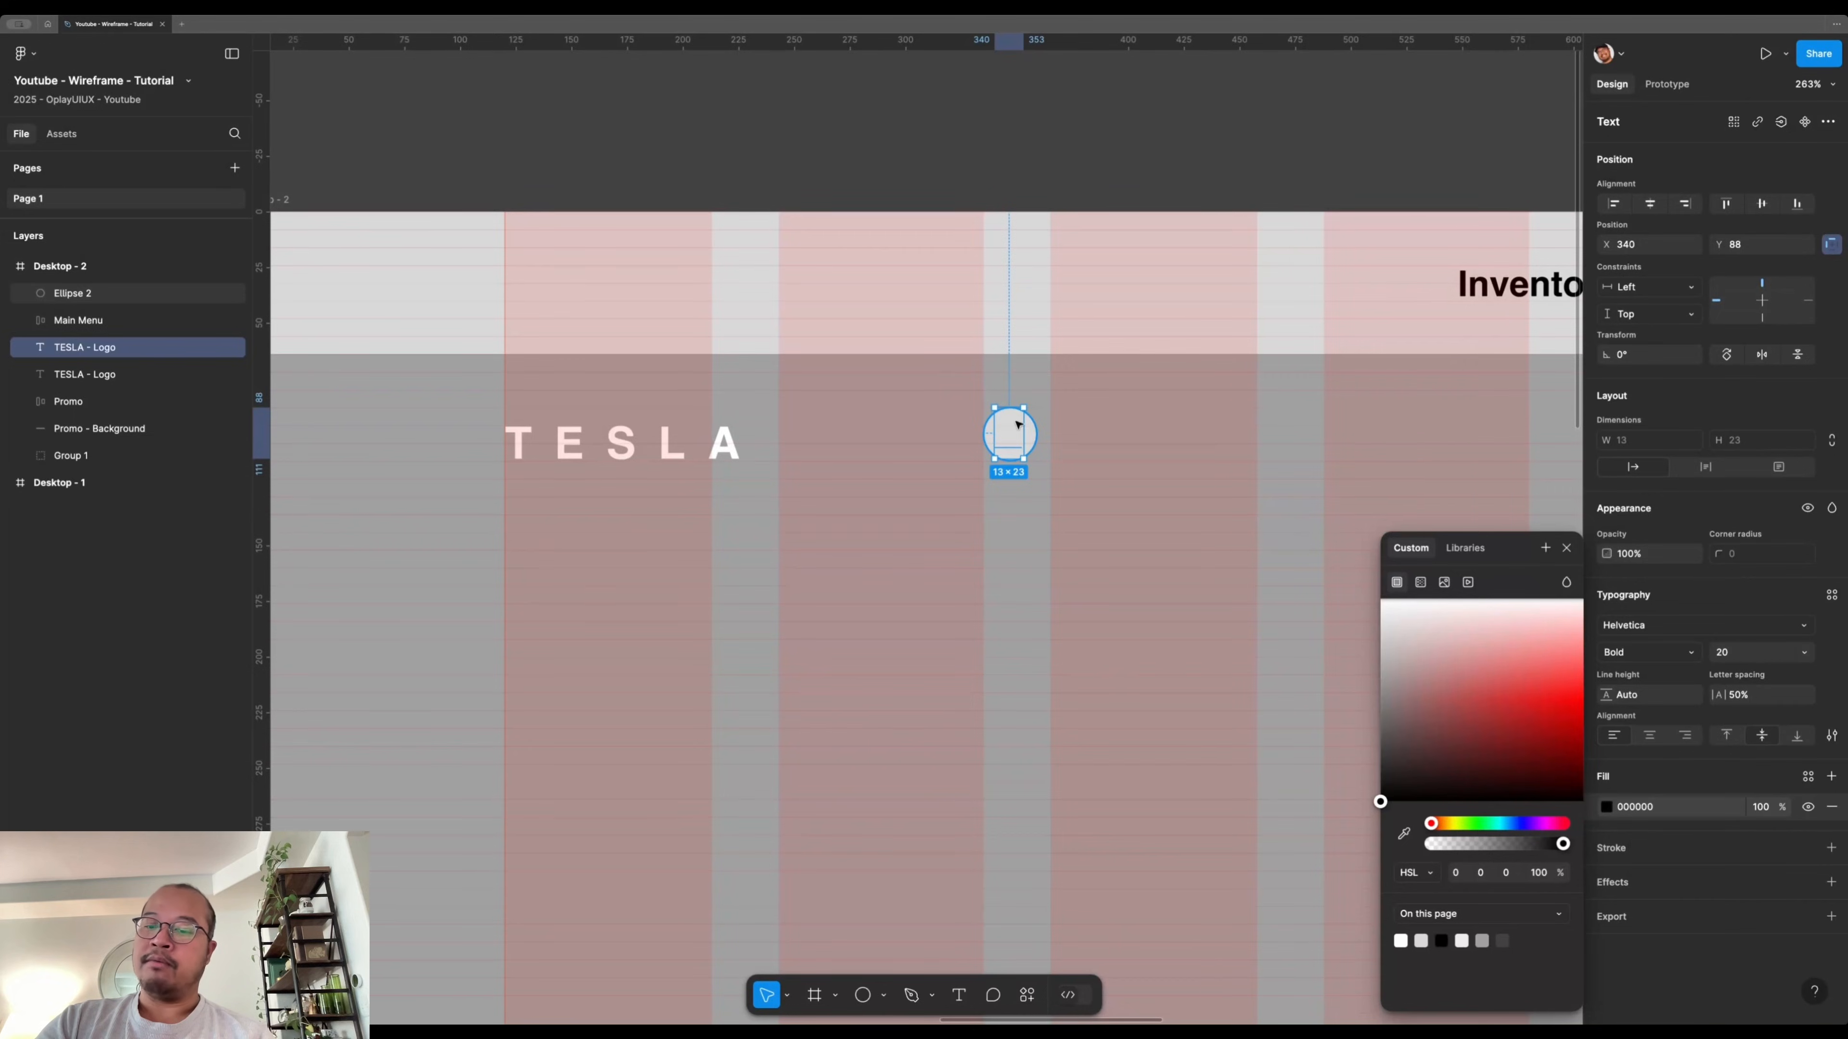
key(super+bracketright)
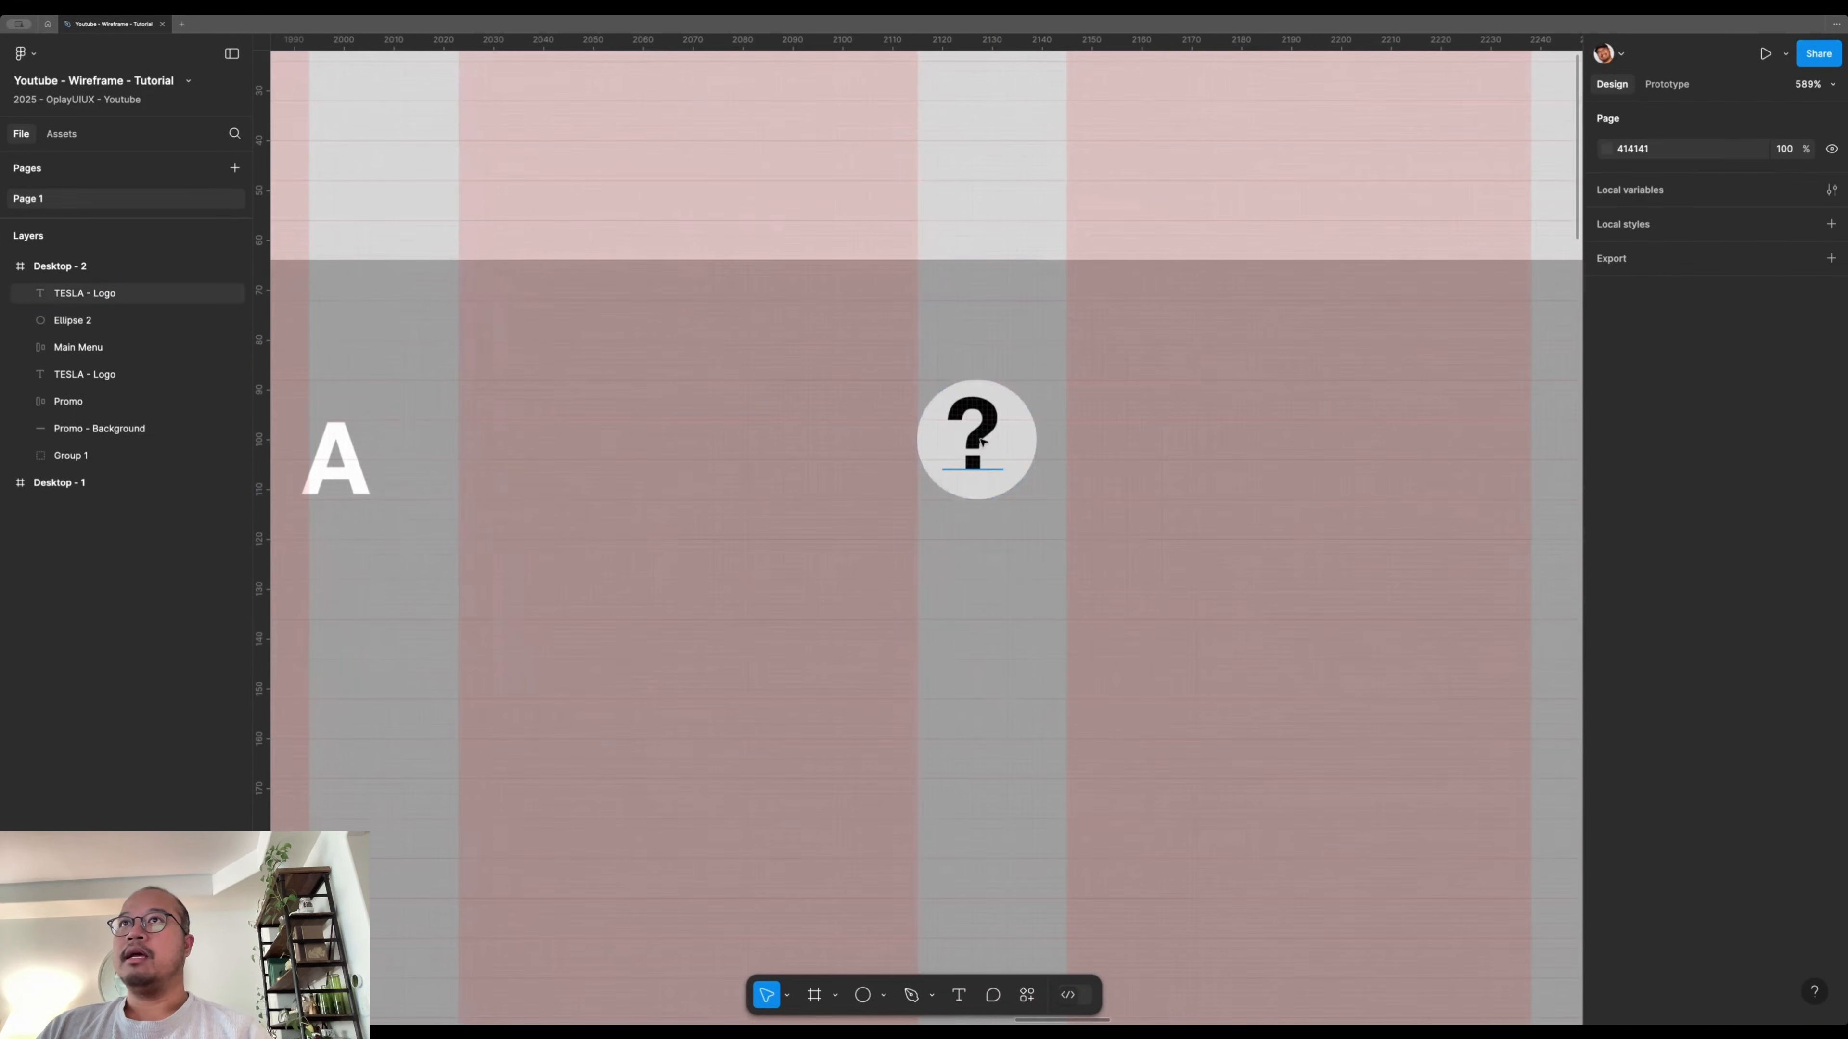
click(1032, 416)
scroll(1091, 411, up, 5)
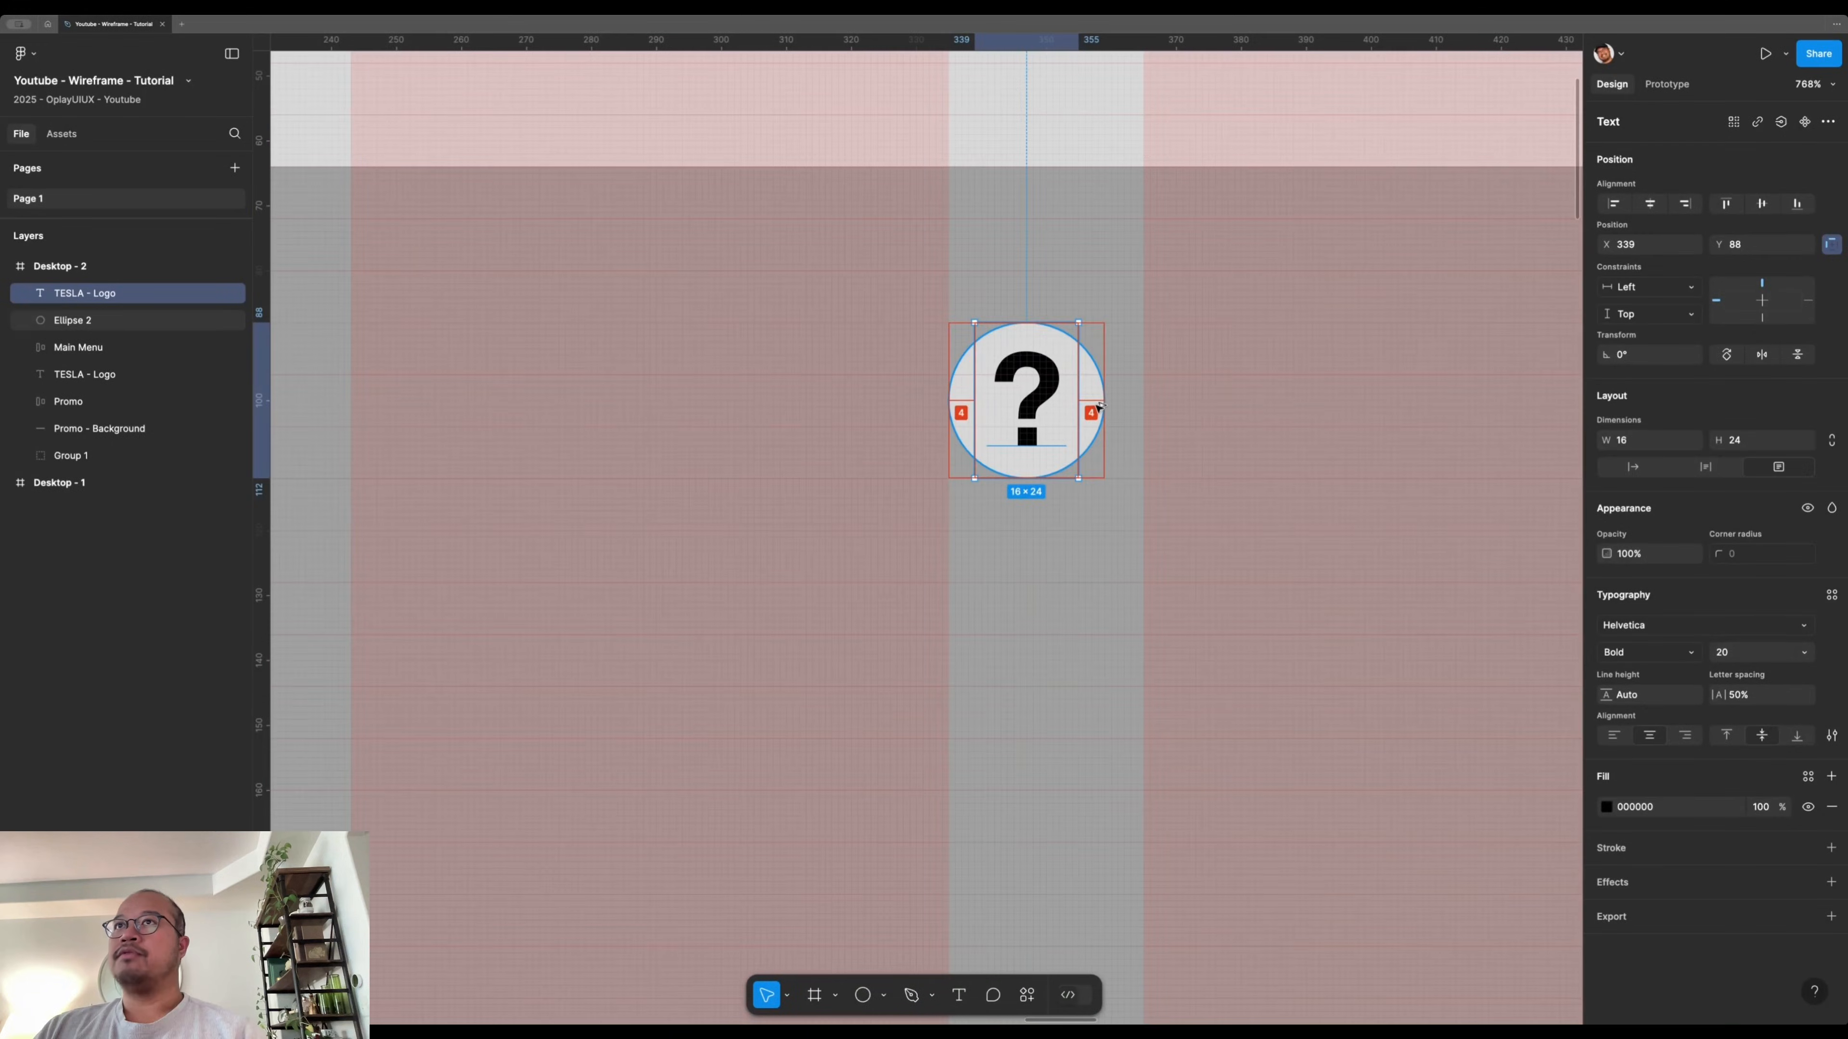
scroll(1166, 272, down, 6)
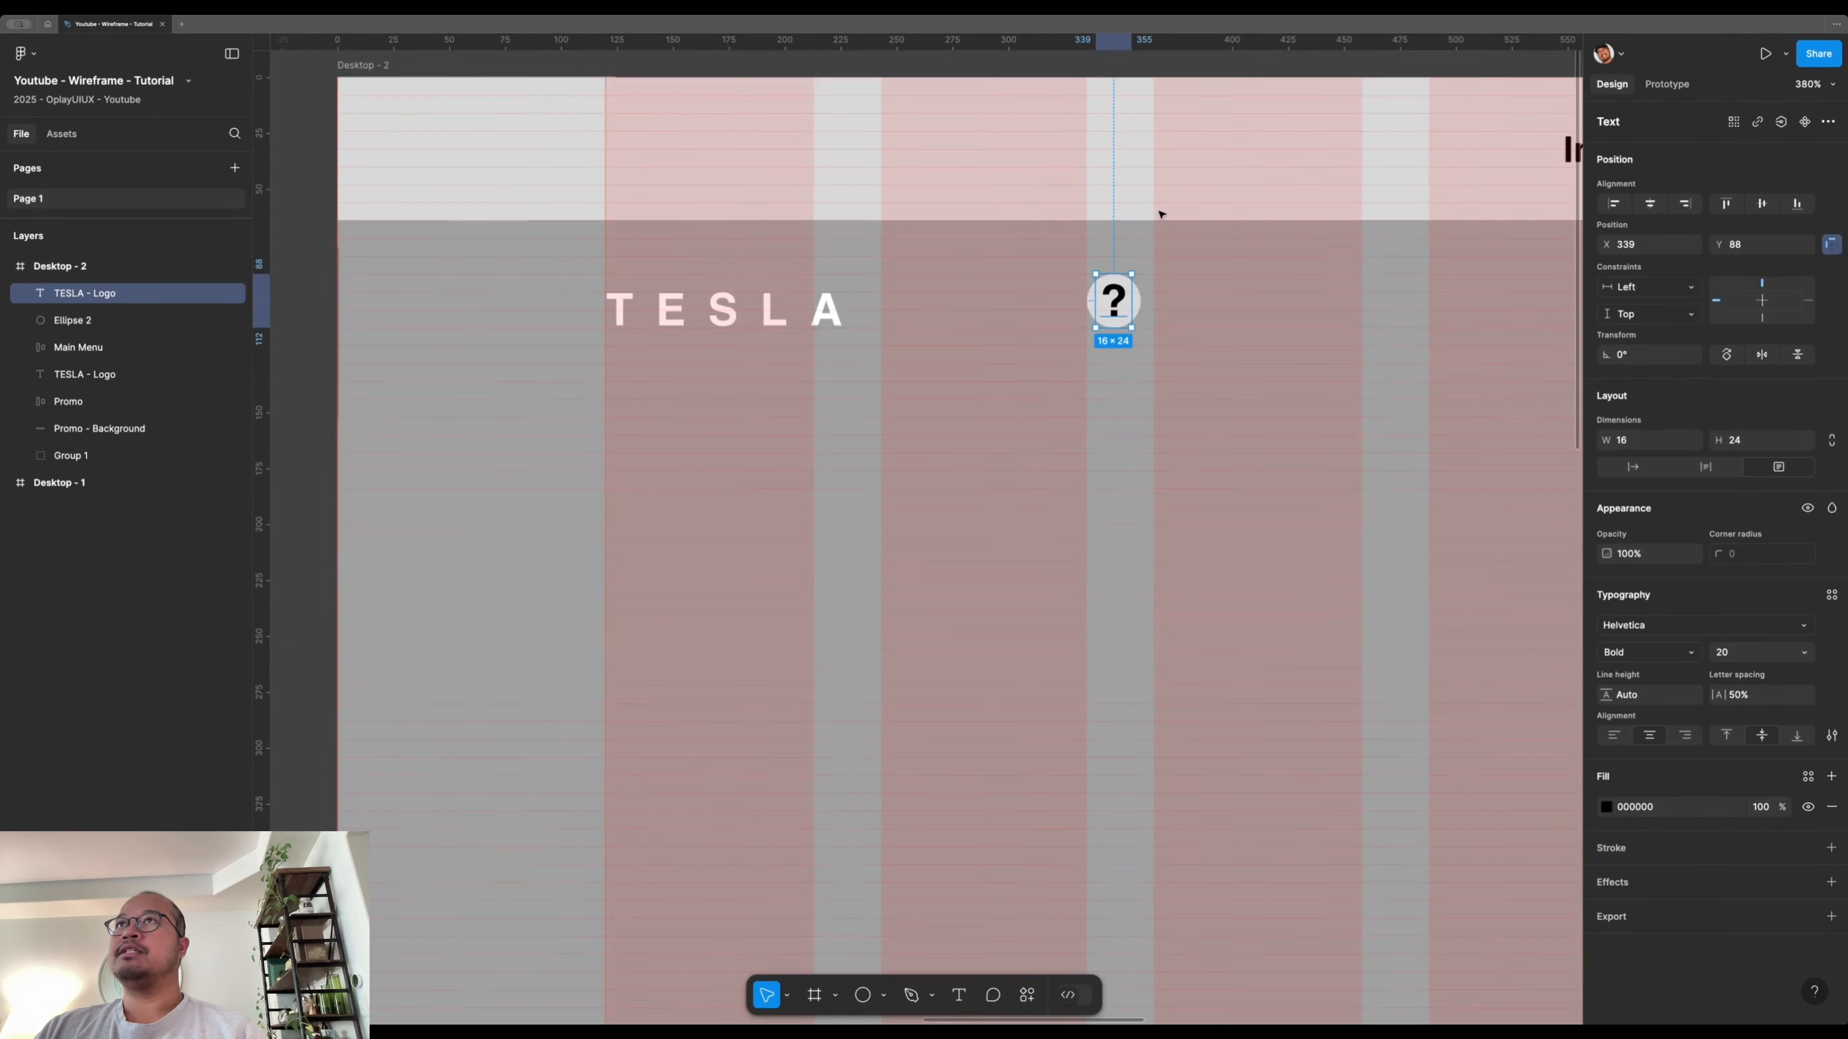
- Hide the layout grids on the canvas
key(shift+g)
click(859, 499)
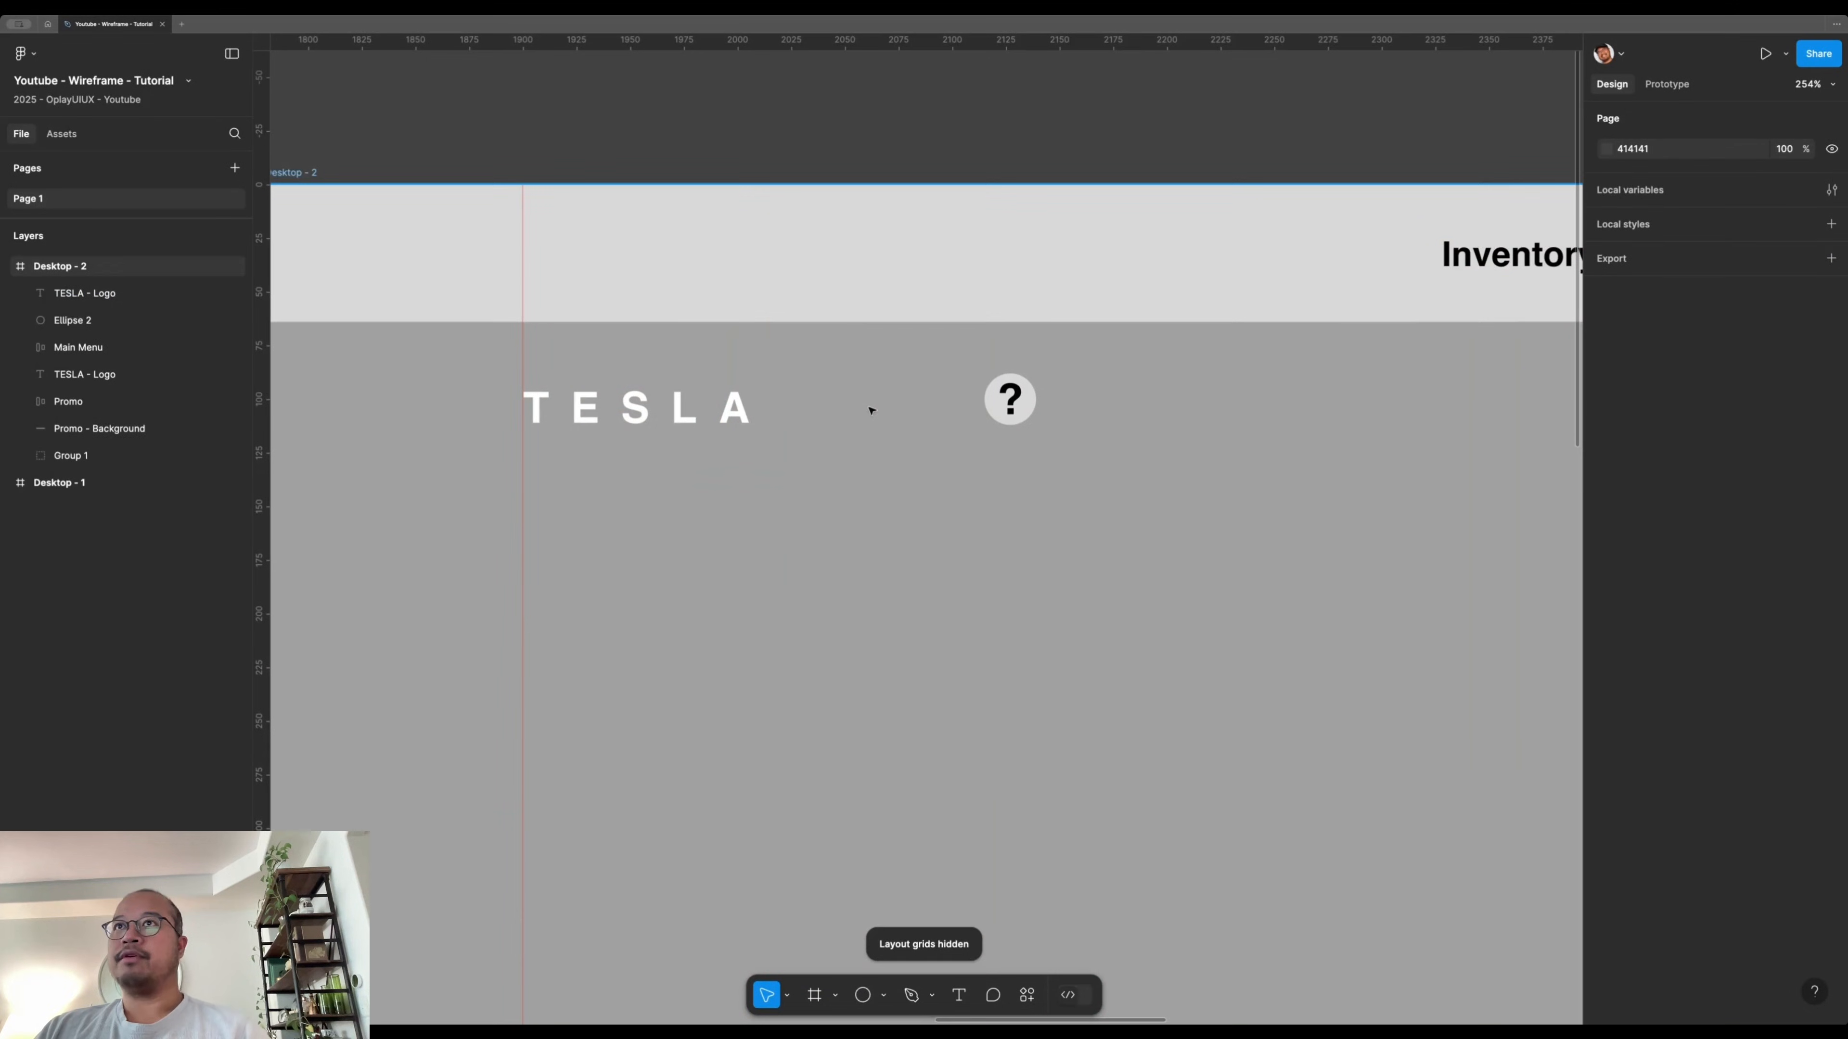
scroll(940, 545, down, 5)
scroll(821, 533, left, 2)
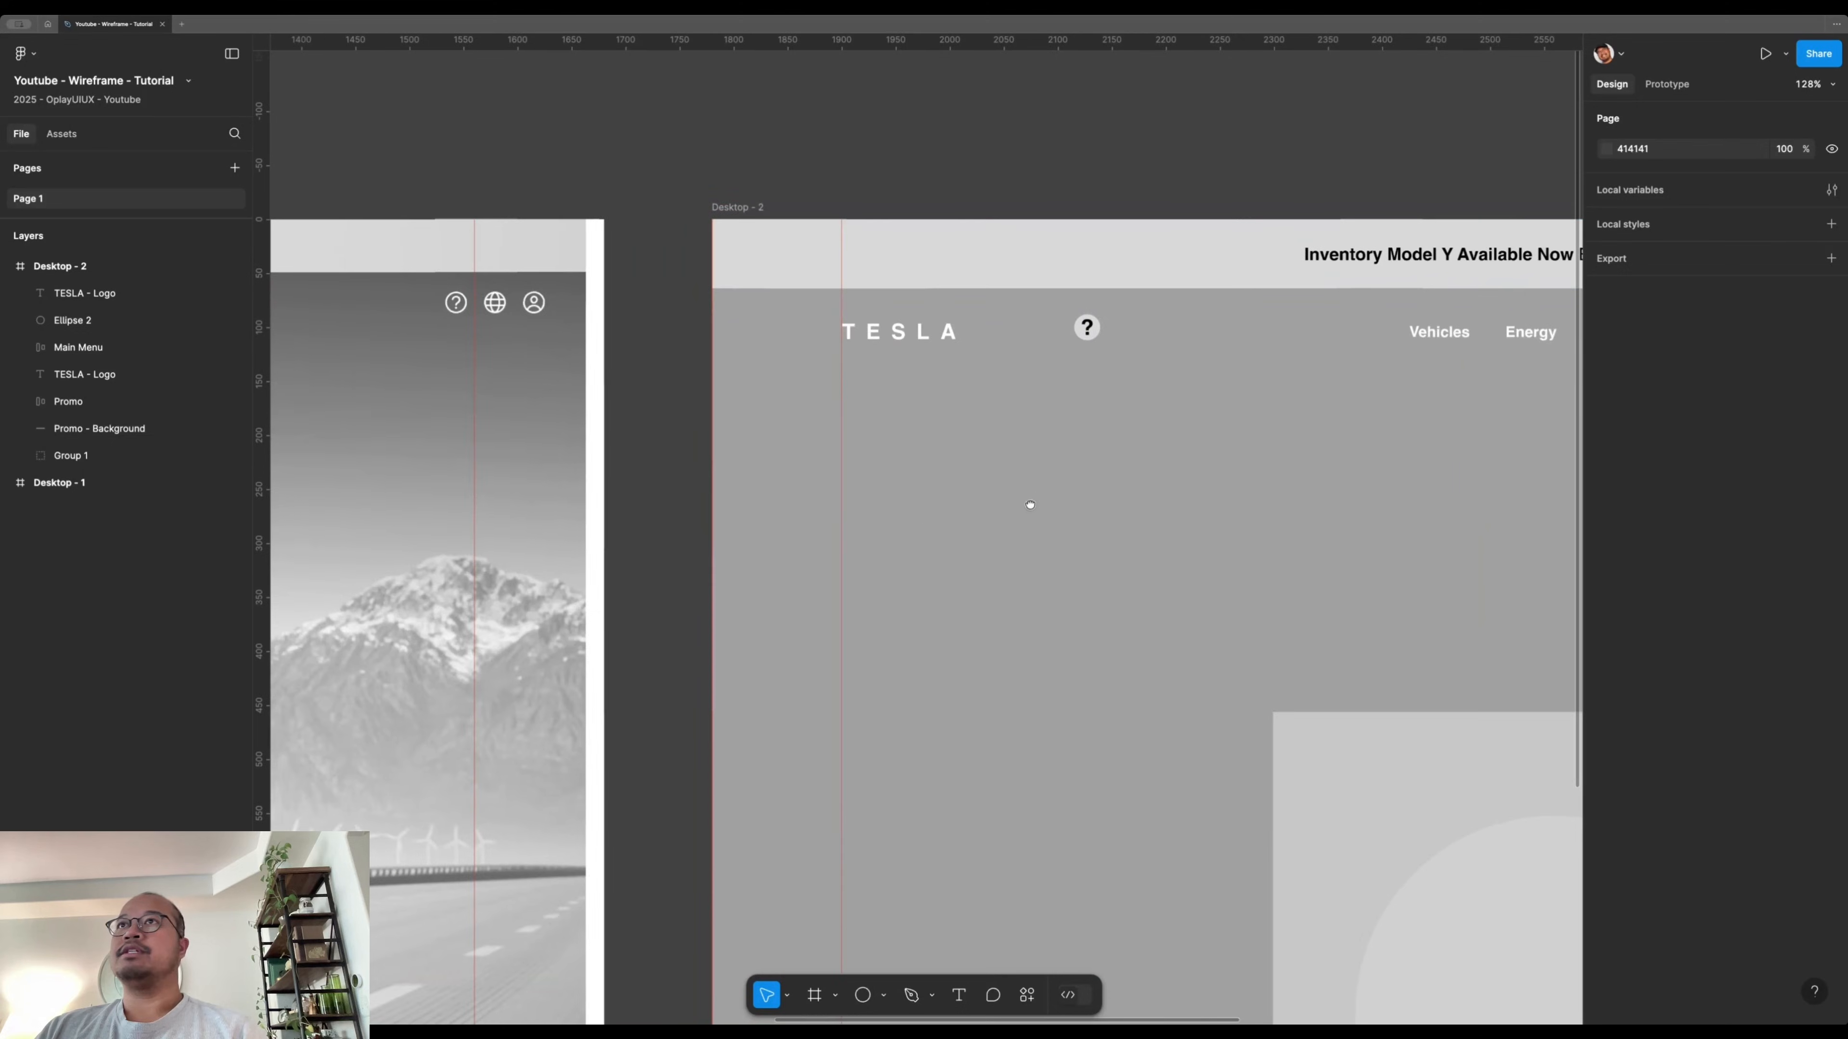
- Remove the fill of the circle behind the question mark and give it a white FFFFFF inside stroke with weight 2
scroll(1031, 507, up, 5)
click(941, 561)
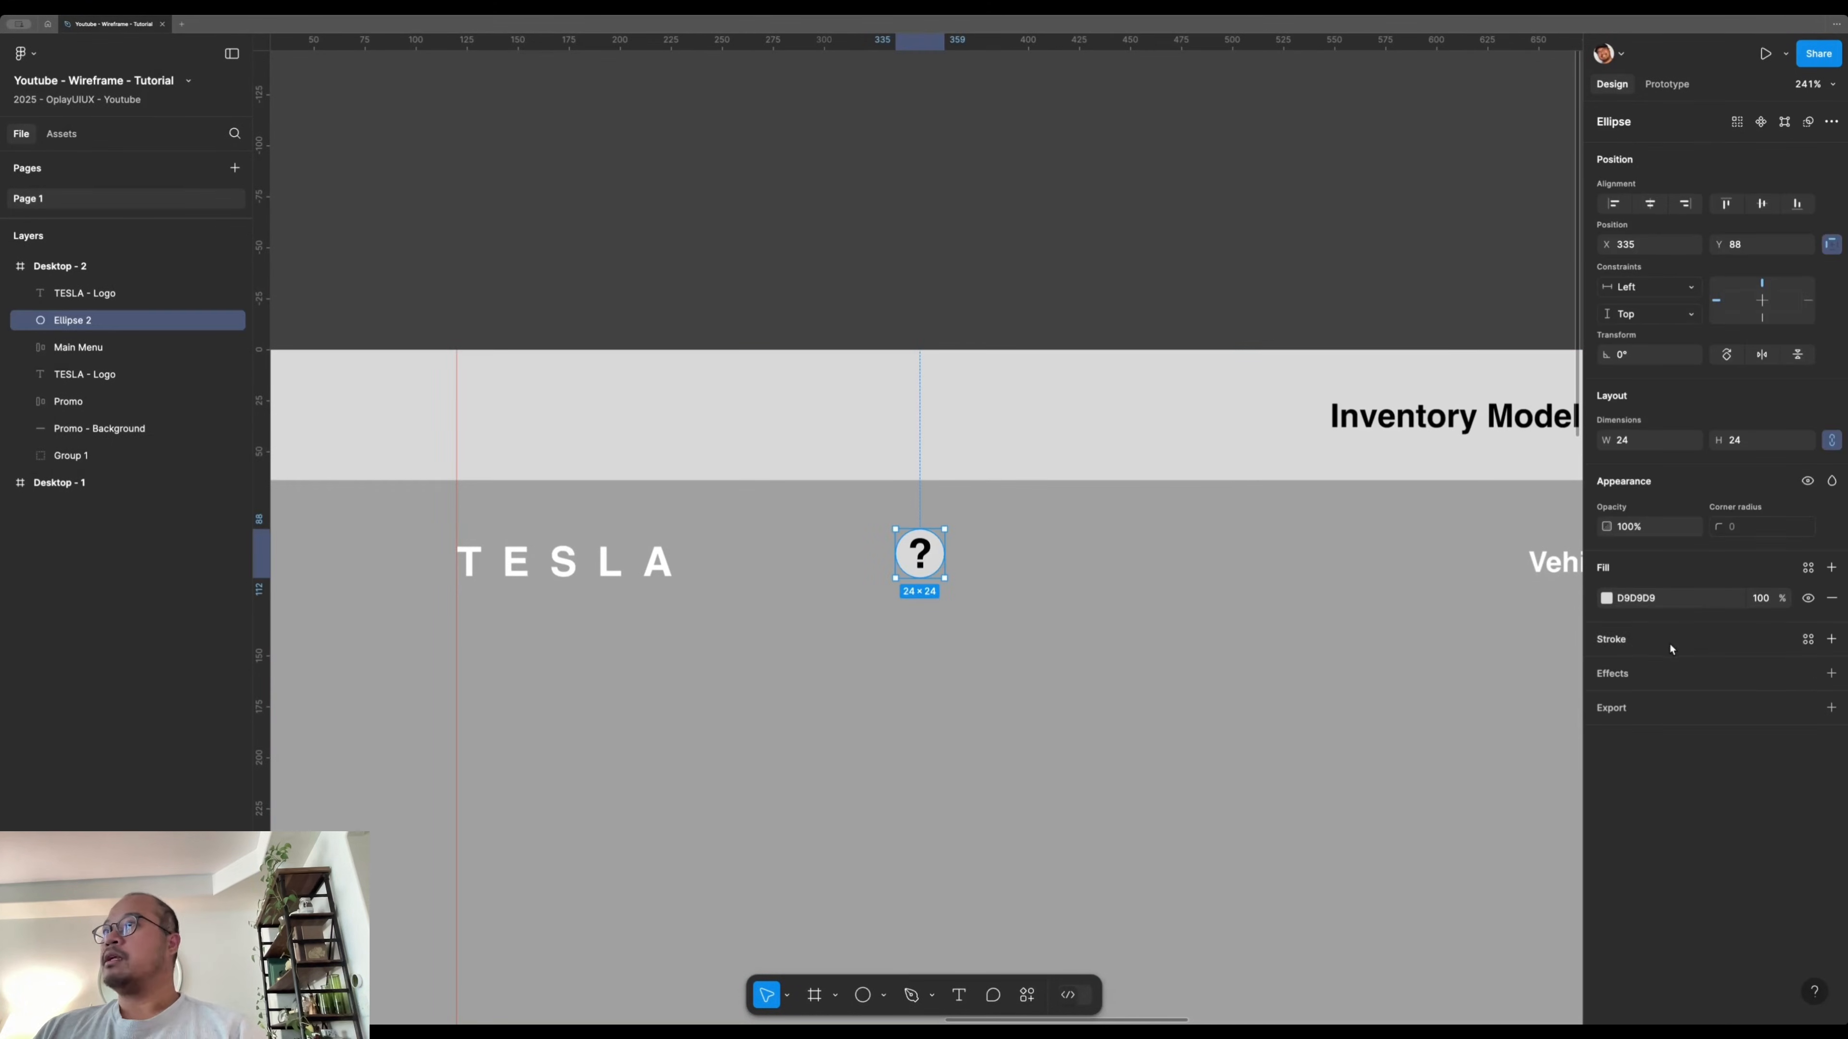
click(1680, 599)
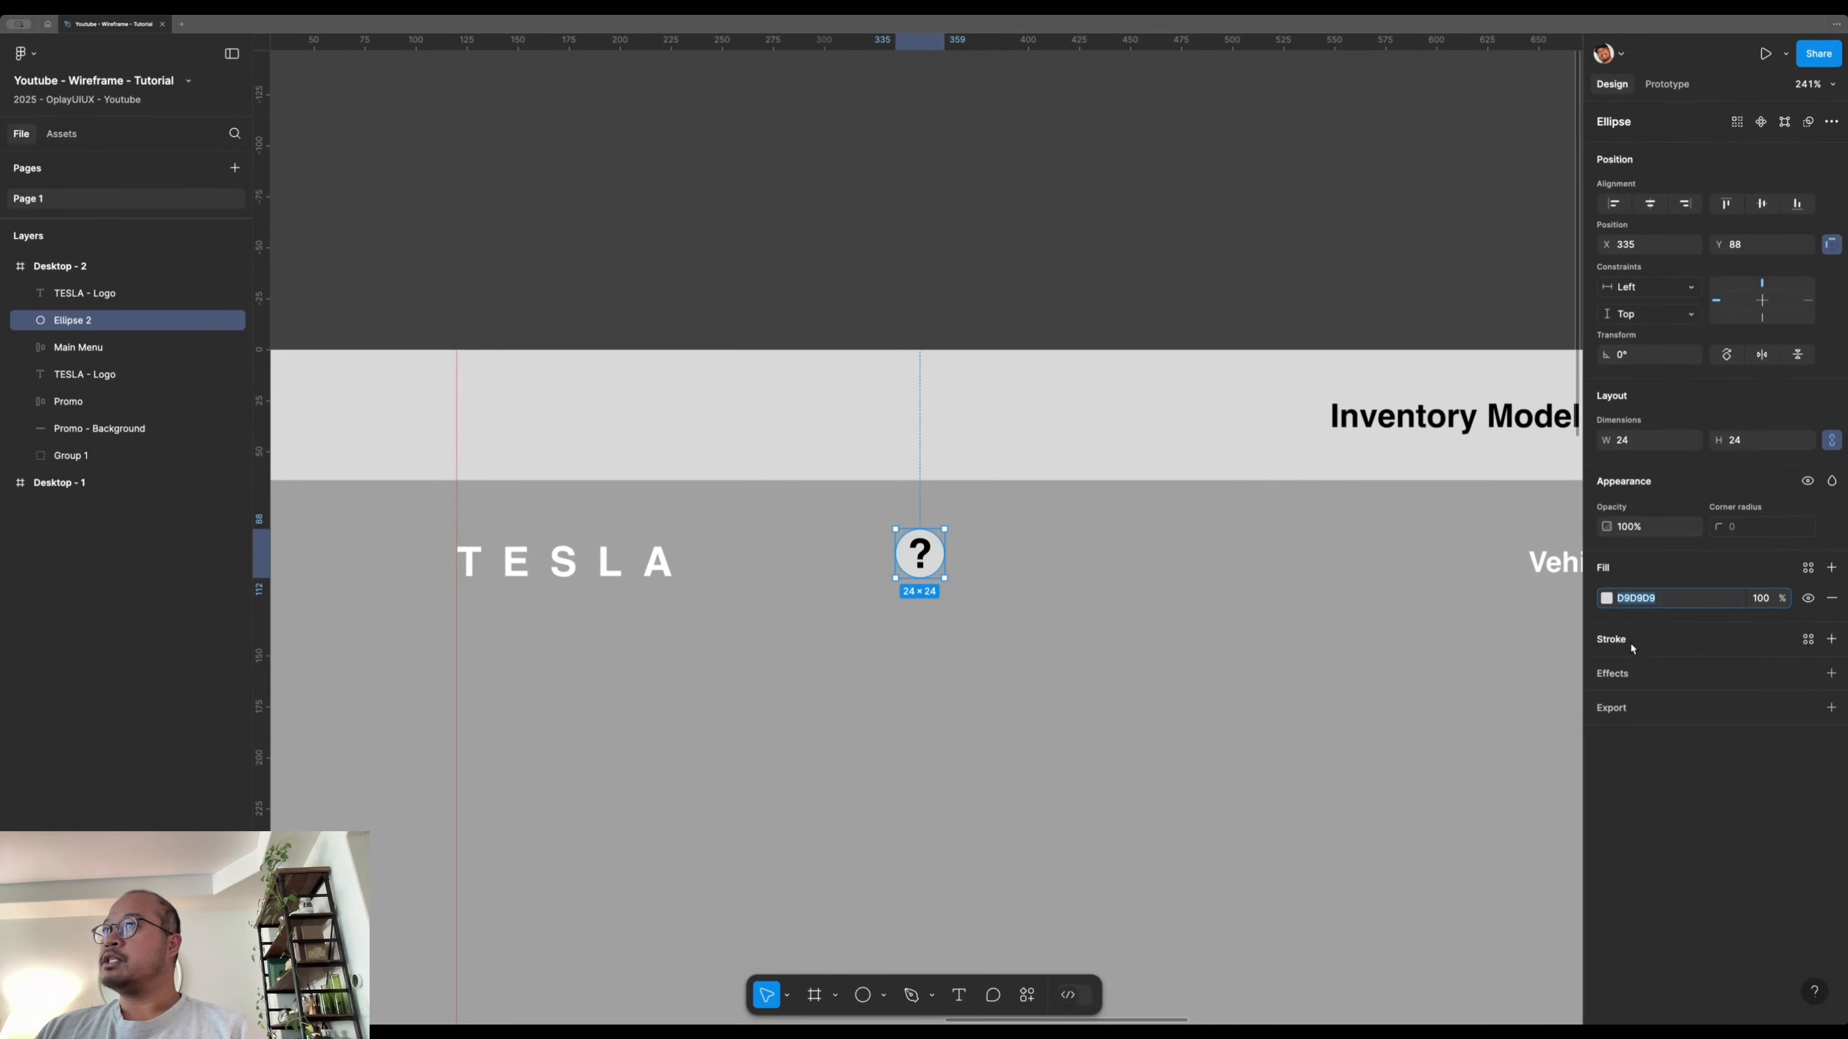
click(1831, 601)
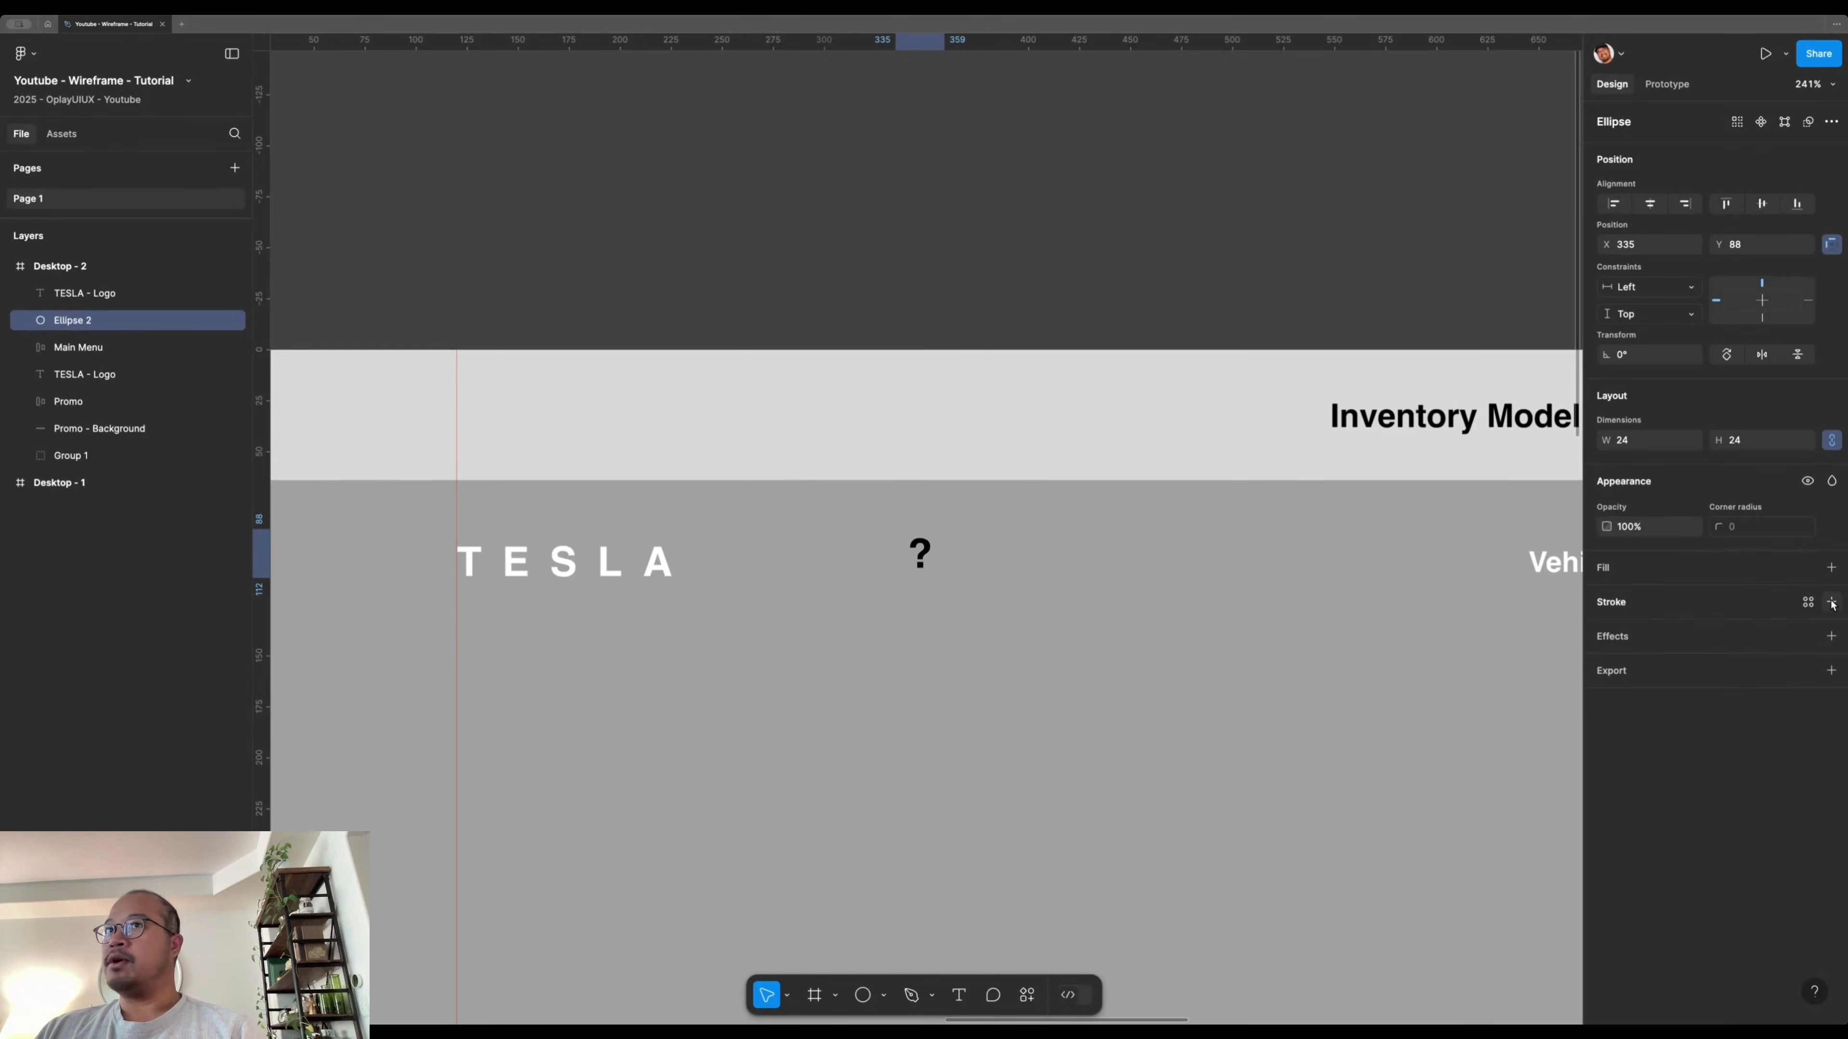
click(1831, 602)
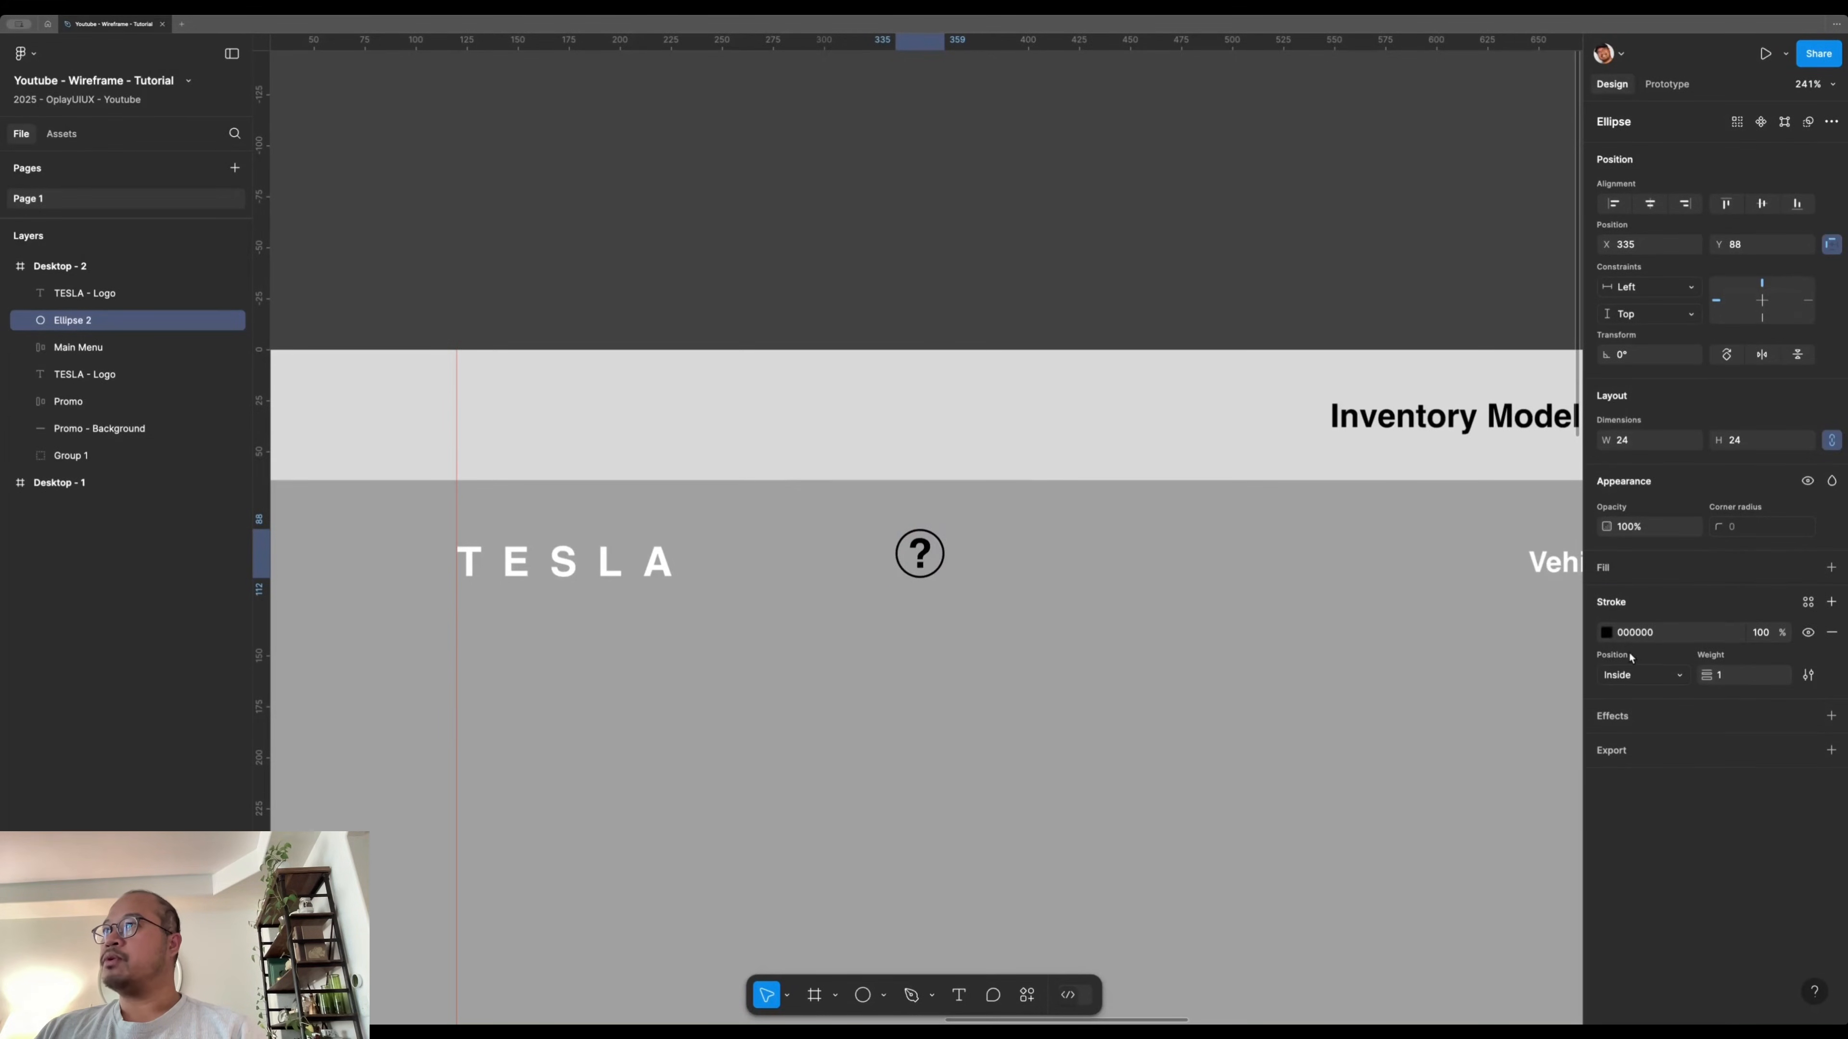
click(1607, 632)
click(1380, 598)
text(2)
key(Return)
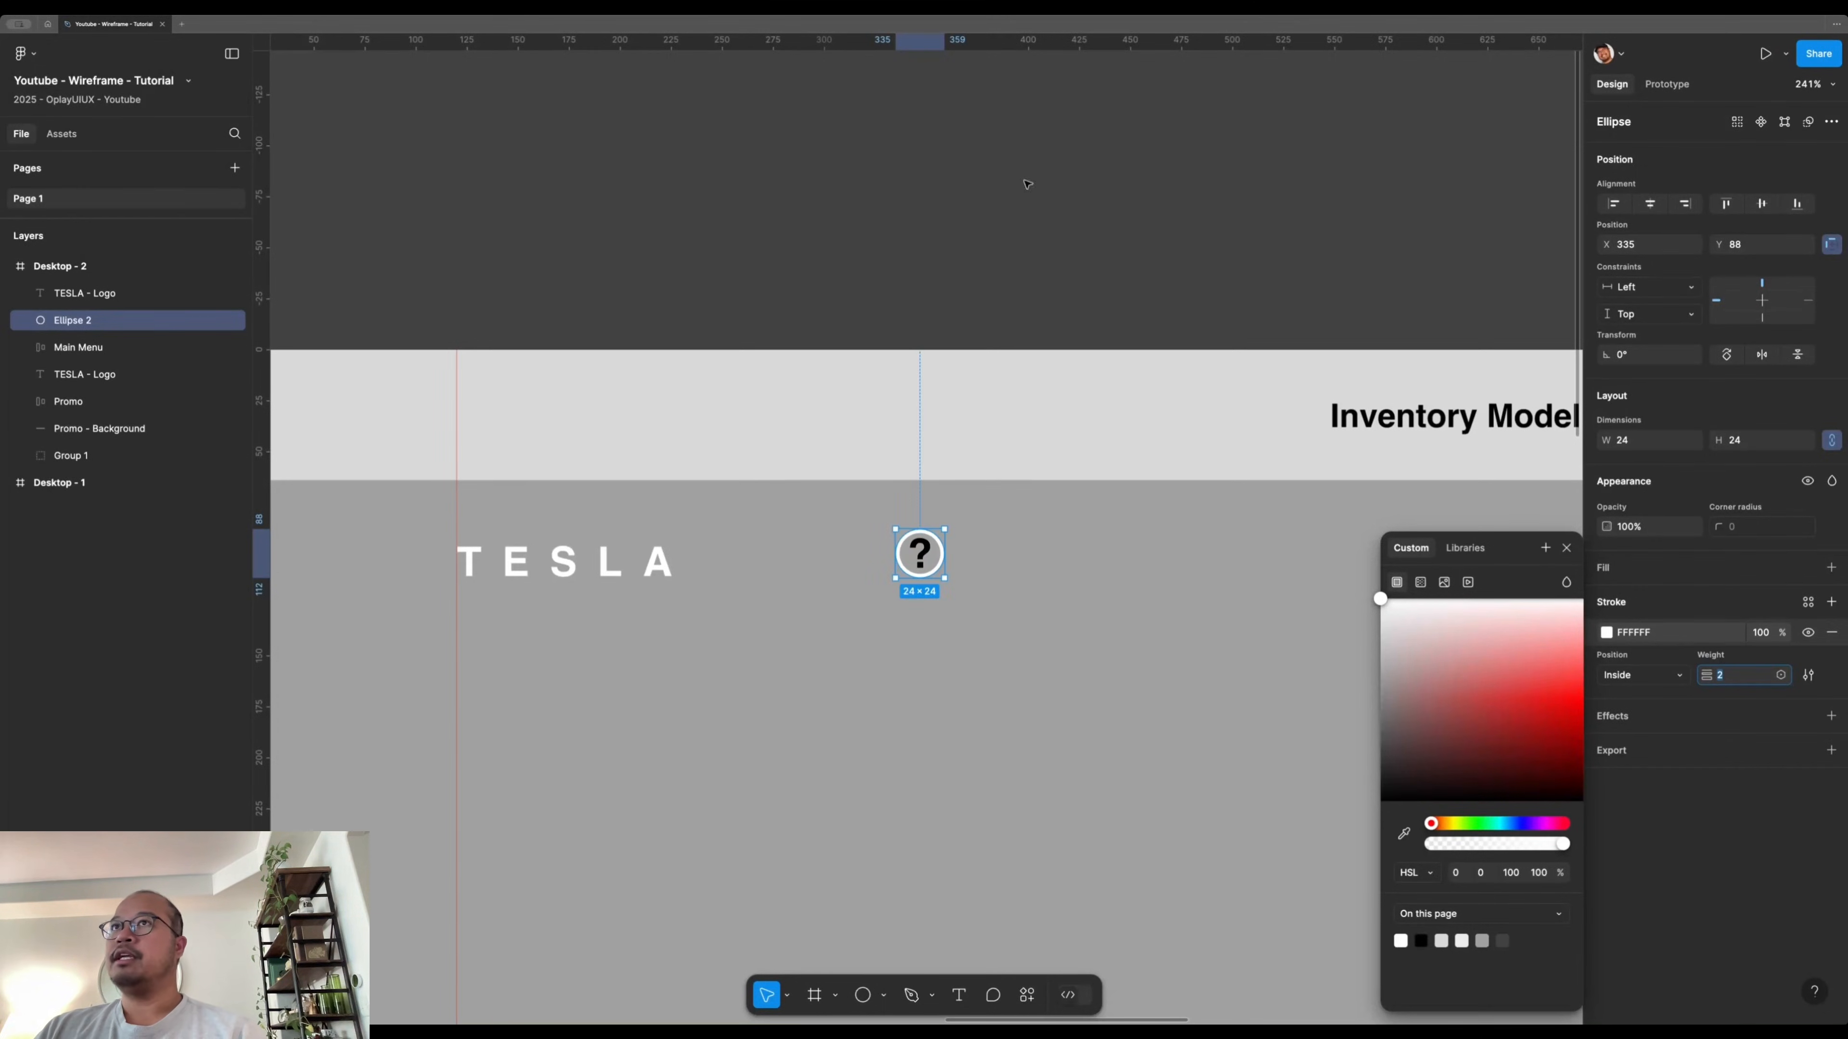
- Change the question mark's fill to white FFFFFF
click(920, 553)
click(1606, 808)
click(1382, 602)
key(Escape)
scroll(1028, 322, down, 5)
scroll(903, 522, left, 2)
scroll(903, 522, up, 1)
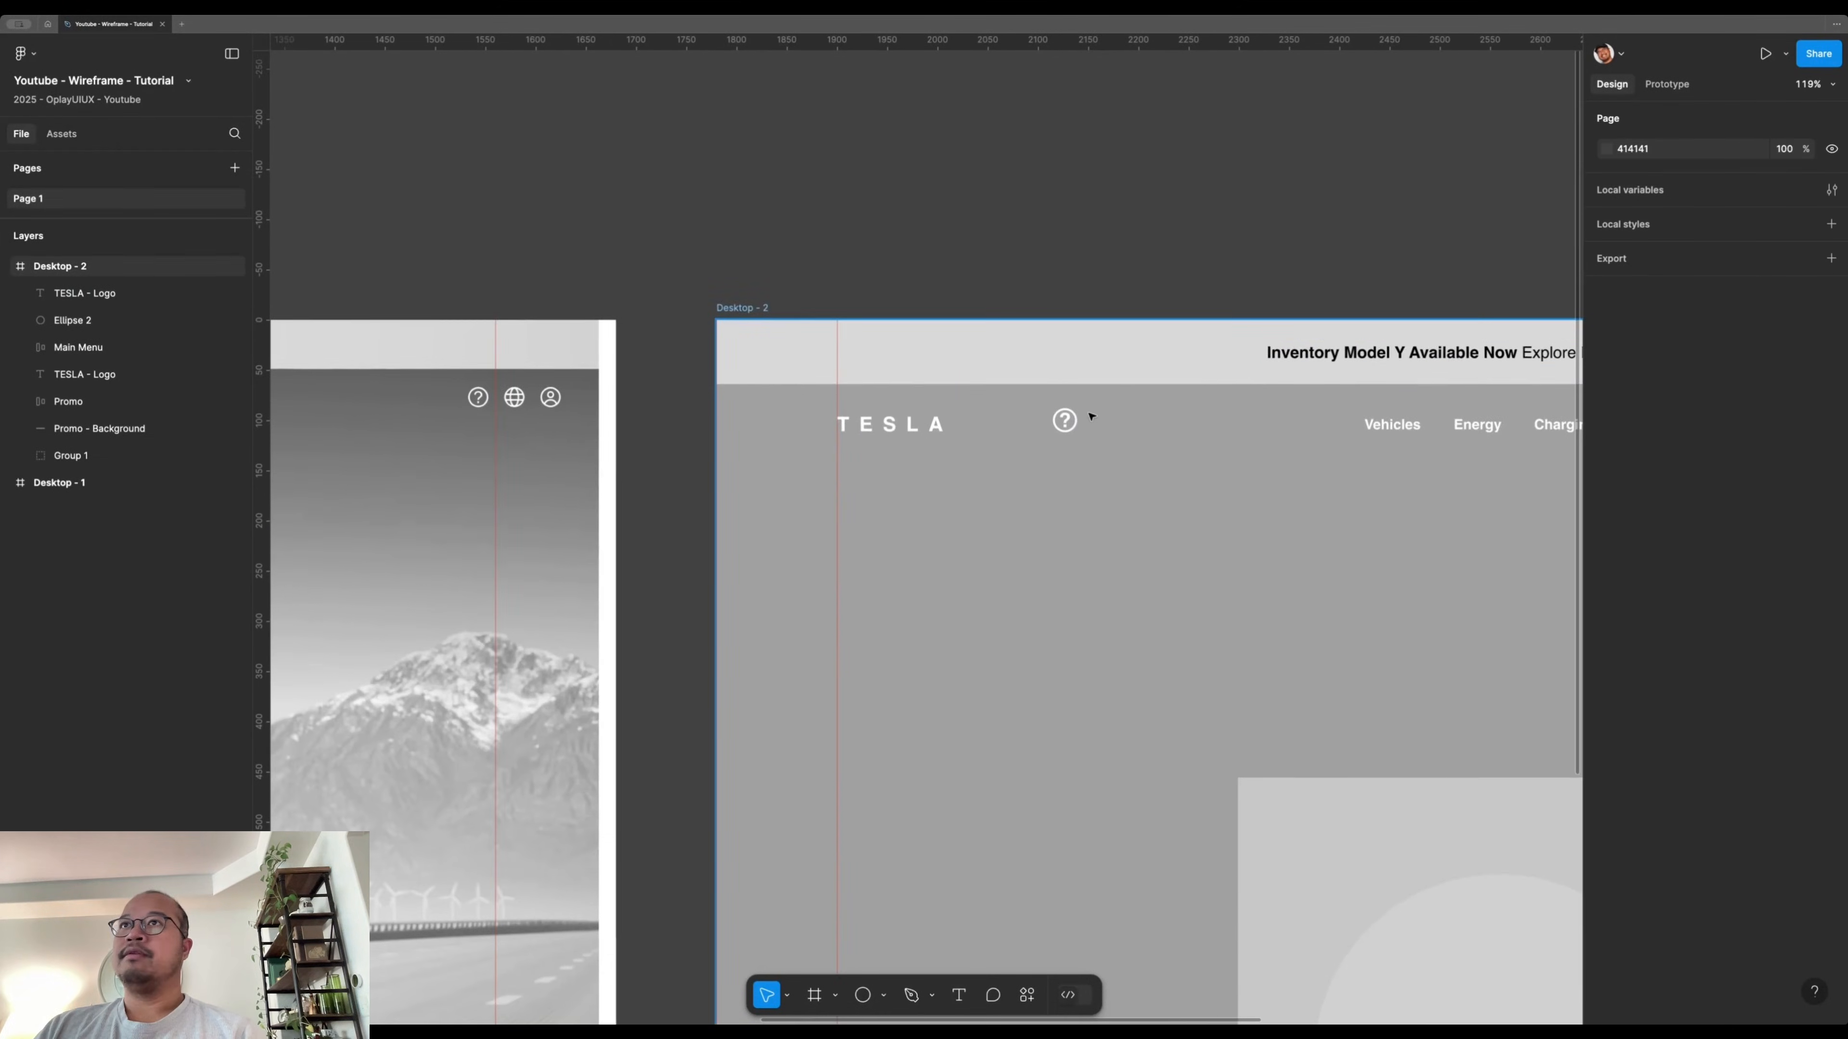
- Set the question mark's font weight to Regular and its size to 16
scroll(1077, 423, up, 4)
click(1068, 424)
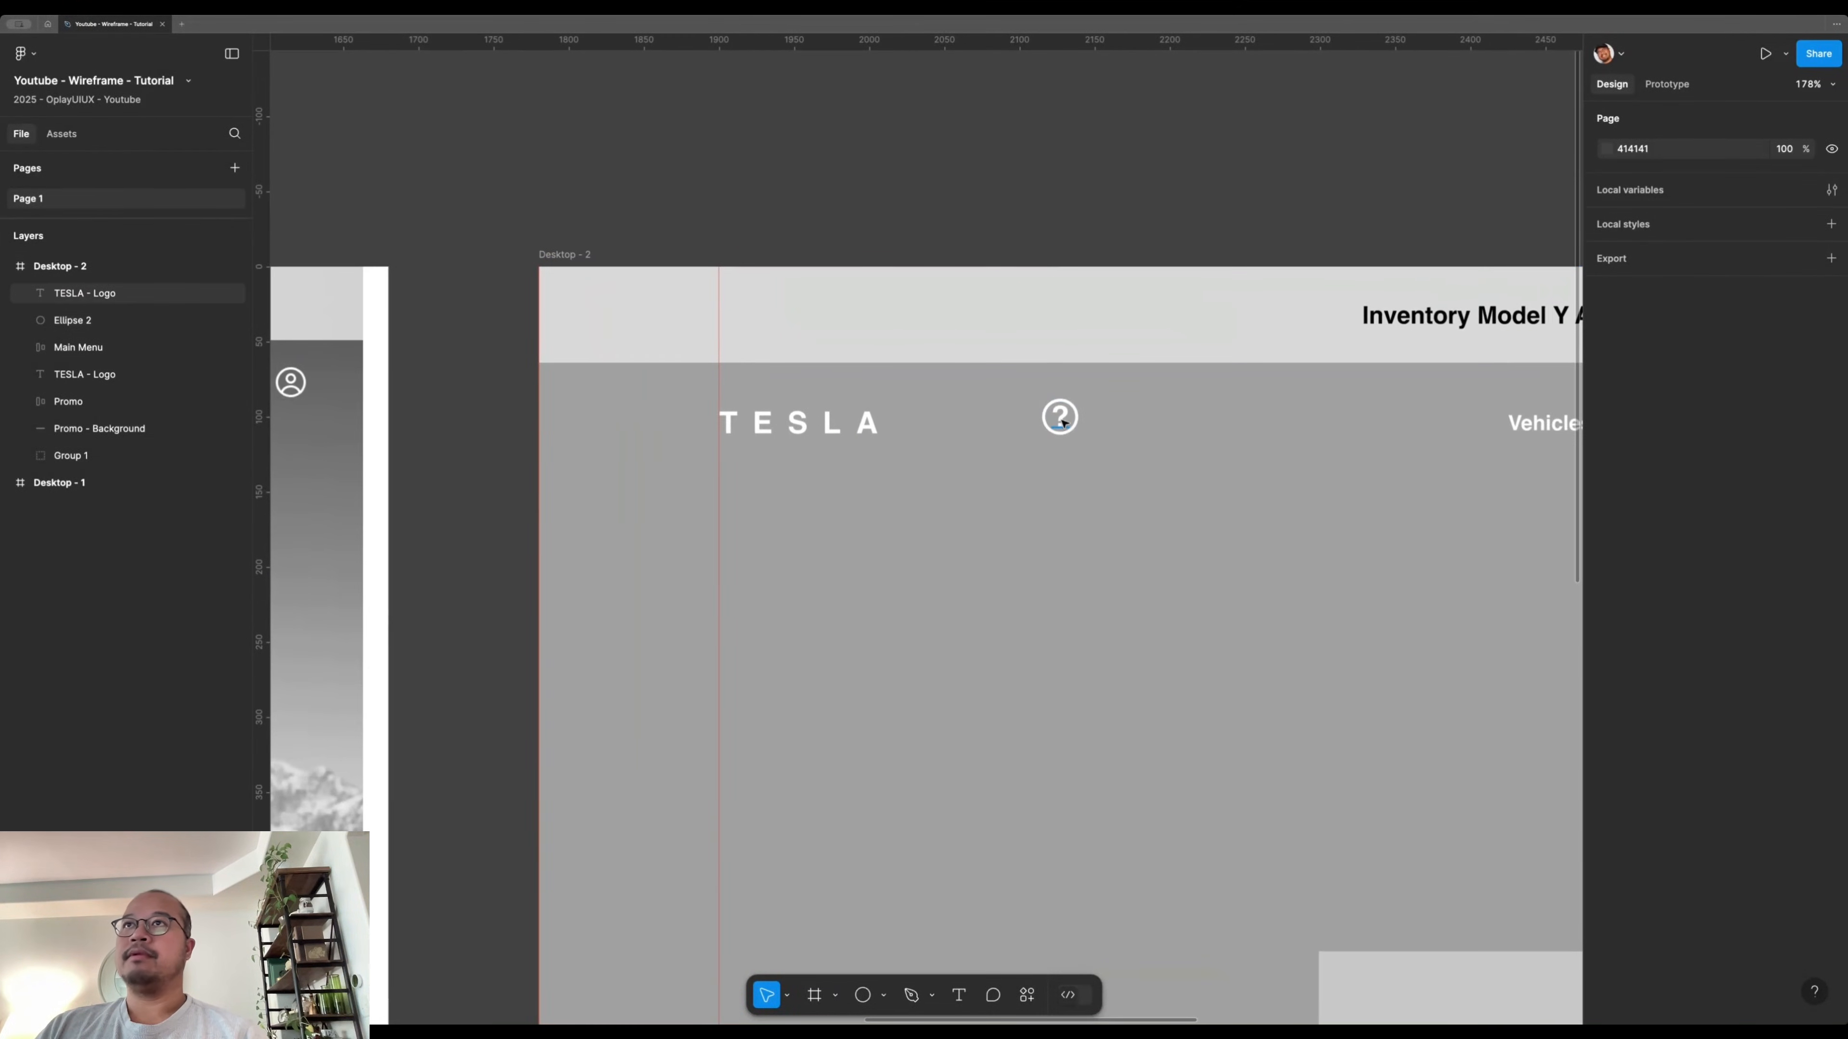
click(1633, 653)
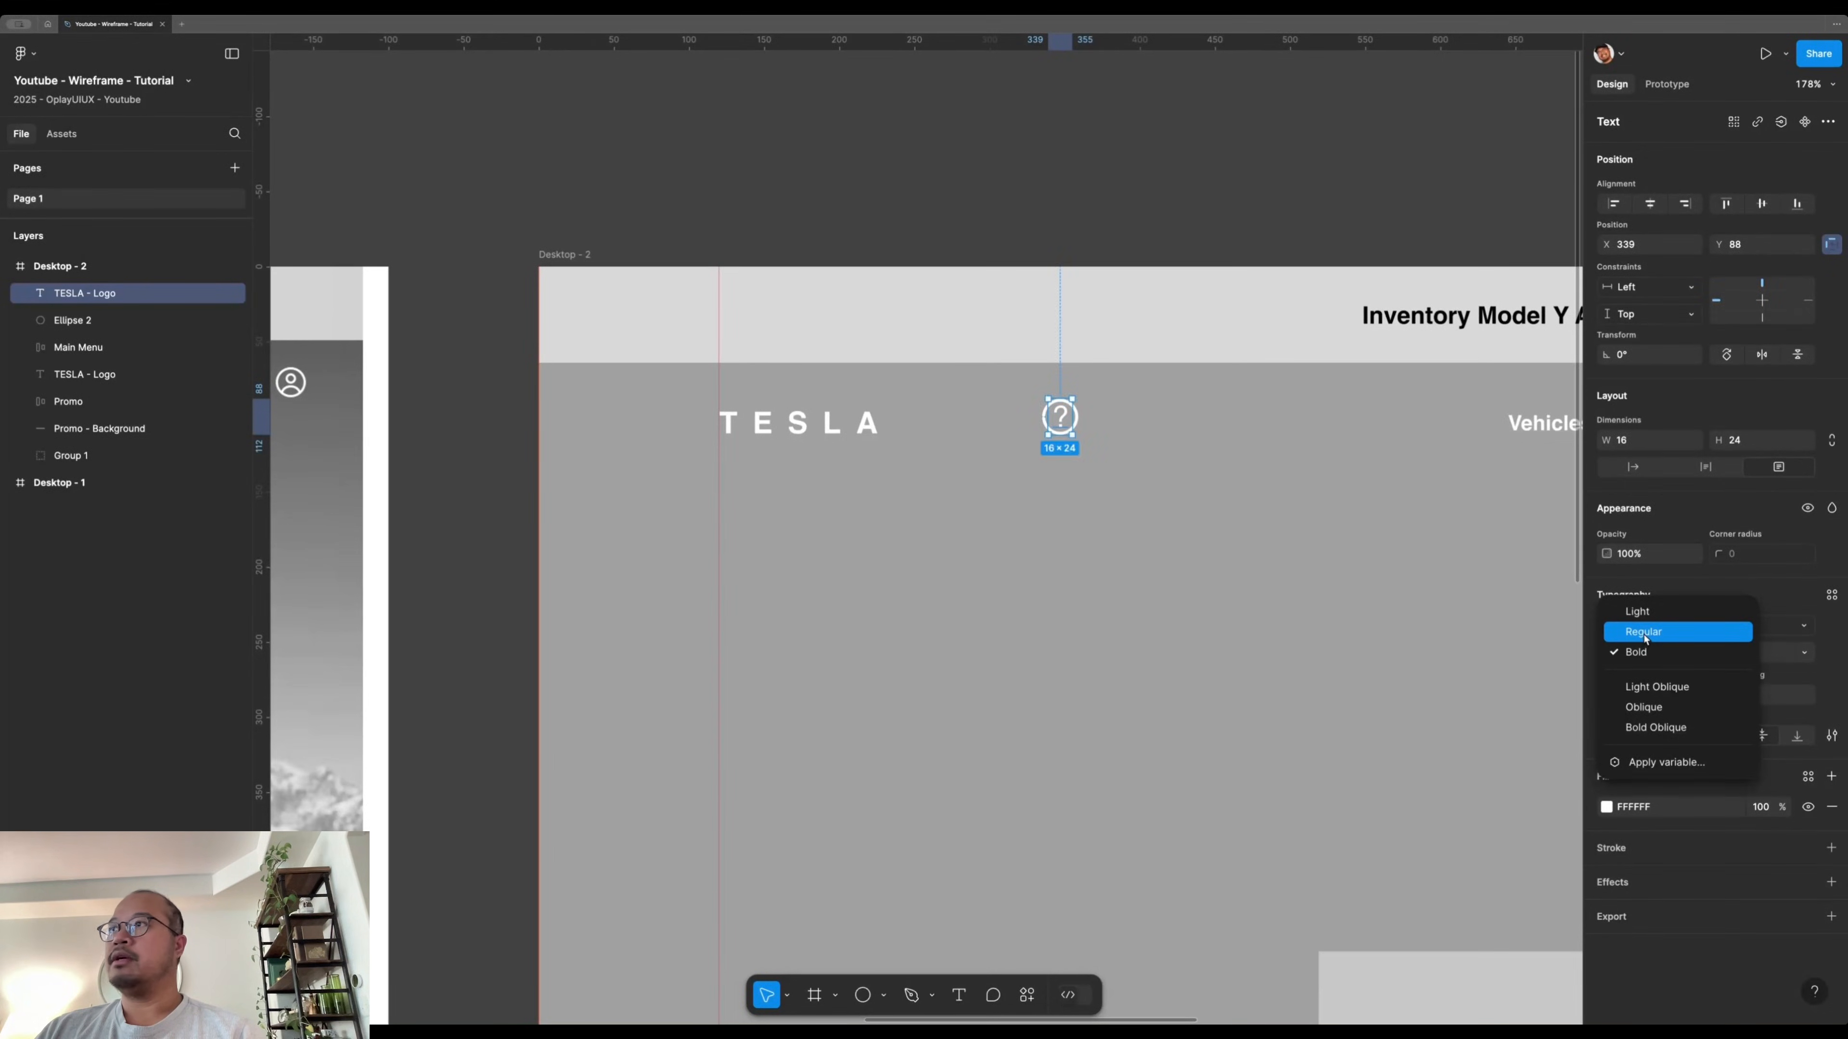
click(1643, 633)
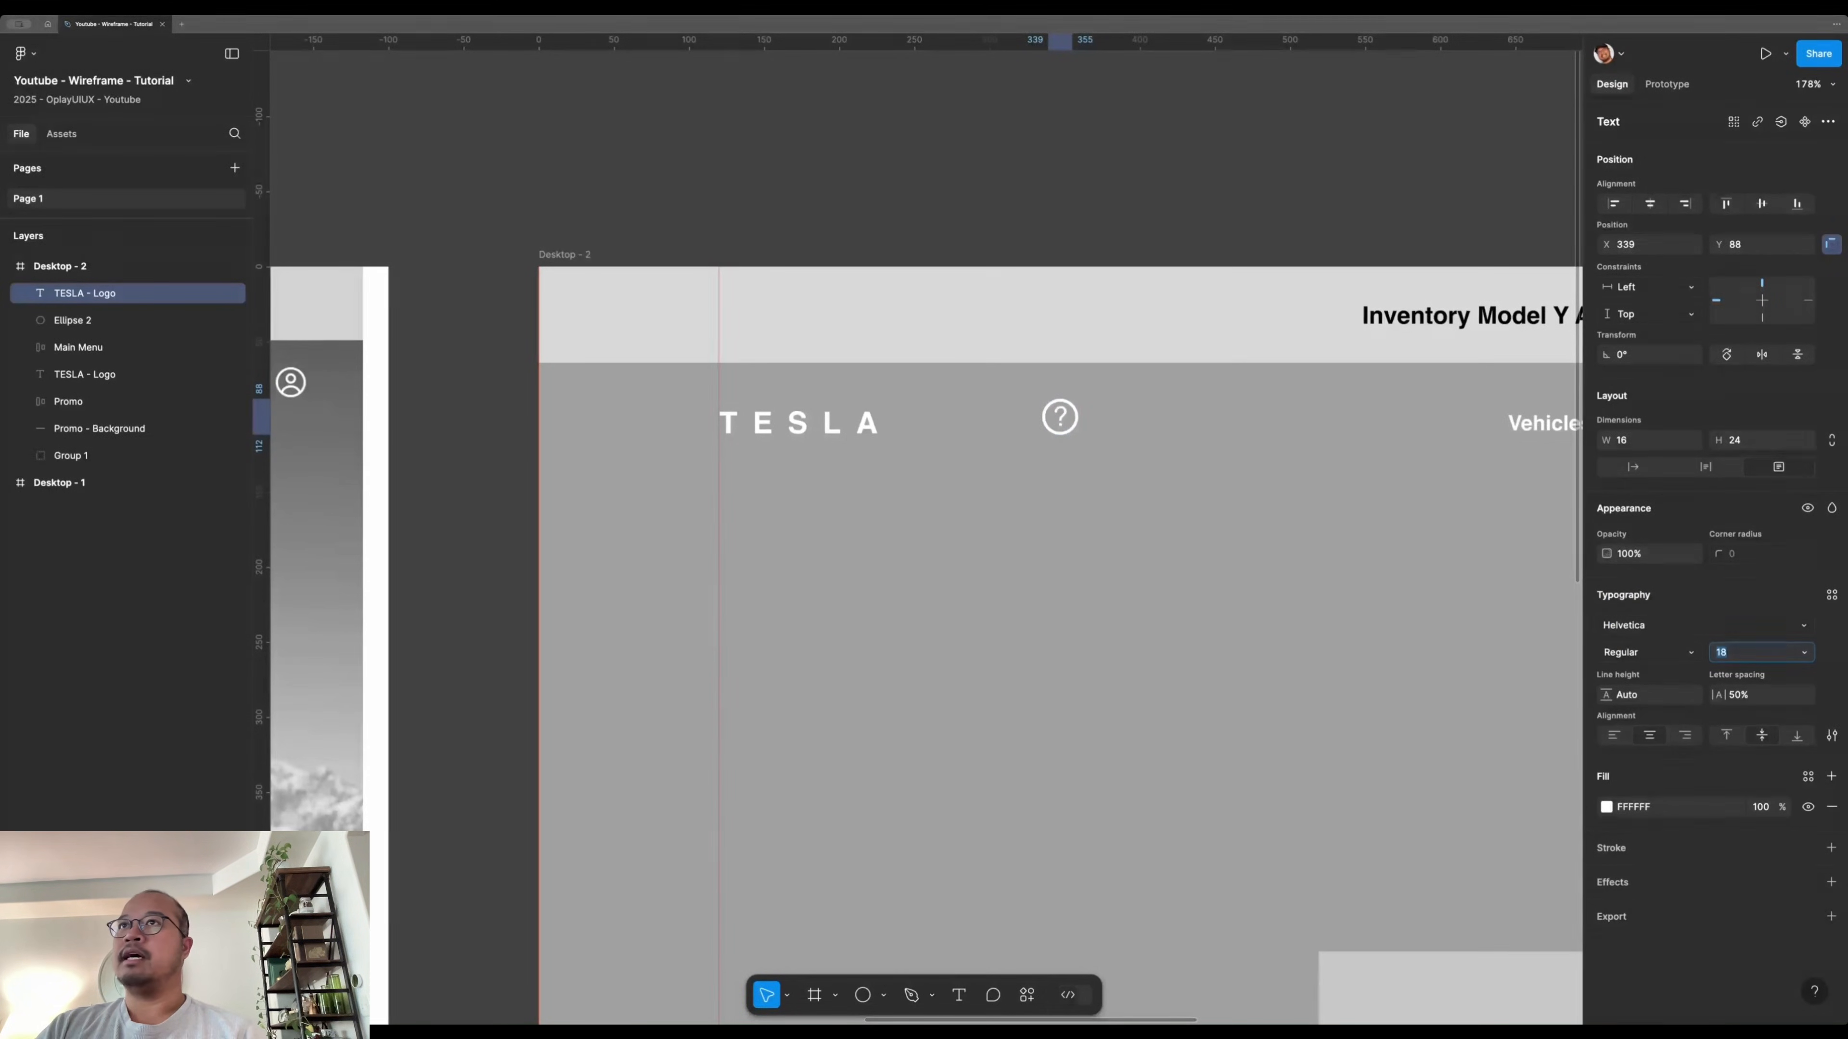
scroll(1311, 400, left, 3)
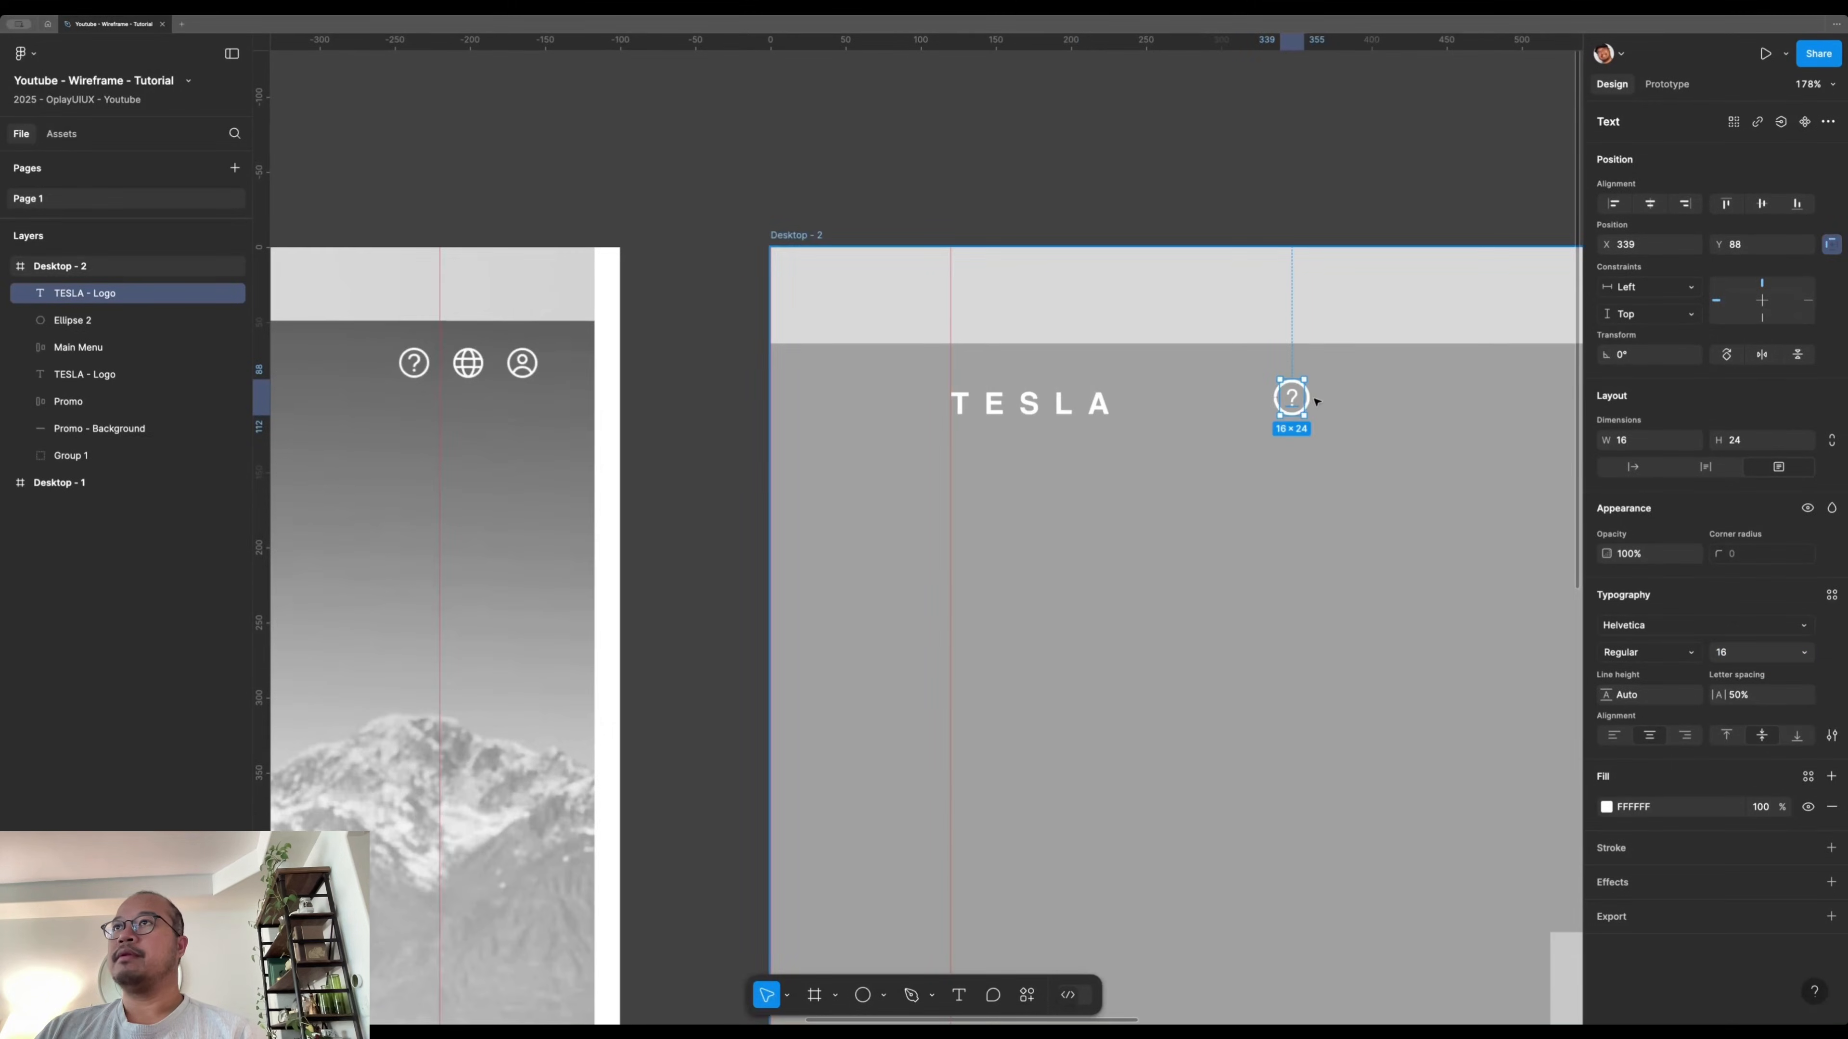
click(1333, 206)
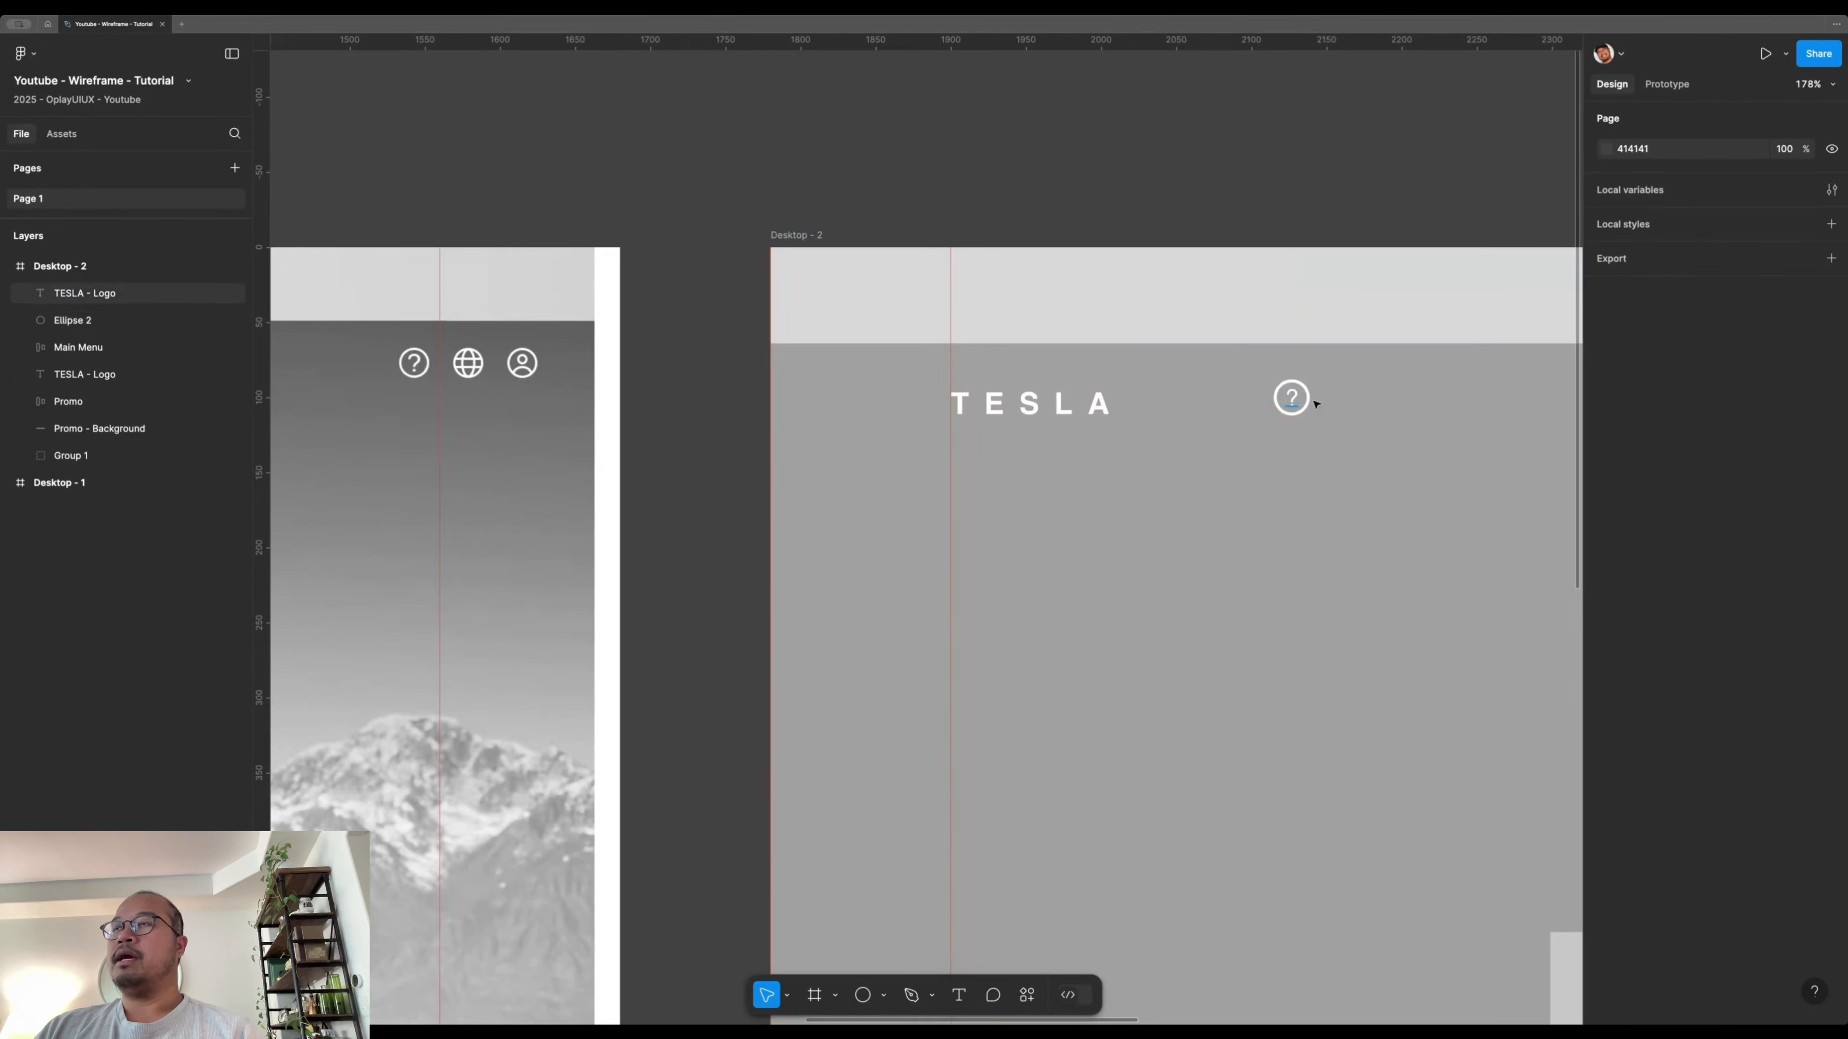
- Frame the circle and question mark together and name the frame "Button - Q&A"
scroll(1341, 400, up, 5)
scroll(1205, 215, up, 2)
scroll(1205, 214, right, 1)
click(1150, 557)
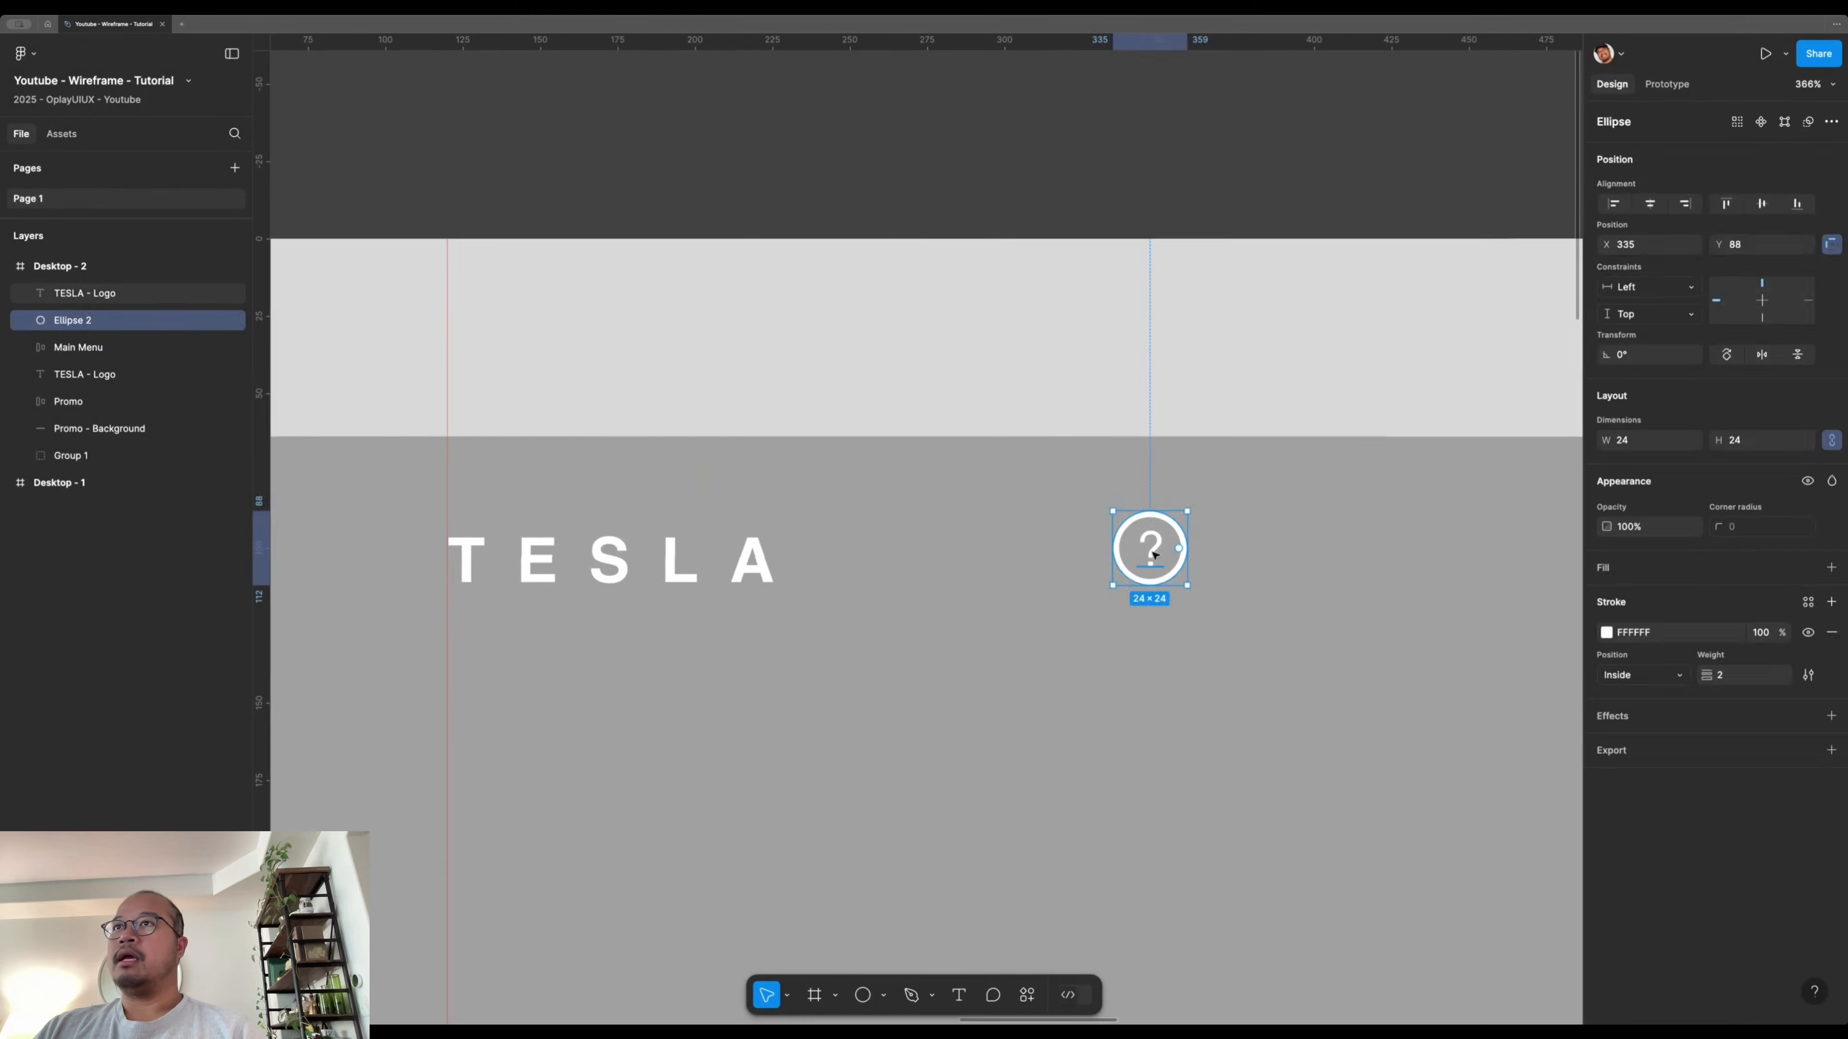
shift+click(1156, 551)
right_click(1154, 558)
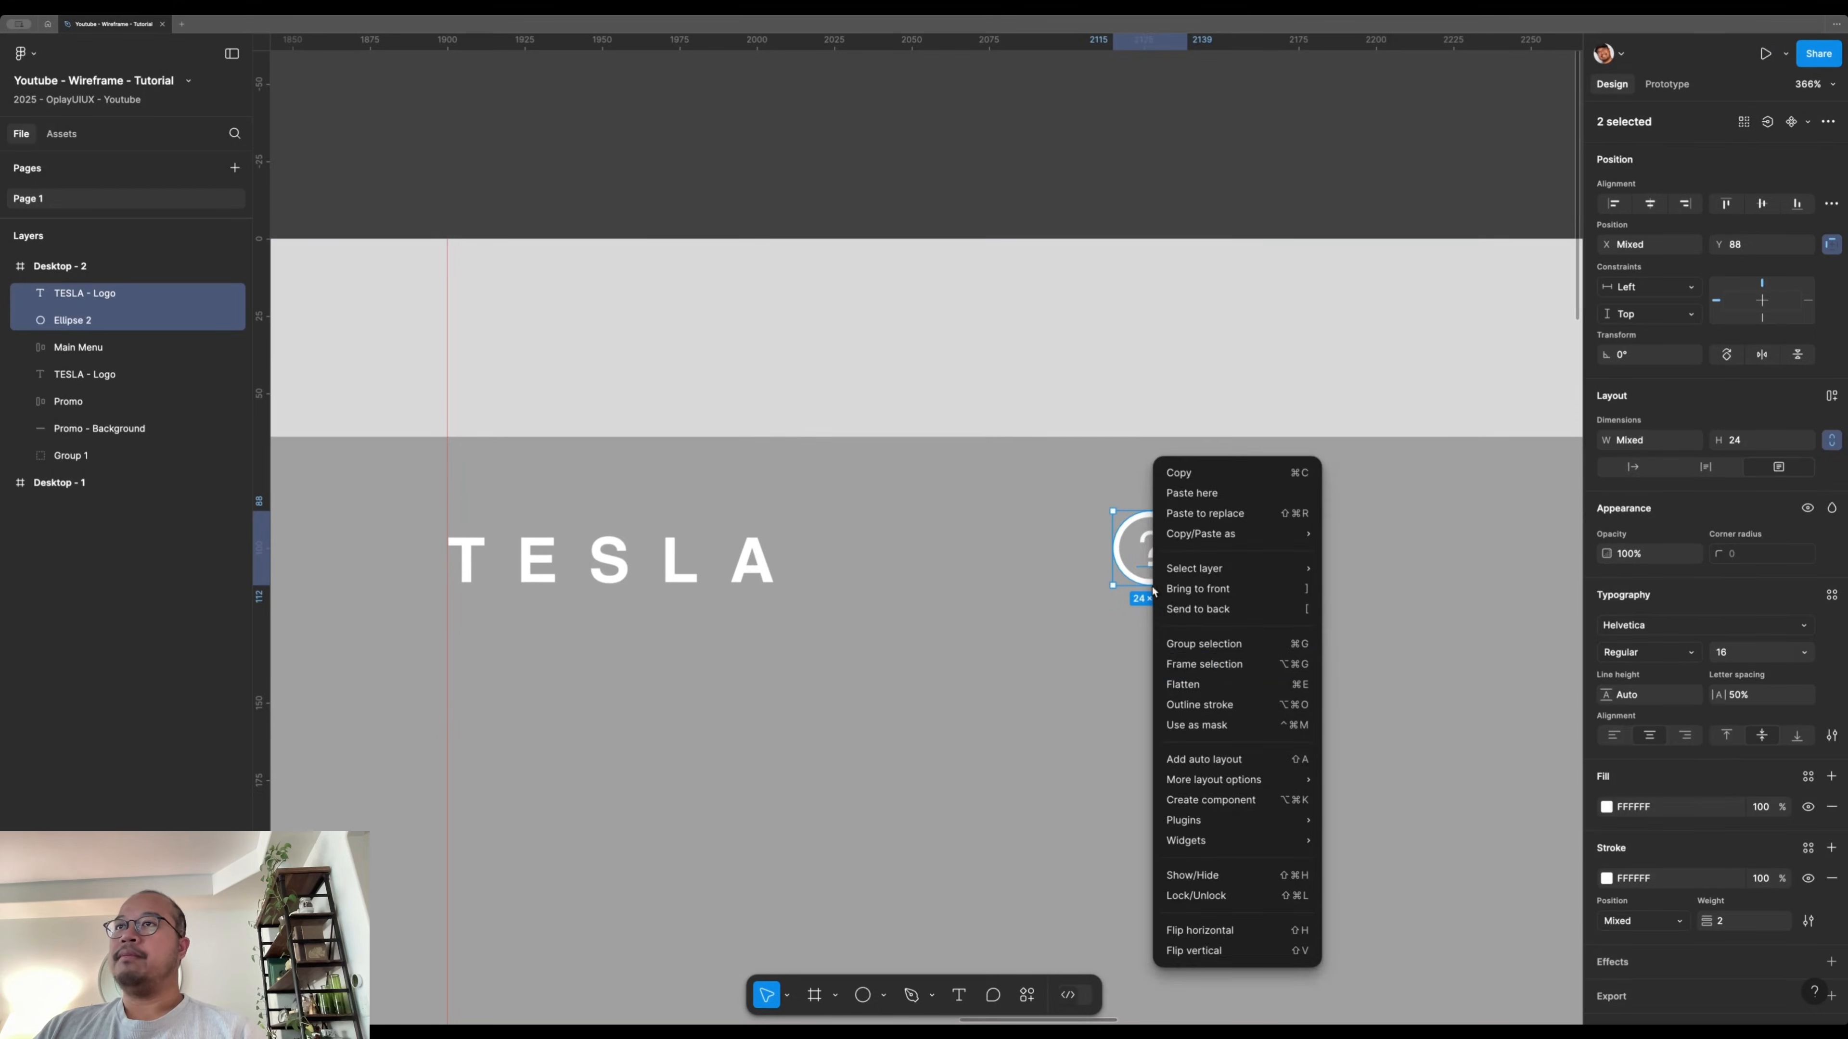
click(1203, 664)
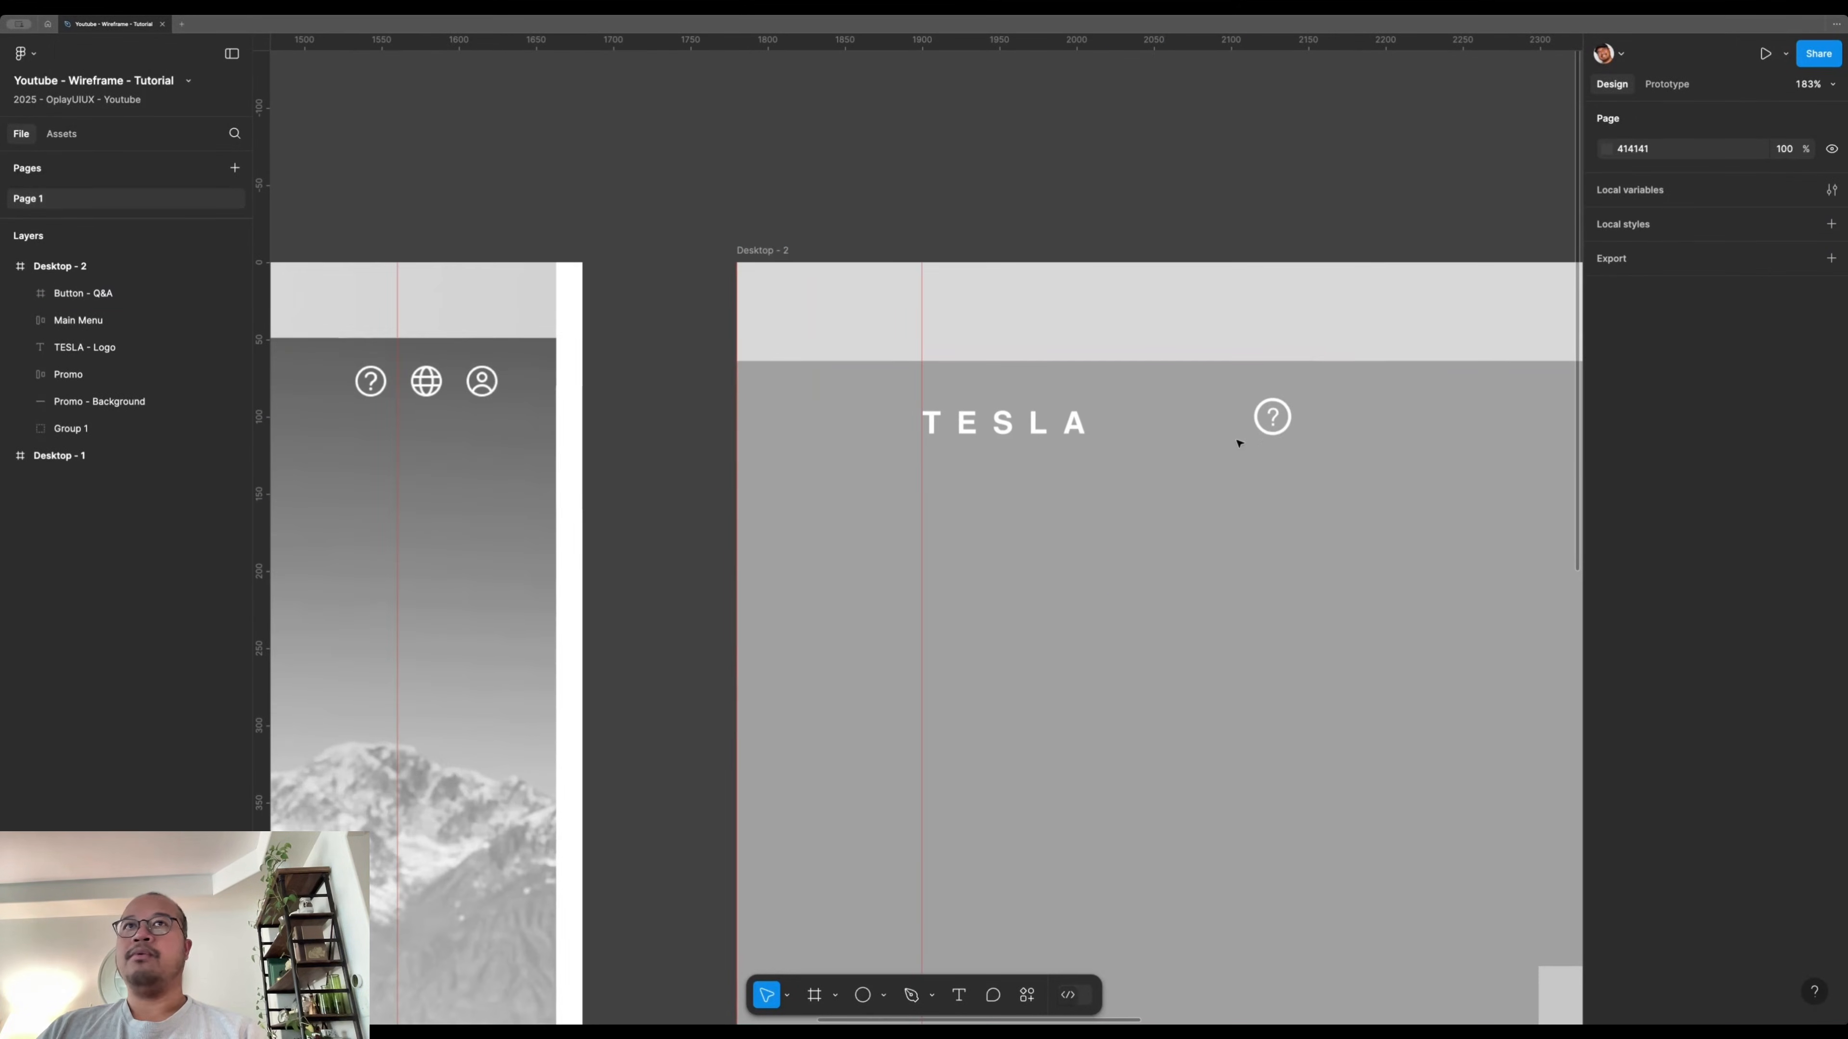
- Duplicate the Button - Q&A frame and place the copy just to its right at X 367, Y 88
click(1283, 420)
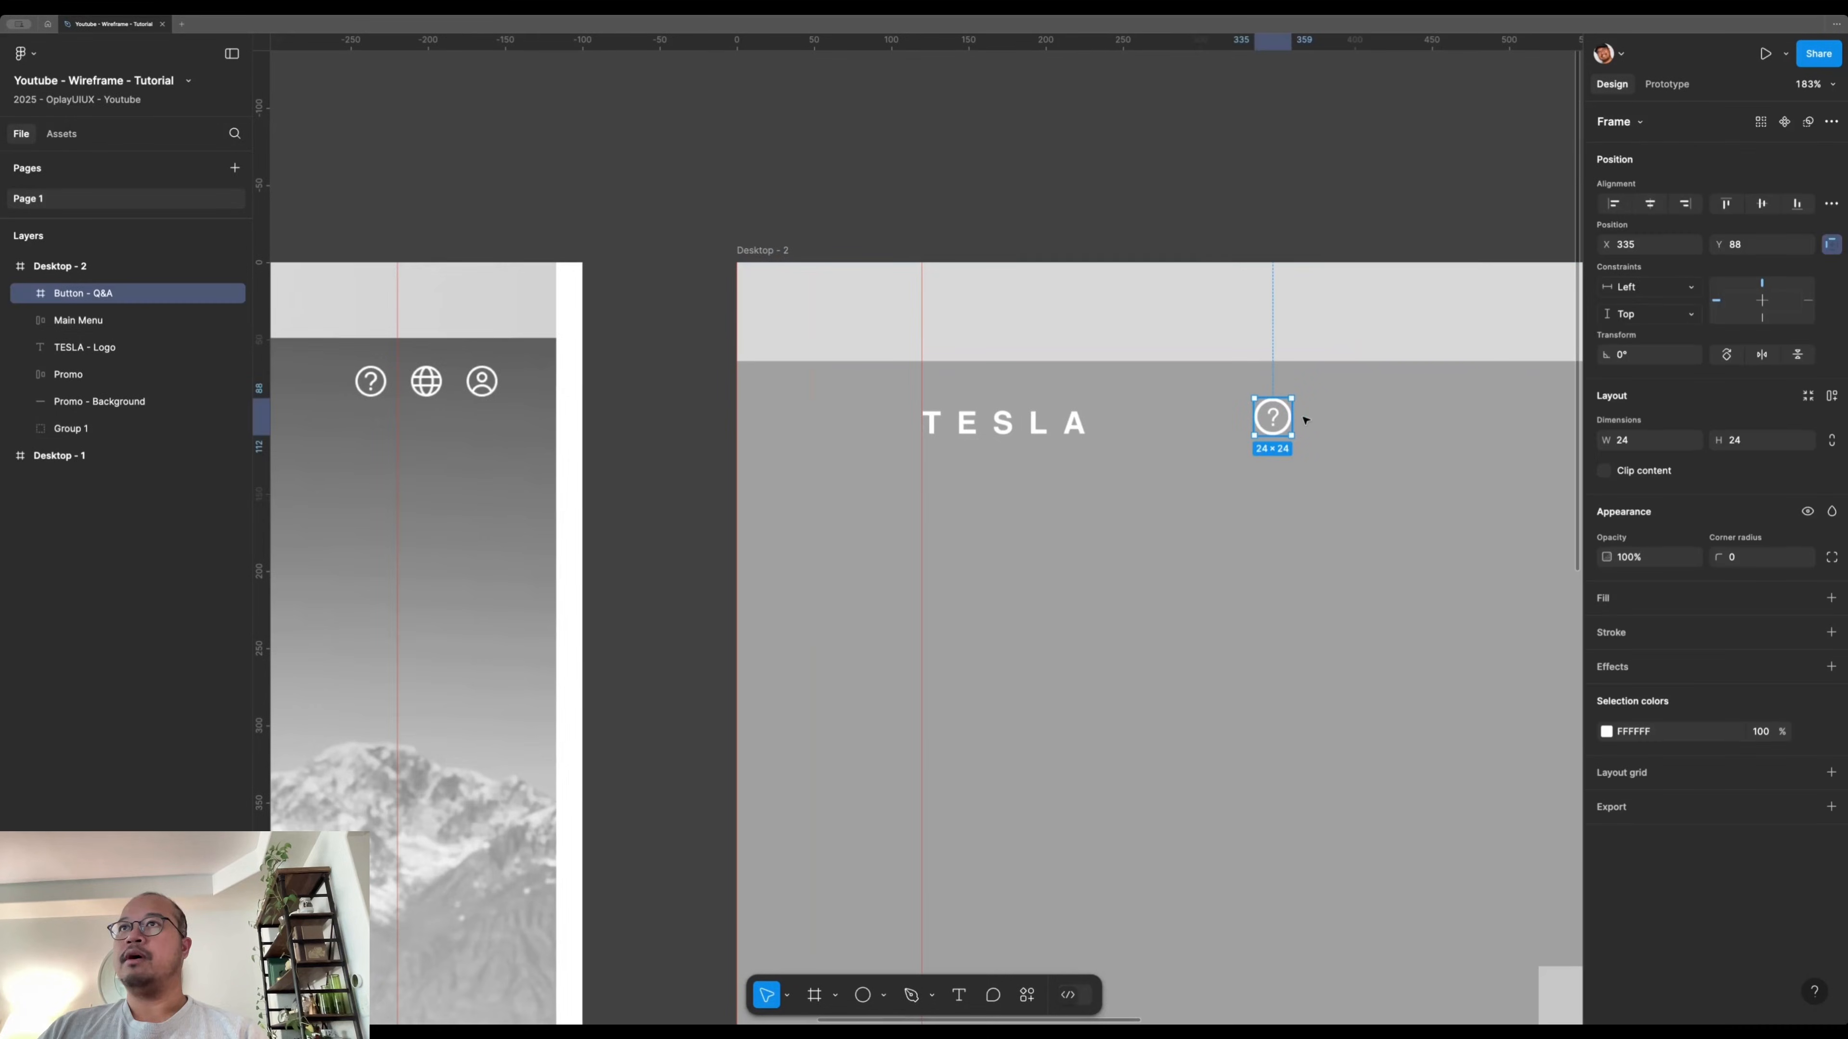
drag(1302, 476, 1109, 485)
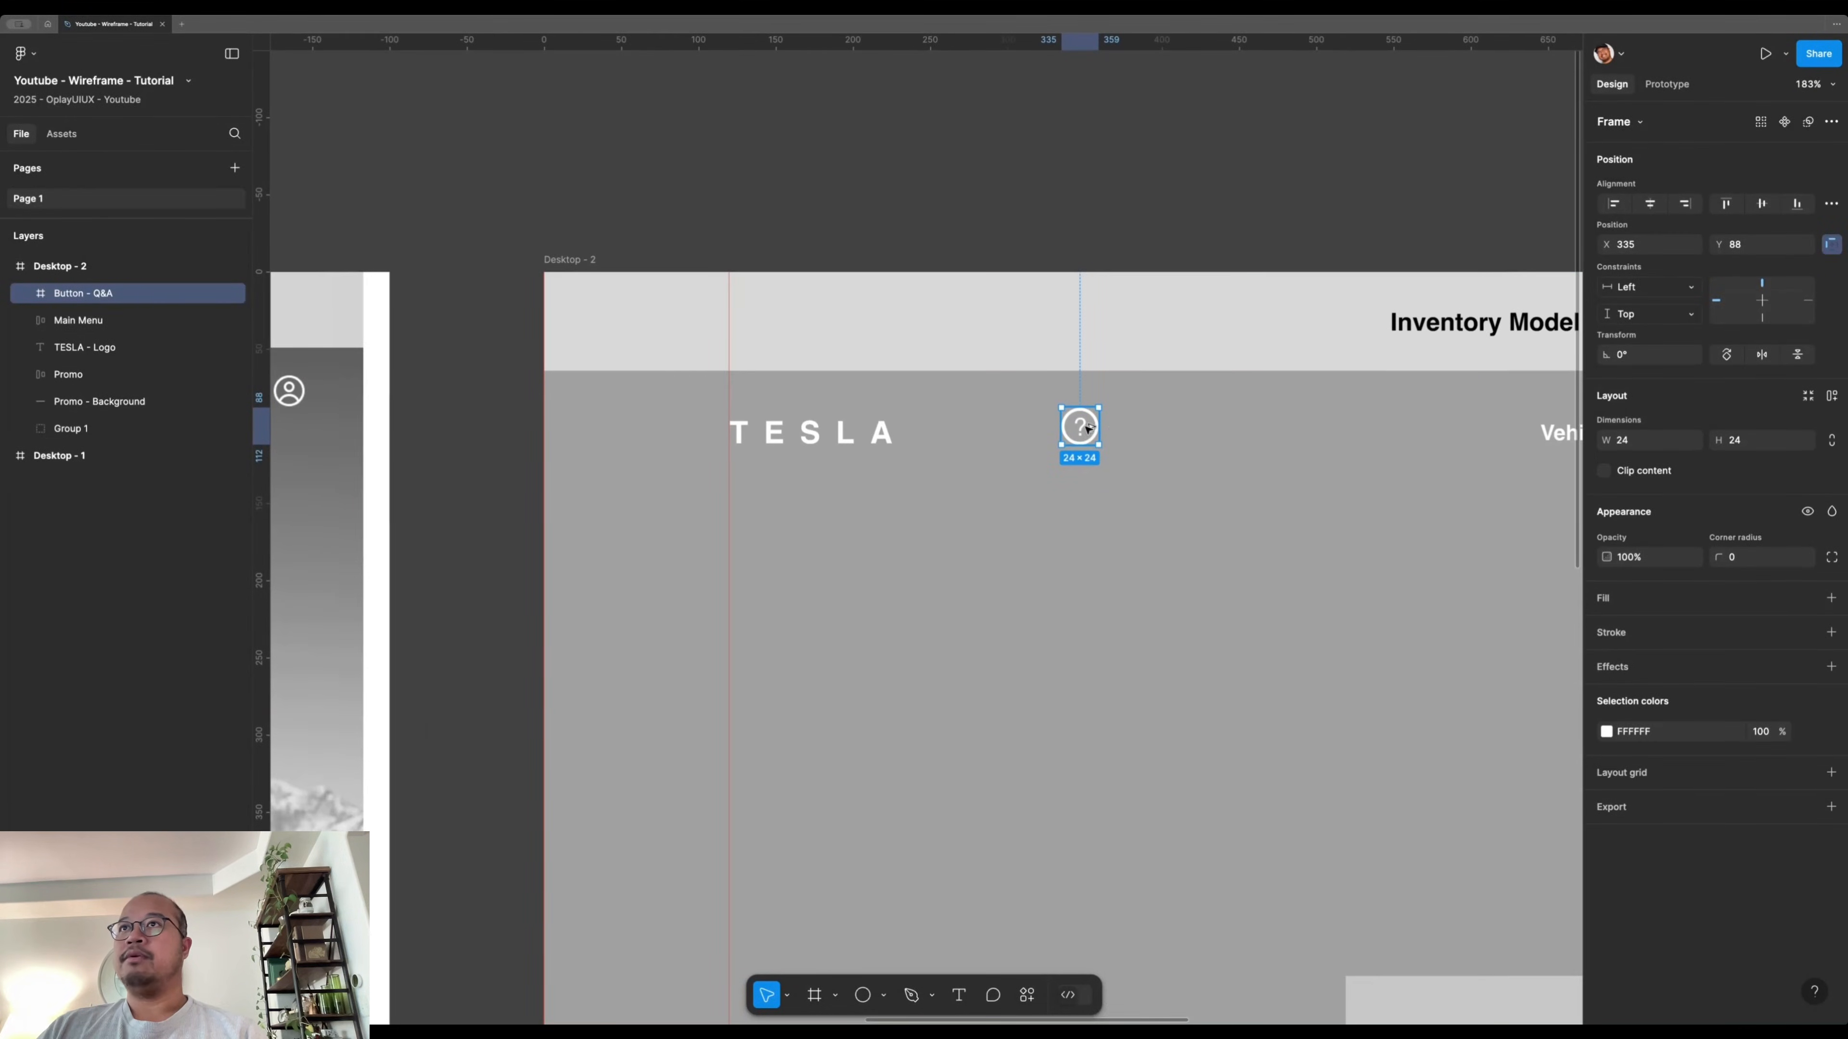
click(1104, 380)
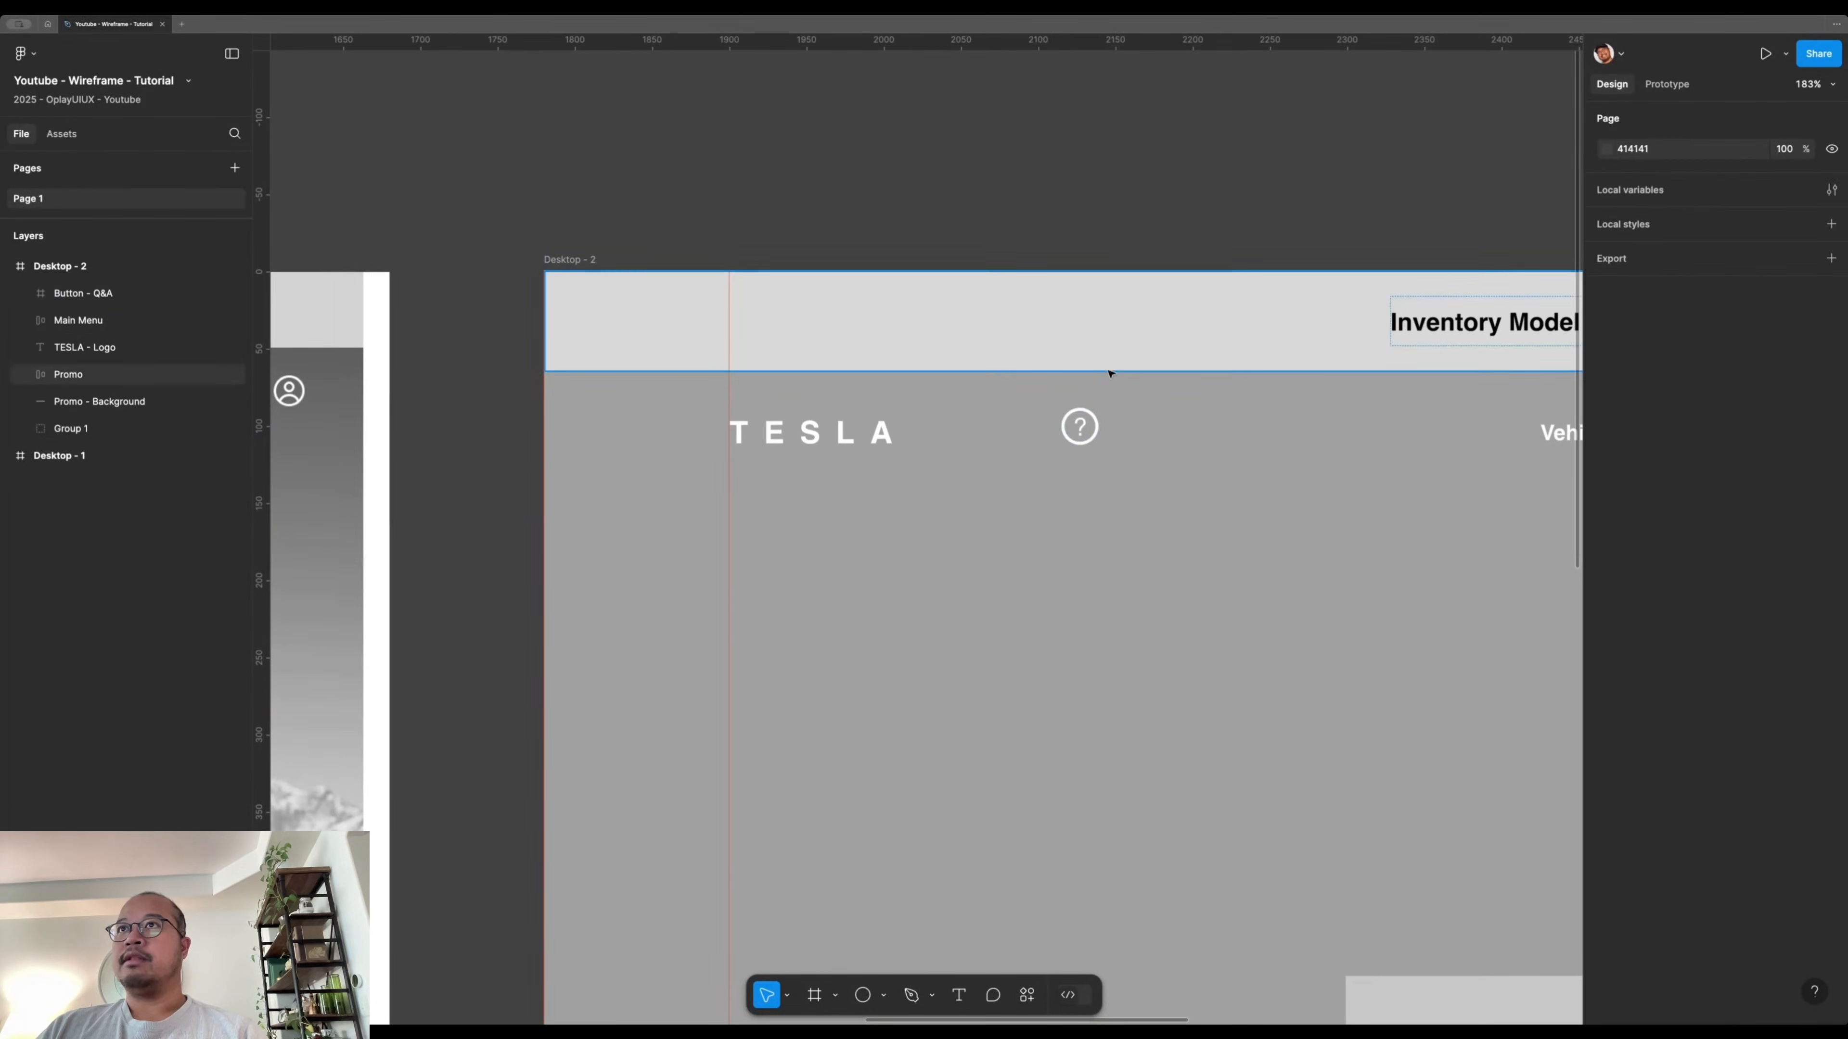
click(1083, 433)
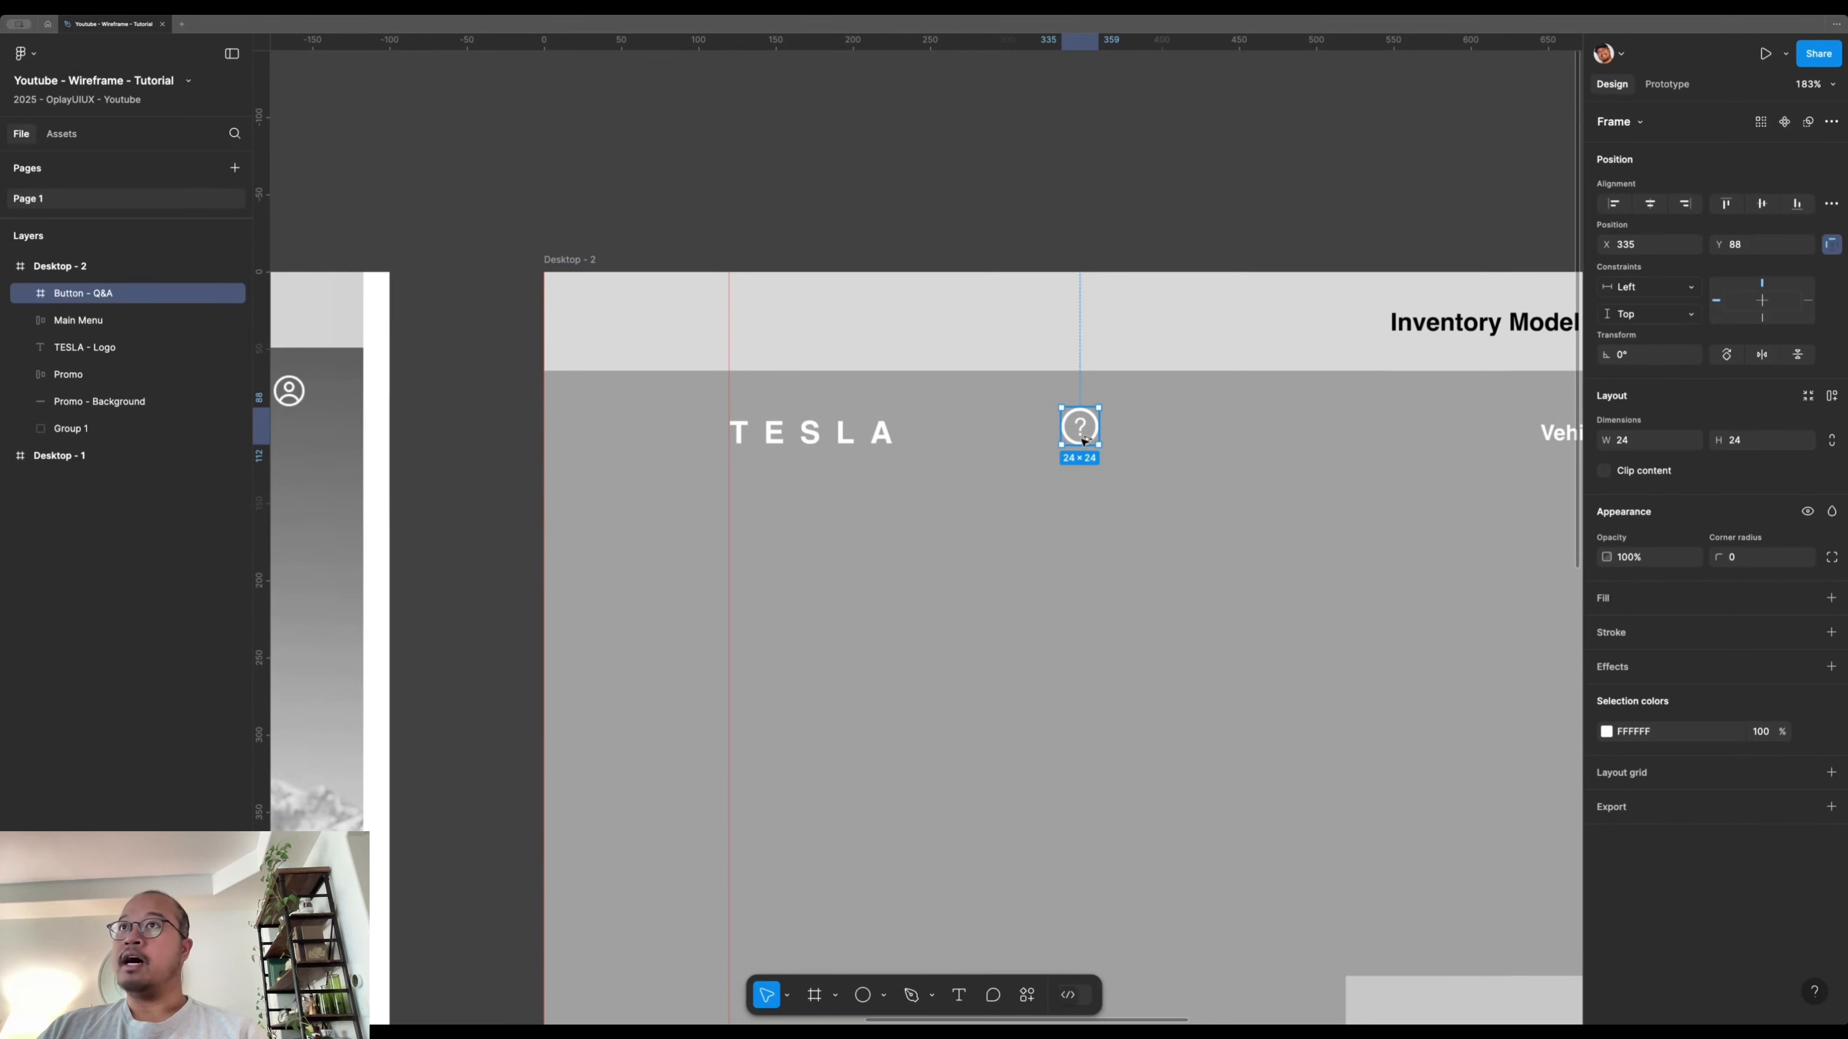
drag(1084, 434, 1142, 433)
click(1039, 192)
scroll(1039, 192, left, 5)
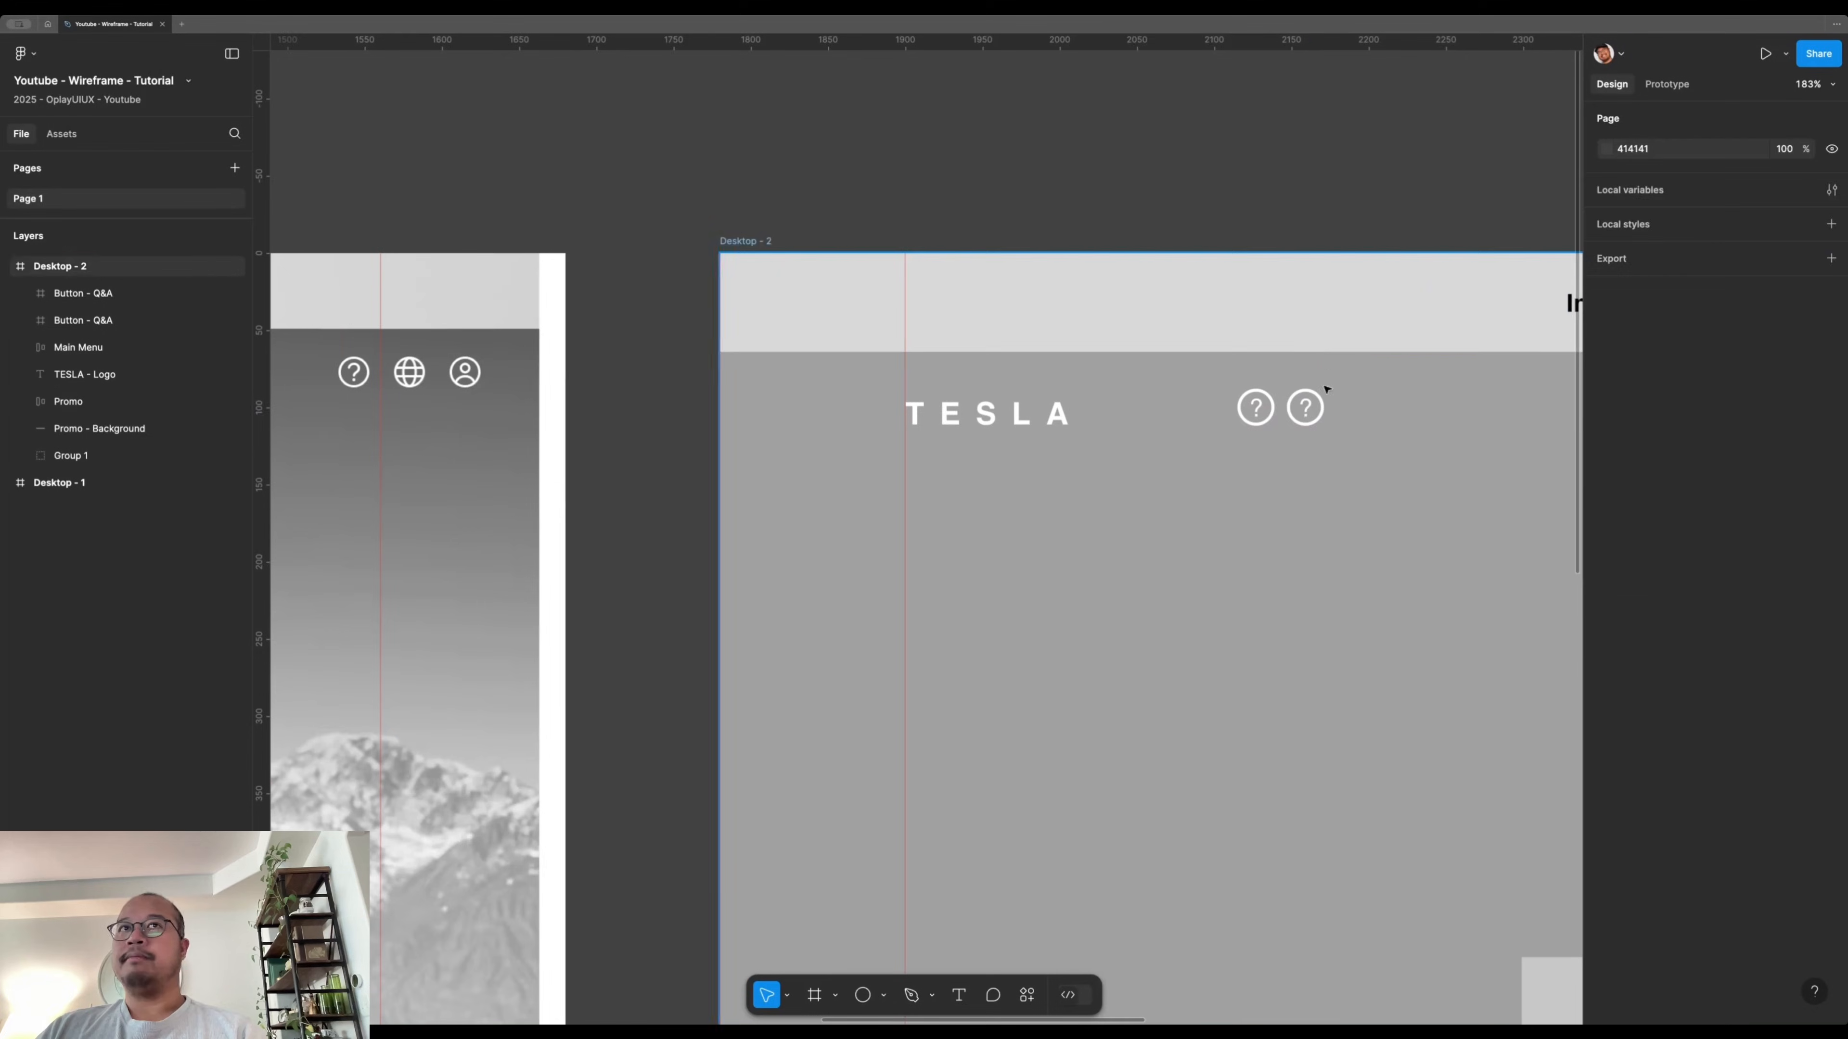
click(1303, 407)
scroll(1307, 449, up, 3)
scroll(1307, 449, up, 2)
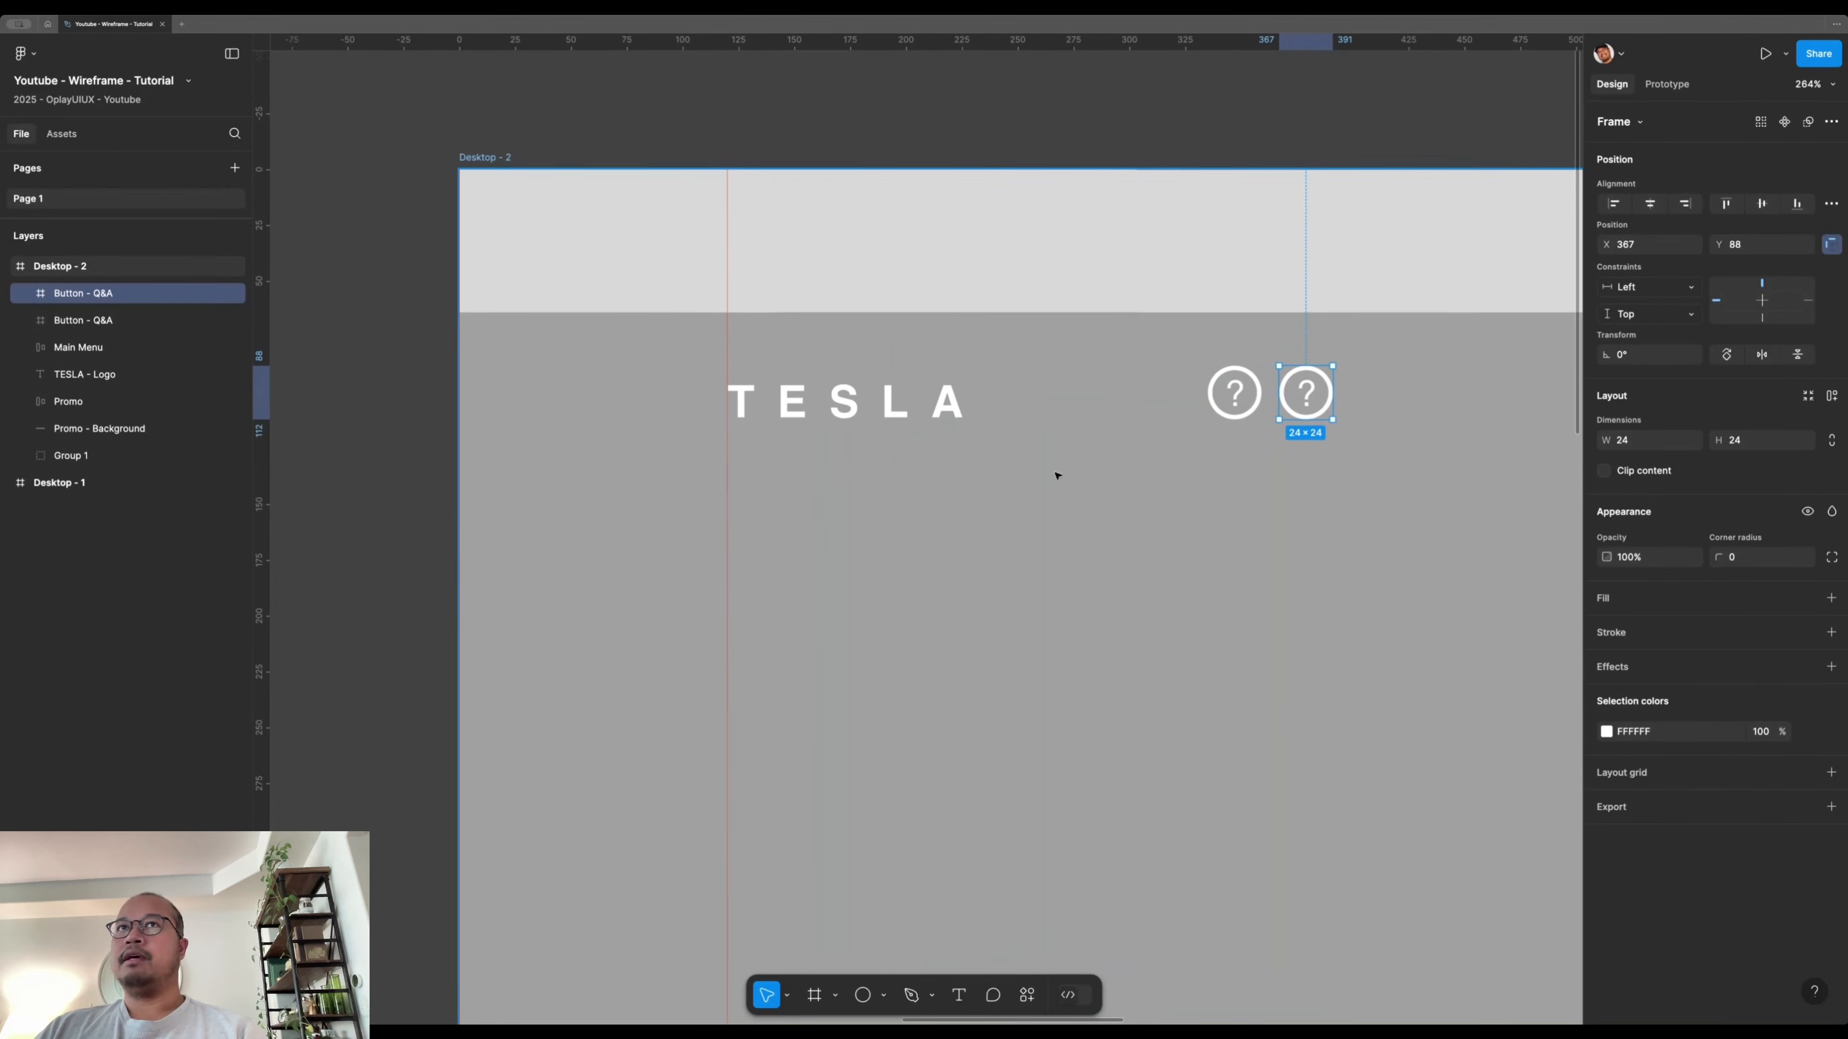
- Examine the globe and profile icons in the reference header on Desktop - 1, and return to the wireframe's buttons
click(512, 543)
drag(512, 543, 788, 532)
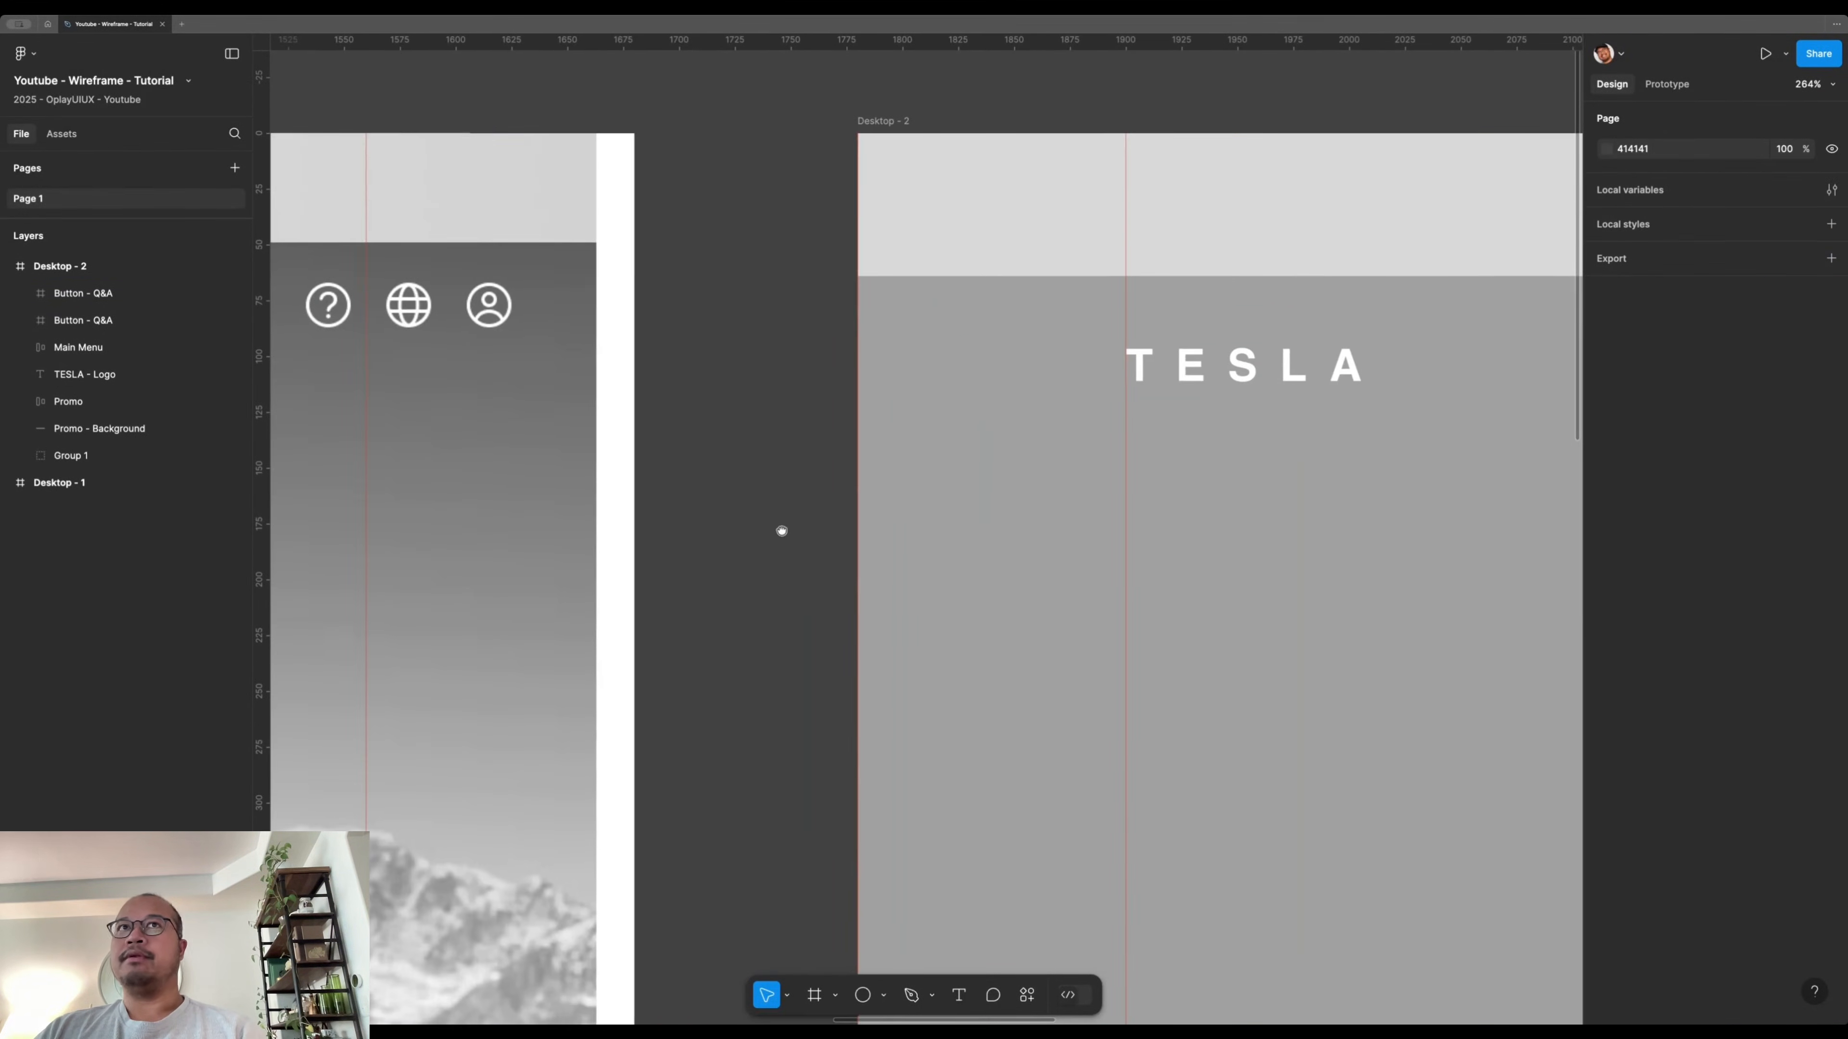
drag(1498, 461, 968, 512)
drag(618, 543, 1419, 522)
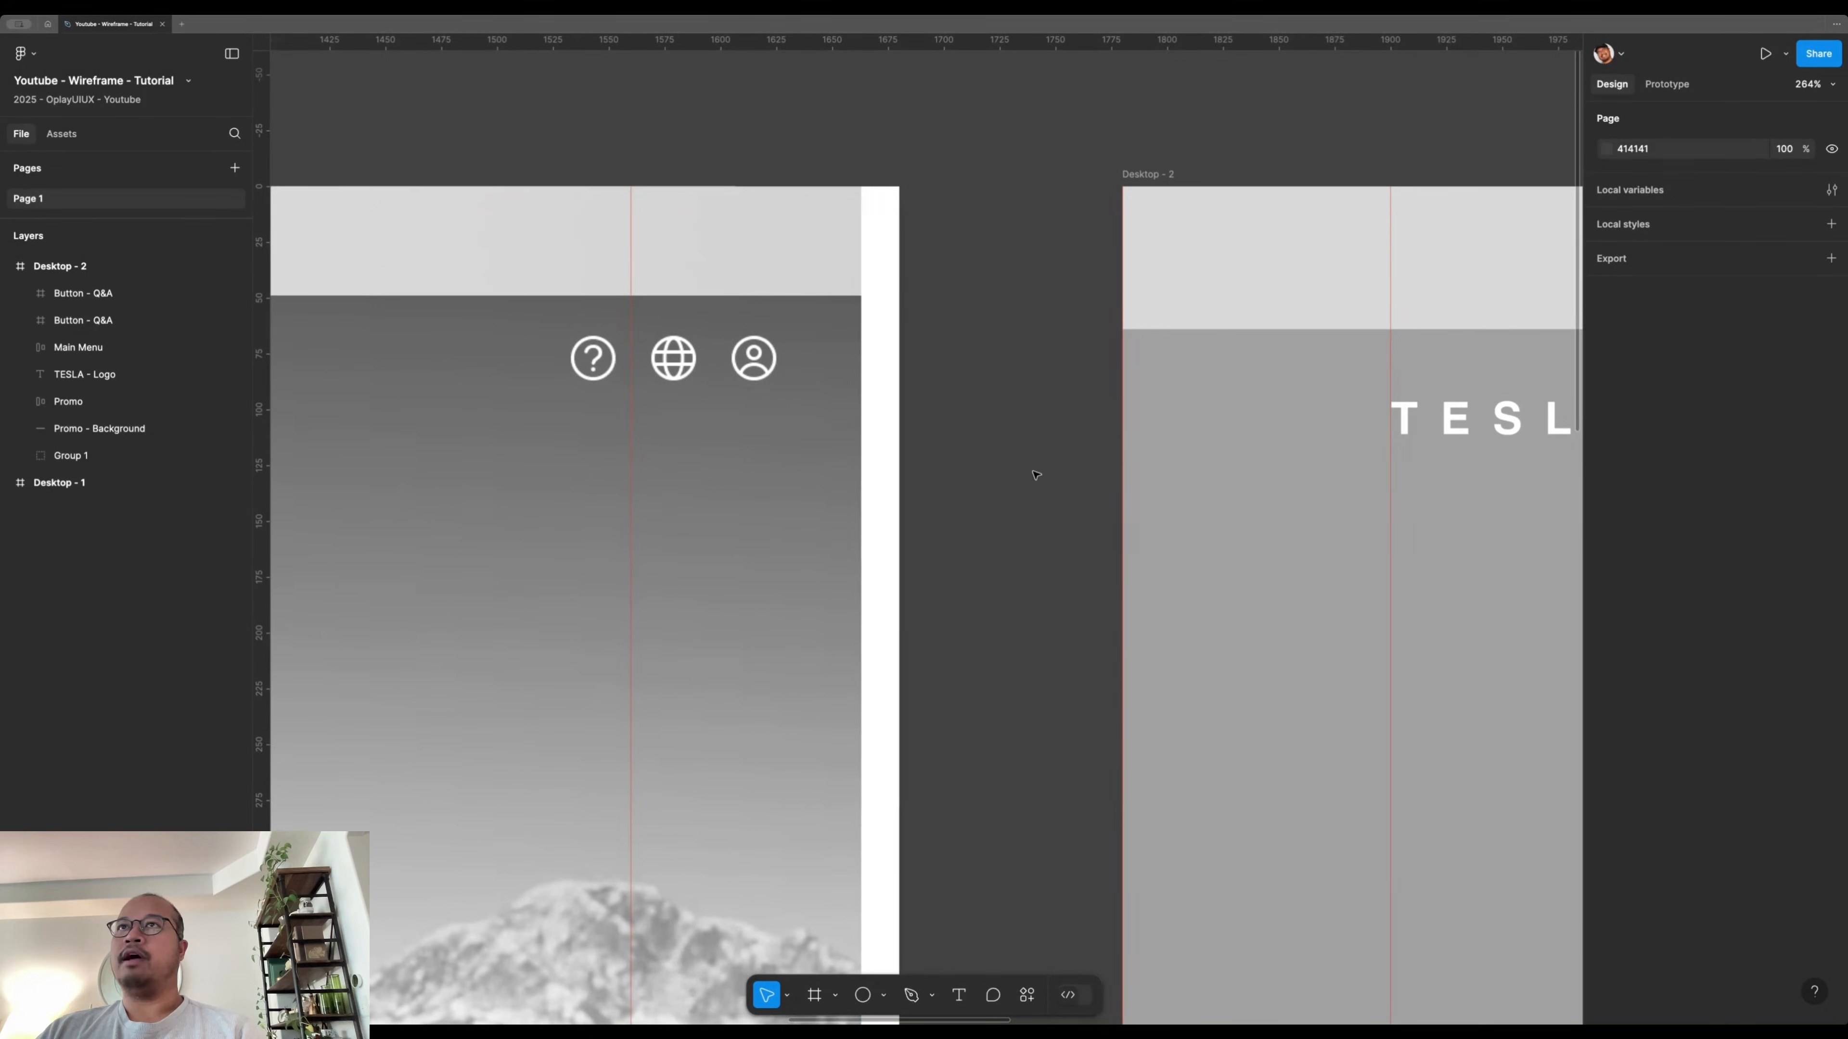
scroll(1030, 474, right, 10)
scroll(1054, 386, right, 2)
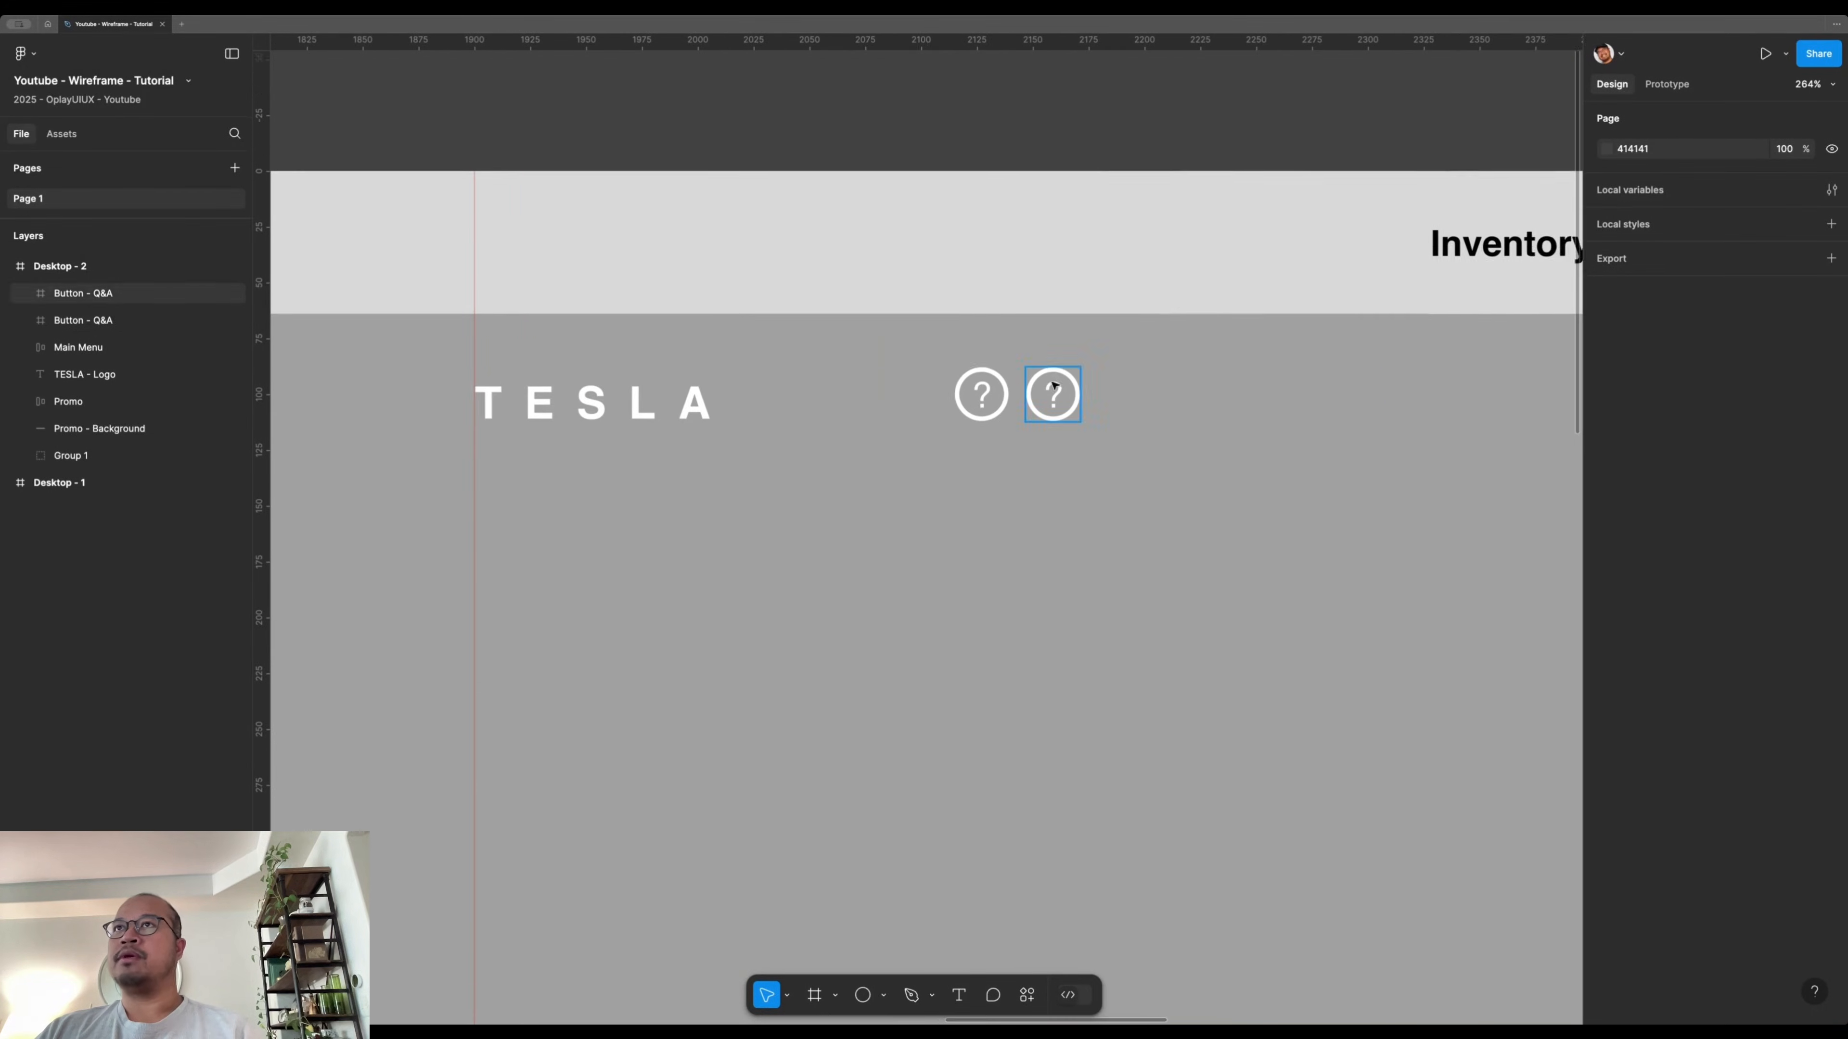
scroll(1058, 388, up, 5)
scroll(1164, 437, up, 3)
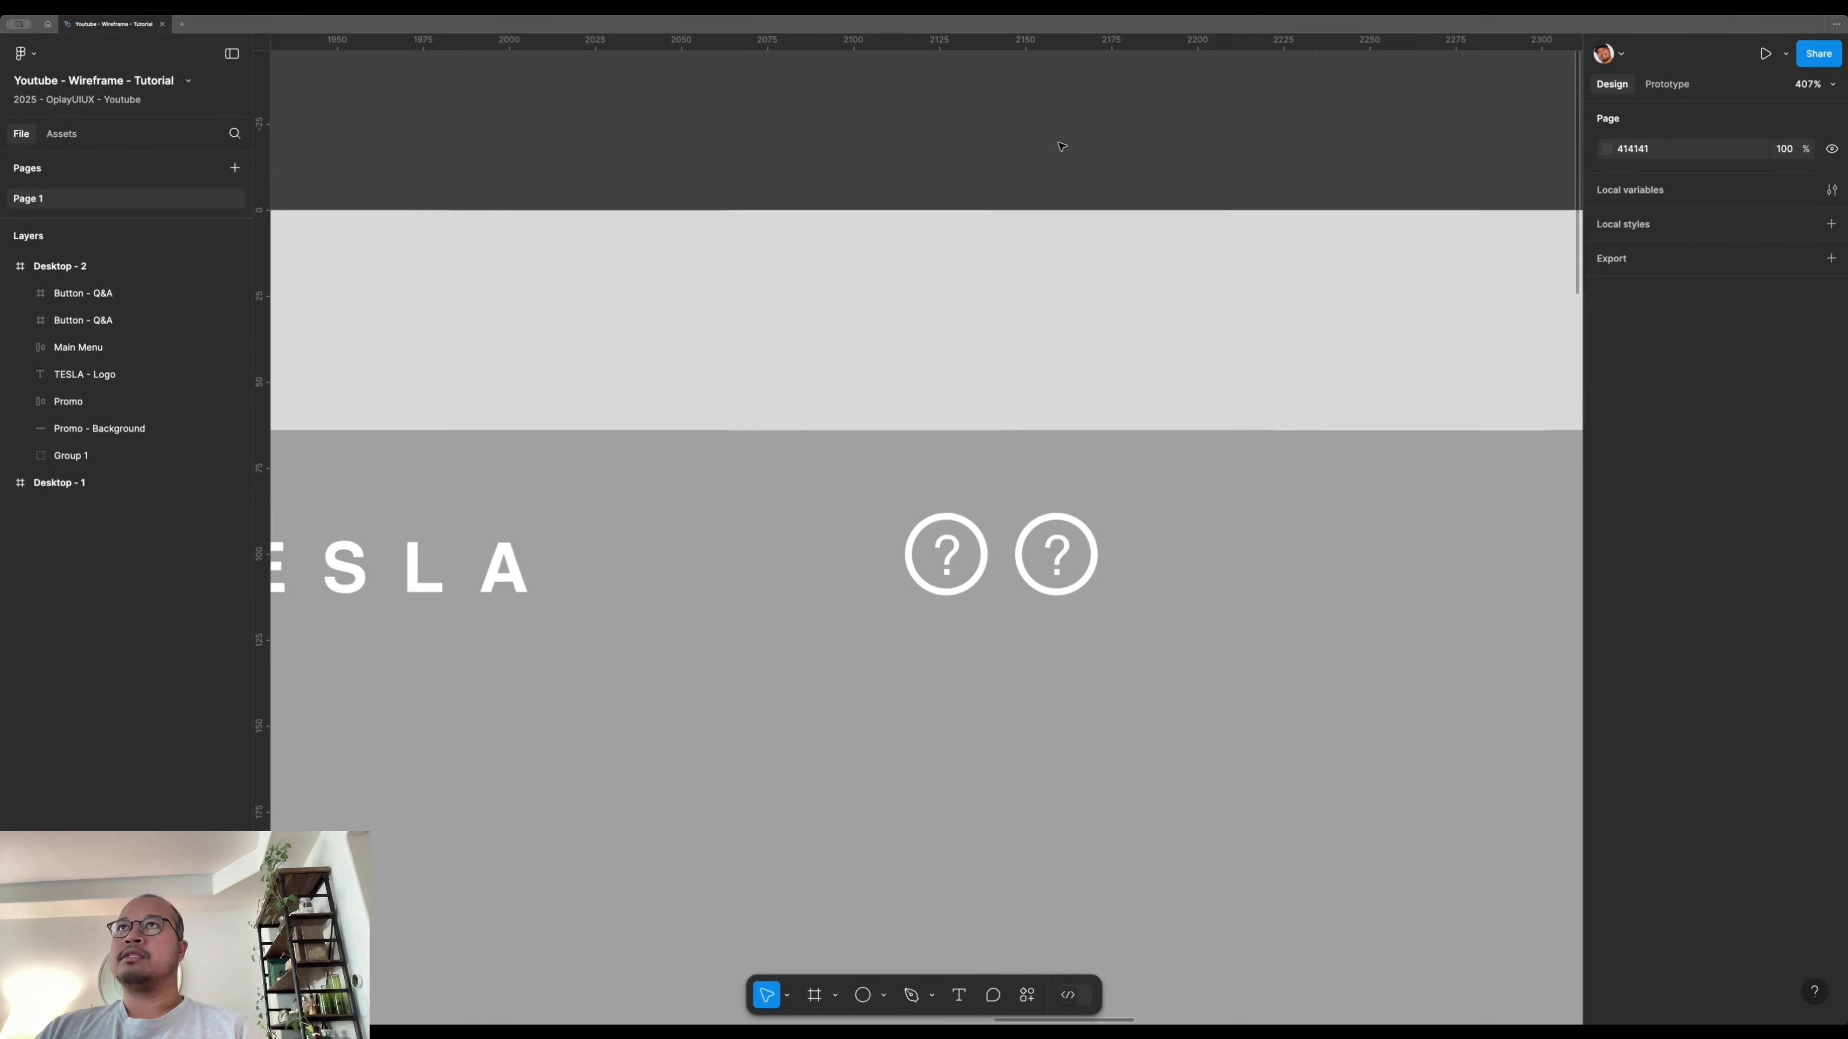
- Ungroup the copied Button - Q&A frame and delete its question mark, leaving only the circle
scroll(1222, 459, down, 3)
click(995, 441)
right_click(997, 417)
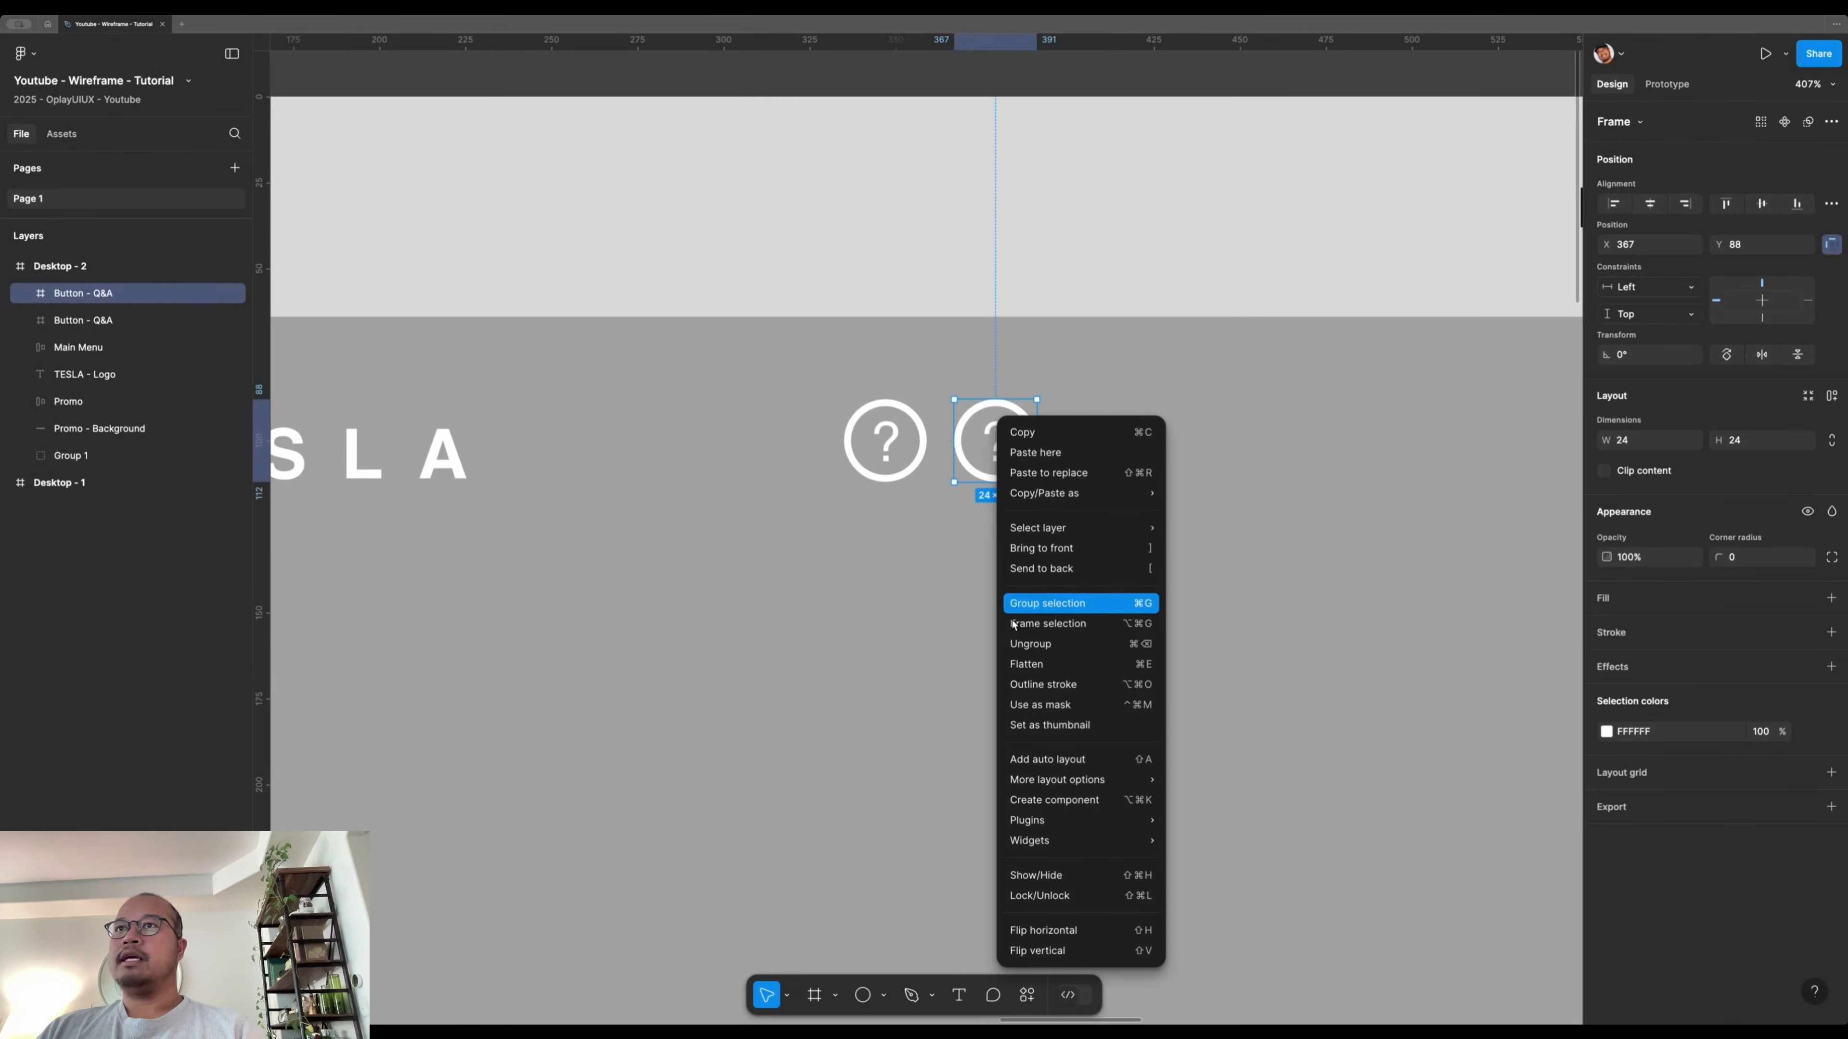
click(1026, 645)
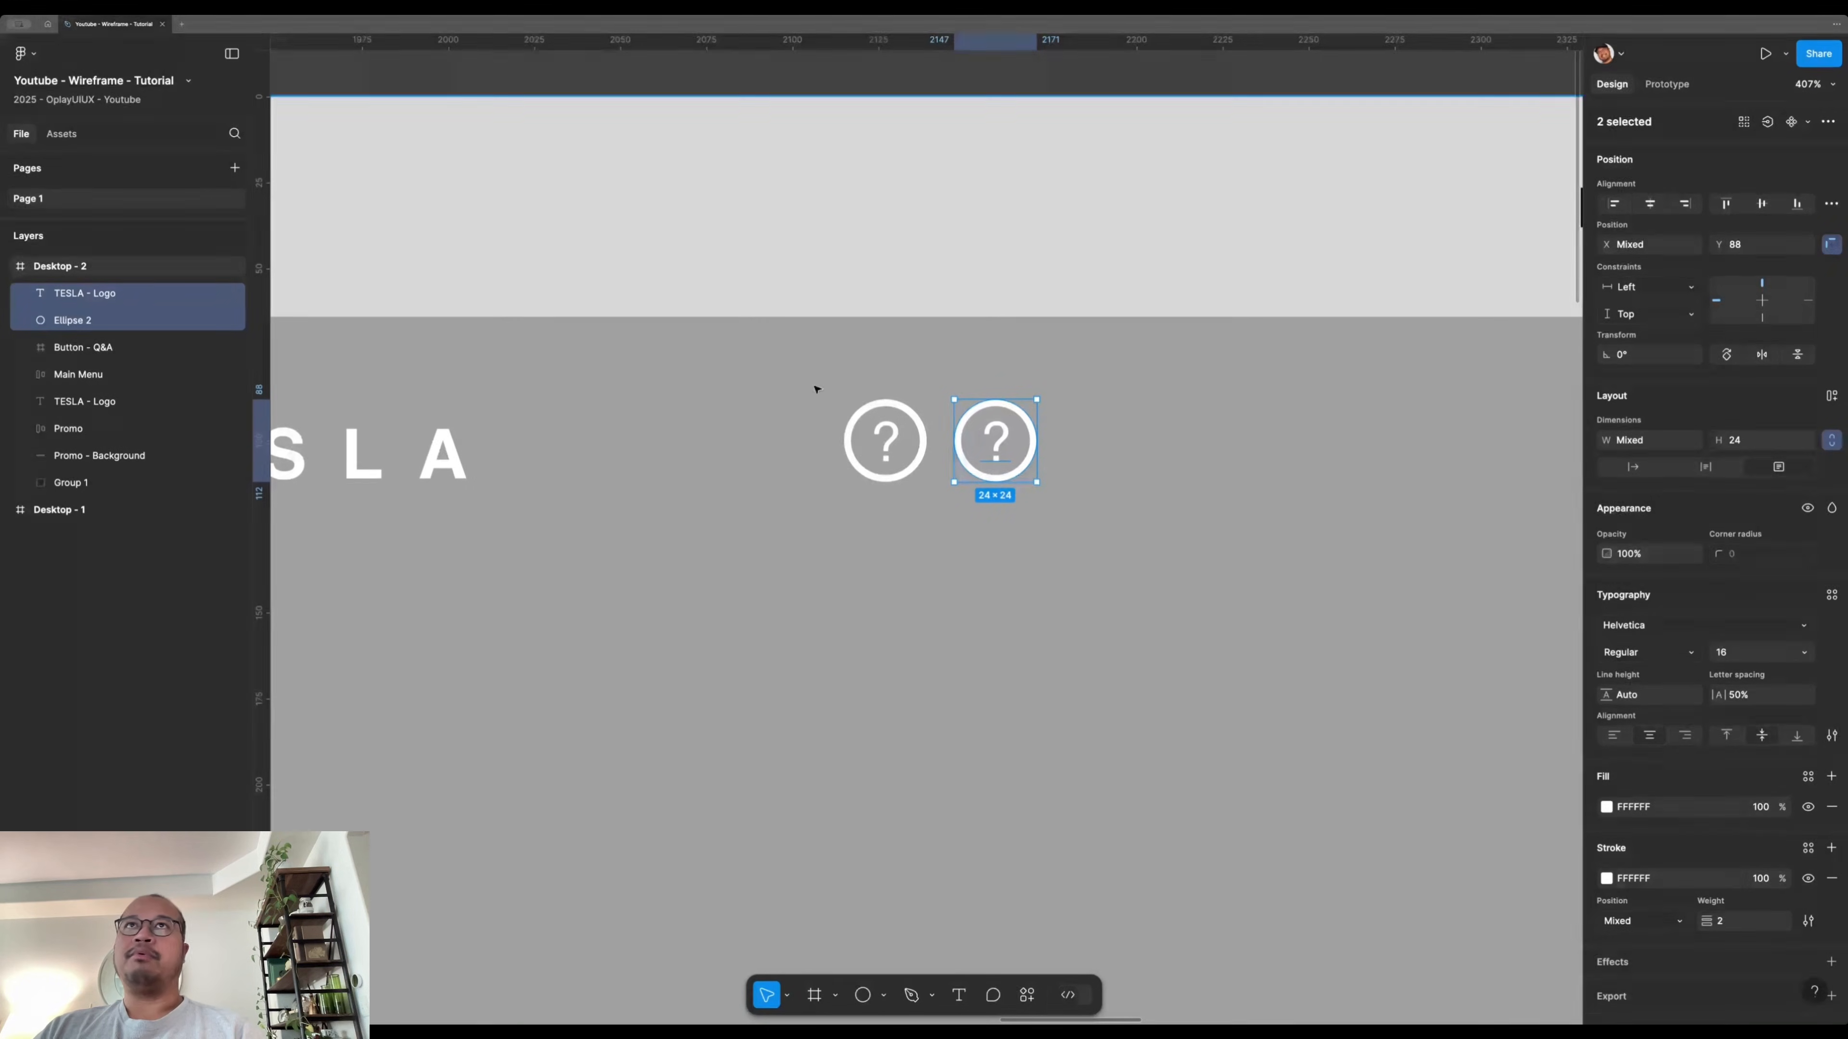
click(995, 442)
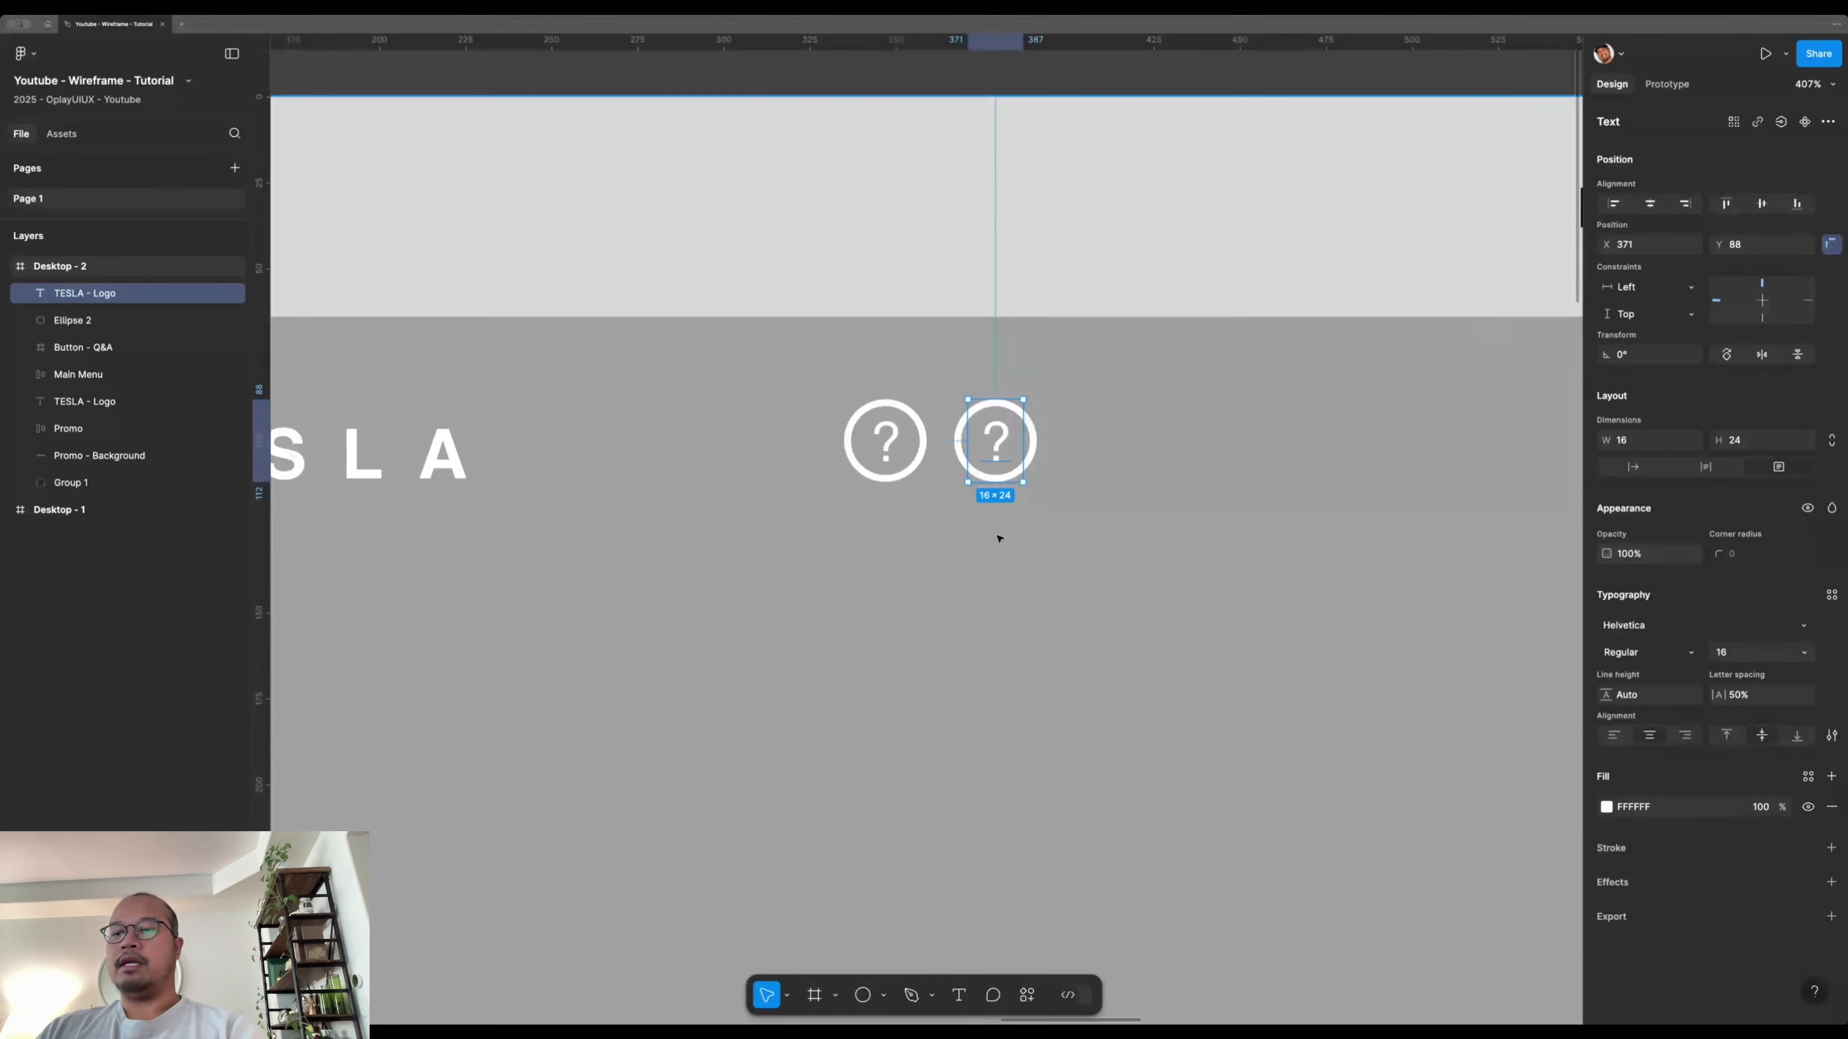
key(Delete)
- Show the layout grid and draw a horizontal line about 19 wide across the upper part of the empty circle
key(ctrl+g)
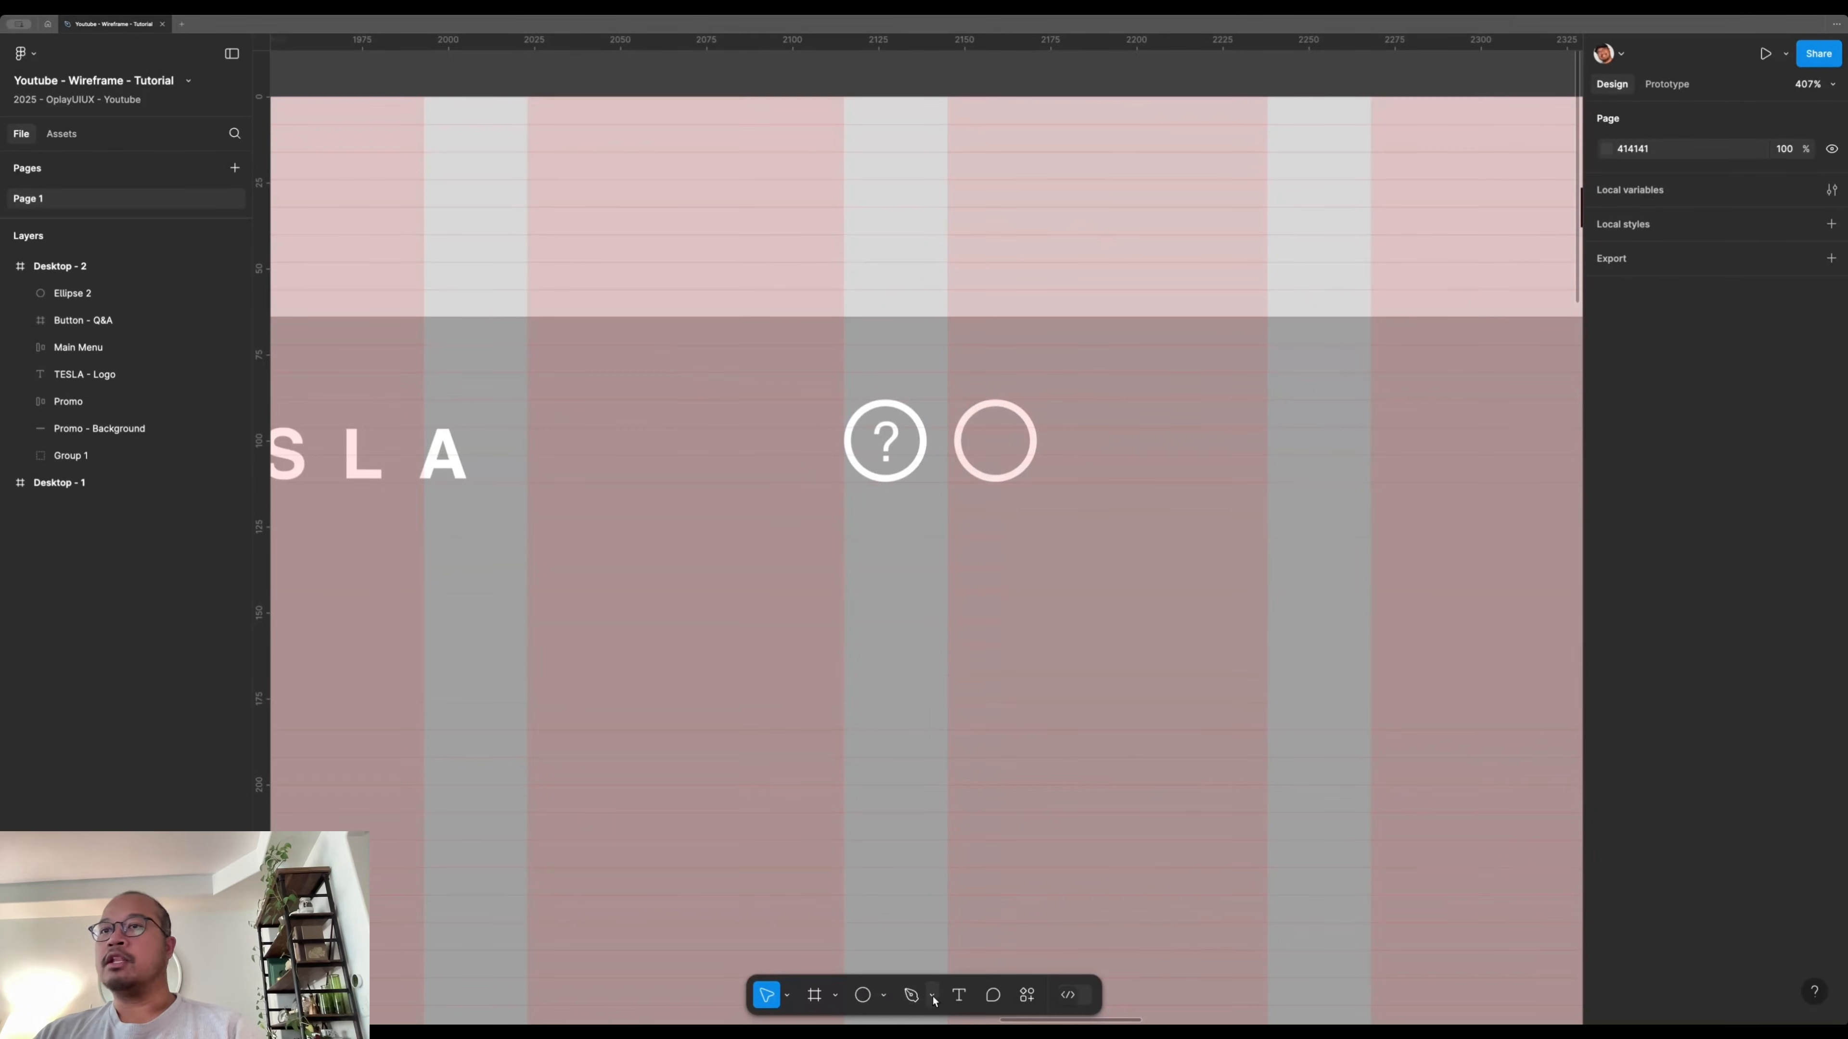
click(883, 996)
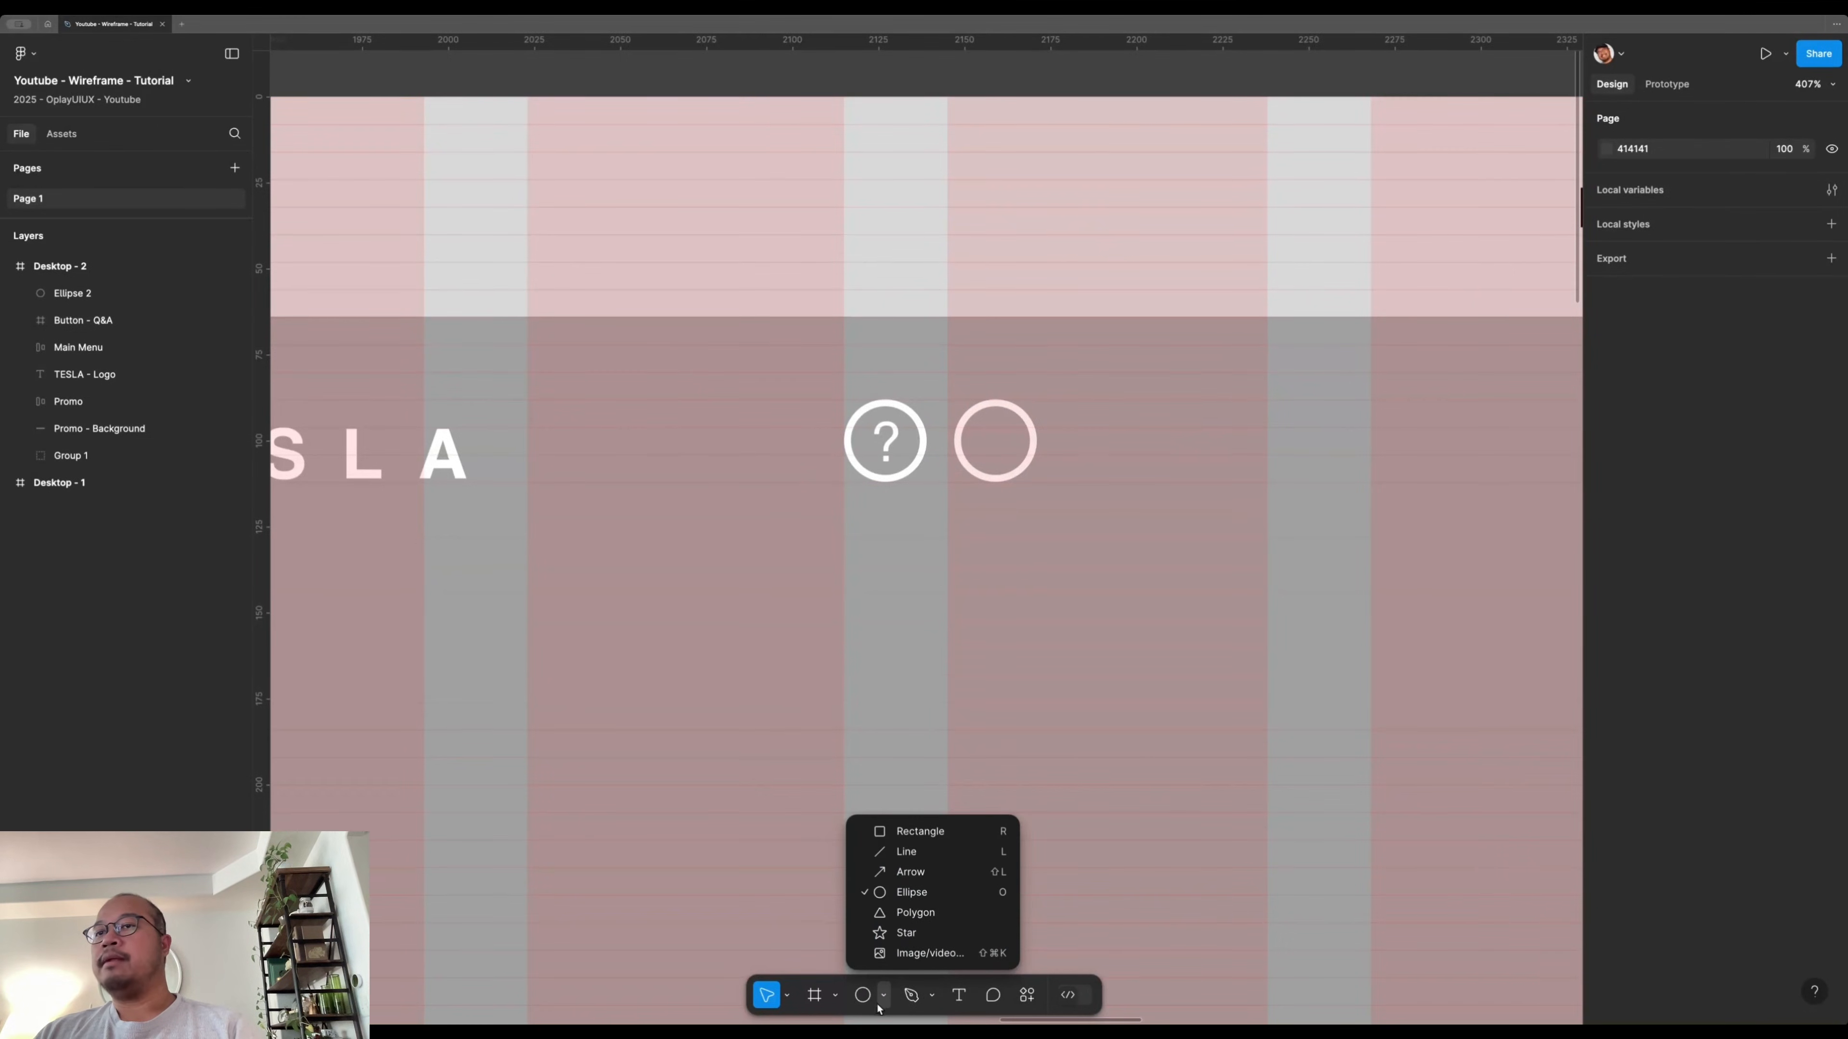
click(862, 996)
click(883, 995)
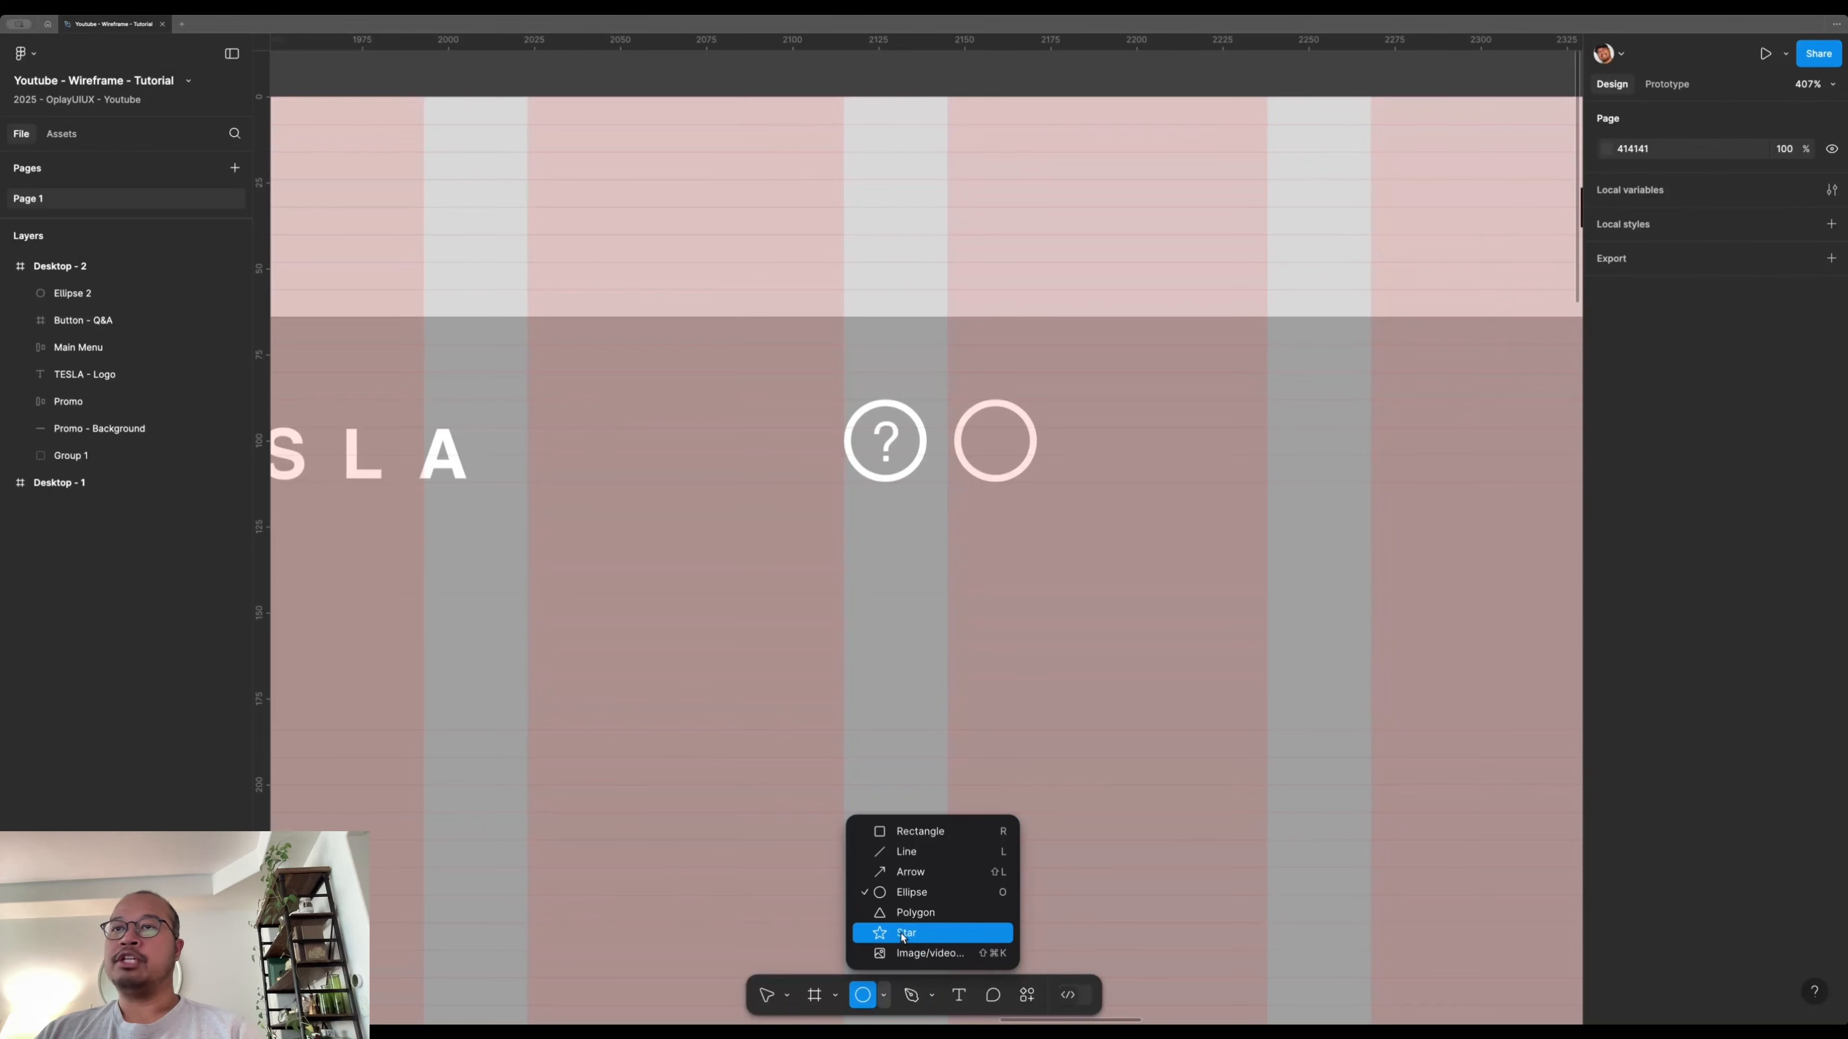
click(913, 852)
mouse_move(965, 426)
mouse_down()
mouse_move(1166, 402)
mouse_move(1105, 569)
mouse_move(955, 715)
mouse_move(1082, 301)
mouse_move(1106, 326)
mouse_move(1114, 618)
mouse_move(1149, 567)
mouse_move(1143, 329)
mouse_move(1130, 552)
mouse_move(1141, 356)
mouse_move(1132, 448)
mouse_move(1029, 438)
mouse_up()
- Set the line's stroke weight to 2 and its color to white FFFFFF
click(1745, 674)
text(2)
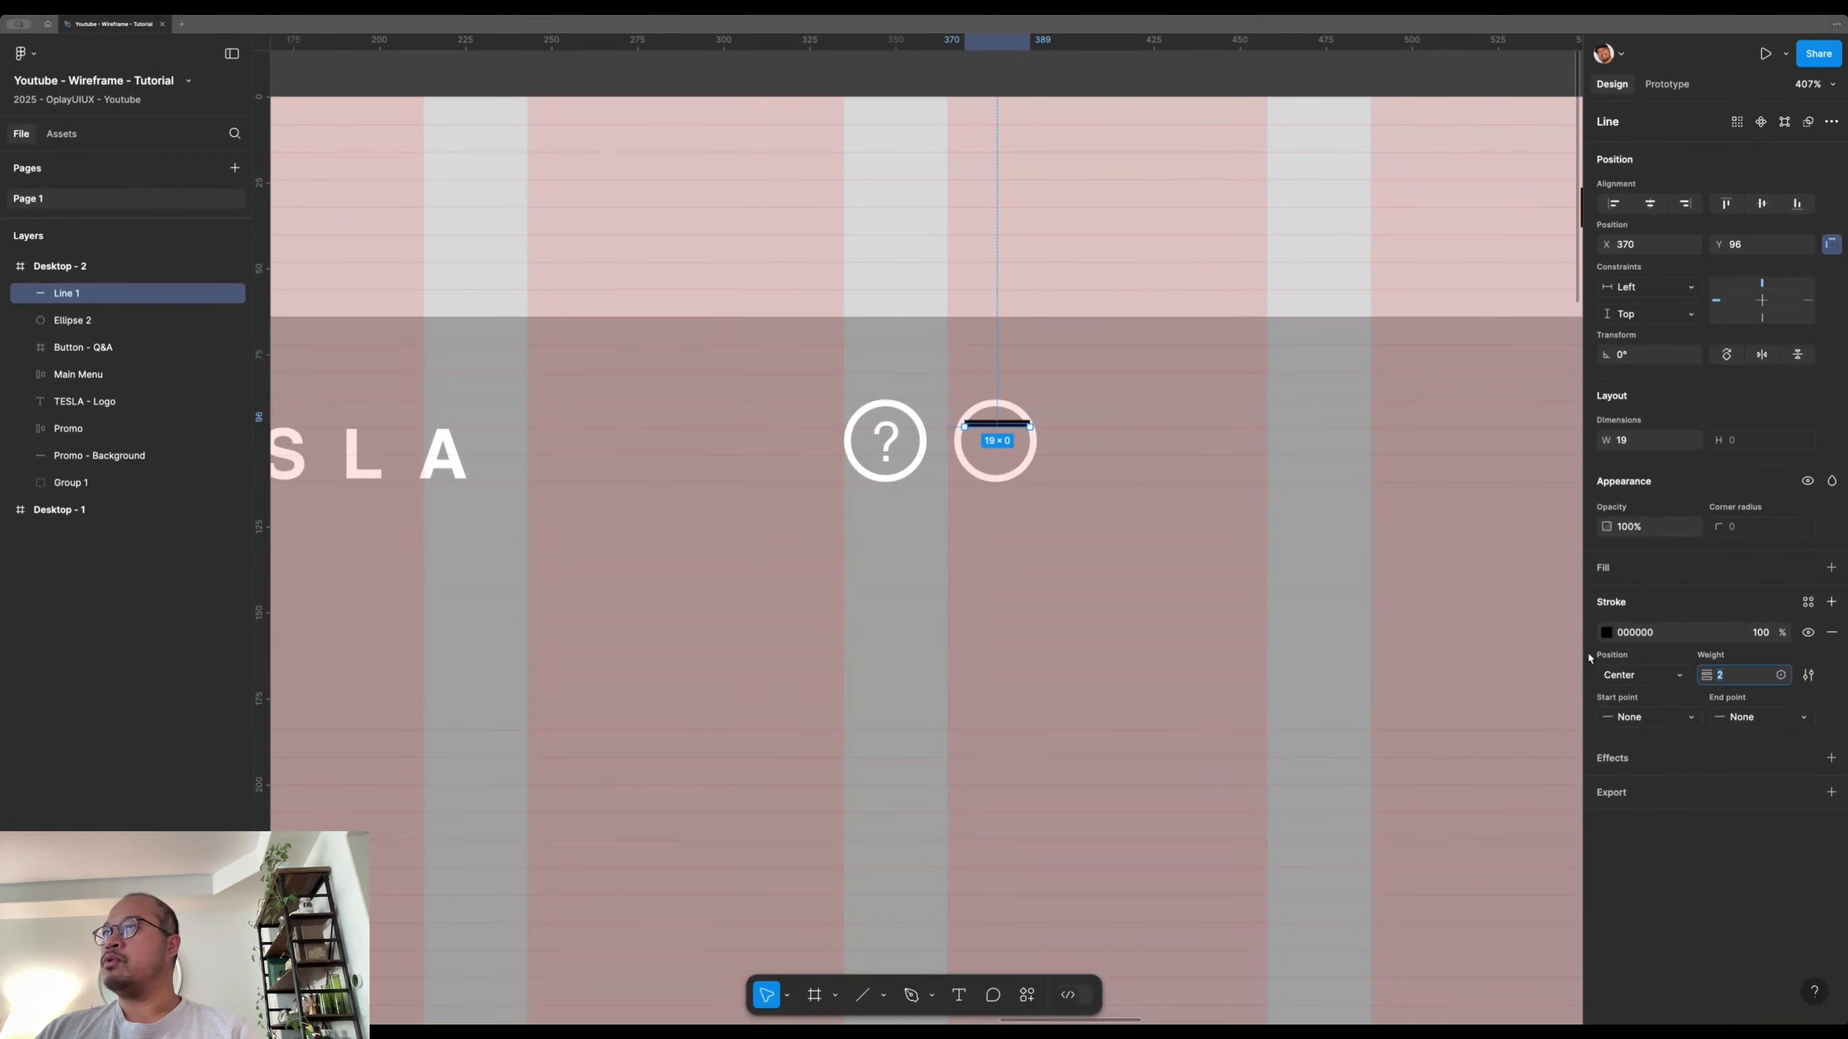
click(1606, 632)
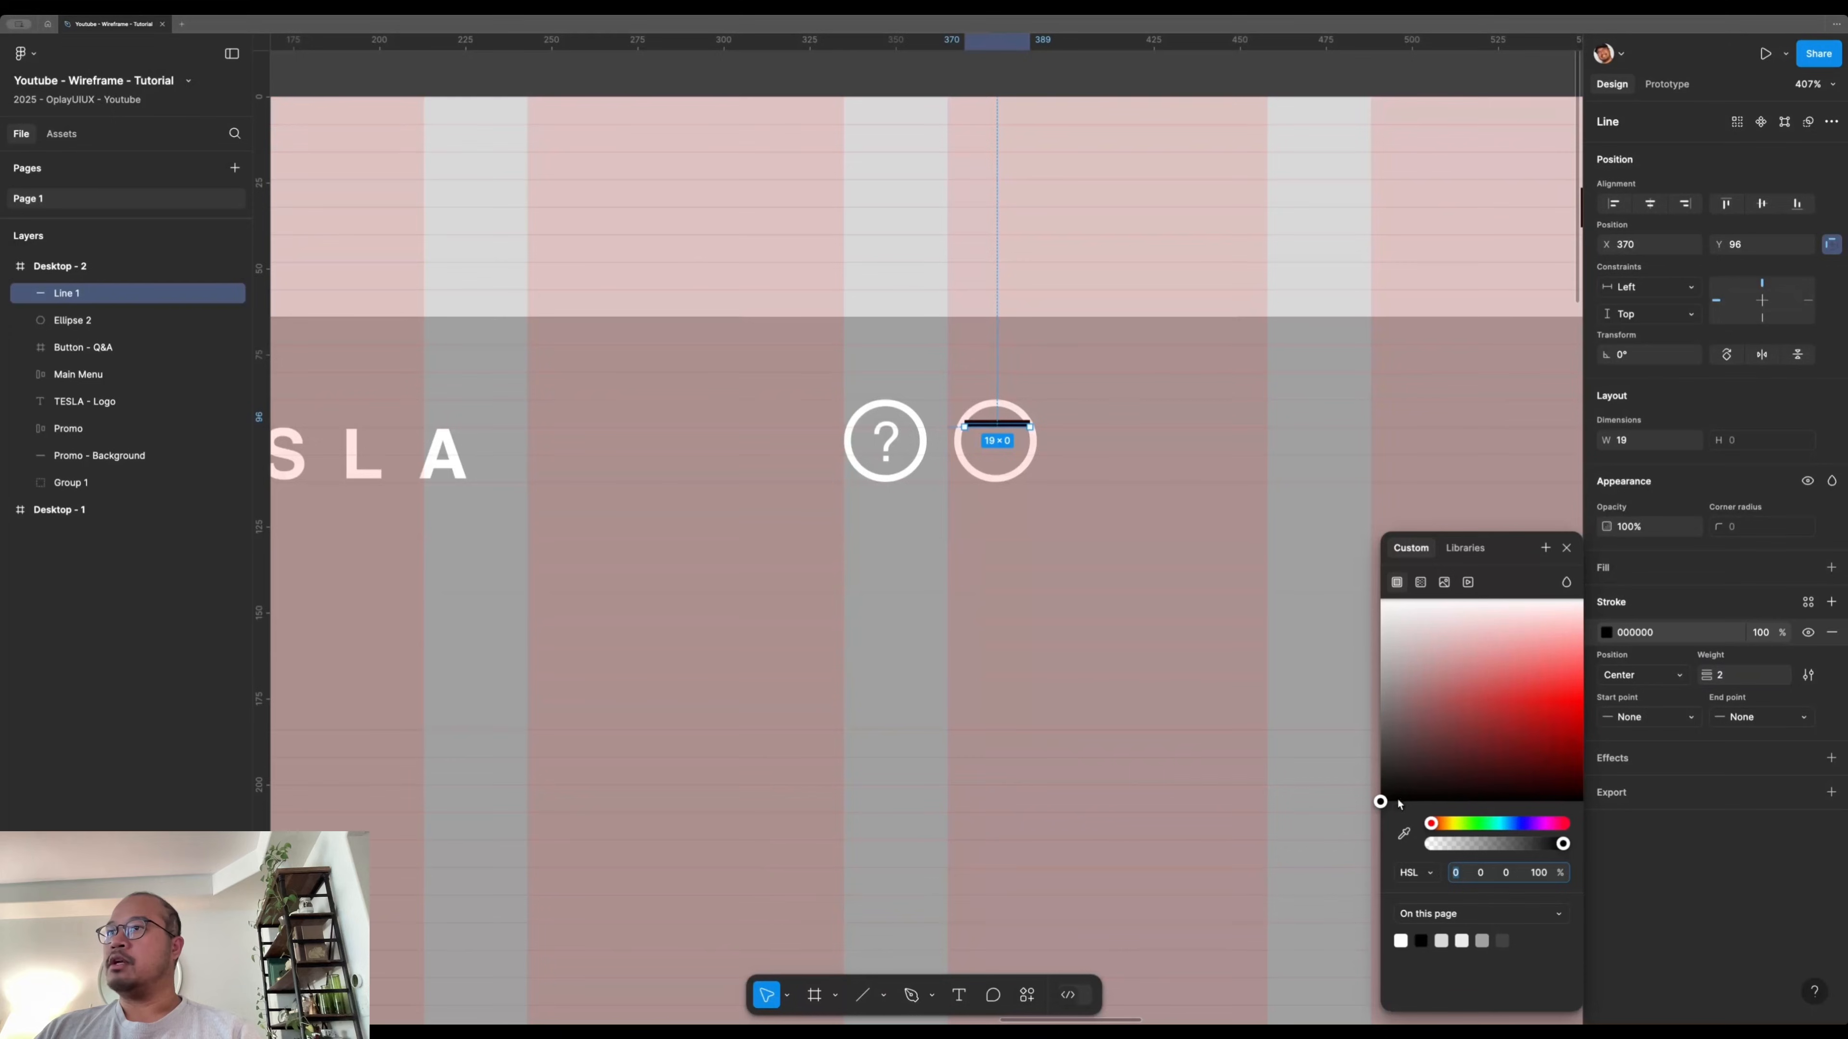
click(1397, 942)
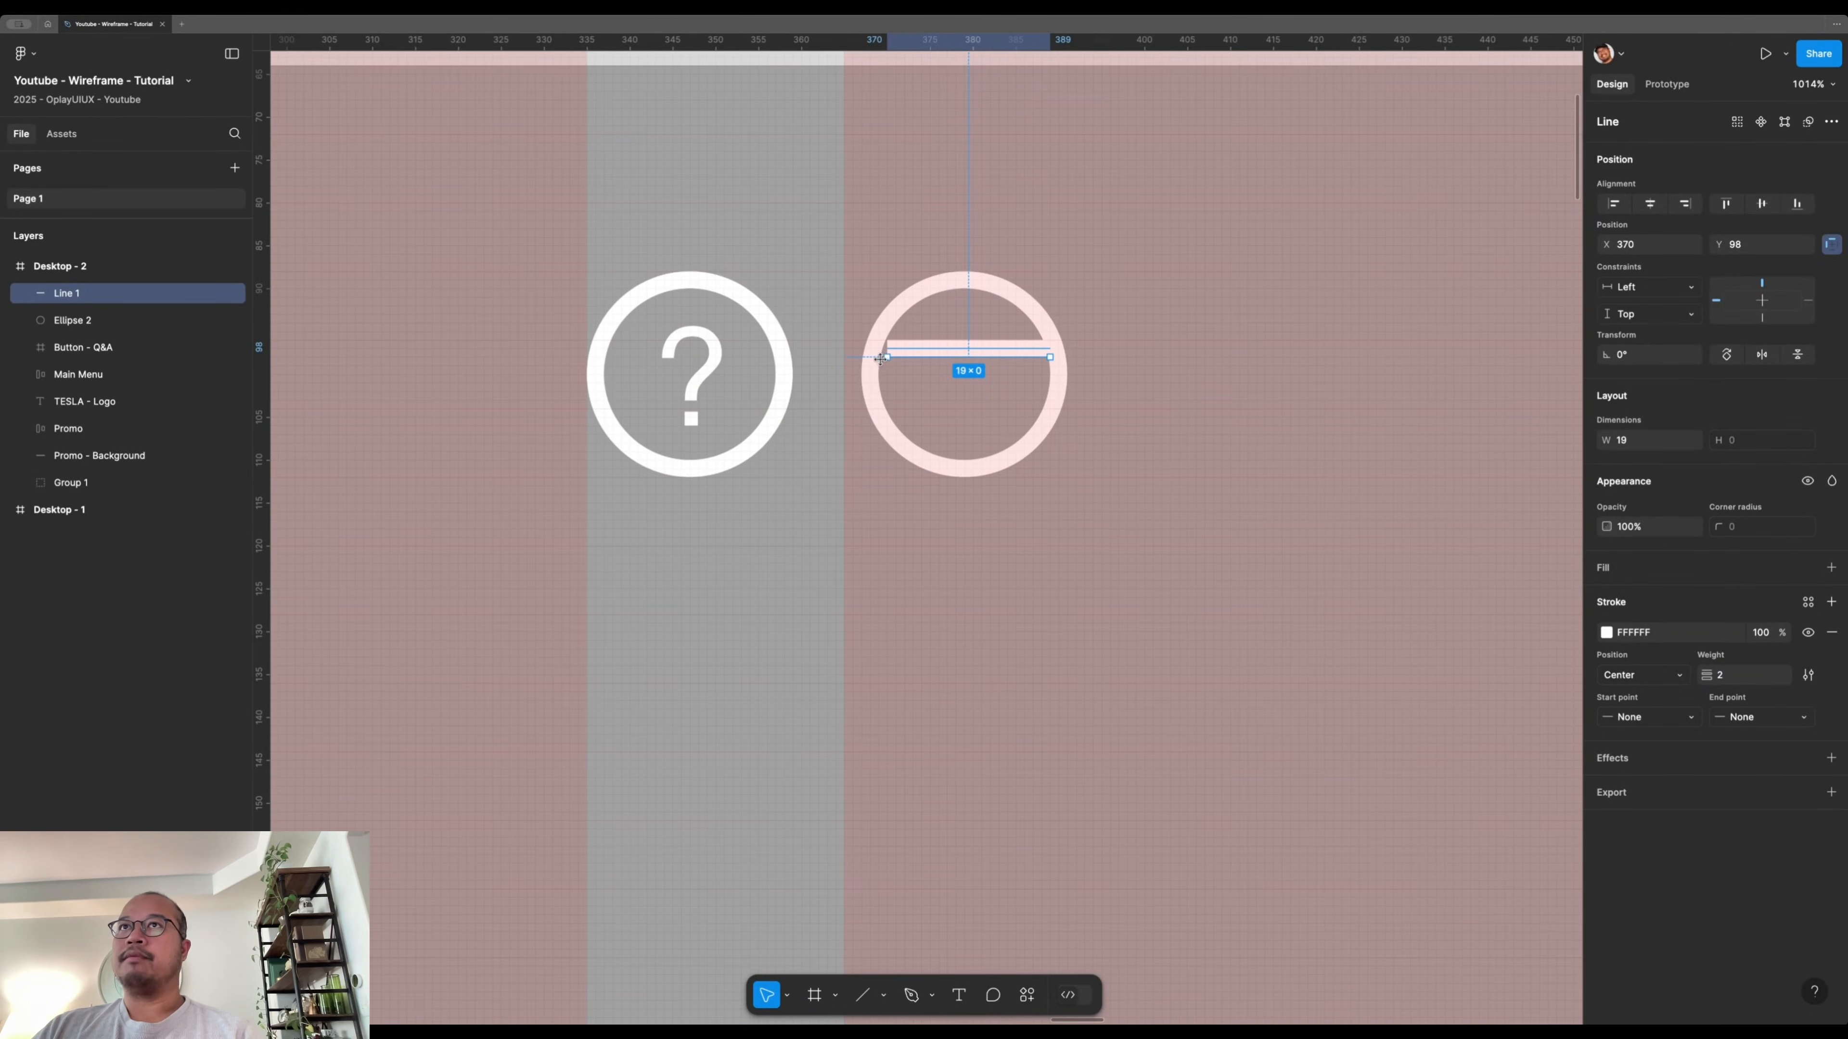
- Stretch the line out to the circle's edge and duplicate it as a parallel line across the lower part of the circle
drag(880, 361, 867, 361)
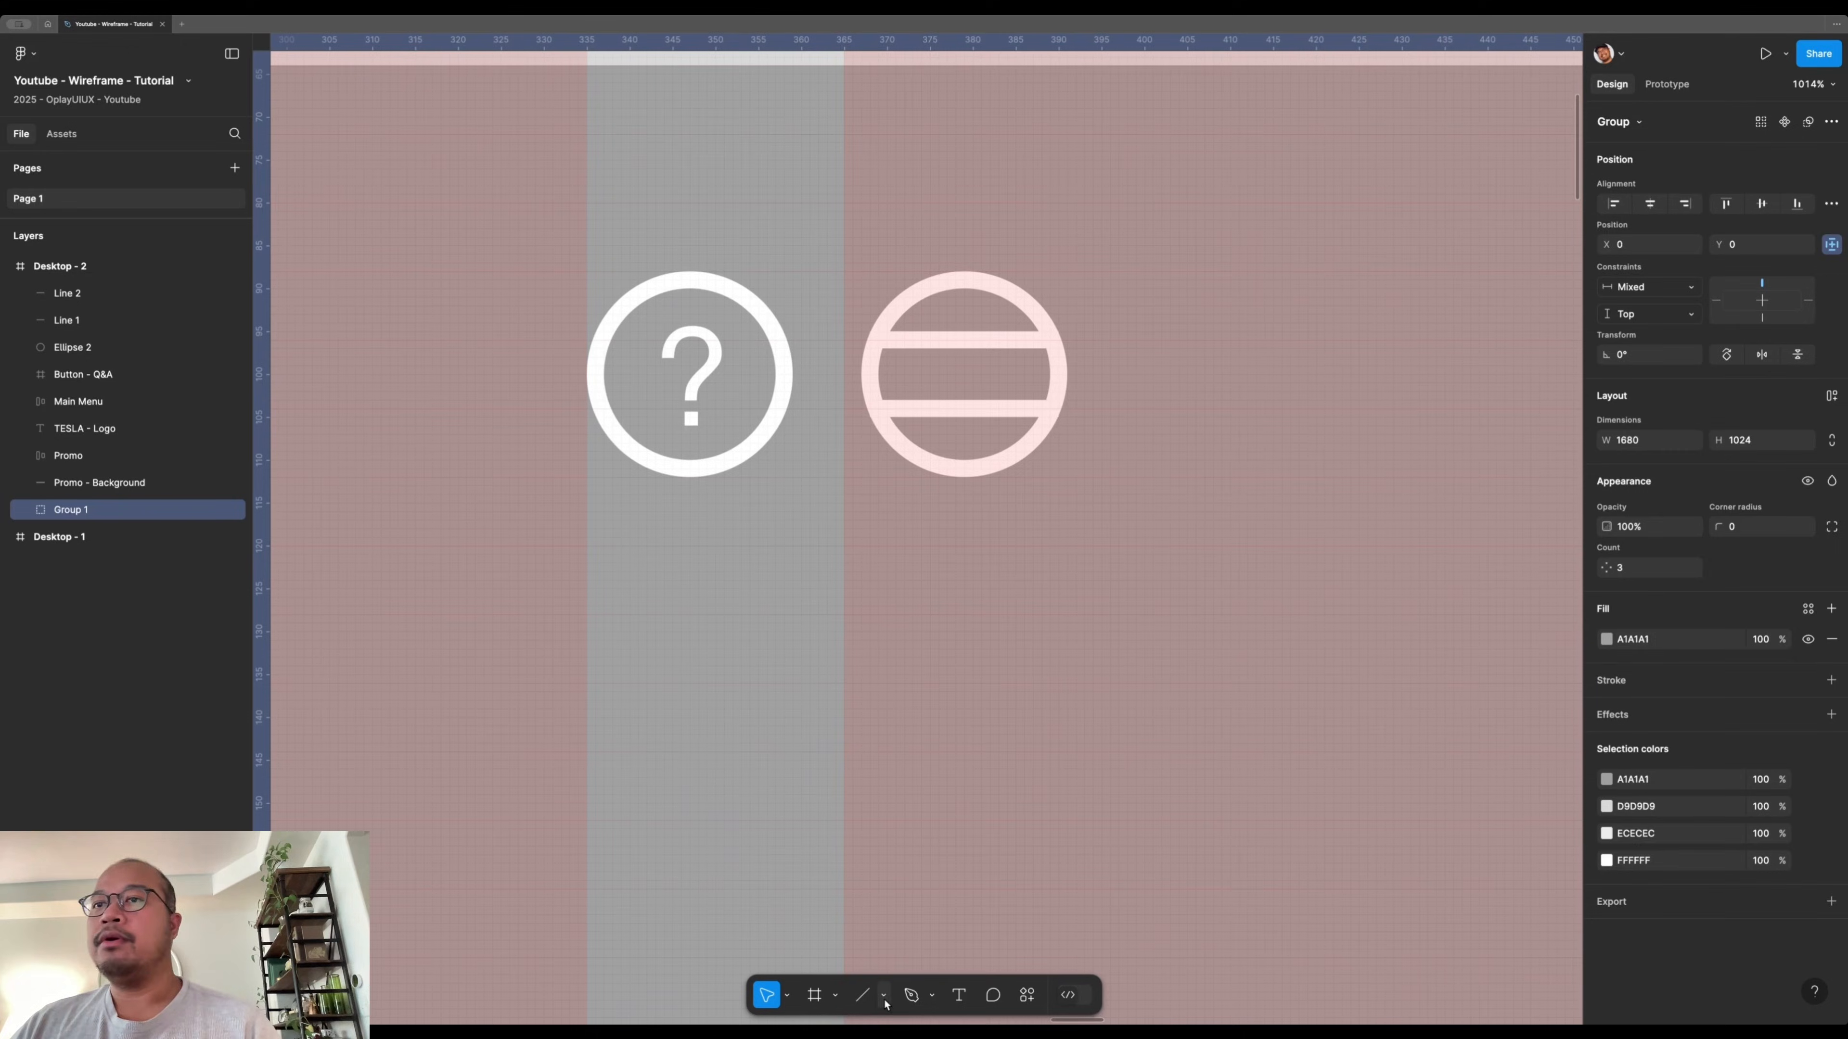
click(883, 995)
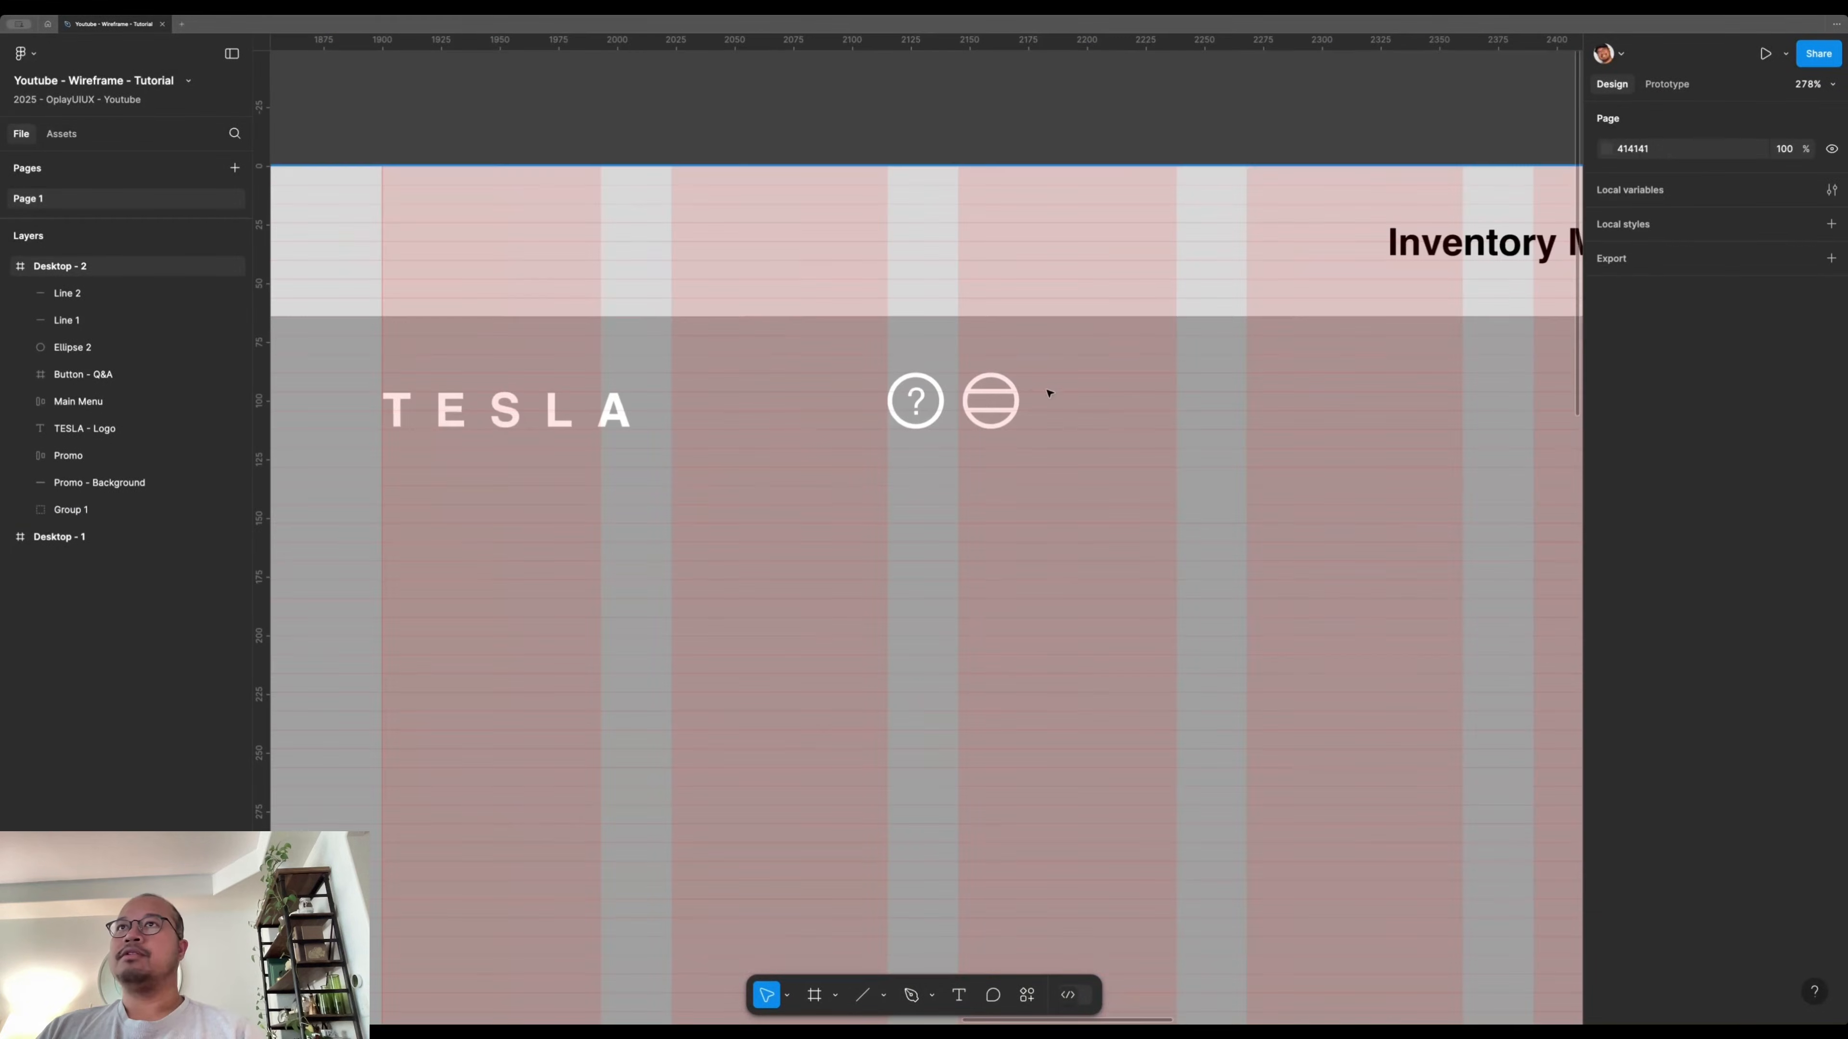
- Draw a vertical curve with the Pen tool through the circle's left half, from X 376, Y 89 to X 376, Y 111, bulging outward
scroll(1035, 394, up, 5)
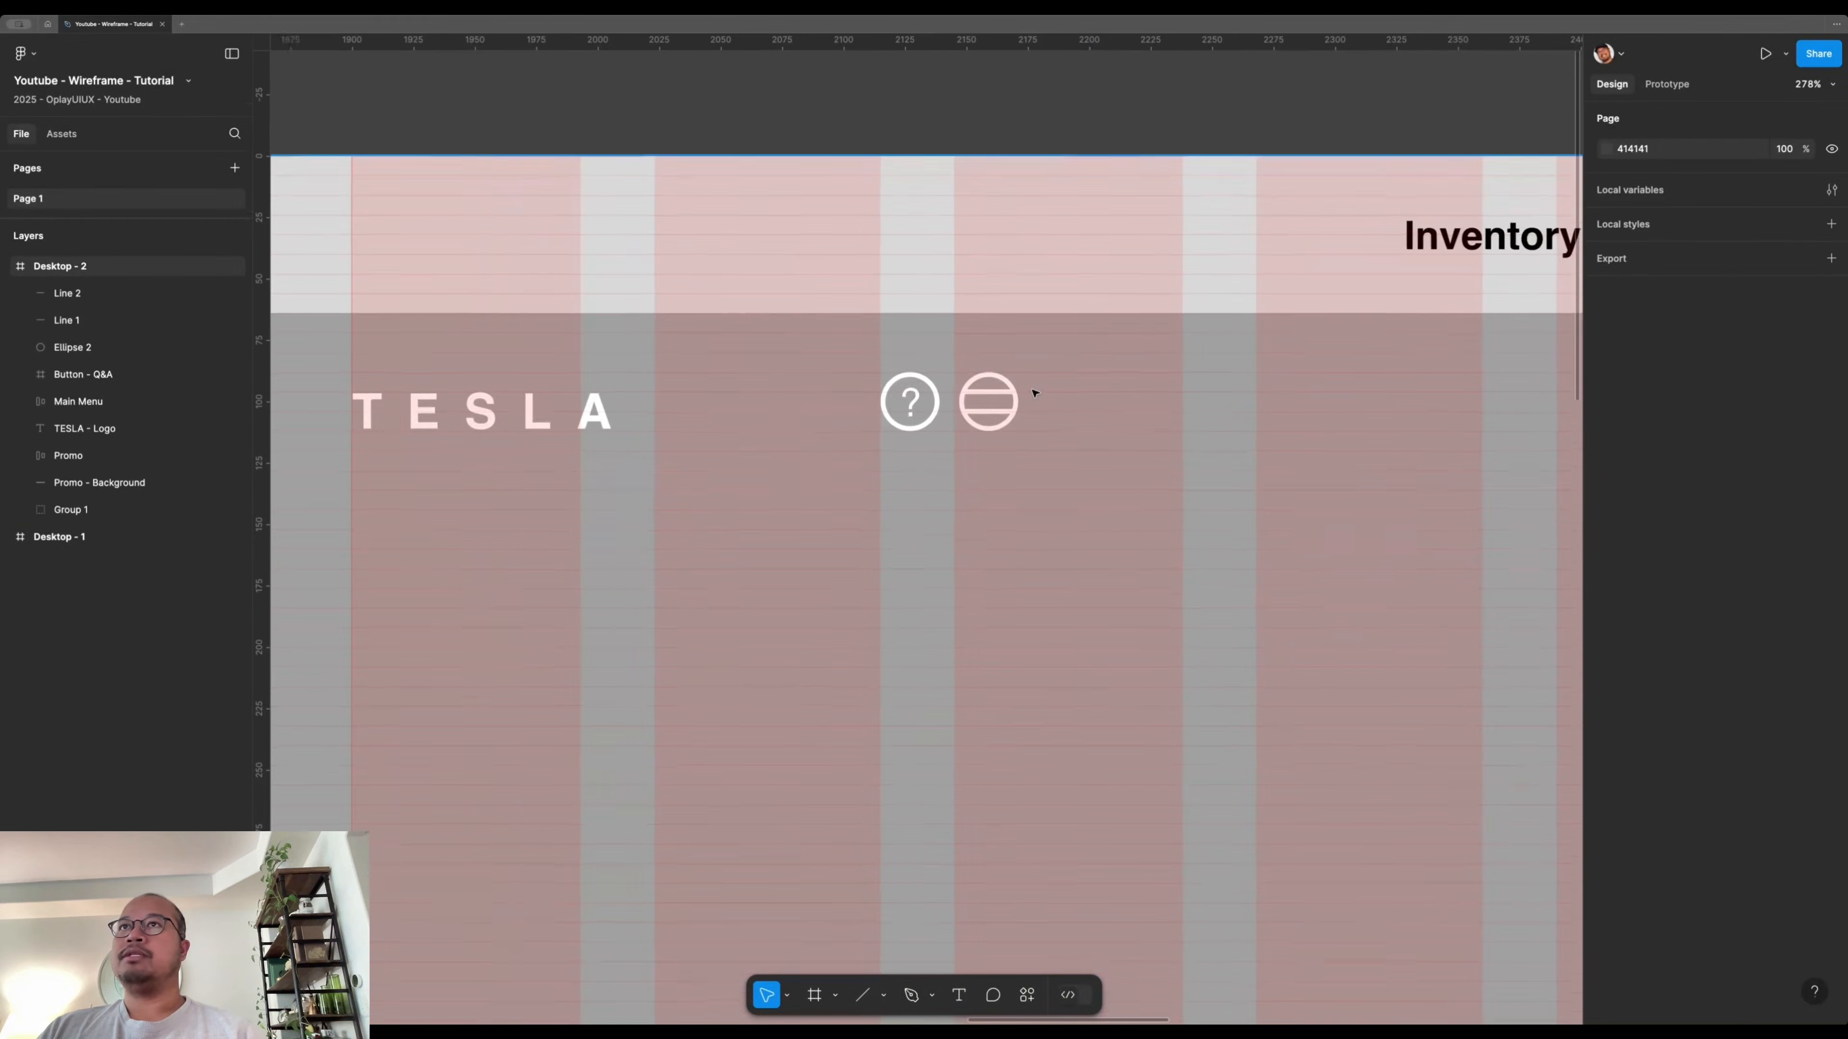
scroll(1034, 420, up, 3)
scroll(945, 728, up, 2)
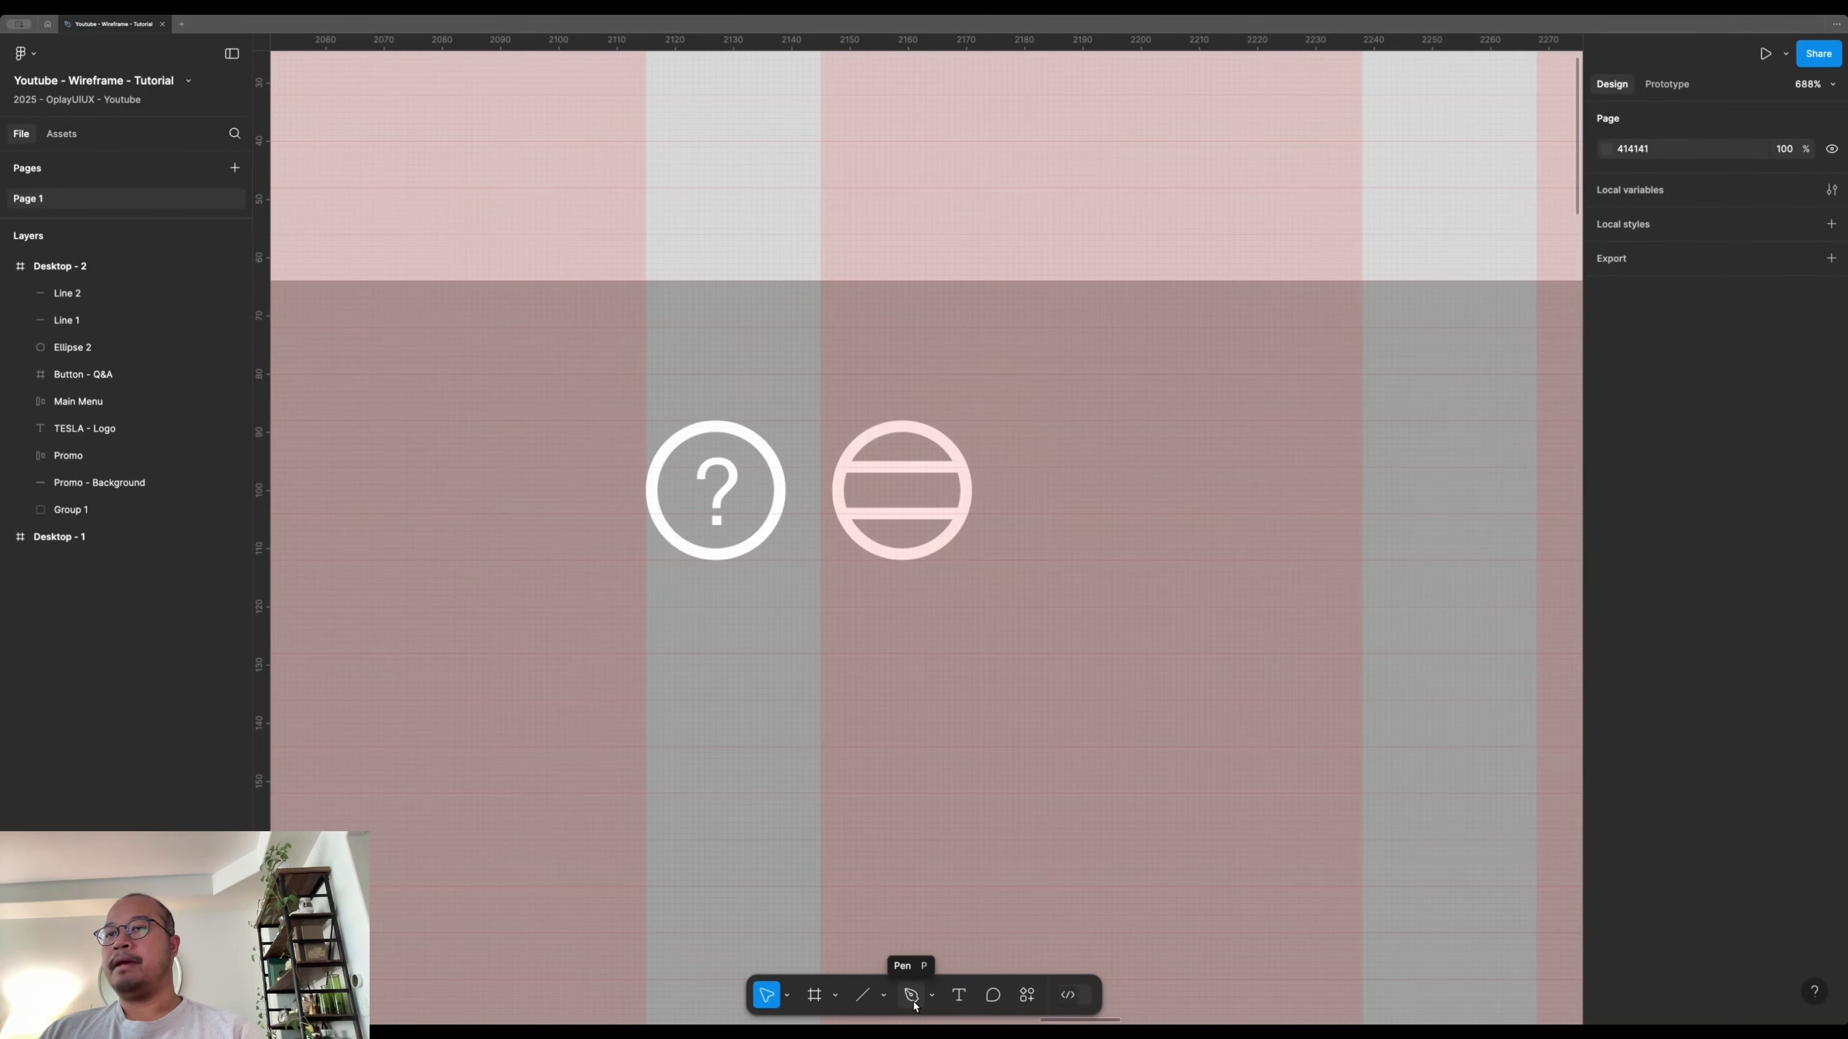
click(912, 997)
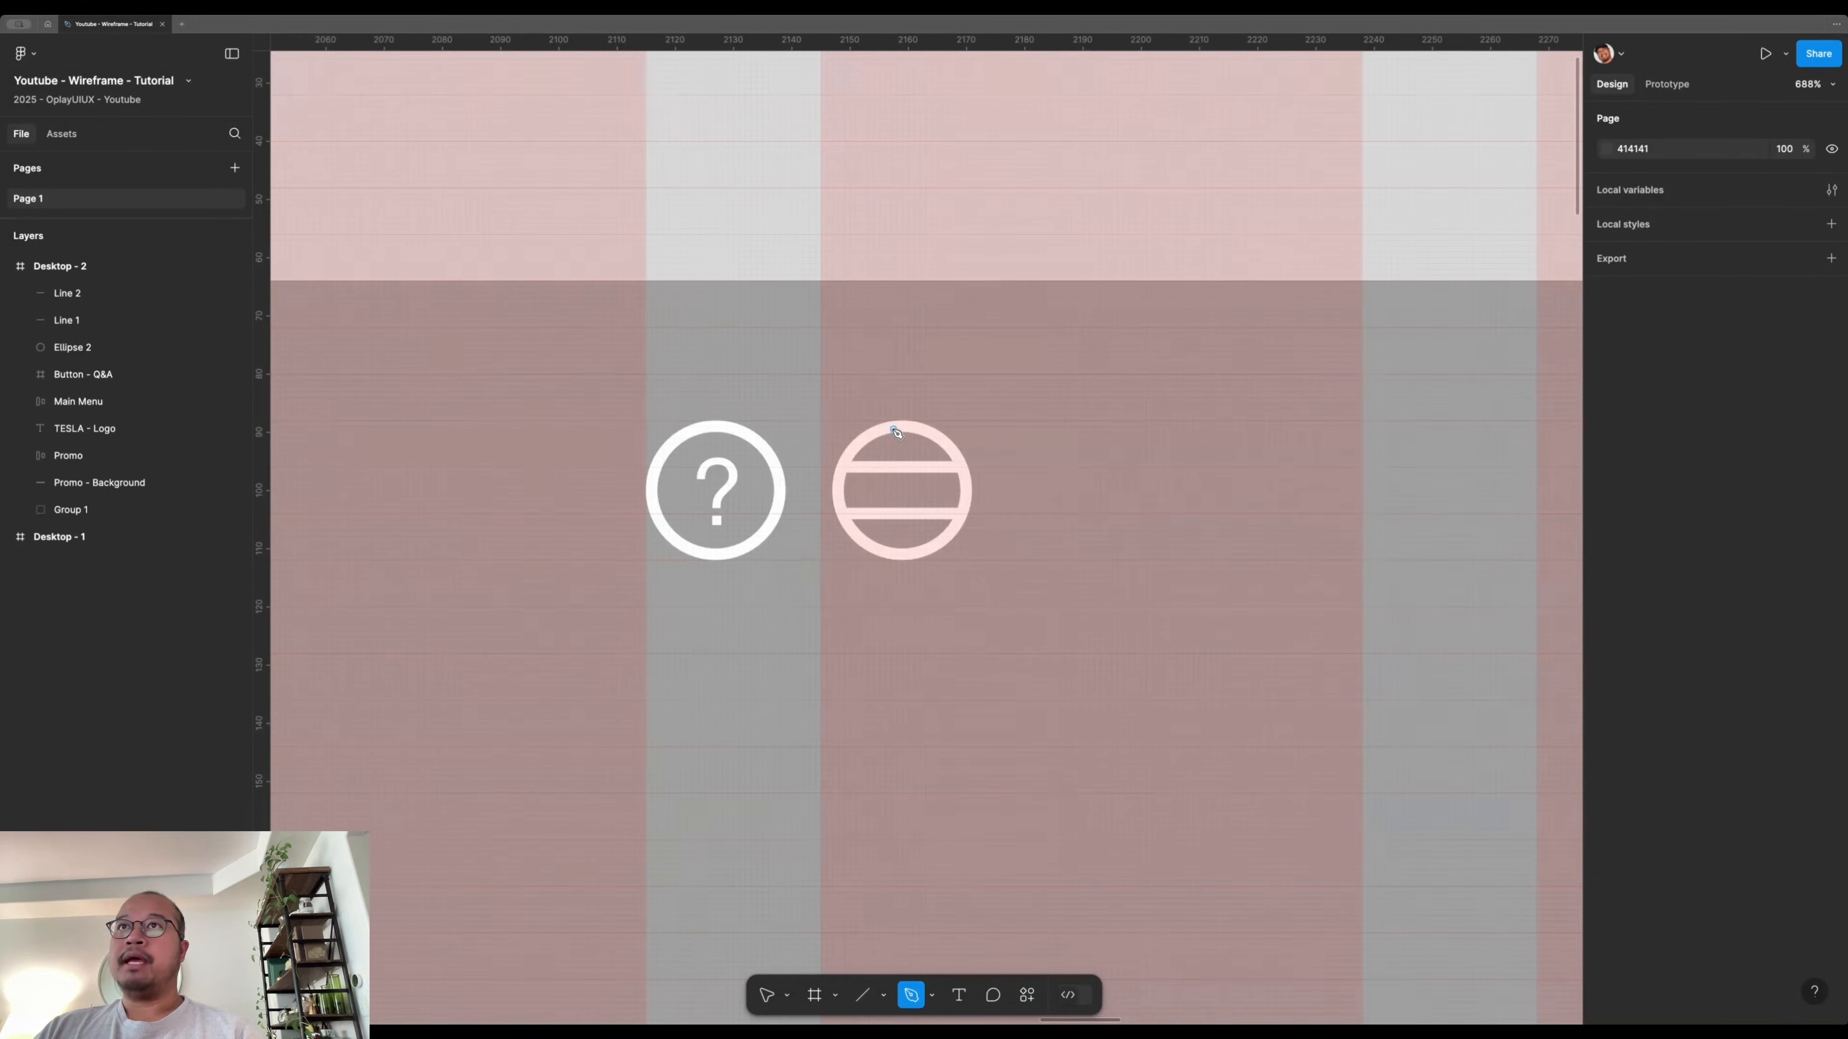
scroll(892, 436, up, 4)
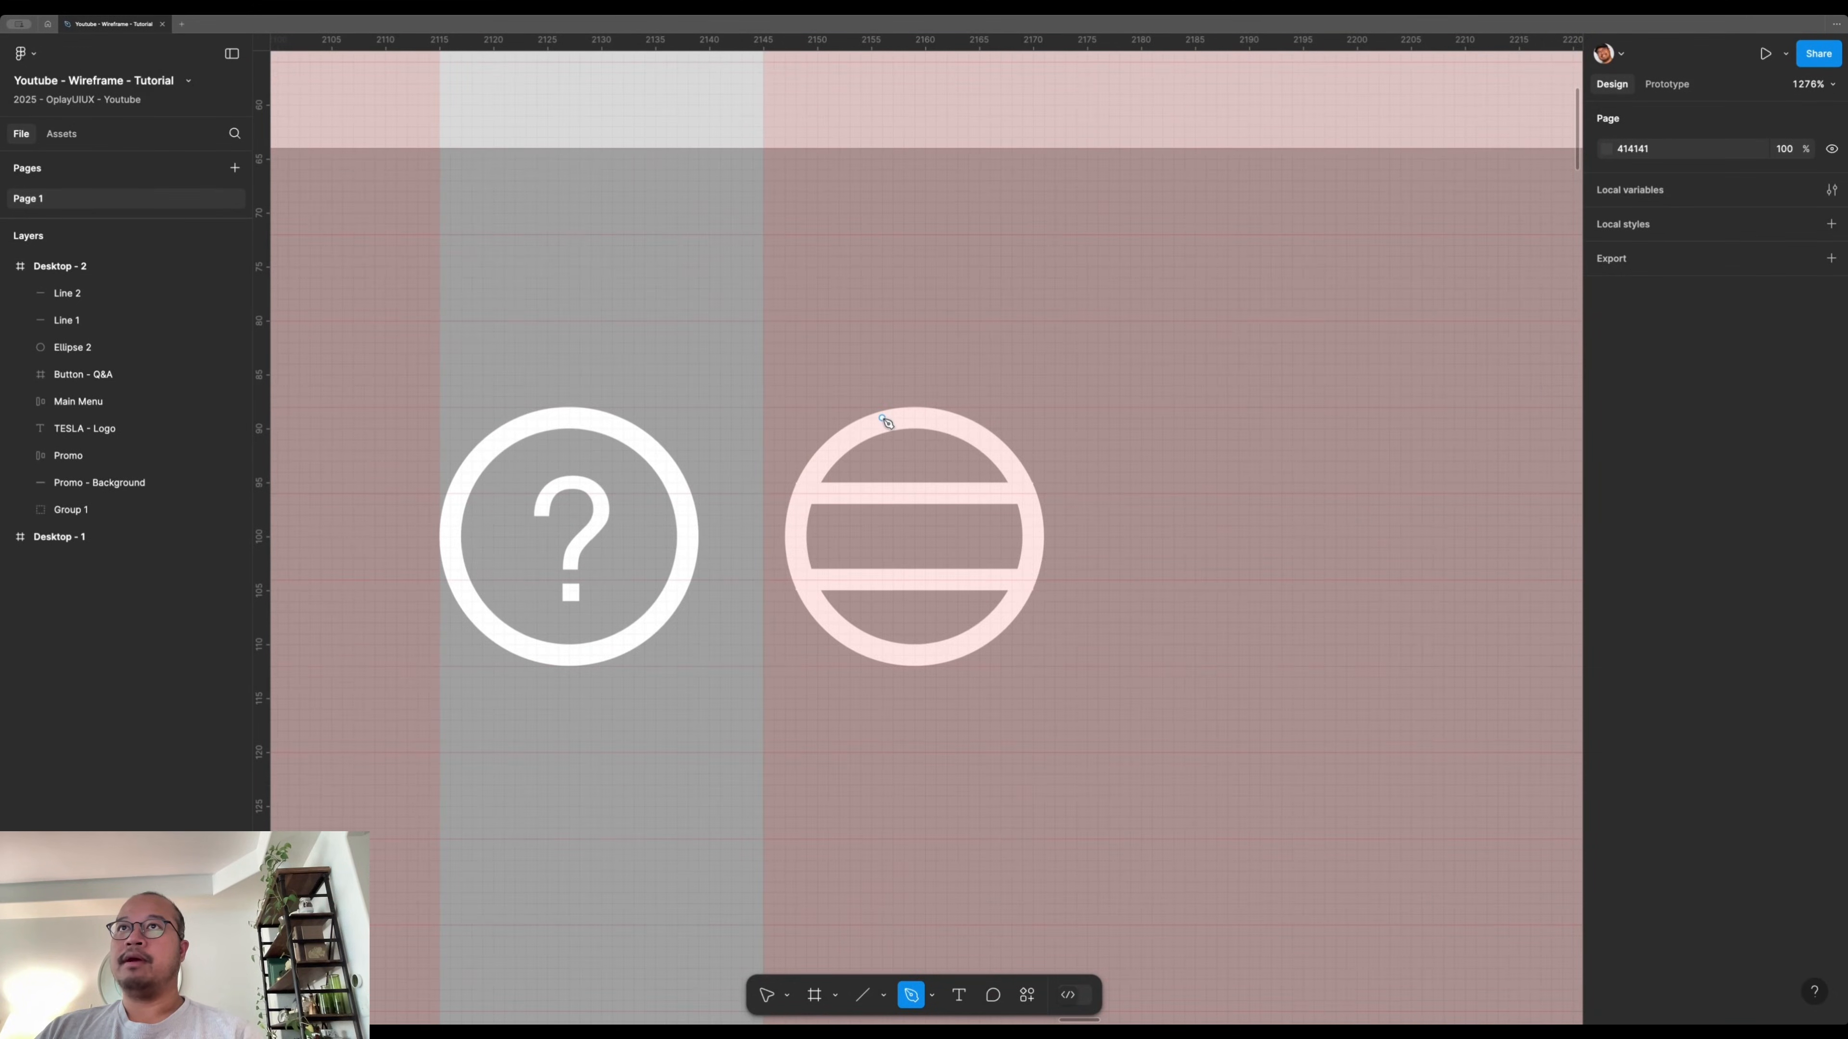
click(881, 419)
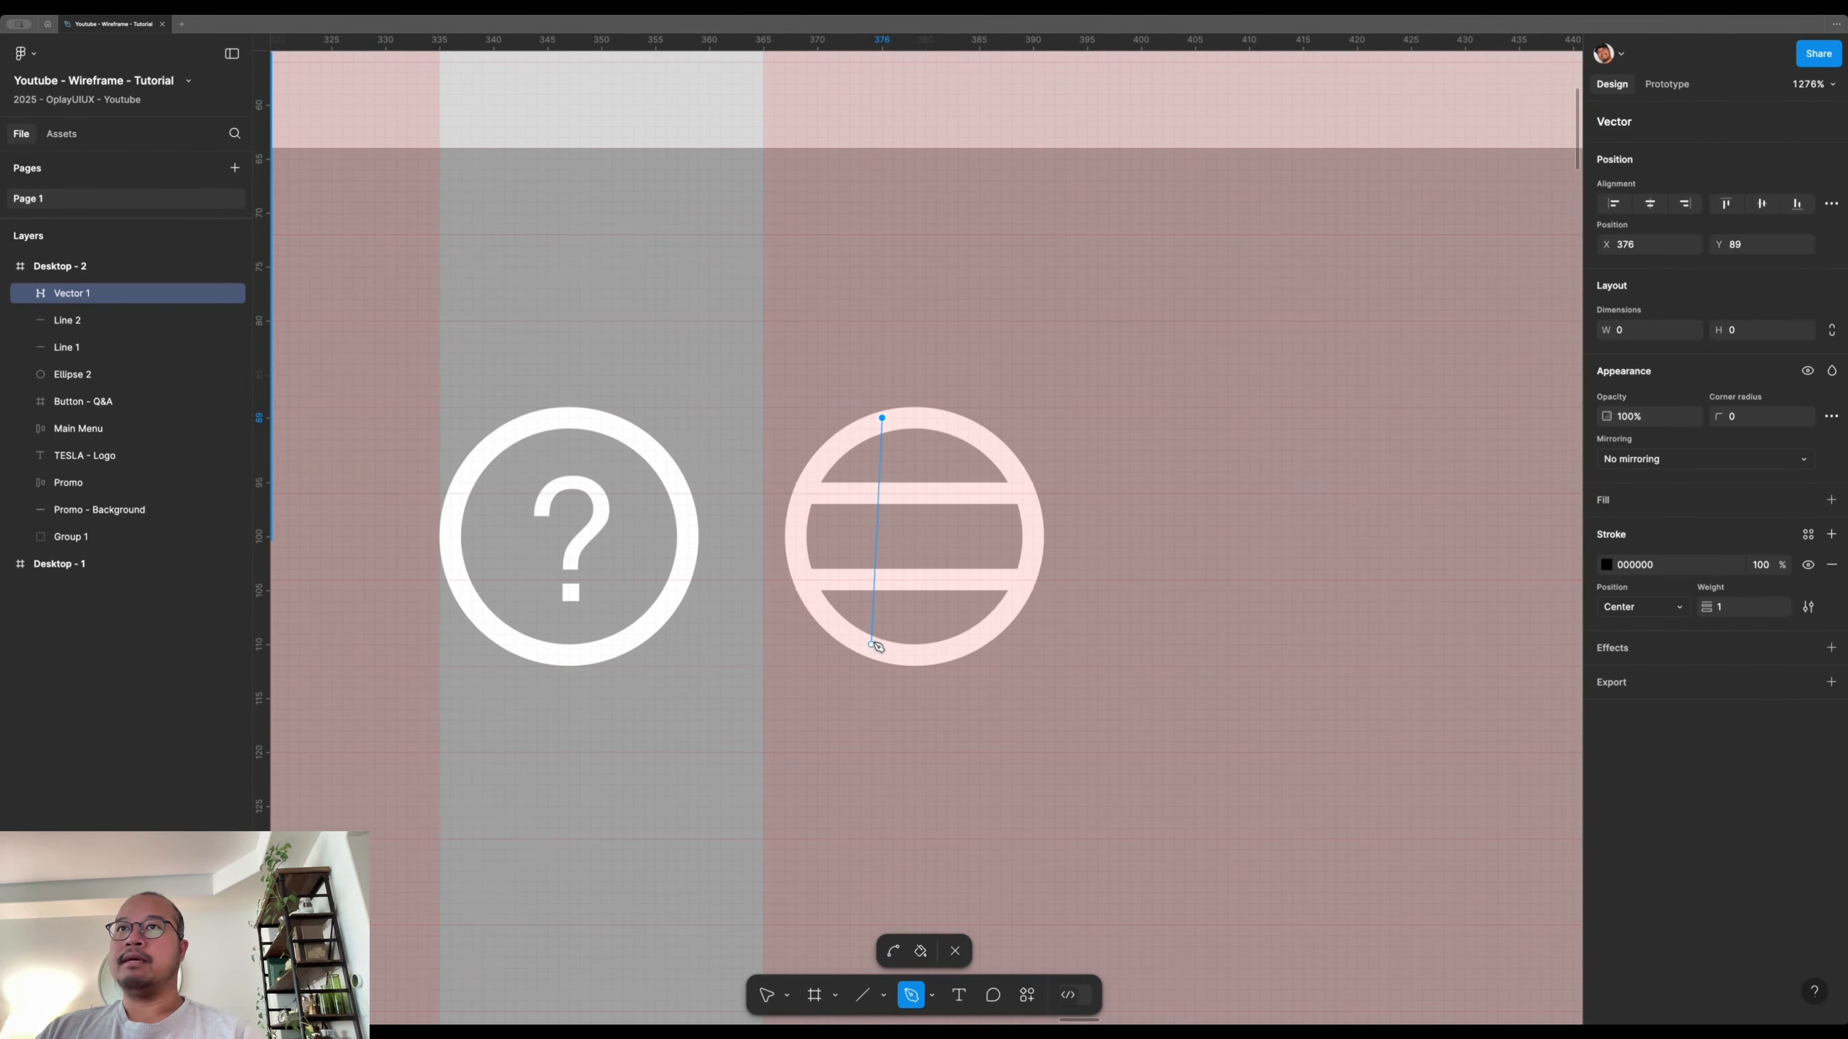
mouse_move(881, 654)
mouse_down()
mouse_move(932, 693)
mouse_move(959, 770)
mouse_move(943, 805)
mouse_move(944, 789)
mouse_up()
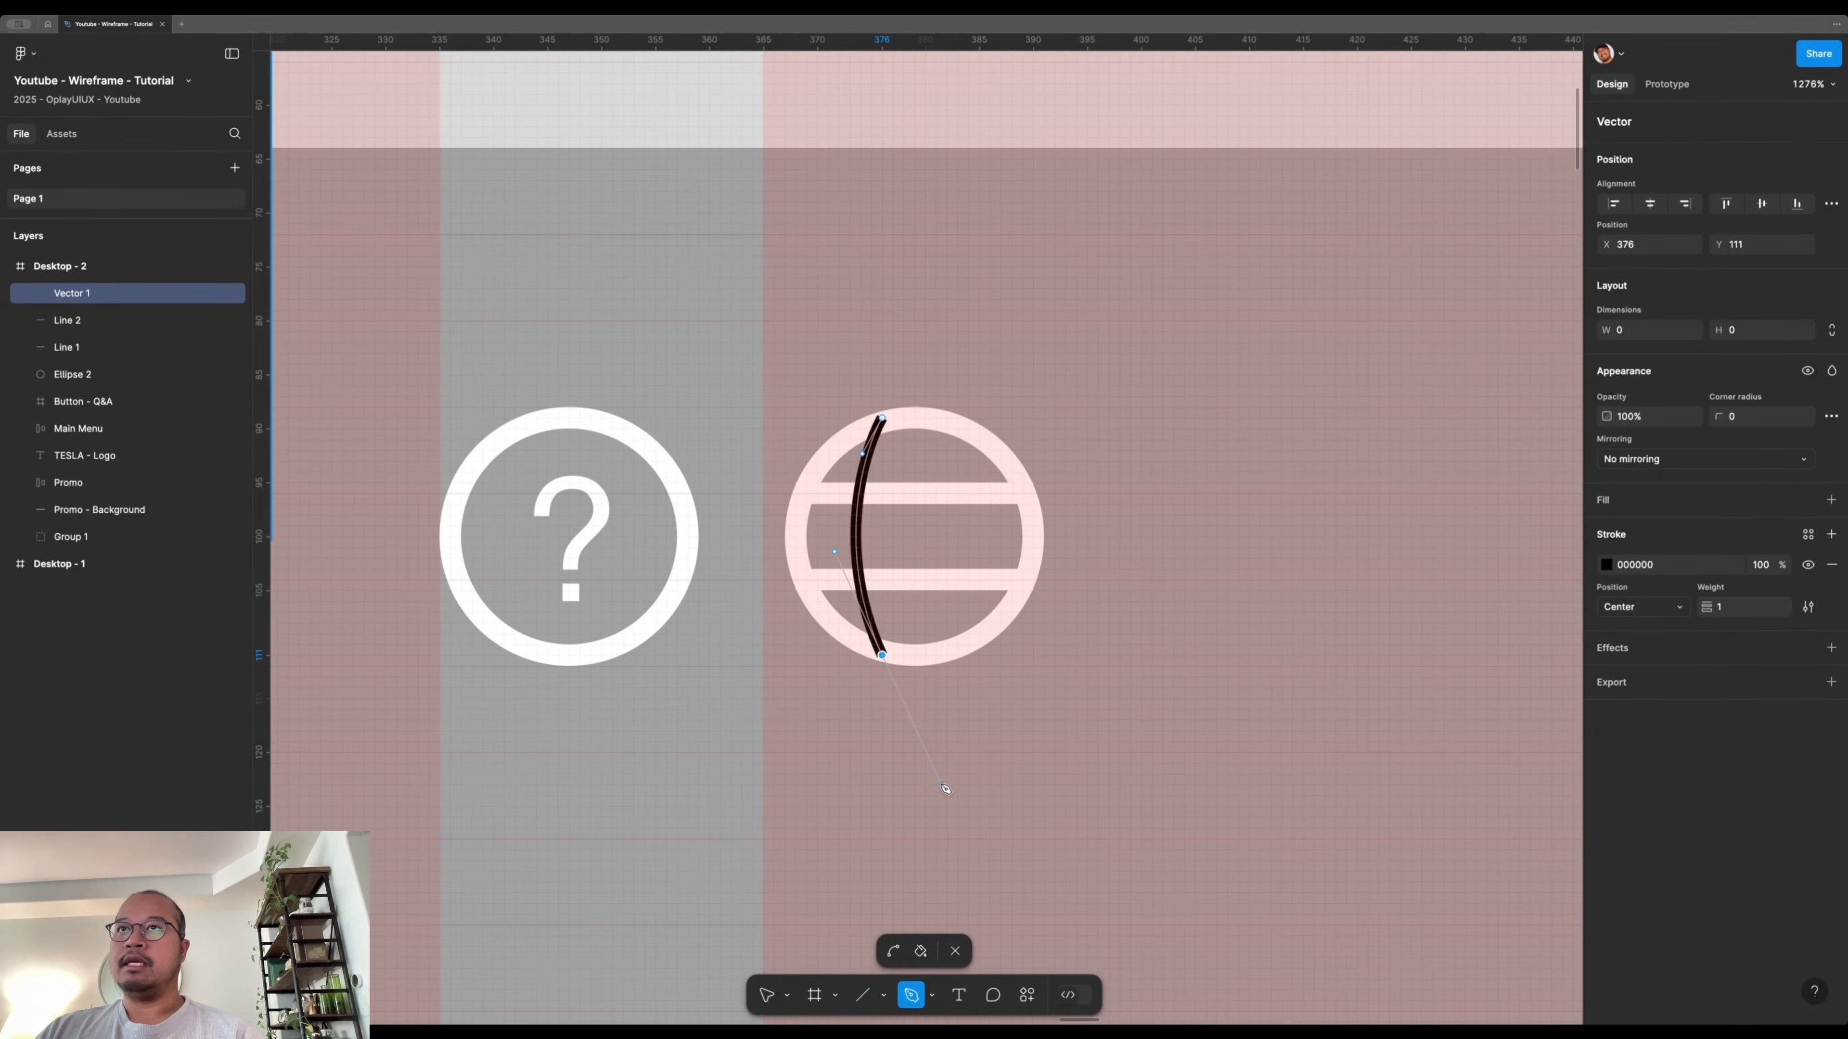
key(Escape)
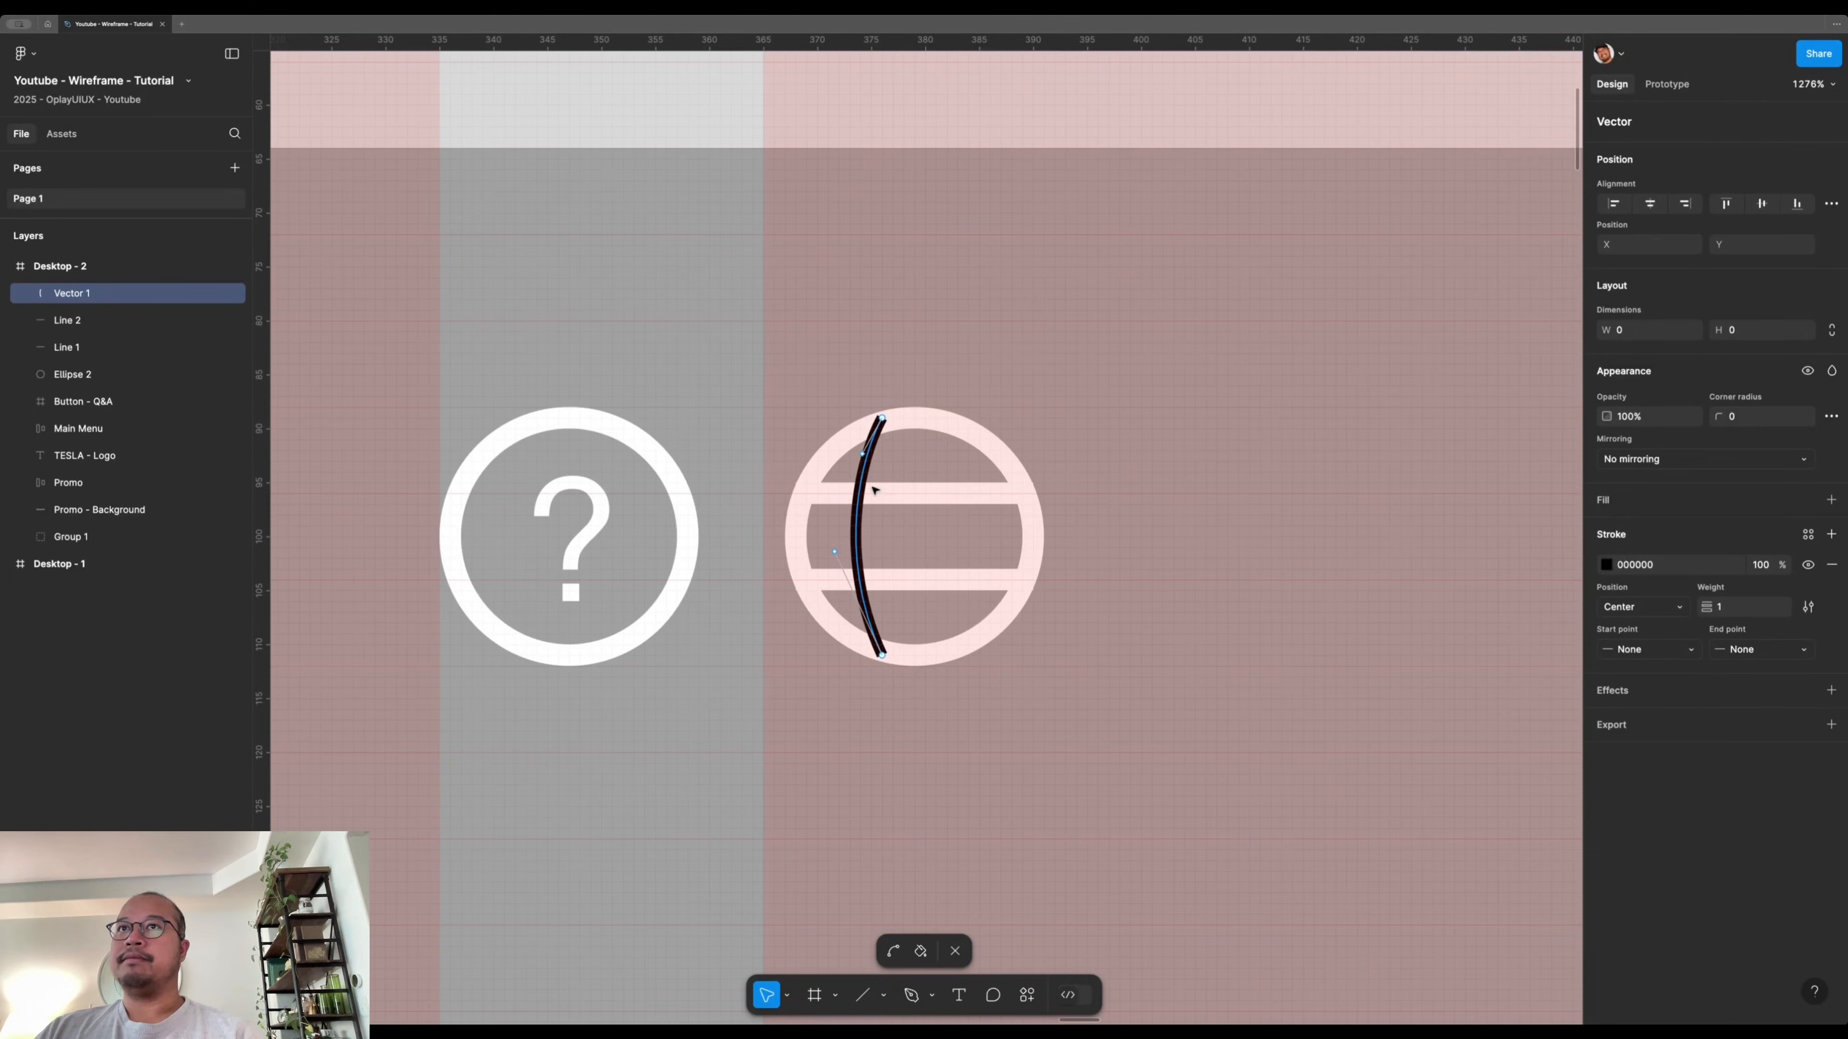
- Give the curve a white FFFFFF stroke of weight 2 with Round start and end points
click(1606, 565)
click(1400, 942)
click(1699, 600)
text(2)
drag(856, 481, 742, 481)
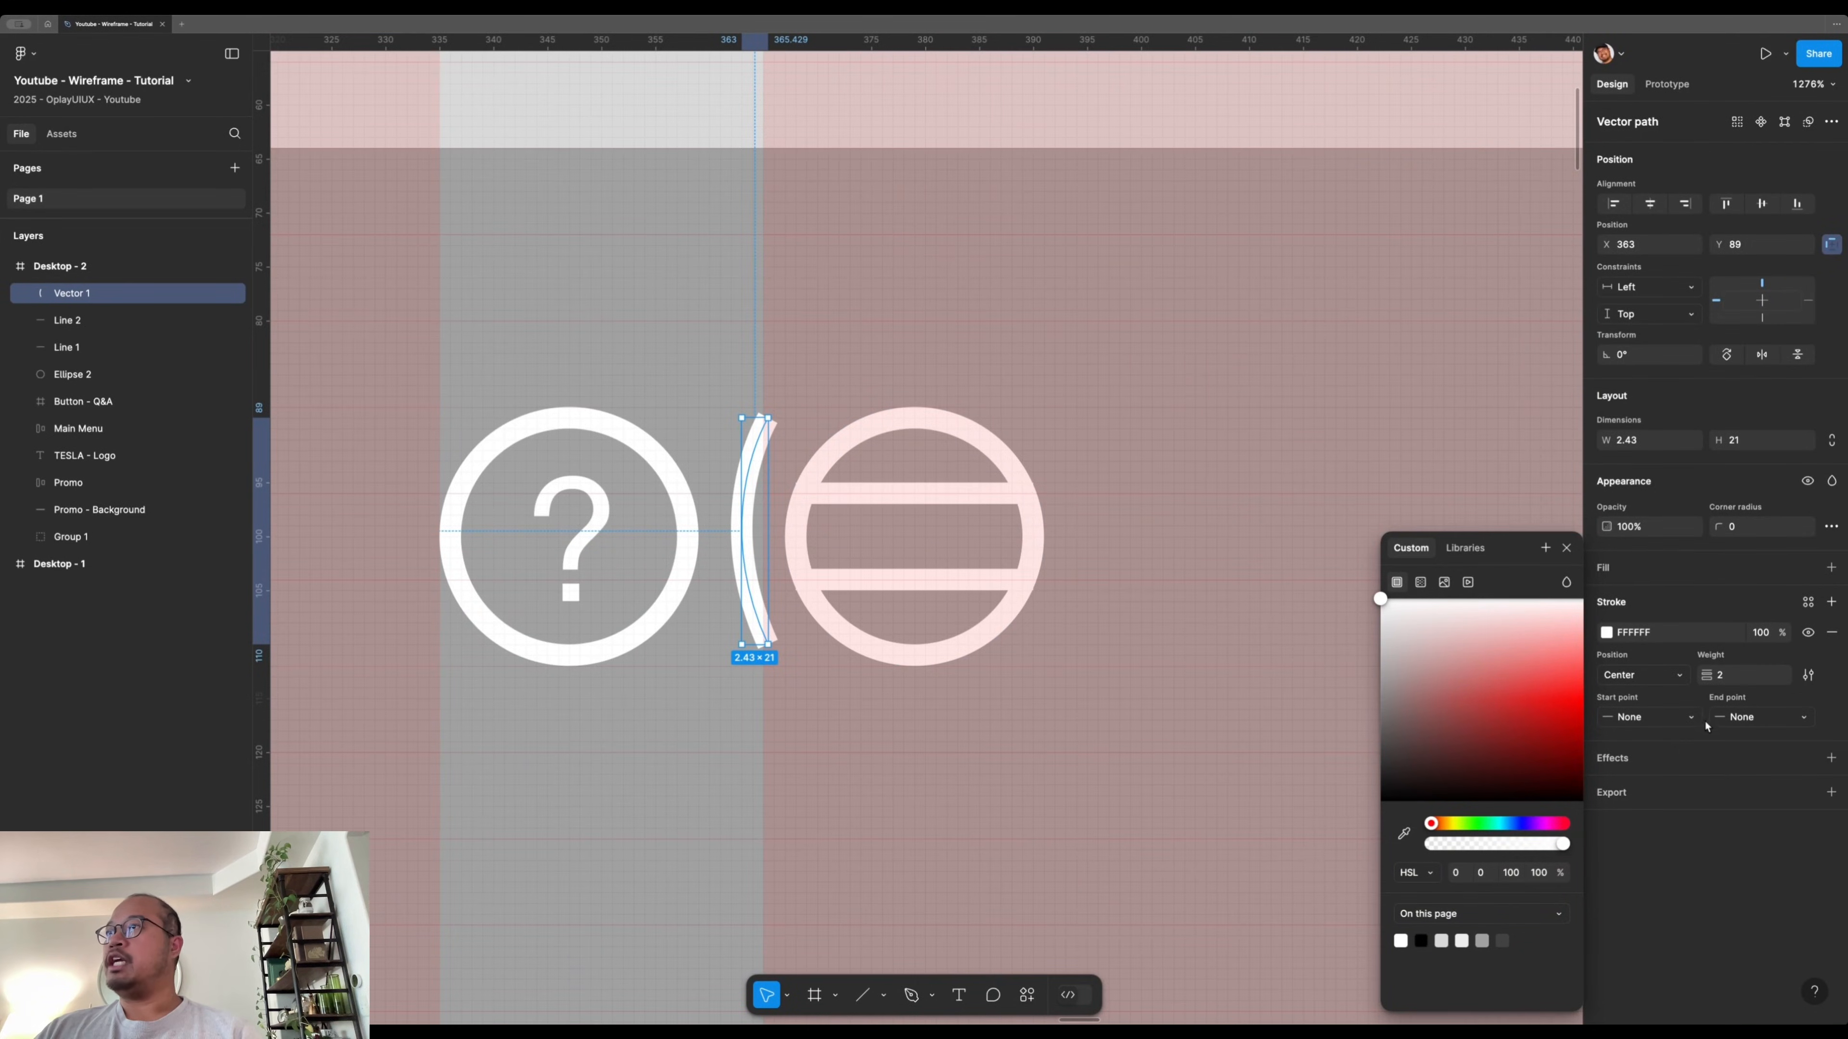
click(1690, 718)
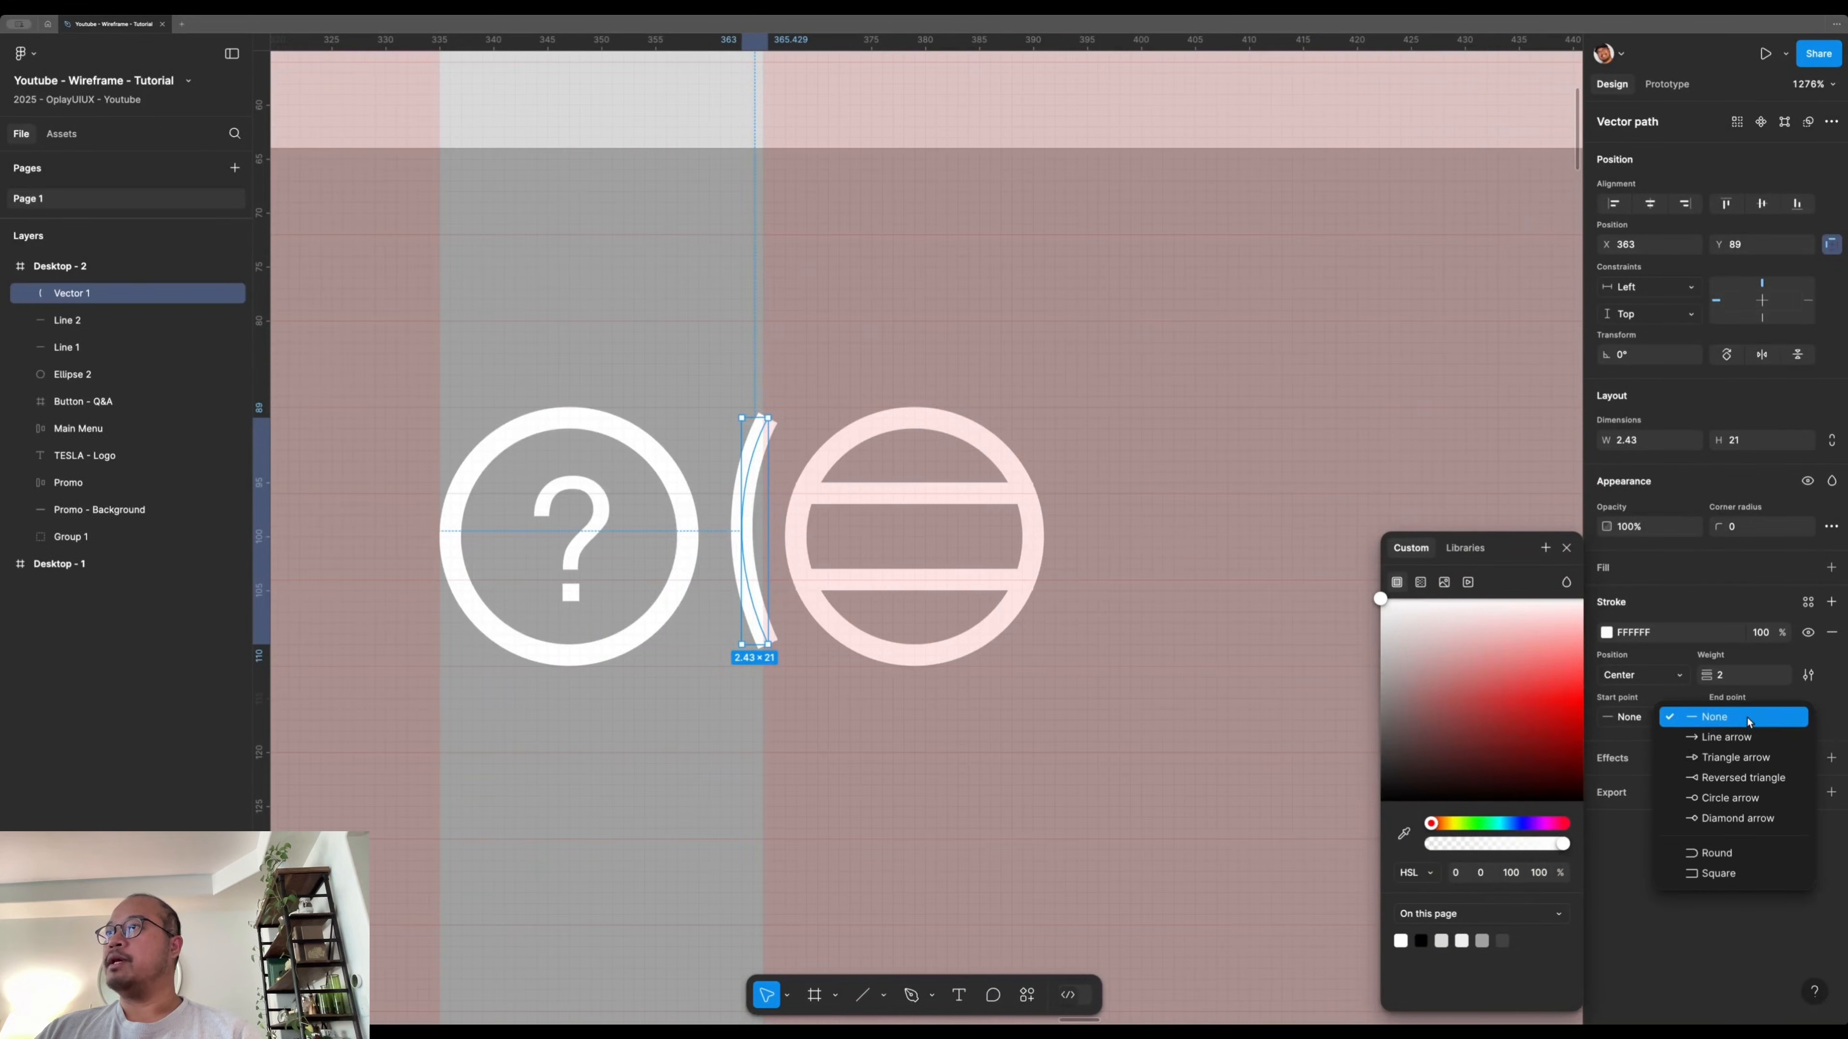
click(1722, 859)
- Place the curve inside the circle at X 374, Y 90 and resize it to 2 × 20
drag(753, 458, 872, 459)
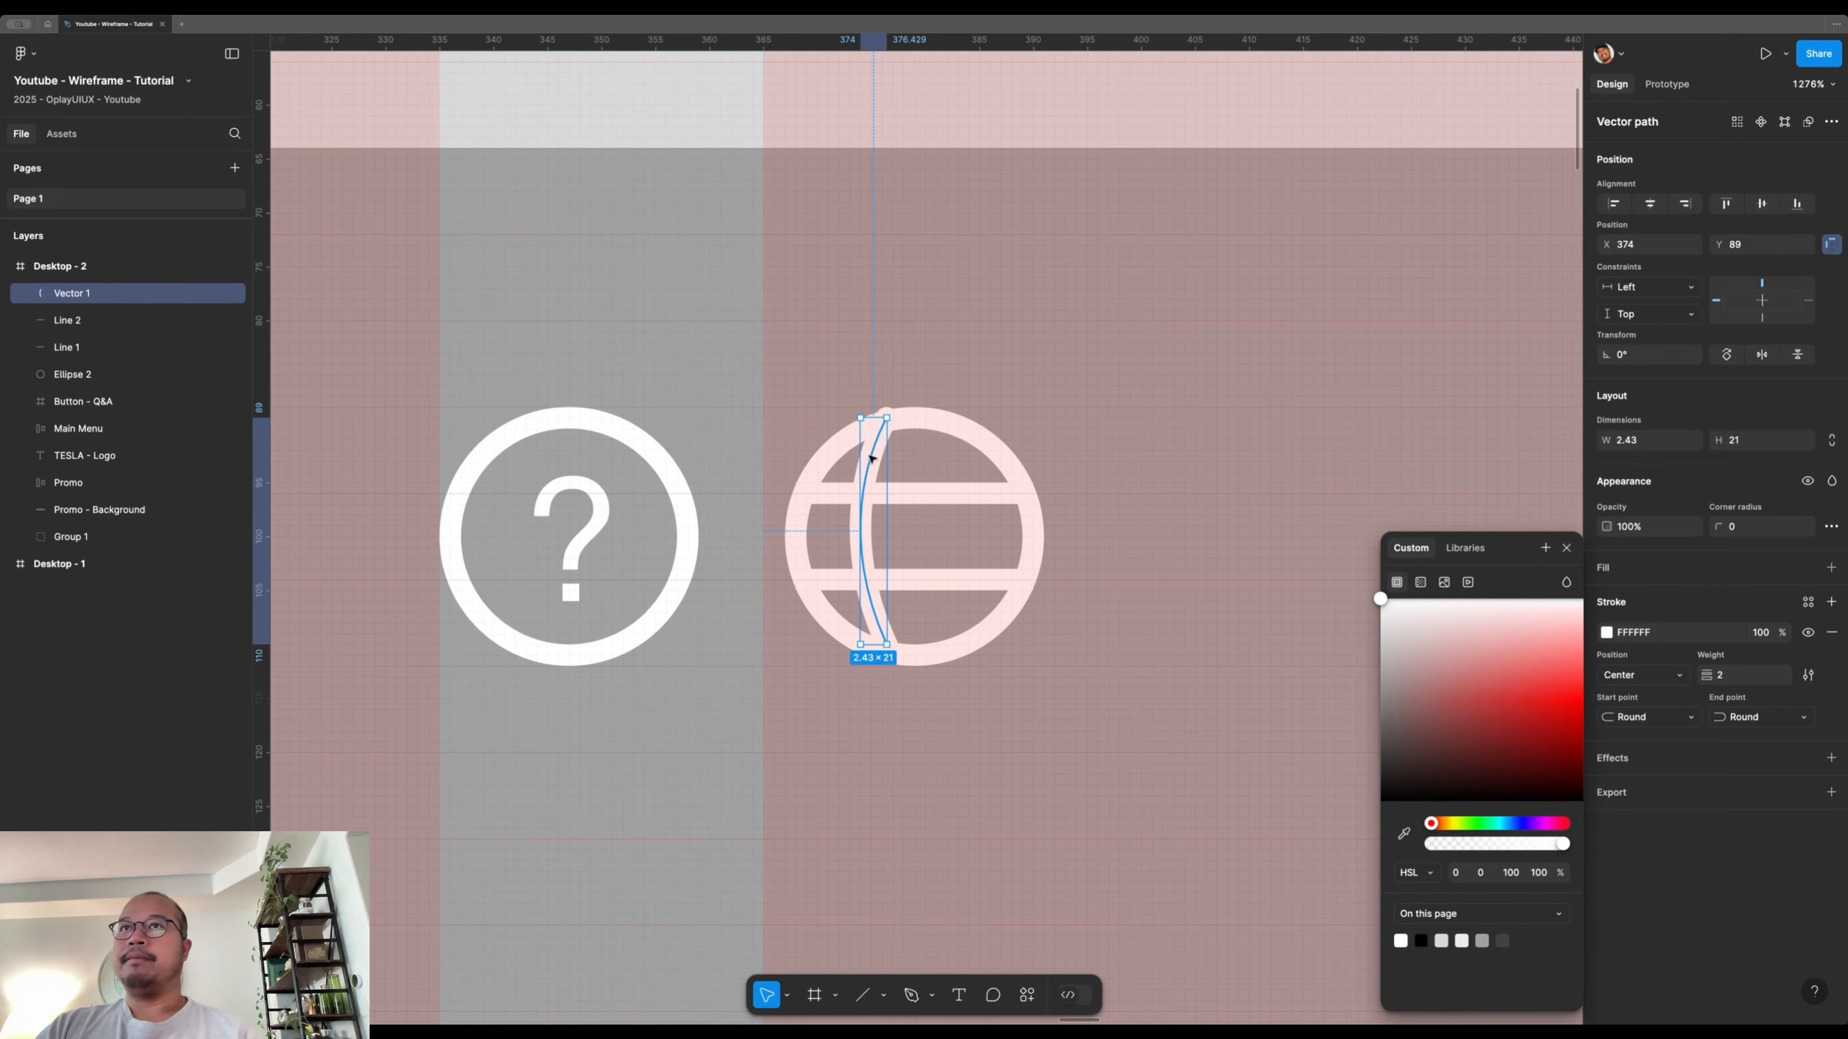
key(Down)
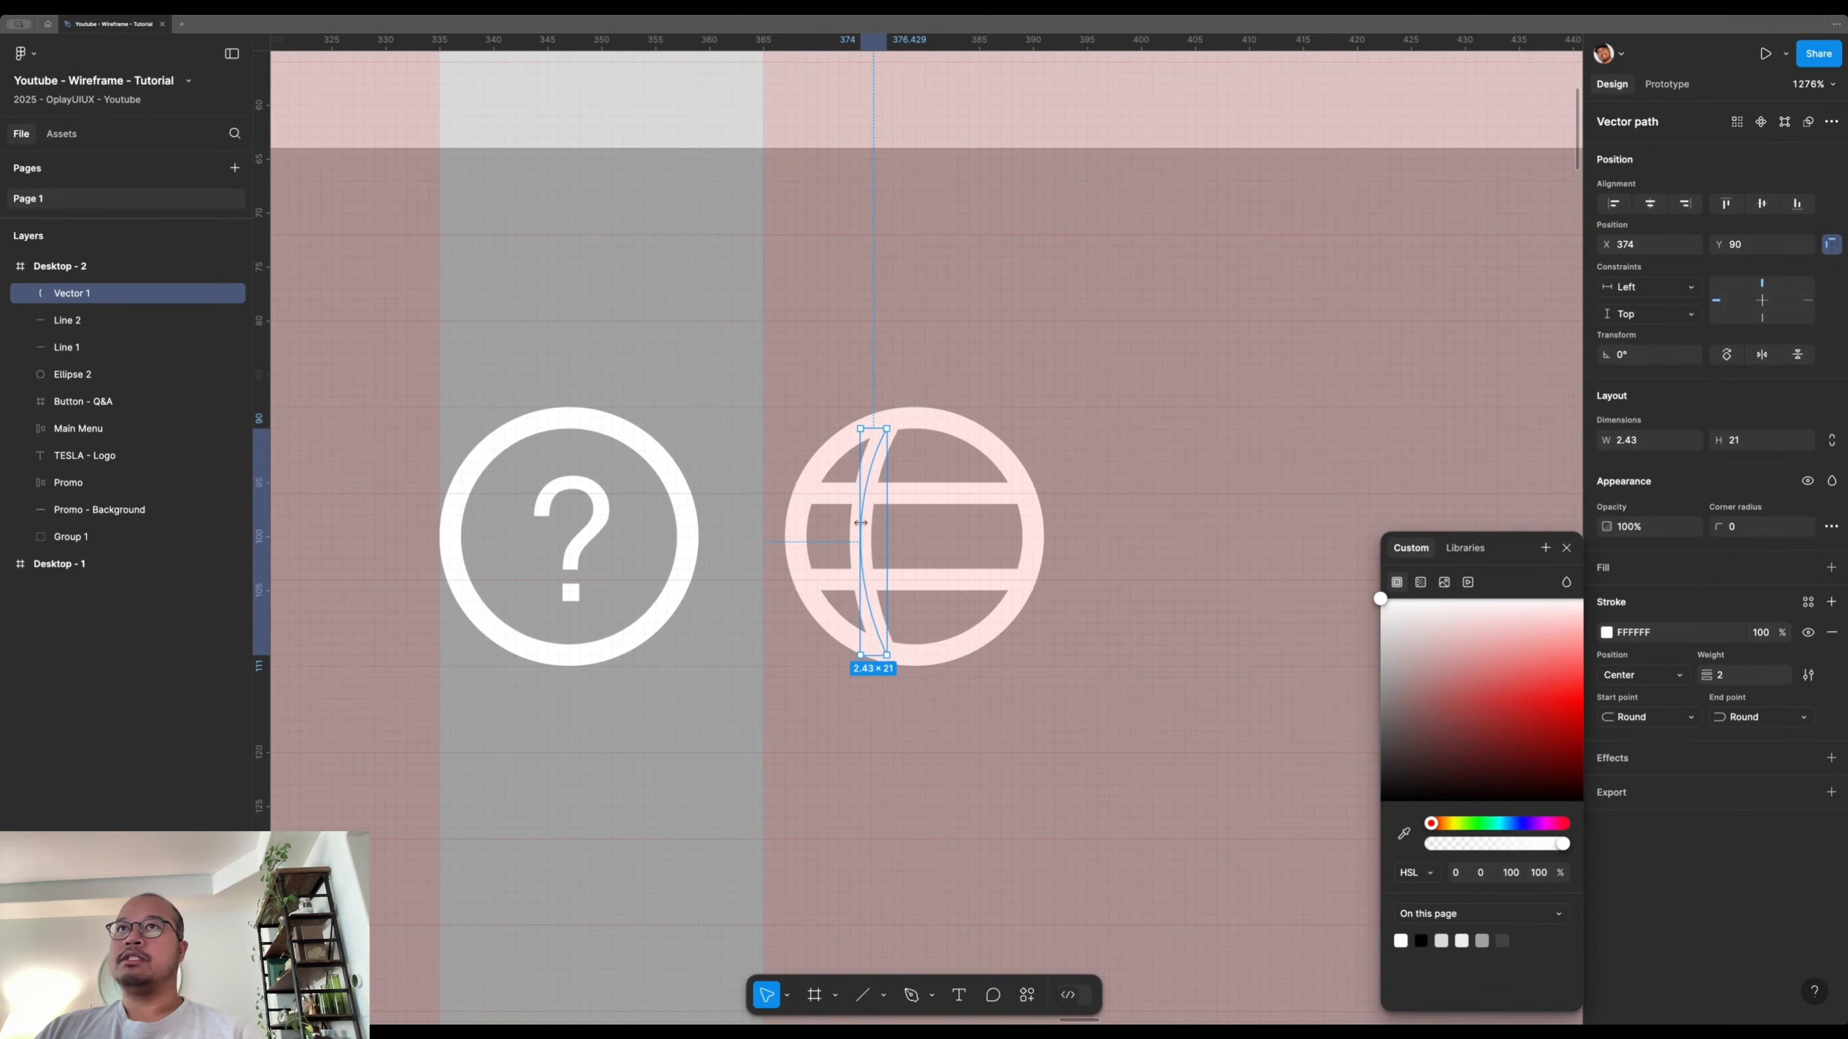
drag(886, 655, 882, 645)
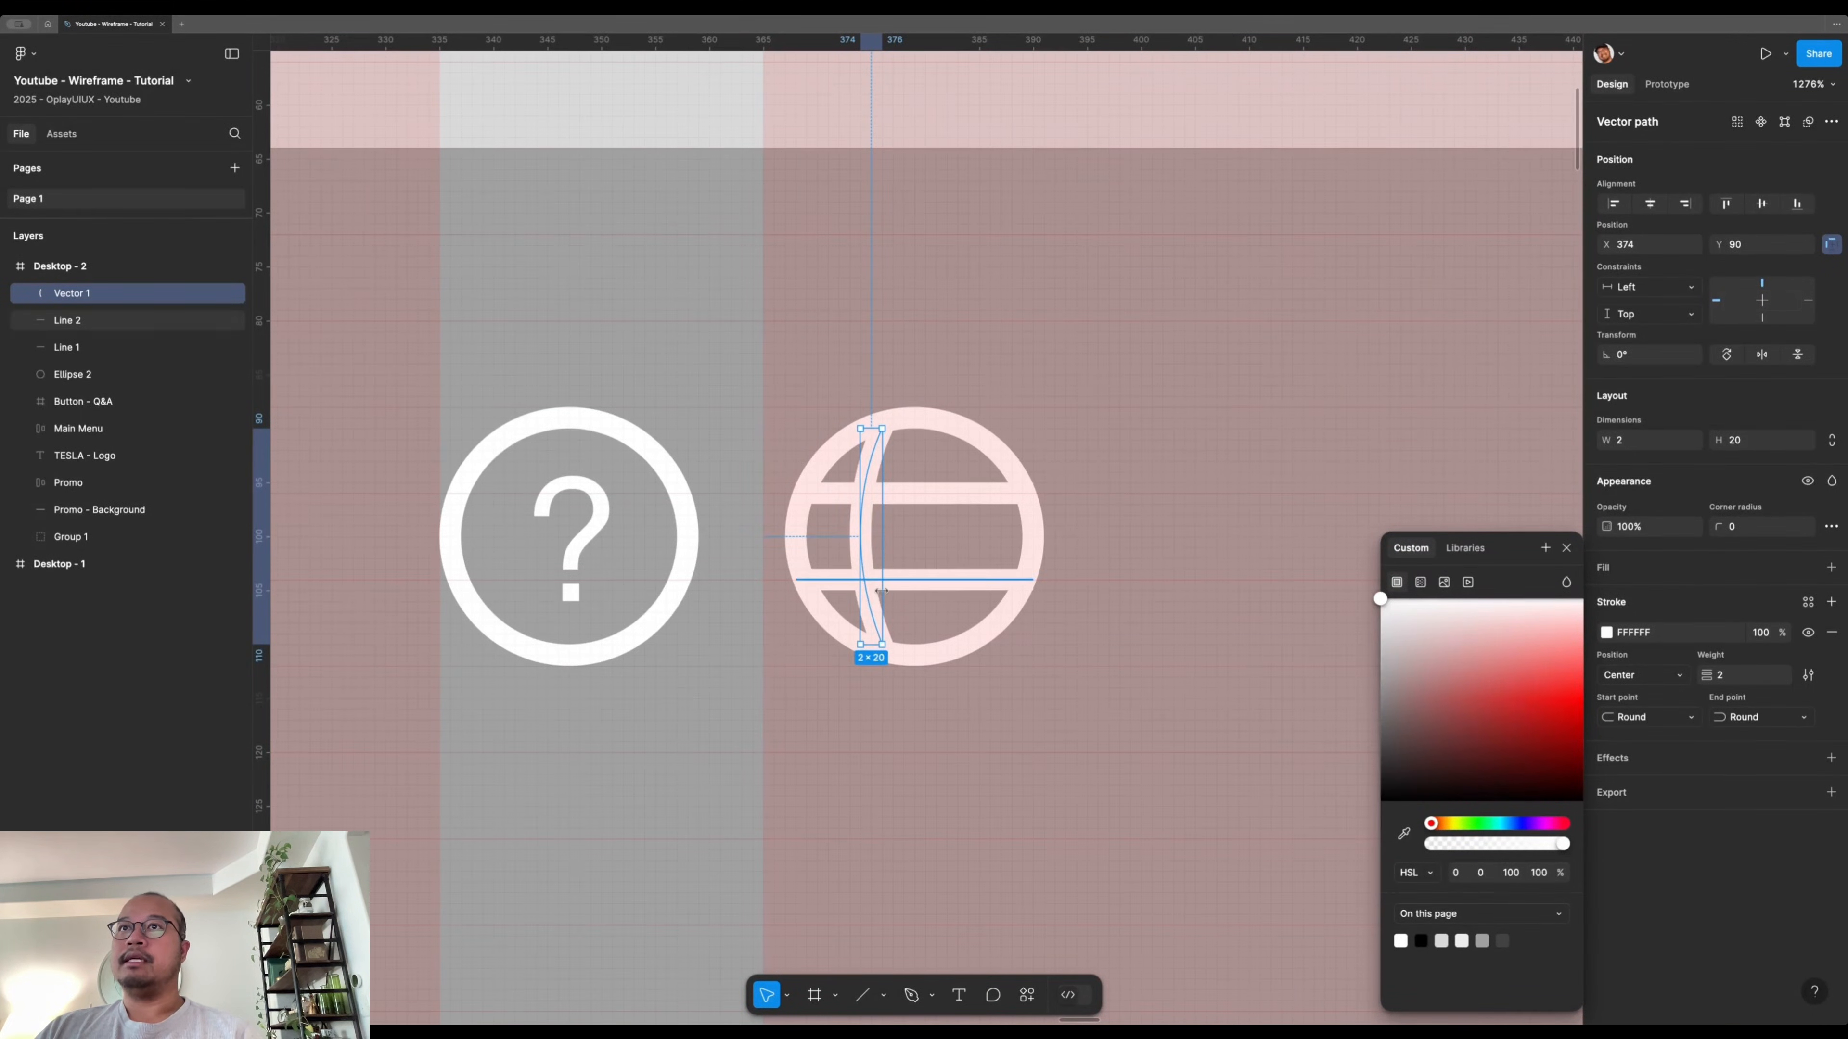
key(Escape)
- Duplicate the curve and place the copy to its right at X 379, Y 90
click(879, 466)
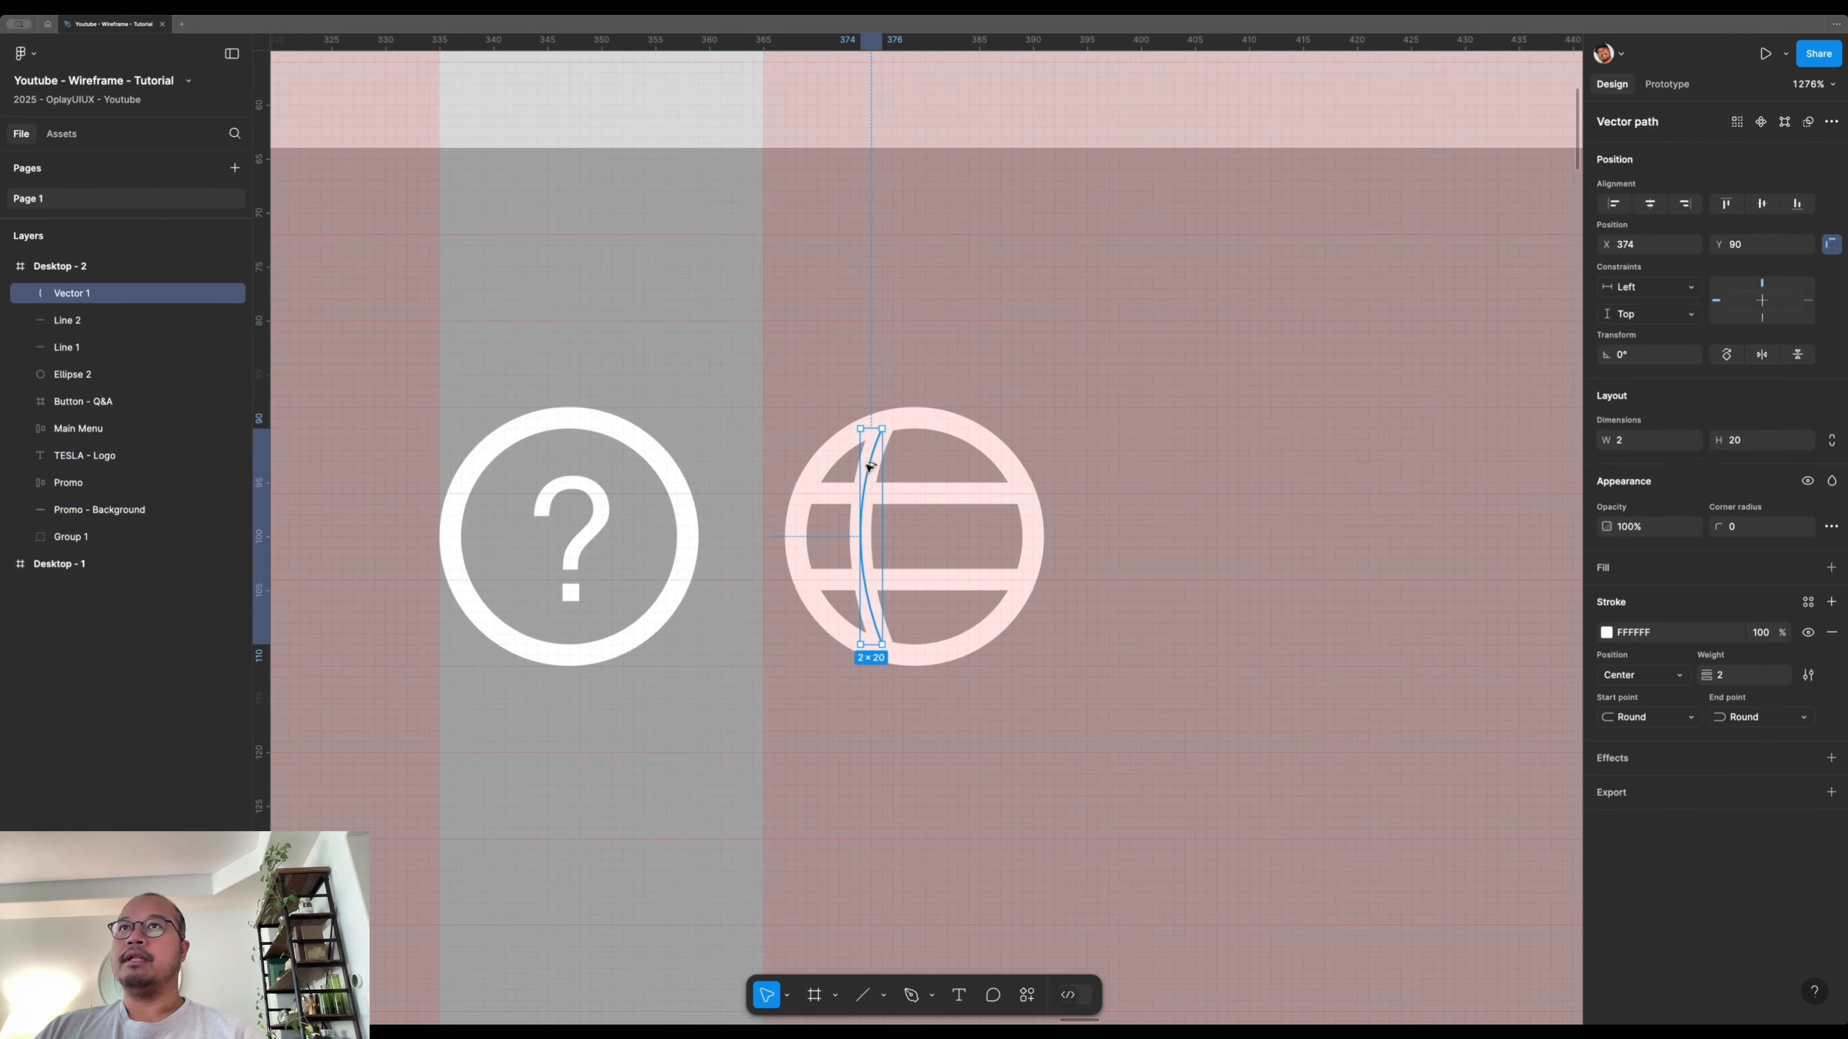
drag(875, 465, 929, 466)
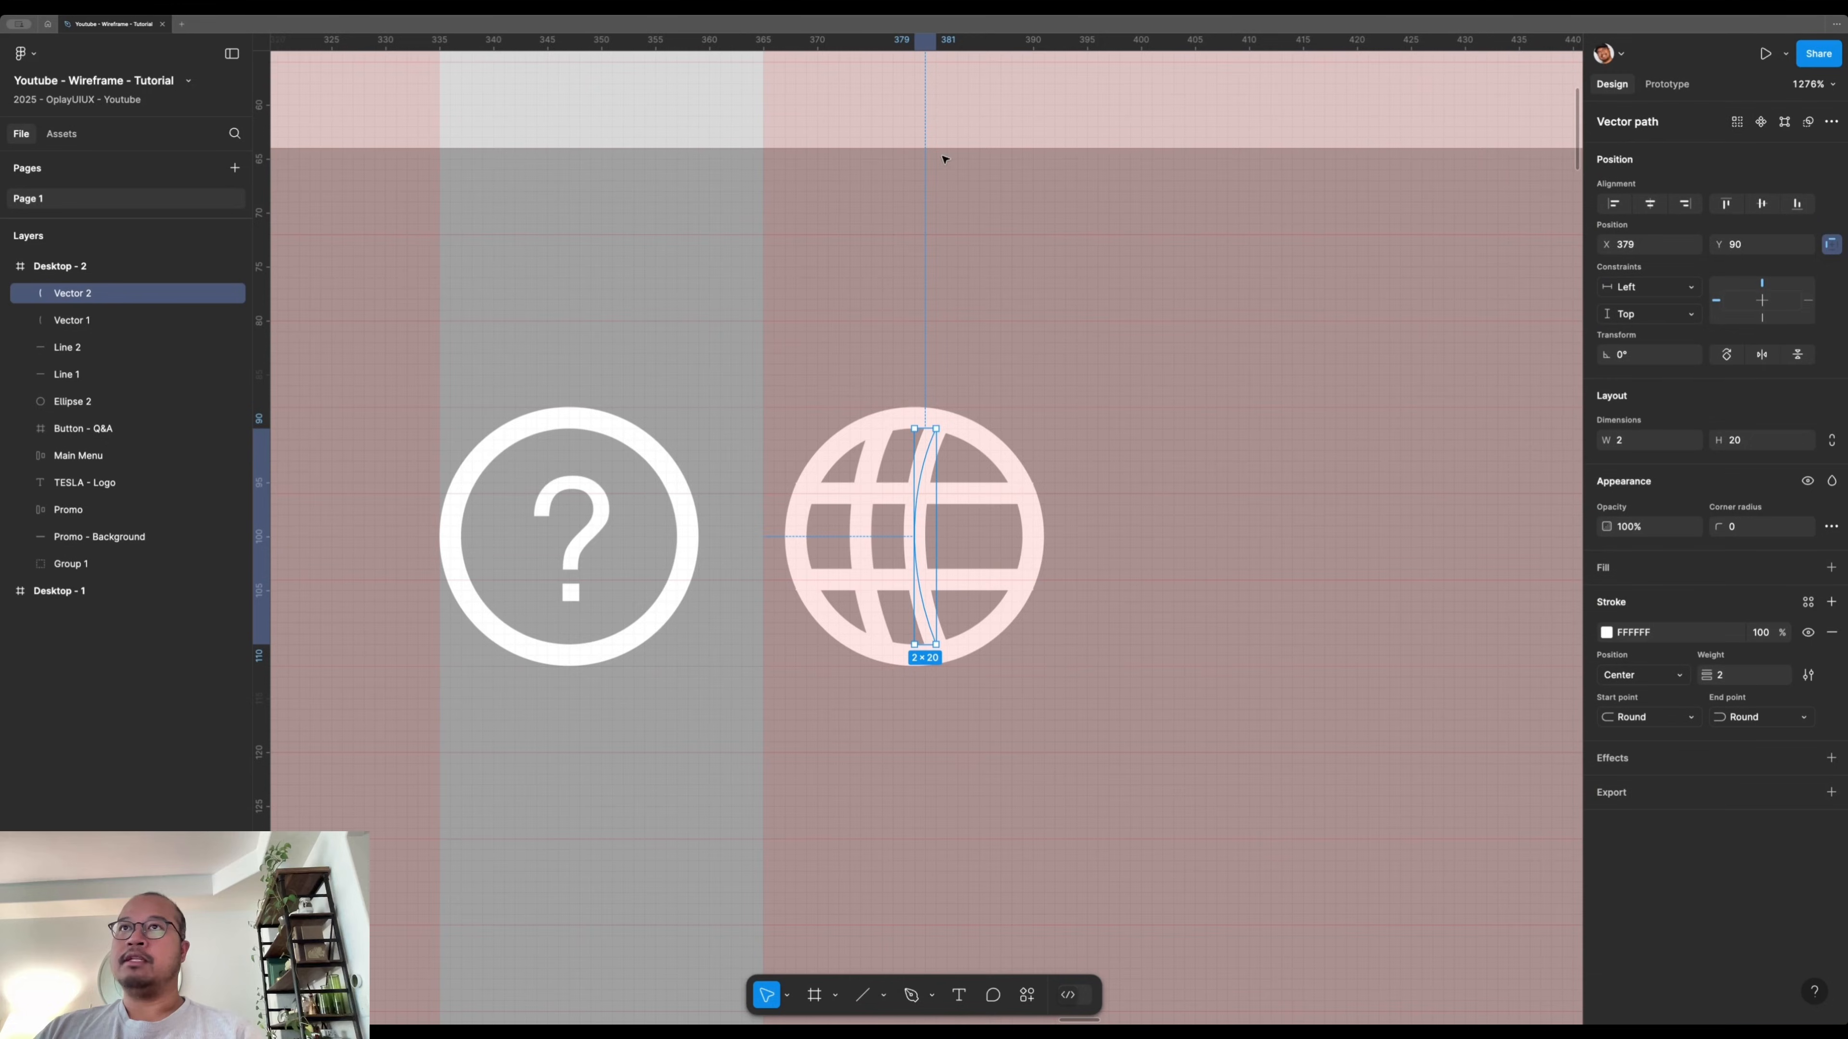
key(Escape)
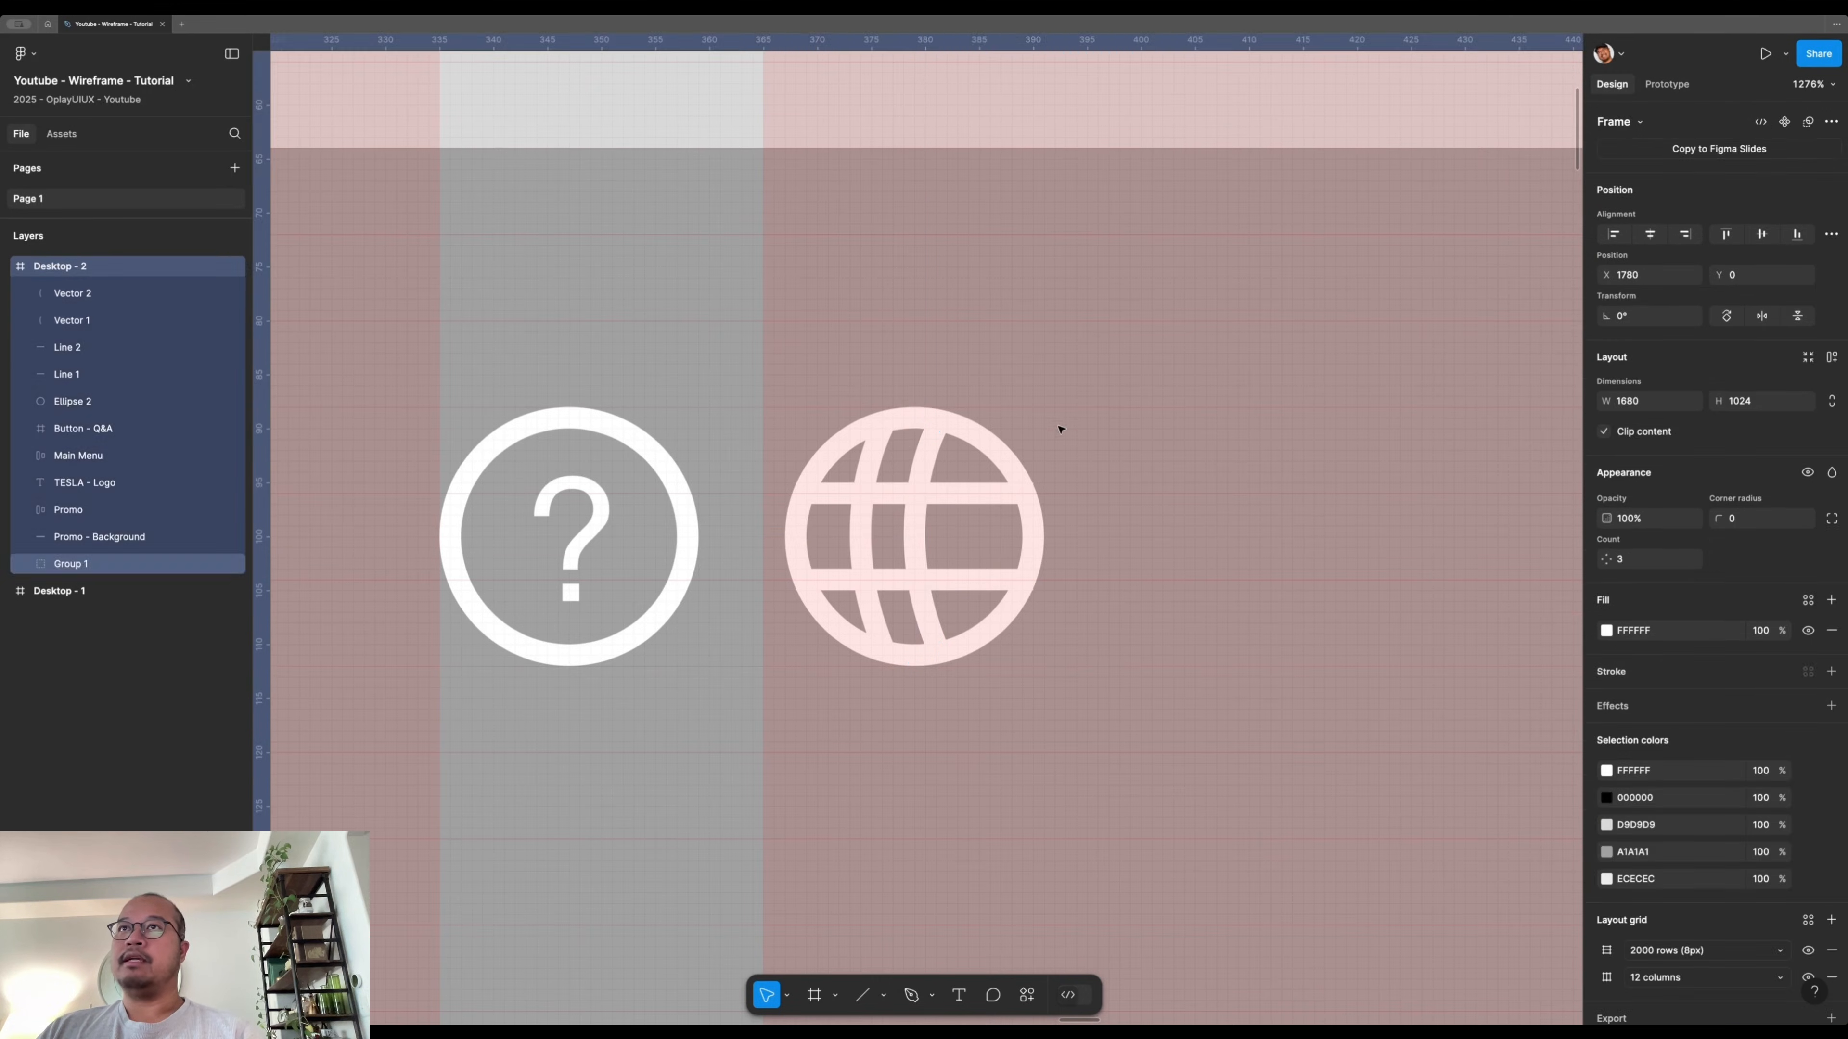
- Try flipping the copied curve horizontally, and undo the flip
click(922, 466)
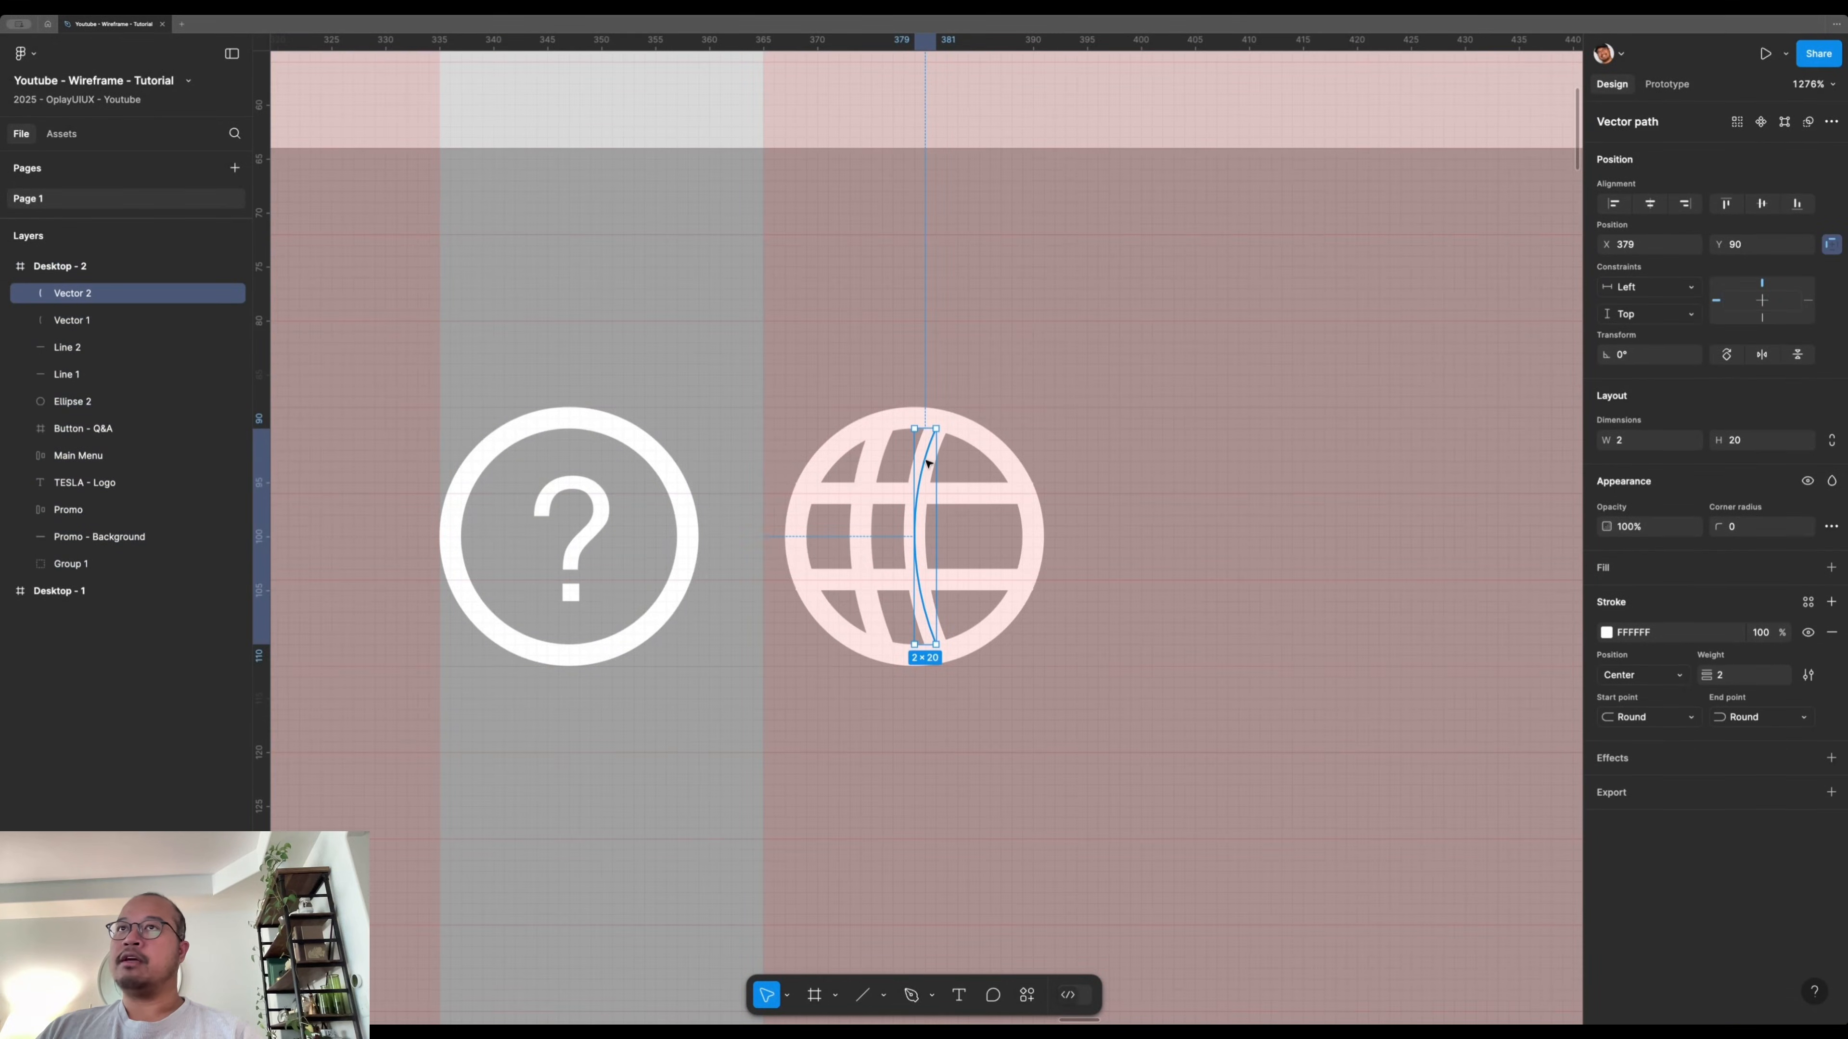
right_click(929, 460)
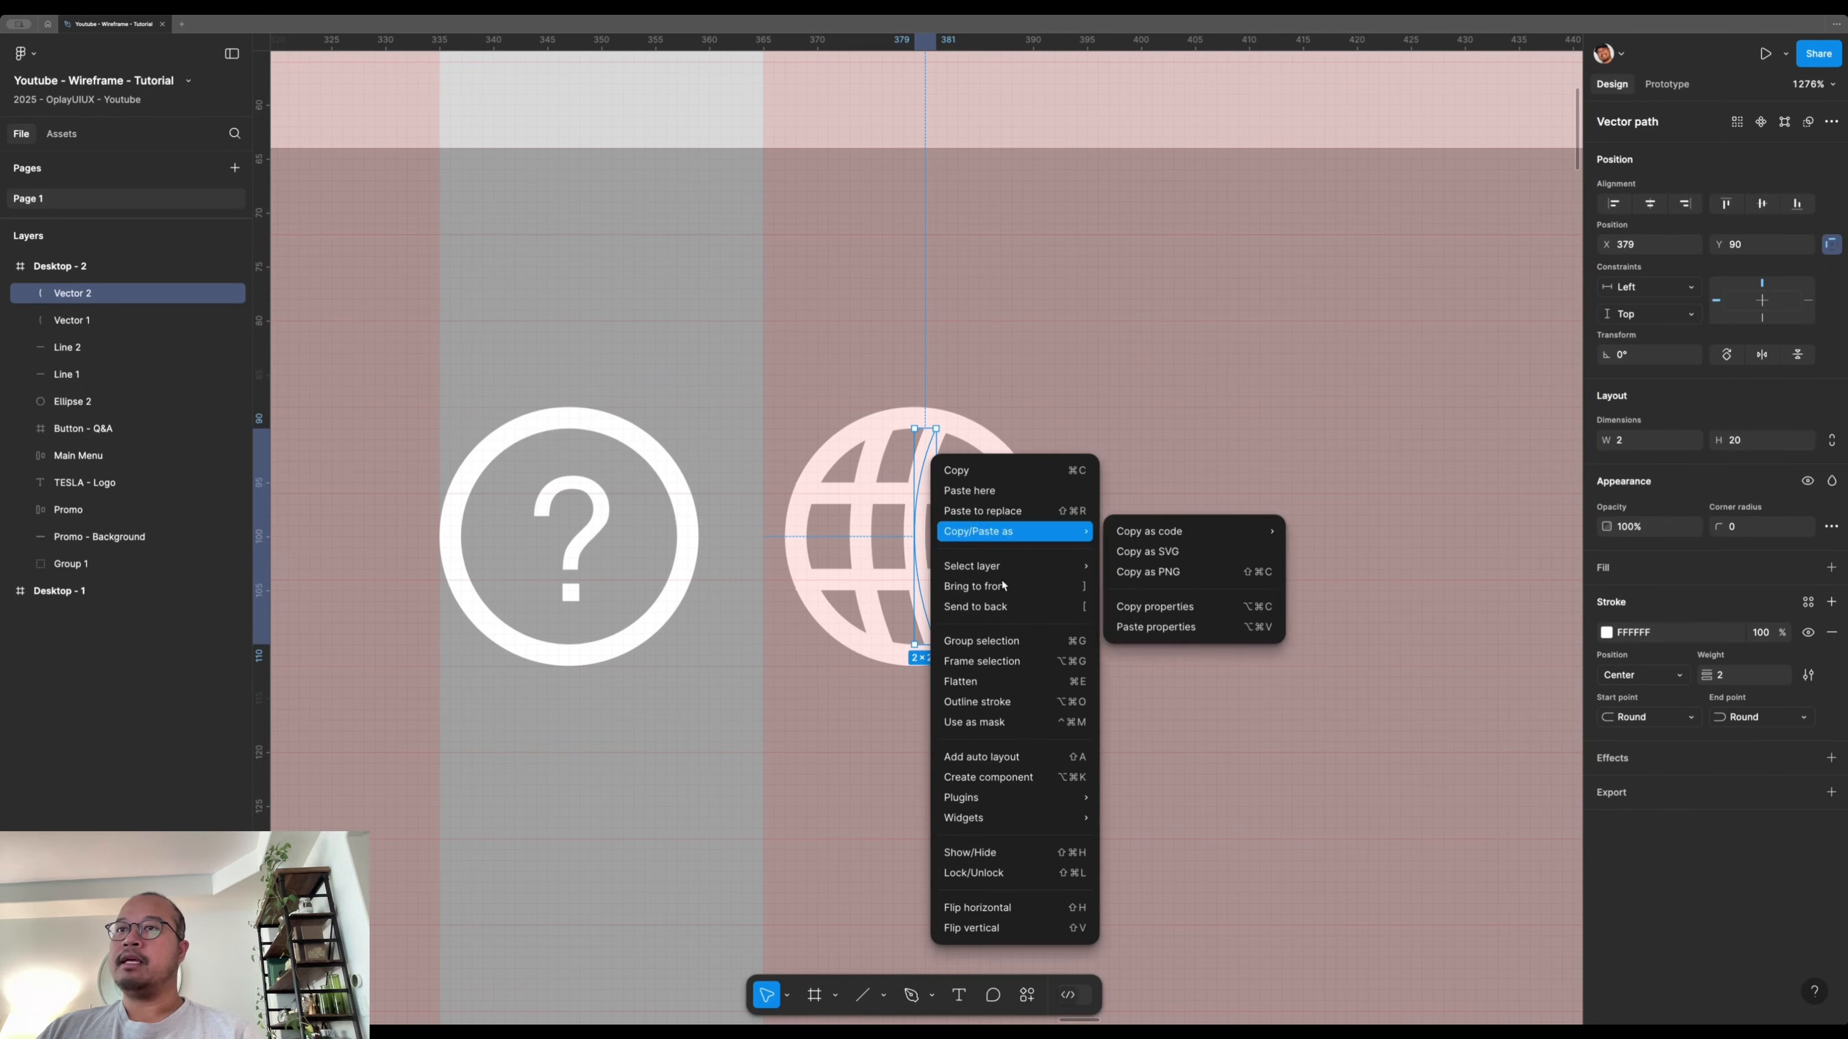
click(997, 907)
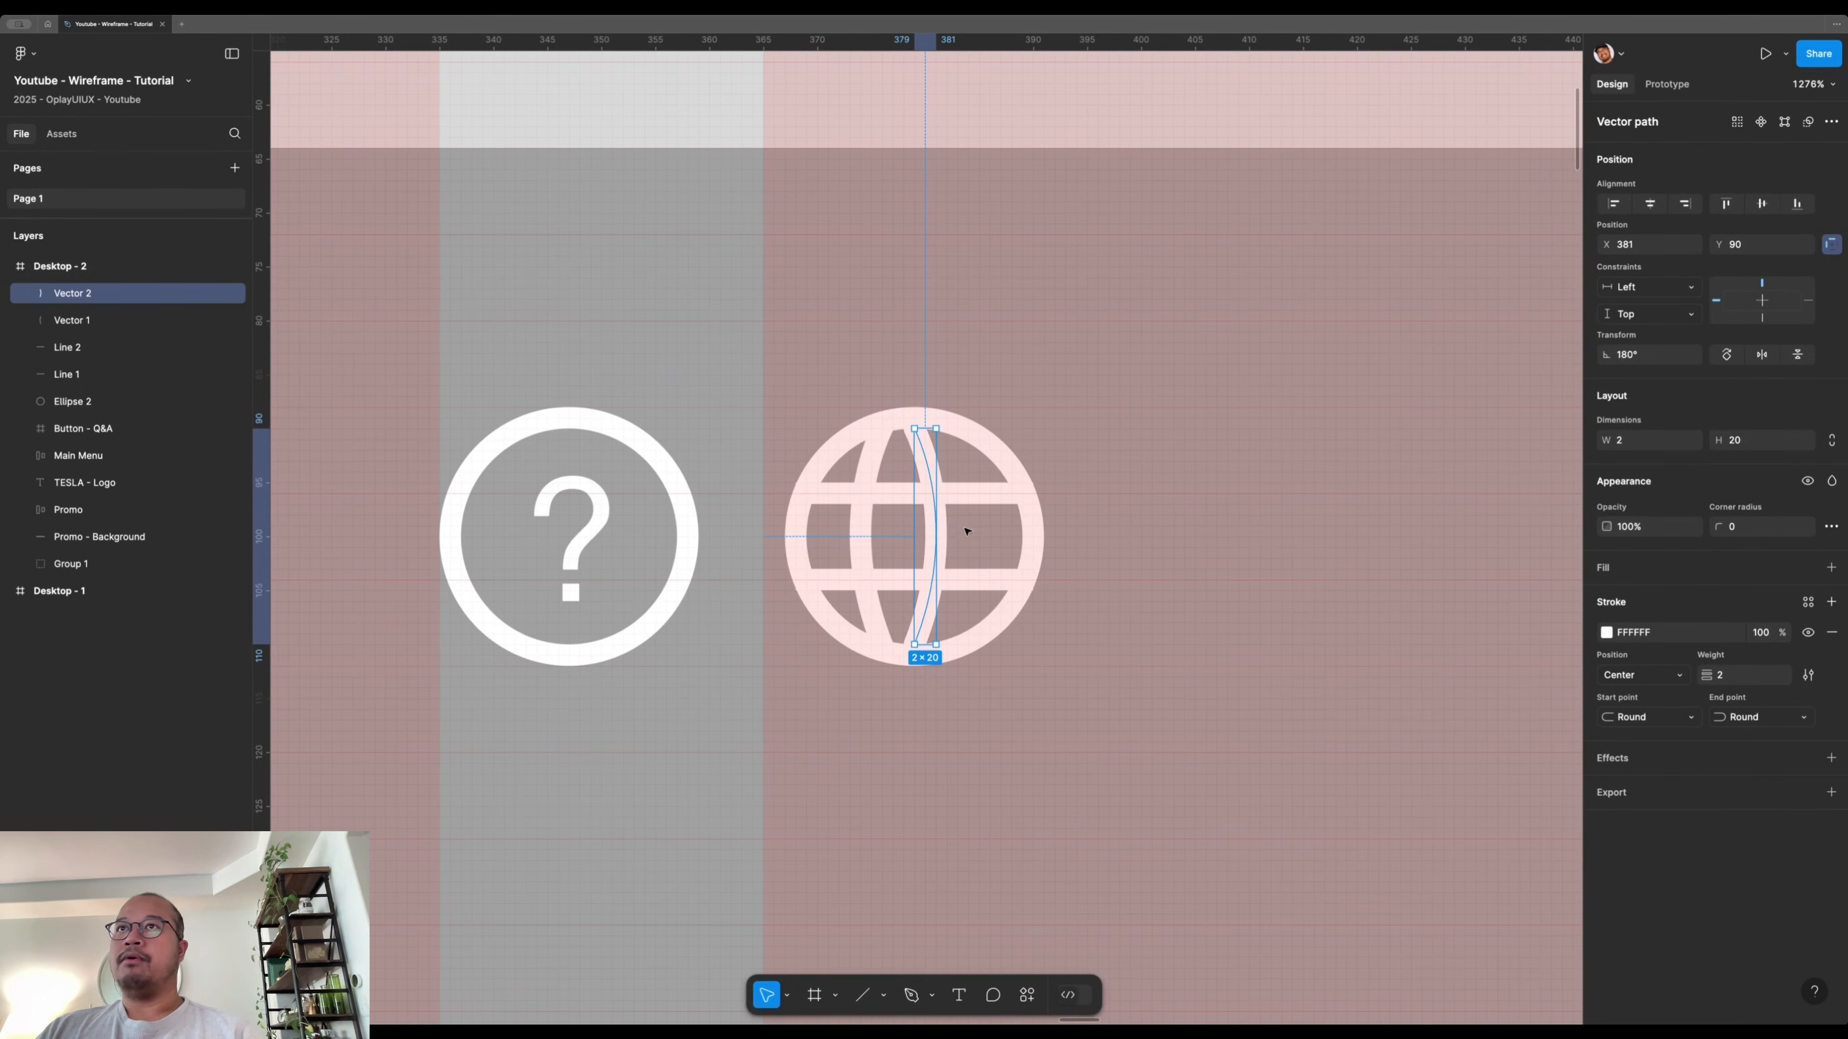
key(super+z)
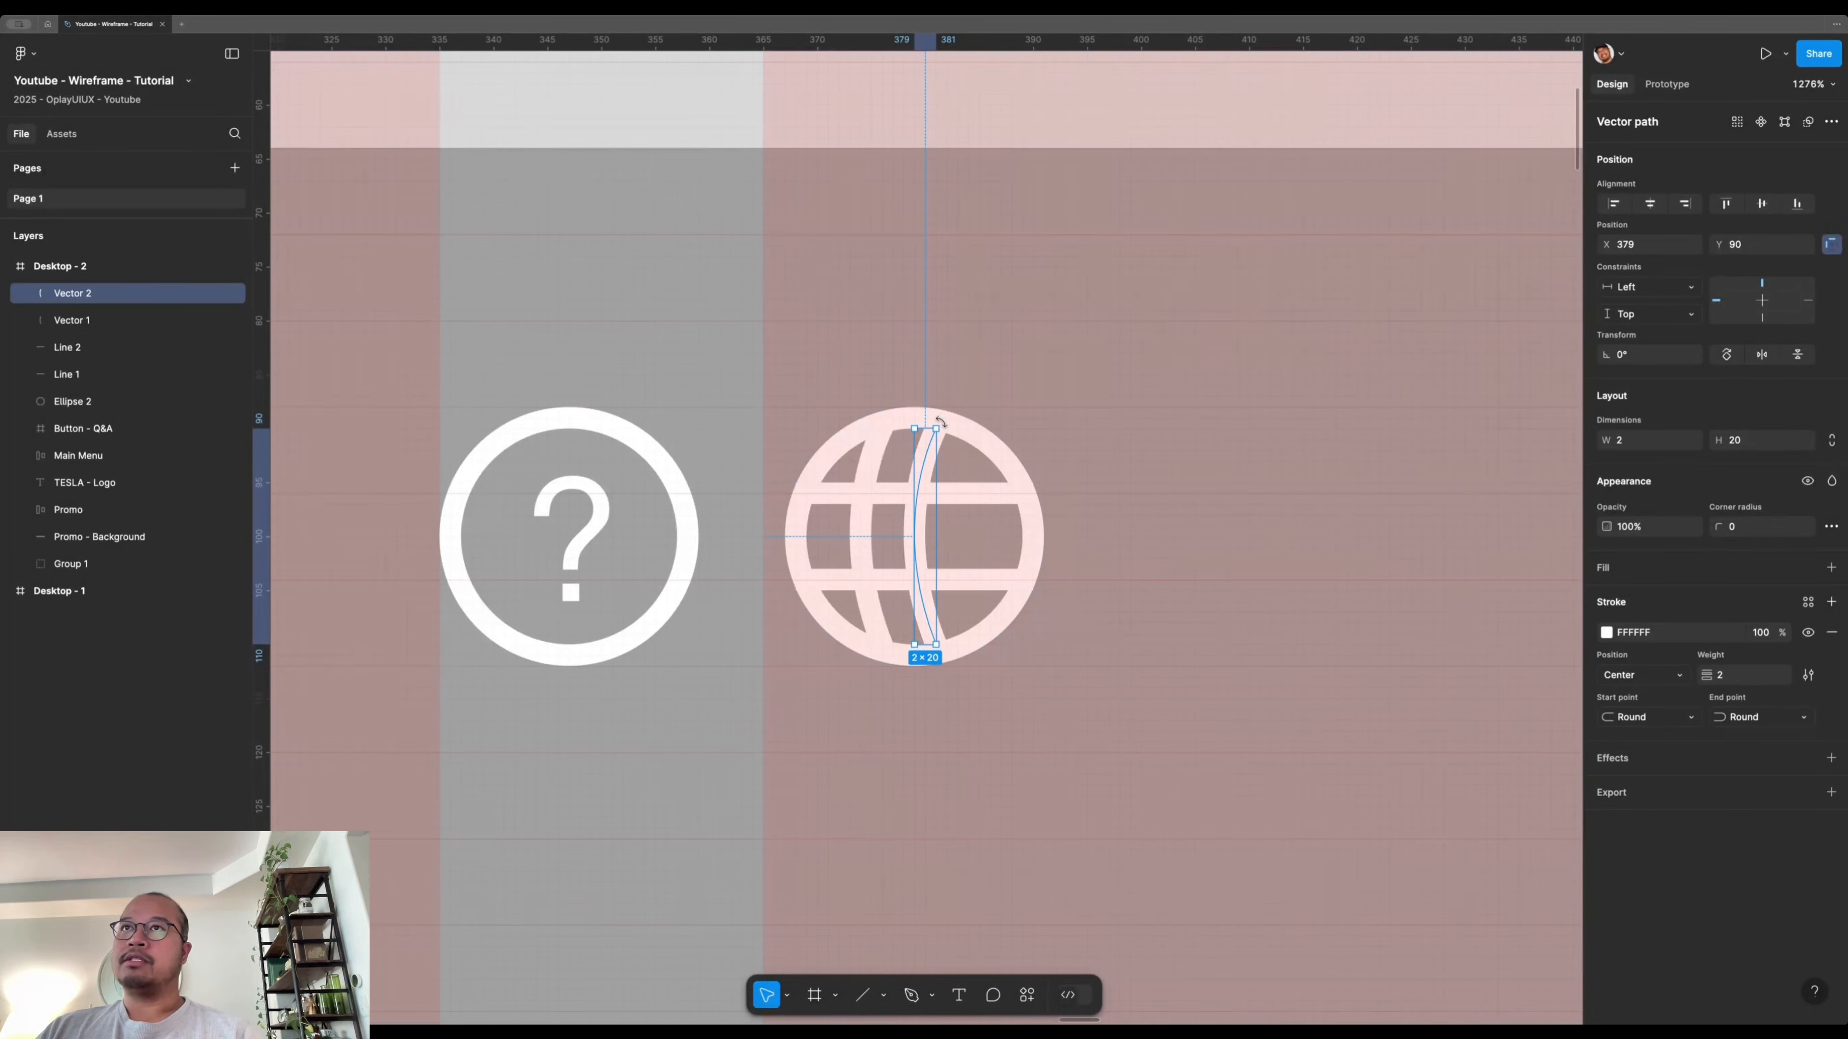
- Rotate the copied curve 180° so that it mirrors the first curve
drag(940, 420, 894, 766)
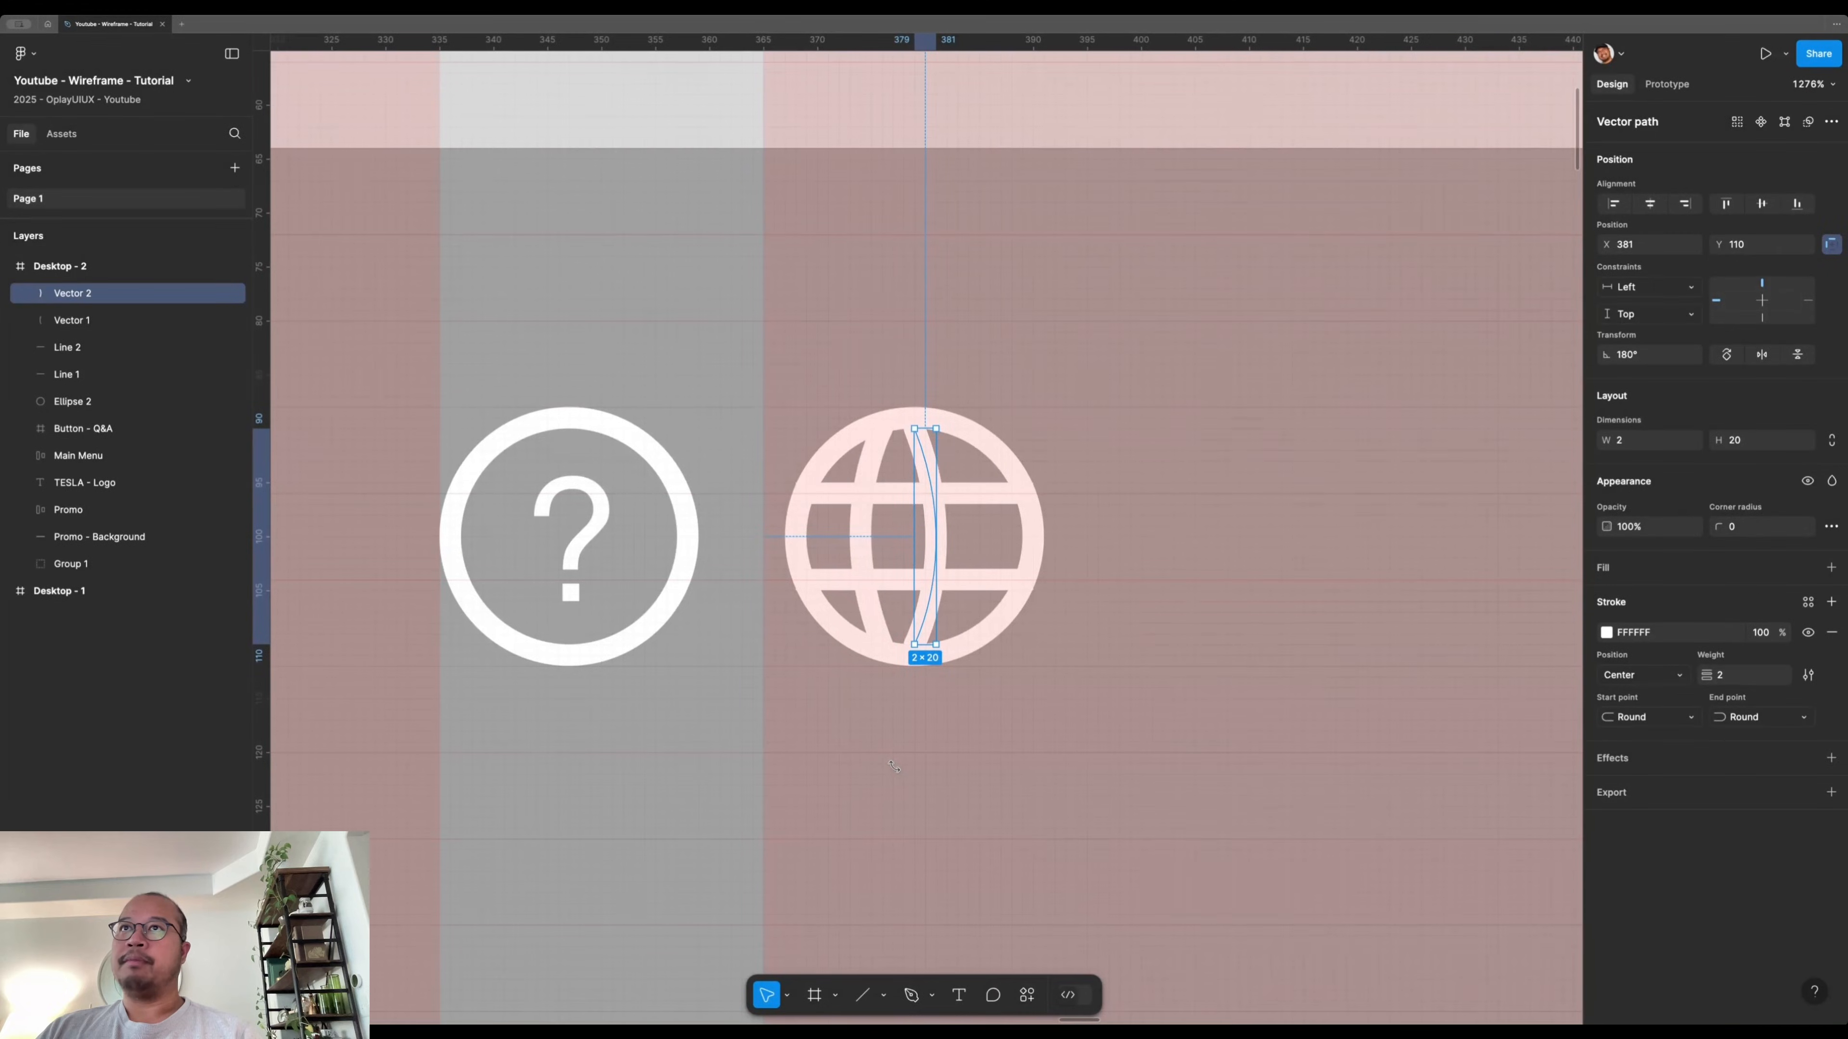
- Move the mirrored curve of the globe further right to X 383
drag(929, 539, 960, 539)
mouse_move(1045, 546)
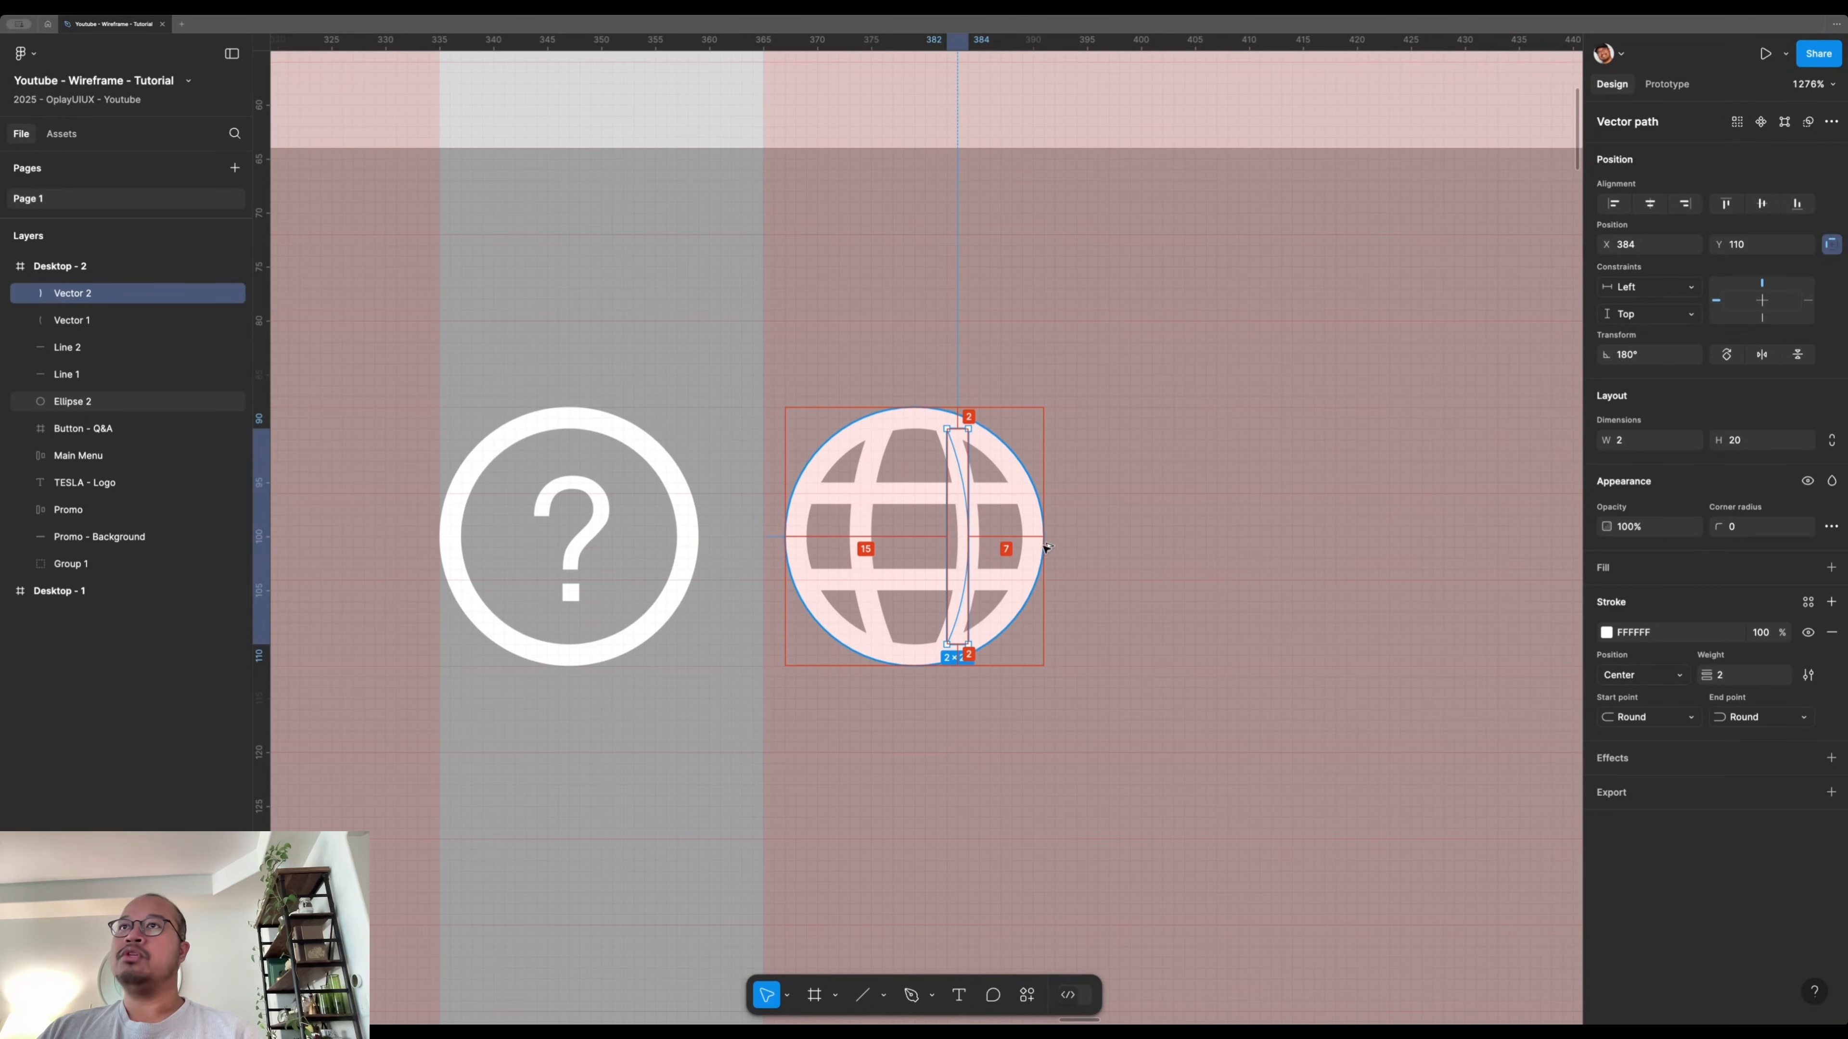
key(Right)
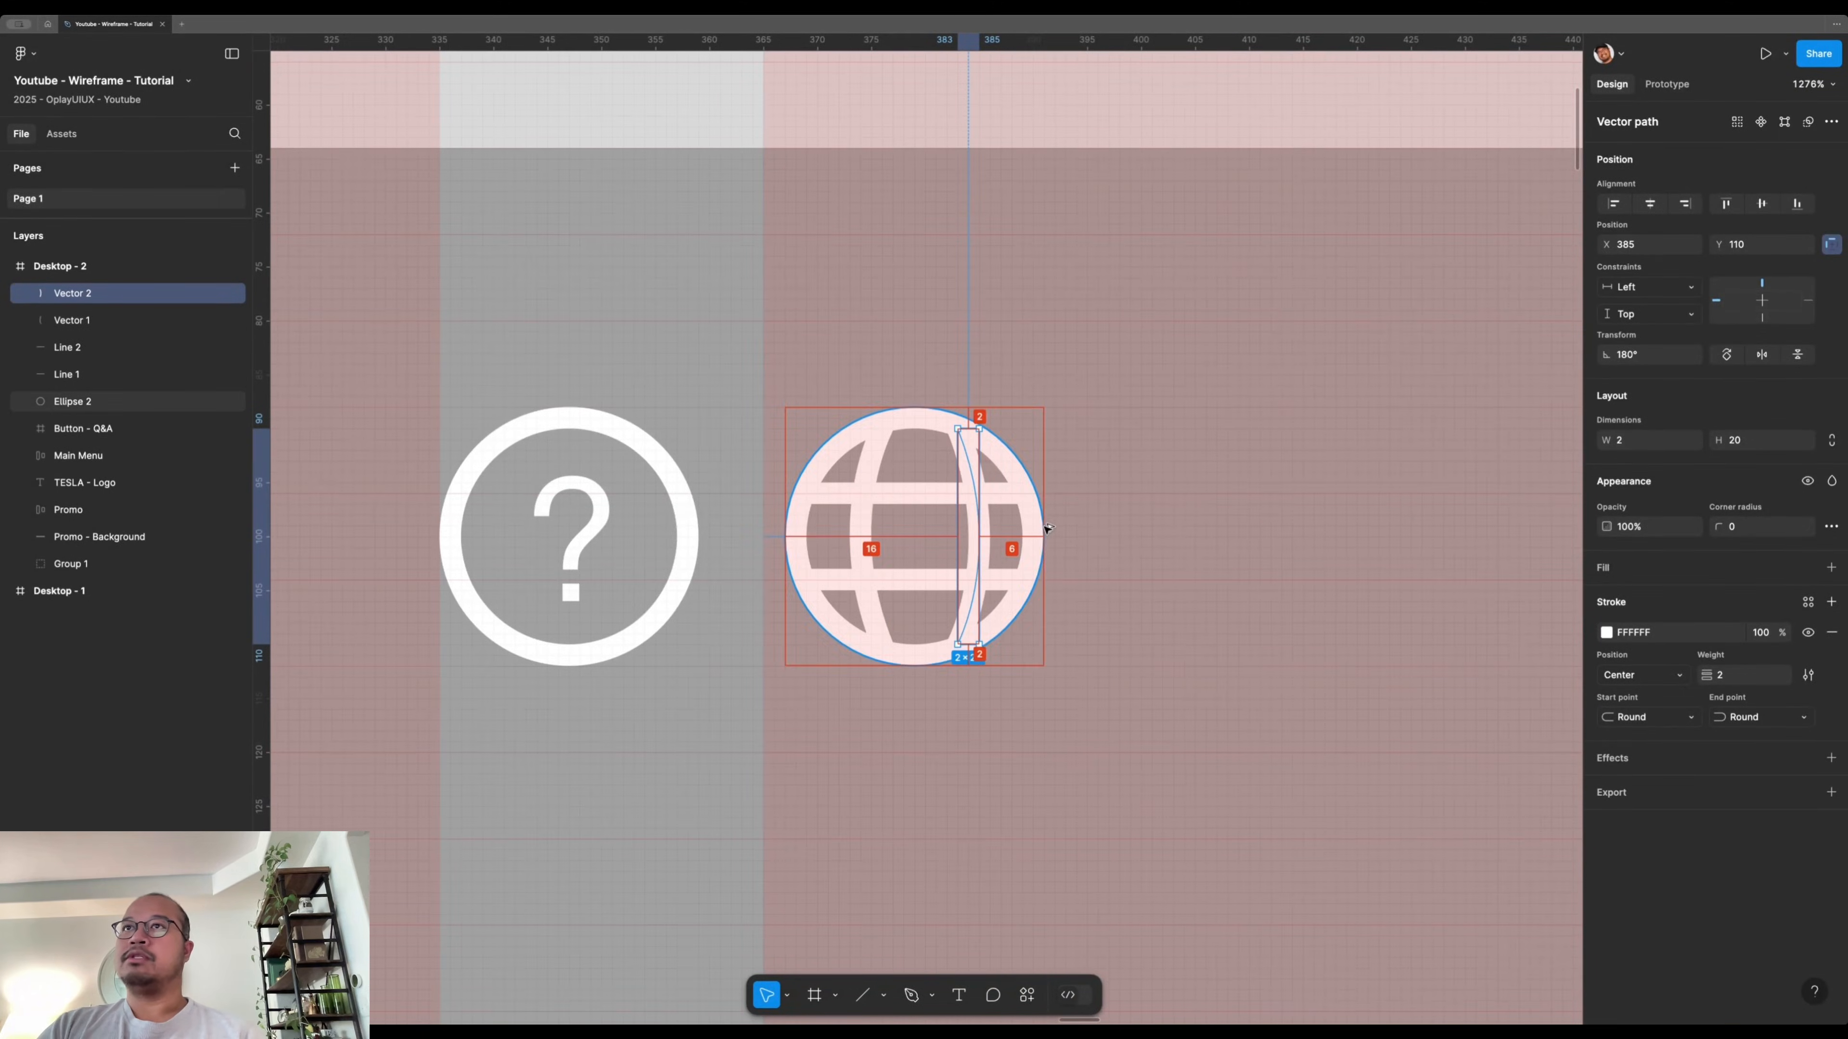
key(Left)
key(Left)
- Move the left curve of the globe to X 375, matching the spacing of the mirrored curve
click(862, 468)
mouse_move(791, 537)
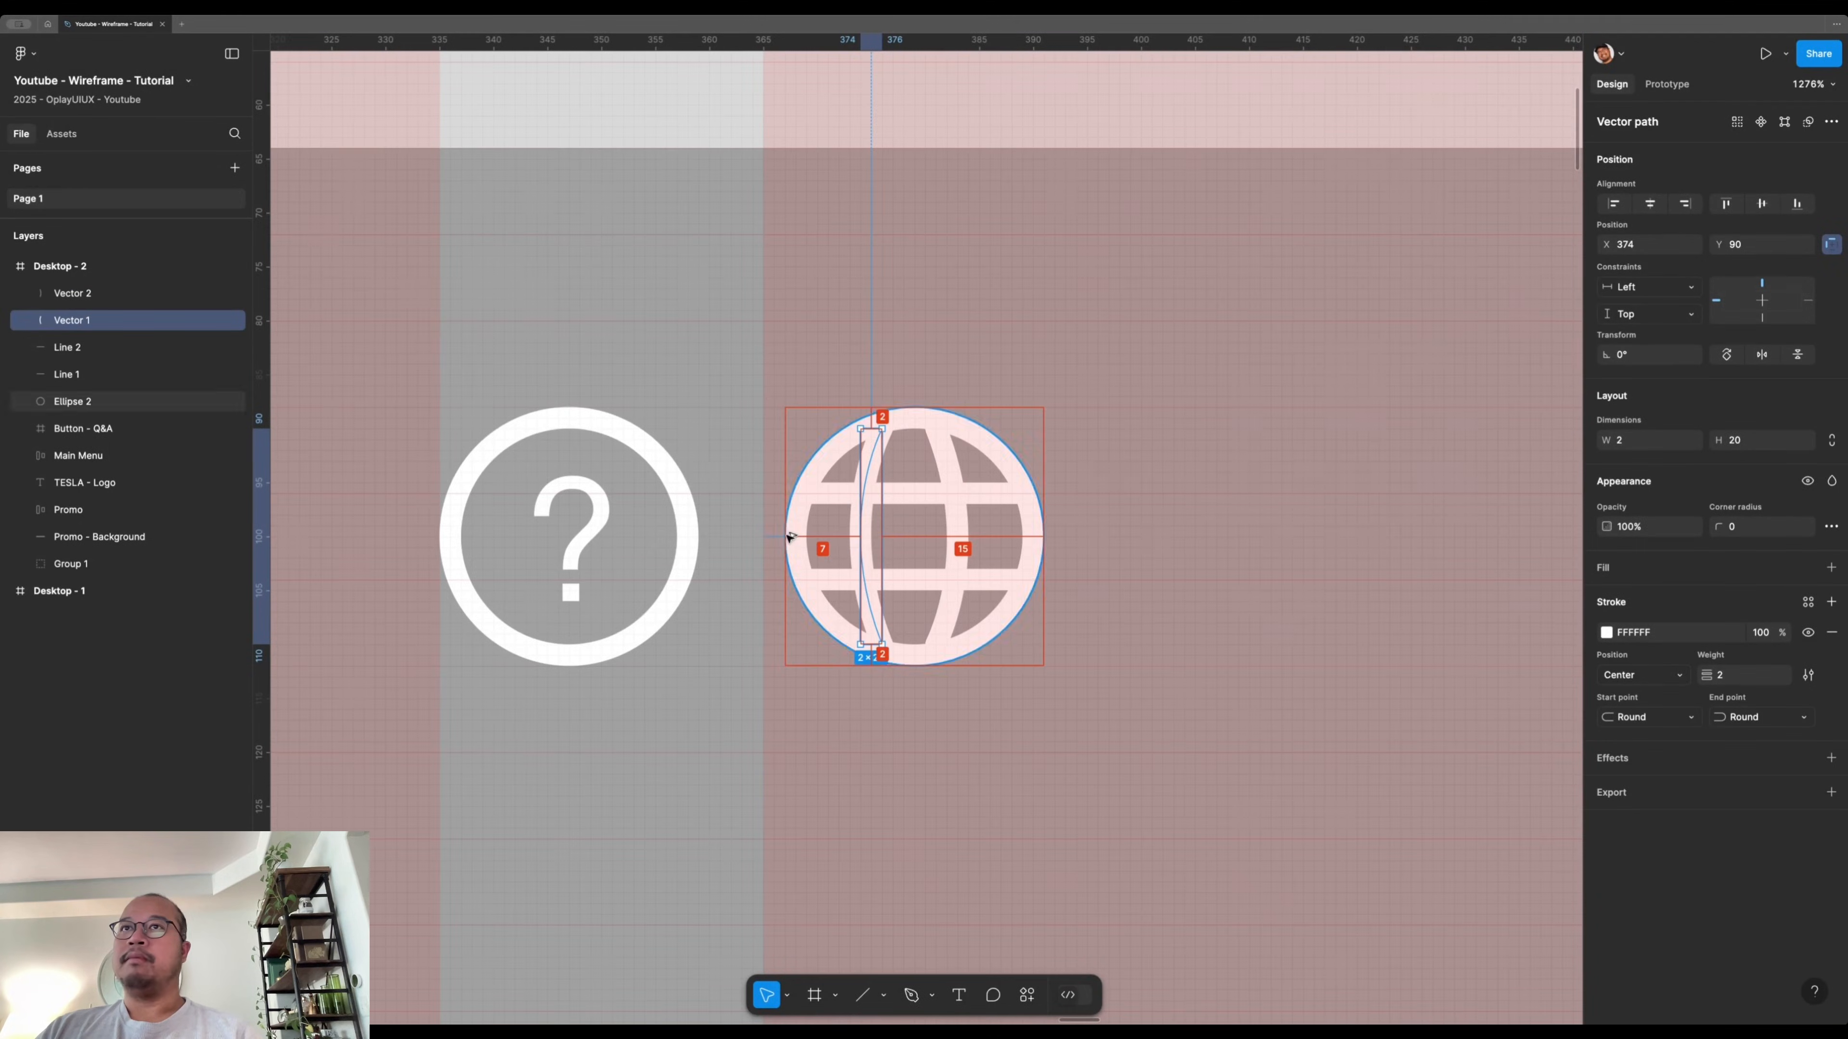
key(Right)
key(Escape)
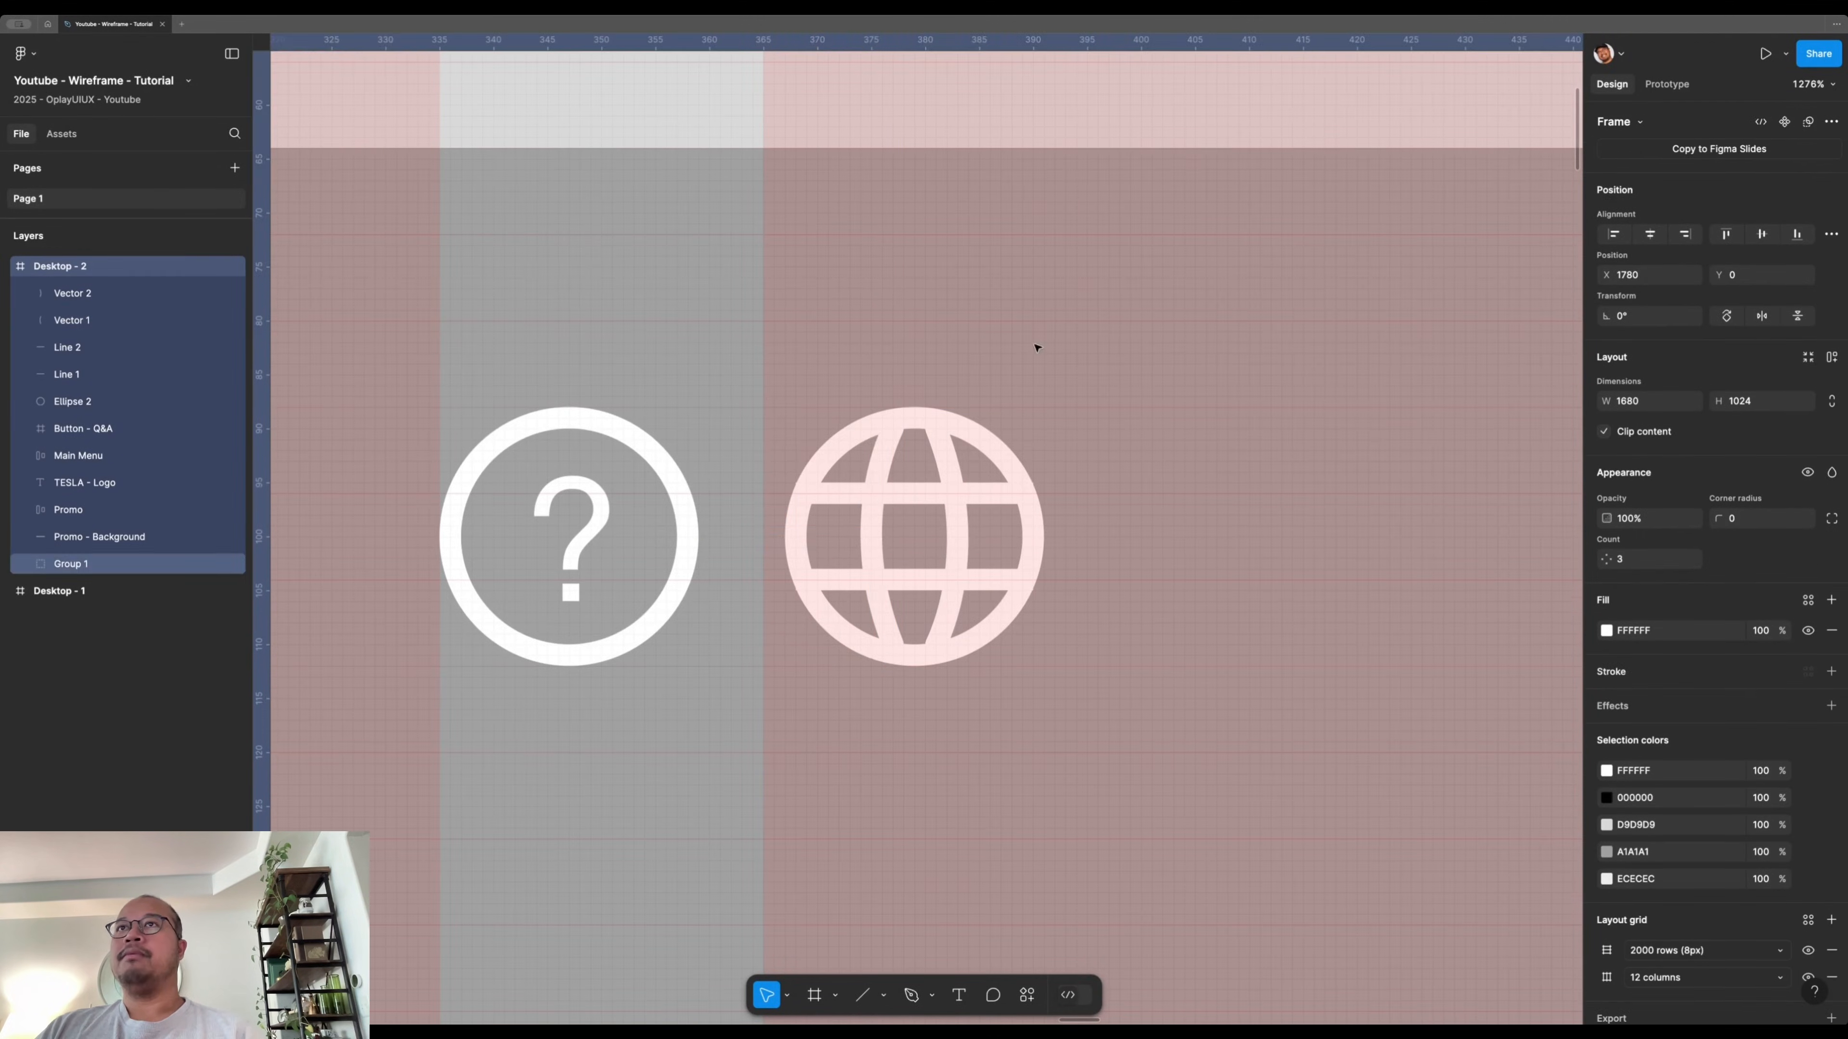
- Select the globe's circle, both horizontal lines and both curves on the canvas
scroll(961, 429, down, 10)
key(Escape)
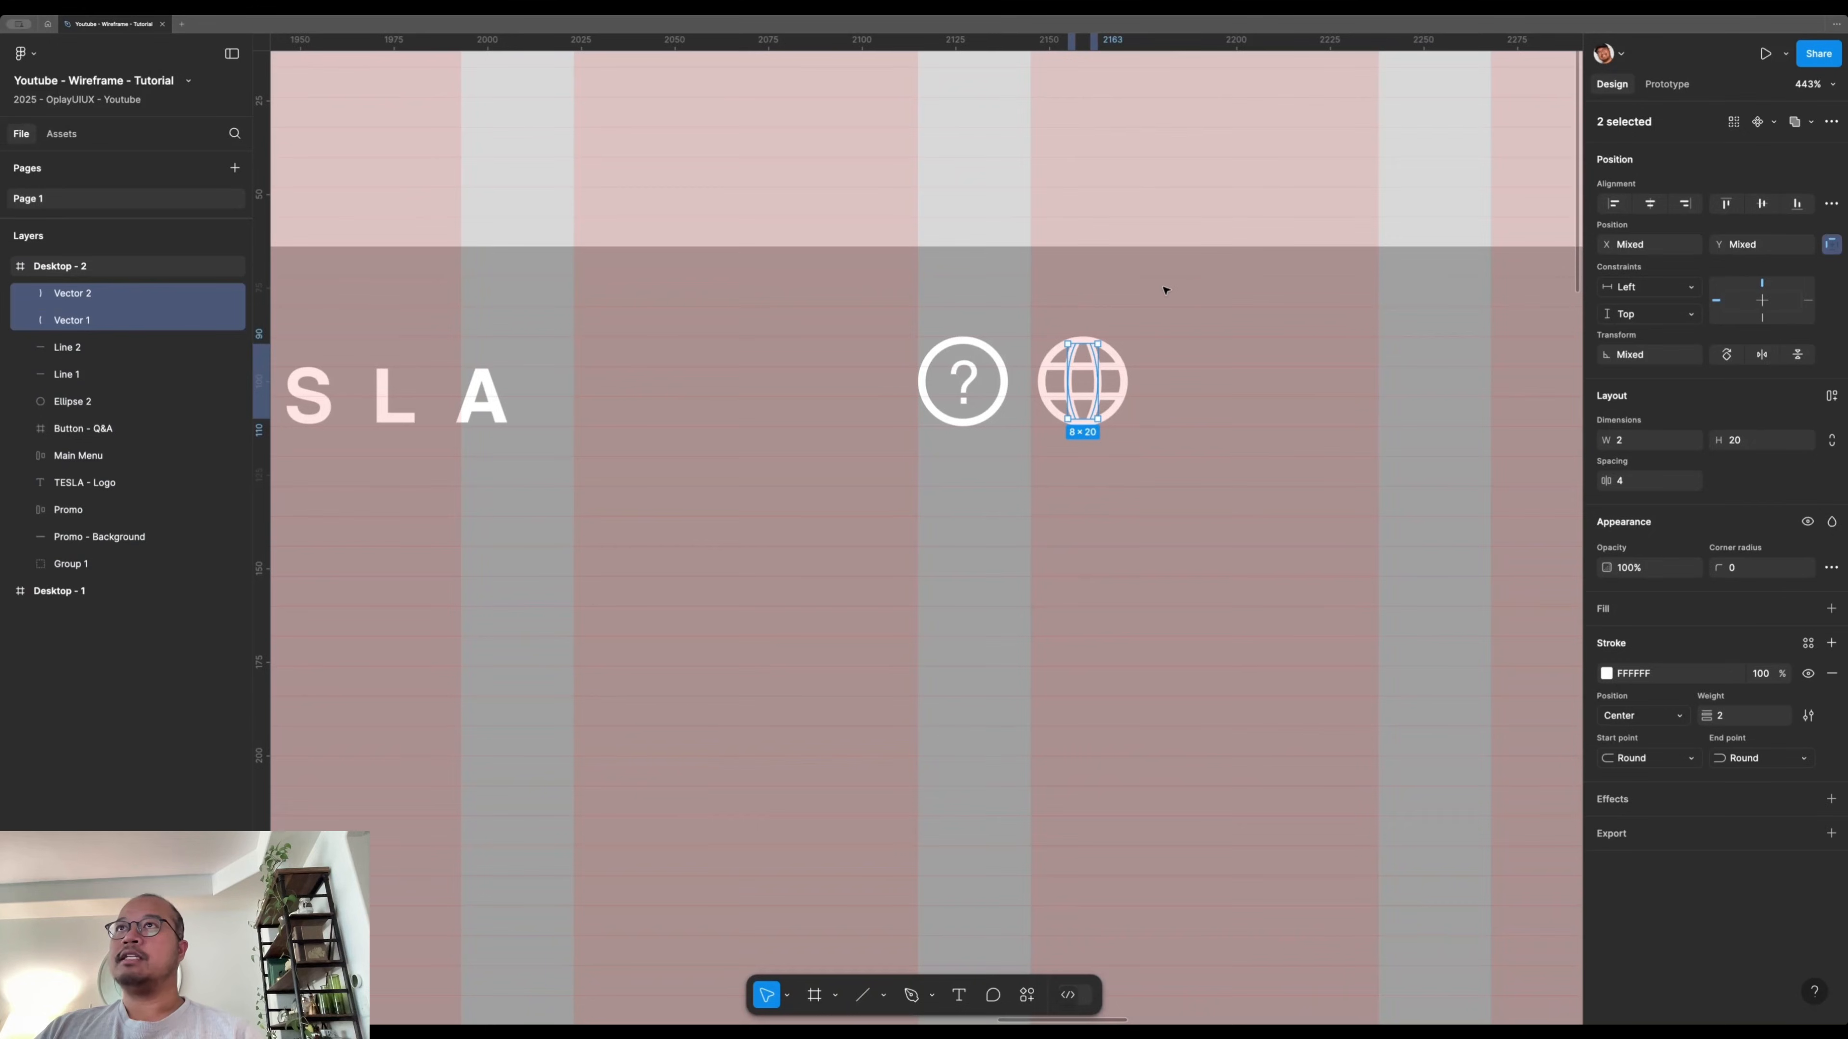
key(Escape)
scroll(1135, 372, up, 3)
click(1105, 347)
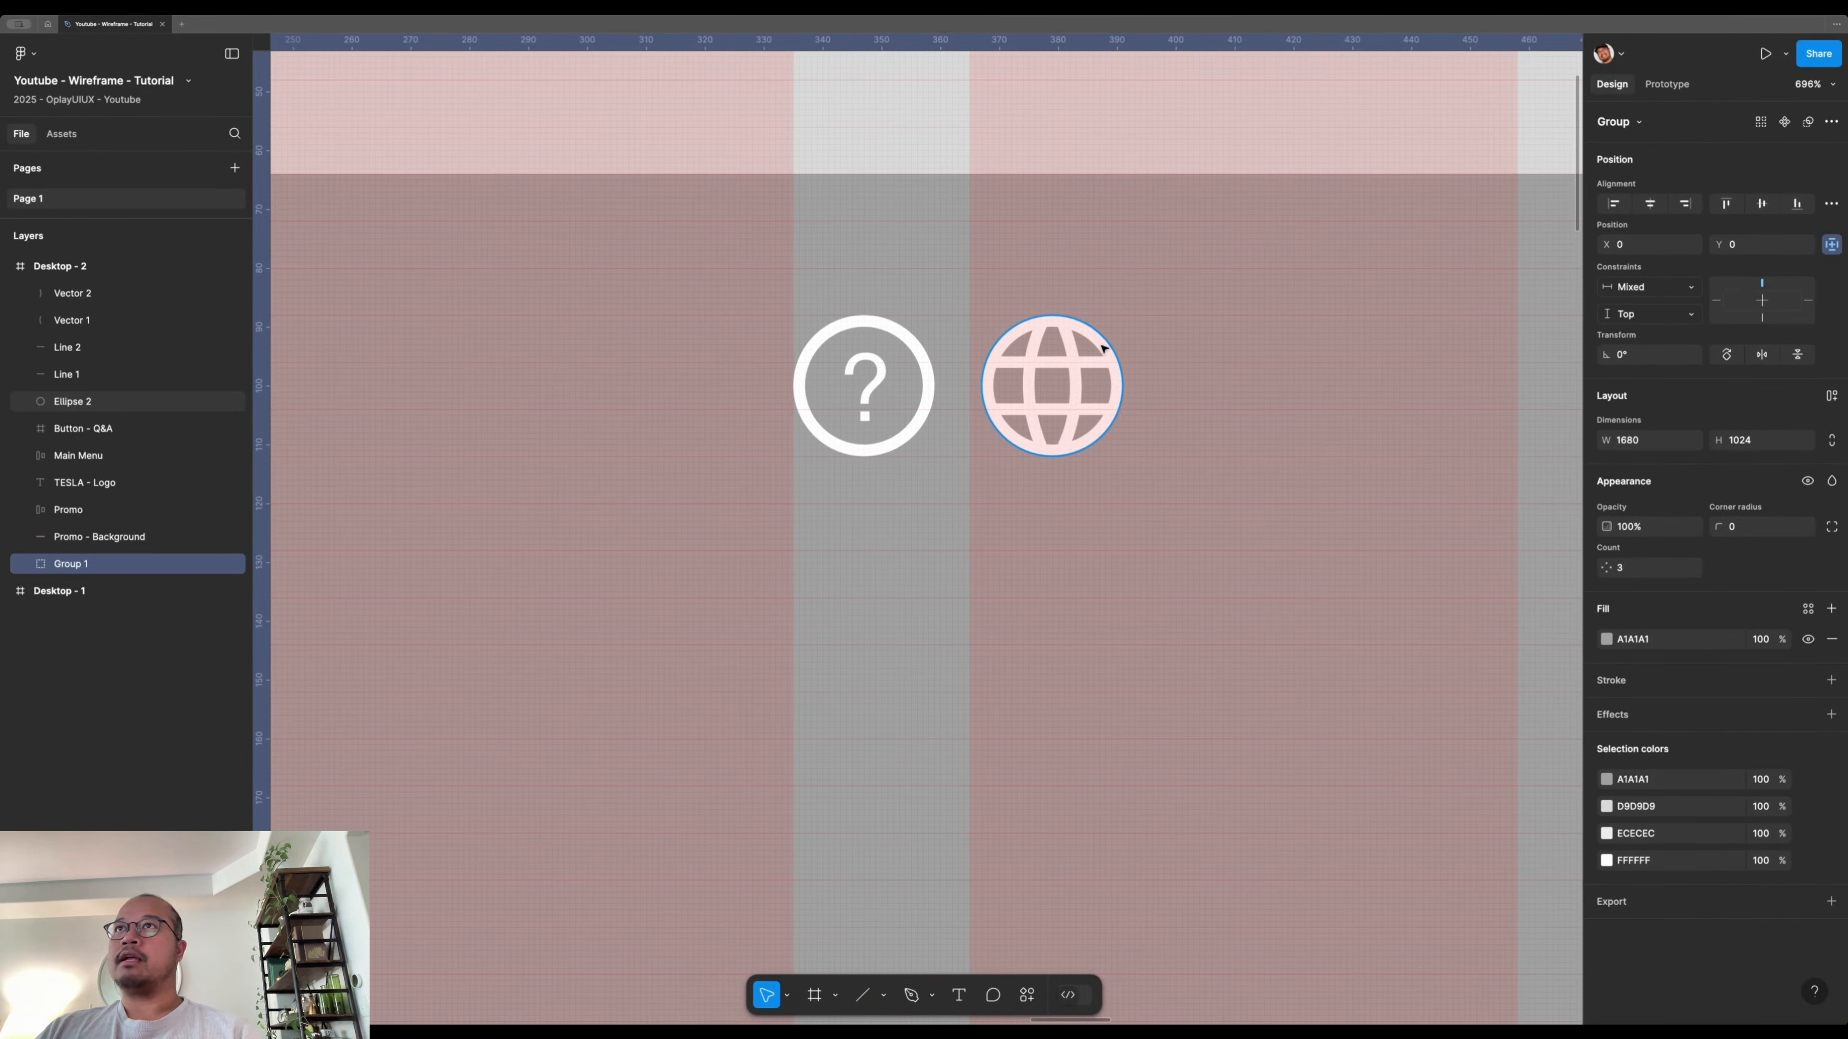
click(1103, 350)
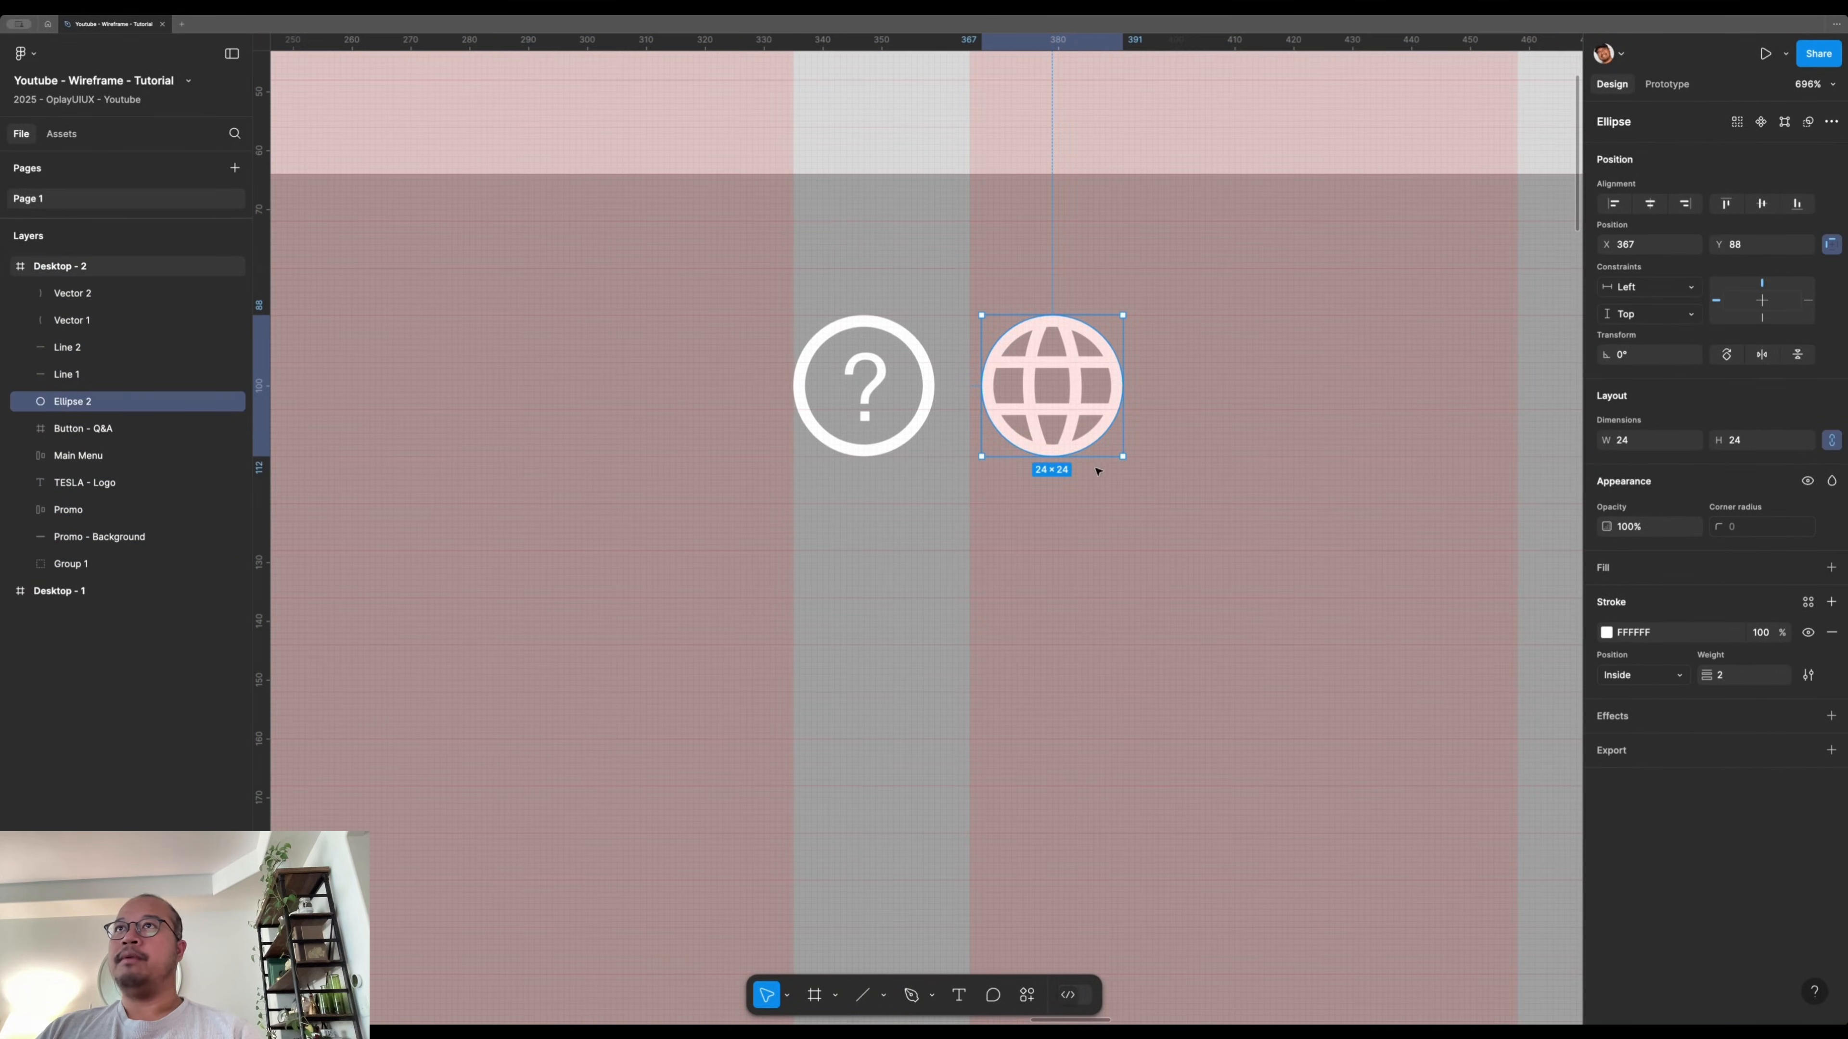
shift+click(1091, 362)
shift+click(1080, 409)
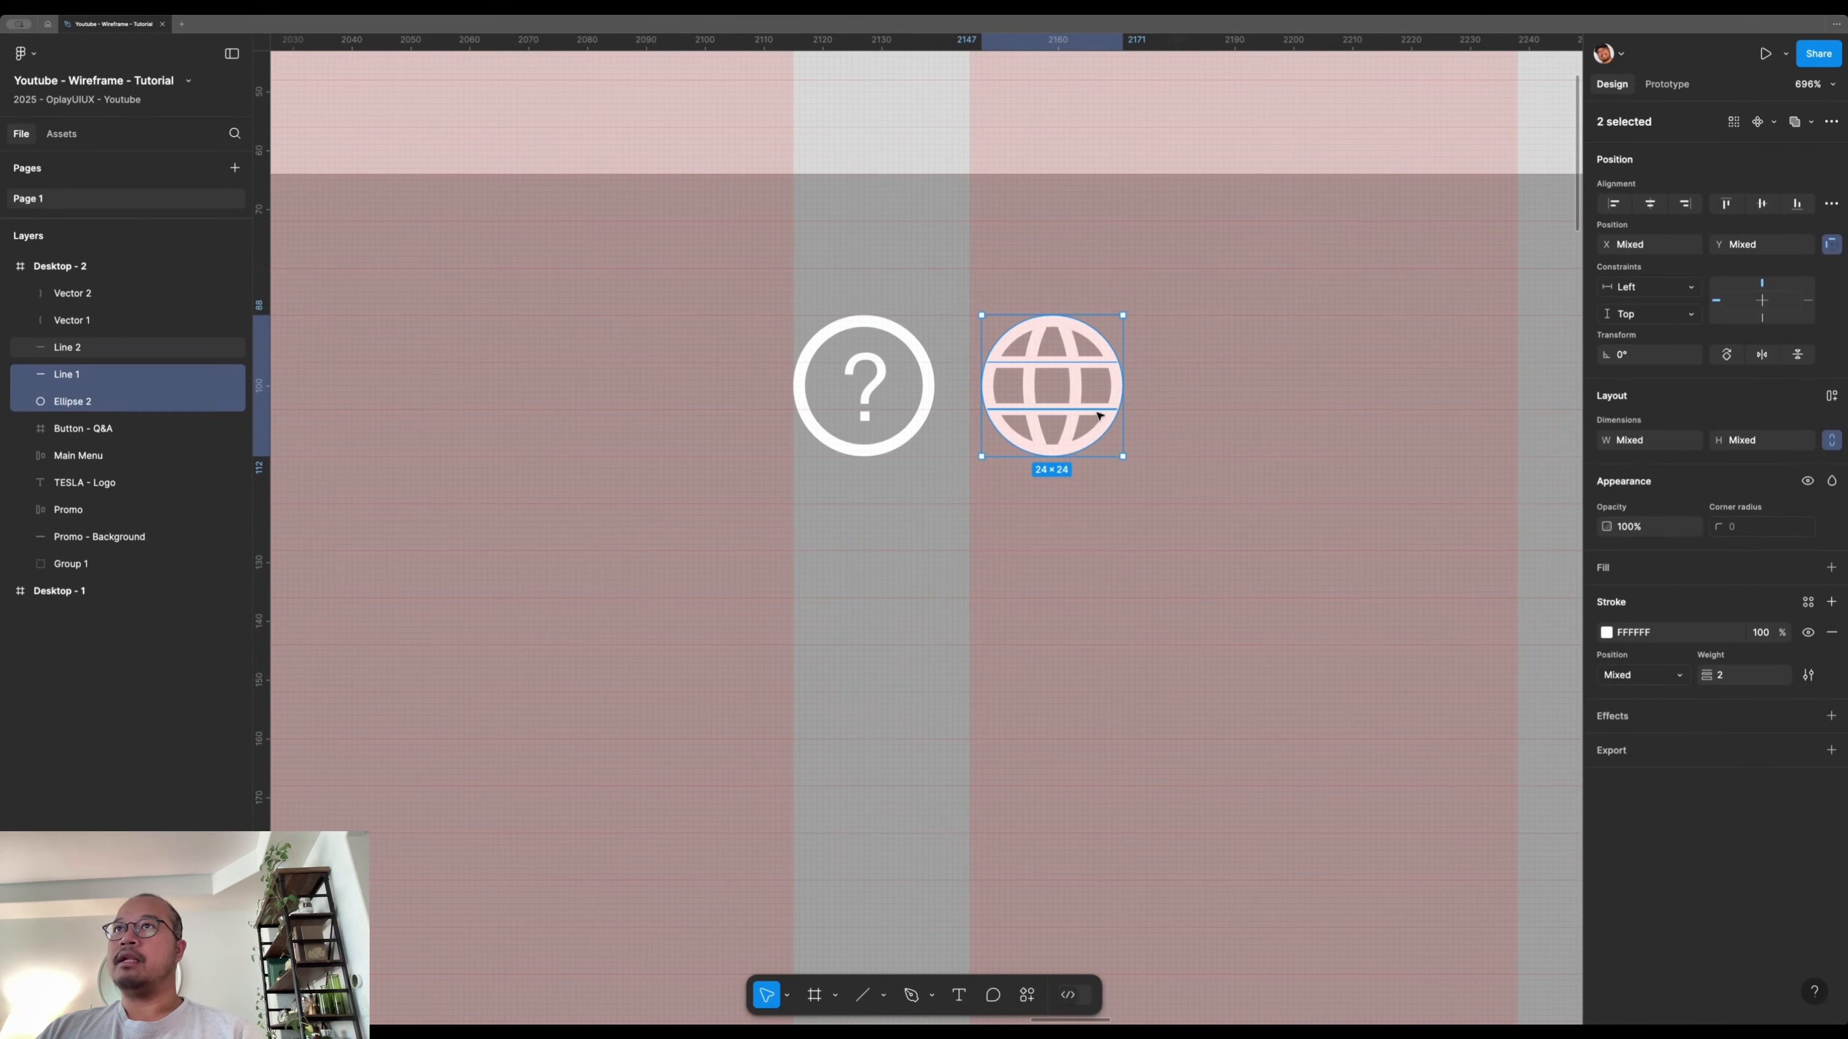
shift+click(1073, 393)
shift+click(1033, 392)
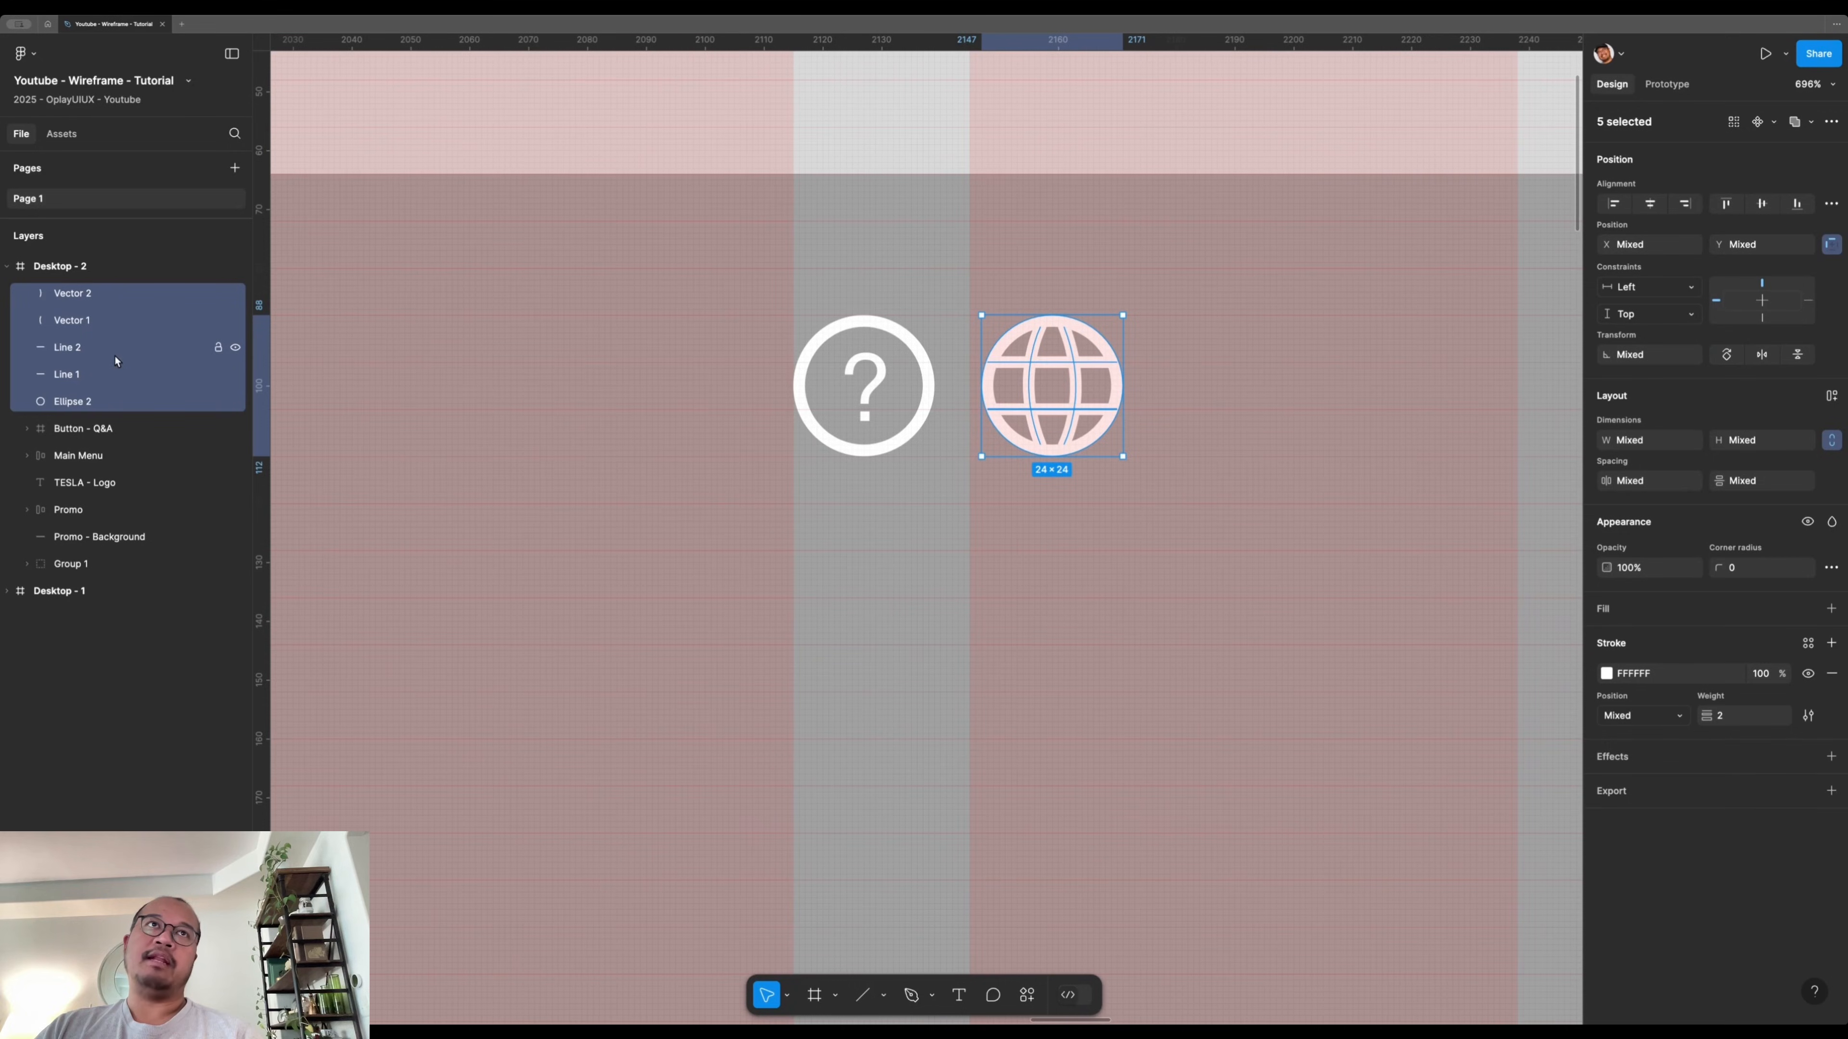
click(93, 405)
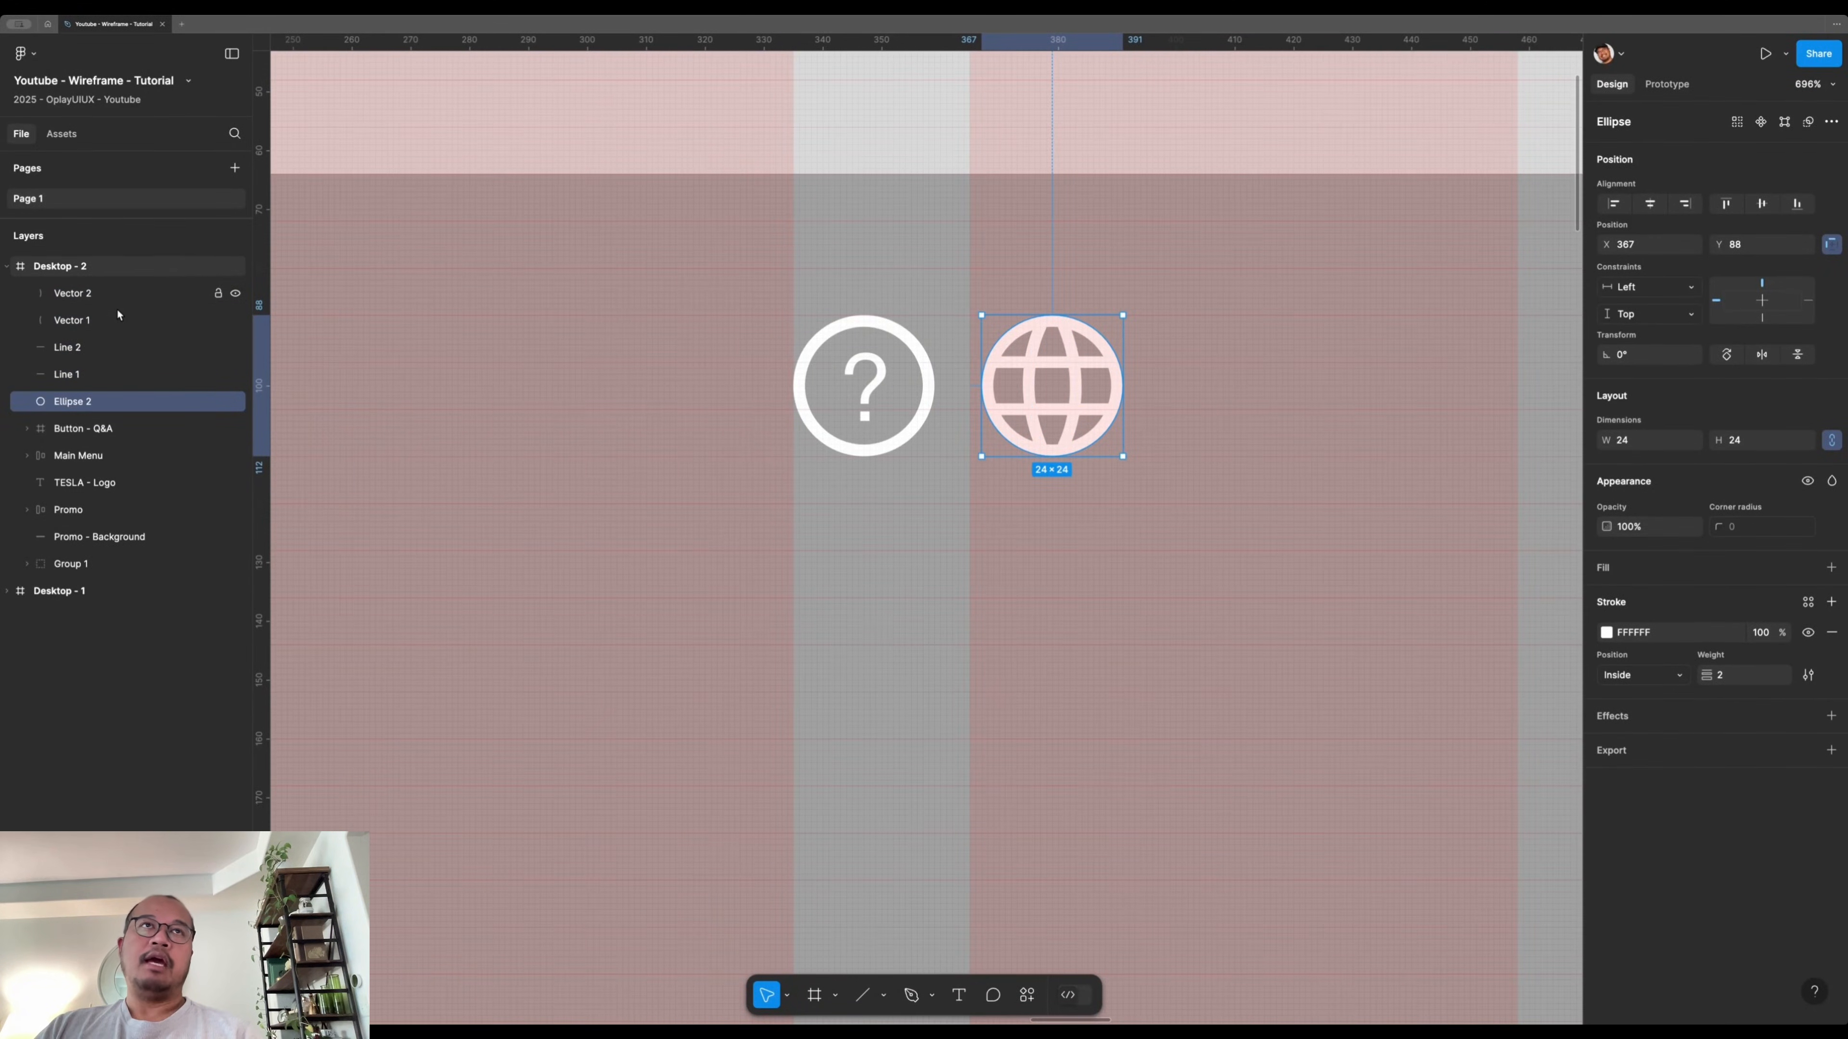
click(93, 428)
- Wrap the globe's five shapes in one frame and name the frame Button - Location
click(121, 292)
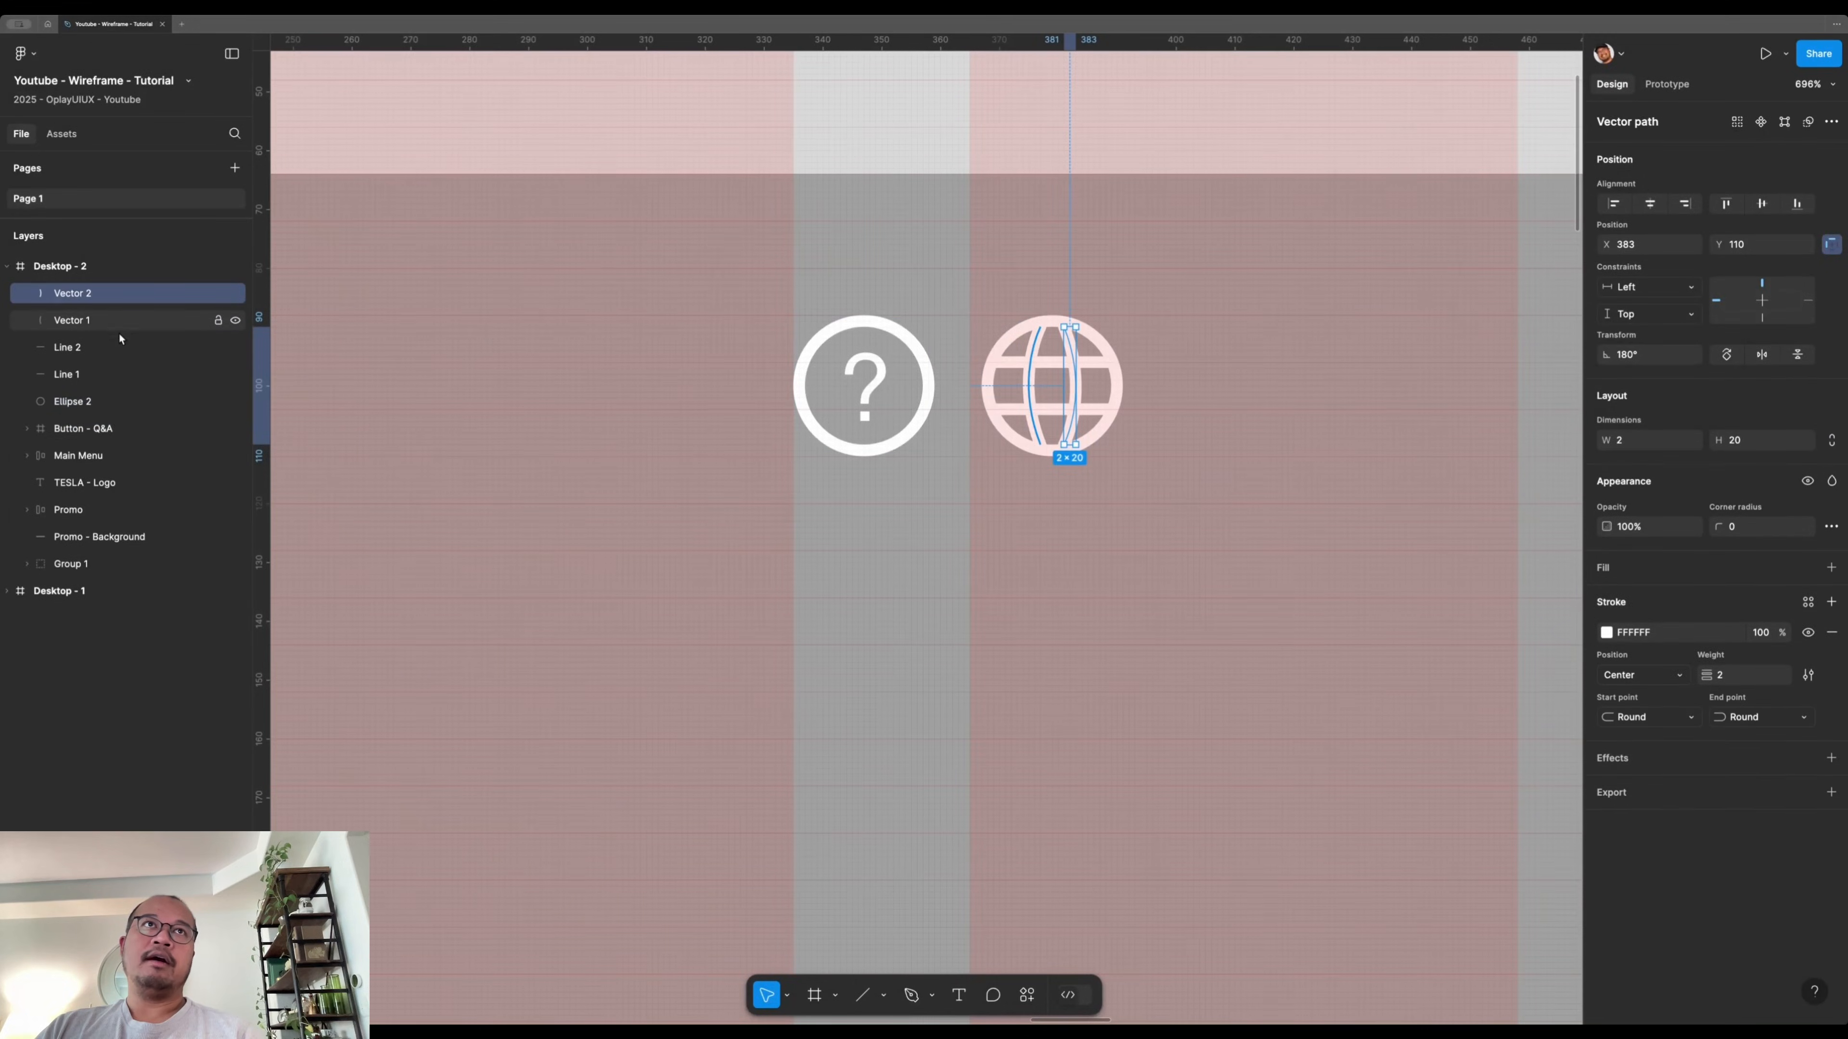
shift+click(98, 404)
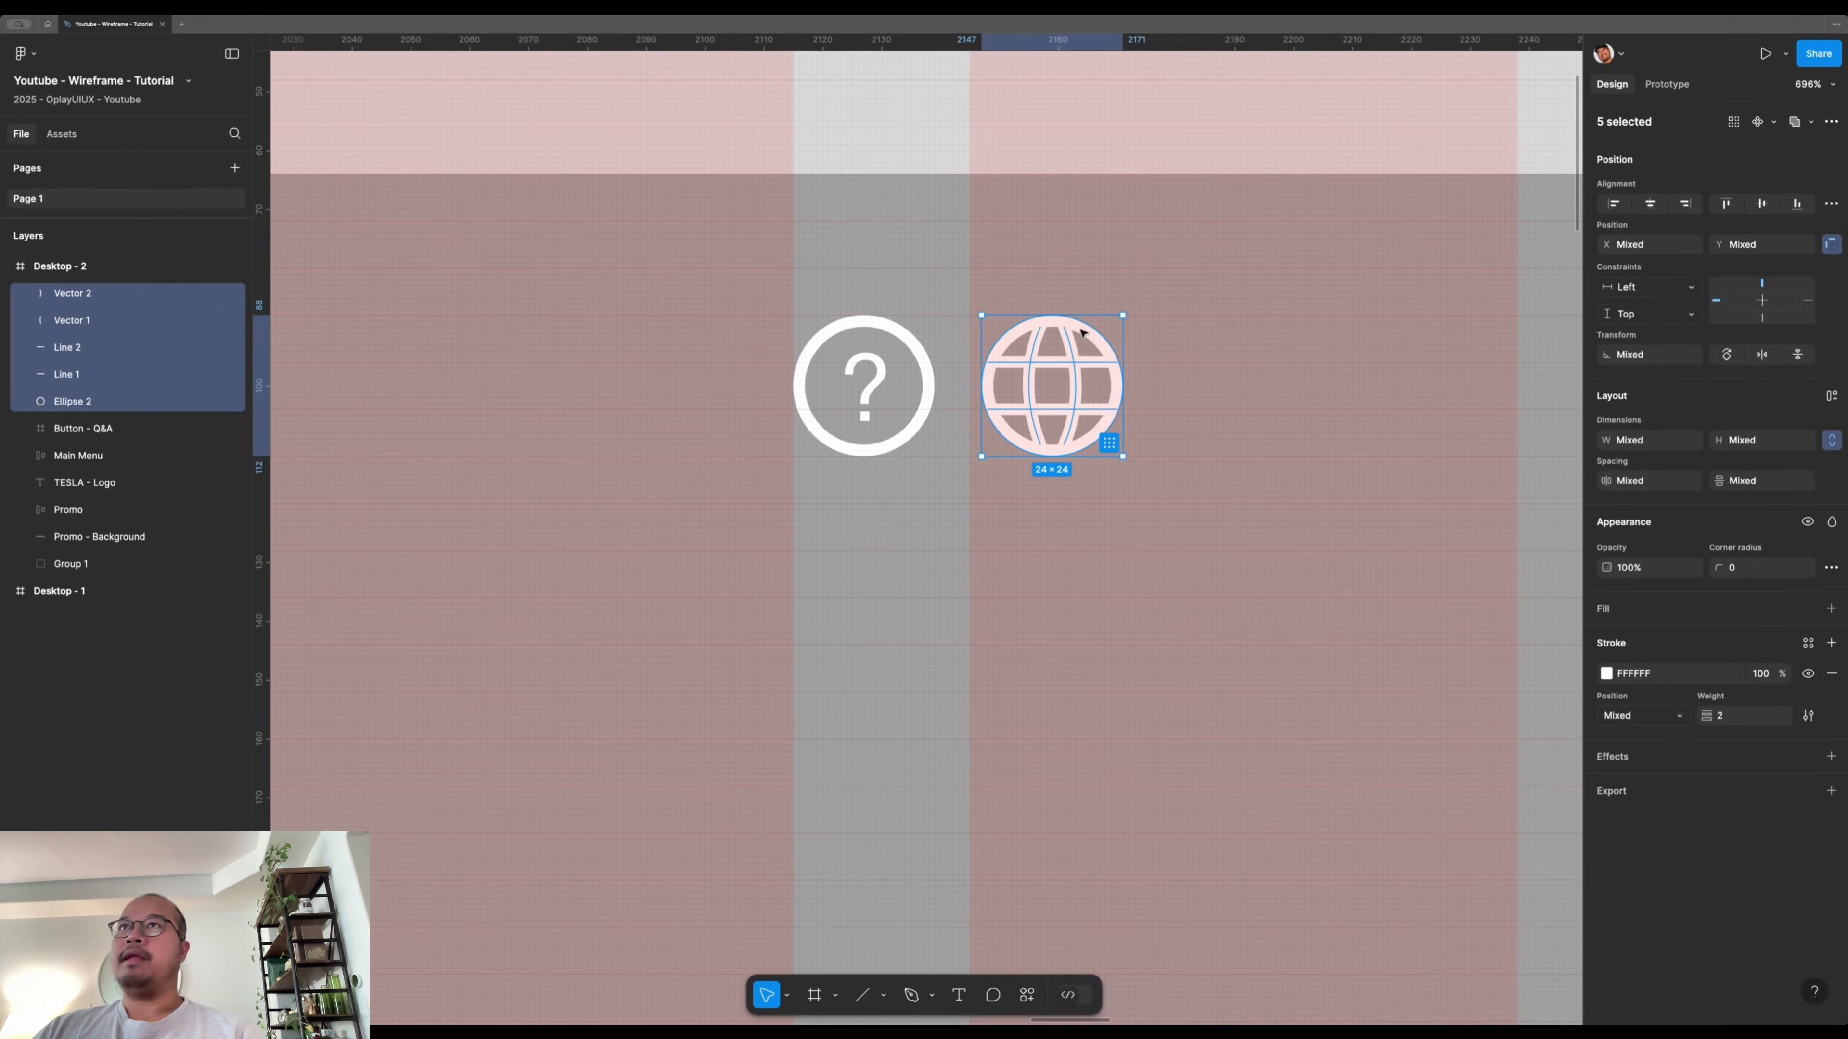
right_click(1074, 359)
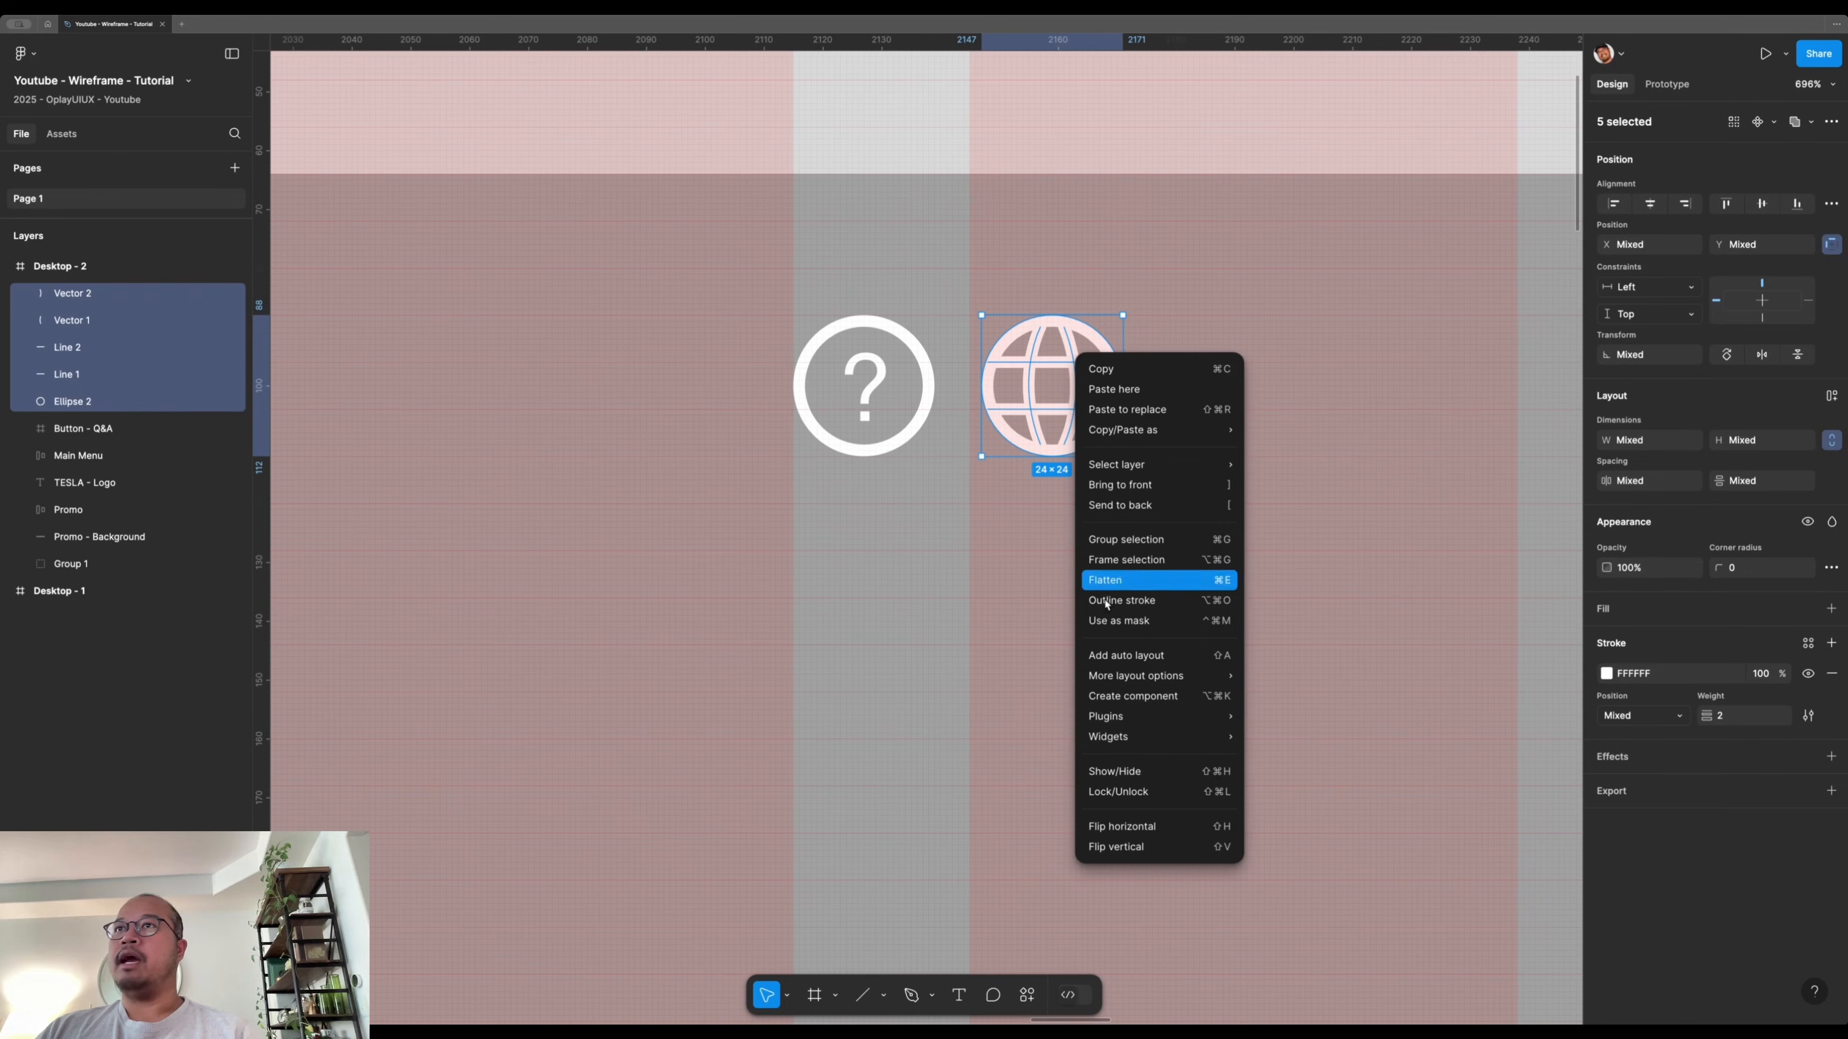
click(1134, 560)
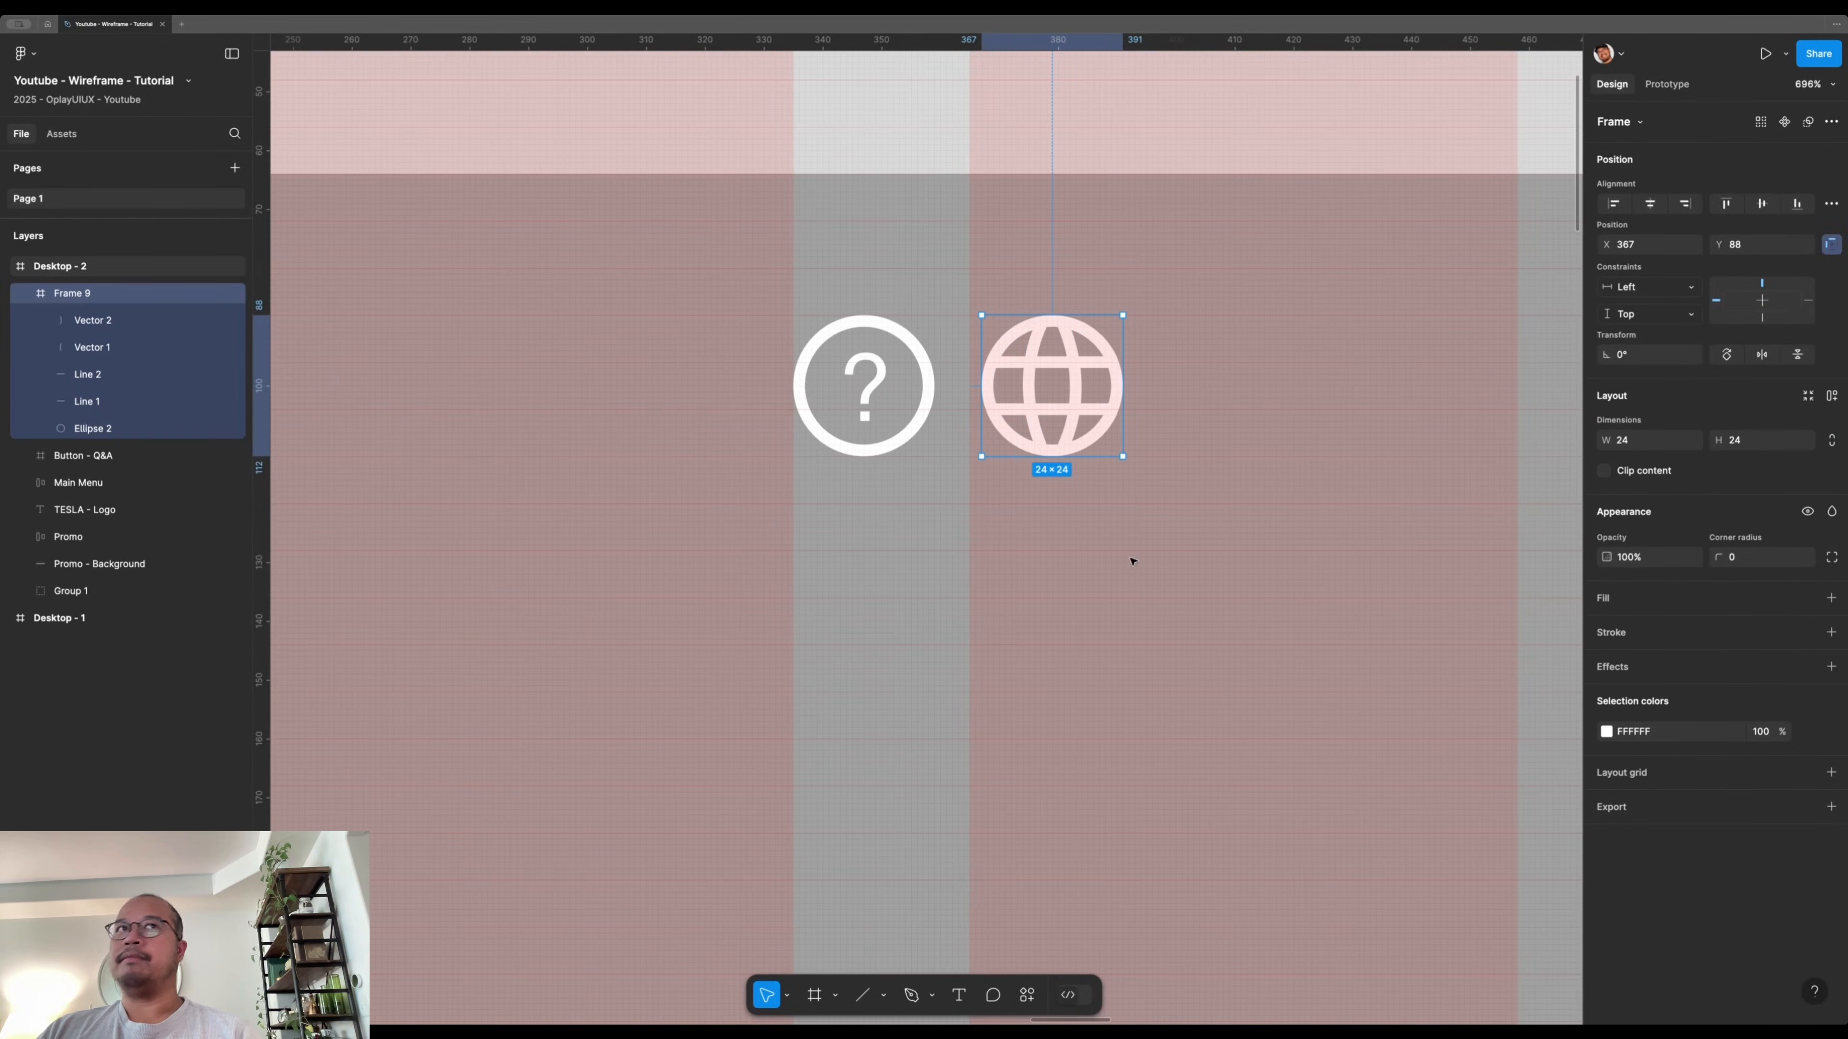
double_click(88, 294)
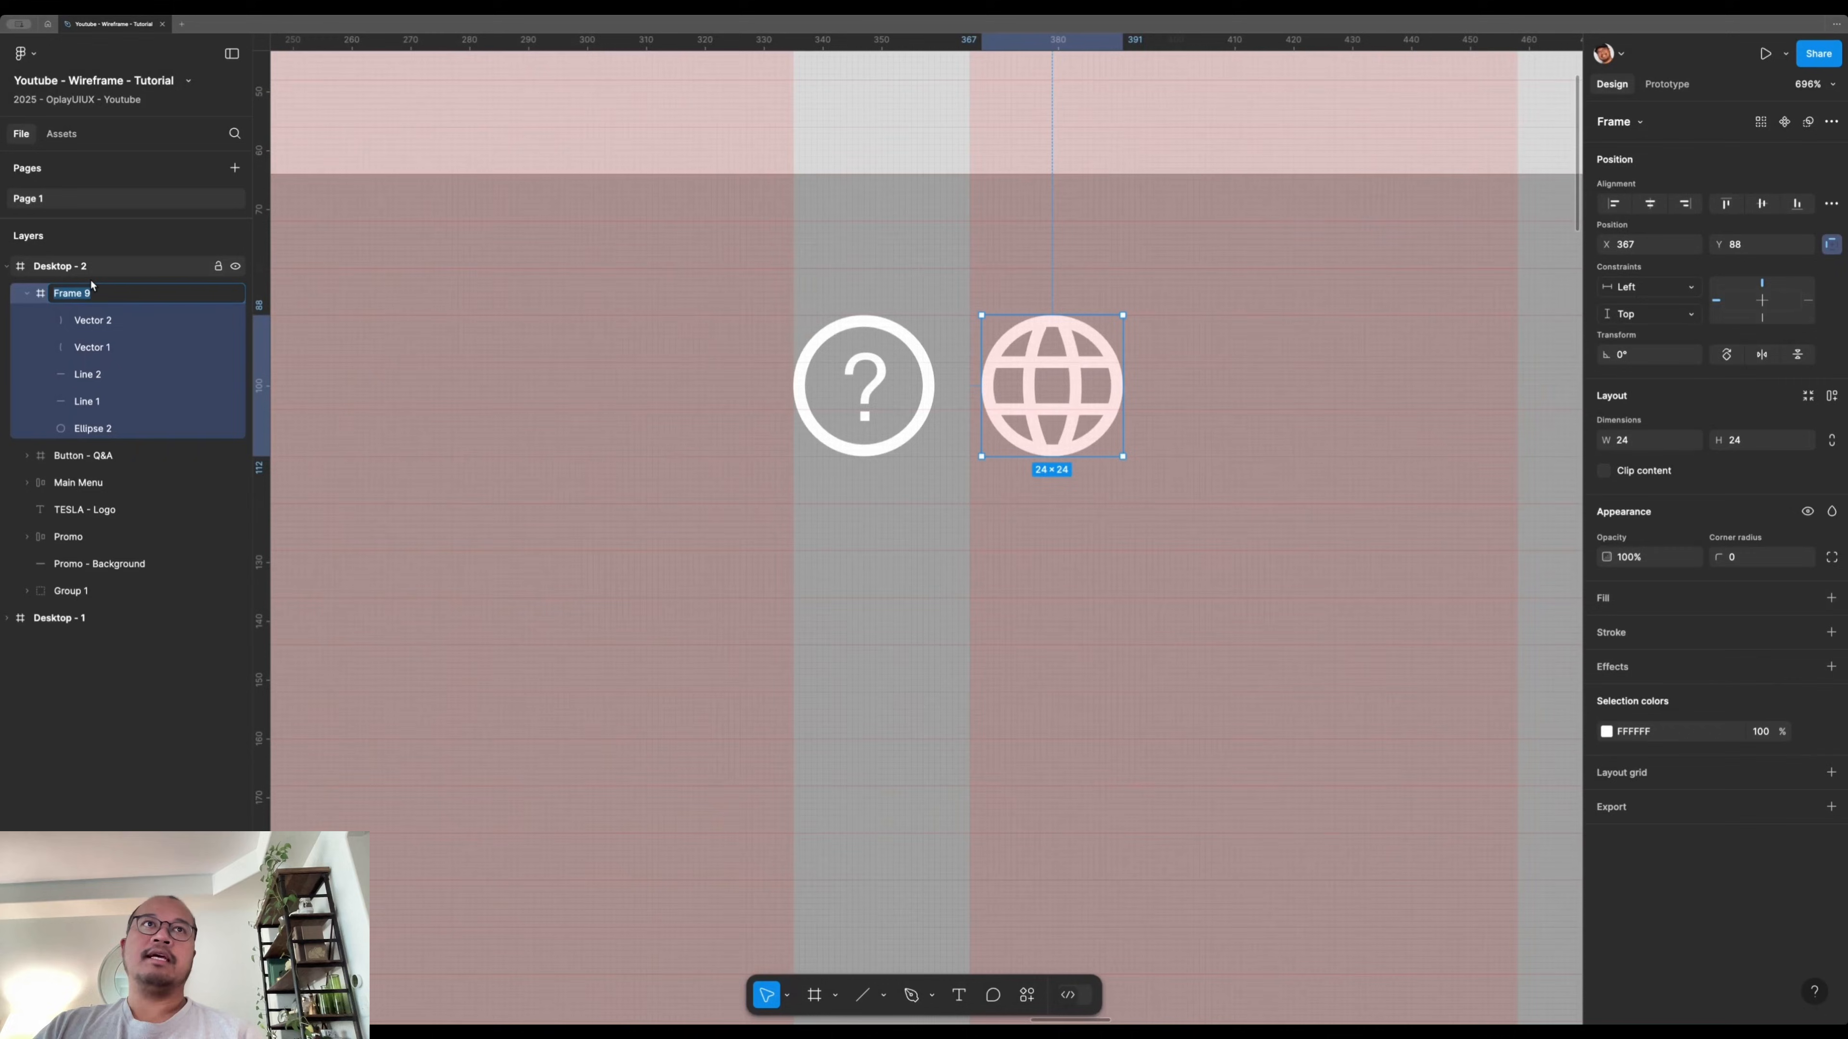
text(Button - Location)
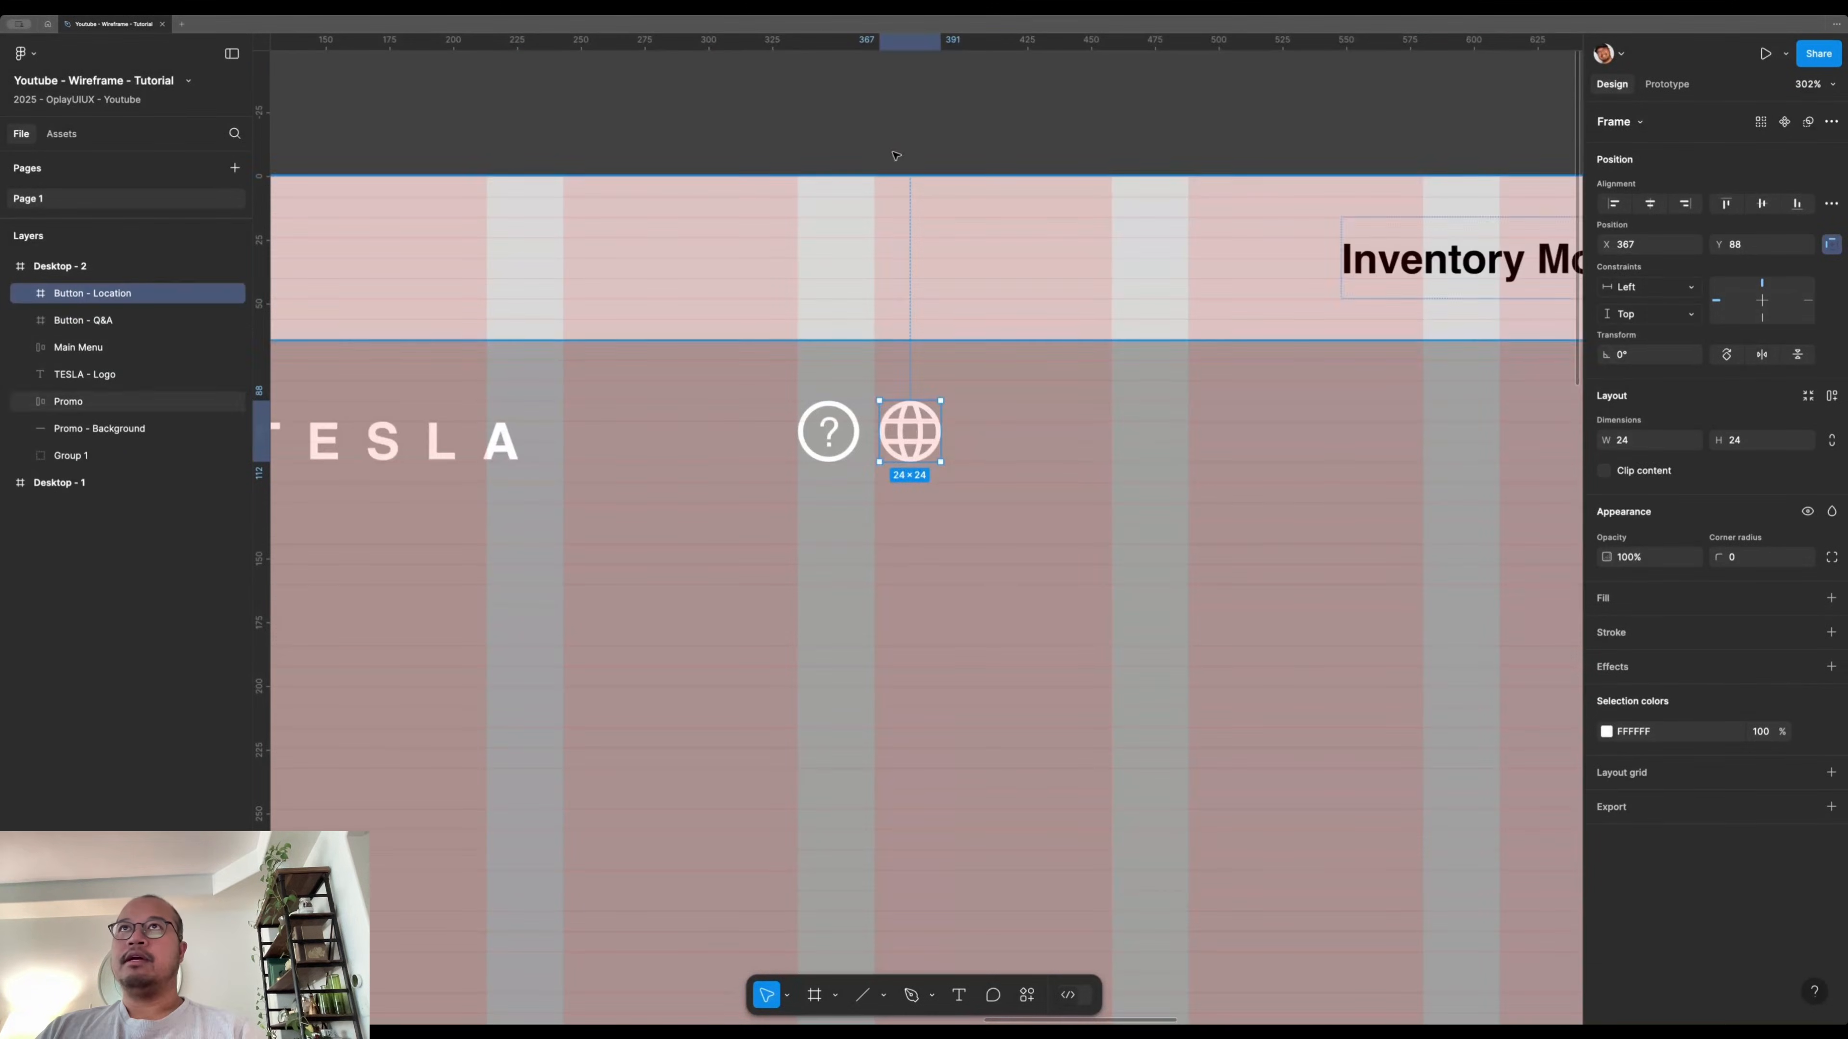
- Place a copy of the question-mark button beside the globe at X 399, Y 88 and reduce it to its bare ungrouped circle
click(895, 155)
scroll(893, 209, down, 3)
scroll(1328, 556, left, 10)
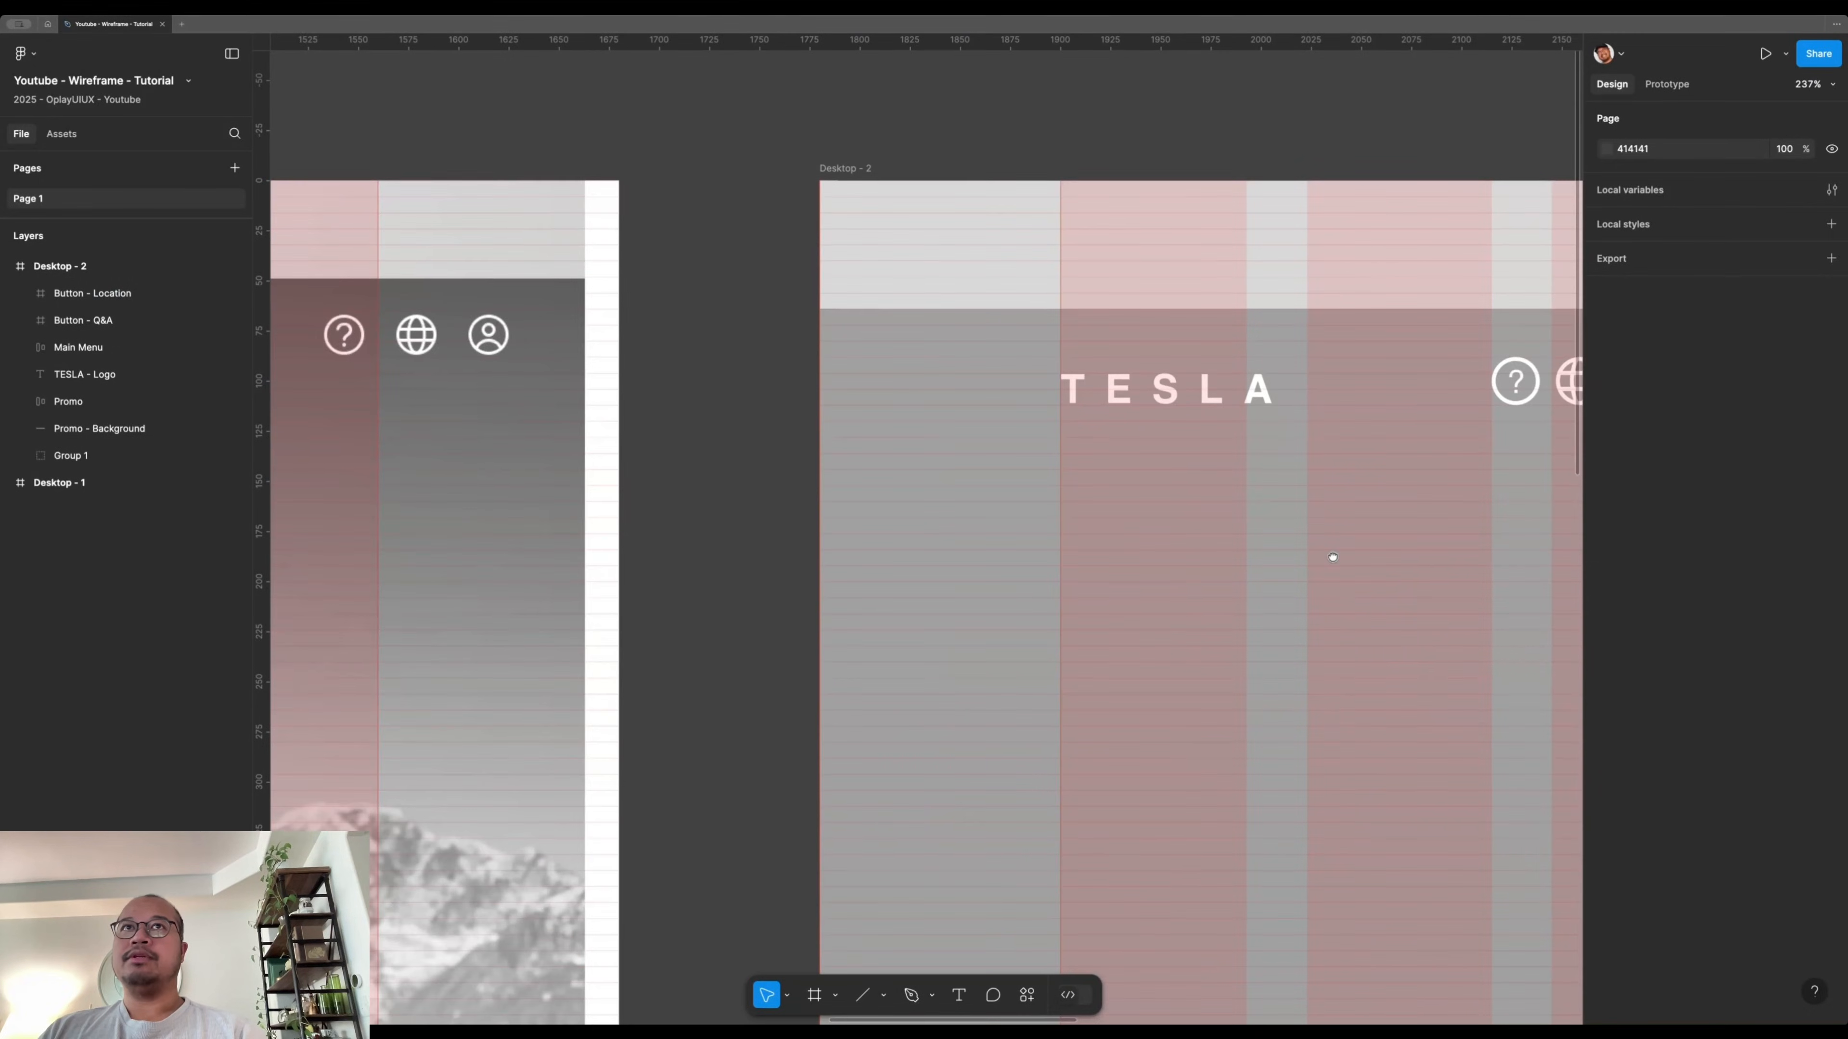
scroll(1333, 557, right, 10)
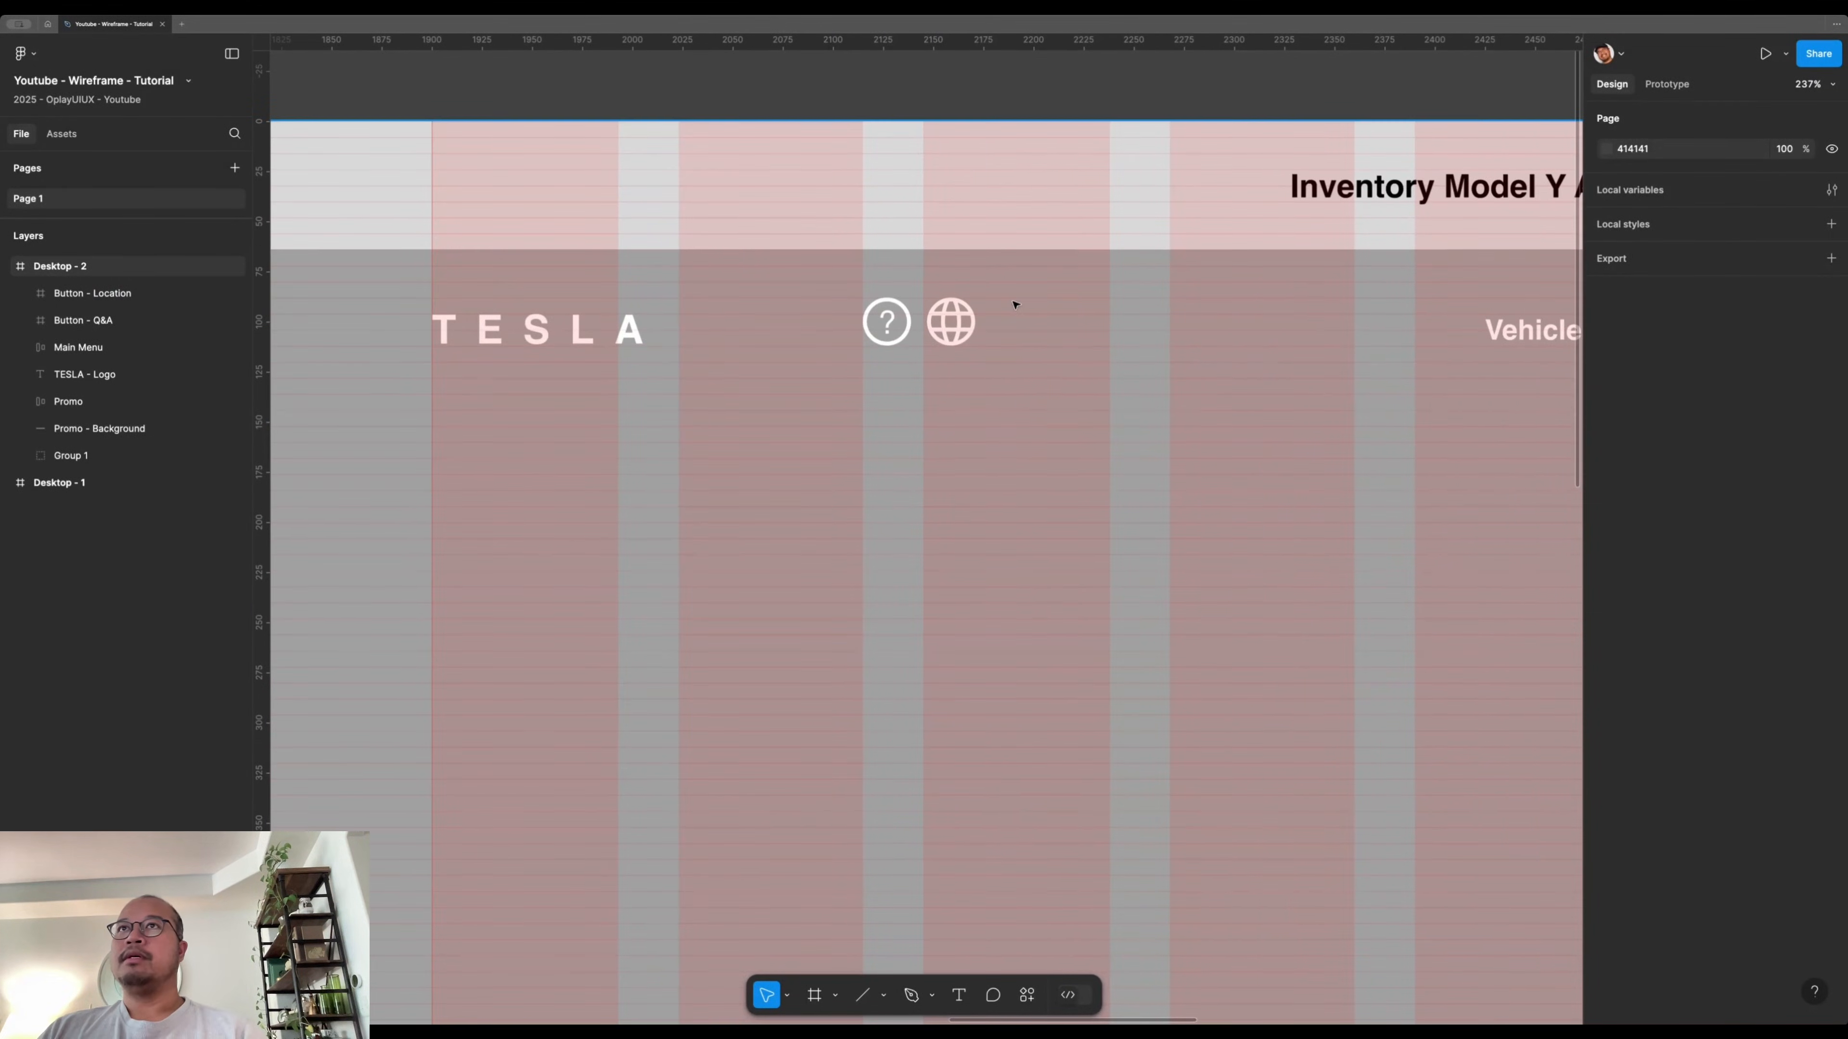
scroll(1055, 363, up, 4)
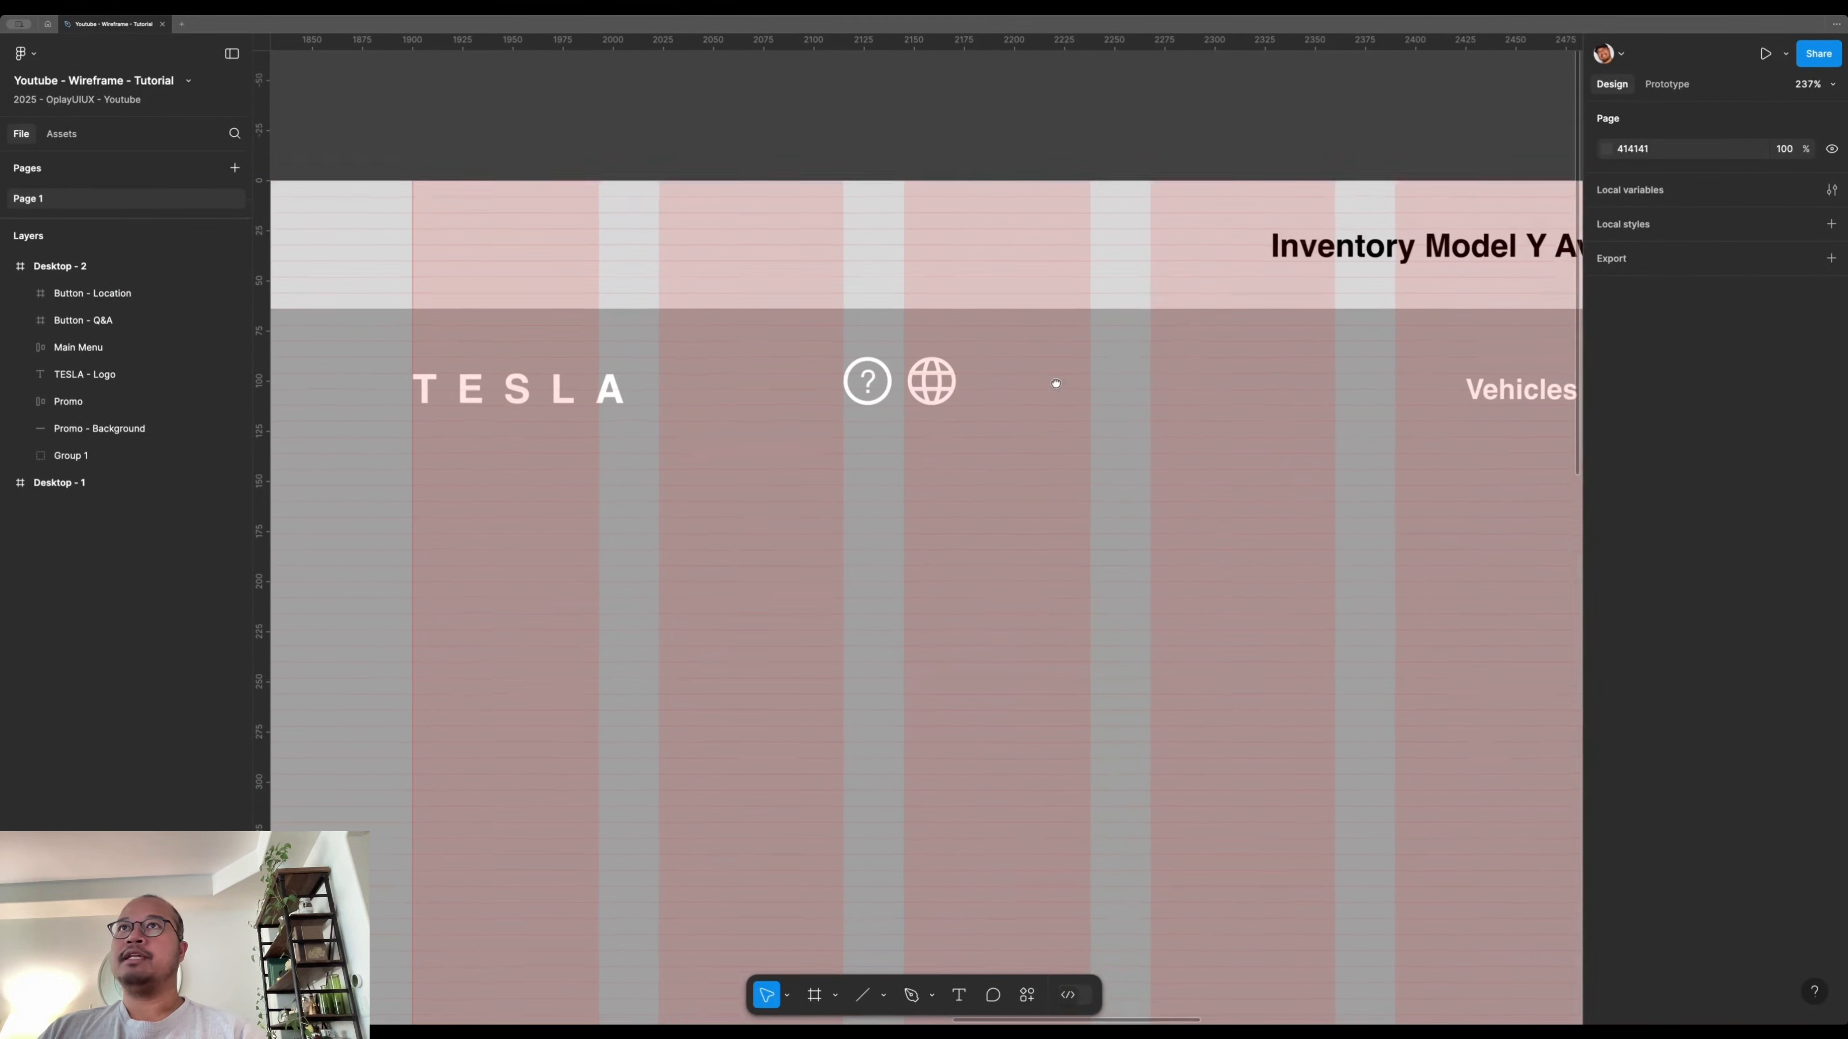
scroll(989, 422, up, 5)
click(695, 435)
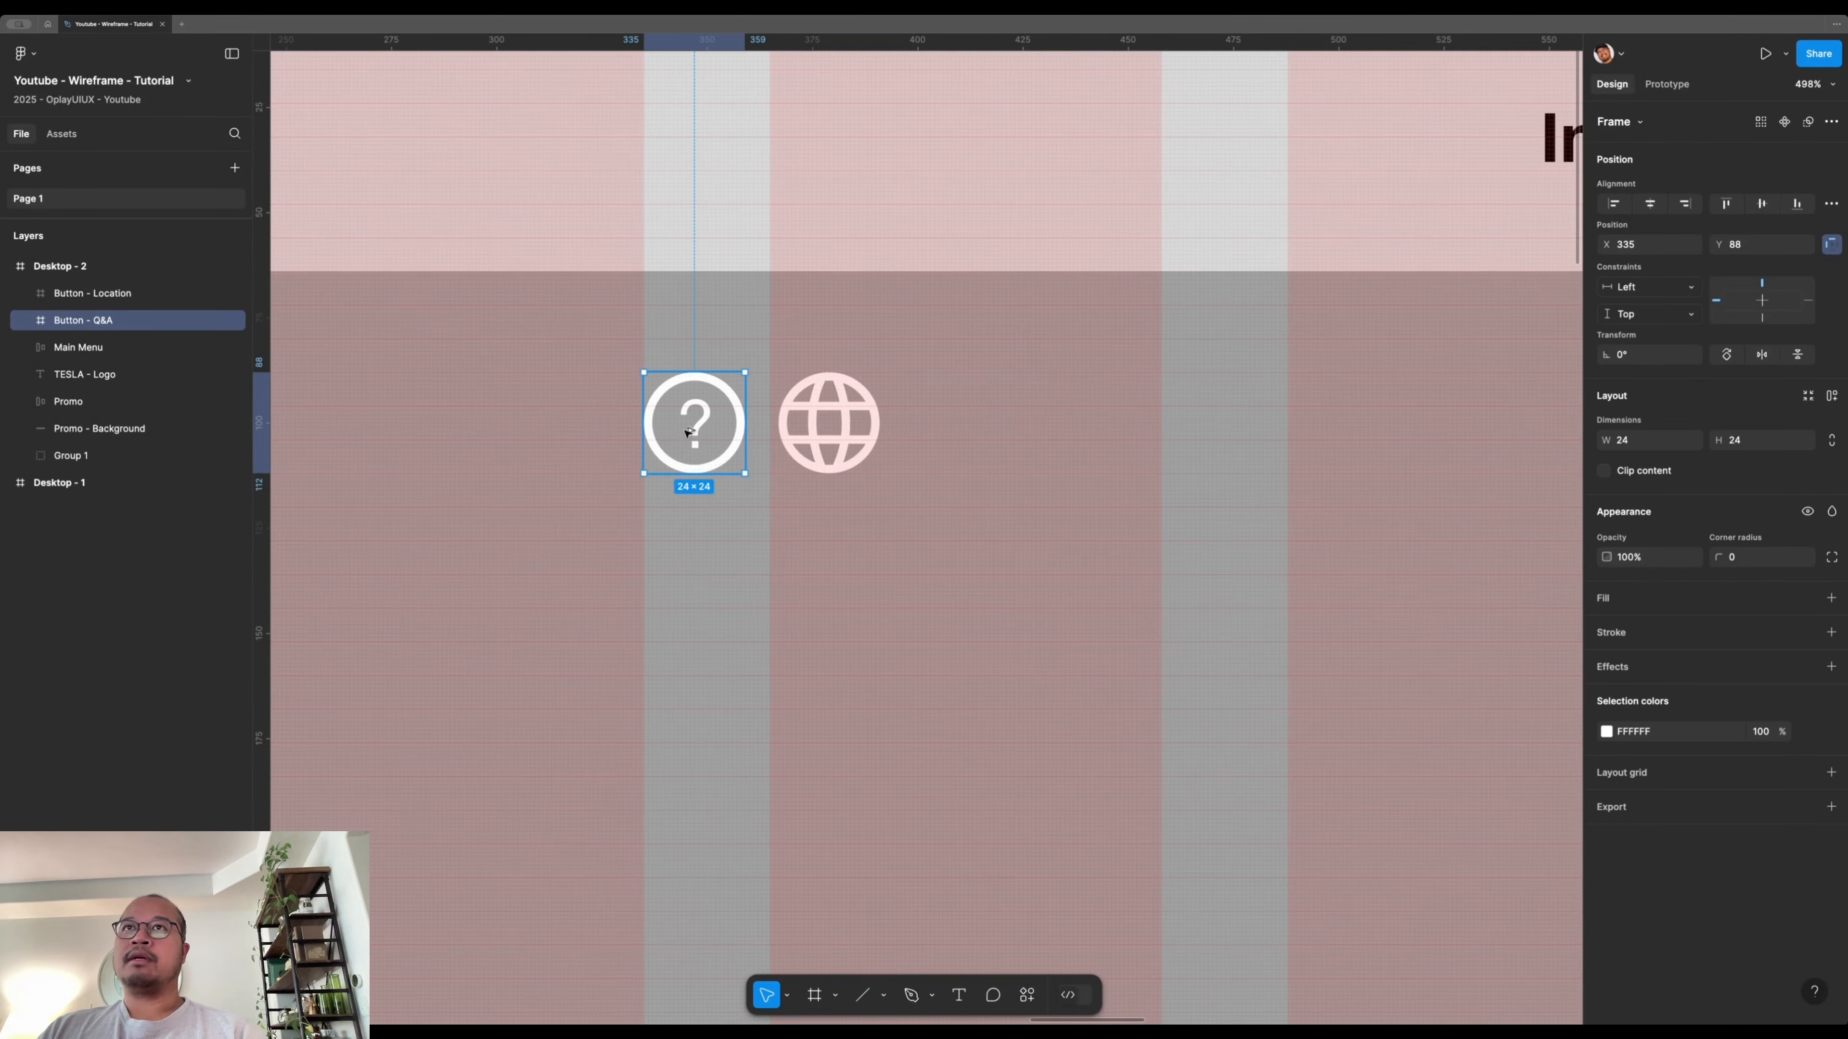
drag(650, 427, 922, 461)
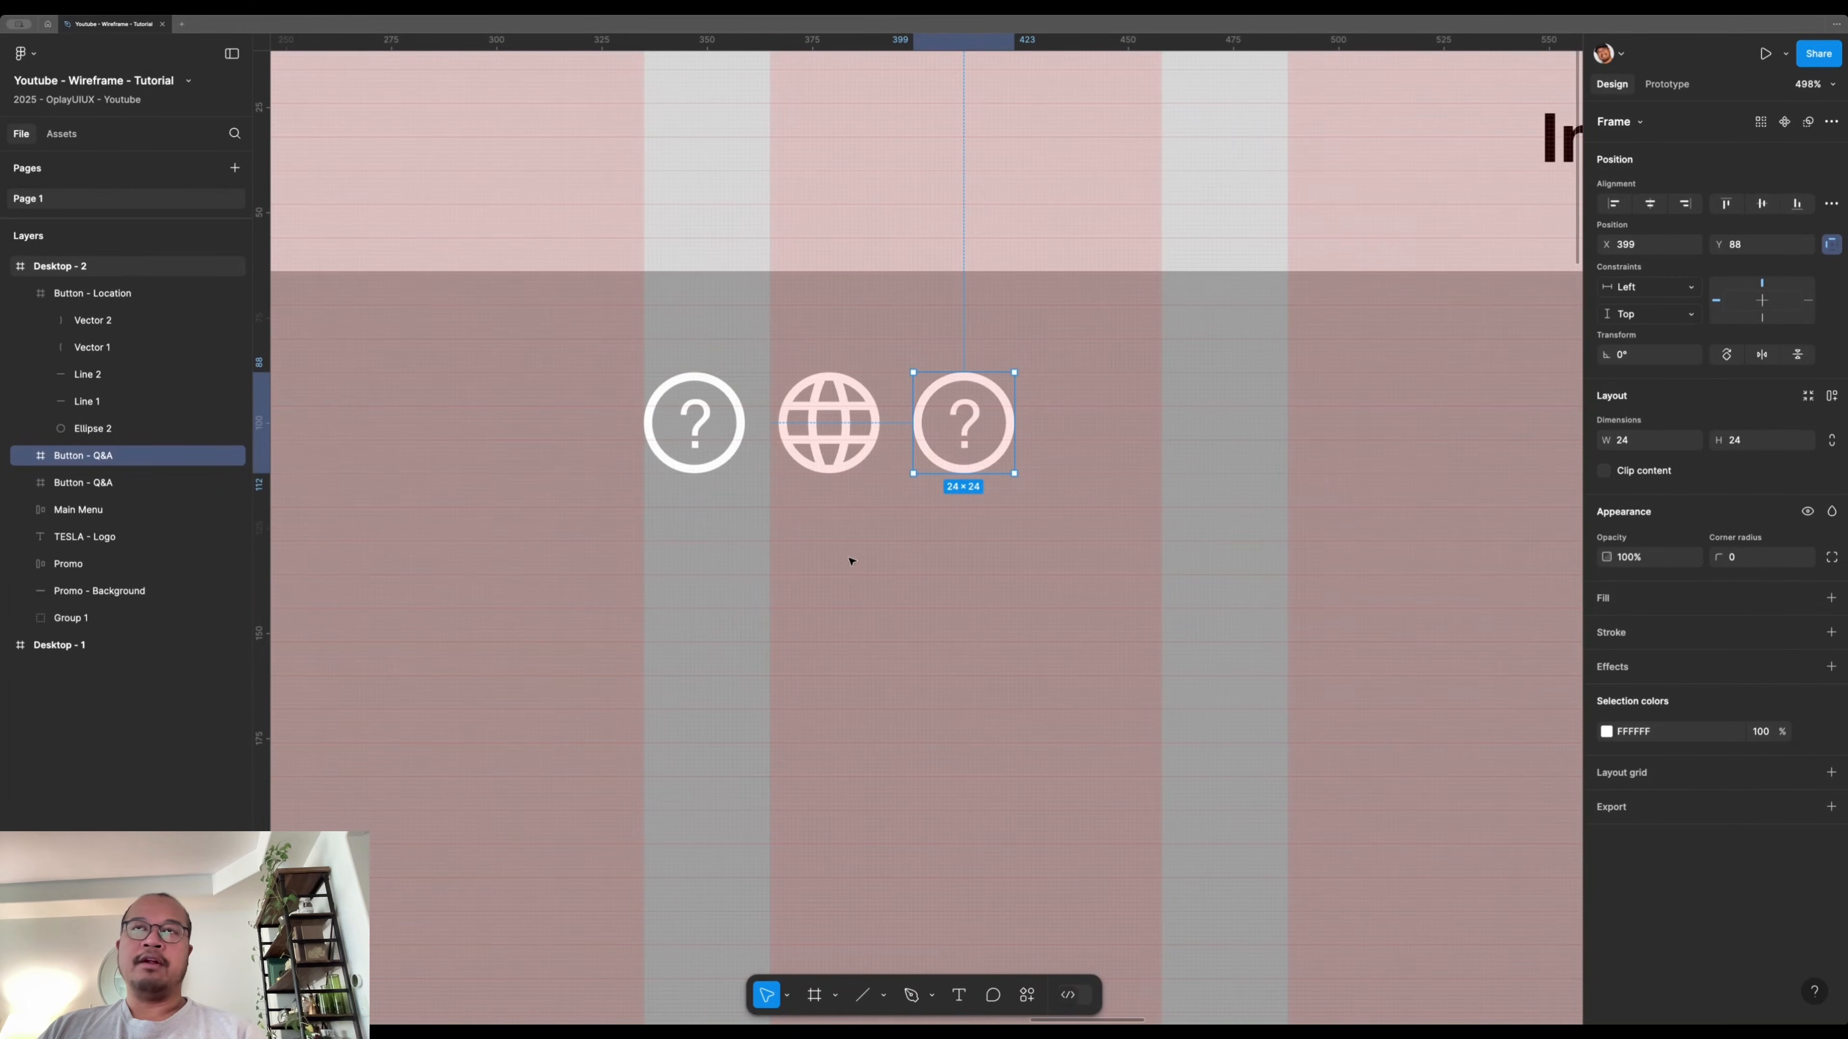
right_click(957, 401)
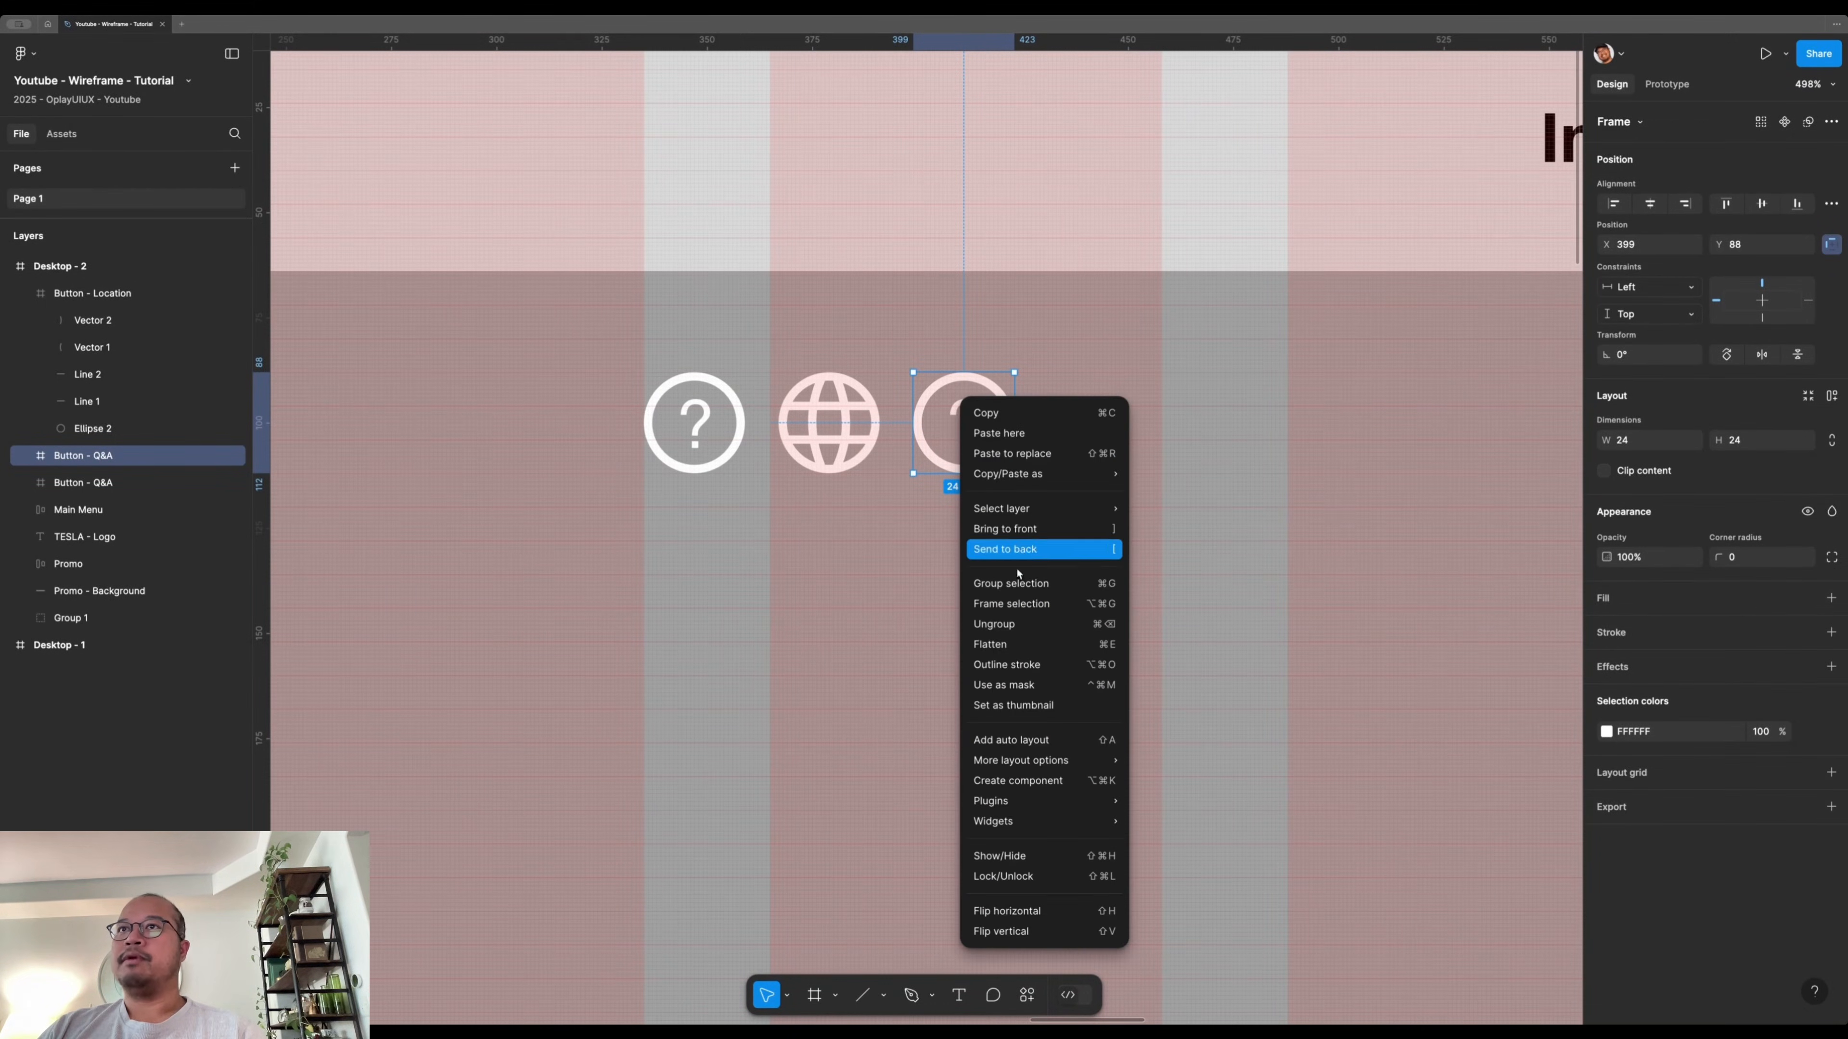
click(1016, 627)
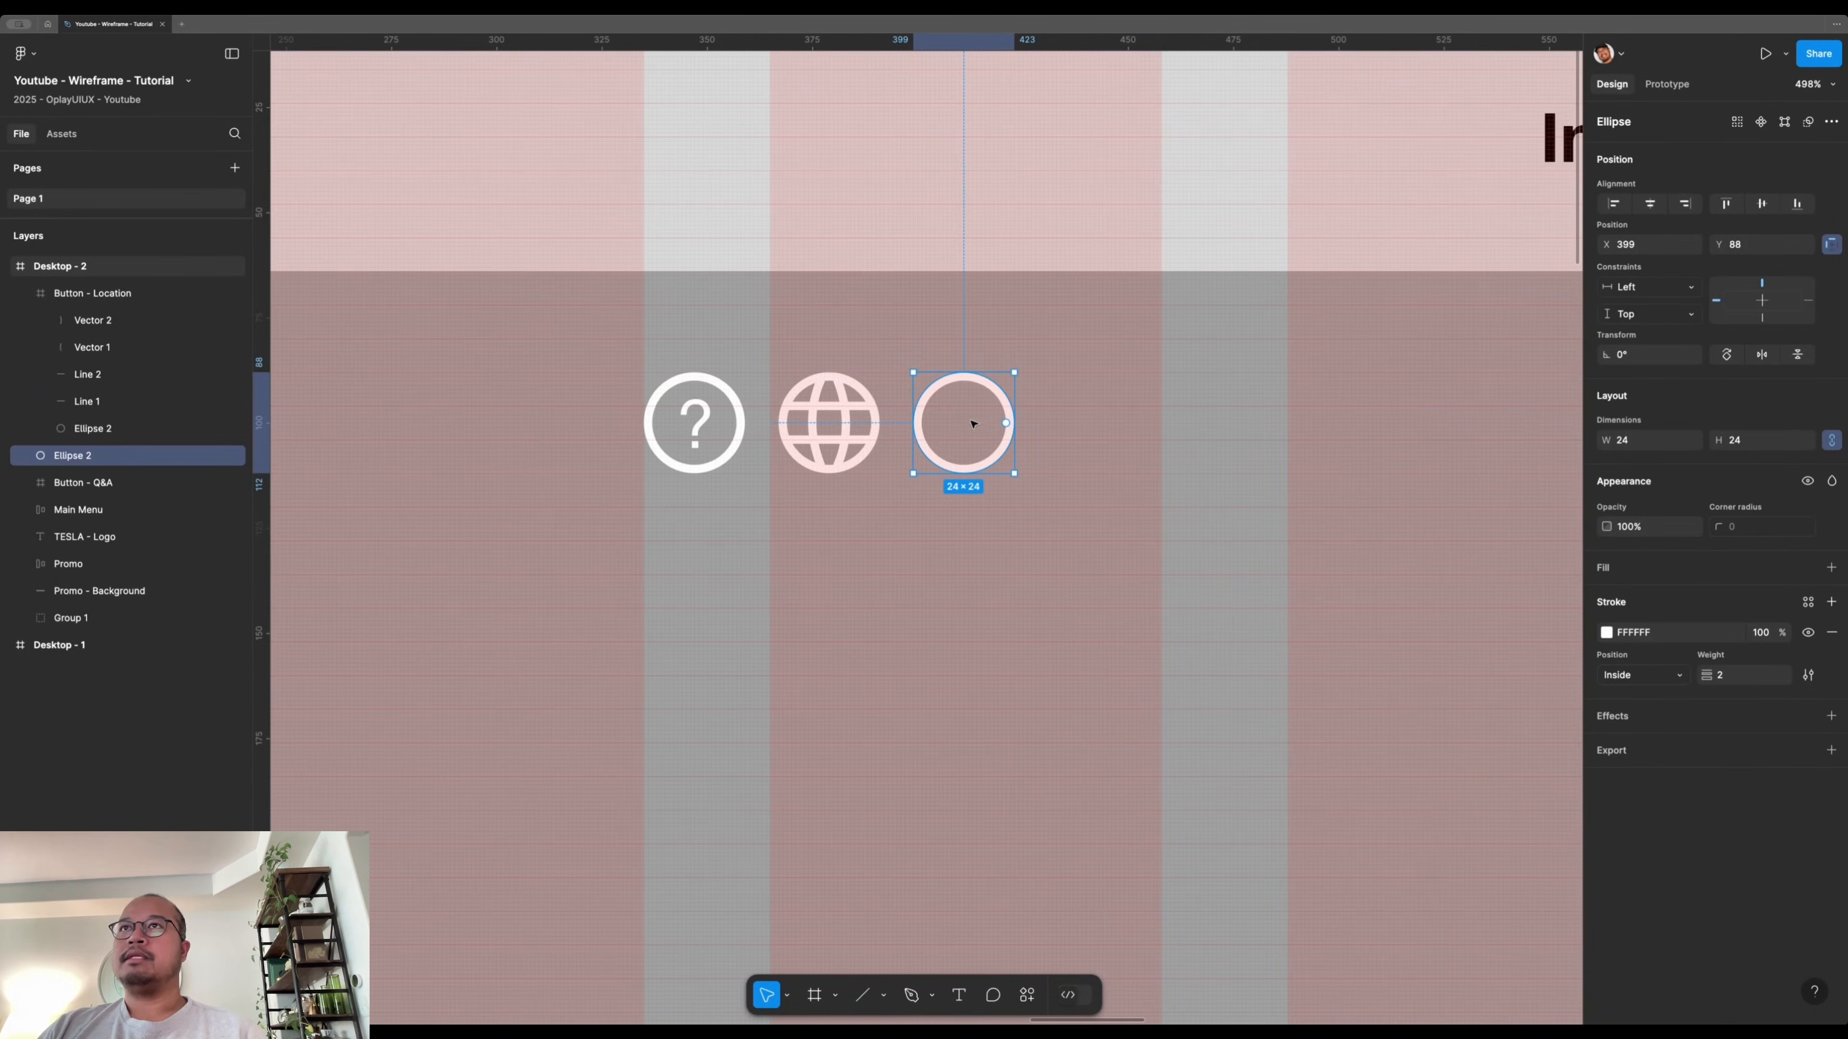
- Duplicate the empty circle to its right and scale the copy down to 8 × 8 about its centre
scroll(975, 430, up, 5)
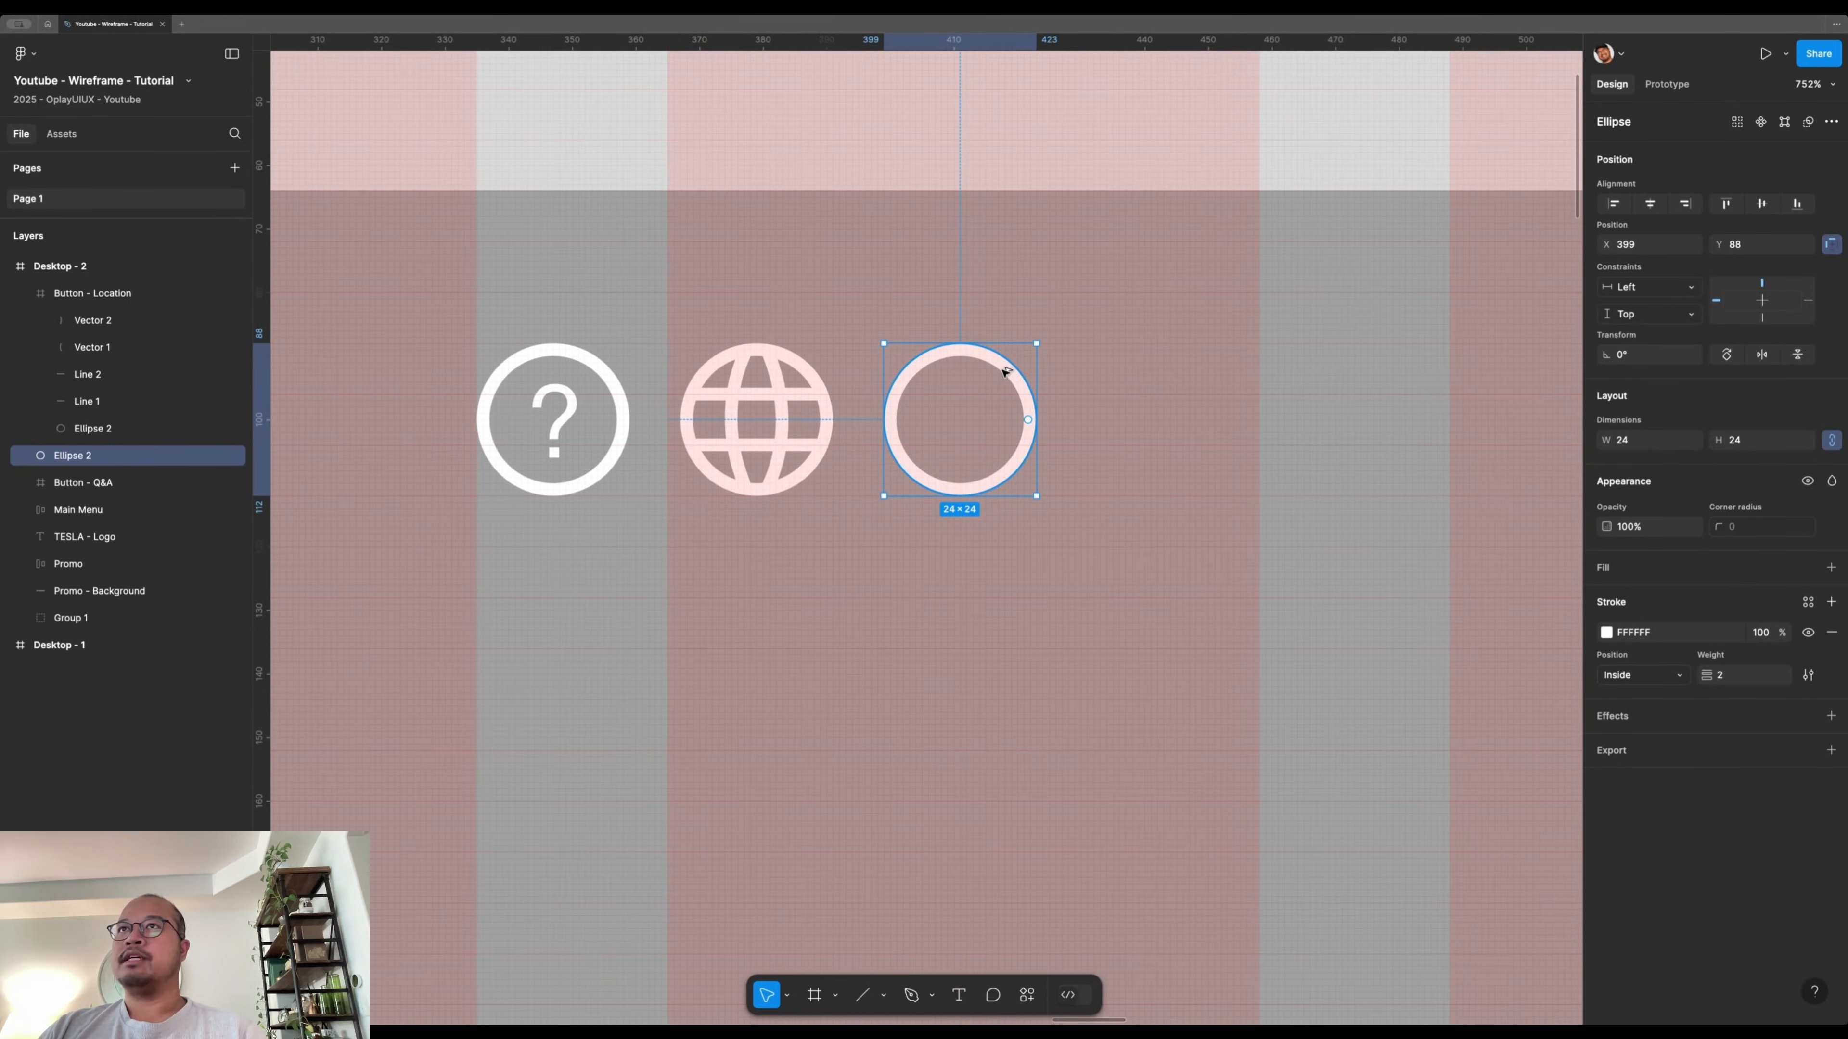
drag(1001, 371, 1219, 368)
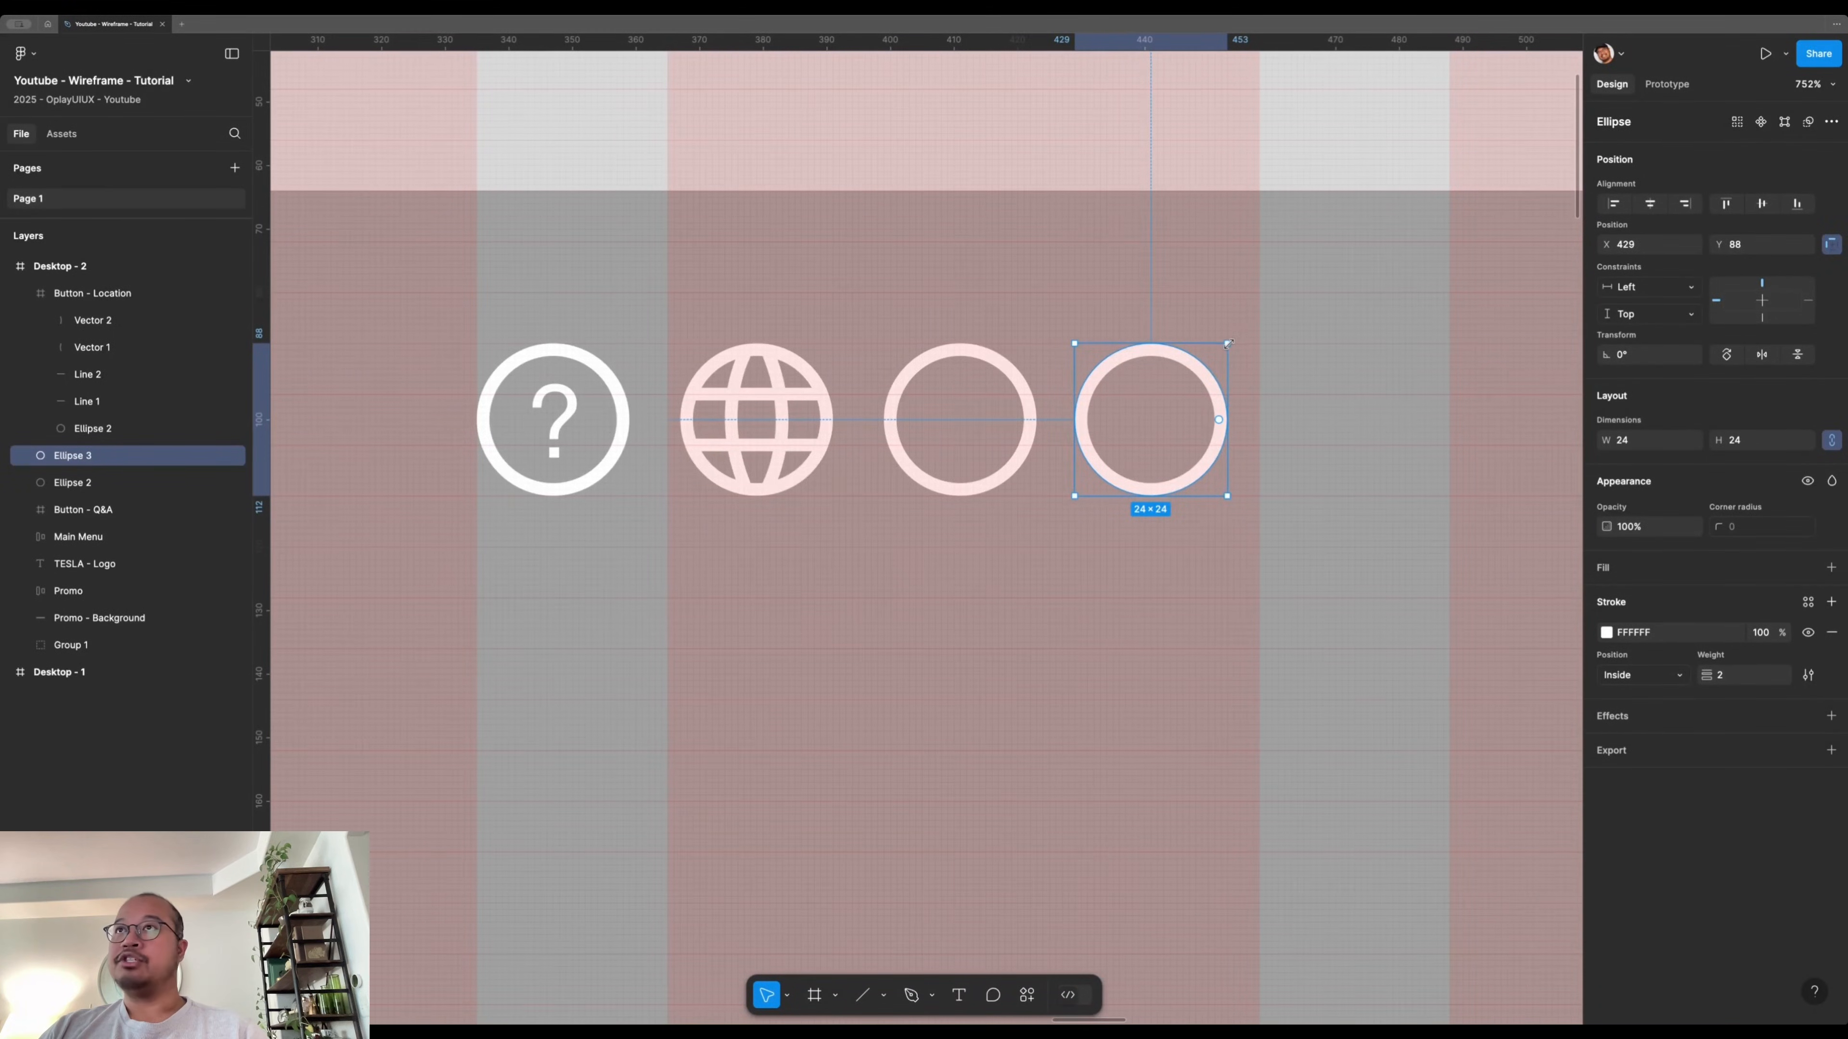
drag(1228, 343, 1176, 405)
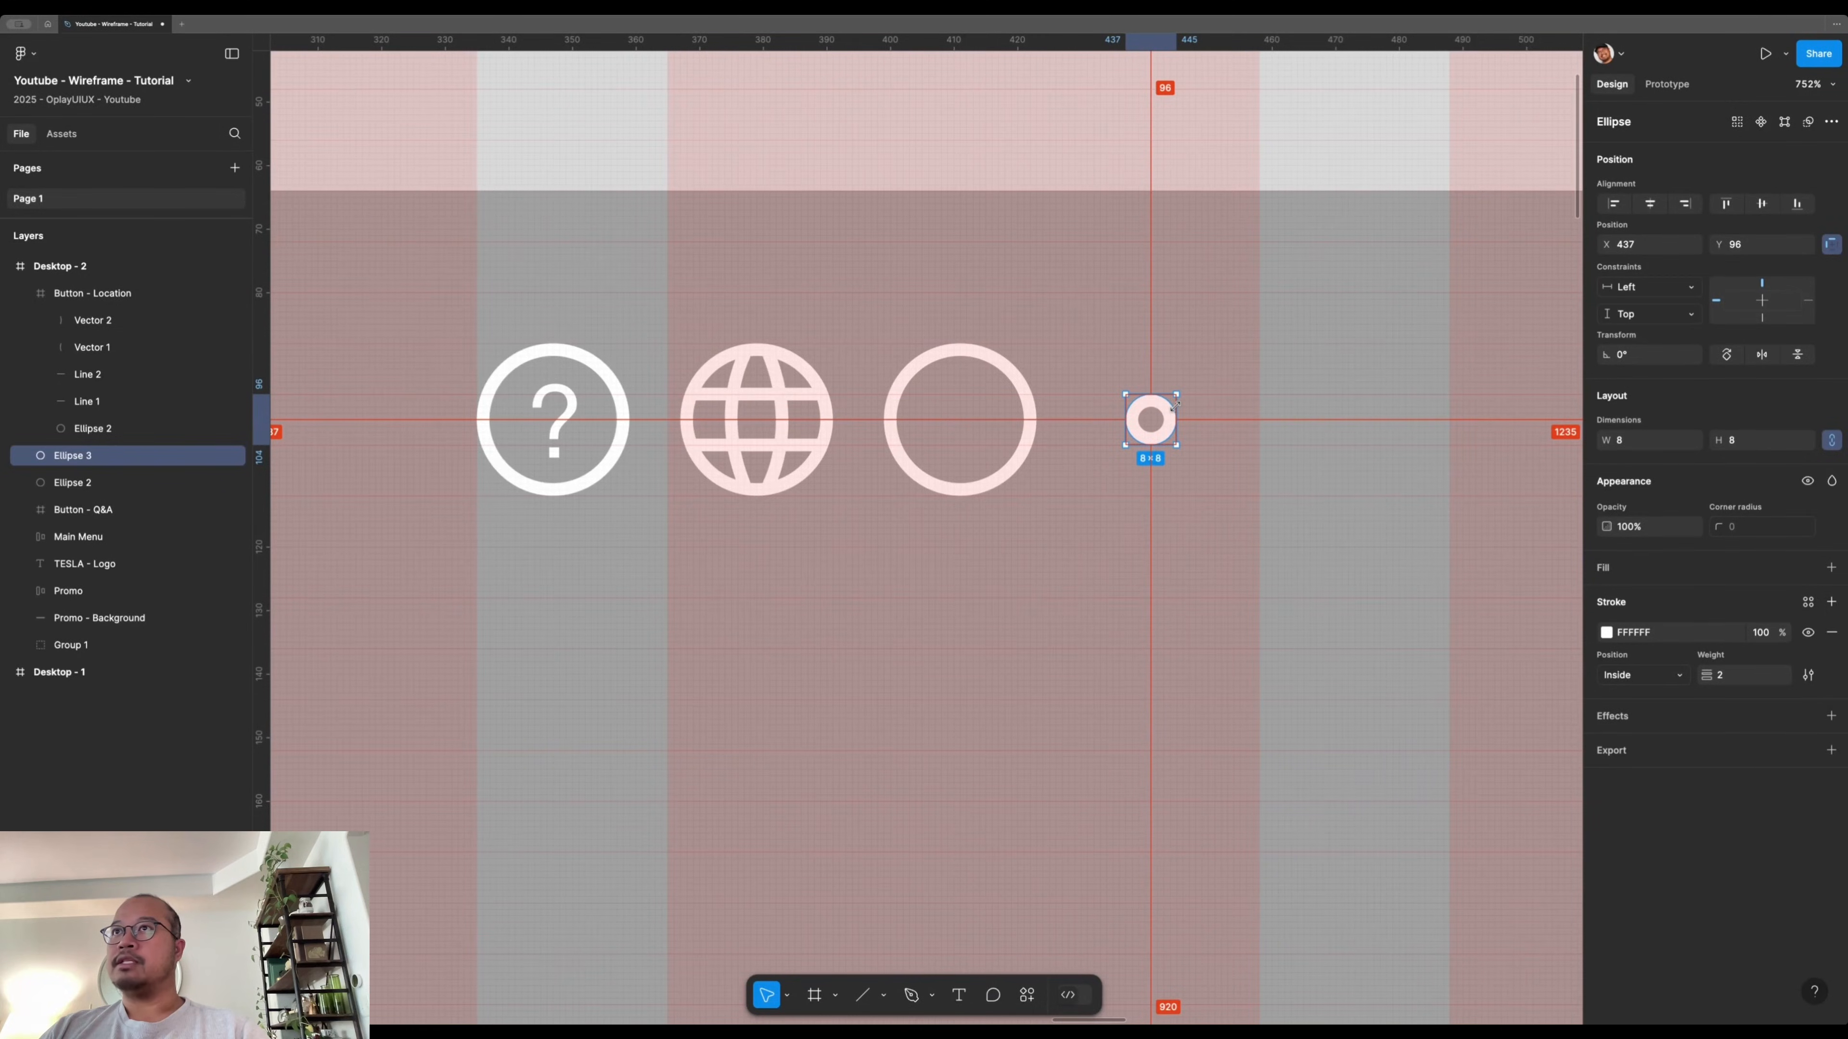
- Place the small circle inside the third circle as the person's head at X 407, Y 93
drag(1164, 427, 972, 421)
key(Up)
key(Up)
key(Up)
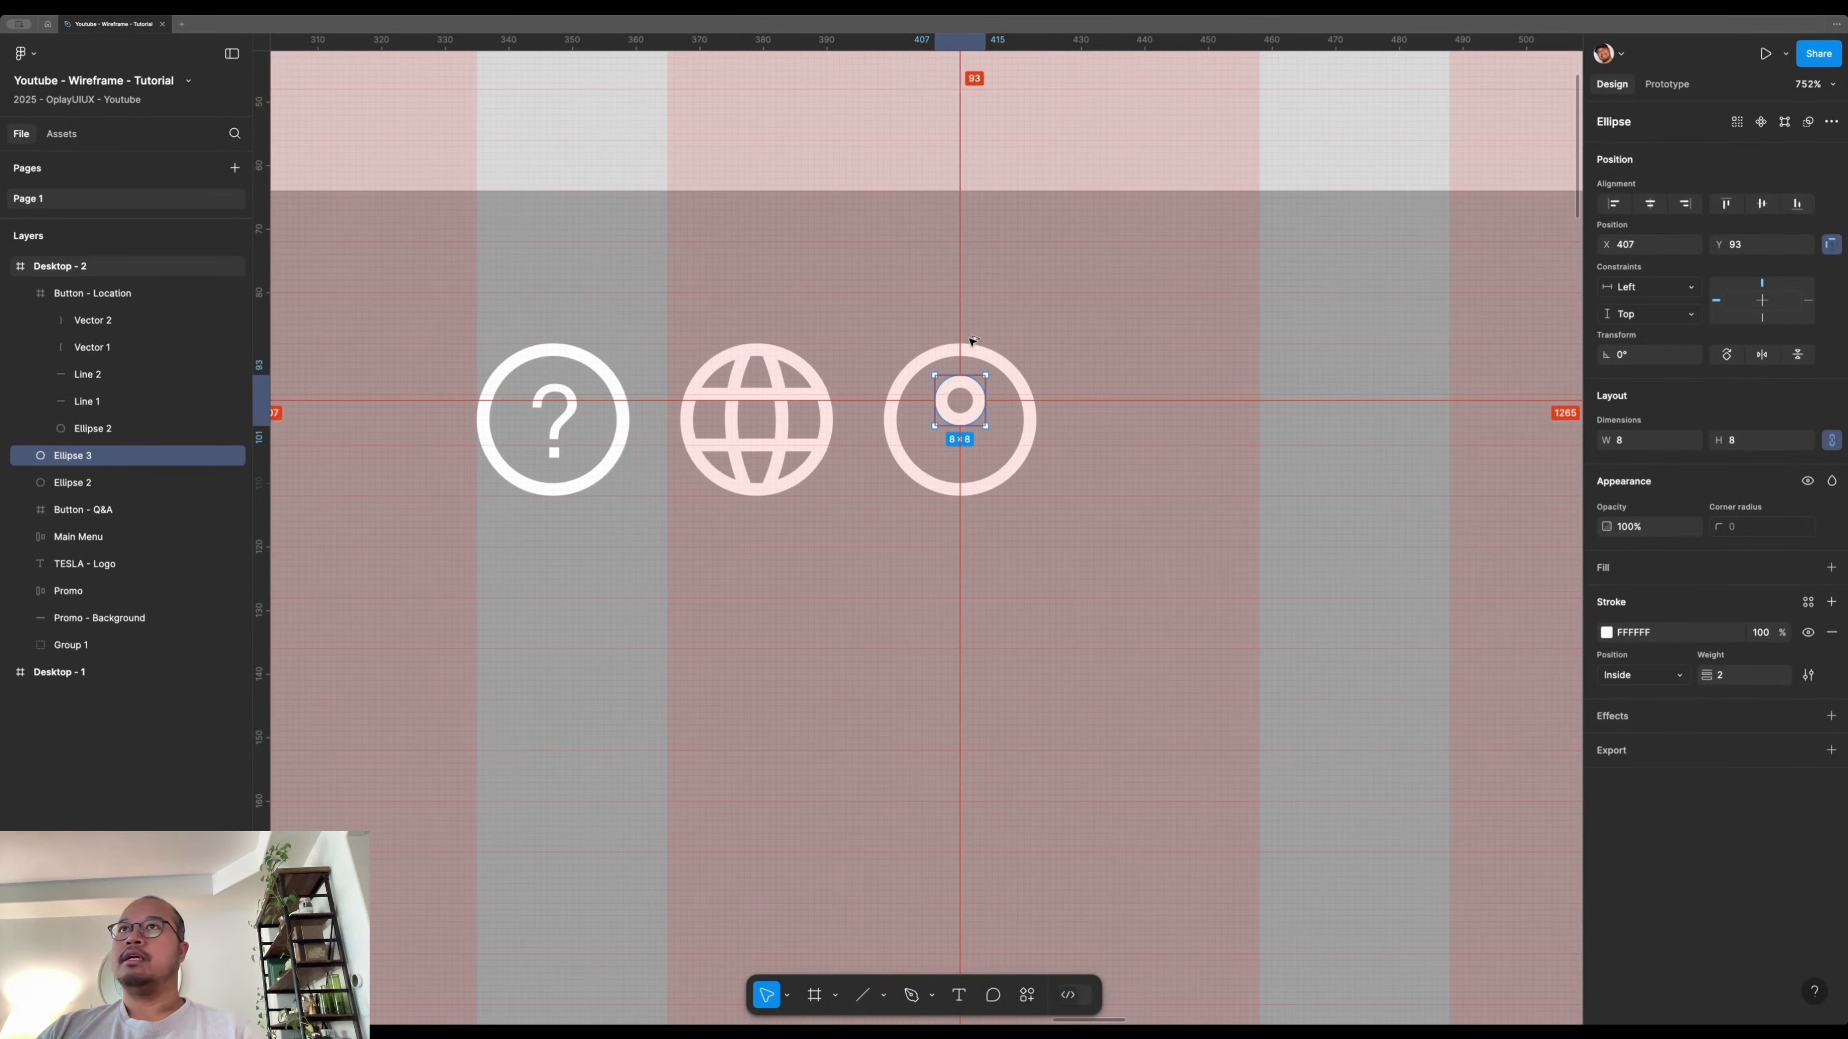
key(Escape)
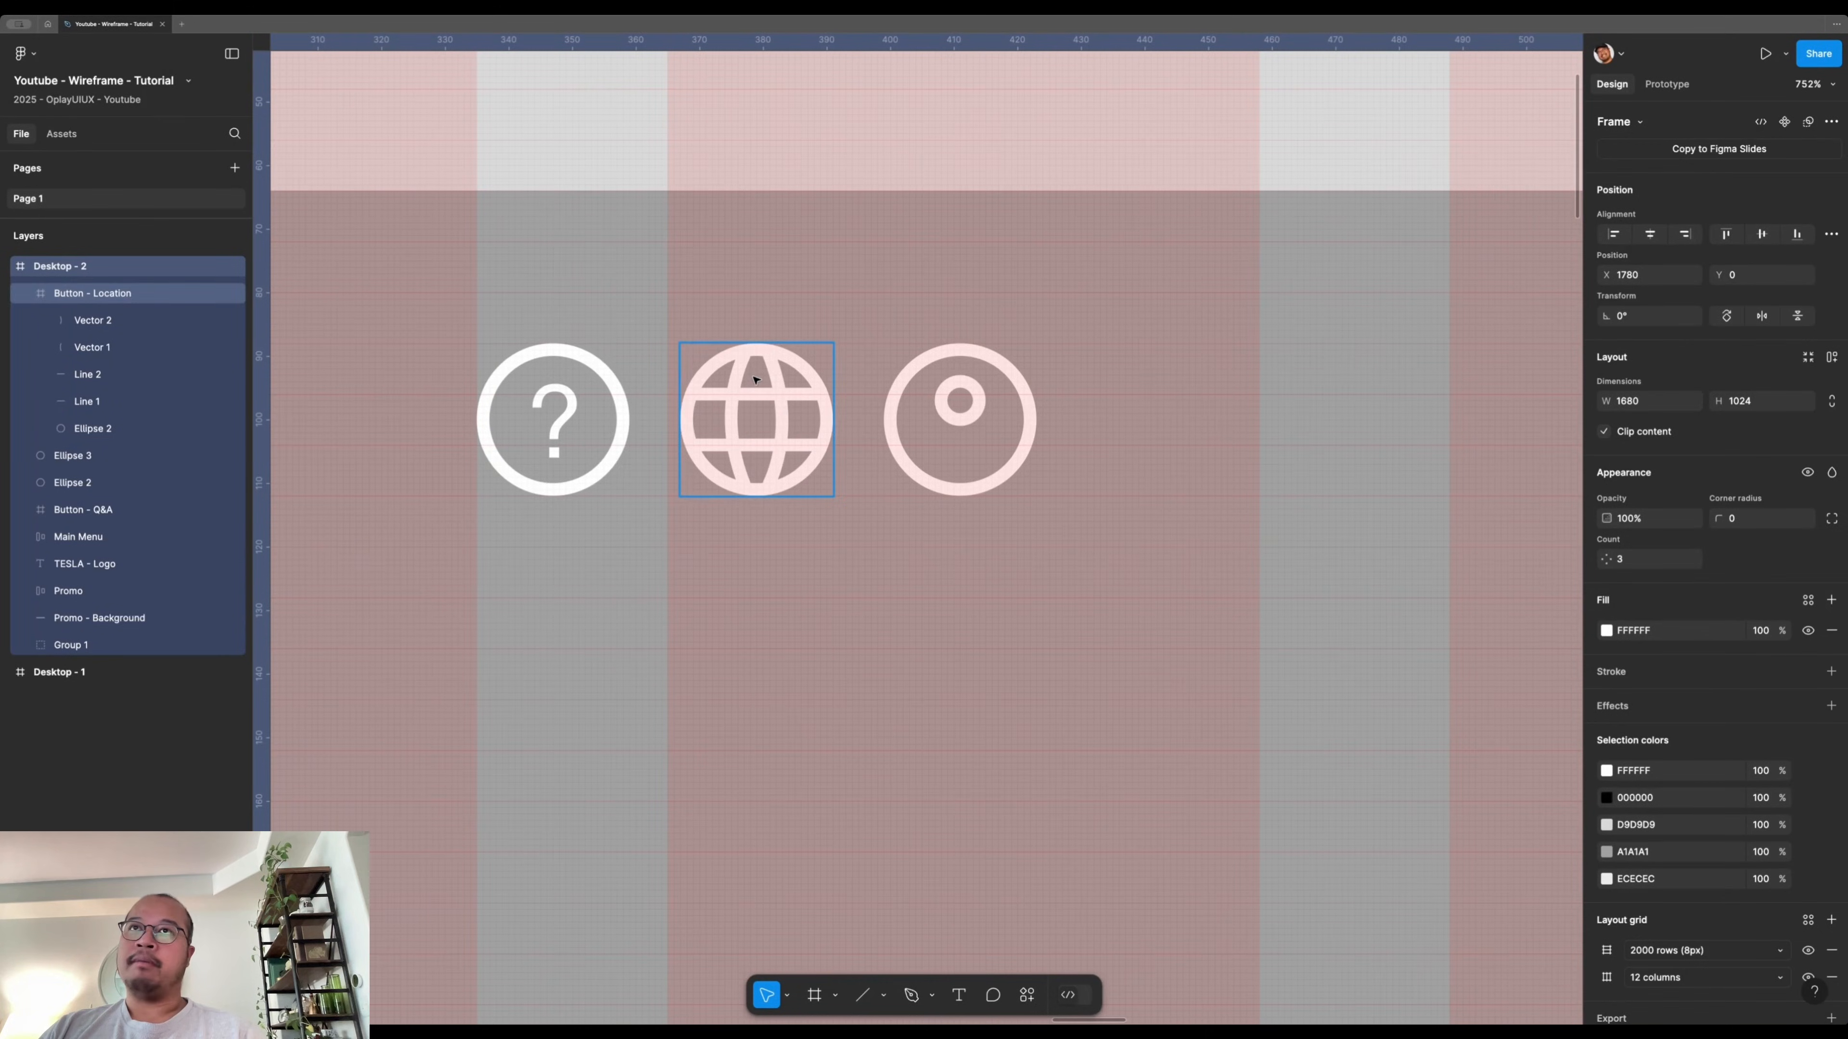
- Copy the globe's left curve out of its frame to X 439, Y 91, right of the third circle
click(733, 408)
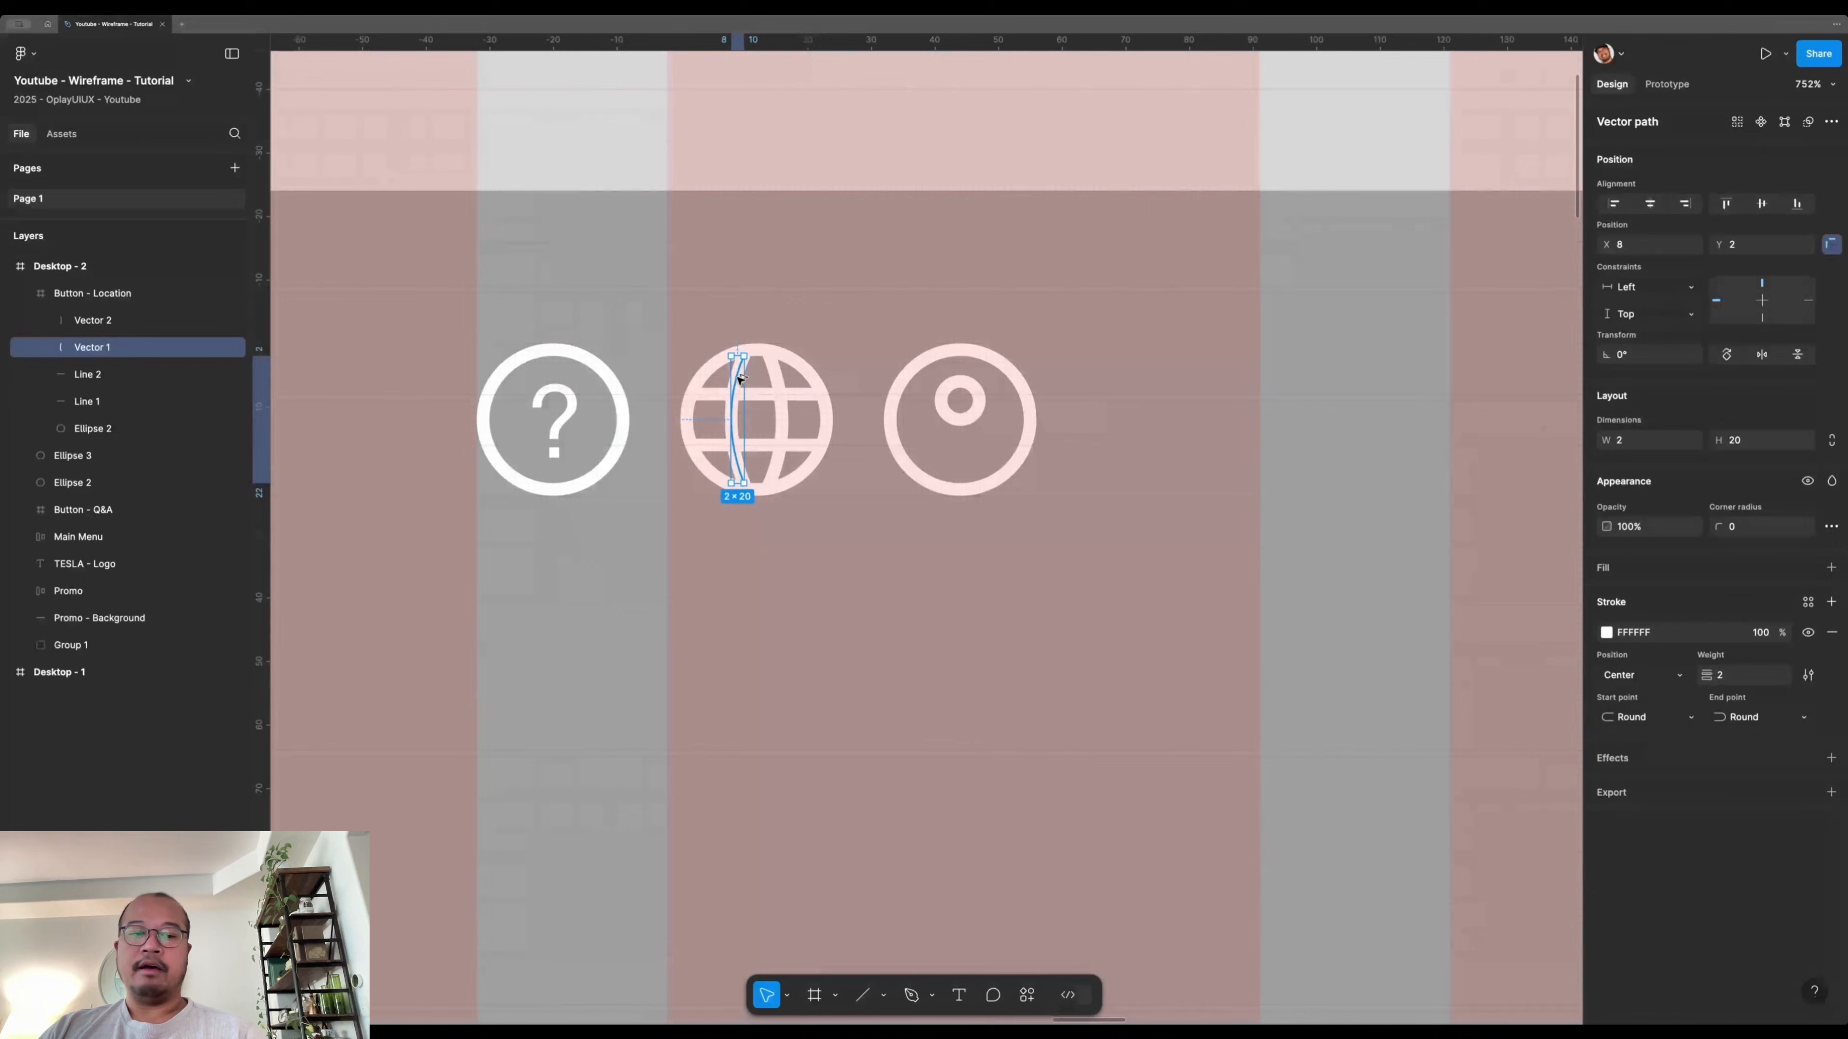
drag(744, 379, 1142, 393)
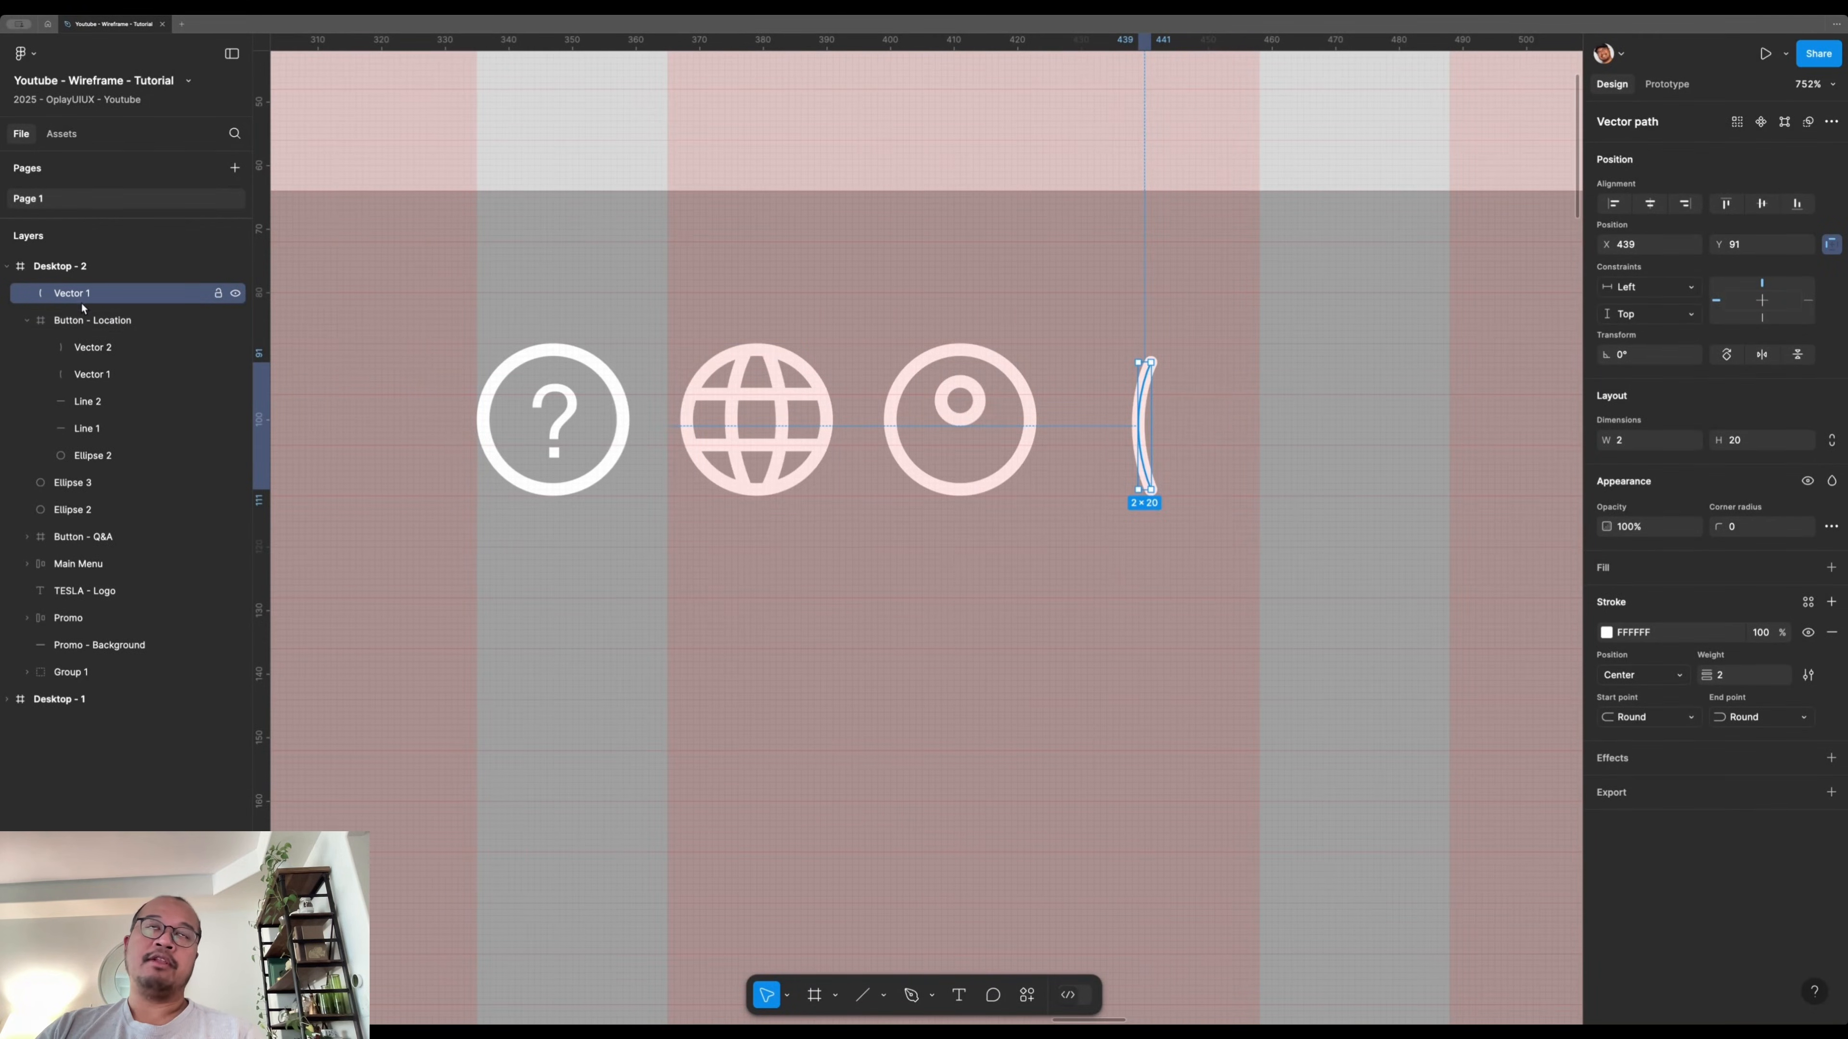
click(58, 320)
click(27, 321)
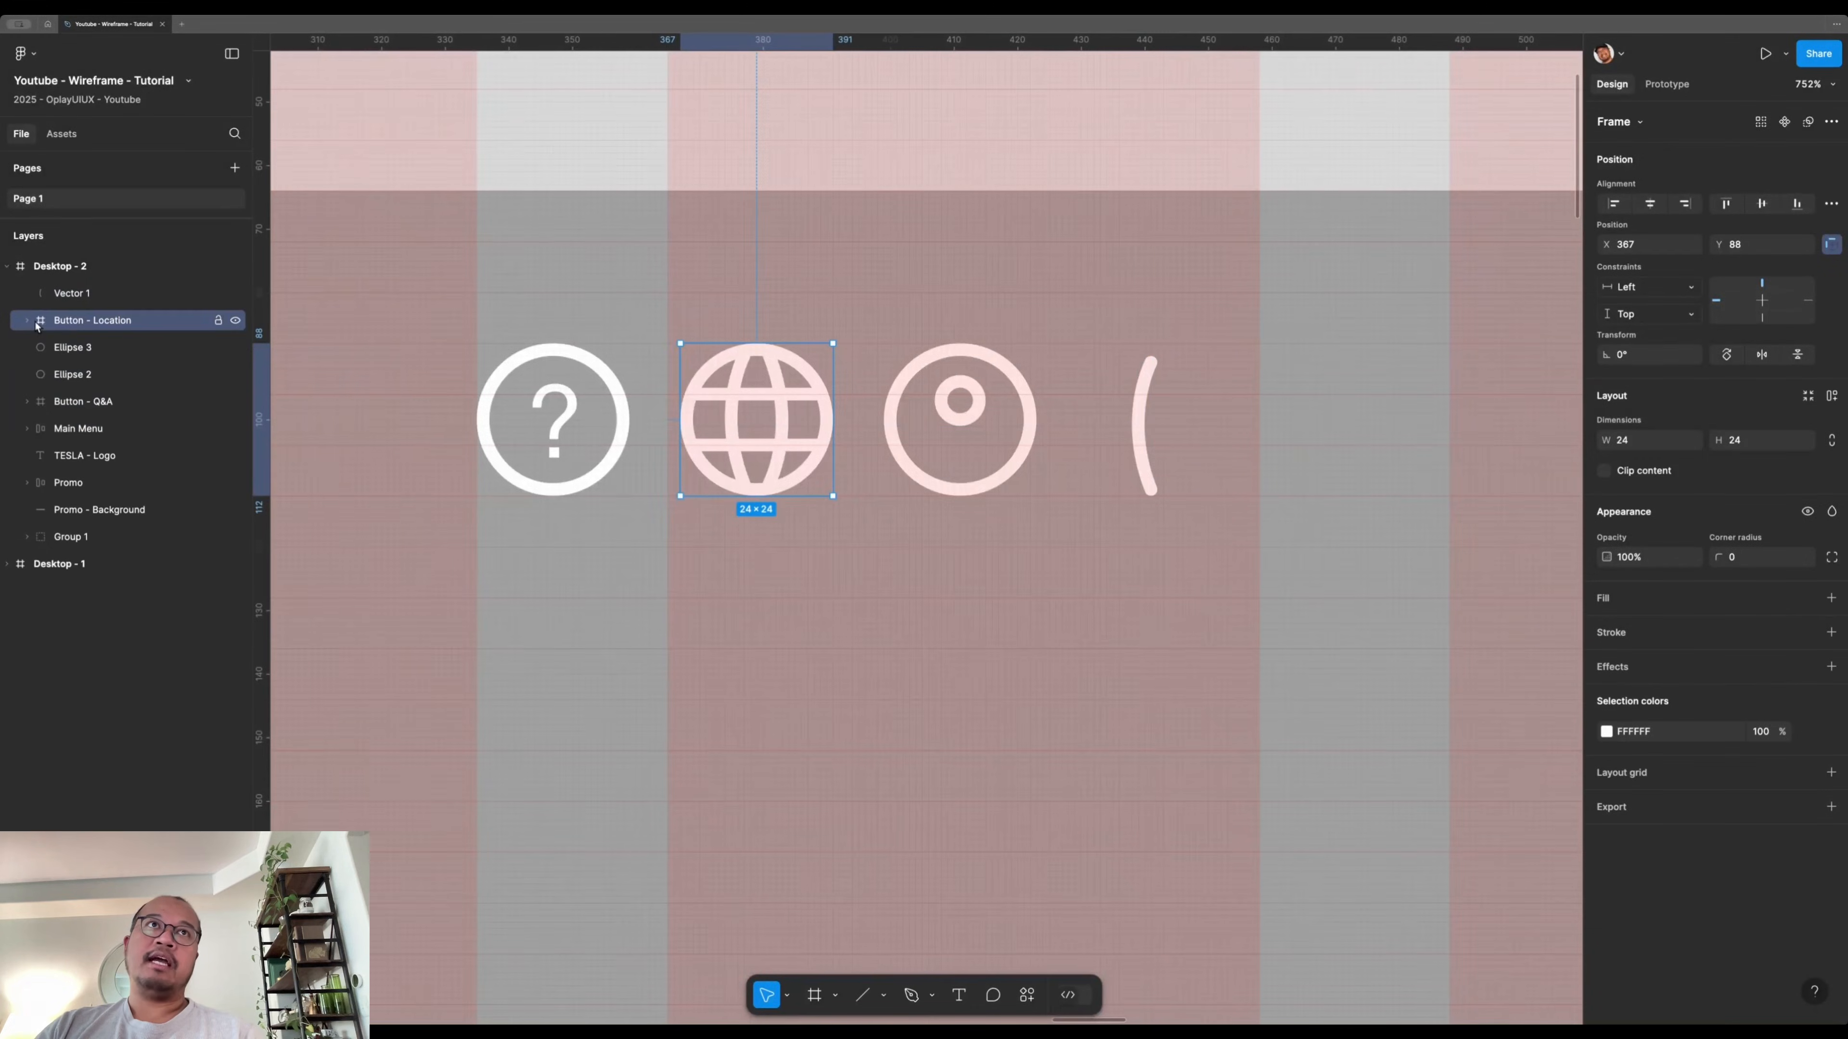
click(25, 323)
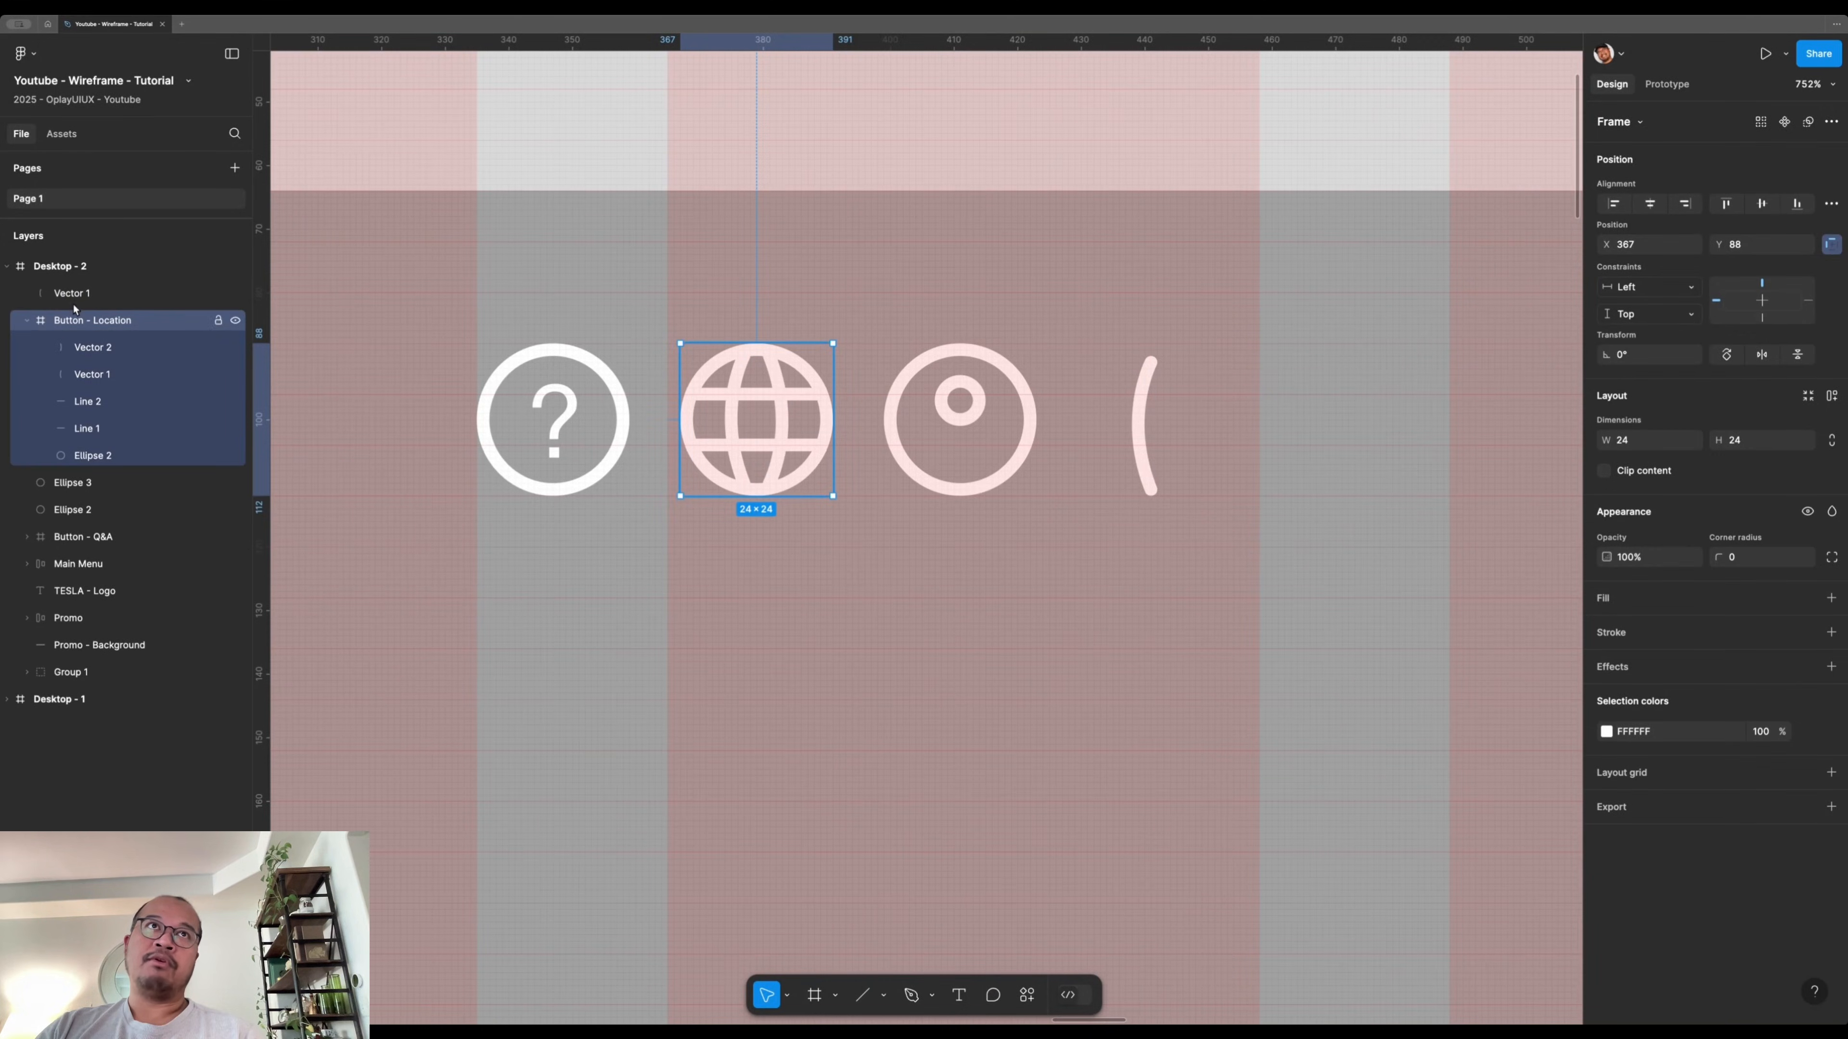
- Rotate the copied curve to -90° and place it below the head as the shoulders at X 421, Y 105
click(1154, 363)
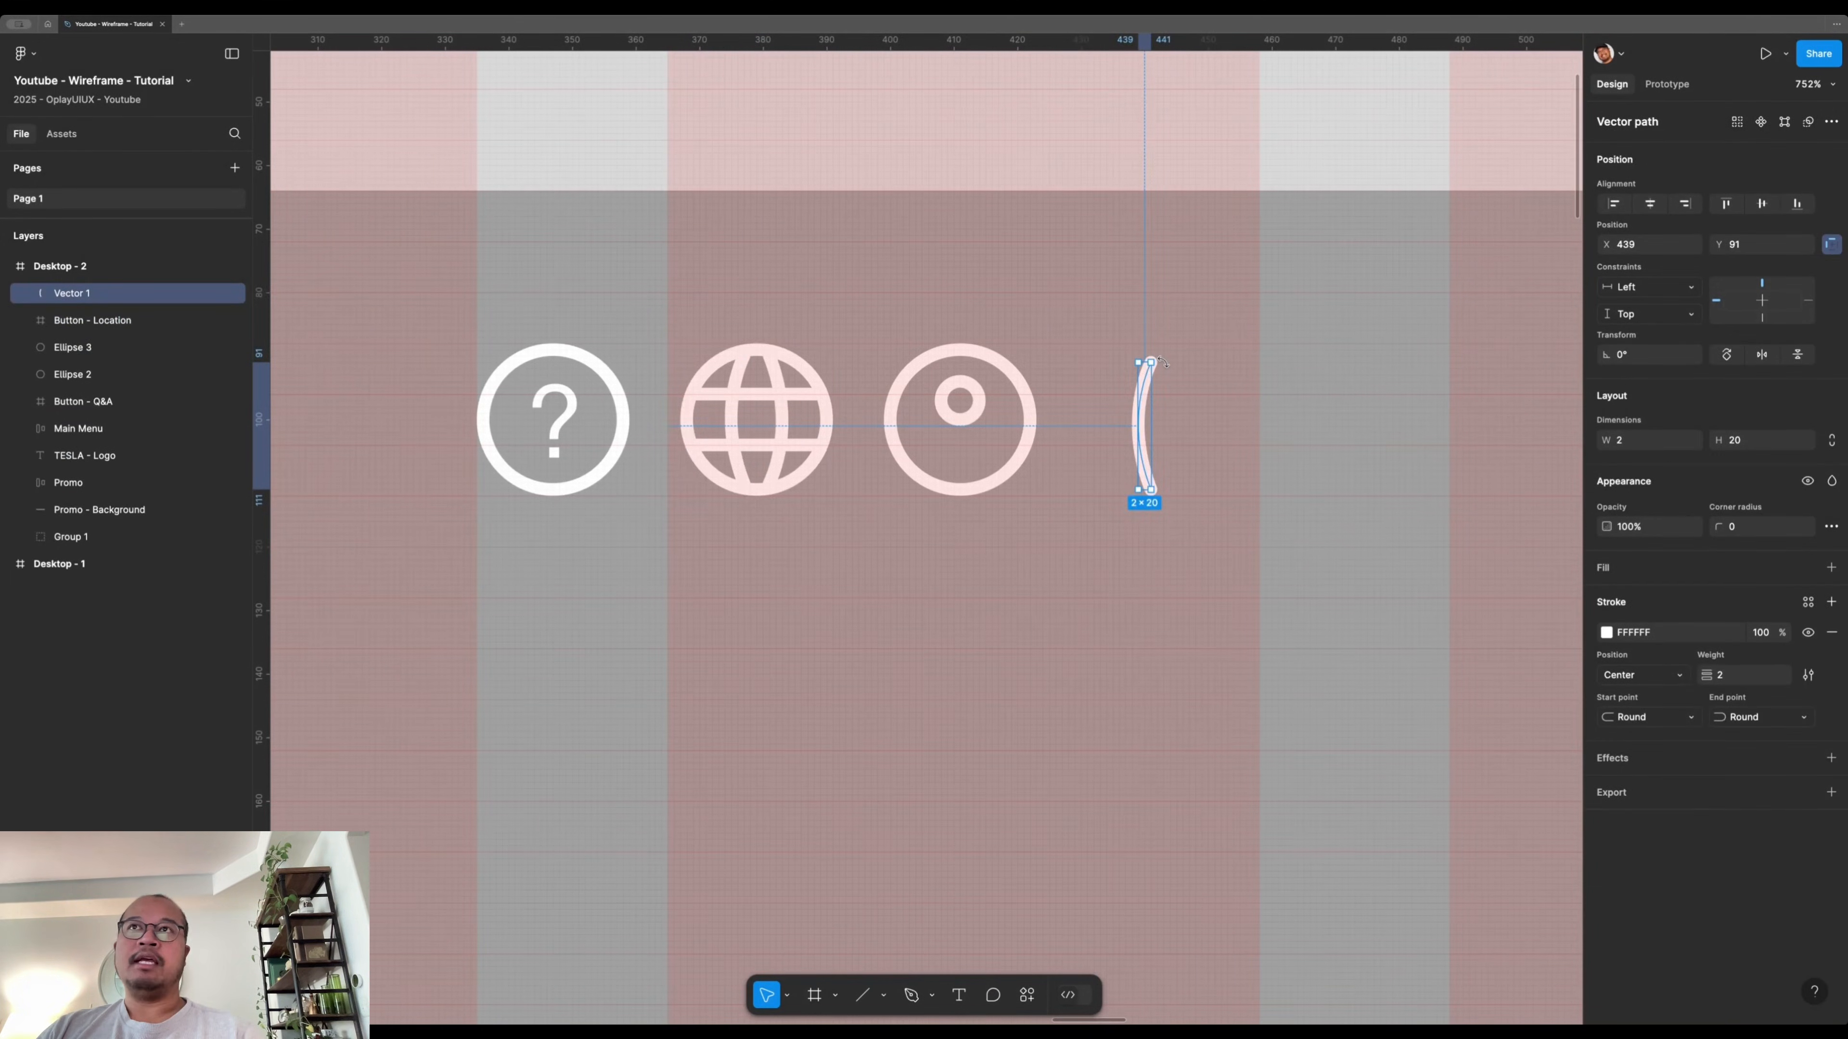
drag(1164, 365, 1217, 425)
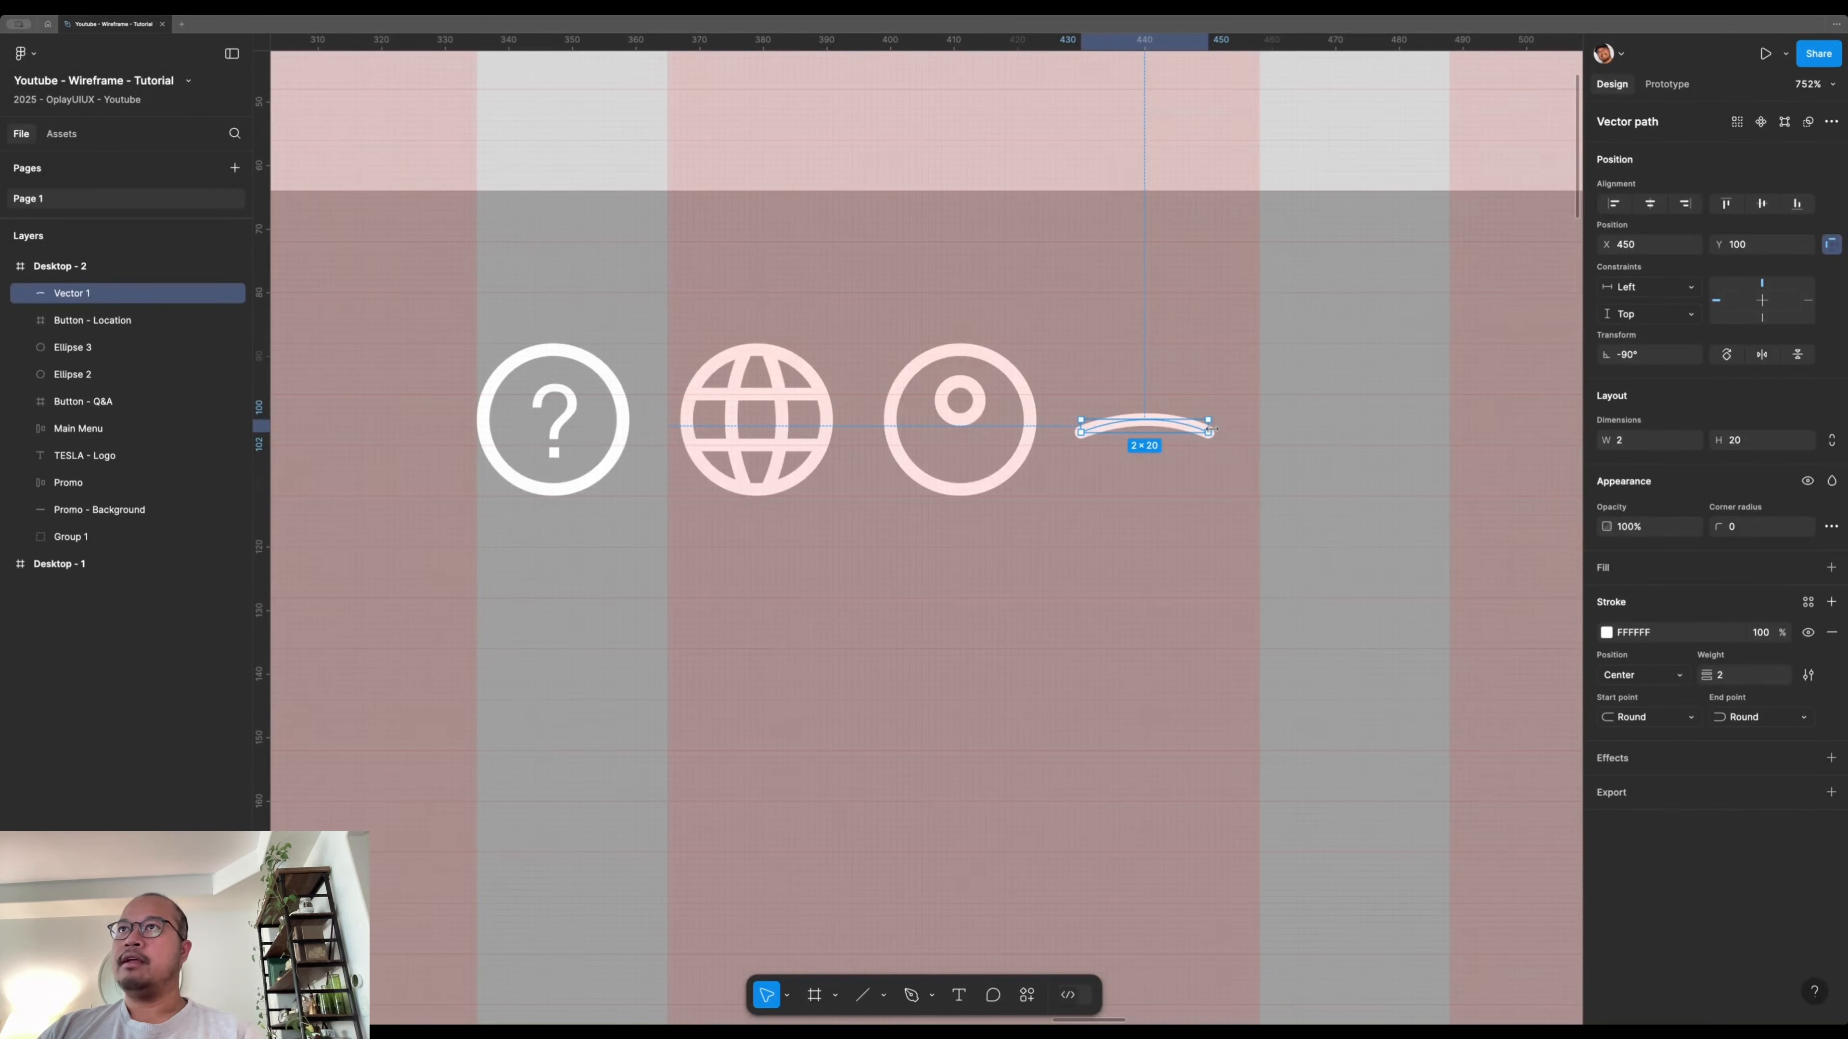
drag(1156, 434, 990, 433)
key(shift+Down)
key(Up)
key(Up)
key(Up)
key(Up)
key(Up)
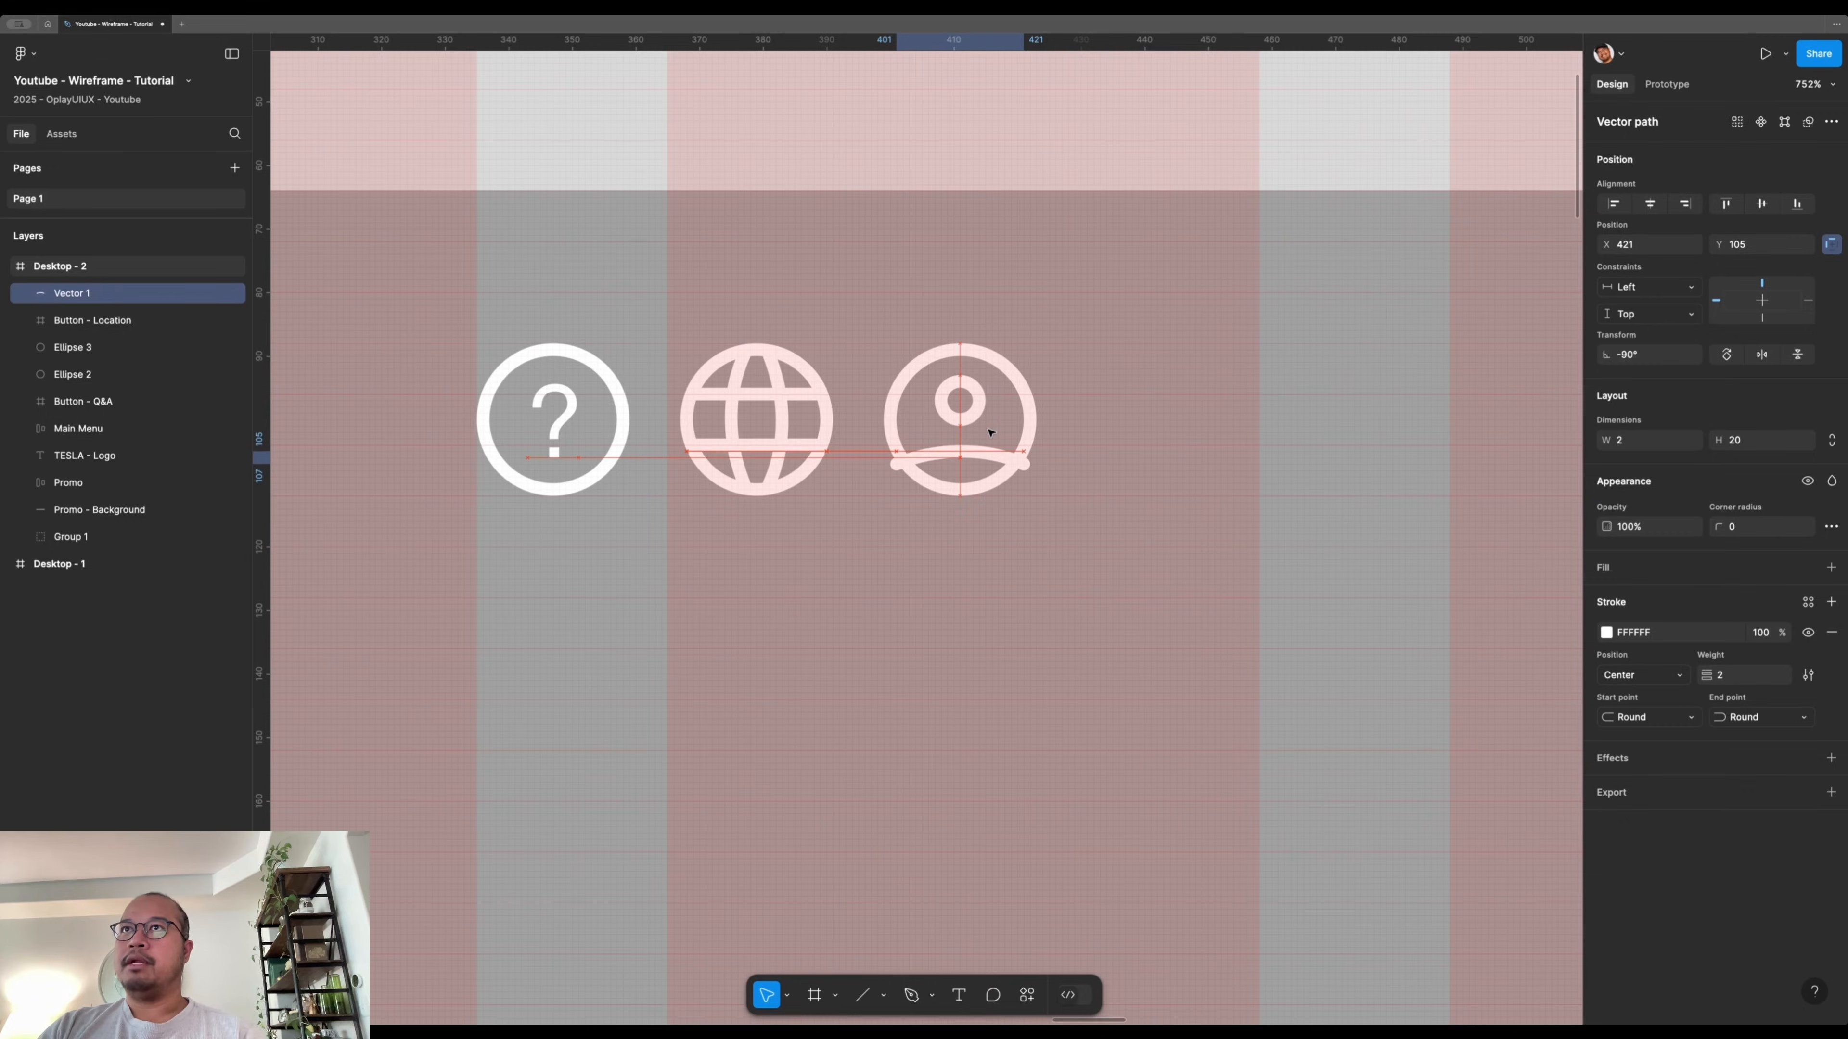
- Narrow the shoulder curve to 15 px inside the person circle and raise its top to deepen the arch
scroll(909, 459, up, 5)
scroll(904, 460, up, 2)
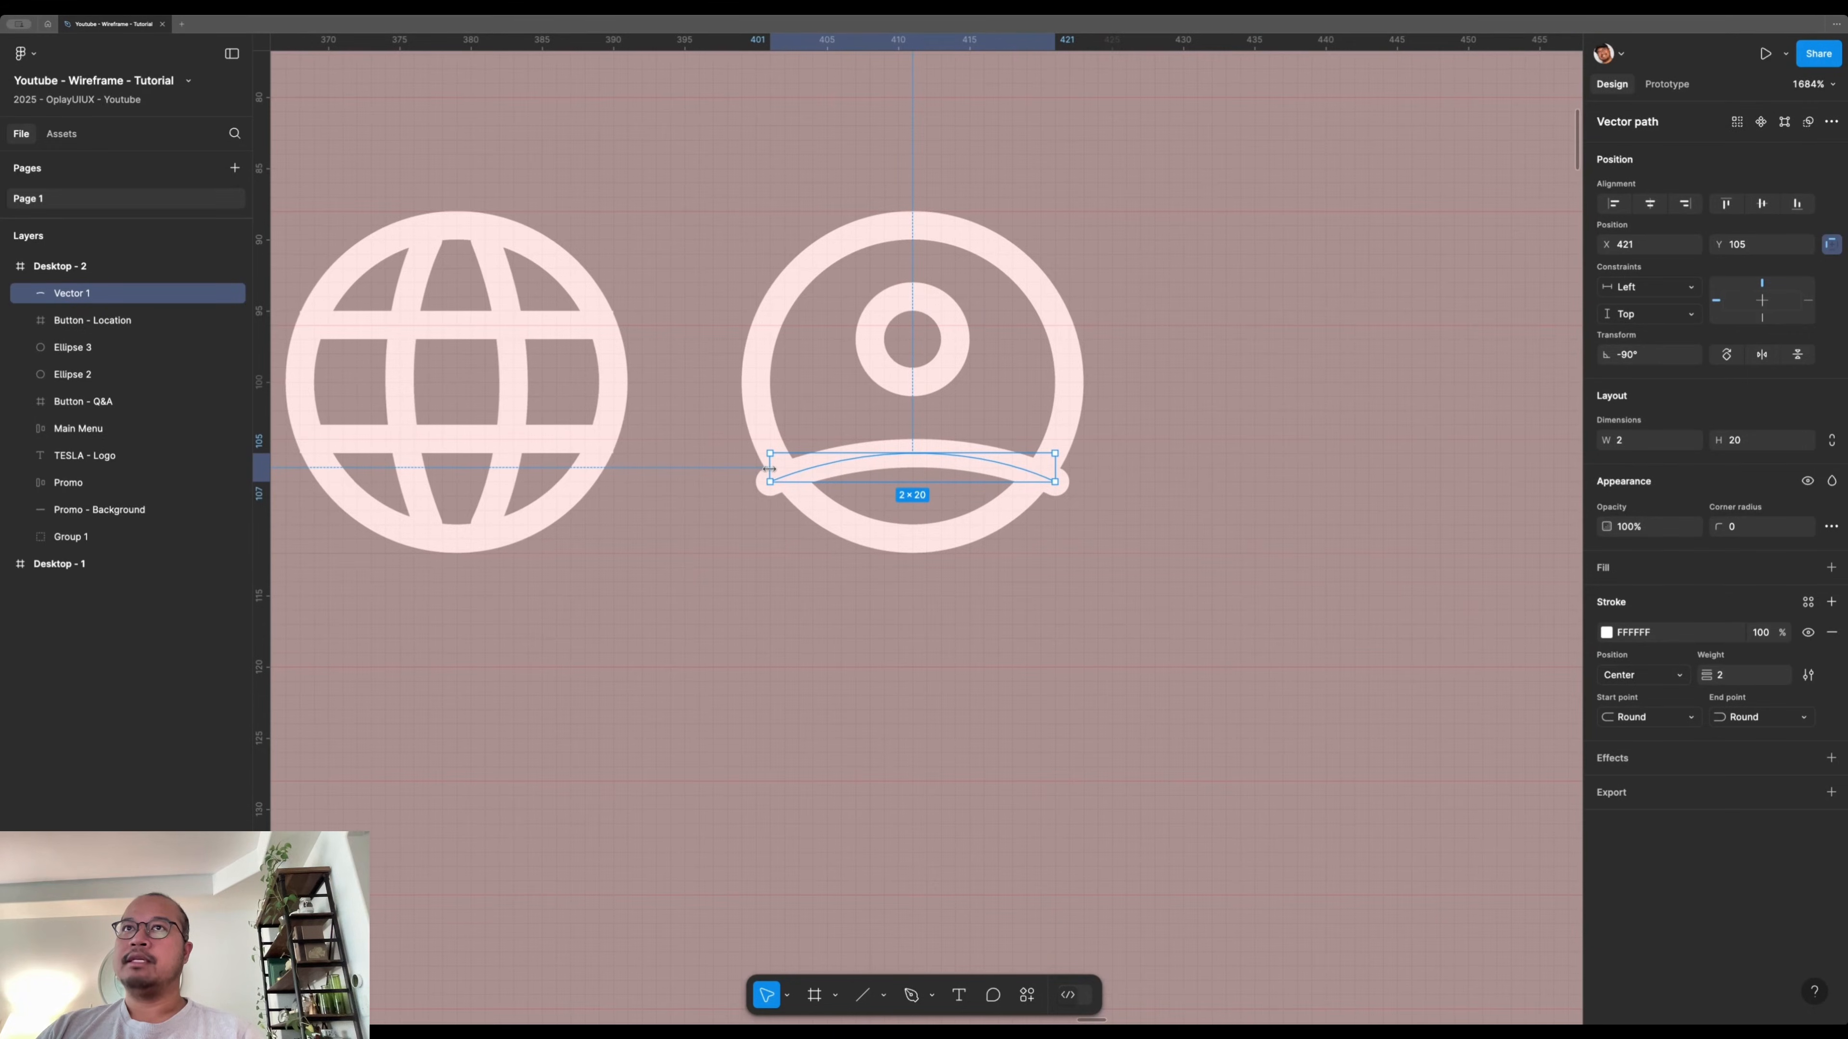
drag(779, 466, 822, 466)
drag(1056, 469, 1029, 471)
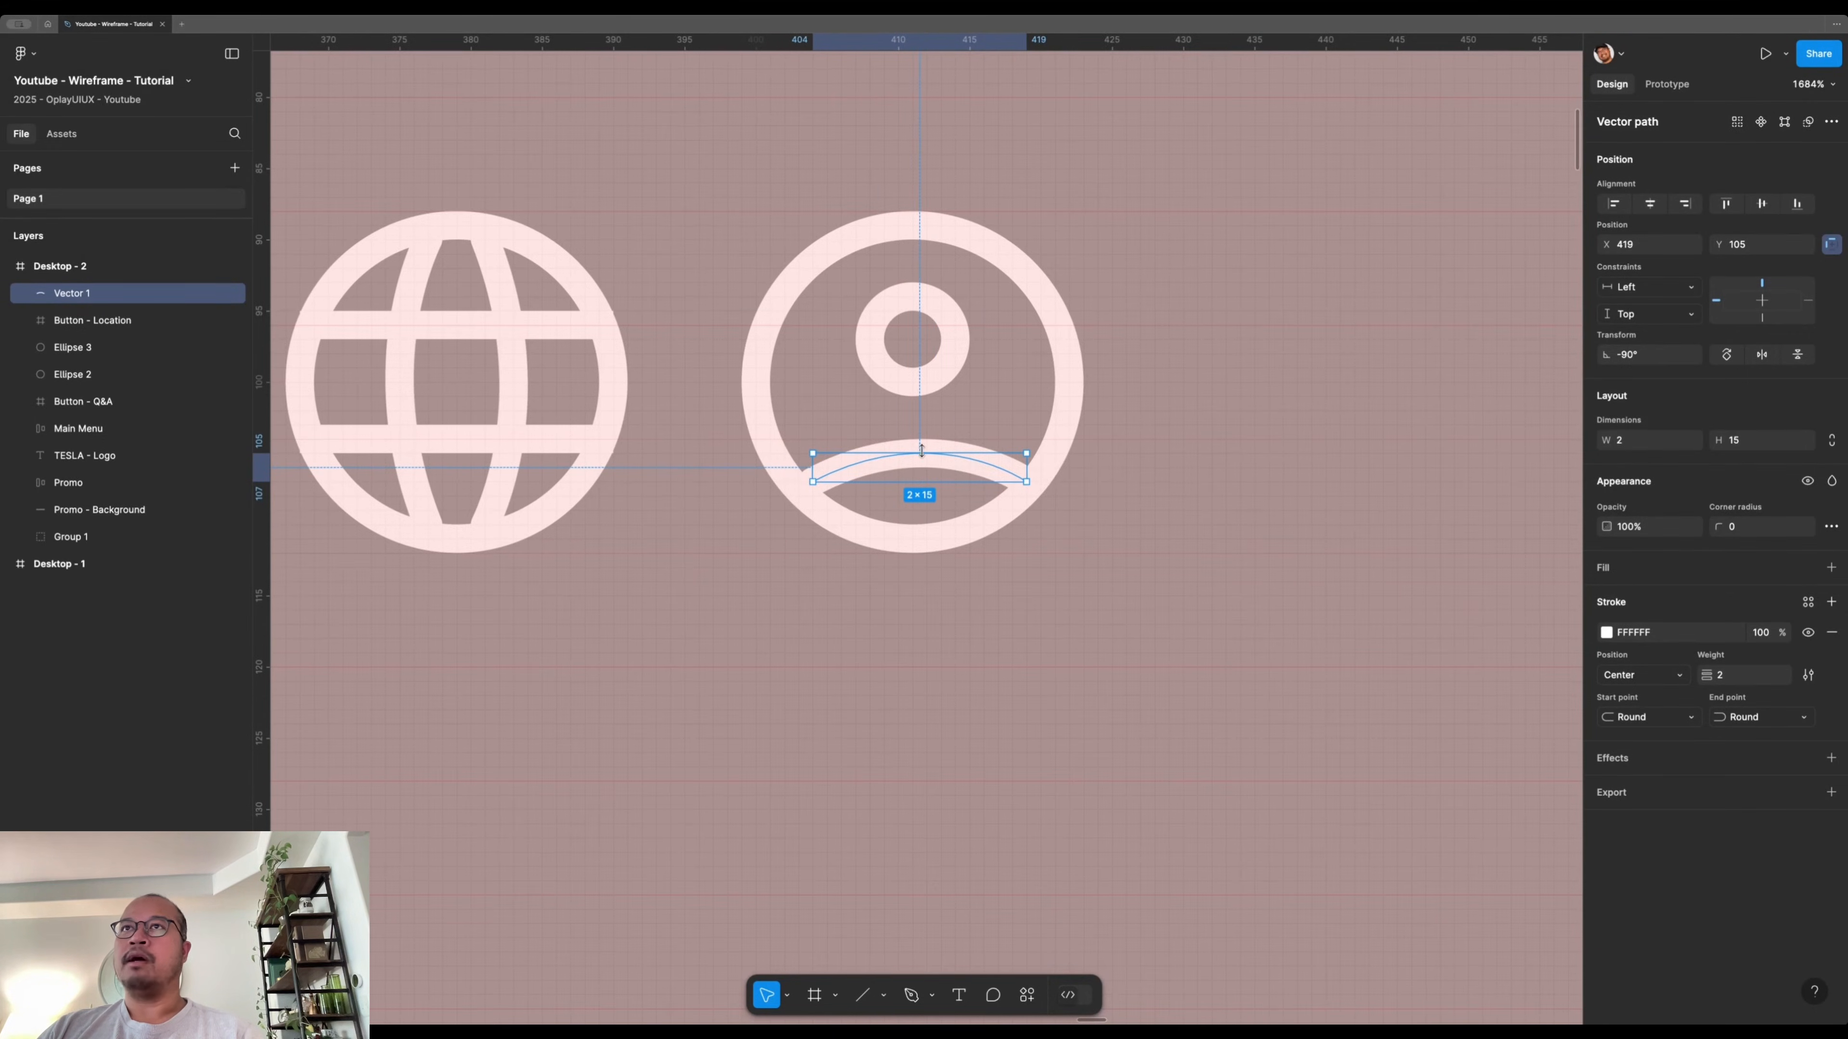
drag(922, 450, 921, 422)
- Move the person's head circle up by 1 px, away from the shoulders
click(931, 379)
key(alt)
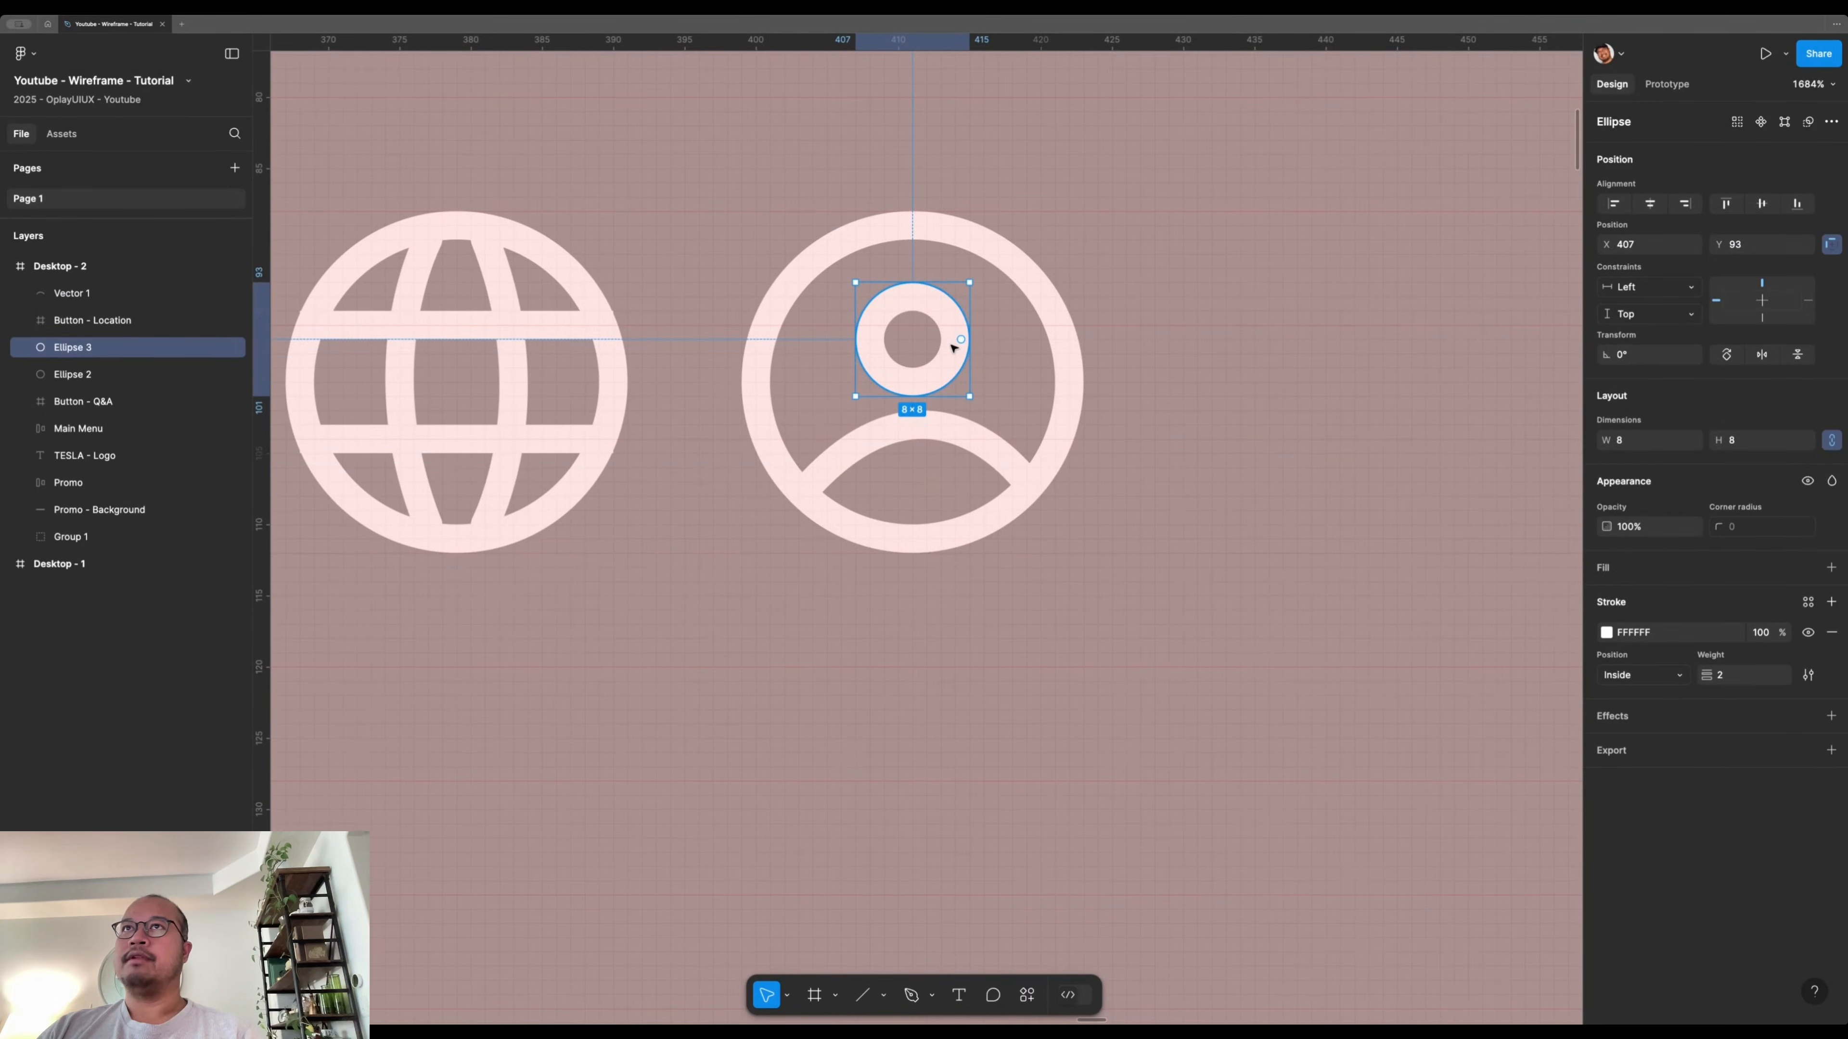
key(Up)
key(Escape)
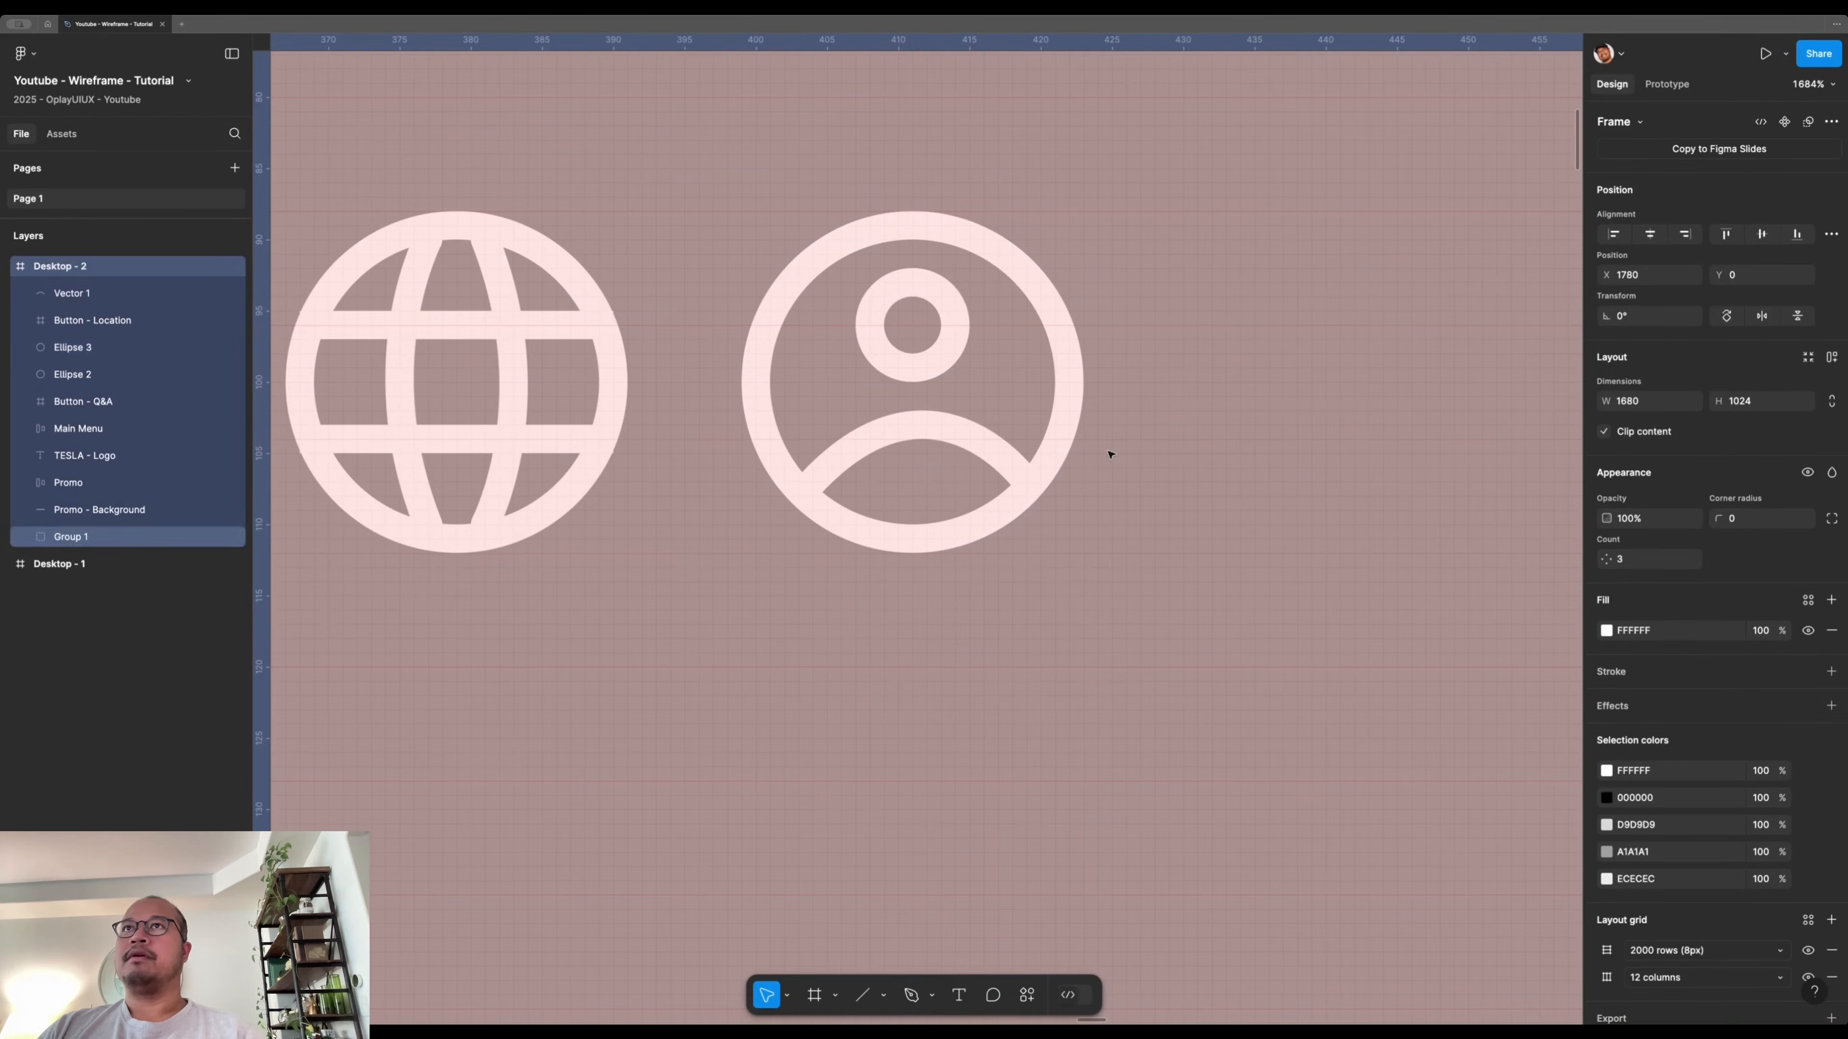
- Hide the layout grids so the three header icons can be checked without the overlay
scroll(1031, 466, down, 10)
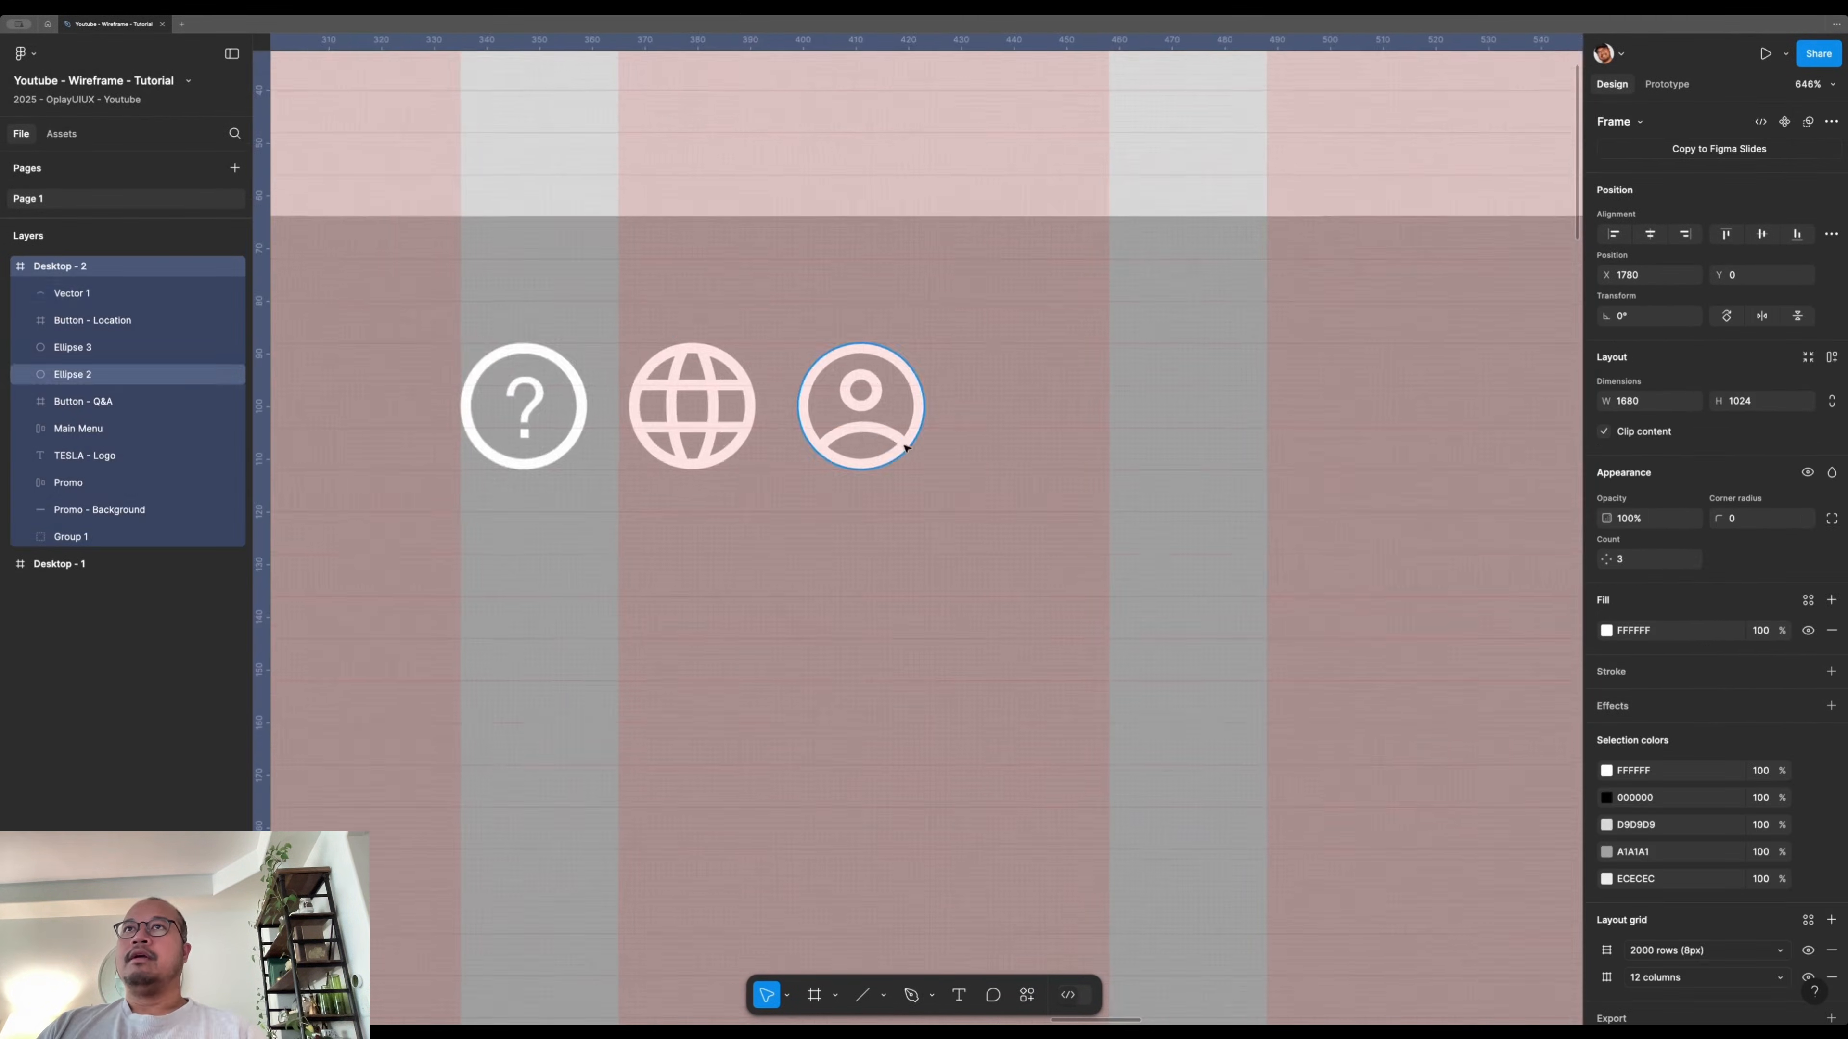
scroll(912, 260, down, 6)
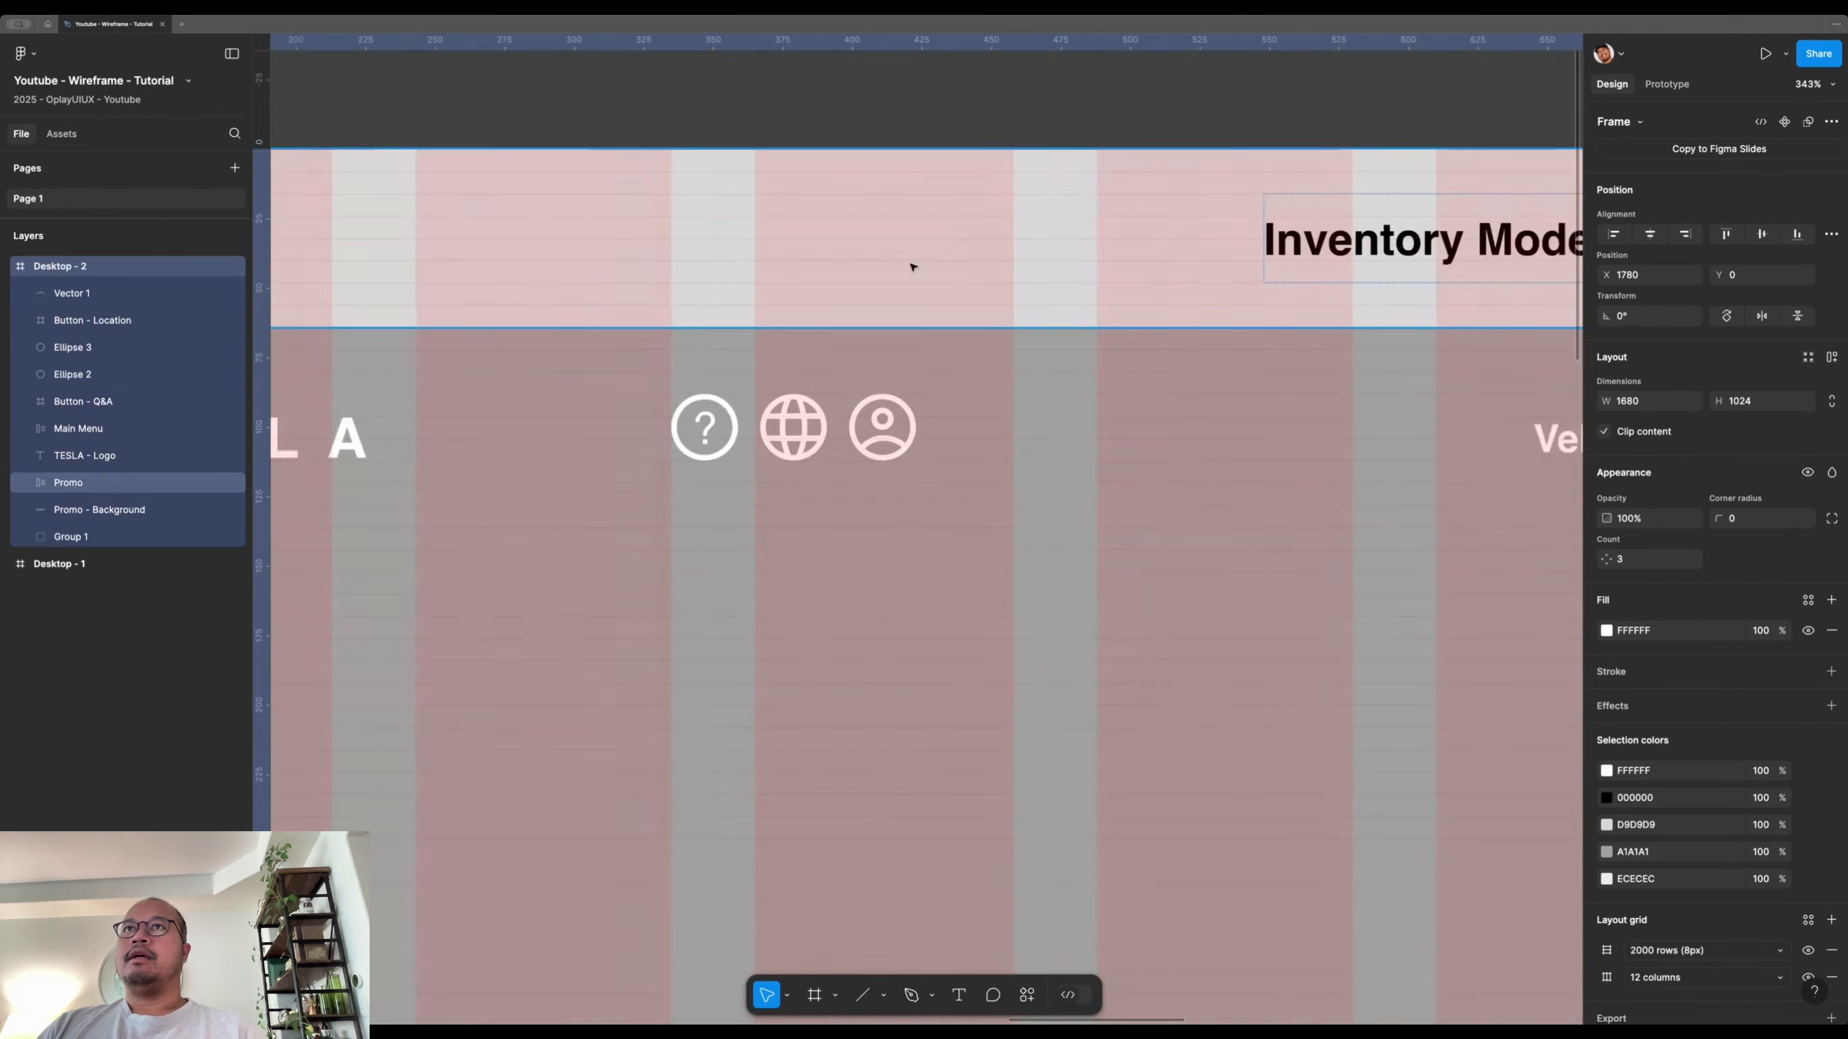
key(Escape)
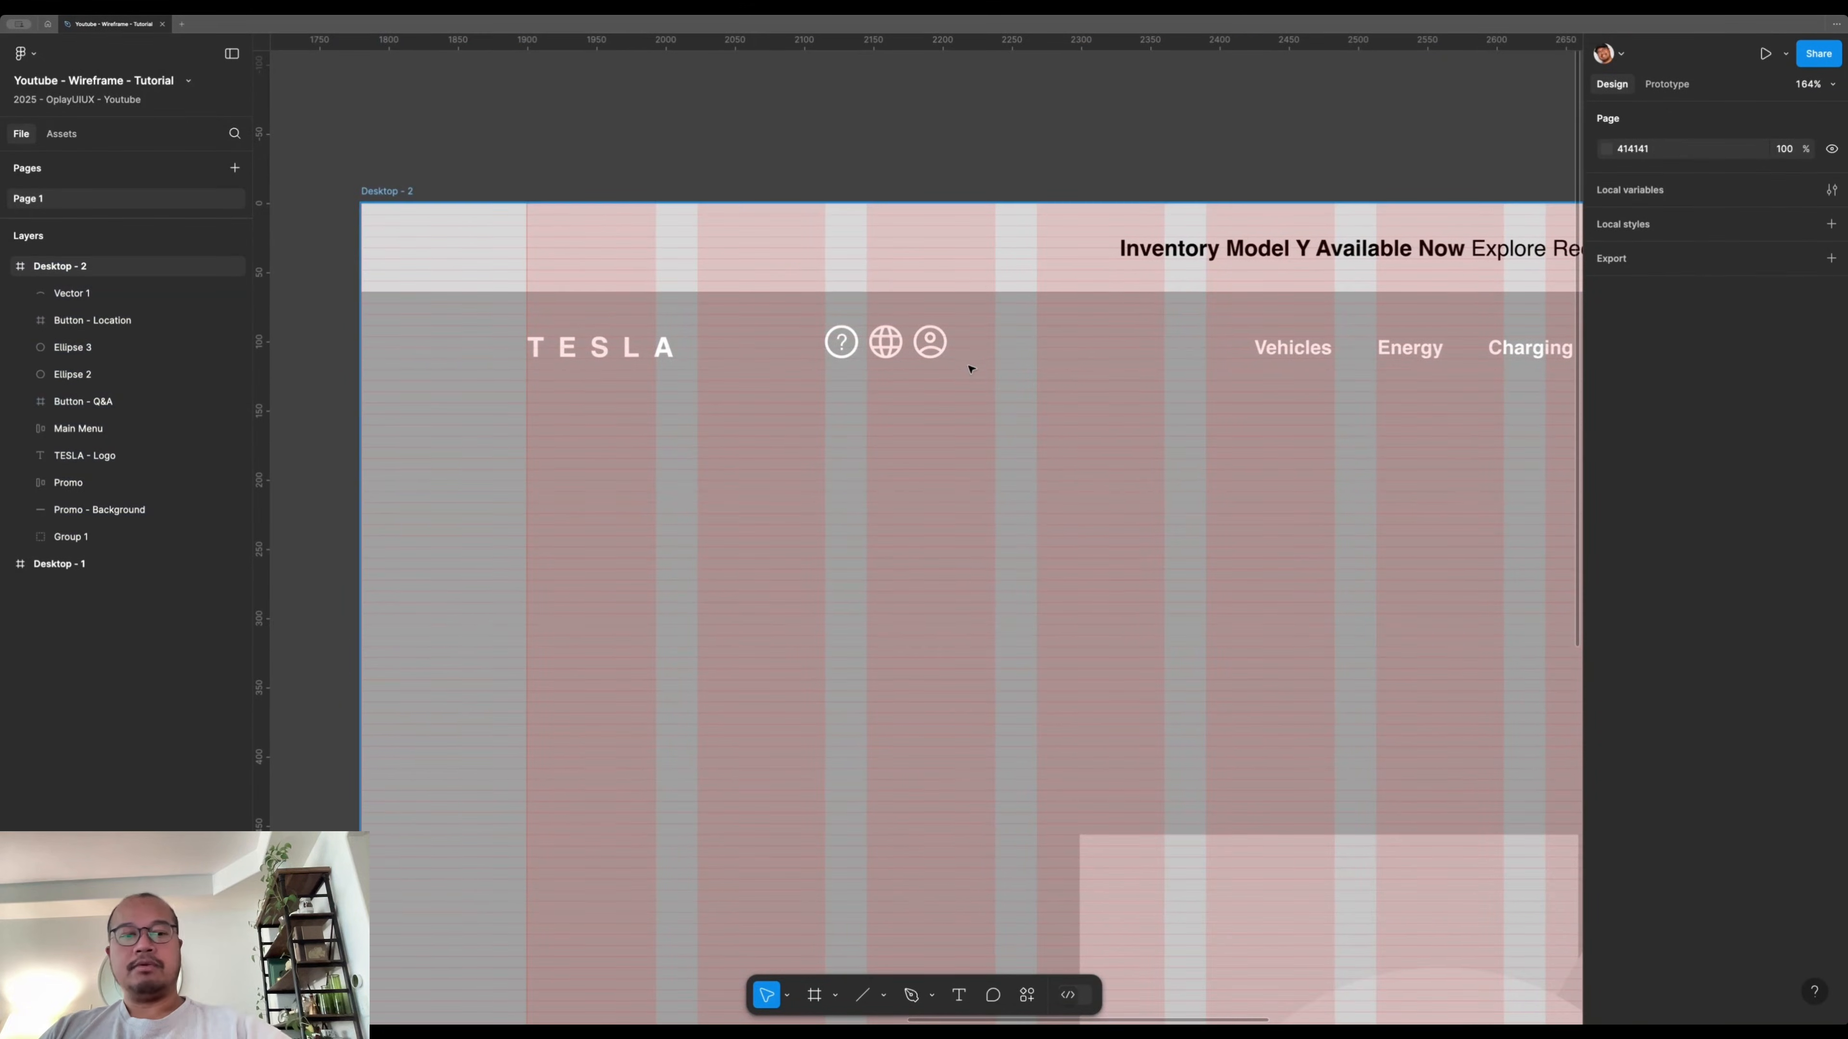
key(ctrl+g)
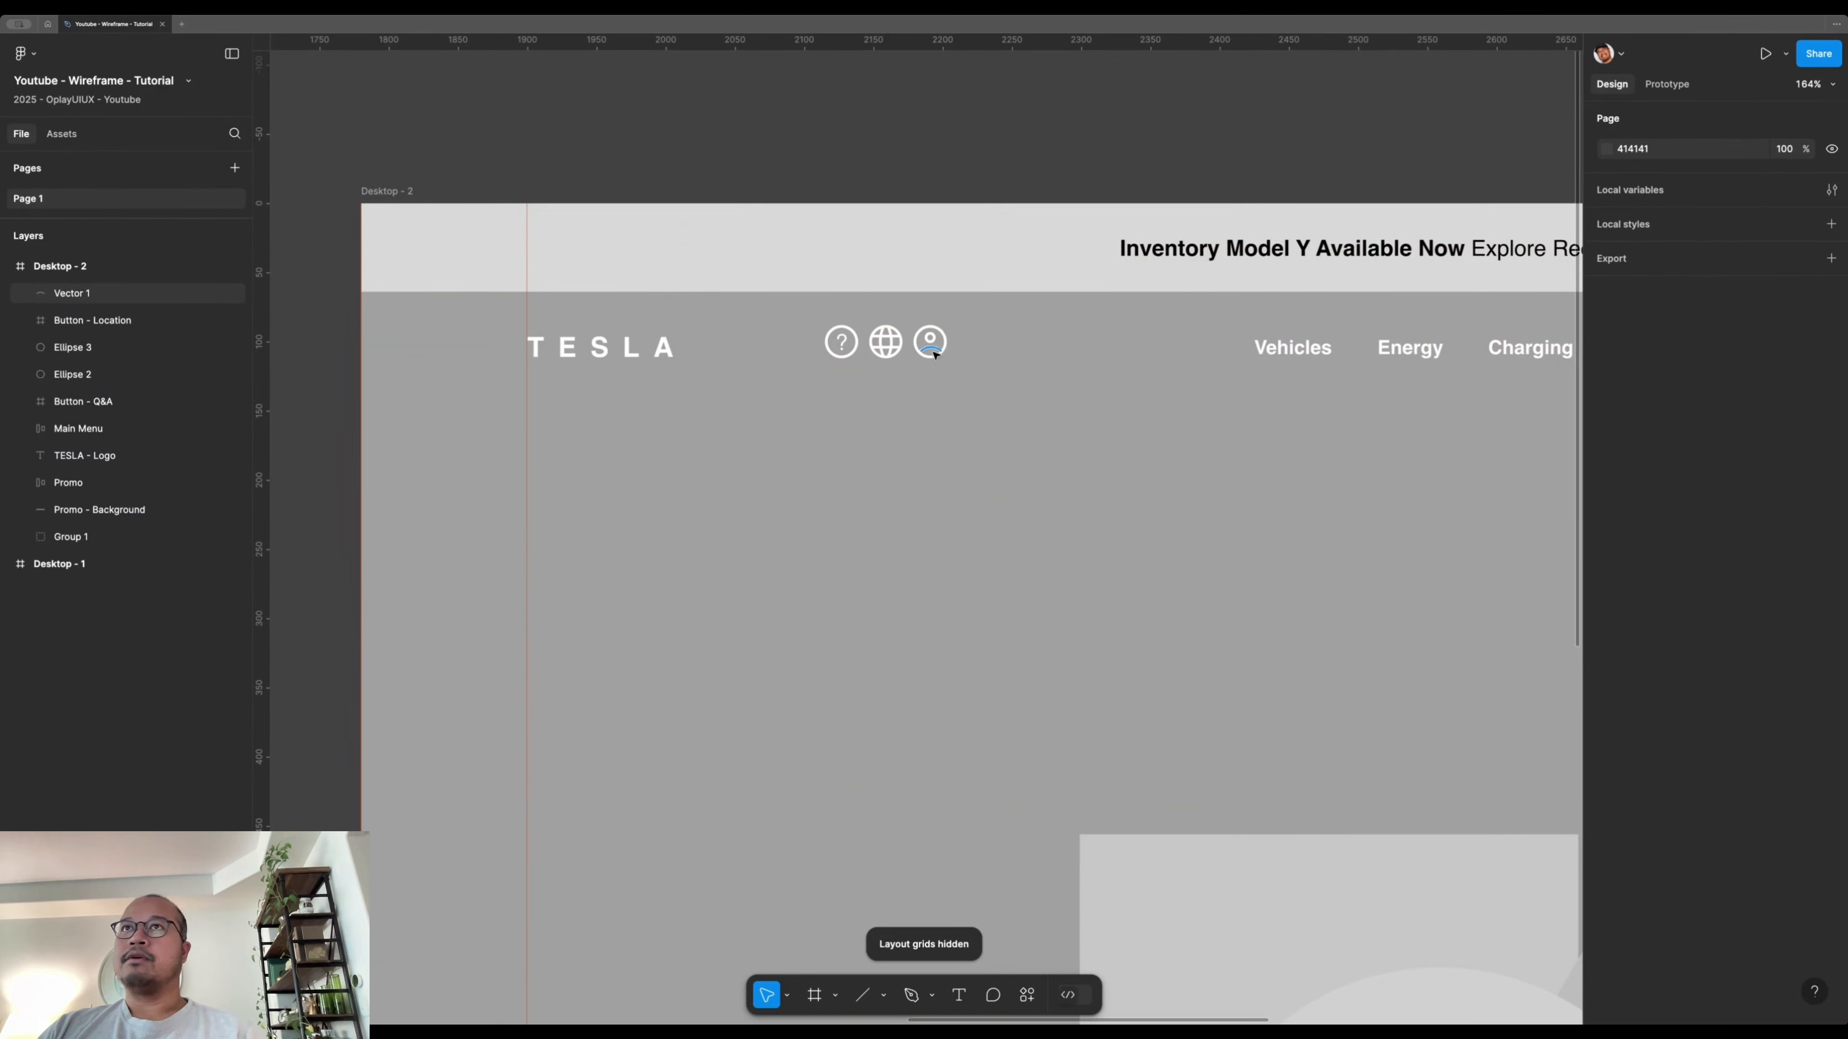
- Wrap the person icon's head, shoulders and outer circle in a frame and rename it Button - Profile
scroll(935, 354, up, 5)
scroll(931, 350, up, 1)
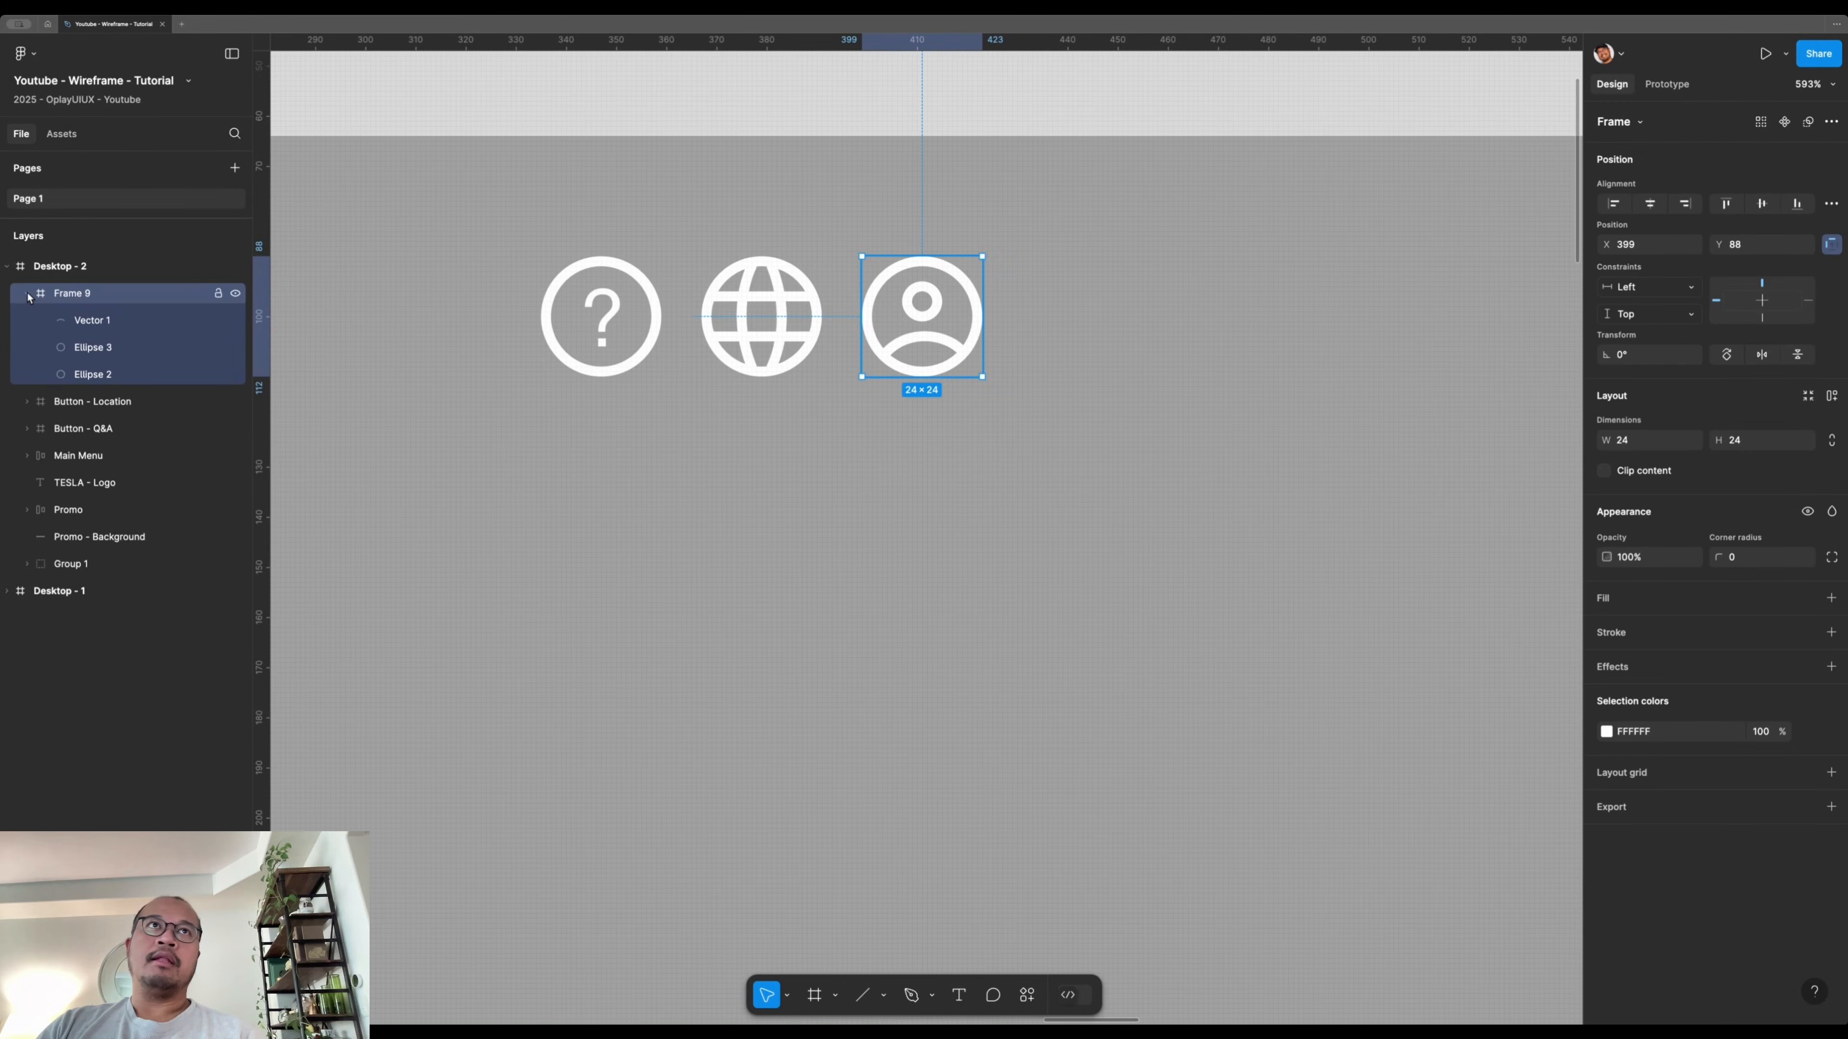
click(29, 293)
double_click(72, 294)
text(Button - Profile)
key(Return)
- Combine the three icon buttons in a horizontal auto layout with a 16 px gap and 4 px vertical padding
scroll(771, 240, up, 5)
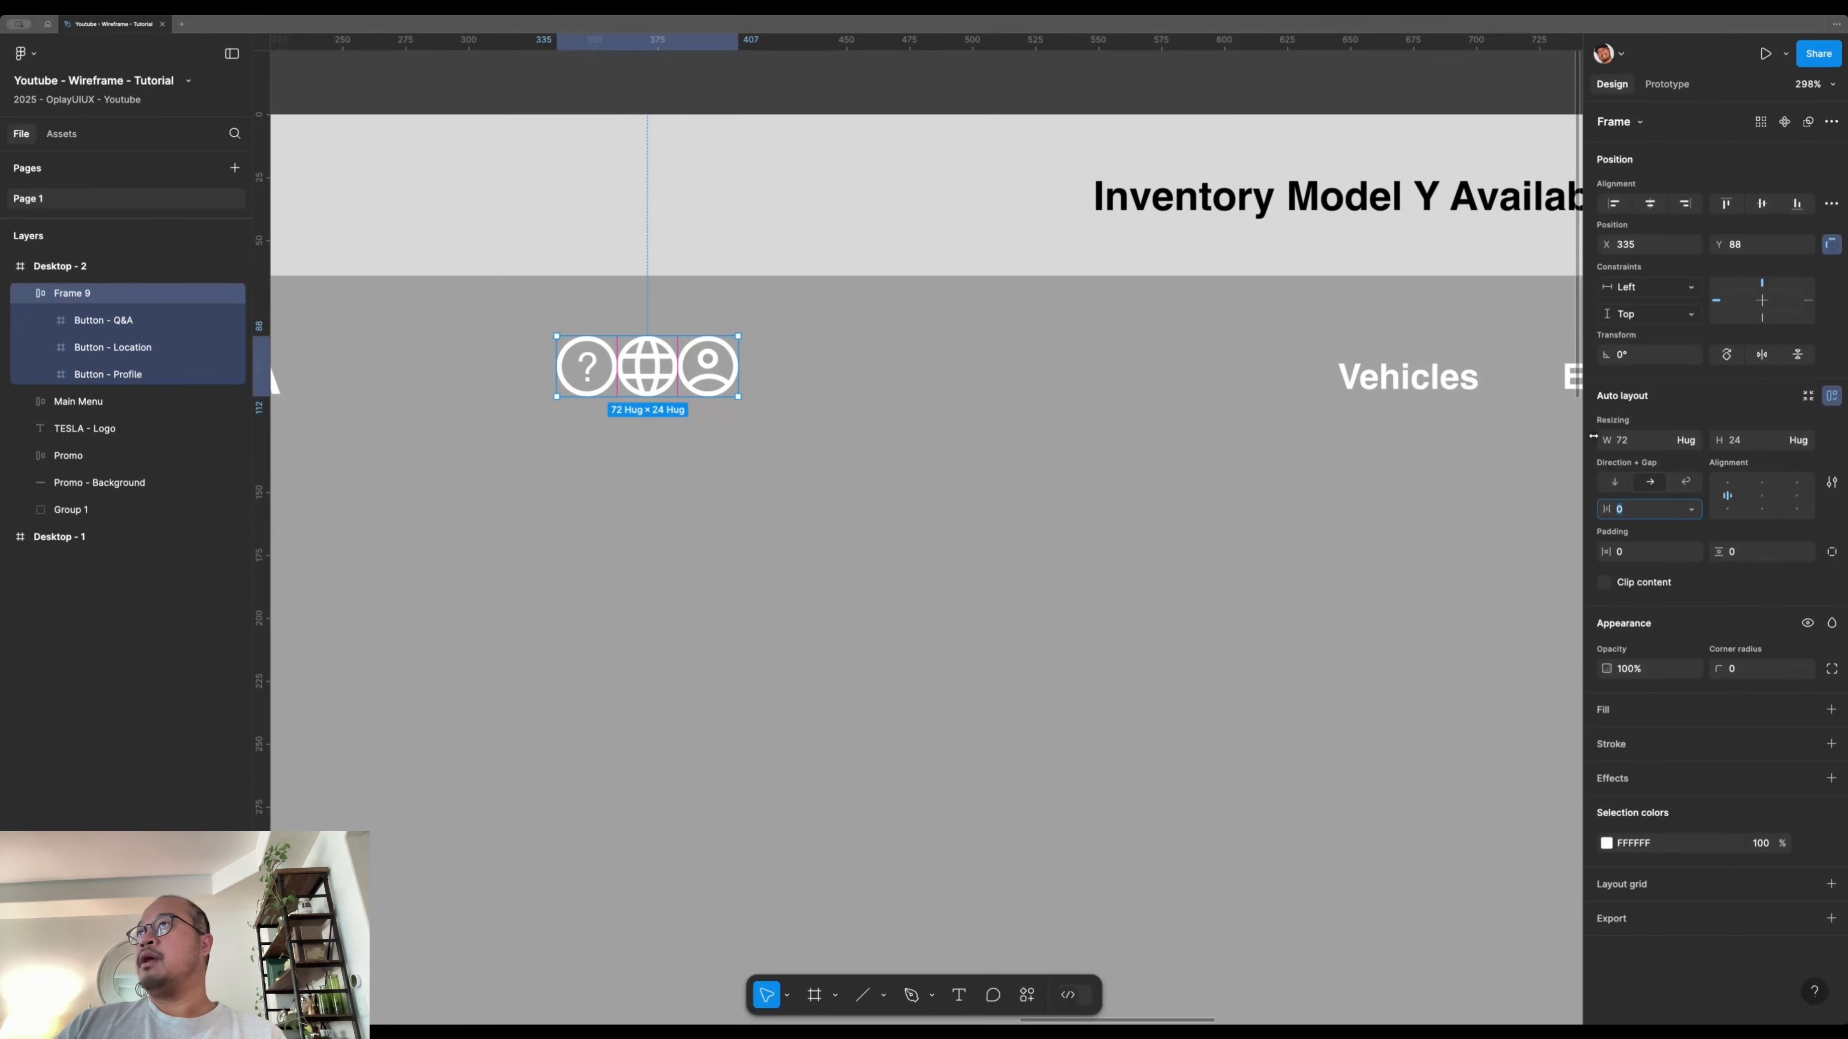
key(shift+Up)
key(shift+Up)
key(shift+Up)
key(shift+Up)
key(shift+Up)
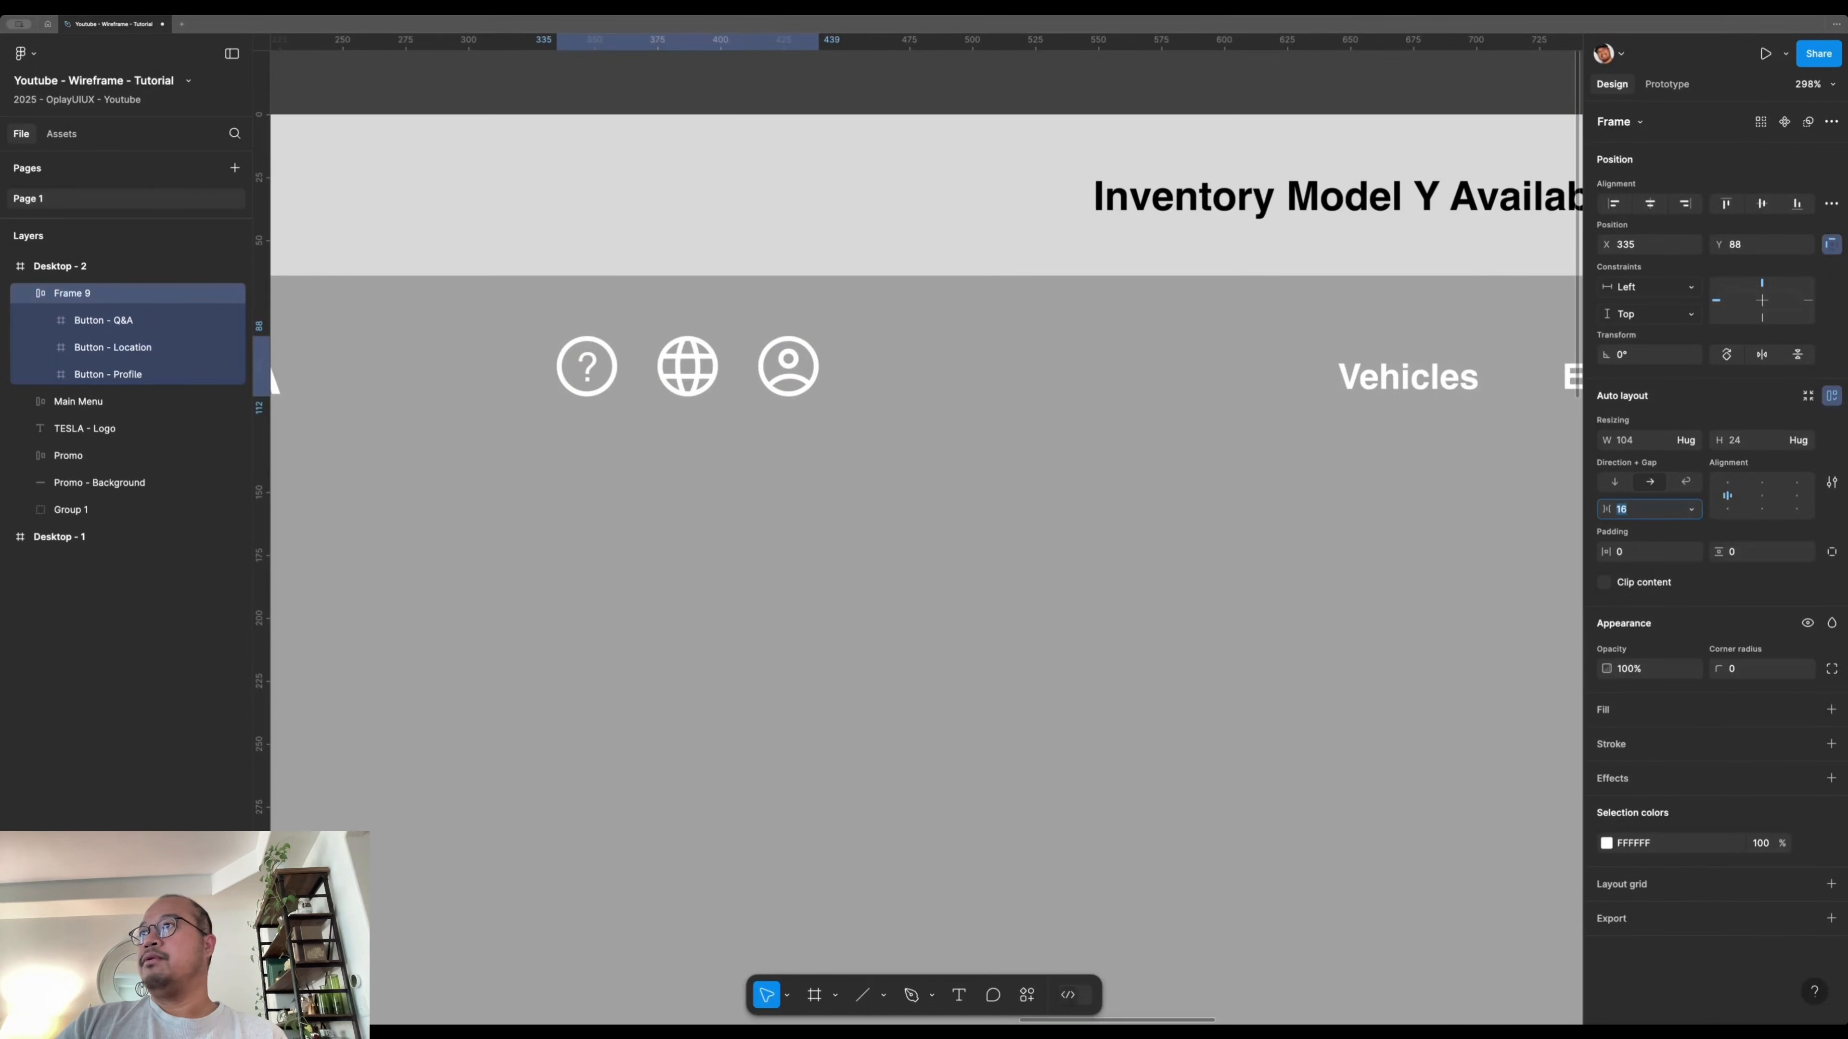
key(shift+Down)
key(shift+Down)
key(shift+Down)
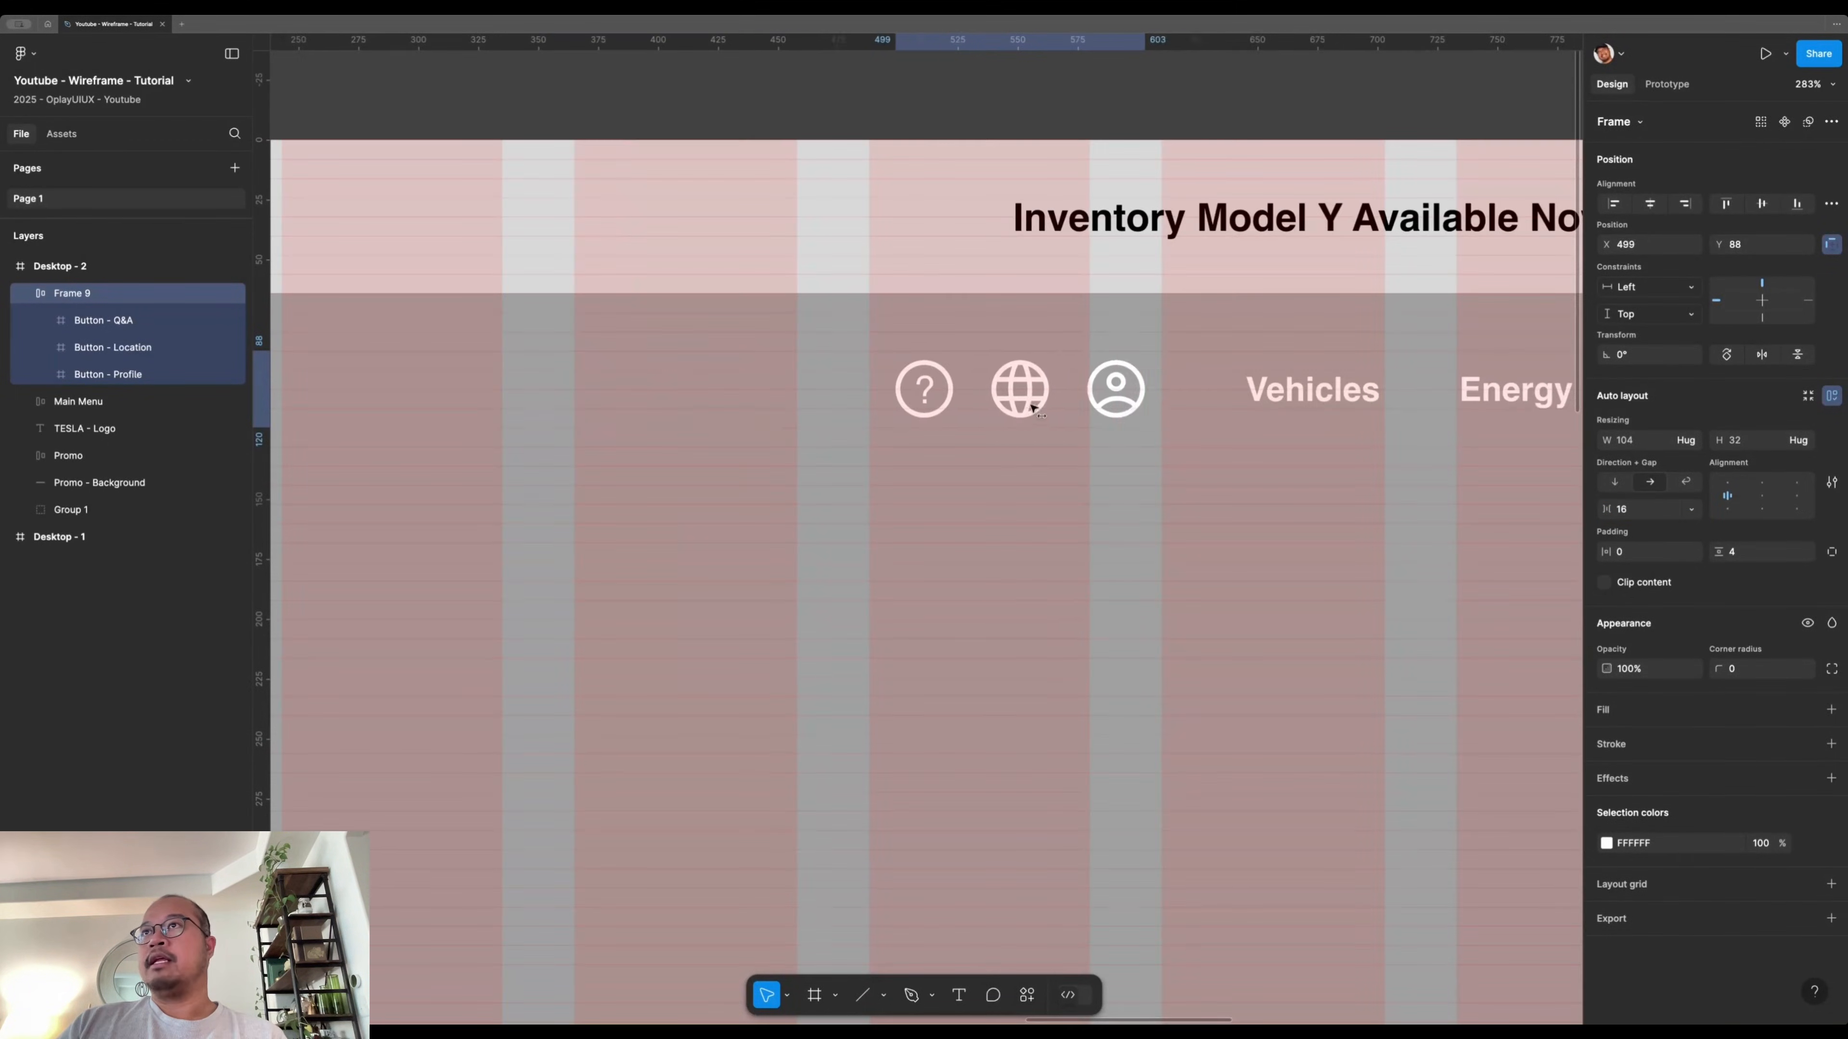
- Move the icon button row past the main menu and line its right edge up with the last layout column
key(shift+Right)
key(shift+Right)
key(shift+Right)
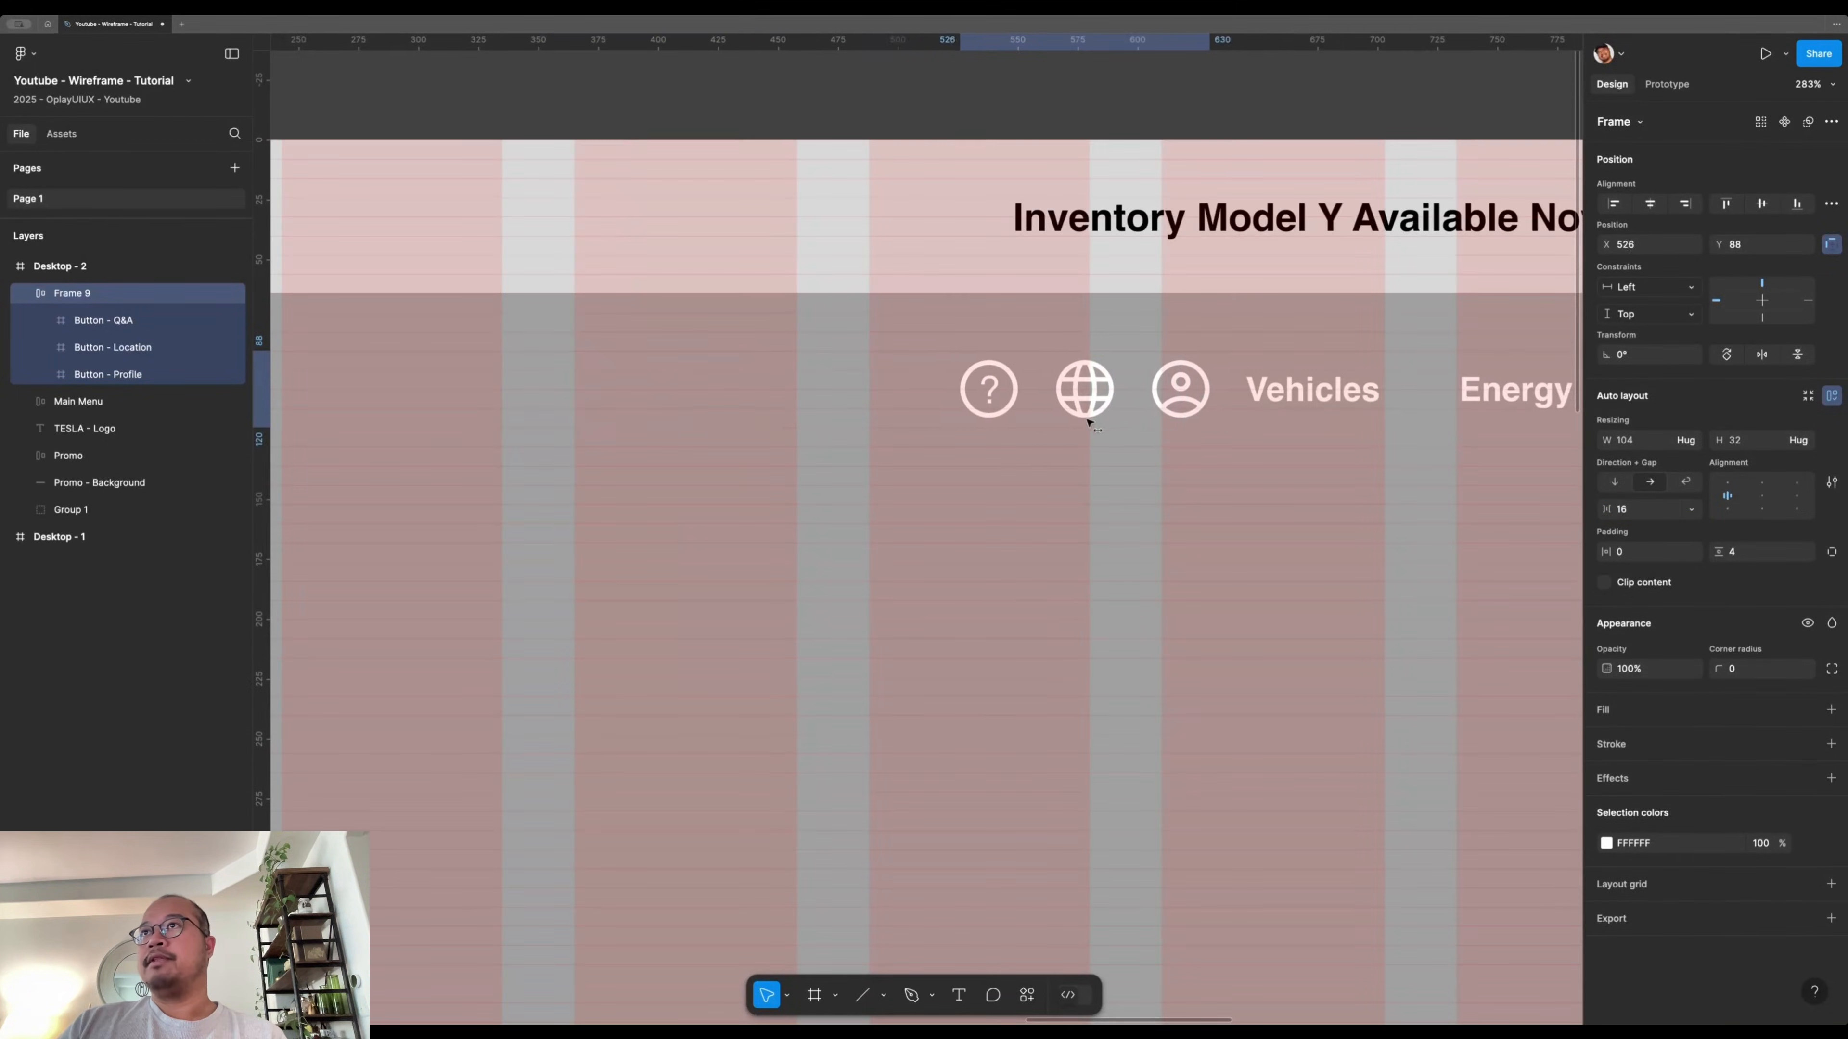
ctrl+scroll(1185, 382, up, 10)
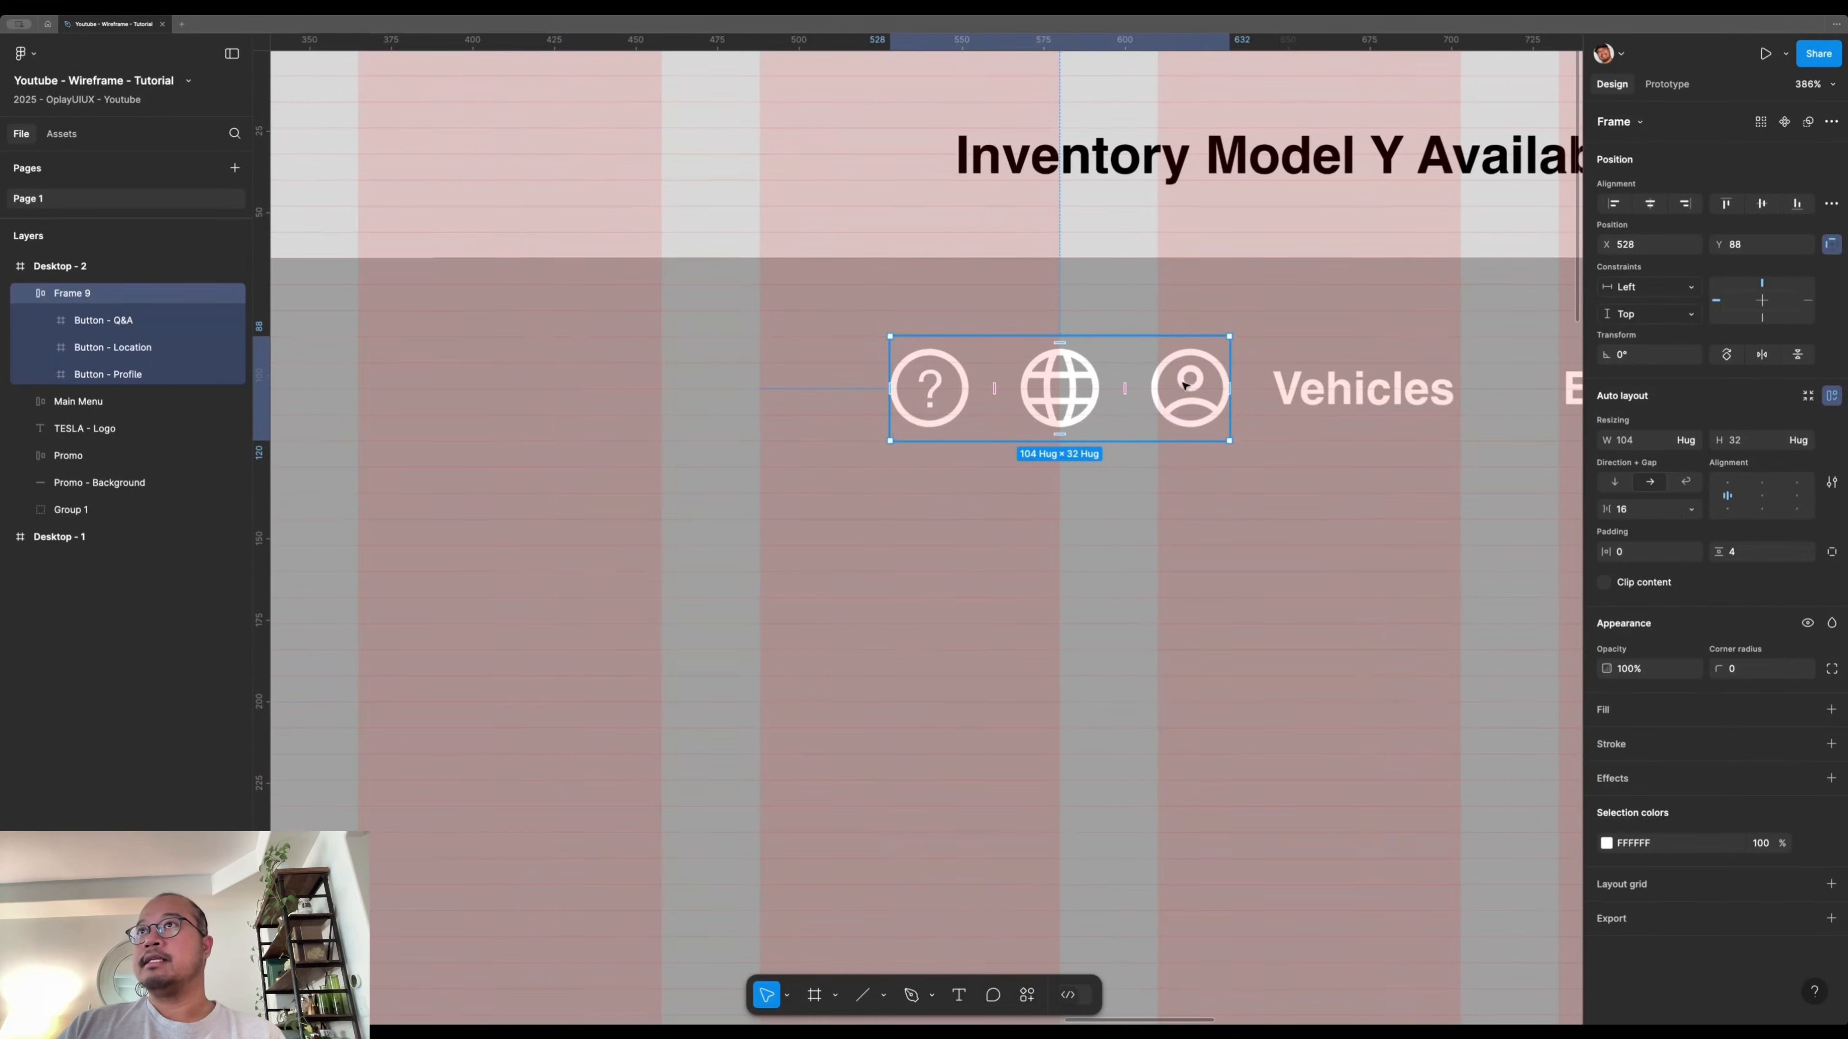
ctrl+scroll(1190, 382, down, 12)
scroll(1189, 384, right, 6)
drag(709, 441, 1389, 448)
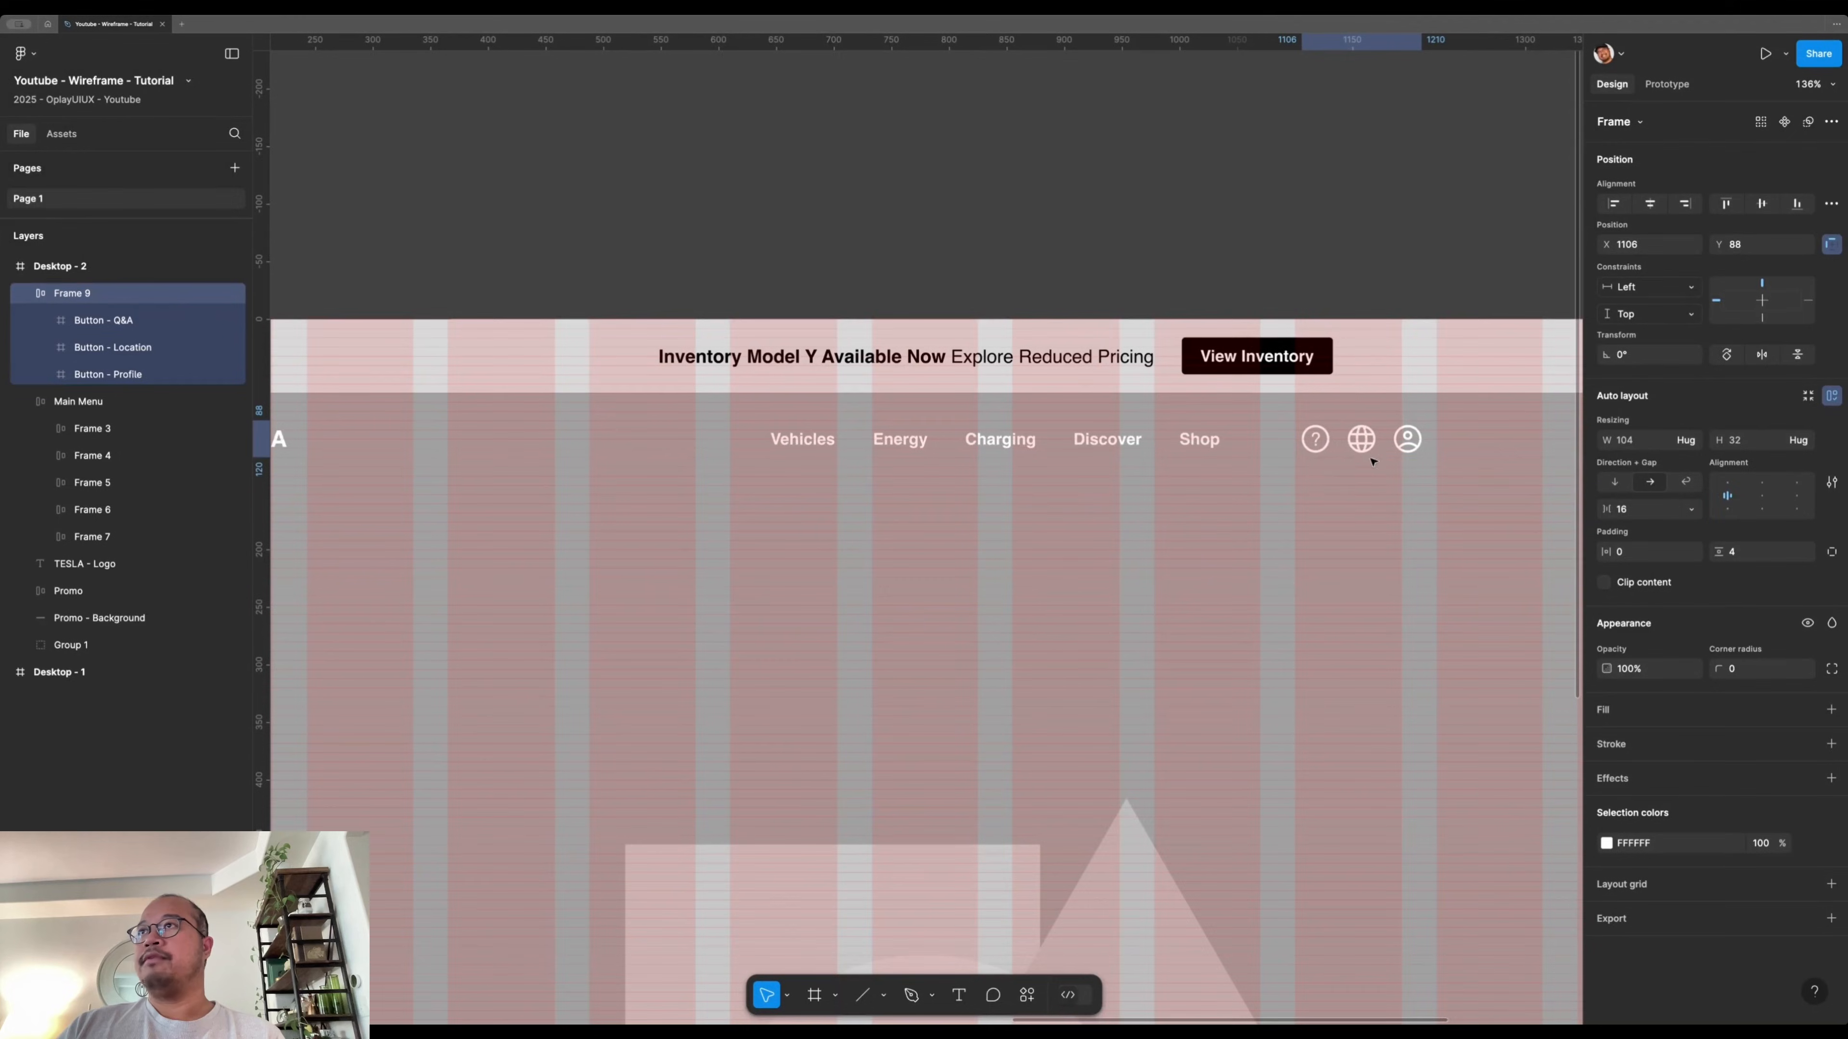
scroll(915, 503, right, 7)
click(1686, 204)
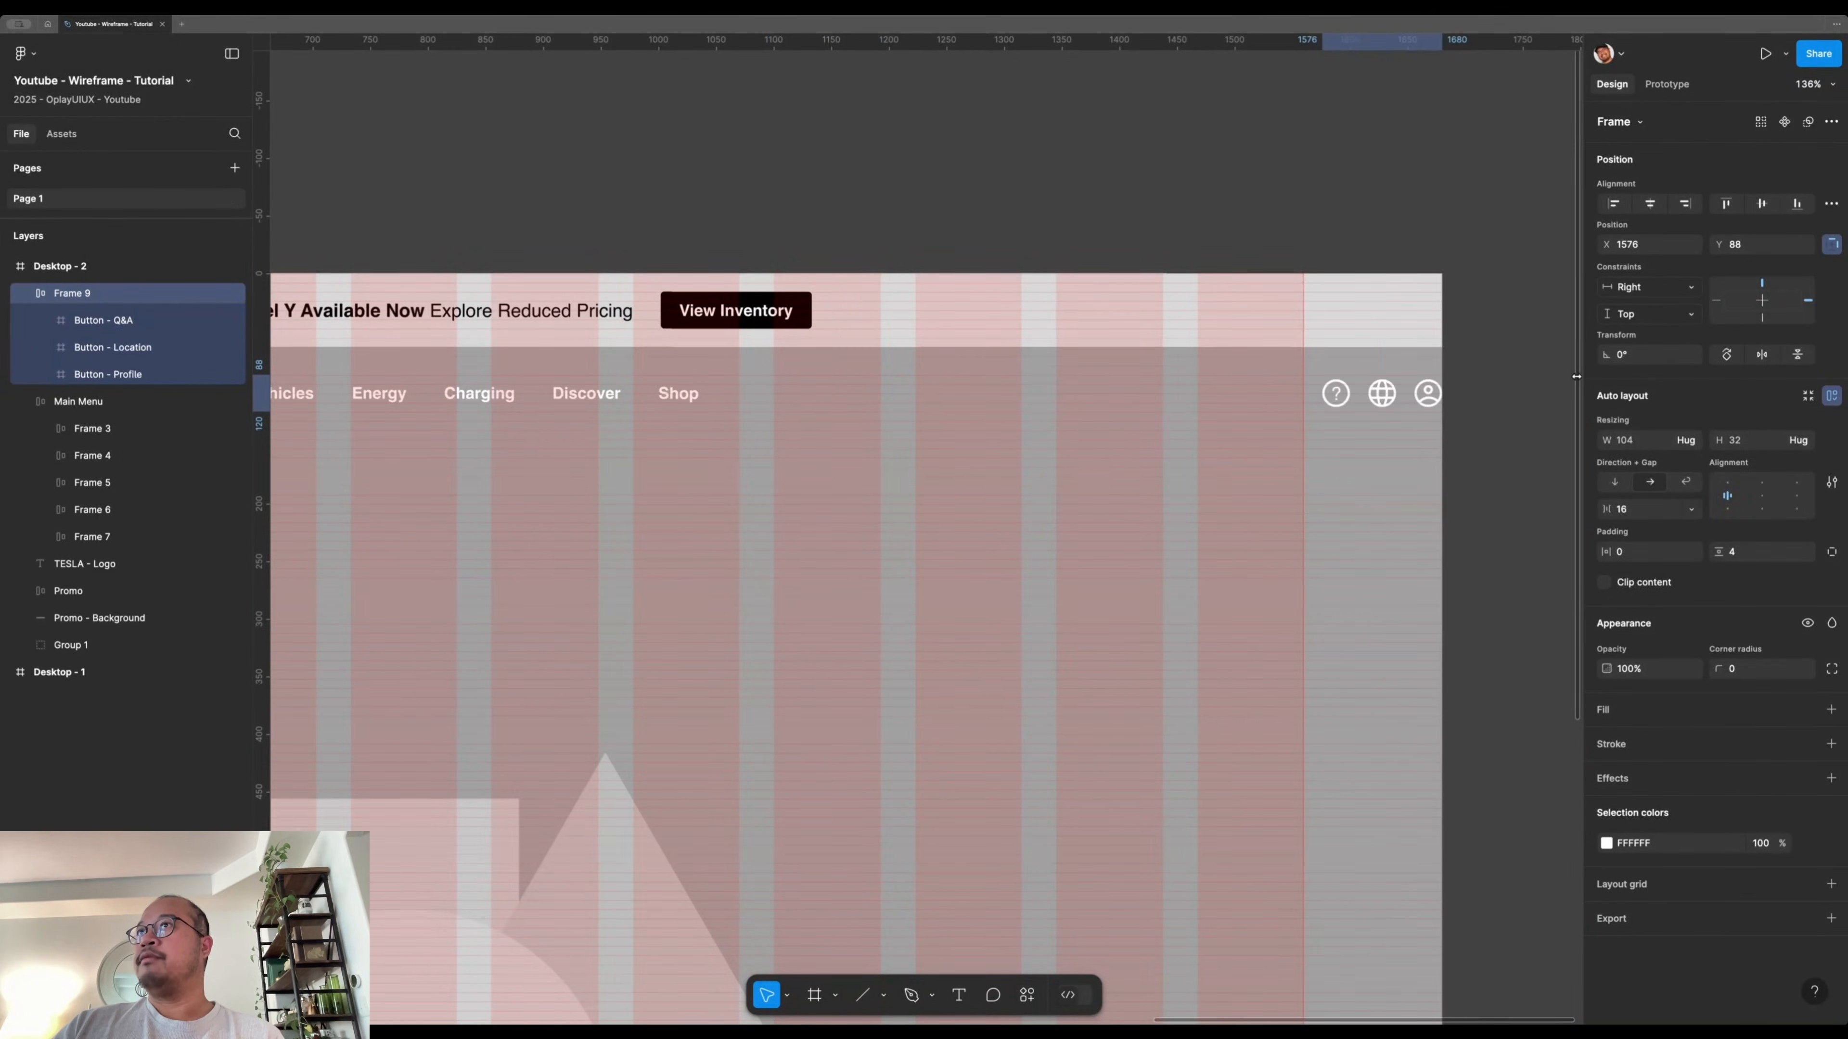
drag(1398, 404, 1258, 403)
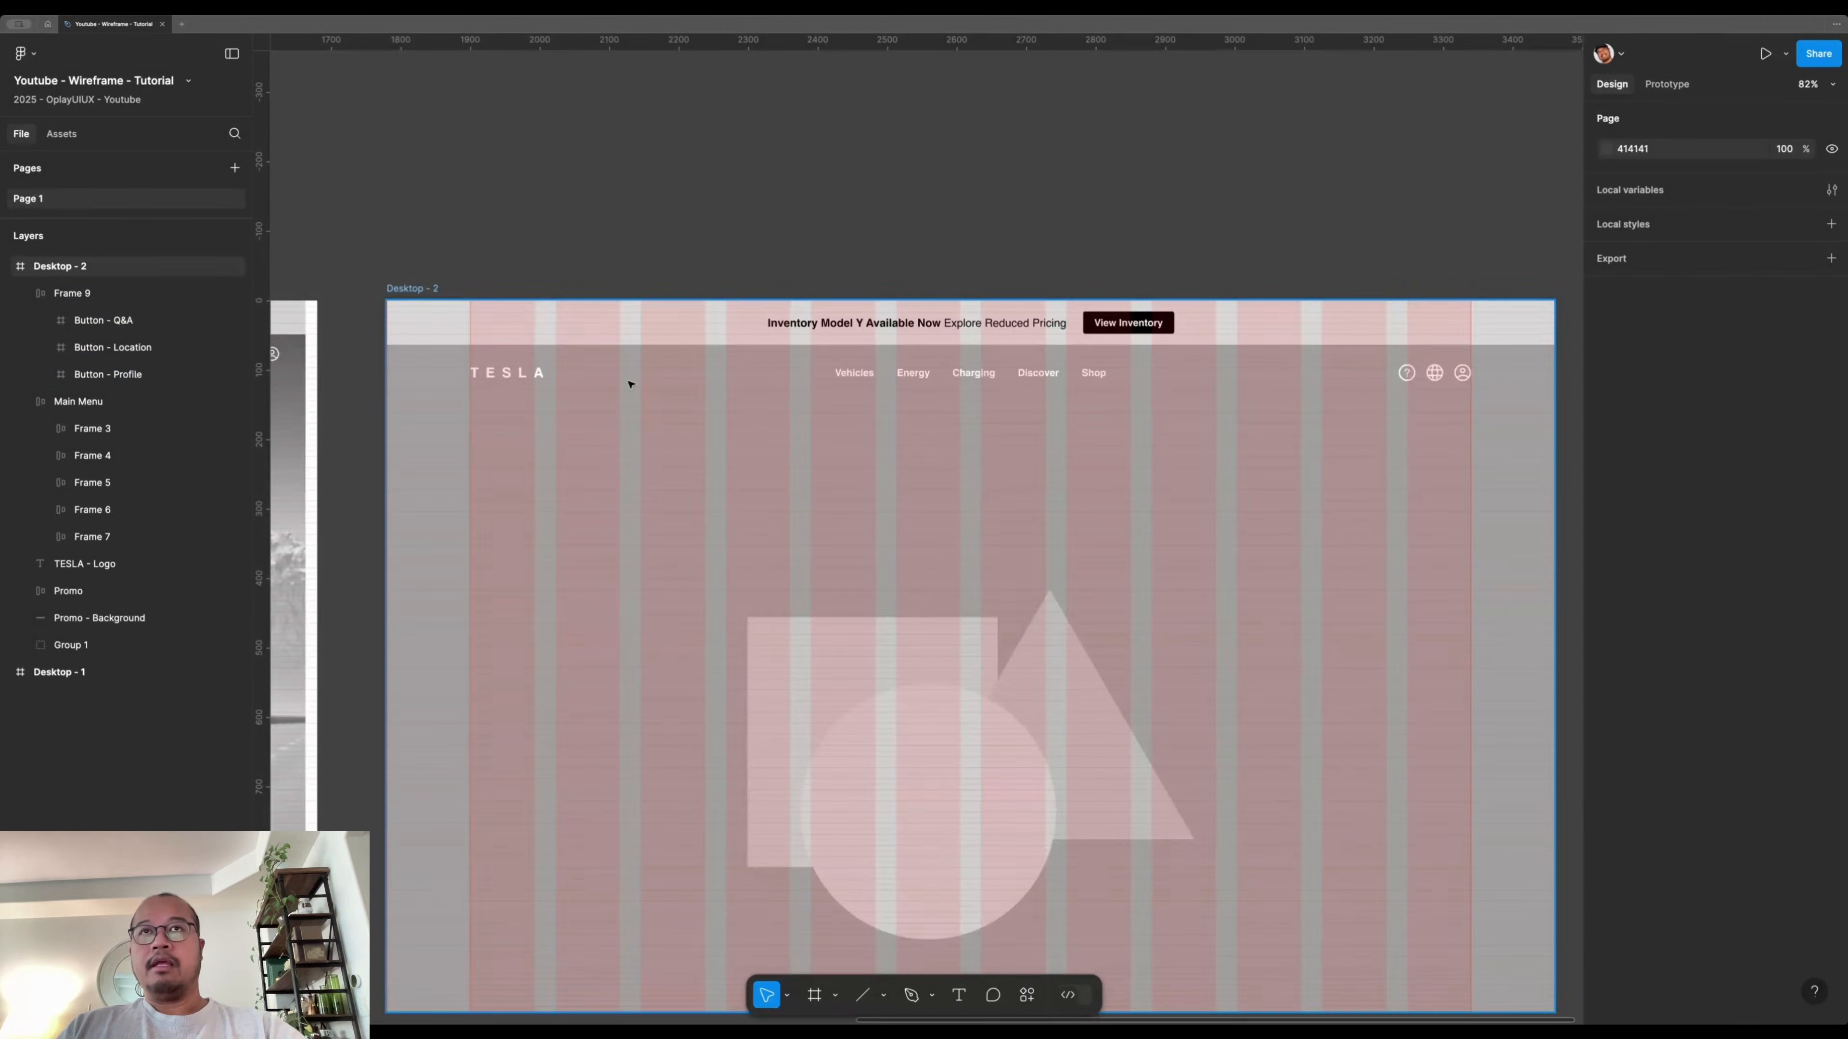
- Hide the layout grids again and compare the header's spacing with and without them
key(shift+g)
drag(691, 425, 555, 422)
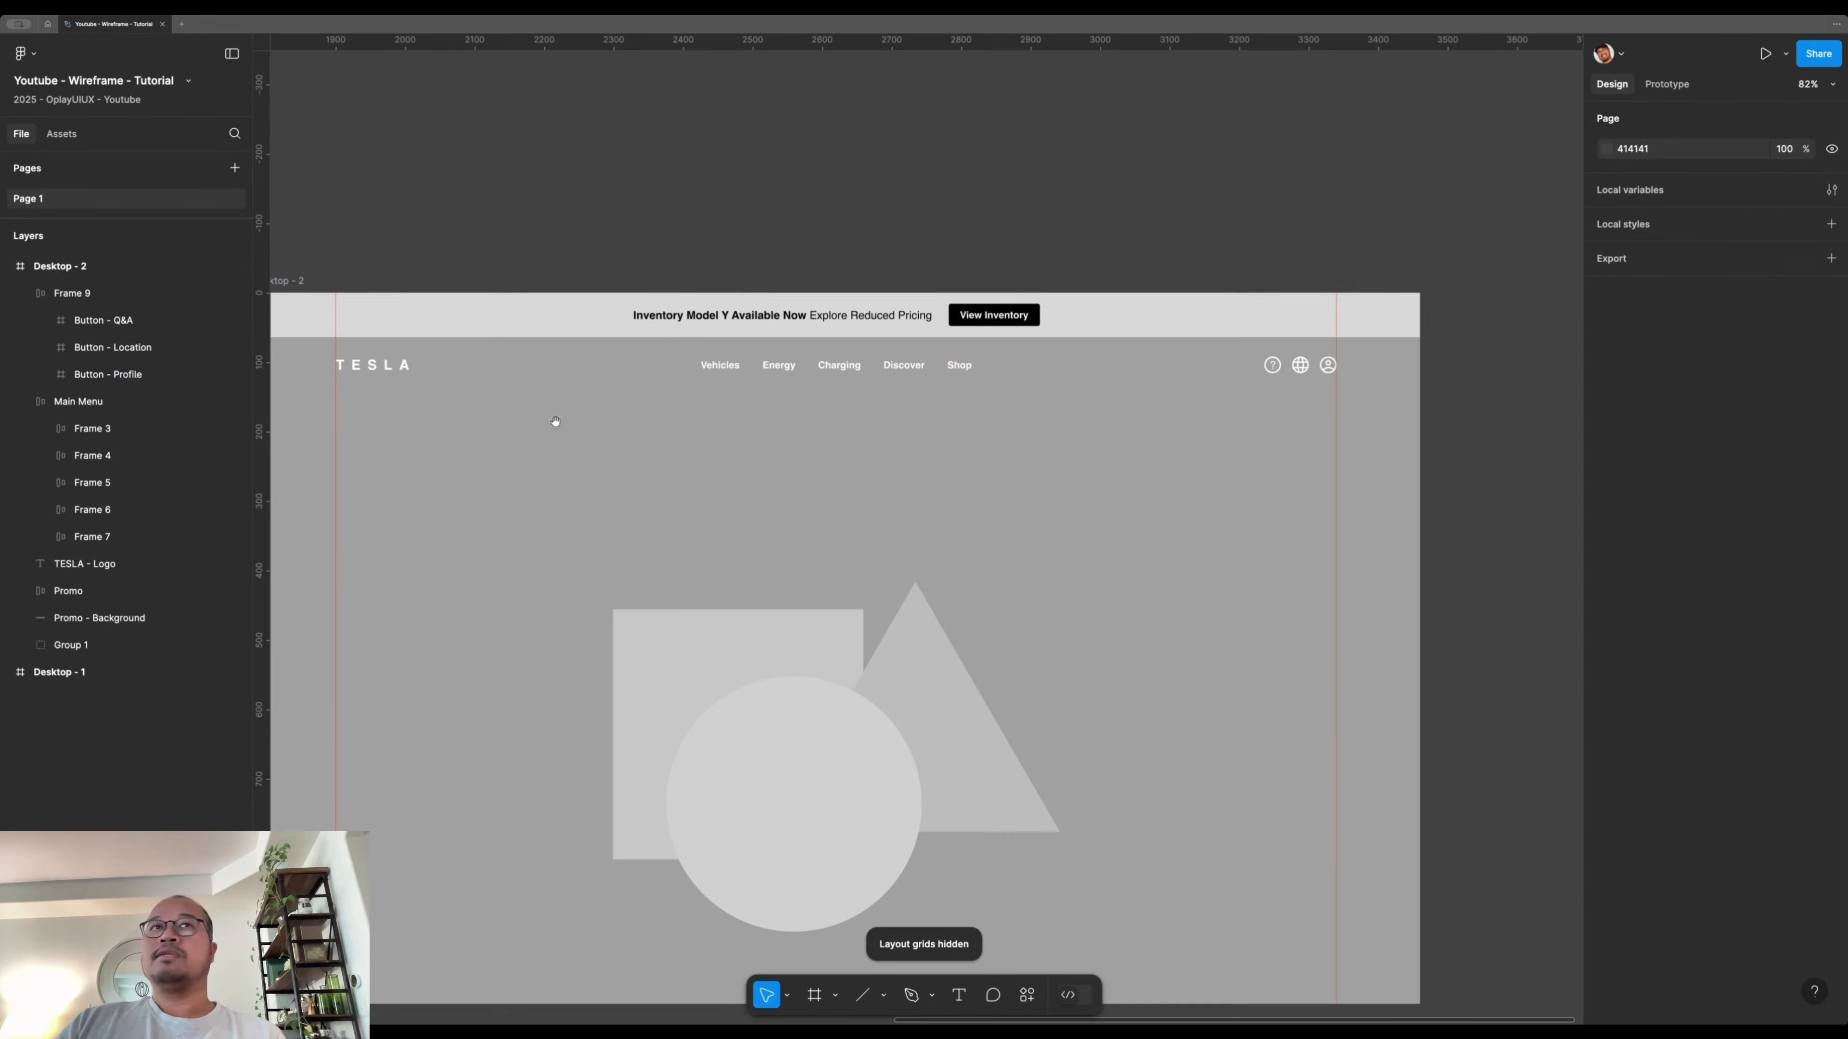
drag(310, 492, 417, 492)
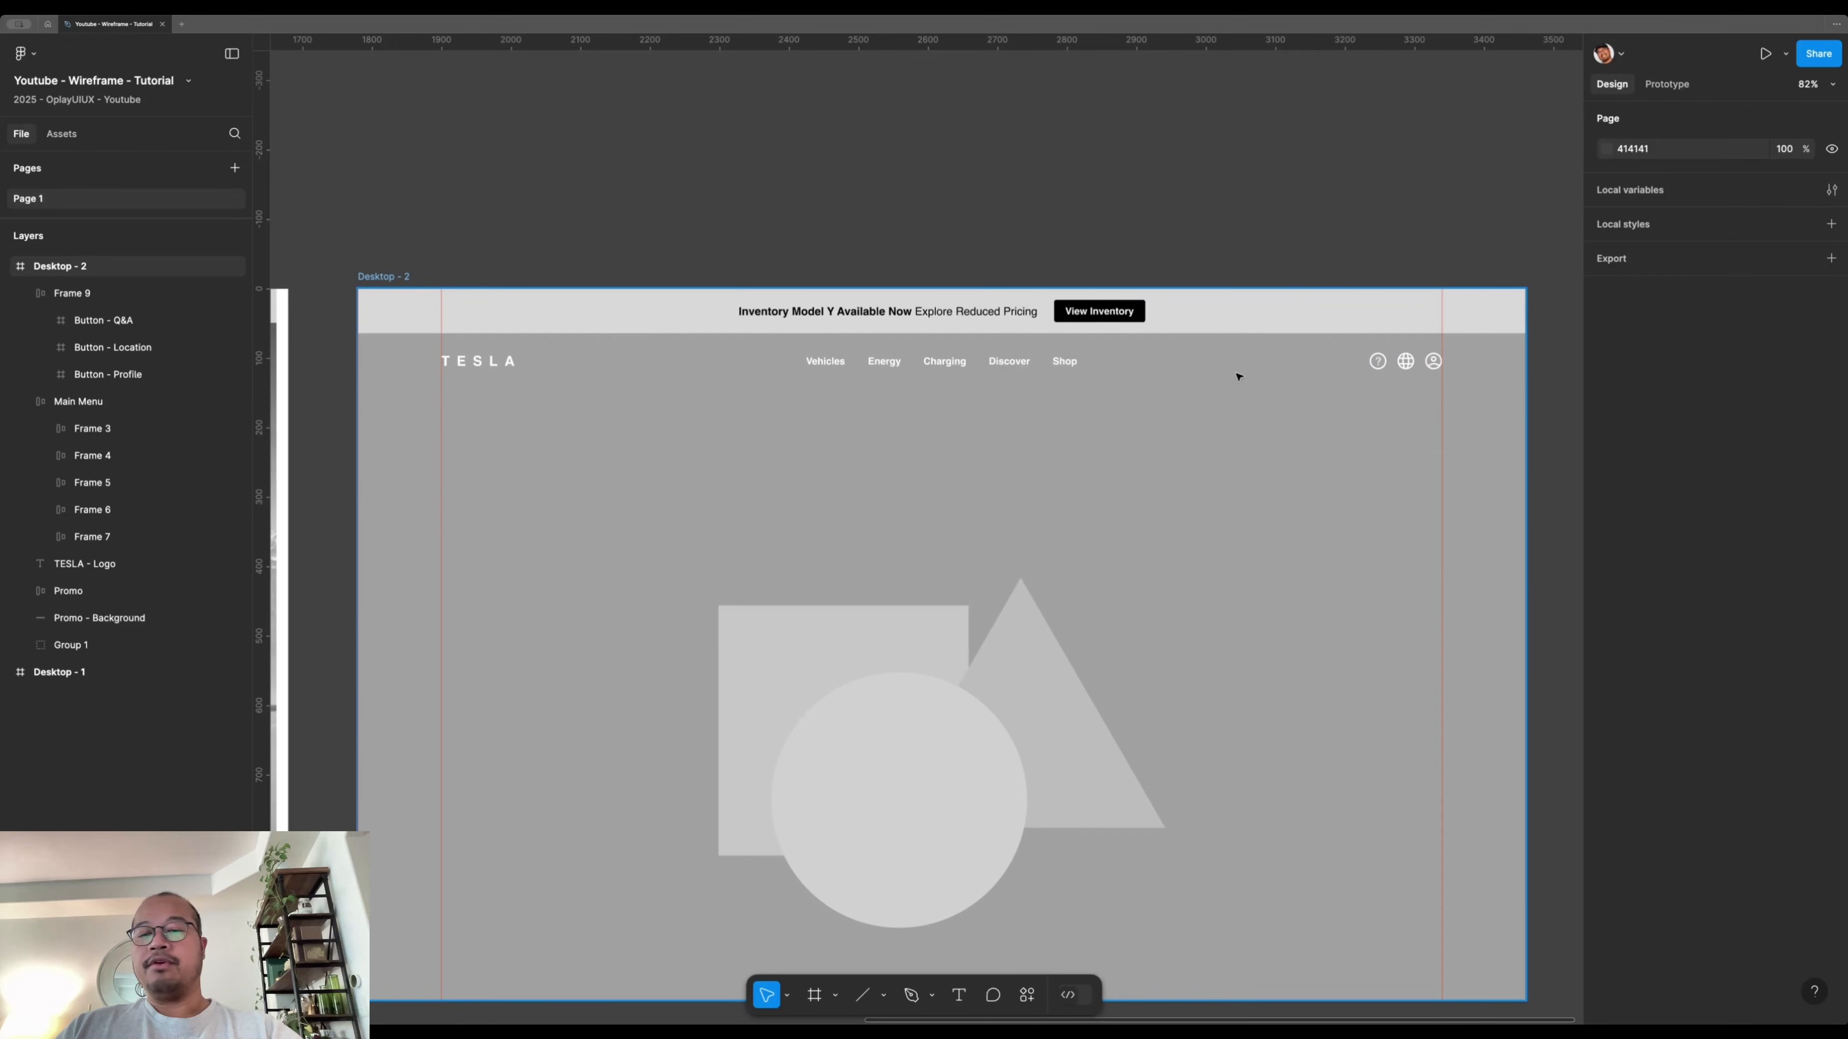
key(shift+g)
key(shift+g)
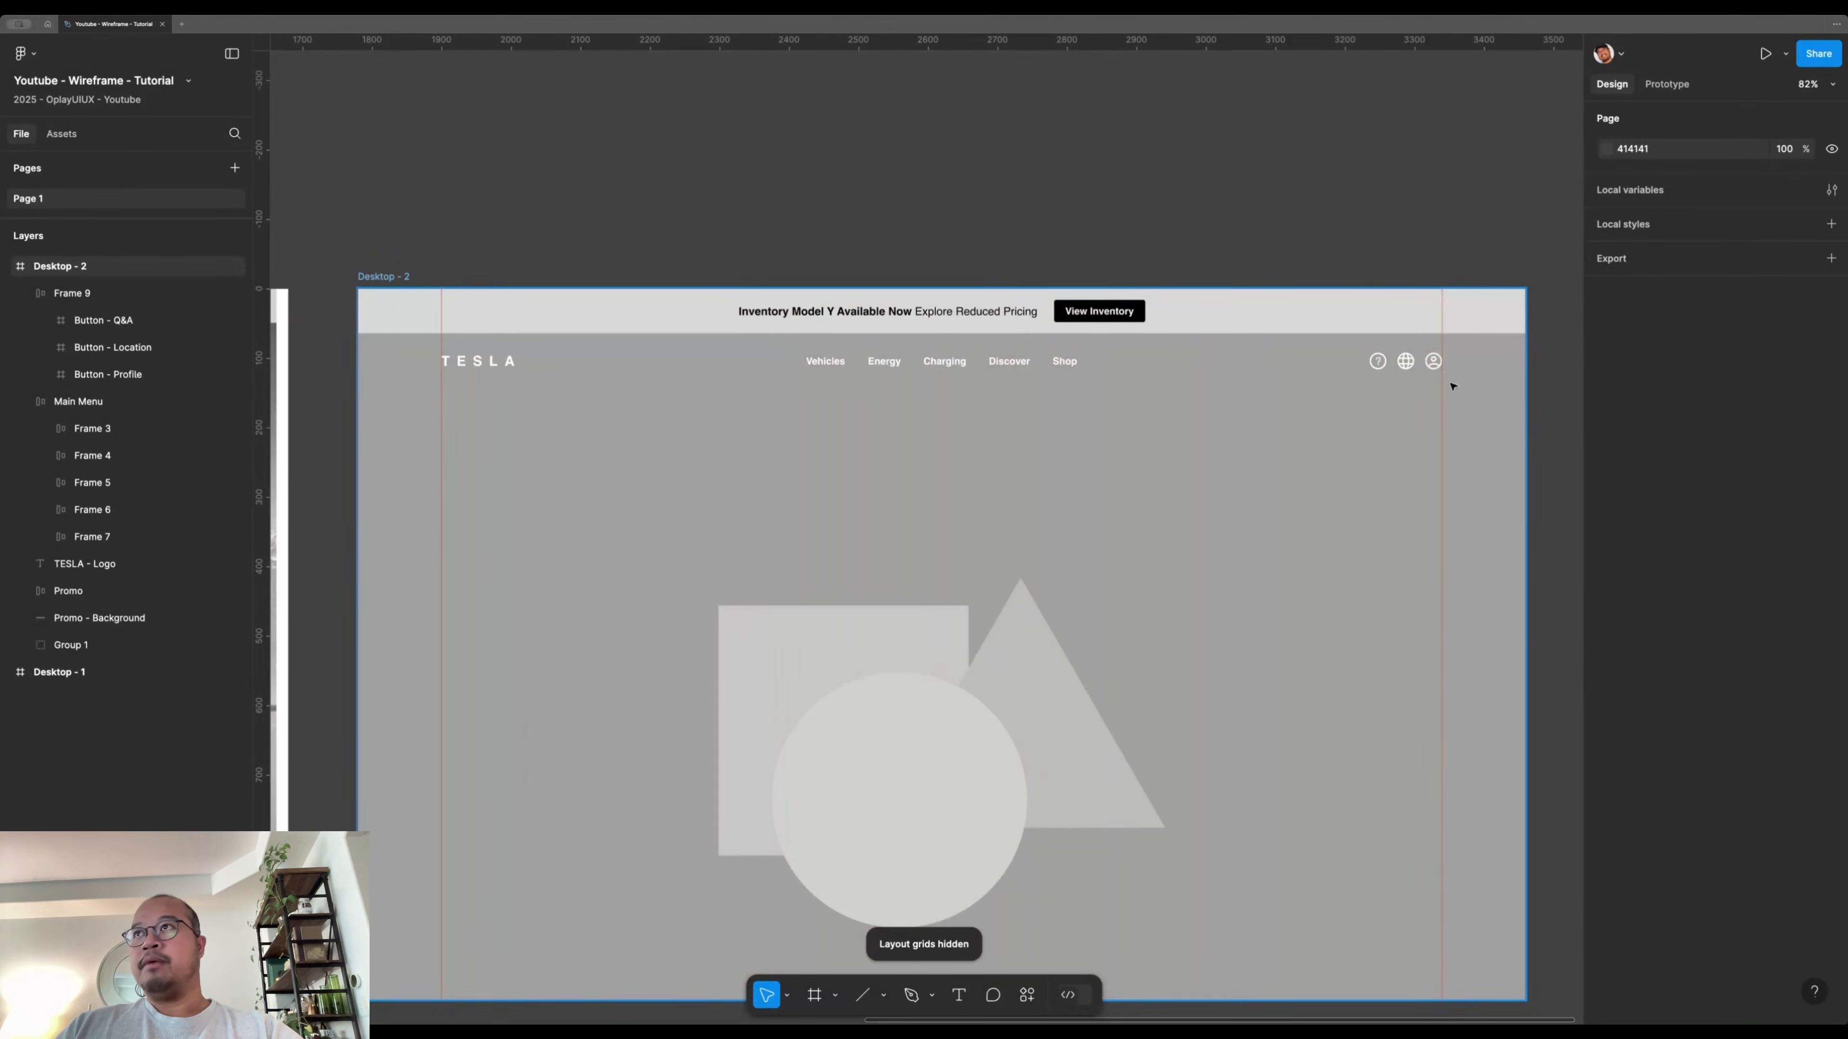
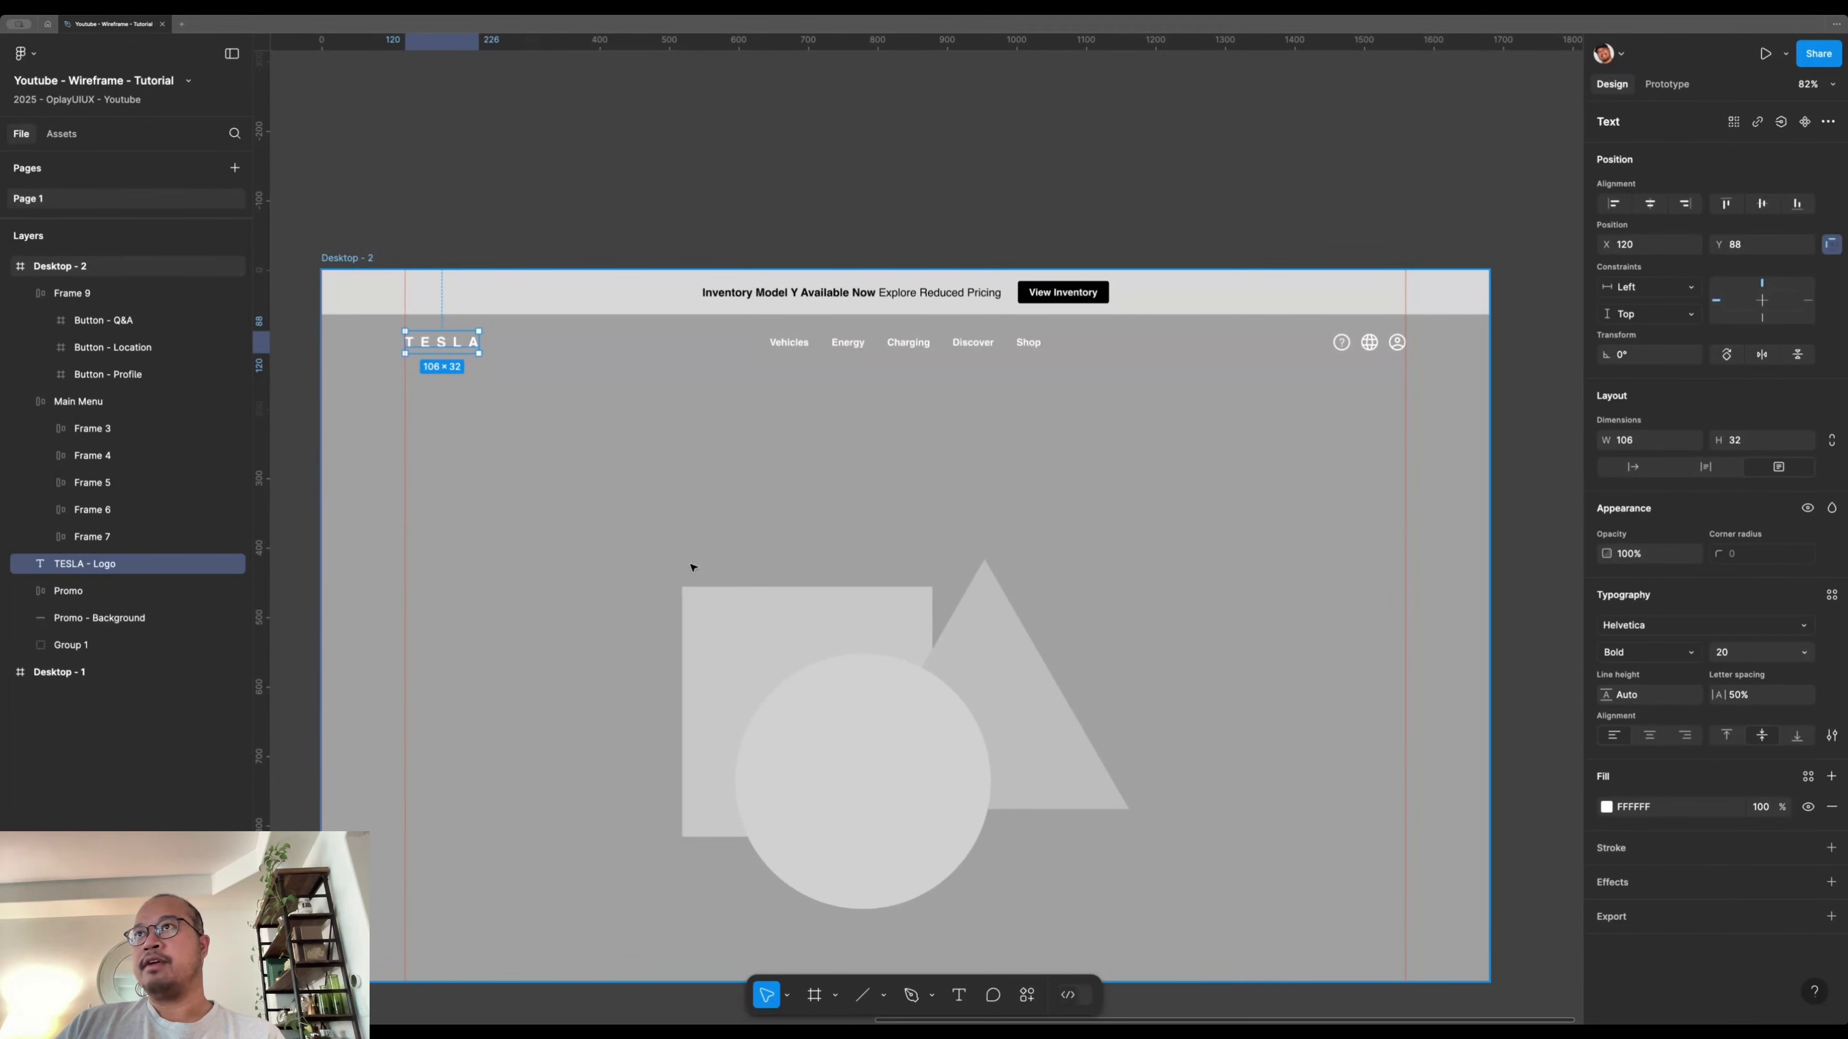
- Move the TESLA logo outward to X 80, keeping it at Y 88
click(627, 425)
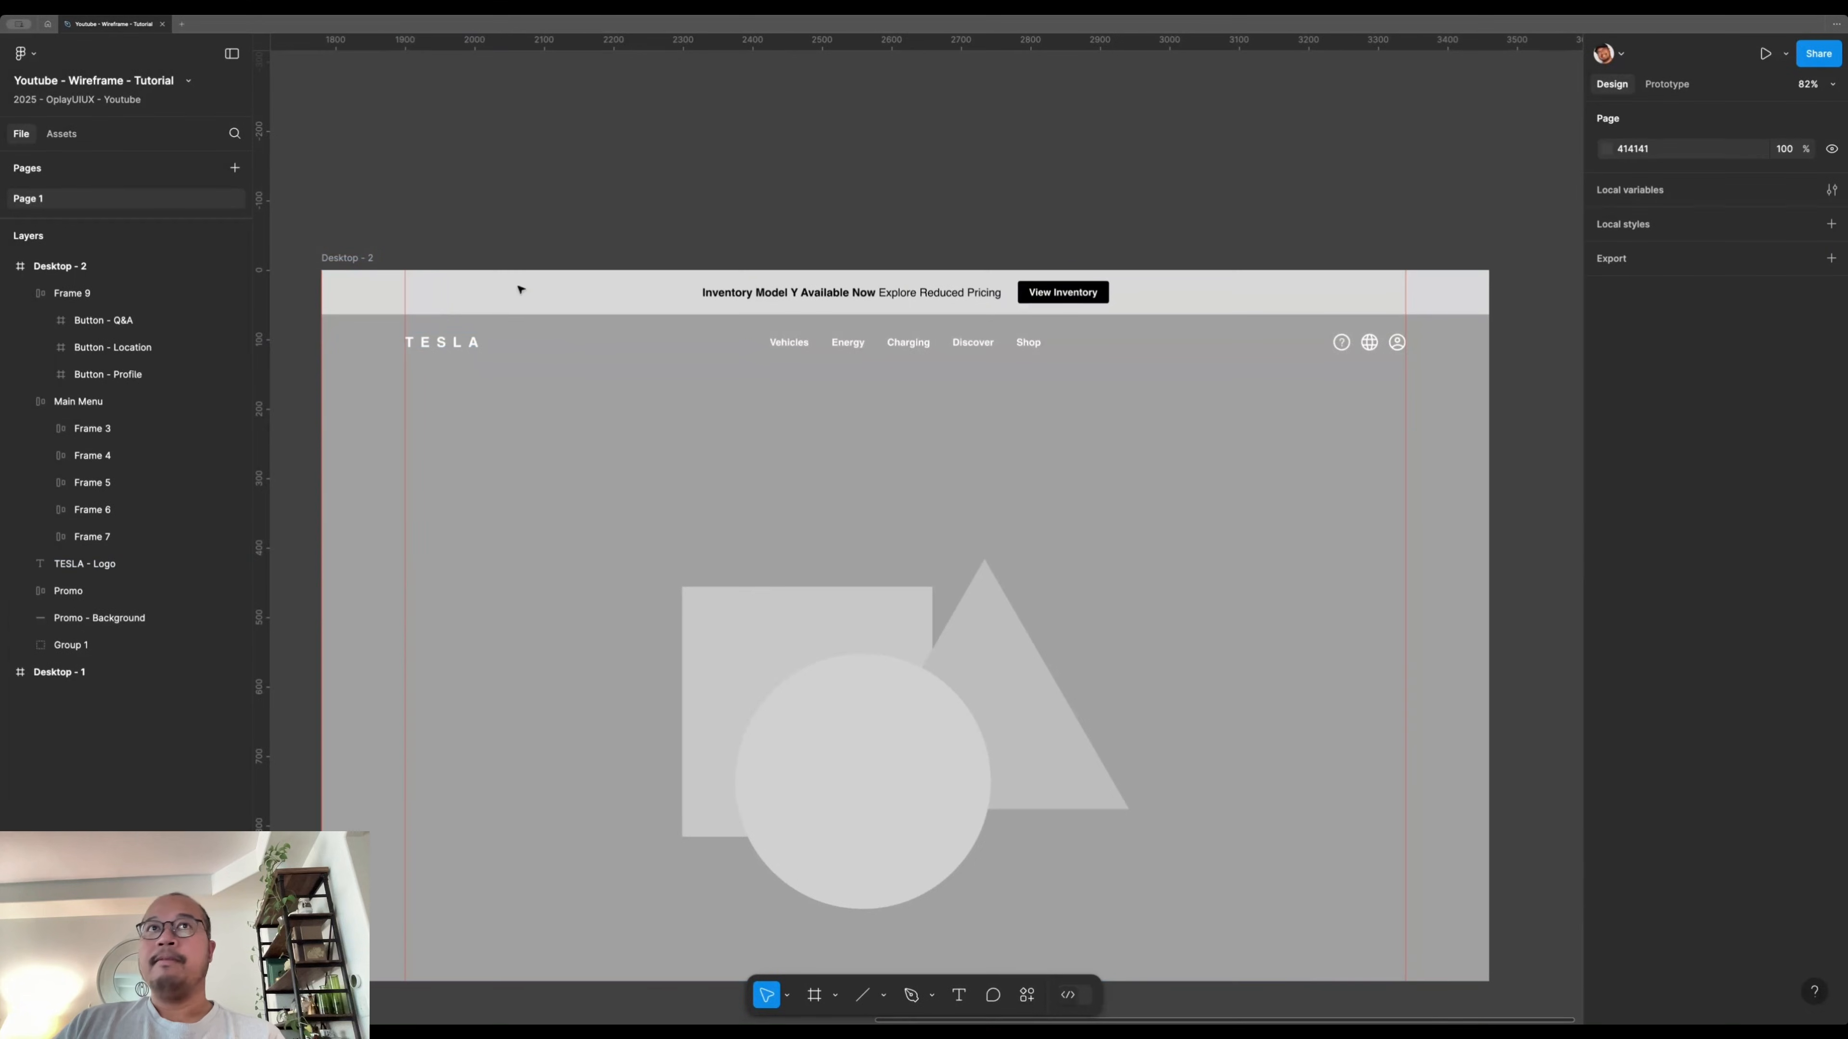
click(434, 349)
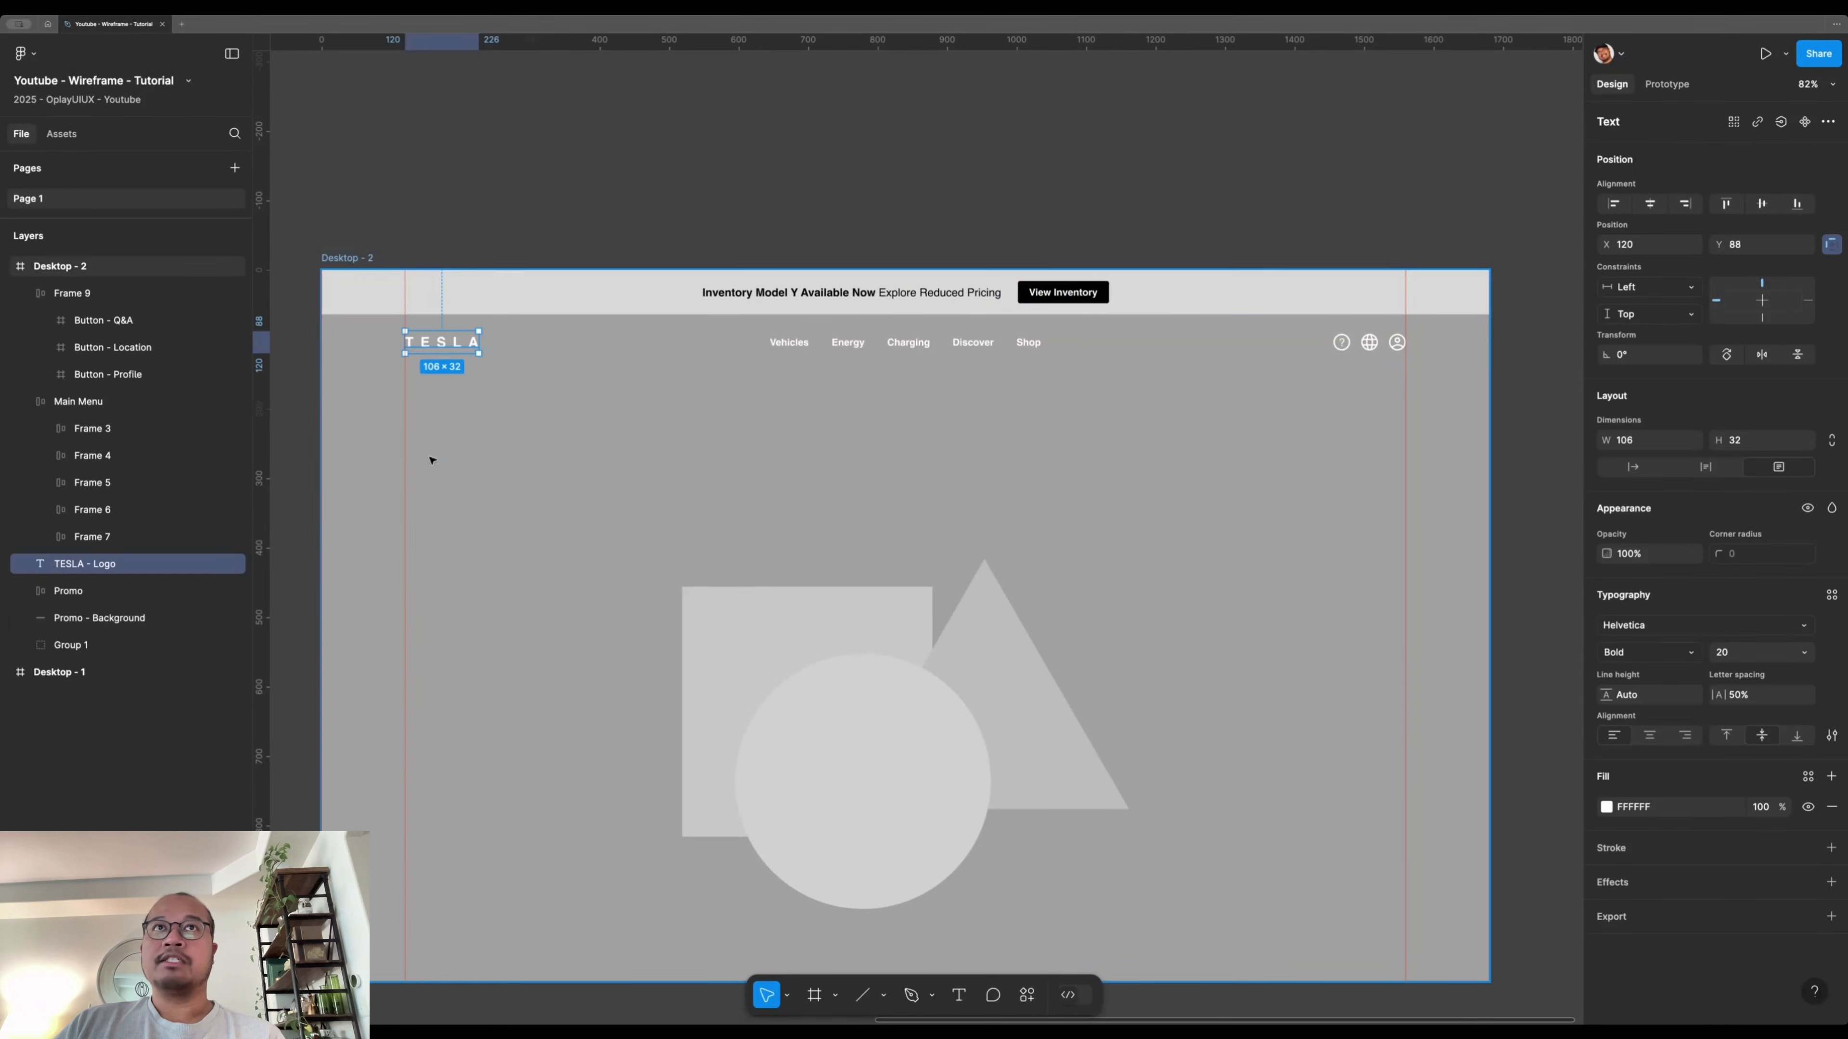
scroll(420, 474, left, 2)
key(shift+Left)
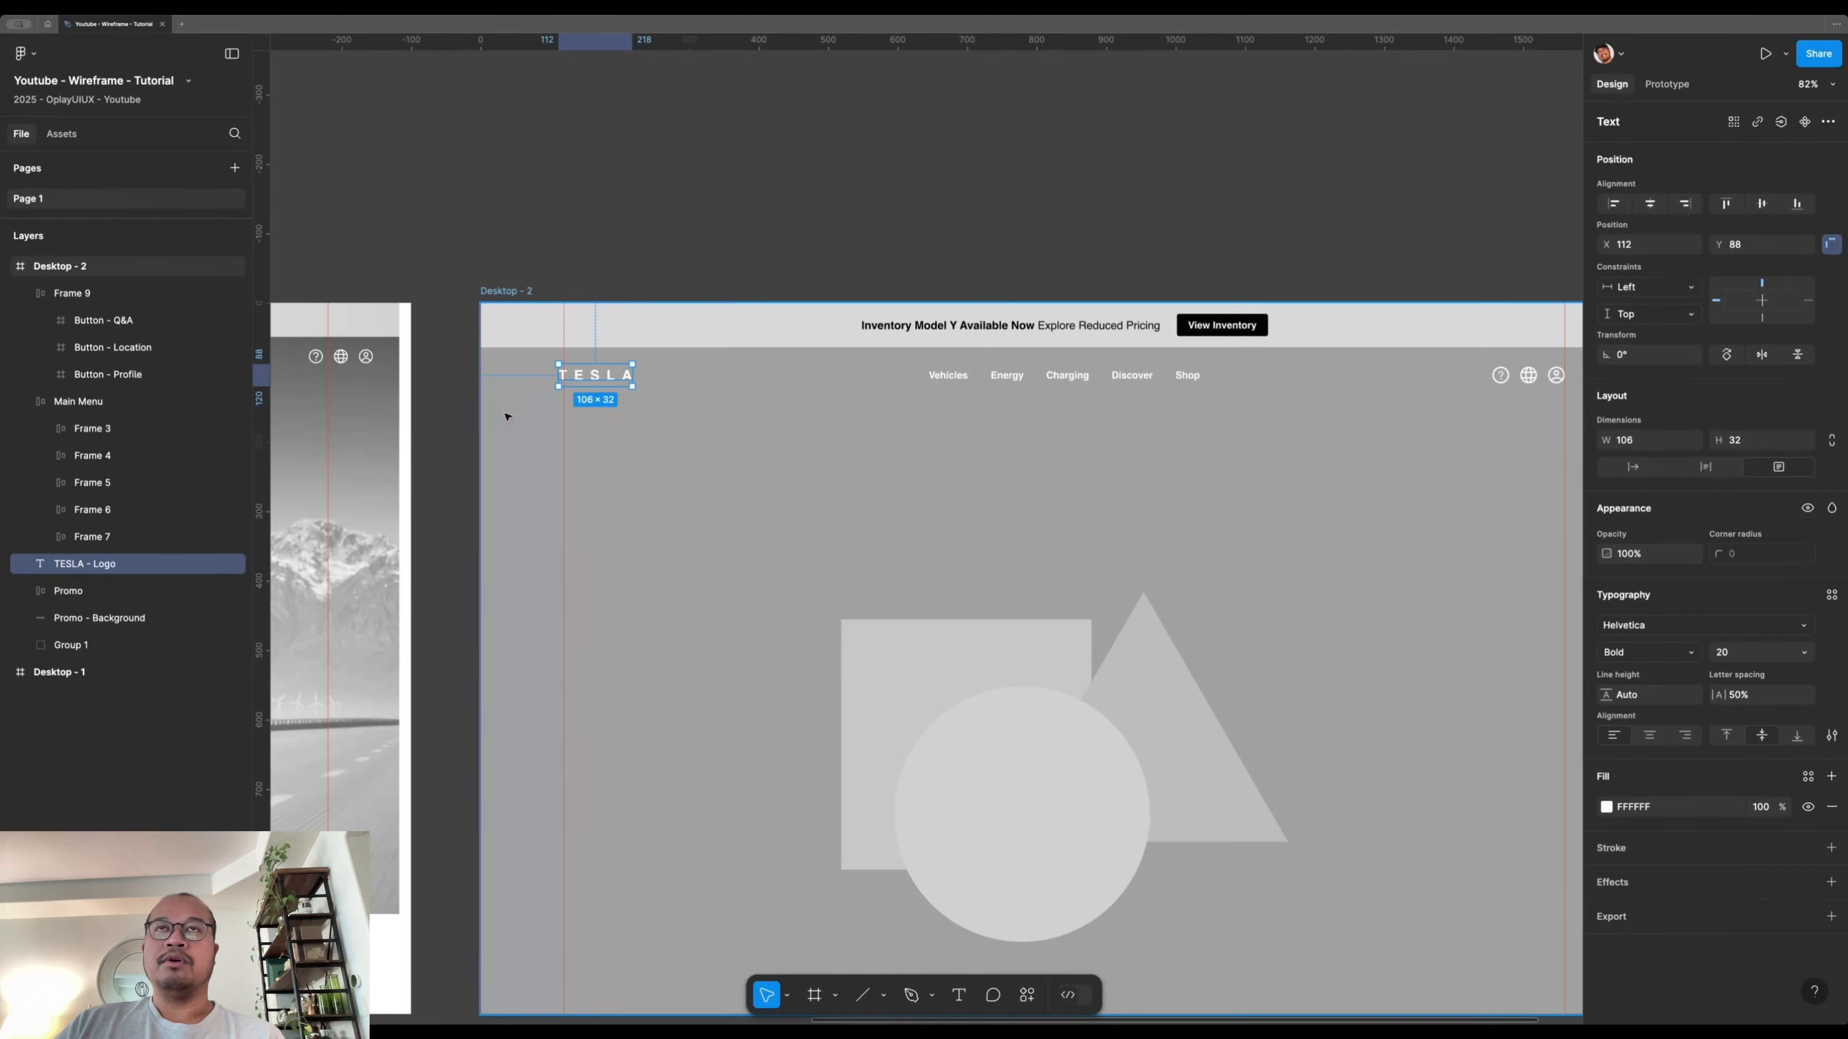
key(alt)
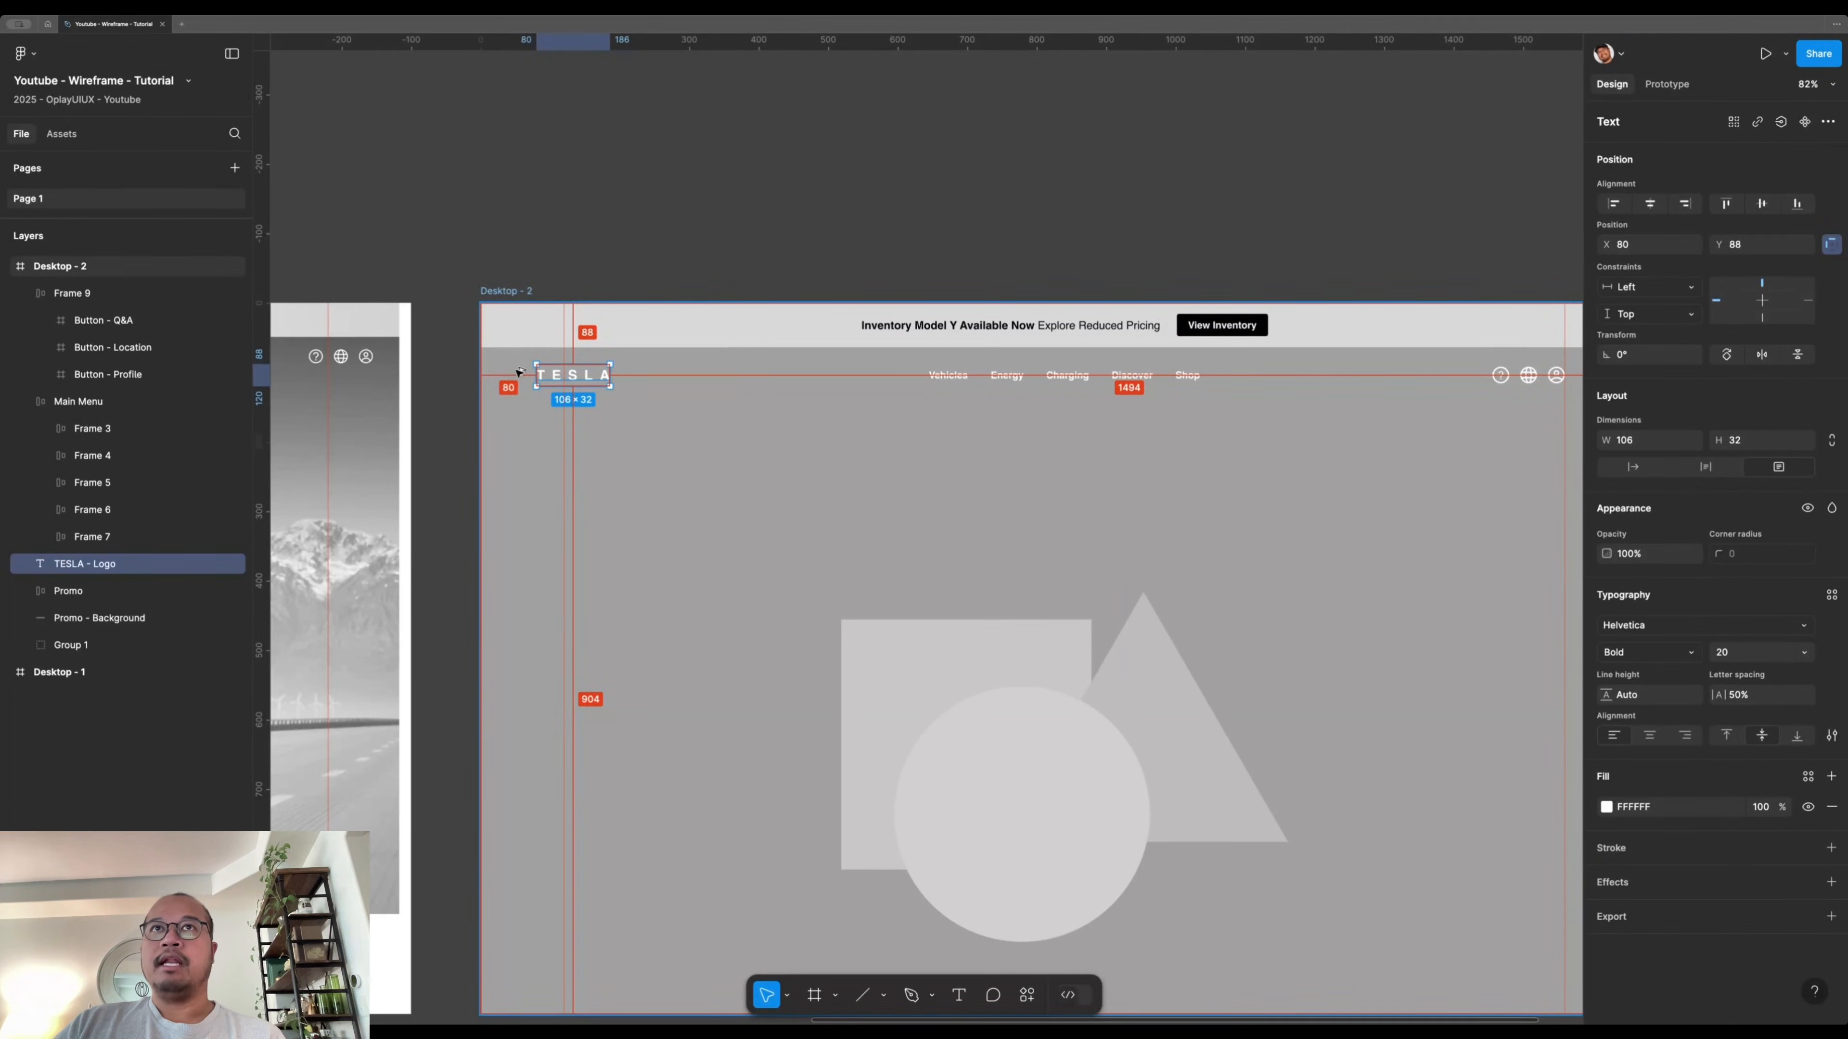
- Move the icon button row outward so its side margin matches the TESLA logo's
click(759, 234)
scroll(758, 234, right, 5)
click(1164, 354)
key(alt)
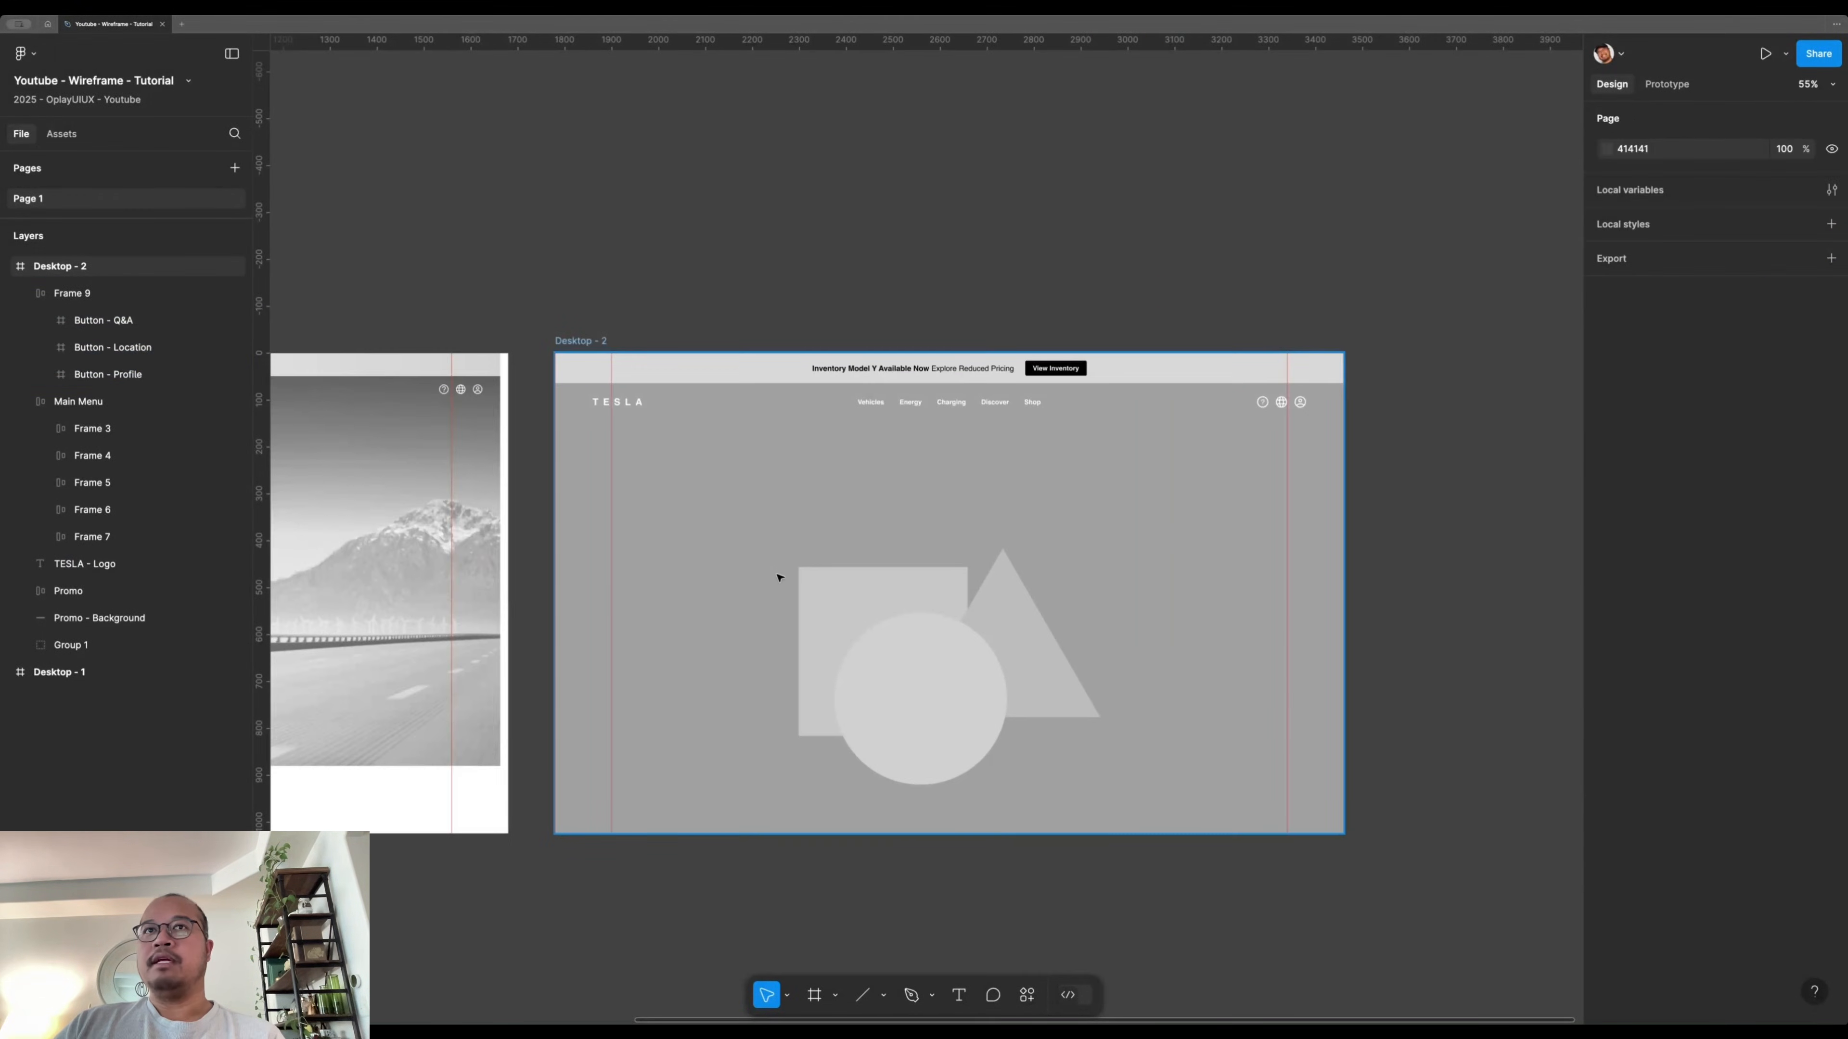
click(782, 593)
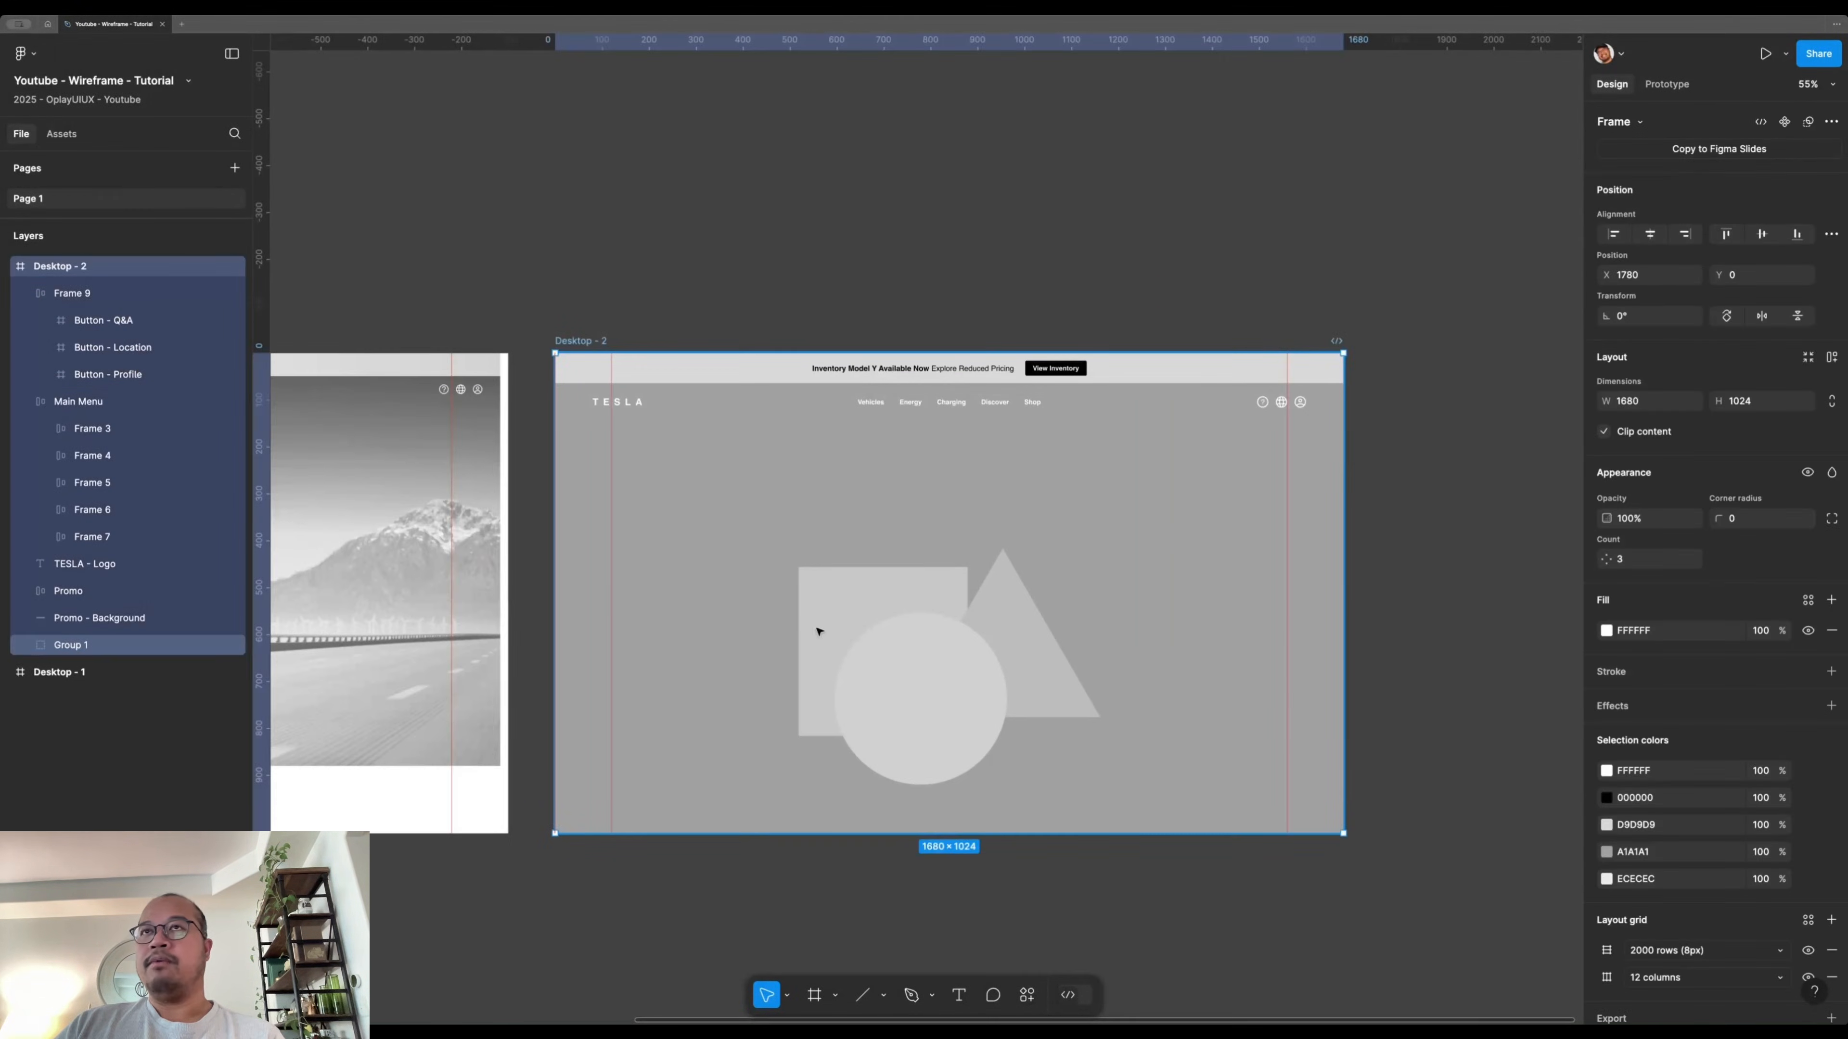
key(Escape)
scroll(756, 720, left, 3)
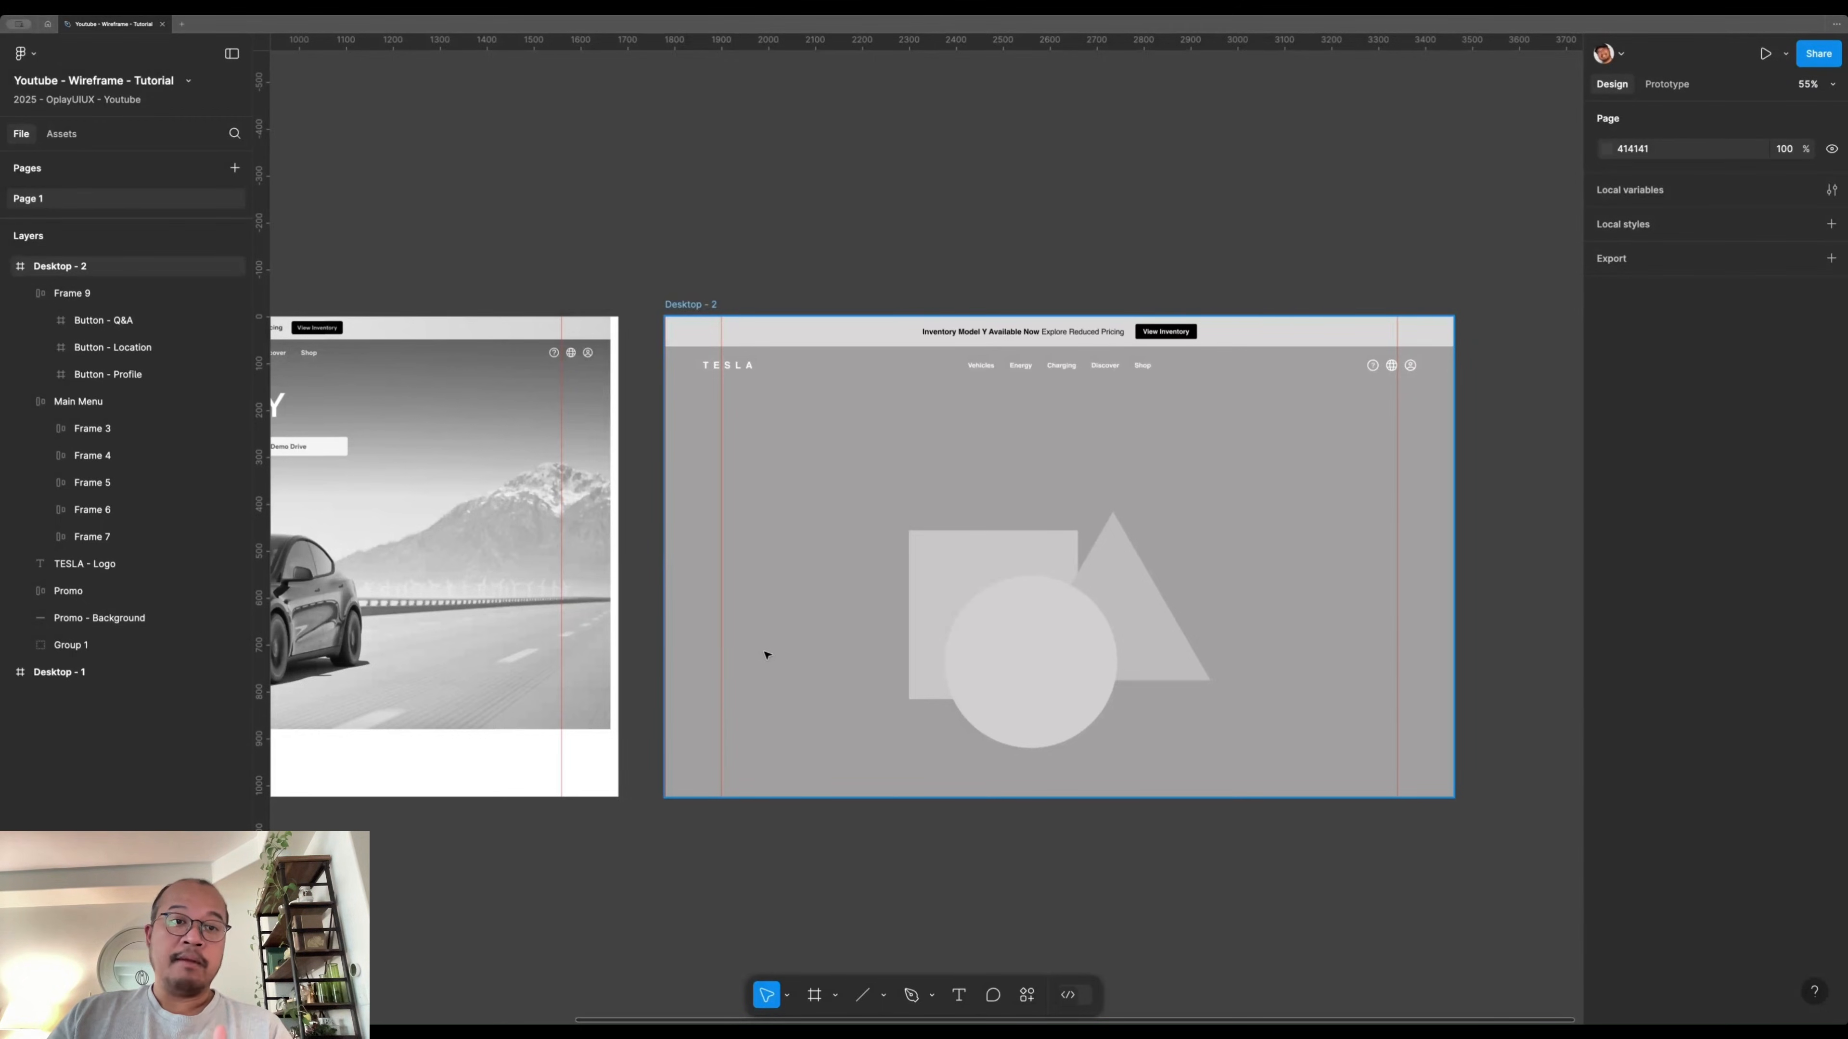
scroll(879, 413, right, 3)
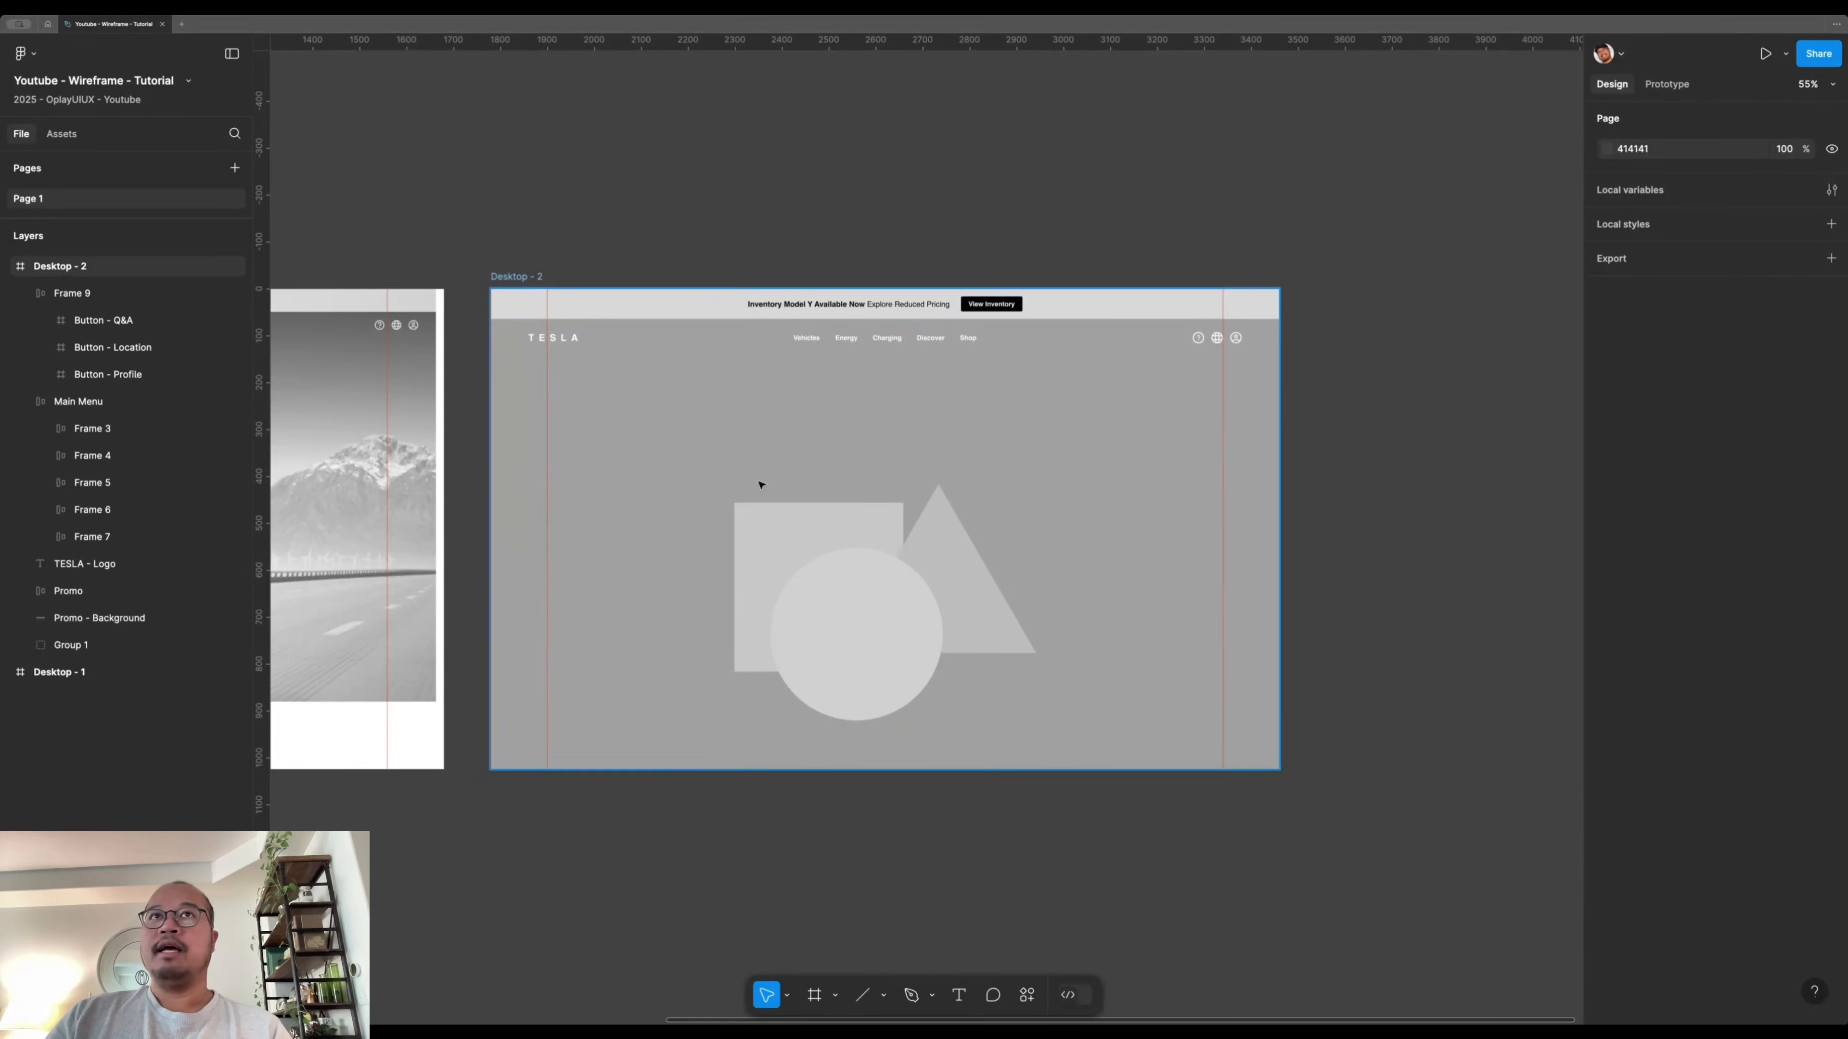
- Add the text "Model Y" below the main menu at X 617, Y 213 and set its letter spacing to 0%
scroll(792, 420, left, 6)
scroll(1101, 532, right, 4)
scroll(1101, 531, down, 1)
key(t)
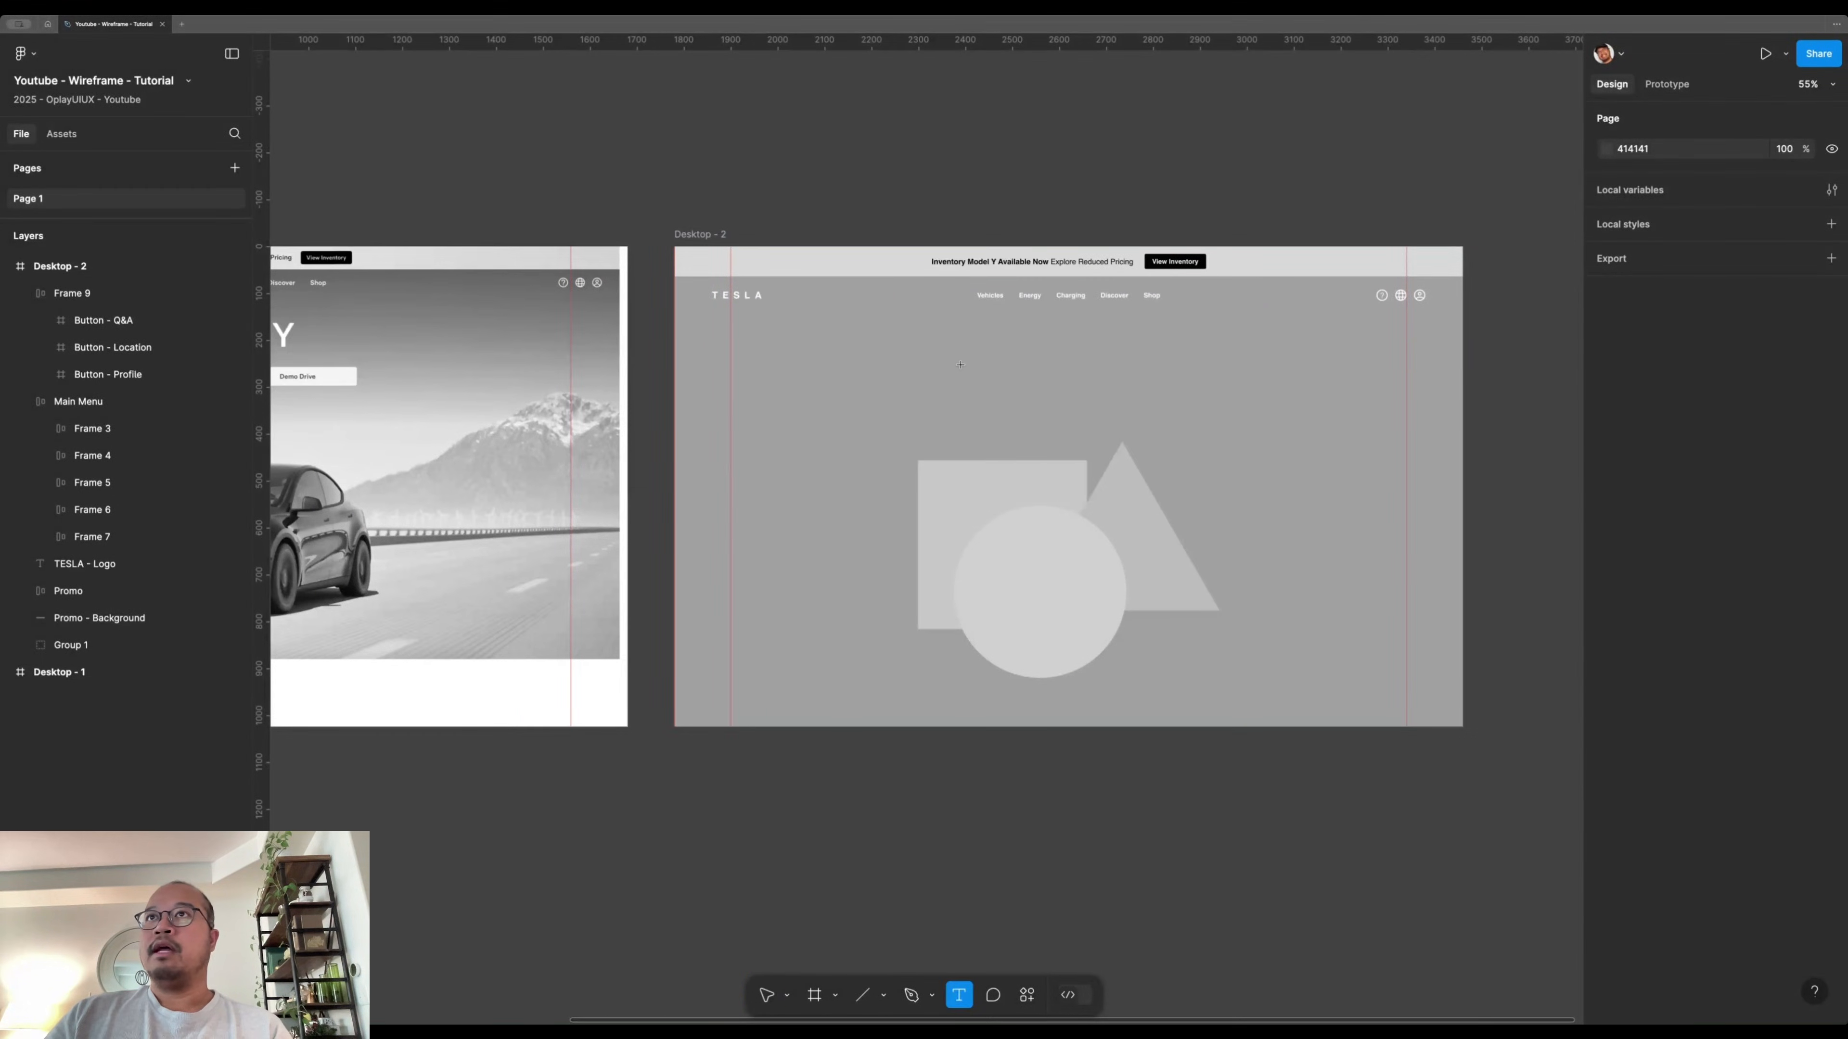
click(975, 352)
text(Model Y)
key(Escape)
click(1745, 696)
text(0)
key(Return)
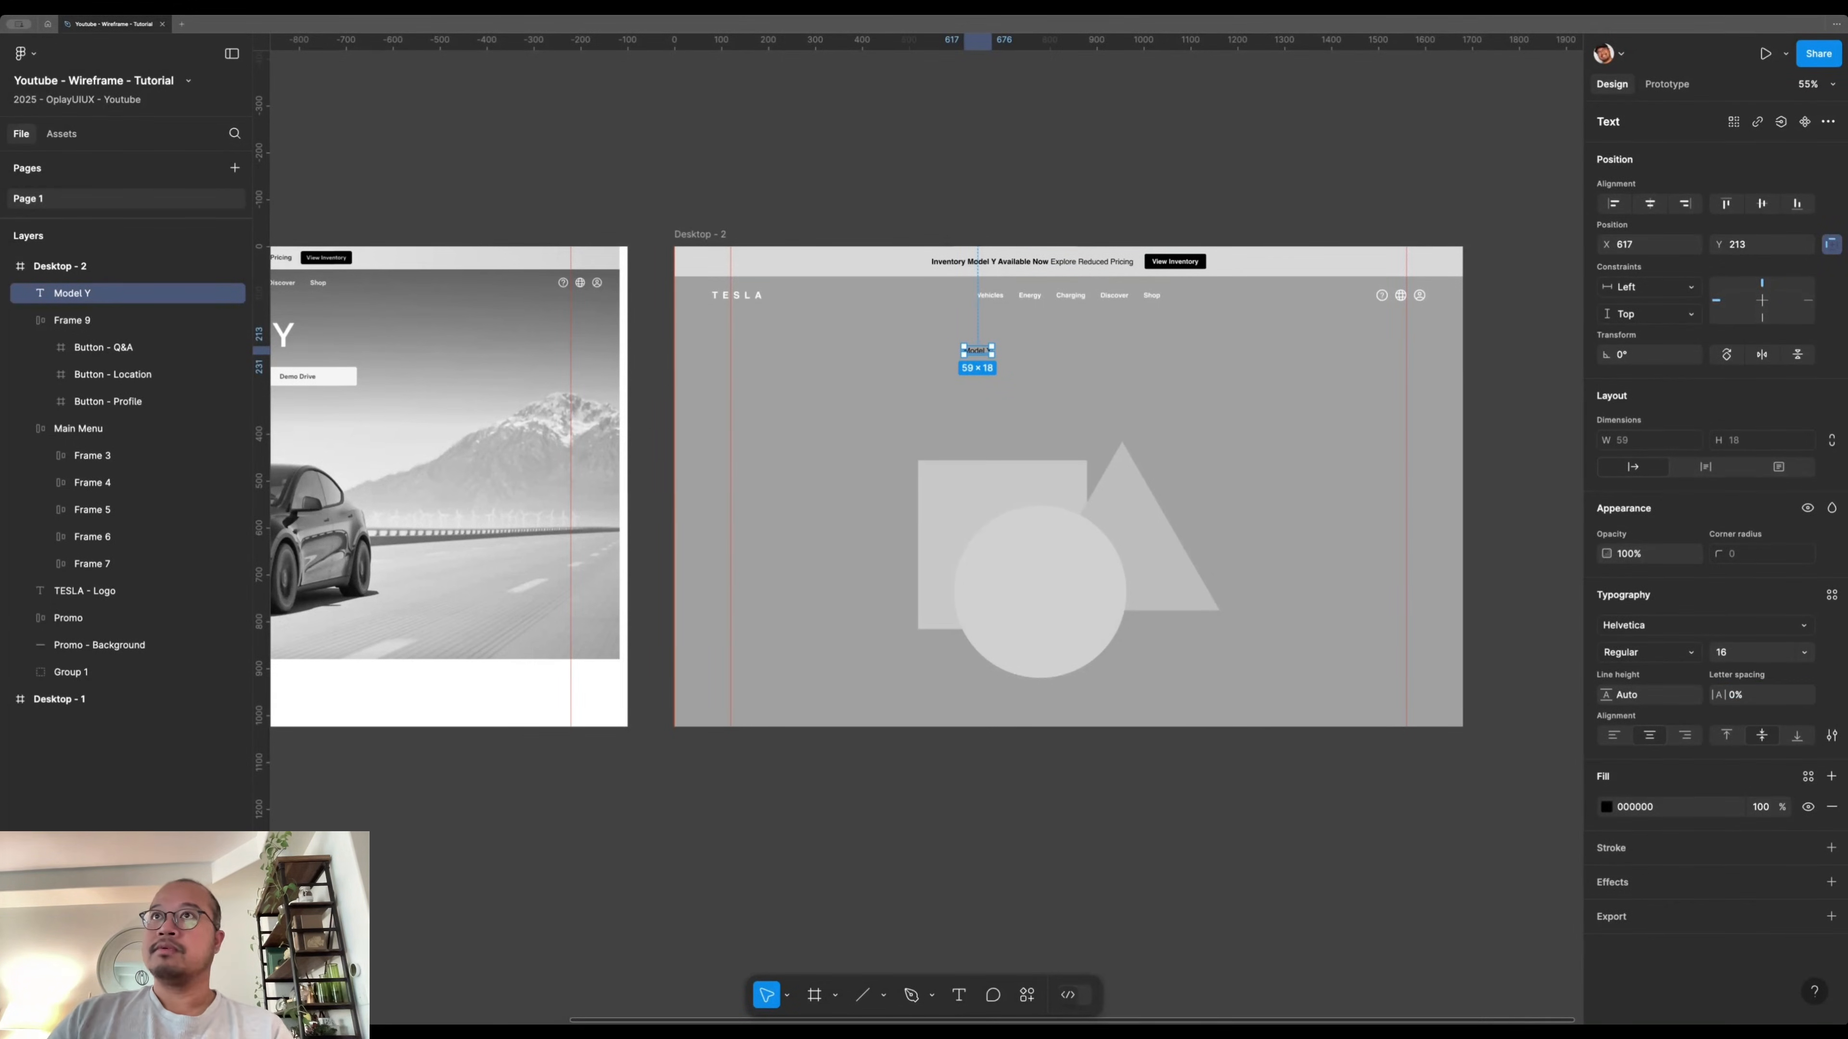
click(1004, 213)
- Set the "Model Y" text to Bold and fill it with white (FFFFFF)
drag(735, 583, 994, 610)
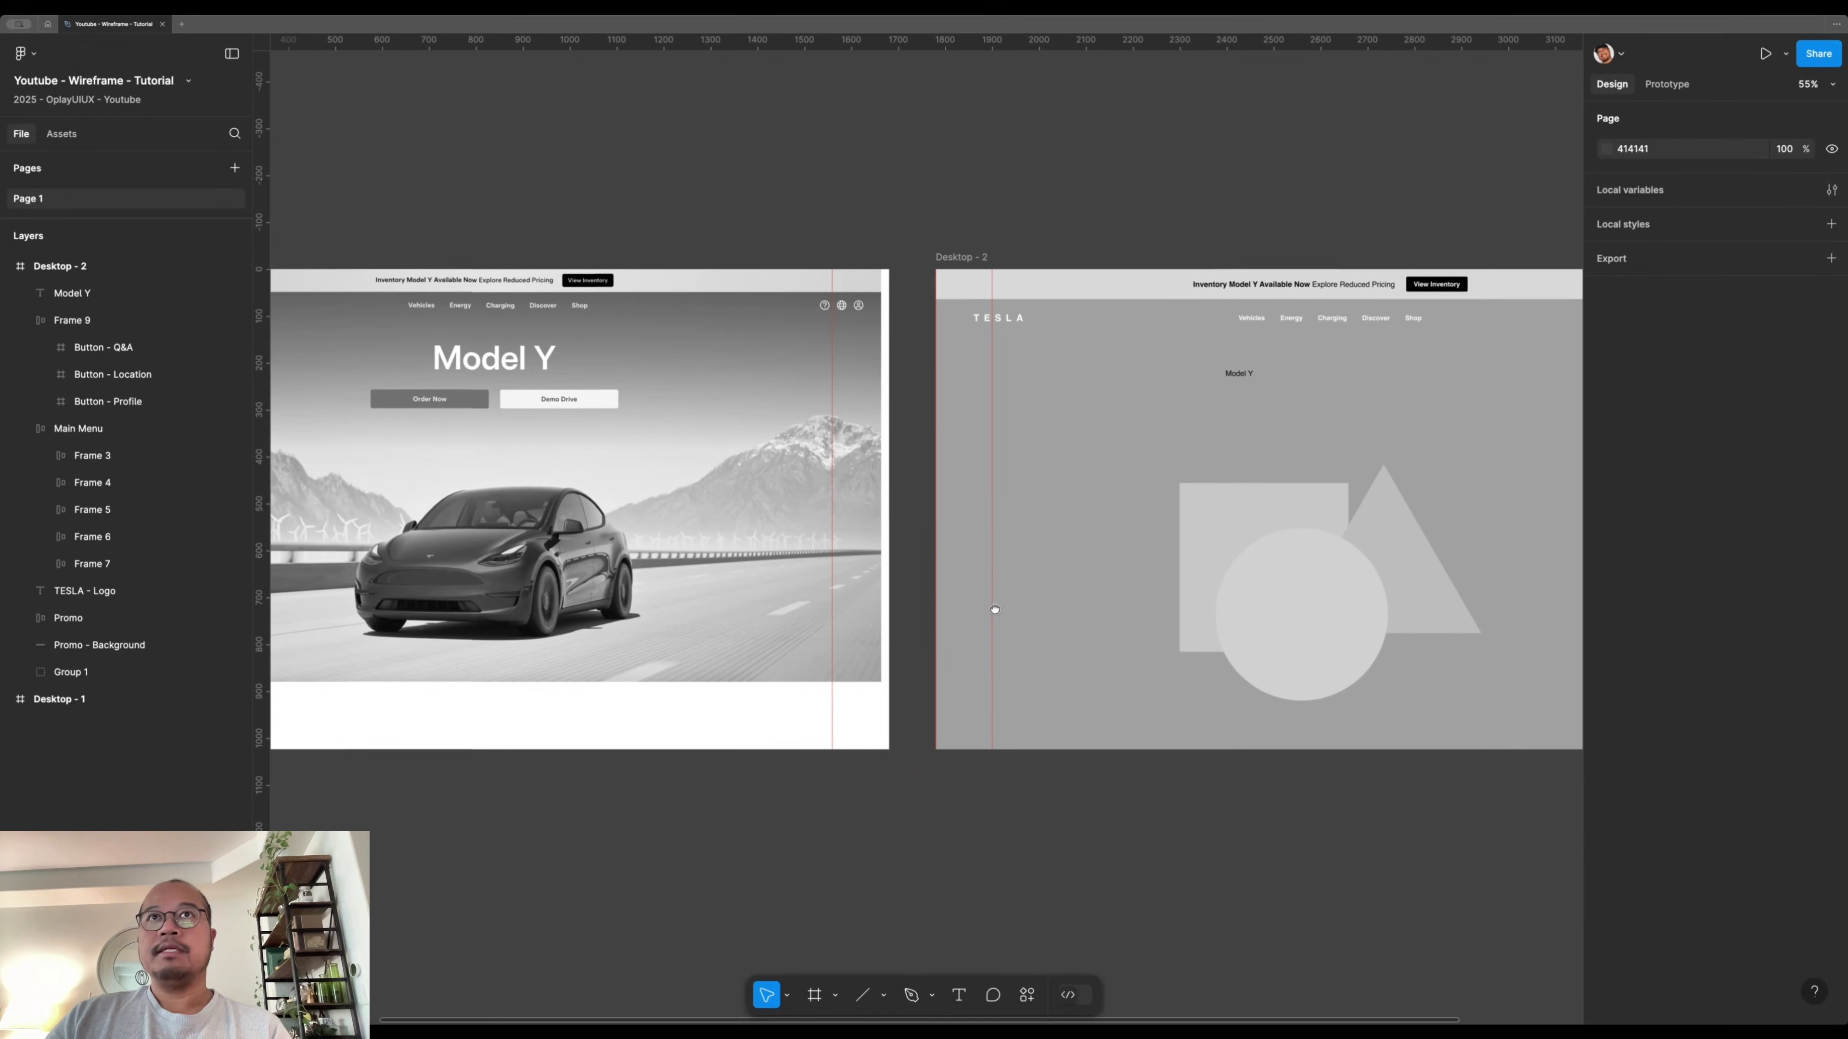
click(1237, 373)
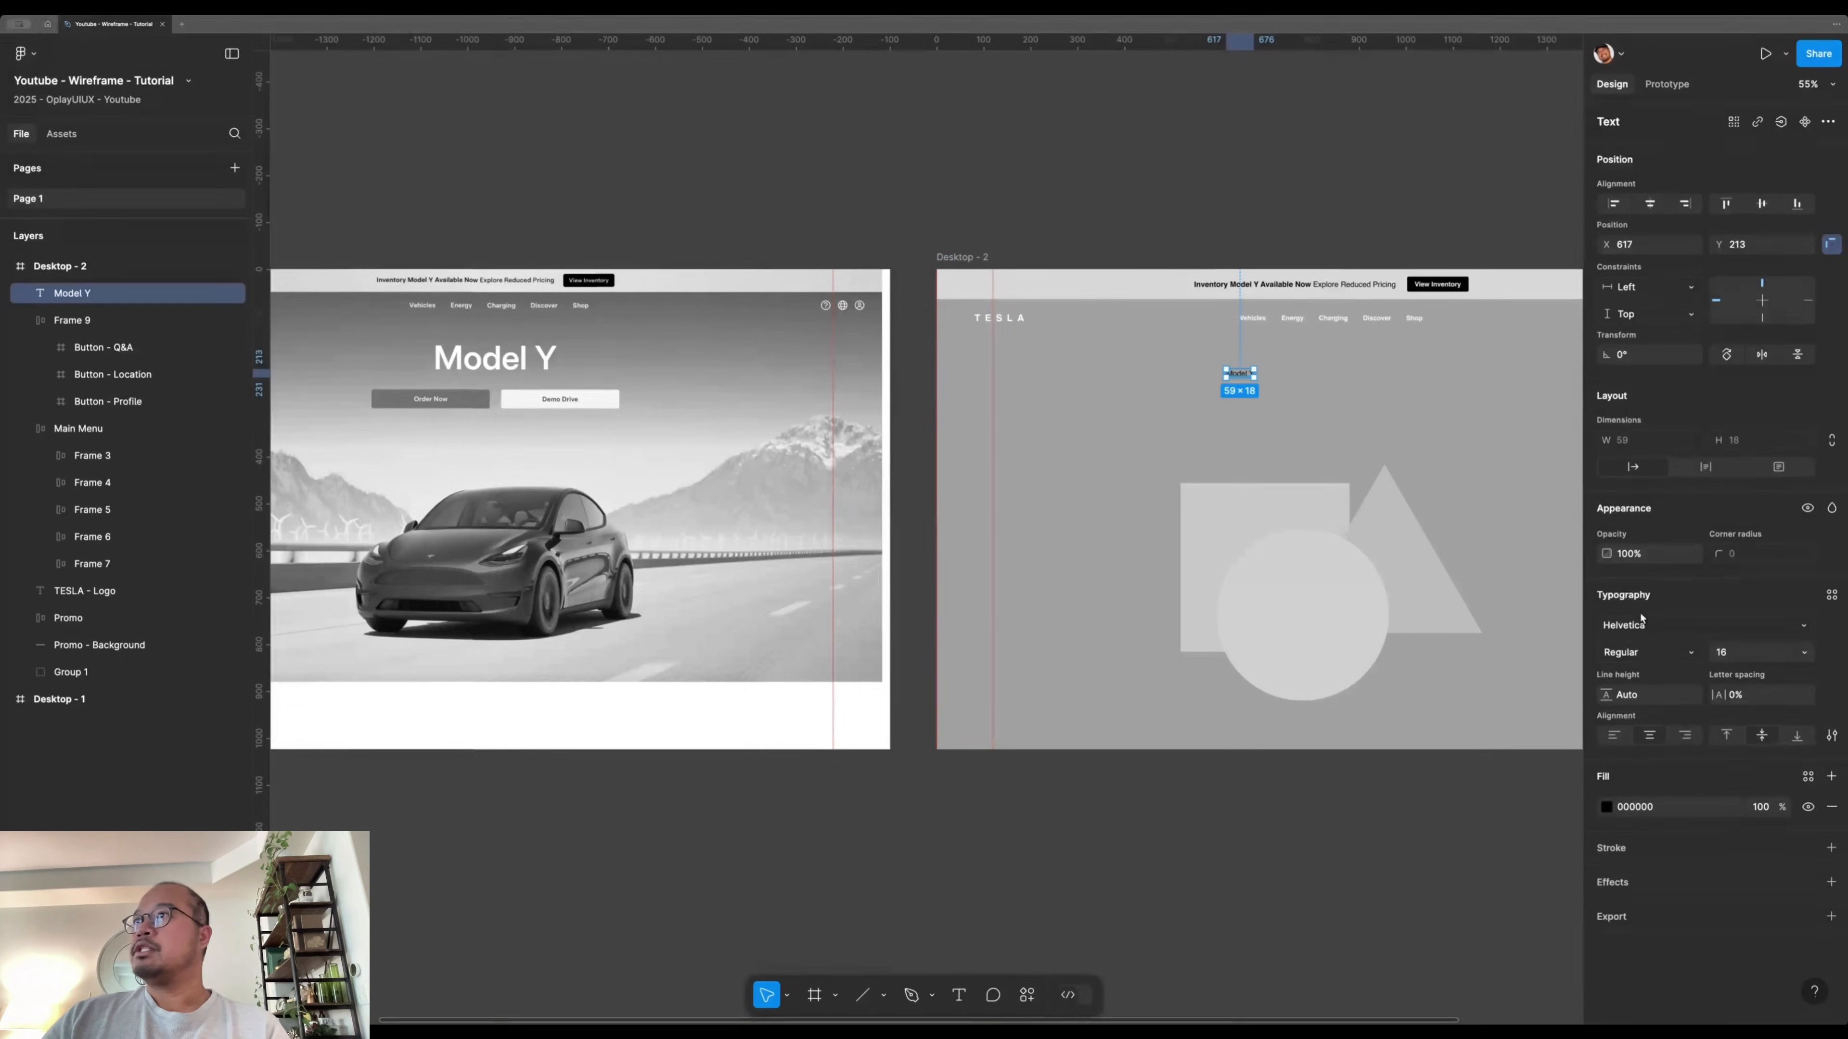
click(1641, 660)
click(1646, 680)
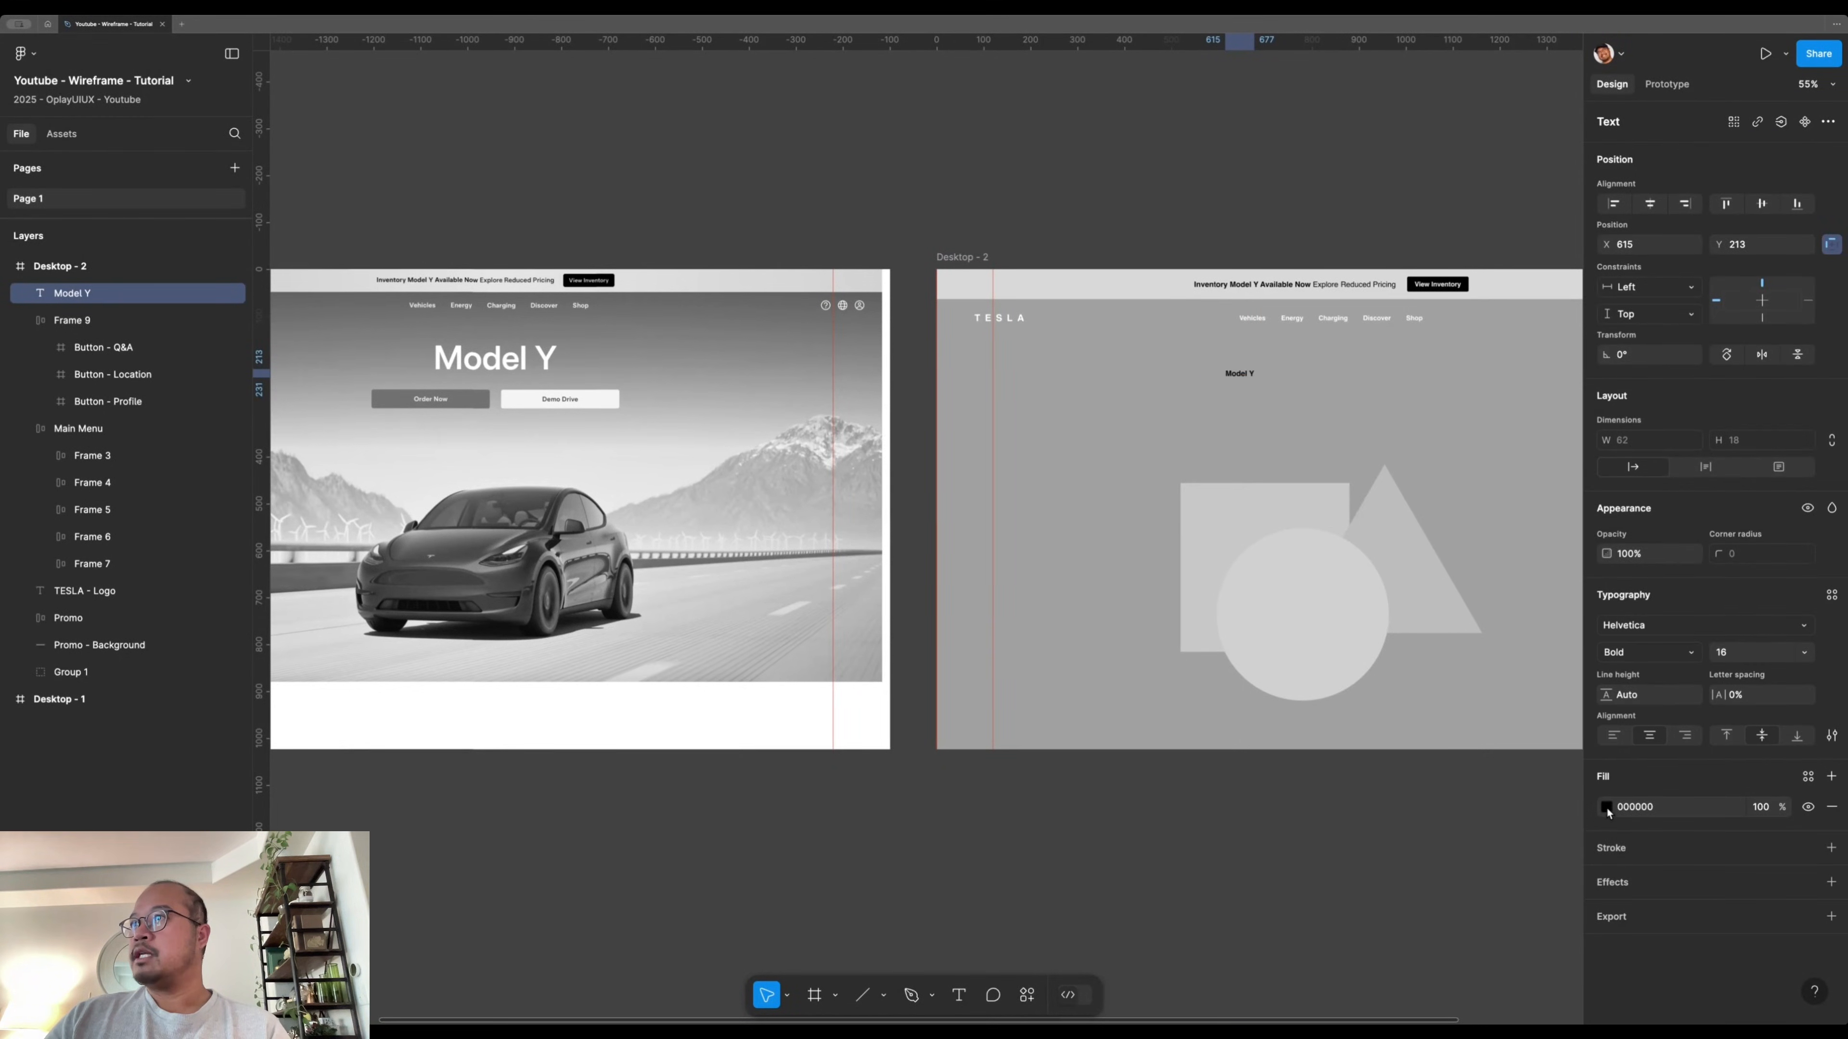
click(1606, 808)
click(1398, 938)
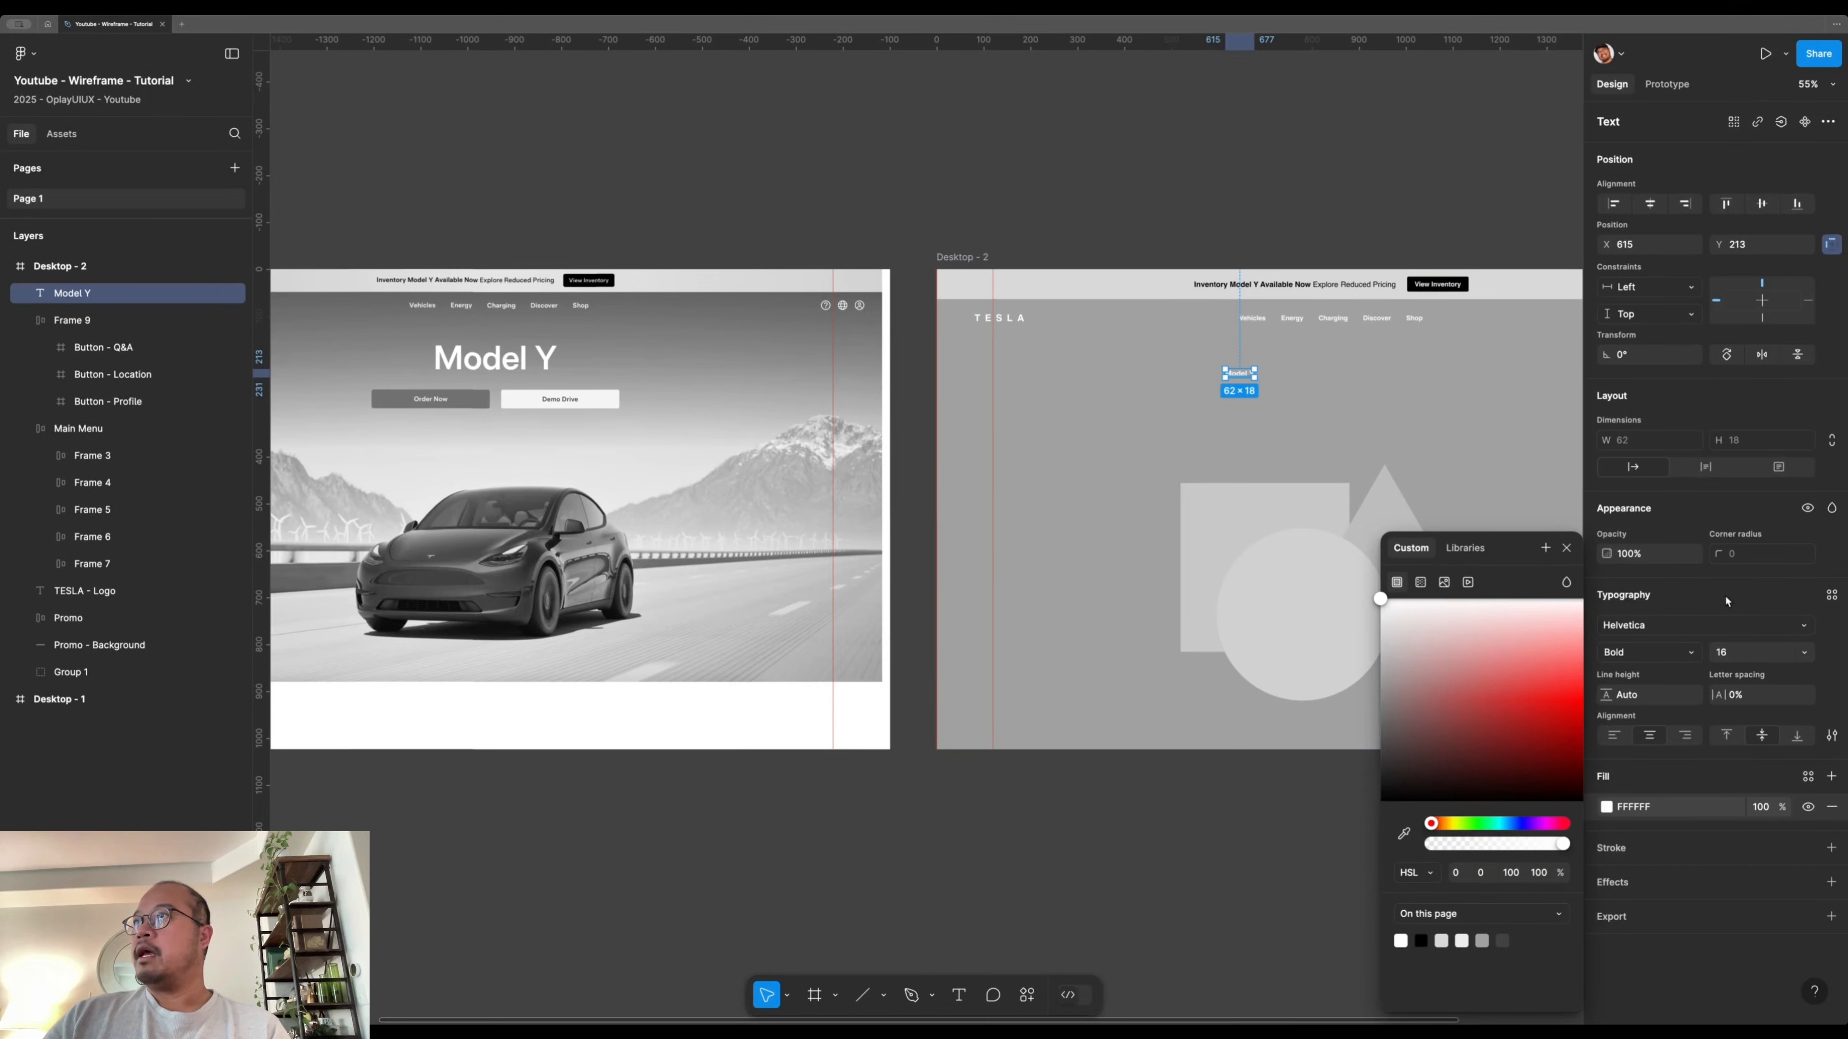
- Set the font size of the "Model Y" headline to 80
click(1734, 658)
key(shift+Up)
key(shift+Up)
key(shift+Up)
key(shift+Up)
key(shift+Up)
key(shift+Up)
key(shift+Up)
key(shift+Up)
- Center the "Model Y" headline horizontally in the frame and move it up to Y 160
click(1307, 334)
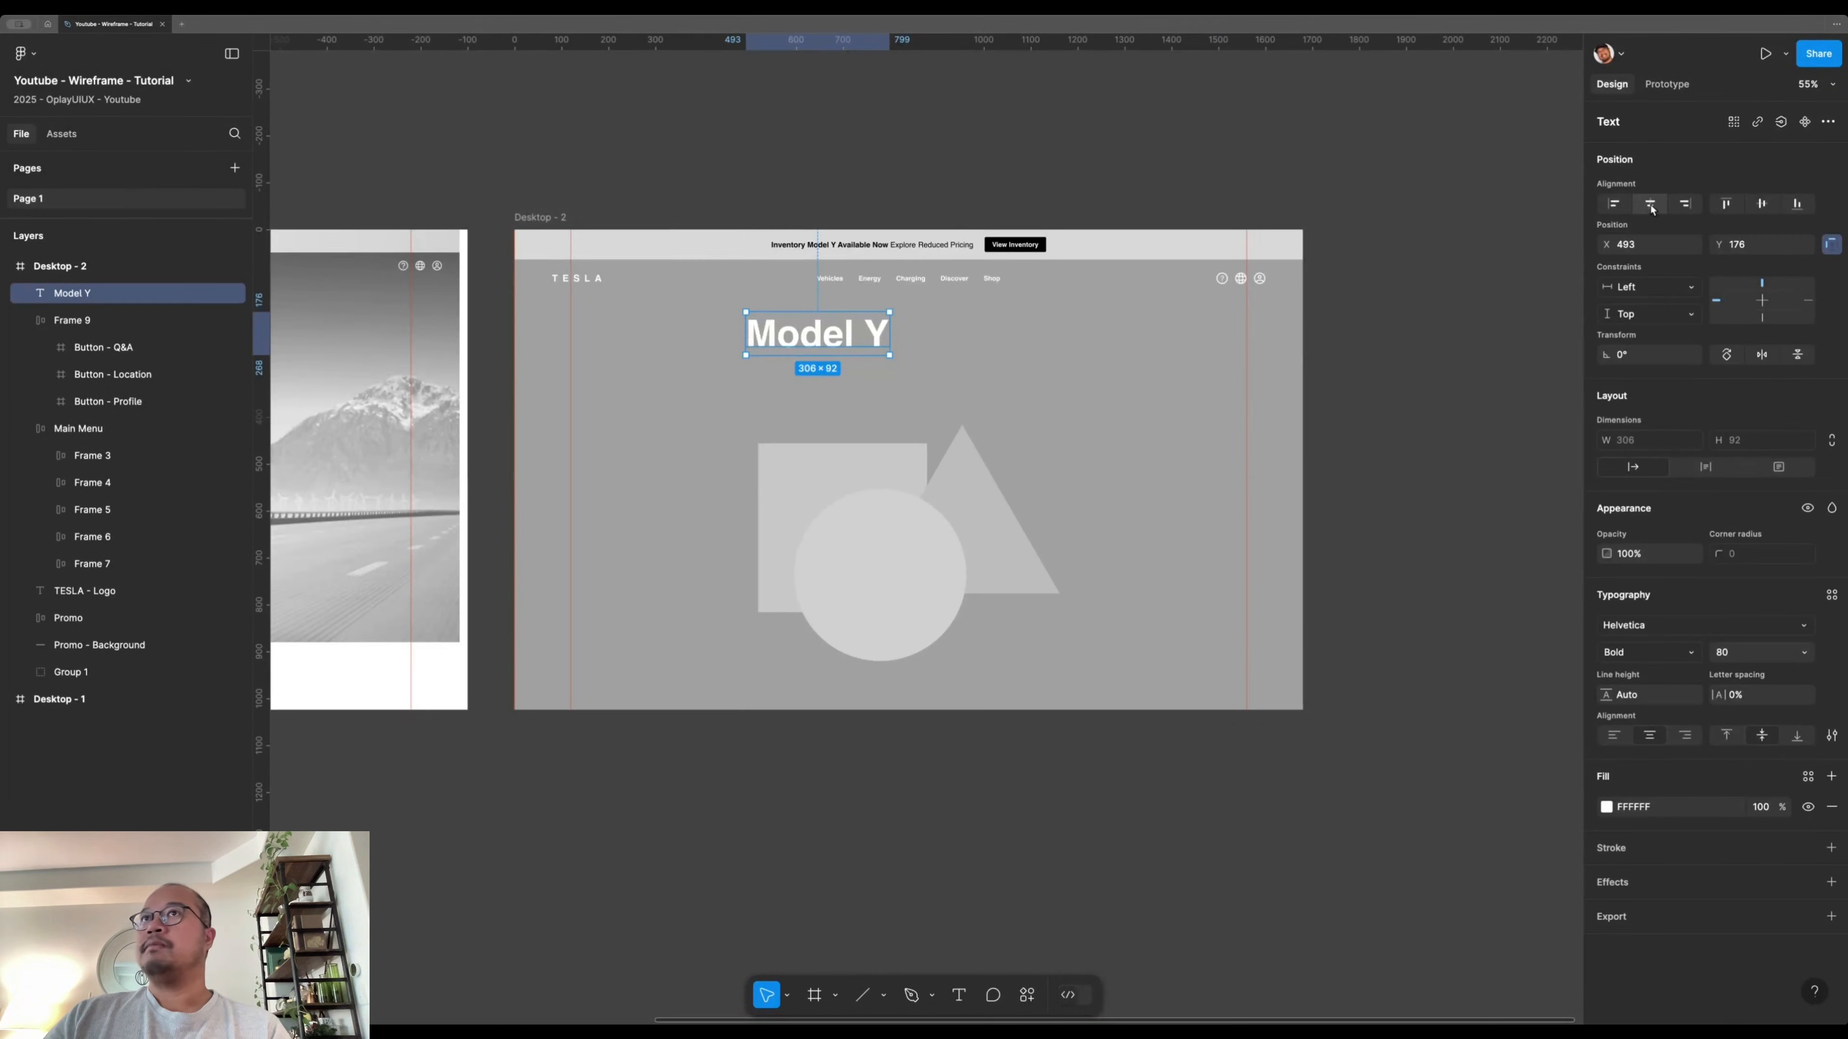
click(1652, 206)
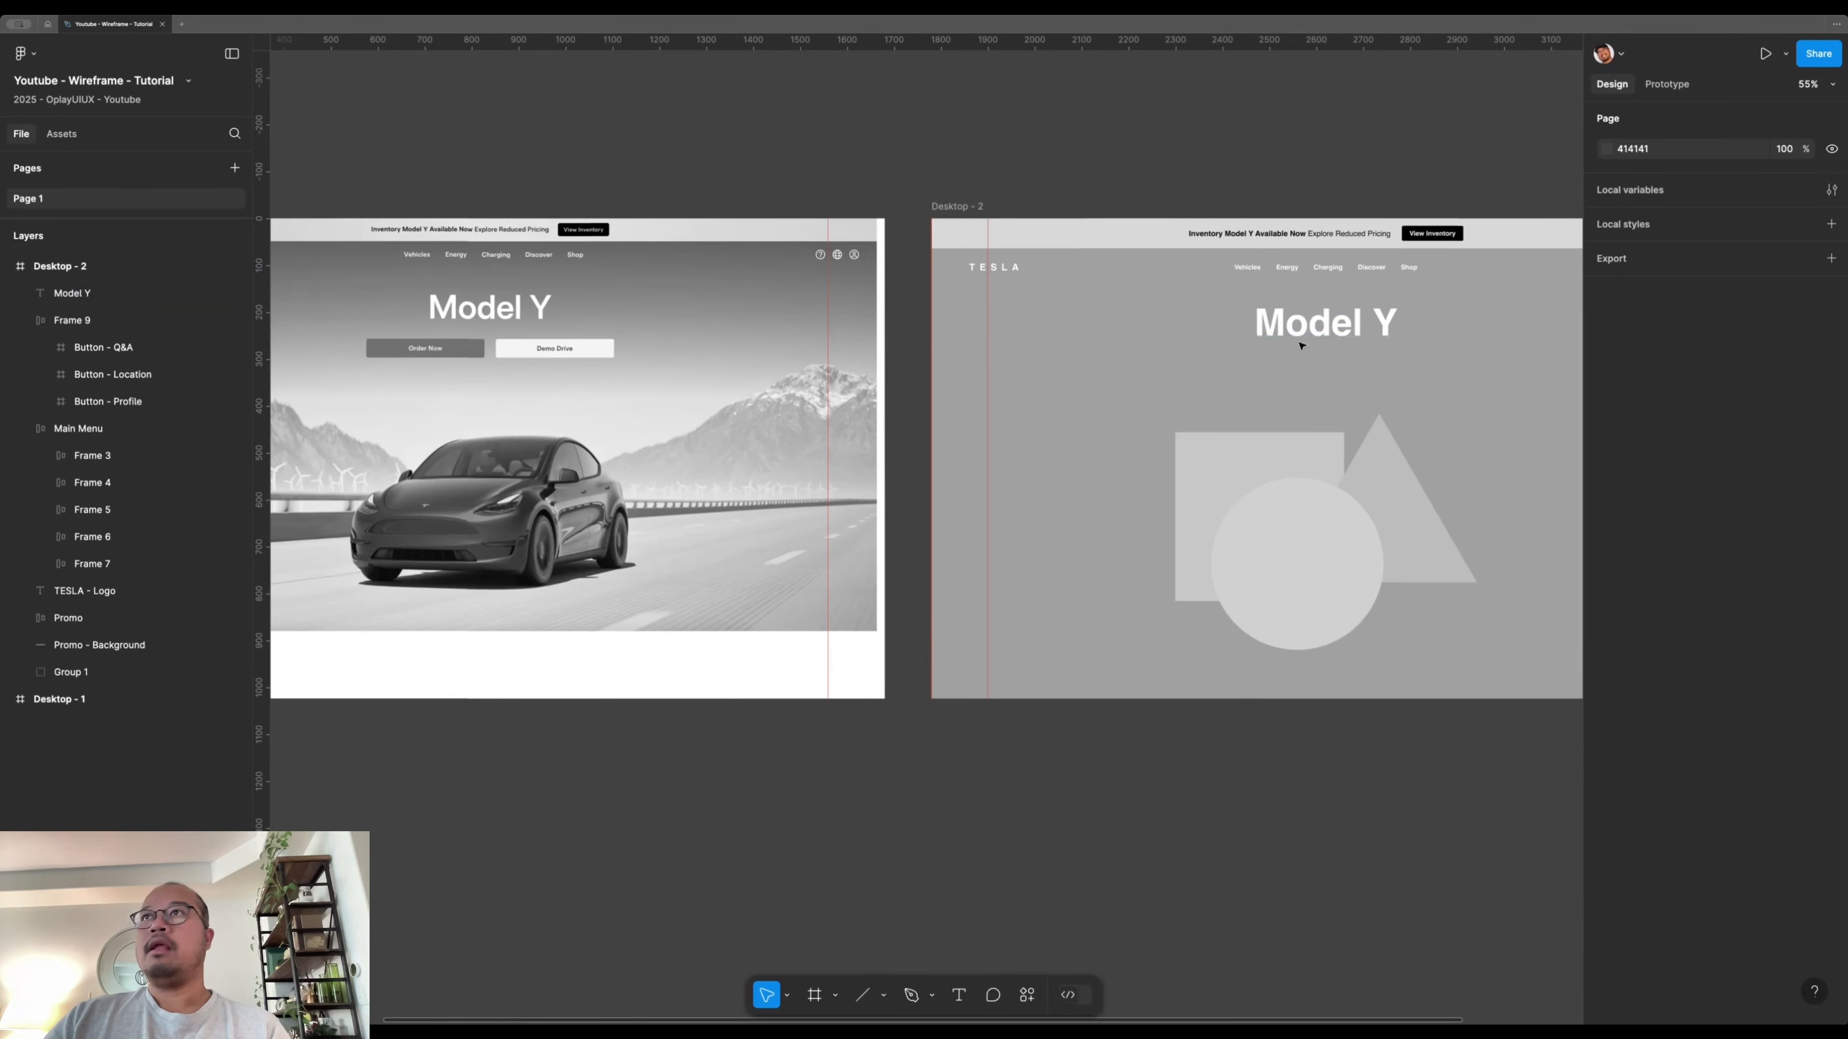
click(1321, 324)
key(shift+Up)
key(shift+Up)
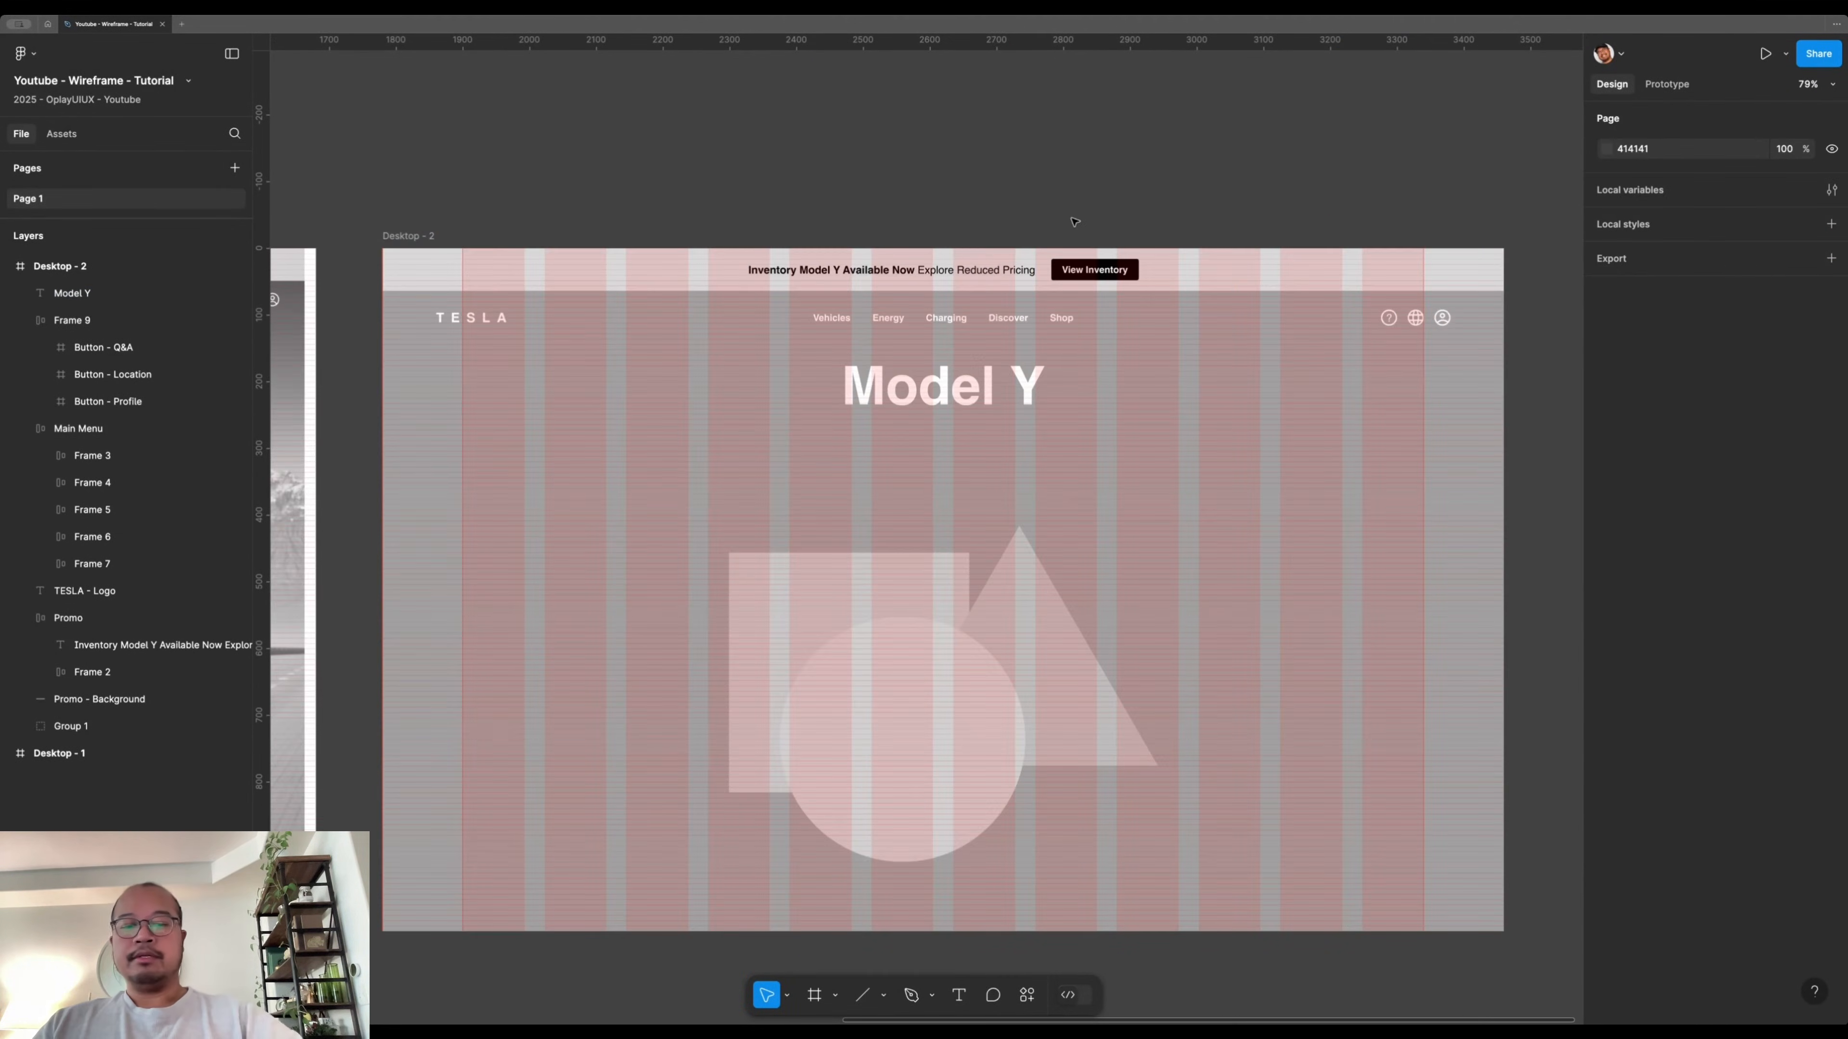
- Hide the layout grids and compare the hero's headline area with the reference's headline and buttons
key(shift+g)
drag(920, 606, 1131, 567)
scroll(1076, 480, down, 5)
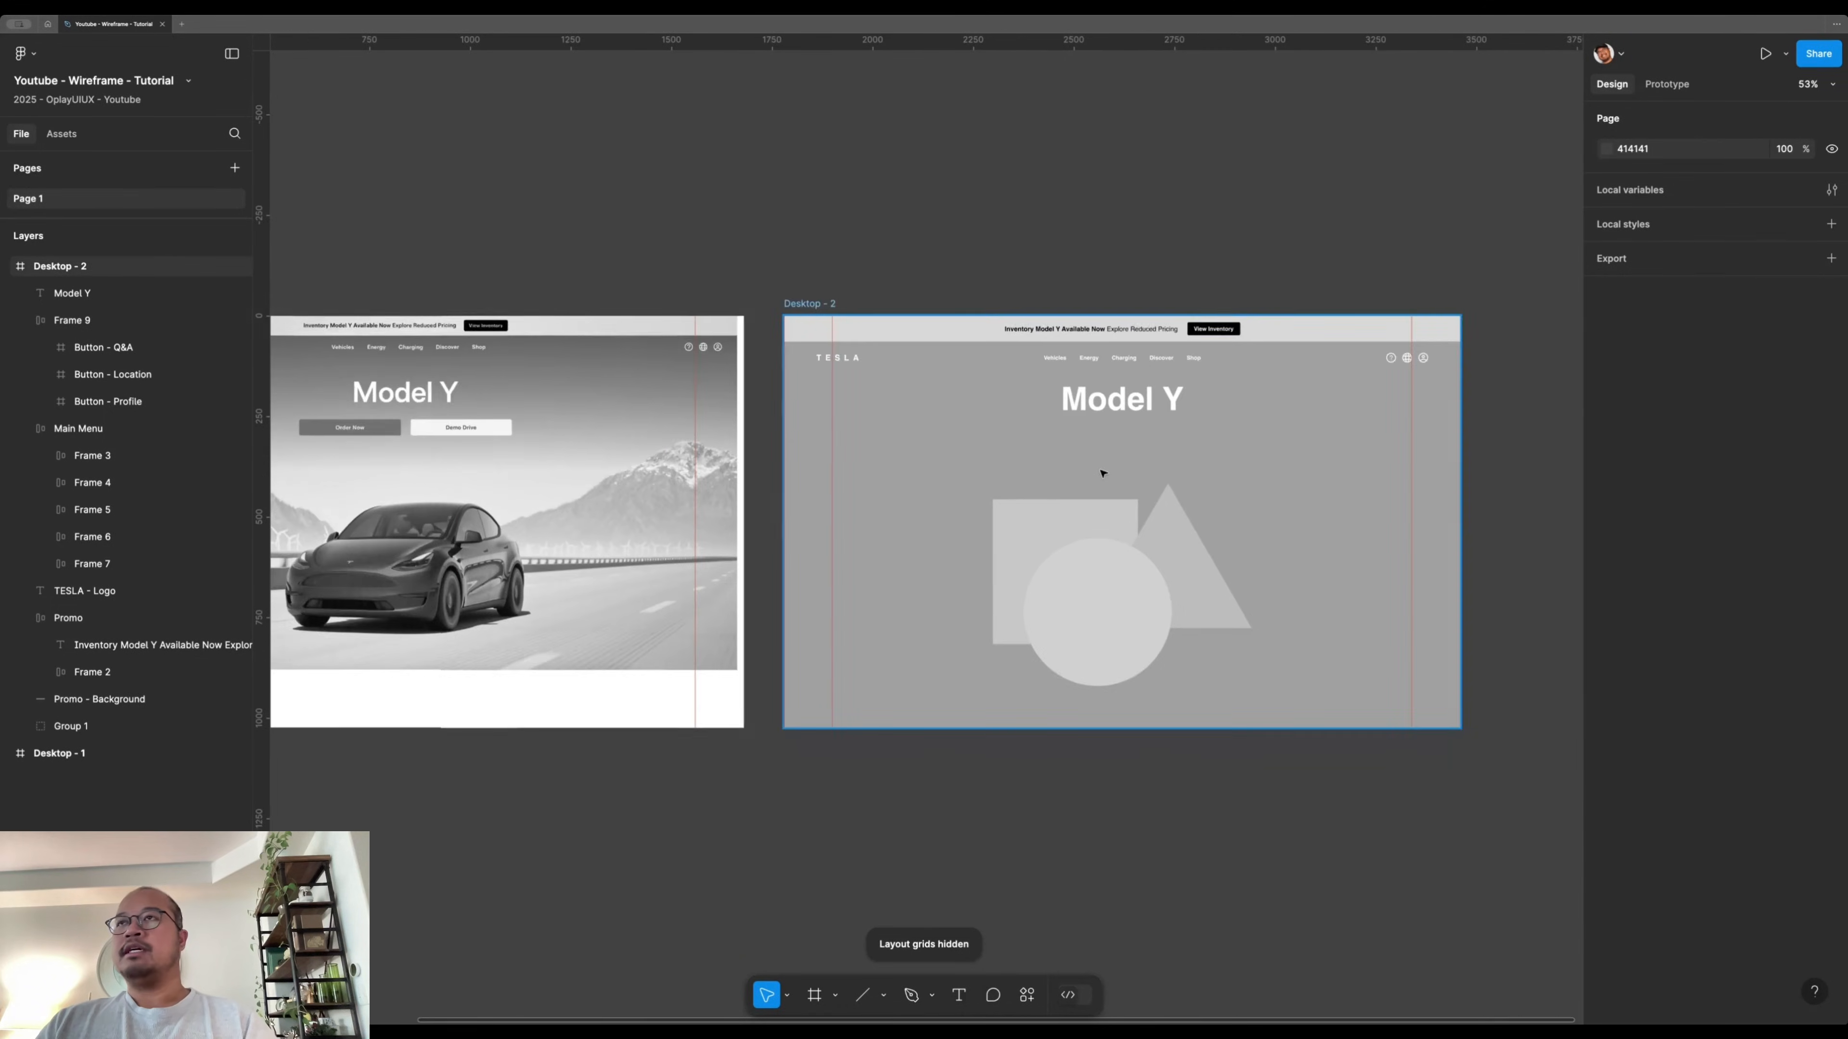
scroll(691, 404, up, 5)
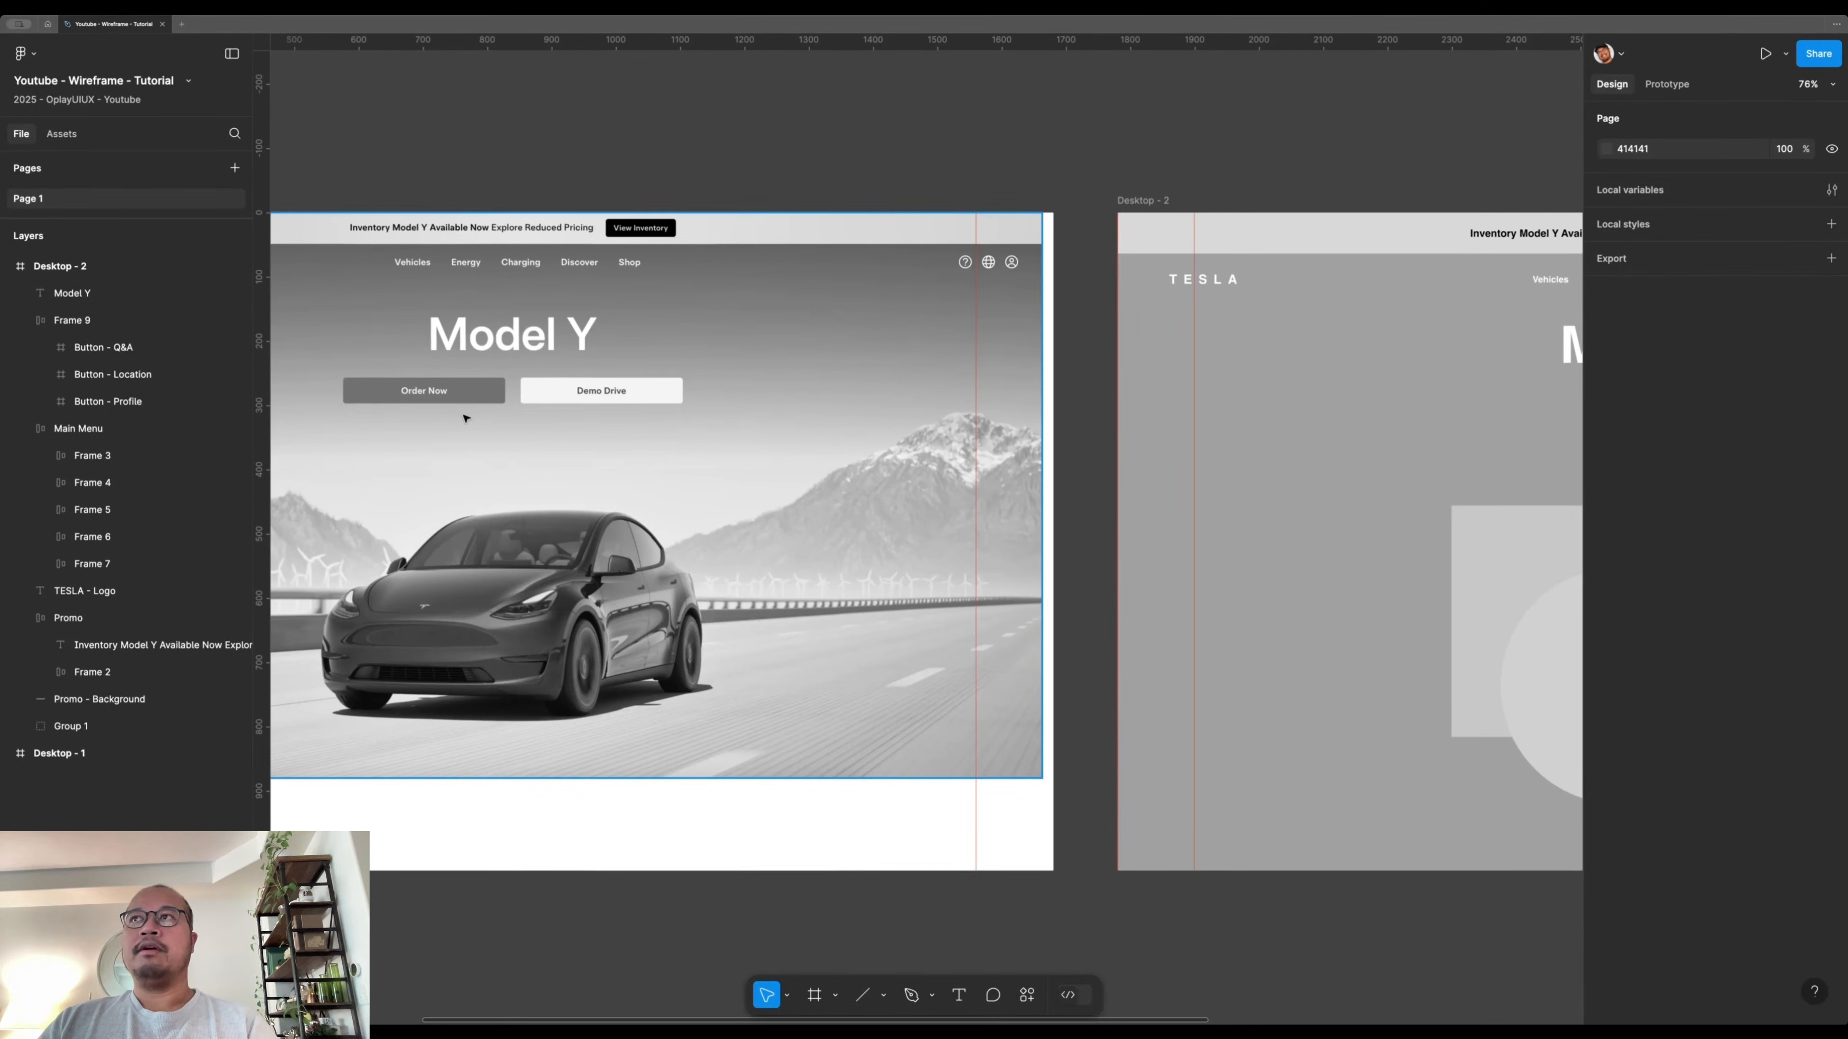
drag(1204, 350, 1139, 347)
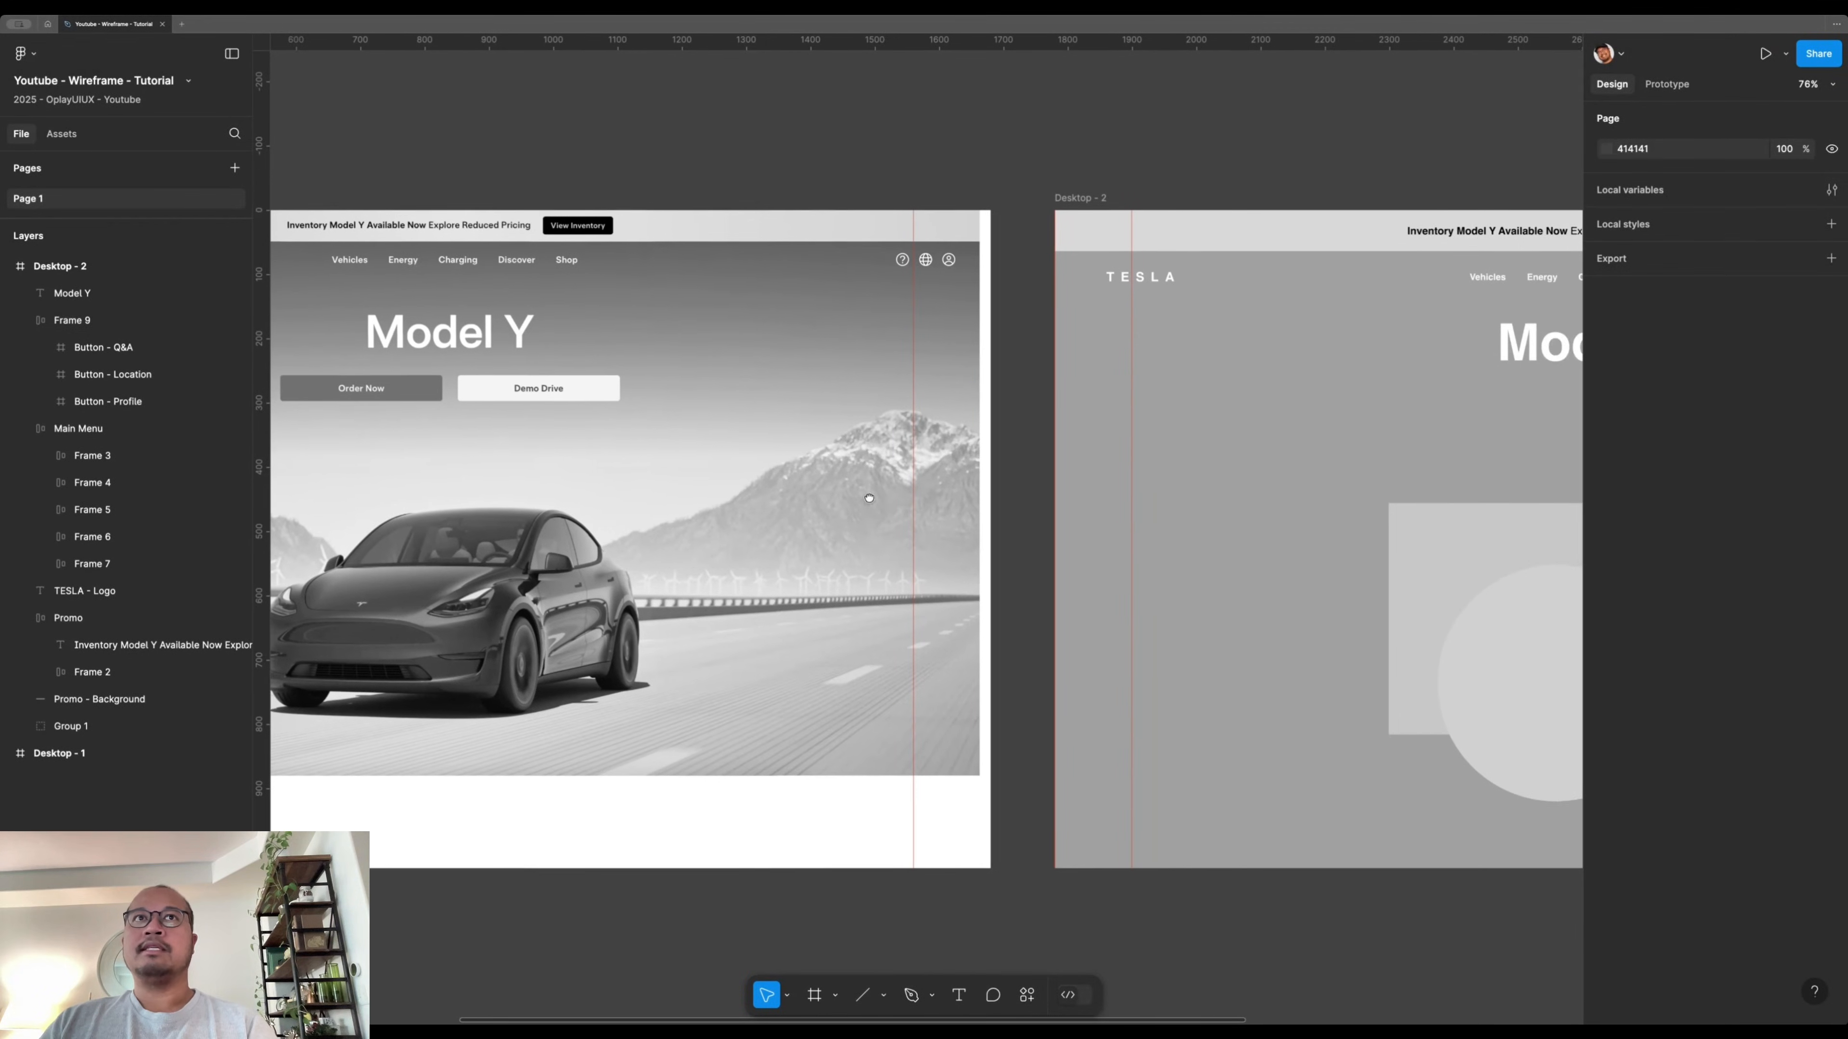
drag(845, 506, 901, 499)
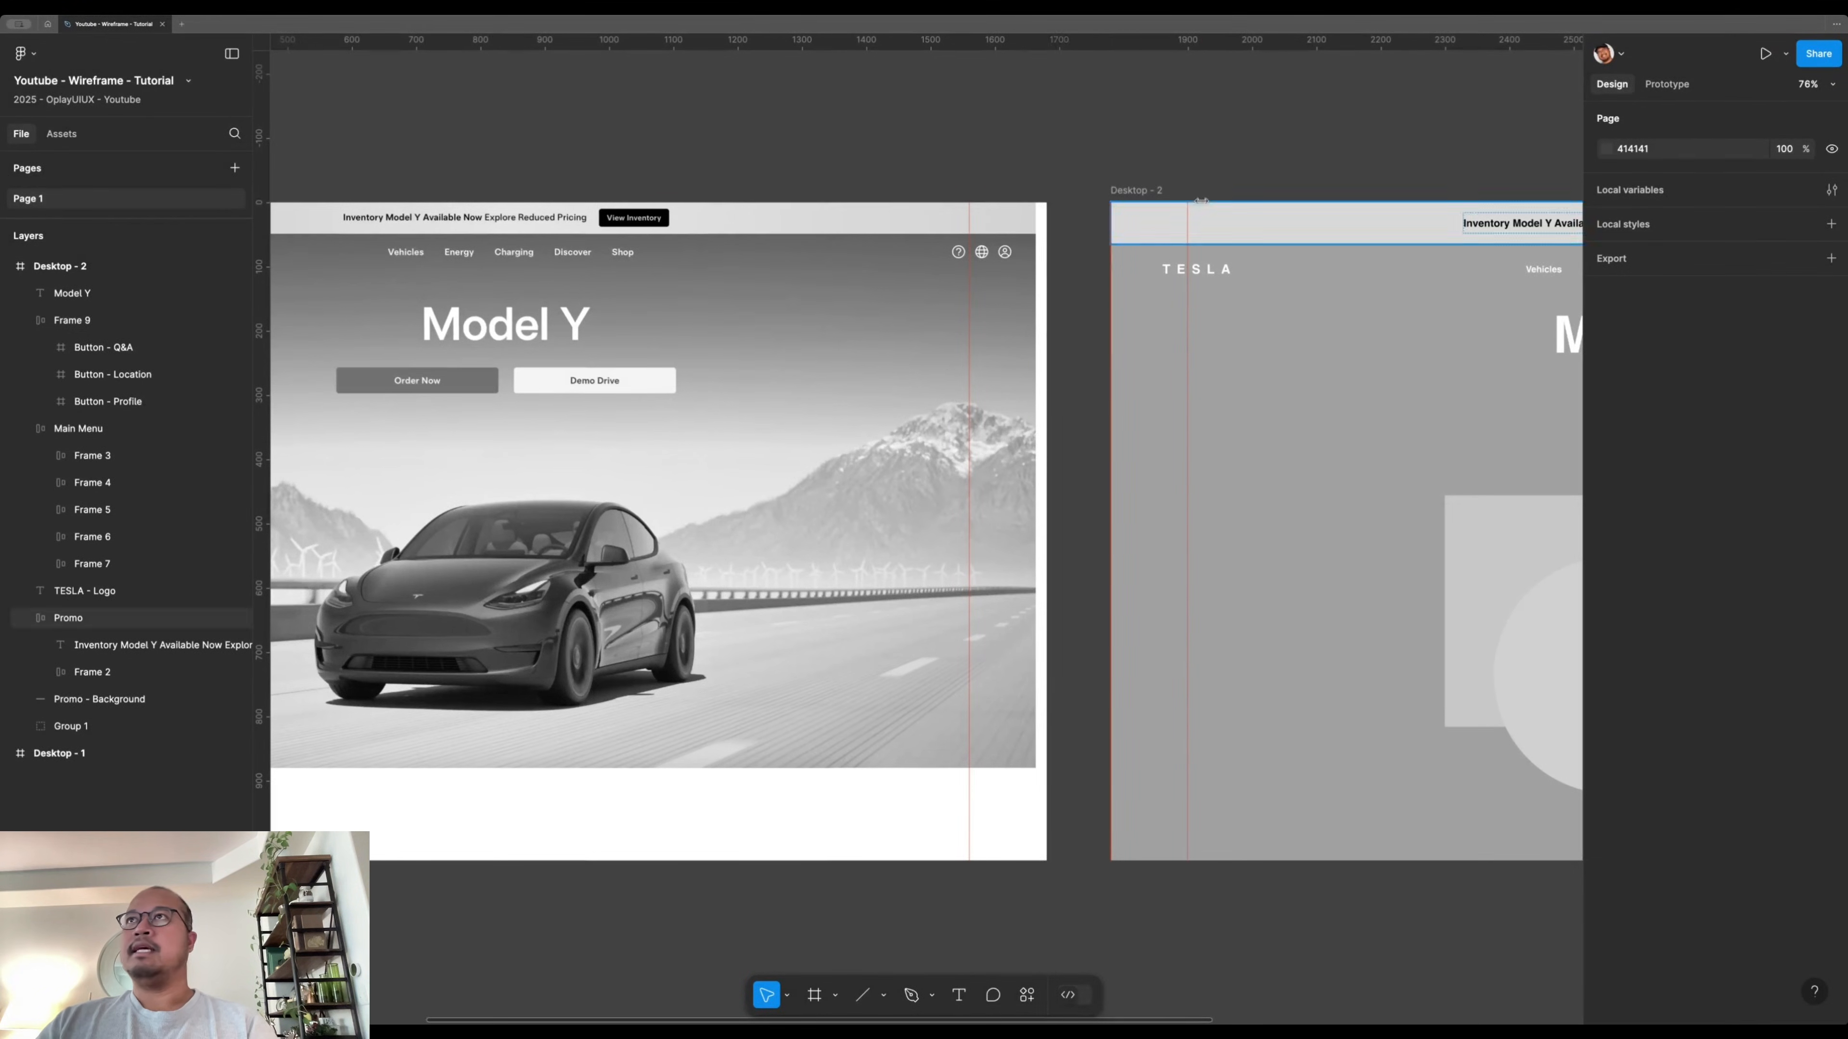
- Add the text "Order Now" below the TESLA logo and set its font size to 14
drag(1306, 466, 1225, 474)
key(t)
click(1154, 353)
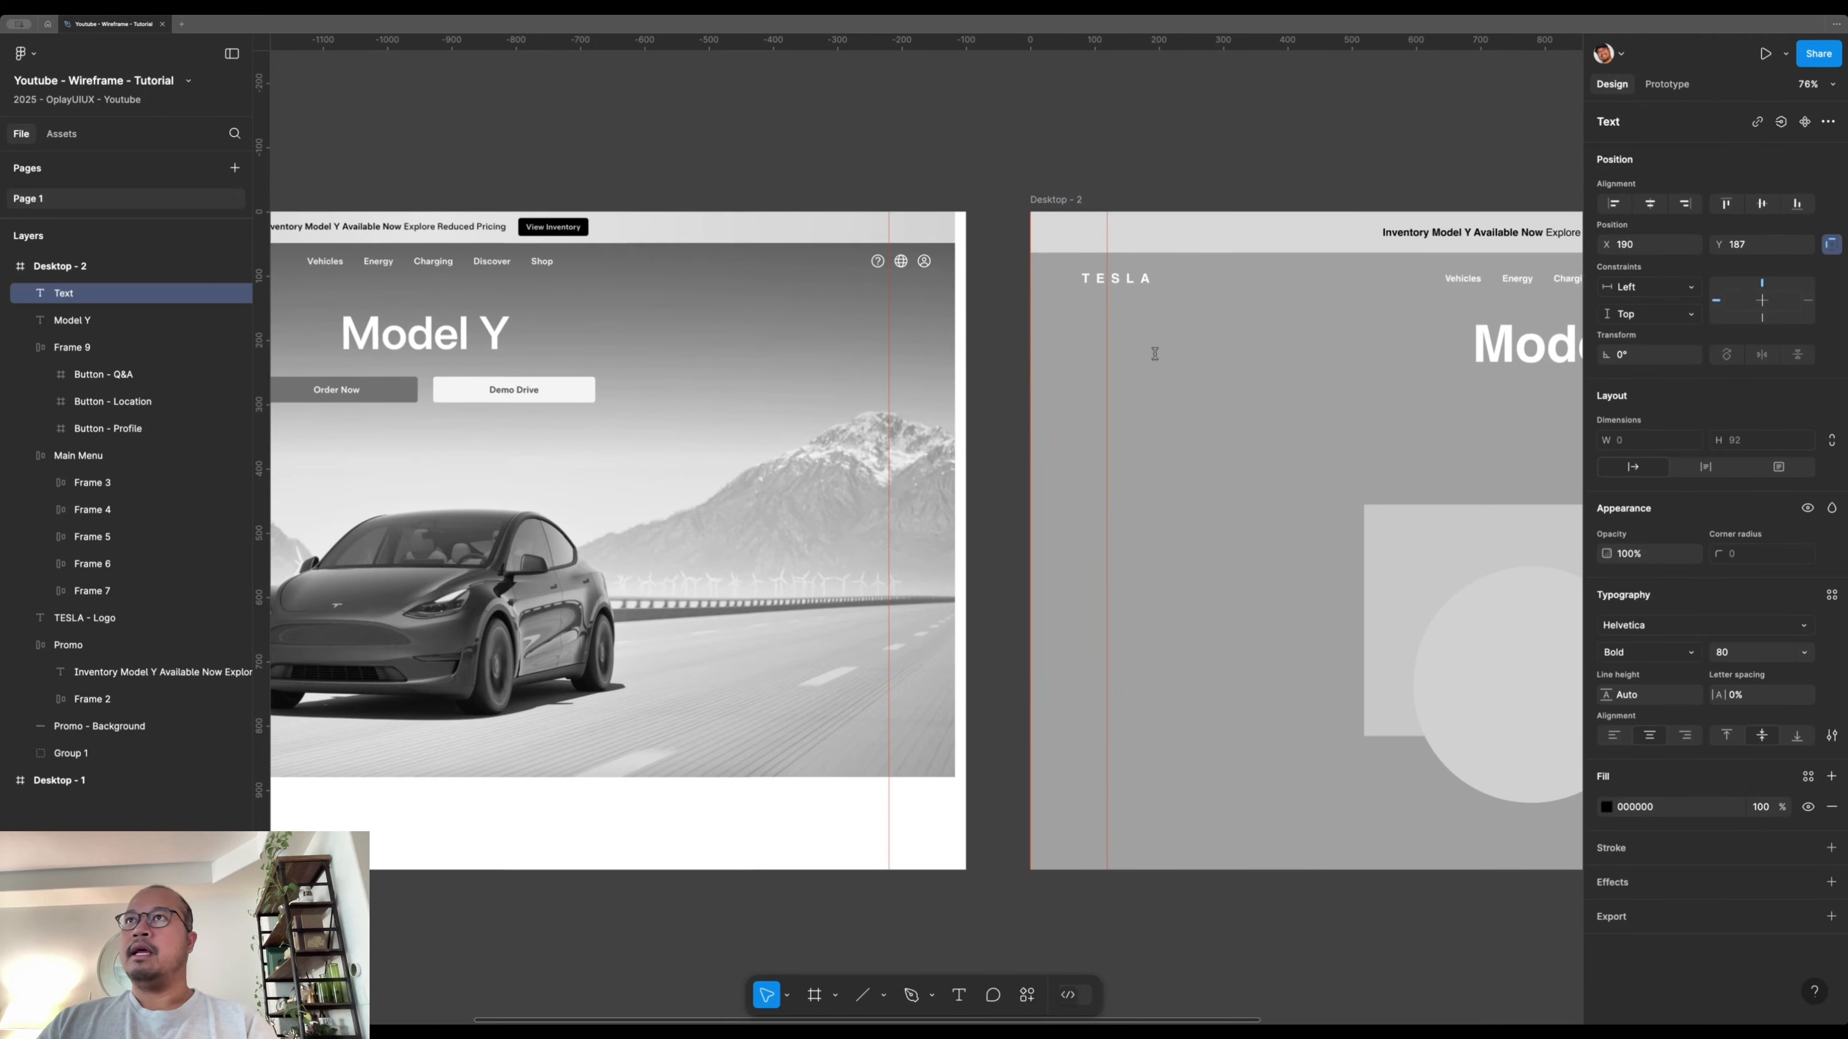
text(Order now)
key(BackSpace)
key(BackSpace)
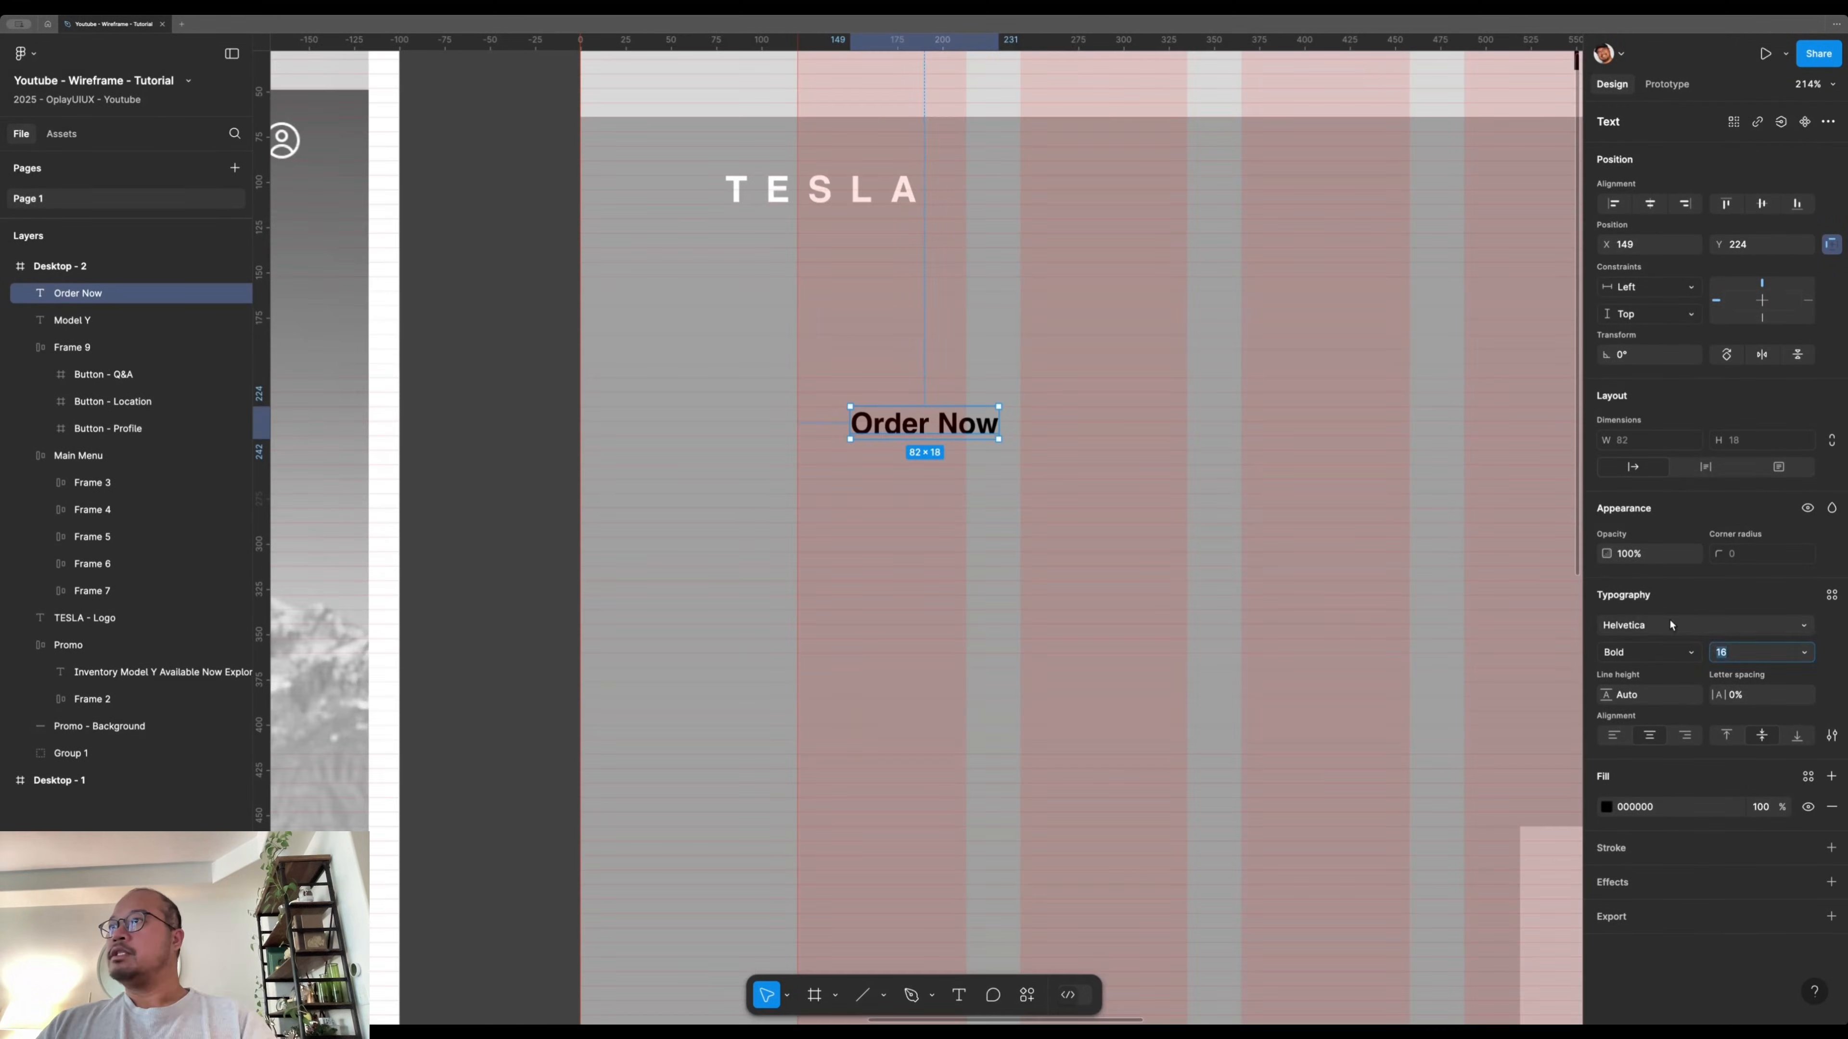
key(Down)
key(Down)
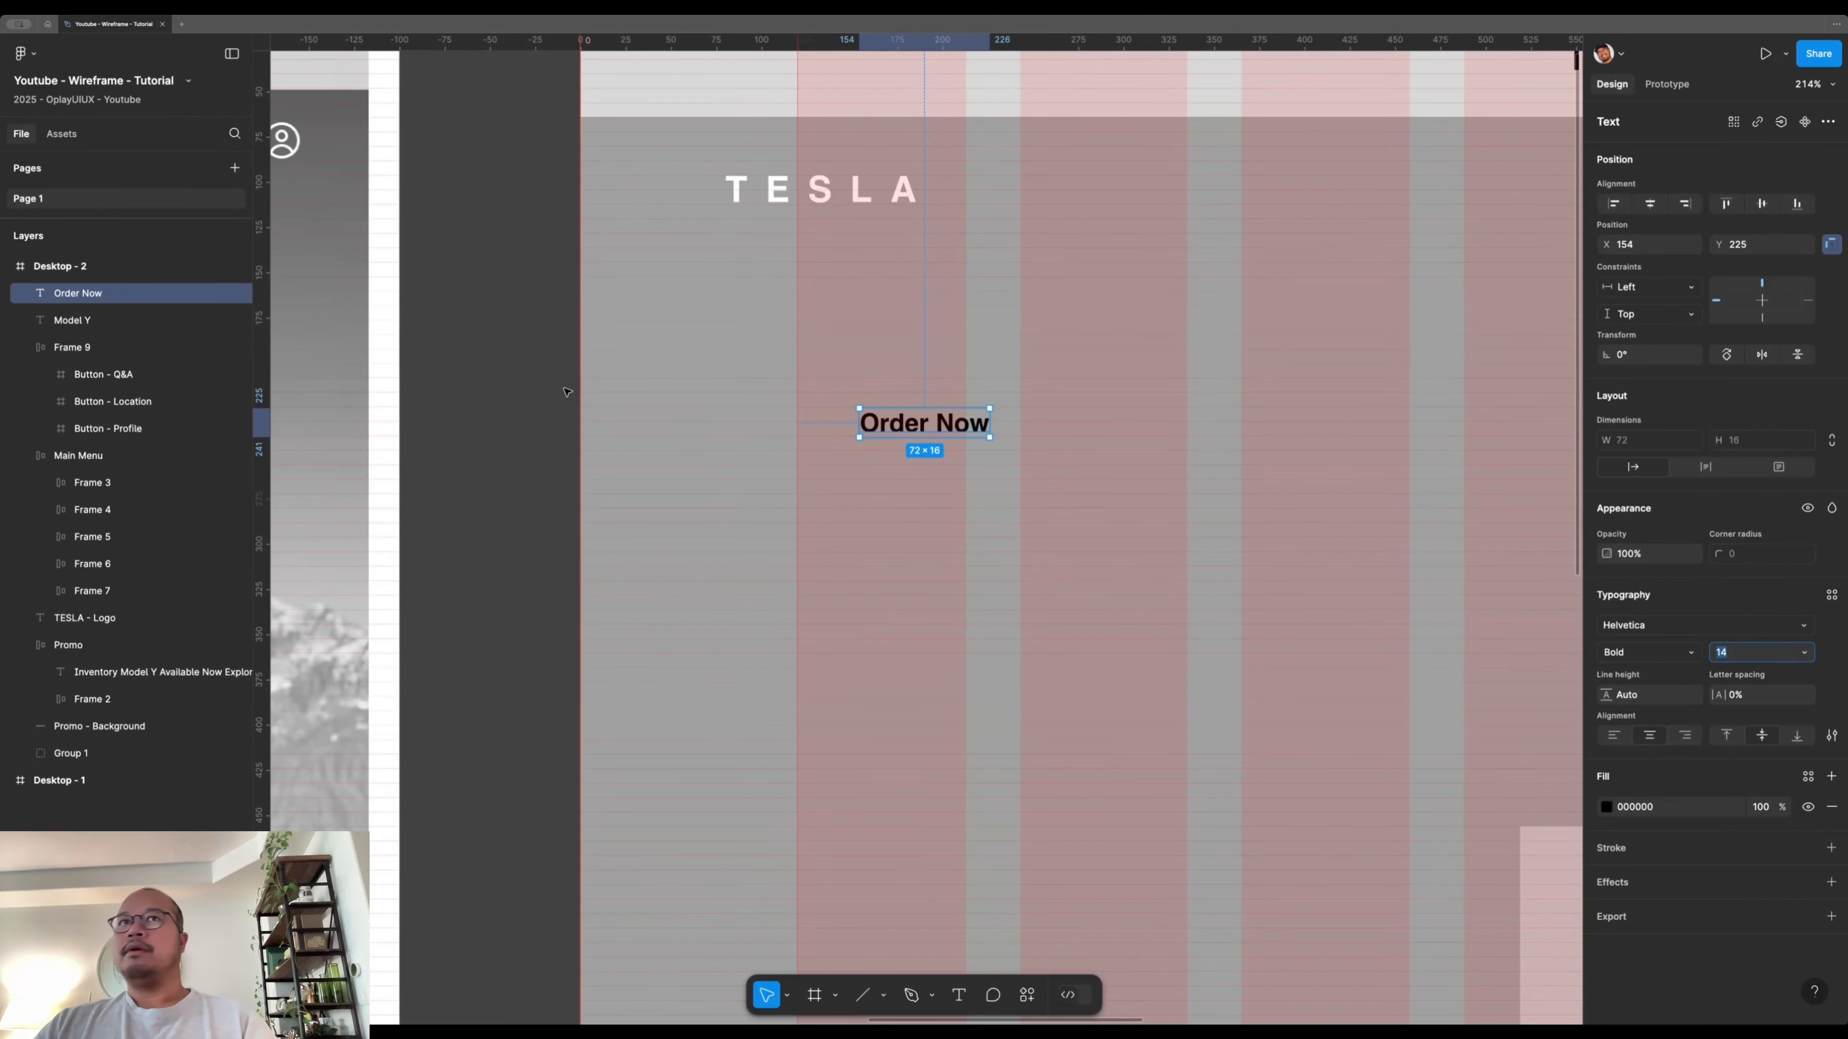
- Wrap the "Order Now" text in an auto layout frame and fill the frame with dark grey 414141
click(512, 469)
right_click(968, 427)
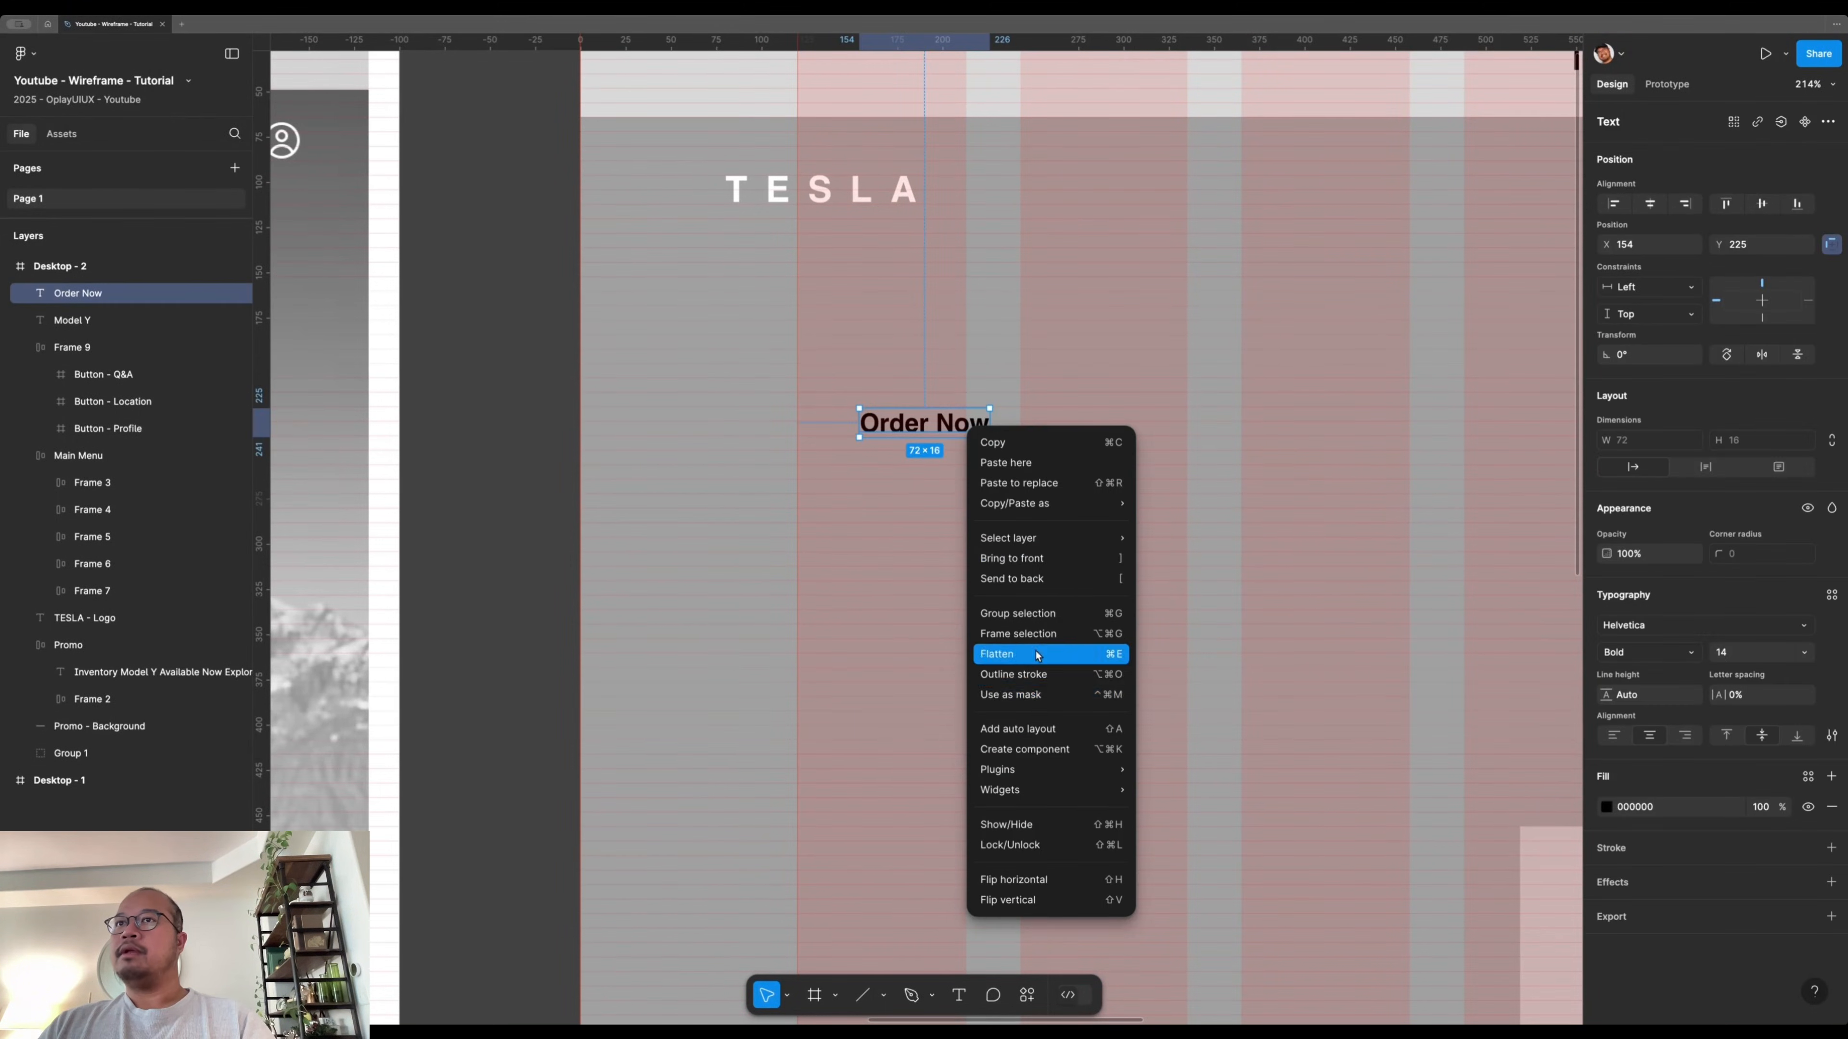
click(1019, 728)
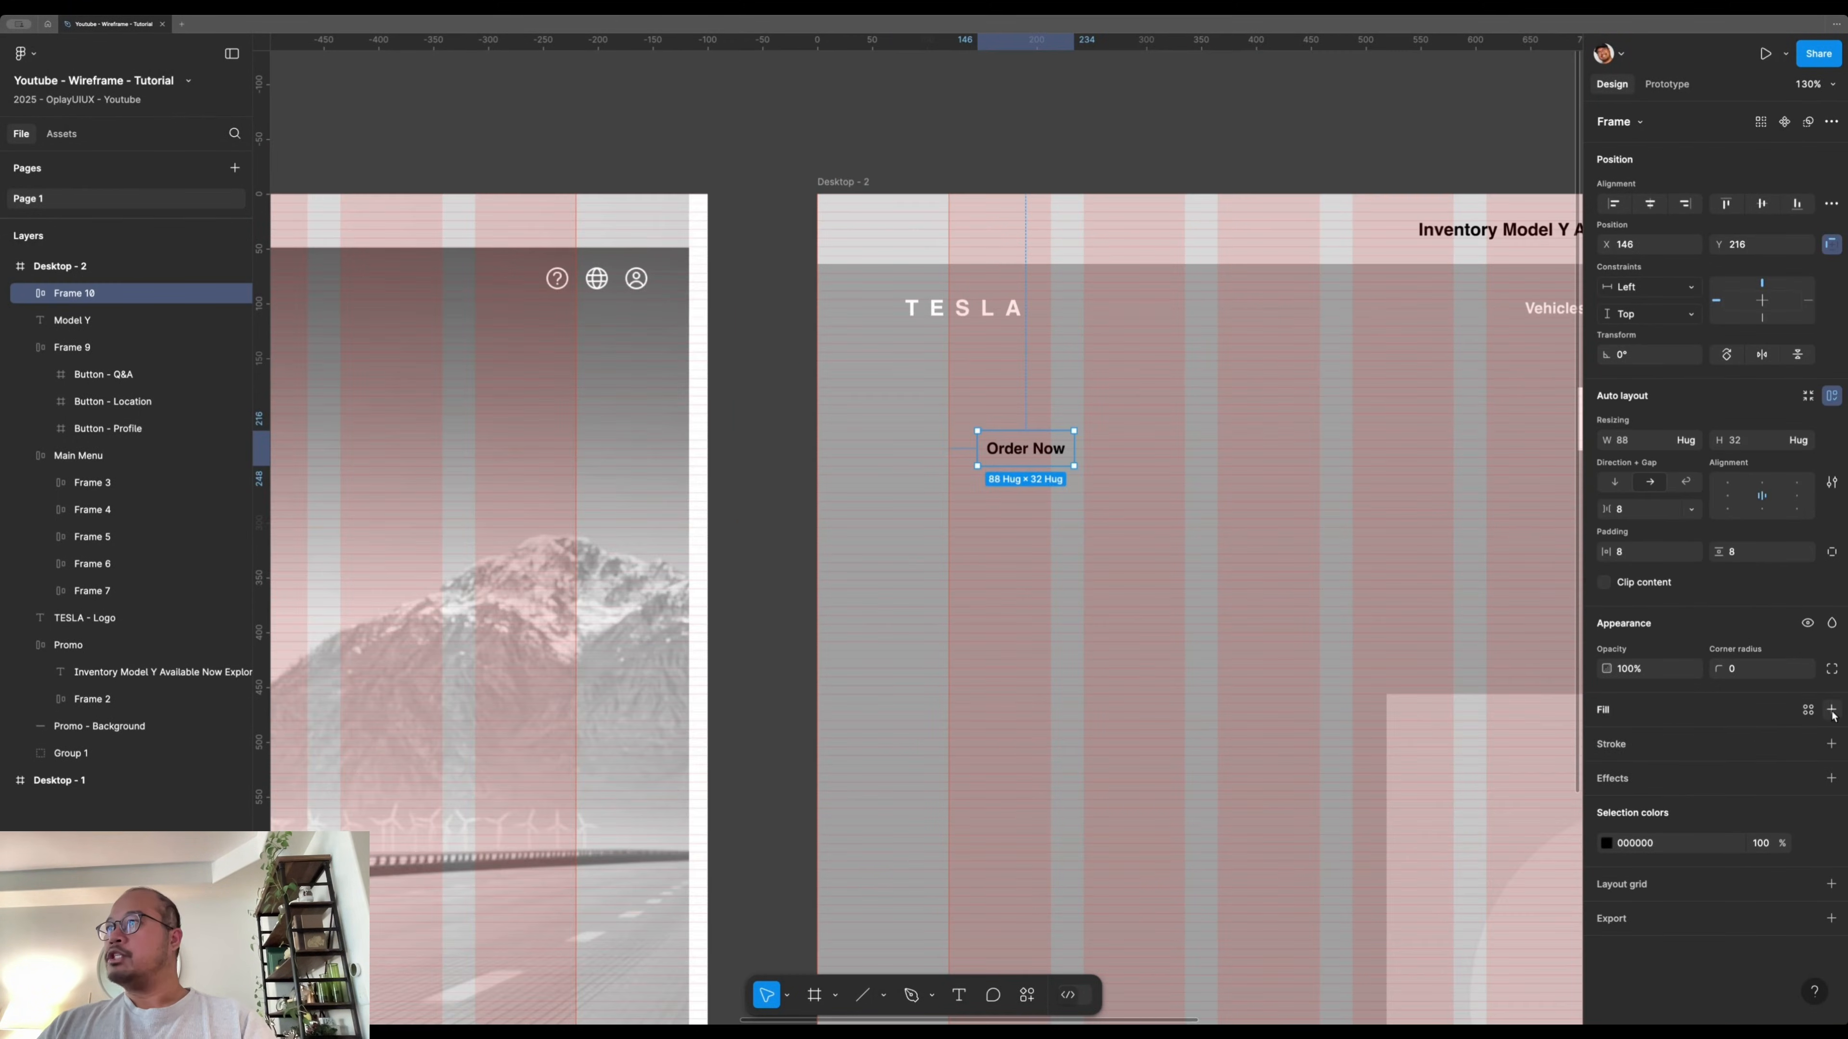
click(1832, 711)
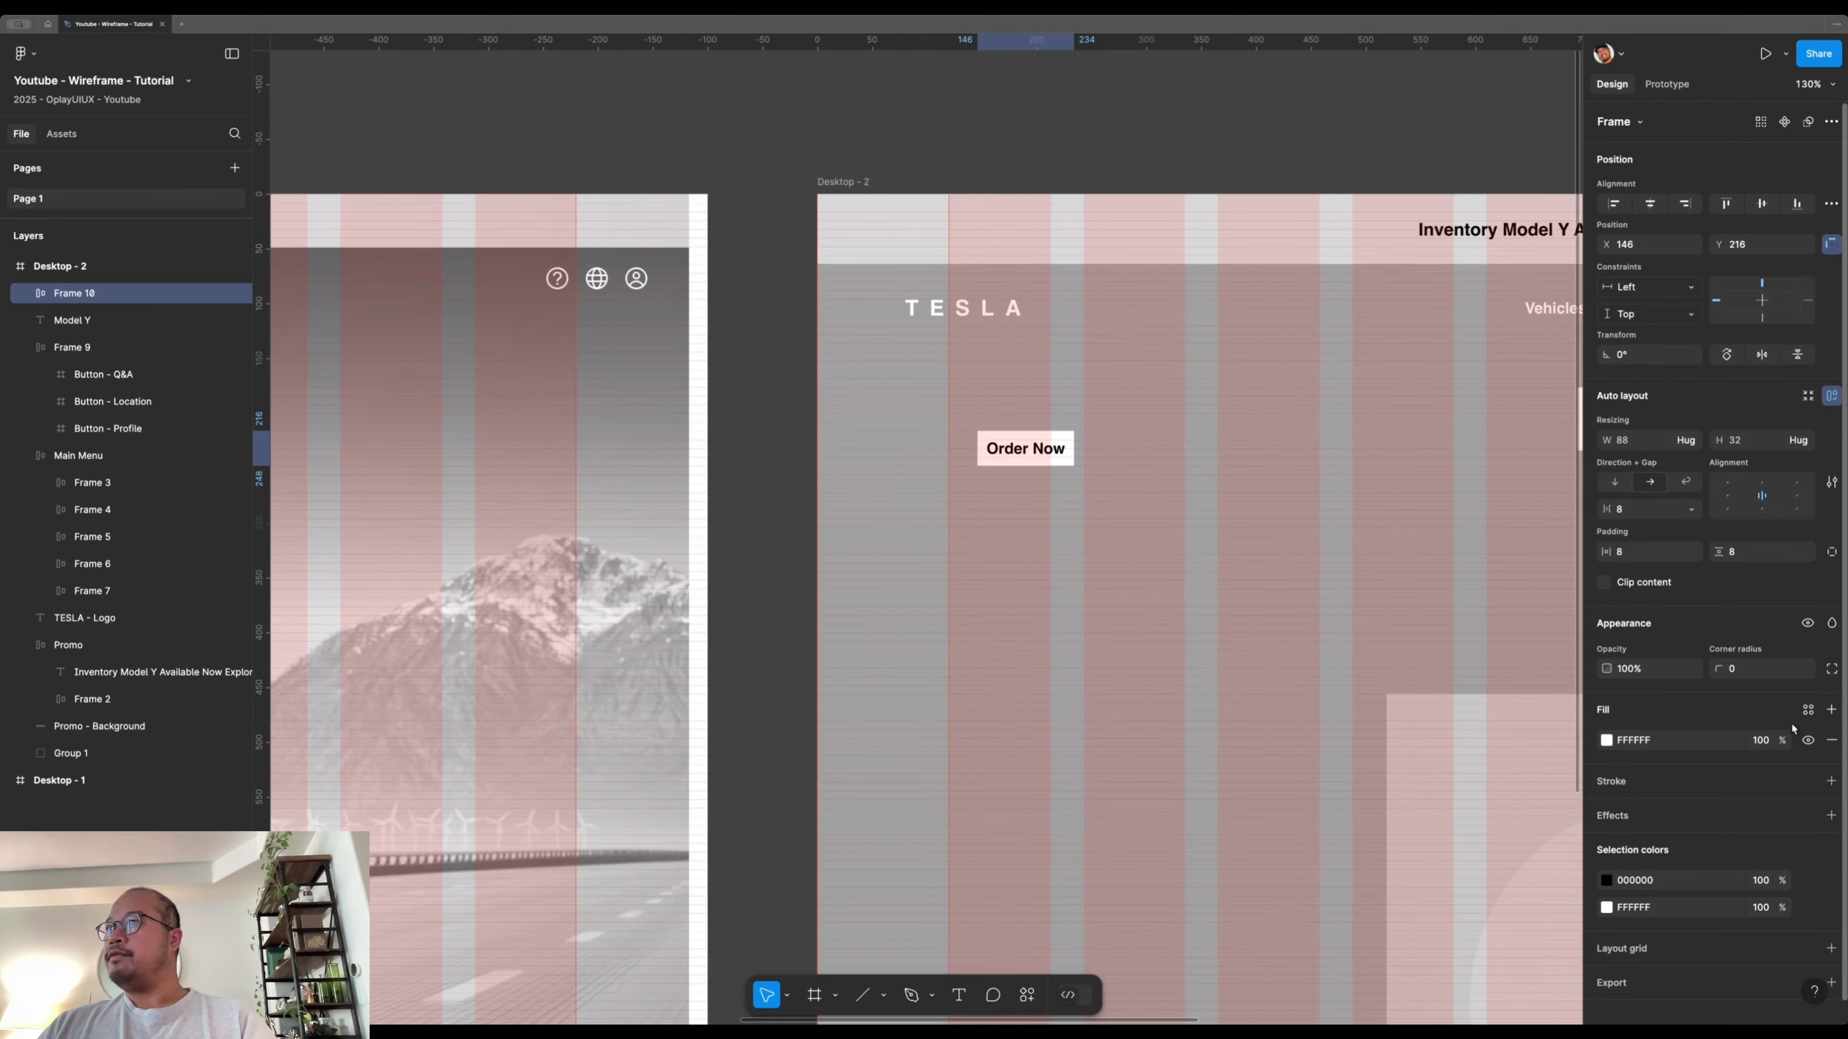
click(1606, 740)
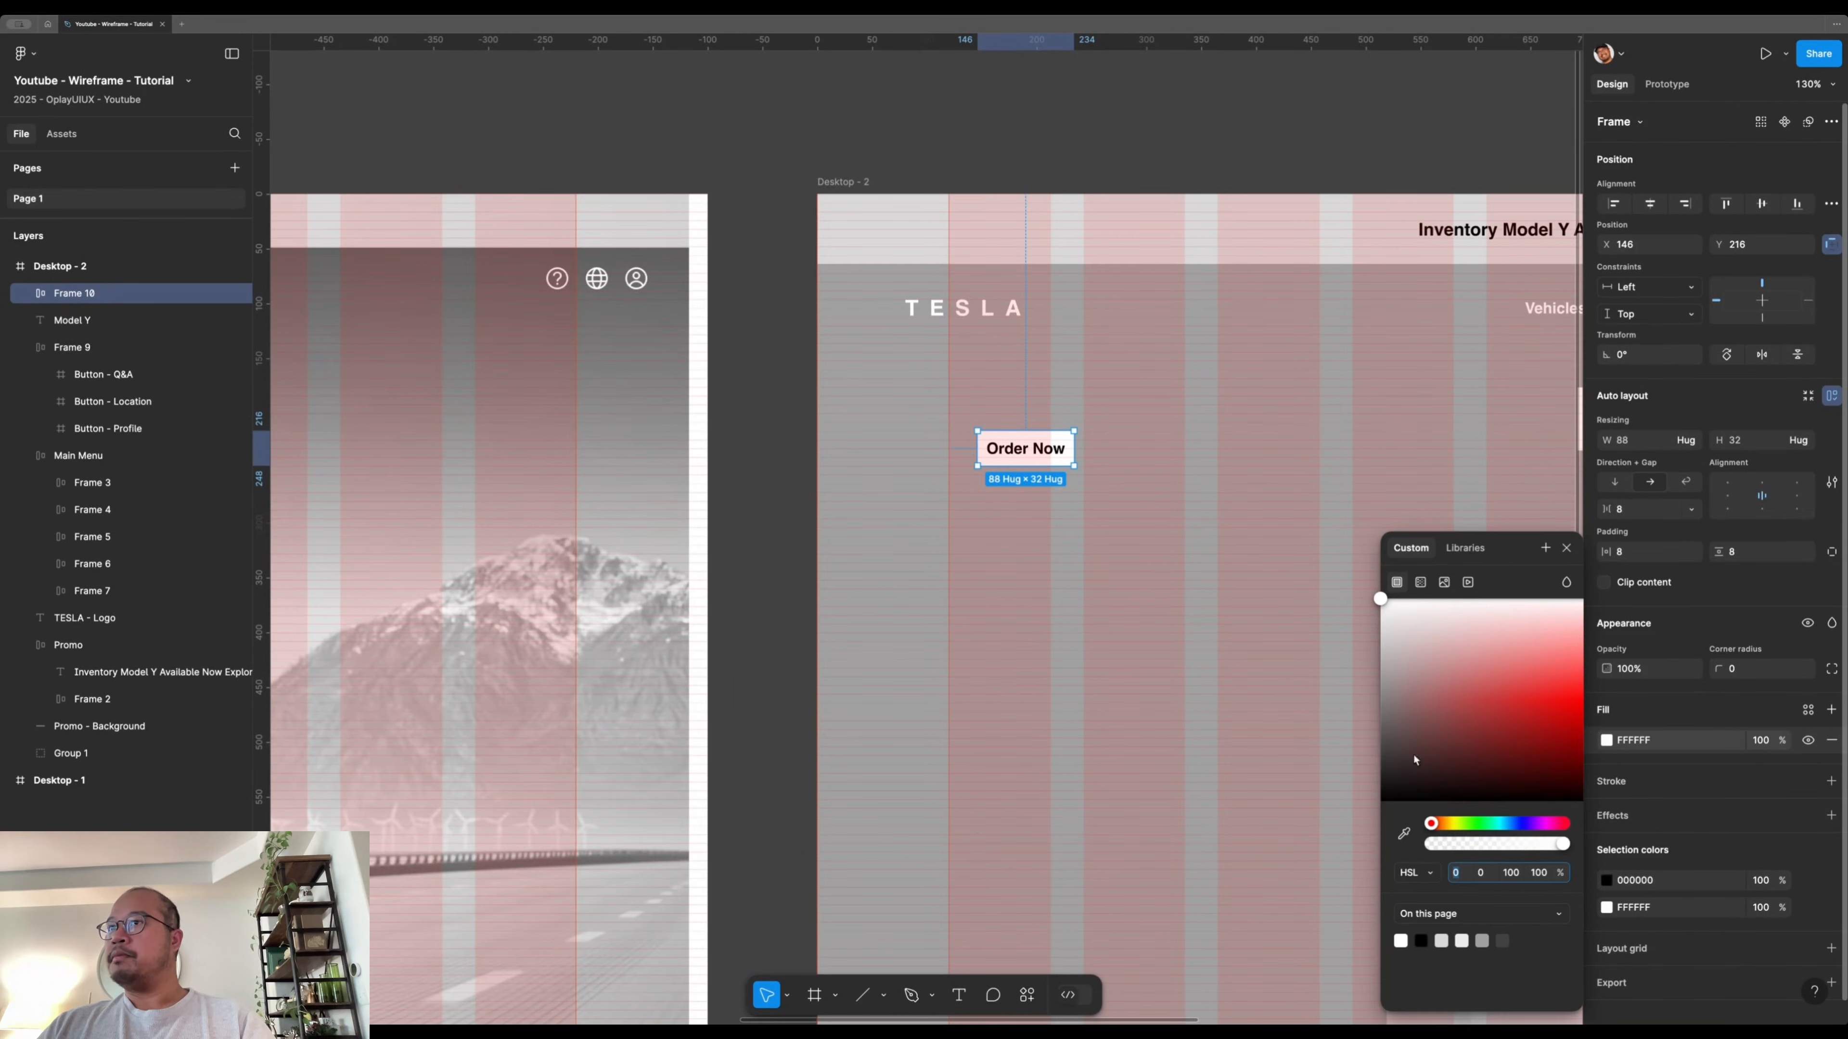
click(1500, 942)
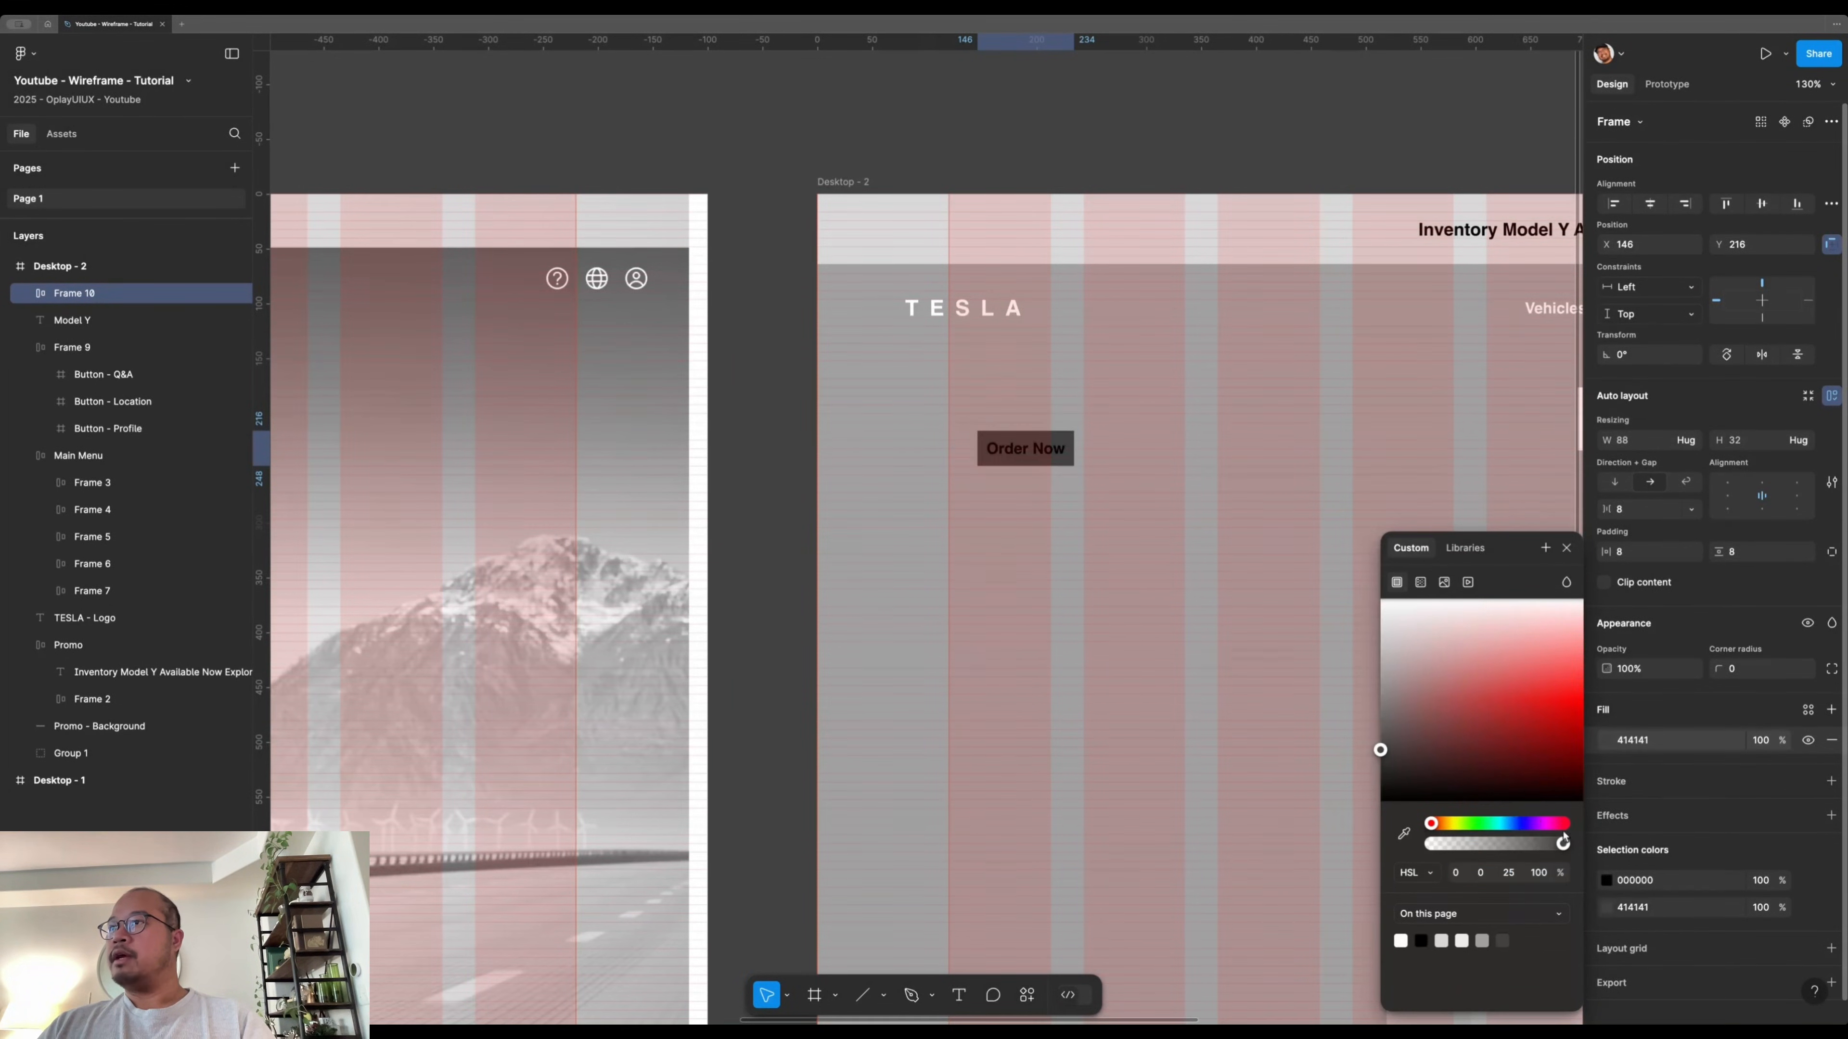
- Change the "Order Now" text colour inside the button to white (FFFFFF)
click(1710, 723)
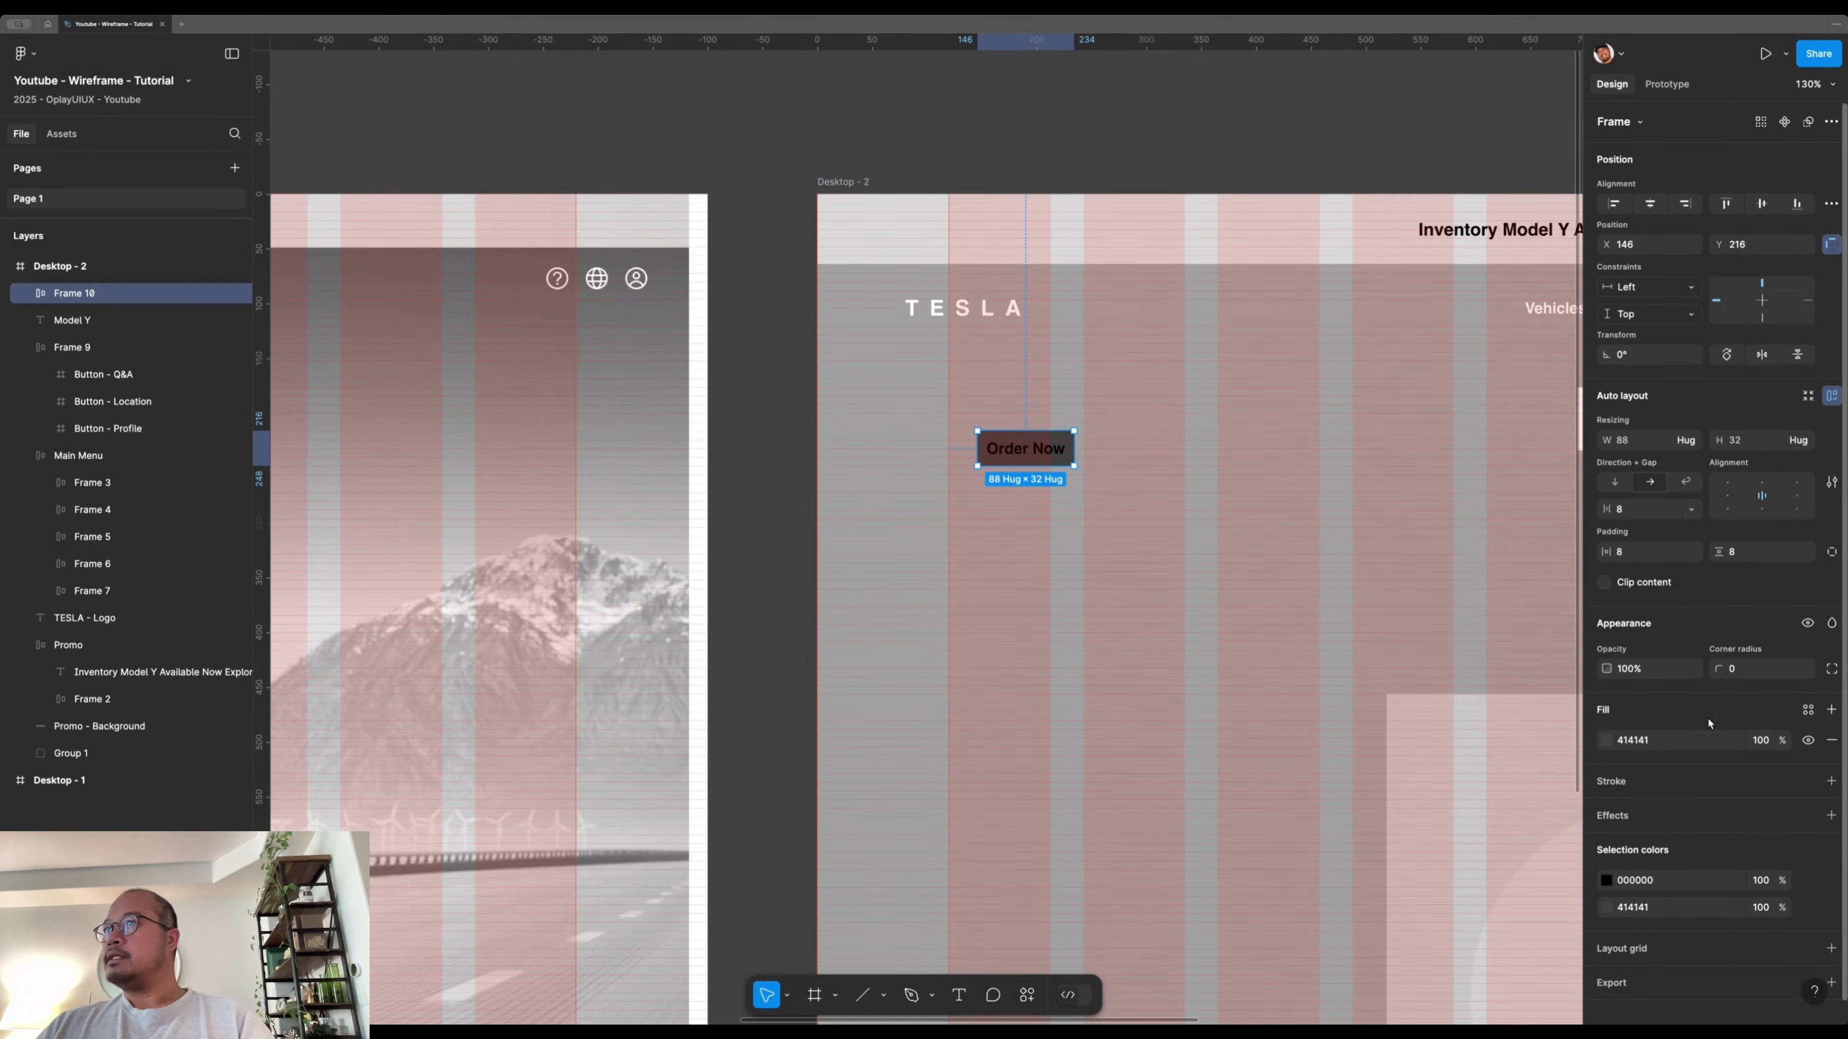
click(1609, 742)
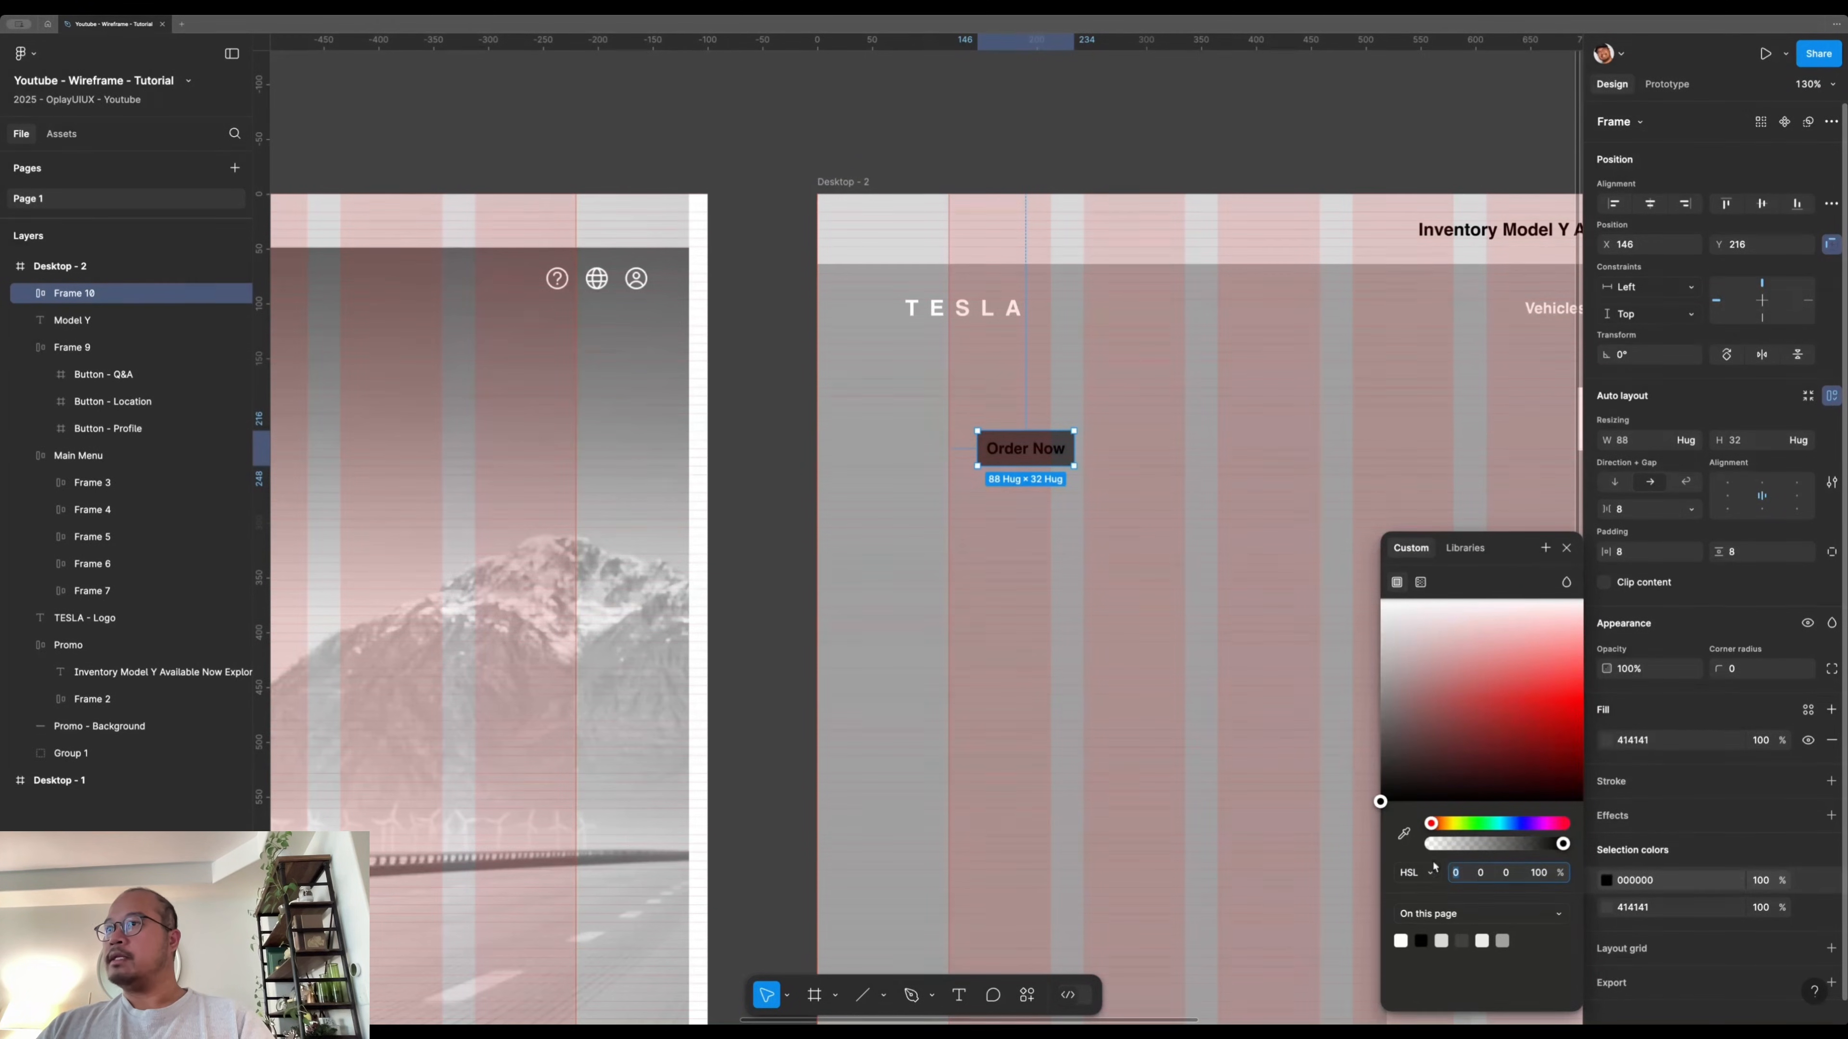
click(759, 524)
scroll(783, 534, down, 2)
scroll(783, 534, down, 2)
scroll(982, 509, left, 5)
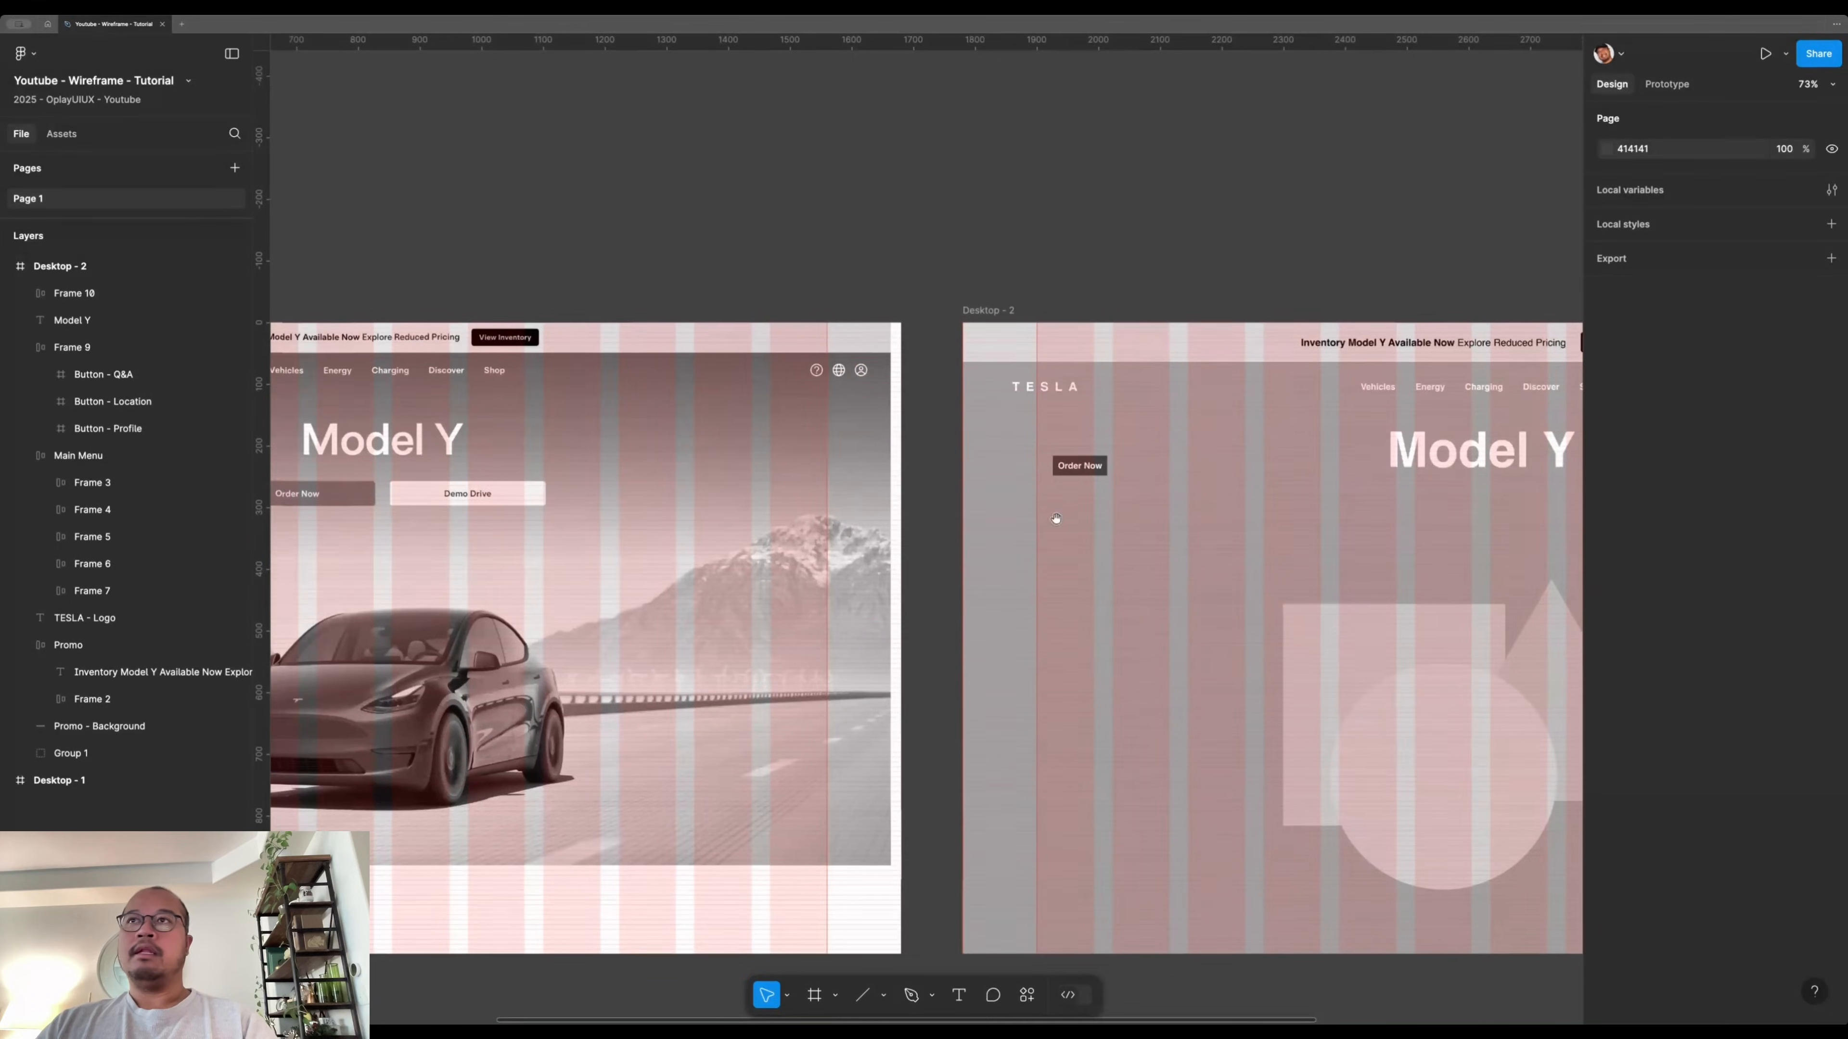
- Set the Order Now button's vertical padding to 16
click(1171, 477)
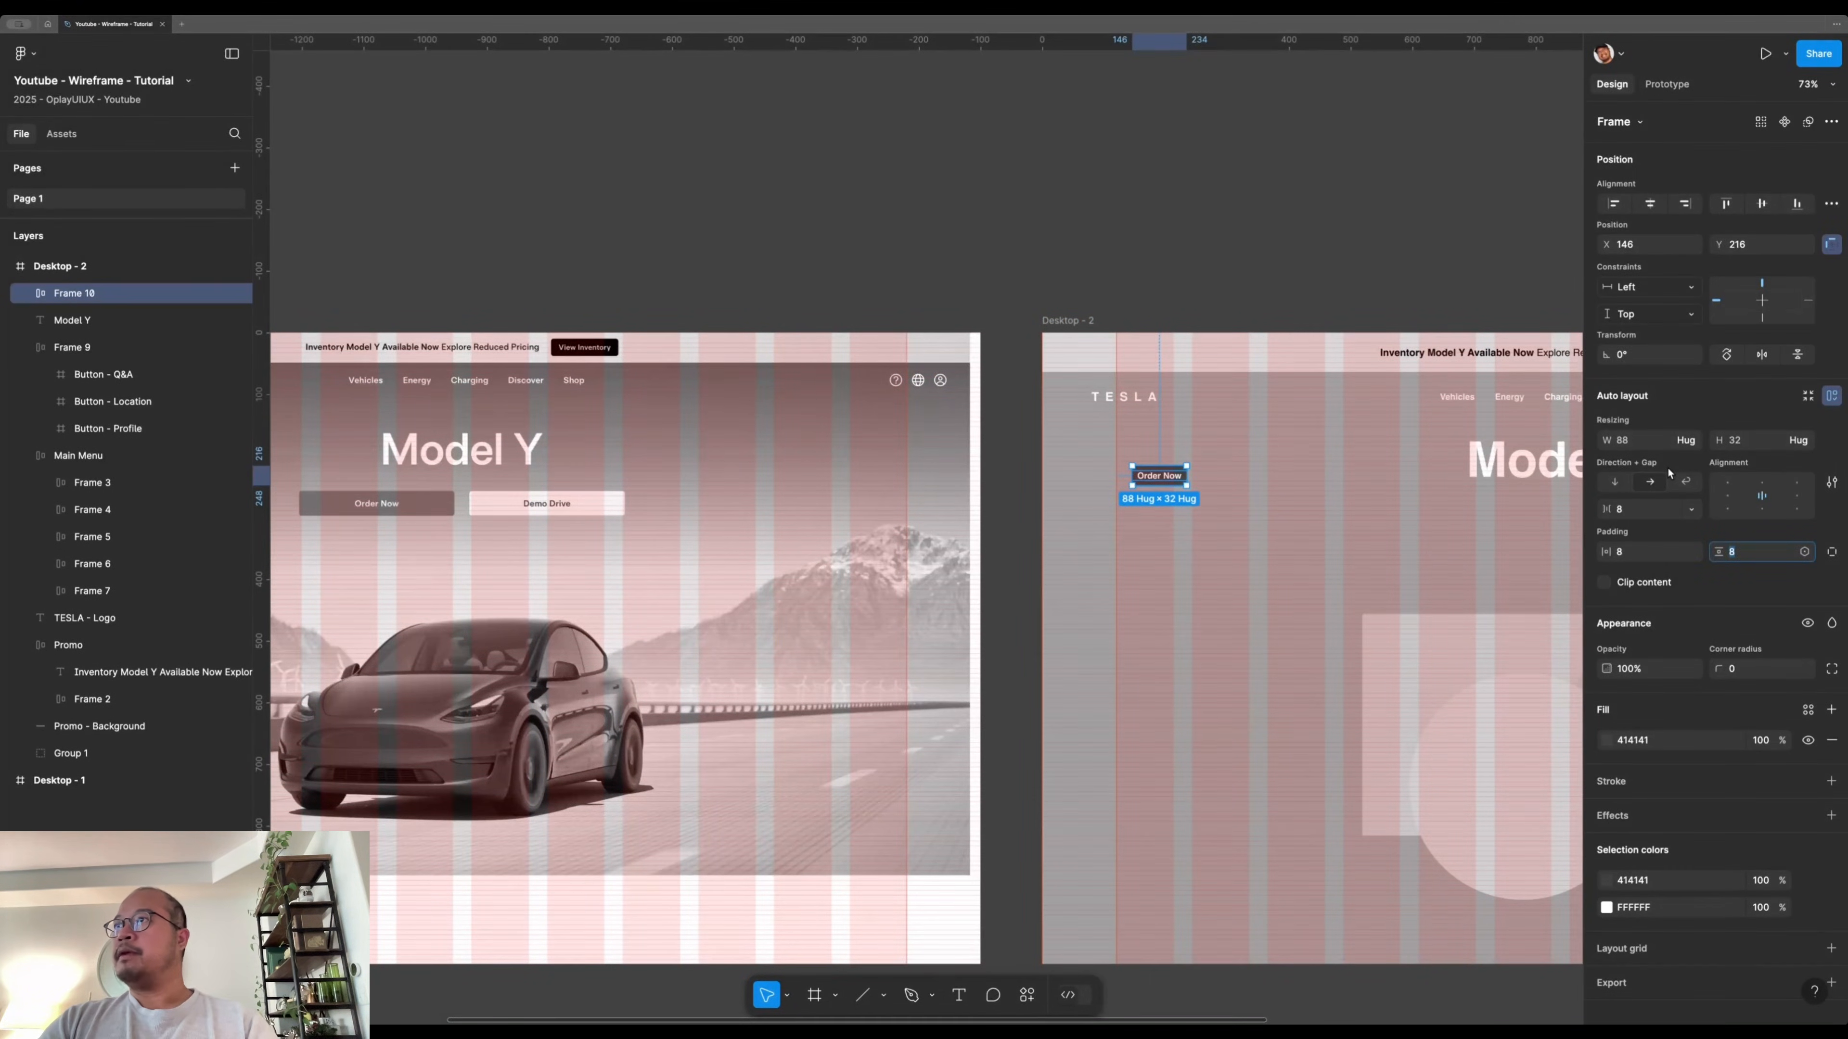
text(16)
key(Return)
text(8)
key(Return)
key(ctrl+z)
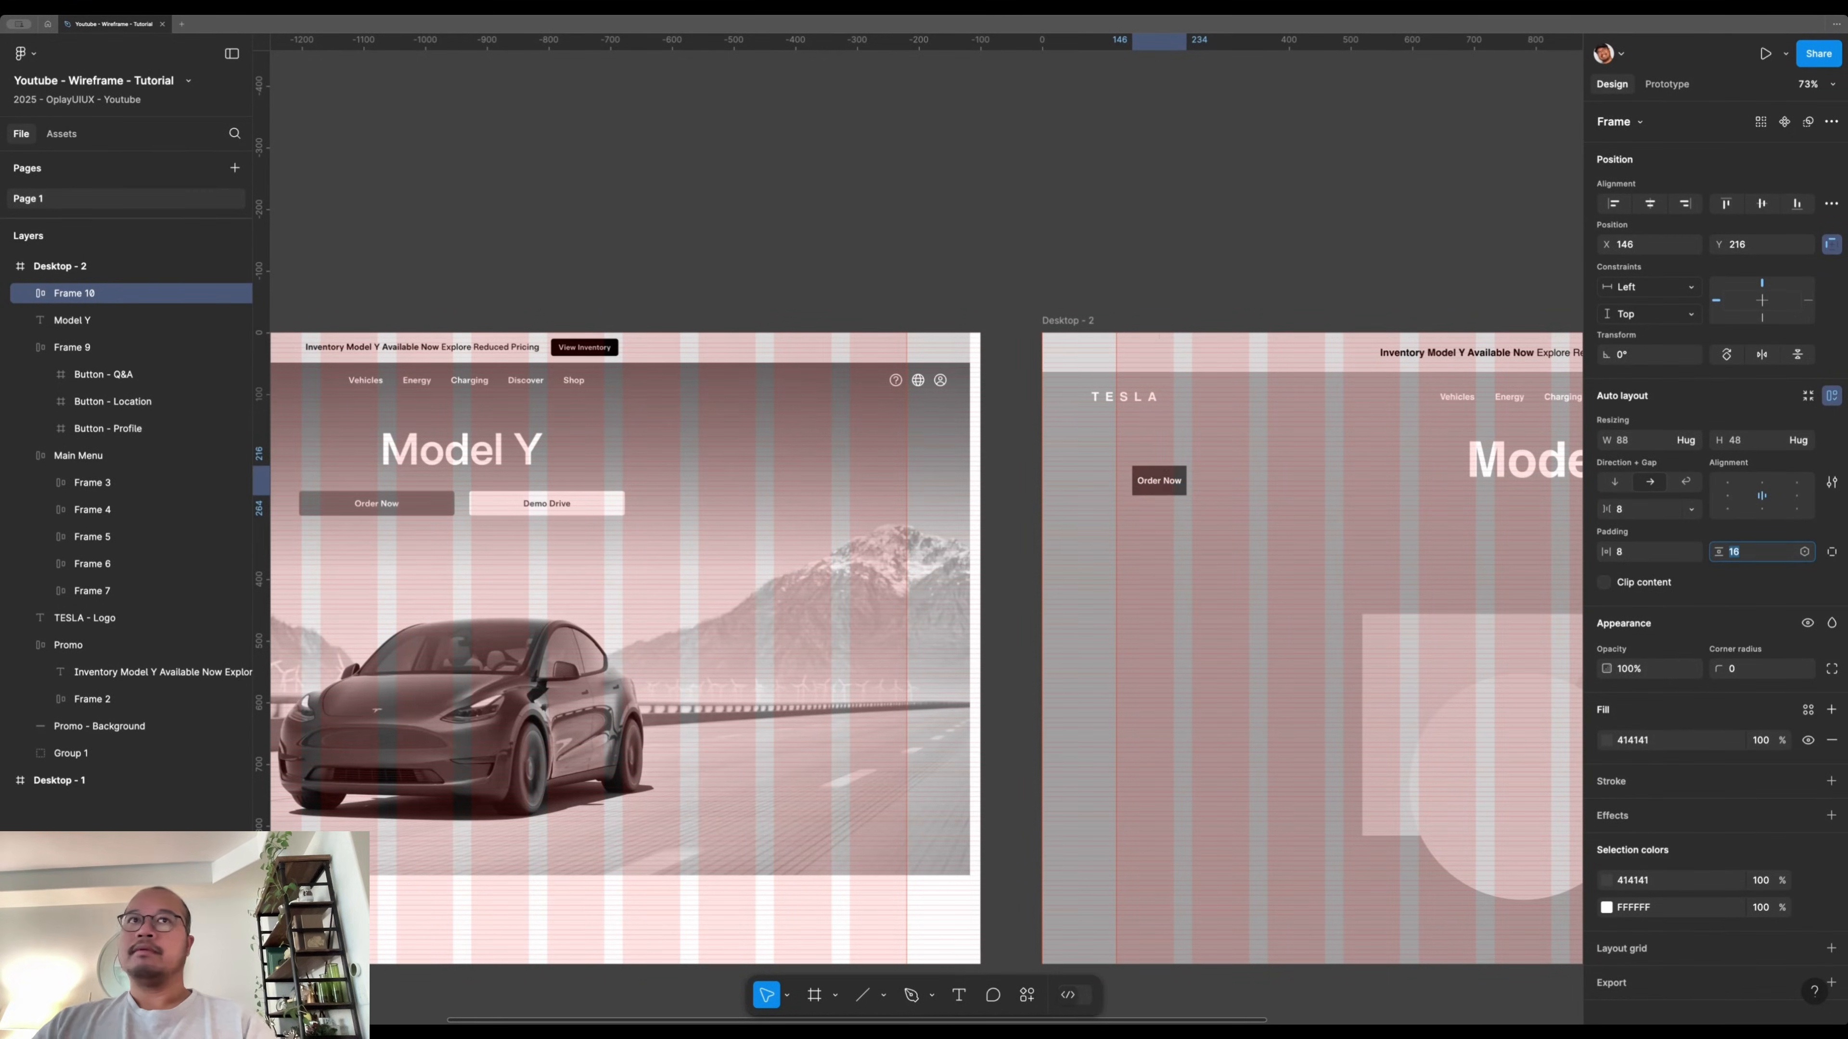
- Increase the Order Now button's horizontal padding to 96
click(1625, 552)
key(shift+Up)
key(shift+Up)
key(shift+Up)
key(shift+Up)
key(shift+Up)
key(shift+Up)
key(shift+Up)
key(shift+Up)
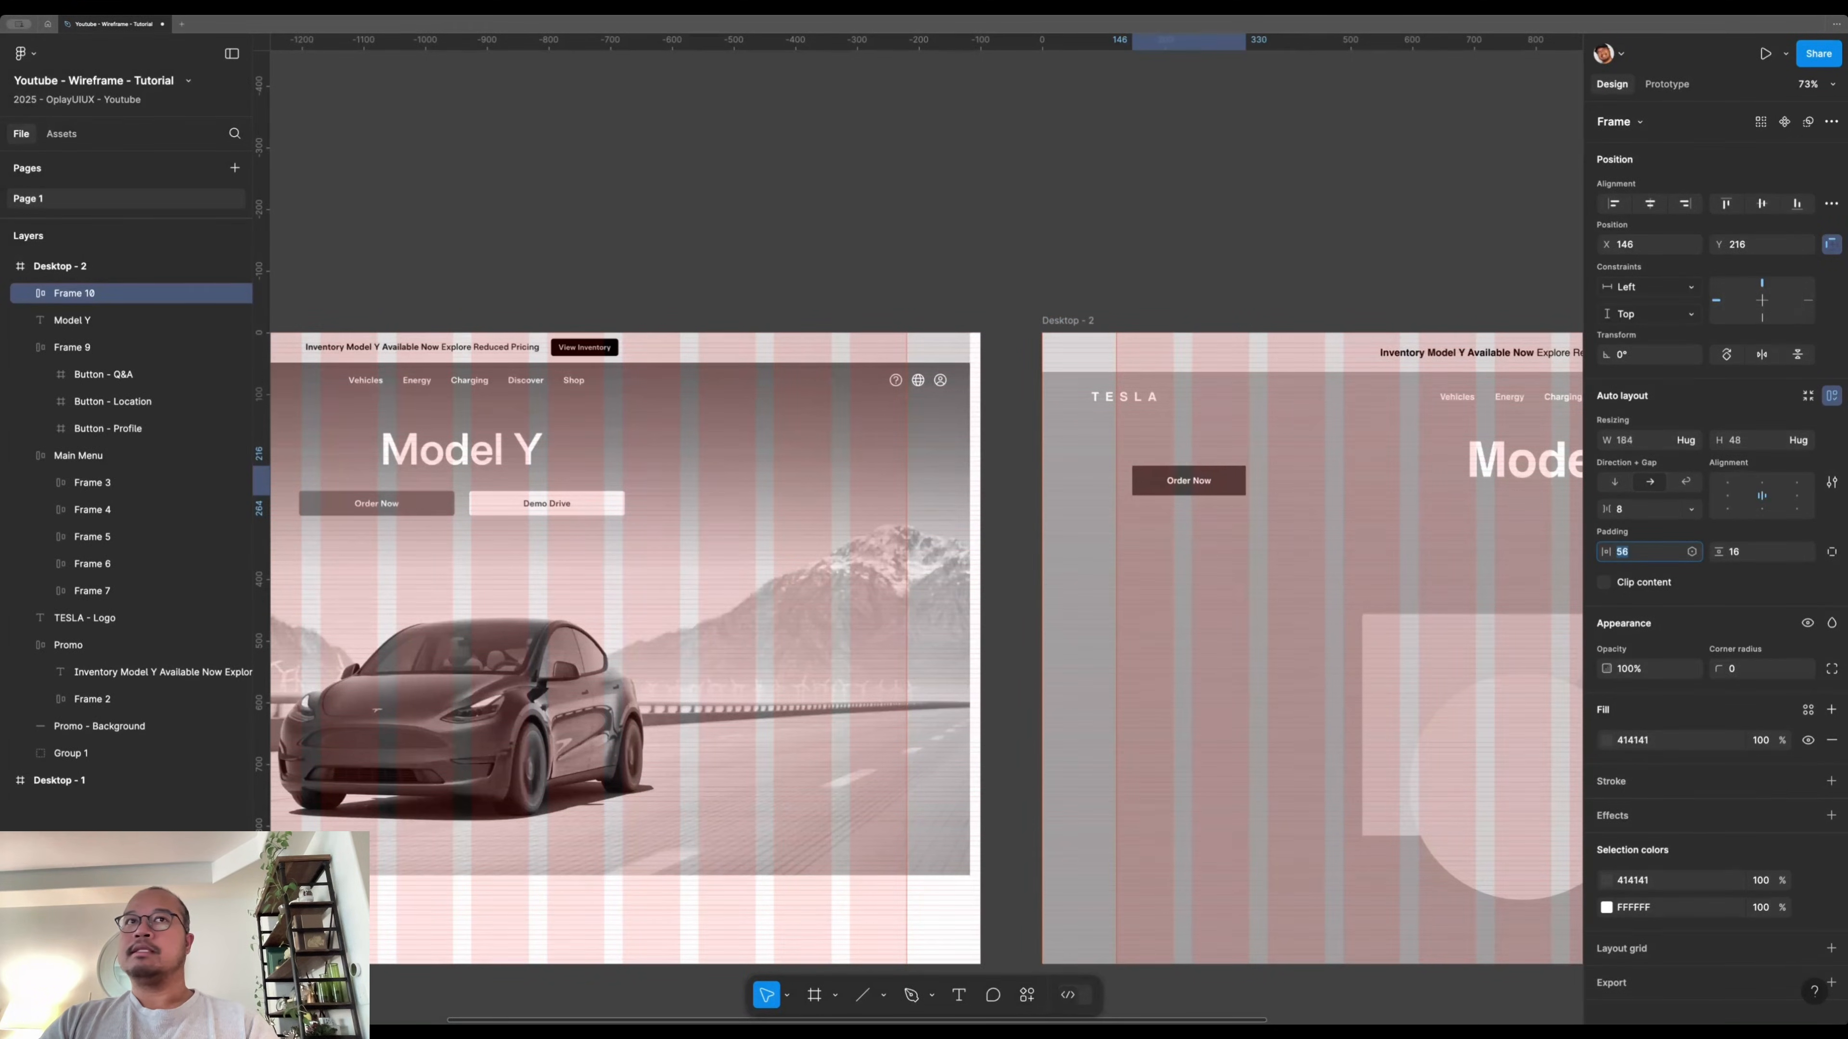
key(shift+Up)
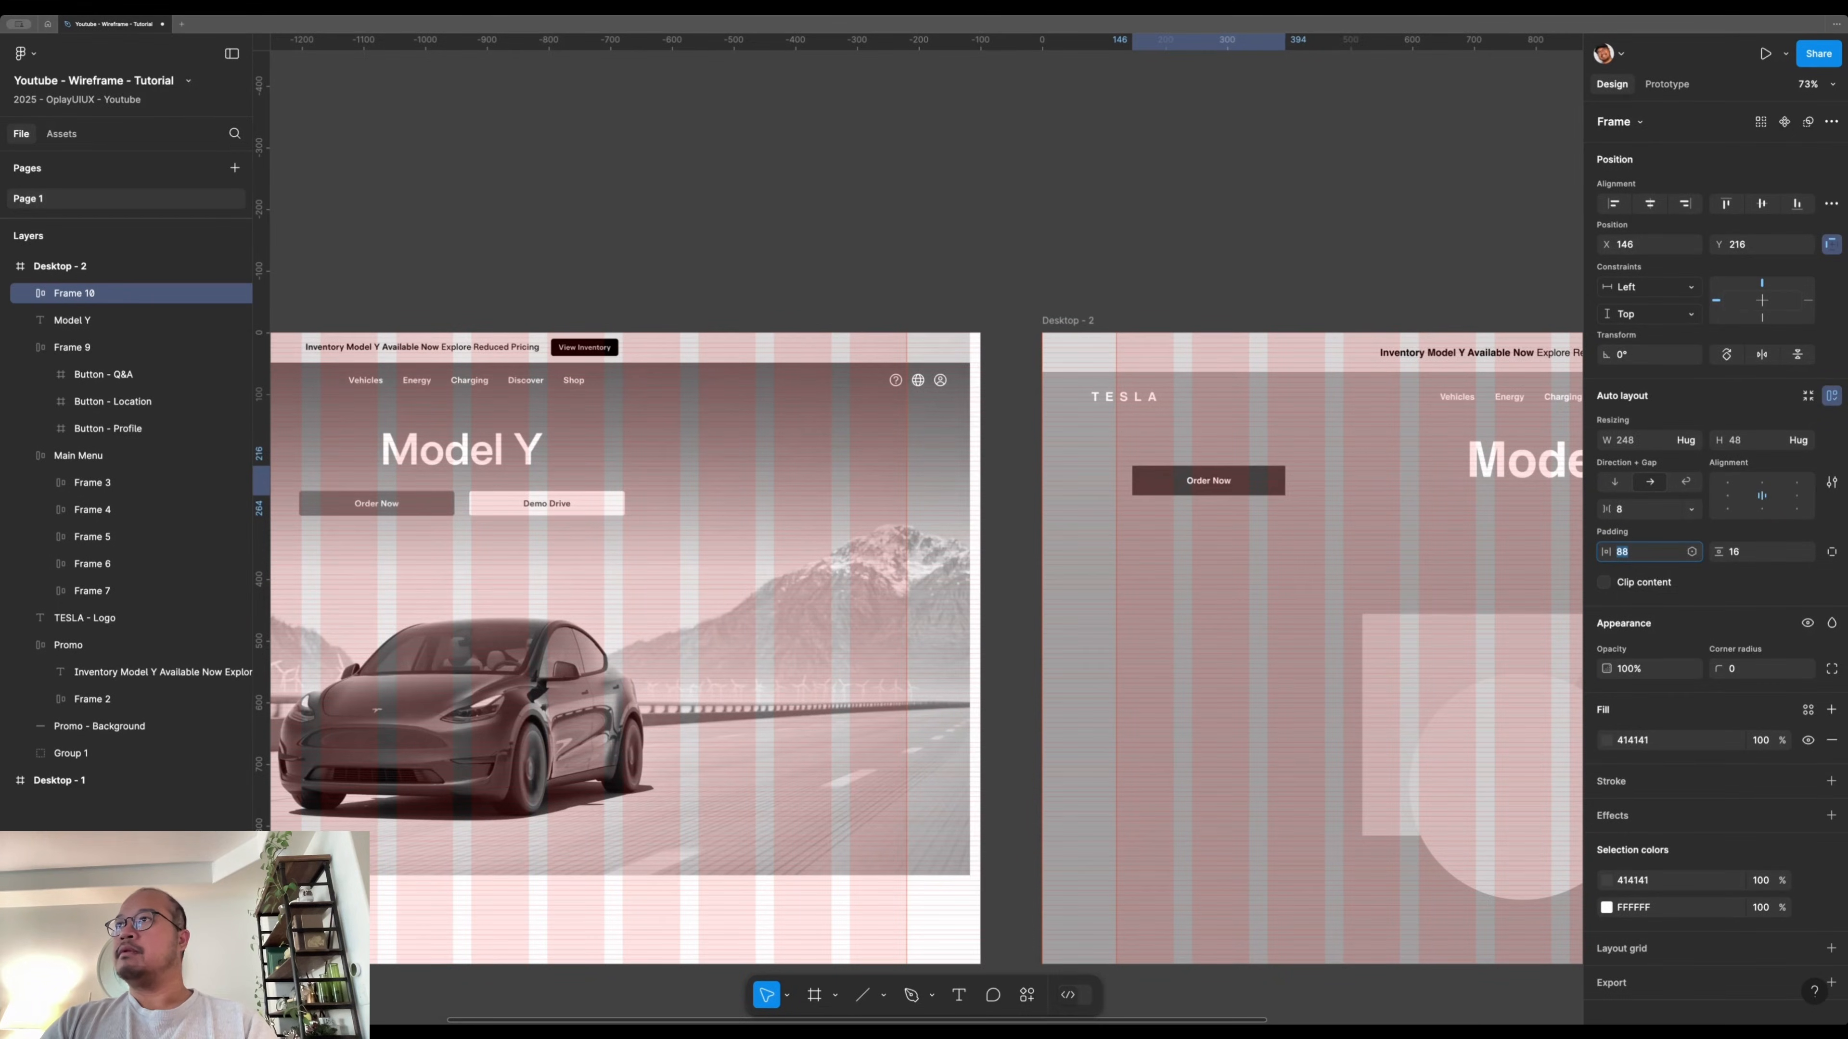
- Move the Order Now button to X 243, Y 280 and hide the layout grids
click(1194, 300)
key(ctrl+g)
scroll(755, 363, down, 2)
scroll(754, 363, left, 2)
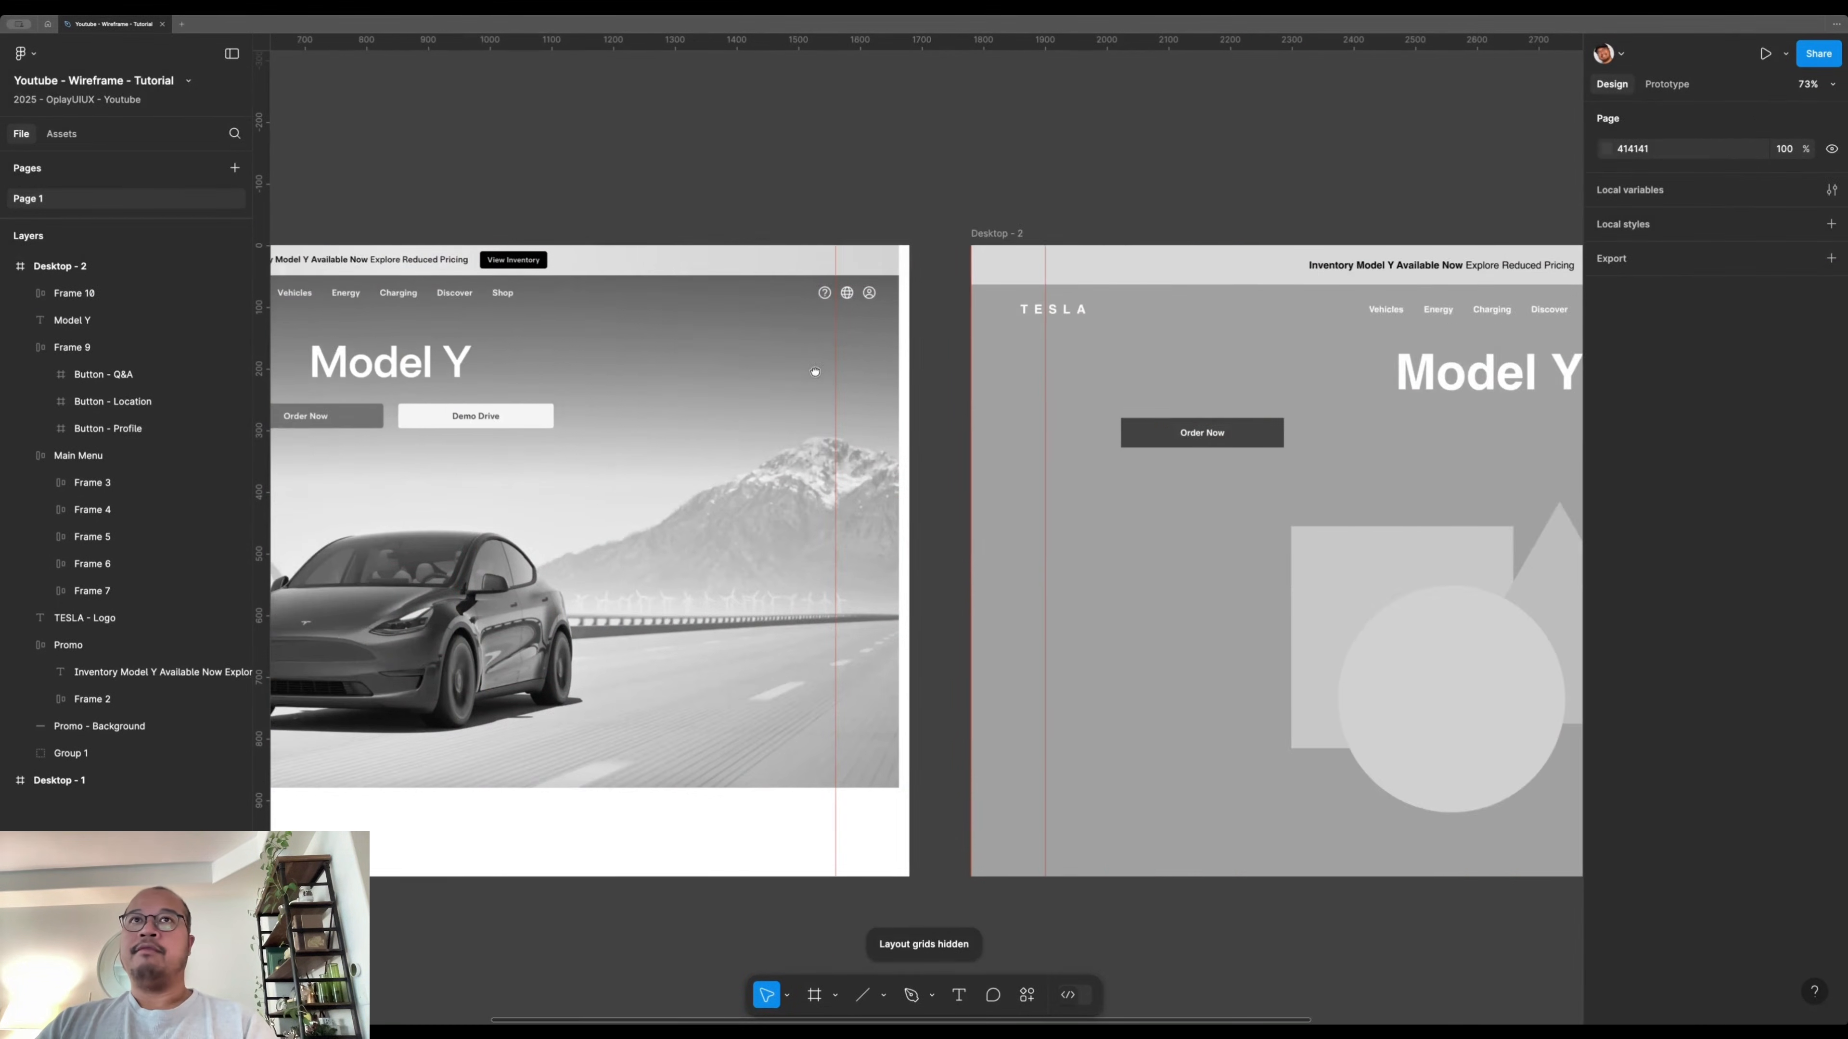
scroll(1164, 411, right, 5)
scroll(1164, 411, up, 1)
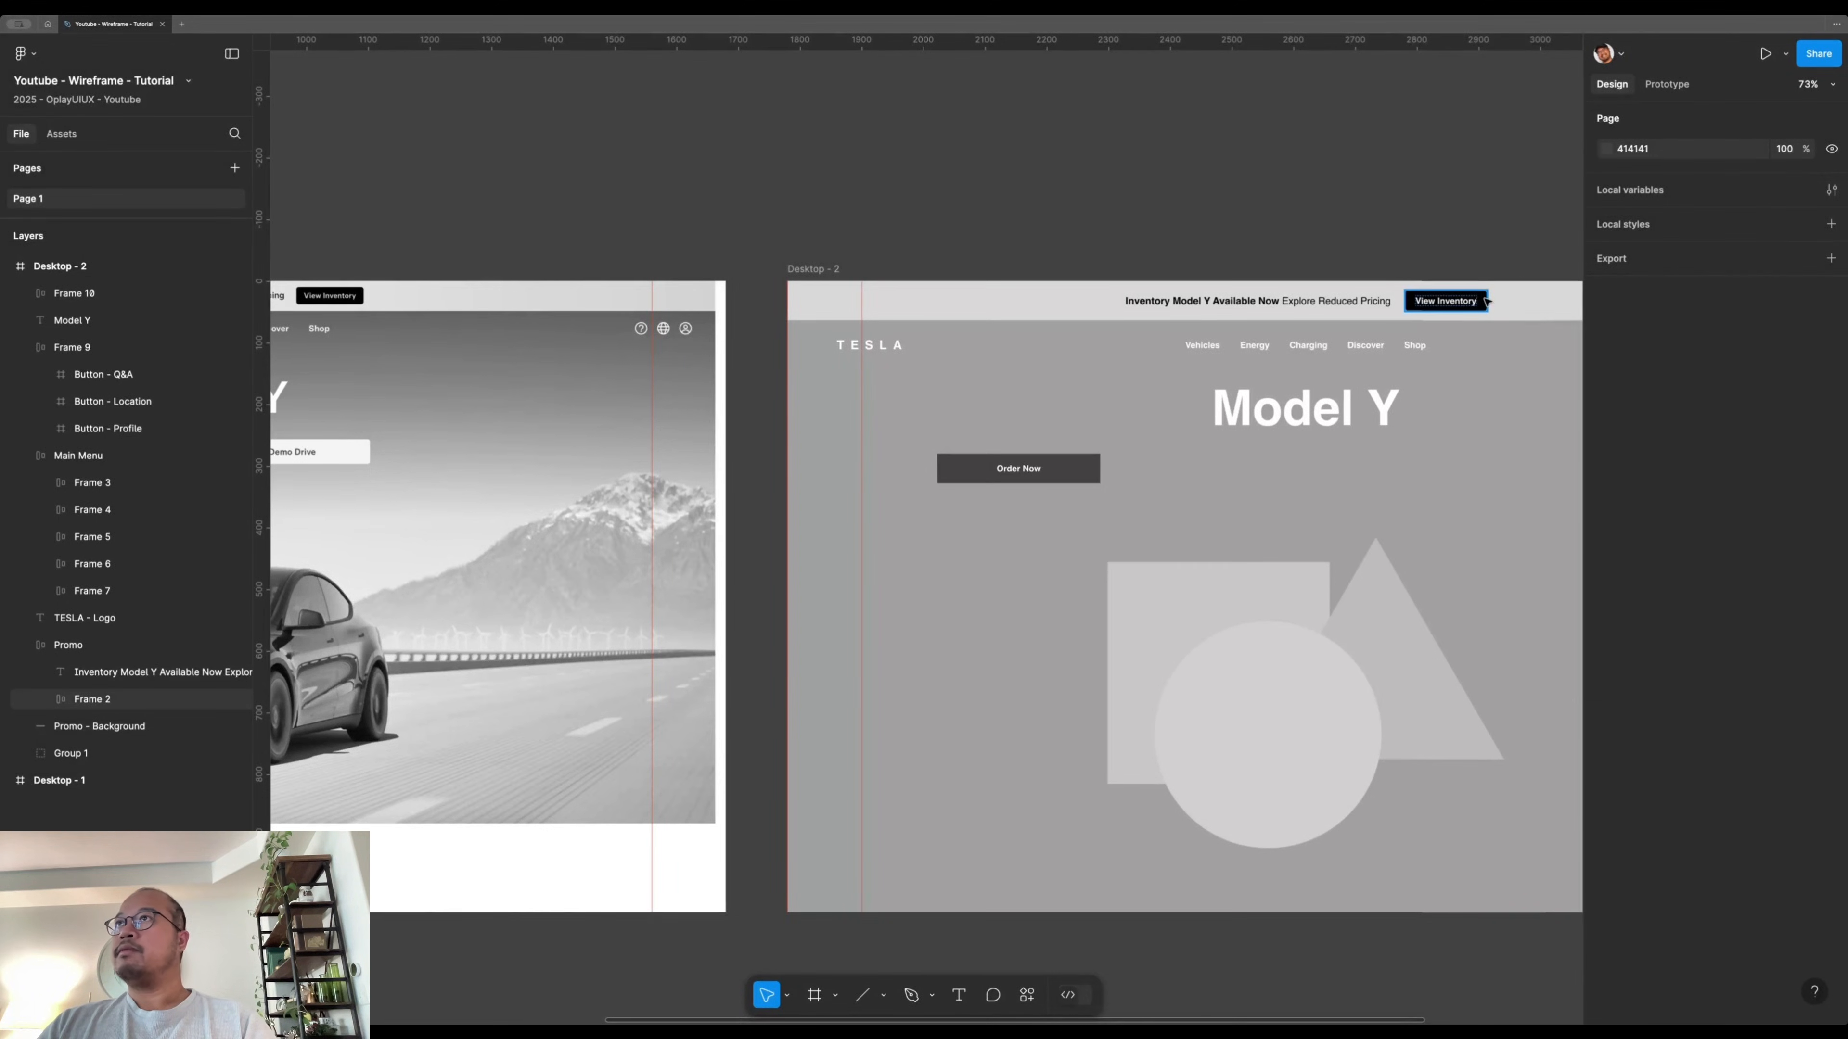
- Check the View Inventory button's corner radius and set the Order Now button's corner radius to 4
super+click(1446, 301)
click(1065, 474)
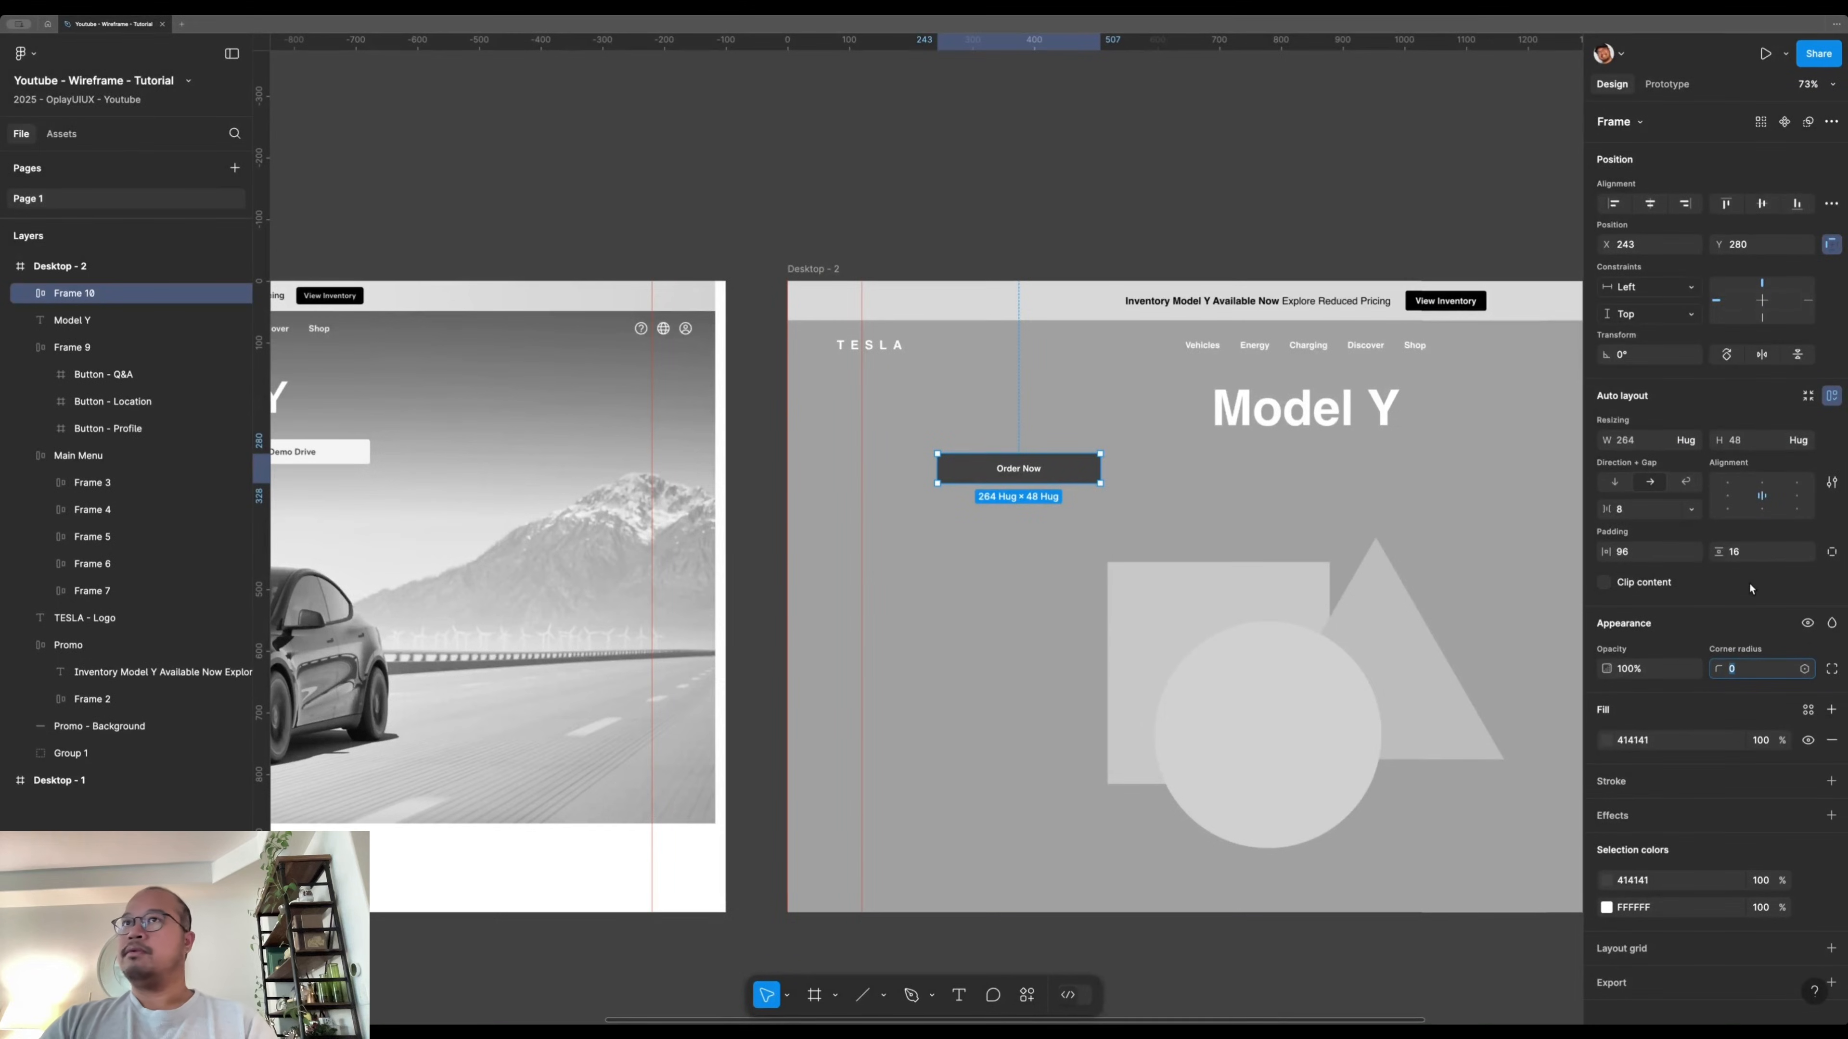
click(1080, 217)
drag(1037, 196, 928, 190)
drag(896, 567, 1212, 544)
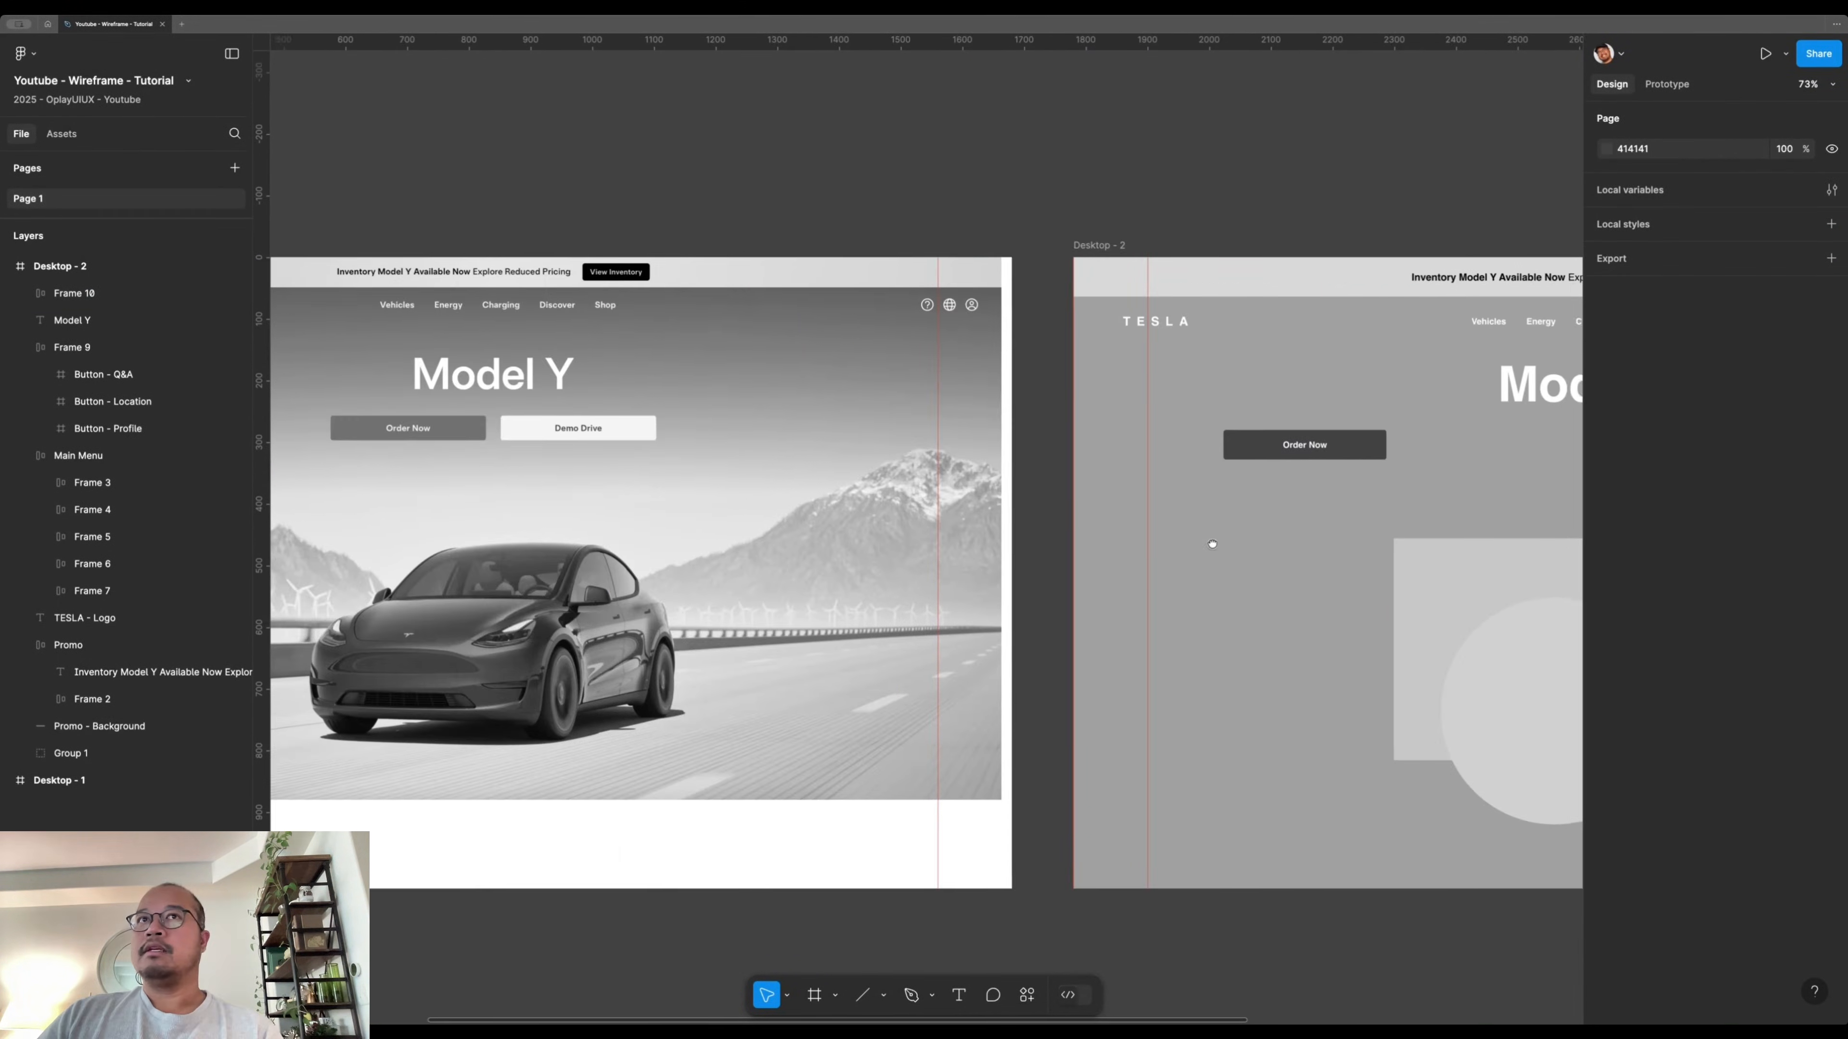
- Fill the Order Now button with the grey (717171) sampled from the reference's Order Now button
click(1362, 447)
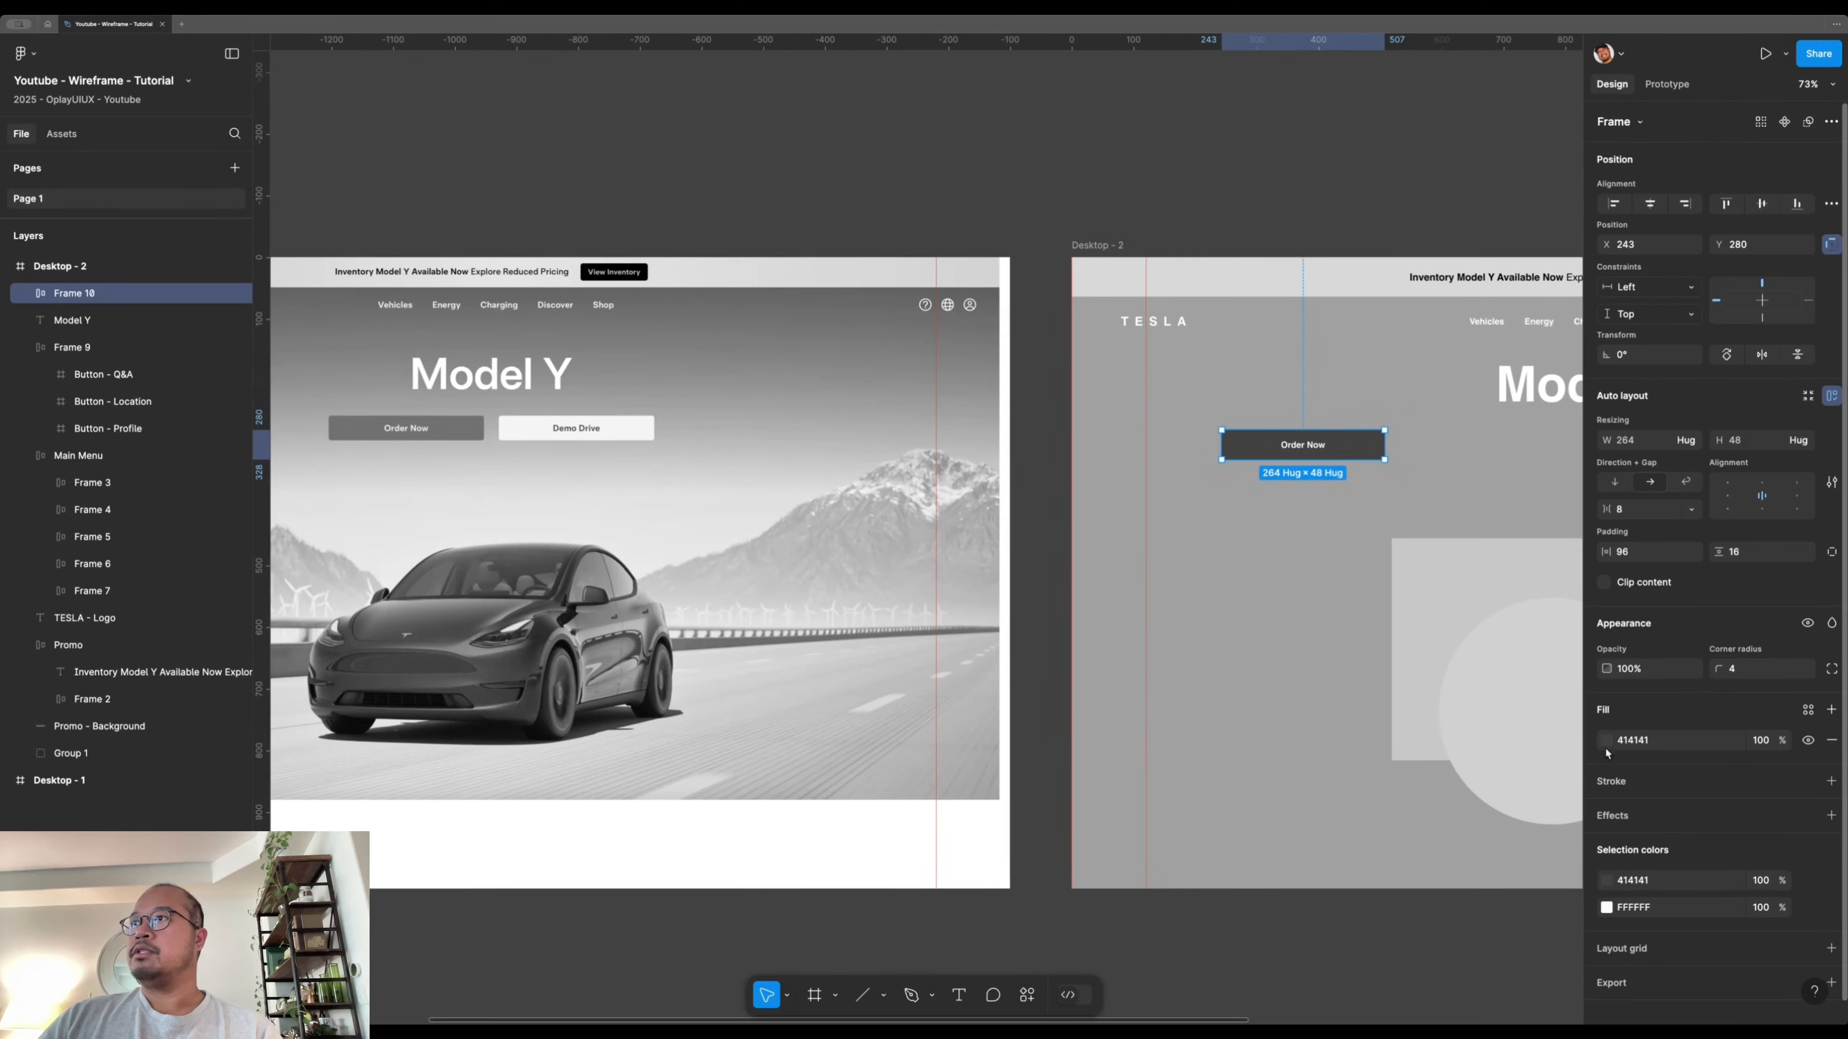
click(1606, 741)
click(1403, 835)
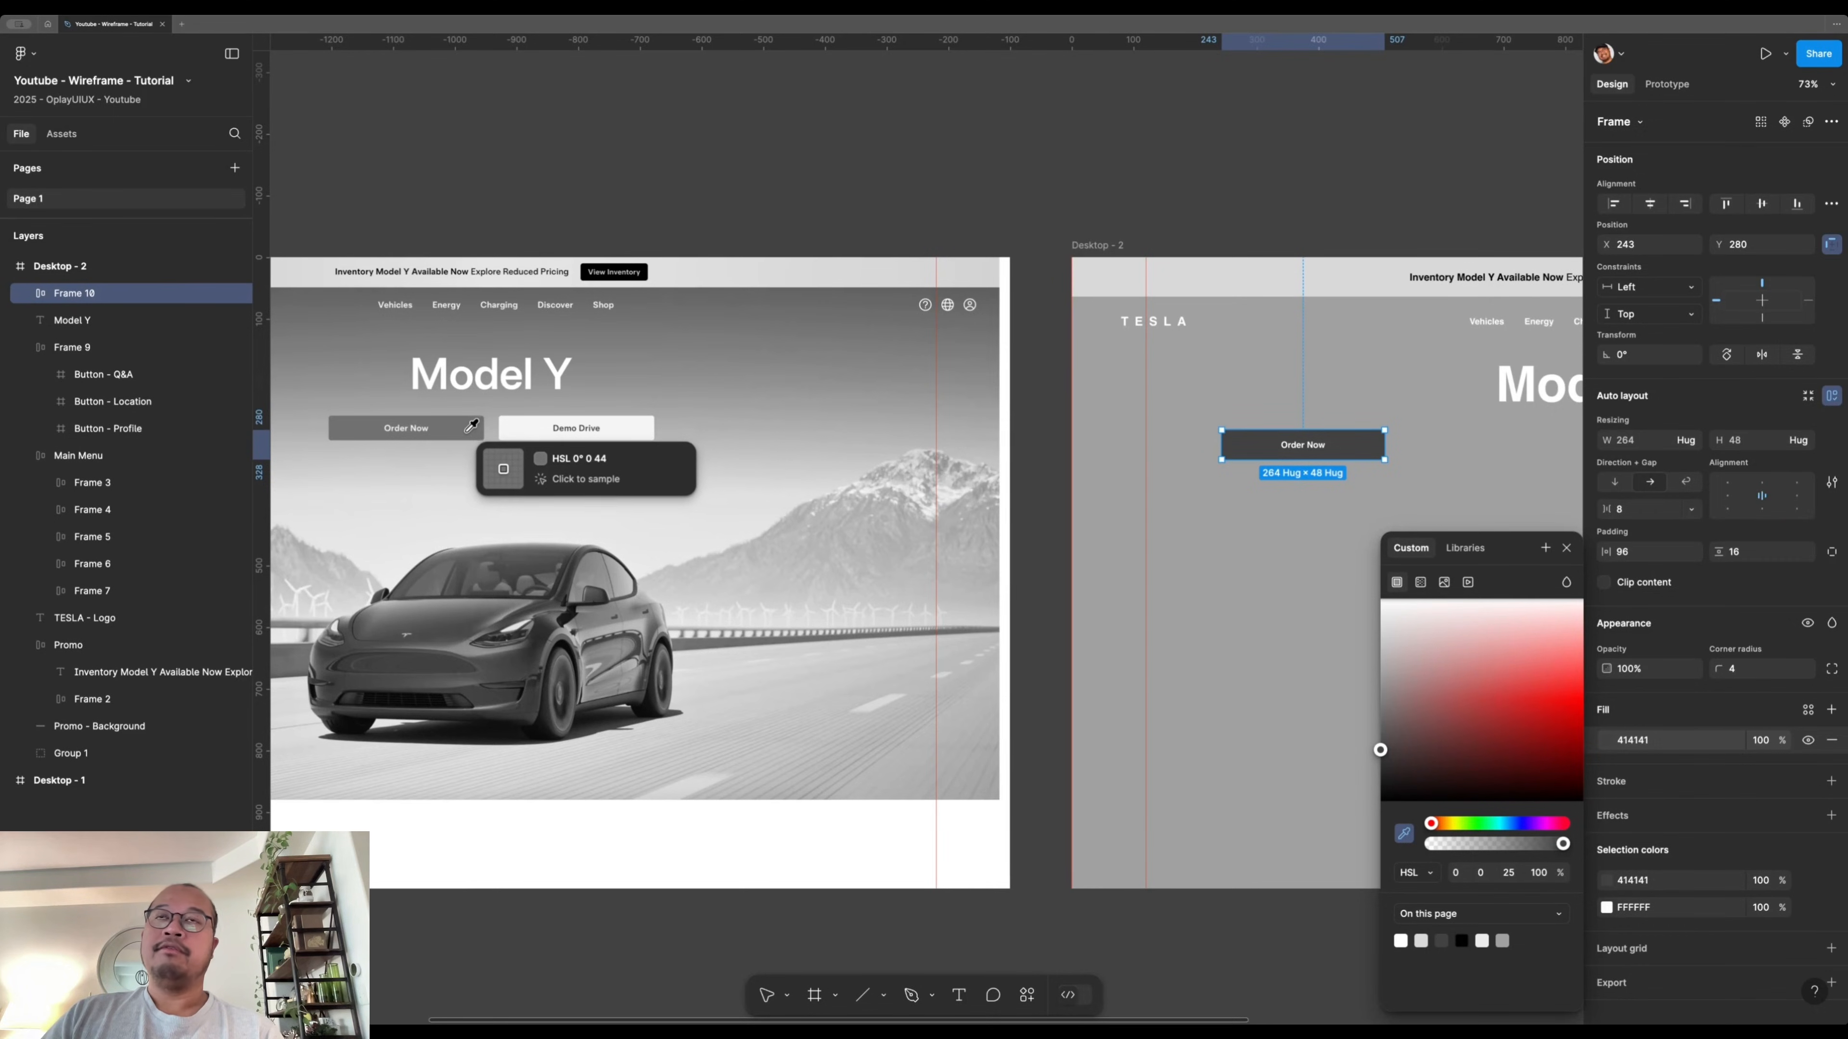
click(472, 424)
scroll(570, 380, down, 3)
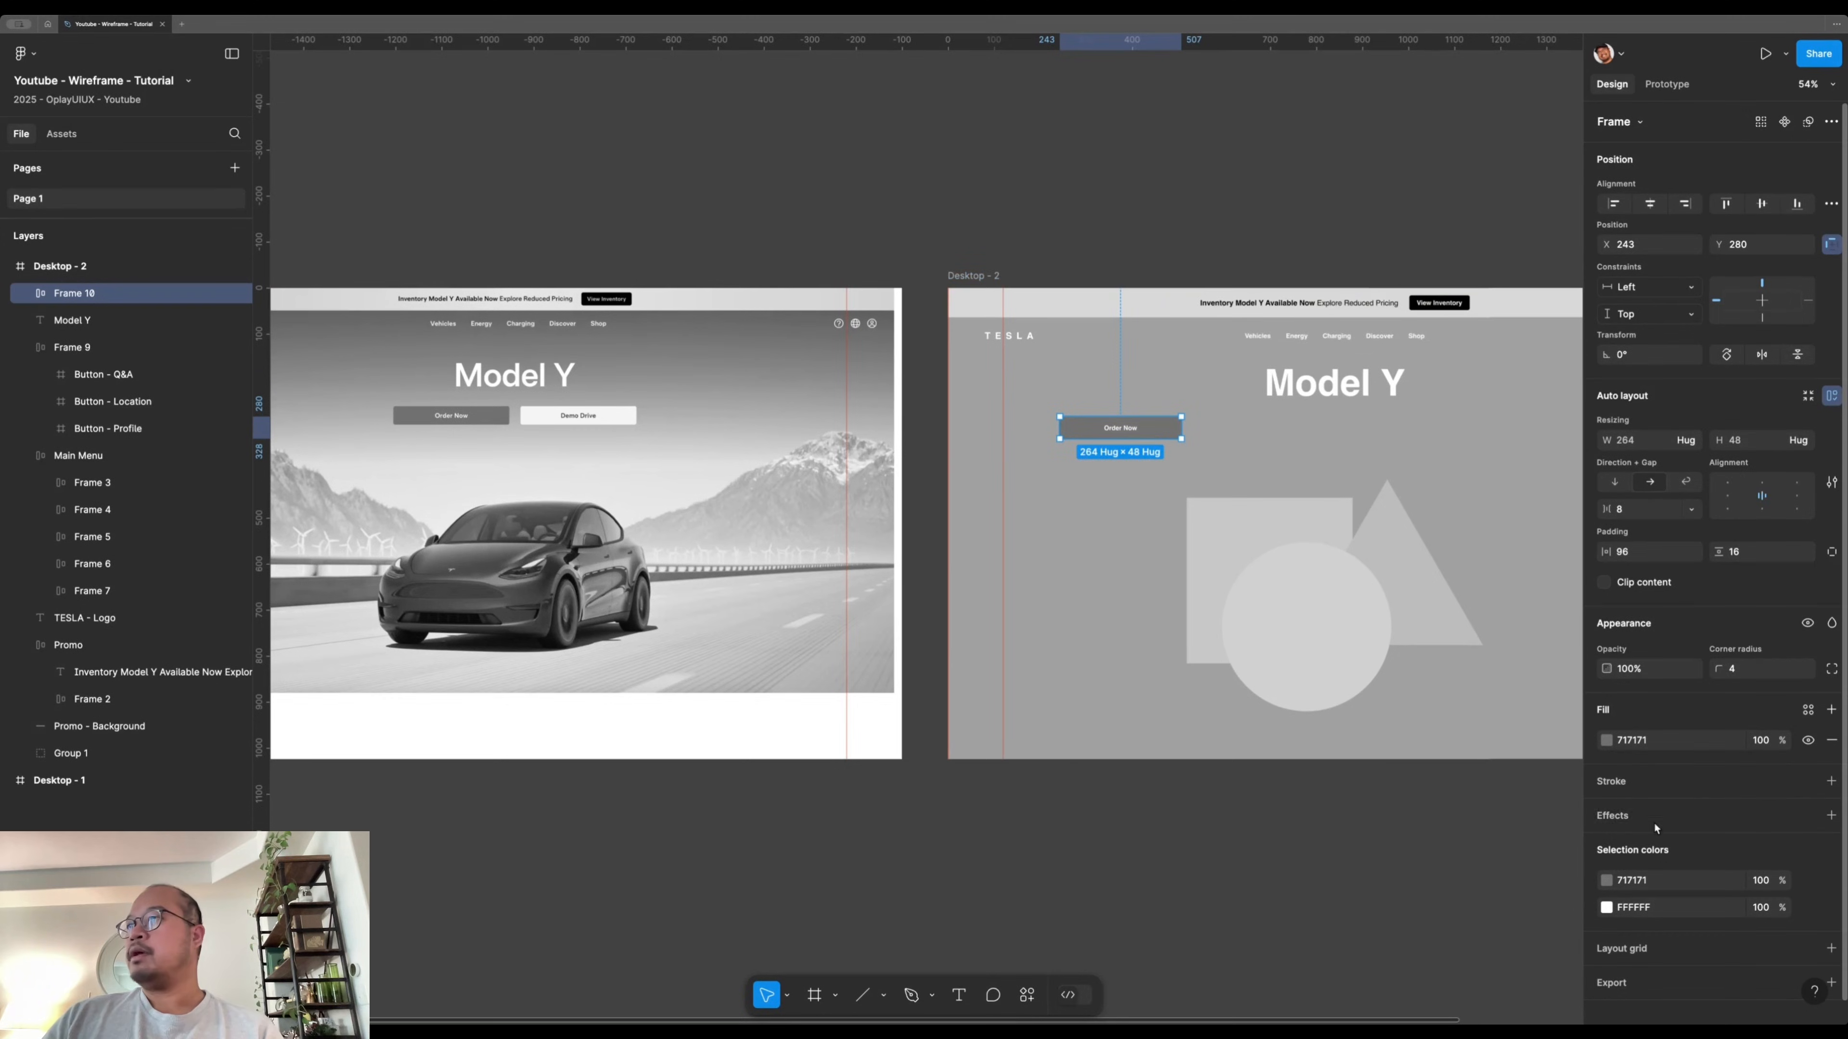
- Center the Order Now button horizontally in the hero frame, below the "Model Y" headline
click(1159, 186)
drag(1230, 202, 1096, 203)
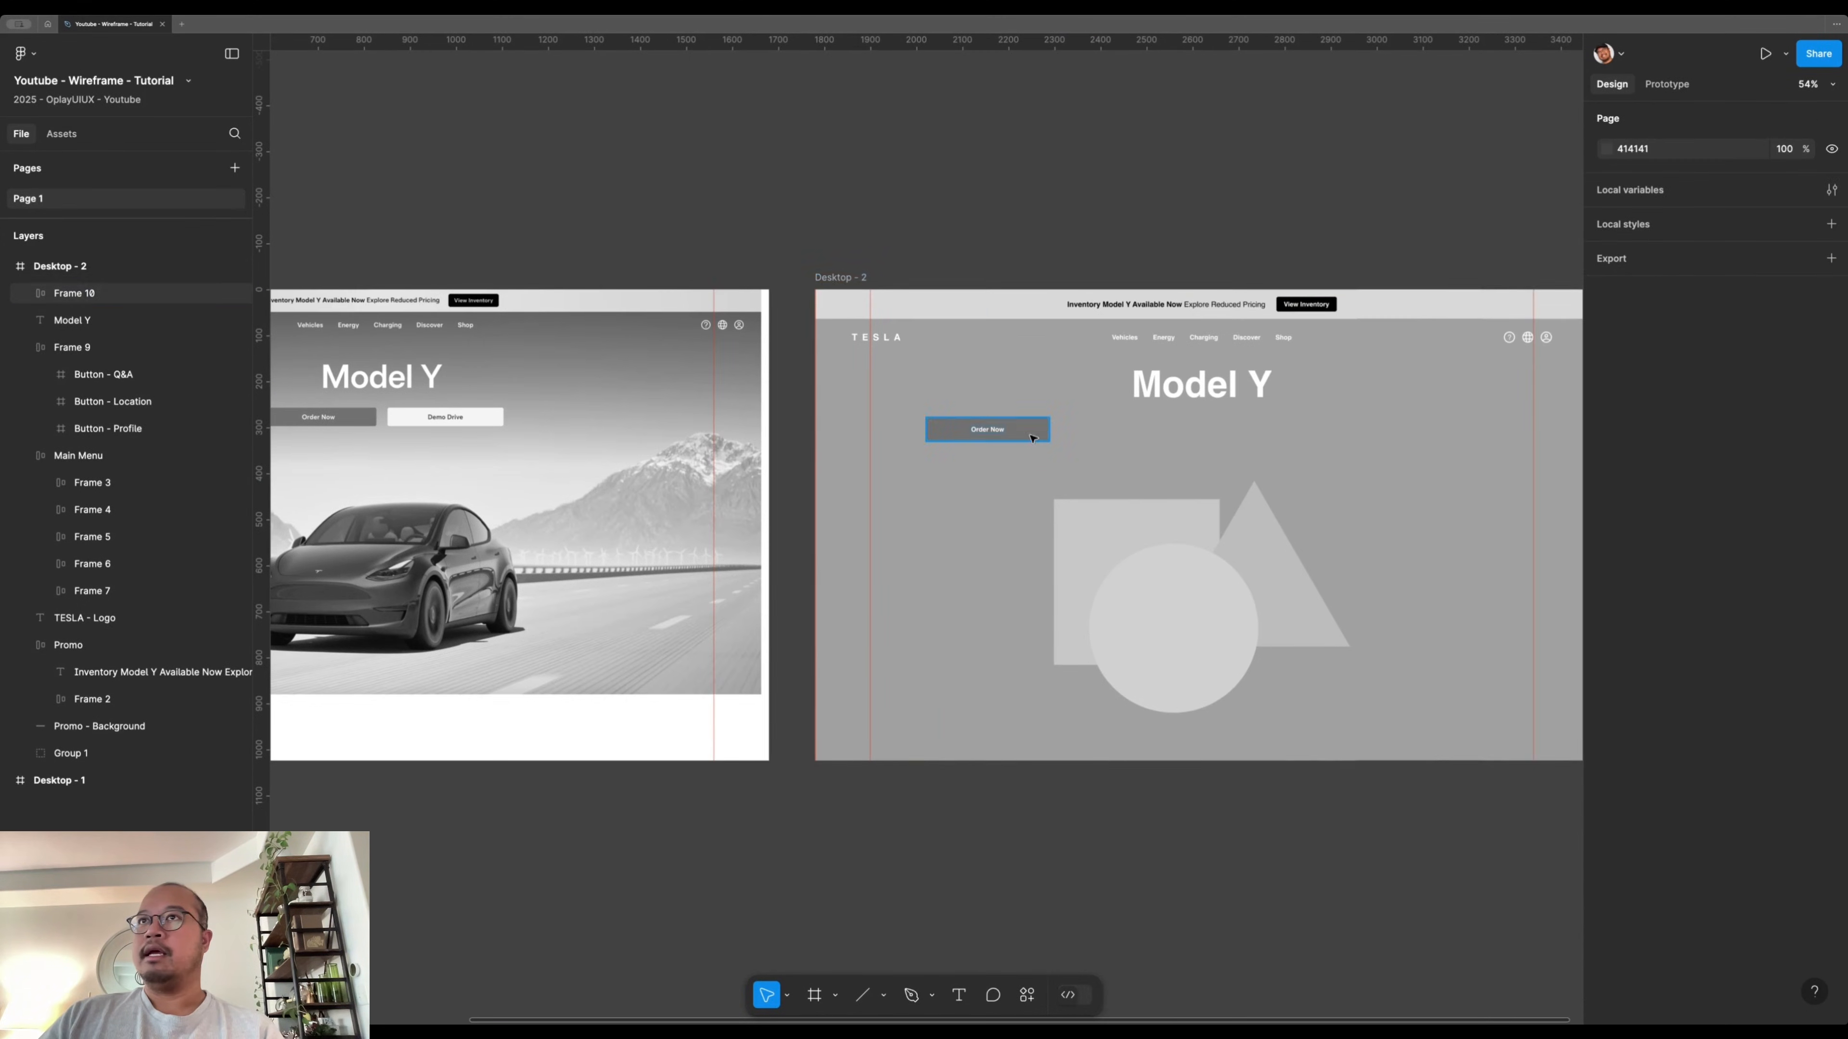
click(988, 429)
click(1647, 204)
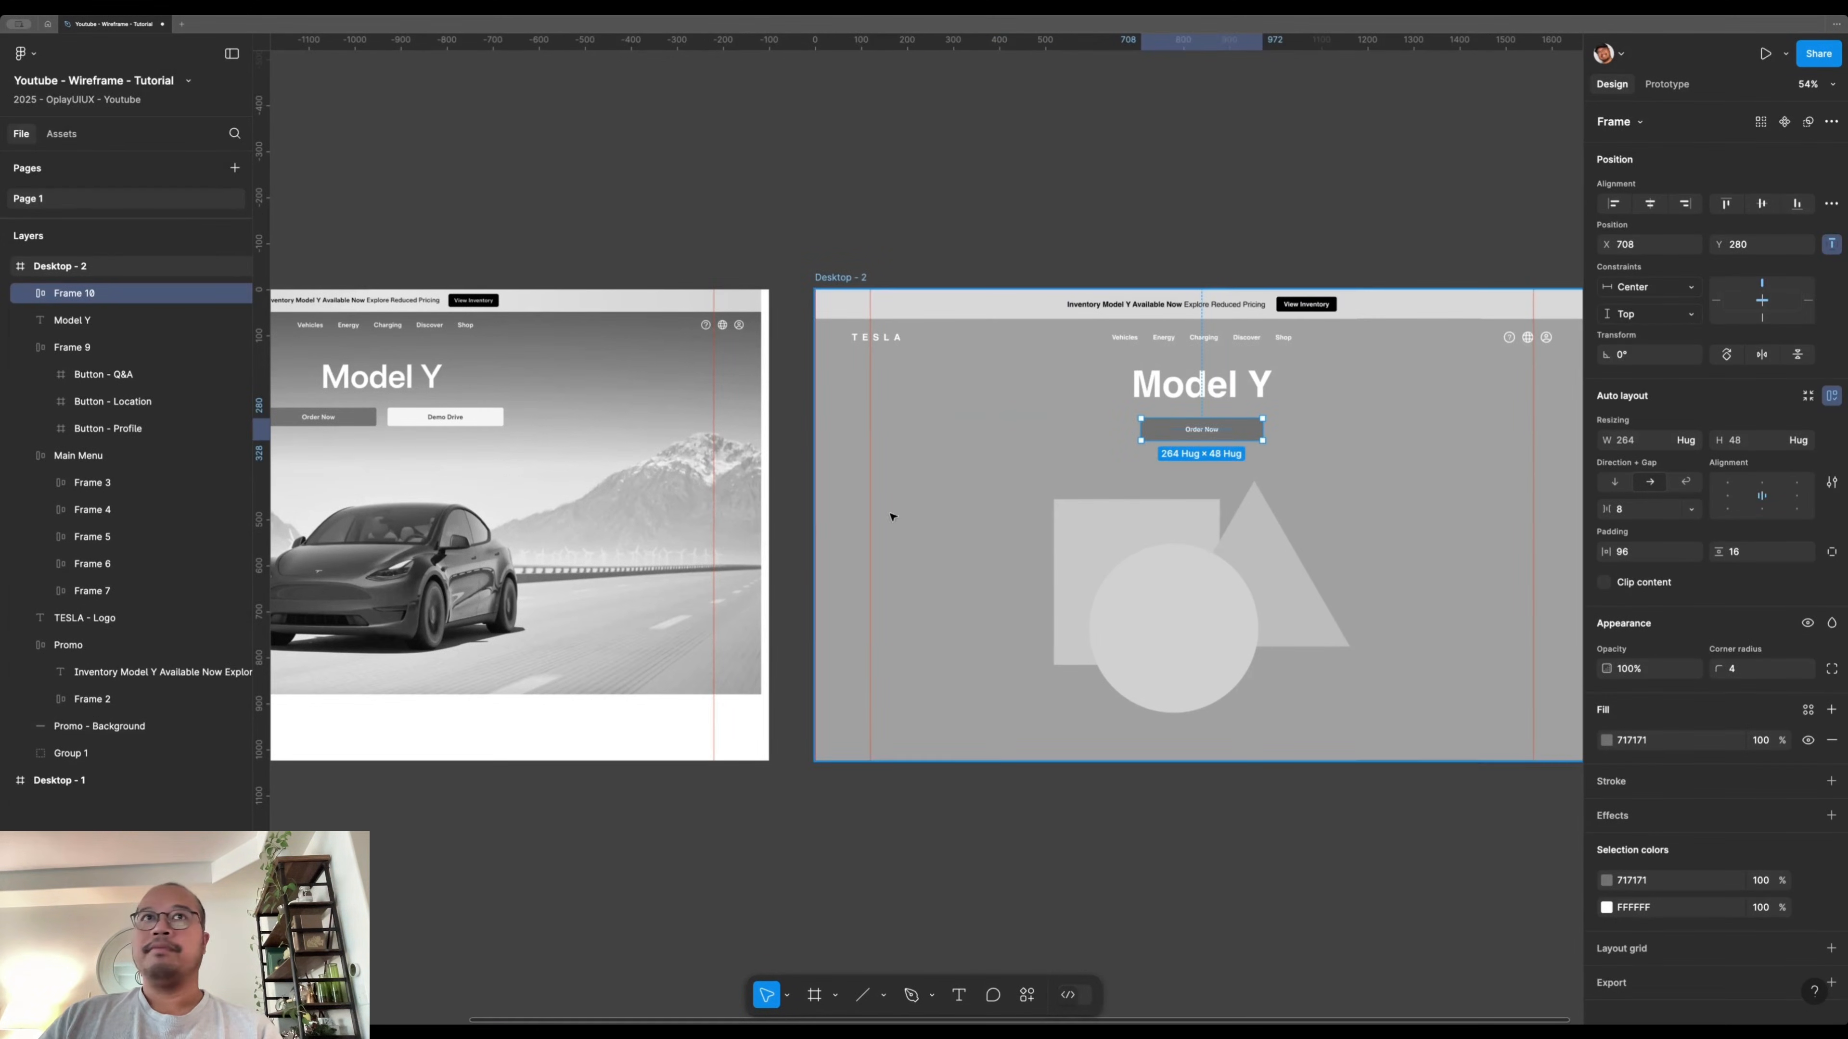
- Set the "Model Y" text box height to 88 and move the Order Now button to Y 288, 40 below the headline
scroll(895, 516, up, 5)
click(1120, 459)
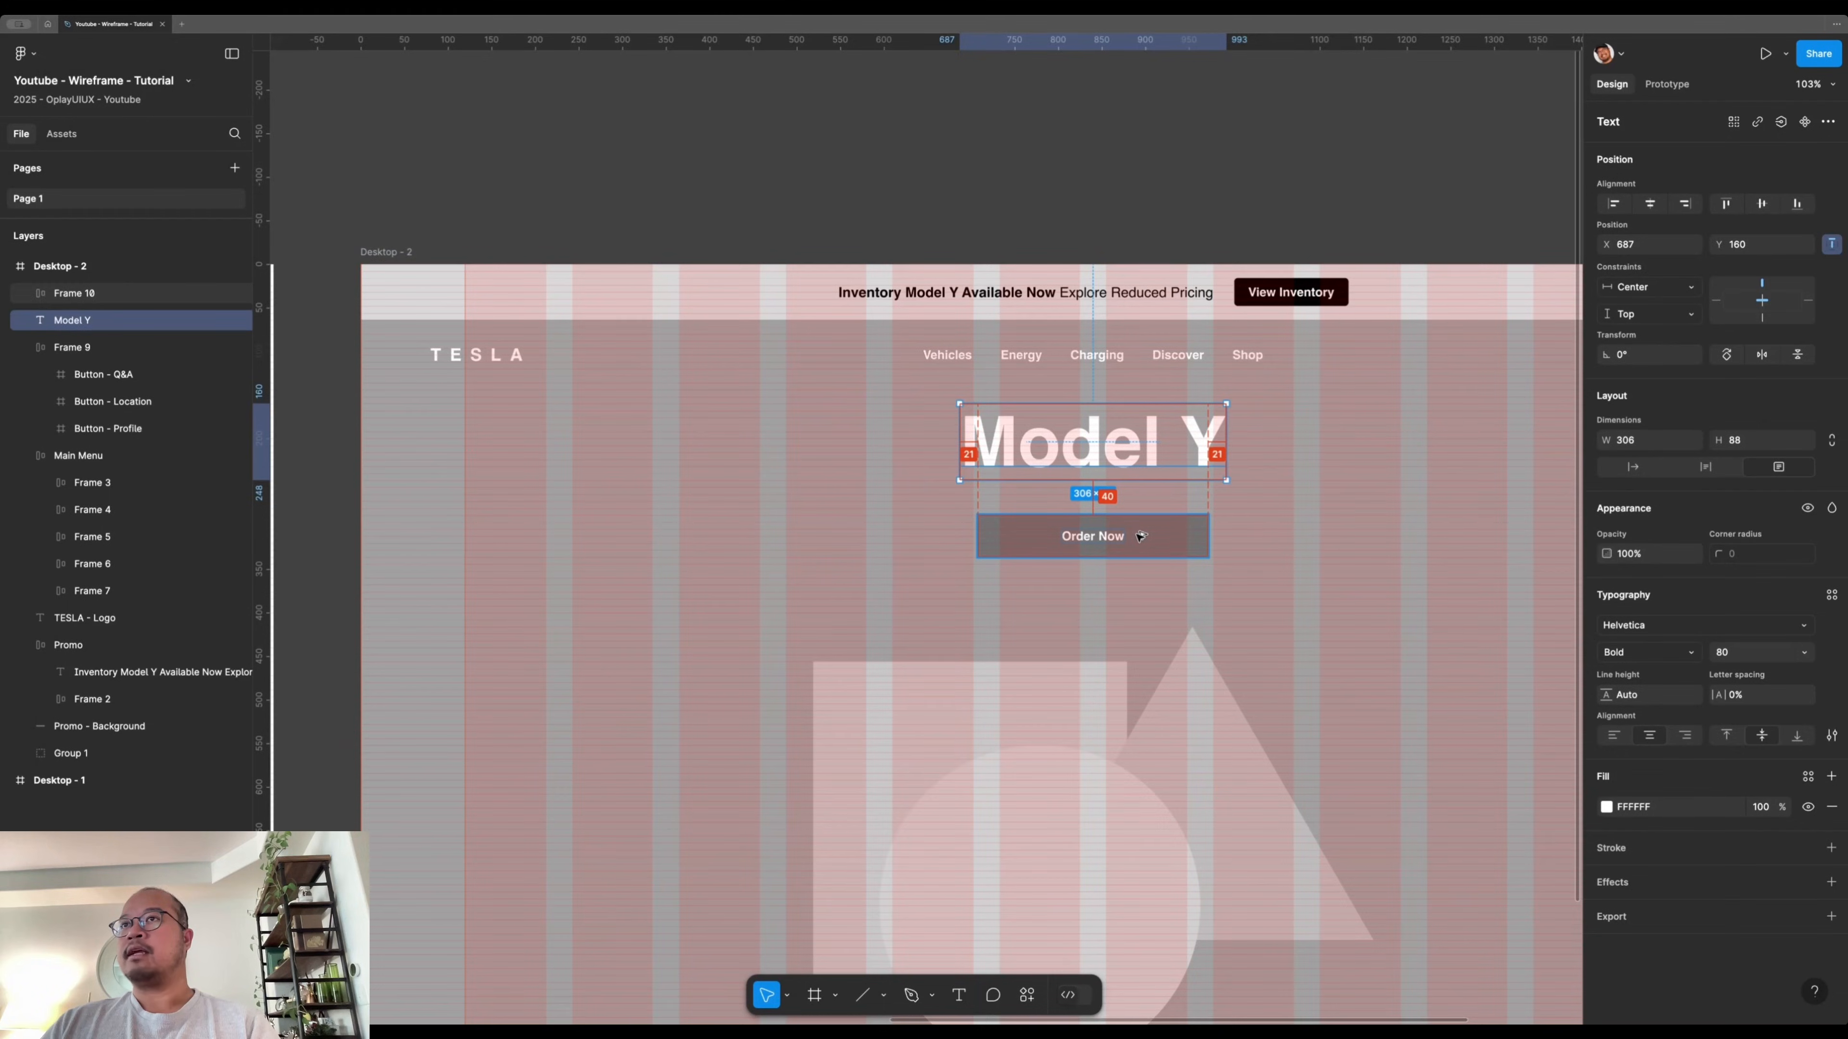
click(1156, 212)
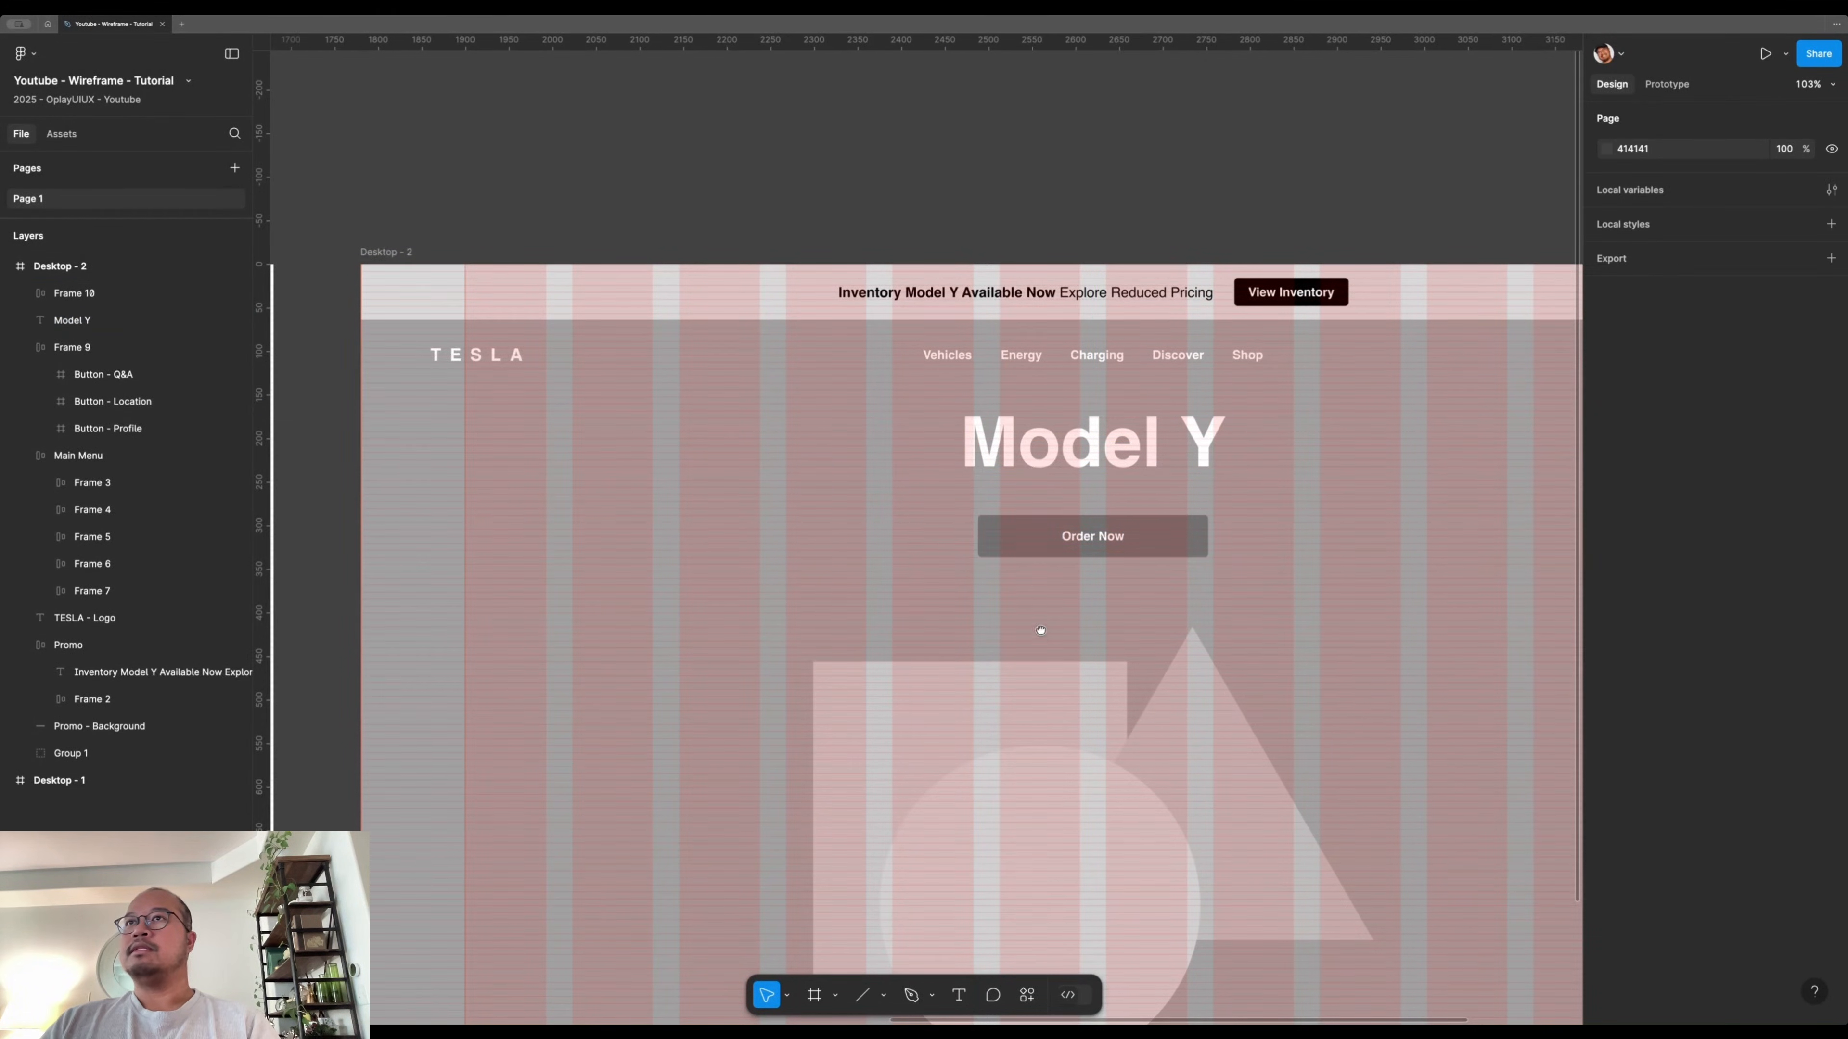
- Hide the layout grids, then rename the Order Now button's frame as "Button Main" and select it
scroll(1102, 610, left, 2)
key(ctrl+g)
scroll(1236, 510, down, 5)
click(1382, 455)
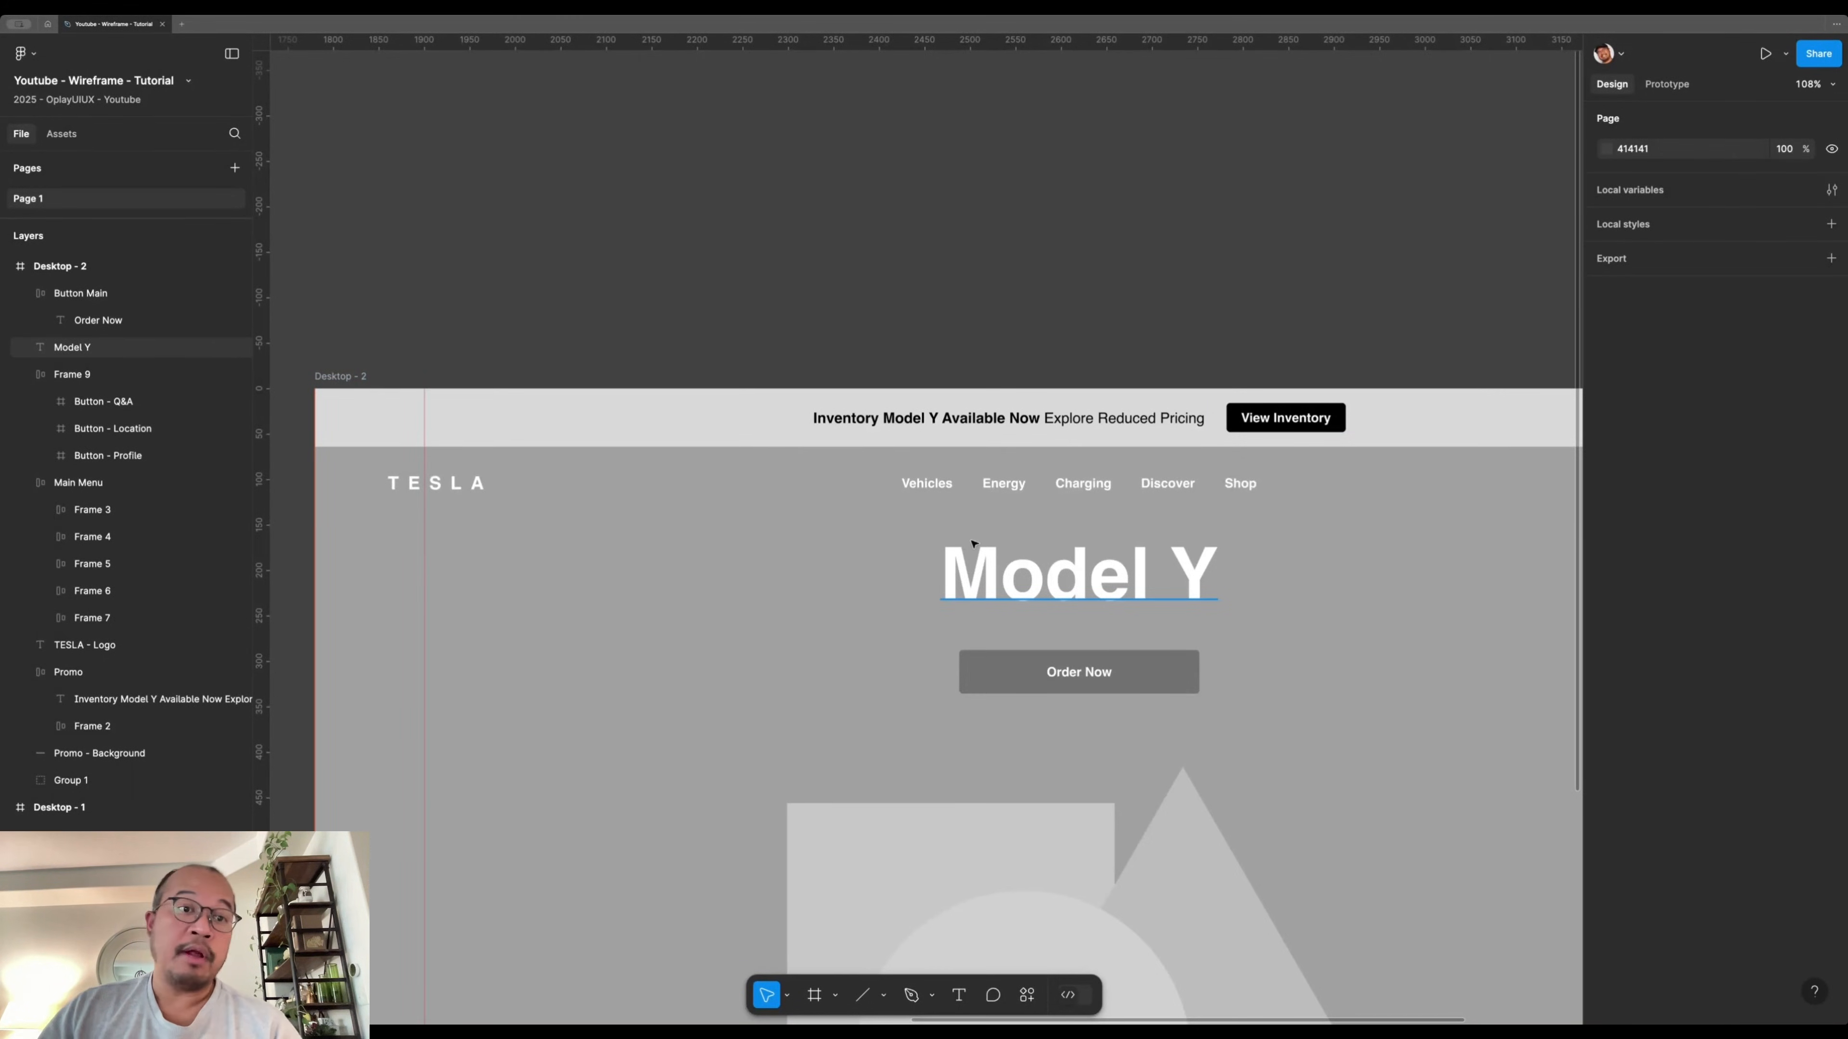
click(1006, 675)
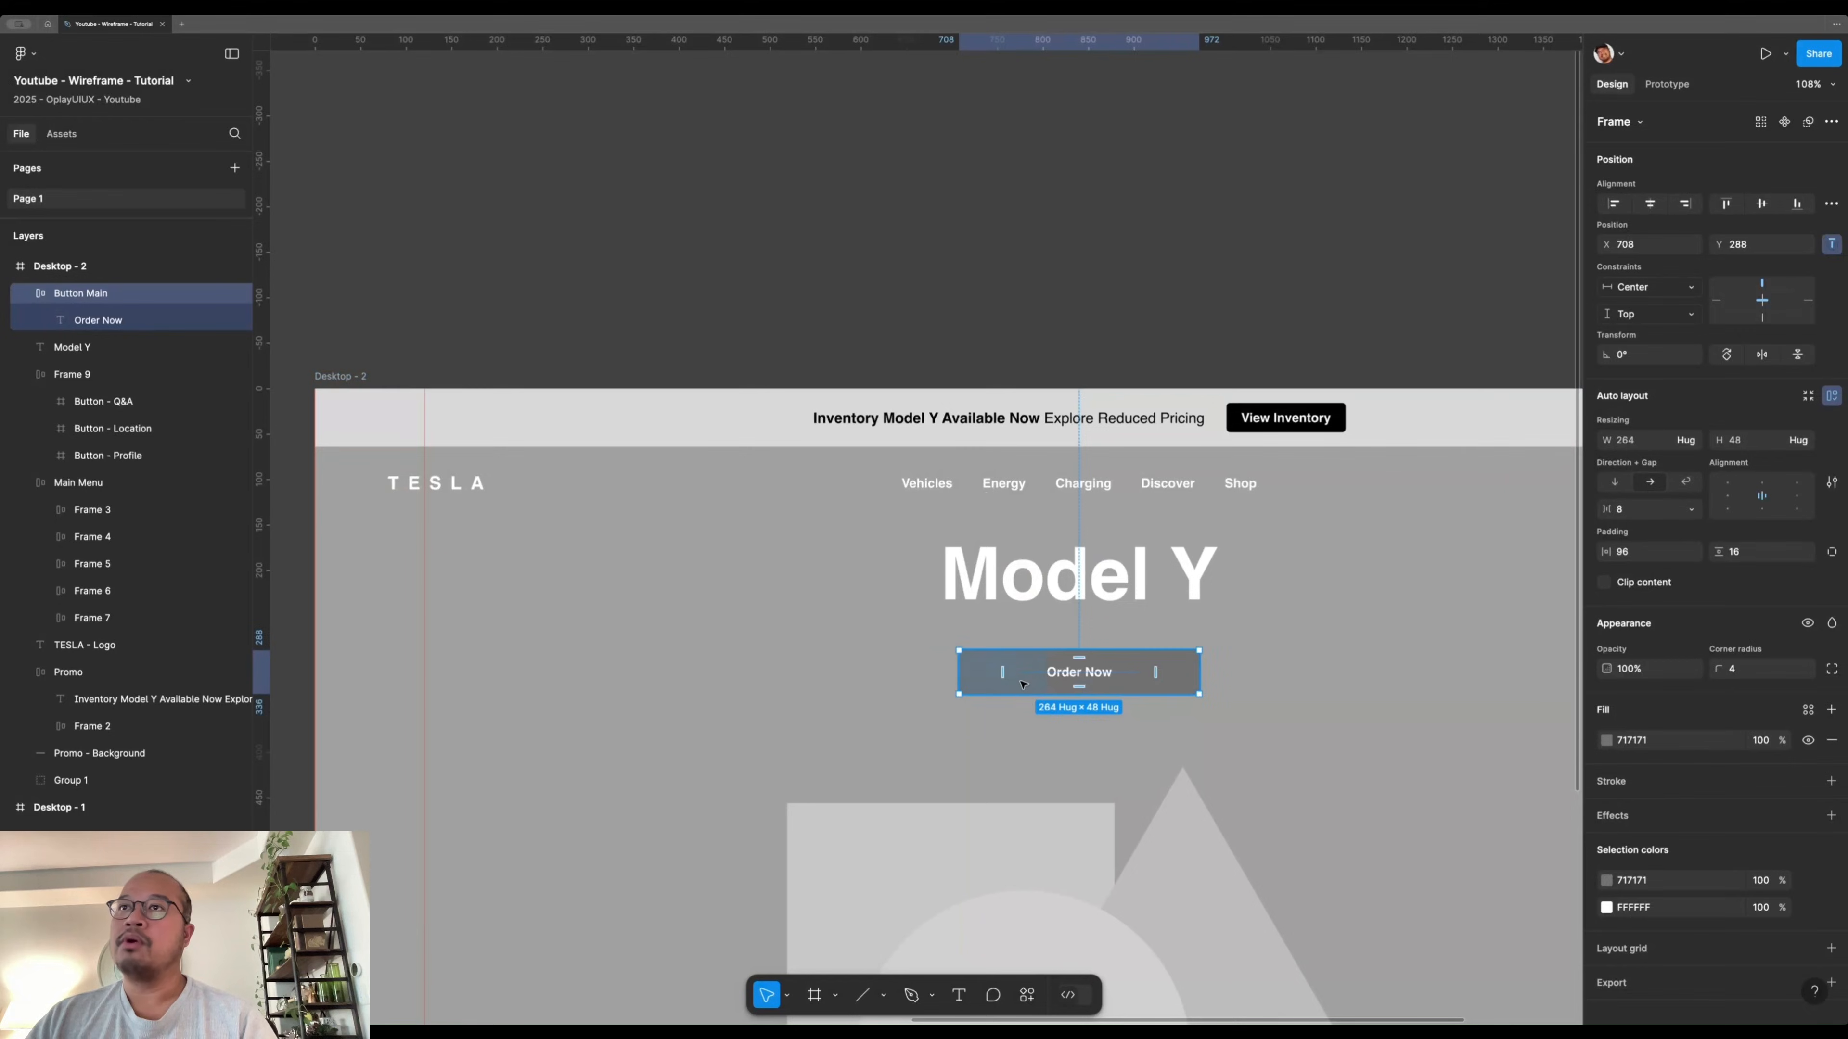
- Place a copy of the Button Main frame above the hero frame and turn the copy into a component
drag(1027, 682, 1061, 250)
scroll(1061, 250, right, 3)
scroll(1061, 249, up, 2)
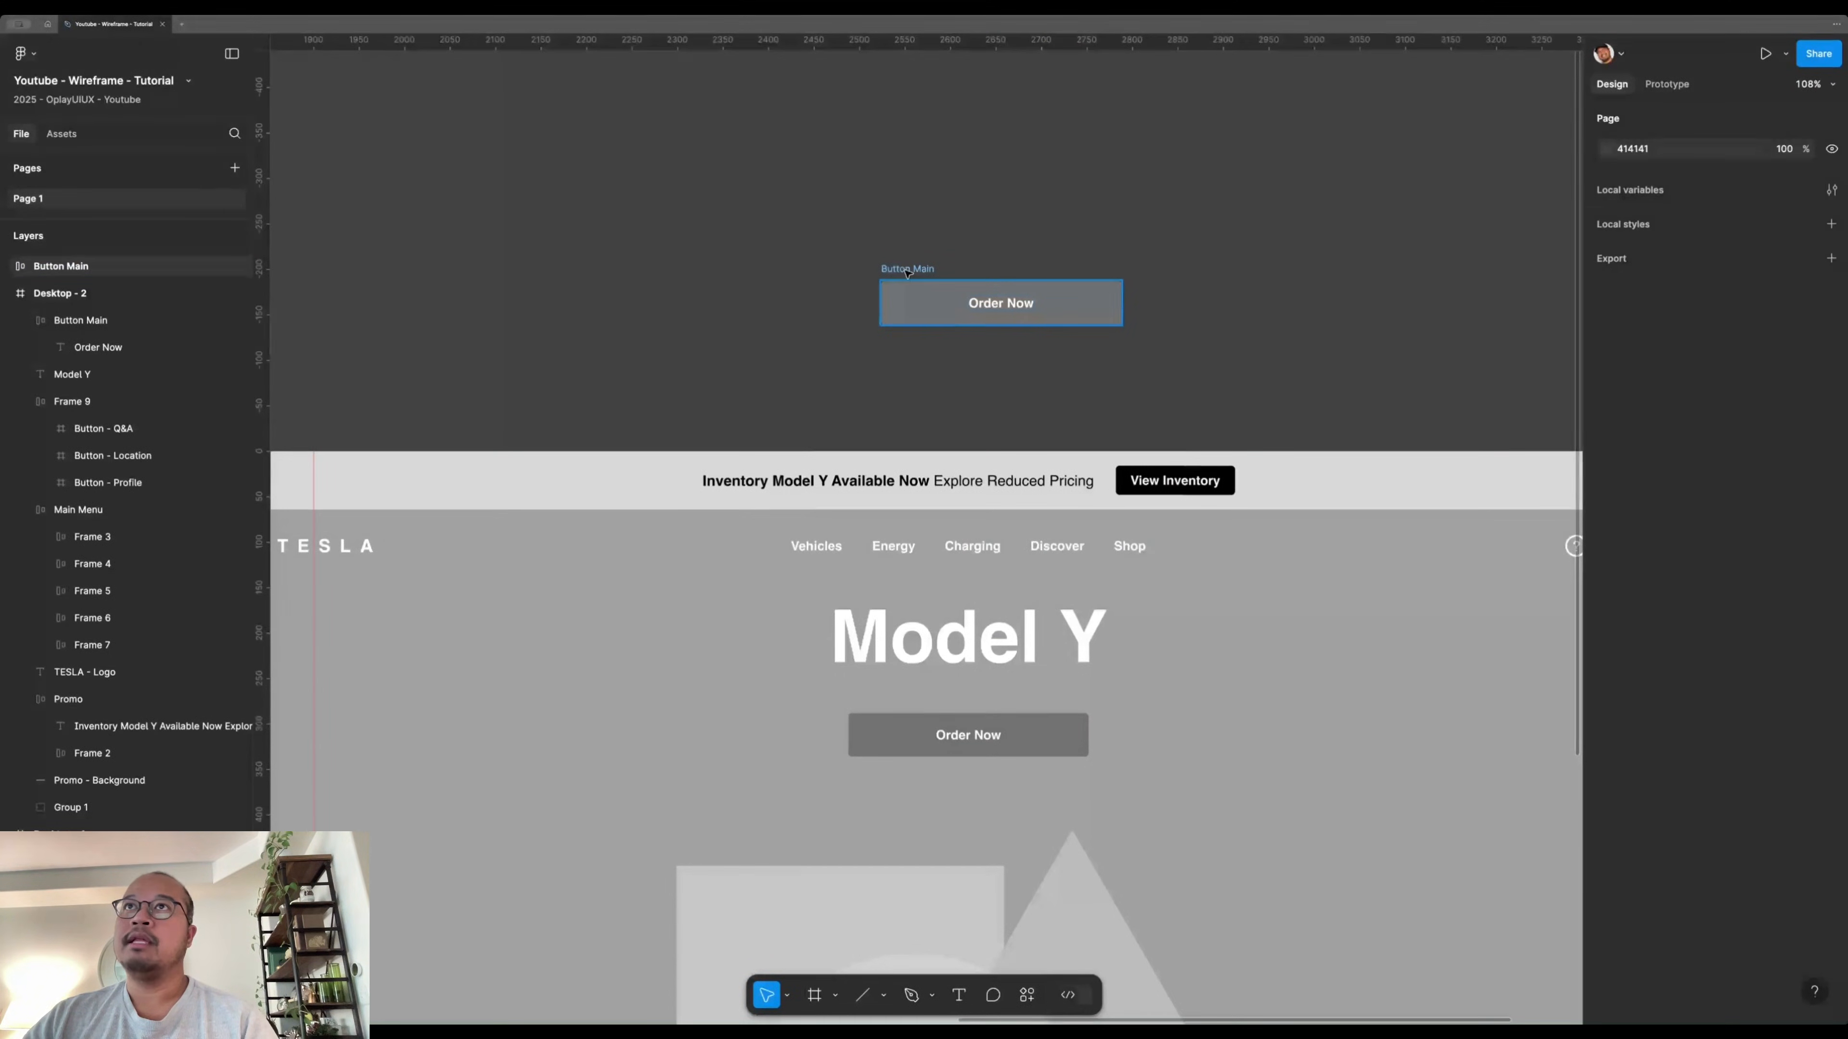
right_click(921, 300)
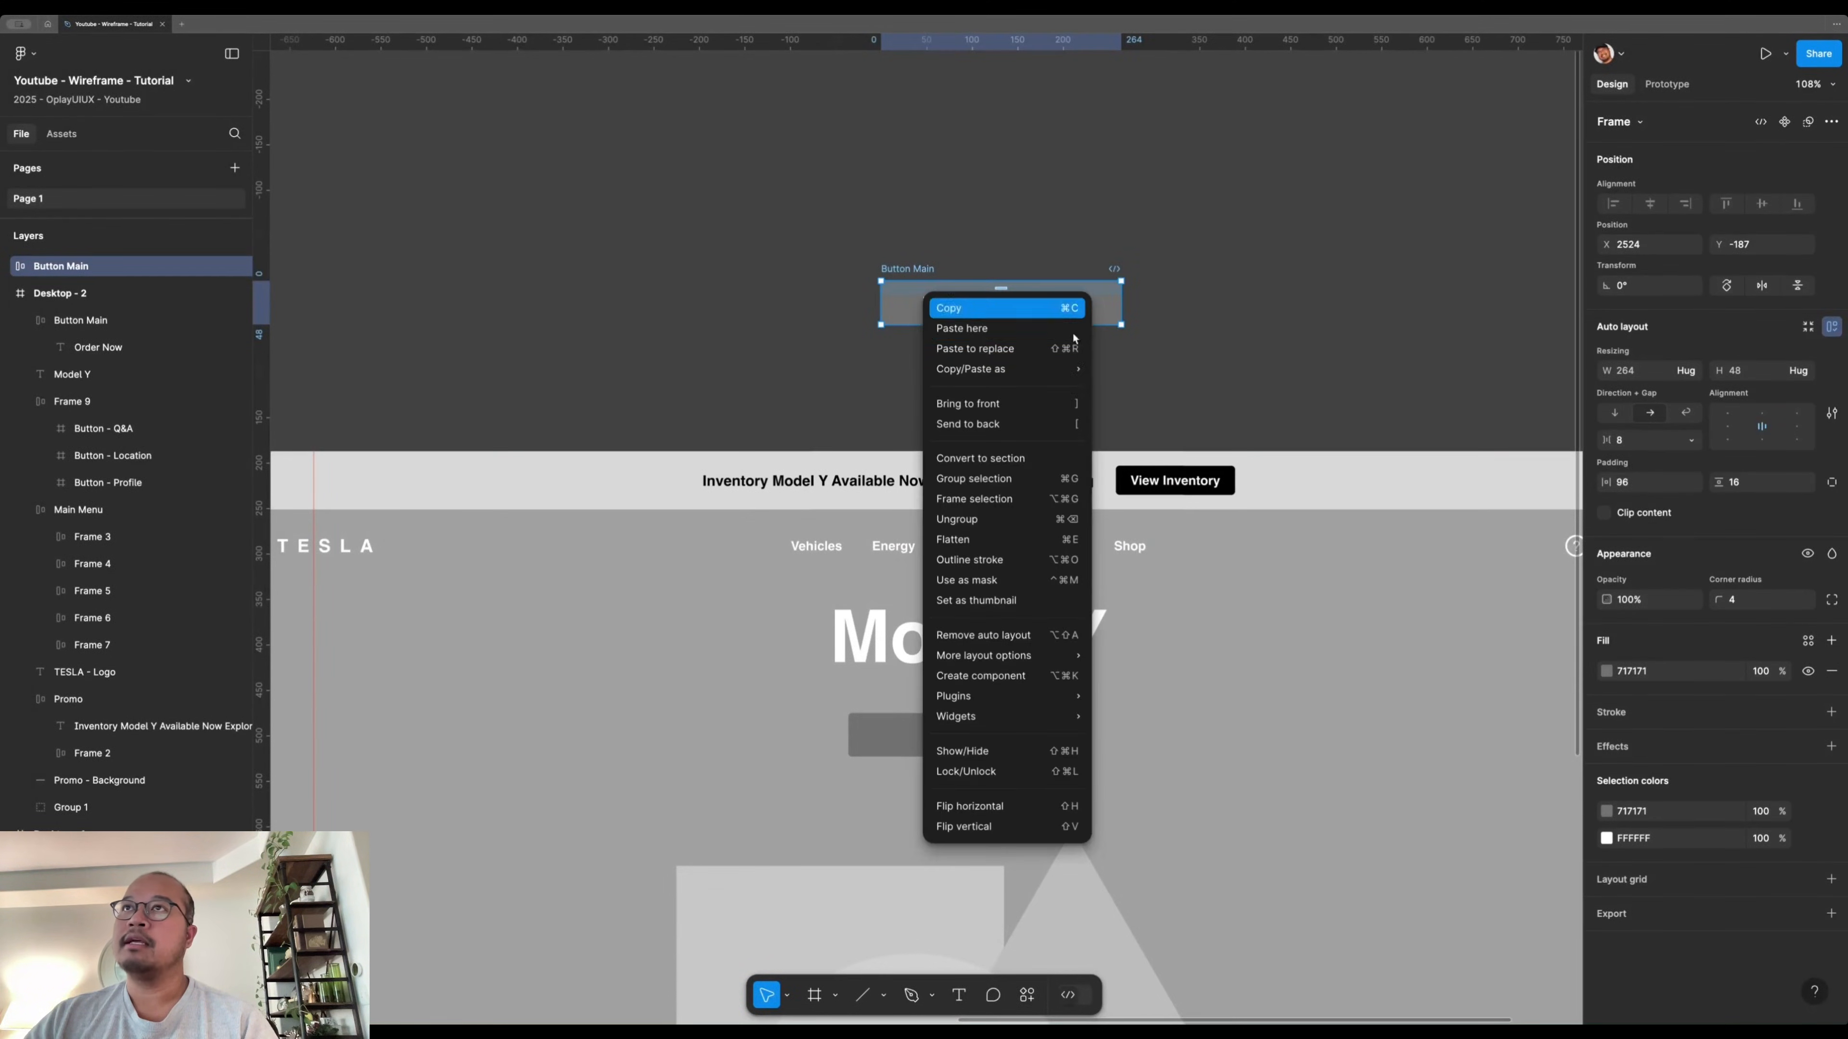
click(1018, 677)
click(806, 291)
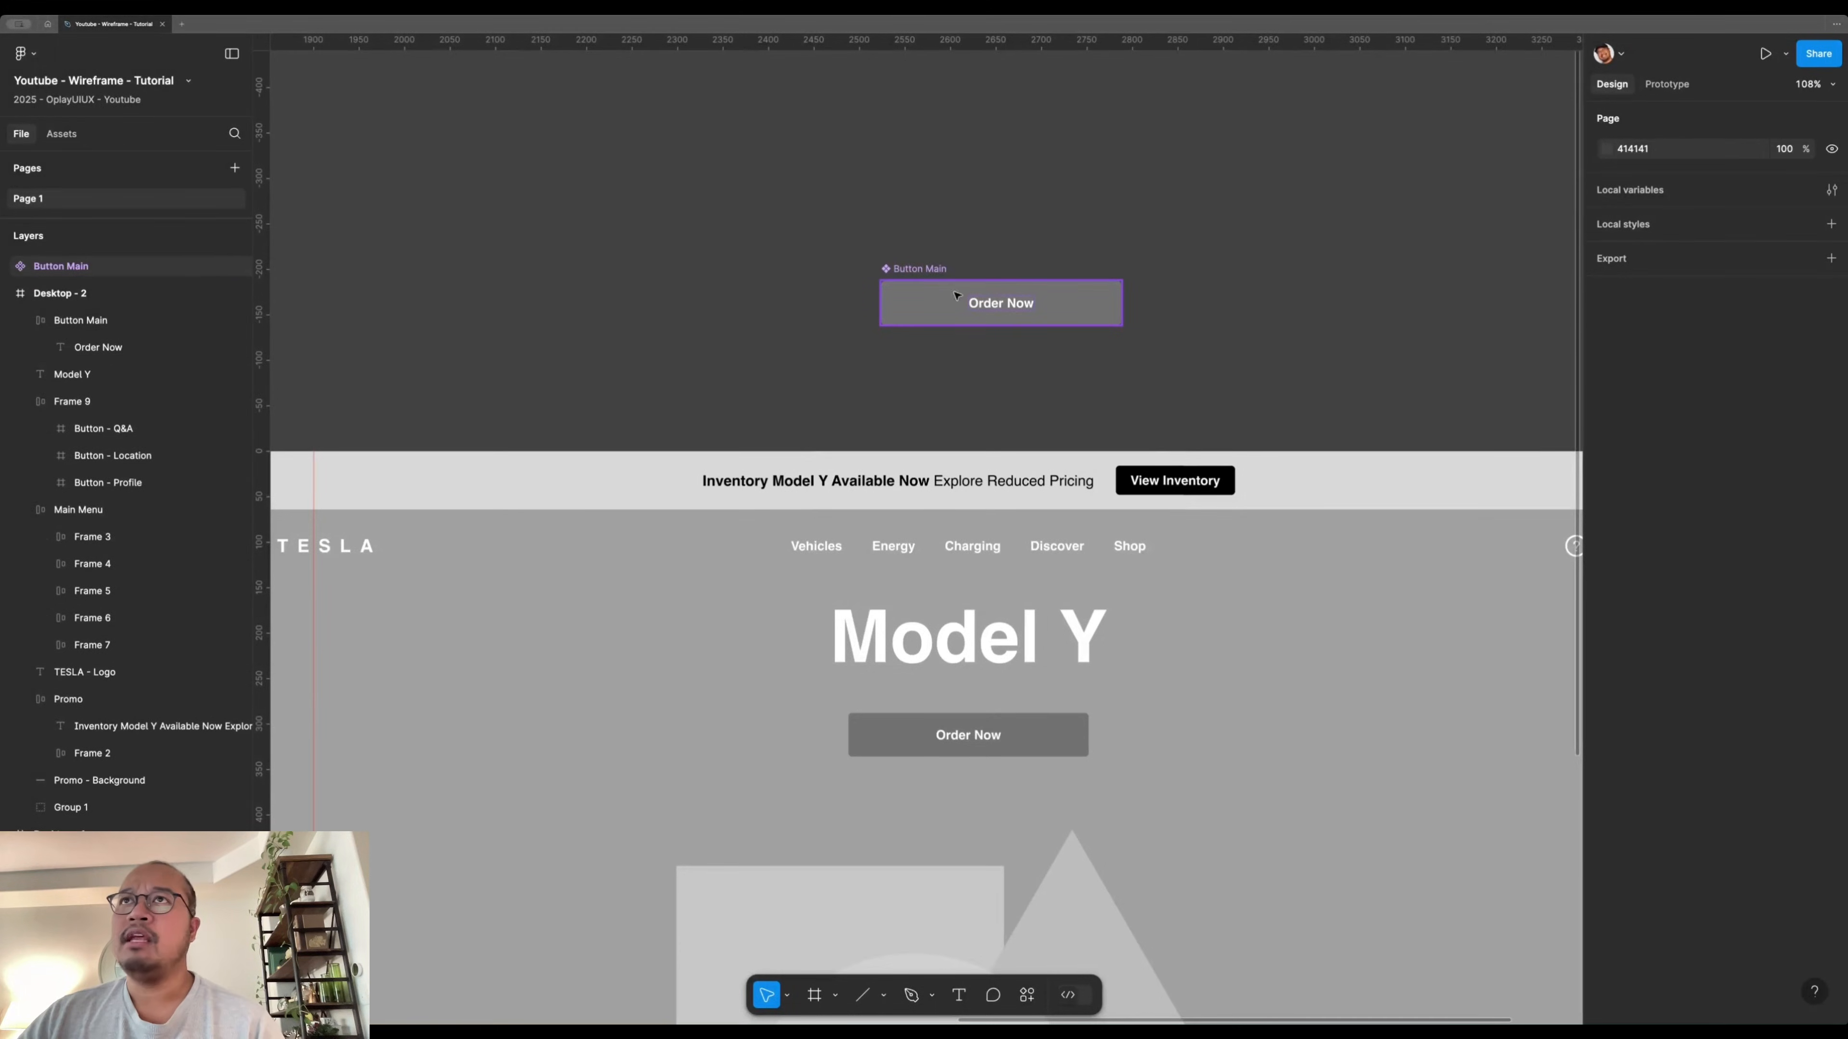
- Duplicate the Button Main component to place an instance beside it
click(917, 300)
key(ctrl+d)
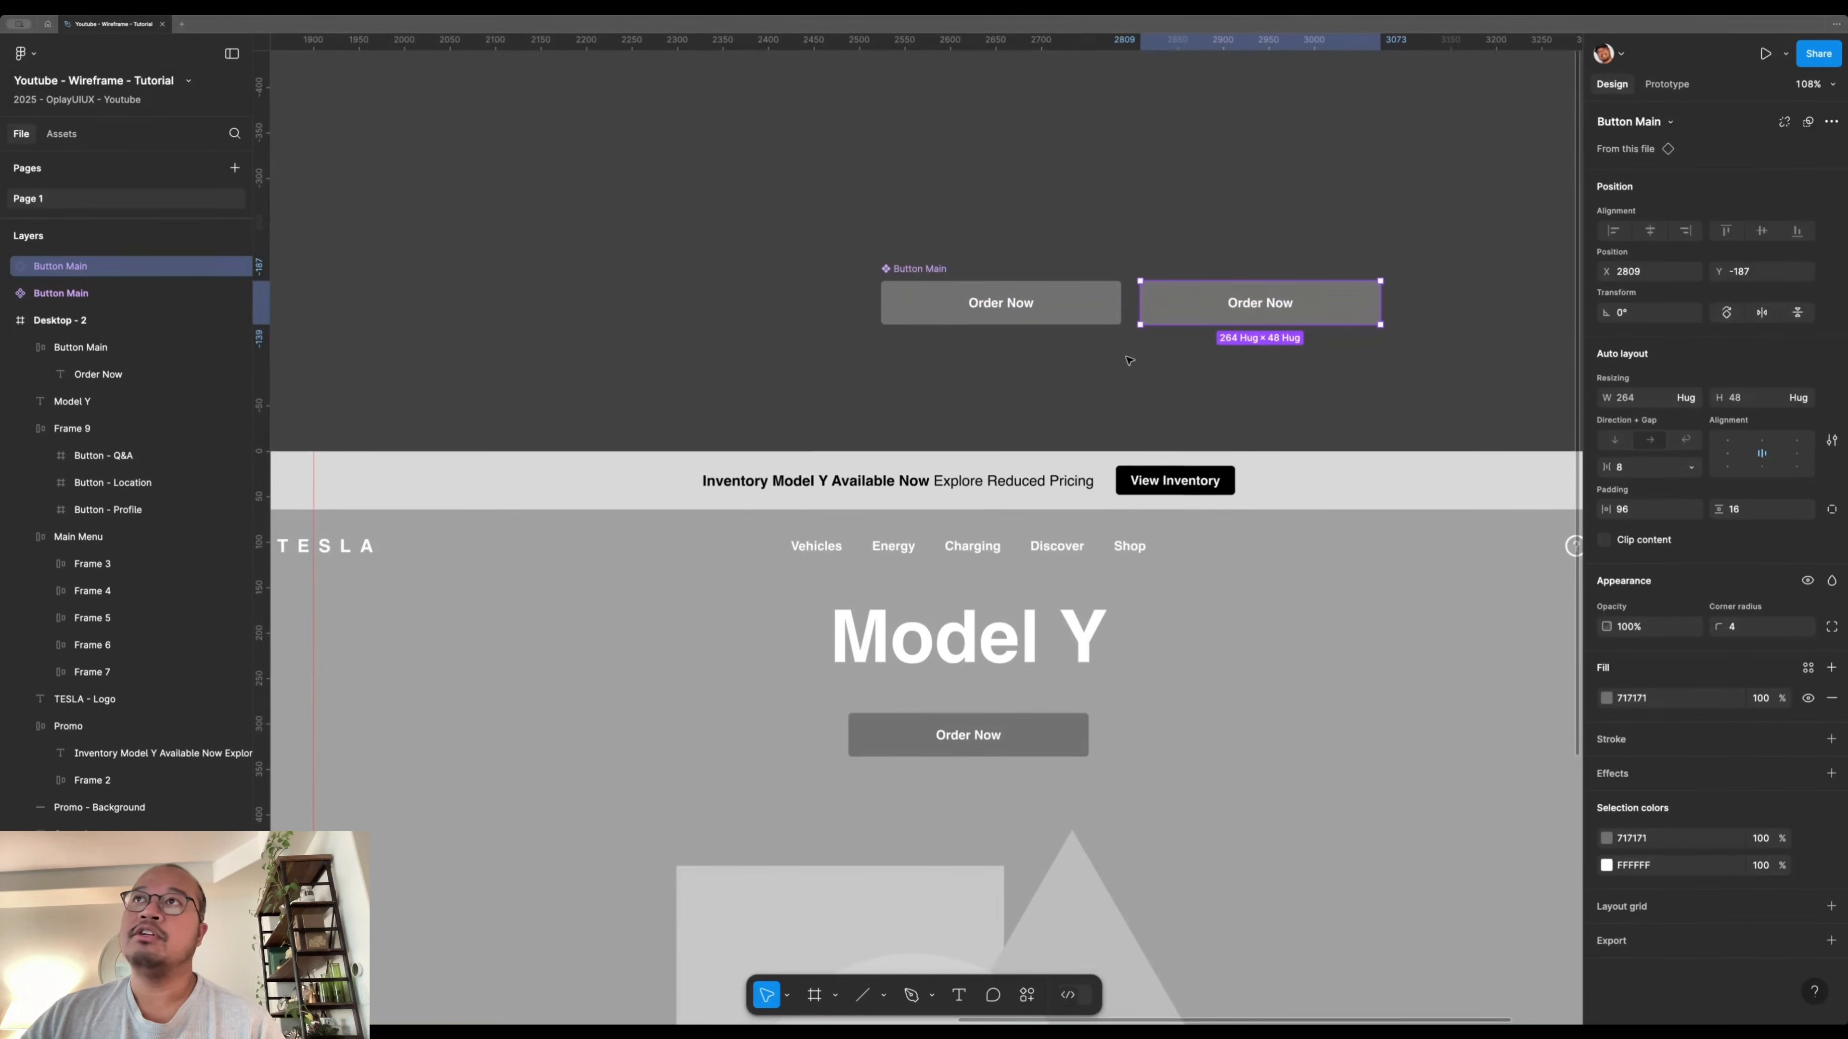
key(Escape)
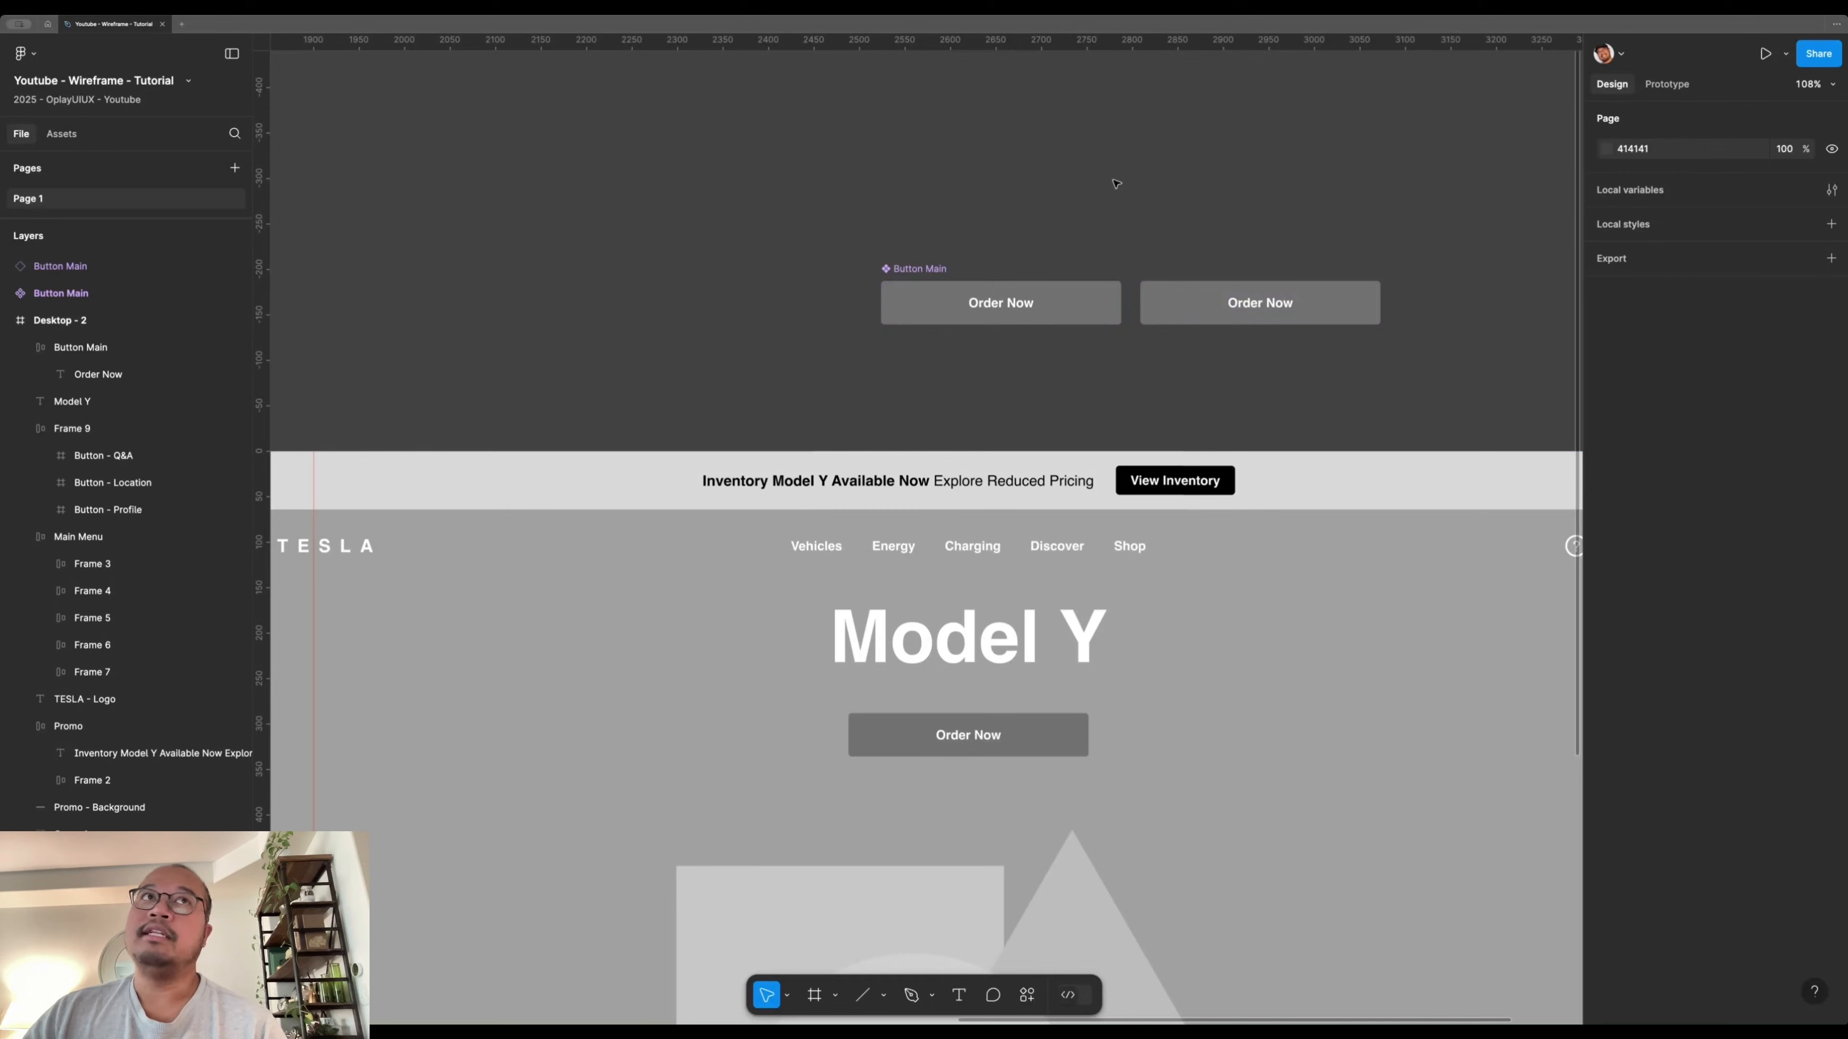
- Change the main component's label text to "Button A"
key(t)
click(990, 301)
key(super+a)
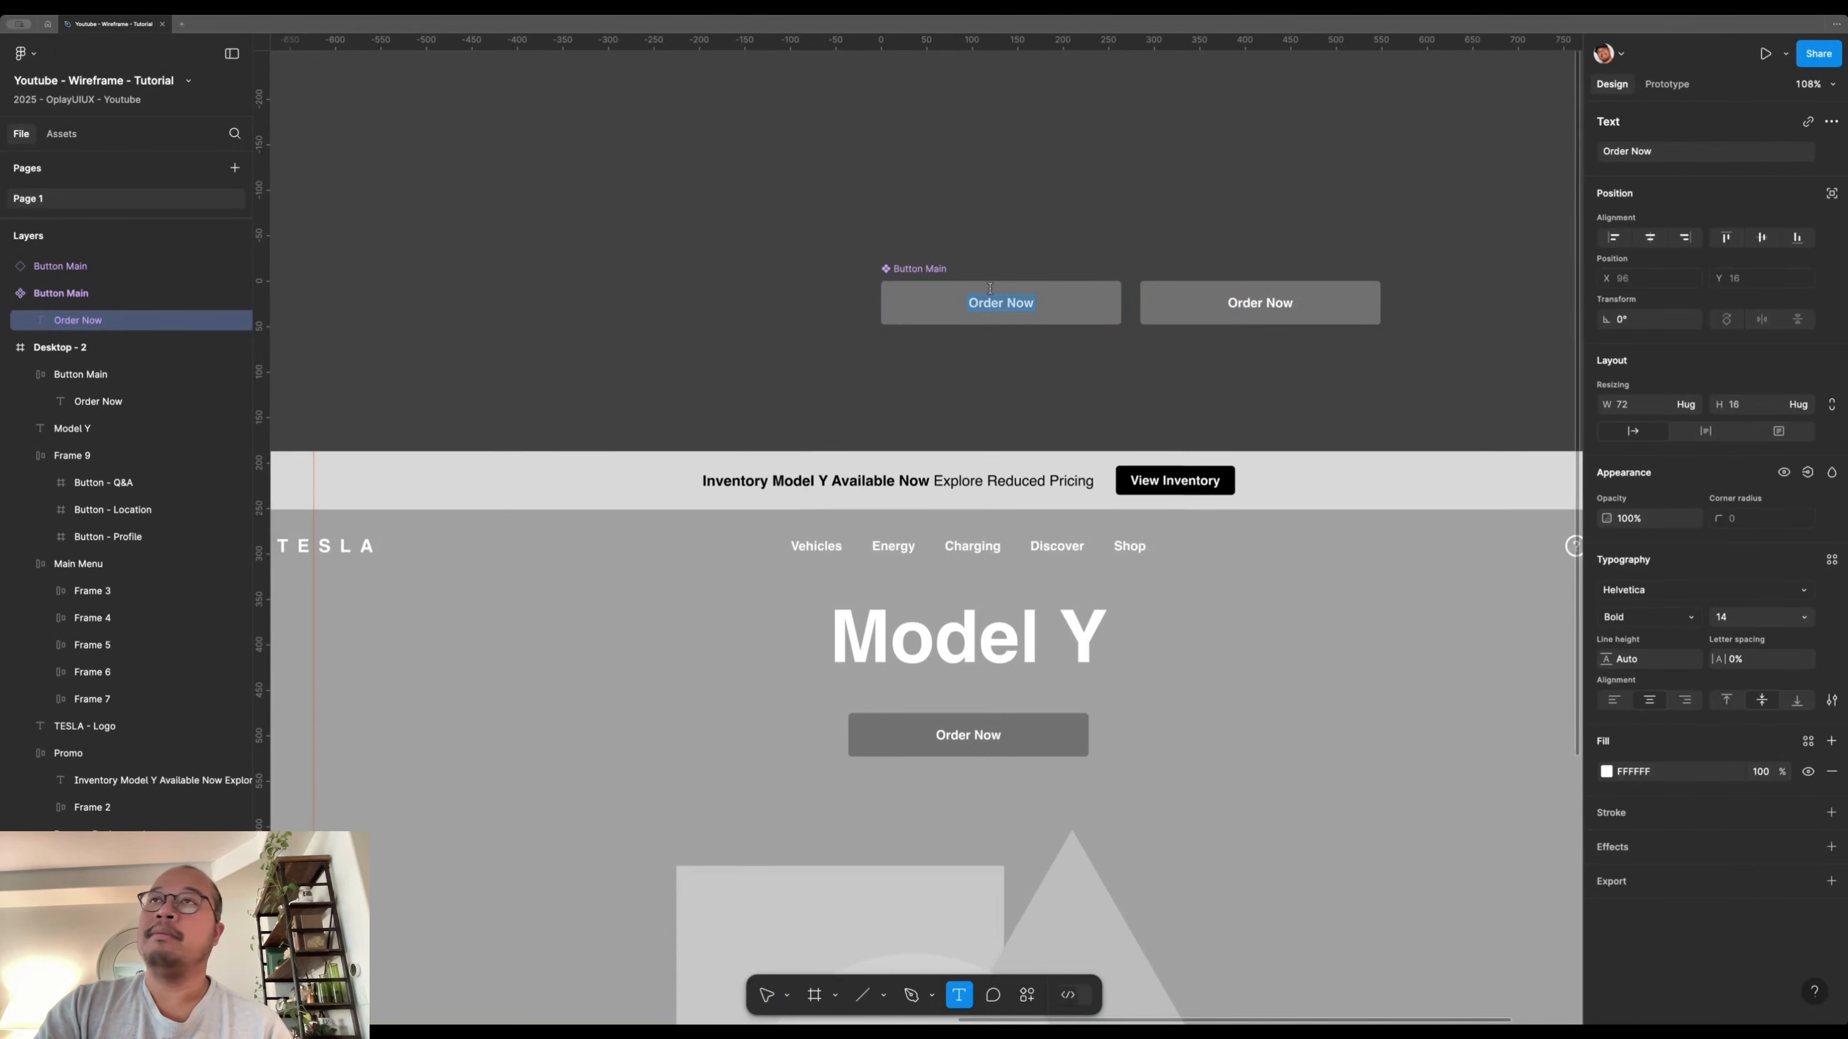
text(Button A)
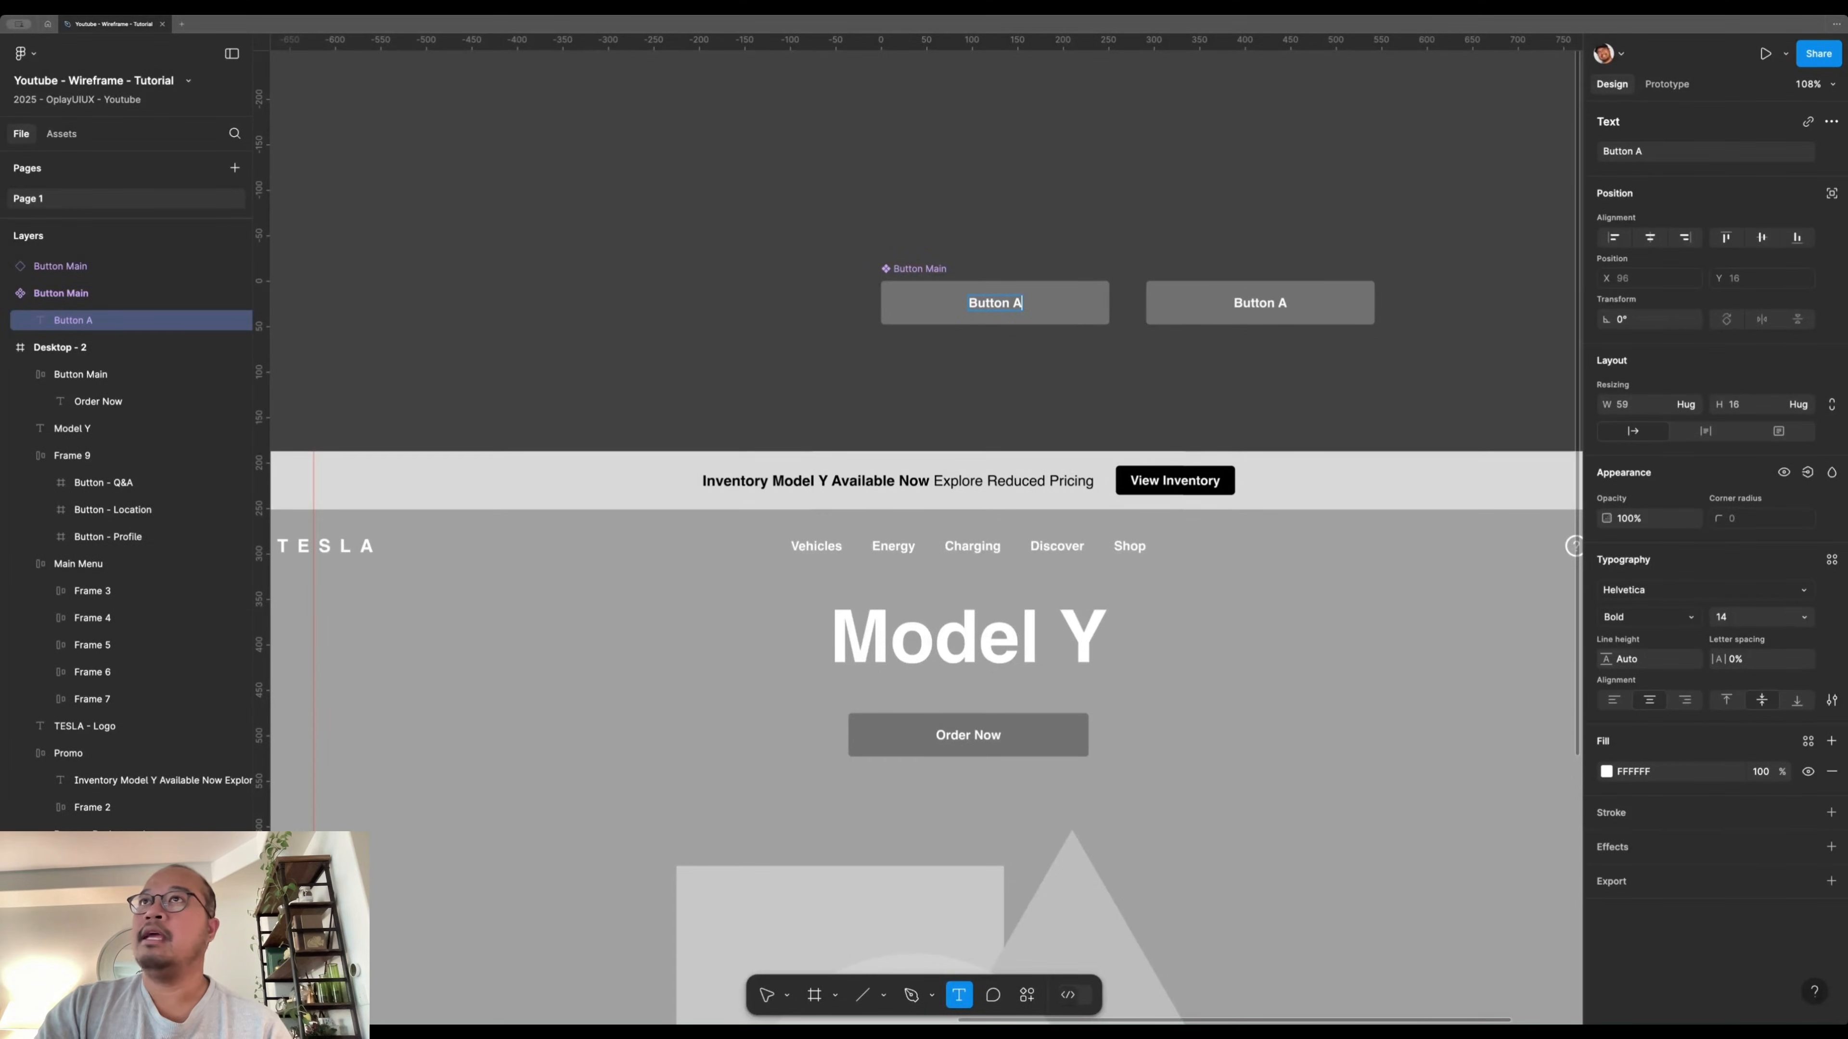
key(Escape)
click(1149, 195)
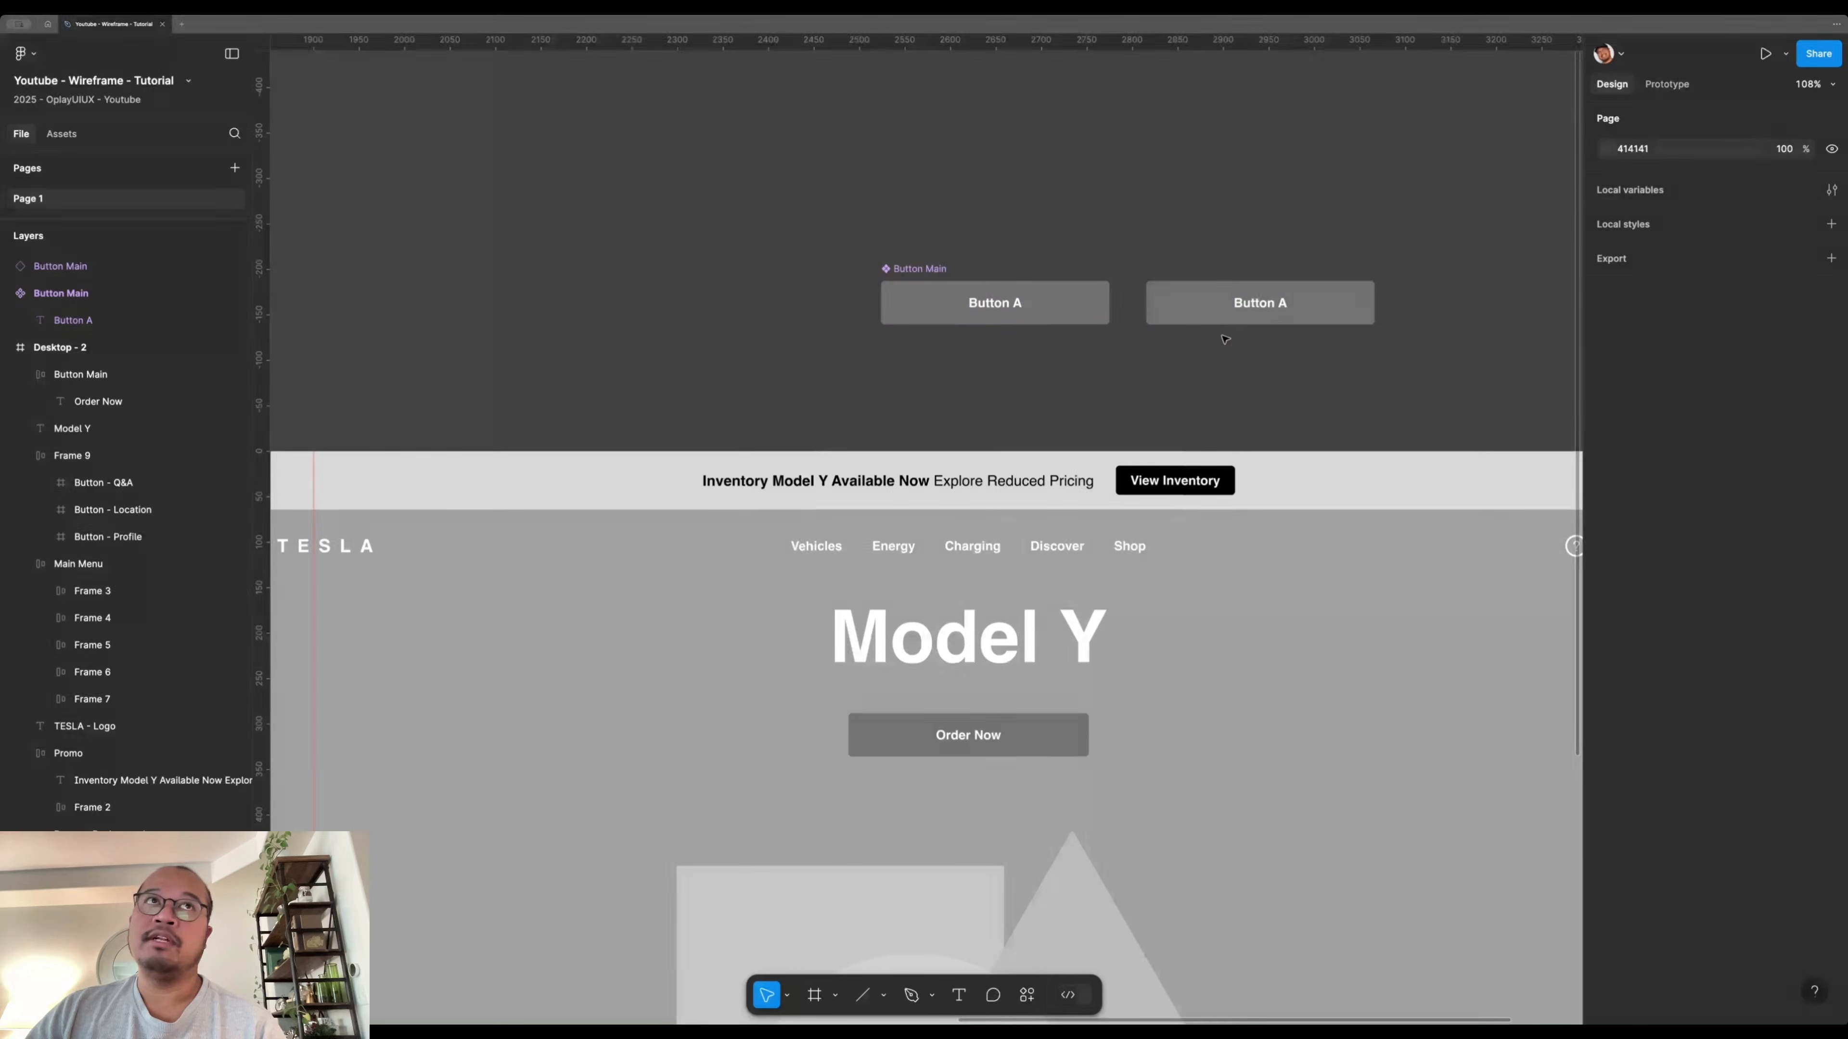
- Override the Button Main instance with a white fill and a black label
click(1201, 318)
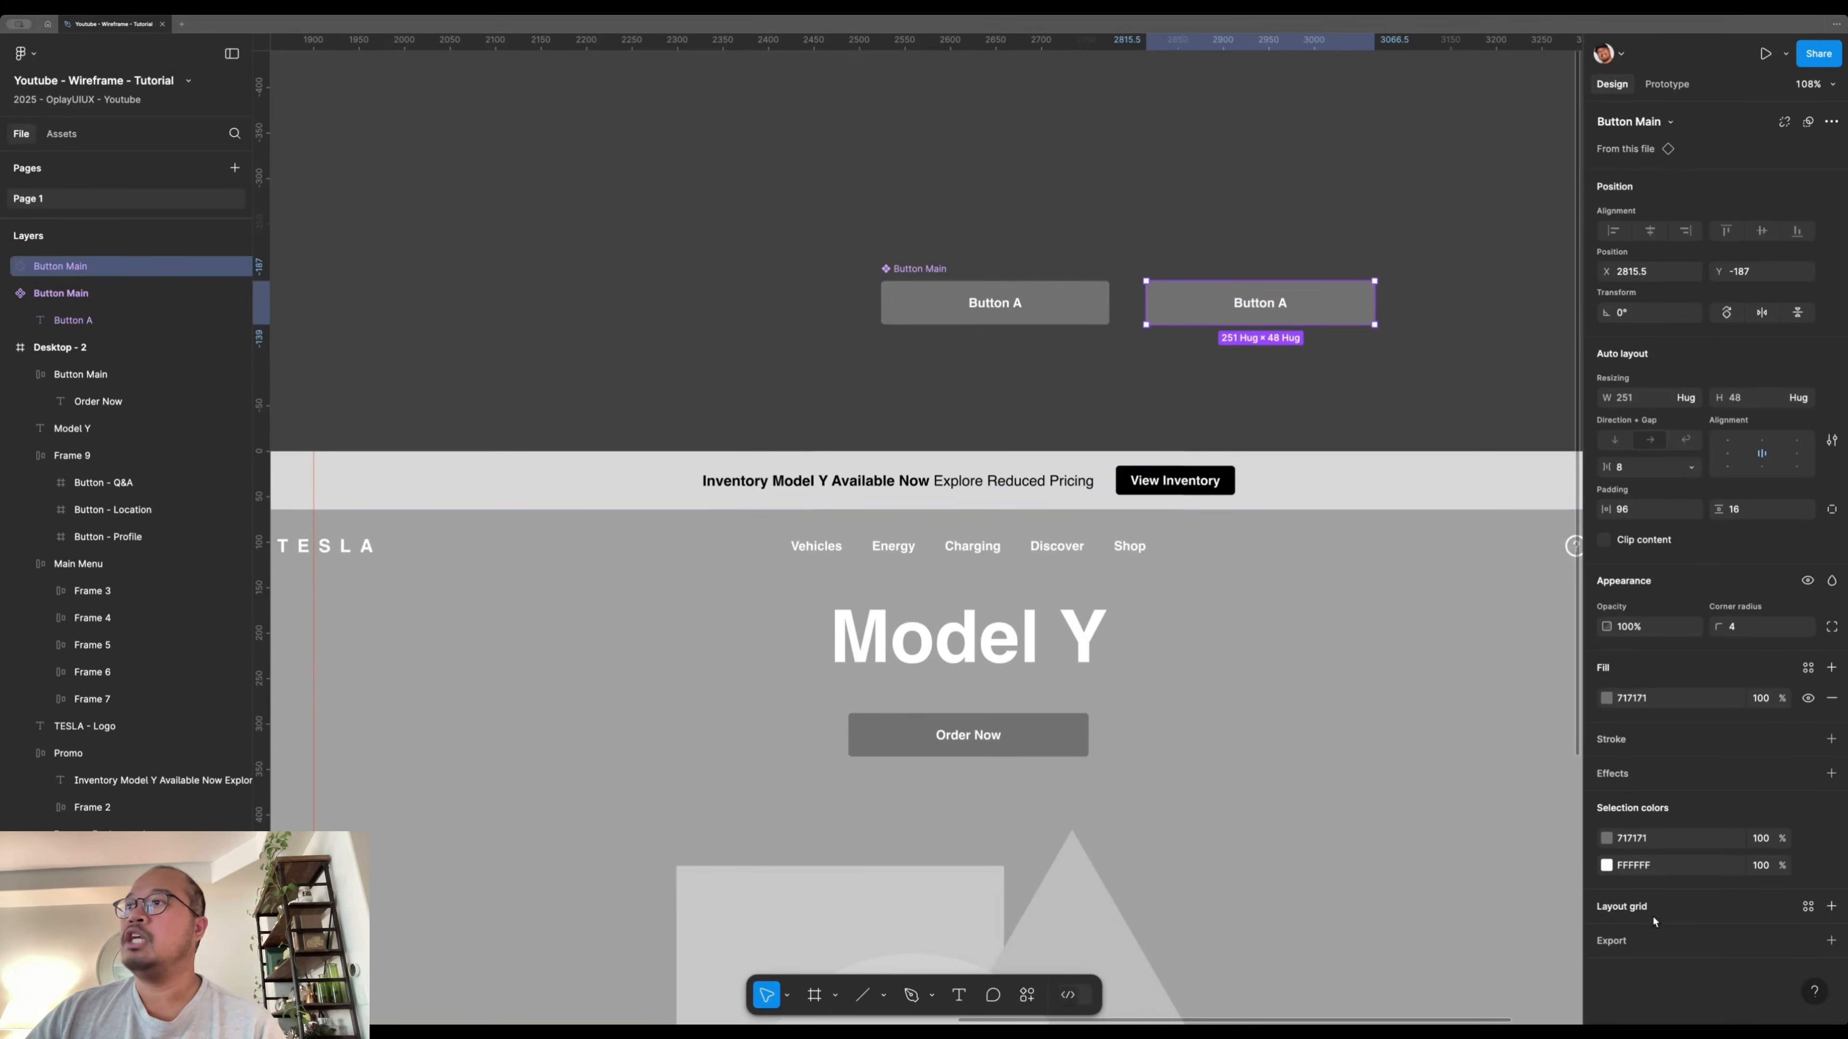
click(1607, 838)
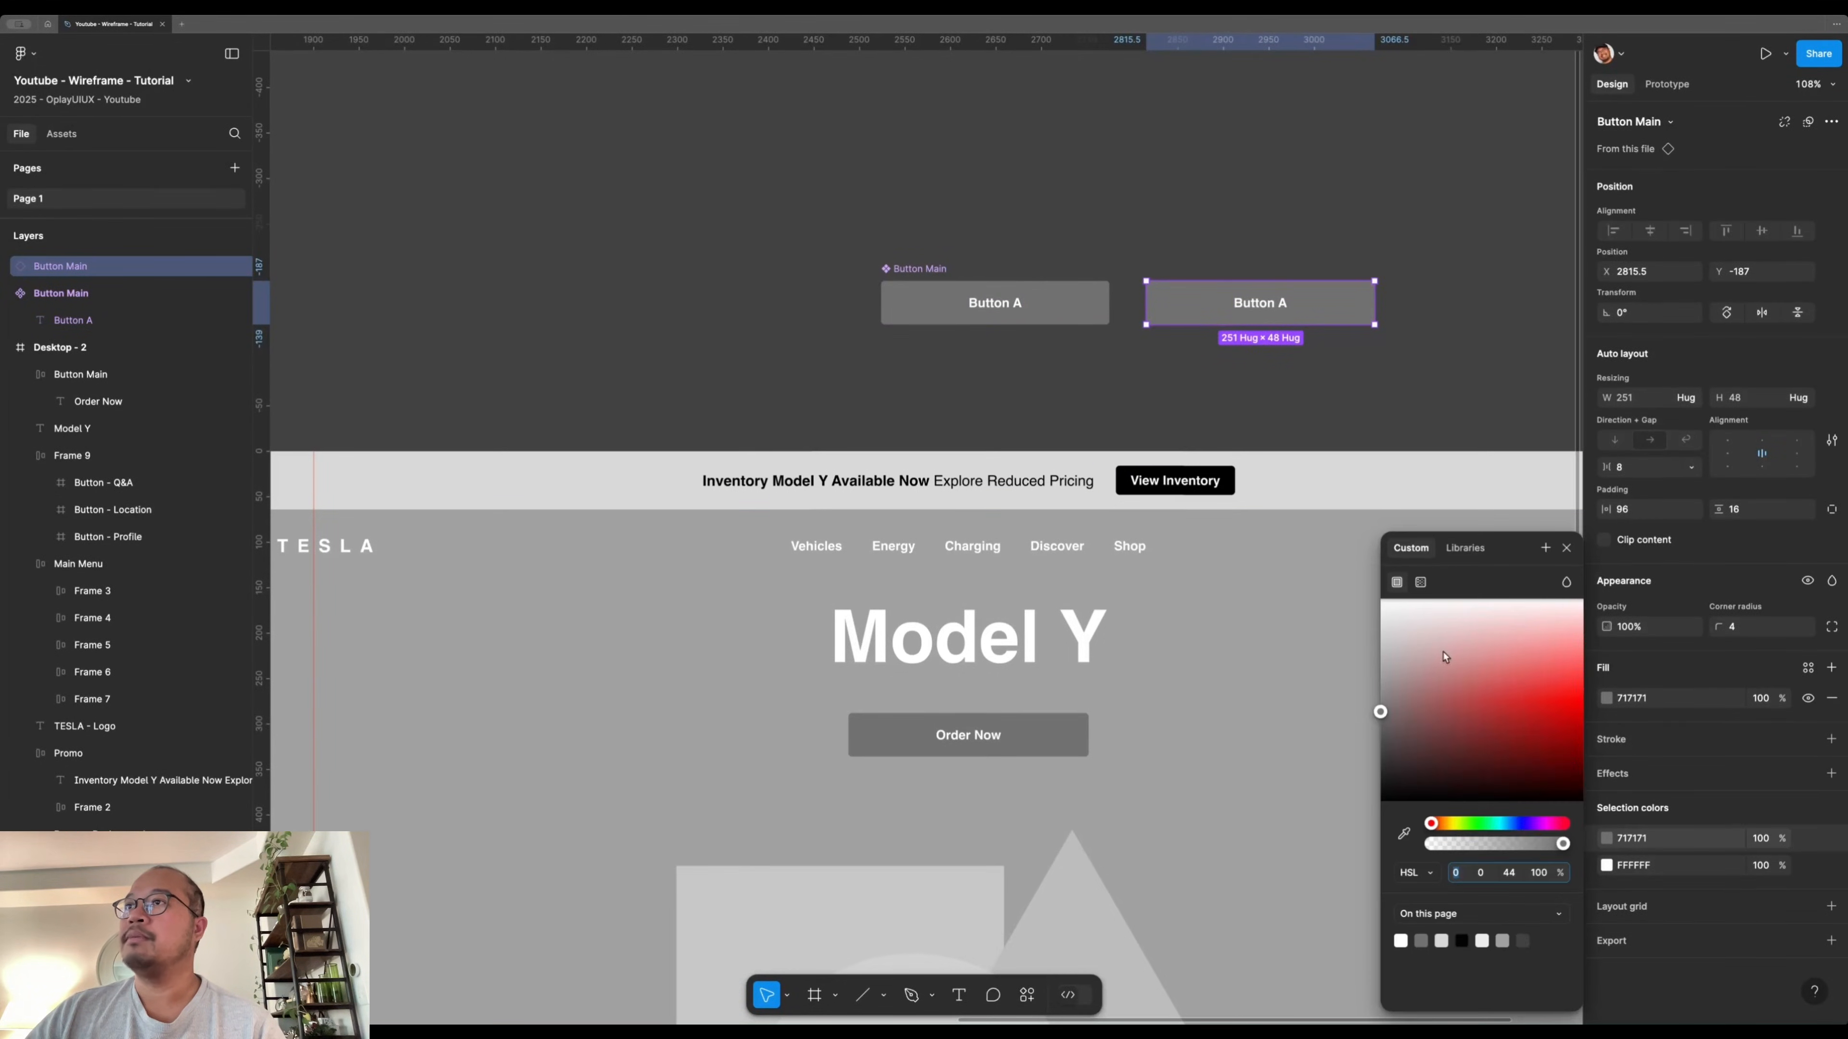
drag(1420, 624, 1380, 601)
click(1352, 350)
double_click(1247, 308)
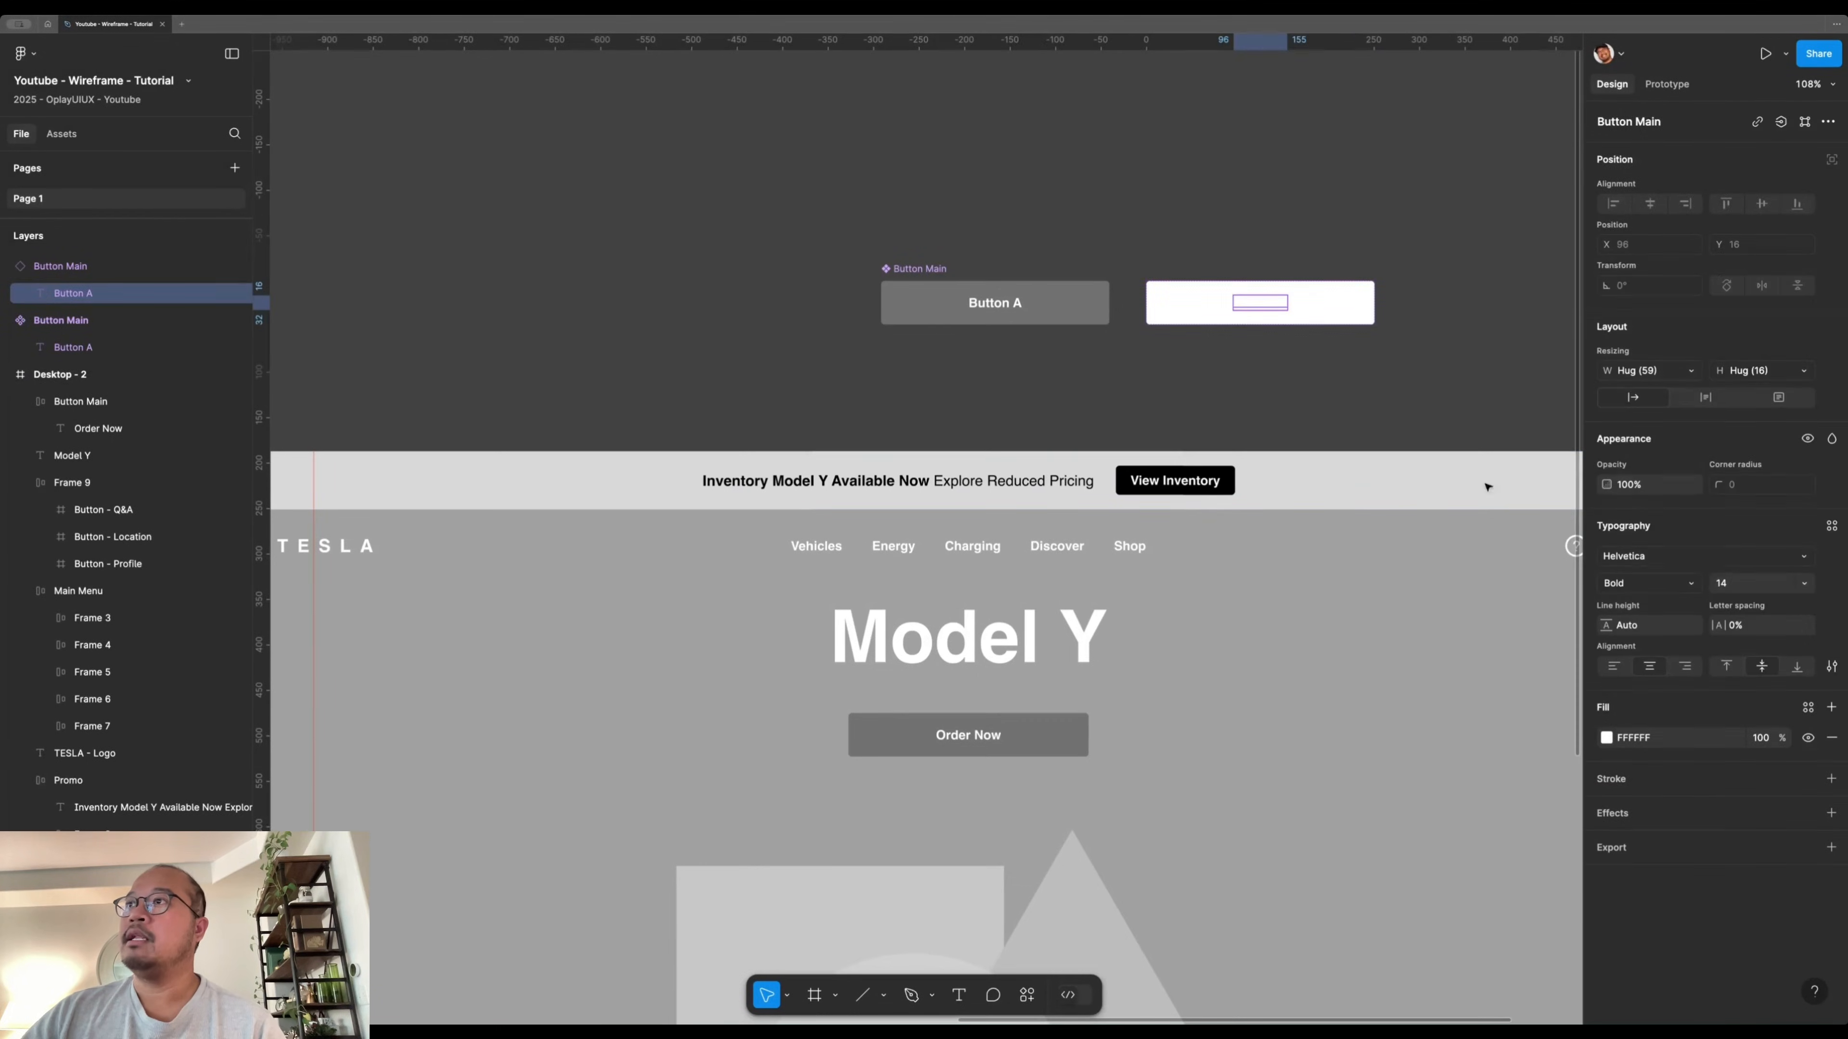
click(1607, 737)
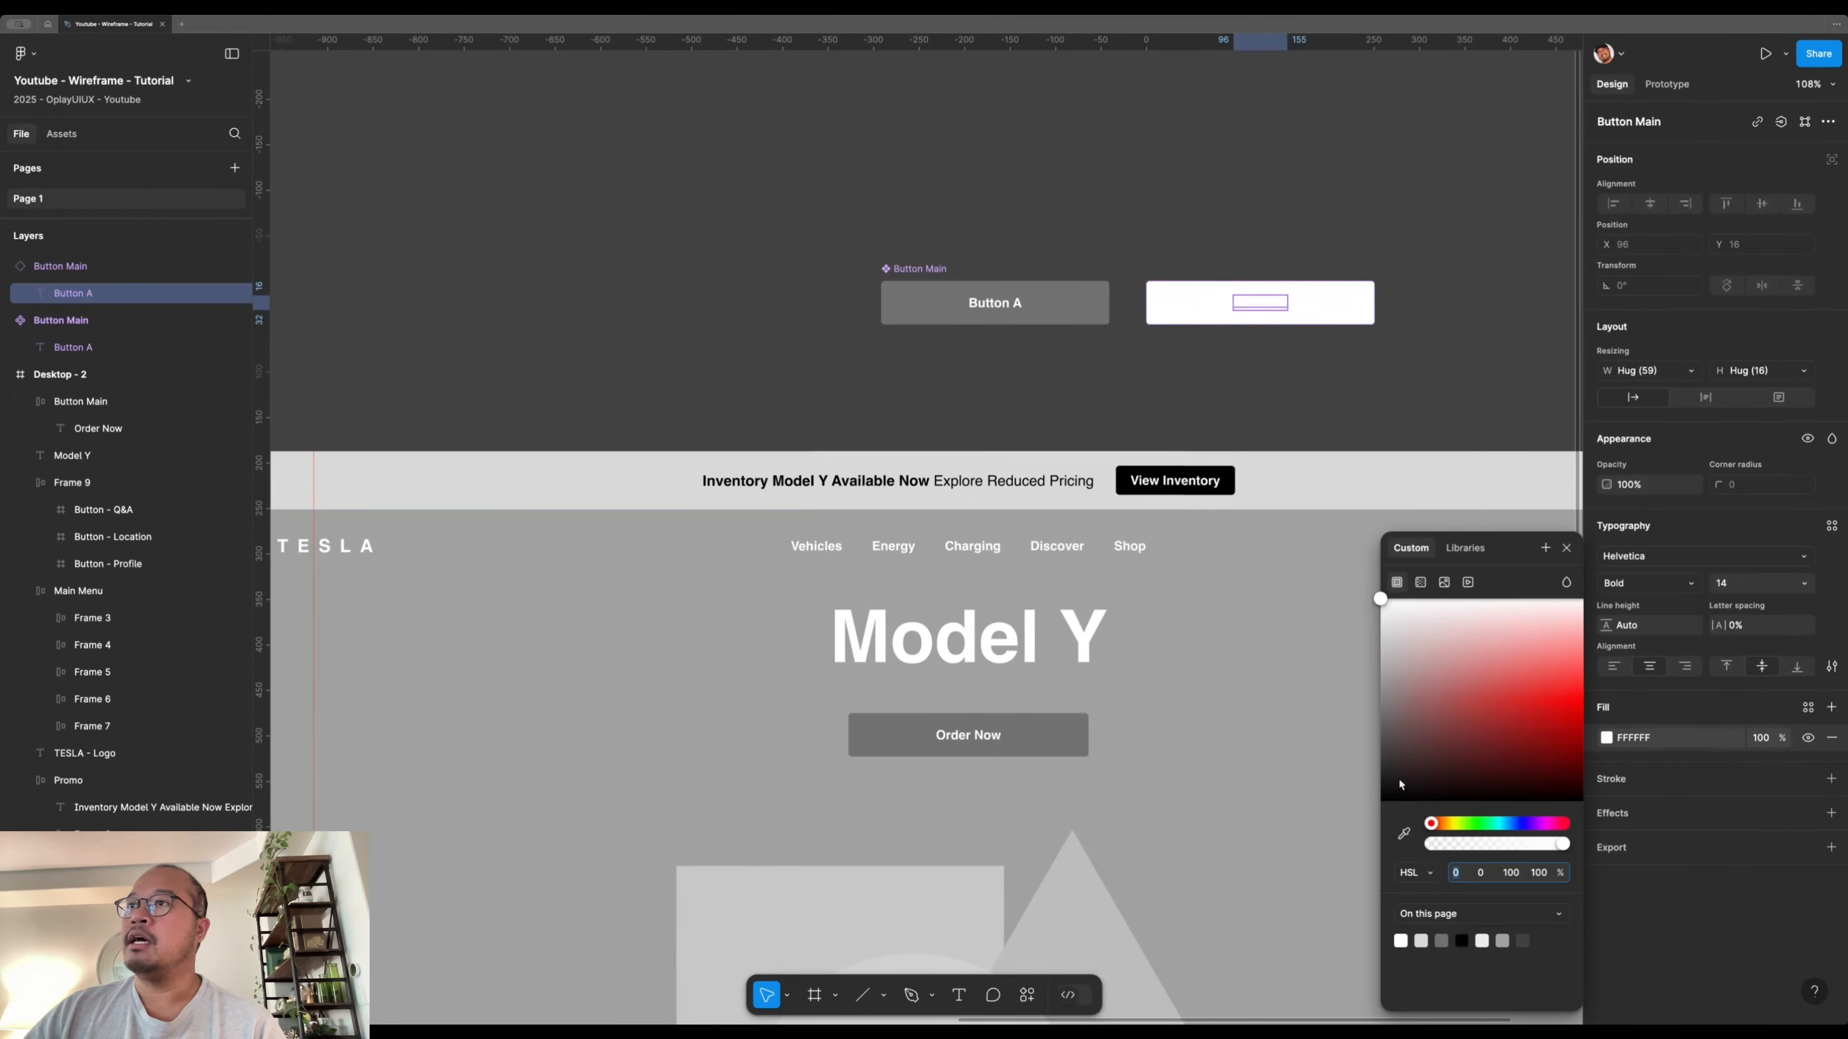
drag(1400, 784, 1379, 798)
click(1195, 210)
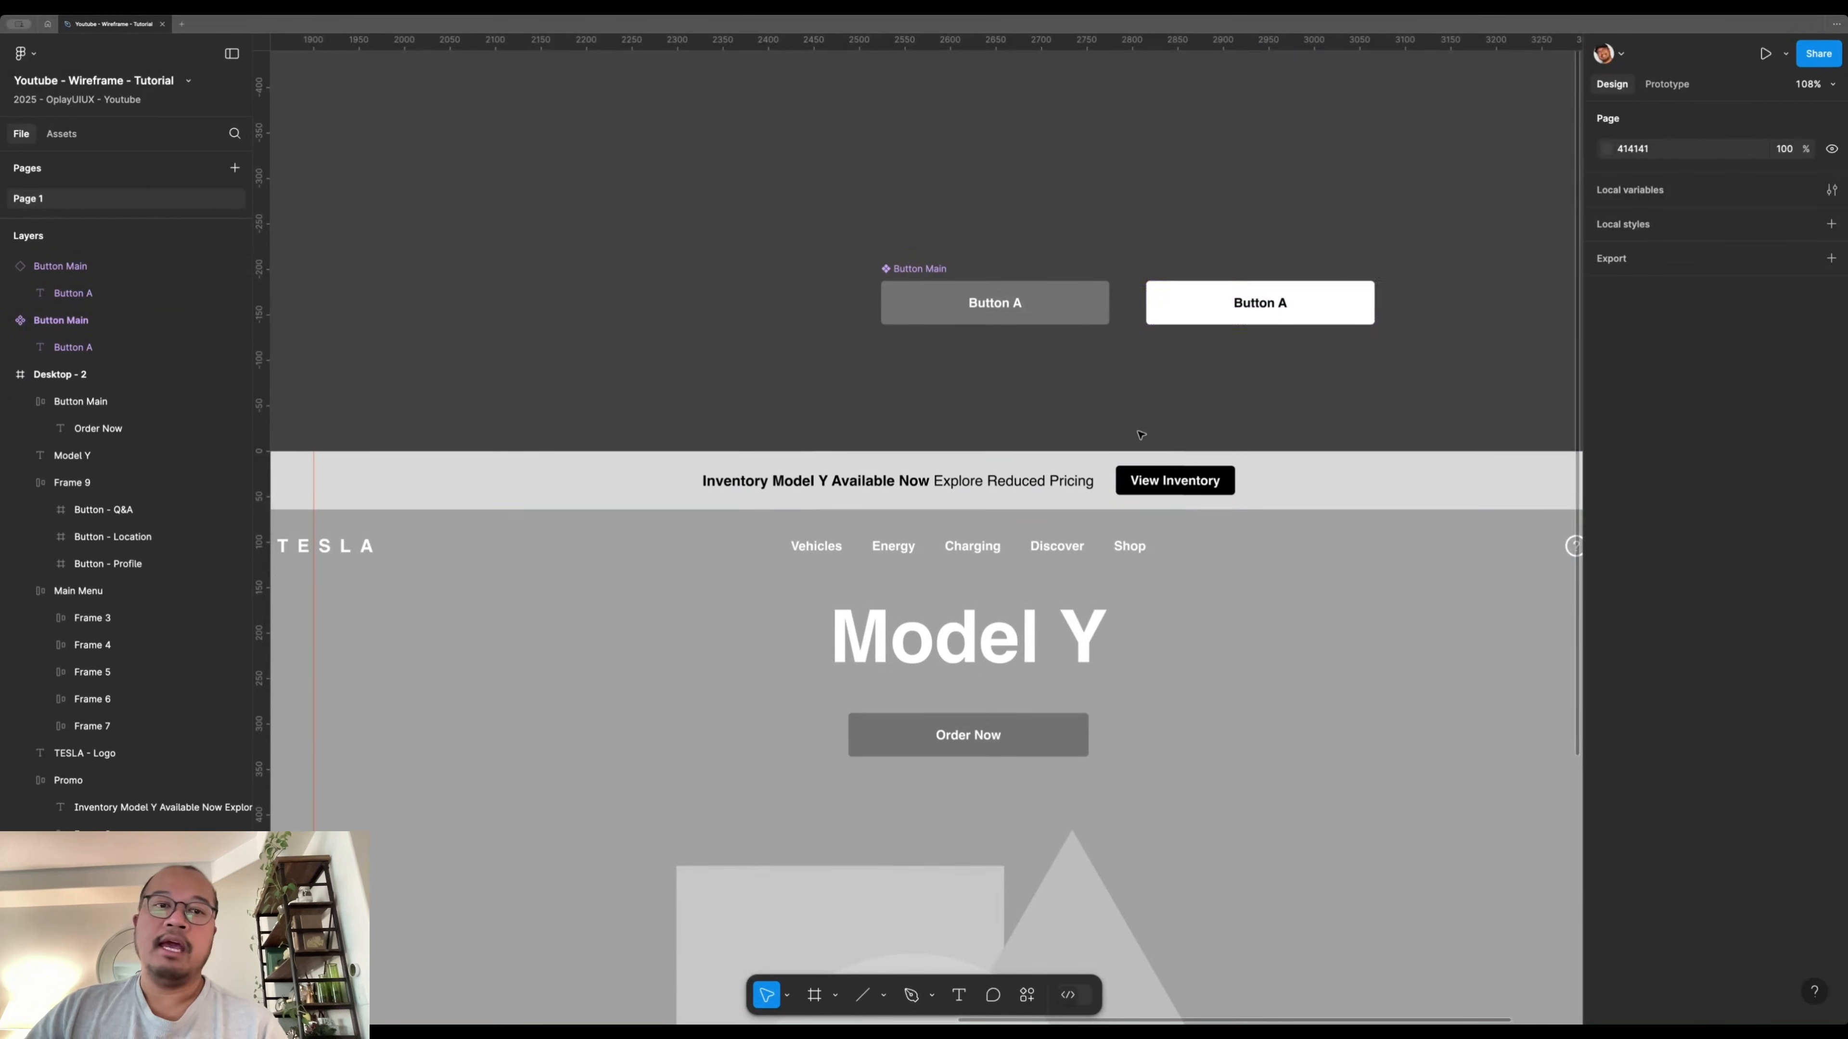
- Partly erase the main component's label and retype it as "Button A" to test how the instance follows
scroll(1295, 323, right, 2)
click(927, 321)
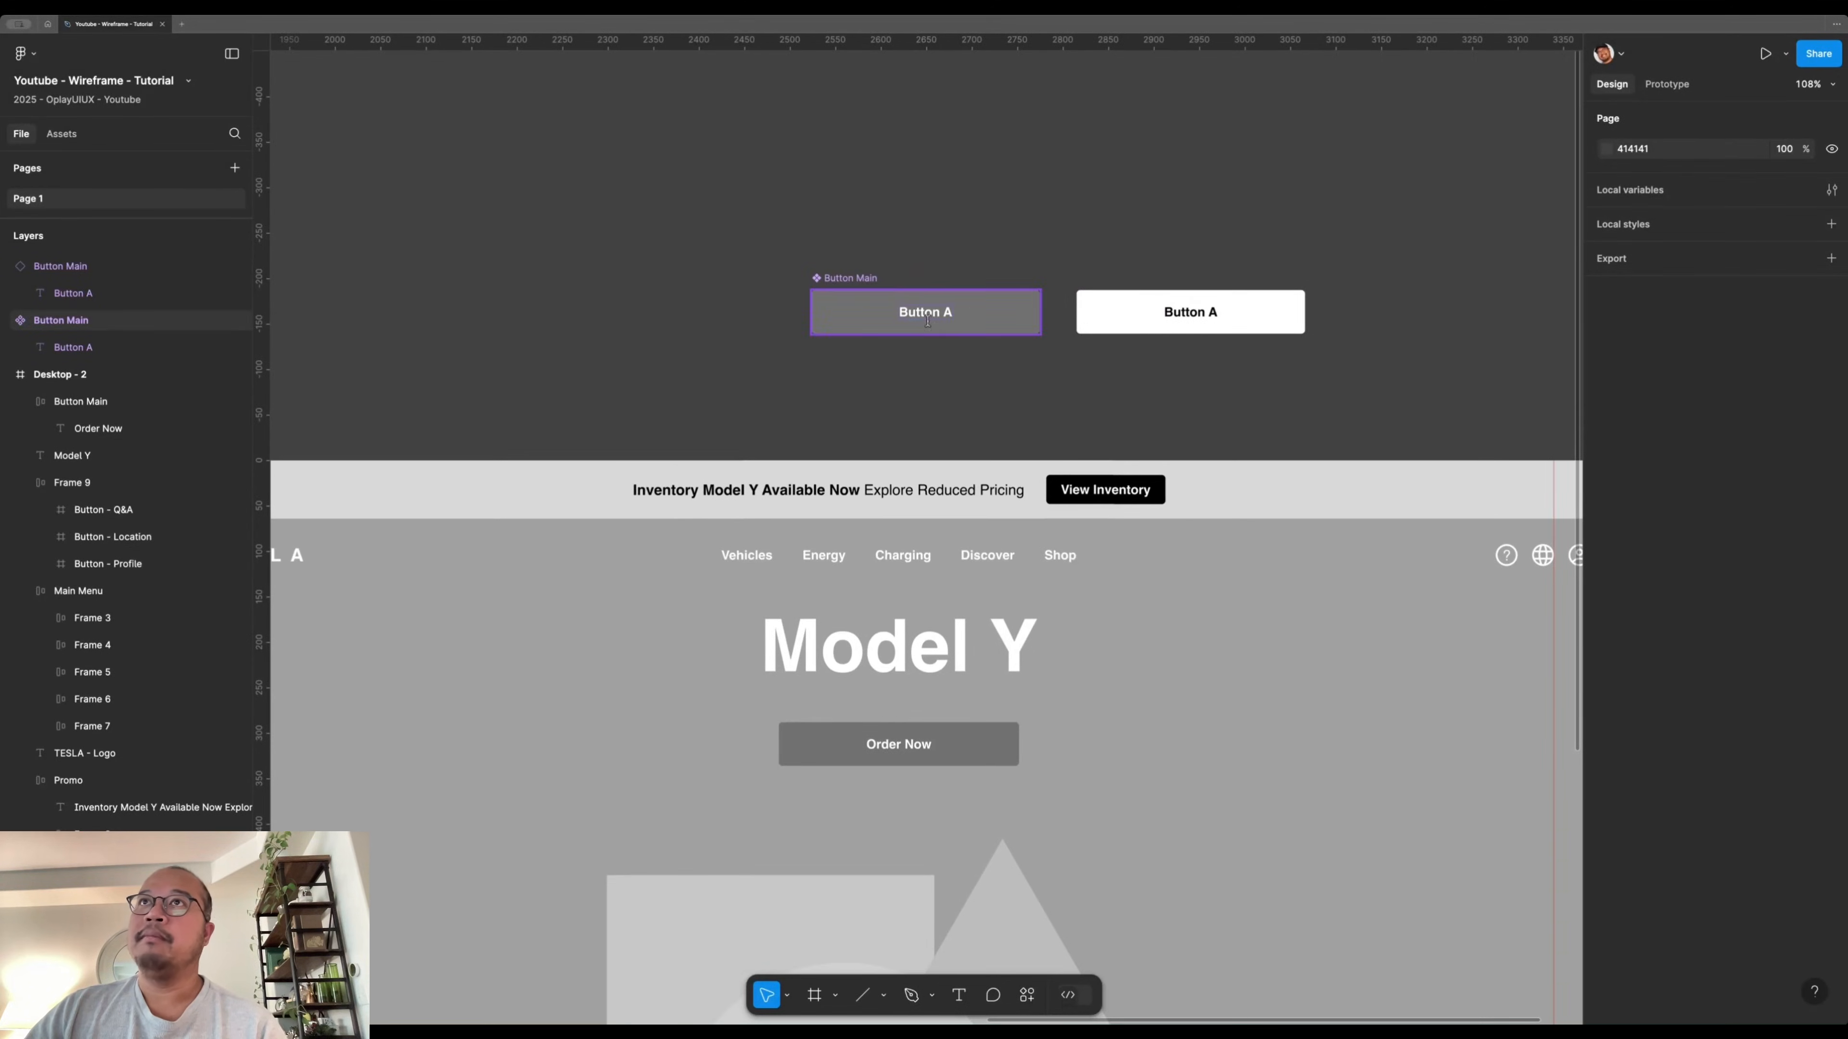
double_click(927, 321)
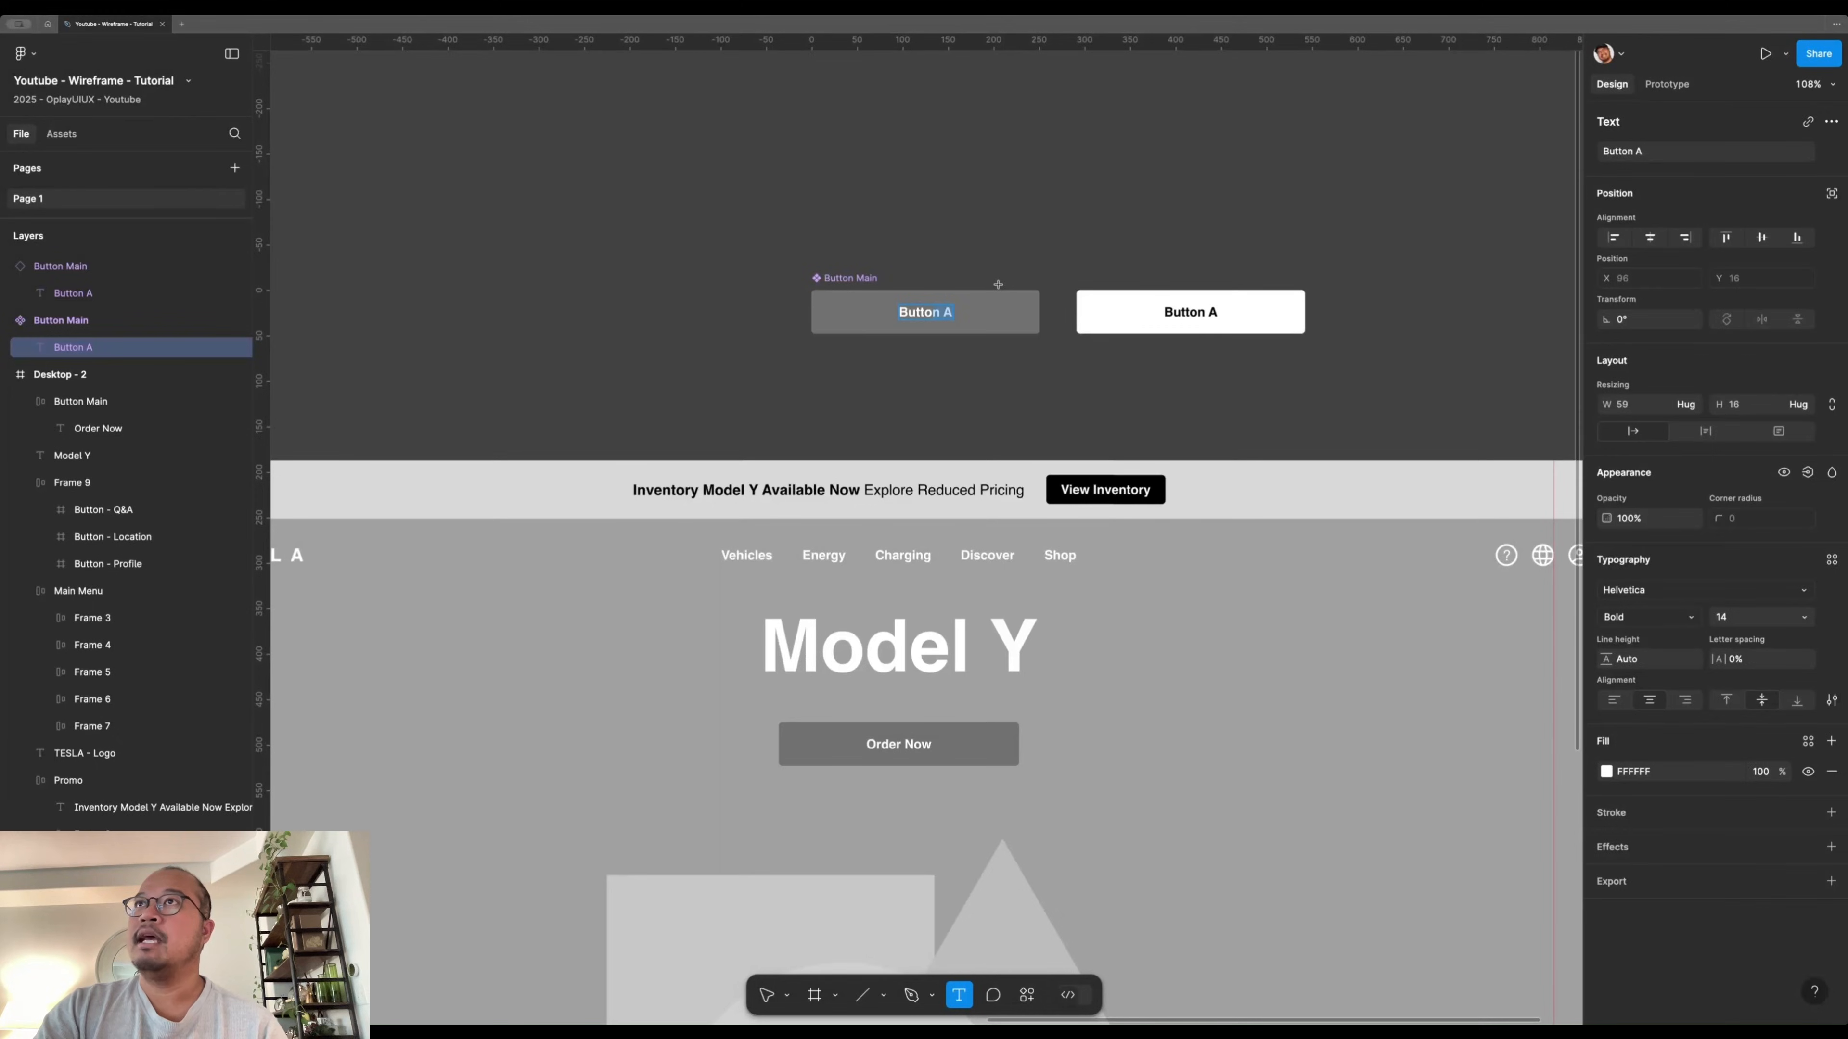
key(BackSpace)
key(BackSpace)
key(BackSpace)
key(BackSpace)
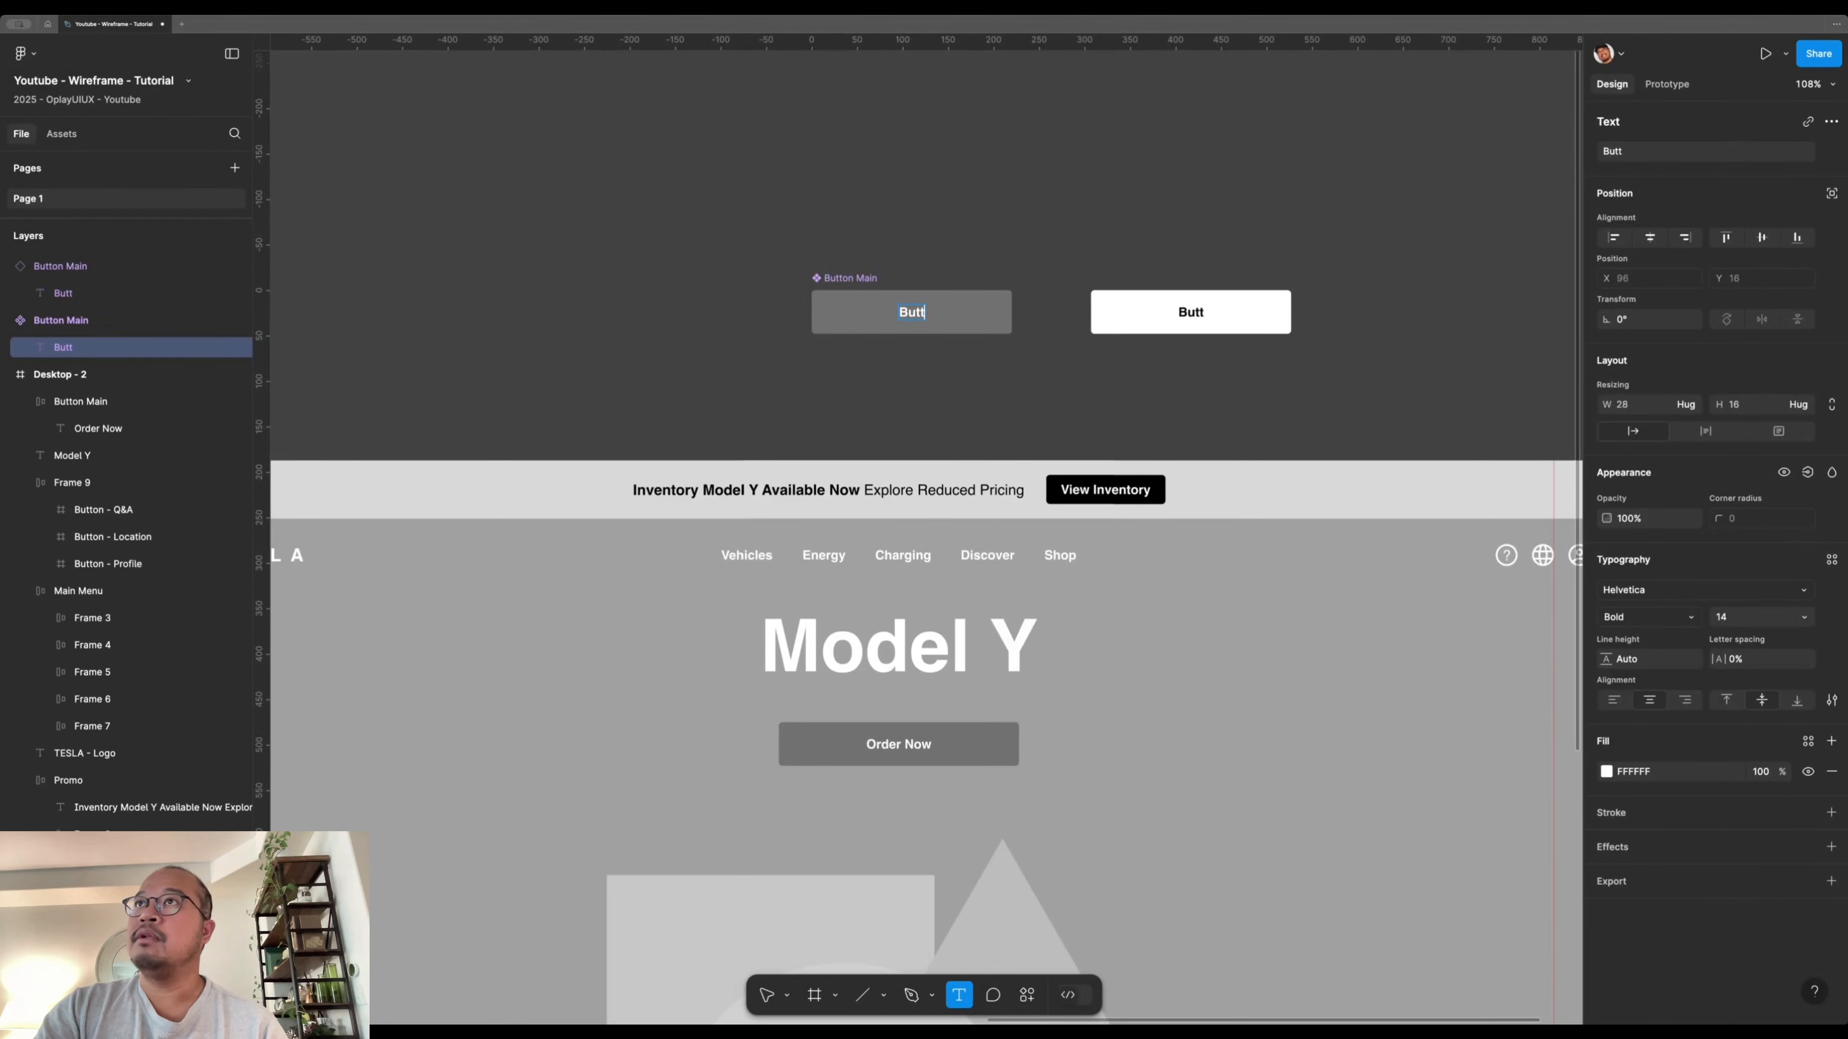
text(tton A)
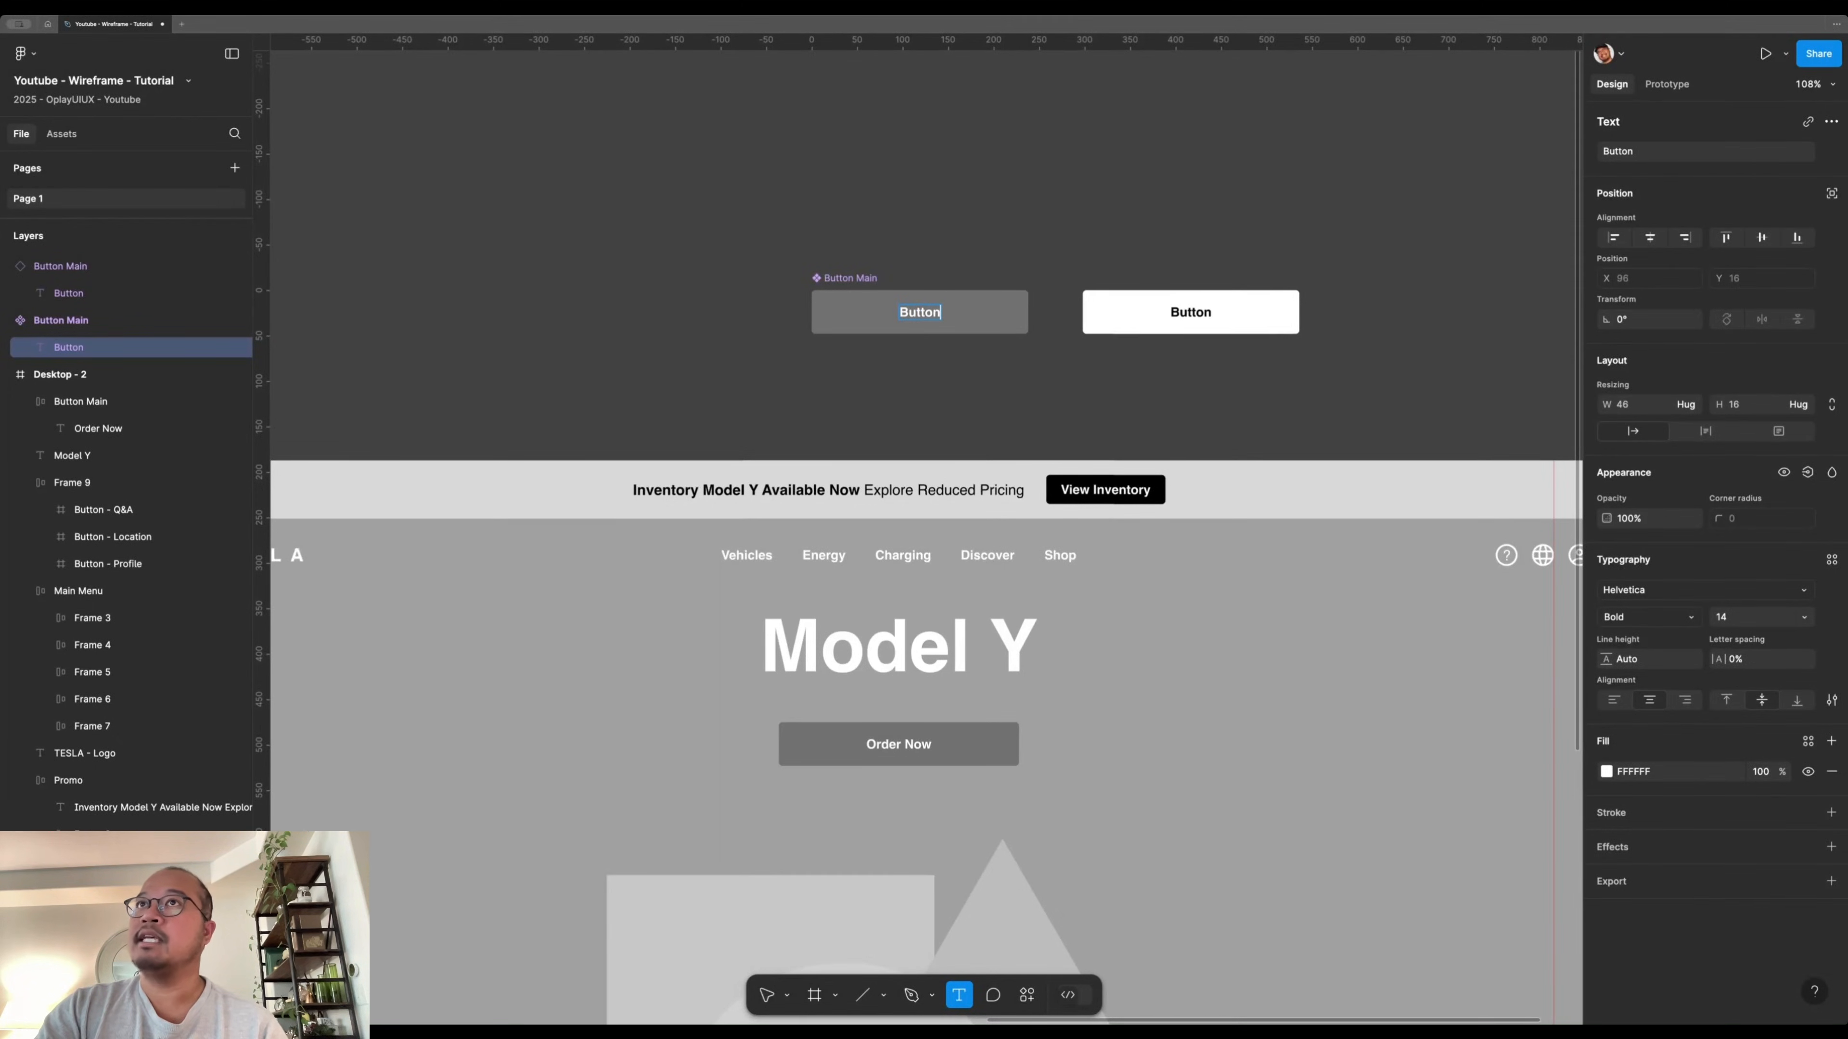
click(1238, 308)
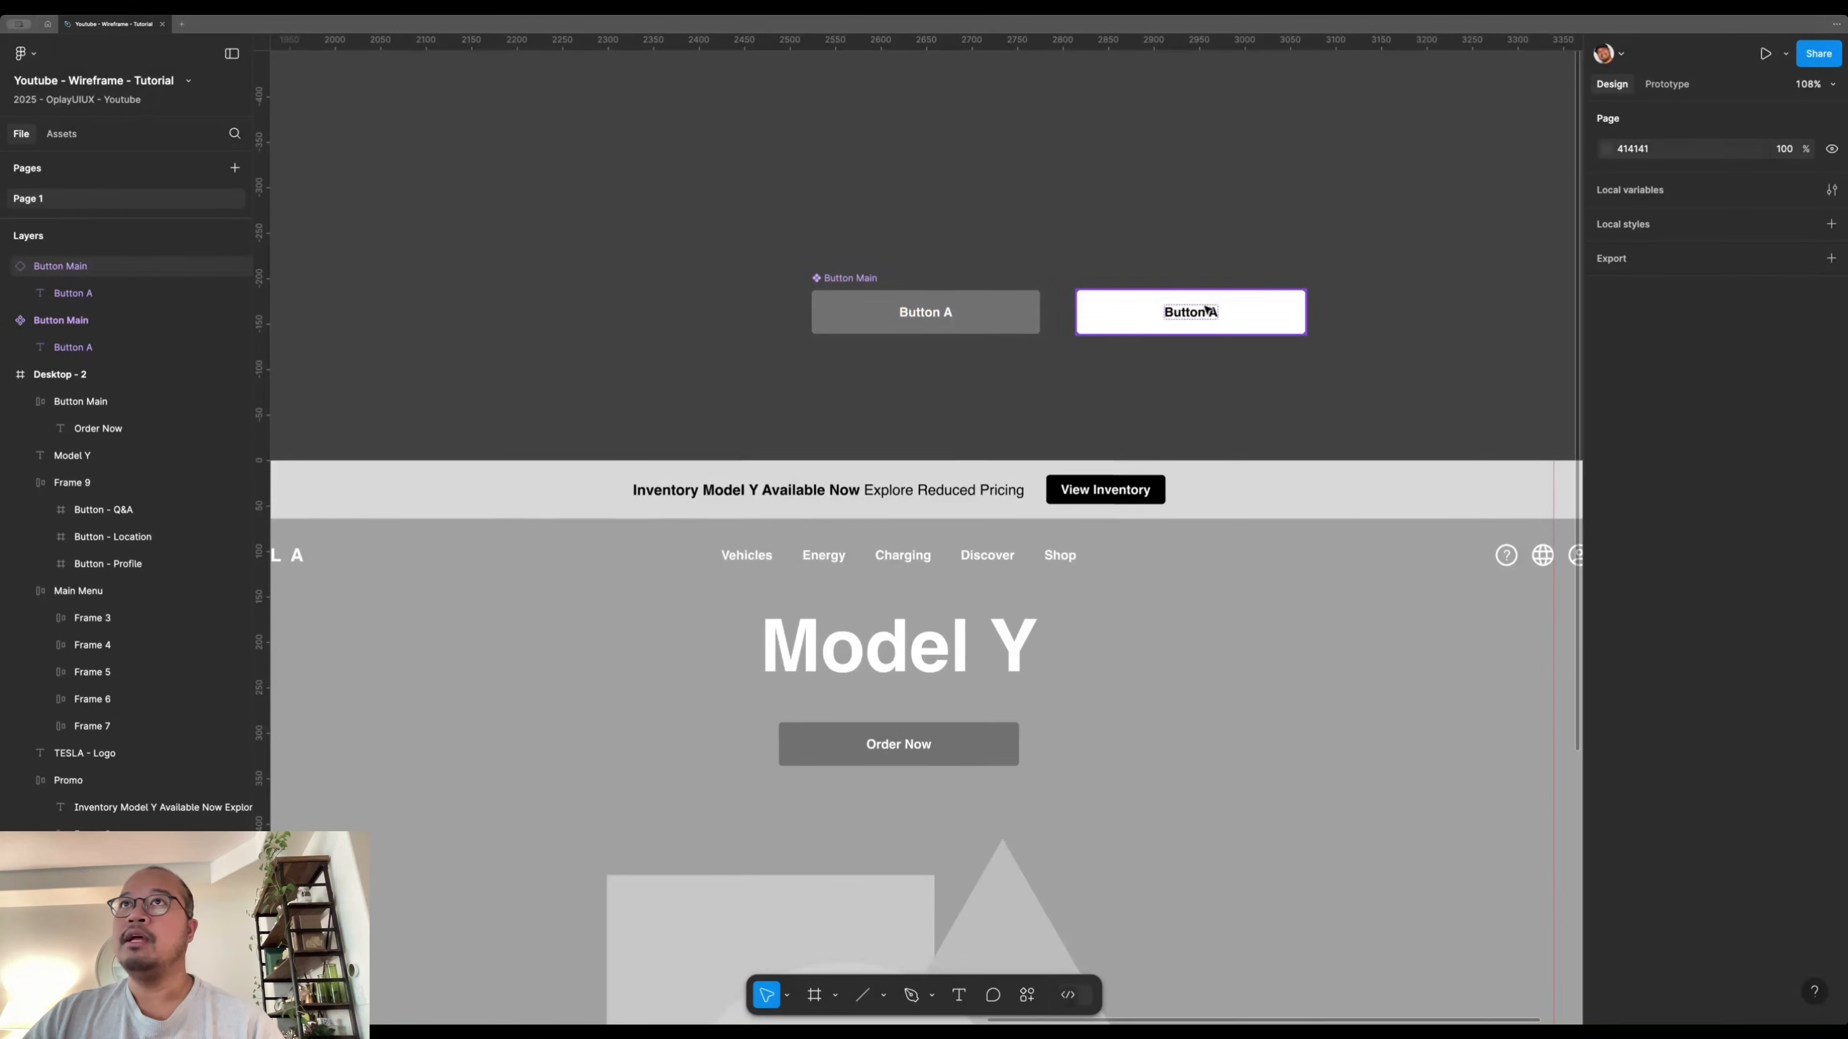
- Delete the white Button Main instance beside the main component
scroll(1205, 307, up, 5)
scroll(1204, 213, up, 2)
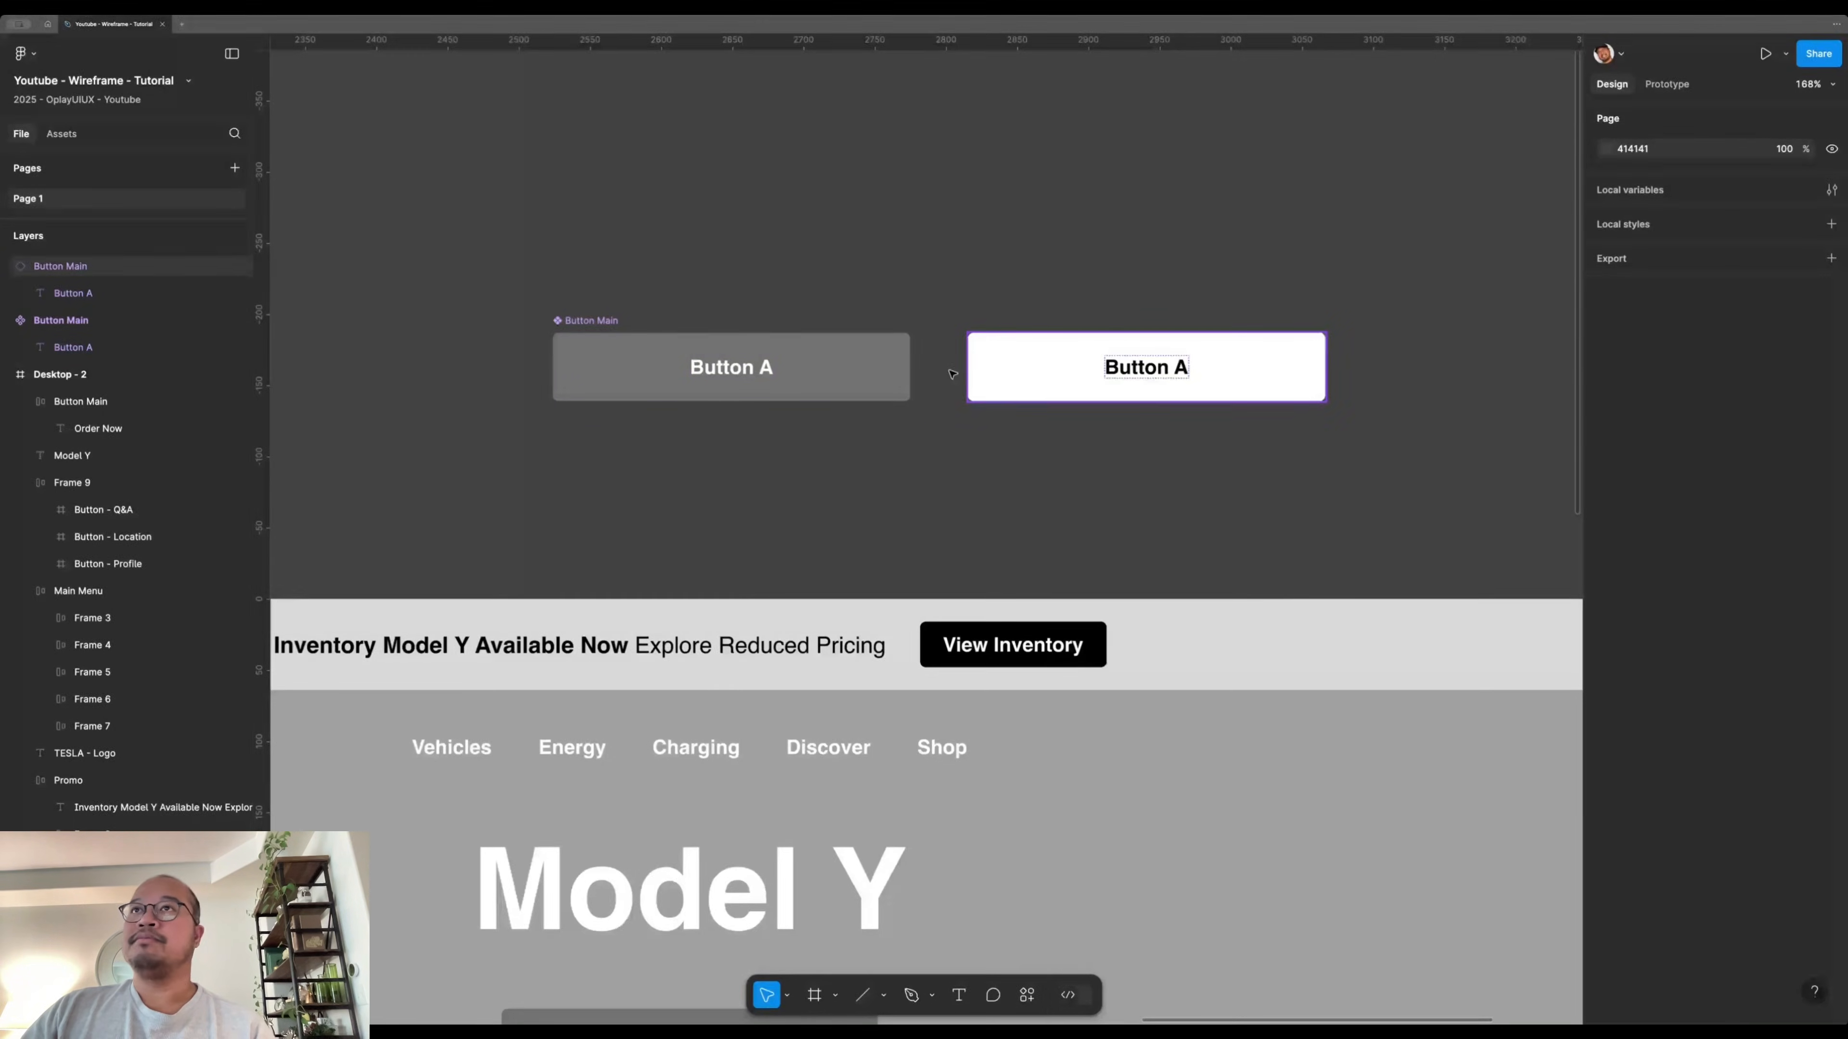
click(1050, 393)
key(Delete)
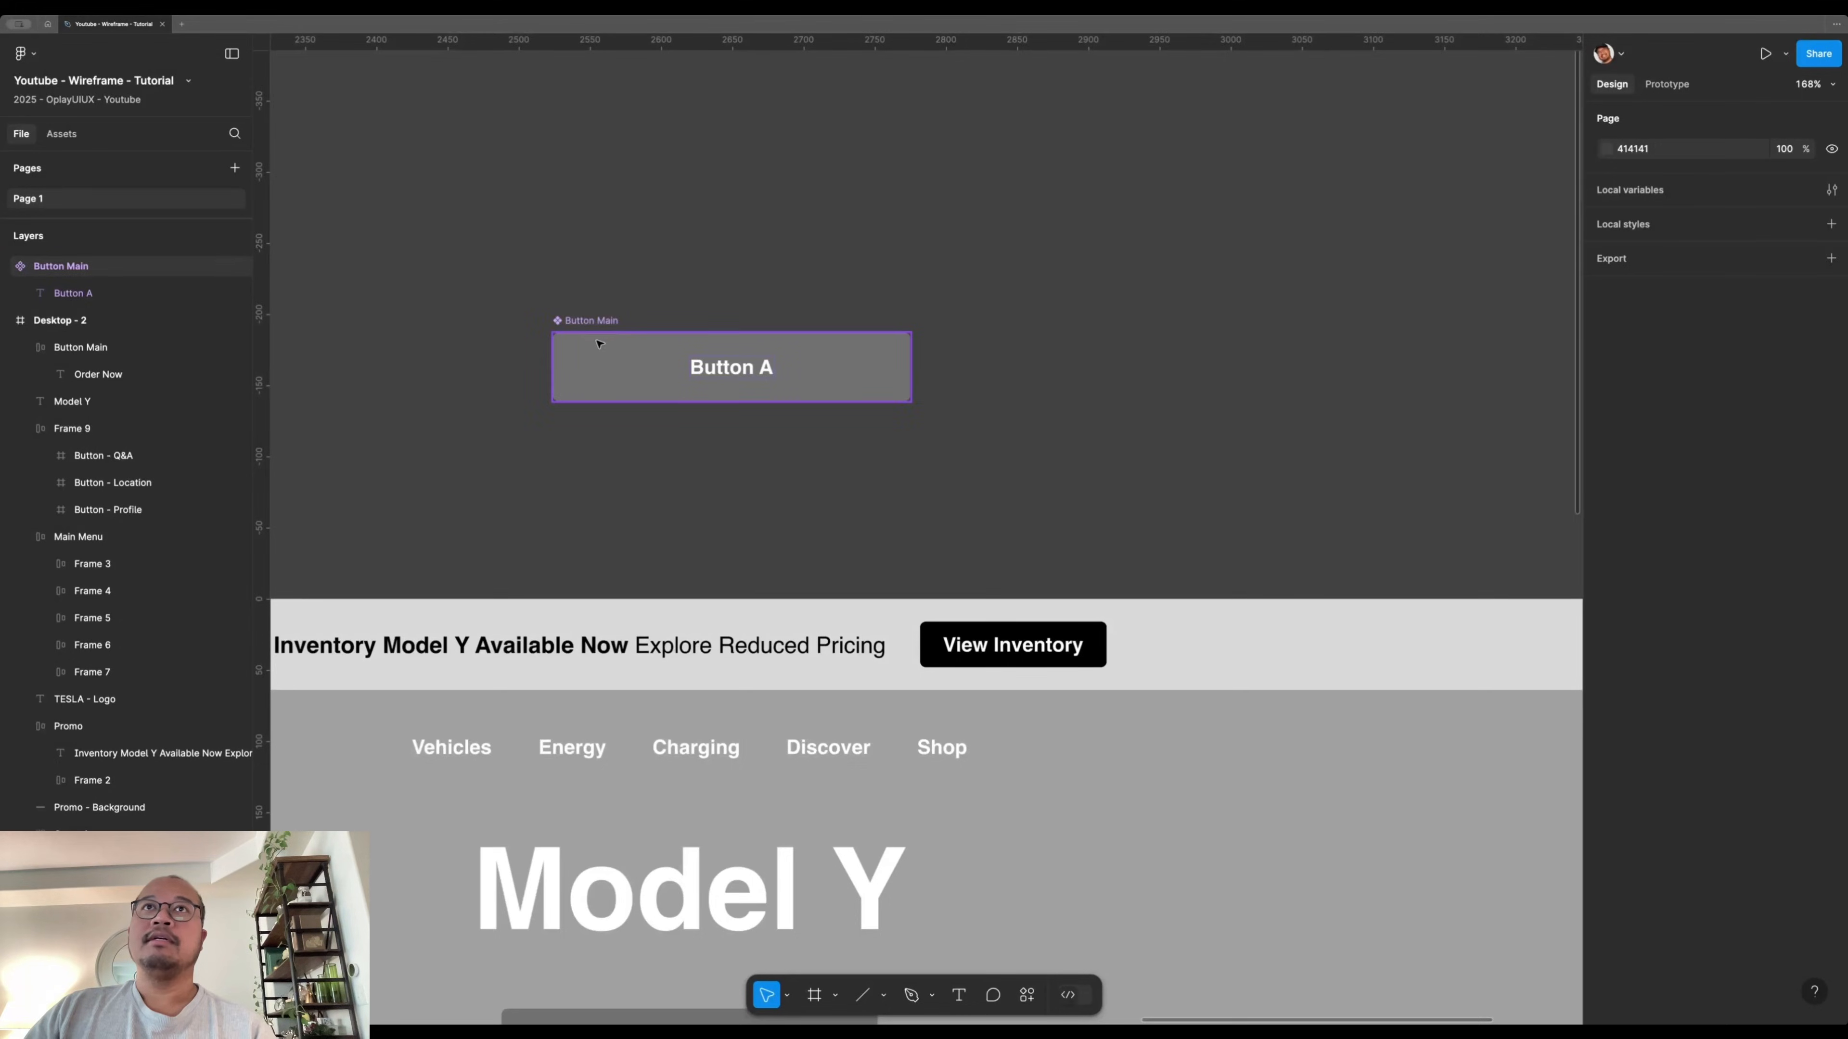
- Add a second variant to the Button Main component and set its Property 1 value to "Button B"
click(650, 348)
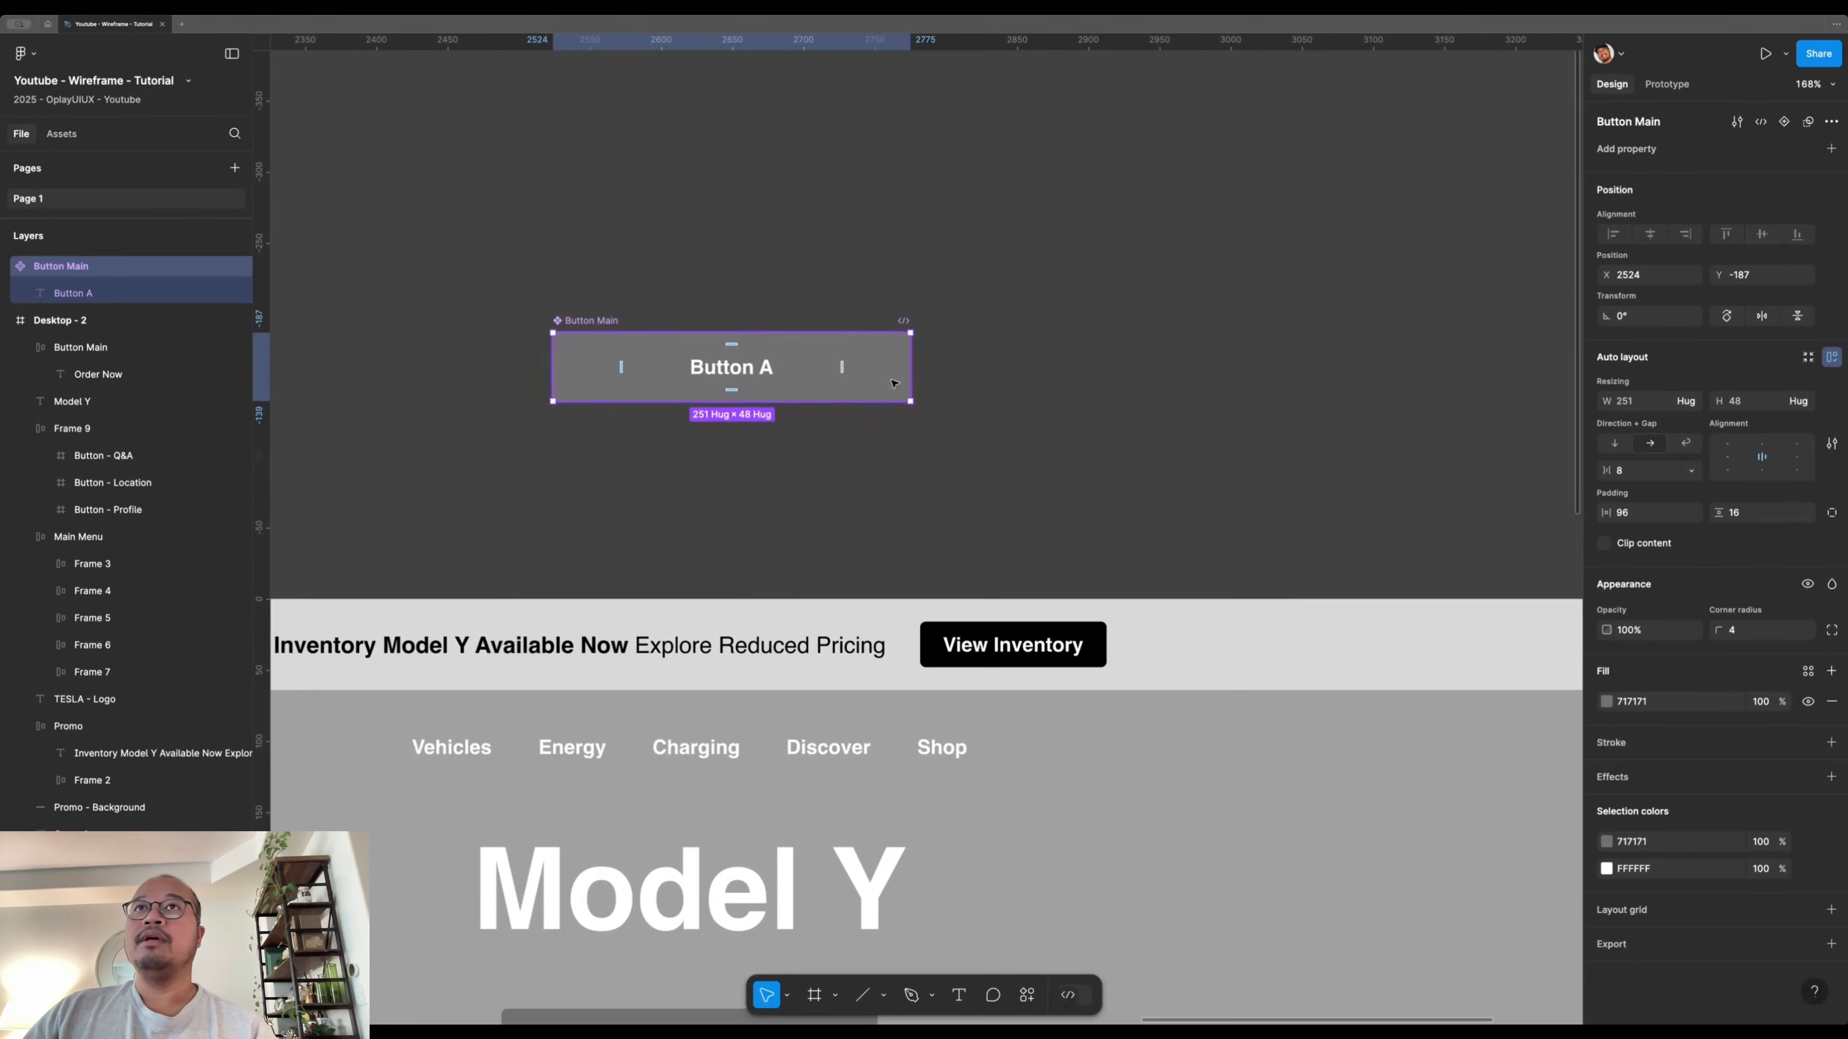
click(742, 441)
scroll(750, 466, left, 3)
click(64, 270)
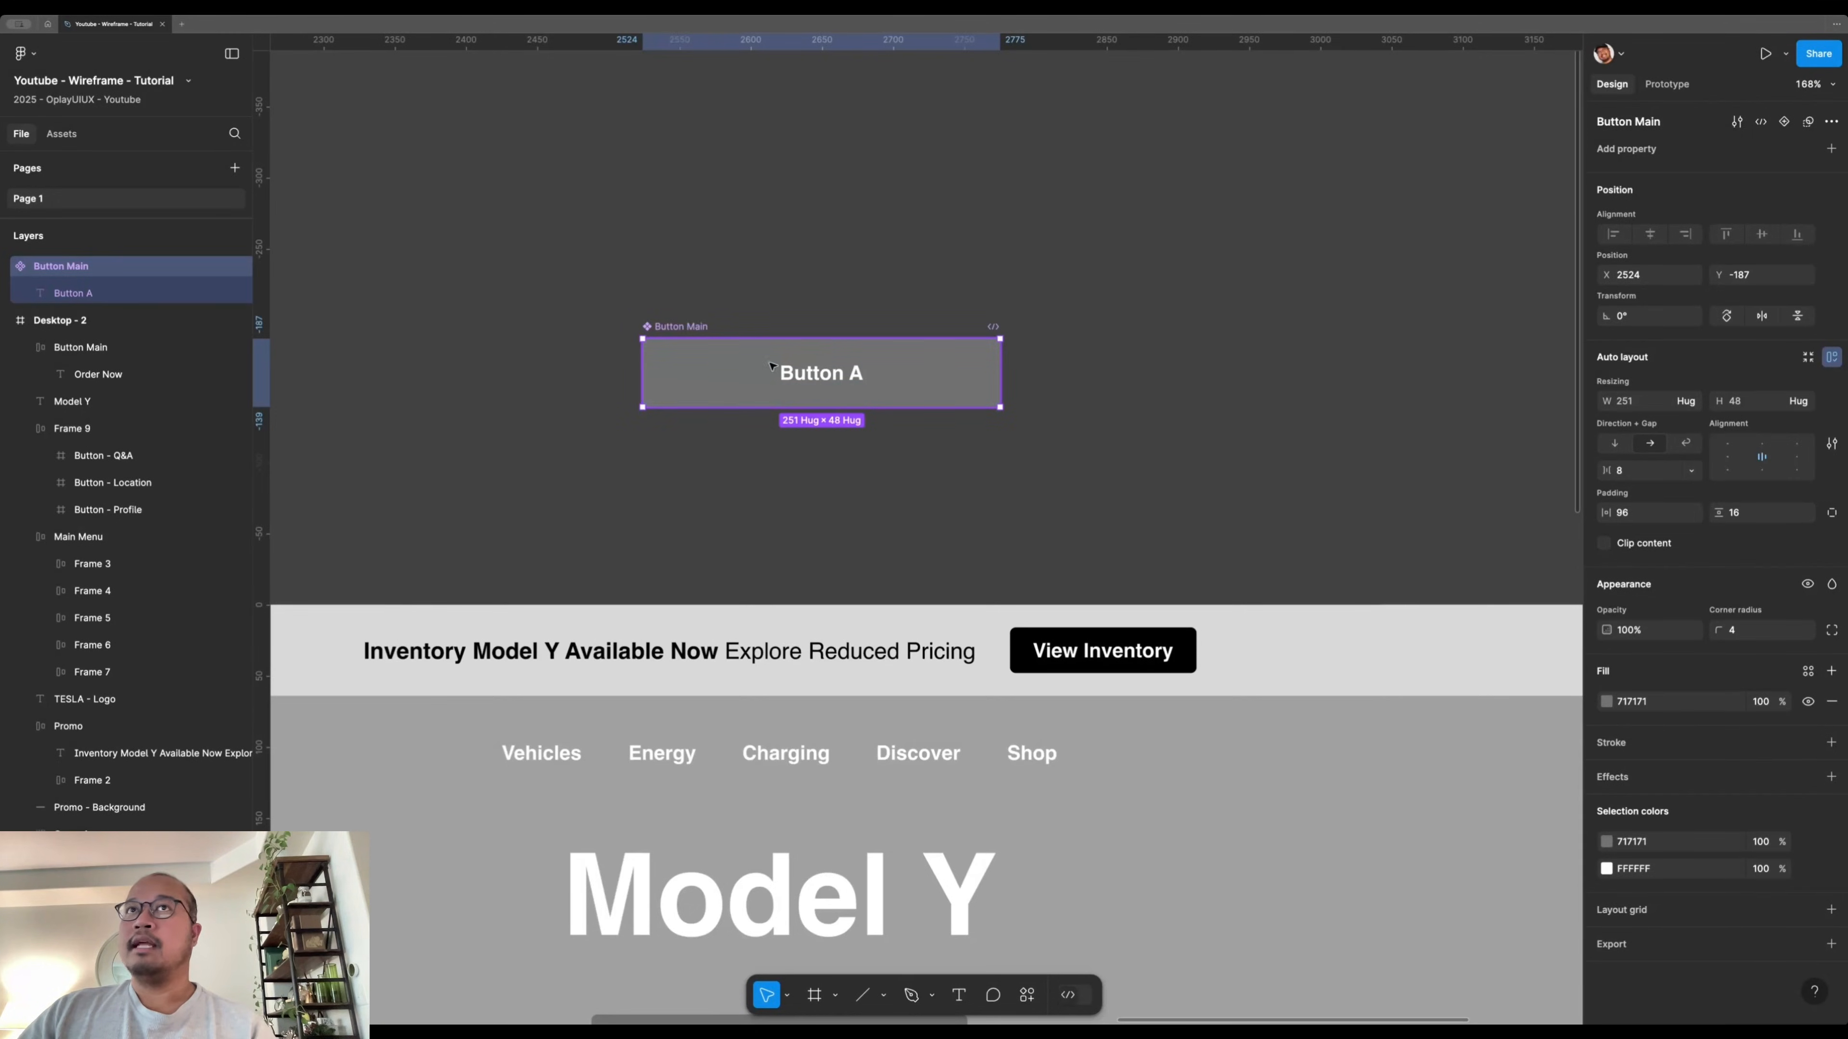
click(1785, 123)
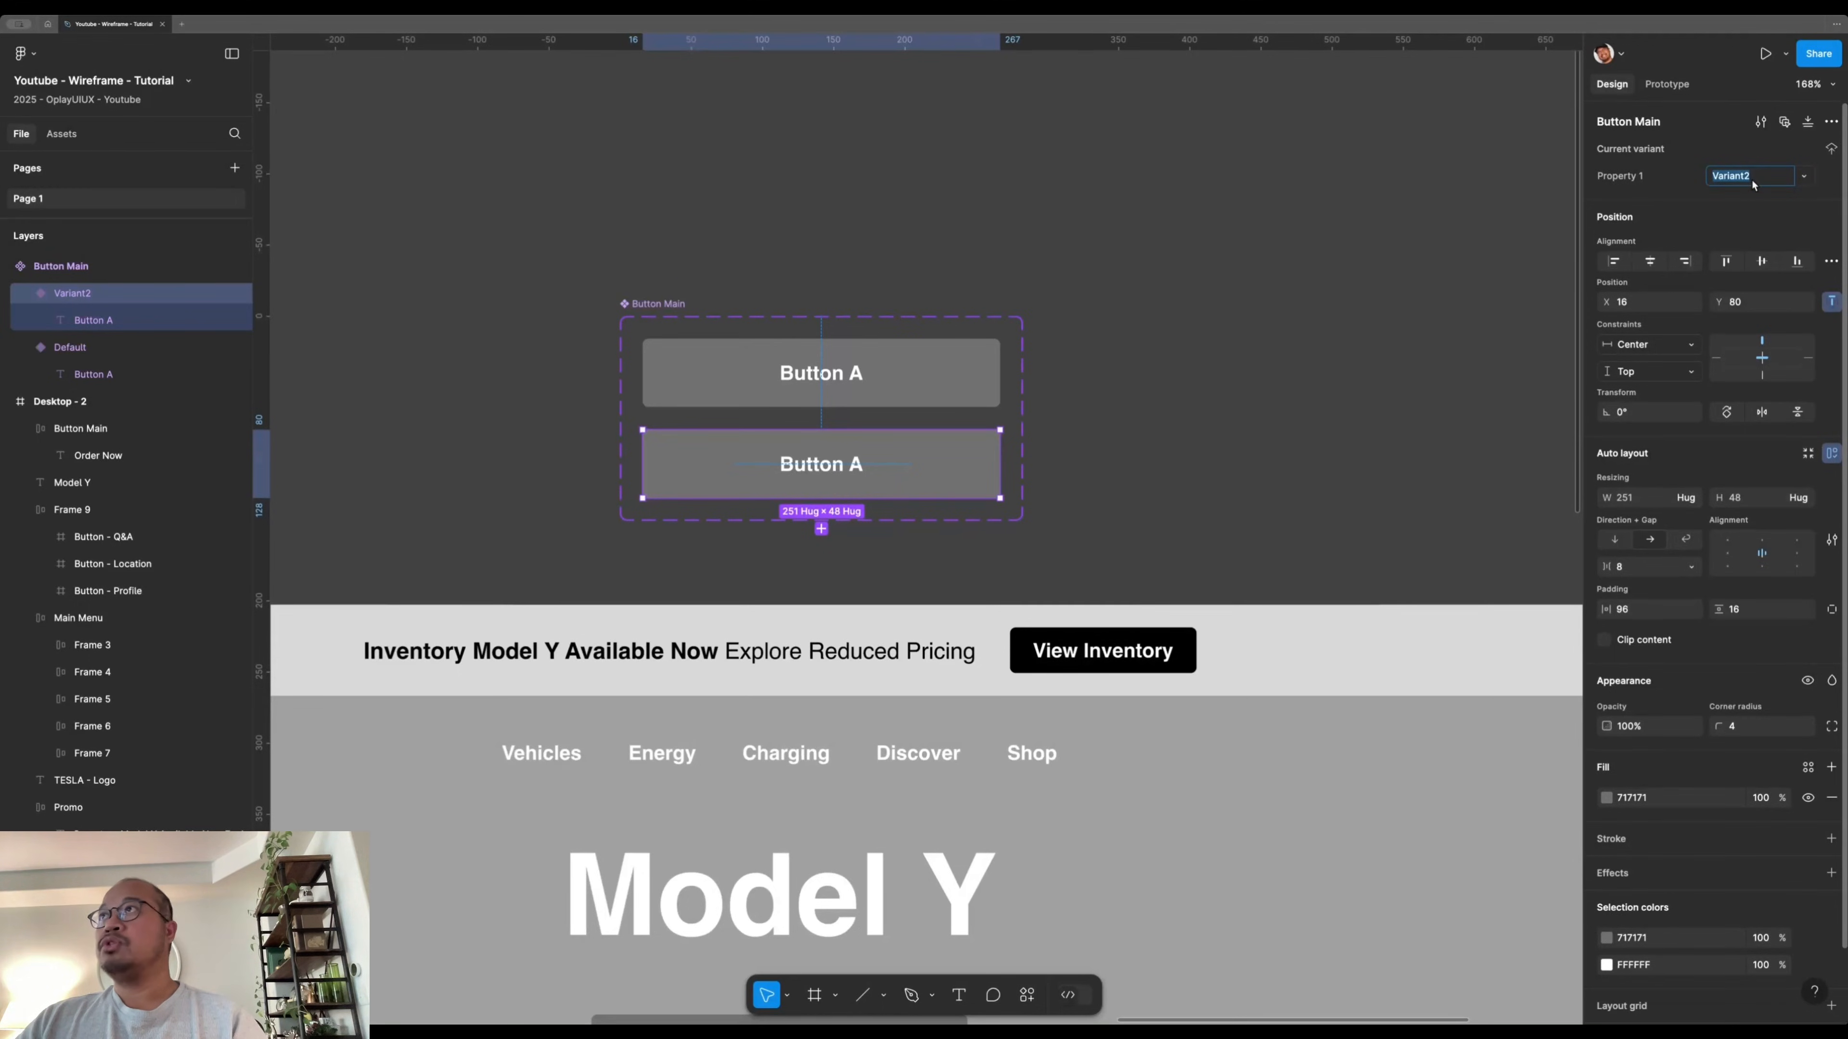
text(Button A)
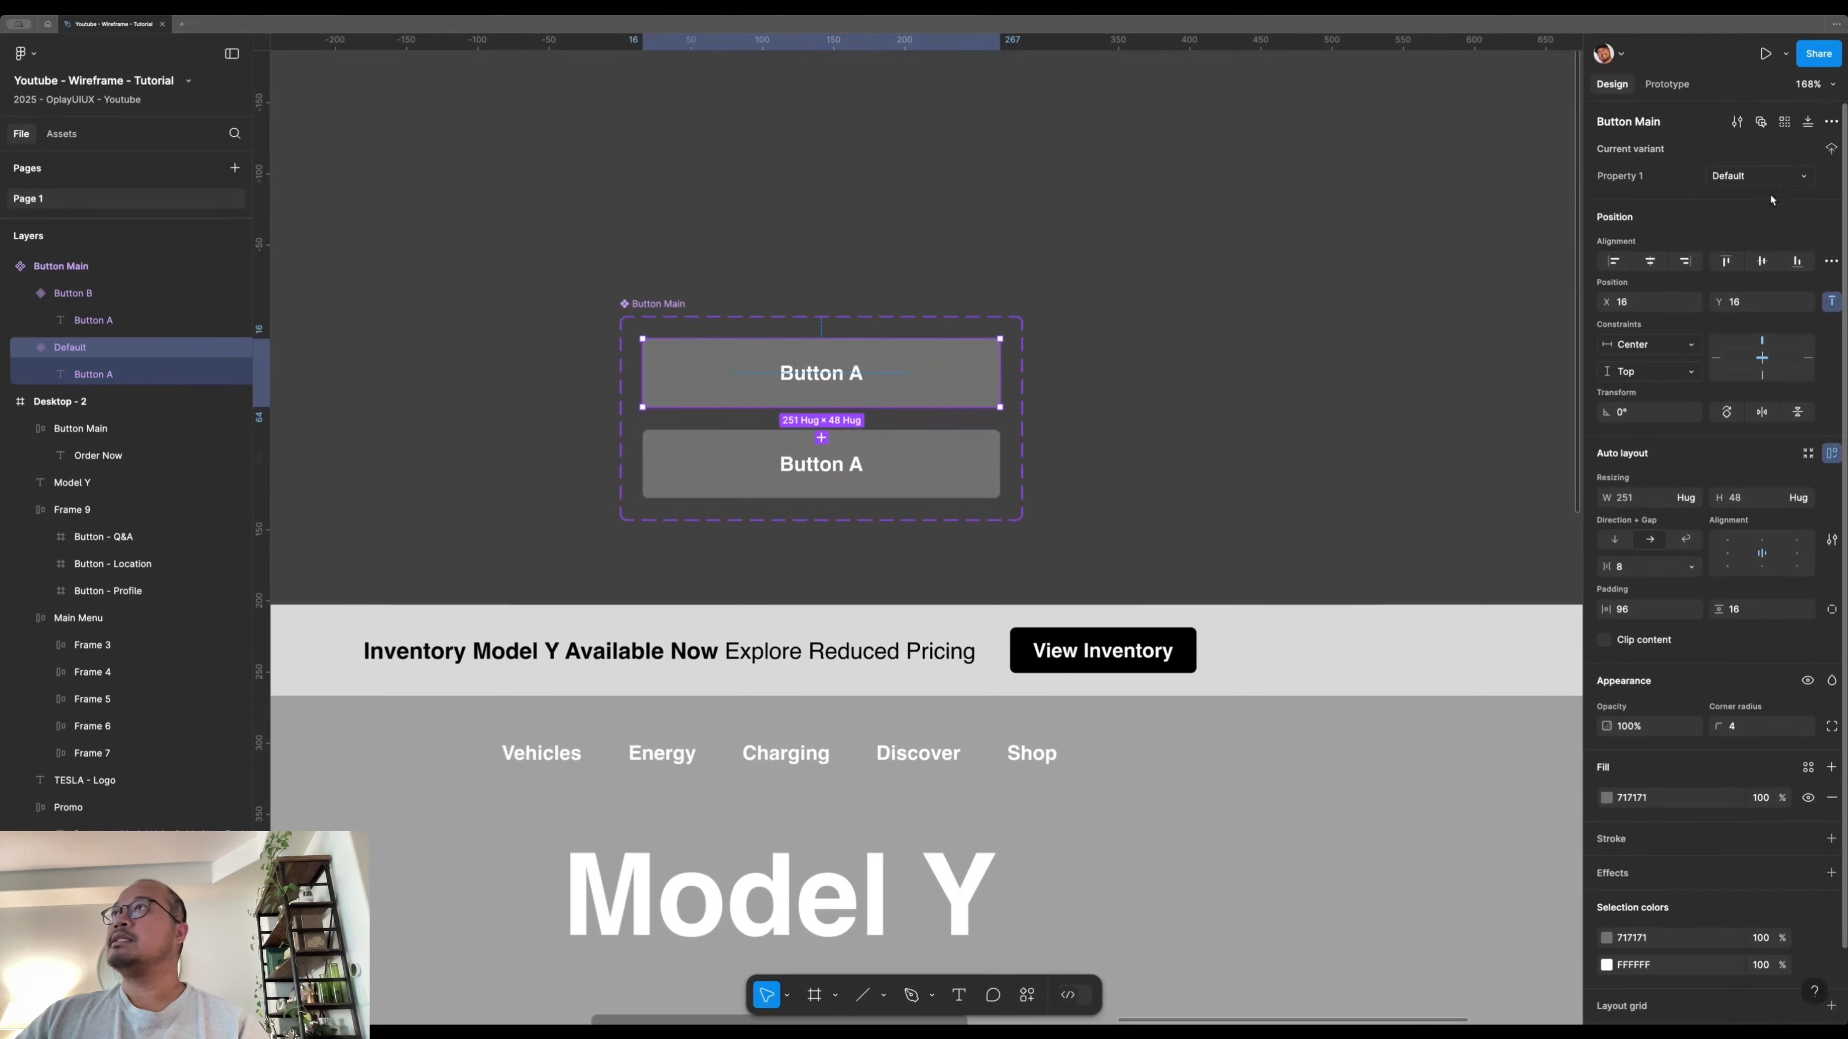
- Rename the default variant's Property 1 value as "Button A"
click(1759, 179)
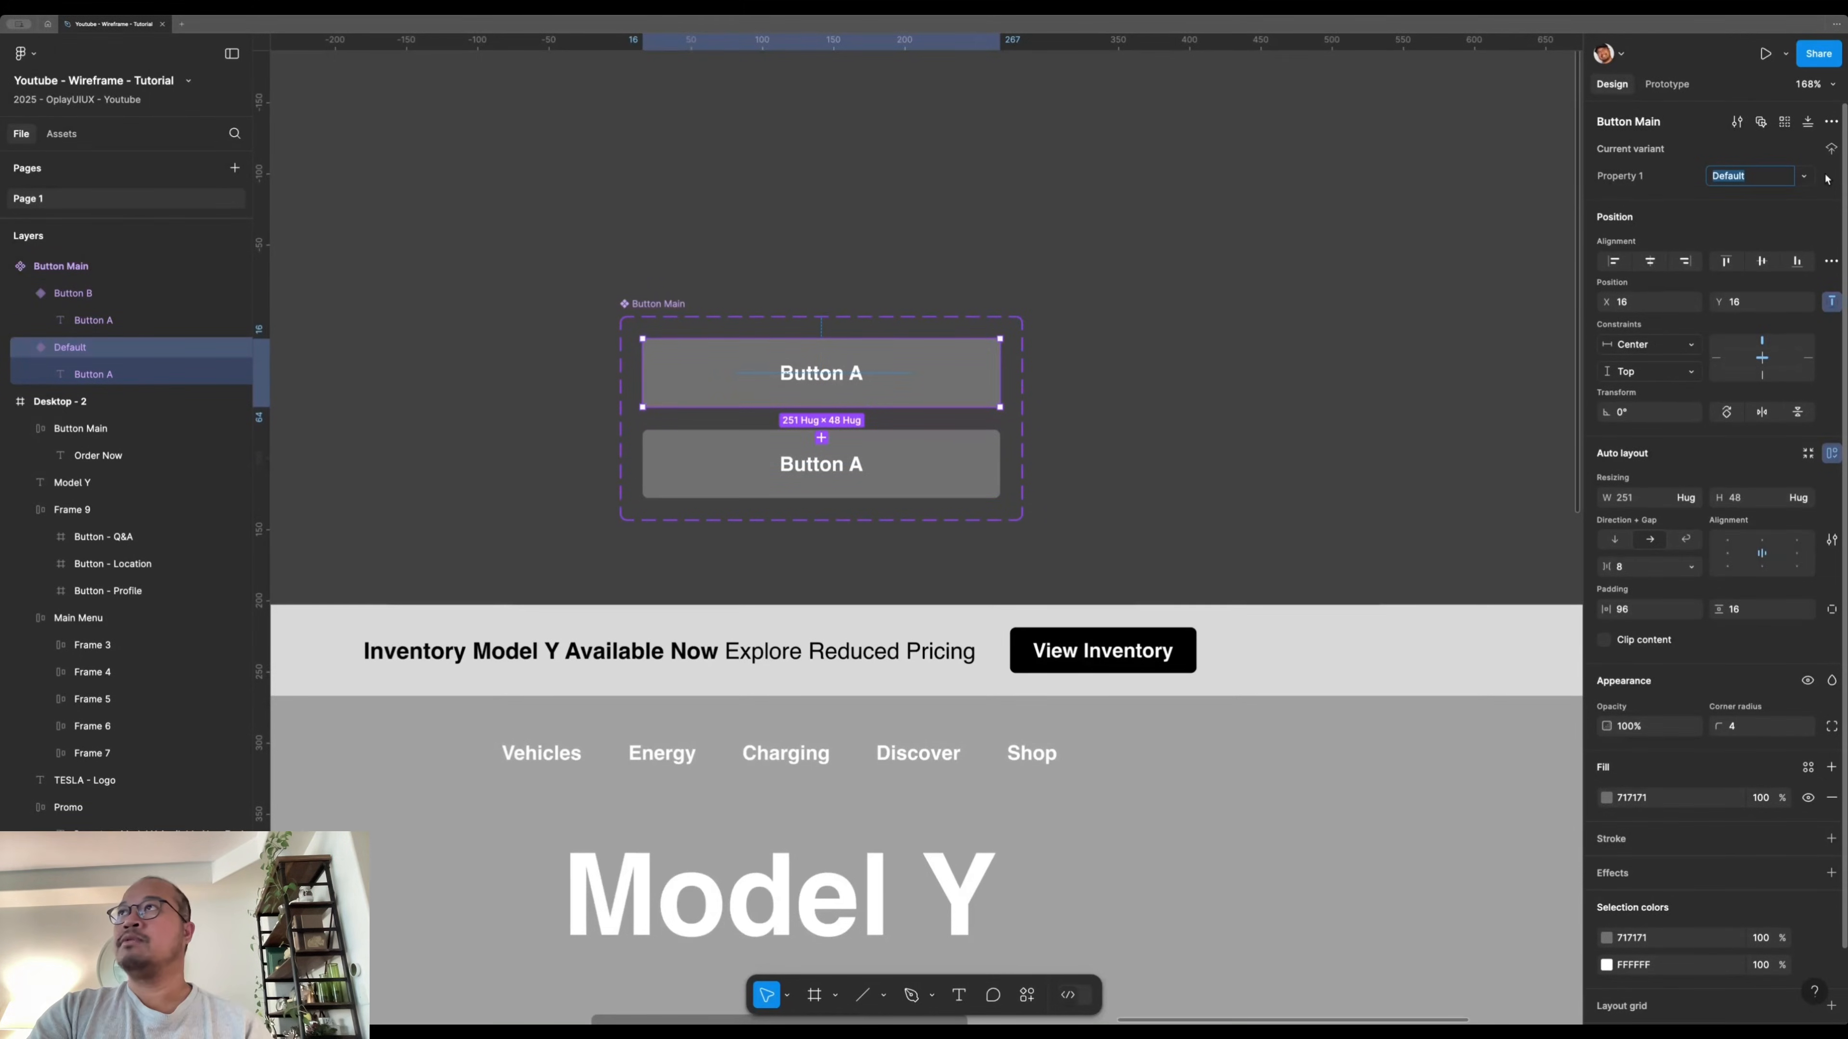
text(Button A)
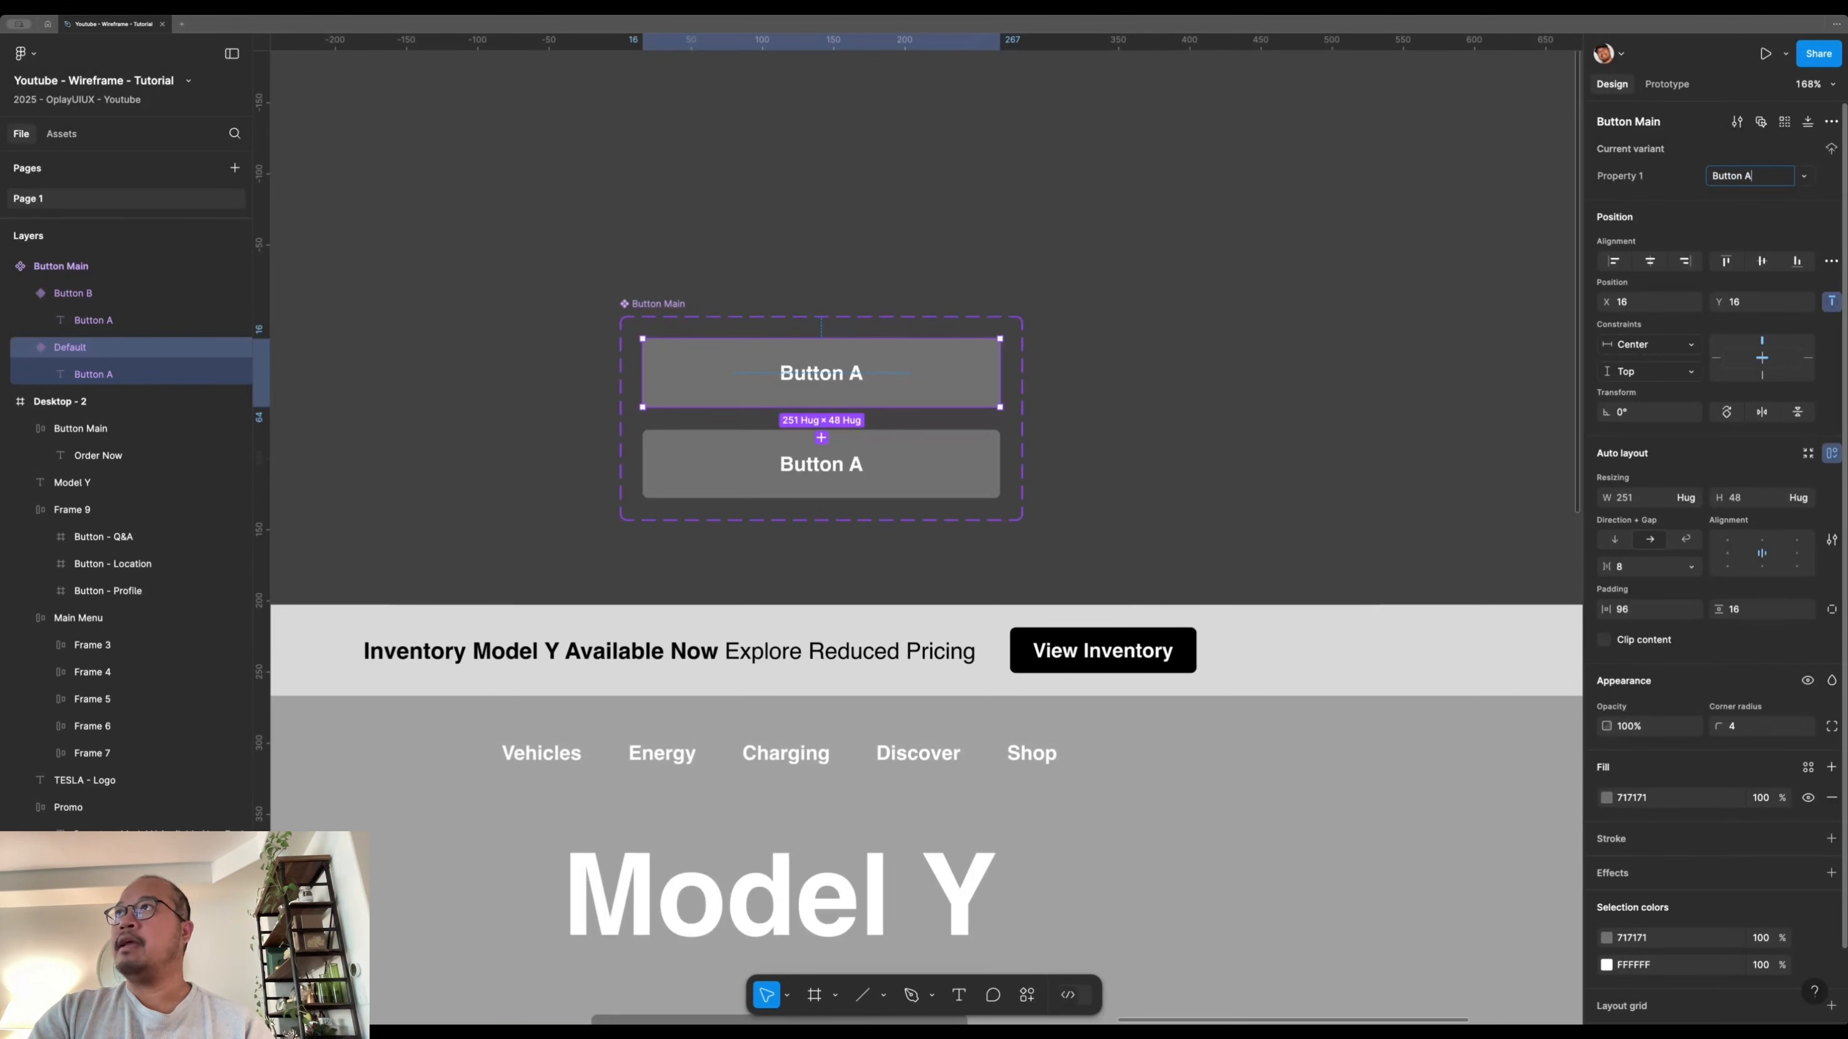
key(Return)
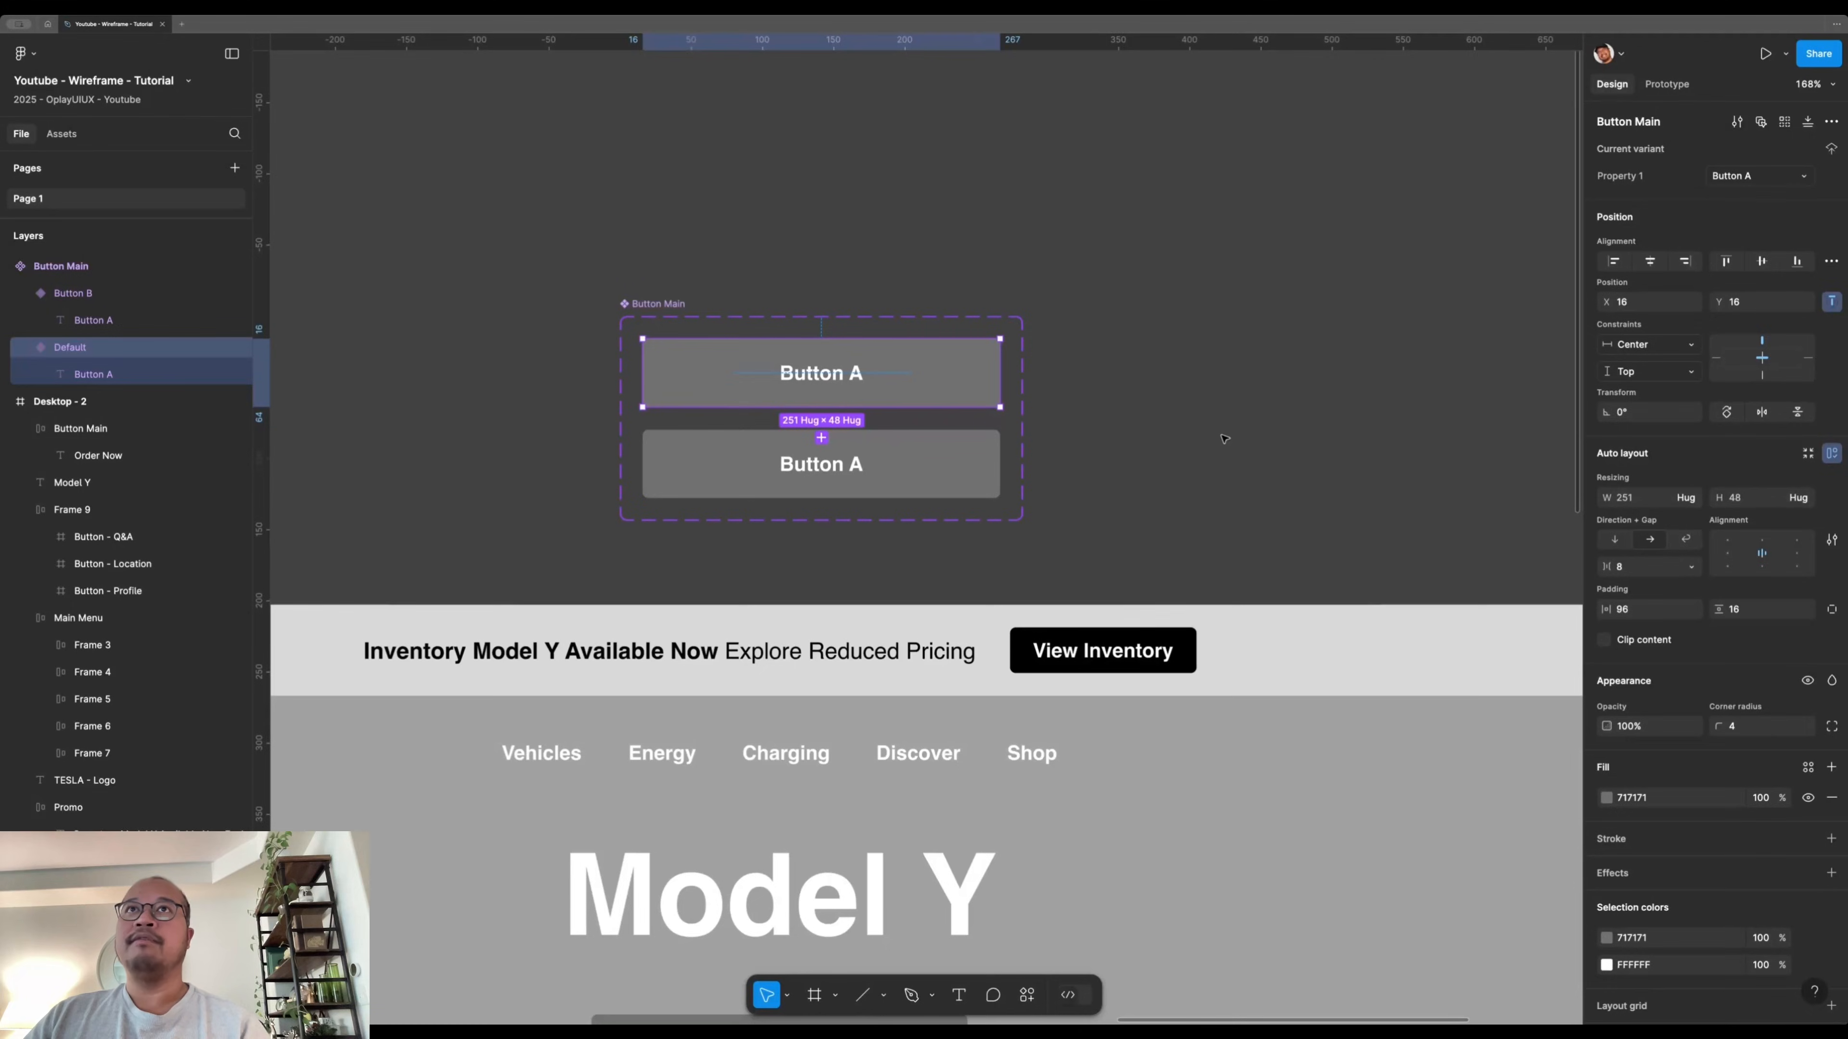
click(1249, 450)
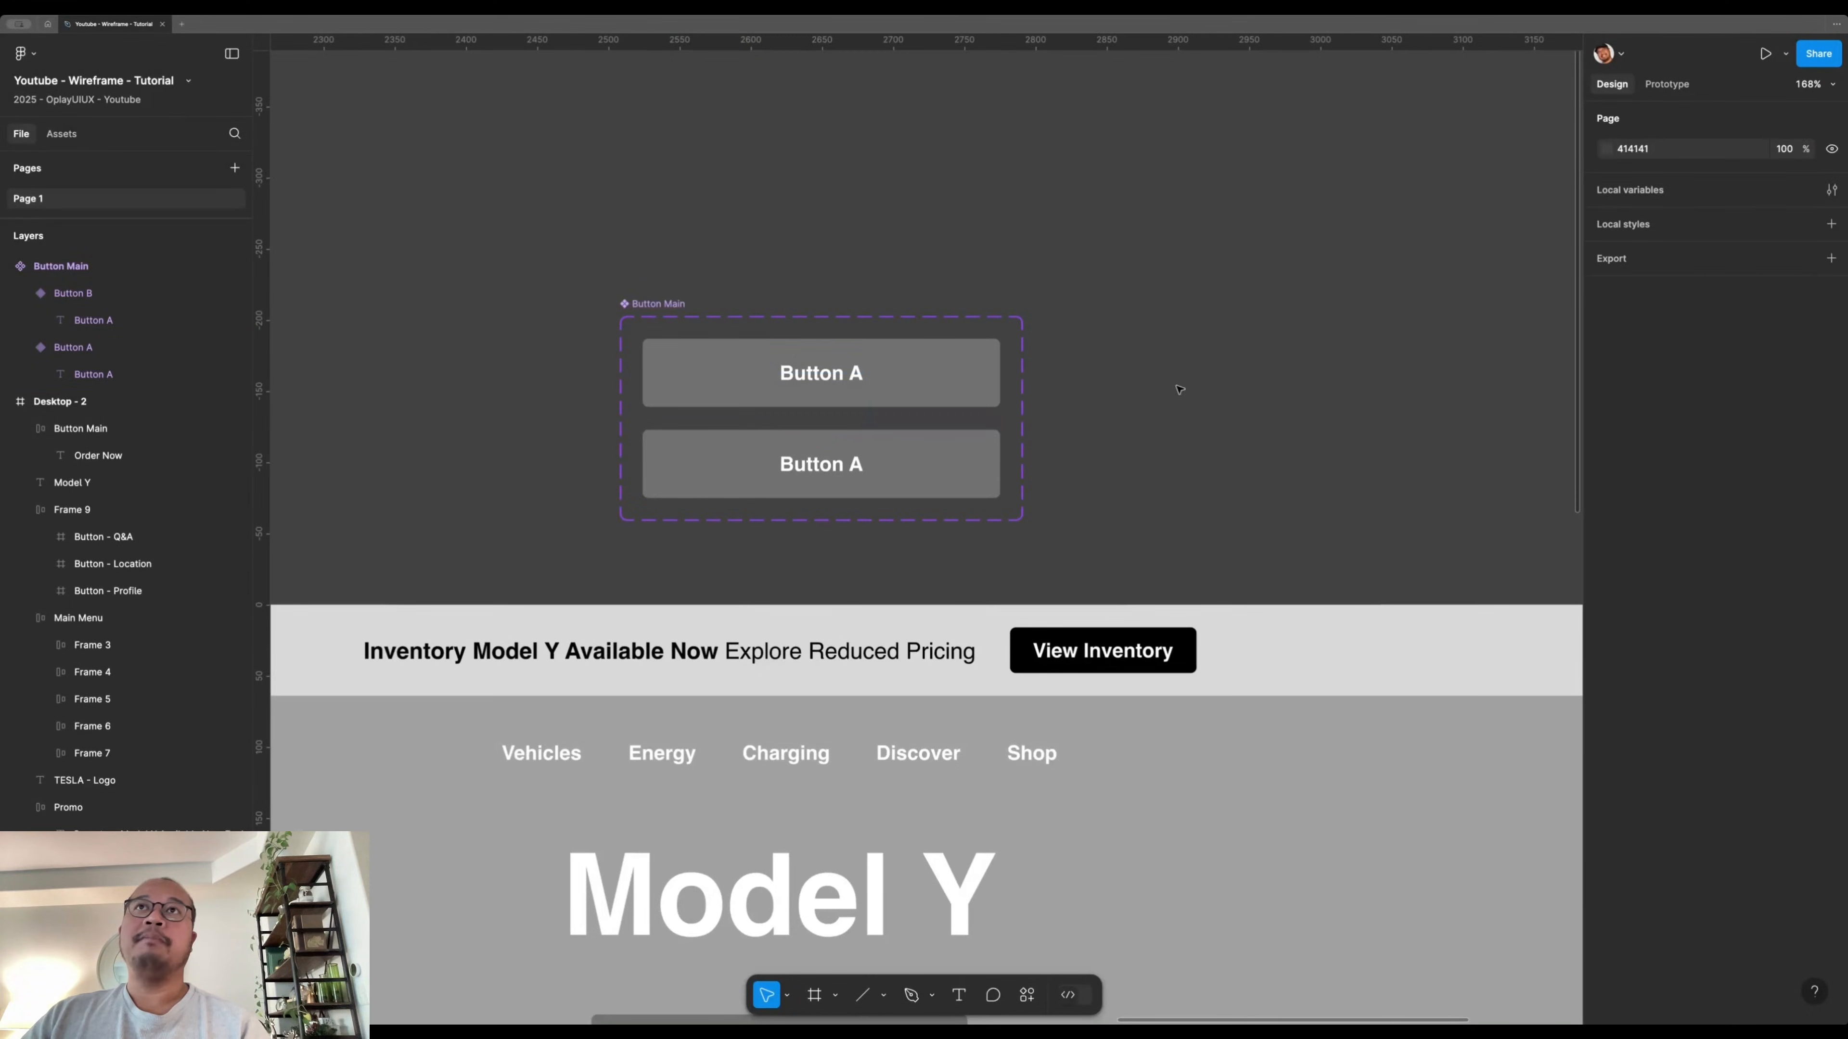
- Change the label text in the Button B variant to "Button B"
click(703, 467)
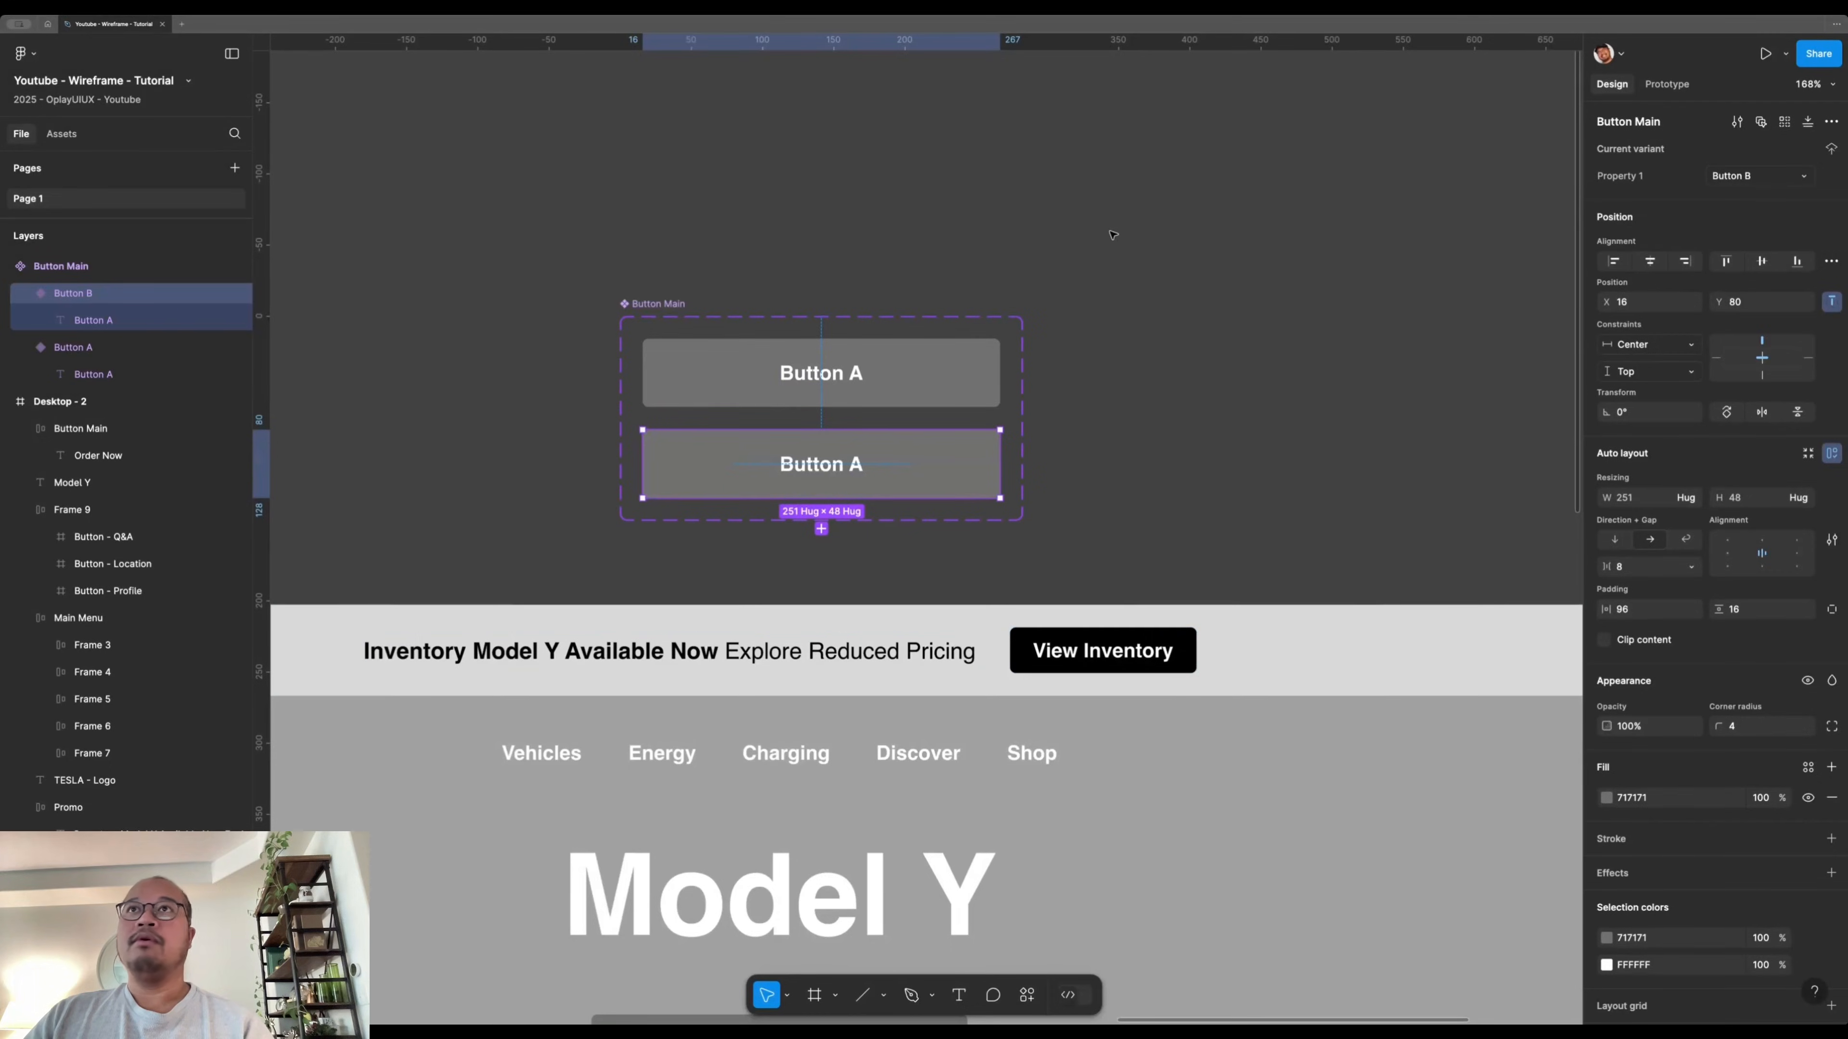
key(t)
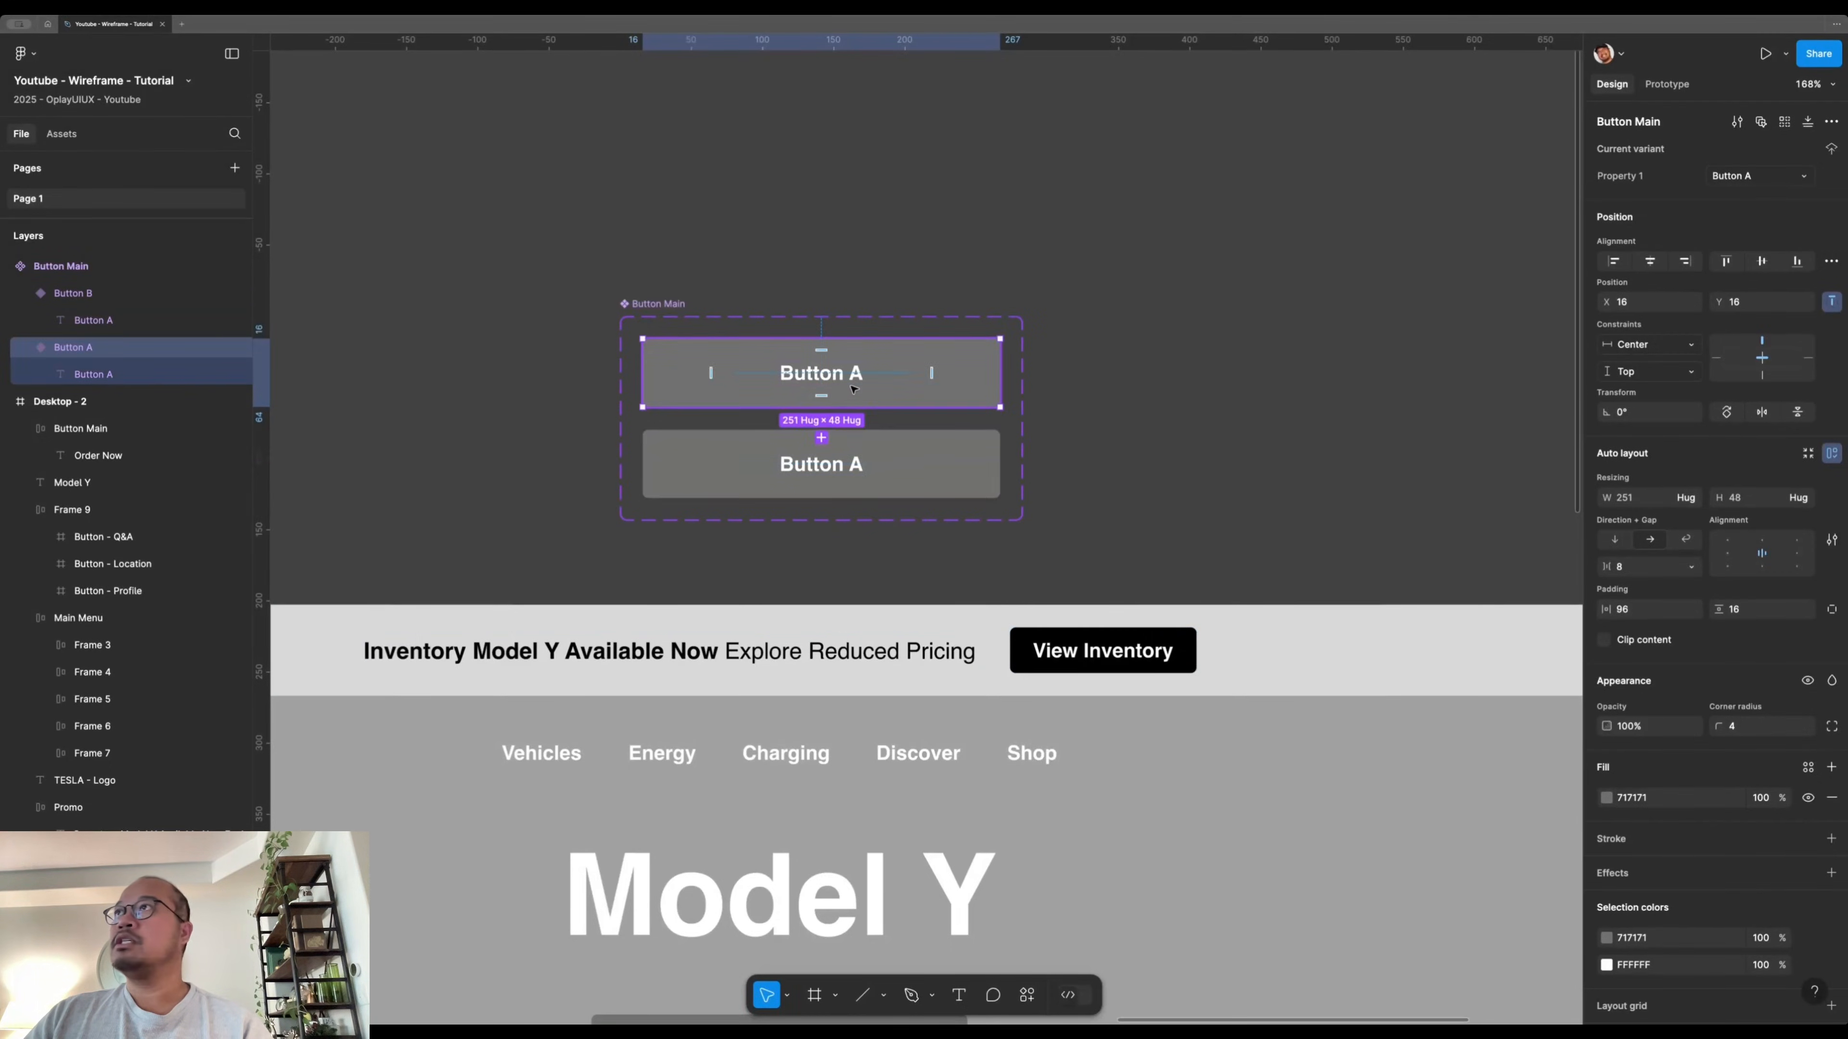
click(854, 466)
key(Escape)
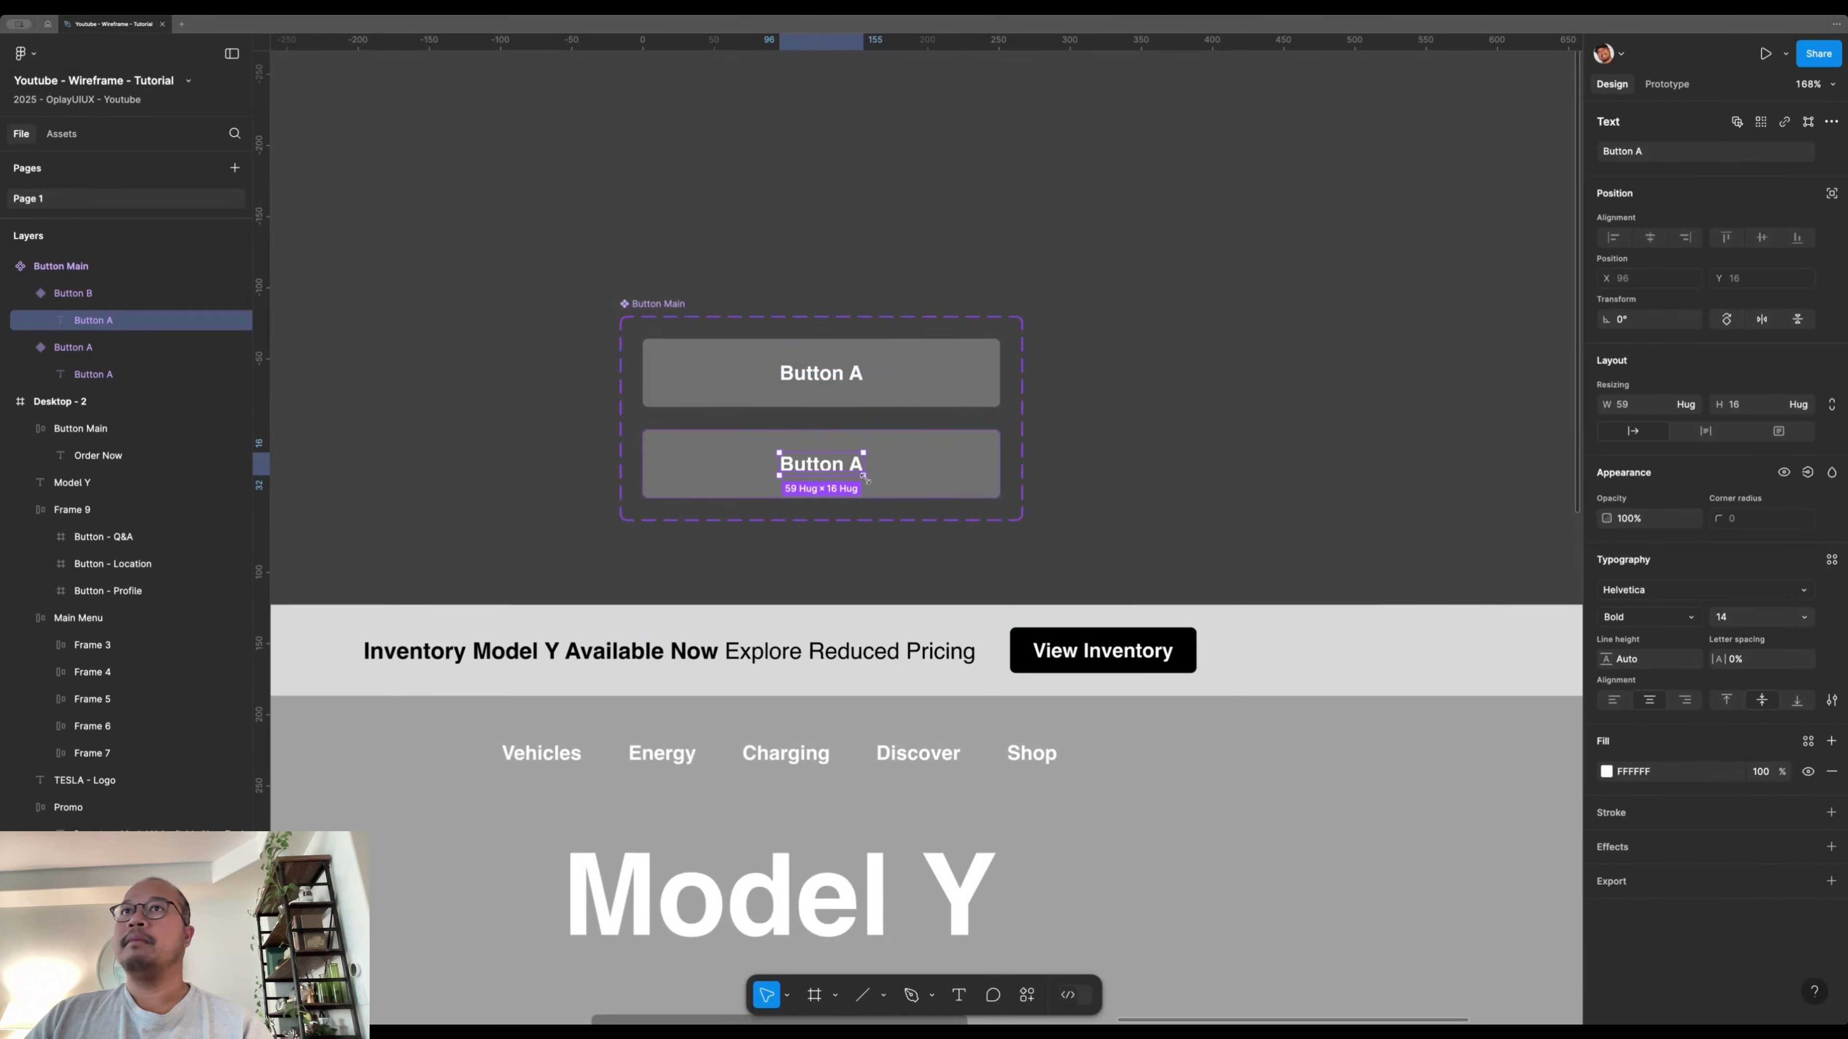
key(Return)
text(Button B)
click(1060, 342)
click(847, 385)
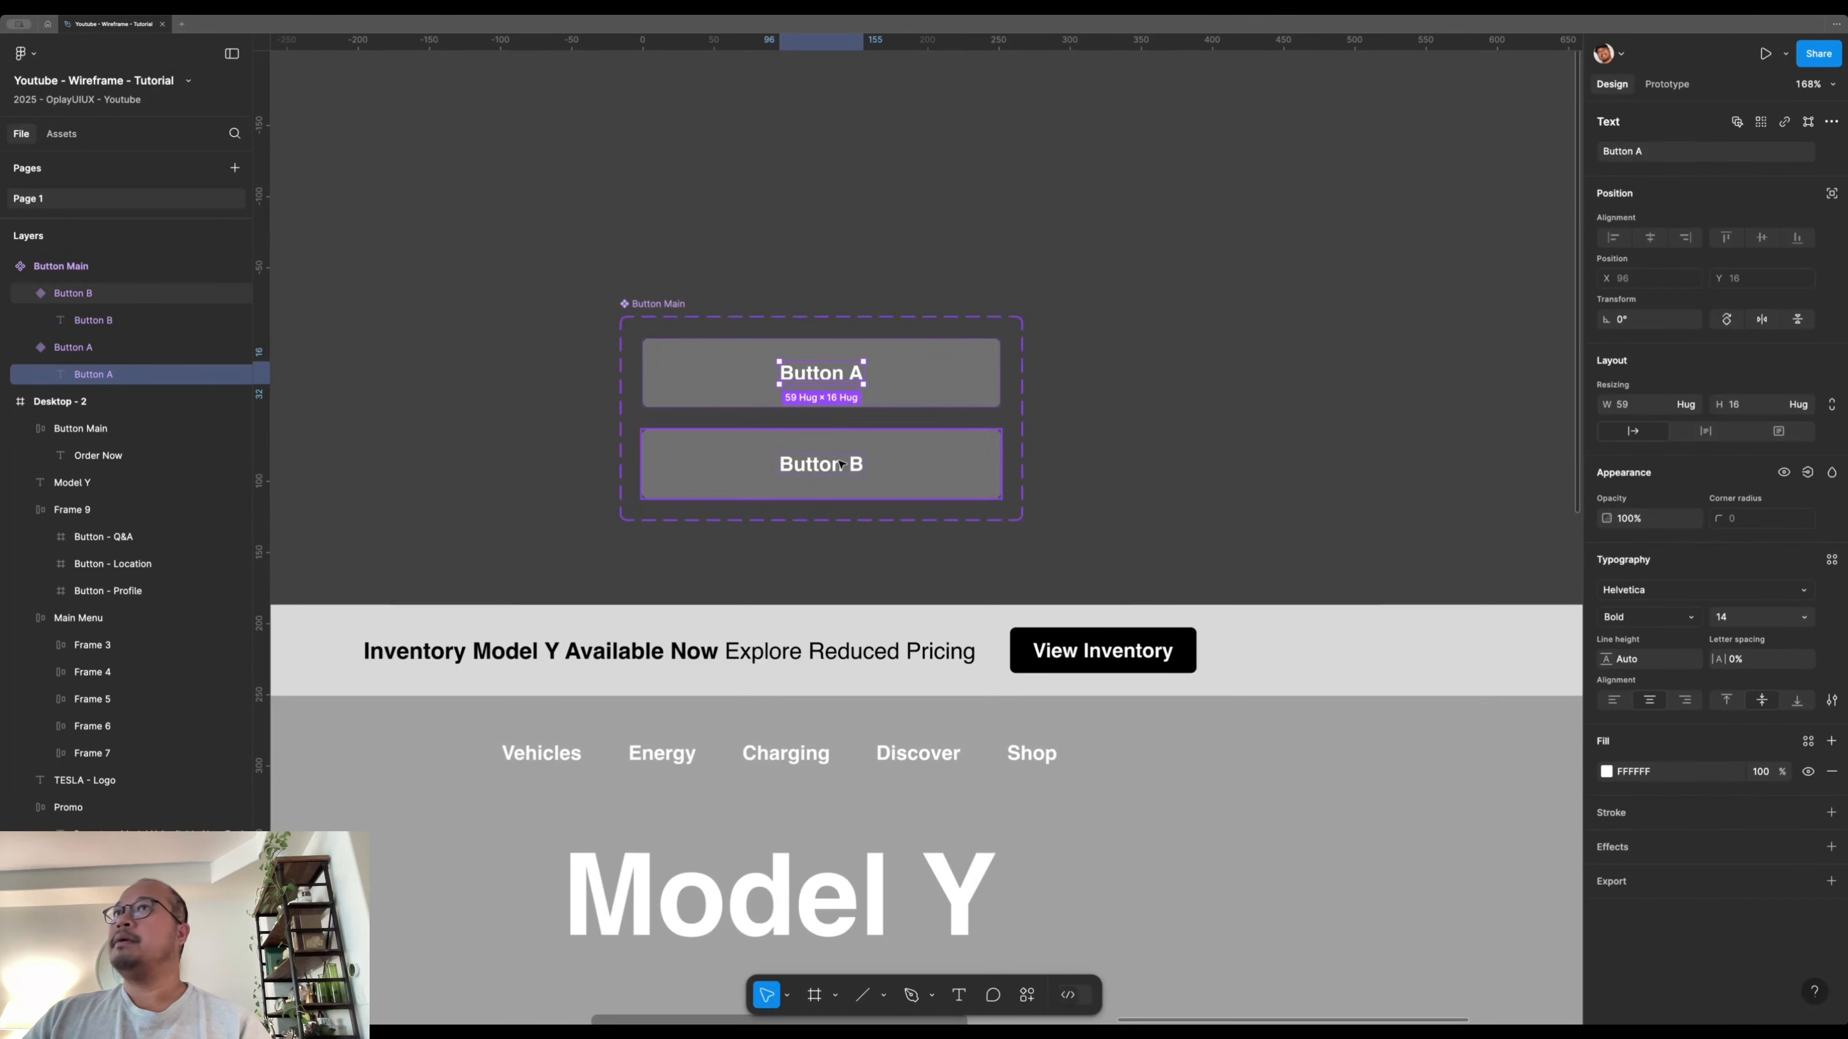
click(838, 466)
click(875, 534)
click(890, 379)
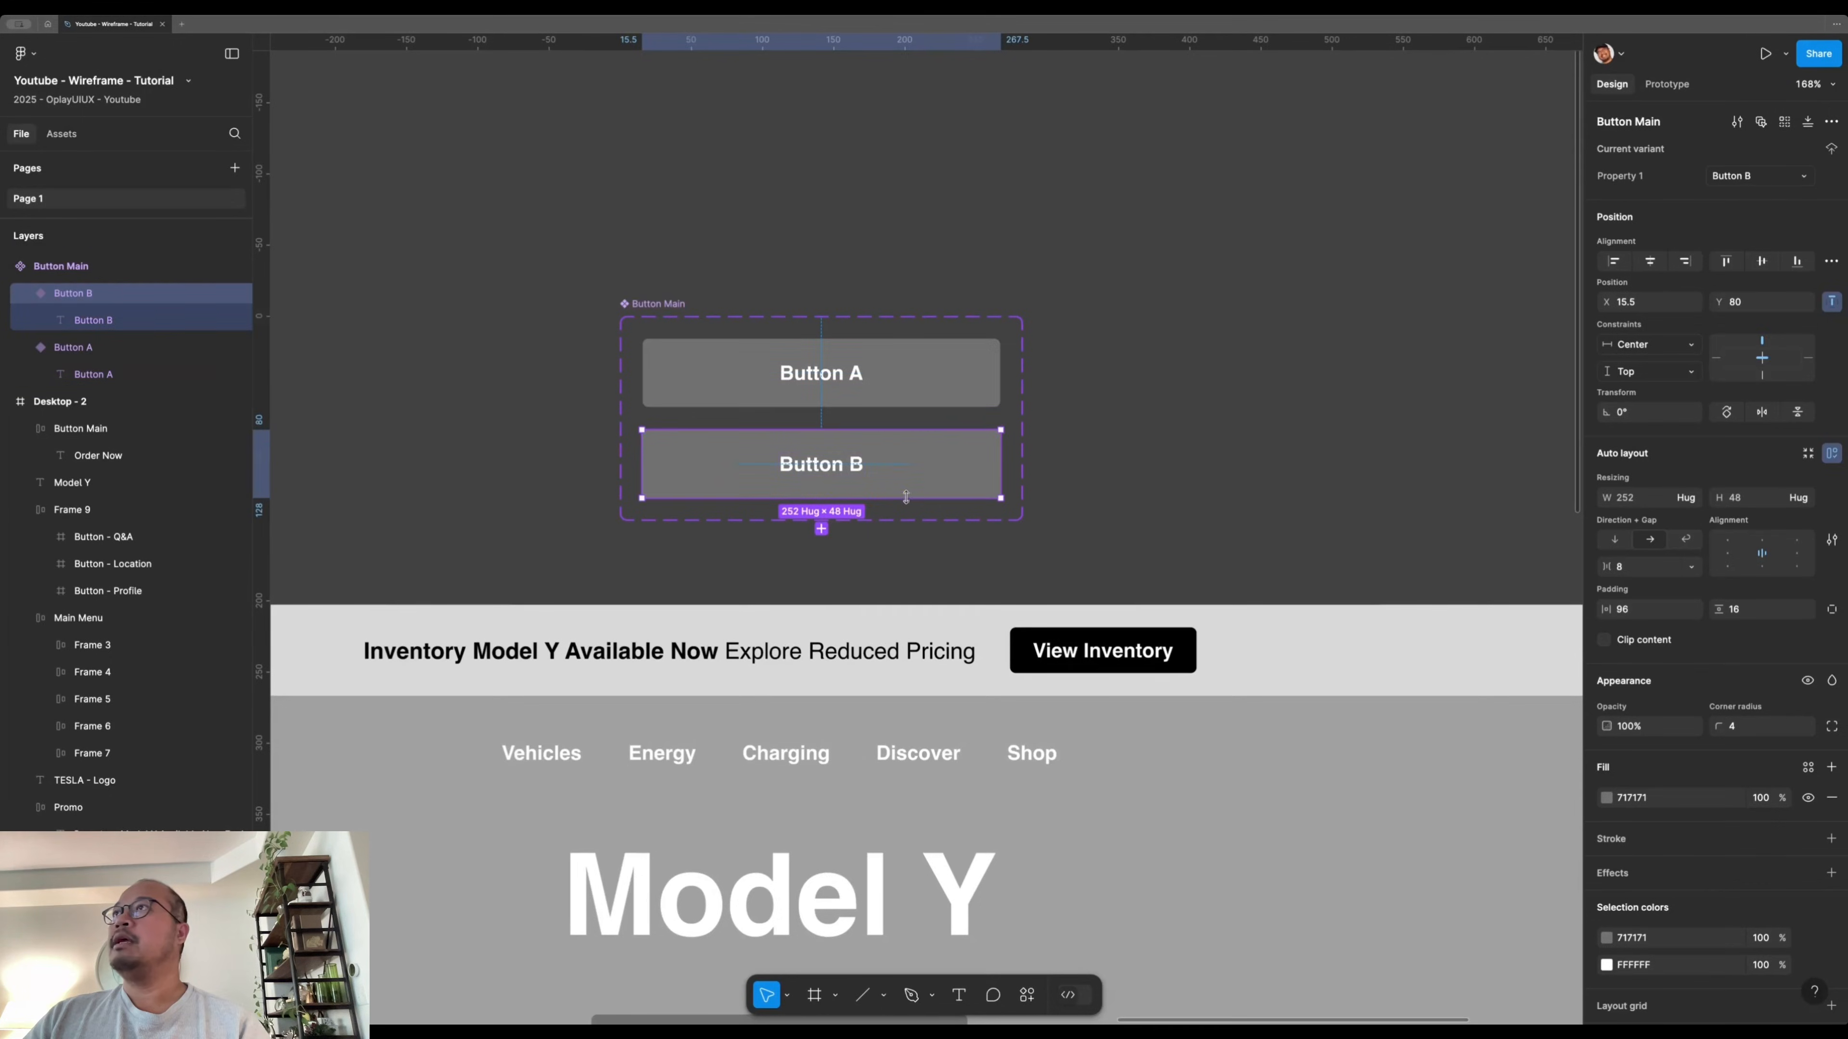
click(965, 463)
click(961, 363)
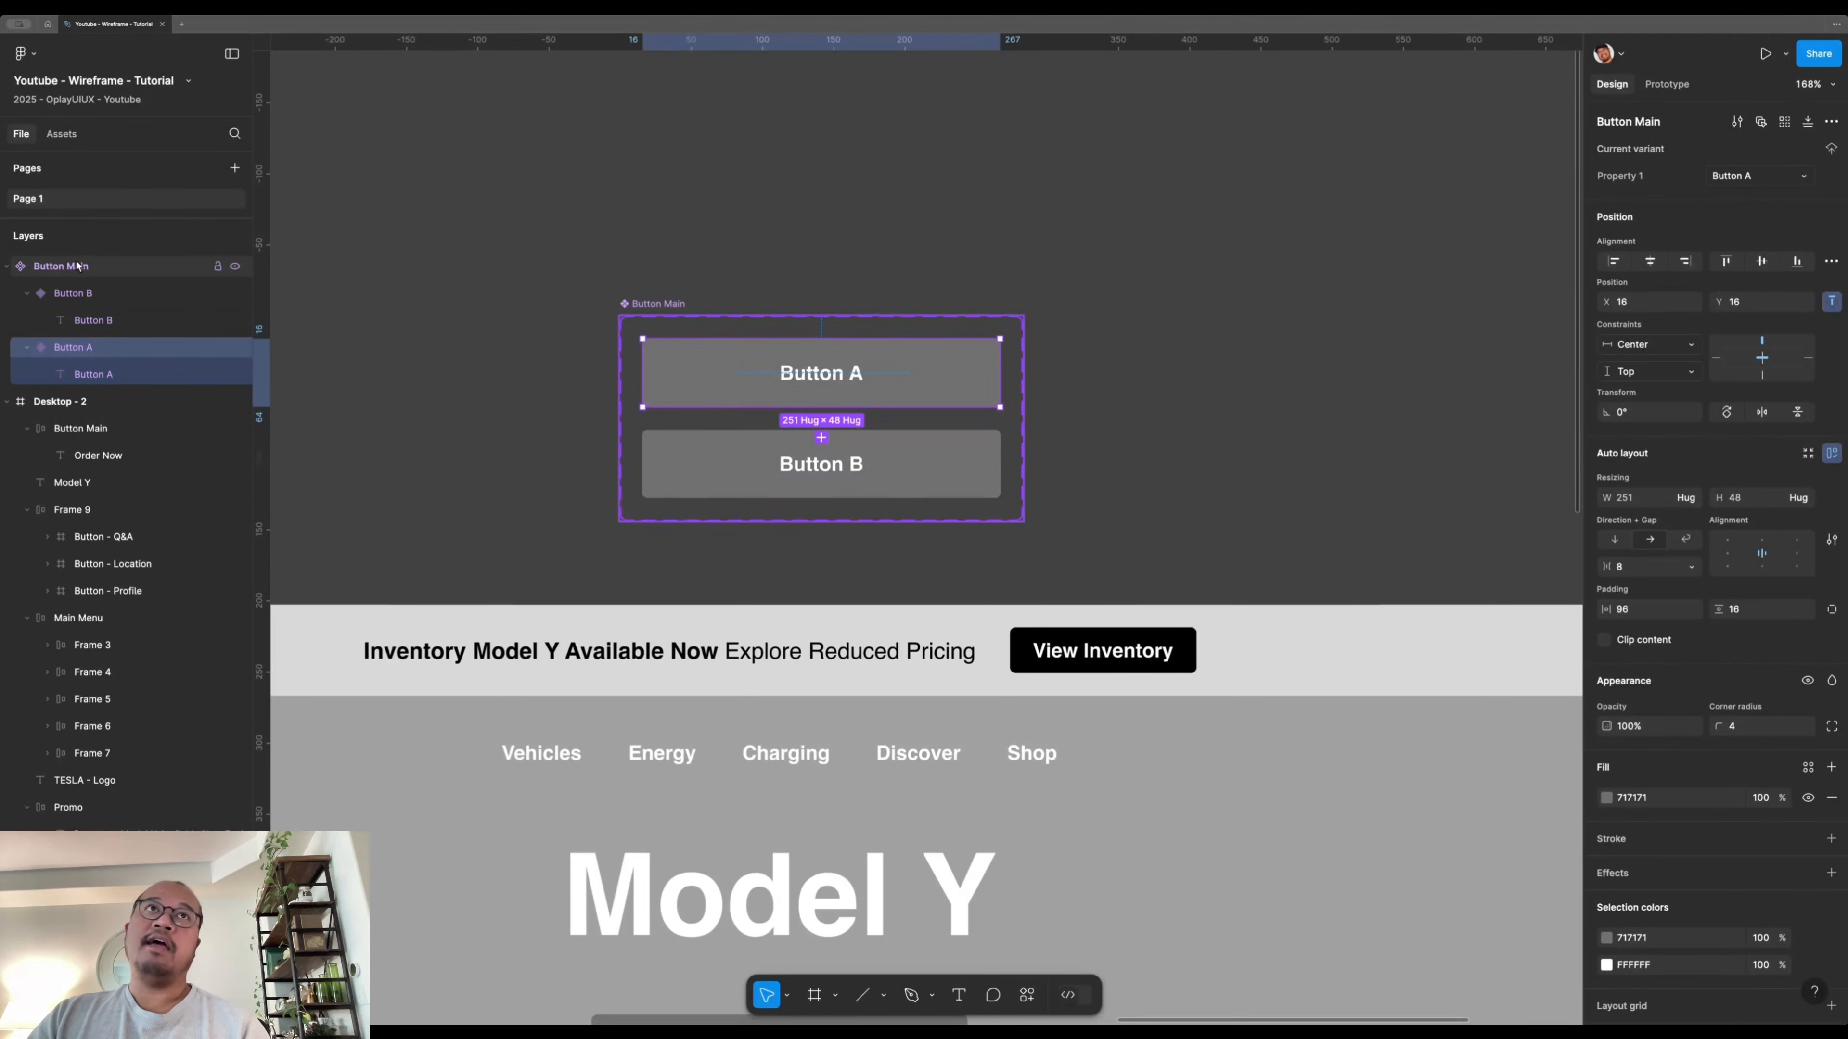
click(1110, 451)
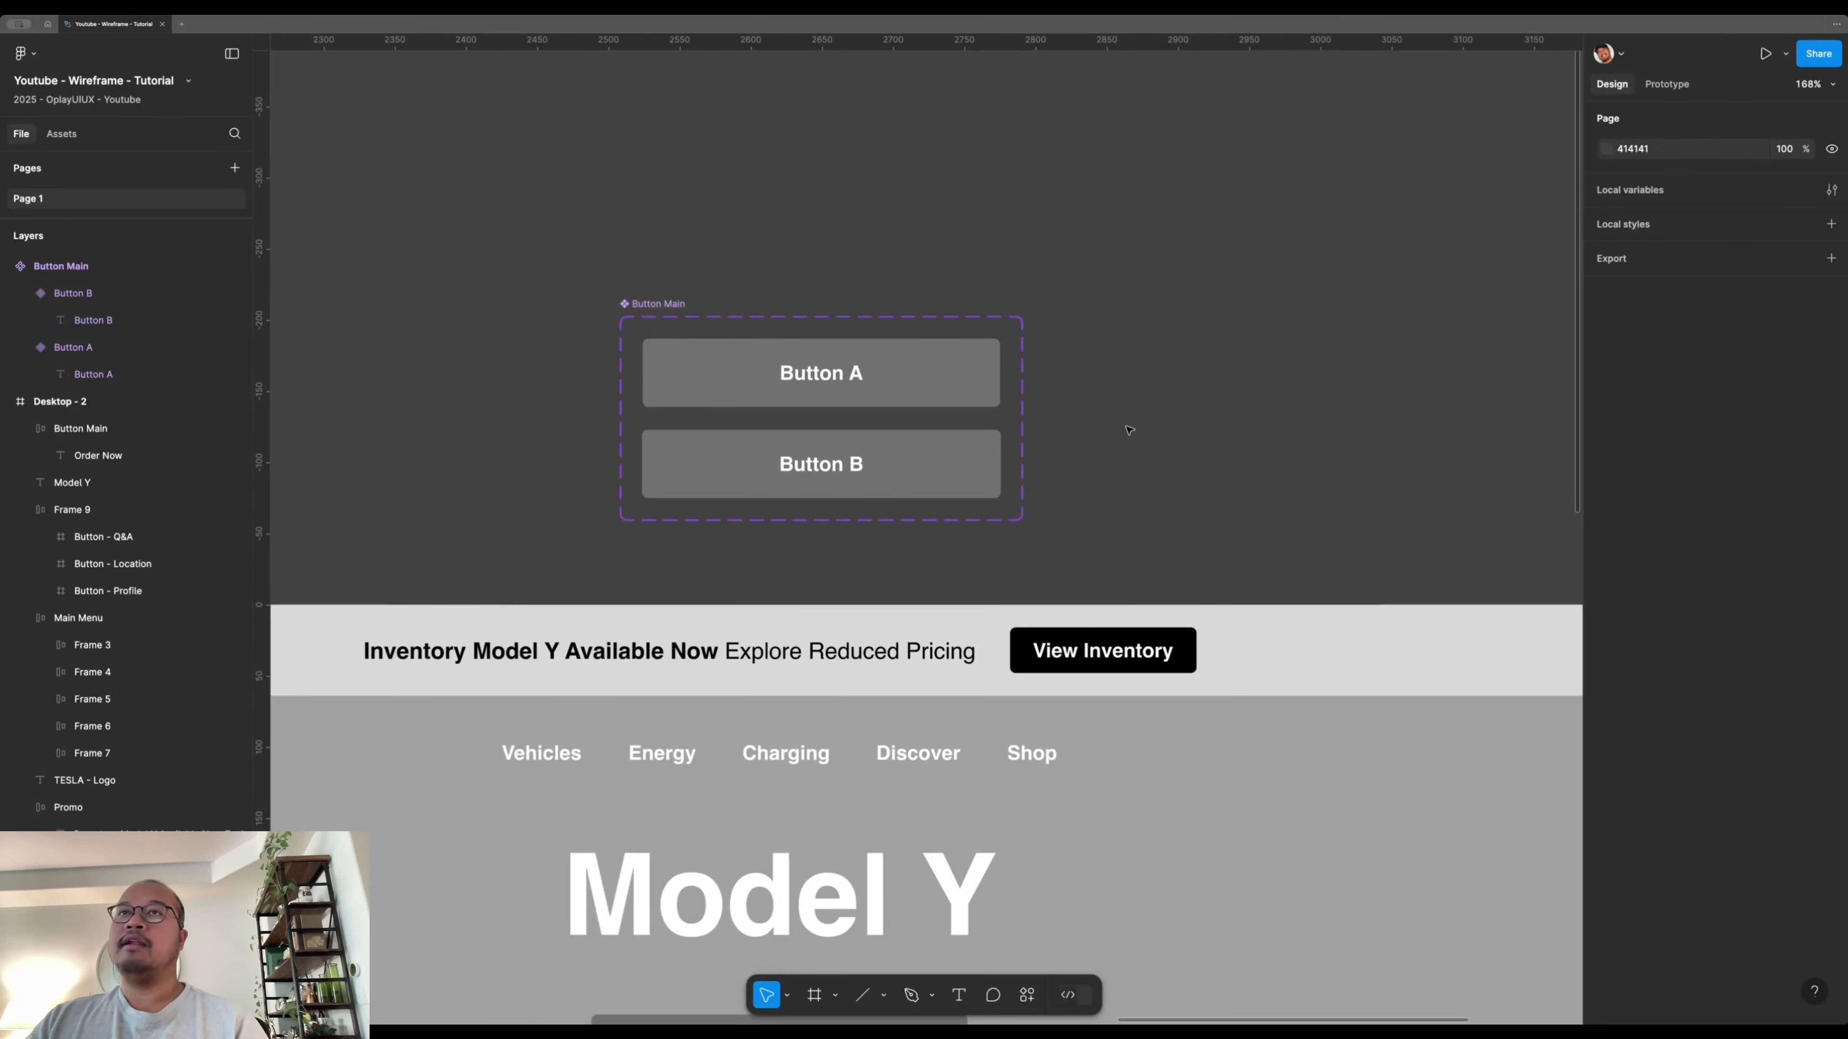
- Give the Button B variant a white fill and set its label text colour to 000000
click(719, 456)
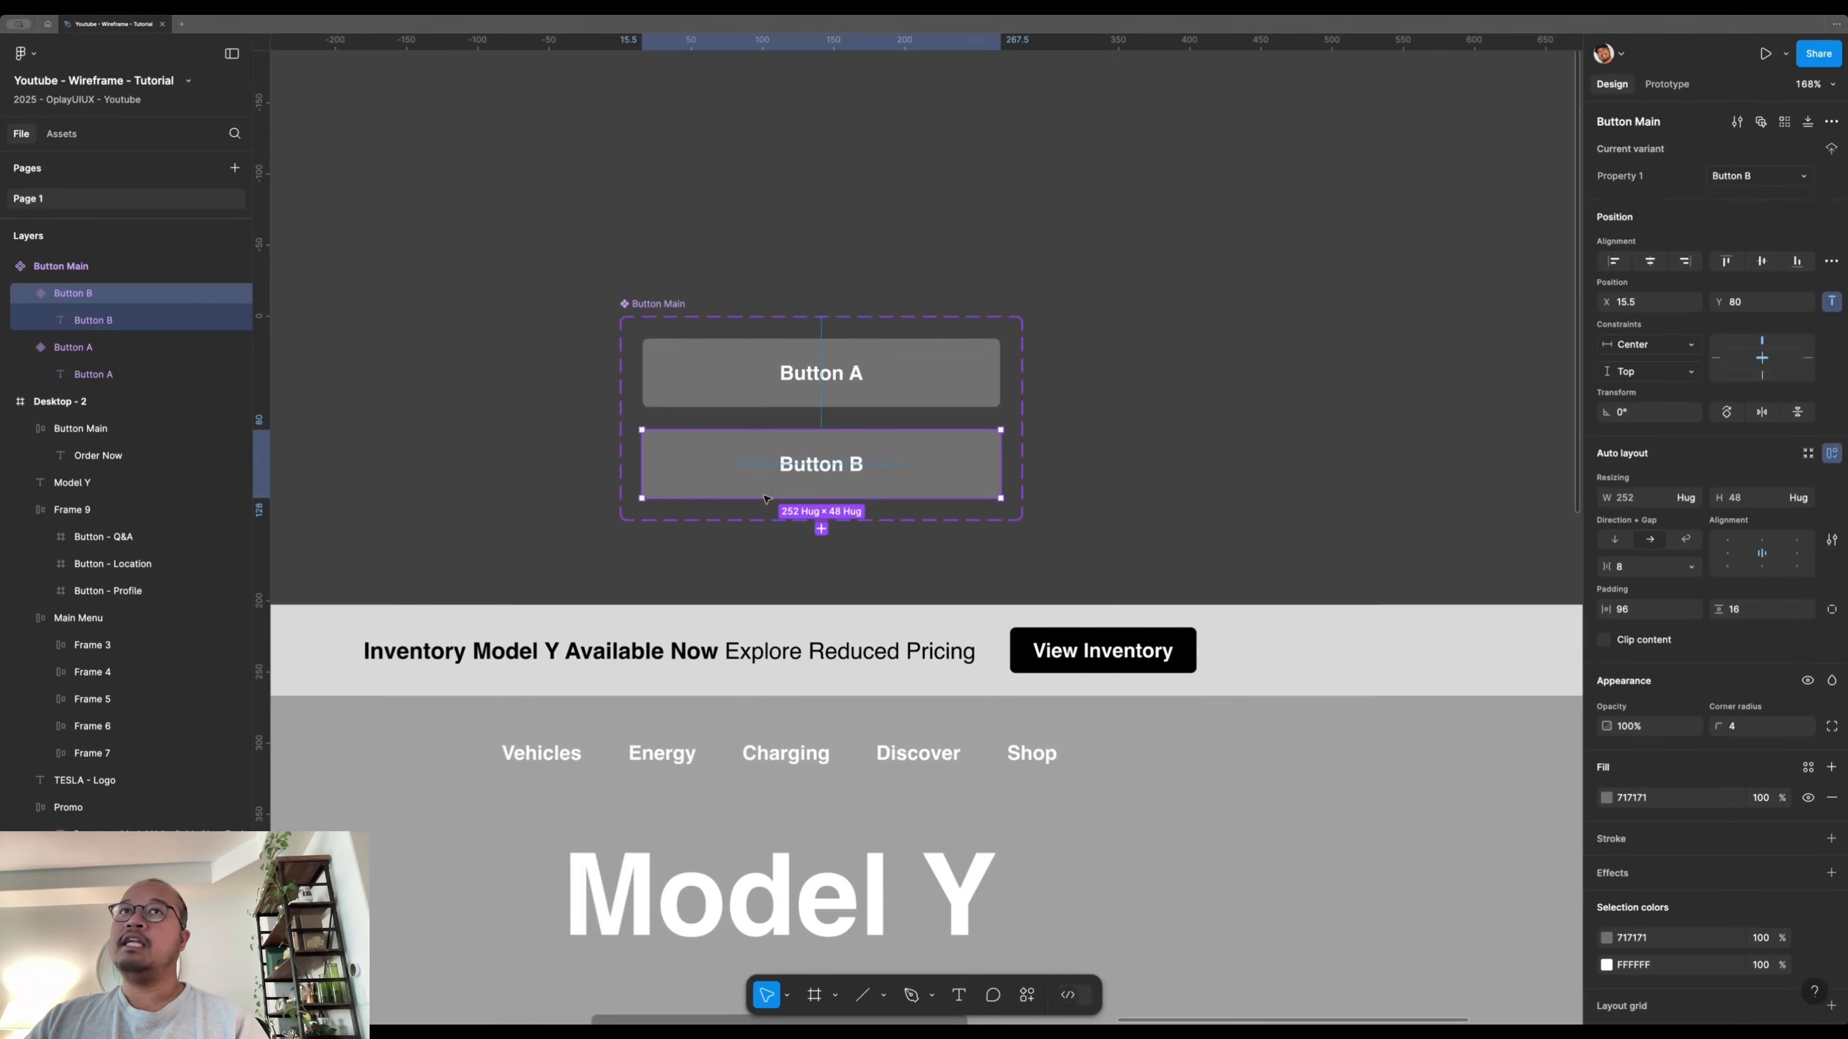
click(1607, 939)
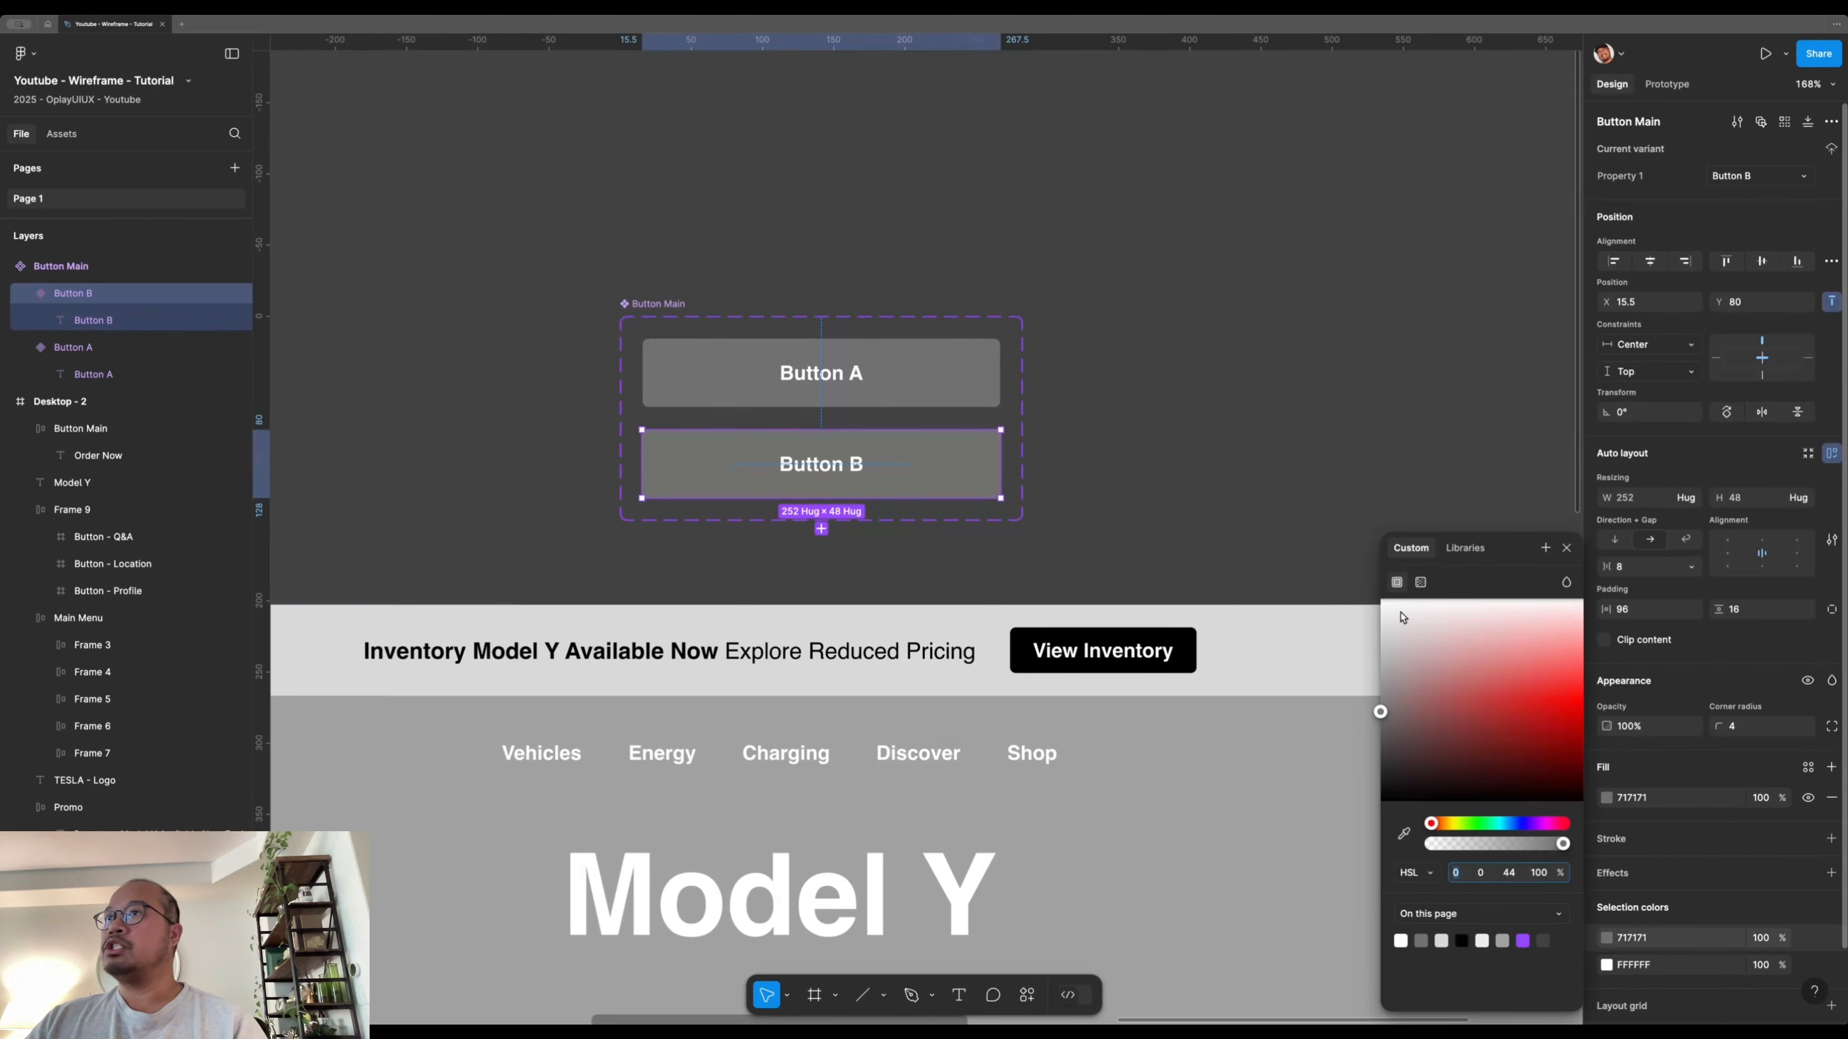
drag(1398, 612, 1377, 603)
double_click(821, 464)
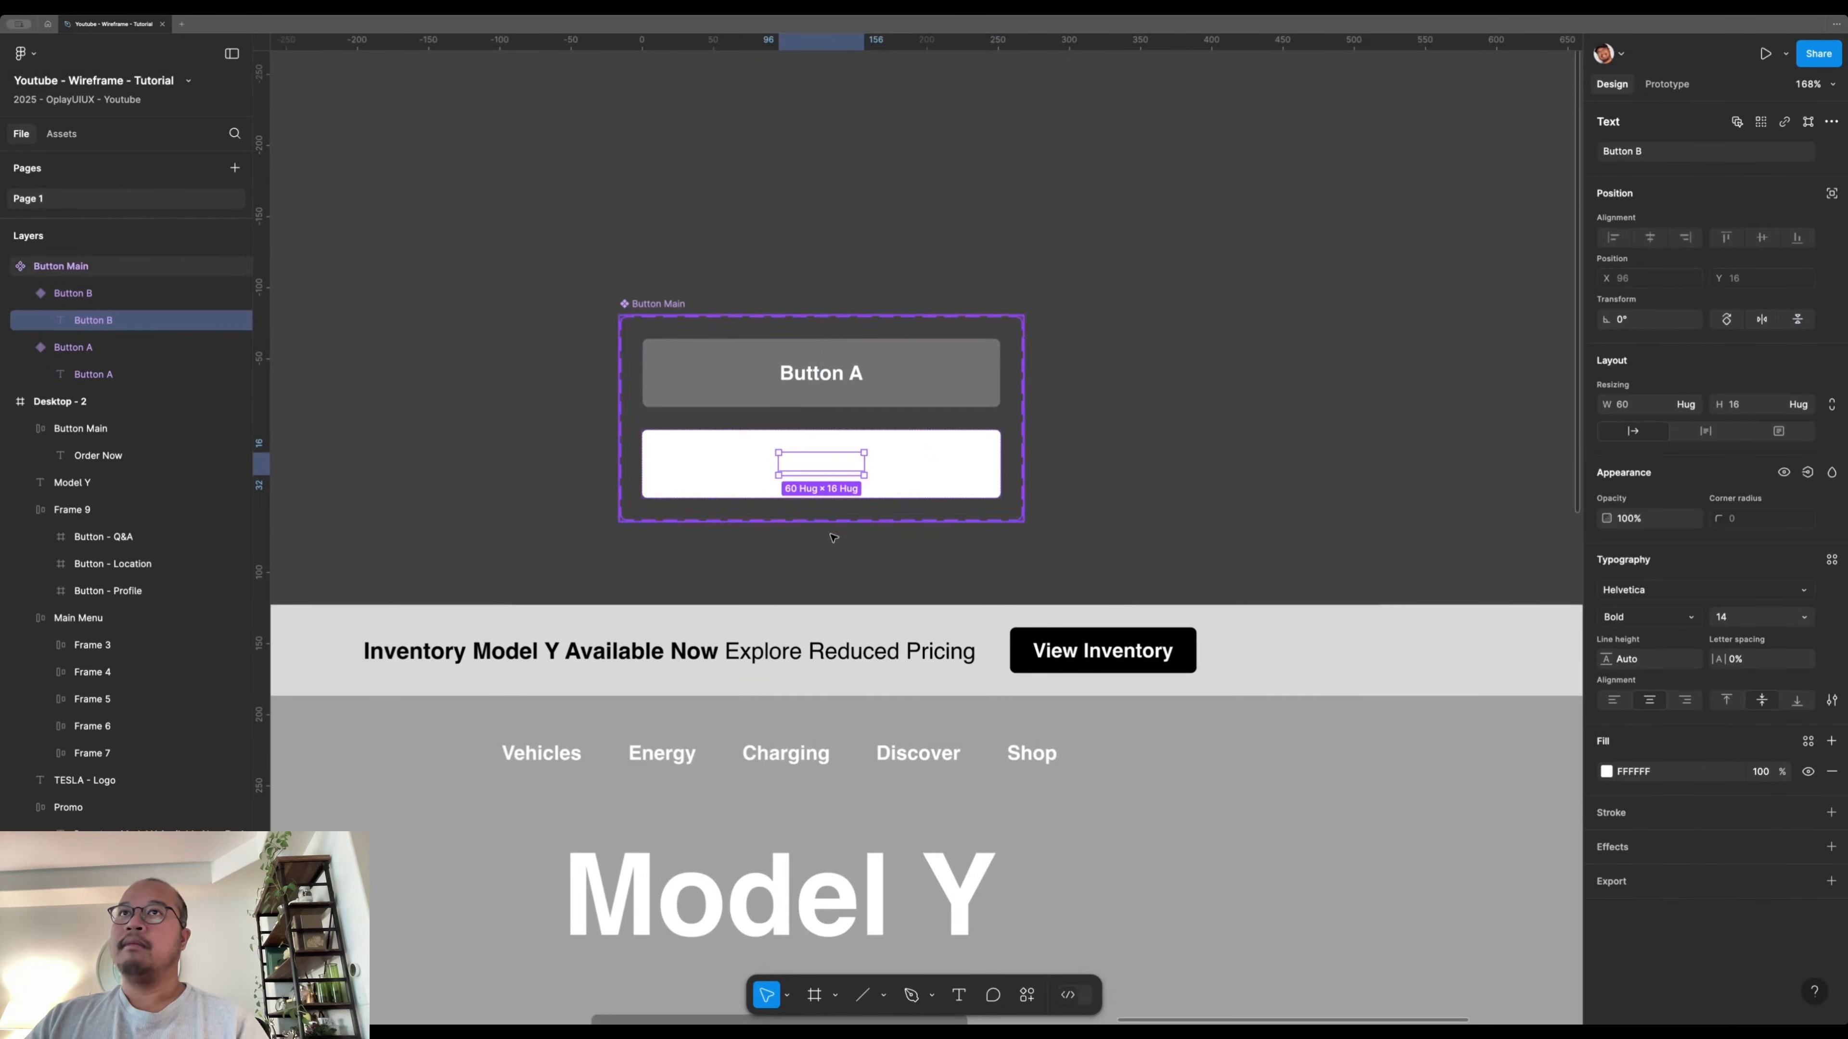
click(1607, 772)
click(1459, 943)
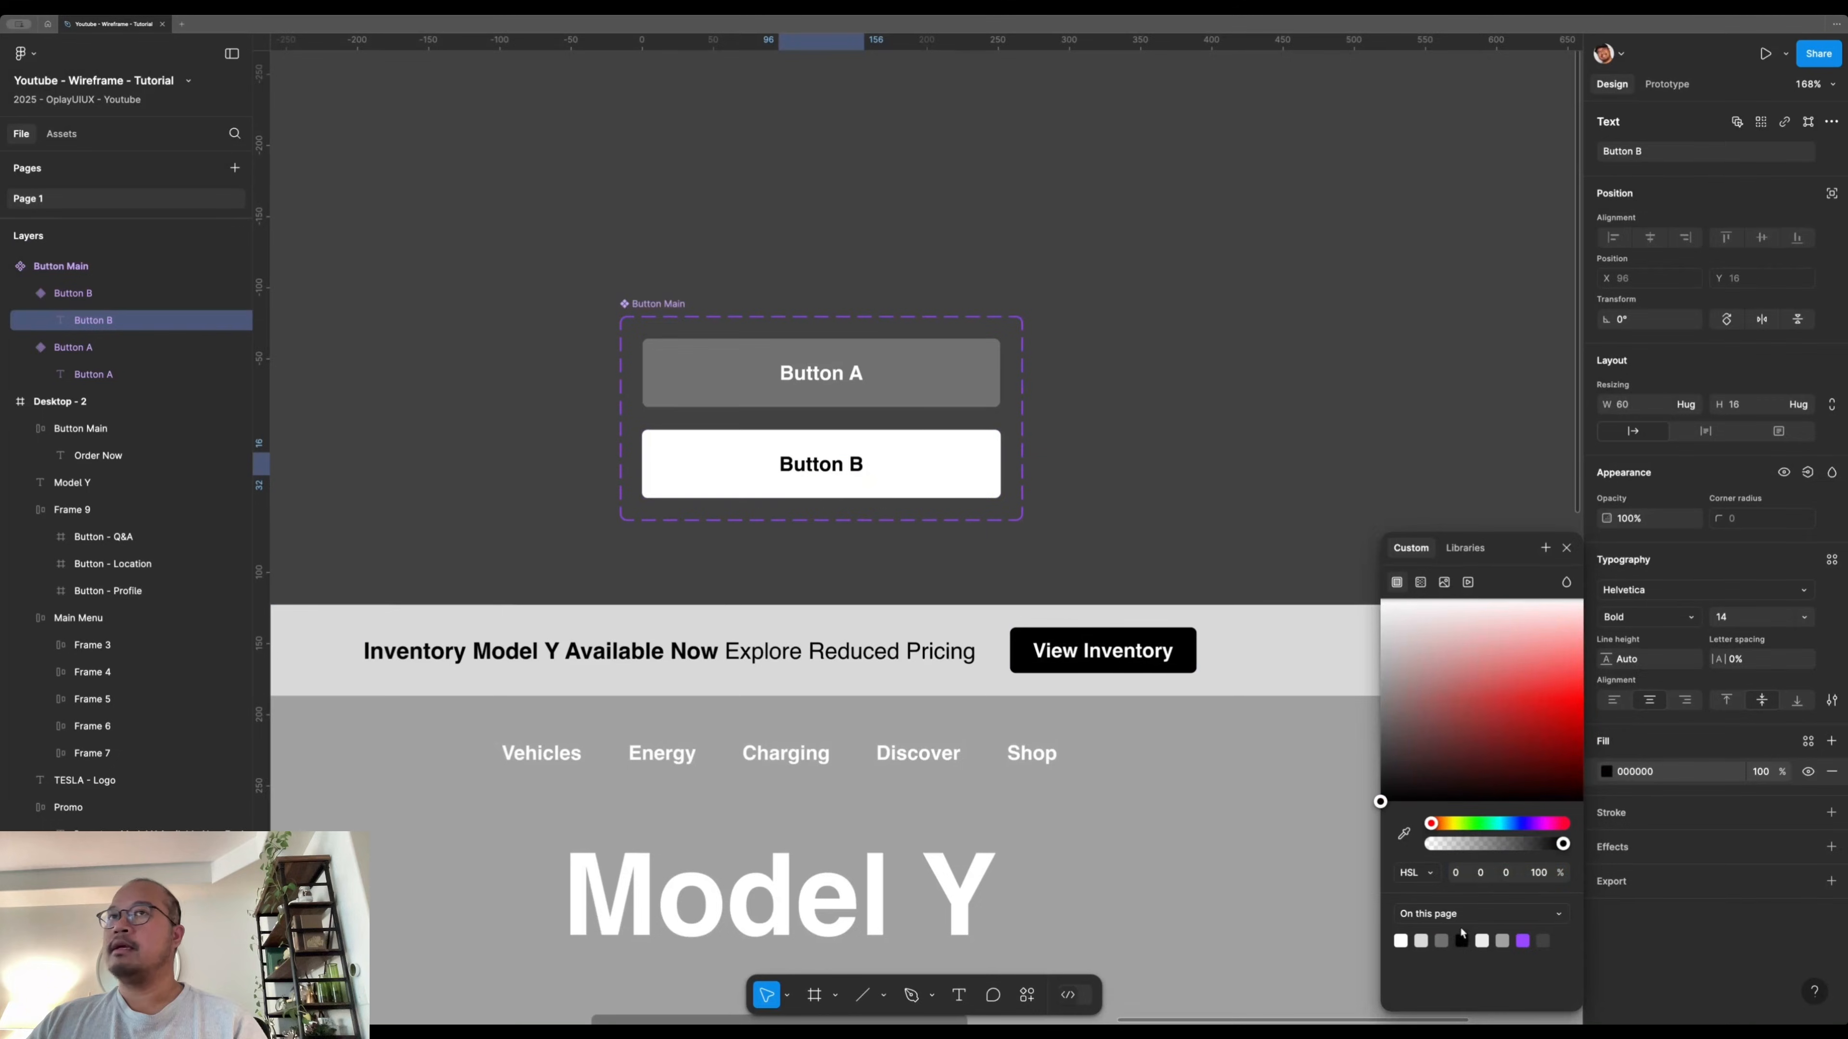
click(1214, 502)
- Move the Button Main component set slightly left and up in the empty canvas above the Desktop - 2 frame
drag(1097, 458, 1229, 326)
scroll(1229, 326, down, 5)
scroll(1319, 274, right, 3)
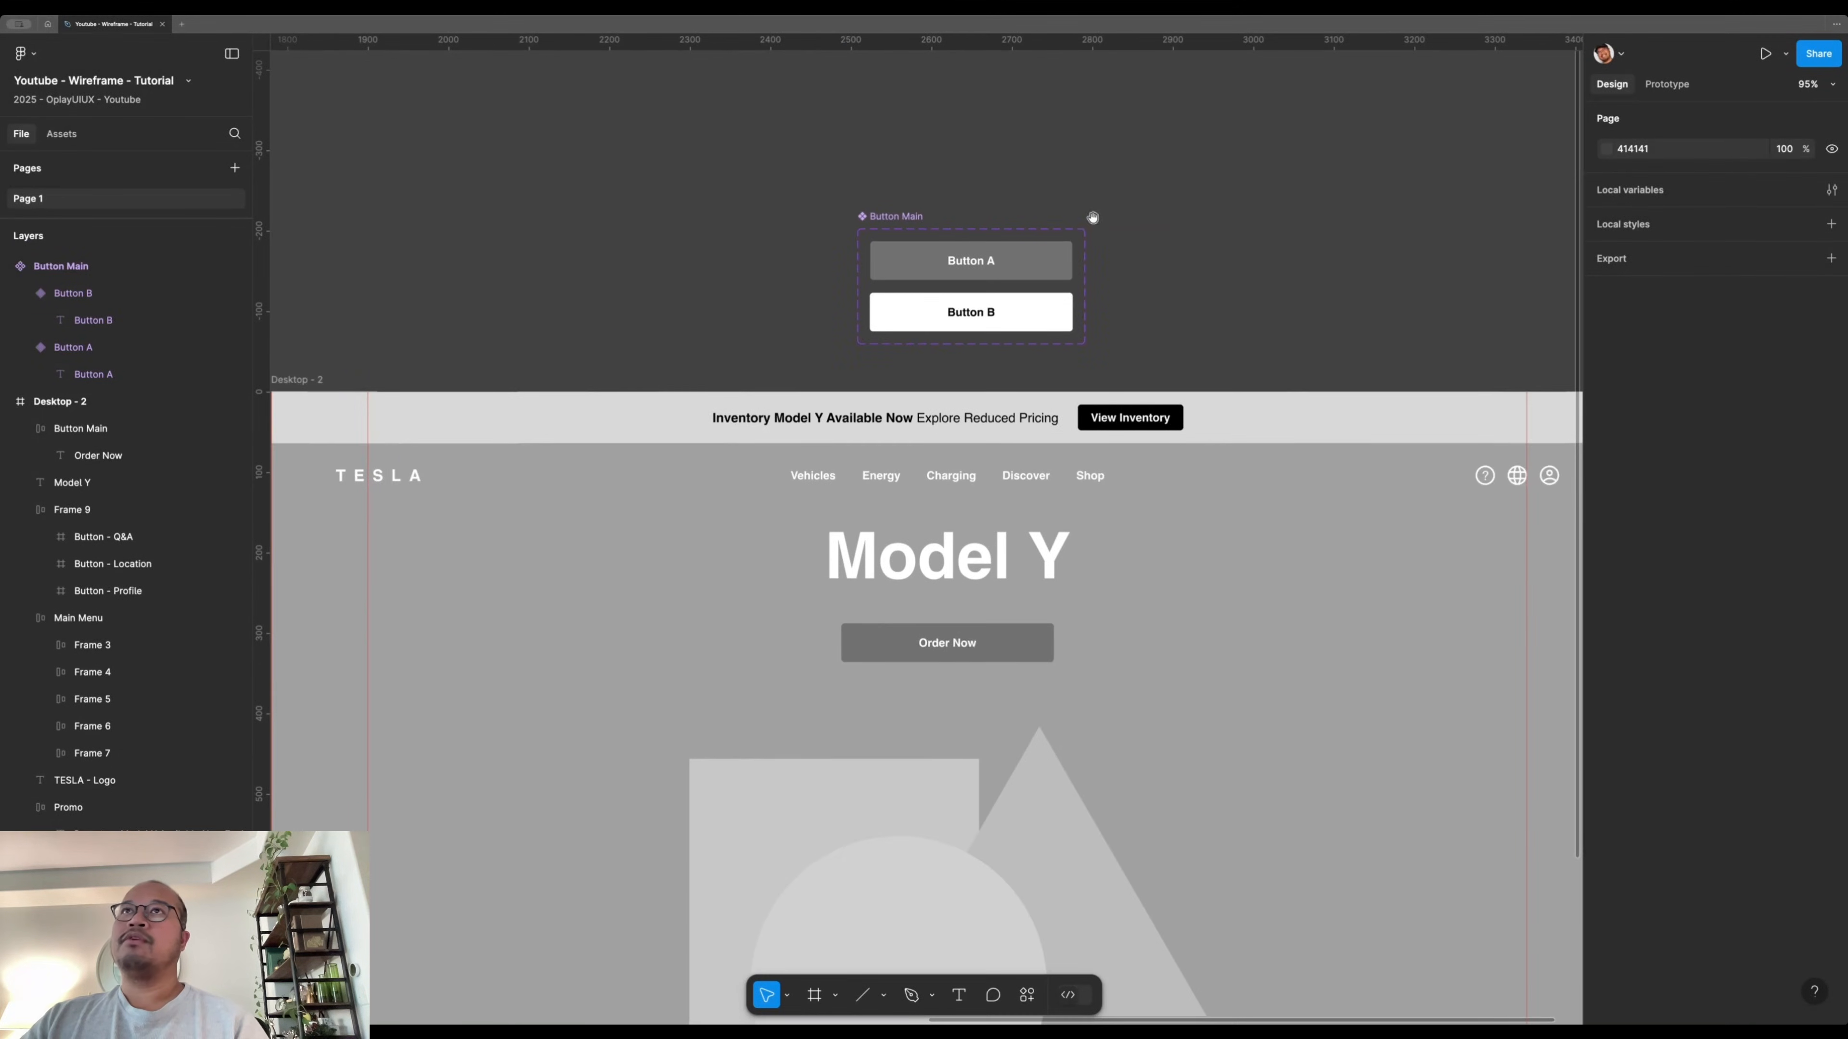
click(881, 235)
drag(882, 235, 851, 222)
click(683, 267)
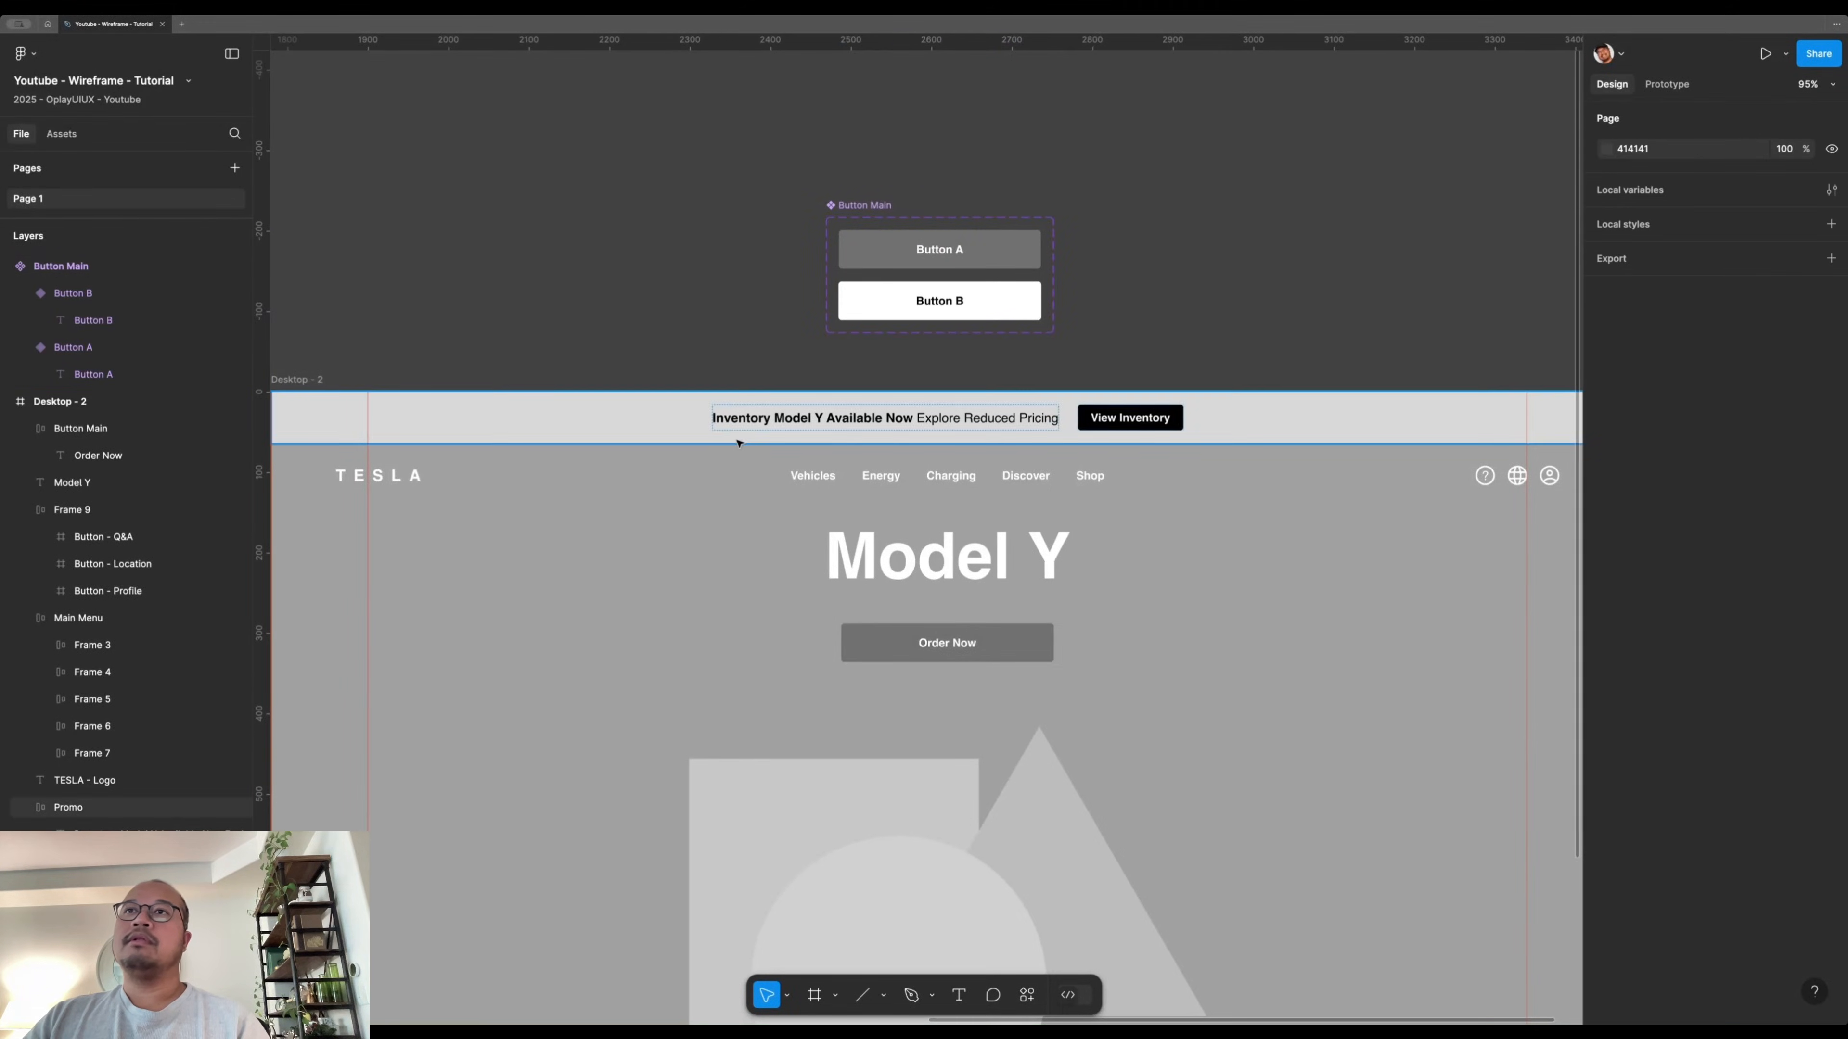
- Delete the old Order Now button frame beneath the Model Y heading in Desktop - 2
drag(715, 445, 786, 465)
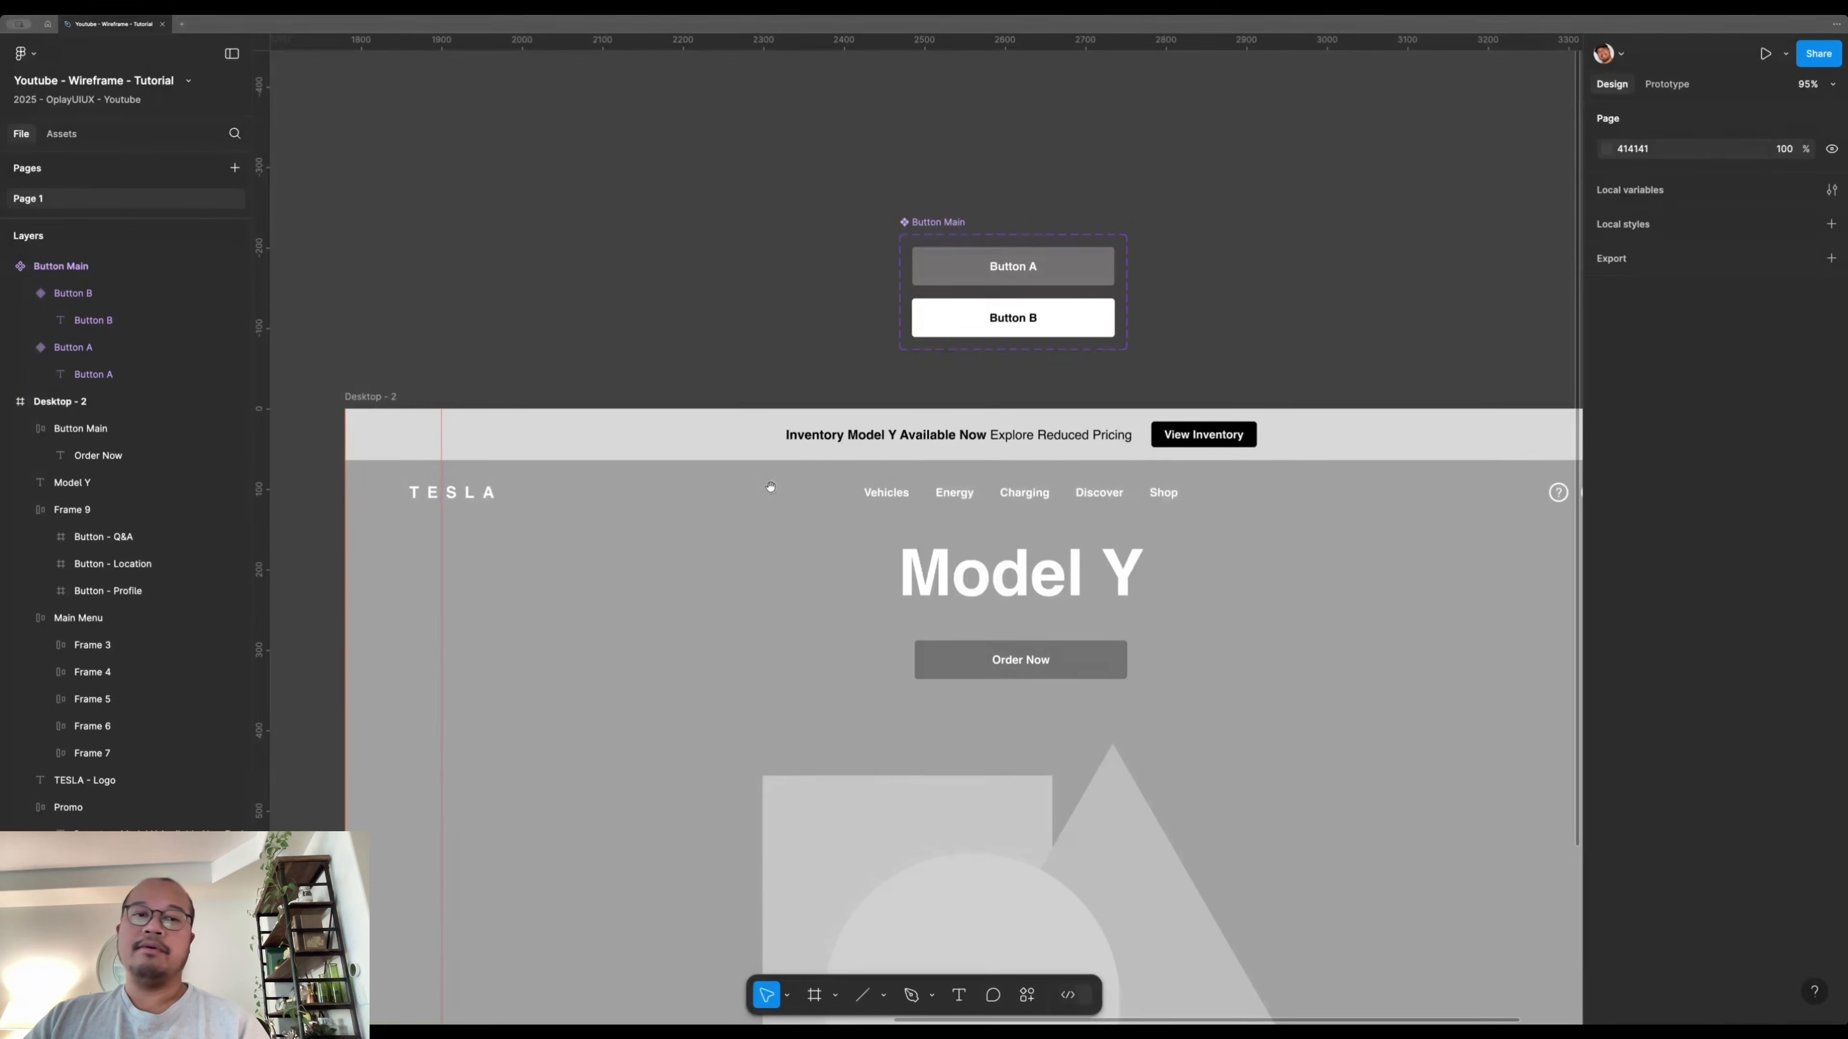
scroll(970, 624, up, 5)
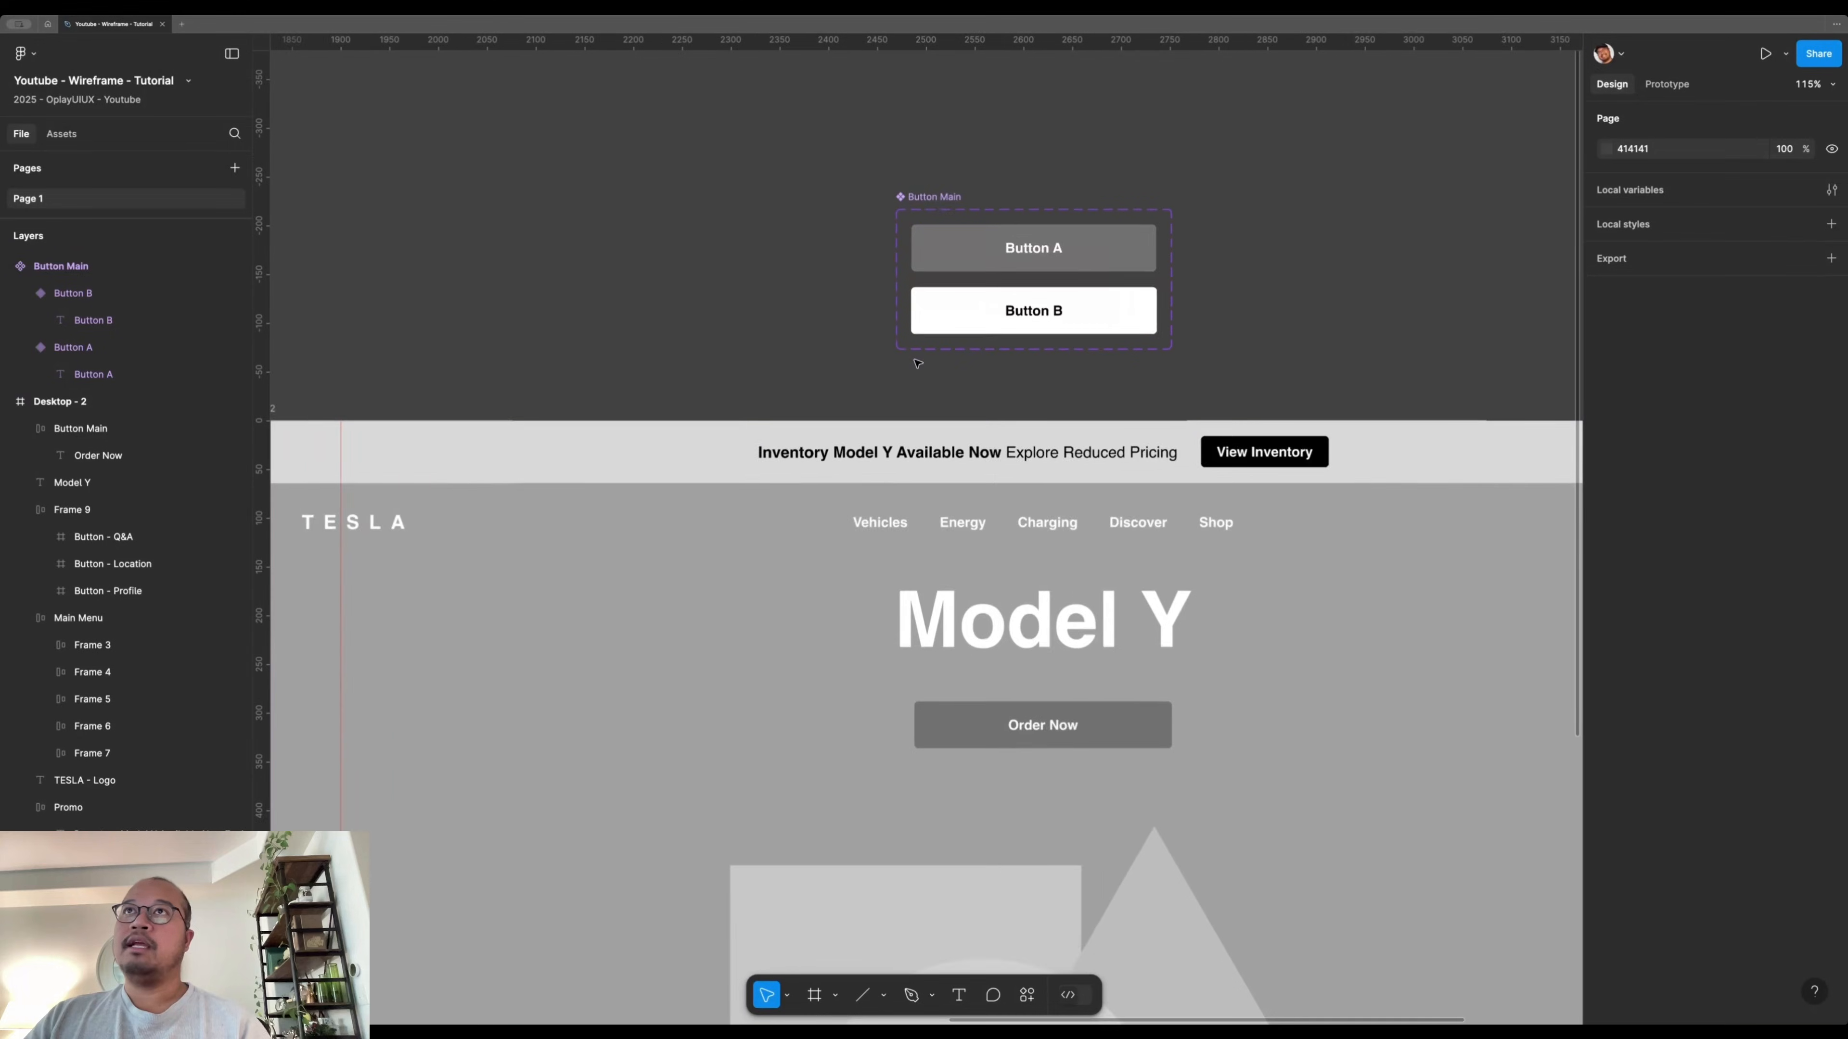
click(971, 624)
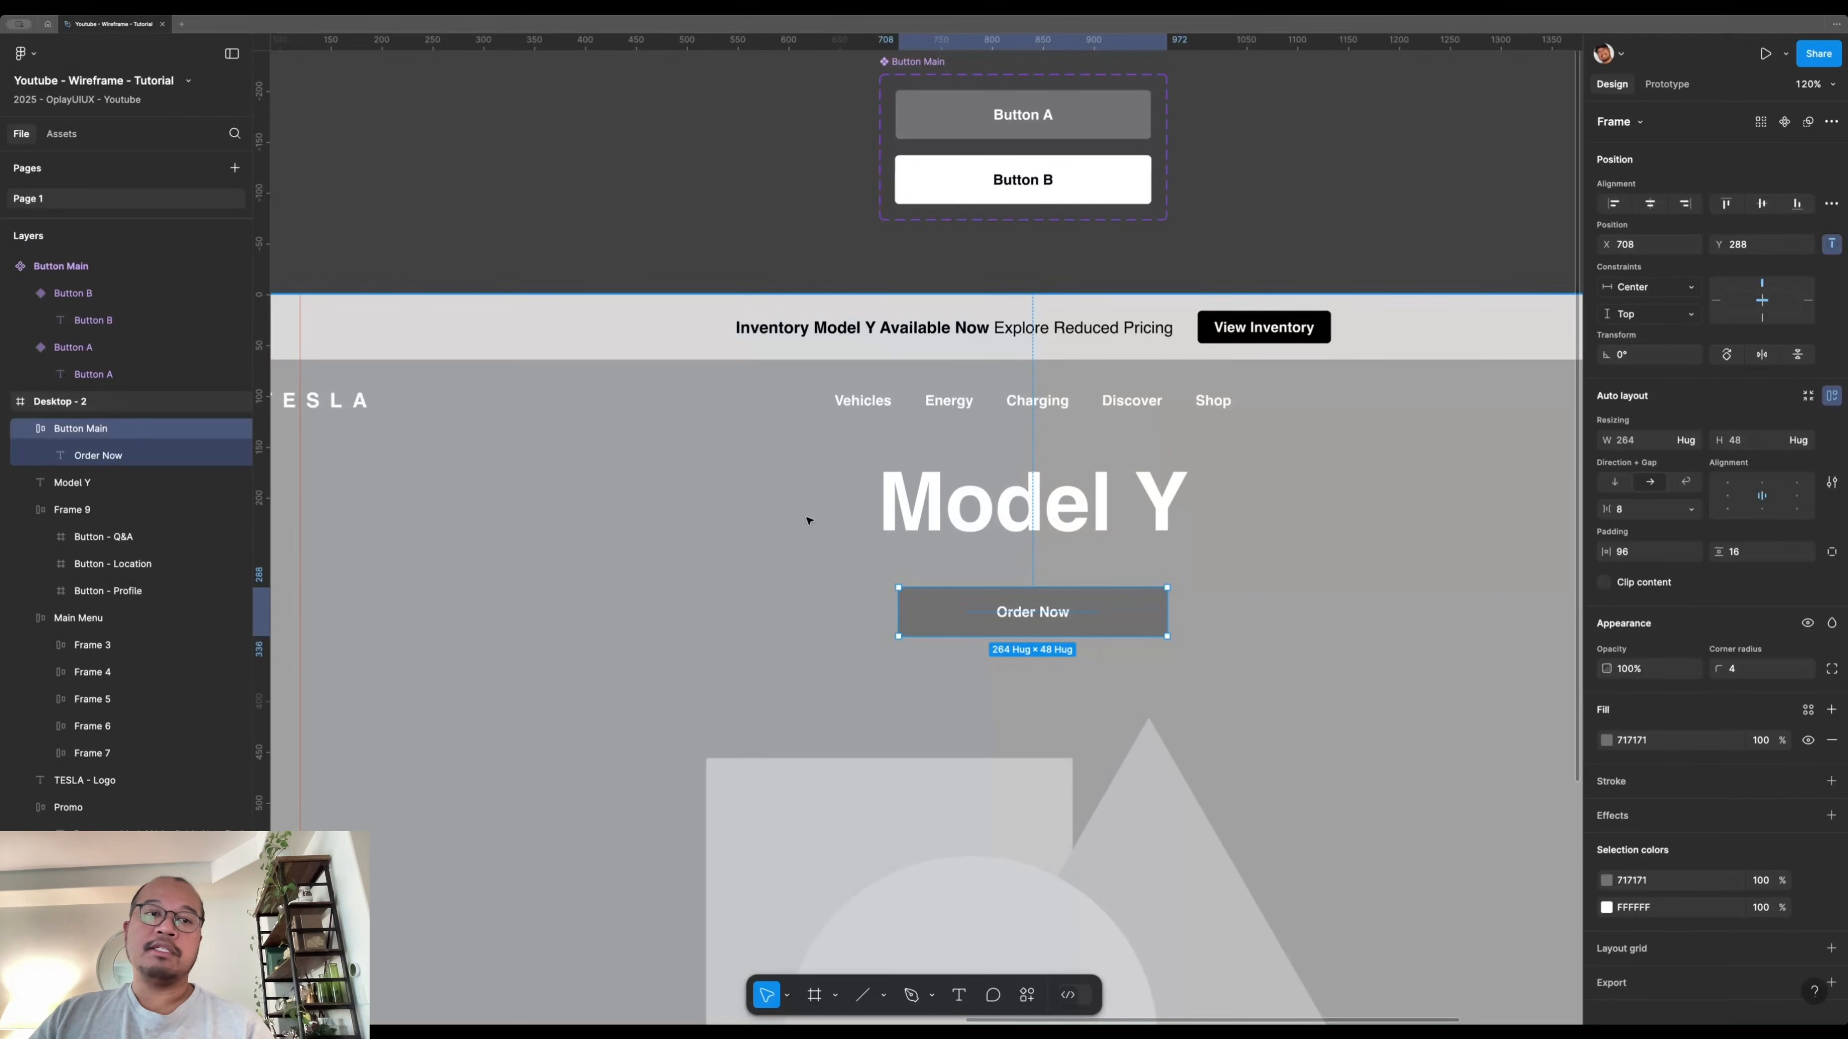
click(818, 575)
click(947, 618)
key(Delete)
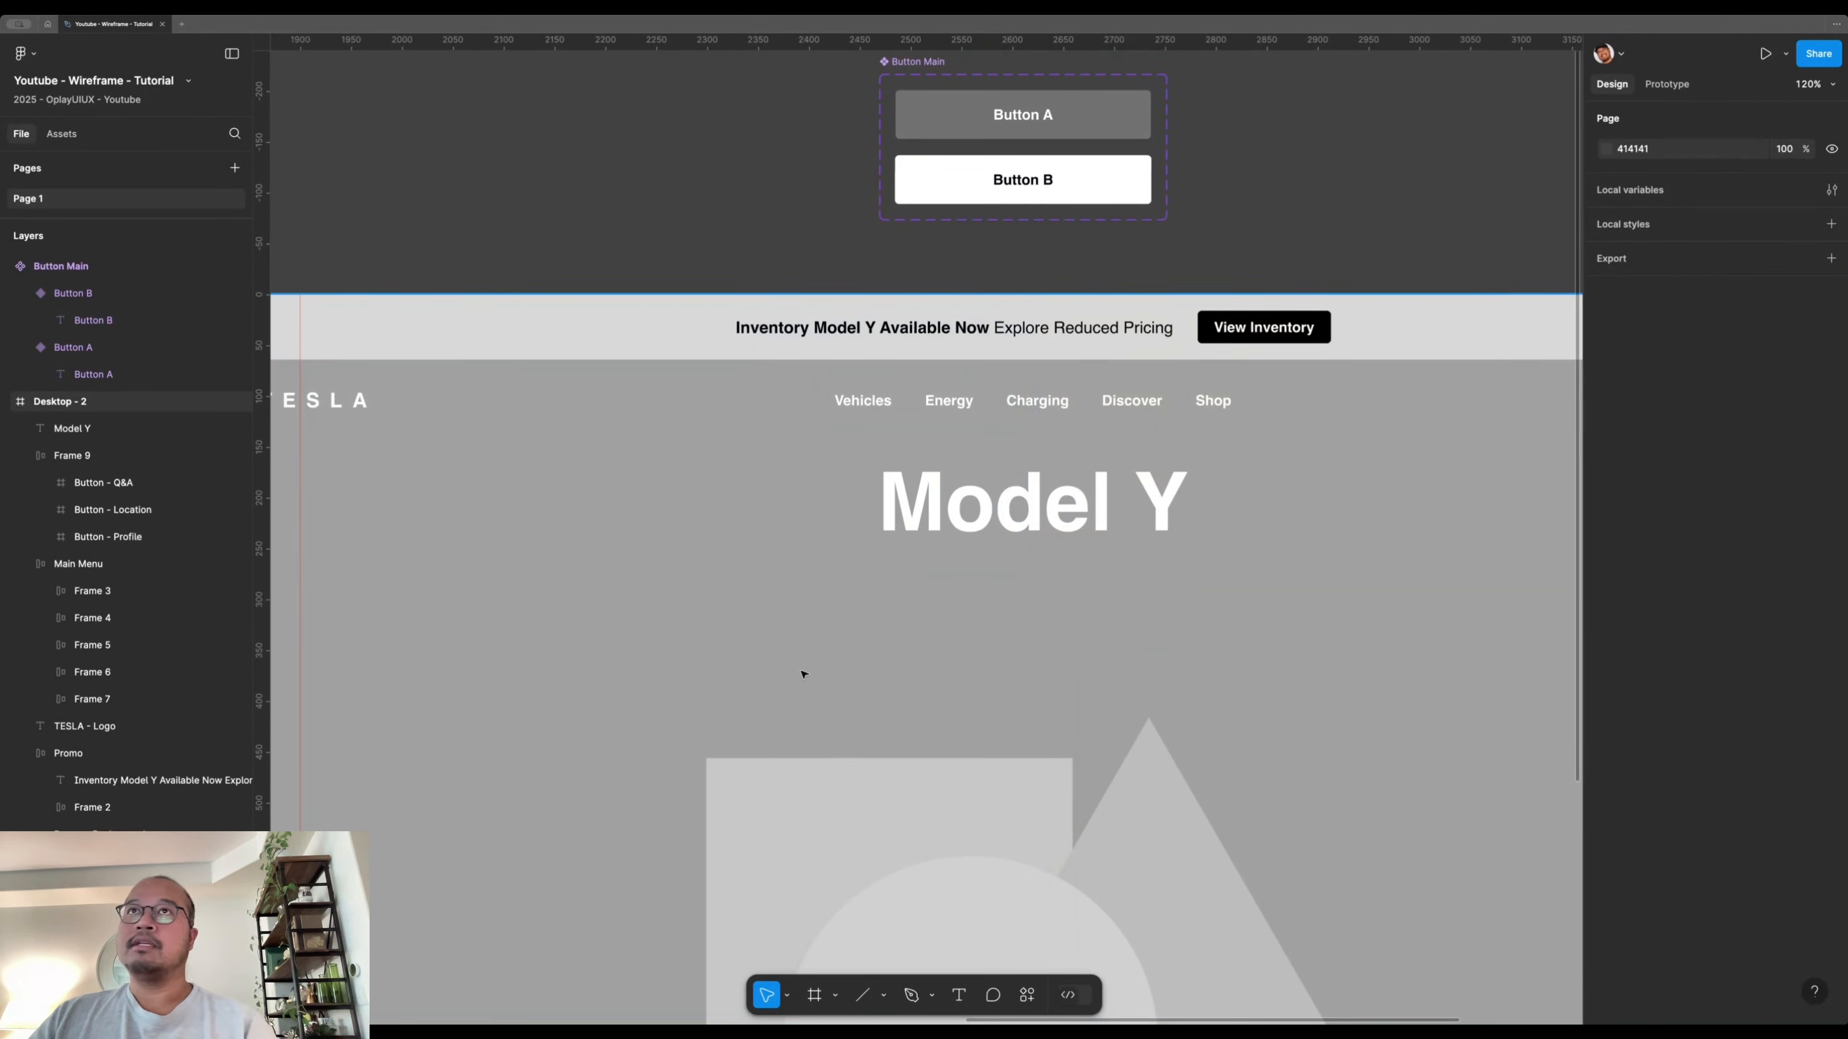
- Search the file's assets for "Button Main"
scroll(784, 235, up, 2)
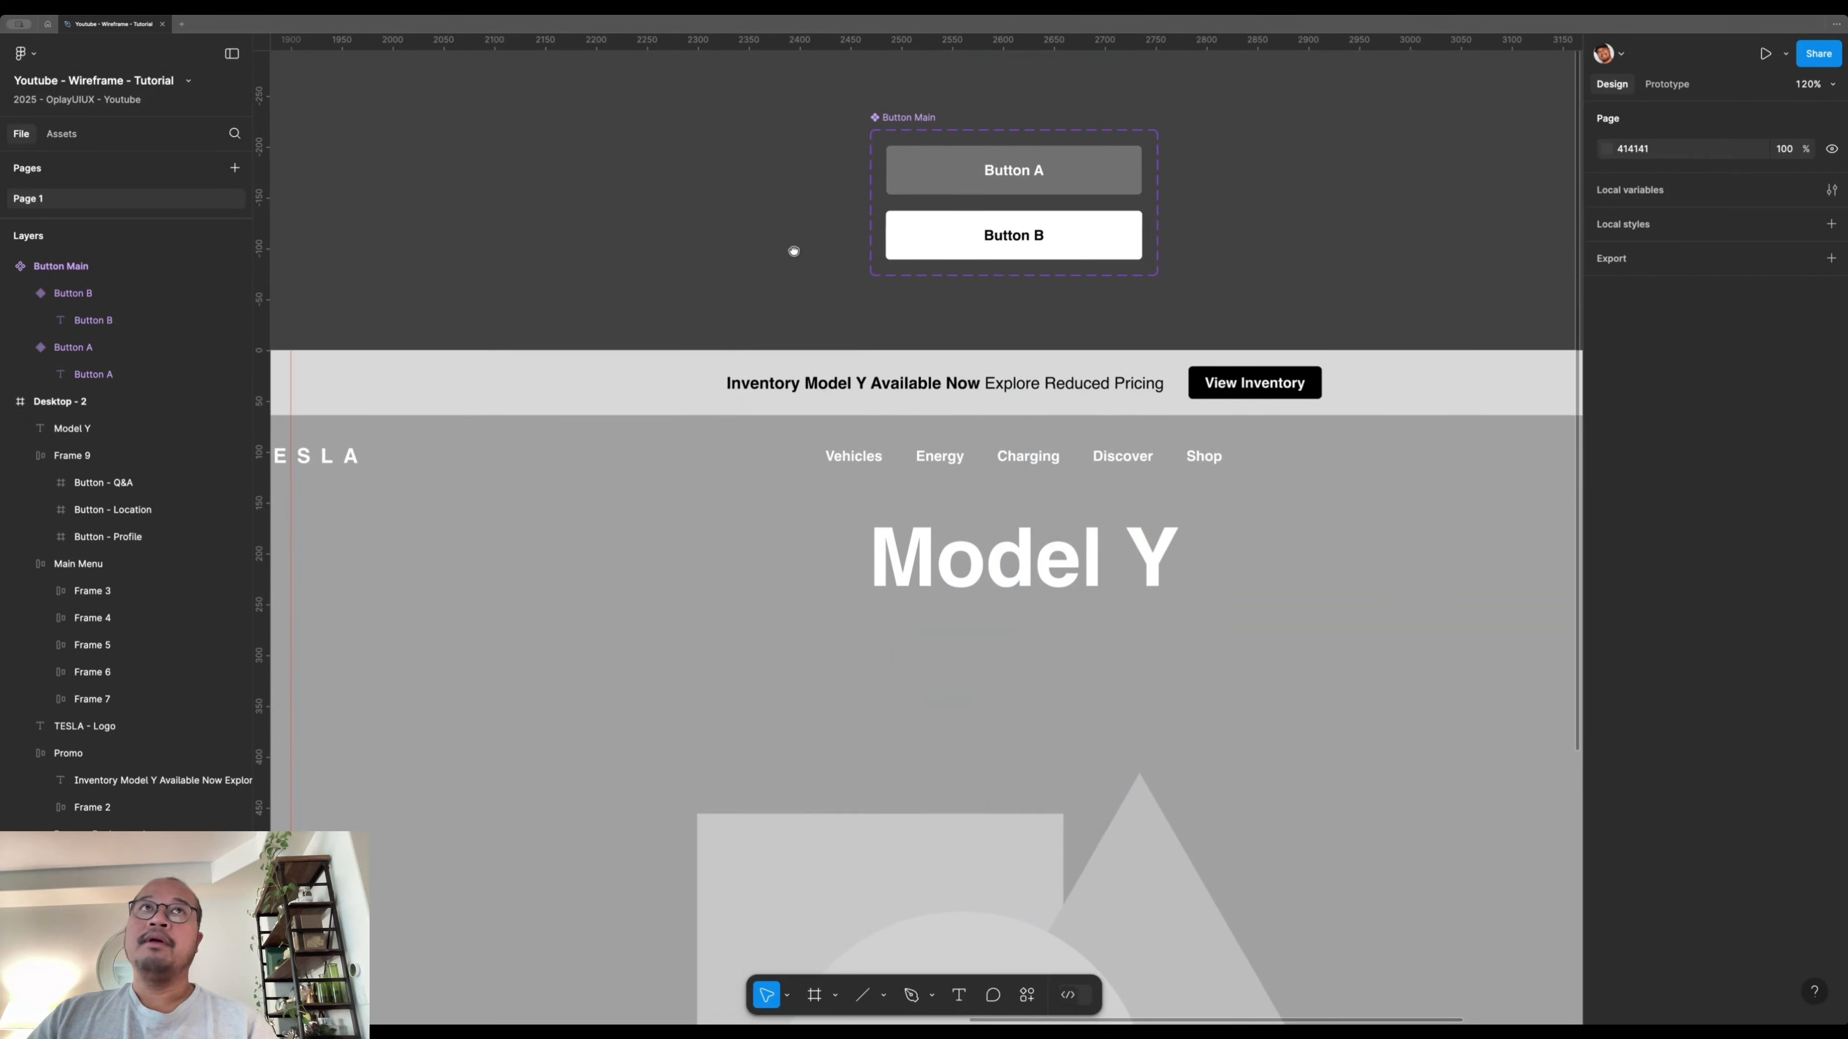
click(61, 133)
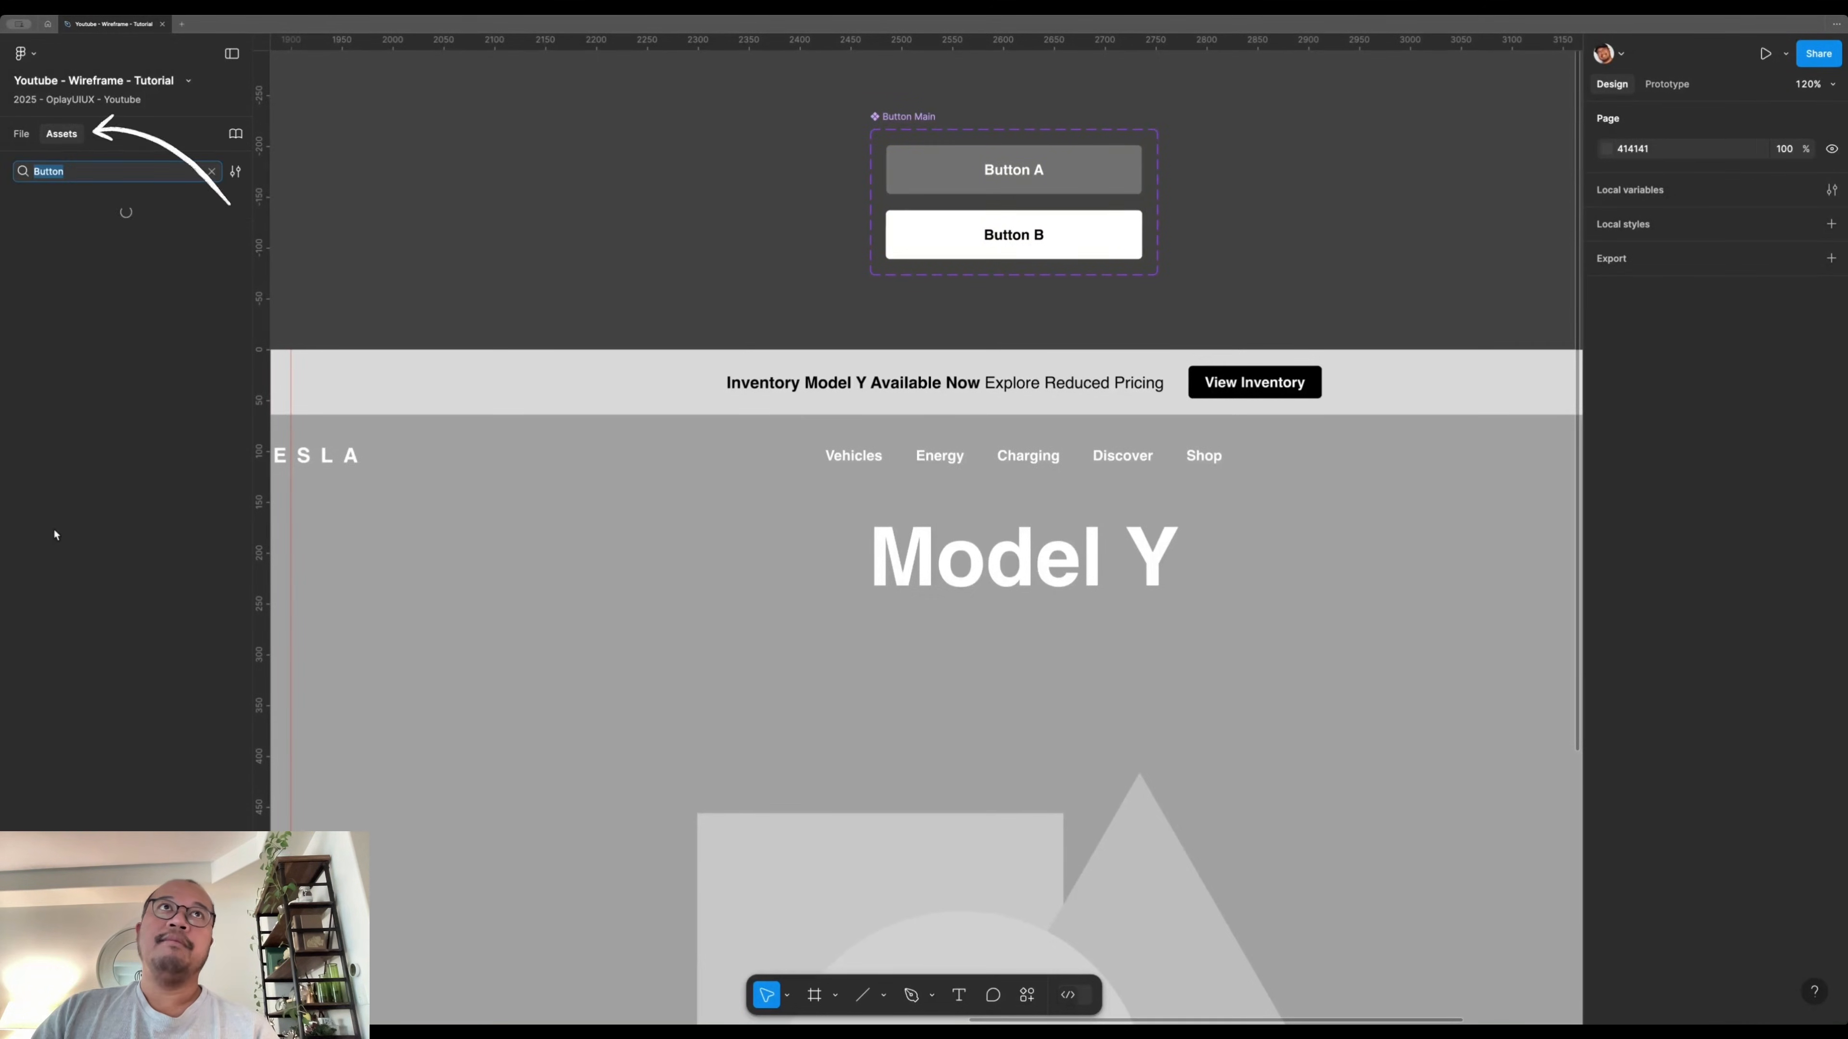
key(BackSpace)
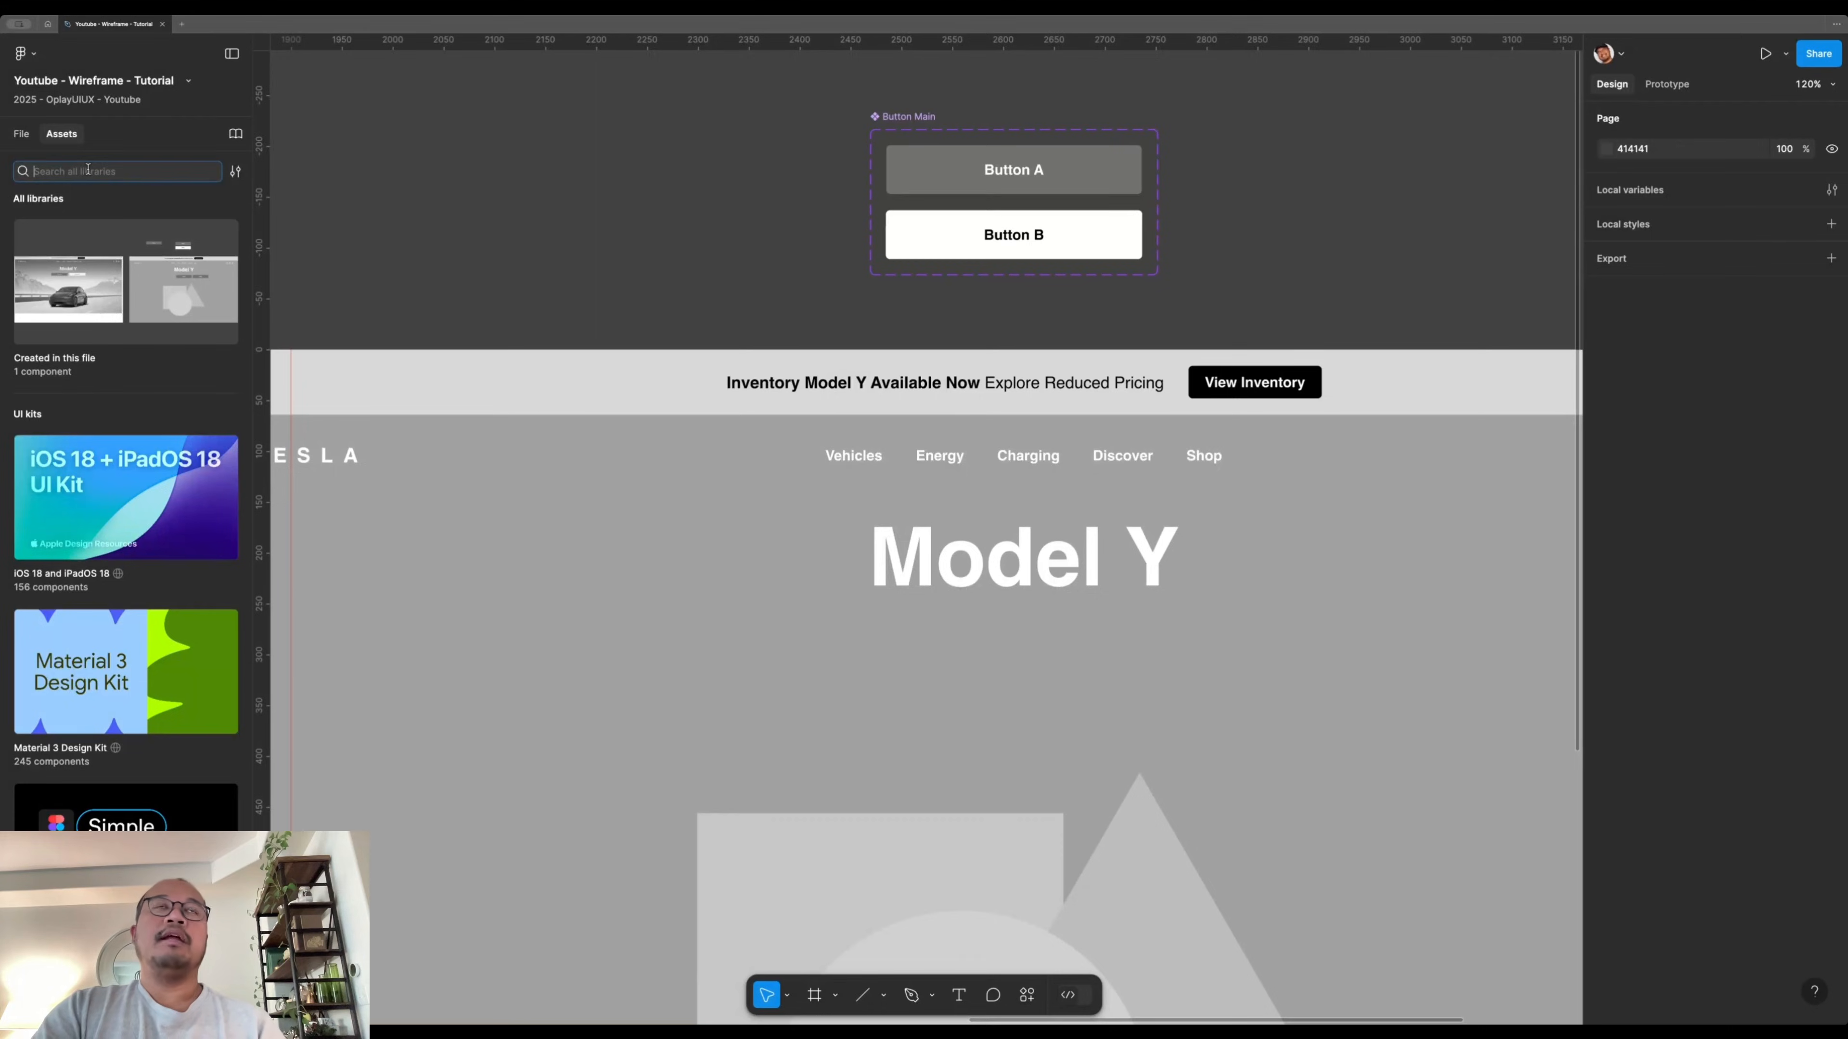
text(Bu)
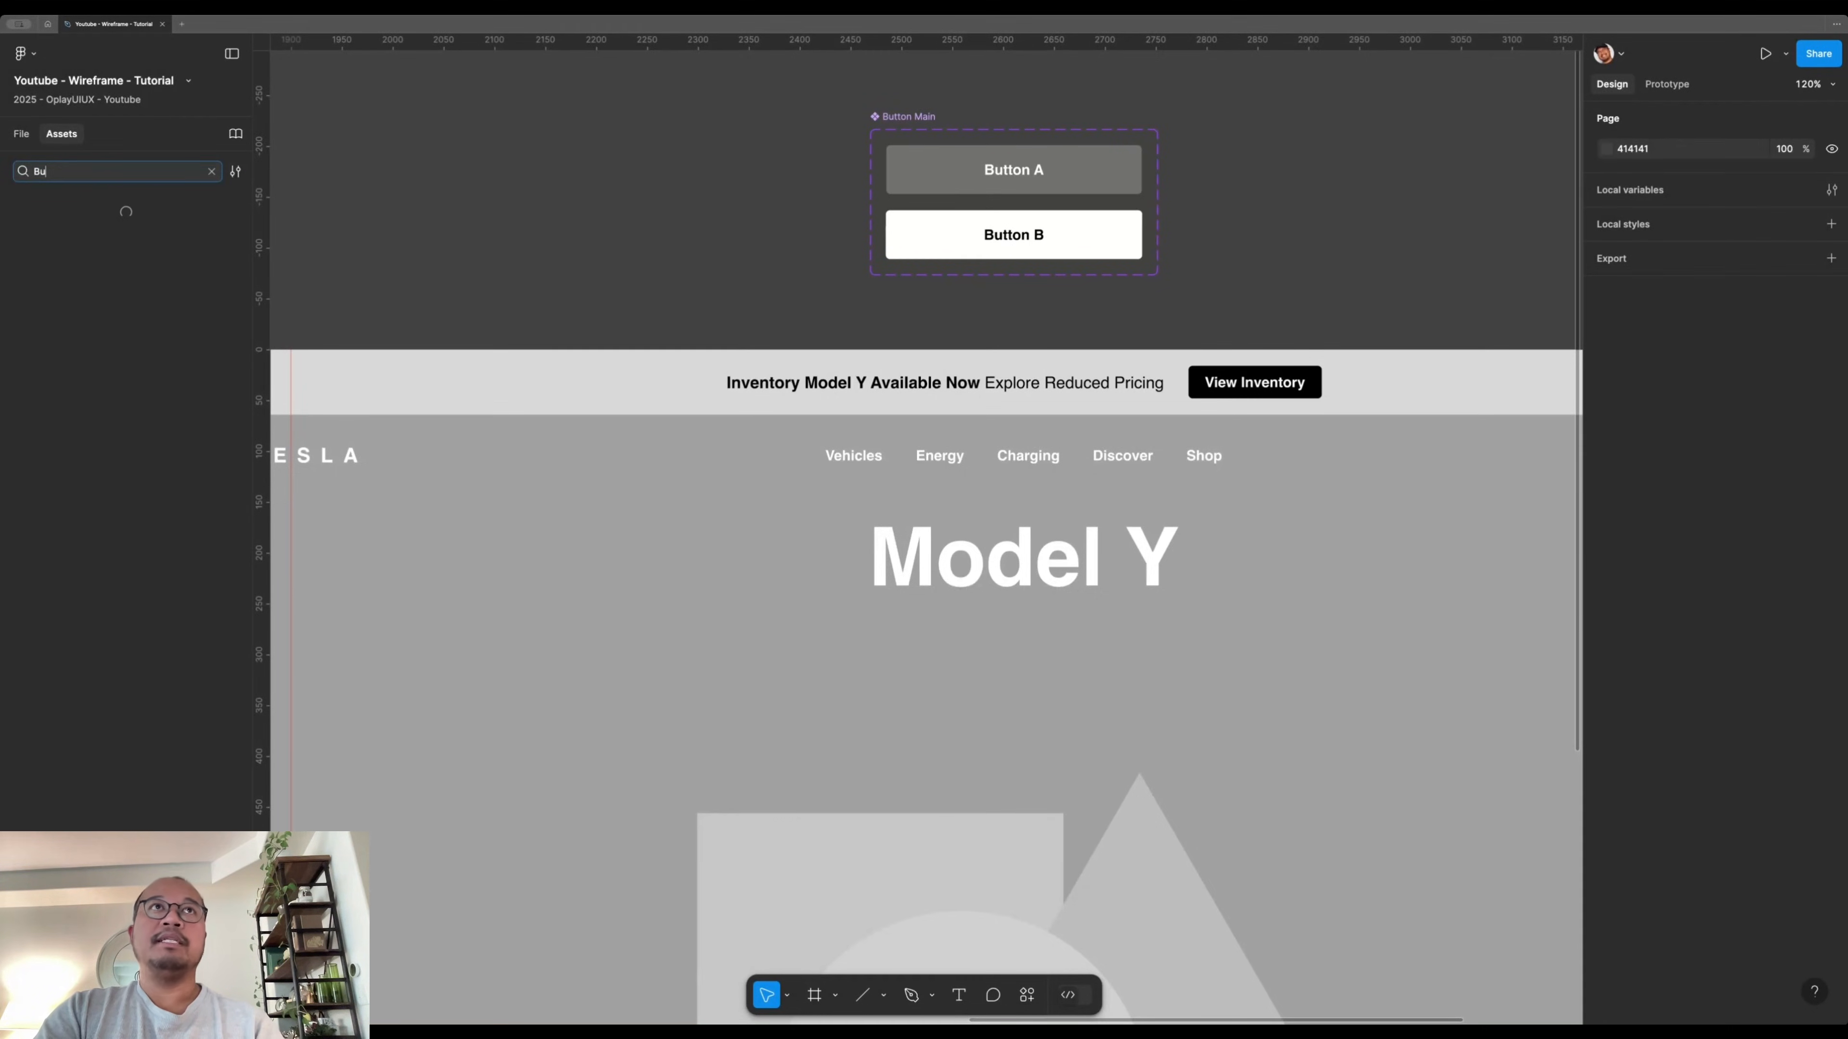
text(tton Main)
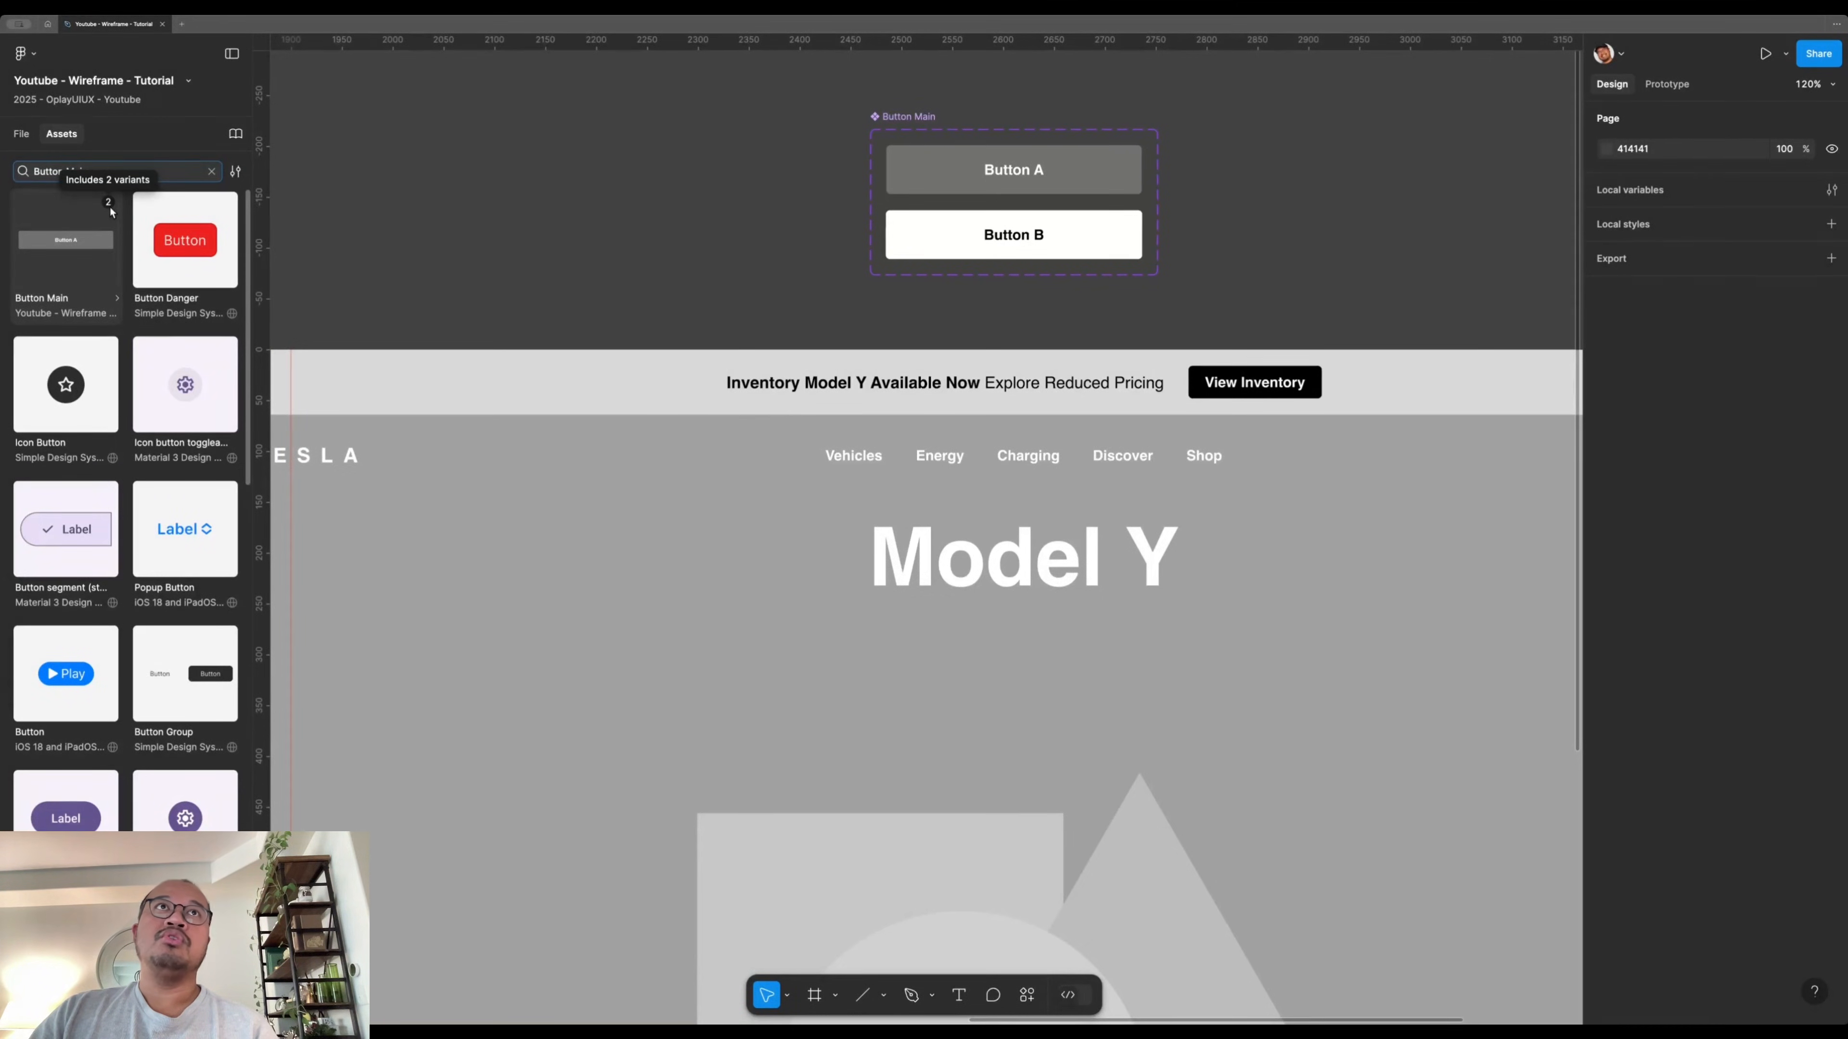
- Insert a Button Main instance with Property 1 set to Button A into the Desktop - 2 frame
click(91, 225)
click(494, 464)
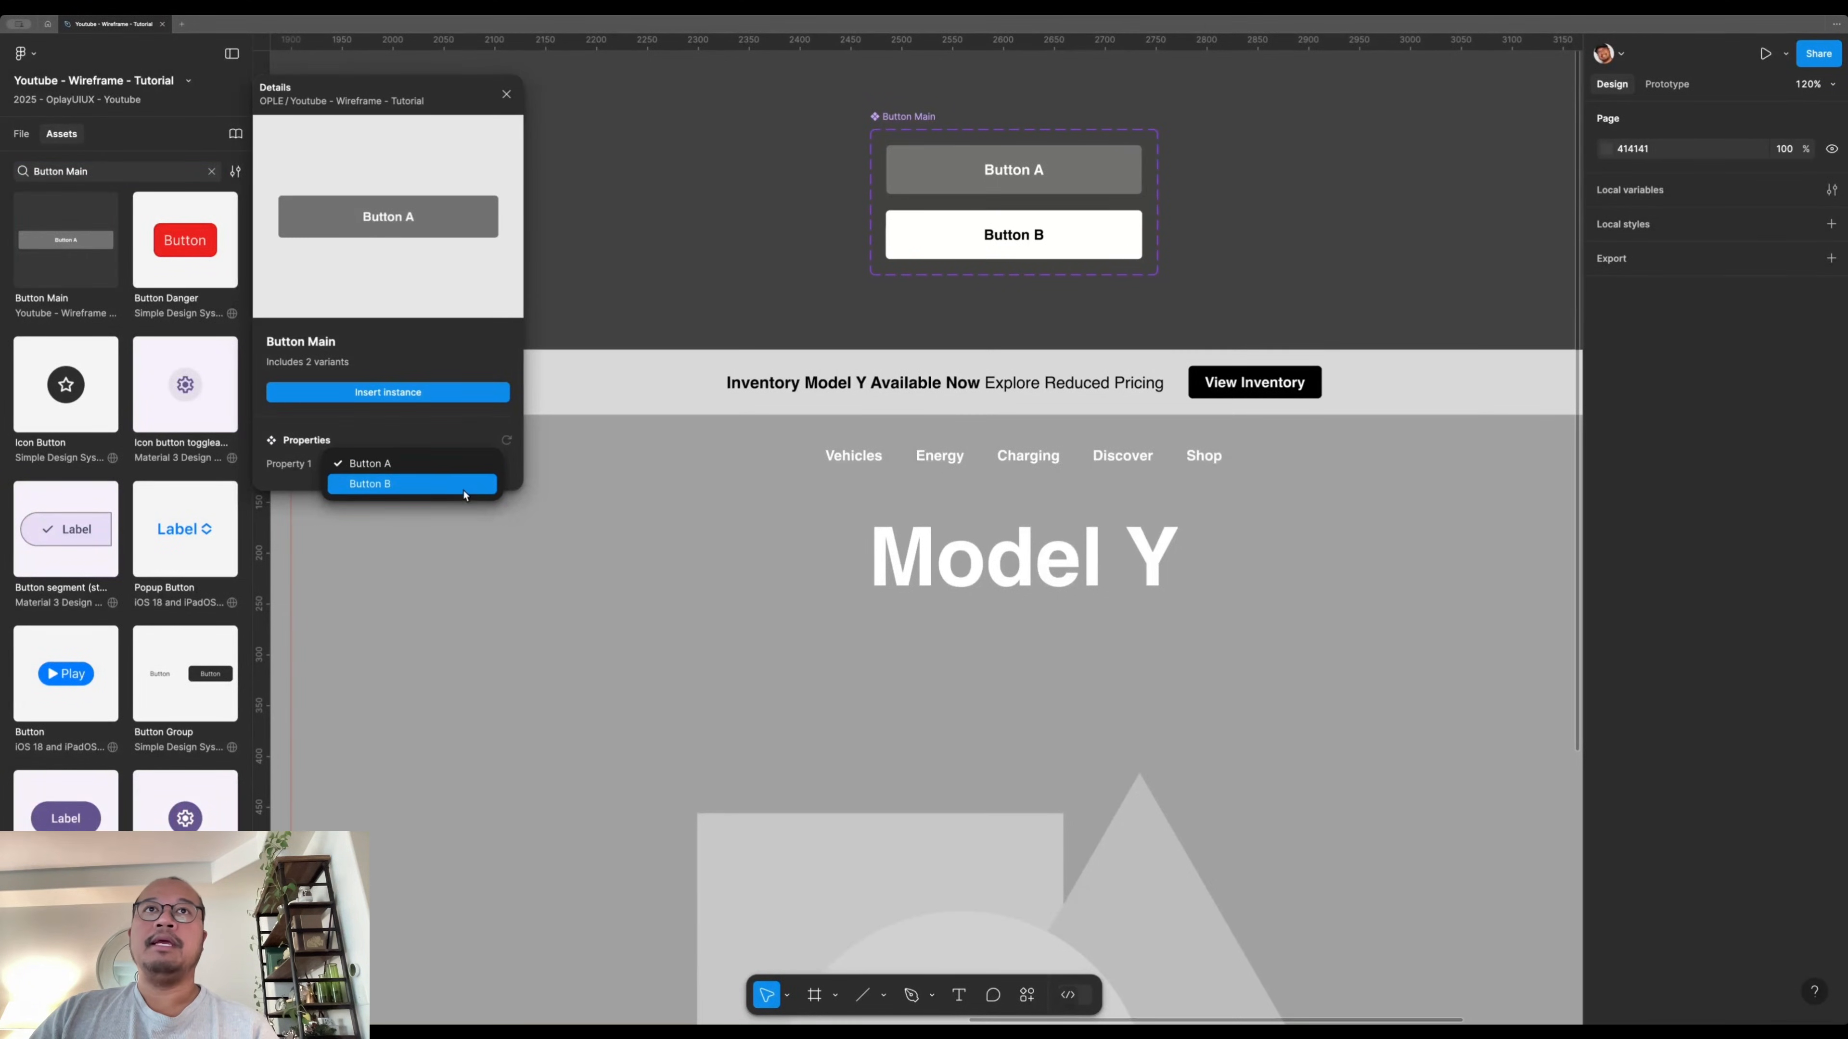
click(460, 470)
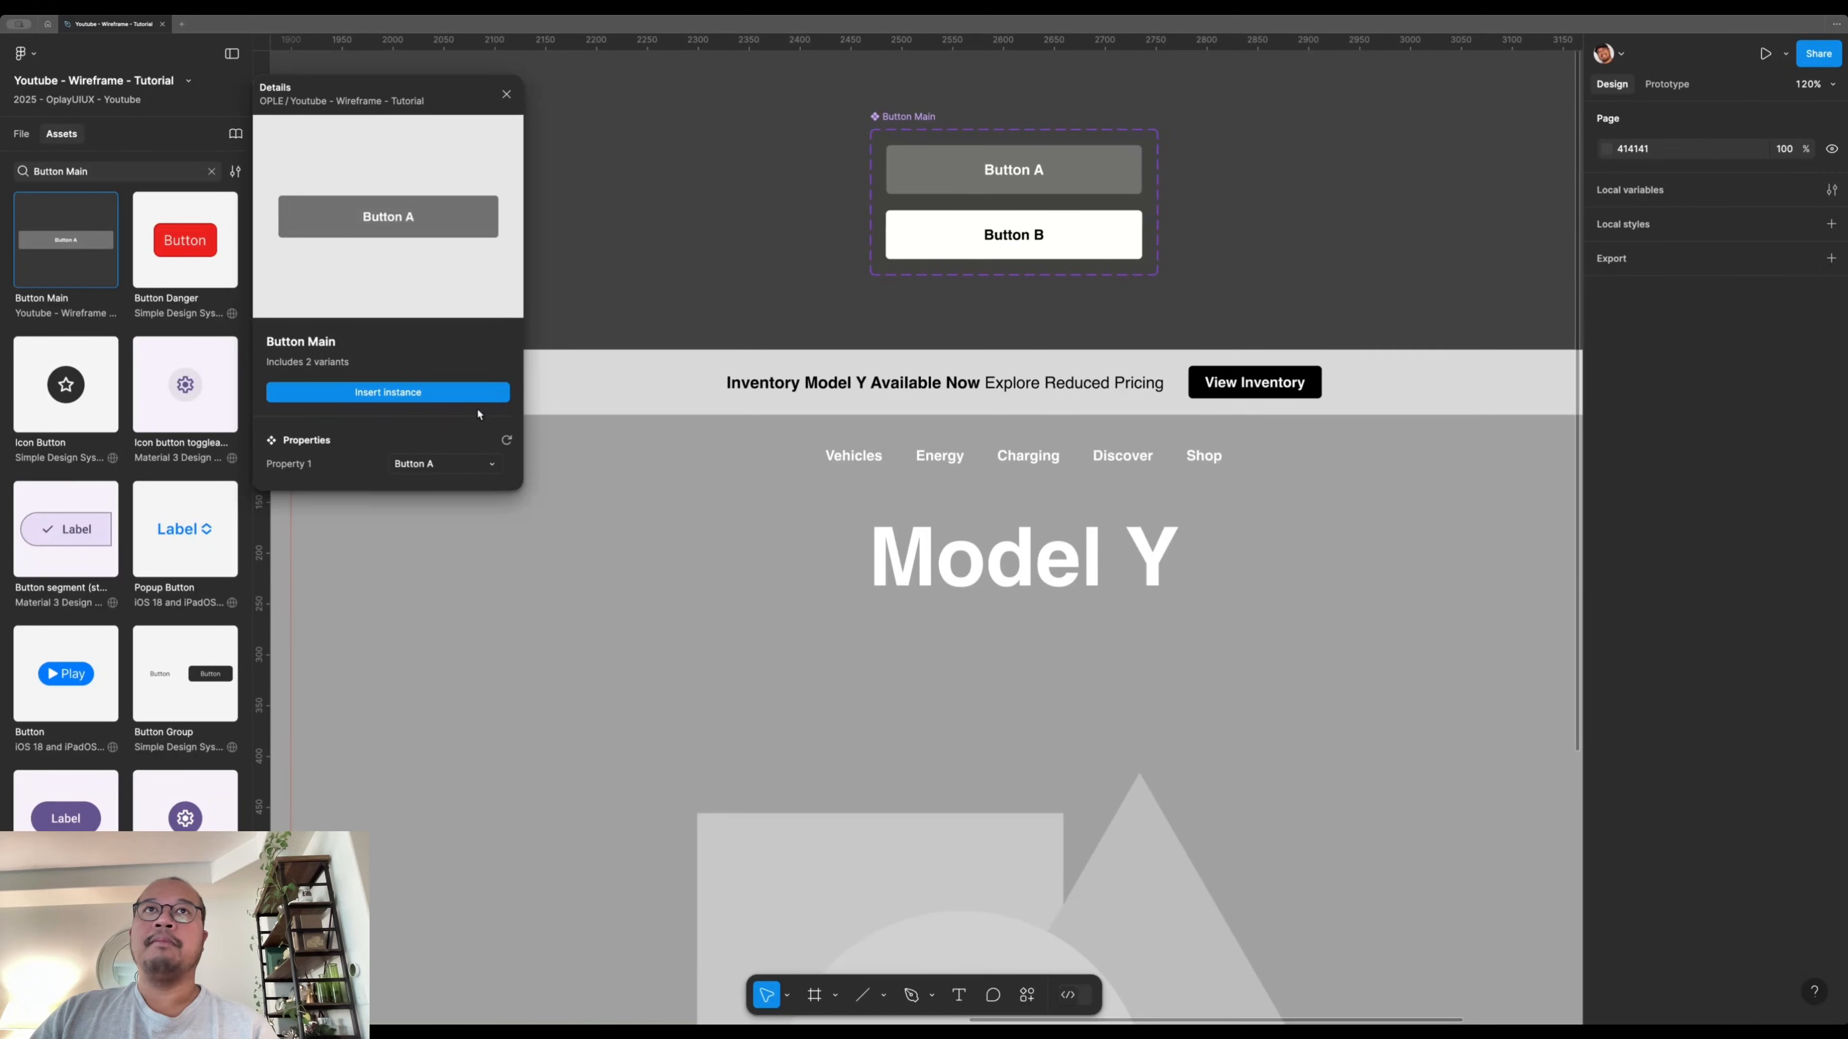
click(435, 393)
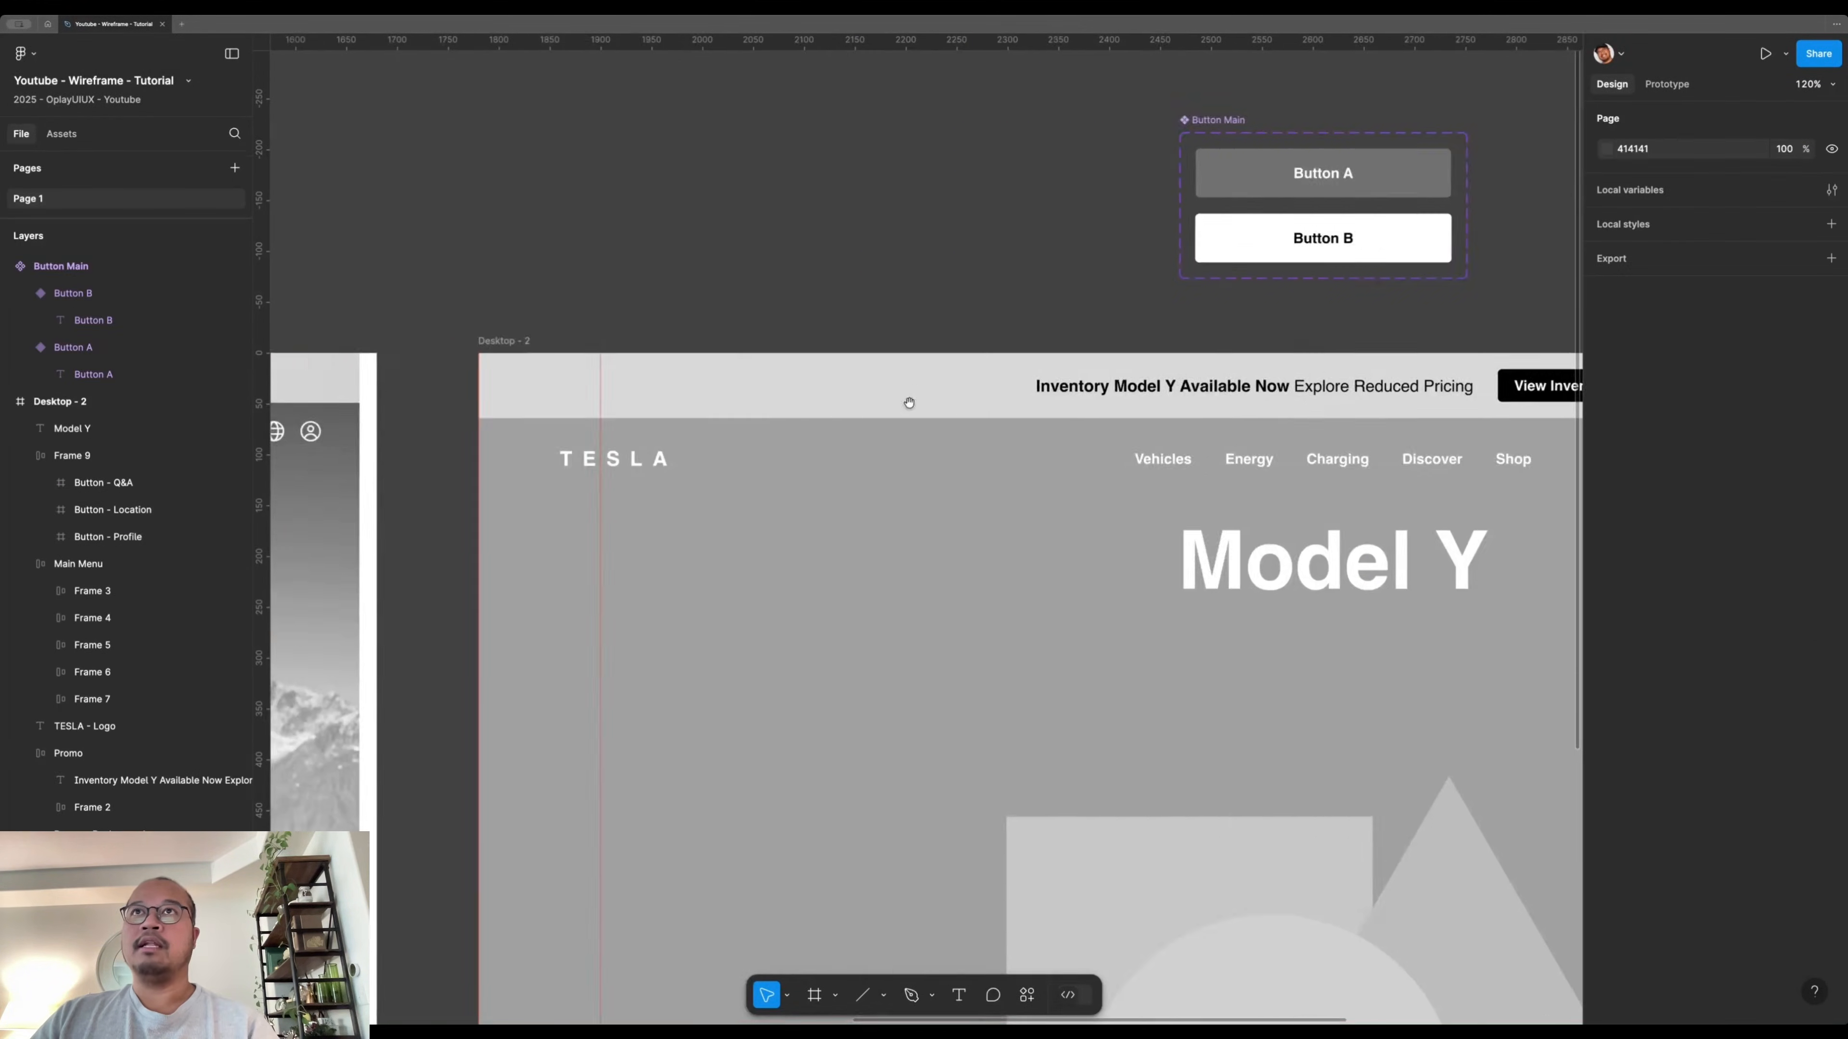
drag(909, 402, 953, 406)
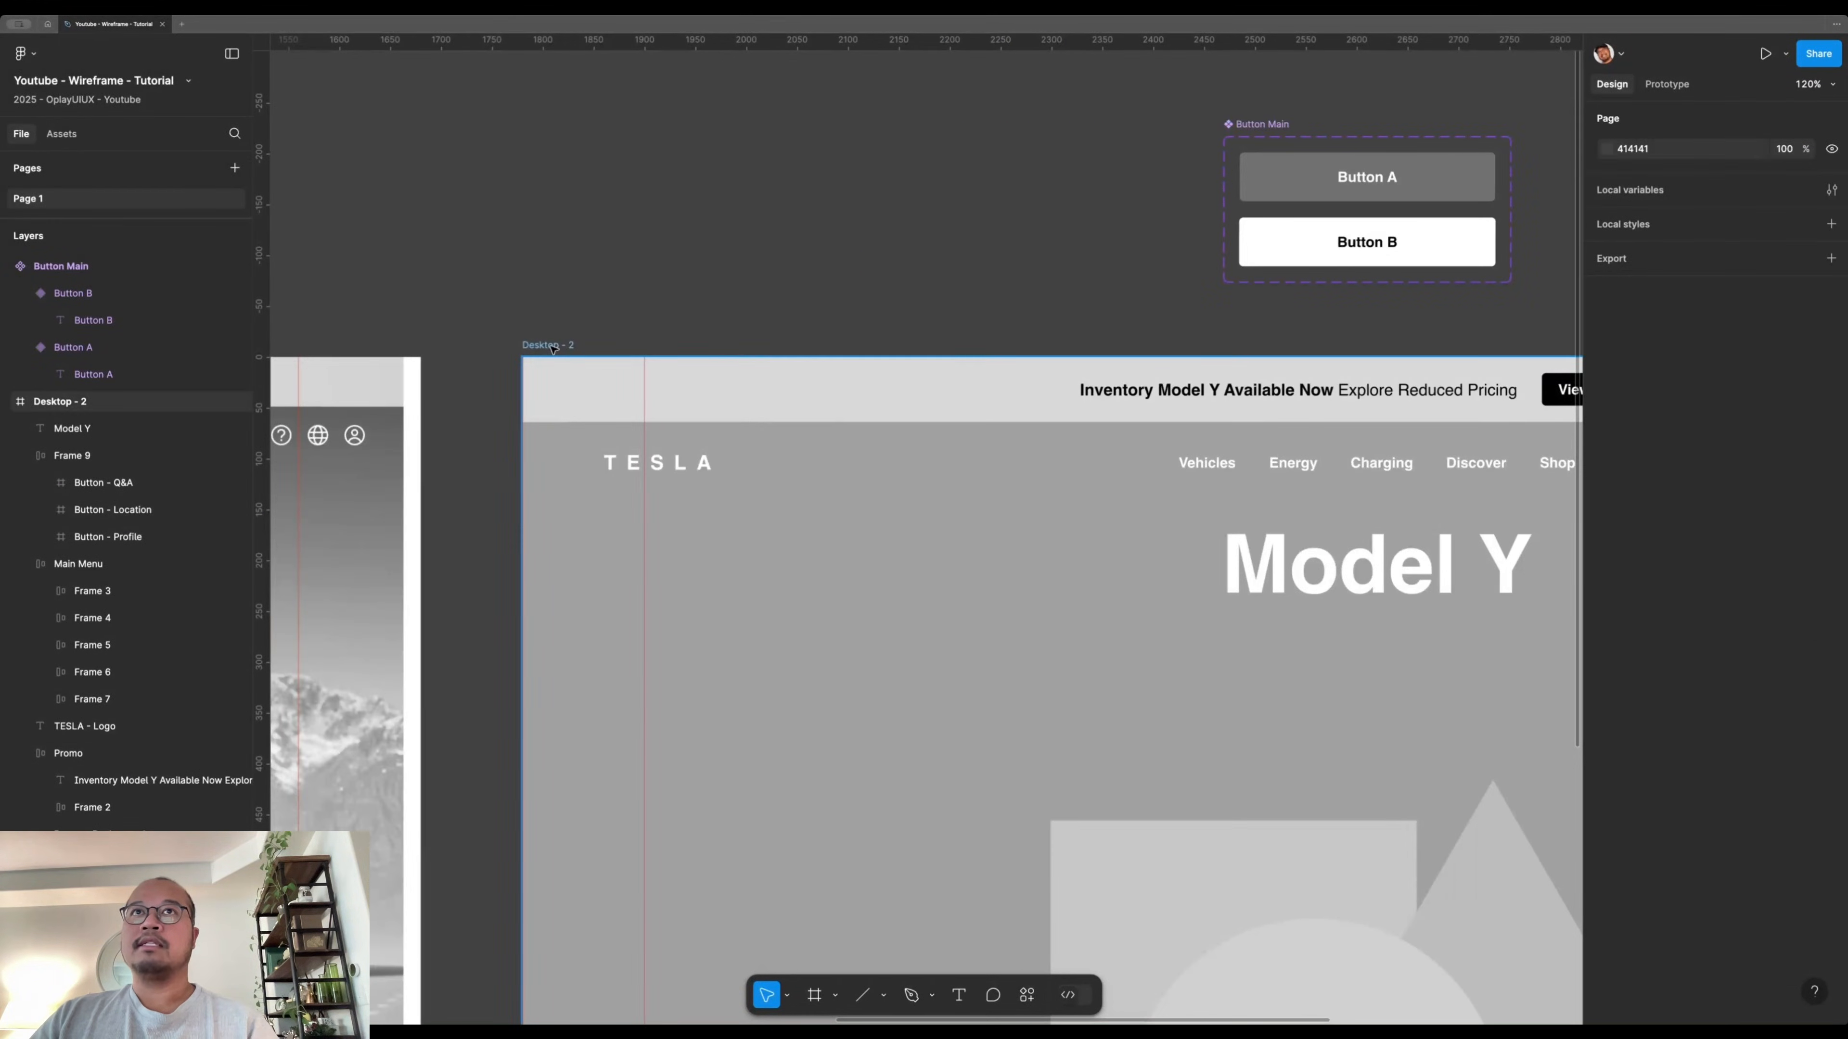
click(586, 576)
key(ctrl+v)
click(1118, 277)
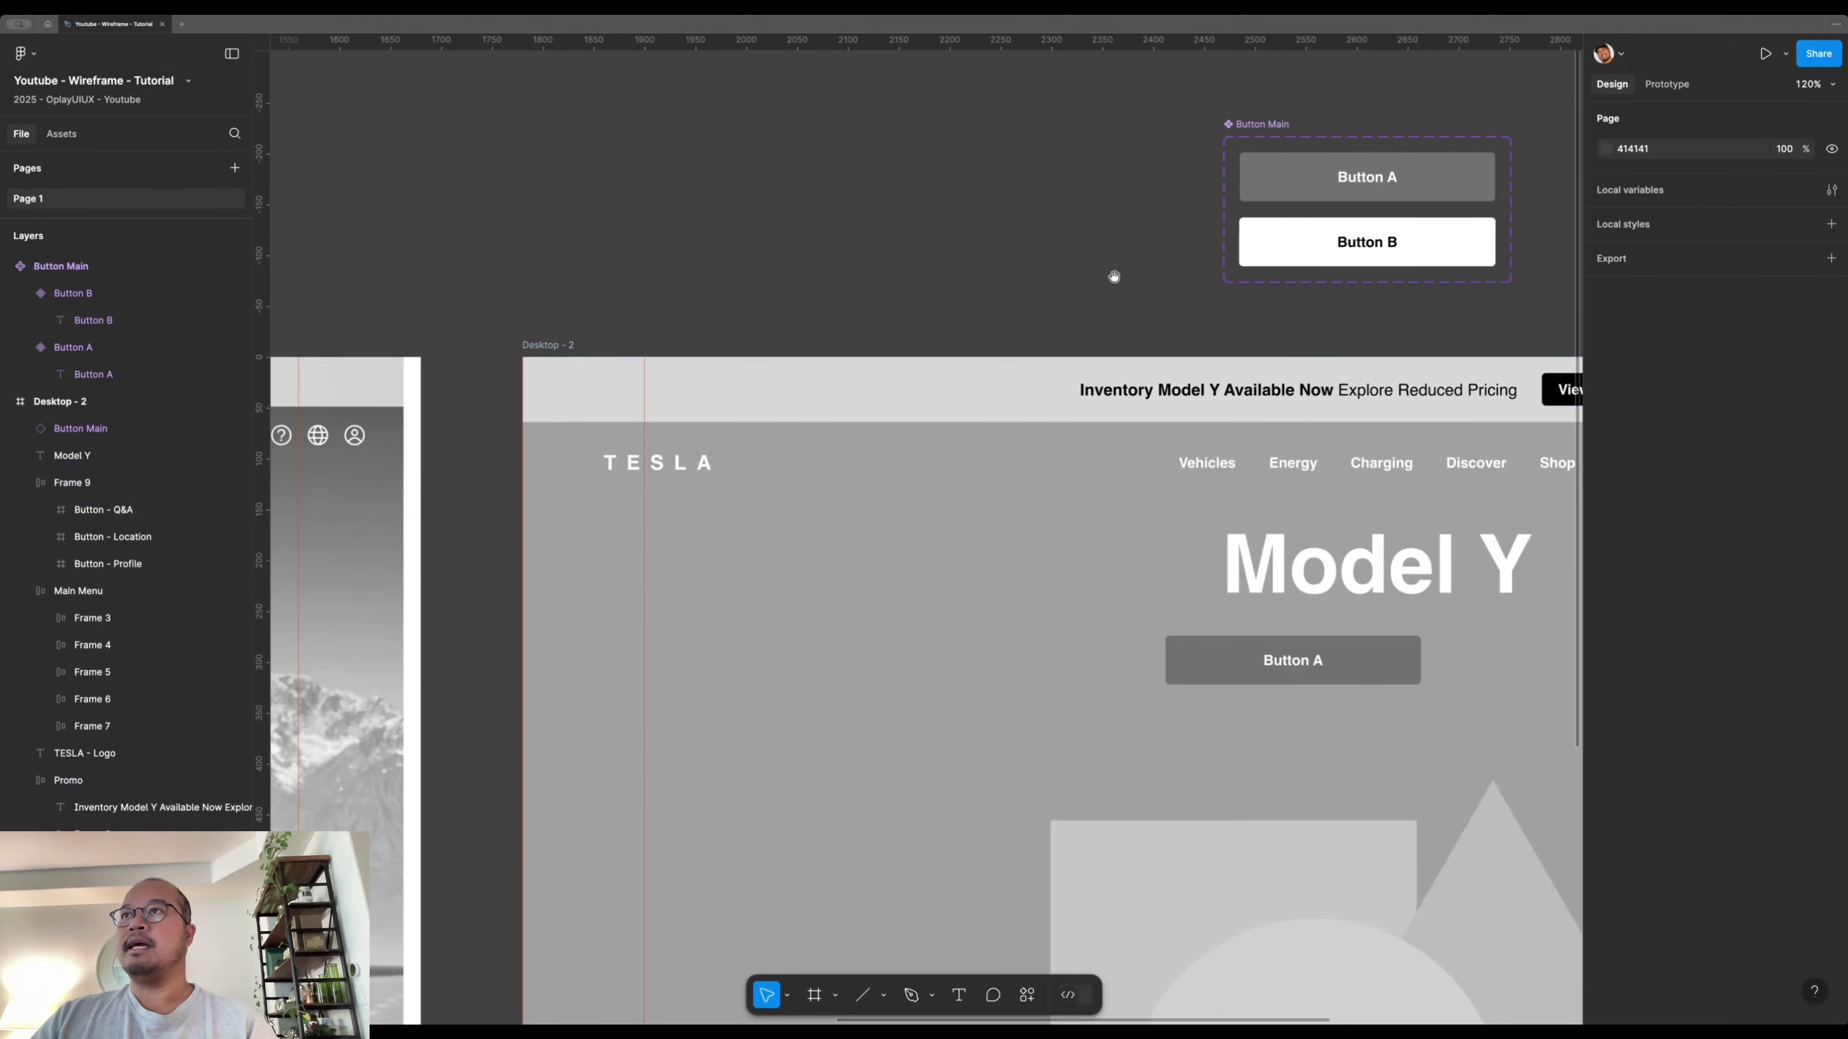
- Move the Button A instance down beneath the Model Y heading to Y 288
scroll(933, 645, right, 5)
scroll(933, 645, down, 1)
click(931, 612)
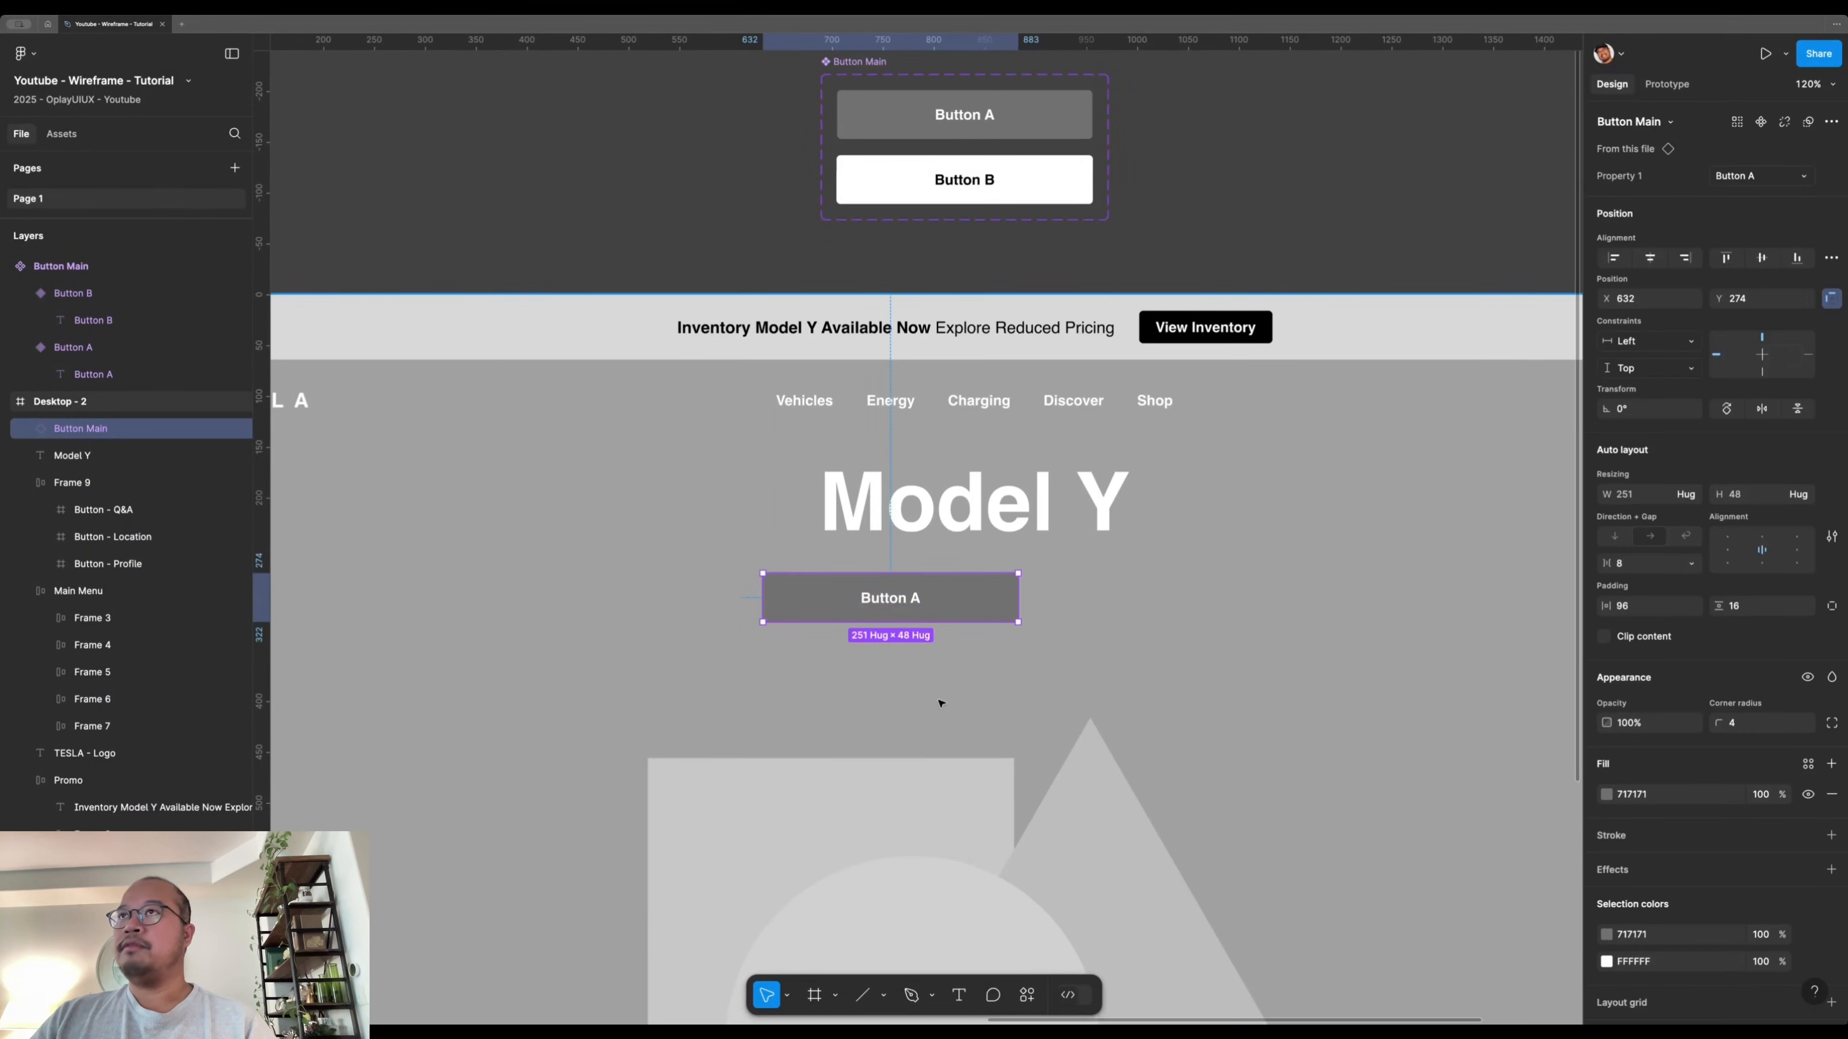
key(alt)
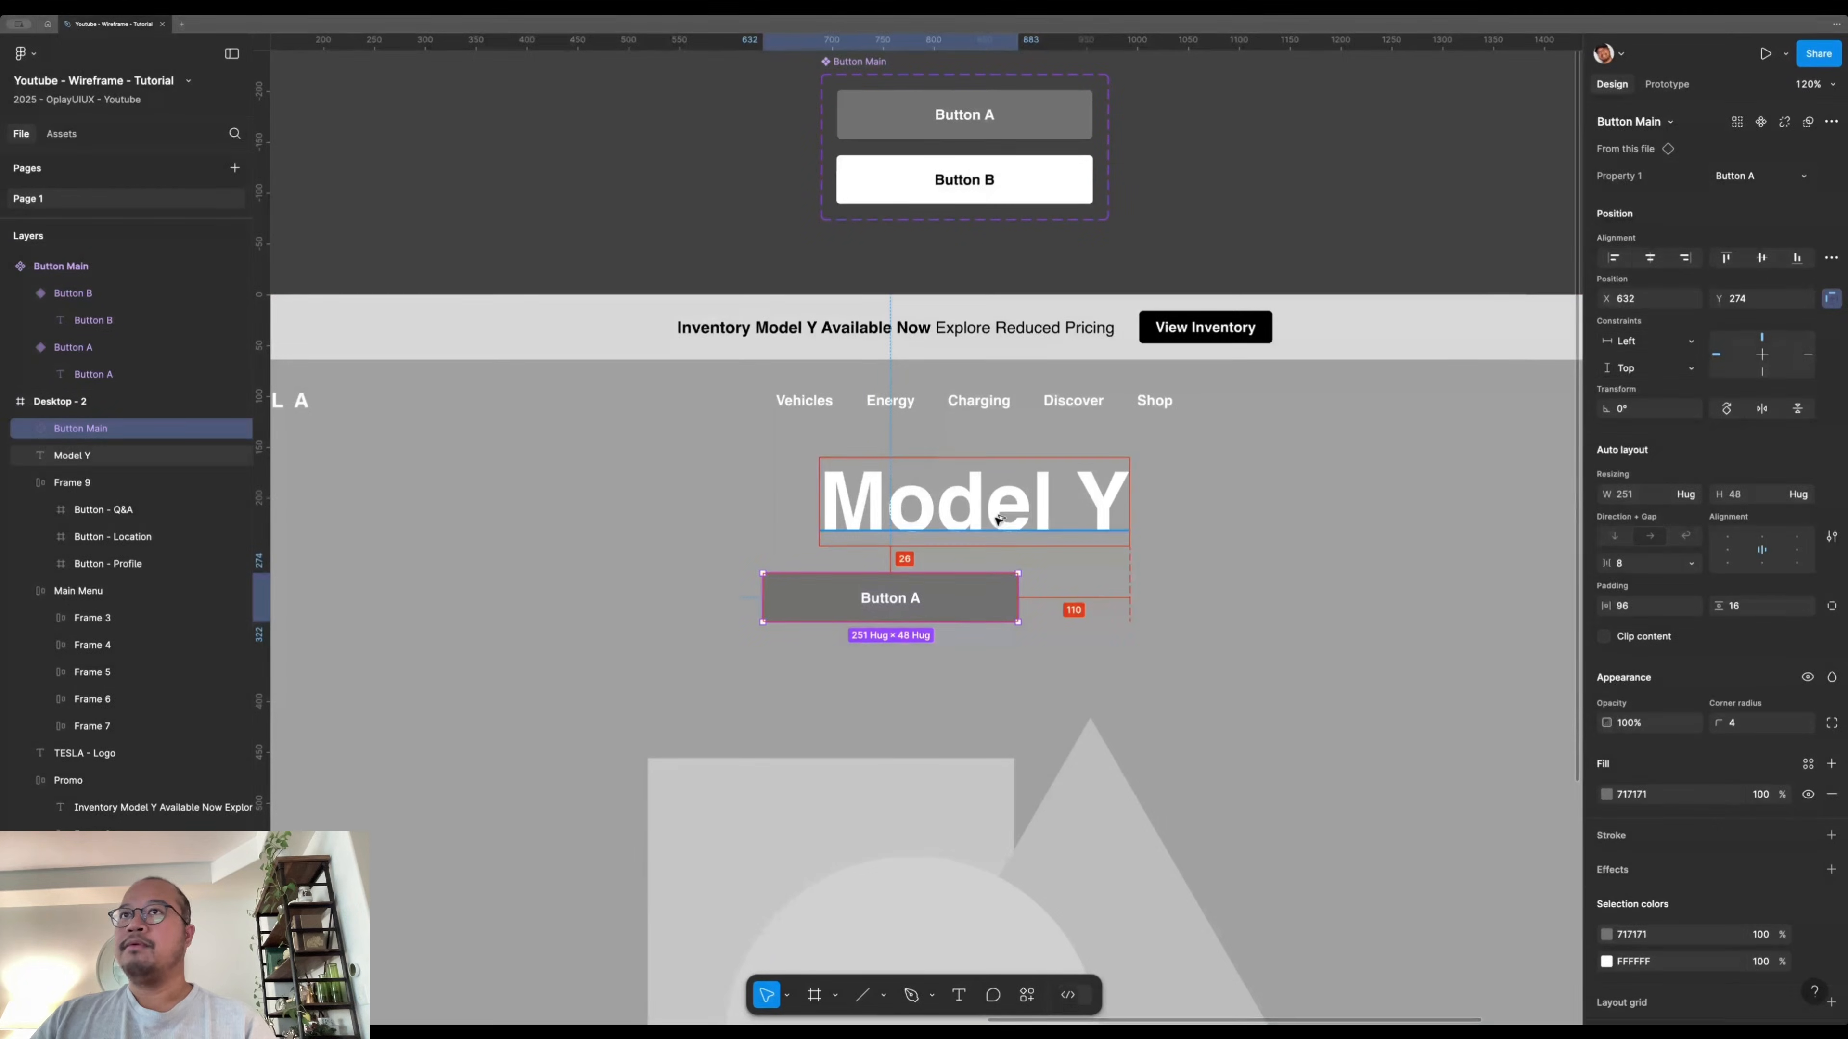
key(shift+Down)
key(shift+Down)
key(Up)
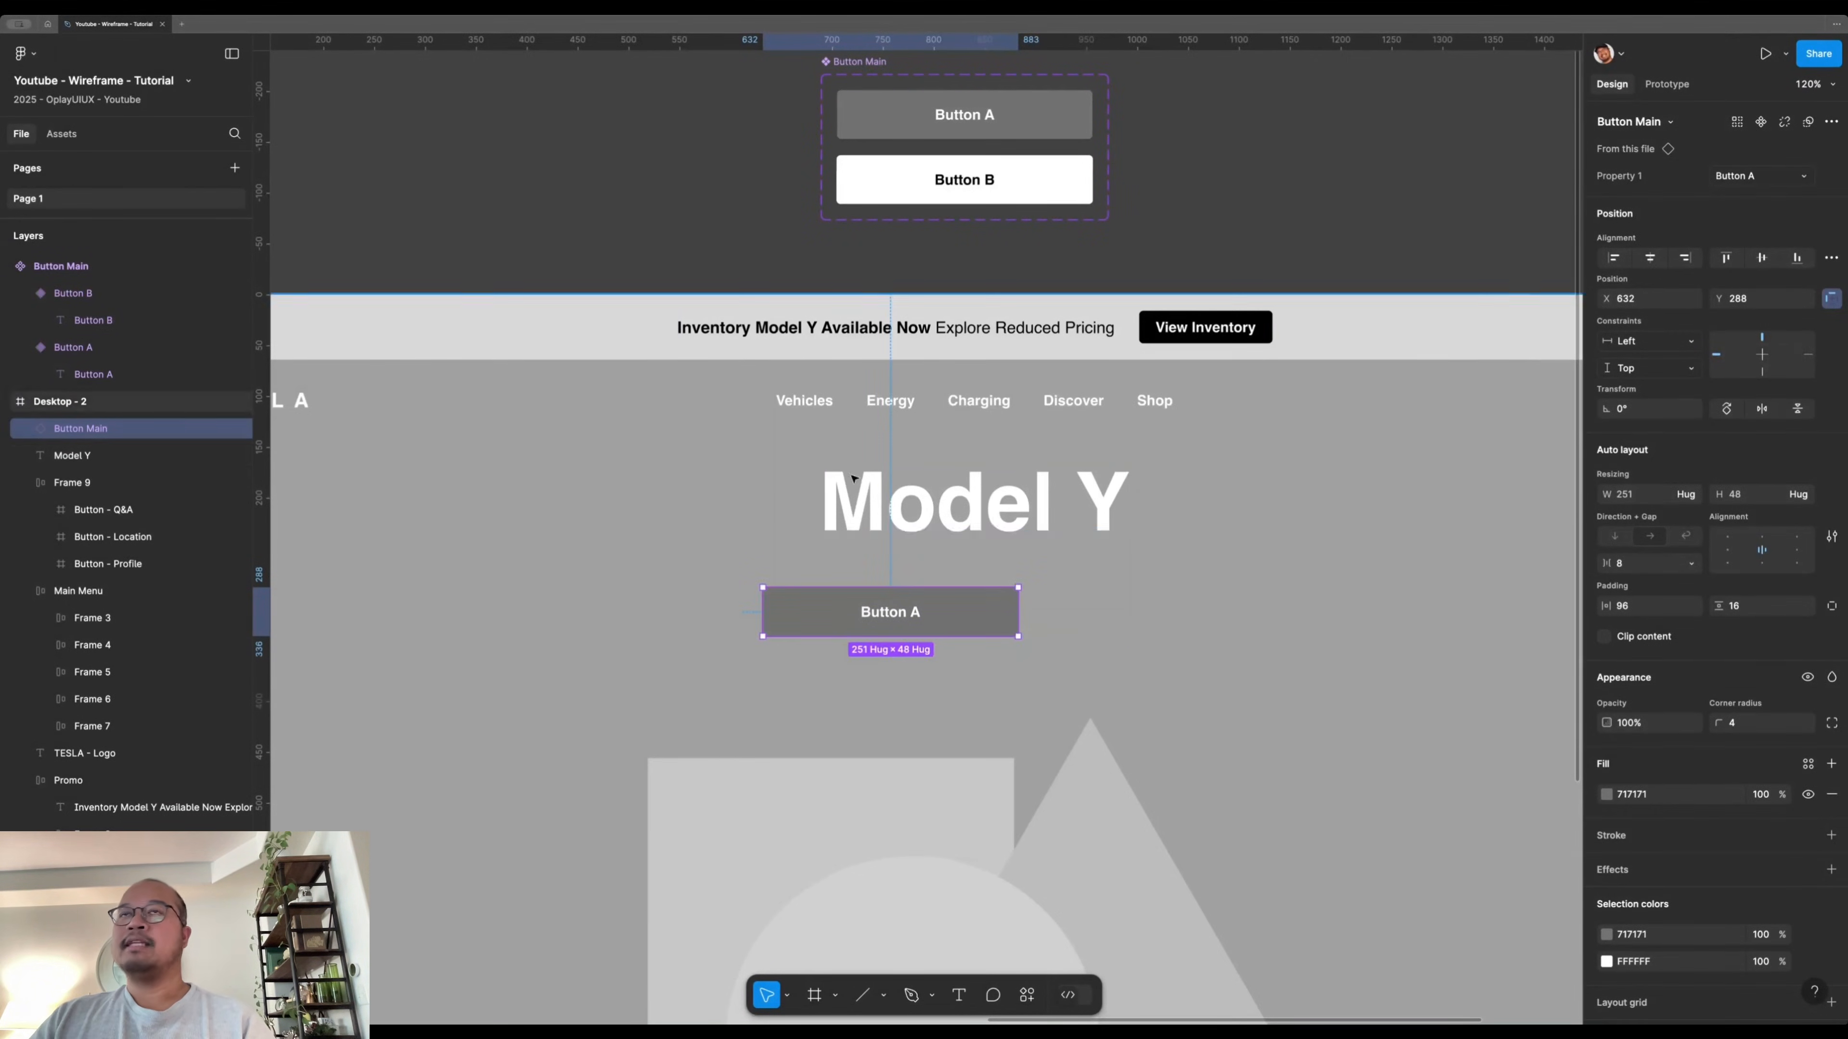
click(937, 277)
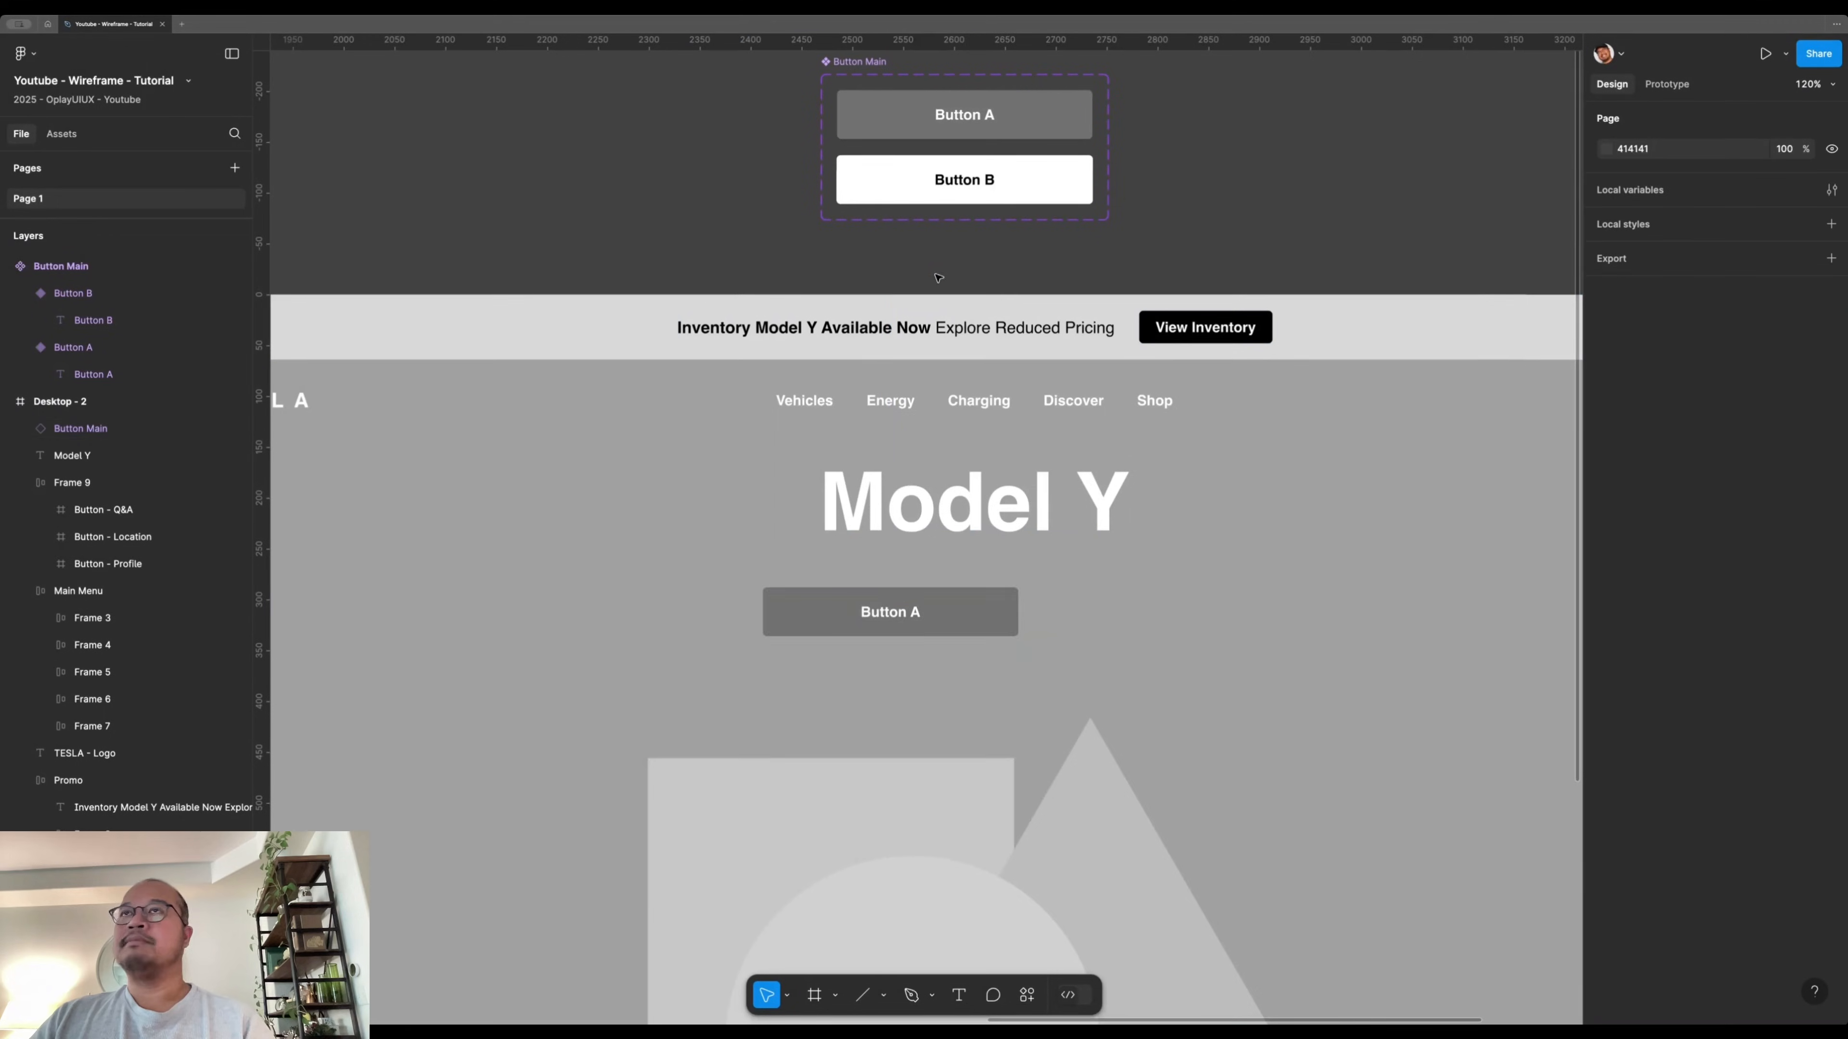
- Centre the Button A instance horizontally within the Desktop - 2 frame
click(888, 623)
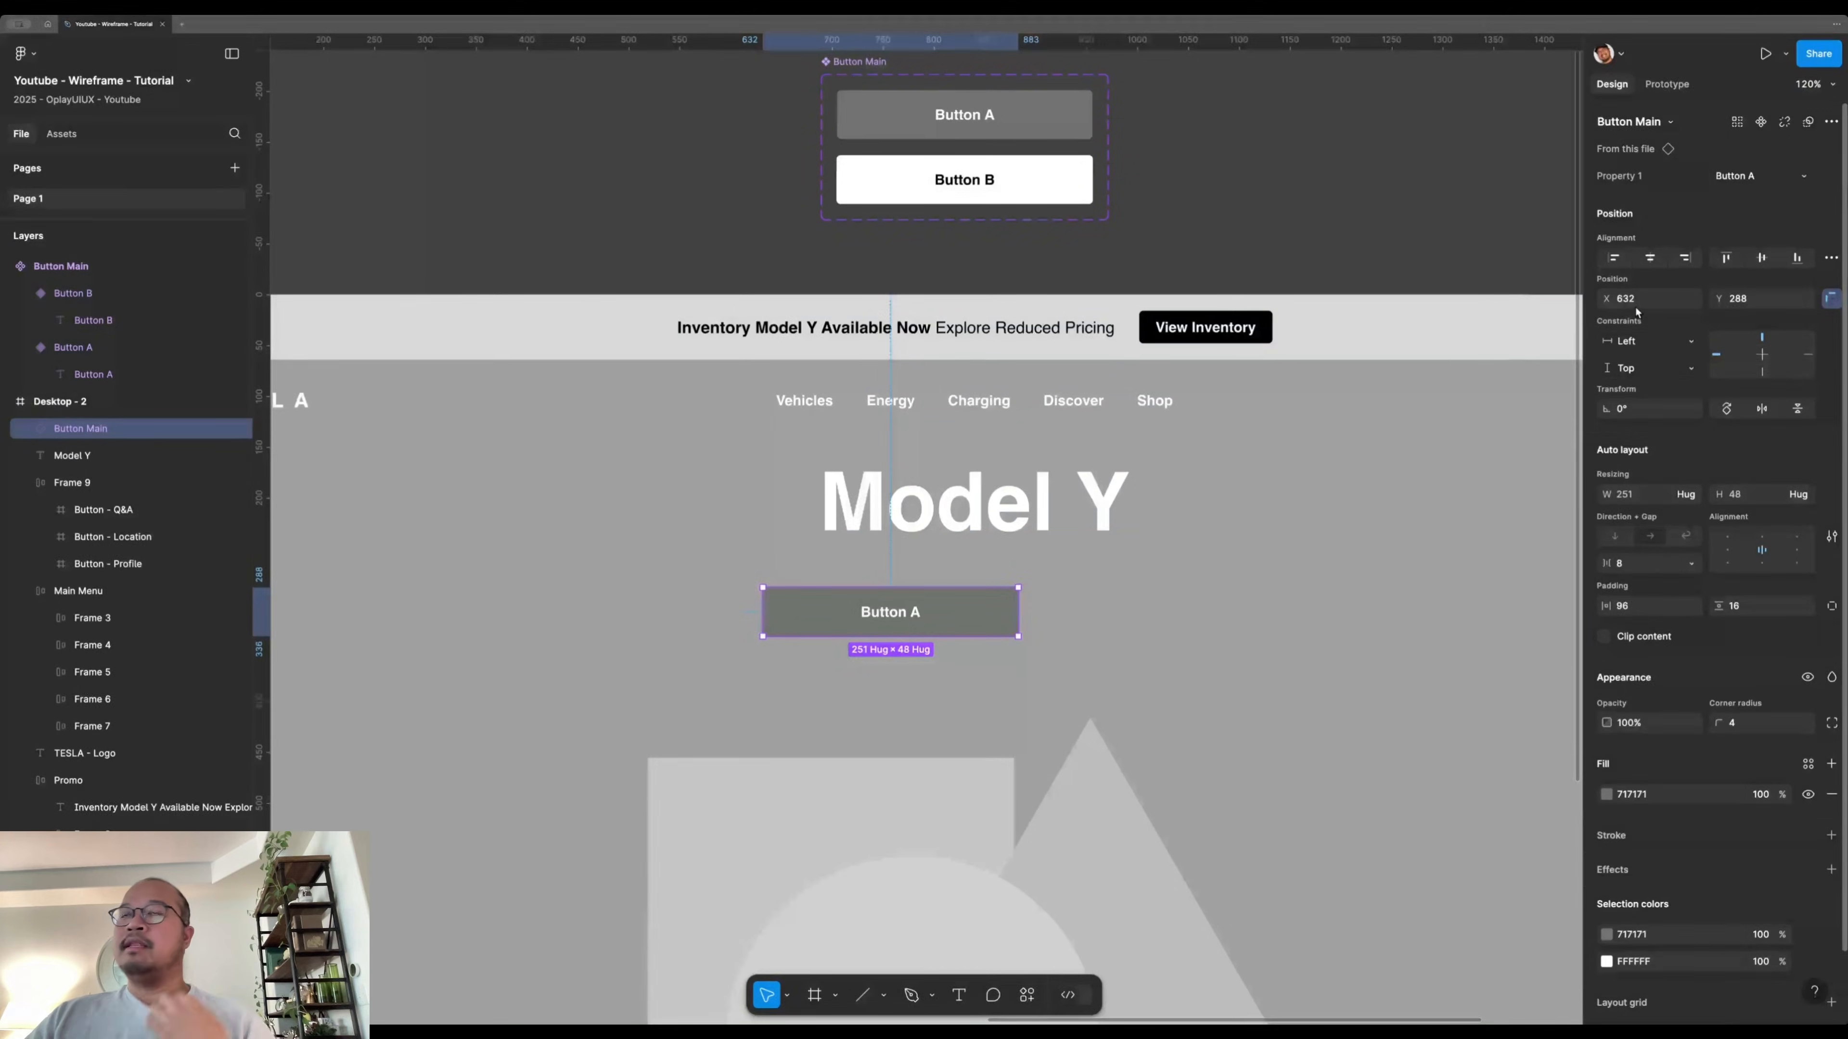
click(1649, 258)
click(719, 197)
- Duplicate the Button A instance to its right at X 990 and switch the copy's Property 1 to Button B
click(885, 617)
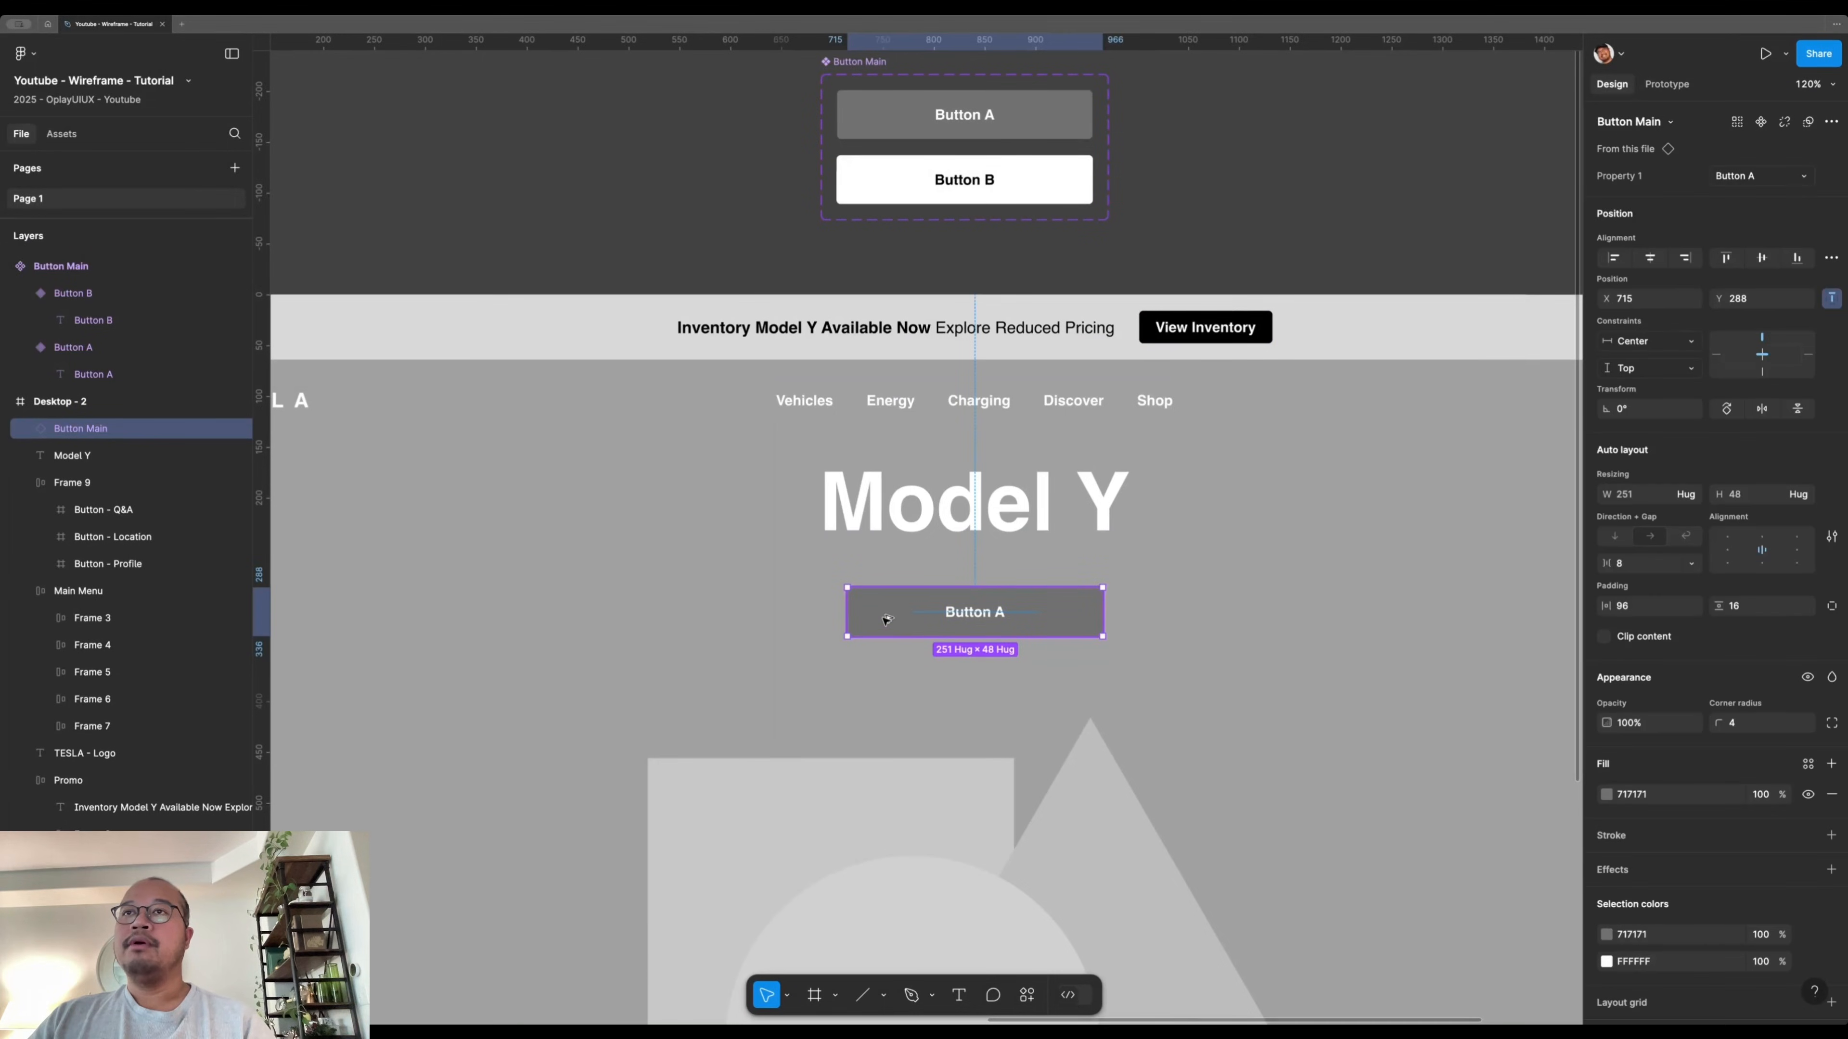
drag(883, 620, 1161, 629)
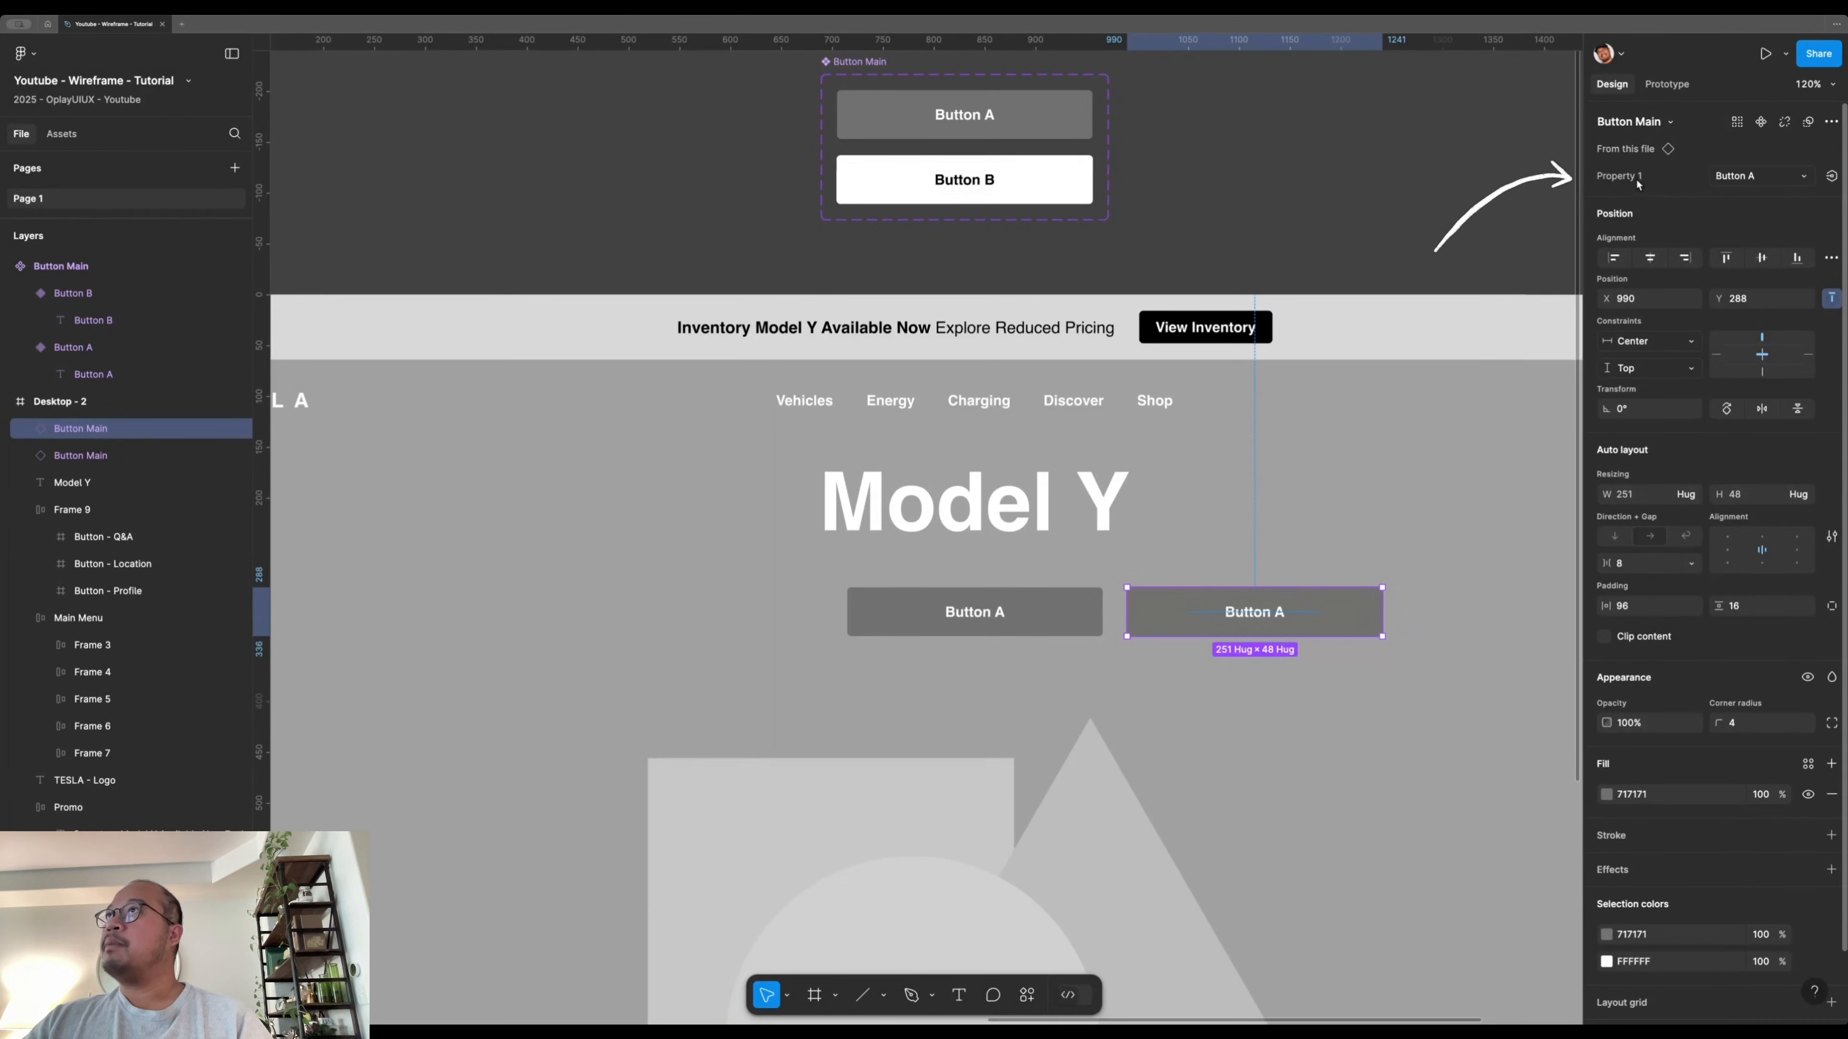
click(1753, 178)
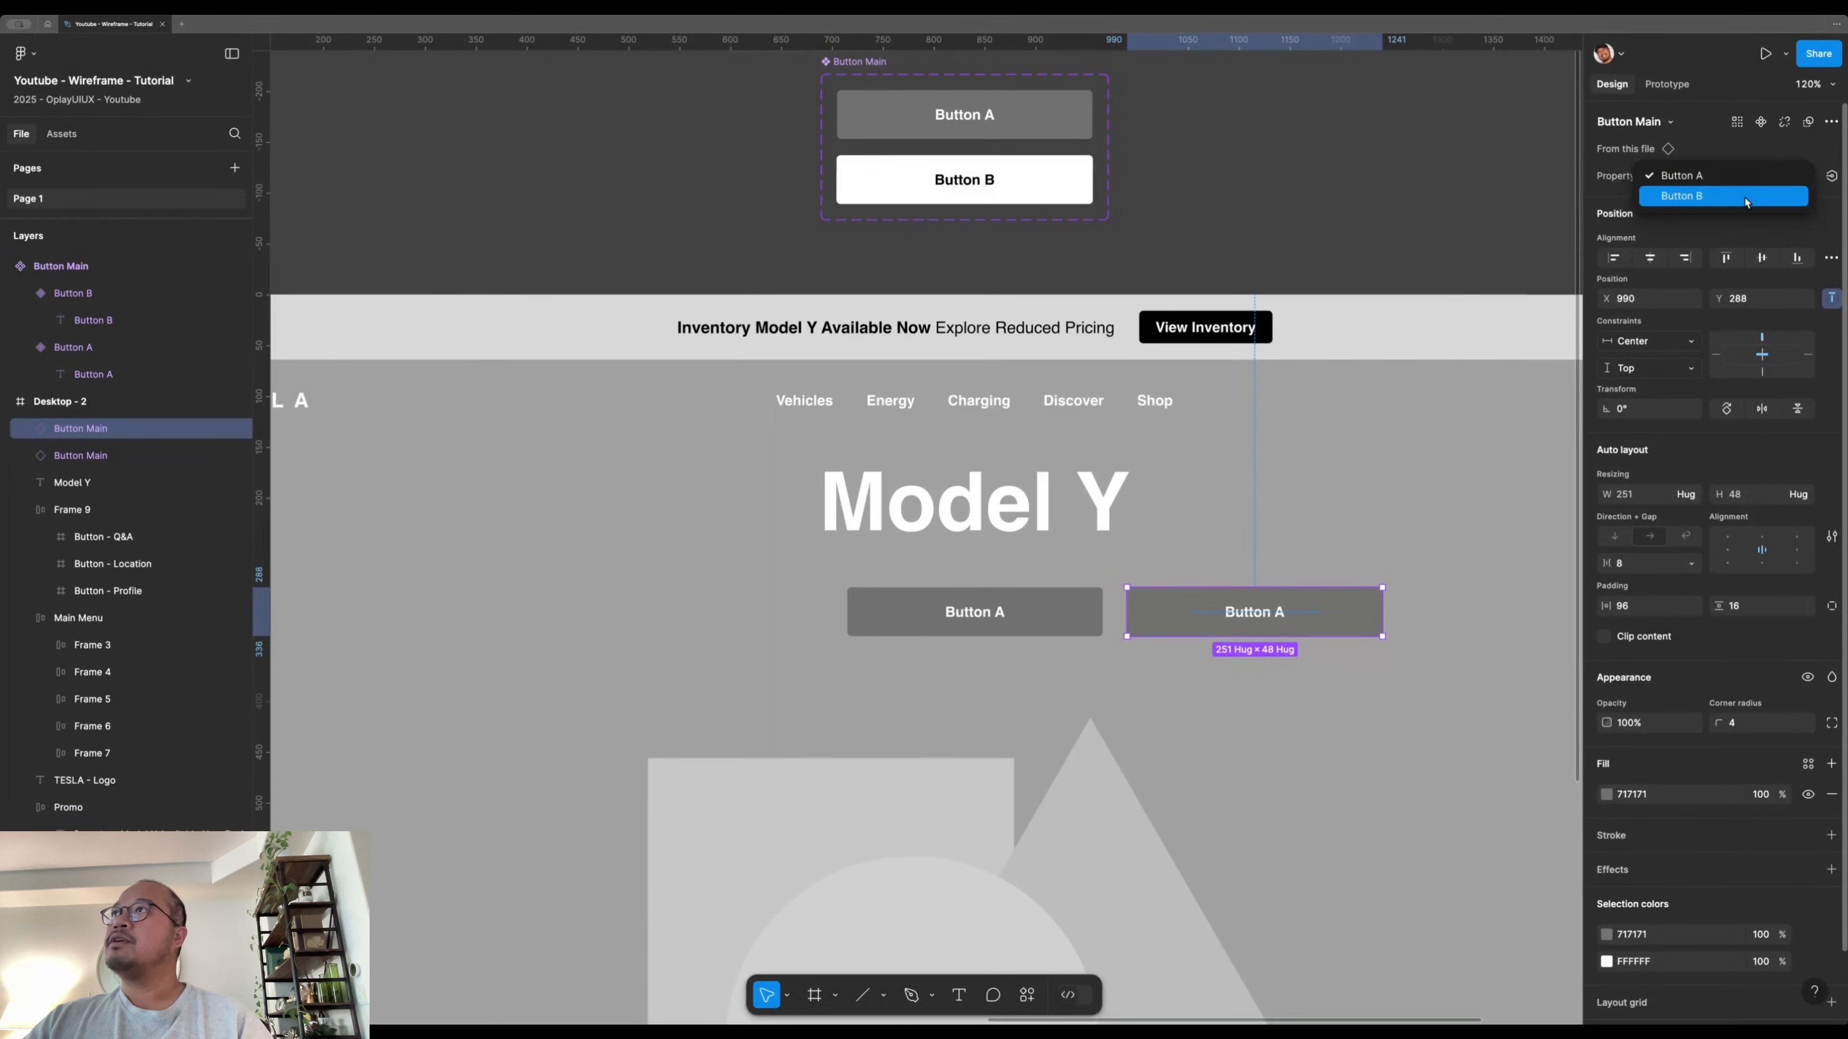
click(1746, 202)
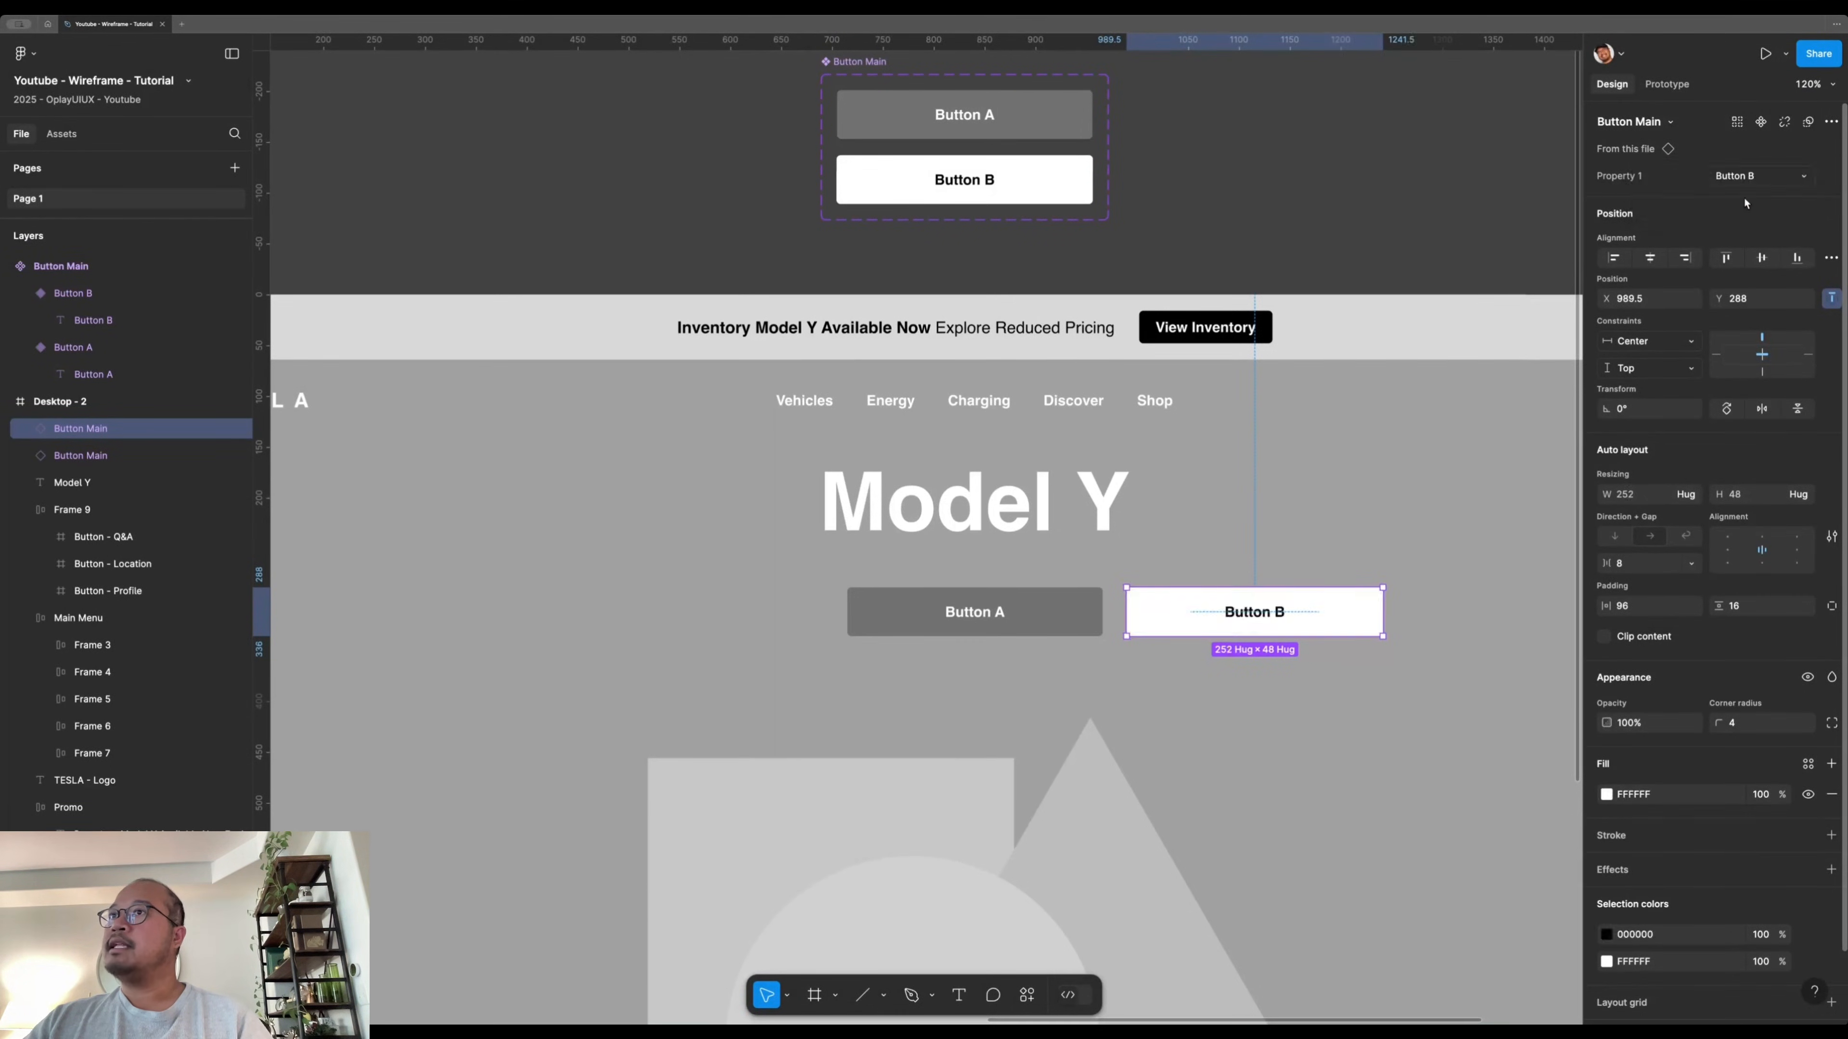
click(1391, 227)
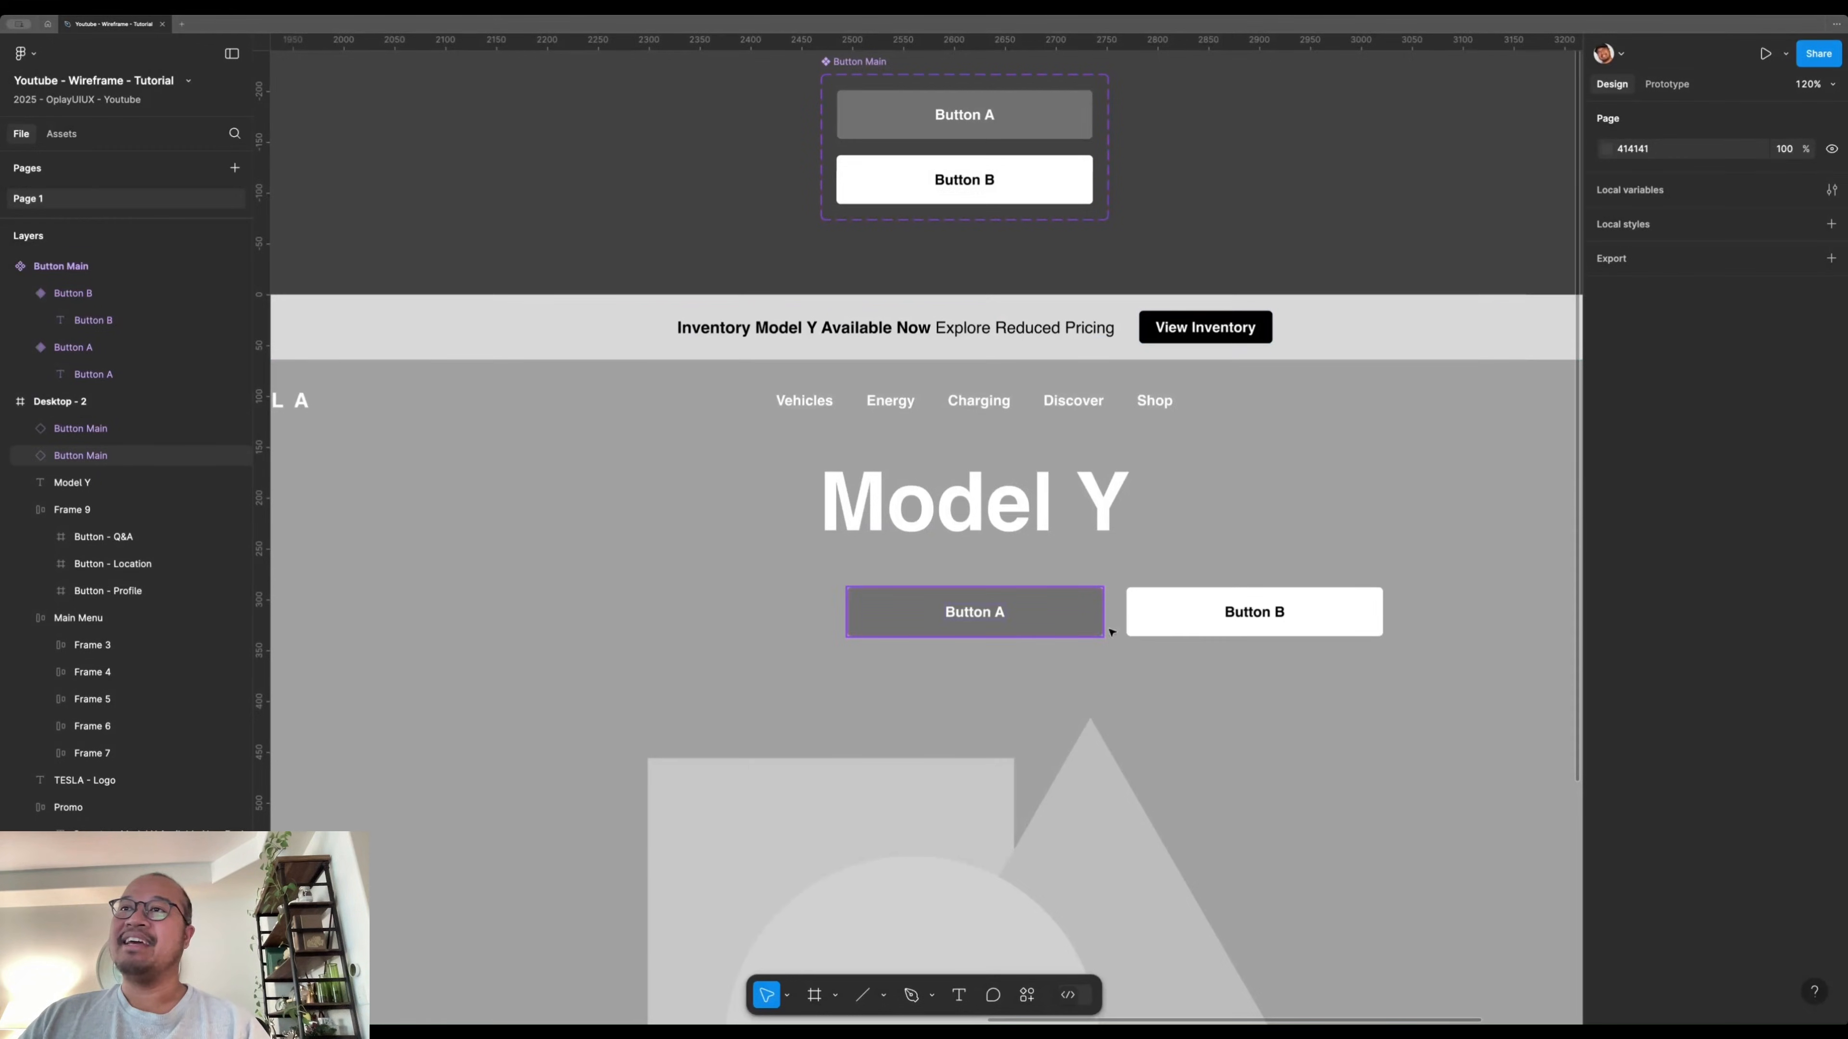
- Show the layout grid and adjust the gap between the Button A and Button B instances to 24
click(1087, 623)
click(1149, 620)
click(1187, 476)
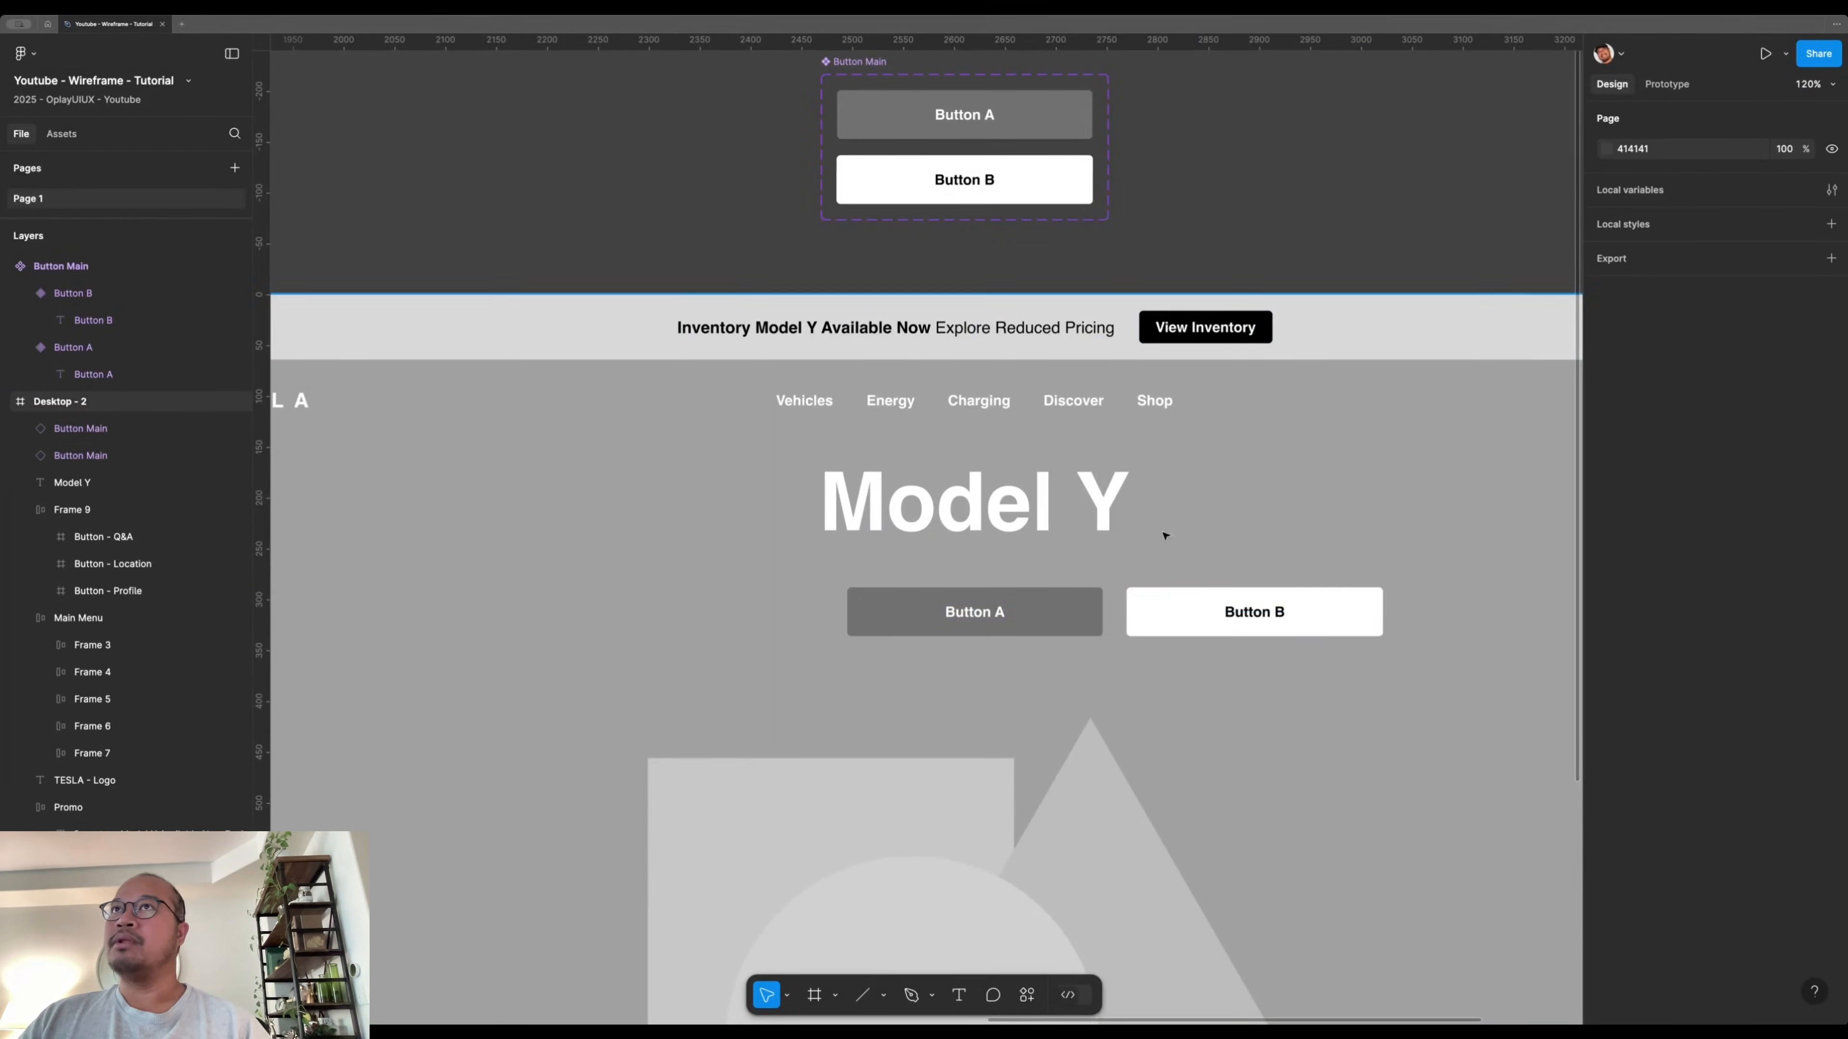
scroll(1048, 612, up, 6)
click(1088, 623)
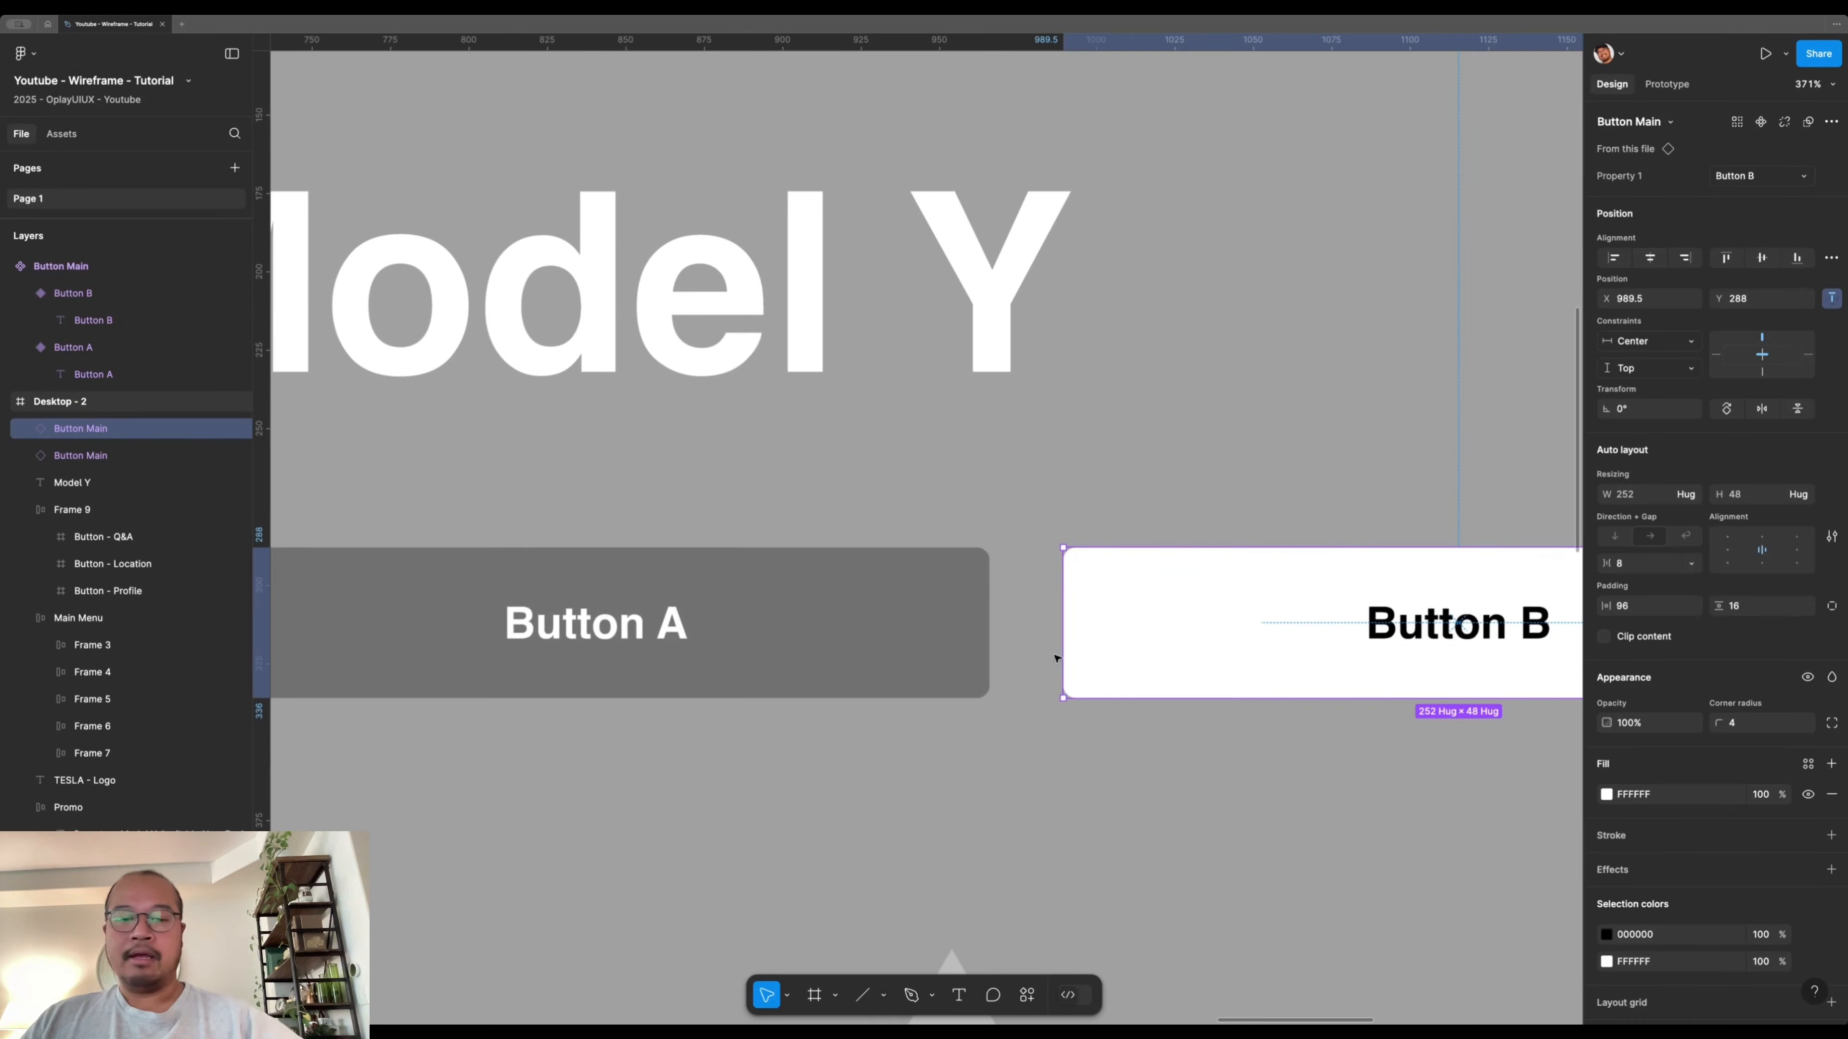
key(ctrl+g)
scroll(1048, 603, up, 6)
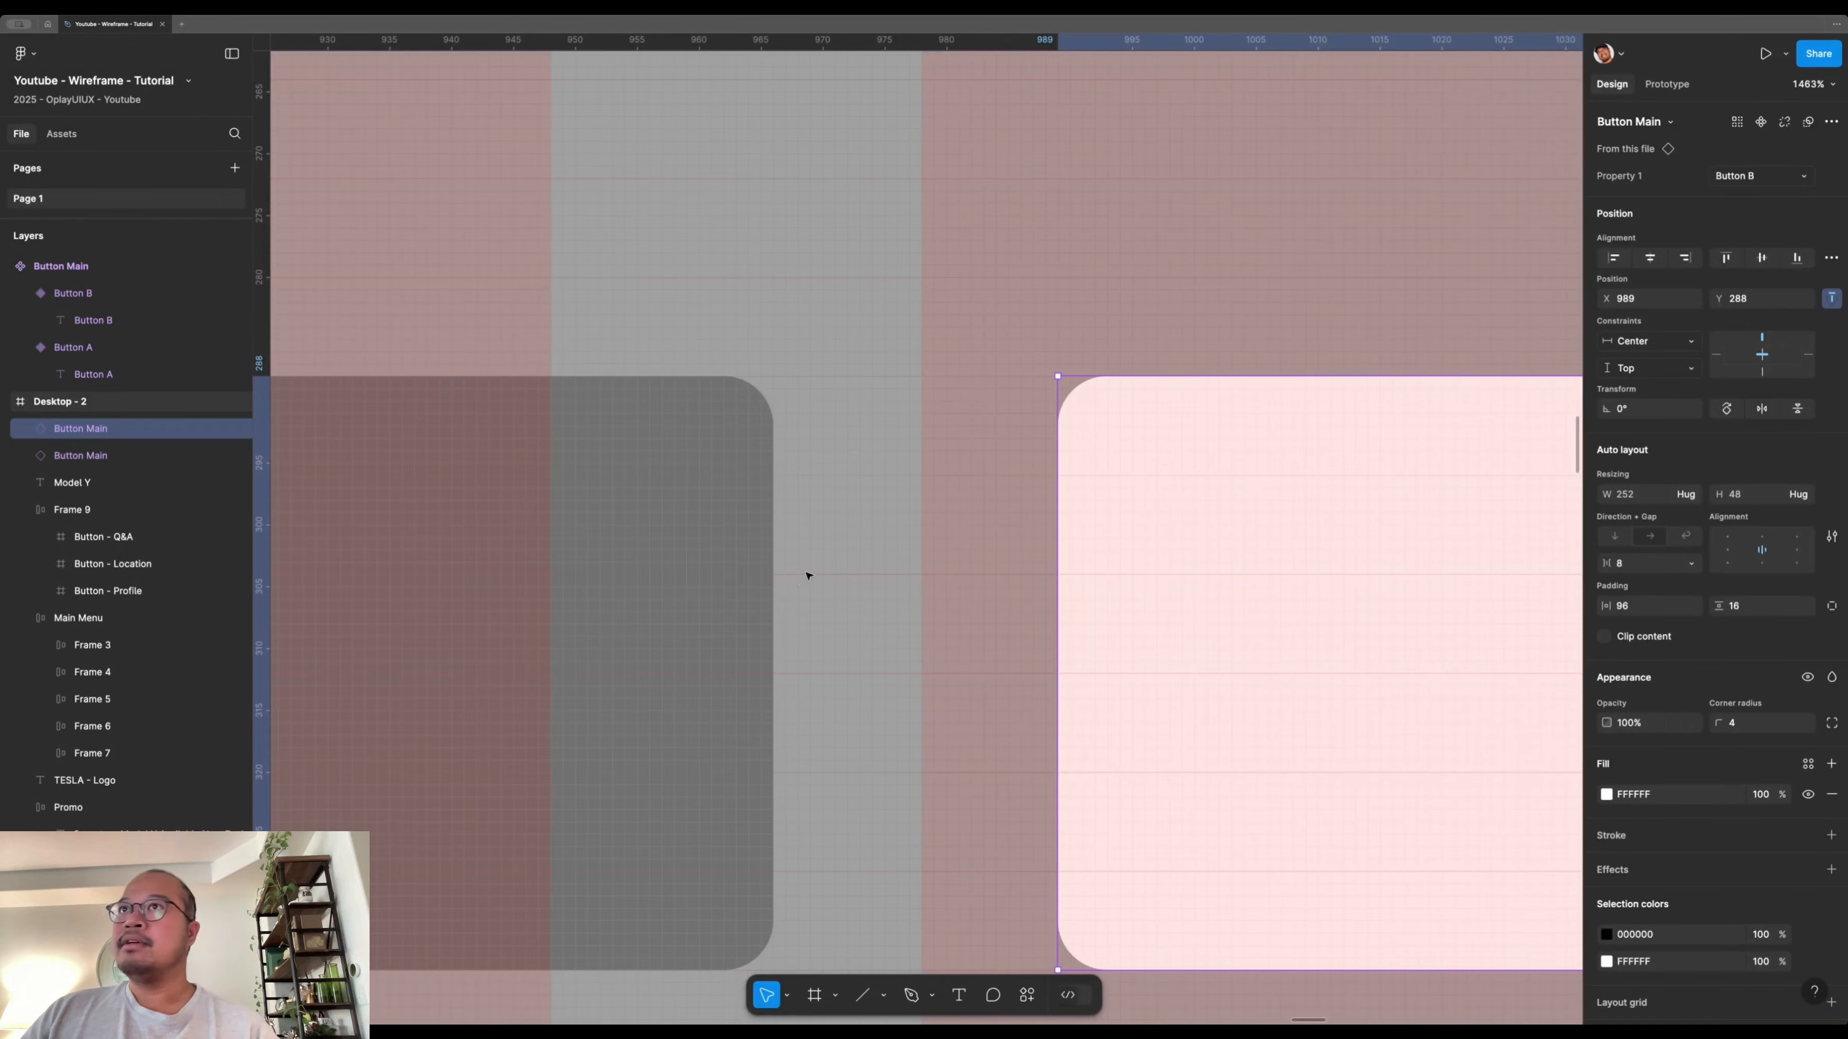
scroll(805, 573, down, 10)
- Frame the Button A and Button B instances together and add auto layout to the new frame
shift+click(959, 553)
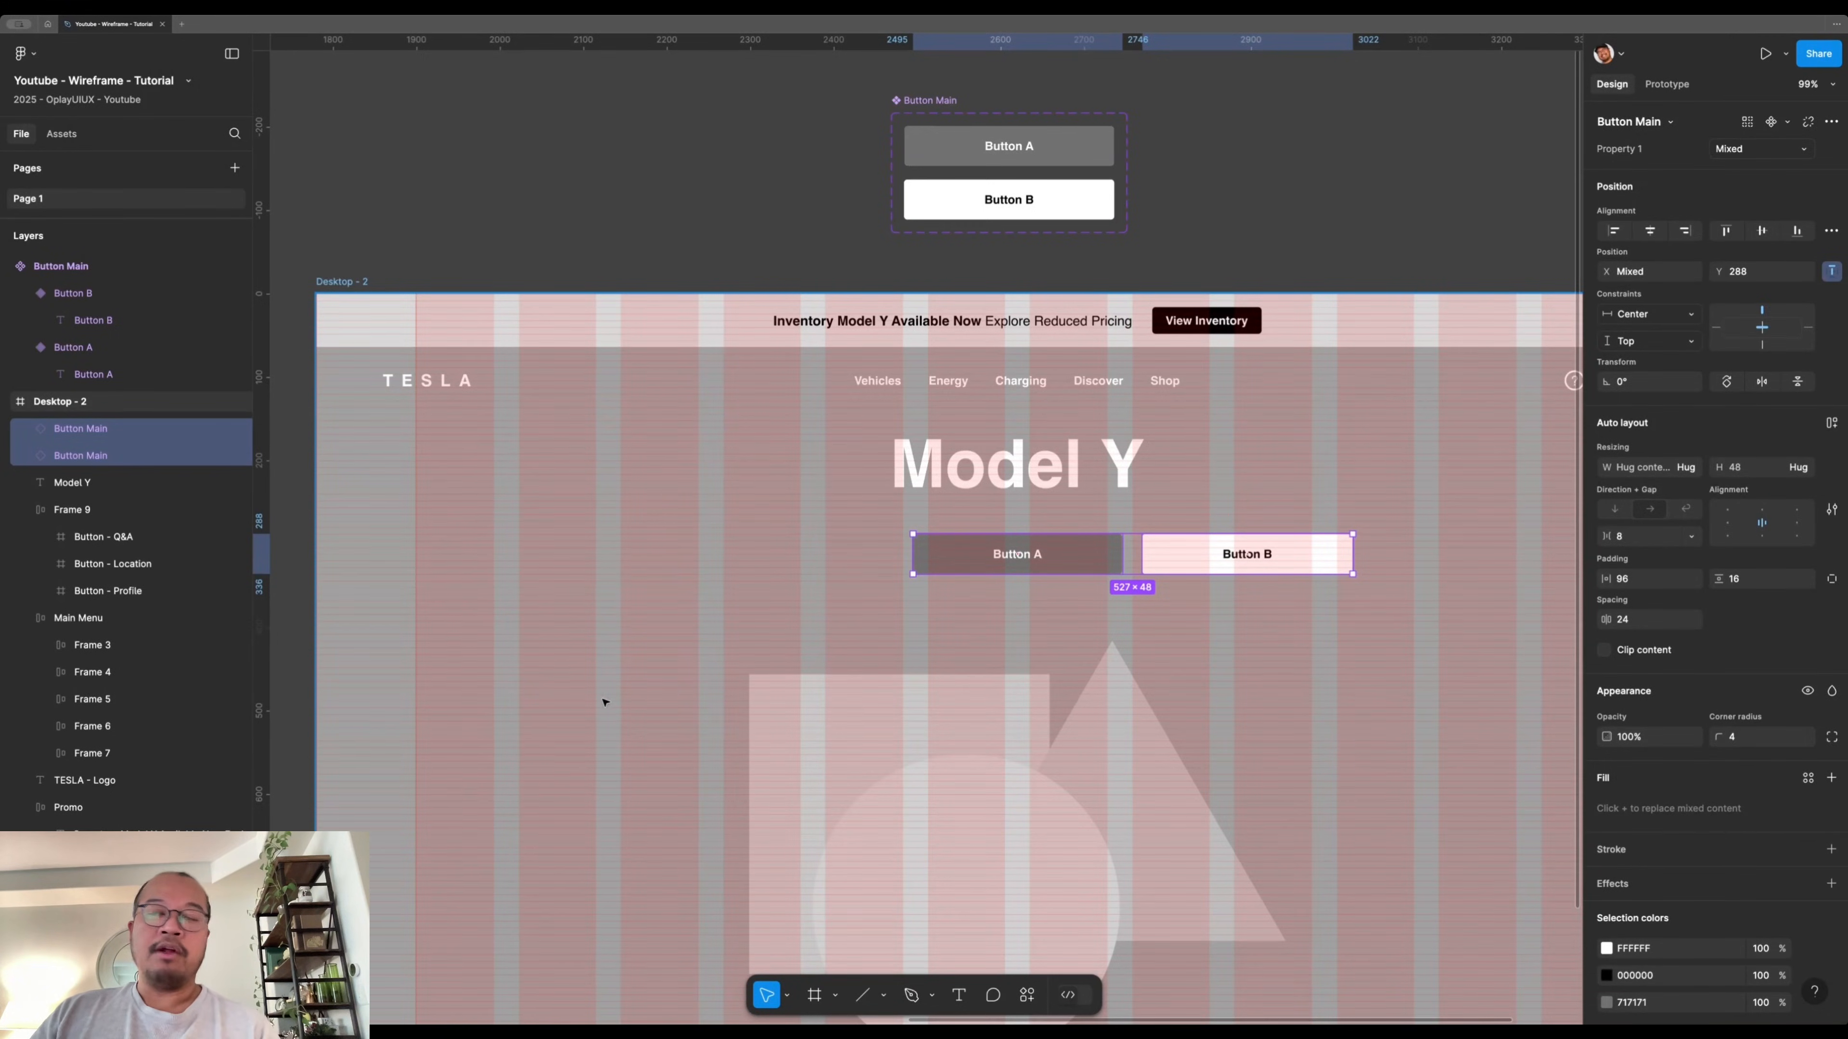
key(alt+super+g)
right_click(1028, 531)
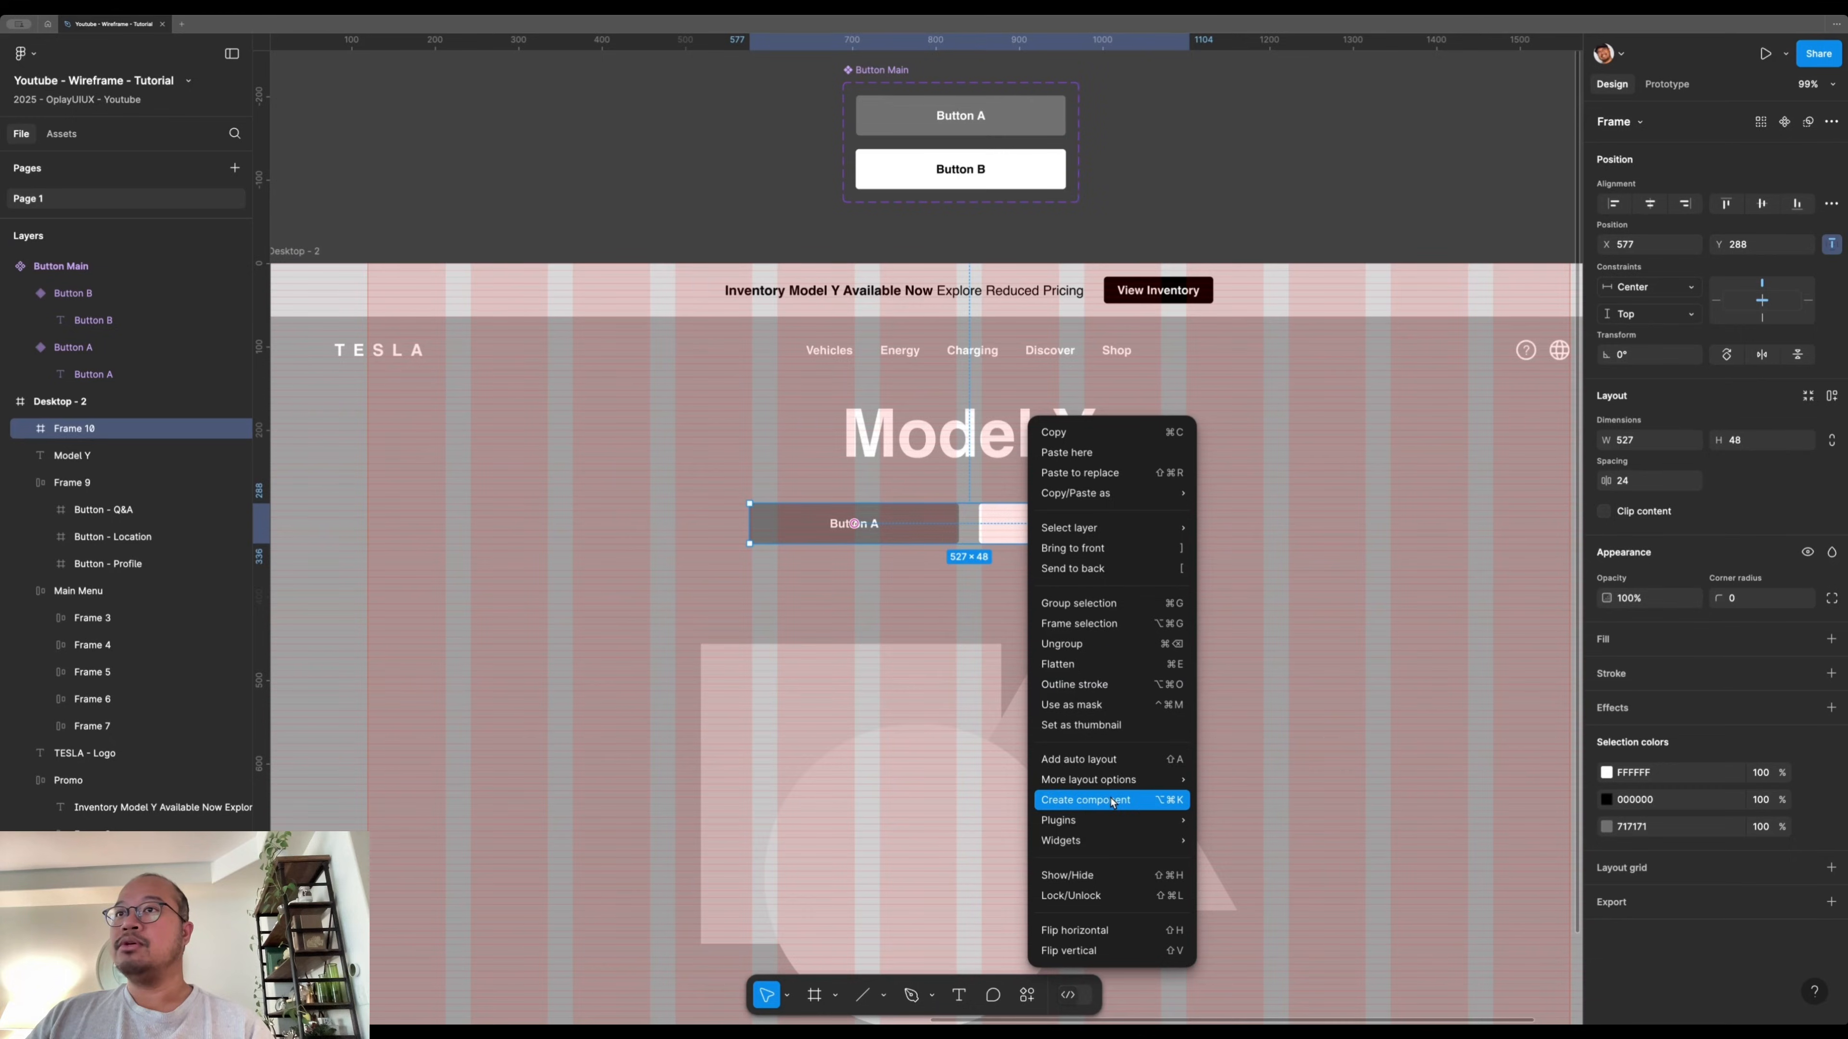
mouse_move(1115, 791)
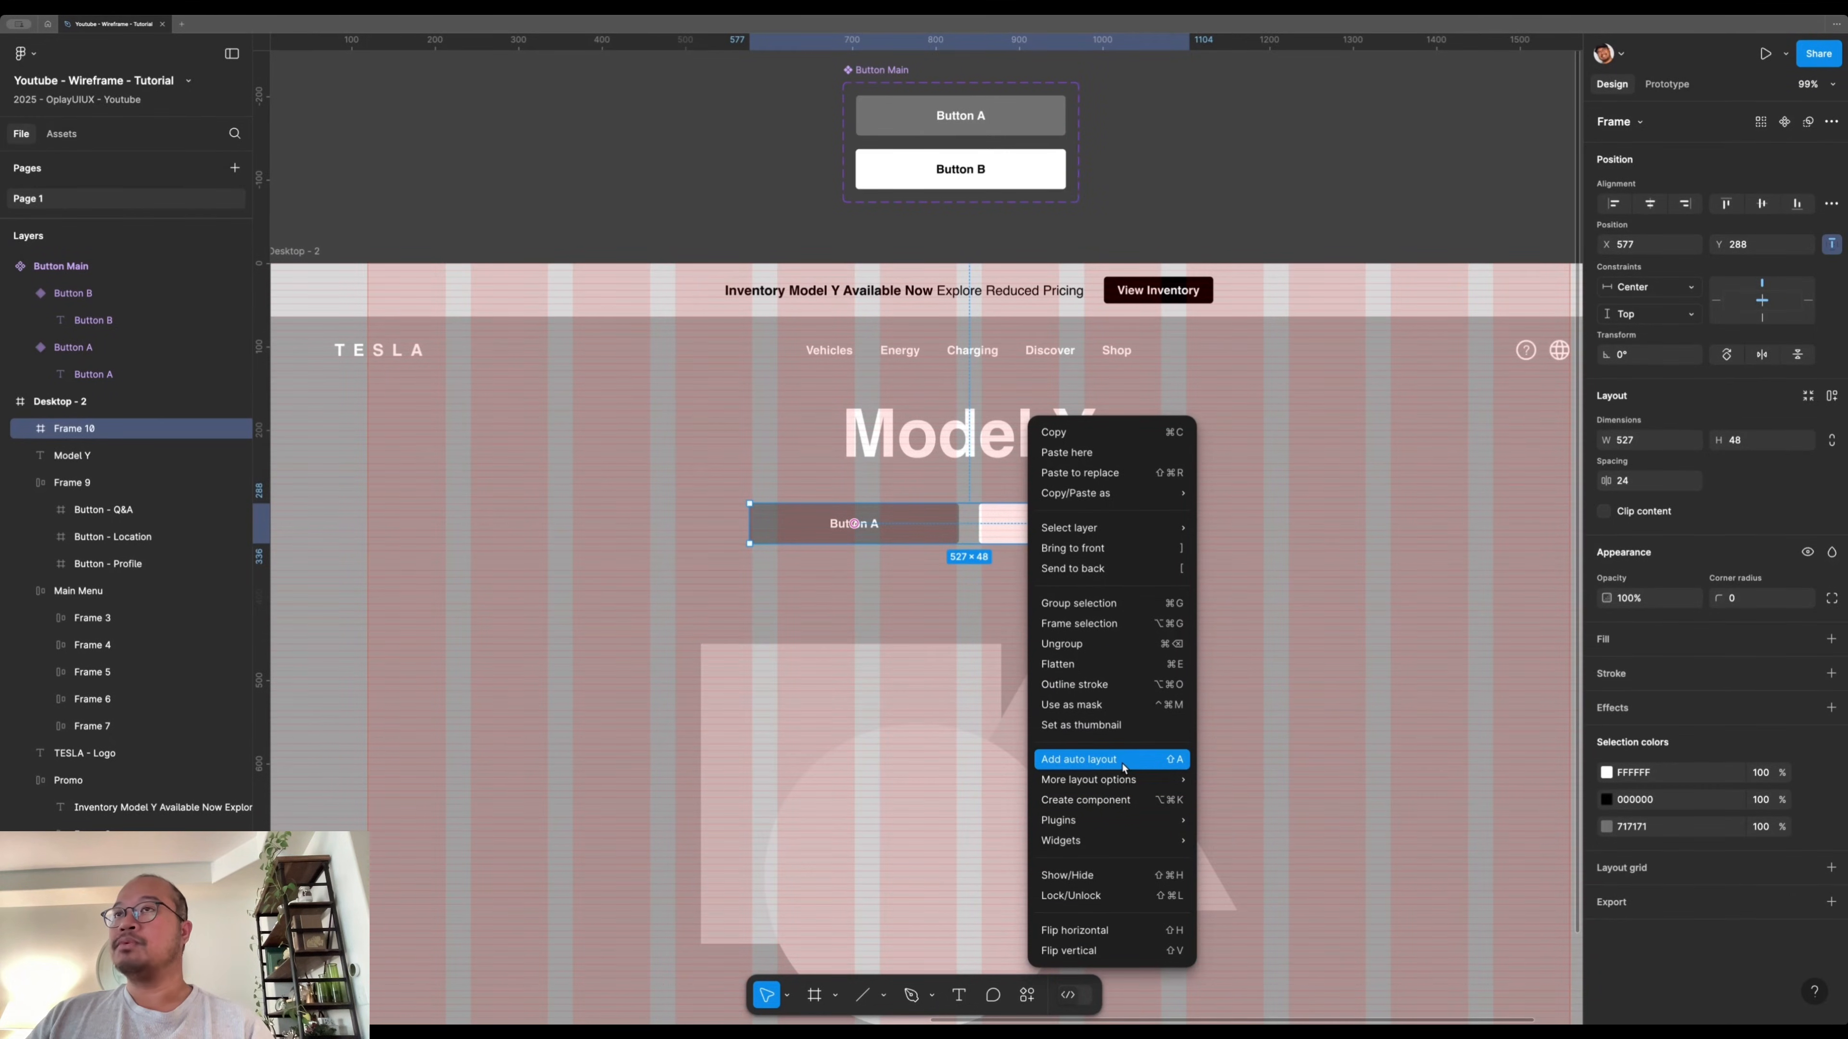
click(1124, 766)
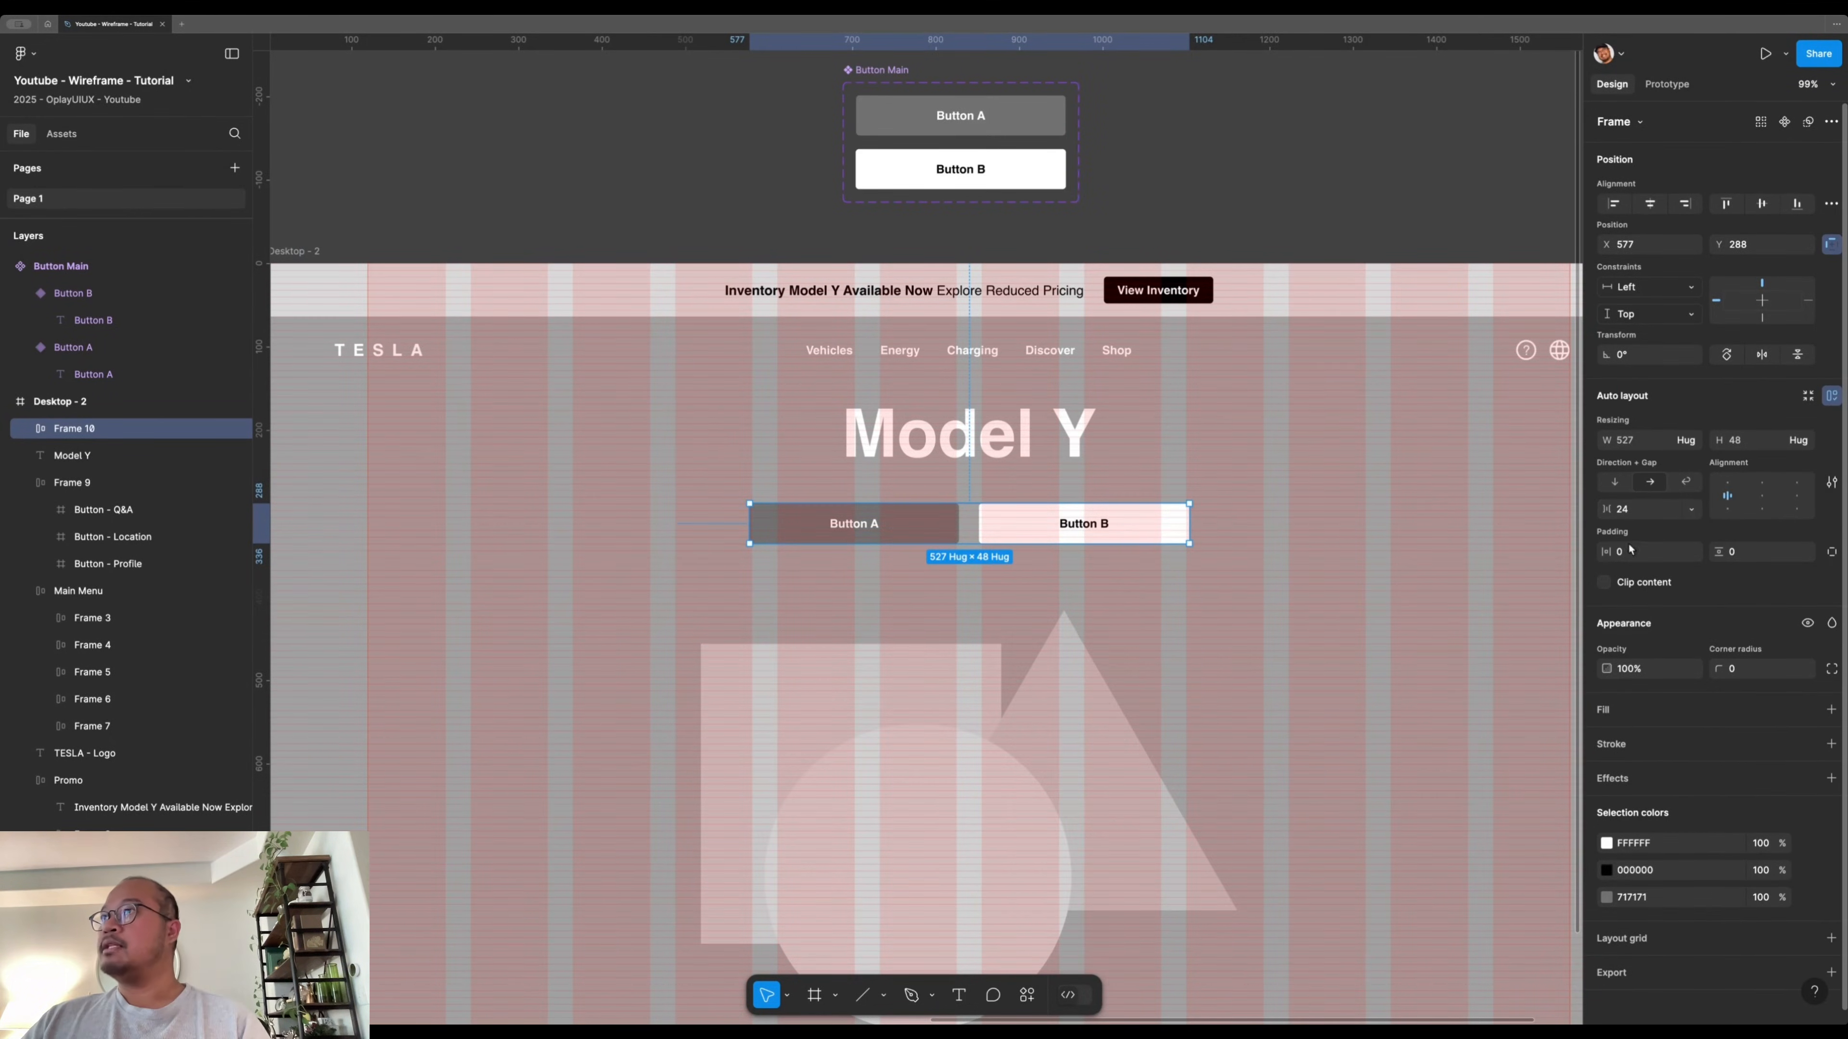
- Set the button frame's gap to 24 and its horizontal and vertical padding to 8, keeping it centred beneath the Model Y heading
click(1629, 509)
text(56)
key(Return)
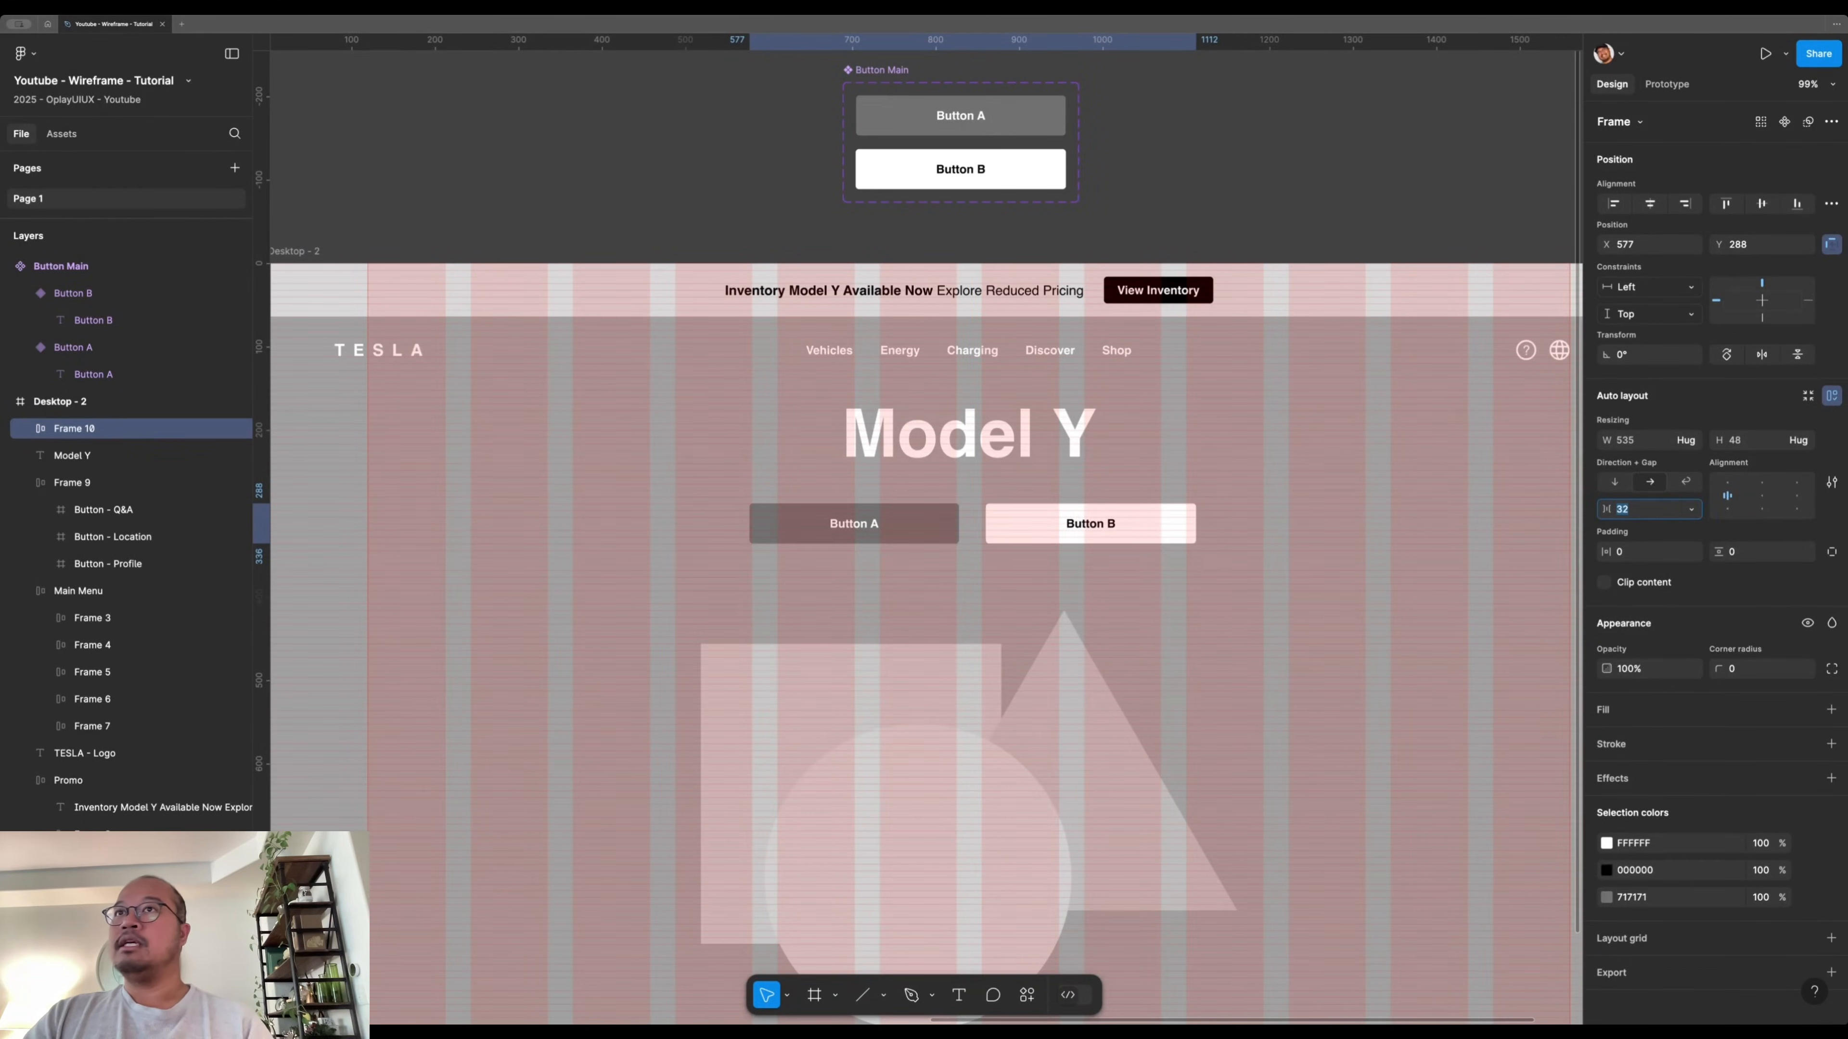
text(72)
key(Return)
key(shift+Down)
key(shift+Down)
key(shift+Down)
key(shift+Down)
key(shift+Down)
key(shift+Down)
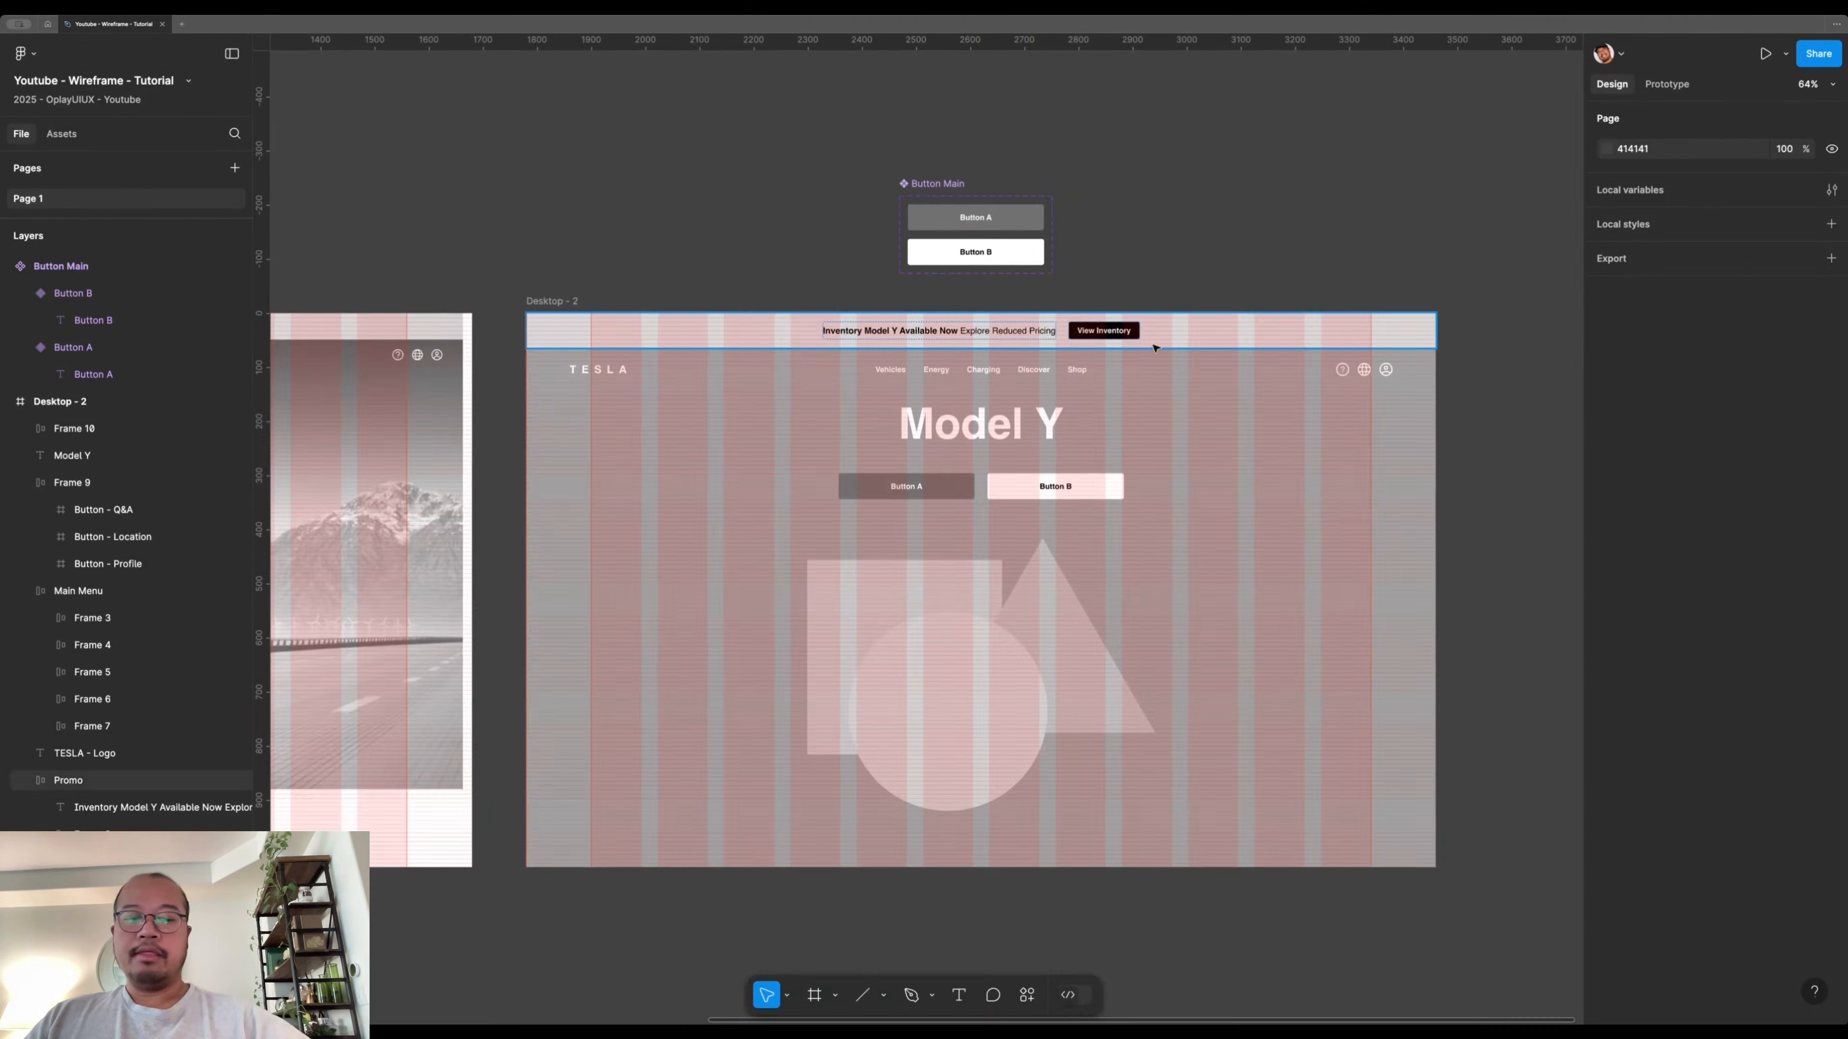
- Hide the layout grid on the Desktop frames
key(shift+g)
drag(961, 521, 1100, 448)
scroll(1090, 443, down, 3)
scroll(1076, 400, up, 2)
drag(1073, 386, 979, 462)
- Combine the TESLA logo, Main Menu and the frame of three icon buttons into one auto layout frame
click(662, 381)
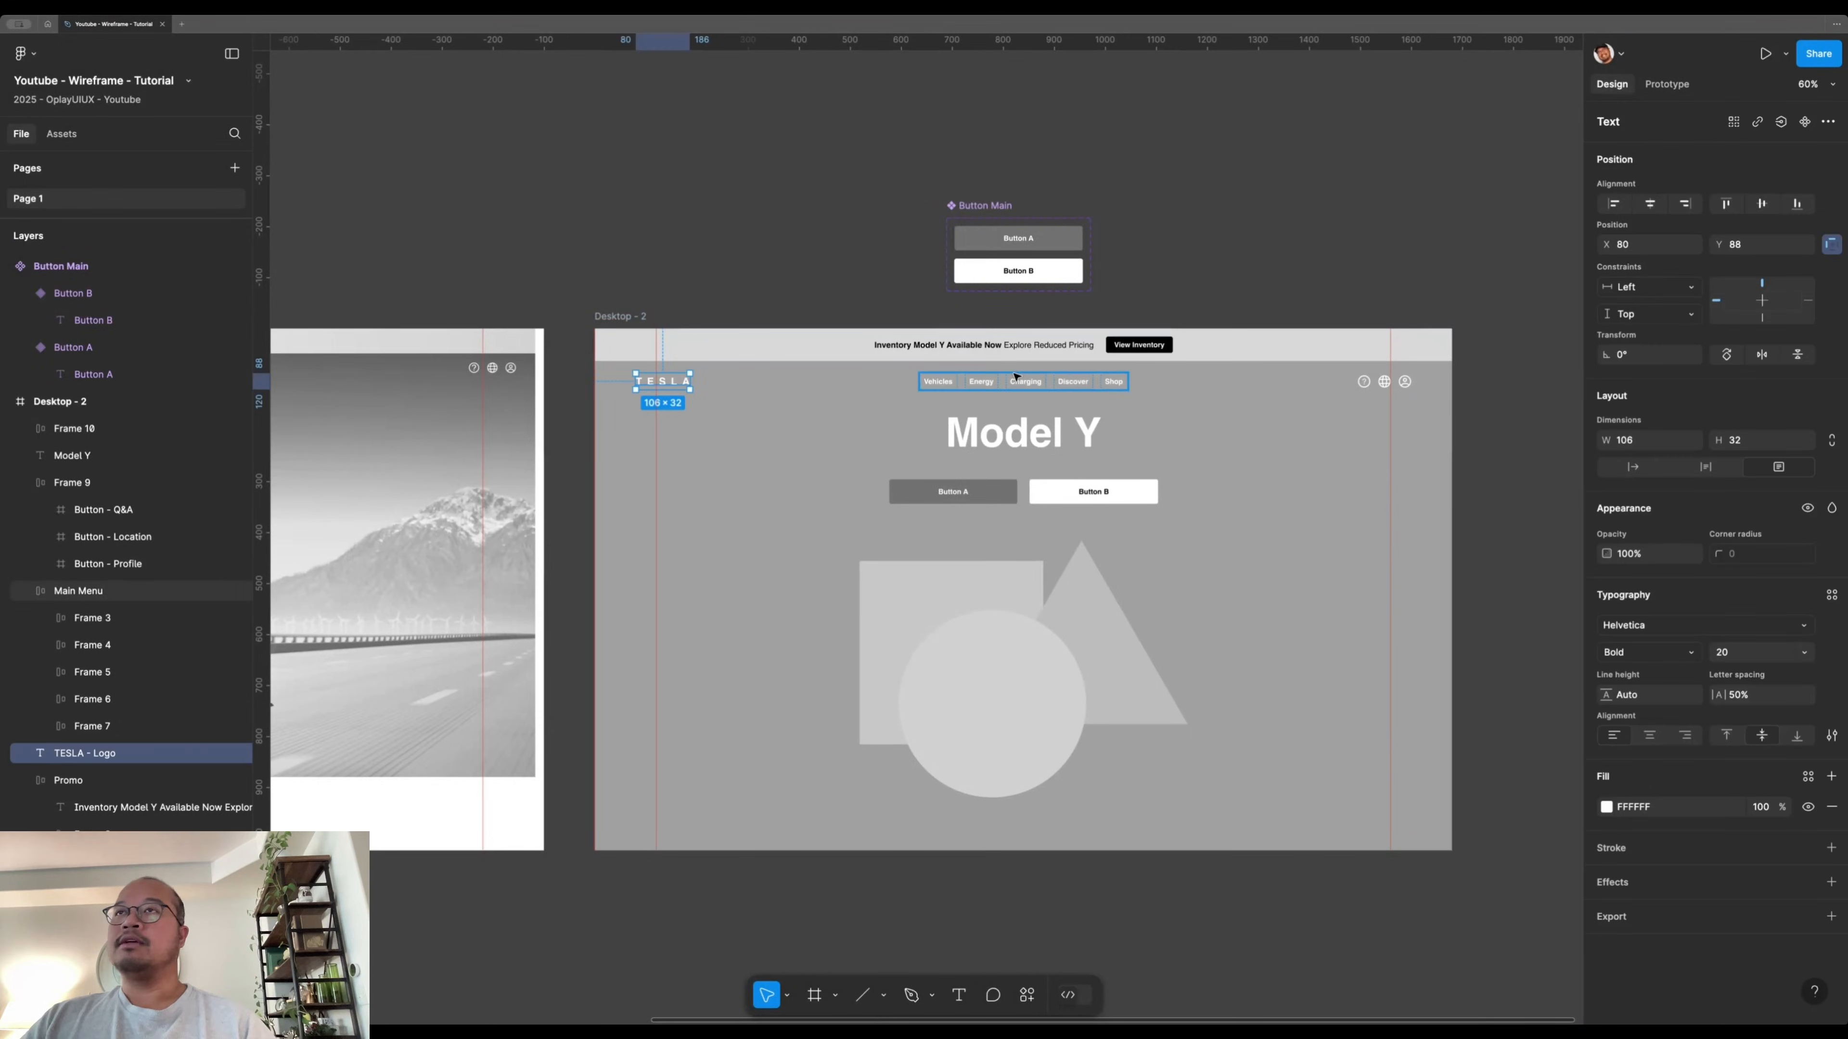
scroll(827, 289, up, 3)
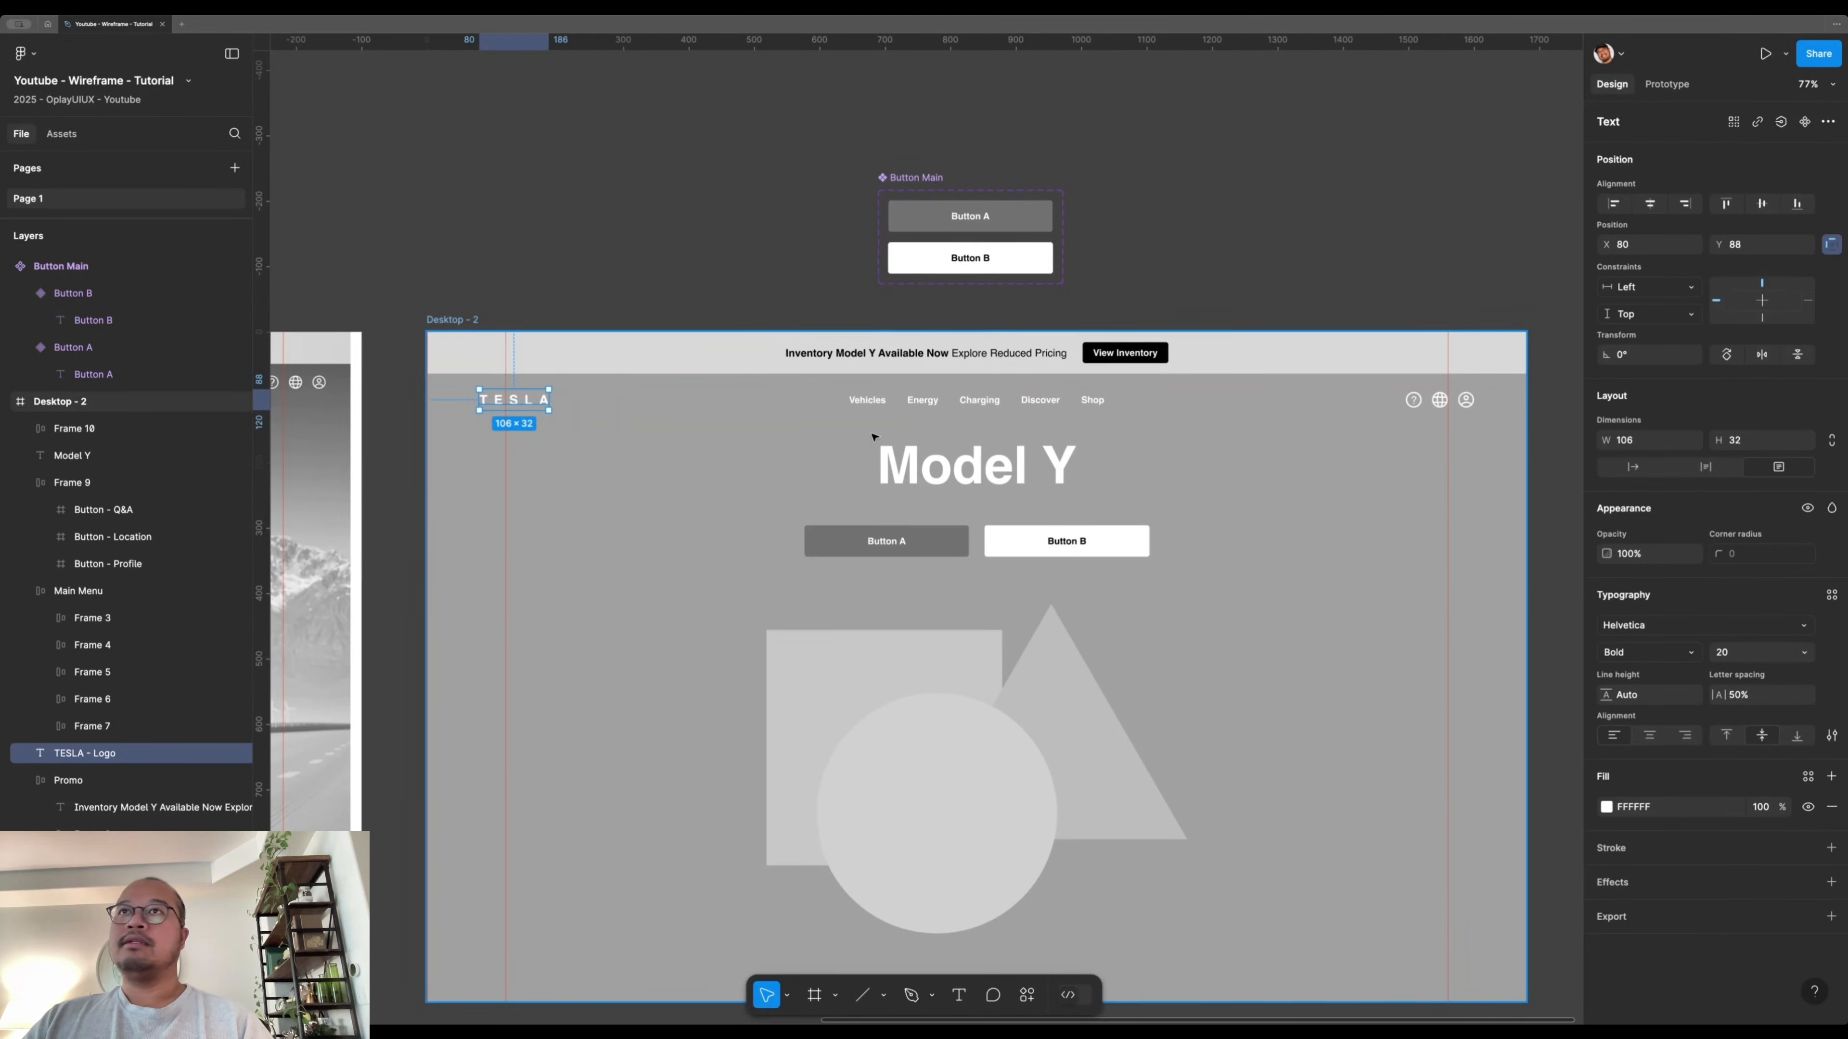
shift+click(927, 411)
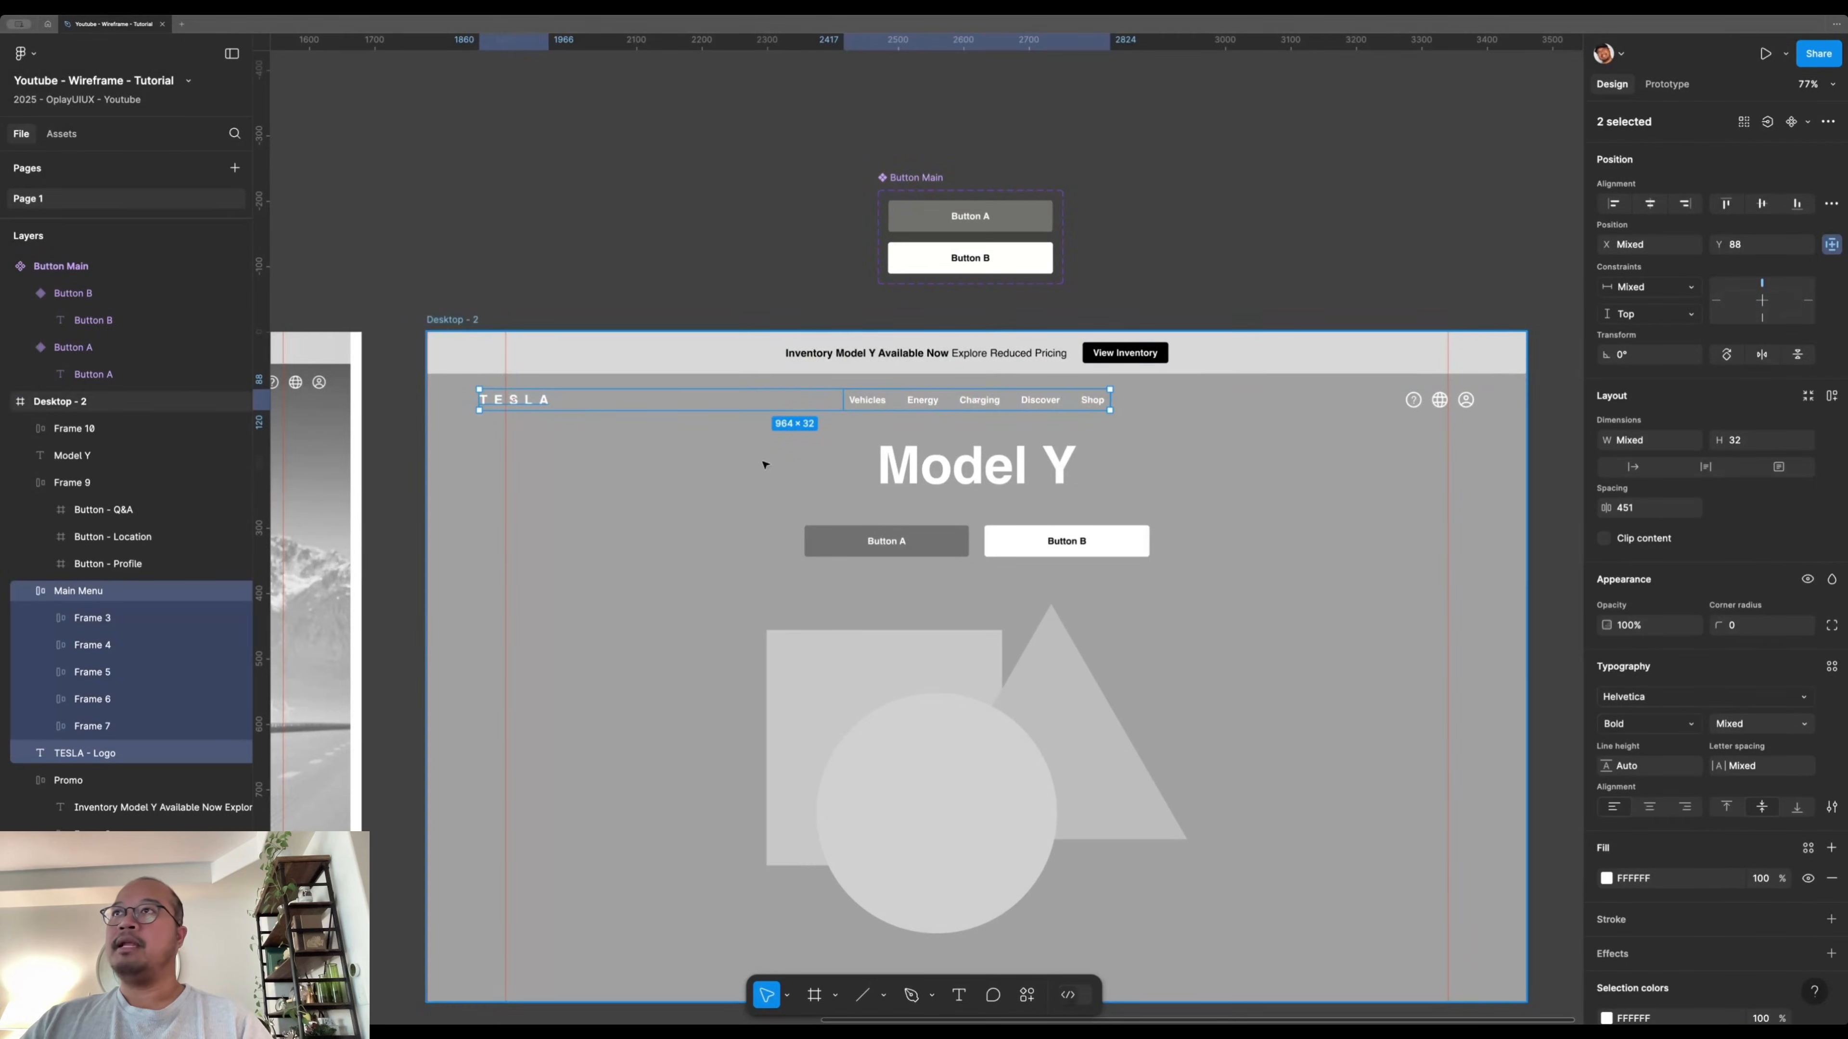
shift+click(1442, 405)
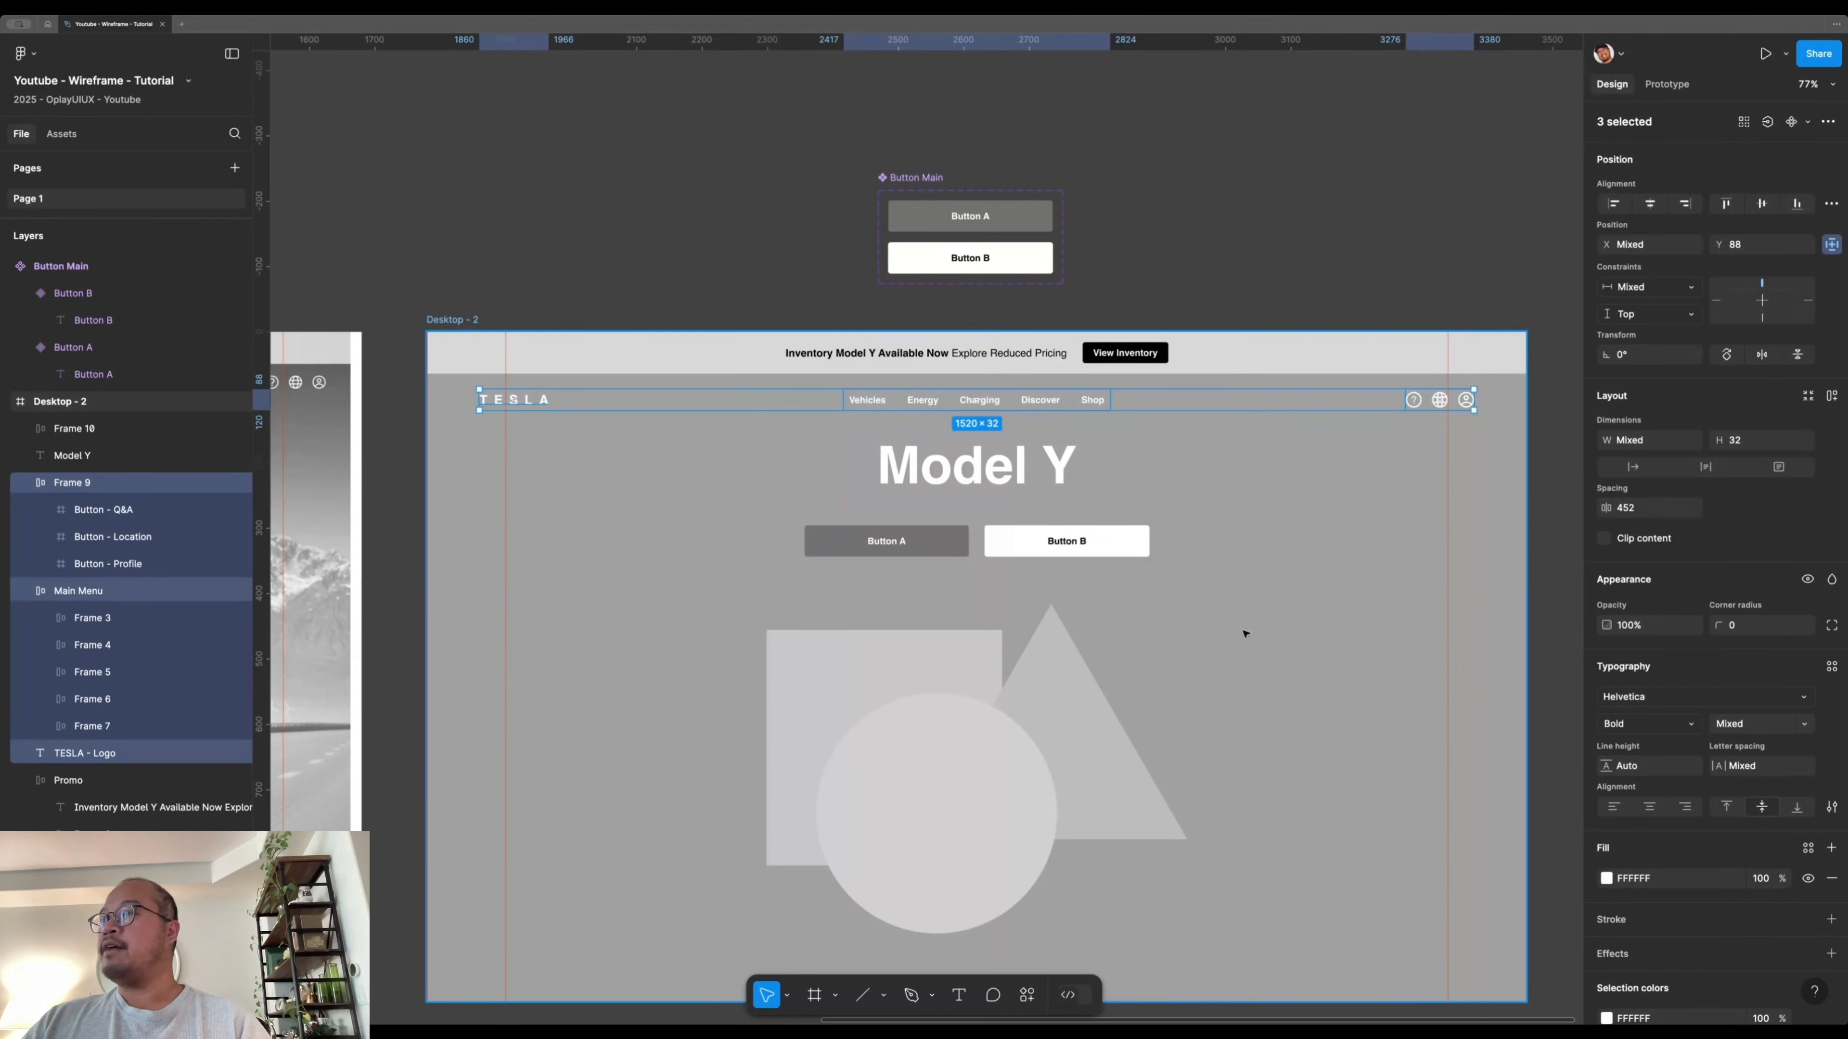
right_click(958, 395)
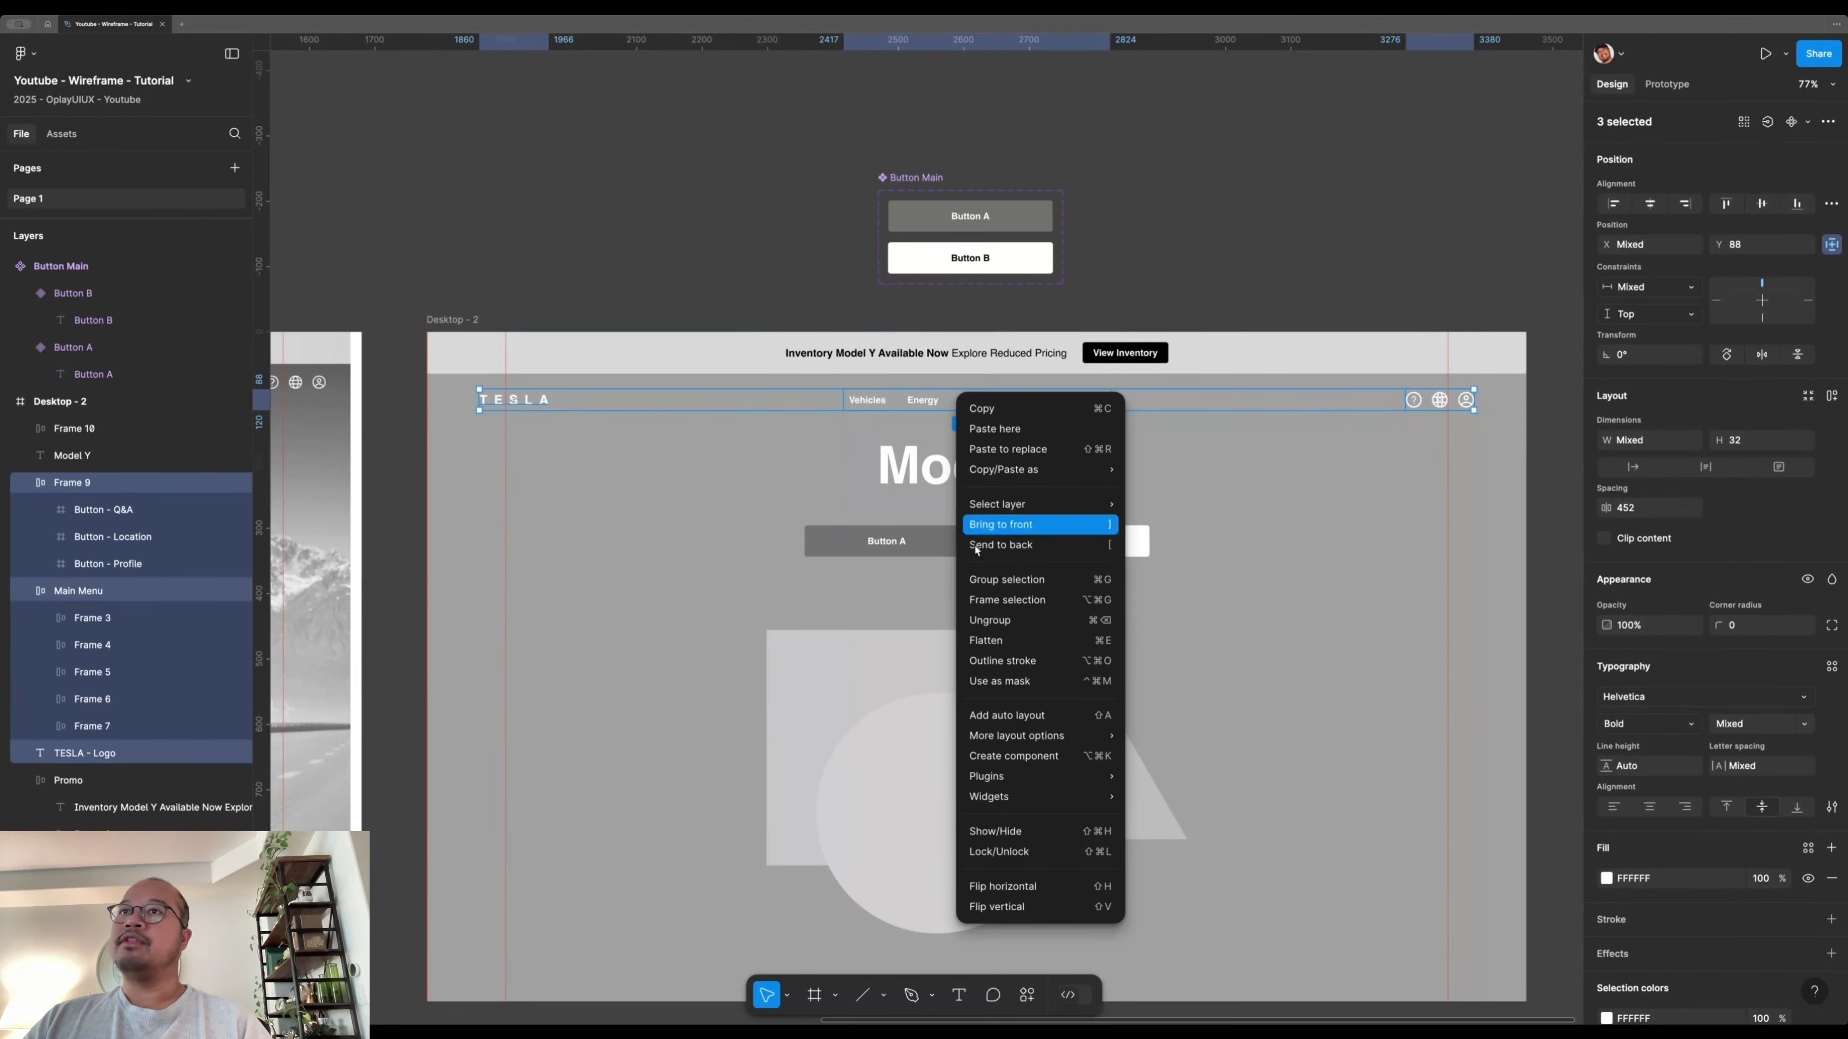
click(1012, 715)
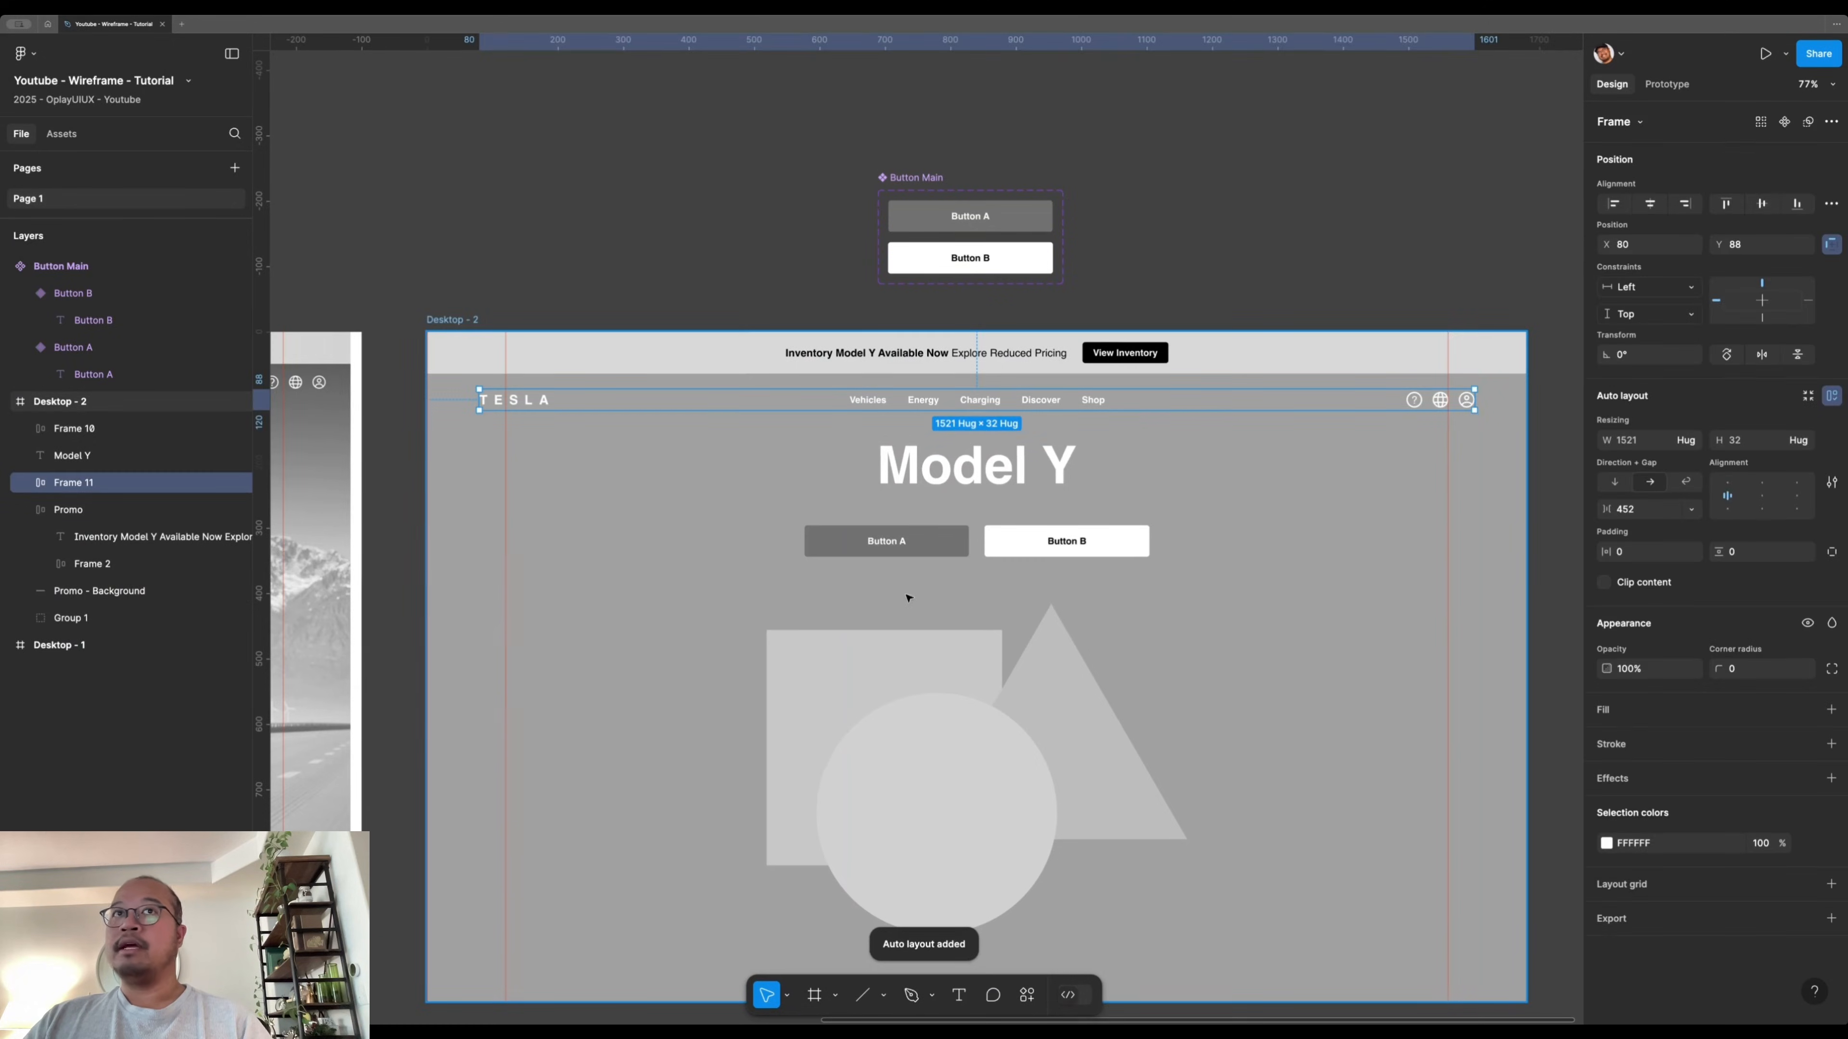
- Try repositioning the Main Menu inside the header's auto layout frame and undo the move
key(alt)
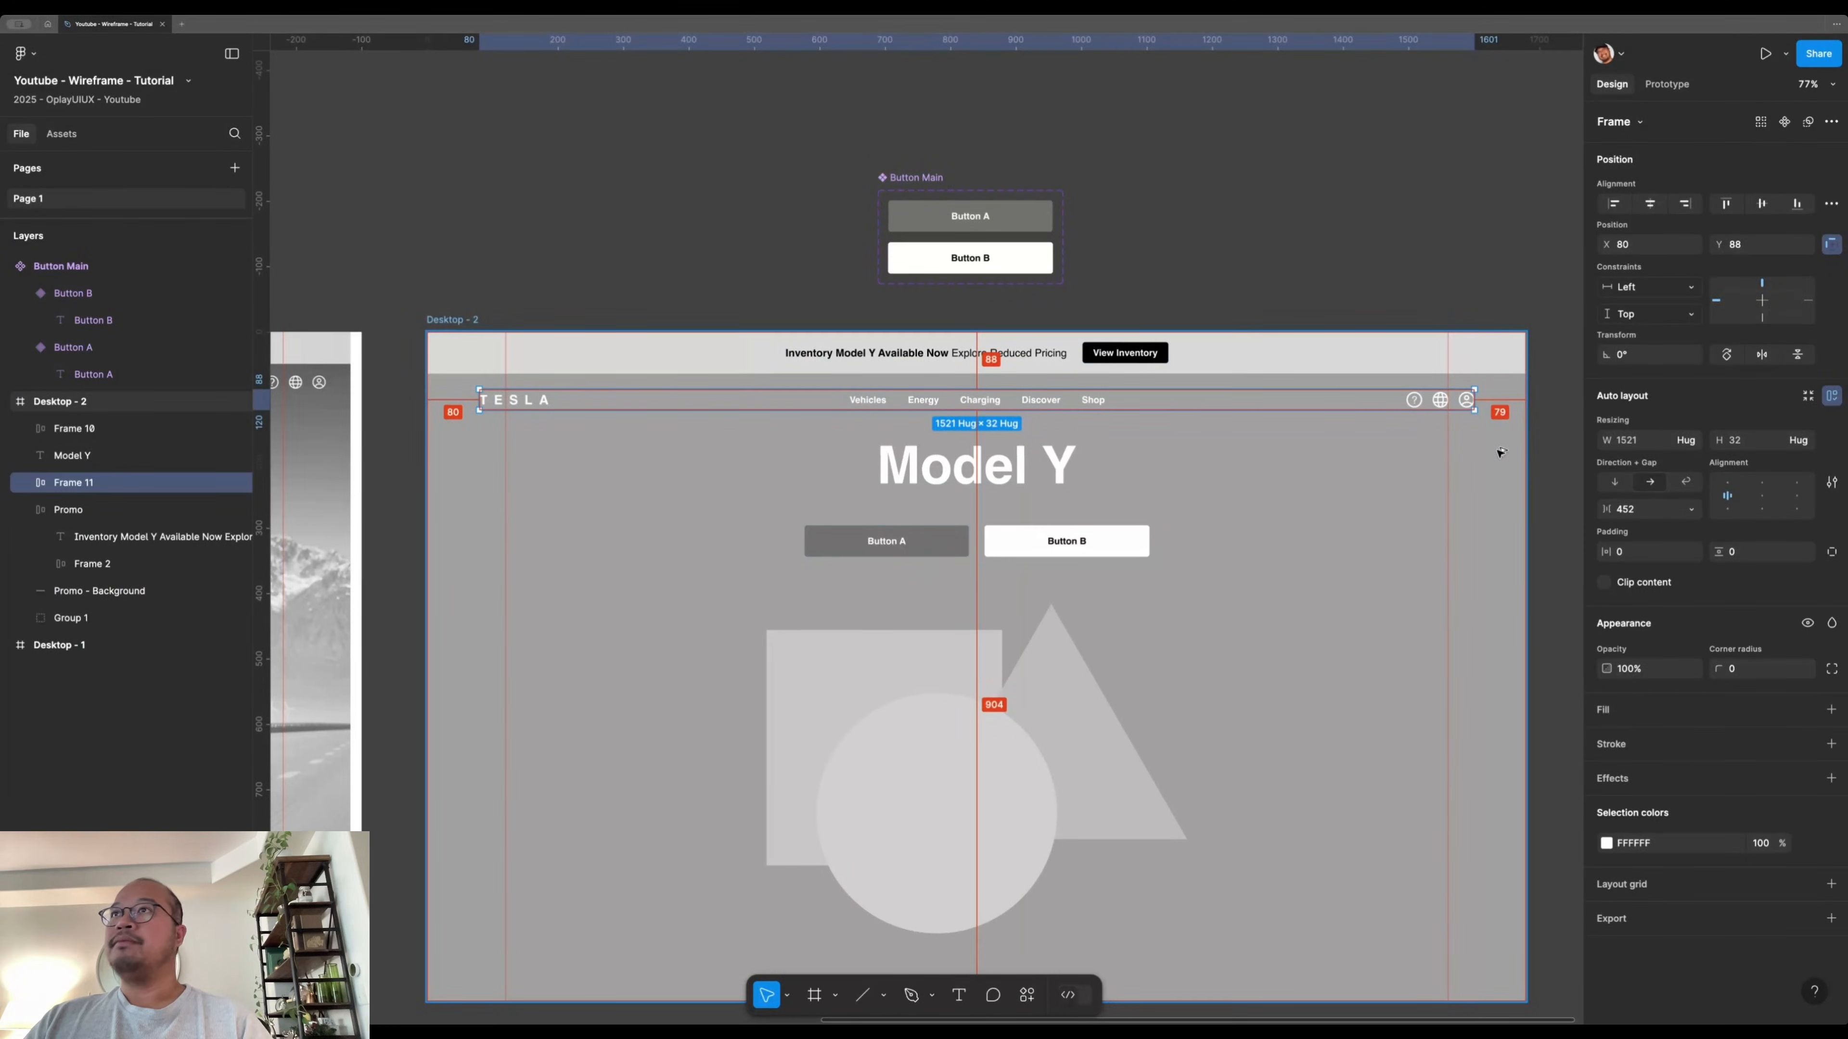
click(865, 401)
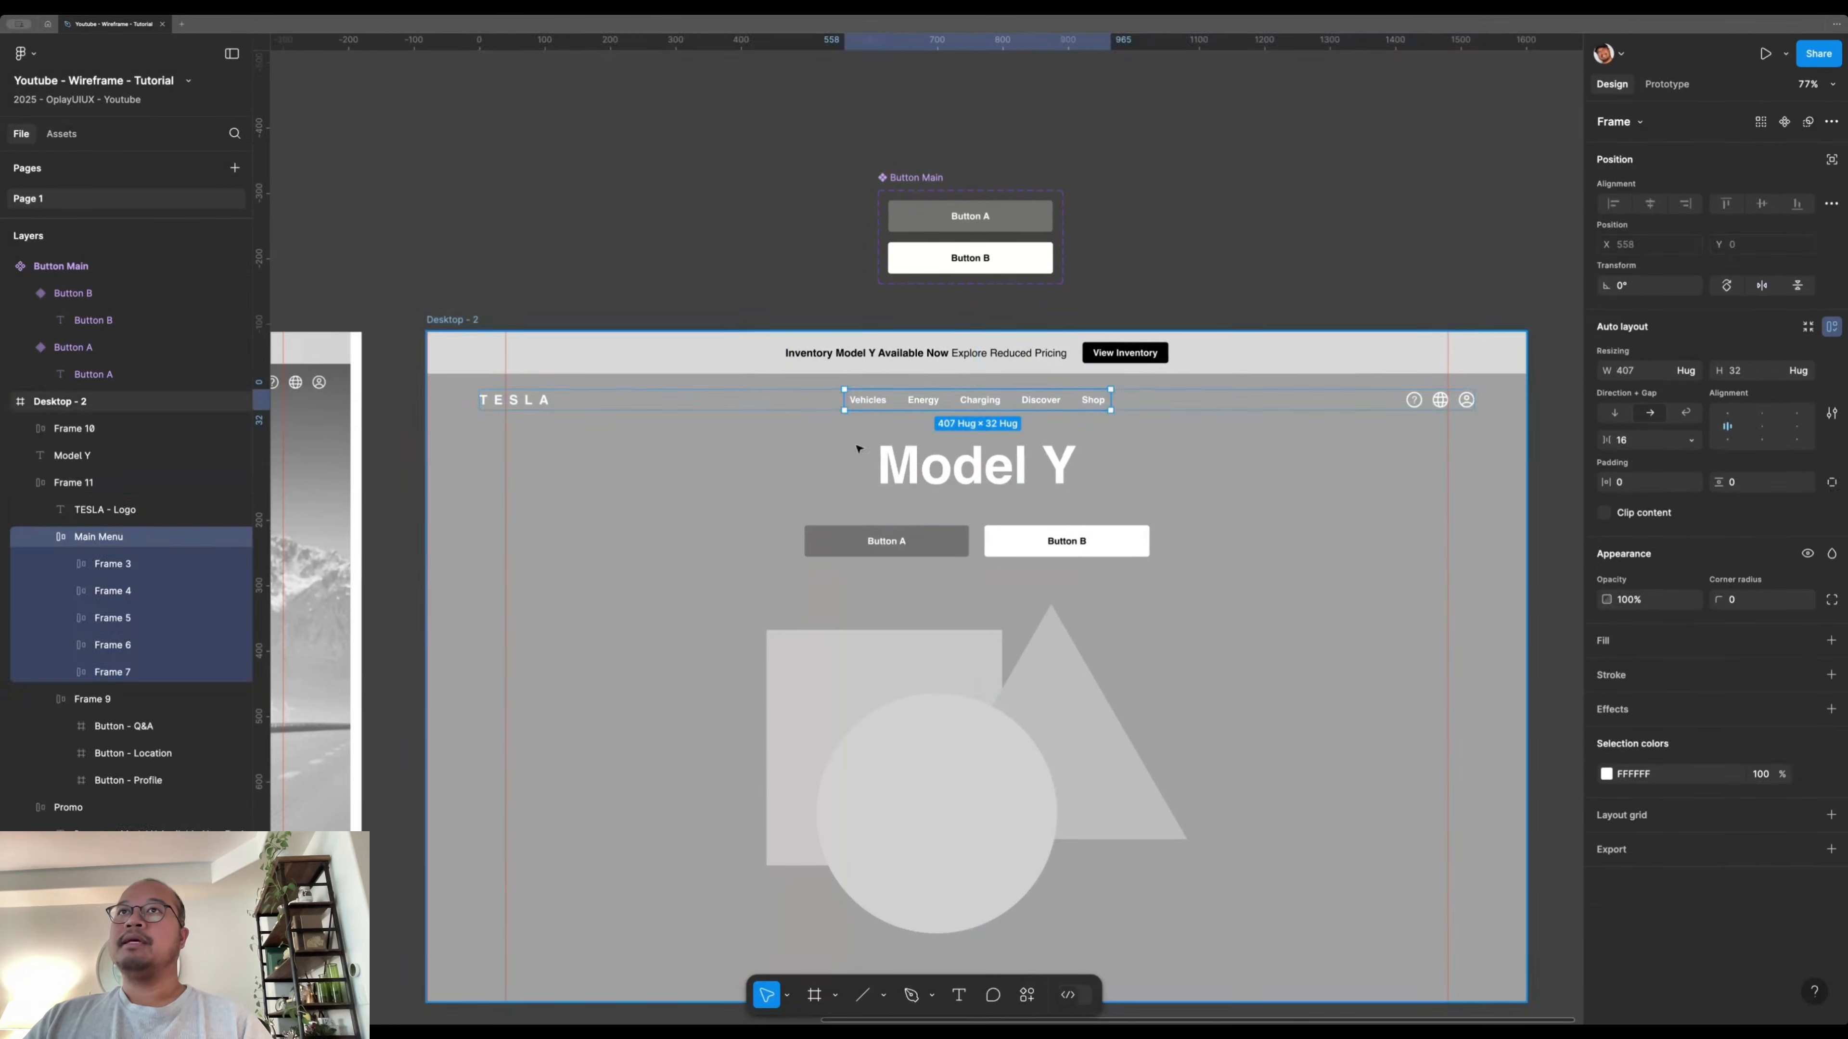
drag(1023, 404, 658, 404)
drag(1083, 400, 845, 487)
key(super+z)
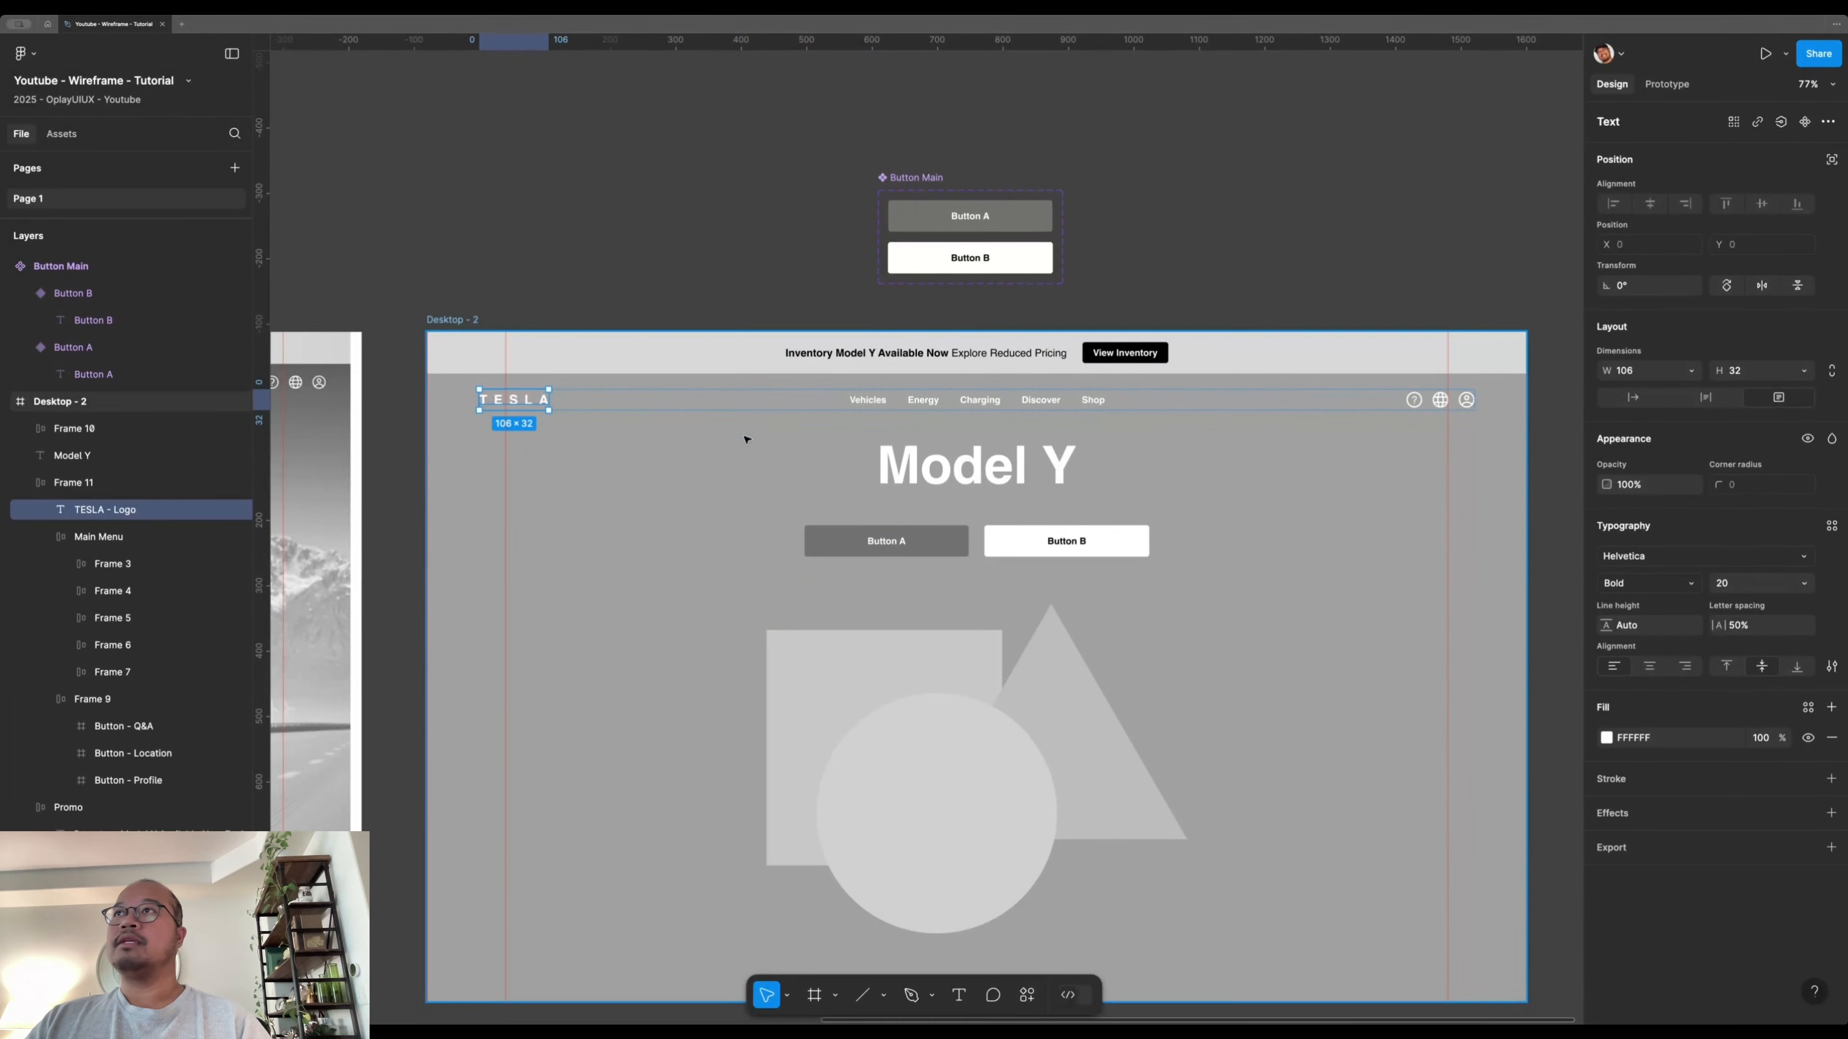
key(shift+Return)
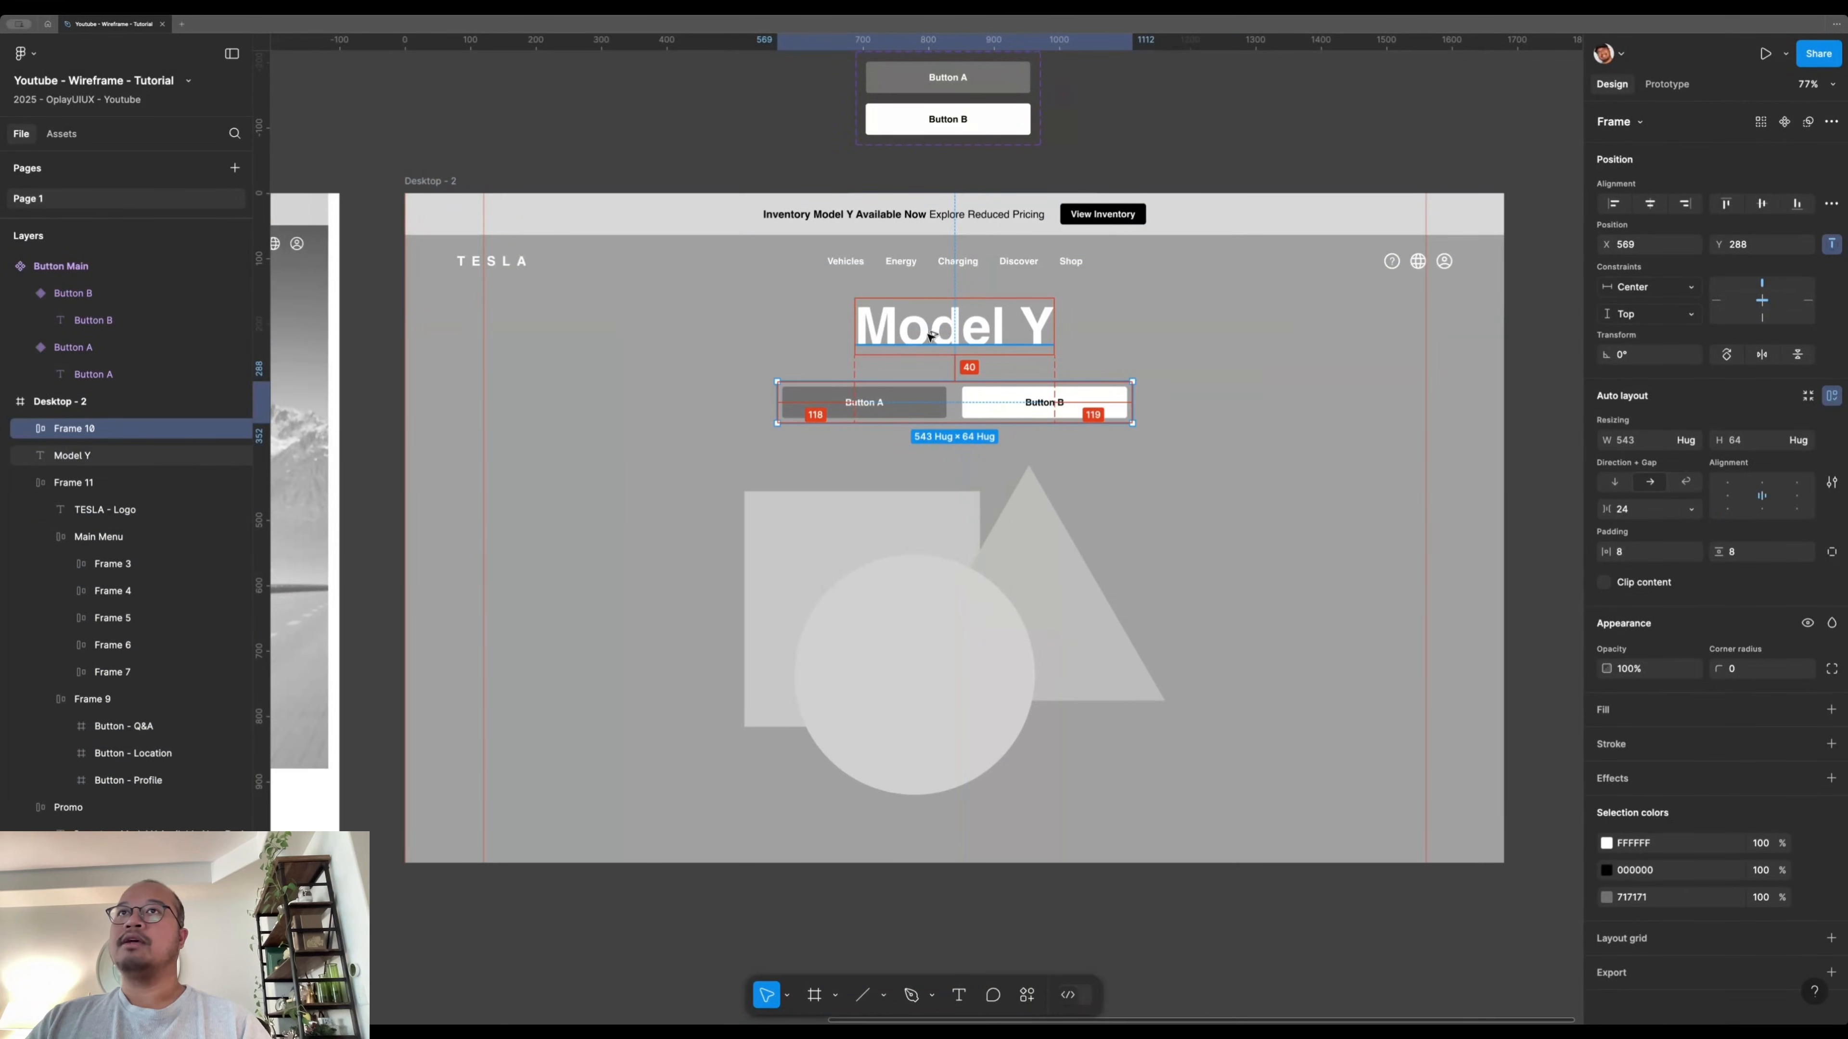
- Examine the spacing between the promo bar, header frame, Model Y heading and button frame in Desktop - 2
click(918, 514)
scroll(957, 454, down, 4)
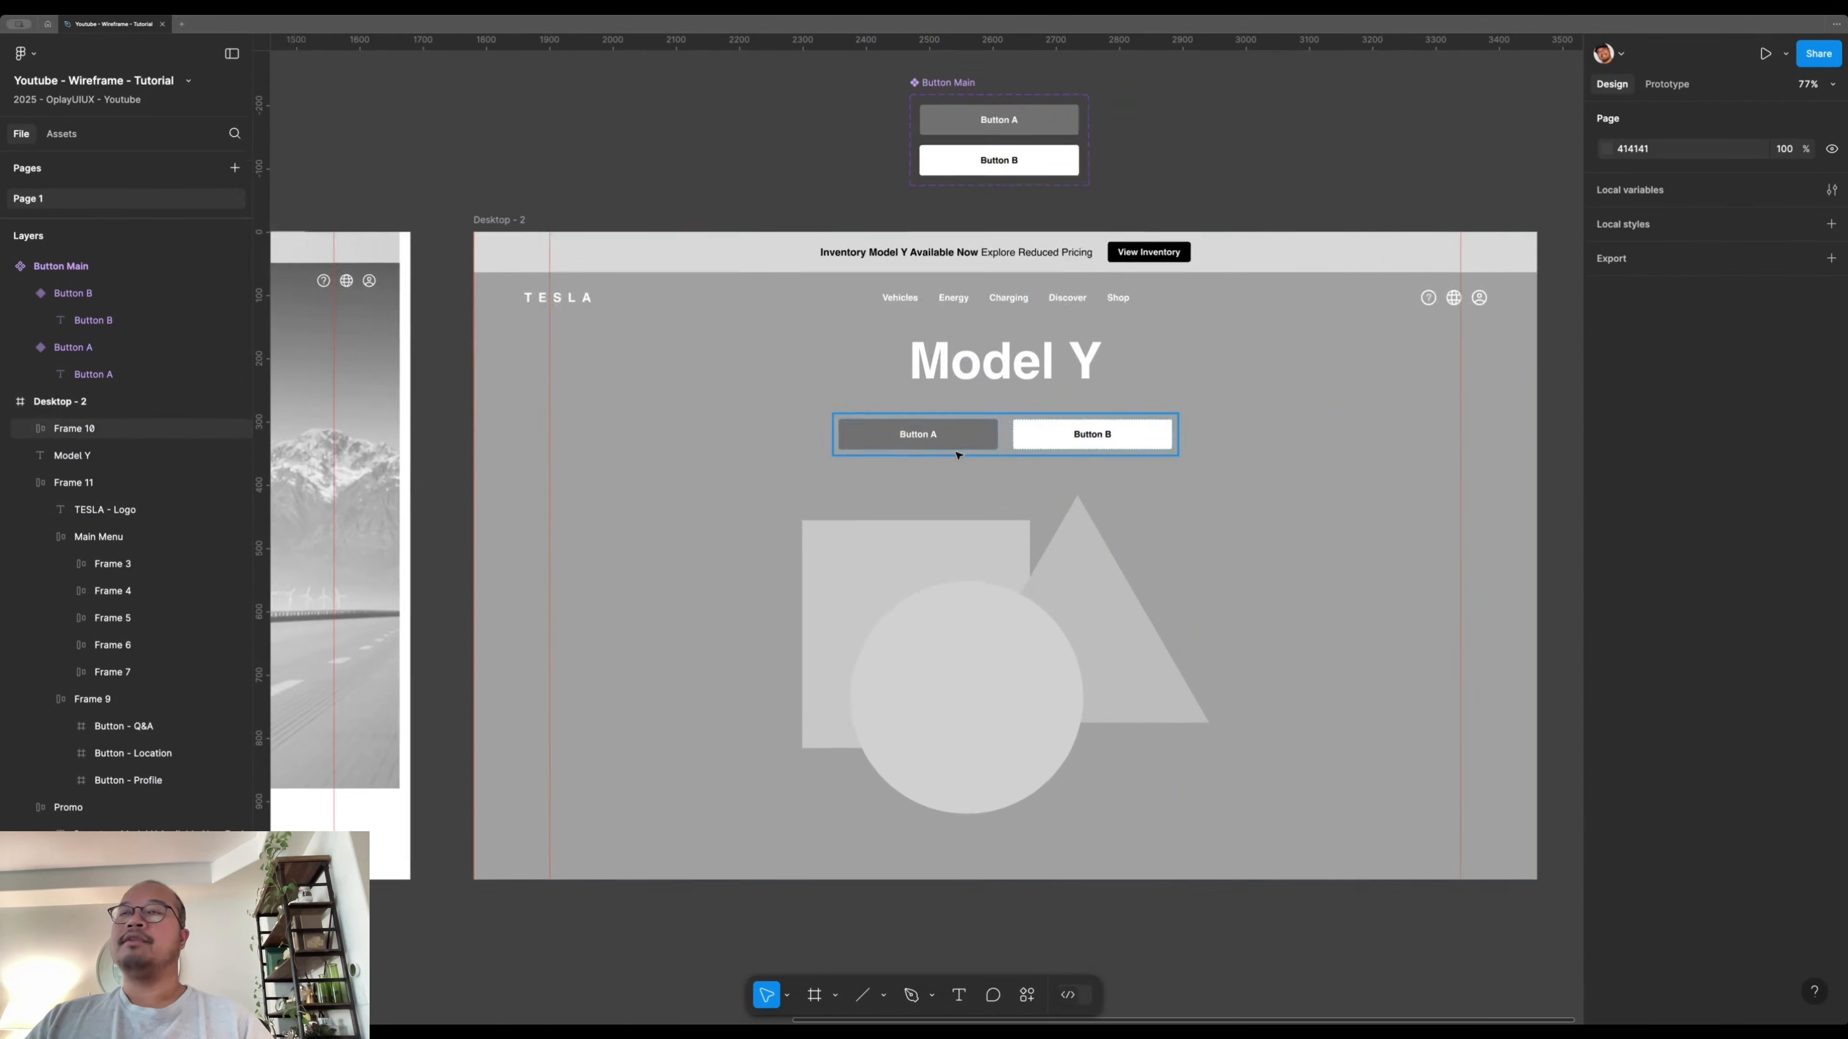
drag(842, 554, 935, 566)
scroll(1014, 388, up, 5)
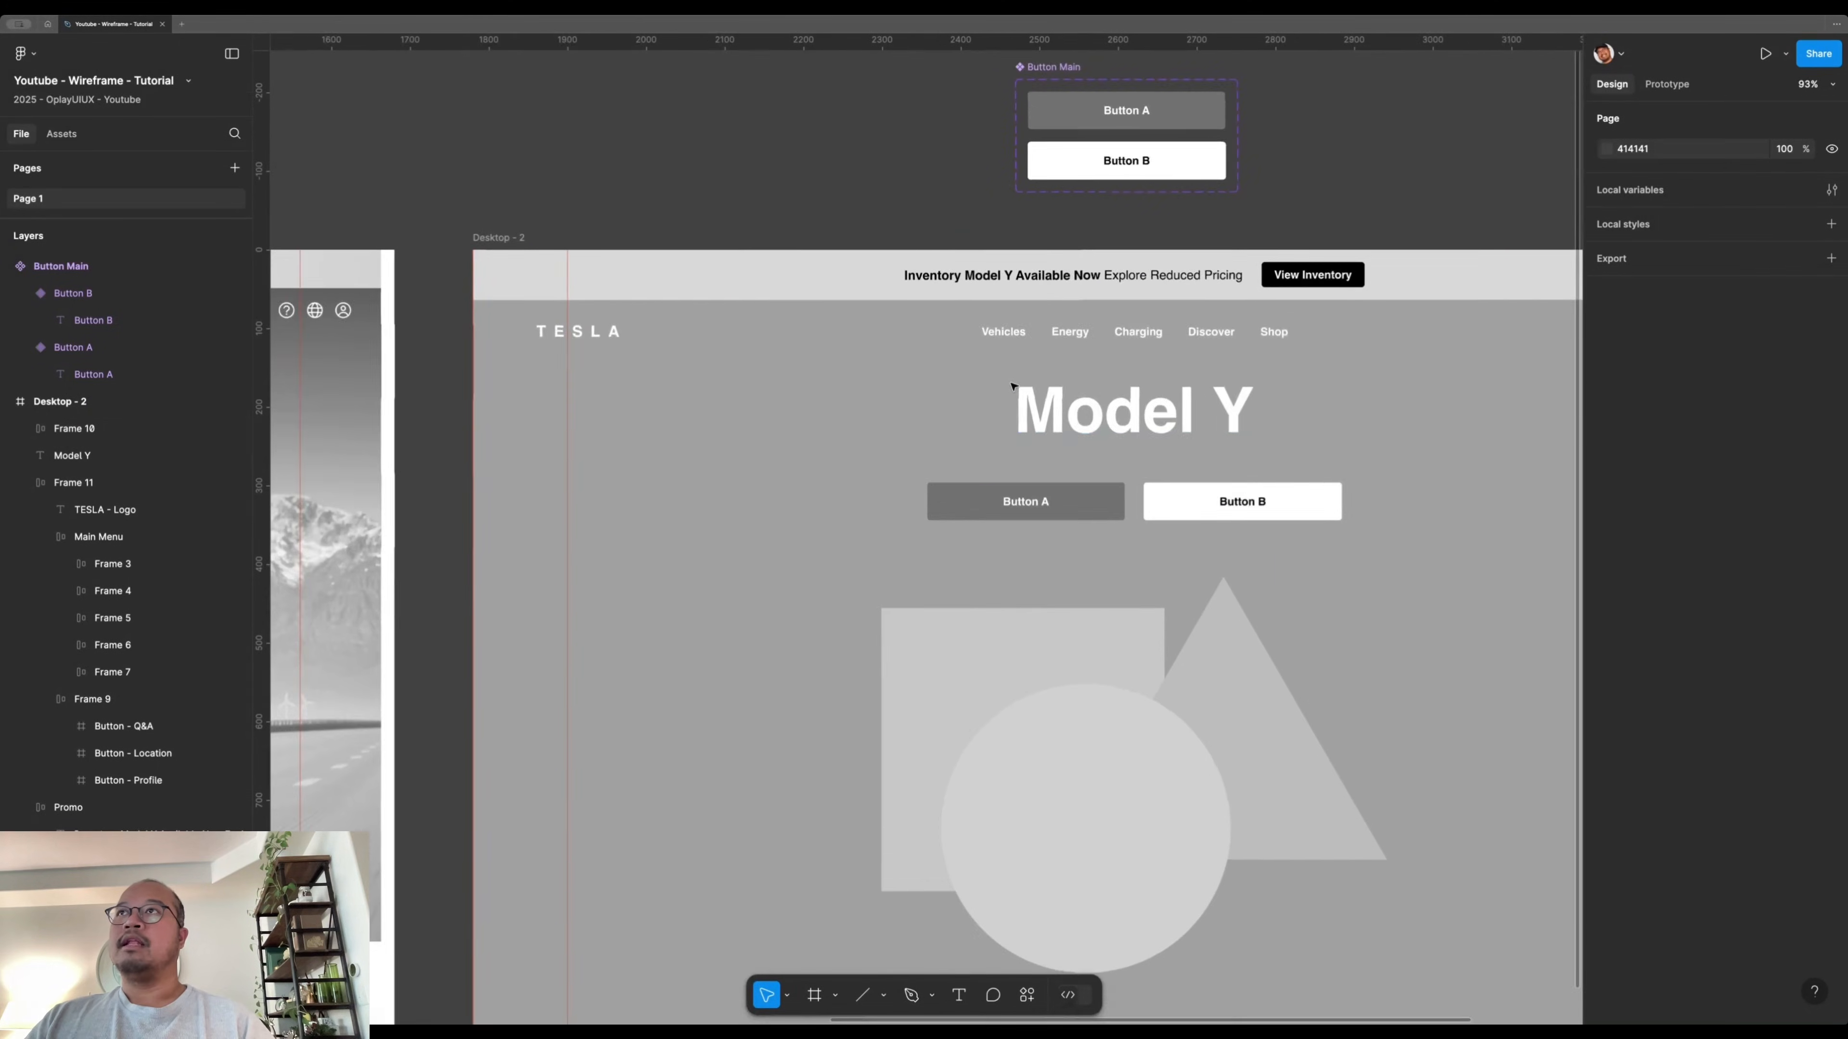
scroll(1015, 388, down, 1)
drag(1129, 539, 945, 511)
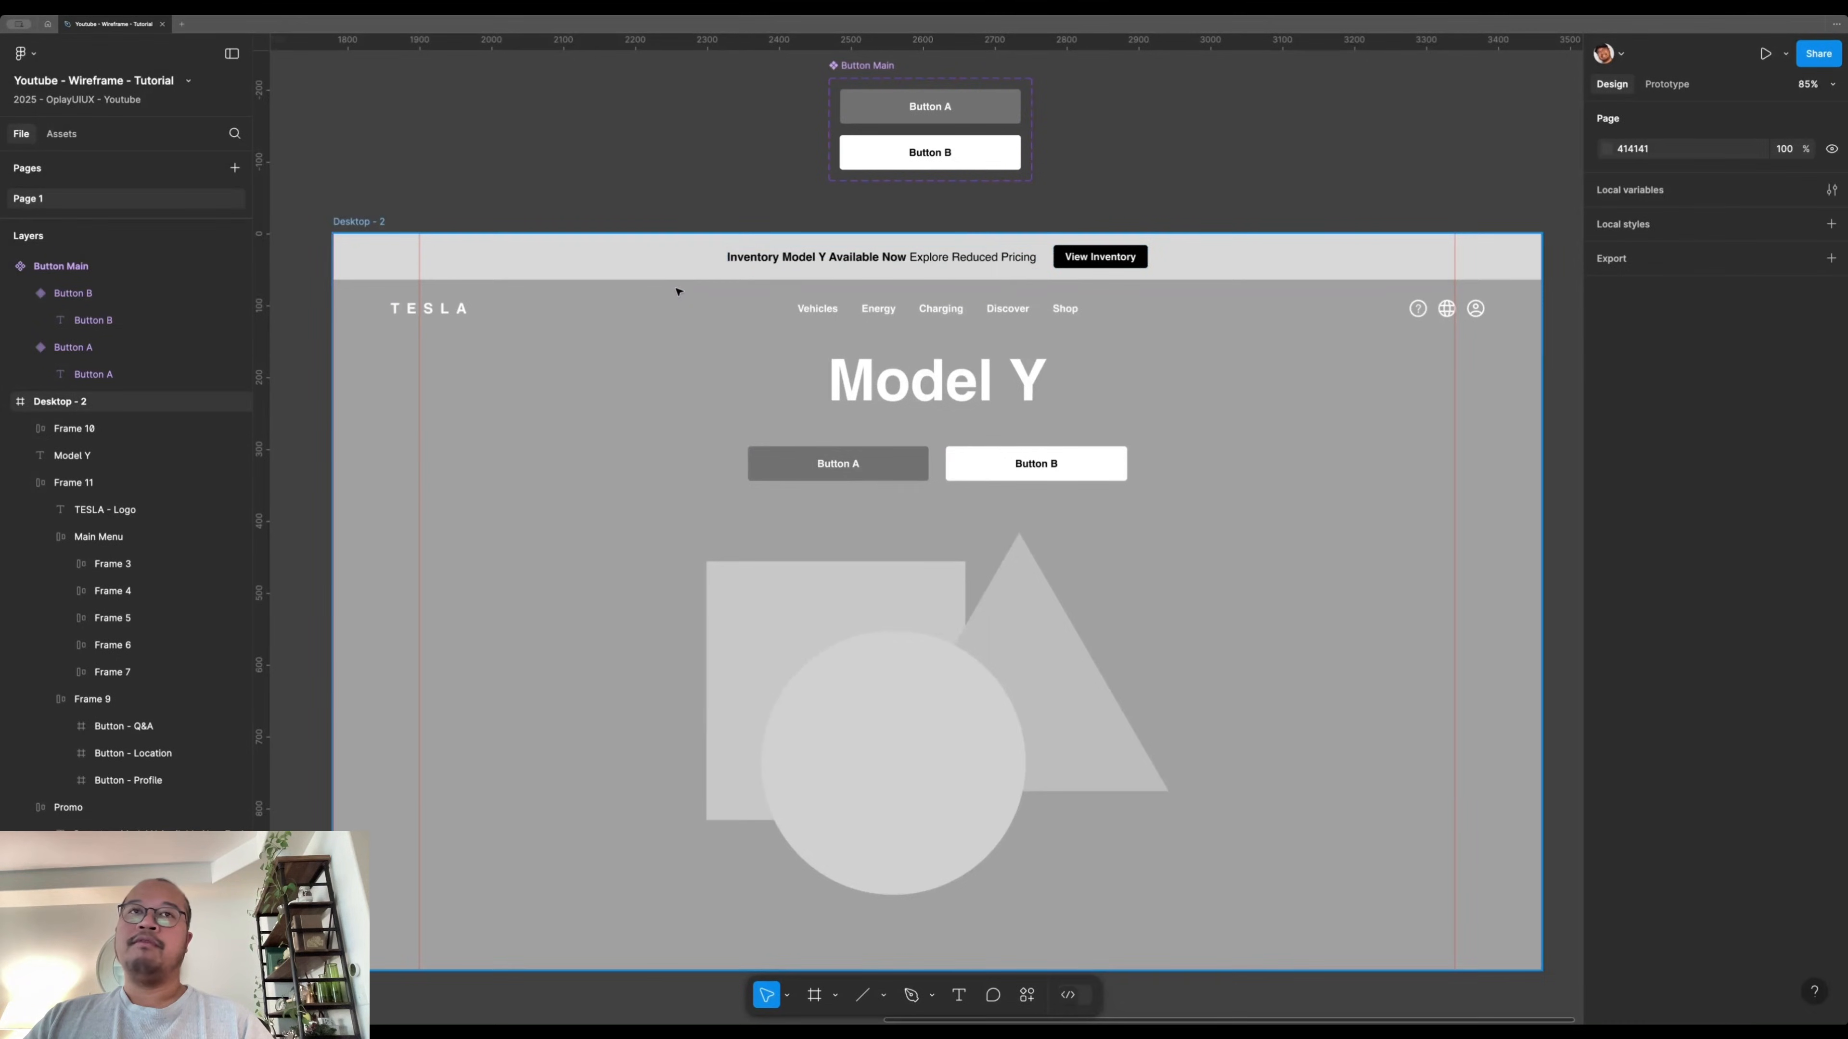
click(779, 263)
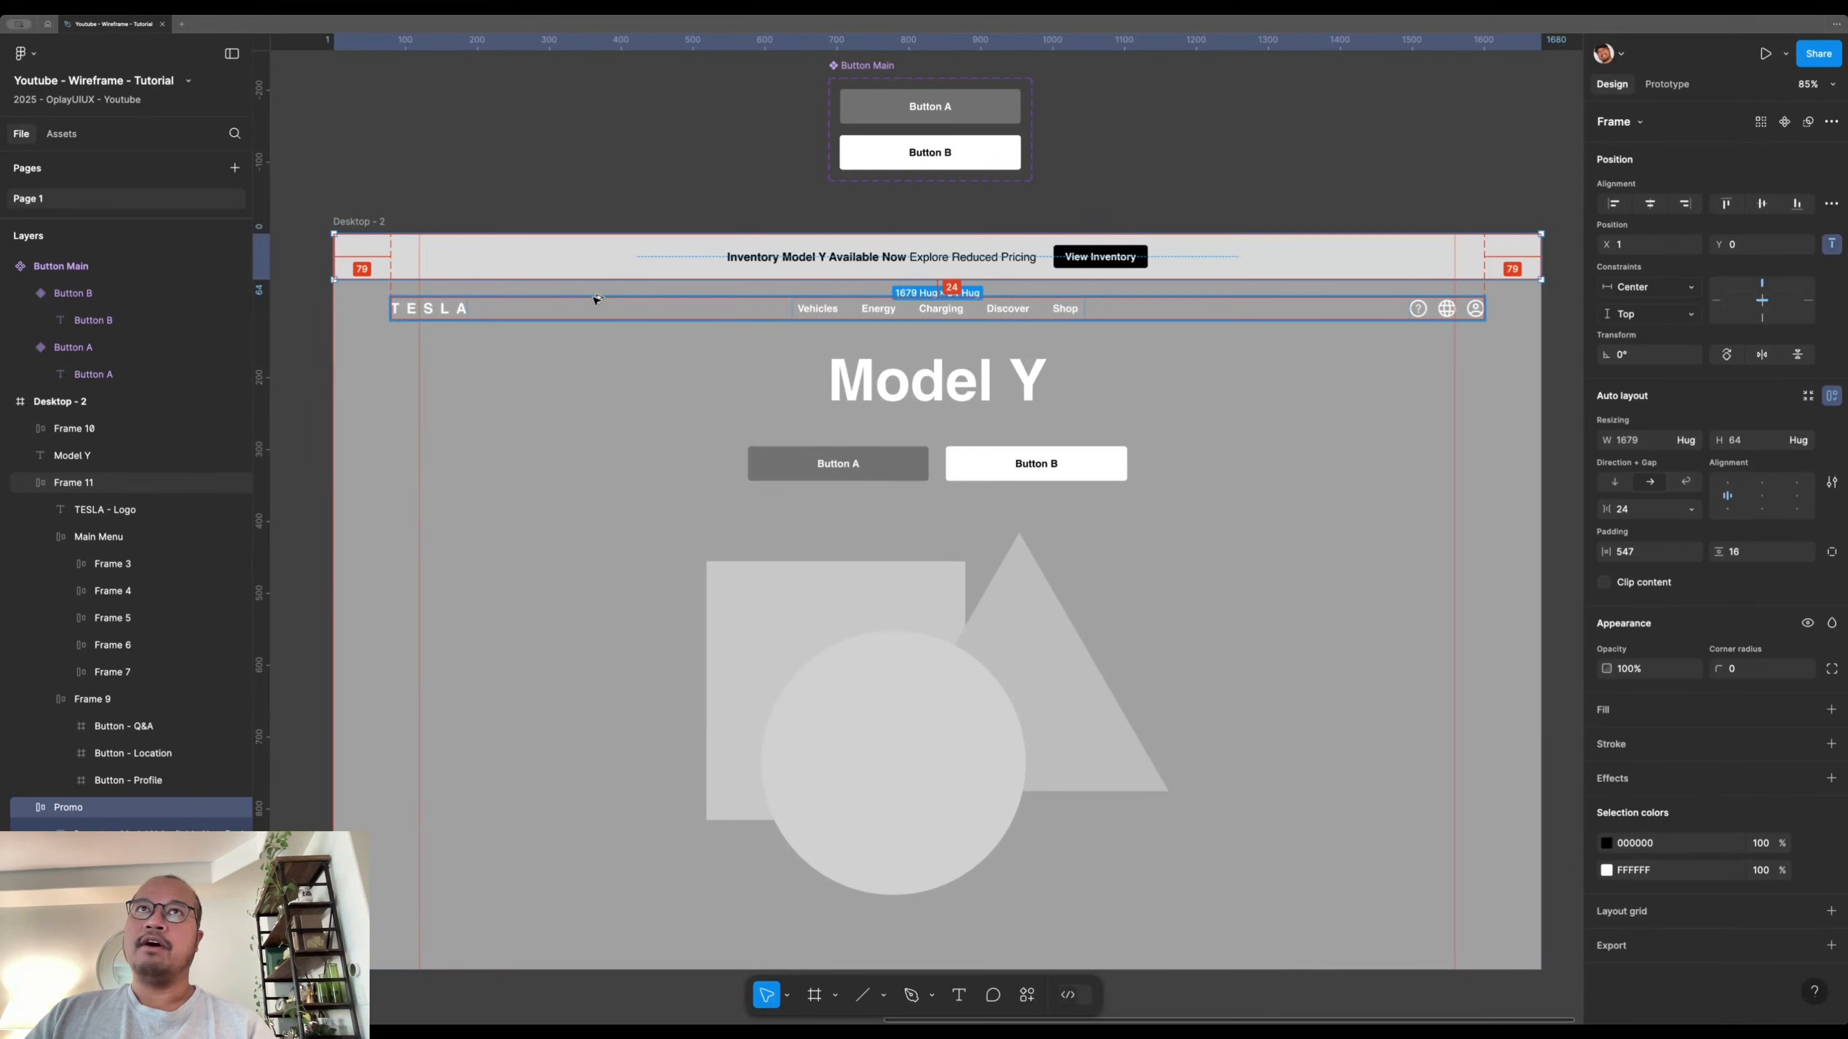
click(837, 382)
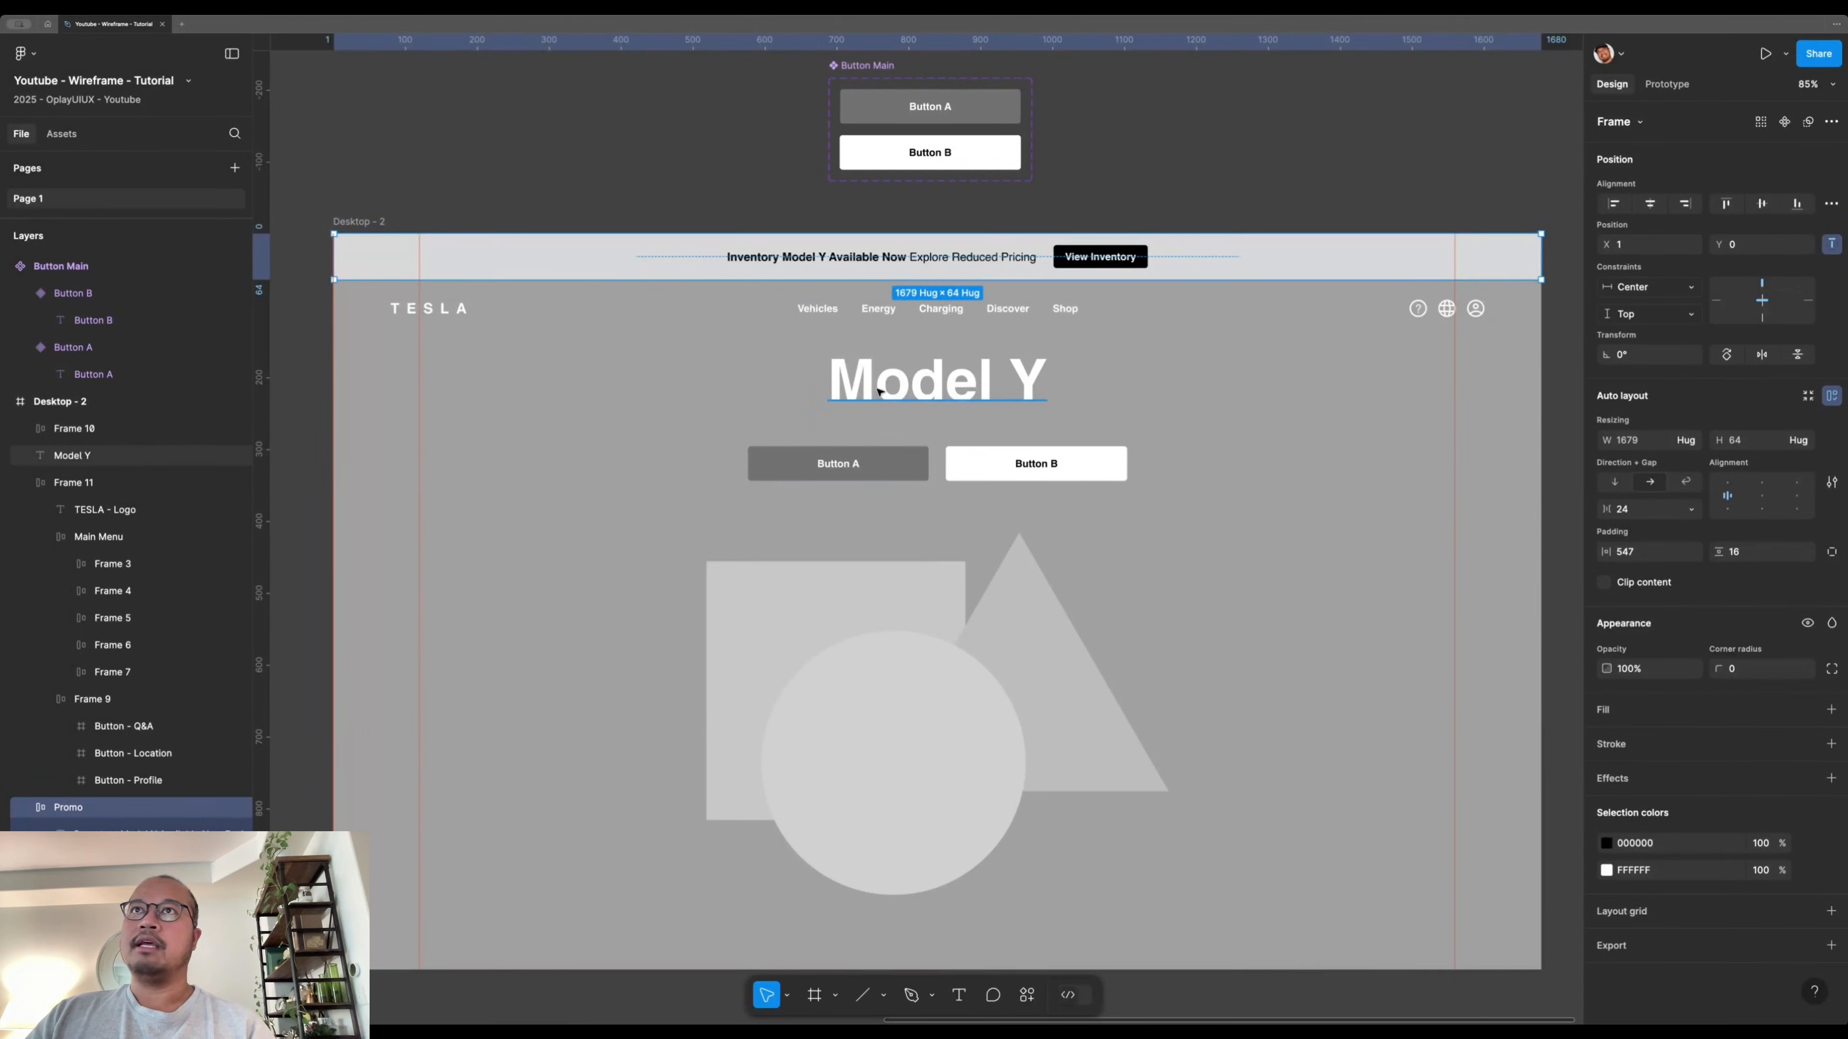
click(838, 537)
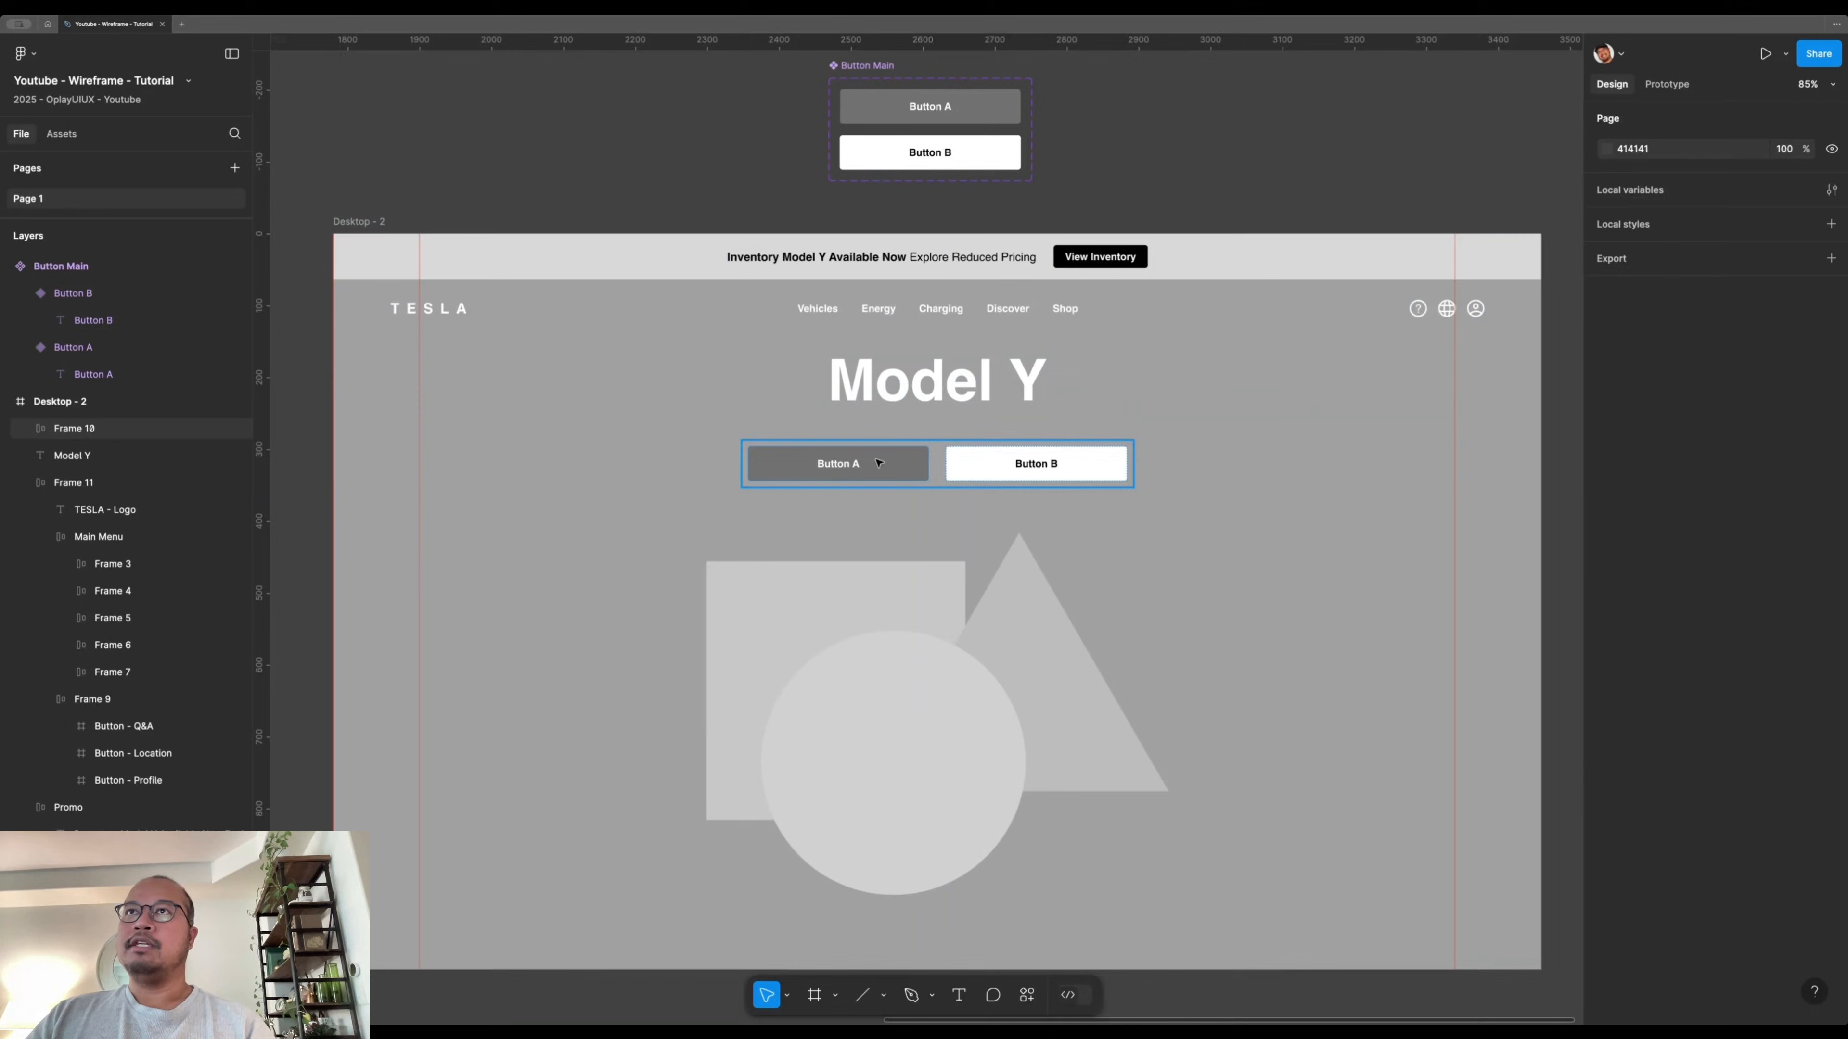
click(878, 462)
click(709, 141)
scroll(712, 449, down, 1)
scroll(711, 449, left, 1)
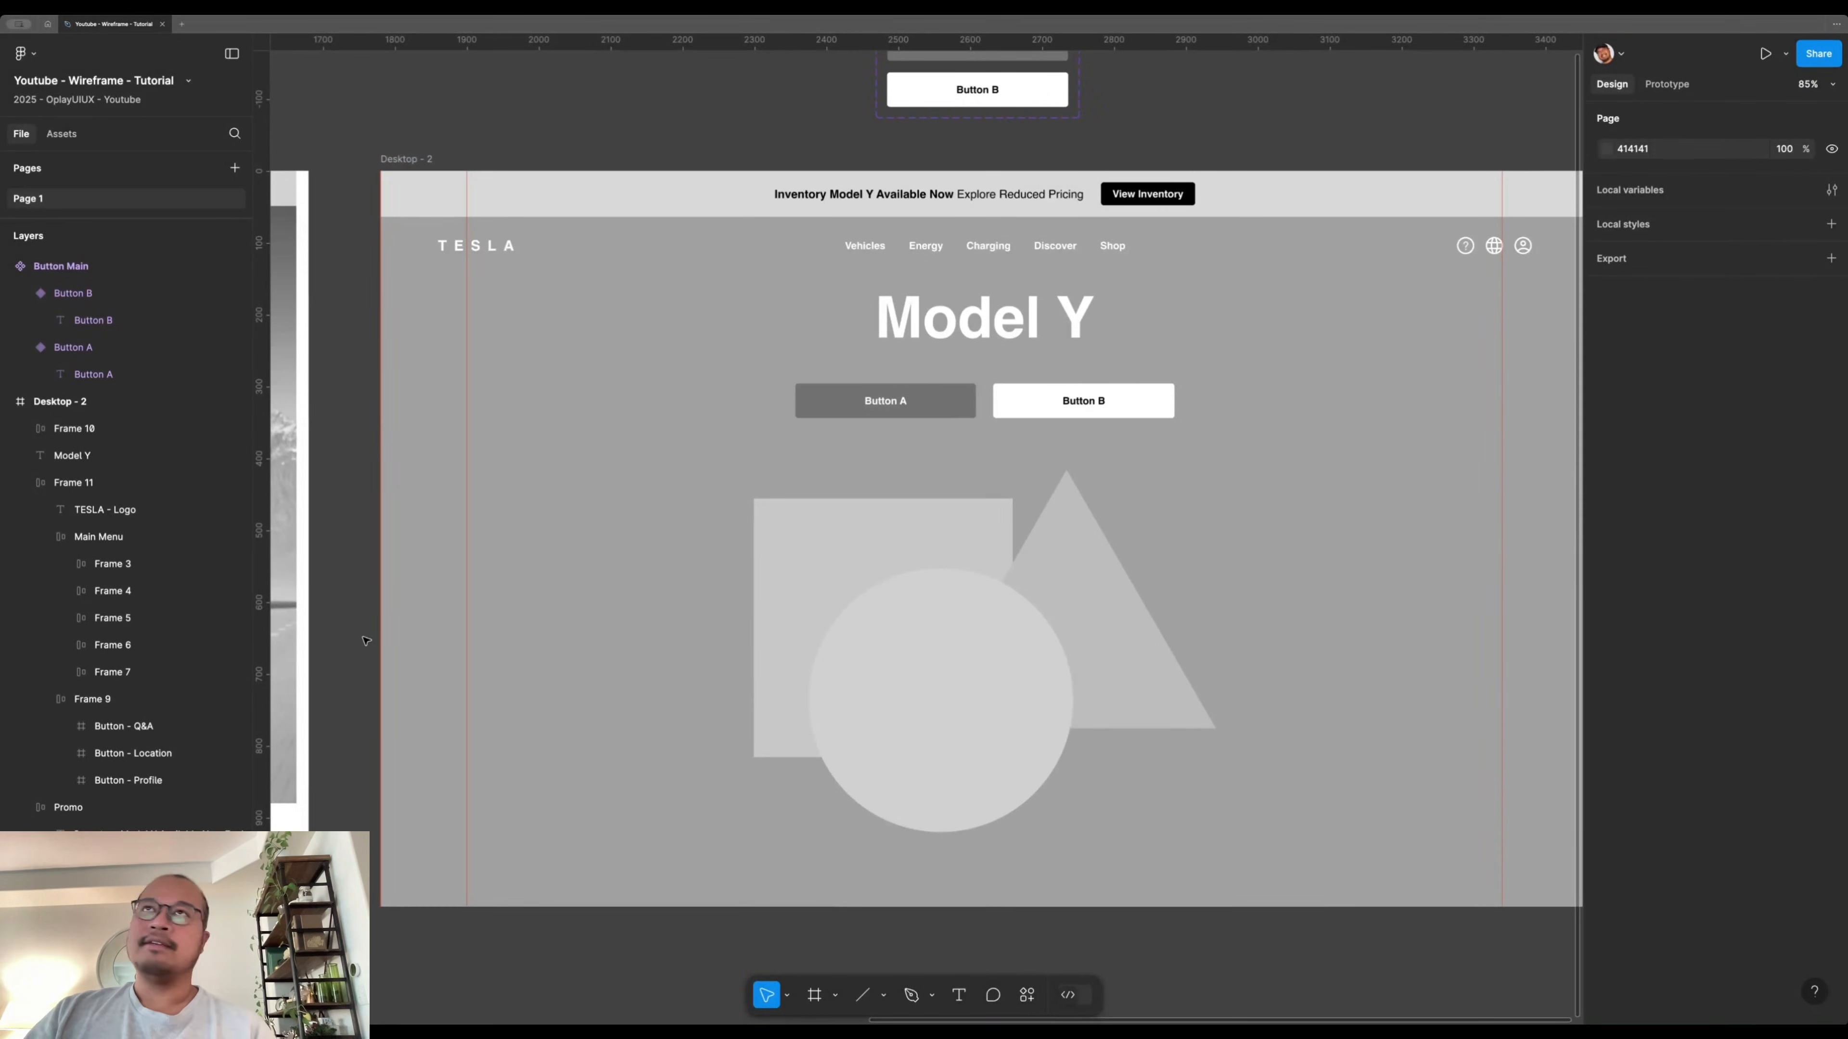
- Hide the interface and compare the Desktop - 2 wireframe with the Tesla homepage reference in Desktop - 1
scroll(772, 392, down, 3)
key(ctrl+backslash)
drag(639, 592, 938, 508)
scroll(729, 516, up, 1)
scroll(732, 516, up, 2)
scroll(734, 520, down, 2)
scroll(873, 535, down, 2)
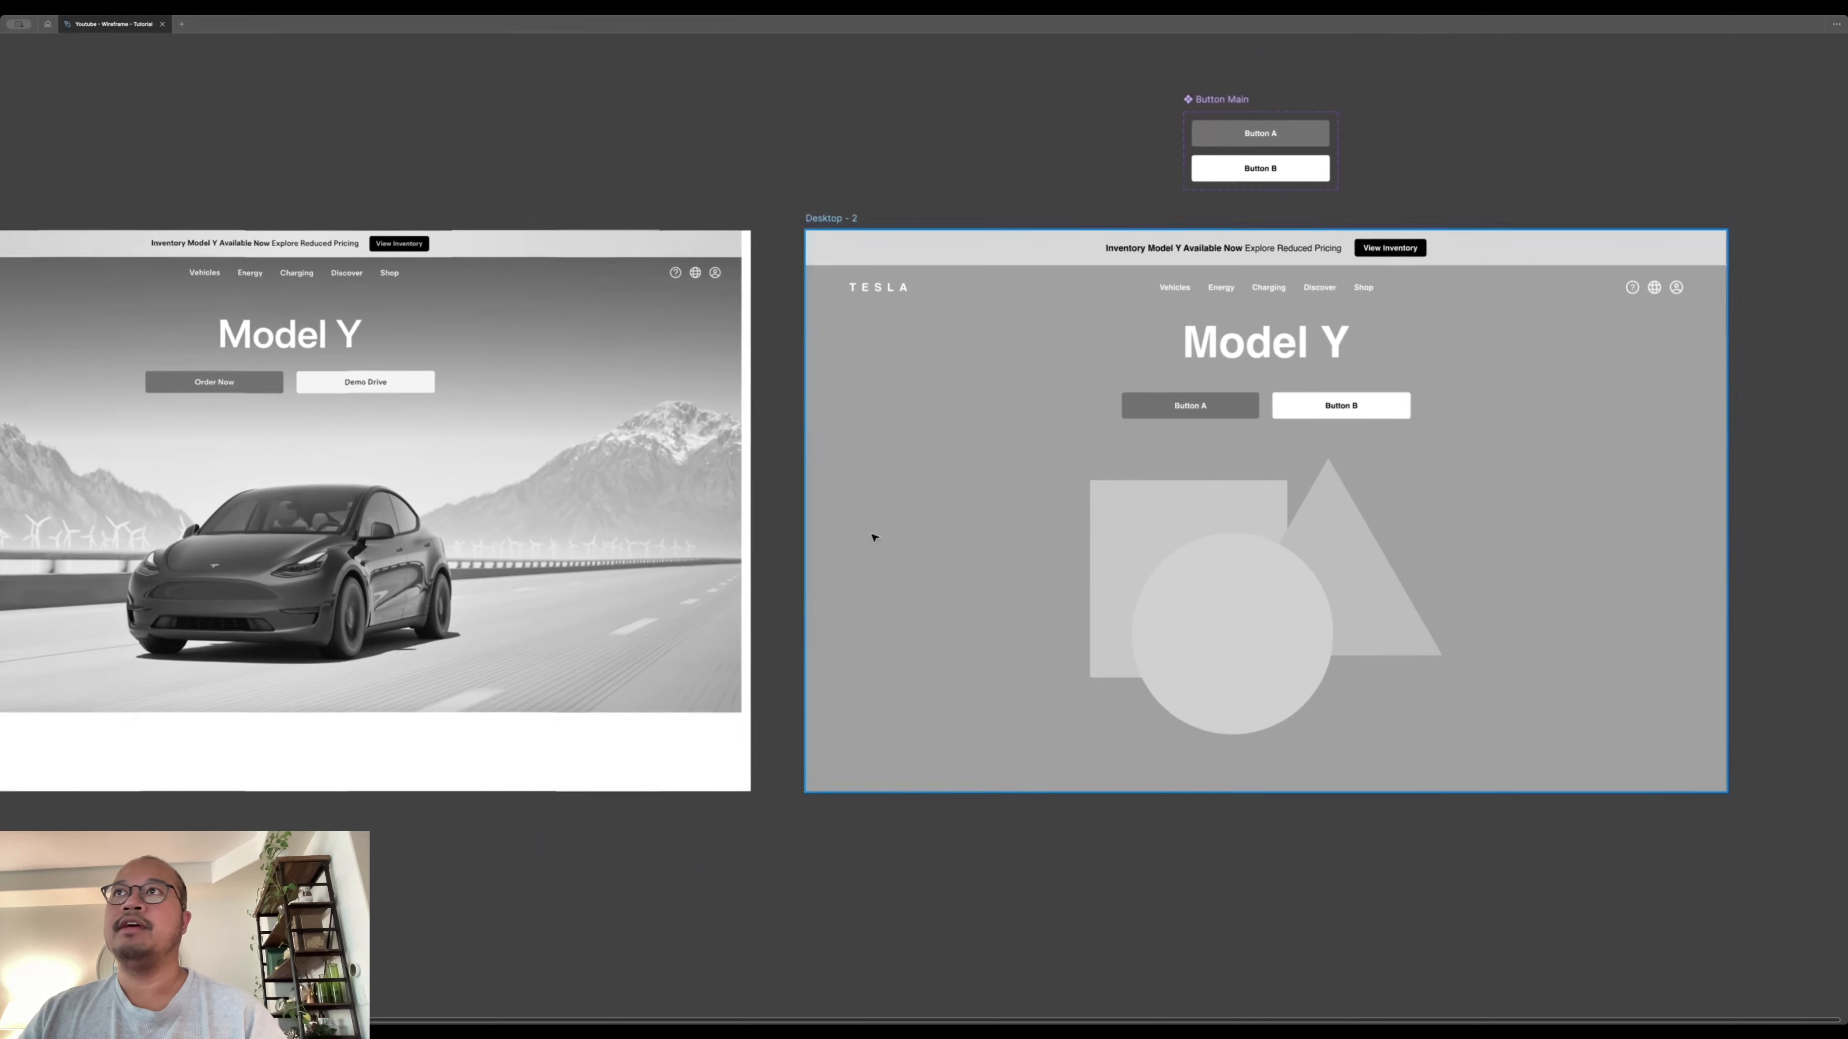
drag(842, 569, 1002, 546)
drag(681, 587, 747, 591)
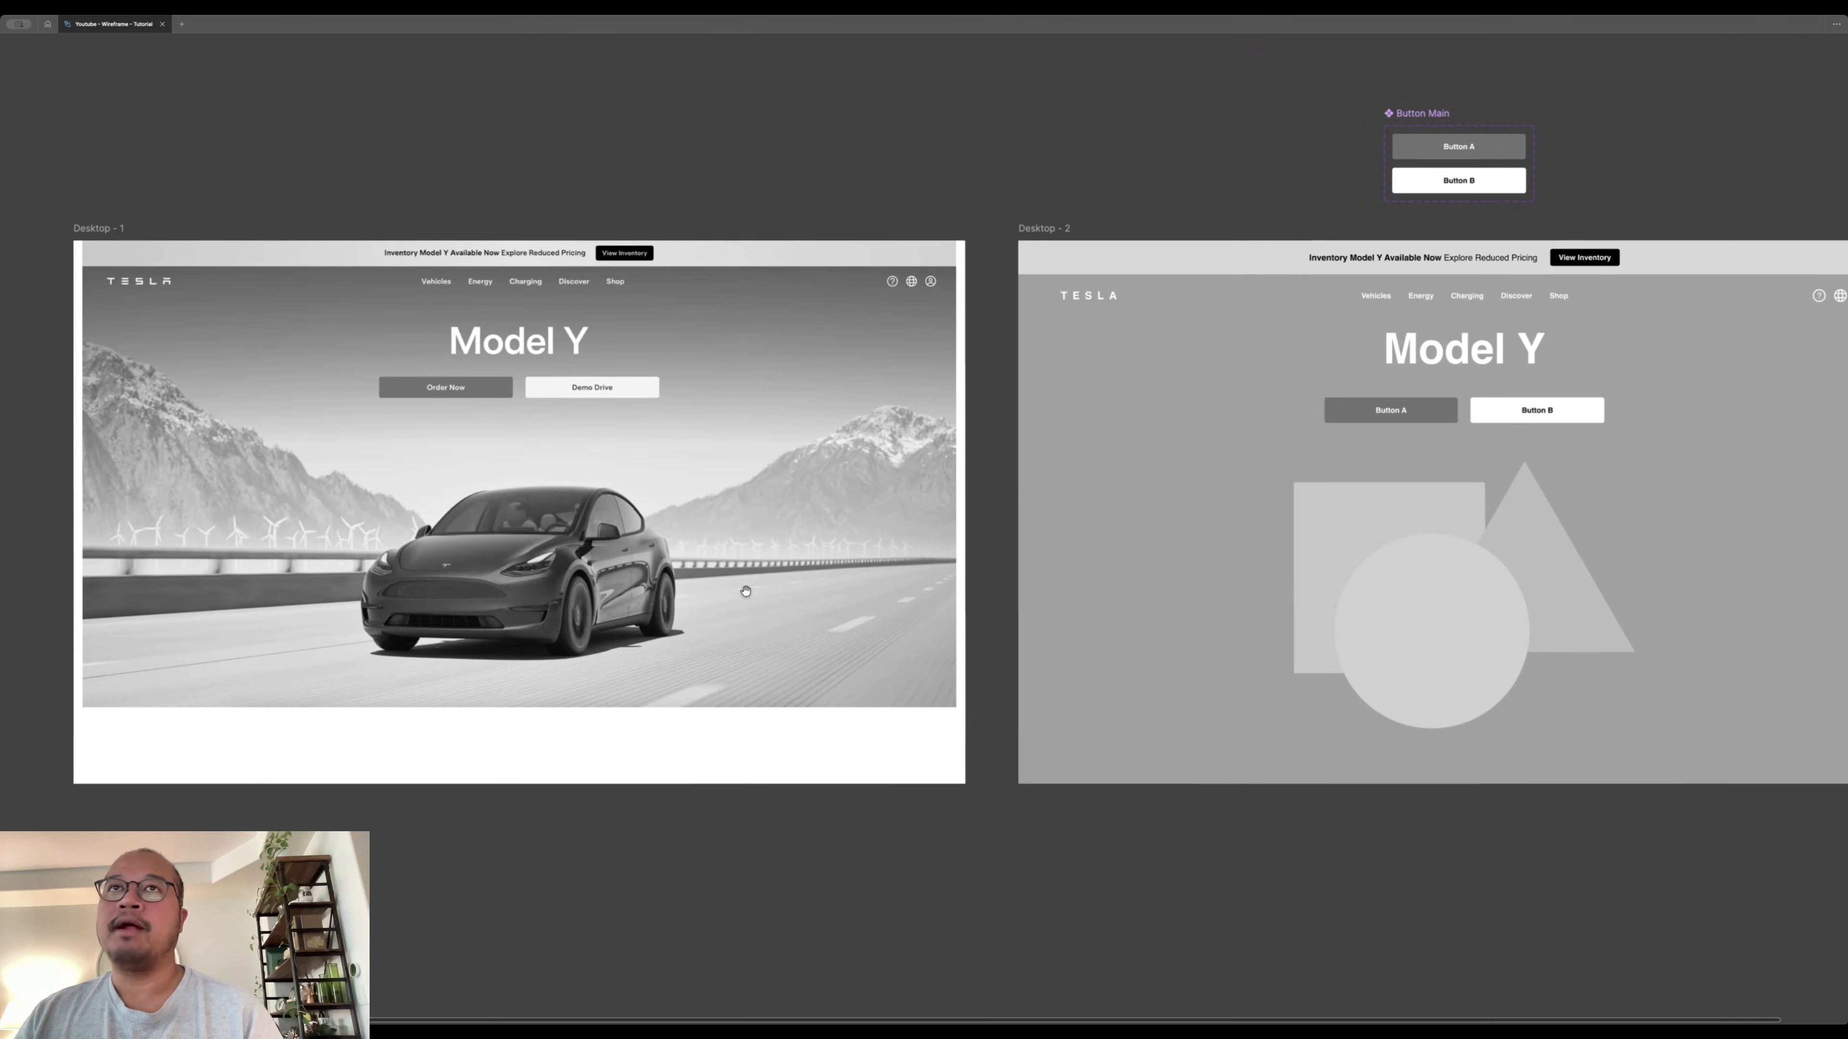
drag(1237, 710, 1097, 715)
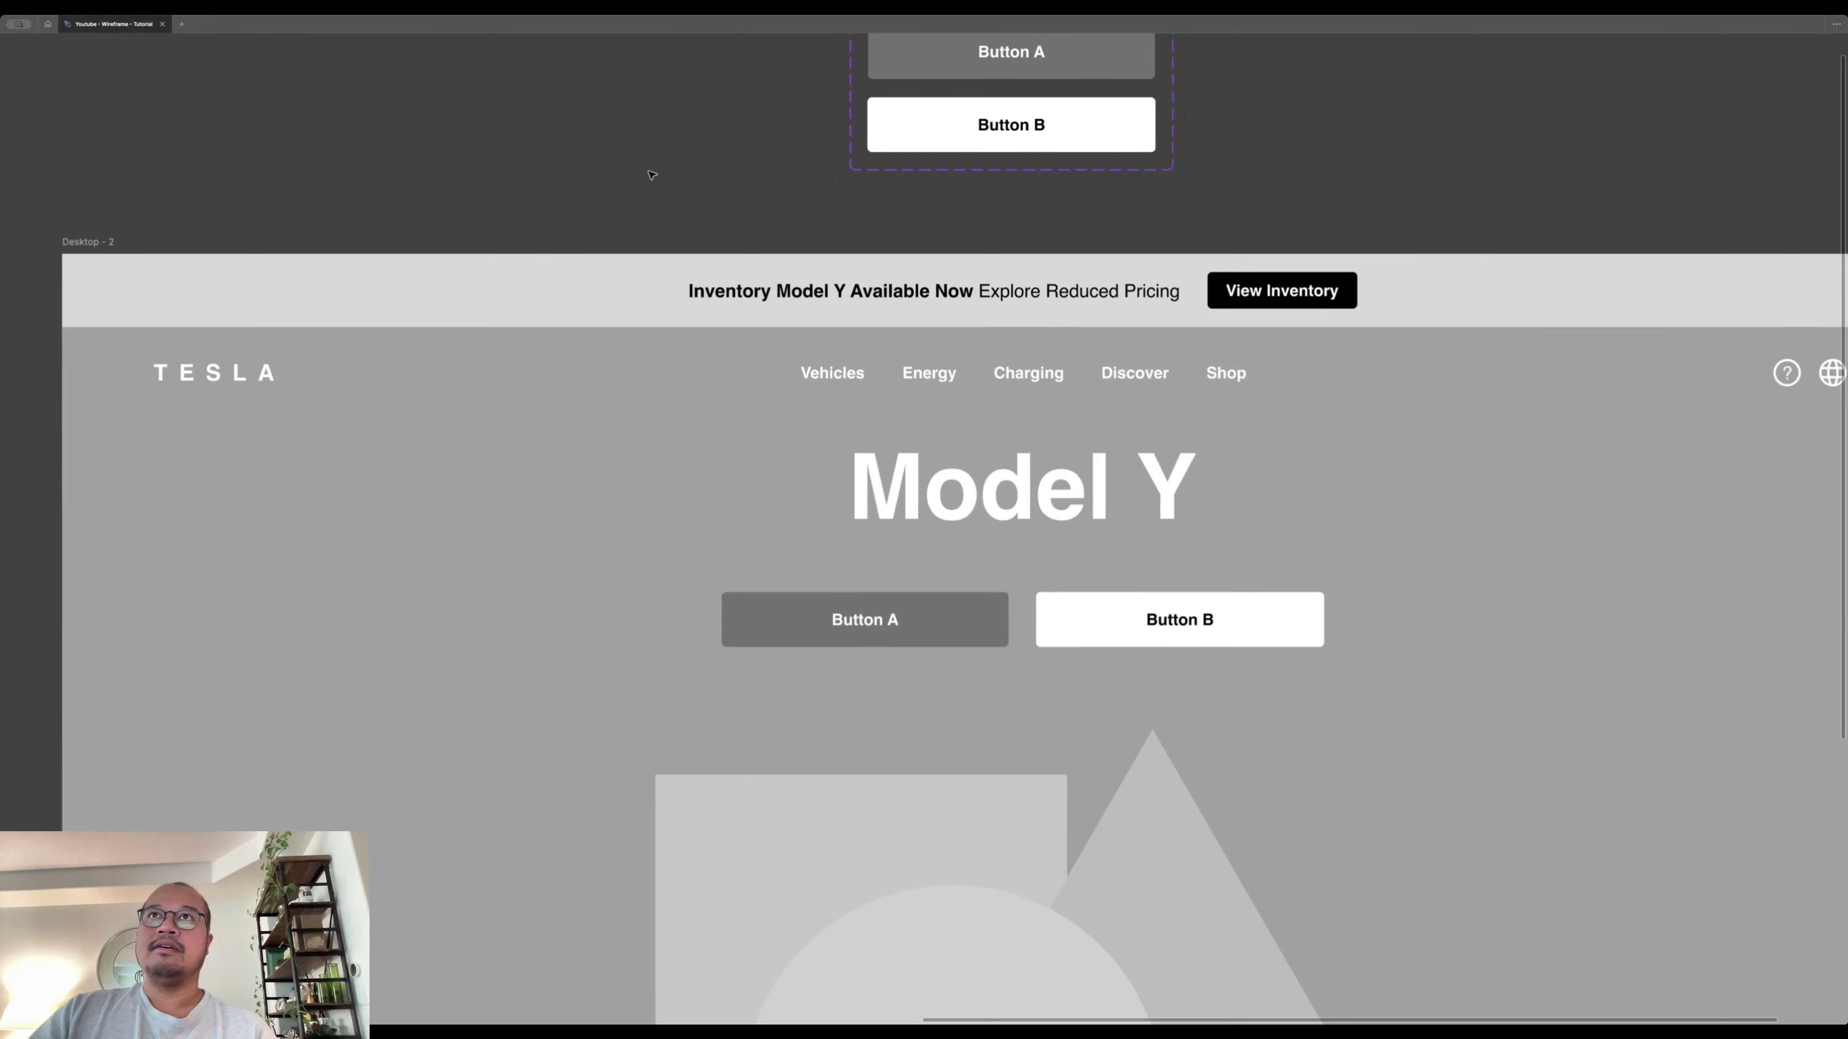
drag(625, 192, 636, 179)
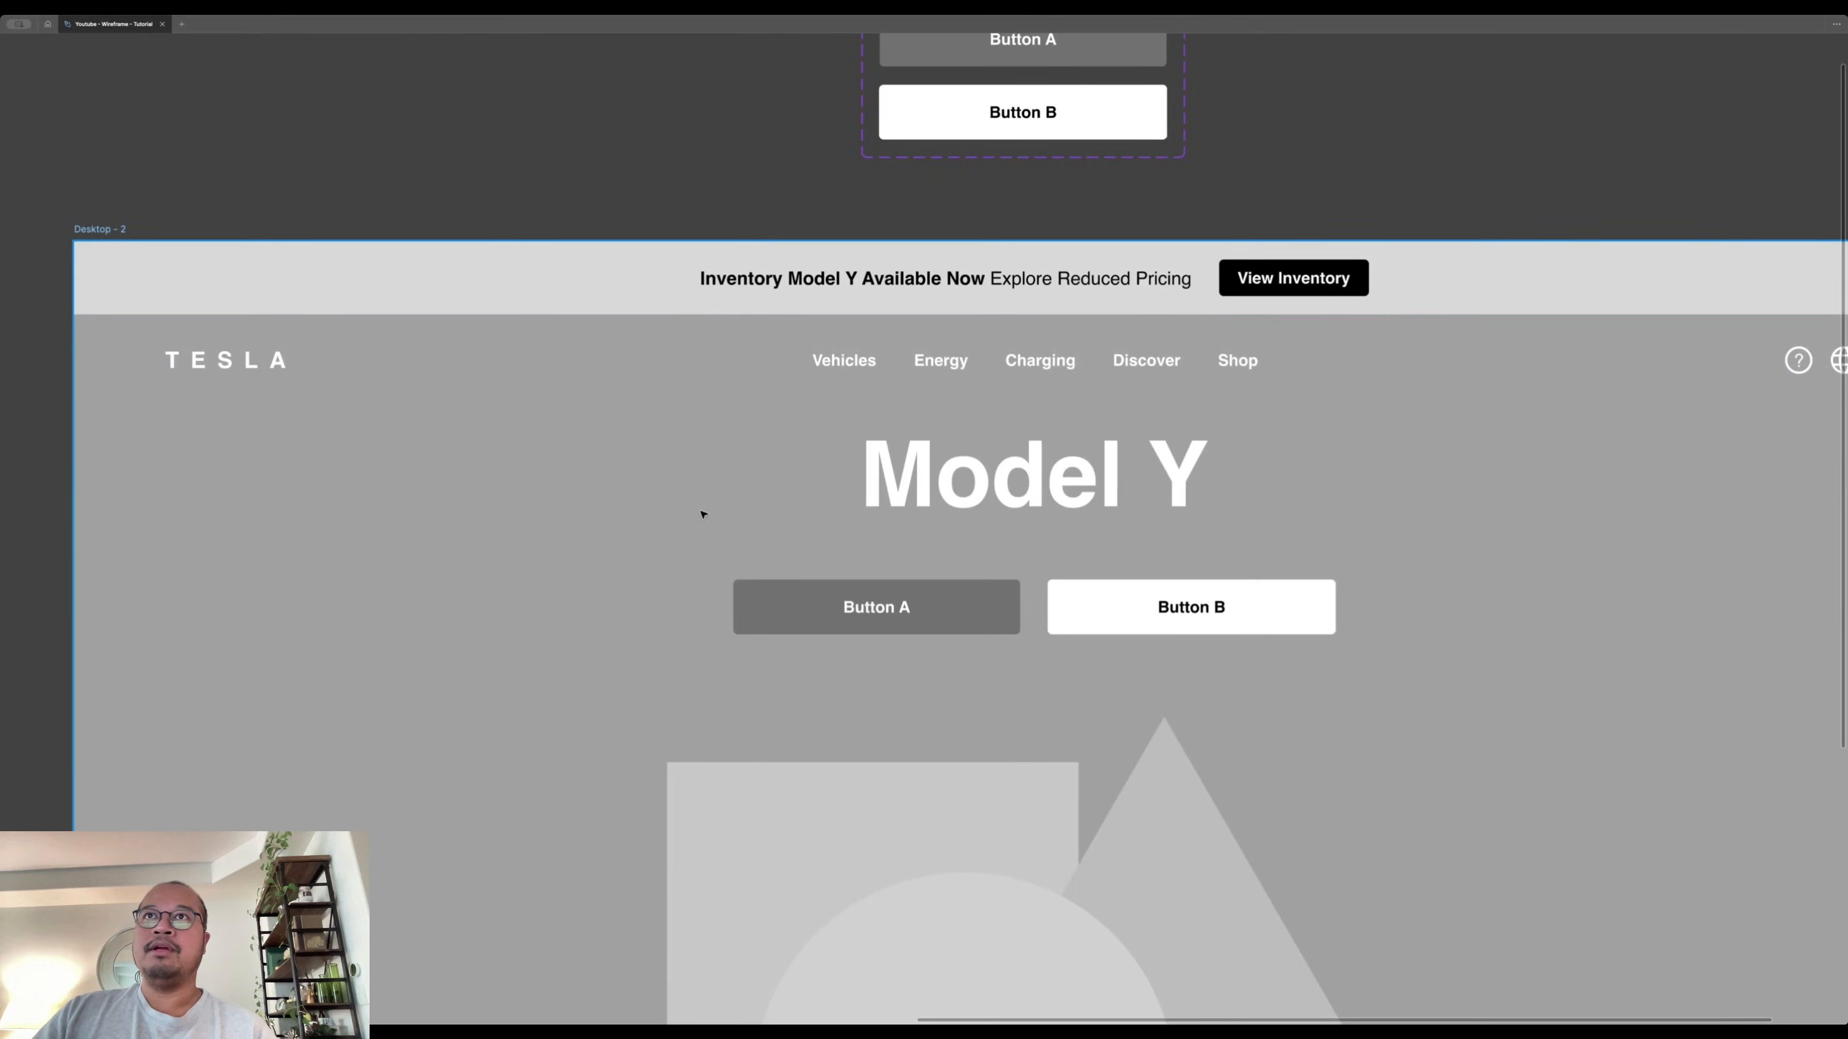
scroll(703, 515, down, 5)
drag(599, 311, 987, 261)
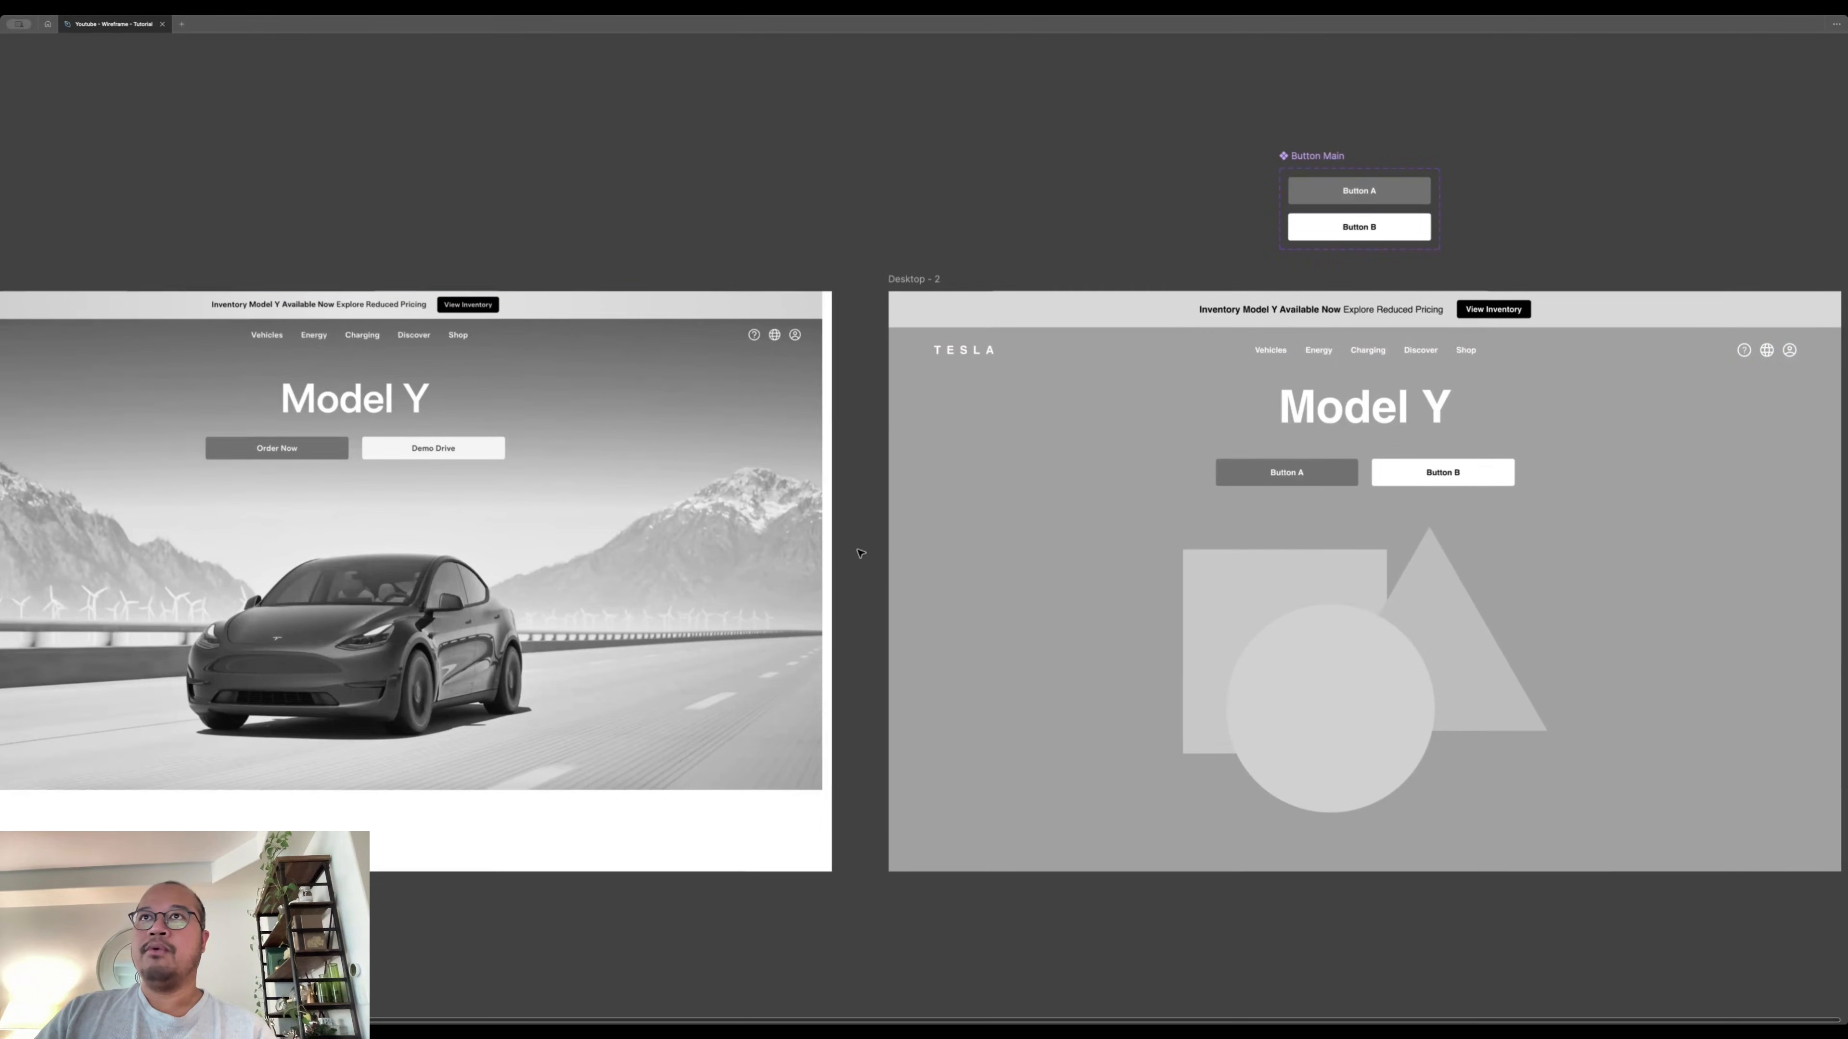